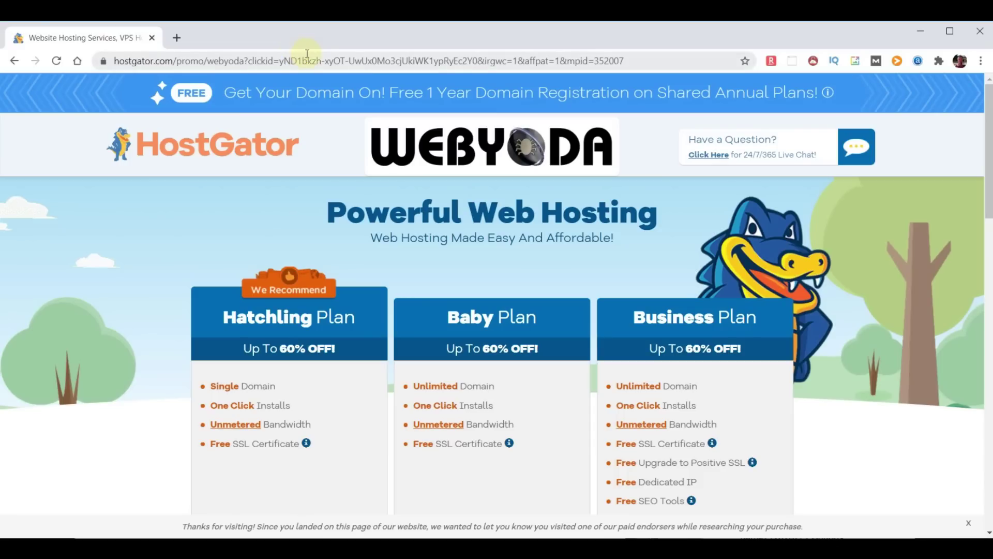
Highlight Hatchling's One Click Installs, Unmetered Bandwidth and Free SSL Certificate features
{"action": "left_click", "coordinate": [439, 92]}
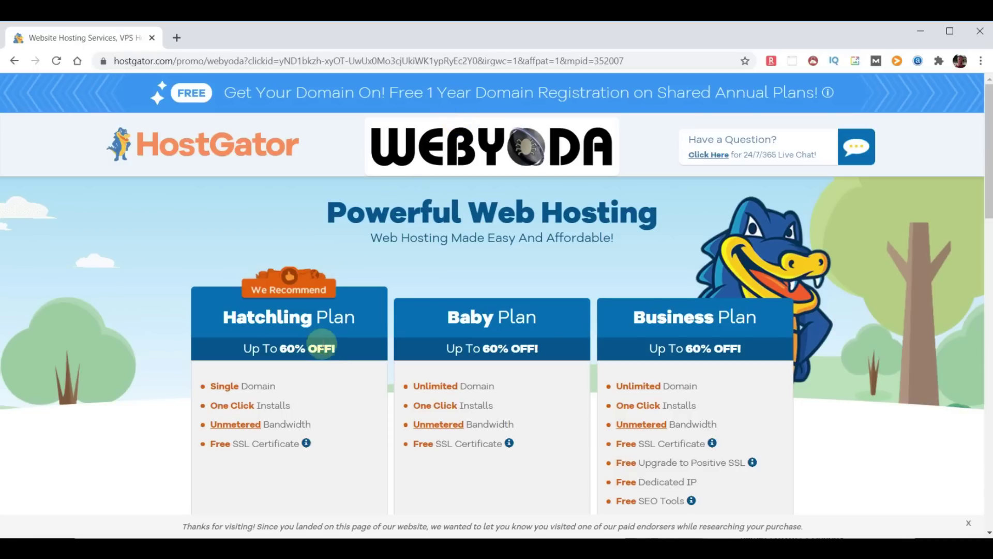
{"action": "scroll", "coordinate": [328, 350], "scroll_direction": "down", "scroll_amount": 3}
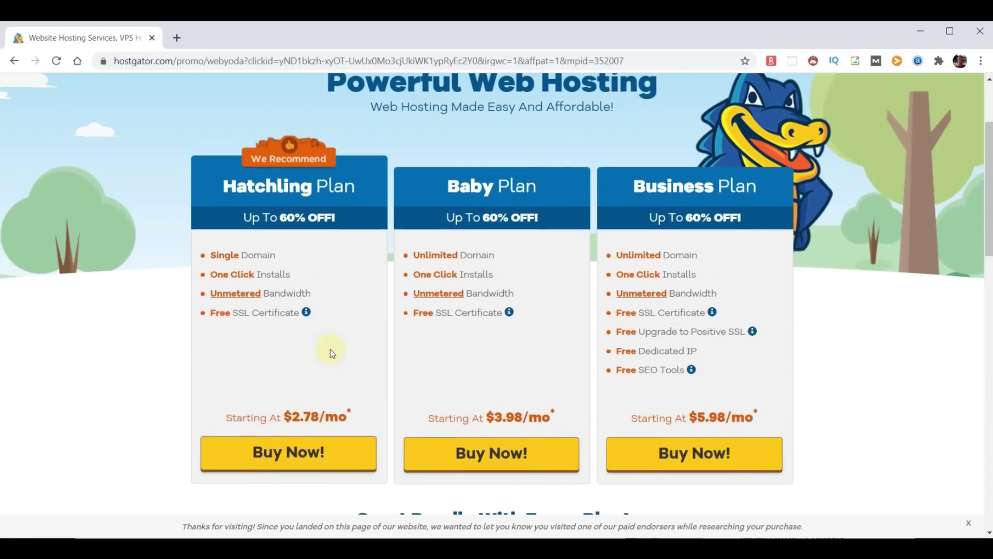
{"action": "left_click_drag", "start_coordinate": [298, 277], "coordinate": [209, 275]}
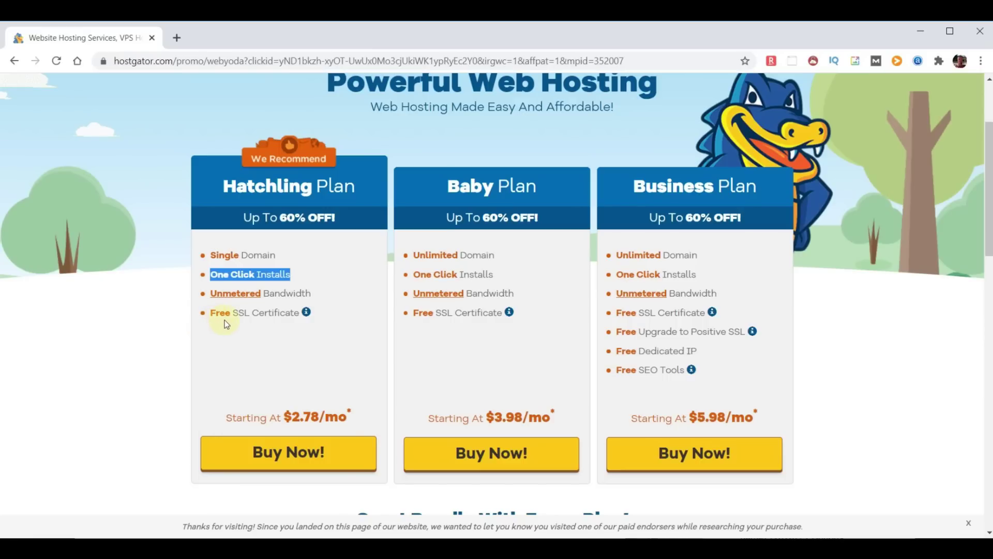
{"action": "left_click_drag", "start_coordinate": [317, 297], "coordinate": [209, 294]}
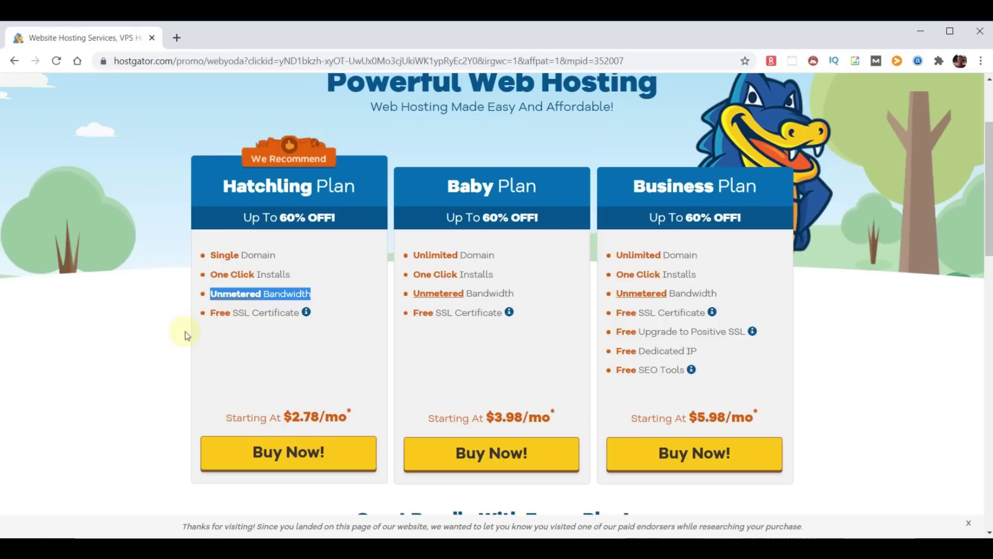
{"action": "left_click_drag", "start_coordinate": [300, 314], "coordinate": [213, 316]}
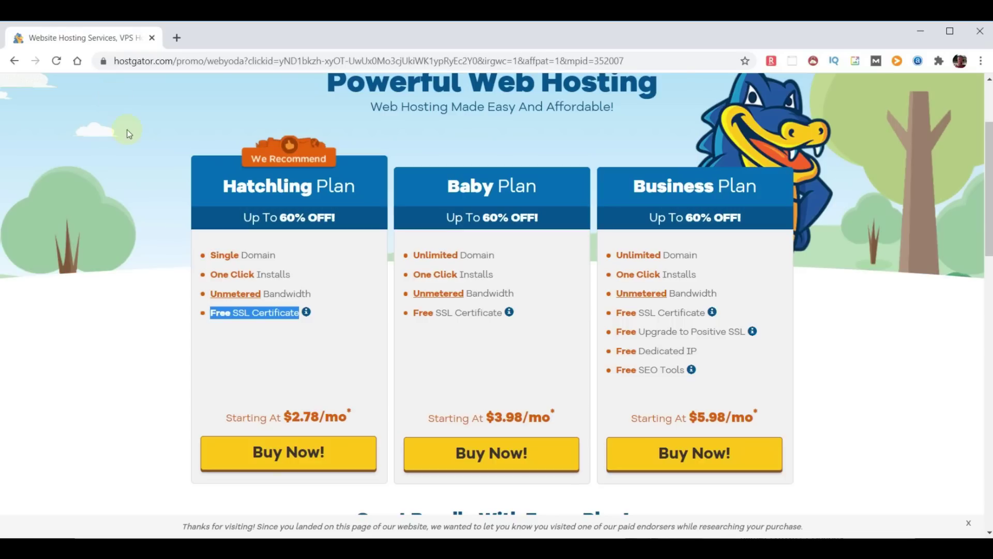
Highlight the Baby and Business plan headings, then buy the Hatchling plan
{"action": "left_click", "coordinate": [224, 186]}
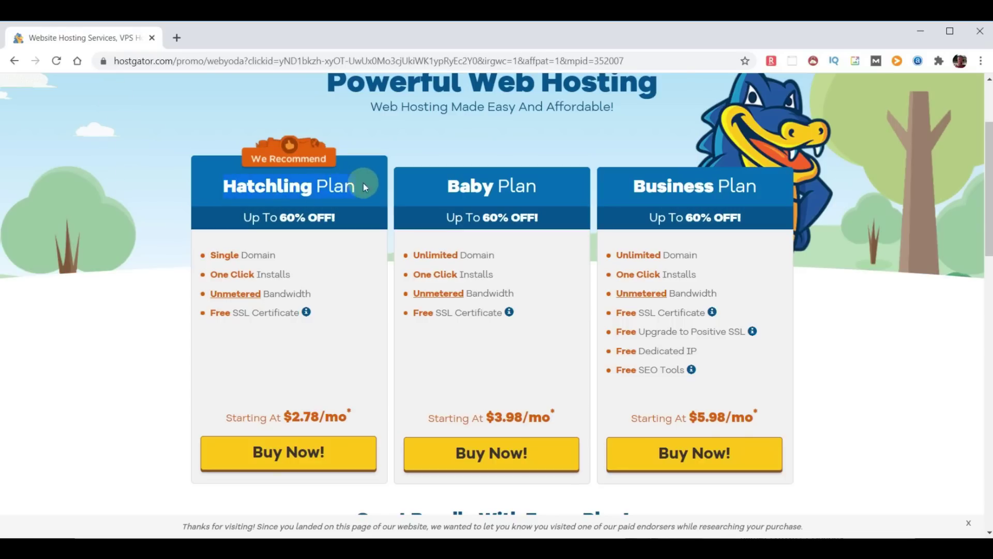
{"action": "left_click_drag", "start_coordinate": [443, 188], "coordinate": [534, 187]}
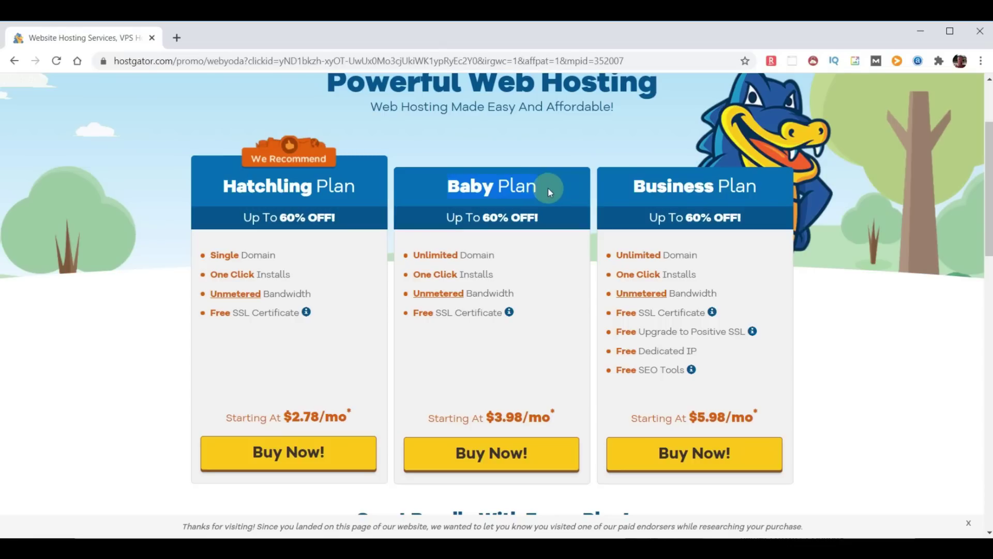
{"action": "left_click_drag", "start_coordinate": [621, 195], "coordinate": [764, 192]}
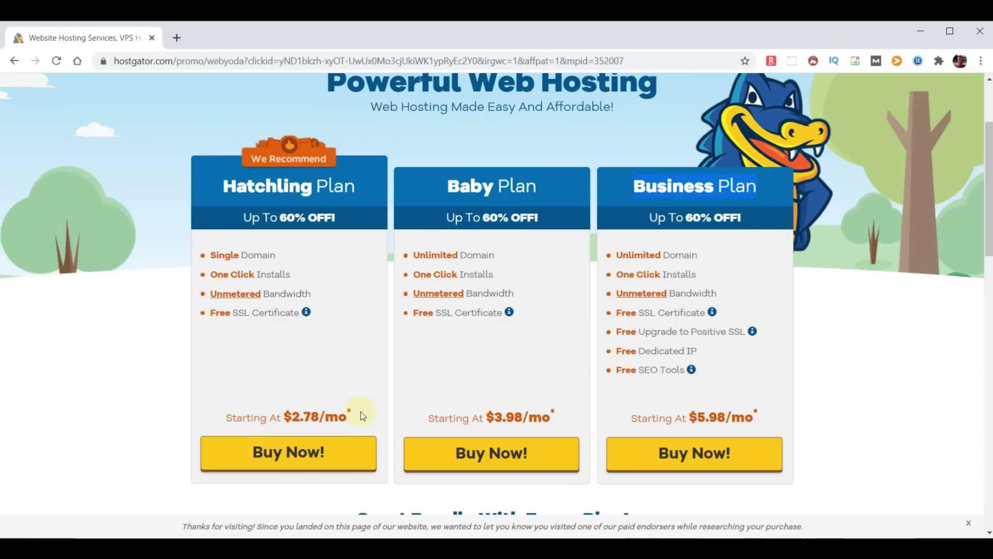
{"action": "left_click", "coordinate": [291, 454]}
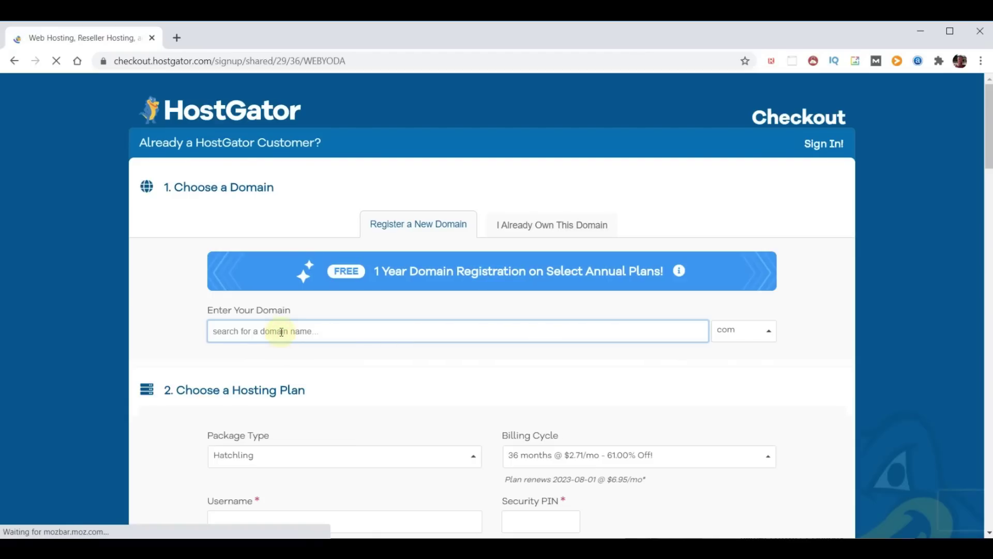
Search for the domain 'choosemydomainname' and scroll through the results
{"action": "type", "text": "choosemy"}
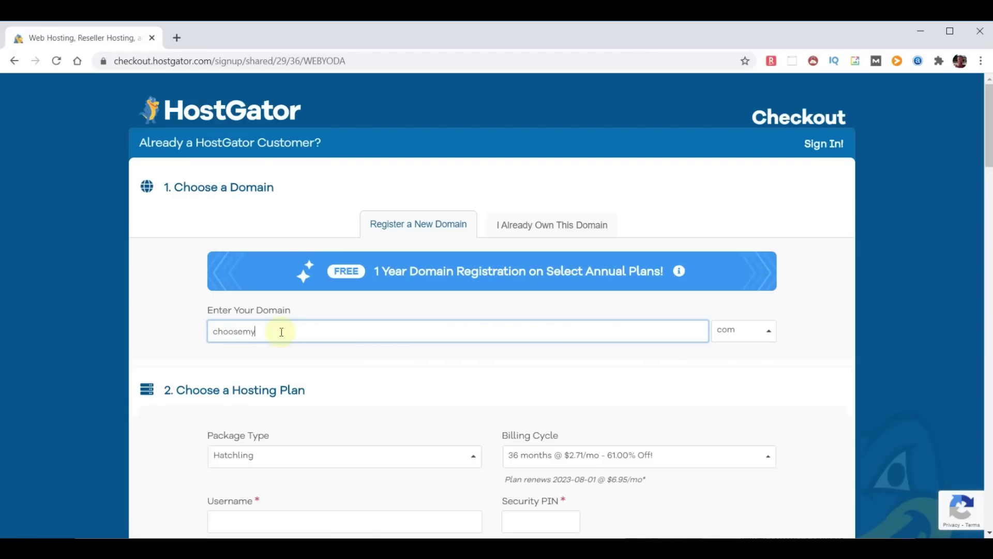
{"action": "type", "text": "domainname"}
{"action": "left_click", "coordinate": [810, 331]}
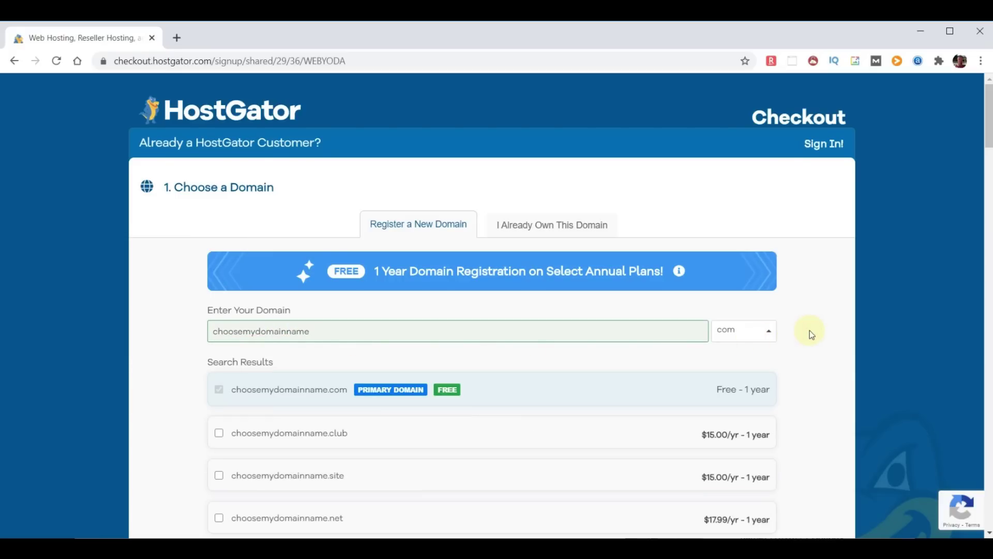
{"action": "scroll", "coordinate": [536, 367], "scroll_direction": "down", "scroll_amount": 3}
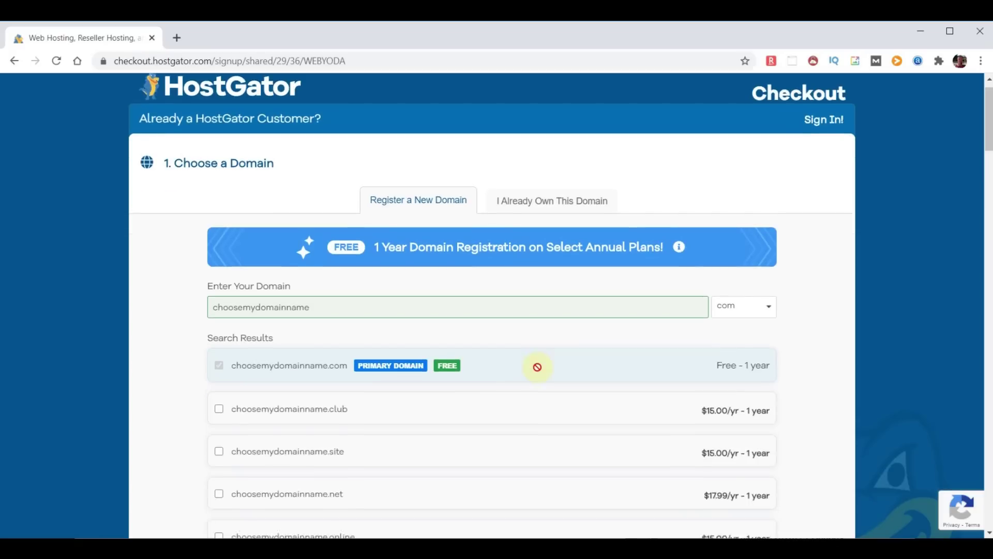
{"action": "scroll", "coordinate": [536, 367], "scroll_direction": "down", "scroll_amount": 12}
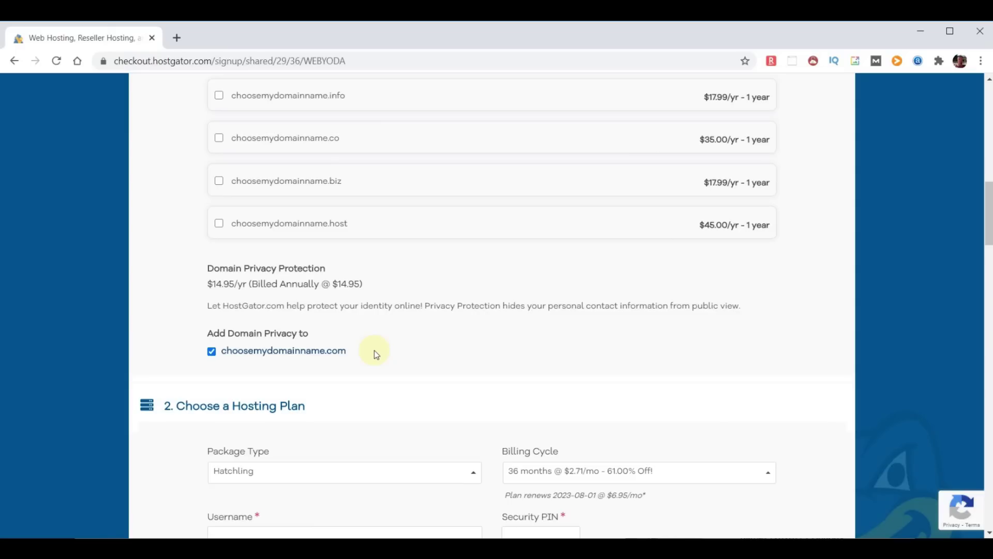
Decline domain privacy protection and set the billing cycle to 12 months
{"action": "left_click", "coordinate": [211, 351]}
{"action": "scroll", "coordinate": [549, 345], "scroll_direction": "down", "scroll_amount": 5}
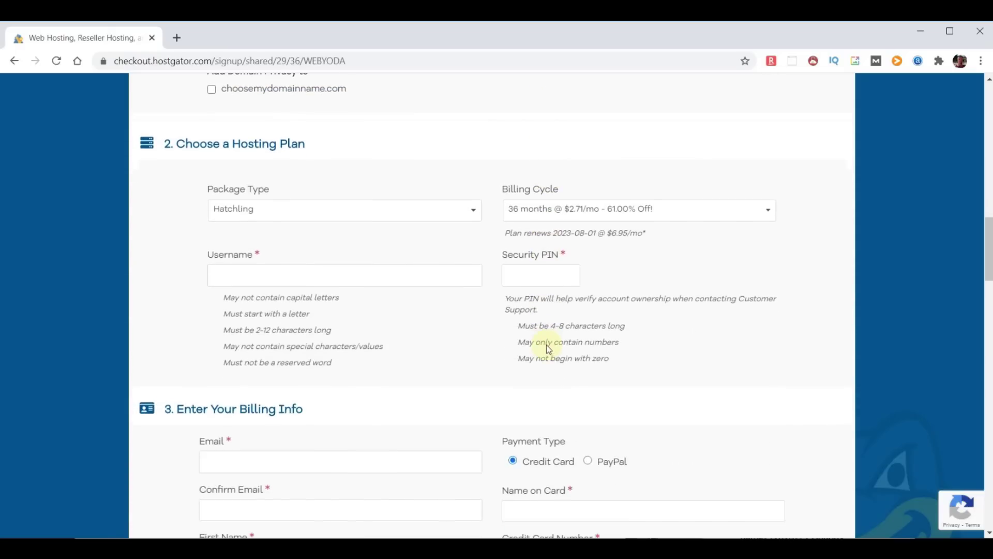
{"action": "left_click", "coordinate": [769, 210]}
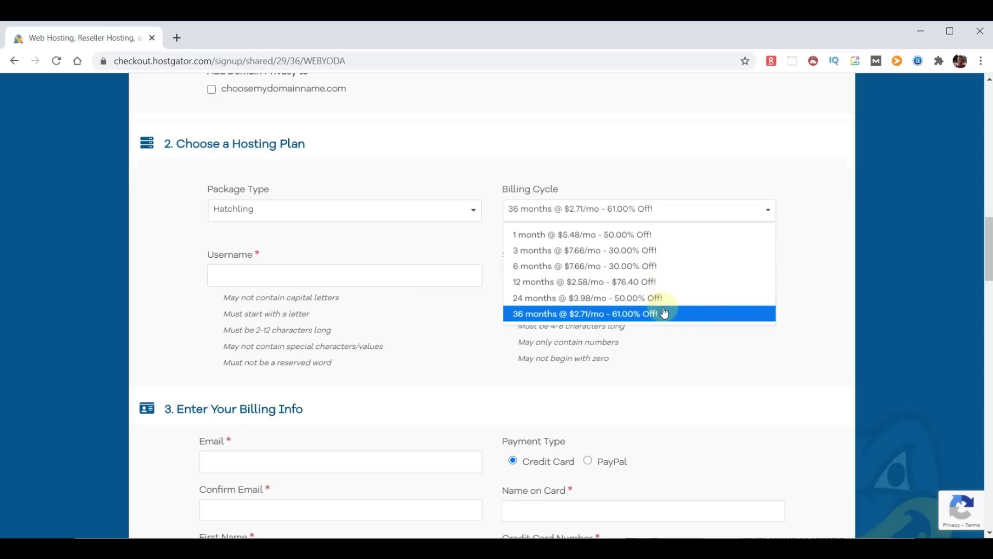
{"action": "left_click", "coordinate": [647, 281]}
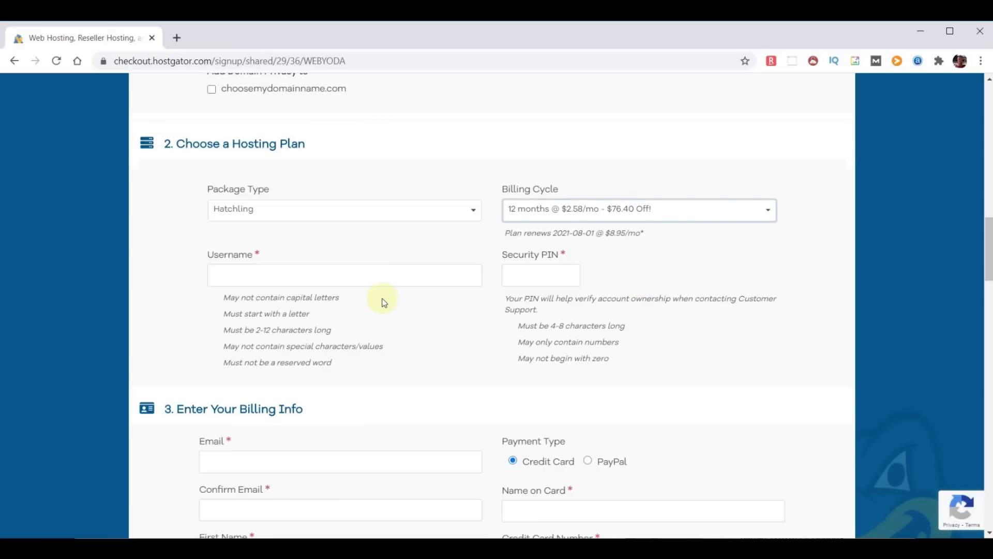
Enter an account username and a 4-digit security PIN, then scroll to the add-ons
{"action": "left_click", "coordinate": [304, 275]}
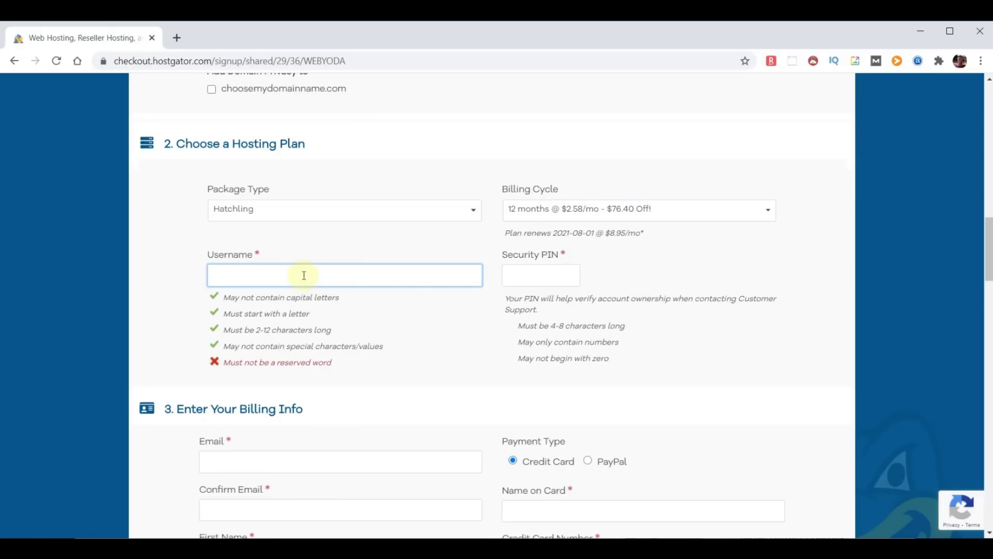
{"action": "type", "text": "adminyoda"}
{"action": "left_click", "coordinate": [528, 275]}
{"action": "type", "text": "1234"}
{"action": "scroll", "coordinate": [451, 383], "scroll_direction": "down", "scroll_amount": 1}
{"action": "scroll", "coordinate": [451, 383], "scroll_direction": "down", "scroll_amount": 15}
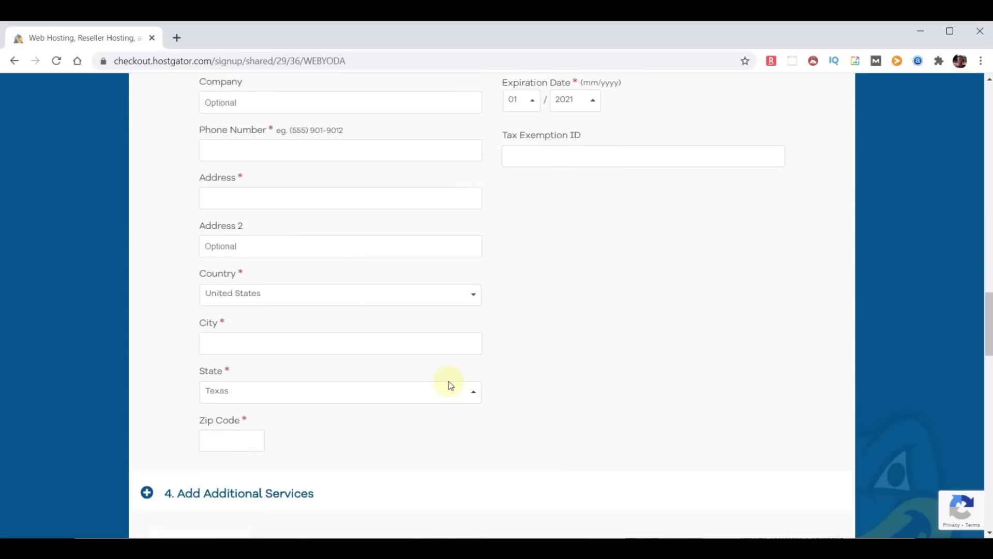
{"action": "scroll", "coordinate": [450, 384], "scroll_direction": "down", "scroll_amount": 4}
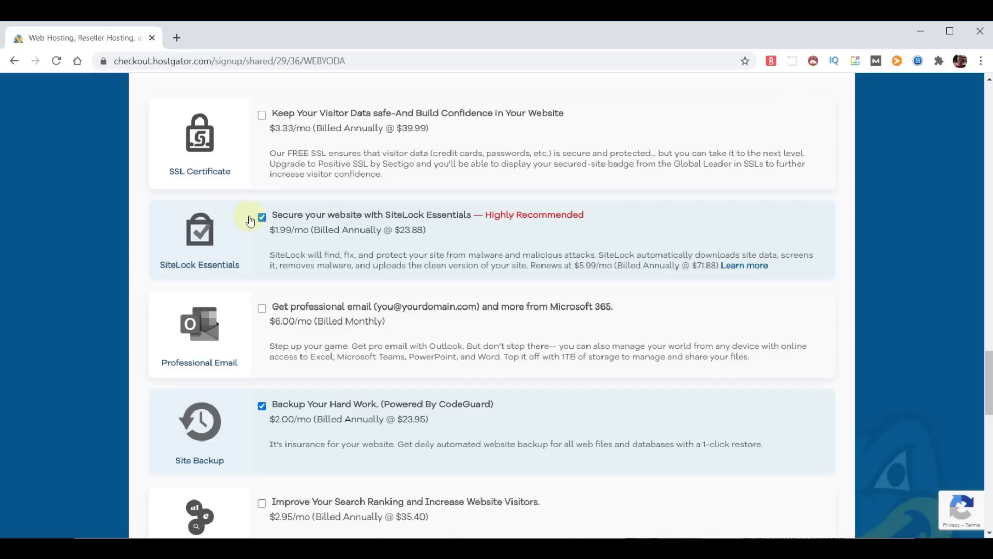
Untick the SiteLock Essentials and Site Backup add-ons and scroll to the order review
{"action": "left_click", "coordinate": [262, 217]}
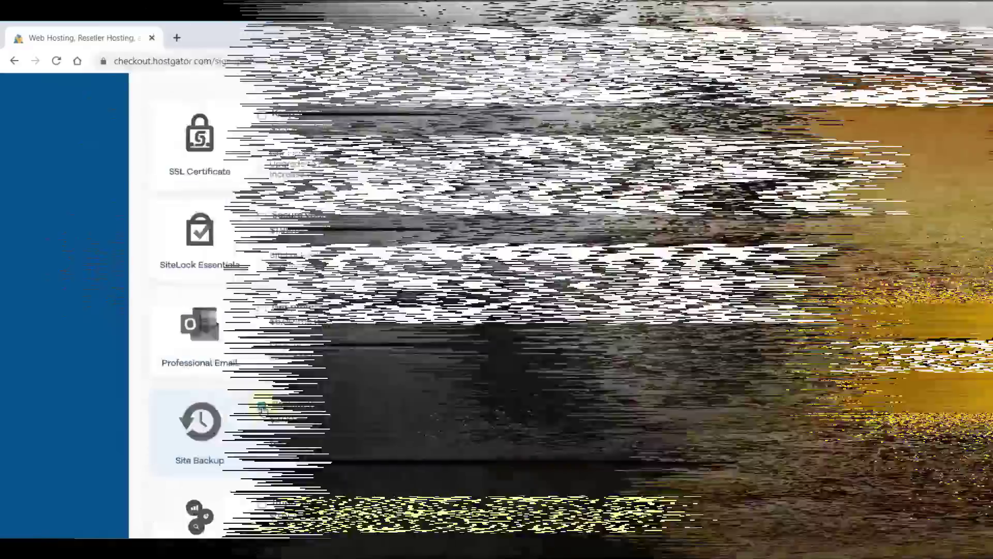
{"action": "left_click", "coordinate": [262, 406]}
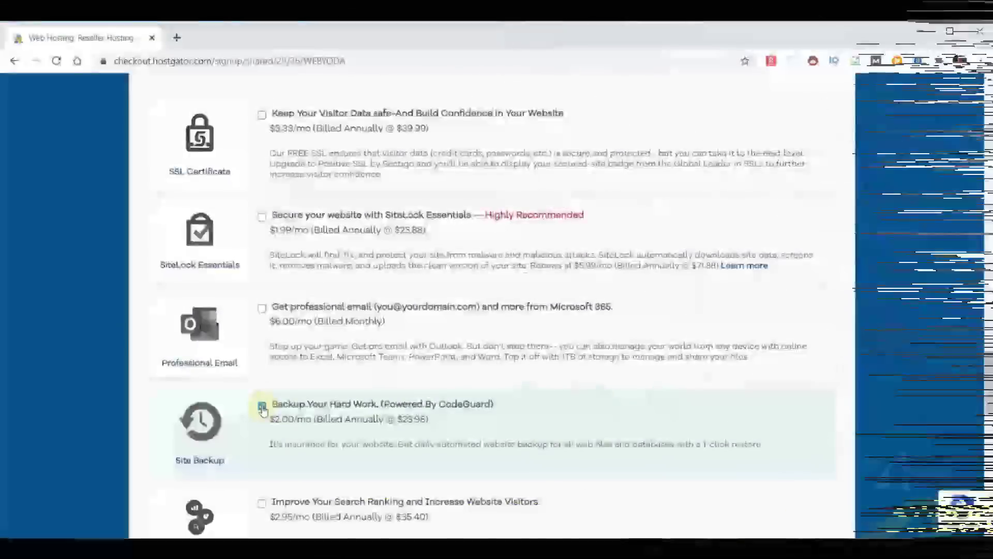
{"action": "left_click", "coordinate": [261, 406]}
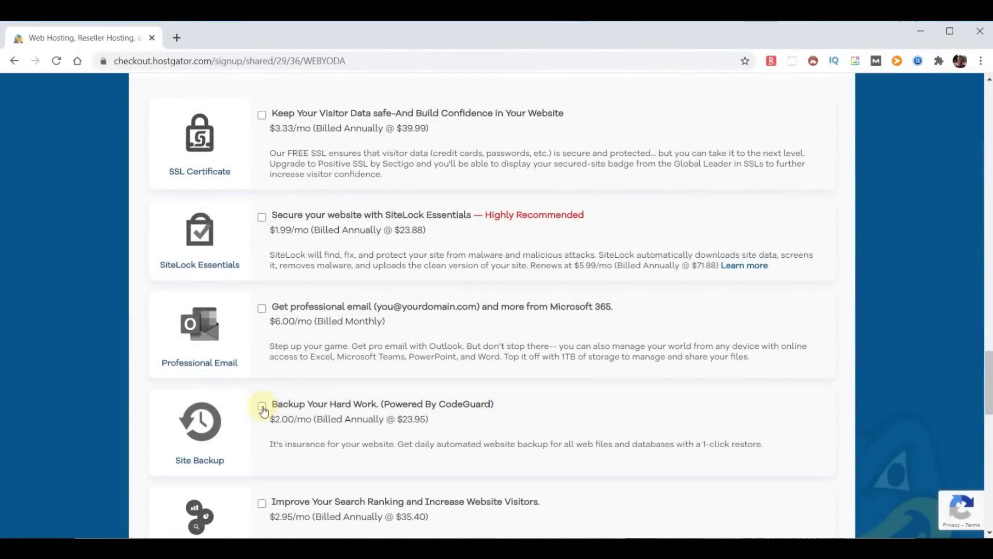
{"action": "scroll", "coordinate": [139, 472], "scroll_direction": "down", "scroll_amount": 1}
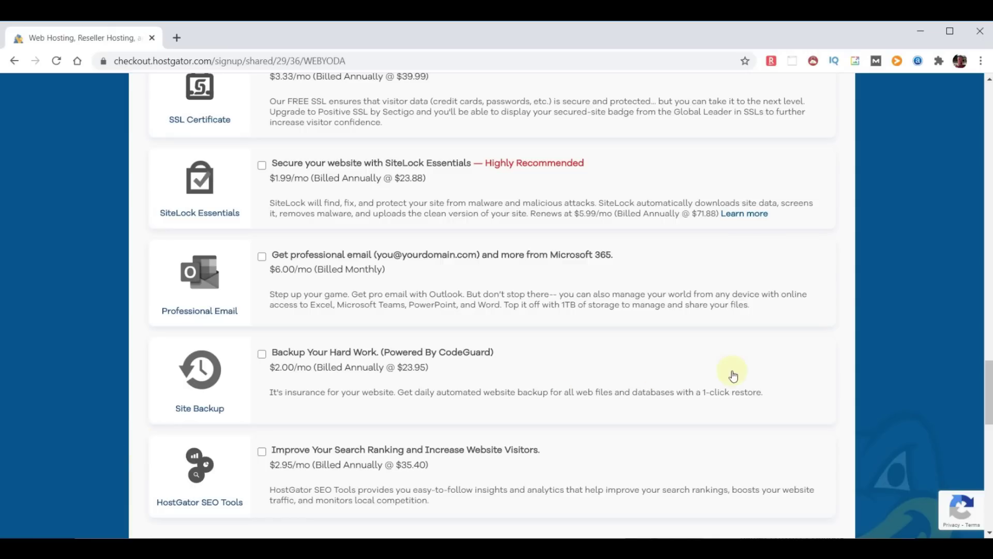
{"action": "scroll", "coordinate": [745, 392], "scroll_direction": "down", "scroll_amount": 6}
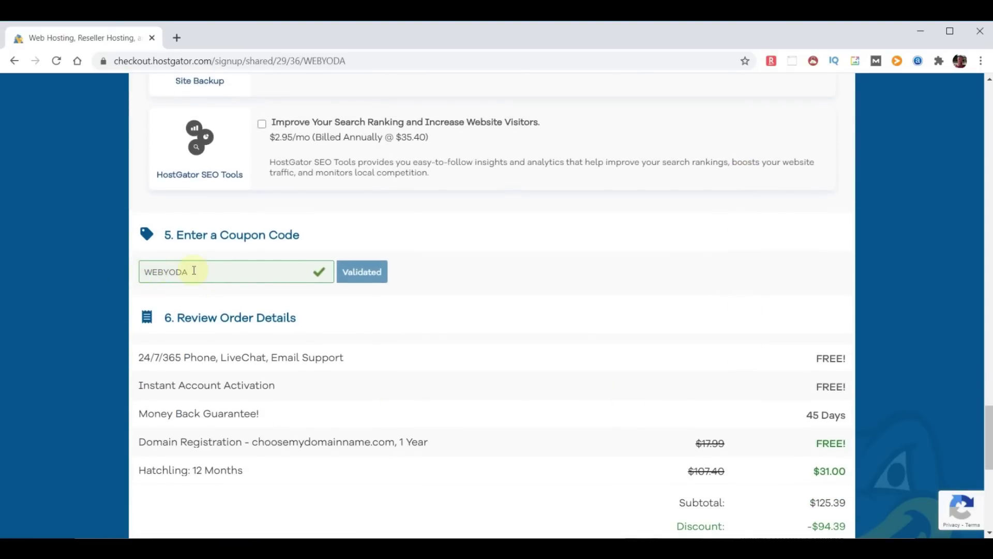
Highlight the free domain registration, 24/7/365 support and Money Back Guarantee! lines
{"action": "scroll", "coordinate": [600, 332], "scroll_direction": "down", "scroll_amount": 2}
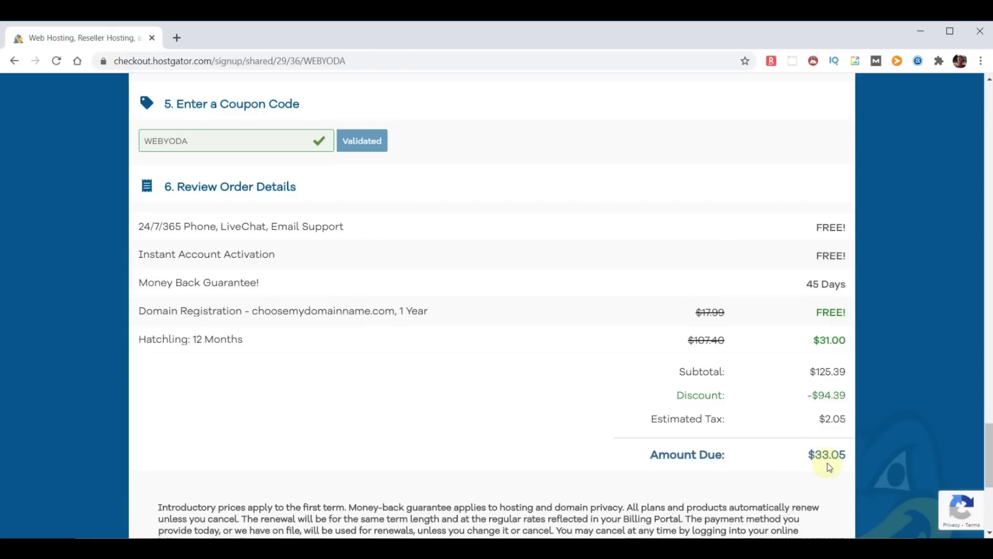
{"action": "left_click", "coordinate": [144, 312]}
{"action": "left_click_drag", "start_coordinate": [144, 312], "coordinate": [454, 323]}
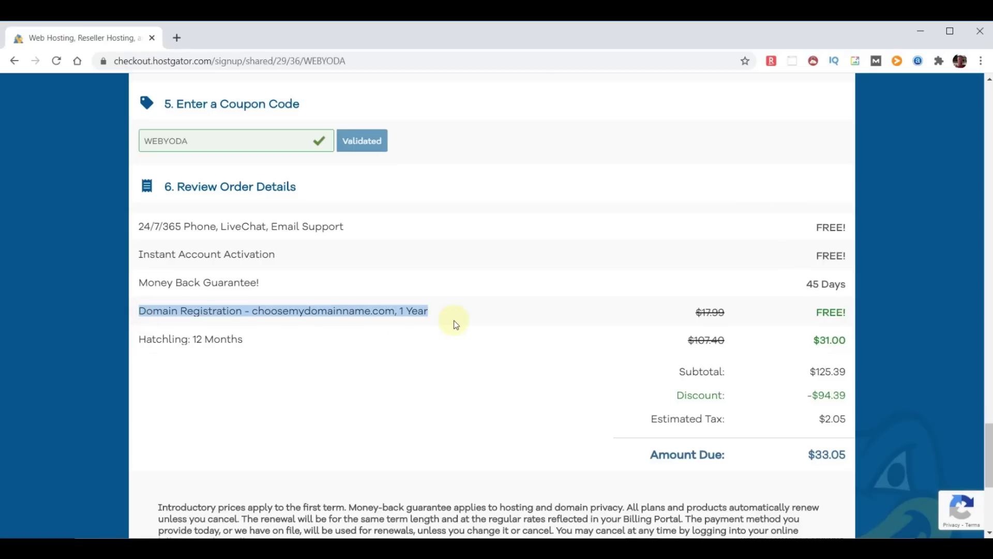
{"action": "left_click", "coordinate": [819, 313]}
{"action": "scroll", "coordinate": [466, 298], "scroll_direction": "down", "scroll_amount": 1}
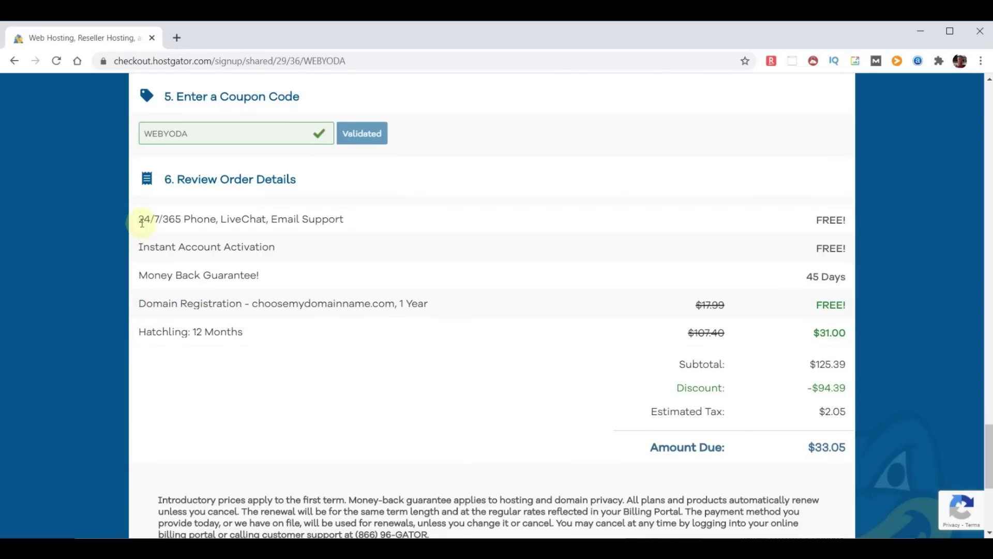
{"action": "left_click_drag", "start_coordinate": [141, 218], "coordinate": [355, 228]}
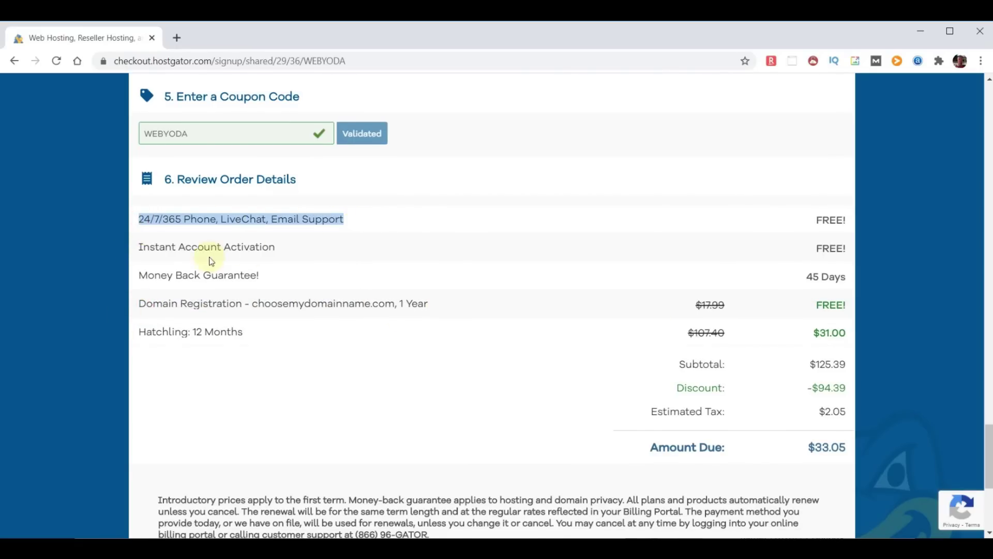
{"action": "left_click_drag", "start_coordinate": [138, 275], "coordinate": [308, 274]}
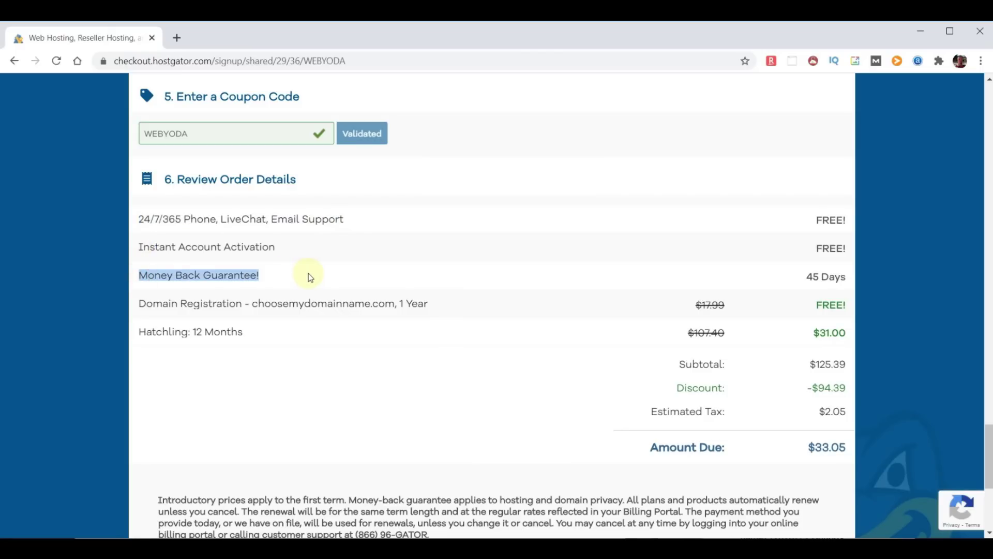
{"action": "left_click", "coordinate": [216, 341]}
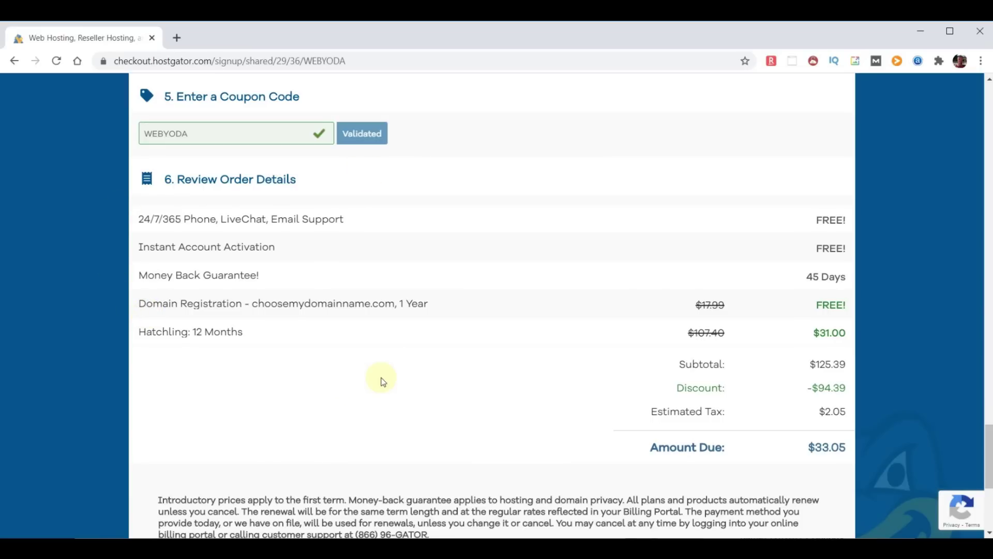
Tick the Terms of Service agreement and return to the top of the checkout
{"action": "scroll", "coordinate": [383, 382], "scroll_direction": "down", "scroll_amount": 5}
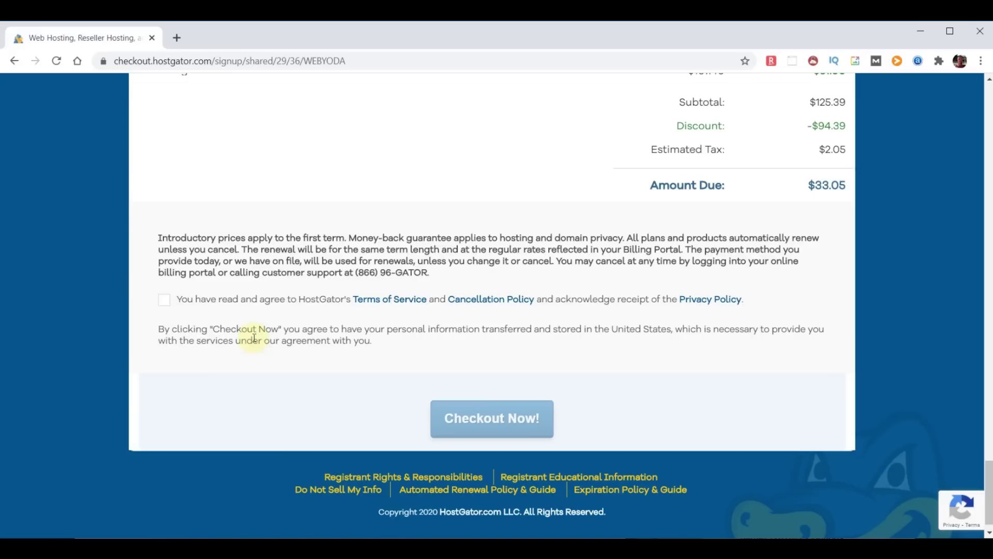
{"action": "left_click", "coordinate": [164, 303]}
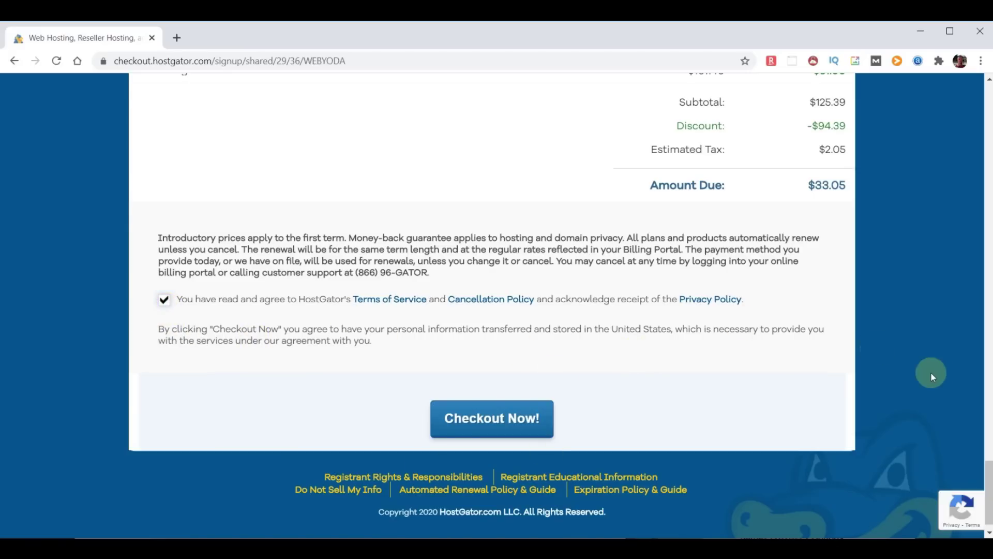
{"action": "left_click_drag", "start_coordinate": [992, 506], "coordinate": [992, 114]}
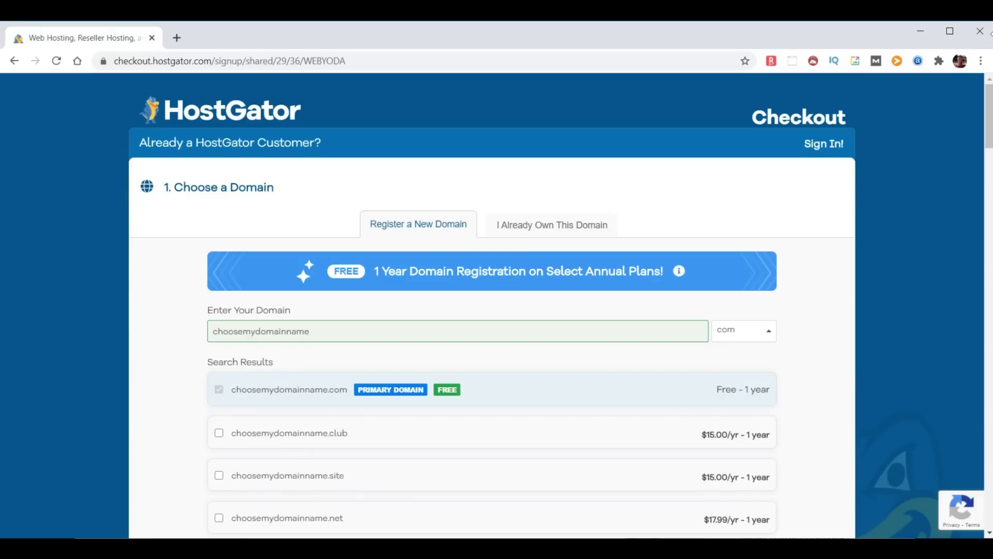
Switch to the already-owned domain chooseyourdomainname.com and place the $31.00 order
{"action": "left_click", "coordinate": [542, 225]}
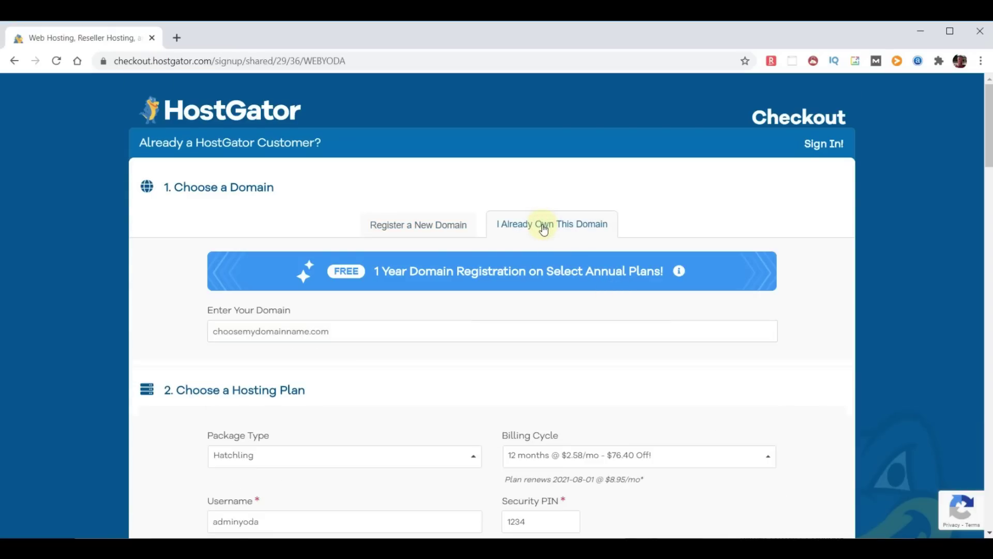
{"action": "left_click", "coordinate": [259, 336]}
{"action": "key", "text": "BackSpace"}
{"action": "key", "text": "BackSpace"}
{"action": "type", "text": "your"}
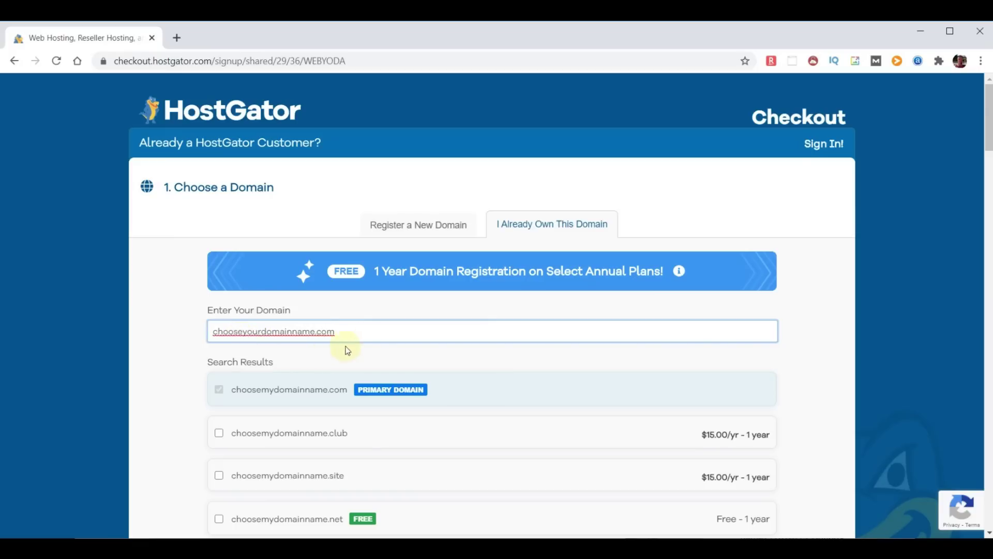
{"action": "left_click", "coordinate": [830, 348]}
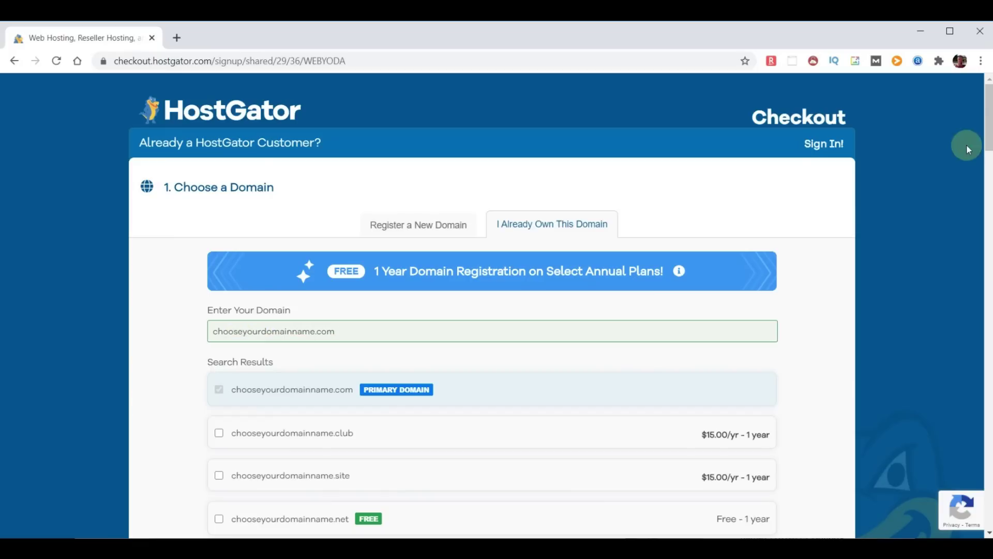
{"action": "left_click_drag", "start_coordinate": [992, 118], "coordinate": [992, 137]}
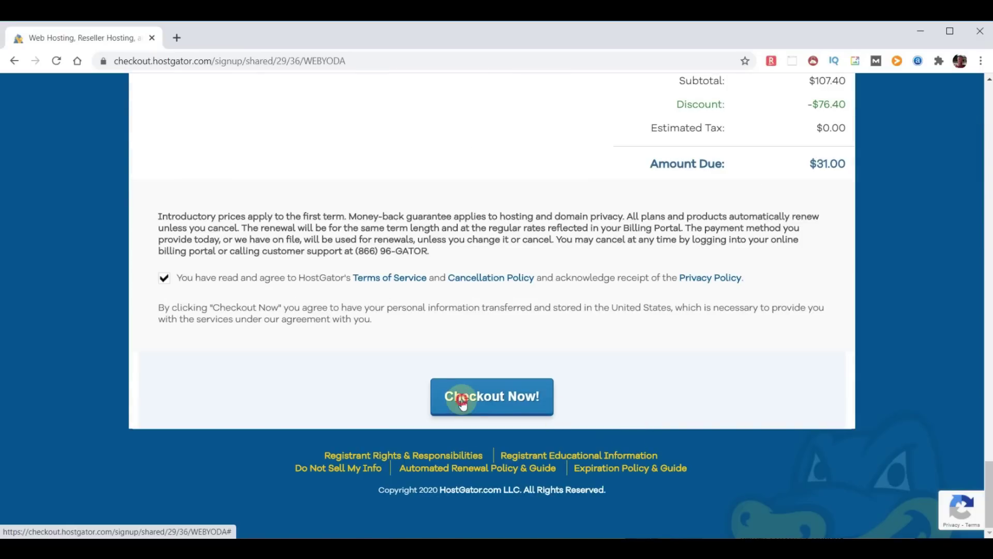
{"action": "left_click", "coordinate": [460, 402]}
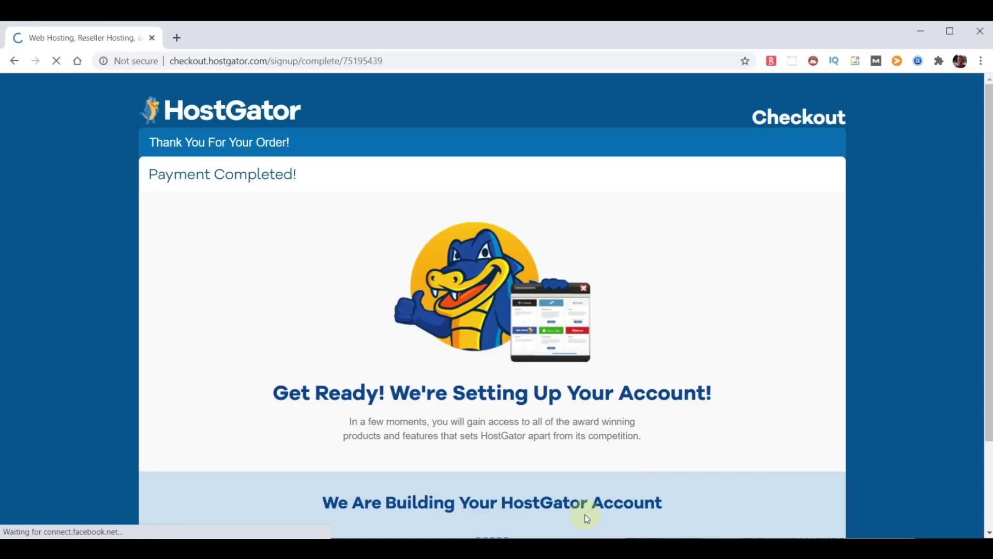
{"action": "scroll", "coordinate": [687, 461], "scroll_direction": "down", "scroll_amount": 1}
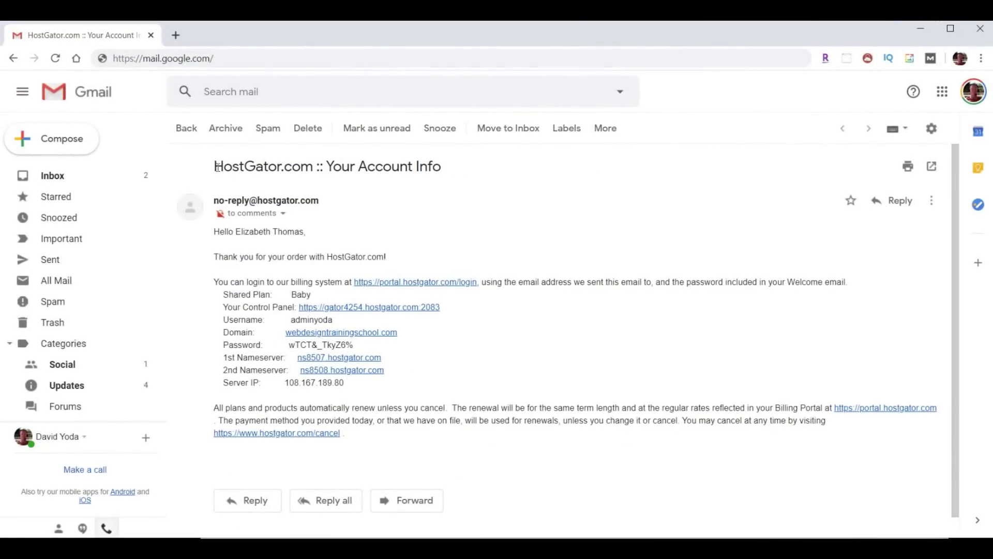
Highlight the subject line of the HostGator 'Your Account Info' email
{"action": "left_click_drag", "start_coordinate": [215, 166], "coordinate": [461, 178]}
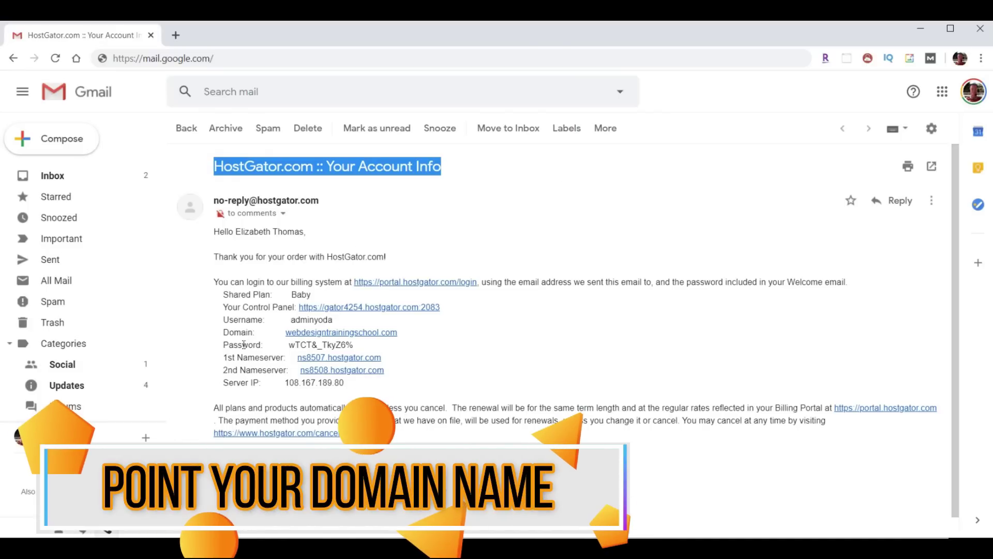
{"action": "left_click_drag", "start_coordinate": [217, 356], "coordinate": [438, 372]}
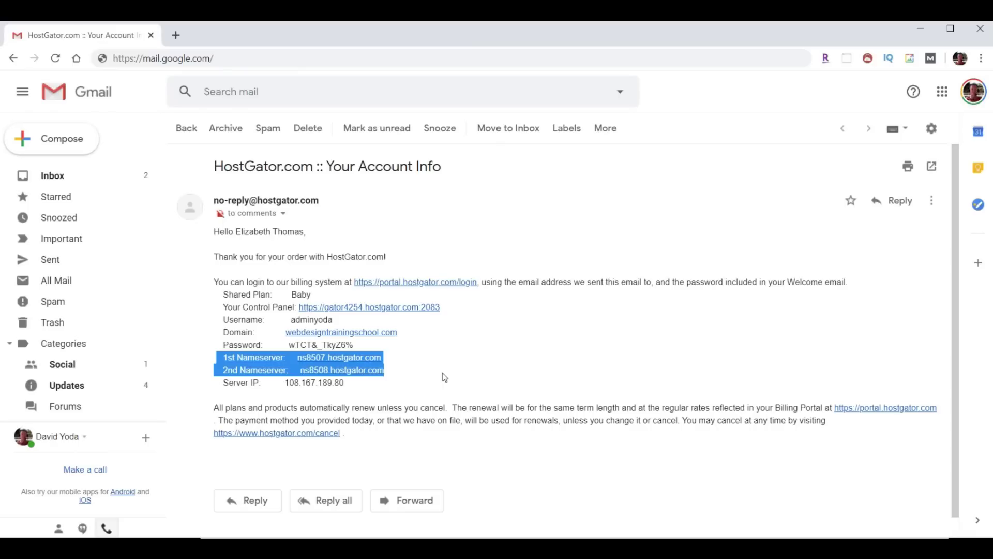
Copy the account password from the email's login details
{"action": "left_click", "coordinate": [292, 321]}
{"action": "left_click_drag", "start_coordinate": [293, 321], "coordinate": [289, 344]}
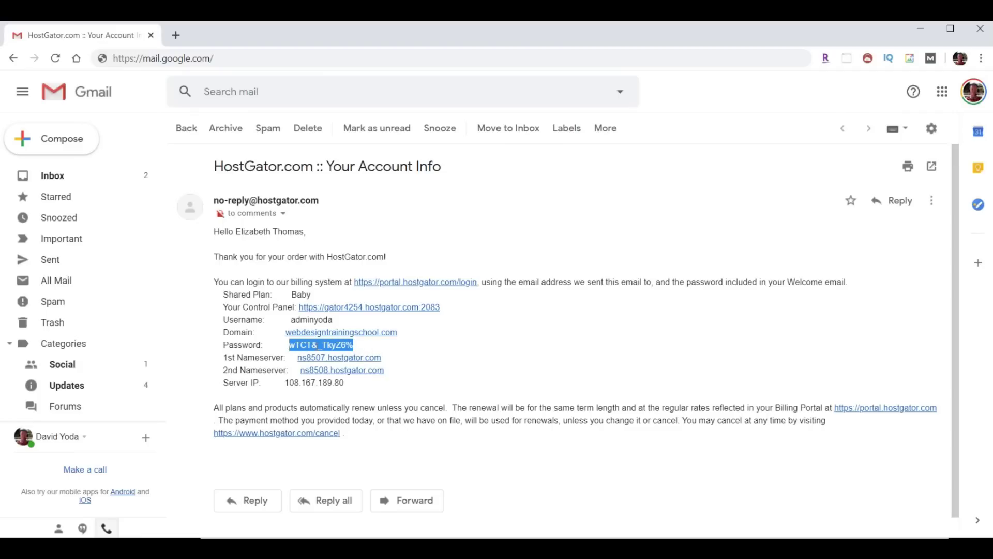
{"action": "right_click", "coordinate": [322, 345]}
{"action": "left_click", "coordinate": [344, 357]}
{"action": "left_click_drag", "start_coordinate": [221, 307], "coordinate": [294, 307]}
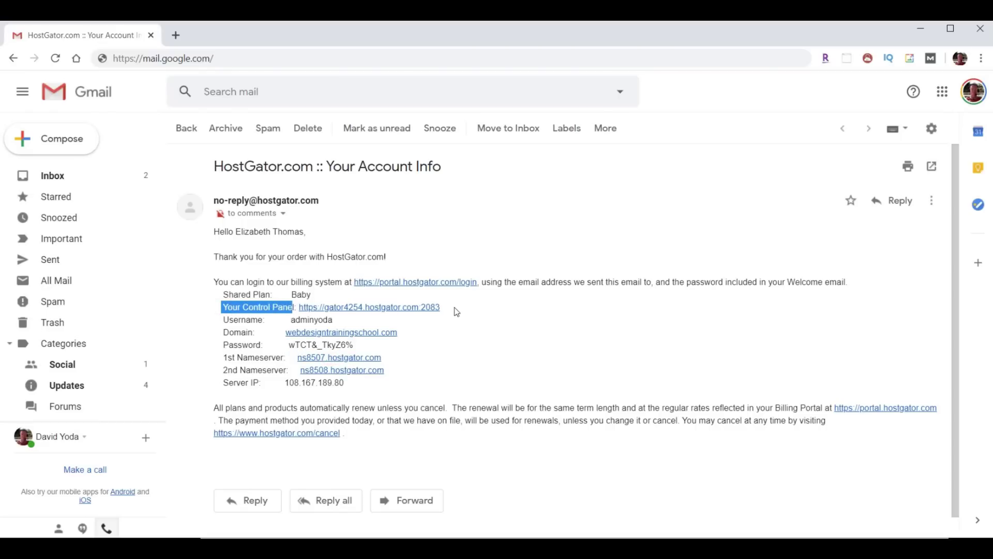
Open the email's control panel link in a new tab and log into cPanel
{"action": "left_click", "coordinate": [379, 308]}
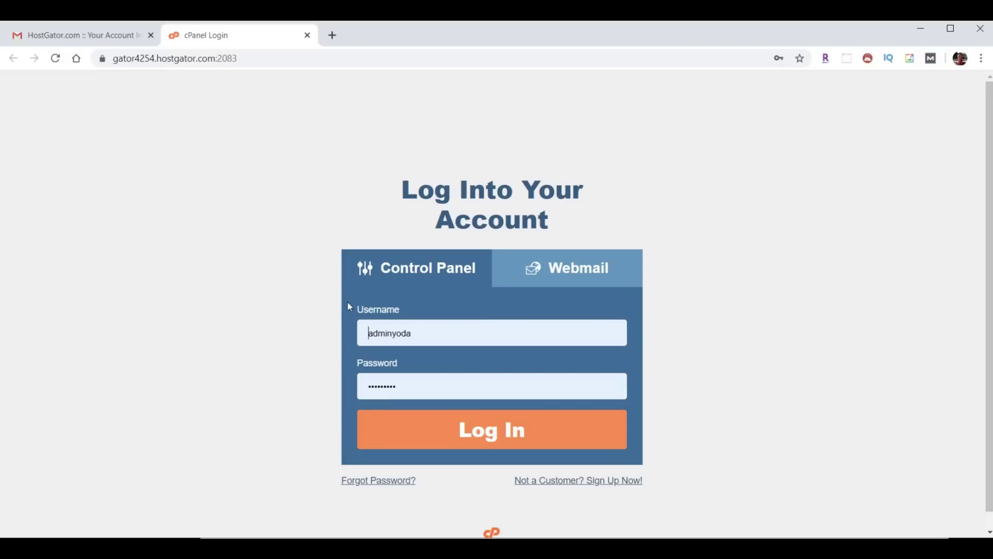
{"action": "left_click", "coordinate": [506, 437]}
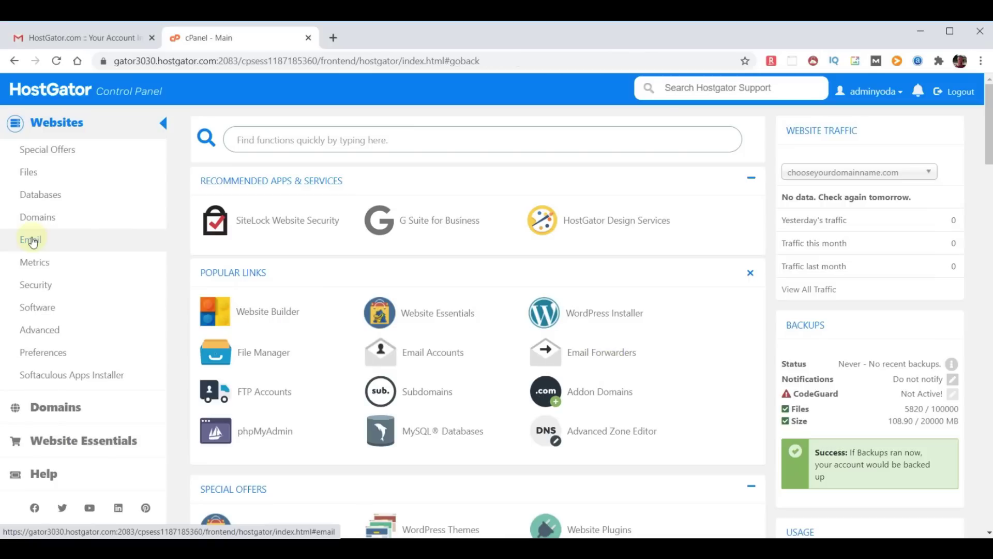
Jump to the Email section of the cPanel home page
{"action": "left_click", "coordinate": [32, 241]}
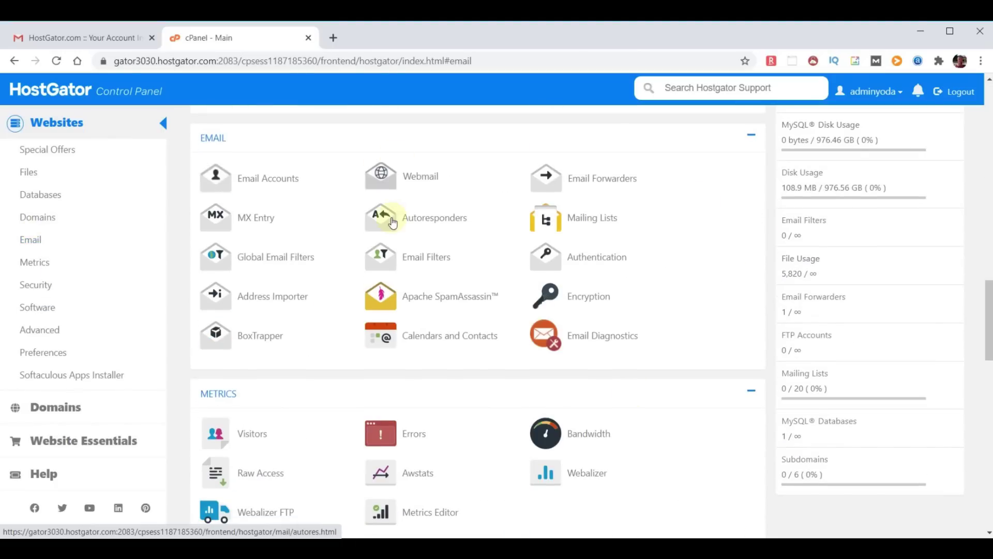
Add an email forwarder copying mail for the new domain's 'yoda' address to the pasted external mailbox
{"action": "left_click", "coordinate": [588, 181]}
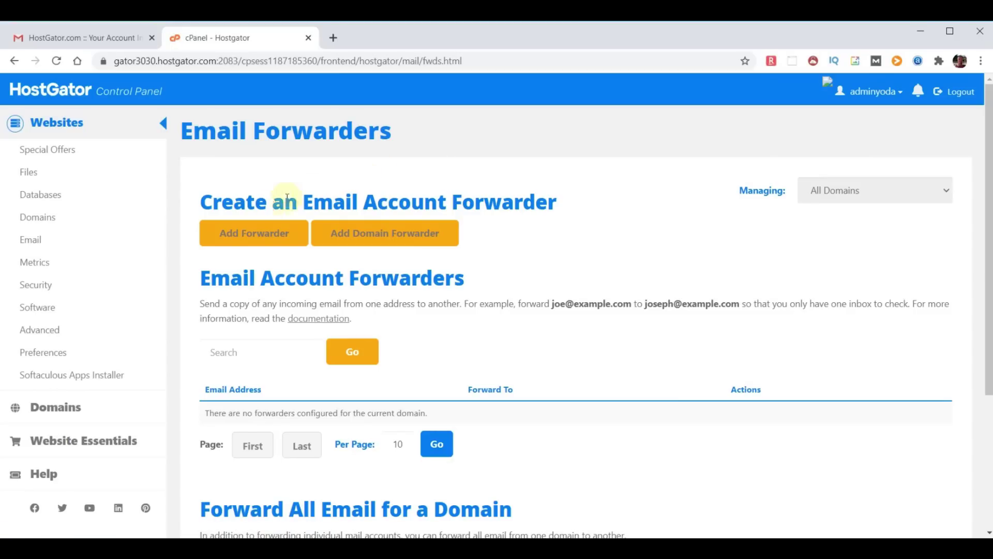
{"action": "left_click", "coordinate": [260, 233]}
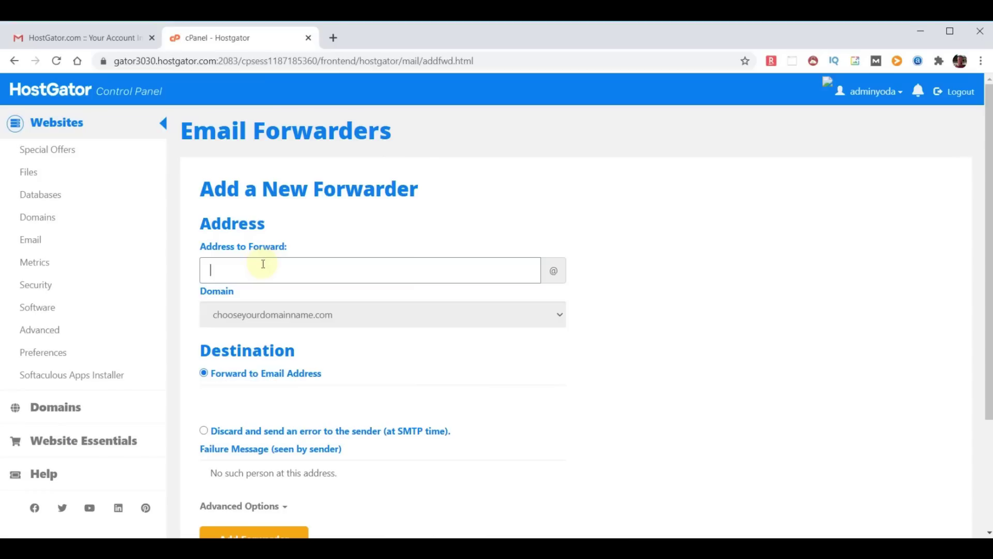
{"action": "left_click", "coordinate": [254, 397]}
{"action": "key", "text": "ctrl+v"}
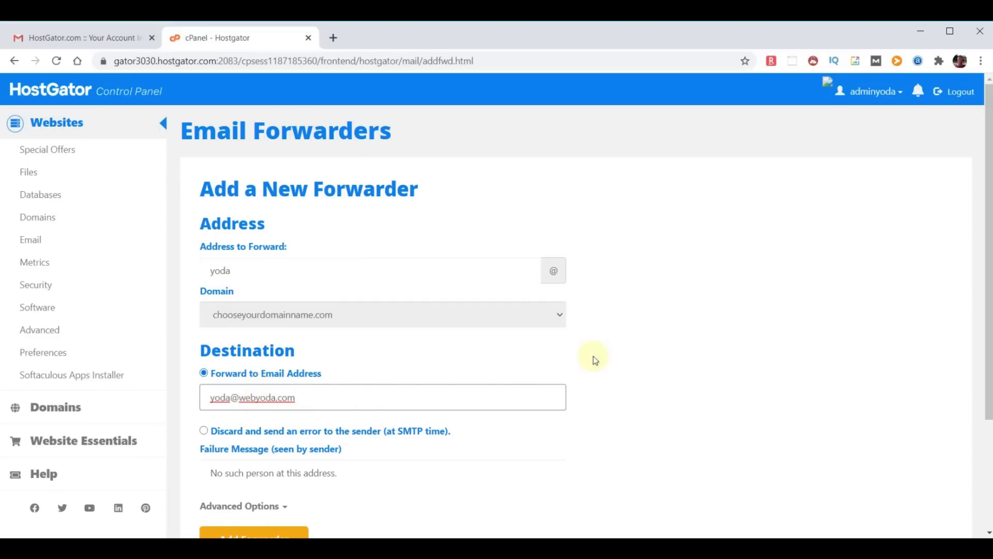
{"action": "scroll", "coordinate": [600, 352], "scroll_direction": "down", "scroll_amount": 1}
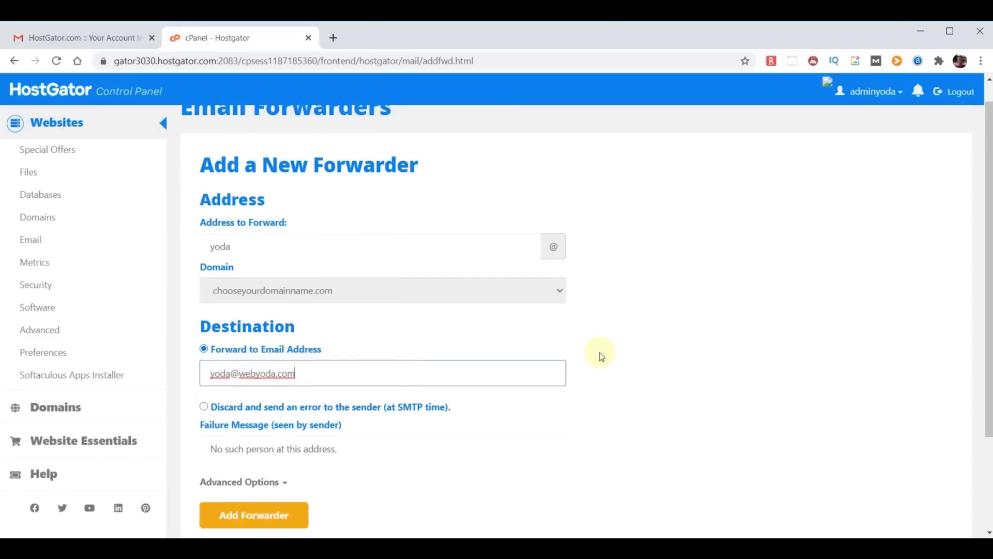
{"action": "left_click", "coordinate": [251, 474]}
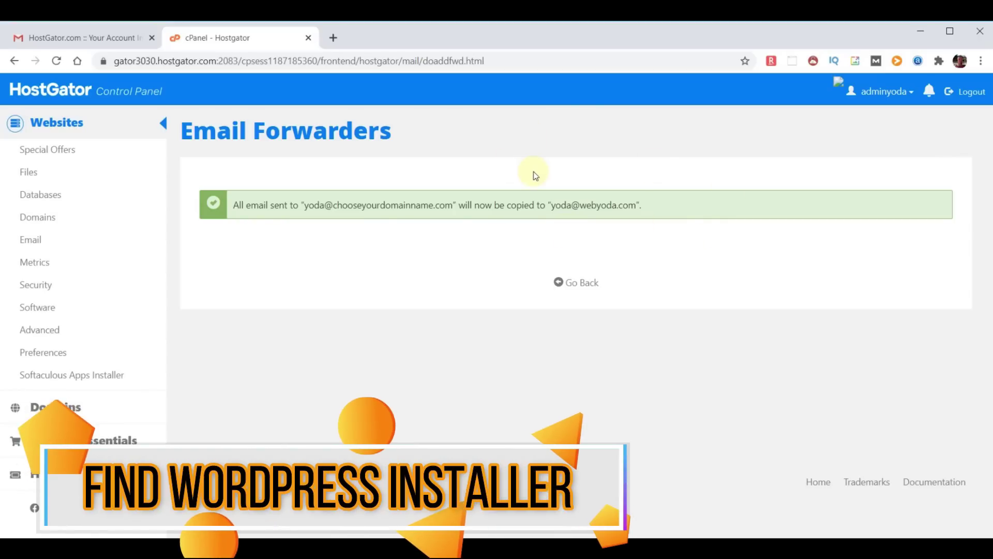
Return to cPanel home and open Softaculous Apps Installer, ending on the PrestaShop page's search box
{"action": "left_click", "coordinate": [46, 88]}
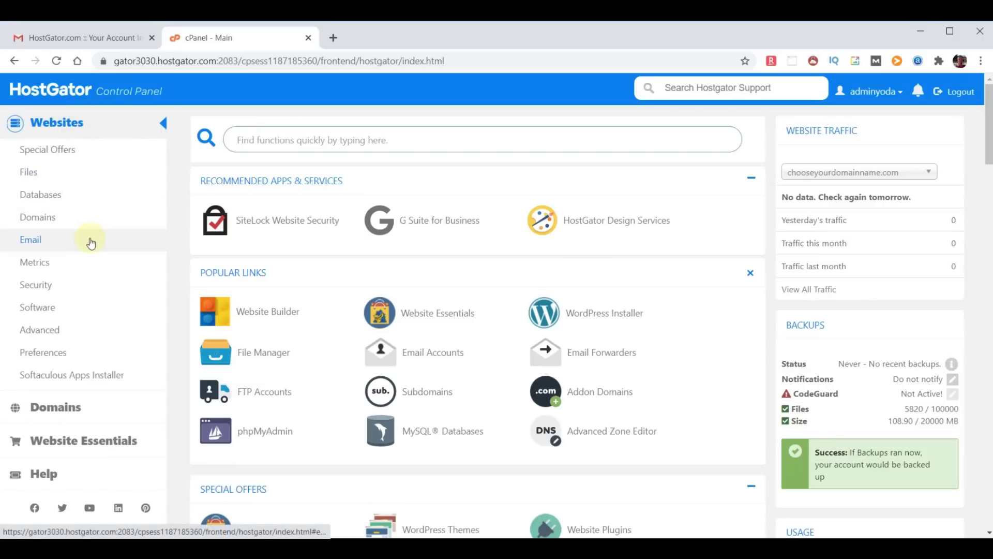
{"action": "left_click", "coordinate": [69, 377]}
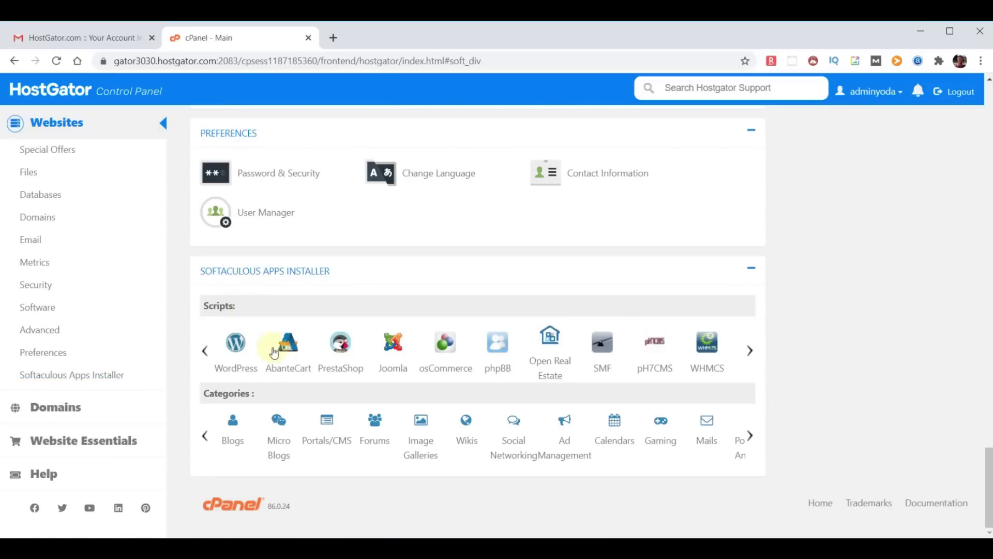
{"action": "left_click", "coordinate": [236, 345]}
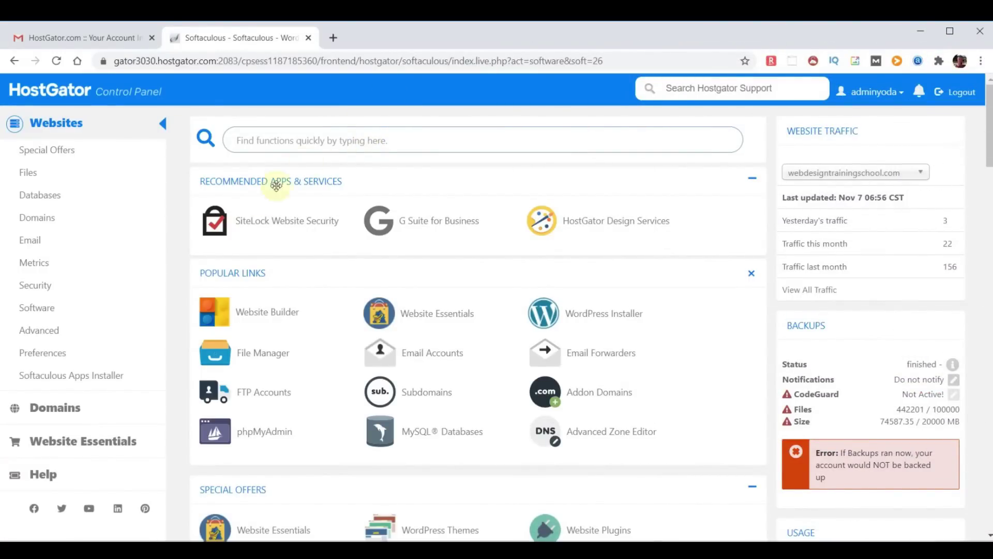
{"action": "left_click", "coordinate": [84, 379]}
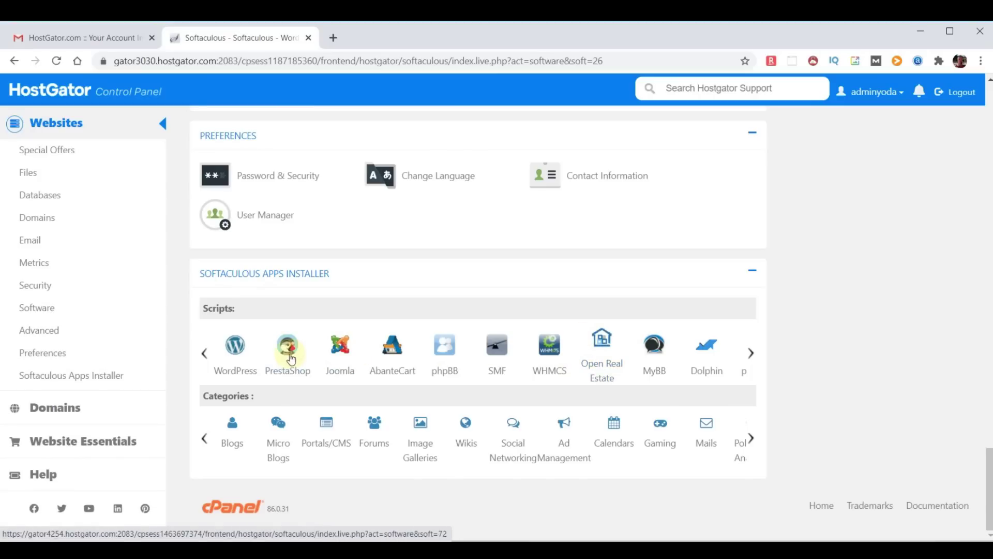
{"action": "left_click", "coordinate": [289, 349]}
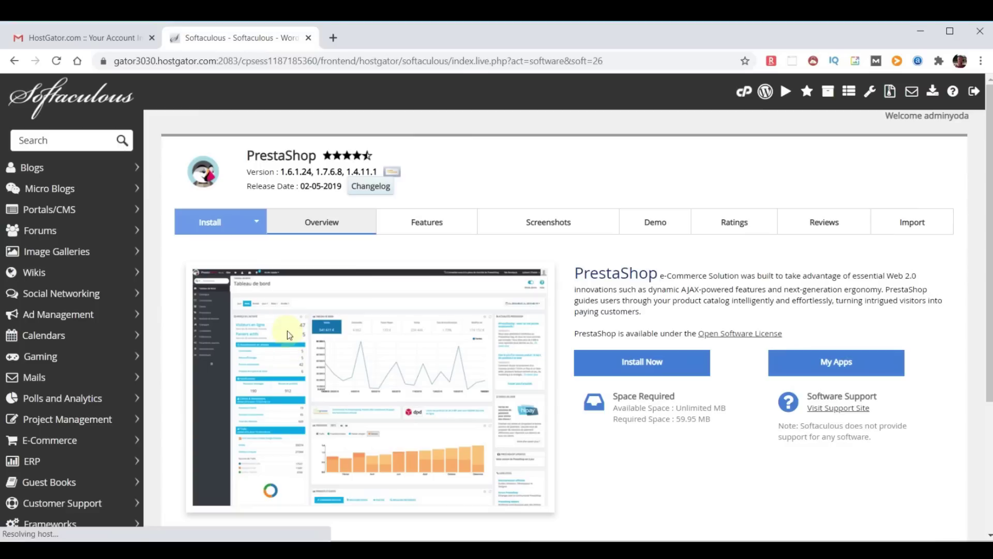
{"action": "left_click", "coordinate": [78, 139]}
Search 'wordpress' and submit its install form, hitting the 'installation already exists' error, then go back to the dashboard
{"action": "type", "text": "wordpress"}
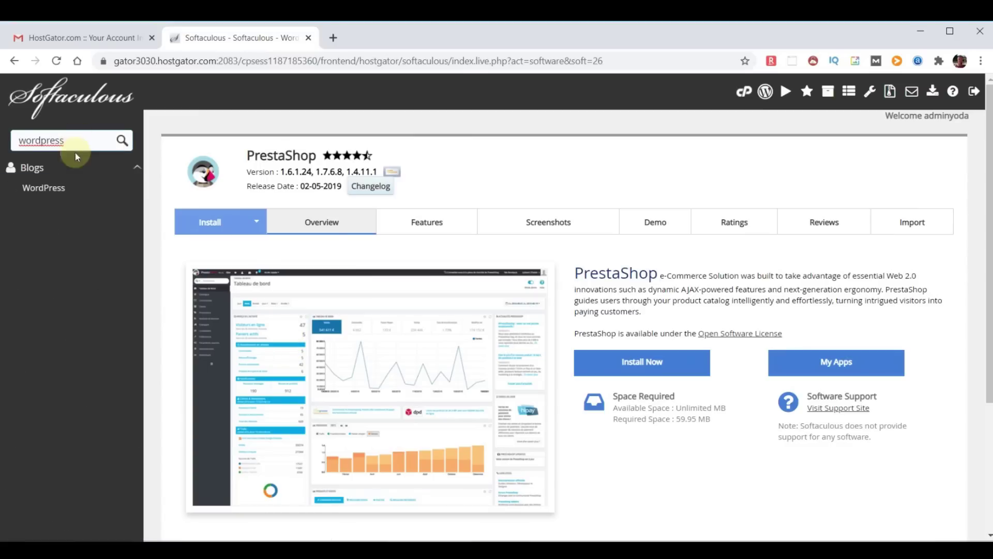
{"action": "left_click", "coordinate": [61, 190]}
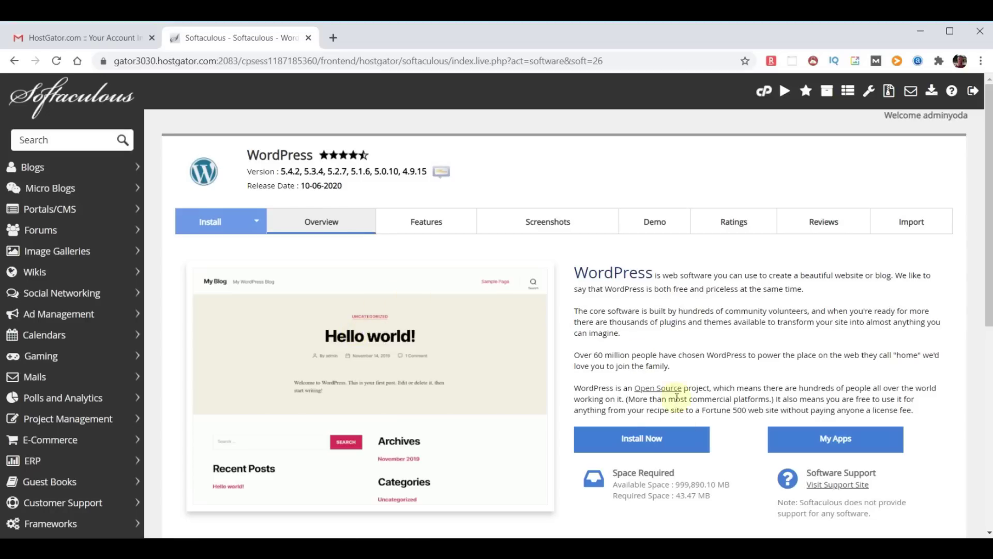
{"action": "left_click", "coordinate": [641, 440]}
{"action": "scroll", "coordinate": [612, 353], "scroll_direction": "down", "scroll_amount": 2}
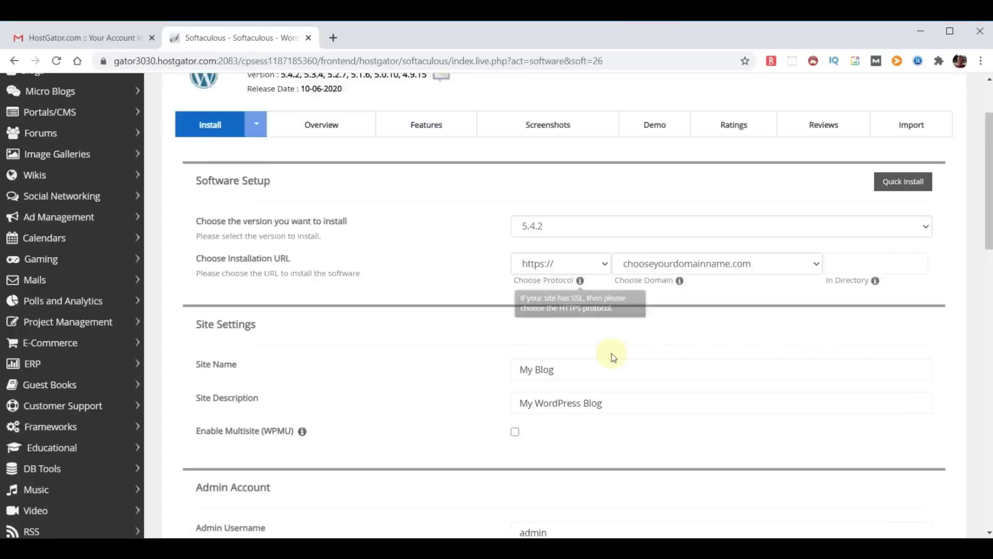
{"action": "scroll", "coordinate": [612, 349], "scroll_direction": "down", "scroll_amount": 18}
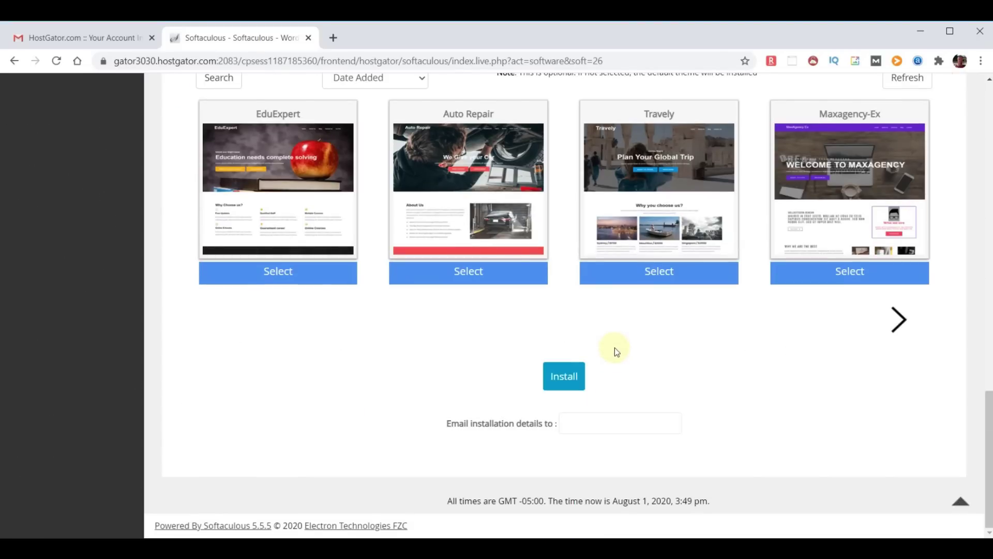
{"action": "left_click", "coordinate": [561, 378]}
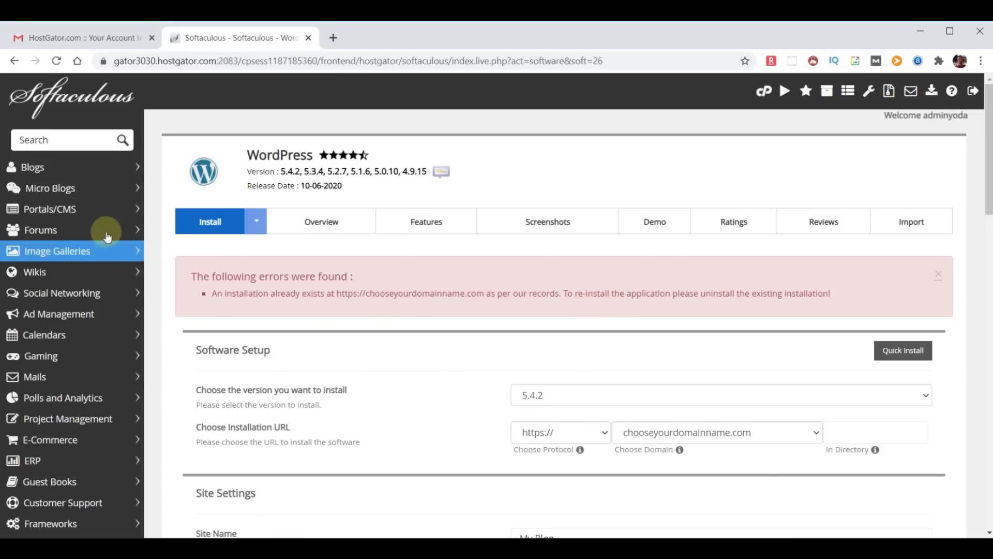
{"action": "left_click", "coordinate": [69, 103]}
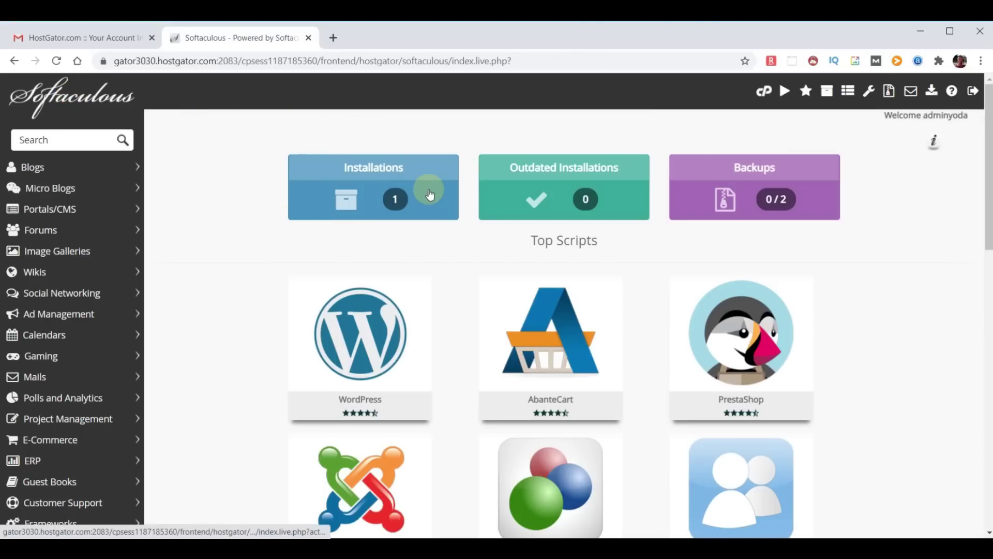
Remove the existing WordPress installation from Installations, confirm with OK, and return to the Softaculous home
{"action": "left_click", "coordinate": [385, 199]}
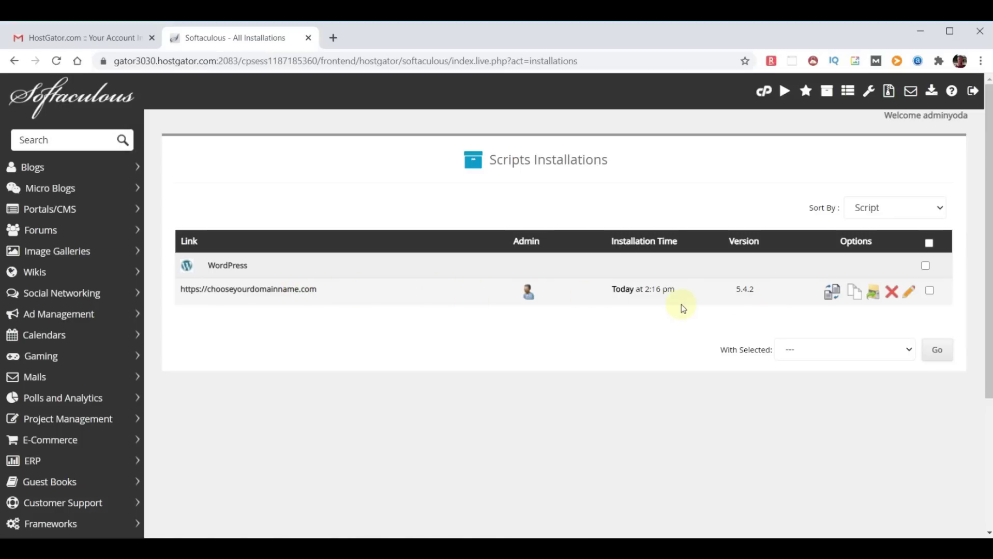
{"action": "left_click", "coordinate": [893, 293]}
{"action": "scroll", "coordinate": [778, 281], "scroll_direction": "down", "scroll_amount": 5}
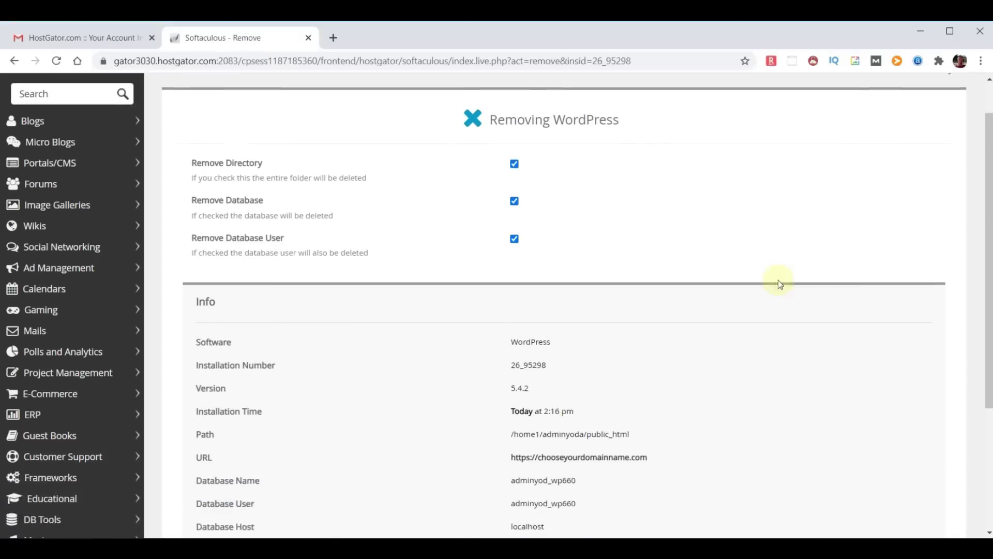
{"action": "left_click", "coordinate": [553, 398]}
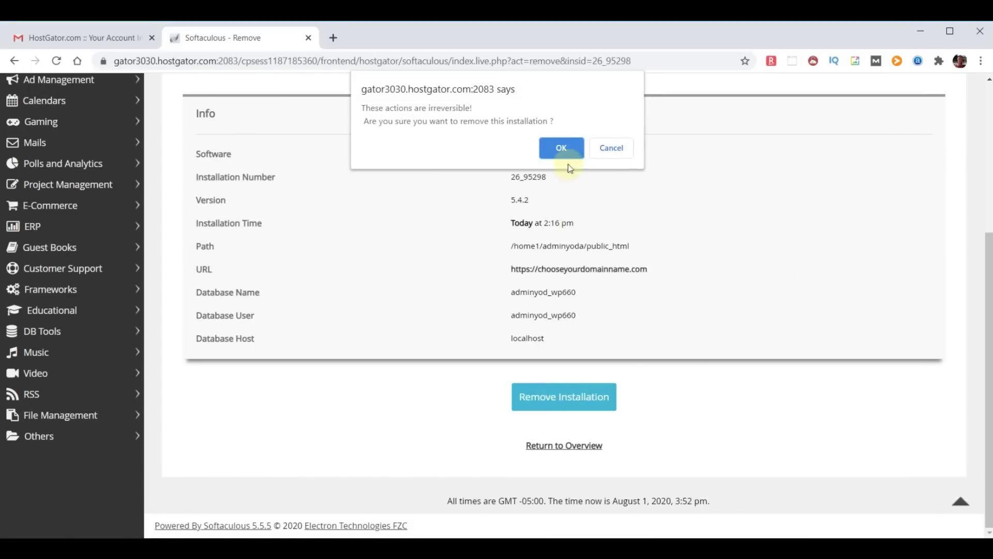
{"action": "left_click", "coordinate": [563, 149]}
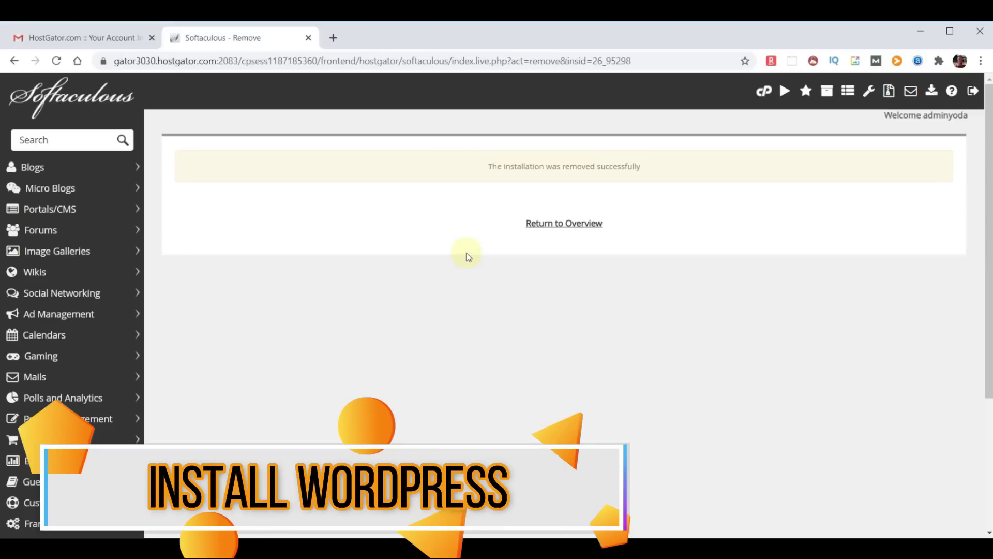
{"action": "left_click", "coordinate": [58, 95]}
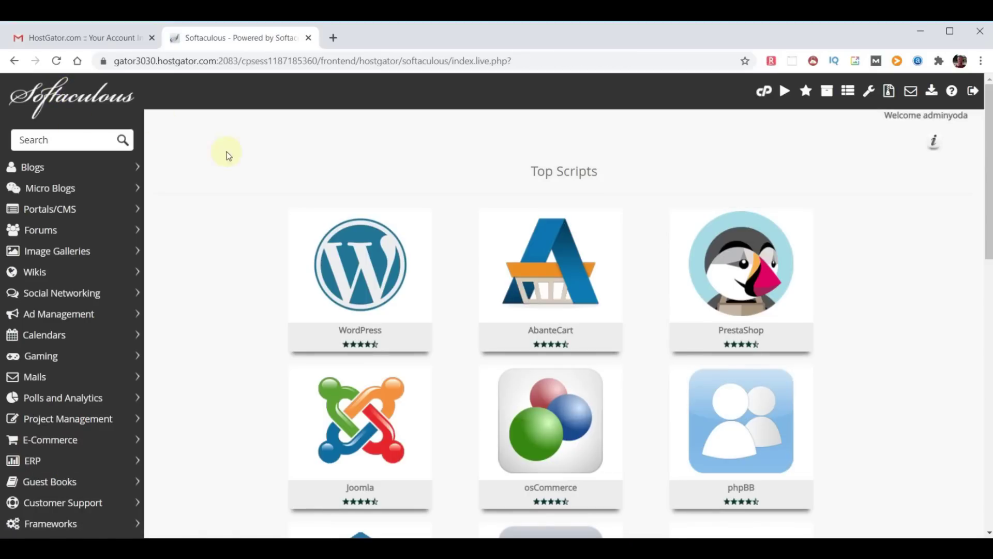
{"action": "left_click", "coordinate": [355, 264]}
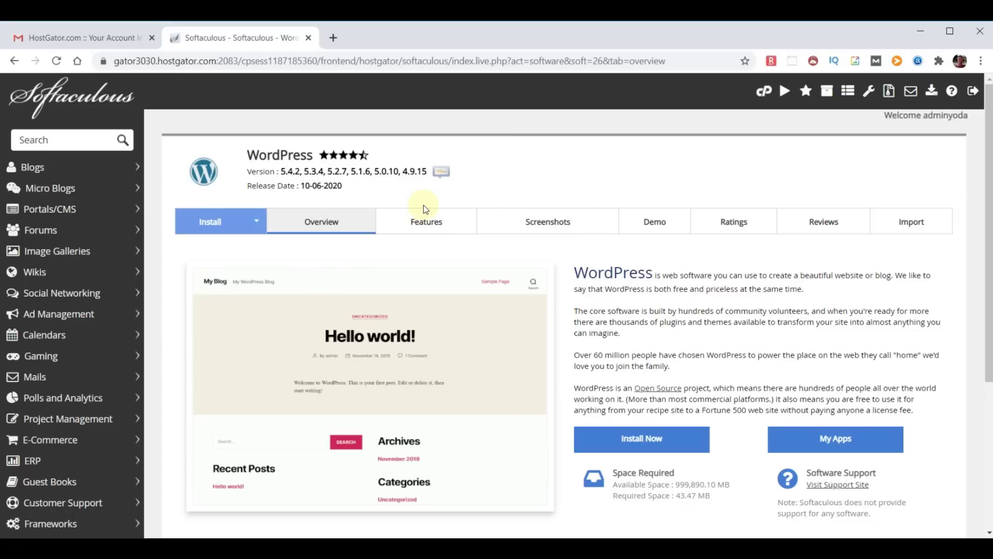
{"action": "left_click", "coordinate": [645, 441]}
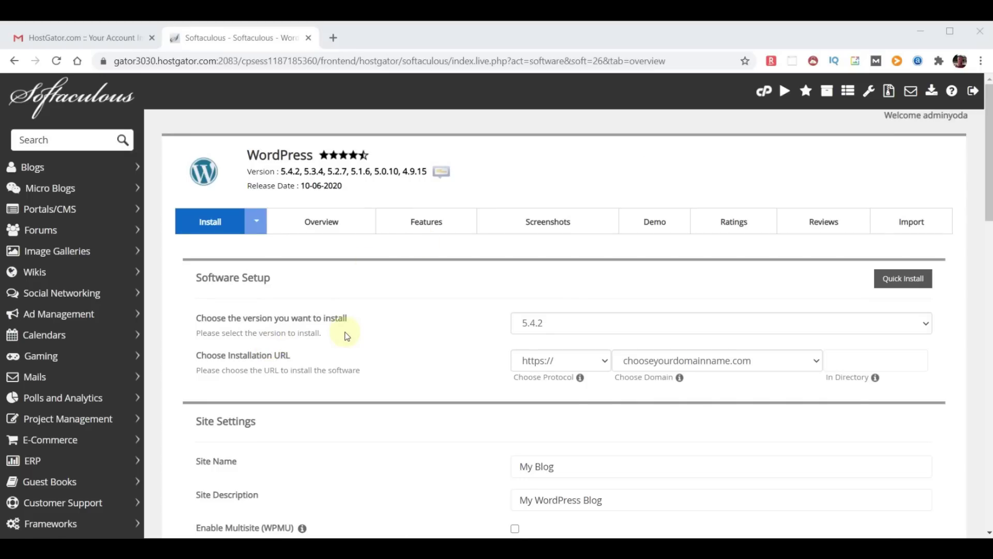
{"action": "left_click", "coordinate": [669, 325]}
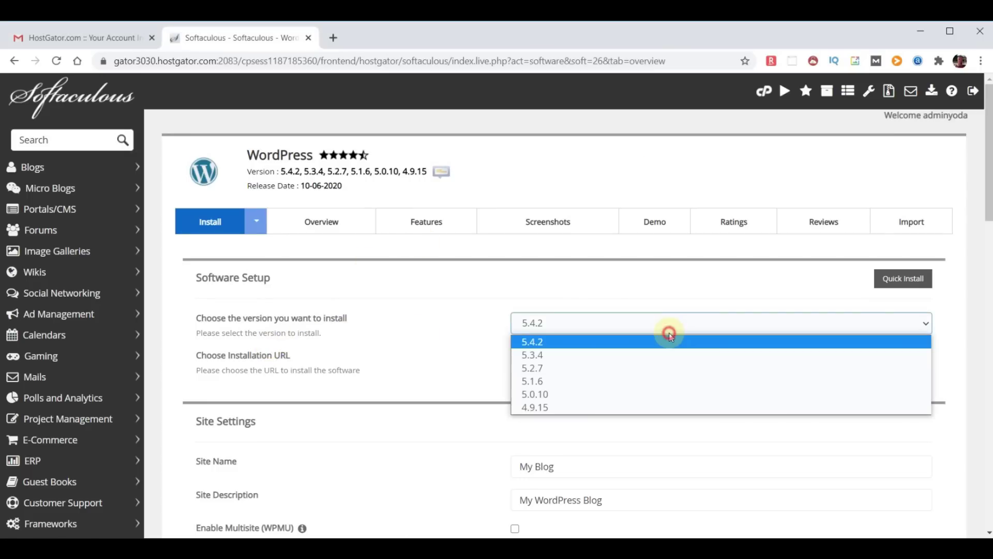
{"action": "left_click", "coordinate": [669, 336]}
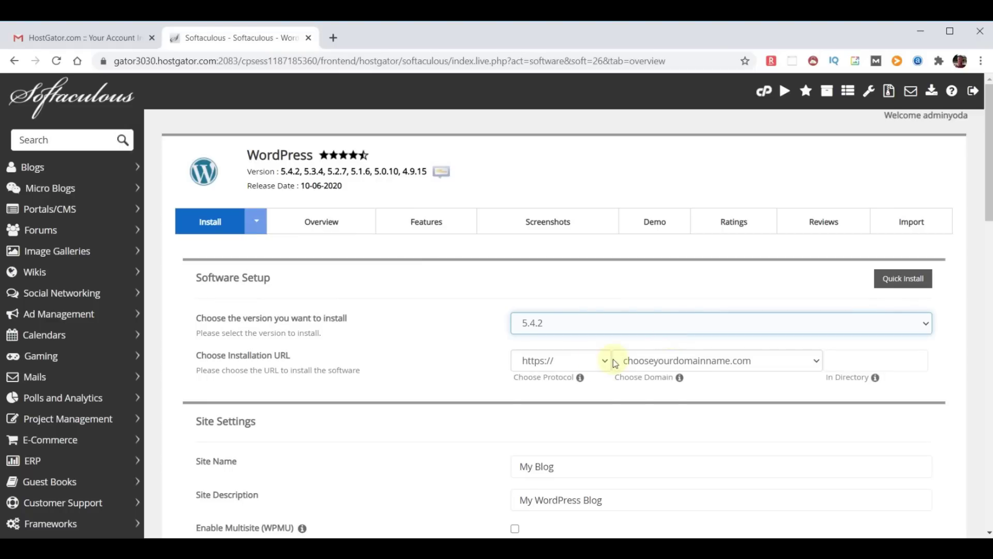
{"action": "left_click", "coordinate": [816, 362]}
{"action": "left_click", "coordinate": [816, 362]}
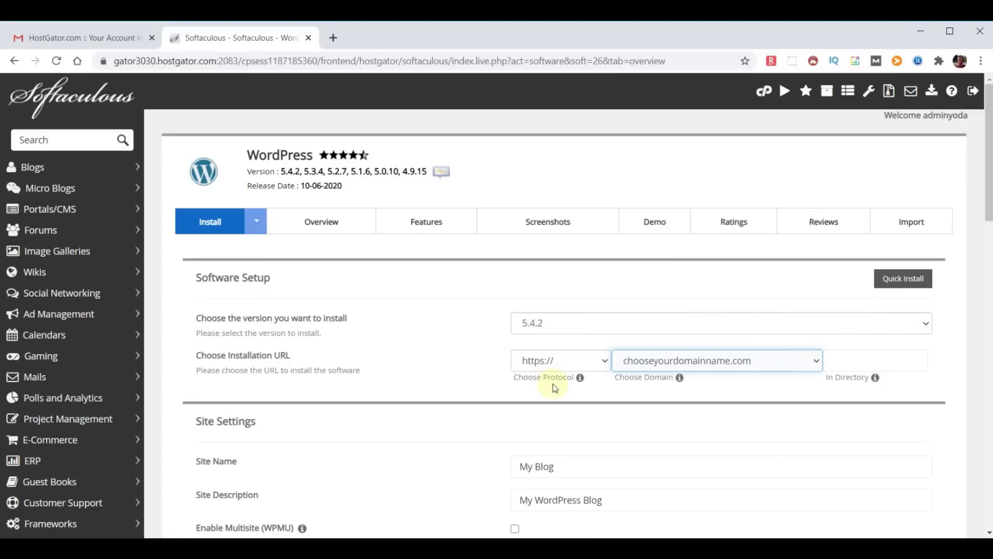
{"action": "left_click", "coordinate": [604, 361]}
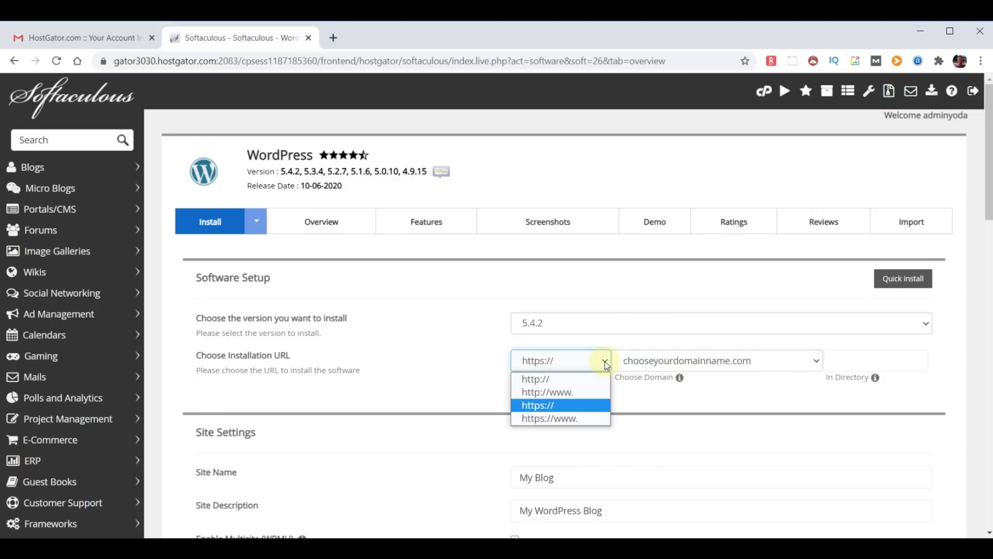
{"action": "left_click", "coordinate": [540, 379]}
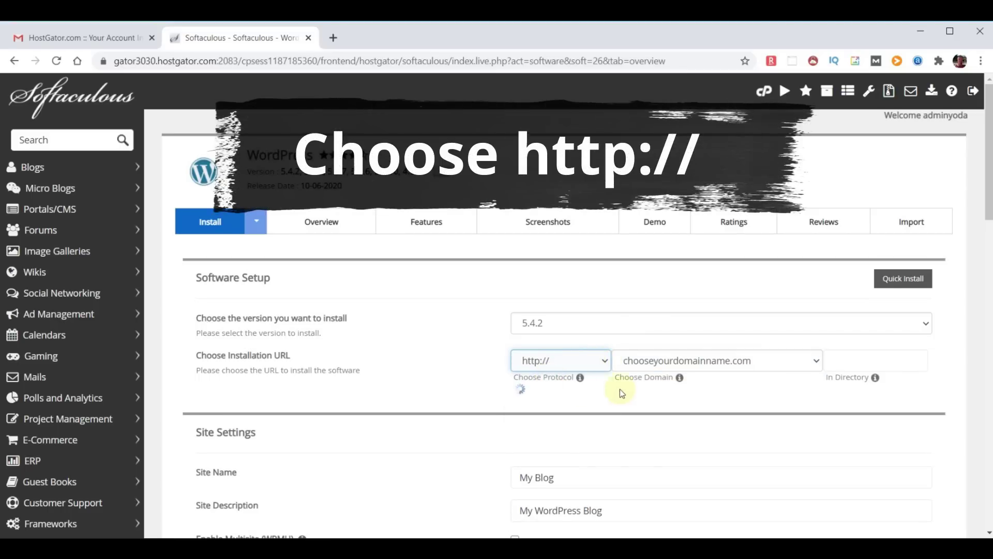
{"action": "scroll", "coordinate": [649, 390], "scroll_direction": "down", "scroll_amount": 3}
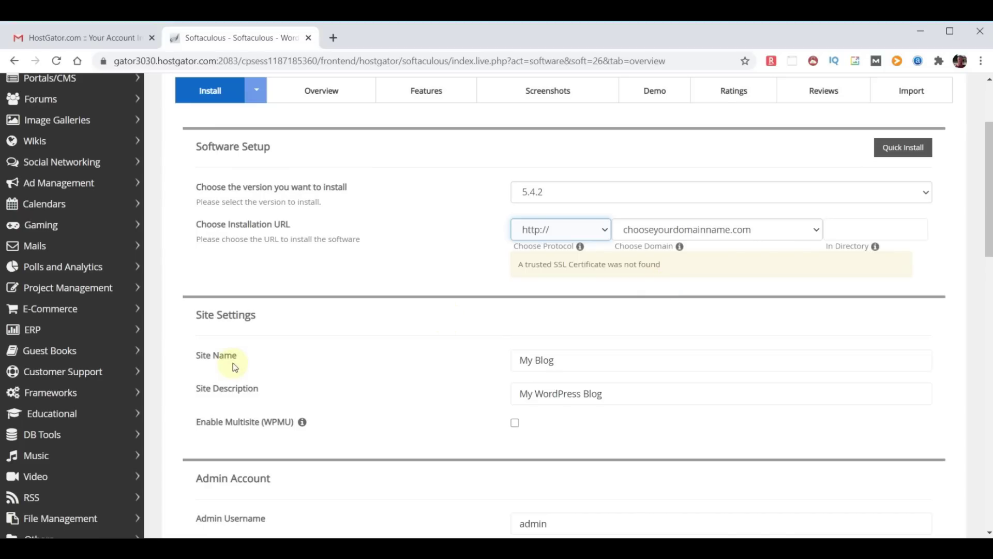
Set the site name to 'WebYoda' and the site description to 'Free Online Courses'
{"action": "left_click_drag", "start_coordinate": [580, 358], "coordinate": [466, 362]}
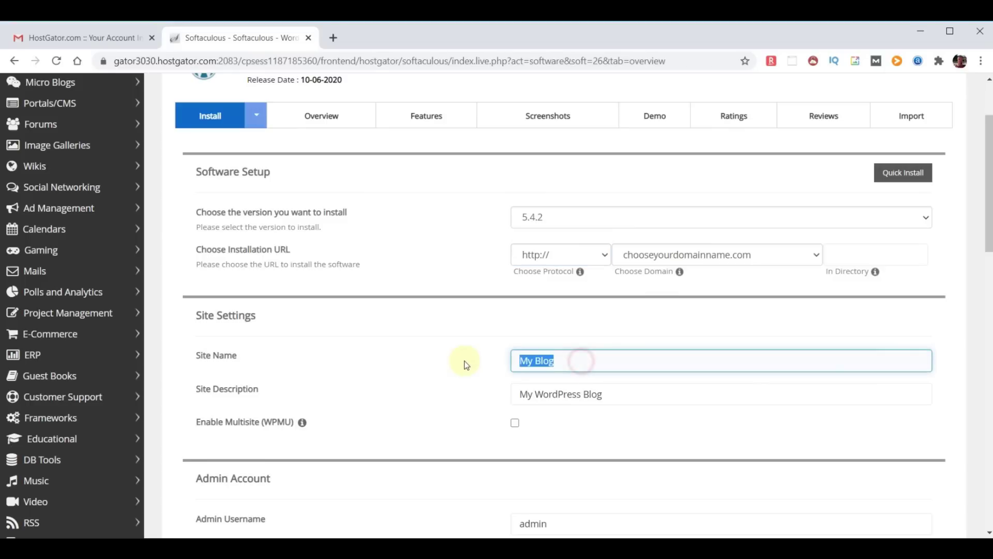
{"action": "type", "text": "WebYoda"}
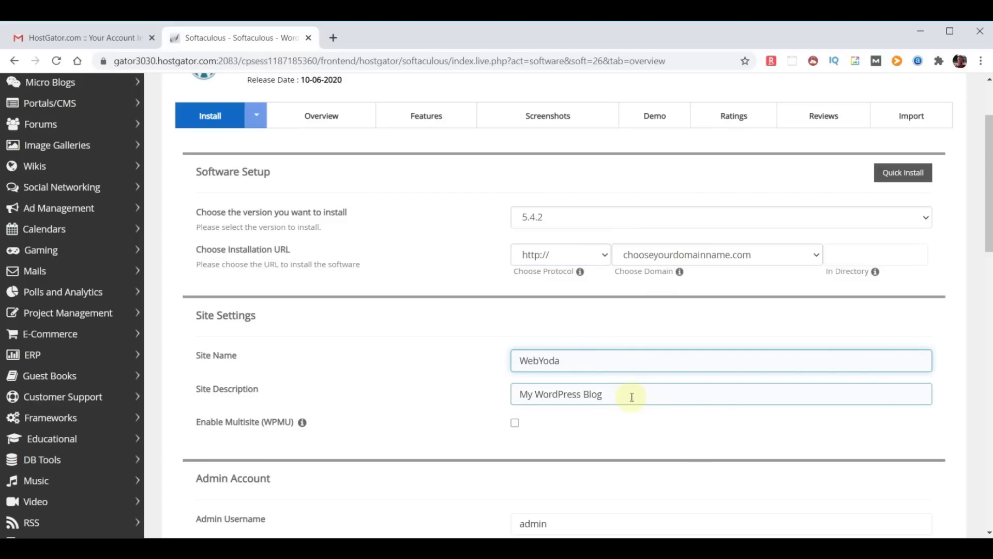
{"action": "left_click_drag", "start_coordinate": [632, 397], "coordinate": [389, 379]}
{"action": "type", "text": "Free Online Courses"}
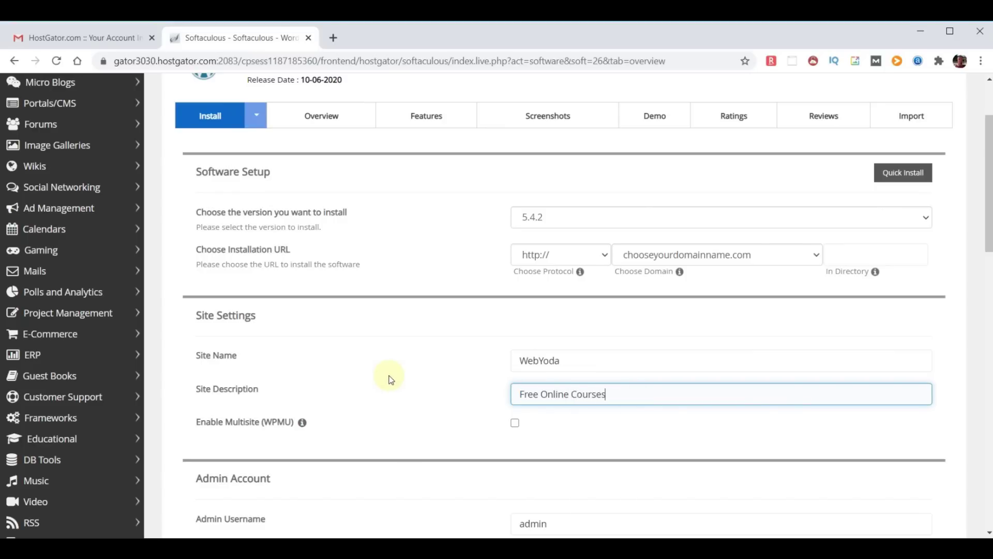
{"action": "scroll", "coordinate": [665, 422], "scroll_direction": "down", "scroll_amount": 2}
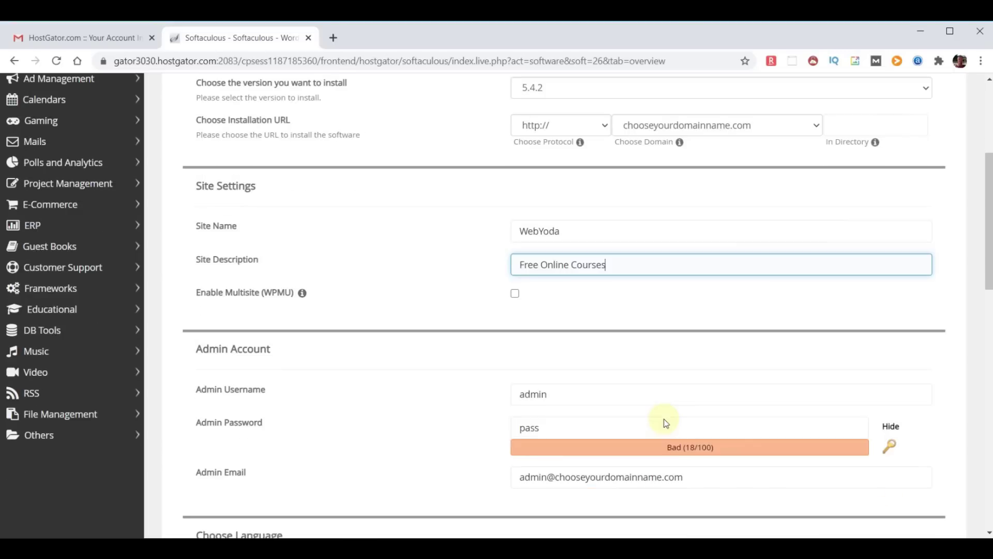
{"action": "scroll", "coordinate": [665, 422], "scroll_direction": "down", "scroll_amount": 2}
Set the admin username to 'yodauser' and paste in a strong admin password
{"action": "double_click", "coordinate": [581, 262]}
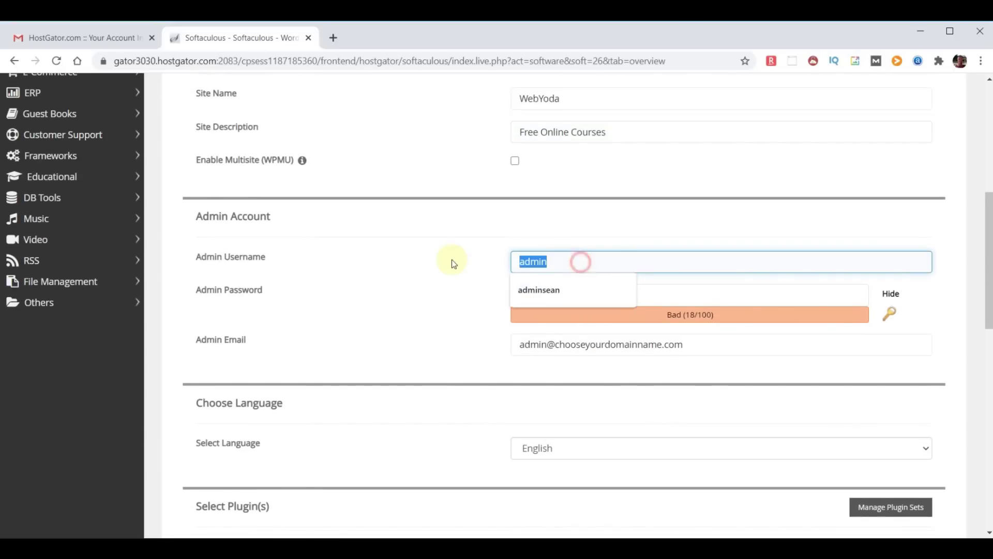
{"action": "type", "text": "yodauser"}
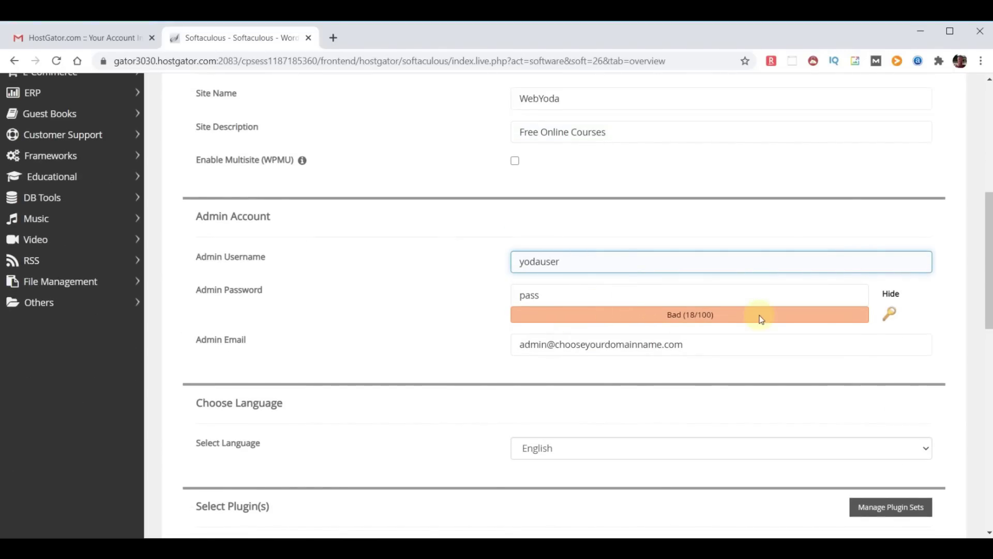
{"action": "left_click", "coordinate": [891, 294]}
{"action": "left_click", "coordinate": [547, 295]}
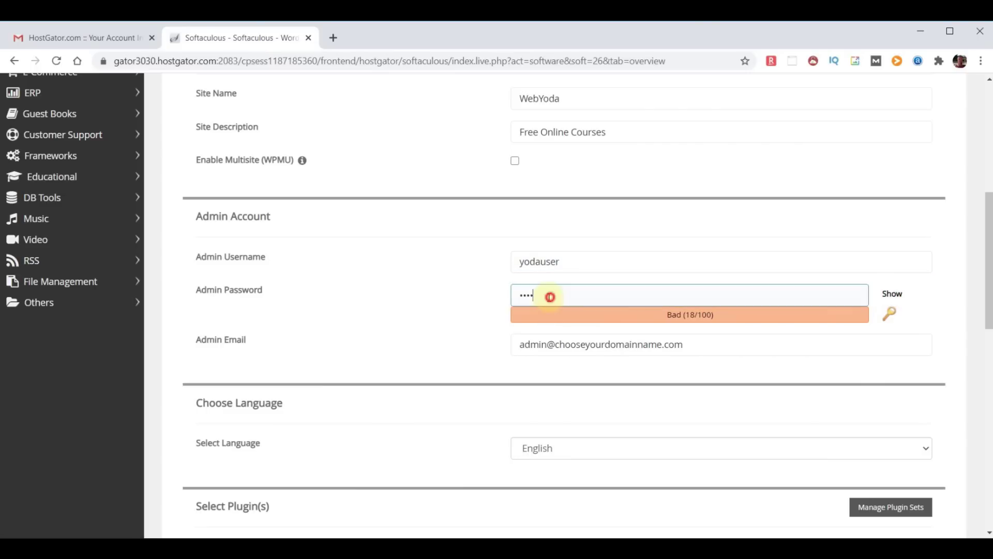
{"action": "key", "text": "ctrl+v"}
{"action": "left_click", "coordinate": [450, 320]}
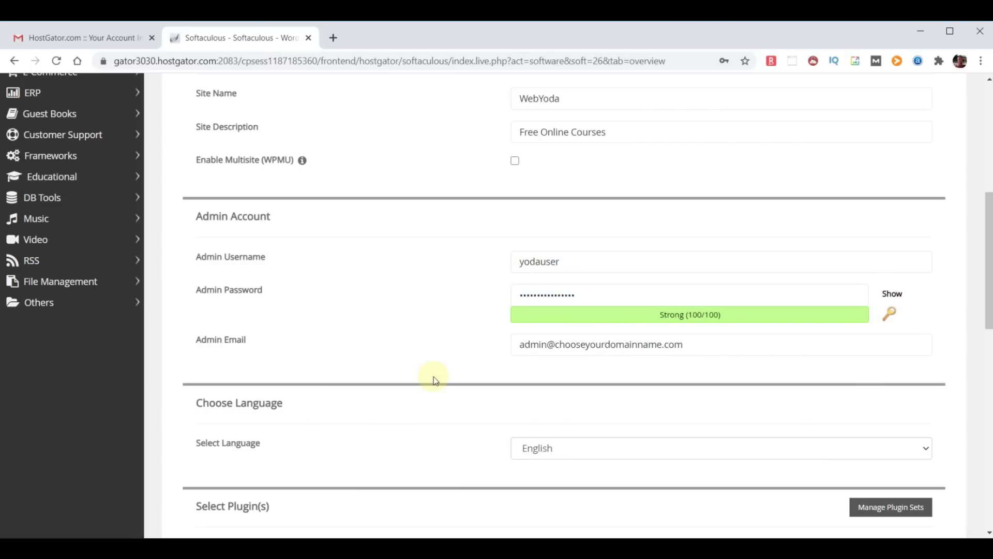
{"action": "left_click_drag", "start_coordinate": [196, 340], "coordinate": [253, 345]}
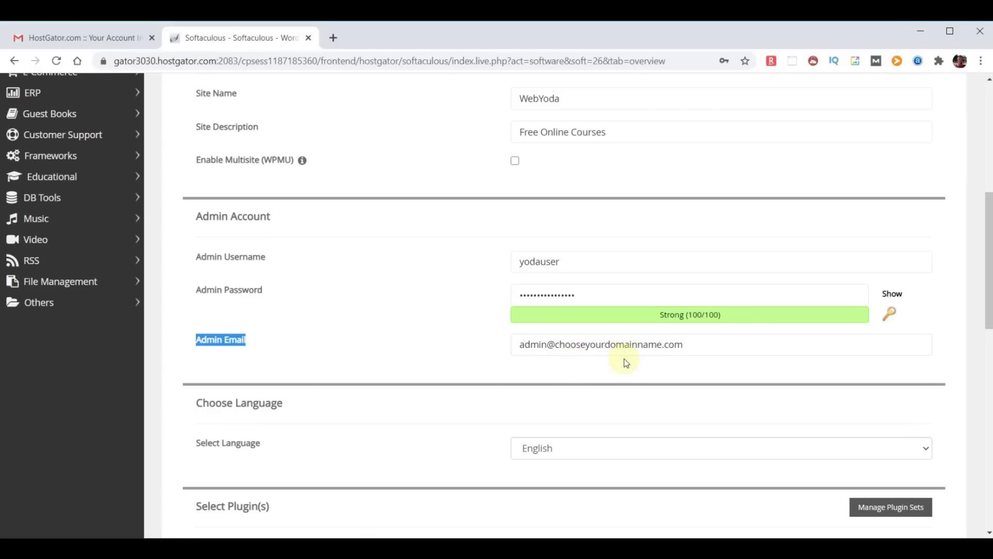
Paste the admin e-mail and scroll past the theme choices, leaving none selected
{"action": "left_click_drag", "start_coordinate": [721, 349], "coordinate": [288, 333]}
{"action": "key", "text": "ctrl+v"}
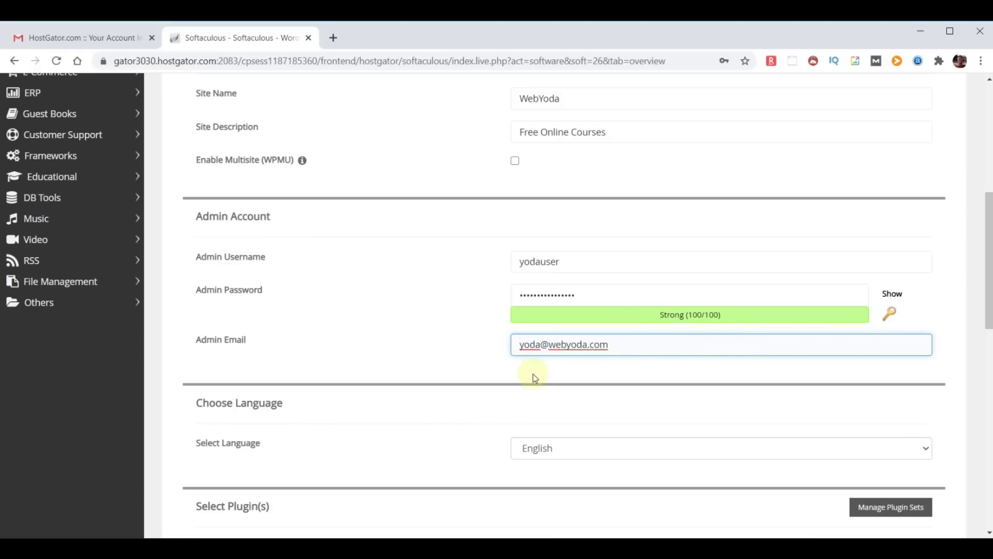
{"action": "scroll", "coordinate": [473, 308], "scroll_direction": "down", "scroll_amount": 3}
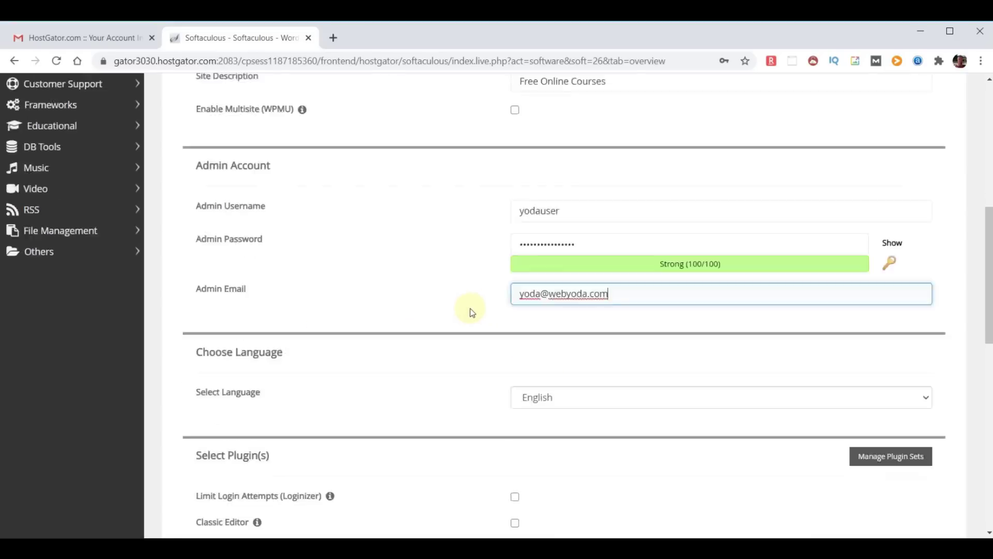
{"action": "scroll", "coordinate": [730, 379], "scroll_direction": "down", "scroll_amount": 3}
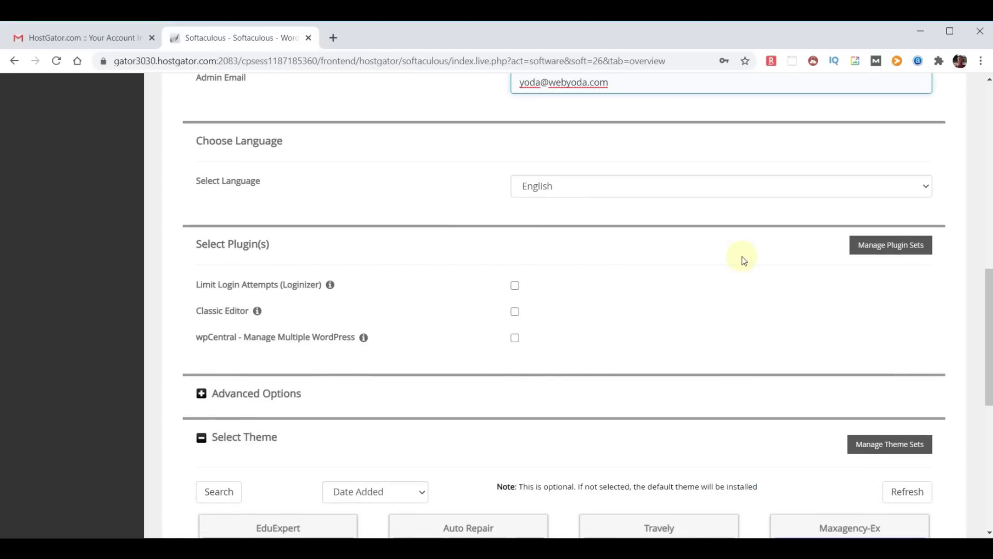
{"action": "scroll", "coordinate": [743, 260], "scroll_direction": "down", "scroll_amount": 3}
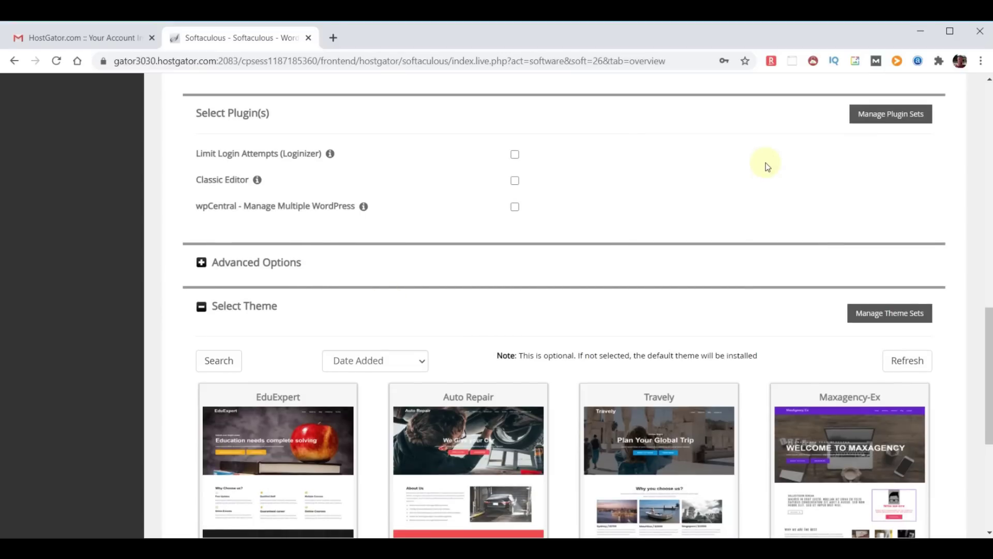
{"action": "scroll", "coordinate": [765, 162], "scroll_direction": "down", "scroll_amount": 4}
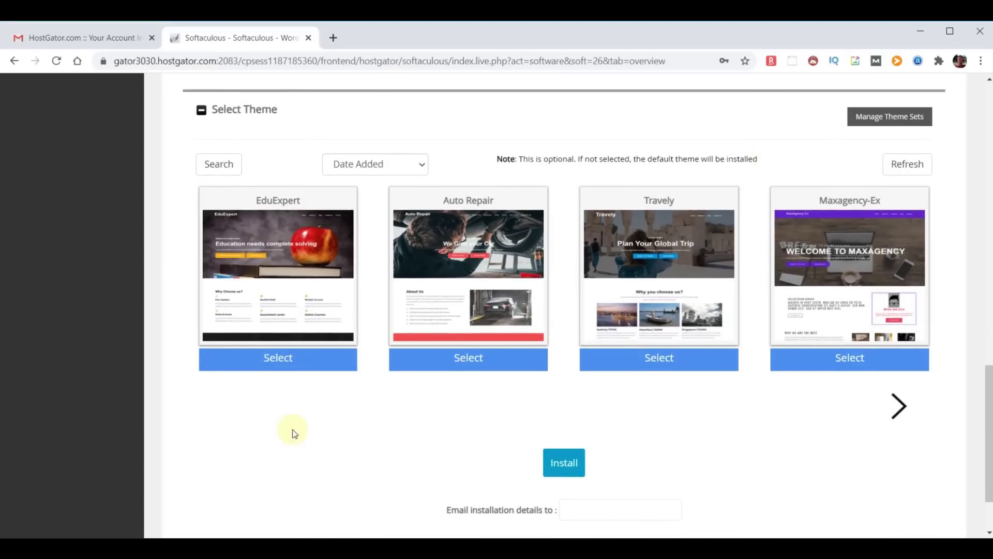
Enter the e-mail for installation details, install WordPress, then load chooseyourdomainname.com in the browser
{"action": "mouse_move", "coordinate": [788, 281]}
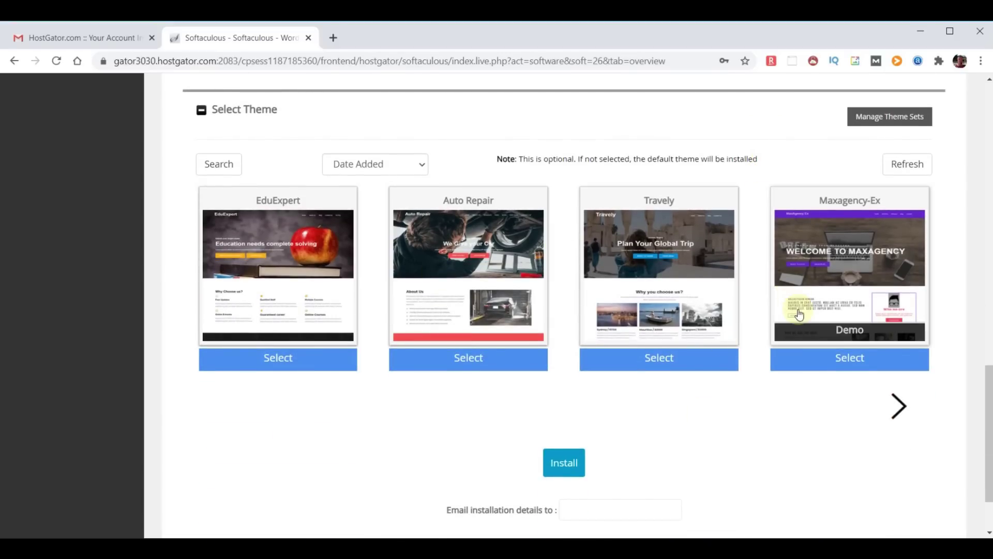
{"action": "scroll", "coordinate": [854, 362], "scroll_direction": "down", "scroll_amount": 2}
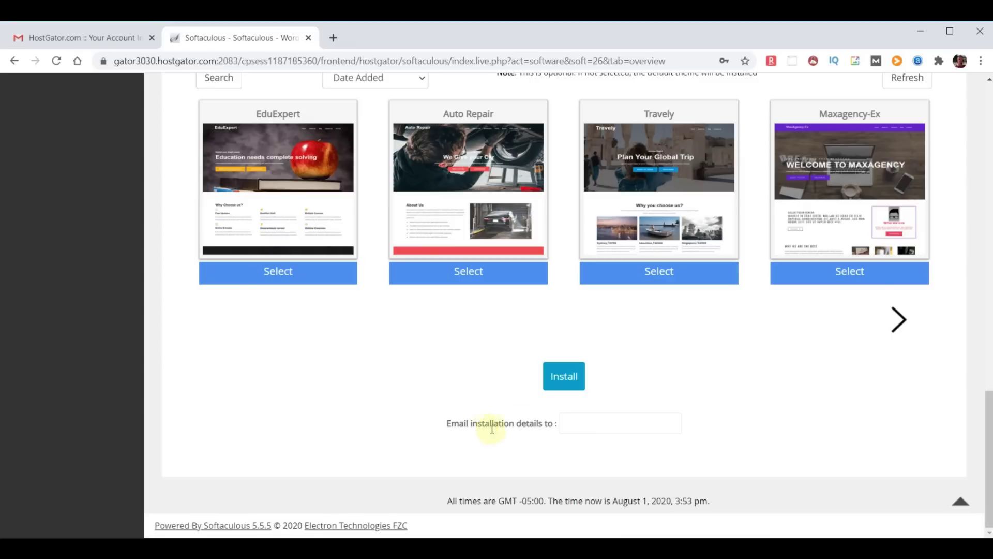
{"action": "left_click", "coordinate": [595, 423]}
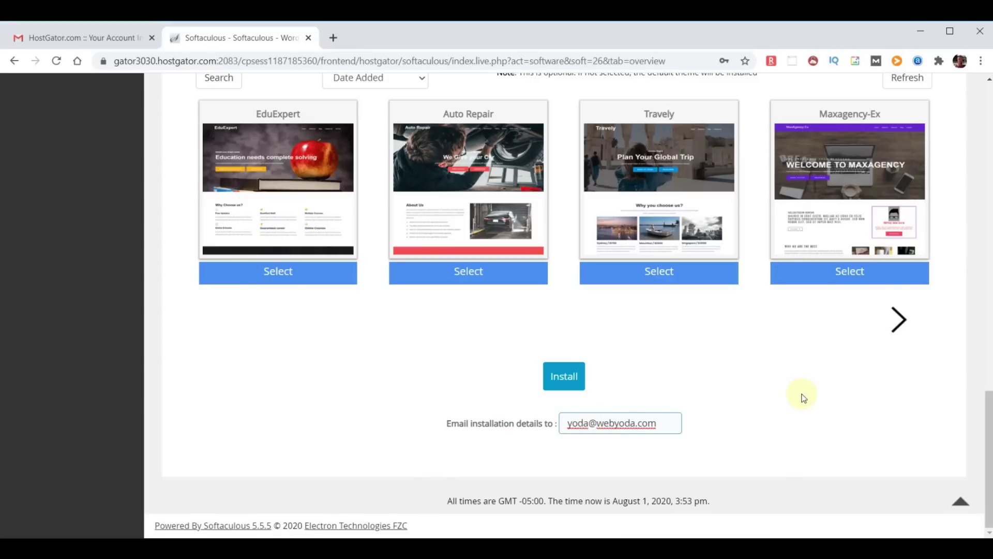
{"action": "left_click", "coordinate": [564, 377]}
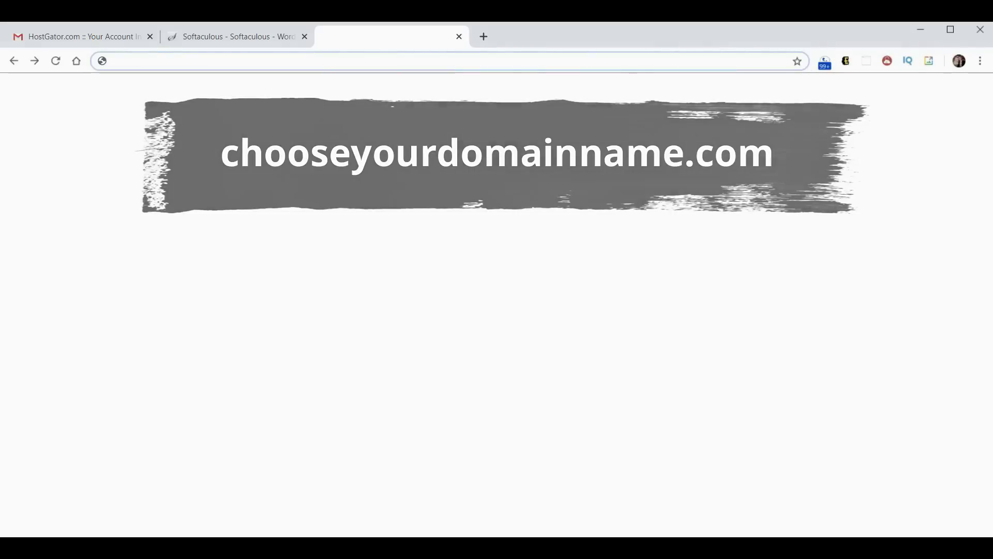
{"action": "type", "text": "chooseyourdomainname.com"}
{"action": "key", "text": "Return"}
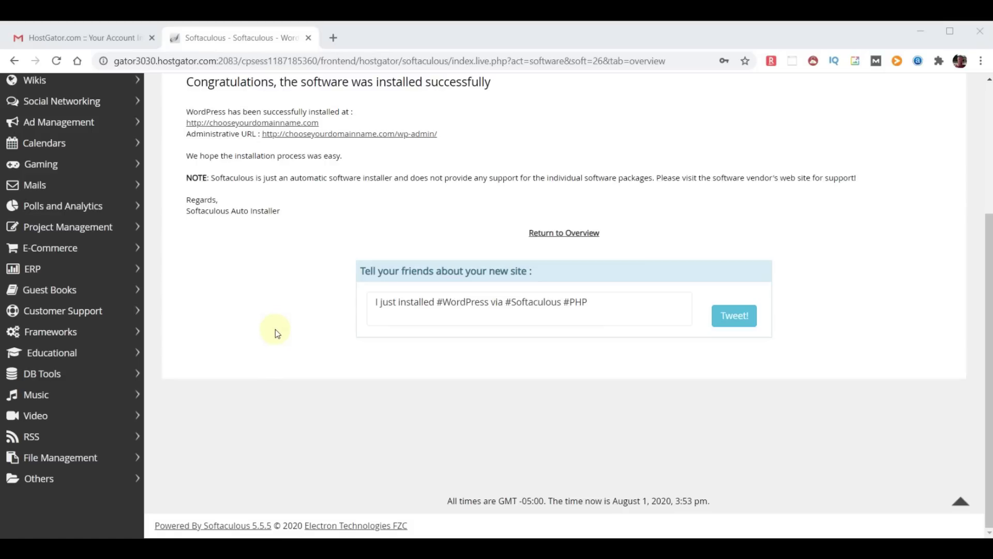
Load chooseyourdomainname.com in a new tab, then go to its /wp-admin login page
{"action": "left_click", "coordinate": [334, 34]}
{"action": "type", "text": "chooseyourdomainname.com"}
{"action": "key", "text": "Return"}
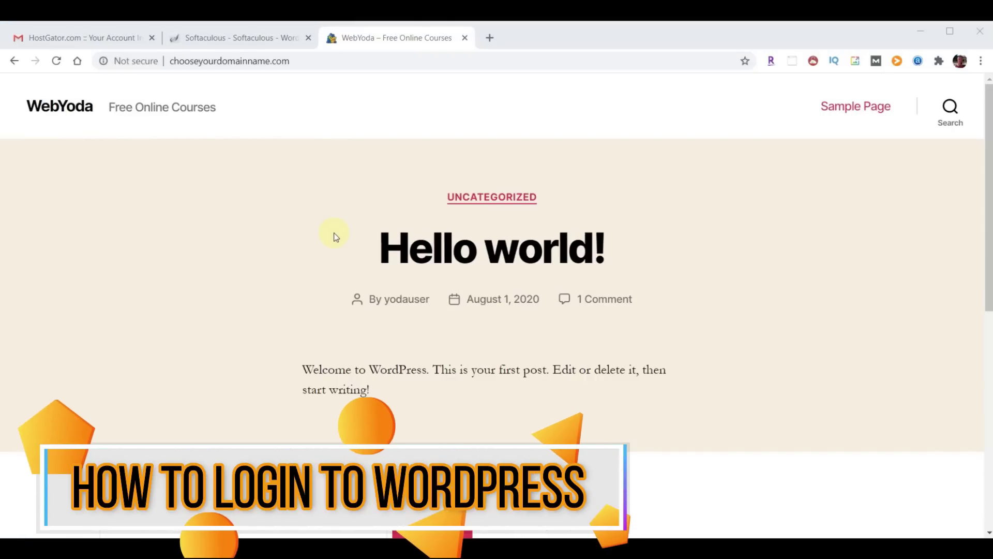
{"action": "left_click", "coordinate": [704, 240]}
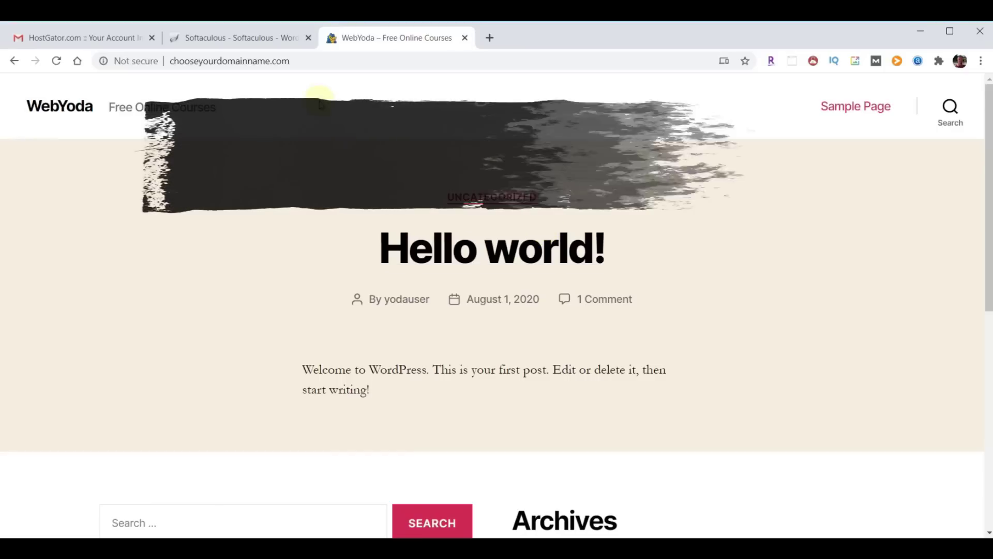
{"action": "left_click", "coordinate": [327, 60]}
{"action": "left_click", "coordinate": [326, 61]}
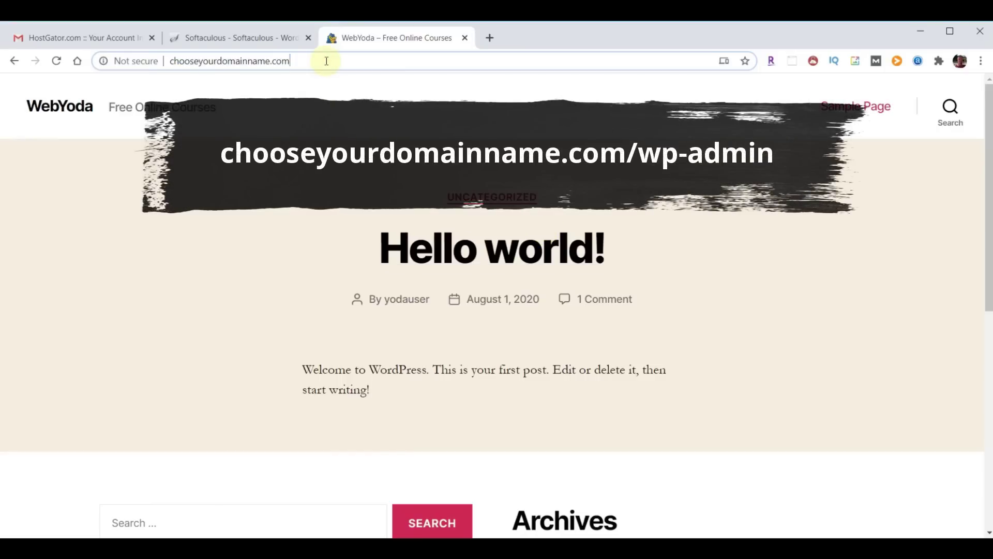
{"action": "type", "text": "/wp-admin"}
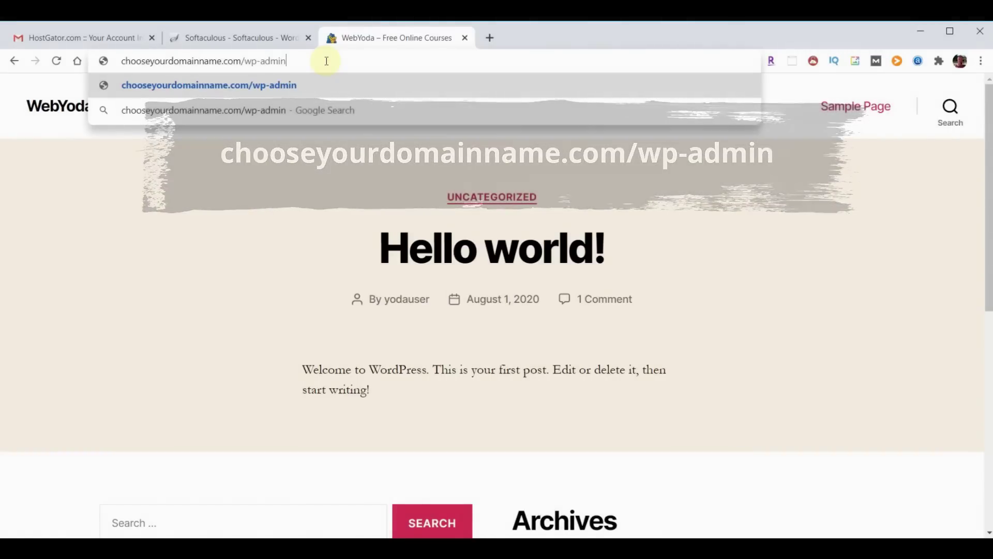
{"action": "key", "text": "Return"}
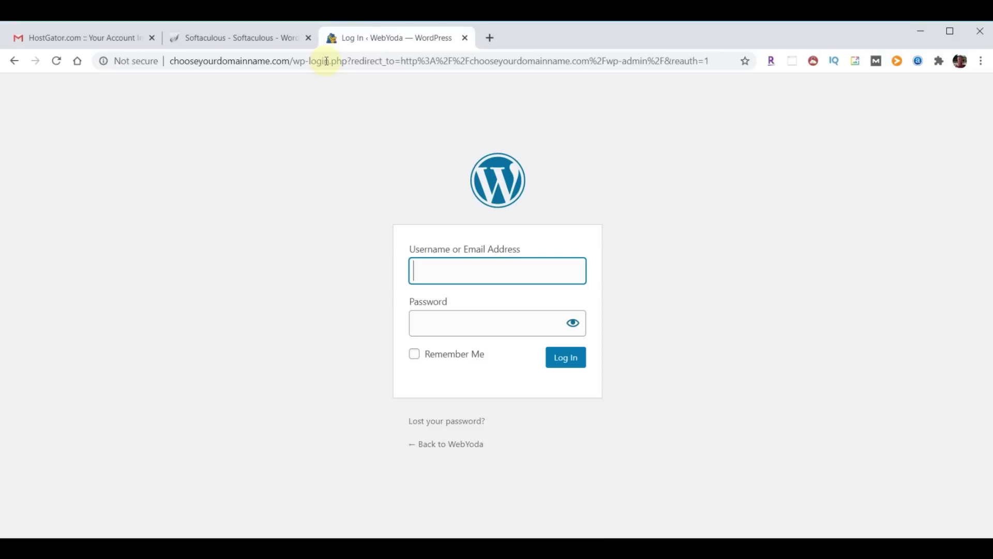
Log in as 'yodauser' with the pasted account password
{"action": "type", "text": "yodauser"}
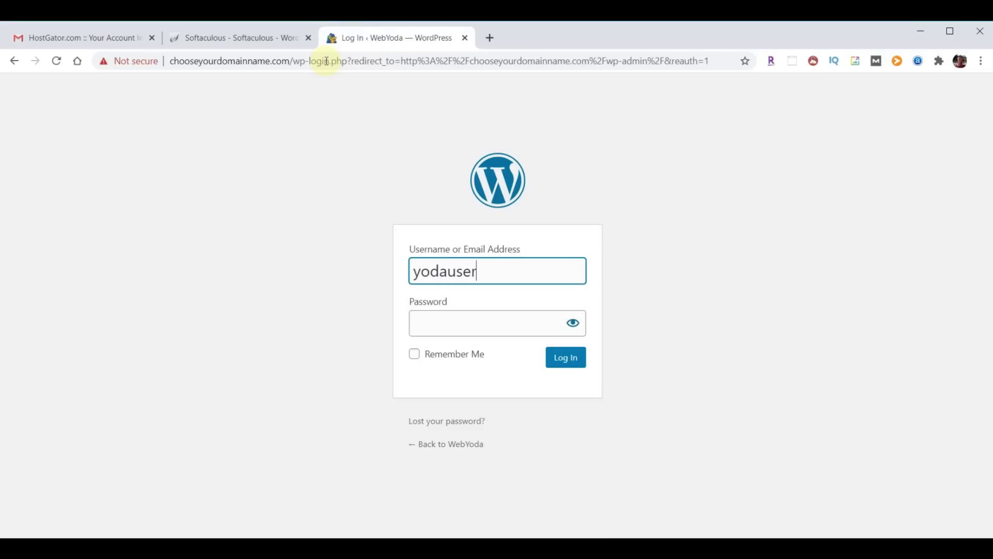
{"action": "key", "text": "Tab"}
{"action": "left_click", "coordinate": [446, 327]}
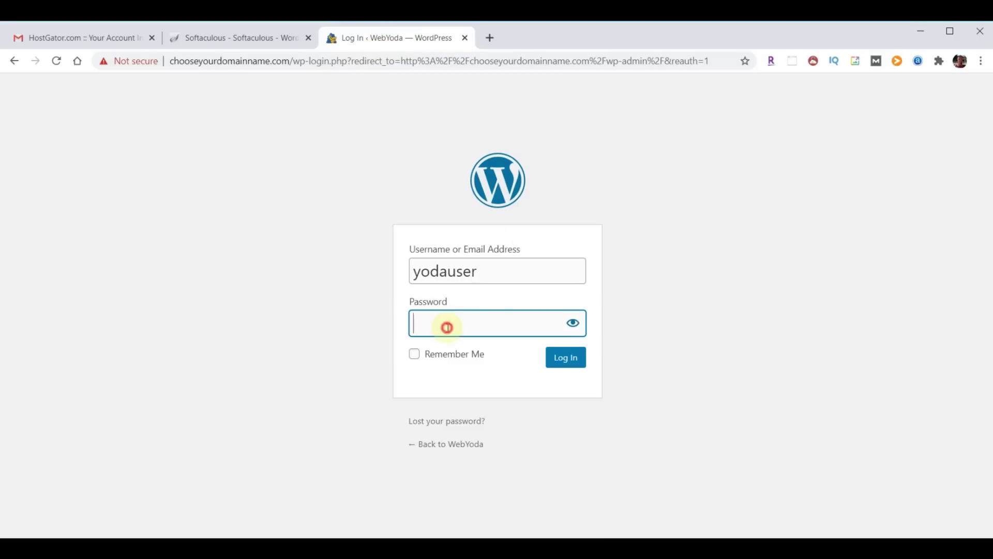
{"action": "key", "text": "ctrl+v"}
{"action": "left_click", "coordinate": [568, 361]}
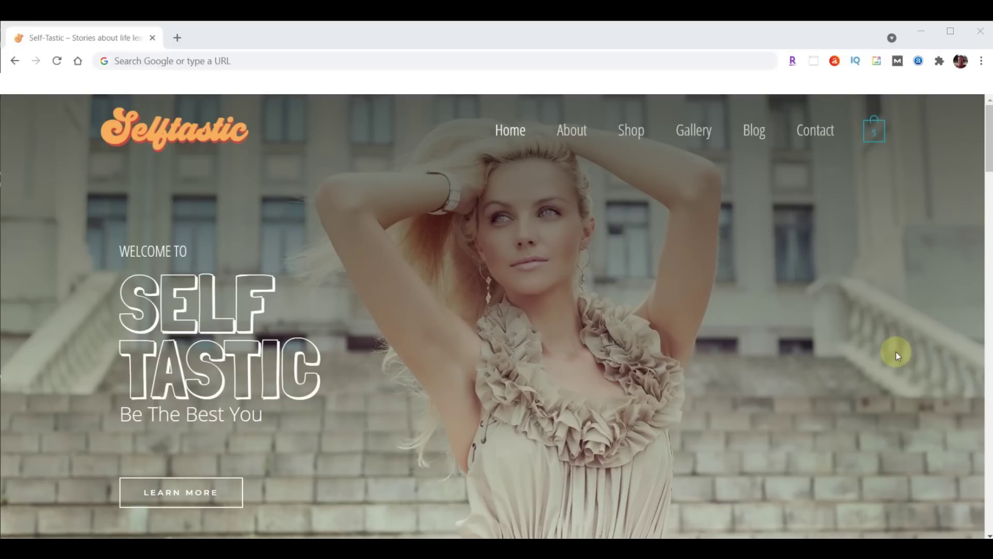
Go to sample.self-tastic.com/wp-admin and log in with the pasted account password
{"action": "left_click", "coordinate": [255, 61]}
{"action": "type", "text": "sample.self-tastic.com/wp-admin"}
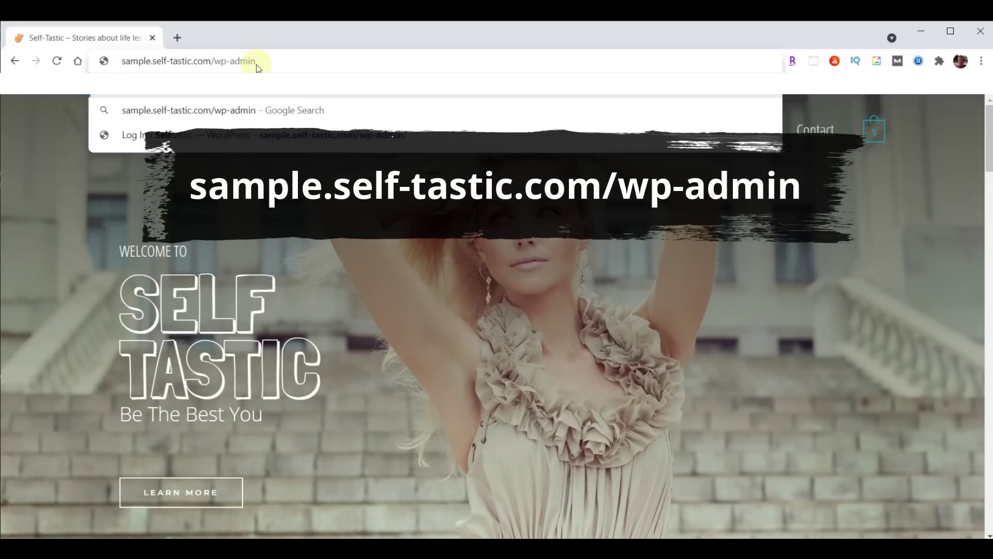
{"action": "key", "text": "Return"}
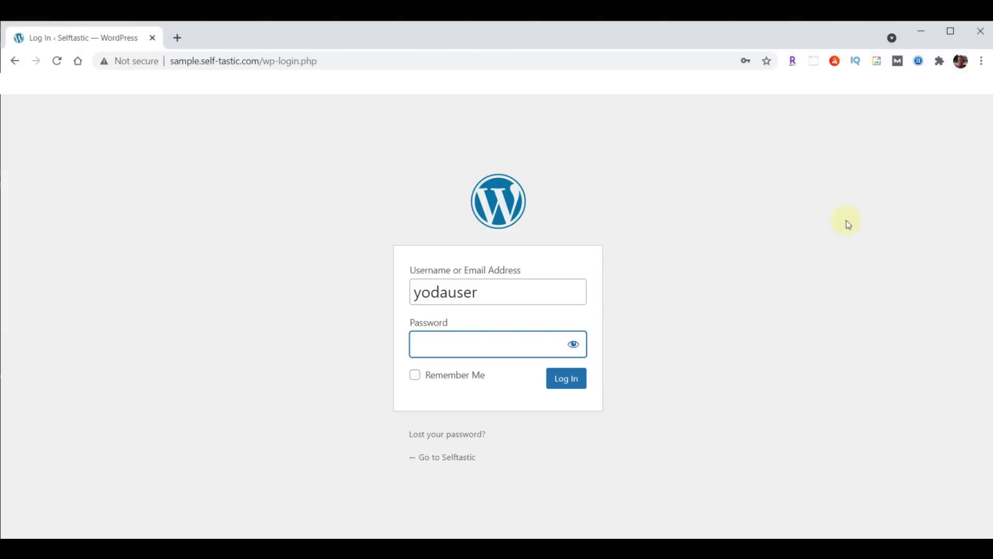
{"action": "key", "text": "ctrl+v"}
{"action": "left_click", "coordinate": [550, 382]}
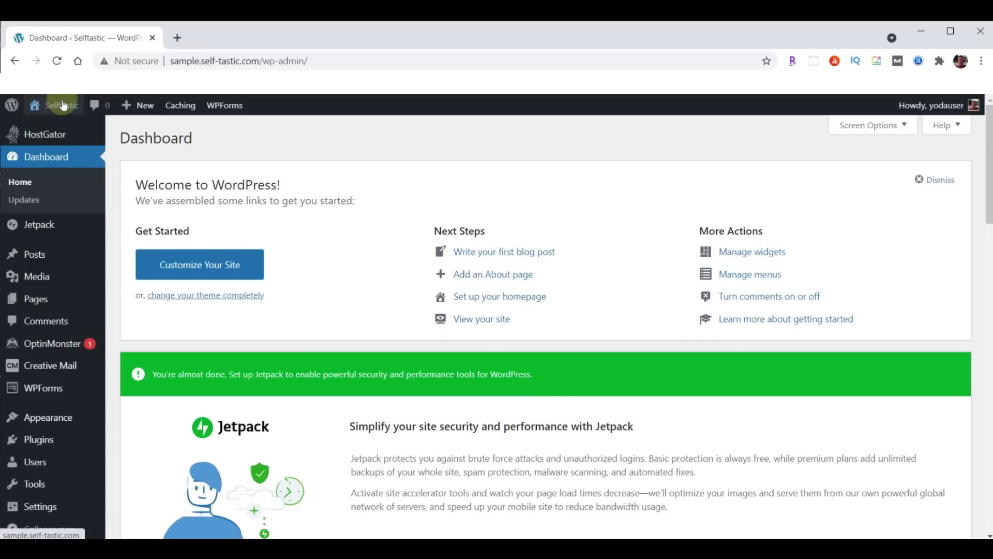
Open the Selftastic front page from Visit Site in a new tab and view it
{"action": "mouse_move", "coordinate": [62, 107]}
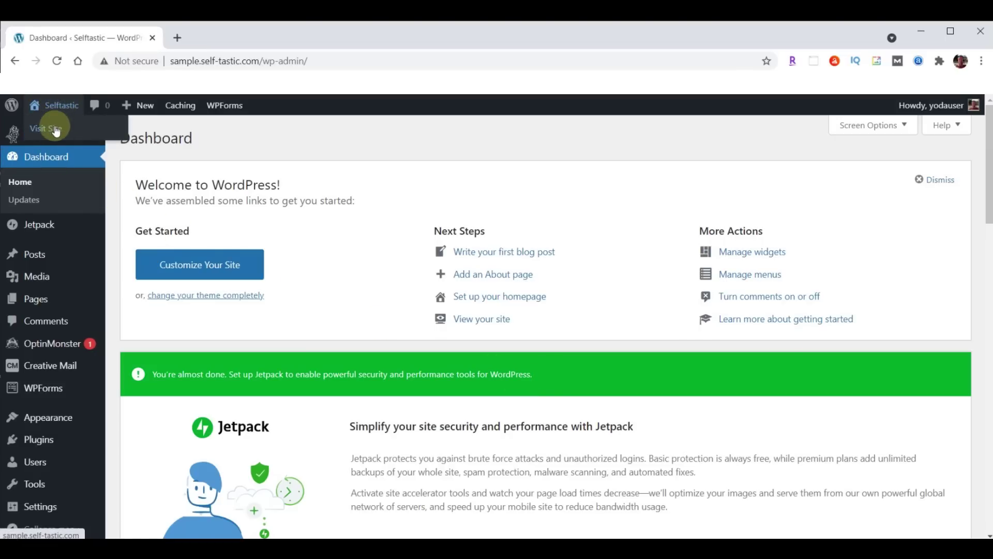
{"action": "right_click", "coordinate": [64, 129]}
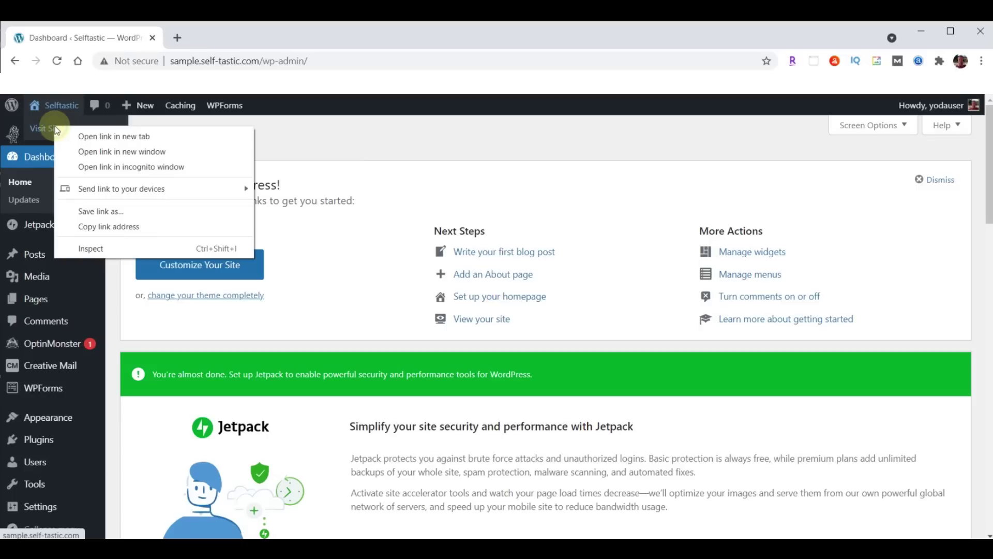
{"action": "left_click", "coordinate": [111, 137]}
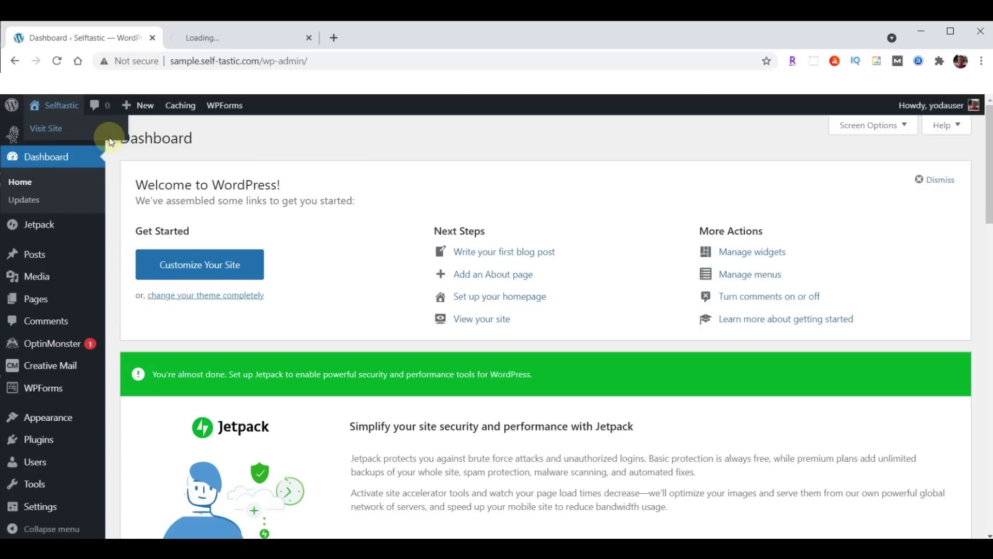
{"action": "left_click", "coordinate": [233, 38]}
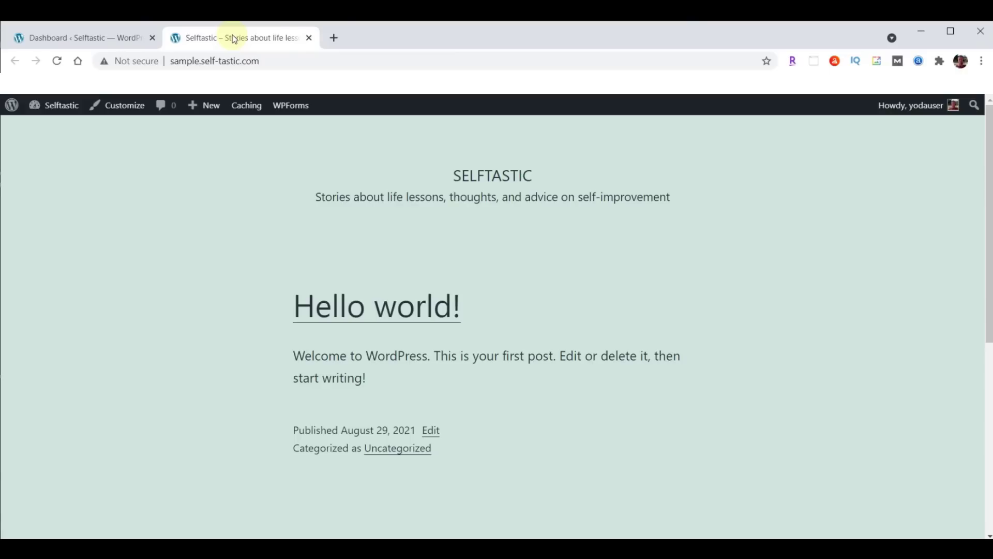
Highlight the site's domain and enter self-tastic.com in a third tab
{"action": "left_click_drag", "start_coordinate": [201, 60], "coordinate": [265, 60]}
{"action": "key", "text": "ctrl+c"}
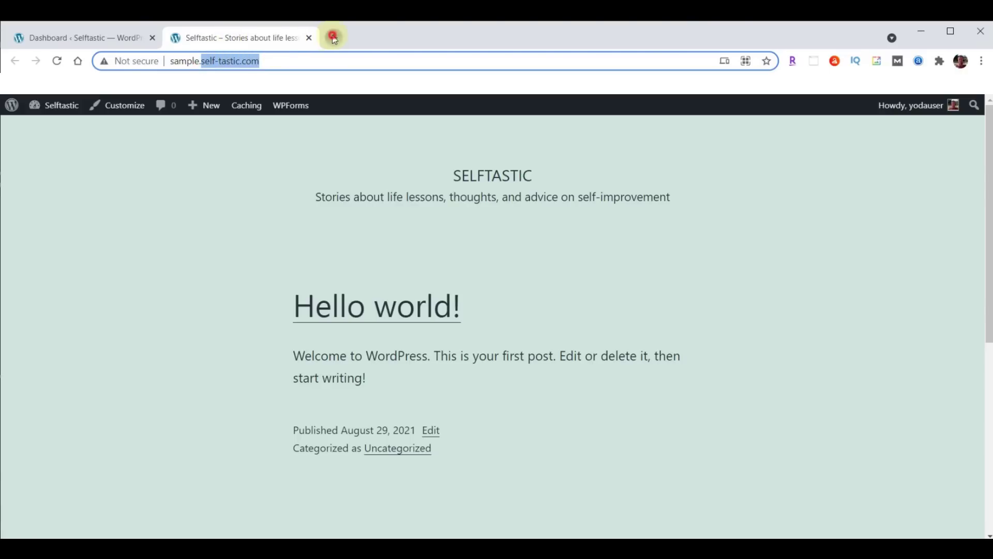
{"action": "left_click", "coordinate": [333, 38]}
{"action": "key", "text": "ctrl+v"}
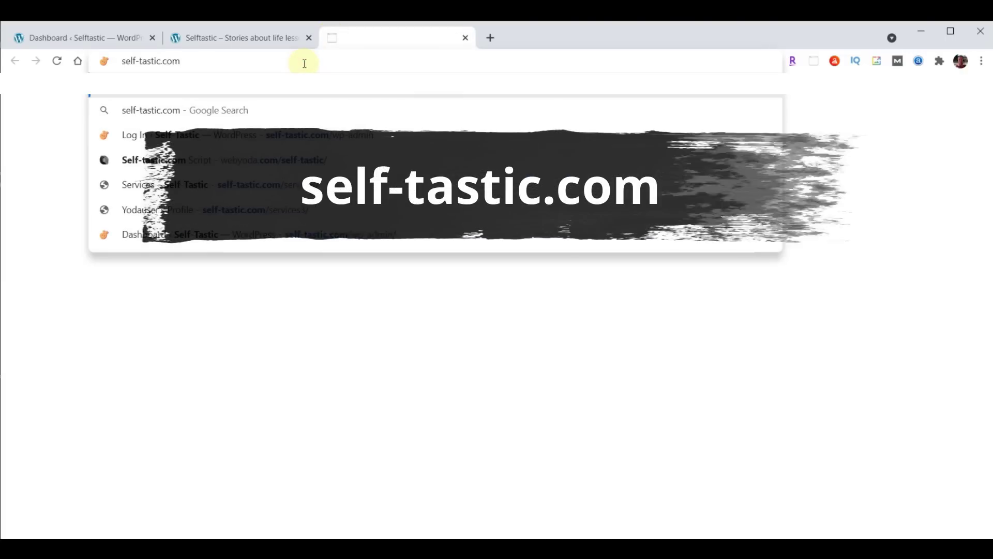
Load self-tastic.com, open the Self-Tastic.com Script doc from webyoda.com/selftastic, and add a blank tab
{"action": "key", "text": "Return"}
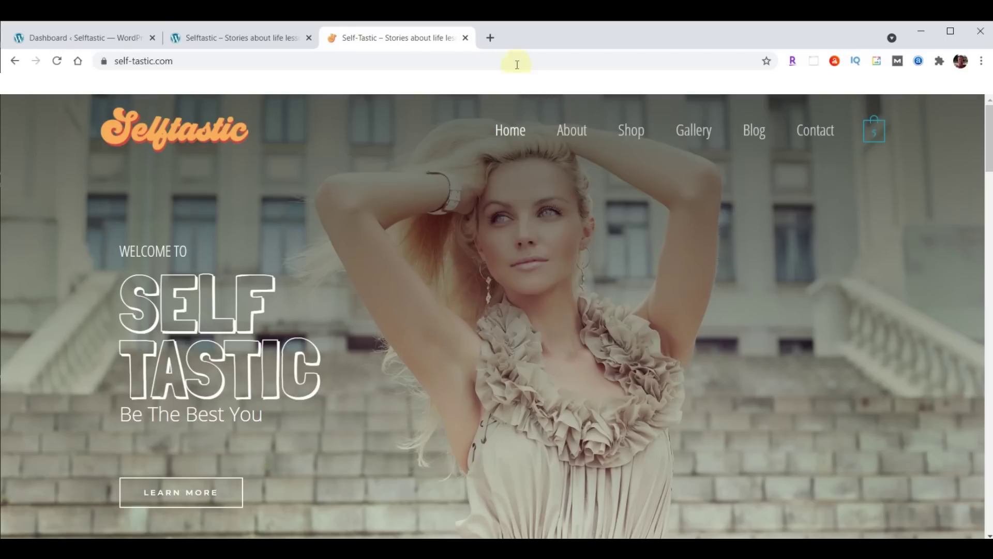
{"action": "left_click", "coordinate": [491, 38]}
{"action": "type", "text": "webyoda.com/selftastic"}
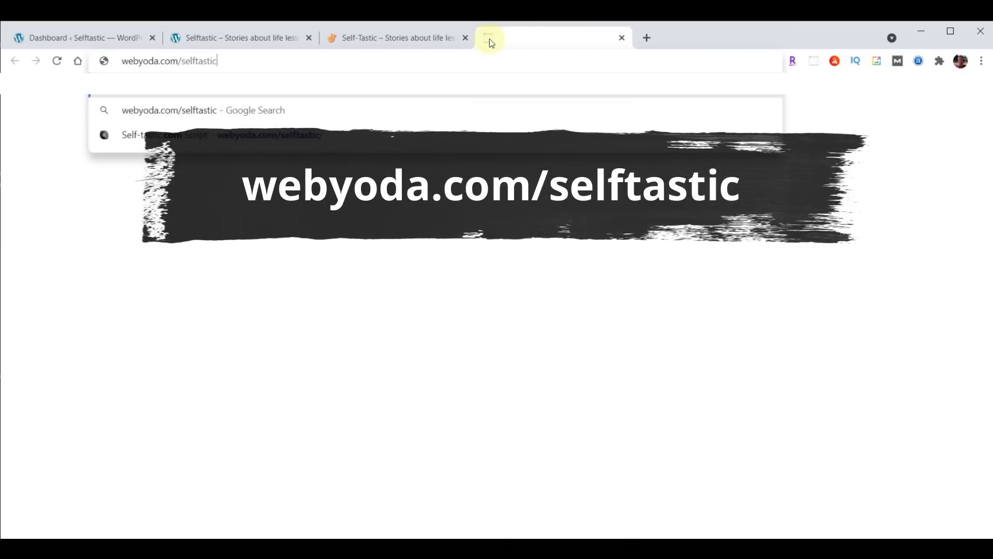
{"action": "key", "text": "Return"}
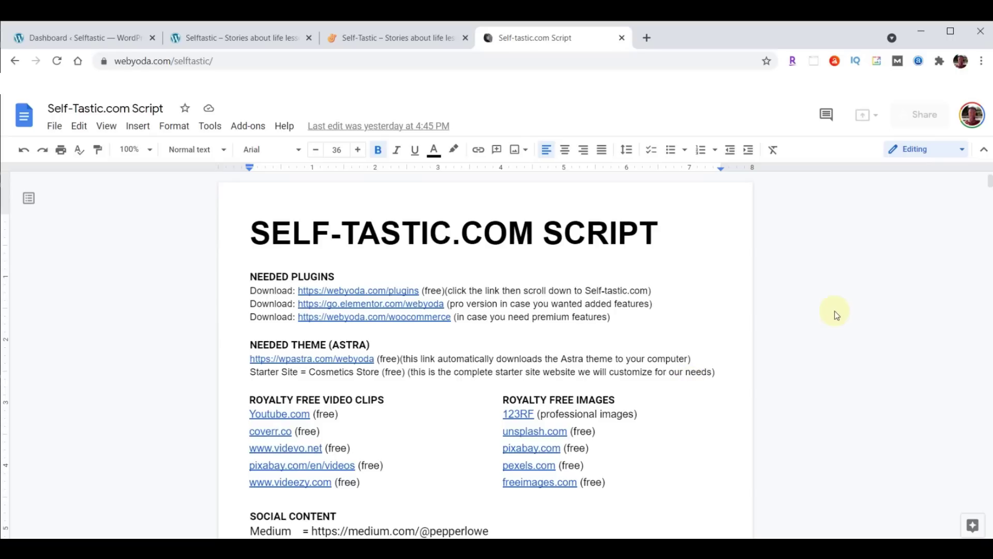
{"action": "left_click", "coordinate": [647, 39]}
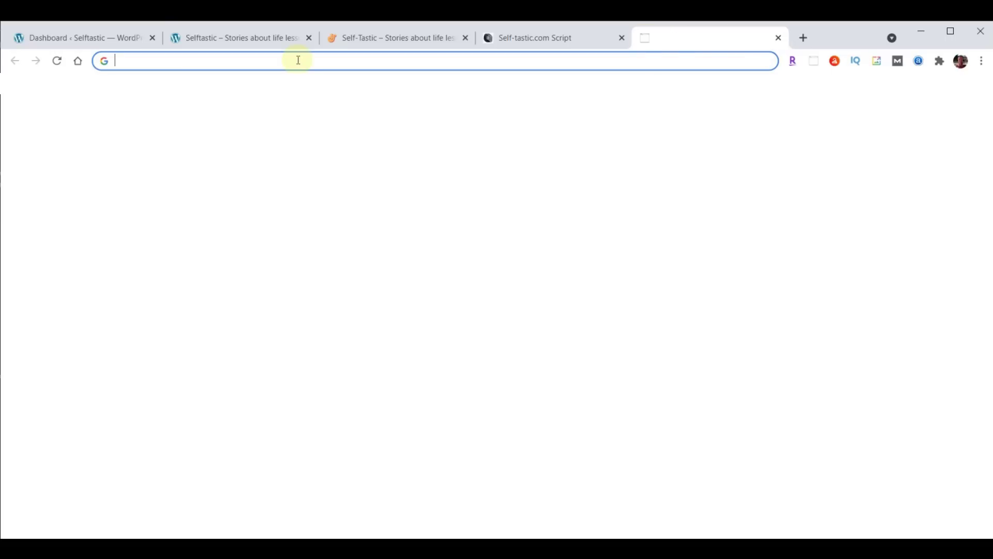
Load the webyoda.com/content page and scroll down to its downloads
{"action": "type", "text": "webyoda.com/content"}
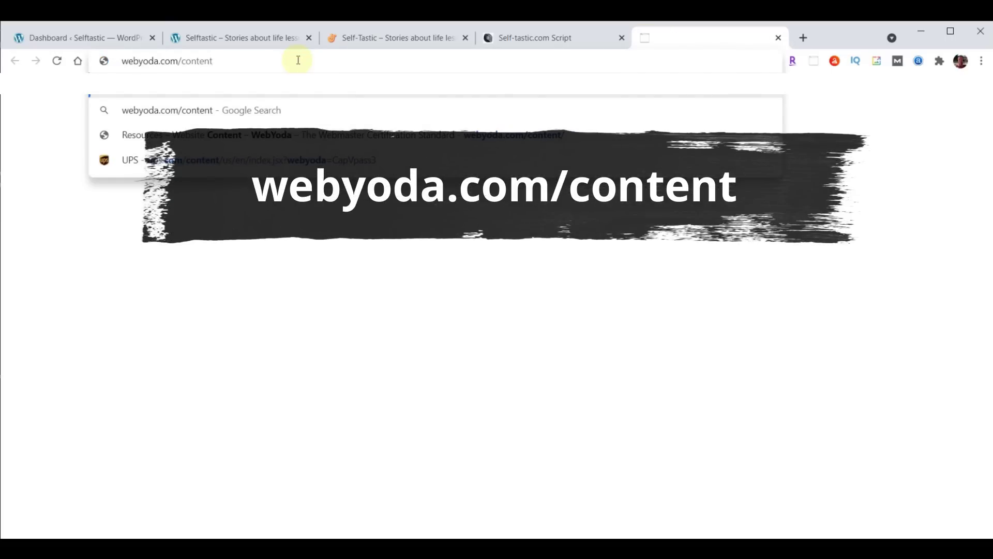
{"action": "key", "text": "Return"}
{"action": "scroll", "coordinate": [899, 276], "scroll_direction": "down", "scroll_amount": 3}
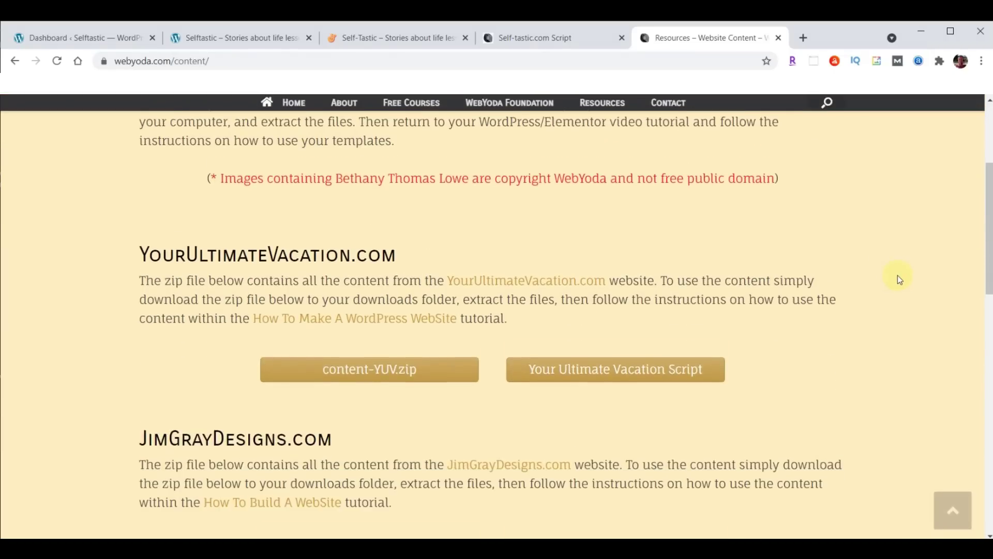
{"action": "scroll", "coordinate": [898, 275], "scroll_direction": "down", "scroll_amount": 12}
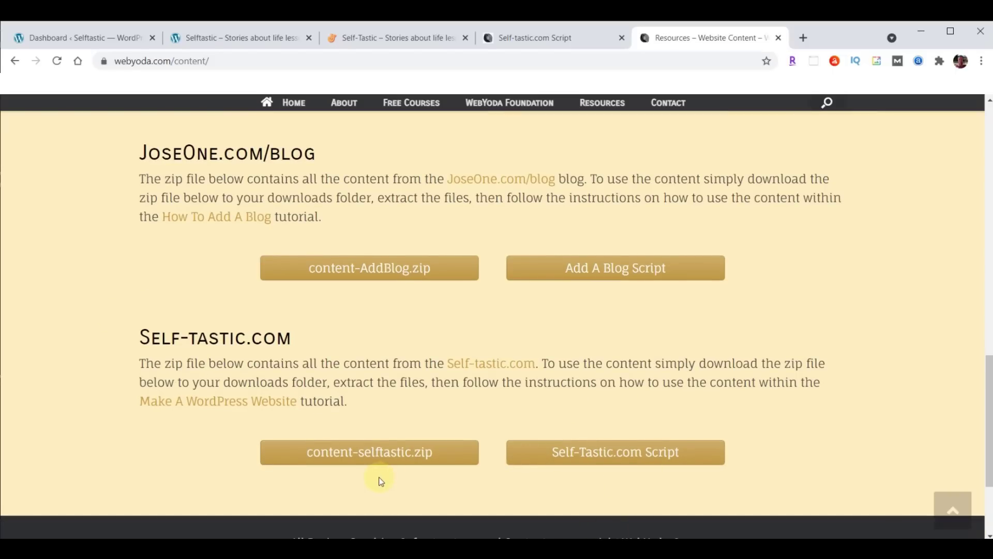
Download content-selftastic.zip (57.4 MB) and show it in the Downloads folder
{"action": "left_click", "coordinate": [372, 450]}
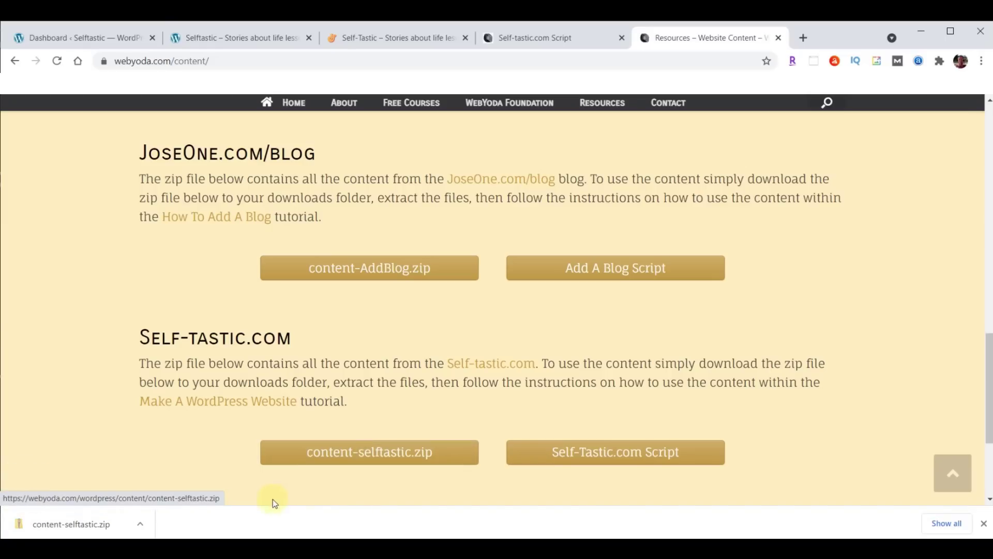
{"action": "left_click", "coordinate": [140, 525]}
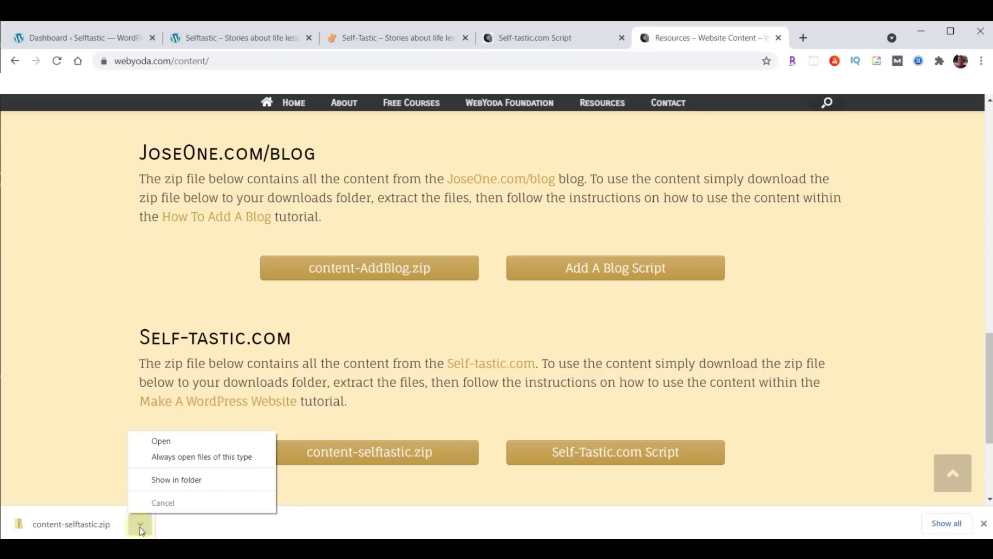
{"action": "left_click", "coordinate": [165, 479]}
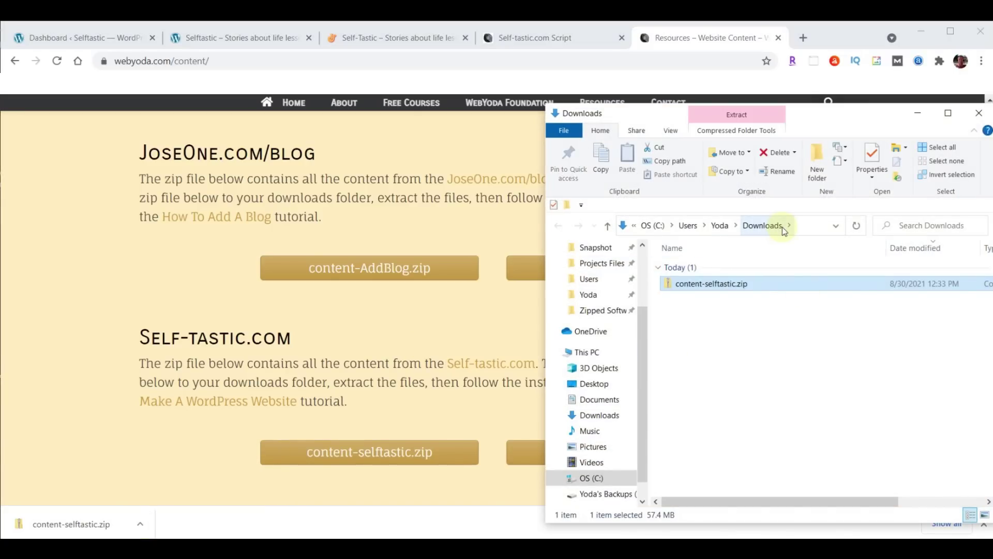
Extract content-selftastic.zip into a content-selftastic folder
{"action": "right_click", "coordinate": [695, 285]}
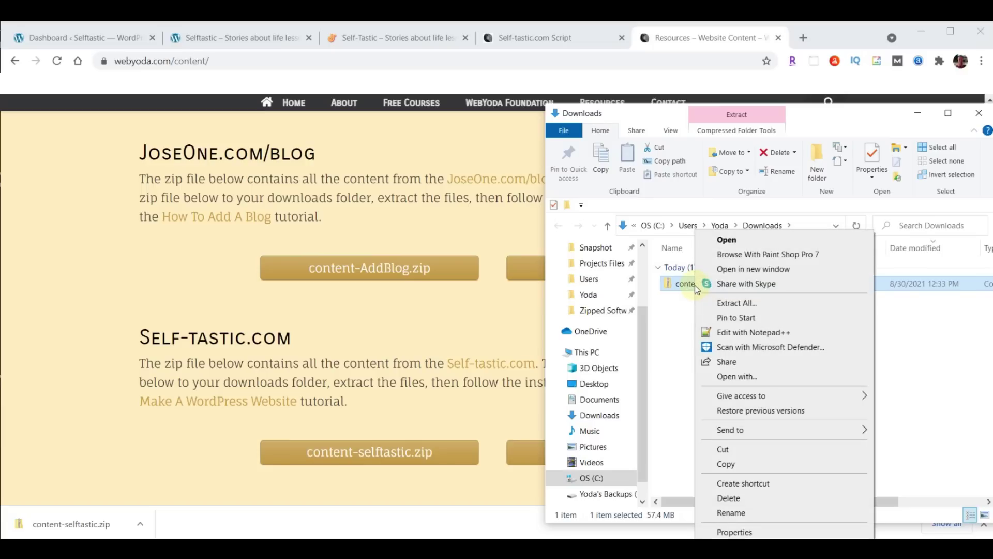
{"action": "left_click", "coordinate": [735, 303]}
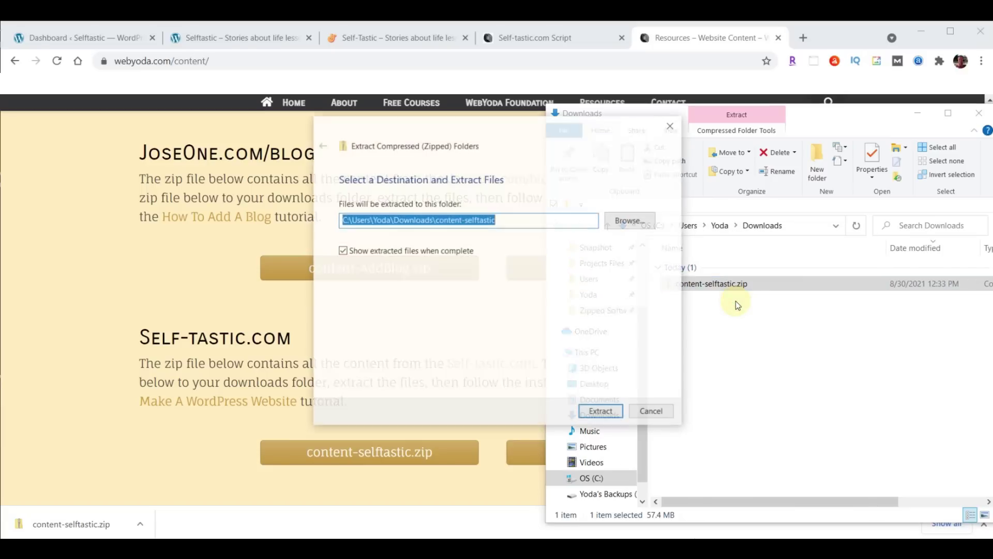
{"action": "left_click", "coordinate": [598, 411]}
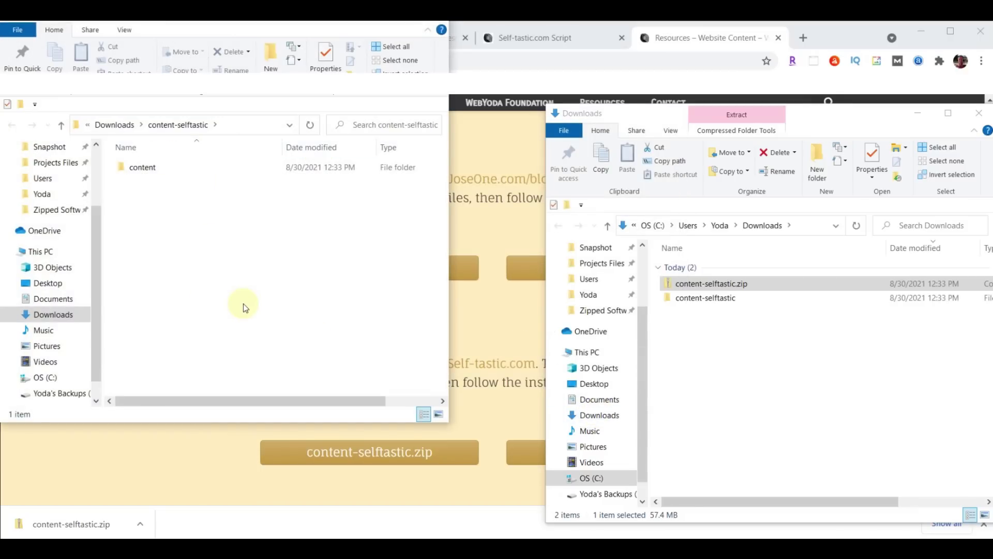
Browse the 139 files in the extracted content folder, then close the WebYoda resources tab
{"action": "left_click", "coordinate": [980, 113]}
{"action": "left_click_drag", "start_coordinate": [408, 63], "coordinate": [825, 99]}
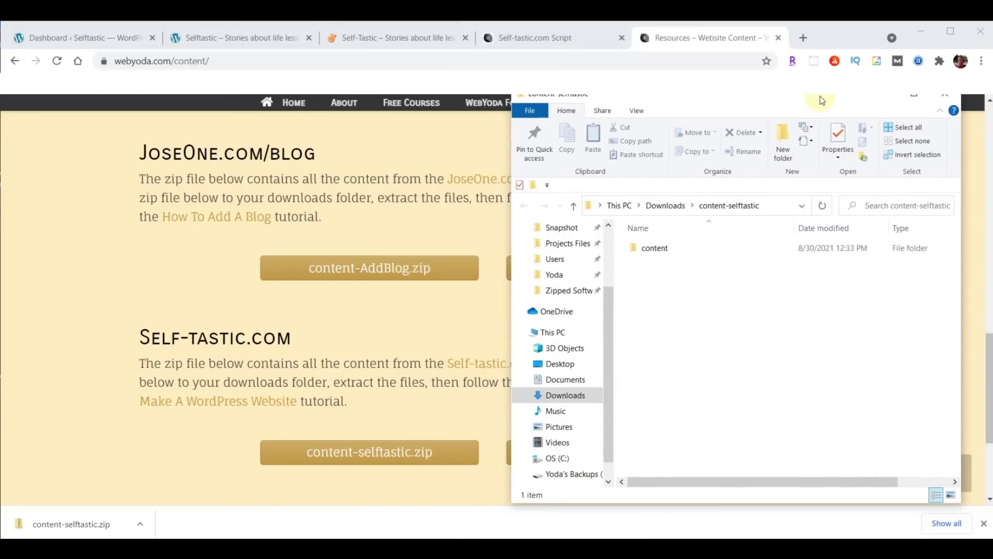
{"action": "double_click", "coordinate": [653, 249]}
{"action": "scroll", "coordinate": [905, 337], "scroll_direction": "down", "scroll_amount": 8}
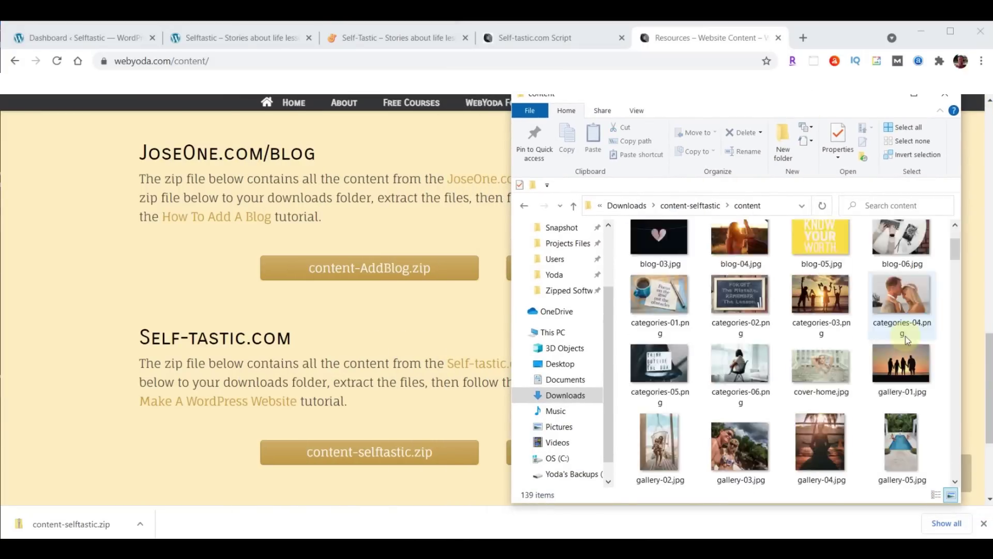
{"action": "scroll", "coordinate": [907, 338], "scroll_direction": "down", "scroll_amount": 20}
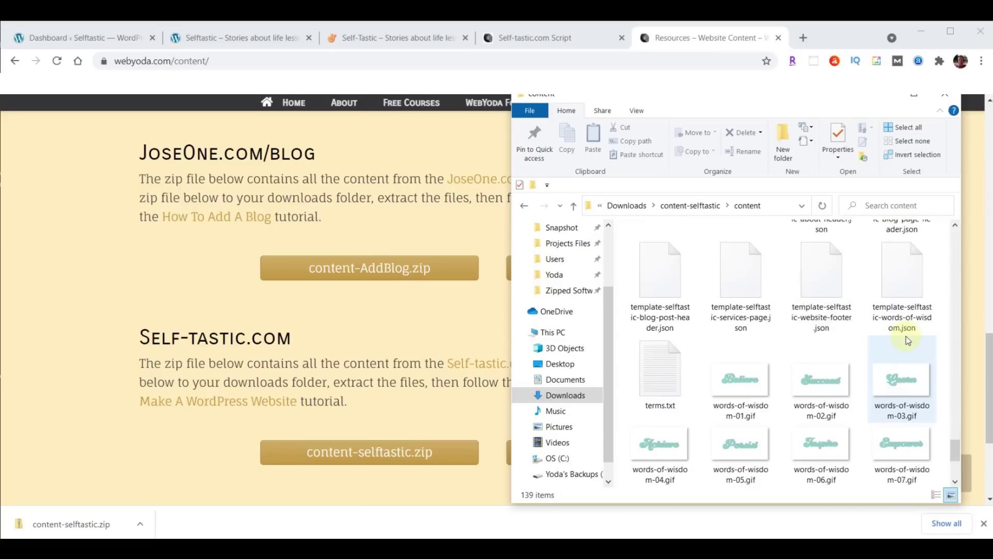
{"action": "scroll", "coordinate": [906, 338], "scroll_direction": "up", "scroll_amount": 5}
{"action": "scroll", "coordinate": [905, 336], "scroll_direction": "up", "scroll_amount": 3}
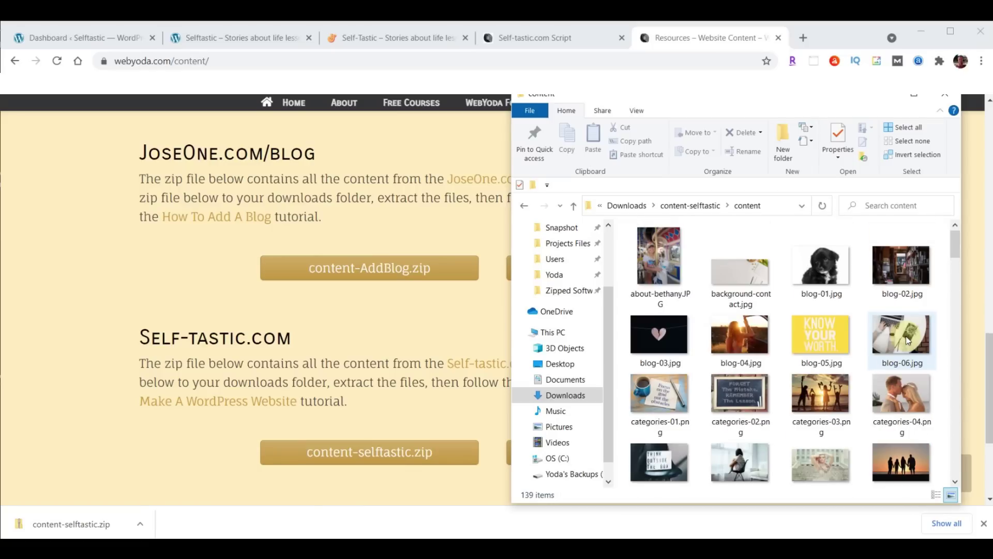
{"action": "left_click", "coordinate": [778, 38]}
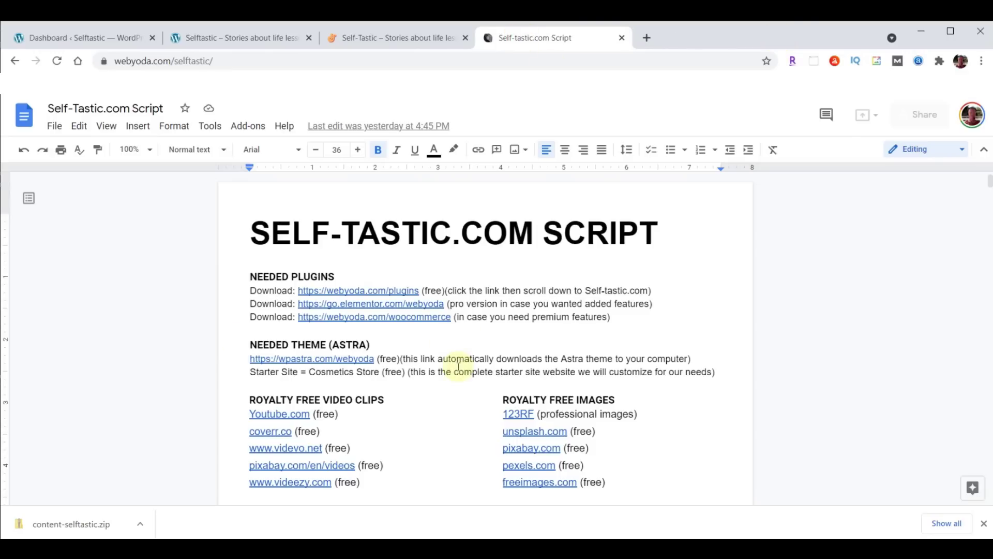
Check the live Self-Tastic site, the sample Selftastic site, then the WordPress Dashboard
{"action": "left_click", "coordinate": [380, 41]}
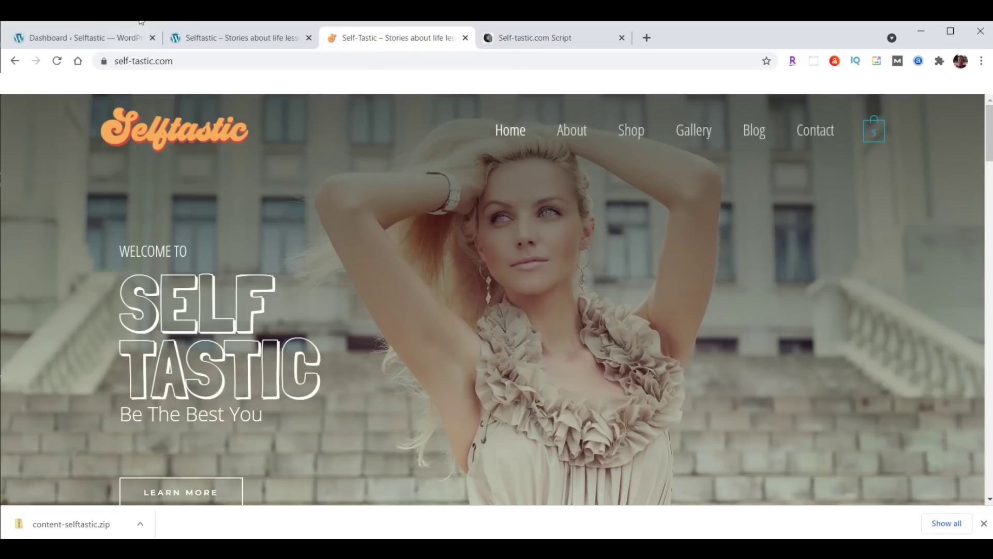
{"action": "left_click", "coordinate": [216, 41]}
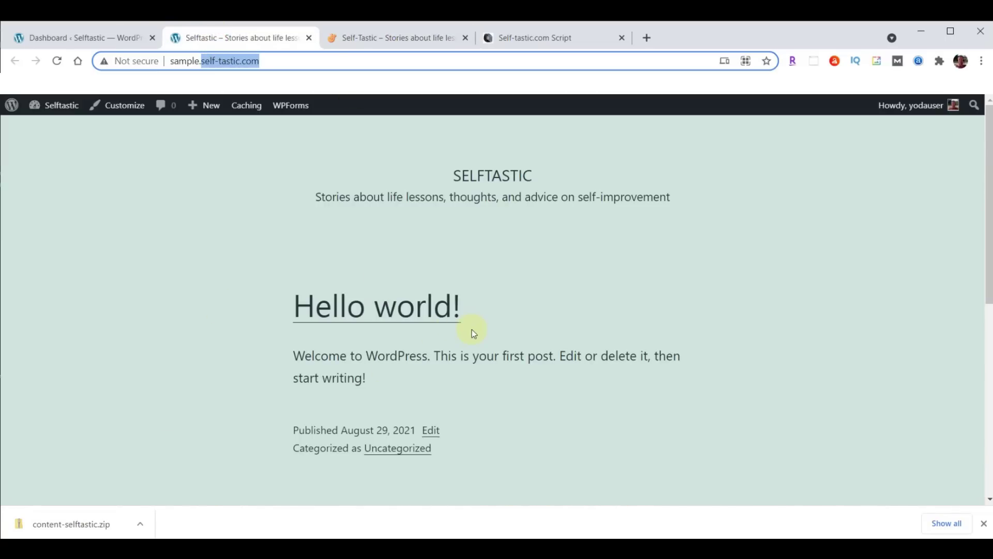
{"action": "left_click", "coordinate": [52, 38]}
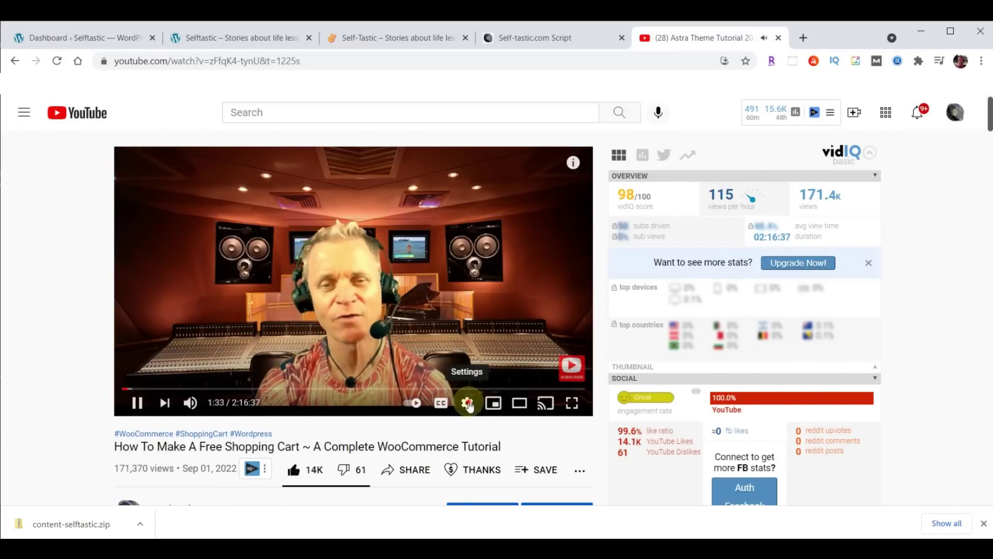
Slow the Astra tutorial video to 0.75 playback speed, then return it to Normal
{"action": "left_click", "coordinate": [468, 404]}
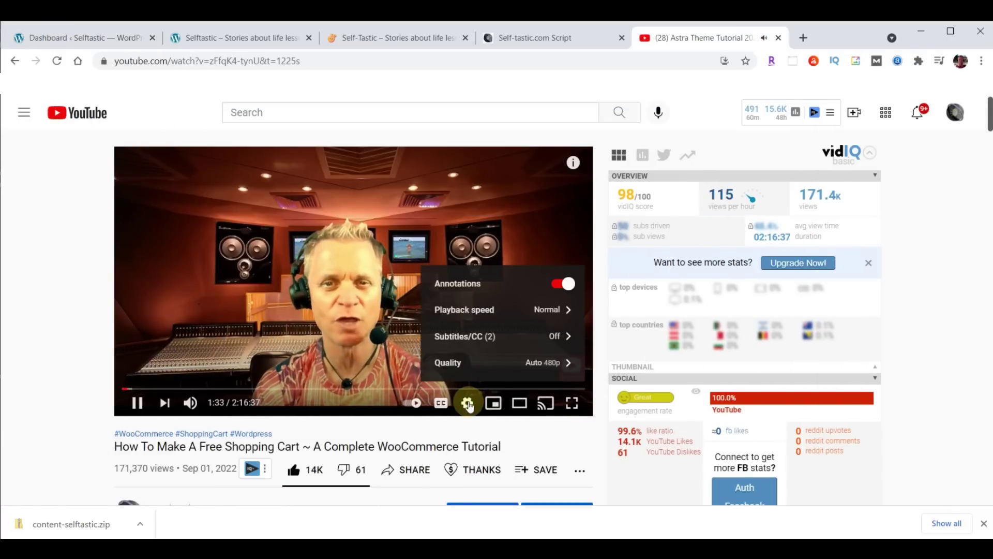
{"action": "left_click", "coordinate": [474, 310]}
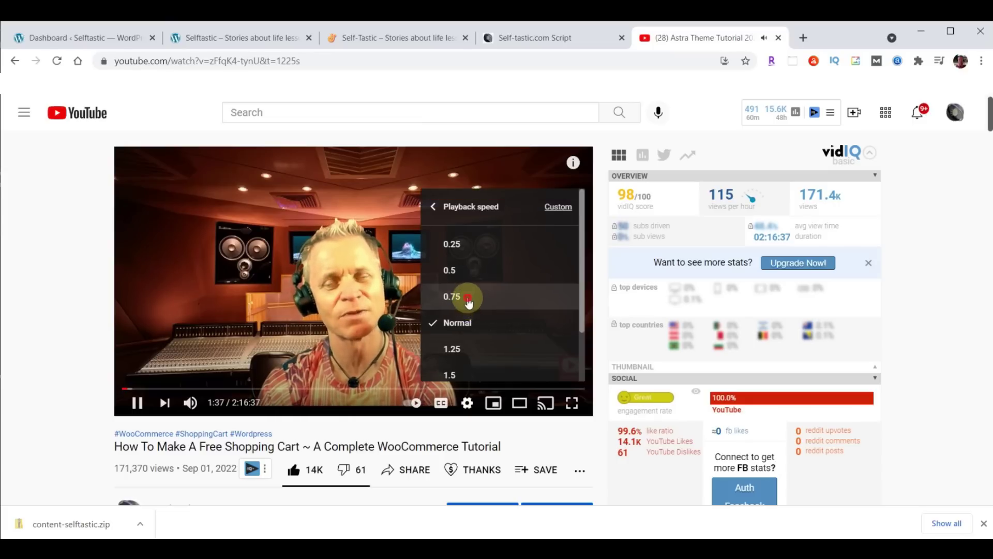
{"action": "left_click", "coordinate": [468, 298]}
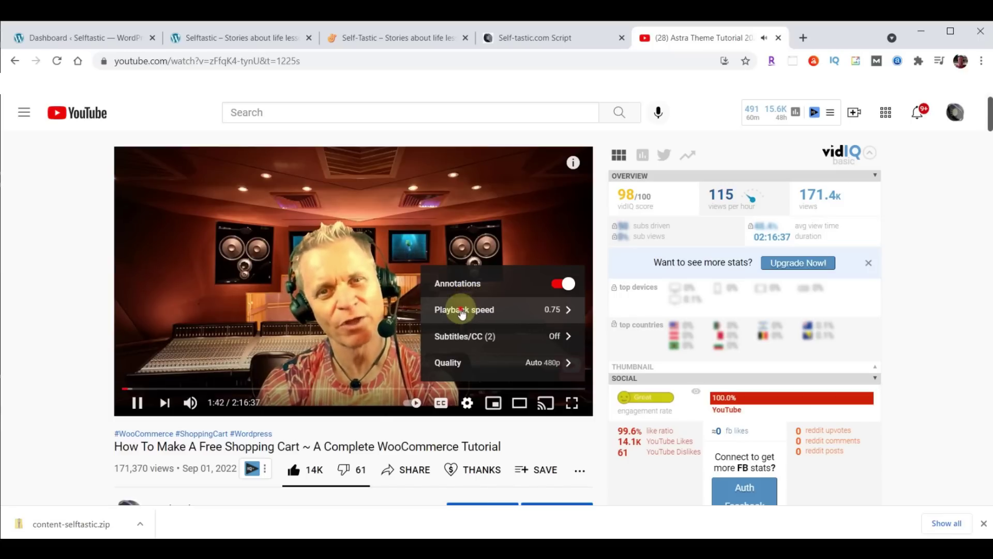
{"action": "left_click", "coordinate": [462, 313]}
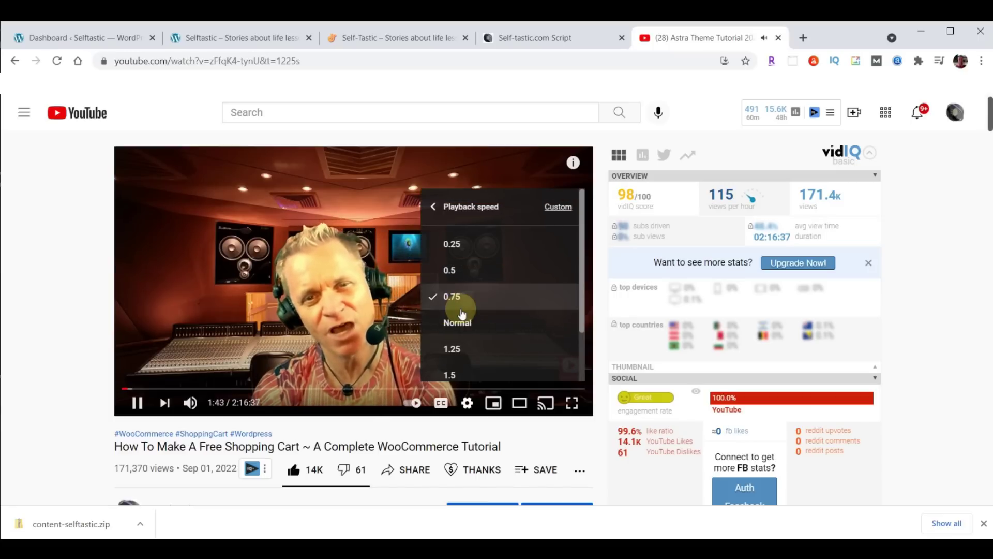
{"action": "left_click", "coordinate": [459, 323]}
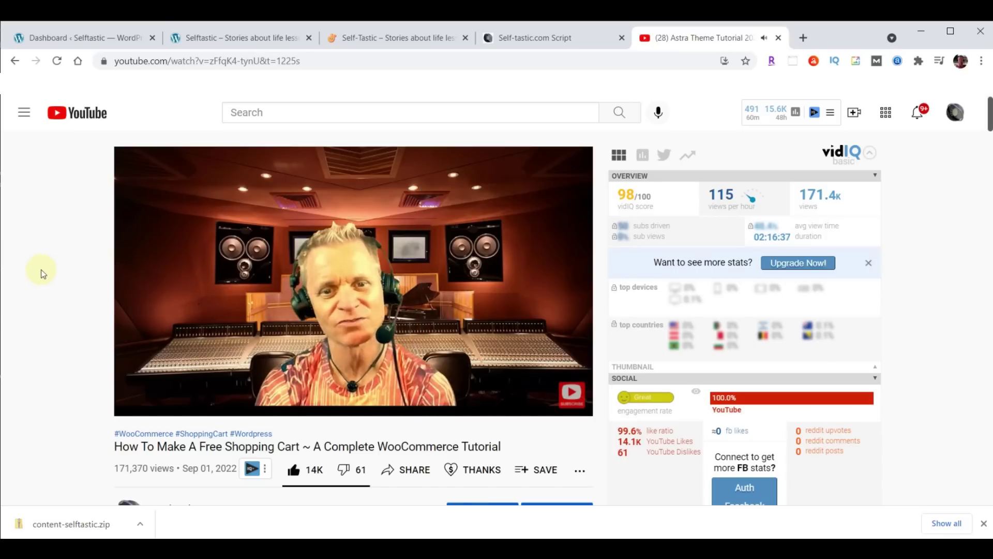
Scroll through the video description and close the YouTube tab
{"action": "scroll", "coordinate": [42, 272], "scroll_direction": "down", "scroll_amount": 4}
{"action": "scroll", "coordinate": [43, 272], "scroll_direction": "down", "scroll_amount": 5}
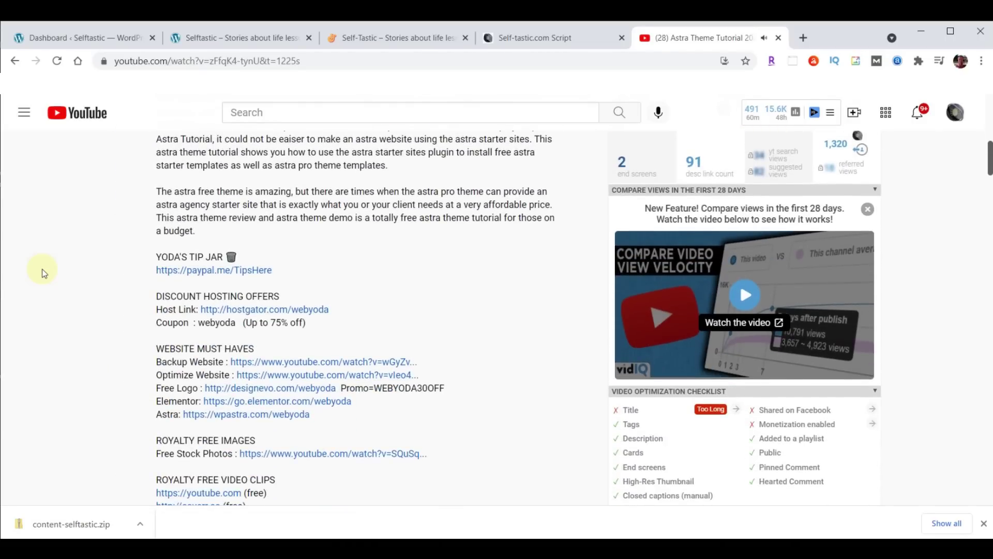
{"action": "scroll", "coordinate": [370, 260], "scroll_direction": "down", "scroll_amount": 9}
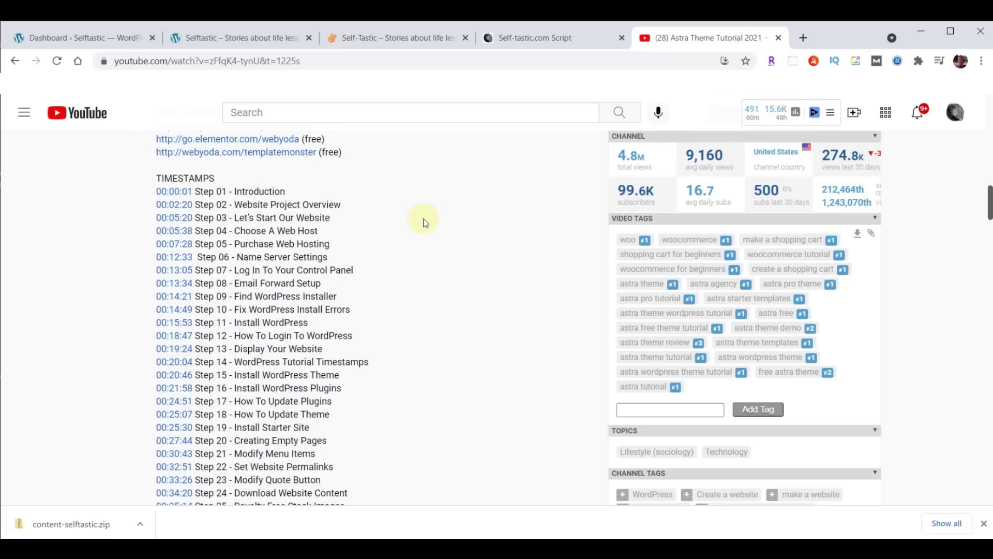
{"action": "left_click", "coordinate": [778, 40]}
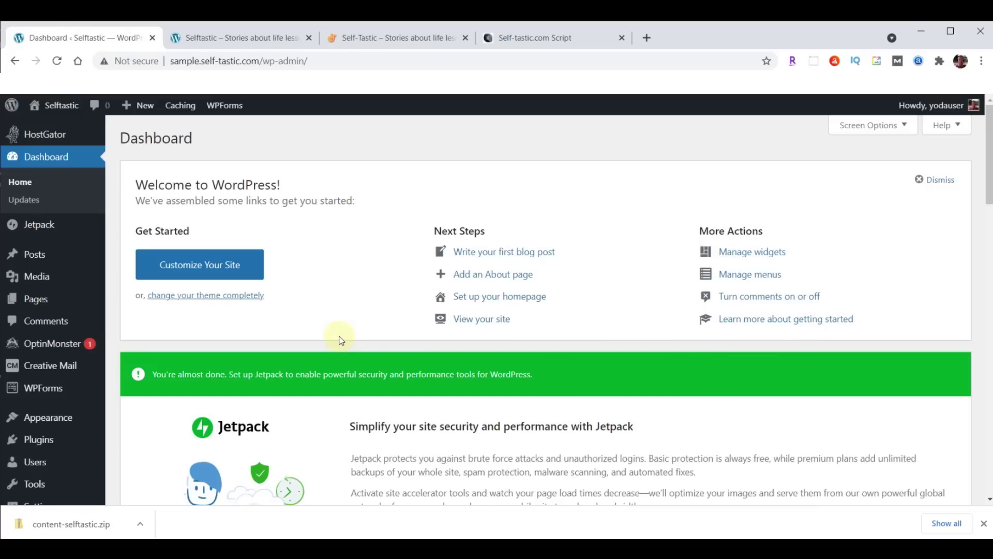
In the Self-tastic.com Script doc, open the SELFTASTIC COLORS hex link in a new tab
{"action": "left_click", "coordinate": [541, 39]}
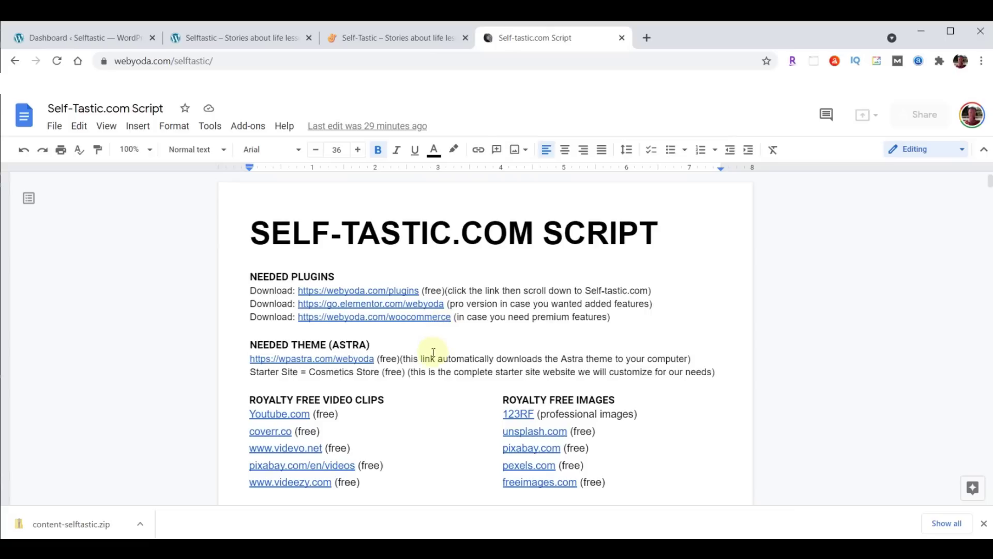
{"action": "scroll", "coordinate": [777, 304], "scroll_direction": "down", "scroll_amount": 1}
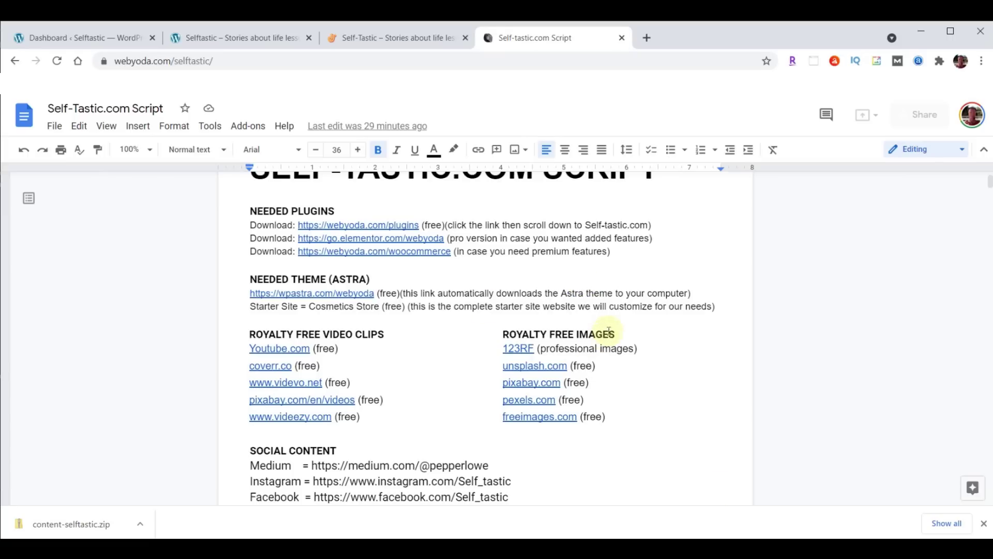
{"action": "scroll", "coordinate": [608, 314], "scroll_direction": "down", "scroll_amount": 3}
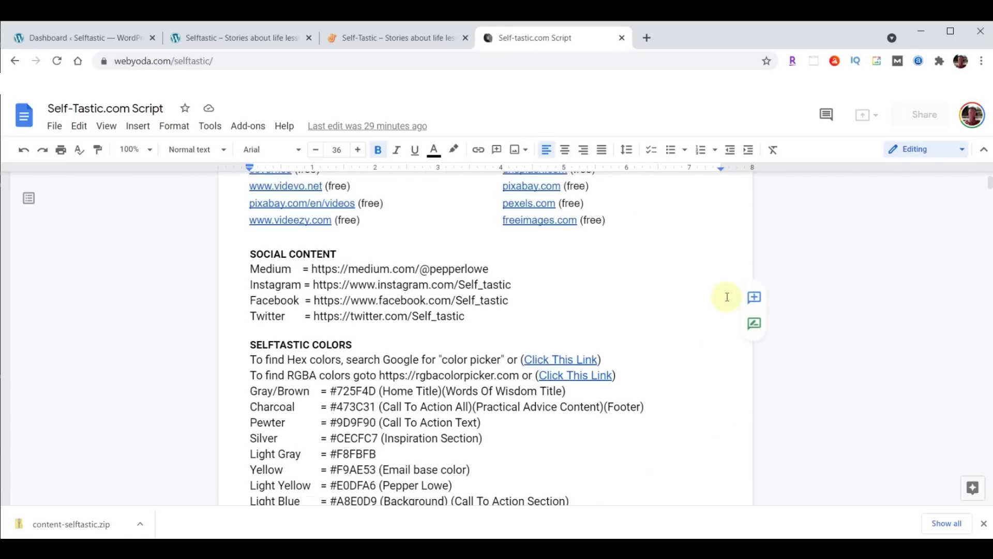
{"action": "scroll", "coordinate": [708, 286], "scroll_direction": "down", "scroll_amount": 3}
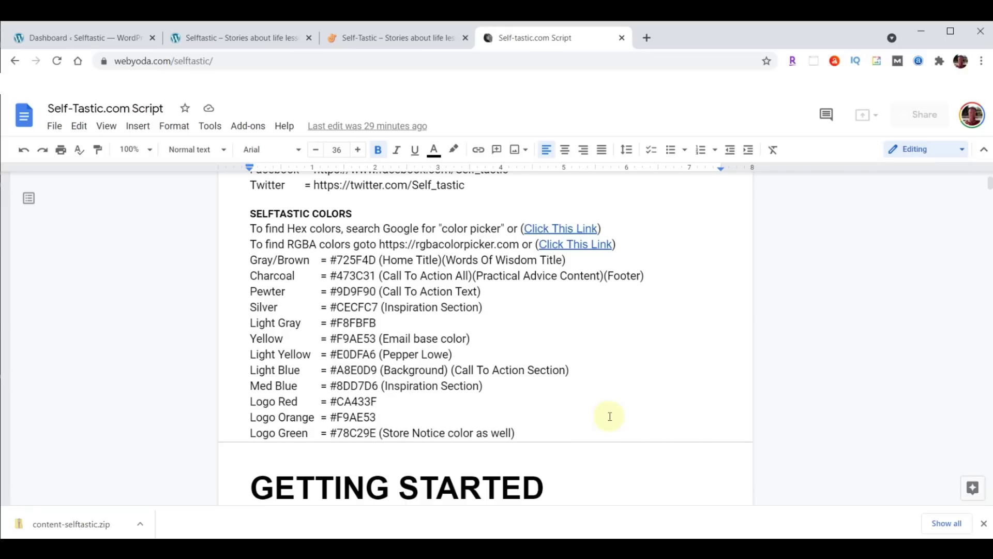
{"action": "right_click", "coordinate": [573, 228]}
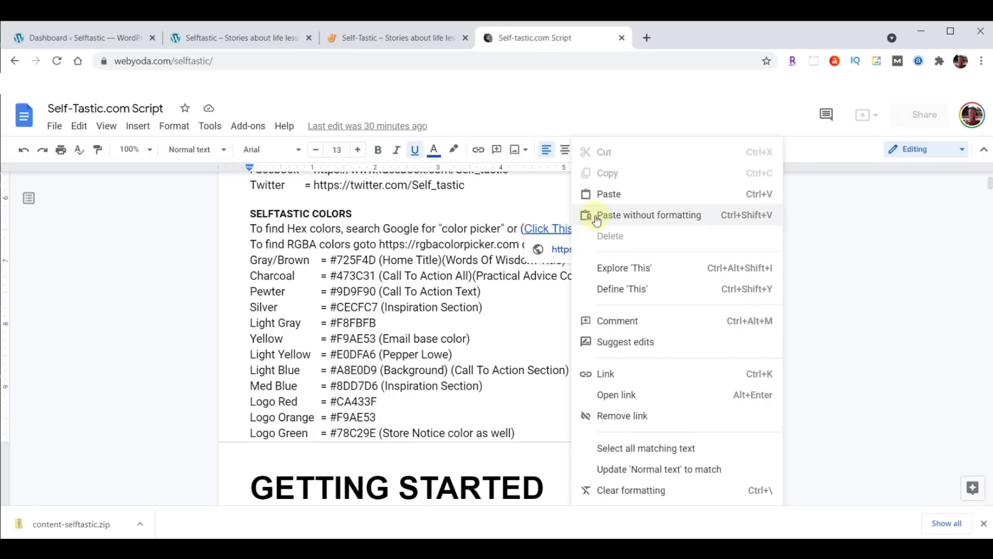
{"action": "left_click", "coordinate": [621, 394]}
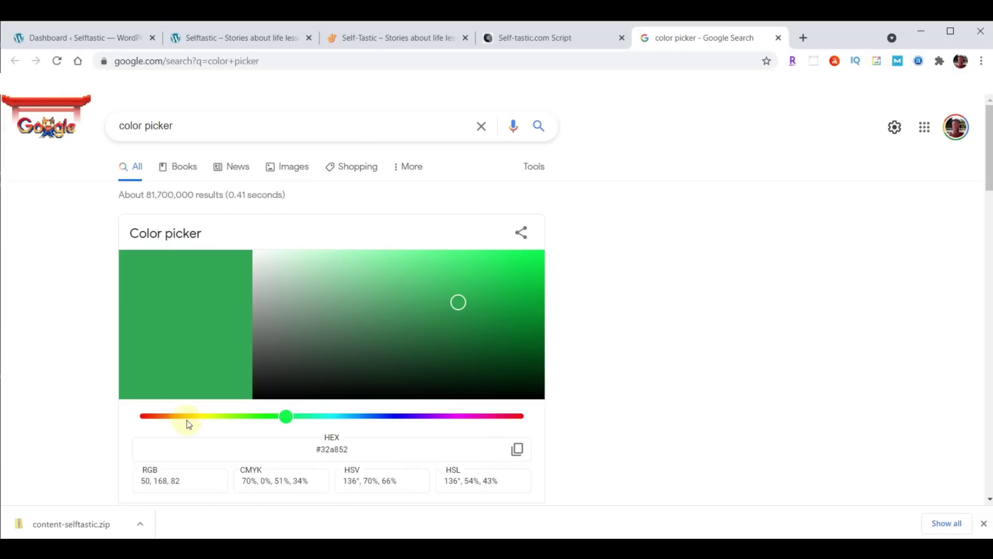
Shift the colour picker's hue to red, copy #de3d1d, and close the search tab
{"action": "left_click", "coordinate": [161, 416]}
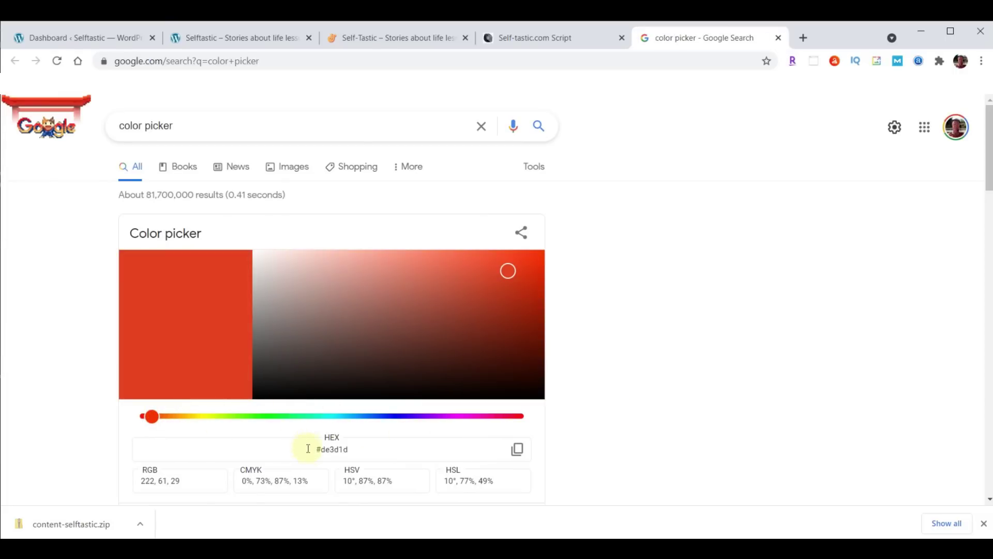
{"action": "left_click", "coordinate": [308, 450]}
{"action": "left_click", "coordinate": [518, 450]}
{"action": "left_click", "coordinate": [779, 38]}
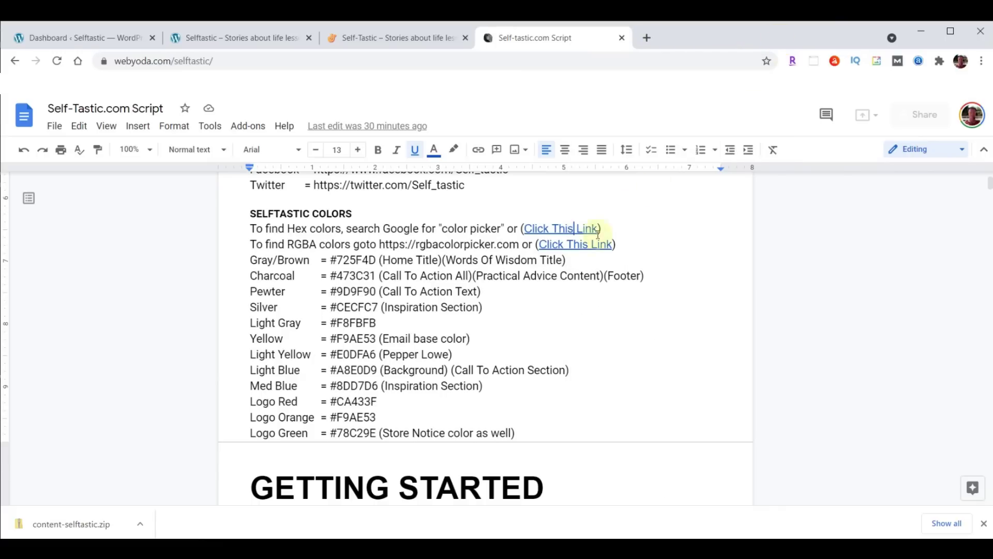
Open the RGBA colour link, set the yellow's alpha to 0.88, then close the picker
{"action": "right_click", "coordinate": [575, 250]}
{"action": "left_click", "coordinate": [612, 395]}
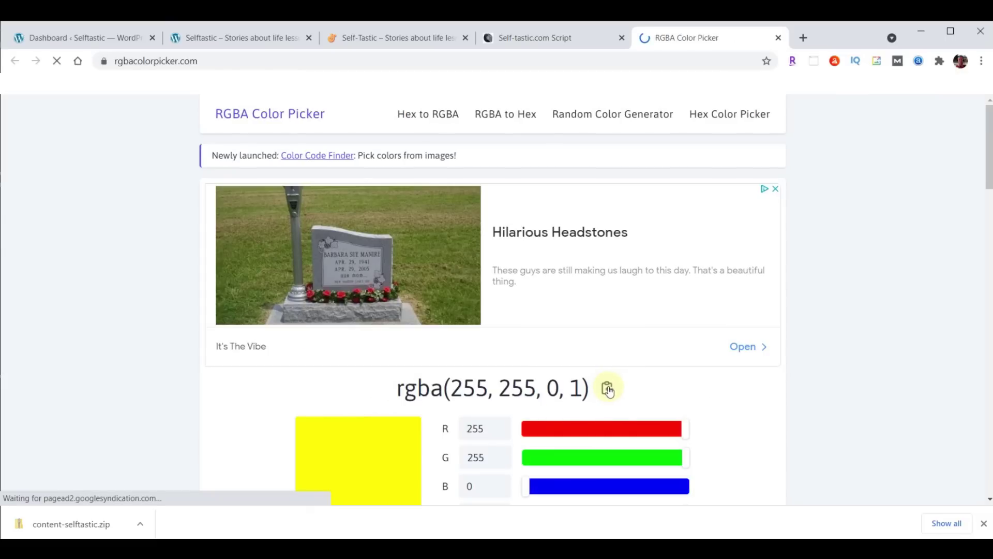
{"action": "double_click", "coordinate": [576, 389]}
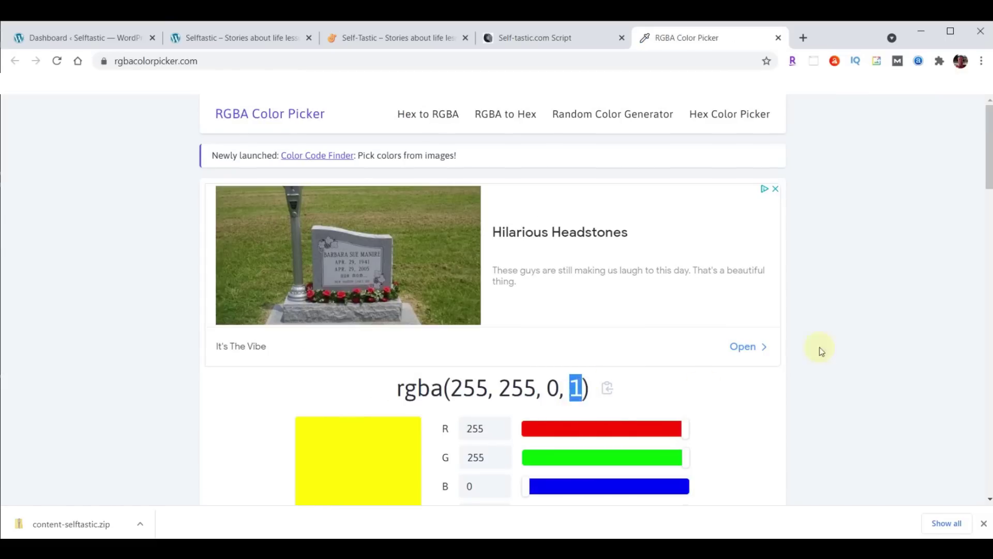
{"action": "scroll", "coordinate": [867, 304], "scroll_direction": "down", "scroll_amount": 1}
{"action": "left_click_drag", "start_coordinate": [687, 456], "coordinate": [568, 460]}
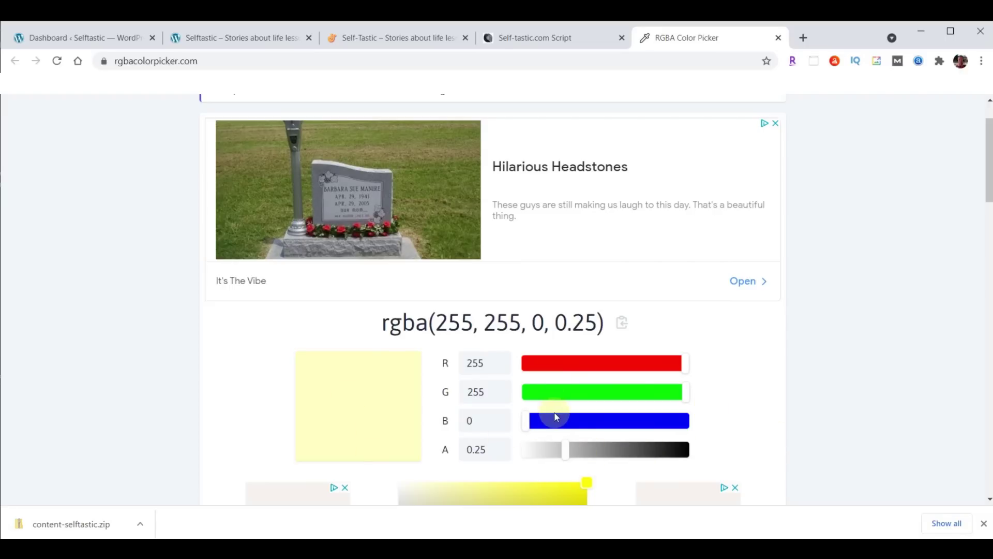
{"action": "left_click_drag", "start_coordinate": [565, 451], "coordinate": [667, 449]}
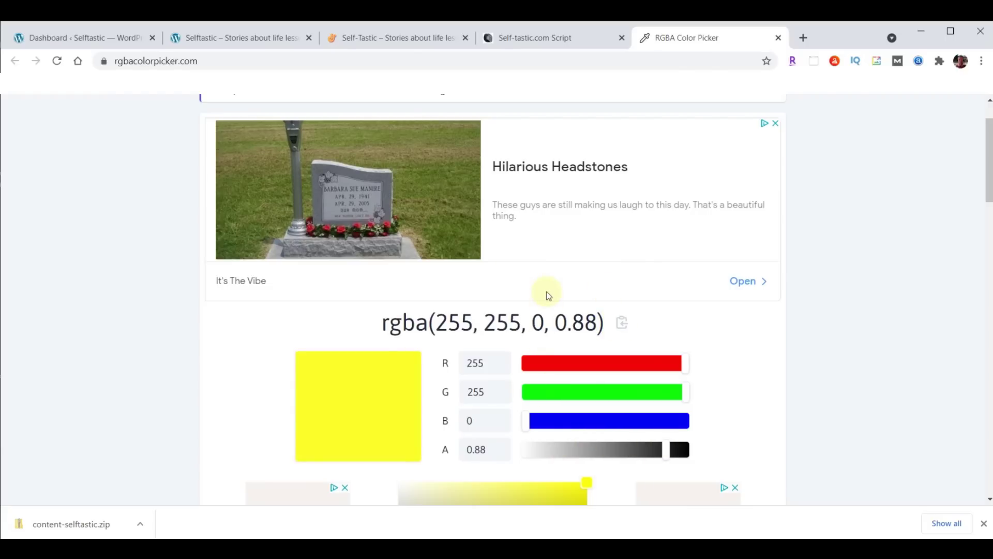
{"action": "left_click", "coordinate": [779, 38]}
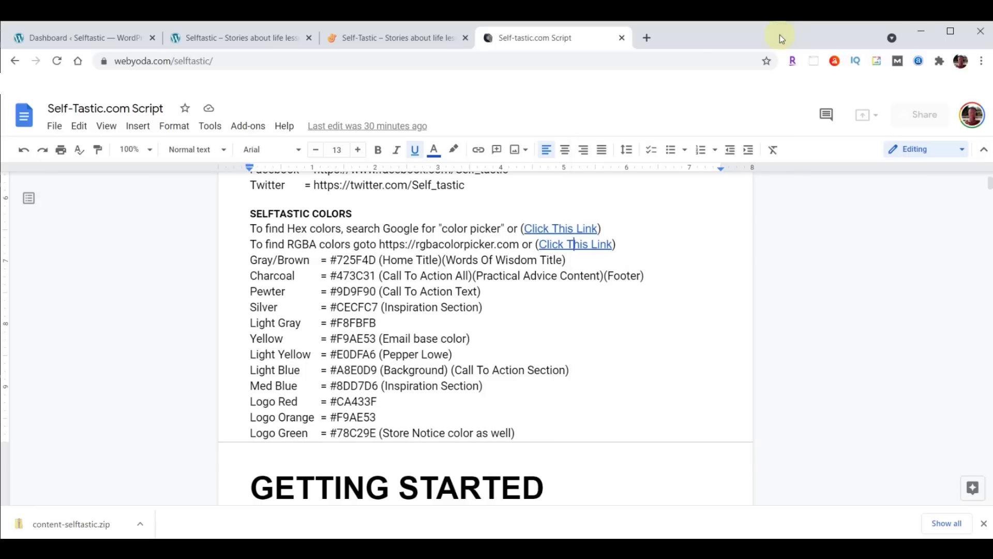
{"action": "scroll", "coordinate": [649, 210], "scroll_direction": "down", "scroll_amount": 5}
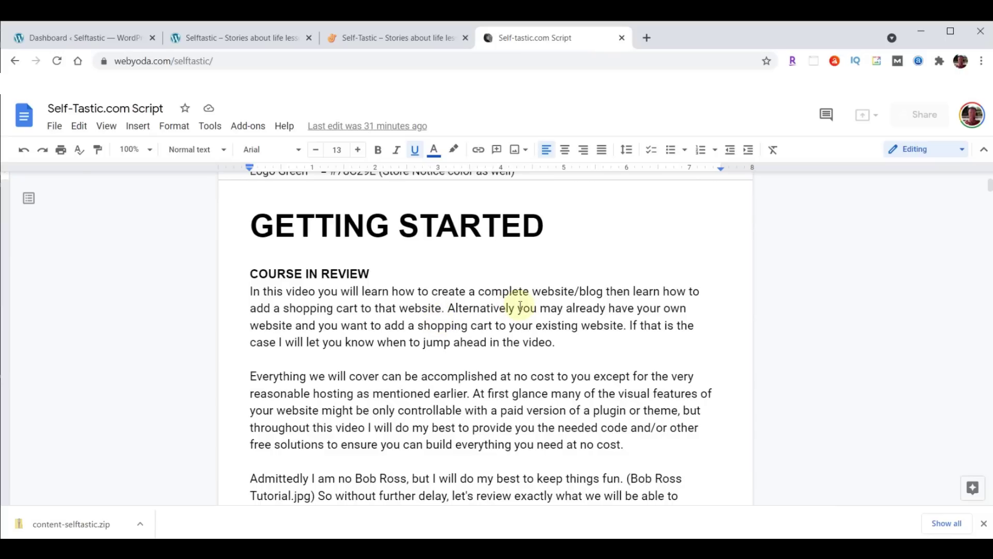
{"action": "scroll", "coordinate": [569, 310], "scroll_direction": "down", "scroll_amount": 7}
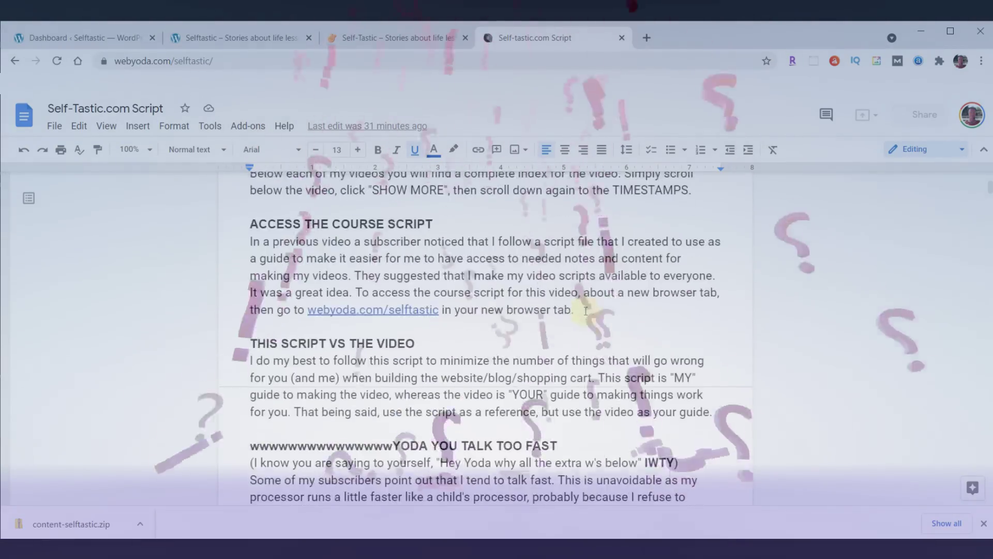
{"action": "scroll", "coordinate": [586, 310], "scroll_direction": "down", "scroll_amount": 4}
{"action": "left_click_drag", "start_coordinate": [249, 247], "coordinate": [394, 242]}
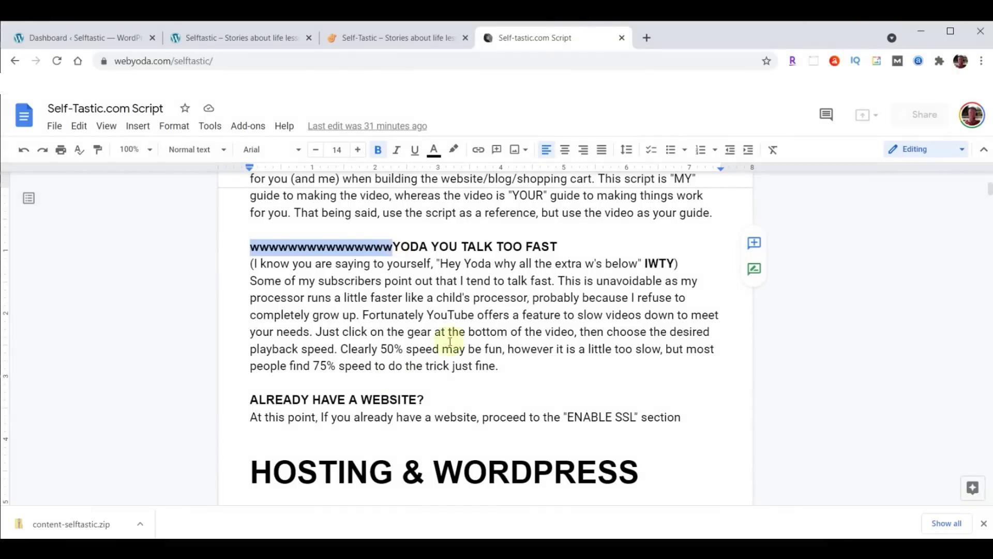
{"action": "left_click", "coordinate": [464, 326]}
{"action": "scroll", "coordinate": [535, 320], "scroll_direction": "down", "scroll_amount": 5}
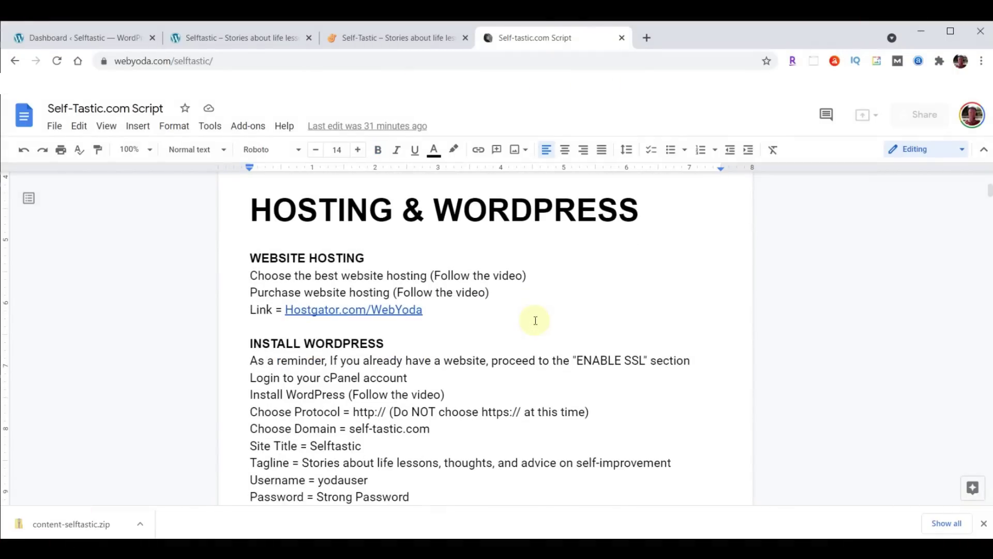
Scroll to the script's THEME & PLUGINS section, then return to the WordPress Dashboard tab
{"action": "scroll", "coordinate": [536, 320], "scroll_direction": "down", "scroll_amount": 7}
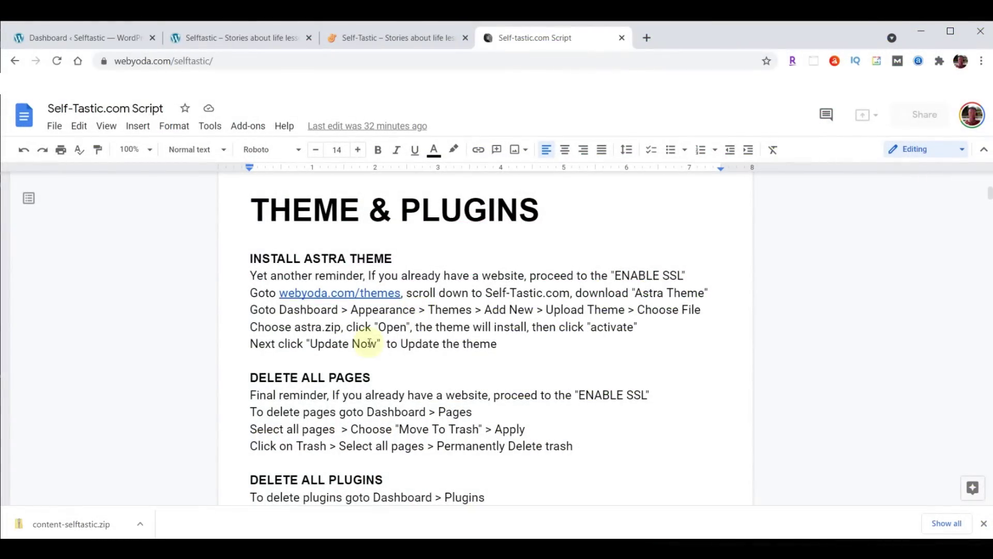
{"action": "left_click", "coordinate": [55, 34]}
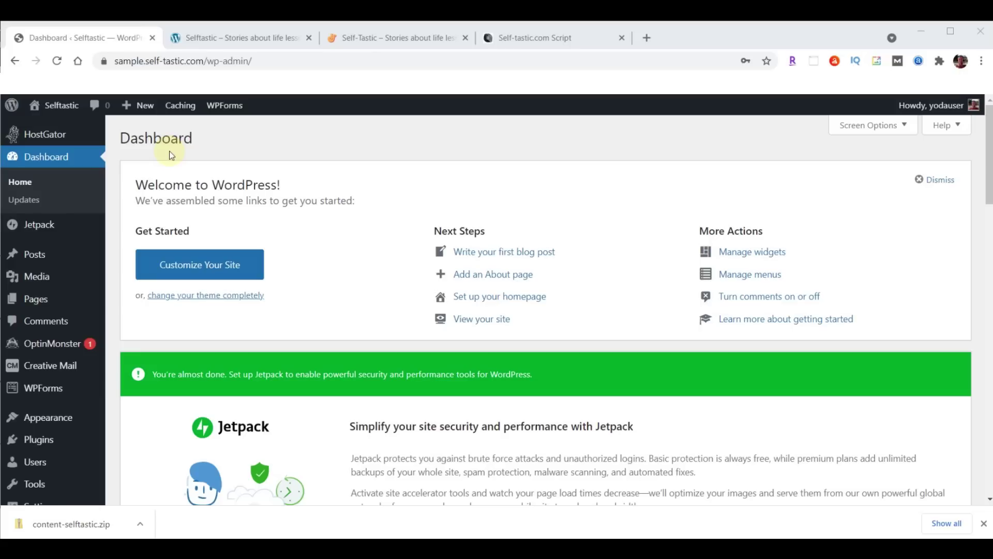
Move both pages, Privacy Policy and Sample Page, to the Trash
{"action": "left_click", "coordinate": [32, 303]}
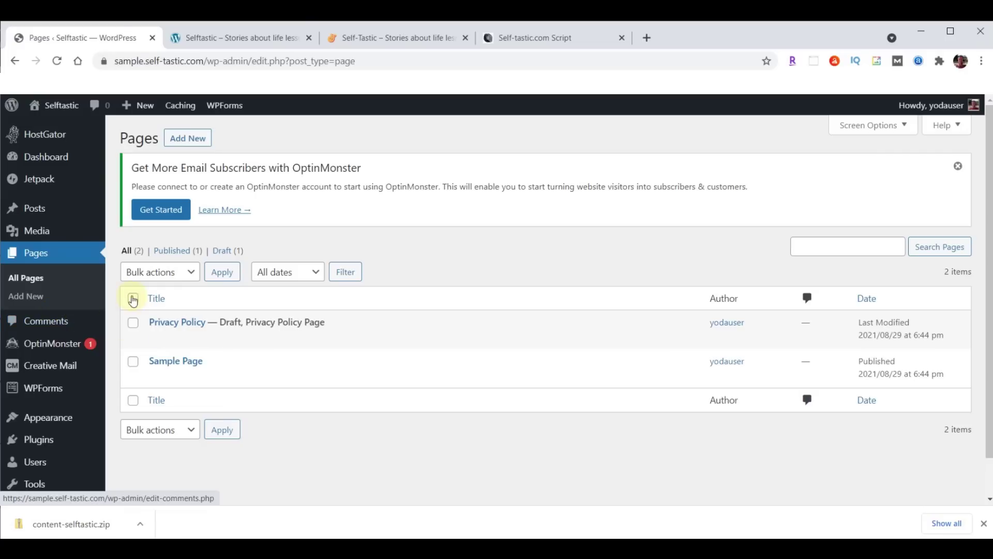
{"action": "left_click", "coordinate": [133, 298]}
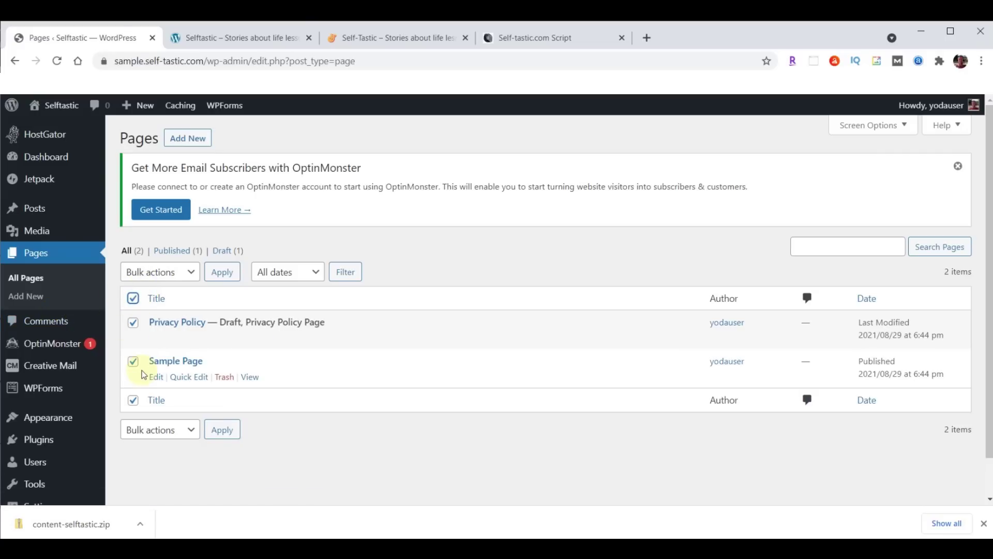
{"action": "left_click", "coordinate": [195, 272]}
{"action": "left_click", "coordinate": [161, 315]}
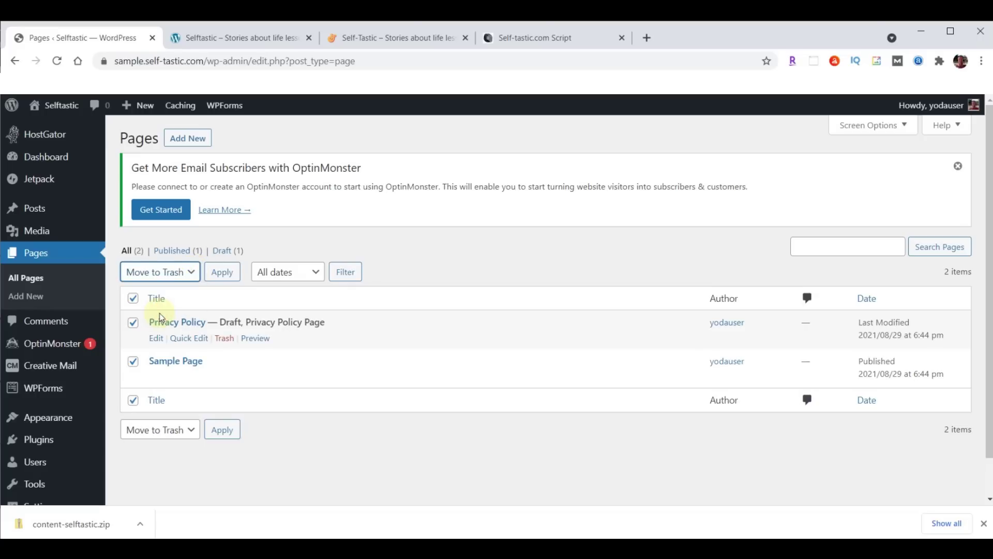
{"action": "left_click", "coordinate": [221, 277]}
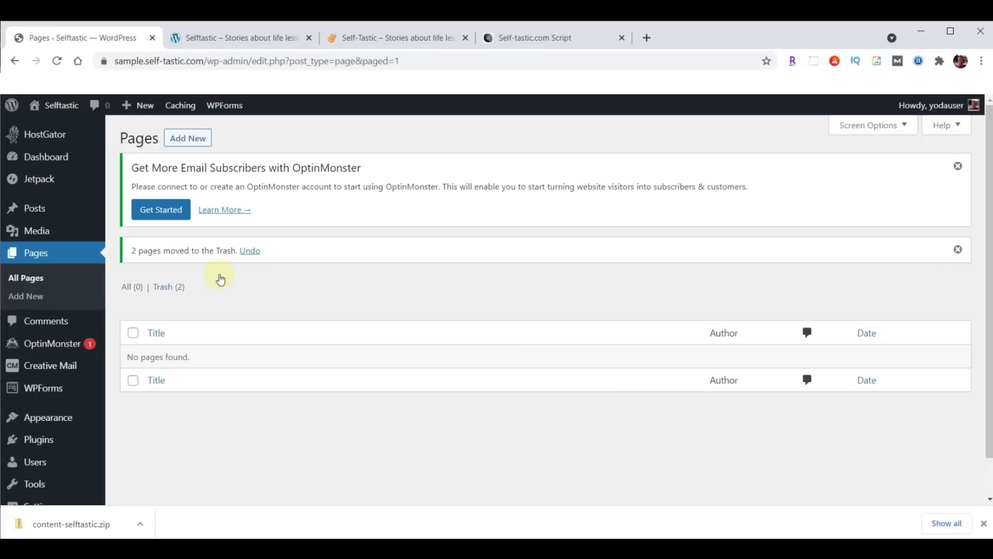
Permanently delete both trashed pages so the Trash is empty
{"action": "left_click", "coordinate": [161, 291]}
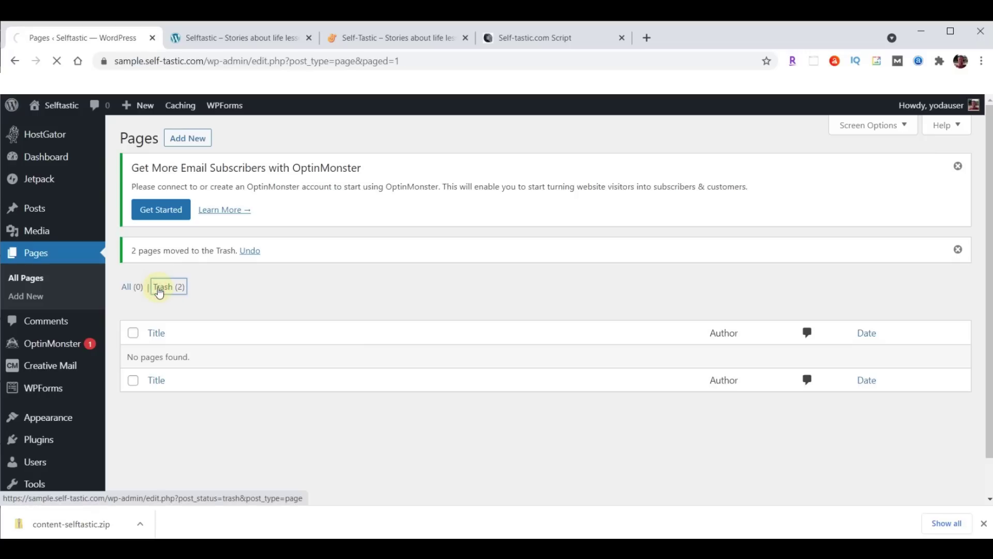
{"action": "left_click", "coordinate": [133, 298]}
{"action": "left_click", "coordinate": [199, 272]}
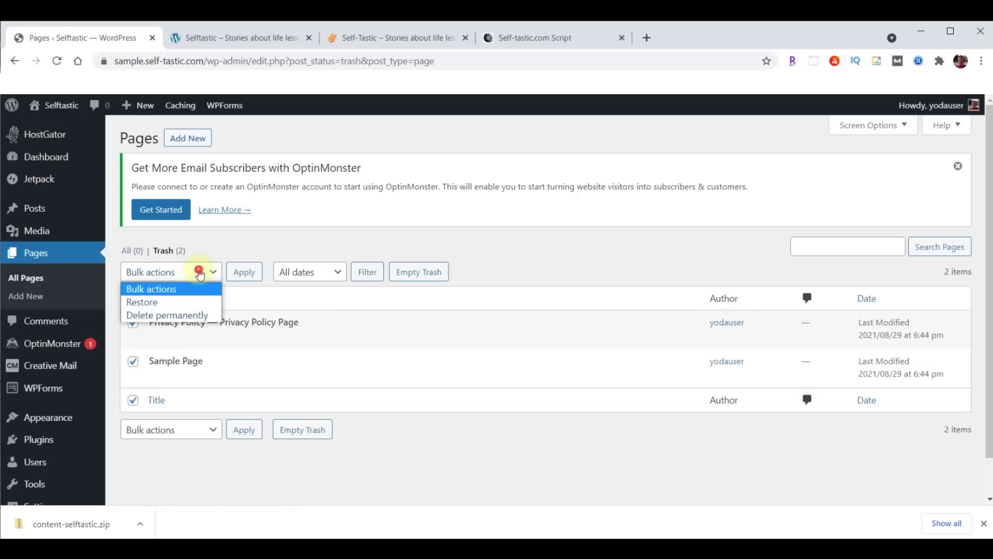
{"action": "left_click", "coordinate": [166, 315]}
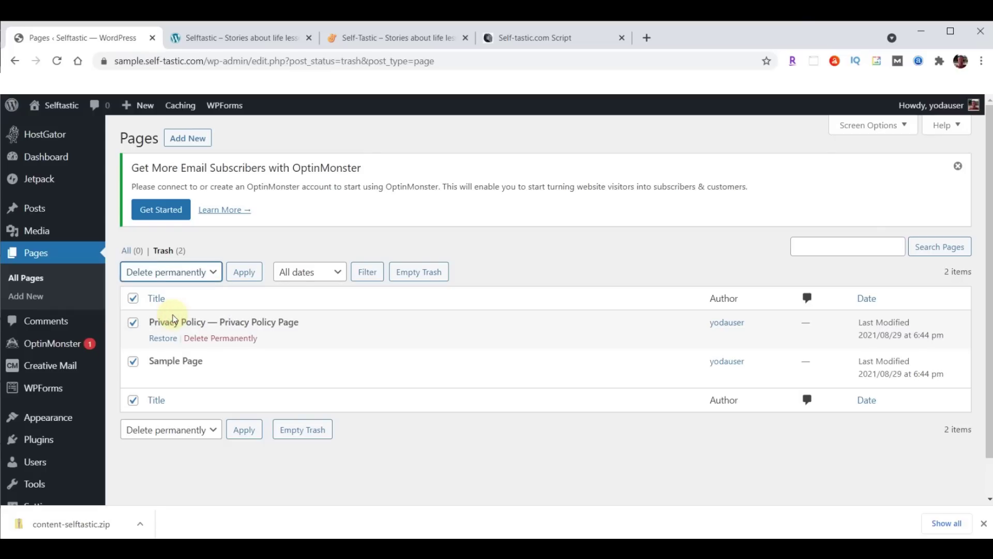
{"action": "left_click", "coordinate": [237, 274]}
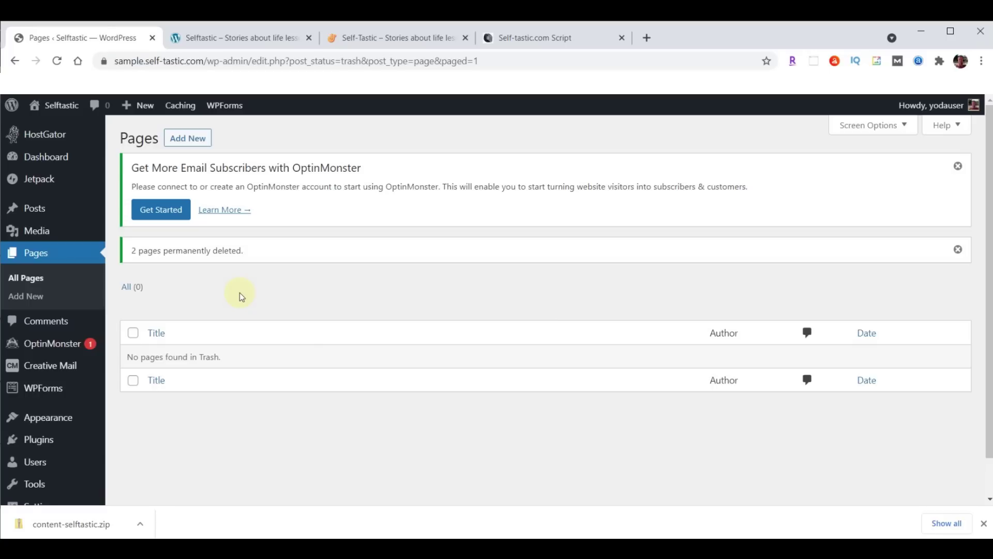
Deactivate all seven installed plugins, Akismet Anti-Spam through WPForms Lite
{"action": "left_click", "coordinate": [34, 441]}
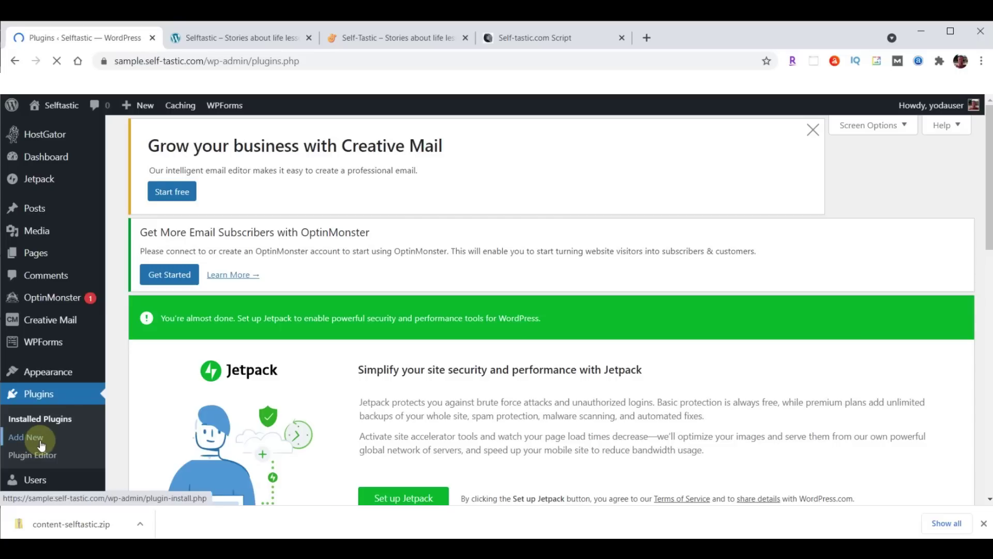
{"action": "scroll", "coordinate": [469, 237], "scroll_direction": "down", "scroll_amount": 1}
{"action": "scroll", "coordinate": [469, 237], "scroll_direction": "down", "scroll_amount": 10}
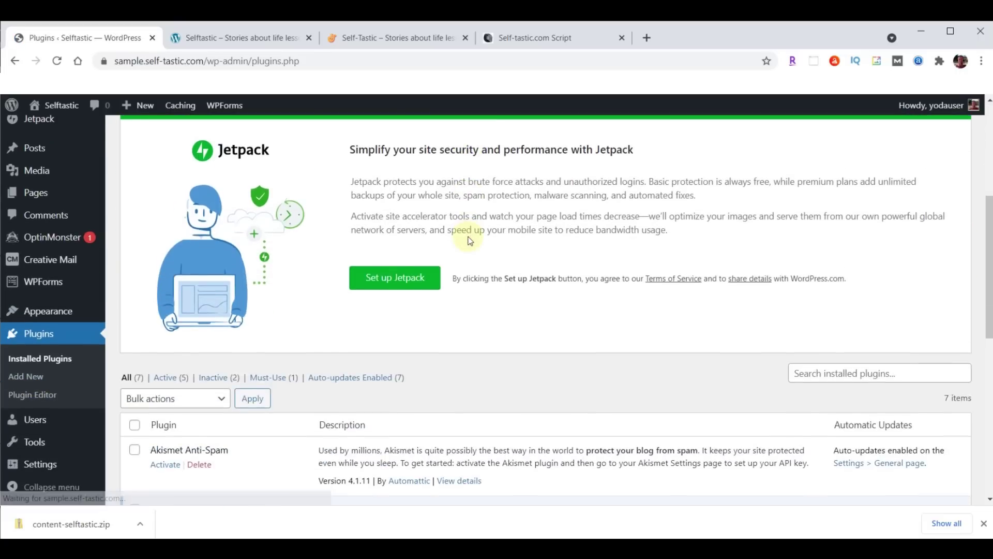
{"action": "scroll", "coordinate": [231, 213], "scroll_direction": "up", "scroll_amount": 1}
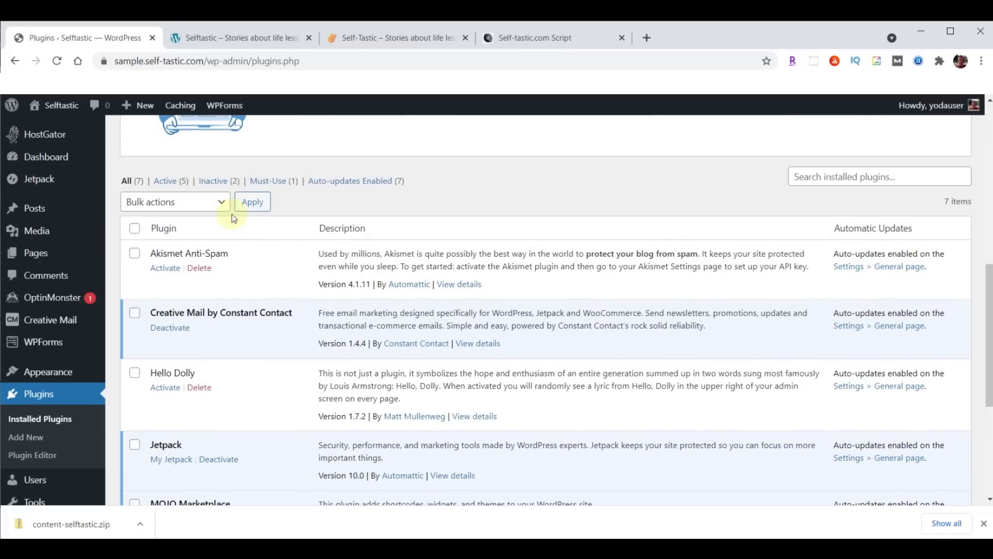
{"action": "left_click", "coordinate": [135, 230]}
{"action": "left_click", "coordinate": [222, 207]}
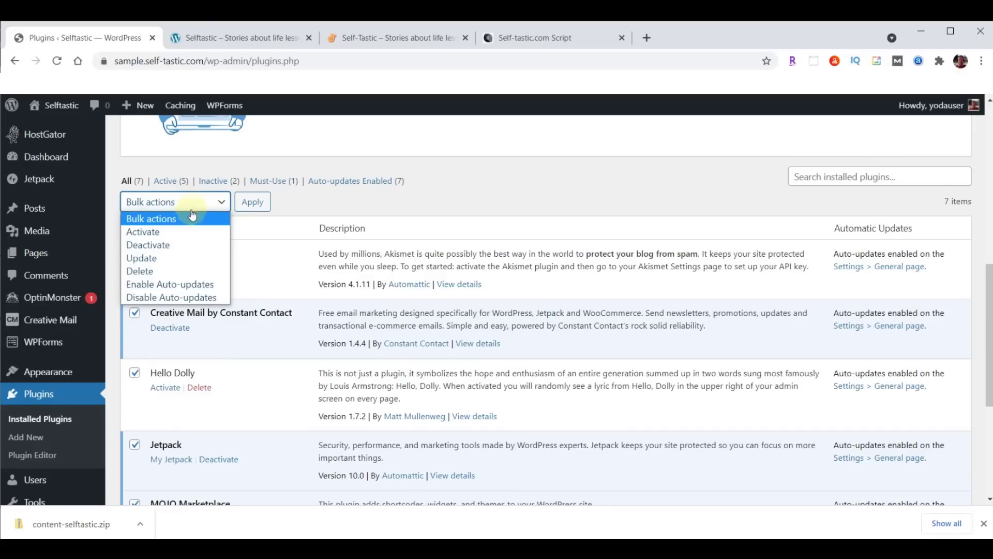
{"action": "left_click", "coordinate": [146, 246]}
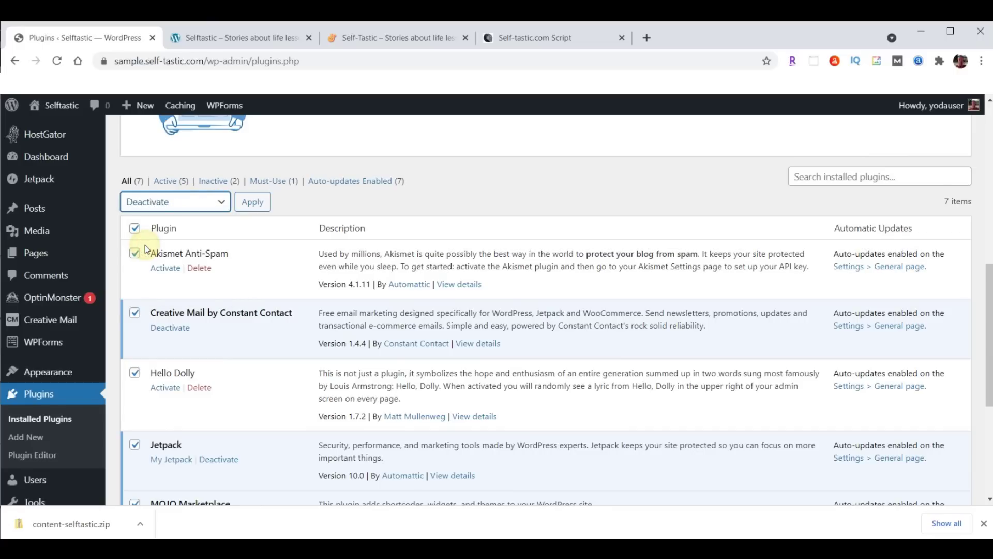
{"action": "left_click", "coordinate": [253, 202]}
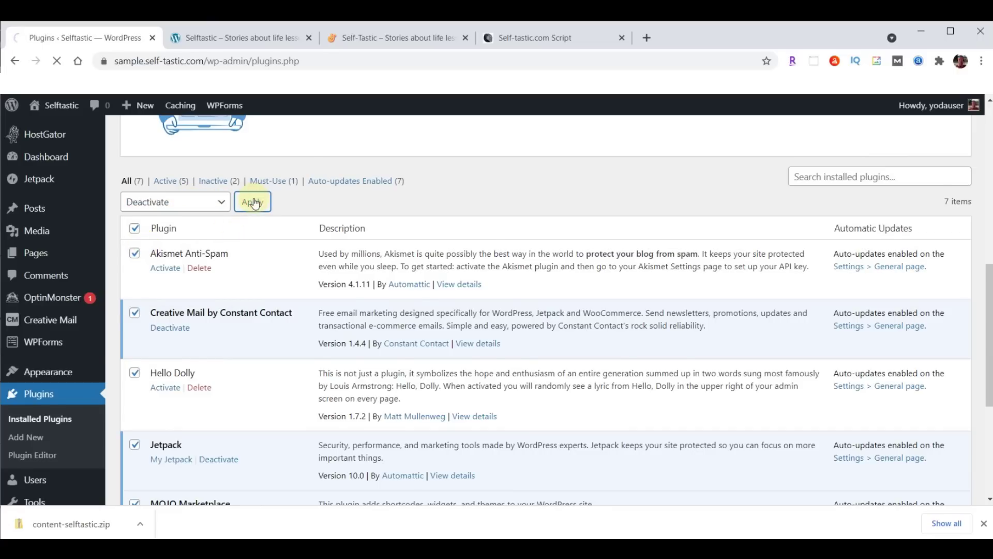
Delete all seven deactivated plugins along with their data
{"action": "left_click", "coordinate": [136, 252]}
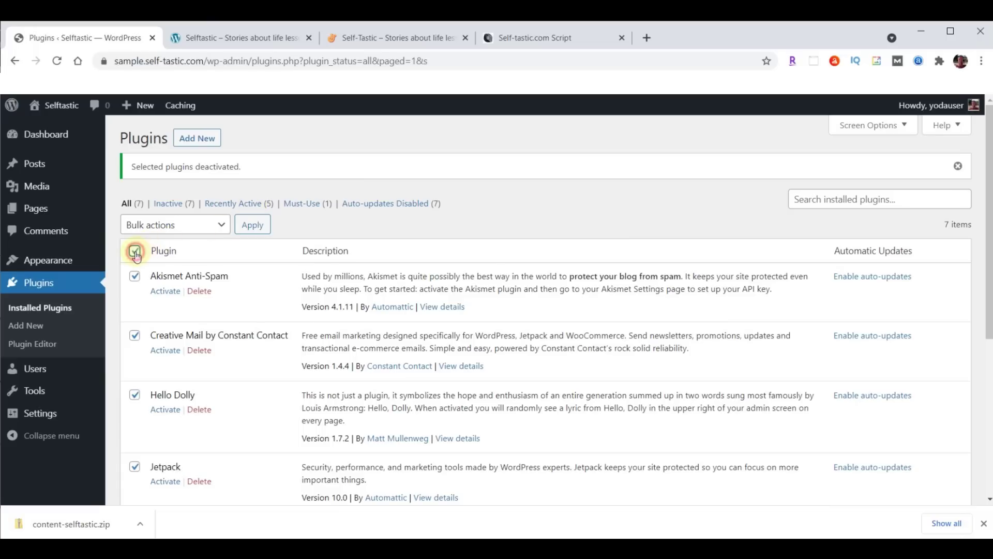
{"action": "left_click", "coordinate": [199, 225]}
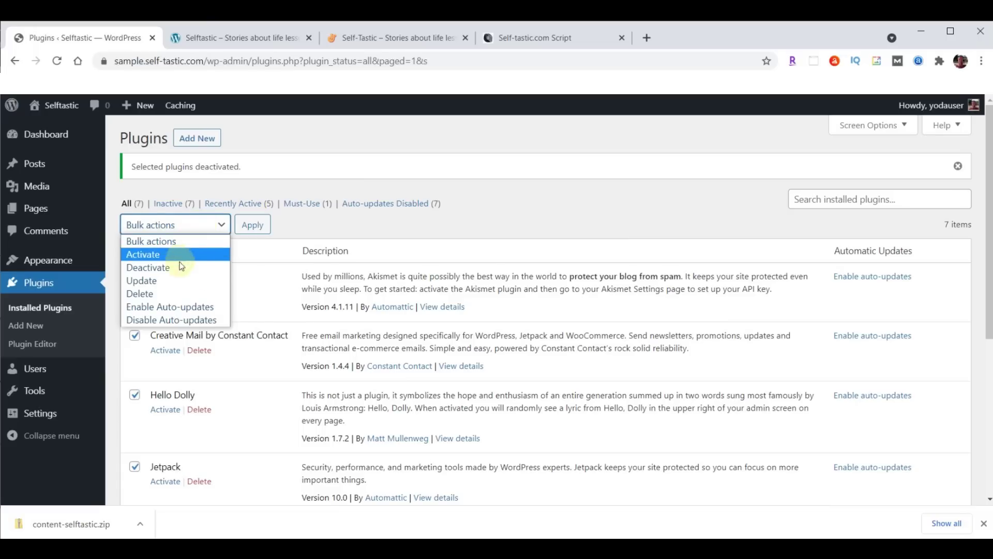
{"action": "left_click", "coordinate": [151, 293]}
{"action": "left_click", "coordinate": [252, 226]}
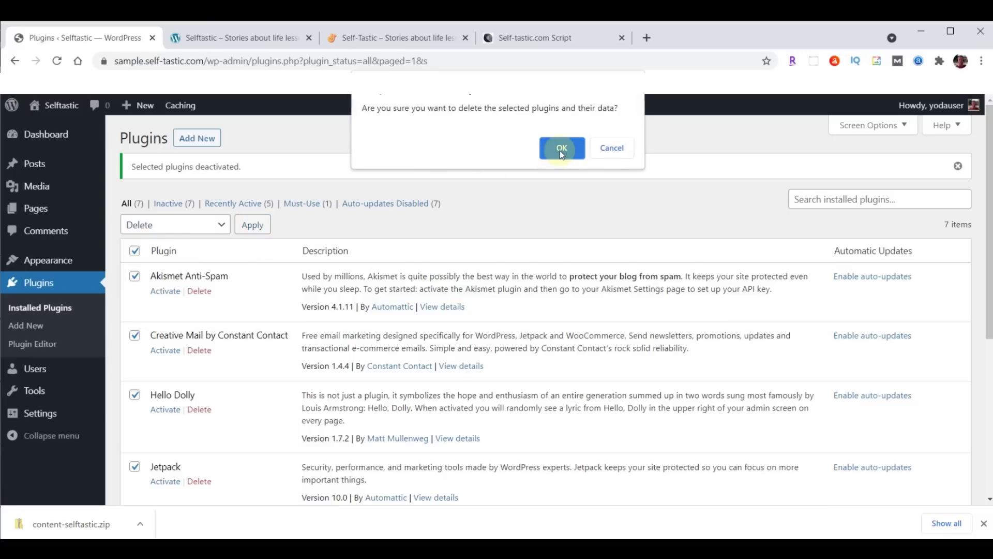
{"action": "left_click", "coordinate": [561, 149]}
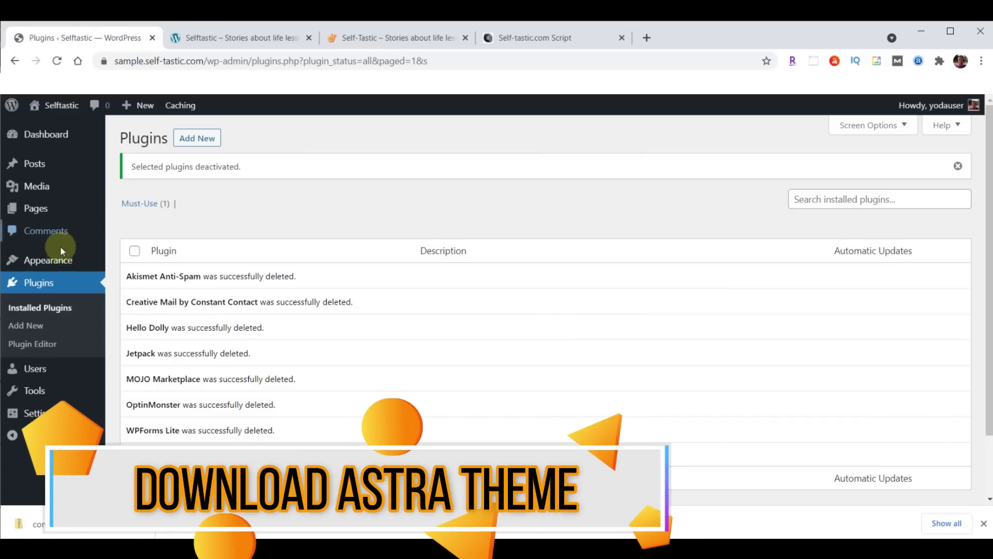
{"action": "left_click", "coordinate": [35, 261]}
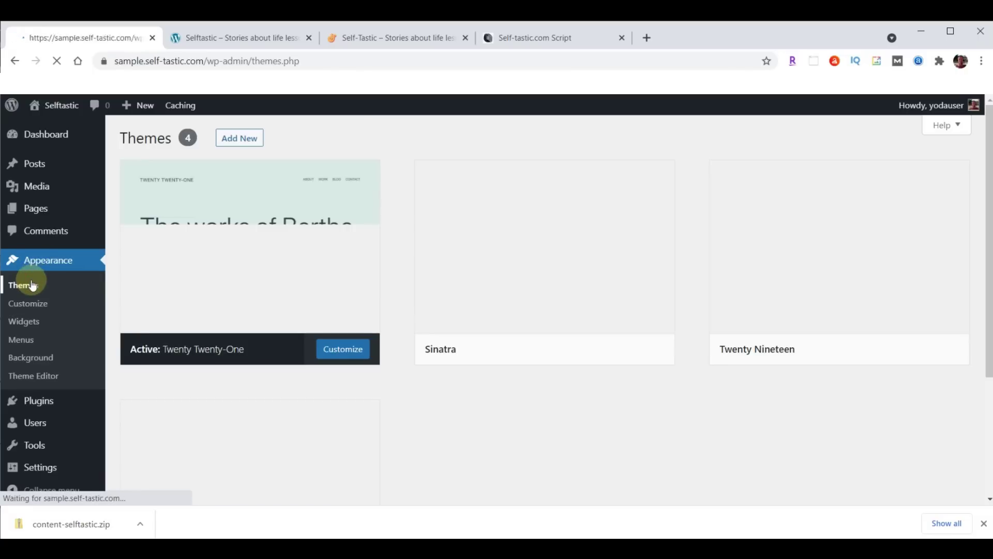
Show the Add Themes page of popular themes, with a new blank browser tab beside it
{"action": "left_click", "coordinate": [243, 138]}
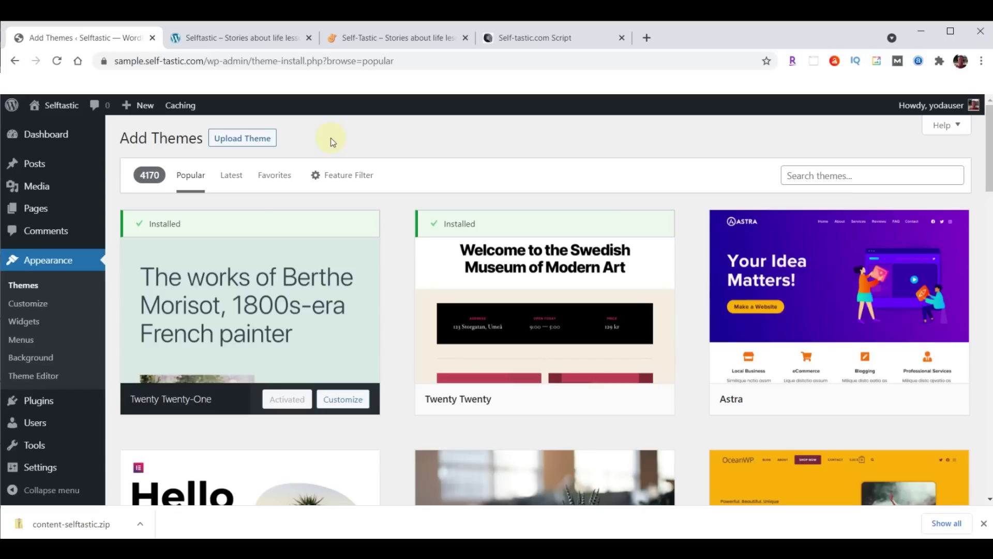
{"action": "left_click", "coordinate": [647, 37]}
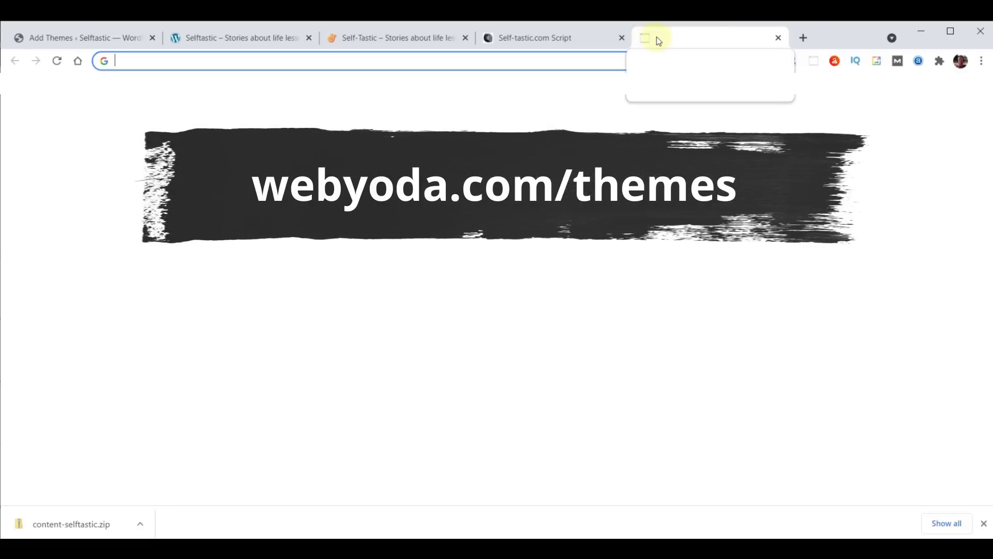
Load webyoda.com/themes and download the Self-Tastic.com Astra theme as astra.zip
{"action": "type", "text": "webyoda.com/themes"}
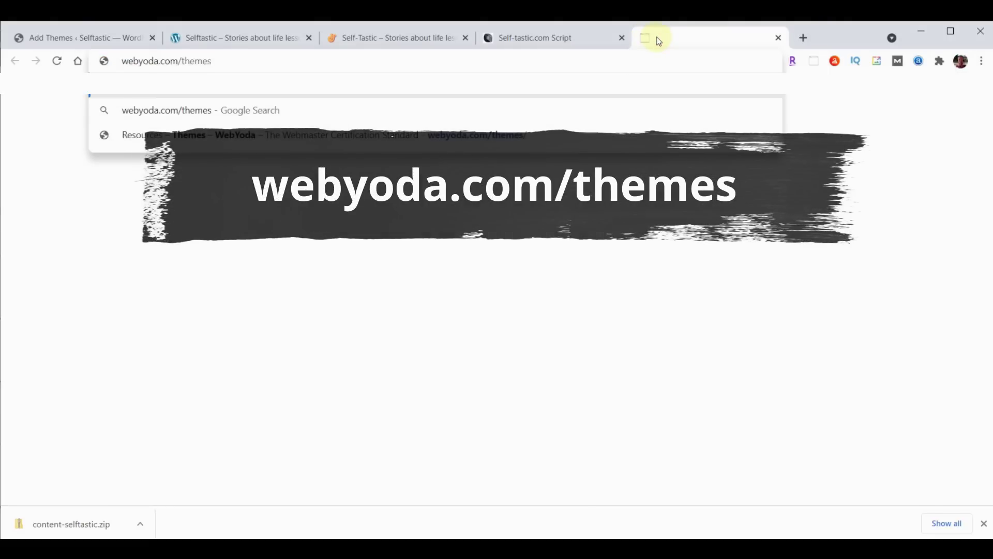
{"action": "key", "text": "Return"}
{"action": "scroll", "coordinate": [795, 289], "scroll_direction": "down", "scroll_amount": 3}
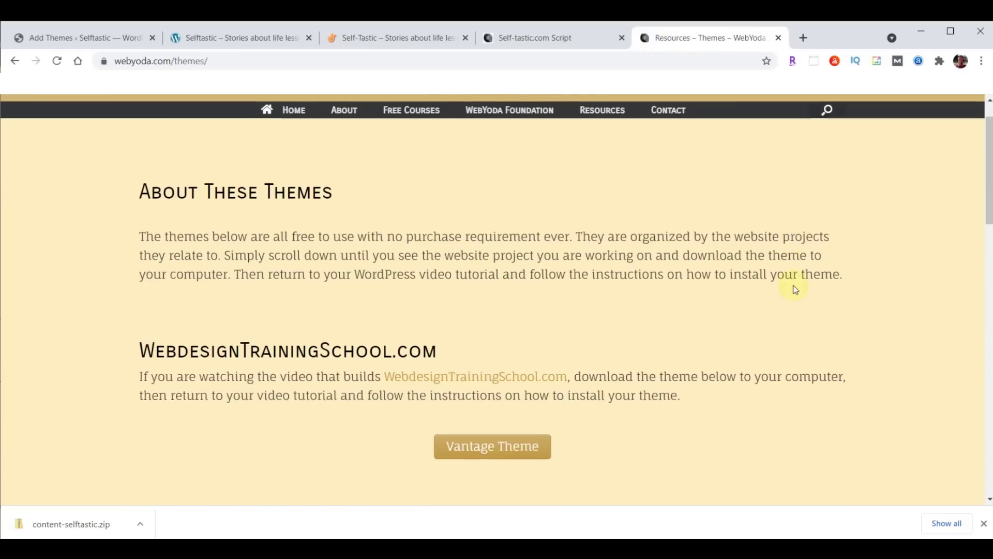
{"action": "scroll", "coordinate": [796, 290], "scroll_direction": "down", "scroll_amount": 14}
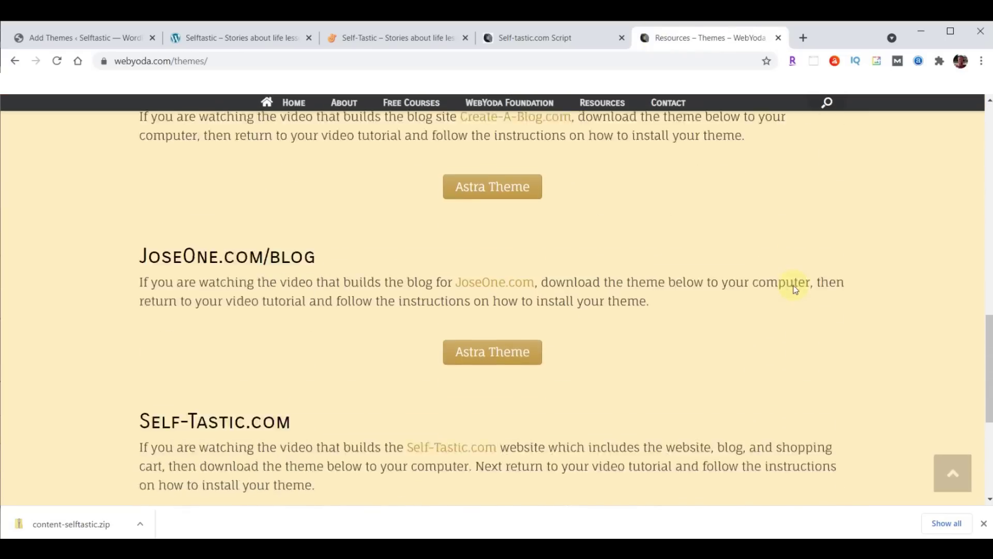
{"action": "scroll", "coordinate": [795, 289], "scroll_direction": "down", "scroll_amount": 4}
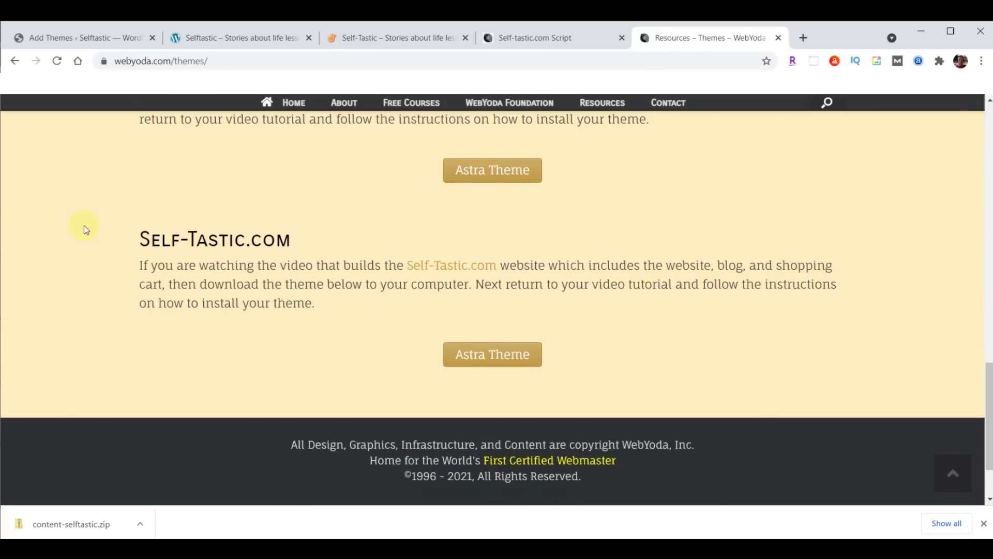
{"action": "left_click", "coordinate": [510, 354]}
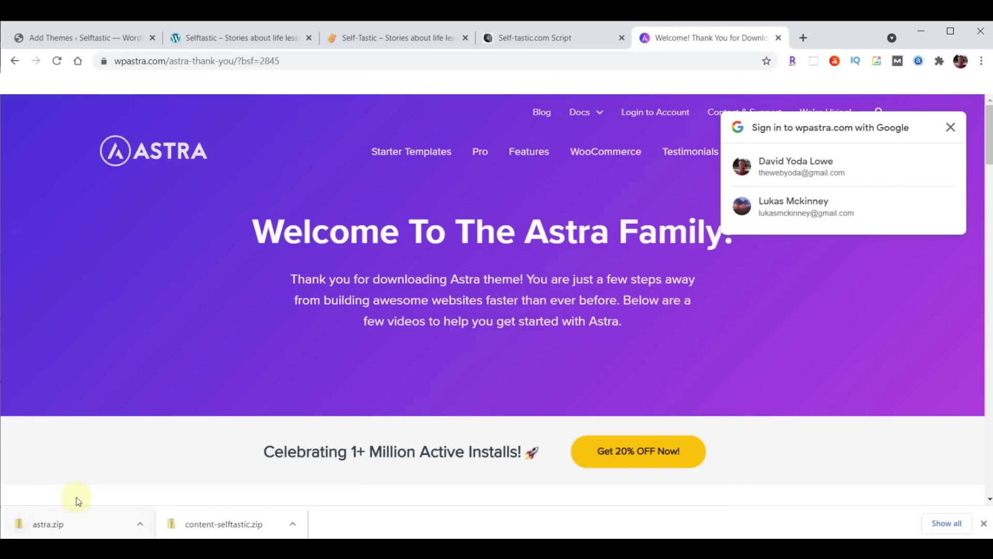
{"action": "left_click", "coordinate": [984, 523]}
{"action": "left_click", "coordinate": [403, 60]}
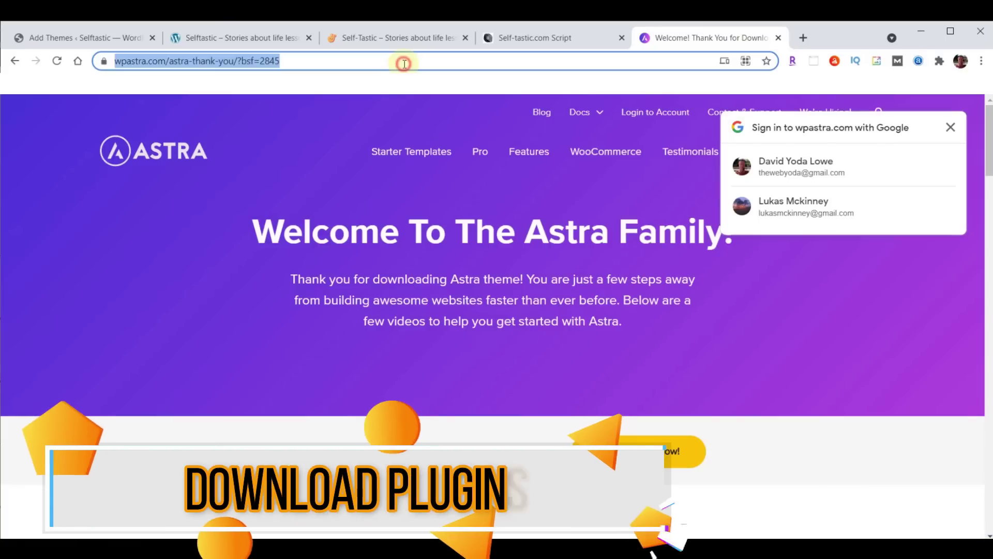
From webyoda.com/plugins, download Astra Starter Sites, Head/Foot Elementor, Profile Press, Social Sharing and Classic Editor
{"action": "type", "text": "webyoda.com"}
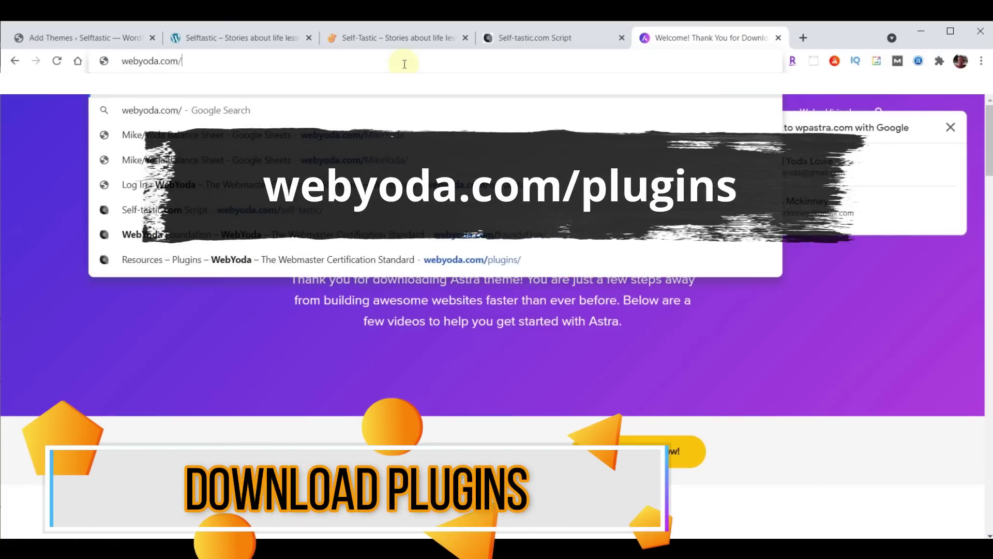
{"action": "type", "text": "/plugins"}
{"action": "key", "text": "Return"}
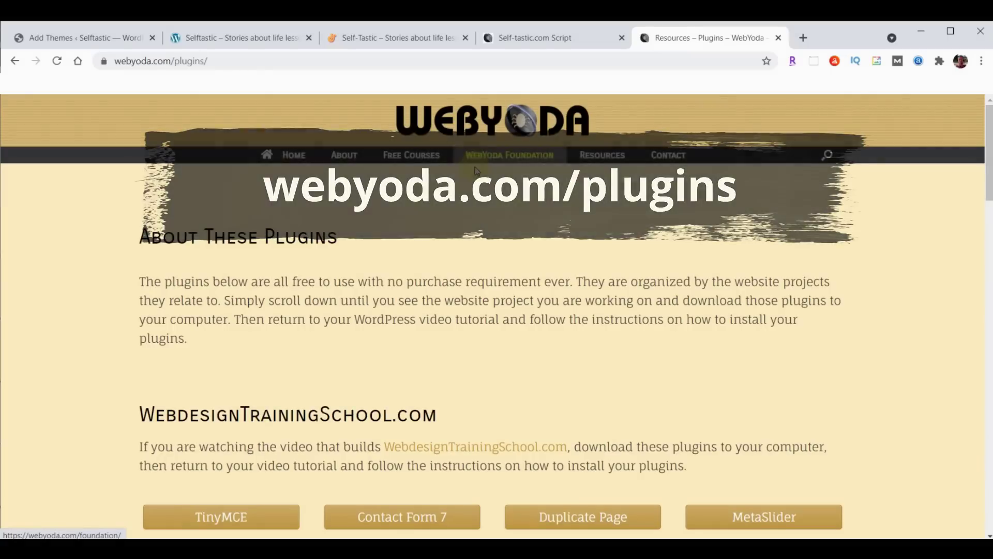
{"action": "scroll", "coordinate": [530, 182], "scroll_direction": "down", "scroll_amount": 15}
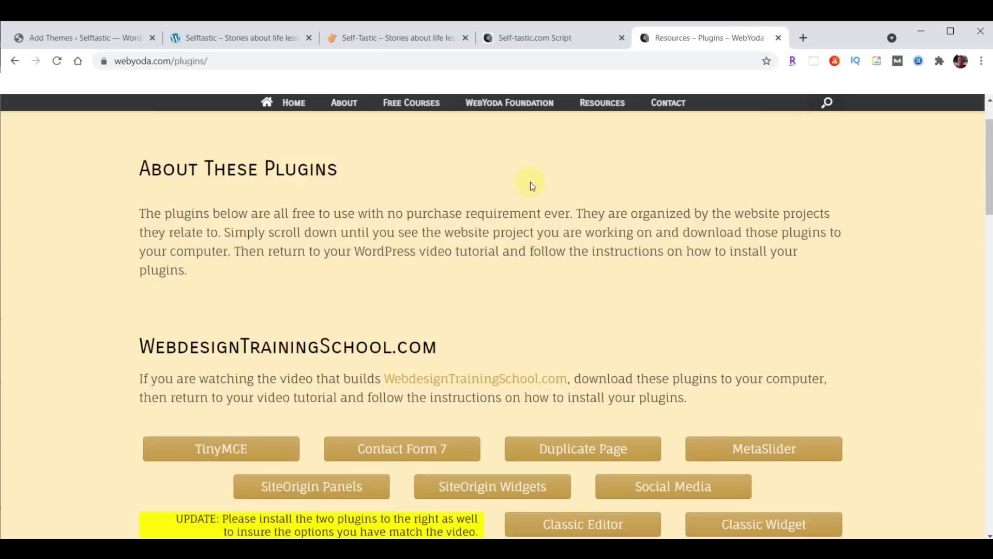
{"action": "scroll", "coordinate": [531, 182], "scroll_direction": "down", "scroll_amount": 5}
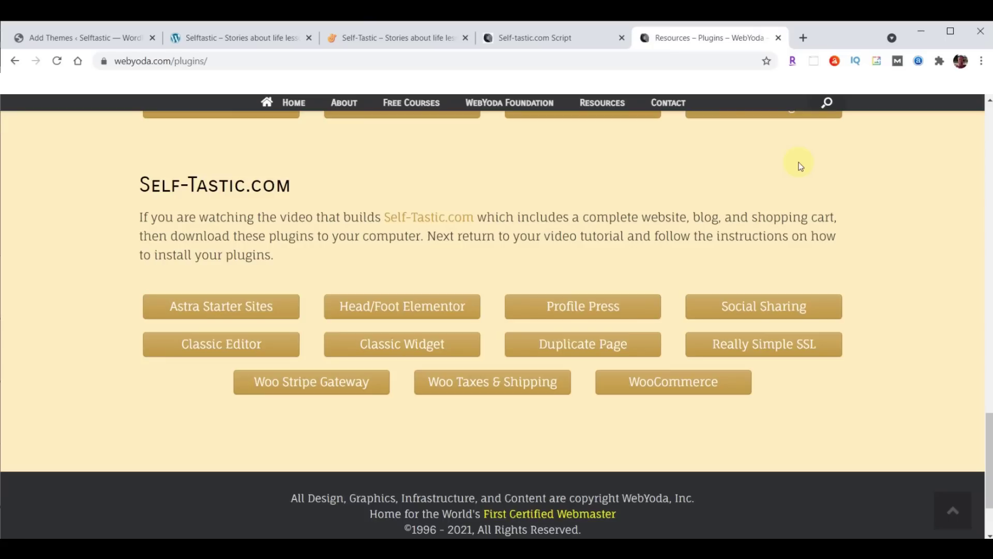
{"action": "left_click", "coordinate": [210, 313]}
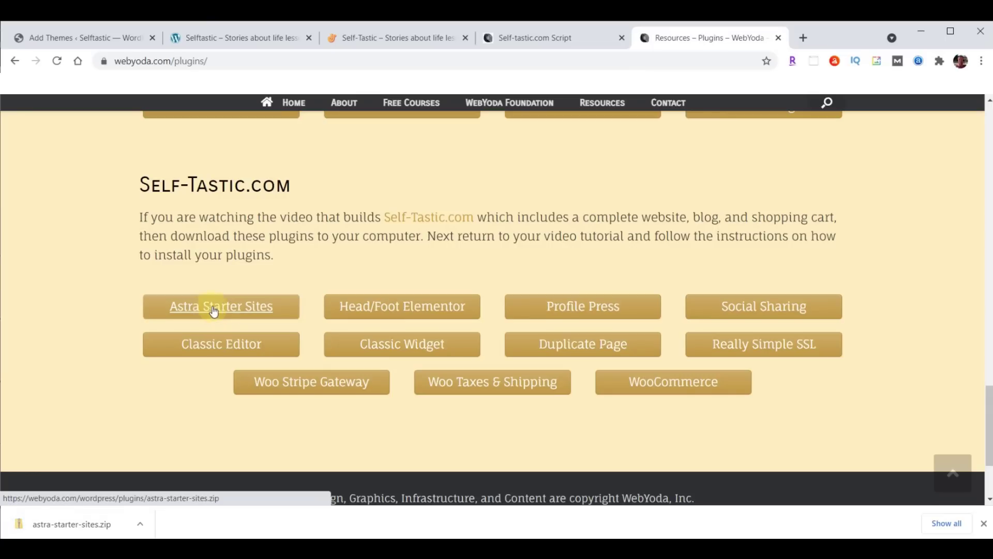
{"action": "left_click", "coordinate": [432, 307]}
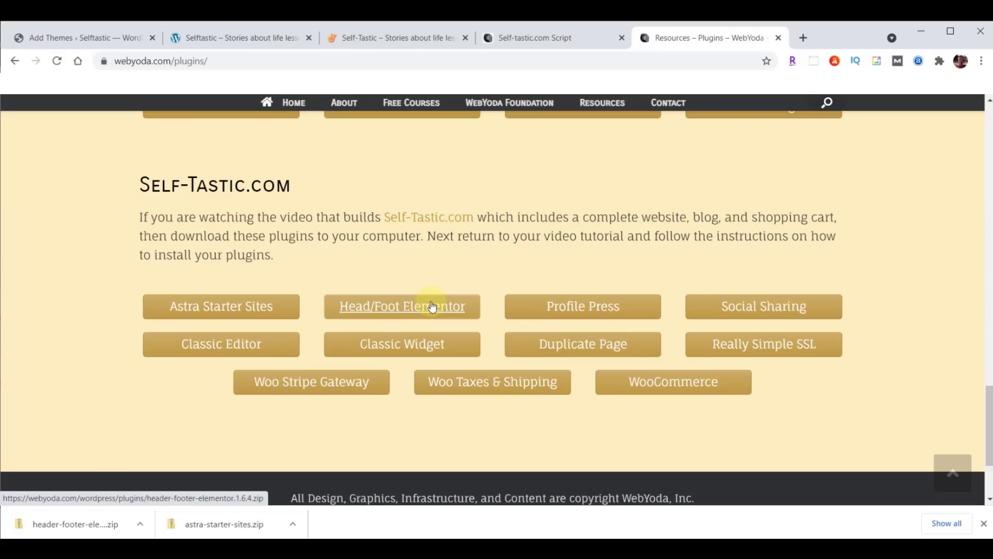
{"action": "left_click", "coordinate": [601, 308]}
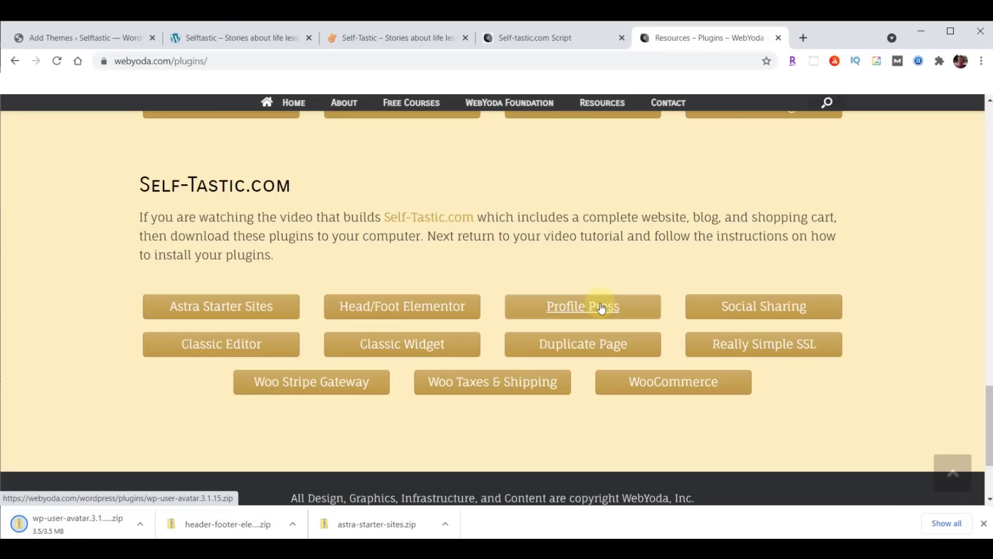
{"action": "left_click", "coordinate": [783, 307]}
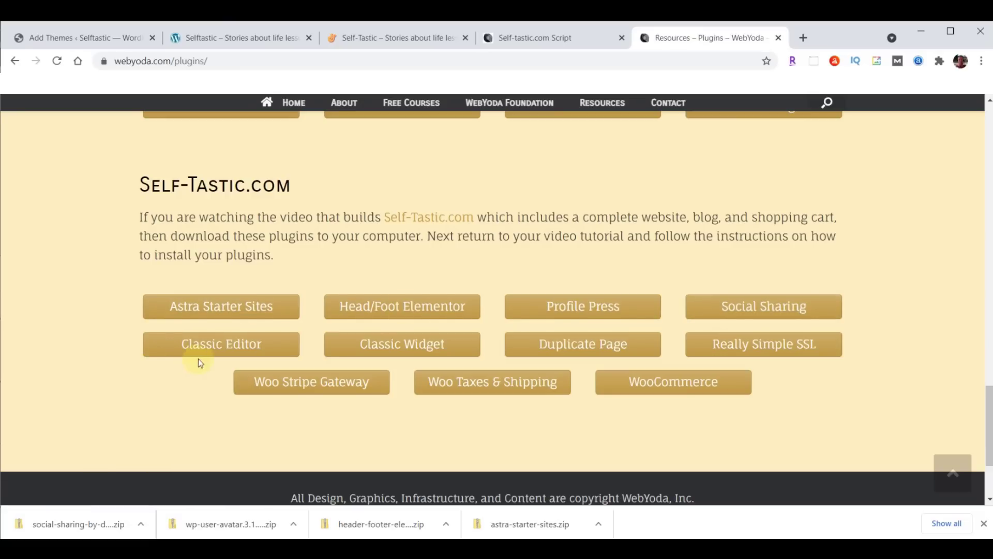
{"action": "left_click", "coordinate": [218, 347]}
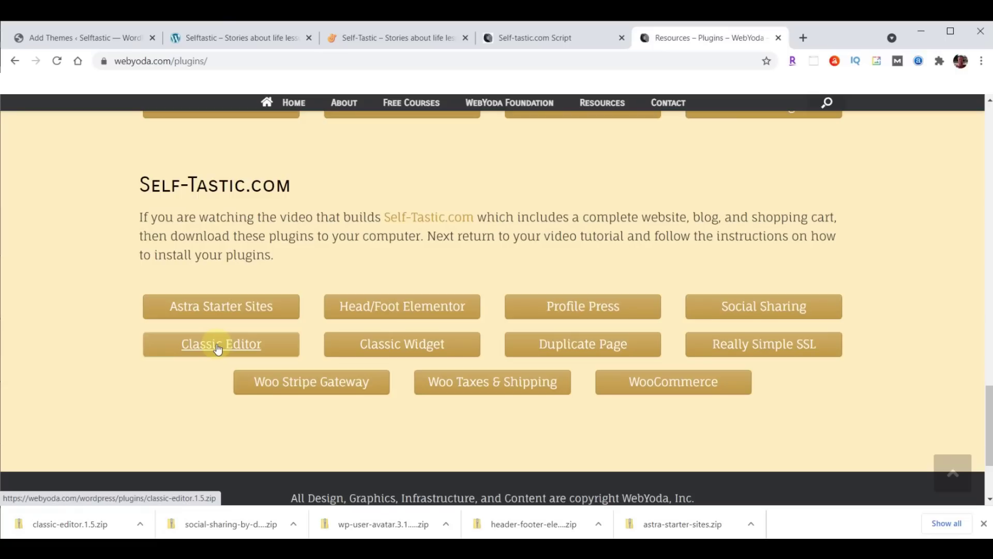
Download the Classic Widget, Duplicate Page, Really Simple SSL, Woo Stripe Gateway, Woo Taxes & Shipping and WooCommerce zips
{"action": "left_click", "coordinate": [404, 345]}
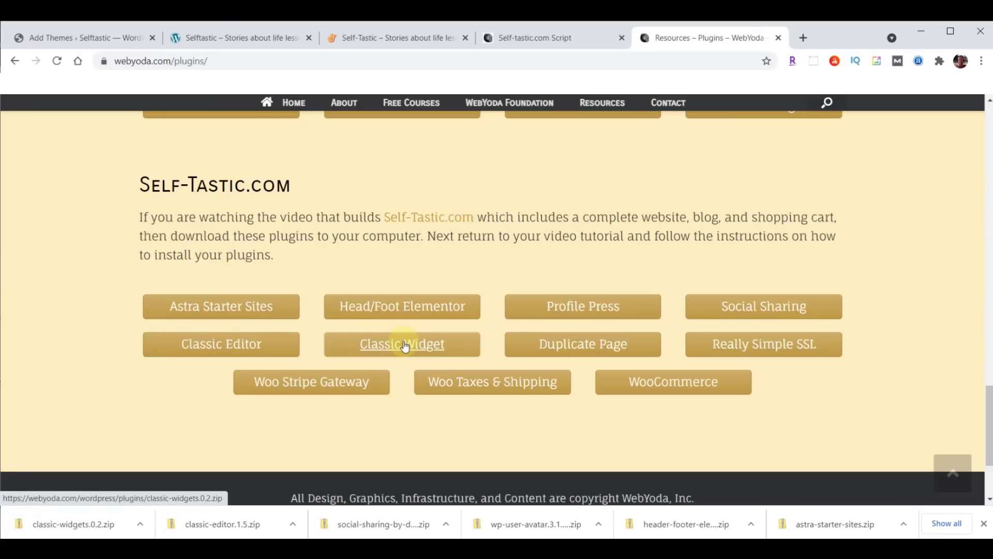
{"action": "left_click", "coordinate": [582, 345]}
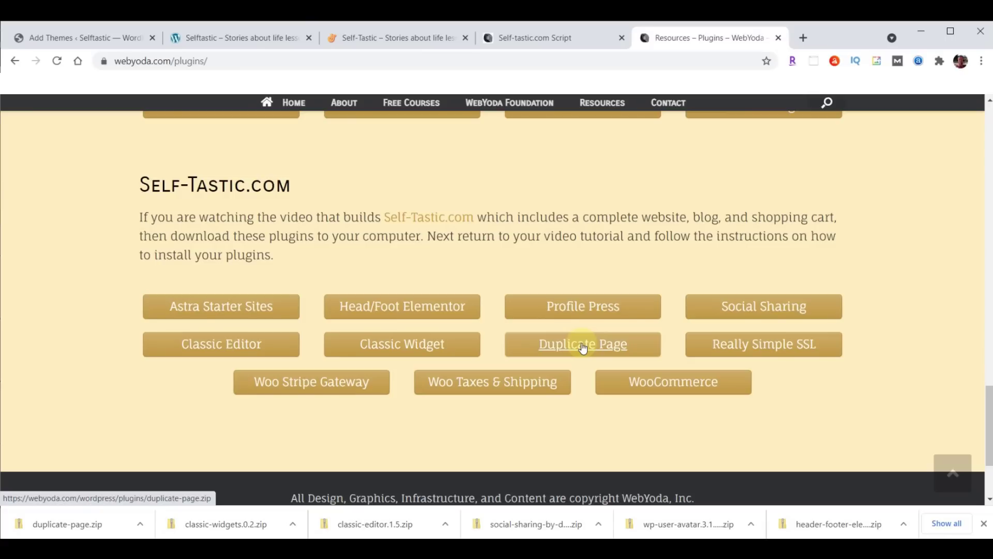
{"action": "left_click", "coordinate": [764, 346]}
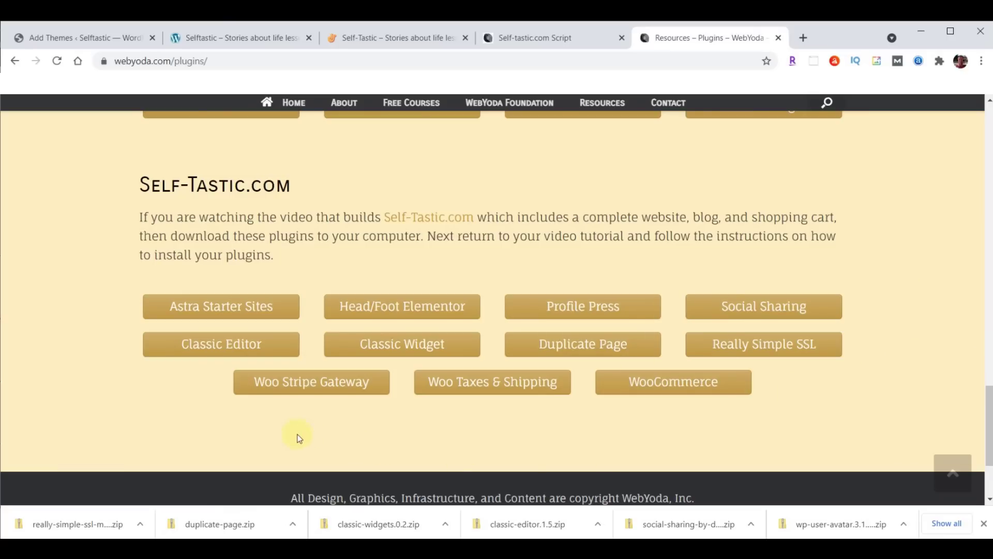
{"action": "left_click", "coordinate": [300, 387]}
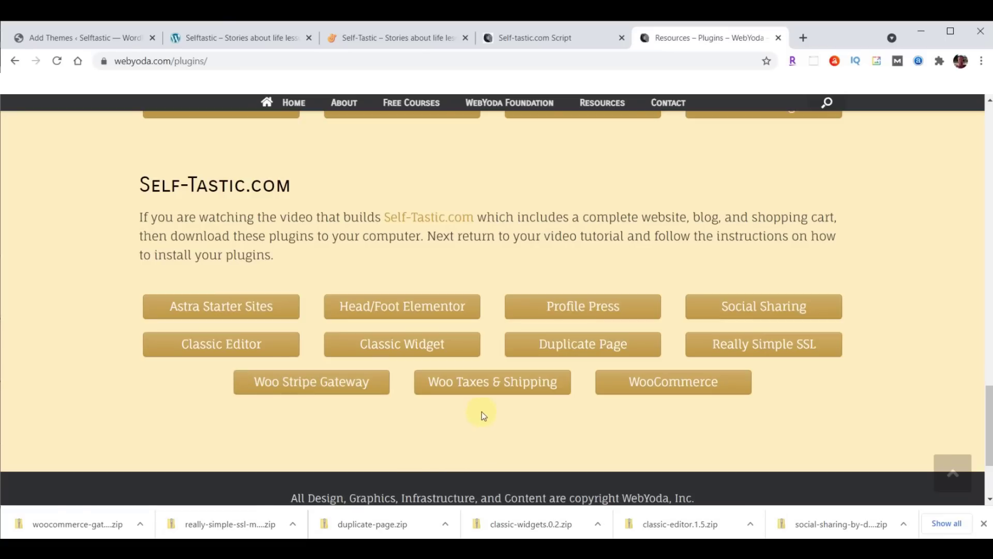
{"action": "left_click", "coordinate": [496, 387]}
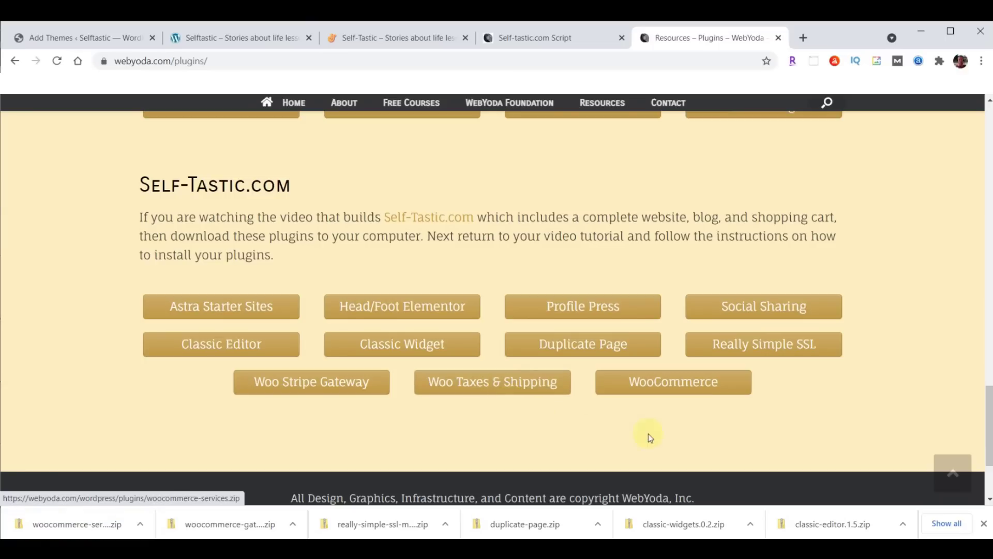
{"action": "left_click", "coordinate": [675, 382]}
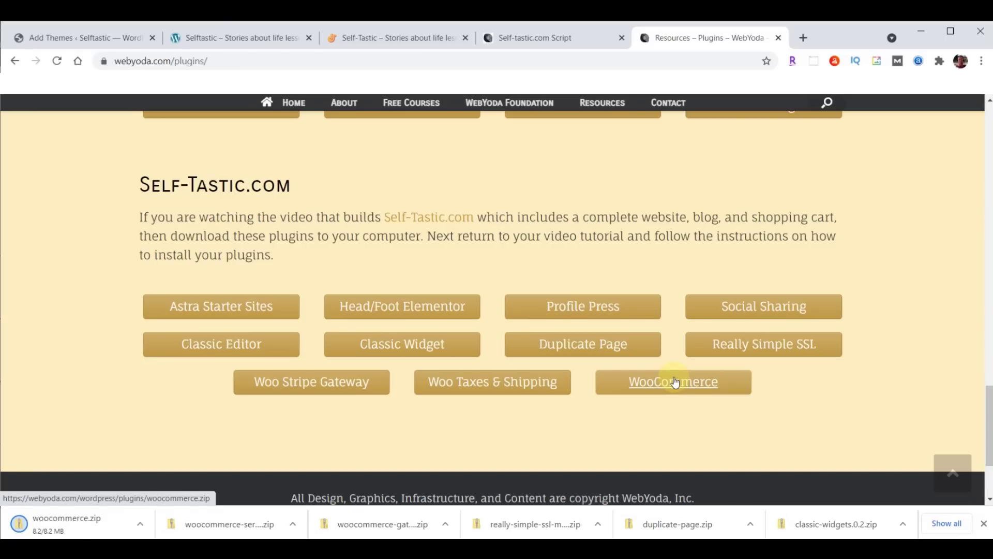
{"action": "left_click", "coordinate": [984, 523]}
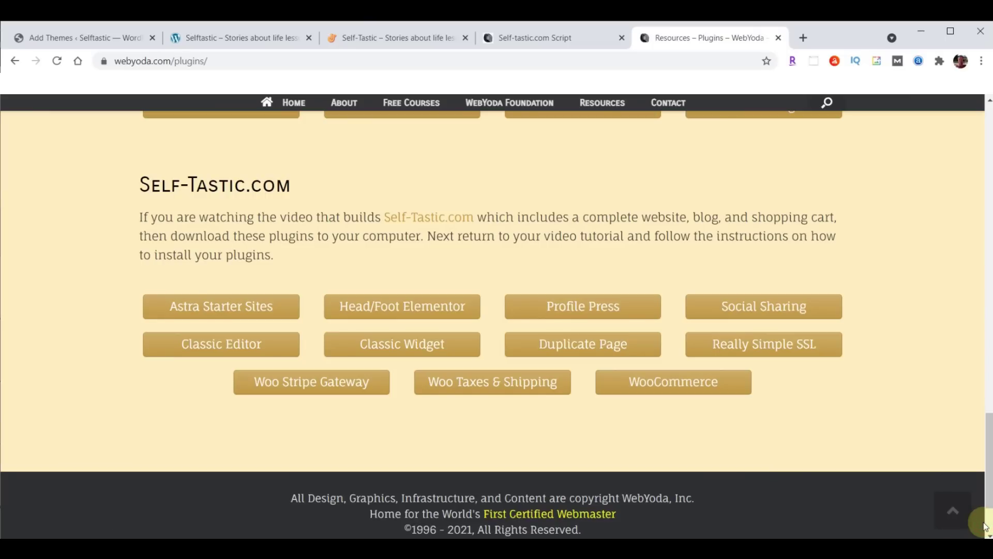
Review the 14 downloaded files in Downloads, sorted oldest first by date modified
{"action": "key", "text": "alt+Tab"}
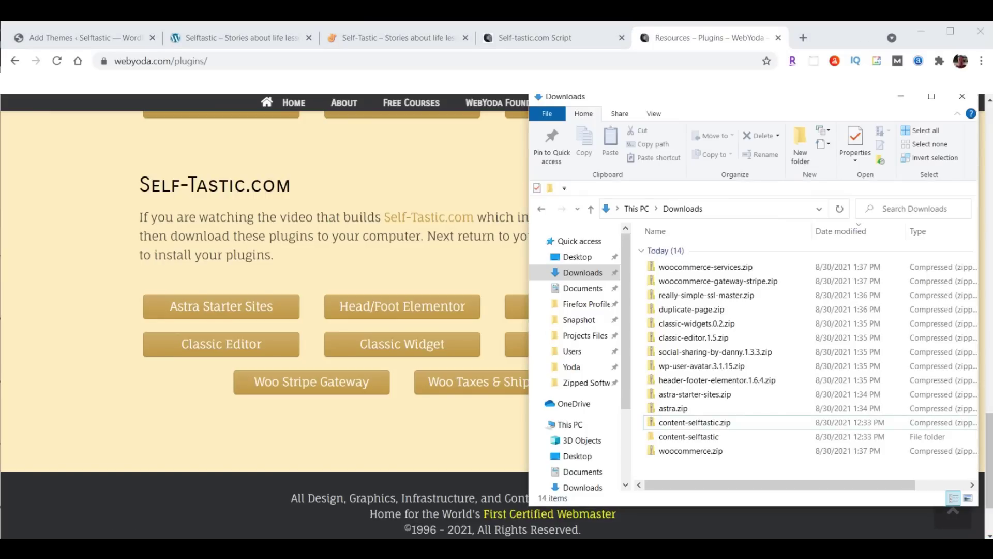
{"action": "left_click", "coordinate": [837, 236]}
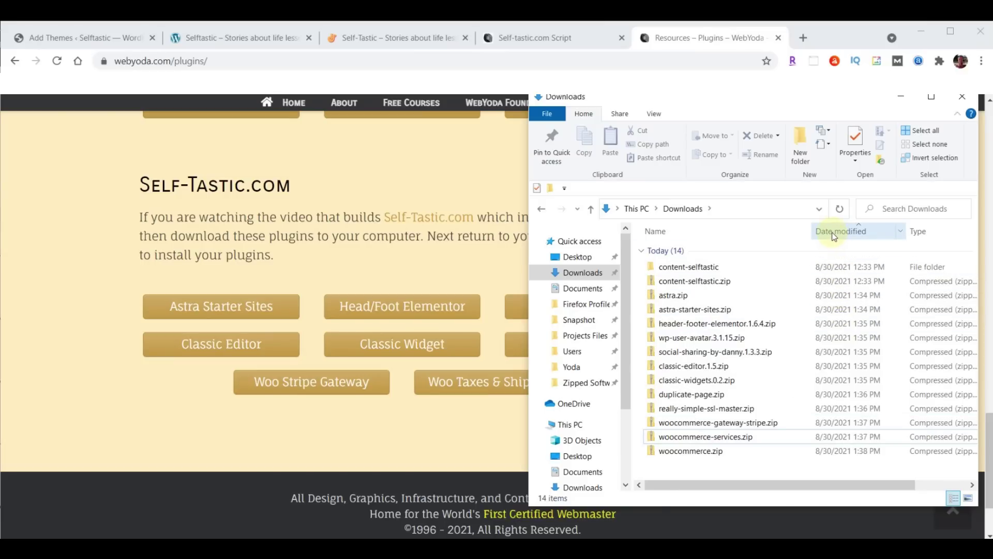
{"action": "left_click", "coordinate": [54, 42]}
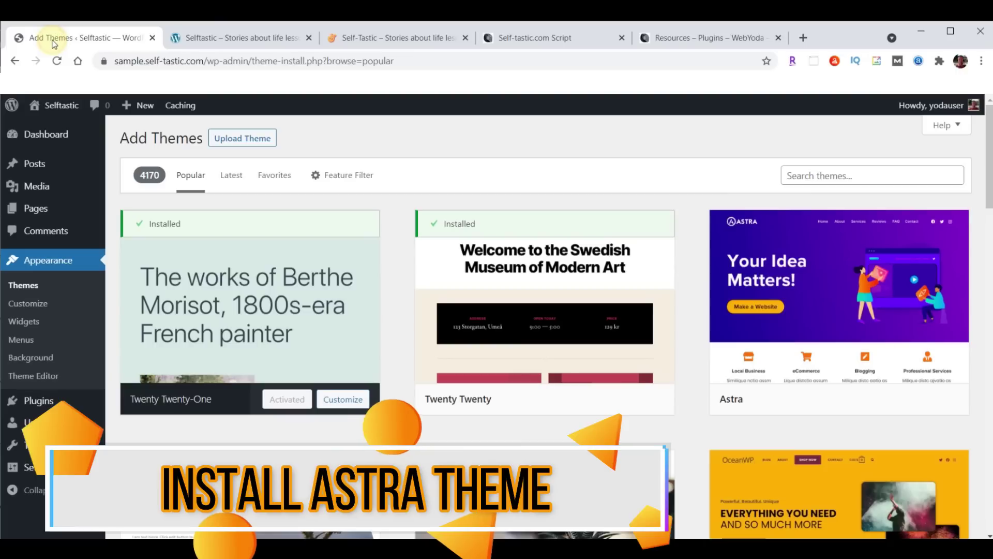
Upload astra.zip, then install, activate and update the Astra theme
{"action": "left_click", "coordinate": [233, 143]}
{"action": "left_click", "coordinate": [460, 256]}
{"action": "left_click", "coordinate": [44, 186]}
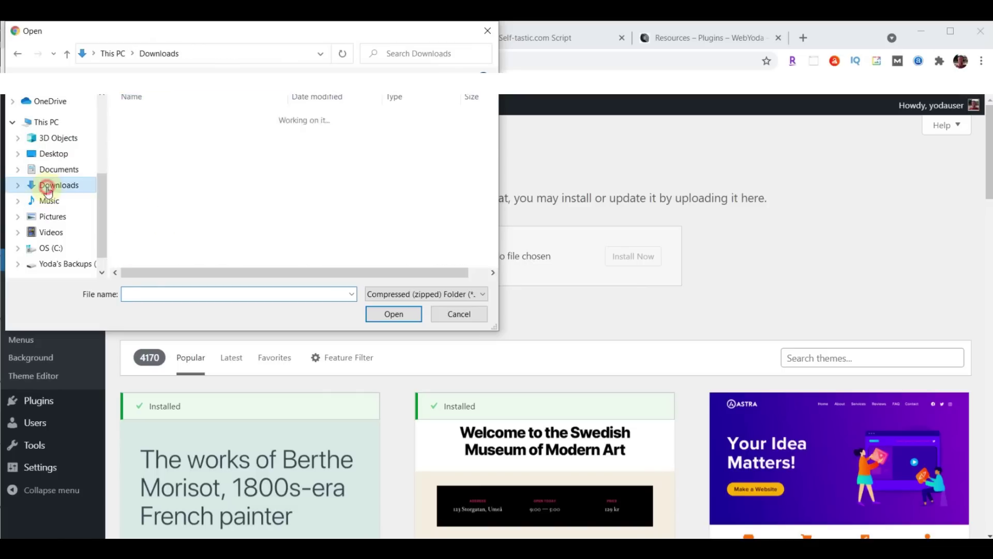
{"action": "left_click", "coordinate": [160, 147]}
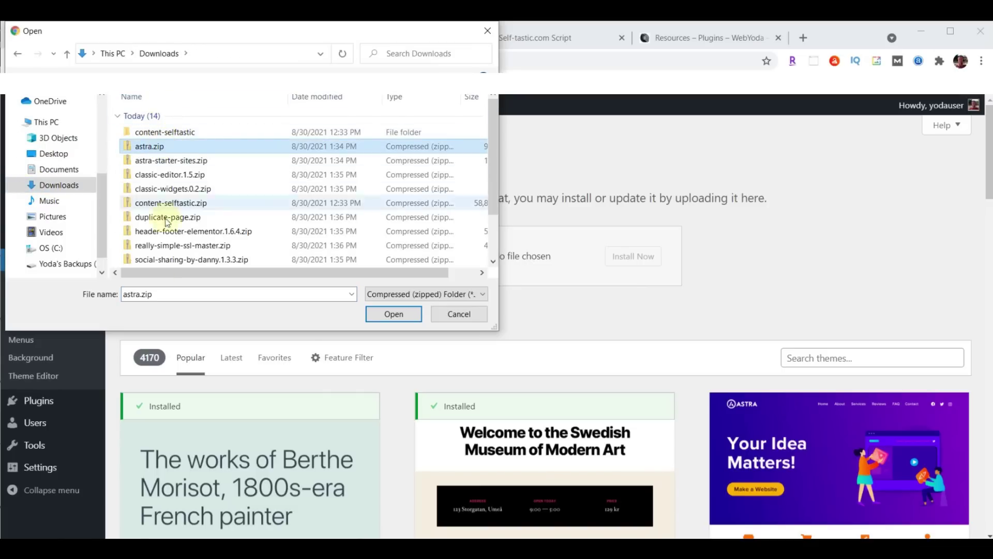
{"action": "left_click", "coordinate": [391, 315]}
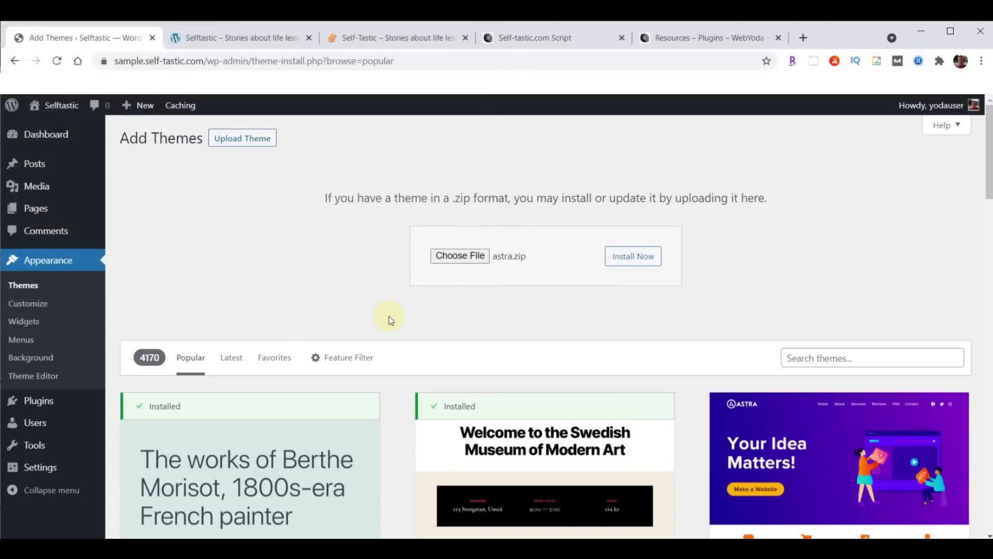
{"action": "left_click", "coordinate": [644, 259]}
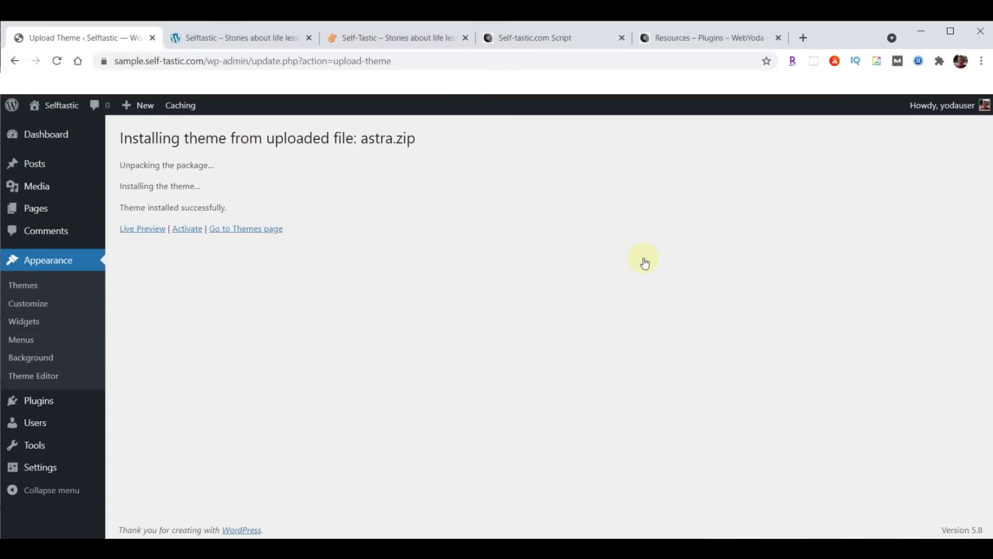
{"action": "left_click", "coordinate": [184, 230]}
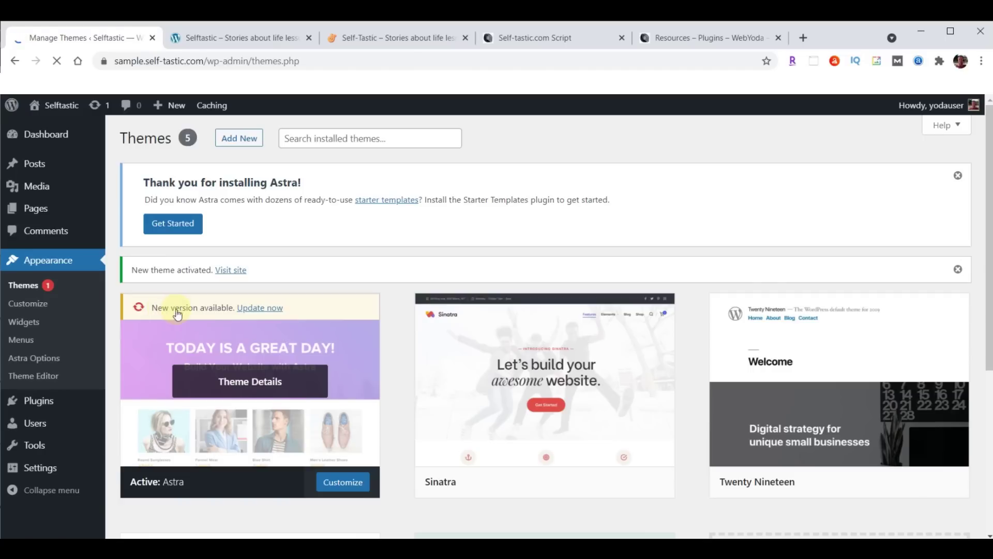
{"action": "left_click", "coordinate": [259, 308]}
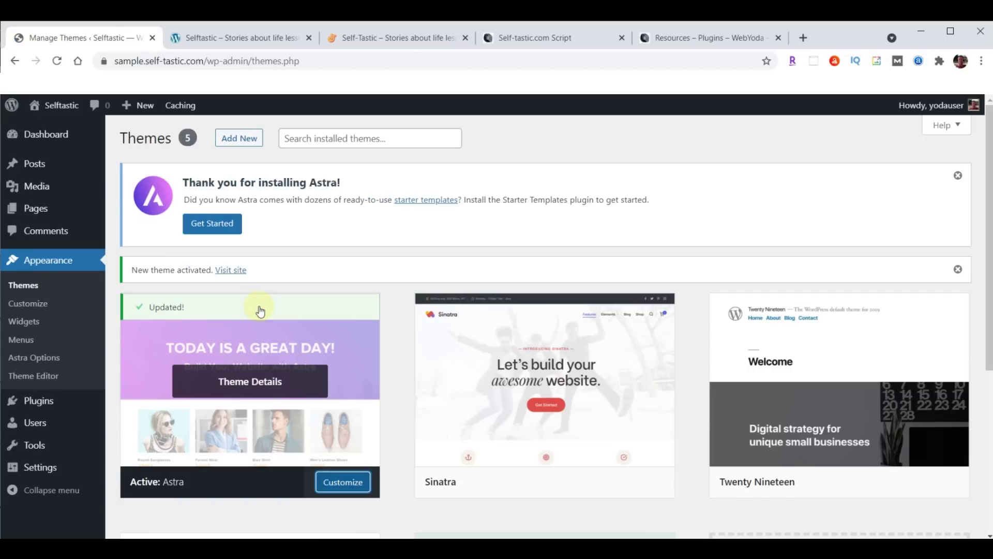
Compare the front page's new Astra layout with the live self-tastic.com site
{"action": "left_click", "coordinate": [234, 38]}
{"action": "left_click", "coordinate": [57, 63]}
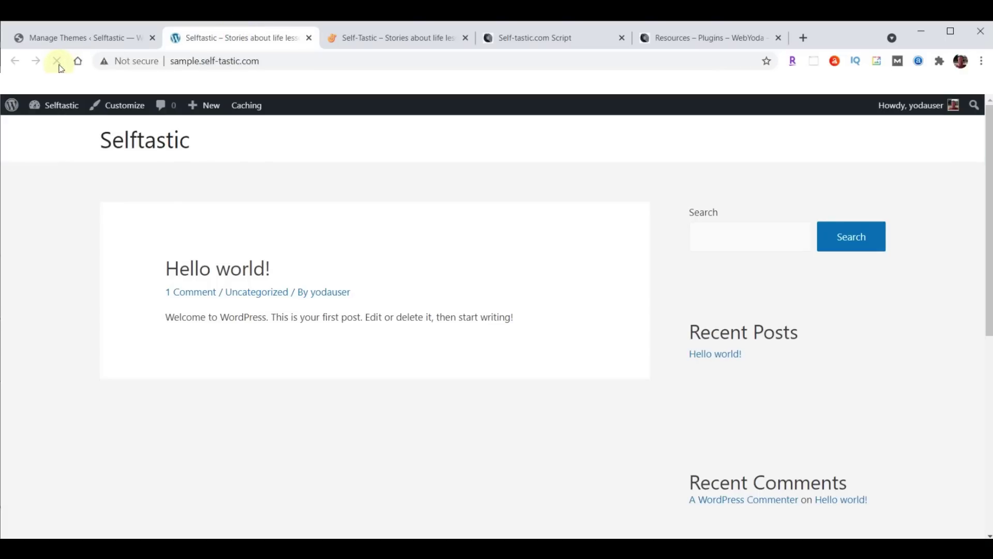
{"action": "left_click", "coordinate": [401, 38]}
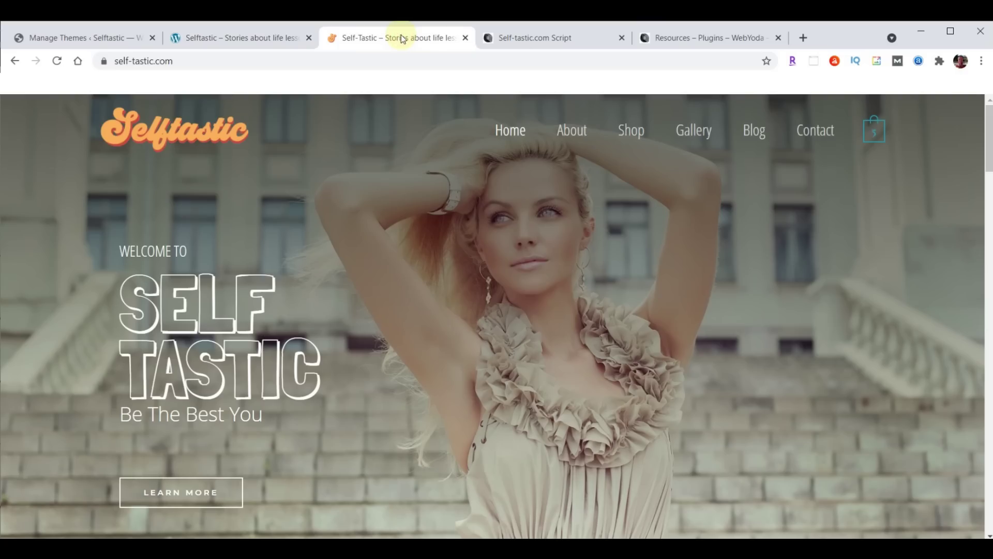
{"action": "left_click", "coordinate": [241, 43]}
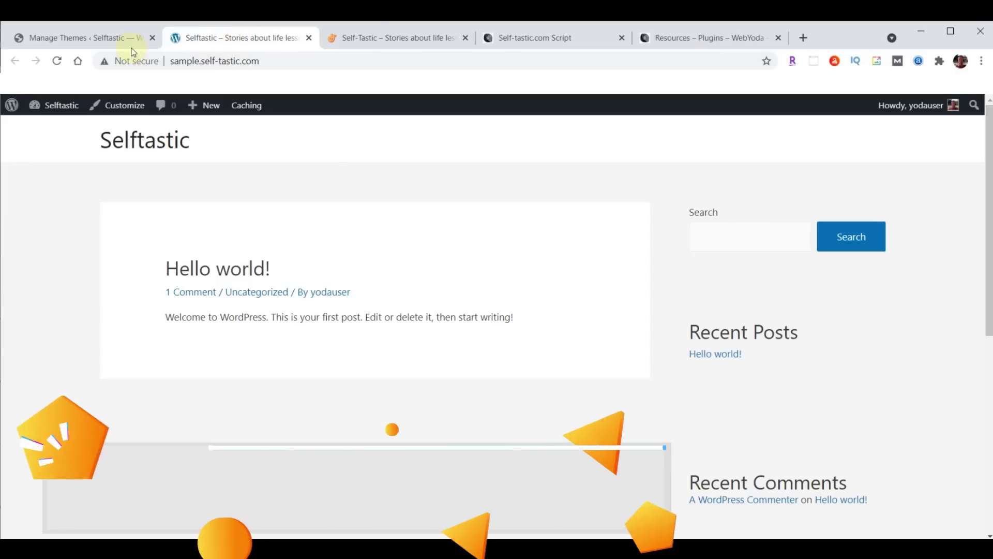
{"action": "left_click", "coordinate": [66, 39]}
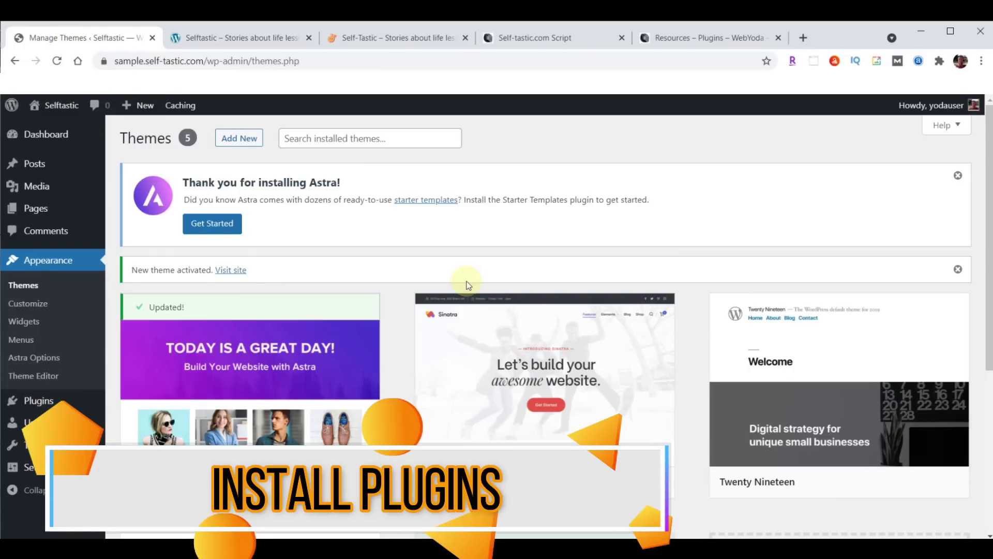
Install and activate Astra Starter Sites from astra-starter-sites.zip
{"action": "mouse_move", "coordinate": [40, 404]}
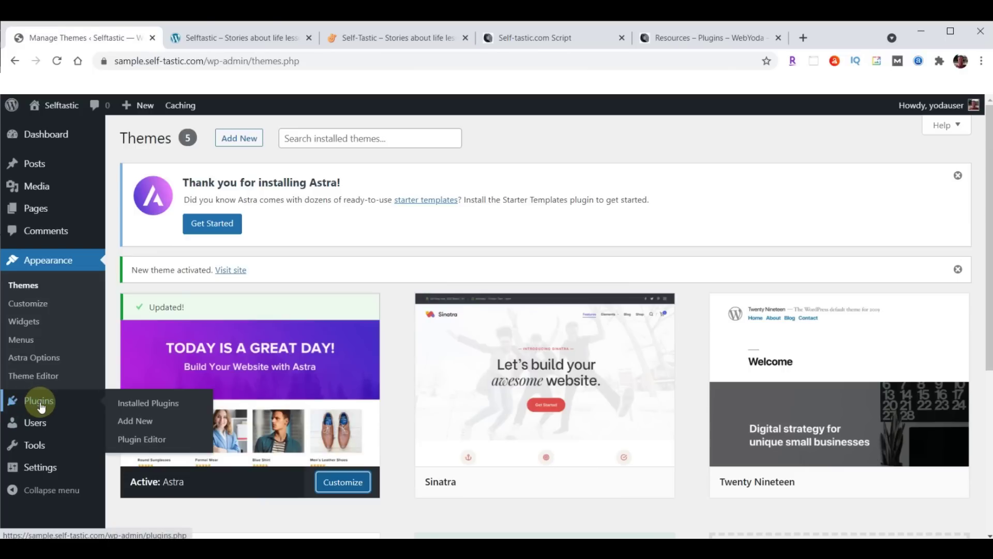
{"action": "left_click", "coordinate": [132, 419]}
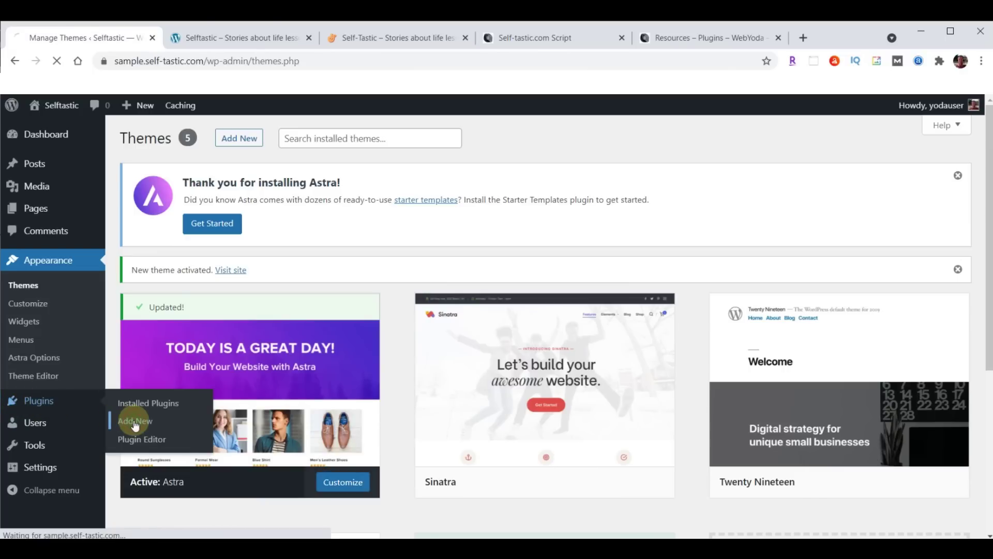
{"action": "left_click", "coordinate": [247, 138]}
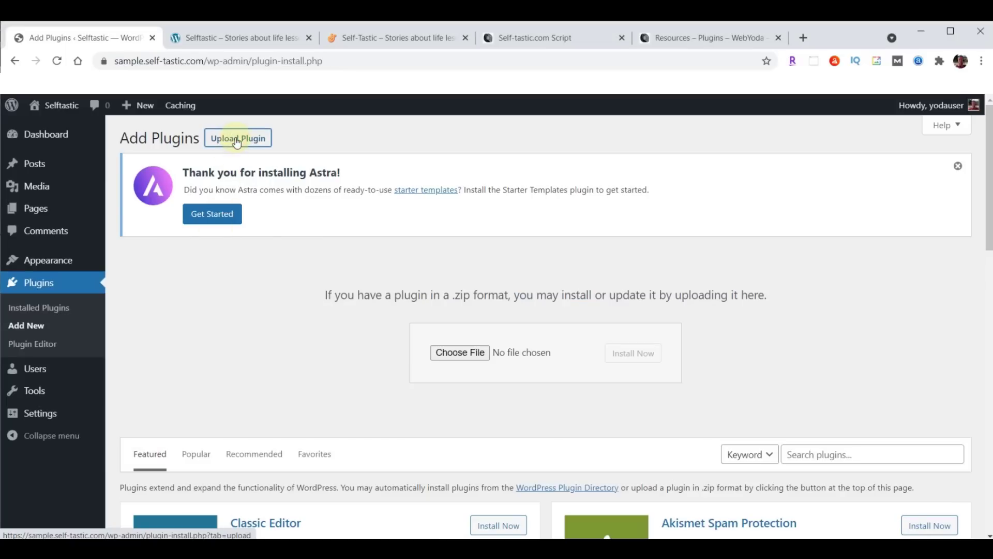
{"action": "left_click", "coordinate": [457, 354]}
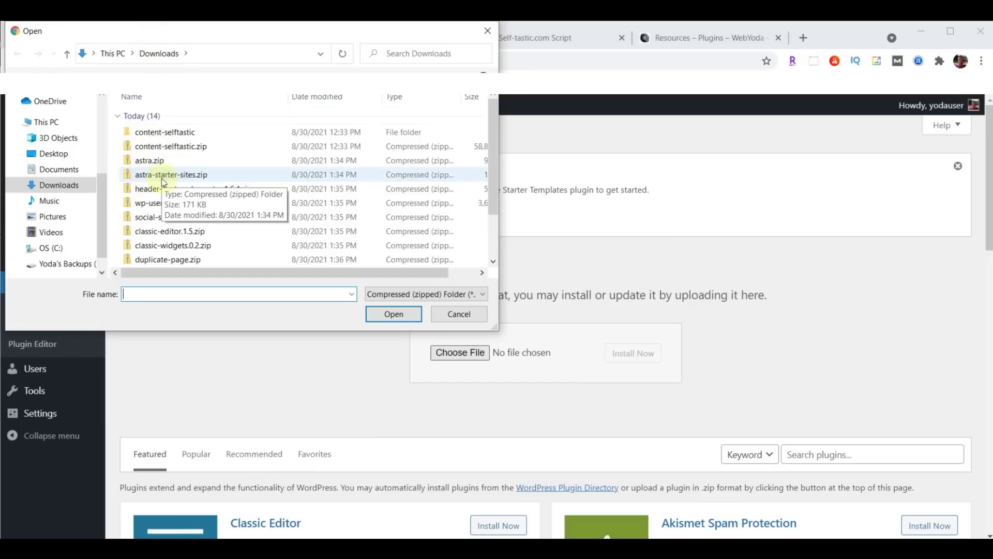
{"action": "left_click", "coordinate": [164, 181]}
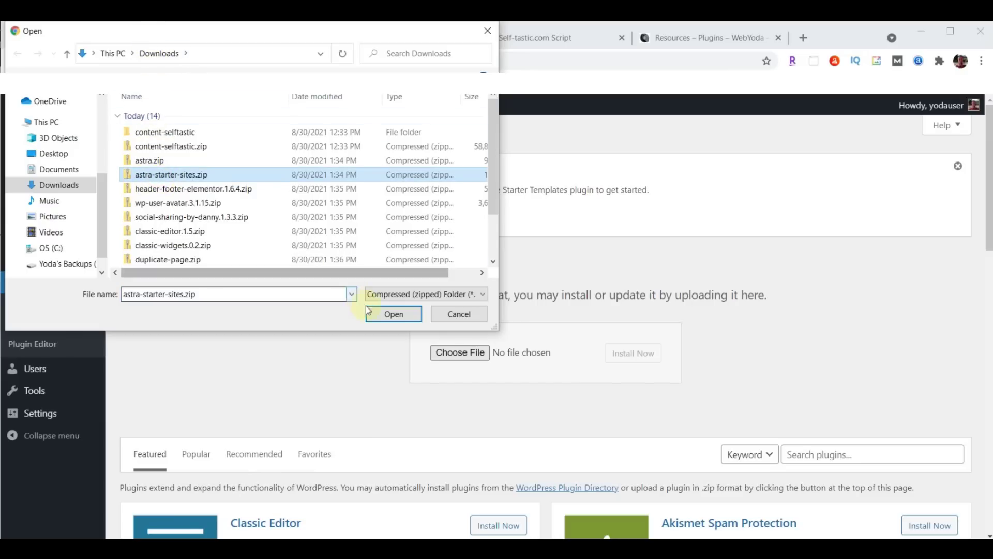
{"action": "left_click", "coordinate": [391, 314]}
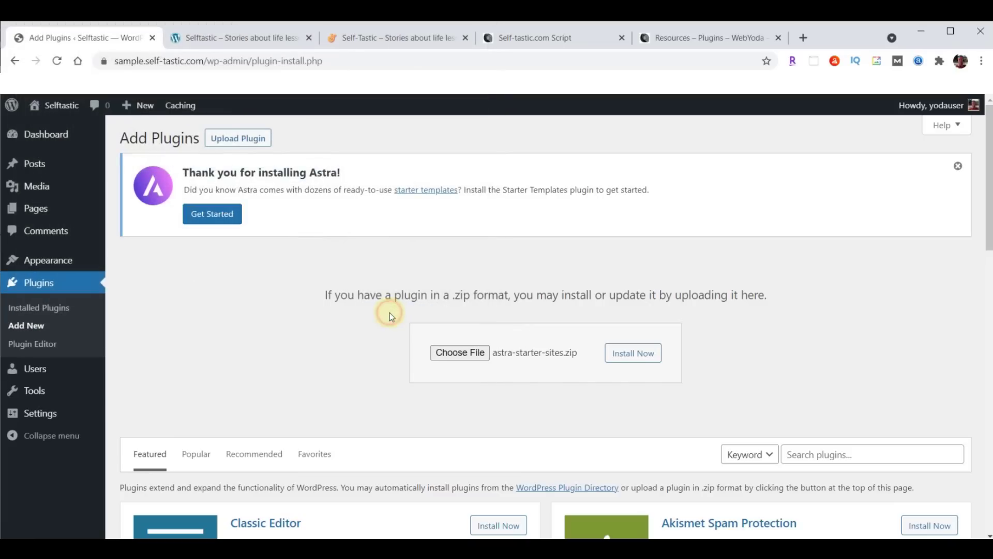
{"action": "left_click", "coordinate": [625, 353]}
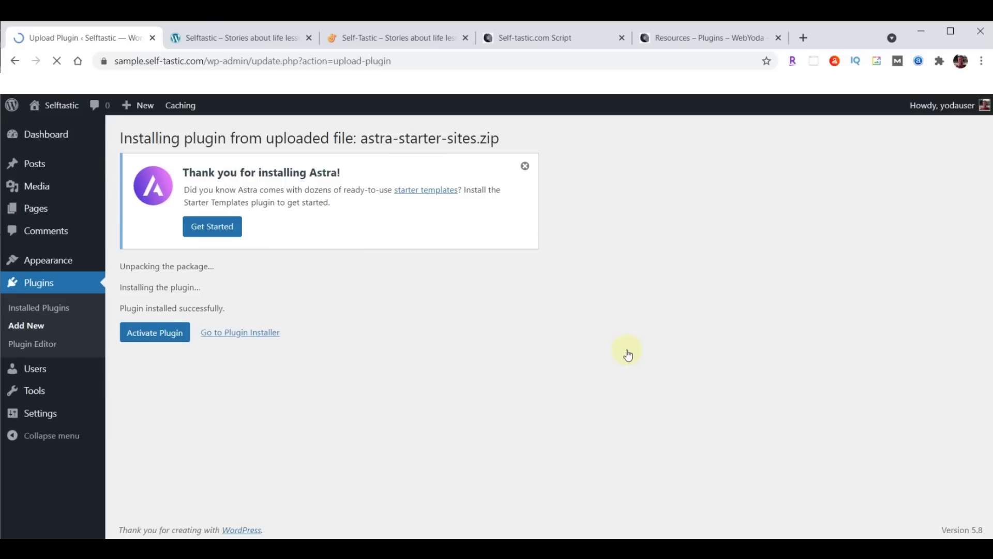
{"action": "left_click", "coordinate": [150, 336]}
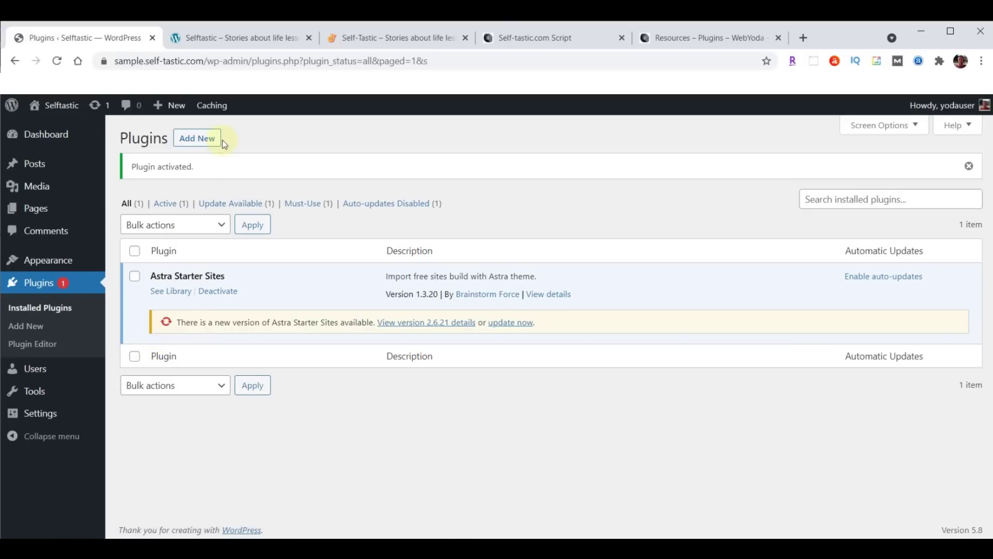
Install and activate Elementor Header & Footer Builder from header-footer-elementor.1.6.4.zip
{"action": "left_click", "coordinate": [197, 139]}
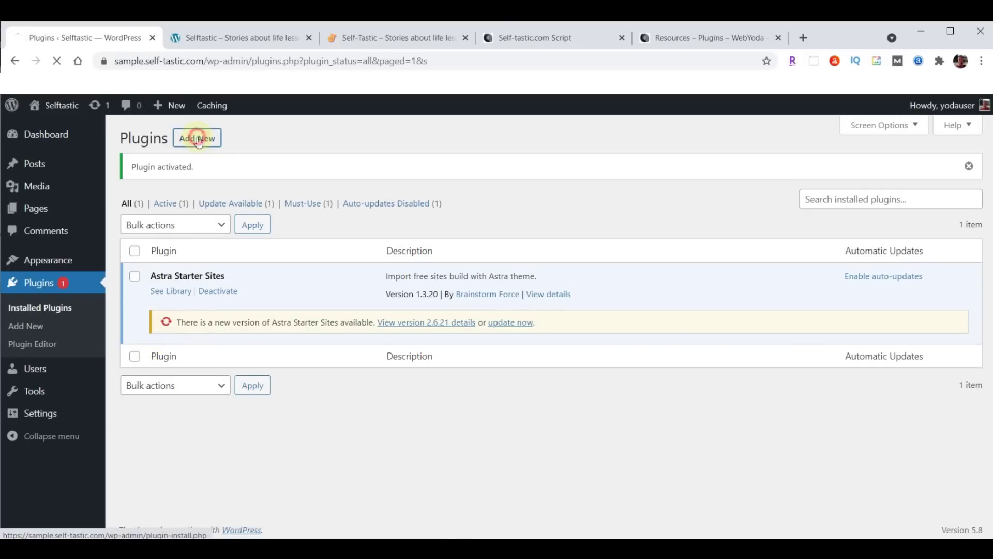
{"action": "left_click", "coordinate": [234, 138]}
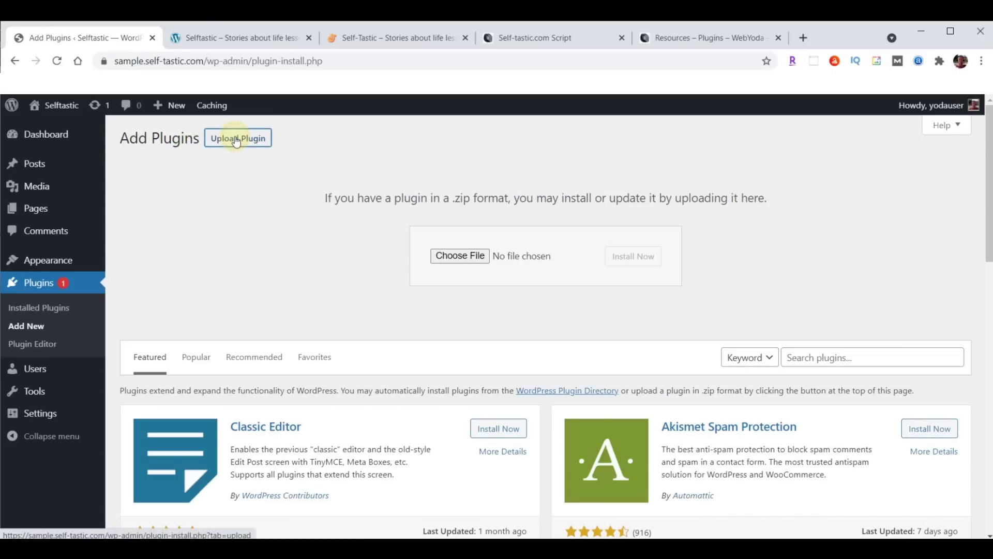
{"action": "left_click", "coordinate": [476, 260]}
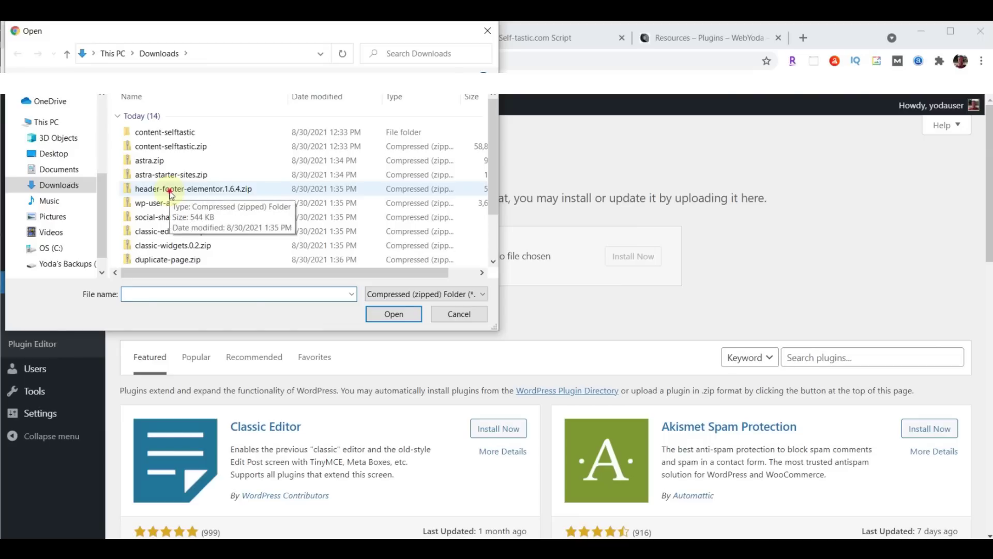
{"action": "left_click", "coordinate": [171, 190]}
{"action": "left_click", "coordinate": [395, 314]}
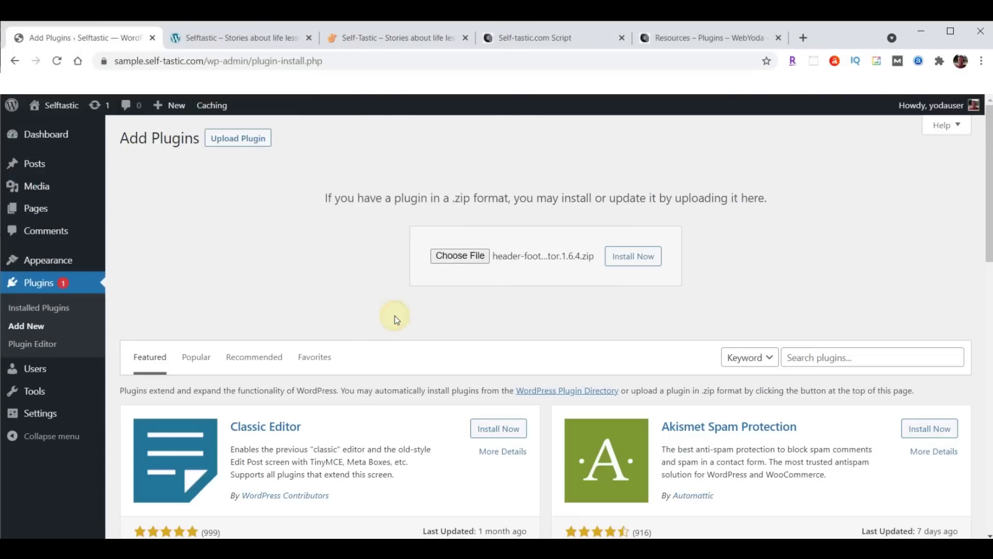
{"action": "left_click", "coordinate": [637, 257]}
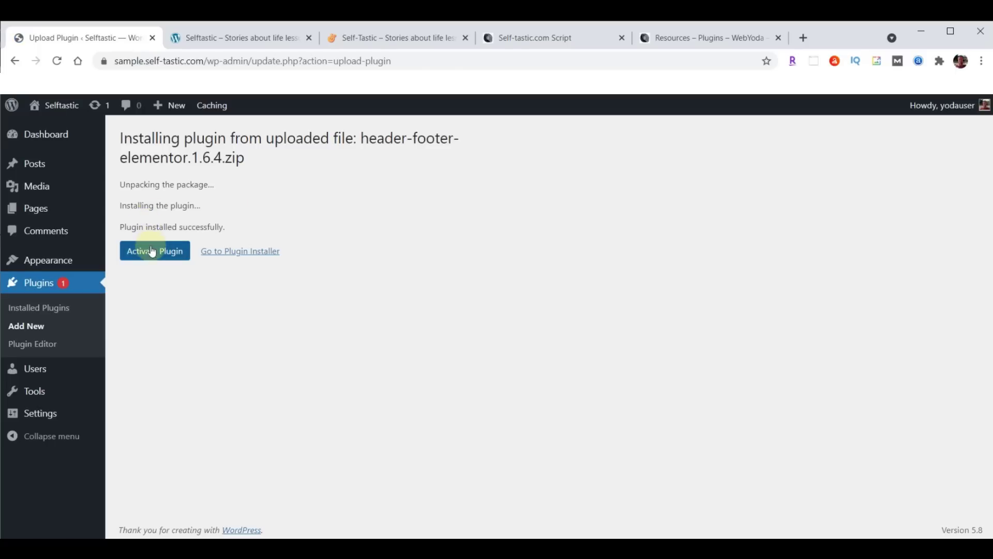
{"action": "left_click", "coordinate": [153, 254]}
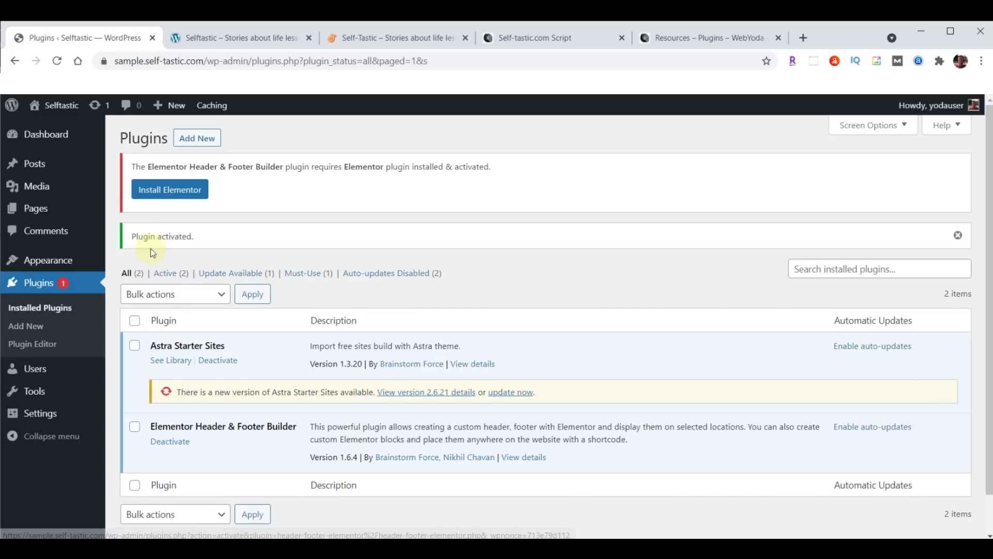
{"action": "left_click", "coordinate": [196, 141]}
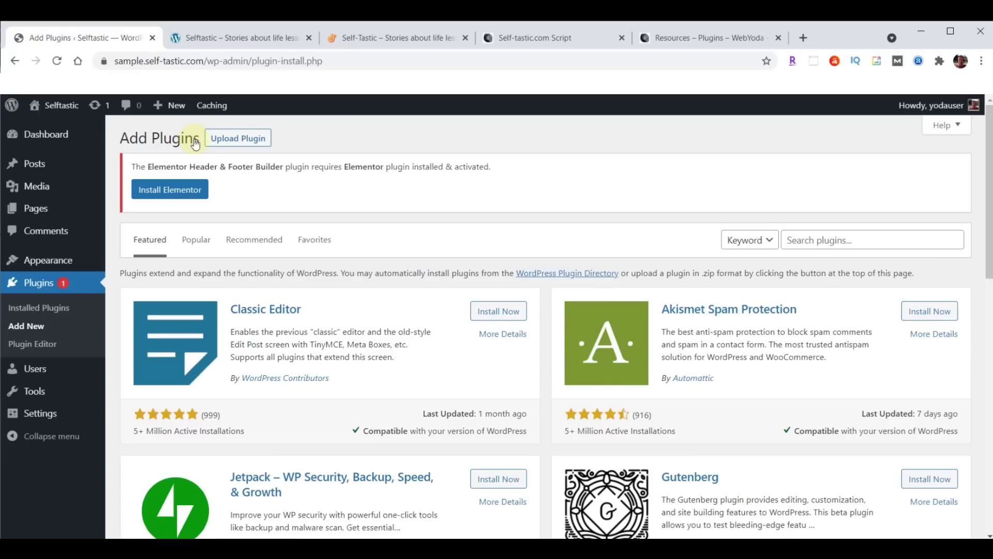
Install ProfilePress from wp-user-avatar.3.1.15.zip and activate it
{"action": "left_click", "coordinate": [248, 138]}
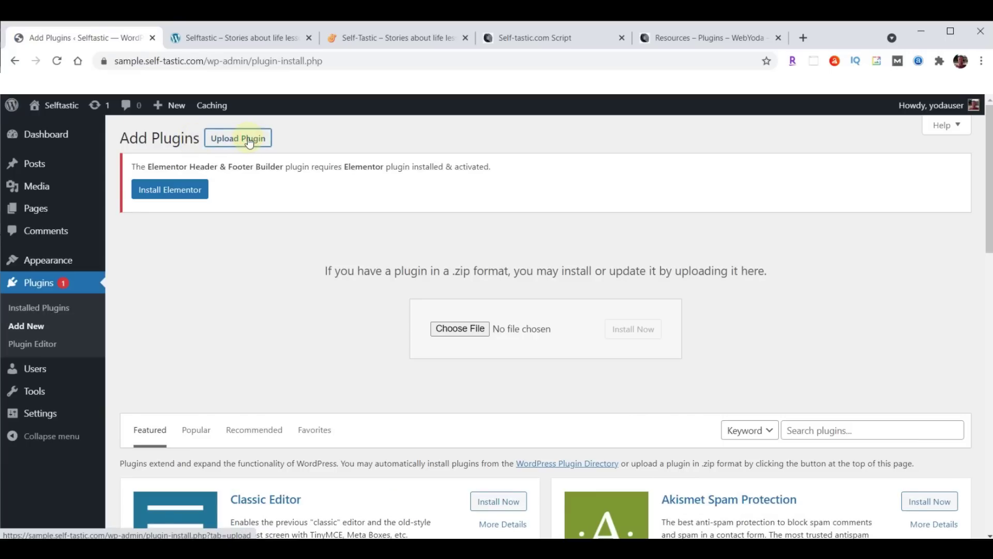
{"action": "left_click", "coordinate": [452, 328]}
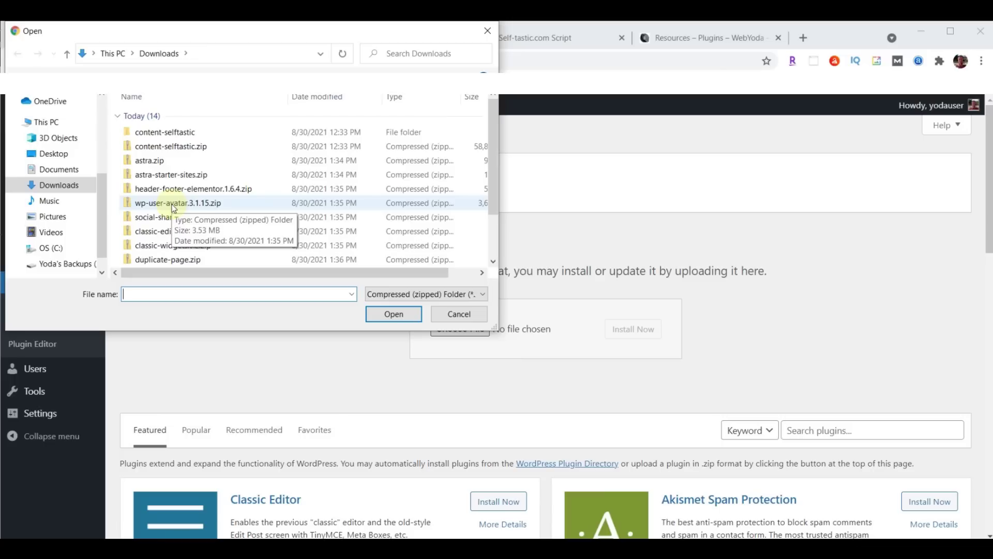
{"action": "left_click", "coordinate": [177, 207]}
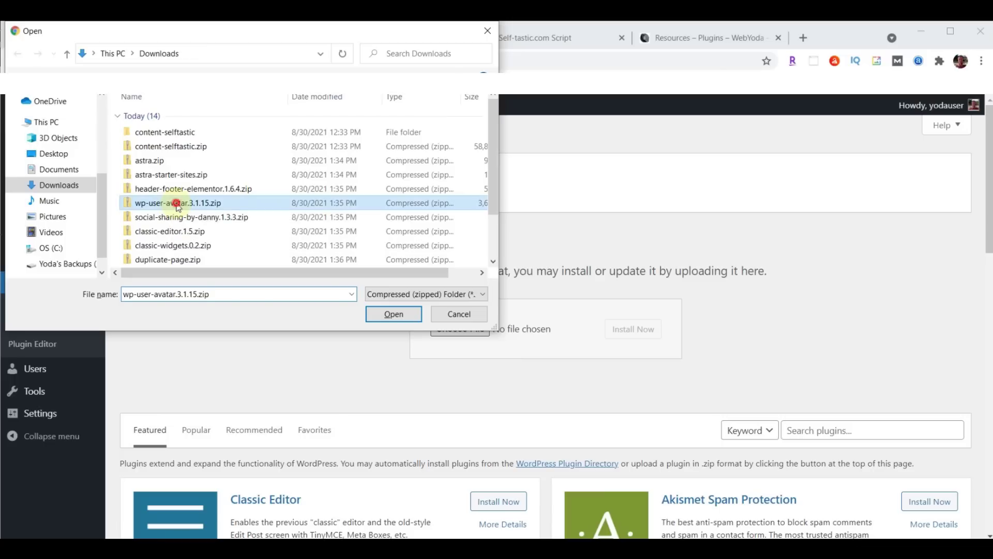
{"action": "left_click", "coordinate": [393, 314]}
{"action": "left_click", "coordinate": [644, 335]}
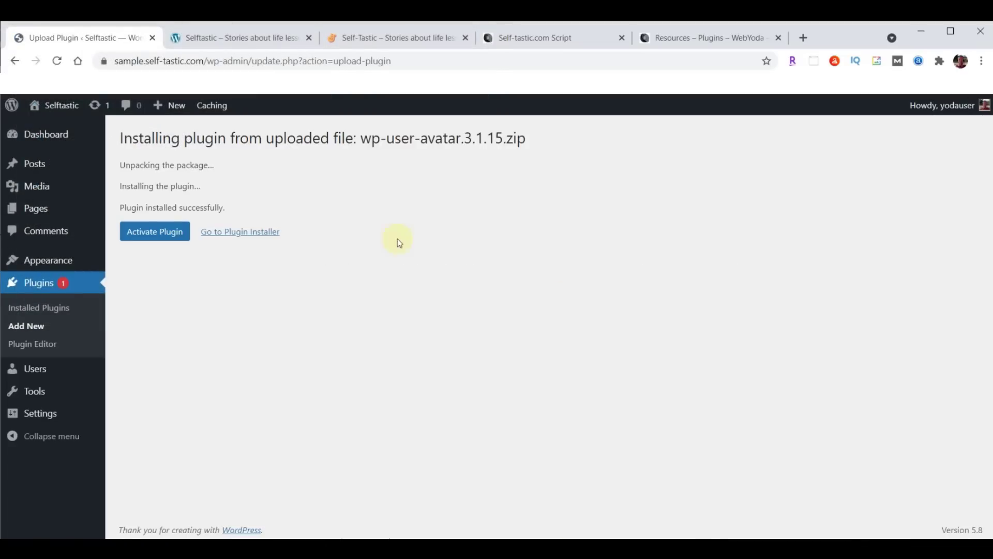
{"action": "left_click", "coordinate": [146, 233]}
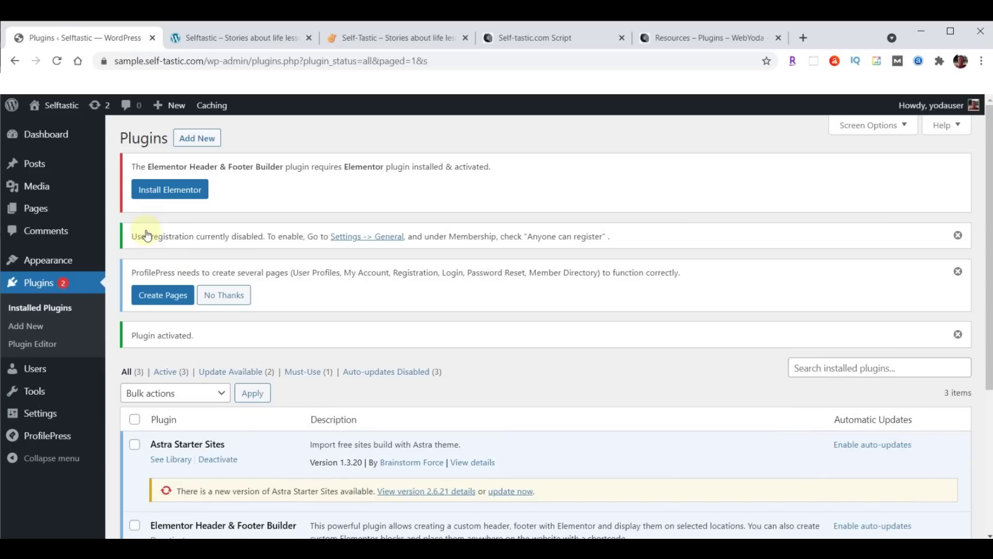
Upload social-sharing-by-danny.1.3.3.zip, install and activate it, then return to Add Plugins
{"action": "left_click", "coordinate": [201, 140]}
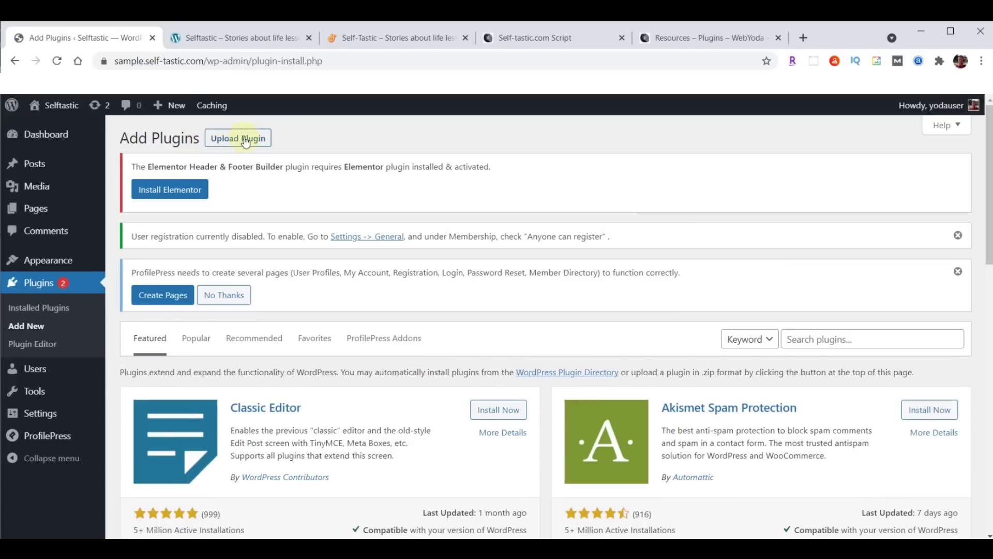
{"action": "left_click", "coordinate": [245, 141]}
{"action": "left_click", "coordinate": [453, 429]}
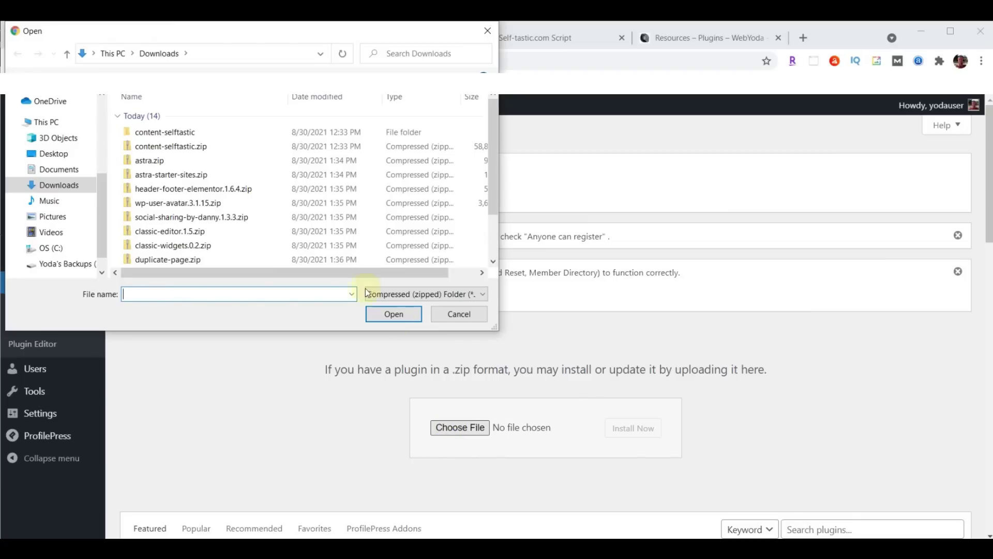
{"action": "left_click", "coordinate": [194, 220]}
{"action": "left_click", "coordinate": [386, 316]}
{"action": "left_click", "coordinate": [634, 428]}
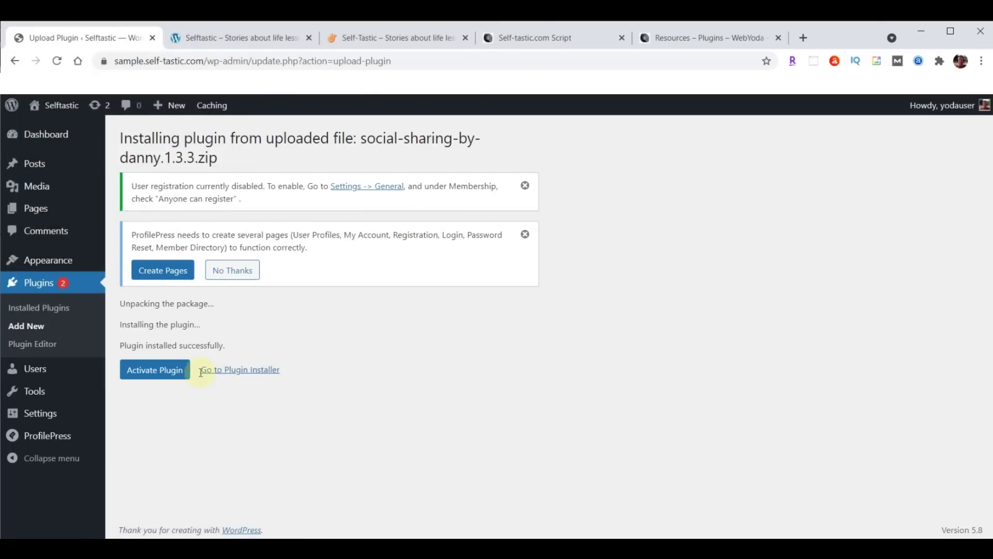
{"action": "left_click", "coordinate": [162, 371]}
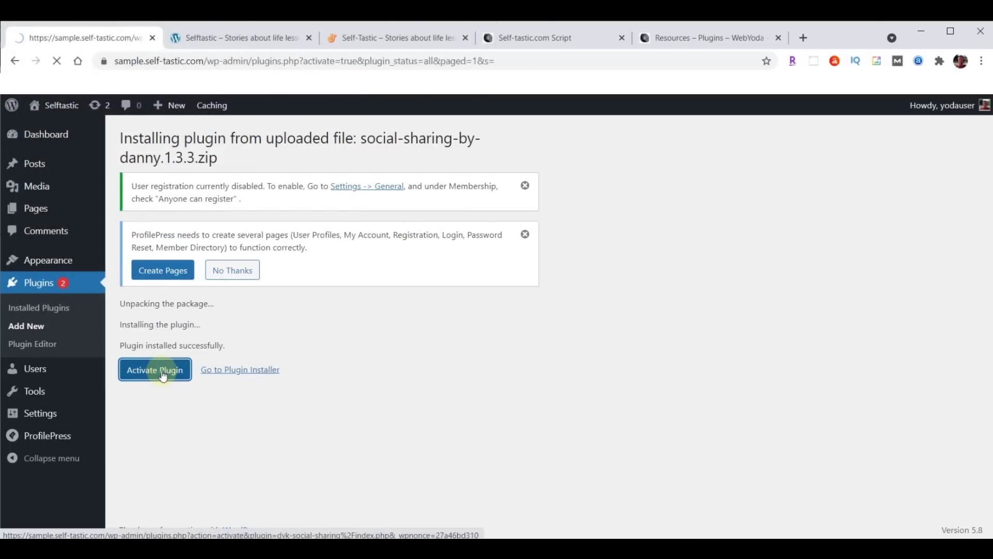
{"action": "left_click", "coordinate": [203, 142]}
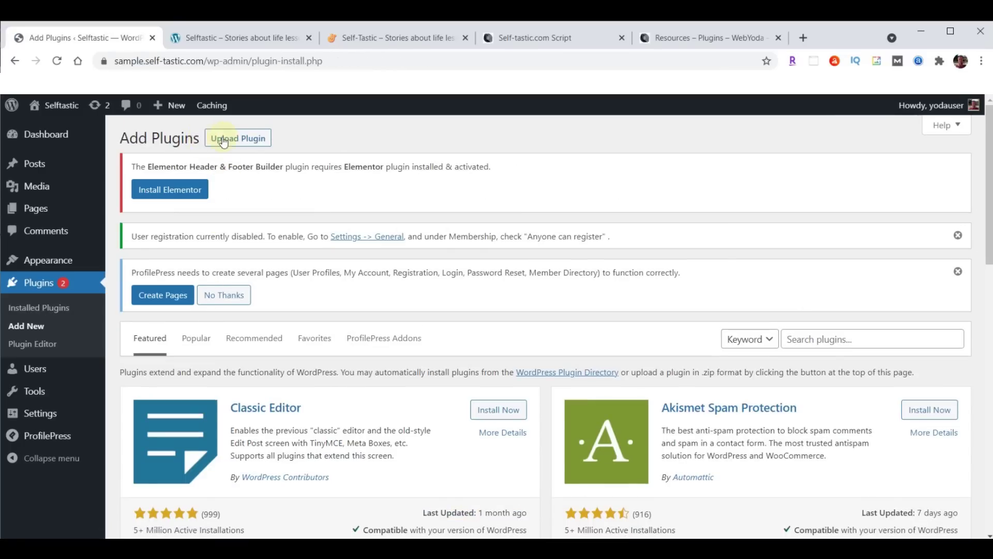
Upload classic-editor.1.5.zip, then install and activate the Classic Editor plugin
{"action": "left_click", "coordinate": [223, 142]}
{"action": "left_click", "coordinate": [474, 427]}
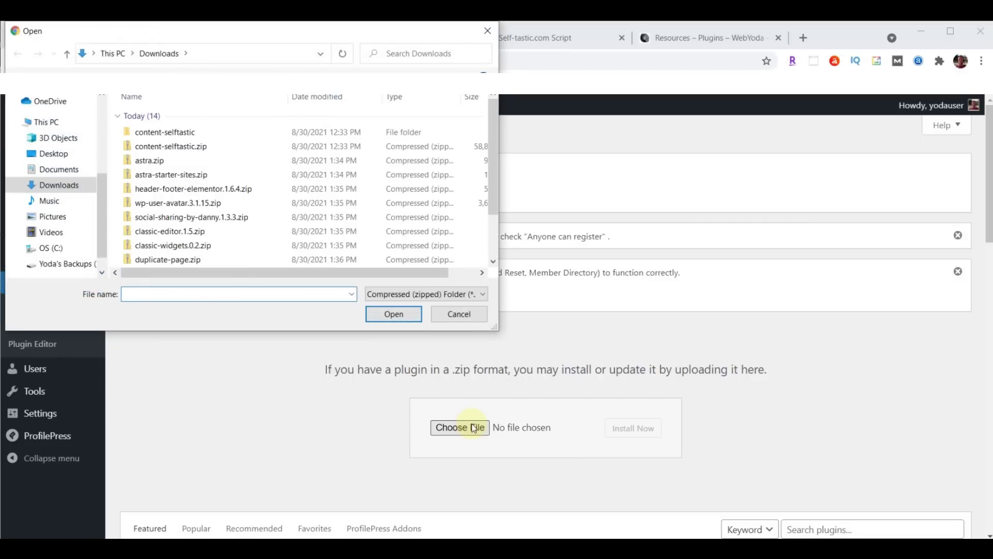
{"action": "left_click", "coordinate": [145, 234]}
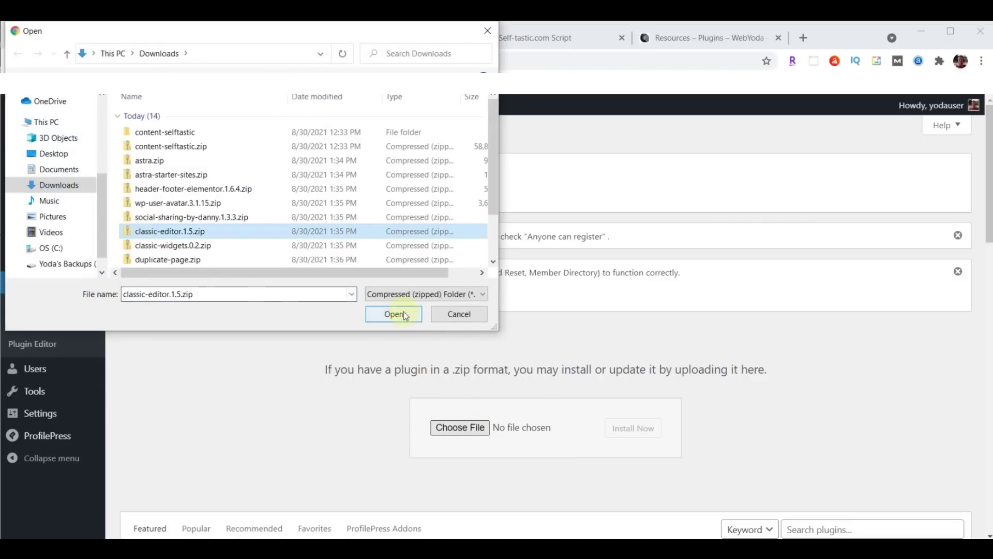
{"action": "left_click", "coordinate": [394, 313]}
{"action": "left_click", "coordinate": [624, 430]}
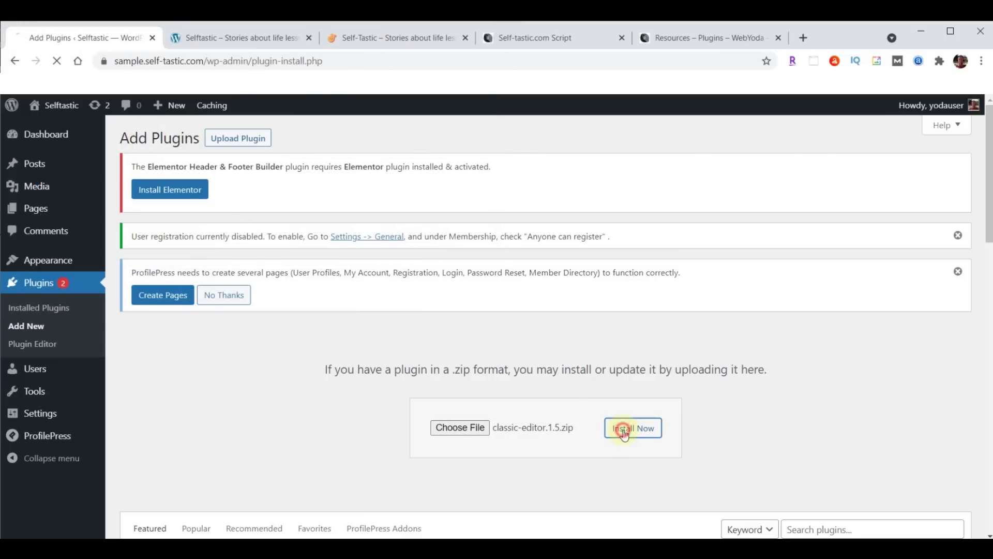
{"action": "left_click", "coordinate": [148, 352]}
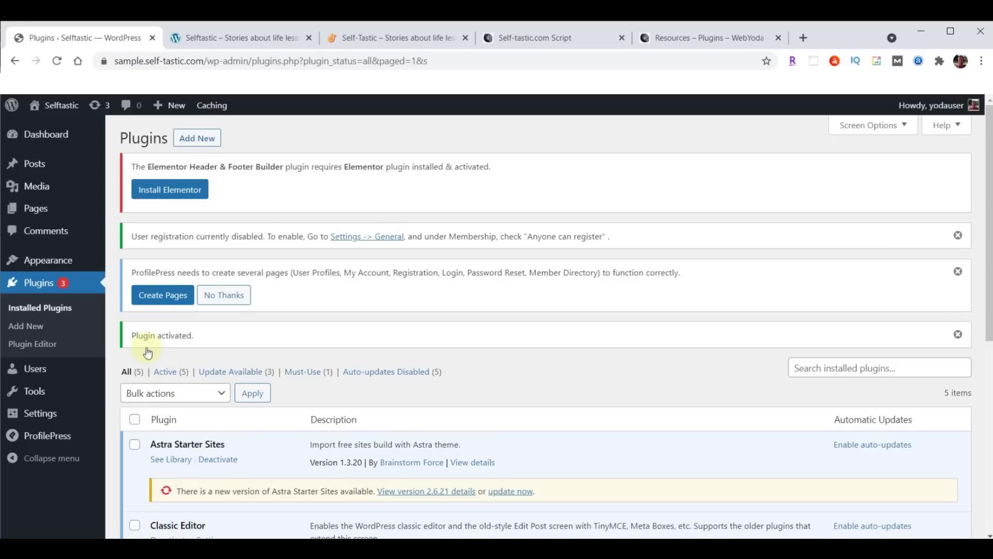
Upload classic-widgets.0.2.zip, then install and activate the Classic Widgets plugin
{"action": "left_click", "coordinate": [196, 138]}
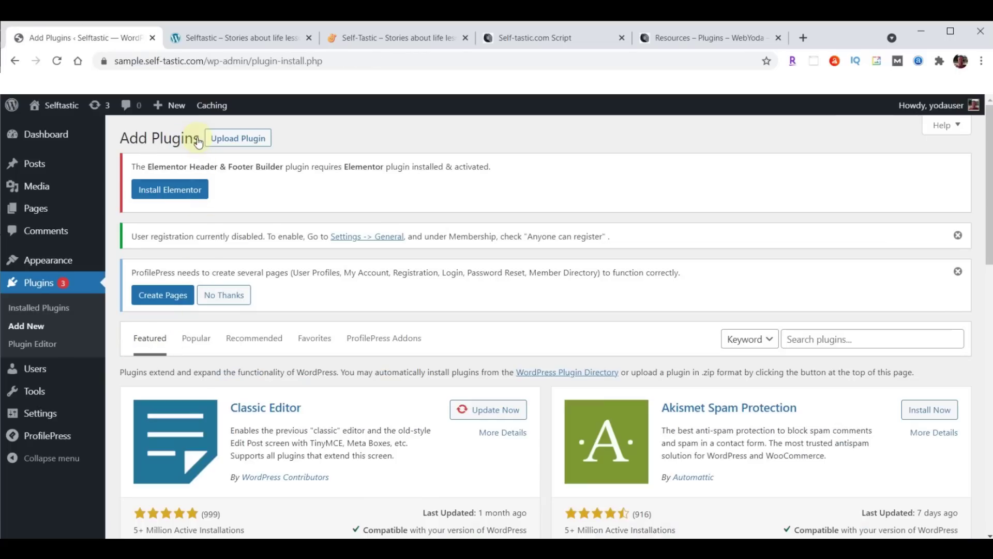
{"action": "left_click", "coordinate": [244, 138]}
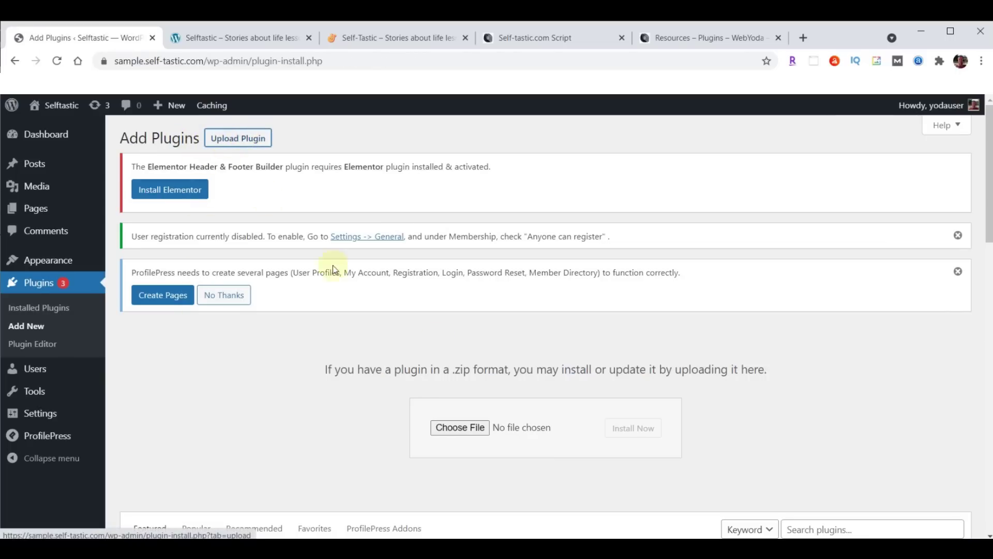
{"action": "left_click", "coordinate": [460, 428]}
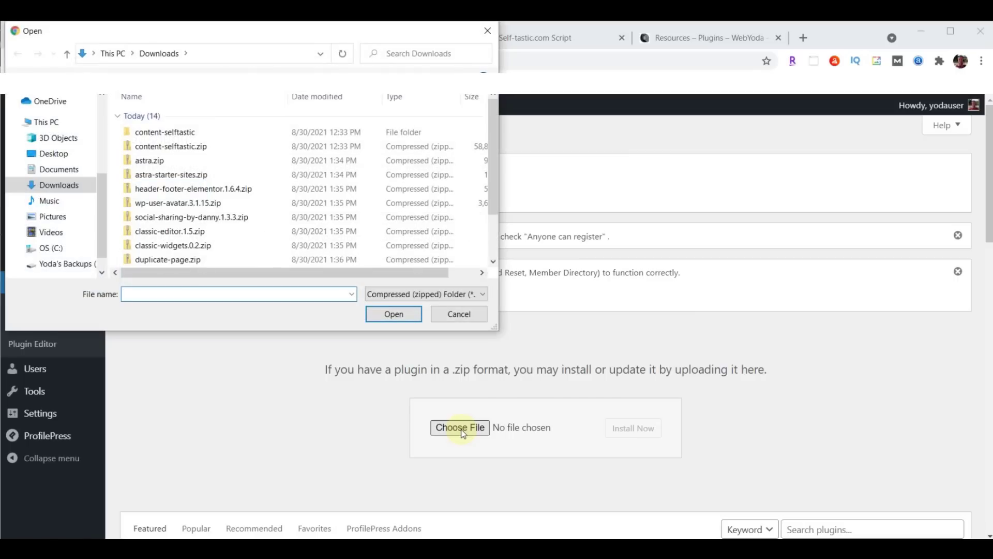
{"action": "left_click", "coordinate": [181, 248]}
{"action": "left_click", "coordinate": [396, 316]}
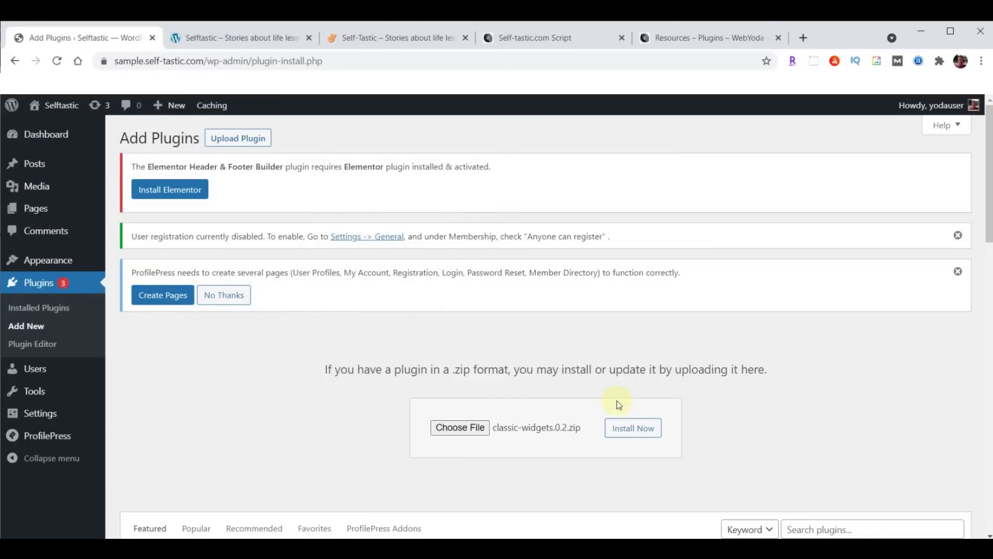
{"action": "left_click", "coordinate": [635, 433]}
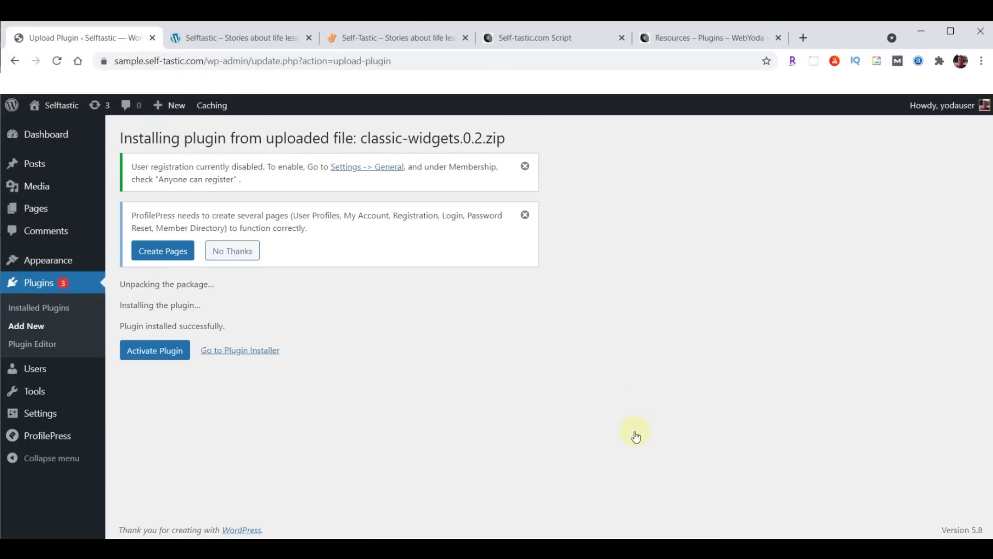
{"action": "left_click", "coordinate": [162, 353]}
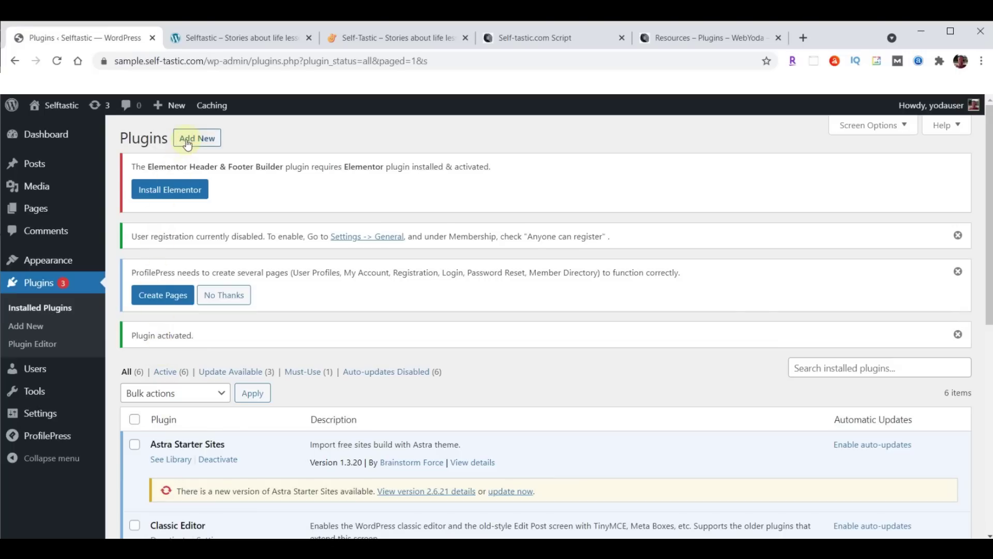
Upload duplicate-page.zip, install and activate Duplicate Page, then bring up the Self-Tastic.com Script doc
{"action": "left_click", "coordinate": [189, 143]}
{"action": "left_click", "coordinate": [251, 144]}
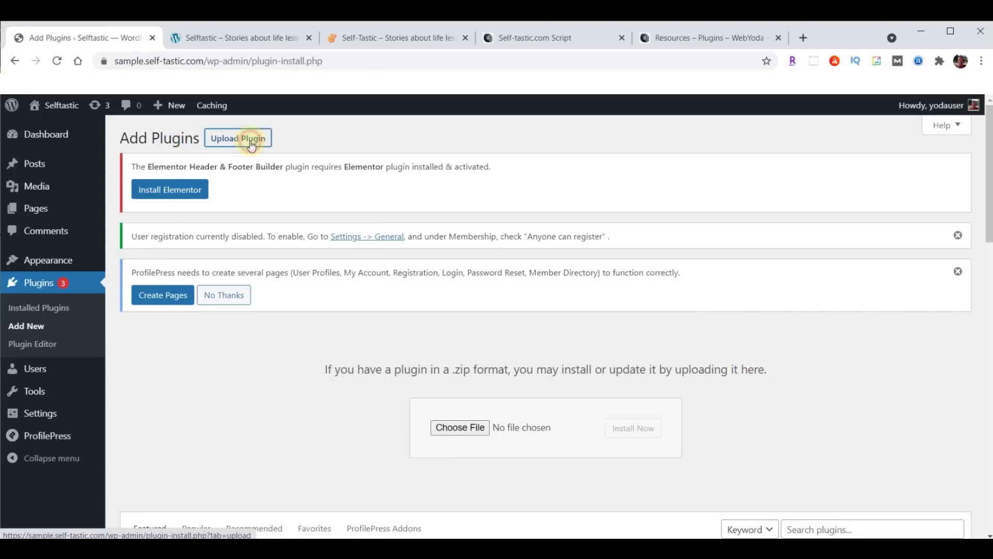
{"action": "left_click", "coordinate": [460, 428]}
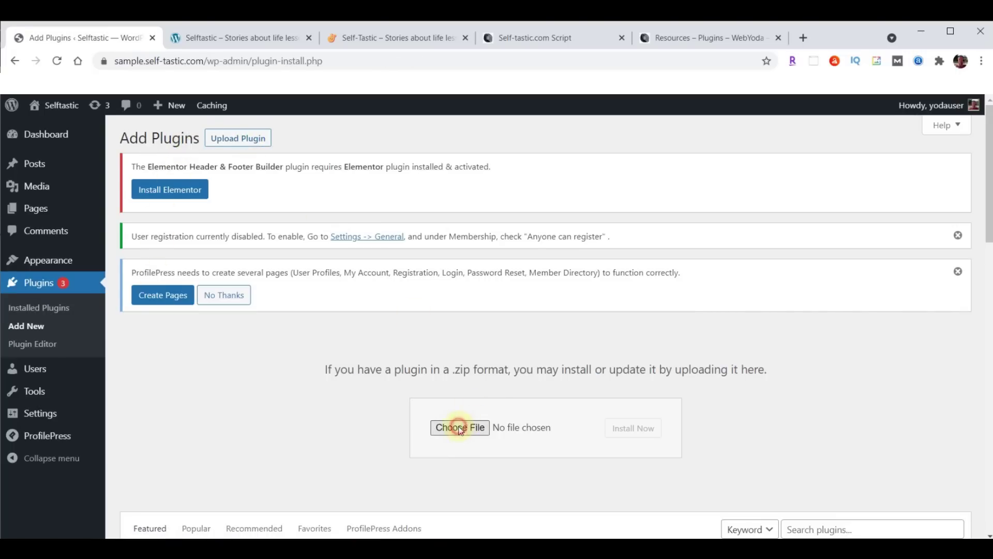
{"action": "left_click", "coordinate": [194, 260]}
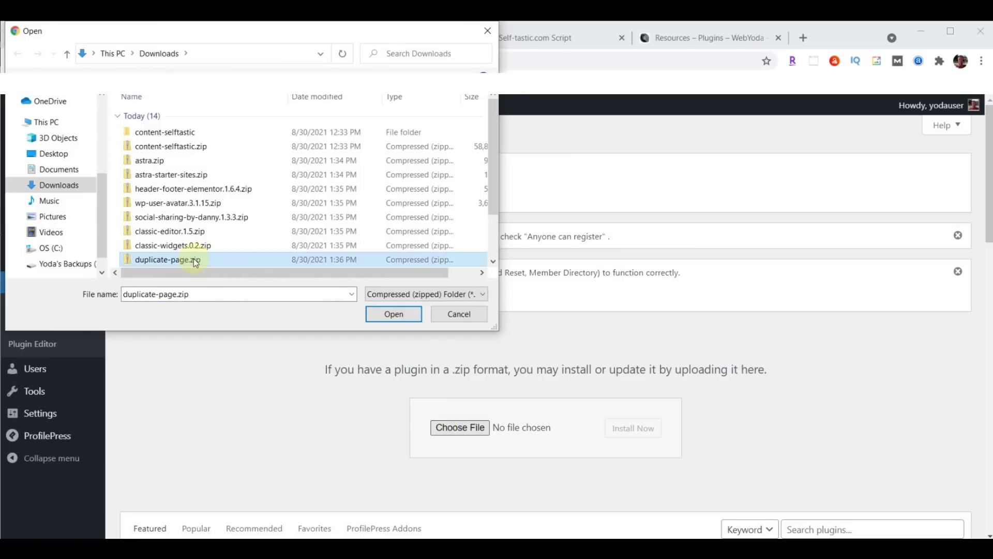
{"action": "left_click", "coordinate": [401, 313]}
{"action": "left_click", "coordinate": [642, 431]}
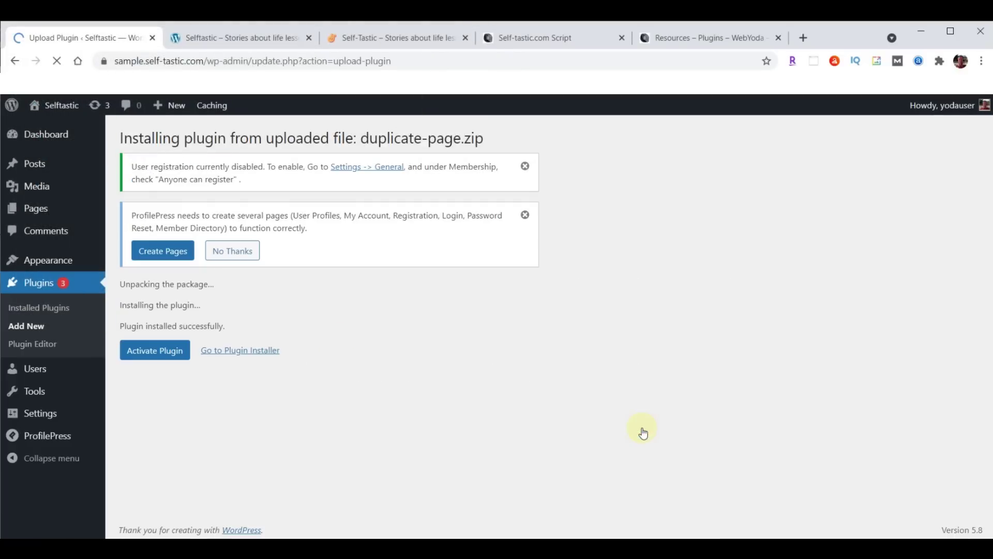
{"action": "left_click", "coordinate": [149, 356]}
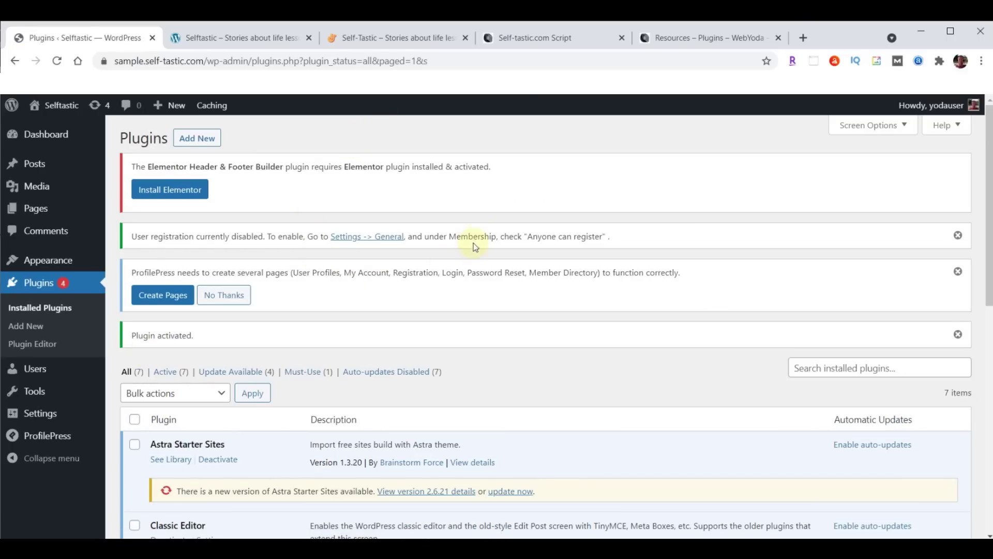
{"action": "left_click", "coordinate": [528, 39]}
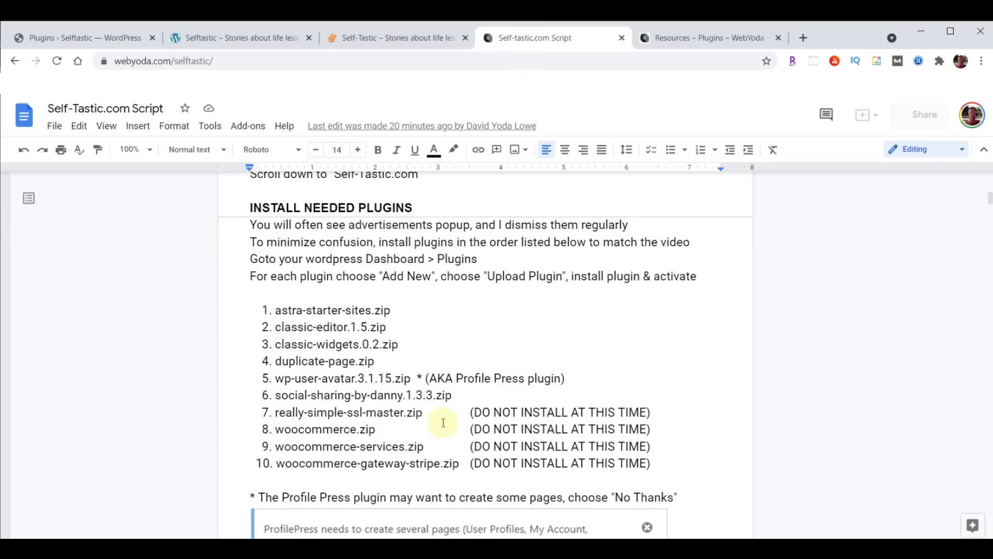
{"action": "left_click_drag", "start_coordinate": [261, 413], "coordinate": [659, 463]}
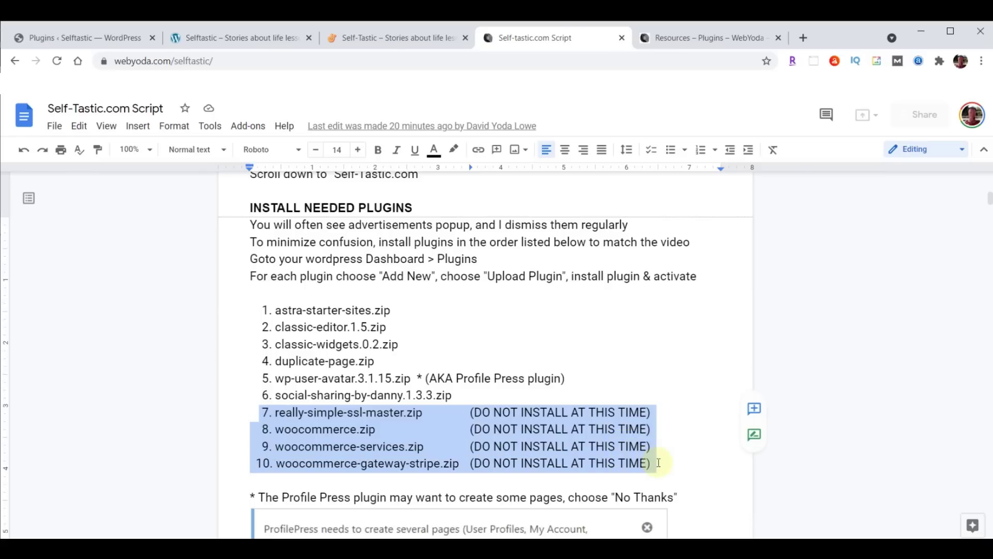
{"action": "left_click", "coordinate": [385, 446]}
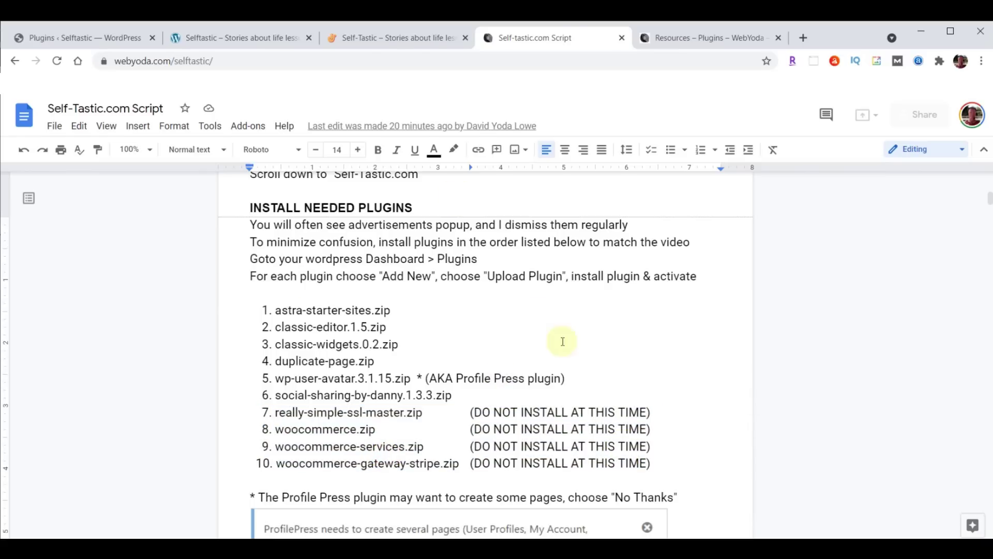
{"action": "scroll", "coordinate": [638, 327], "scroll_direction": "down", "scroll_amount": 3}
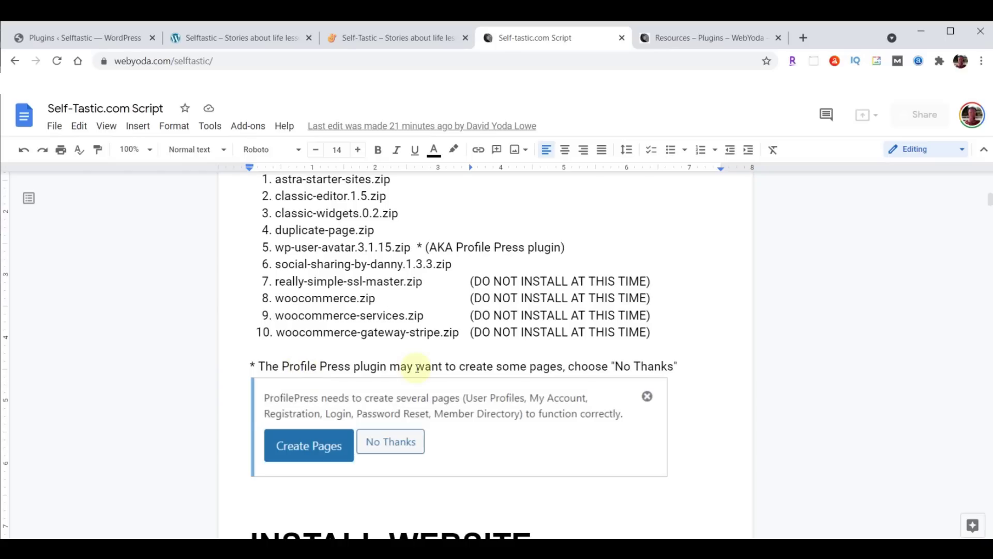
On the Plugins page, dismiss the user registration, ProfilePress and Plugin activated notices
{"action": "left_click", "coordinate": [70, 40]}
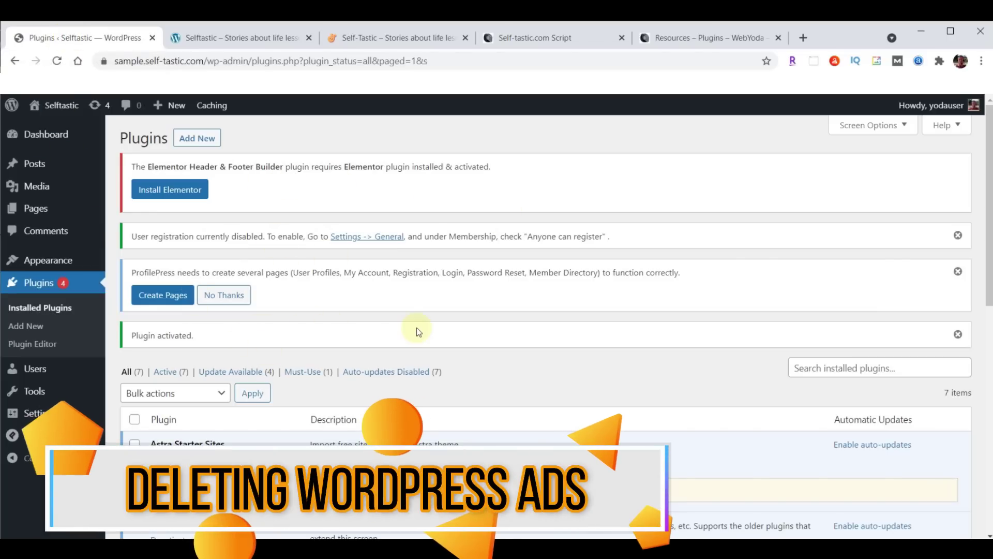
{"action": "left_click", "coordinate": [957, 236]}
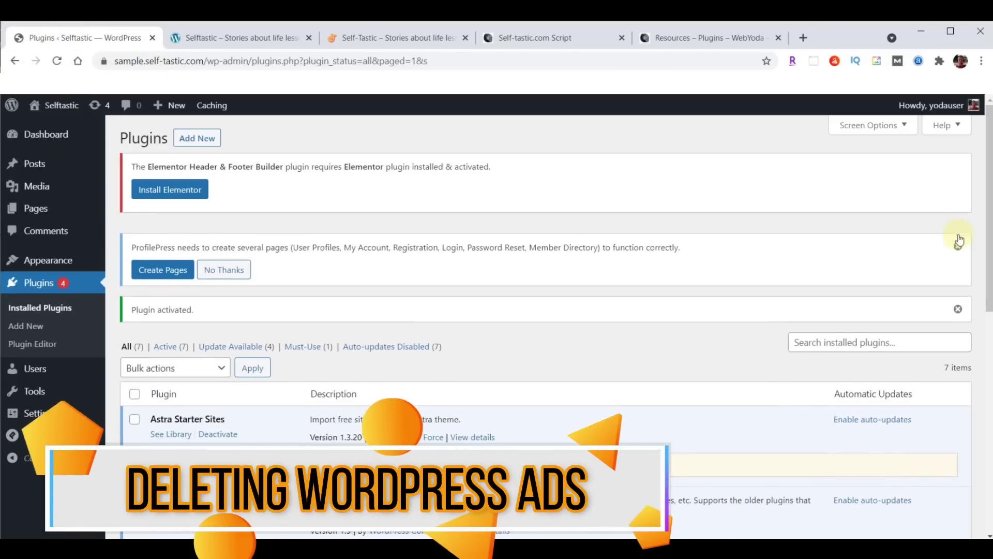
{"action": "left_click", "coordinate": [958, 236]}
{"action": "left_click", "coordinate": [958, 234]}
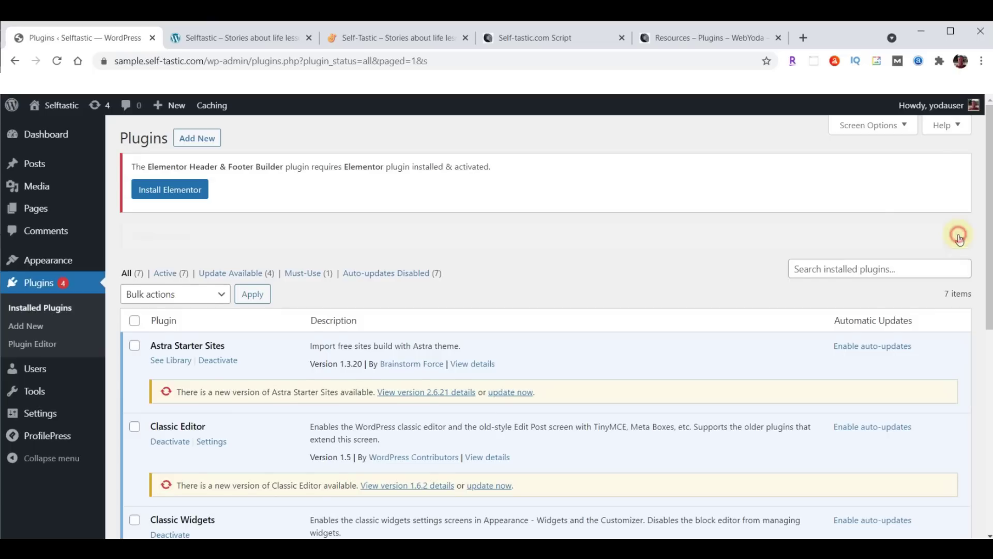
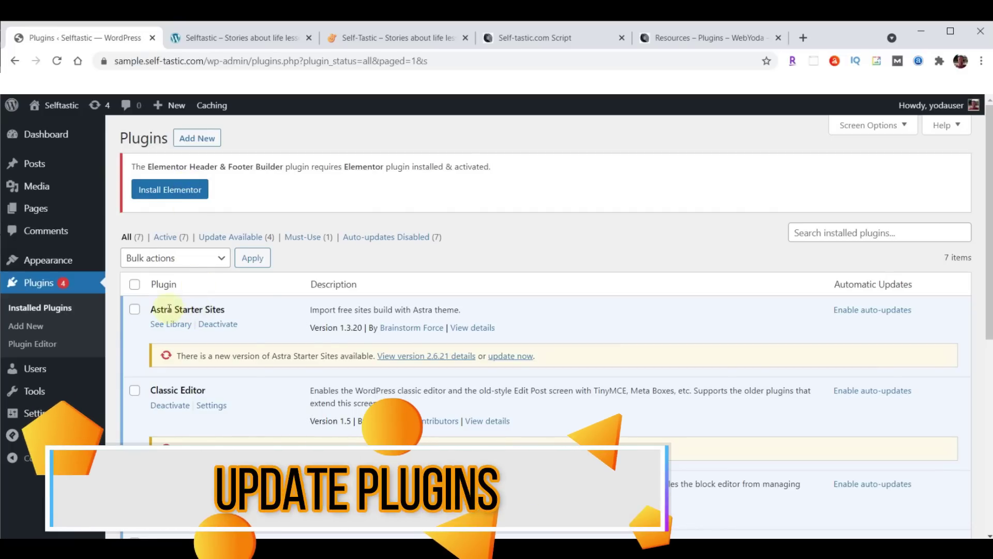
Bulk-update all plugins, bringing Astra Starter Sites to Starter Templates 2.6.21
{"action": "left_click", "coordinate": [135, 286]}
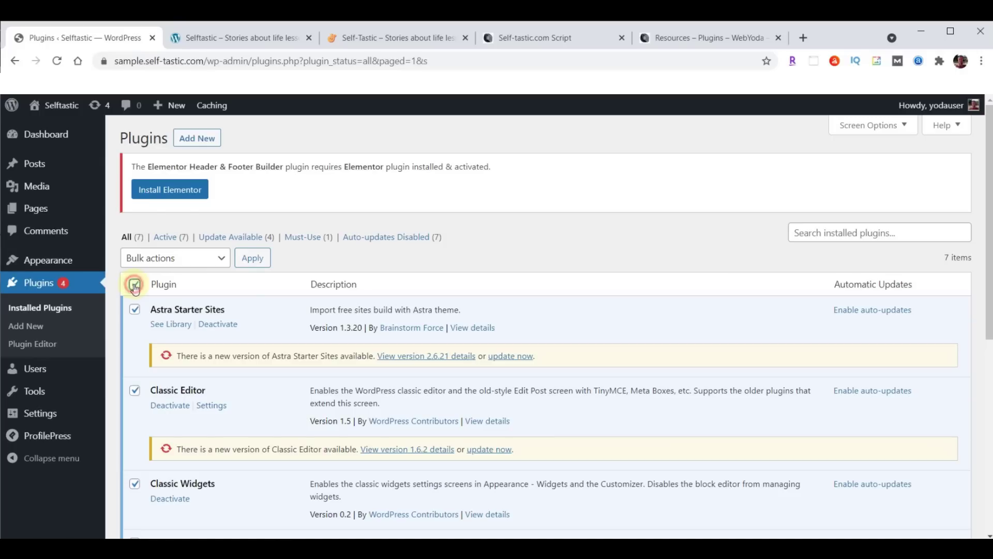
{"action": "left_click", "coordinate": [154, 260]}
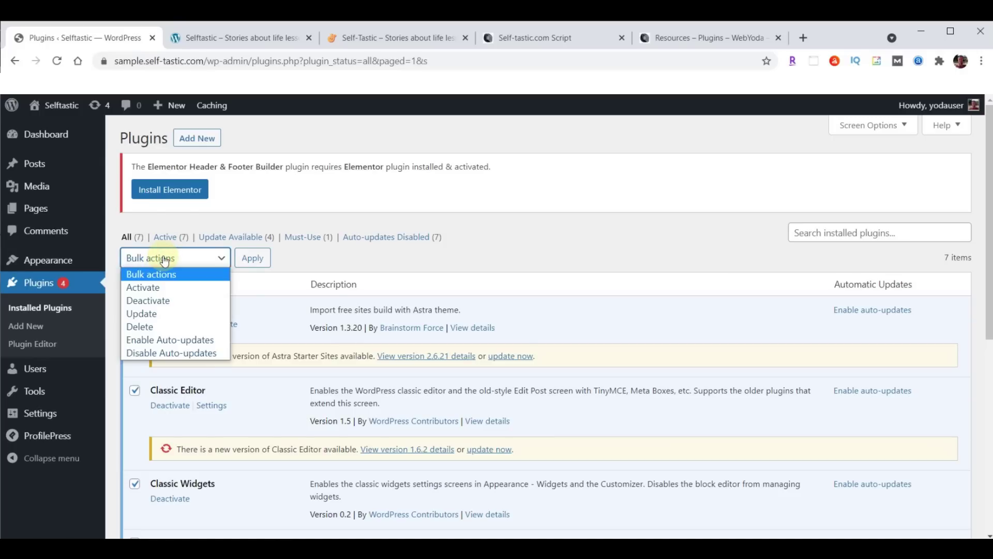
{"action": "left_click", "coordinate": [154, 314]}
{"action": "left_click", "coordinate": [256, 258]}
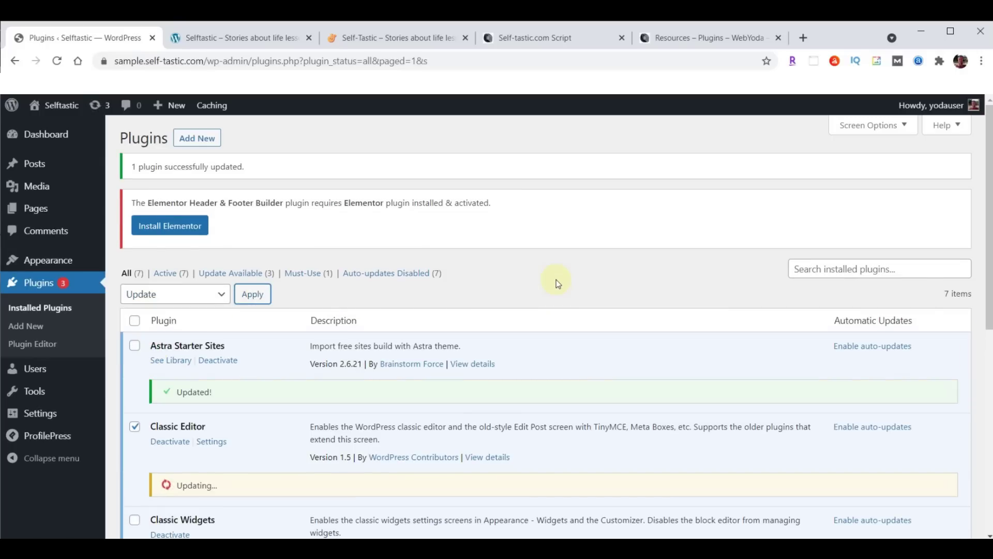
{"action": "scroll", "coordinate": [556, 281], "scroll_direction": "down", "scroll_amount": 8}
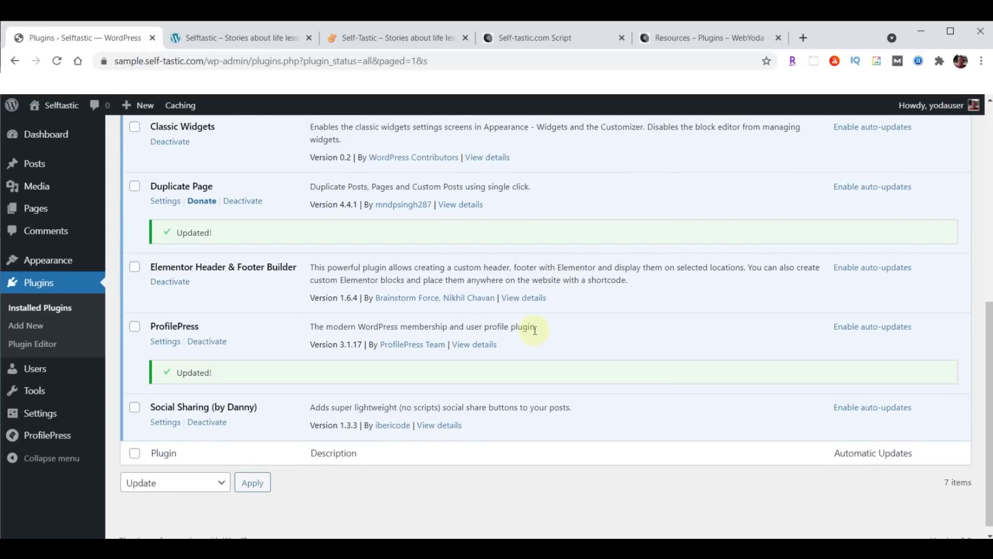
{"action": "scroll", "coordinate": [535, 330], "scroll_direction": "up", "scroll_amount": 7}
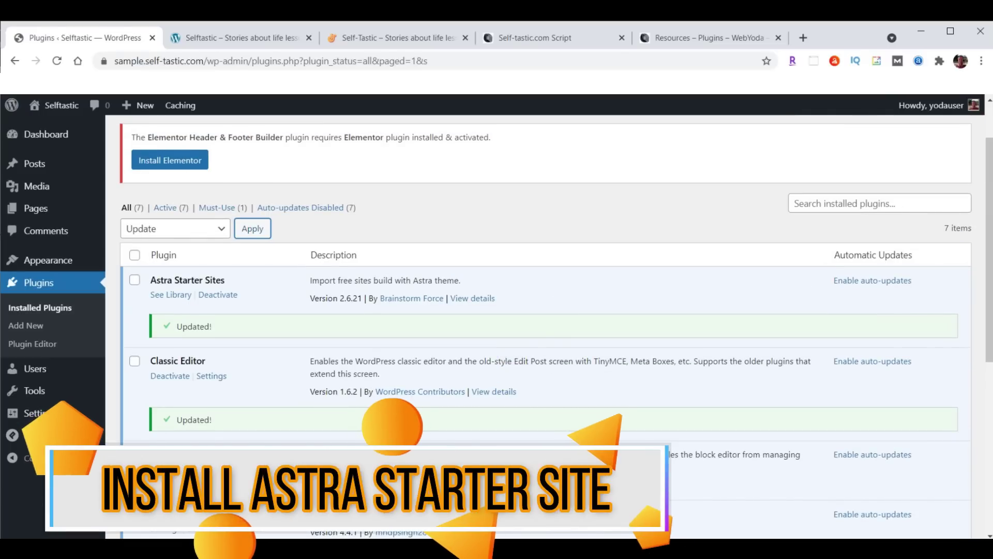
Peek at the Starter Templates library, then return to the plugins list
{"action": "left_click", "coordinate": [171, 295]}
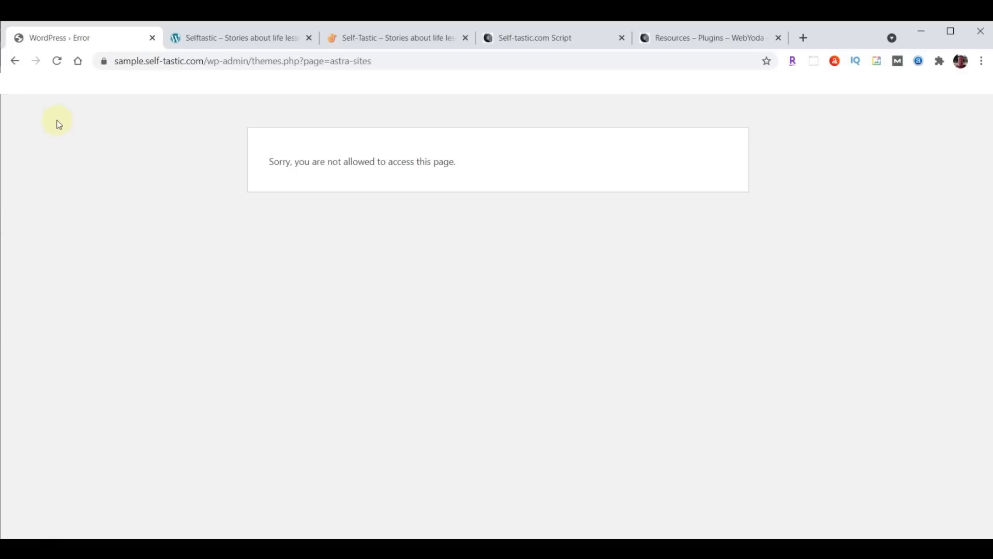
{"action": "left_click", "coordinate": [14, 61]}
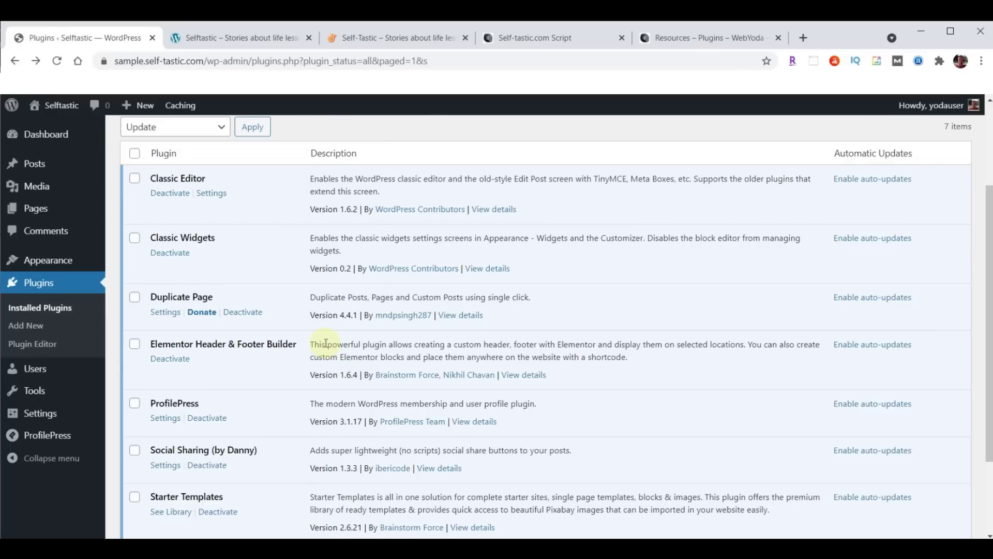
{"action": "scroll", "coordinate": [326, 343], "scroll_direction": "down", "scroll_amount": 2}
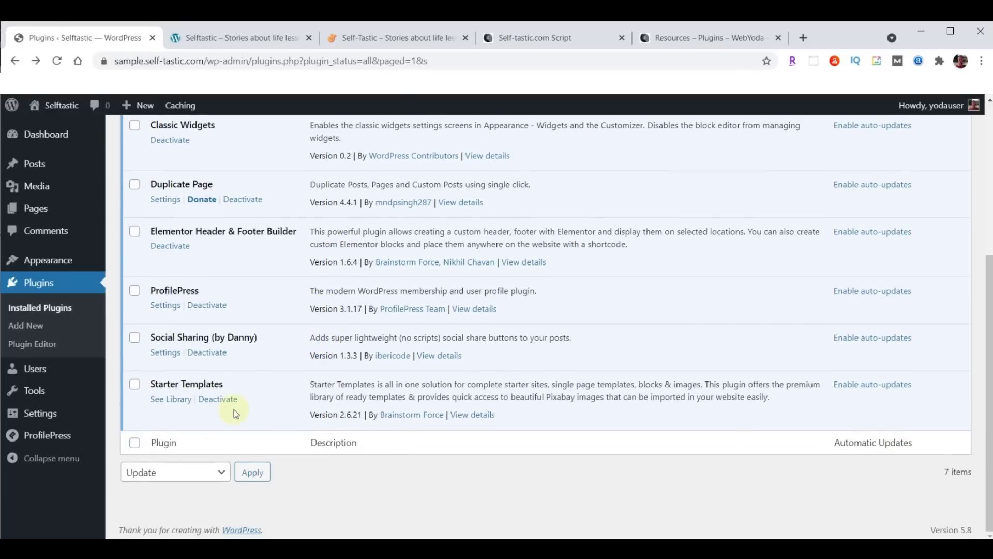
Start building a website in Starter Templates with Elementor as the page builder
{"action": "left_click", "coordinate": [171, 401]}
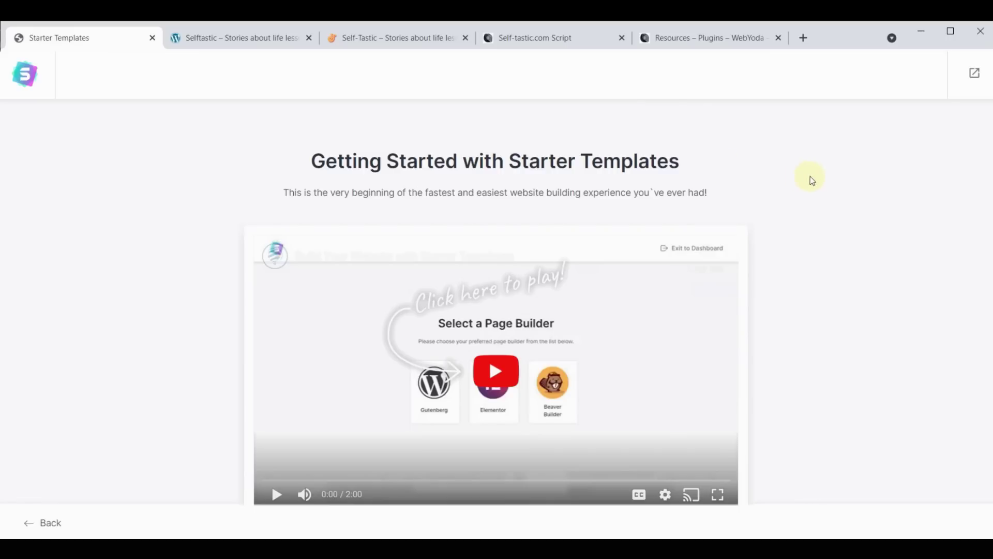
{"action": "scroll", "coordinate": [810, 176], "scroll_direction": "down", "scroll_amount": 2}
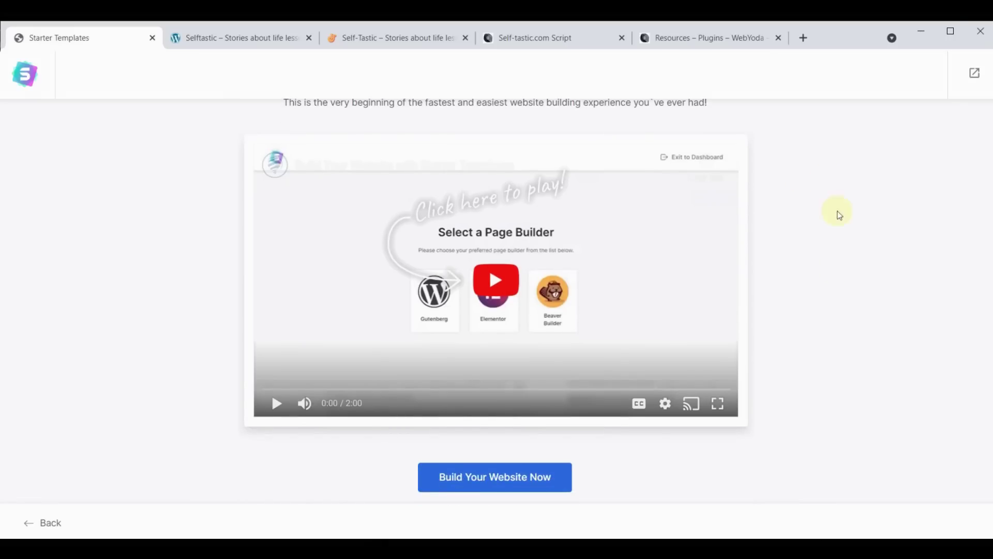
{"action": "left_click", "coordinate": [508, 477]}
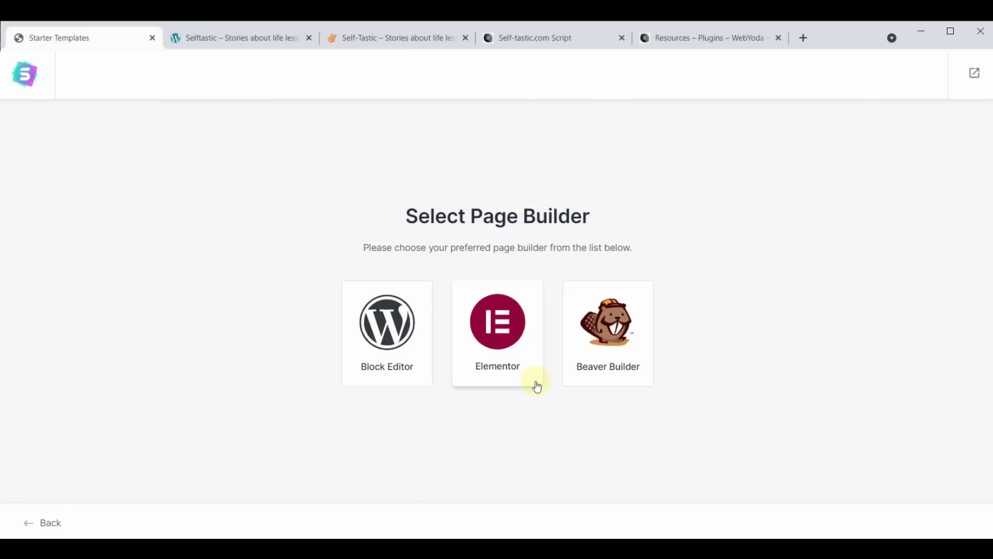
{"action": "left_click", "coordinate": [493, 321]}
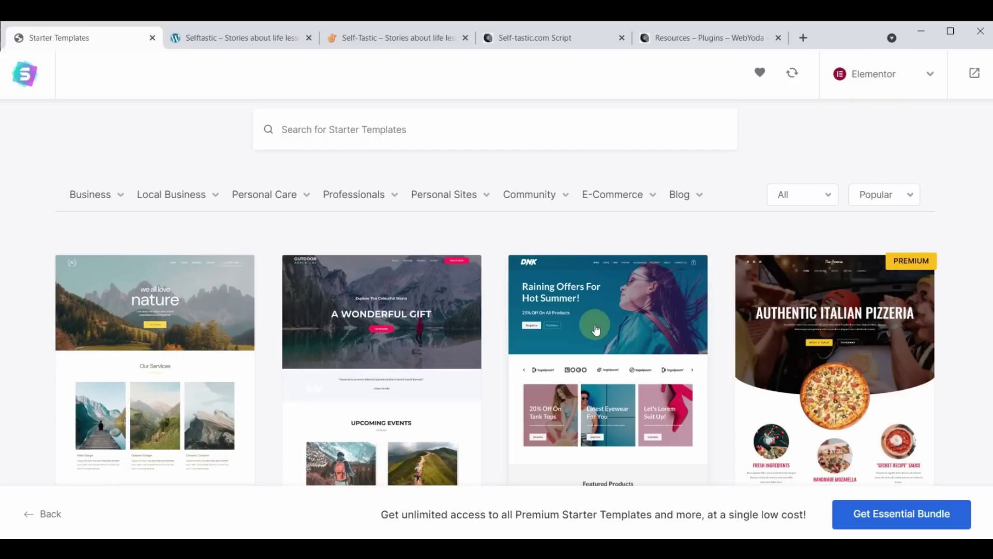
Browse the Elementor template gallery and filter it to Premium templates only
{"action": "scroll", "coordinate": [595, 328], "scroll_direction": "down", "scroll_amount": 10}
{"action": "scroll", "coordinate": [595, 330], "scroll_direction": "down", "scroll_amount": 15}
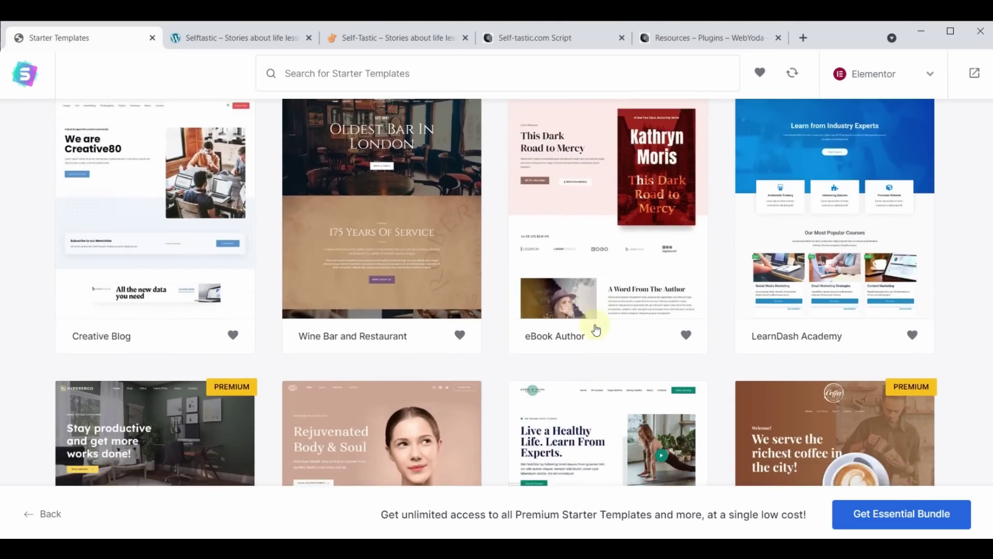
{"action": "scroll", "coordinate": [596, 331], "scroll_direction": "down", "scroll_amount": 15}
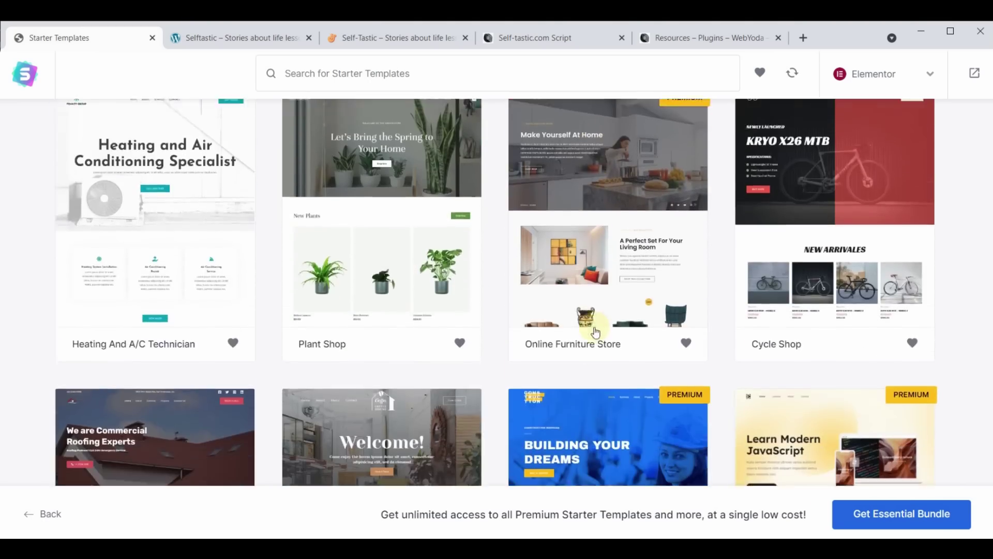
{"action": "scroll", "coordinate": [596, 331], "scroll_direction": "down", "scroll_amount": 15}
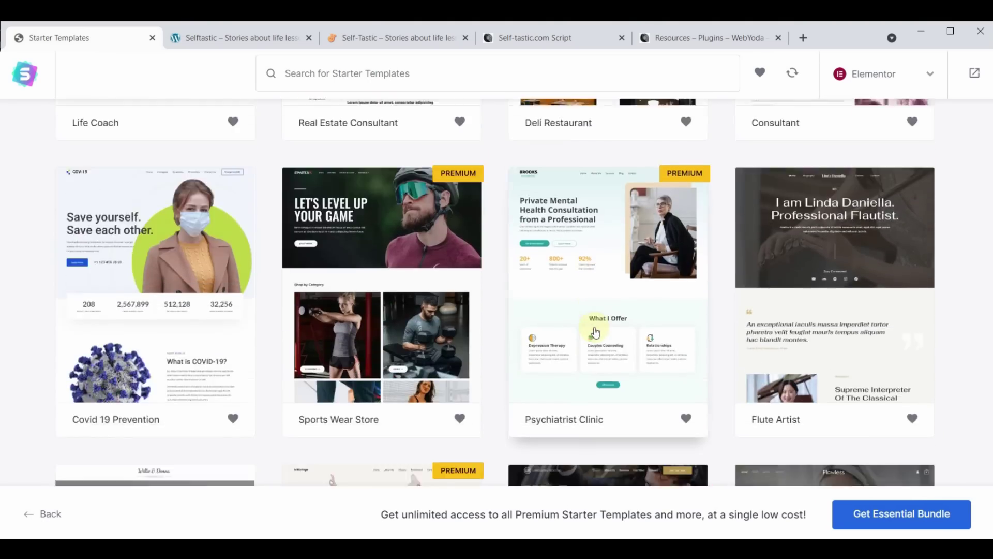
{"action": "scroll", "coordinate": [596, 333], "scroll_direction": "up", "scroll_amount": 10}
{"action": "scroll", "coordinate": [596, 333], "scroll_direction": "down", "scroll_amount": 20}
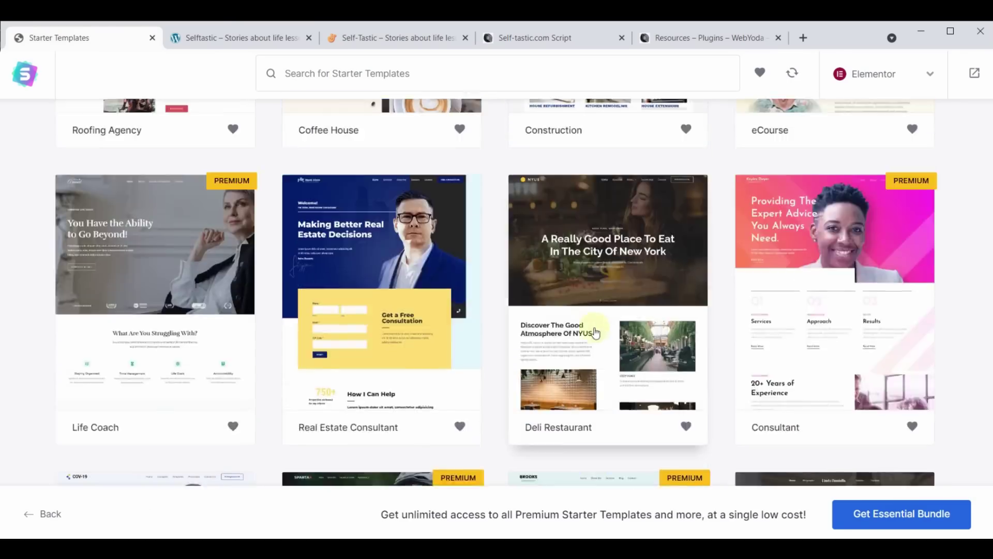
{"action": "scroll", "coordinate": [596, 332], "scroll_direction": "up", "scroll_amount": 20}
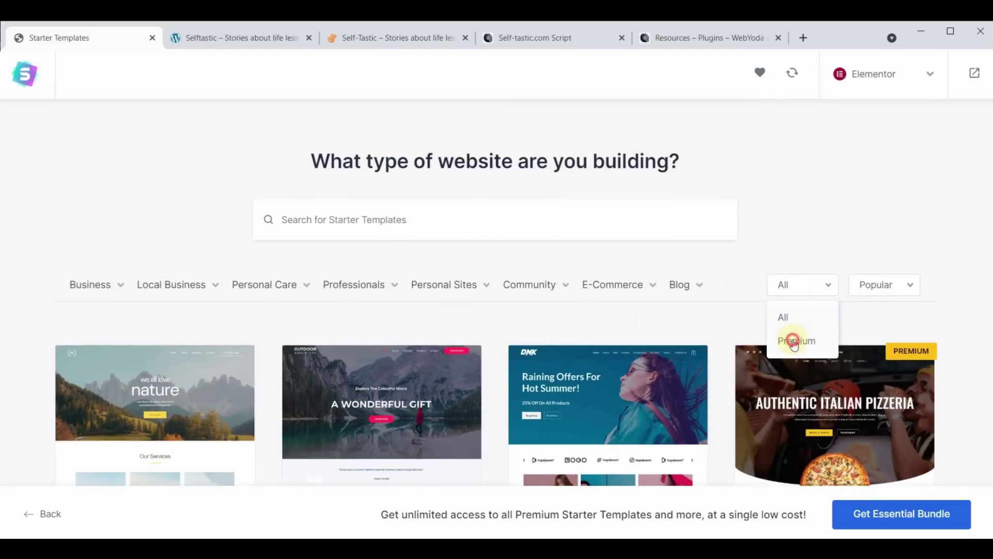
{"action": "left_click", "coordinate": [794, 341]}
Browse the Premium templates, then set the template filter back to All
{"action": "scroll", "coordinate": [549, 320], "scroll_direction": "down", "scroll_amount": 20}
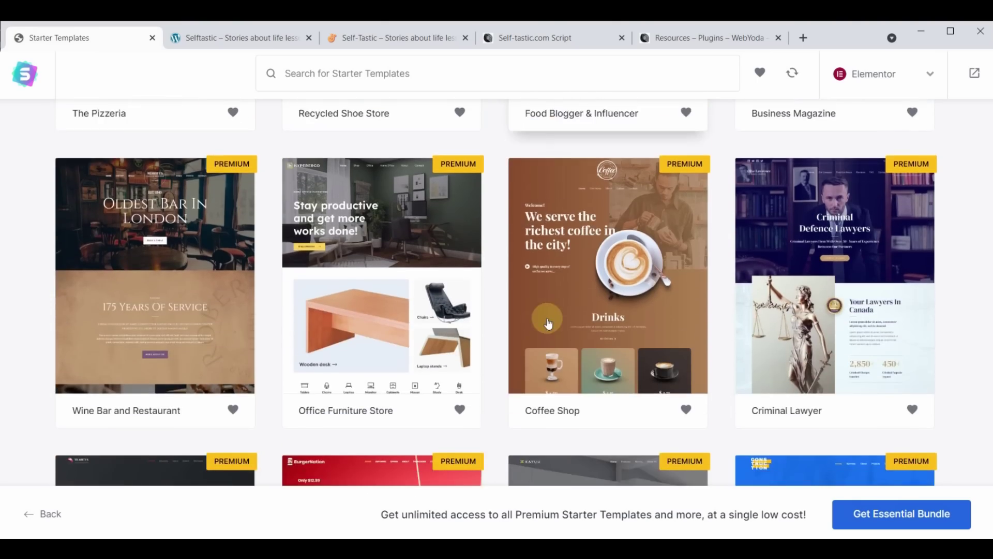
{"action": "scroll", "coordinate": [549, 324], "scroll_direction": "down", "scroll_amount": 12}
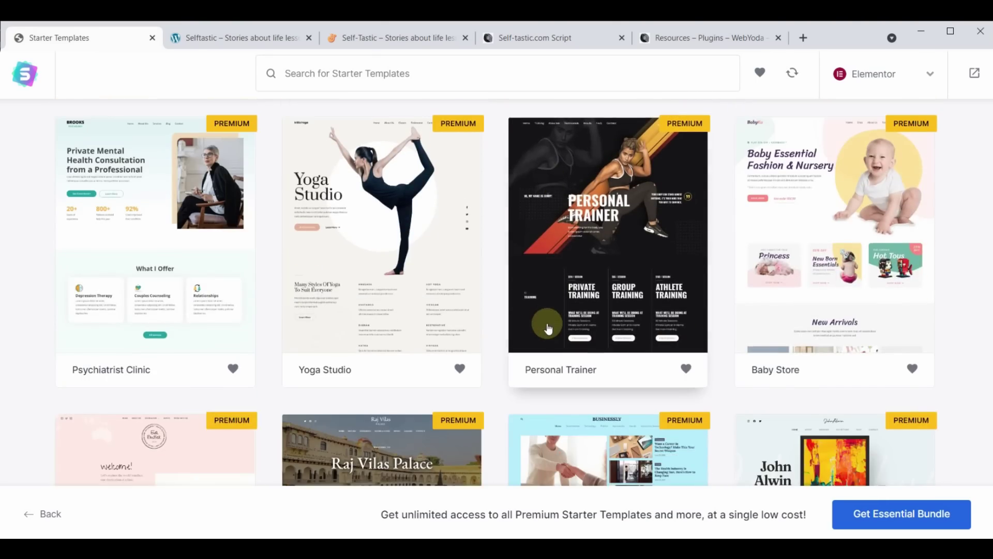
{"action": "scroll", "coordinate": [549, 330], "scroll_direction": "down", "scroll_amount": 5}
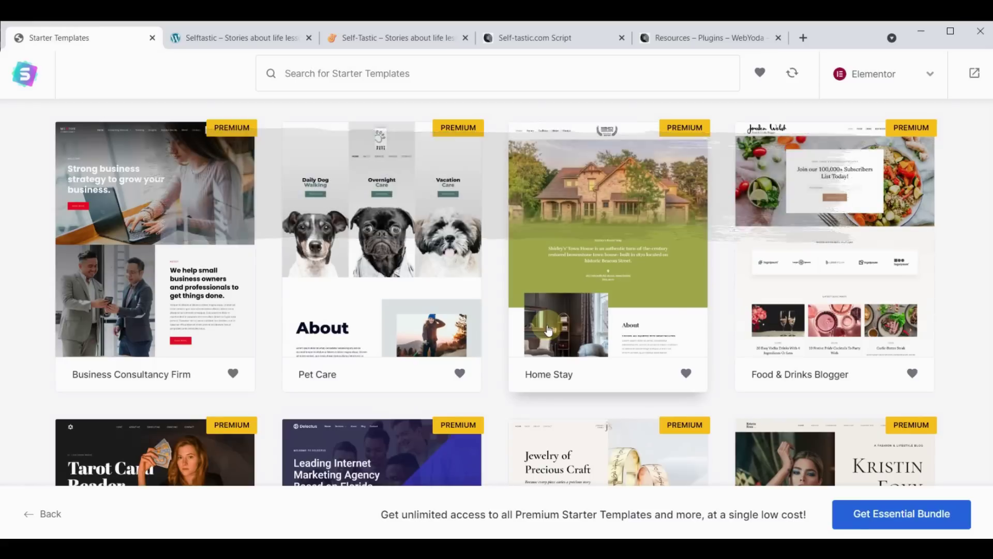
{"action": "scroll", "coordinate": [604, 403], "scroll_direction": "up", "scroll_amount": 5}
{"action": "scroll", "coordinate": [604, 402], "scroll_direction": "down", "scroll_amount": 15}
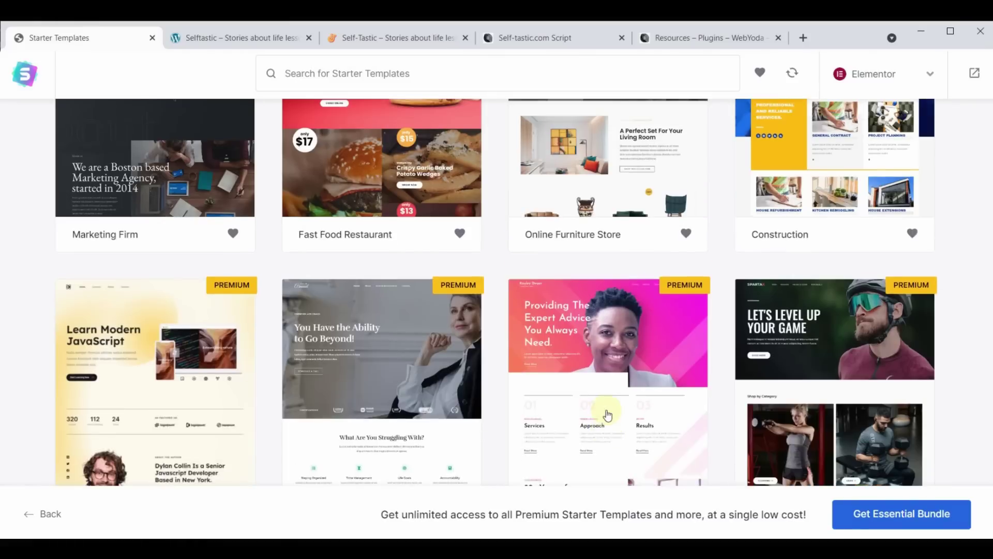
{"action": "scroll", "coordinate": [605, 402], "scroll_direction": "up", "scroll_amount": 5}
{"action": "scroll", "coordinate": [606, 402], "scroll_direction": "up", "scroll_amount": 8}
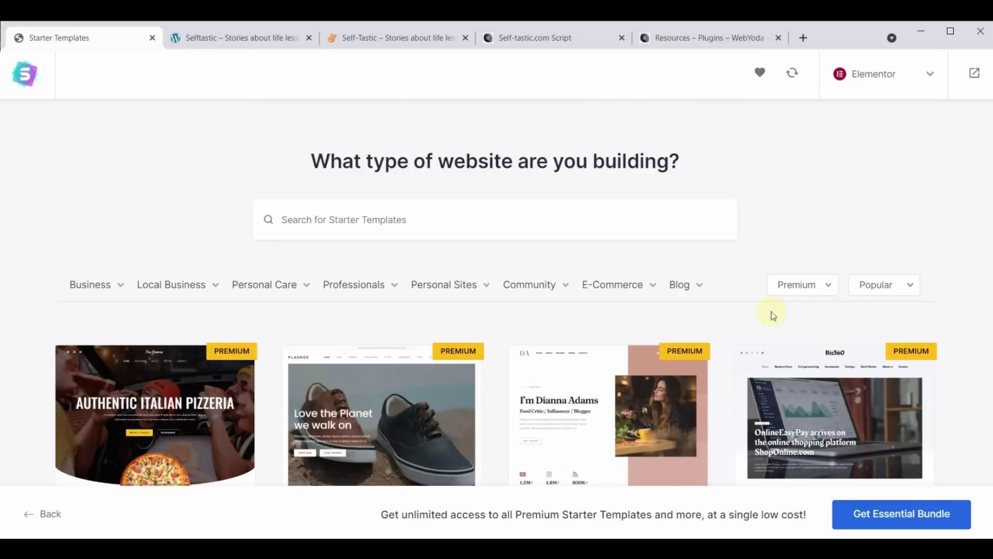
{"action": "left_click", "coordinate": [810, 289]}
{"action": "left_click", "coordinate": [790, 317]}
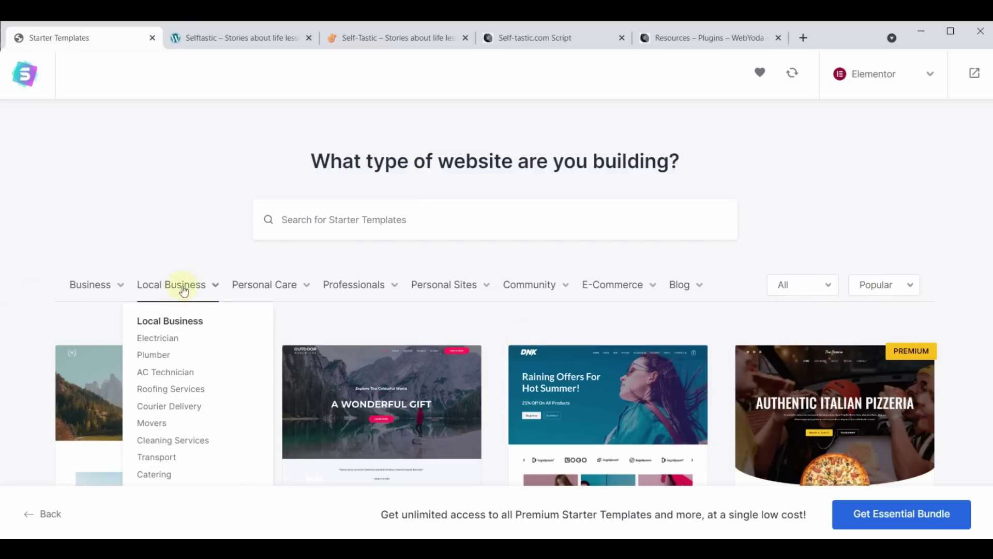
Search the templates for 'cosmetics' and select the Cosmetics Store template
{"action": "mouse_move", "coordinate": [538, 286]}
{"action": "mouse_move", "coordinate": [585, 288]}
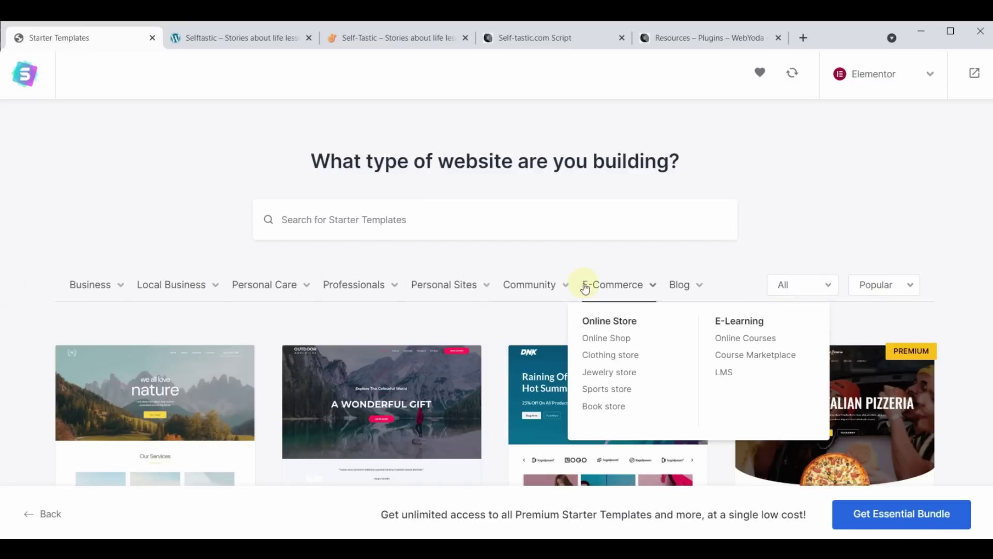
{"action": "mouse_move", "coordinate": [683, 290]}
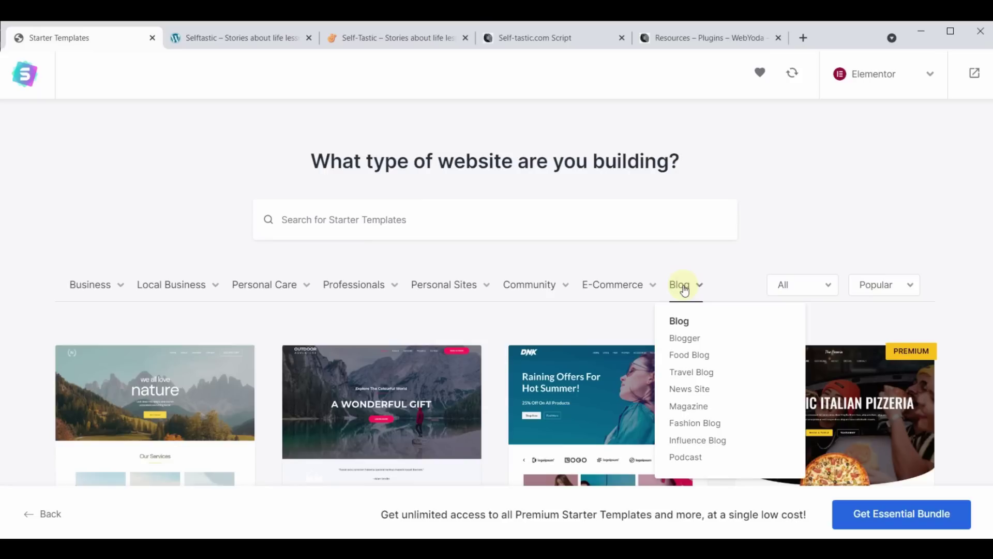
{"action": "left_click", "coordinate": [445, 217]}
{"action": "type", "text": "cos"}
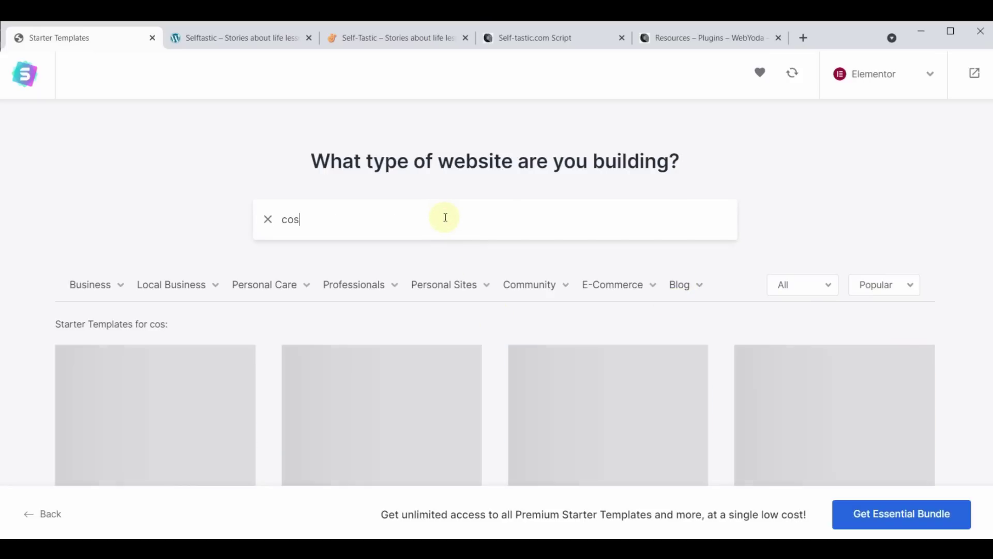
{"action": "type", "text": "metics"}
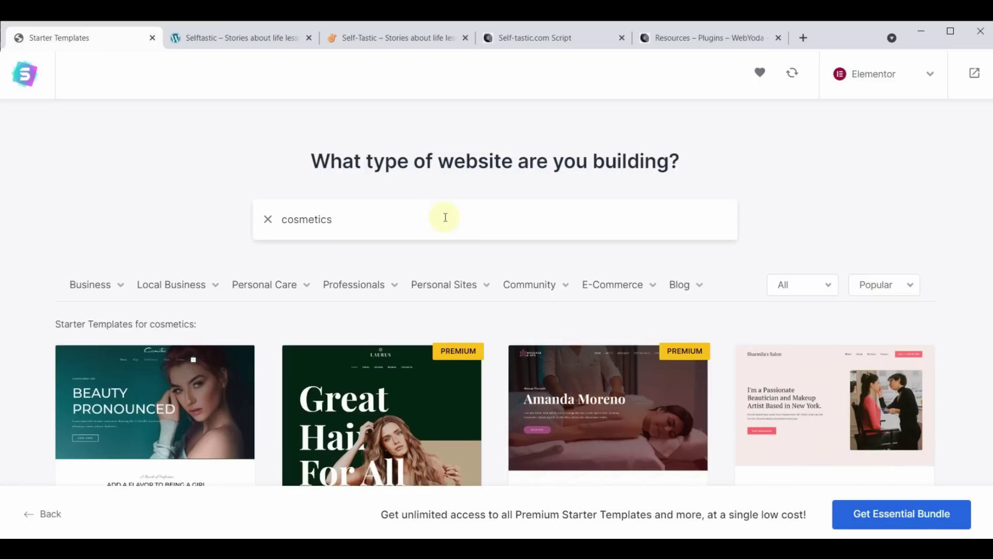
{"action": "scroll", "coordinate": [445, 222], "scroll_direction": "down", "scroll_amount": 5}
{"action": "scroll", "coordinate": [465, 403], "scroll_direction": "up", "scroll_amount": 4}
{"action": "scroll", "coordinate": [465, 404], "scroll_direction": "up", "scroll_amount": 2}
{"action": "scroll", "coordinate": [465, 404], "scroll_direction": "down", "scroll_amount": 5}
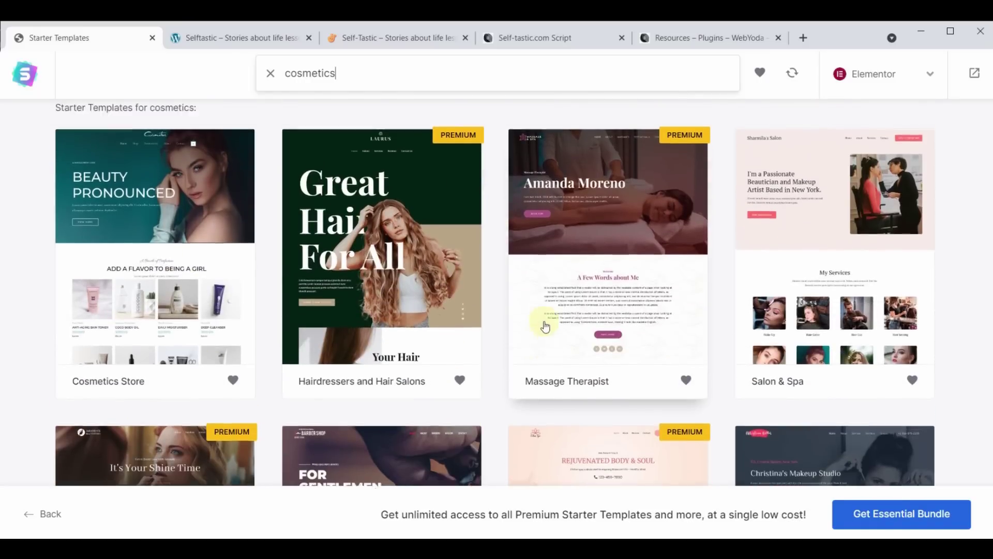
{"action": "scroll", "coordinate": [545, 326], "scroll_direction": "up", "scroll_amount": 3}
{"action": "scroll", "coordinate": [499, 270], "scroll_direction": "down", "scroll_amount": 10}
{"action": "scroll", "coordinate": [504, 312], "scroll_direction": "up", "scroll_amount": 10}
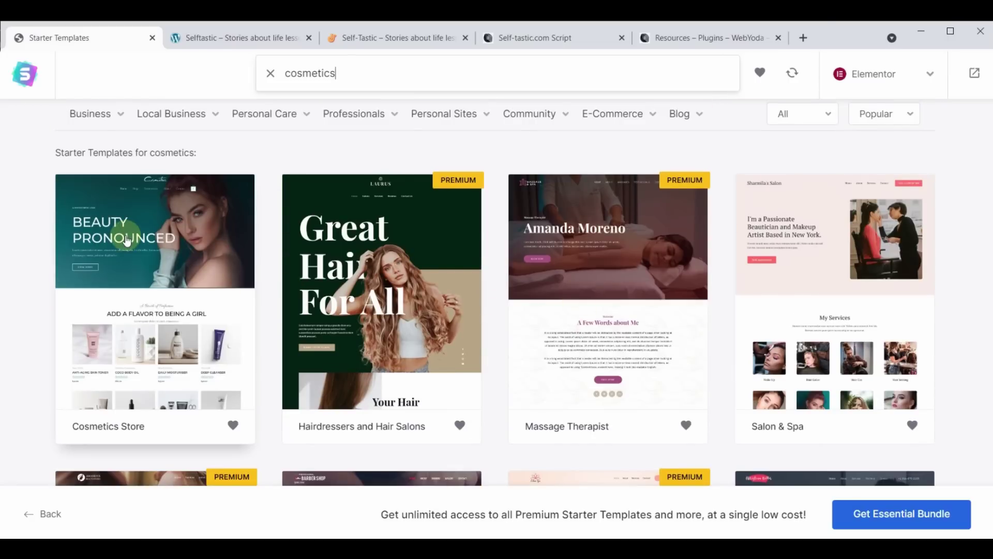
{"action": "left_click", "coordinate": [127, 239]}
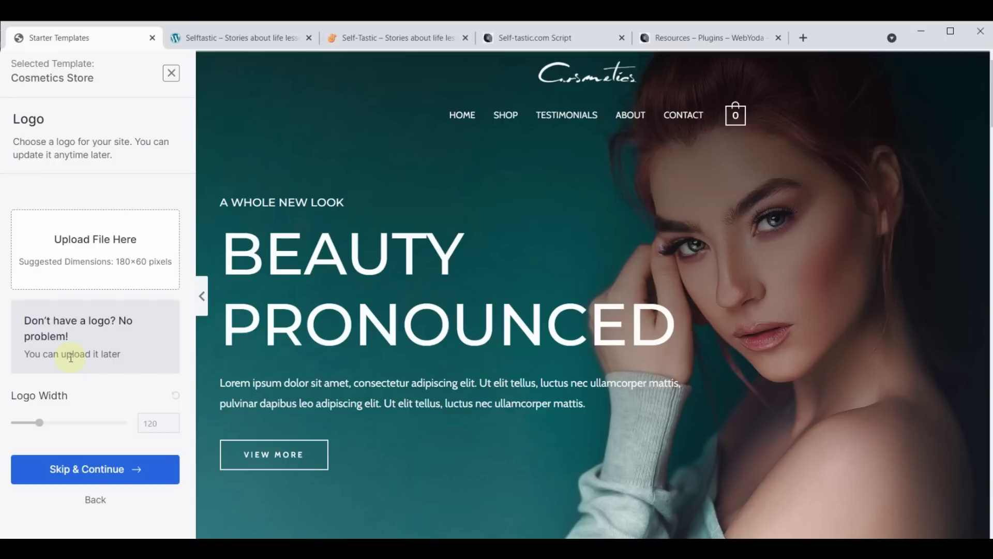
Skip adding a logo and keep the default colours and fonts
{"action": "left_click", "coordinate": [89, 469]}
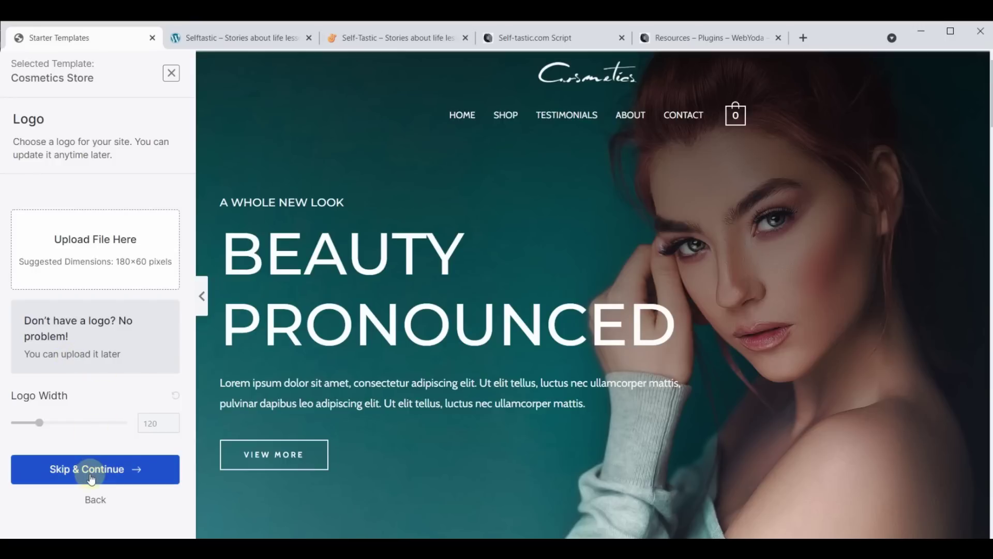
{"action": "scroll", "coordinate": [90, 477], "scroll_direction": "down", "scroll_amount": 3}
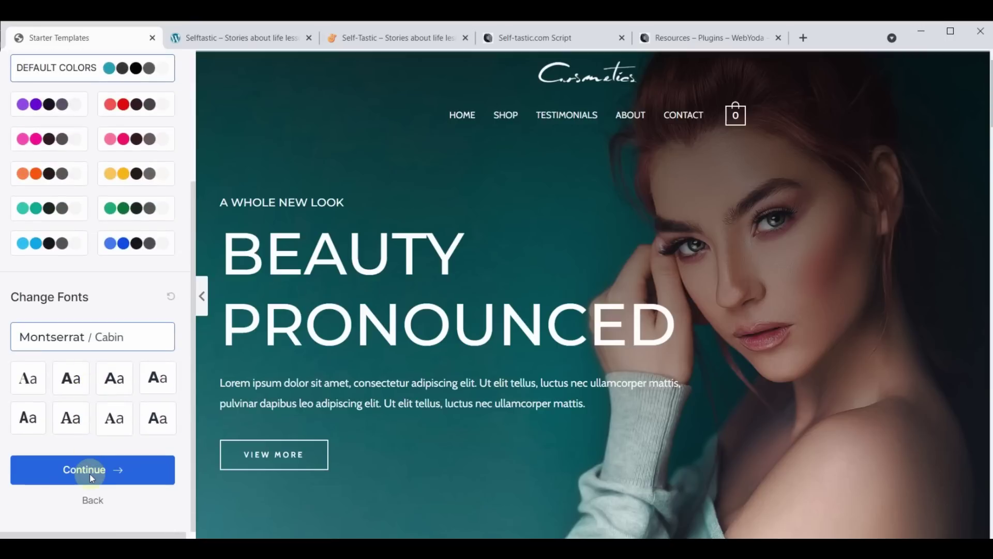
{"action": "left_click", "coordinate": [89, 474]}
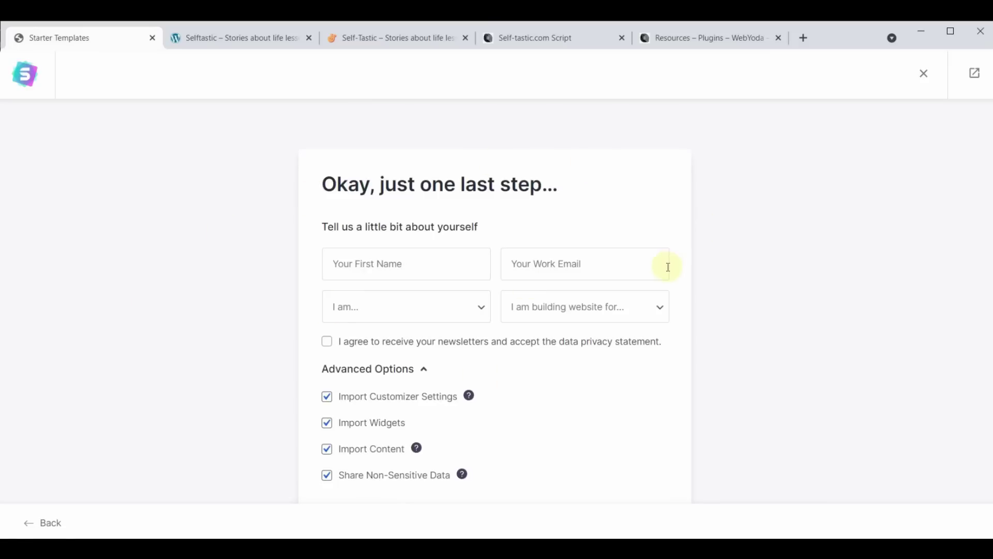
Enter a first name and accept the suggested work email address
{"action": "left_click", "coordinate": [383, 259]}
{"action": "type", "text": "Yoda"}
{"action": "left_click", "coordinate": [582, 268]}
{"action": "type", "text": "yo"}
{"action": "left_click", "coordinate": [622, 325]}
Choose Intermediate and Myself/My Company, then submit and build the website
{"action": "left_click", "coordinate": [482, 309]}
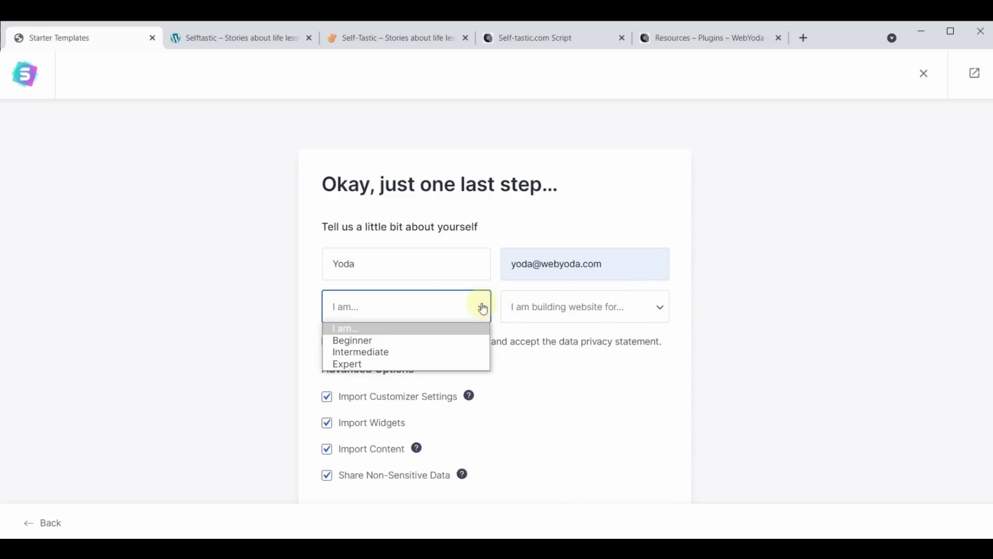
{"action": "left_click", "coordinate": [373, 356]}
{"action": "left_click", "coordinate": [621, 316]}
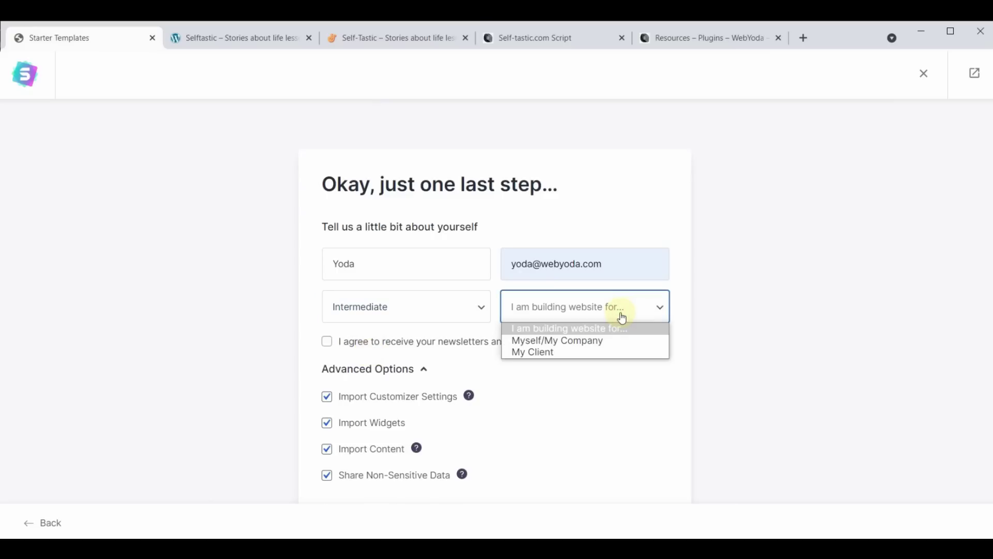
{"action": "left_click", "coordinate": [589, 340]}
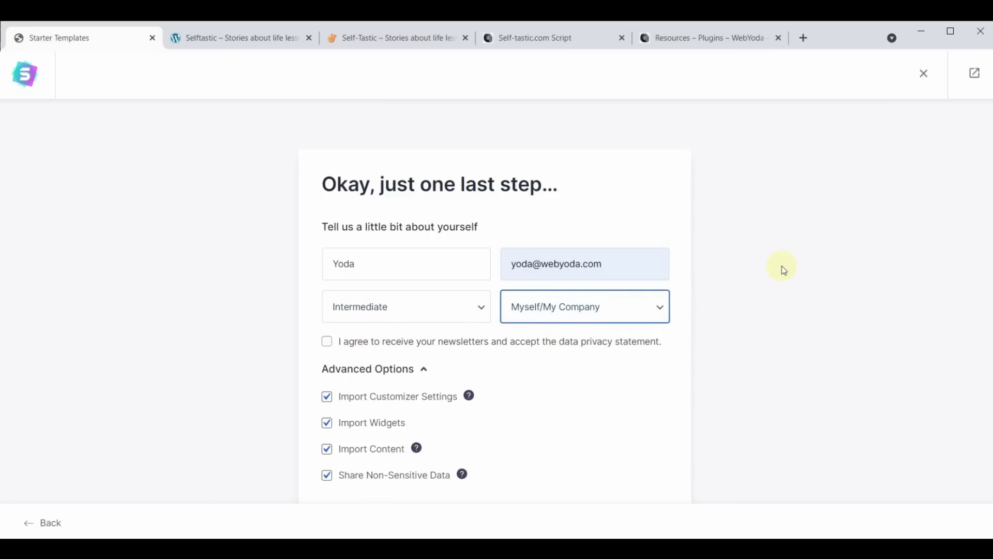
{"action": "scroll", "coordinate": [782, 265], "scroll_direction": "down", "scroll_amount": 2}
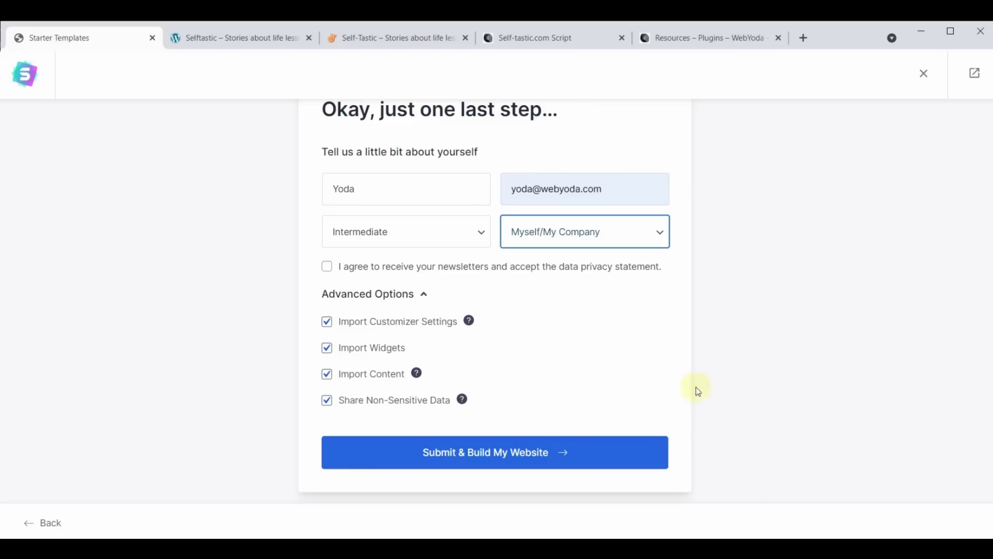
{"action": "left_click", "coordinate": [480, 458]}
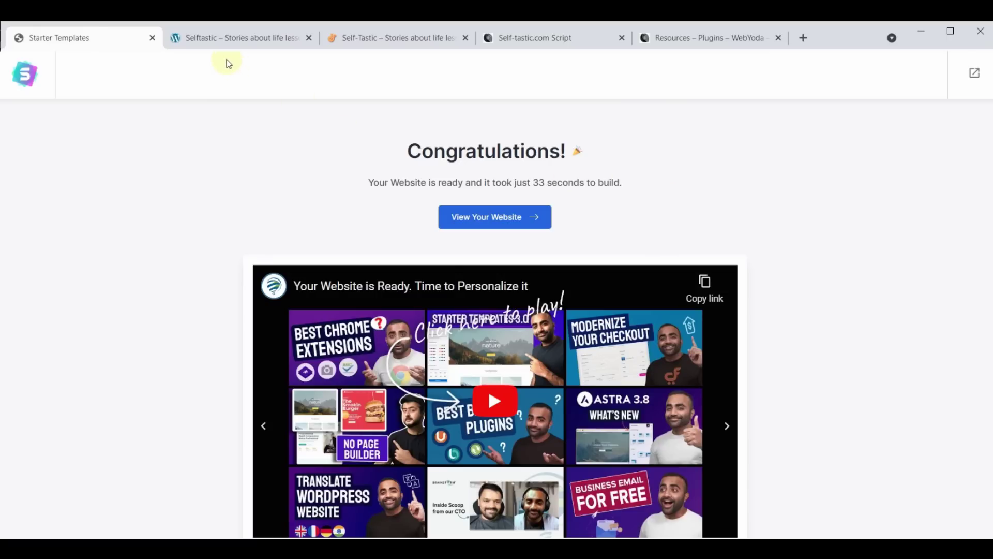
{"action": "left_click", "coordinate": [225, 37]}
Reload the Selftastic site and review the imported Cosmetics design
{"action": "left_click", "coordinate": [64, 60]}
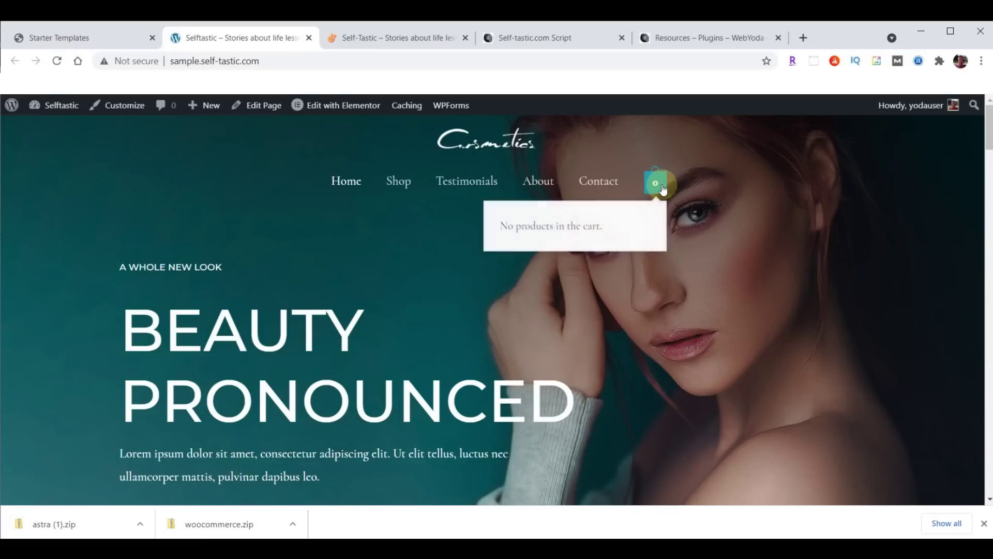
{"action": "scroll", "coordinate": [300, 252], "scroll_direction": "down", "scroll_amount": 5}
{"action": "scroll", "coordinate": [303, 255], "scroll_direction": "down", "scroll_amount": 10}
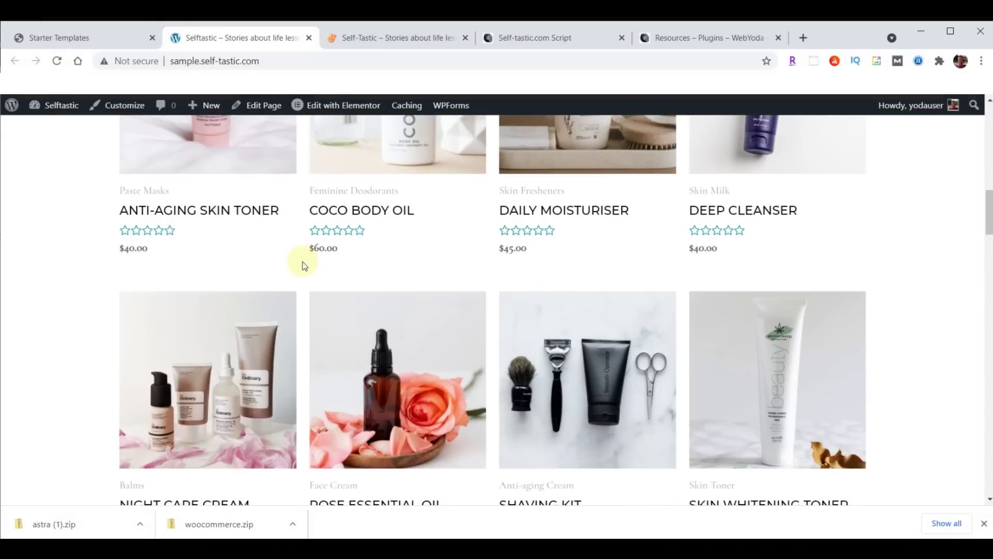
{"action": "scroll", "coordinate": [299, 348], "scroll_direction": "up", "scroll_amount": 5}
{"action": "scroll", "coordinate": [300, 354], "scroll_direction": "up", "scroll_amount": 8}
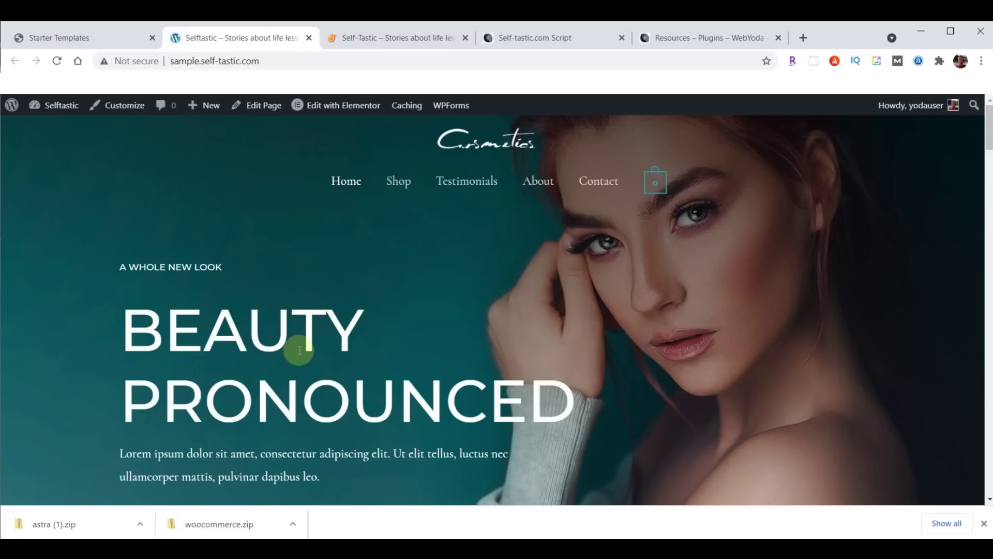
{"action": "scroll", "coordinate": [361, 317], "scroll_direction": "down", "scroll_amount": 6}
{"action": "scroll", "coordinate": [389, 345], "scroll_direction": "up", "scroll_amount": 6}
Compare with the original self-tastic.com site, then return to the admin and close the downloads bar
{"action": "left_click", "coordinate": [393, 37]}
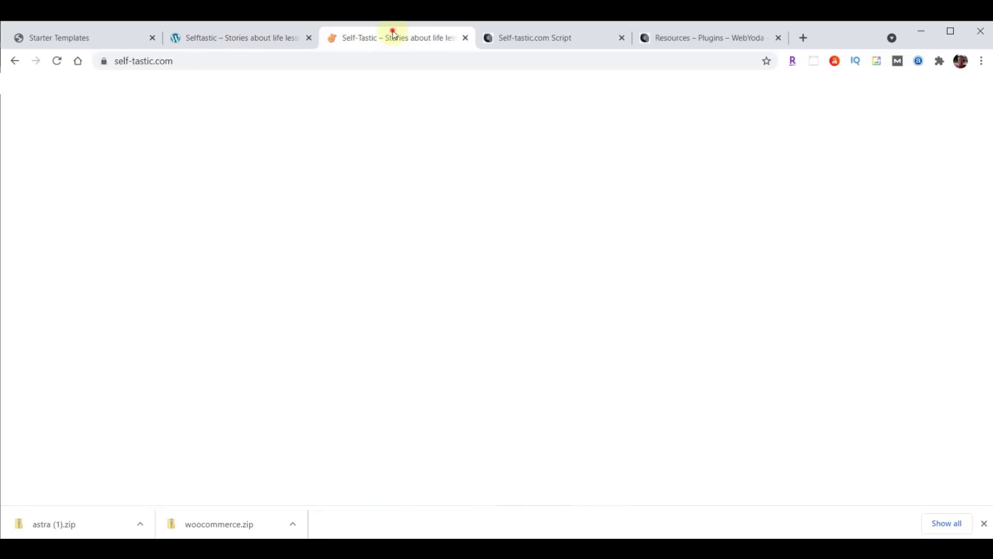
{"action": "scroll", "coordinate": [606, 300], "scroll_direction": "down", "scroll_amount": 5}
{"action": "scroll", "coordinate": [606, 299], "scroll_direction": "down", "scroll_amount": 5}
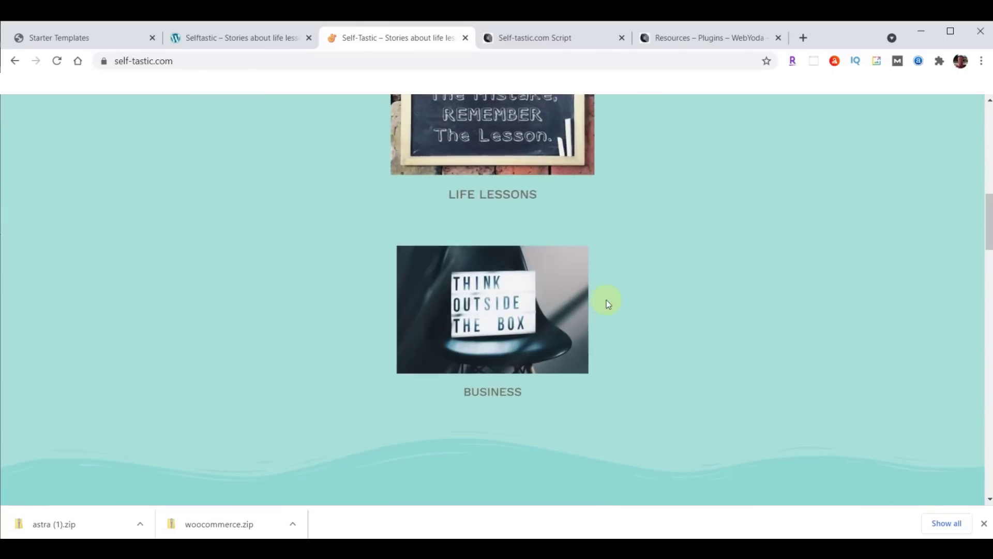
{"action": "scroll", "coordinate": [605, 300], "scroll_direction": "up", "scroll_amount": 5}
{"action": "scroll", "coordinate": [604, 299], "scroll_direction": "up", "scroll_amount": 5}
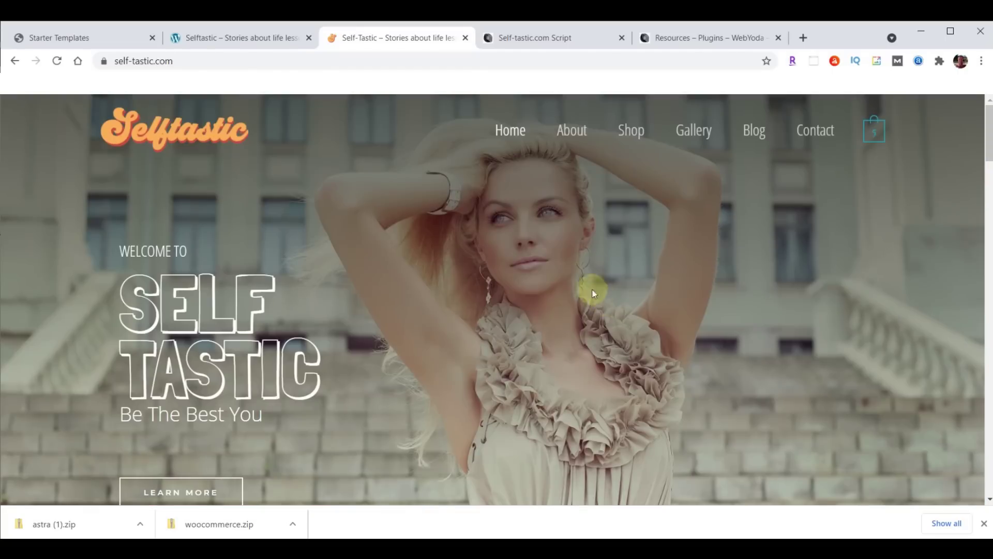
{"action": "left_click", "coordinate": [237, 40]}
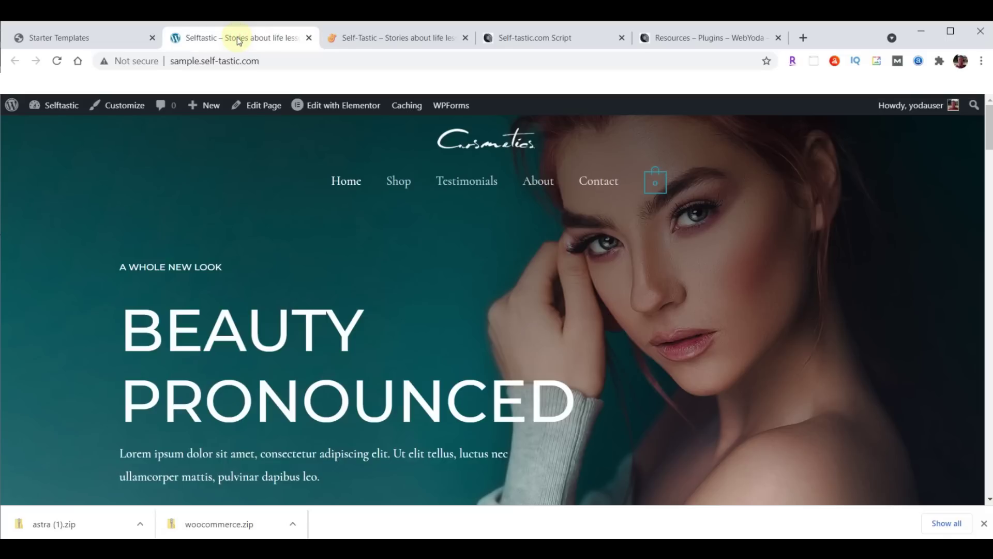
{"action": "left_click", "coordinate": [71, 40]}
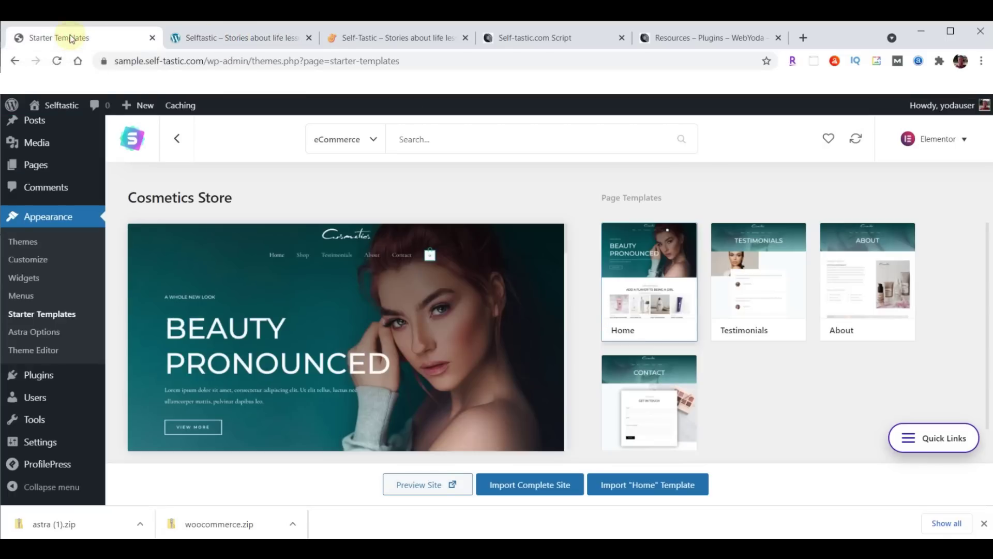
{"action": "left_click", "coordinate": [983, 524]}
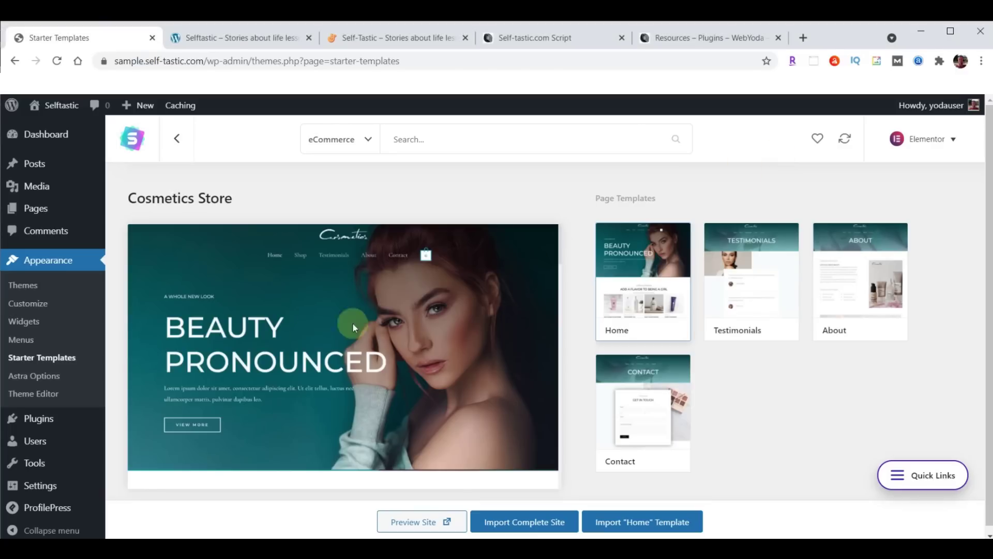
{"action": "left_click", "coordinate": [38, 420]}
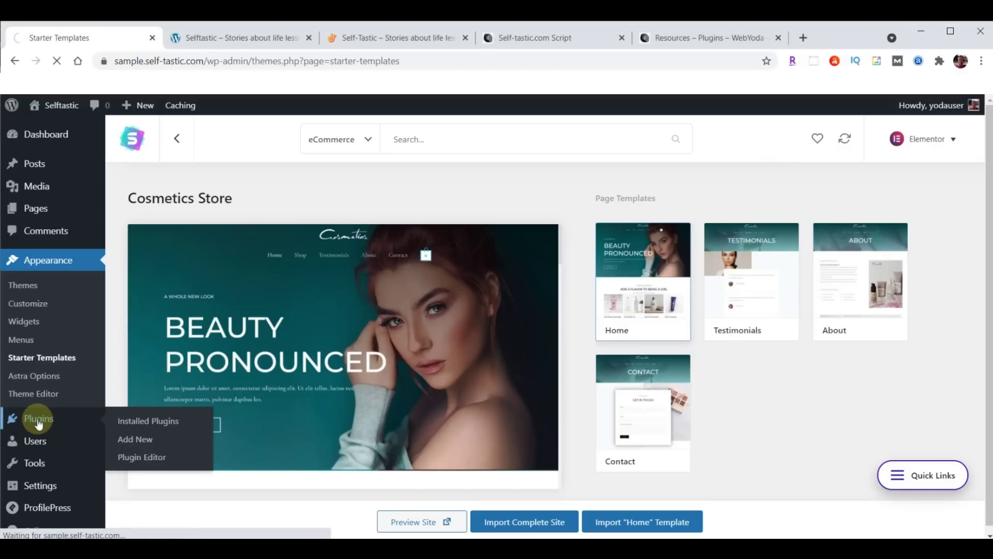
Deactivate WooCommerce and check the original and new sites for the change
{"action": "scroll", "coordinate": [289, 311], "scroll_direction": "down", "scroll_amount": 6}
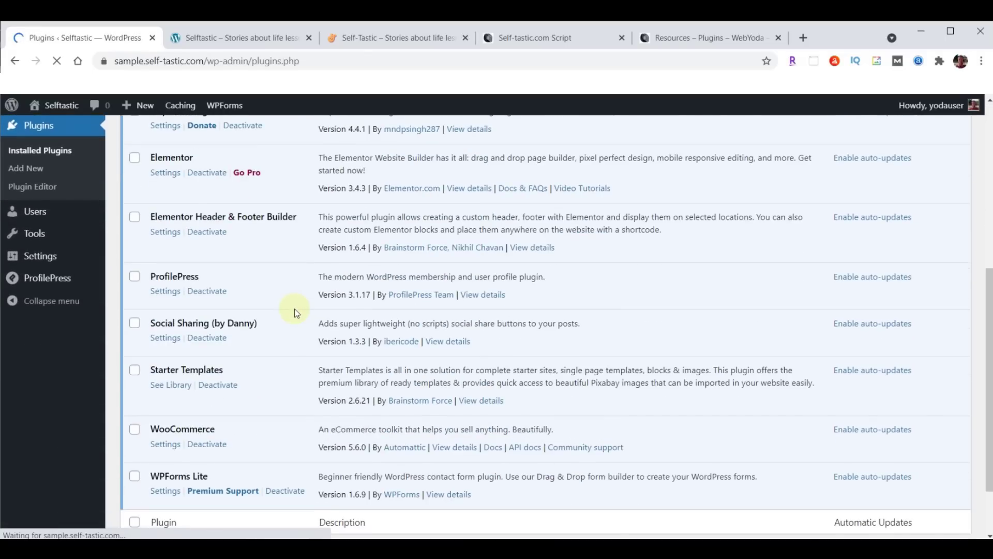
{"action": "left_click", "coordinate": [208, 445]}
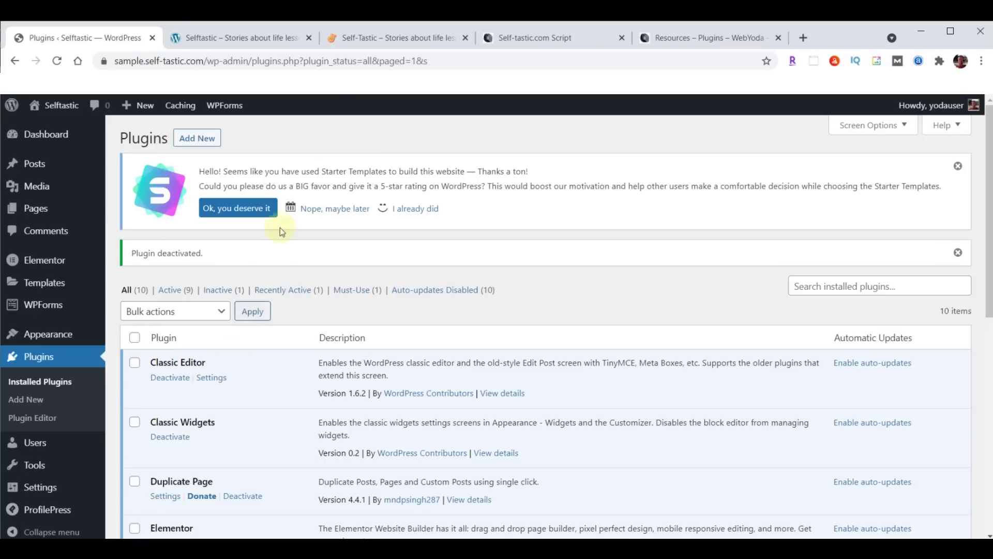
{"action": "left_click", "coordinate": [364, 40]}
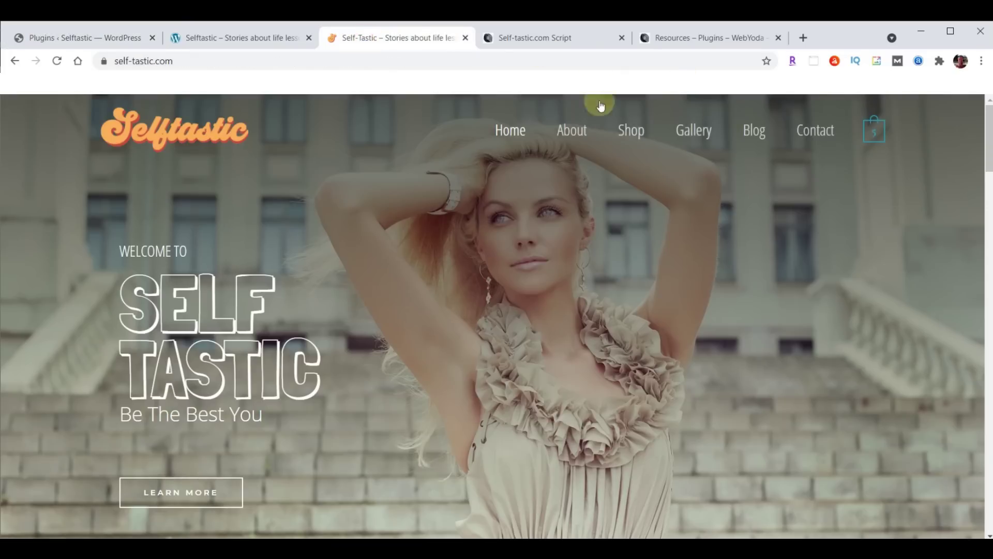
{"action": "left_click", "coordinate": [279, 32]}
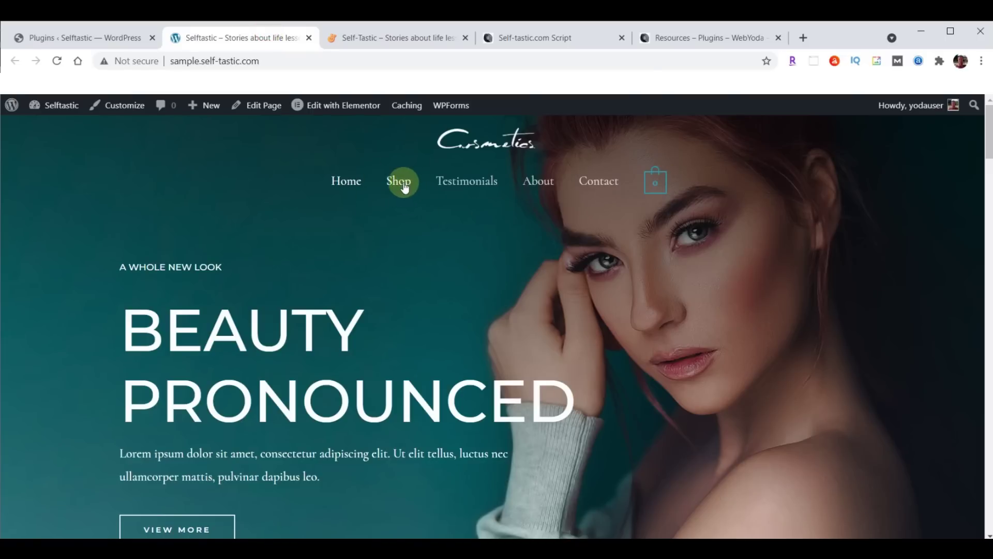
{"action": "left_click", "coordinate": [79, 39]}
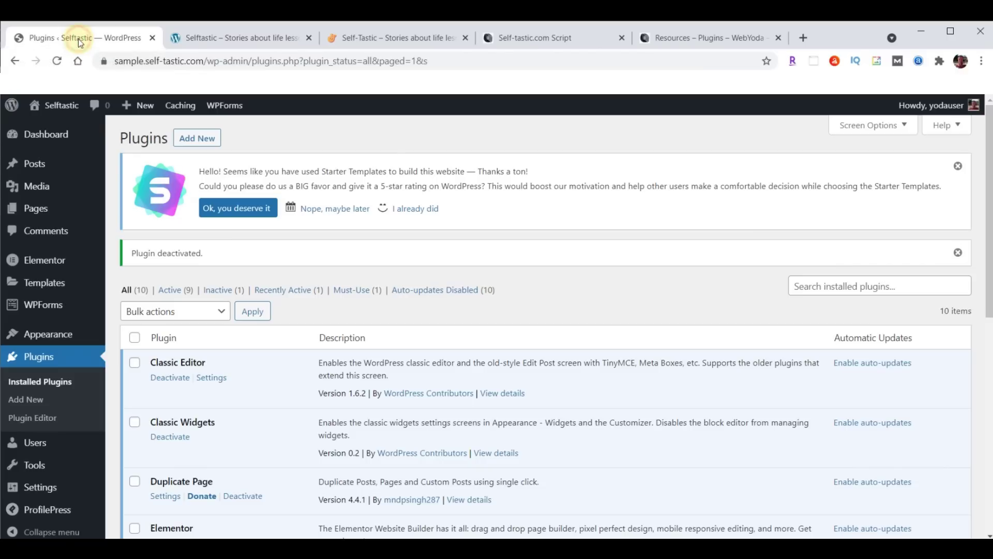
{"action": "mouse_move", "coordinate": [59, 339]}
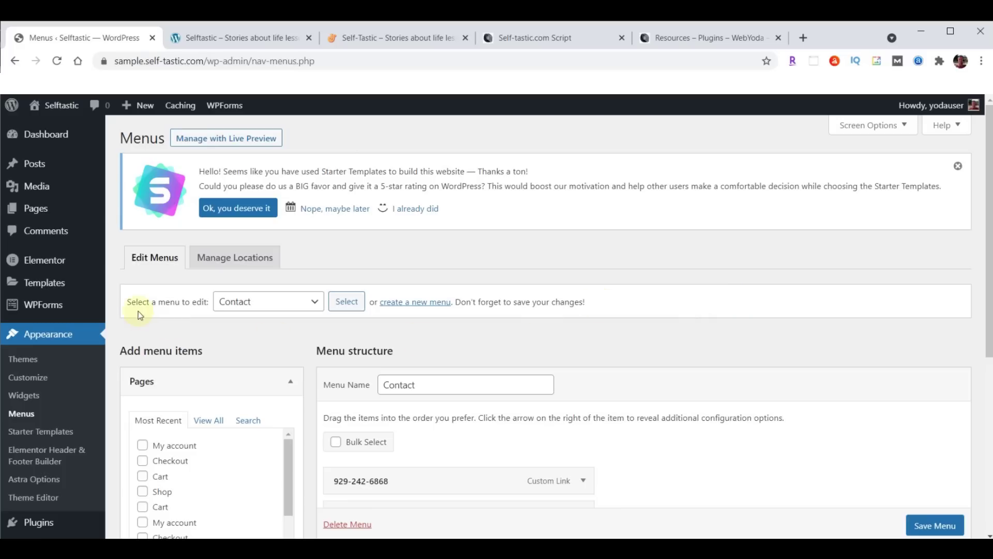
Remove Shop from Menu (Primary Menu) and save the menu
{"action": "left_click", "coordinate": [315, 303]}
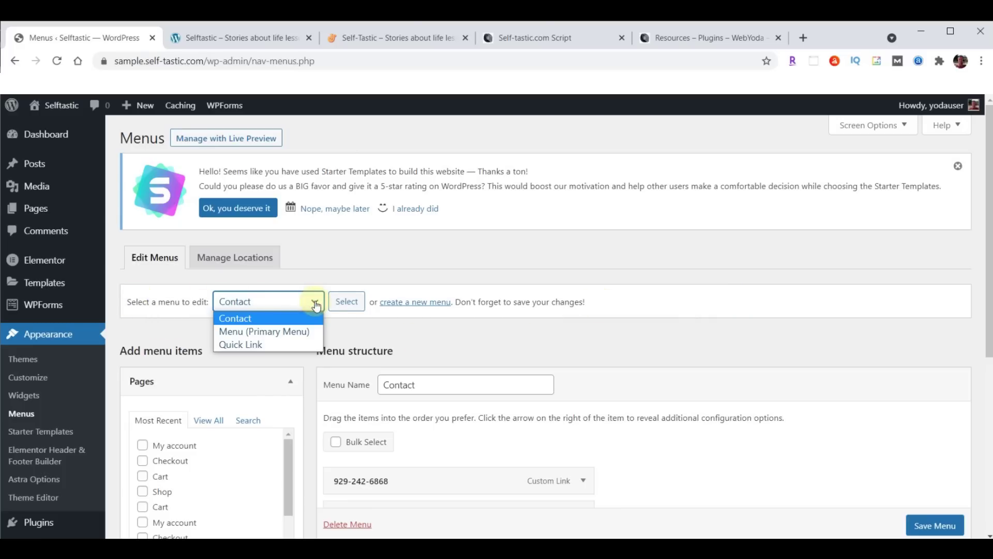
{"action": "left_click", "coordinate": [272, 332]}
{"action": "left_click", "coordinate": [347, 301]}
{"action": "scroll", "coordinate": [876, 223], "scroll_direction": "down", "scroll_amount": 5}
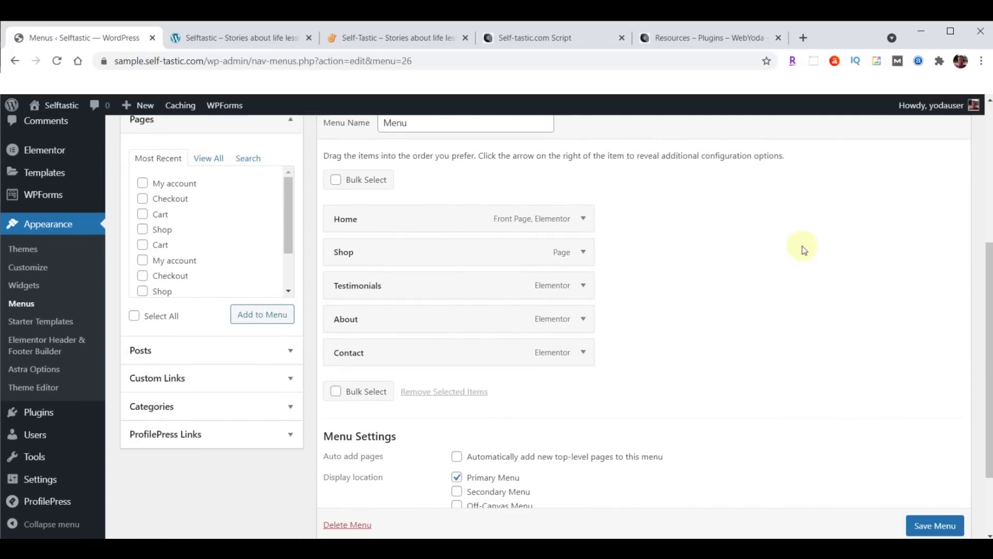
{"action": "left_click", "coordinate": [583, 252]}
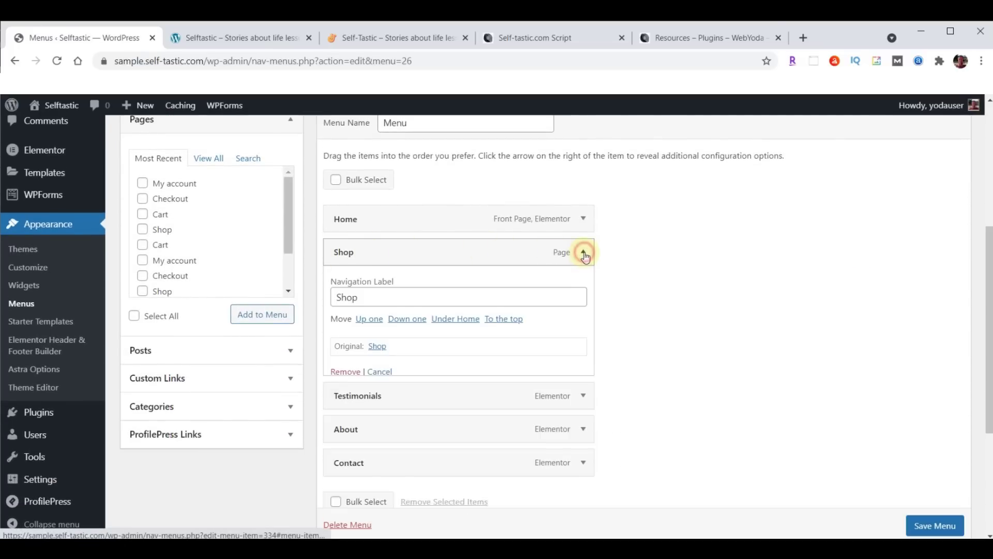
{"action": "left_click", "coordinate": [344, 372]}
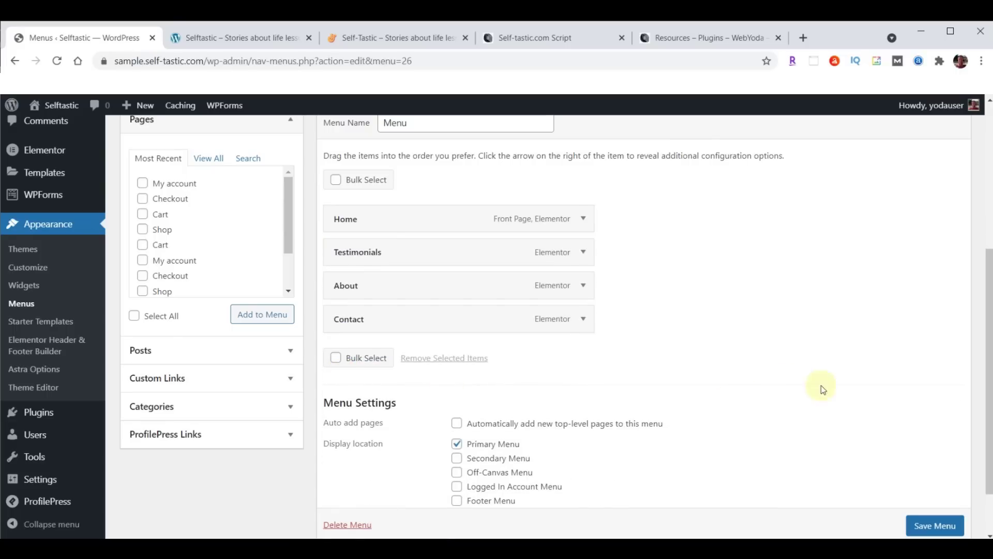
{"action": "scroll", "coordinate": [899, 379], "scroll_direction": "down", "scroll_amount": 2}
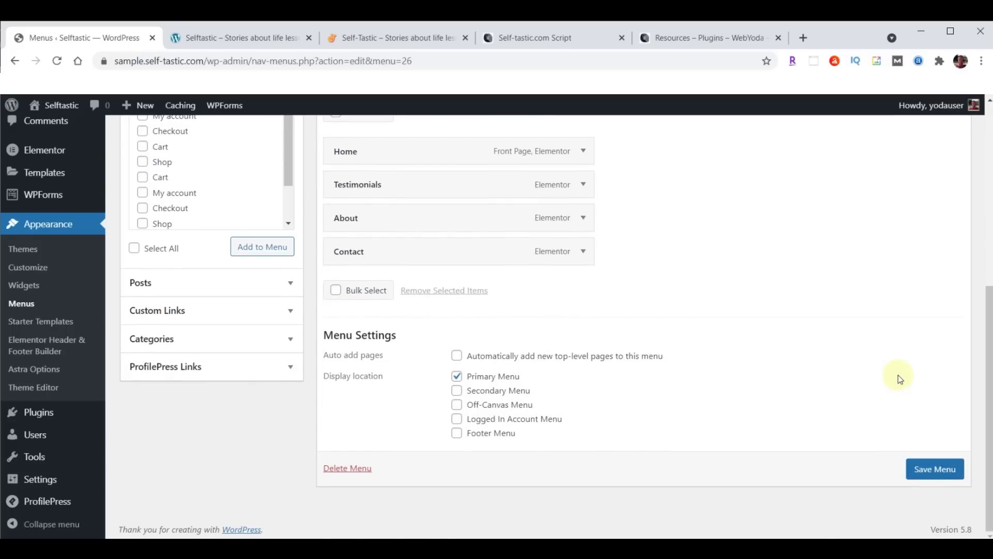
{"action": "left_click", "coordinate": [935, 470]}
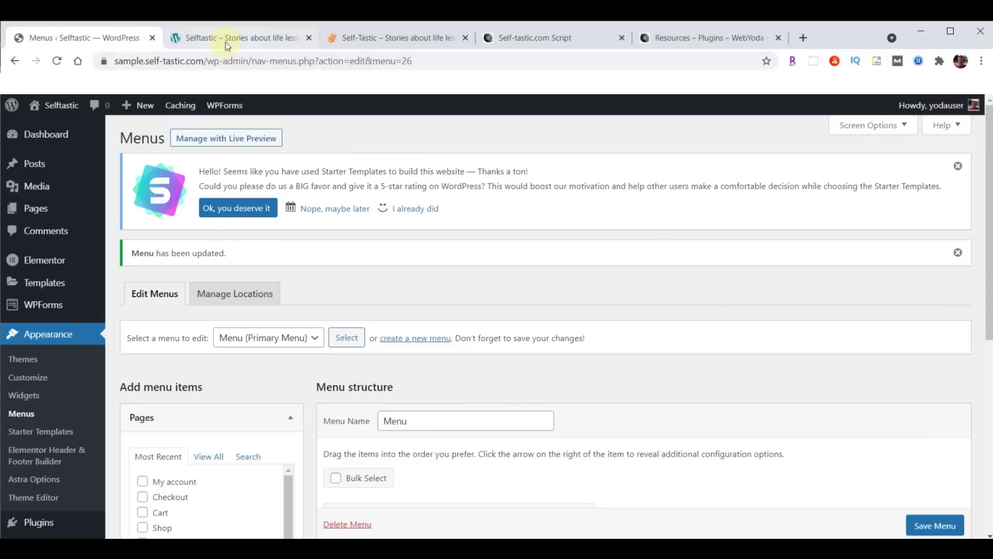
Reload the live home page to confirm Shop is gone from the navigation
{"action": "left_click", "coordinate": [226, 40]}
{"action": "left_click", "coordinate": [79, 63]}
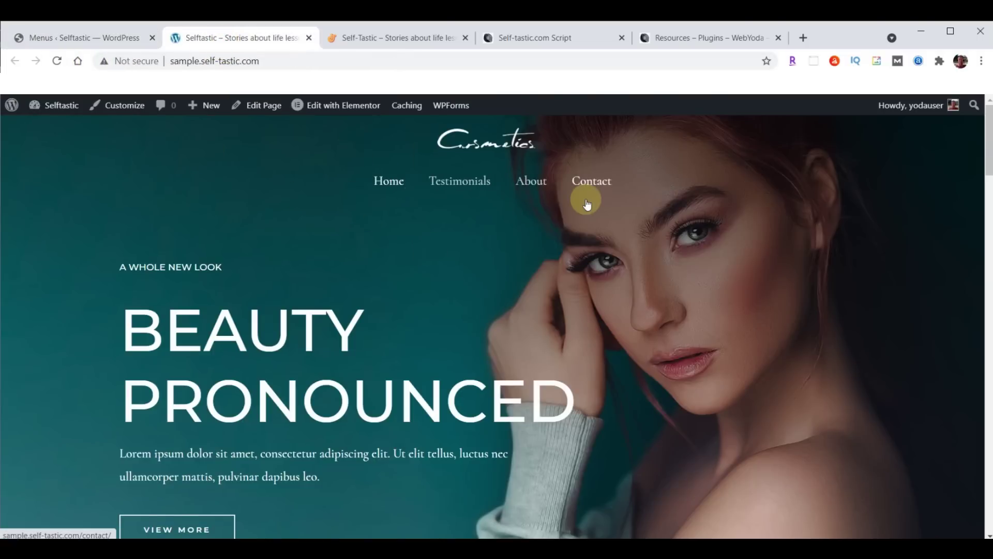
{"action": "left_click", "coordinate": [61, 34]}
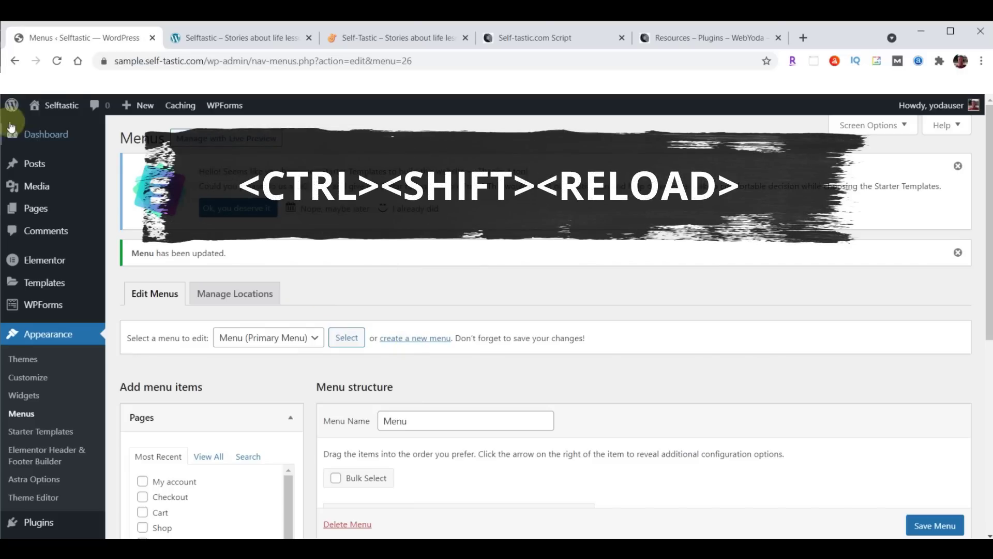
Reload Menus and review Home, Testimonials, About, Contact in the Primary Menu location
{"action": "left_click", "coordinate": [57, 61], "text": "ctrl+shift"}
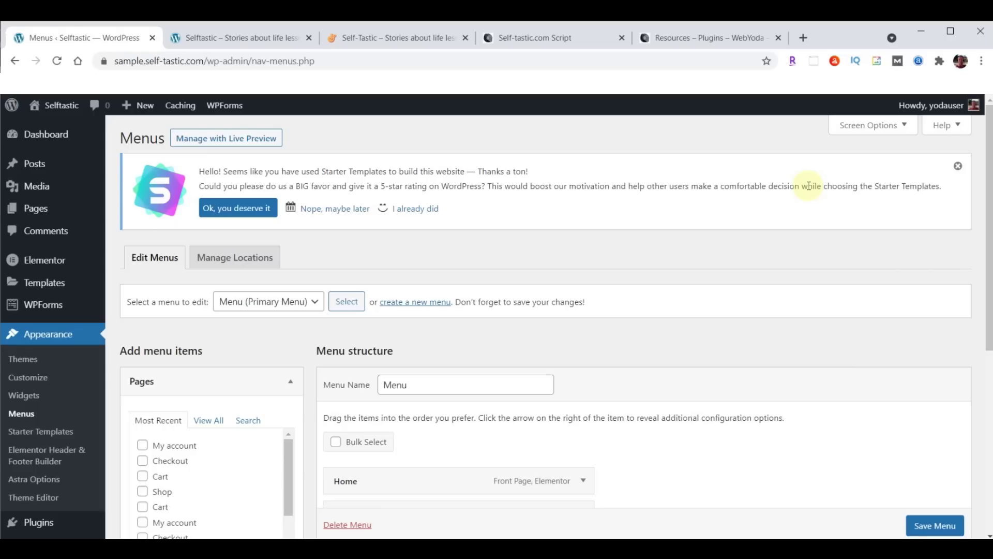
{"action": "scroll", "coordinate": [84, 405], "scroll_direction": "down", "scroll_amount": 5}
Run a complete BackupBuddy backup and download the 68.53 MB backup zip
{"action": "mouse_move", "coordinate": [85, 411]}
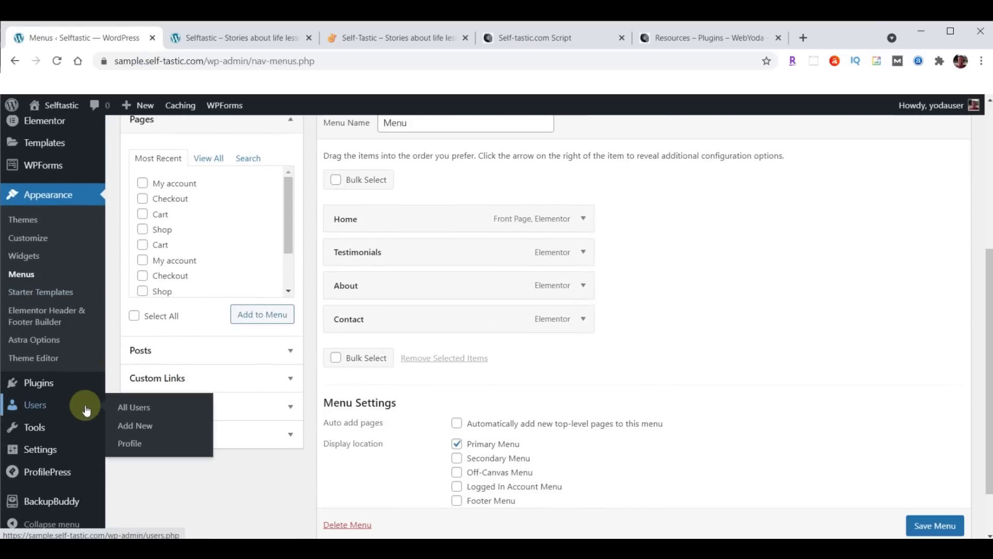
{"action": "left_click", "coordinate": [51, 502]}
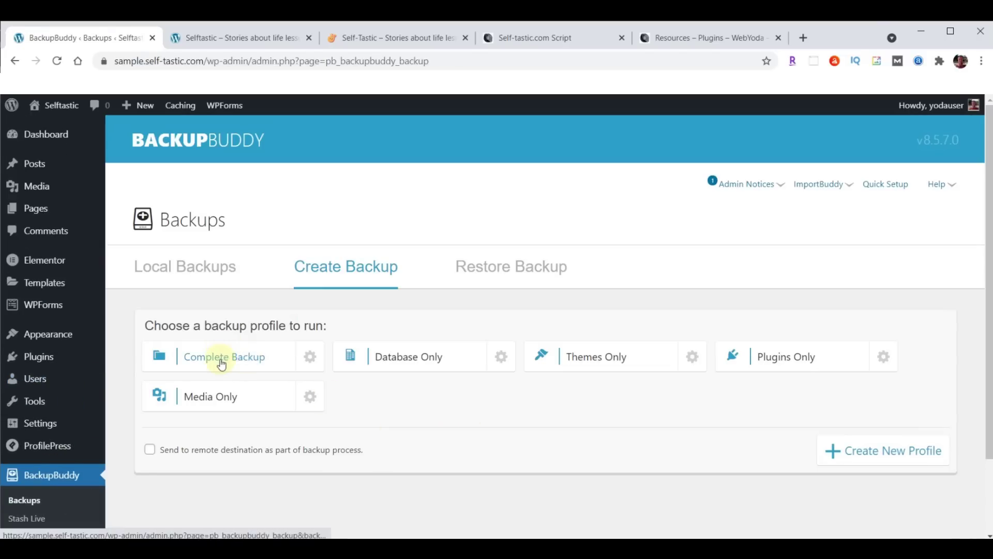
{"action": "left_click", "coordinate": [221, 364]}
{"action": "scroll", "coordinate": [813, 368], "scroll_direction": "down", "scroll_amount": 4}
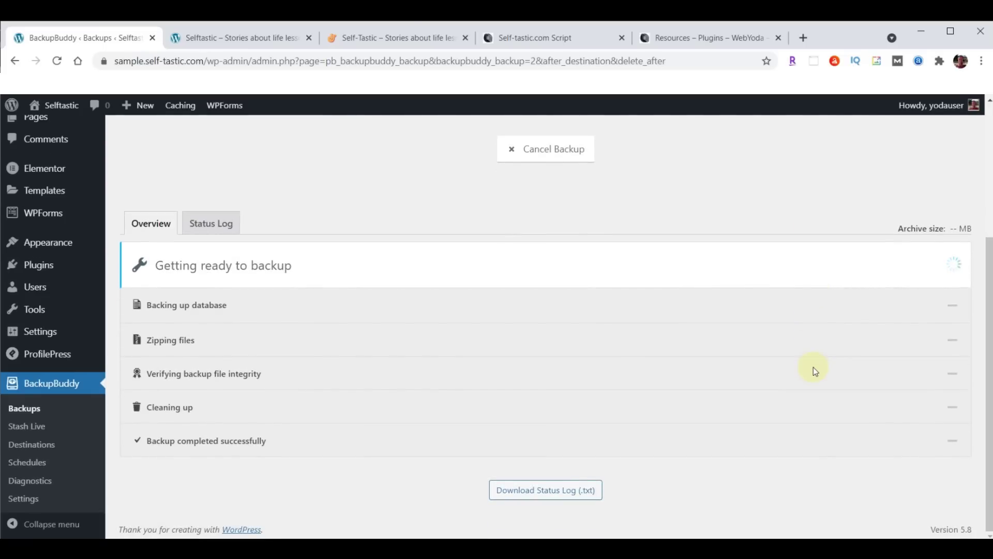
{"action": "scroll", "coordinate": [813, 371], "scroll_direction": "down", "scroll_amount": 2}
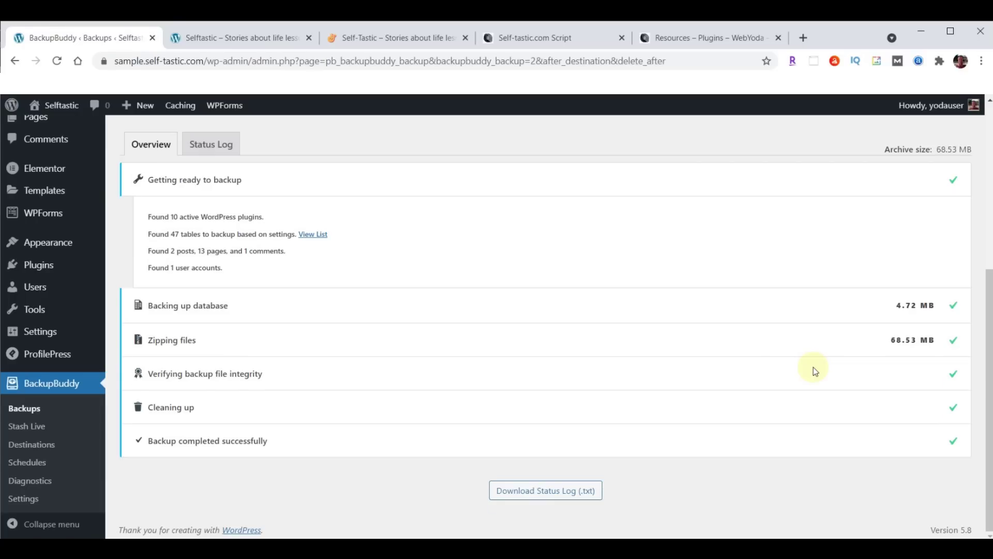
{"action": "scroll", "coordinate": [710, 380], "scroll_direction": "up", "scroll_amount": 3}
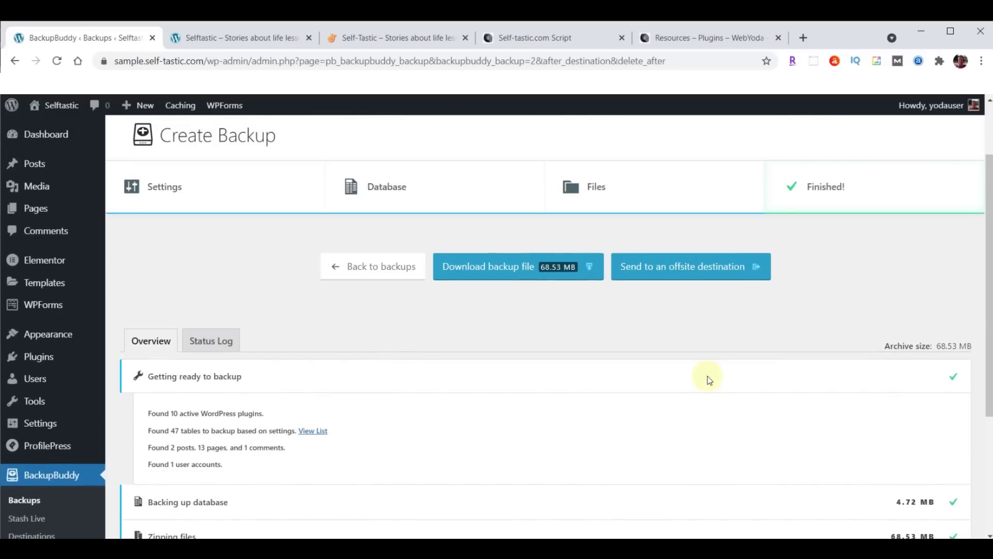
{"action": "left_click", "coordinate": [525, 271]}
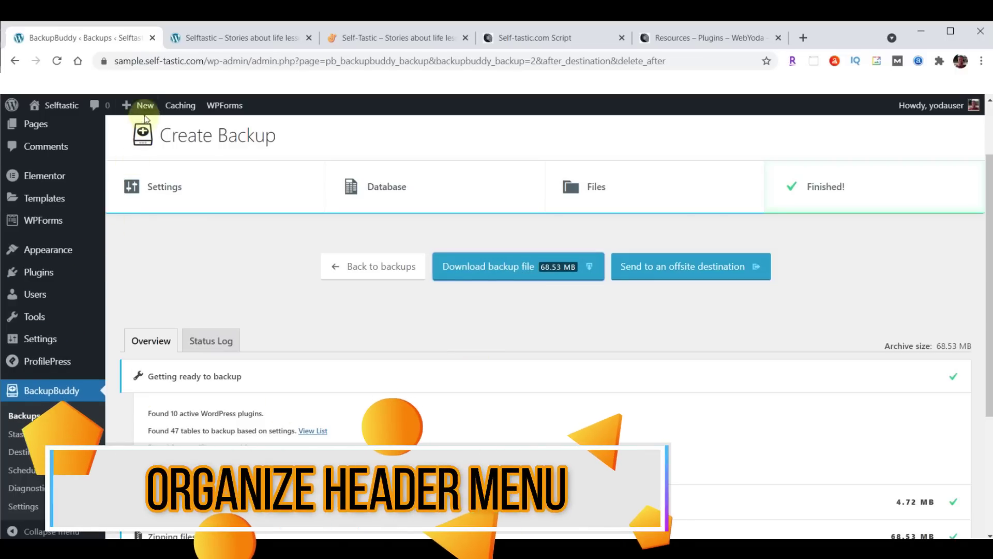
{"action": "left_click", "coordinate": [389, 40]}
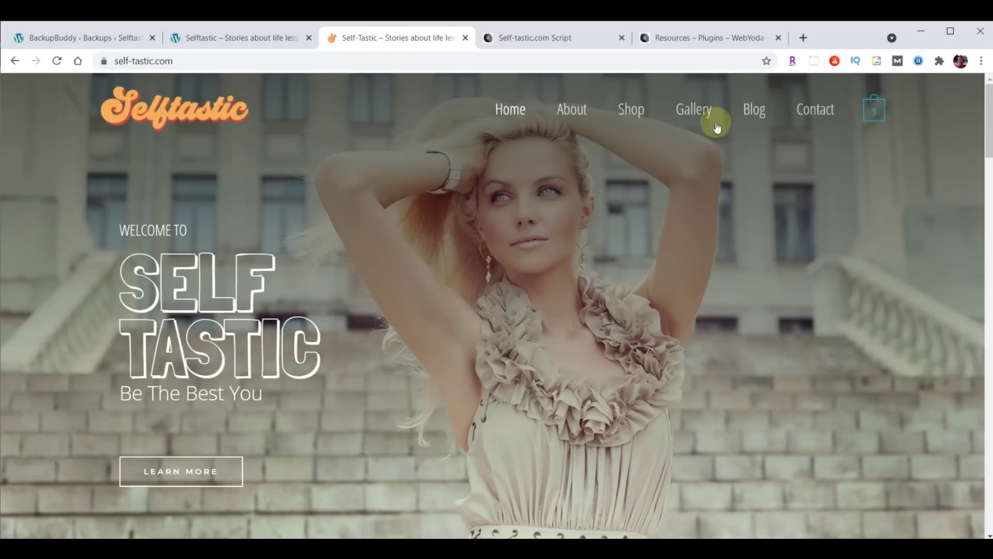
{"action": "left_click", "coordinate": [221, 39]}
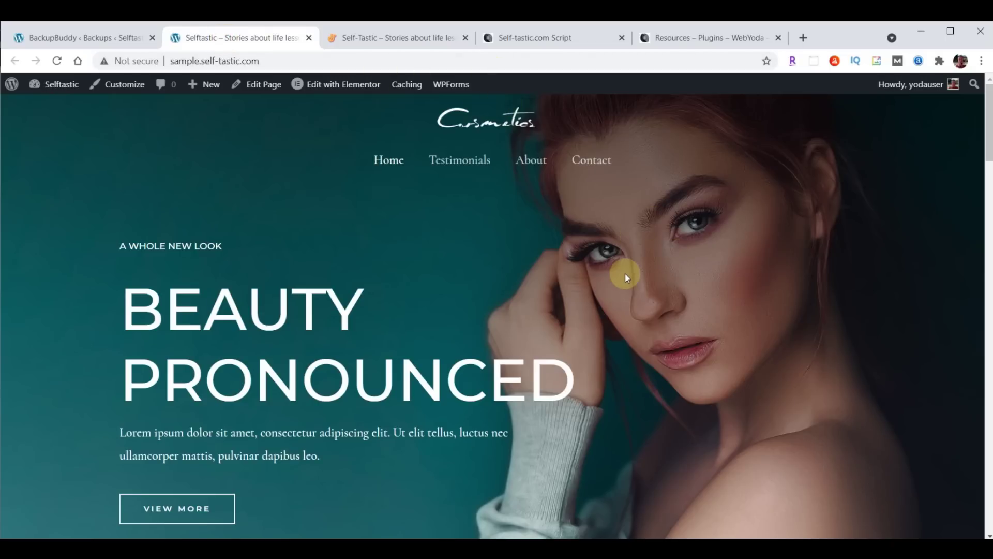
{"action": "left_click", "coordinate": [80, 35]}
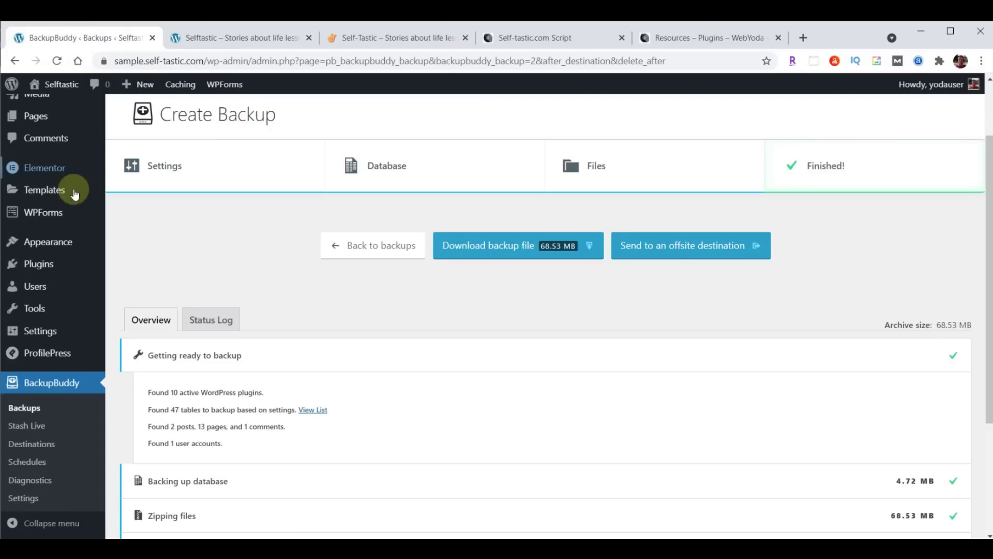
In the Header Builder, put Site Identity & Logo left and Primary Menu right on one row
{"action": "mouse_move", "coordinate": [58, 241]}
{"action": "left_click", "coordinate": [138, 270]}
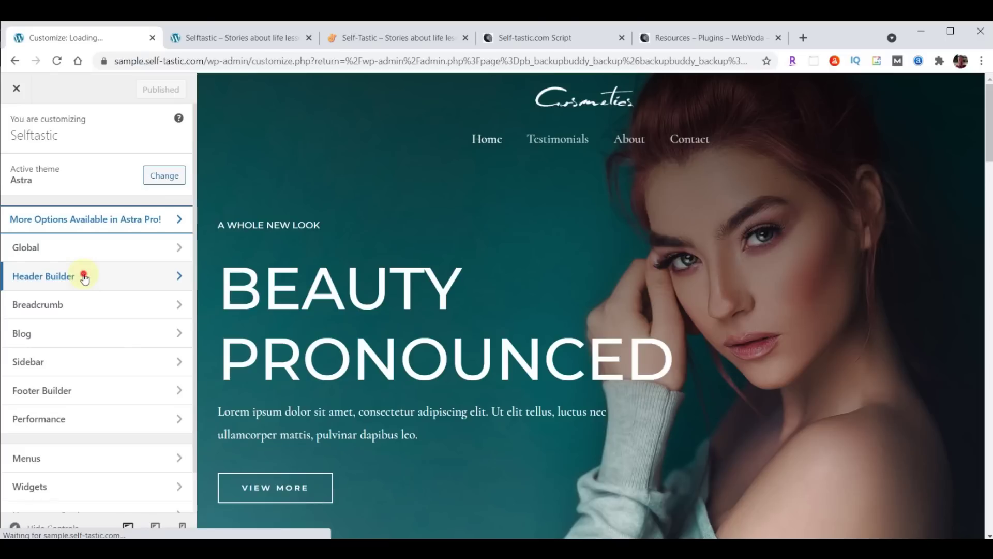
{"action": "left_click", "coordinate": [84, 277]}
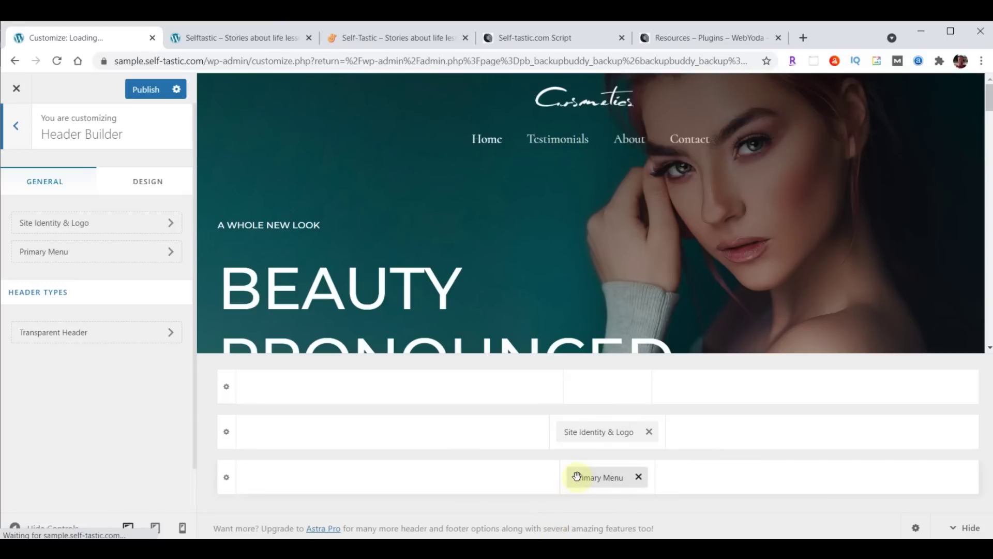
{"action": "left_click_drag", "start_coordinate": [588, 433], "coordinate": [306, 460]}
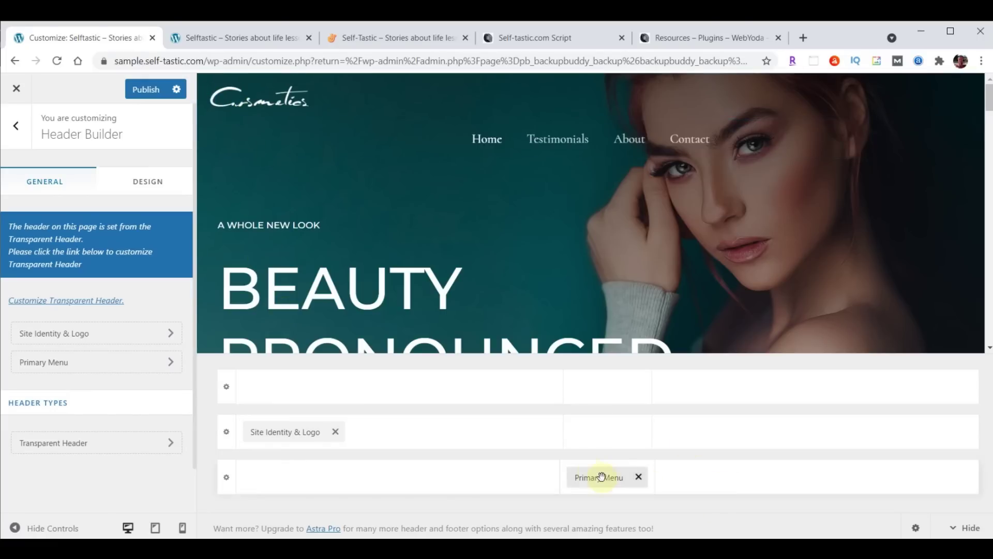
{"action": "left_click_drag", "start_coordinate": [595, 479], "coordinate": [889, 458]}
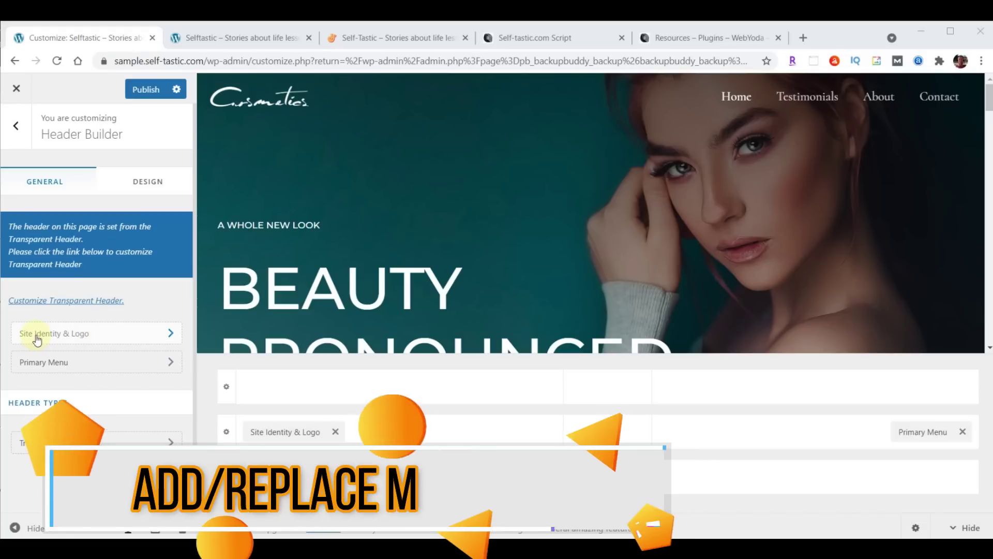
{"action": "left_click", "coordinate": [77, 336]}
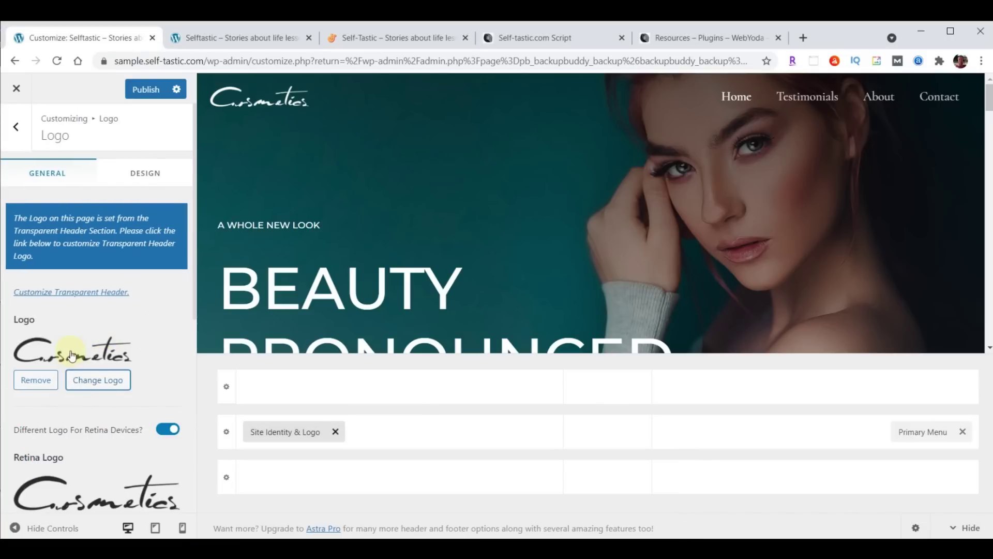
Open the Select logo dialog, look through Media Library and Upload files, and bring up File Explorer
{"action": "left_click", "coordinate": [104, 382]}
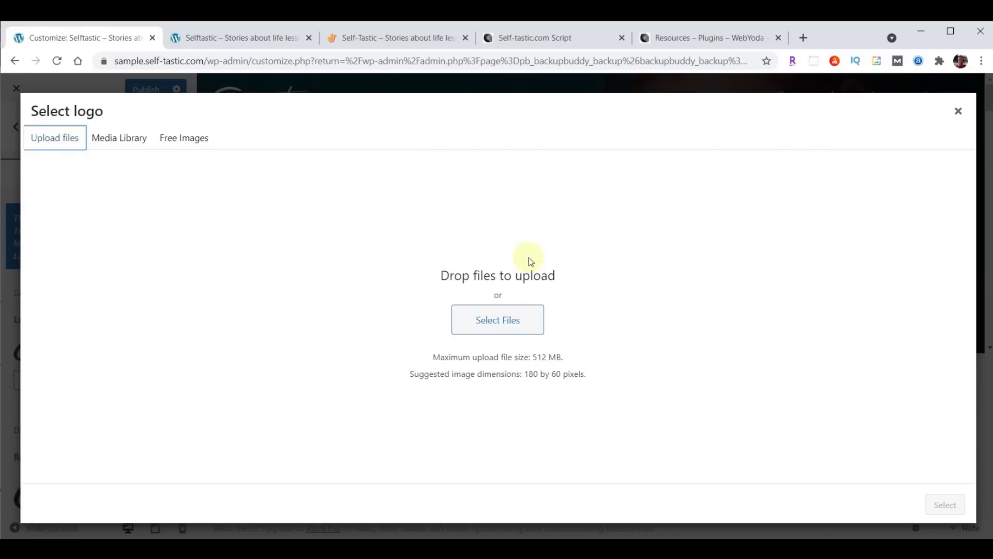
{"action": "left_click", "coordinate": [119, 139]}
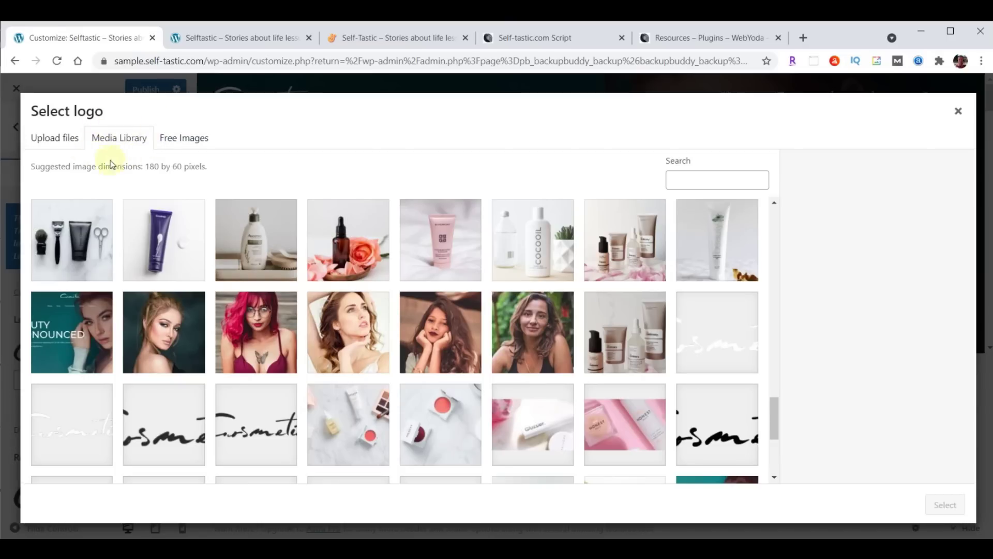
{"action": "left_click", "coordinate": [59, 143]}
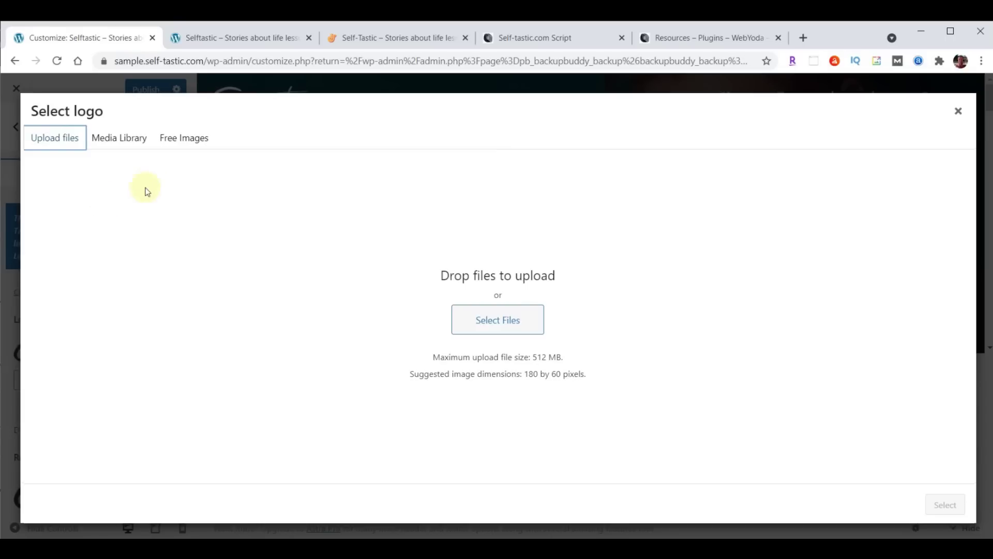
{"action": "left_click", "coordinate": [121, 140]}
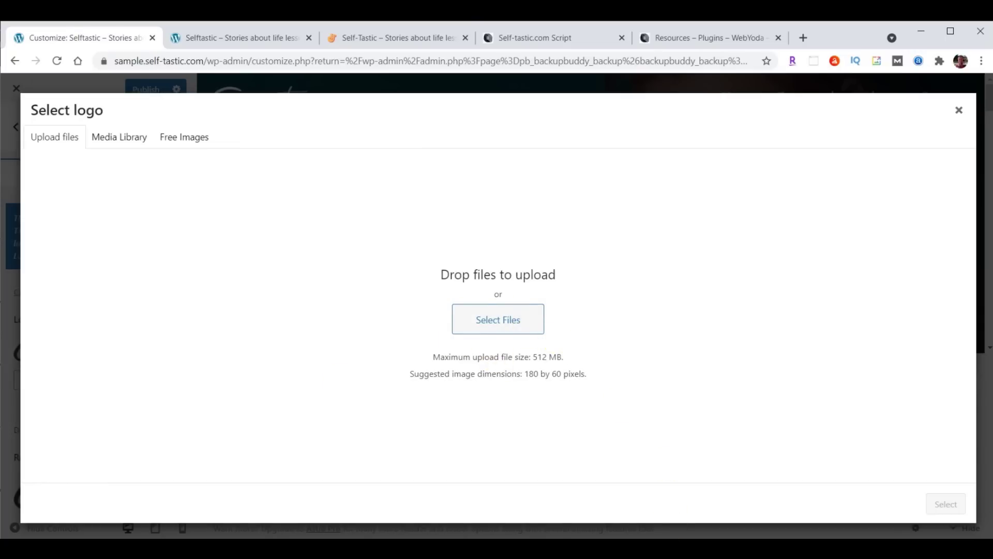
{"action": "left_click", "coordinate": [536, 498]}
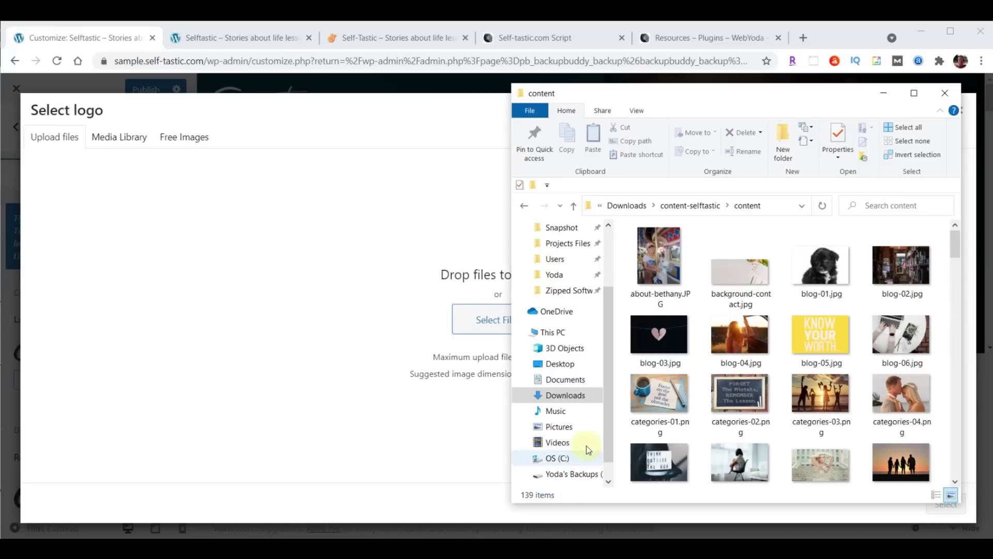
Upload logo-menu.png by dragging it from File Explorer into the Select logo dialog
{"action": "left_click_drag", "start_coordinate": [772, 99], "coordinate": [801, 95]}
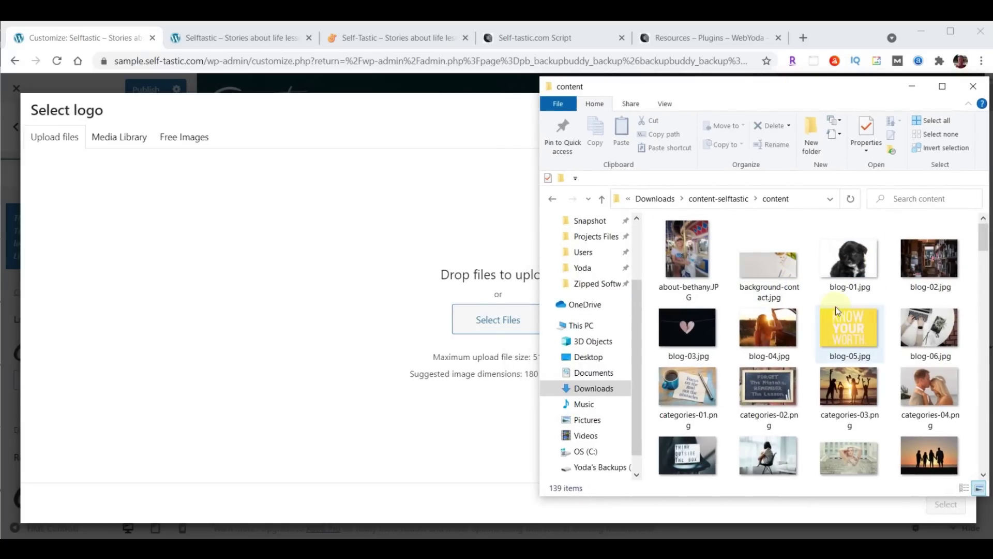
{"action": "scroll", "coordinate": [849, 316], "scroll_direction": "down", "scroll_amount": 5}
{"action": "scroll", "coordinate": [838, 311], "scroll_direction": "down", "scroll_amount": 10}
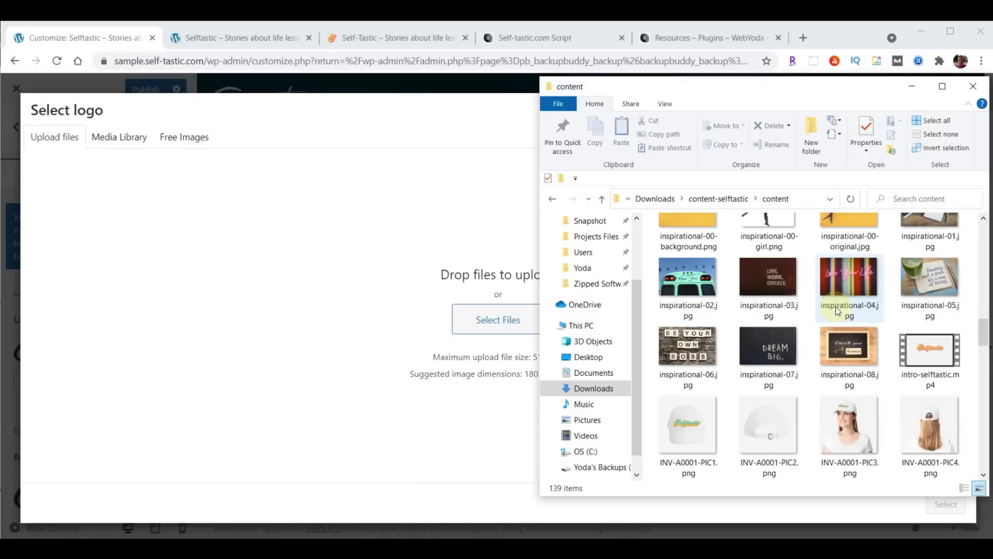
{"action": "scroll", "coordinate": [838, 310], "scroll_direction": "down", "scroll_amount": 10}
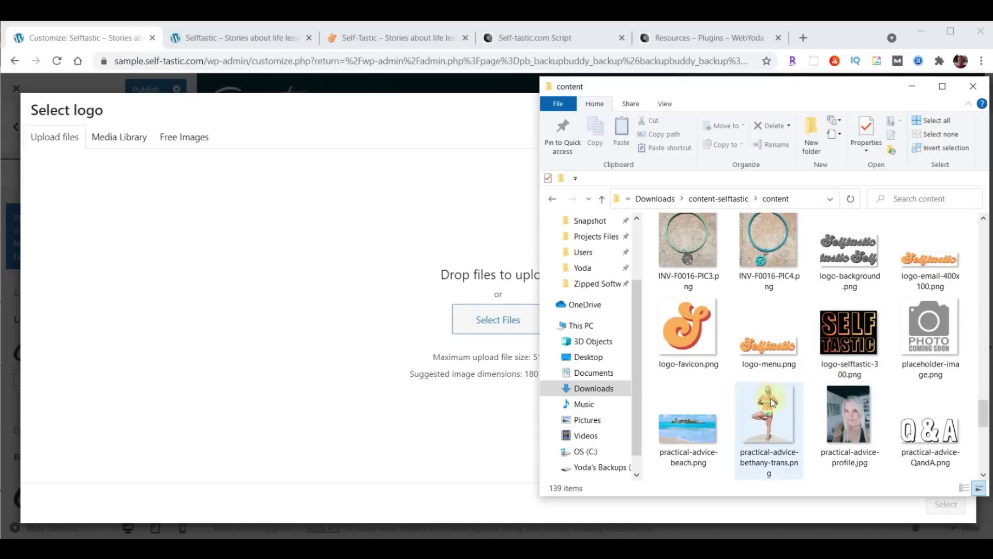
{"action": "left_click_drag", "start_coordinate": [765, 357], "coordinate": [474, 315]}
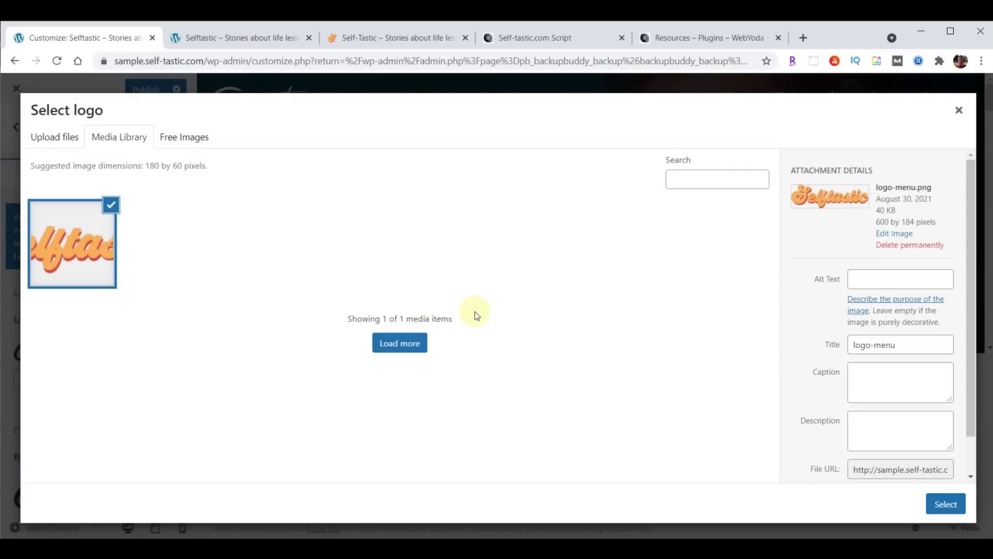
Set logo-menu.png as the uncropped site logo and begin replacing the Retina Logo image
{"action": "left_click", "coordinate": [942, 504]}
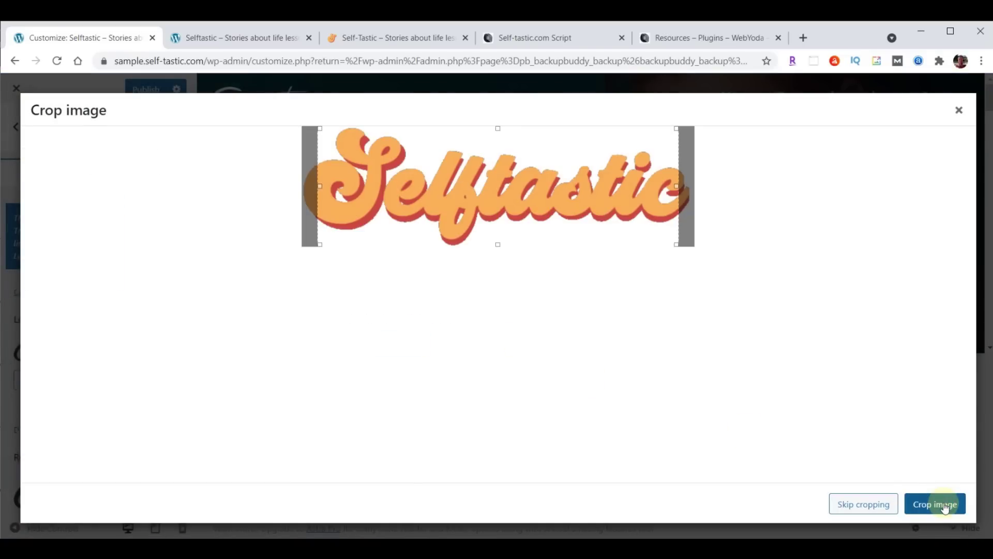
{"action": "left_click", "coordinate": [862, 504]}
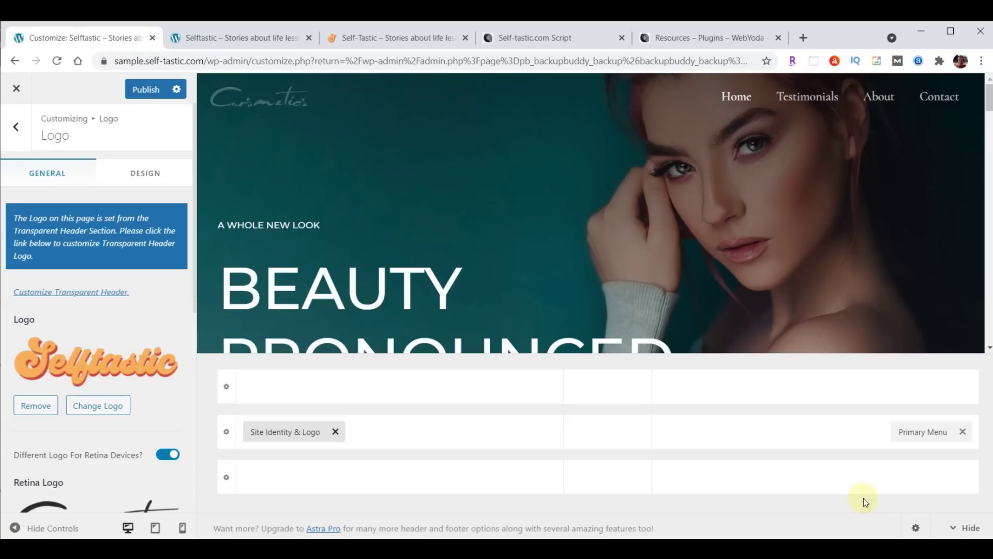
{"action": "scroll", "coordinate": [112, 293], "scroll_direction": "down", "scroll_amount": 3}
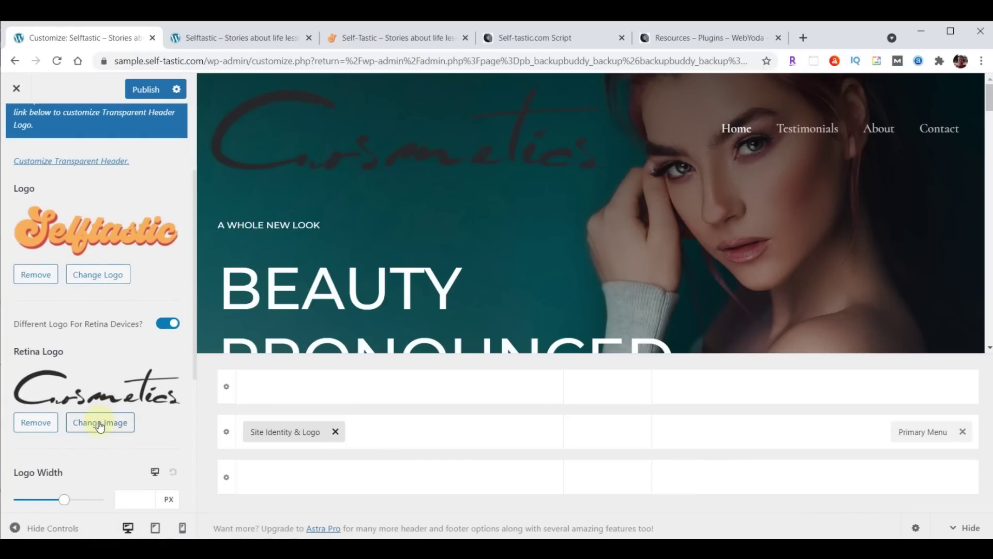
{"action": "left_click", "coordinate": [99, 422]}
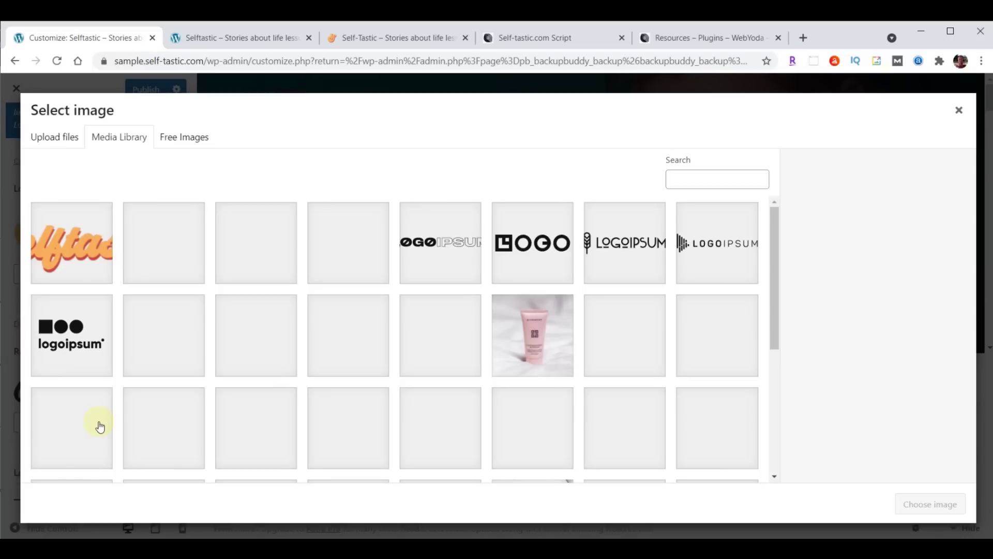
Use the Selftastic image as the retina logo and set the desktop logo width to 230 px
{"action": "left_click", "coordinate": [78, 248]}
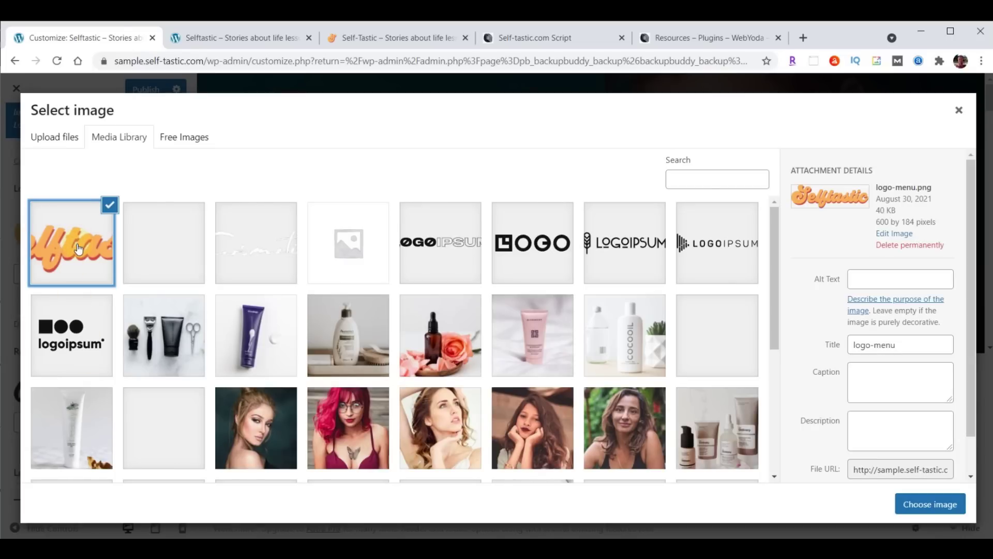
{"action": "left_click", "coordinate": [930, 504]}
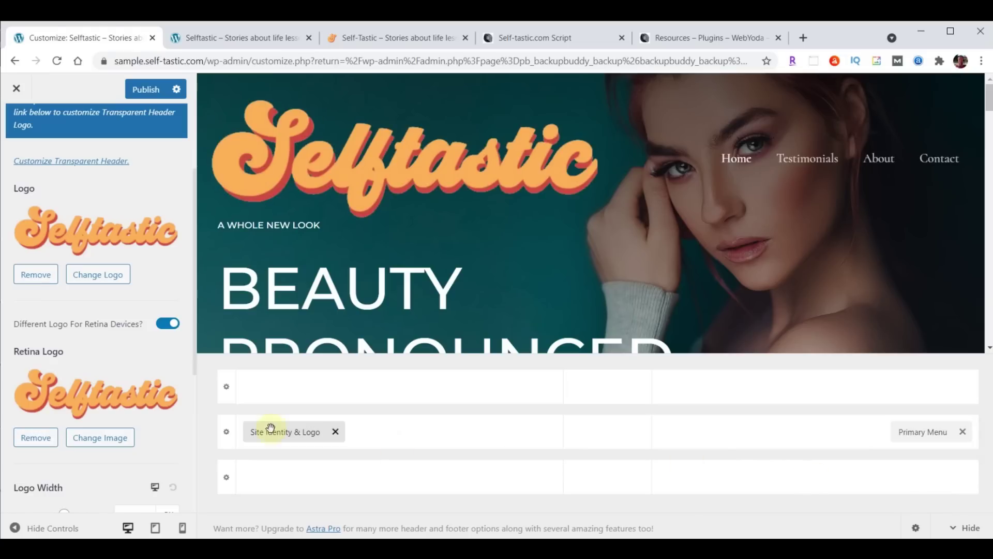
{"action": "scroll", "coordinate": [173, 341], "scroll_direction": "down", "scroll_amount": 2}
{"action": "scroll", "coordinate": [172, 341], "scroll_direction": "down", "scroll_amount": 2}
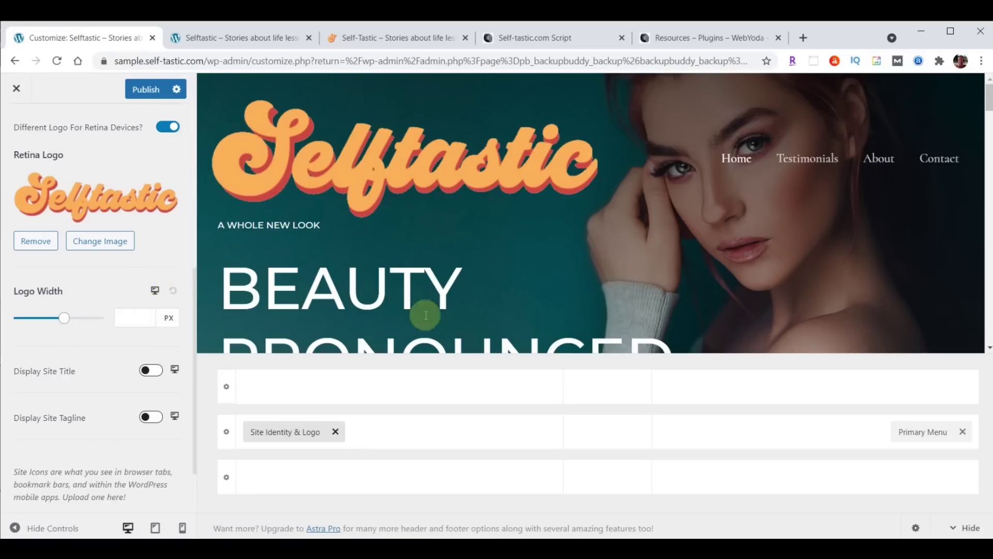
{"action": "left_click", "coordinate": [126, 317]}
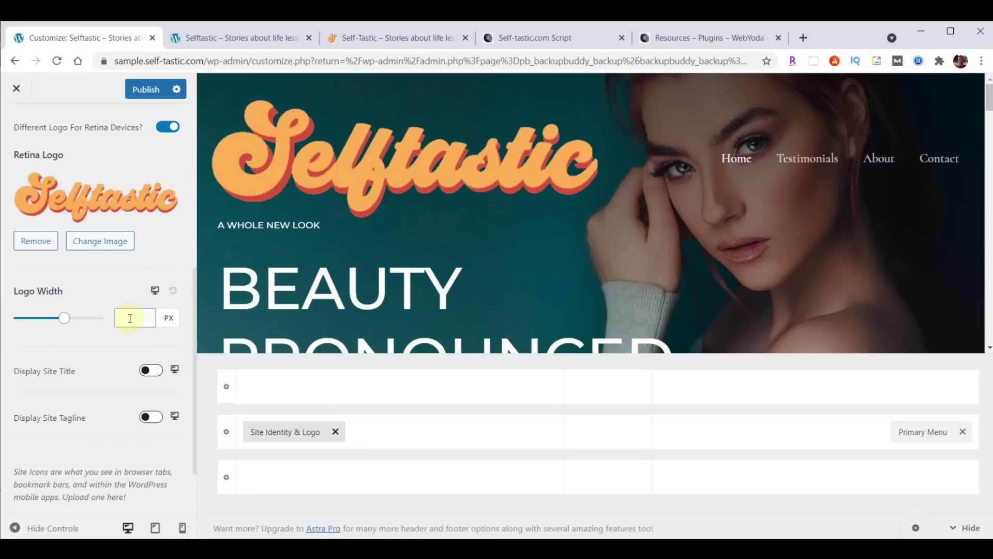
{"action": "type", "text": "230"}
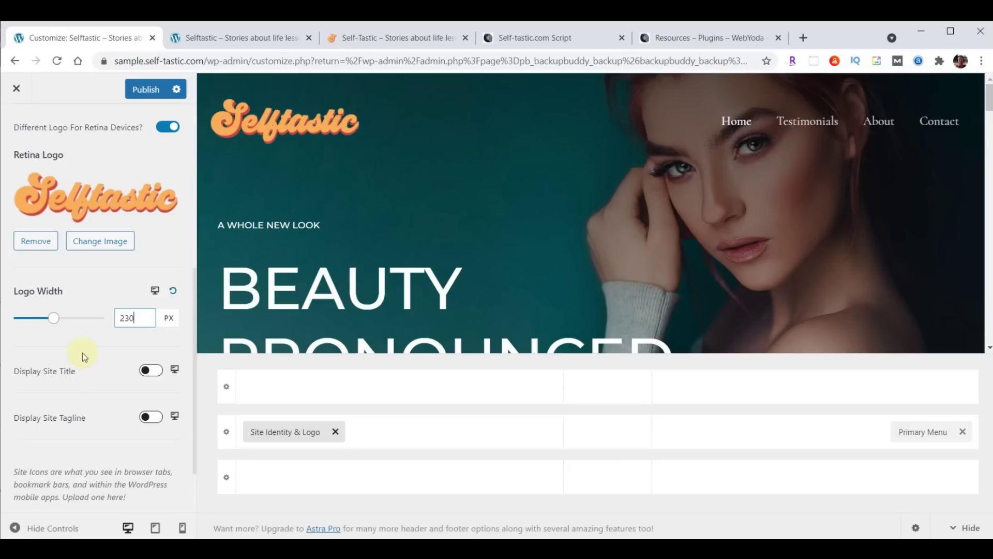
{"action": "left_click", "coordinate": [154, 288]}
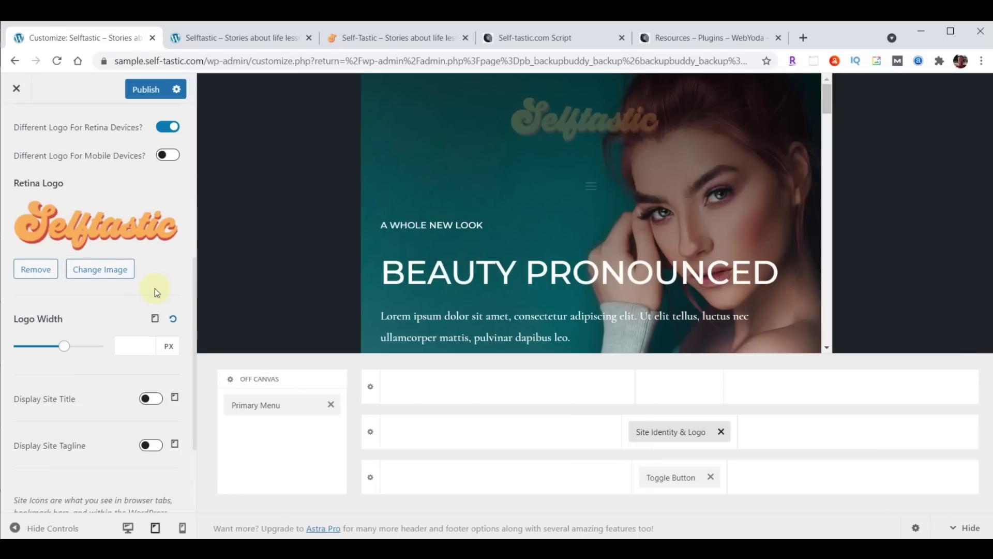
For tablet, set logo width 200 with the logo on the left and toggle button on the right
{"action": "left_click", "coordinate": [130, 341]}
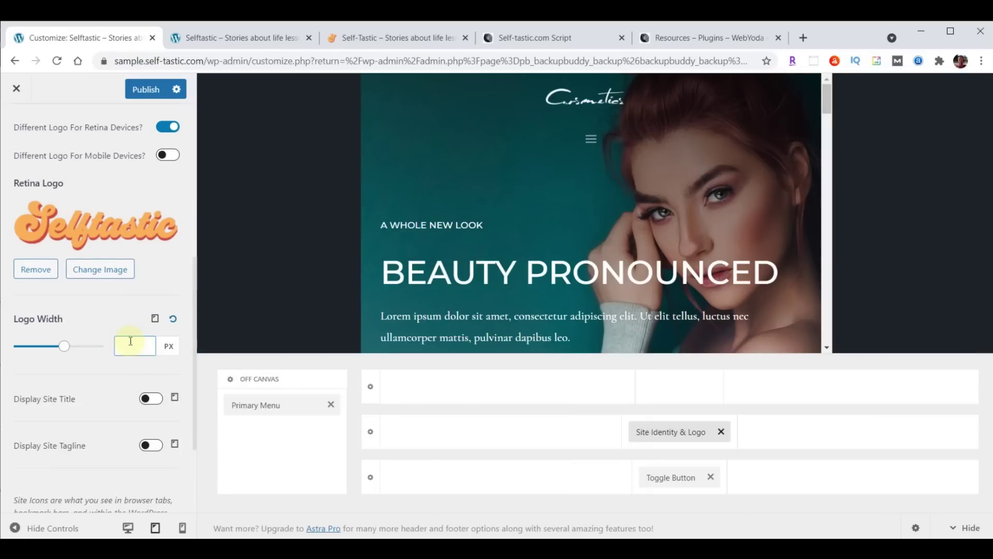
{"action": "type", "text": "200"}
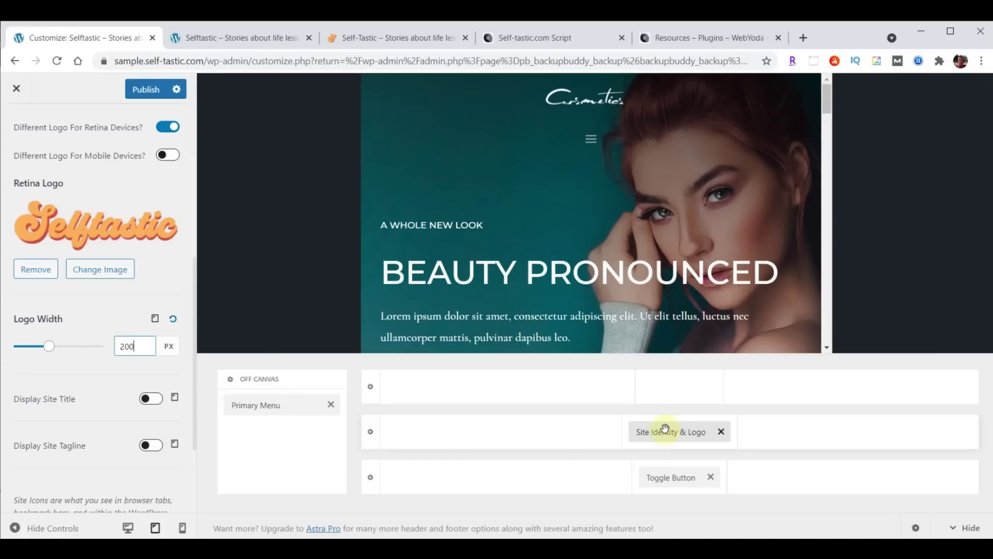
{"action": "left_click_drag", "start_coordinate": [666, 433], "coordinate": [450, 440]}
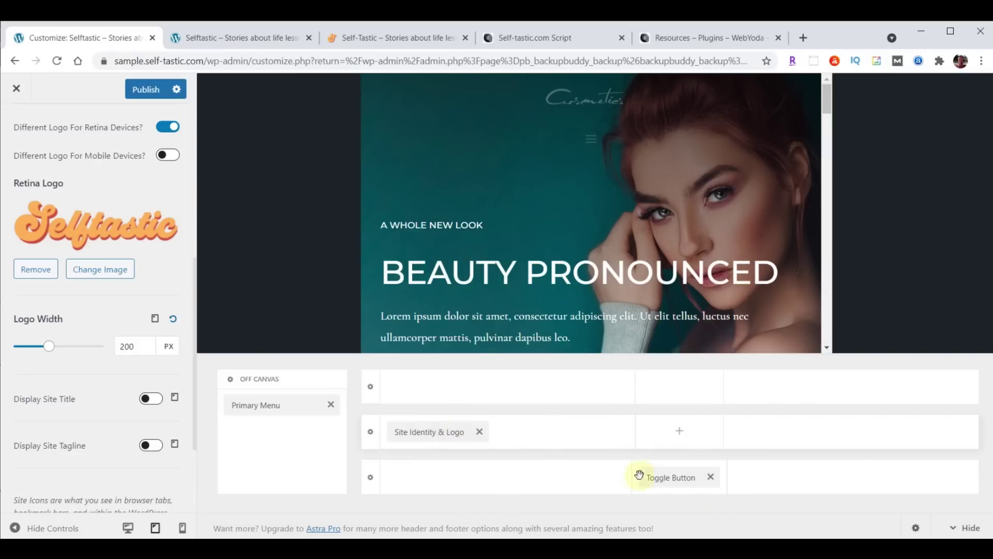
{"action": "left_click_drag", "start_coordinate": [673, 477], "coordinate": [841, 448]}
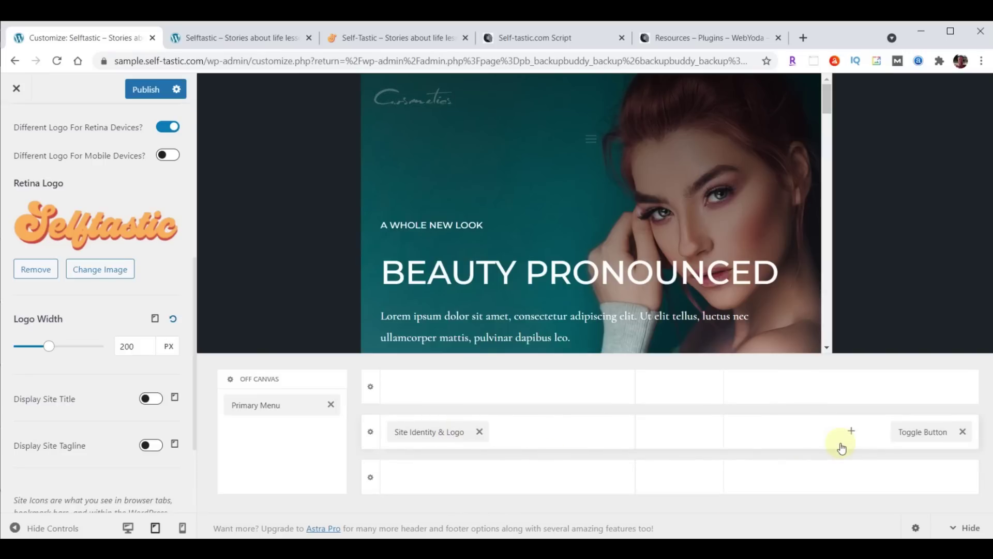
Switch to the mobile layout and set its logo width to 180 px
{"action": "left_click", "coordinate": [155, 319]}
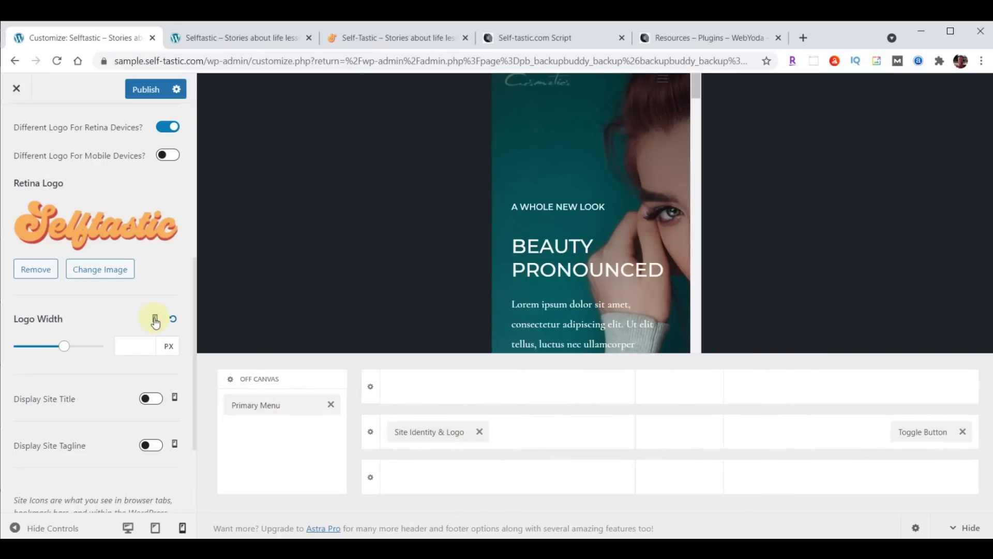
{"action": "left_click", "coordinate": [140, 342]}
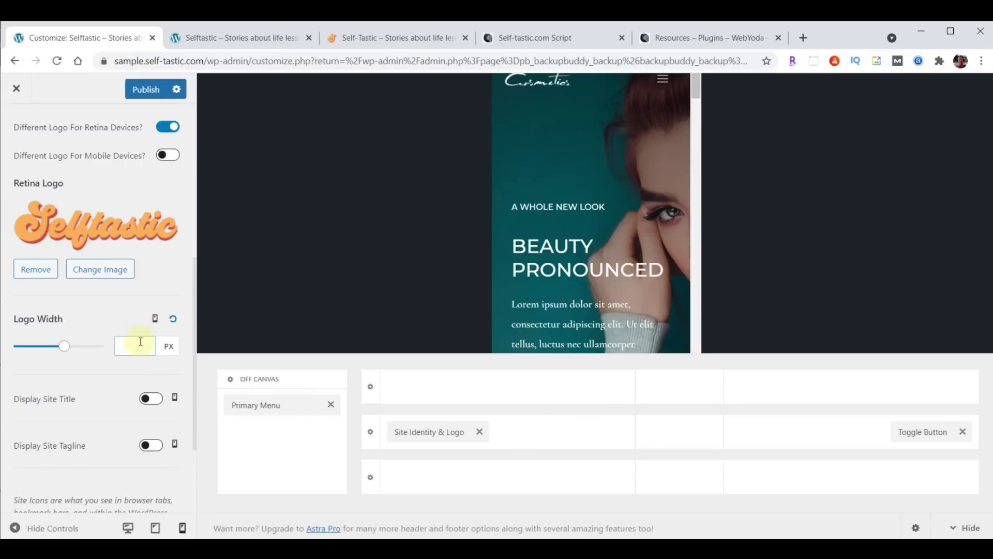
{"action": "type", "text": "180"}
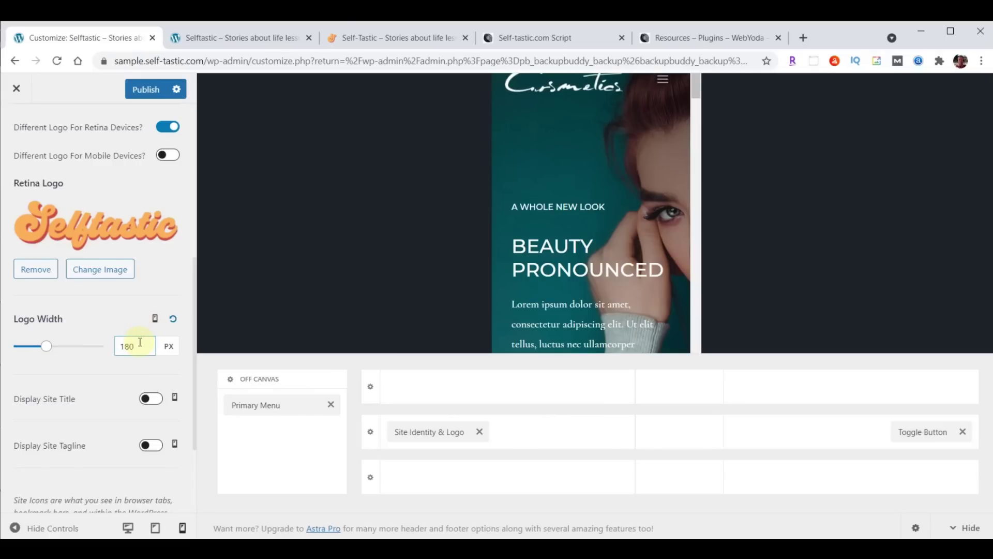
{"action": "scroll", "coordinate": [80, 377], "scroll_direction": "down", "scroll_amount": 1}
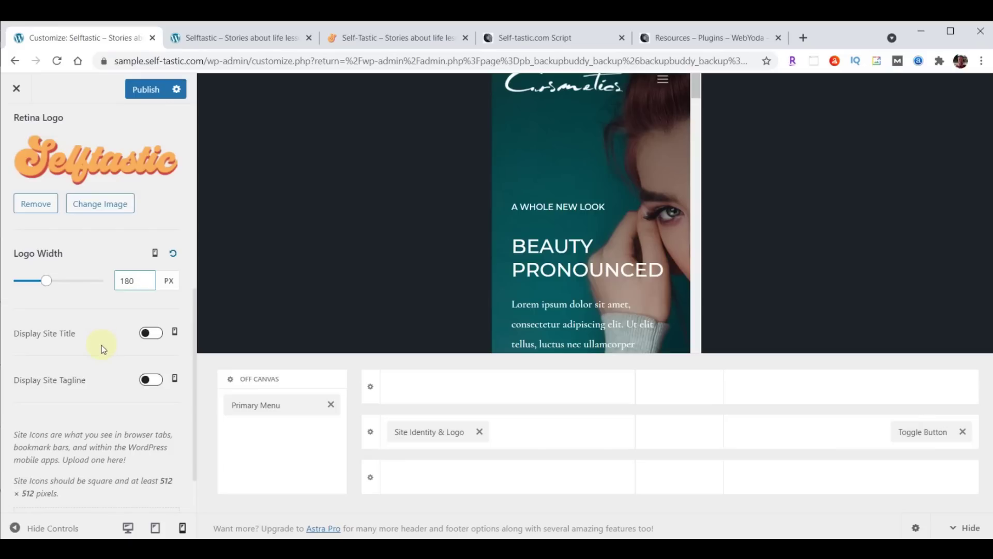
{"action": "scroll", "coordinate": [102, 346], "scroll_direction": "down", "scroll_amount": 1}
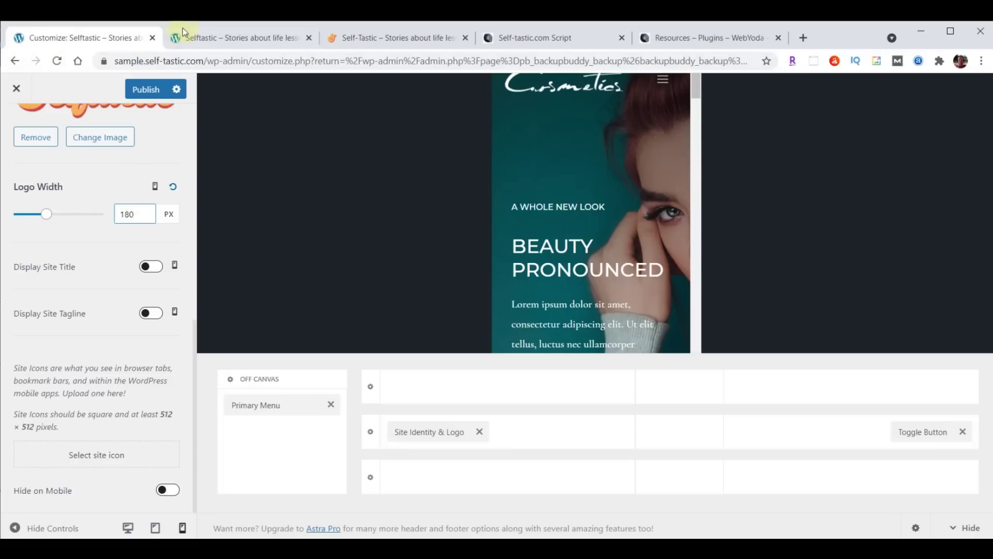
Upload logo-favicon.png from File Explorer and set it, cropped, as the site icon
{"action": "left_click", "coordinate": [93, 455]}
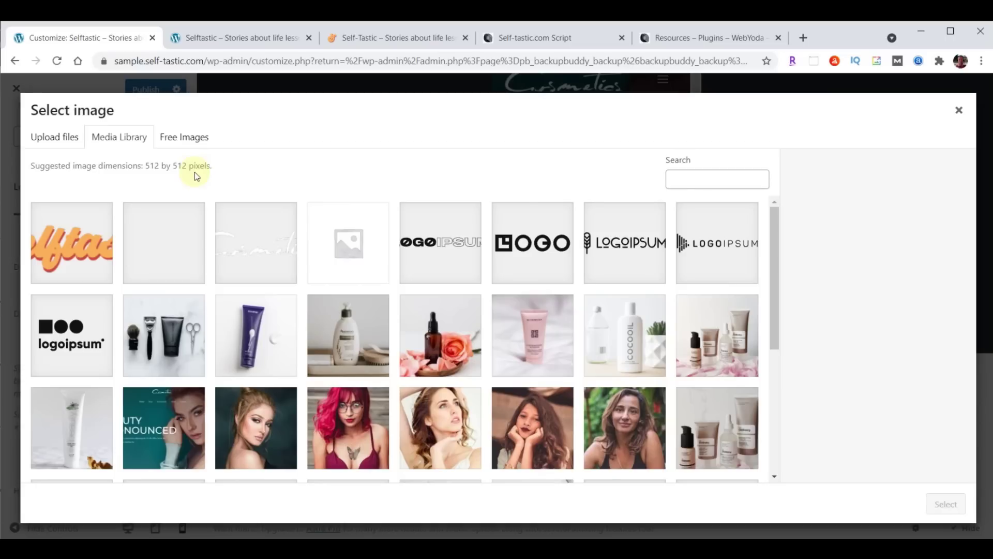
{"action": "key", "text": "alt+Tab"}
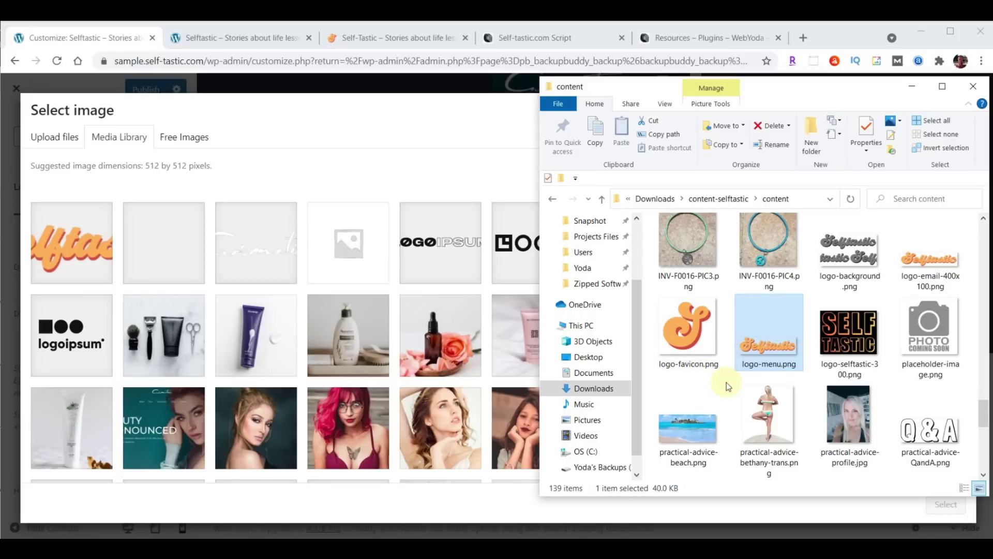
{"action": "left_click_drag", "start_coordinate": [687, 331], "coordinate": [321, 294]}
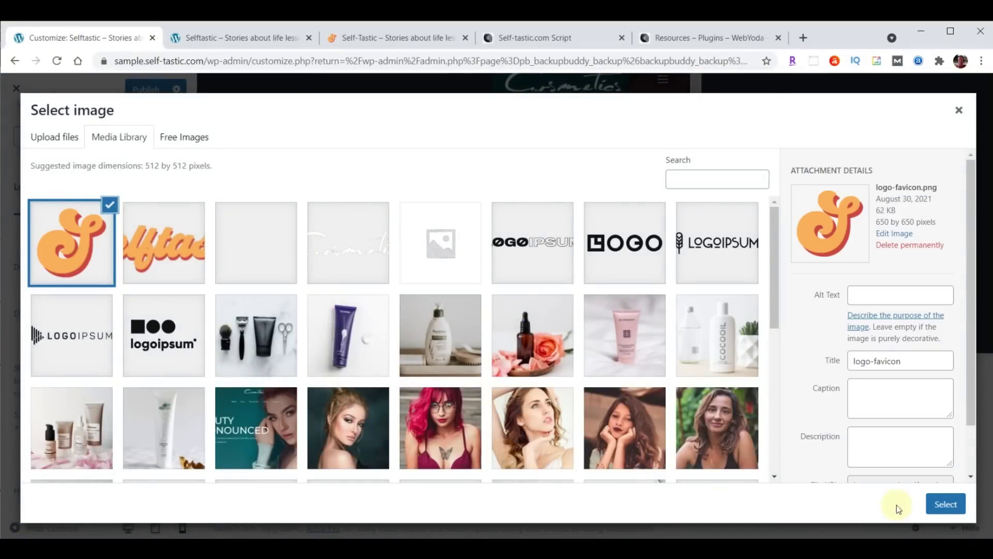
{"action": "left_click", "coordinate": [945, 504]}
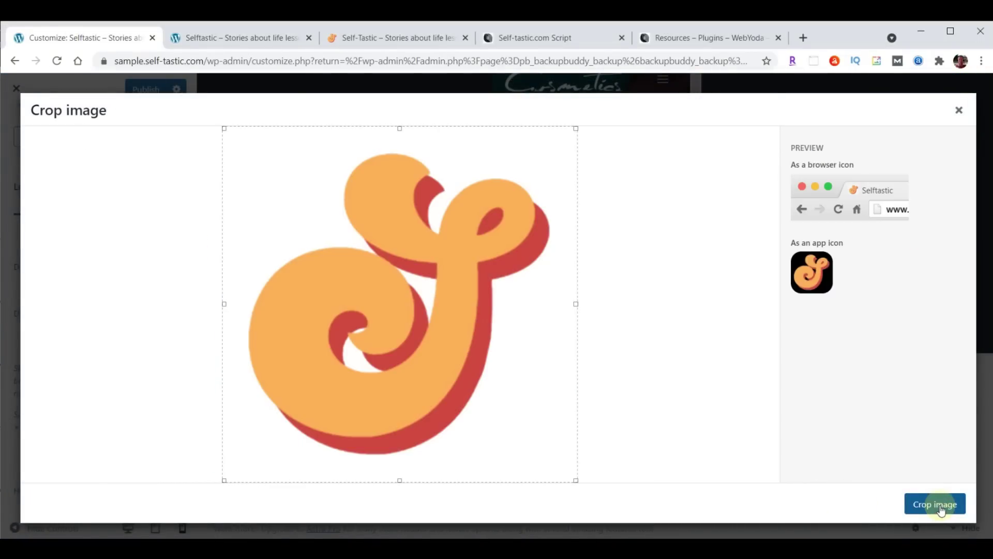
{"action": "left_click", "coordinate": [942, 510]}
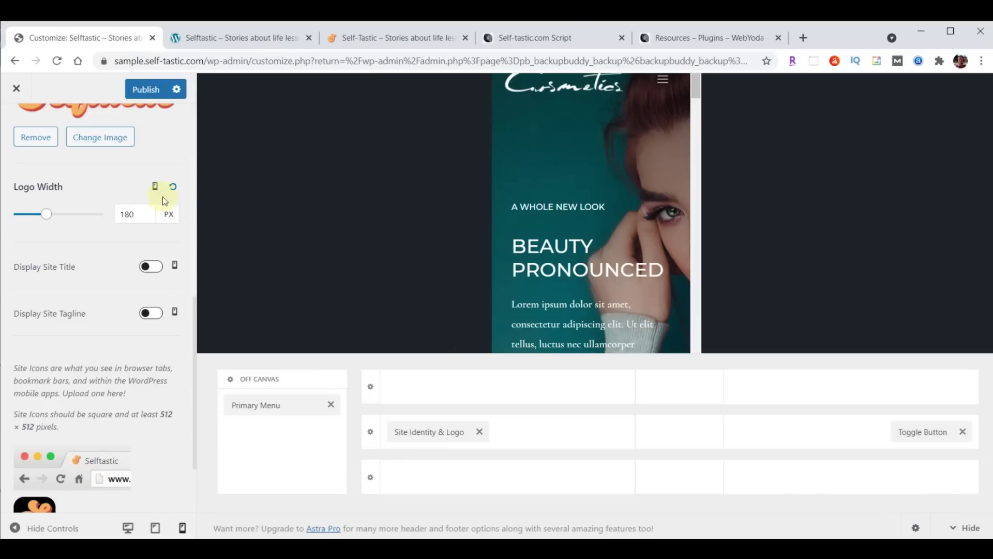
Publish the Customizer changes and reload the live home page to check the header
{"action": "left_click", "coordinate": [143, 91]}
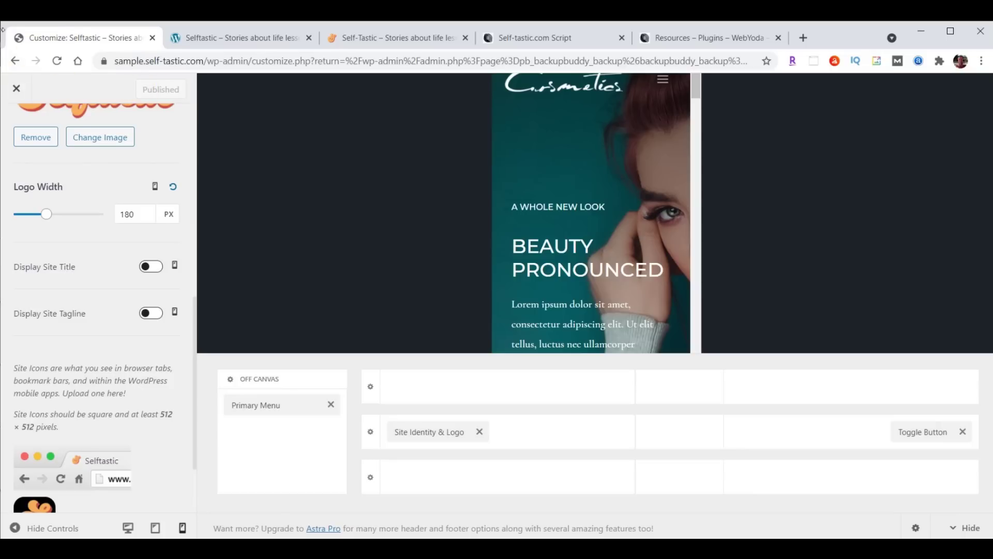
{"action": "left_click", "coordinate": [227, 40]}
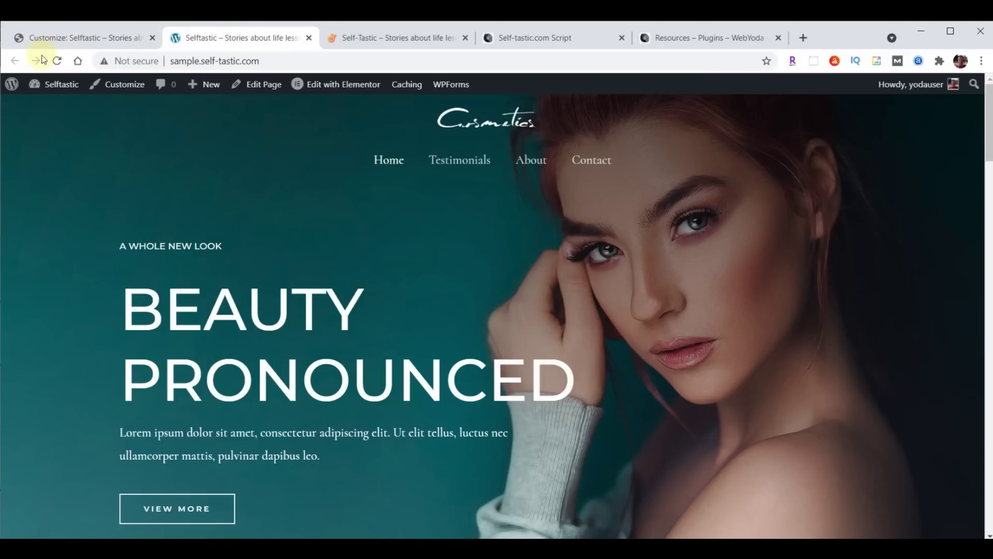
{"action": "left_click", "coordinate": [58, 61]}
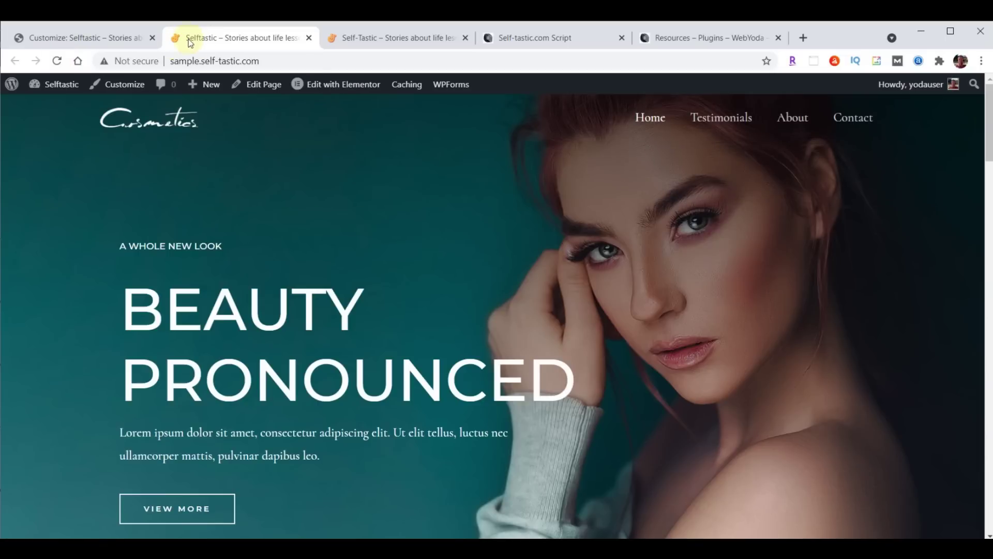
{"action": "left_click", "coordinate": [223, 147]}
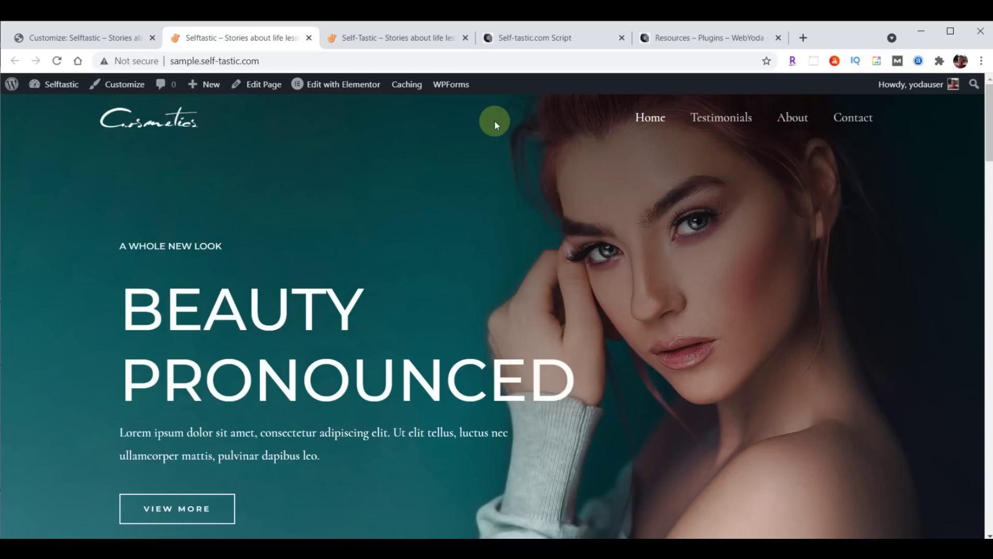
Set the Selftastic image as both the transparent header logo and its retina logo
{"action": "left_click", "coordinate": [79, 33]}
{"action": "scroll", "coordinate": [93, 321], "scroll_direction": "up", "scroll_amount": 5}
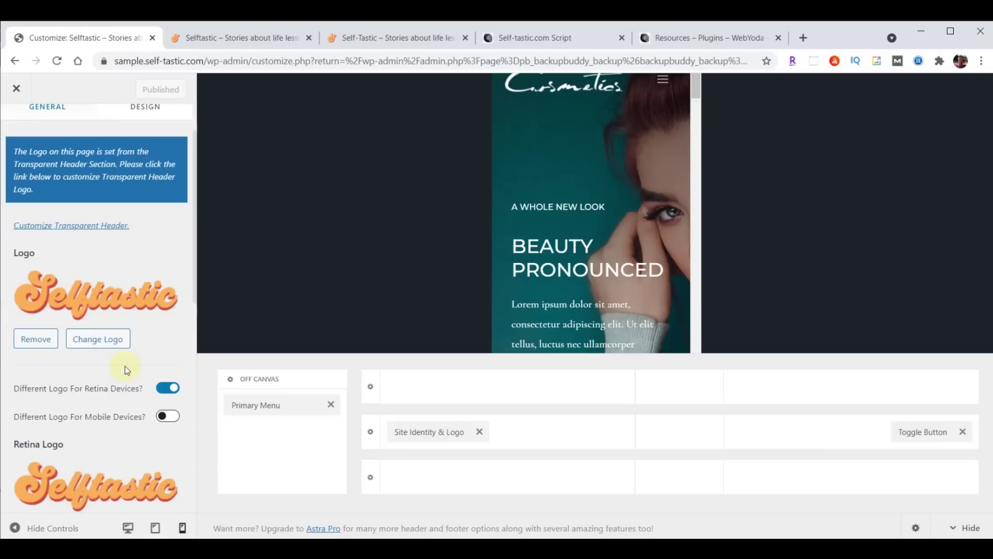
{"action": "scroll", "coordinate": [109, 383], "scroll_direction": "up", "scroll_amount": 2}
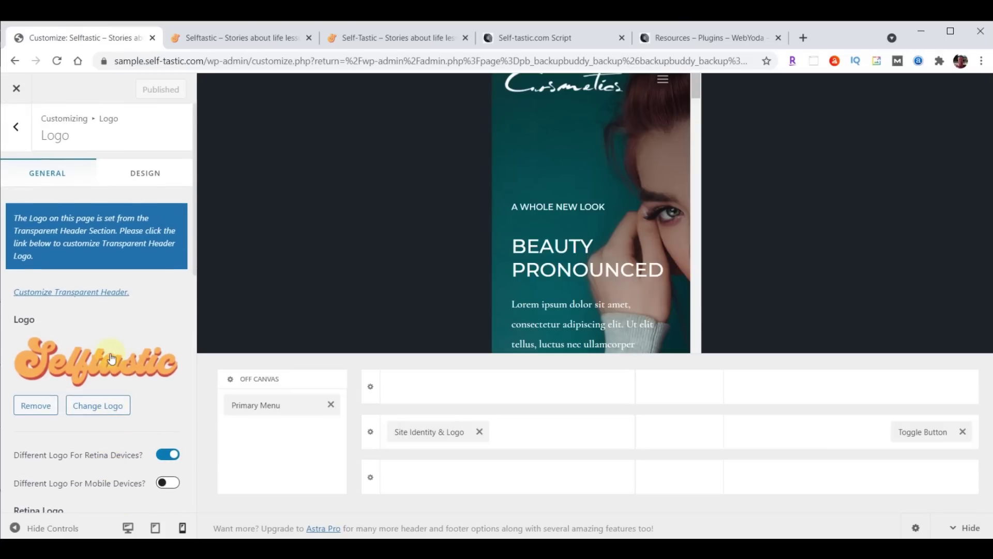
{"action": "left_click", "coordinate": [83, 299]}
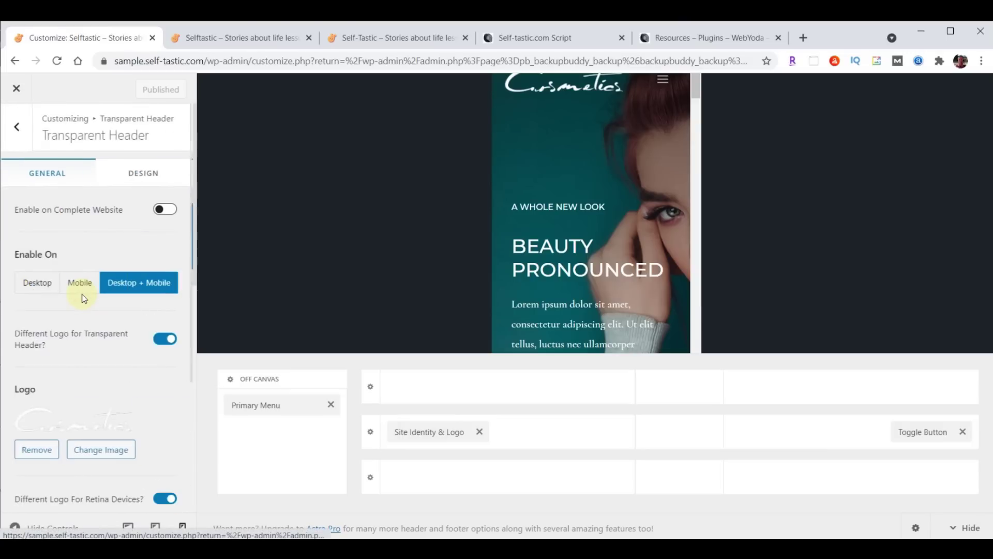
{"action": "scroll", "coordinate": [88, 289], "scroll_direction": "down", "scroll_amount": 4}
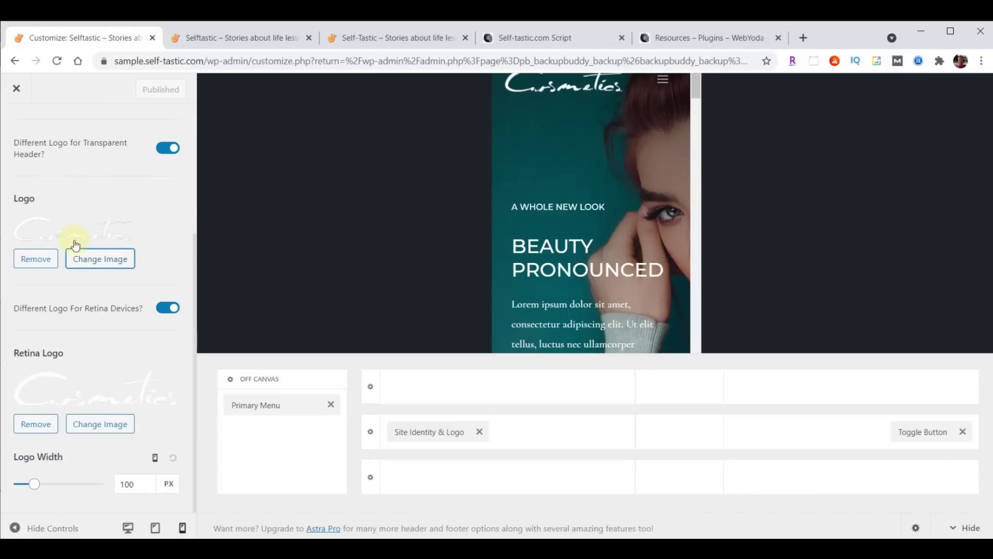
{"action": "left_click", "coordinate": [100, 259]}
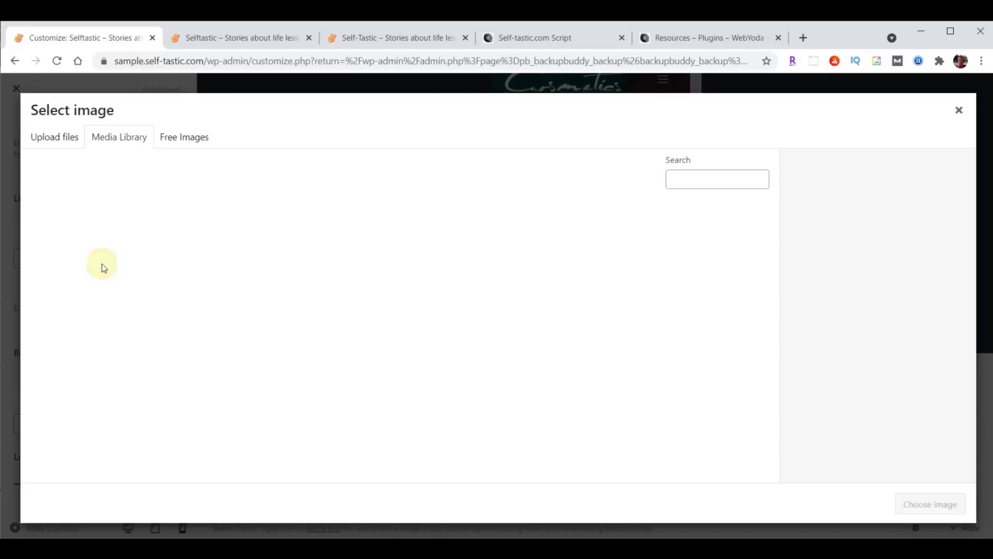
{"action": "left_click", "coordinate": [246, 253]}
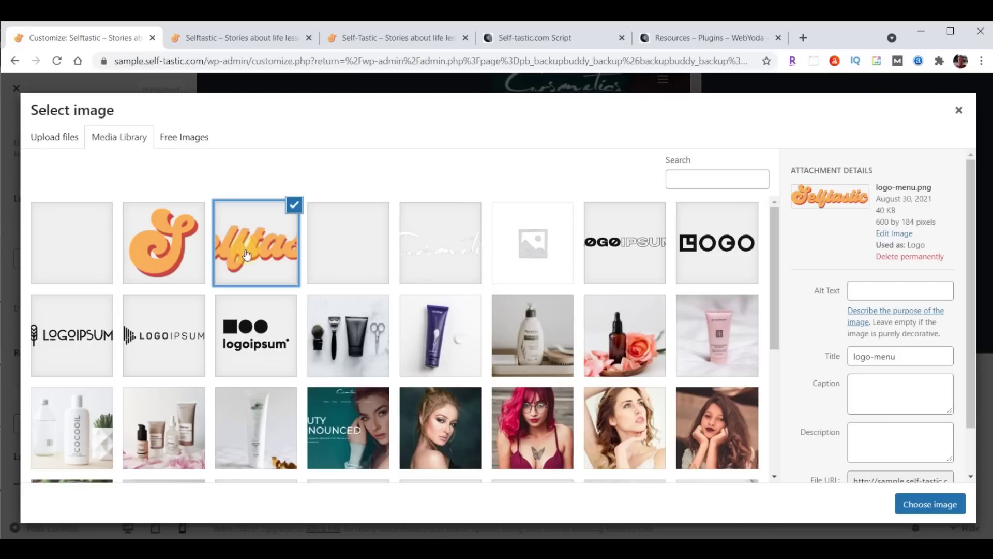
{"action": "left_click", "coordinate": [929, 506]}
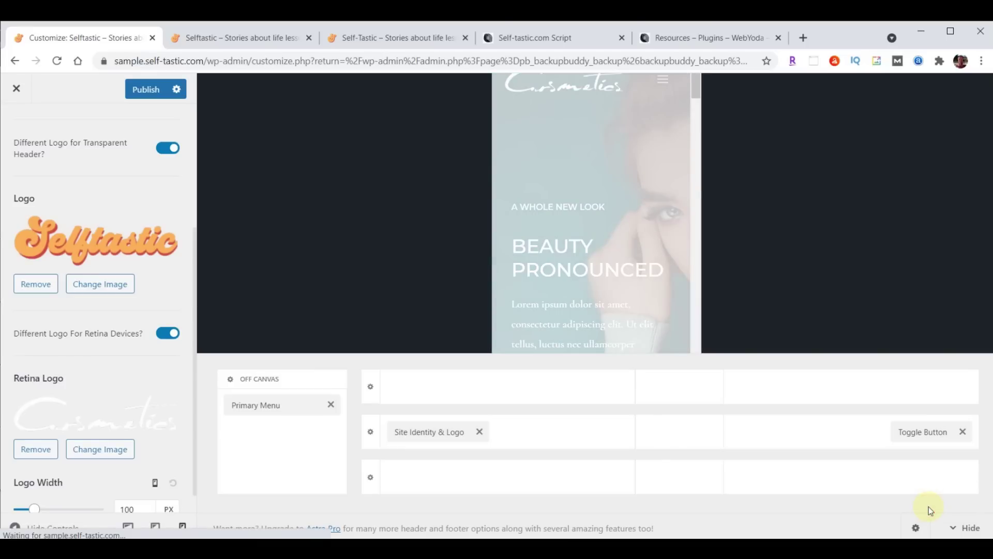
{"action": "left_click", "coordinate": [97, 451]}
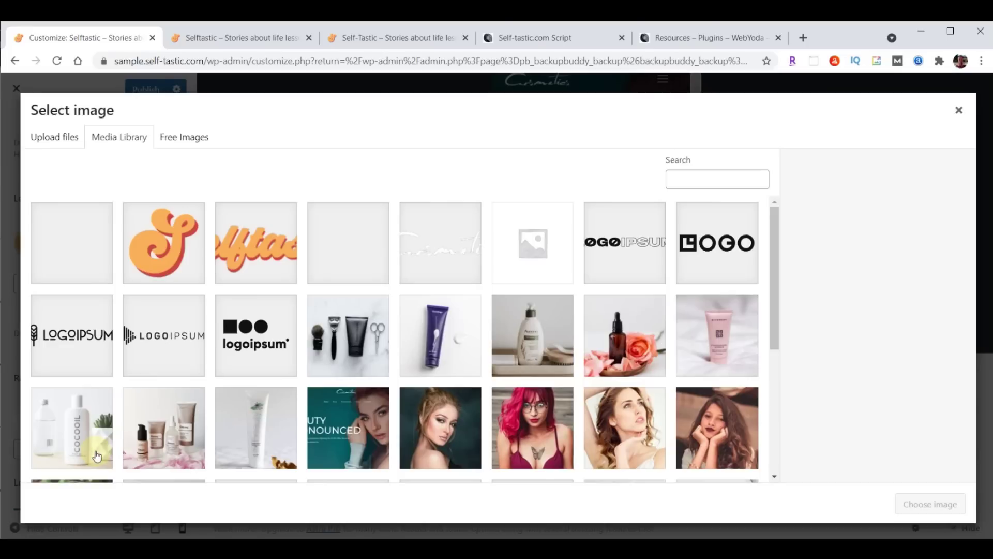
{"action": "left_click", "coordinate": [248, 251]}
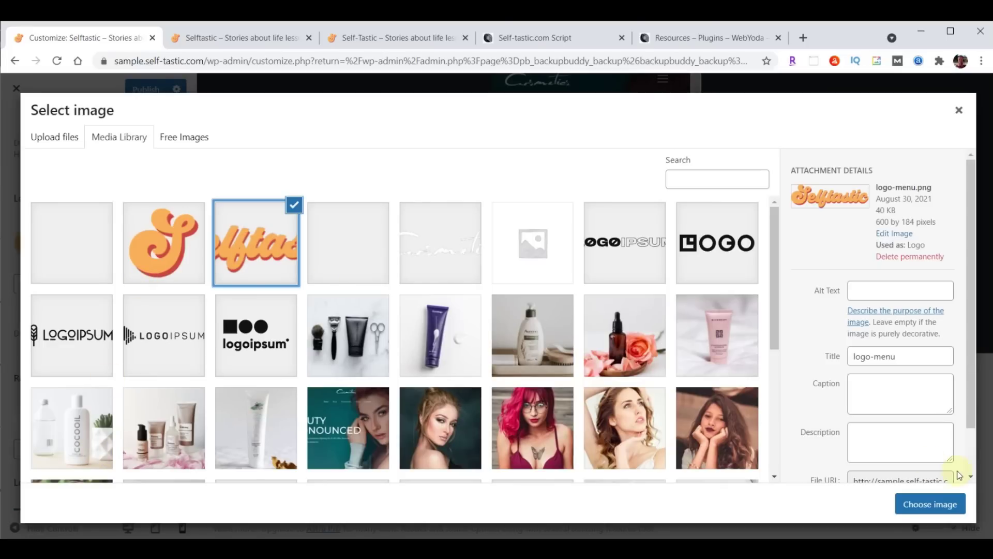
{"action": "left_click", "coordinate": [926, 505]}
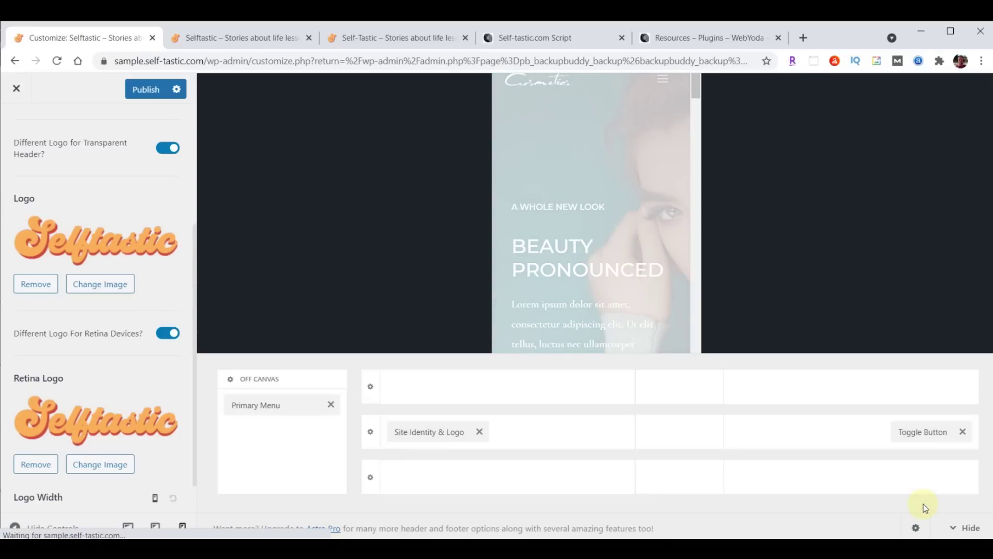
Re-enter logo widths of 230 px desktop and 200 px tablet, then publish
{"action": "scroll", "coordinate": [119, 326], "scroll_direction": "down", "scroll_amount": 1}
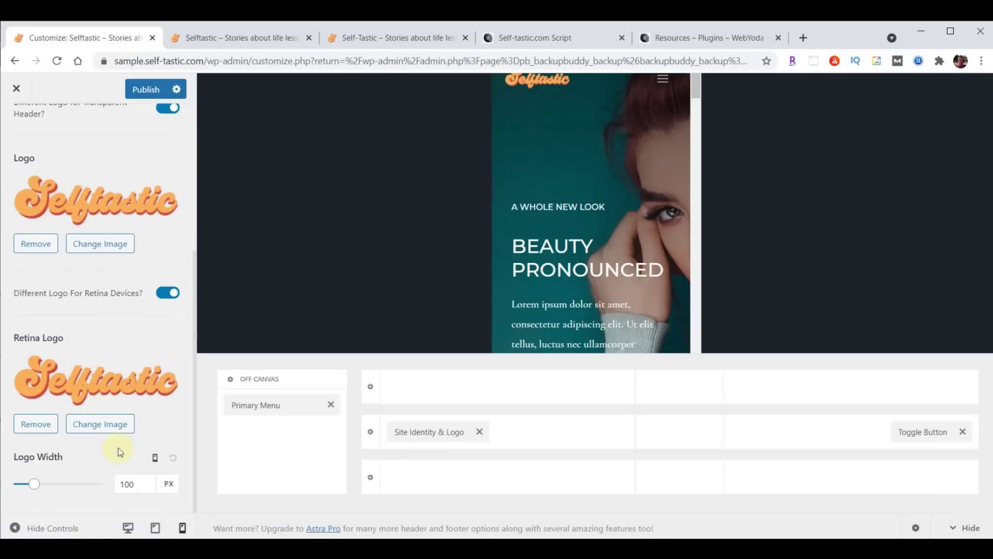
{"action": "mouse_move", "coordinate": [315, 482]}
{"action": "left_click", "coordinate": [155, 458]}
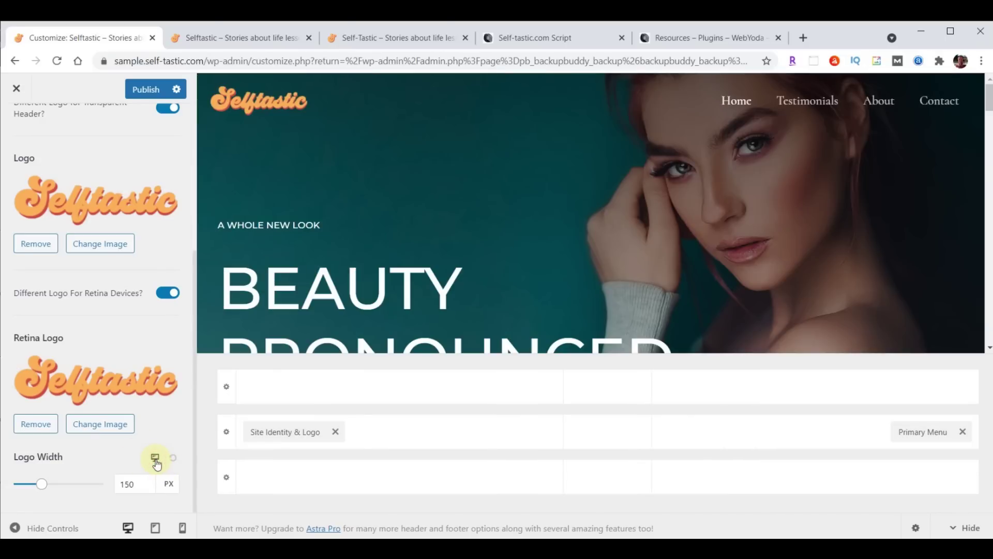
{"action": "left_click_drag", "start_coordinate": [140, 485], "coordinate": [100, 490]}
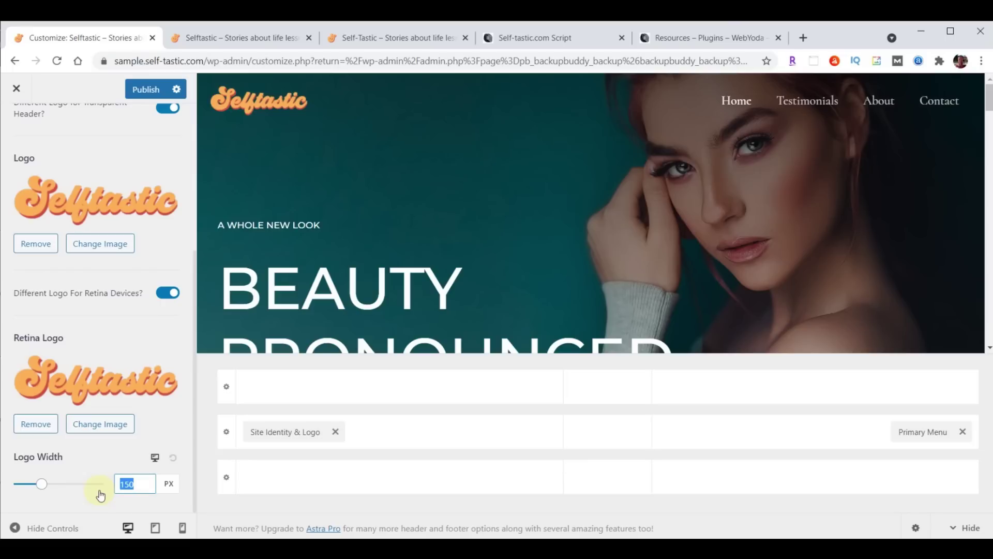
{"action": "type", "text": "230"}
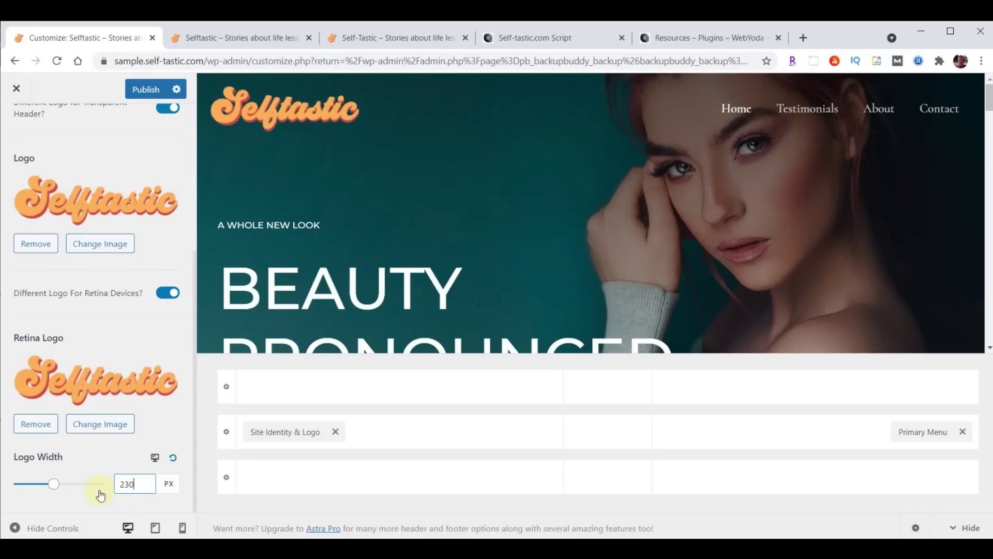
{"action": "left_click", "coordinate": [155, 459]}
{"action": "double_click", "coordinate": [126, 485]}
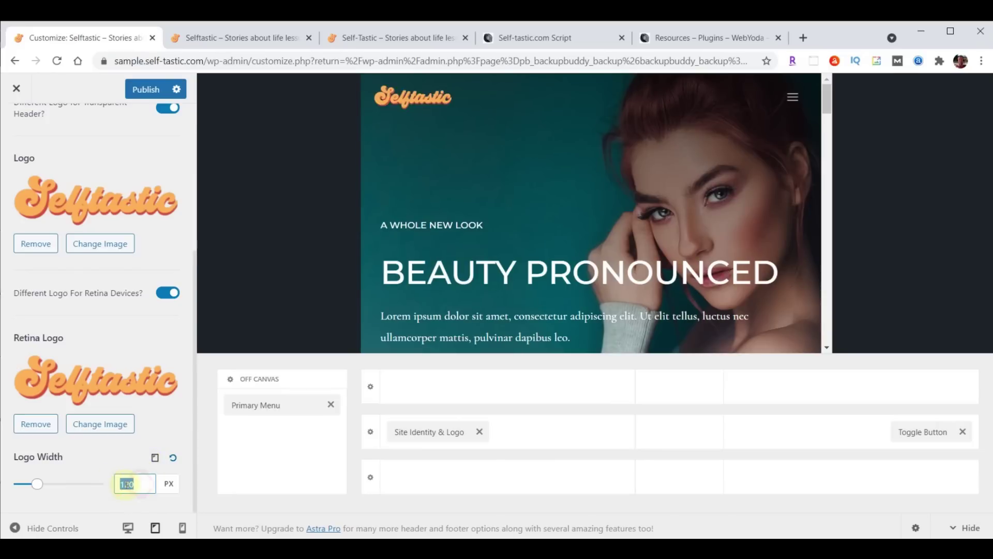
{"action": "type", "text": "200"}
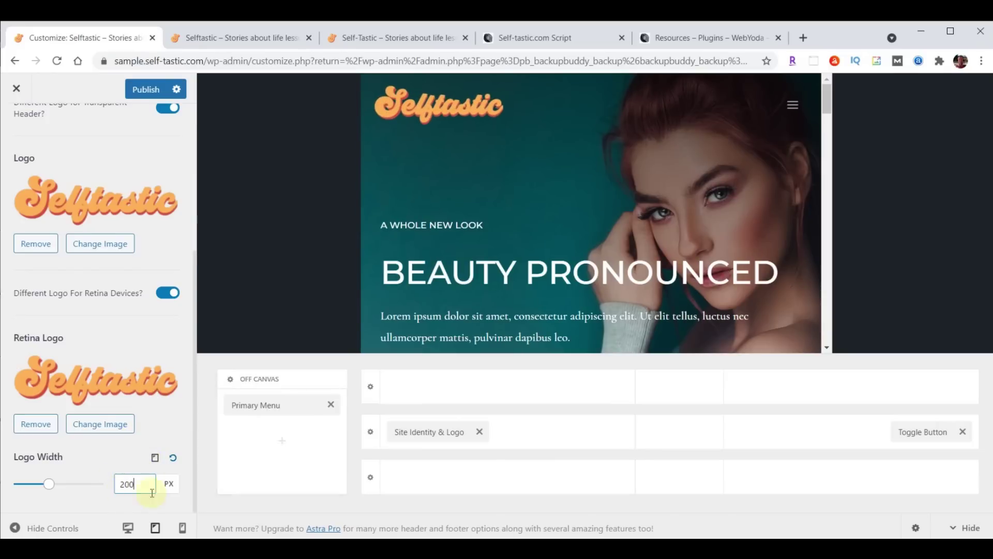
{"action": "left_click", "coordinate": [158, 459]}
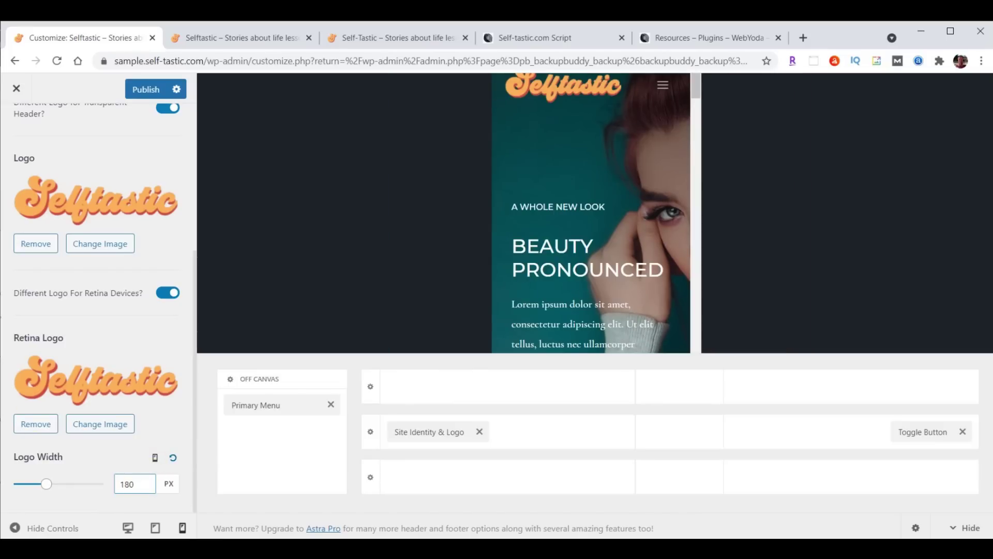
{"action": "left_click", "coordinate": [142, 92]}
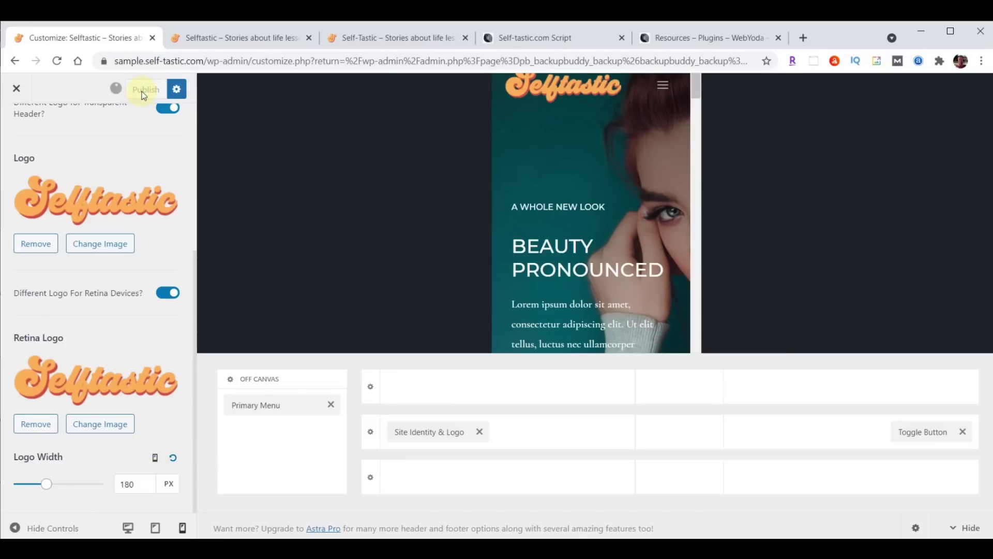
{"action": "left_click", "coordinate": [195, 37]}
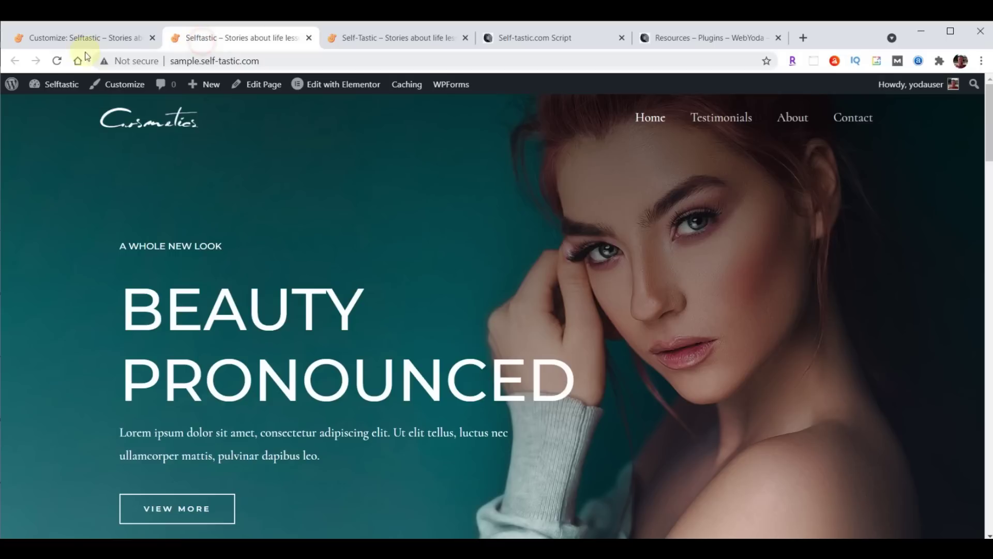
Reload the live home page to confirm the orange Selftastic logo, then go back to the Customizer
{"action": "left_click", "coordinate": [58, 62]}
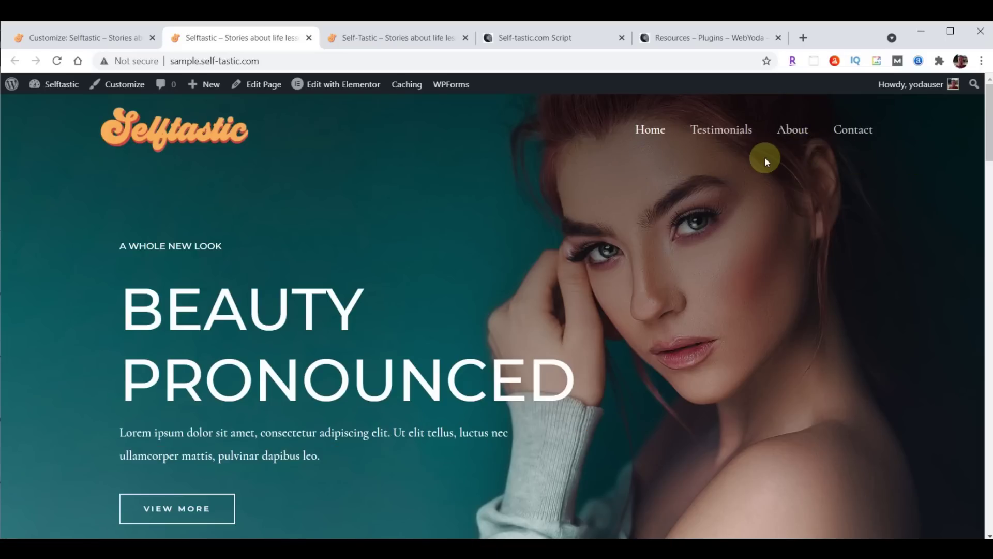
{"action": "left_click", "coordinate": [82, 39]}
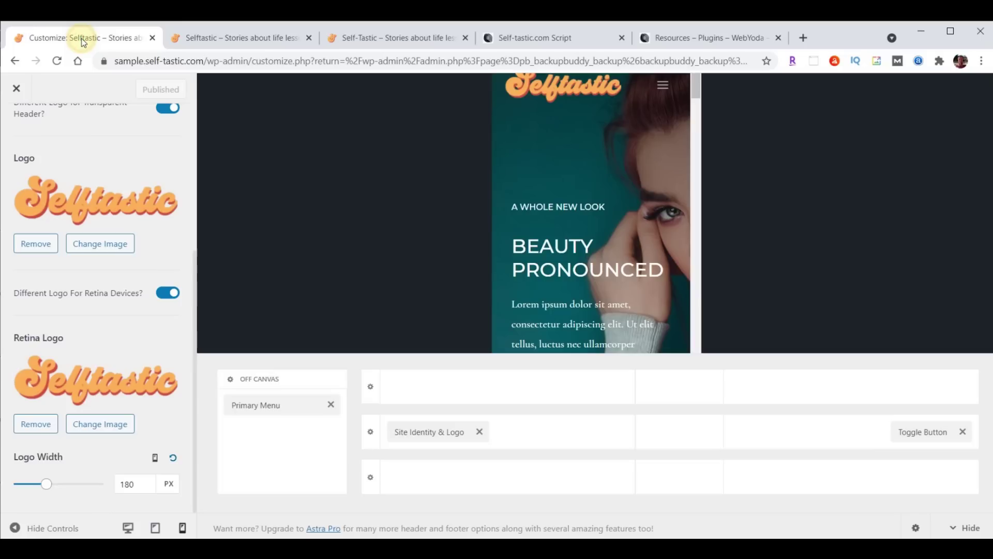
Close the Customizer to return to the BackupBuddy Create Backup page
{"action": "left_click", "coordinate": [16, 88]}
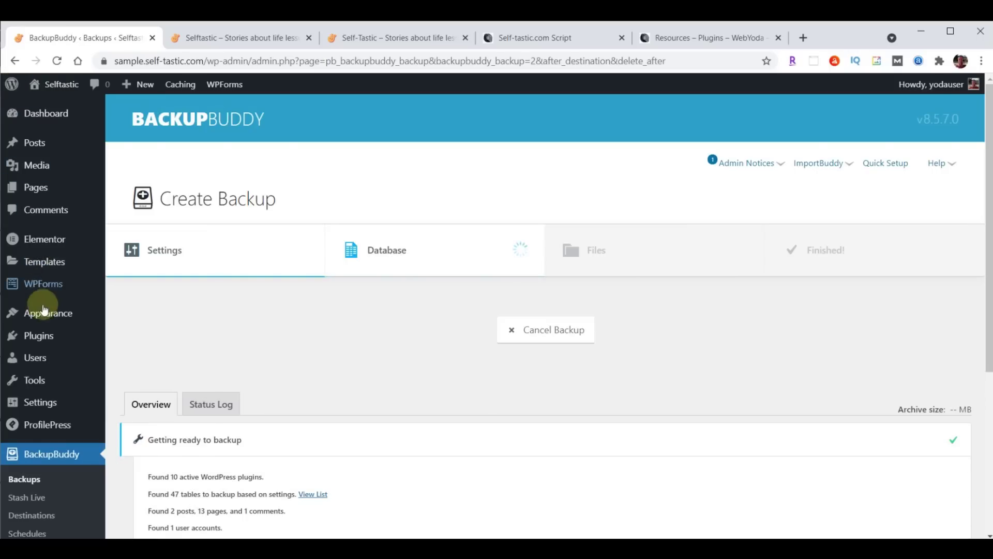
Open the Design settings for the Primary Menu in the Customizer's Header Builder
{"action": "mouse_move", "coordinate": [41, 315]}
{"action": "left_click", "coordinate": [136, 334]}
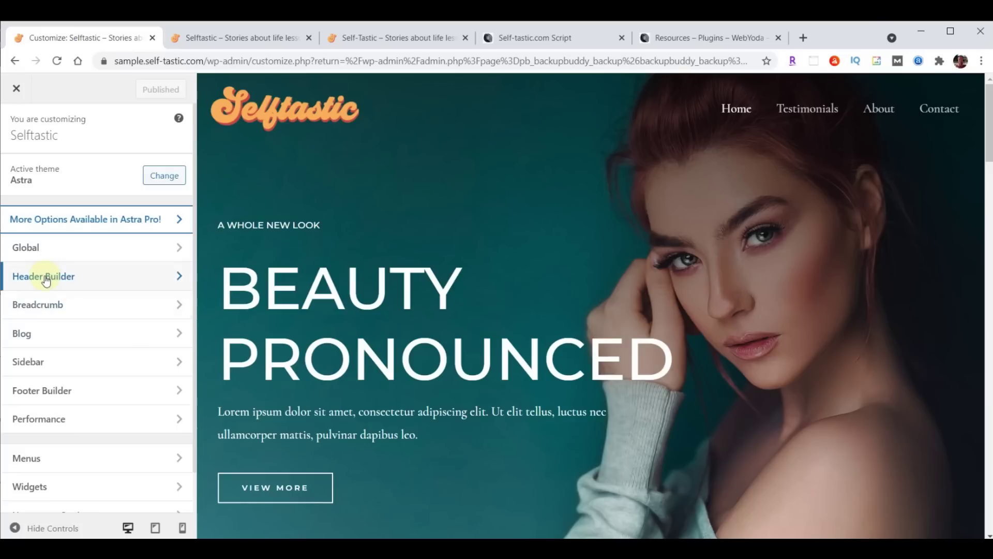
{"action": "left_click", "coordinate": [46, 278]}
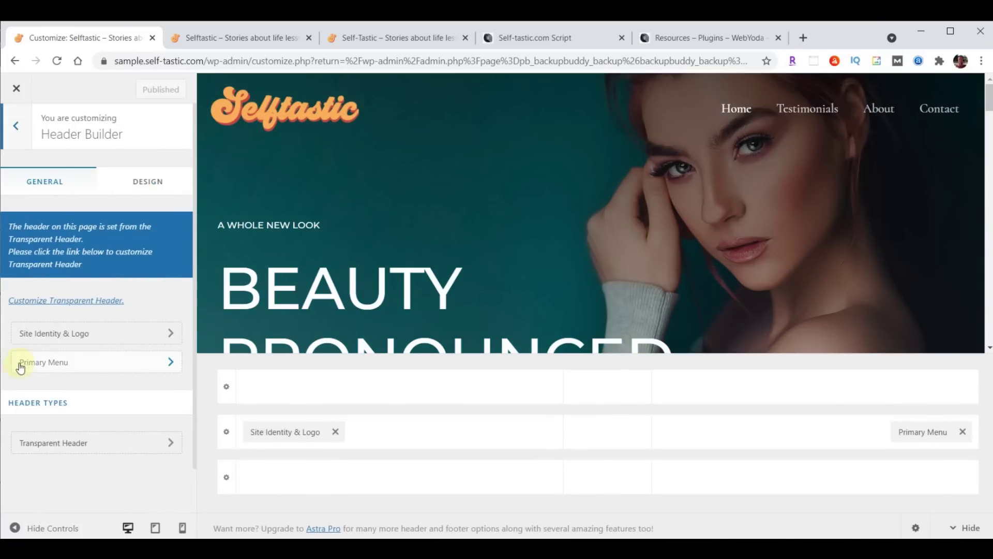
{"action": "left_click", "coordinate": [56, 364]}
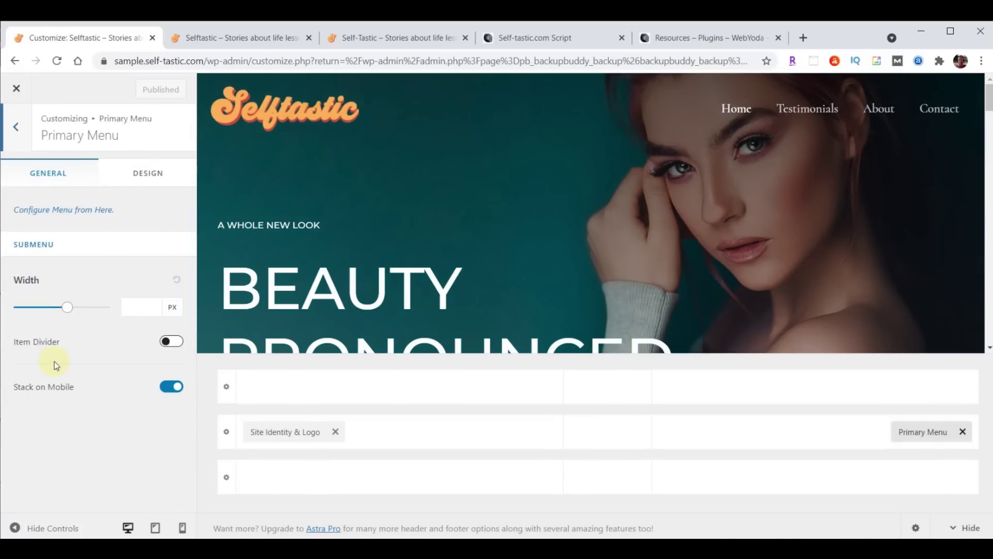
{"action": "left_click", "coordinate": [145, 178]}
{"action": "scroll", "coordinate": [146, 238], "scroll_direction": "down", "scroll_amount": 4}
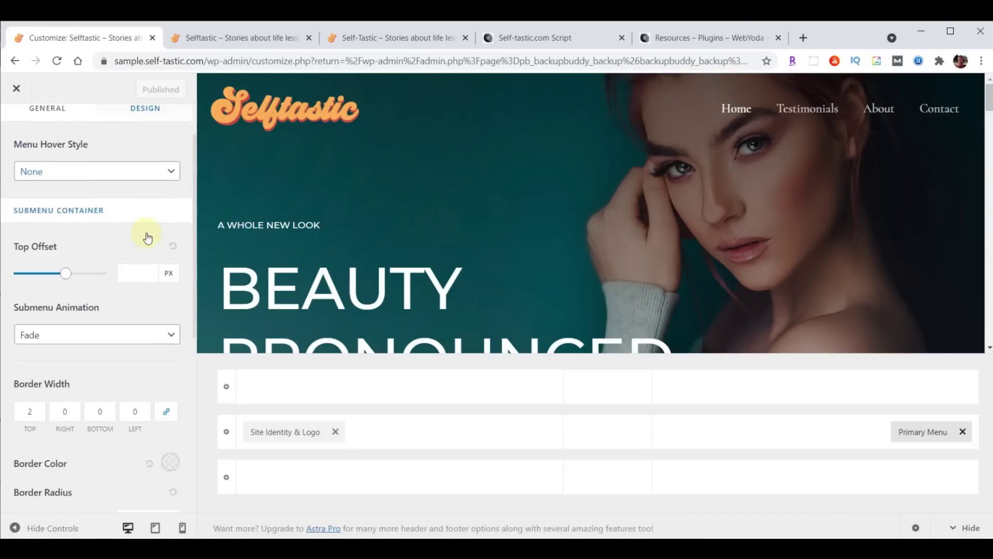
{"action": "scroll", "coordinate": [146, 238], "scroll_direction": "down", "scroll_amount": 3}
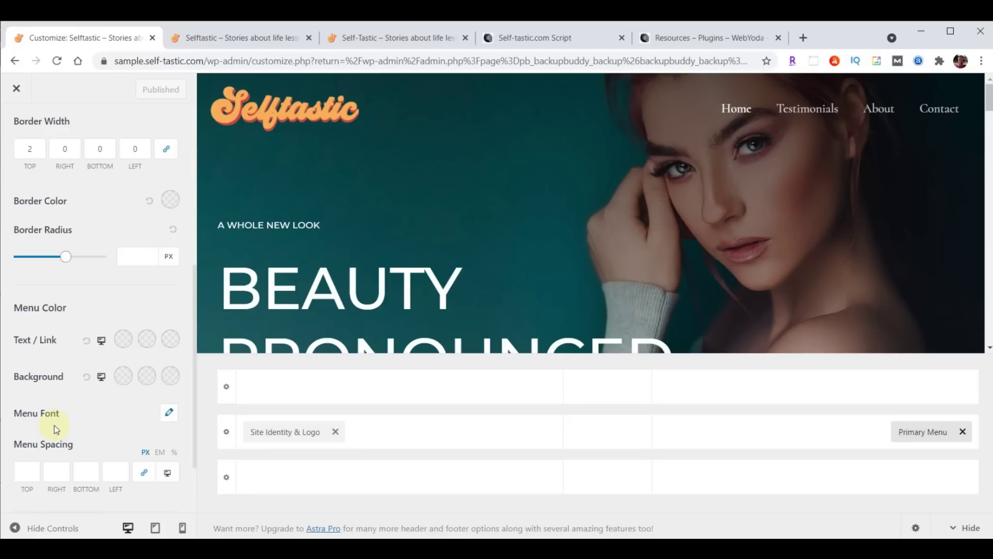
Set the menu font to Open Sans Condensed at size 24
{"action": "left_click", "coordinate": [168, 414]}
{"action": "scroll", "coordinate": [166, 409], "scroll_direction": "down", "scroll_amount": 3}
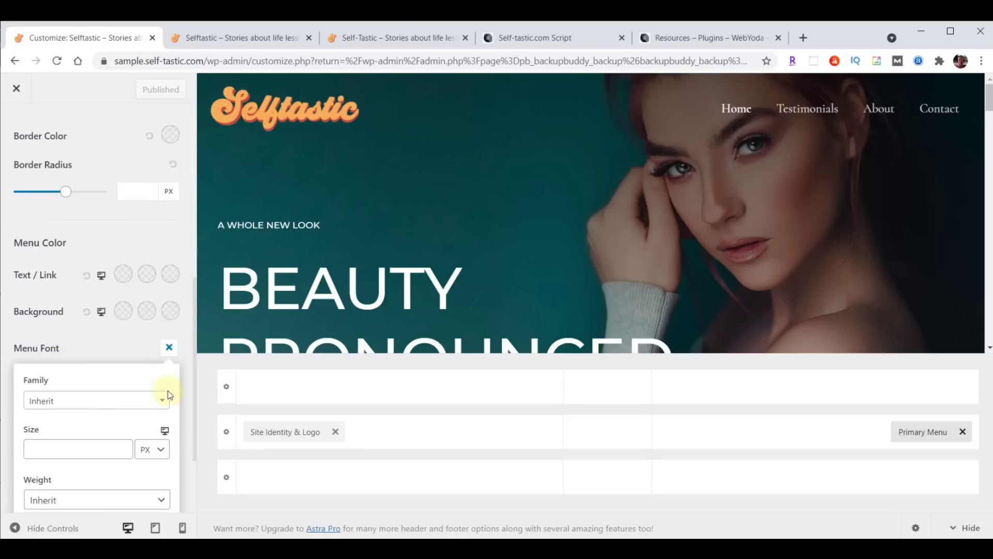
{"action": "left_click", "coordinate": [78, 339]}
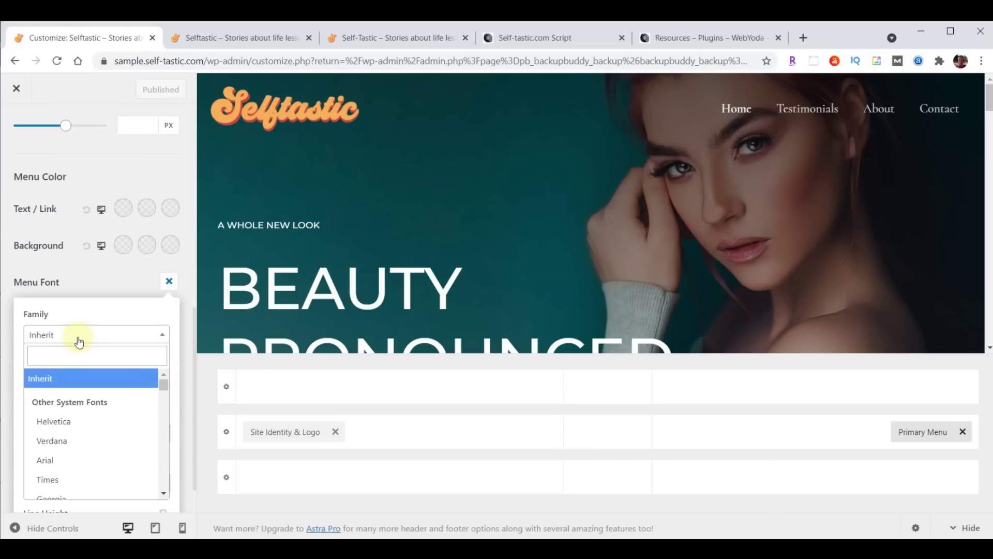
{"action": "left_click", "coordinate": [76, 355]}
{"action": "type", "text": "open"}
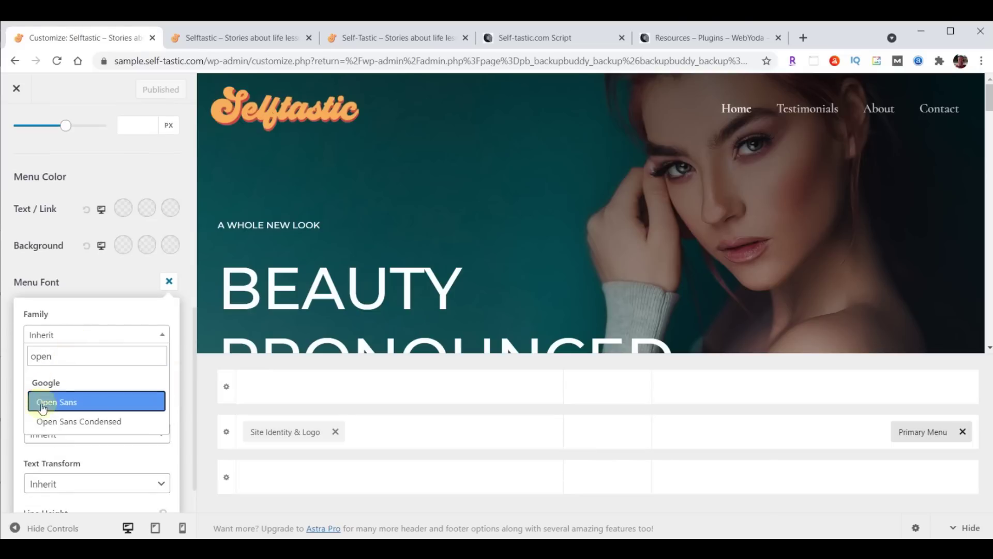
{"action": "left_click", "coordinate": [67, 421]}
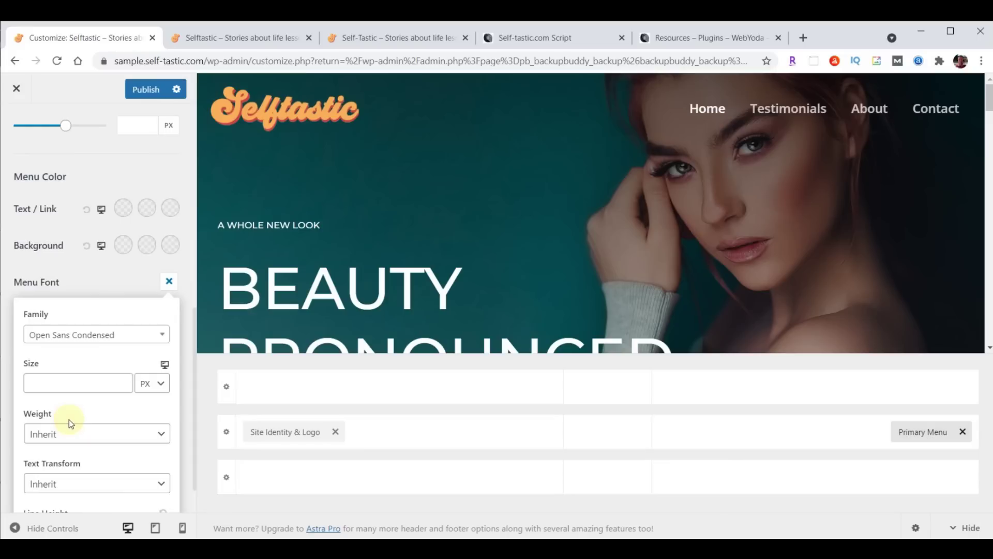
{"action": "left_click", "coordinate": [62, 386]}
{"action": "type", "text": "24"}
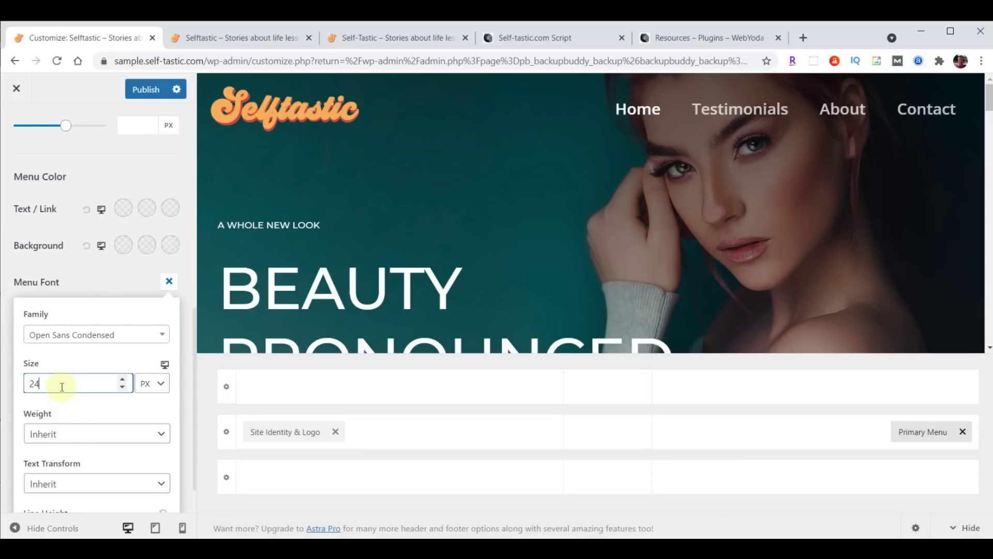
Publish the menu font change and reload the live site to confirm it
{"action": "left_click", "coordinate": [143, 93]}
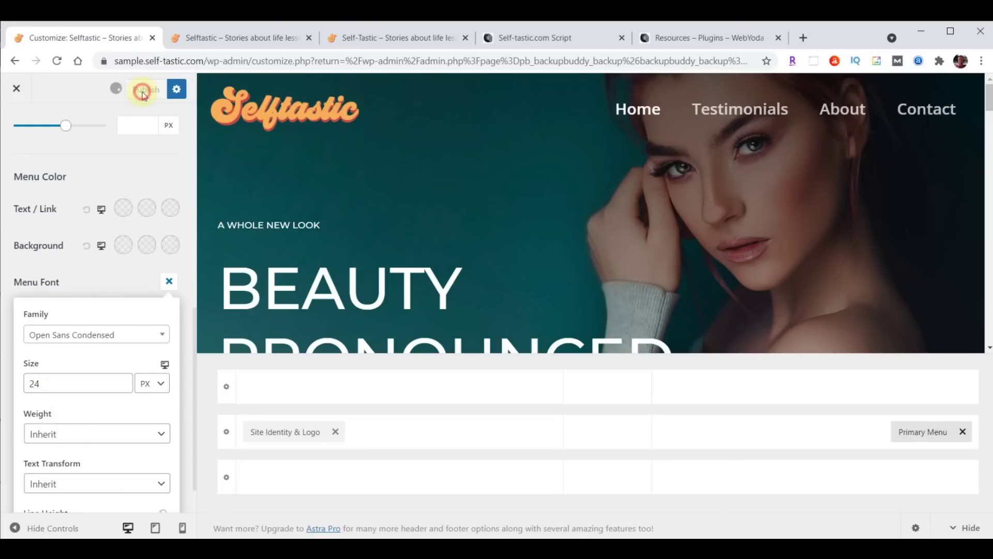
{"action": "left_click", "coordinate": [240, 38]}
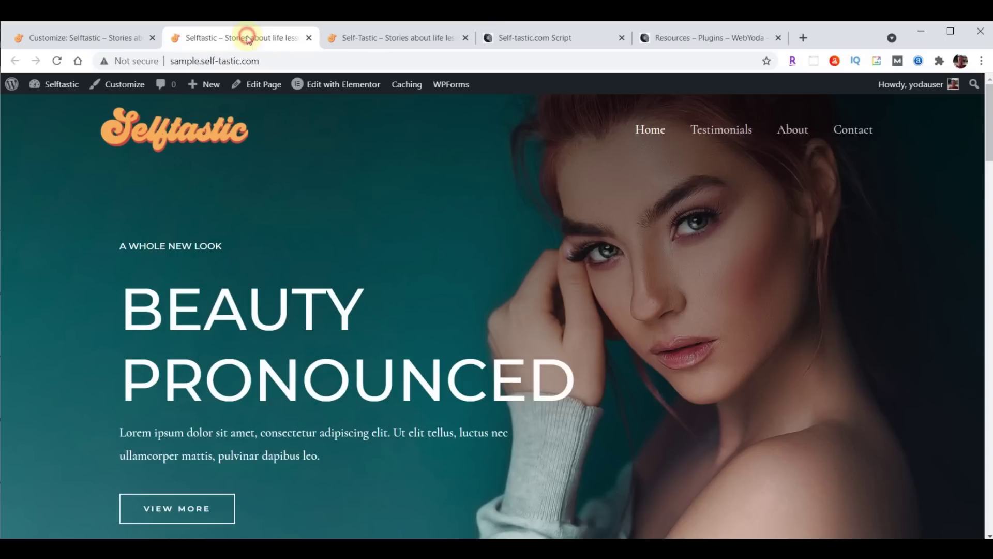
{"action": "left_click", "coordinate": [59, 61]}
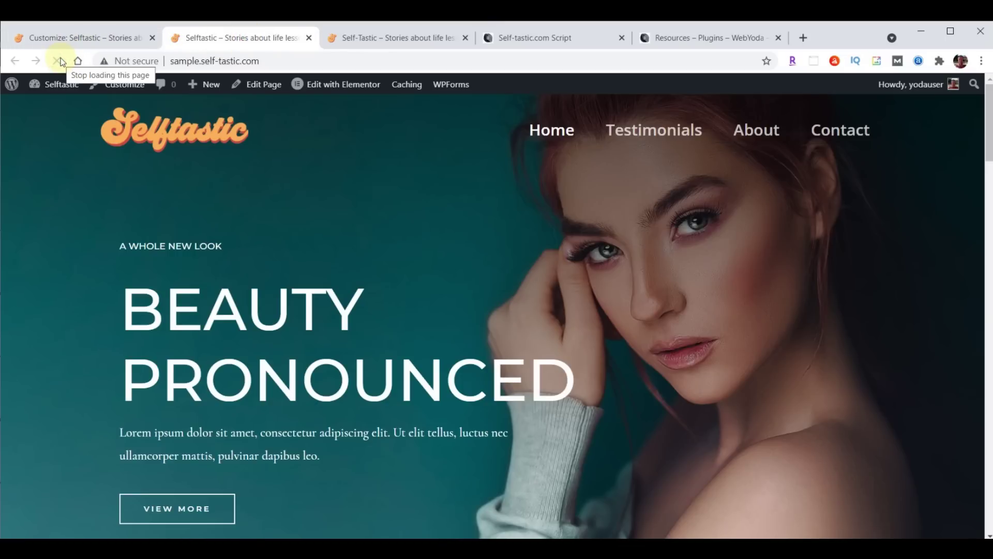
{"action": "left_click", "coordinate": [61, 40]}
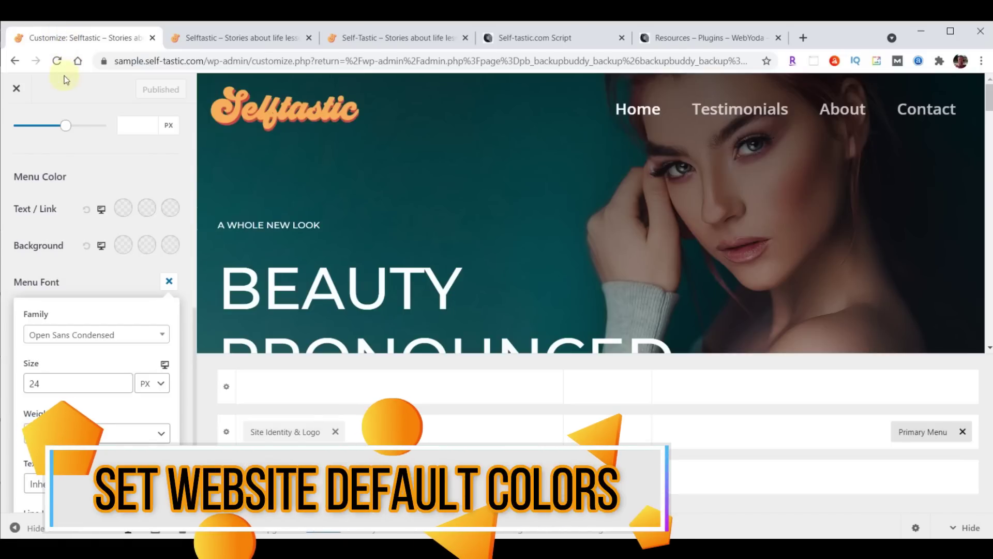
Reopen the Customizer at Global > Colors
{"action": "left_click", "coordinate": [16, 89]}
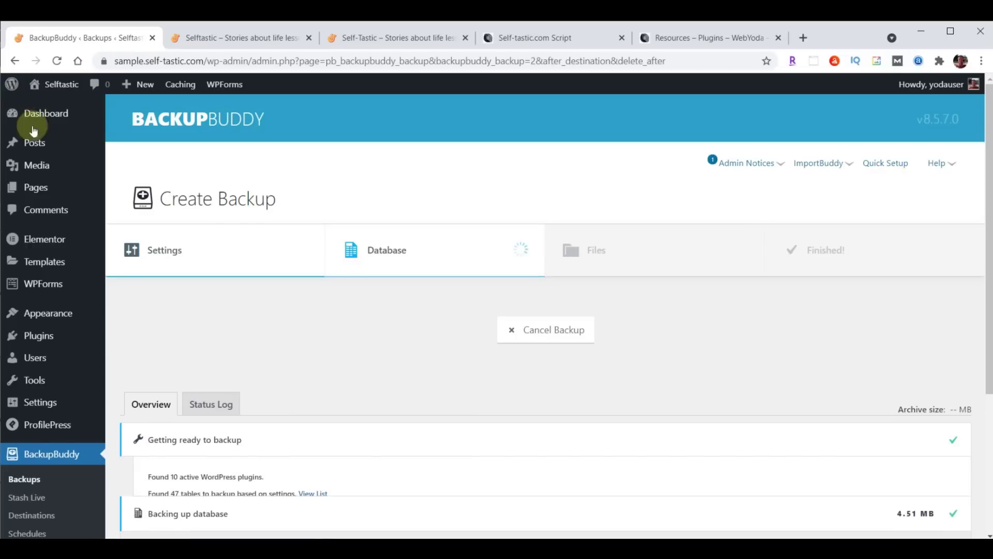
{"action": "mouse_move", "coordinate": [36, 314]}
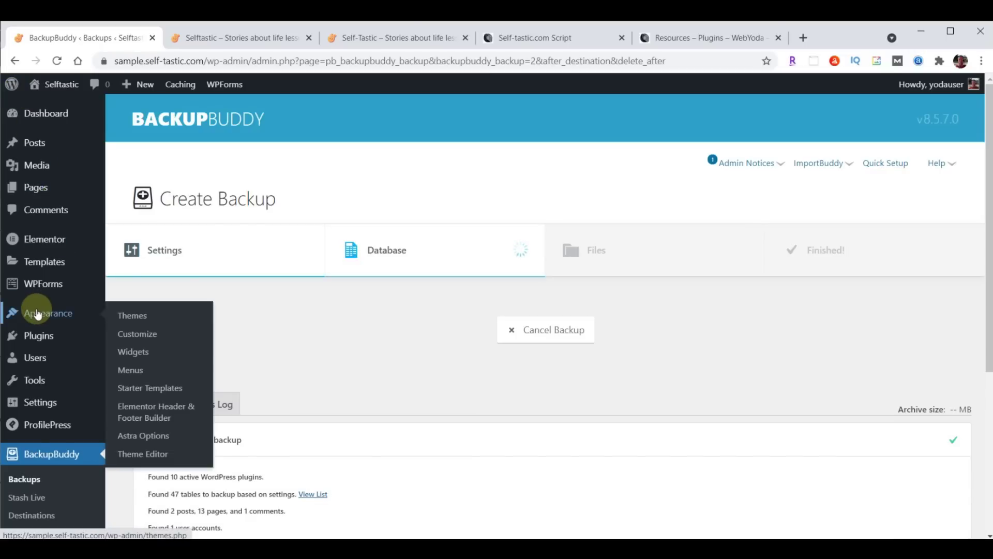
{"action": "left_click", "coordinate": [132, 331]}
{"action": "left_click", "coordinate": [46, 247]}
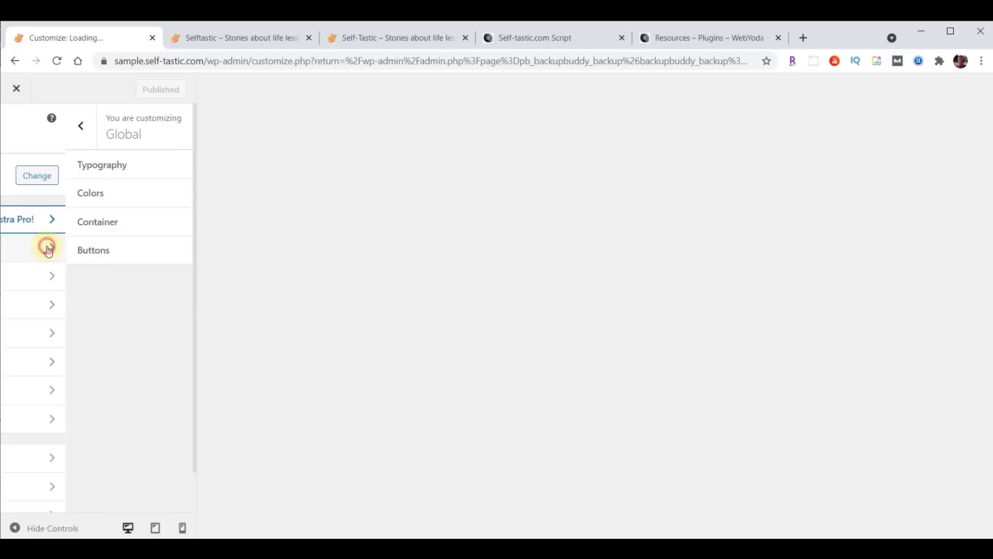
{"action": "left_click", "coordinate": [46, 190]}
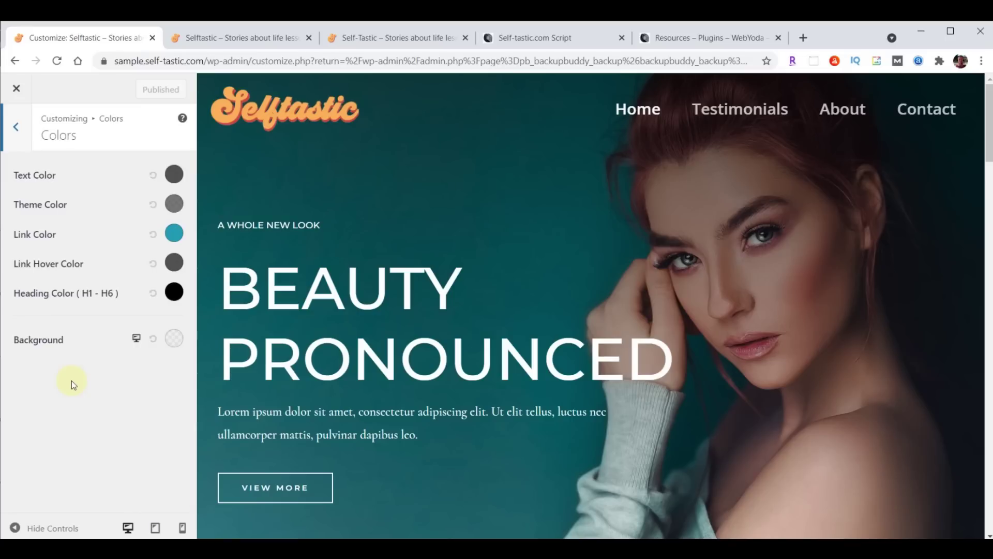
Replace the background colour #000000 with the pasted value #a8e0d9
{"action": "left_click", "coordinate": [175, 340]}
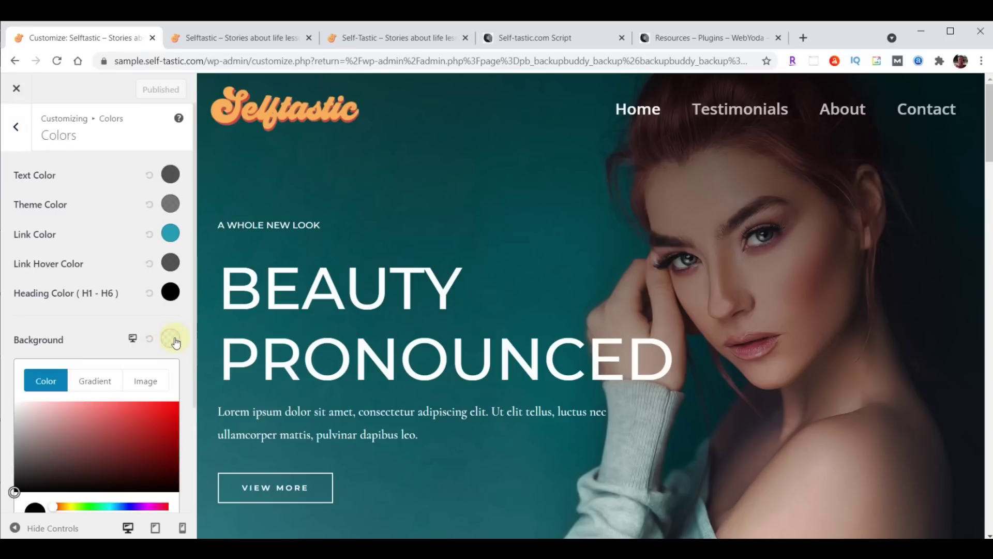
{"action": "scroll", "coordinate": [131, 372], "scroll_direction": "down", "scroll_amount": 3}
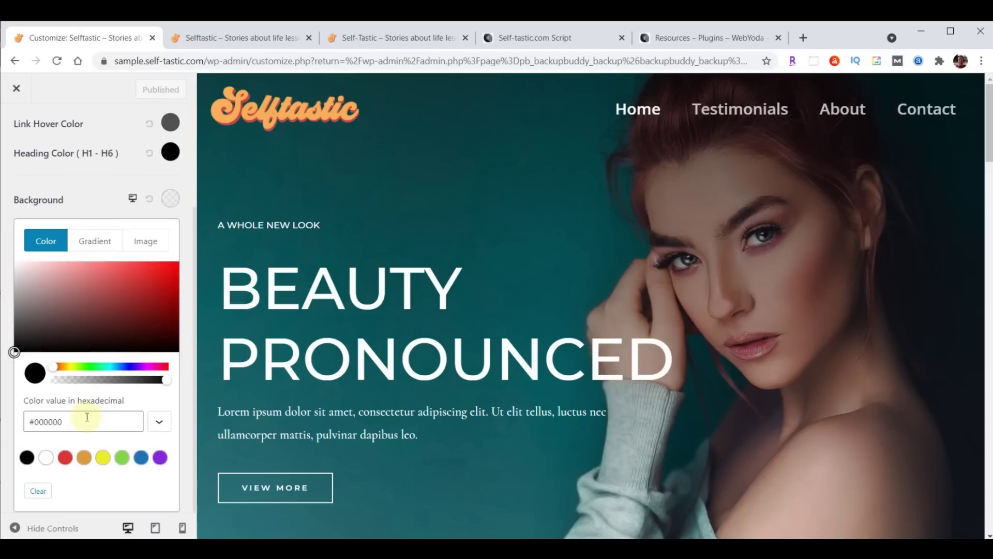
{"action": "left_click_drag", "start_coordinate": [28, 422], "coordinate": [81, 421]}
{"action": "type", "text": "#a8e0d9"}
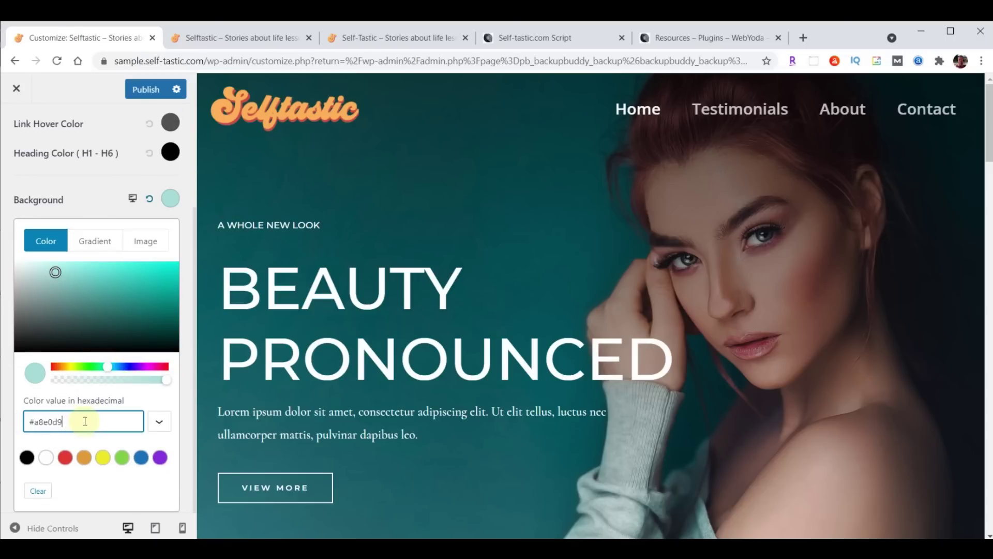
Select the Light Blue hex #A8E0D9 in the script's Selftastic colours list, then return to the Customizer
{"action": "left_click", "coordinate": [528, 39]}
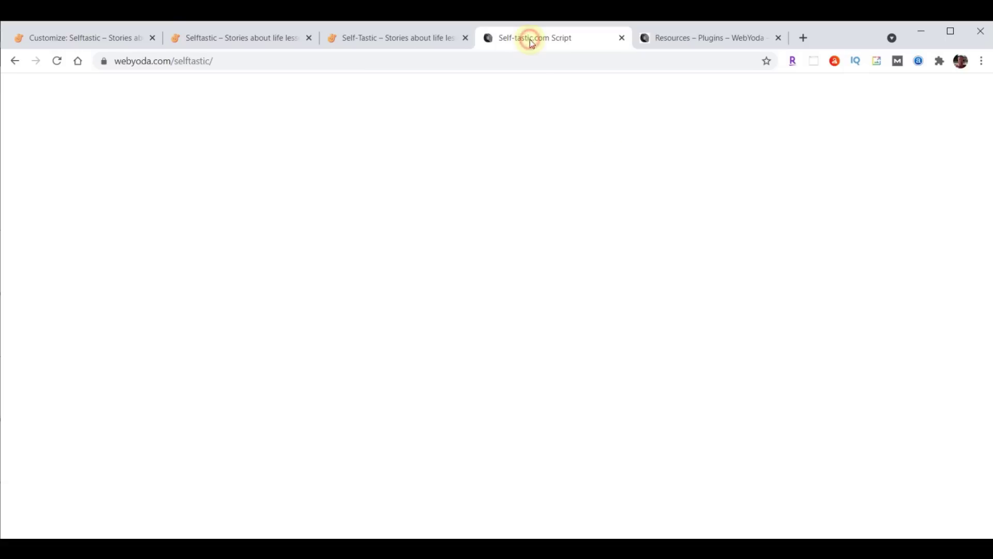
{"action": "scroll", "coordinate": [931, 355], "scroll_direction": "up", "scroll_amount": 20}
{"action": "scroll", "coordinate": [782, 315], "scroll_direction": "down", "scroll_amount": 3}
{"action": "scroll", "coordinate": [543, 344], "scroll_direction": "down", "scroll_amount": 2}
{"action": "scroll", "coordinate": [543, 335], "scroll_direction": "up", "scroll_amount": 3}
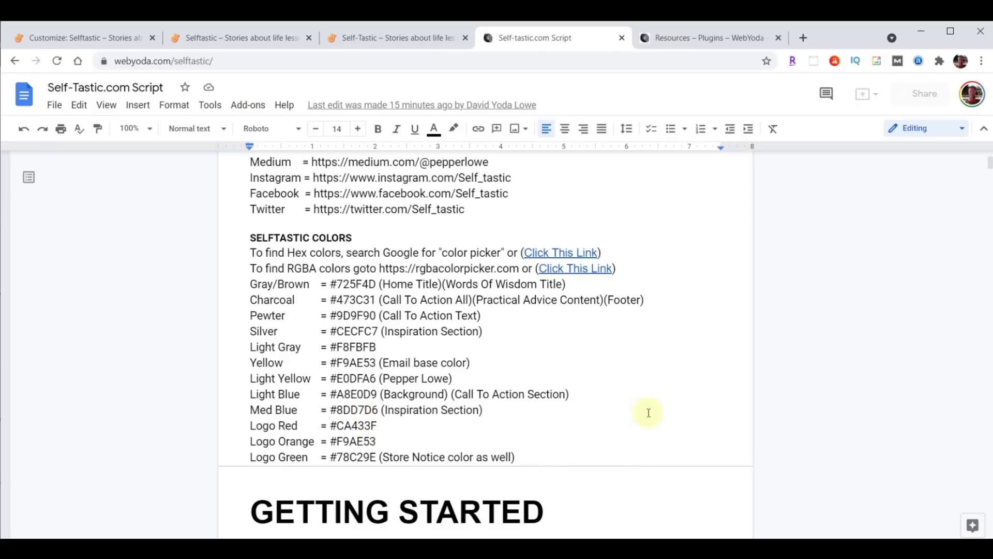
{"action": "mouse_move", "coordinate": [788, 427]}
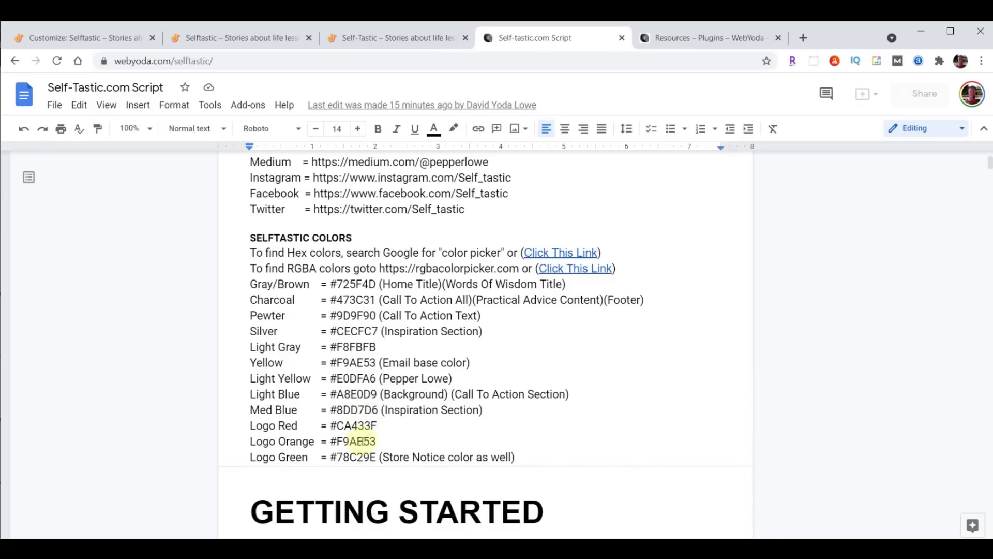
{"action": "left_click_drag", "start_coordinate": [249, 394], "coordinate": [640, 396]}
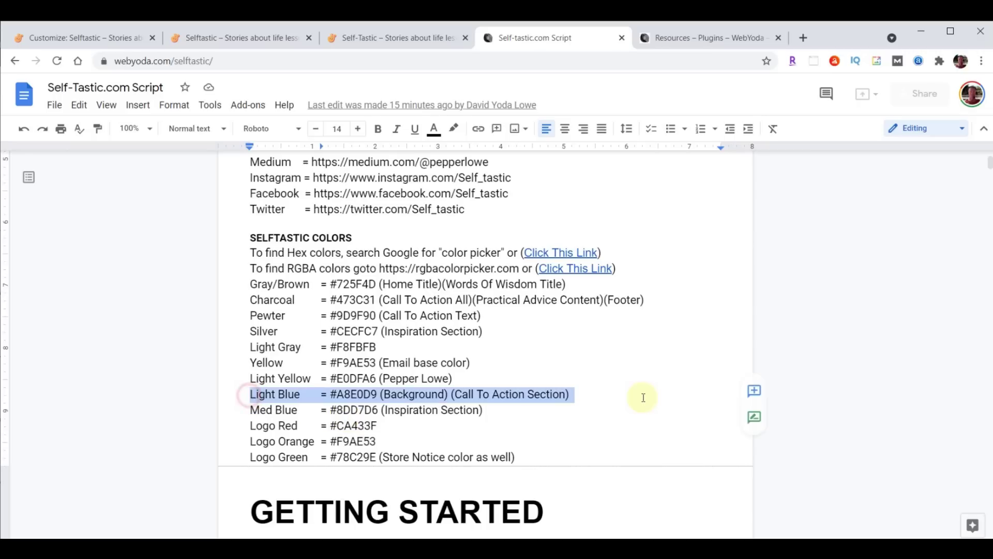
{"action": "left_click", "coordinate": [337, 394]}
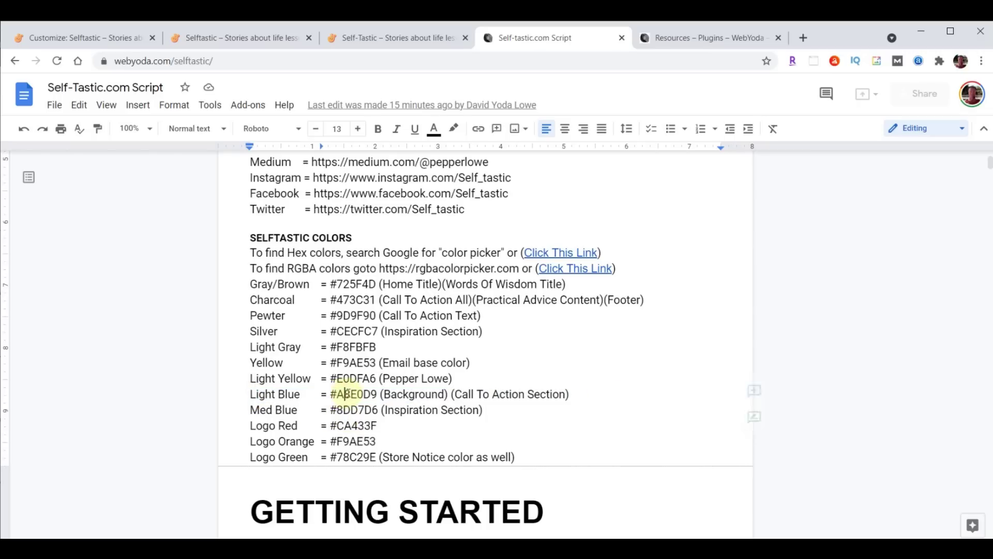
{"action": "left_click_drag", "start_coordinate": [331, 395], "coordinate": [378, 395]}
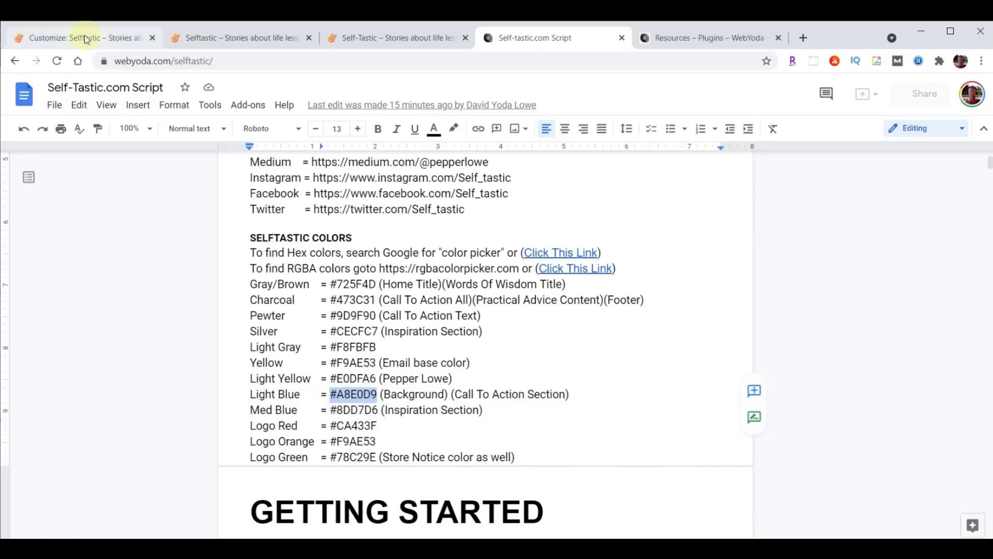
{"action": "left_click", "coordinate": [85, 38]}
Publish the colour change, view the live Testimonials page, then return to BackupBuddy
{"action": "left_click", "coordinate": [146, 90]}
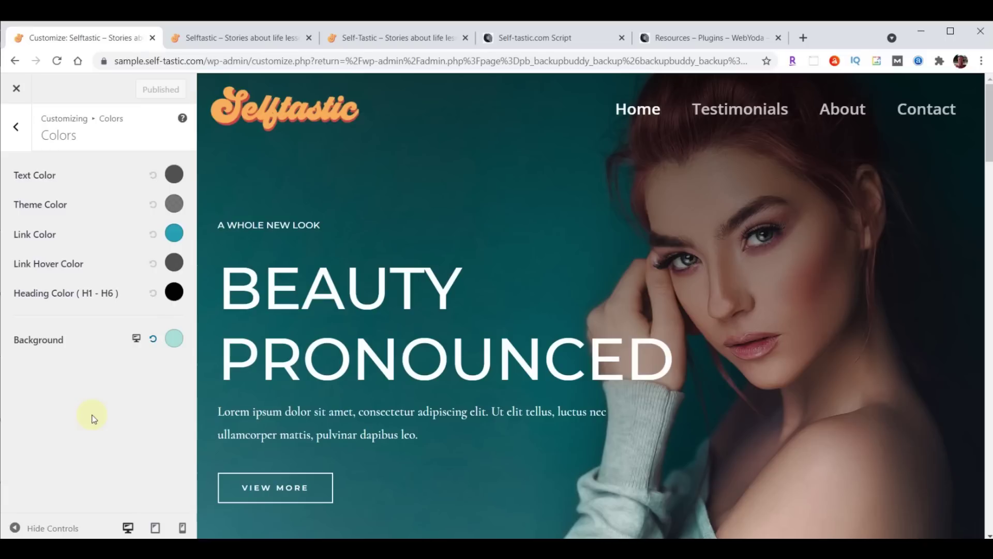
{"action": "left_click", "coordinate": [17, 91]}
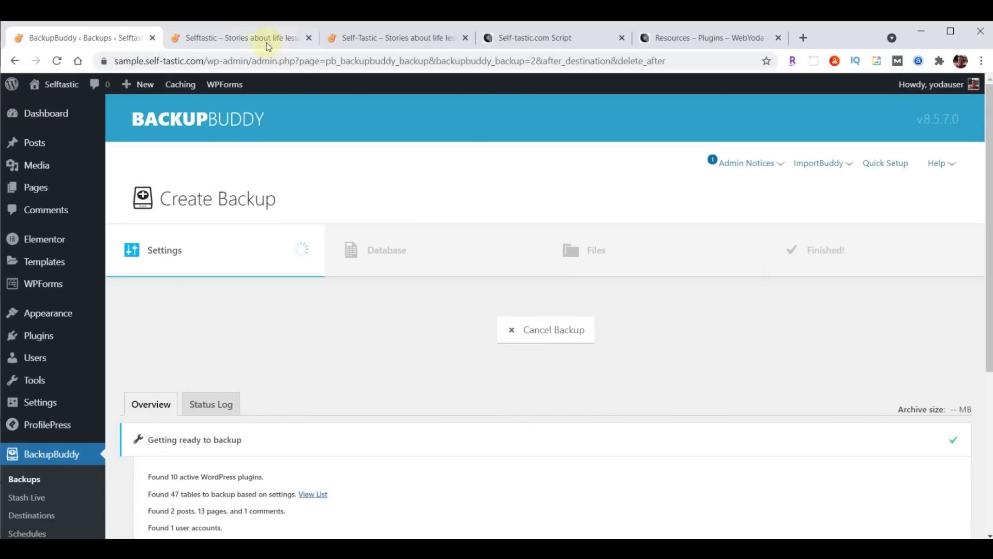
{"action": "left_click", "coordinate": [259, 39]}
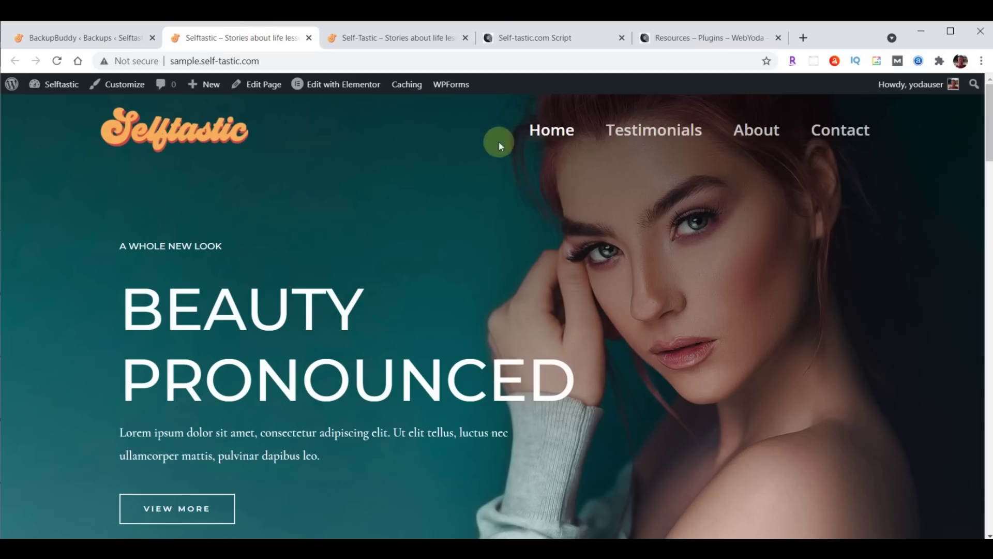
{"action": "left_click", "coordinate": [648, 137]}
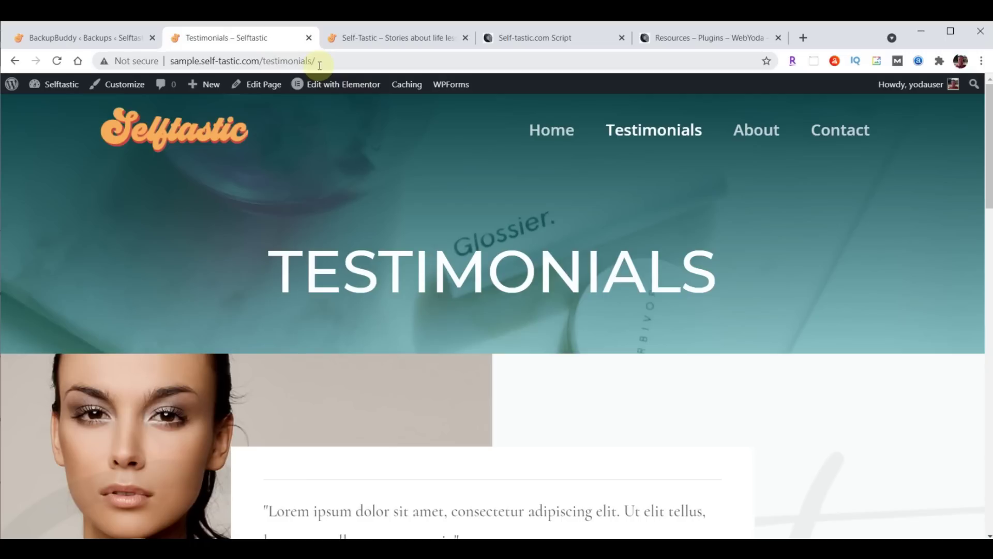
{"action": "left_click", "coordinate": [55, 37]}
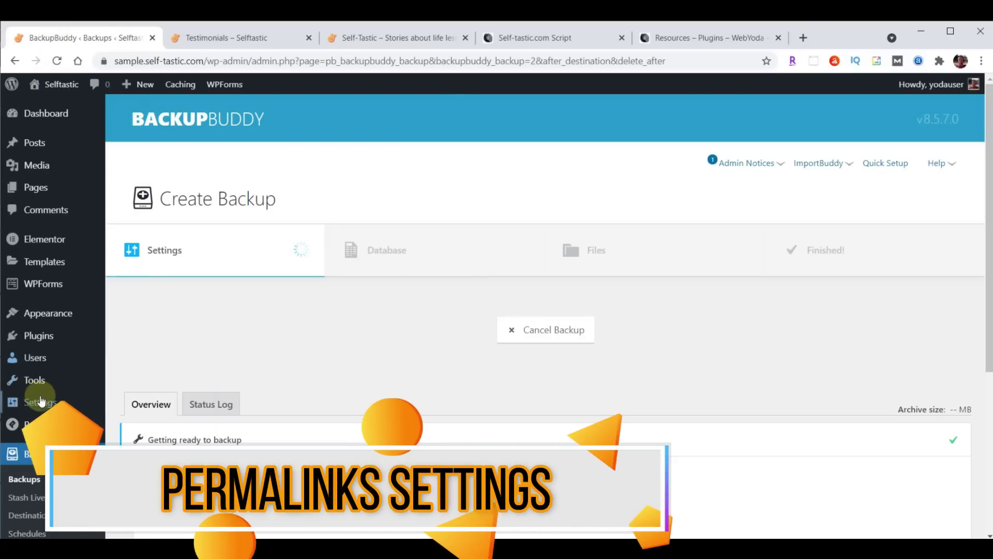
Switch permalinks to the Post name structure /%postname%/ and save
{"action": "left_click", "coordinate": [37, 406]}
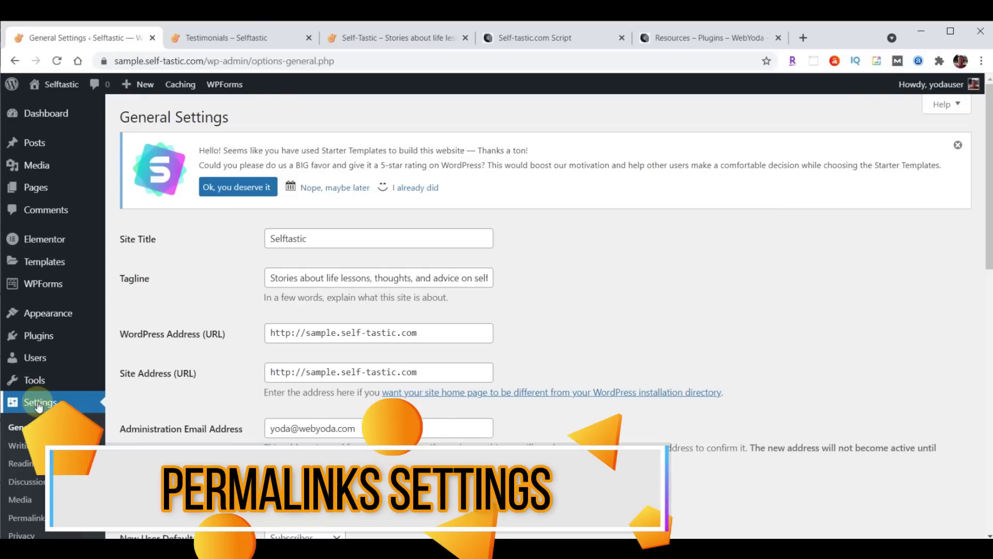
{"action": "left_click", "coordinate": [30, 519]}
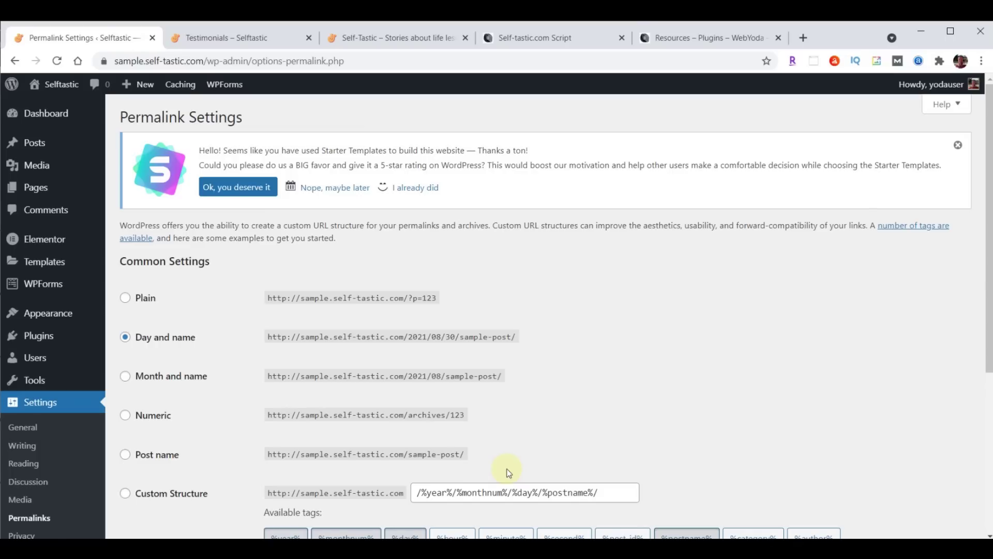
{"action": "left_click", "coordinate": [519, 455]}
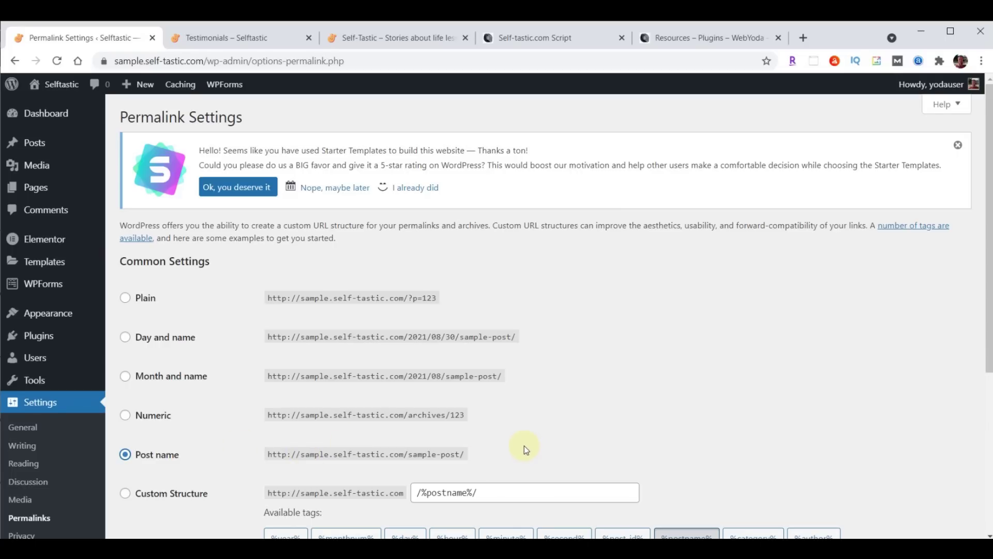
{"action": "scroll", "coordinate": [653, 295], "scroll_direction": "down", "scroll_amount": 5}
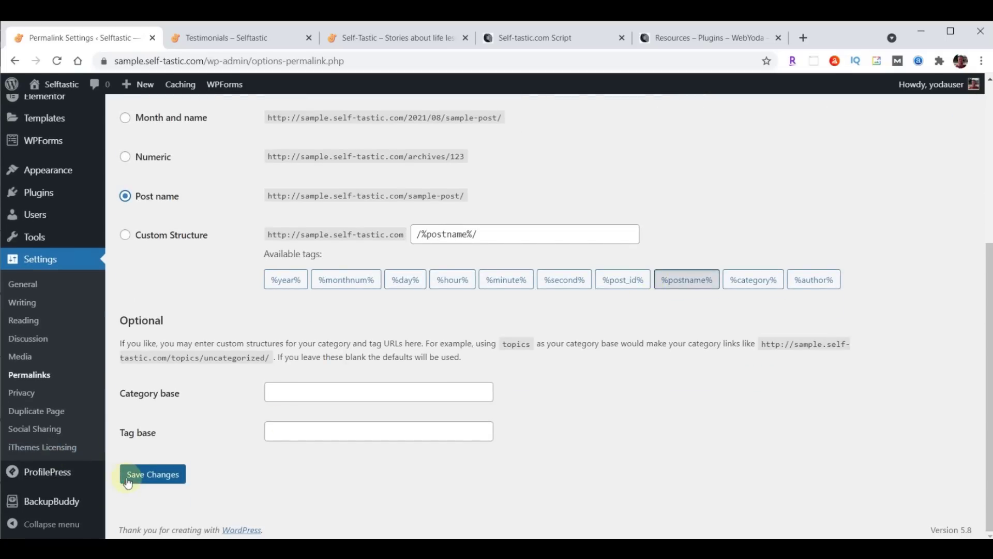
{"action": "left_click", "coordinate": [140, 474]}
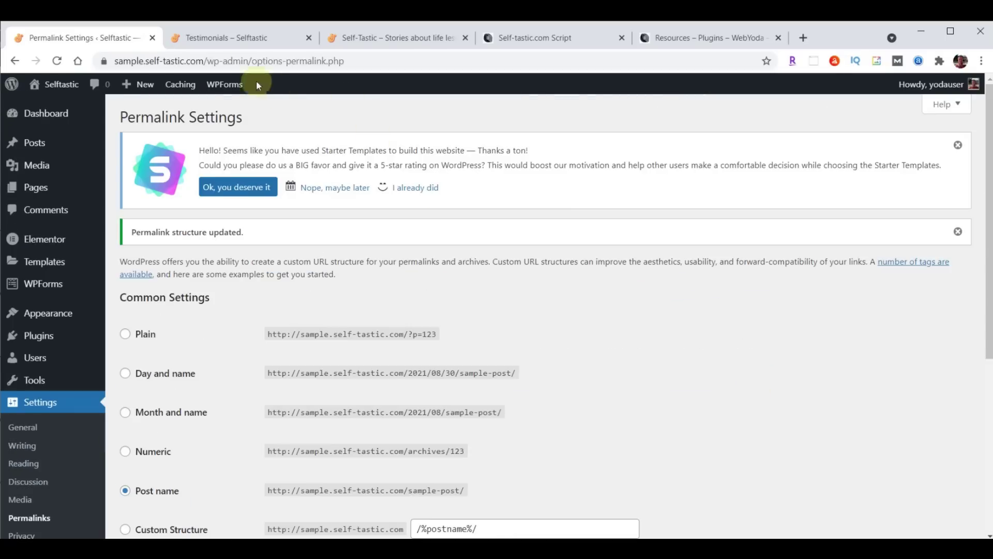
Check the live Testimonials and Home pages against the original self-tastic.com site
{"action": "left_click", "coordinate": [218, 39]}
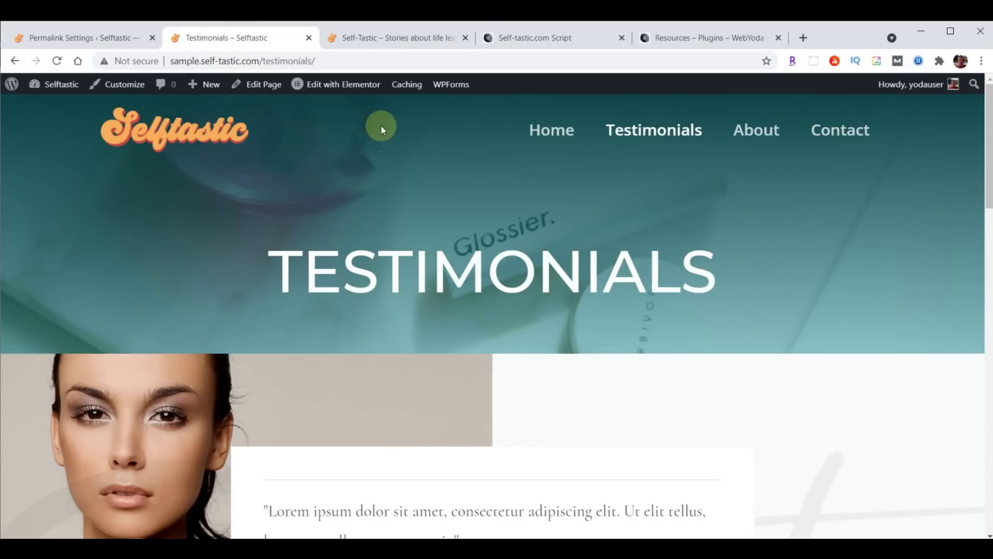
{"action": "left_click", "coordinate": [538, 129]}
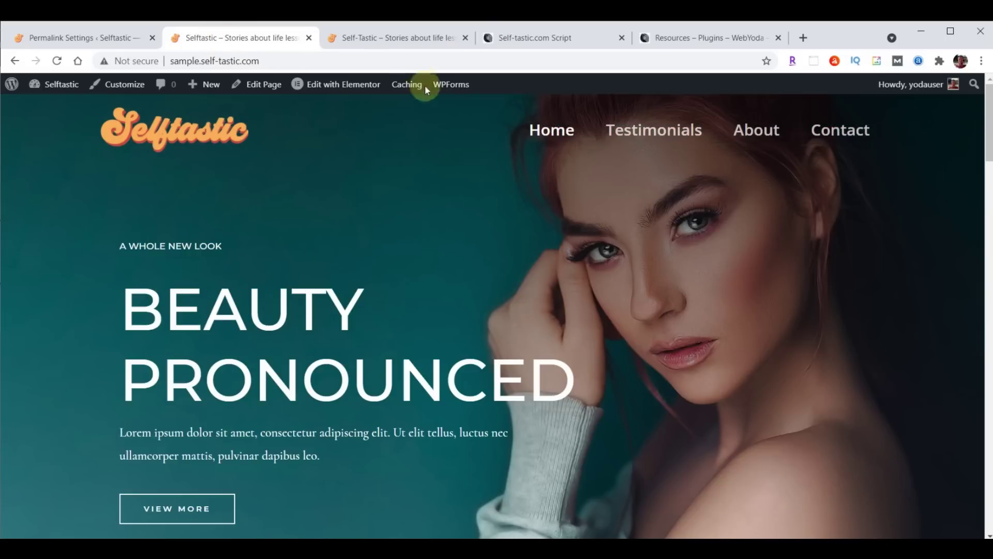
{"action": "left_click", "coordinate": [399, 38]}
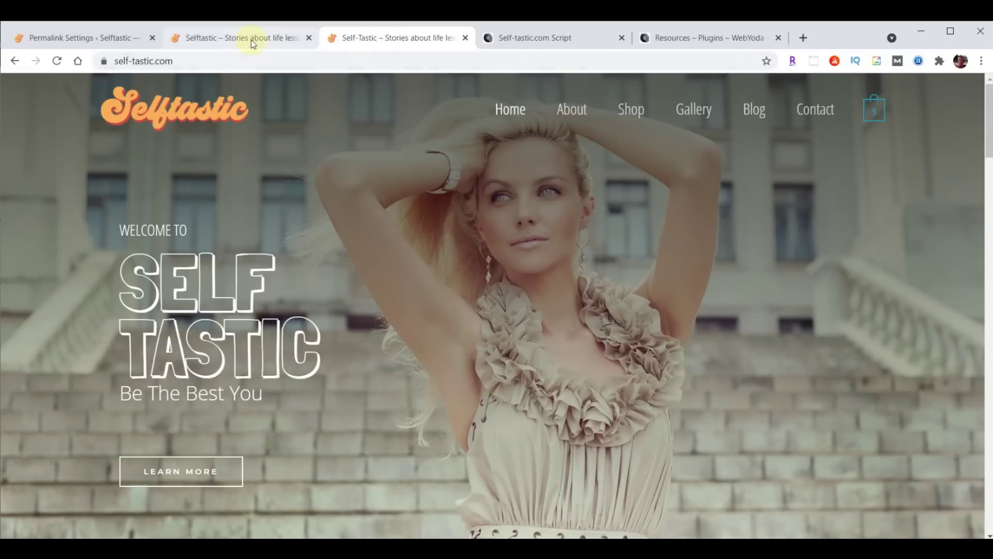
{"action": "left_click", "coordinate": [250, 38]}
{"action": "left_click", "coordinate": [81, 38]}
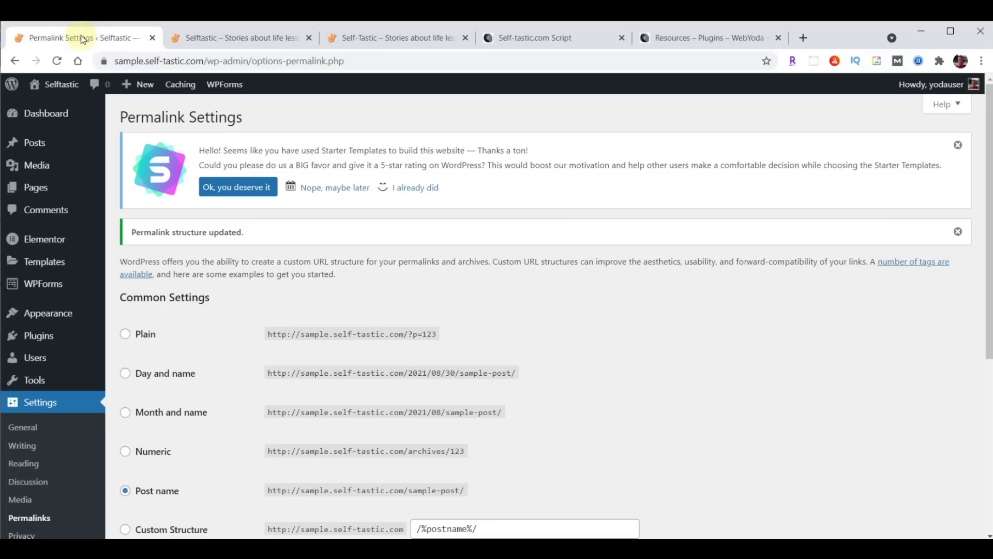
Open the Home page in Elementor and select the Beauty Pronounced hero section
{"action": "left_click", "coordinate": [37, 189]}
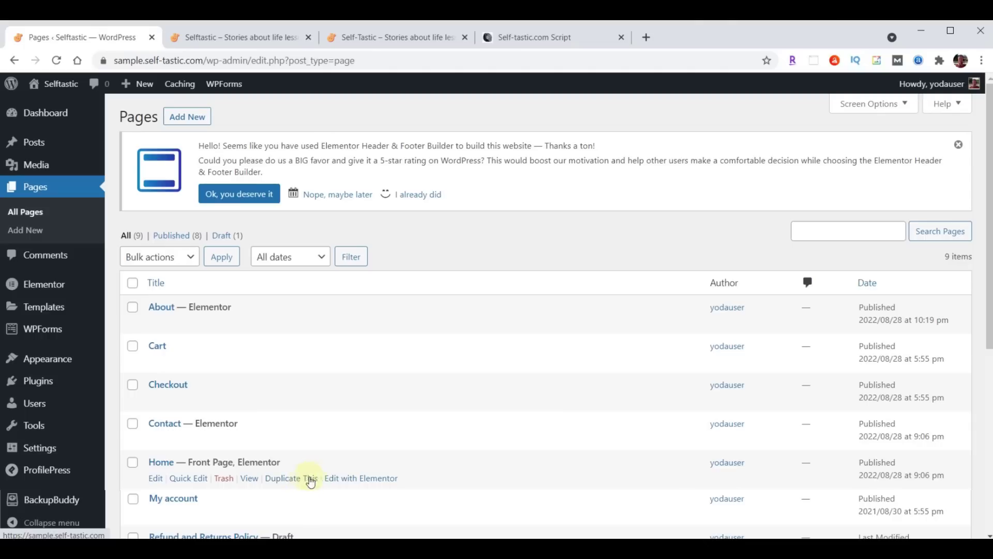
{"action": "left_click", "coordinate": [361, 482]}
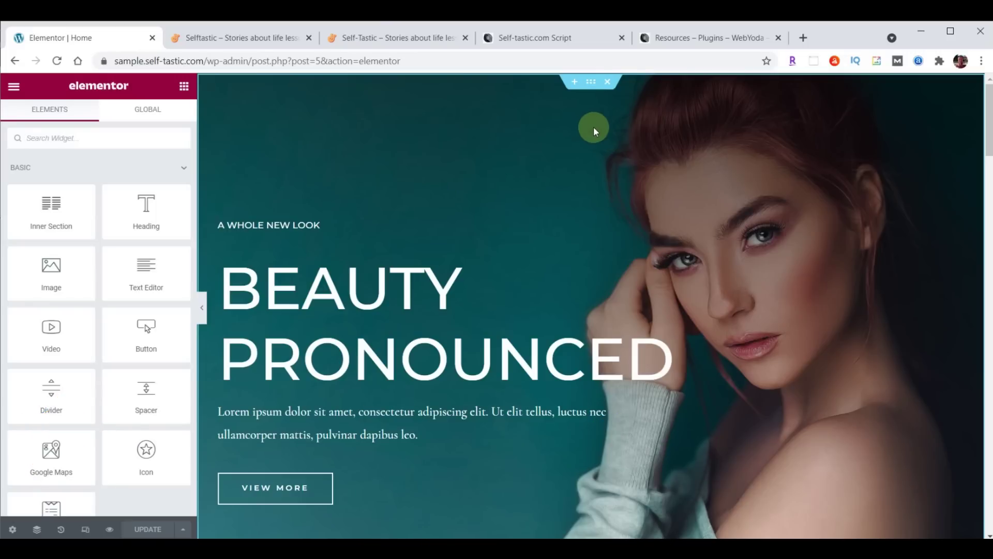
{"action": "left_click", "coordinate": [592, 86]}
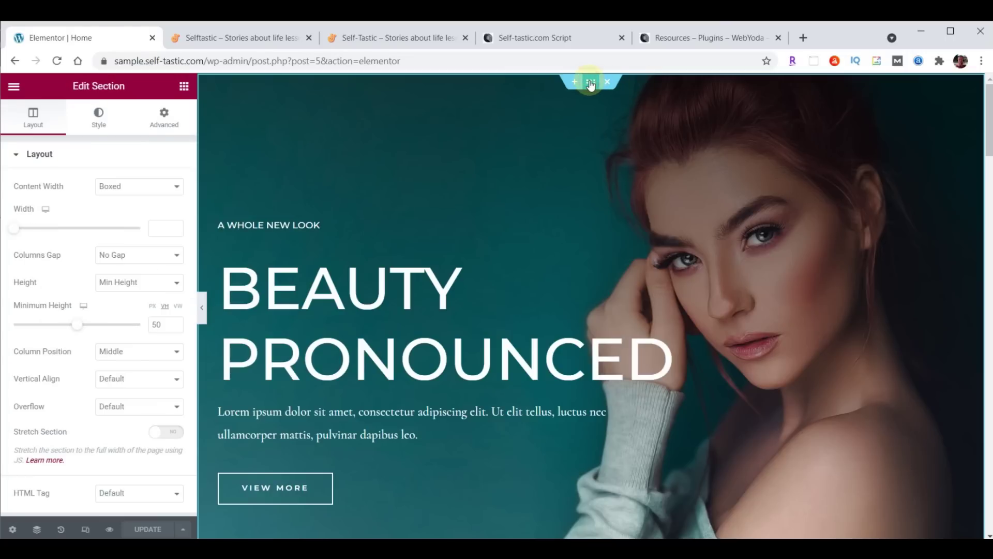
{"action": "scroll", "coordinate": [279, 385], "scroll_direction": "down", "scroll_amount": 4}
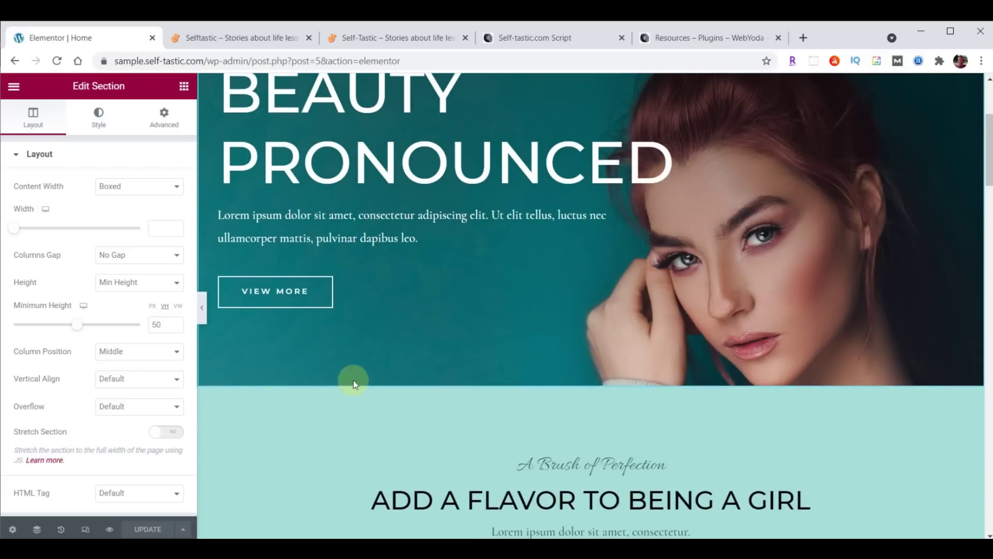
{"action": "scroll", "coordinate": [666, 424], "scroll_direction": "down", "scroll_amount": 3}
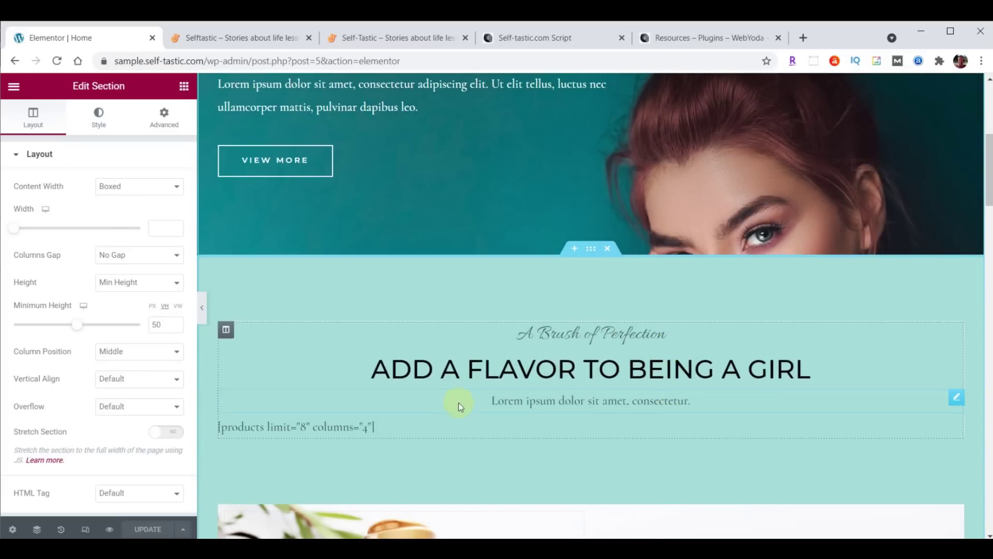
{"action": "scroll", "coordinate": [581, 328], "scroll_direction": "down", "scroll_amount": 5}
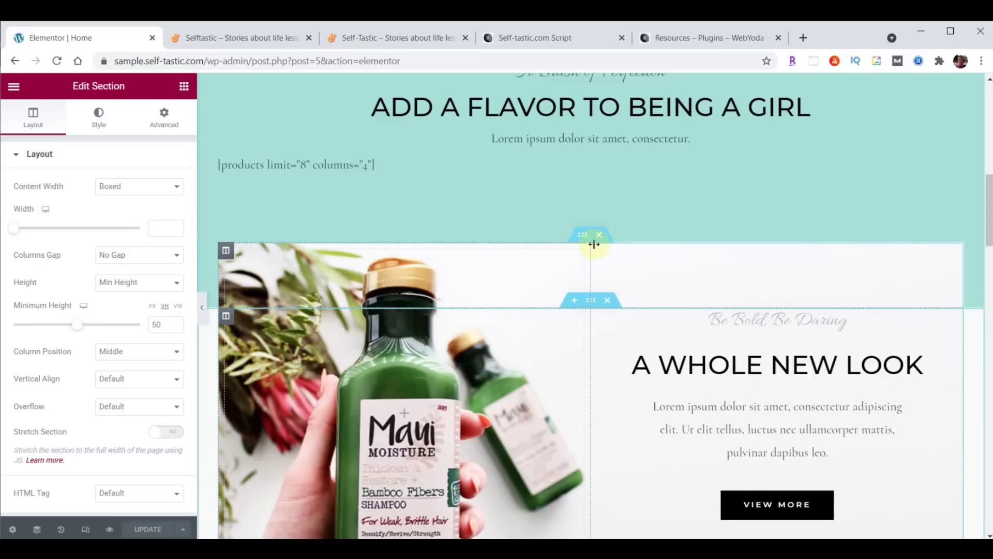
Select the shampoo-image inner section, its surrounding section, and Our Happy Clients
{"action": "left_click", "coordinate": [581, 235]}
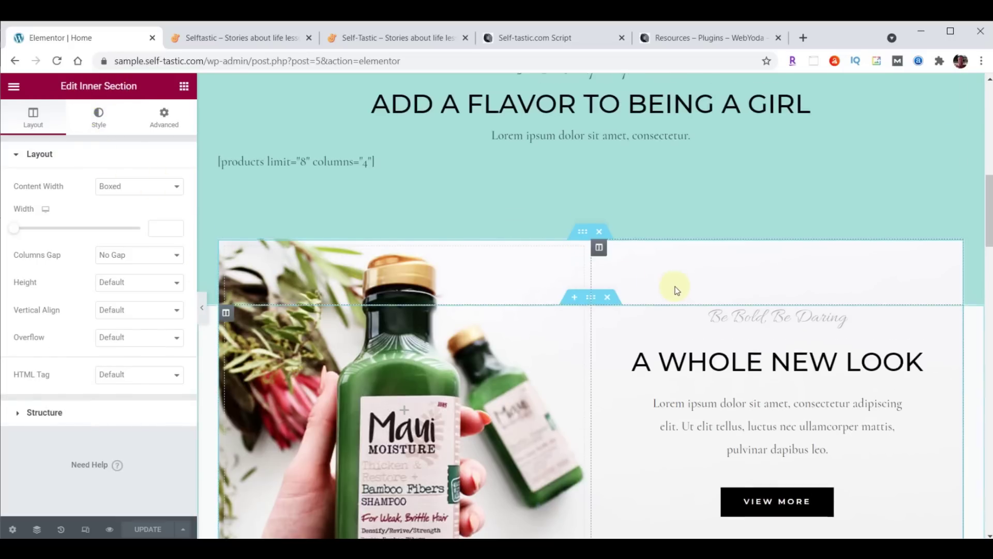
{"action": "scroll", "coordinate": [675, 290], "scroll_direction": "down", "scroll_amount": 9}
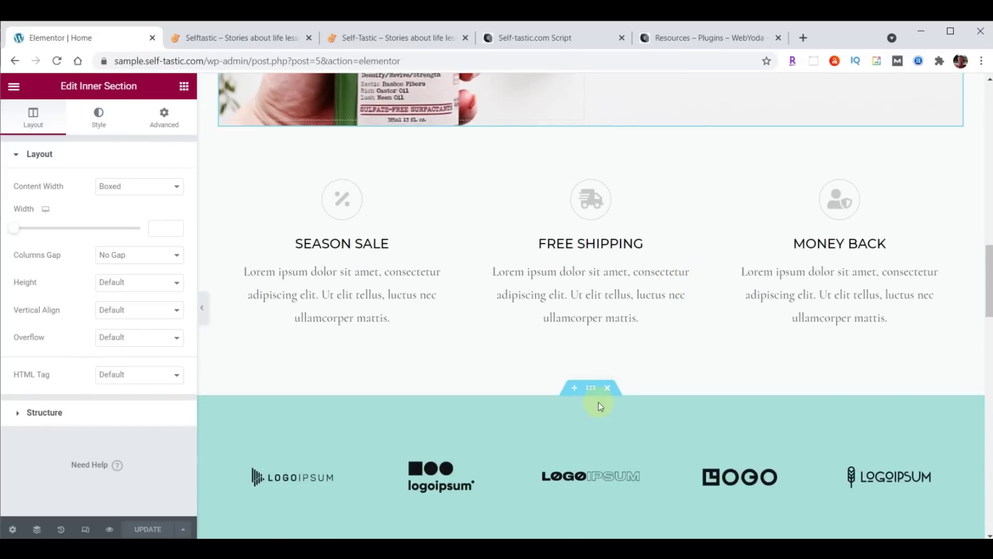
{"action": "left_click", "coordinate": [591, 388]}
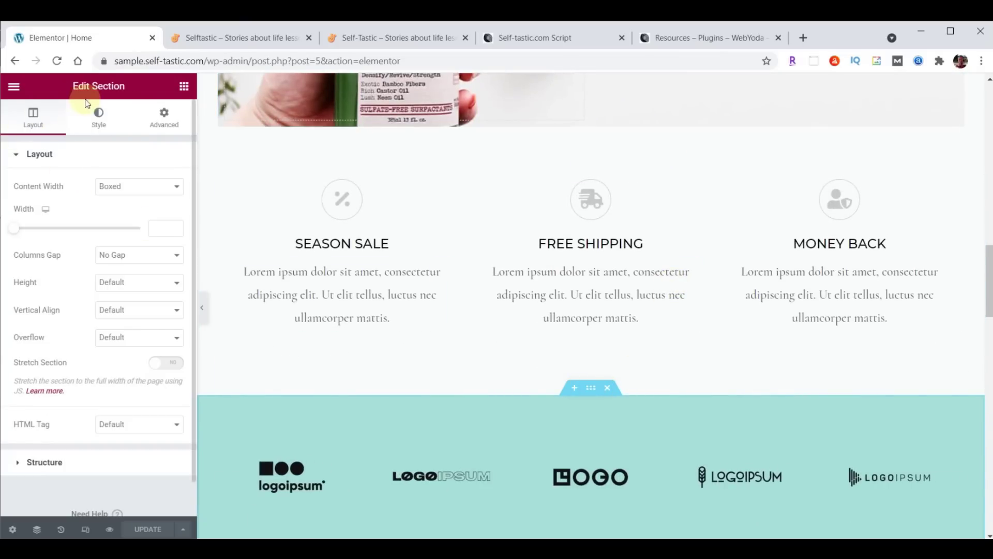
{"action": "scroll", "coordinate": [765, 250], "scroll_direction": "down", "scroll_amount": 4}
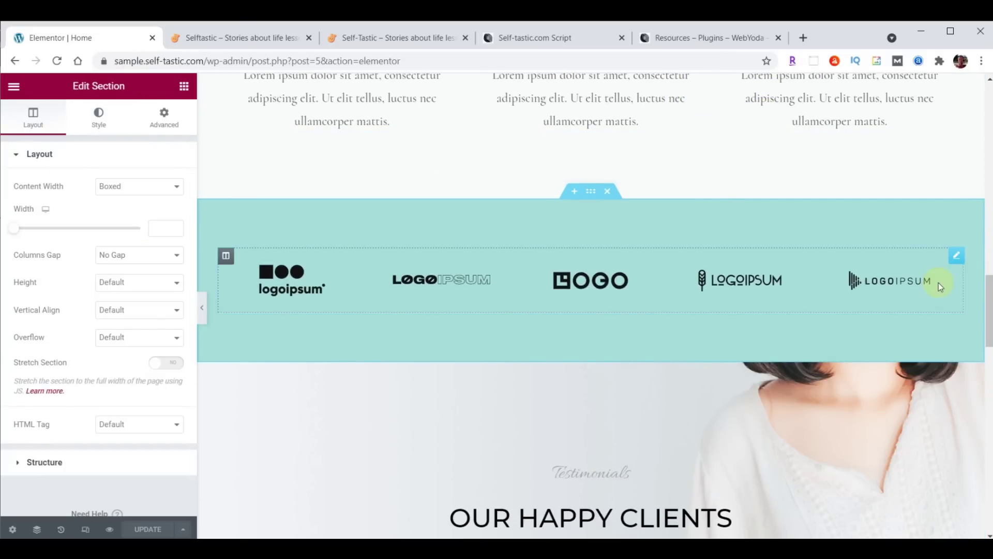
{"action": "scroll", "coordinate": [879, 287], "scroll_direction": "down", "scroll_amount": 4}
{"action": "left_click", "coordinate": [592, 158]}
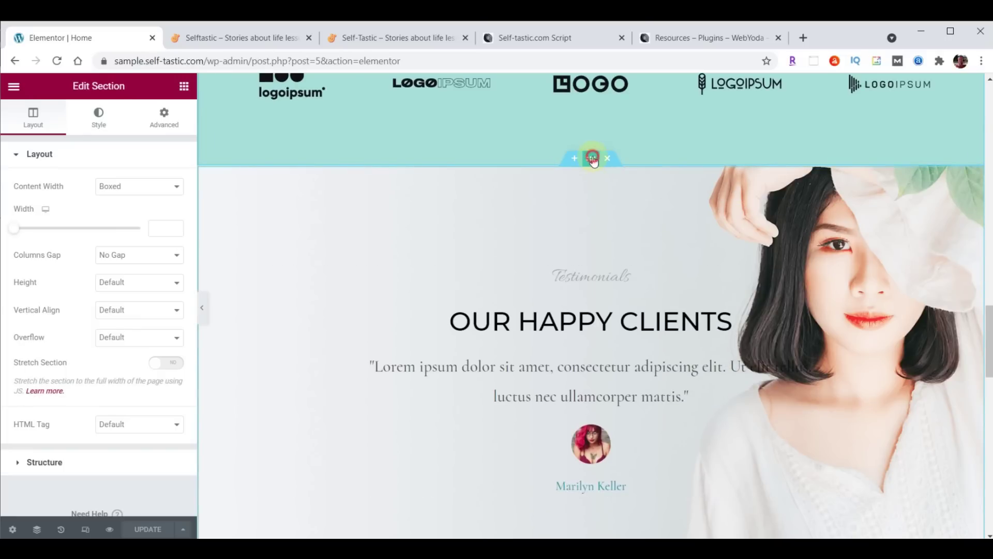
Select the inner section holding the three feature boxes
{"action": "scroll", "coordinate": [604, 282], "scroll_direction": "up", "scroll_amount": 15}
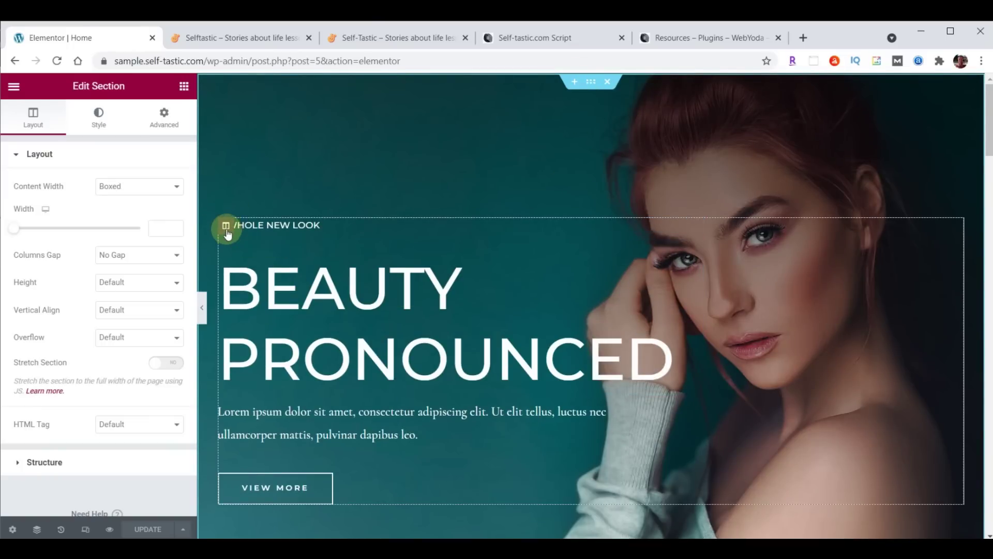
{"action": "scroll", "coordinate": [455, 265], "scroll_direction": "down", "scroll_amount": 7}
{"action": "scroll", "coordinate": [455, 265], "scroll_direction": "down", "scroll_amount": 6}
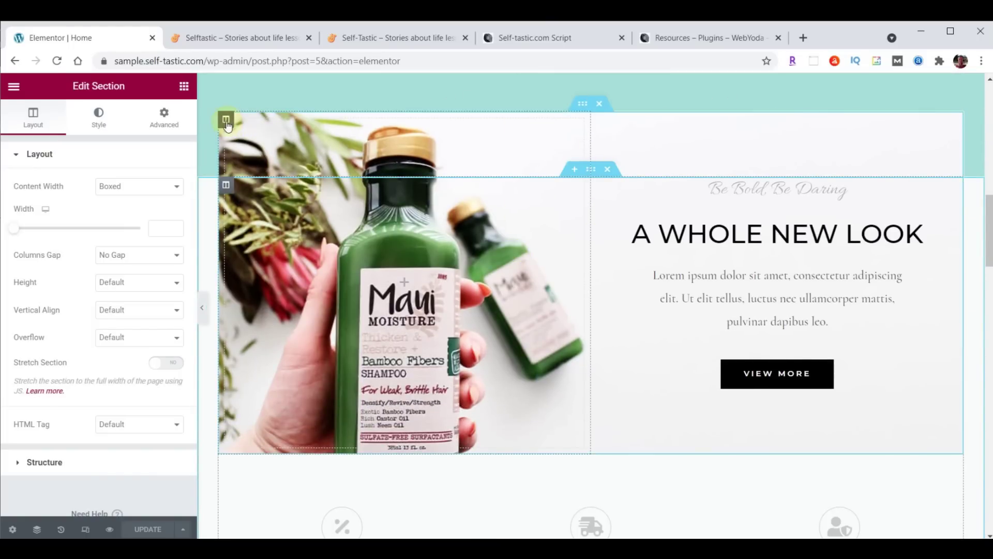
{"action": "scroll", "coordinate": [562, 229], "scroll_direction": "down", "scroll_amount": 6}
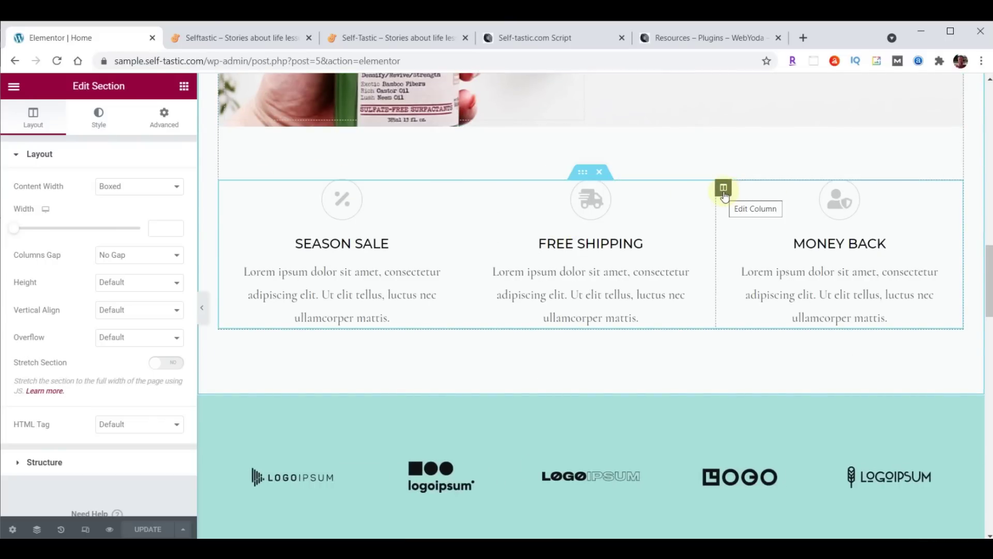
{"action": "left_click", "coordinate": [582, 172]}
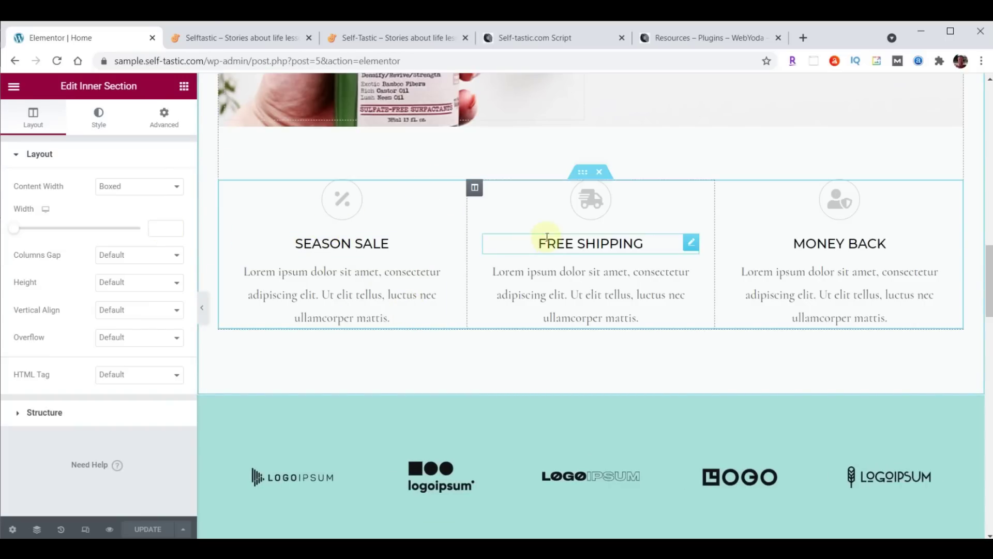
{"action": "scroll", "coordinate": [706, 153], "scroll_direction": "down", "scroll_amount": 6}
{"action": "scroll", "coordinate": [825, 207], "scroll_direction": "down", "scroll_amount": 2}
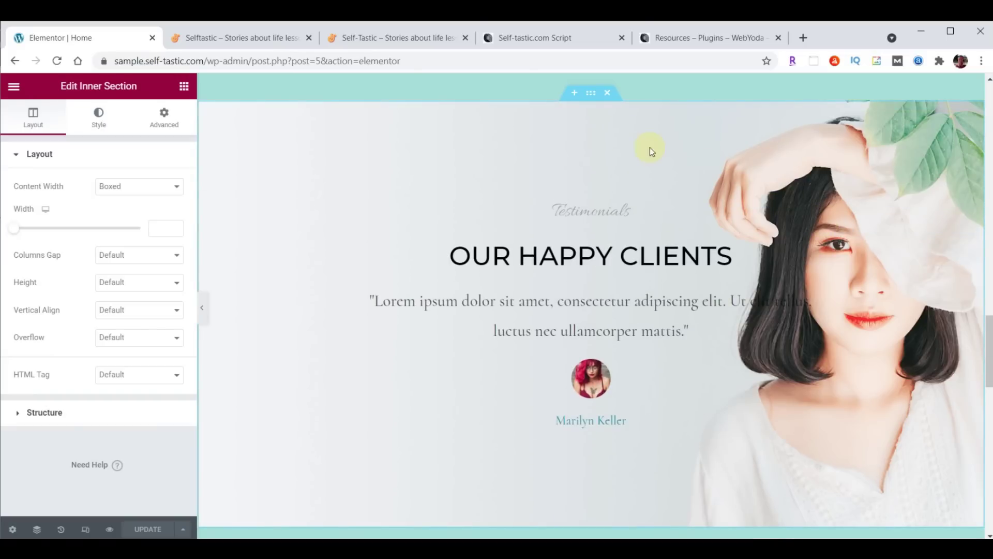
{"action": "left_click", "coordinate": [591, 94]}
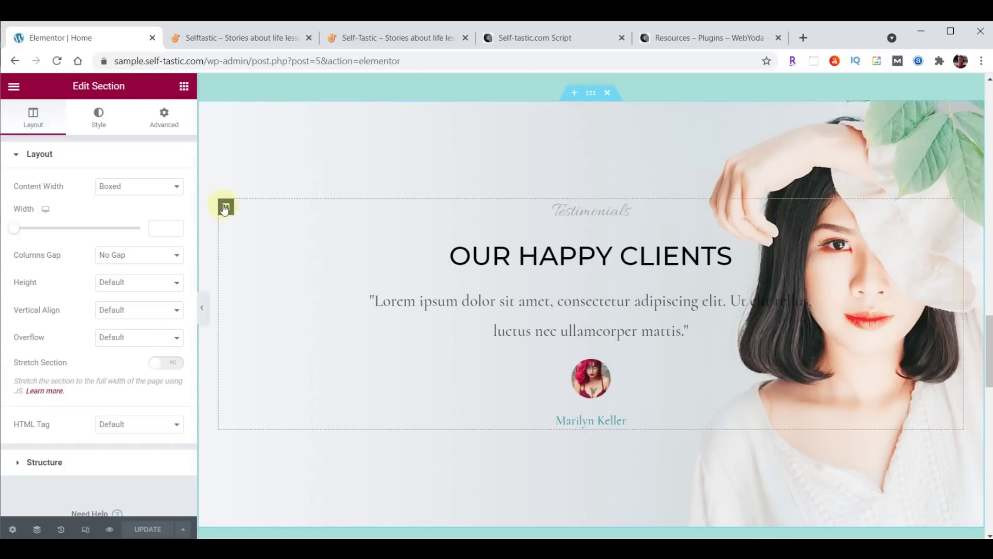
{"action": "left_click", "coordinate": [226, 207]}
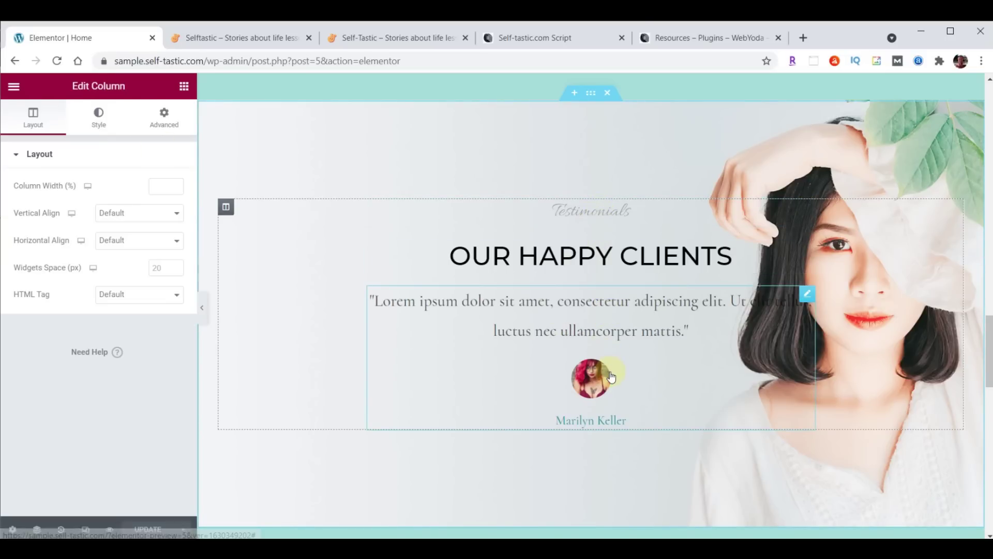
{"action": "left_click", "coordinate": [697, 267]}
{"action": "left_click", "coordinate": [808, 208]}
{"action": "left_click", "coordinate": [807, 249]}
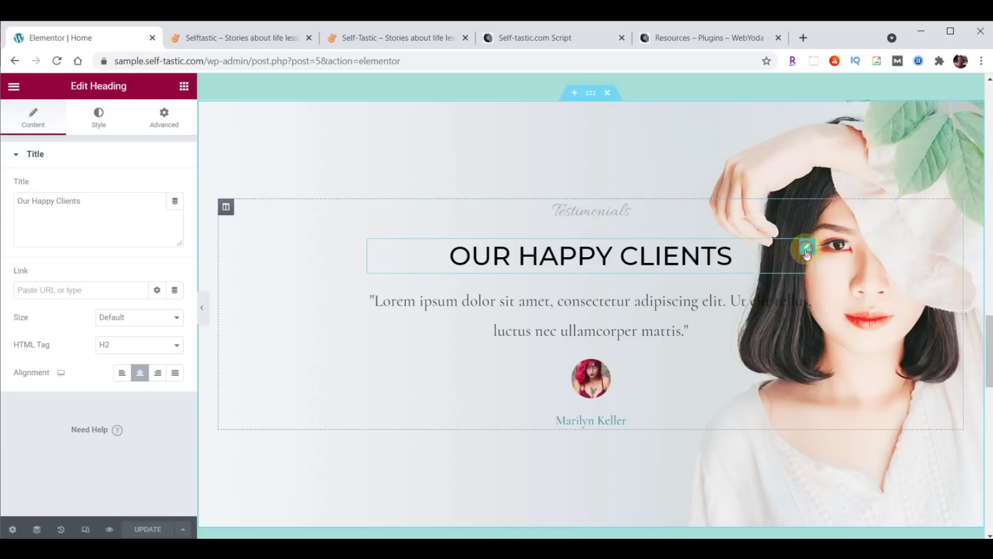
{"action": "left_click", "coordinate": [807, 294]}
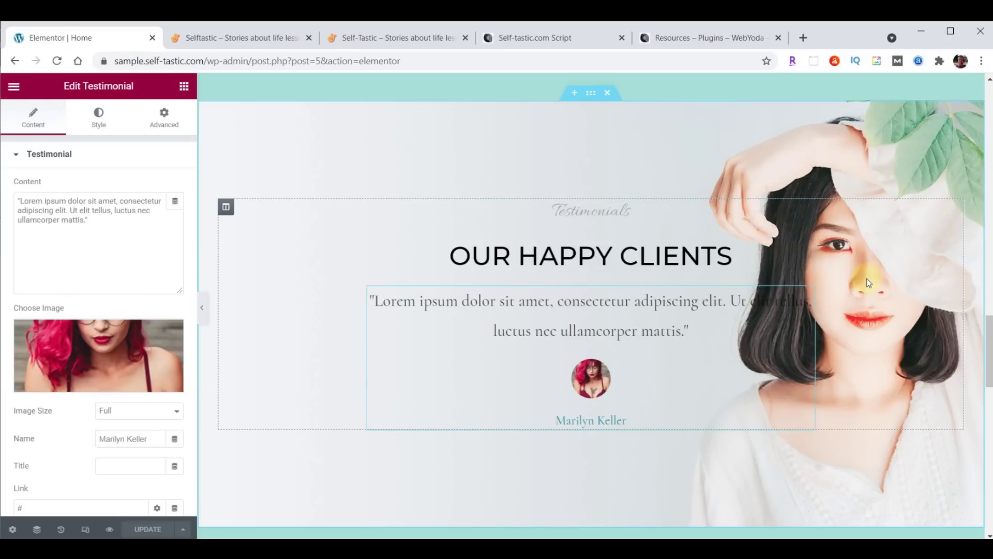
{"action": "left_click", "coordinate": [516, 100]}
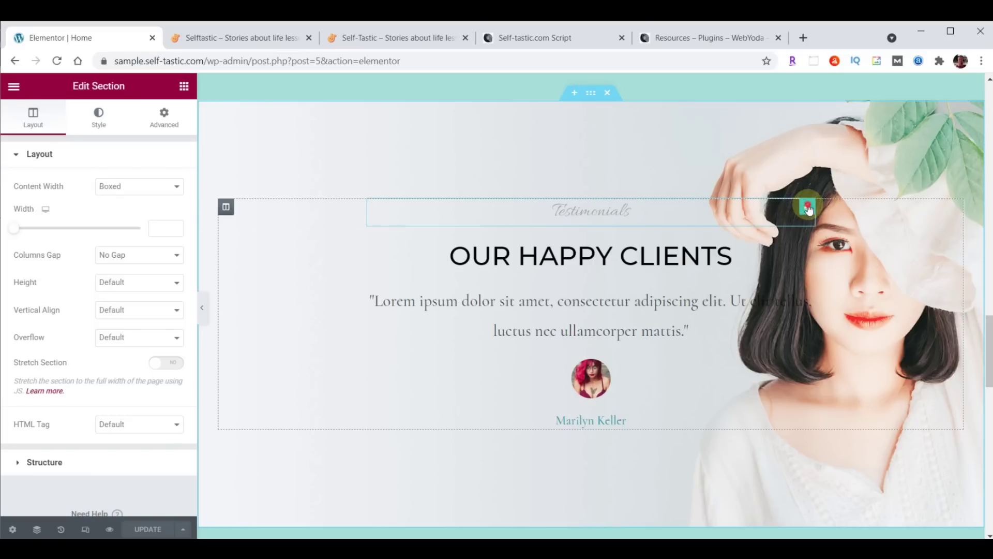
{"action": "left_click", "coordinate": [808, 207]}
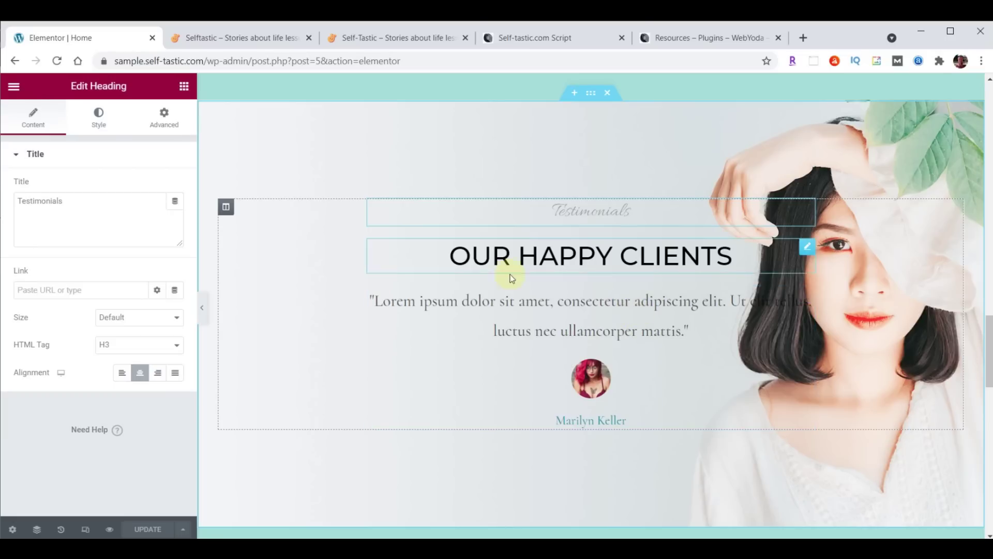
{"action": "left_click", "coordinate": [809, 251]}
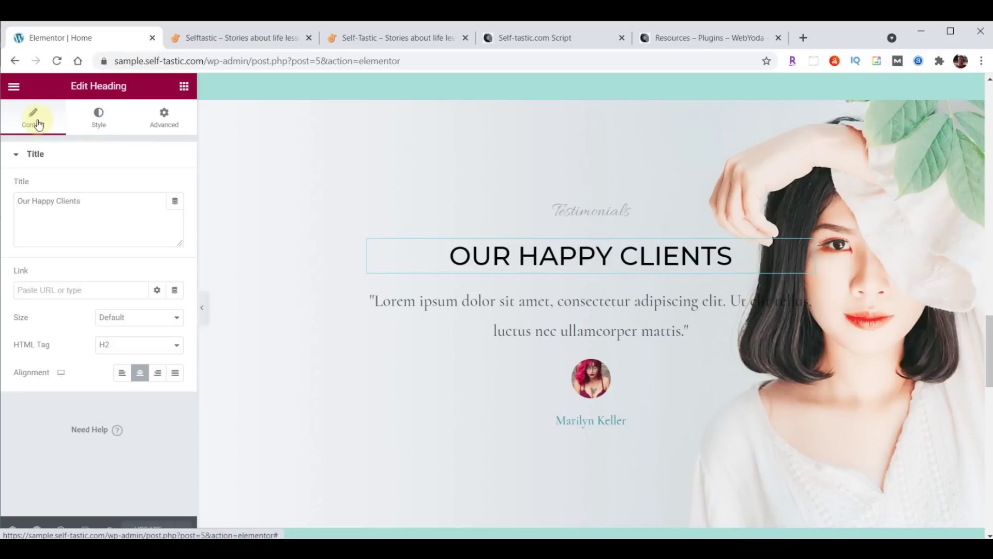
{"action": "left_click", "coordinate": [101, 199]}
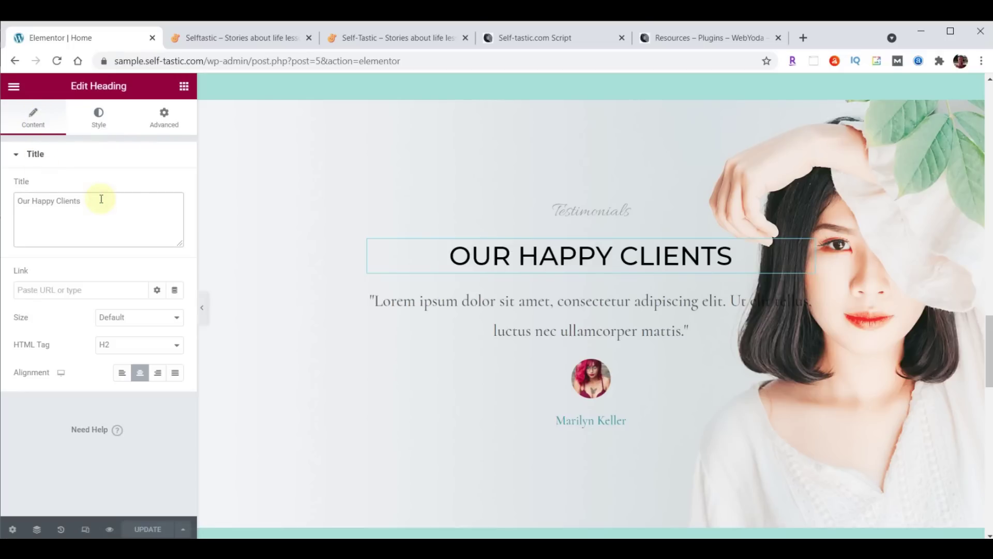
{"action": "left_click", "coordinate": [99, 118]}
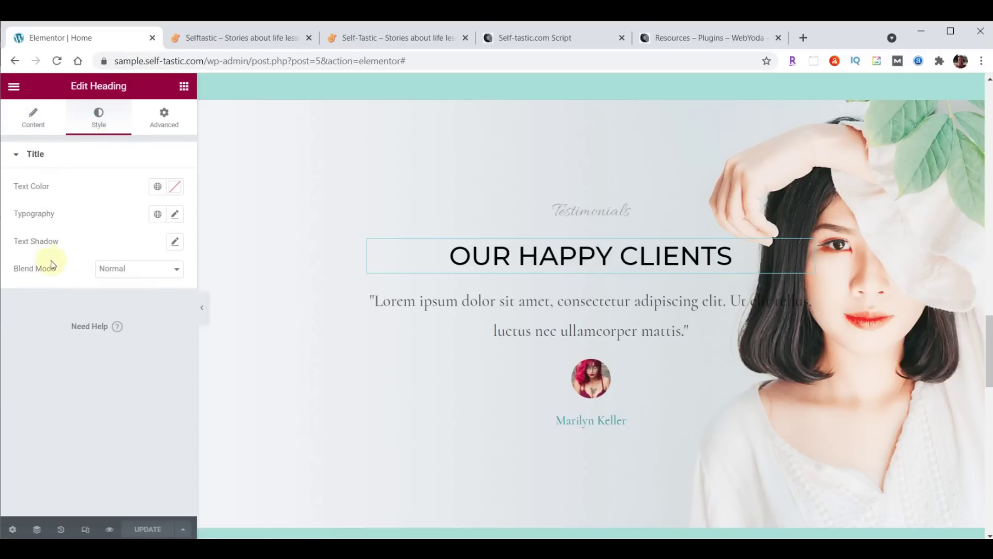
{"action": "left_click", "coordinate": [164, 130]}
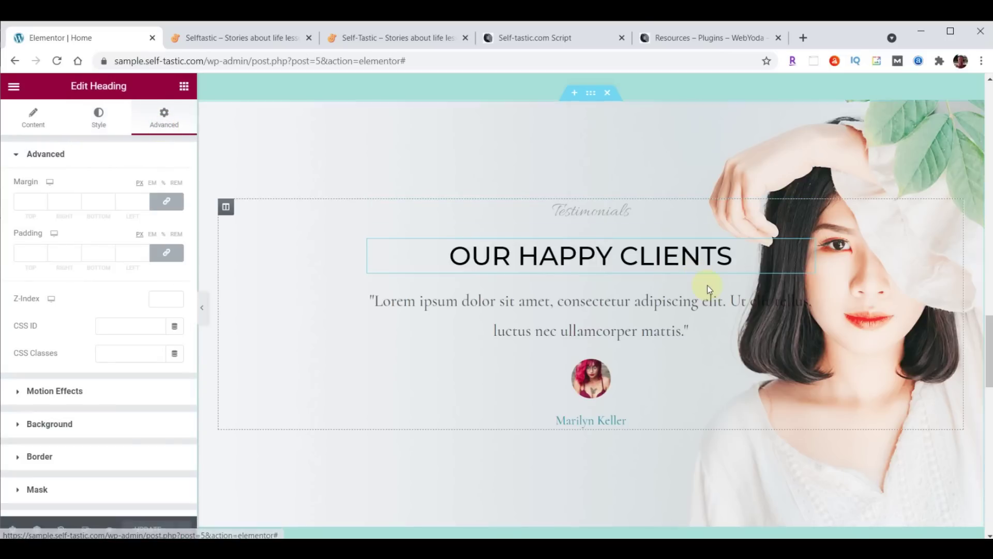
{"action": "scroll", "coordinate": [707, 284], "scroll_direction": "up", "scroll_amount": 15}
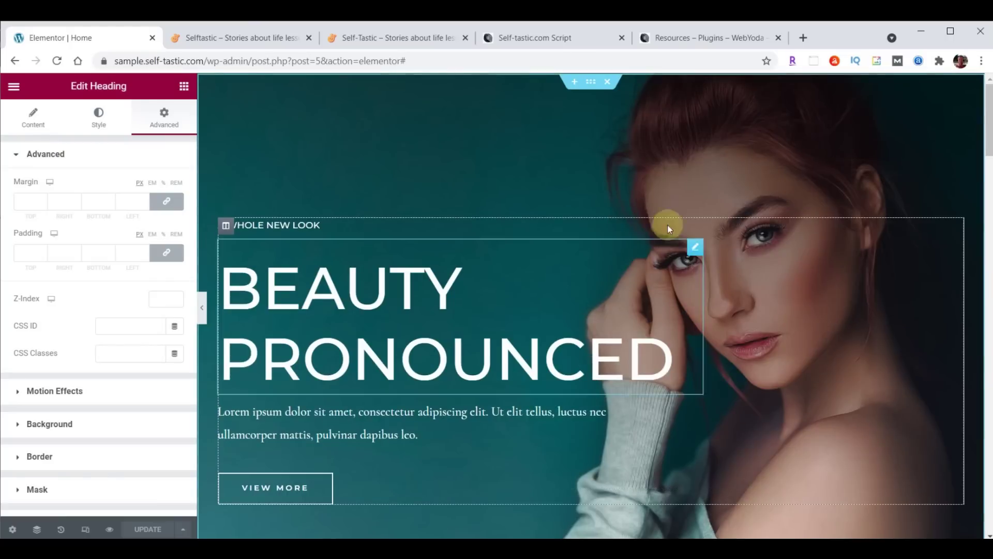
{"action": "left_click", "coordinate": [589, 89]}
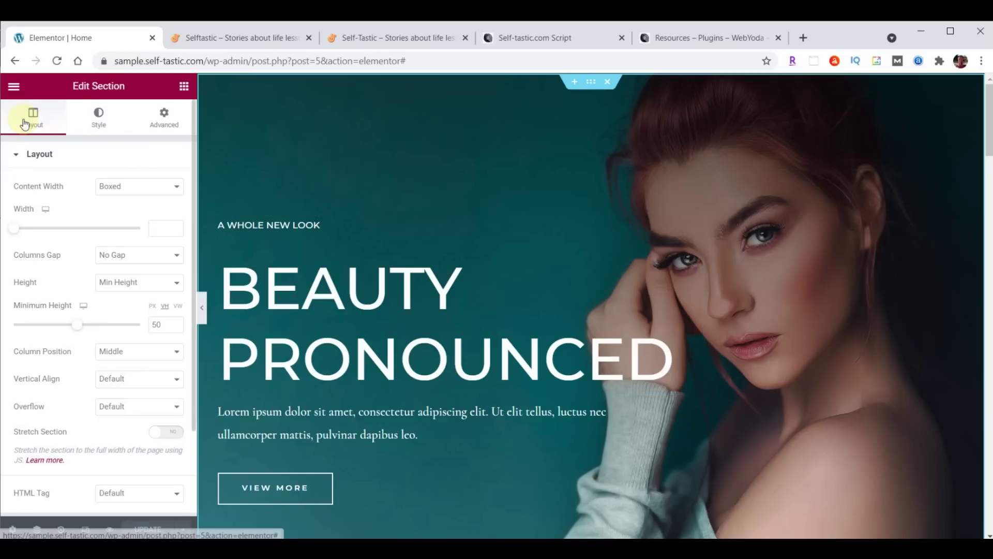
{"action": "left_click", "coordinate": [96, 117]}
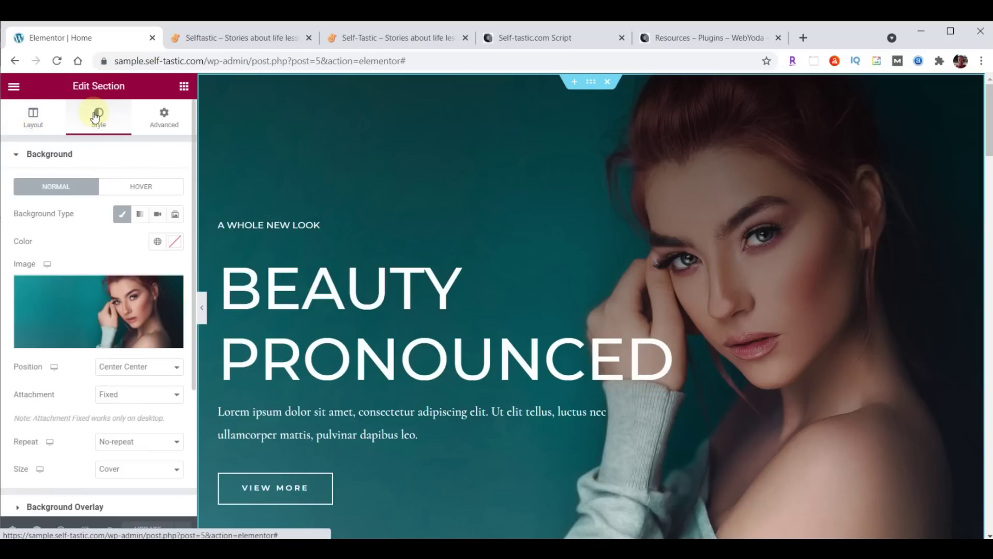
{"action": "left_click", "coordinate": [164, 119]}
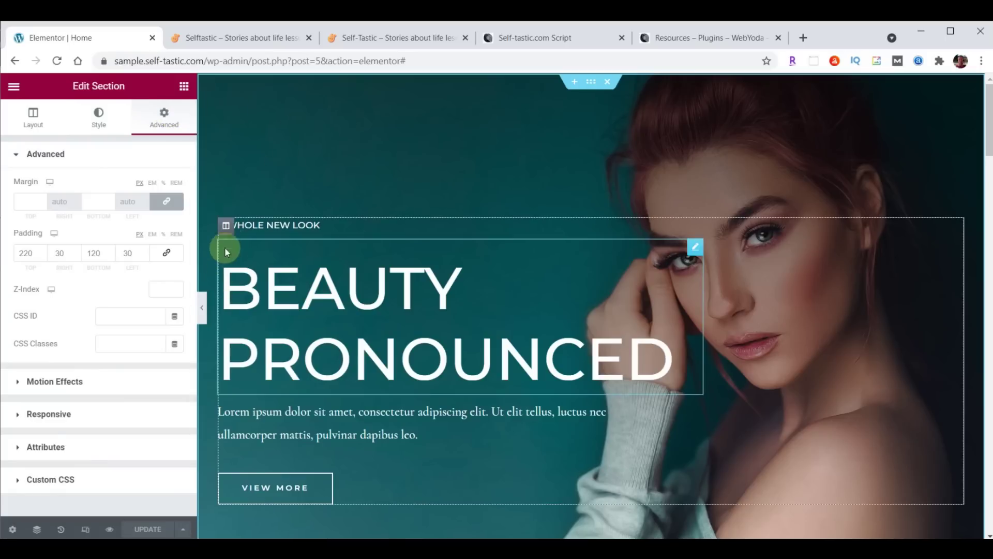
{"action": "left_click", "coordinate": [226, 227]}
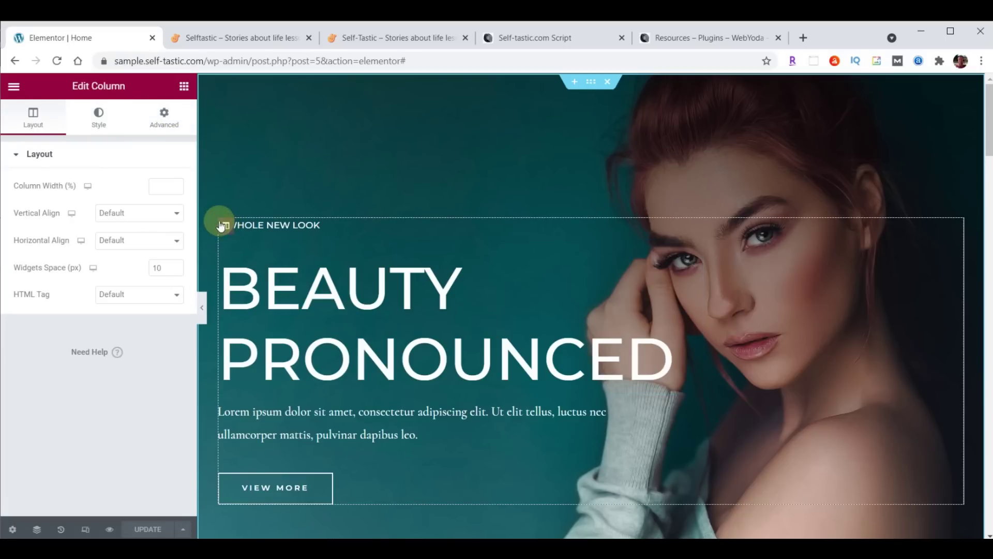
{"action": "left_click", "coordinate": [41, 128]}
{"action": "left_click", "coordinate": [100, 119]}
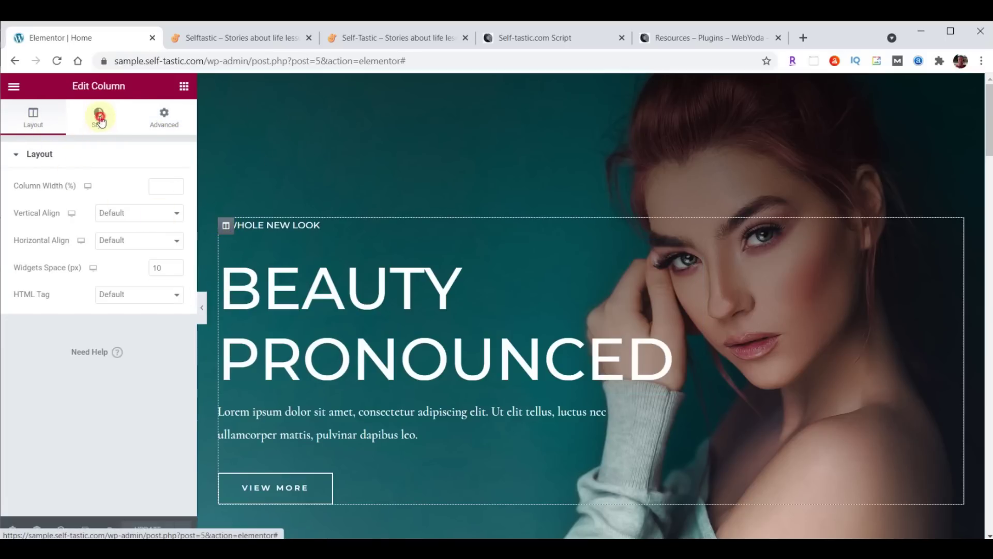
{"action": "left_click", "coordinate": [164, 117]}
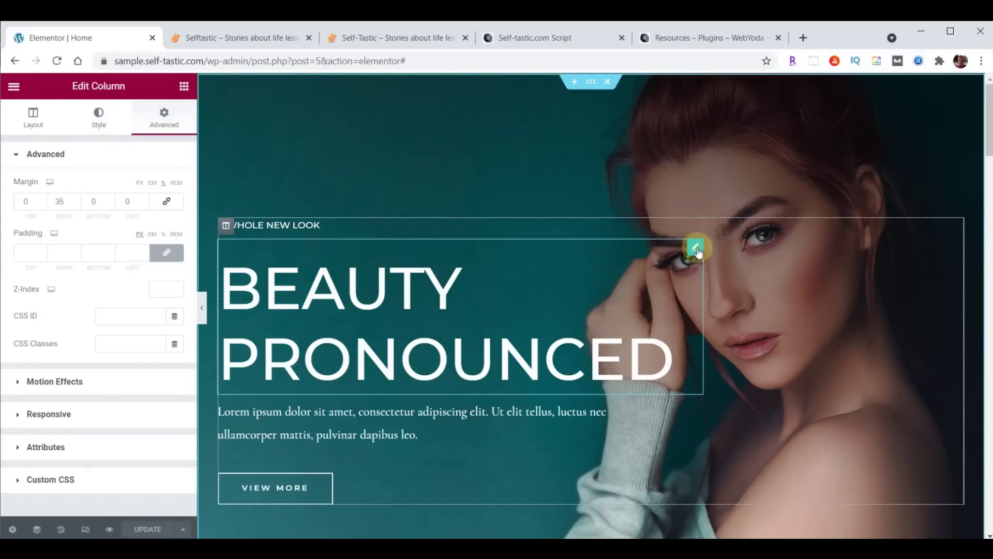
{"action": "left_click", "coordinate": [695, 247]}
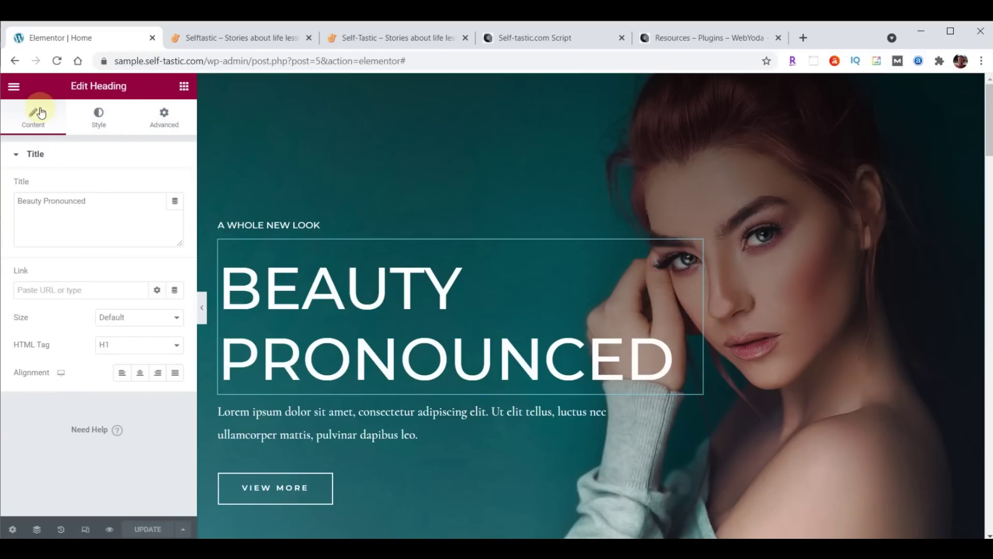
{"action": "left_click", "coordinate": [94, 120]}
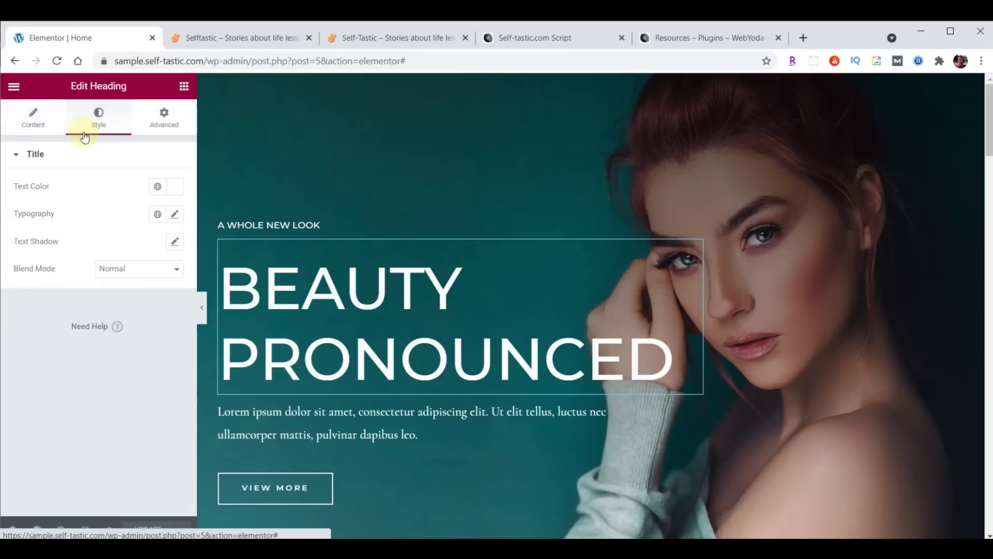
{"action": "left_click", "coordinate": [159, 122]}
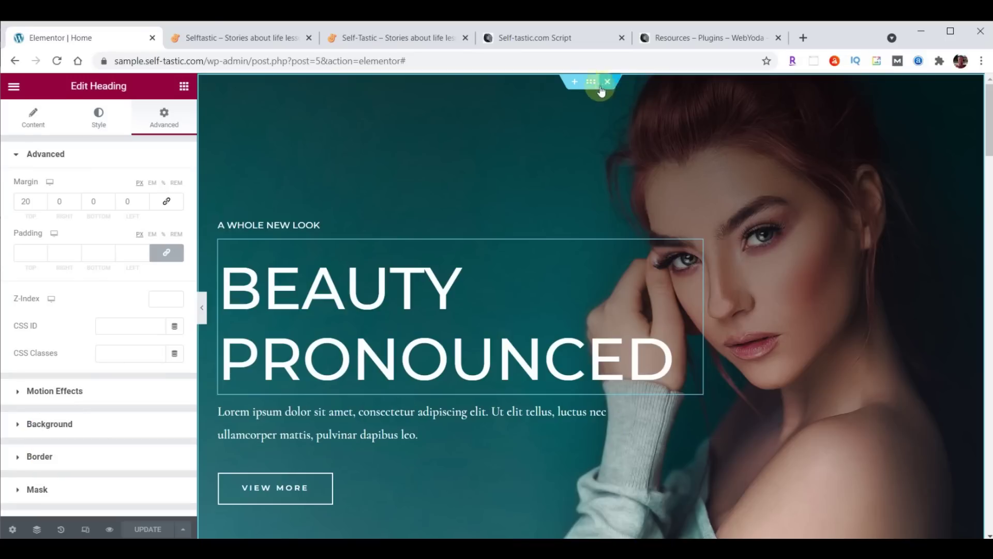
{"action": "left_click", "coordinate": [592, 83]}
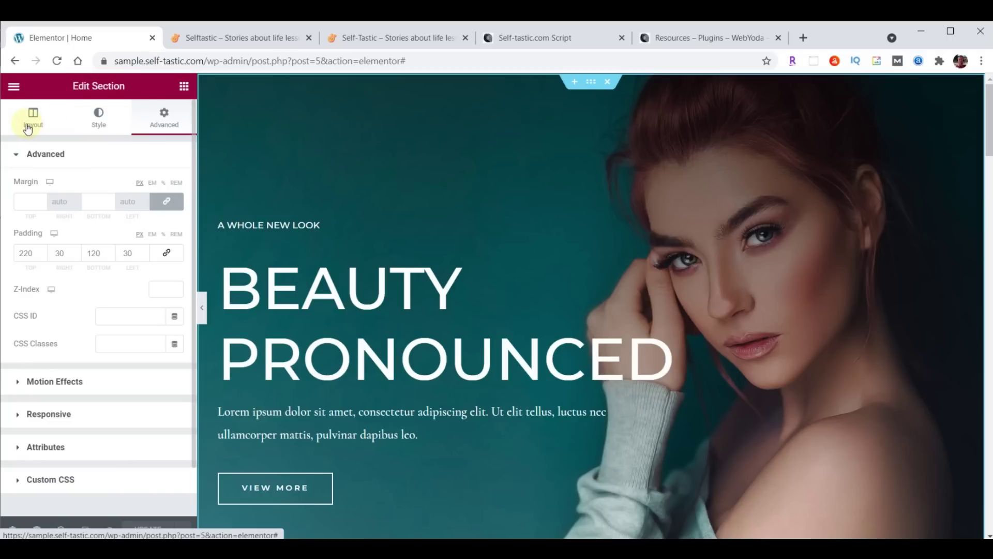
Upload cover-home.jpg from File Explorer and insert it as the hero section's background image
{"action": "left_click", "coordinate": [100, 119]}
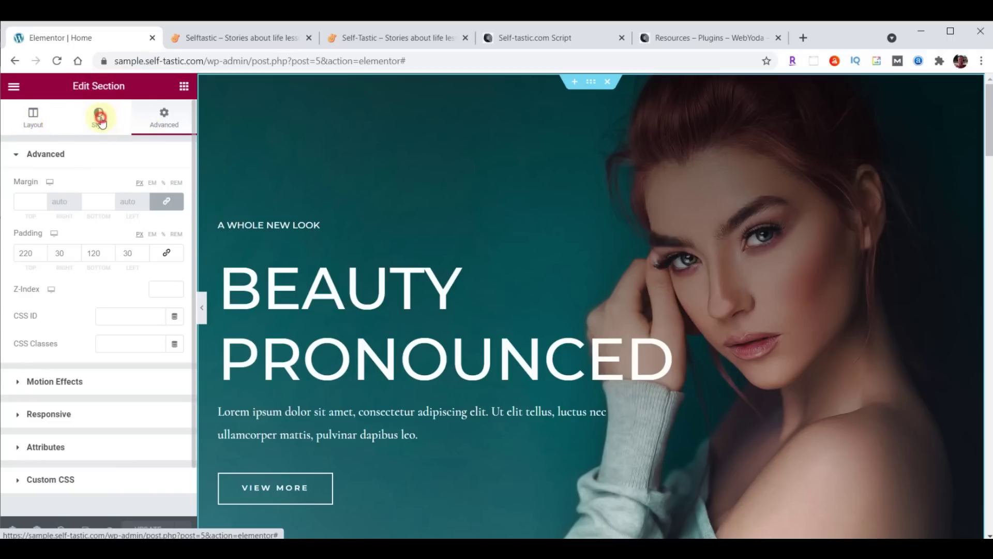
{"action": "mouse_move", "coordinate": [136, 311]}
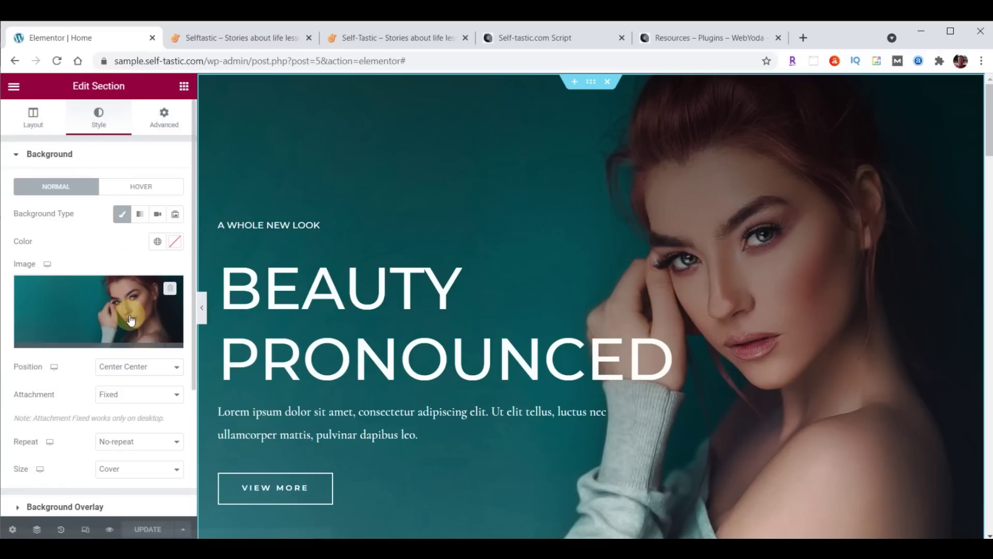
{"action": "scroll", "coordinate": [93, 221], "scroll_direction": "down", "scroll_amount": 2}
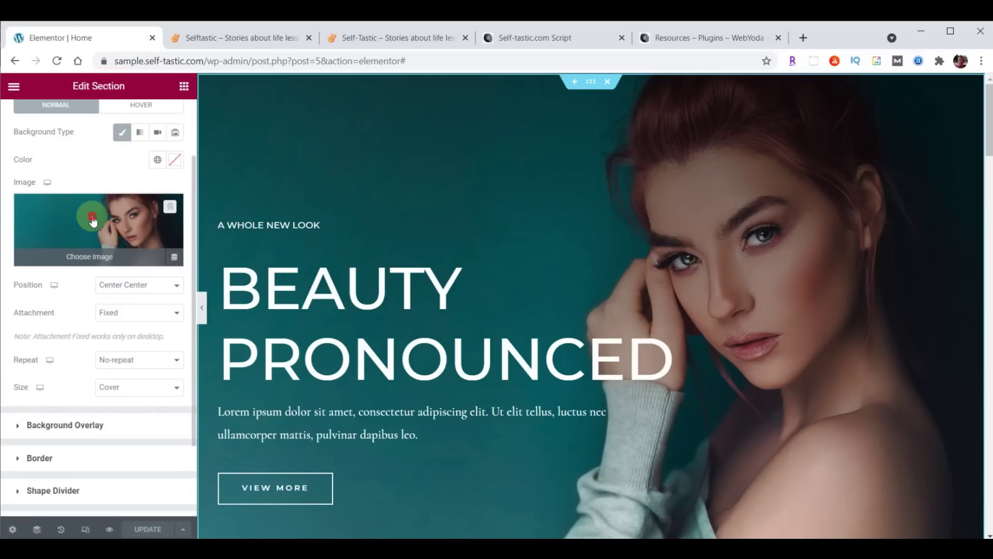
{"action": "left_click", "coordinate": [93, 221]}
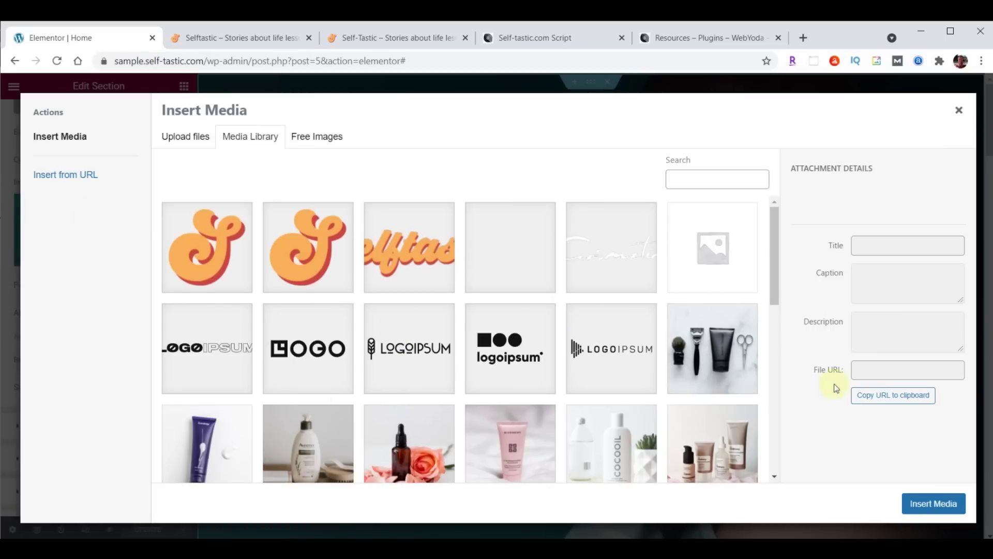
{"action": "key", "text": "alt+Tab"}
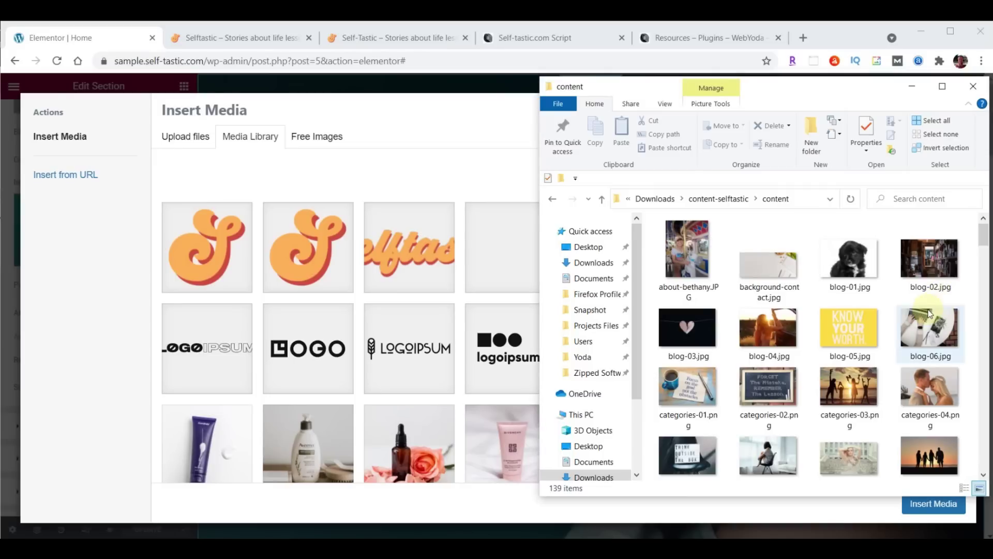
{"action": "scroll", "coordinate": [926, 228], "scroll_direction": "down", "scroll_amount": 3}
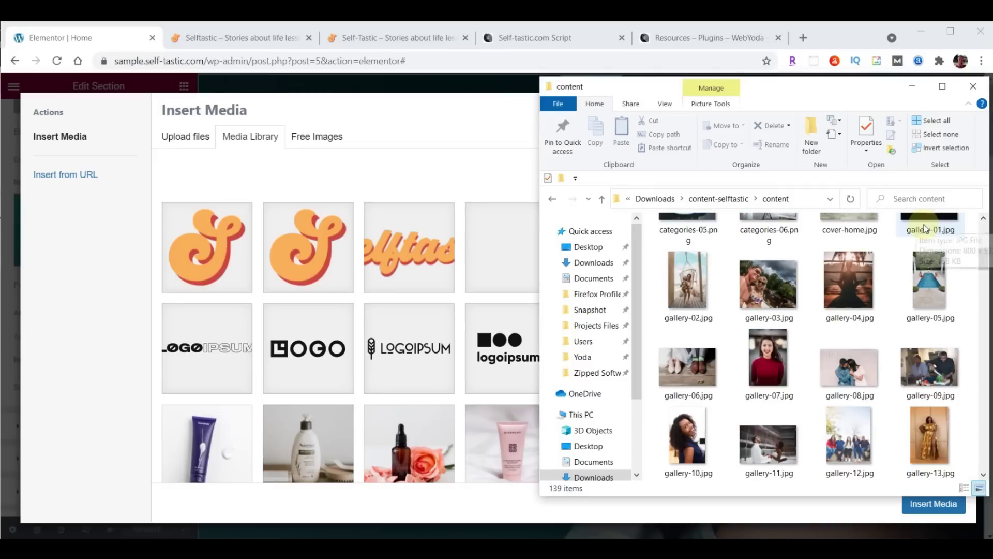
{"action": "scroll", "coordinate": [795, 362], "scroll_direction": "up", "scroll_amount": 1}
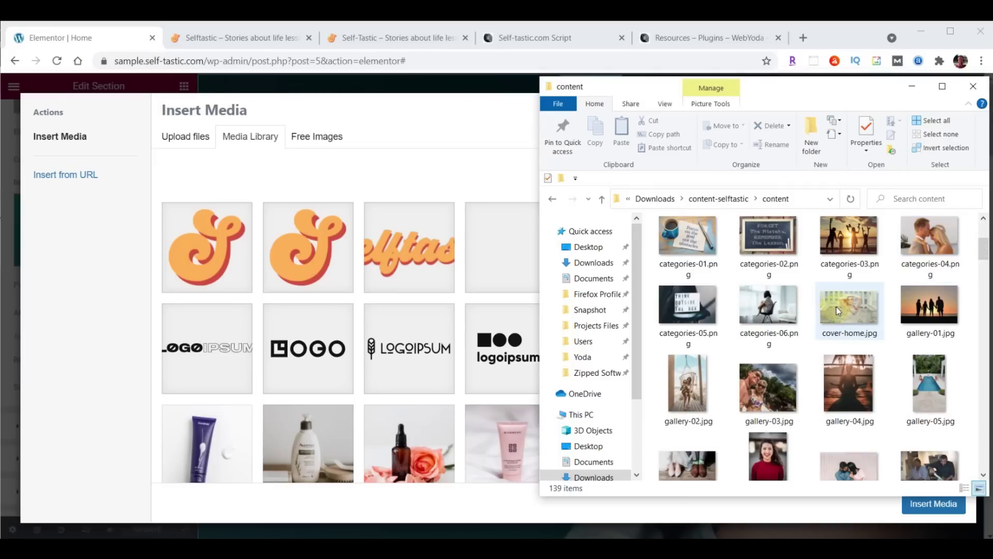
{"action": "left_click_drag", "start_coordinate": [842, 310], "coordinate": [403, 310]}
{"action": "left_click", "coordinate": [935, 508]}
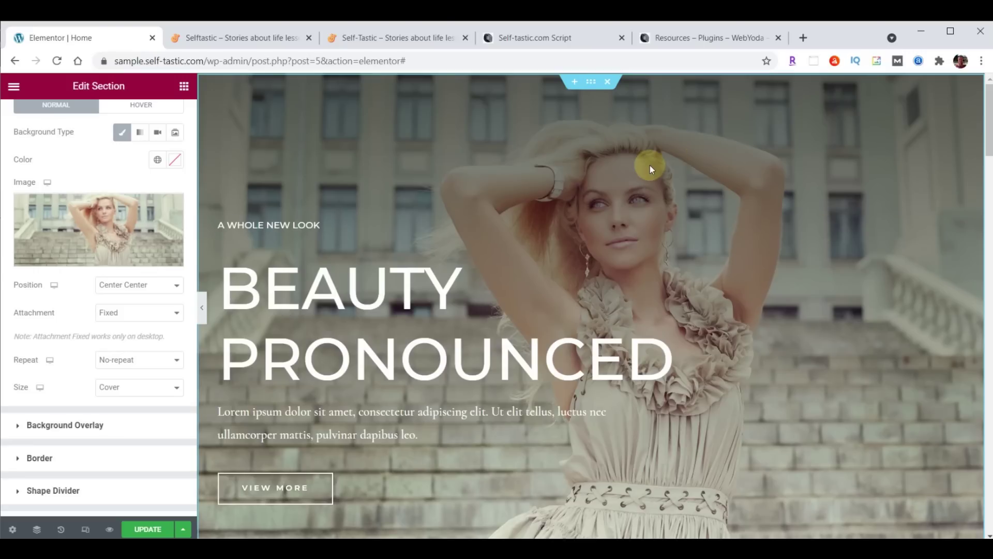
Update the page and reload the live homepage to see the stone-steps hero background
{"action": "left_click", "coordinate": [148, 529]}
{"action": "left_click", "coordinate": [243, 38]}
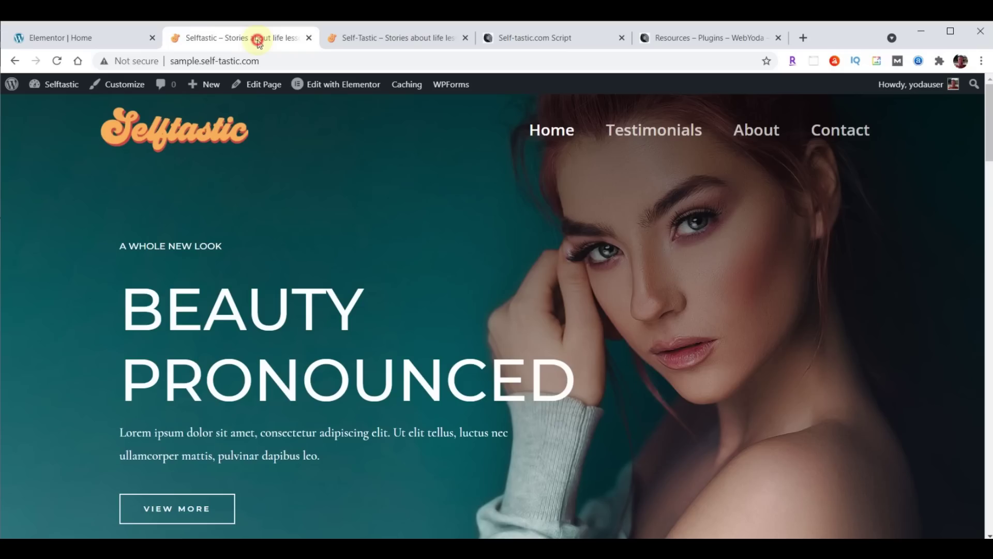
{"action": "left_click", "coordinate": [58, 61]}
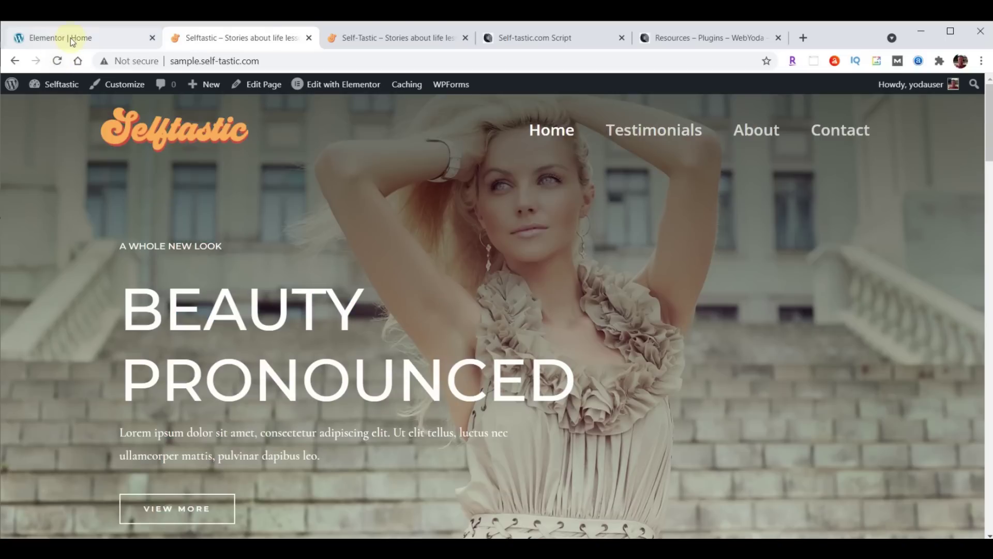
{"action": "left_click", "coordinate": [74, 40]}
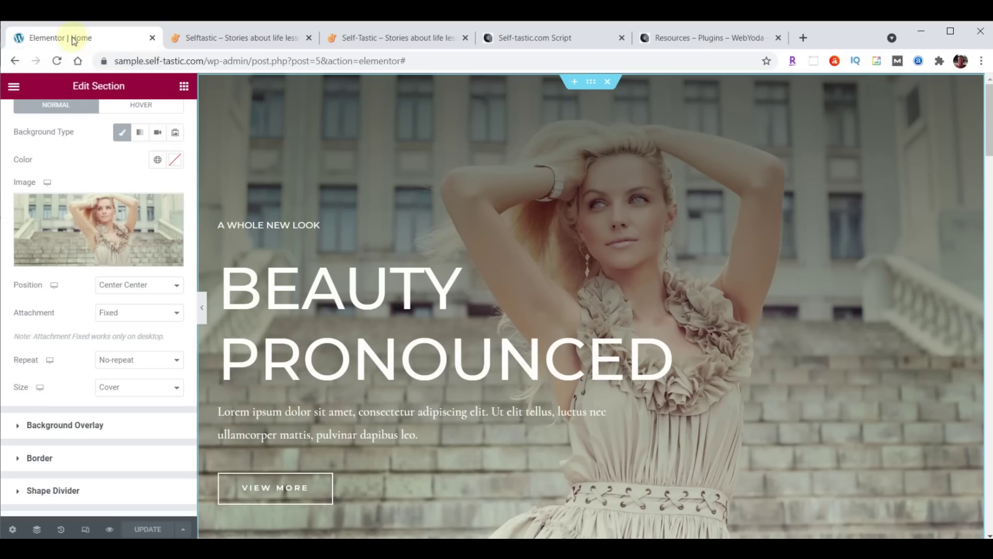
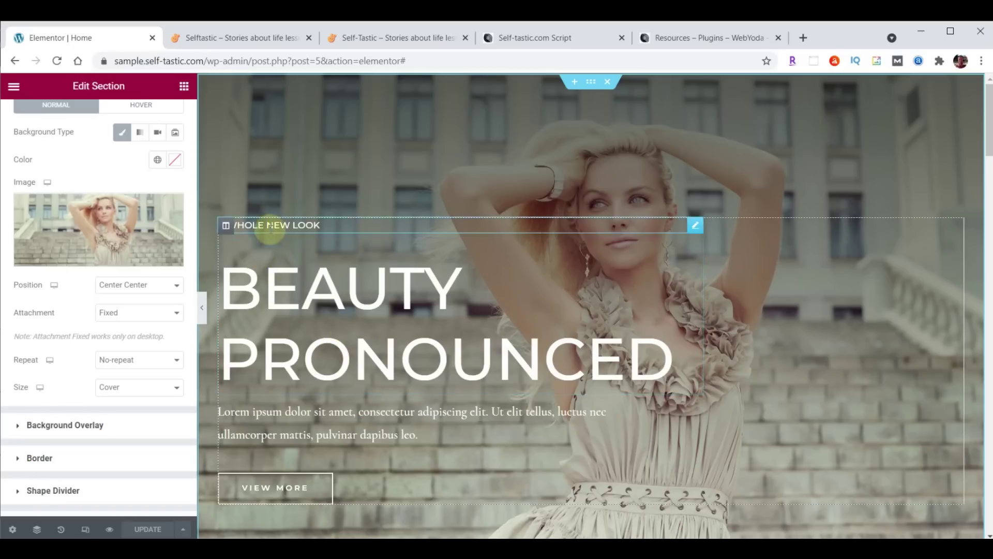
Replace the small heading's title text with WELCOME TO
{"action": "left_click", "coordinate": [697, 226]}
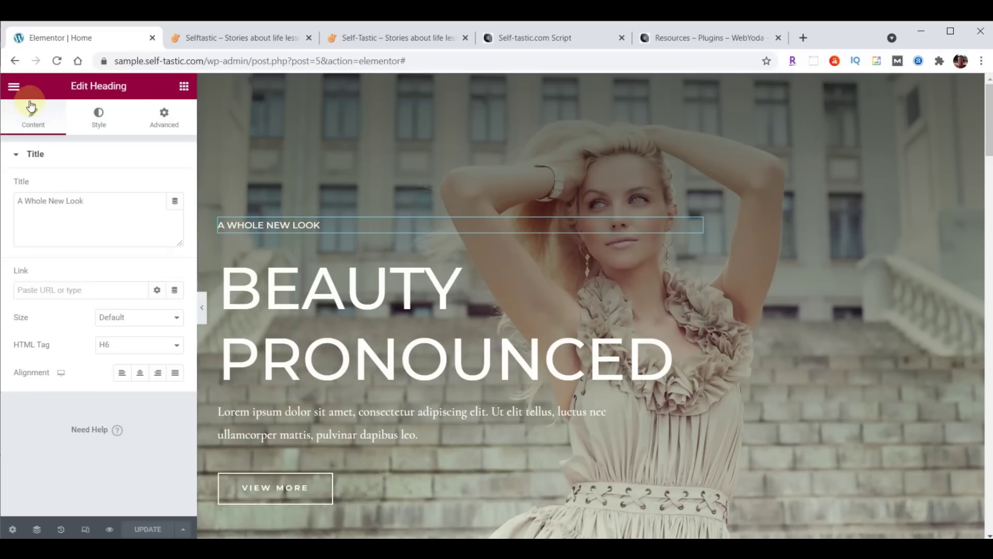
{"action": "left_click_drag", "start_coordinate": [19, 202], "coordinate": [116, 202]}
{"action": "type", "text": "WELCOME TO"}
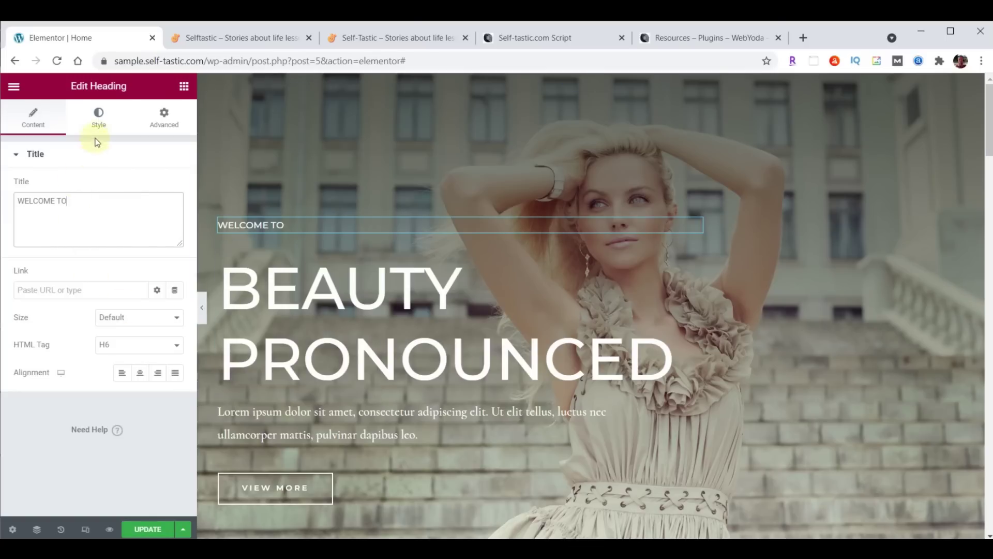
Set the heading's typography to Open Sans Condensed at size 23
{"action": "left_click", "coordinate": [99, 121]}
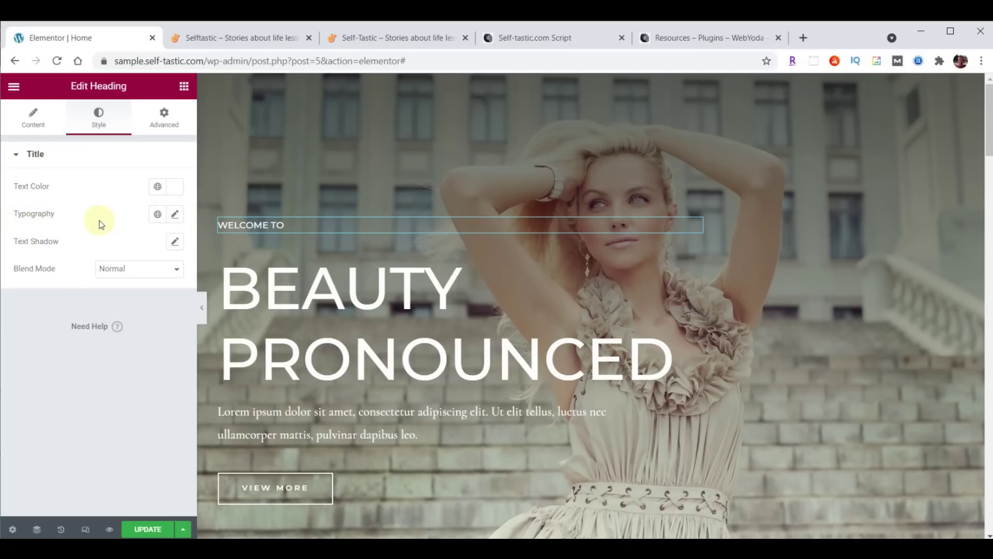
{"action": "left_click", "coordinate": [176, 215]}
{"action": "left_click", "coordinate": [145, 275]}
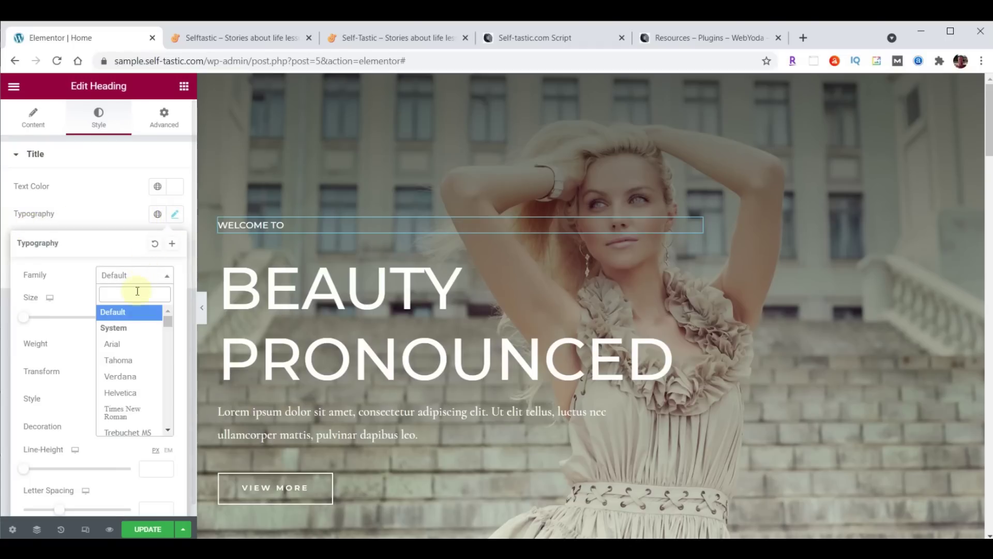
{"action": "type", "text": "Open"}
{"action": "left_click", "coordinate": [125, 348]}
{"action": "left_click", "coordinate": [152, 316]}
{"action": "type", "text": "23"}
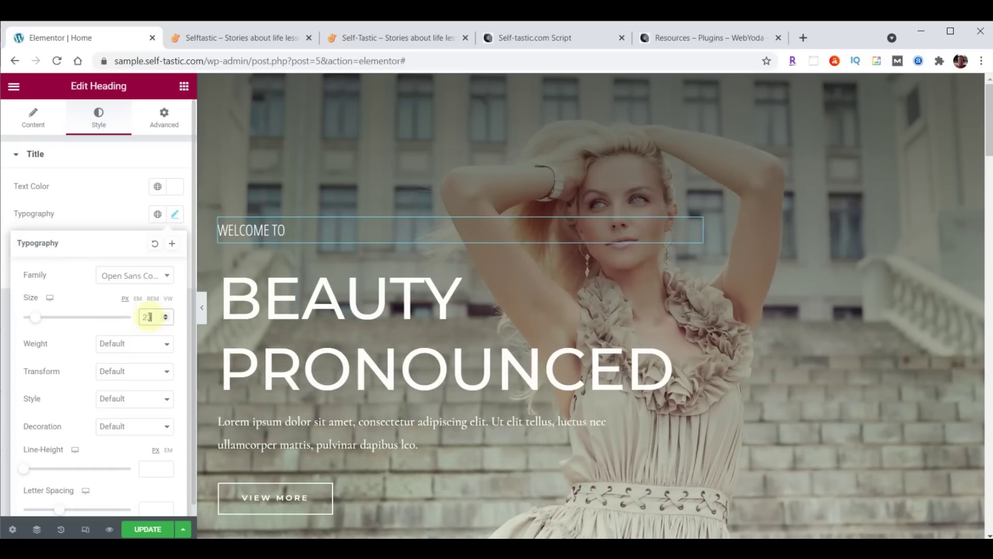
Try font weights 100, 900 and 600, settling on a thin 100 weight
{"action": "left_click", "coordinate": [111, 344]}
{"action": "left_click", "coordinate": [114, 361]}
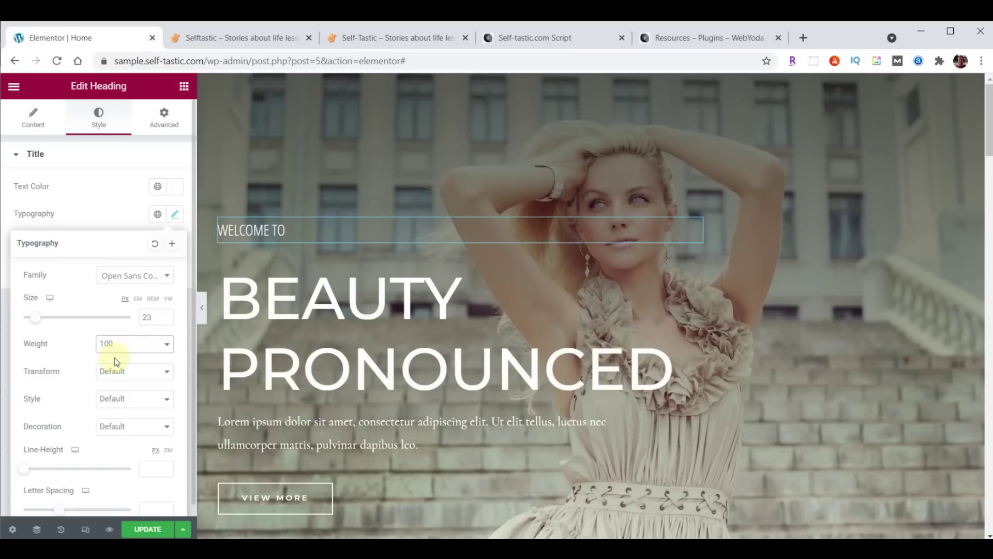
{"action": "left_click", "coordinate": [130, 344]}
{"action": "left_click", "coordinate": [122, 471]}
{"action": "left_click", "coordinate": [116, 342]}
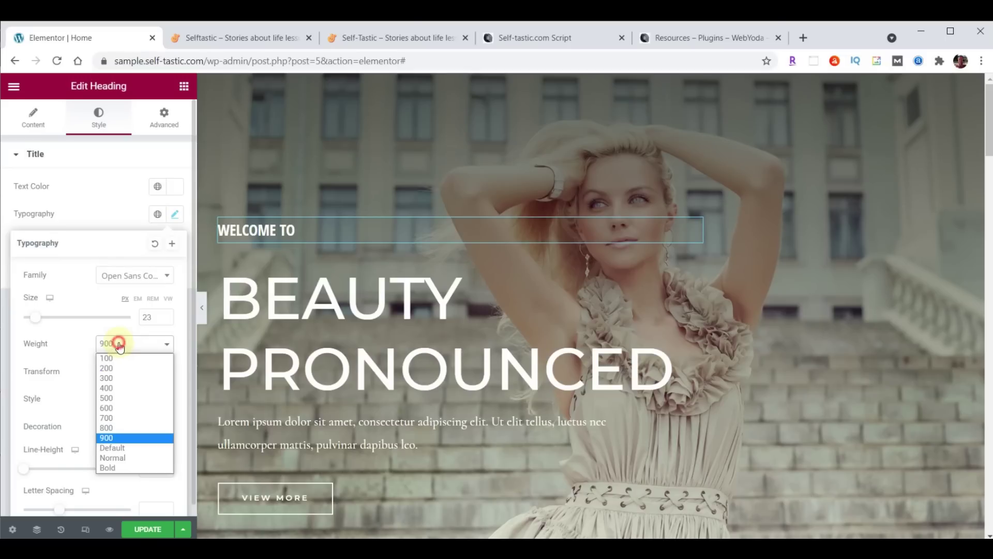
{"action": "left_click", "coordinate": [117, 411]}
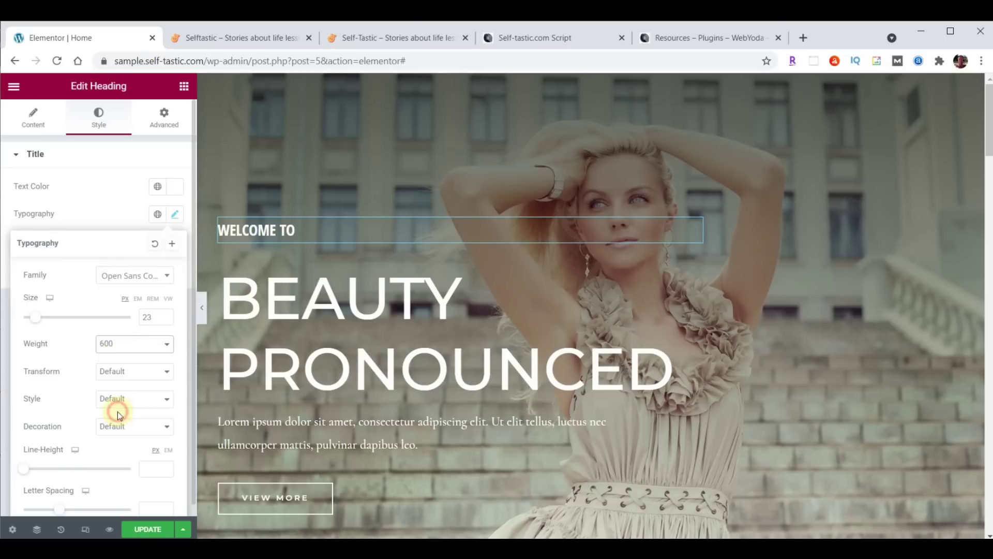
{"action": "left_click", "coordinate": [124, 344]}
{"action": "left_click", "coordinate": [119, 355]}
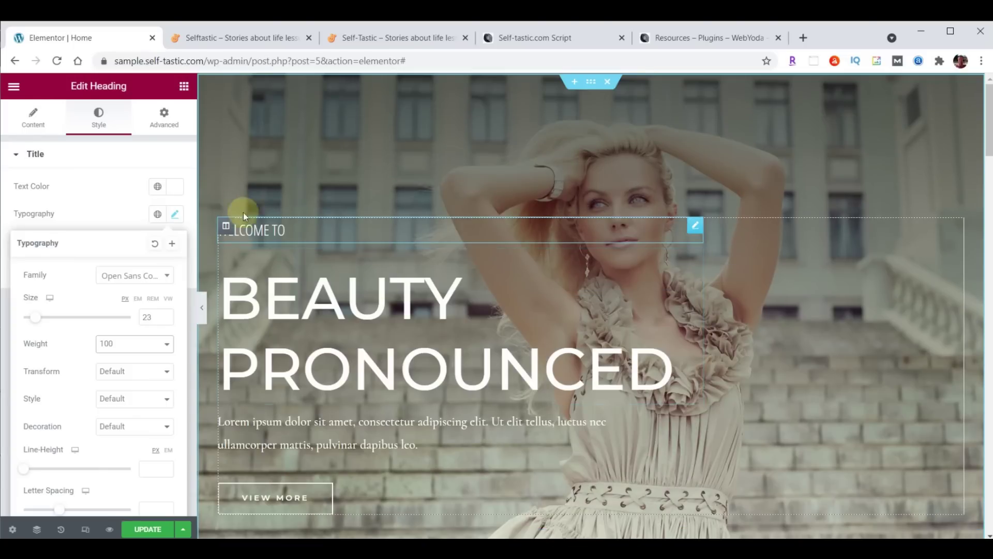
Change the main heading's title to SELF<BR>TASTIC so it spans two lines
{"action": "left_click", "coordinate": [33, 120]}
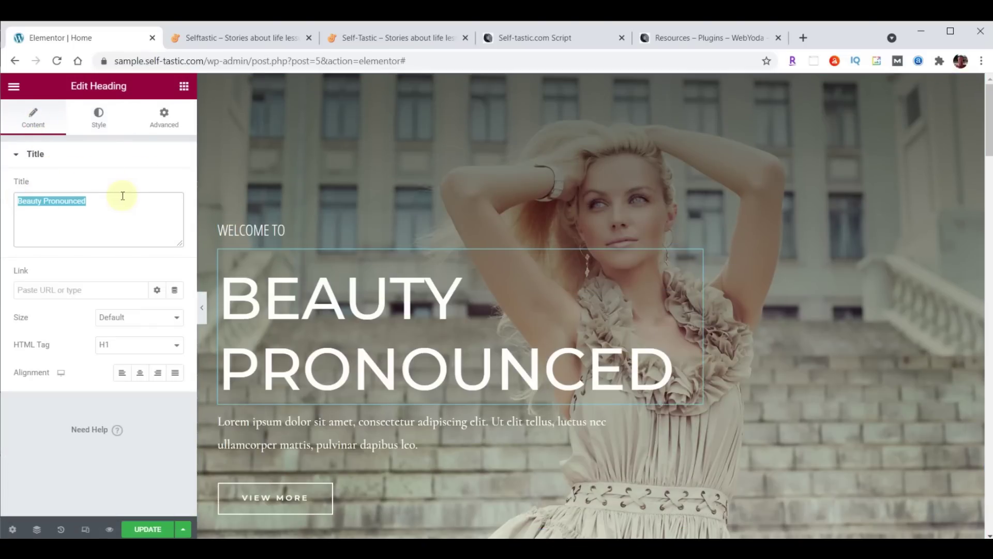
{"action": "type", "text": "SELFTASTIC"}
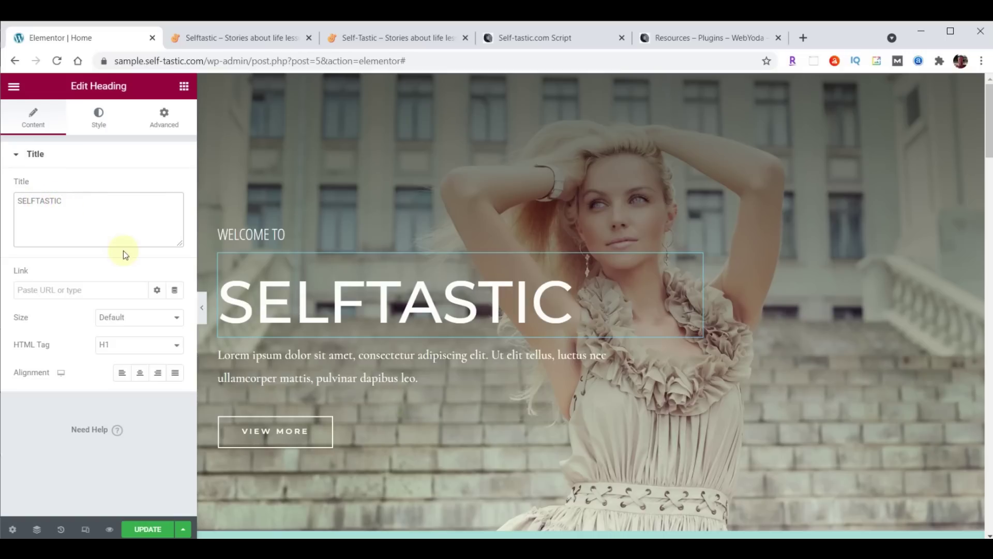
{"action": "type", "text": "<"}
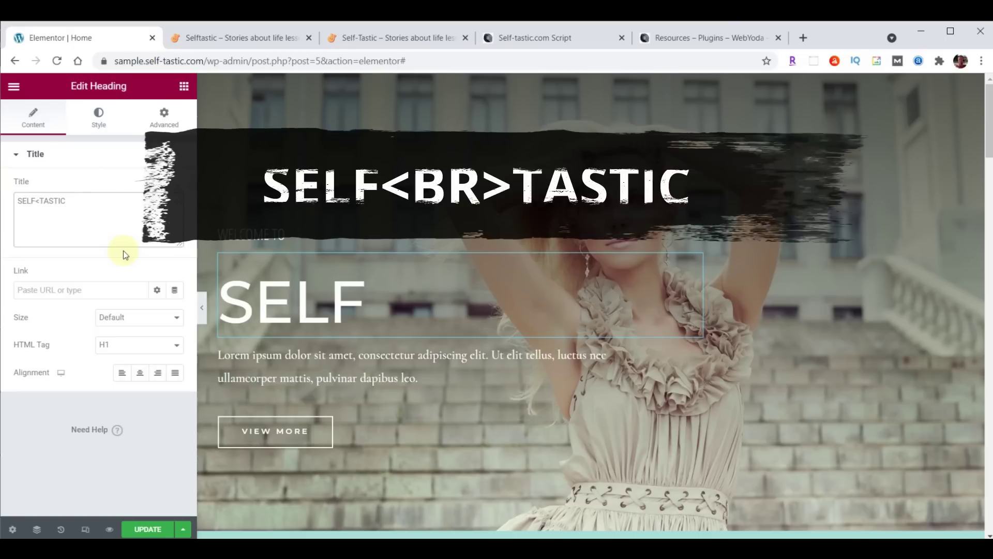
{"action": "type", "text": "BR>"}
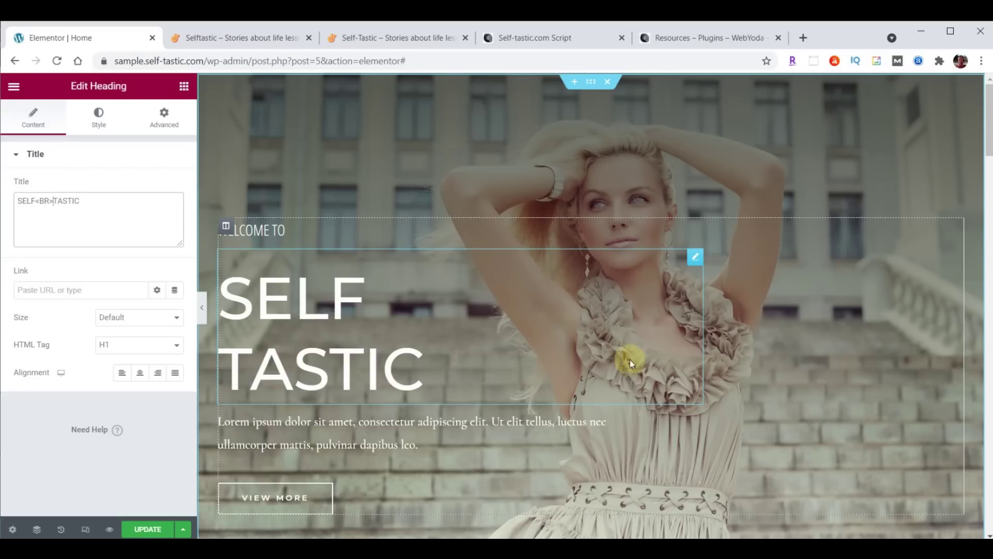
Style the title in Londrina Shadow, size 122, with line height 100
{"action": "left_click", "coordinate": [96, 117]}
{"action": "left_click", "coordinate": [175, 214]}
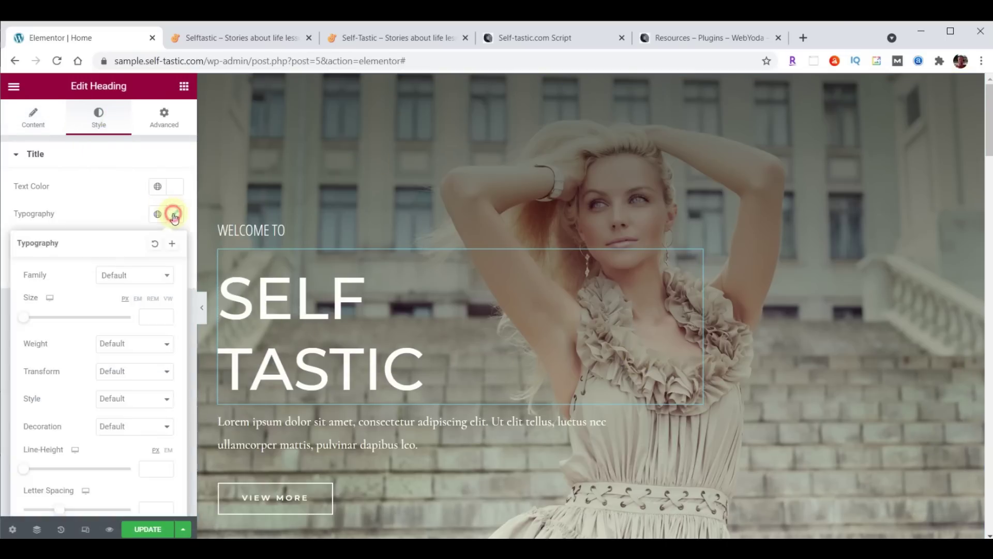
{"action": "left_click", "coordinate": [126, 280]}
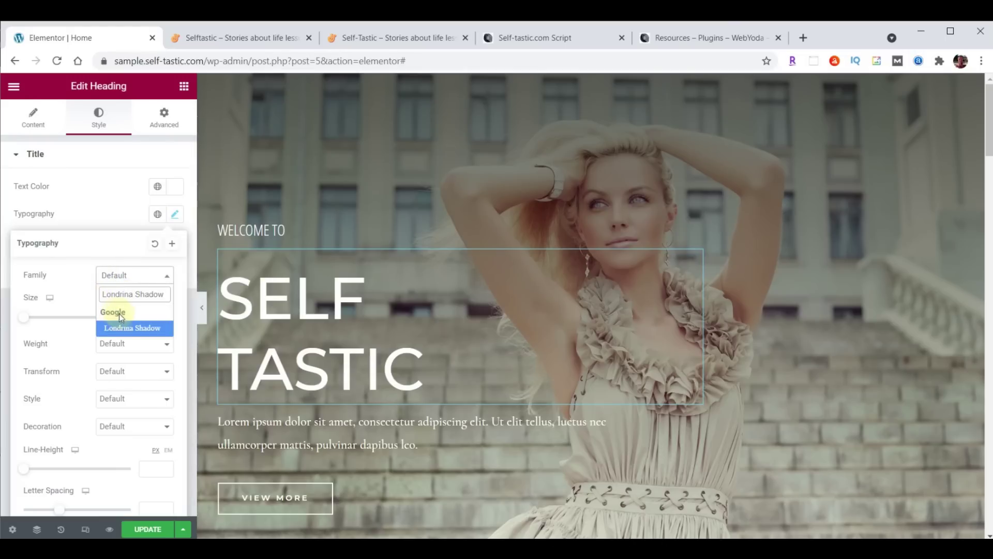
{"action": "left_click", "coordinate": [124, 329]}
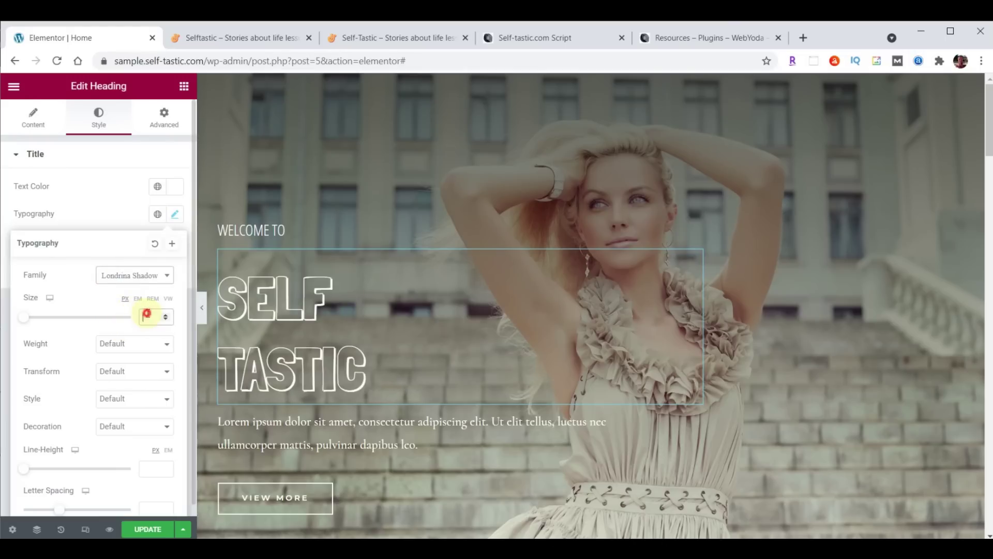
{"action": "type", "text": "122"}
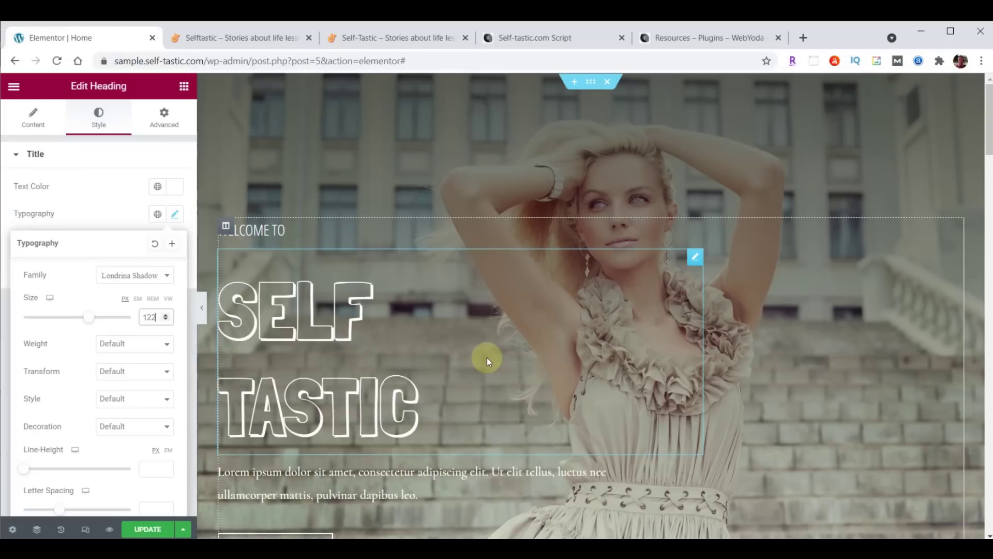
{"action": "scroll", "coordinate": [73, 382], "scroll_direction": "down", "scroll_amount": 1}
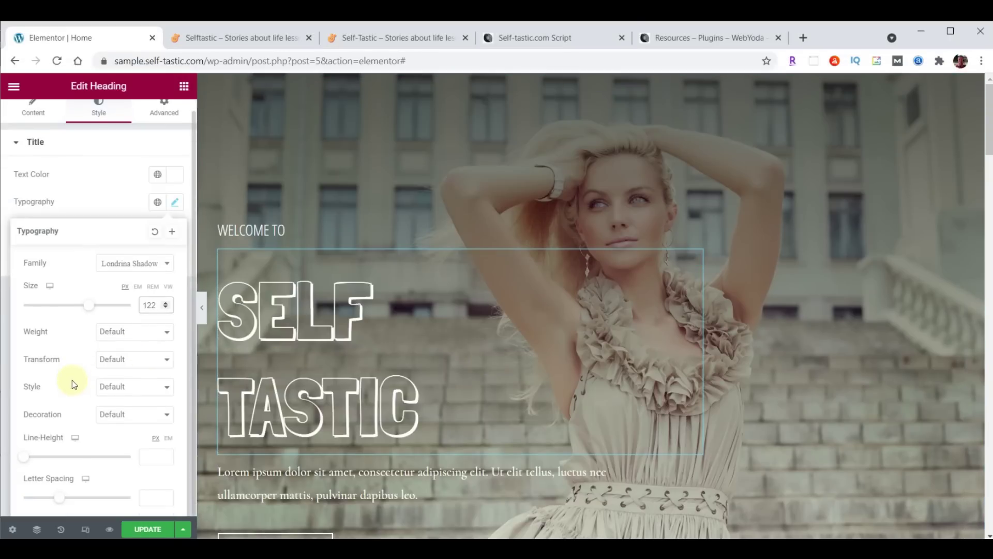
{"action": "left_click", "coordinate": [152, 457]}
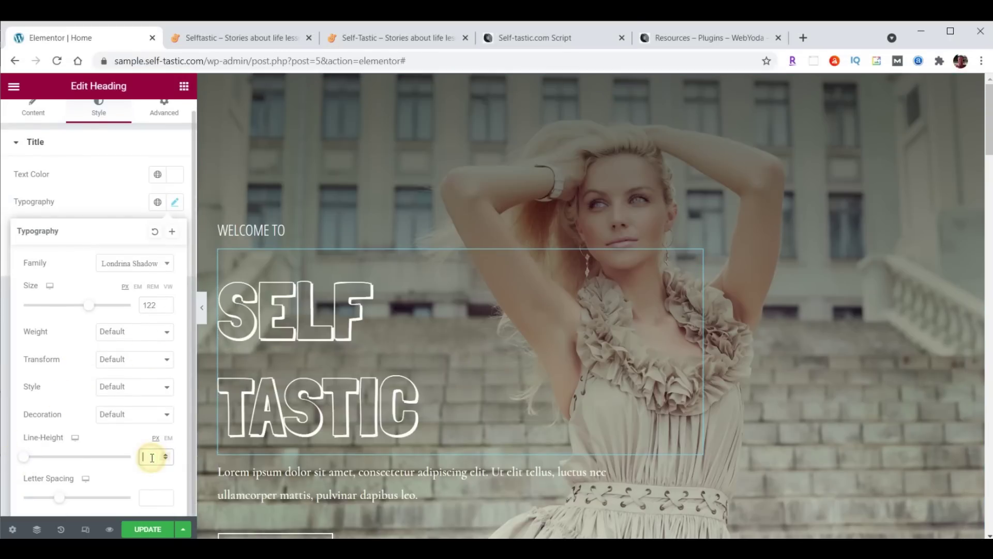
{"action": "type", "text": "100"}
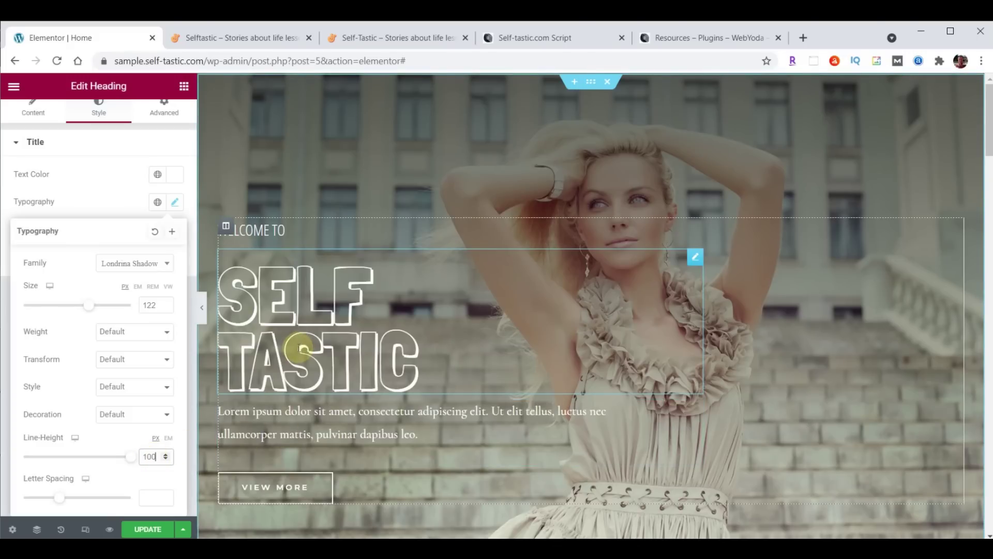
{"action": "scroll", "coordinate": [117, 180], "scroll_direction": "up", "scroll_amount": 1}
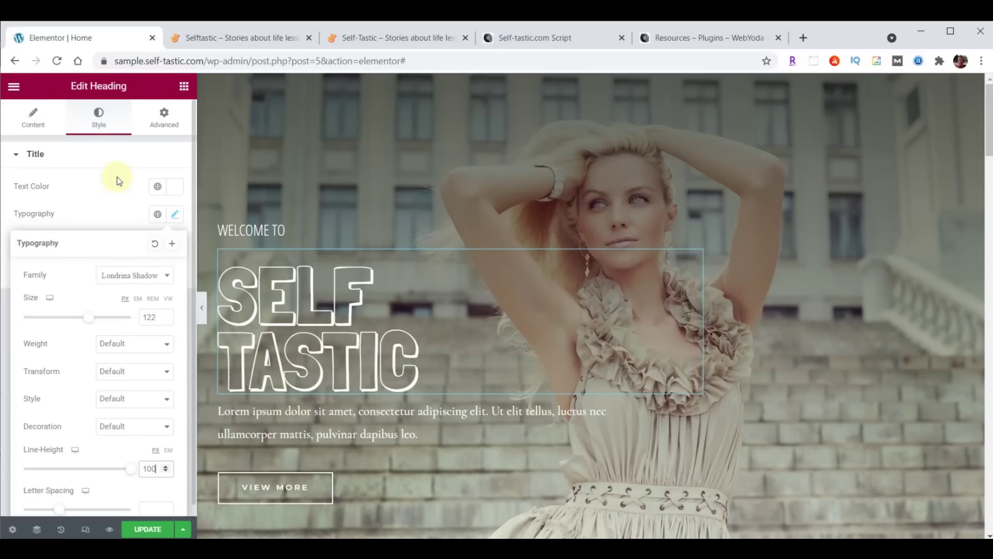
Change the SELF TASTIC title's Advanced top margin from 20 to 0
{"action": "left_click", "coordinate": [163, 120]}
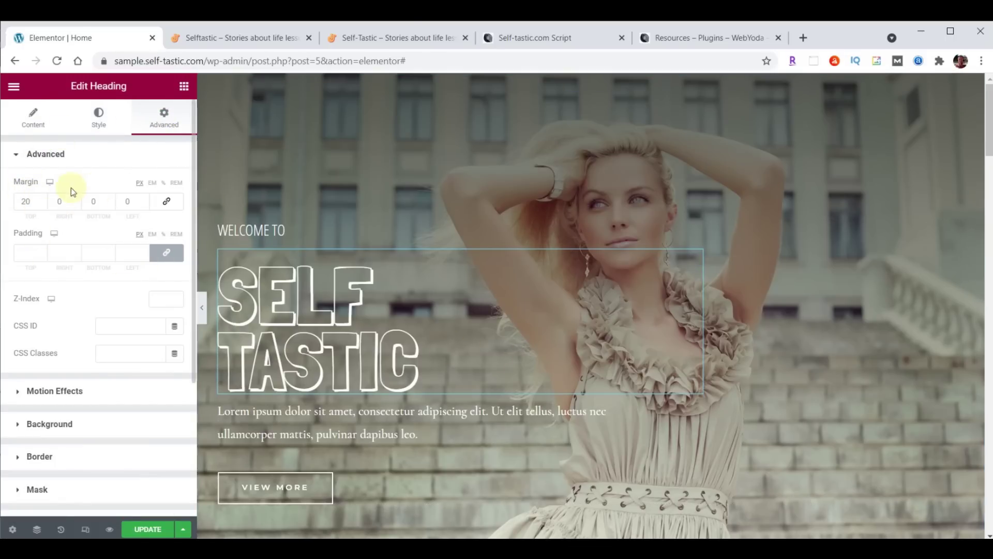
{"action": "left_click_drag", "start_coordinate": [24, 202], "coordinate": [18, 203]}
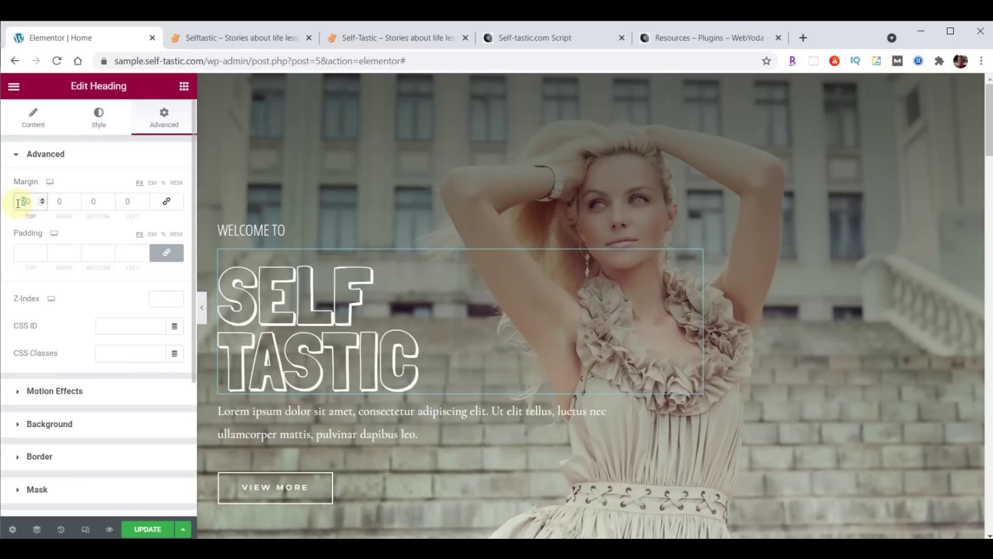
{"action": "type", "text": "0"}
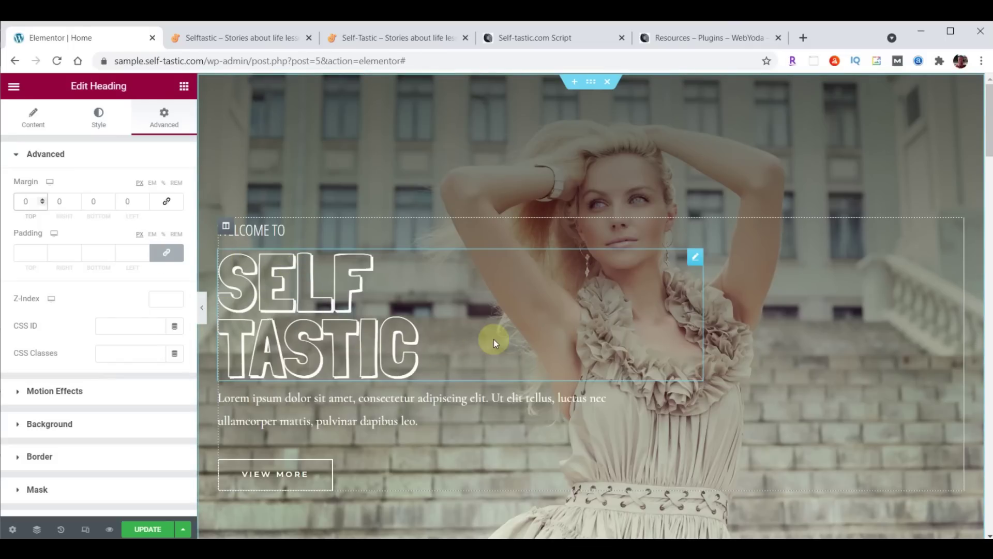
{"action": "left_click", "coordinate": [23, 207]}
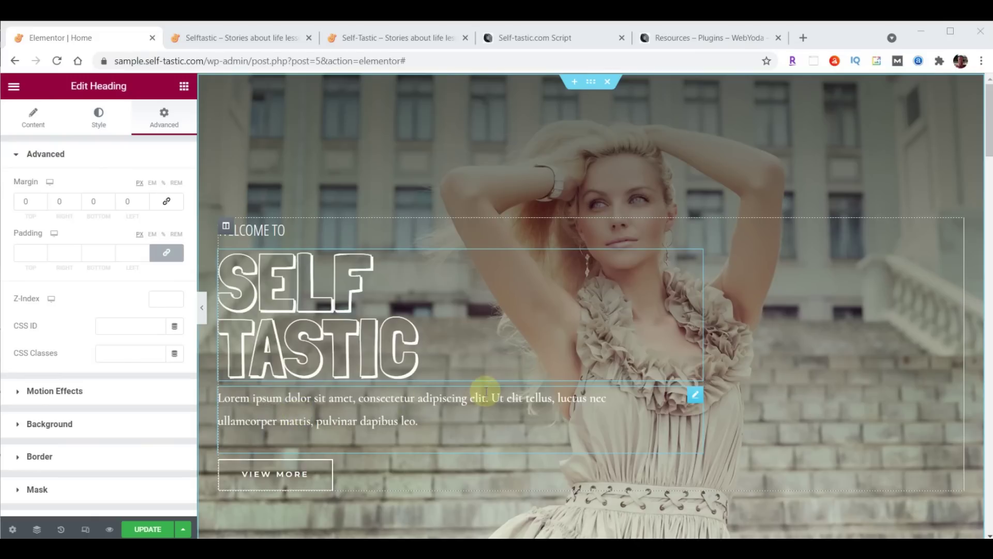
Replace the placeholder paragraph with the text 'Be The Best You'
{"action": "left_click", "coordinate": [693, 396]}
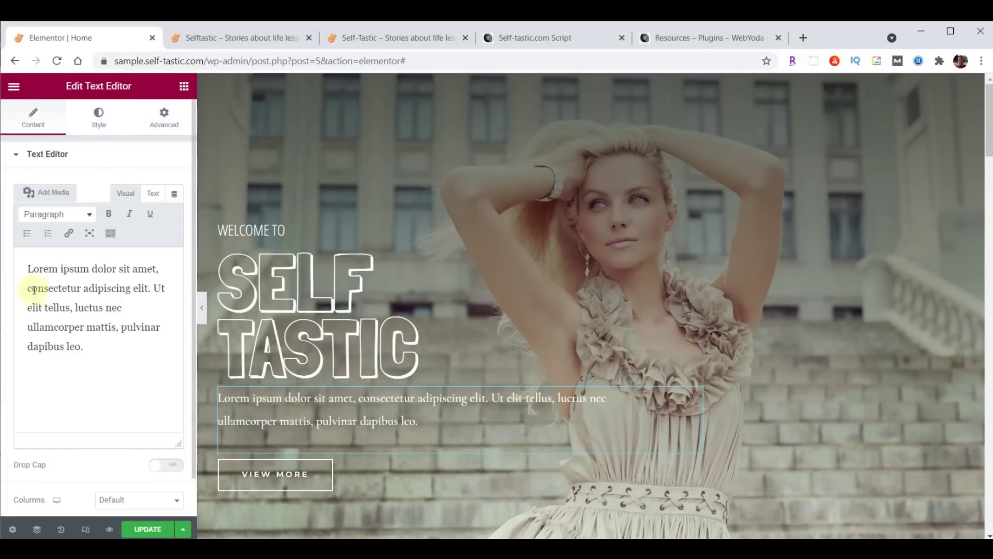
{"action": "left_click_drag", "start_coordinate": [29, 269], "coordinate": [128, 368]}
{"action": "type", "text": "Be The Best You"}
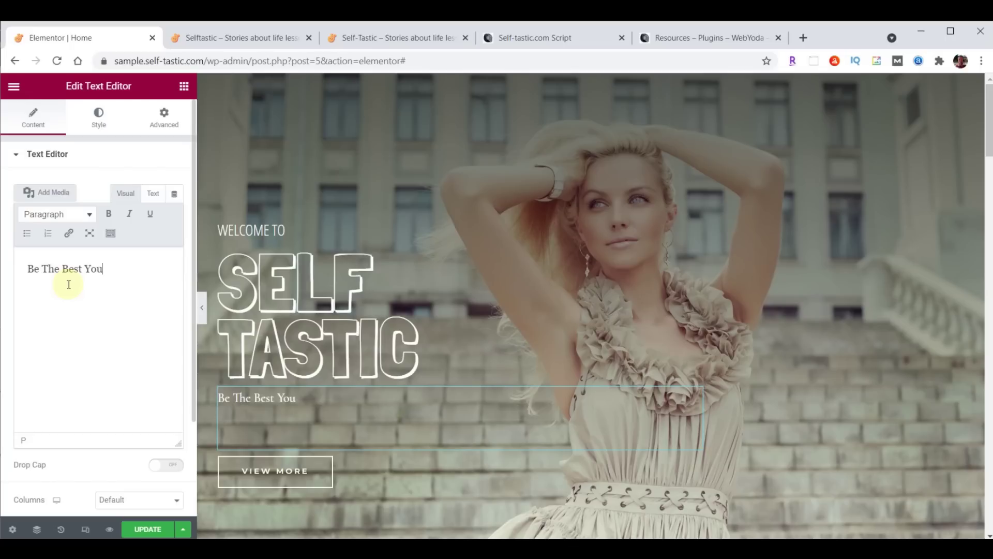
Set the tagline to Open Sans Condensed, size 30, weight 100, line height 18
{"action": "left_click", "coordinate": [99, 122]}
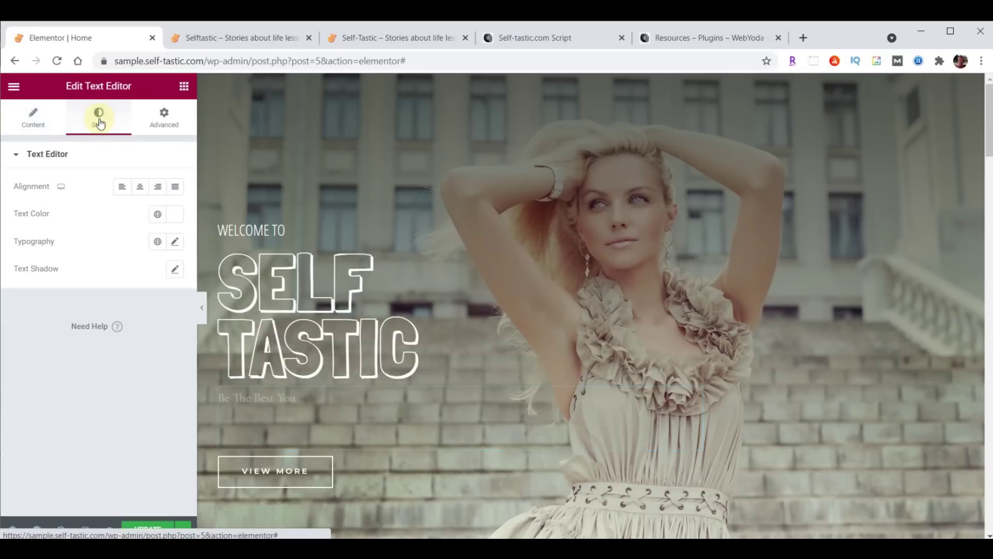
{"action": "left_click", "coordinate": [175, 241]}
{"action": "left_click", "coordinate": [145, 302]}
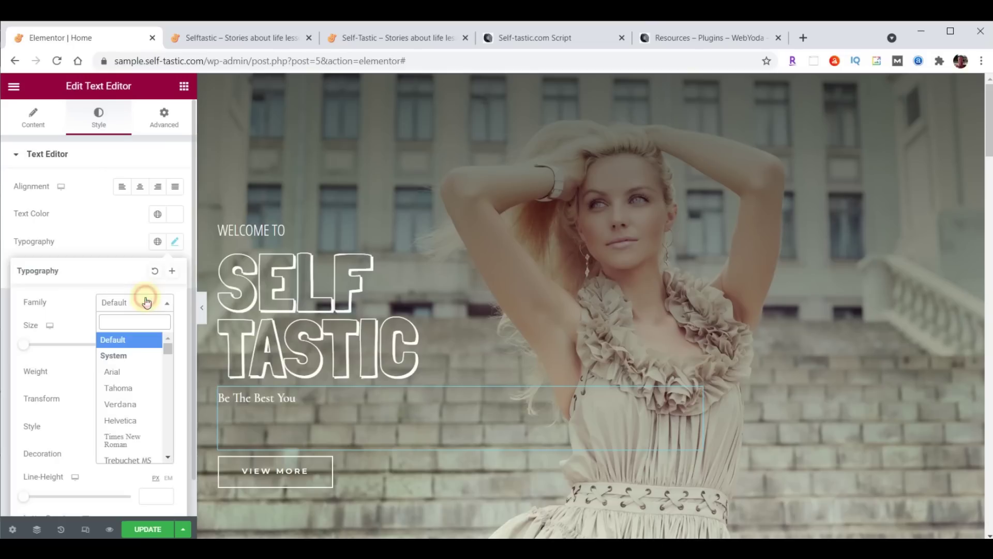
{"action": "type", "text": "open"}
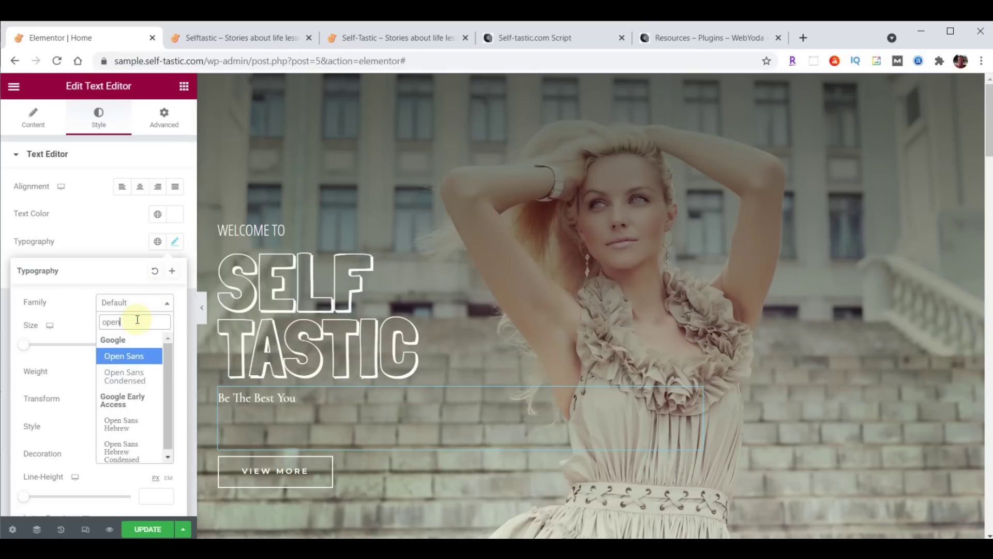
{"action": "left_click", "coordinate": [127, 376]}
{"action": "left_click", "coordinate": [148, 343]}
{"action": "type", "text": "30"}
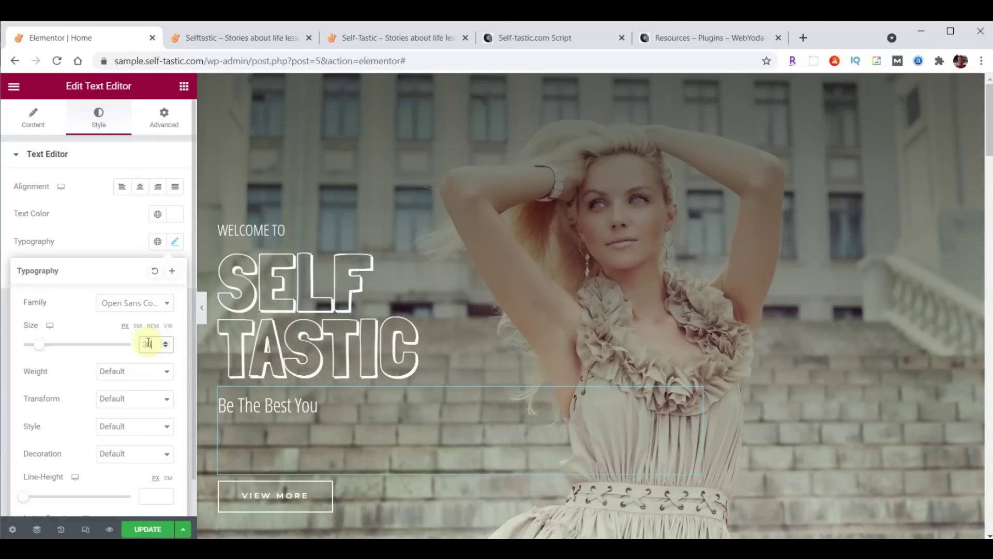
{"action": "left_click", "coordinate": [118, 377]}
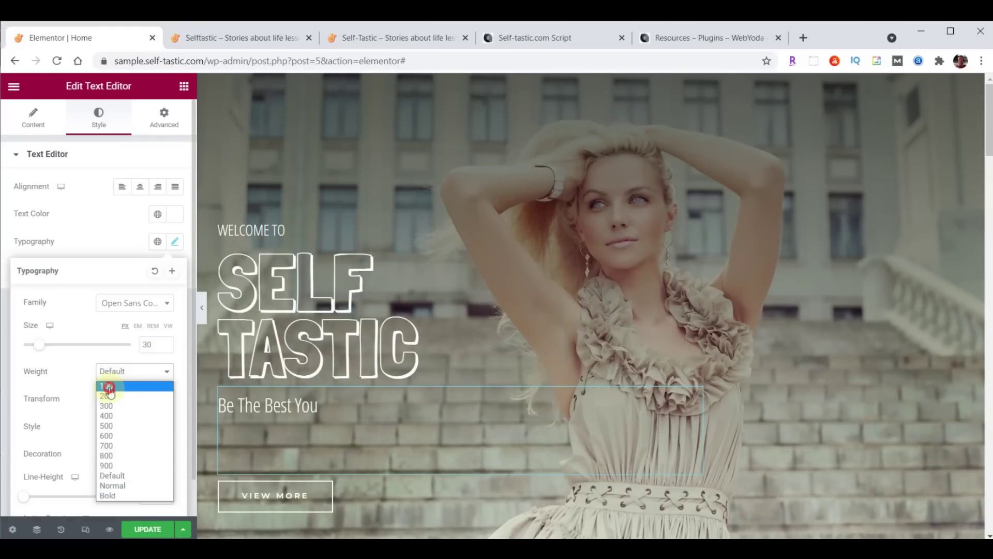
{"action": "left_click", "coordinate": [108, 387]}
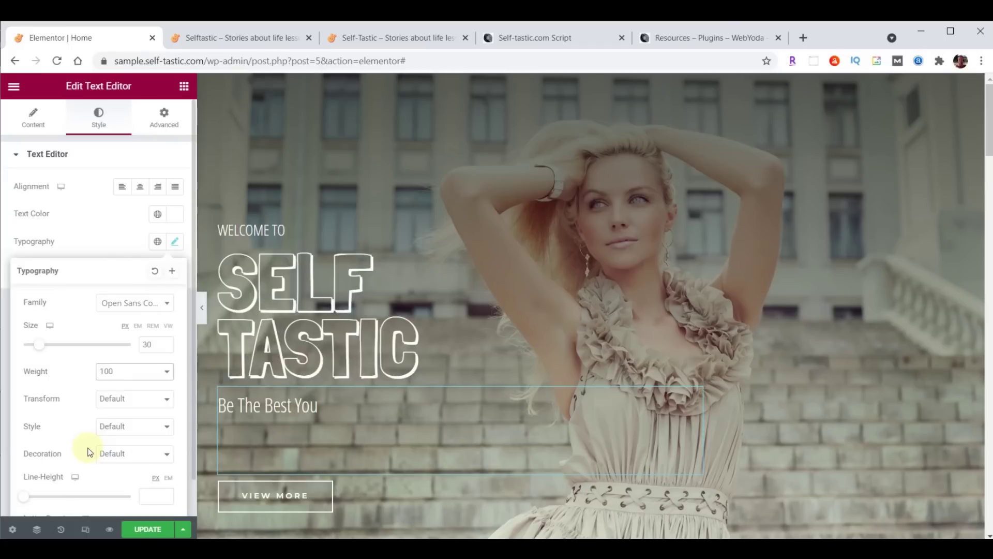
{"action": "scroll", "coordinate": [88, 451], "scroll_direction": "down", "scroll_amount": 1}
{"action": "left_click", "coordinate": [147, 458]}
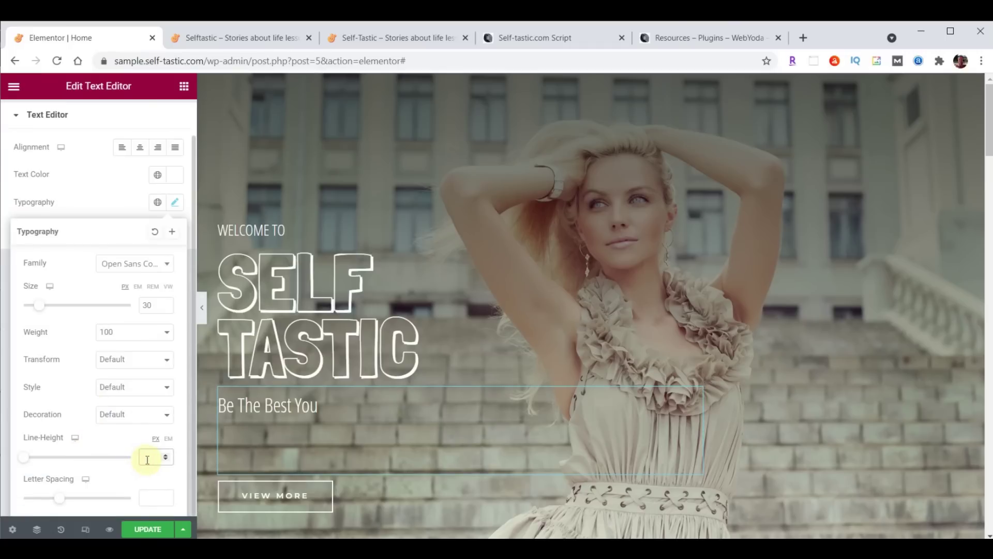
{"action": "type", "text": "18"}
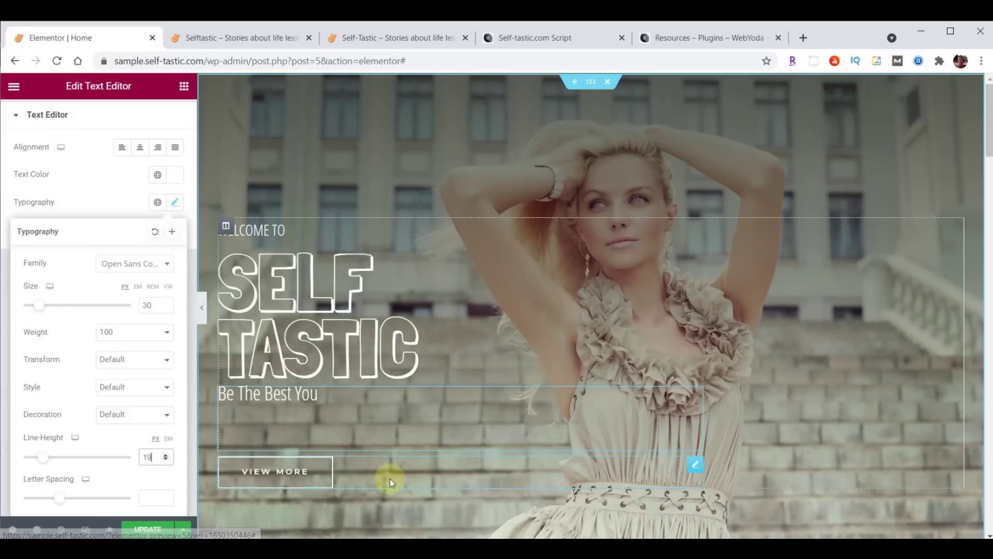
Relabel the hero button 'Learn More', link it to /about/, and update the page
{"action": "left_click", "coordinate": [696, 468]}
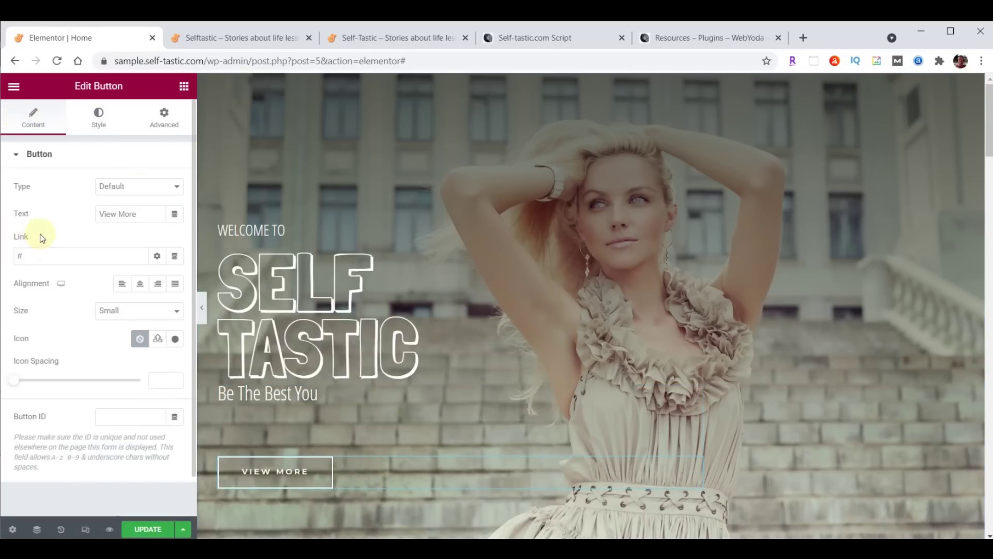
{"action": "triple_click", "coordinate": [138, 214]}
{"action": "type", "text": "Learn More"}
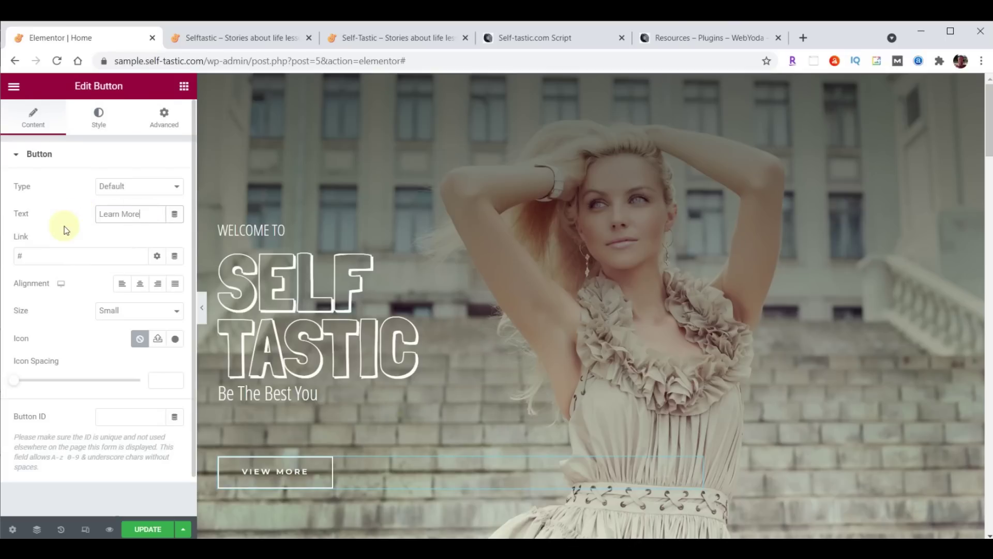
{"action": "triple_click", "coordinate": [41, 255]}
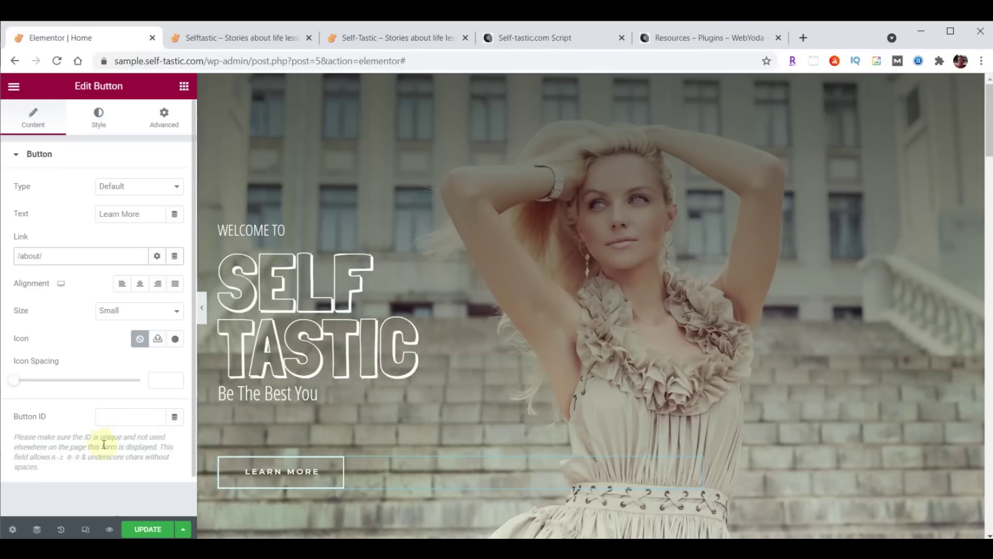
{"action": "left_click", "coordinate": [136, 529]}
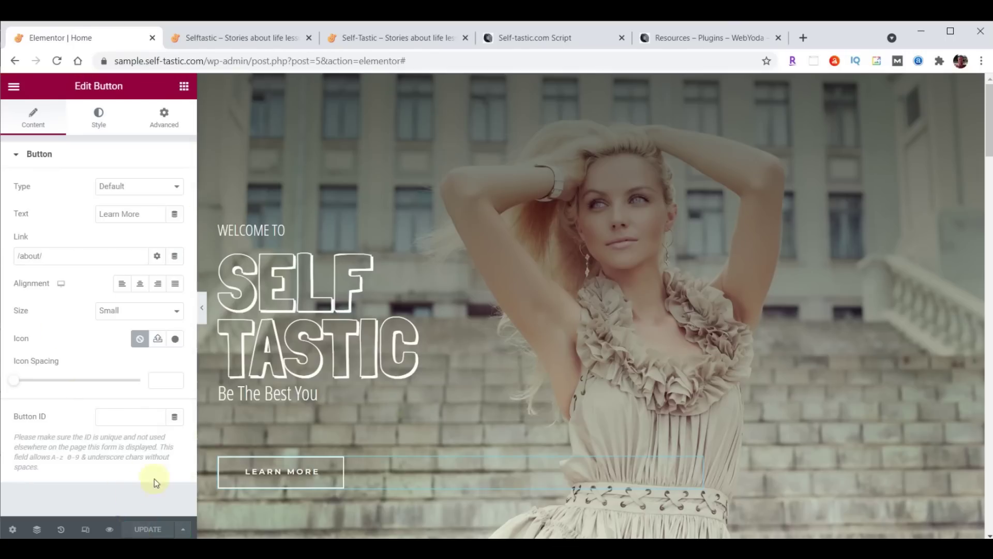
{"action": "left_click", "coordinate": [240, 39]}
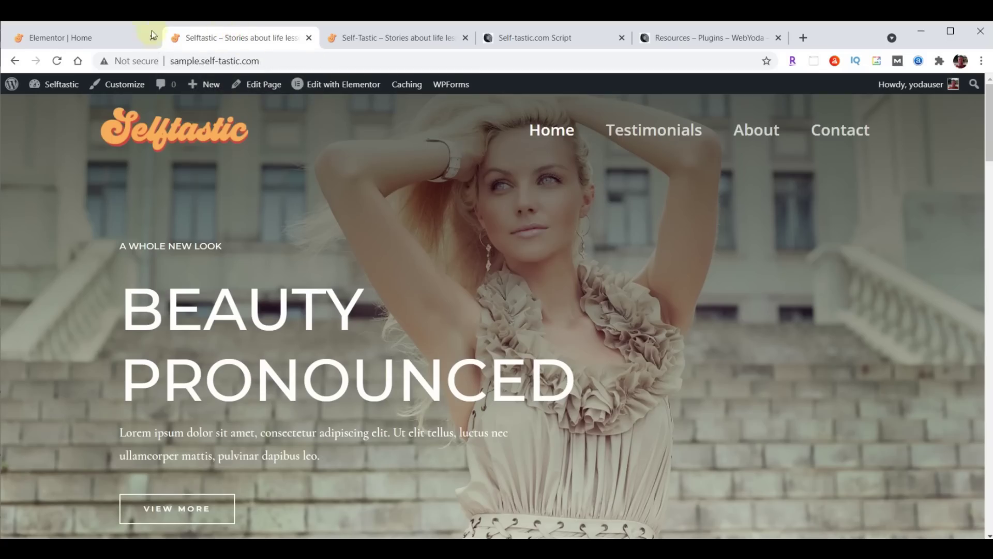
{"action": "left_click", "coordinate": [57, 61]}
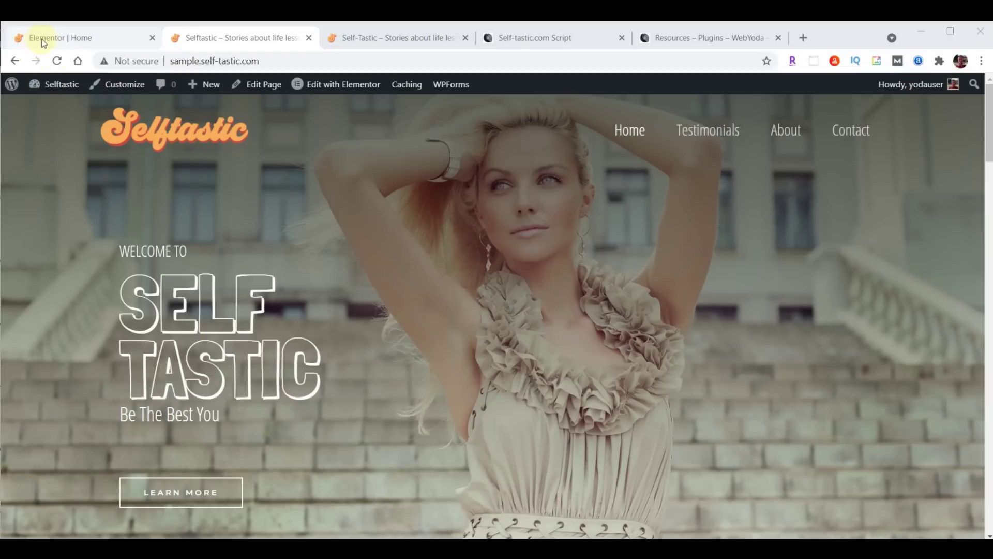
{"action": "left_click", "coordinate": [44, 42]}
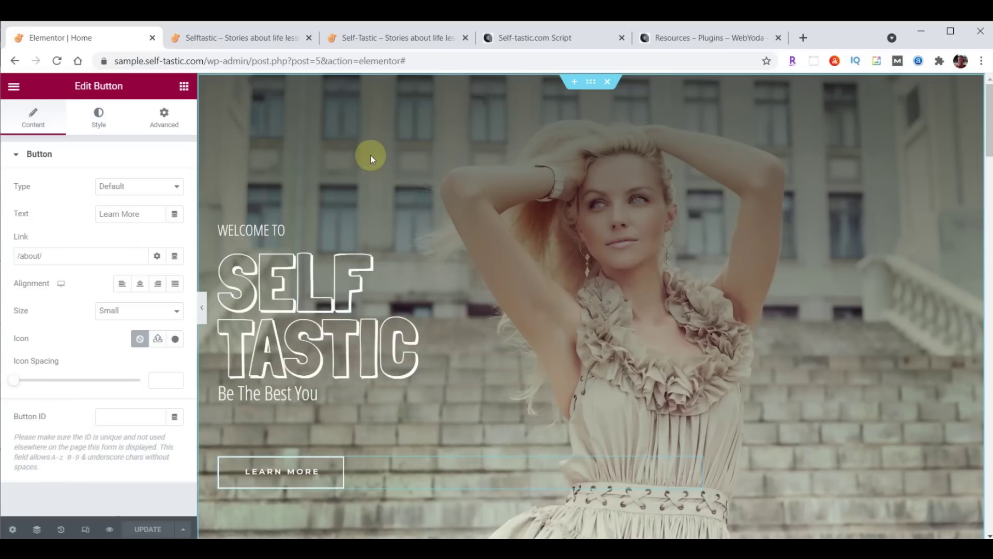
{"action": "left_click", "coordinate": [15, 87]}
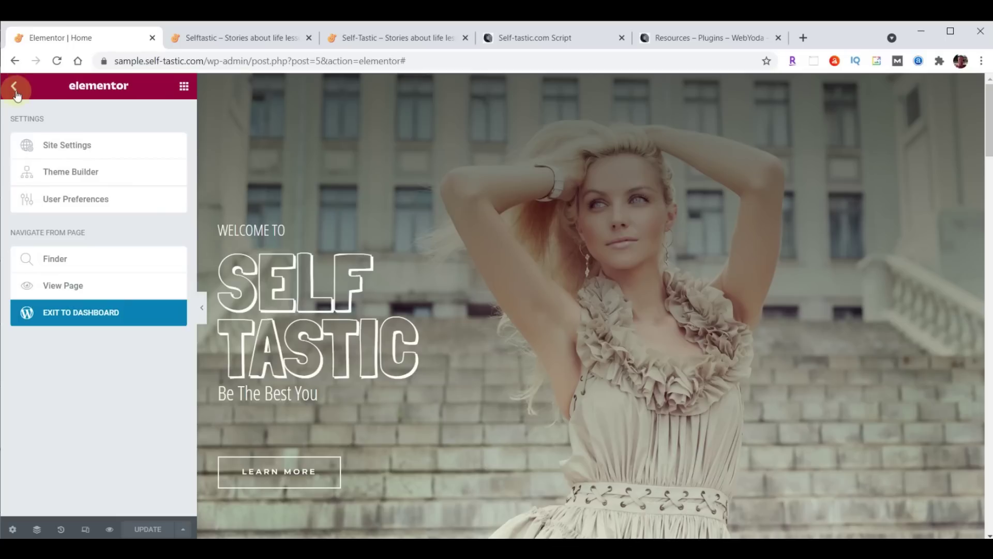
Exit Elementor to the dashboard, open Media Library, and bring up the content folder
{"action": "left_click", "coordinate": [81, 313]}
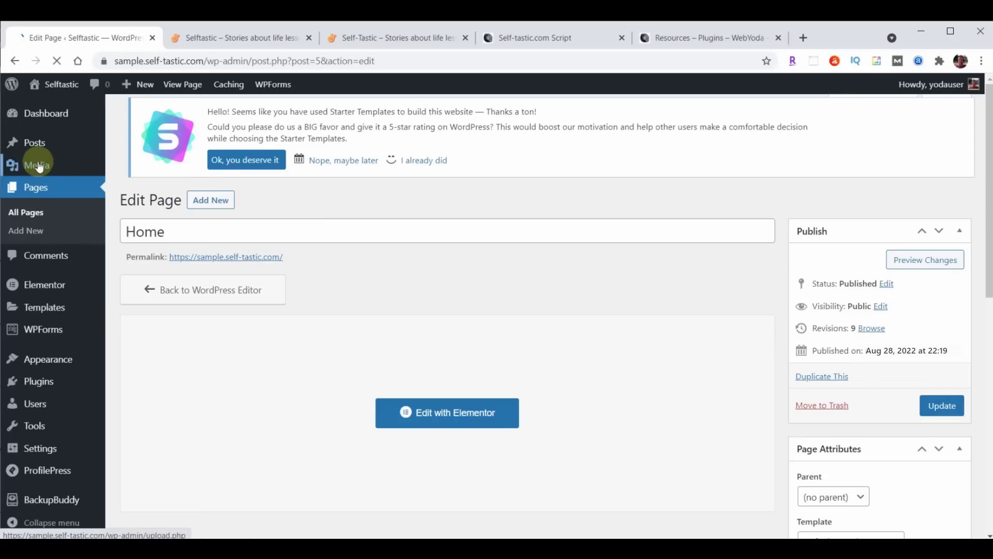
{"action": "left_click", "coordinate": [39, 166]}
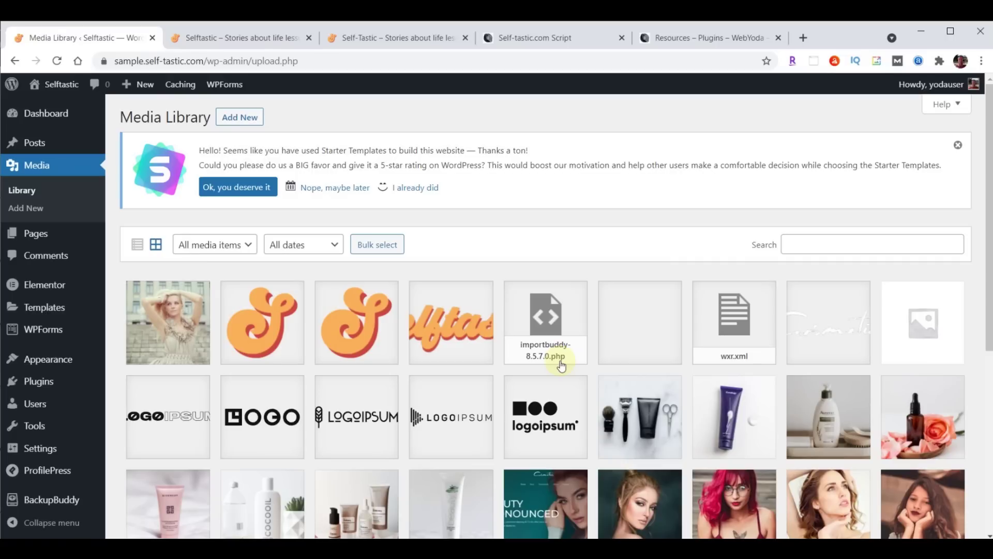
{"action": "key", "text": "alt+Tab"}
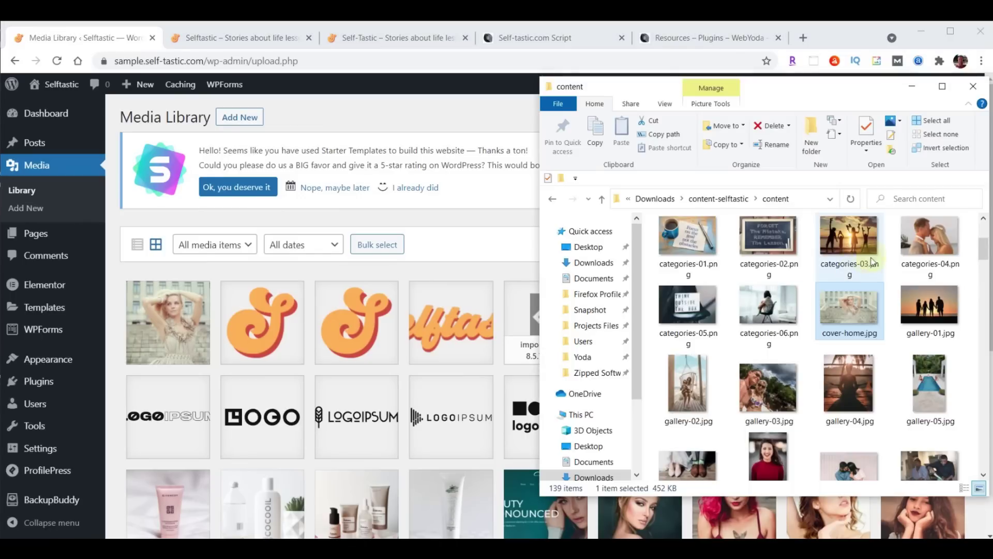
Drag intro-selftastic.mp4 from the content folder into the Media Library to upload it
{"action": "scroll", "coordinate": [875, 263], "scroll_direction": "down", "scroll_amount": 5}
{"action": "scroll", "coordinate": [876, 262], "scroll_direction": "down", "scroll_amount": 10}
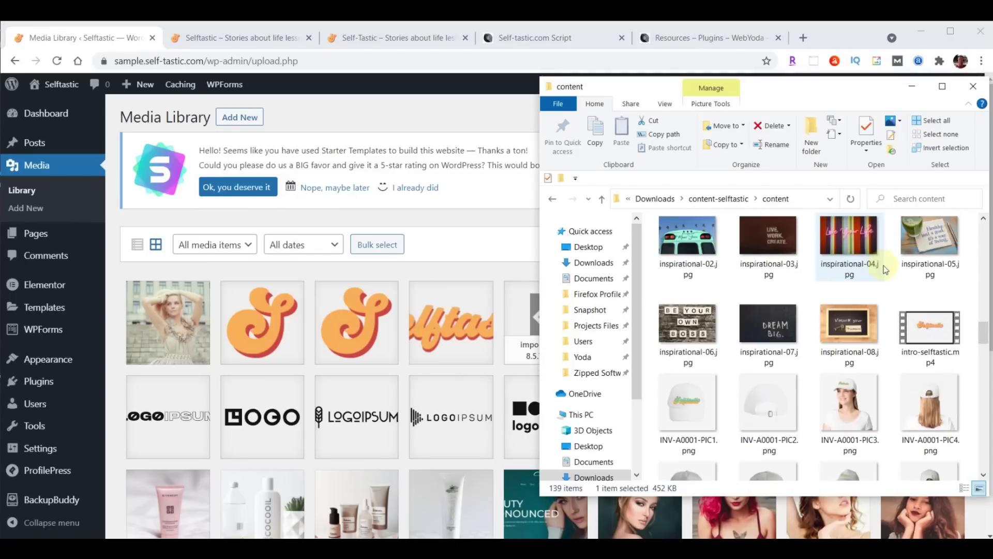
{"action": "left_click_drag", "start_coordinate": [931, 335], "coordinate": [352, 350]}
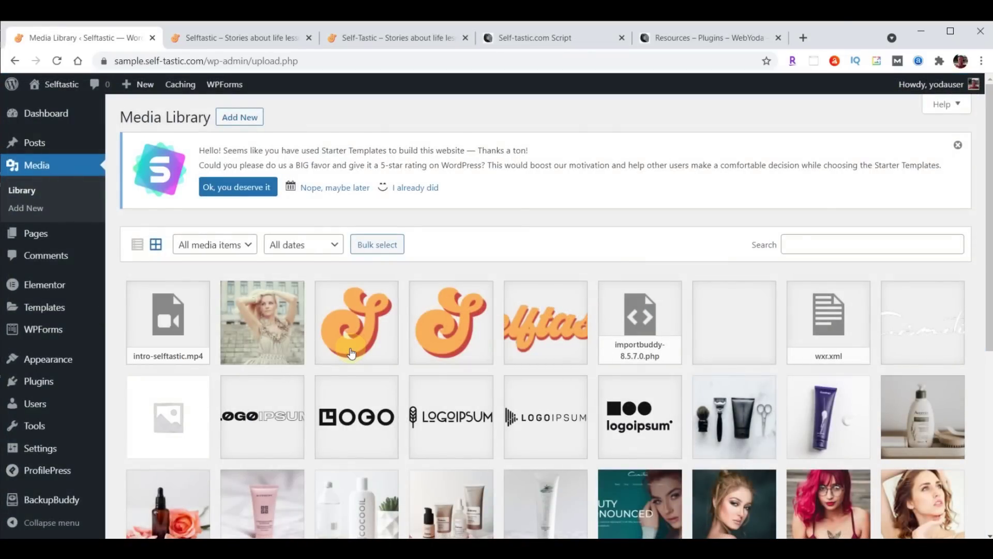
Copy the intro-selftastic.mp4 file URL from its details, then go to the Pages list
{"action": "left_click", "coordinate": [187, 334]}
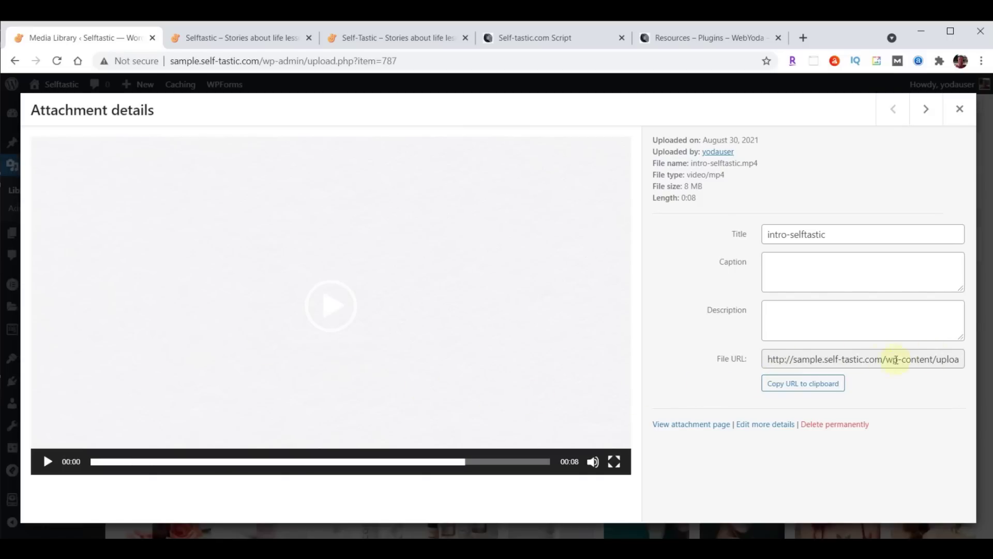
{"action": "left_click", "coordinate": [798, 385]}
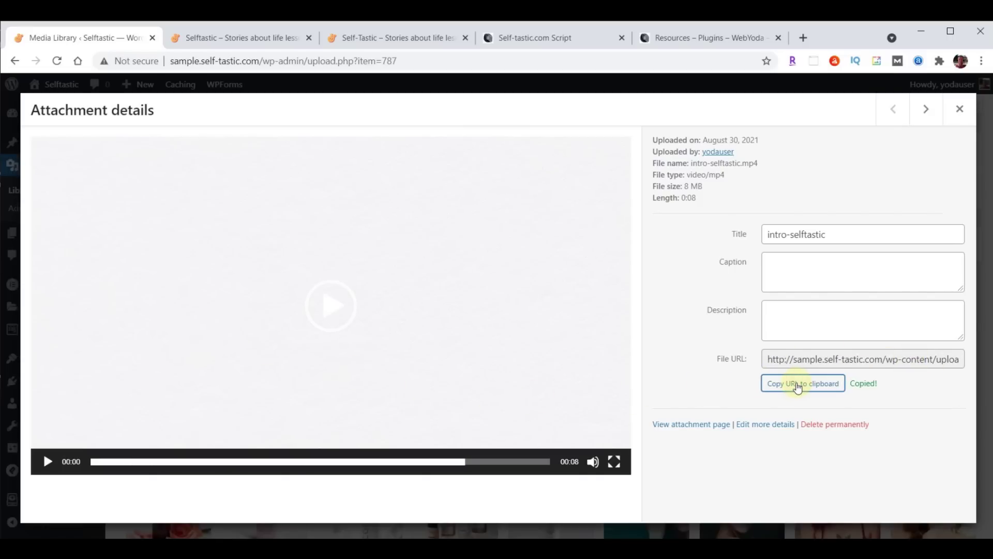
{"action": "left_click", "coordinate": [959, 109]}
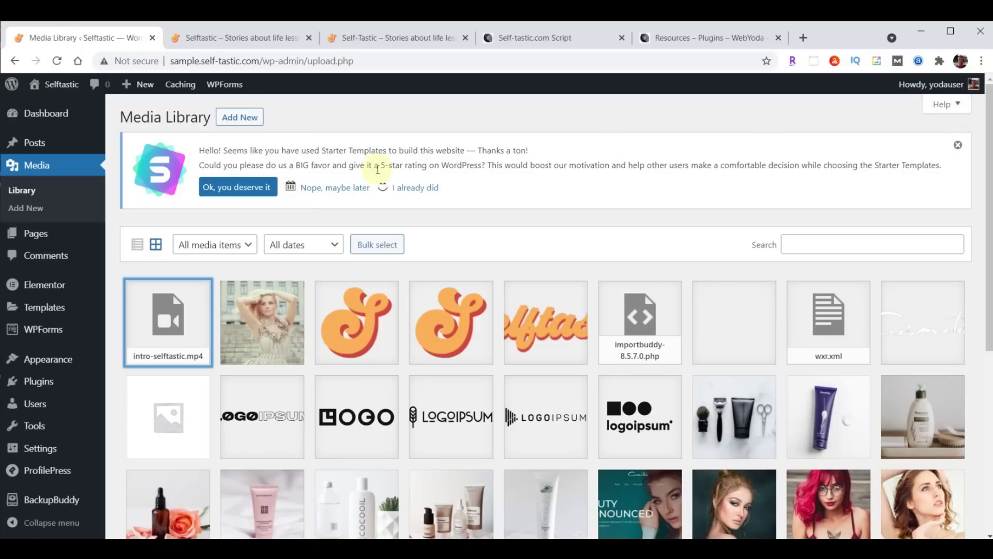
{"action": "left_click", "coordinate": [35, 237]}
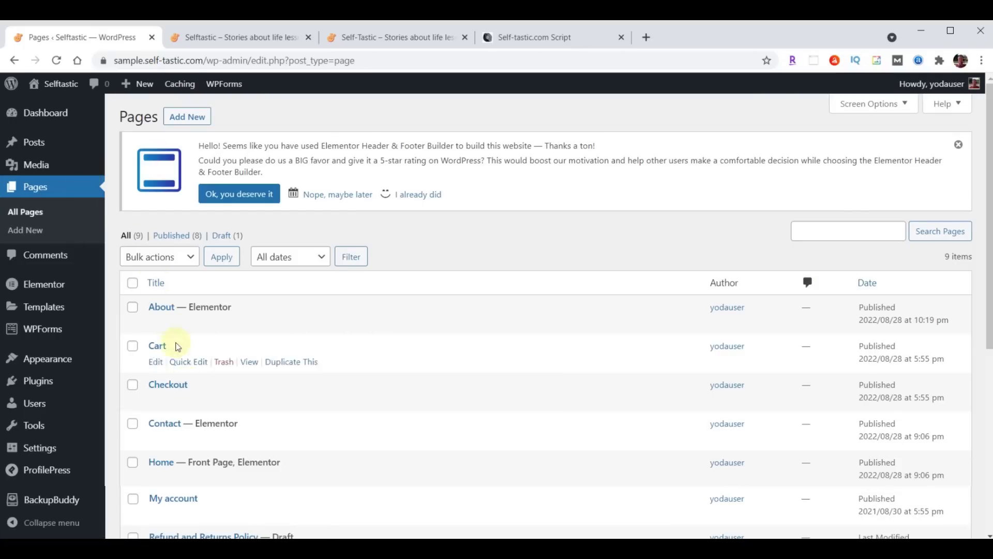
Edit Home in Elementor and make the hero background the pasted video URL, playing once
{"action": "left_click", "coordinate": [360, 479]}
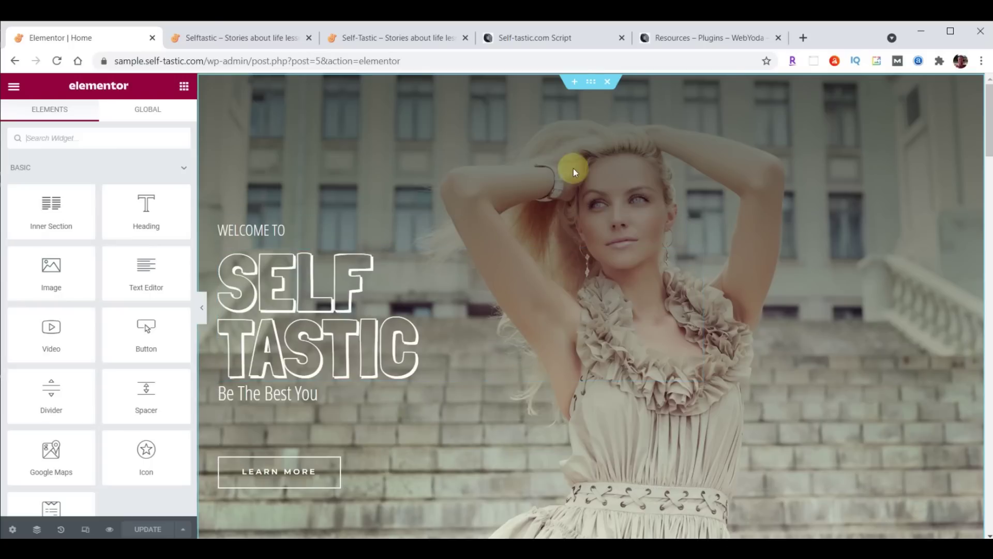
{"action": "left_click", "coordinate": [591, 82]}
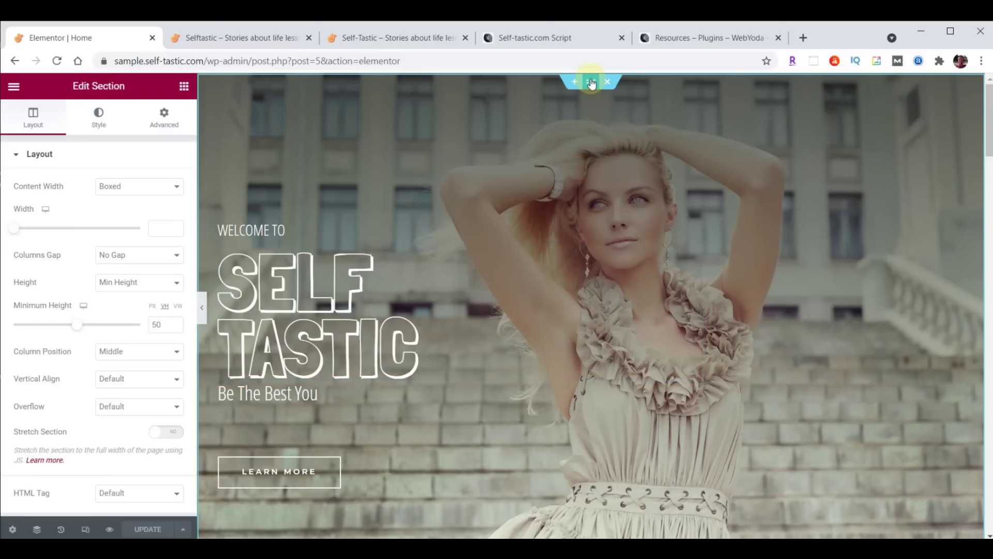
{"action": "left_click", "coordinate": [100, 122]}
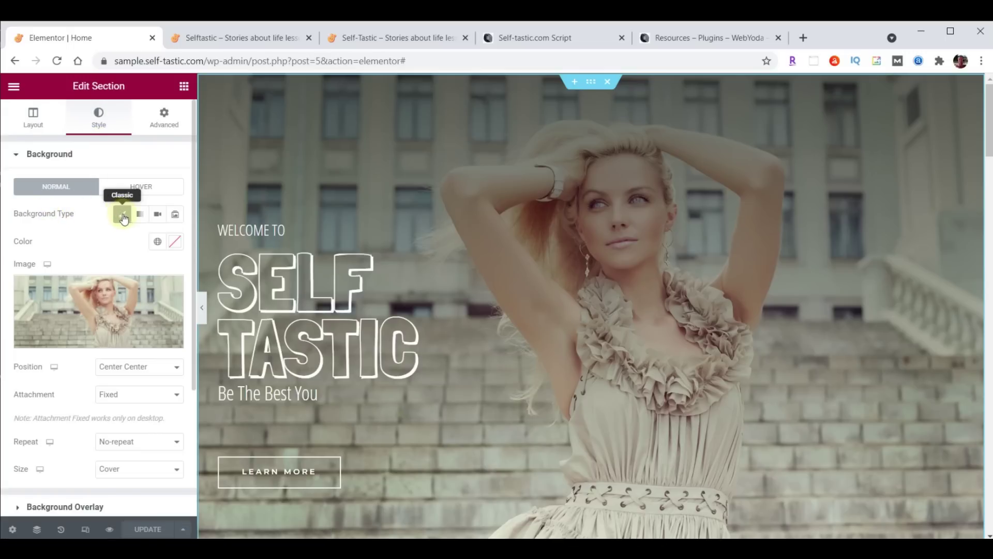
{"action": "left_click", "coordinate": [156, 215]}
{"action": "left_click", "coordinate": [81, 254]}
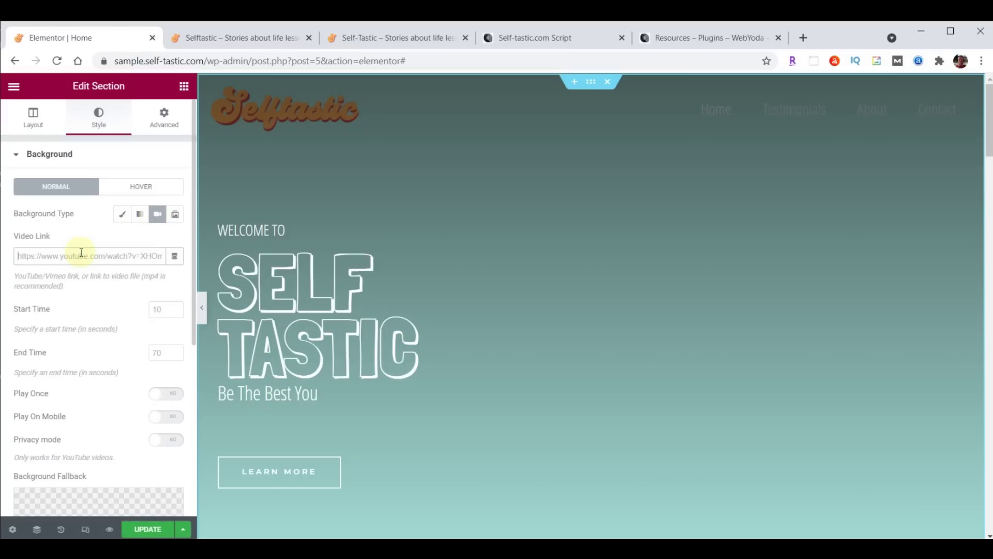
{"action": "key", "text": "ctrl+v"}
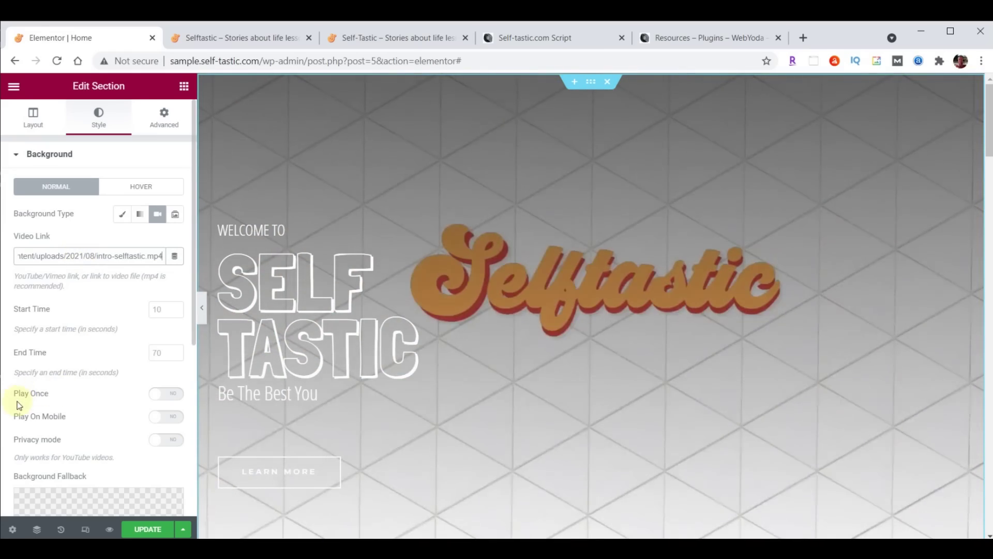
{"action": "left_click", "coordinate": [171, 398]}
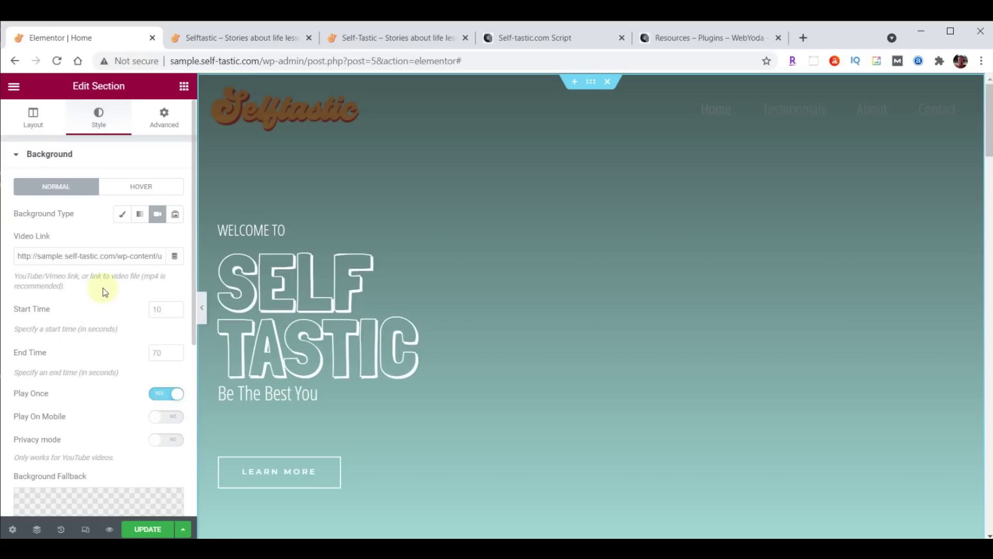
{"action": "scroll", "coordinate": [104, 291], "scroll_direction": "down", "scroll_amount": 5}
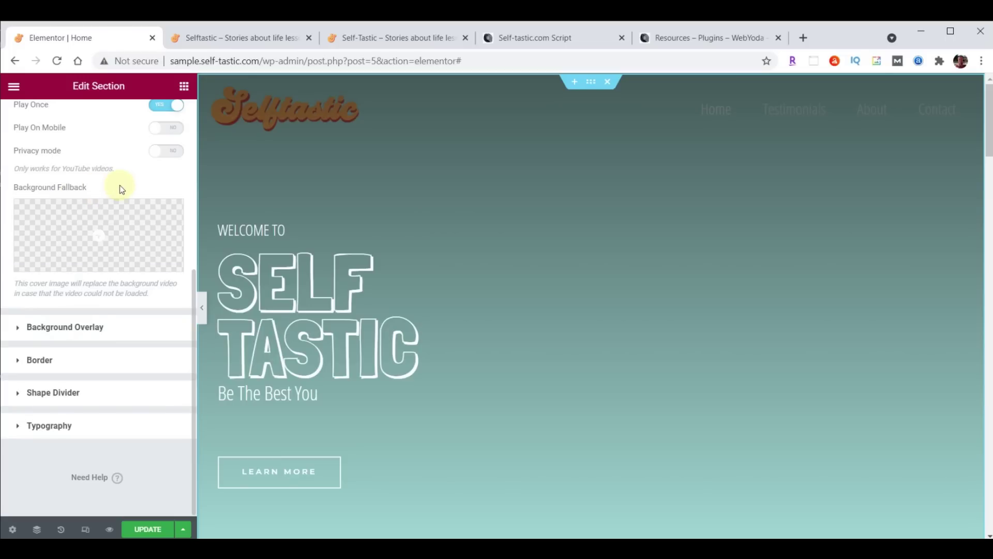
Set cover-home.jpg as the video's fallback image, update the page, and view the live site
{"action": "left_click", "coordinate": [98, 235]}
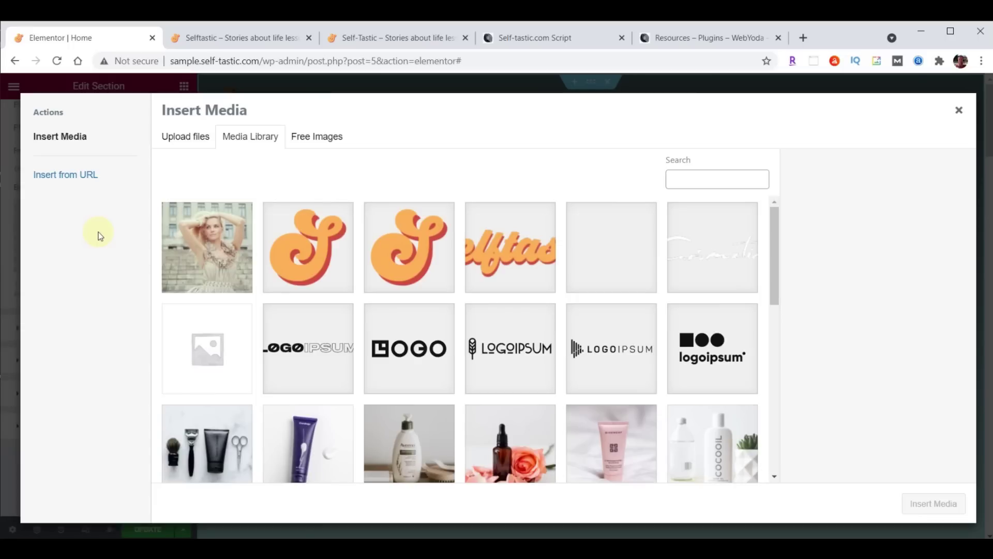
{"action": "left_click", "coordinate": [219, 253]}
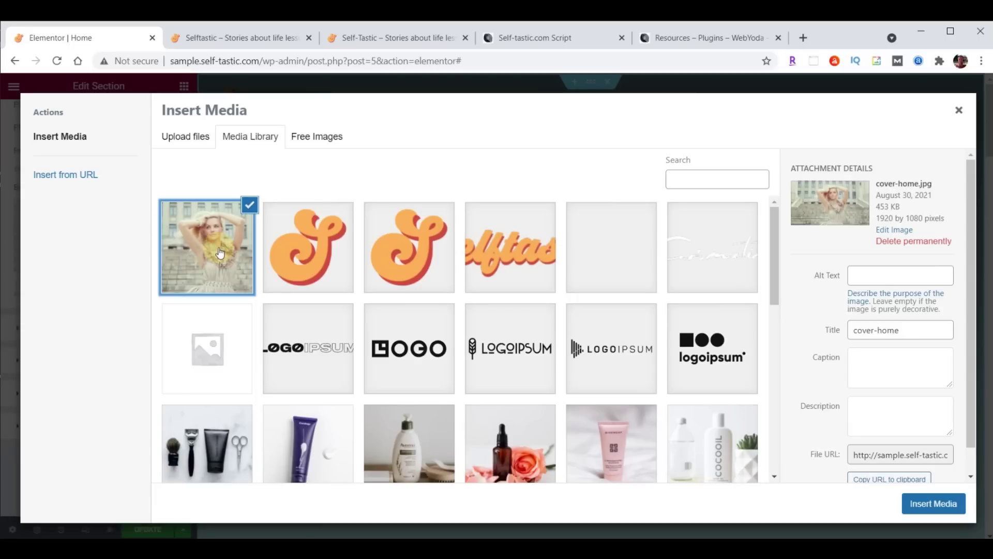
{"action": "left_click", "coordinate": [933, 504]}
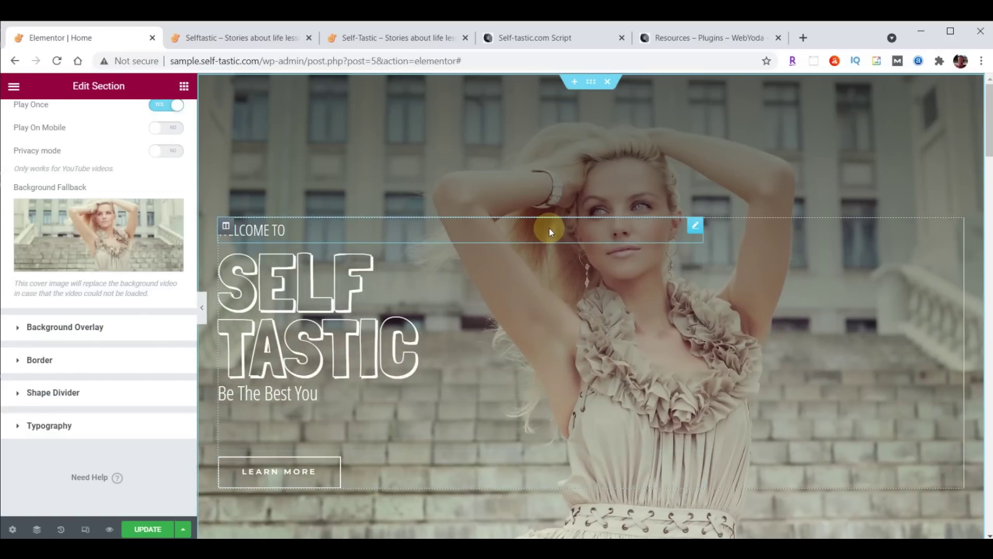
{"action": "left_click", "coordinate": [148, 528]}
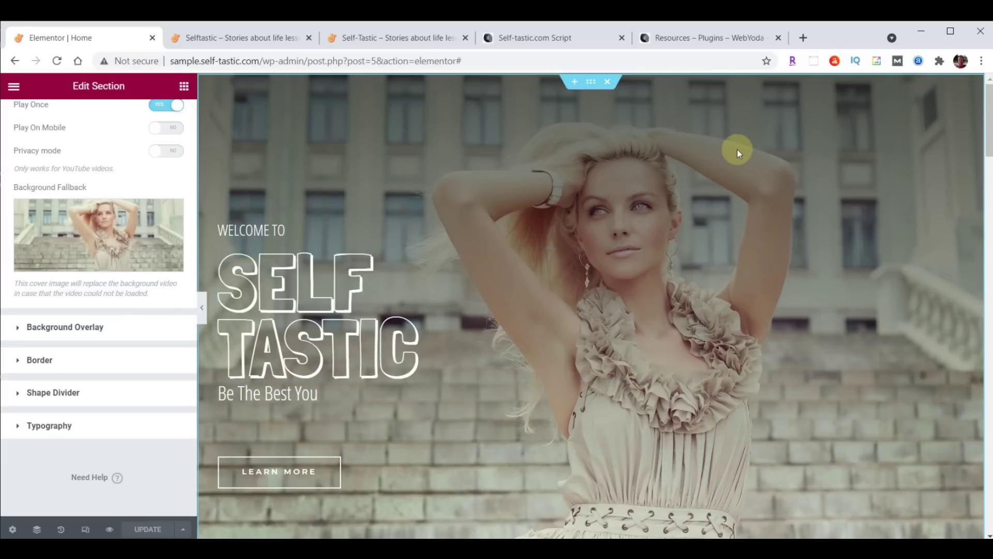
{"action": "left_click", "coordinate": [241, 39]}
{"action": "left_click", "coordinate": [57, 61]}
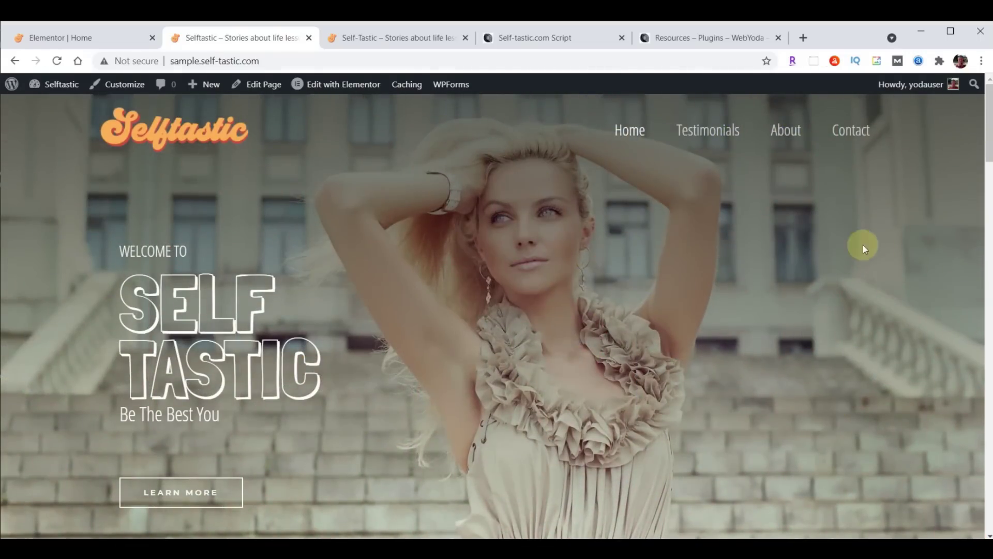
{"action": "left_click", "coordinate": [349, 29]}
{"action": "left_click", "coordinate": [60, 60]}
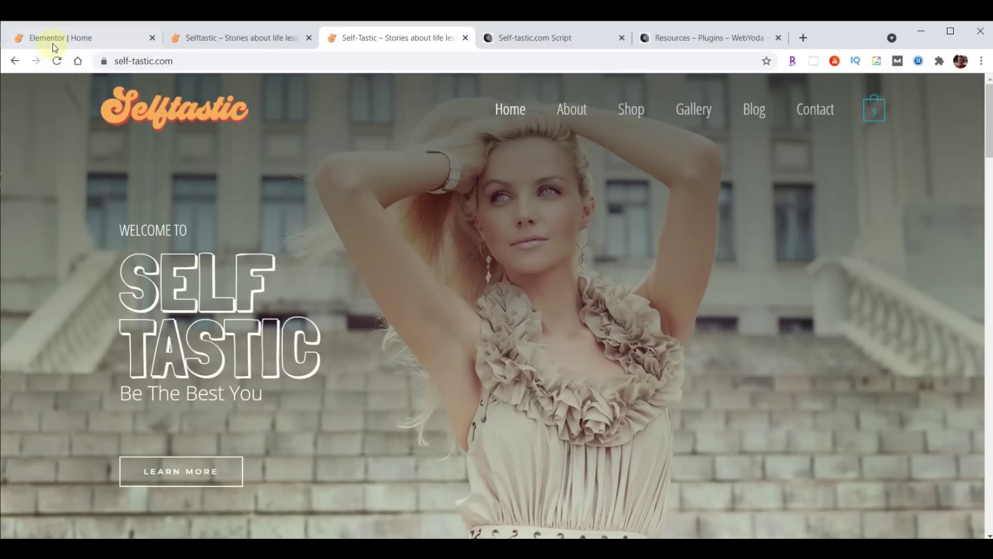
{"action": "left_click", "coordinate": [58, 38]}
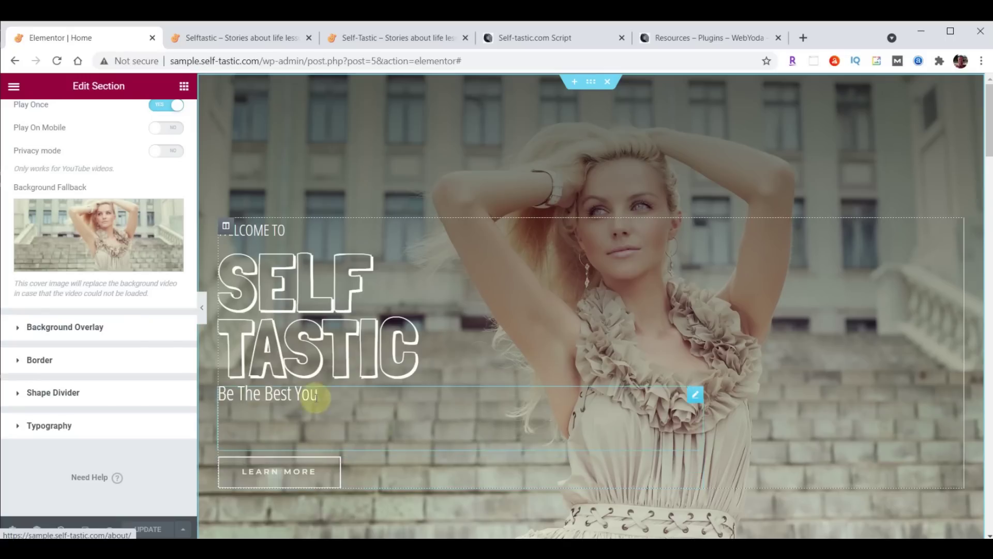
Give the hero text column a Fade In Left entrance animation with 8000 ms delay, then update the page
{"action": "left_click", "coordinate": [225, 228]}
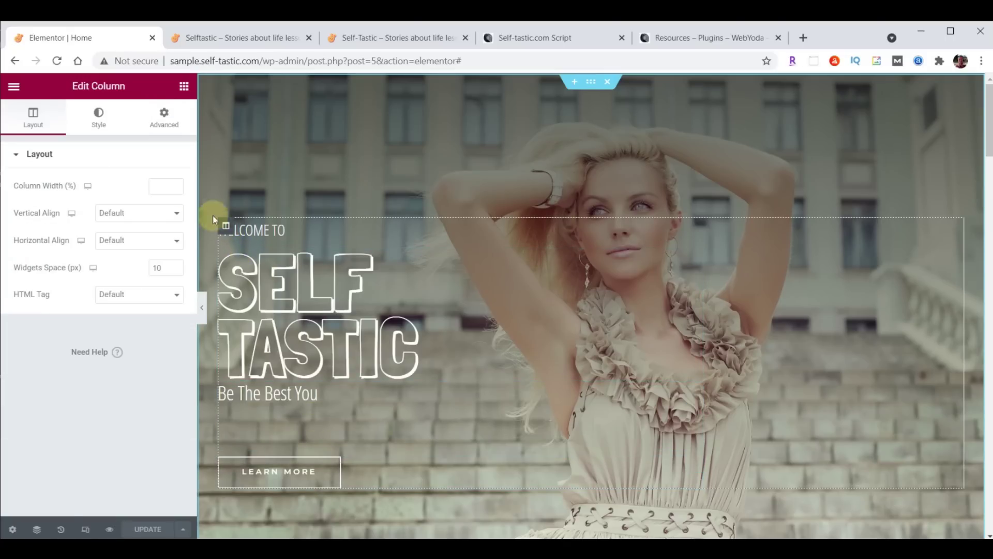
{"action": "left_click", "coordinate": [166, 122]}
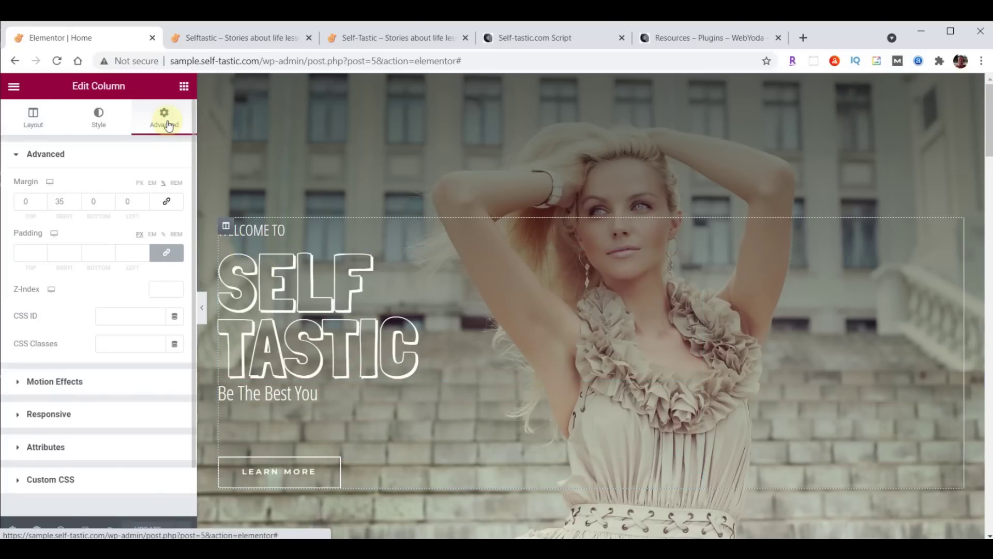
{"action": "left_click", "coordinate": [41, 383]}
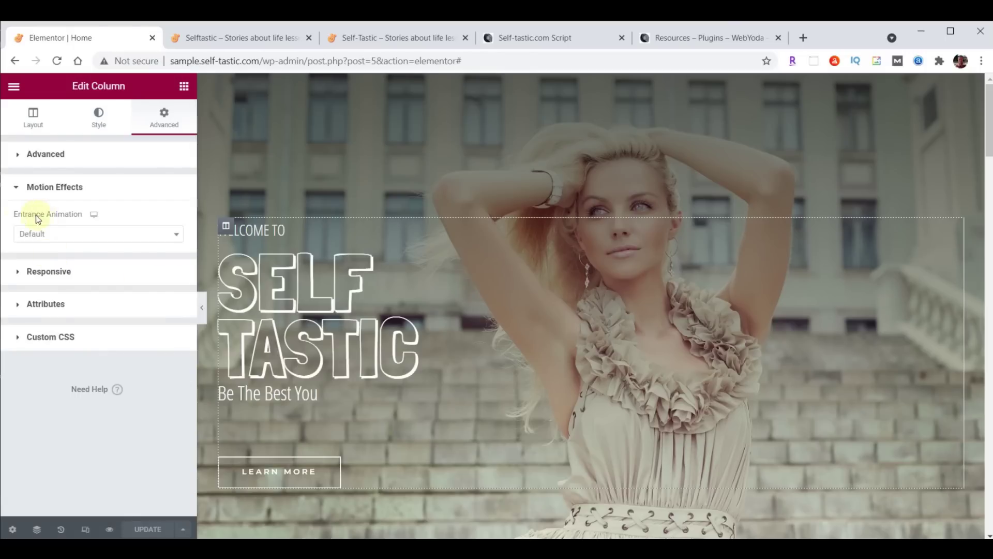
{"action": "left_click", "coordinate": [175, 235]}
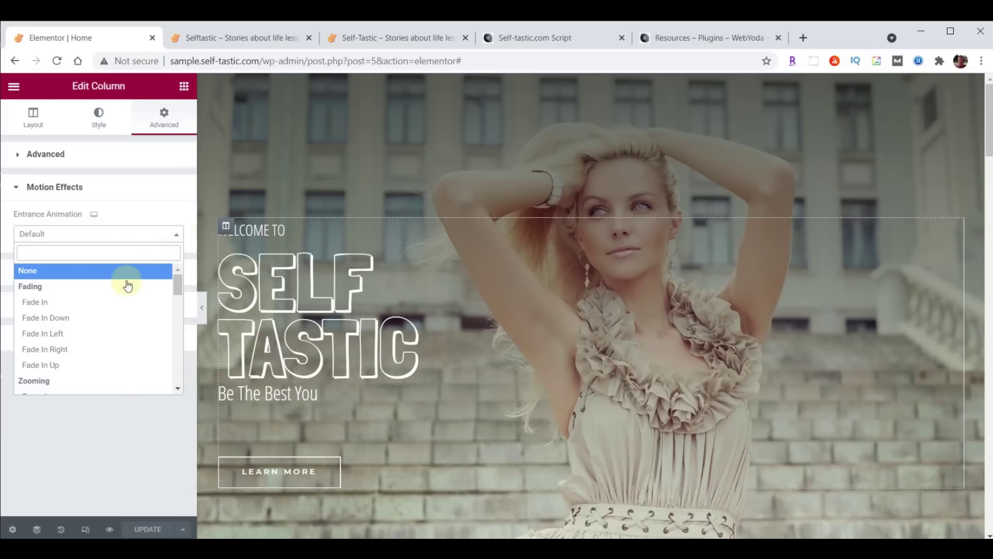
{"action": "left_click", "coordinate": [57, 333]}
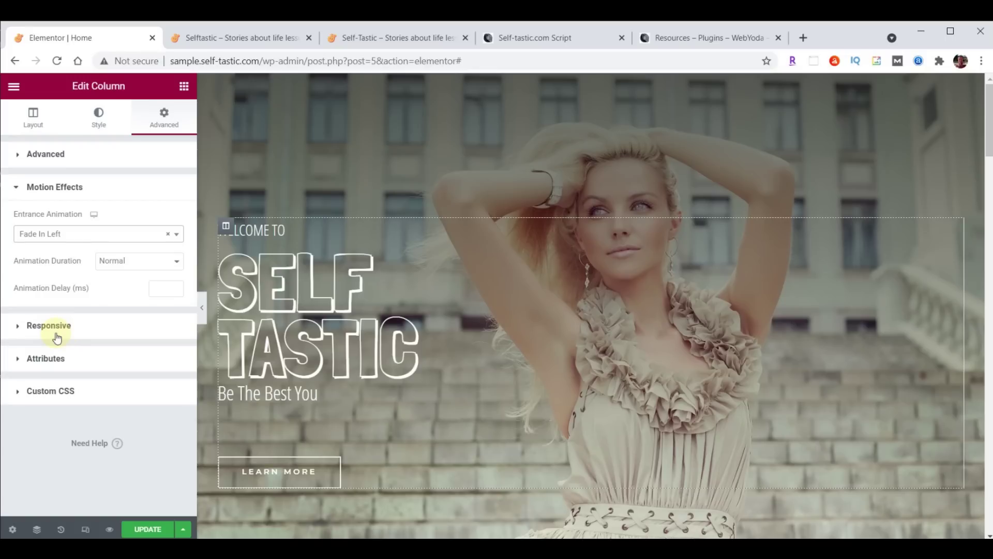
{"action": "left_click", "coordinate": [162, 292]}
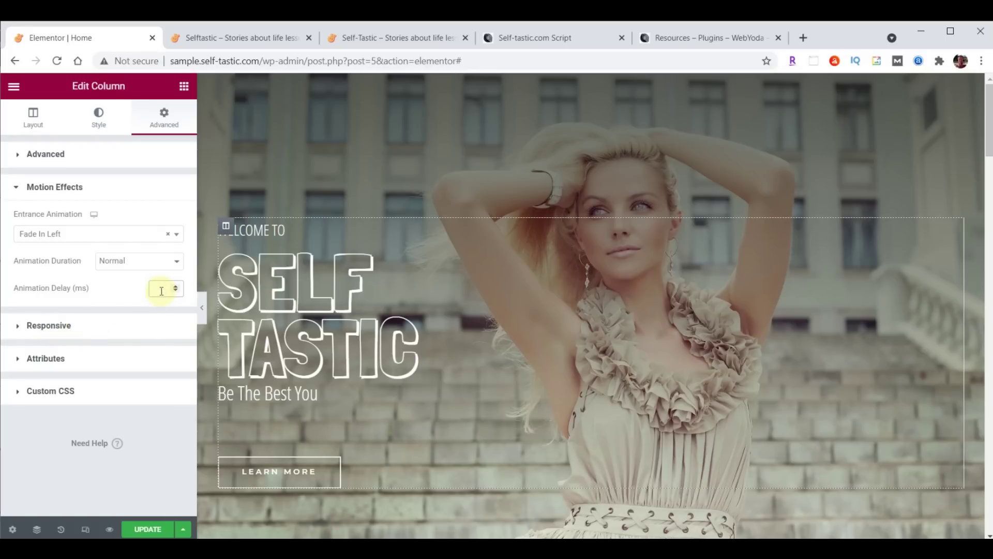
{"action": "type", "text": "8000"}
{"action": "left_click", "coordinate": [148, 529]}
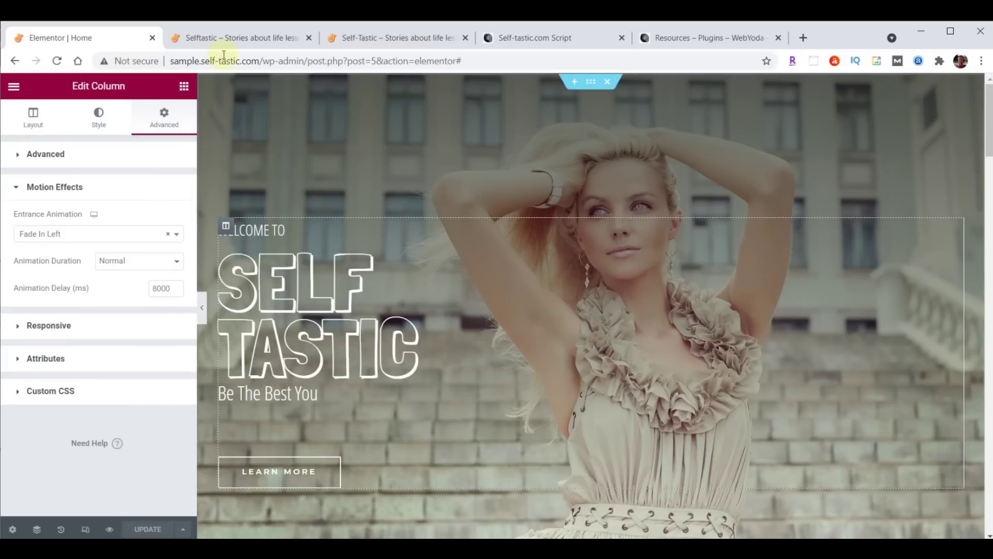
{"action": "left_click", "coordinate": [228, 35]}
Reload the live Selftastic home page to preview the animated hero
{"action": "left_click", "coordinate": [57, 61]}
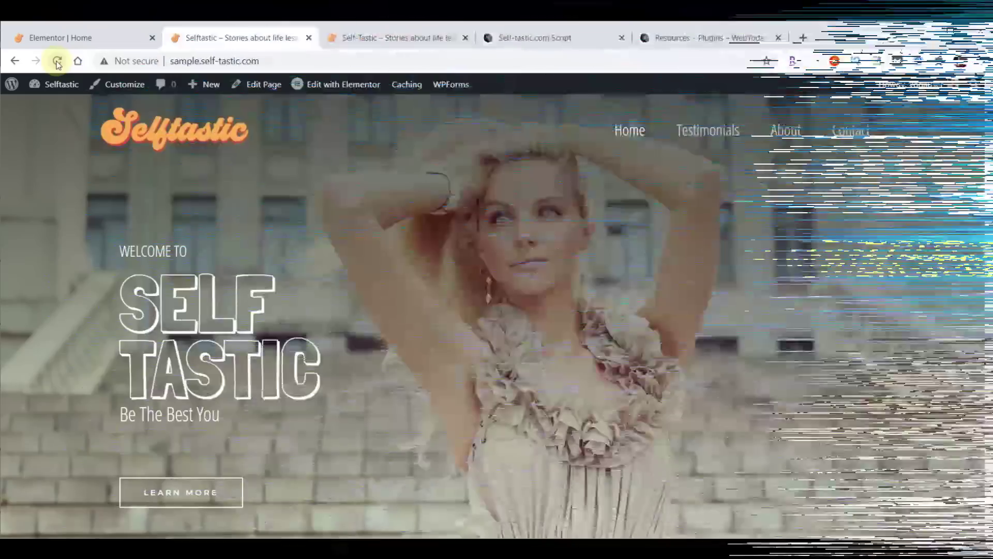
{"action": "mouse_move", "coordinate": [61, 84]}
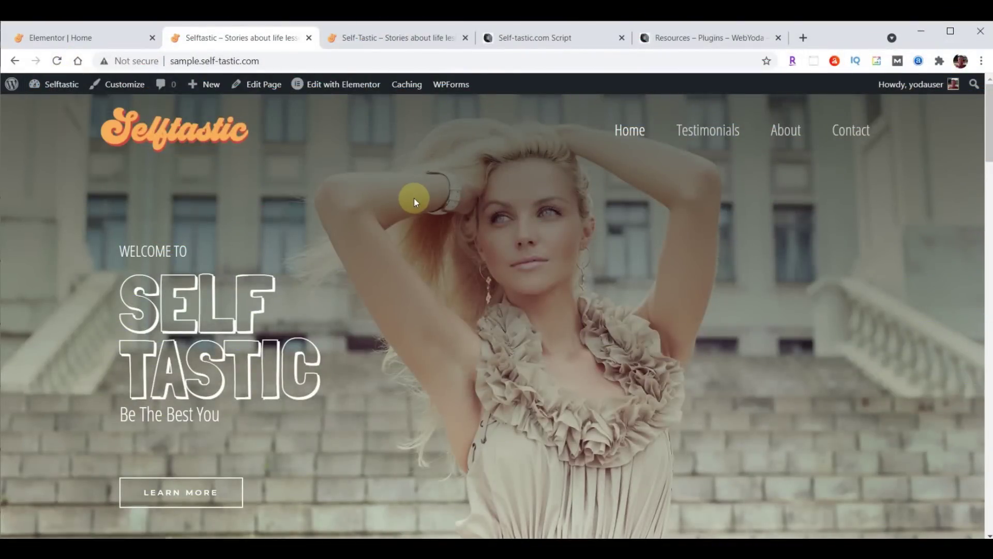
Return to the Elementor Home editor with the ADD A FLAVOR TO BEING A GIRL section in view
{"action": "left_click", "coordinate": [79, 38]}
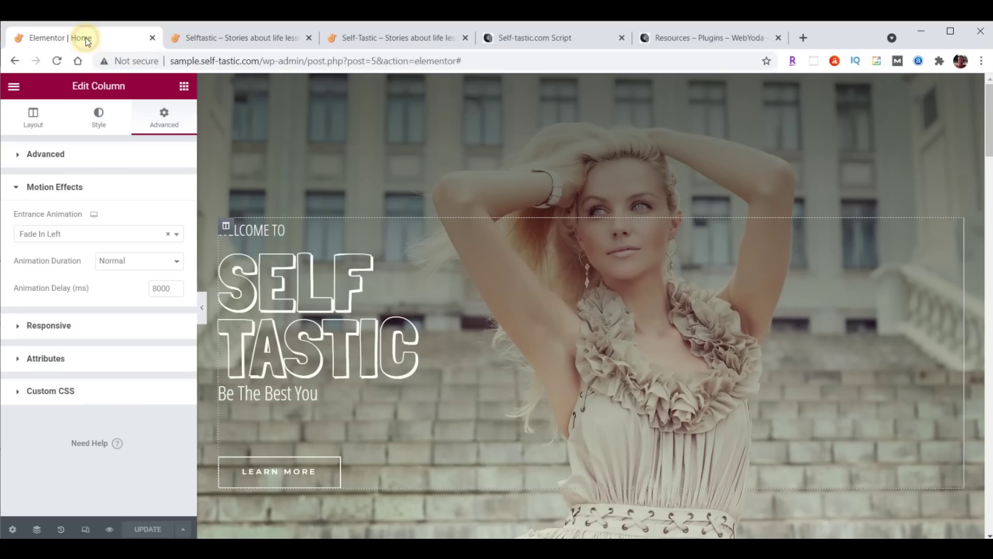
{"action": "scroll", "coordinate": [897, 226], "scroll_direction": "down", "scroll_amount": 10}
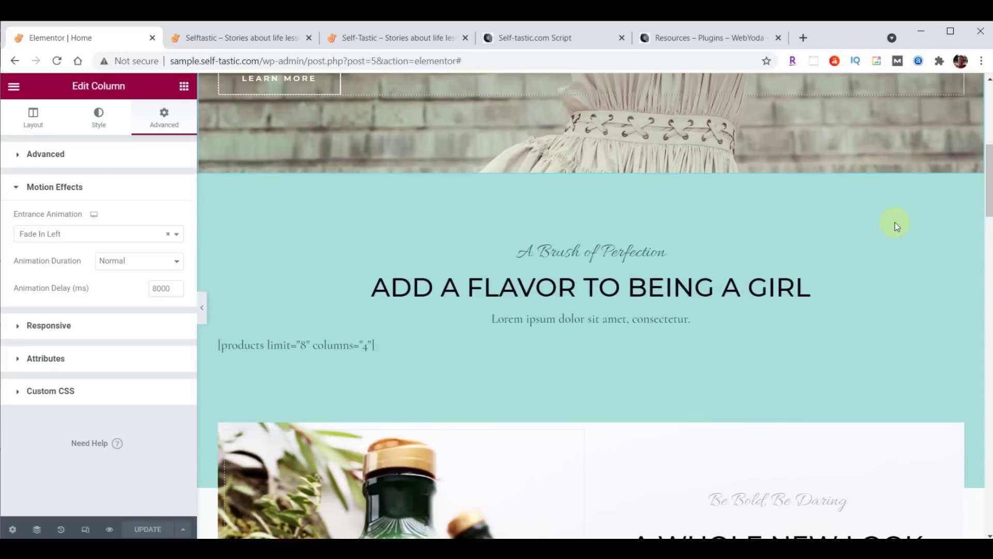
{"action": "scroll", "coordinate": [895, 223], "scroll_direction": "up", "scroll_amount": 3}
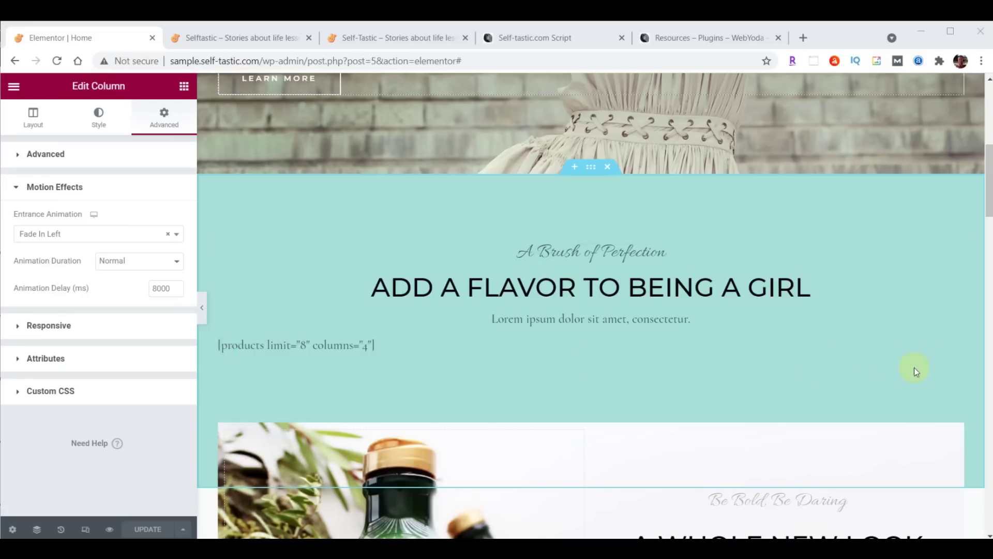
Delete the products shortcode and the A Brush of Perfection heading from the section
{"action": "right_click", "coordinate": [957, 344]}
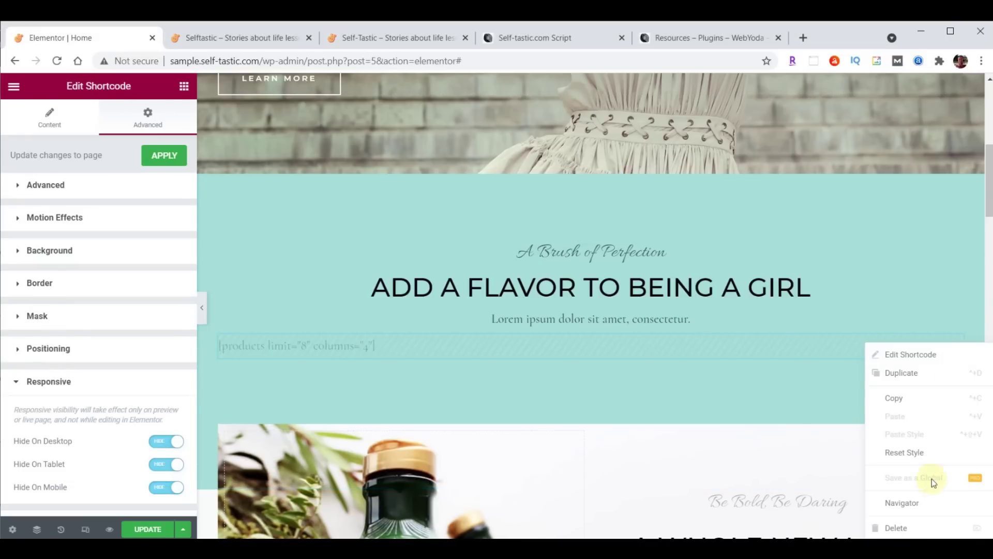
{"action": "left_click", "coordinate": [898, 533]}
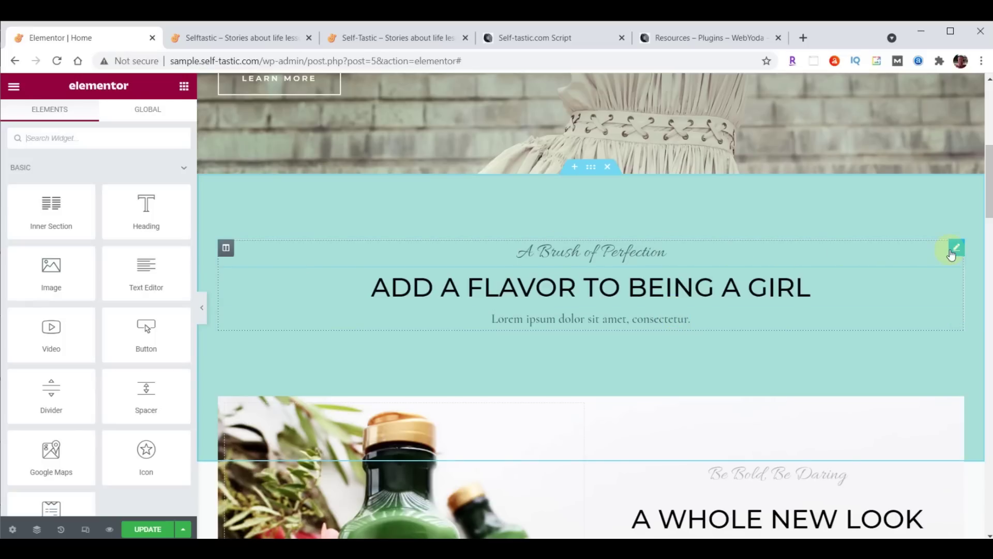
{"action": "right_click", "coordinate": [955, 250]}
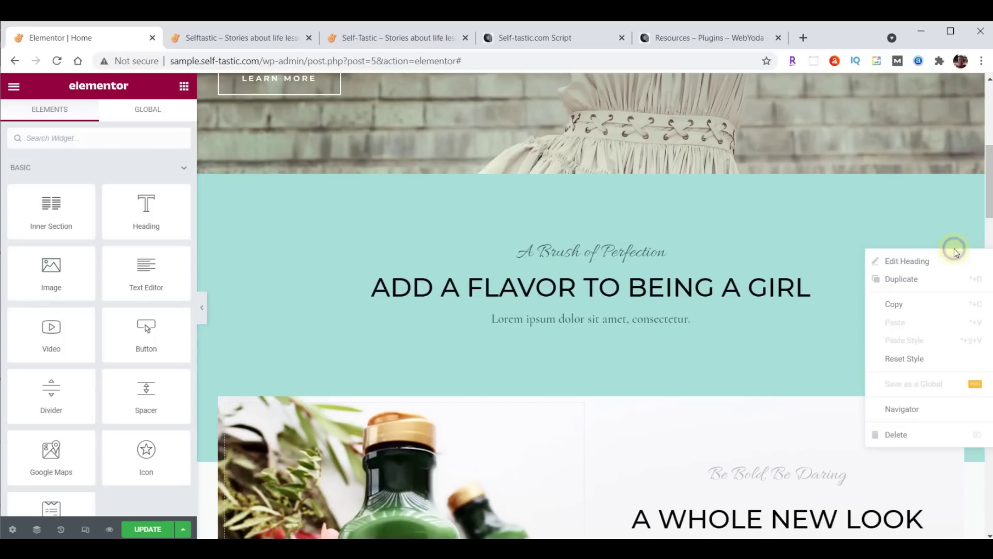
{"action": "left_click", "coordinate": [901, 435]}
{"action": "left_click", "coordinate": [555, 259]}
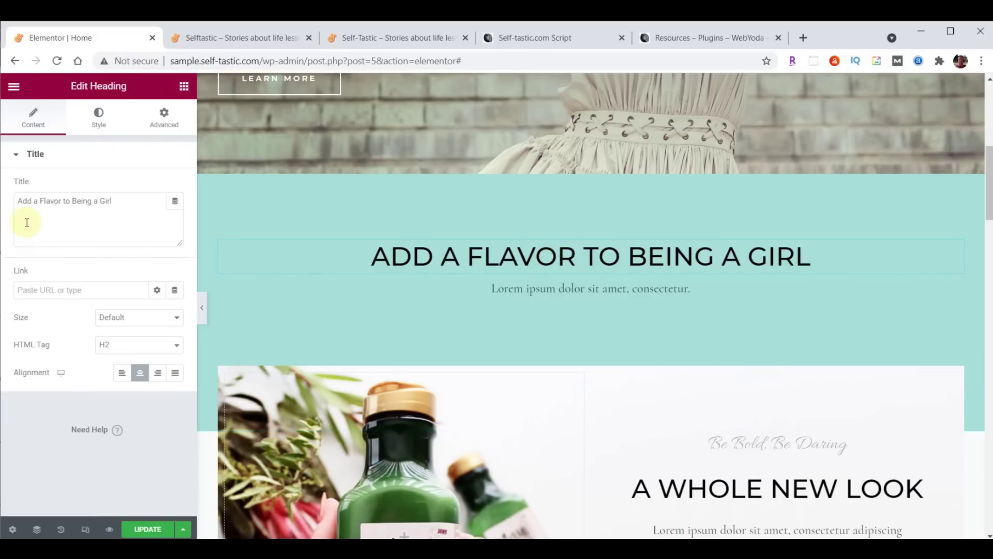
Change the heading text to ADVICE AND ENCOURAGEMENT ON IMPROVING YOURSELF and colour it brown #725F4D
{"action": "left_click_drag", "start_coordinate": [19, 201], "coordinate": [155, 202]}
{"action": "type", "text": "Advice and encouragement on improving yourself"}
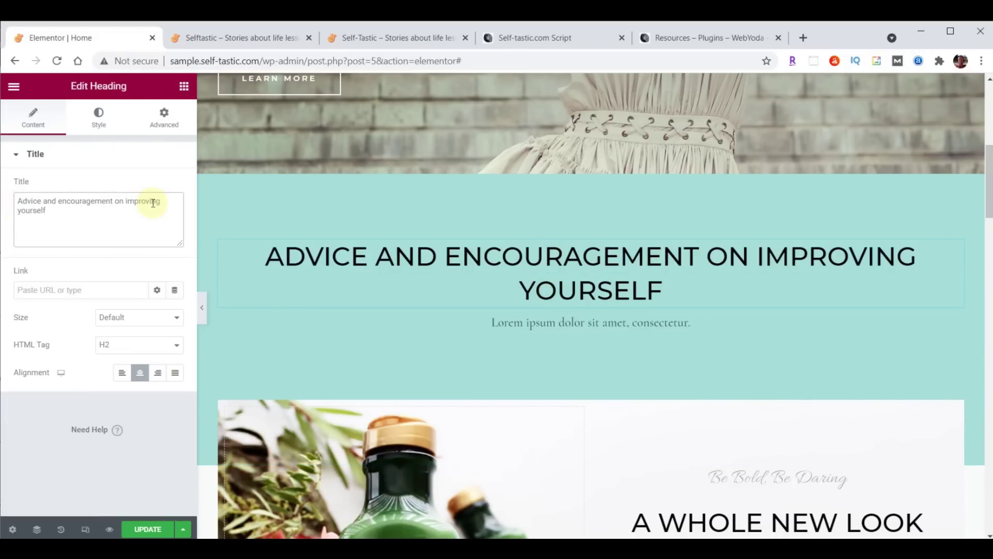
{"action": "left_click", "coordinate": [100, 119]}
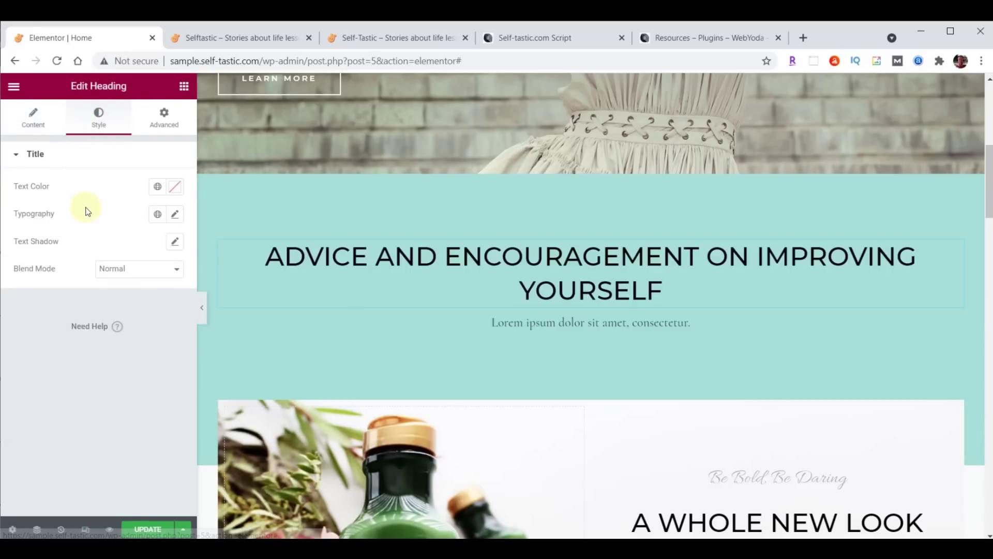
{"action": "left_click", "coordinate": [176, 187]}
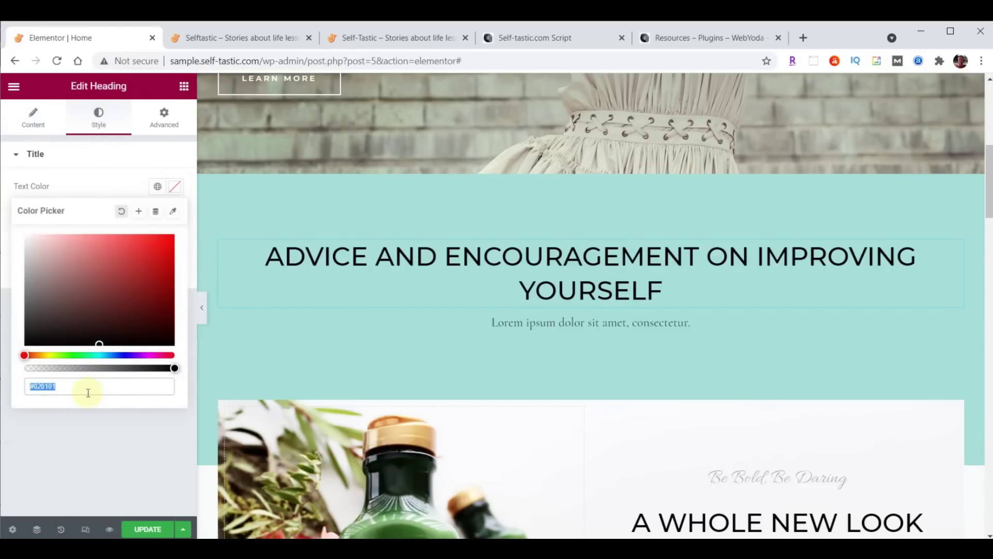
{"action": "type", "text": "725F4D"}
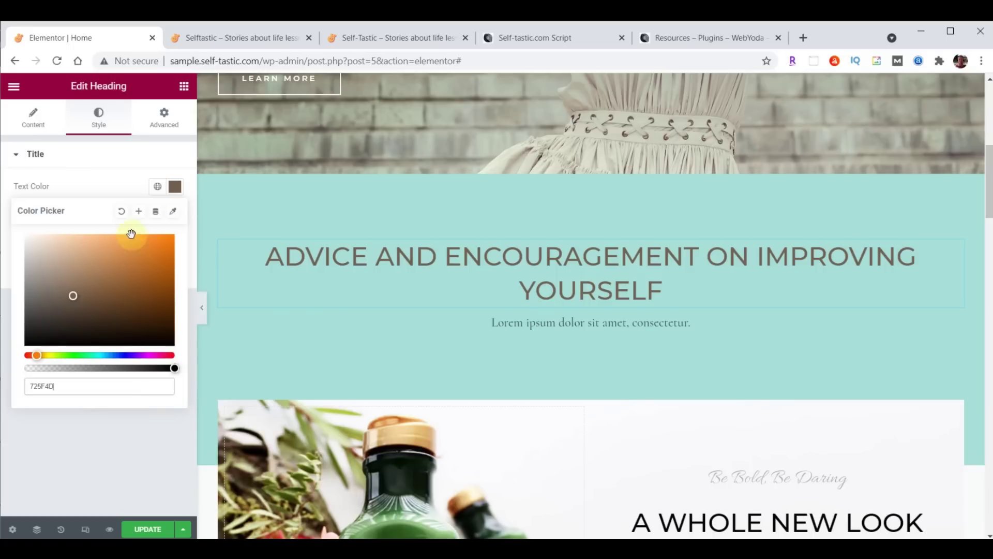
{"action": "left_click", "coordinate": [176, 188]}
{"action": "left_click", "coordinate": [176, 189]}
{"action": "left_click", "coordinate": [177, 188]}
{"action": "left_click", "coordinate": [176, 188]}
{"action": "left_click", "coordinate": [176, 188]}
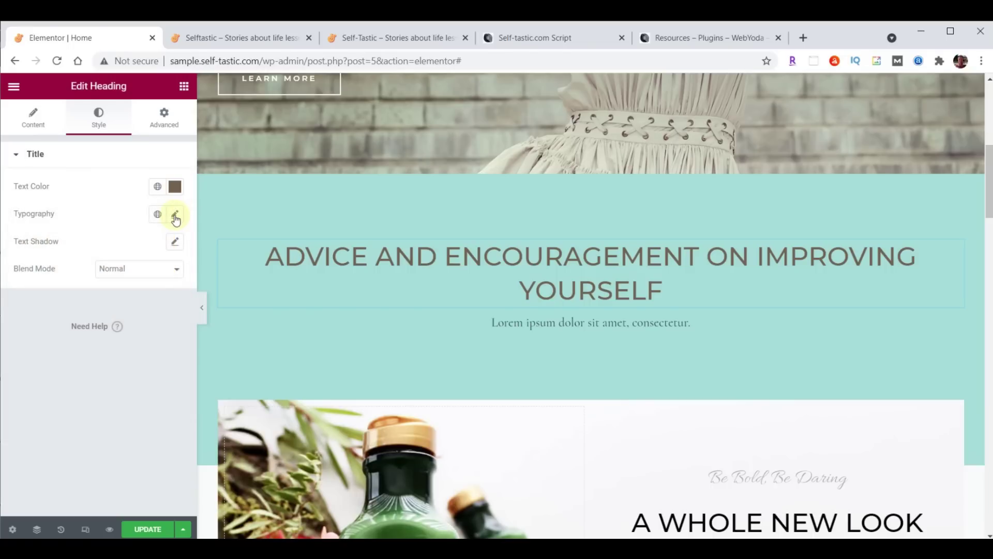
Set the heading's typography font family to Open Sans Condensed
{"action": "left_click", "coordinate": [176, 216]}
{"action": "left_click", "coordinate": [134, 279]}
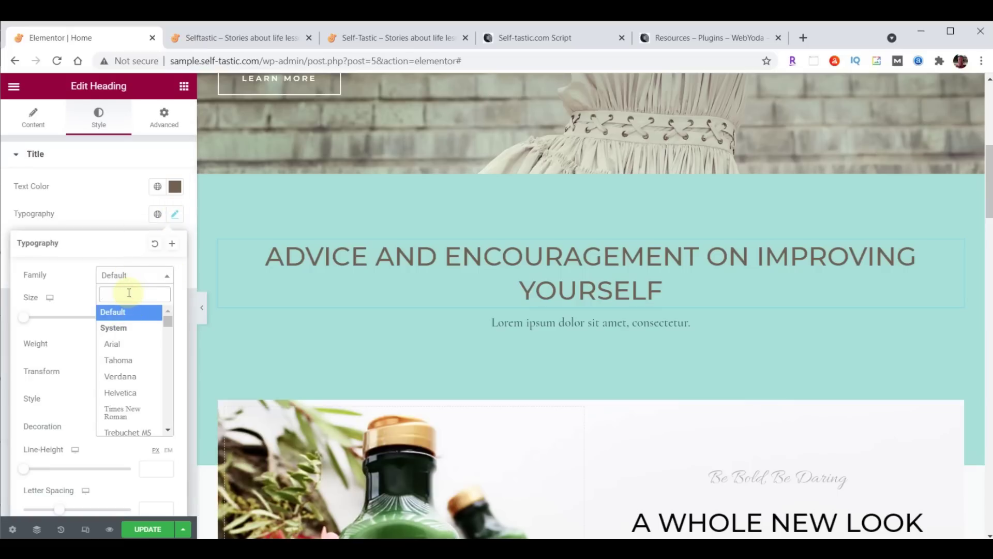
{"action": "type", "text": "Open"}
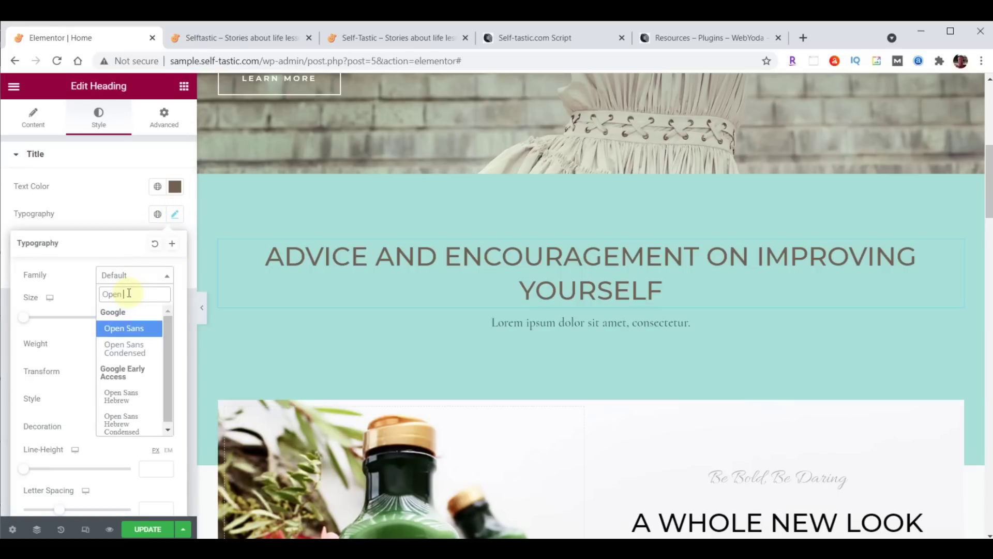
{"action": "left_click", "coordinate": [122, 351]}
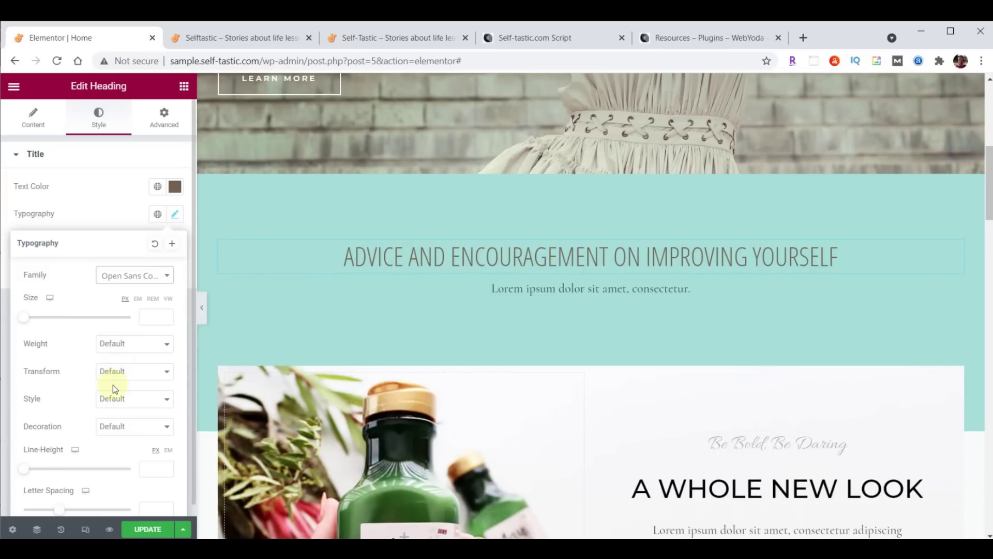
{"action": "left_click", "coordinate": [165, 124]}
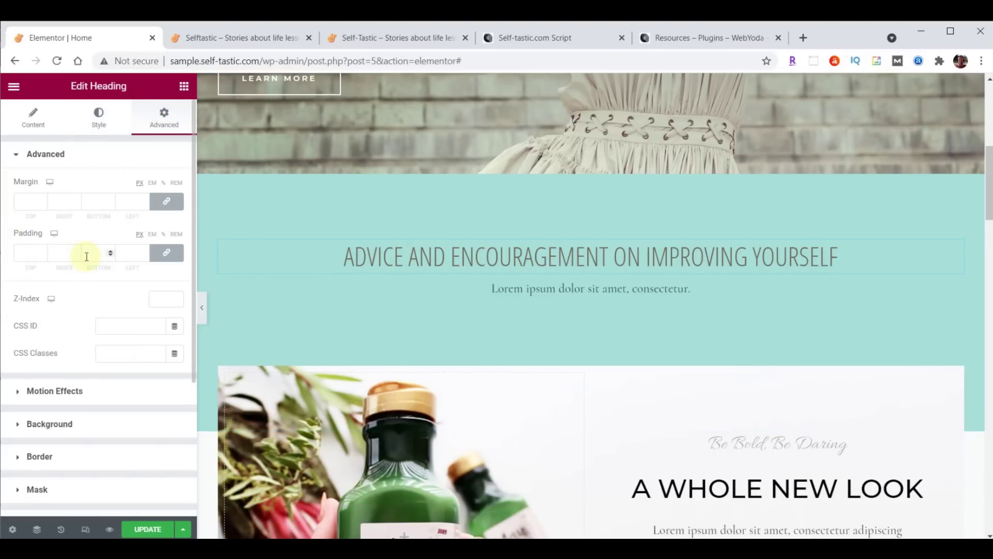
Set the heading's linked padding to 20 px on top, right, bottom and left
{"action": "left_click", "coordinate": [167, 254]}
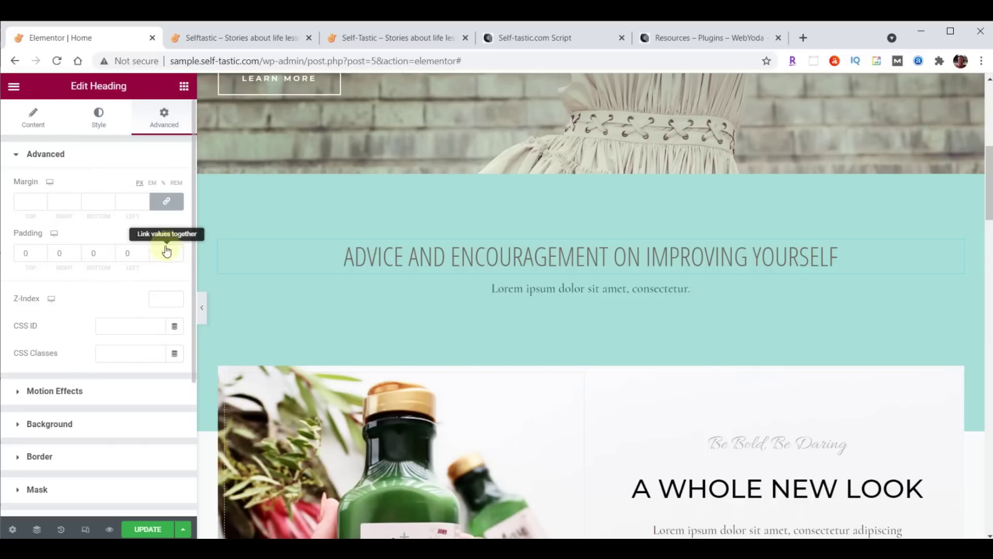
{"action": "left_click", "coordinate": [169, 257]}
{"action": "left_click", "coordinate": [169, 257]}
{"action": "left_click", "coordinate": [169, 258]}
{"action": "left_click", "coordinate": [43, 250]}
{"action": "left_click", "coordinate": [43, 251]}
{"action": "left_click", "coordinate": [43, 251]}
{"action": "left_click", "coordinate": [43, 251]}
{"action": "left_click", "coordinate": [43, 250]}
{"action": "left_click", "coordinate": [43, 251]}
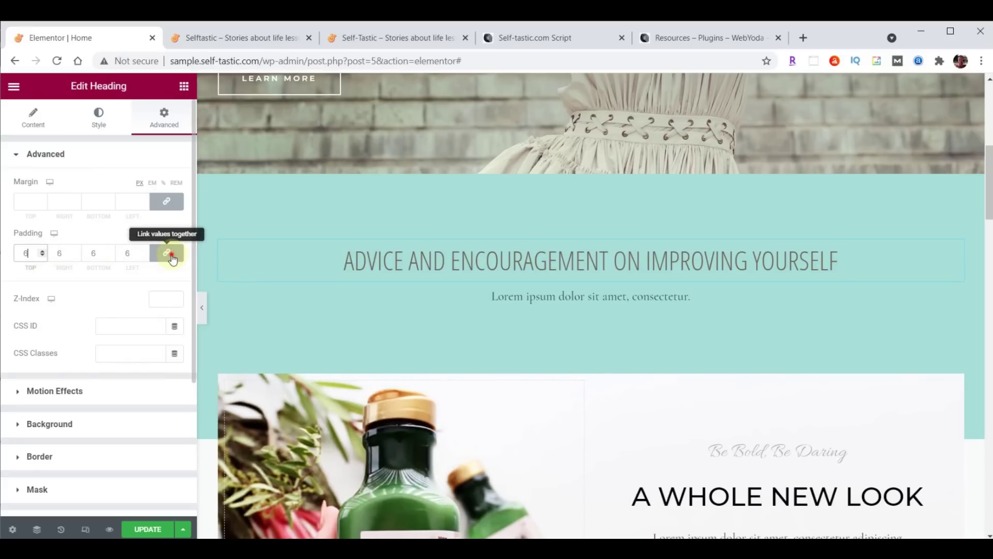
{"action": "left_click", "coordinate": [167, 255]}
{"action": "left_click", "coordinate": [43, 256]}
{"action": "left_click", "coordinate": [43, 256]}
{"action": "left_click", "coordinate": [42, 256]}
{"action": "left_click", "coordinate": [42, 255]}
{"action": "left_click", "coordinate": [43, 256]}
{"action": "left_click", "coordinate": [42, 256]}
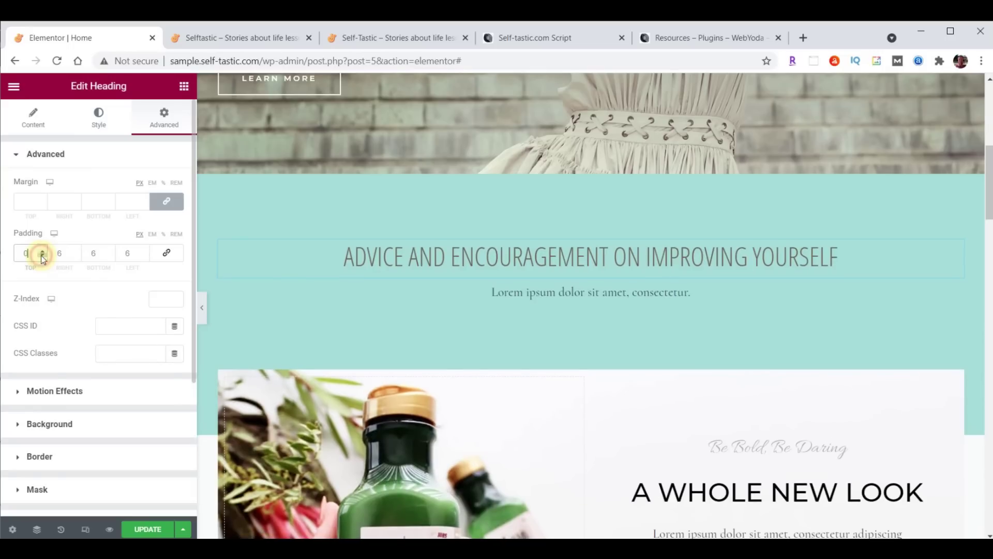
{"action": "left_click", "coordinate": [167, 254]}
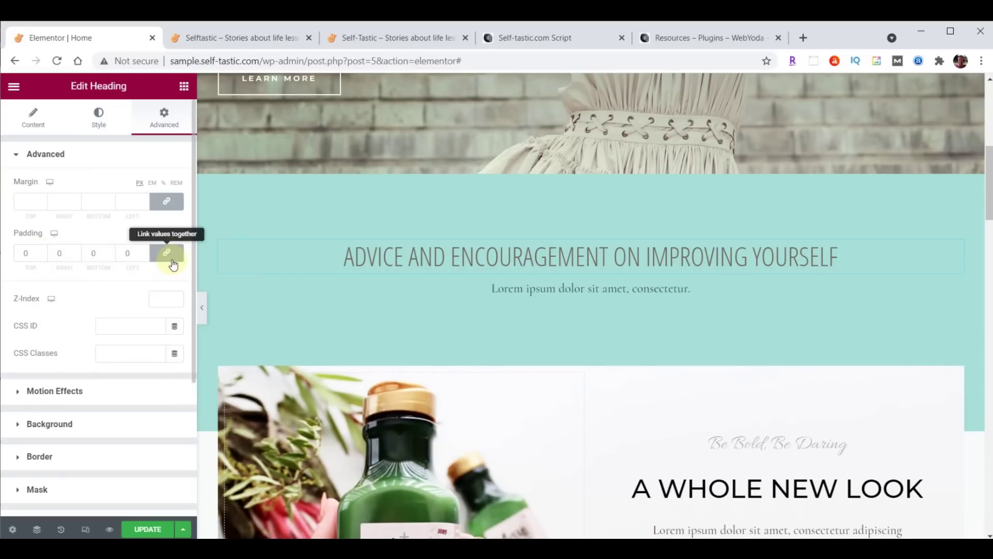
{"action": "double_click", "coordinate": [30, 253]}
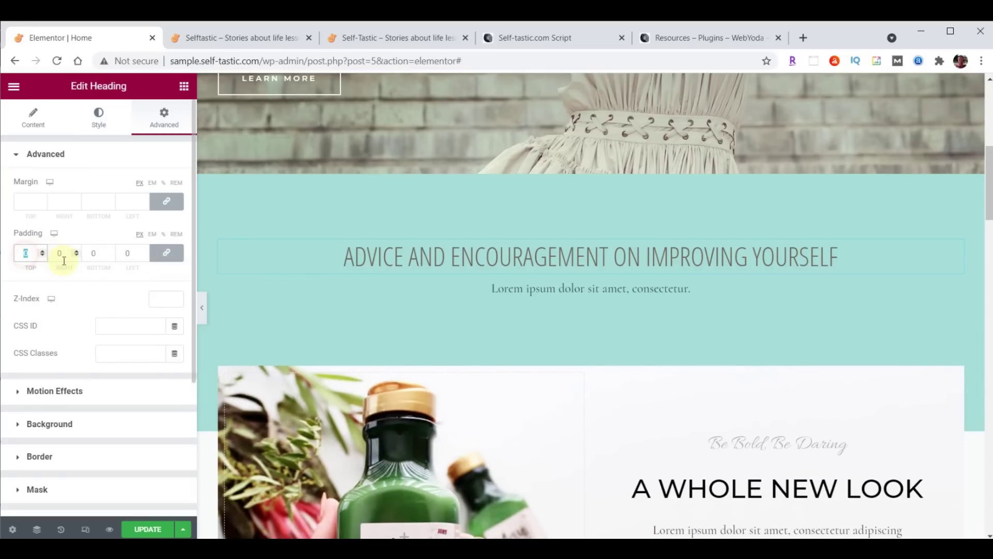
{"action": "type", "text": "20"}
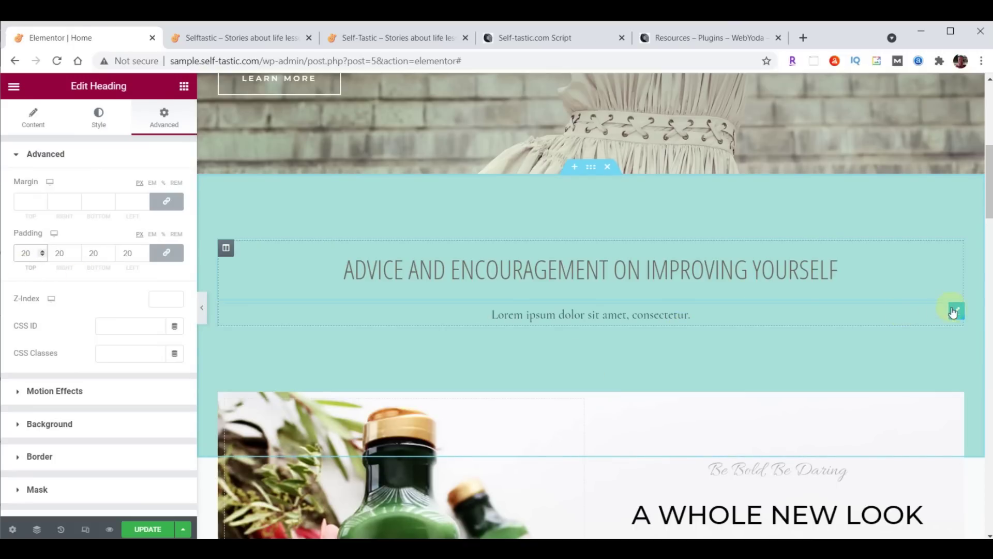
Delete the Lorem ipsum text line under the heading and browse the Elementor widget library
{"action": "right_click", "coordinate": [956, 316]}
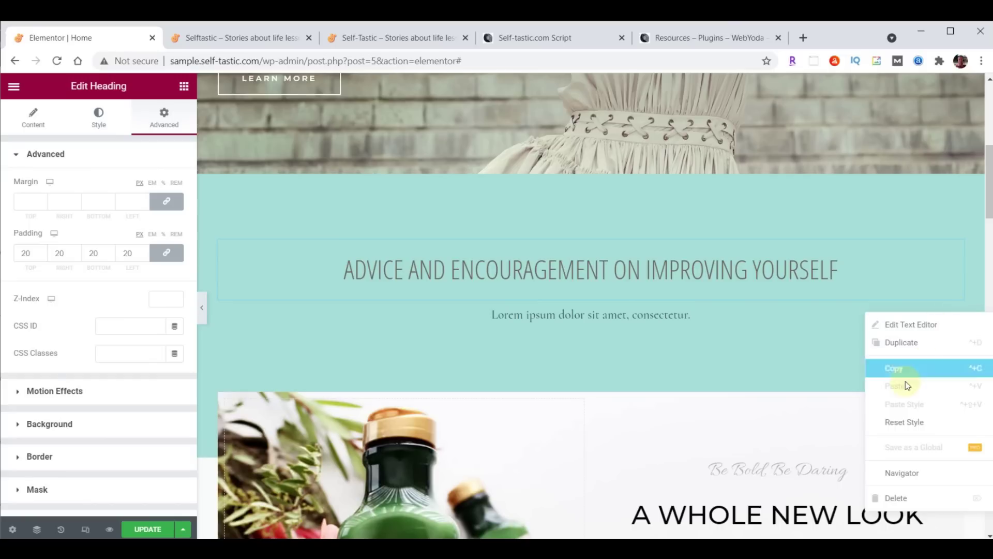
{"action": "left_click", "coordinate": [911, 497]}
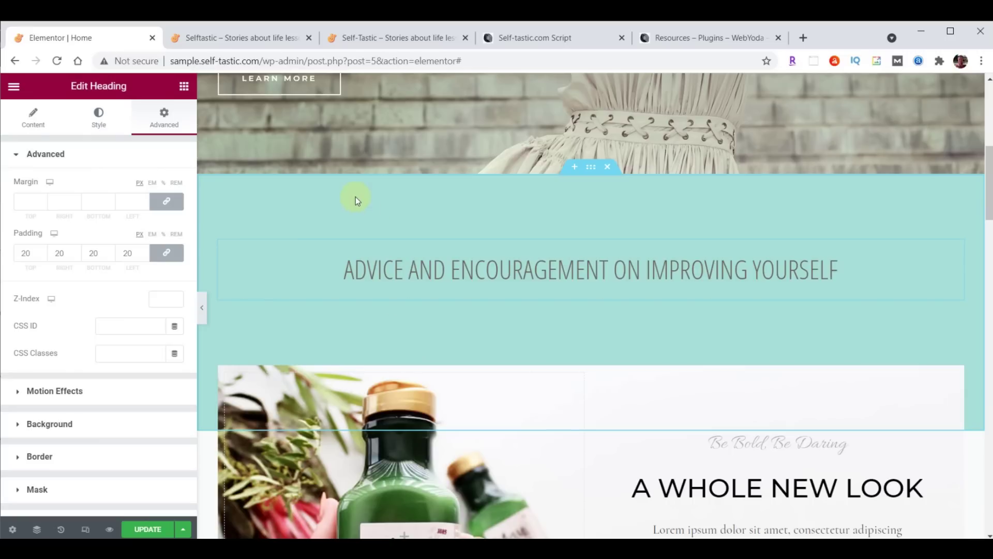
{"action": "left_click", "coordinate": [185, 88]}
{"action": "scroll", "coordinate": [145, 285], "scroll_direction": "down", "scroll_amount": 15}
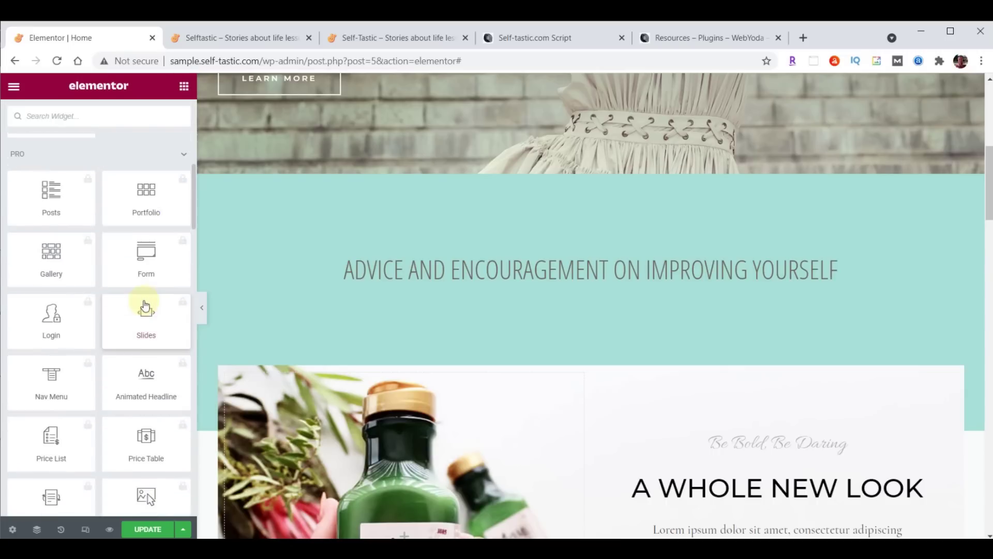
{"action": "scroll", "coordinate": [144, 305], "scroll_direction": "down", "scroll_amount": 15}
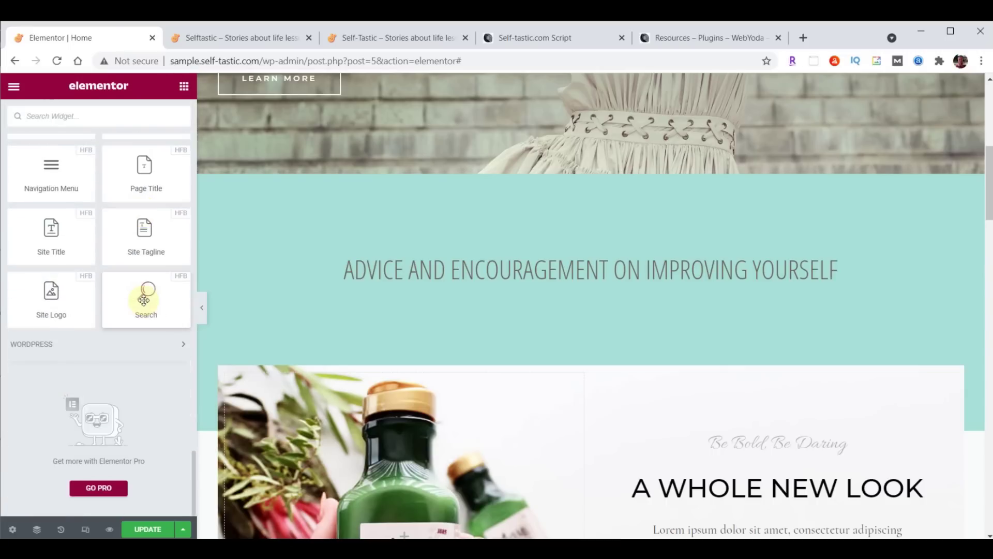
{"action": "scroll", "coordinate": [144, 300], "scroll_direction": "up", "scroll_amount": 12}
{"action": "scroll", "coordinate": [144, 300], "scroll_direction": "down", "scroll_amount": 15}
{"action": "scroll", "coordinate": [144, 295], "scroll_direction": "up", "scroll_amount": 18}
{"action": "scroll", "coordinate": [144, 295], "scroll_direction": "down", "scroll_amount": 18}
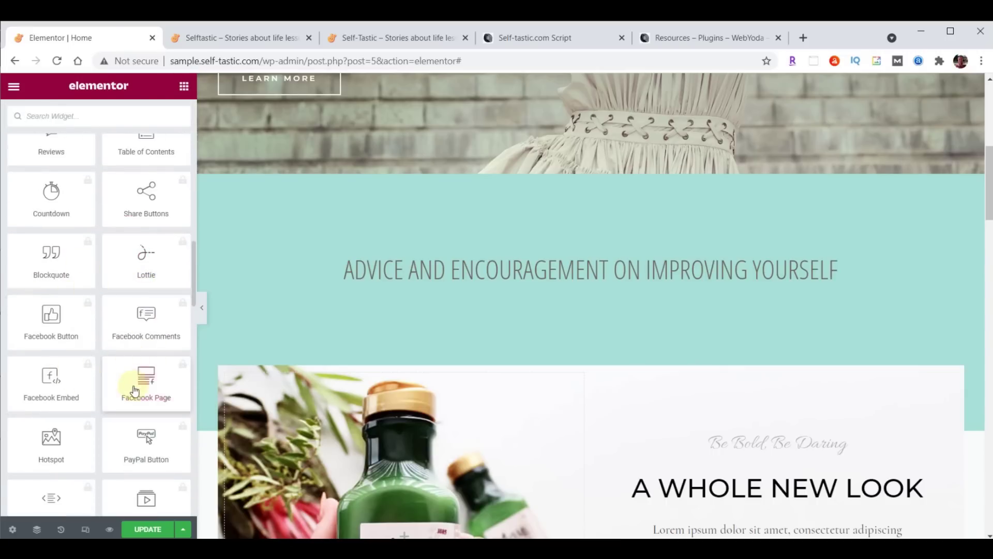
{"action": "scroll", "coordinate": [139, 380], "scroll_direction": "up", "scroll_amount": 15}
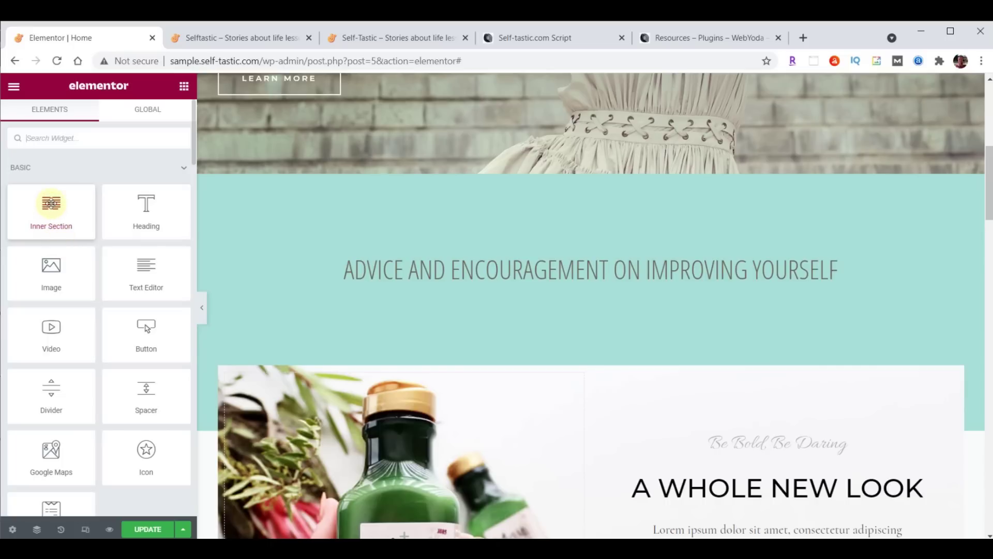
Add a two-column inner section below the heading with an Image widget in its left column
{"action": "left_click_drag", "start_coordinate": [50, 202], "coordinate": [610, 283]}
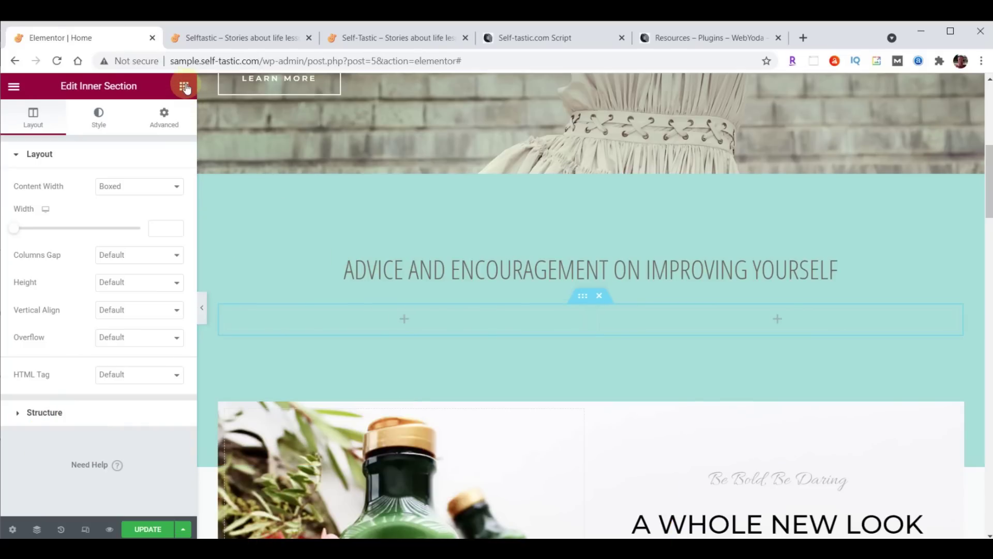
{"action": "left_click", "coordinate": [185, 86]}
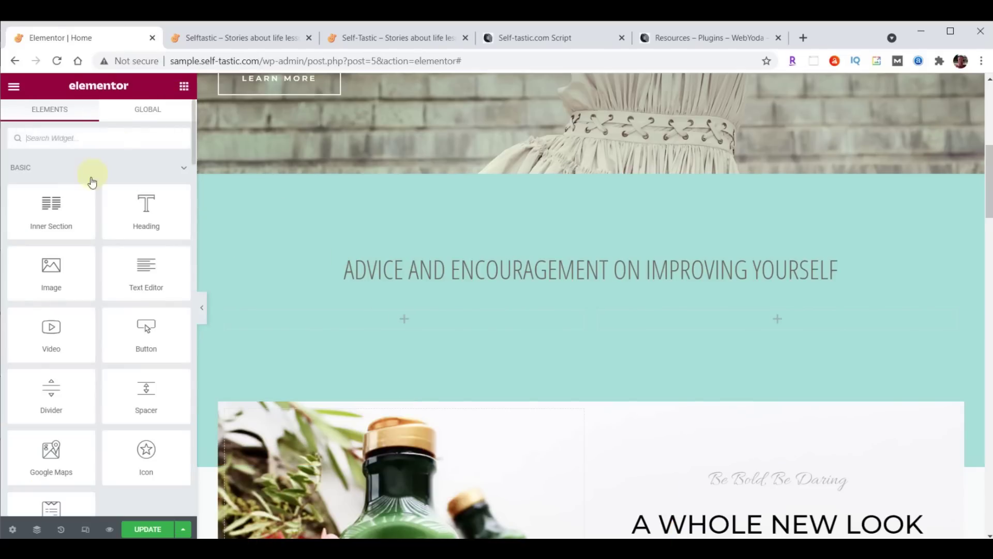
{"action": "left_click_drag", "start_coordinate": [46, 274], "coordinate": [398, 319]}
{"action": "scroll", "coordinate": [737, 384], "scroll_direction": "down", "scroll_amount": 1}
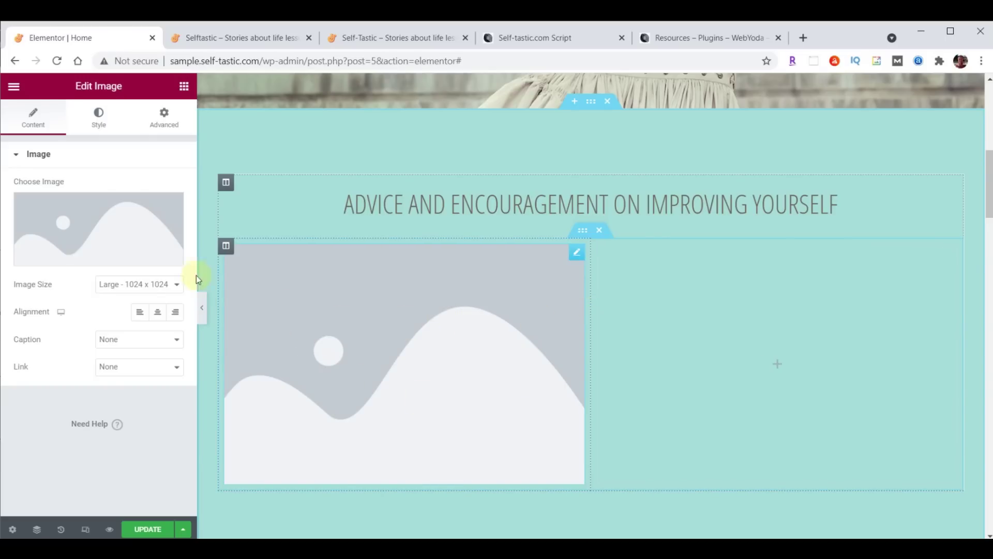
{"action": "left_click", "coordinate": [94, 224]}
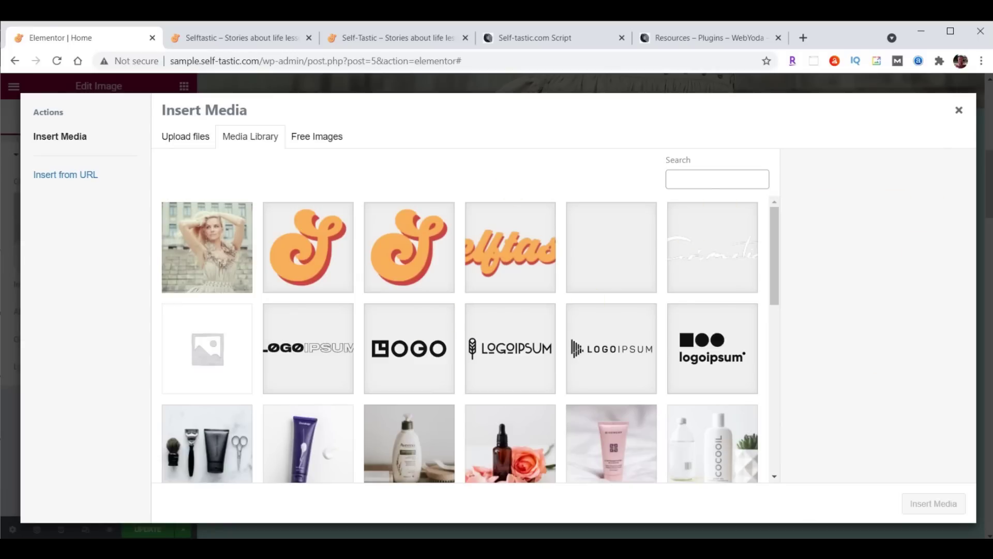
Upload images categories-01 through categories-06 from File Explorer into the media library
{"action": "left_click", "coordinate": [662, 548]}
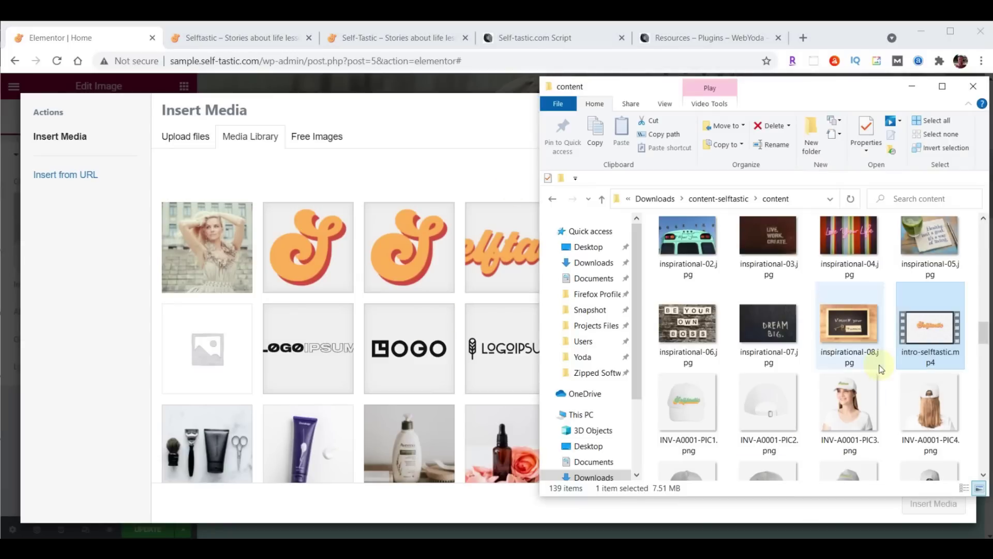
{"action": "scroll", "coordinate": [895, 341], "scroll_direction": "up", "scroll_amount": 10}
{"action": "scroll", "coordinate": [895, 340], "scroll_direction": "up", "scroll_amount": 4}
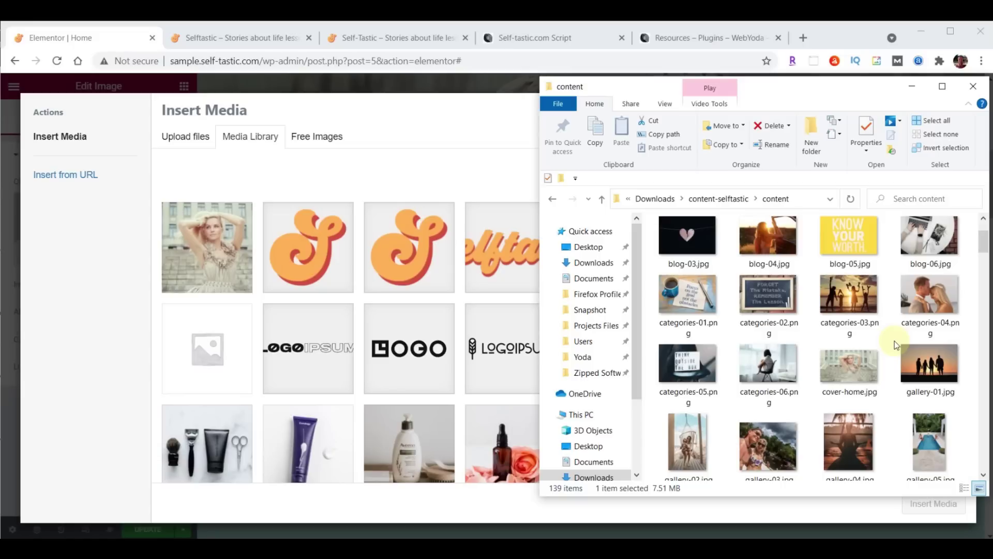
{"action": "left_click", "coordinate": [692, 305]}
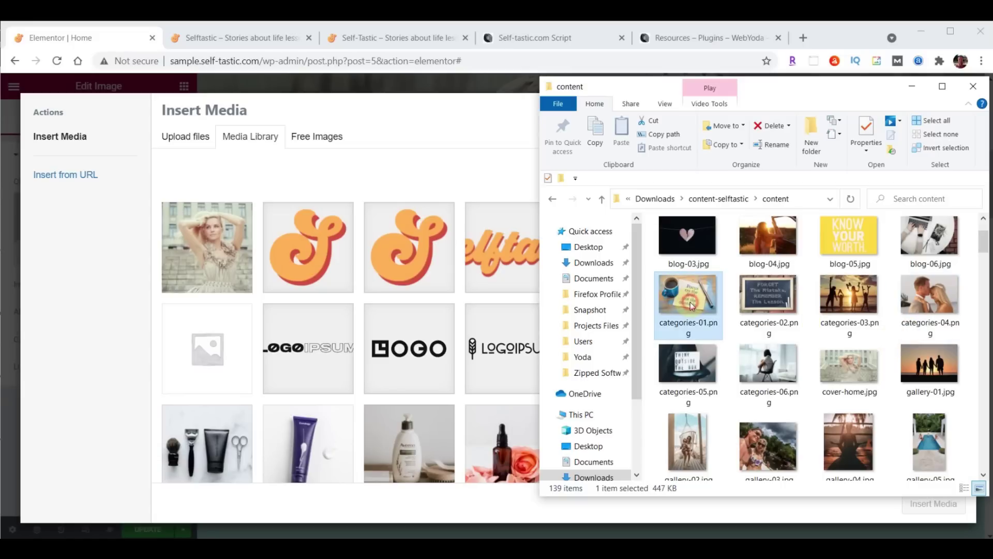
{"action": "left_click", "coordinate": [764, 372], "text": "shift"}
{"action": "left_click_drag", "start_coordinate": [763, 295], "coordinate": [389, 308]}
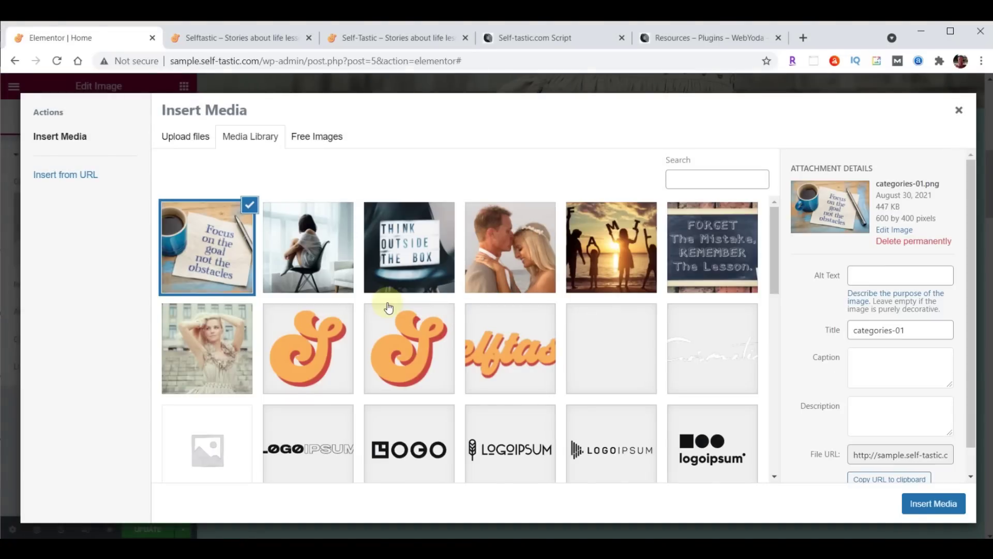
Review the uploaded category images and insert categories-01 into the left column
{"action": "left_click", "coordinate": [323, 254]}
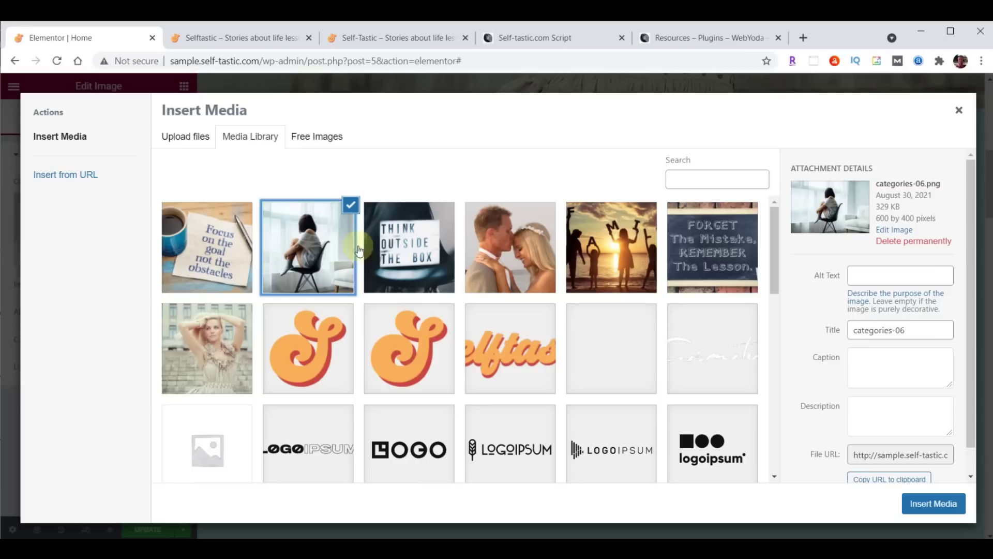
{"action": "left_click", "coordinate": [403, 249]}
{"action": "left_click", "coordinate": [499, 243]}
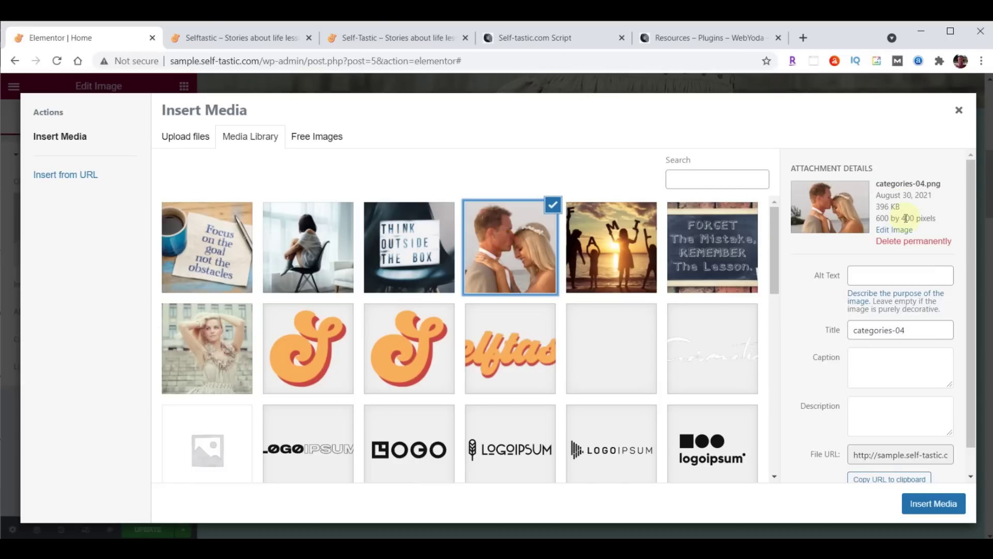
{"action": "left_click", "coordinate": [603, 251]}
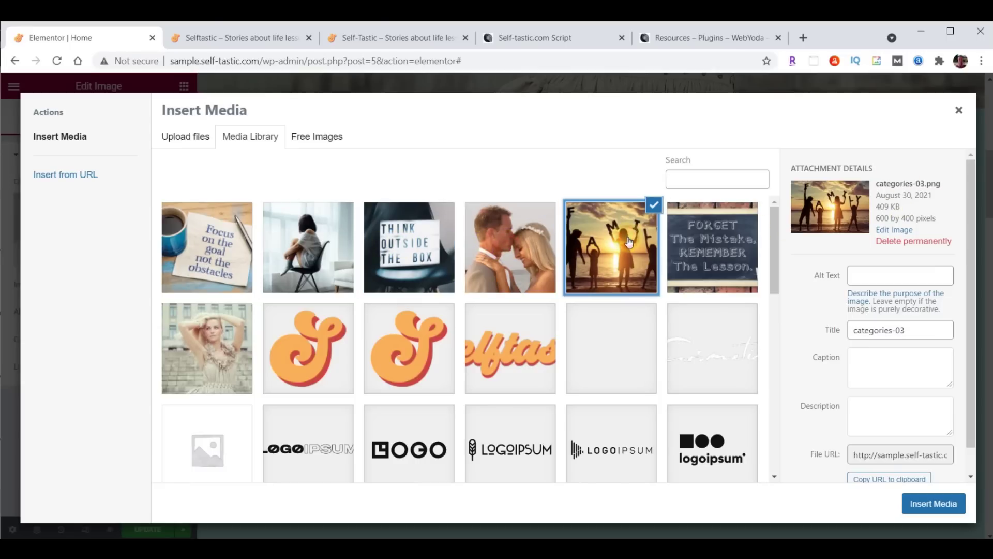
{"action": "left_click", "coordinate": [701, 240]}
{"action": "left_click", "coordinate": [617, 242]}
{"action": "left_click", "coordinate": [187, 242]}
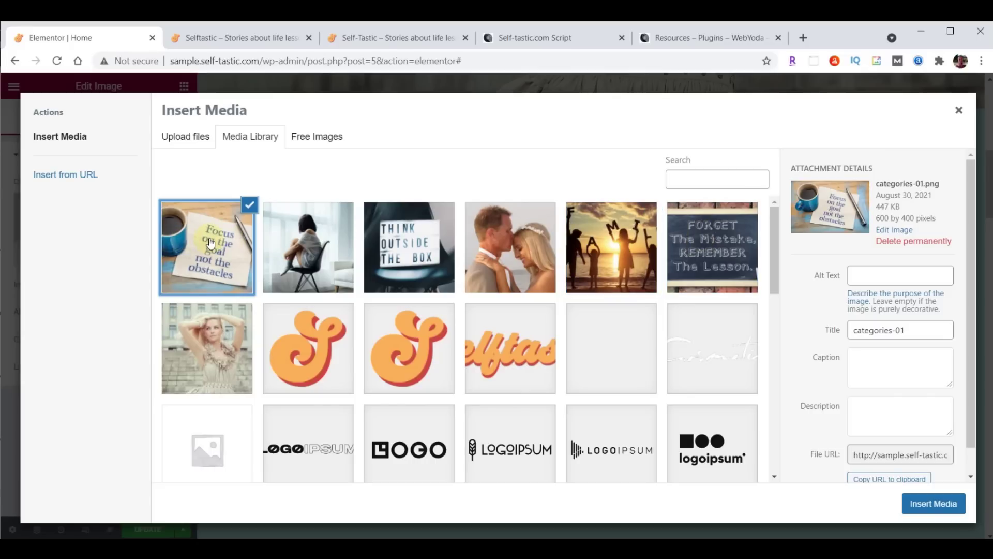
{"action": "left_click", "coordinate": [933, 505]}
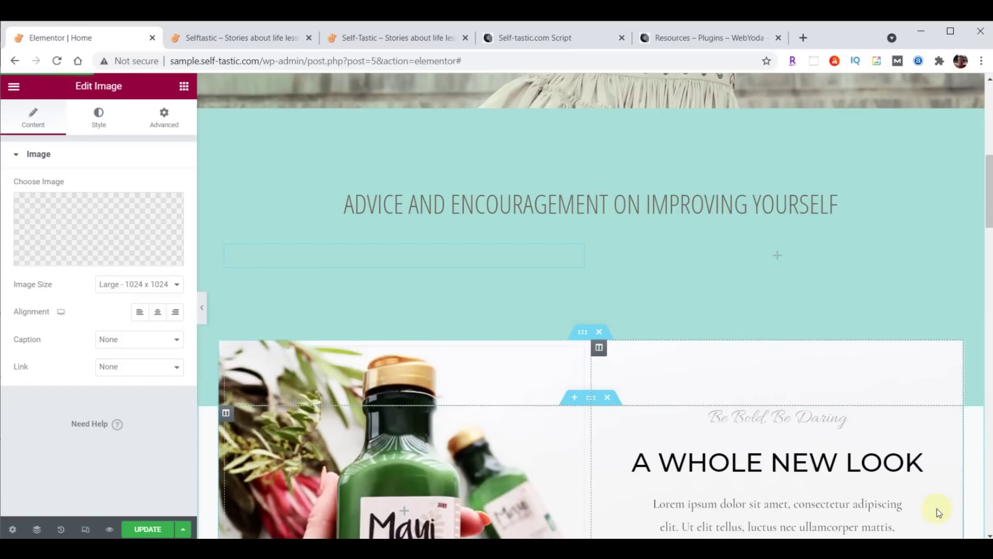
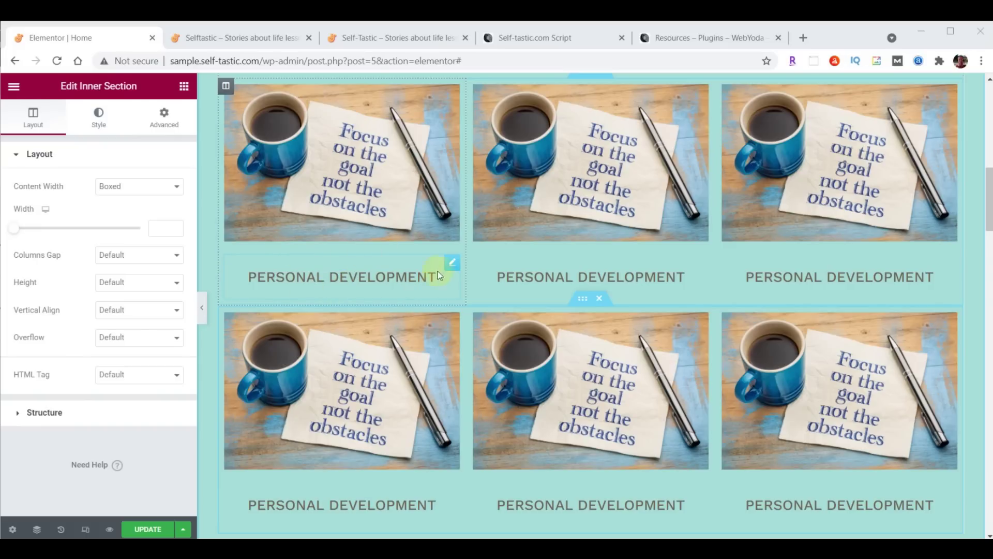
Give the first Personal Development heading 0 padding on top and sides and 20 at the bottom
{"action": "left_click", "coordinate": [452, 265]}
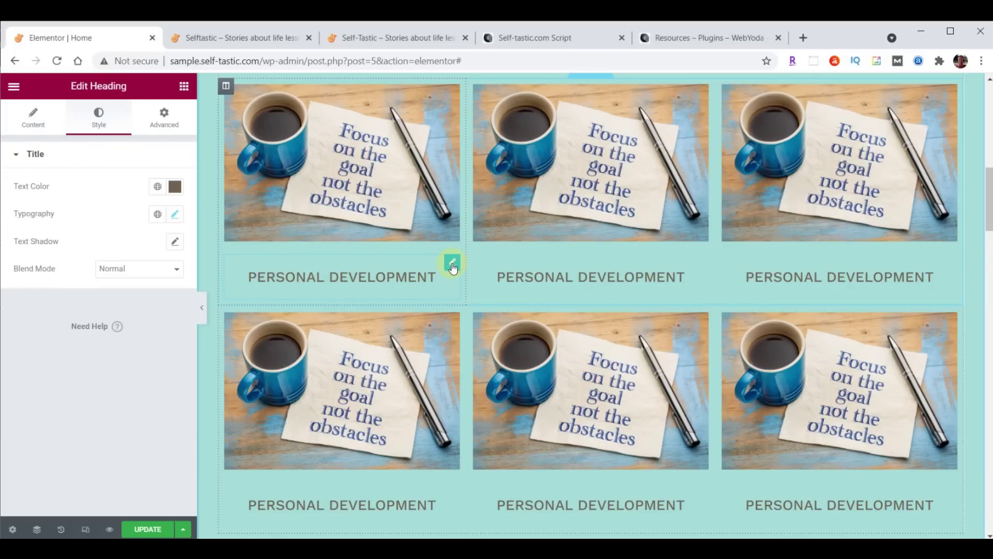
{"action": "left_click", "coordinate": [160, 130]}
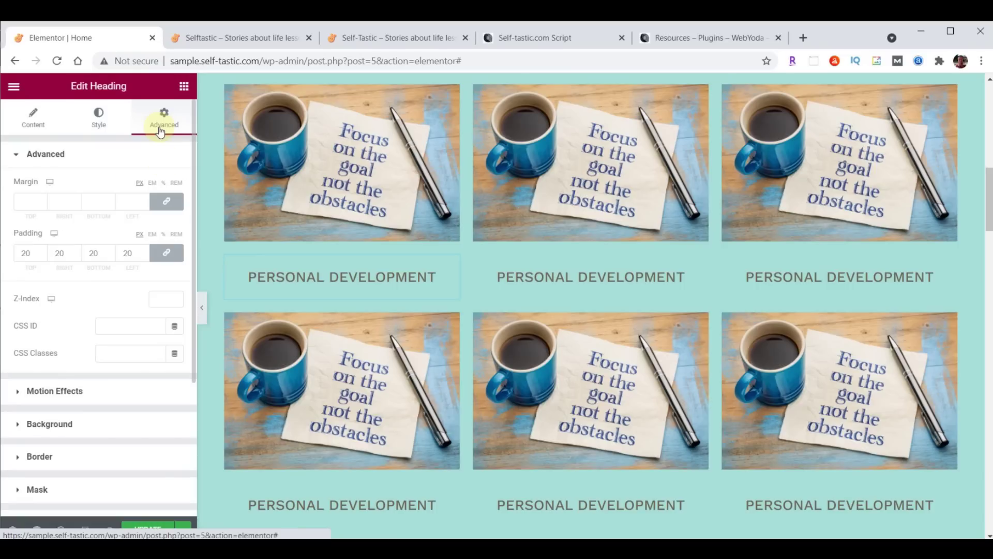
{"action": "left_click_drag", "start_coordinate": [32, 260], "coordinate": [22, 259]}
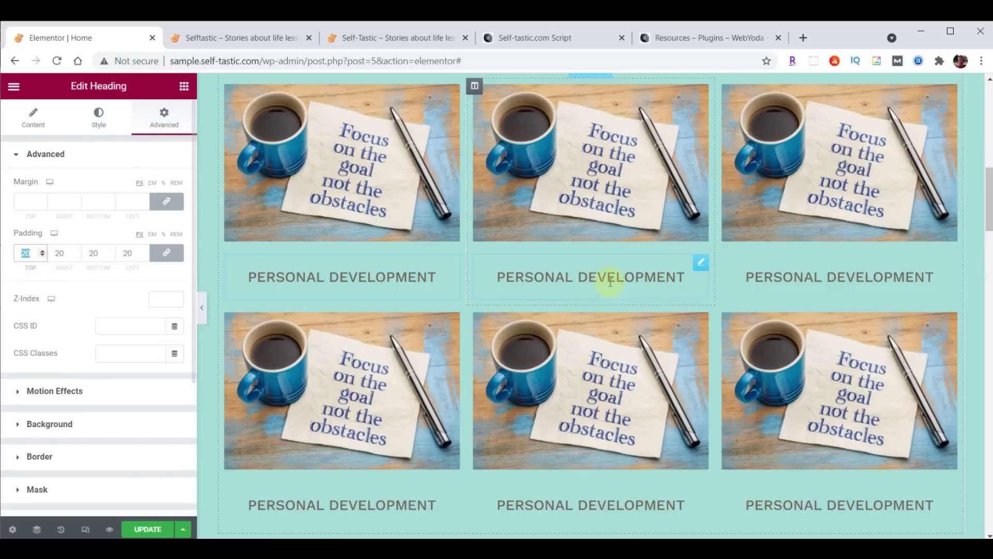
{"action": "scroll", "coordinate": [626, 259], "scroll_direction": "up", "scroll_amount": 1}
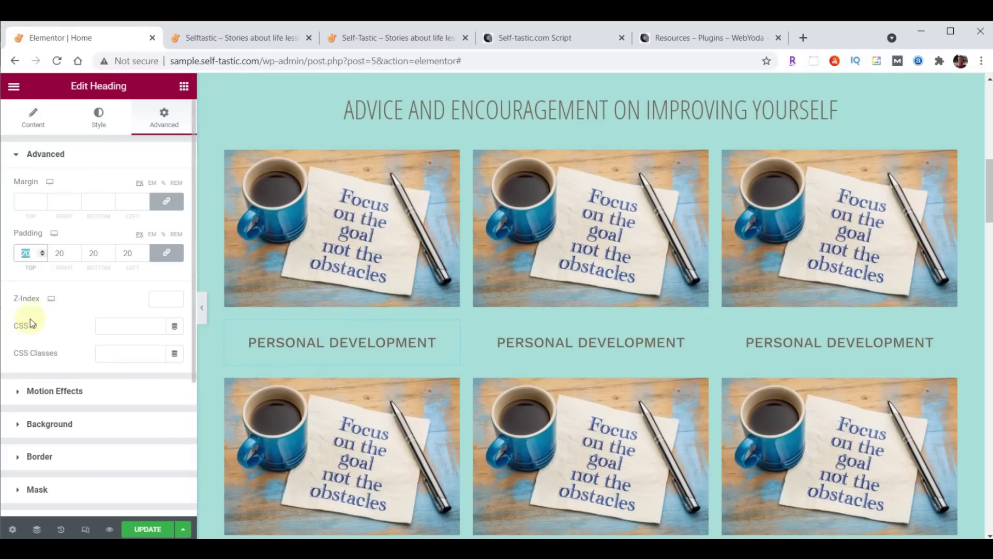
{"action": "type", "text": "0"}
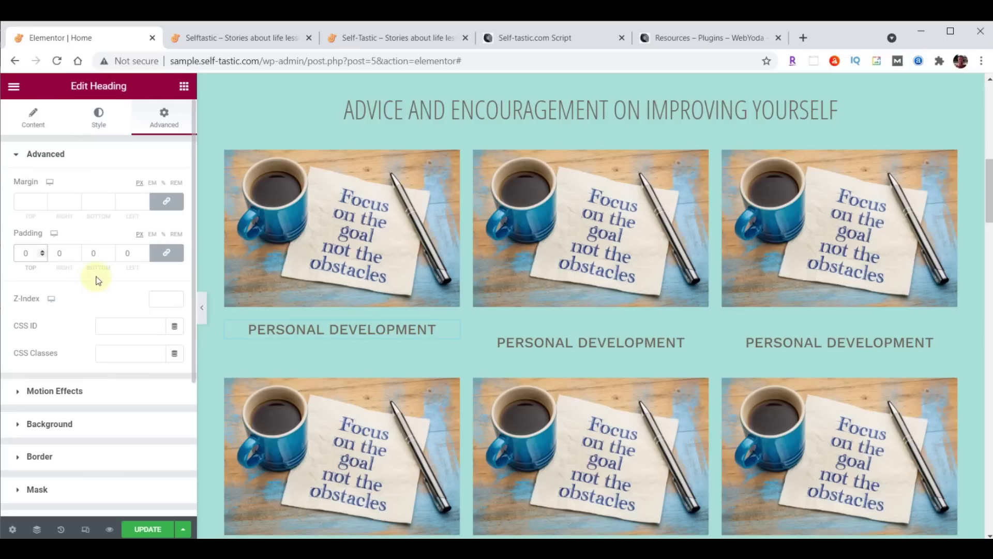
{"action": "left_click", "coordinate": [166, 253]}
{"action": "left_click", "coordinate": [109, 250]}
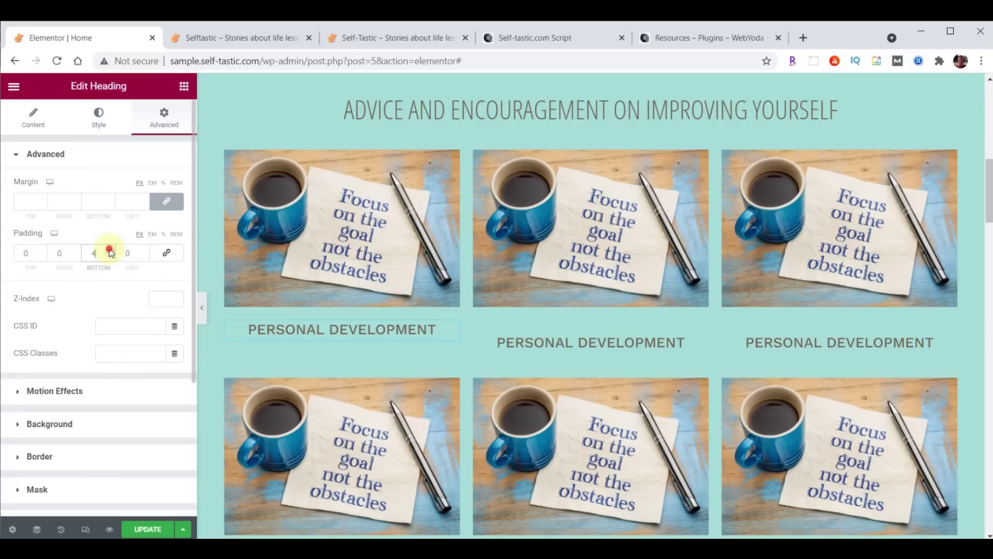
{"action": "left_click", "coordinate": [109, 250]}
{"action": "left_click", "coordinate": [109, 251]}
{"action": "left_click", "coordinate": [109, 251]}
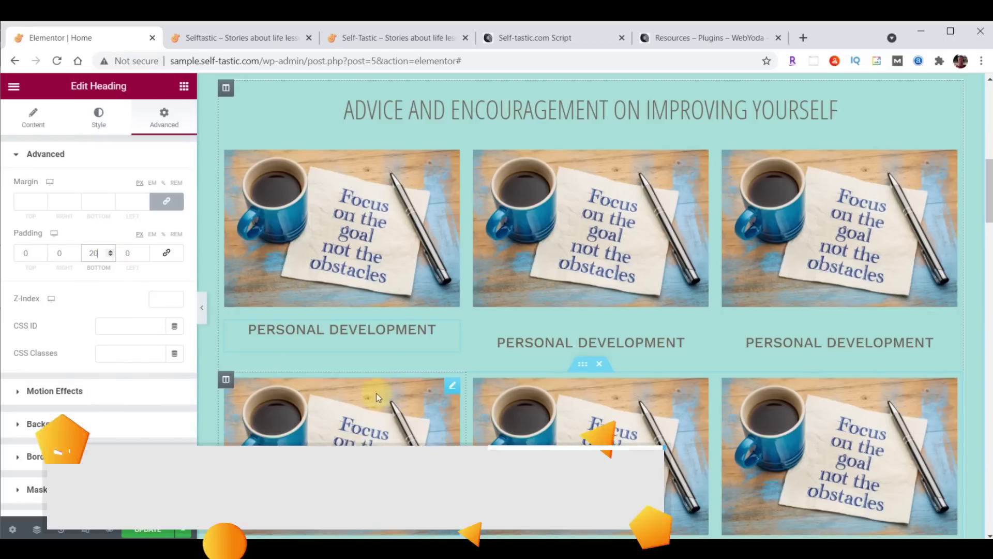
{"action": "scroll", "coordinate": [764, 345], "scroll_direction": "down", "scroll_amount": 1}
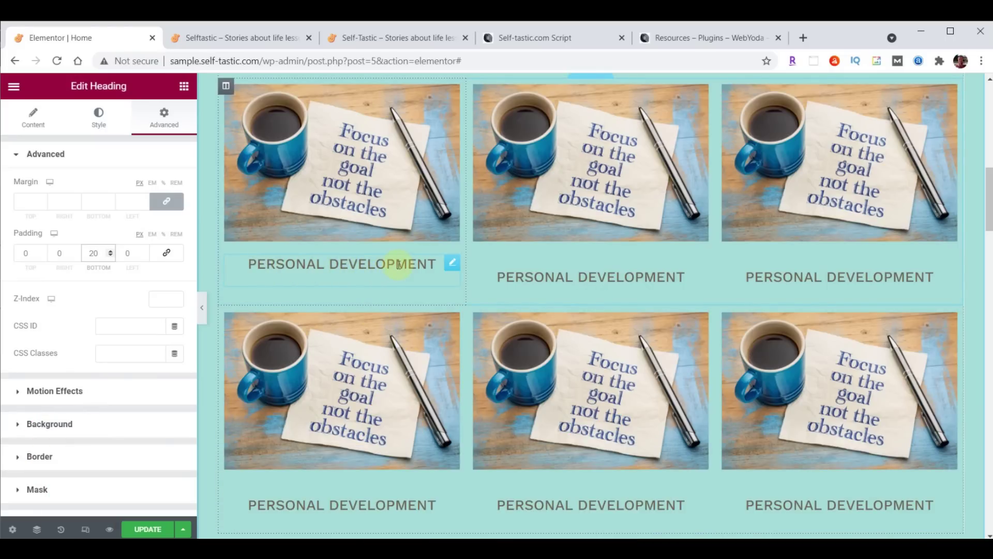
Copy the first heading and paste its style onto the top-middle and top-right headings
{"action": "left_click", "coordinate": [453, 265]}
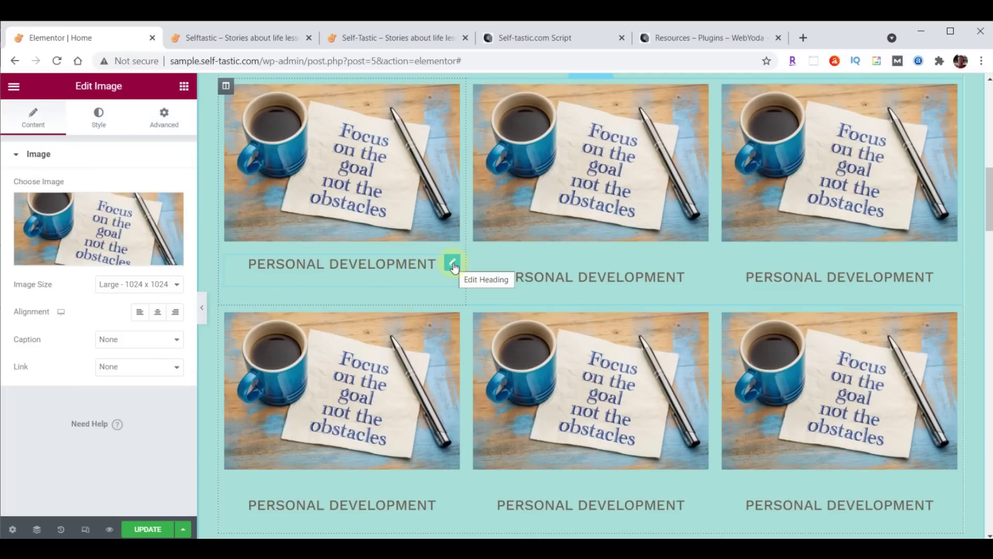
{"action": "right_click", "coordinate": [453, 265]}
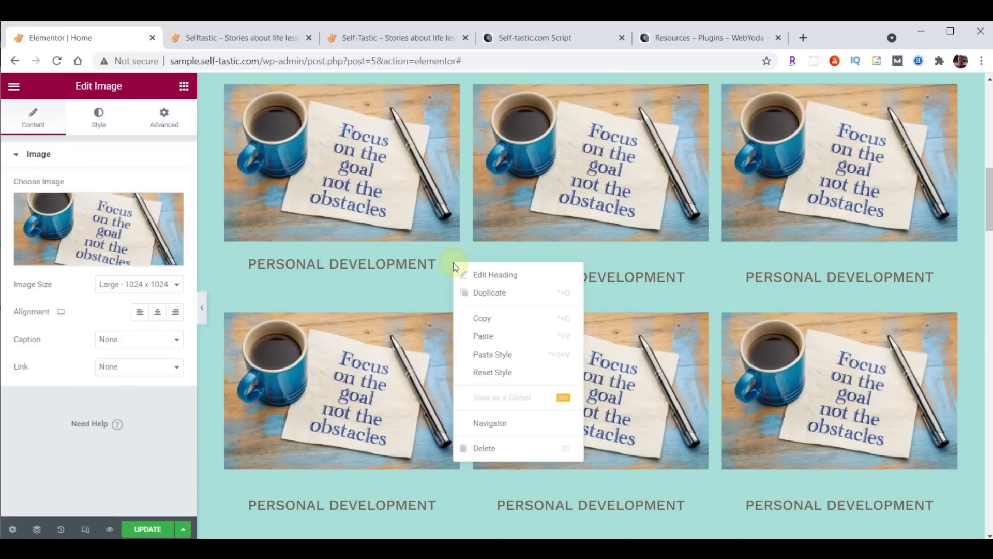
{"action": "left_click", "coordinate": [475, 316]}
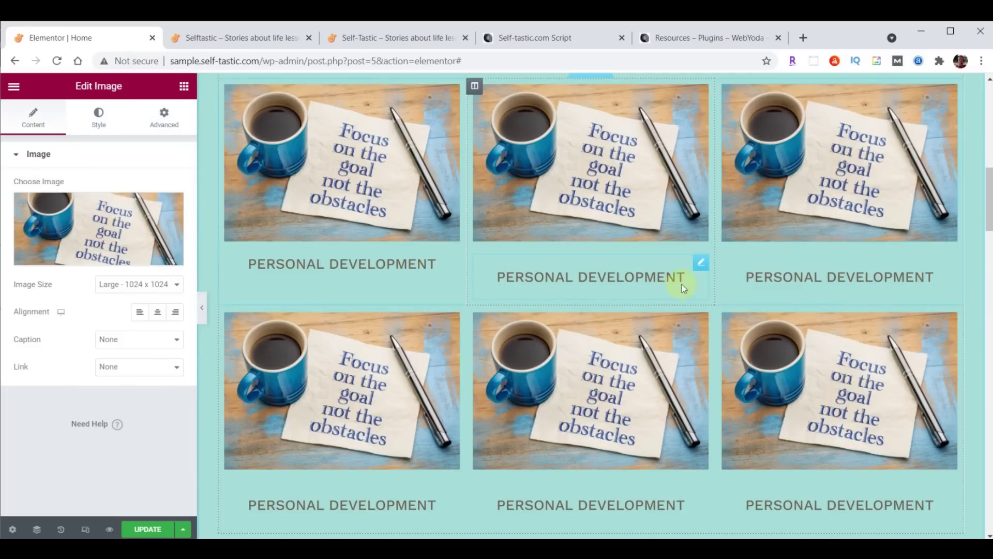
{"action": "right_click", "coordinate": [698, 265]}
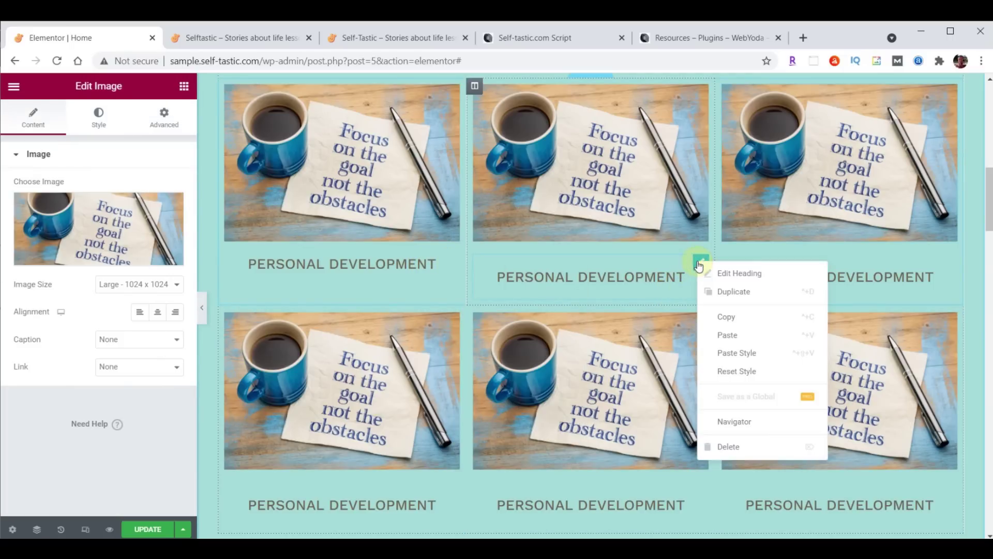
{"action": "left_click", "coordinate": [736, 354]}
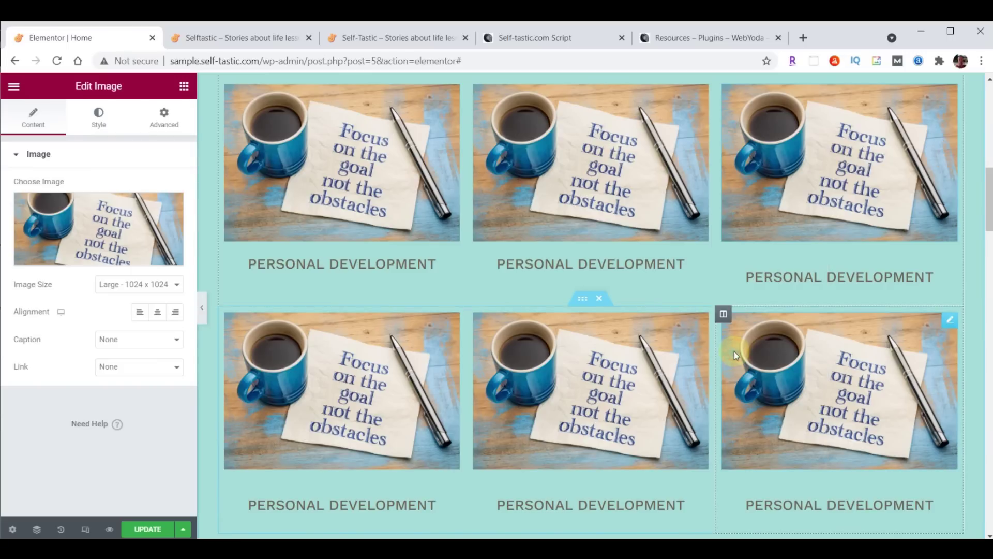
{"action": "right_click", "coordinate": [948, 271]}
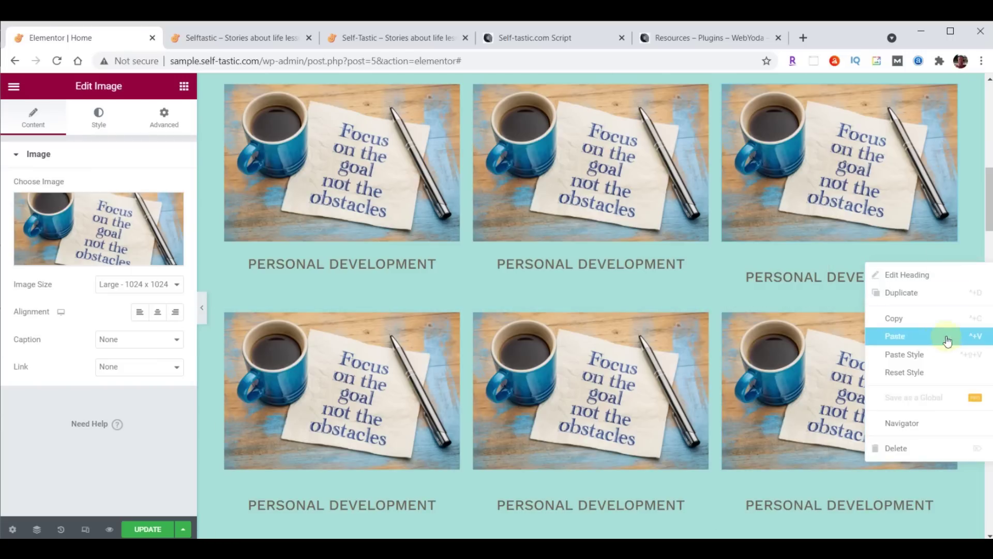
{"action": "left_click", "coordinate": [919, 350]}
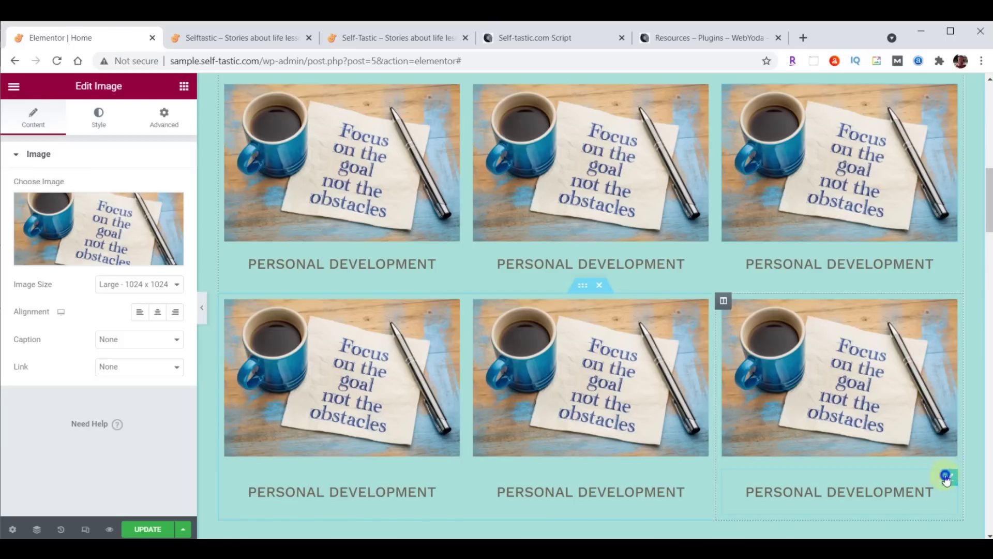
Paste the same heading style onto the bottom-right, bottom-middle and bottom-left headings
{"action": "right_click", "coordinate": [946, 480]}
{"action": "left_click", "coordinate": [925, 438]}
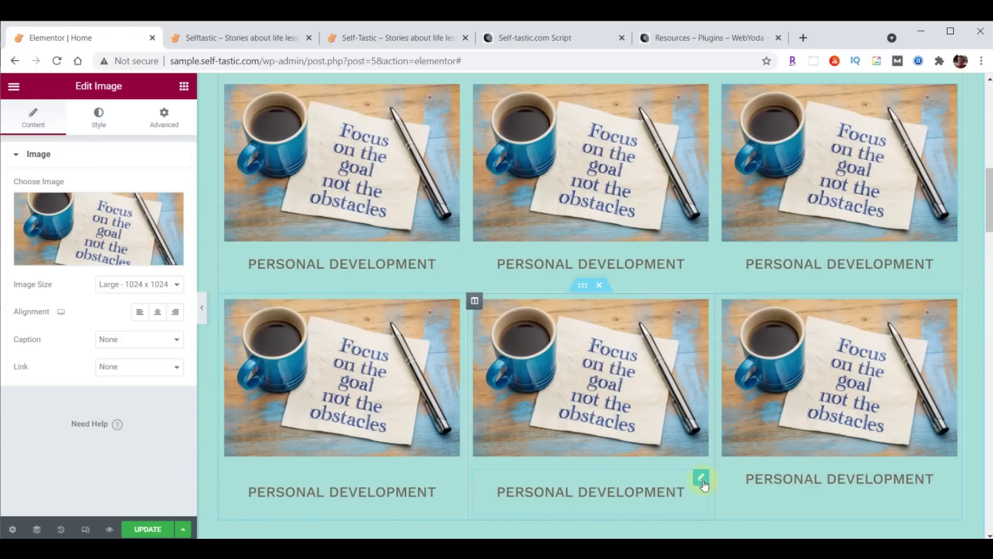
{"action": "right_click", "coordinate": [704, 483]}
{"action": "left_click", "coordinate": [725, 435]}
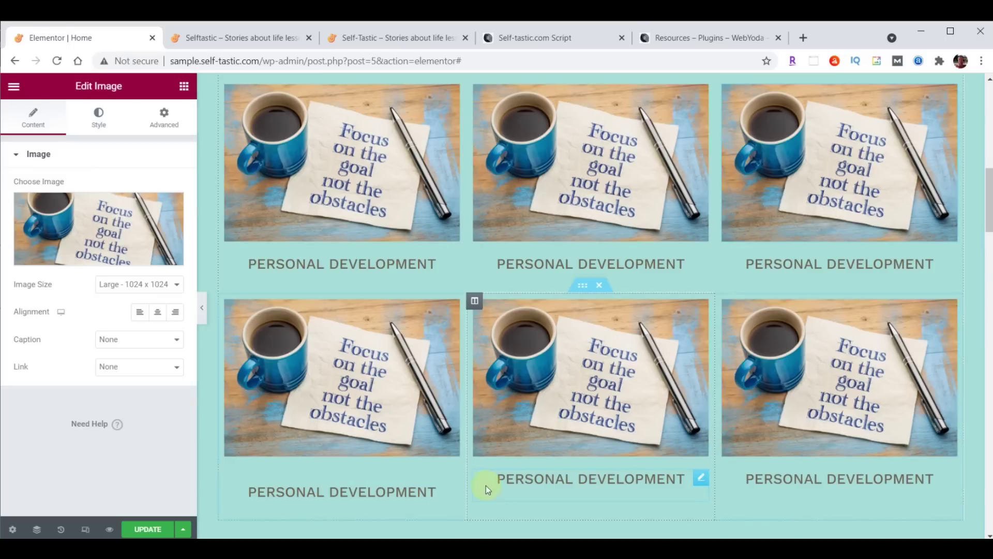
{"action": "right_click", "coordinate": [453, 477]}
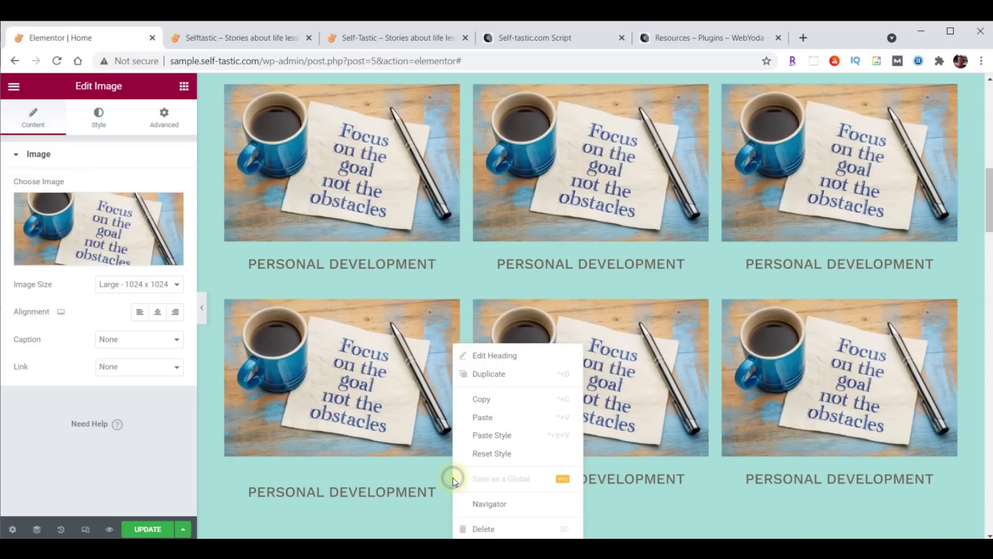
{"action": "left_click", "coordinate": [480, 439]}
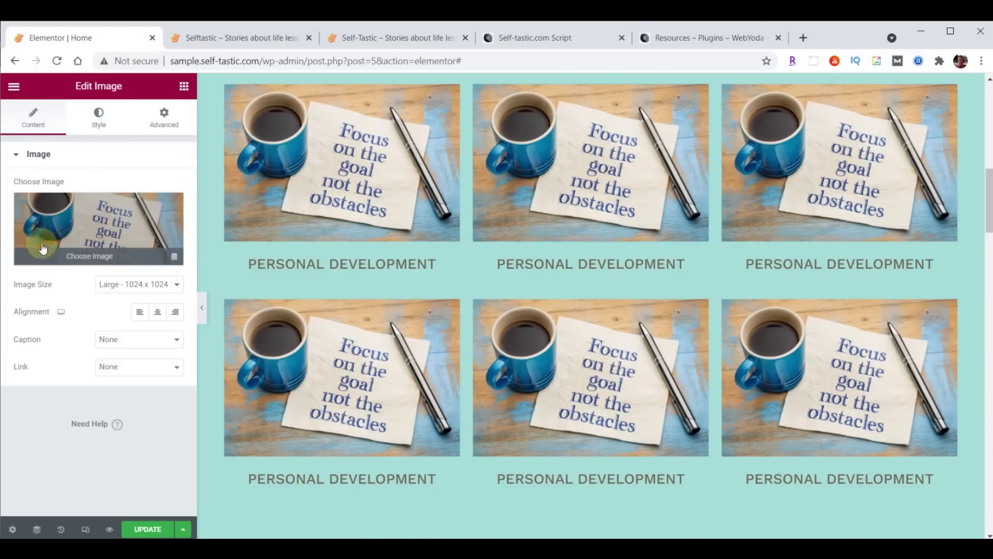
{"action": "left_click", "coordinate": [67, 219]}
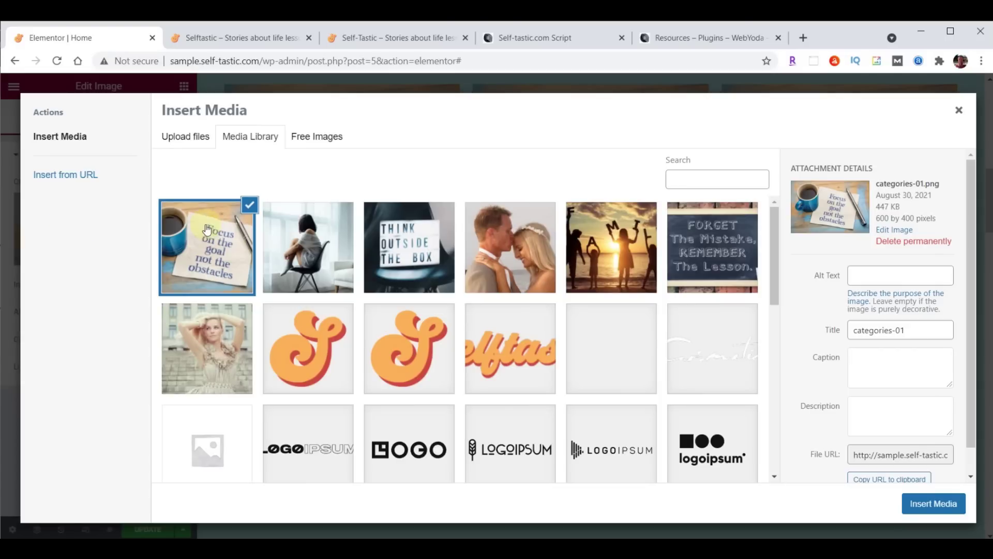
Put the FORGET the Mistake chalkboard photo in the top-middle card, retitle it Life Lessons, and save
{"action": "left_click", "coordinate": [709, 243]}
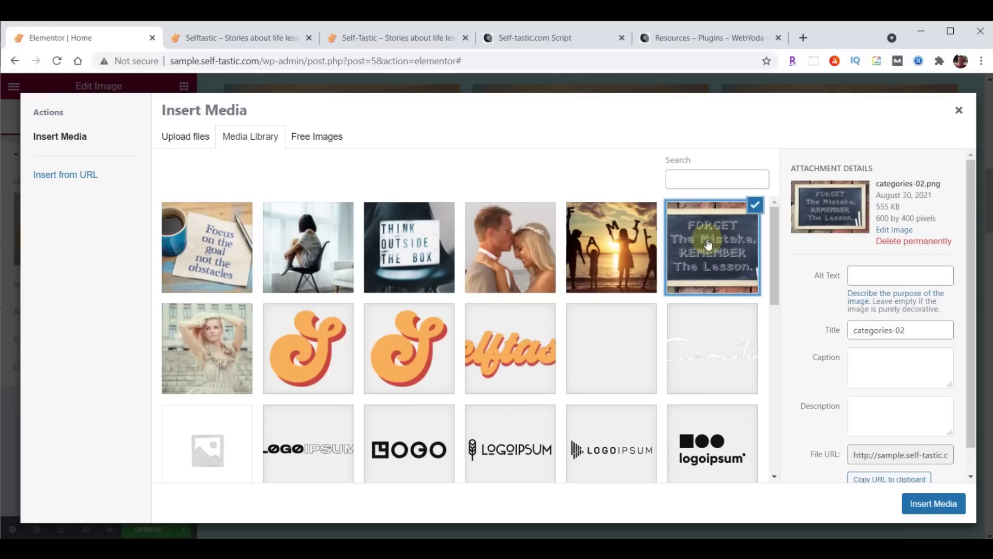
{"action": "left_click", "coordinate": [920, 504]}
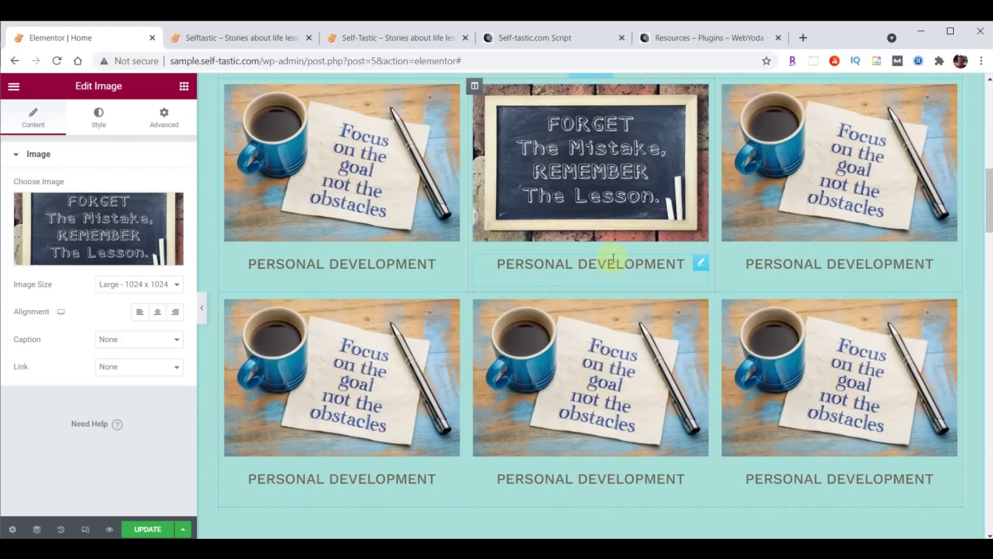
{"action": "left_click", "coordinate": [702, 262]}
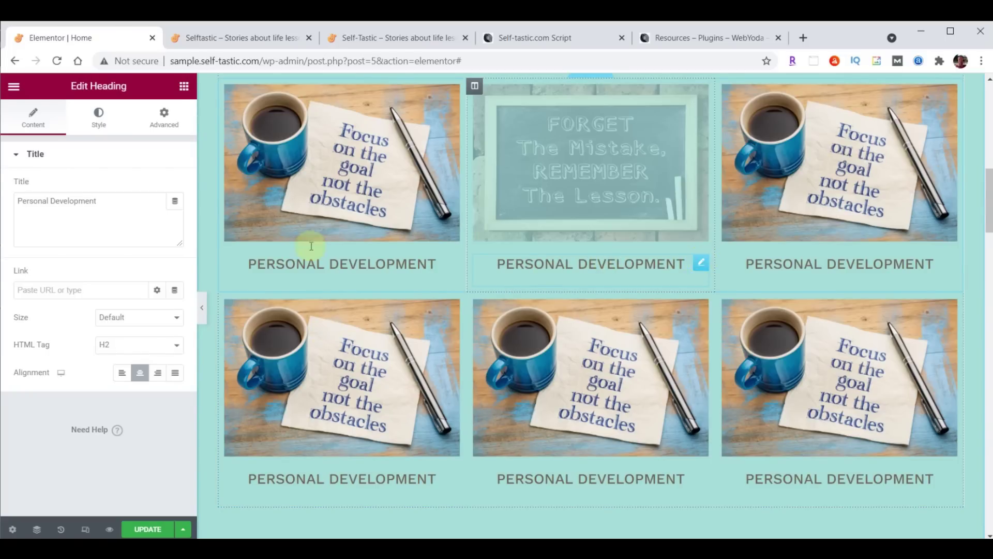
{"action": "left_click", "coordinate": [19, 205]}
{"action": "key", "text": "ctrl+a"}
{"action": "type", "text": "Life Lessons"}
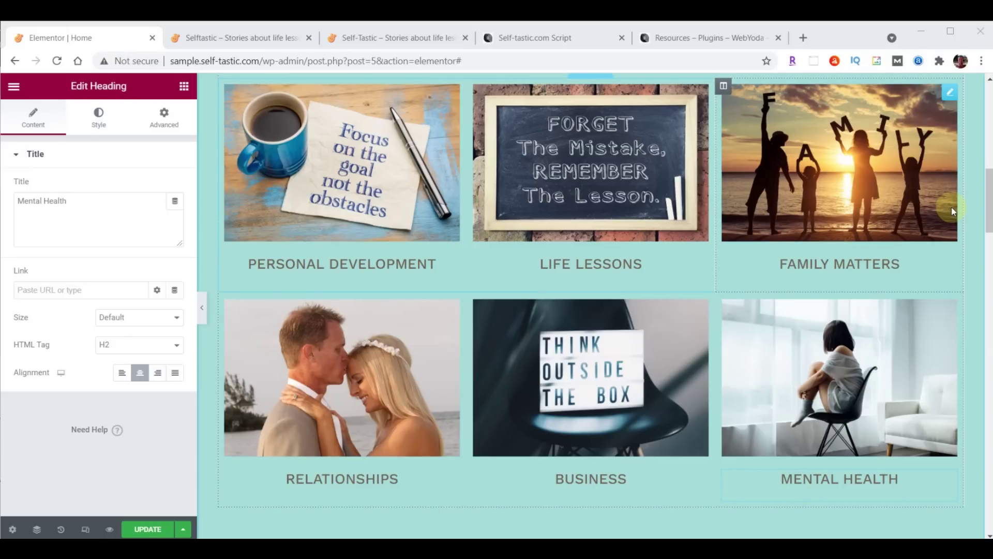
{"action": "left_click", "coordinate": [143, 529]}
Reload and scroll both live site tabs to compare the category grid, then return to the editor
{"action": "left_click", "coordinate": [240, 38]}
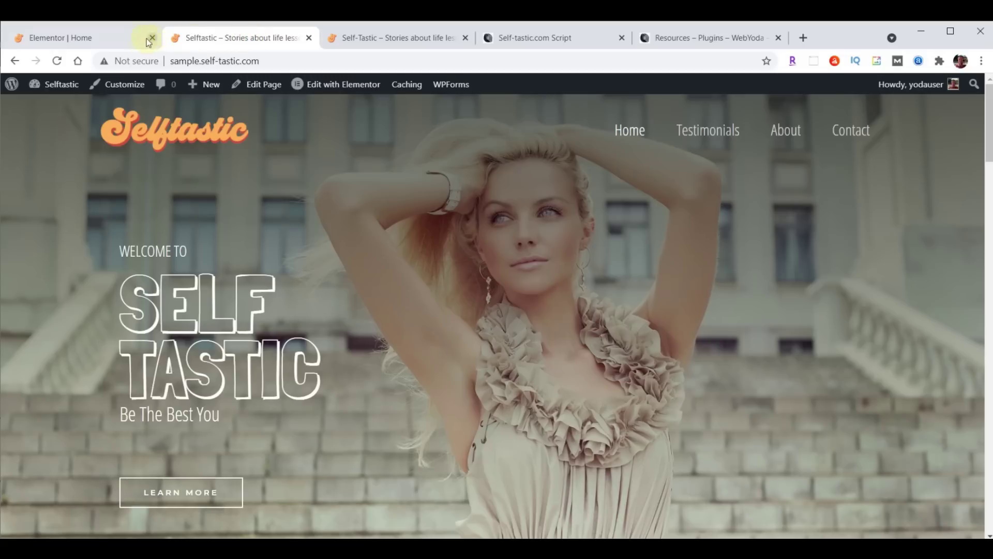
{"action": "left_click", "coordinate": [56, 61]}
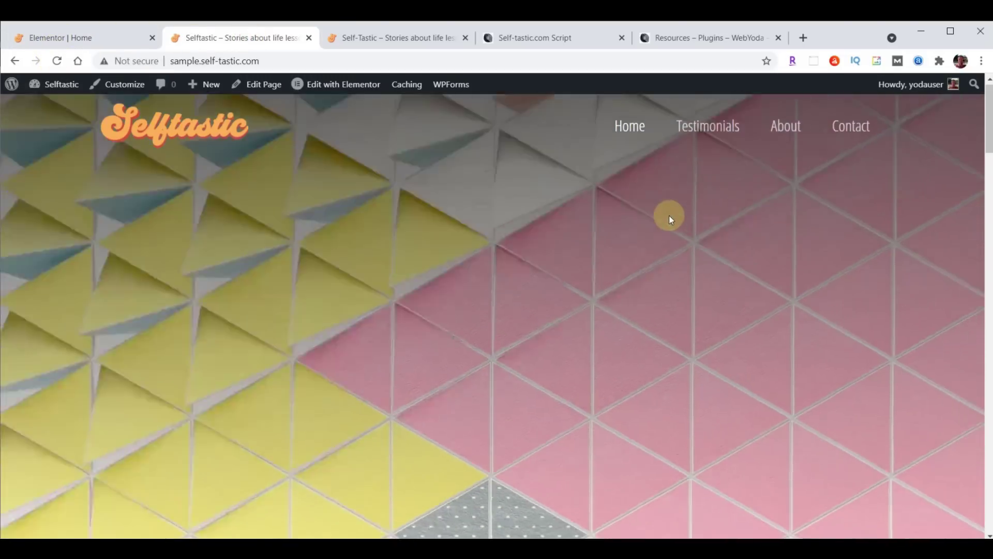
{"action": "scroll", "coordinate": [669, 216], "scroll_direction": "down", "scroll_amount": 5}
{"action": "scroll", "coordinate": [670, 218], "scroll_direction": "down", "scroll_amount": 4}
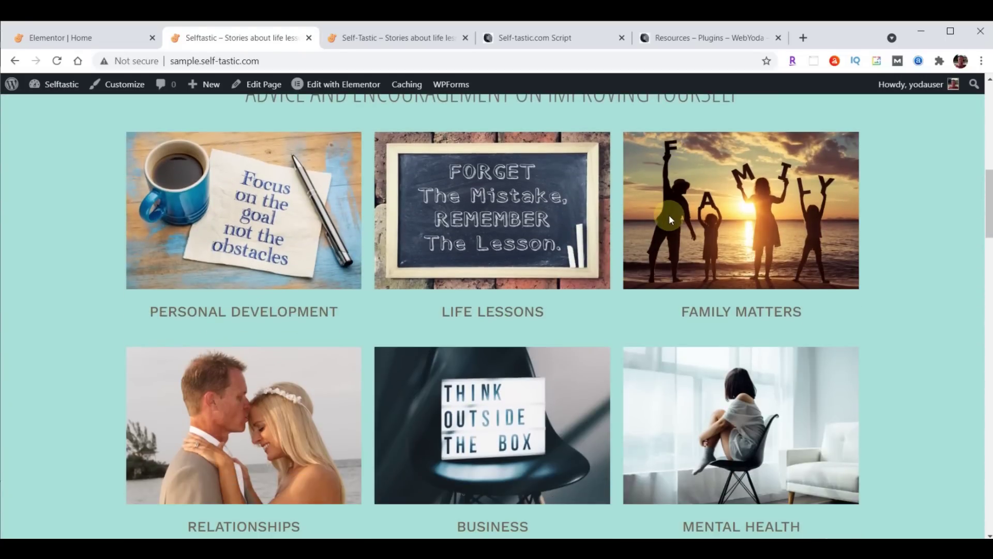
{"action": "left_click", "coordinate": [422, 38]}
{"action": "left_click", "coordinate": [57, 60]}
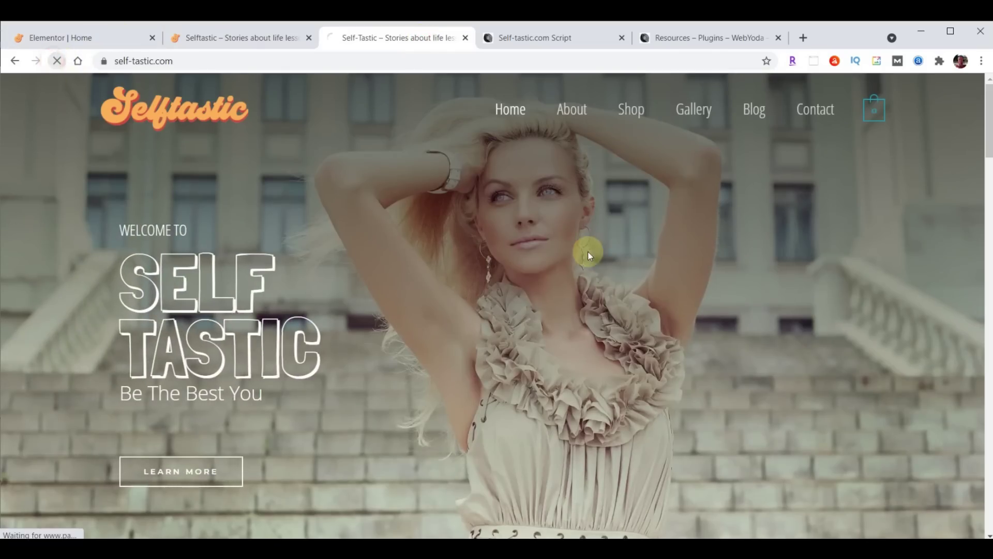
{"action": "scroll", "coordinate": [587, 252], "scroll_direction": "down", "scroll_amount": 8}
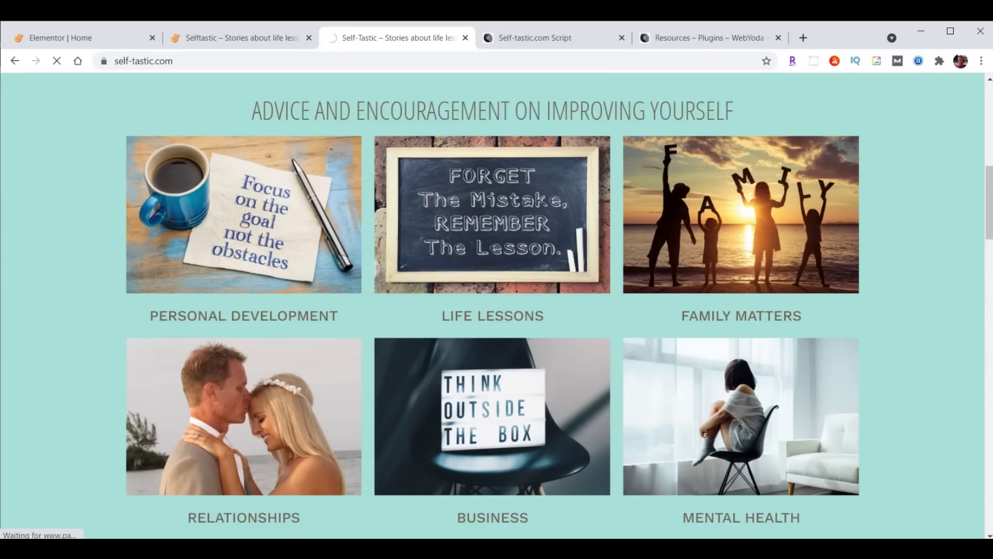
{"action": "left_click", "coordinate": [51, 36]}
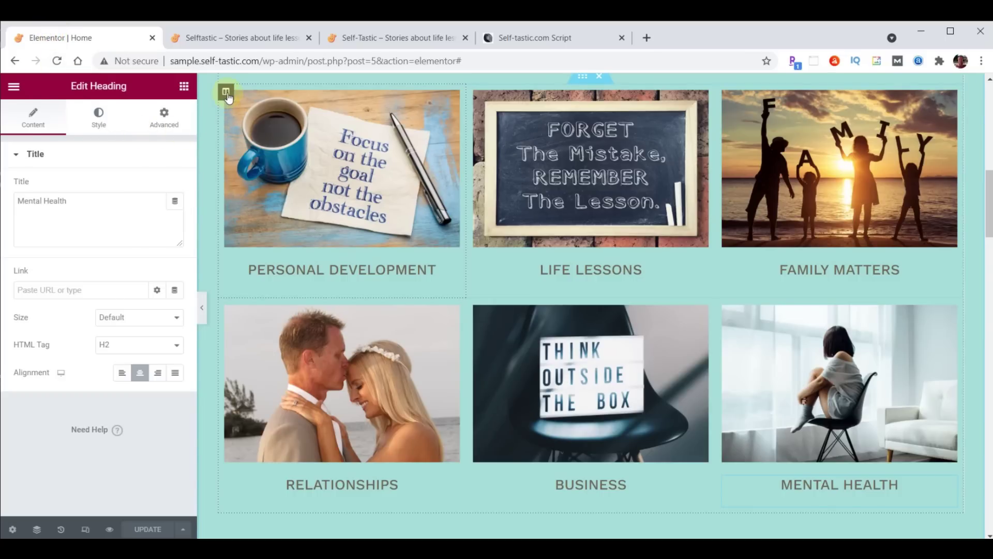
Make the Personal Development column slide in from the right with a 1000 ms delay
{"action": "left_click", "coordinate": [226, 93]}
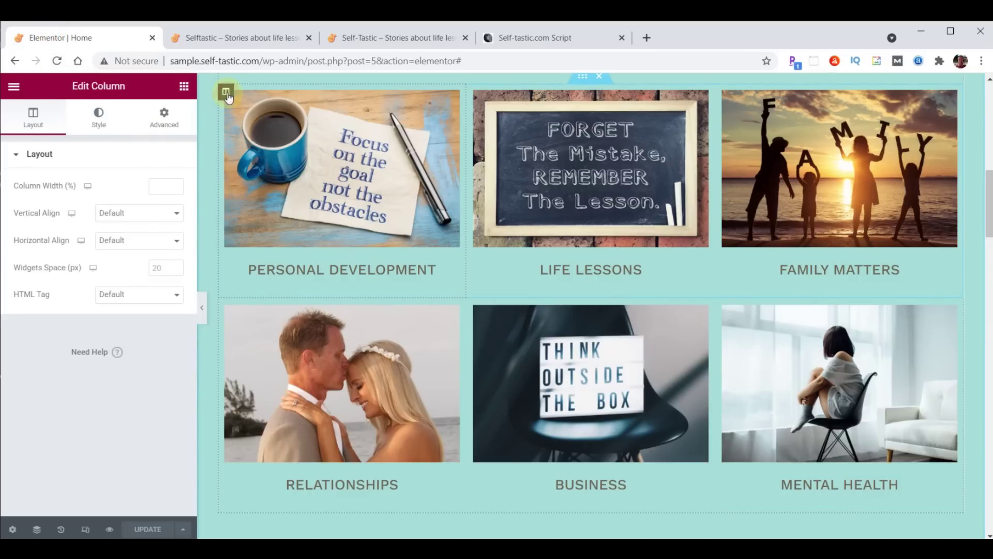
{"action": "left_click", "coordinate": [166, 120]}
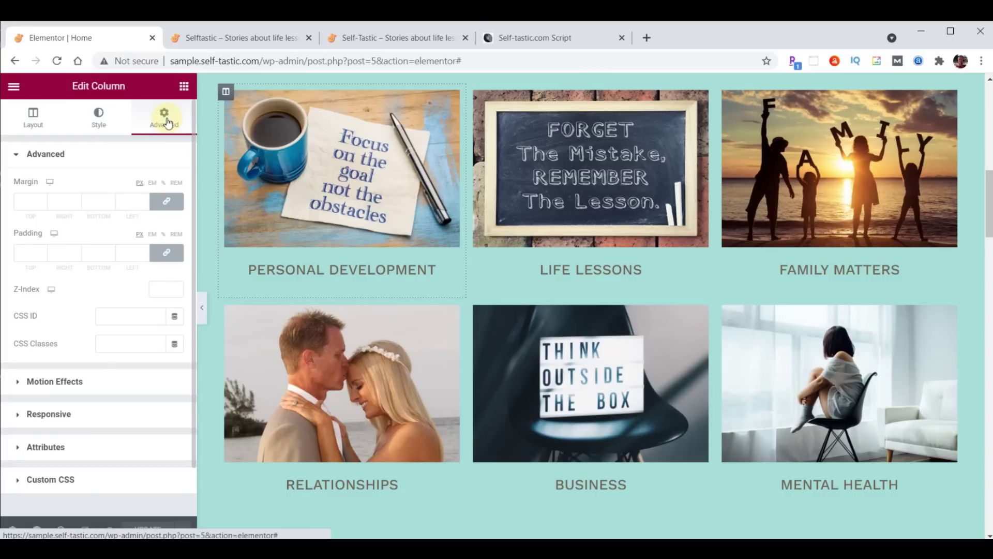
{"action": "left_click", "coordinate": [66, 381]}
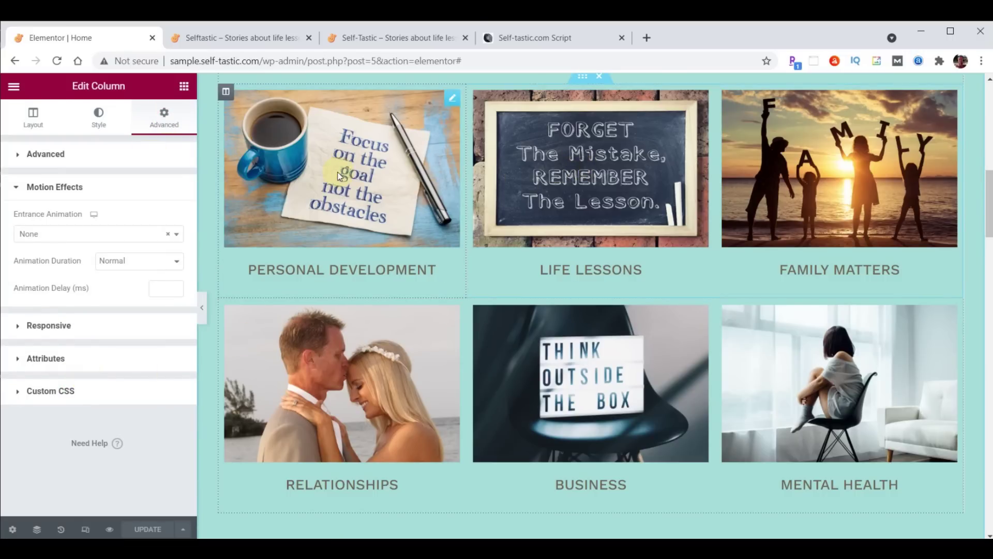
{"action": "left_click", "coordinate": [78, 236]}
{"action": "scroll", "coordinate": [84, 317], "scroll_direction": "down", "scroll_amount": 5}
{"action": "scroll", "coordinate": [86, 319], "scroll_direction": "down", "scroll_amount": 3}
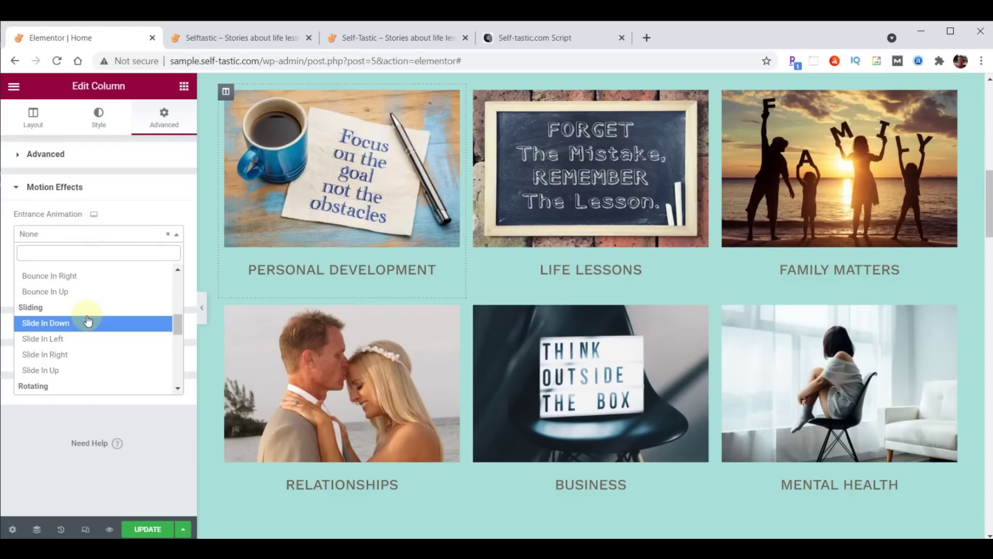
{"action": "left_click", "coordinate": [63, 355]}
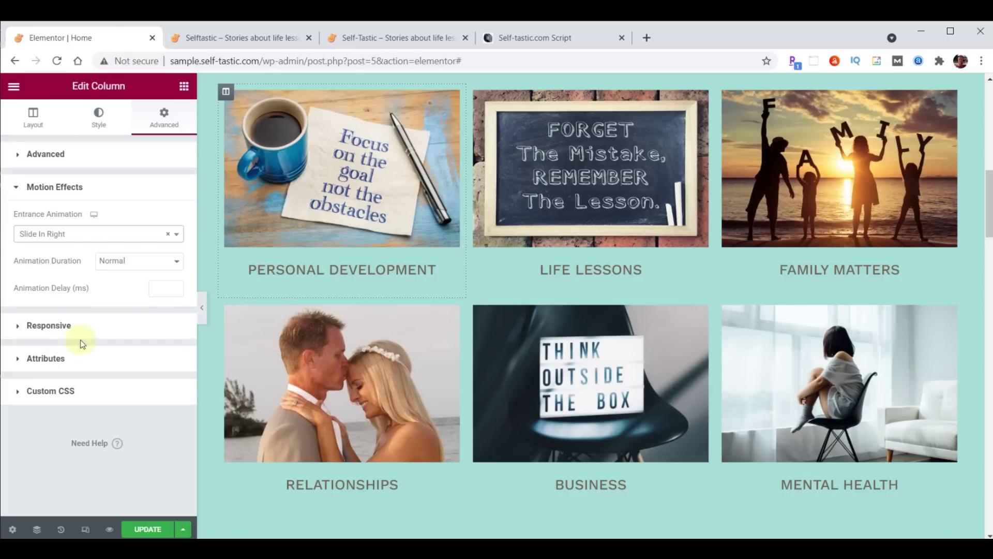
{"action": "left_click", "coordinate": [160, 290]}
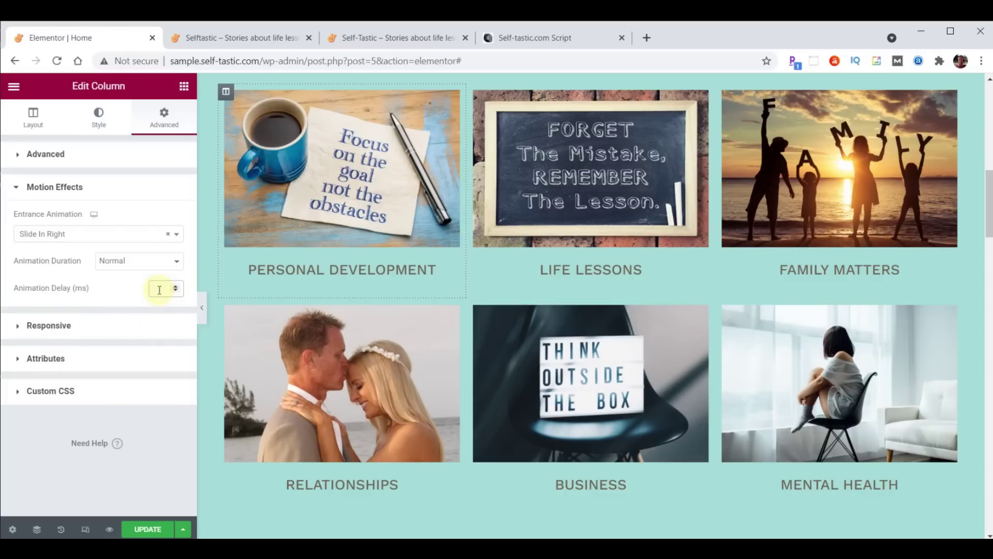
{"action": "type", "text": "1000"}
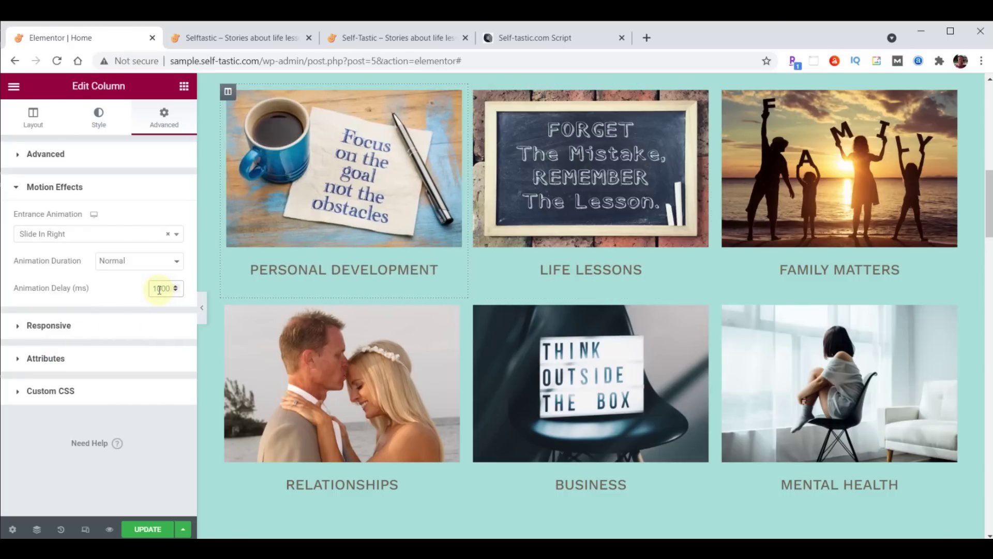
Copy the Personal Development column's style onto the Relationships column
{"action": "right_click", "coordinate": [227, 94]}
{"action": "left_click", "coordinate": [255, 171]}
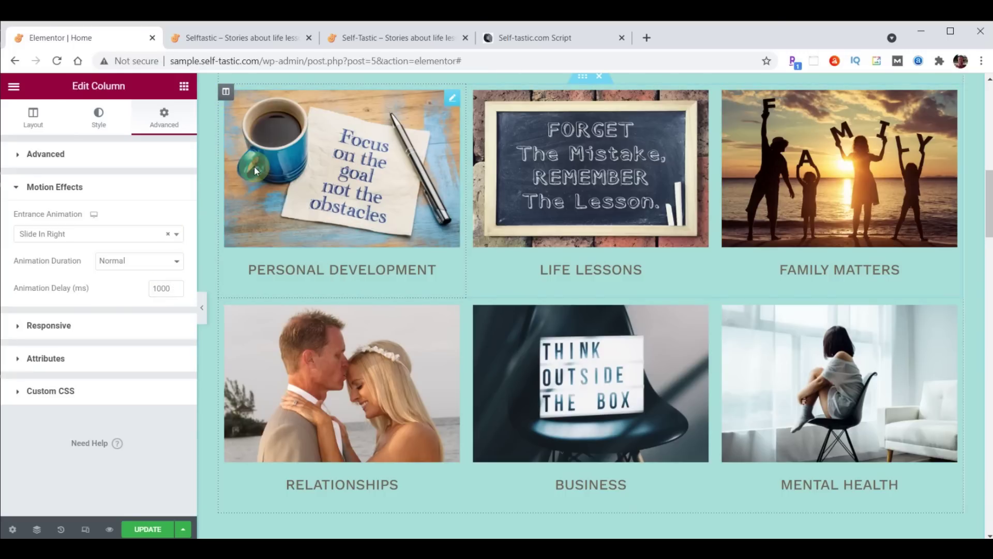
{"action": "right_click", "coordinate": [231, 309]}
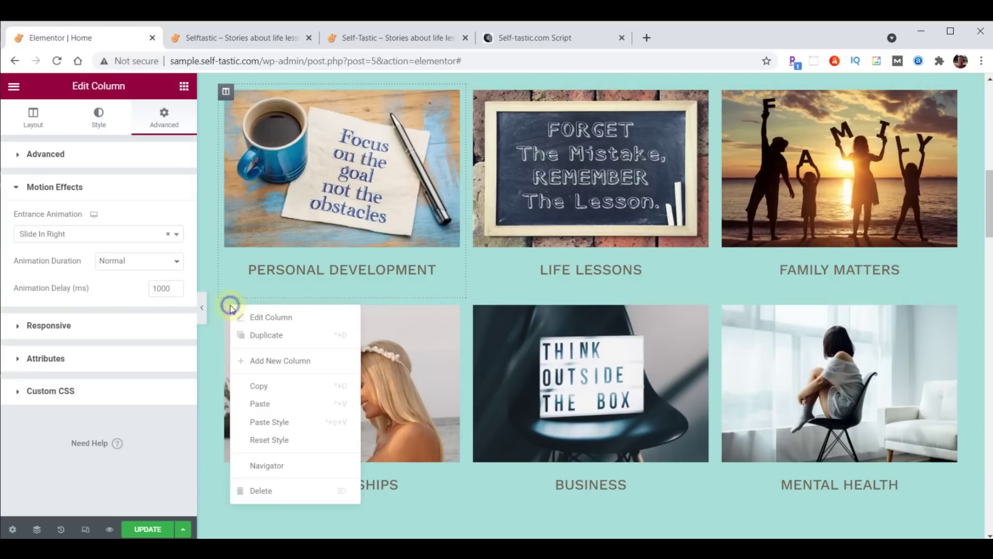
{"action": "left_click", "coordinate": [279, 423]}
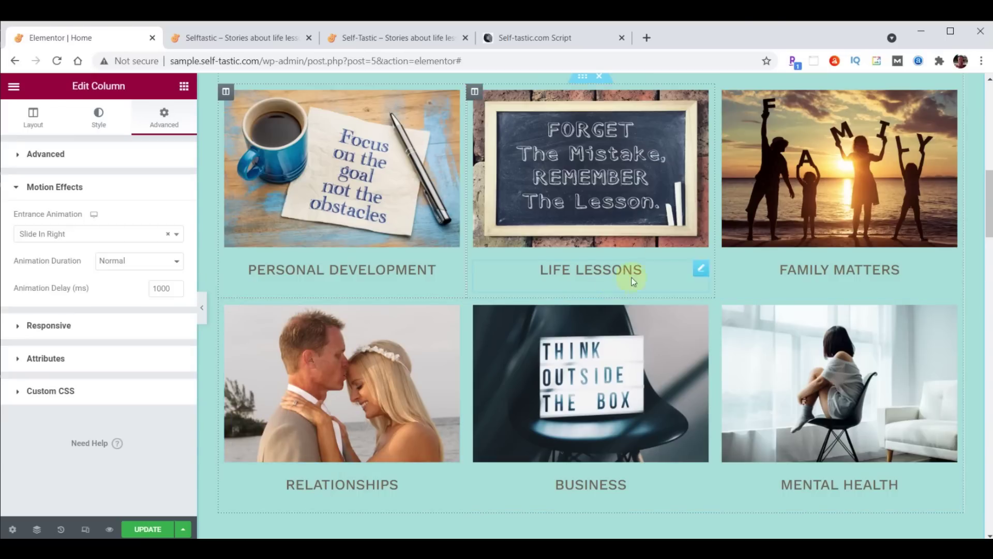
Make the Family Matters column slide in from the left with a 1000 ms delay
{"action": "left_click", "coordinate": [724, 92]}
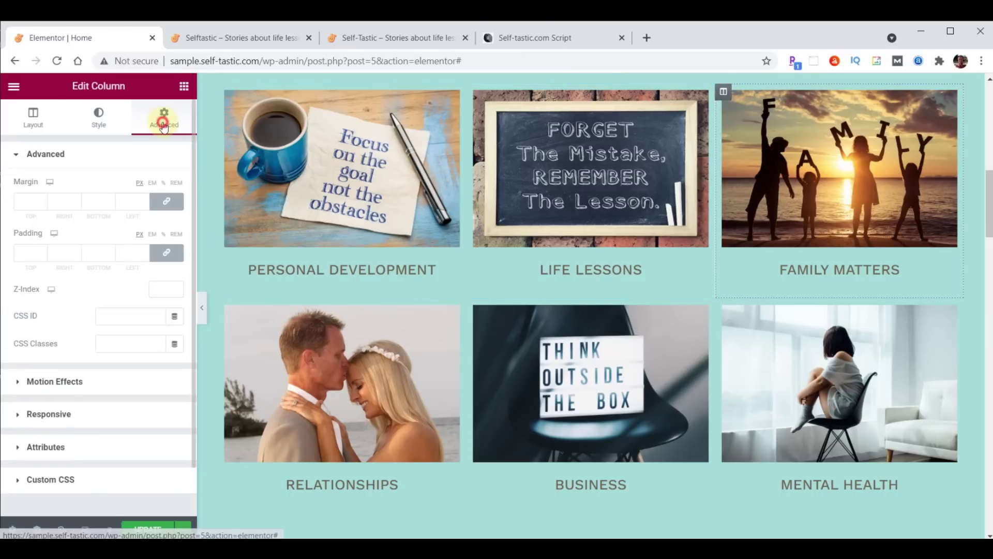
{"action": "left_click", "coordinate": [55, 380]}
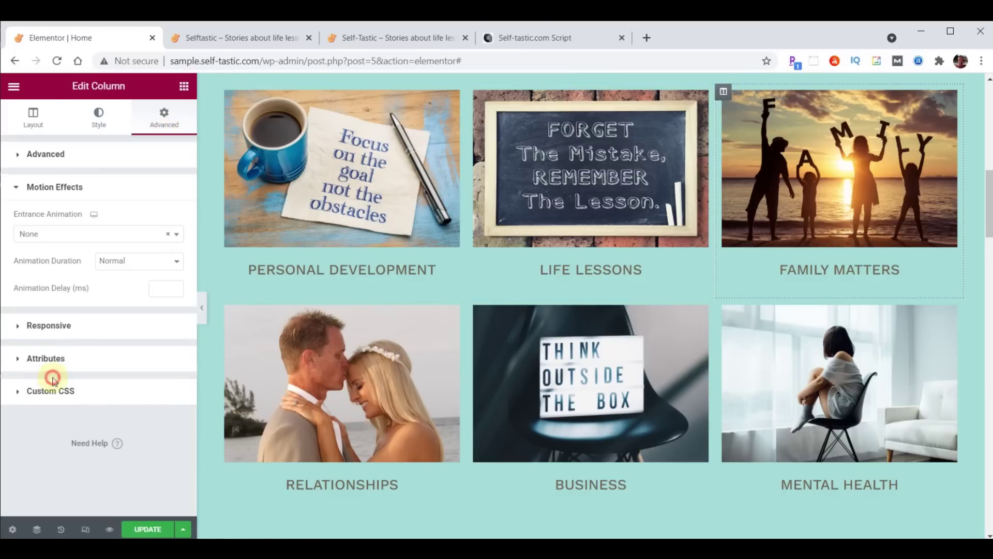
{"action": "left_click", "coordinate": [77, 236]}
{"action": "scroll", "coordinate": [77, 311], "scroll_direction": "down", "scroll_amount": 4}
{"action": "scroll", "coordinate": [76, 311], "scroll_direction": "down", "scroll_amount": 3}
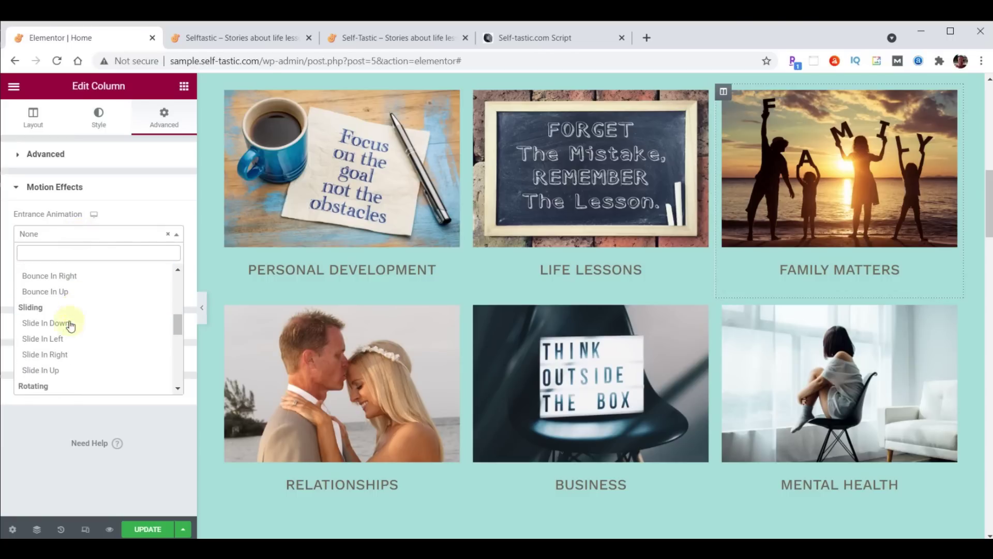
{"action": "left_click", "coordinate": [50, 339]}
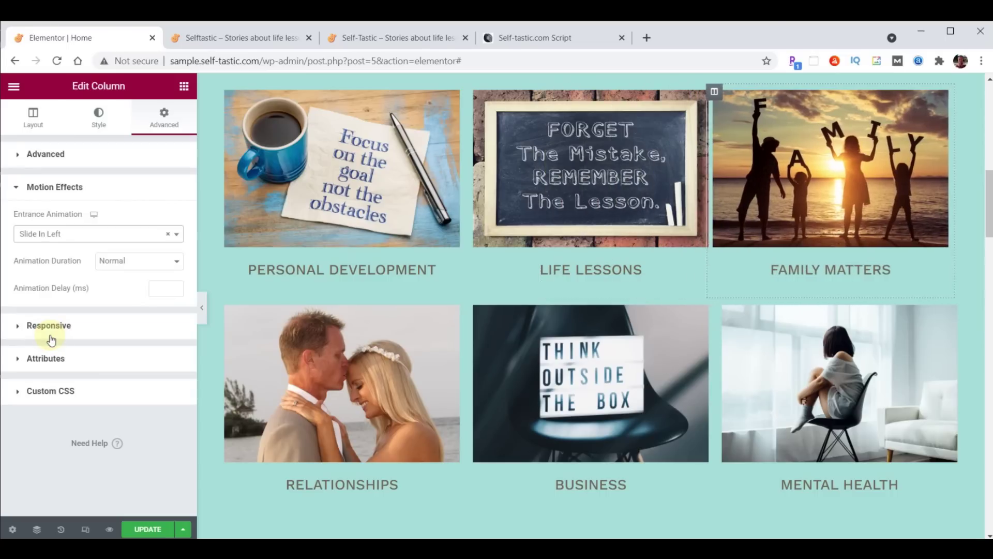
{"action": "left_click", "coordinate": [158, 288]}
{"action": "type", "text": "1000"}
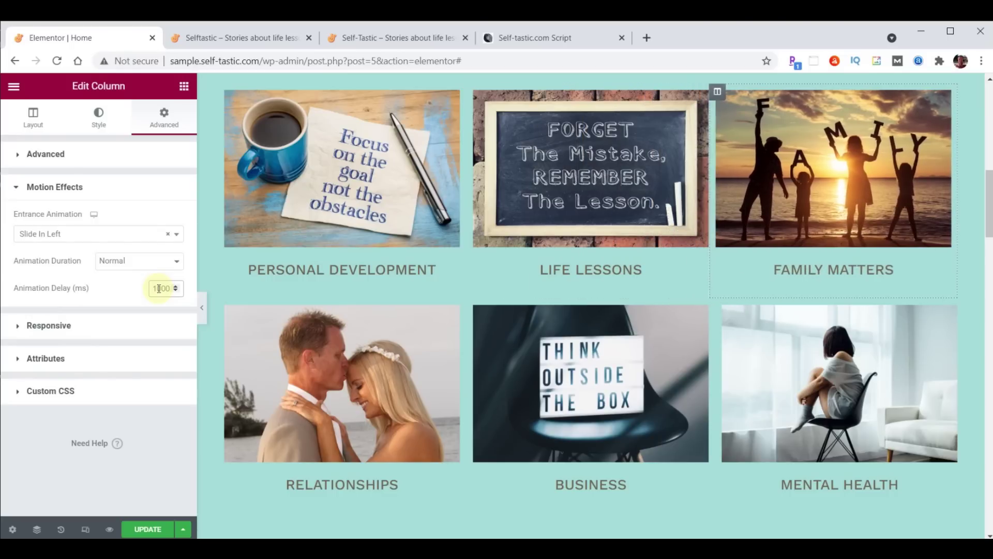
Copy the Family Matters column's settings onto the Mental Health column
{"action": "right_click", "coordinate": [723, 92]}
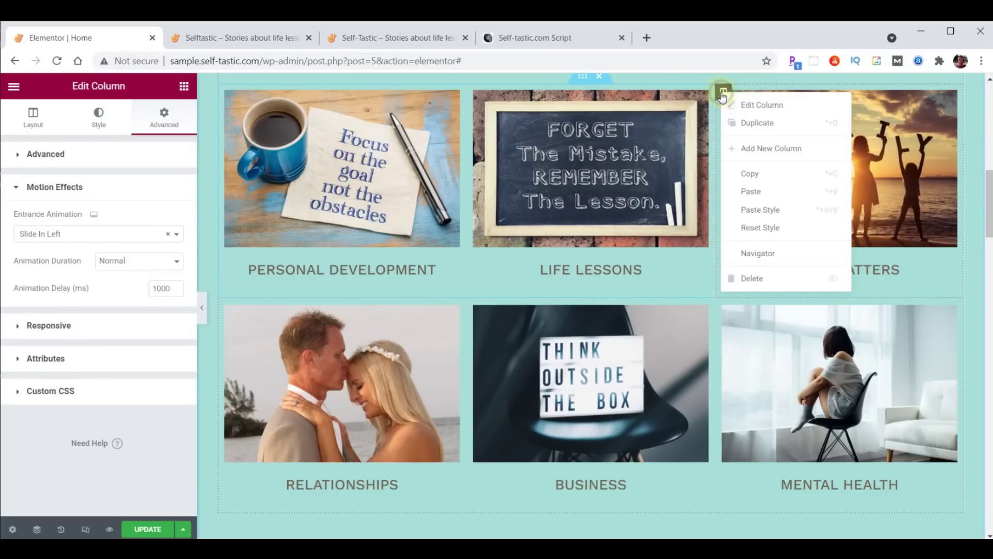
{"action": "left_click", "coordinate": [756, 176]}
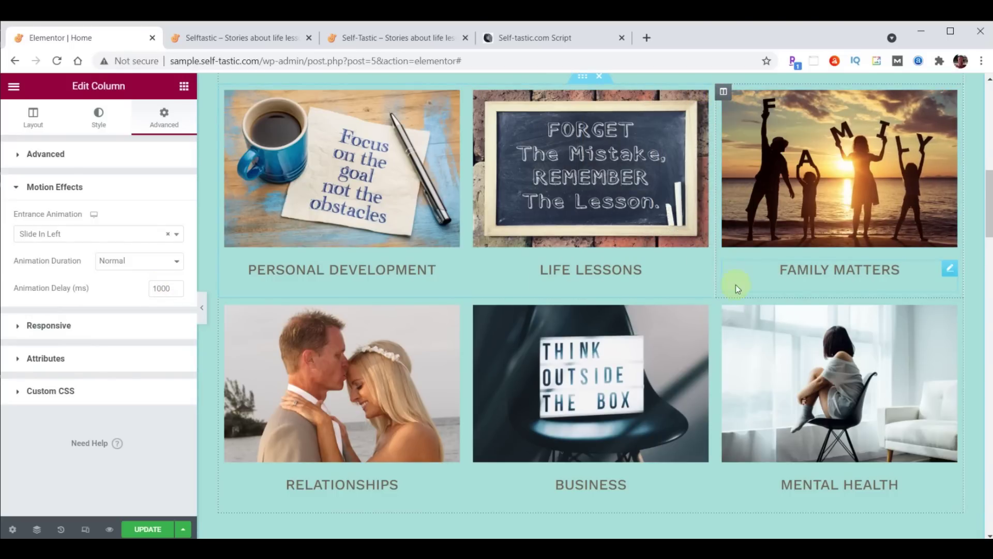
{"action": "right_click", "coordinate": [723, 310]}
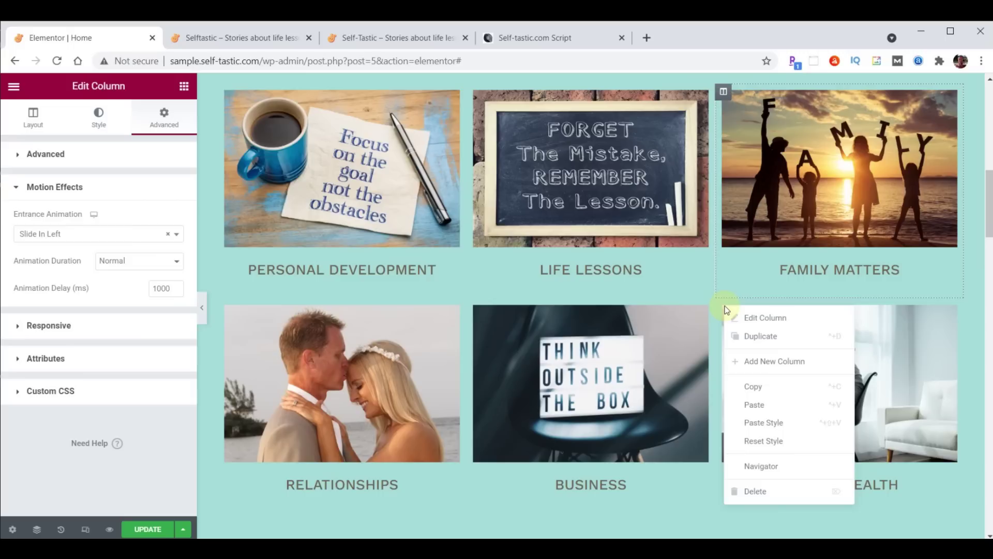
{"action": "left_click", "coordinate": [758, 414]}
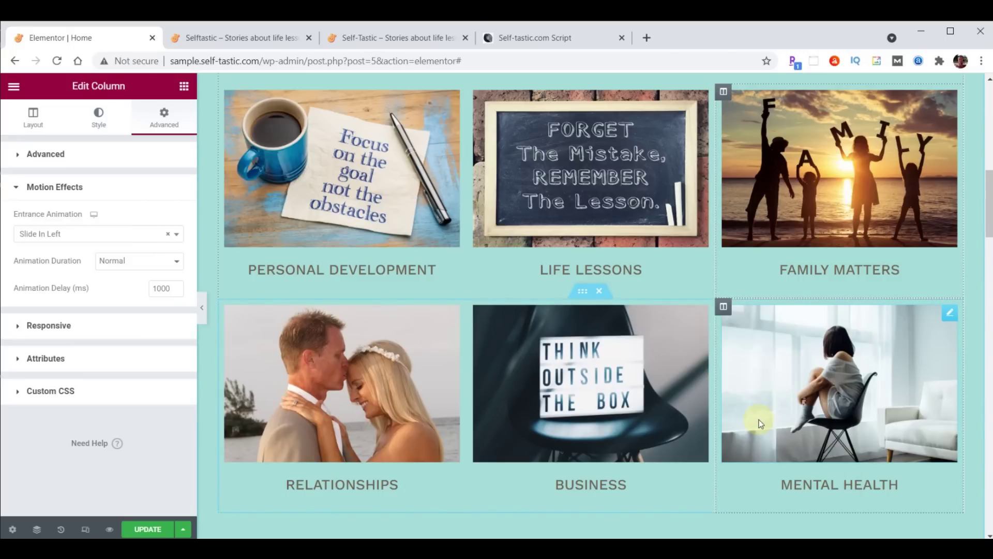
{"action": "left_click", "coordinate": [475, 93]}
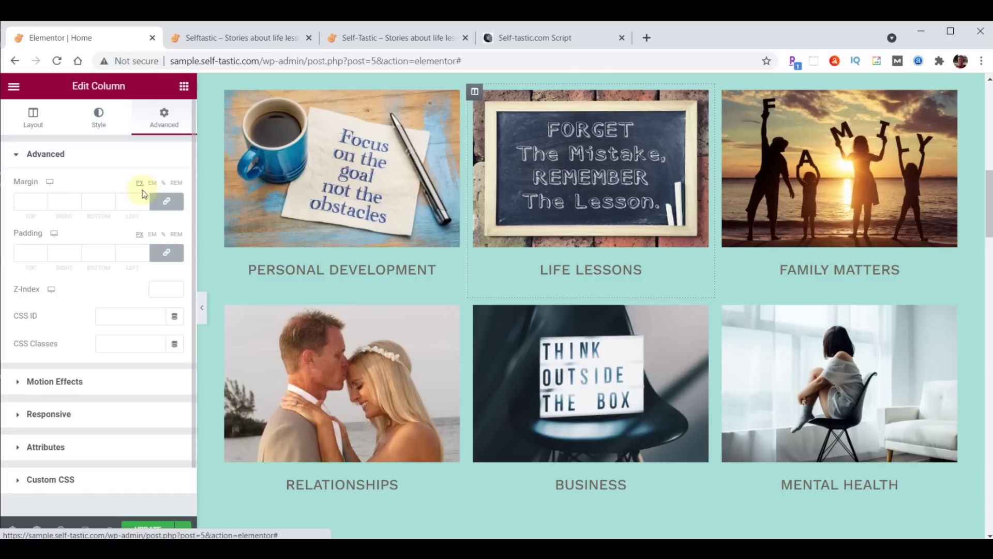
Give the Life Lessons column a Zoom In entrance animation with a 1000 ms delay
{"action": "left_click", "coordinate": [47, 379]}
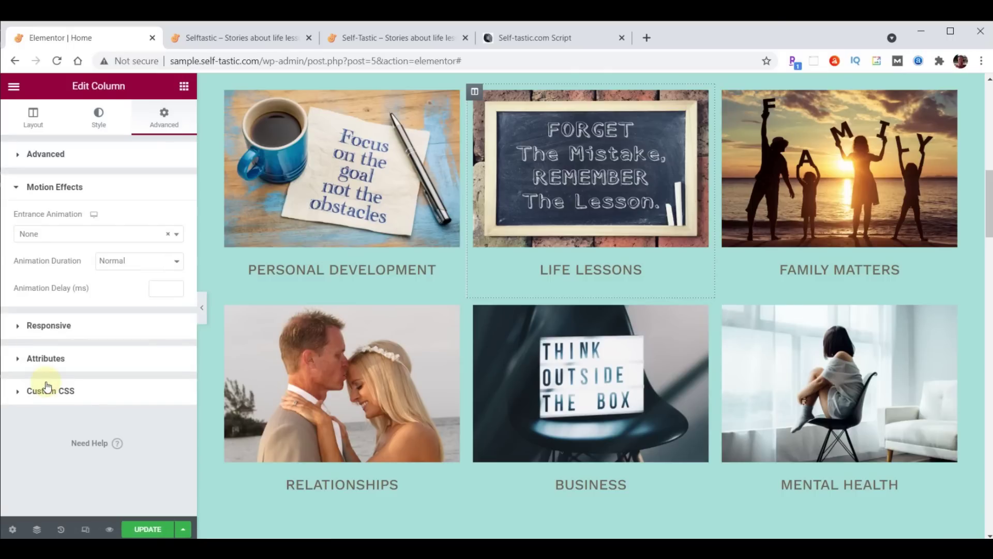
{"action": "left_click", "coordinate": [65, 235]}
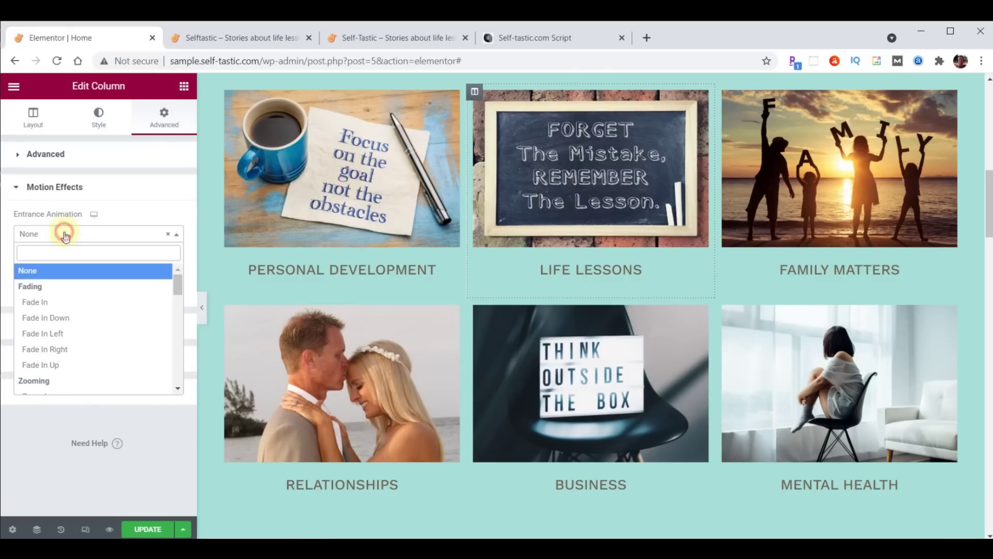
{"action": "scroll", "coordinate": [71, 288], "scroll_direction": "down", "scroll_amount": 2}
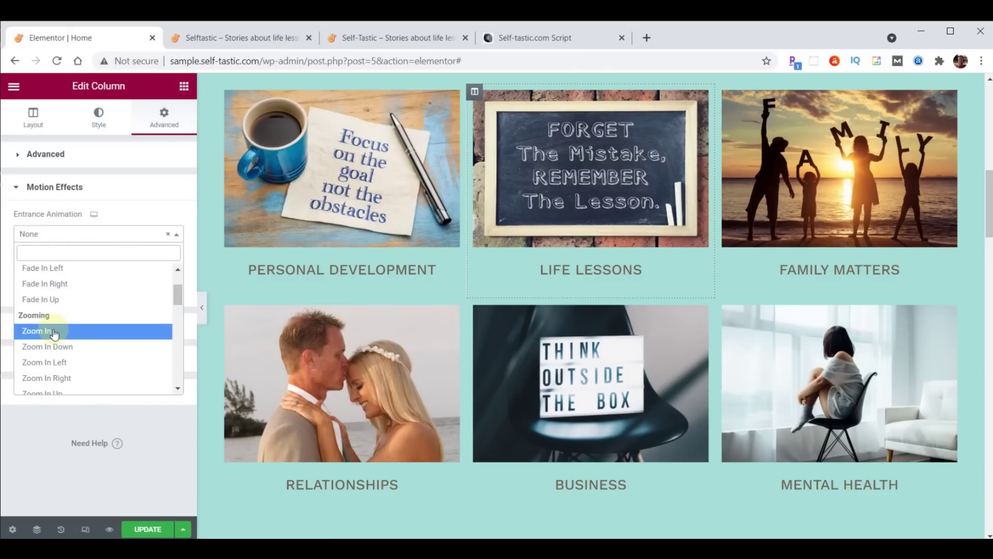
{"action": "left_click", "coordinate": [54, 331]}
{"action": "left_click", "coordinate": [157, 290]}
{"action": "type", "text": "1000"}
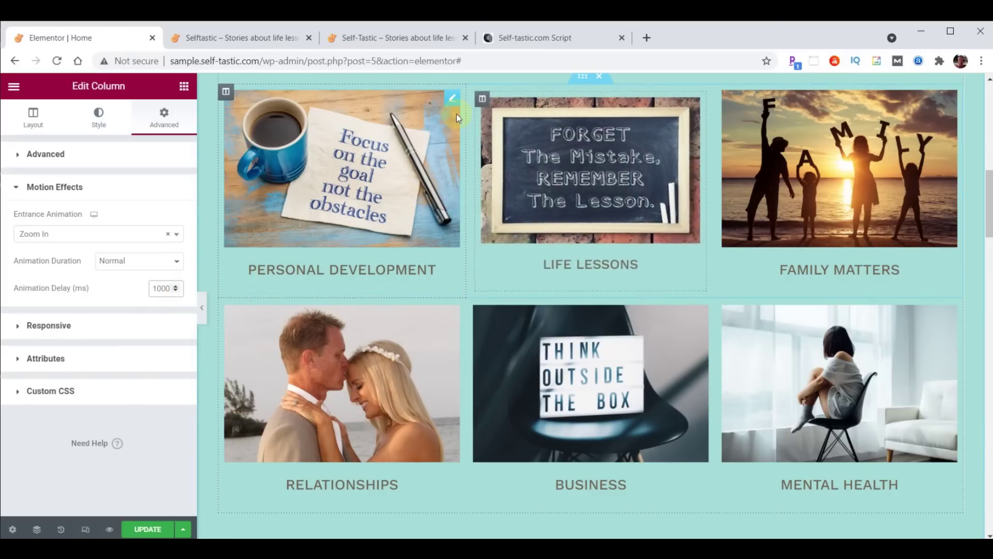
Copy the Life Lessons animation to the Business column and save the page
{"action": "right_click", "coordinate": [475, 93]}
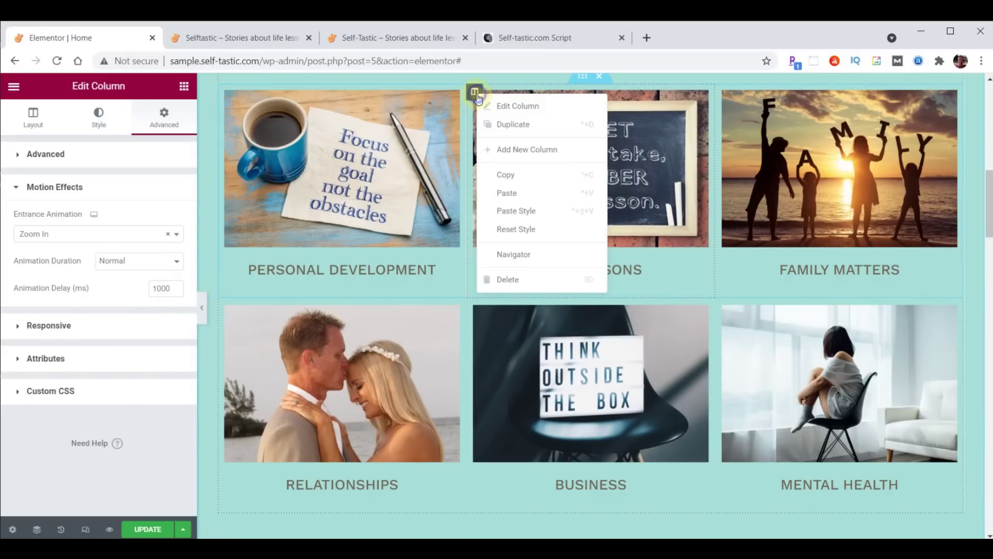
{"action": "left_click", "coordinate": [506, 174]}
{"action": "right_click", "coordinate": [474, 306]}
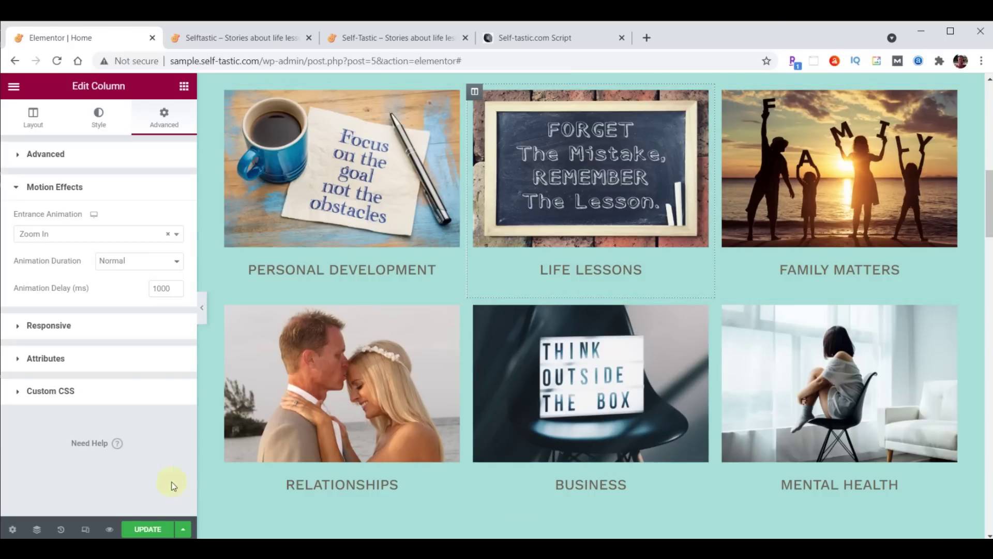
{"action": "left_click", "coordinate": [147, 528]}
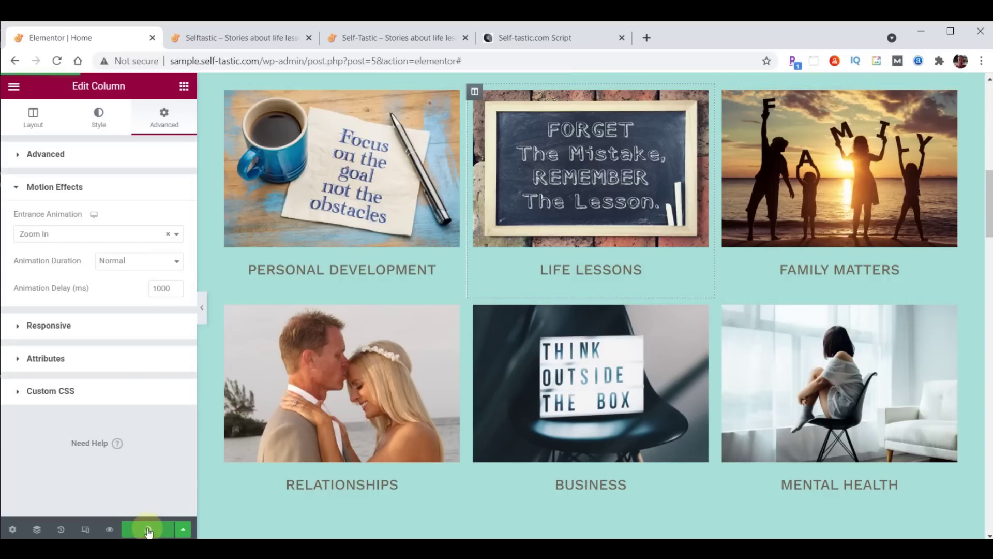
{"action": "left_click", "coordinate": [220, 39]}
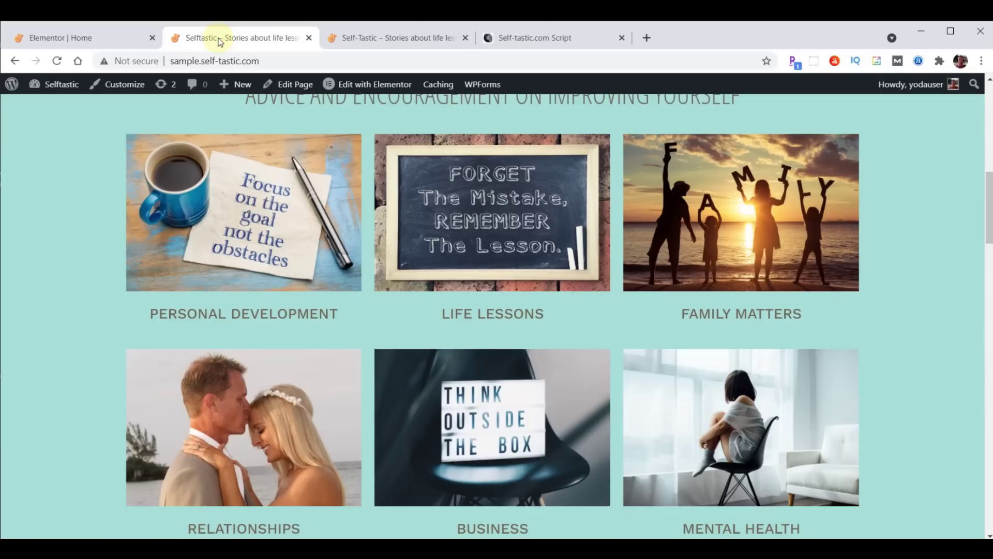
Reload the live homepage twice to watch the slide and zoom entrances, then return to the editor
{"action": "left_click", "coordinate": [58, 62]}
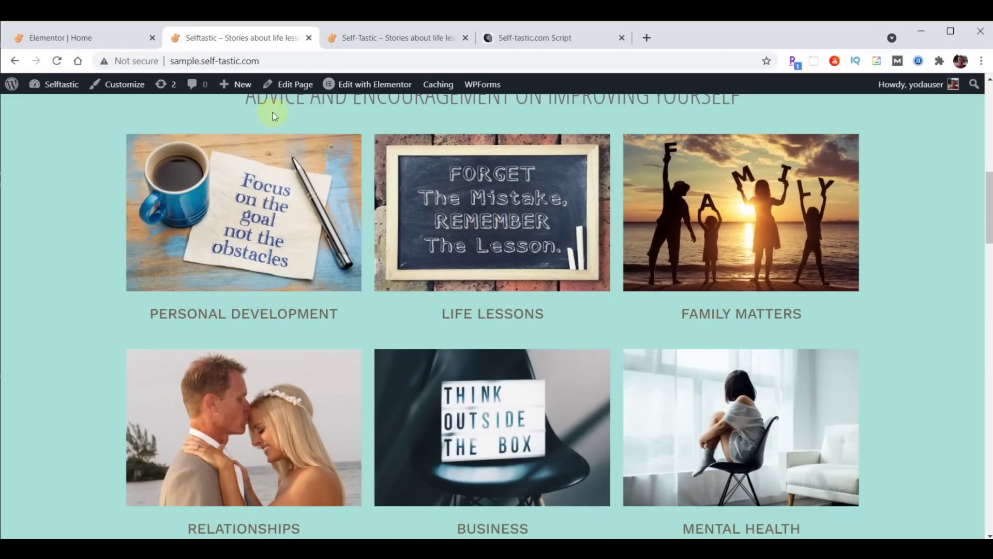
{"action": "left_click", "coordinate": [58, 61]}
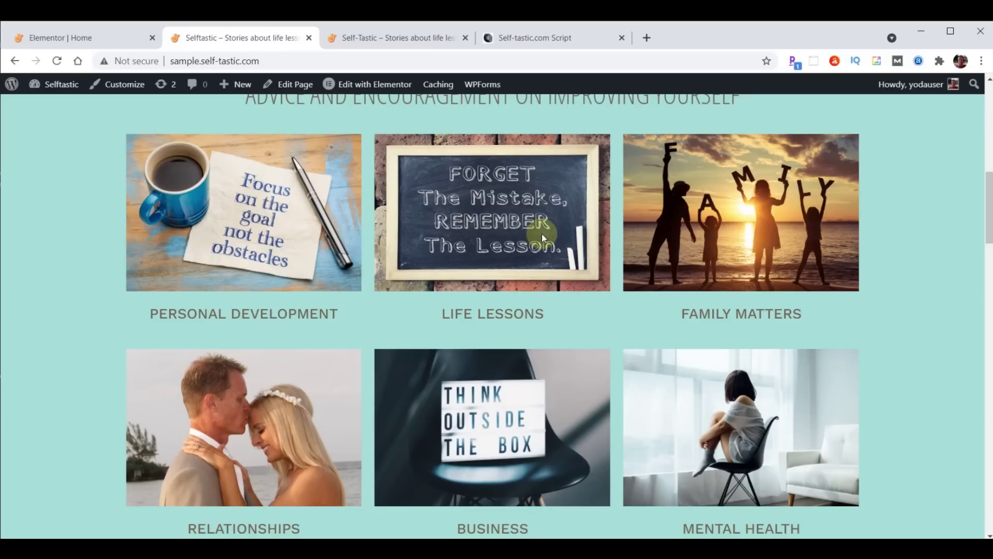
{"action": "left_click", "coordinate": [61, 39]}
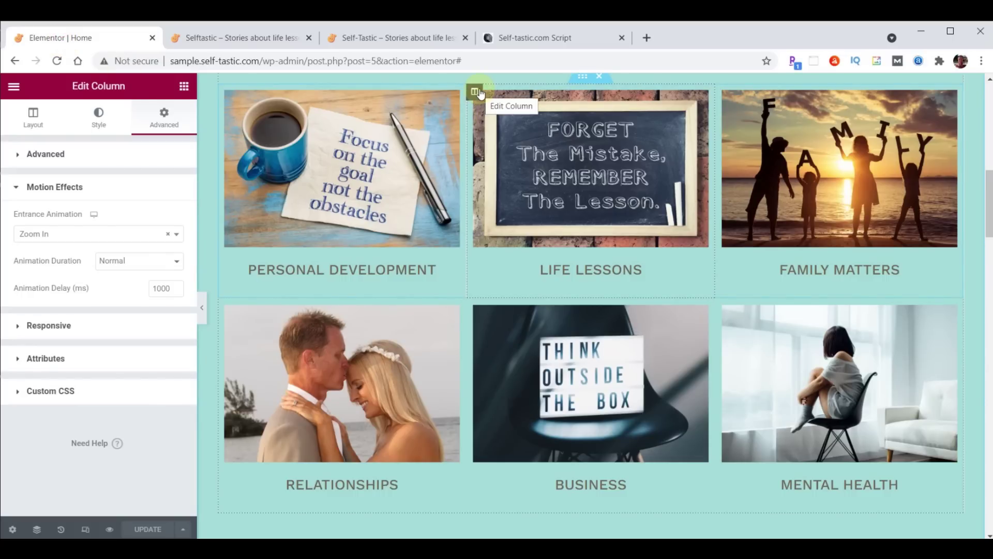
Set the Life Lessons column's Z-Index to 1
{"action": "left_click", "coordinate": [16, 156]}
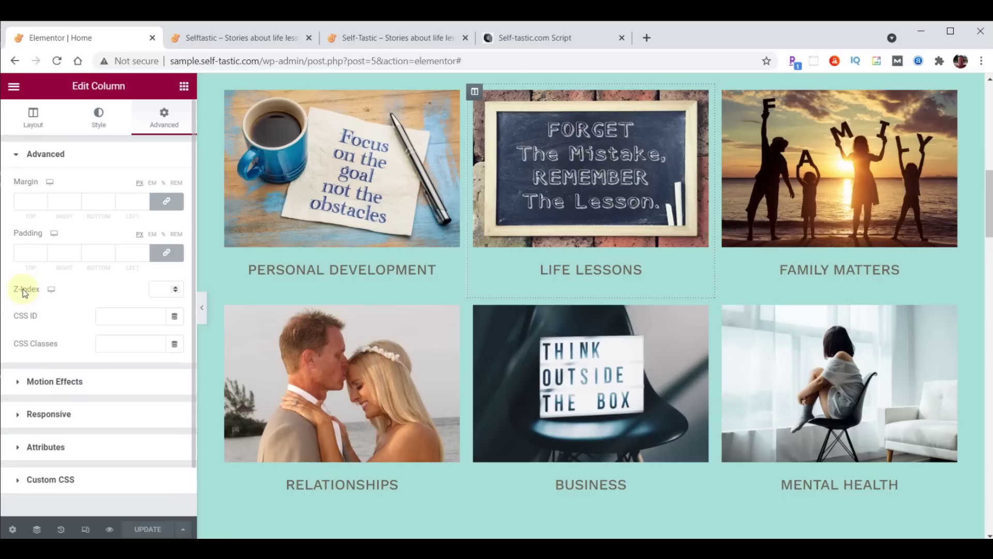
{"action": "left_click", "coordinate": [155, 288]}
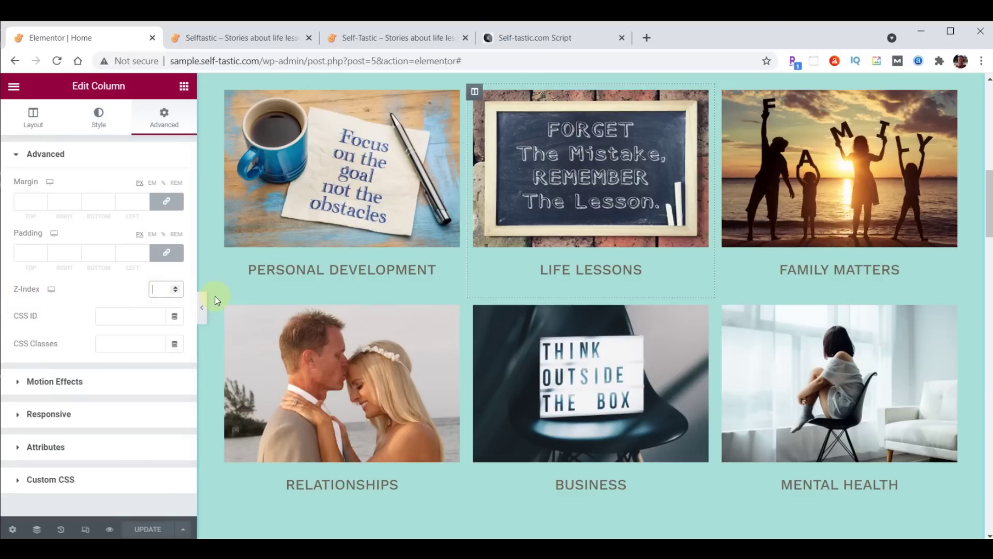
{"action": "type", "text": "1"}
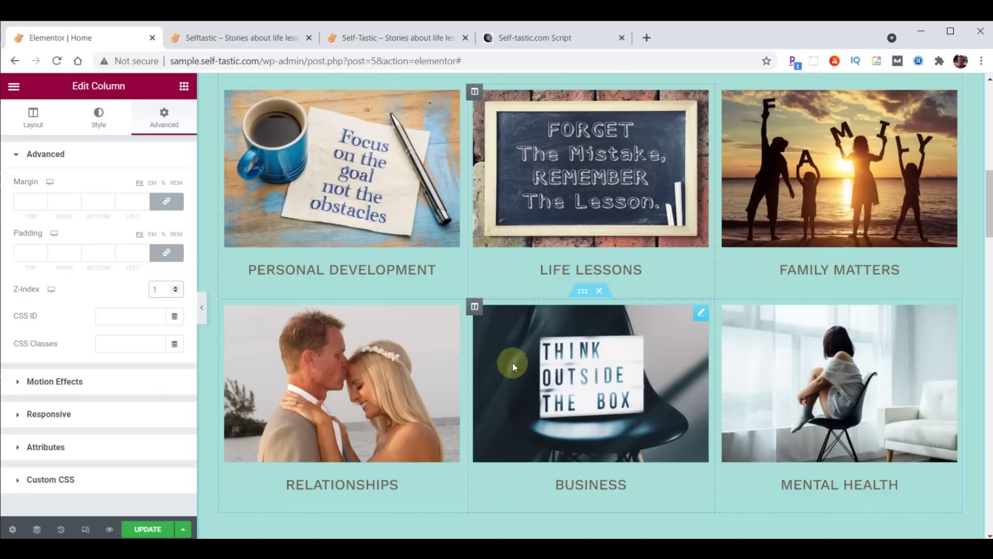
Set the Business column's Z-Index to 1 and save the page
{"action": "left_click", "coordinate": [475, 306]}
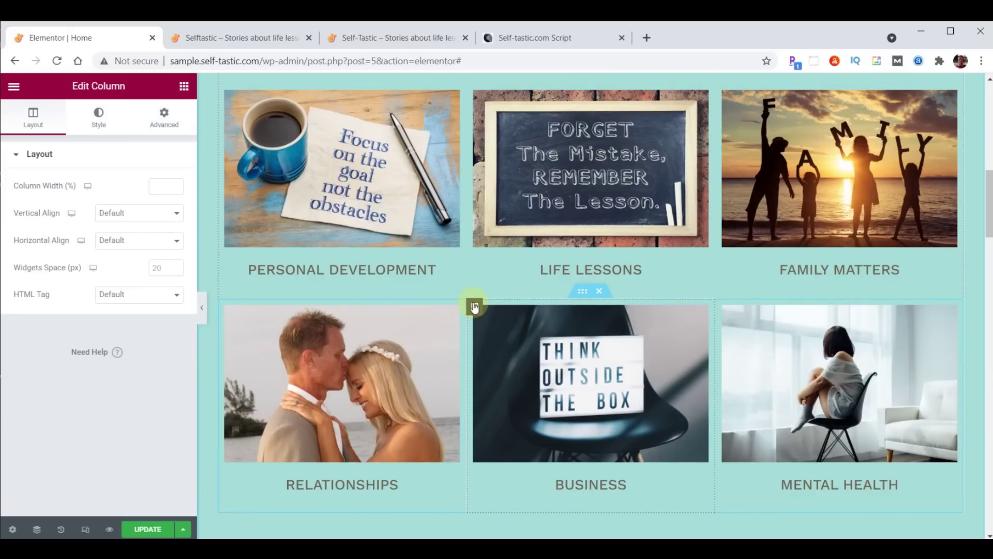
{"action": "left_click", "coordinate": [166, 116]}
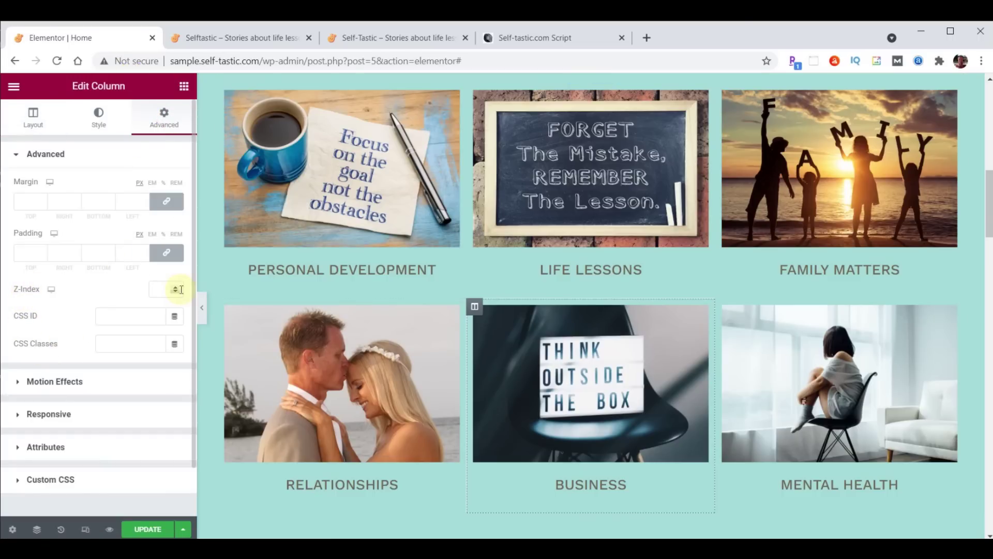
{"action": "left_click", "coordinate": [164, 288]}
{"action": "type", "text": "1"}
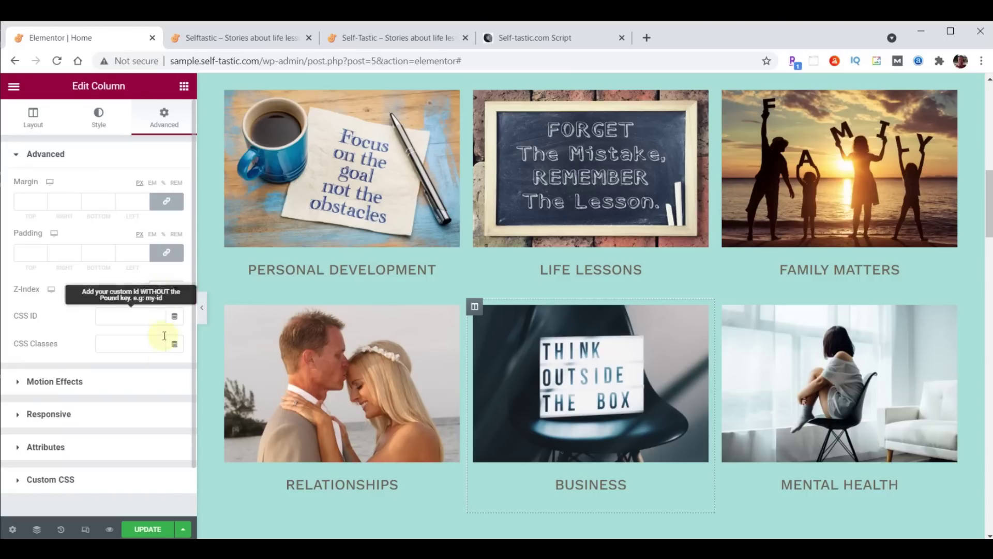
{"action": "left_click", "coordinate": [145, 529]}
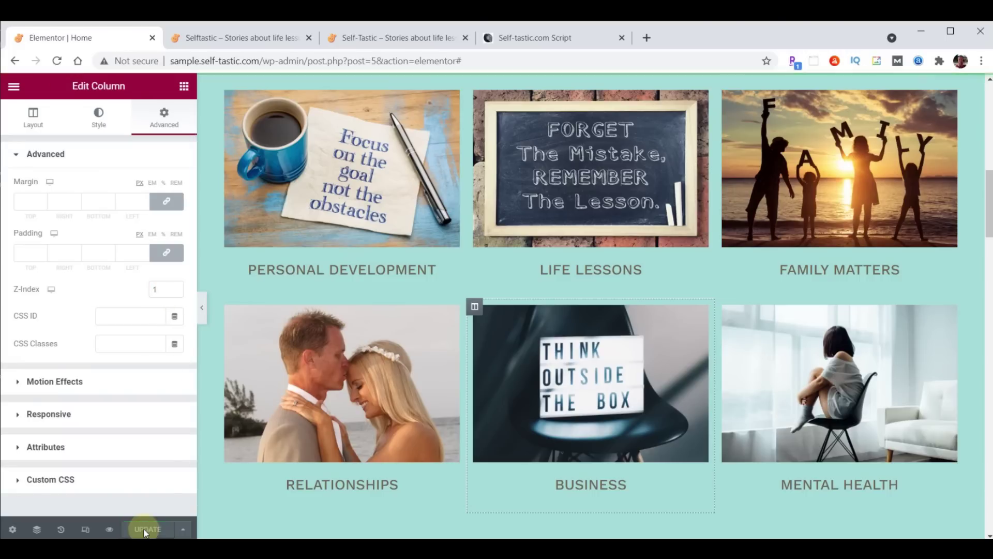
{"action": "left_click", "coordinate": [243, 39]}
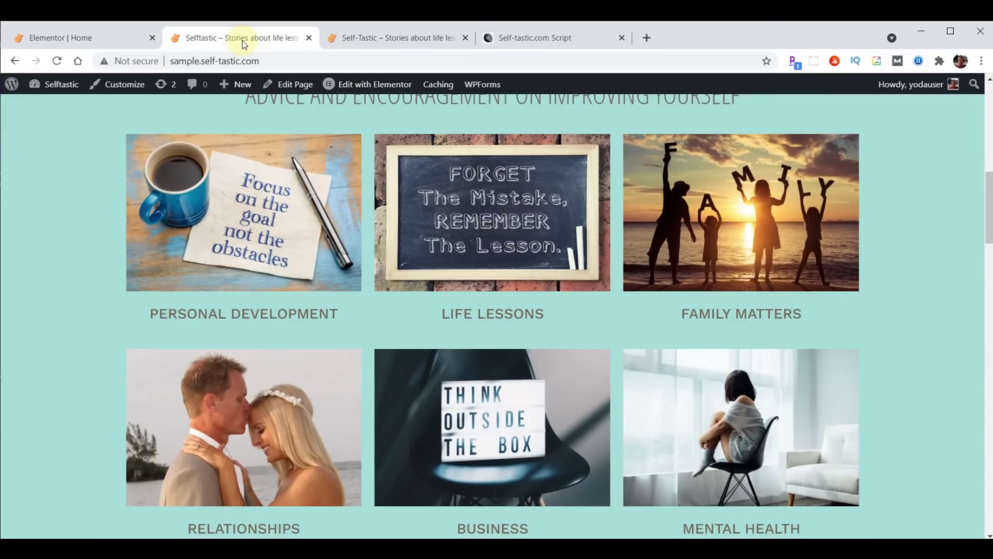
Reload the live site, scroll the public site to BE INSPIRED, then open the Self-tastic.com Script
{"action": "left_click", "coordinate": [58, 61]}
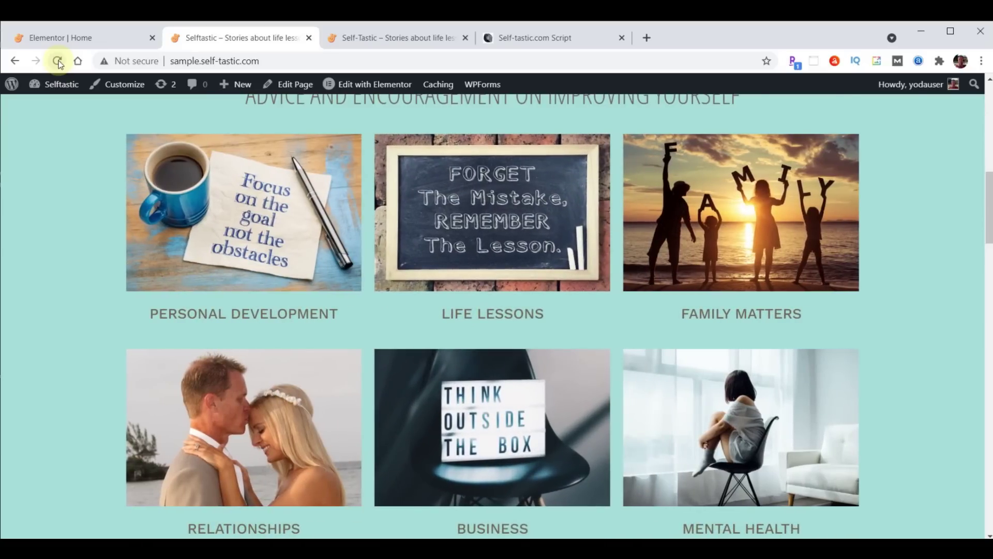
{"action": "left_click", "coordinate": [392, 37]}
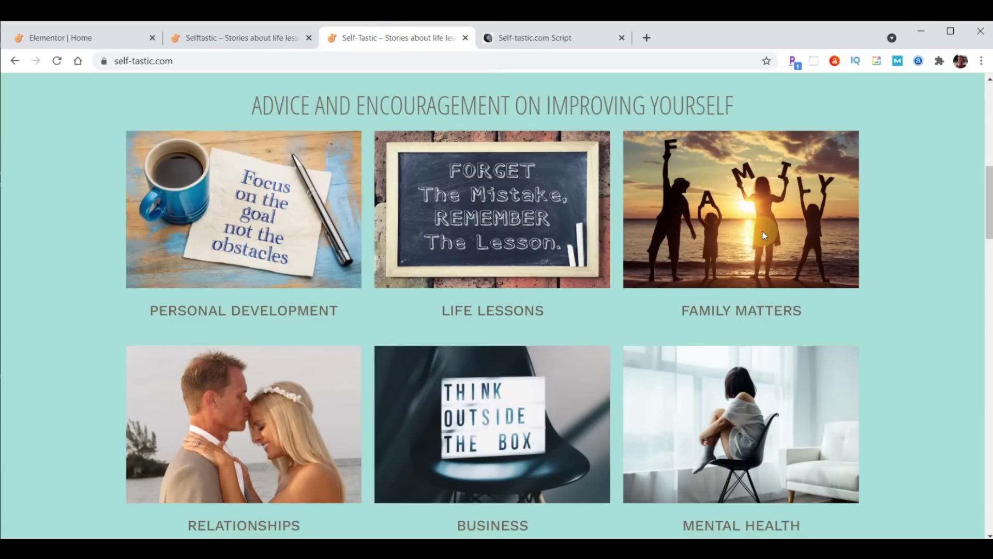
{"action": "scroll", "coordinate": [616, 179], "scroll_direction": "down", "scroll_amount": 7}
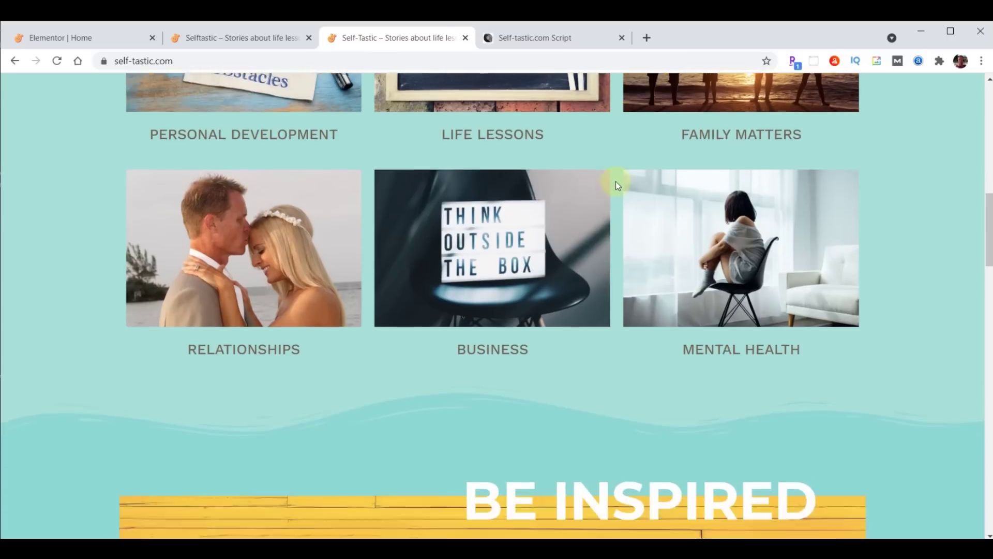
{"action": "scroll", "coordinate": [614, 188], "scroll_direction": "down", "scroll_amount": 2}
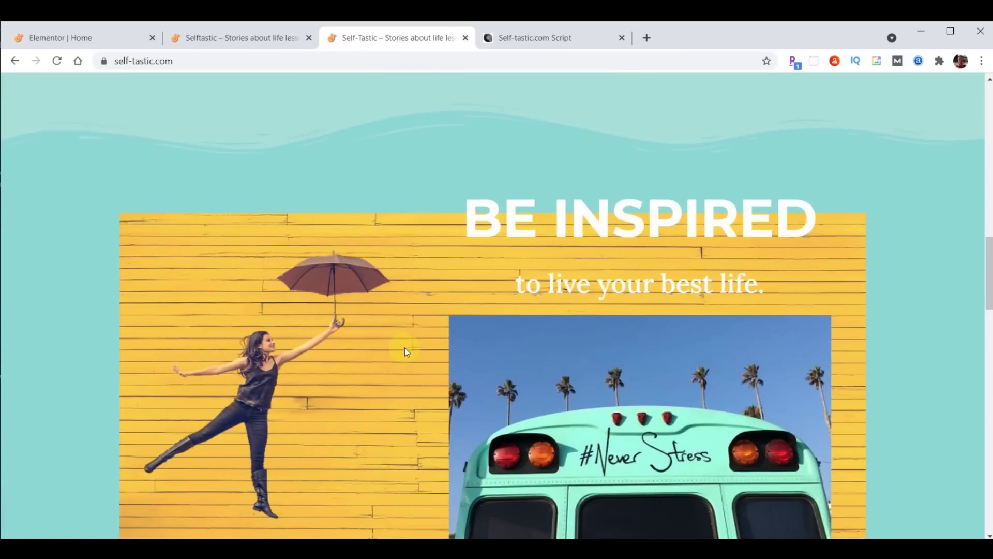
{"action": "scroll", "coordinate": [362, 378], "scroll_direction": "down", "scroll_amount": 1}
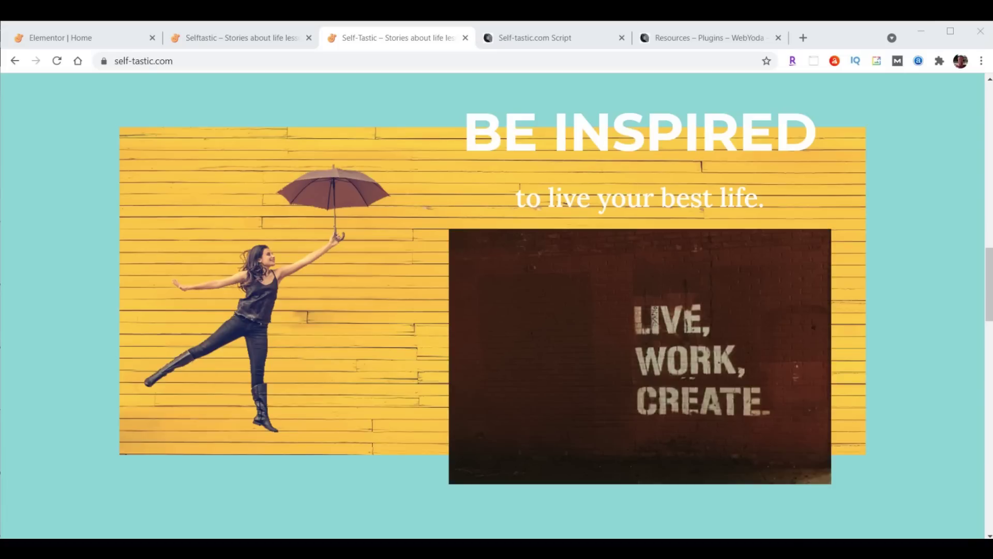
{"action": "left_click", "coordinate": [529, 39]}
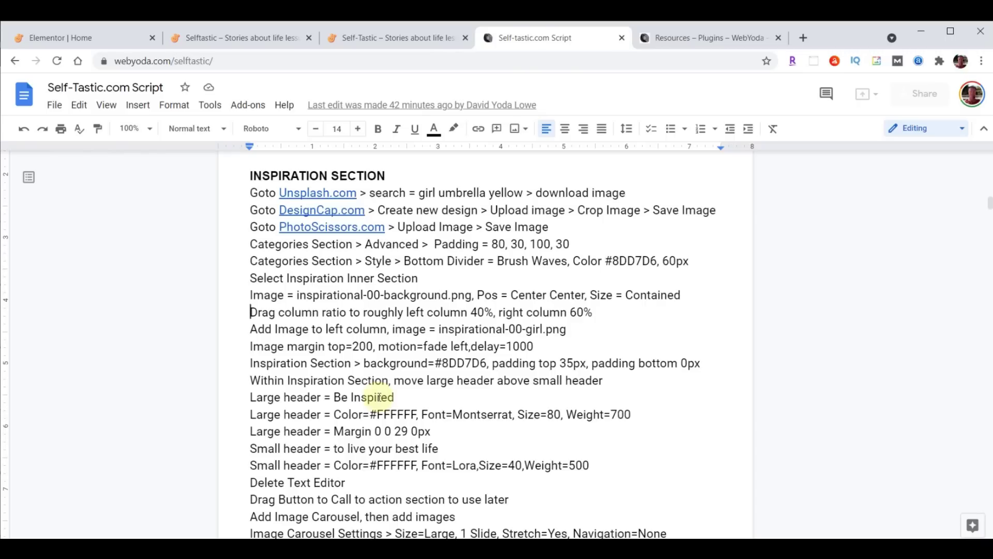
Open Unsplash from the script link and search for 'girl umbrella yellow'
{"action": "left_click", "coordinate": [318, 192]}
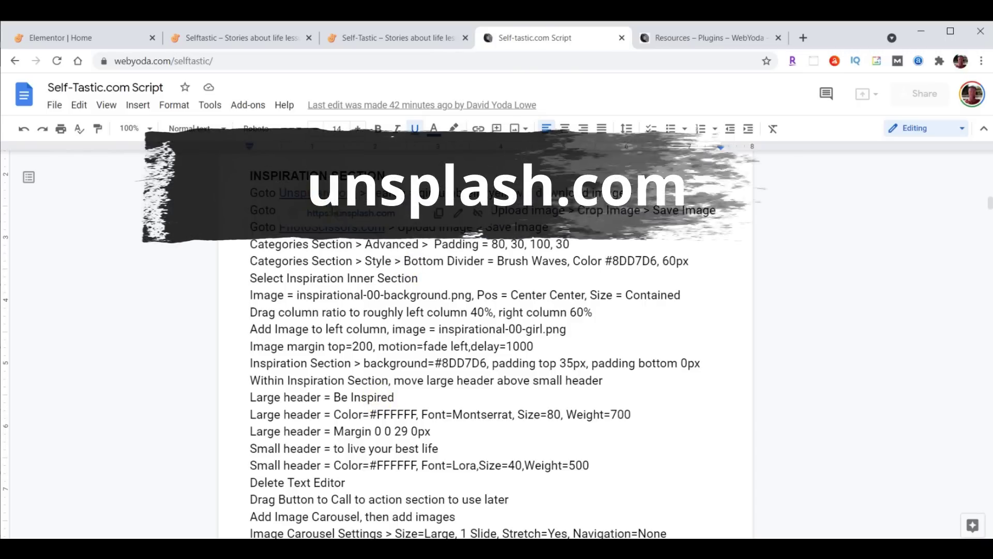
{"action": "left_click", "coordinate": [350, 212]}
{"action": "left_click", "coordinate": [474, 350]}
{"action": "type", "text": "girl umbrella yellow"}
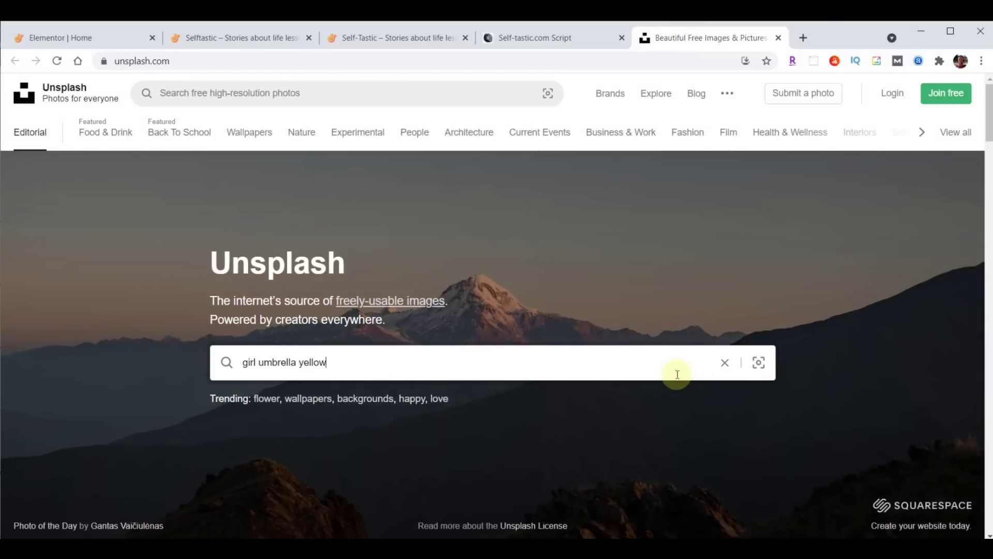
{"action": "key", "text": "Return"}
{"action": "scroll", "coordinate": [384, 449], "scroll_direction": "down", "scroll_amount": 2}
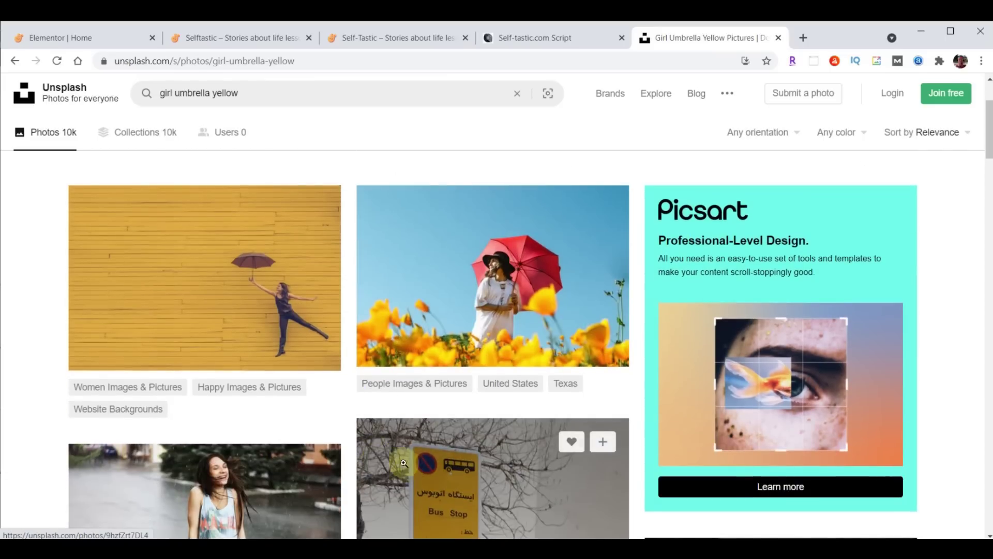
Download the yellow-wall umbrella photo as a JPG and close Unsplash
{"action": "left_click", "coordinate": [314, 347]}
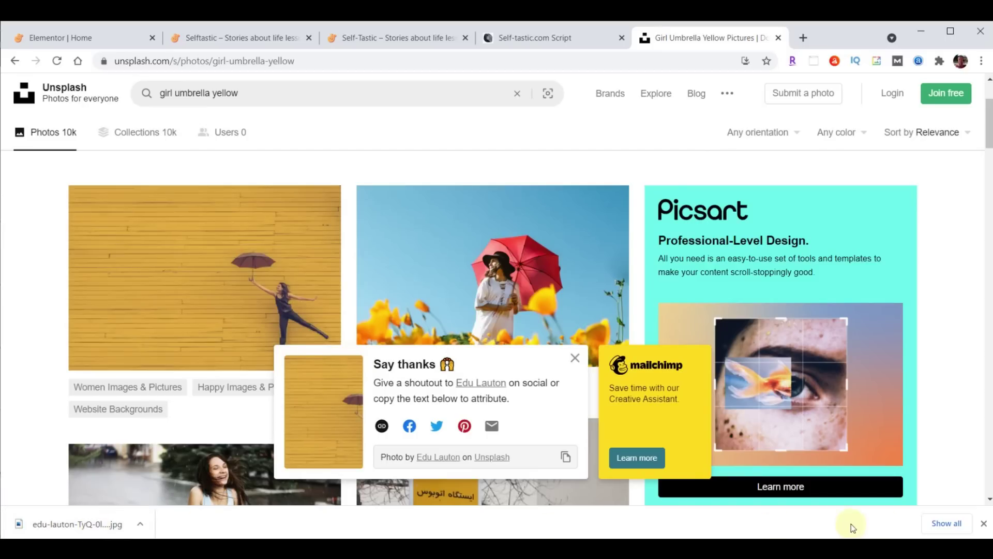
{"action": "left_click", "coordinate": [983, 523]}
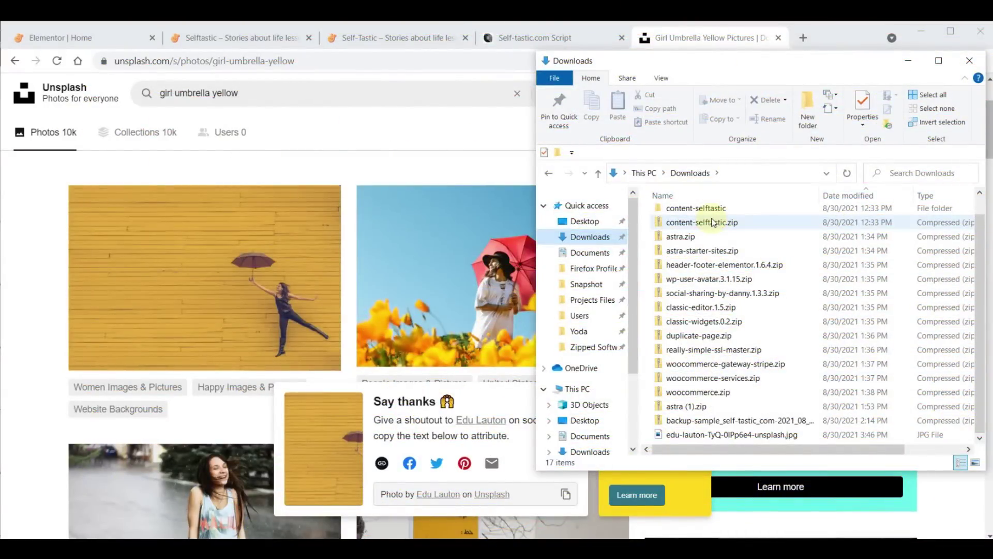
{"action": "left_click", "coordinate": [709, 43]}
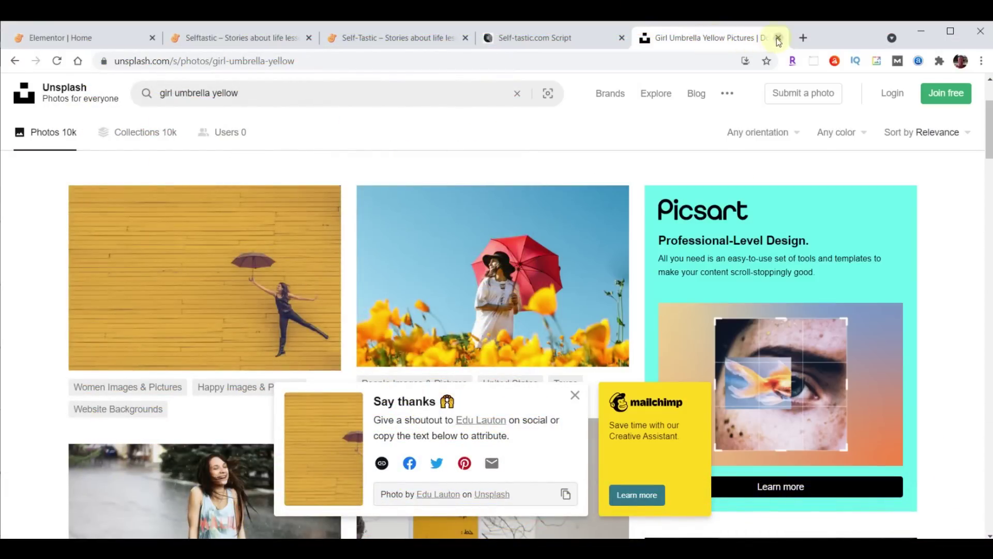
{"action": "left_click", "coordinate": [778, 38]}
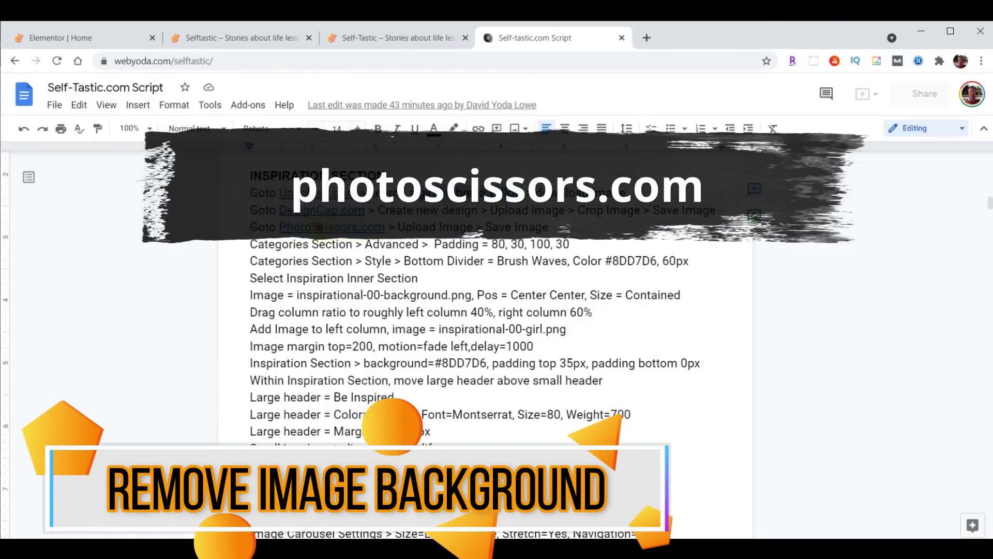
Open PhotoScissors from the script's link and upload the downloaded umbrella photo
{"action": "left_click", "coordinate": [341, 230]}
{"action": "left_click", "coordinate": [355, 246]}
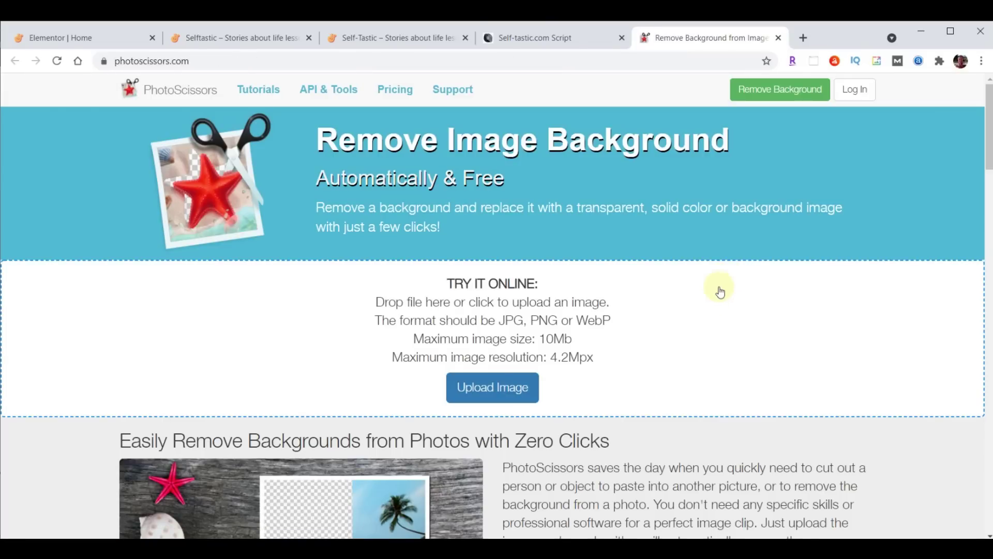
{"action": "left_click", "coordinate": [486, 389]}
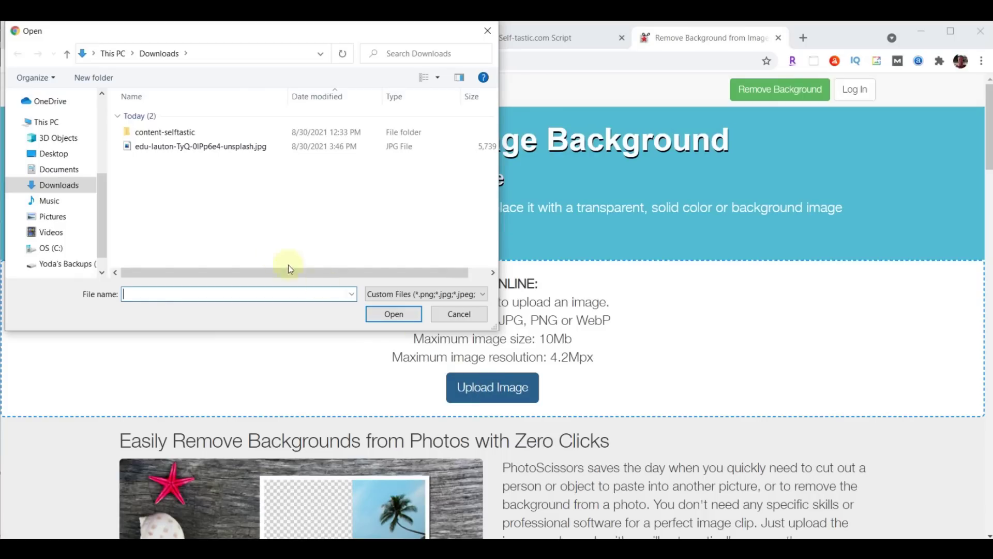
{"action": "left_click", "coordinate": [171, 148]}
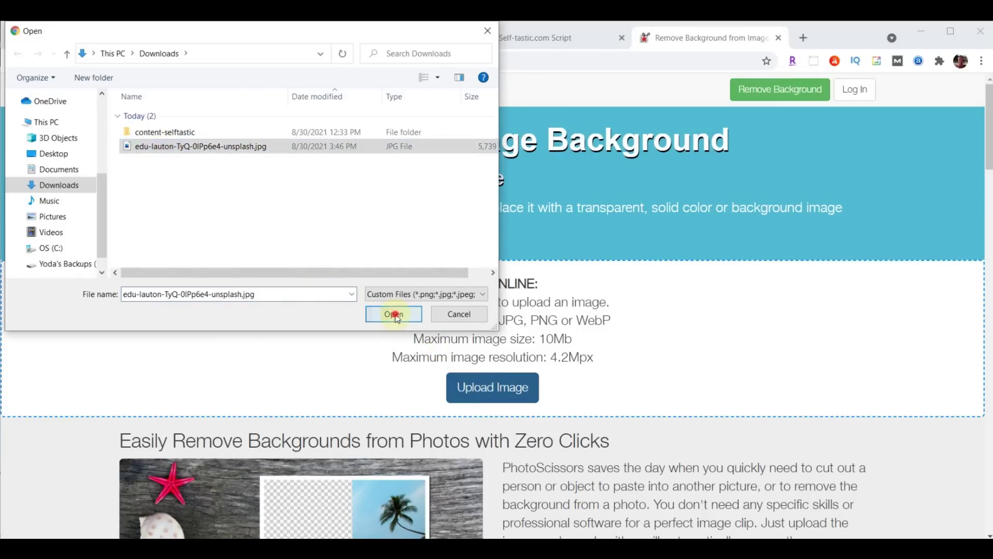
{"action": "left_click", "coordinate": [393, 313]}
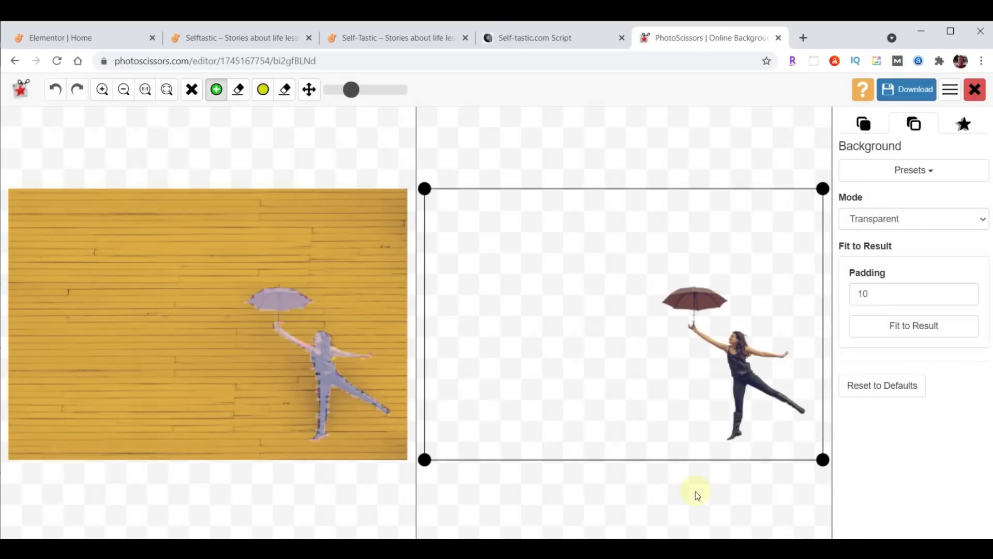
Trim the cut-out to the umbrella girl, save the free low-resolution PNG, and close PhotoScissors
{"action": "left_click_drag", "start_coordinate": [424, 459], "coordinate": [646, 448]}
{"action": "left_click_drag", "start_coordinate": [644, 190], "coordinate": [650, 267]}
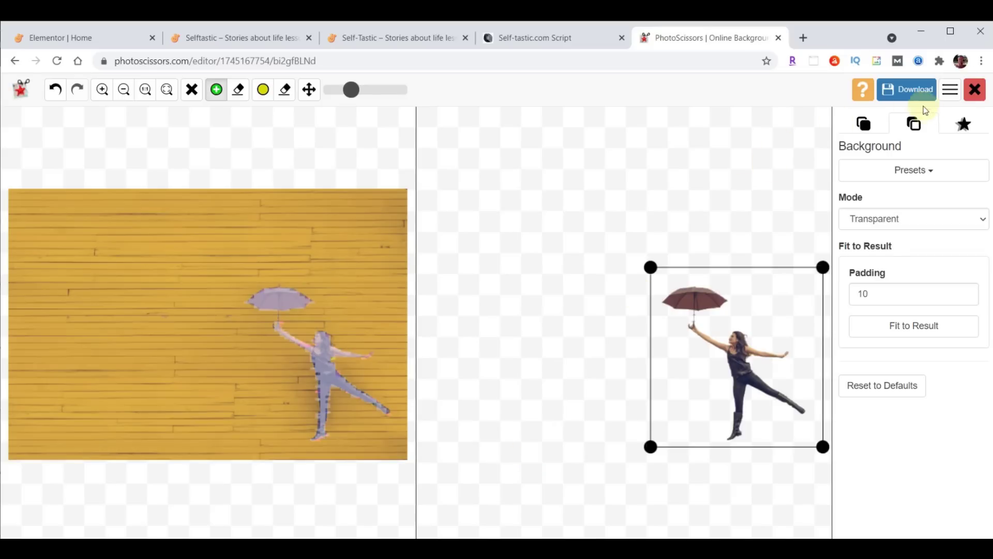
{"action": "left_click", "coordinate": [899, 92]}
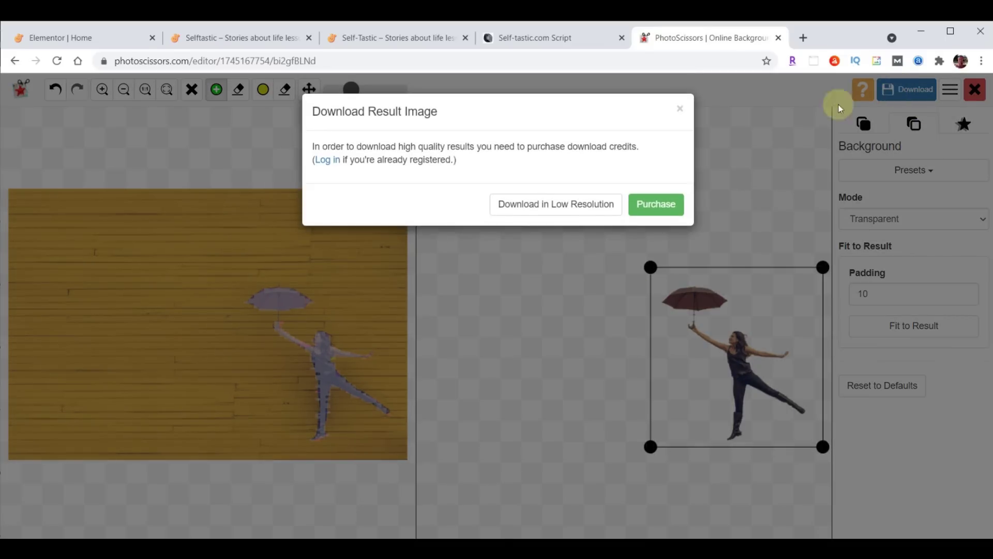
{"action": "left_click", "coordinate": [558, 210]}
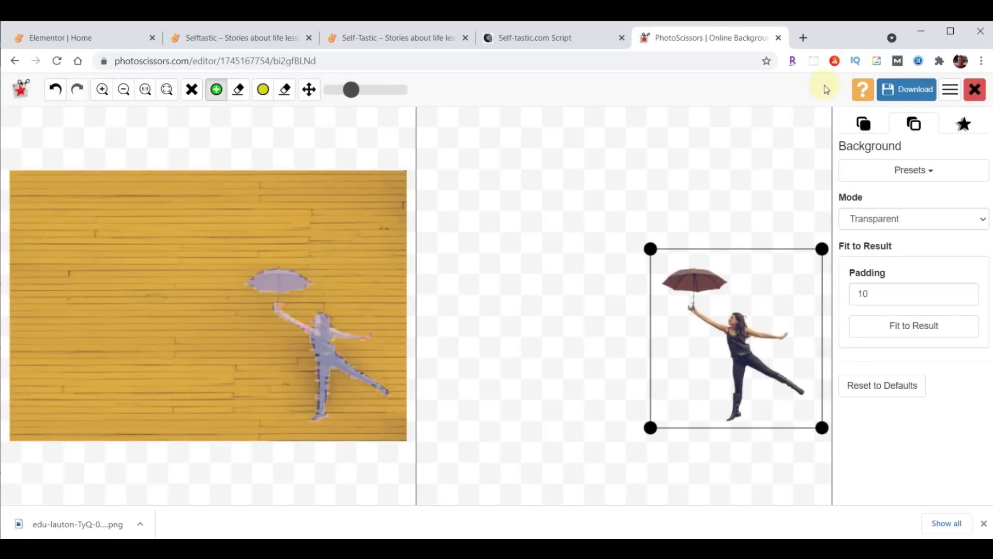
{"action": "left_click", "coordinate": [776, 37]}
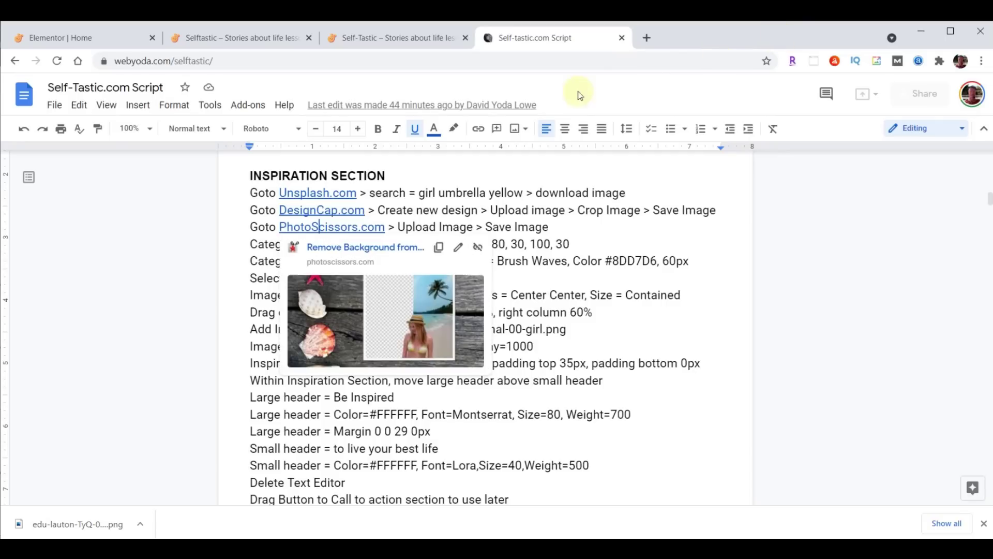
Back in Elementor, select the A WHOLE NEW LOOK inner section and show its Style settings
{"action": "left_click", "coordinate": [86, 39]}
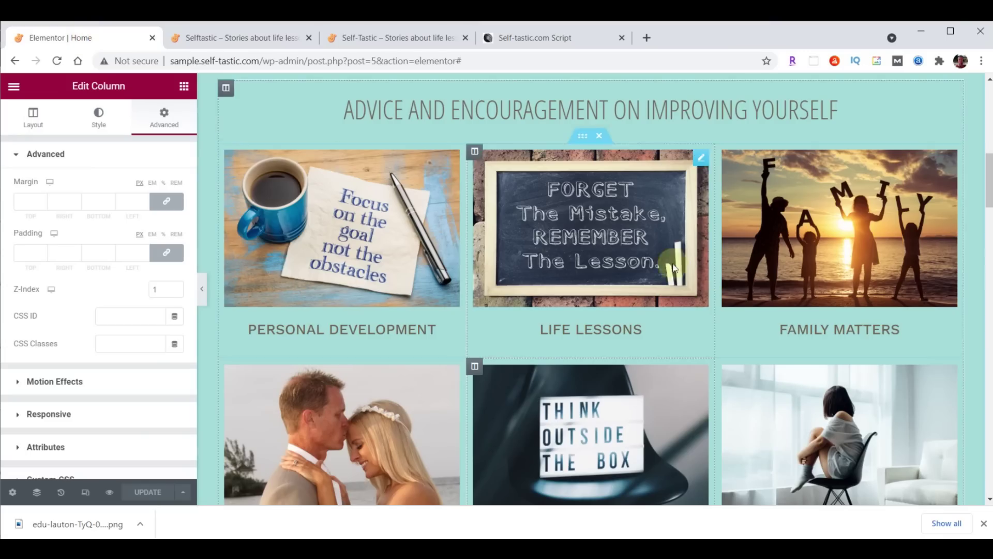
{"action": "scroll", "coordinate": [709, 280], "scroll_direction": "down", "scroll_amount": 9}
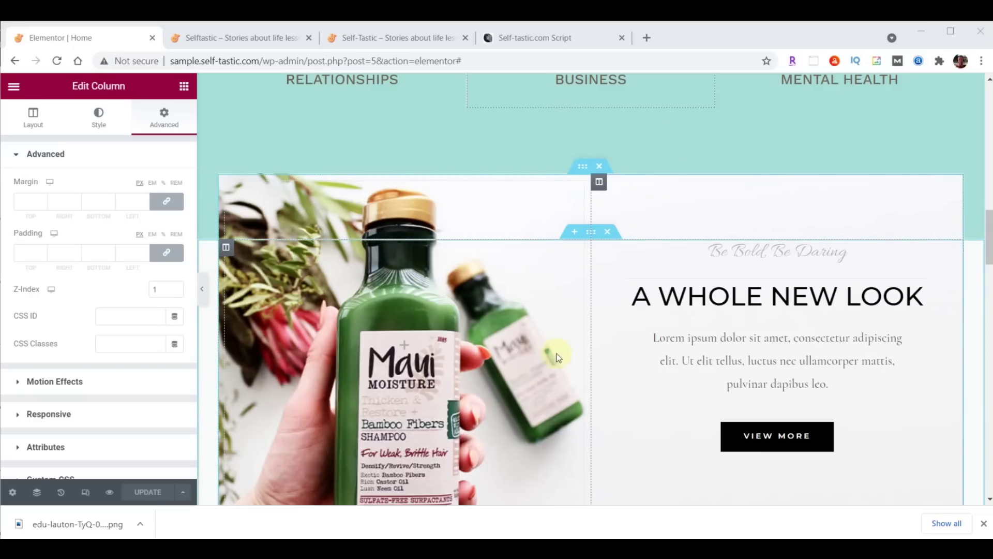
{"action": "left_click", "coordinate": [583, 166]}
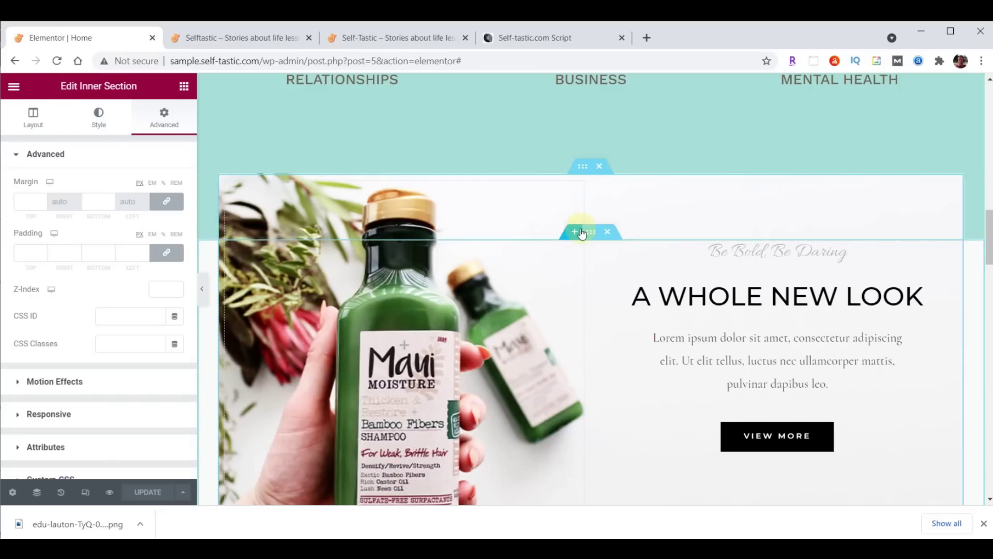
{"action": "left_click", "coordinate": [579, 169]}
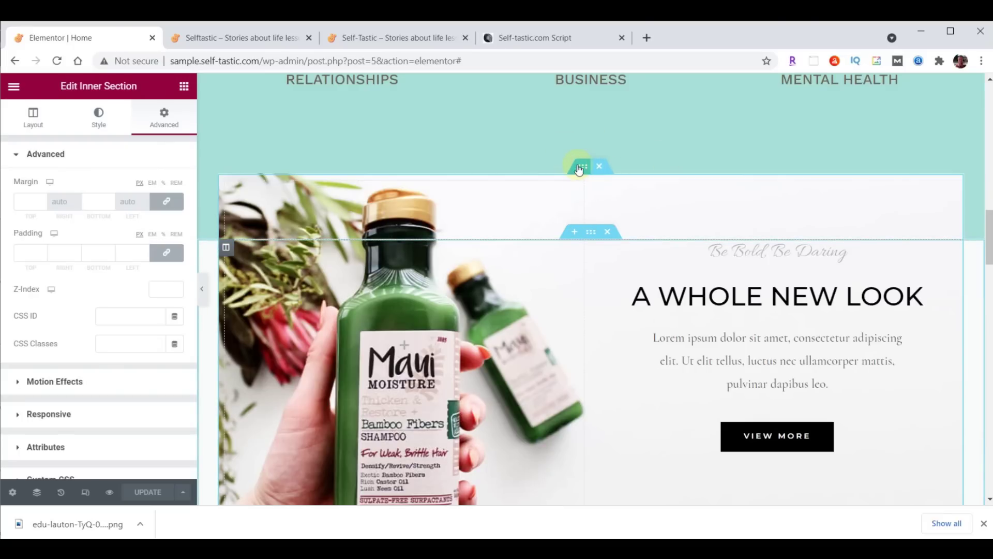
{"action": "left_click", "coordinate": [98, 117]}
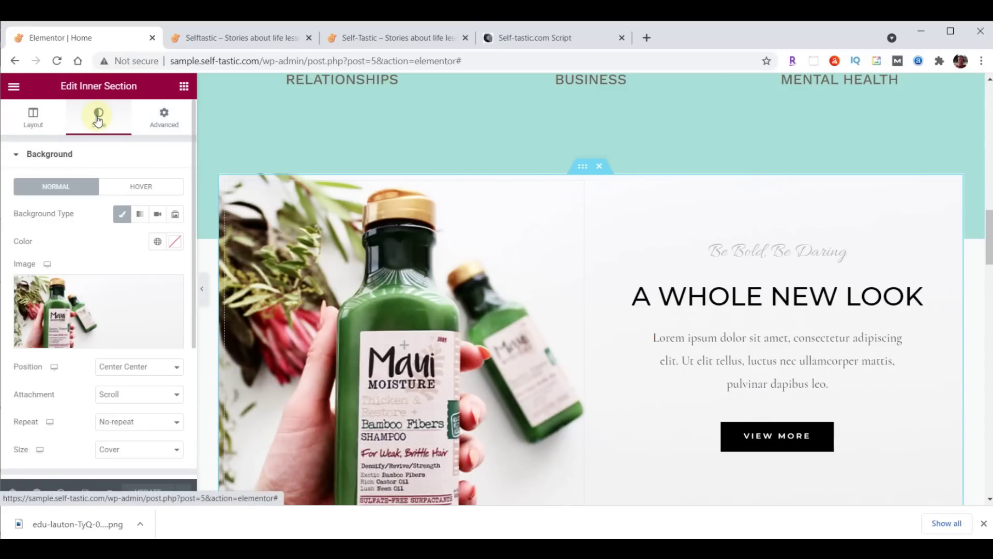
Upload inspirational-00-background.png and set it as the inner section's background image
{"action": "left_click", "coordinate": [104, 302]}
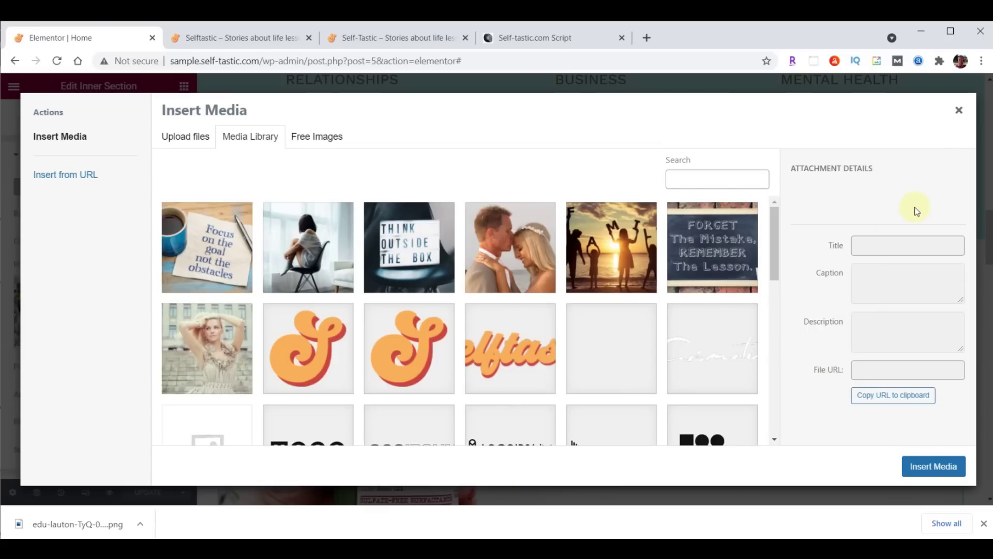
{"action": "key", "text": "alt+Tab"}
{"action": "scroll", "coordinate": [904, 232], "scroll_direction": "down", "scroll_amount": 10}
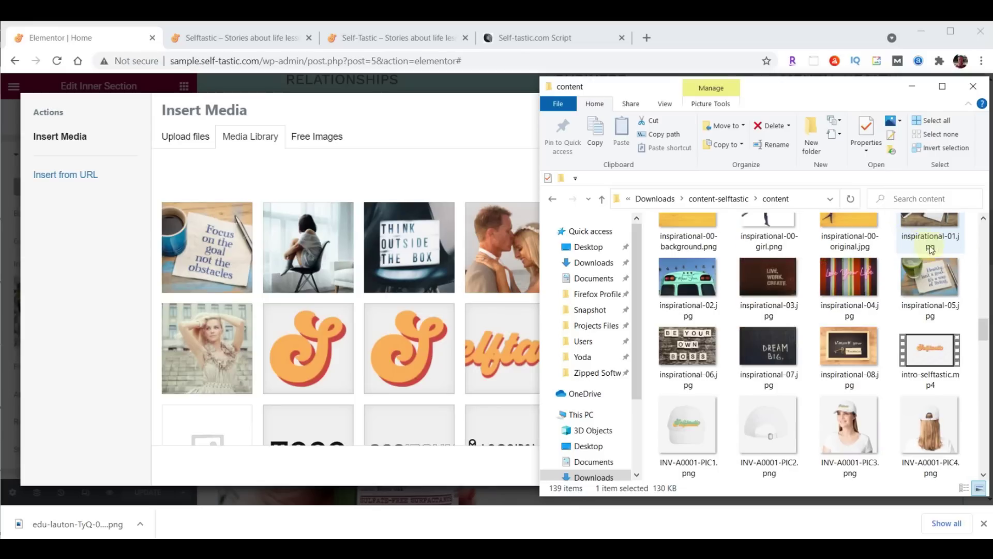
{"action": "scroll", "coordinate": [984, 329], "scroll_direction": "up", "scroll_amount": 1}
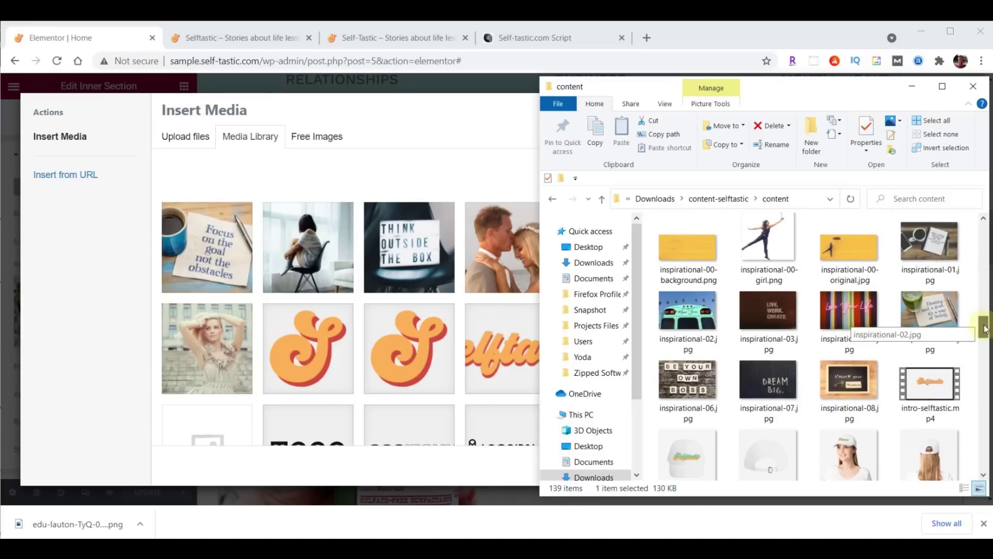
{"action": "left_click_drag", "start_coordinate": [688, 247], "coordinate": [349, 268]}
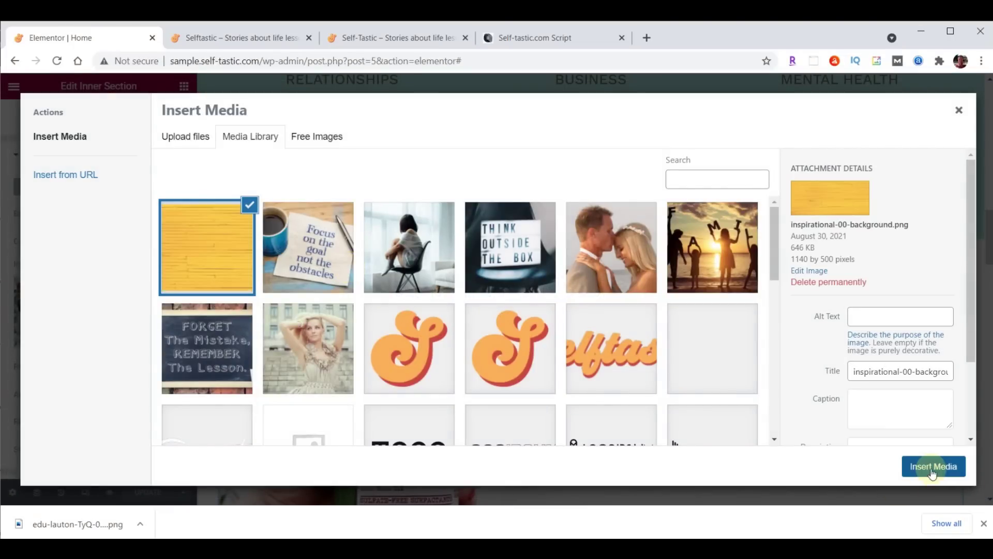
{"action": "left_click", "coordinate": [932, 468]}
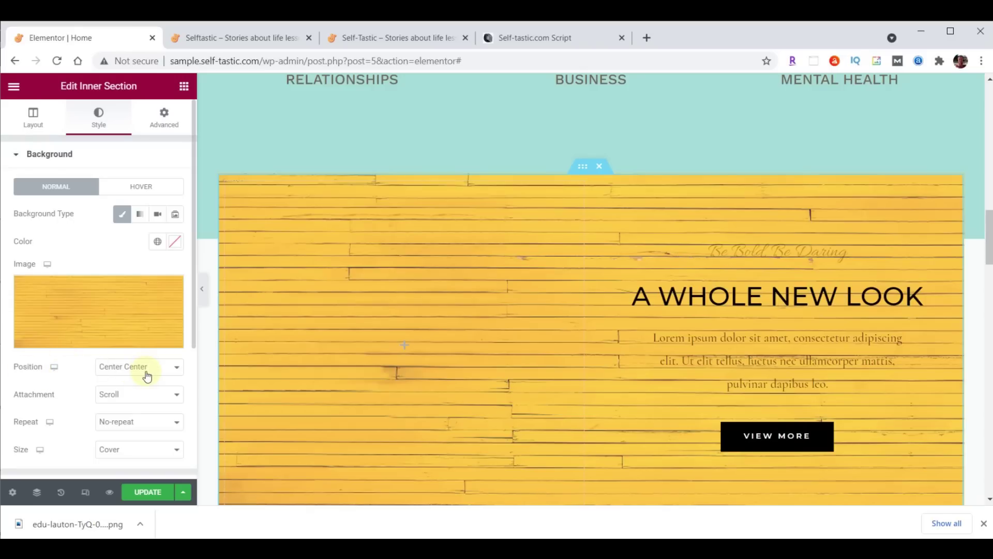
{"action": "left_click", "coordinate": [119, 452]}
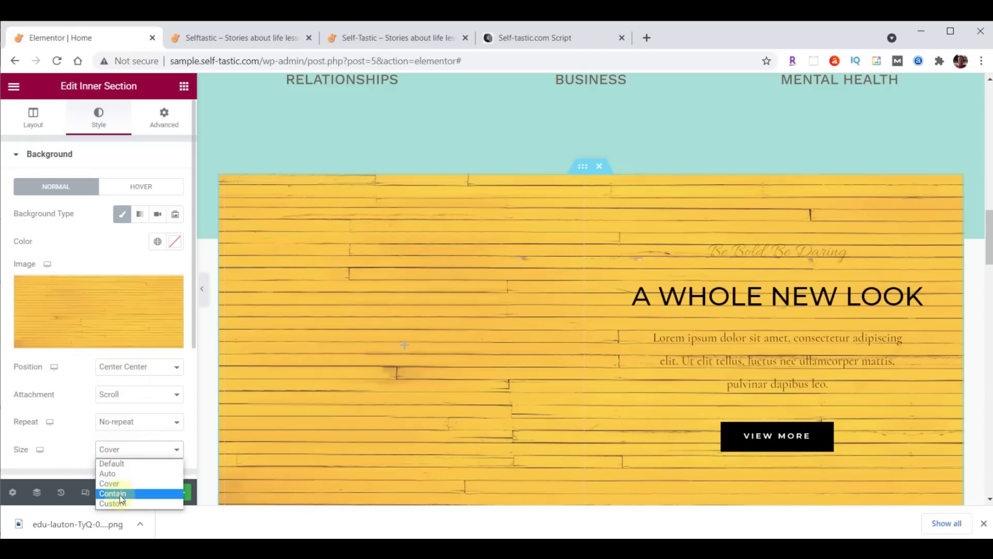
Size the wood background to Contain and make the left column 40% wide
{"action": "left_click", "coordinate": [122, 496]}
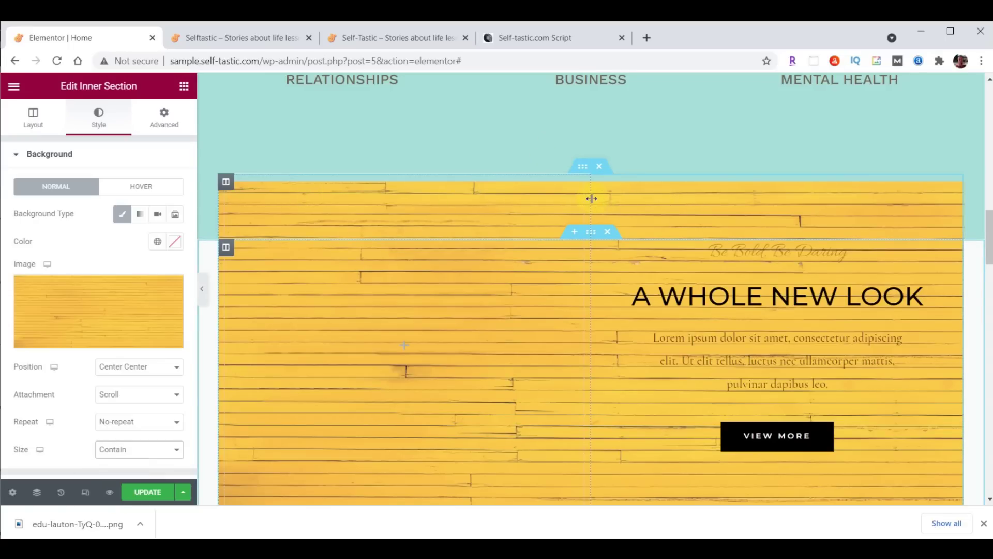
{"action": "left_click_drag", "start_coordinate": [590, 202], "coordinate": [523, 200]}
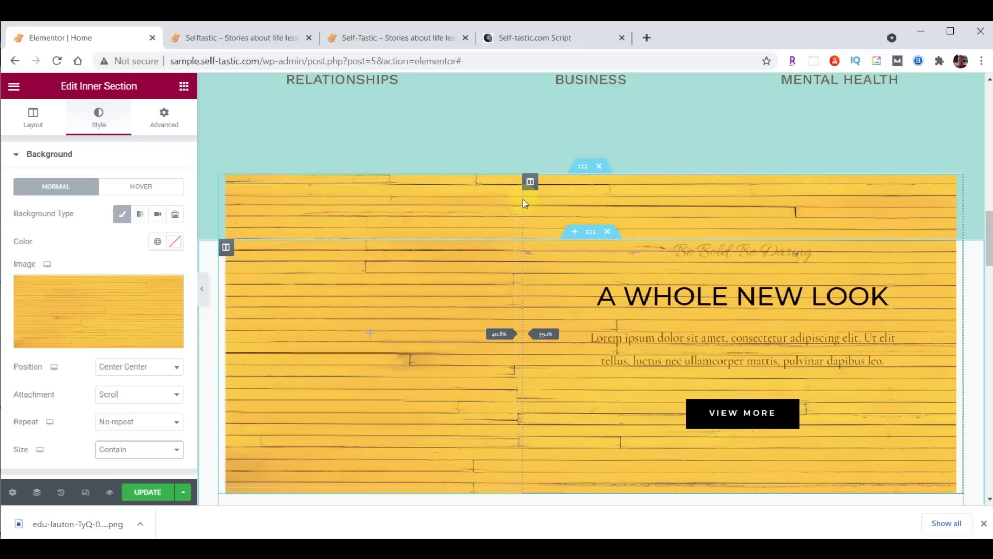
{"action": "left_click_drag", "start_coordinate": [523, 200], "coordinate": [523, 200]}
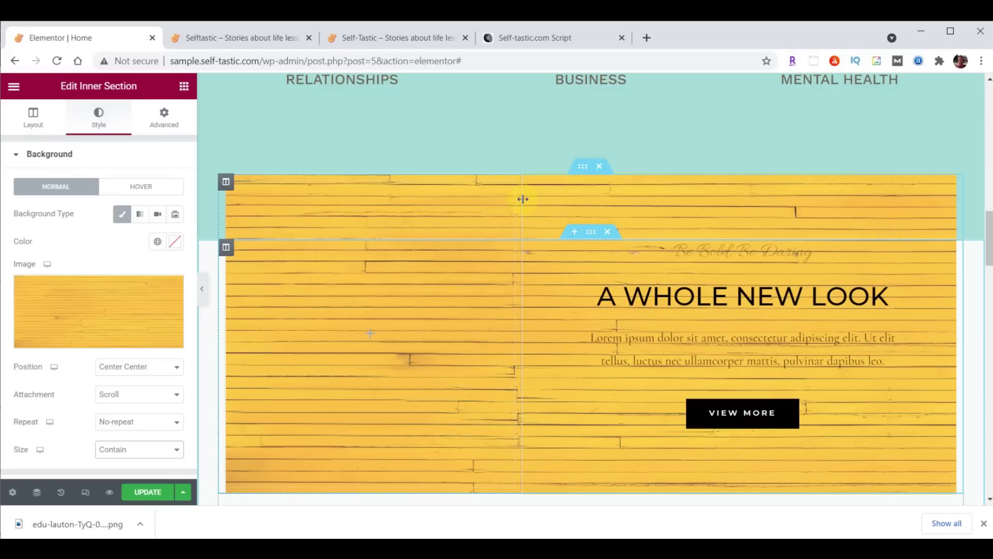
{"action": "left_click", "coordinate": [225, 181]}
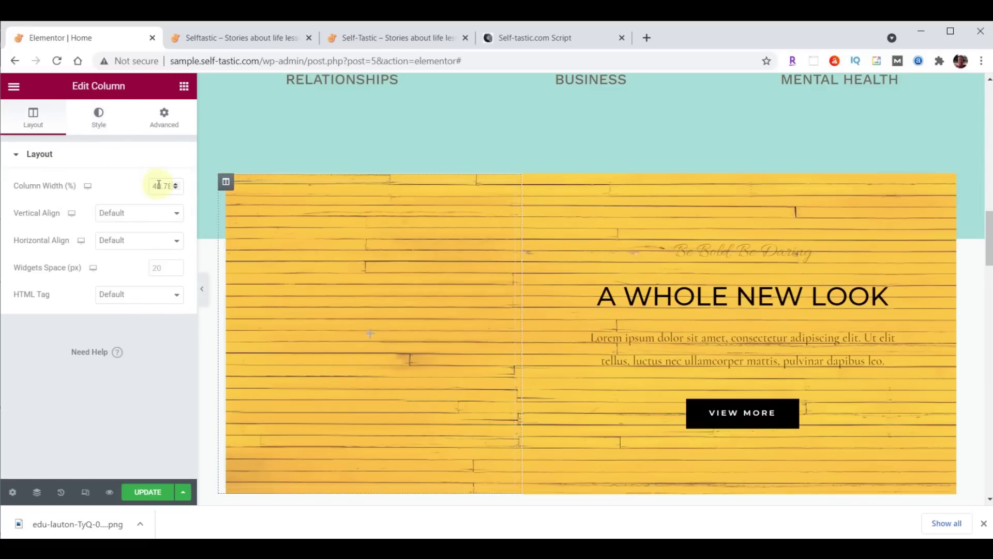
{"action": "left_click_drag", "start_coordinate": [153, 185], "coordinate": [191, 179]}
{"action": "type", "text": "40"}
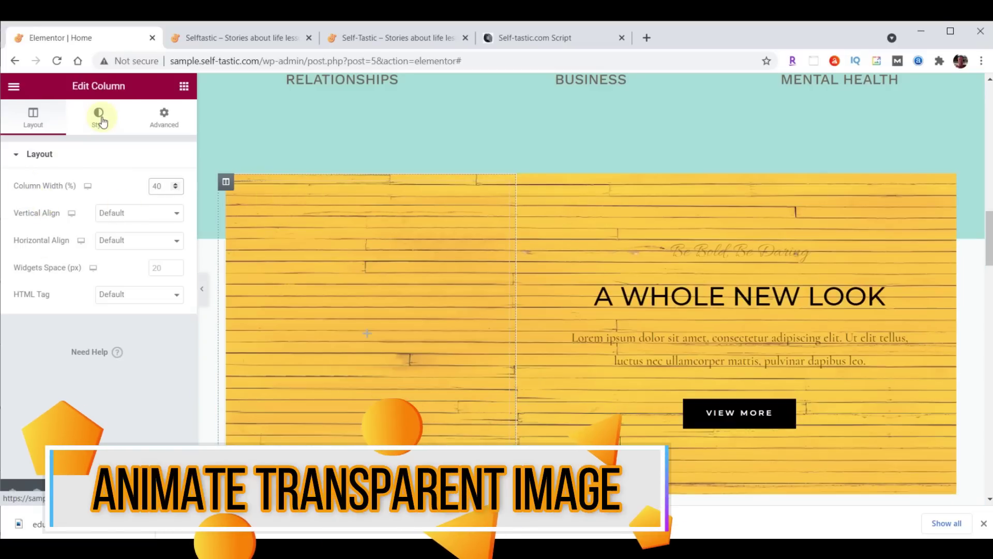
{"action": "left_click", "coordinate": [184, 88]}
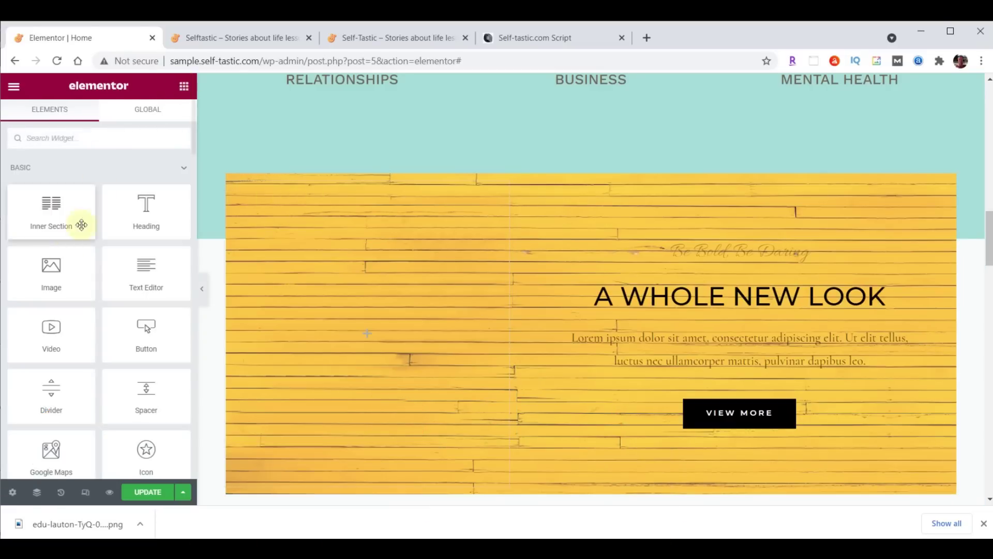
Add an Image widget to the left column showing the uploaded inspirational-00-girl.png cut-out
{"action": "left_click_drag", "start_coordinate": [51, 274], "coordinate": [359, 329]}
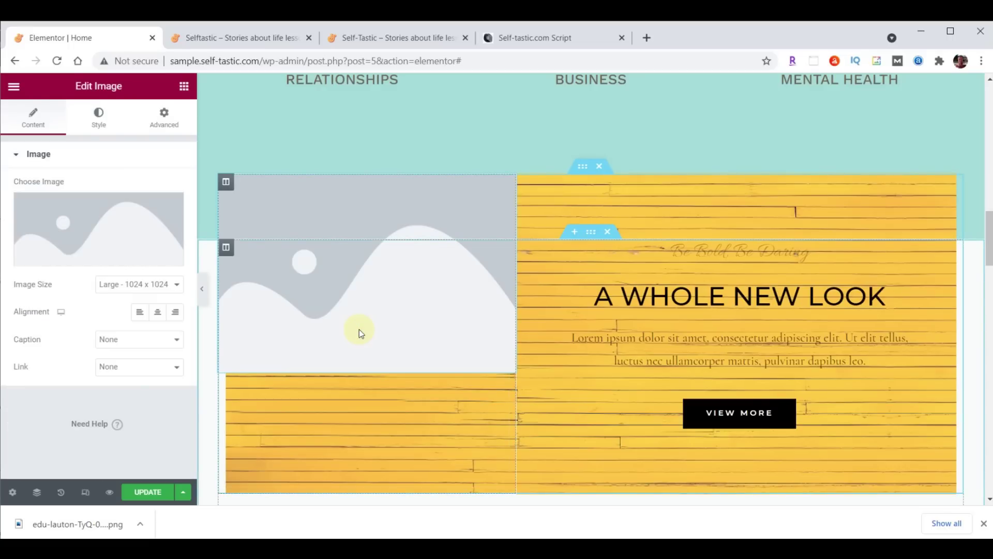
{"action": "left_click", "coordinate": [98, 220]}
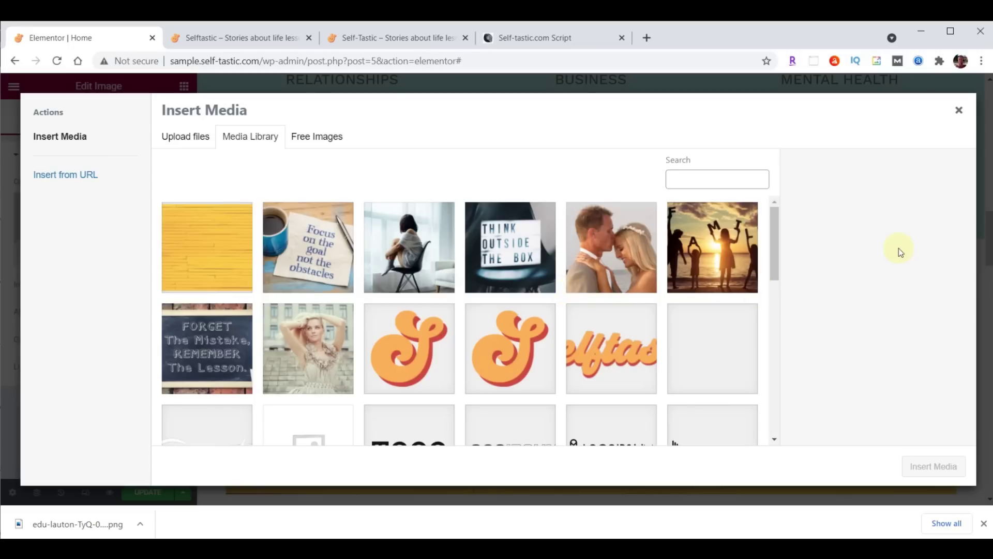
{"action": "key", "text": "alt+Tab"}
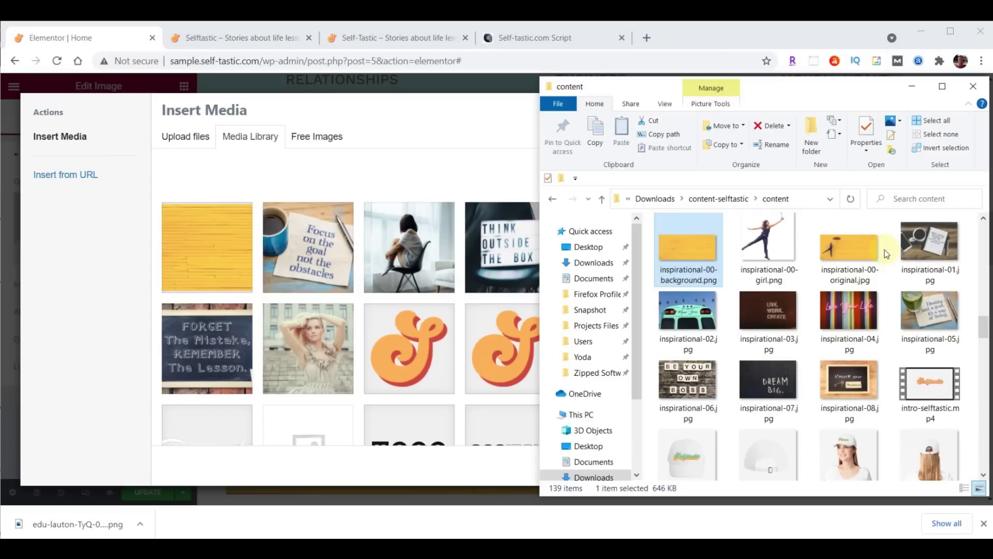
{"action": "left_click_drag", "start_coordinate": [777, 247], "coordinate": [338, 268]}
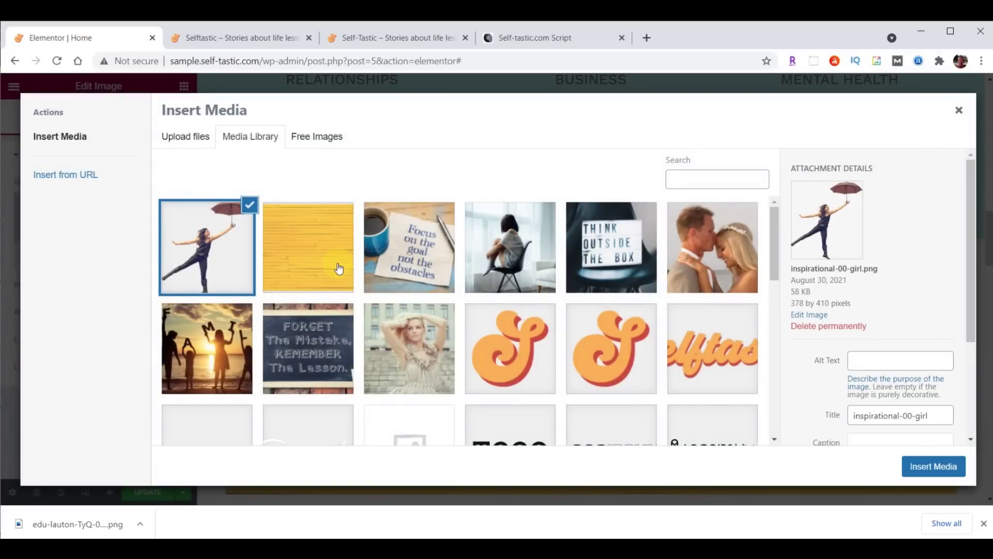
{"action": "left_click", "coordinate": [931, 467]}
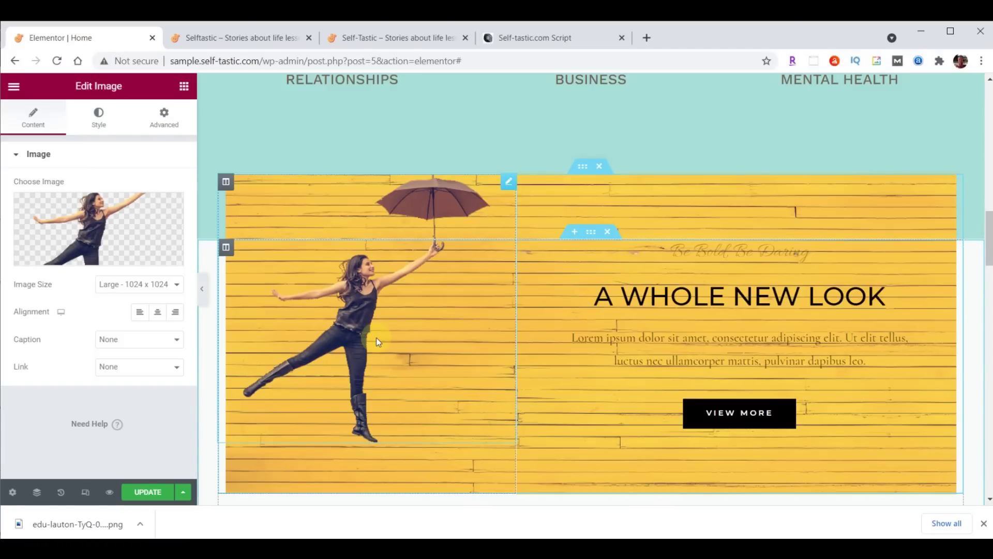
{"action": "left_click", "coordinate": [165, 114]}
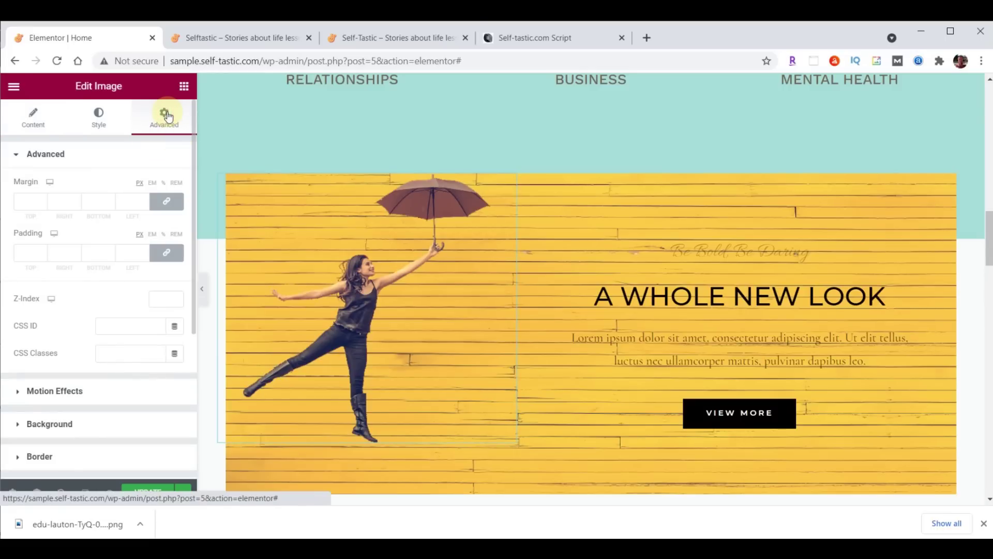
Give the umbrella image a top padding of 20
{"action": "left_click", "coordinate": [166, 253]}
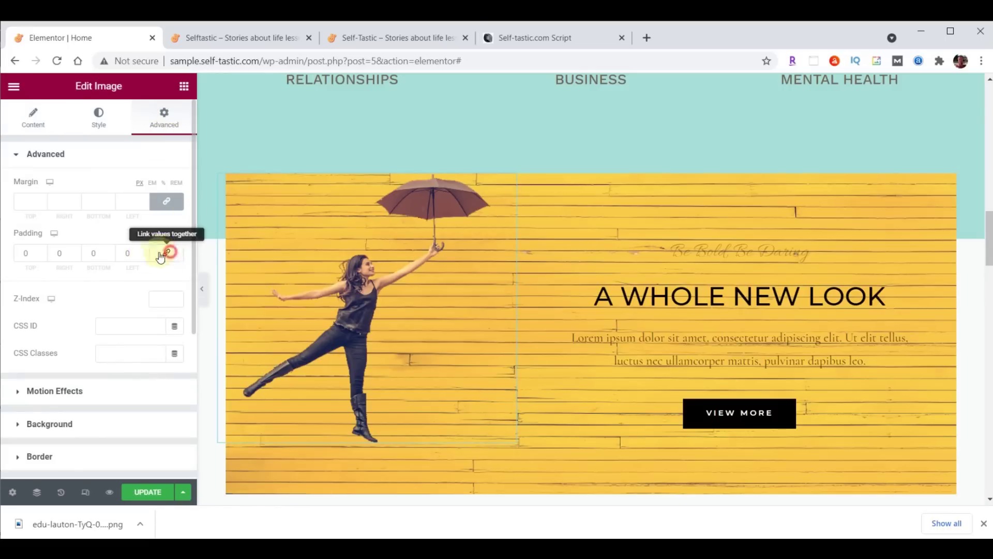
{"action": "left_click", "coordinate": [26, 255]}
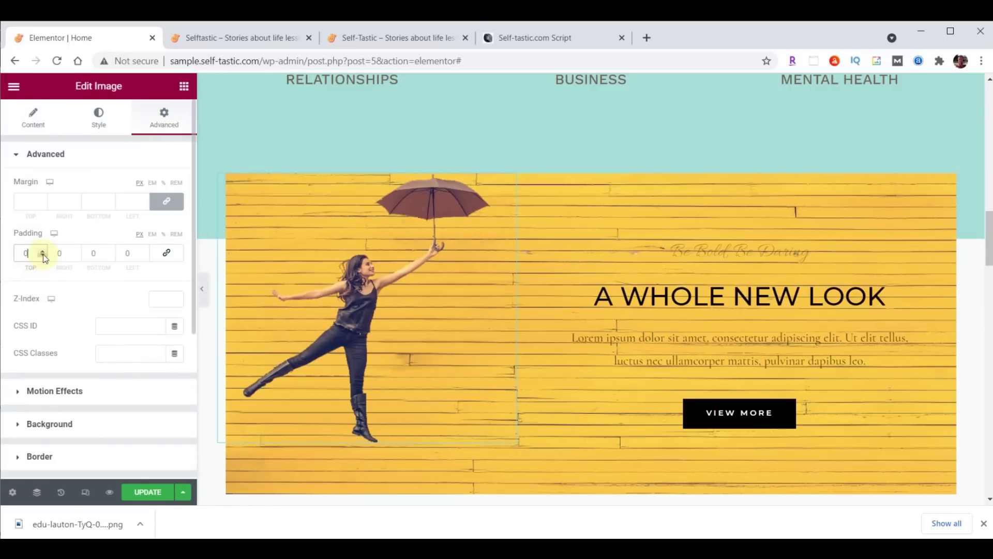
{"action": "type", "text": "200"}
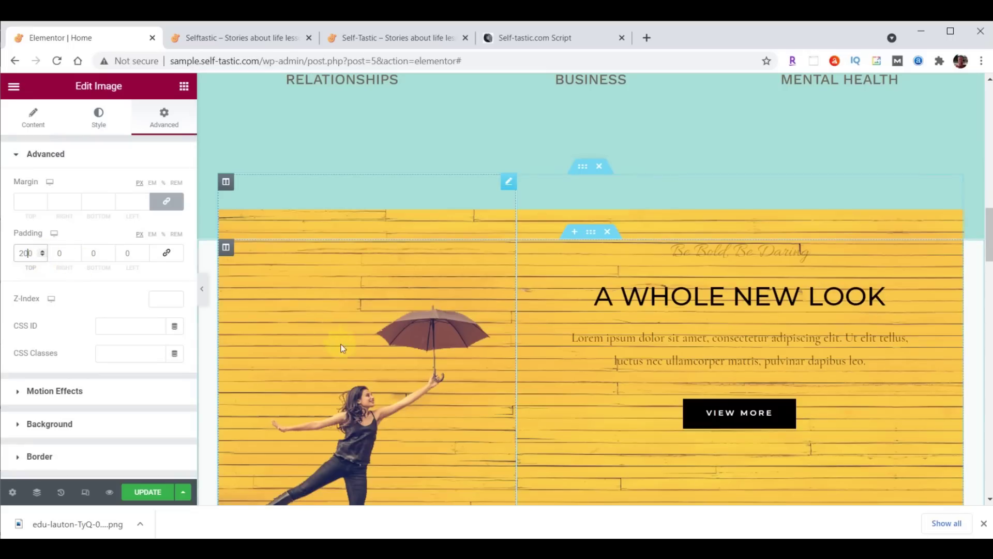
Set the image's entrance animation to Fade In Left, 1000 ms delay, Slow, and save
{"action": "left_click", "coordinate": [26, 391]}
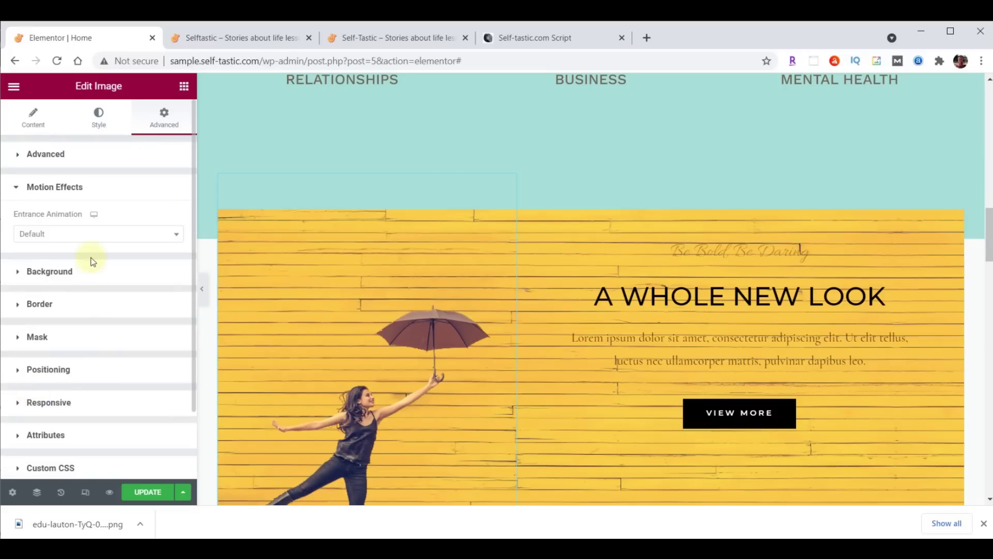
{"action": "left_click", "coordinate": [91, 240]}
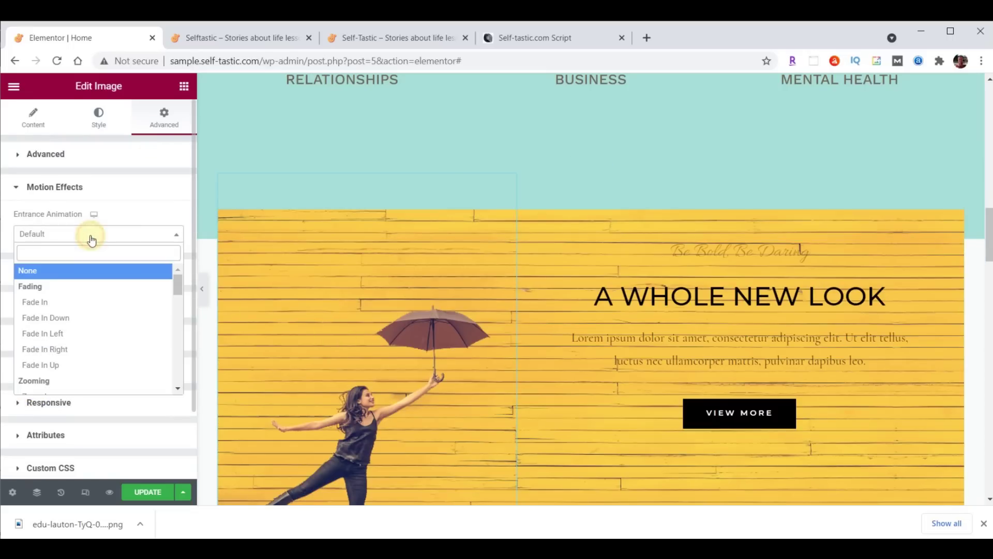
{"action": "left_click", "coordinate": [50, 334]}
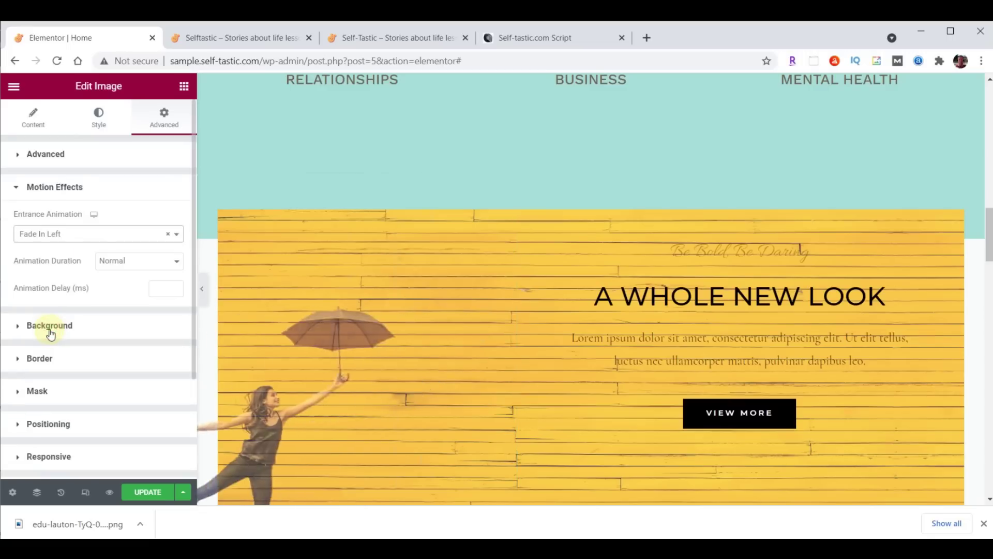
{"action": "left_click", "coordinate": [157, 286]}
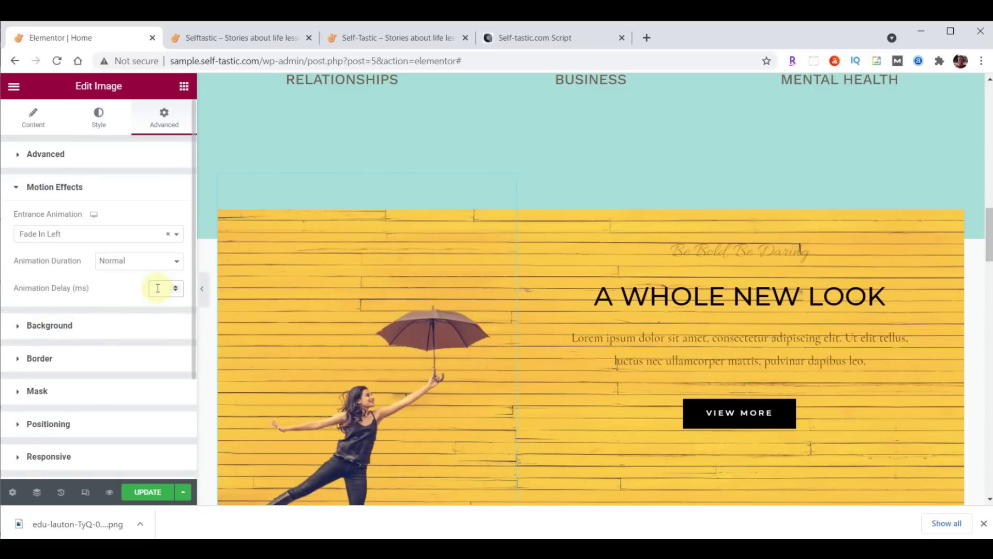
{"action": "type", "text": "1000"}
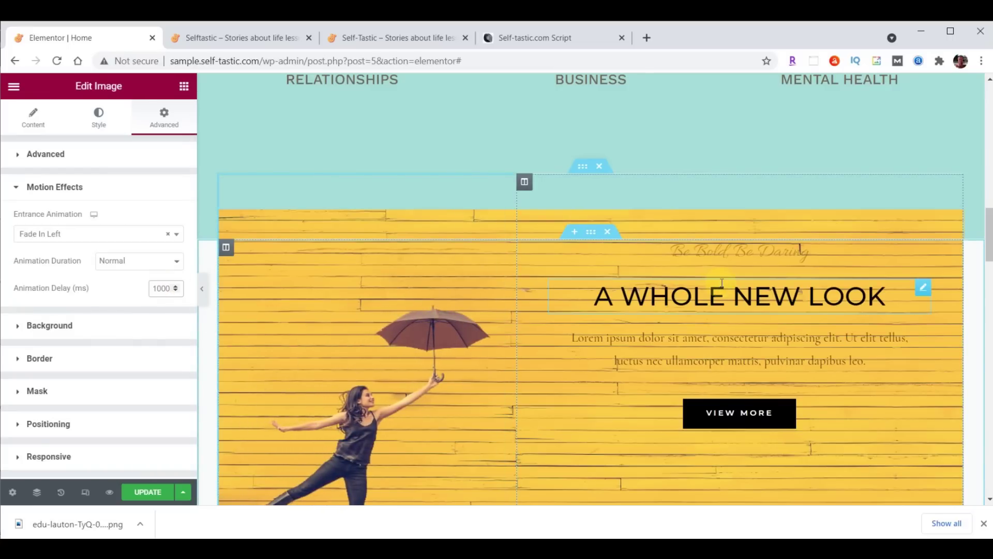
{"action": "left_click", "coordinate": [135, 261]}
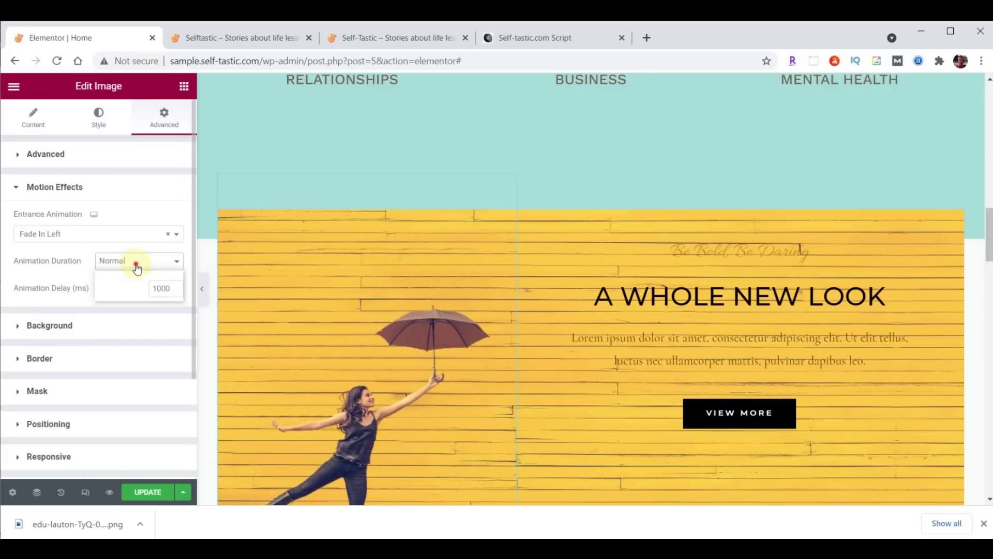
{"action": "left_click", "coordinate": [133, 275]}
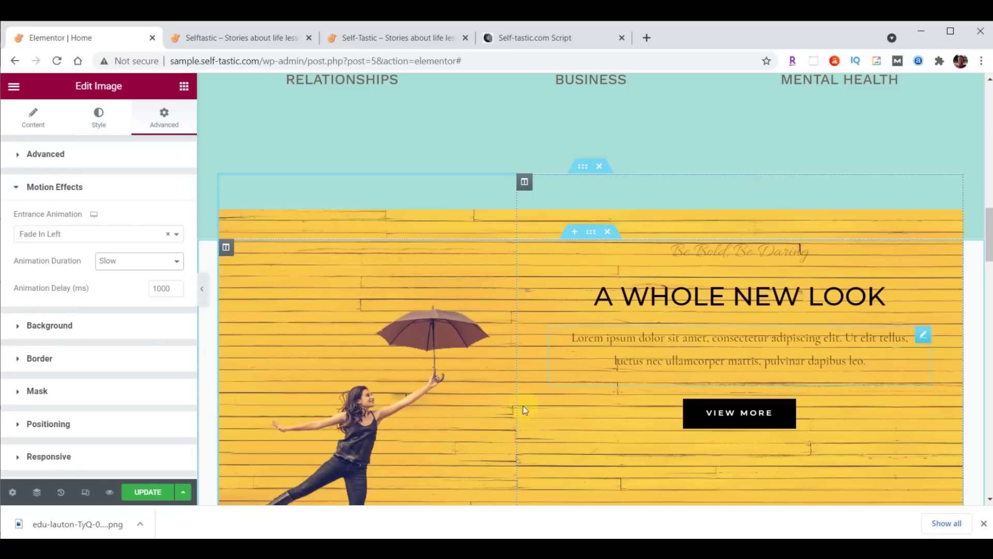
{"action": "left_click", "coordinate": [142, 493]}
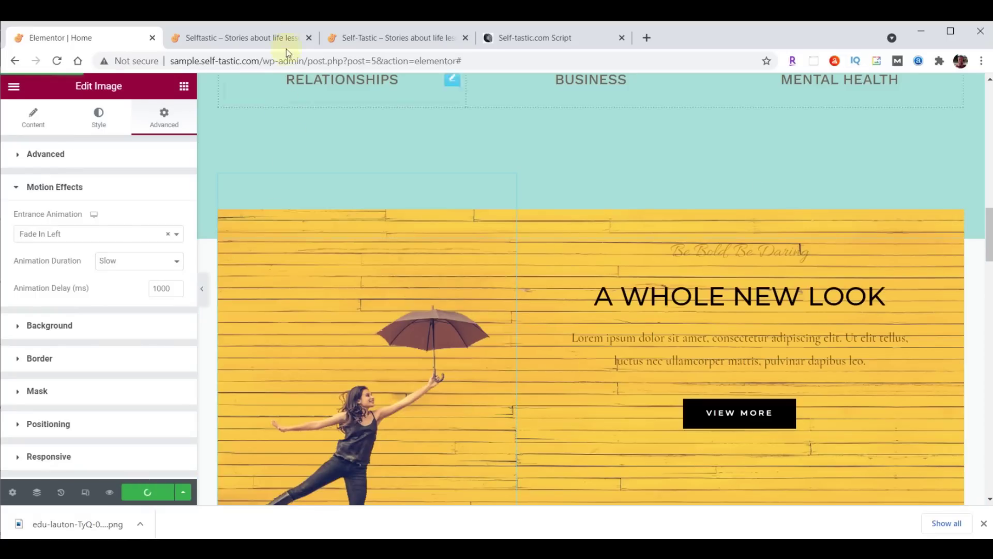
Preview the animation on the reloaded live site, then show the yellow section's Style settings
{"action": "left_click", "coordinate": [247, 36]}
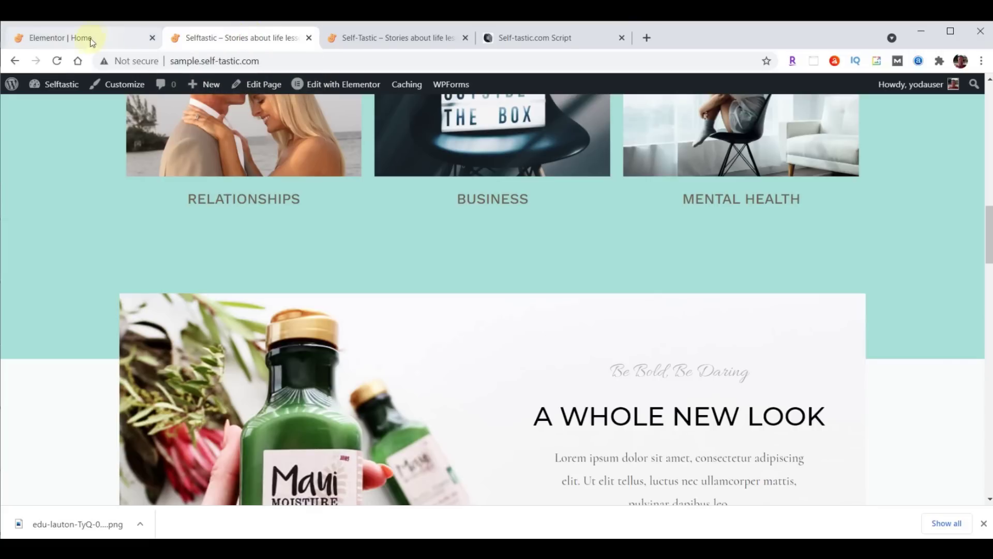
{"action": "left_click", "coordinate": [57, 60]}
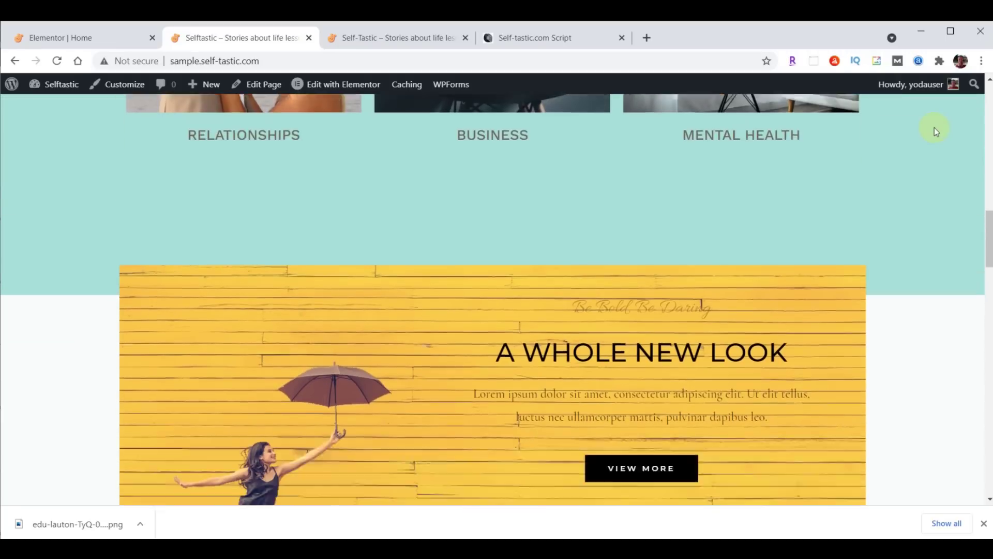
{"action": "left_click", "coordinate": [95, 39]}
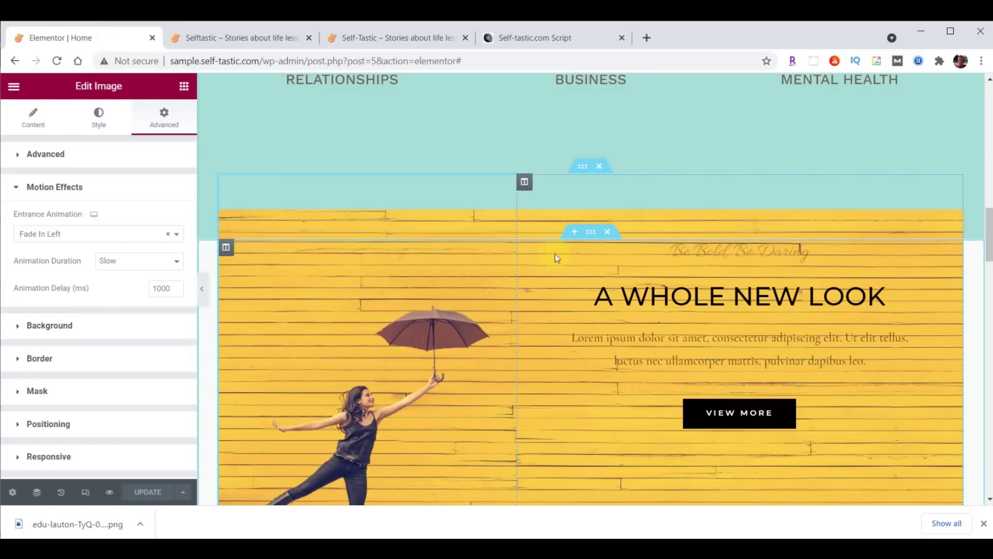
{"action": "left_click", "coordinate": [591, 233]}
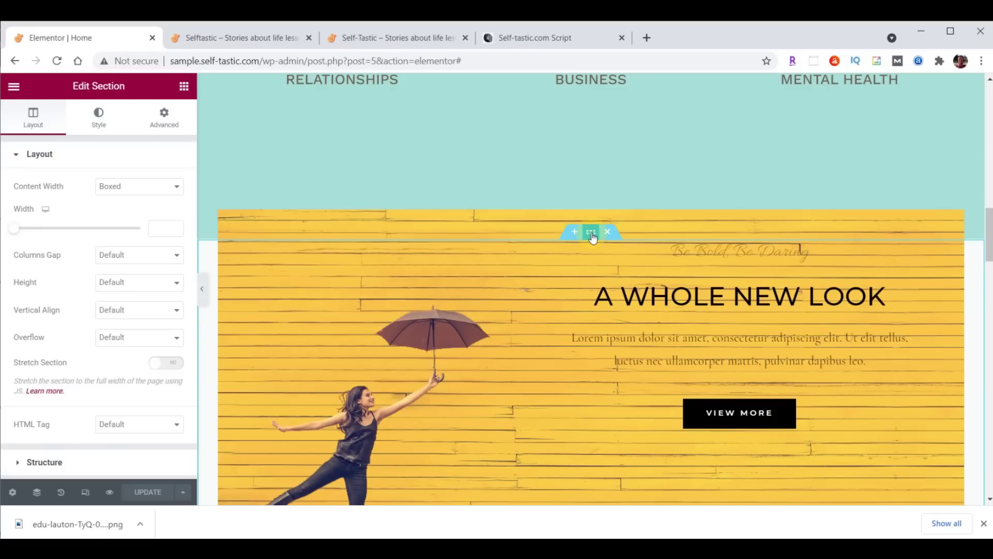
{"action": "left_click", "coordinate": [100, 121]}
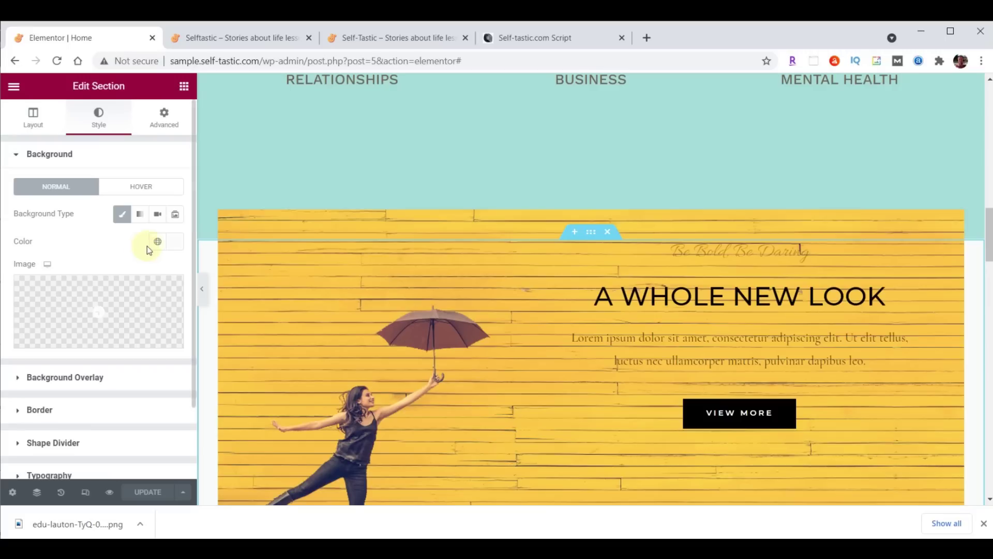
Set the section's background colour to teal #8DD7D6
{"action": "left_click", "coordinate": [172, 242]}
{"action": "triple_click", "coordinate": [92, 439]}
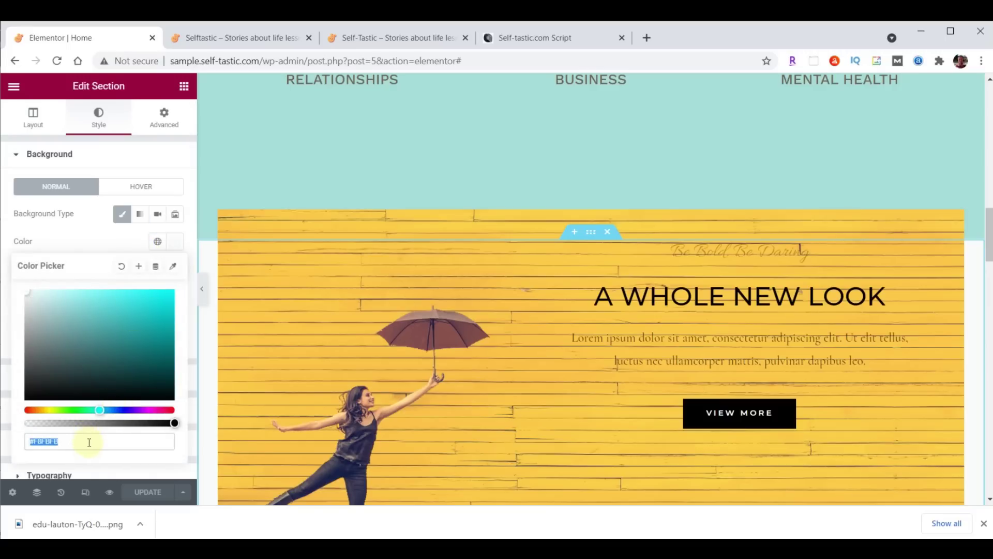
{"action": "type", "text": "#8DD7D6"}
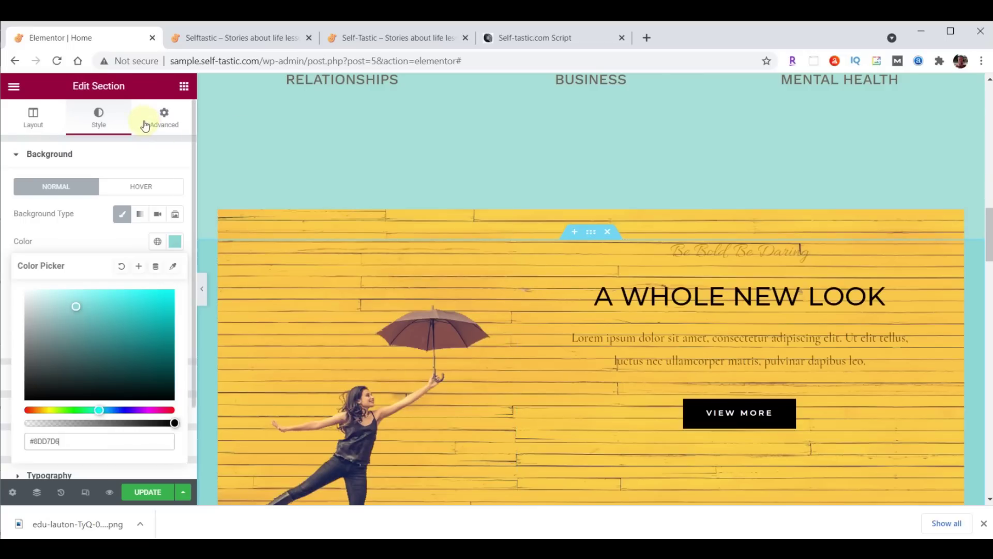
Set the section's padding to 35 top and 0 bottom, then view the reference site
{"action": "left_click", "coordinate": [161, 118]}
{"action": "left_click", "coordinate": [27, 252]}
{"action": "type", "text": "35"}
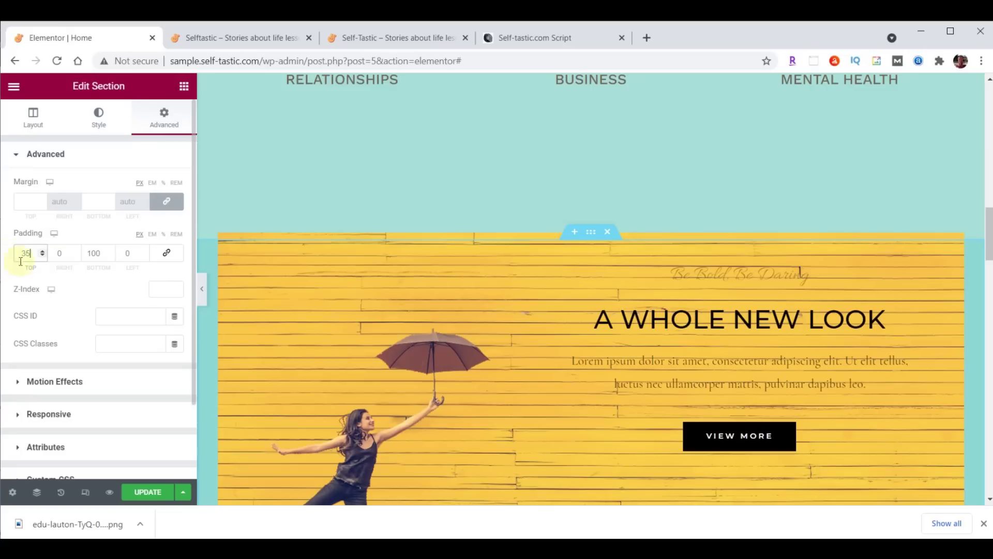
{"action": "left_click", "coordinate": [90, 254]}
{"action": "double_click", "coordinate": [90, 254]}
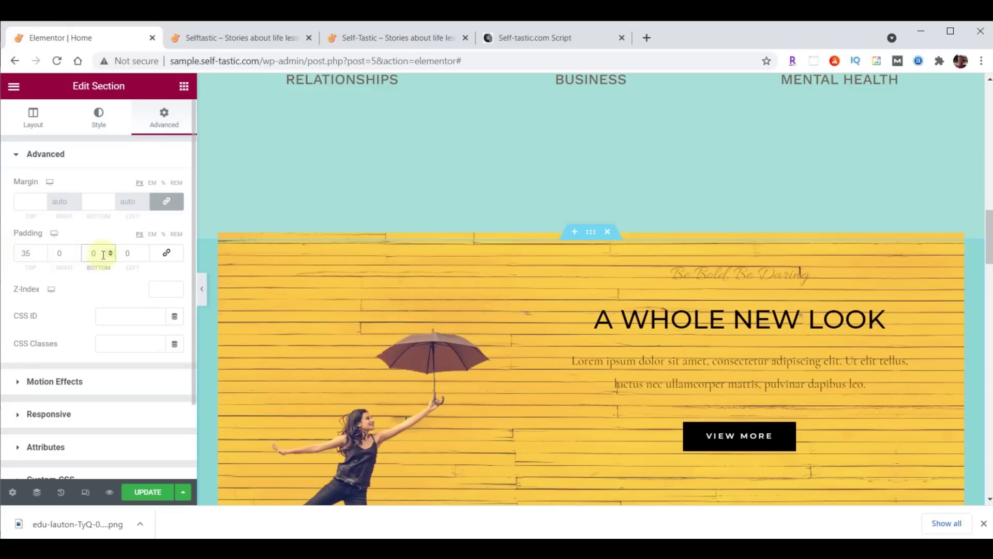
{"action": "type", "text": "0"}
{"action": "left_click", "coordinate": [379, 33]}
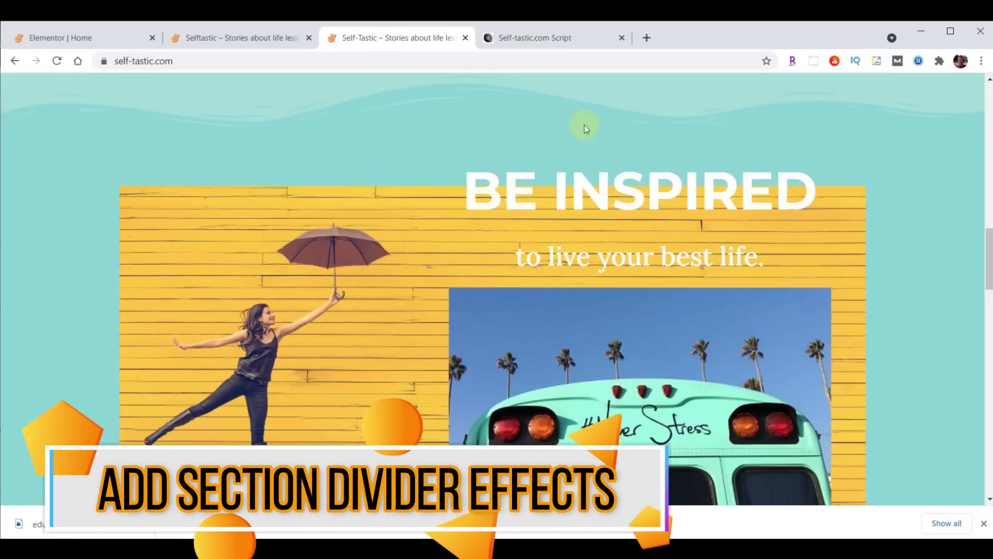
Select the Advice and Encouragement category section and expand its Shape Divider settings
{"action": "left_click", "coordinate": [88, 38]}
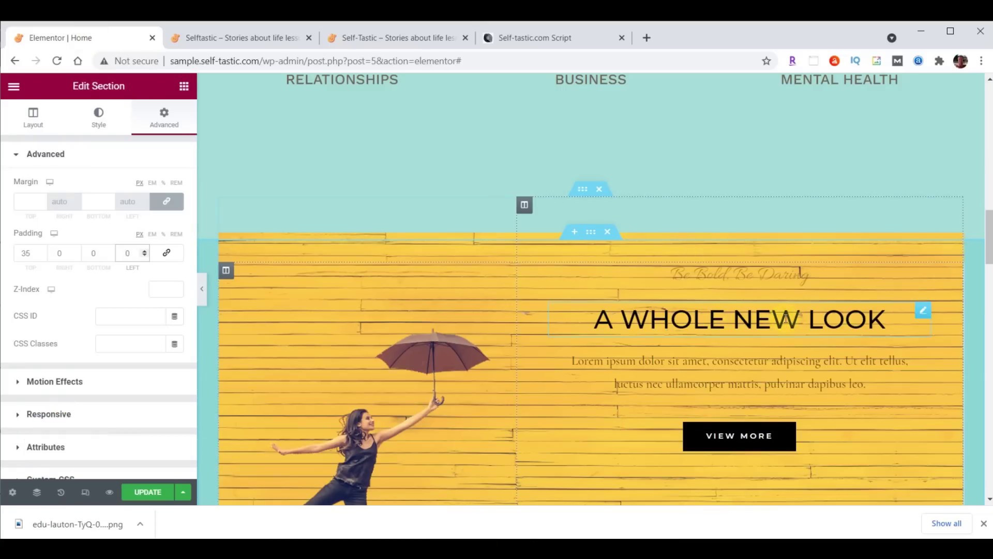
{"action": "scroll", "coordinate": [765, 333], "scroll_direction": "up", "scroll_amount": 10}
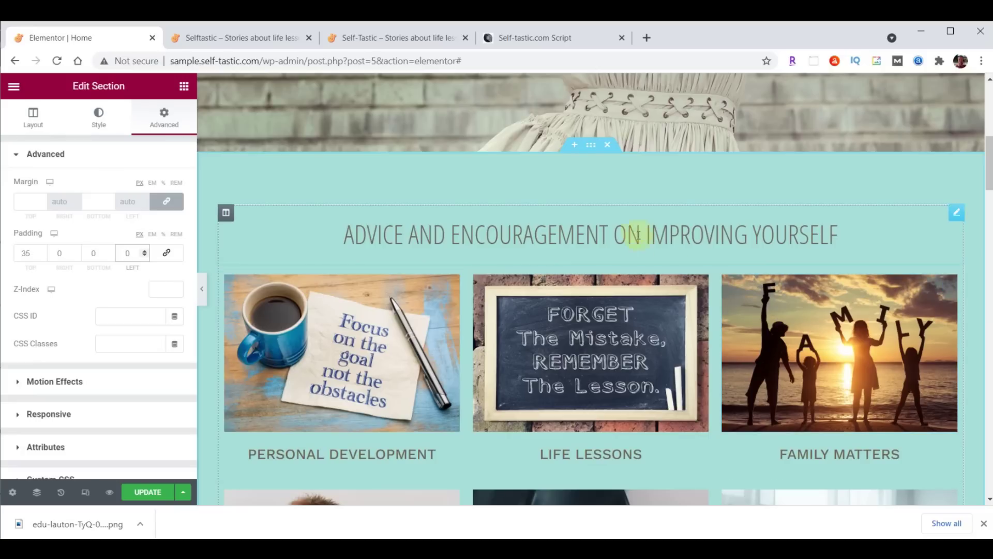
{"action": "left_click", "coordinate": [593, 147]}
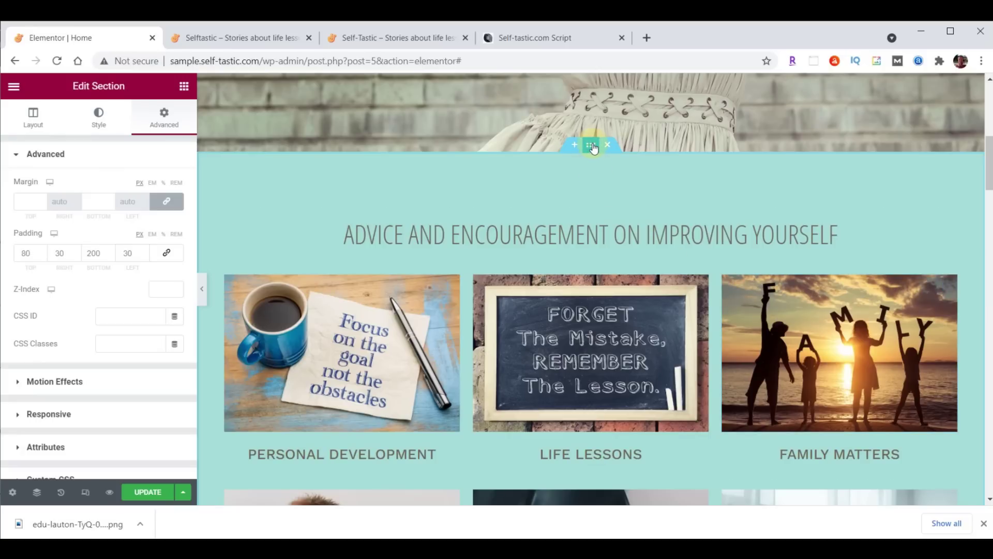
{"action": "left_click", "coordinate": [100, 124]}
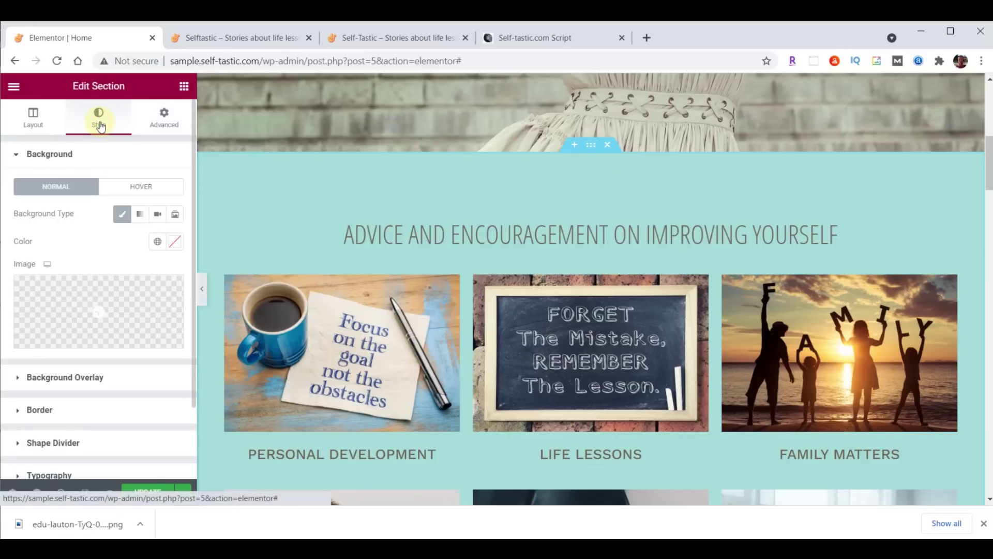
{"action": "left_click", "coordinate": [77, 444]}
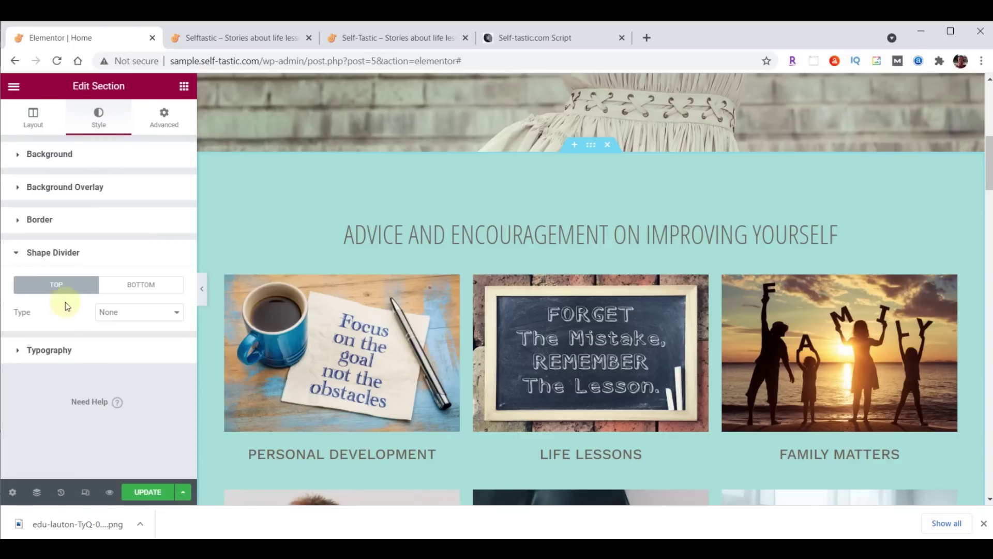
Add a bottom shape divider, trying several shapes before settling on Waves Brush
{"action": "left_click", "coordinate": [136, 285]}
{"action": "left_click", "coordinate": [140, 312]}
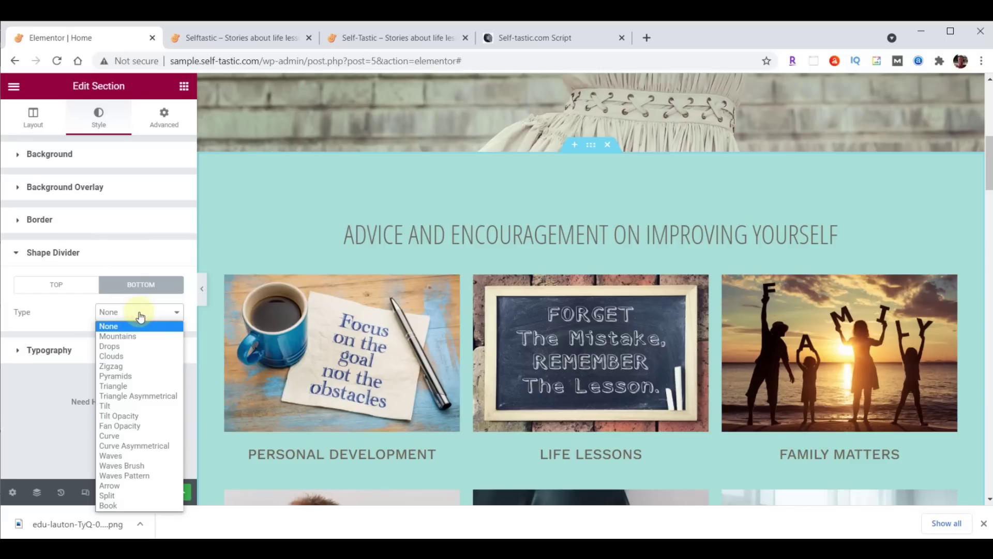
{"action": "left_click", "coordinate": [140, 466]}
{"action": "scroll", "coordinate": [409, 338], "scroll_direction": "down", "scroll_amount": 3}
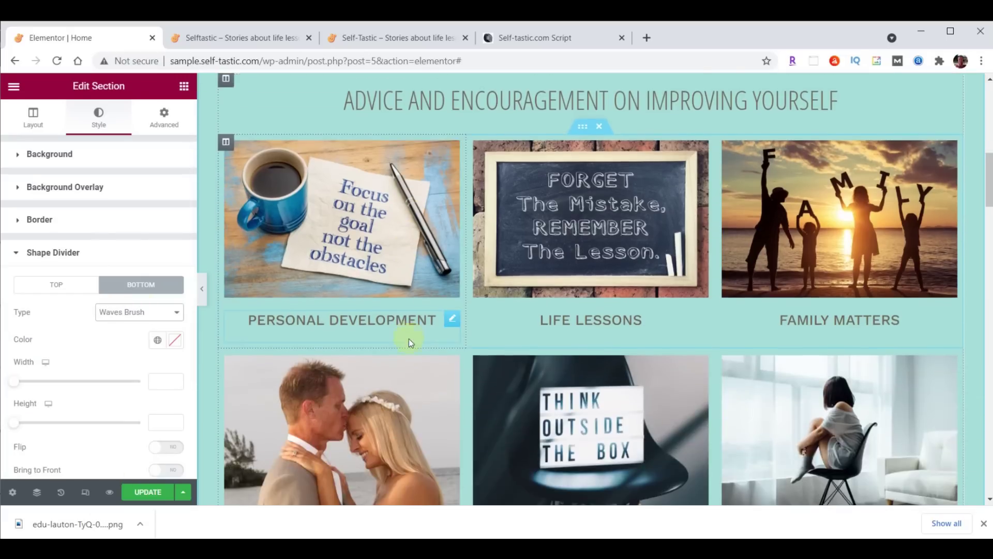
{"action": "scroll", "coordinate": [409, 341], "scroll_direction": "down", "scroll_amount": 5}
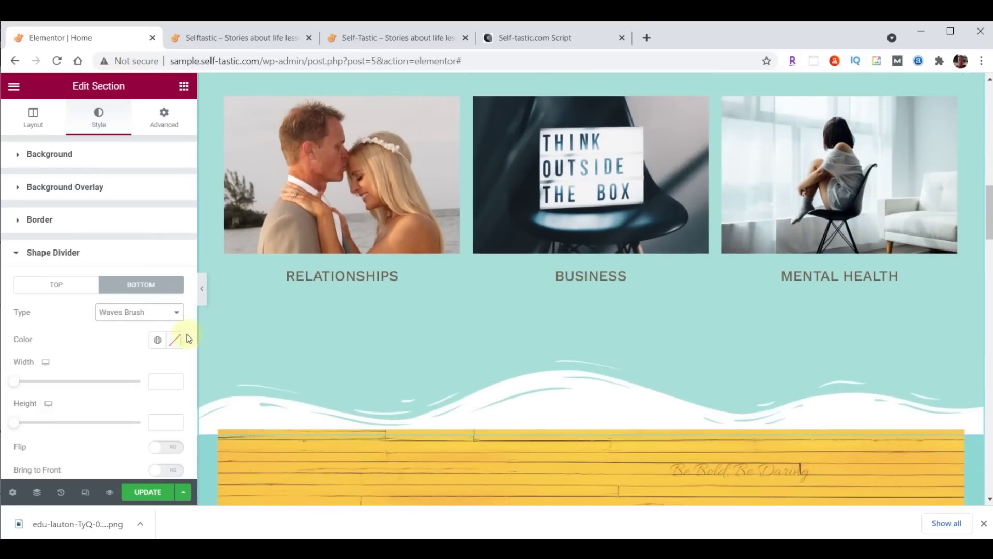
{"action": "left_click", "coordinate": [138, 315]}
{"action": "left_click", "coordinate": [127, 345]}
{"action": "left_click", "coordinate": [126, 312]}
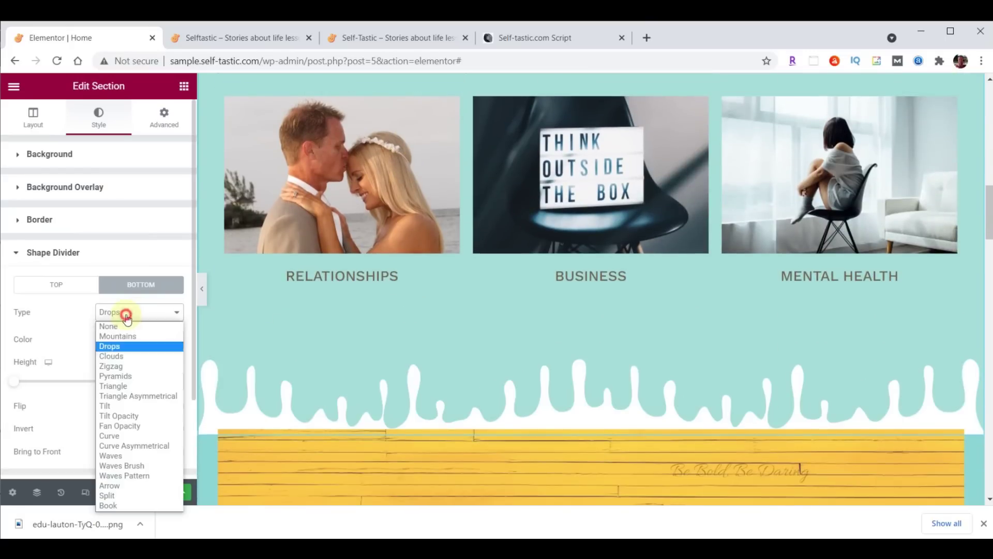
{"action": "left_click", "coordinate": [127, 376]}
{"action": "left_click", "coordinate": [123, 312]}
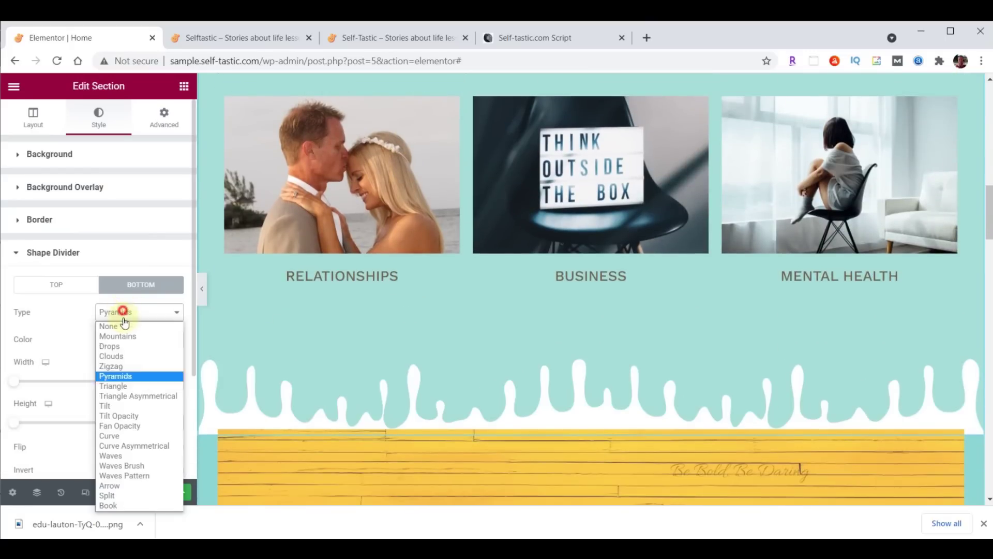
{"action": "left_click", "coordinate": [133, 396]}
{"action": "left_click", "coordinate": [138, 313]}
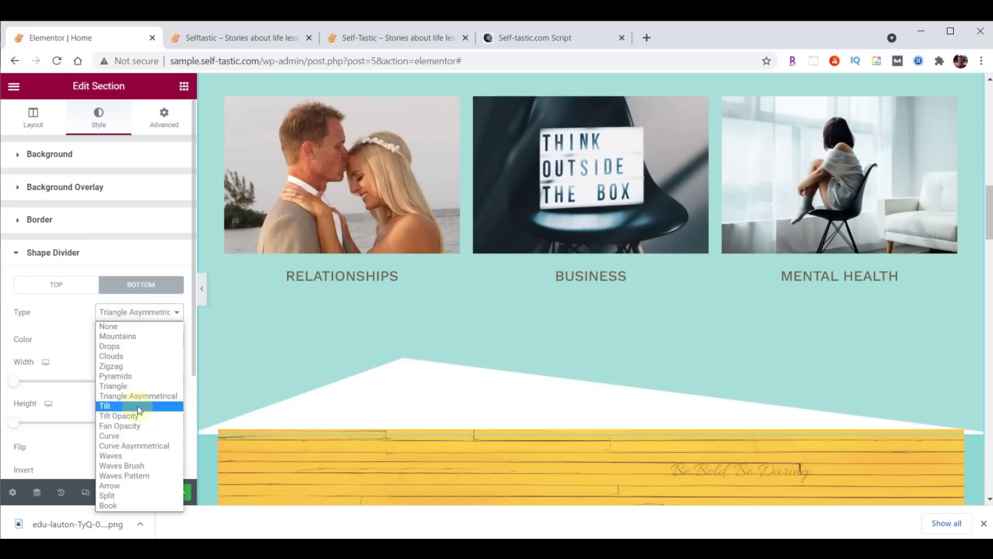
{"action": "left_click", "coordinate": [133, 425]}
{"action": "left_click", "coordinate": [127, 313]}
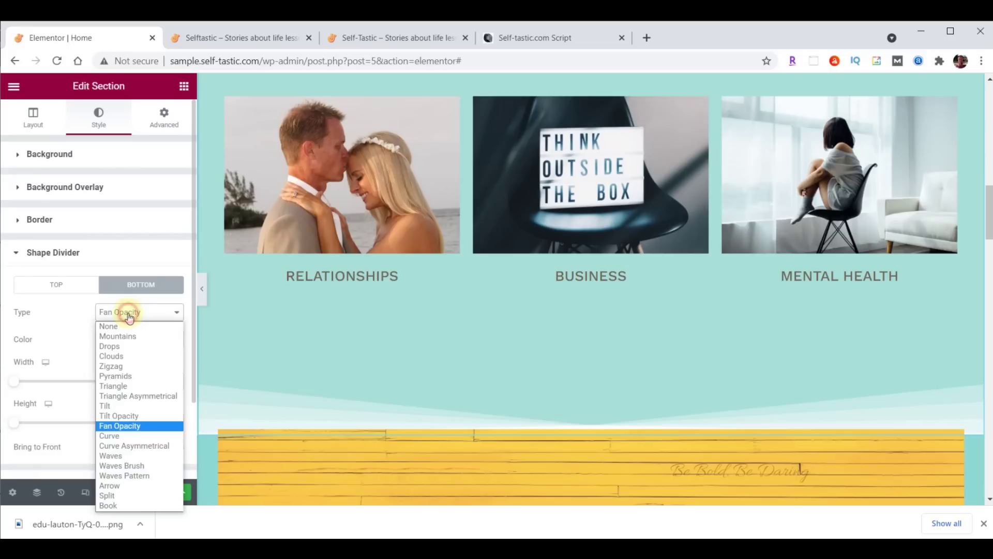
{"action": "left_click", "coordinate": [133, 468]}
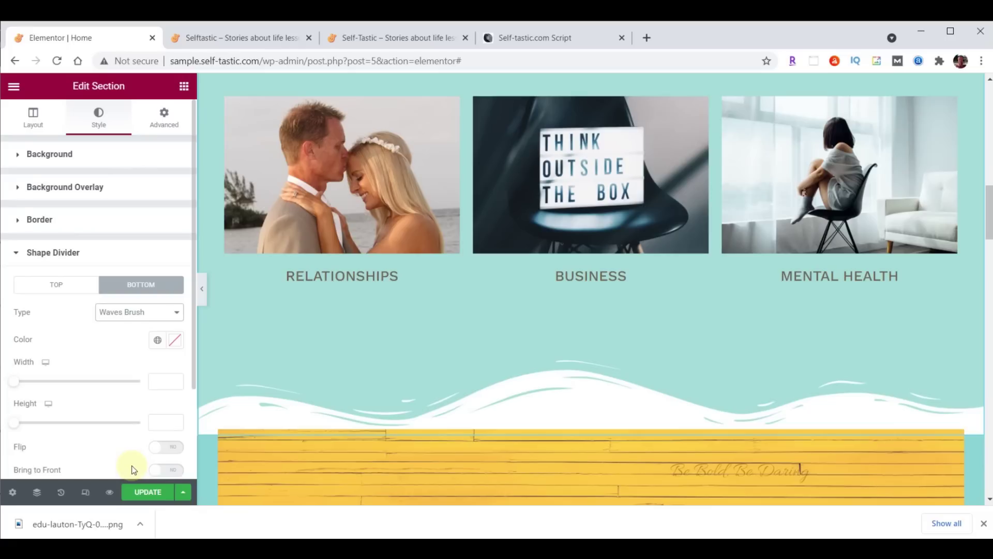
Colour the Waves Brush divider teal #8DD7D6 and set its height to 60
{"action": "left_click", "coordinate": [176, 341]}
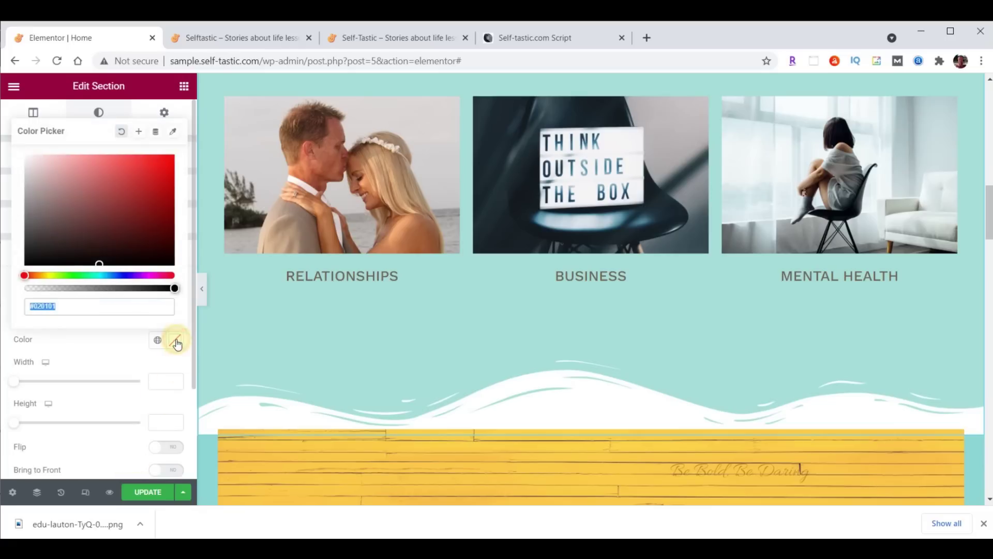
{"action": "type", "text": "#8DD7D6"}
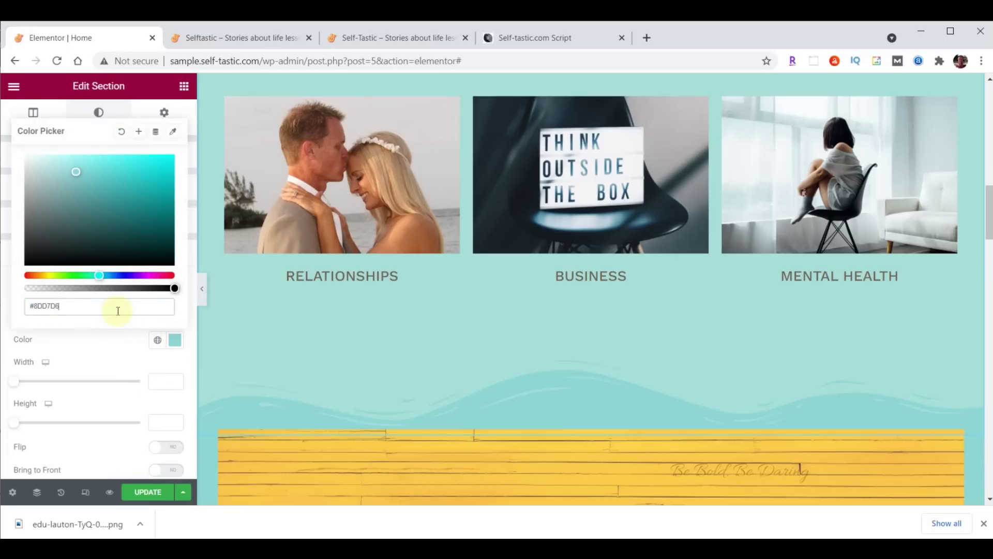
{"action": "scroll", "coordinate": [481, 440], "scroll_direction": "down", "scroll_amount": 4}
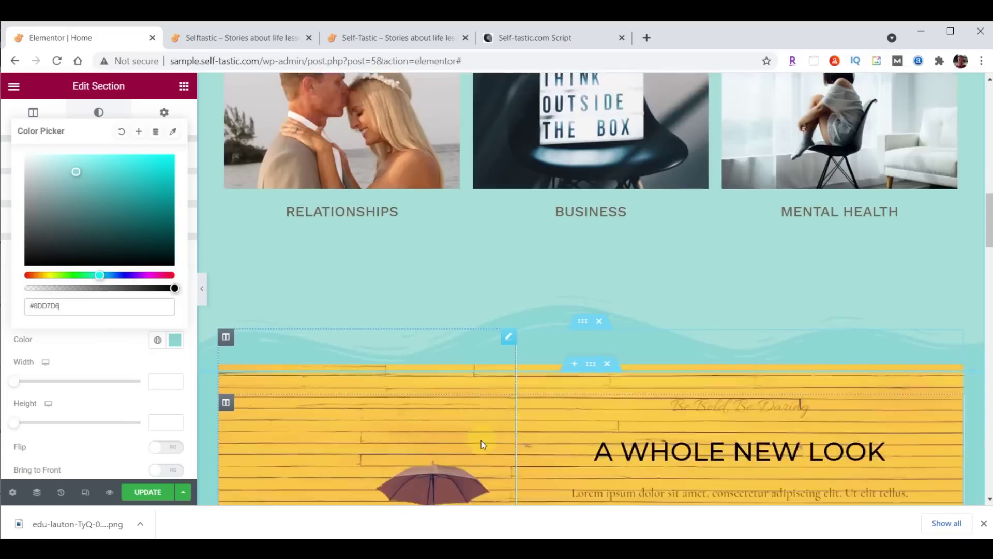
{"action": "scroll", "coordinate": [595, 247], "scroll_direction": "up", "scroll_amount": 1}
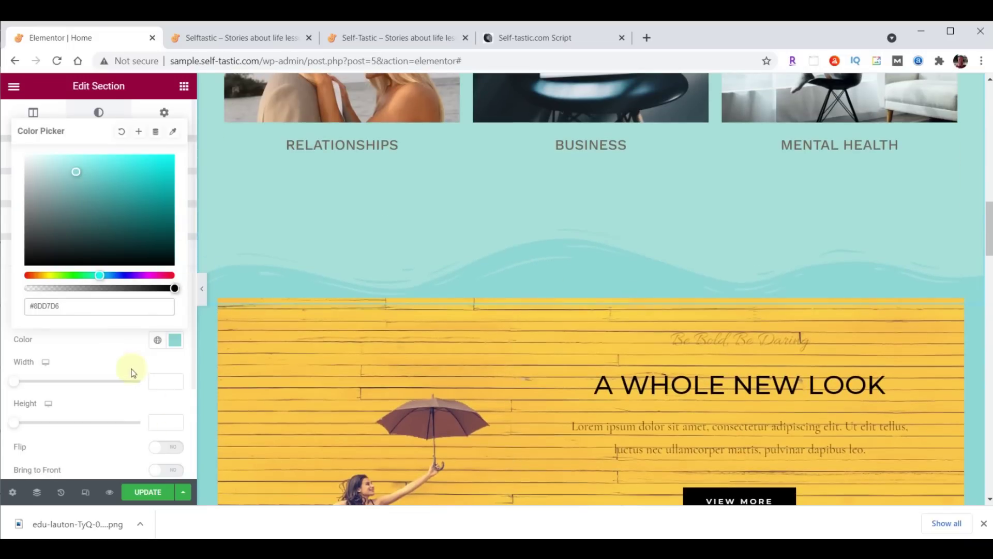
{"action": "left_click", "coordinate": [163, 423]}
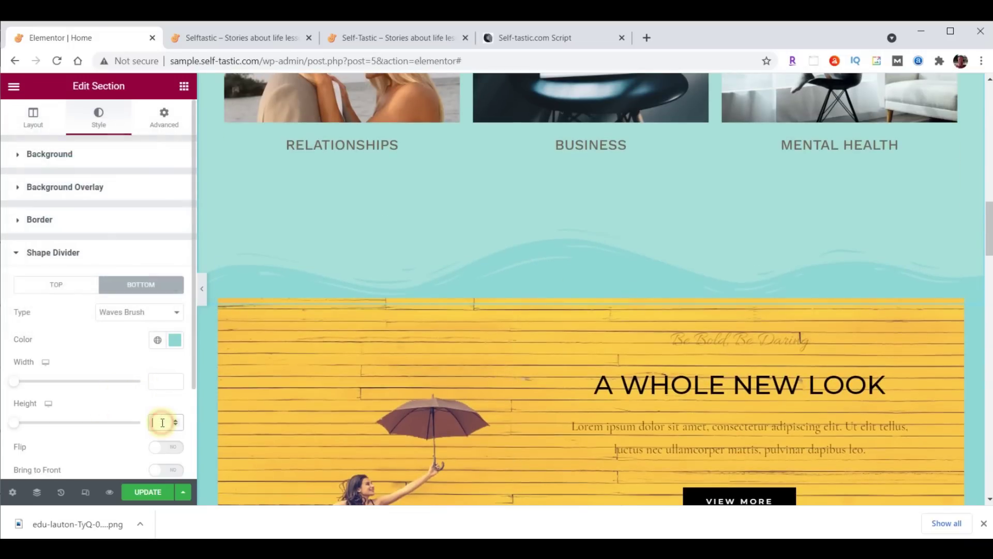
{"action": "type", "text": "0"}
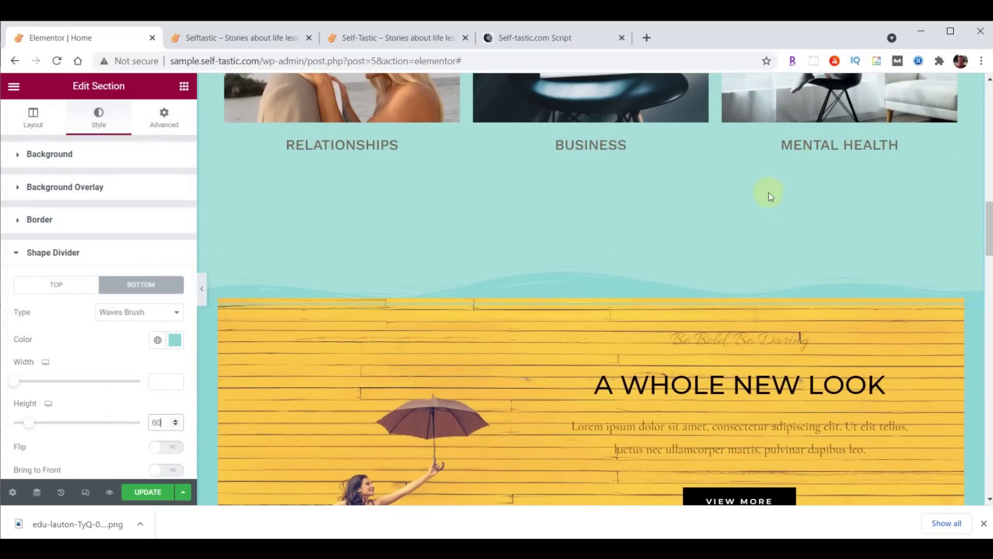
{"action": "scroll", "coordinate": [734, 355], "scroll_direction": "up", "scroll_amount": 10}
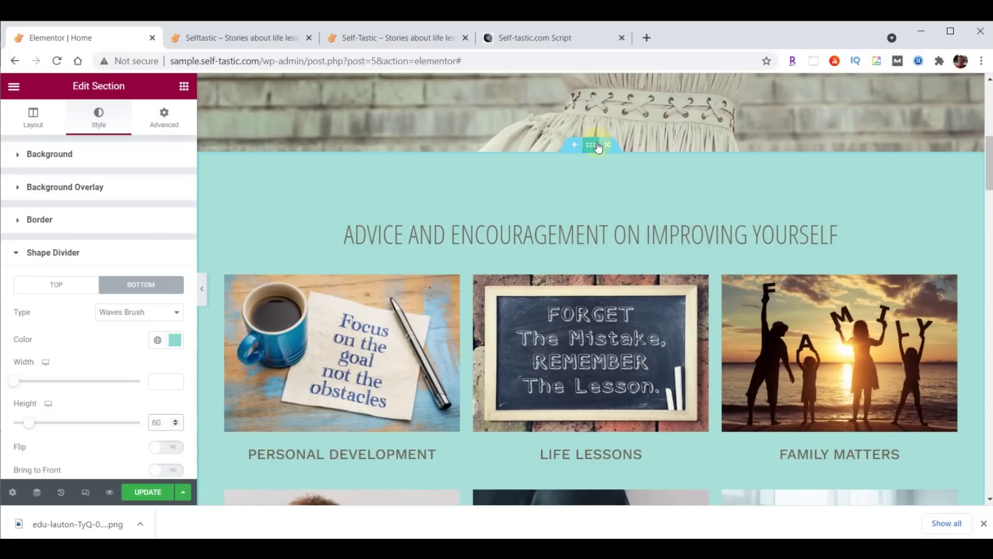
Cut the category-grid section's bottom padding to 100, keeping 80 top and 30 sides
{"action": "left_click", "coordinate": [168, 117]}
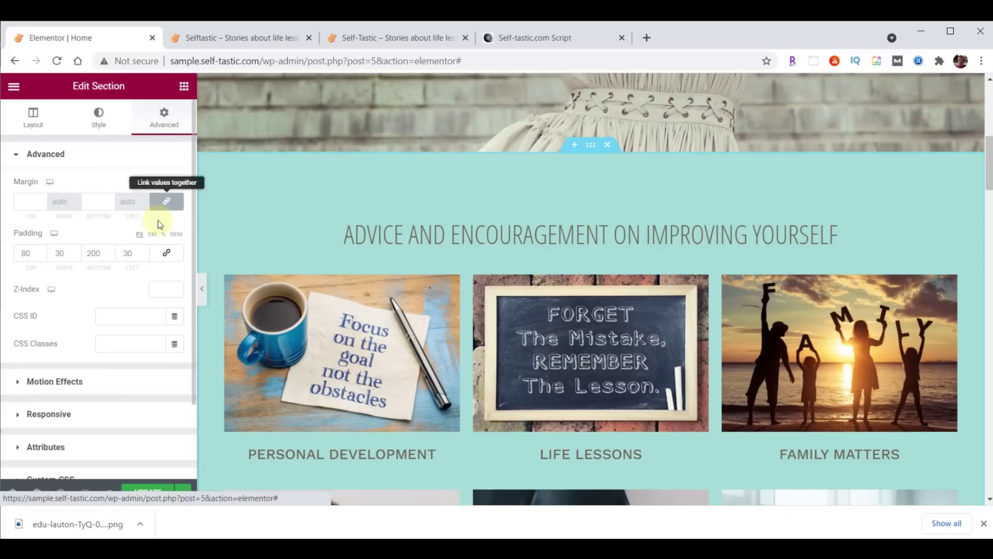
{"action": "left_click", "coordinate": [94, 253]}
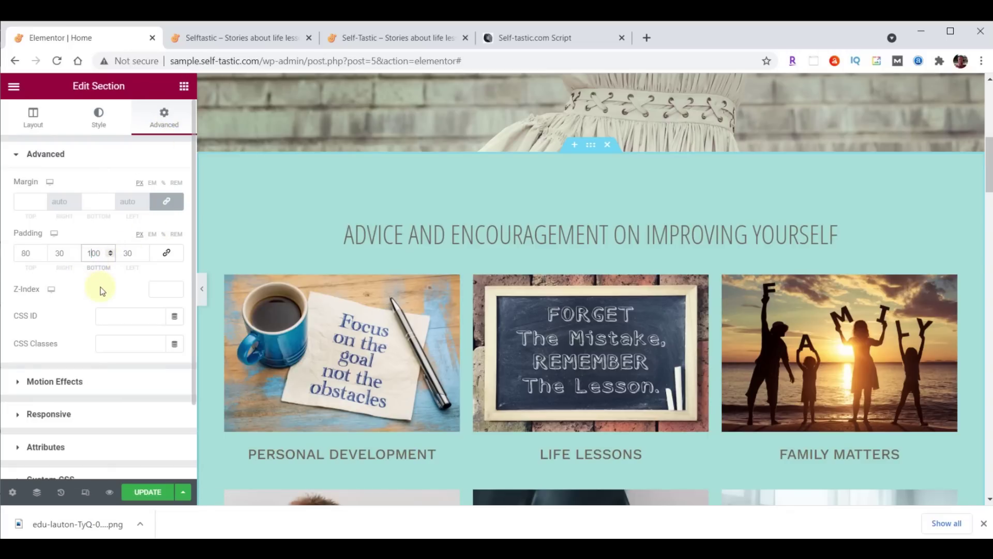
{"action": "scroll", "coordinate": [660, 257], "scroll_direction": "down", "scroll_amount": 7}
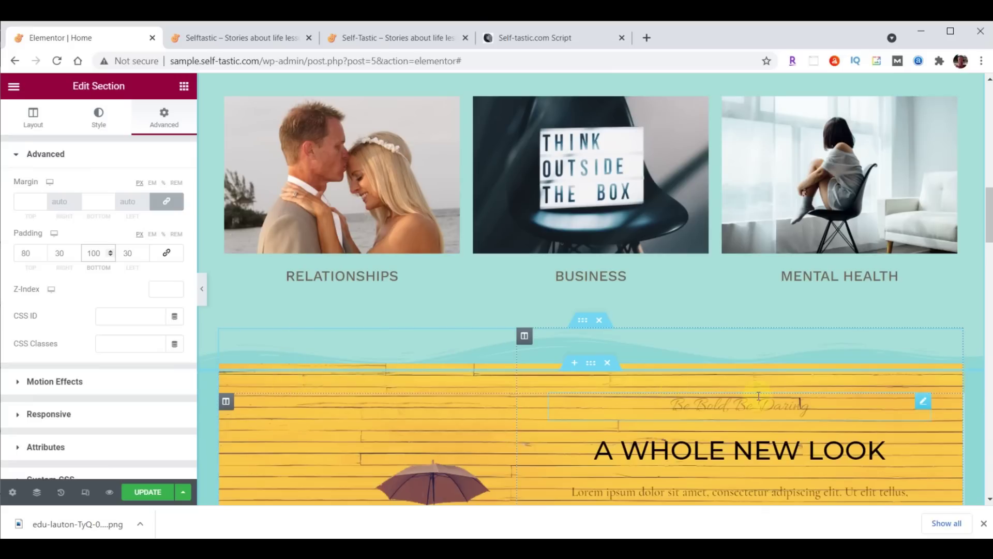
{"action": "scroll", "coordinate": [759, 396], "scroll_direction": "down", "scroll_amount": 3}
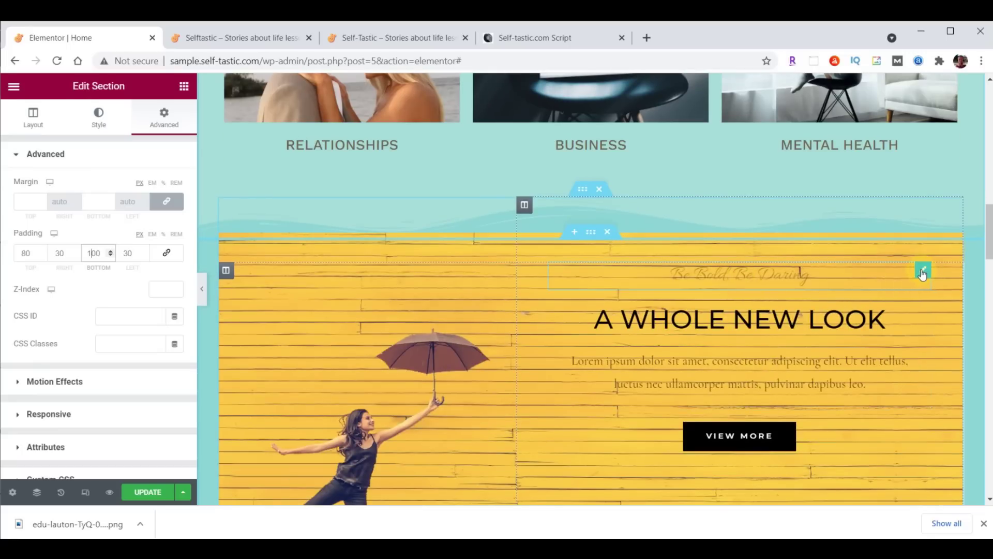
Move Be Bold, Be Daring below A WHOLE NEW LOOK and delete the Lorem ipsum paragraph
{"action": "left_click_drag", "start_coordinate": [922, 274], "coordinate": [899, 395]}
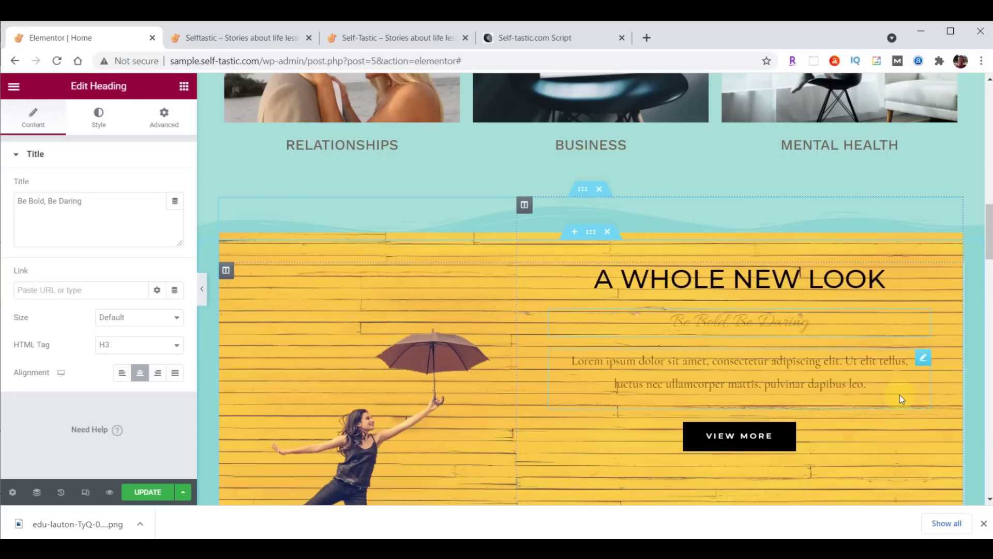
{"action": "right_click", "coordinate": [922, 367]}
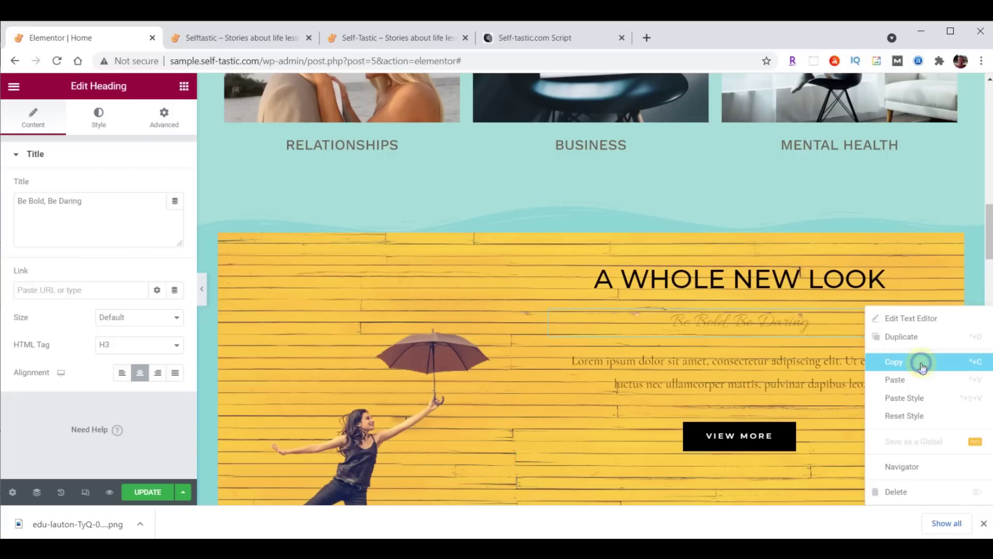
{"action": "left_click", "coordinate": [910, 491]}
Move the VIEW MORE button out of the yellow banner into the Season Sale column
{"action": "scroll", "coordinate": [897, 422], "scroll_direction": "down", "scroll_amount": 5}
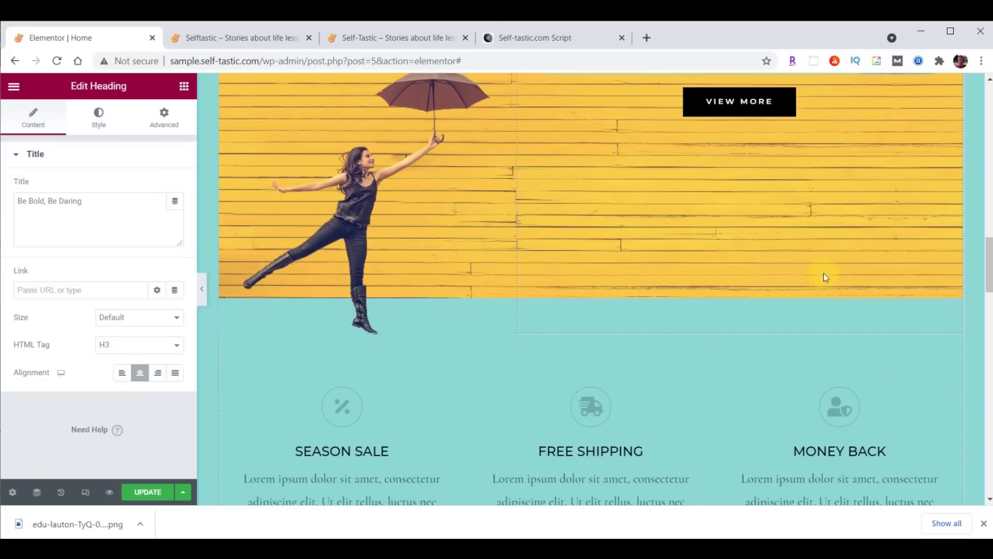
{"action": "left_click_drag", "start_coordinate": [776, 101], "coordinate": [351, 370]}
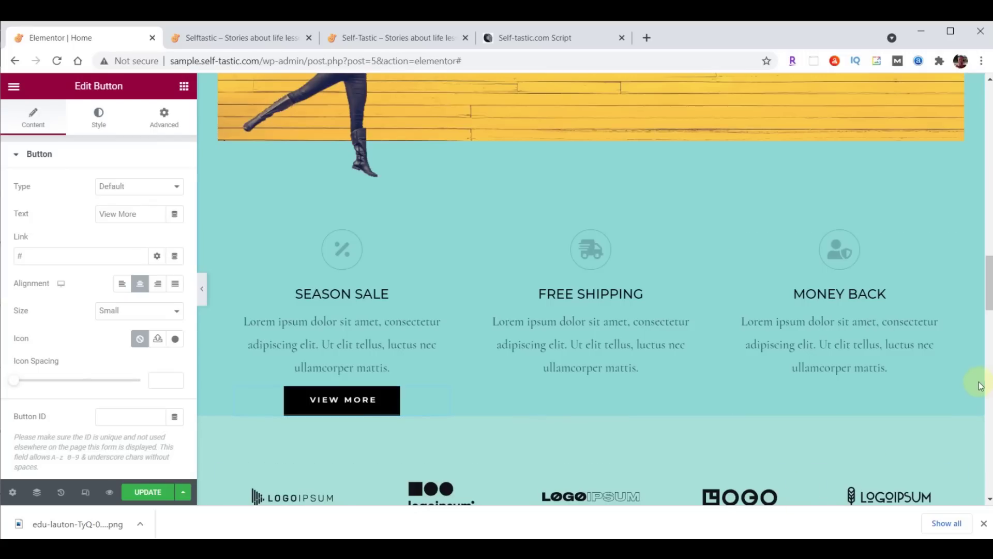
{"action": "scroll", "coordinate": [943, 415], "scroll_direction": "up", "scroll_amount": 6}
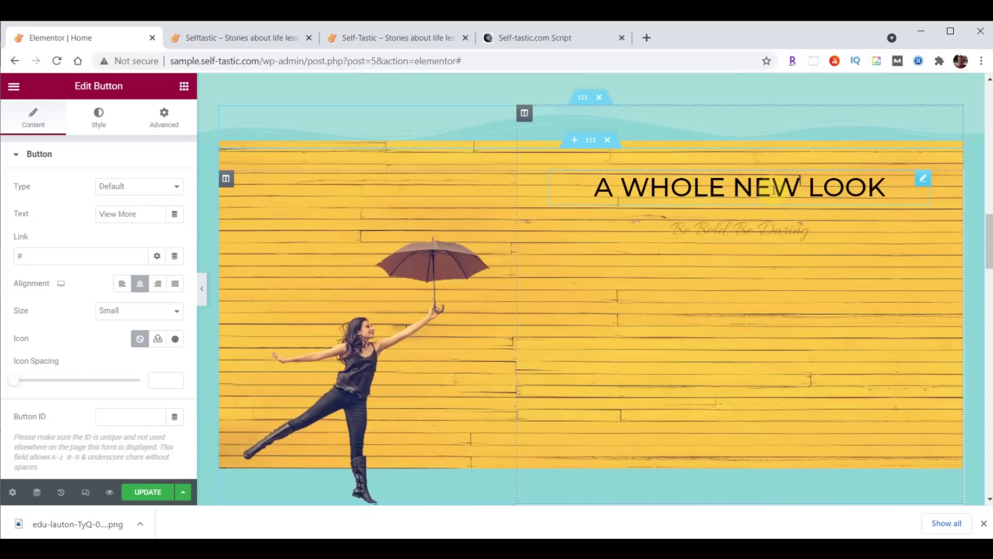
Replace the A WHOLE NEW LOOK heading text with BE INSPIRED
{"action": "left_click", "coordinate": [772, 188]}
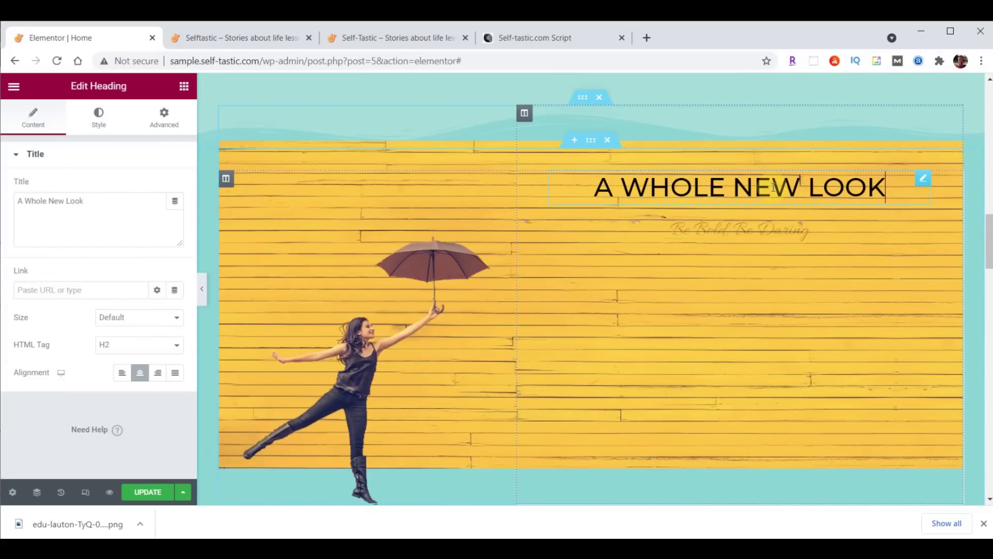
{"action": "left_click_drag", "start_coordinate": [18, 205], "coordinate": [100, 206]}
{"action": "type", "text": "Be Inspired"}
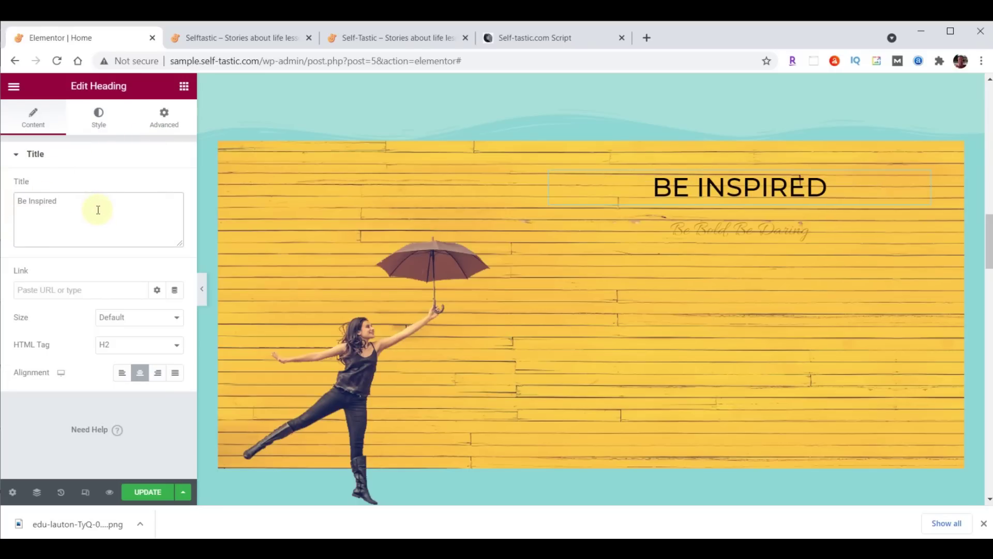
Make the BE INSPIRED heading text white
{"action": "left_click", "coordinate": [98, 116]}
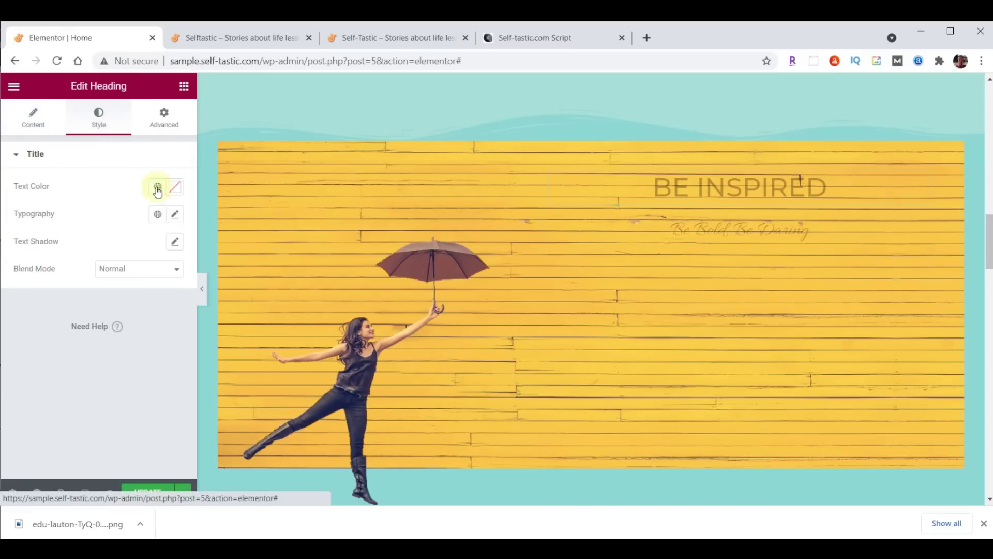
{"action": "left_click", "coordinate": [176, 189]}
{"action": "type", "text": "#FFFFFF"}
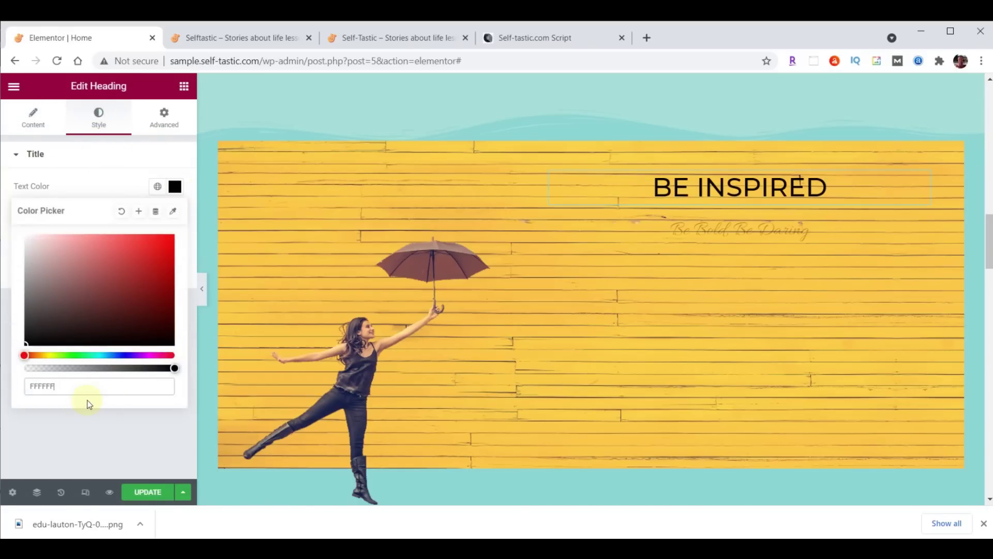
{"action": "left_click", "coordinate": [175, 186]}
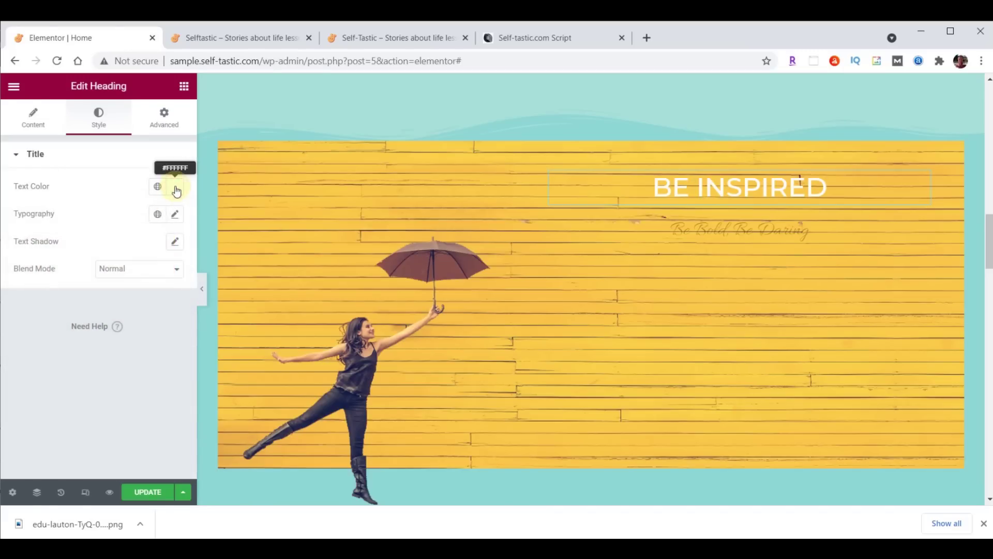
Set the heading typography to Montserrat, size 80, weight 700
{"action": "left_click", "coordinate": [176, 216]}
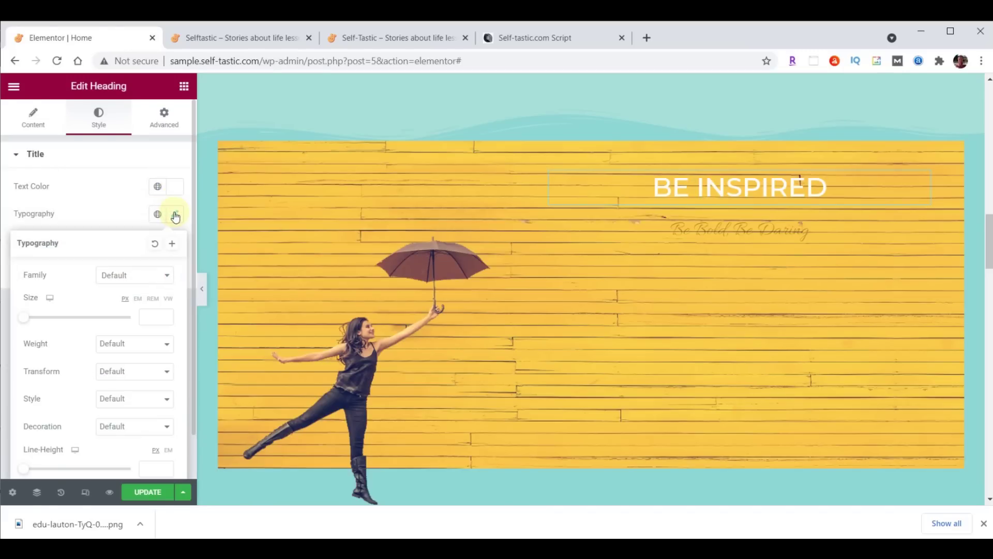
{"action": "left_click", "coordinate": [137, 275]}
{"action": "type", "text": "mont"}
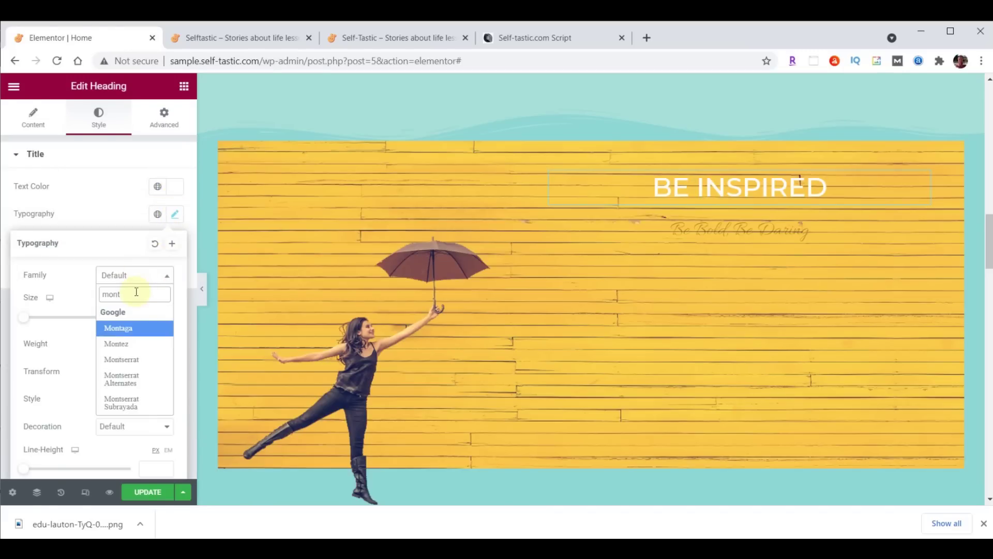
{"action": "left_click", "coordinate": [135, 359]}
{"action": "left_click", "coordinate": [148, 317]}
{"action": "type", "text": "80"}
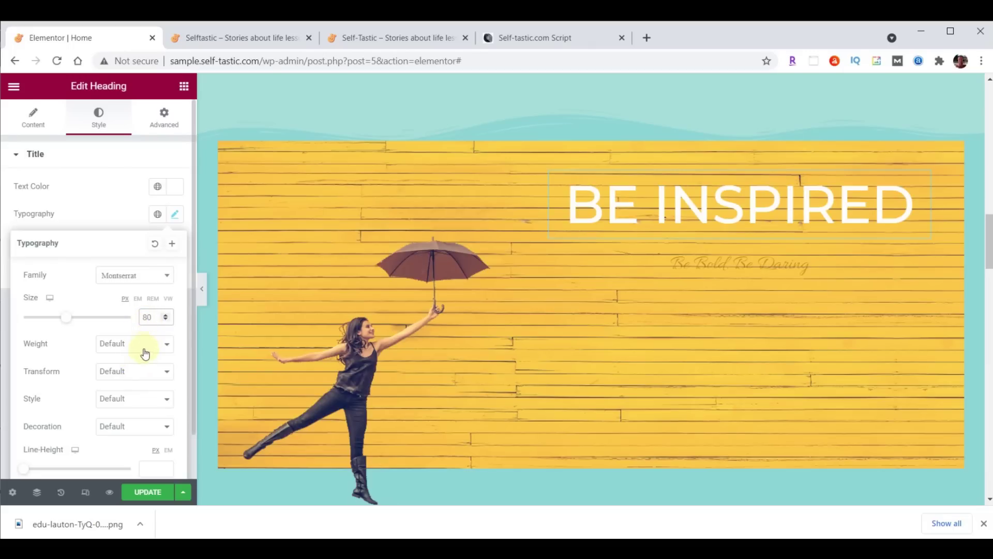
{"action": "left_click", "coordinate": [145, 354]}
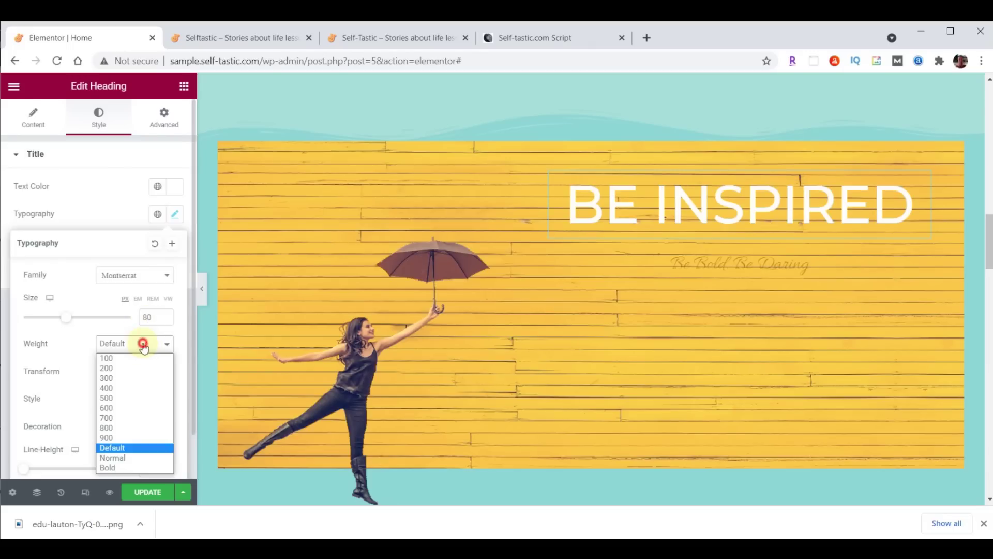
{"action": "left_click", "coordinate": [124, 419]}
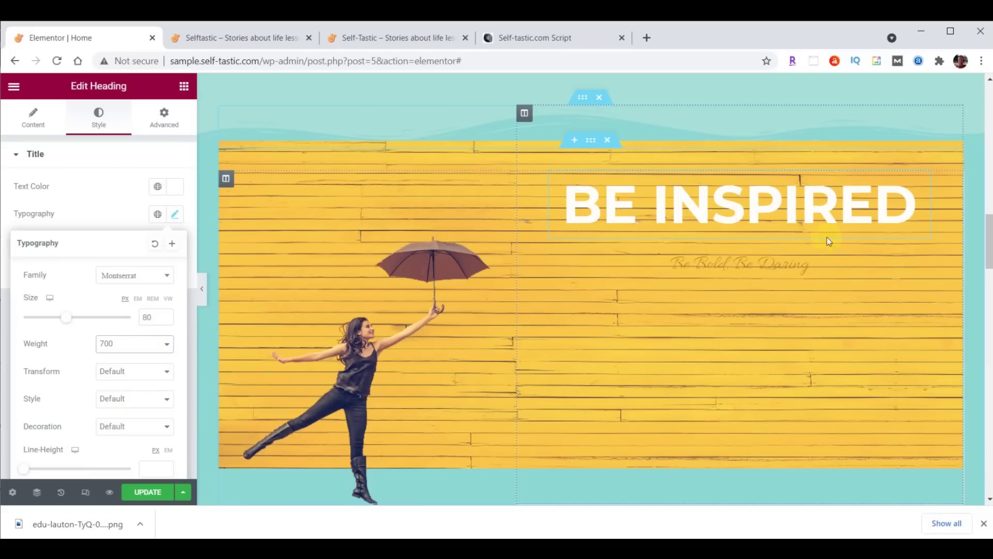
{"action": "left_click", "coordinate": [924, 181]}
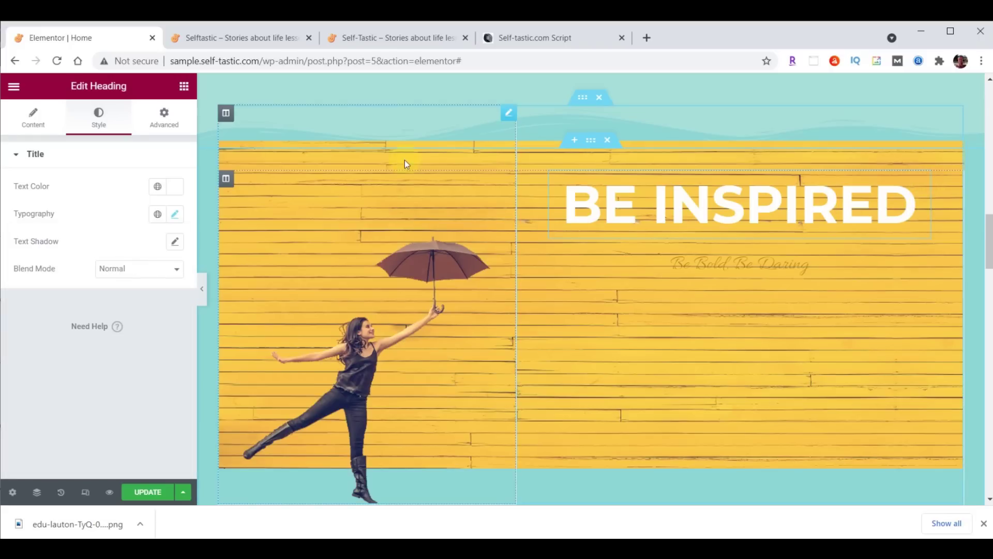
Unlink the heading margins and set its bottom margin to 29 px
{"action": "left_click", "coordinate": [170, 122]}
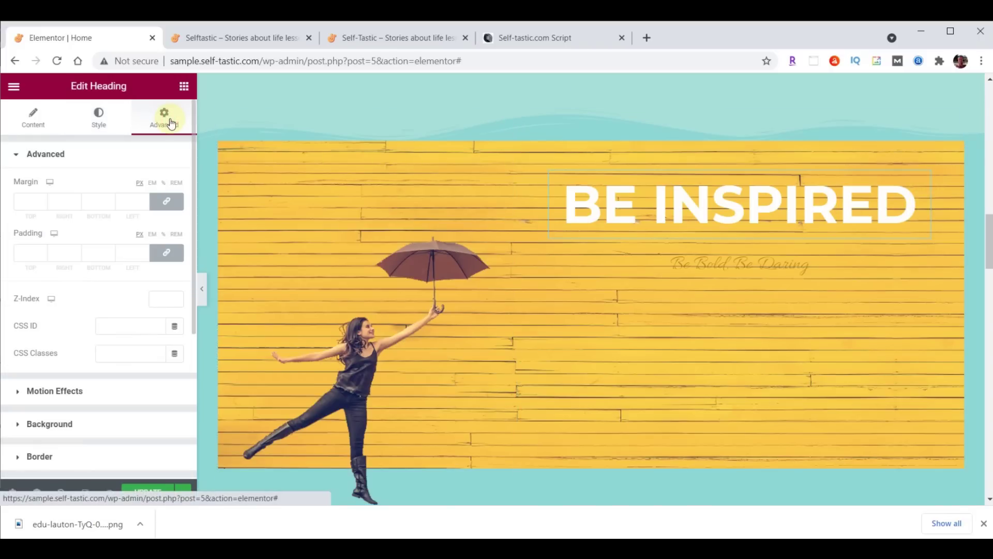
{"action": "left_click", "coordinate": [167, 202]}
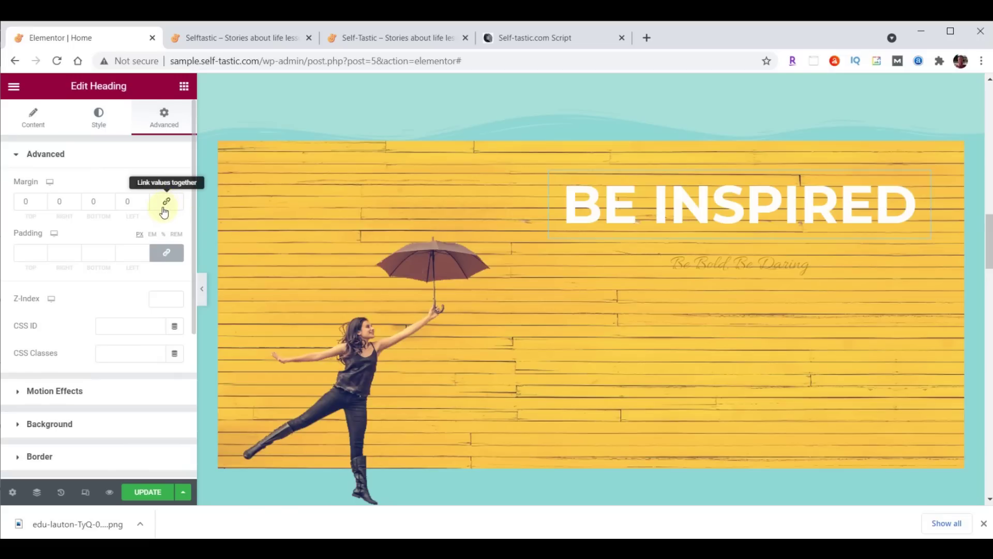
{"action": "double_click", "coordinate": [95, 201]}
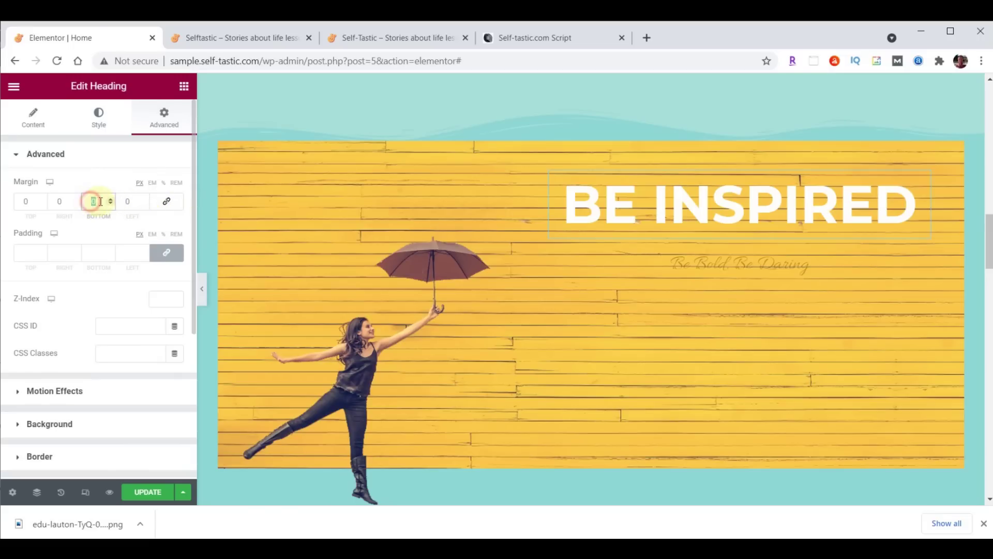
{"action": "type", "text": "29"}
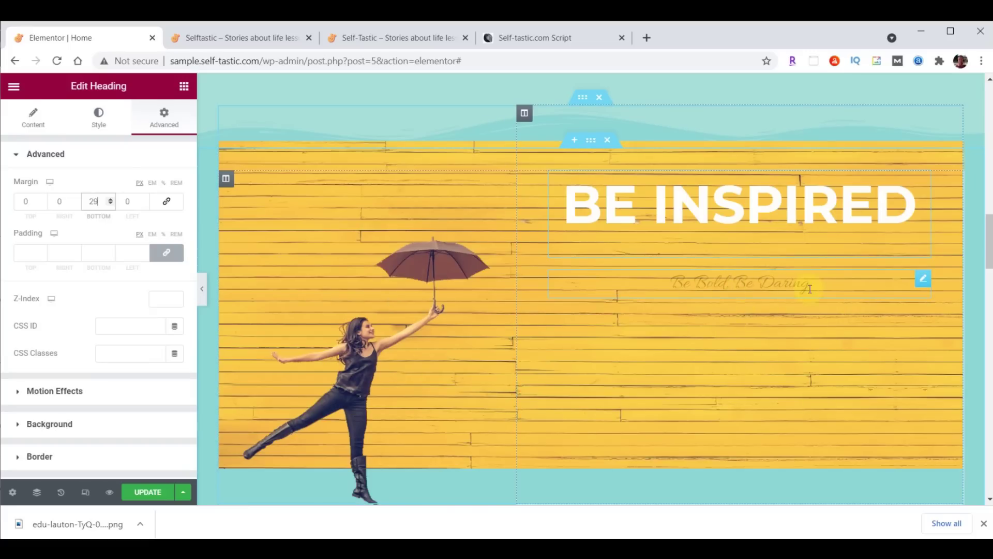
Replace the Be Bold, Be Daring subtitle with 'to live your best life'
{"action": "left_click", "coordinate": [769, 283]}
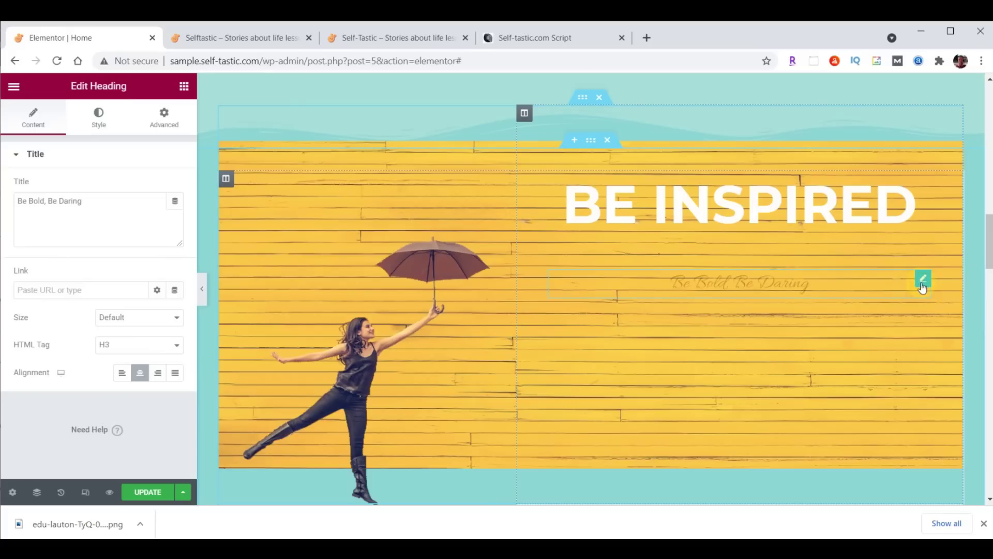
{"action": "left_click_drag", "start_coordinate": [18, 201], "coordinate": [109, 197]}
{"action": "type", "text": "to live your best life"}
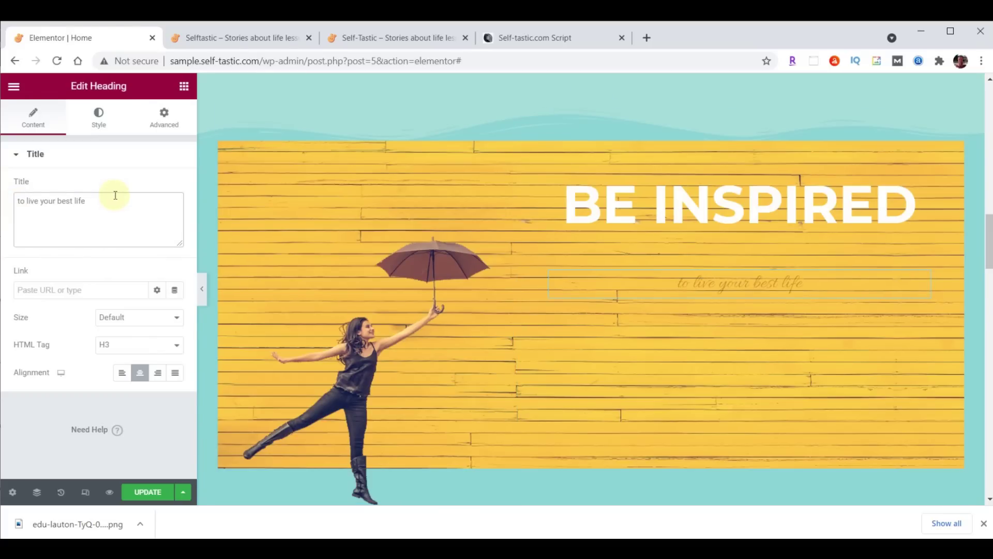
Set the subtitle text colour to white #FFFFFF
{"action": "left_click", "coordinate": [106, 126]}
{"action": "left_click", "coordinate": [174, 186]}
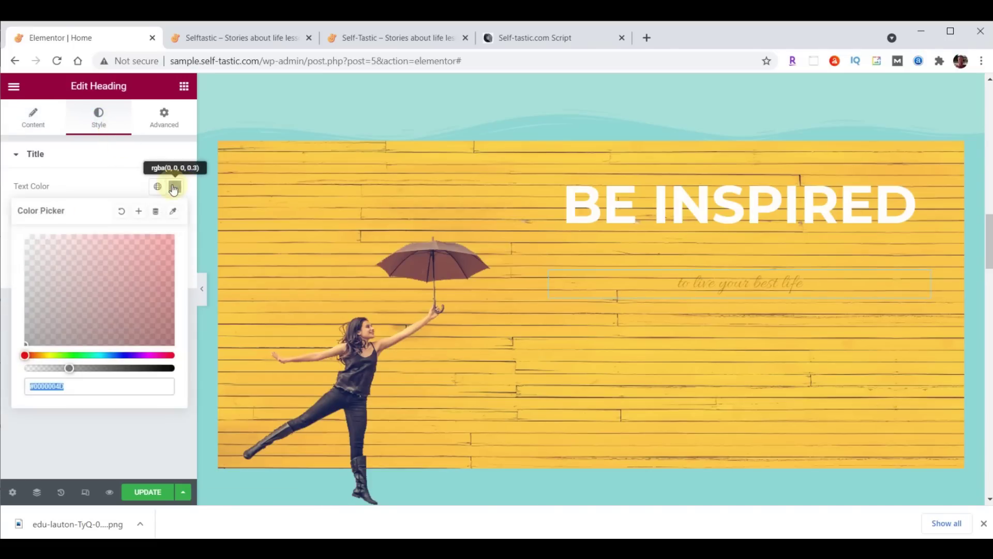
{"action": "left_click", "coordinate": [116, 378]}
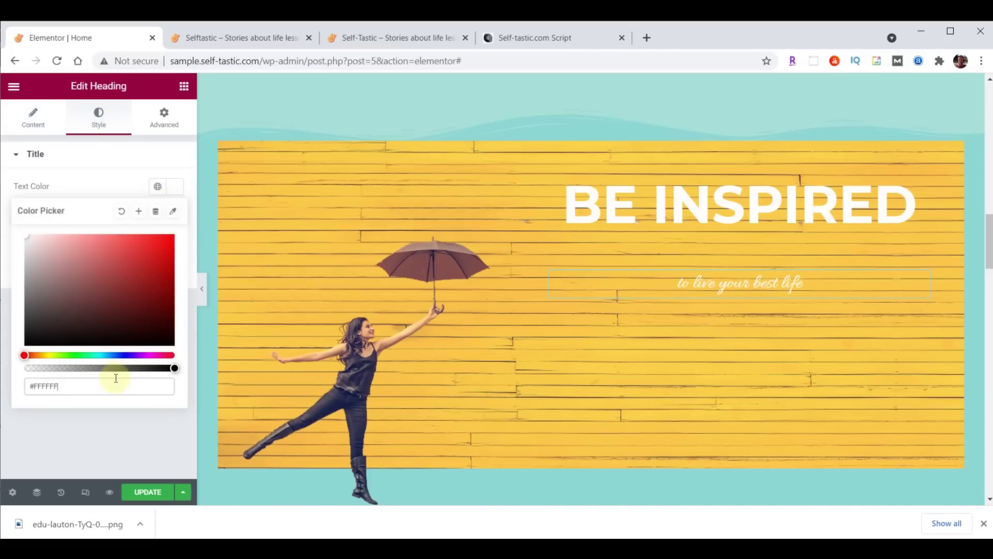
{"action": "left_click", "coordinate": [179, 191]}
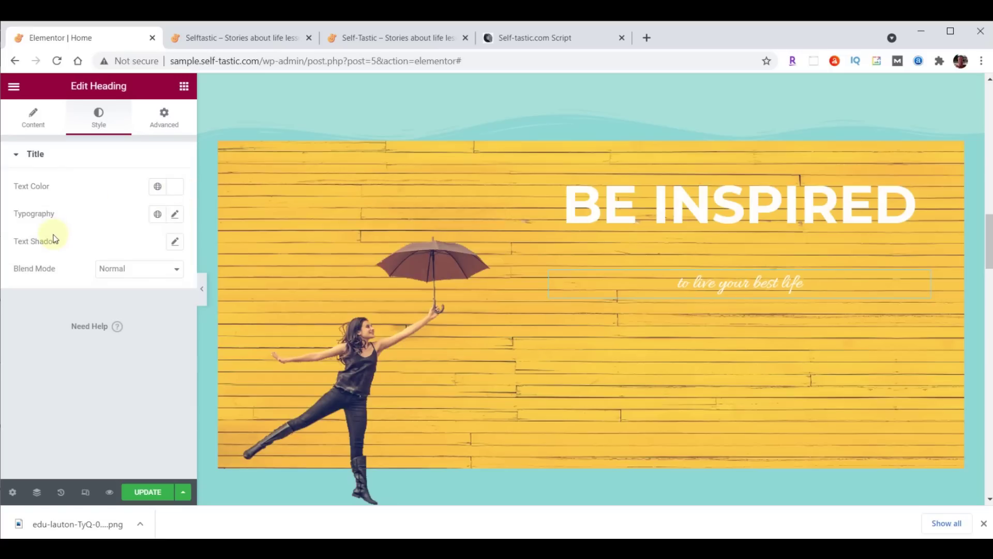
Set the subtitle typography to Lora, size 40, weight 500
{"action": "left_click", "coordinate": [175, 215]}
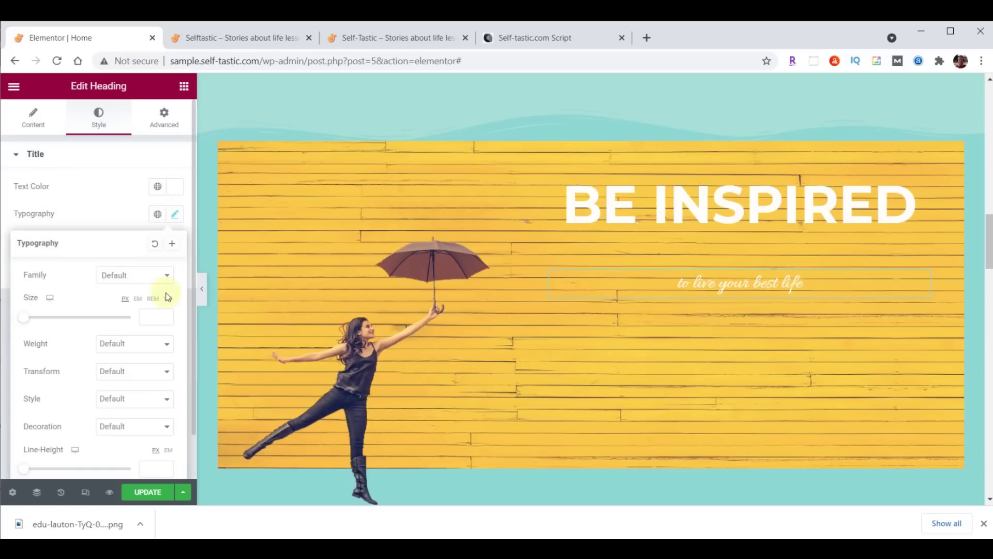
{"action": "left_click", "coordinate": [136, 275]}
{"action": "type", "text": "lora"}
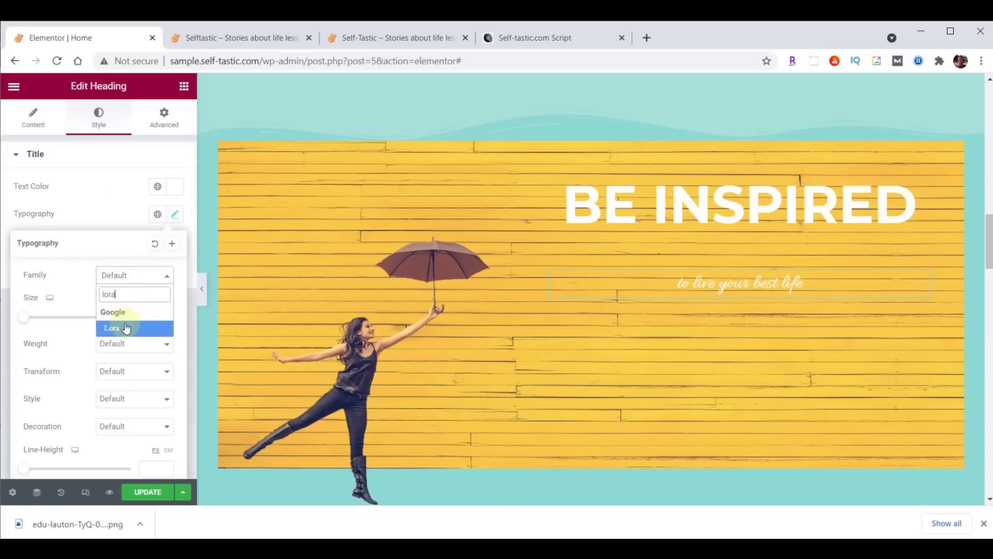
{"action": "left_click", "coordinate": [127, 328]}
{"action": "left_click", "coordinate": [157, 312]}
{"action": "type", "text": "40"}
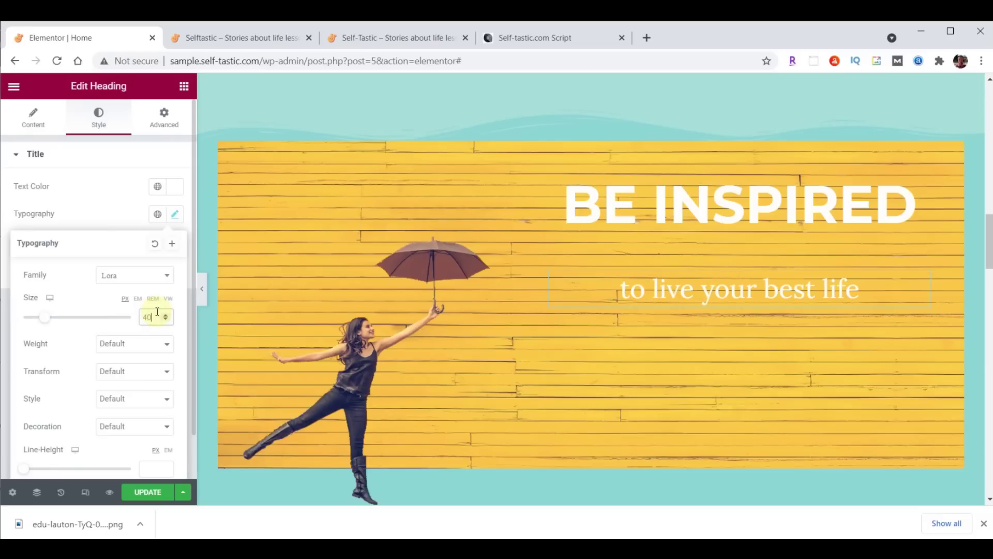
{"action": "left_click", "coordinate": [148, 346]}
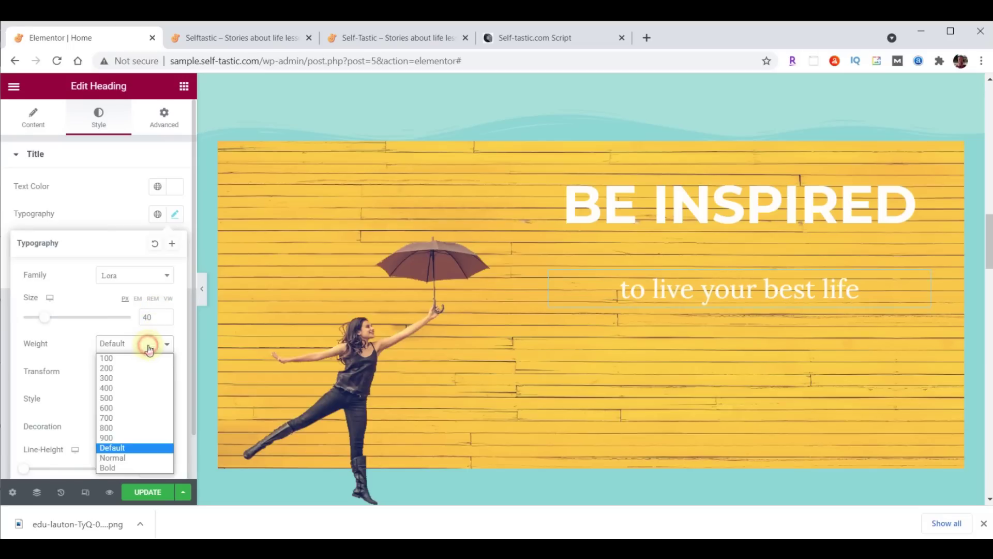
{"action": "left_click", "coordinate": [107, 400]}
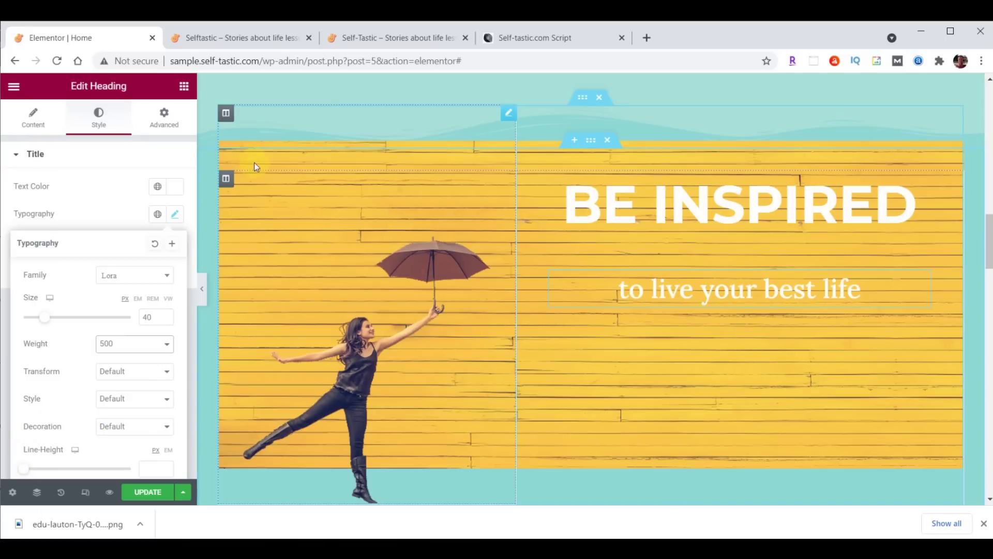
{"action": "left_click", "coordinate": [185, 87]}
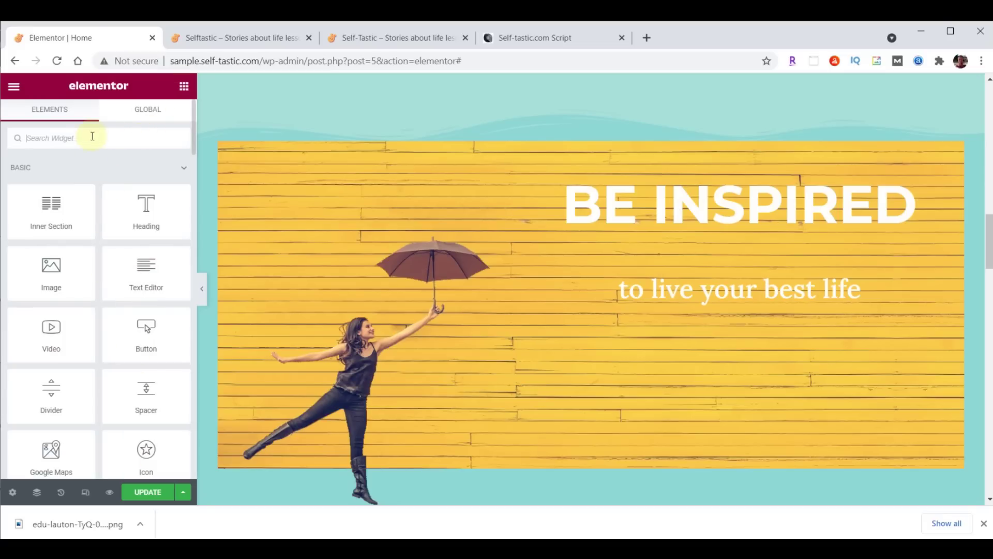
Add an Image Carousel widget below the hero subtitle
{"action": "type", "text": "image"}
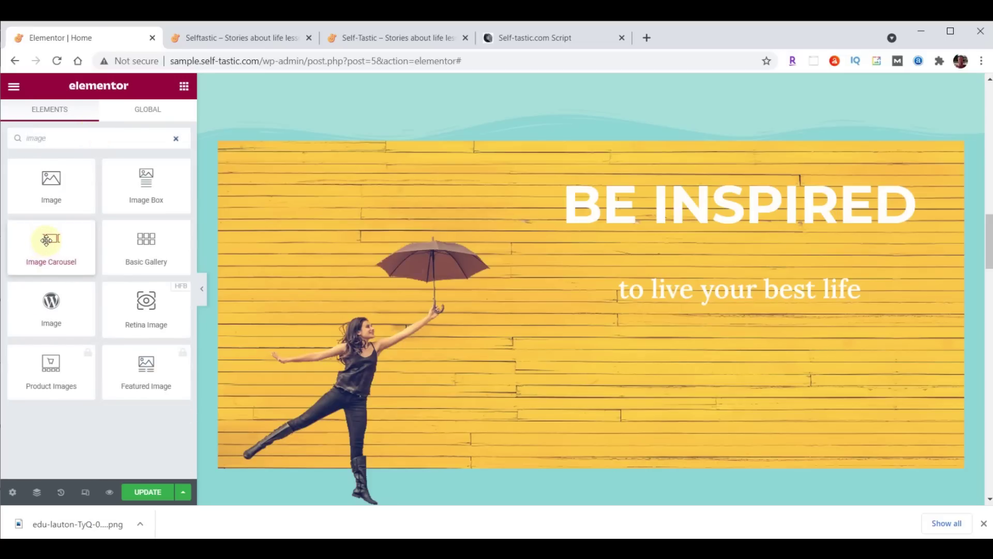
{"action": "left_click_drag", "start_coordinate": [46, 239], "coordinate": [755, 300]}
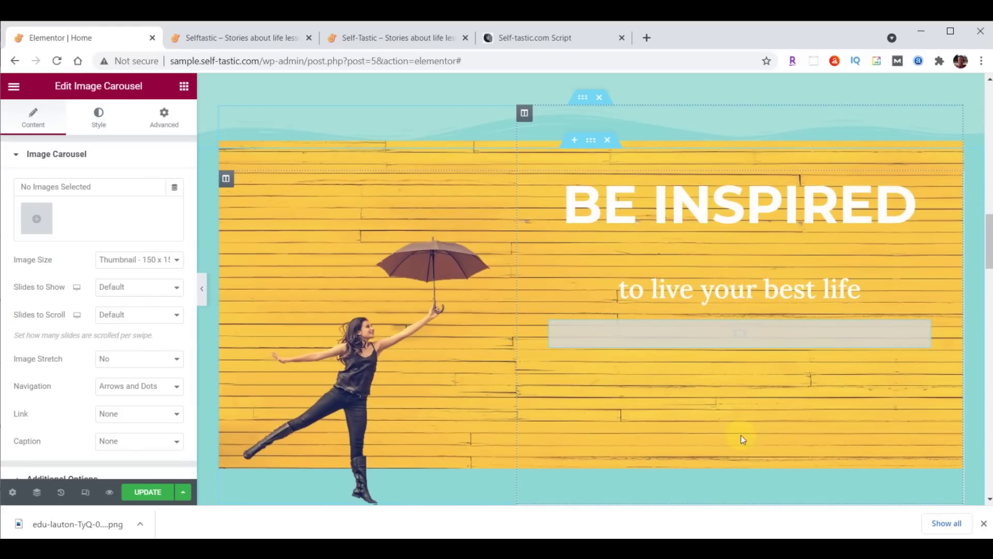
{"action": "left_click", "coordinate": [44, 229]}
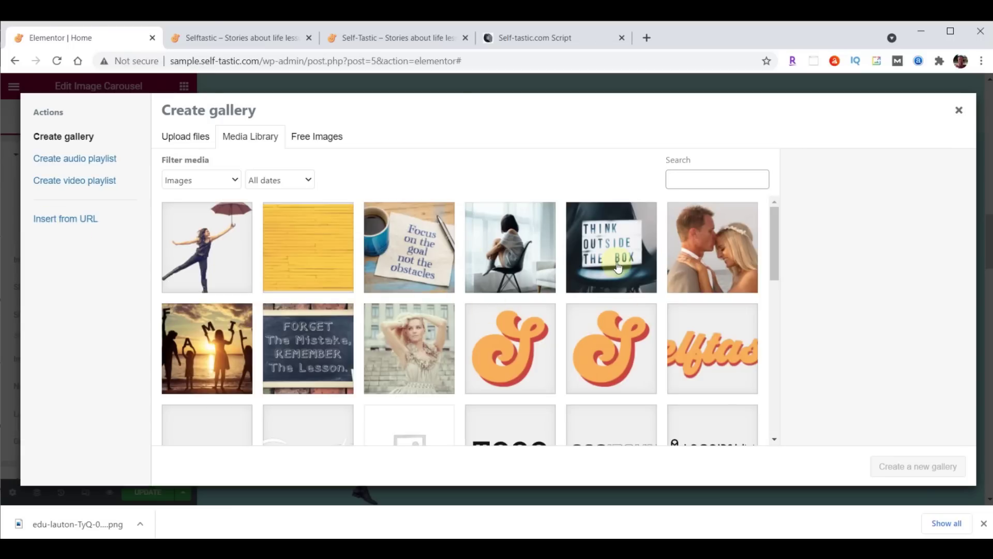
Upload images inspirational-01 to 06 and insert them as the carousel's gallery
{"action": "key", "text": "alt+Tab"}
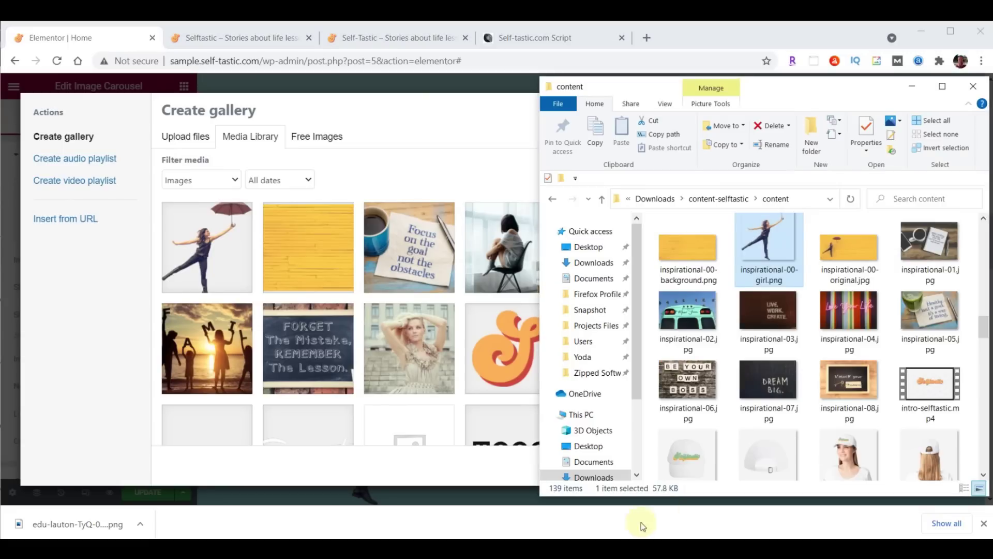
{"action": "left_click", "coordinate": [930, 249]}
{"action": "left_click", "coordinate": [690, 395], "text": "shift"}
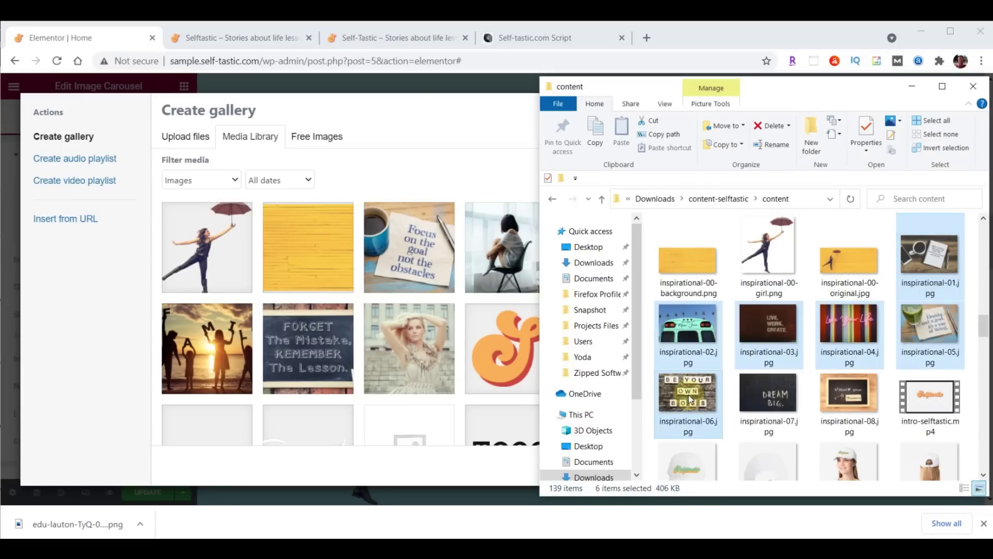
{"action": "left_click_drag", "start_coordinate": [690, 398], "coordinate": [318, 300]}
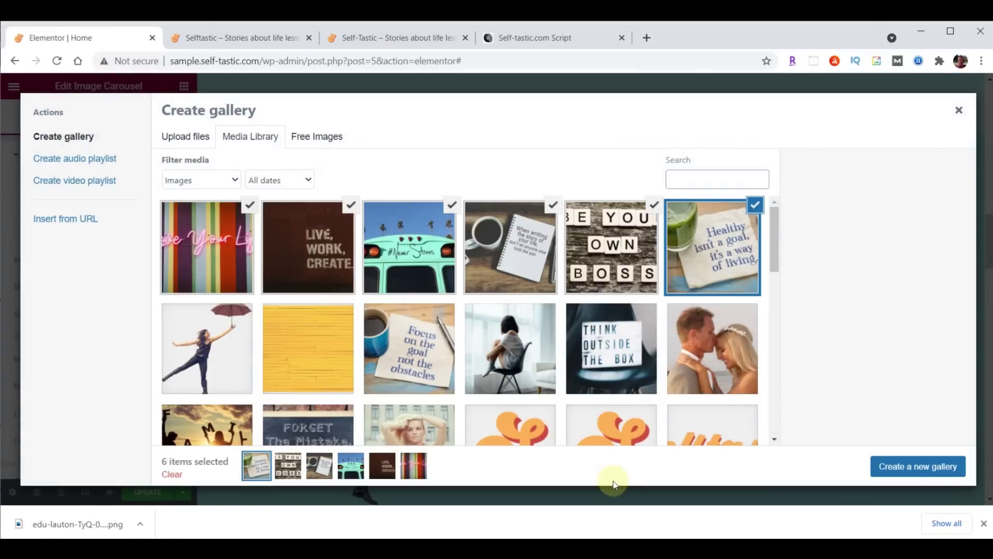
{"action": "left_click", "coordinate": [923, 470]}
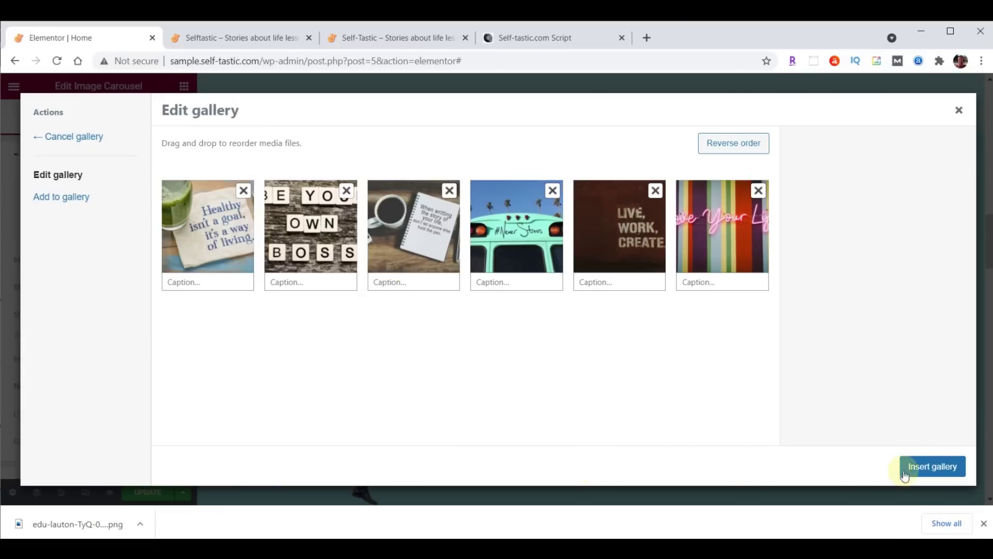
{"action": "left_click", "coordinate": [942, 467]}
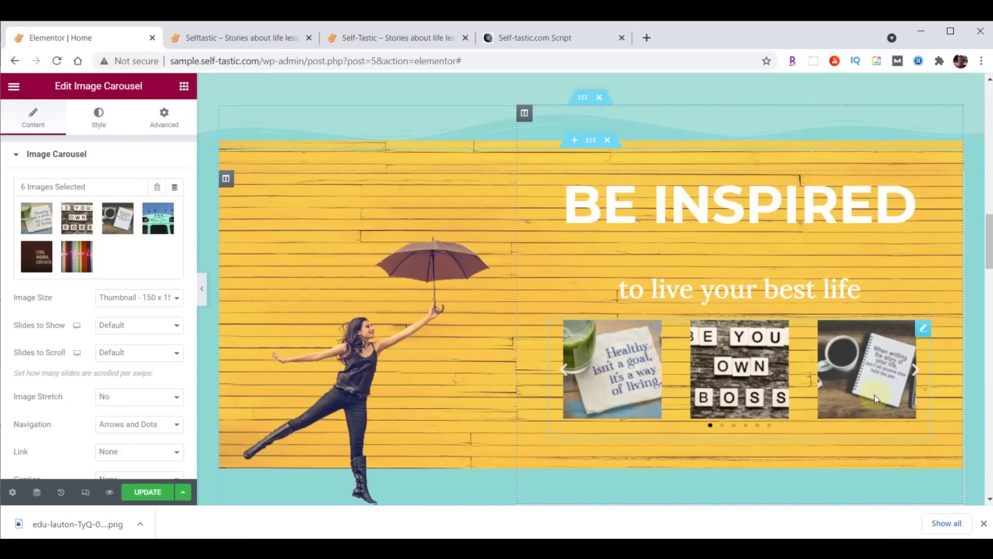
Set the carousel to Large 1024×1024 images, one slide shown, stretched to fill
{"action": "left_click", "coordinate": [112, 300]}
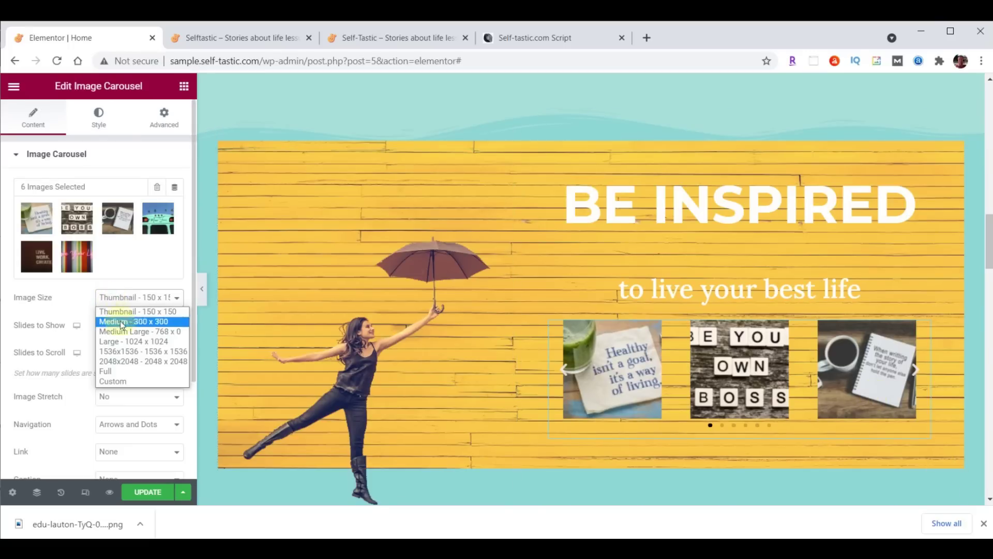
{"action": "left_click", "coordinate": [122, 340]}
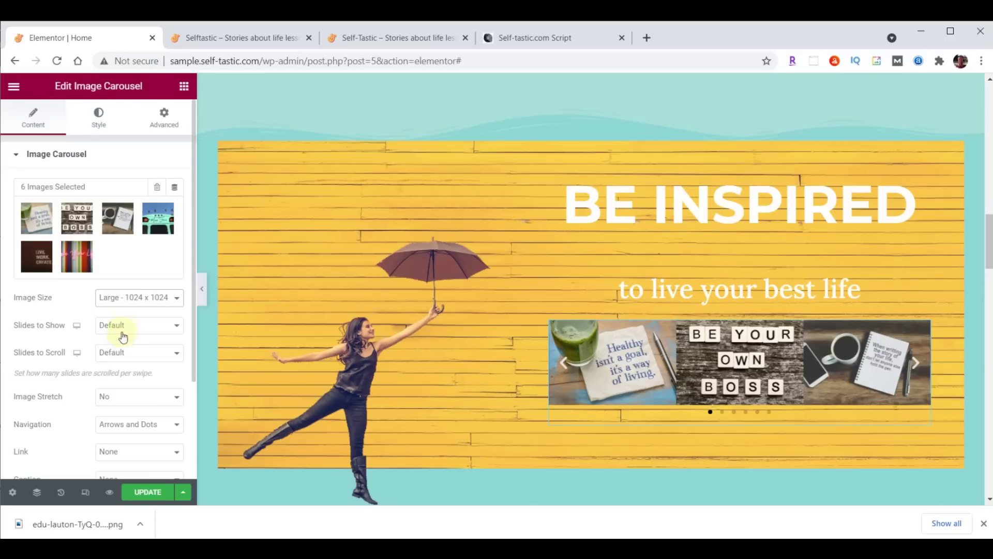
{"action": "left_click", "coordinate": [122, 326]}
{"action": "left_click", "coordinate": [124, 340]}
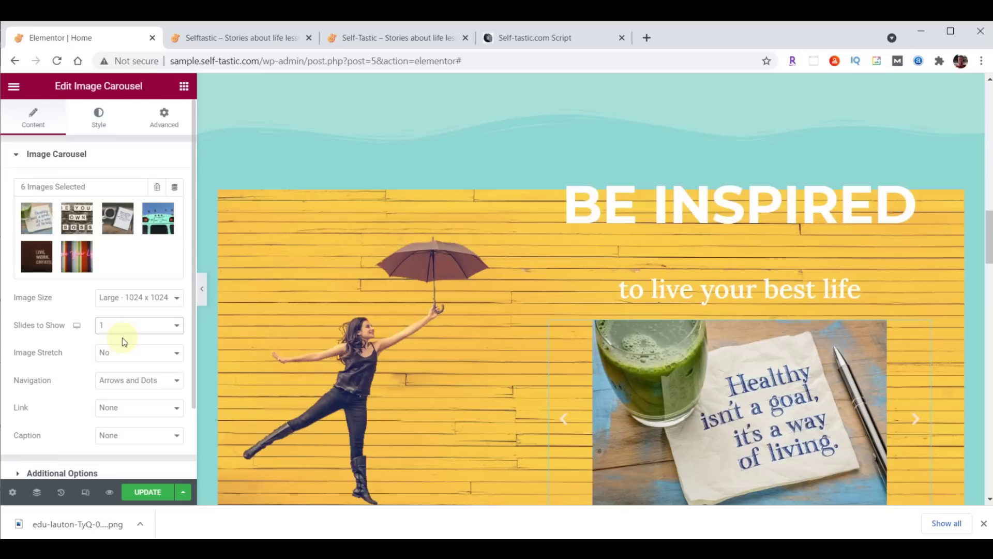
{"action": "left_click", "coordinate": [123, 351]}
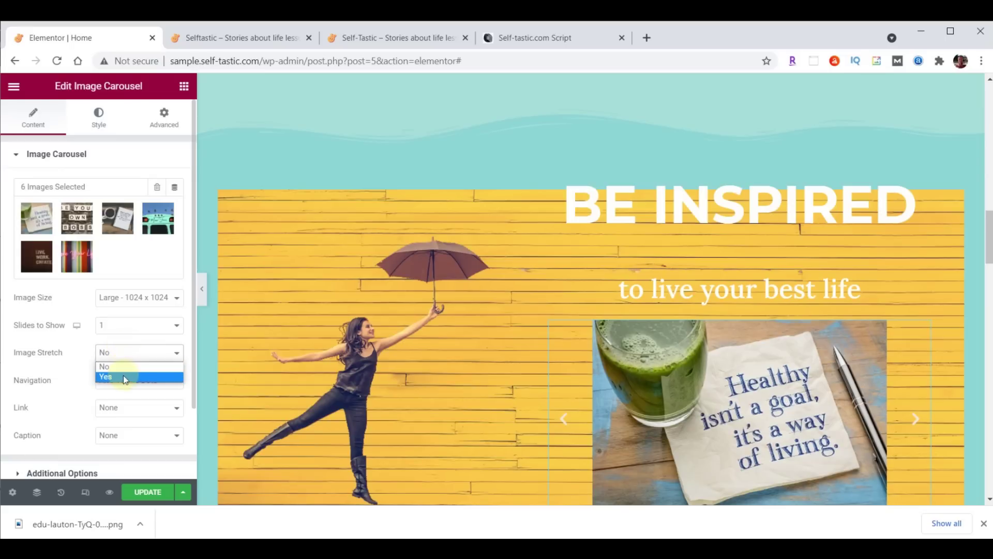
{"action": "left_click", "coordinate": [124, 377]}
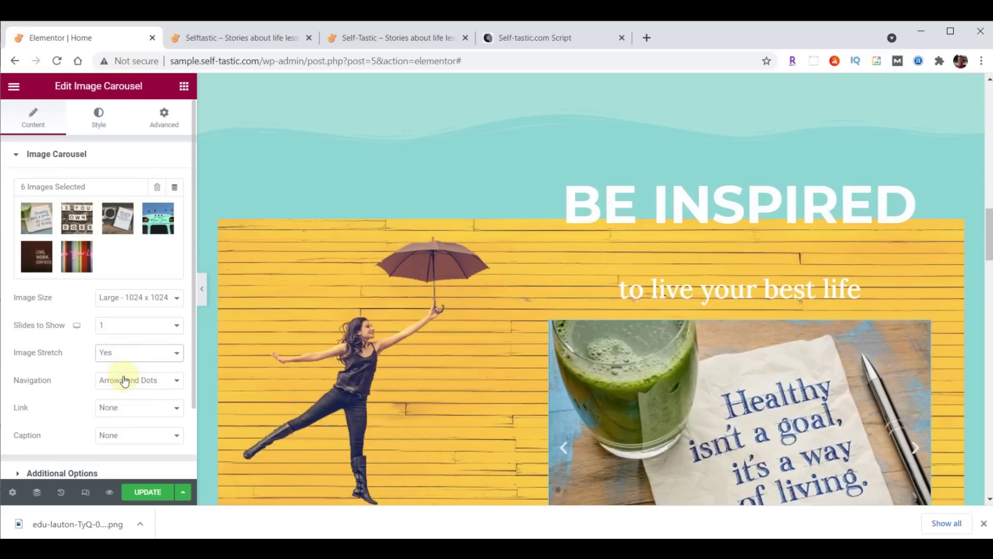
Preview a couple of slides, then set carousel navigation to None
{"action": "scroll", "coordinate": [443, 376], "scroll_direction": "down", "scroll_amount": 3}
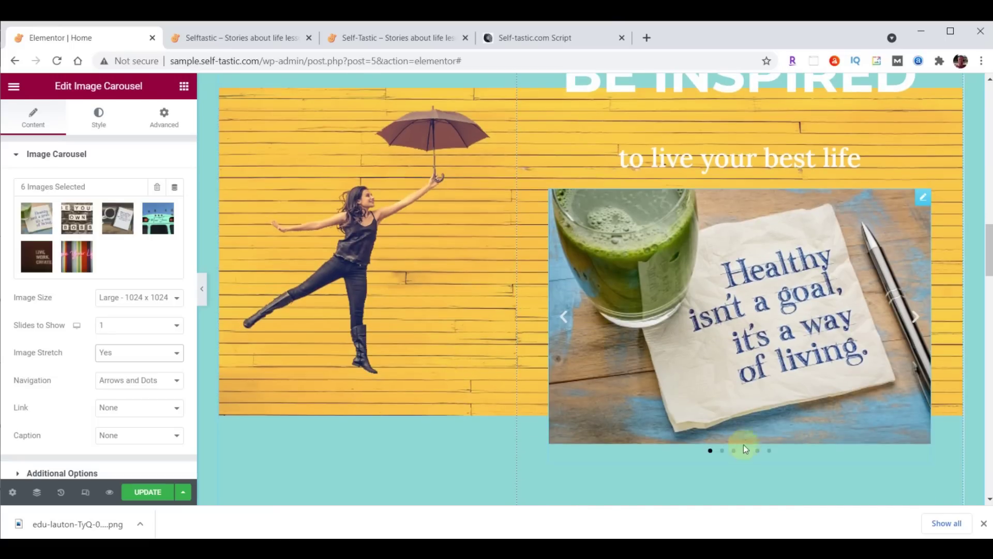
{"action": "left_click", "coordinate": [916, 317]}
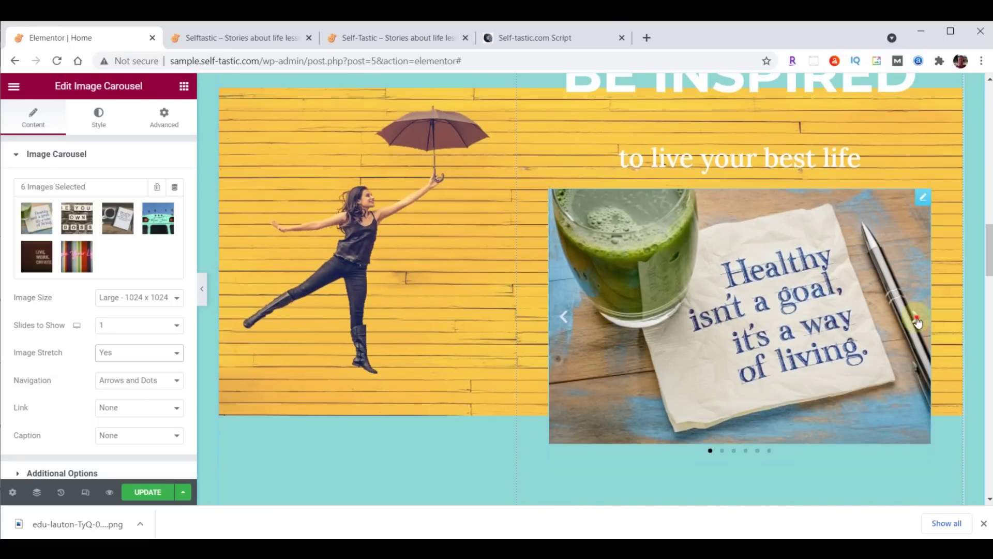
{"action": "left_click", "coordinate": [563, 317]}
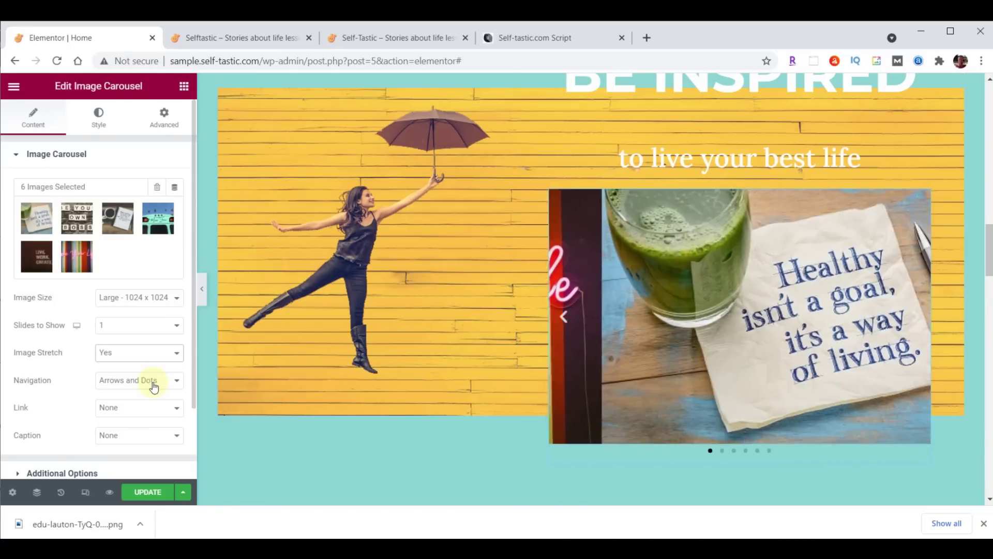
{"action": "left_click", "coordinate": [154, 383]}
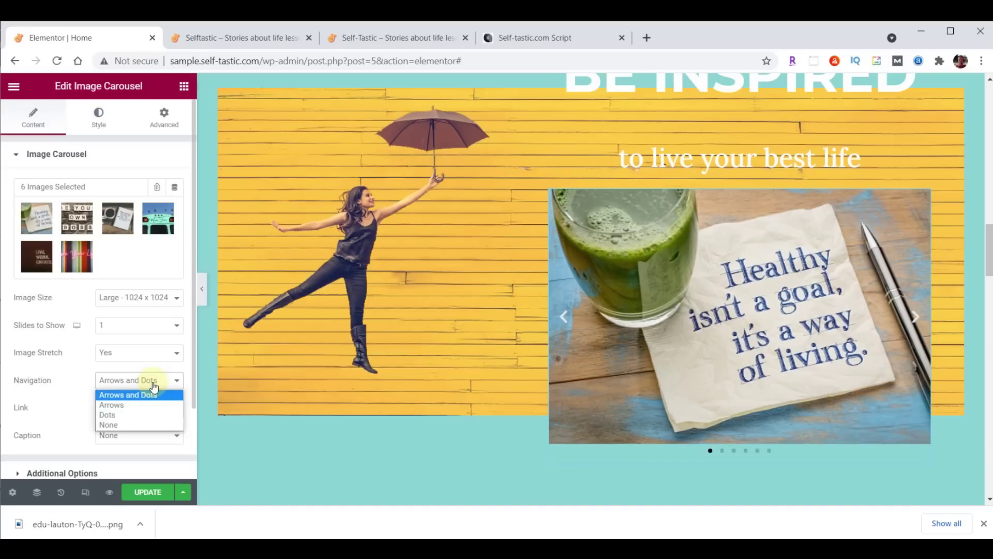
{"action": "left_click", "coordinate": [140, 425]}
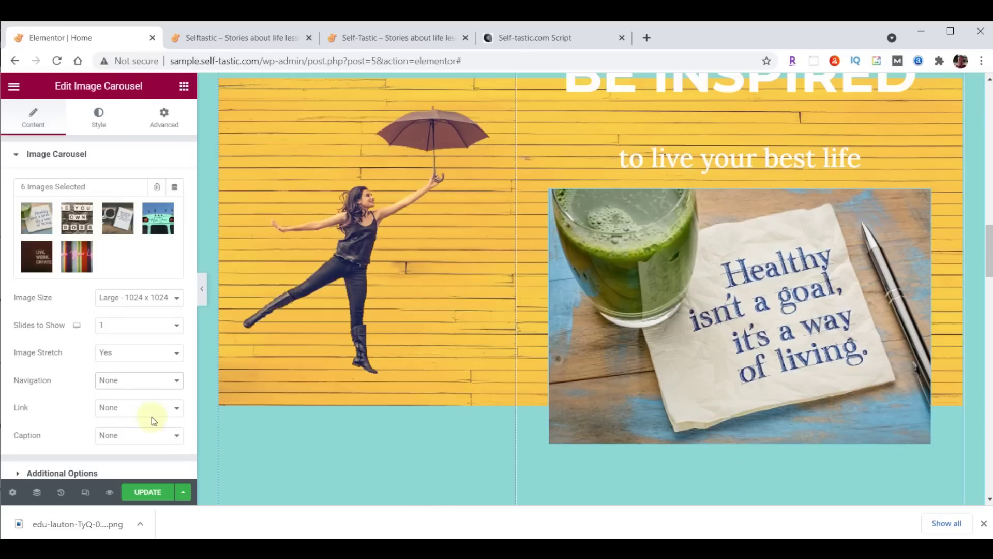
{"action": "scroll", "coordinate": [104, 403], "scroll_direction": "down", "scroll_amount": 2}
{"action": "left_click", "coordinate": [39, 385]}
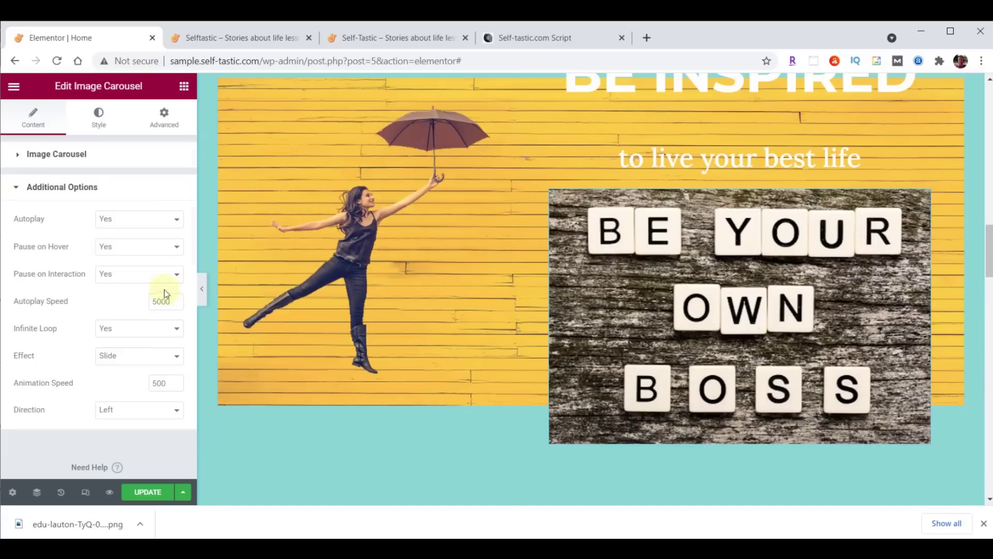
Turn off pause on hover, use the Fade effect, and save the page with Update
{"action": "left_click", "coordinate": [118, 247]}
{"action": "left_click", "coordinate": [119, 273]}
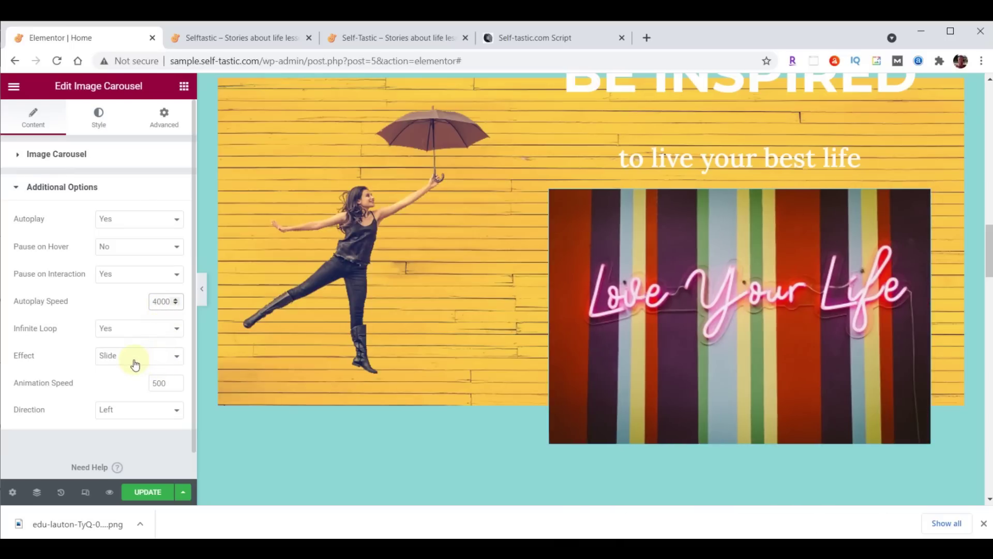
{"action": "left_click", "coordinate": [135, 365]}
{"action": "left_click", "coordinate": [132, 380]}
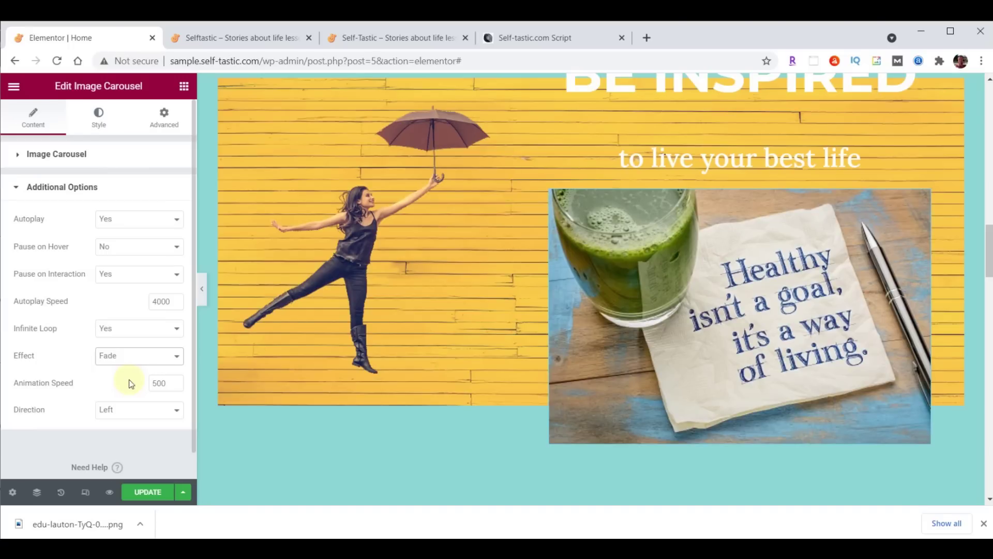
{"action": "scroll", "coordinate": [470, 385], "scroll_direction": "up", "scroll_amount": 6}
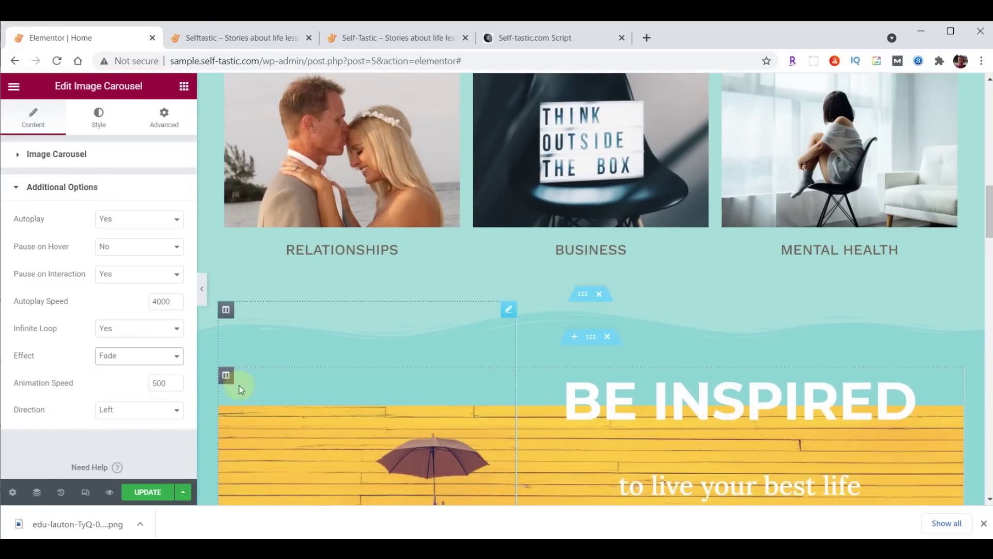
{"action": "left_click", "coordinate": [153, 493]}
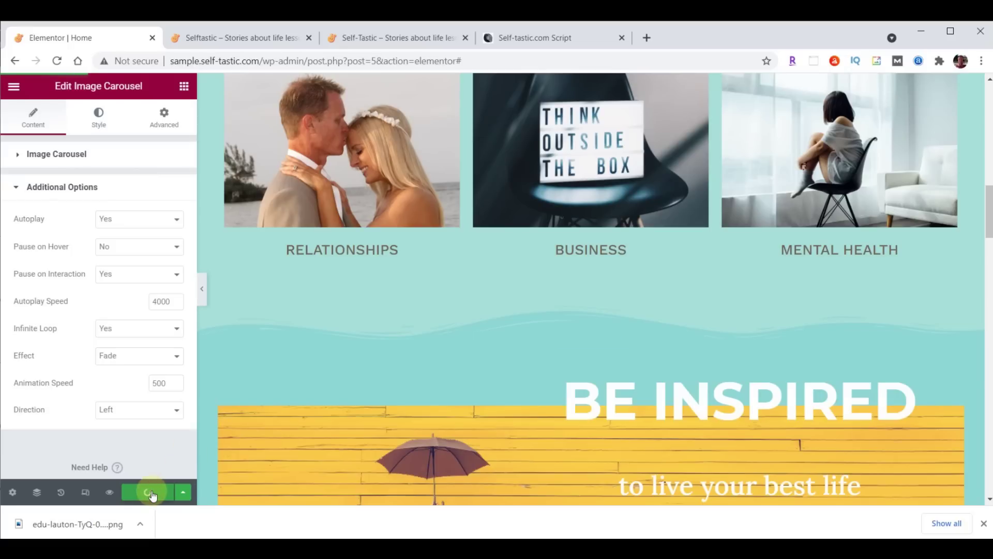
{"action": "left_click", "coordinate": [250, 39]}
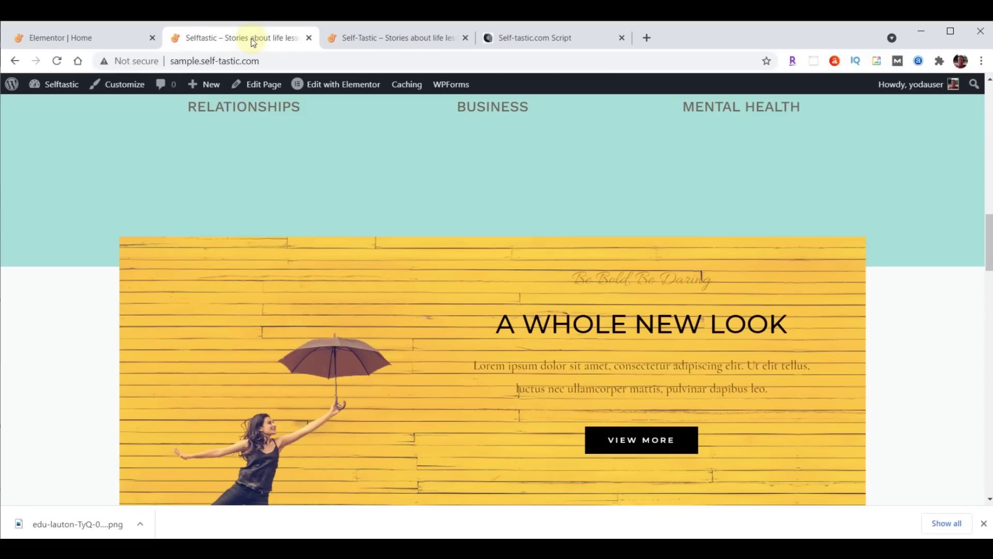
Reload the live homepage to show the new carousel and VIEW MORE under Season Sale
{"action": "left_click", "coordinate": [57, 61]}
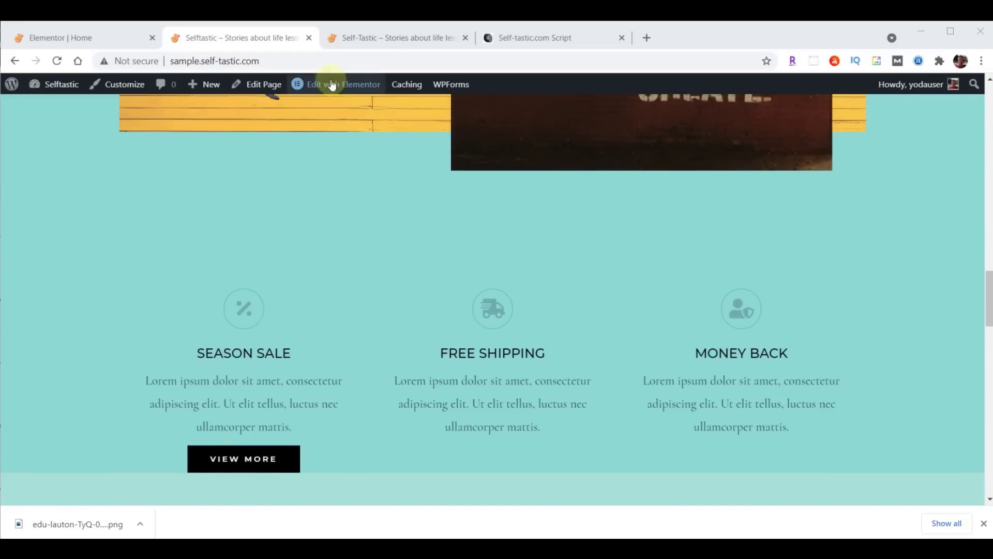
Back in Elementor, move the Season Sale features row below the logo row
{"action": "left_click", "coordinate": [85, 39]}
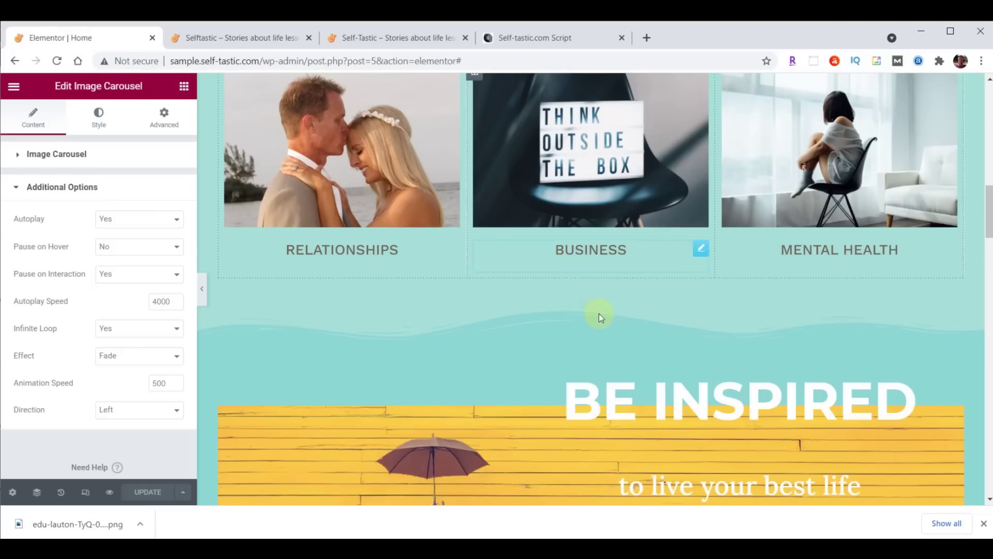
{"action": "scroll", "coordinate": [599, 315], "scroll_direction": "down", "scroll_amount": 10}
{"action": "scroll", "coordinate": [691, 327], "scroll_direction": "down", "scroll_amount": 3}
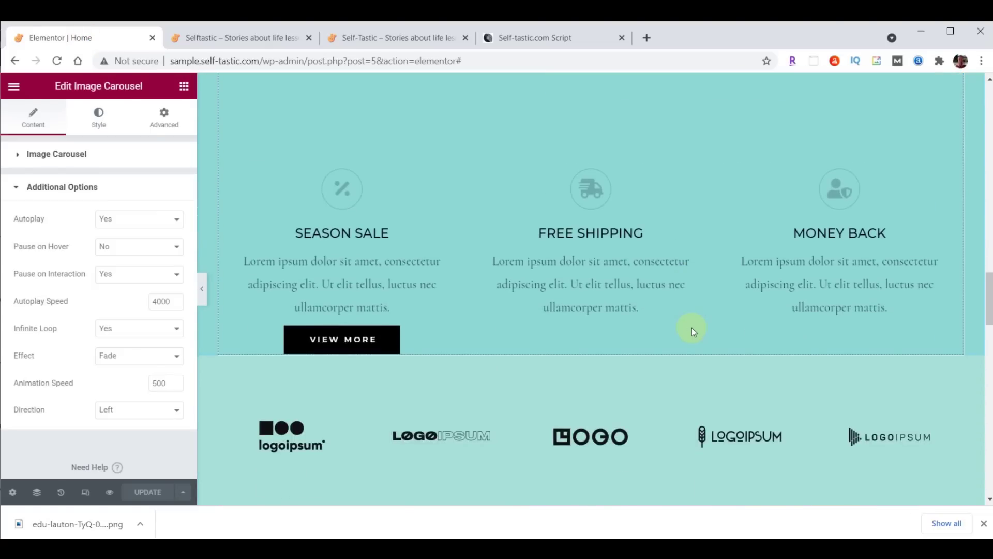
{"action": "left_click_drag", "start_coordinate": [581, 161], "coordinate": [588, 264]}
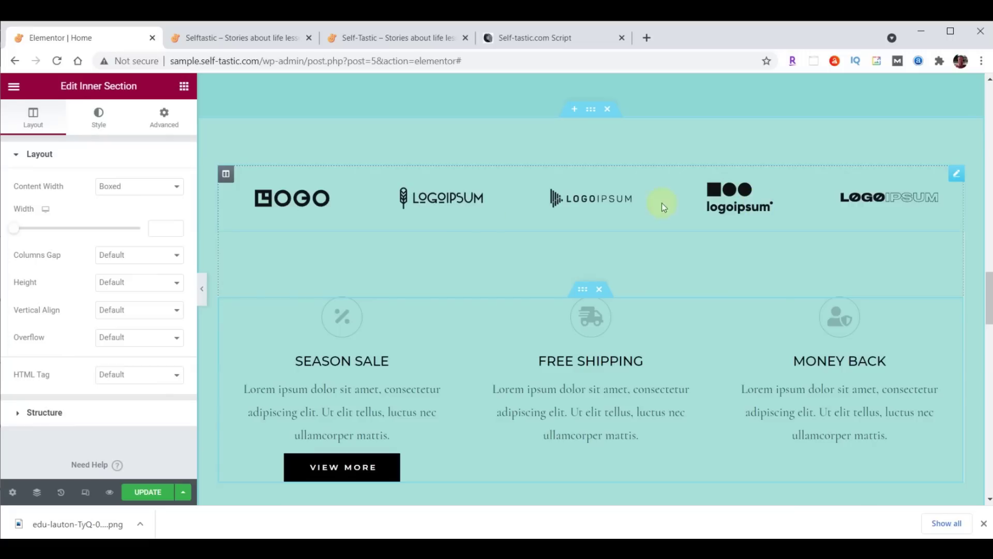
Delete the logo row and select the features section
{"action": "right_click", "coordinate": [955, 175]}
{"action": "left_click", "coordinate": [891, 354]}
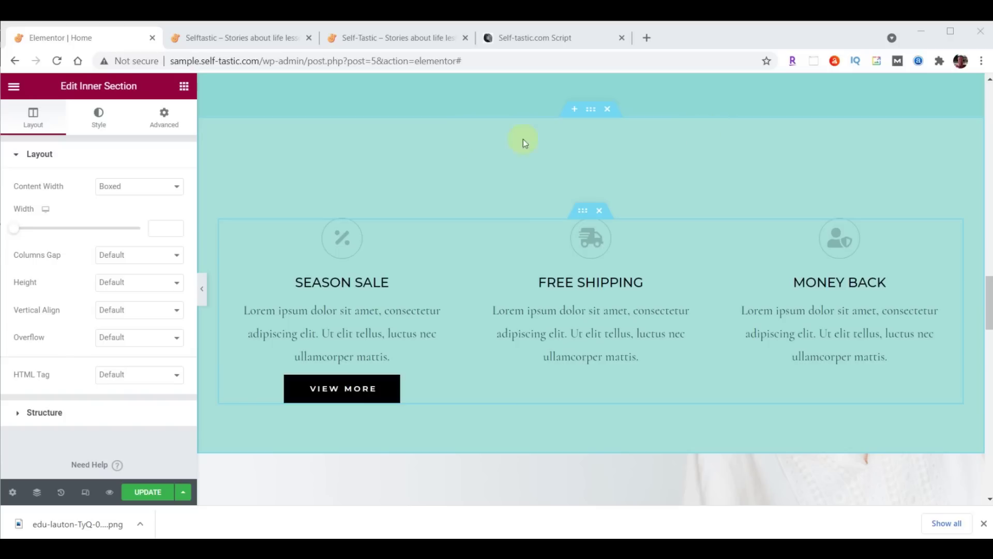
{"action": "left_click", "coordinate": [591, 112]}
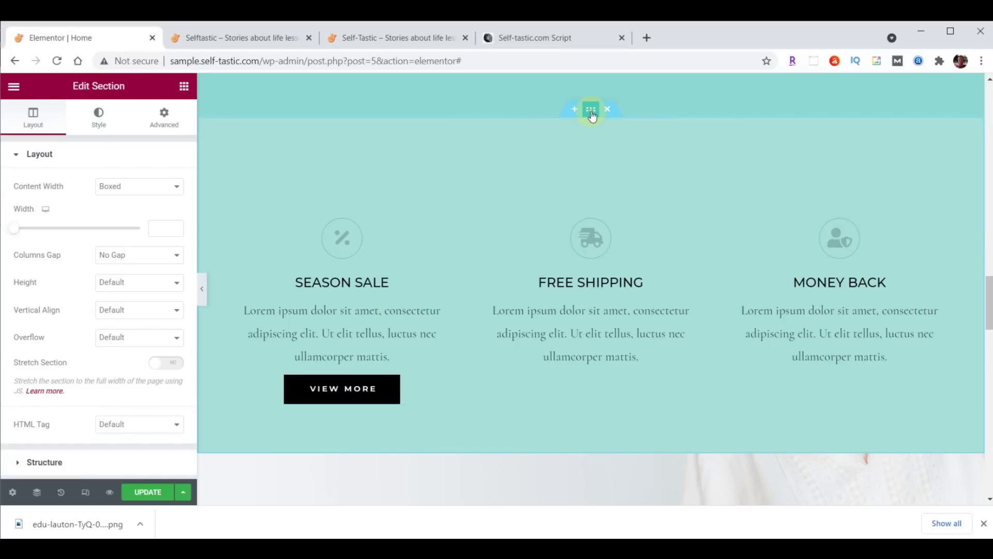
Add a Waves Brush top shape divider in teal #8DD7D6 at height 60
{"action": "left_click", "coordinate": [98, 121]}
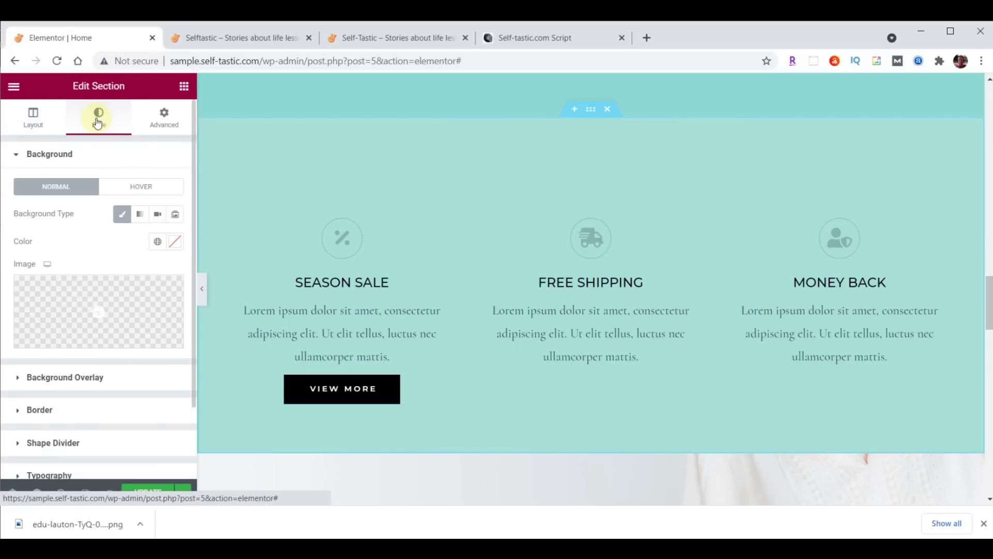
{"action": "left_click", "coordinate": [53, 442]}
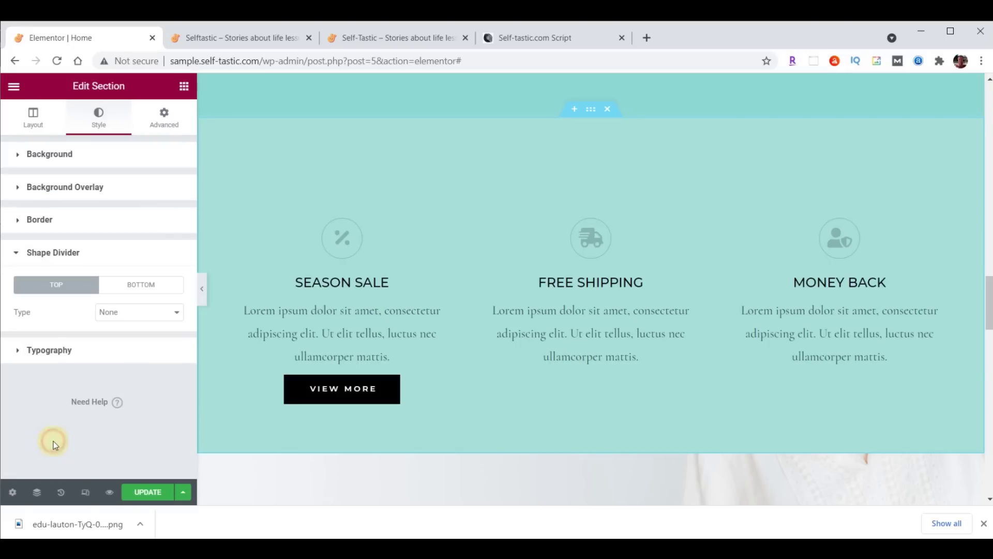
{"action": "left_click", "coordinate": [150, 317]}
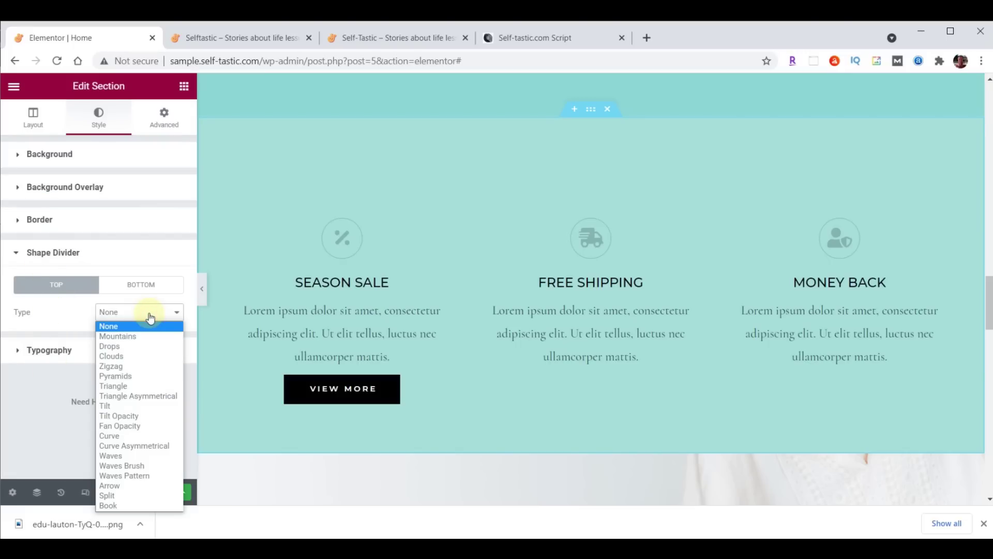
{"action": "left_click", "coordinate": [136, 466]}
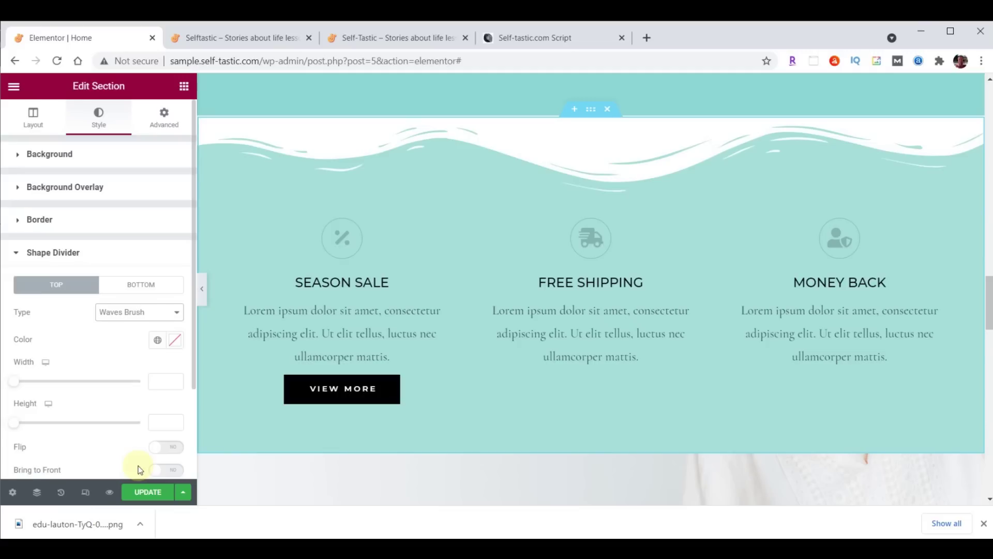
{"action": "left_click", "coordinate": [175, 340]}
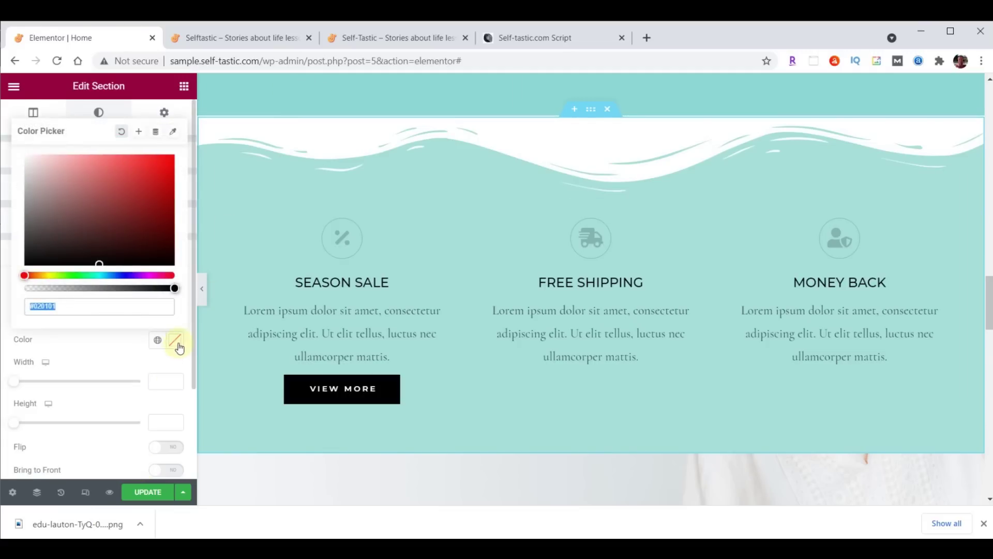
{"action": "type", "text": "#8DD7D6"}
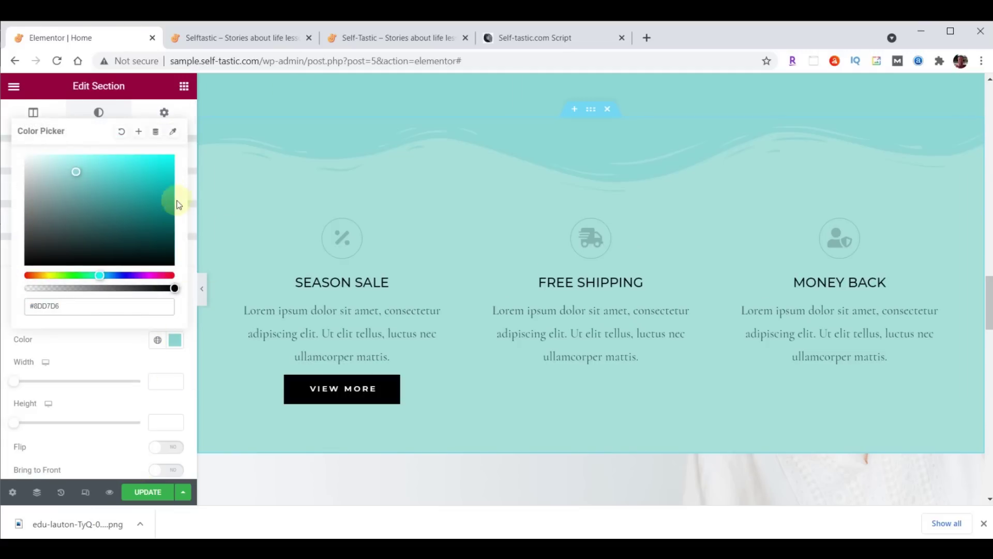
{"action": "left_click", "coordinate": [175, 340]}
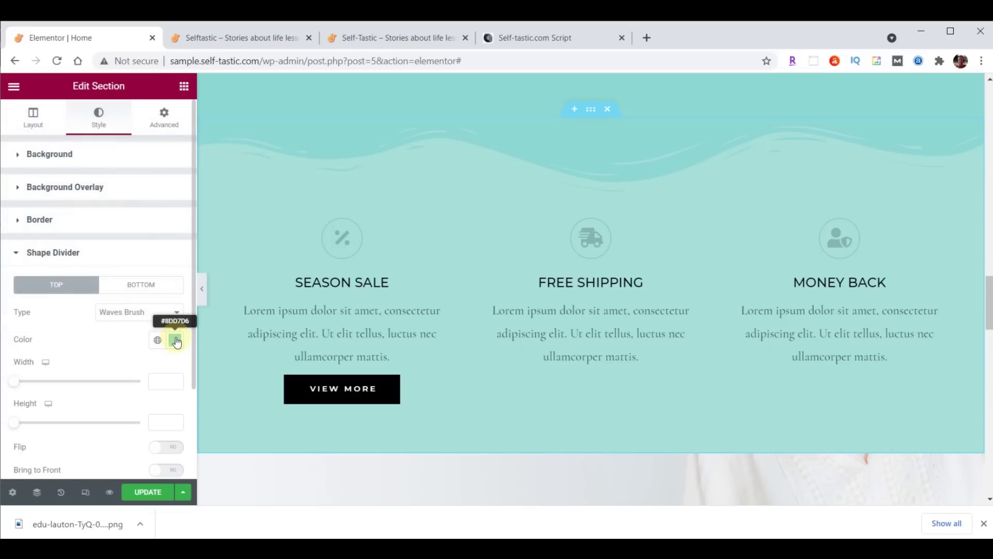
{"action": "left_click", "coordinate": [168, 420]}
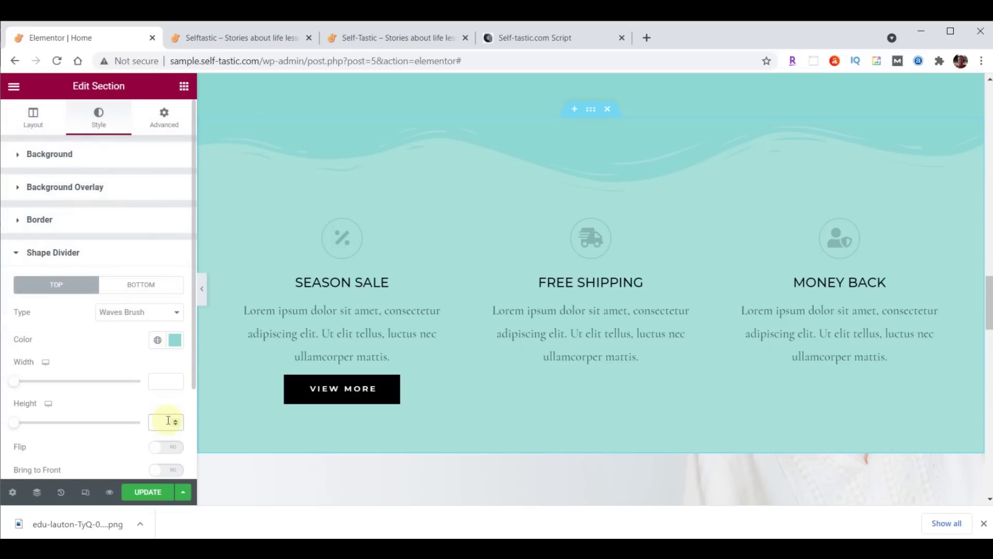
{"action": "type", "text": "60"}
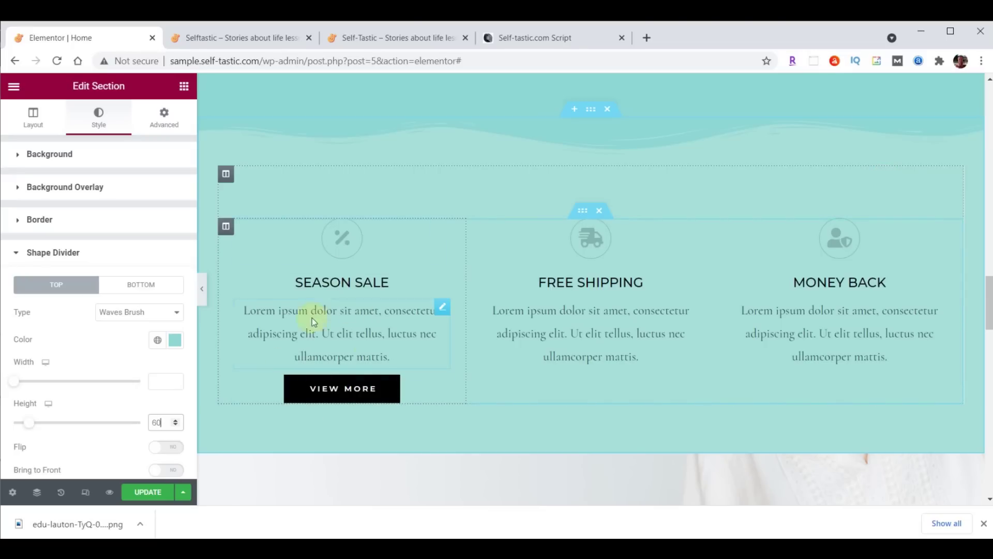
Give the Season Sale column 20 px padding on the right and left
{"action": "left_click", "coordinate": [227, 227]}
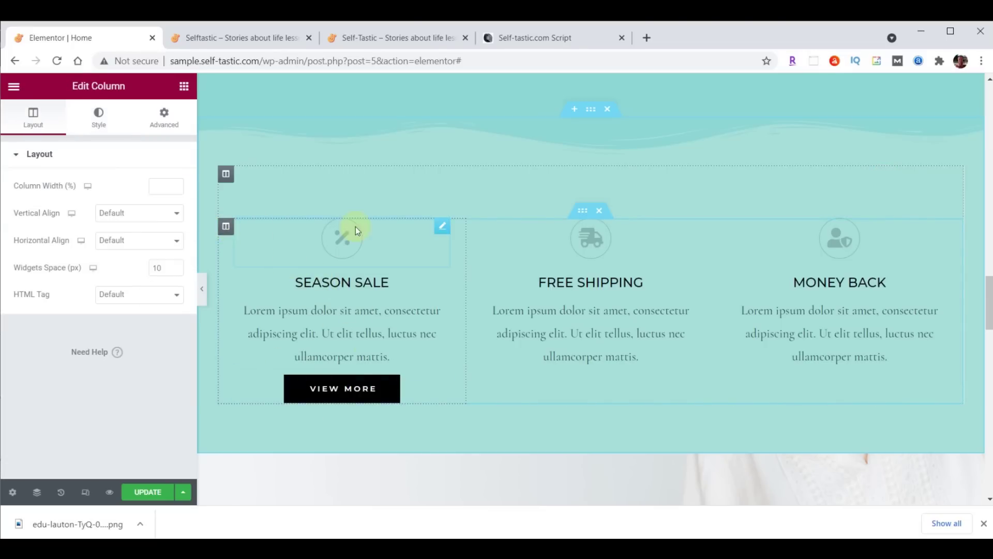
{"action": "left_click", "coordinate": [166, 124]}
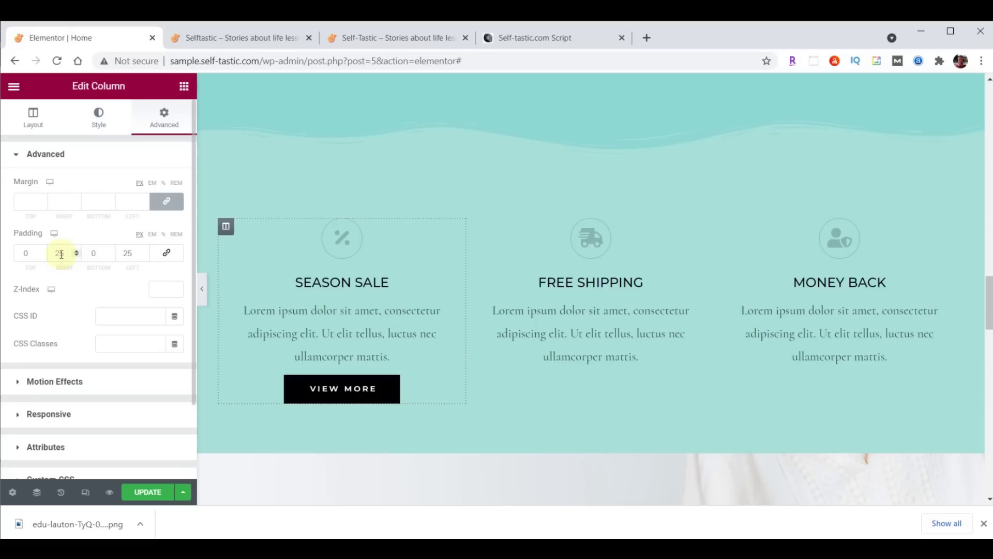
{"action": "type", "text": "20"}
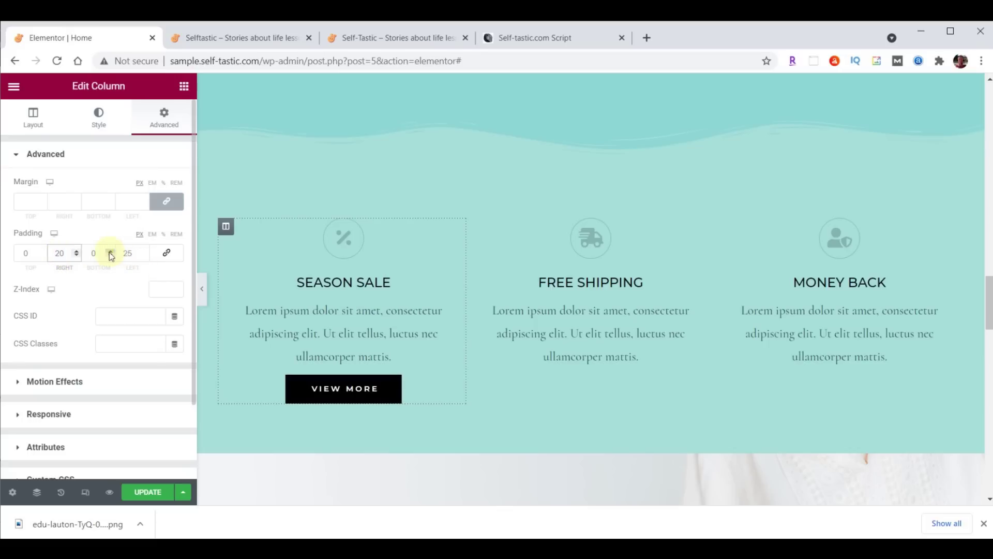
{"action": "left_click", "coordinate": [127, 252]}
{"action": "type", "text": "20"}
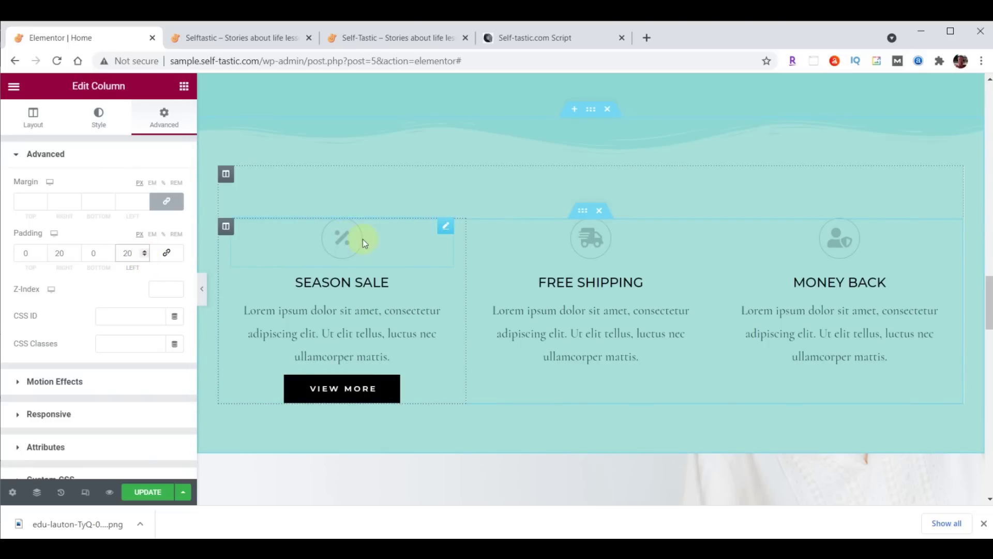
{"action": "left_click", "coordinate": [447, 227]}
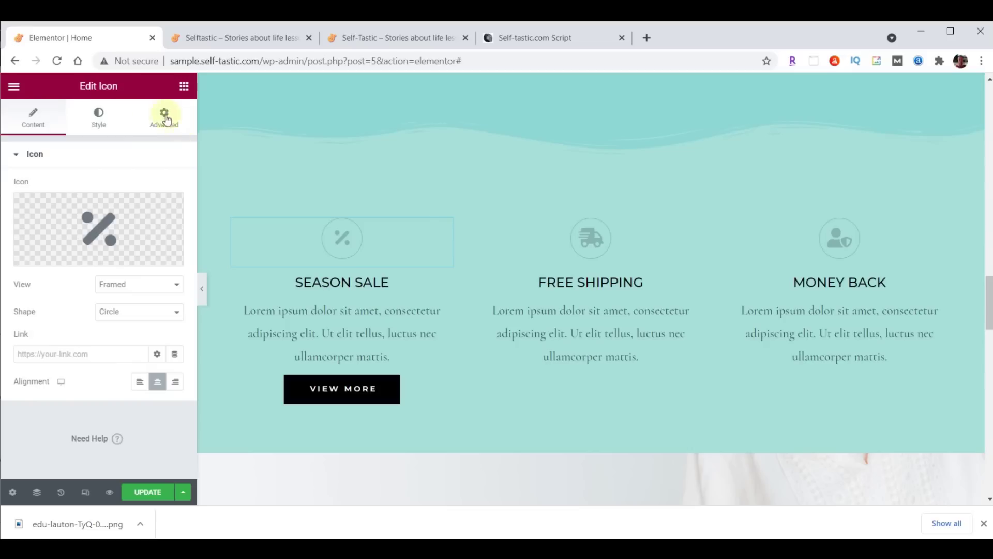
Colour the Season Sale percent icon and SEASON SALE heading dark brown #473C31
{"action": "left_click", "coordinate": [99, 120]}
{"action": "left_click", "coordinate": [175, 212]}
{"action": "left_click", "coordinate": [140, 334]}
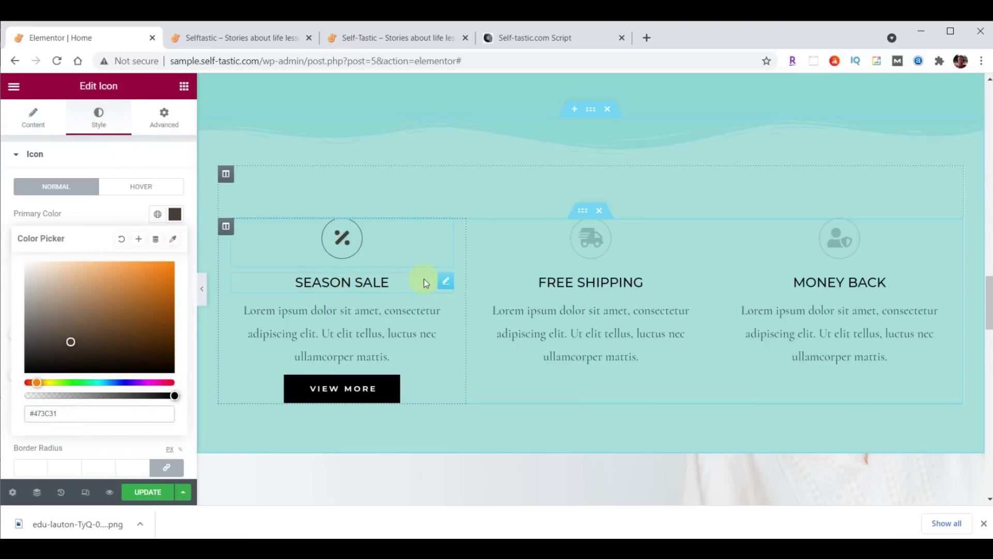
{"action": "left_click", "coordinate": [446, 282]}
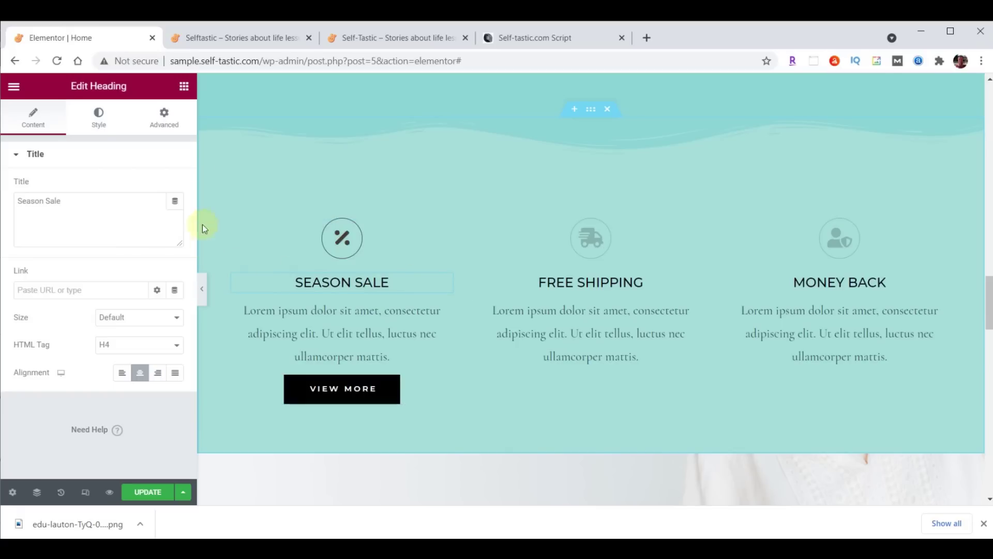
{"action": "left_click", "coordinate": [98, 119]}
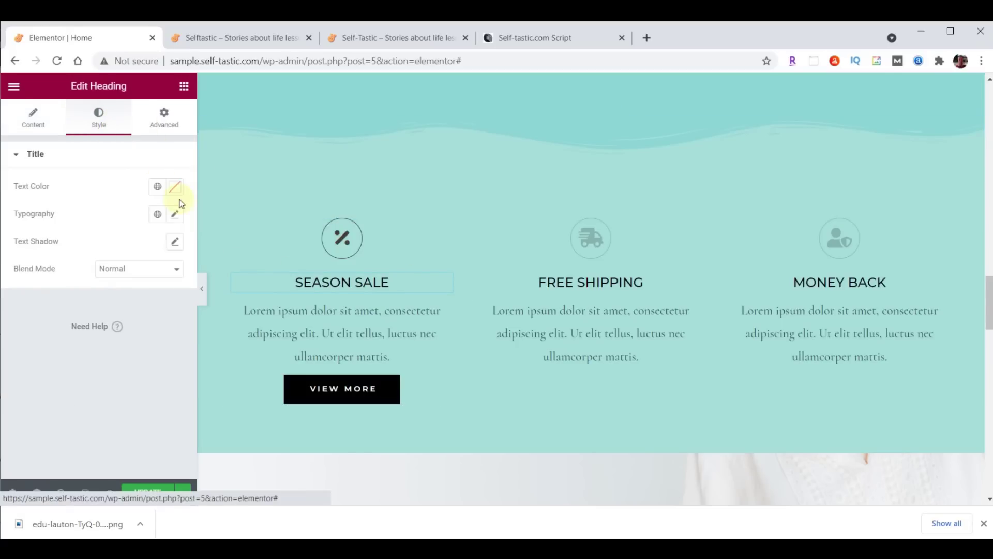
{"action": "left_click", "coordinate": [174, 188]}
{"action": "type", "text": "#473C31"}
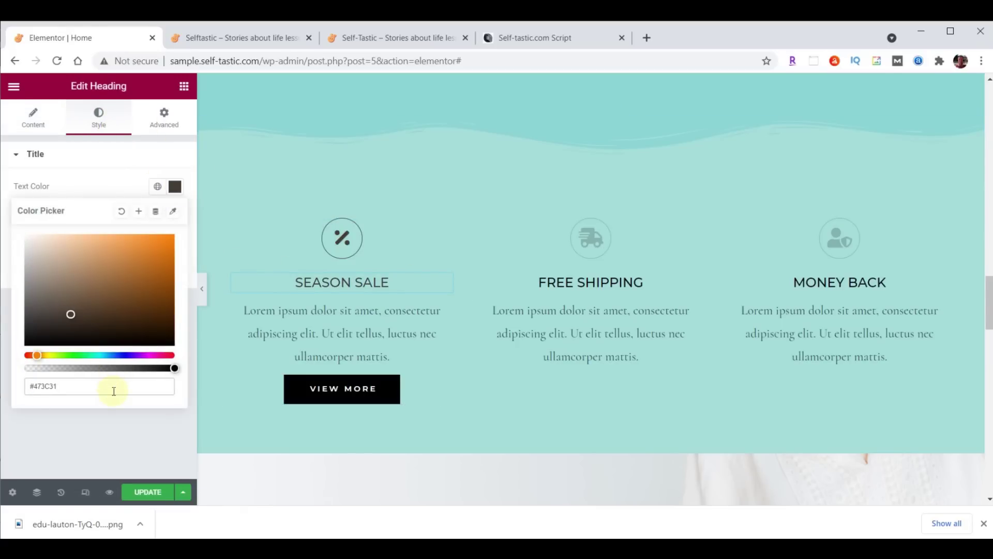
{"action": "left_click", "coordinate": [175, 186]}
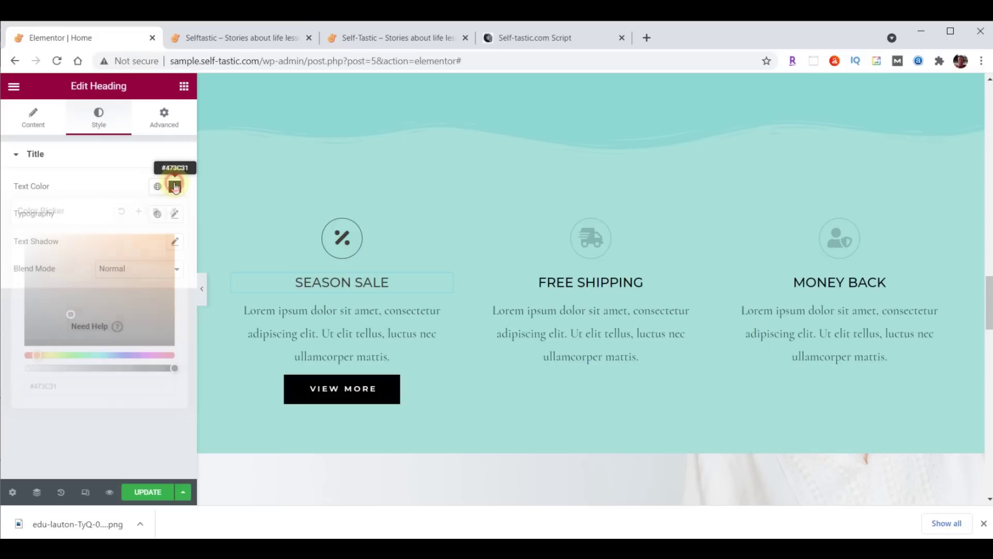
Set the SEASON SALE heading typography to Montserrat, size 32, weight 300
{"action": "left_click", "coordinate": [175, 213]}
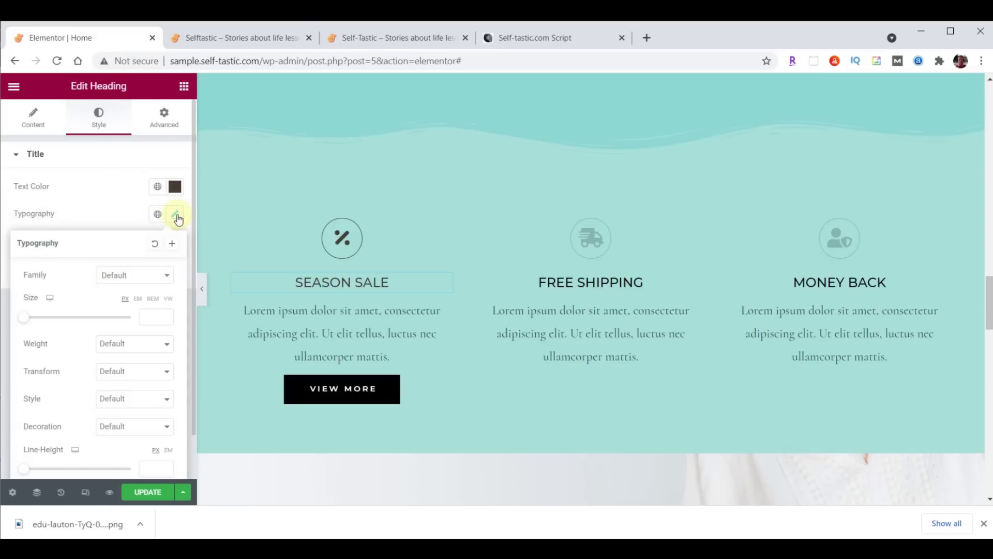
{"action": "left_click", "coordinate": [134, 278]}
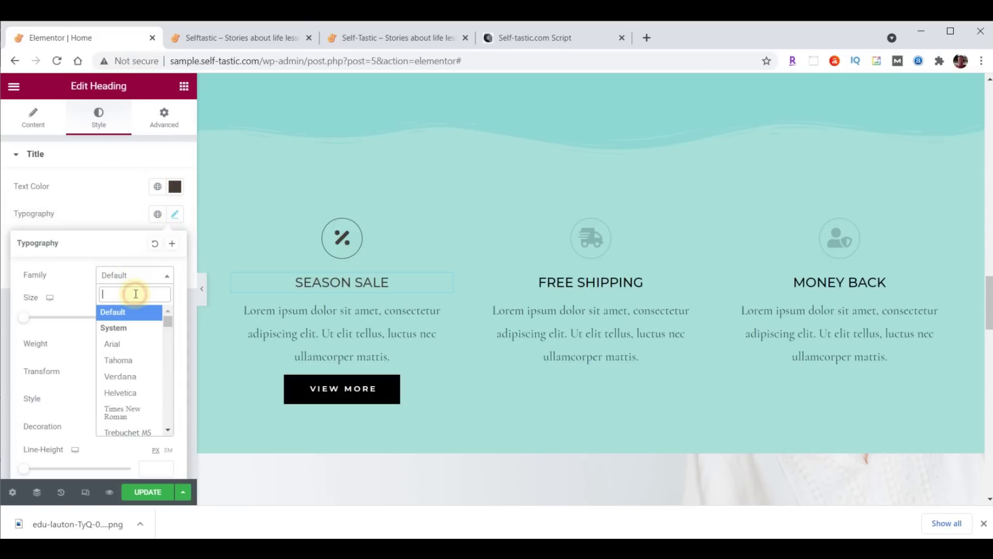
{"action": "type", "text": "Mont"}
{"action": "left_click", "coordinate": [128, 360]}
{"action": "left_click", "coordinate": [152, 317]}
{"action": "type", "text": "32"}
{"action": "left_click", "coordinate": [149, 346]}
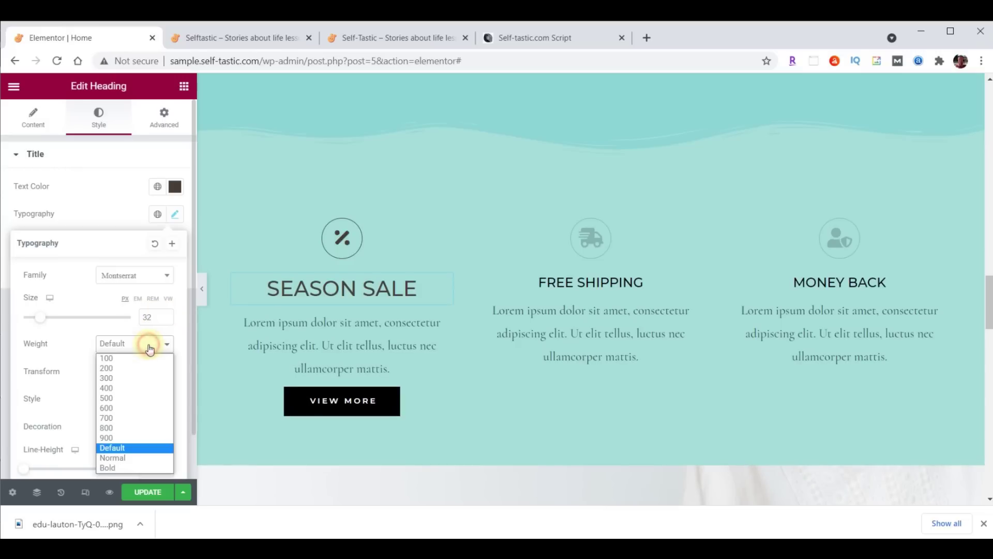
{"action": "left_click", "coordinate": [130, 379]}
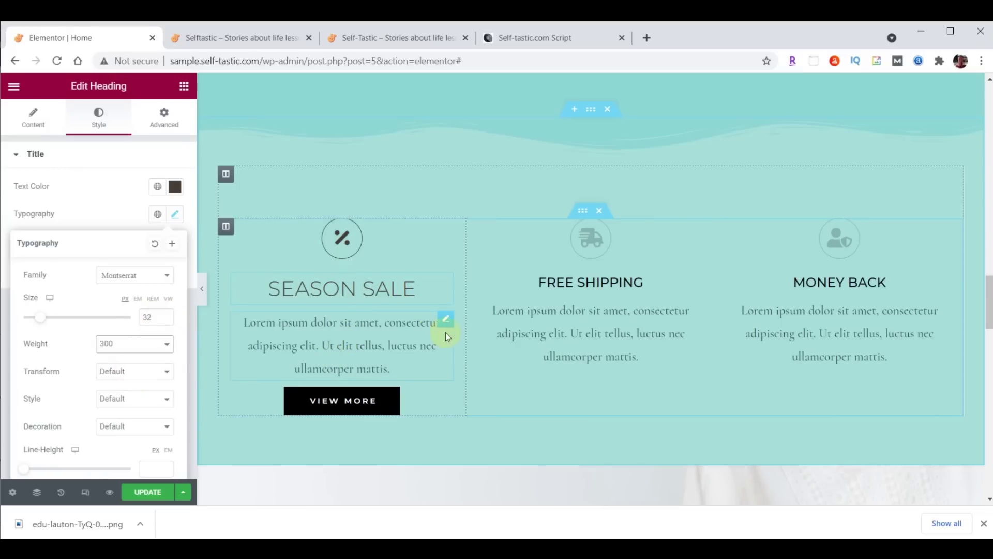
{"action": "left_click", "coordinate": [446, 321]}
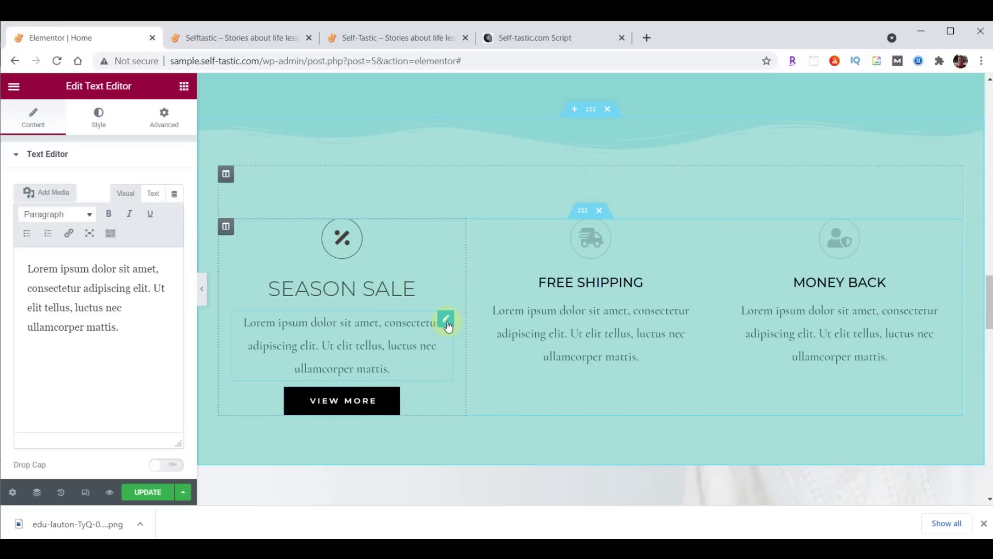
Justify the Season Sale paragraph and set it to Raleway, size 21, weight 200
{"action": "left_click", "coordinate": [98, 123]}
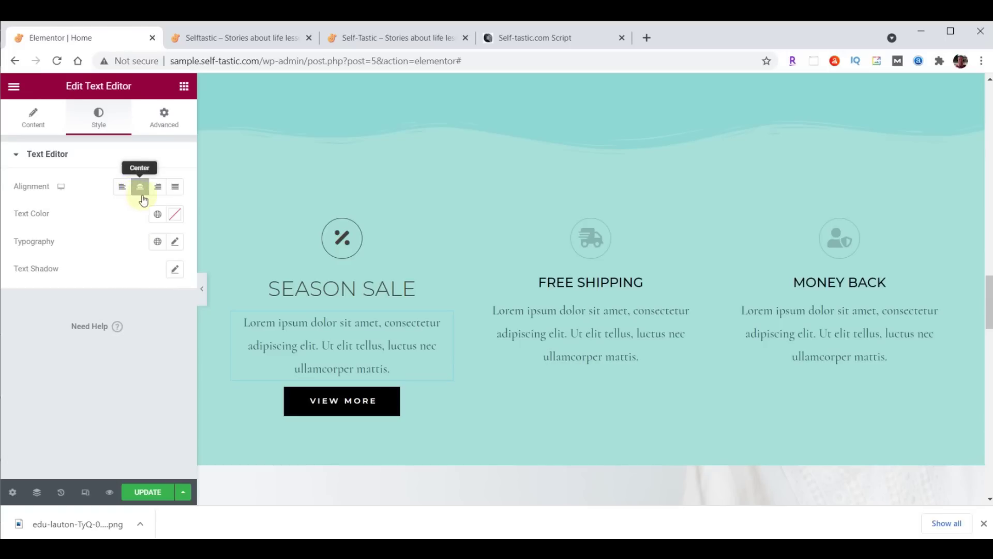
{"action": "left_click", "coordinate": [176, 190]}
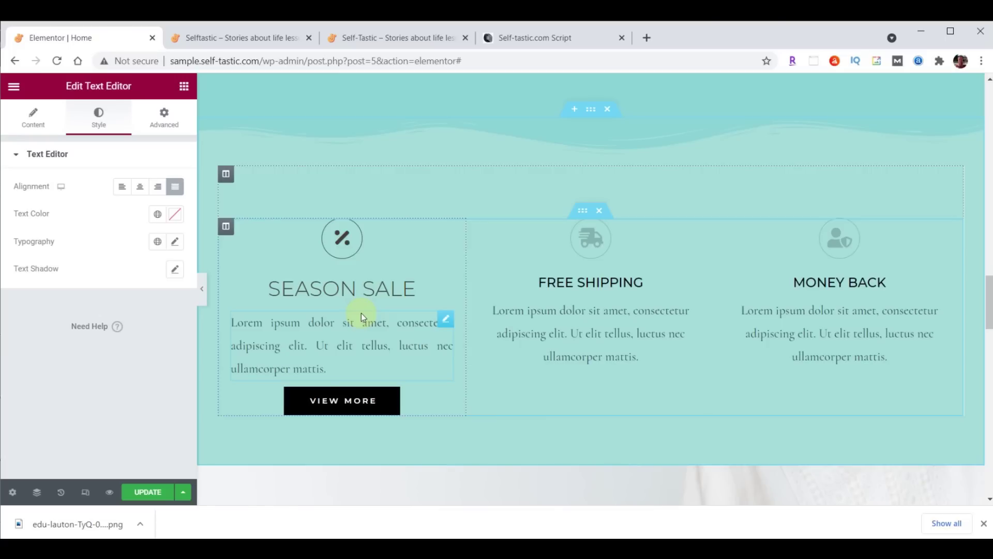
{"action": "left_click", "coordinate": [176, 242]}
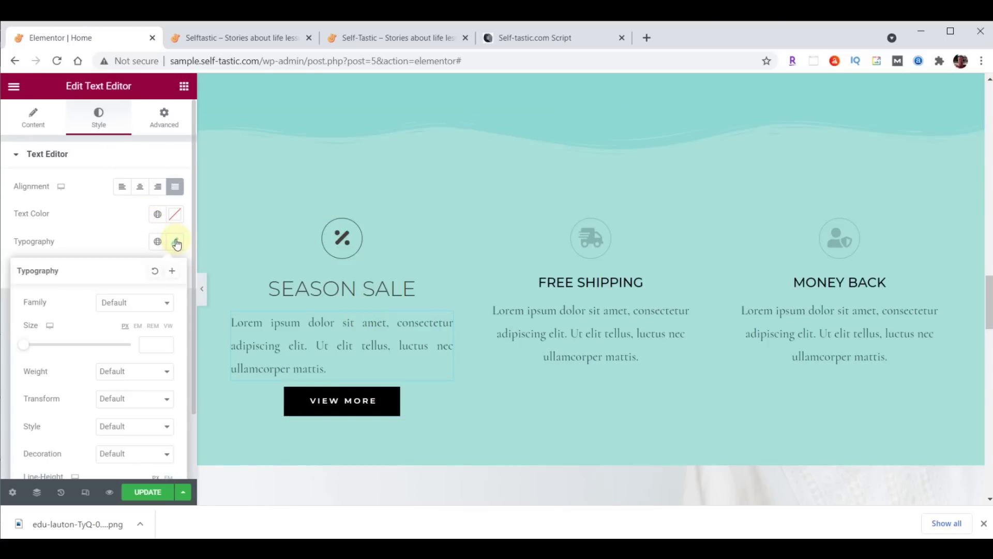
{"action": "left_click", "coordinate": [145, 302]}
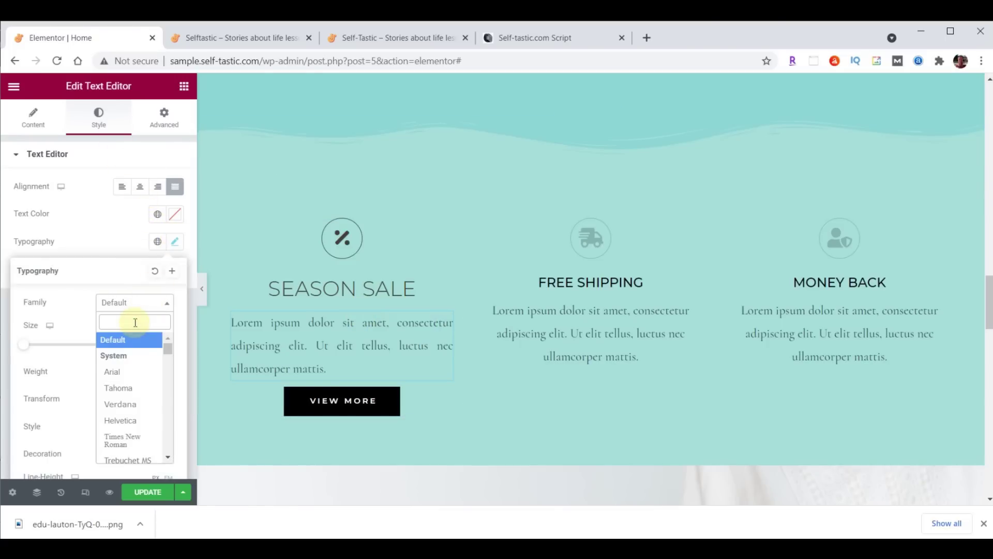
{"action": "type", "text": "Rale"}
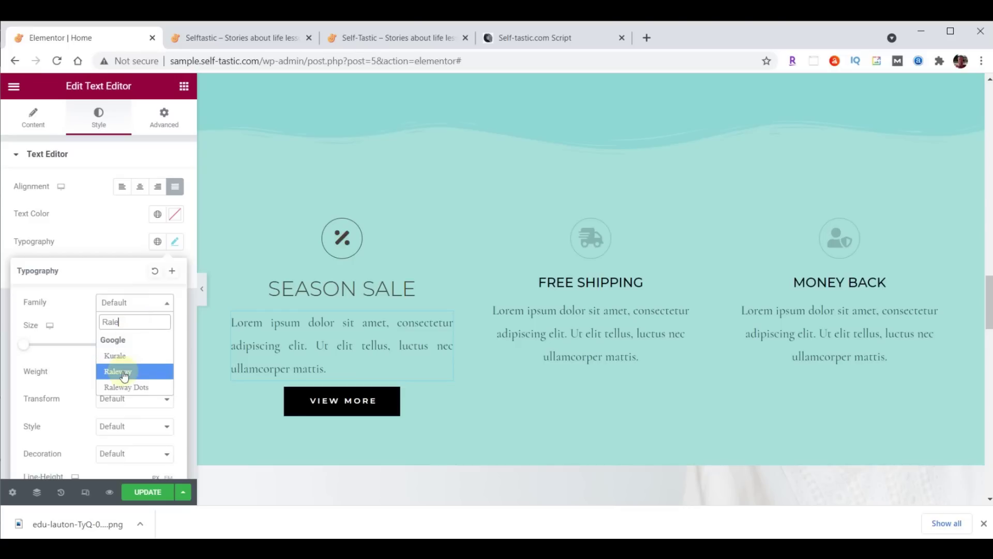
{"action": "left_click", "coordinate": [125, 373]}
{"action": "left_click", "coordinate": [145, 344]}
{"action": "type", "text": "21"}
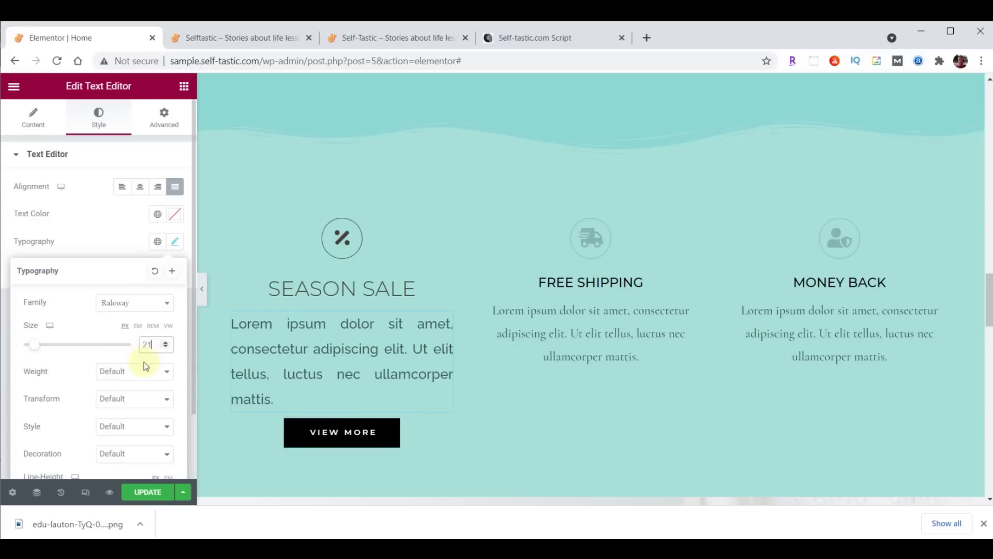
{"action": "left_click", "coordinate": [144, 368]}
{"action": "left_click", "coordinate": [136, 396]}
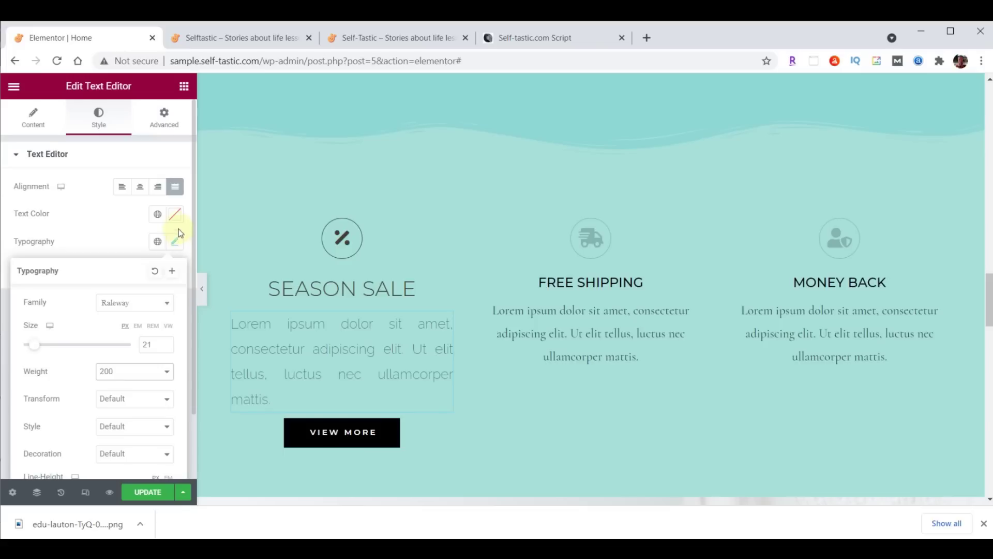
Colour the paragraph dark brown #473C31 and copy the percent icon's style
{"action": "left_click", "coordinate": [175, 216]}
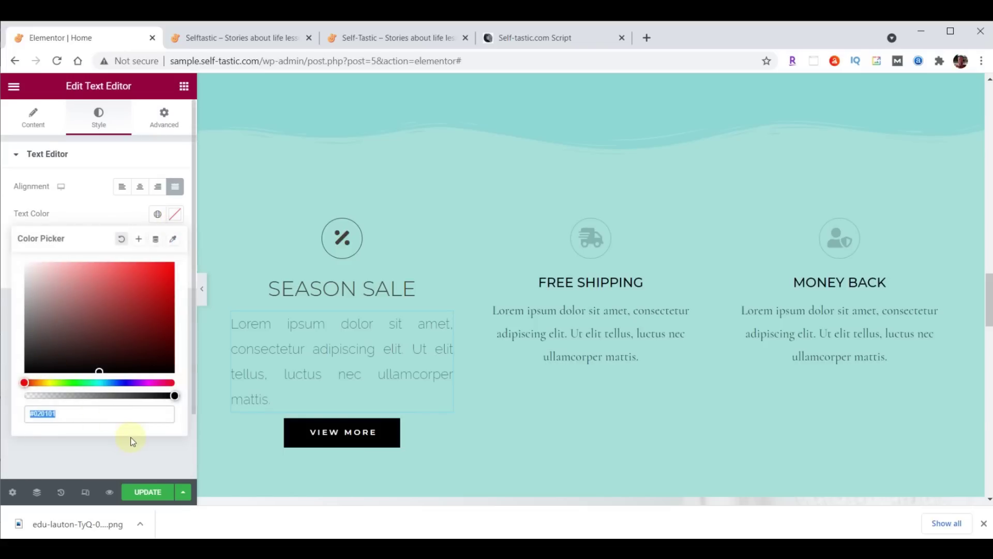
{"action": "type", "text": "#473C31"}
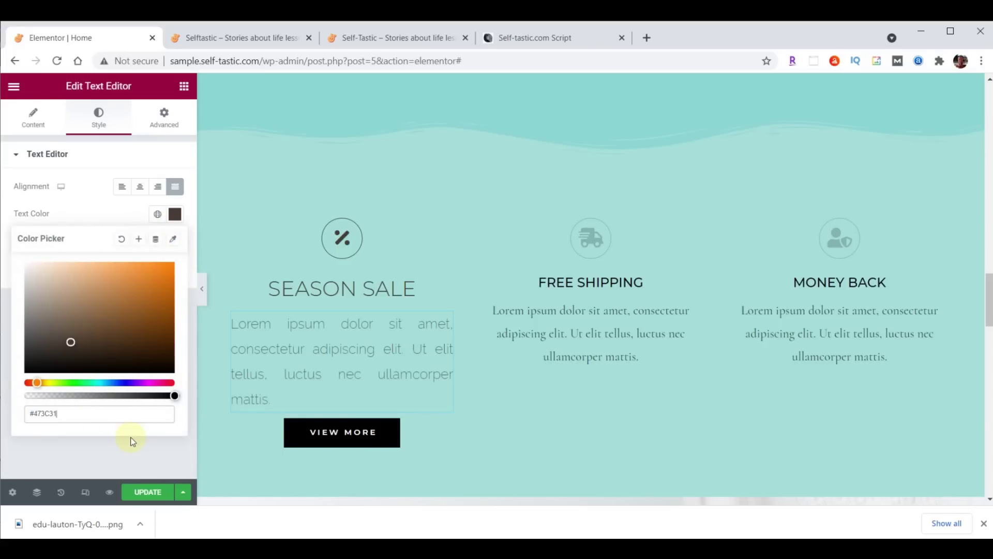
{"action": "left_click", "coordinate": [174, 214]}
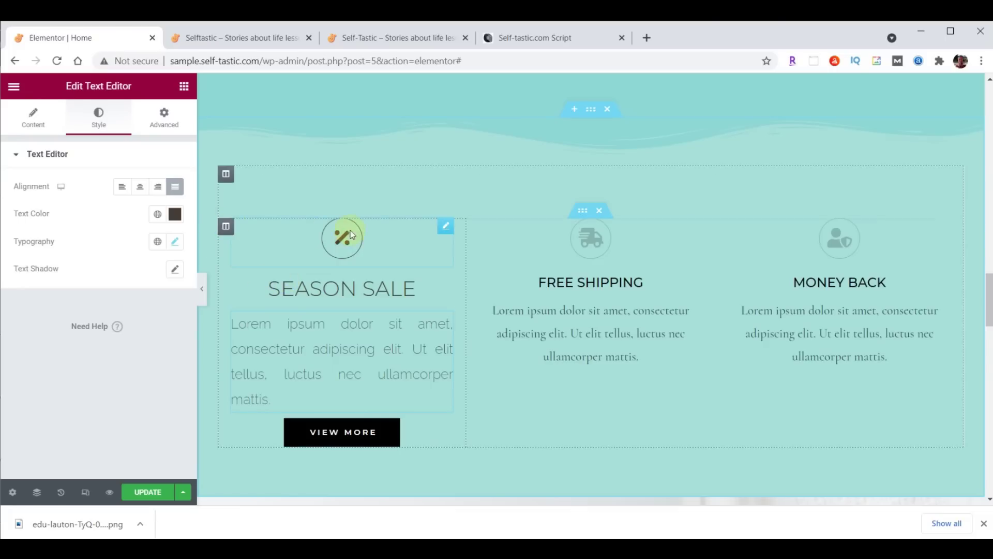
{"action": "right_click", "coordinate": [450, 230]}
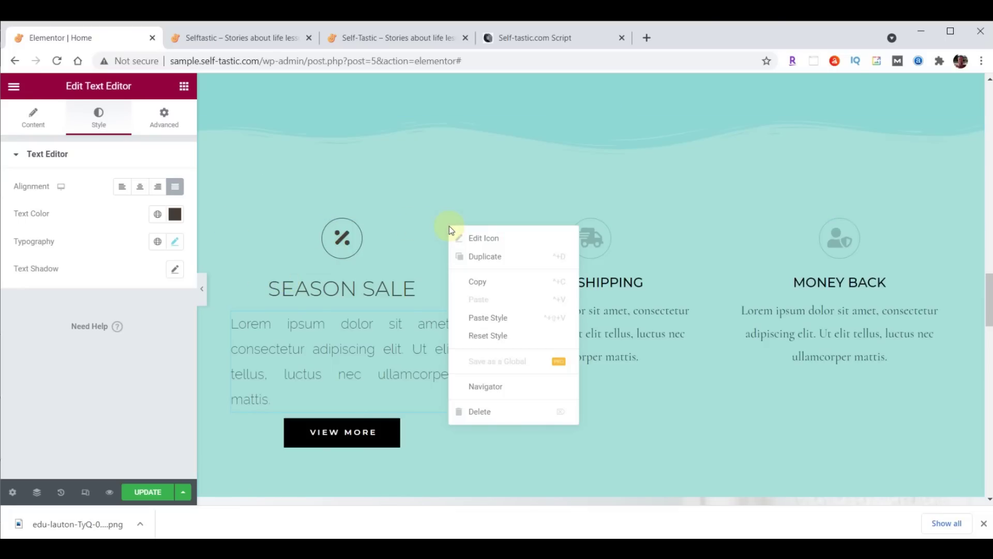
{"action": "left_click", "coordinate": [483, 282]}
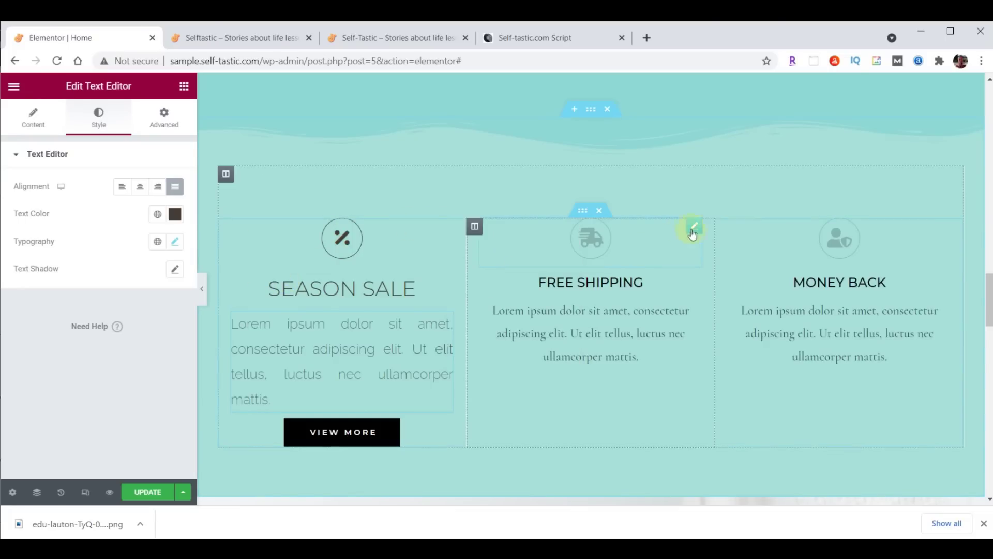
Paste the copied icon style onto the Free Shipping and Money Back icons
{"action": "right_click", "coordinate": [693, 233]}
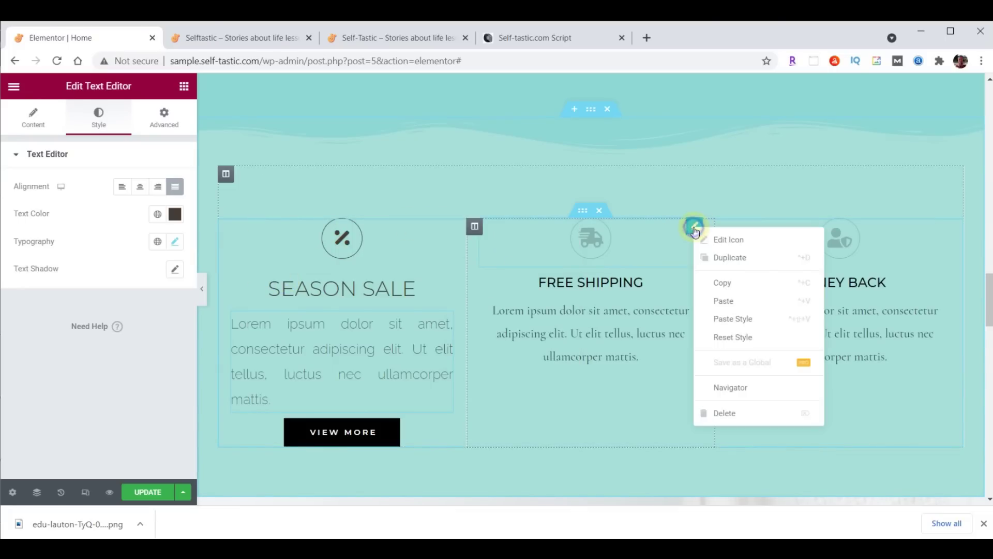
{"action": "left_click", "coordinate": [731, 319]}
{"action": "right_click", "coordinate": [939, 231]}
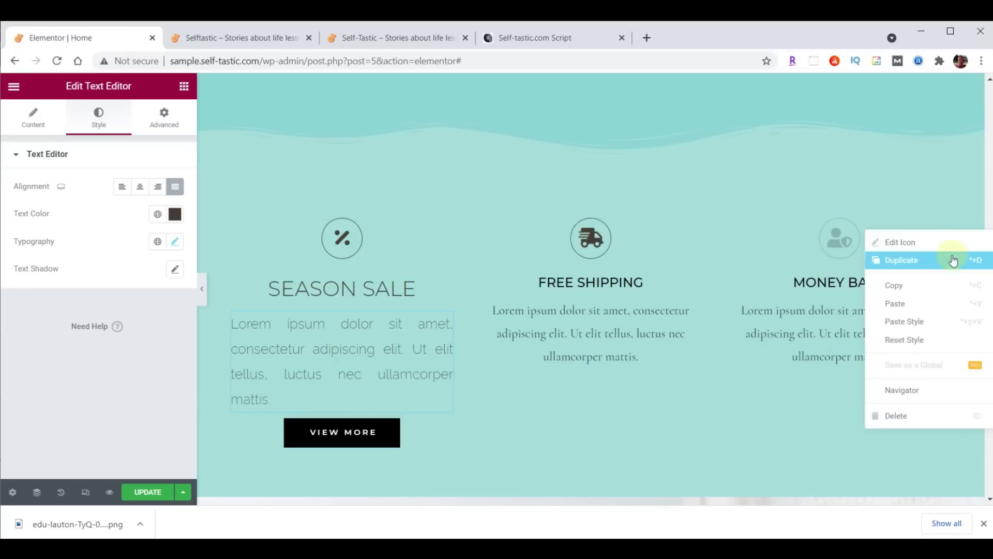
{"action": "left_click", "coordinate": [921, 321]}
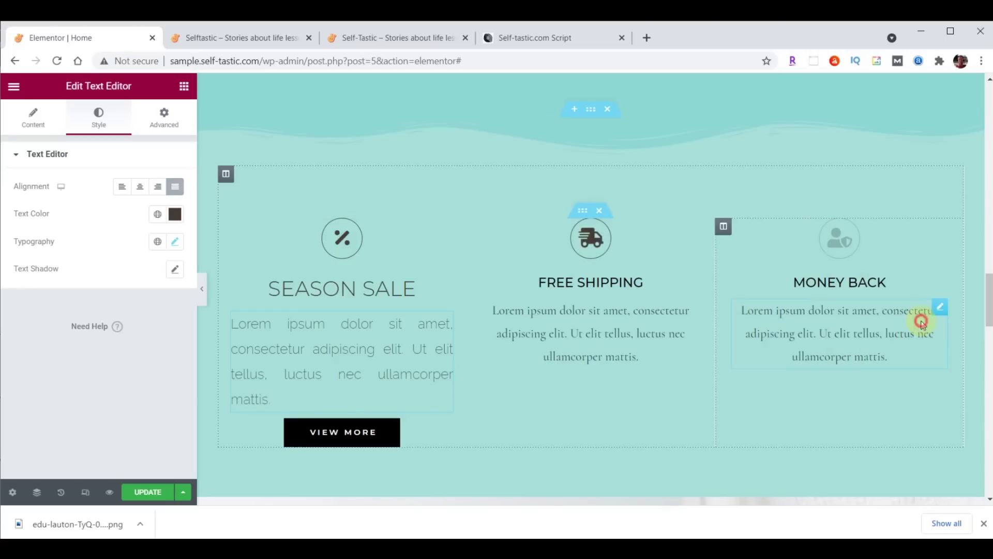
Copy the SEASON SALE heading style onto the FREE SHIPPING and MONEY BACK headings
{"action": "left_click", "coordinate": [389, 293]}
{"action": "right_click", "coordinate": [443, 283]}
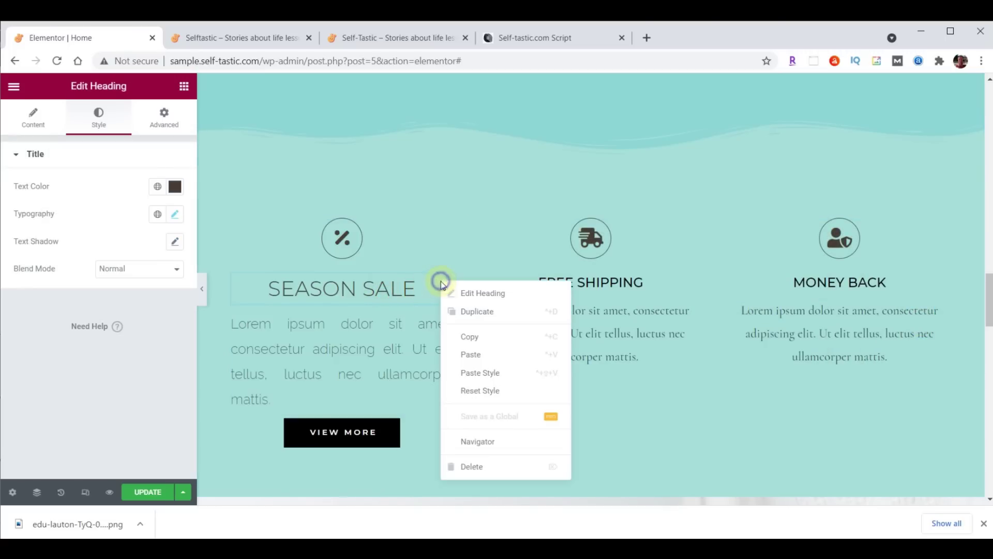
{"action": "left_click", "coordinate": [469, 336]}
{"action": "right_click", "coordinate": [697, 287]}
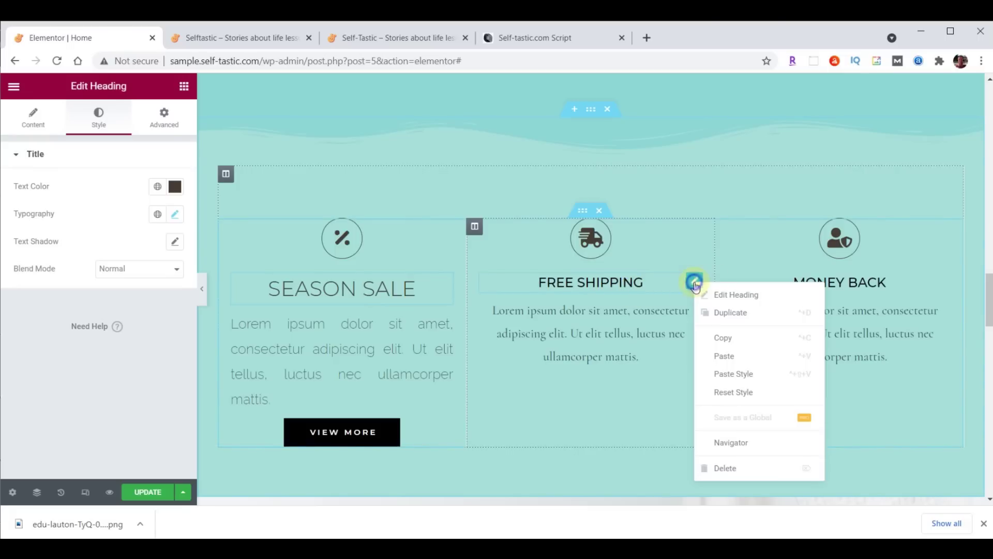
{"action": "left_click", "coordinate": [740, 371]}
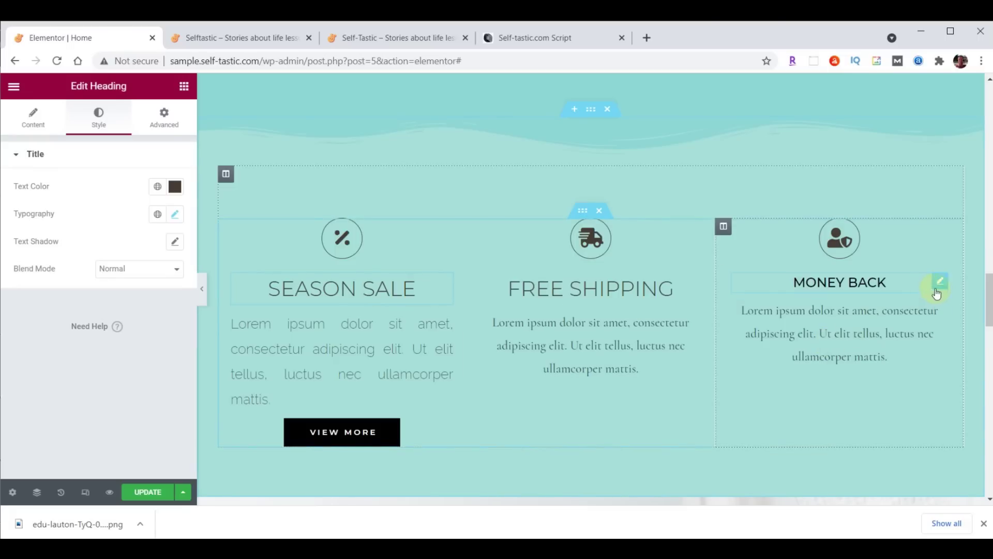
{"action": "right_click", "coordinate": [938, 283]}
{"action": "left_click", "coordinate": [927, 383]}
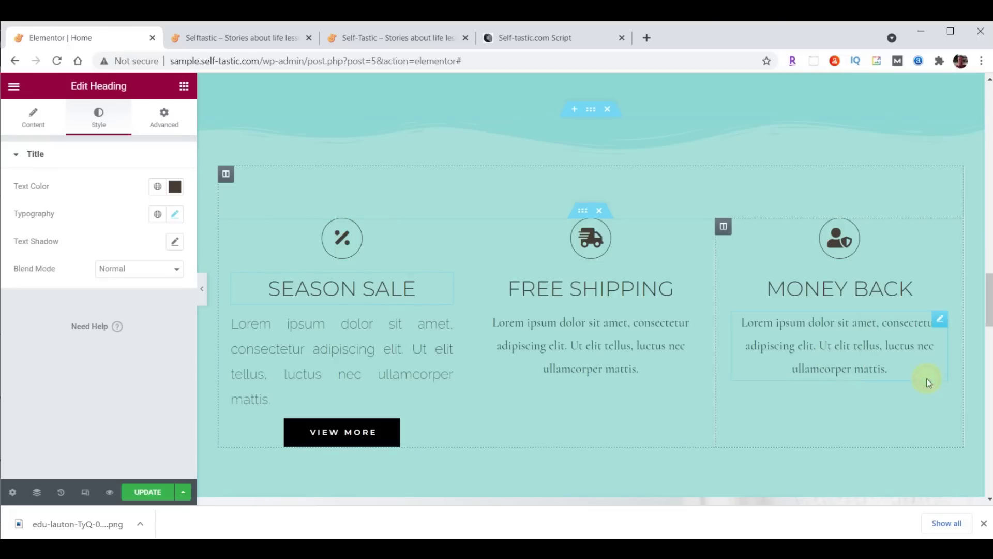
Copy the Season Sale paragraph style onto the Free Shipping and Money Back paragraphs
{"action": "left_click", "coordinate": [447, 325]}
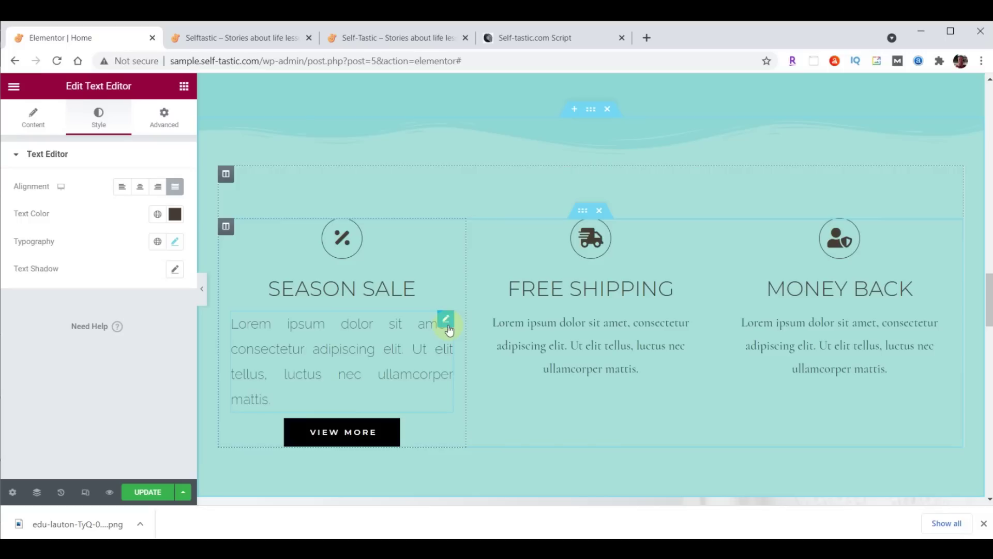
{"action": "right_click", "coordinate": [448, 325]}
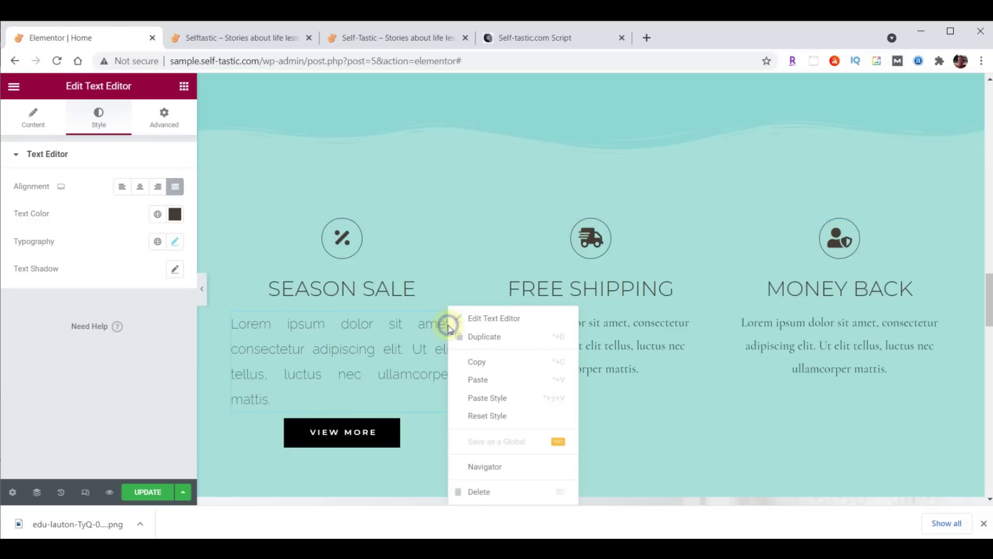
{"action": "left_click", "coordinate": [480, 362]}
{"action": "right_click", "coordinate": [691, 321]}
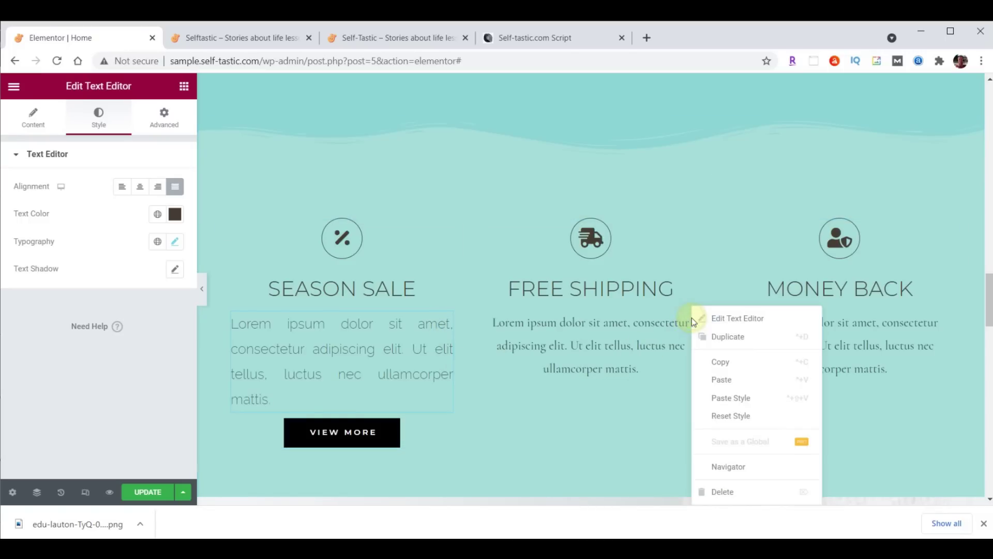
{"action": "left_click", "coordinate": [740, 395]}
{"action": "right_click", "coordinate": [934, 328]}
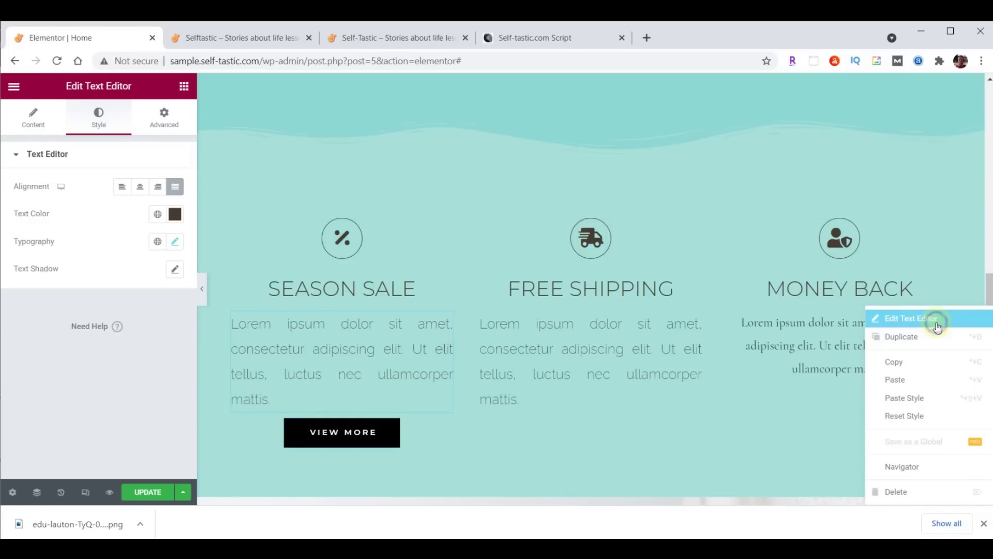
{"action": "left_click", "coordinate": [938, 395]}
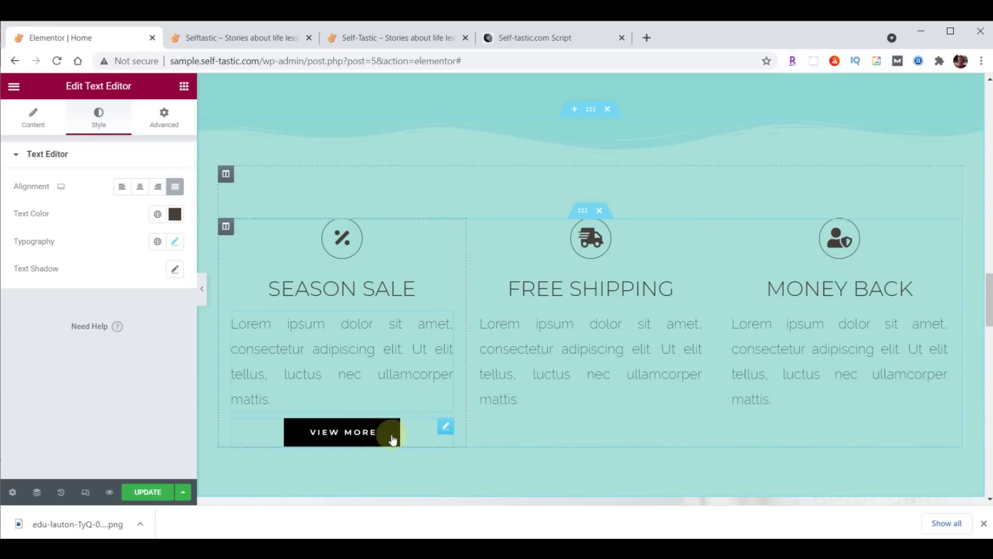
Give the Season Sale VIEW MORE button a dark grey #333333 background
{"action": "left_click", "coordinate": [446, 428]}
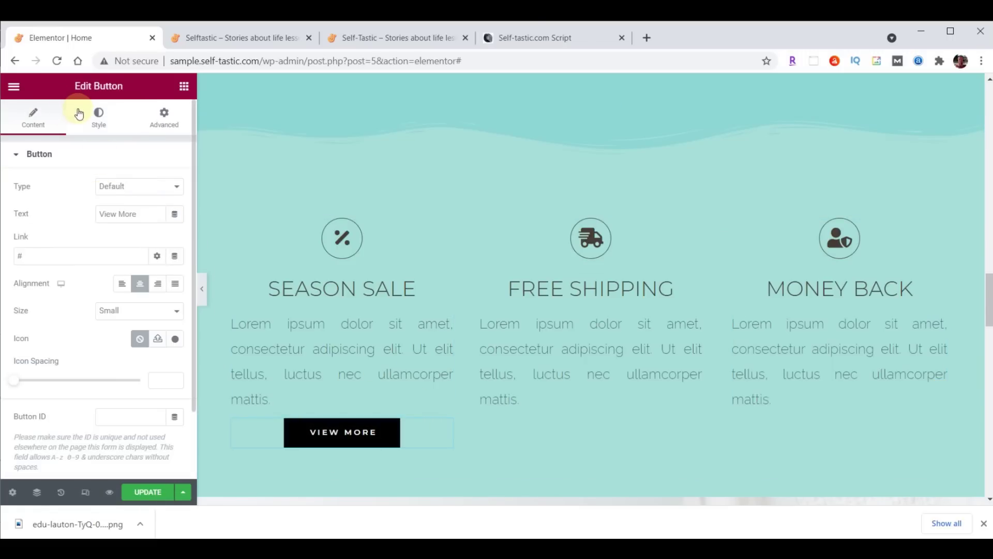
{"action": "left_click", "coordinate": [97, 115]}
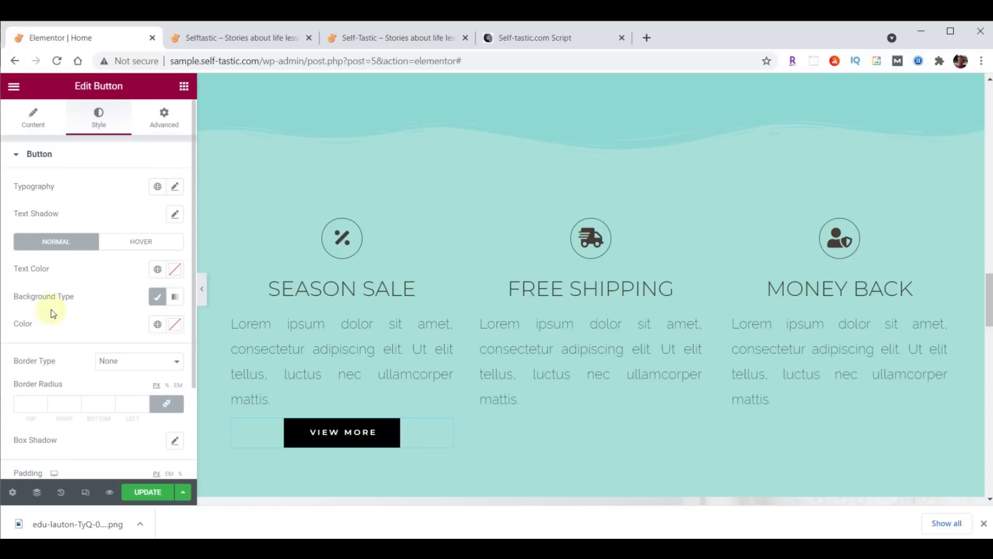
{"action": "left_click", "coordinate": [175, 324]}
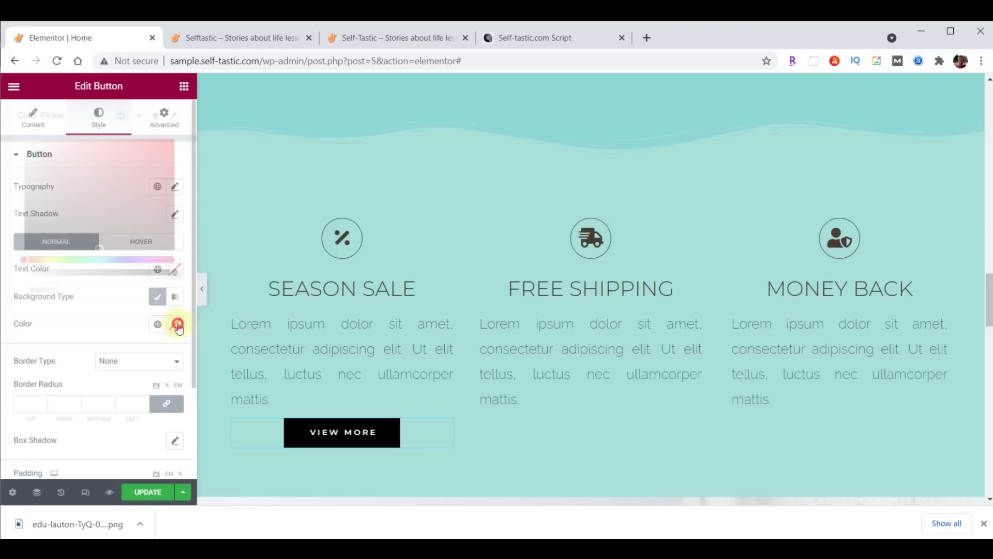
{"action": "type", "text": "#333333"}
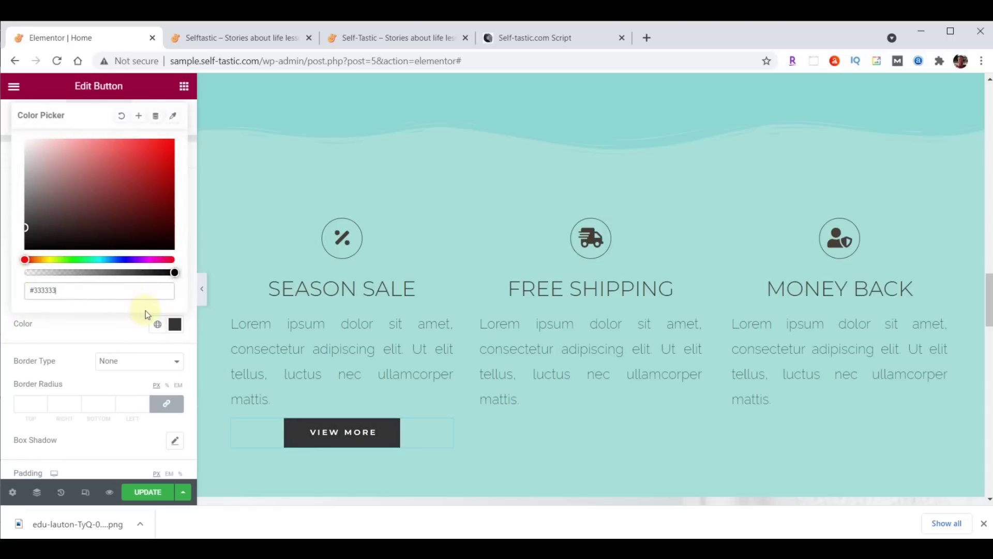
{"action": "left_click", "coordinate": [174, 323]}
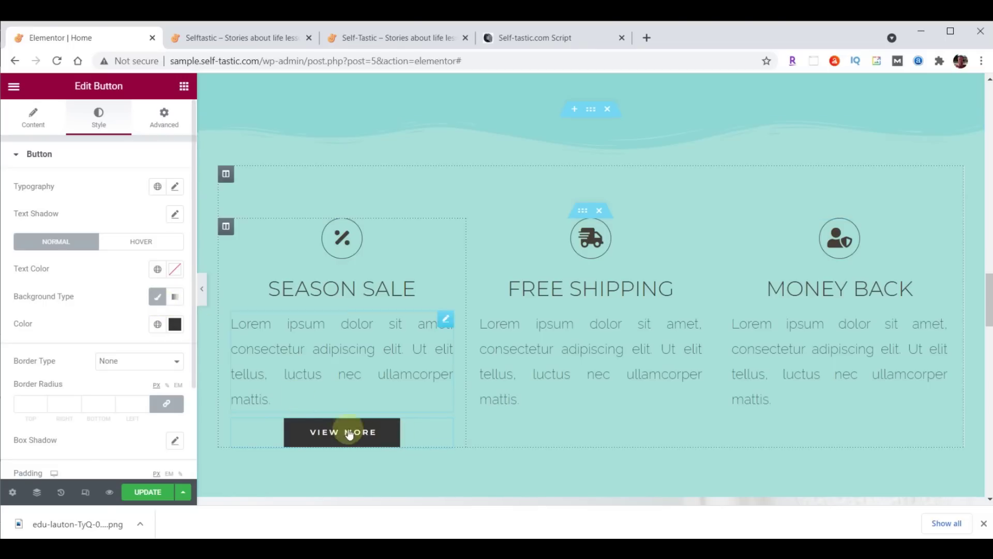
Add a Grow hover animation to the VIEW MORE button
{"action": "left_click", "coordinate": [140, 243]}
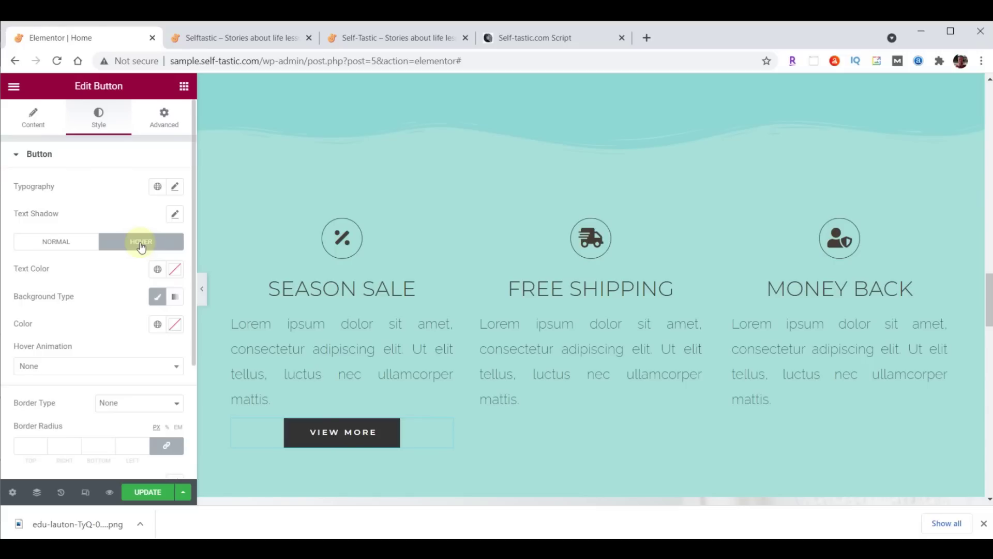
{"action": "left_click", "coordinate": [122, 368]}
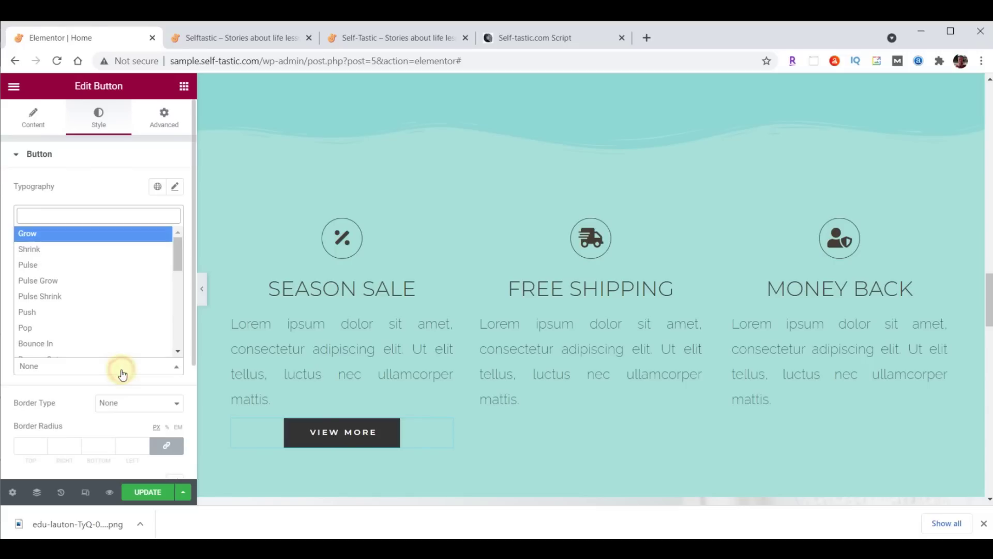
{"action": "left_click", "coordinate": [93, 231]}
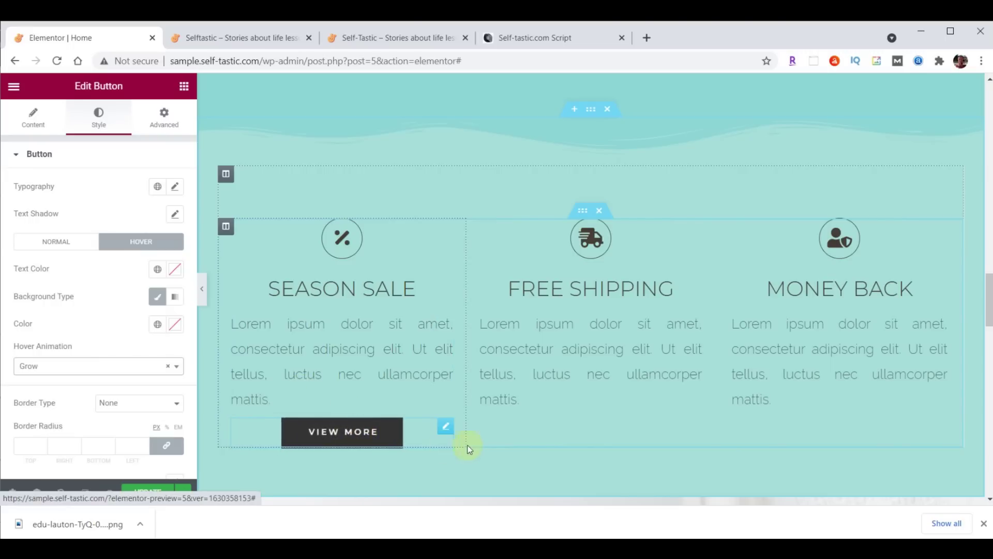
{"action": "right_click", "coordinate": [446, 429]}
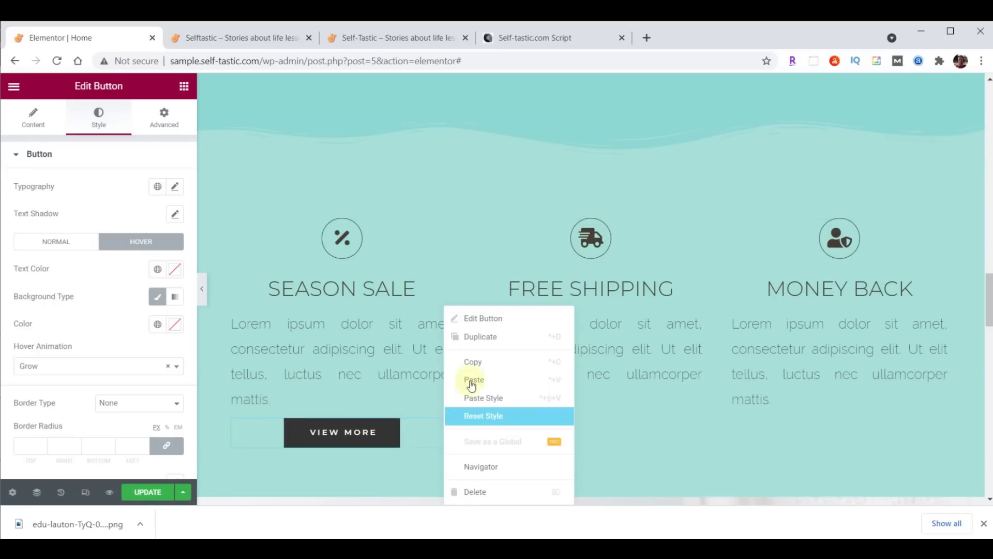
Copy the styled VIEW MORE button and paste two duplicates of it
{"action": "left_click", "coordinate": [476, 362]}
{"action": "right_click", "coordinate": [443, 424]}
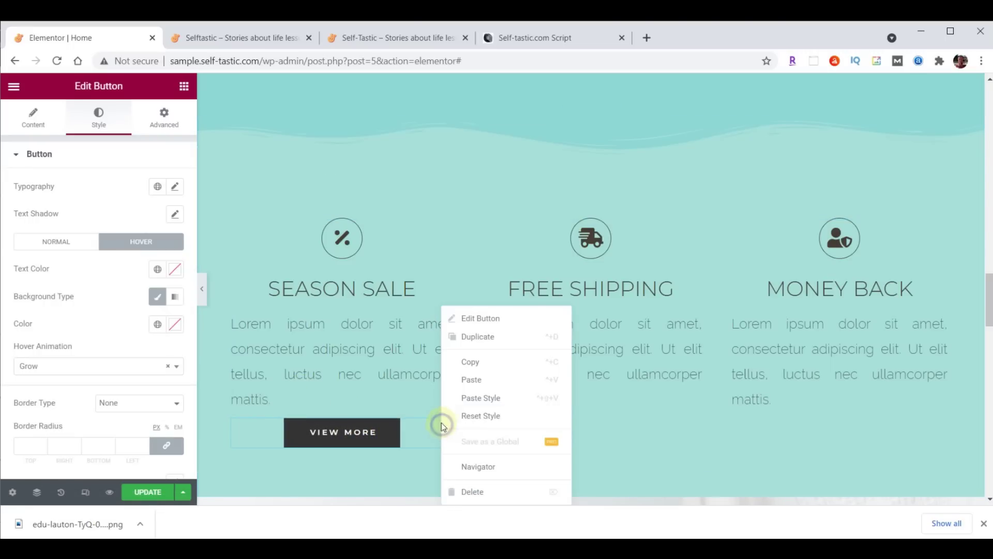
{"action": "left_click", "coordinate": [470, 378]}
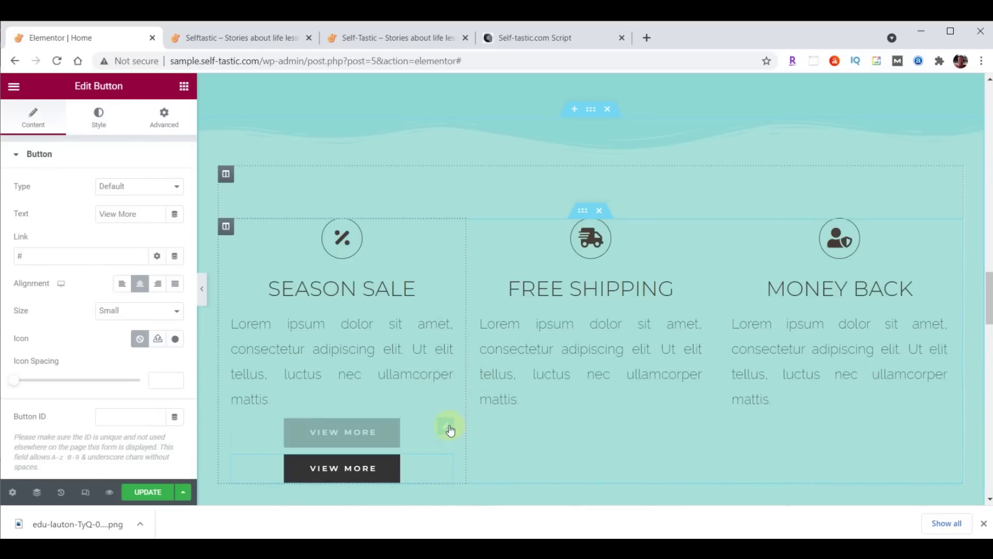
{"action": "right_click", "coordinate": [450, 431]}
{"action": "left_click", "coordinate": [480, 382]}
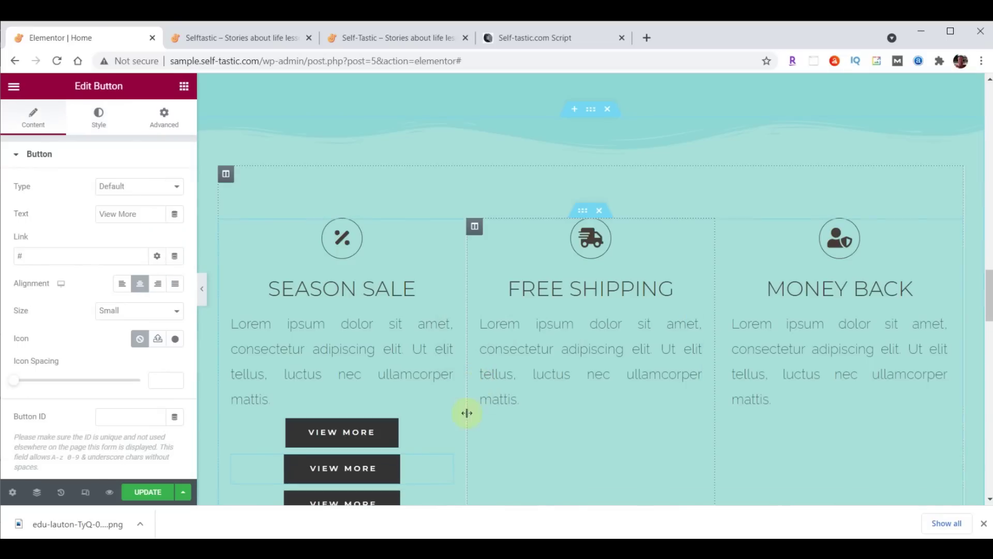
Move the duplicate buttons into the FREE SHIPPING and MONEY BACK columns
{"action": "left_click_drag", "start_coordinate": [444, 428], "coordinate": [577, 414]}
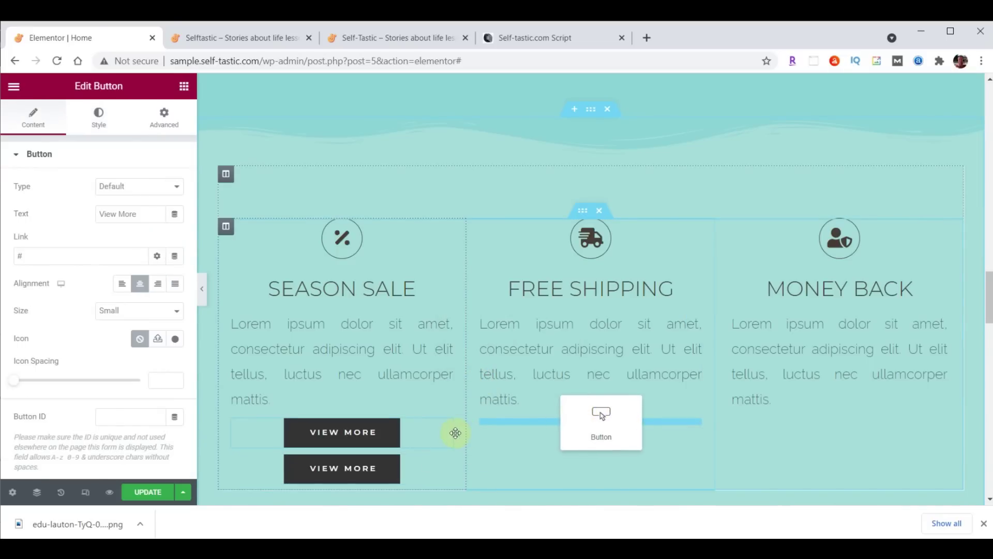
{"action": "left_click_drag", "start_coordinate": [449, 429], "coordinate": [809, 417]}
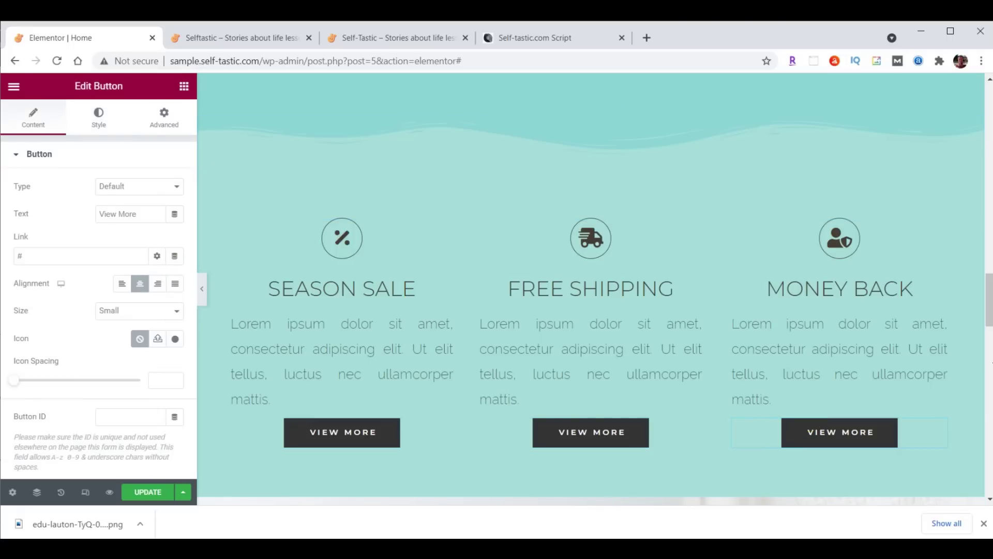
{"action": "scroll", "coordinate": [989, 311], "scroll_direction": "down", "scroll_amount": 1}
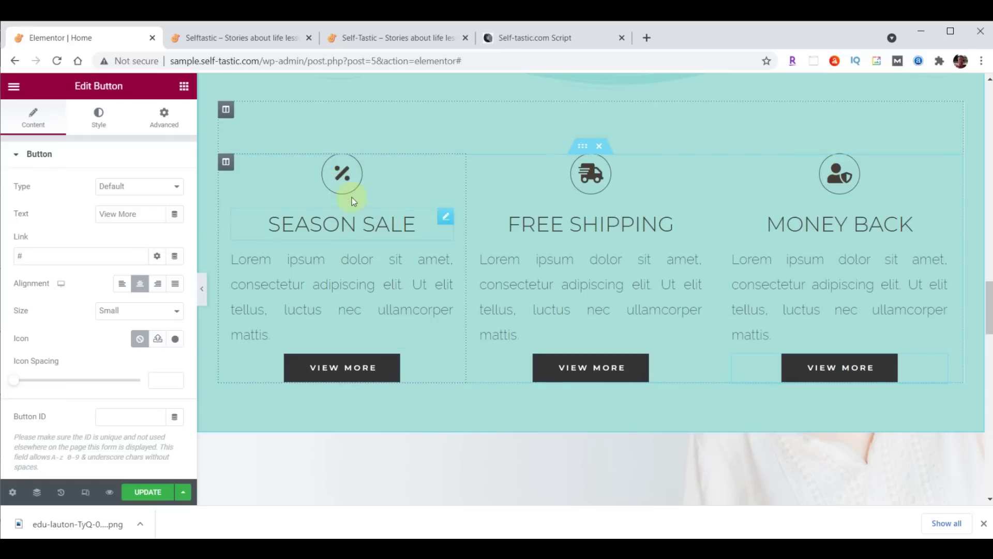
Replace the SEASON SALE percent icon with the solid Heart icon
{"action": "left_click", "coordinate": [446, 164]}
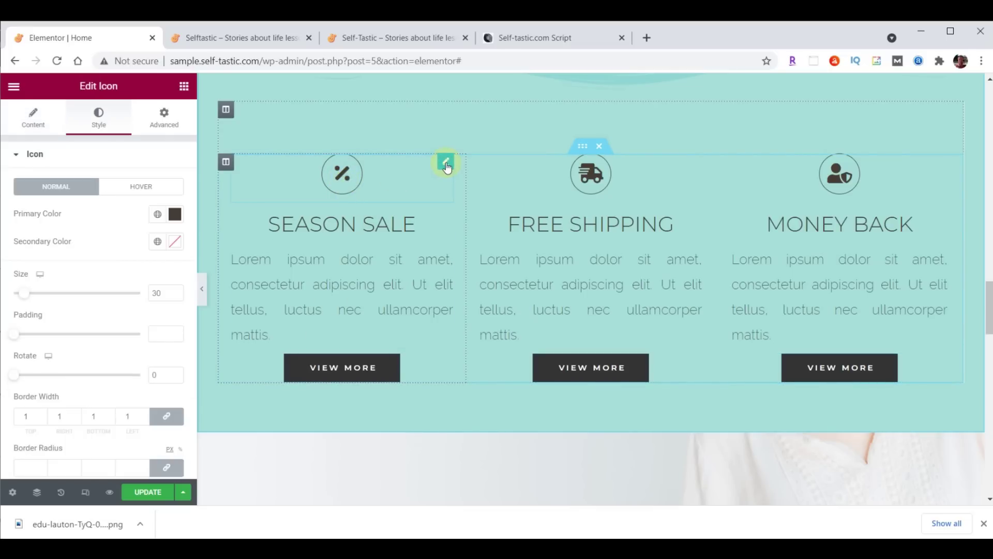
{"action": "left_click", "coordinate": [33, 116]}
{"action": "left_click", "coordinate": [101, 222]}
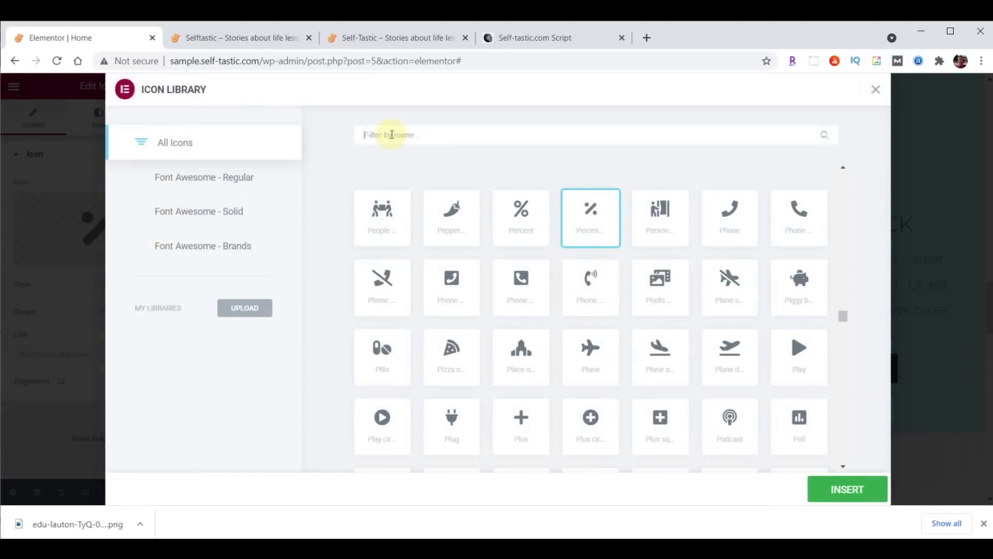
{"action": "type", "text": "Heart"}
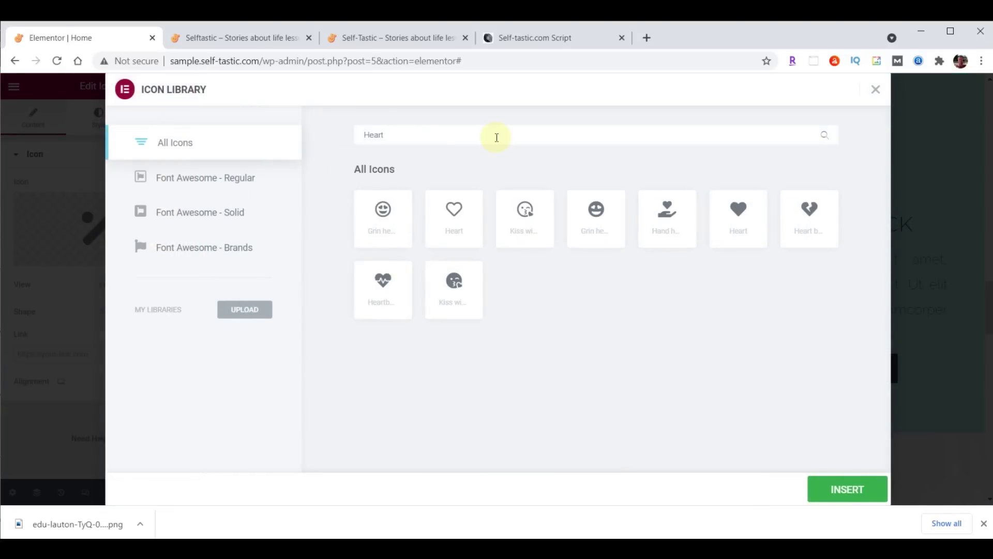
{"action": "left_click", "coordinate": [741, 212]}
{"action": "double_click", "coordinate": [741, 212]}
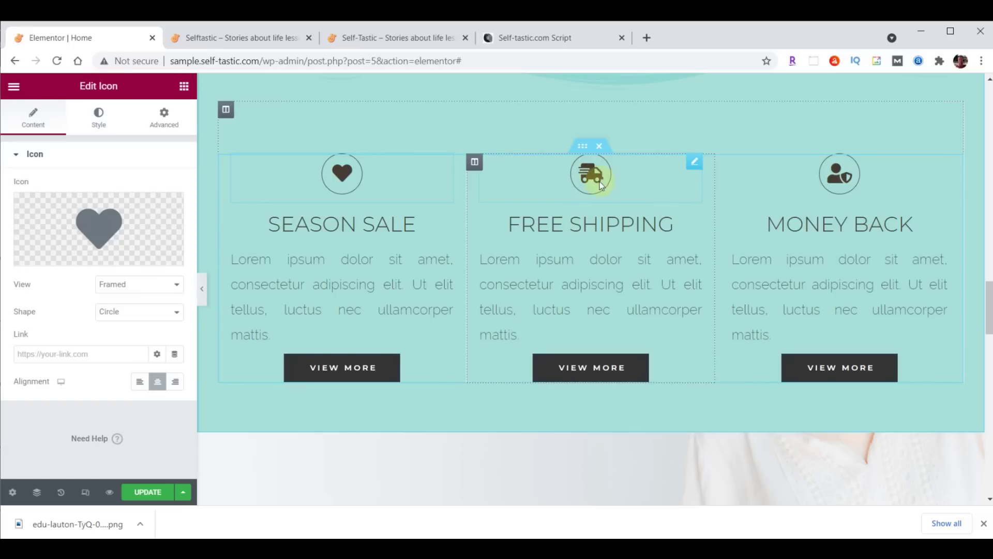
Replace the FREE SHIPPING truck icon with a comment speech-bubble icon
{"action": "left_click", "coordinate": [593, 174]}
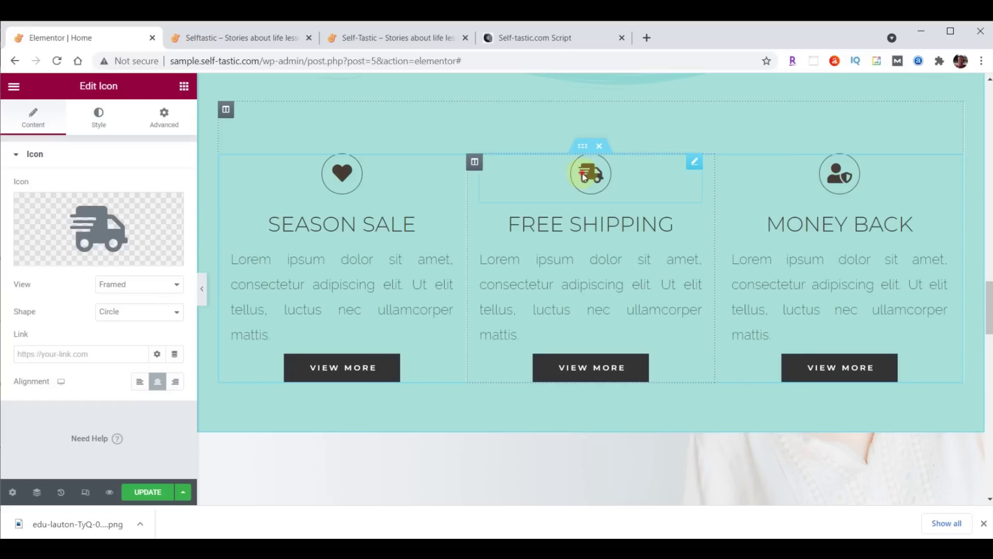
{"action": "left_click", "coordinate": [100, 230]}
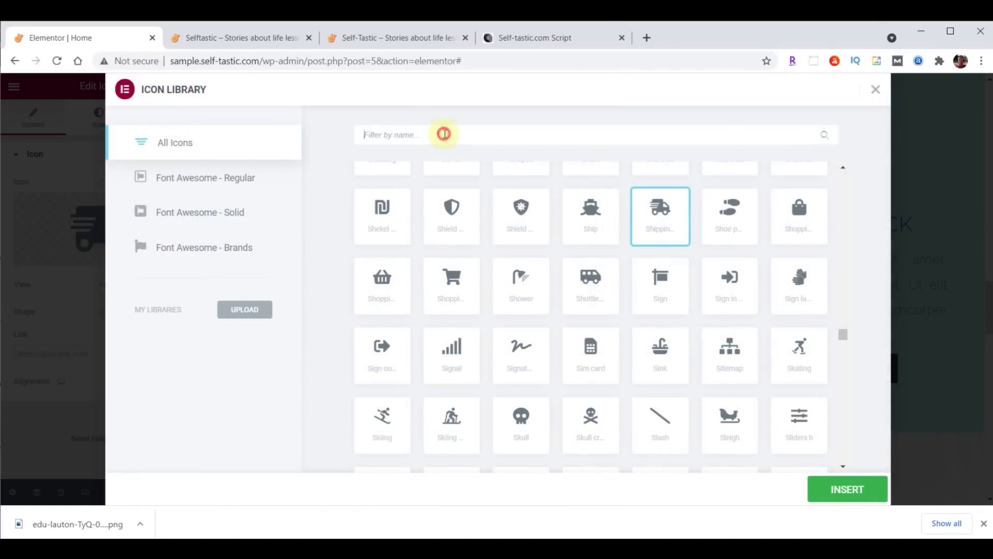
{"action": "type", "text": "comments"}
{"action": "key", "text": "BackSpace"}
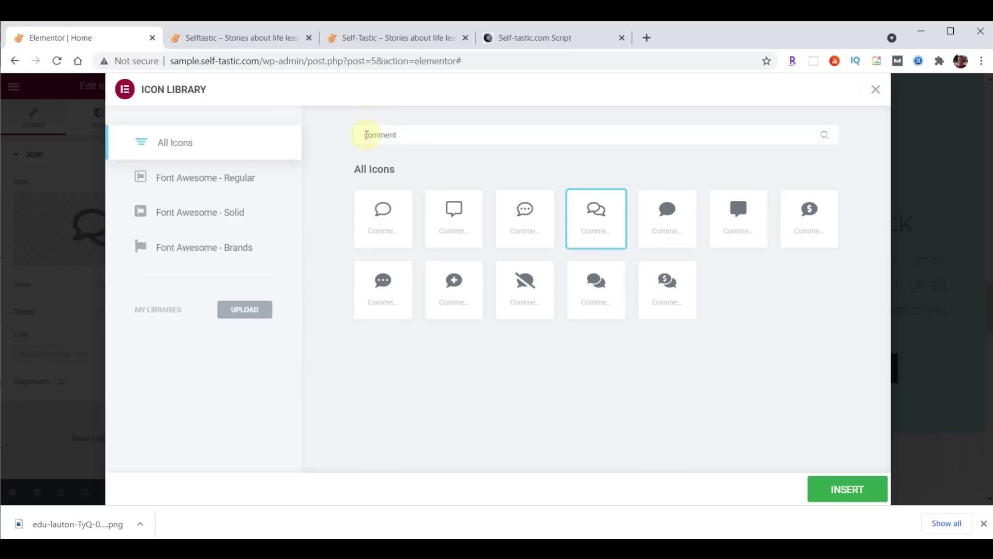
{"action": "left_click", "coordinate": [525, 209]}
{"action": "left_click", "coordinate": [846, 490]}
Replace the MONEY BACK icon with the circled Question icon
{"action": "left_click", "coordinate": [843, 177]}
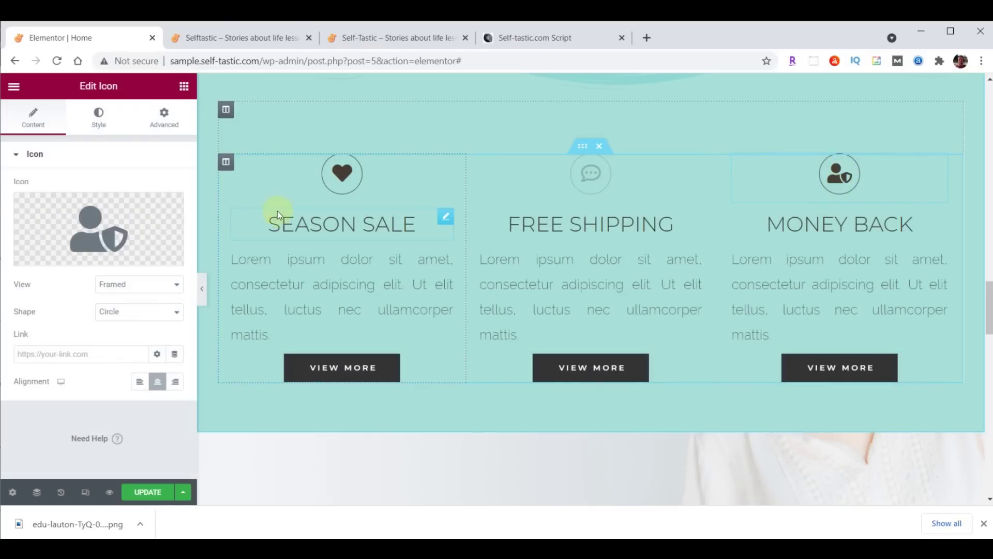
{"action": "left_click", "coordinate": [94, 227]}
{"action": "left_click", "coordinate": [457, 134]}
{"action": "type", "text": "Question"}
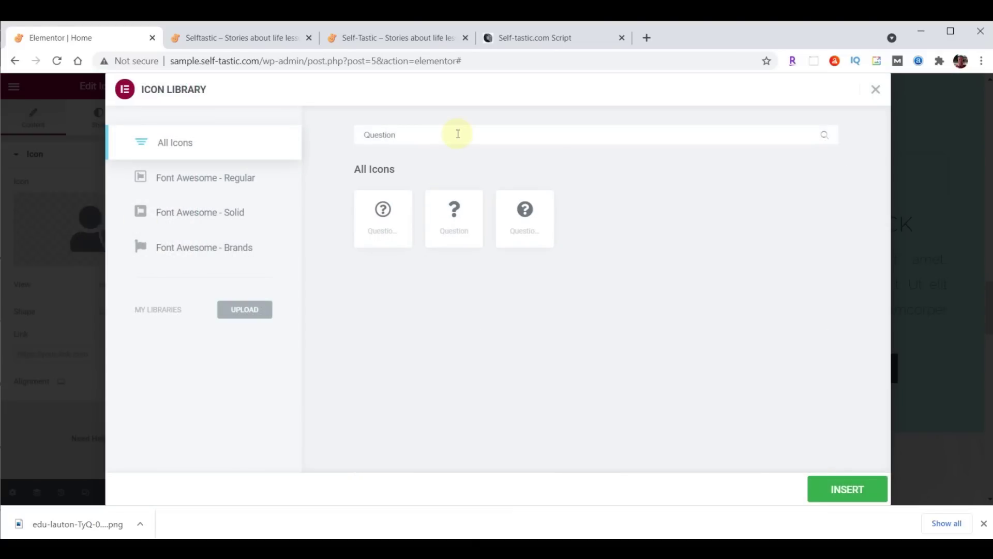
{"action": "left_click", "coordinate": [385, 212]}
{"action": "left_click", "coordinate": [844, 491]}
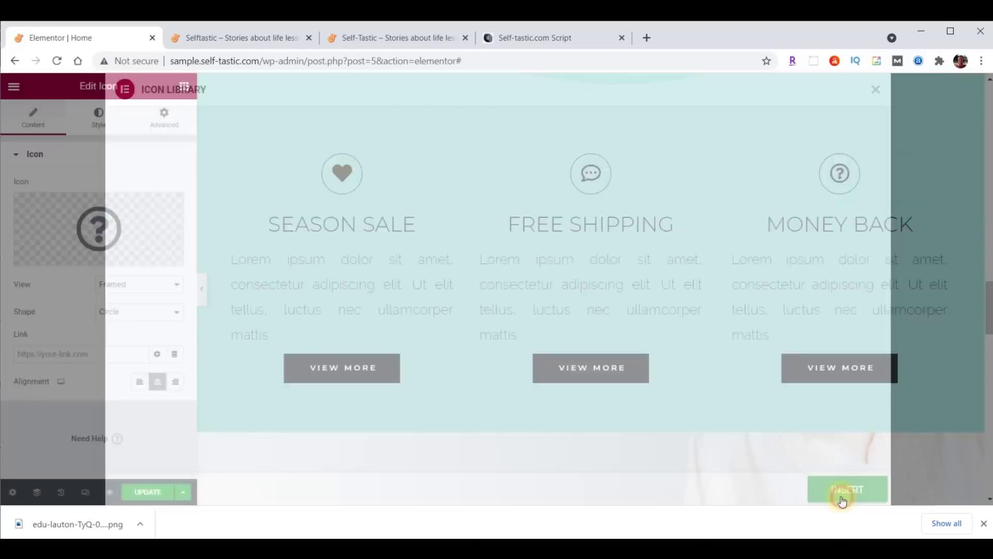
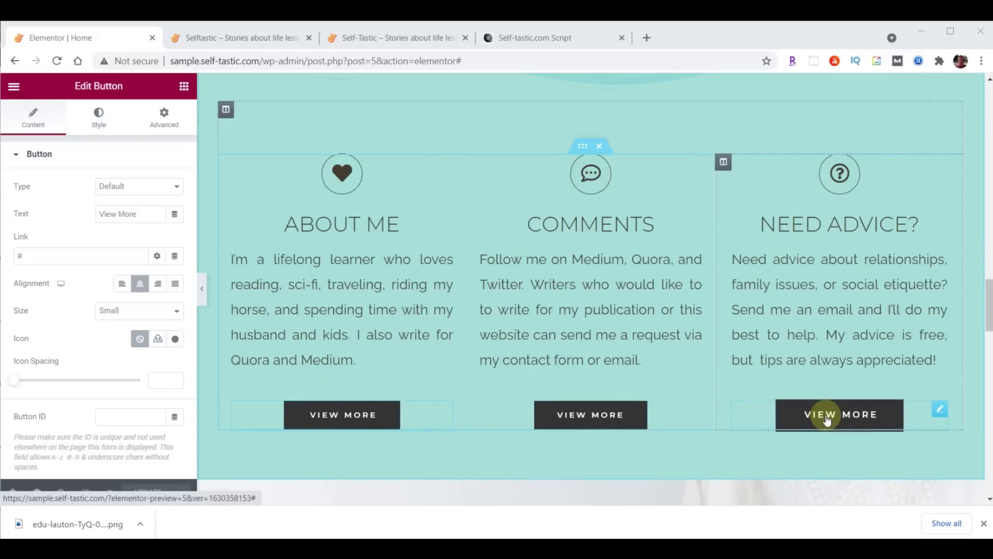
Change the About Me button to read Learn More, linking to /about/
{"action": "left_click", "coordinate": [365, 428]}
{"action": "left_click_drag", "start_coordinate": [138, 214], "coordinate": [99, 214]}
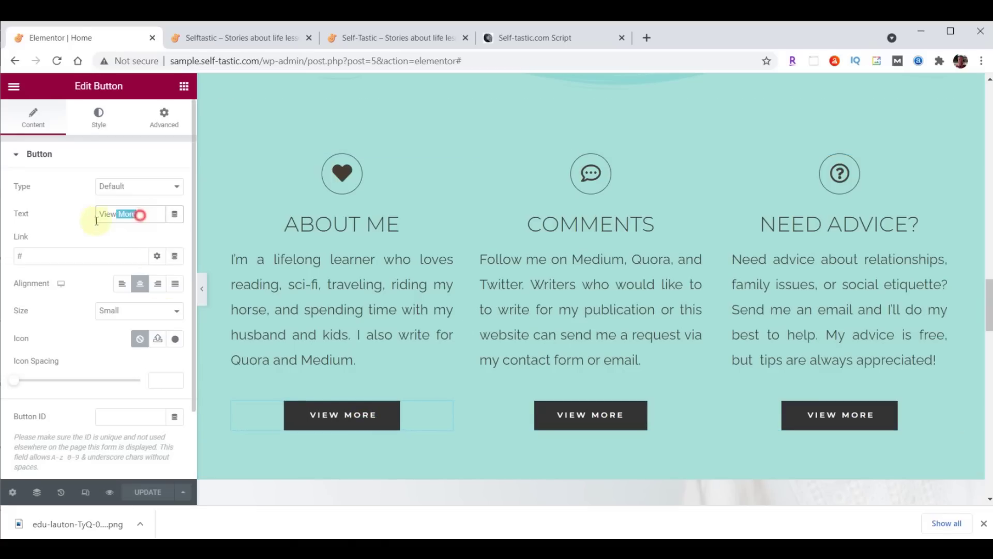
{"action": "type", "text": "Learn More"}
{"action": "left_click", "coordinate": [135, 255]}
{"action": "key", "text": "BackSpace"}
{"action": "type", "text": "/about/"}
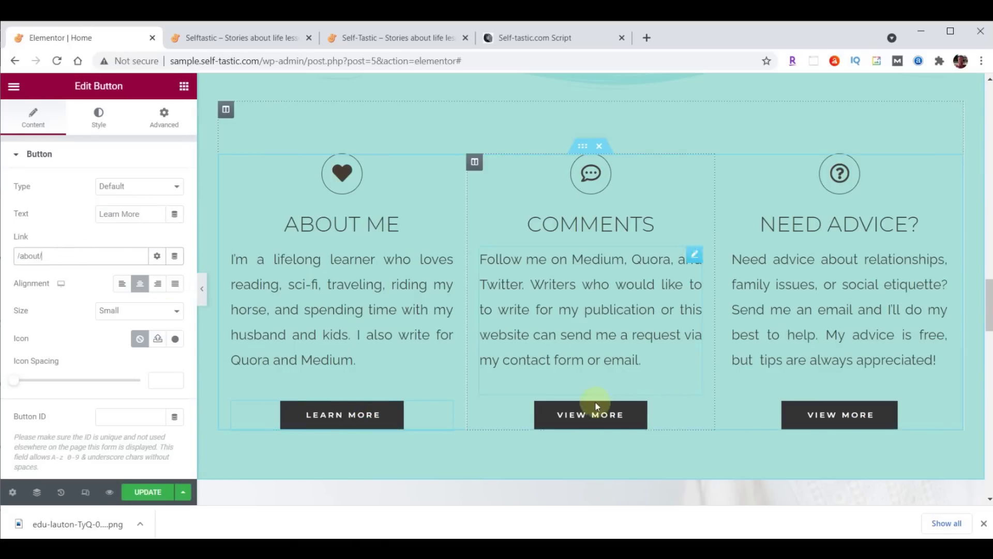
Change the Comments button to read Contact Me and clear its old # link
{"action": "left_click", "coordinate": [597, 415]}
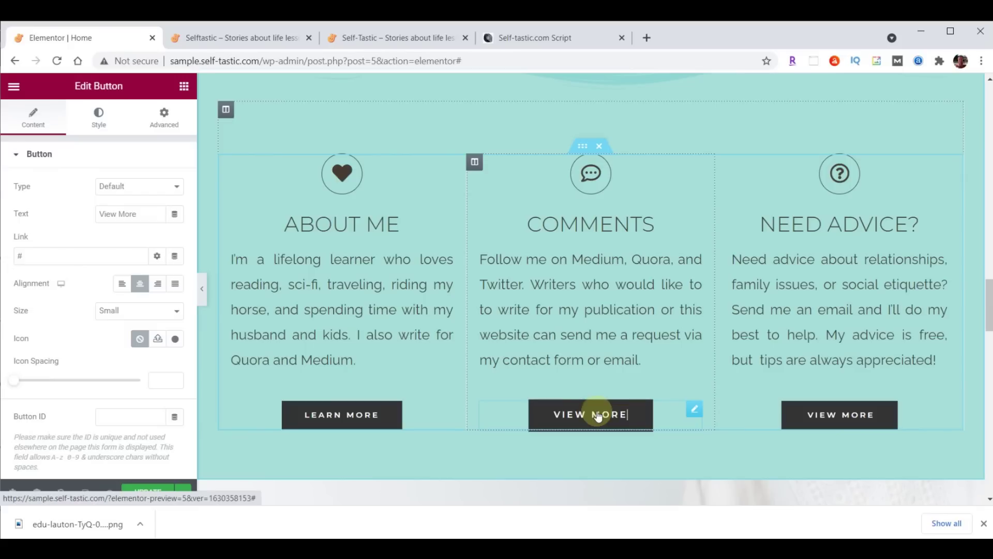
{"action": "triple_click", "coordinate": [140, 213]}
{"action": "type", "text": "Contact Me"}
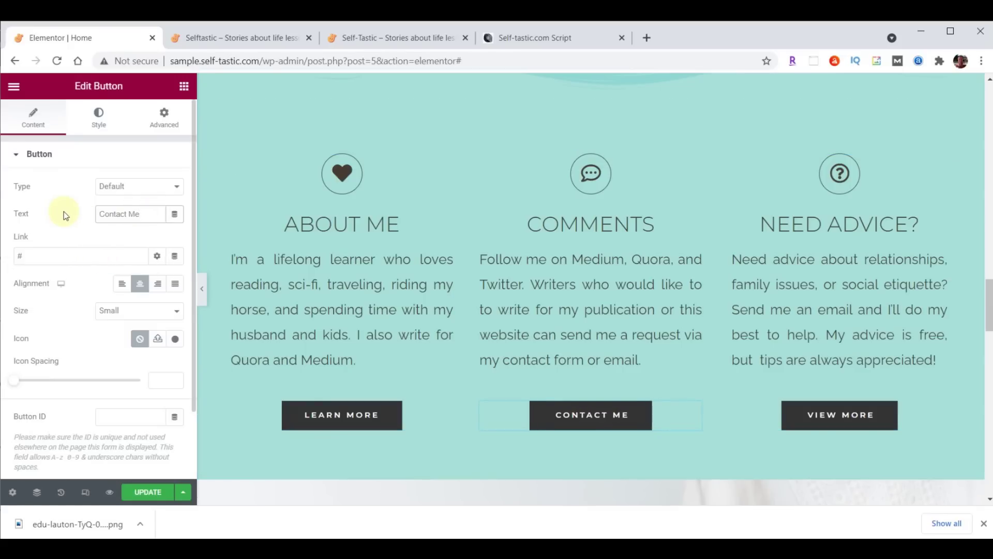
{"action": "left_click", "coordinate": [97, 259]}
{"action": "key", "text": "BackSpace"}
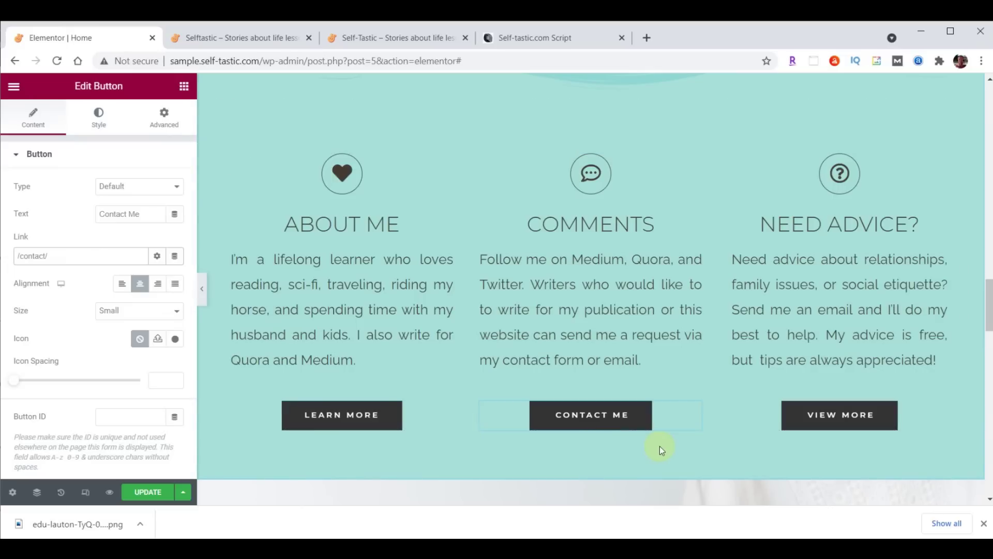
Change the Need Advice button to Tips Here with the PayPal link, and save the page
{"action": "left_click", "coordinate": [824, 417]}
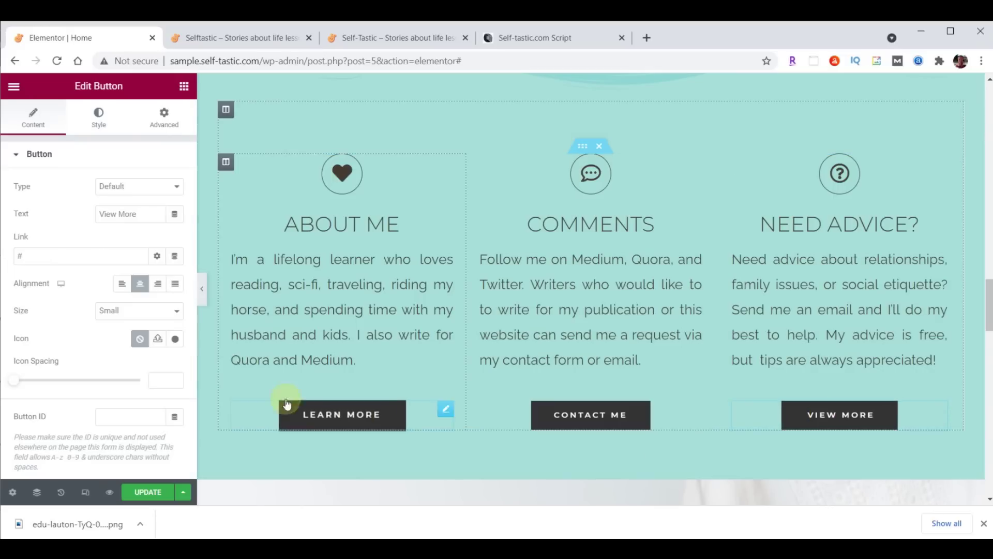
{"action": "left_click", "coordinate": [148, 211]}
{"action": "key", "text": "ctrl+a"}
{"action": "type", "text": "Tips Here"}
{"action": "left_click", "coordinate": [45, 255]}
{"action": "key", "text": "ctrl+a"}
{"action": "type", "text": "https://paypal.me/TipsHere"}
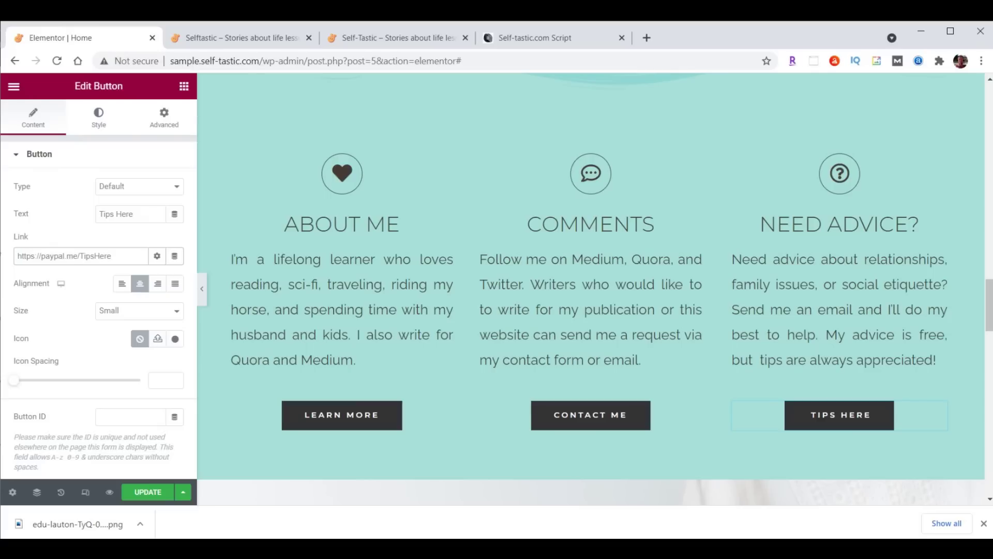
{"action": "left_click", "coordinate": [147, 494]}
{"action": "left_click", "coordinate": [241, 40]}
Reload the live home page and check the Learn More, Contact Me and Tips Here buttons
{"action": "left_click", "coordinate": [57, 61]}
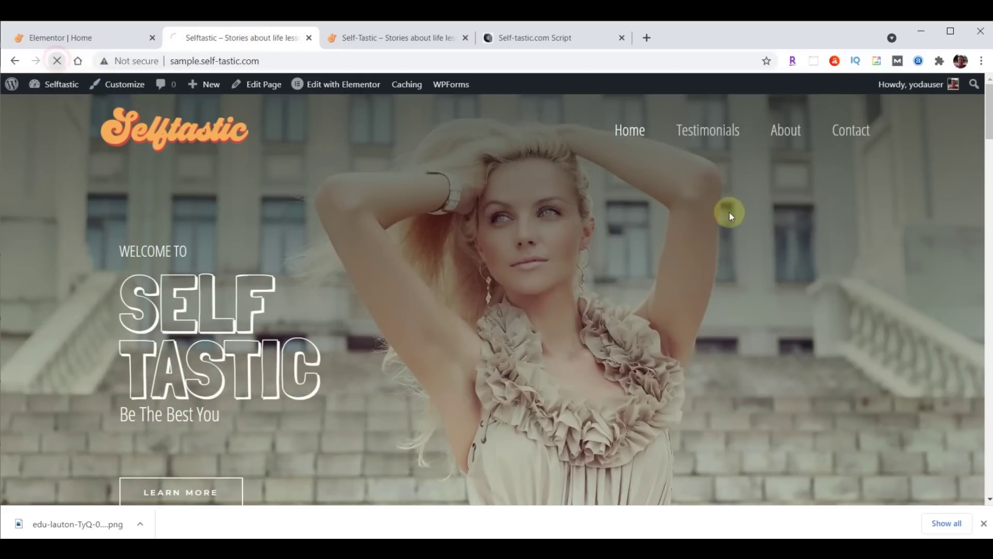
{"action": "scroll", "coordinate": [749, 195], "scroll_direction": "down", "scroll_amount": 20}
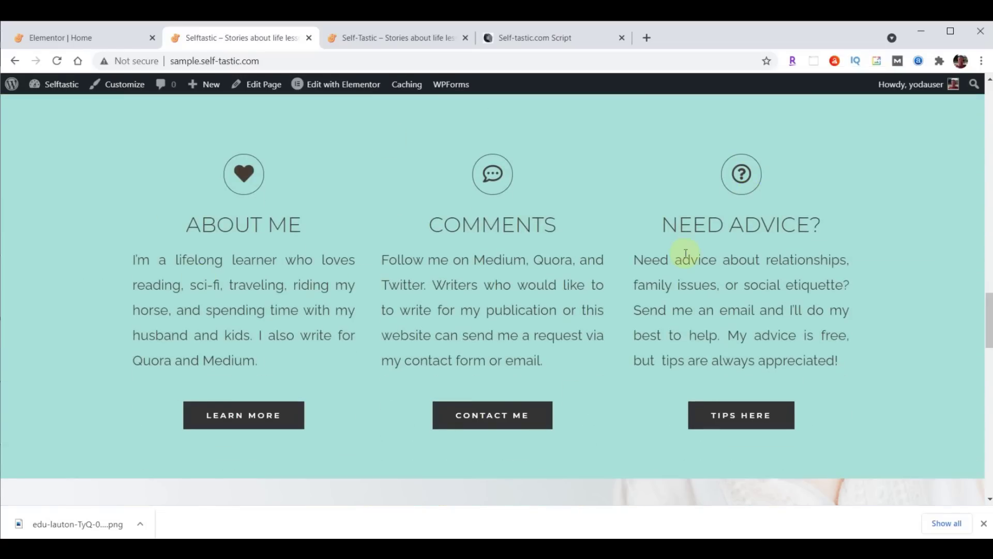
{"action": "left_click", "coordinate": [67, 39]}
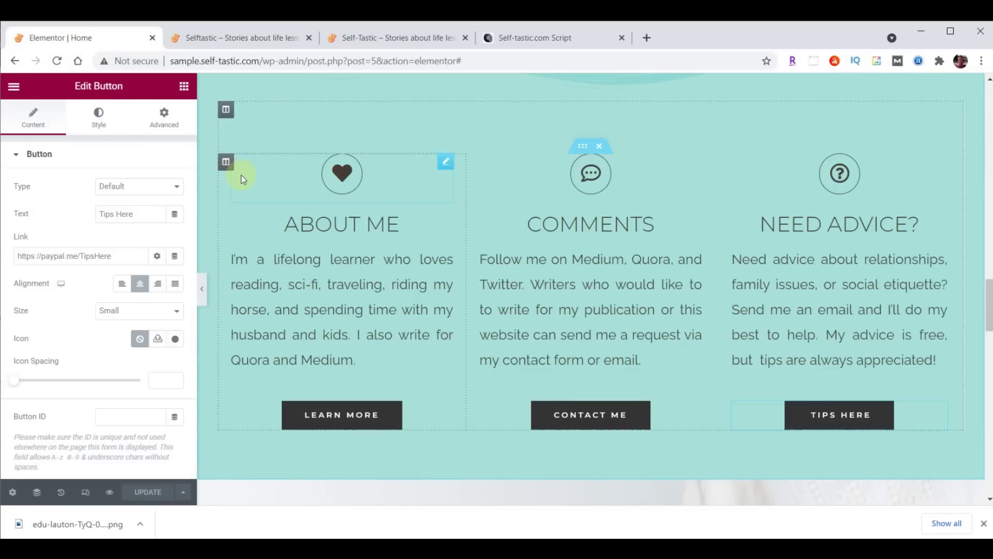
Give the About Me column a Fade In Left entrance animation
{"action": "left_click", "coordinate": [226, 164]}
{"action": "left_click", "coordinate": [164, 120]}
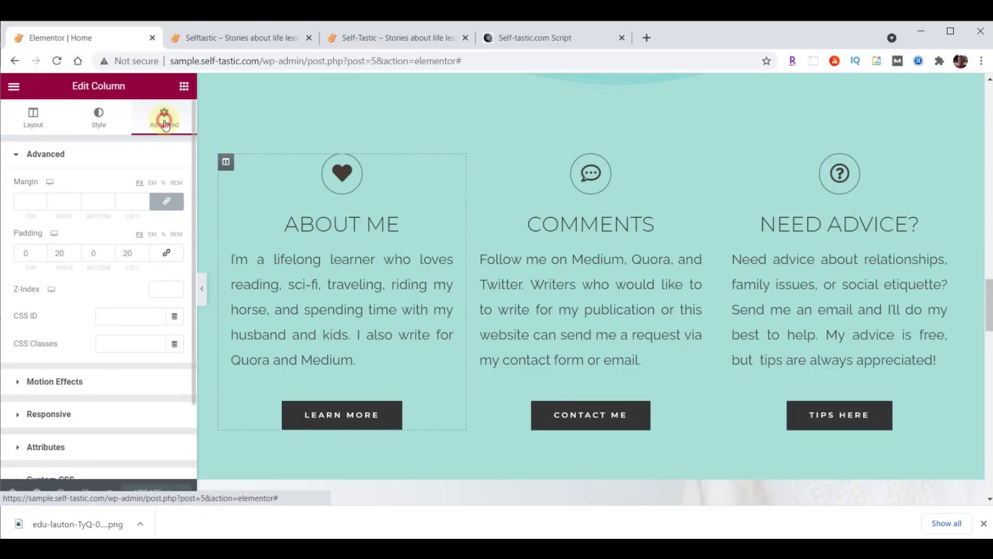
{"action": "left_click", "coordinate": [58, 382]}
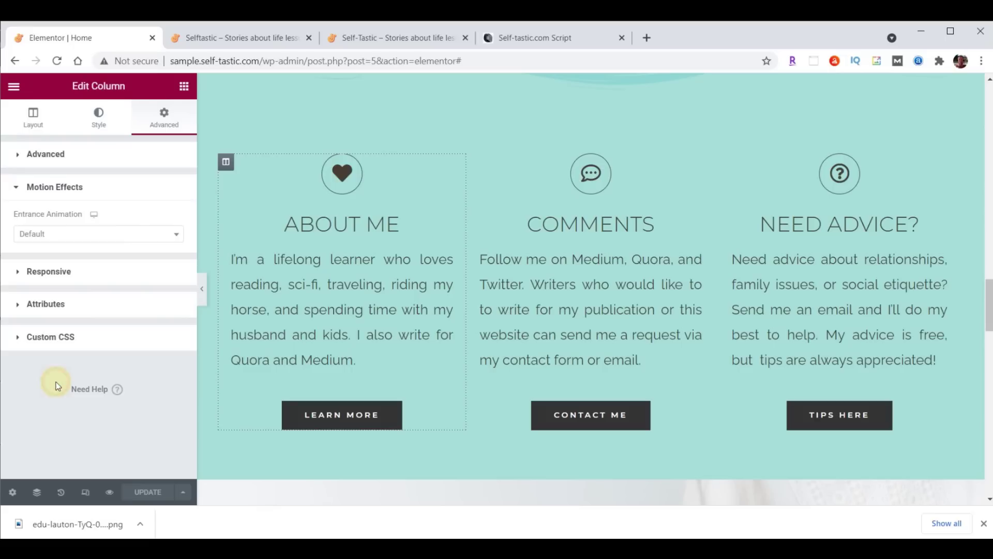
{"action": "left_click", "coordinate": [60, 233]}
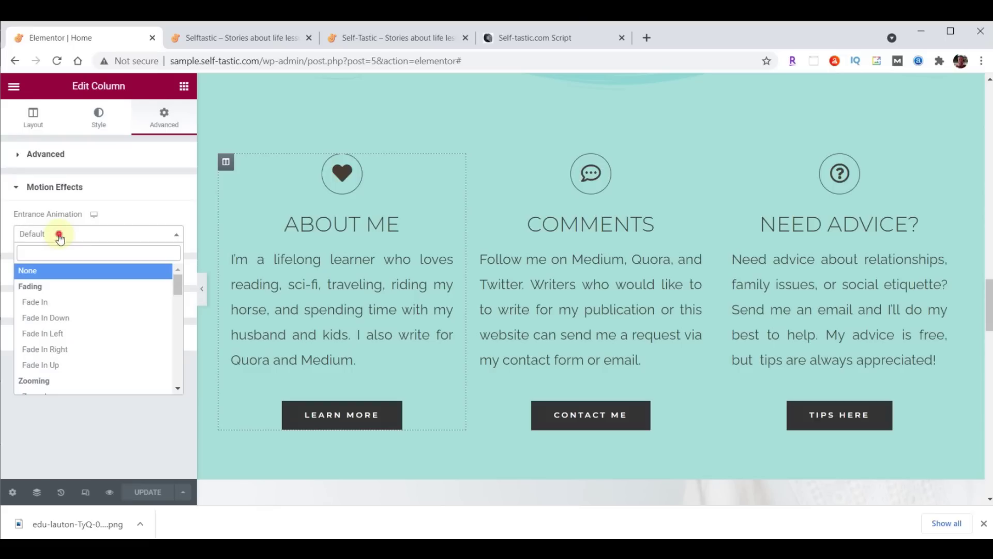
{"action": "left_click", "coordinate": [42, 337]}
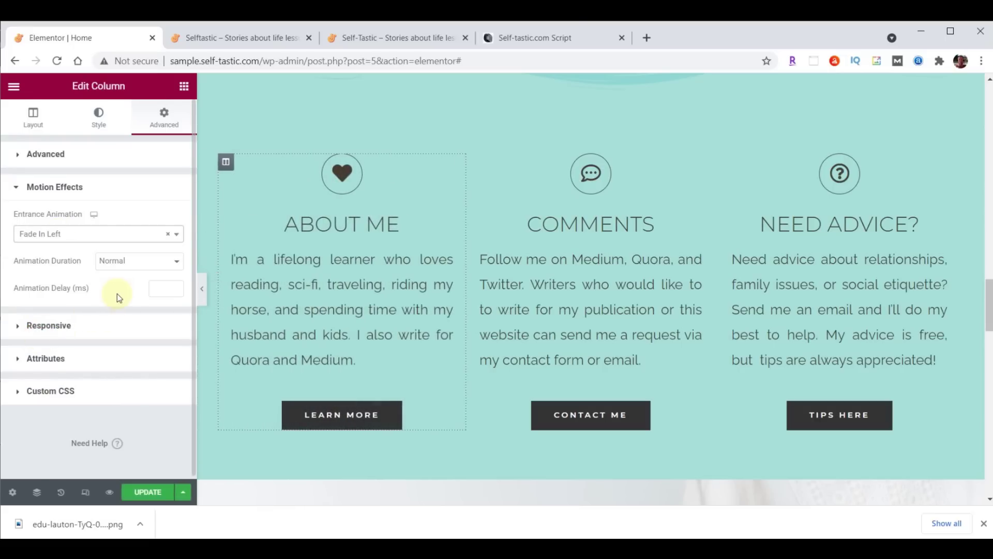
Give the Need Advice column a Fade In Right entrance animation
{"action": "left_click", "coordinate": [724, 163]}
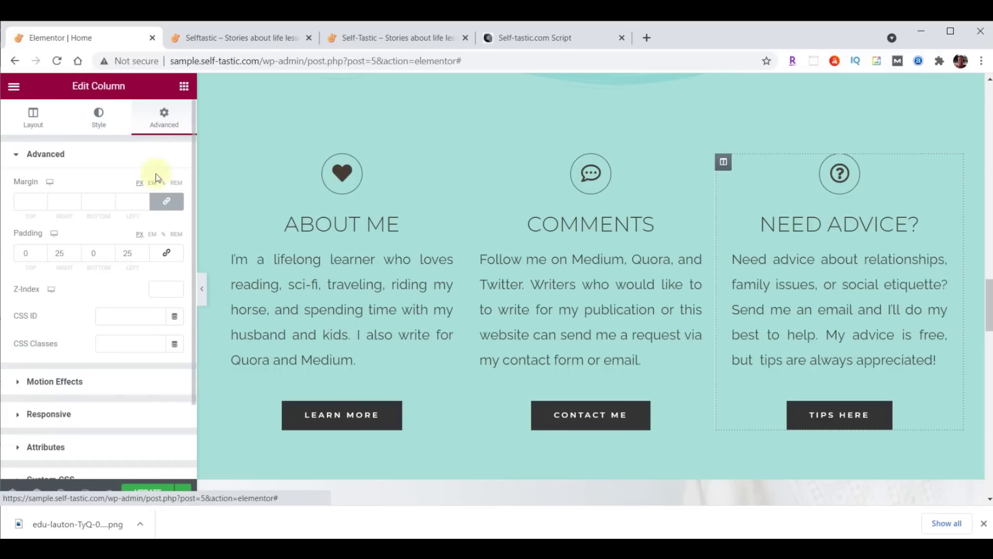
{"action": "left_click", "coordinate": [63, 381]}
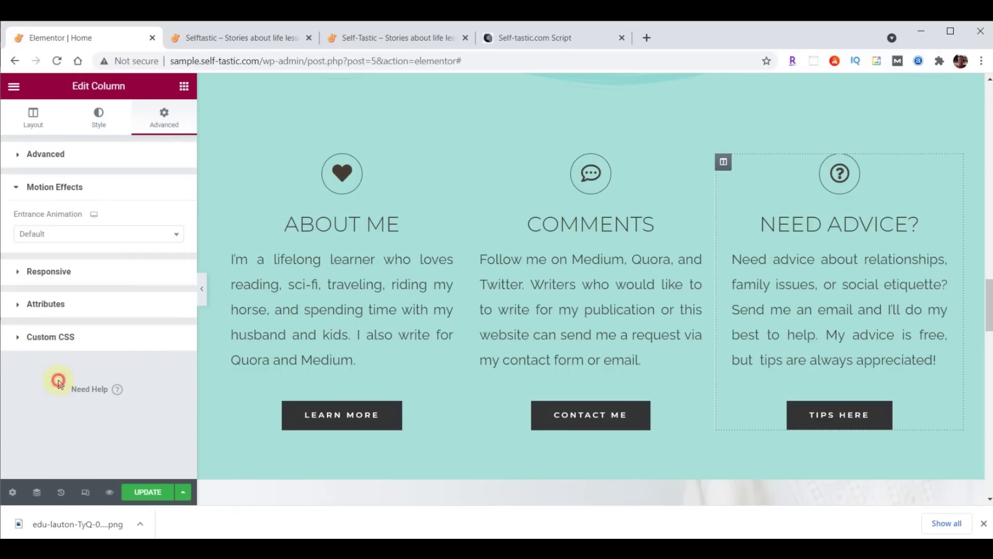
{"action": "left_click", "coordinate": [46, 241]}
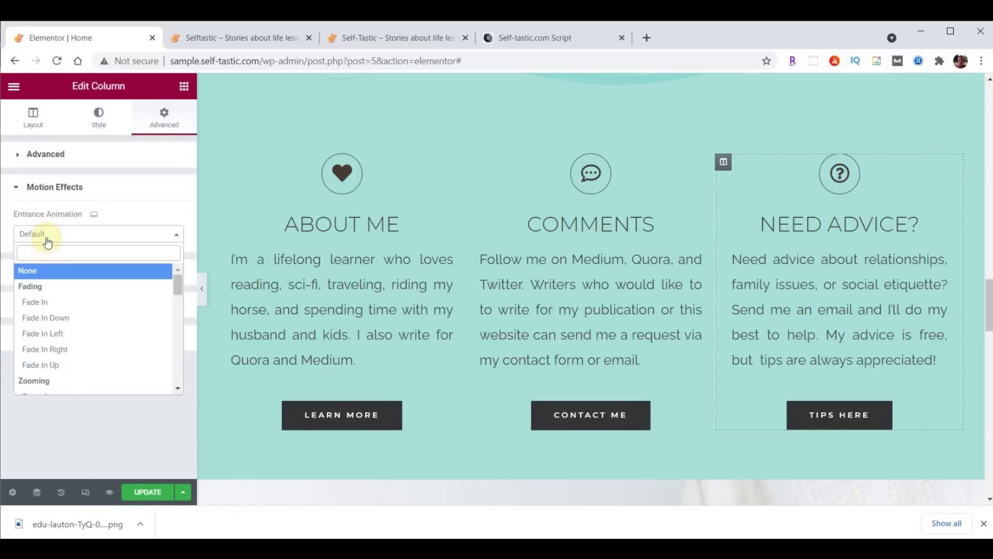
{"action": "left_click", "coordinate": [48, 349]}
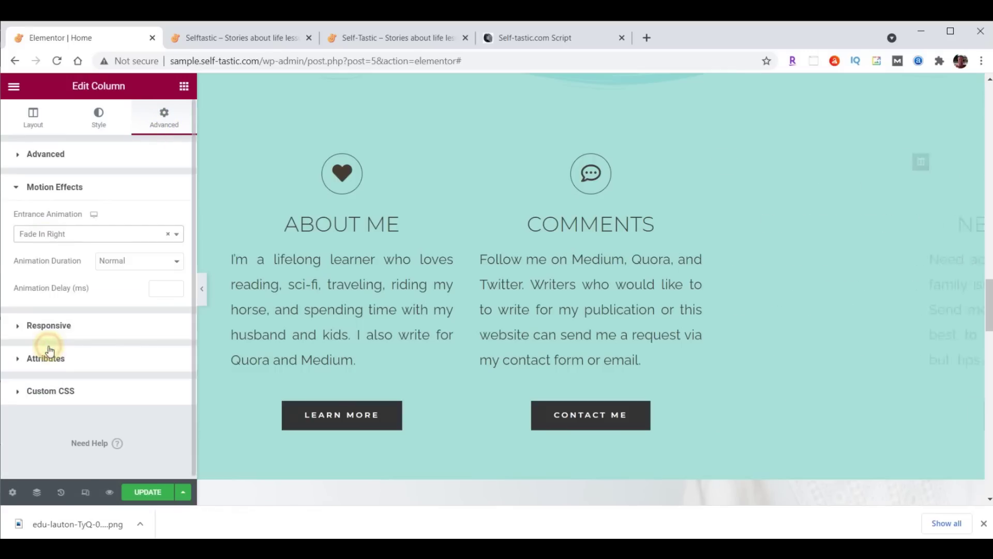
Give the Comments column a Zoom In entrance animation, save, and reload the live page
{"action": "left_click", "coordinate": [474, 161]}
{"action": "left_click", "coordinate": [160, 124]}
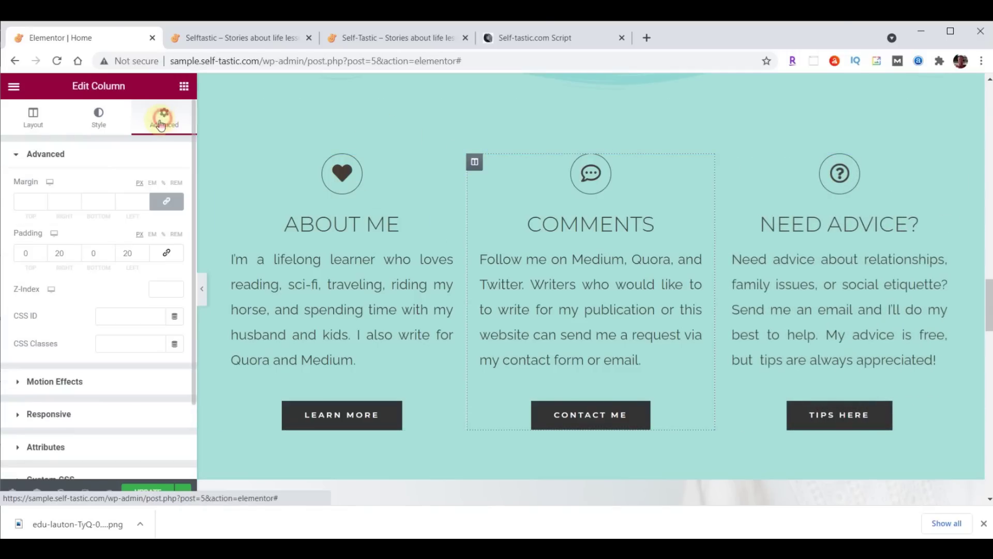
{"action": "left_click", "coordinate": [72, 381]}
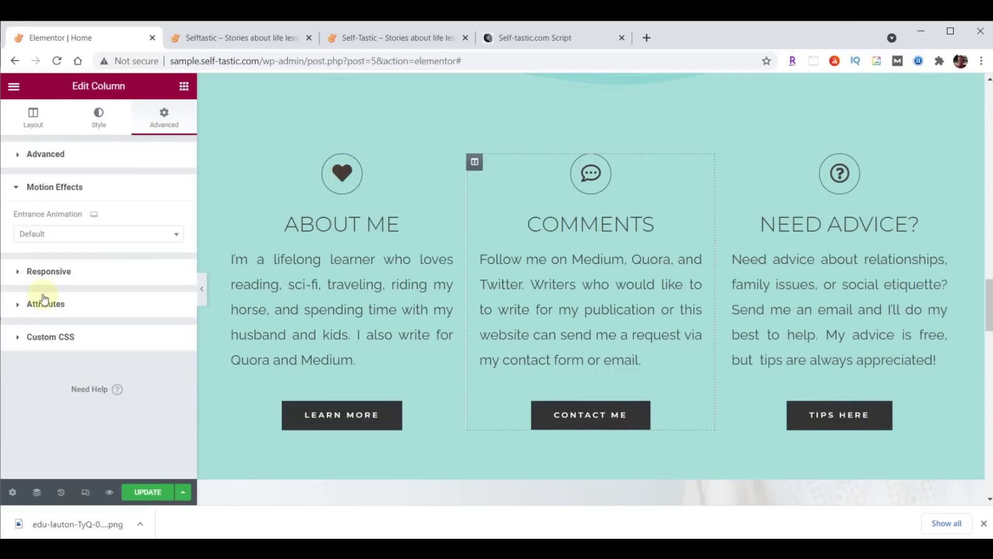
{"action": "left_click", "coordinate": [43, 238]}
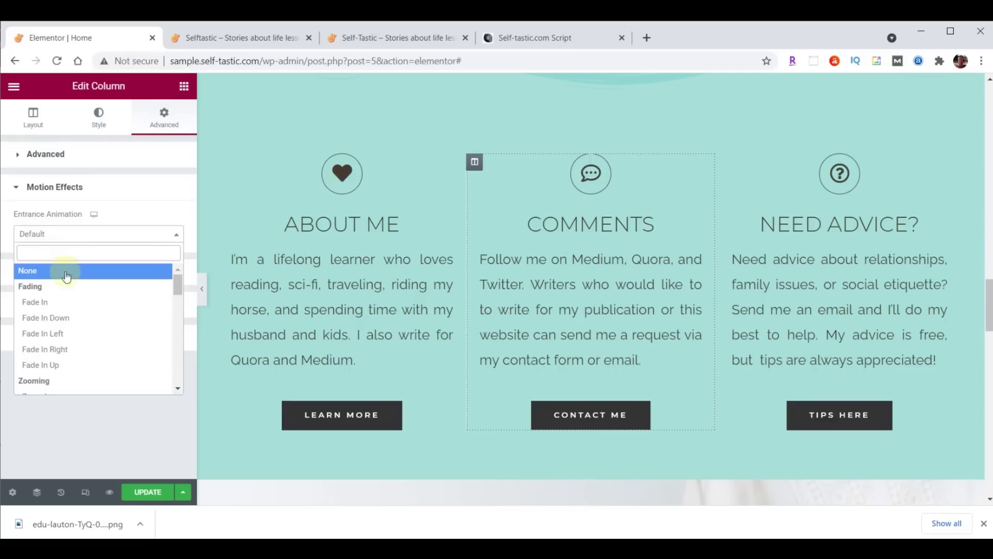
{"action": "scroll", "coordinate": [62, 289], "scroll_direction": "down", "scroll_amount": 2}
{"action": "left_click", "coordinate": [52, 330]}
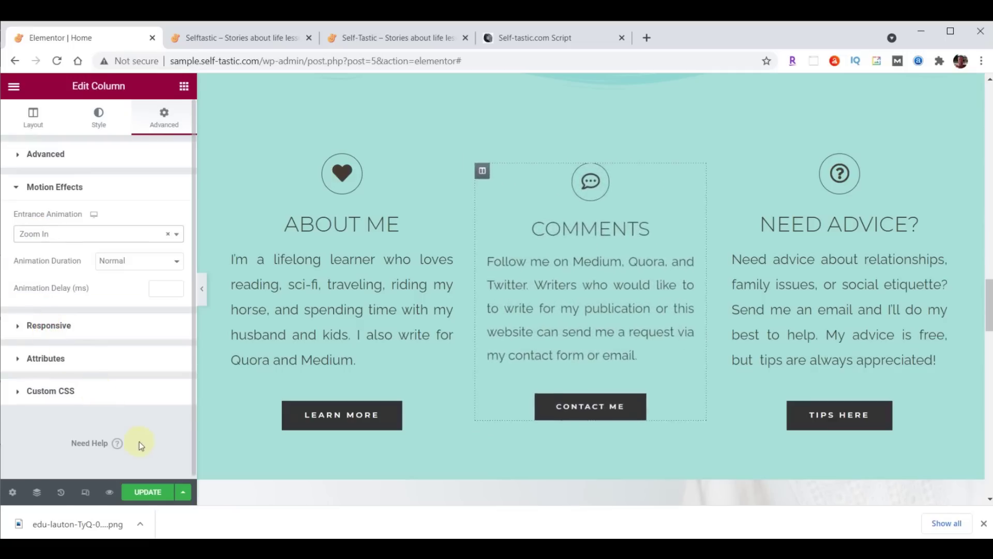
{"action": "left_click", "coordinate": [147, 491]}
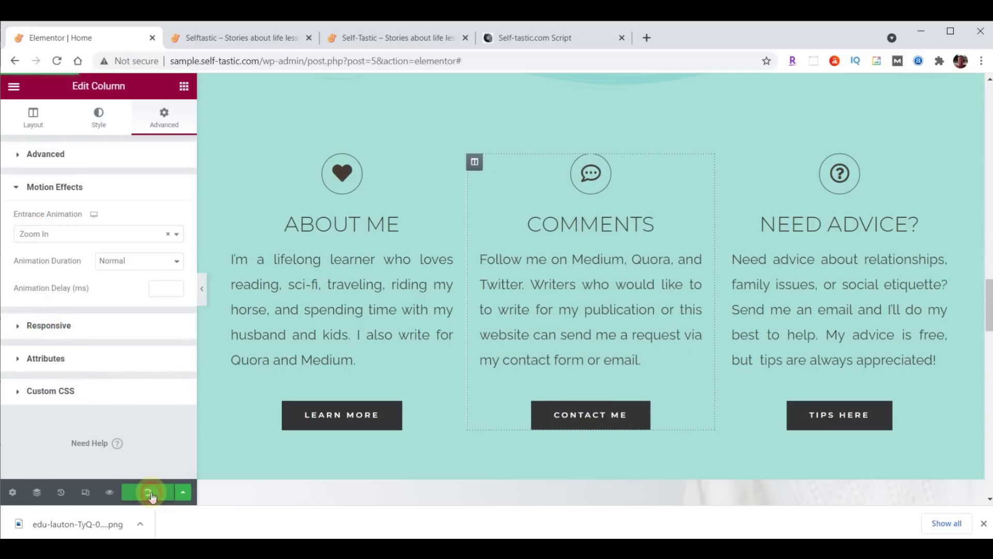
{"action": "left_click", "coordinate": [242, 41]}
{"action": "left_click", "coordinate": [57, 62]}
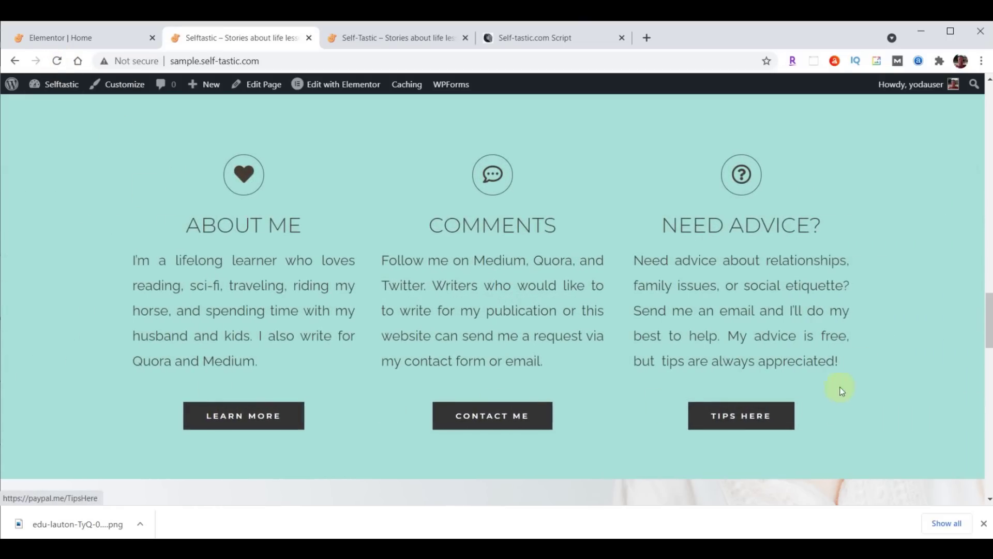
Compare the reloaded sample home page with the production self-tastic.com site
{"action": "left_click", "coordinate": [403, 37]}
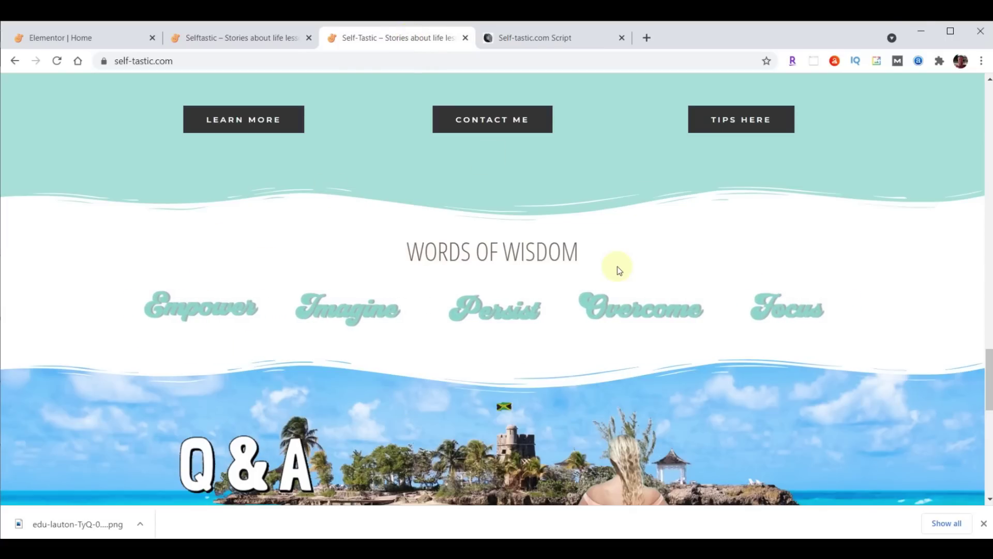
{"action": "left_click", "coordinate": [215, 39]}
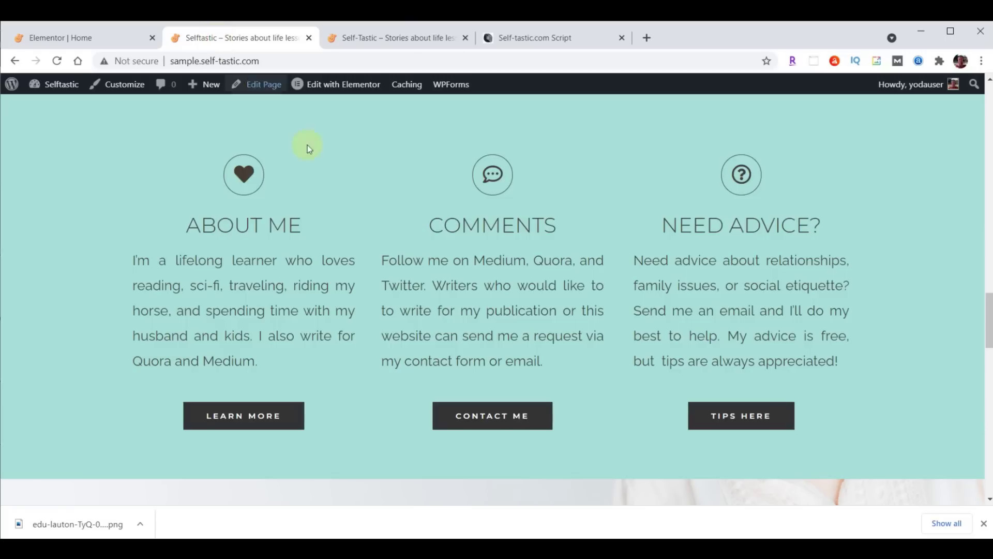
{"action": "scroll", "coordinate": [548, 264], "scroll_direction": "down", "scroll_amount": 2}
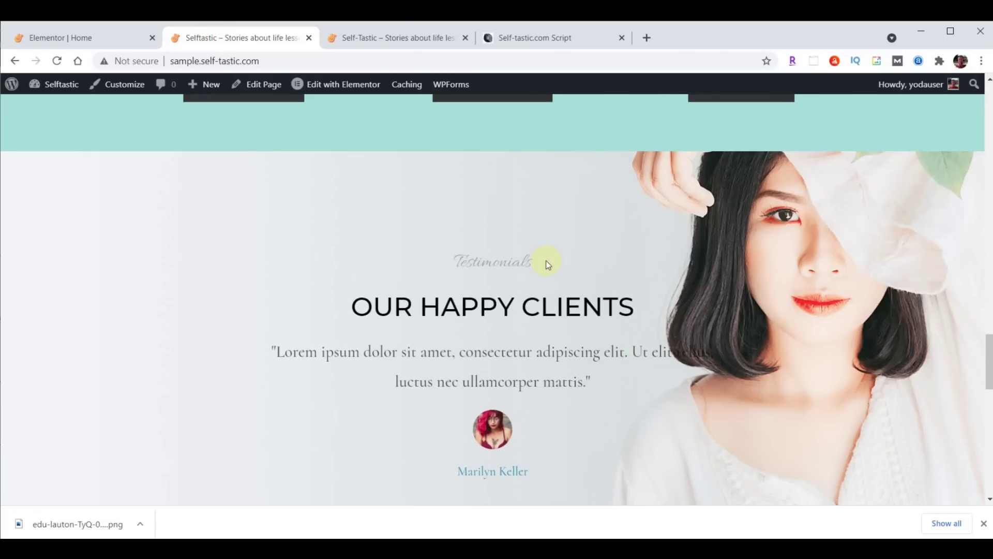
{"action": "left_click", "coordinate": [86, 39]}
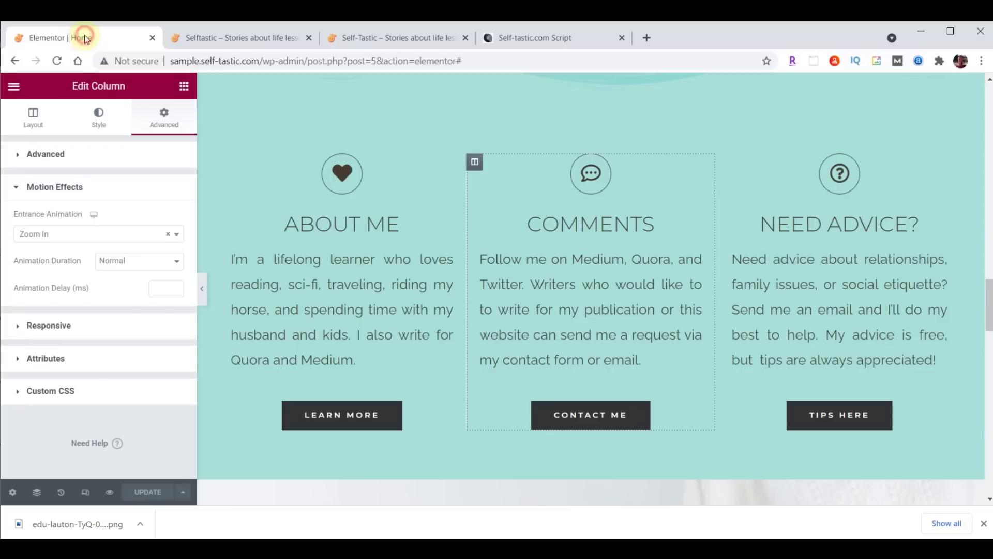
Add a new single-column section below the three buttons
{"action": "scroll", "coordinate": [666, 201], "scroll_direction": "down", "scroll_amount": 5}
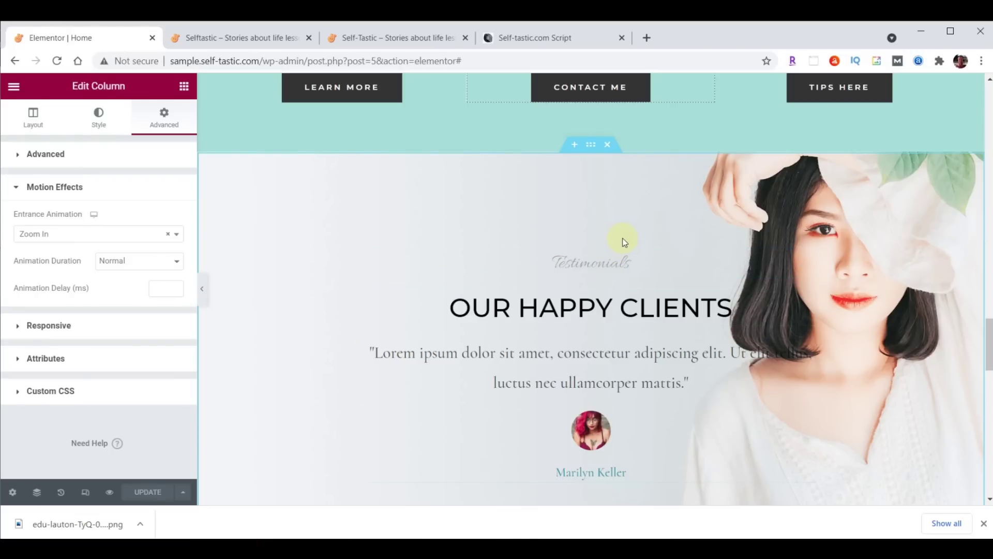
{"action": "left_click", "coordinate": [575, 145]}
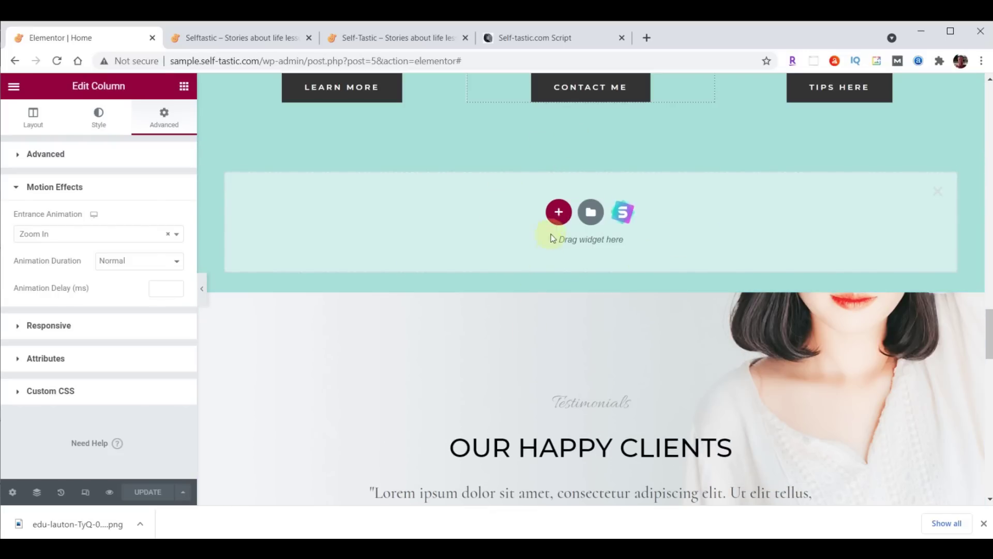
{"action": "left_click", "coordinate": [559, 213]}
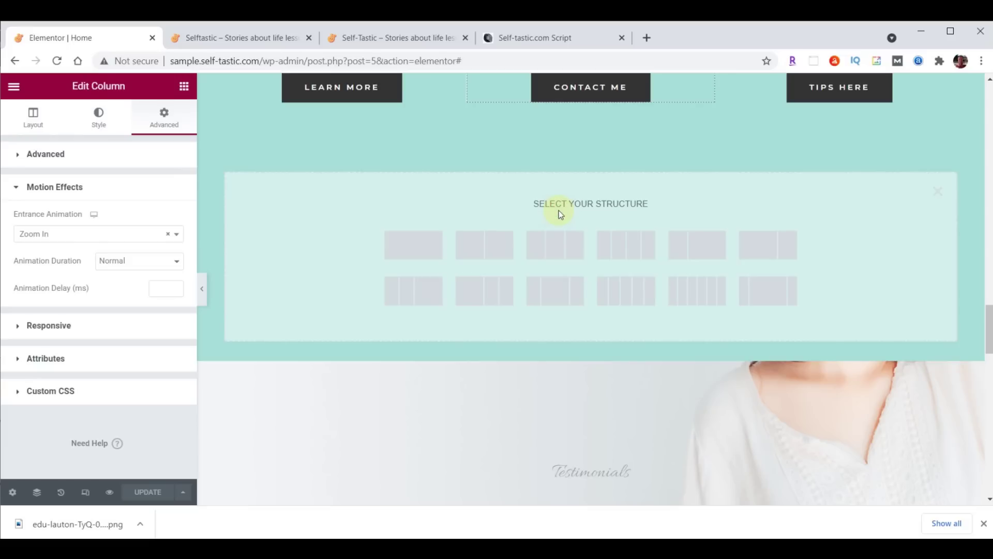
{"action": "left_click", "coordinate": [410, 241]}
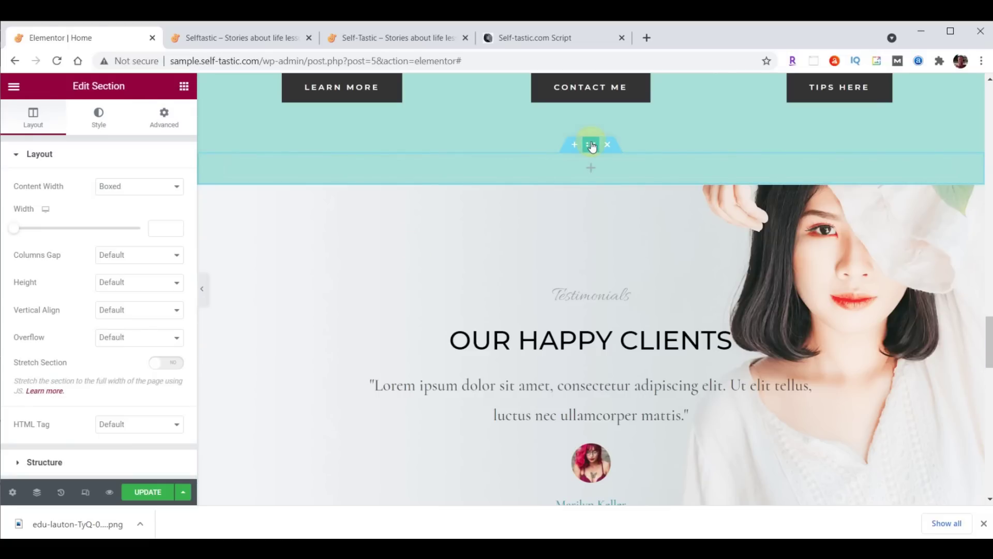
Give the new section a classic white #FFFFFF background
{"action": "left_click", "coordinate": [99, 120]}
{"action": "left_click", "coordinate": [122, 214]}
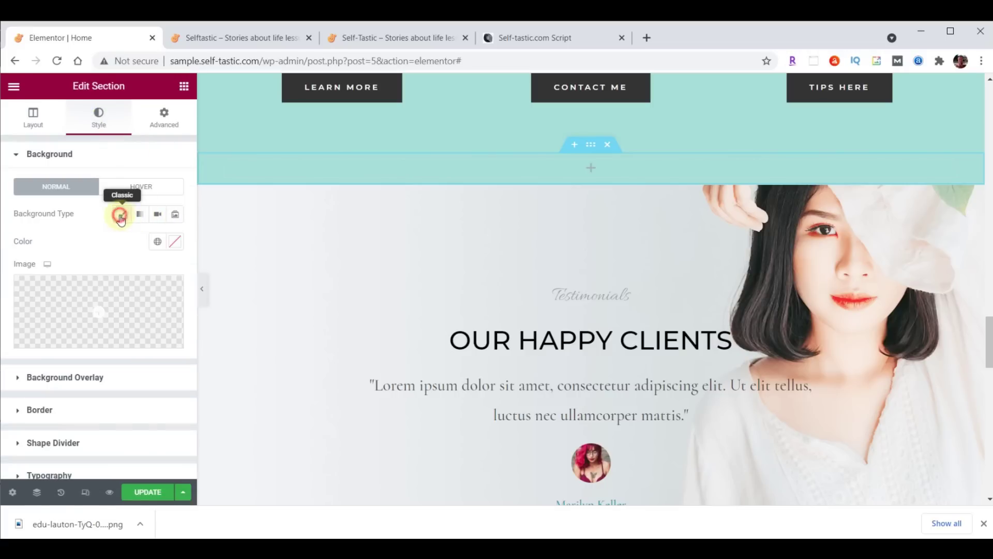
{"action": "left_click", "coordinate": [174, 241]}
{"action": "left_click", "coordinate": [102, 442]}
{"action": "type", "text": "#FFFFFF"}
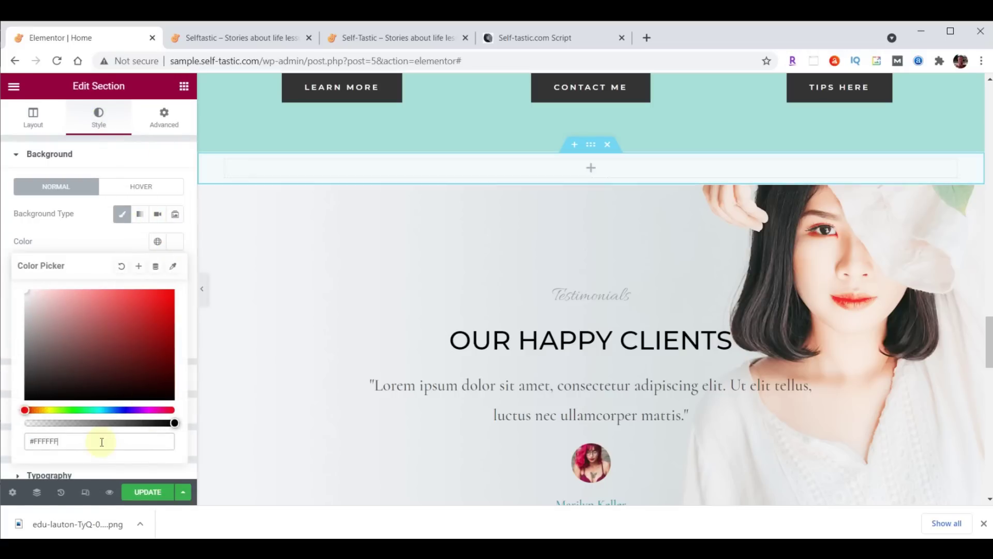
Copy the Advice and Encouragement heading and paste it into the new section's column
{"action": "scroll", "coordinate": [796, 272], "scroll_direction": "up", "scroll_amount": 10}
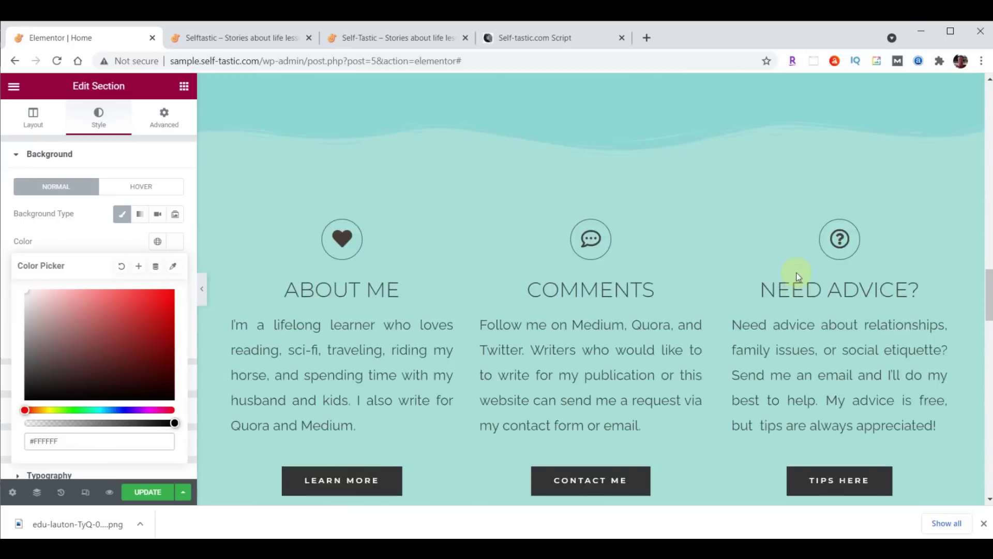
{"action": "scroll", "coordinate": [797, 276], "scroll_direction": "up", "scroll_amount": 10}
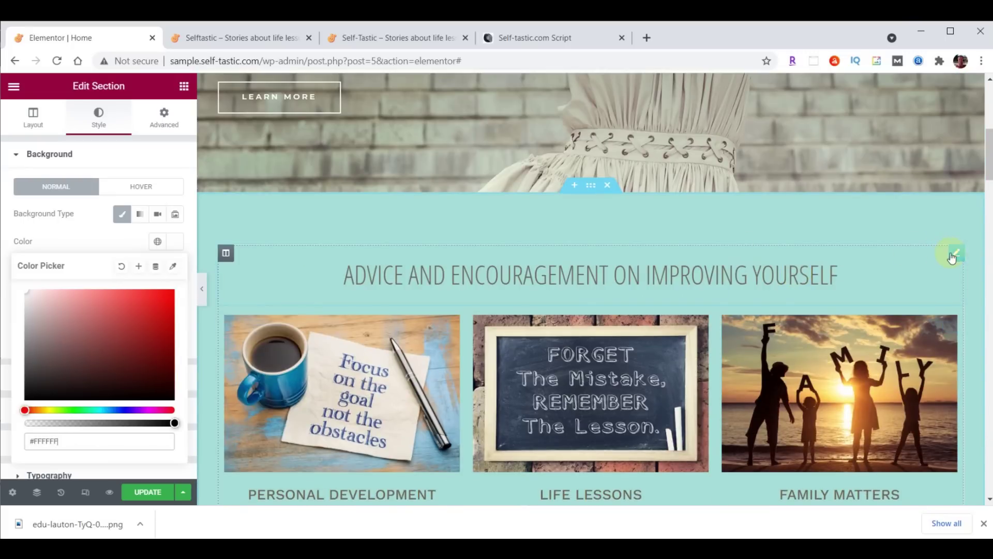
{"action": "right_click", "coordinate": [966, 260]}
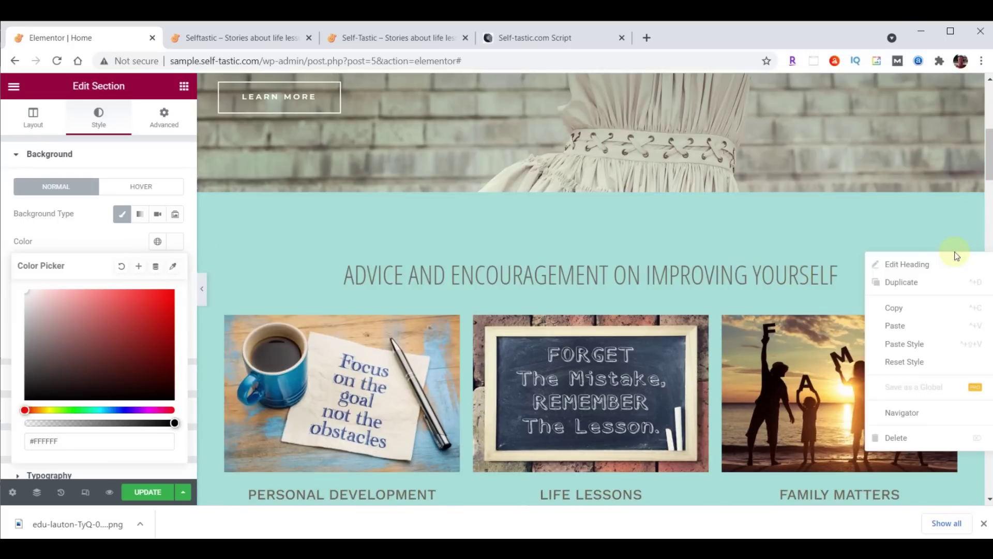
{"action": "left_click", "coordinate": [911, 307]}
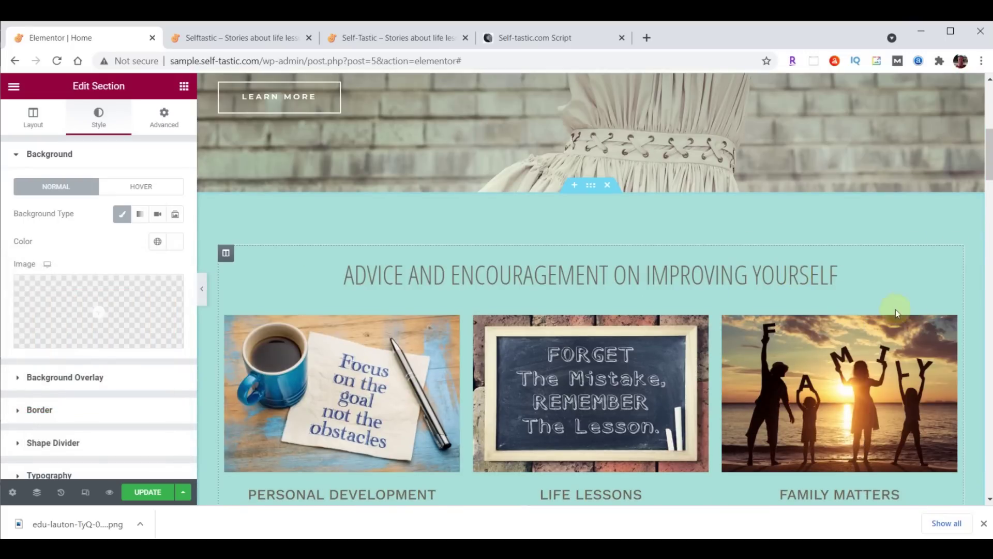
{"action": "scroll", "coordinate": [767, 290], "scroll_direction": "down", "scroll_amount": 8}
{"action": "scroll", "coordinate": [765, 290], "scroll_direction": "down", "scroll_amount": 12}
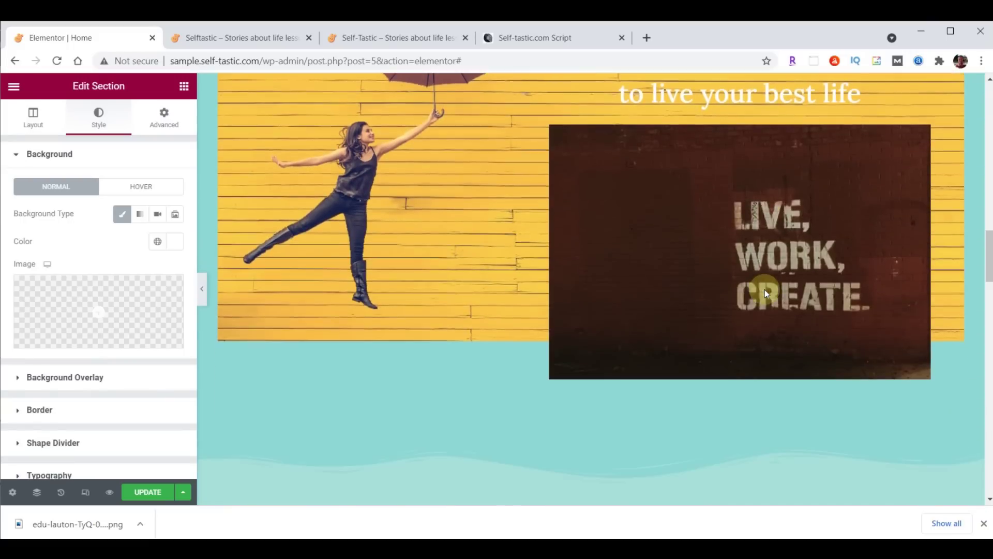
{"action": "scroll", "coordinate": [764, 290], "scroll_direction": "down", "scroll_amount": 5}
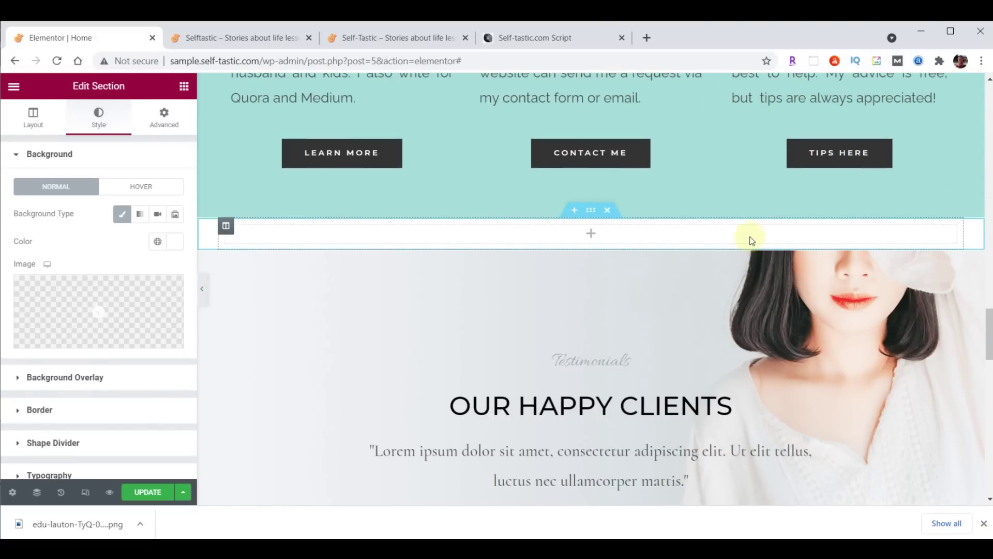
{"action": "right_click", "coordinate": [613, 235]}
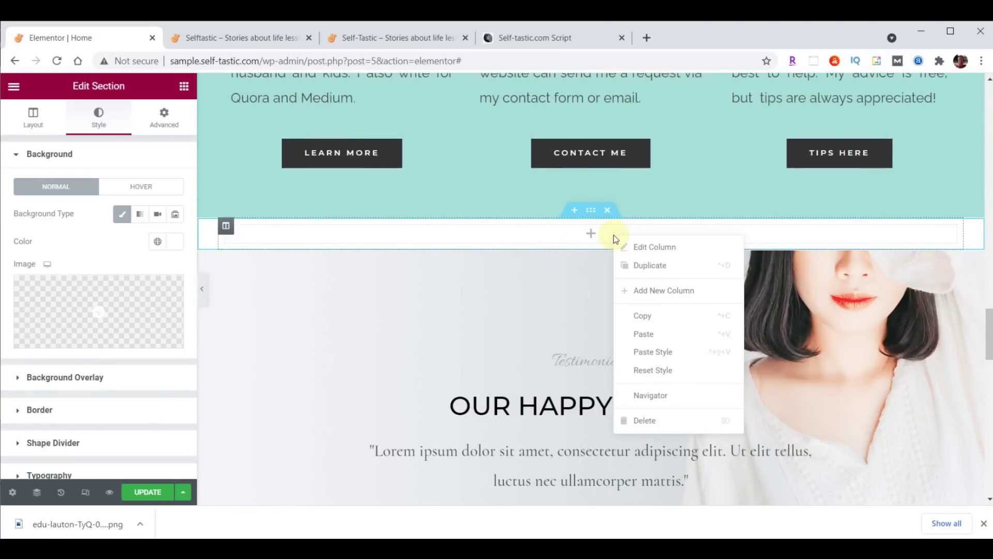
{"action": "left_click", "coordinate": [641, 329]}
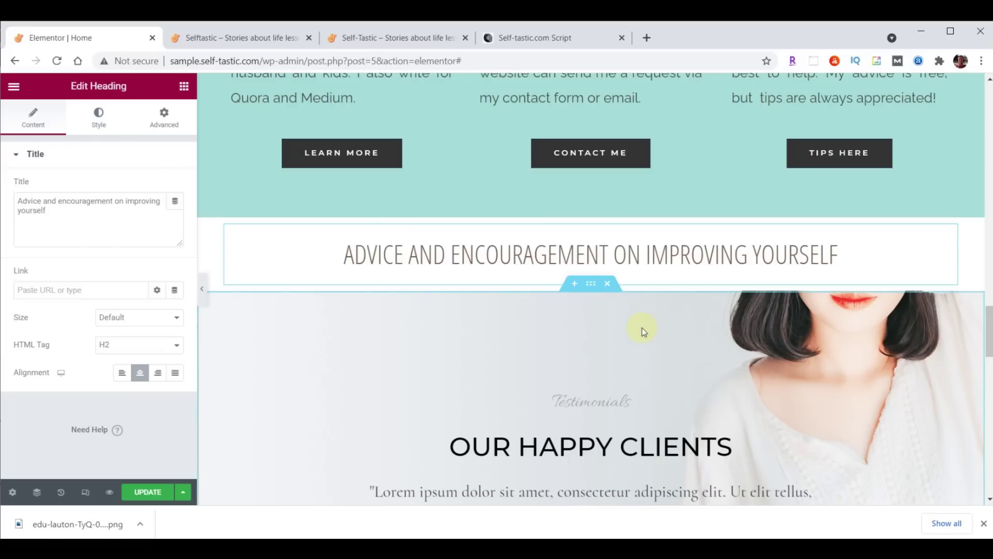
Change the pasted heading's title to WORDS OF WISDOM
{"action": "left_click_drag", "start_coordinate": [21, 202], "coordinate": [82, 222]}
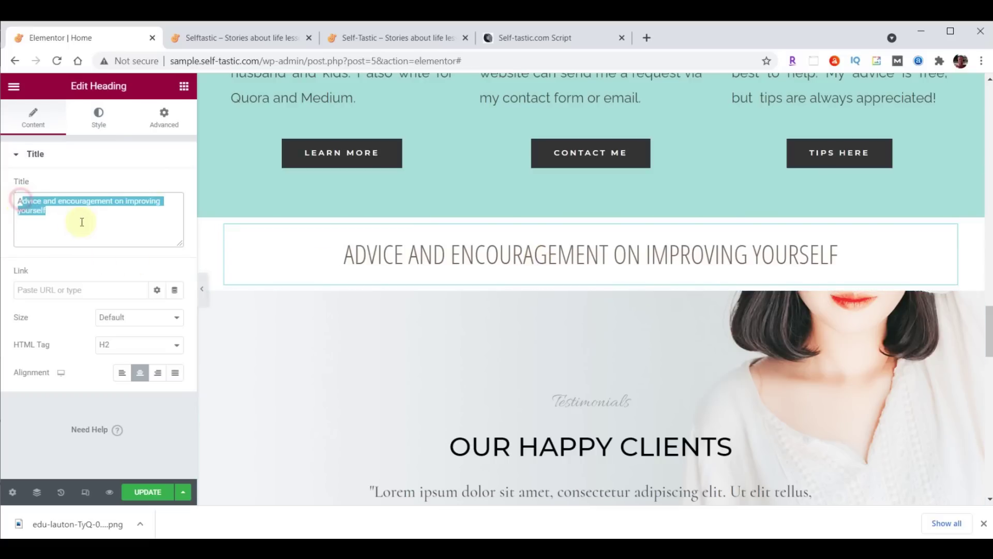
{"action": "left_click_drag", "start_coordinate": [11, 200], "coordinate": [88, 216]}
{"action": "type", "text": "Words Of Wisdom"}
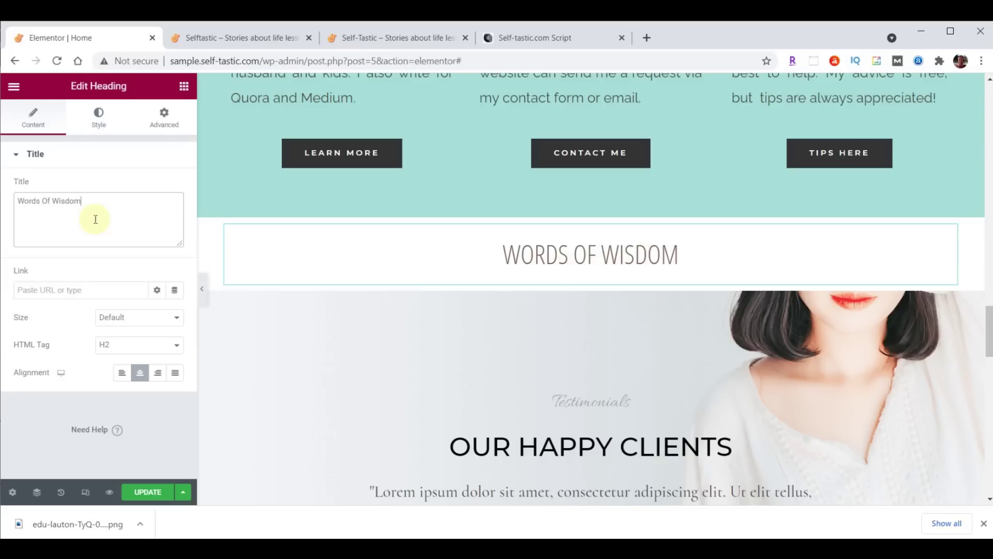
{"action": "left_click", "coordinate": [185, 88]}
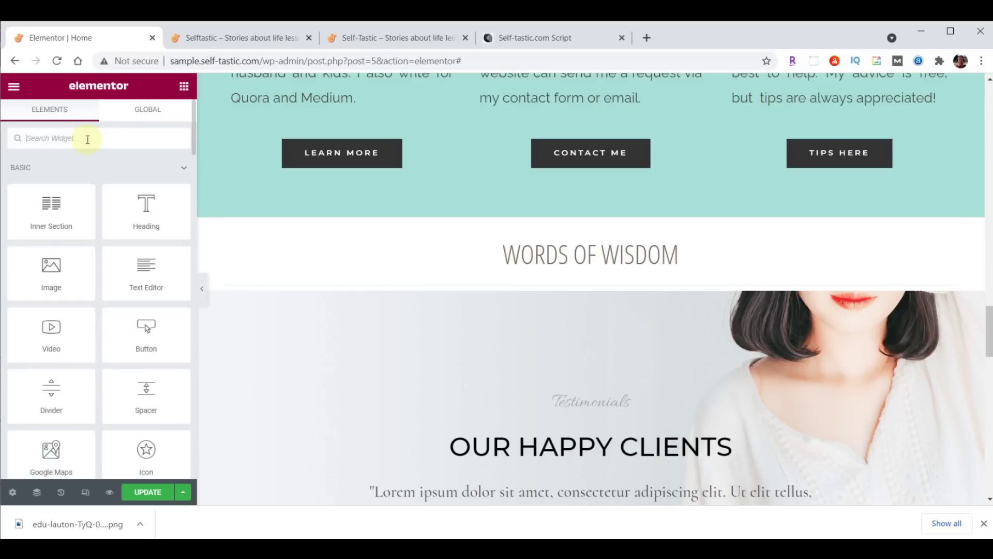
Place an Image Carousel widget under the WORDS OF WISDOM heading
{"action": "type", "text": "image"}
{"action": "left_click_drag", "start_coordinate": [51, 243], "coordinate": [581, 279]}
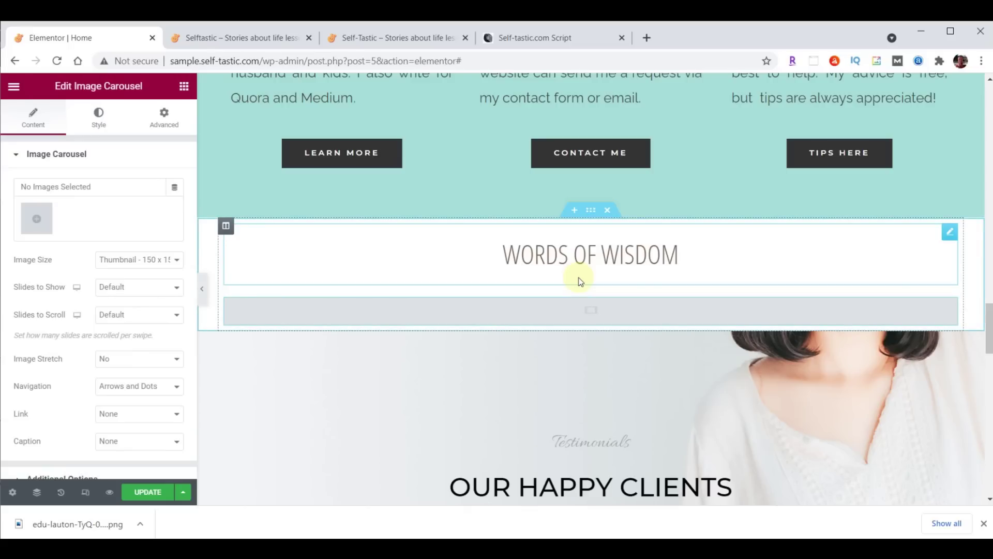
{"action": "left_click", "coordinate": [32, 220]}
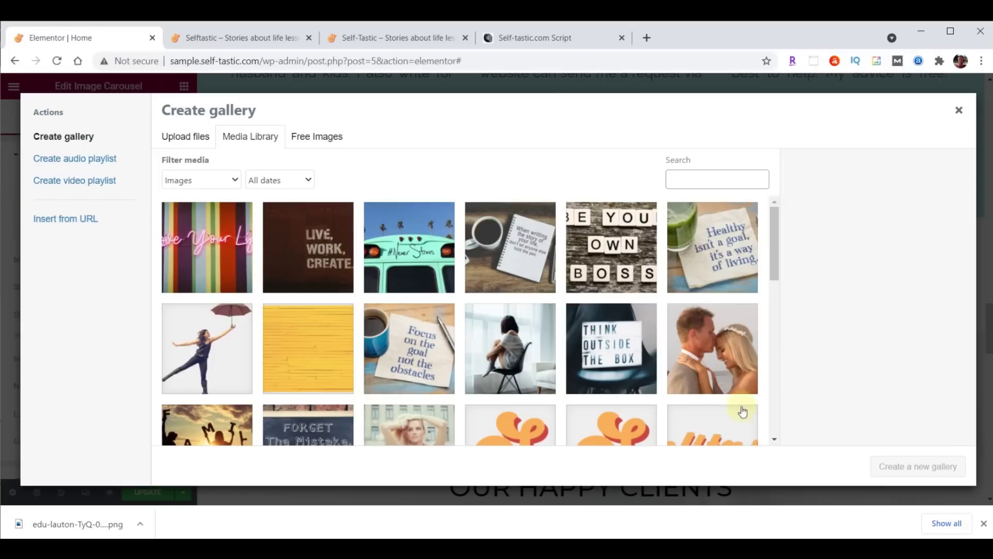
Upload the 14 words-of-wisdom GIFs and insert them into the carousel as a new gallery
{"action": "left_click", "coordinate": [421, 547]}
{"action": "left_click", "coordinate": [544, 502]}
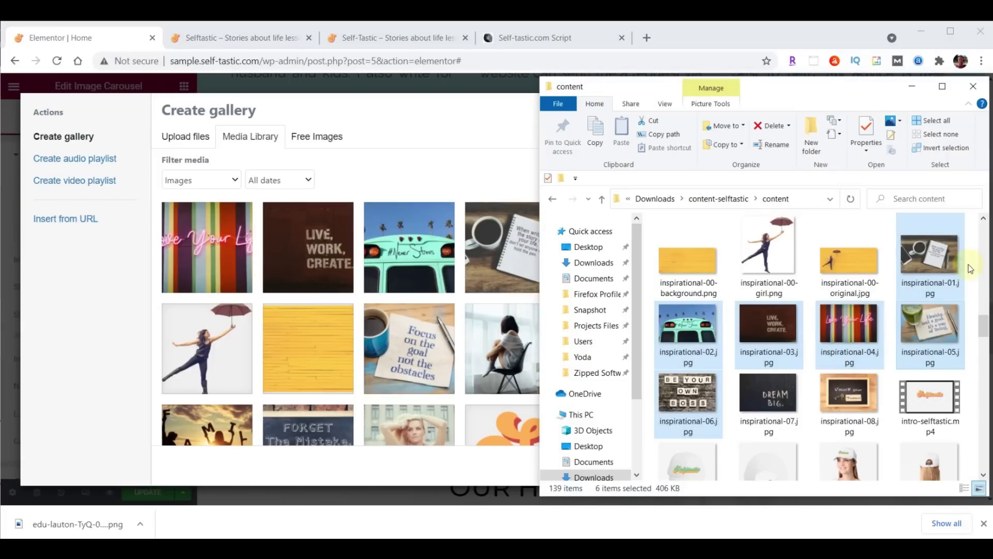
{"action": "left_click_drag", "start_coordinate": [985, 325], "coordinate": [984, 452]}
{"action": "left_click", "coordinate": [777, 273]}
{"action": "scroll", "coordinate": [852, 290], "scroll_direction": "down", "scroll_amount": 1}
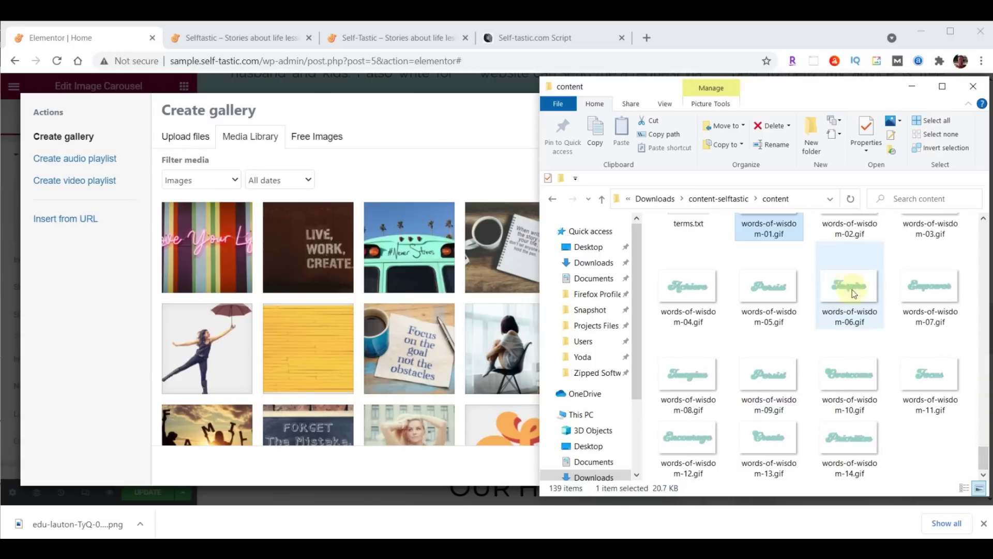
{"action": "left_click", "coordinate": [861, 432], "text": "shift"}
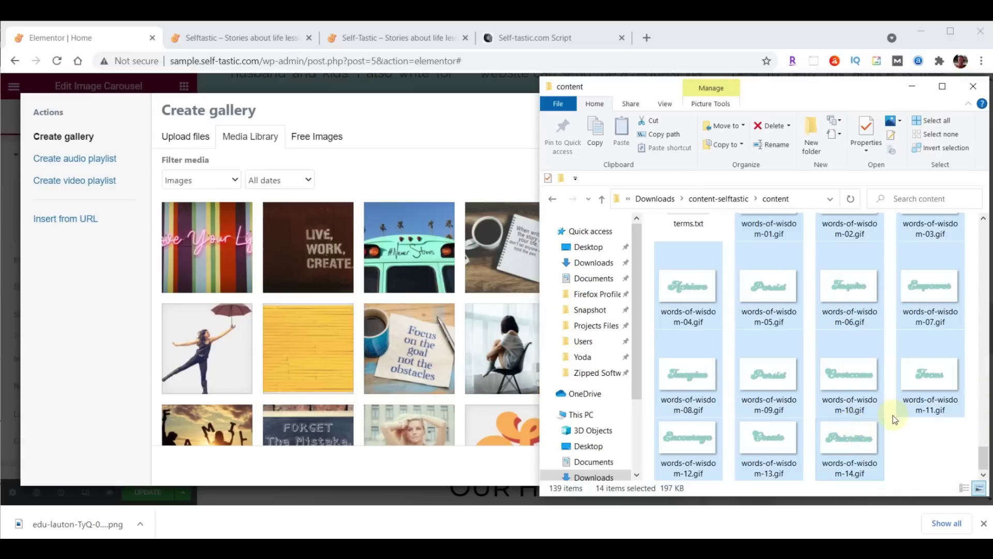
{"action": "left_click_drag", "start_coordinate": [854, 444], "coordinate": [351, 312]}
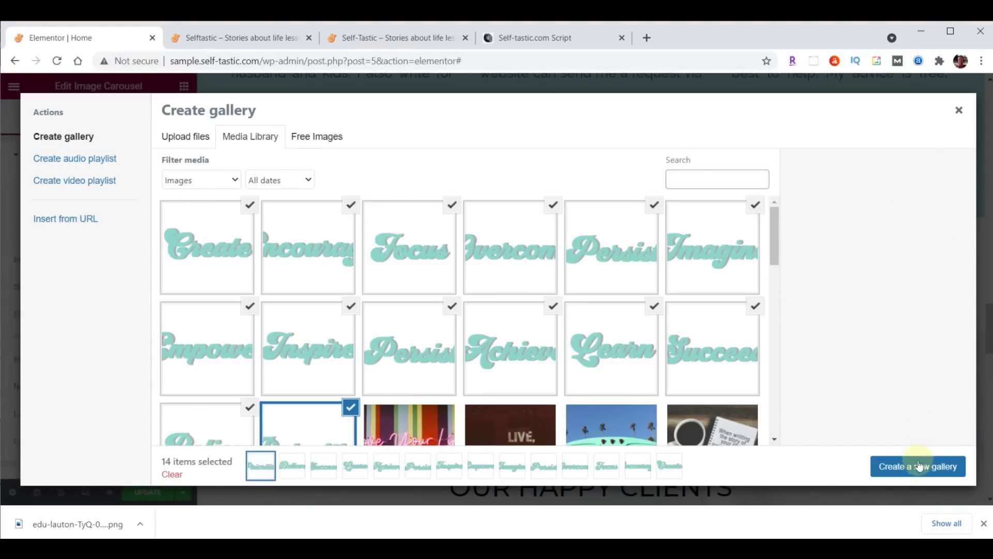
{"action": "left_click", "coordinate": [919, 466]}
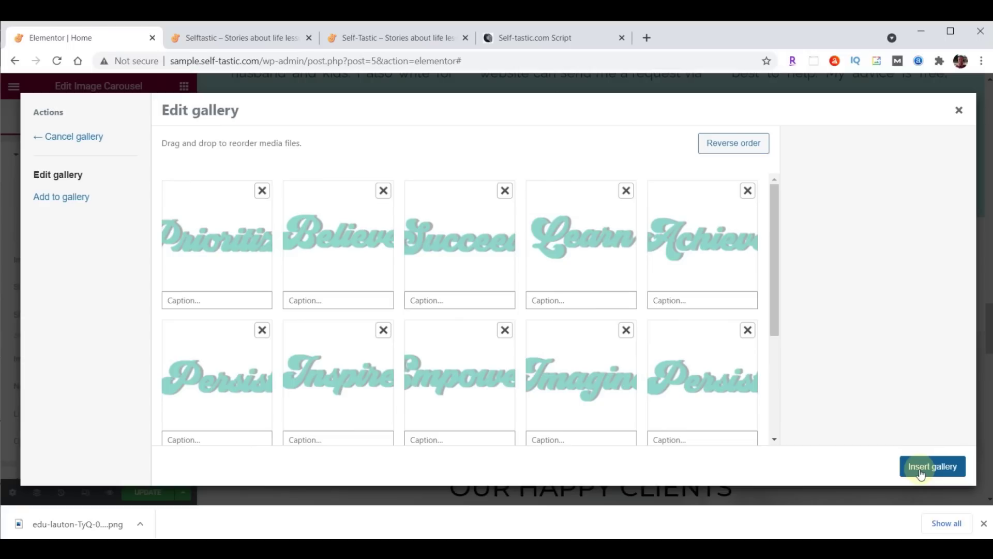
{"action": "left_click", "coordinate": [920, 470]}
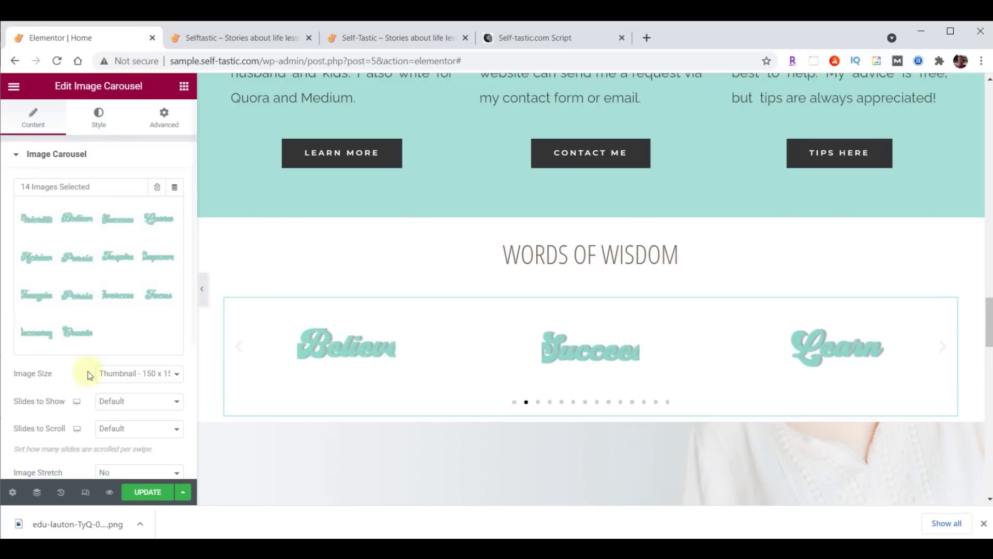
Set the carousel to full-size images, five slides shown, one slide per scroll, no navigation
{"action": "left_click", "coordinate": [124, 373]}
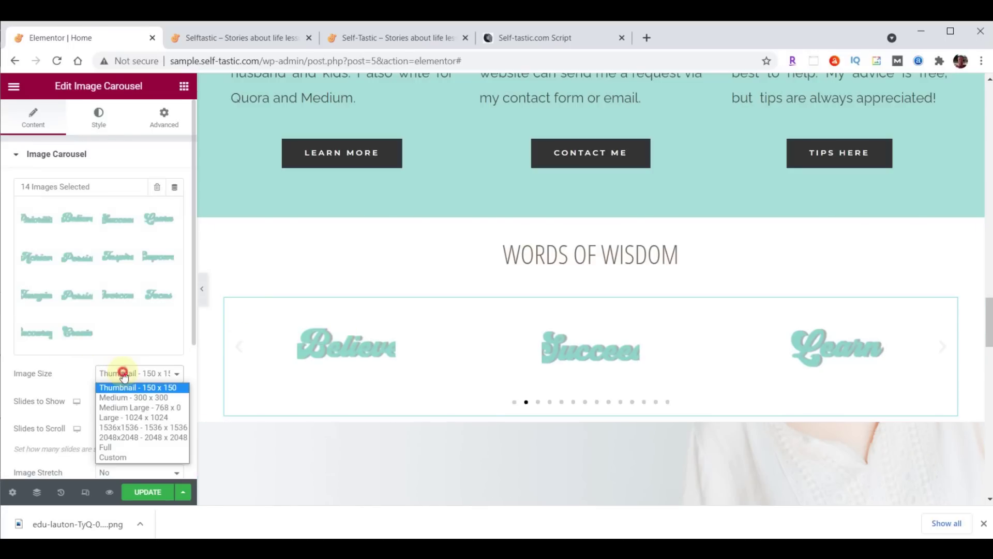
{"action": "left_click", "coordinate": [128, 447]}
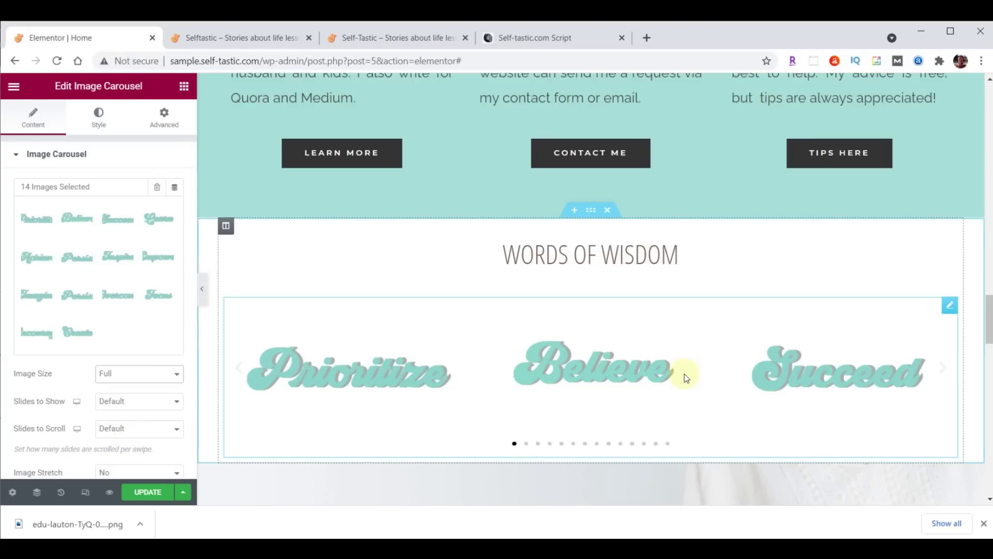
{"action": "left_click", "coordinate": [176, 401]}
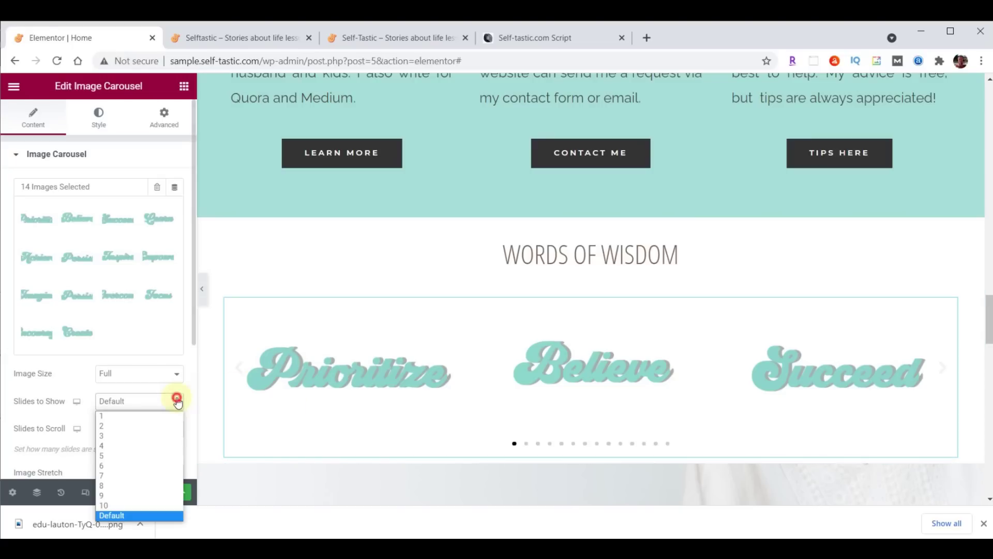
{"action": "left_click", "coordinate": [145, 455]}
{"action": "left_click", "coordinate": [152, 428]}
{"action": "left_click", "coordinate": [144, 315]}
{"action": "scroll", "coordinate": [131, 297], "scroll_direction": "down", "scroll_amount": 4}
{"action": "left_click", "coordinate": [132, 296]}
{"action": "left_click", "coordinate": [127, 338]}
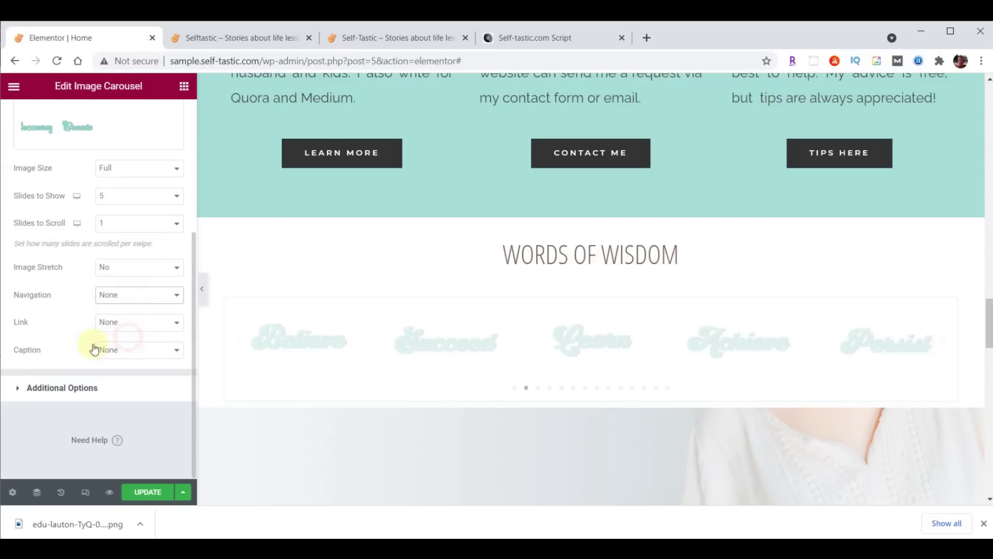
Disable pause on hover, set animation speed to 2000, and check it on the live site
{"action": "left_click", "coordinate": [59, 389]}
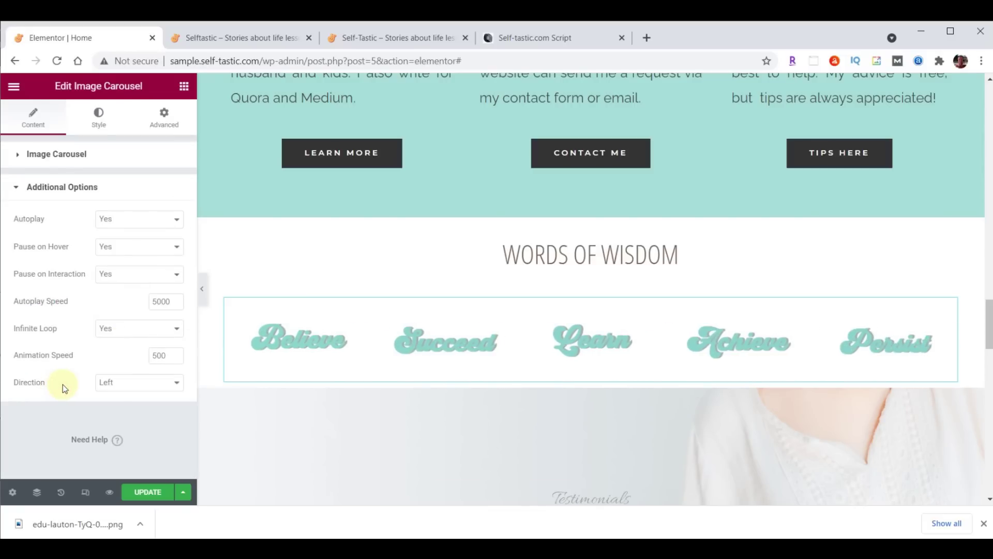
{"action": "left_click", "coordinate": [128, 247]}
{"action": "left_click", "coordinate": [118, 273]}
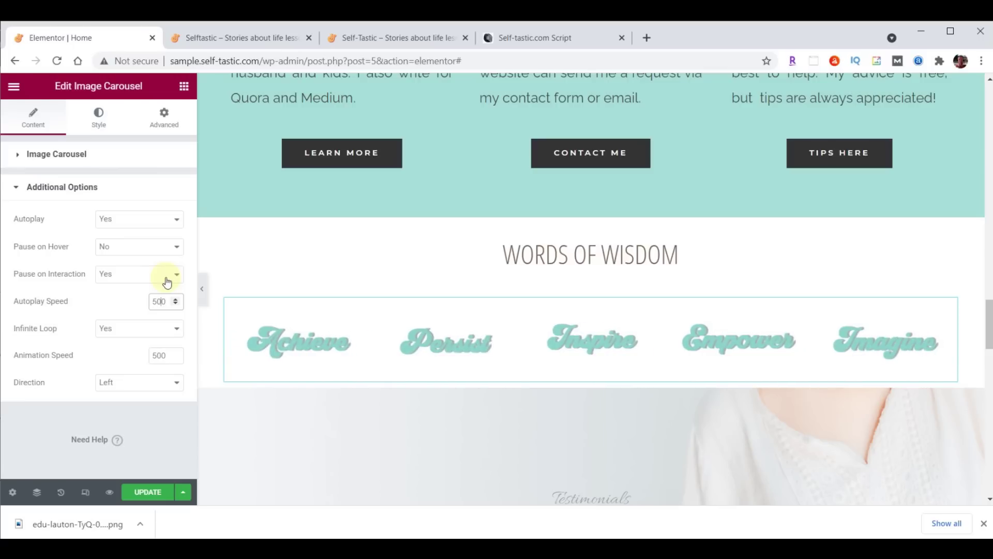
{"action": "left_click", "coordinate": [155, 355]}
{"action": "type", "text": "2000"}
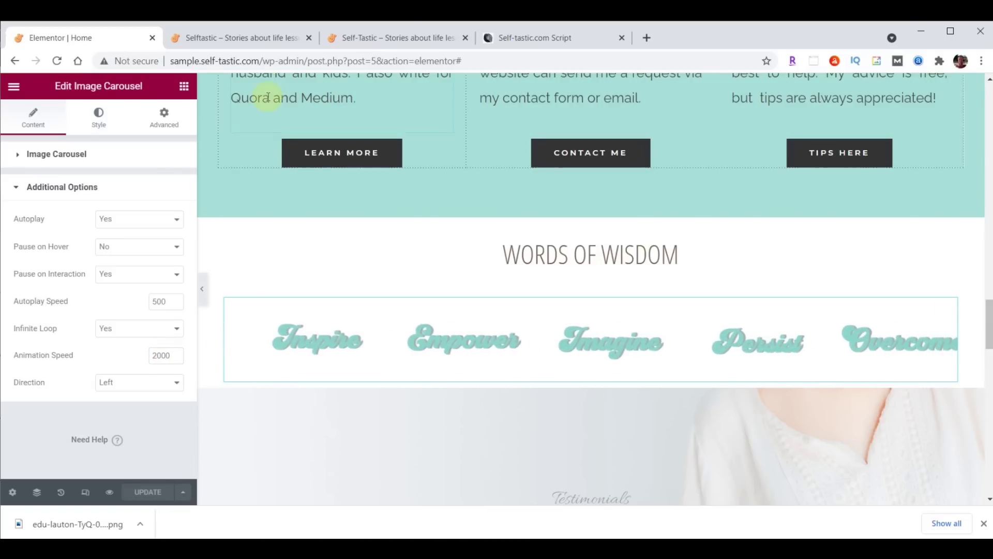
{"action": "left_click", "coordinate": [256, 37]}
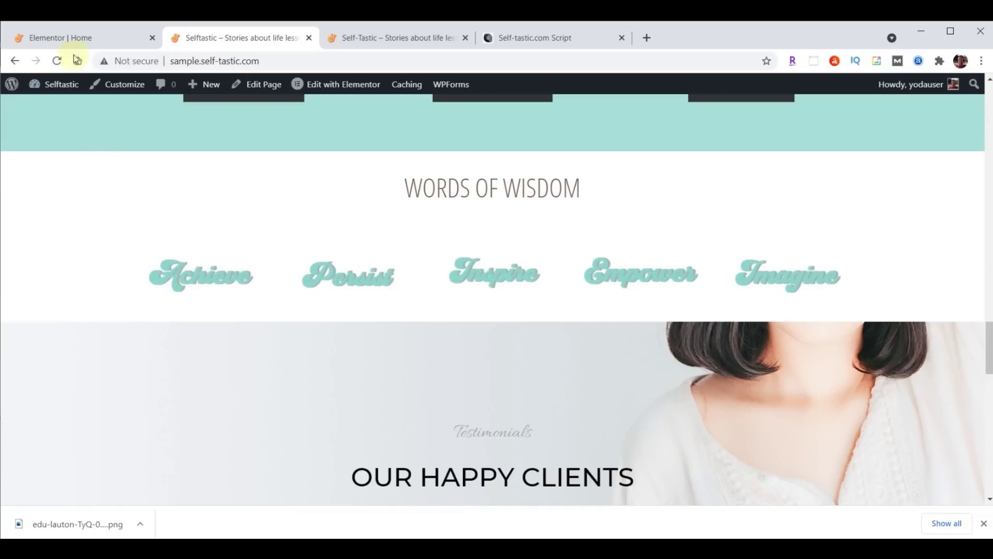
{"action": "left_click", "coordinate": [67, 39]}
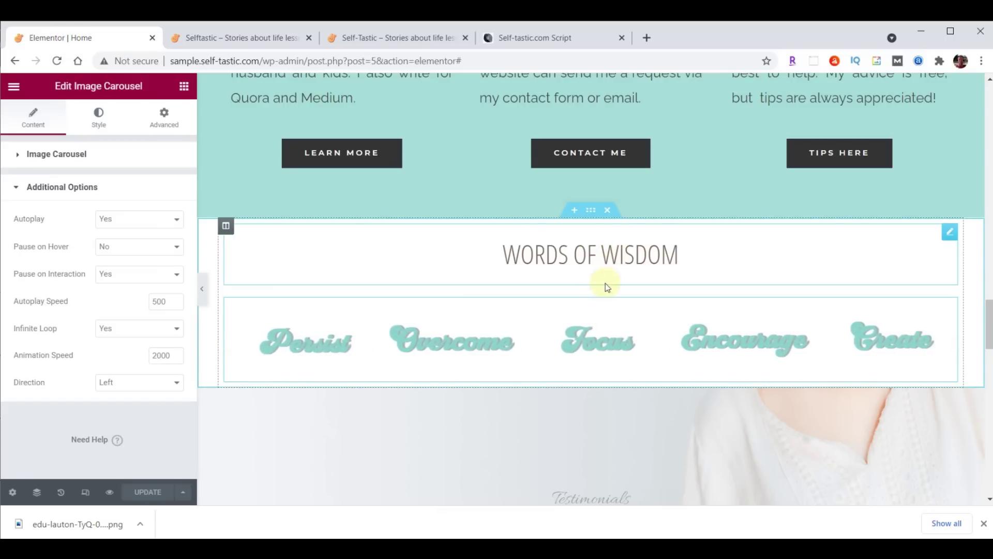
Give the WORDS OF WISDOM heading 70 top padding and 0 on the other sides
{"action": "left_click", "coordinate": [950, 229]}
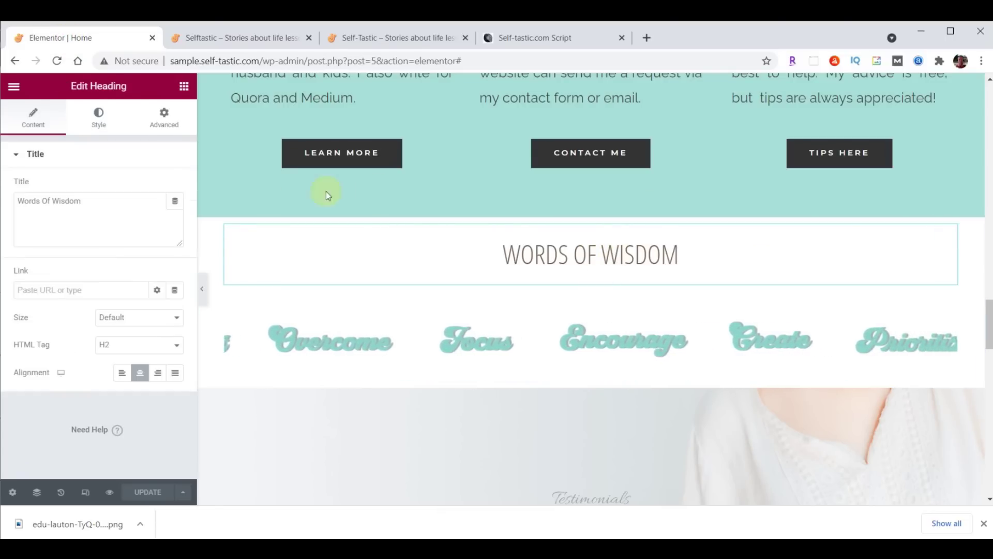
{"action": "left_click", "coordinate": [163, 117]}
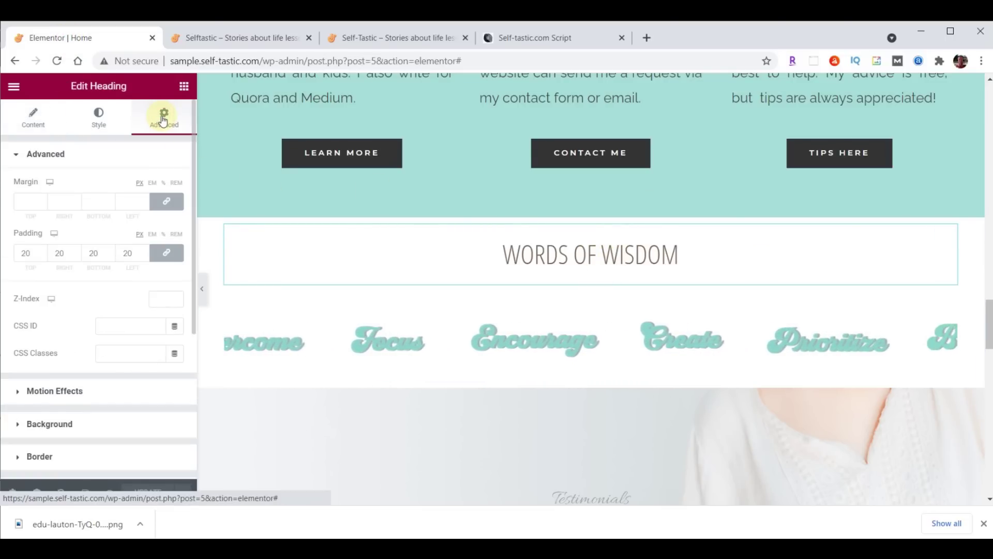
{"action": "double_click", "coordinate": [40, 254]}
{"action": "type", "text": "0"}
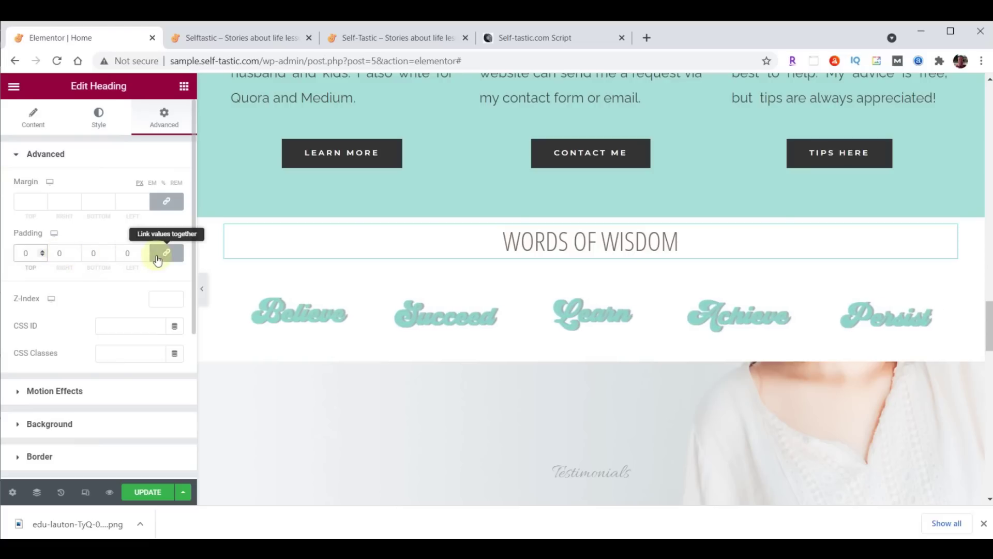
{"action": "left_click", "coordinate": [164, 253]}
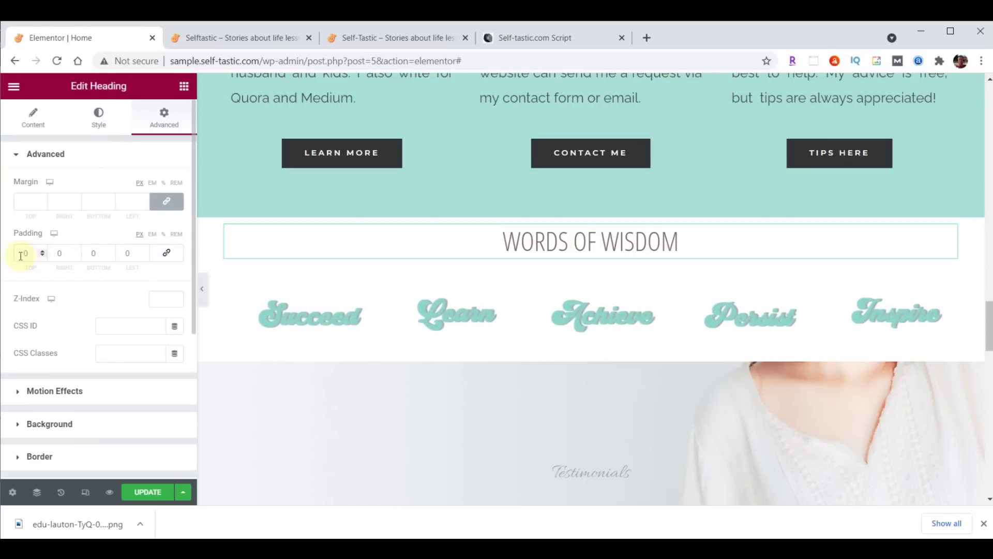
{"action": "type", "text": "70"}
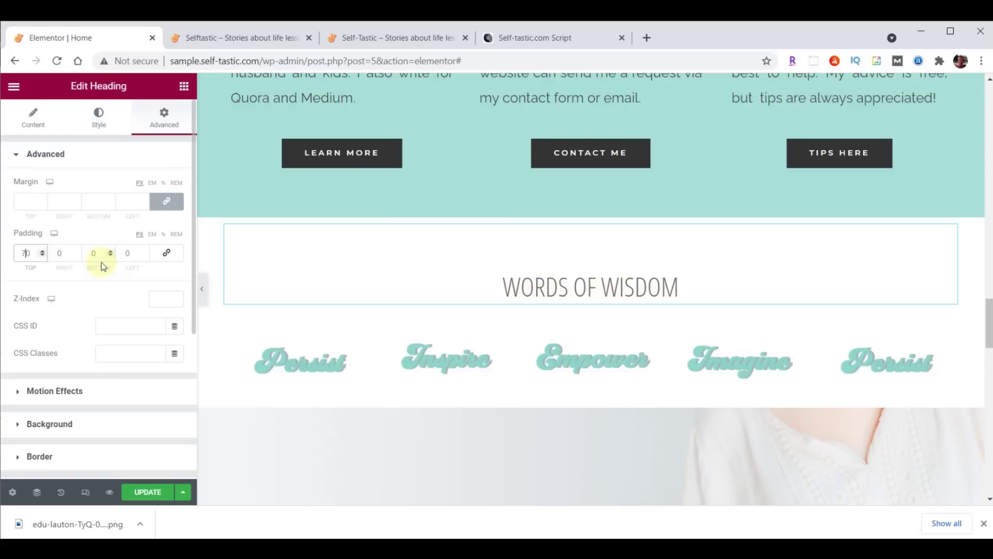
Unlink the heading's margins and set its bottom margin to -25
{"action": "left_click", "coordinate": [167, 203]}
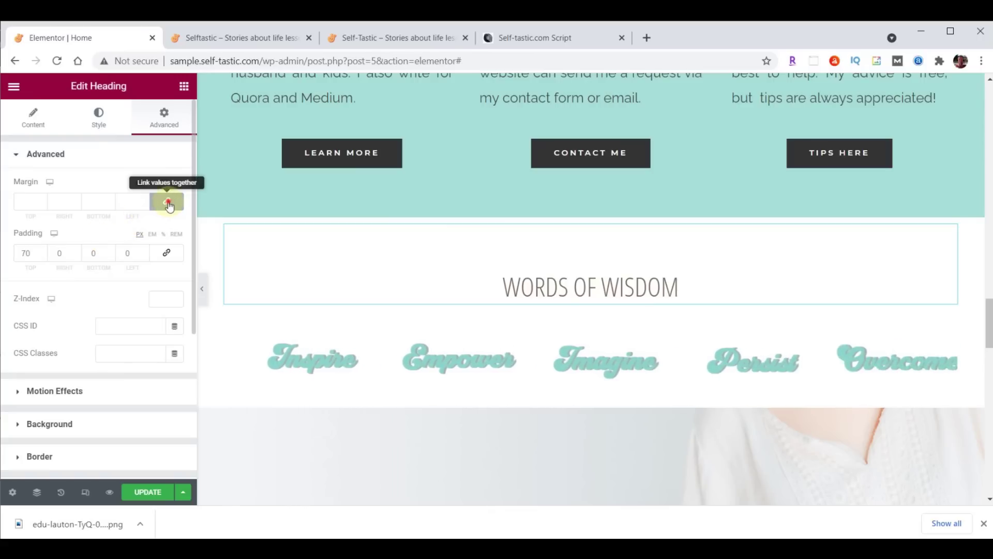
{"action": "left_click", "coordinate": [110, 206]}
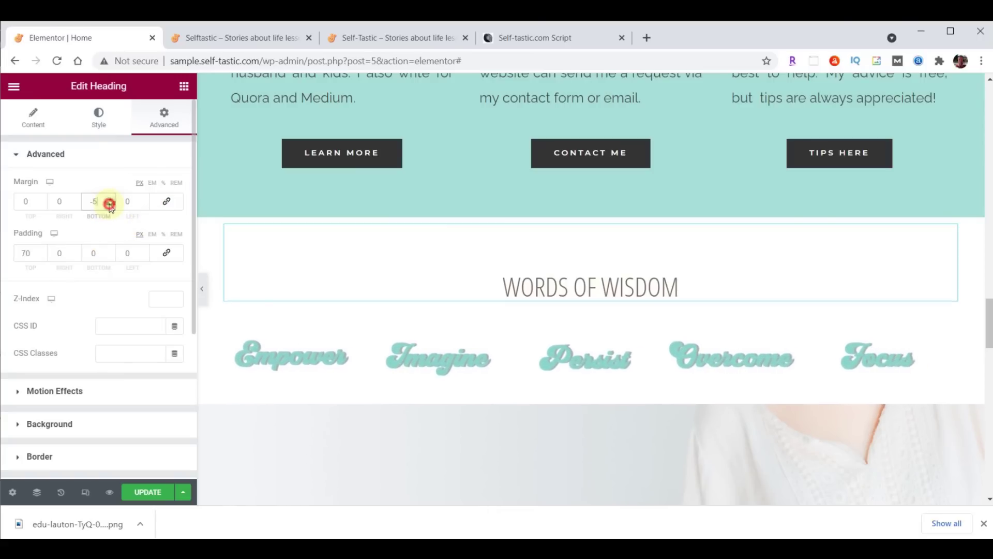
{"action": "left_click", "coordinate": [110, 205]}
{"action": "left_click", "coordinate": [111, 205]}
{"action": "left_click", "coordinate": [110, 206]}
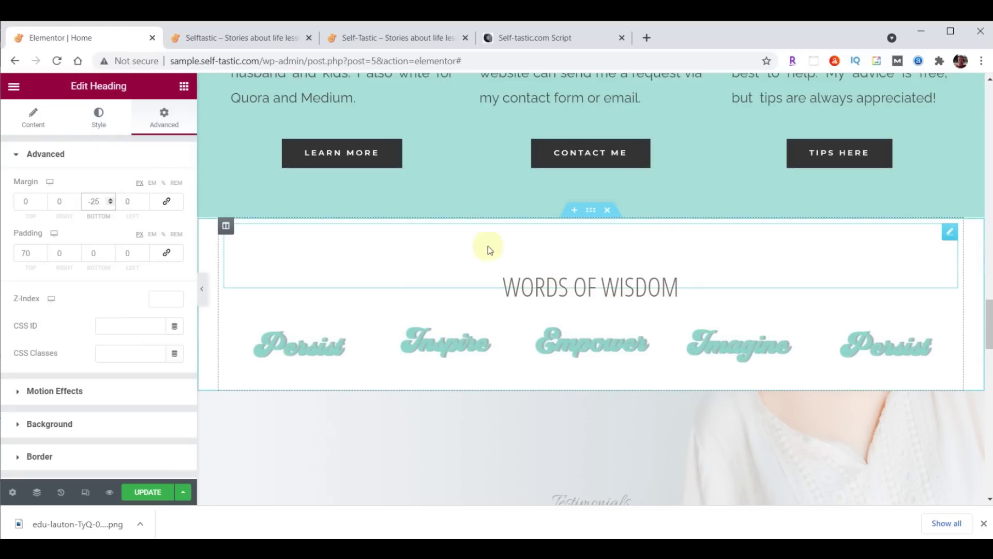
{"action": "left_click", "coordinate": [591, 213]}
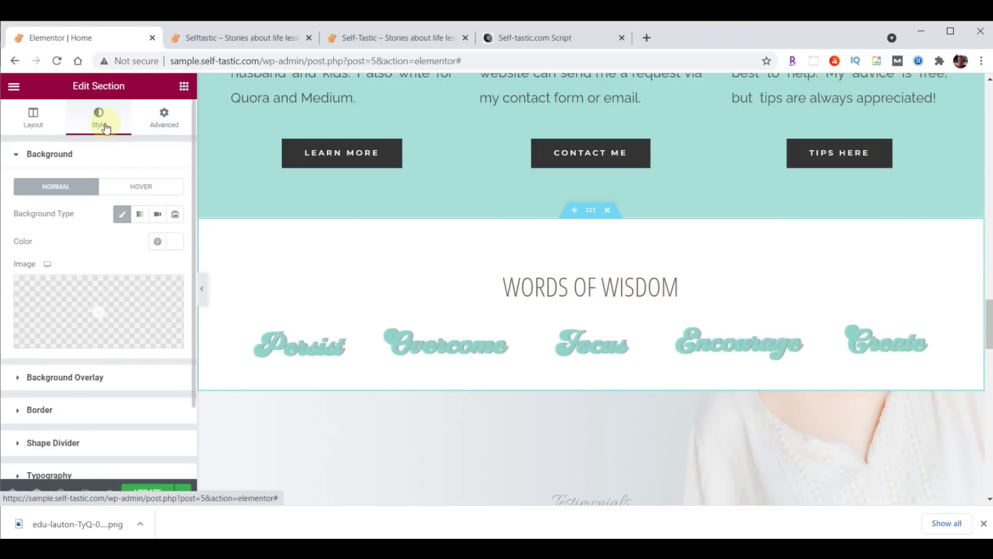
Add a Waves Brush top shape divider in #A8E0D9 with height 60, then save
{"action": "left_click", "coordinate": [68, 443]}
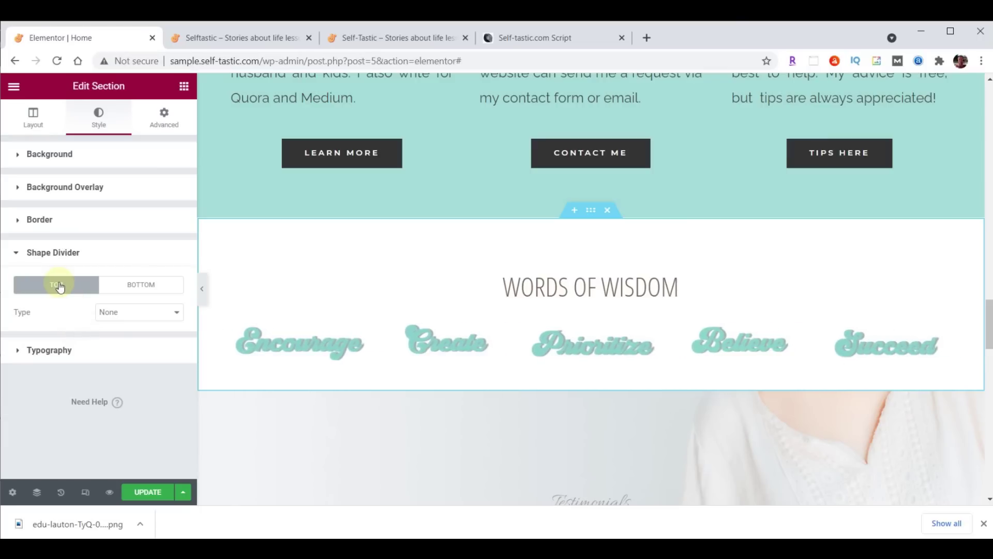
{"action": "left_click", "coordinate": [118, 313]}
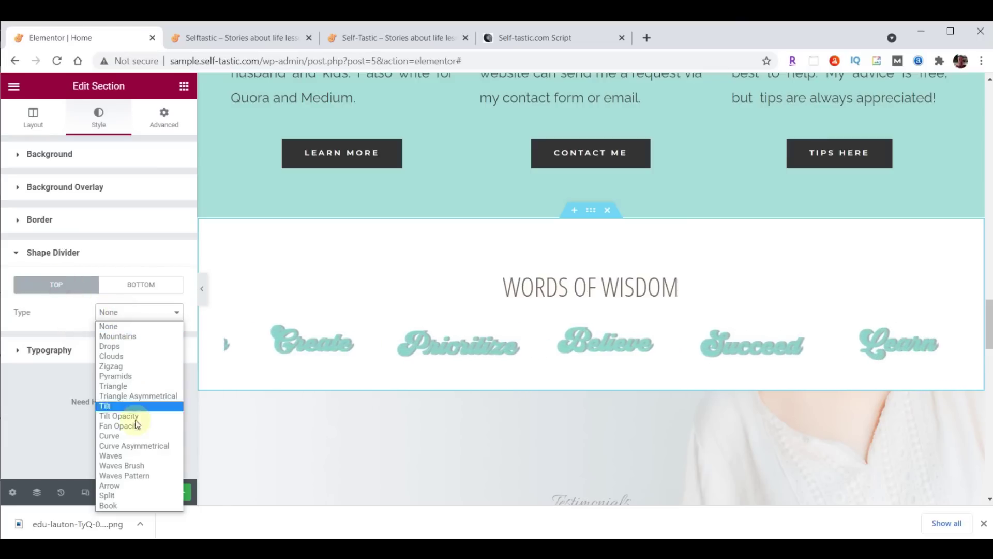
{"action": "left_click", "coordinate": [129, 460]}
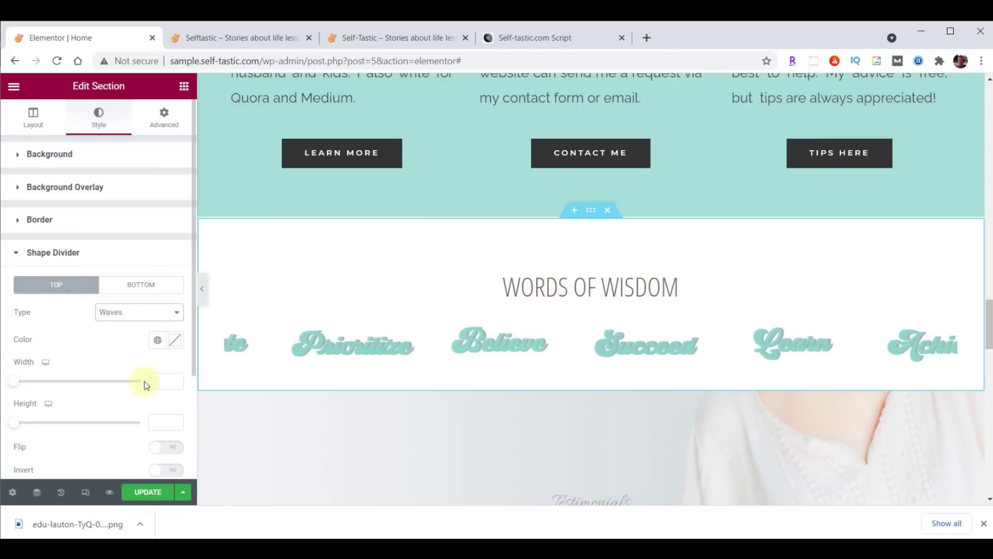
{"action": "left_click", "coordinate": [176, 341]}
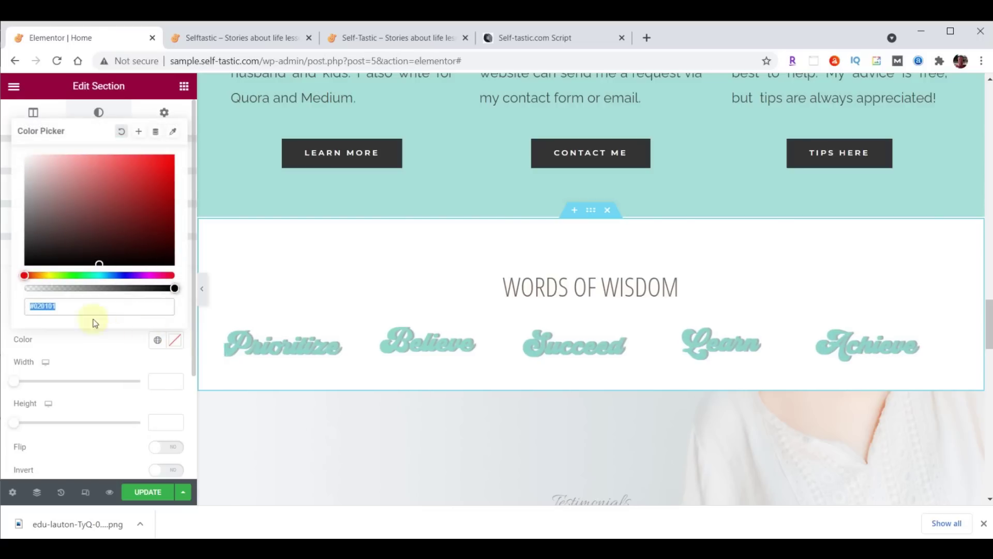
{"action": "type", "text": "#A8E0D9"}
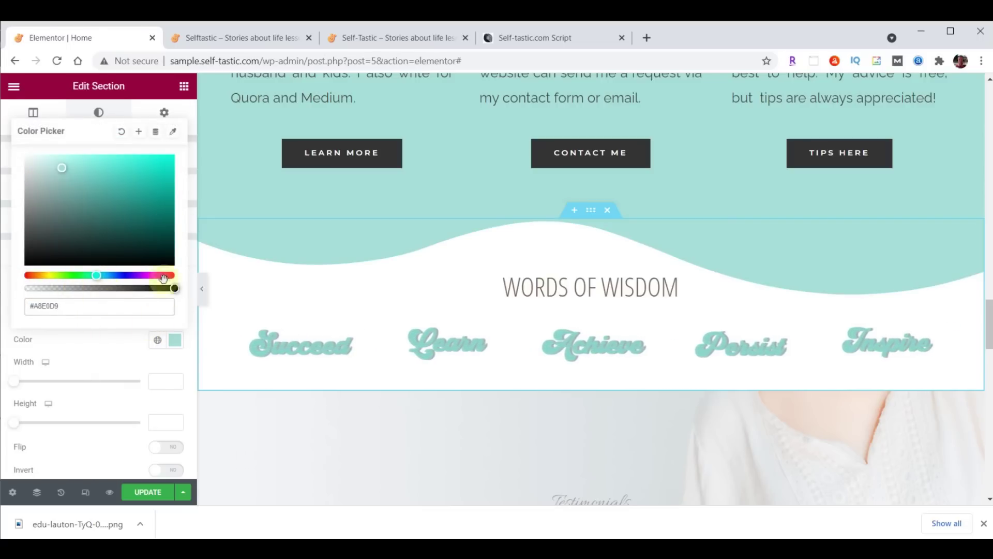
{"action": "left_click", "coordinate": [171, 339]}
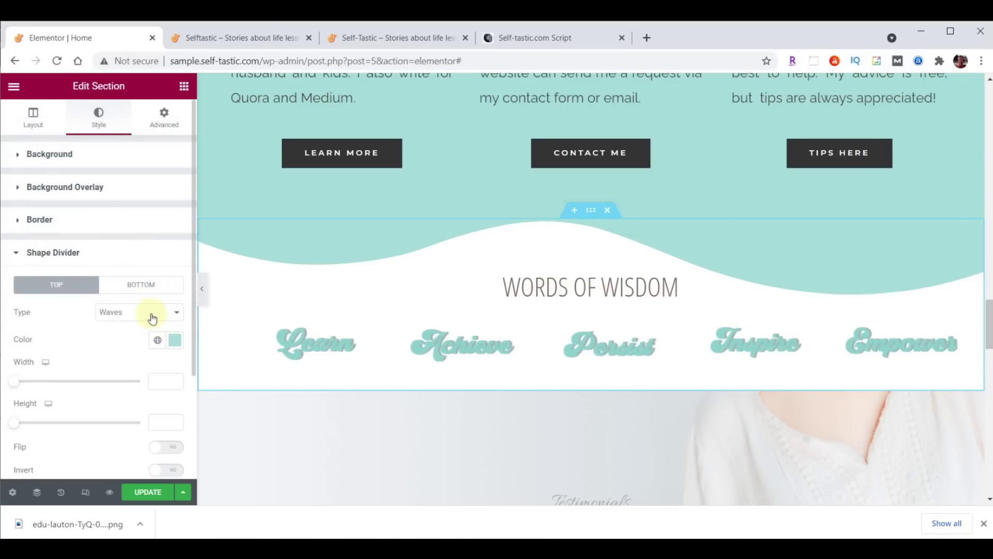
{"action": "left_click", "coordinate": [150, 313]}
{"action": "left_click", "coordinate": [147, 466]}
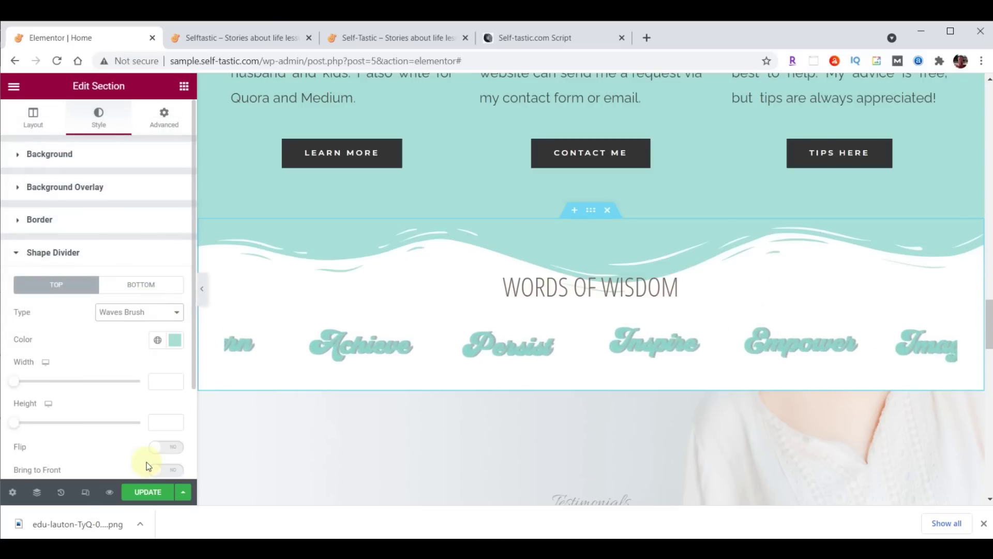
{"action": "left_click", "coordinate": [164, 423]}
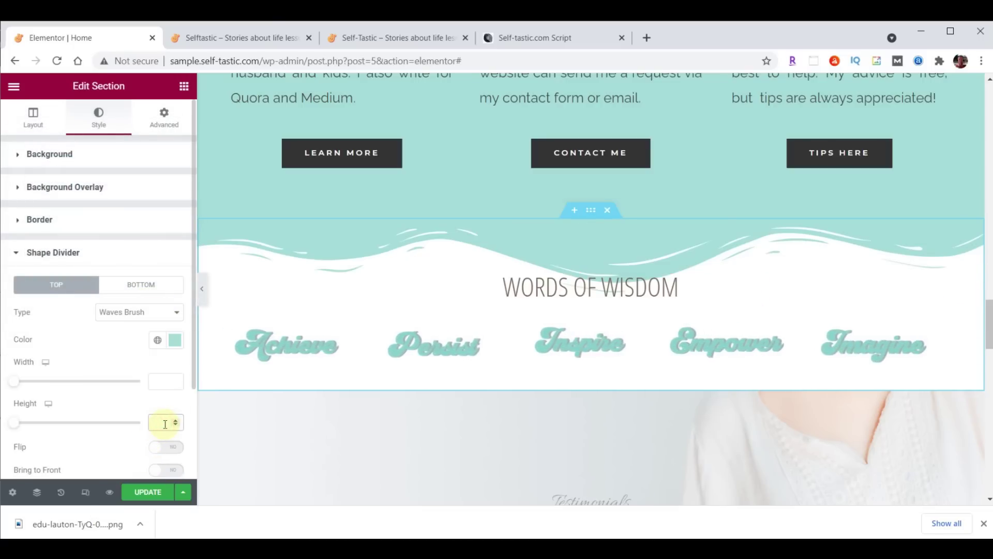
{"action": "type", "text": "60"}
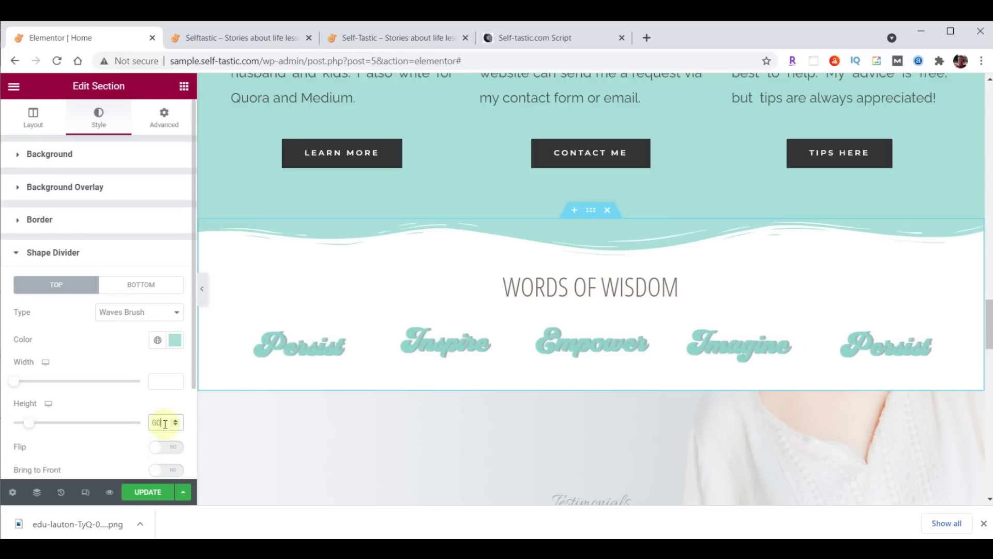
{"action": "left_click", "coordinate": [140, 492]}
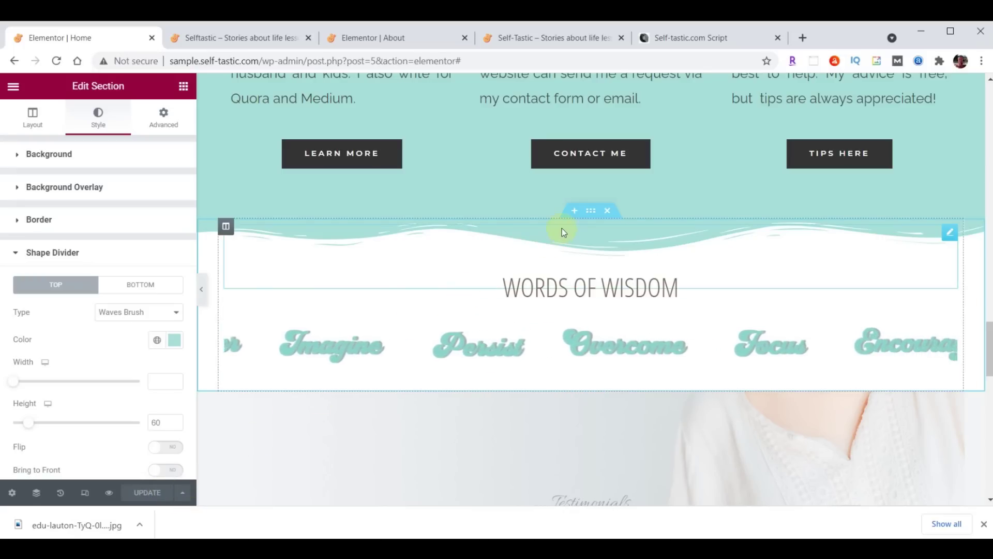
Save the Words of Wisdom section as library template 'Selftastic - Words of Wisdom', then close the library
{"action": "right_click", "coordinate": [589, 210]}
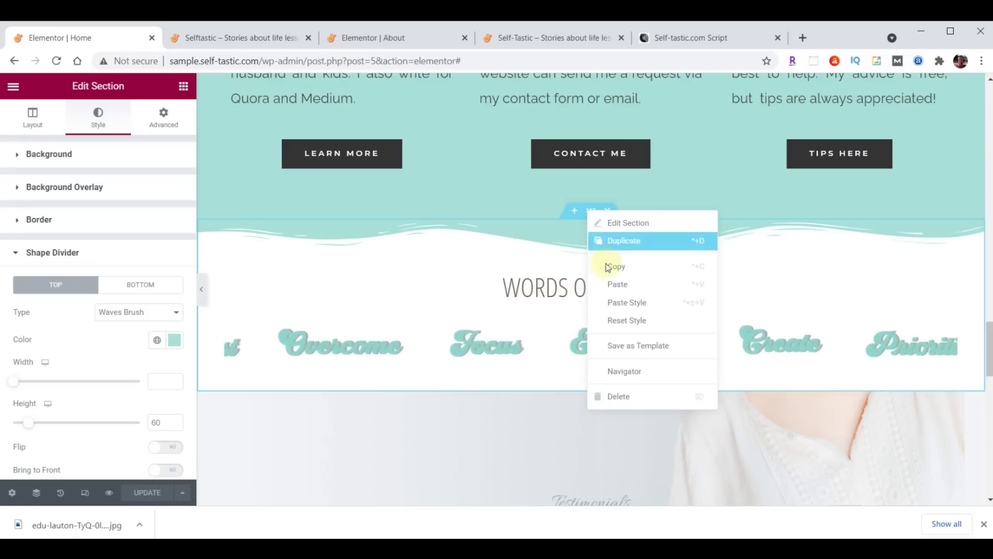
{"action": "left_click", "coordinate": [627, 345]}
{"action": "left_click", "coordinate": [454, 343]}
{"action": "type", "text": "Selftastic - Words of Wisdom"}
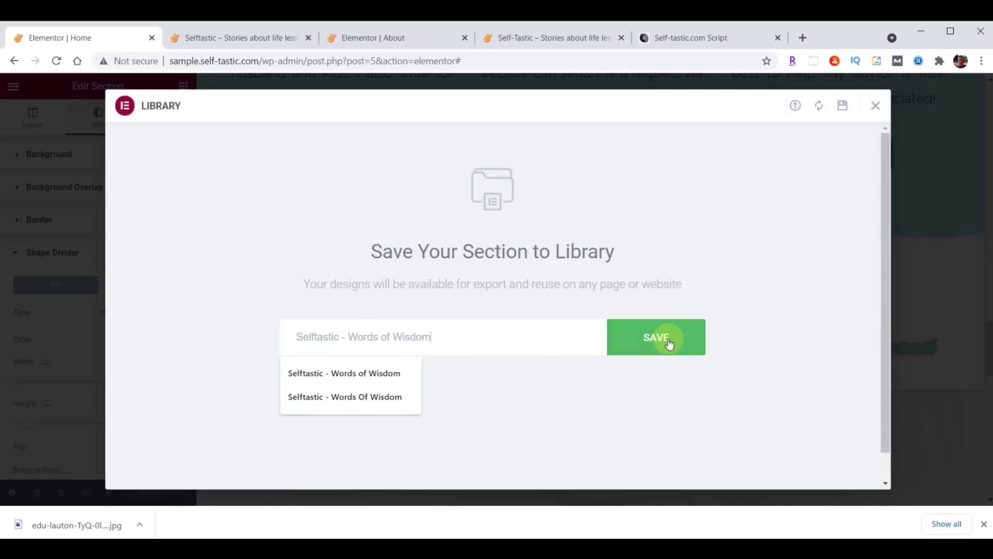
{"action": "left_click", "coordinate": [668, 342]}
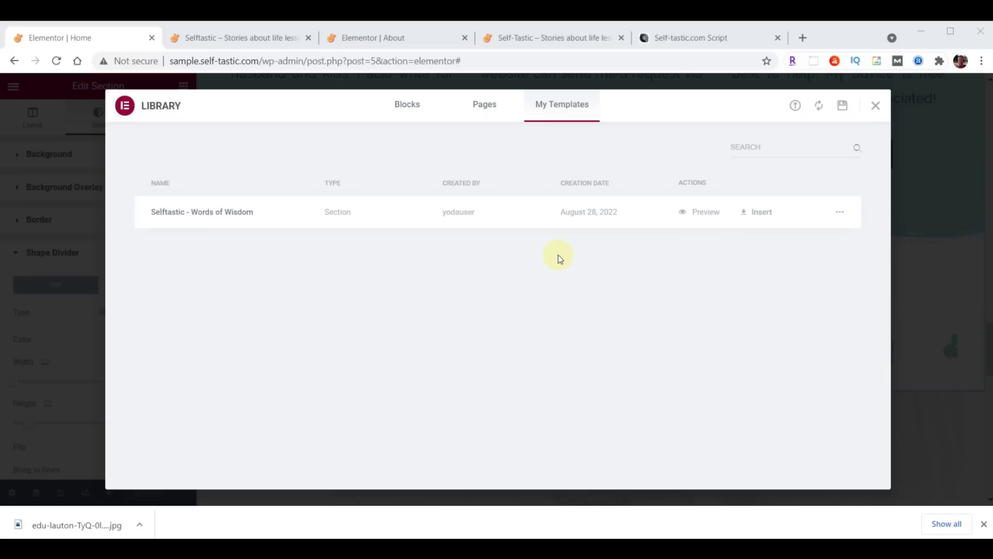
{"action": "left_click", "coordinate": [876, 108]}
Reload the live home page to check the wave-edged Words of Wisdom section, then return to the editor
{"action": "left_click", "coordinate": [252, 39]}
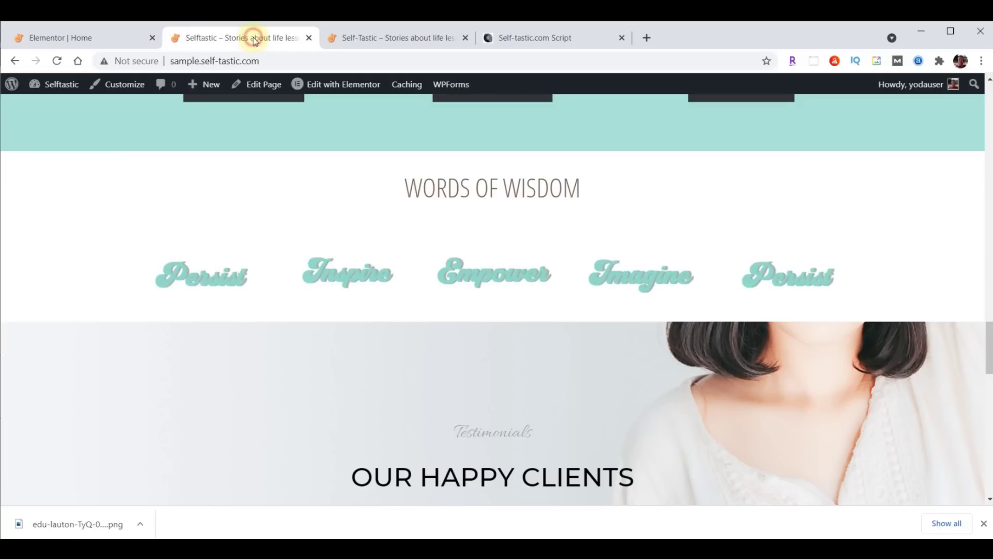
{"action": "left_click", "coordinate": [57, 61]}
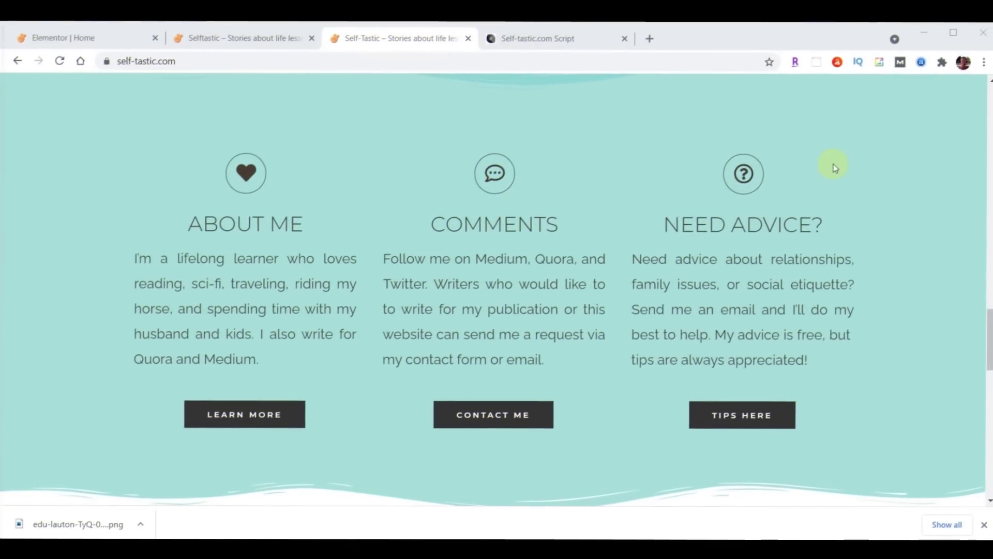
{"action": "scroll", "coordinate": [855, 161], "scroll_direction": "down", "scroll_amount": 8}
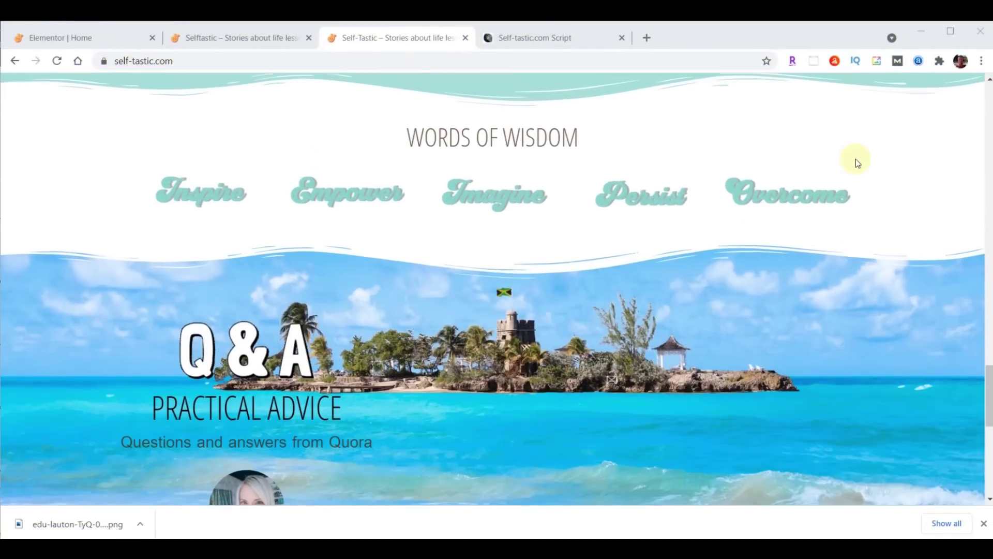
{"action": "scroll", "coordinate": [856, 159], "scroll_direction": "down", "scroll_amount": 3}
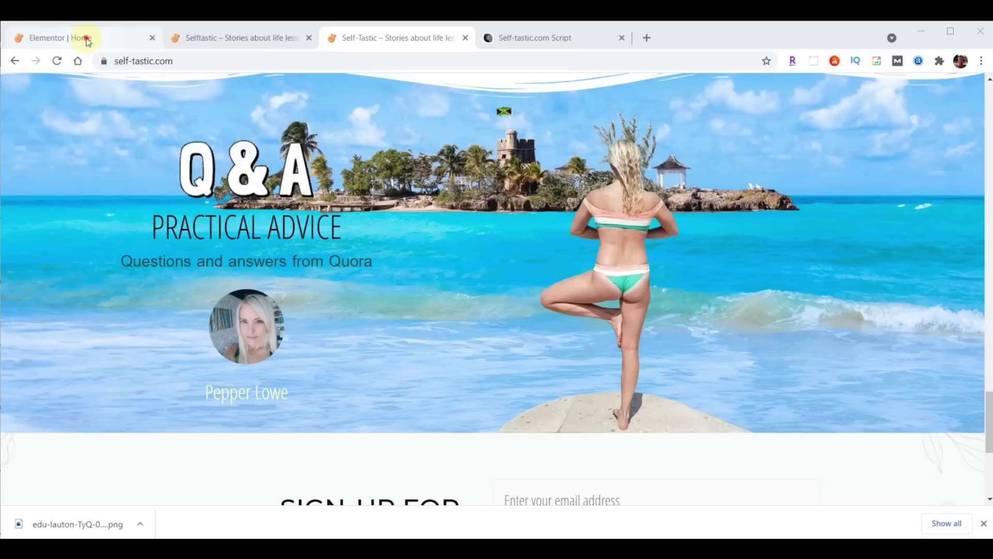
{"action": "left_click", "coordinate": [83, 38]}
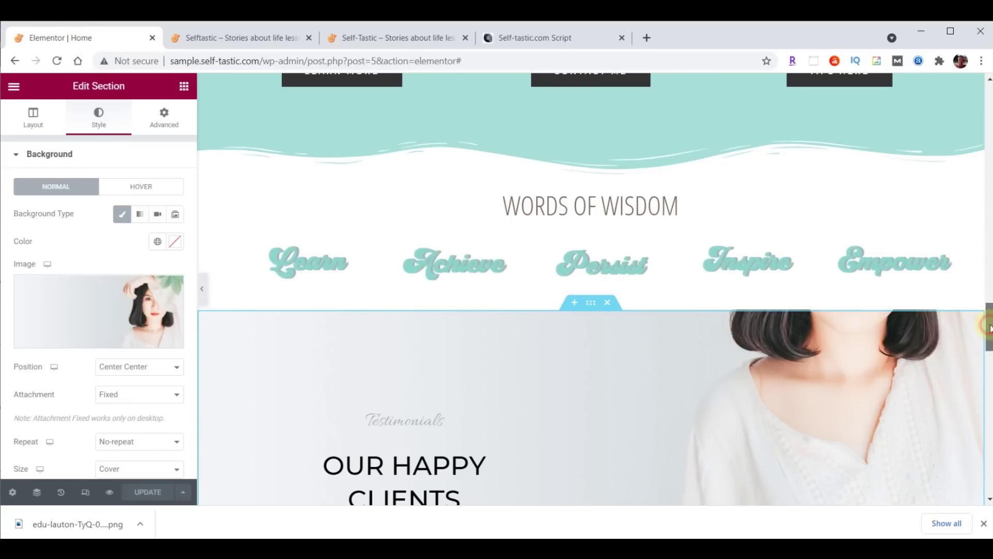
{"action": "scroll", "coordinate": [988, 331], "scroll_direction": "down", "scroll_amount": 3}
{"action": "left_click_drag", "start_coordinate": [988, 346], "coordinate": [988, 354]}
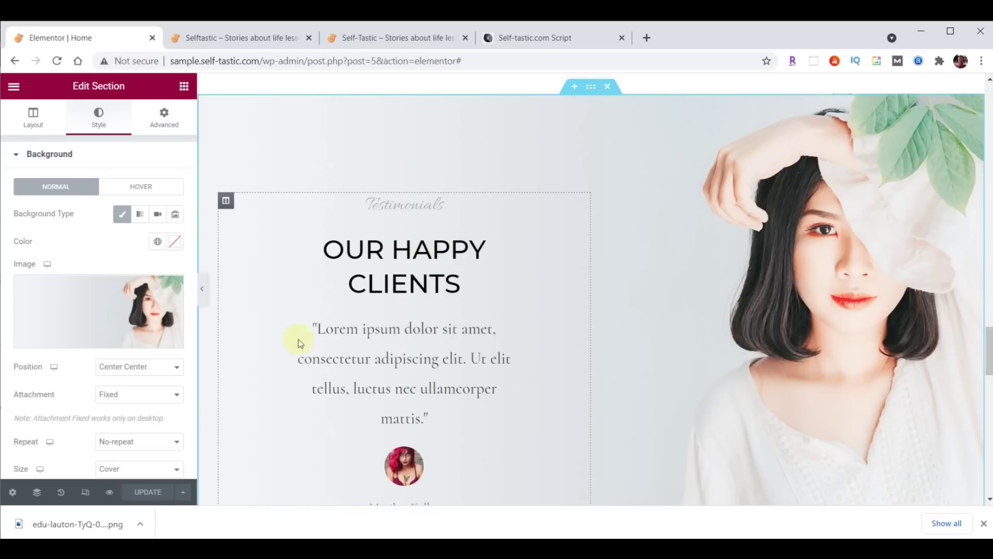
Copy the Learn More button and paste it below the testimonial avatar
{"action": "scroll", "coordinate": [566, 344], "scroll_direction": "down", "scroll_amount": 3}
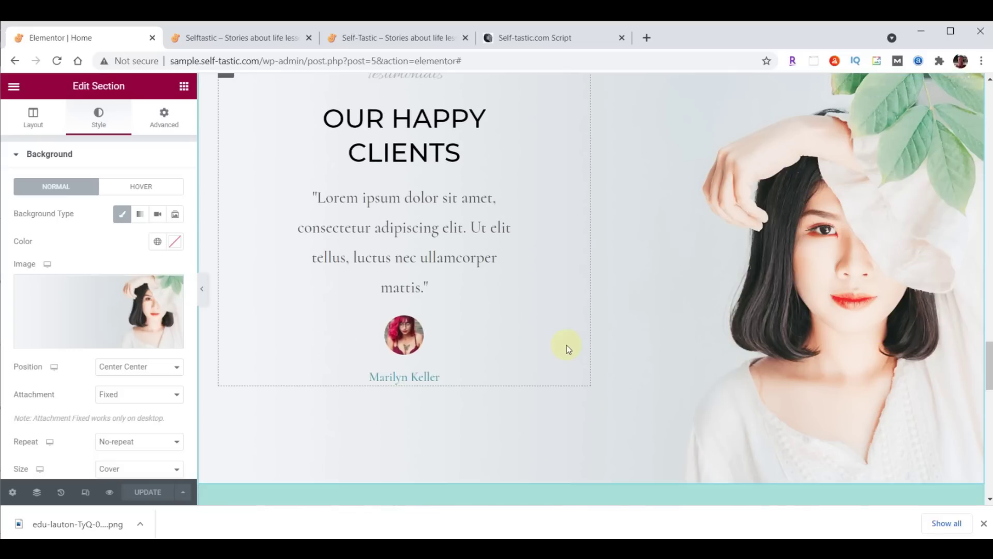
{"action": "scroll", "coordinate": [557, 350], "scroll_direction": "up", "scroll_amount": 1}
{"action": "scroll", "coordinate": [551, 360], "scroll_direction": "up", "scroll_amount": 10}
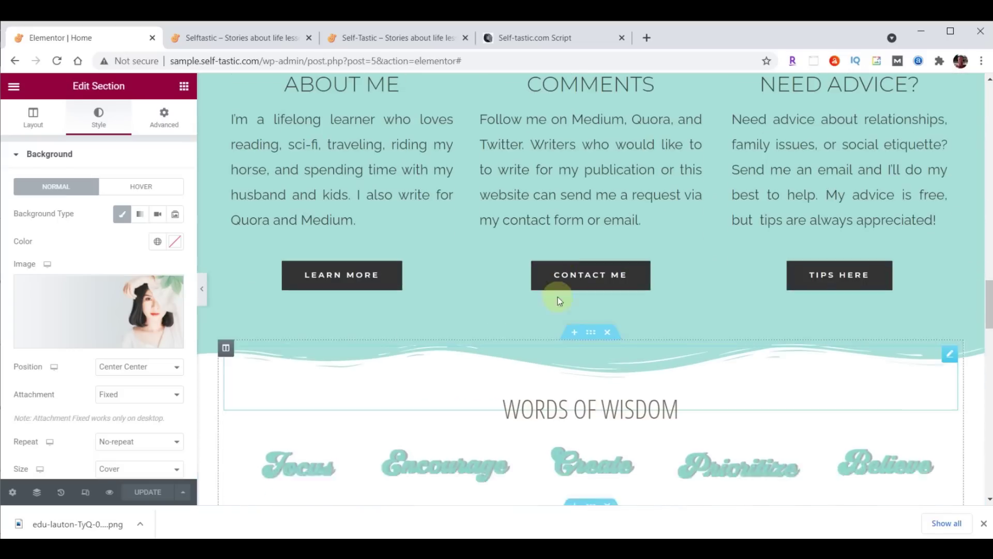
{"action": "right_click", "coordinate": [361, 313]}
{"action": "left_click", "coordinate": [397, 361]}
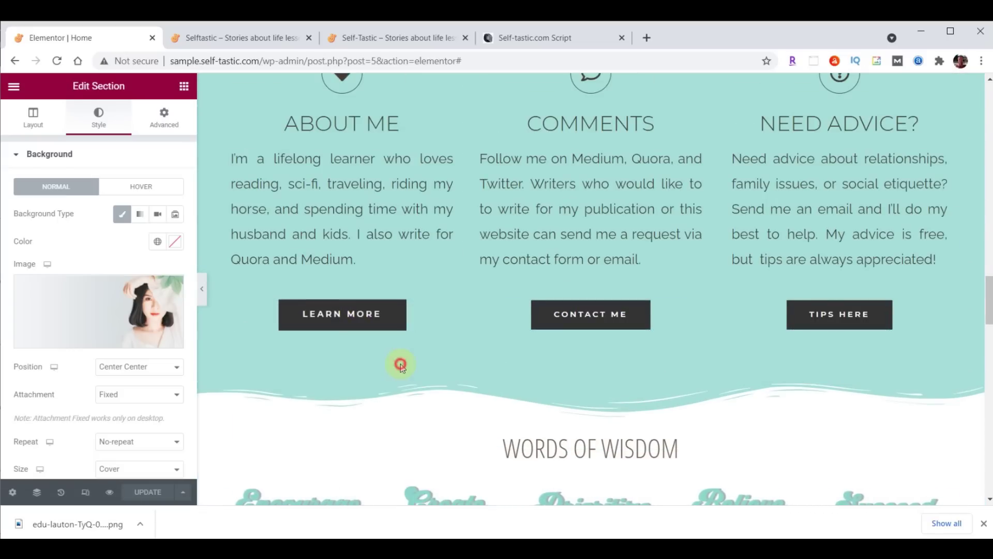
{"action": "scroll", "coordinate": [498, 349], "scroll_direction": "down", "scroll_amount": 10}
{"action": "right_click", "coordinate": [411, 275]}
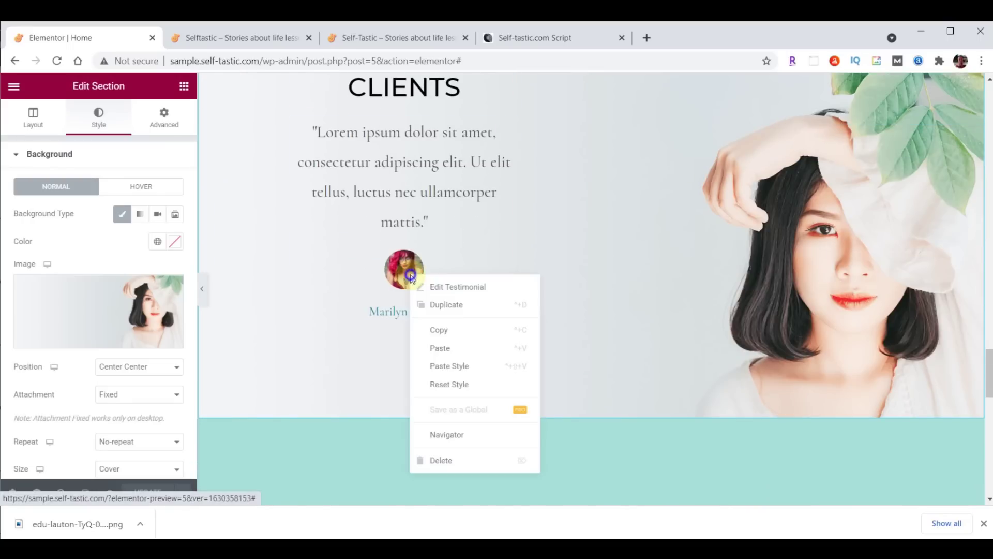
{"action": "left_click", "coordinate": [455, 358]}
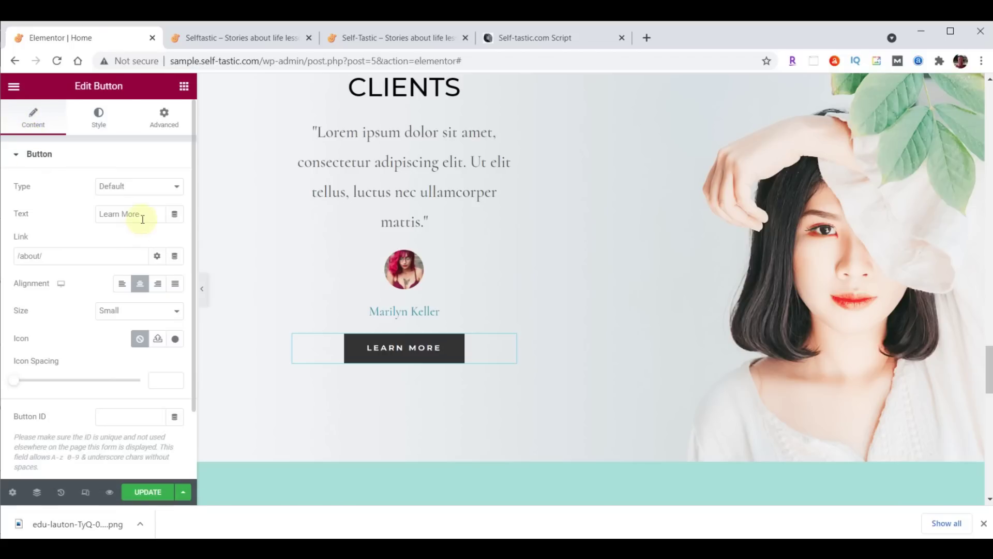
Relabel the pasted button 'More Testimonials' and delete the 'Our Happy Clients' testimonial section
{"action": "left_click_drag", "start_coordinate": [142, 219], "coordinate": [85, 213]}
{"action": "key", "text": "ctrl+v"}
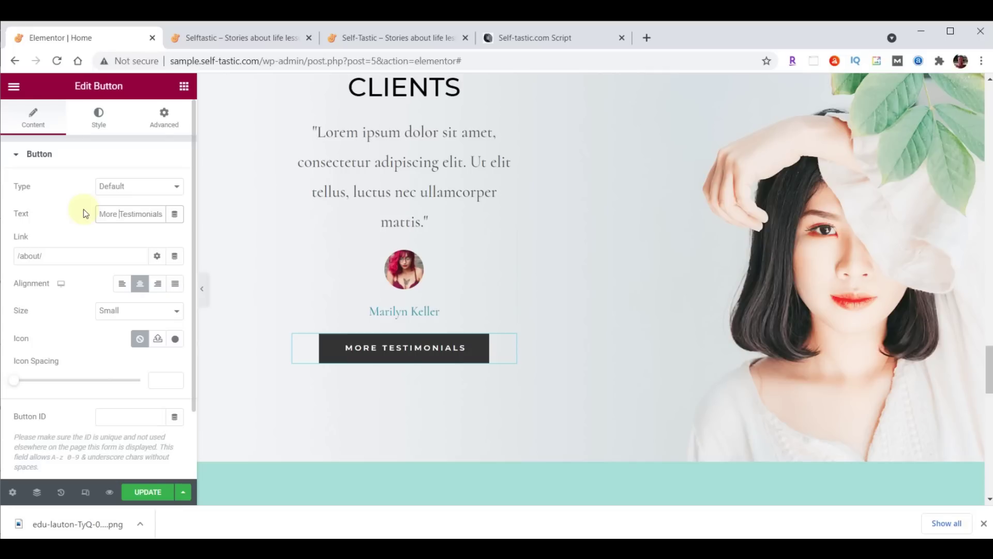
{"action": "scroll", "coordinate": [794, 232], "scroll_direction": "up", "scroll_amount": 3}
{"action": "scroll", "coordinate": [798, 236], "scroll_direction": "up", "scroll_amount": 2}
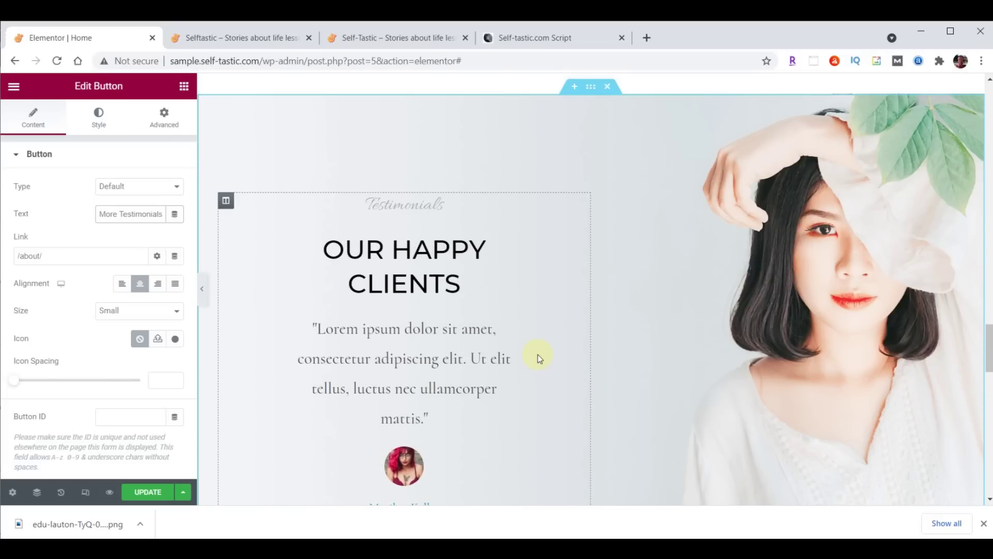
{"action": "left_click", "coordinate": [607, 87]}
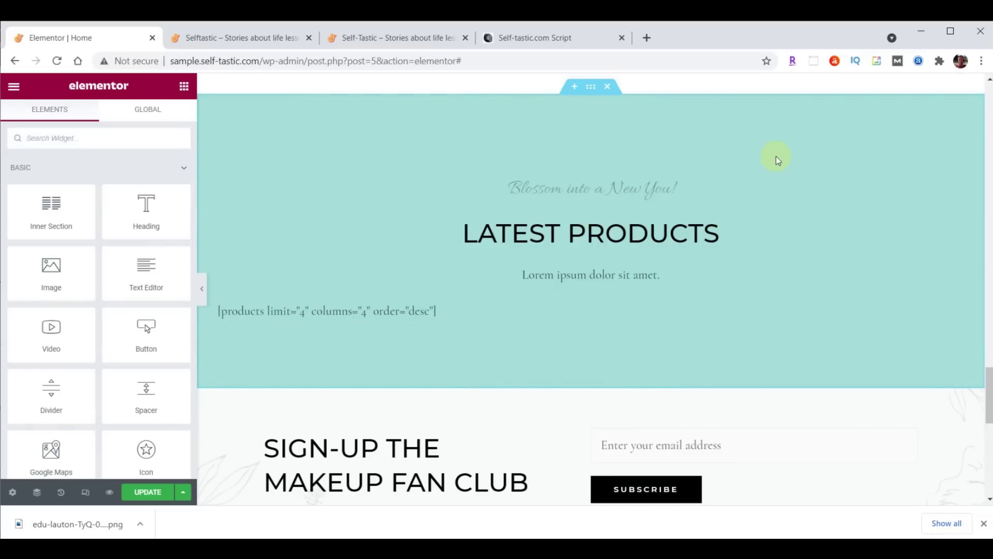
Delete the Latest Products section and add a two-column section above the sign-up section
{"action": "left_click", "coordinate": [612, 86]}
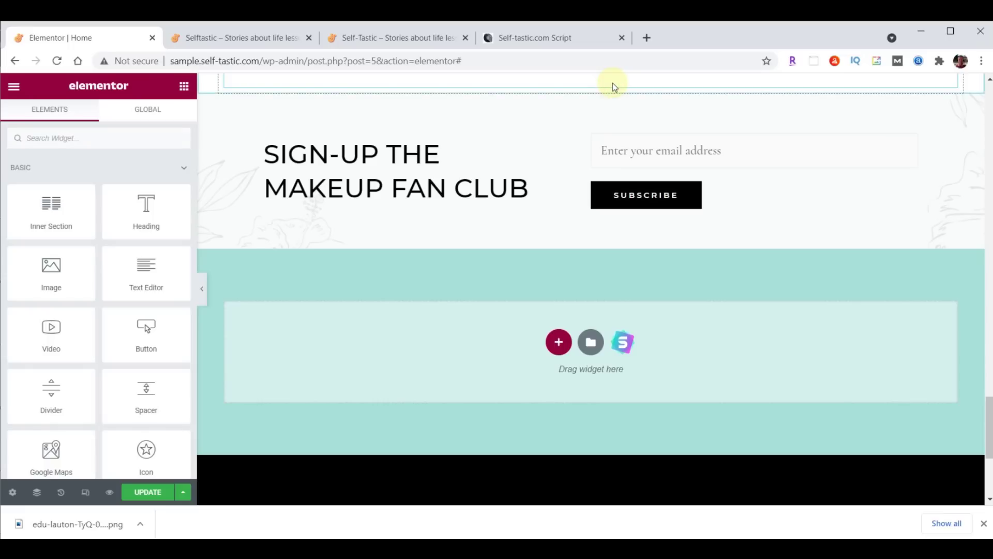
{"action": "scroll", "coordinate": [836, 189], "scroll_direction": "up", "scroll_amount": 1}
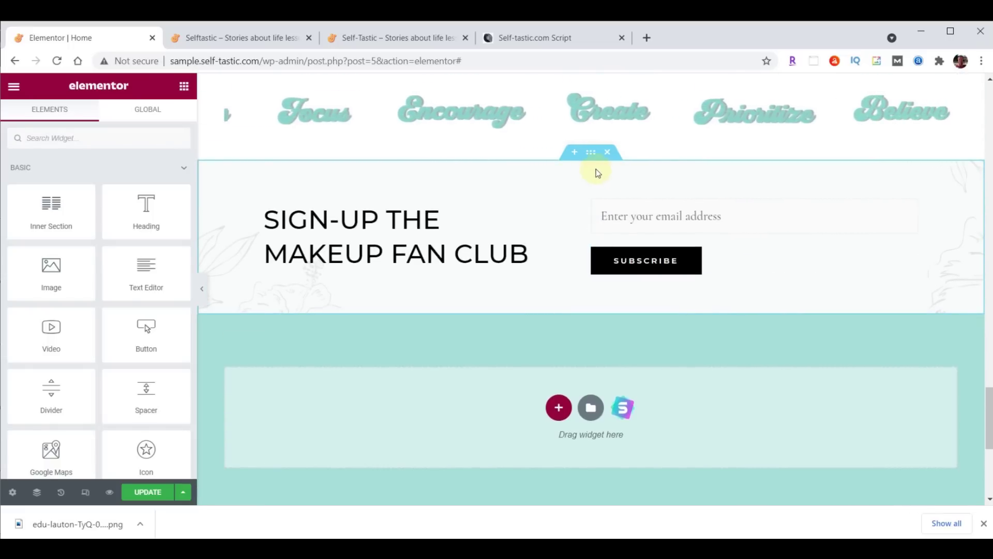
{"action": "left_click", "coordinate": [574, 152]}
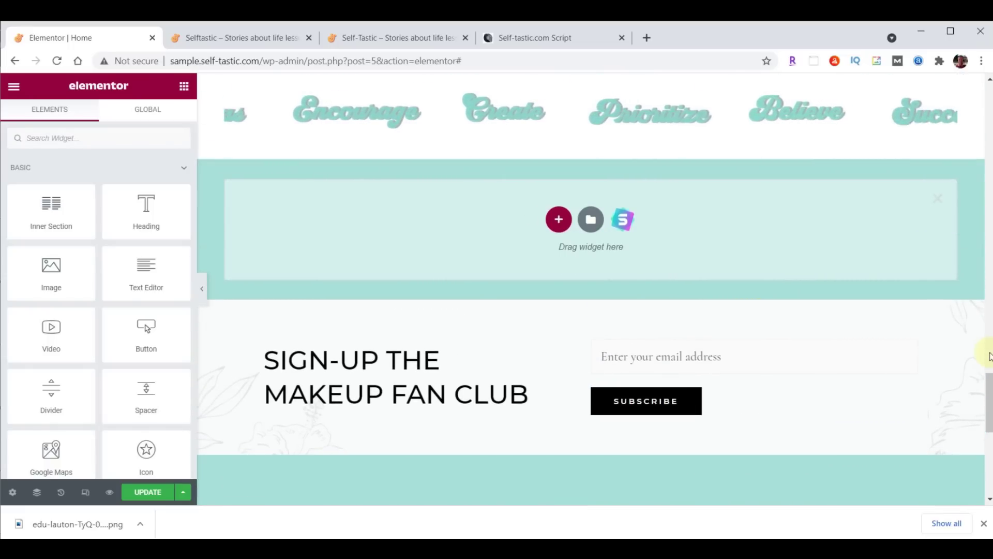
{"action": "left_click_drag", "start_coordinate": [989, 382], "coordinate": [989, 396]}
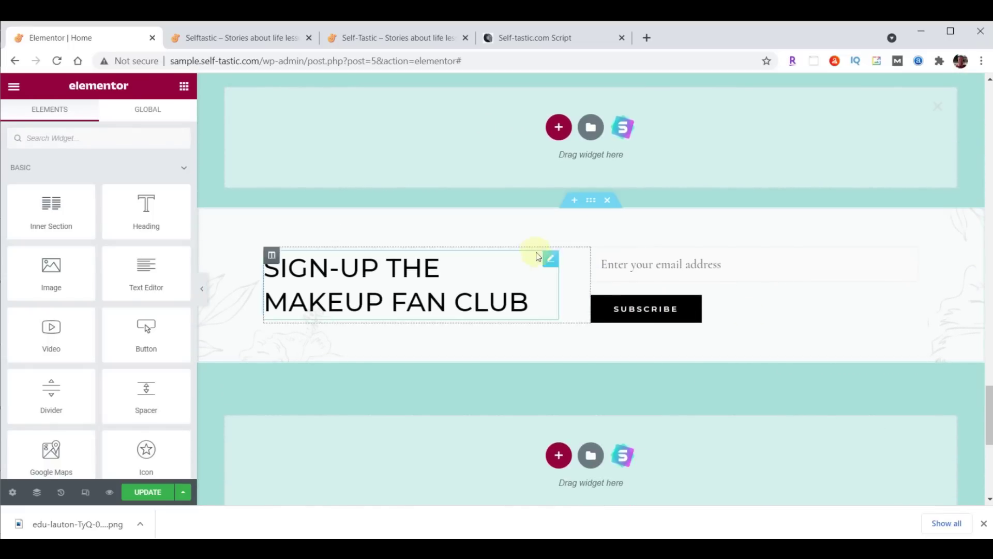
{"action": "left_click", "coordinate": [558, 129]}
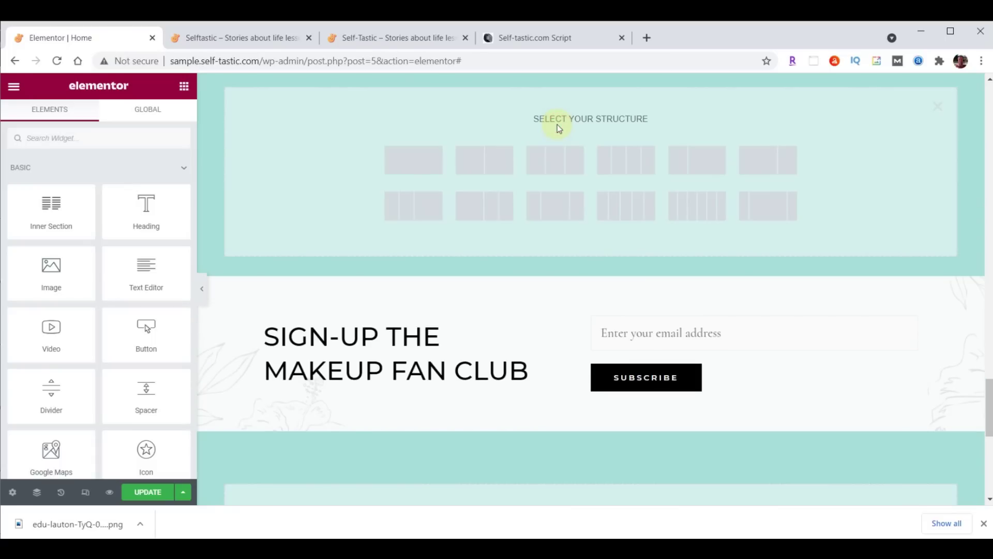
{"action": "left_click", "coordinate": [497, 164]}
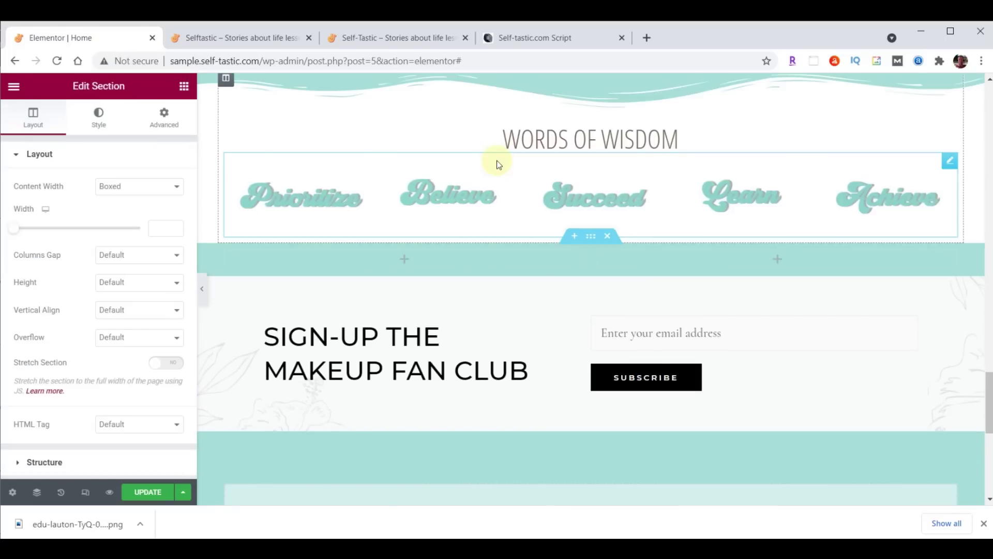
Make the new section Full Width and give it a Classic background type
{"action": "scroll", "coordinate": [854, 280], "scroll_direction": "down", "scroll_amount": 2}
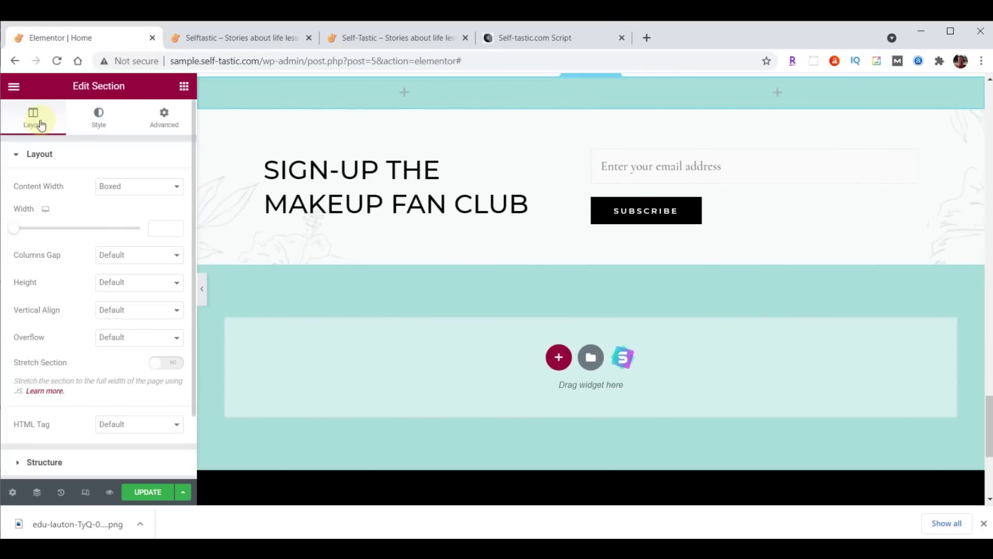
{"action": "left_click", "coordinate": [133, 186]}
{"action": "left_click", "coordinate": [132, 210]}
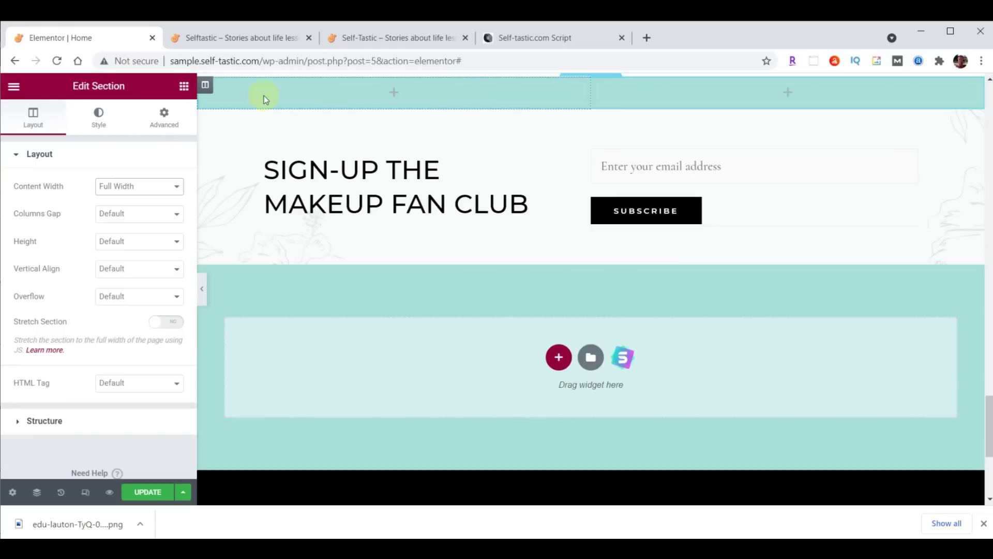
{"action": "left_click", "coordinate": [205, 84]}
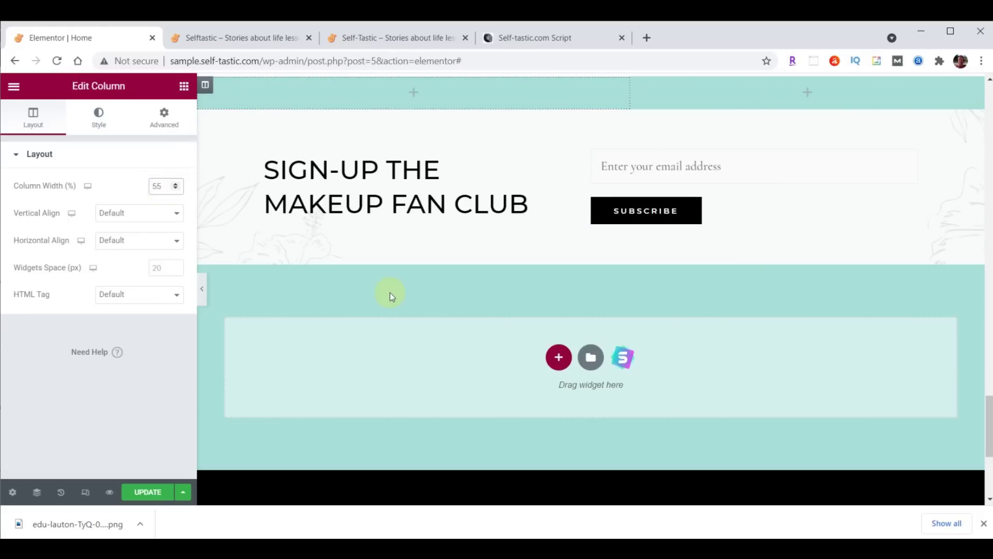
{"action": "scroll", "coordinate": [590, 84], "scroll_direction": "up", "scroll_amount": 1}
{"action": "left_click", "coordinate": [591, 82]}
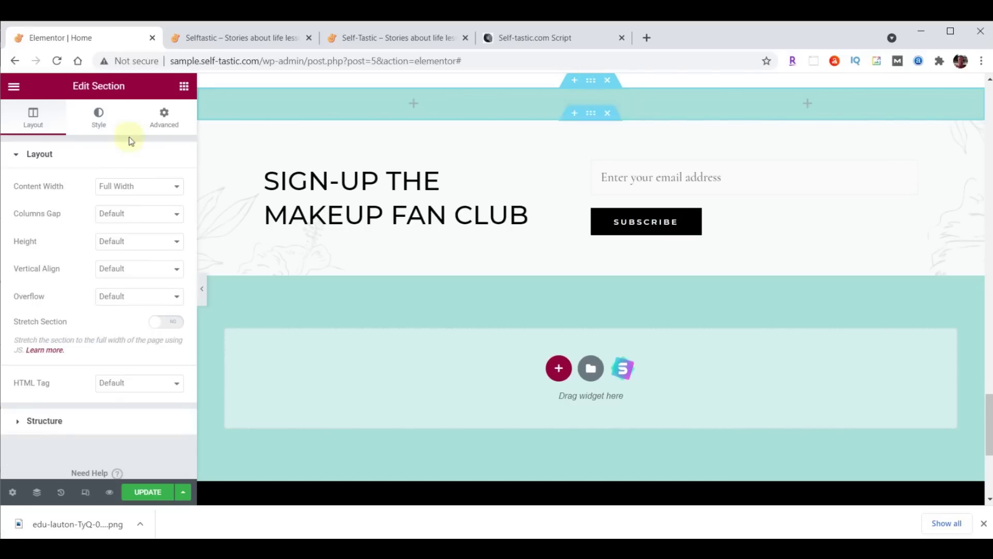
{"action": "left_click", "coordinate": [99, 117]}
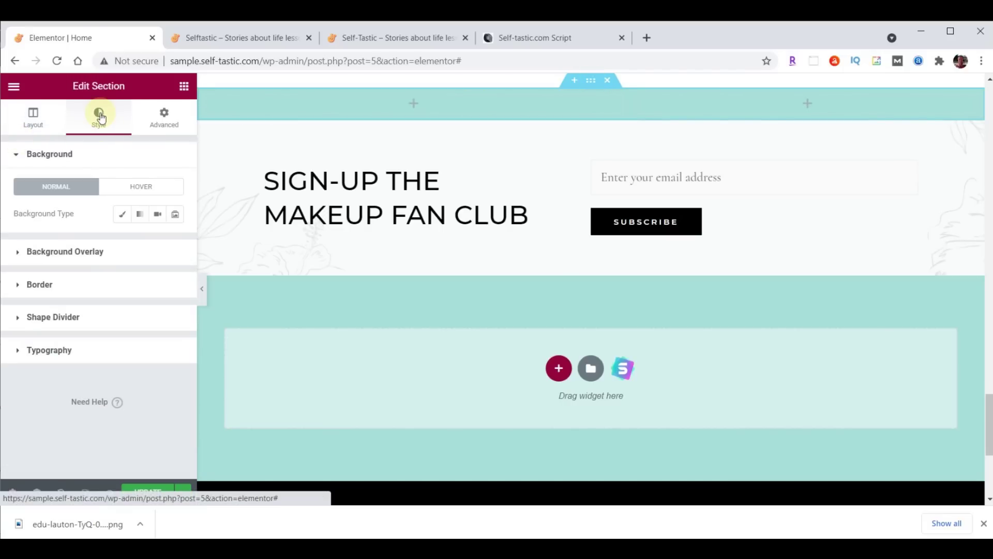
{"action": "left_click", "coordinate": [121, 218]}
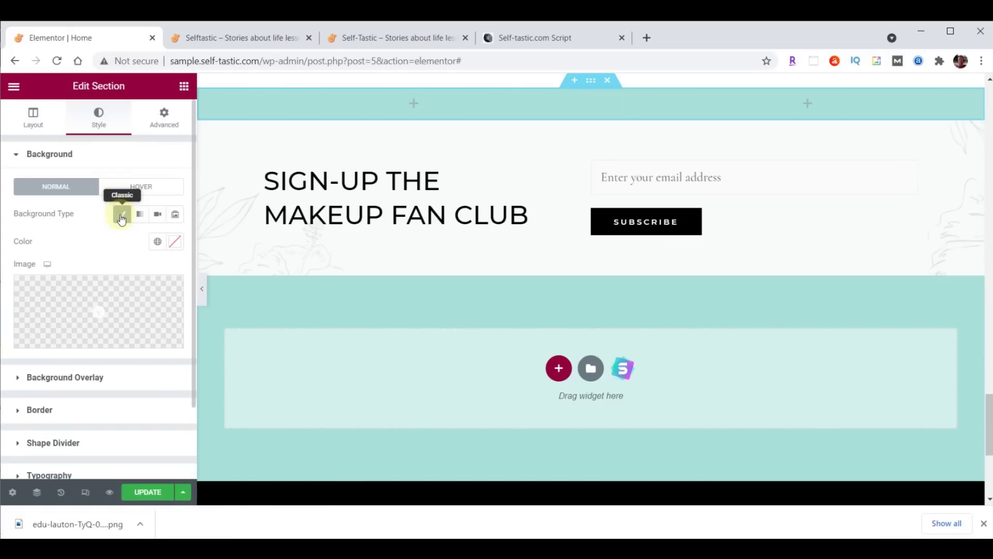
{"action": "left_click", "coordinate": [107, 304]}
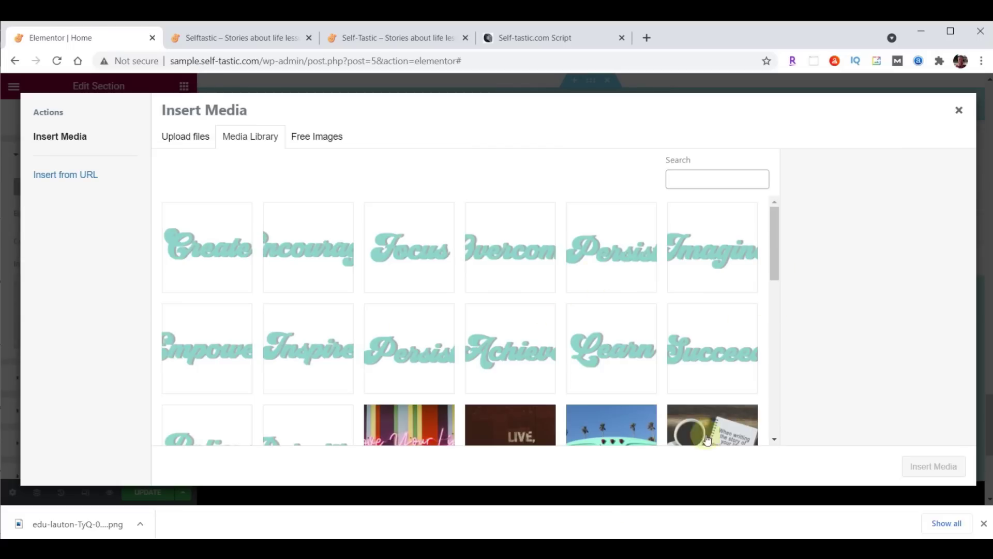
Upload practical-advice-beach.png as the section background, positioned Top Center and sized Cover
{"action": "left_click", "coordinate": [549, 547]}
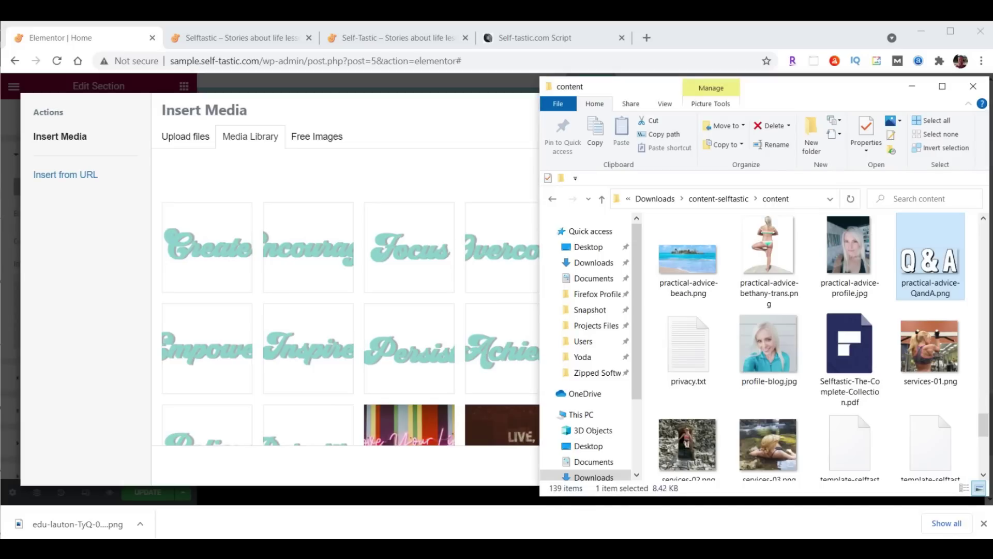
{"action": "left_click_drag", "start_coordinate": [697, 264], "coordinate": [351, 266]}
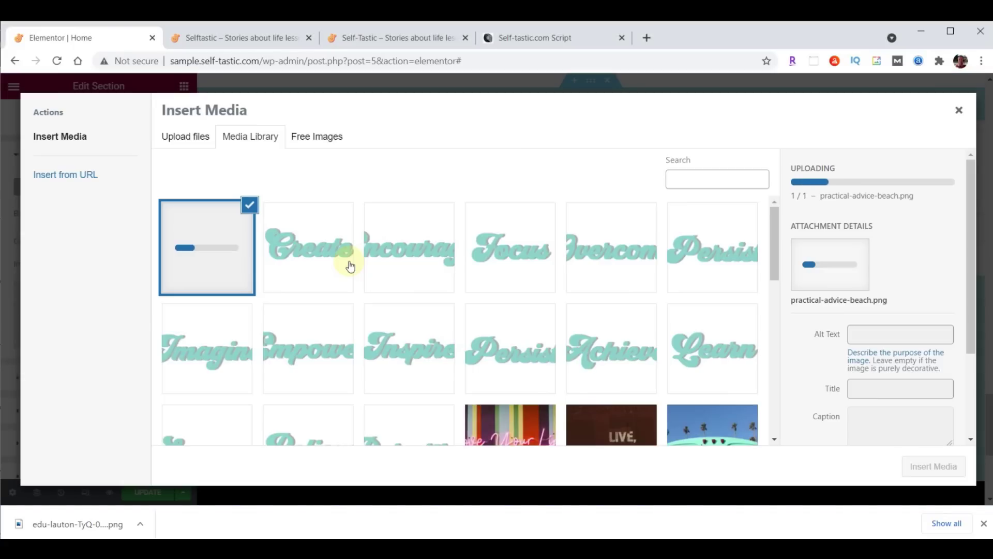
{"action": "left_click", "coordinate": [940, 464]}
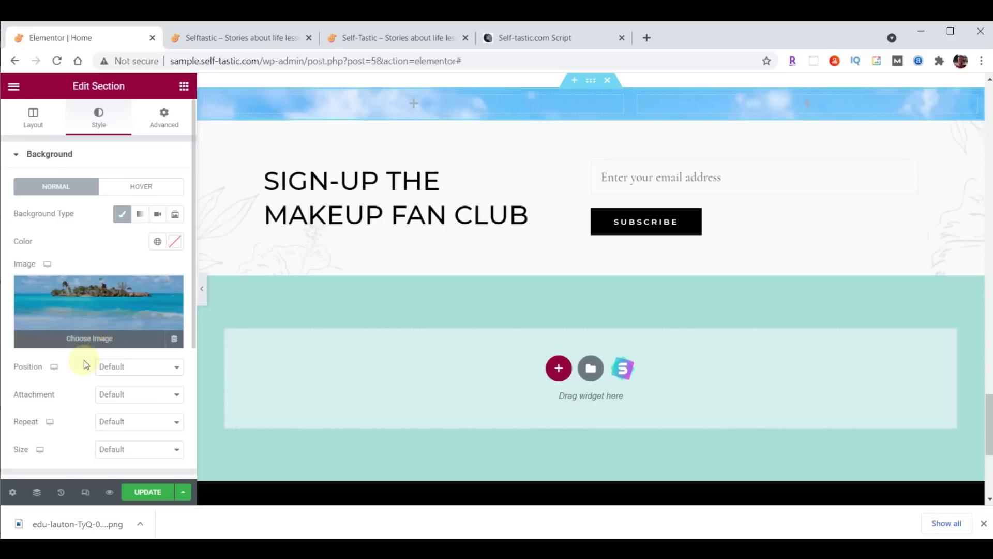
{"action": "left_click", "coordinate": [112, 369]}
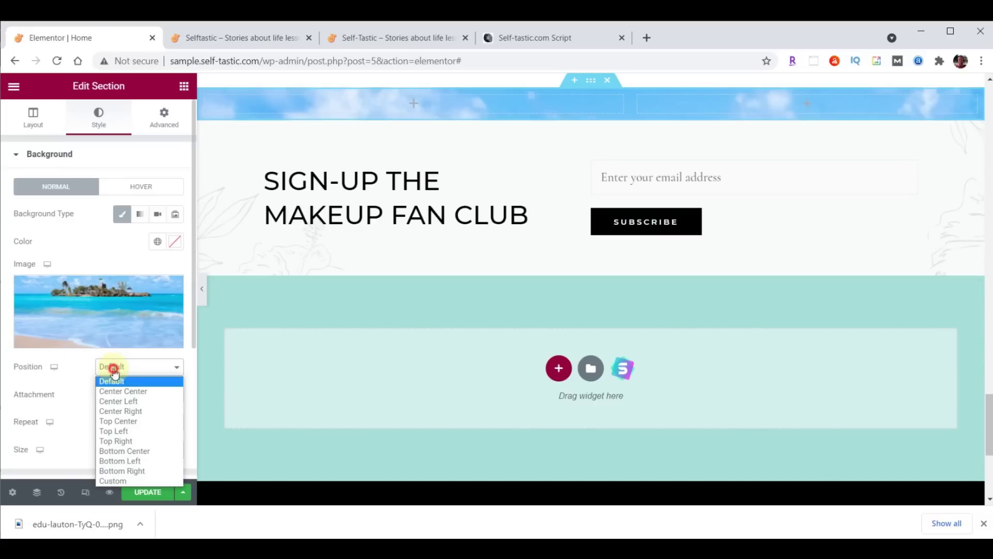
{"action": "left_click", "coordinate": [119, 421]}
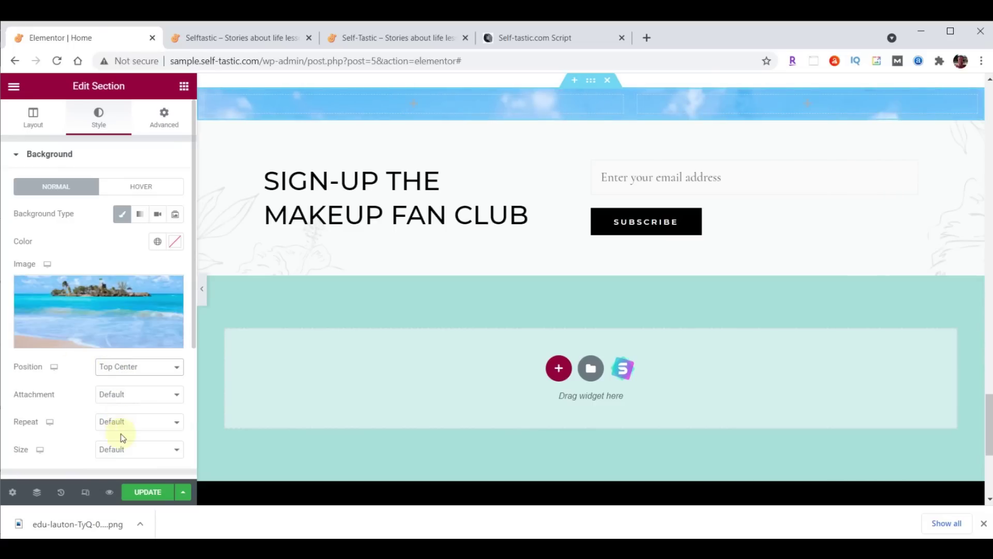
{"action": "left_click", "coordinate": [128, 453]}
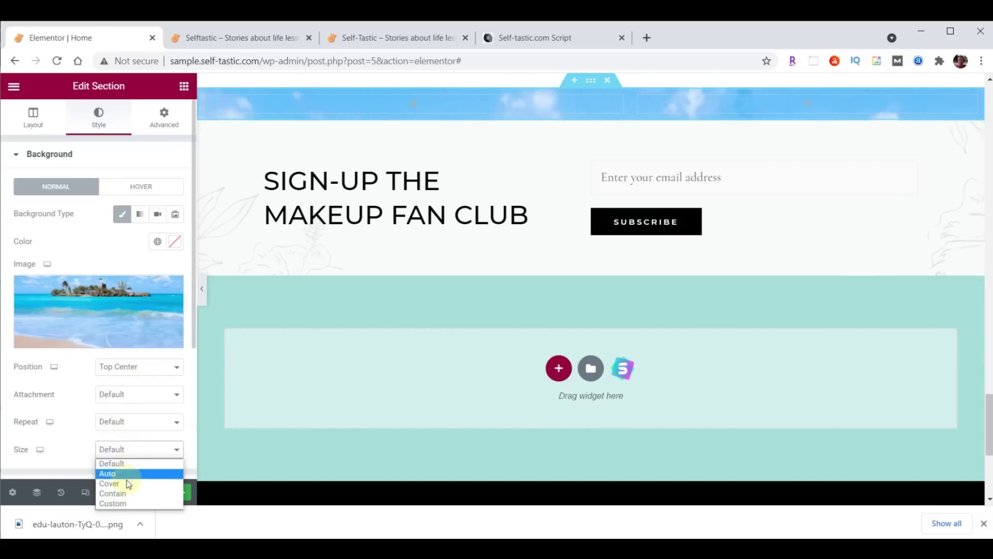
{"action": "left_click", "coordinate": [129, 490]}
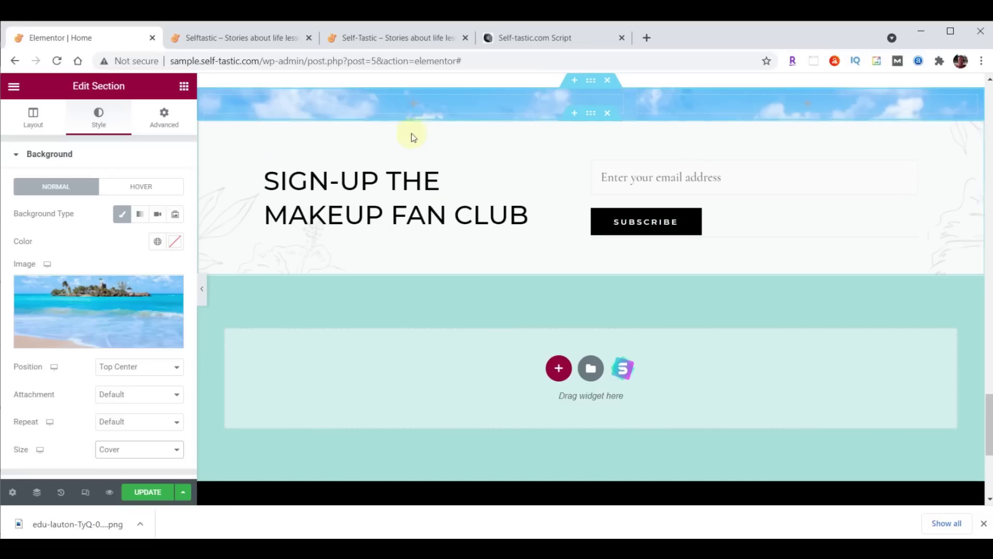
Add an Image widget to the left column showing the uploaded practical-advice-QandA.png
{"action": "left_click", "coordinate": [185, 88]}
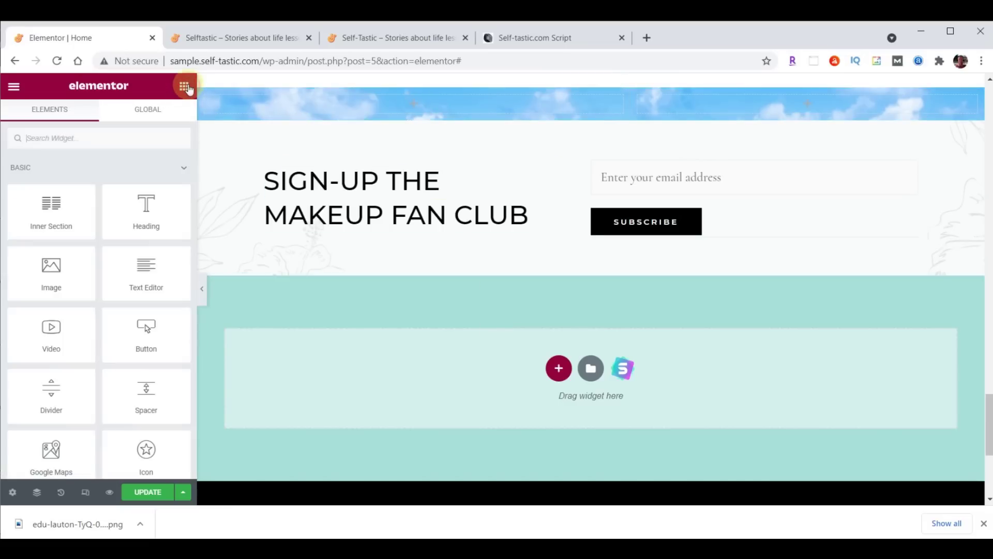
{"action": "left_click_drag", "start_coordinate": [67, 264], "coordinate": [410, 101]}
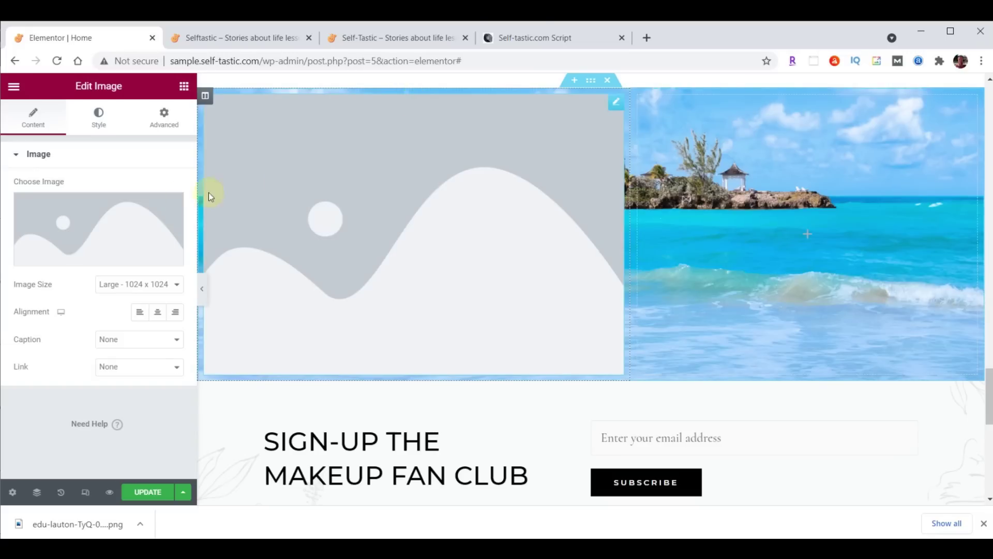
{"action": "left_click", "coordinate": [83, 220]}
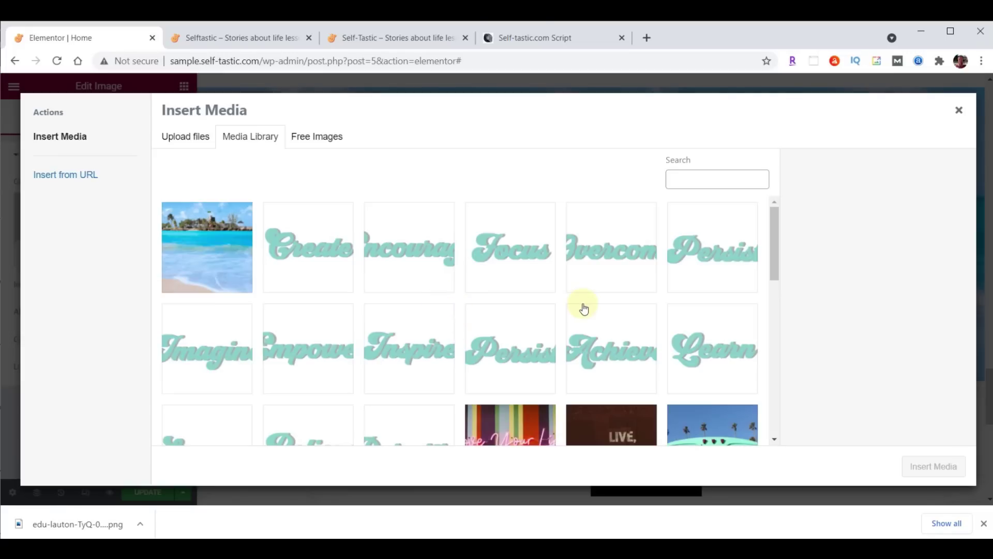
{"action": "left_click", "coordinate": [525, 549]}
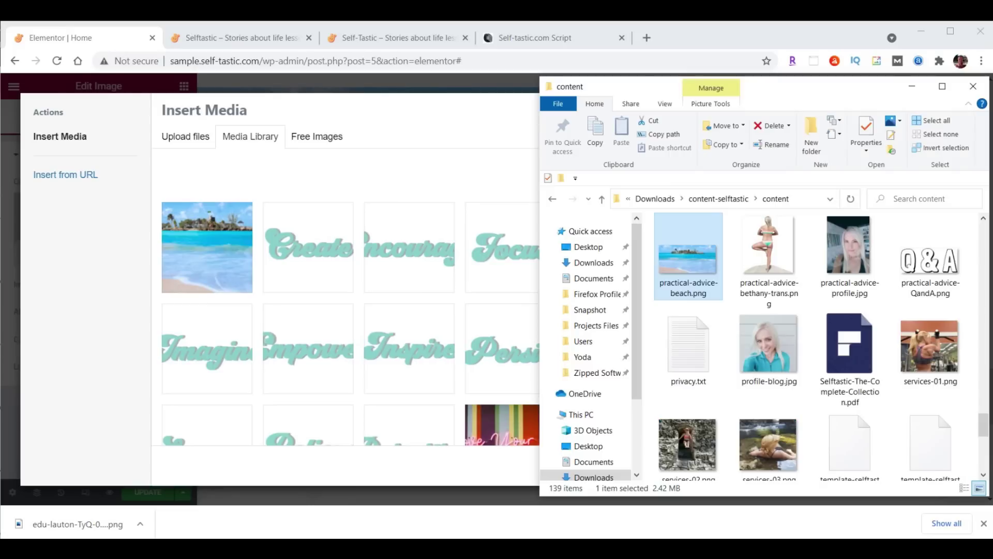
{"action": "left_click_drag", "start_coordinate": [929, 279], "coordinate": [319, 251]}
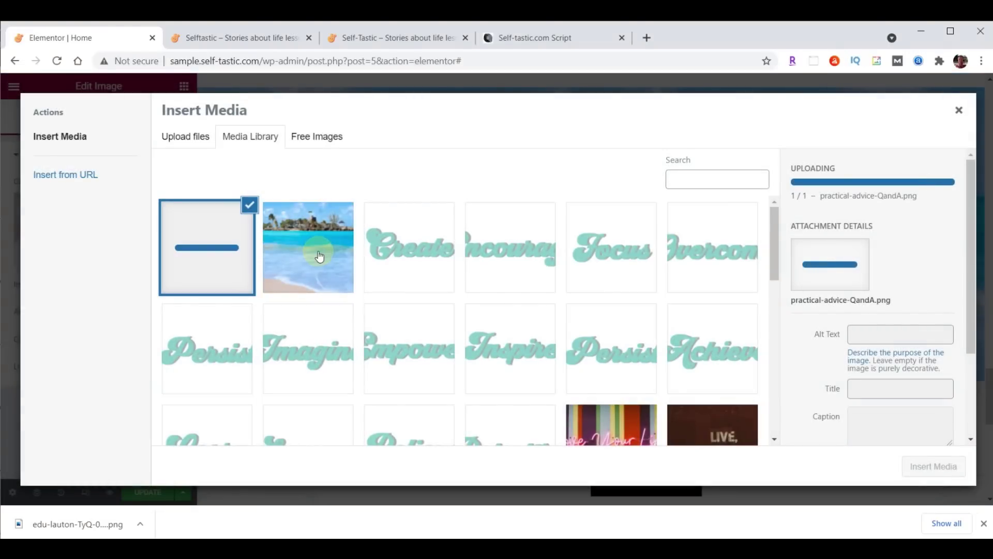
{"action": "left_click", "coordinate": [943, 457]}
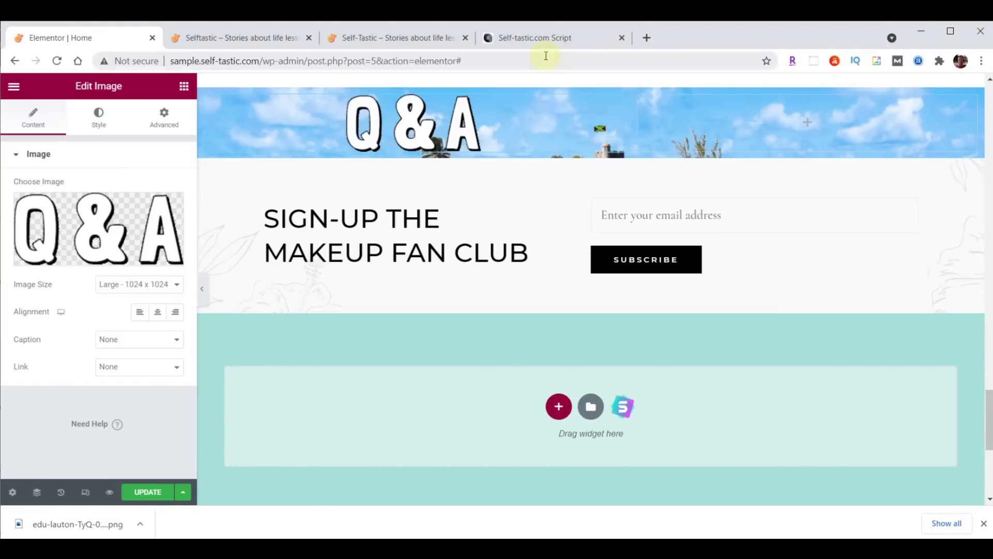
Unlink the Q&A column's padding and set its top padding to 90
{"action": "left_click", "coordinate": [205, 95]}
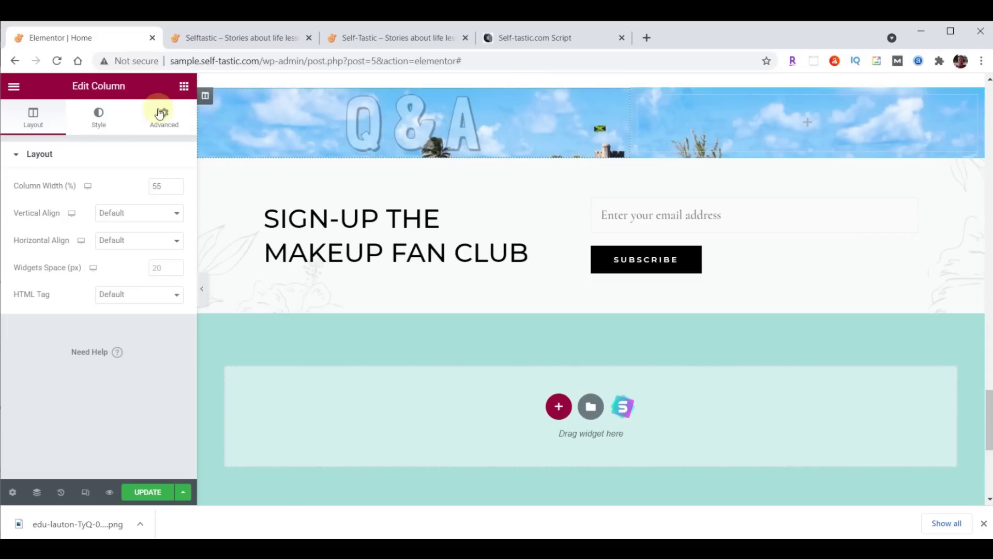
{"action": "left_click", "coordinate": [165, 116]}
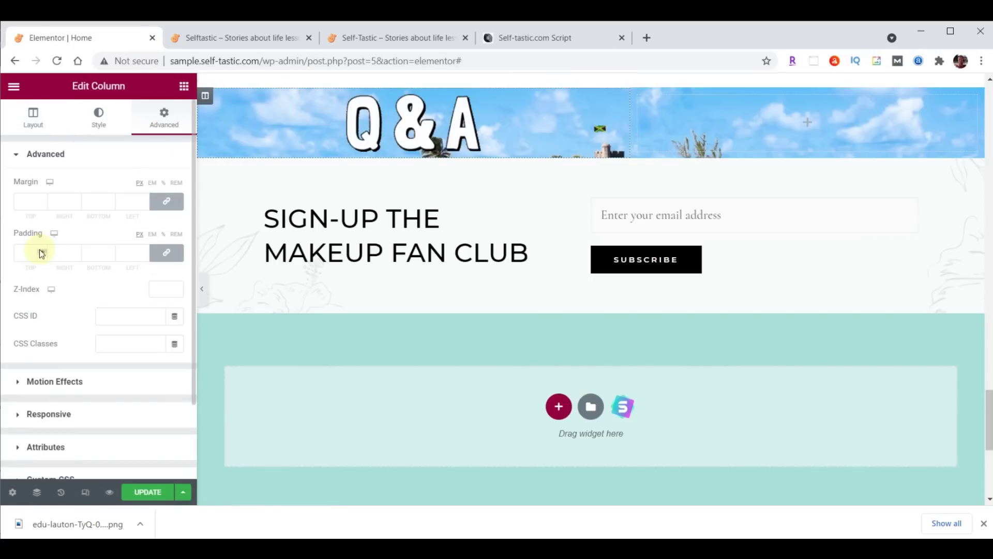
{"action": "left_click", "coordinate": [150, 253]}
{"action": "left_click", "coordinate": [34, 260]}
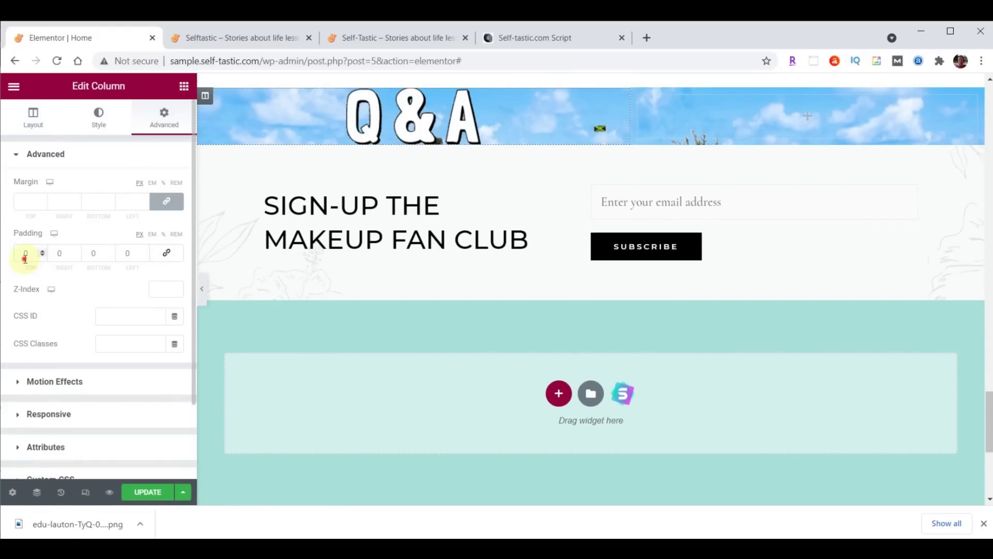
{"action": "type", "text": "90"}
{"action": "left_click", "coordinate": [89, 253]}
Set the column's bottom padding to 40 and paste a copy of the Words of Wisdom heading into it
{"action": "type", "text": "40"}
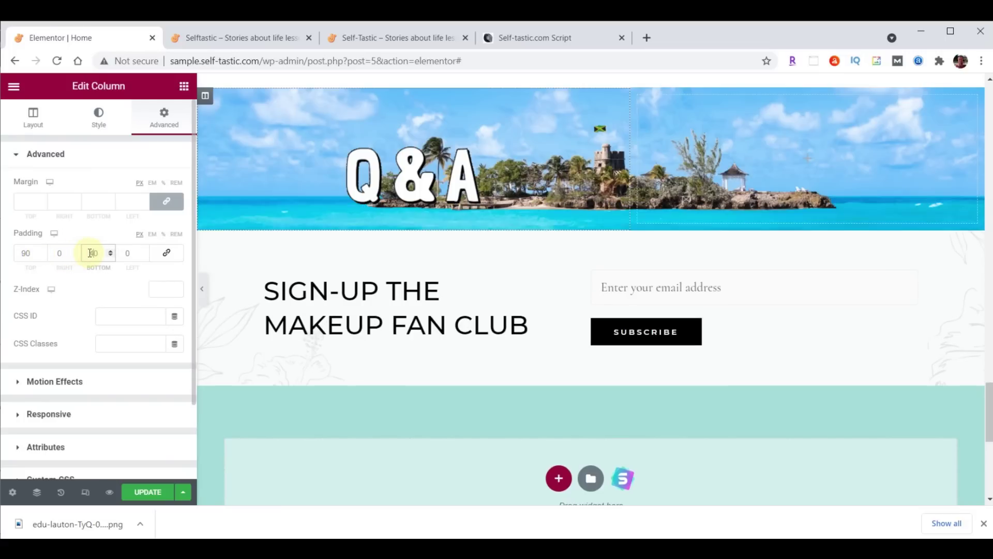
{"action": "scroll", "coordinate": [768, 234], "scroll_direction": "up", "scroll_amount": 4}
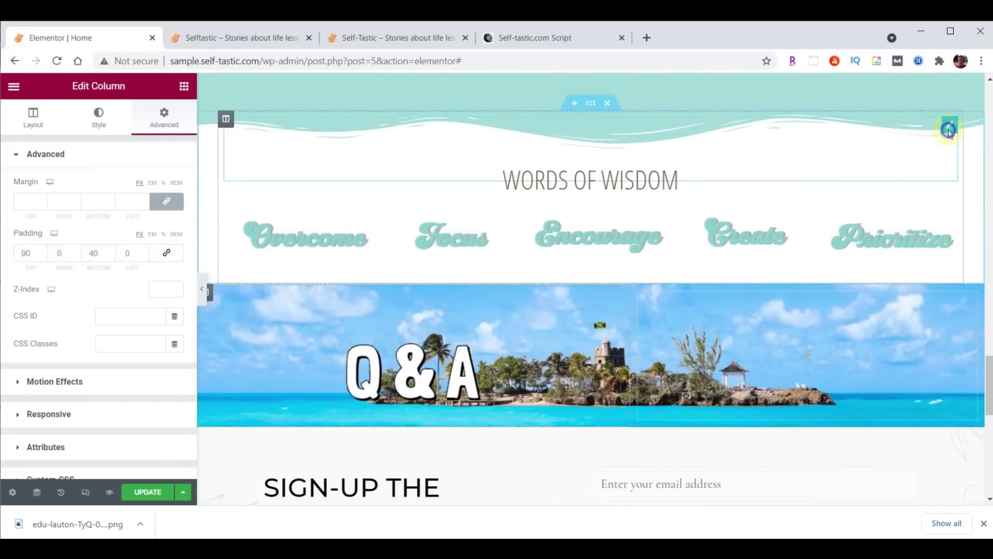
{"action": "right_click", "coordinate": [950, 134]}
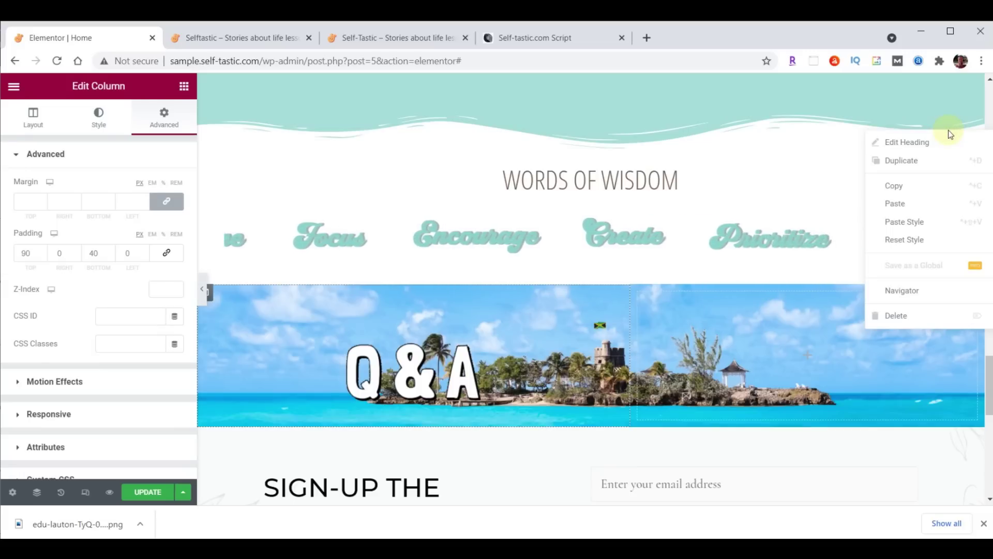
{"action": "left_click", "coordinate": [902, 186]}
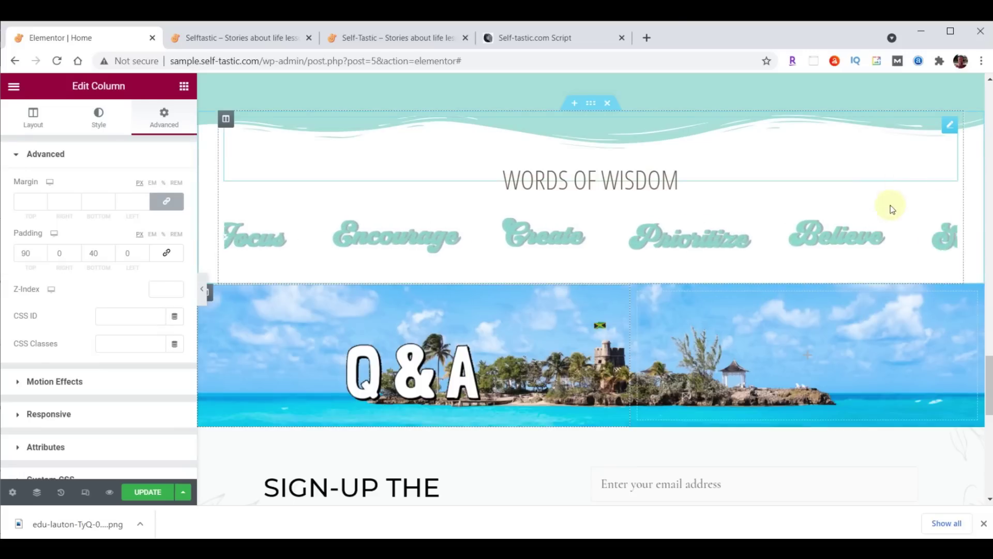
{"action": "scroll", "coordinate": [890, 205], "scroll_direction": "down", "scroll_amount": 4}
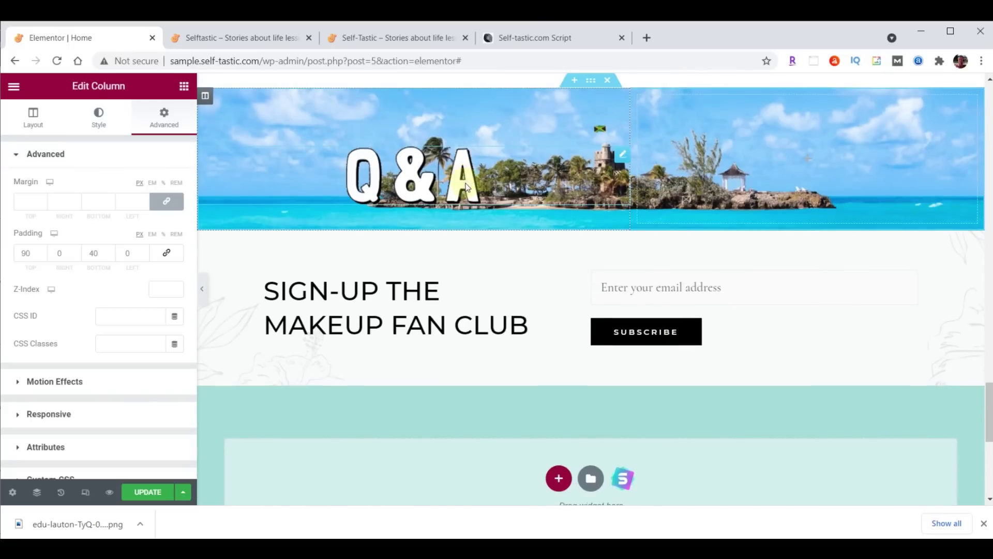
{"action": "right_click", "coordinate": [467, 187]}
{"action": "left_click", "coordinate": [500, 256]}
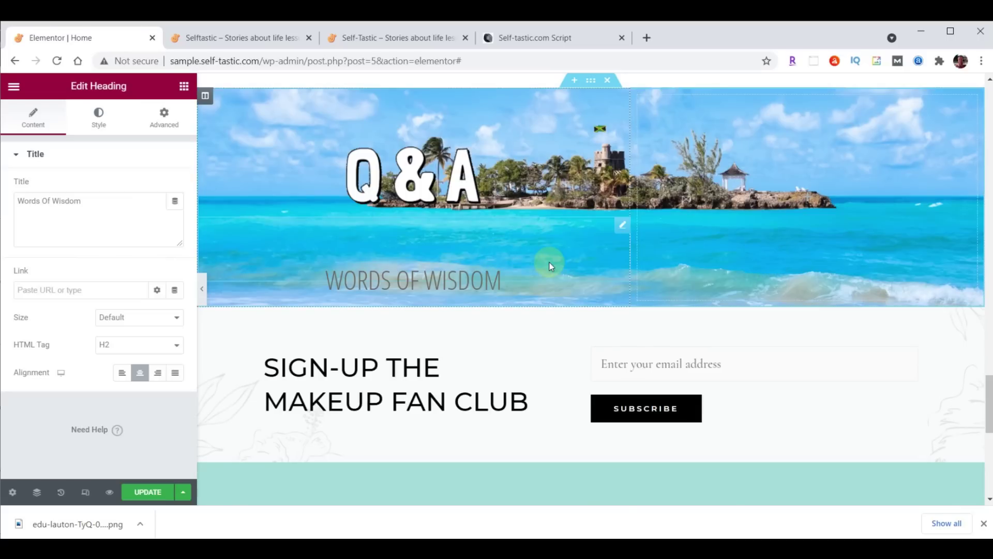
Colour the pasted heading black (#000000) and set its font size to 50
{"action": "left_click", "coordinate": [111, 127]}
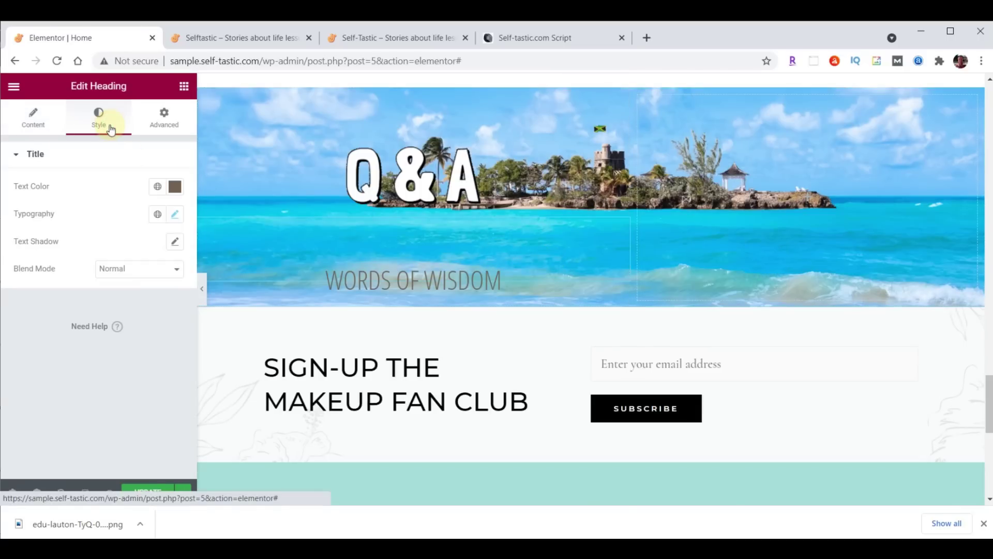
{"action": "left_click", "coordinate": [175, 188]}
{"action": "left_click", "coordinate": [157, 341]}
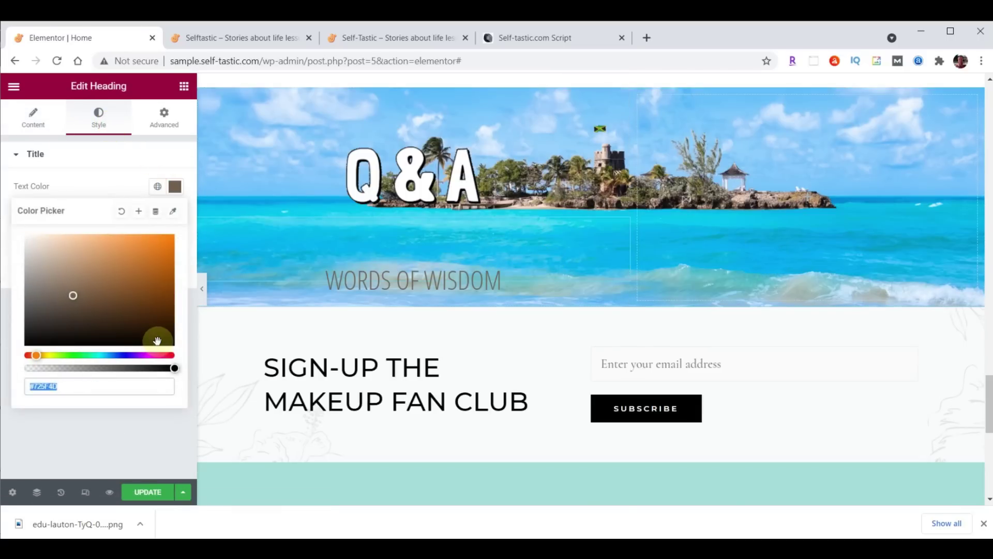
{"action": "type", "text": "#0"}
{"action": "type", "text": "00000"}
{"action": "key", "text": "Return"}
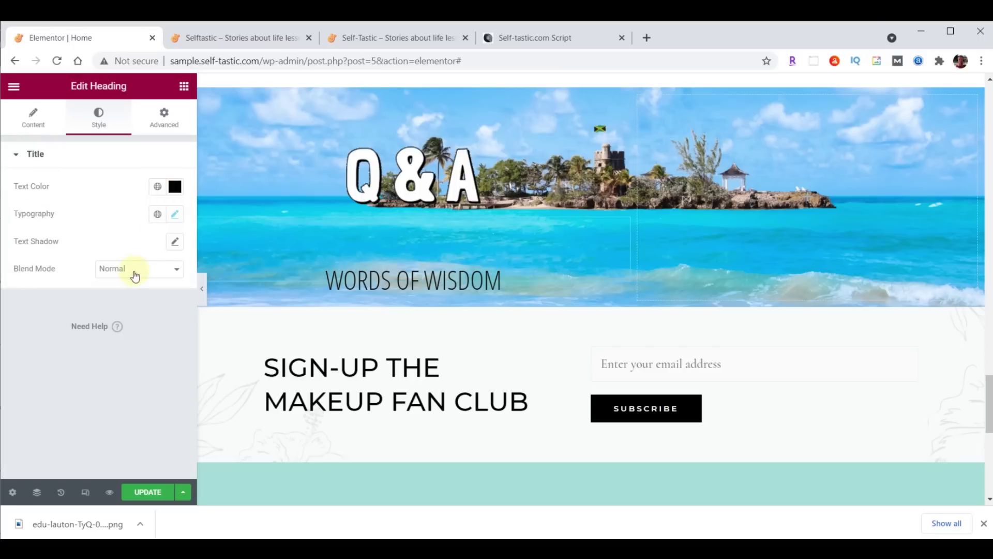
{"action": "left_click", "coordinate": [175, 214]}
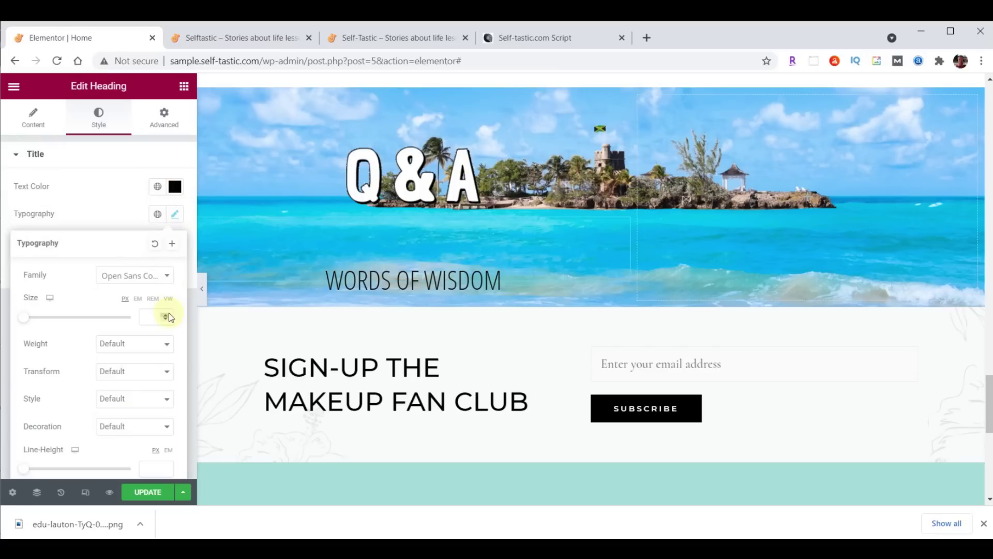
{"action": "left_click", "coordinate": [146, 313]}
{"action": "type", "text": "50"}
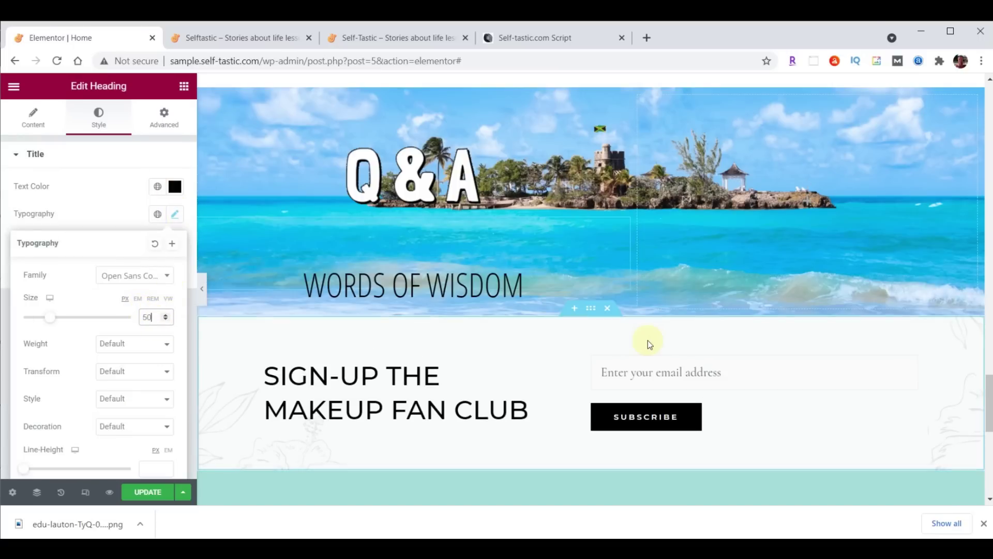
{"action": "left_click", "coordinate": [464, 291]}
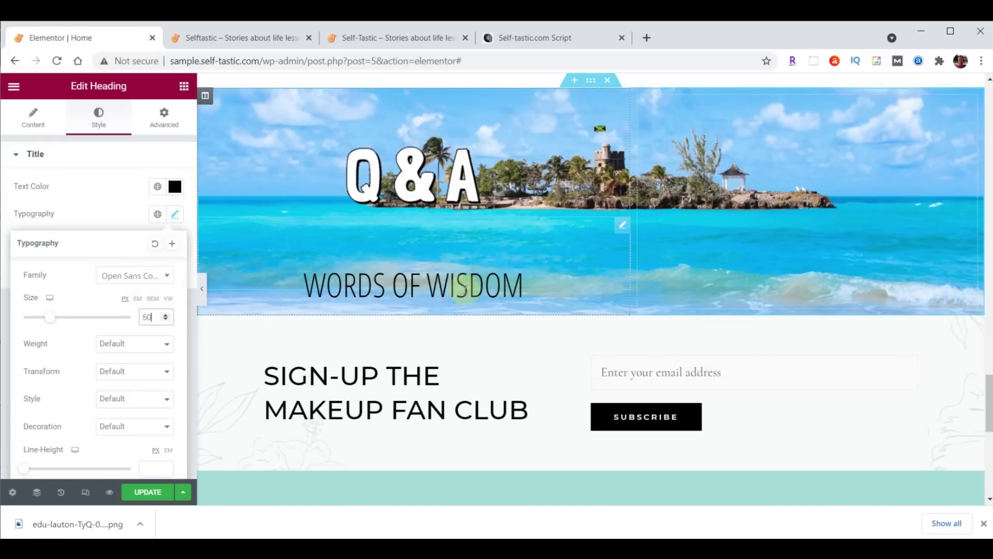
{"action": "left_click", "coordinate": [184, 87]}
Add a Testimonial widget under the heading with the uploaded practical-advice-profile.jpg photo
{"action": "left_click", "coordinate": [80, 135]}
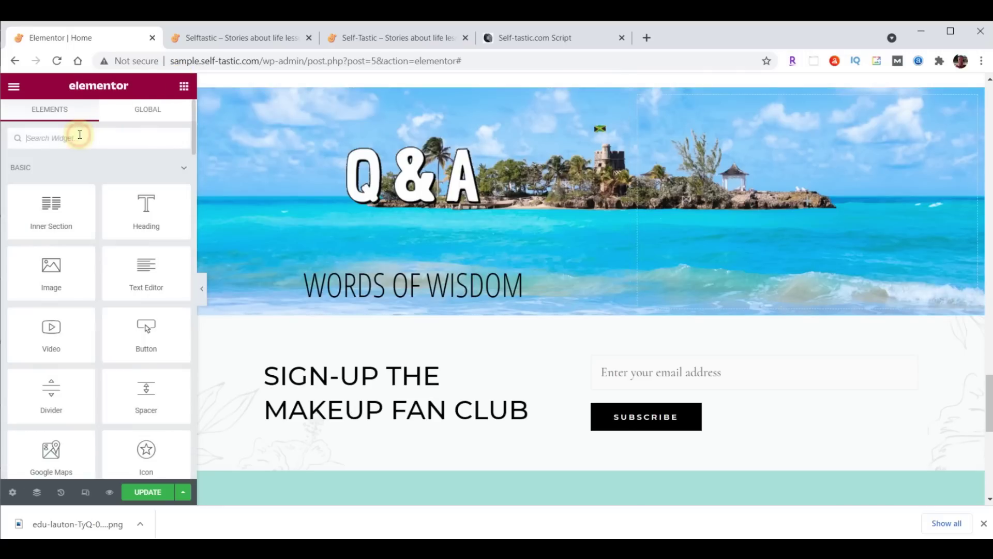
{"action": "type", "text": "test"}
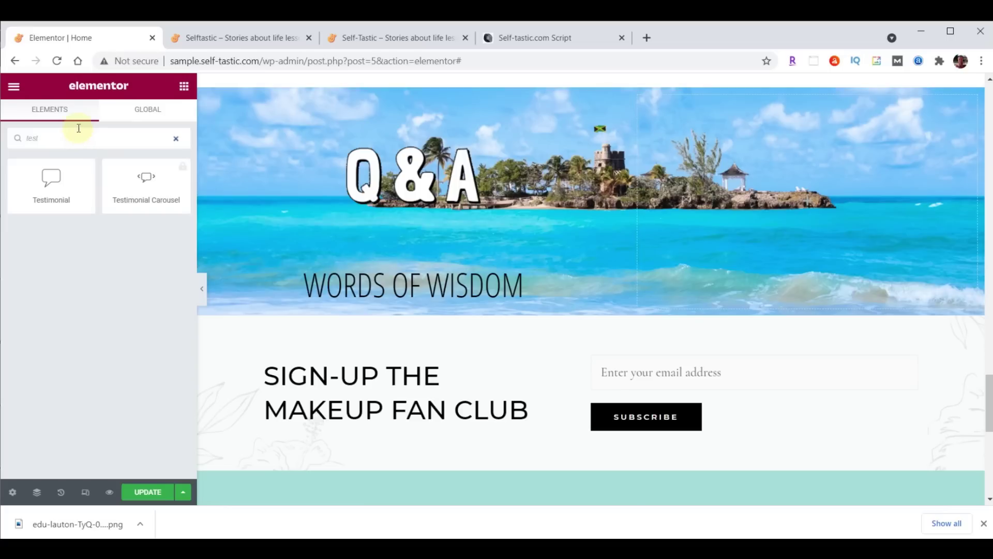
{"action": "left_click_drag", "start_coordinate": [62, 182], "coordinate": [449, 282]}
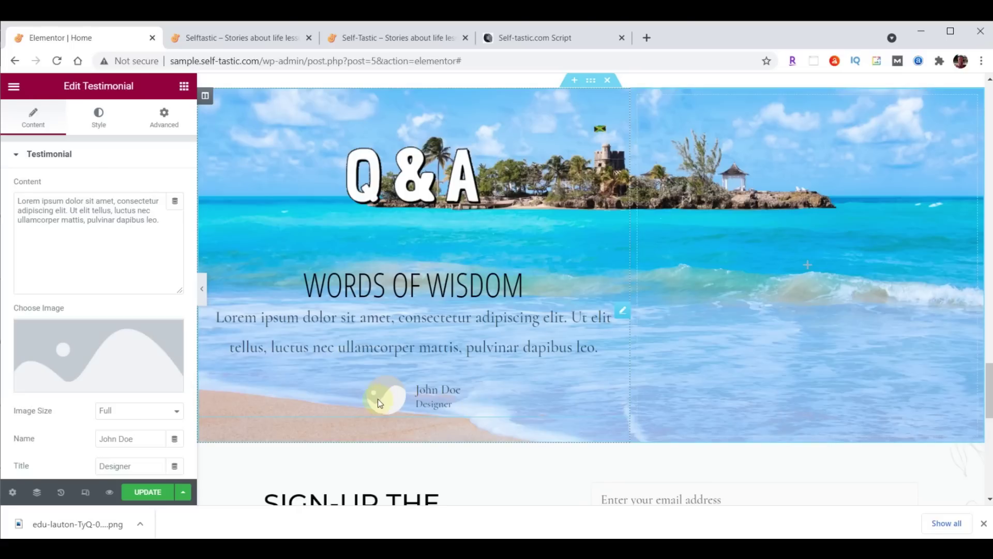
{"action": "left_click", "coordinate": [90, 361]}
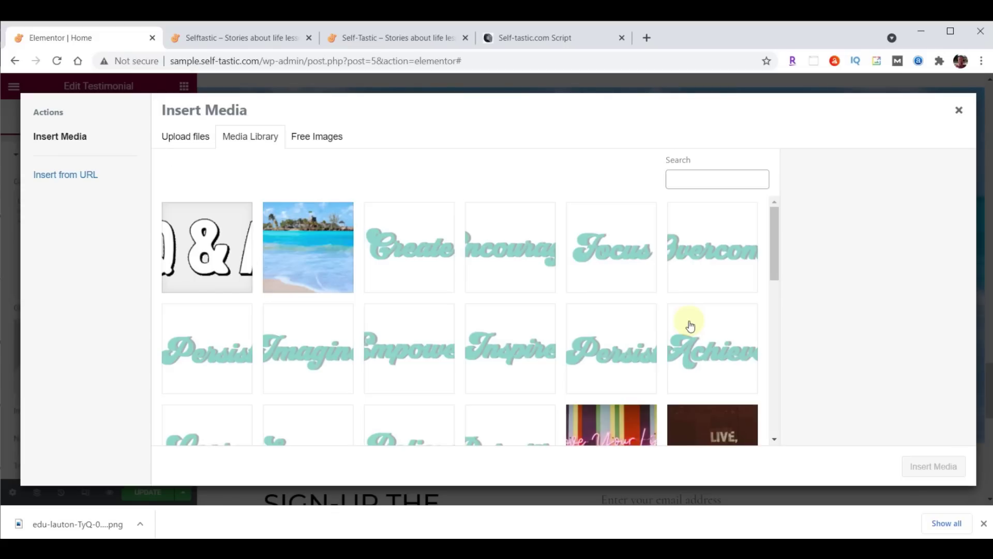
{"action": "left_click", "coordinate": [476, 548]}
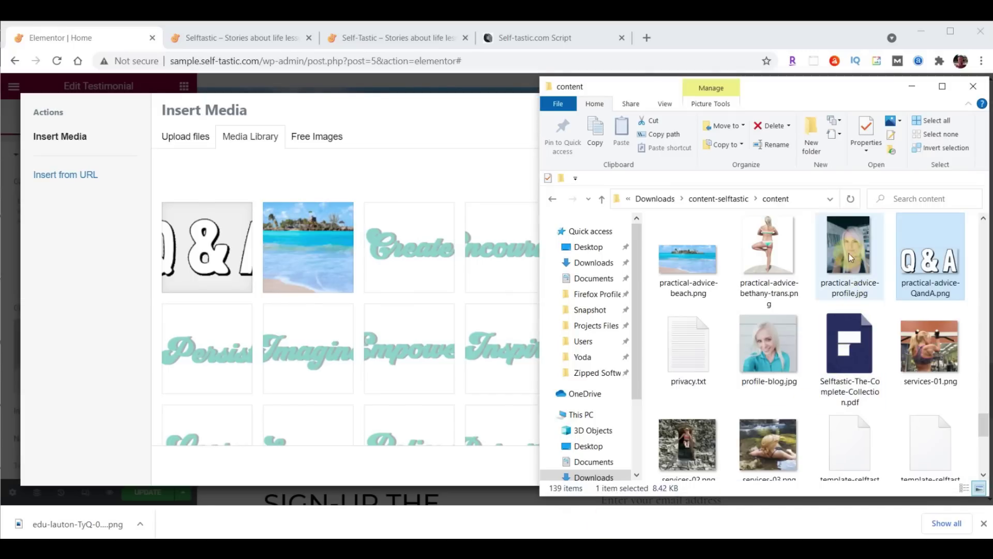
{"action": "left_click", "coordinate": [851, 252]}
{"action": "left_click_drag", "start_coordinate": [851, 252], "coordinate": [287, 276]}
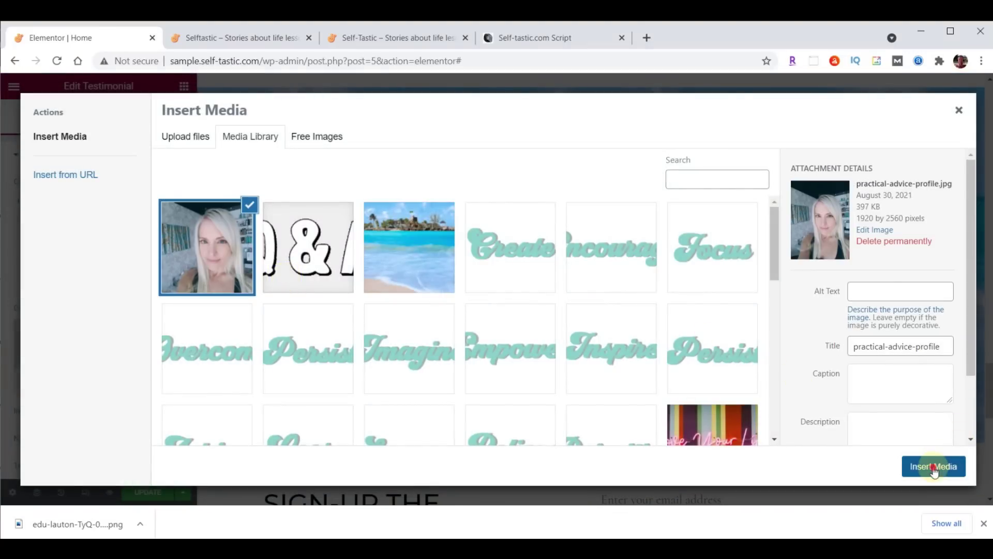
{"action": "left_click", "coordinate": [933, 467]}
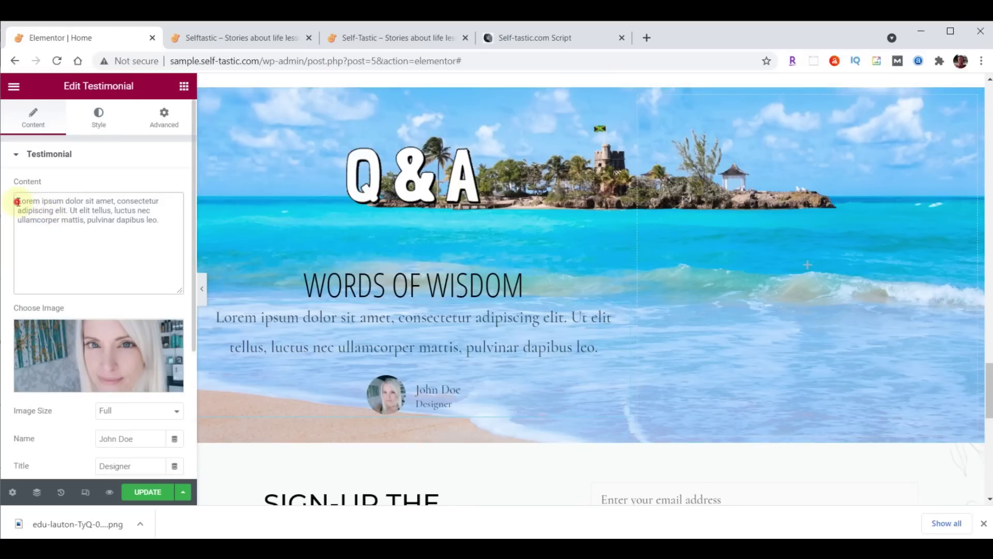
Fill in the 'Questions and answers from Quora' text and author name, and set Image Position to Top
{"action": "left_click_drag", "start_coordinate": [18, 202], "coordinate": [163, 221]}
{"action": "type", "text": "Questions and answers from Quora"}
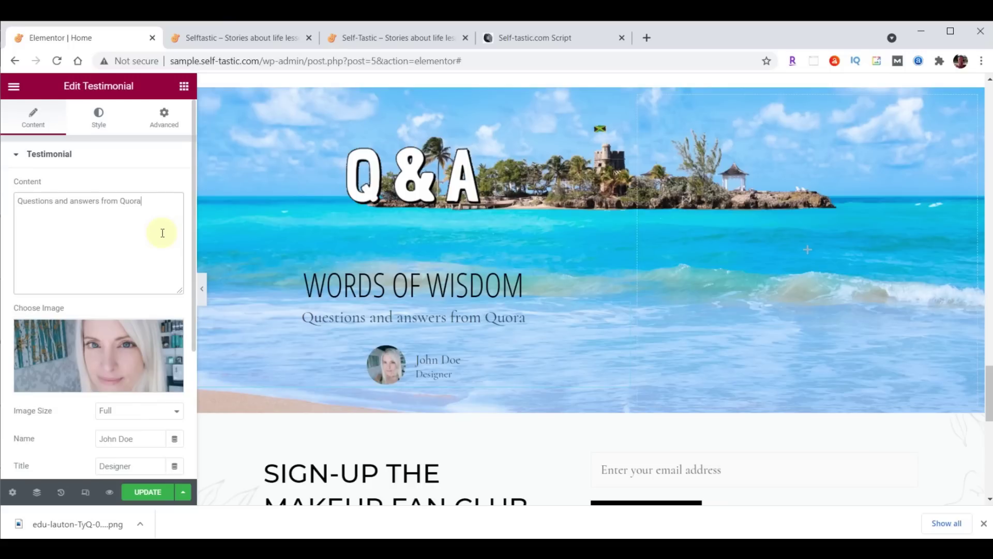
{"action": "scroll", "coordinate": [162, 232], "scroll_direction": "down", "scroll_amount": 3}
{"action": "triple_click", "coordinate": [141, 274]}
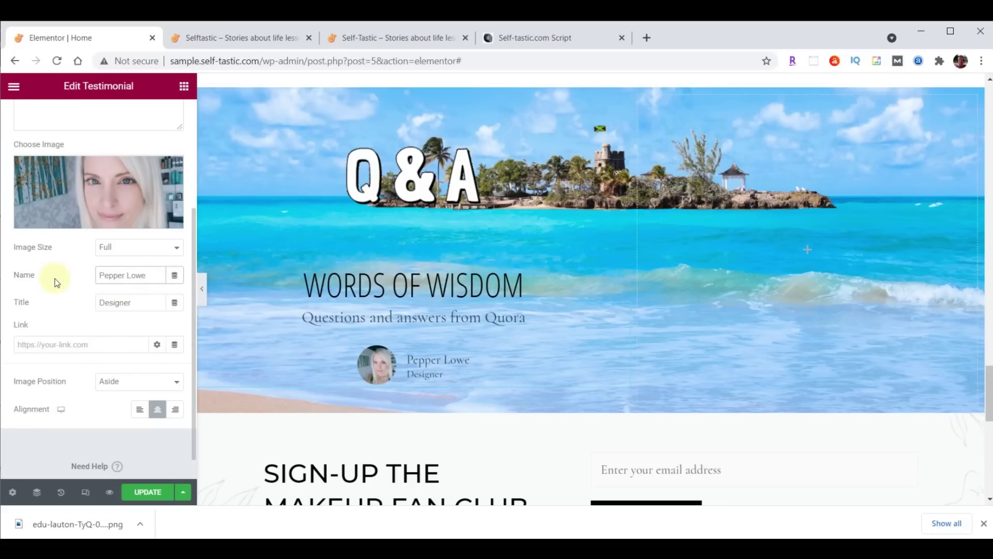
{"action": "left_click", "coordinate": [115, 382]}
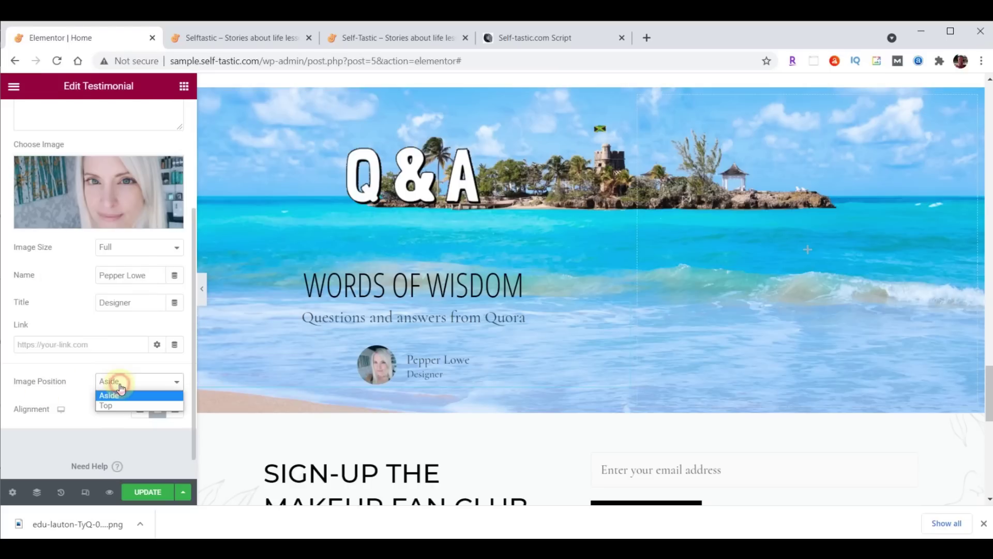
{"action": "left_click", "coordinate": [113, 405]}
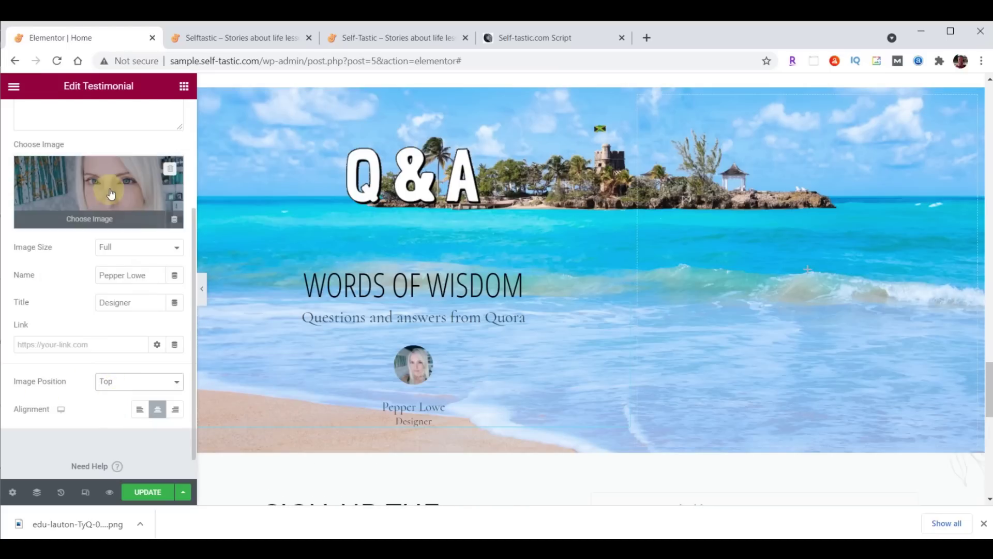
{"action": "scroll", "coordinate": [91, 145], "scroll_direction": "up", "scroll_amount": 5}
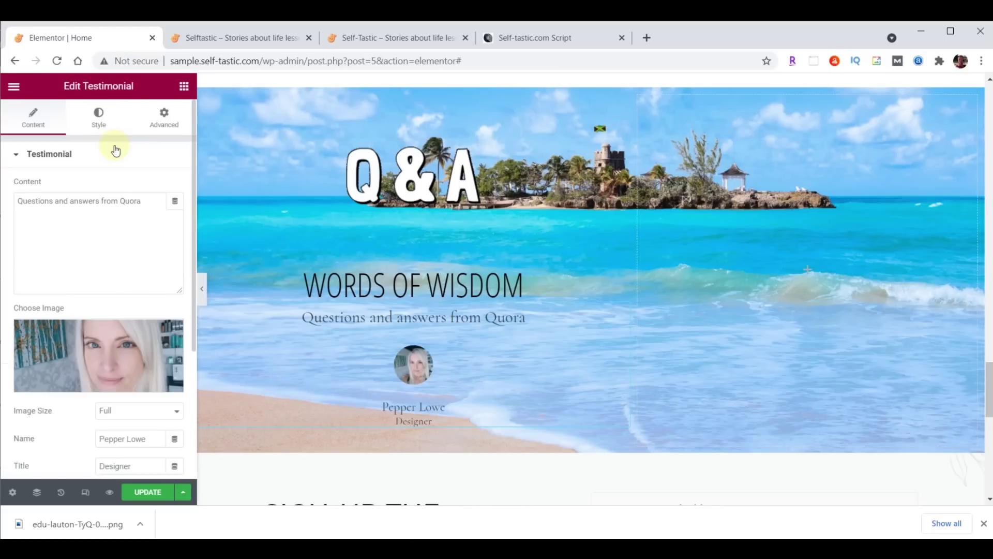
Enlarge the testimonial photo to image size 115
{"action": "left_click", "coordinate": [98, 119]}
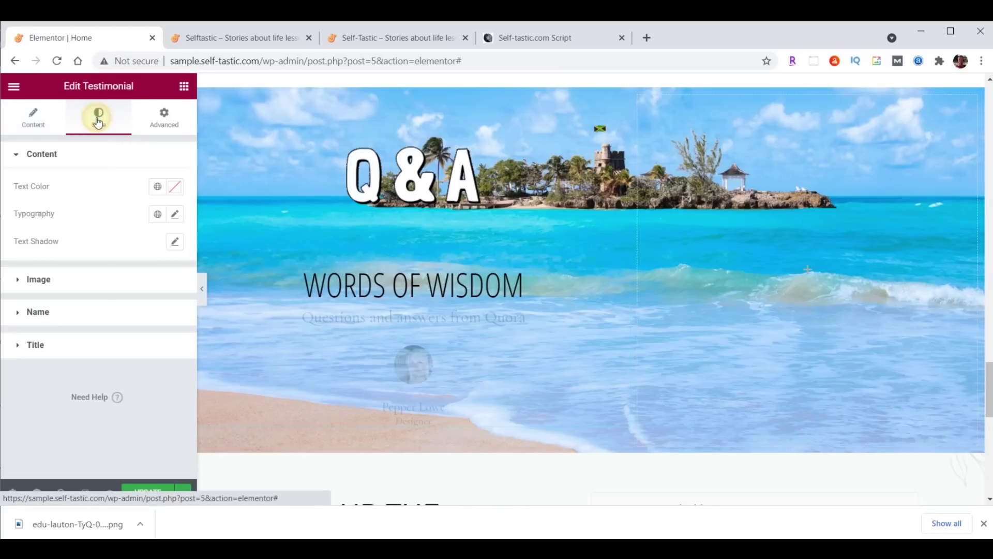
{"action": "left_click", "coordinate": [41, 280]}
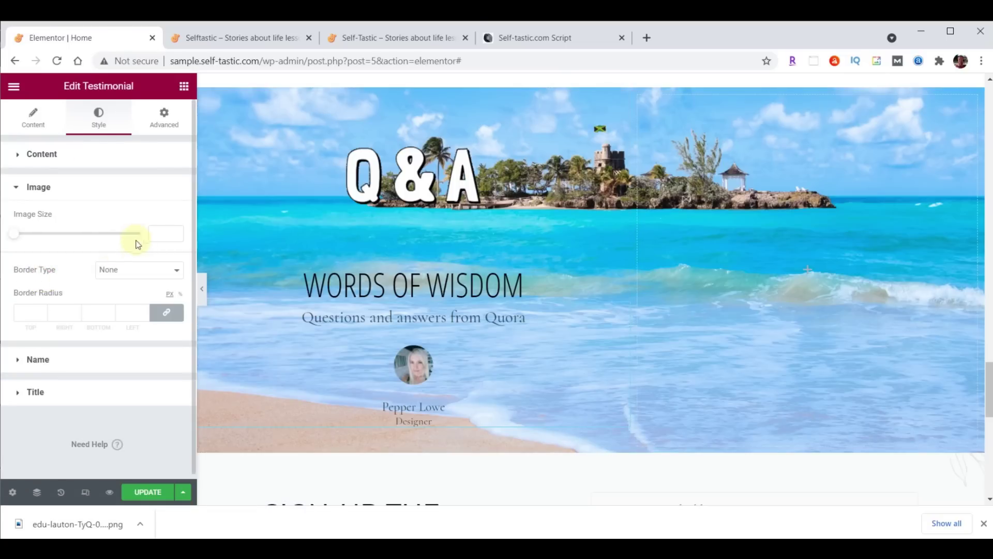
{"action": "left_click", "coordinate": [153, 233]}
{"action": "type", "text": "115"}
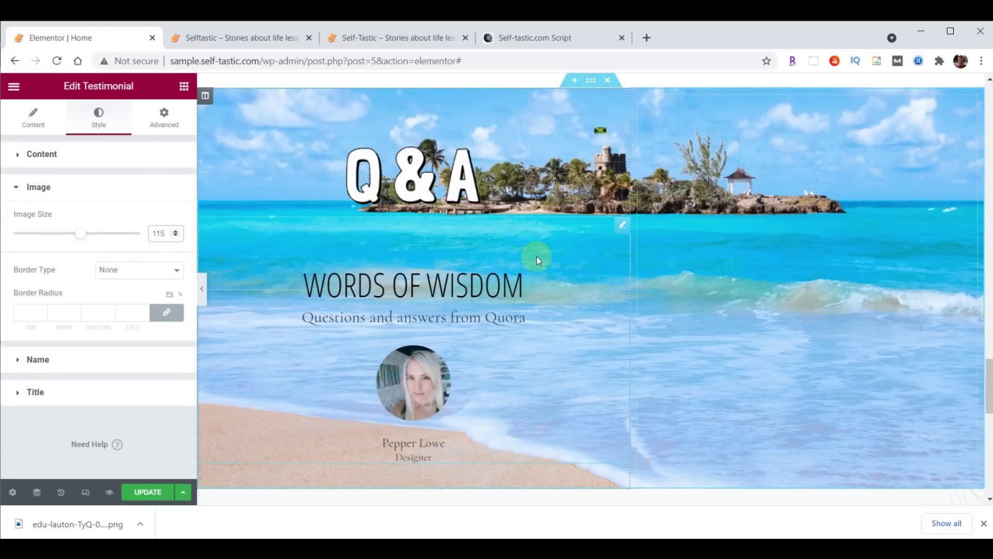
Style the testimonial content text in Droid Arabic Kufi, coloured dark brown #473C31
{"action": "left_click", "coordinate": [44, 156]}
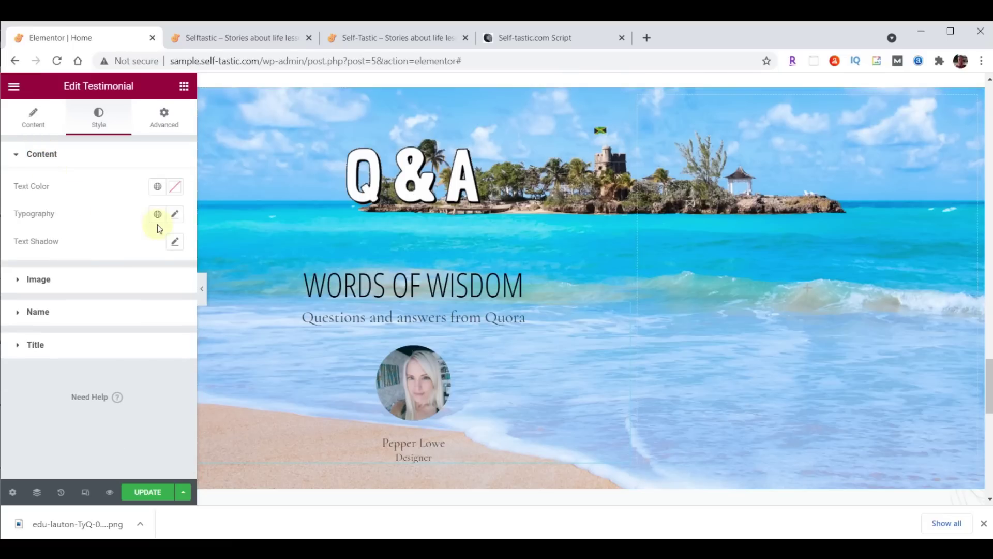
{"action": "left_click", "coordinate": [175, 215]}
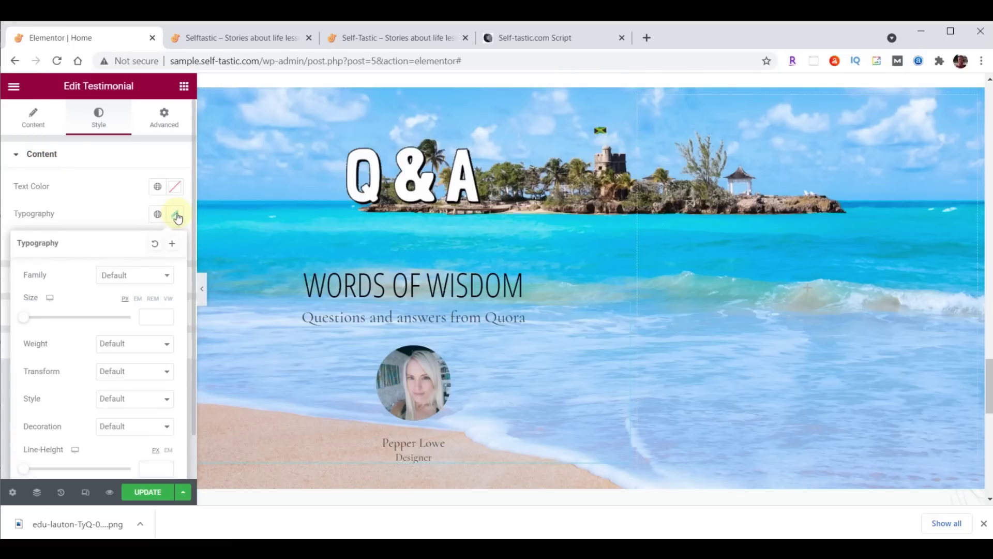
{"action": "left_click", "coordinate": [135, 275]}
{"action": "left_click", "coordinate": [145, 291]}
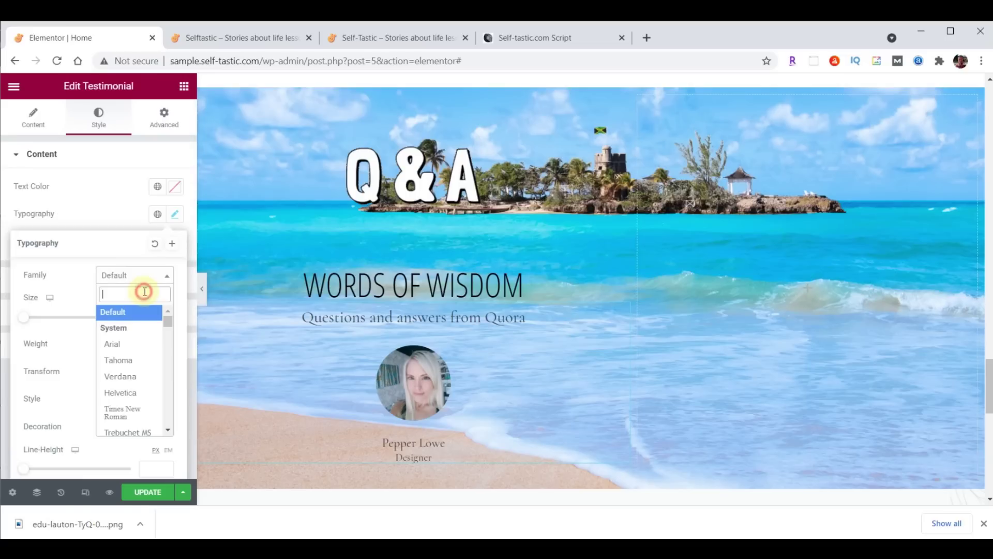
{"action": "type", "text": "droid"}
{"action": "left_click", "coordinate": [145, 337]}
{"action": "left_click", "coordinate": [148, 318]}
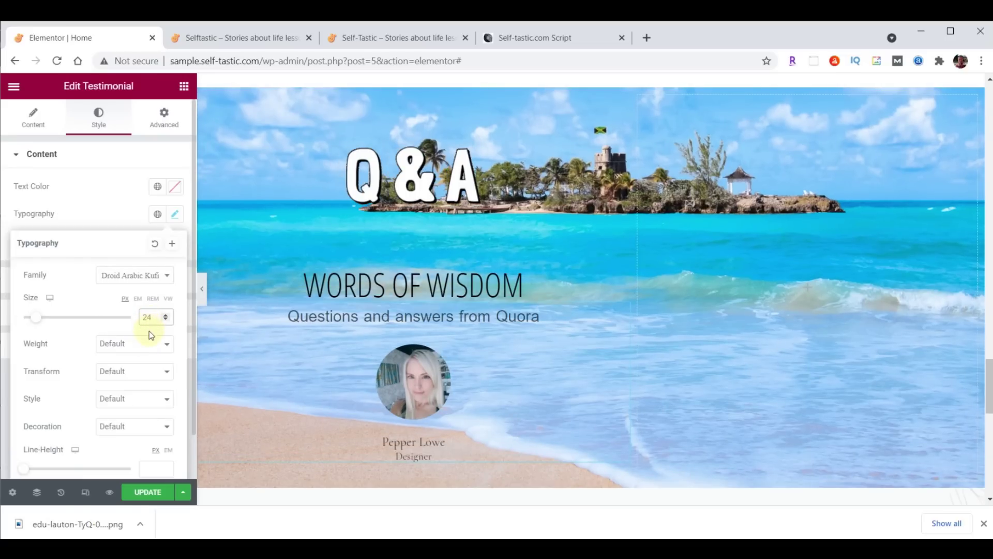
{"action": "left_click", "coordinate": [175, 189]}
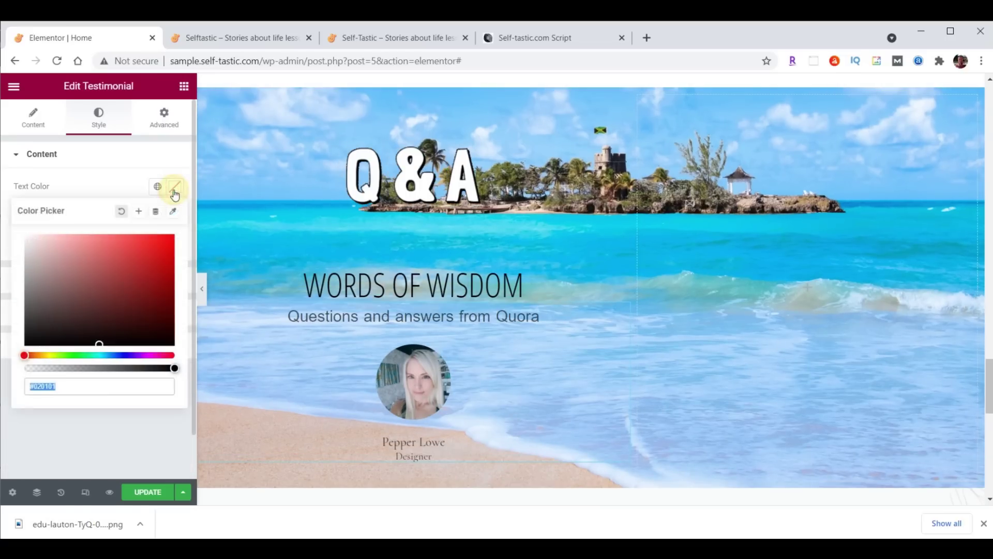
{"action": "type", "text": "#473C31"}
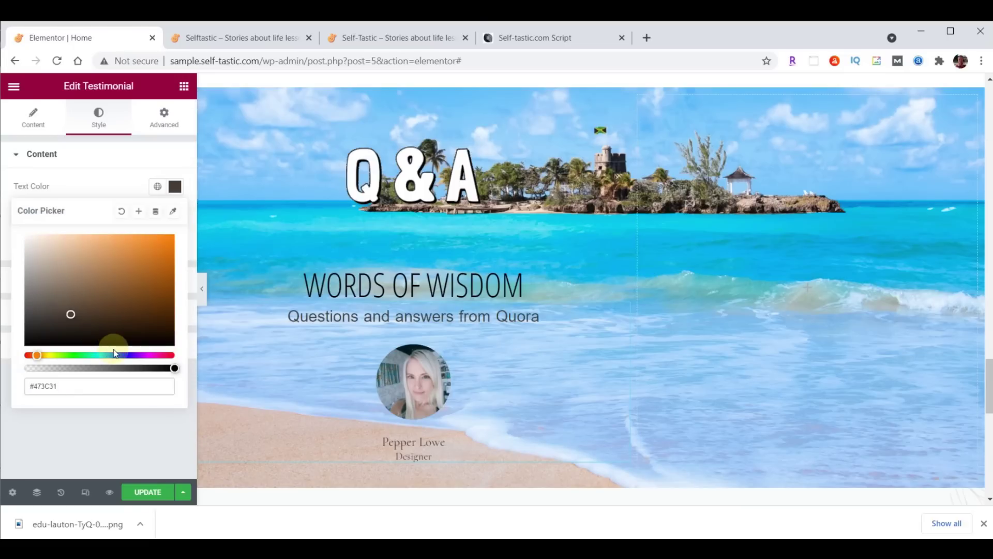
{"action": "left_click", "coordinate": [174, 186]}
Style the testimonial name in Open Sans Condensed size 30, coloured pale yellow #FFFFC0
{"action": "left_click", "coordinate": [39, 313]}
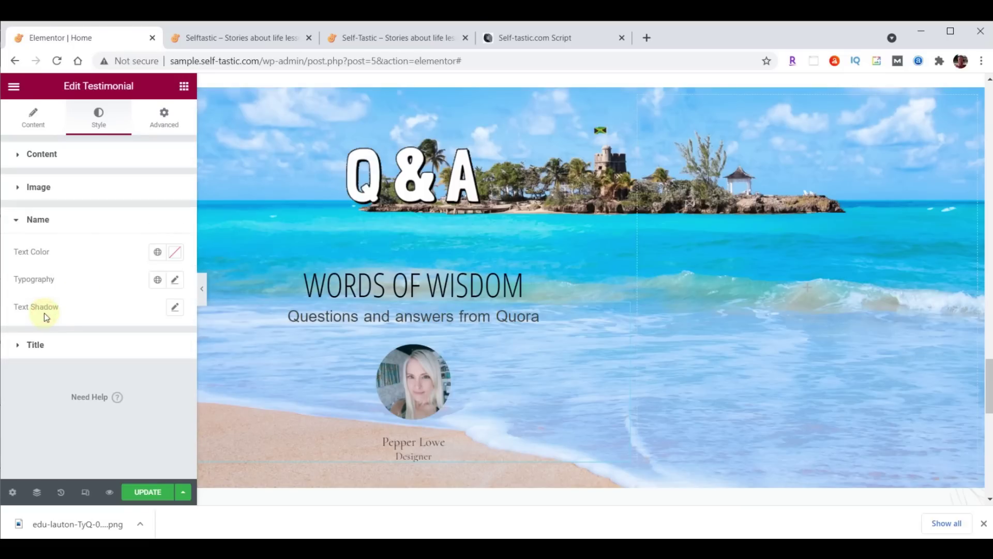
{"action": "left_click", "coordinate": [176, 281]}
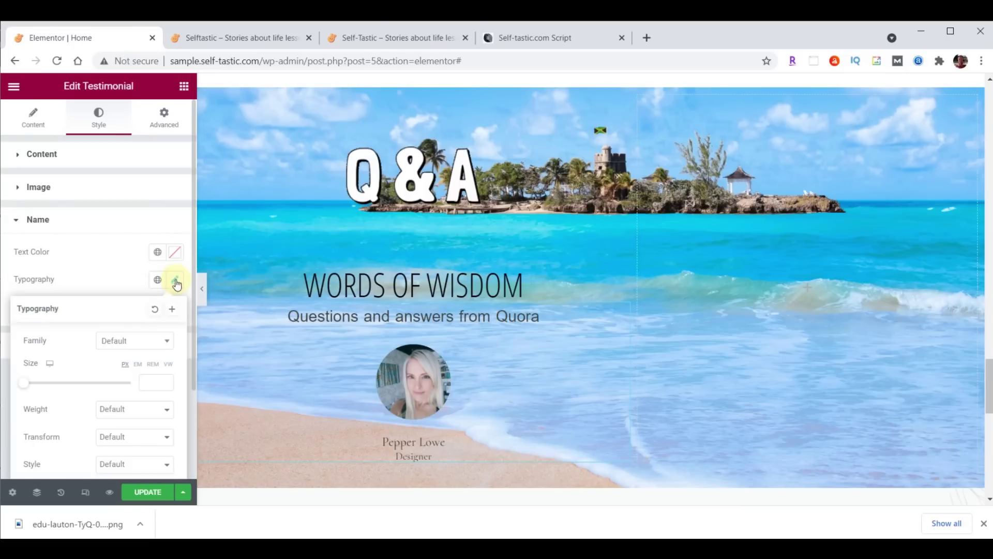
{"action": "left_click", "coordinate": [139, 341]}
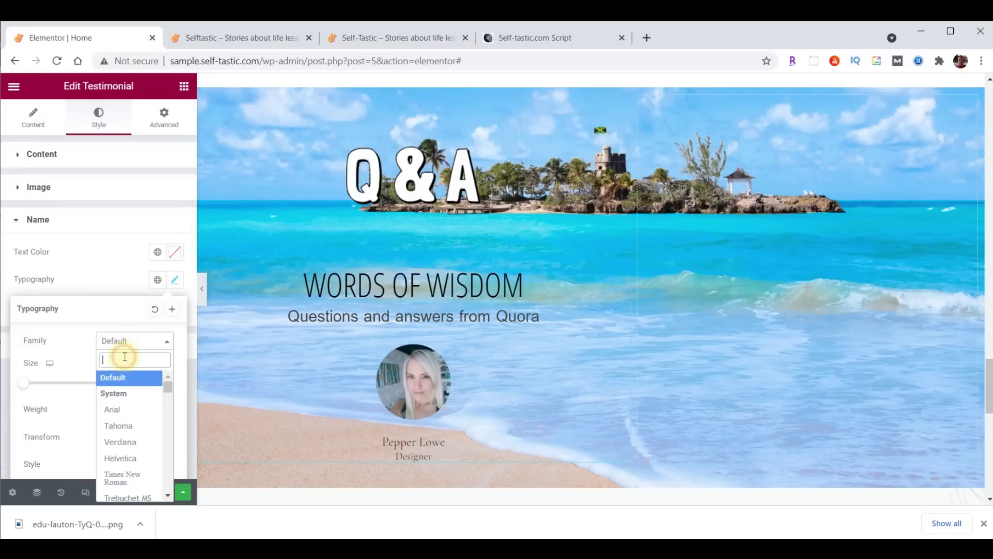
{"action": "type", "text": "Open"}
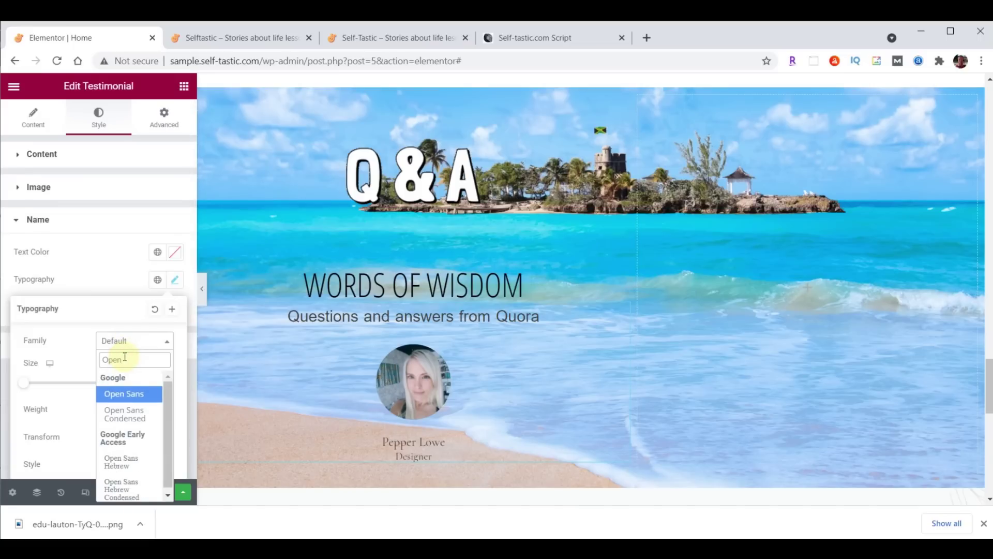
{"action": "left_click", "coordinate": [124, 413]}
{"action": "left_click", "coordinate": [149, 382]}
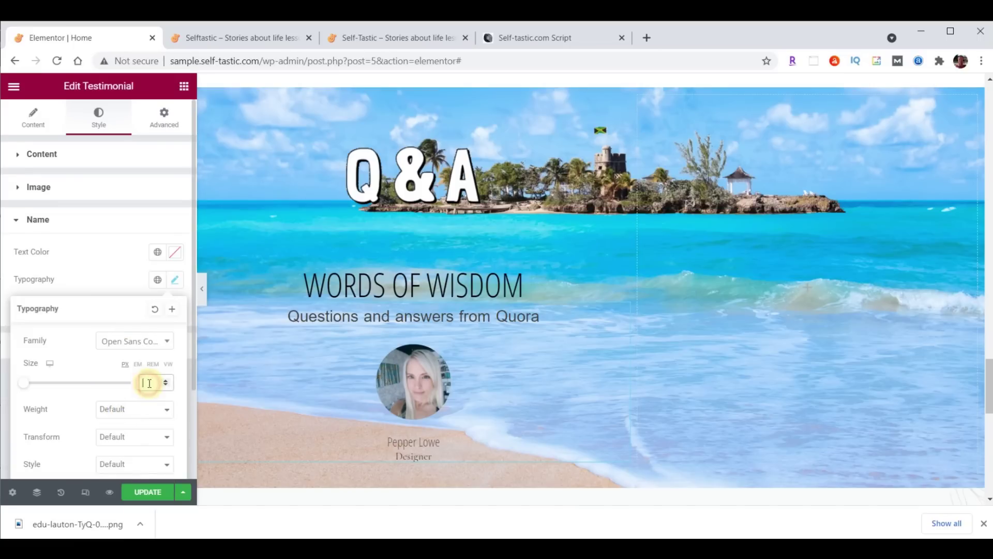
{"action": "type", "text": "30"}
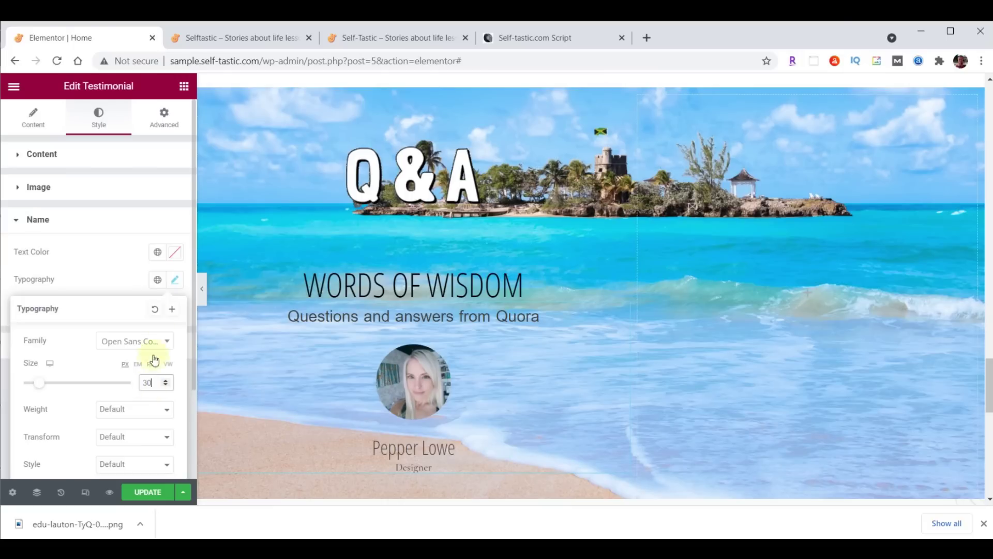
{"action": "left_click", "coordinate": [175, 254]}
{"action": "type", "text": "#FFFFC0"}
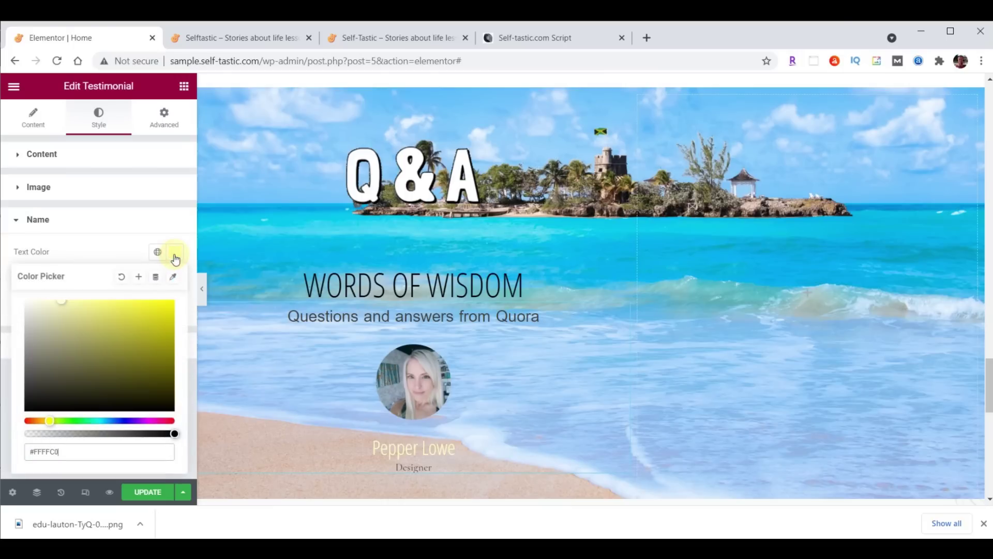
{"action": "scroll", "coordinate": [593, 274], "scroll_direction": "down", "scroll_amount": 1}
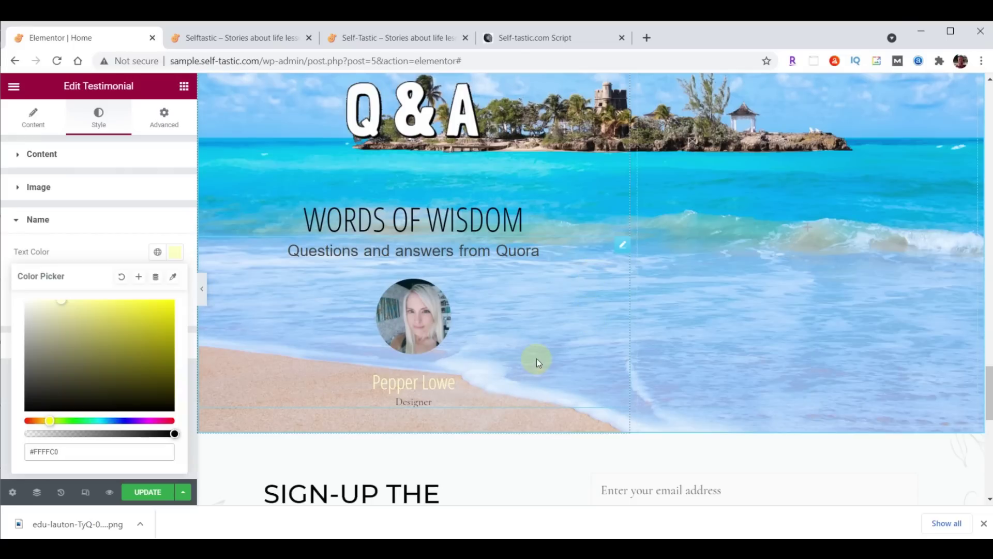
{"action": "left_click", "coordinate": [33, 115]}
Delete the 'Designer' text from the testimonial's Title field
{"action": "left_click", "coordinate": [33, 115]}
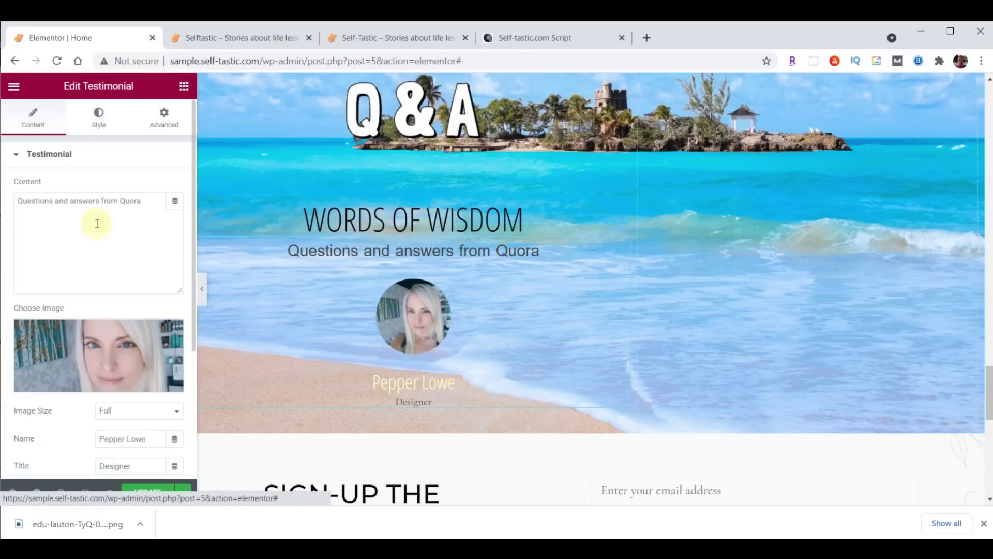
{"action": "scroll", "coordinate": [99, 243], "scroll_direction": "down", "scroll_amount": 2}
{"action": "double_click", "coordinate": [130, 387]}
{"action": "key", "text": "BackSpace"}
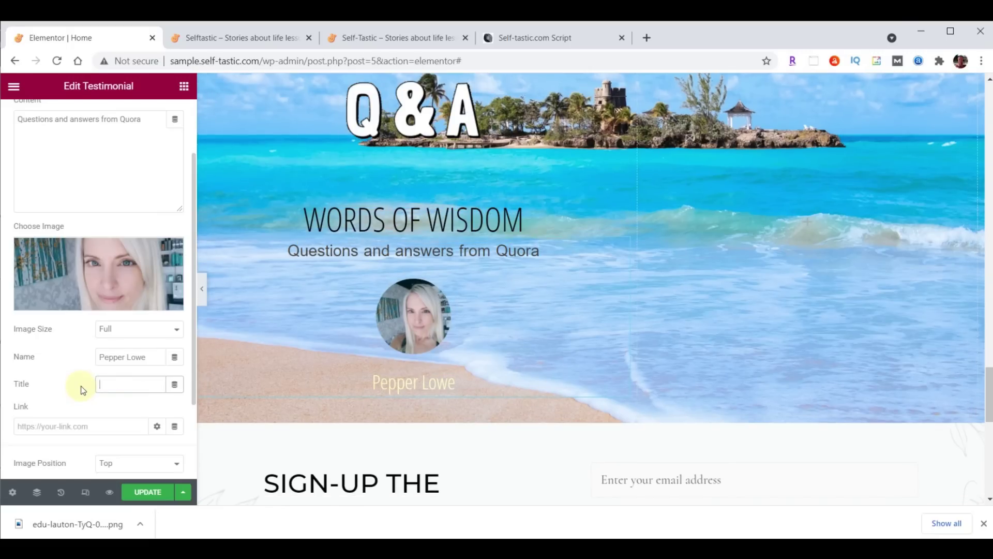
{"action": "scroll", "coordinate": [793, 312], "scroll_direction": "up", "scroll_amount": 2}
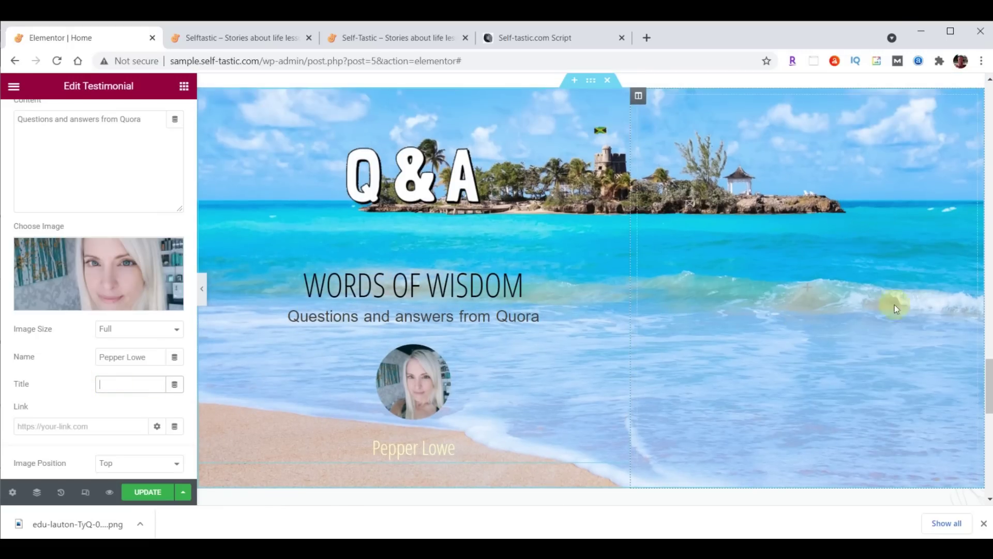
Set the testimonial column's vertical align to Bottom and its margin and padding to 0
{"action": "left_click", "coordinate": [638, 98]}
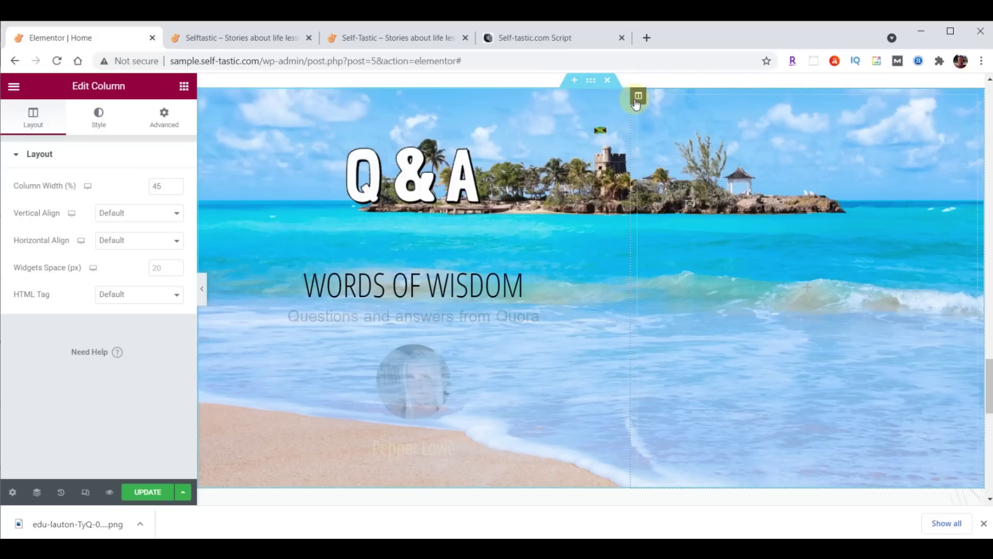
{"action": "left_click", "coordinate": [120, 214]}
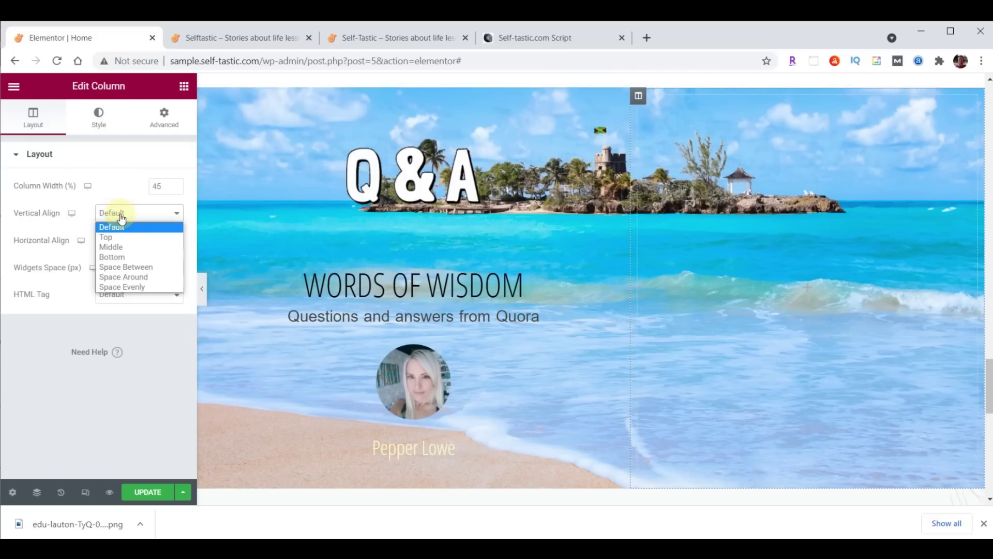
{"action": "left_click", "coordinate": [120, 257]}
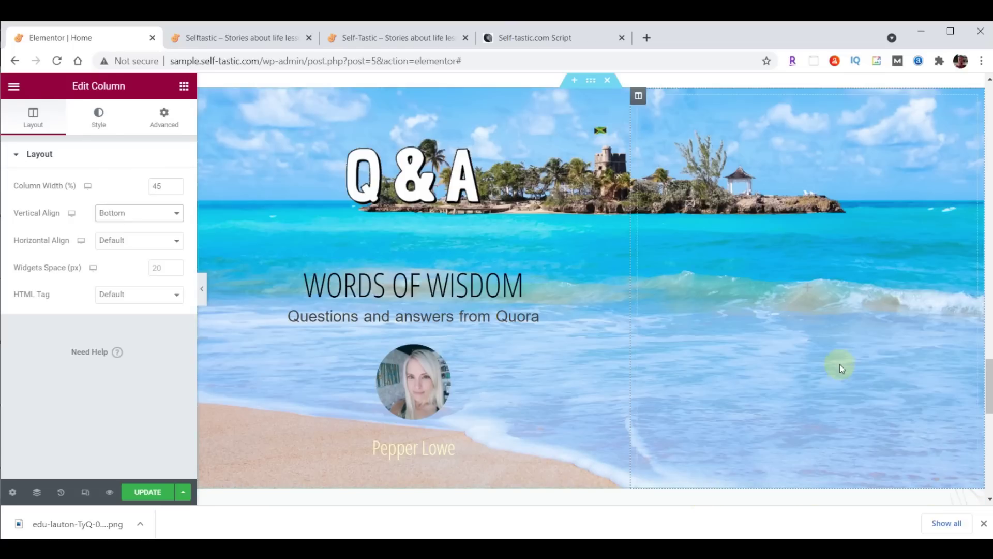
{"action": "left_click", "coordinate": [163, 123]}
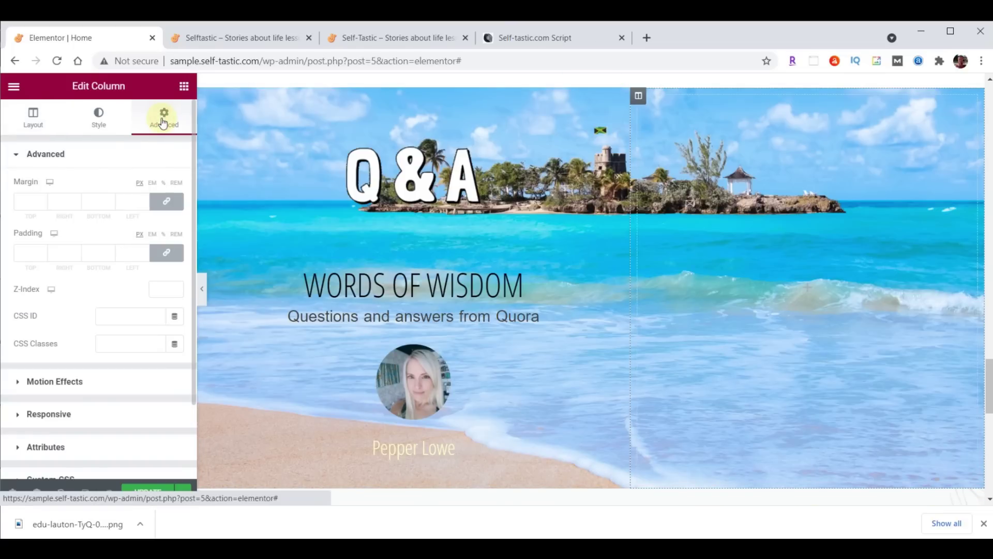
{"action": "left_click", "coordinate": [166, 201]}
{"action": "left_click", "coordinate": [166, 256]}
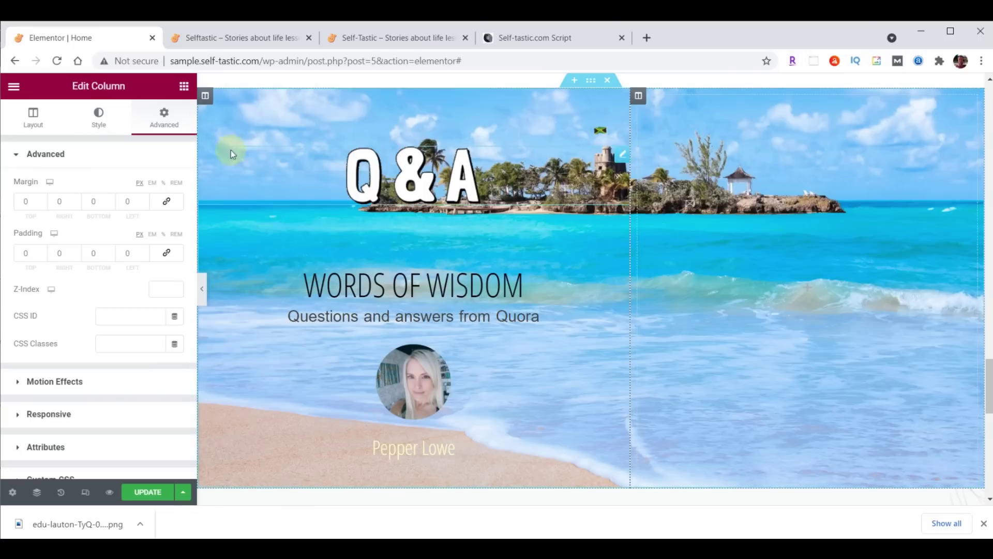
{"action": "left_click", "coordinate": [184, 87]}
Add an Image widget to the right column showing the uploaded practical-advice-bethany-trans.png at full size
{"action": "left_click_drag", "start_coordinate": [48, 262], "coordinate": [743, 226]}
{"action": "left_click", "coordinate": [126, 255]}
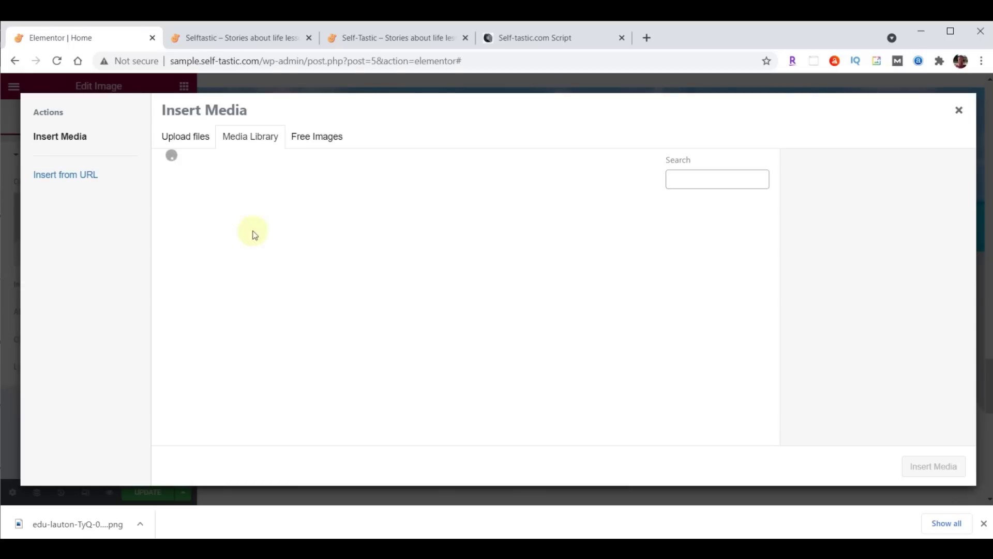
{"action": "key", "text": "alt+Tab"}
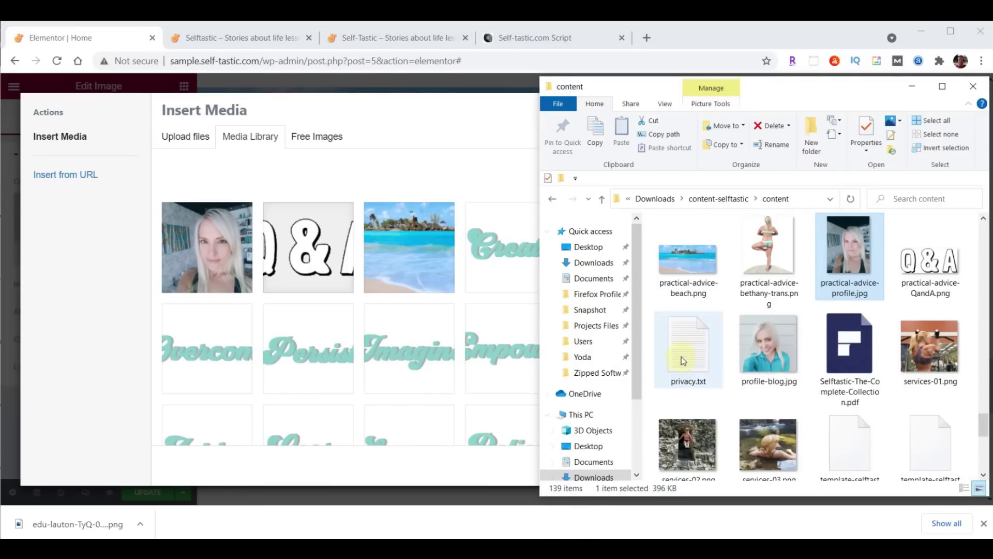
{"action": "left_click_drag", "start_coordinate": [769, 242], "coordinate": [338, 266]}
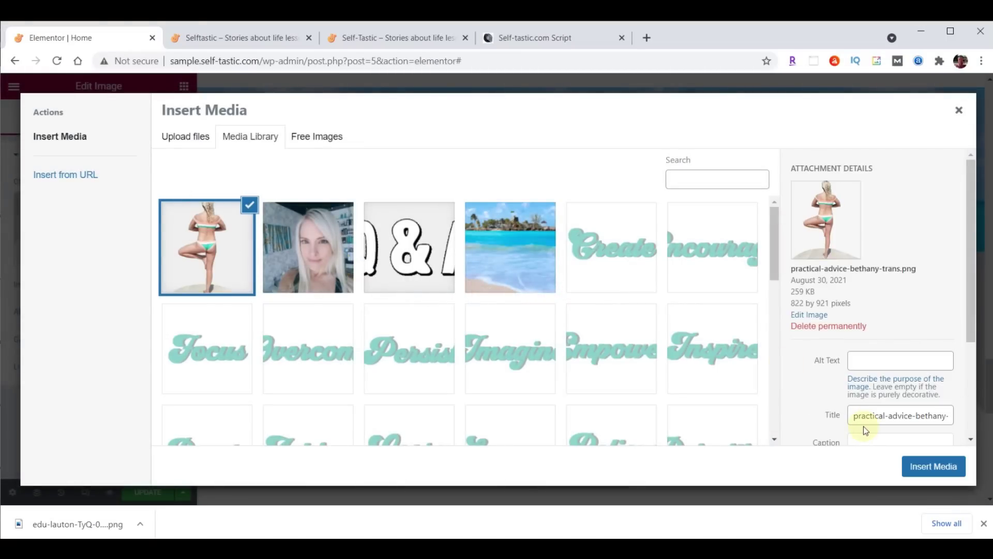
{"action": "left_click", "coordinate": [942, 465]}
{"action": "left_click", "coordinate": [160, 284]}
Set the image size to Full and enter 400 for the width and max width
{"action": "left_click", "coordinate": [145, 359]}
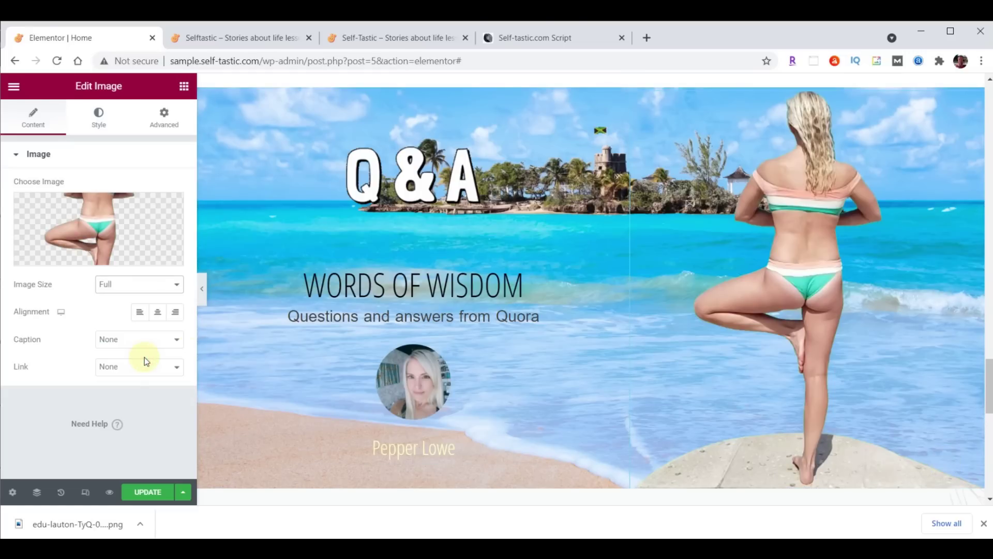
{"action": "left_click", "coordinate": [139, 311]}
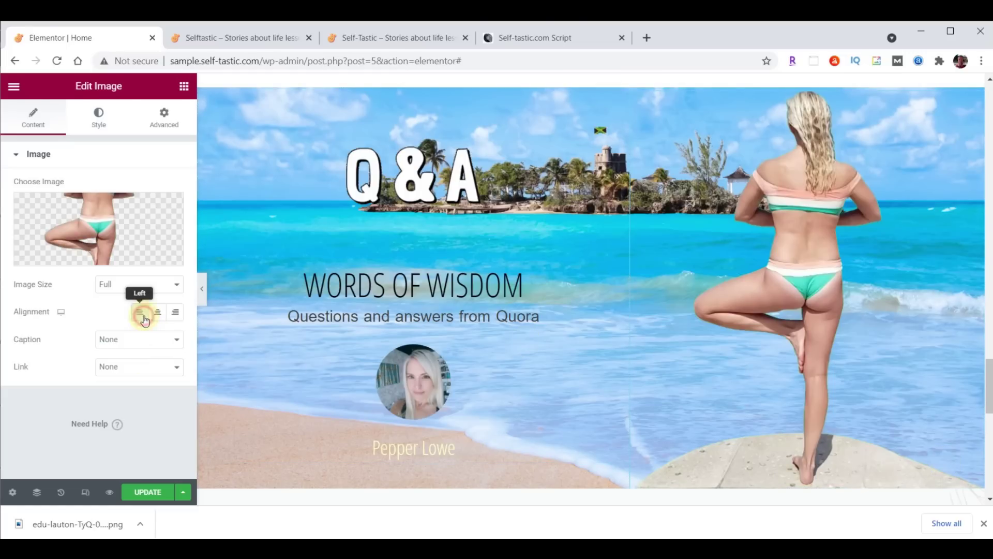
{"action": "left_click", "coordinate": [96, 123]}
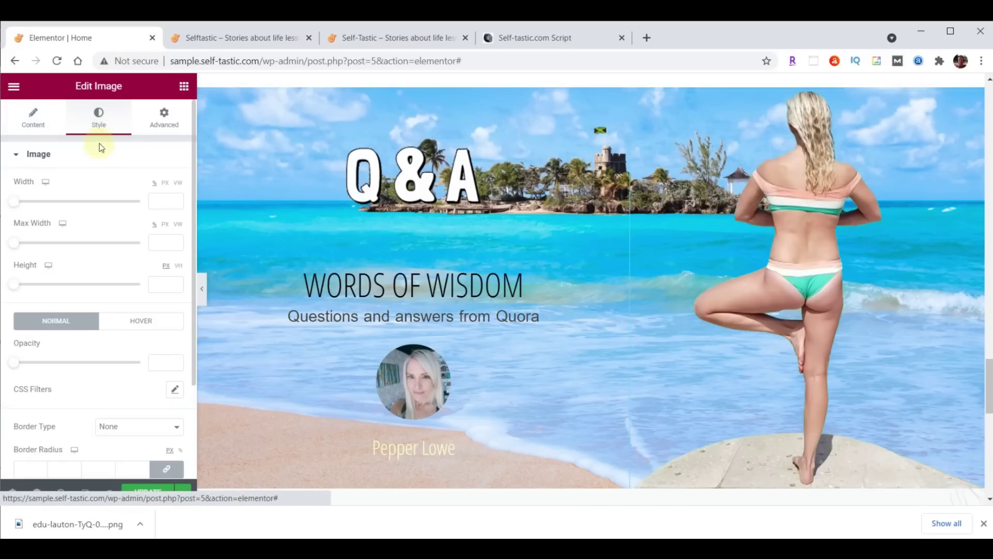
{"action": "left_click", "coordinate": [163, 200]}
{"action": "type", "text": "400"}
{"action": "left_click", "coordinate": [162, 242]}
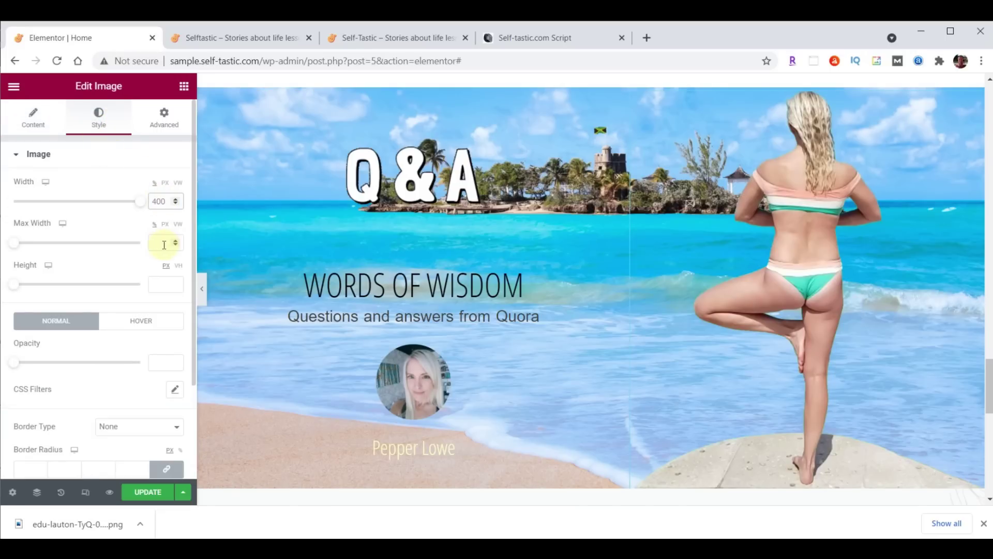
{"action": "type", "text": "400"}
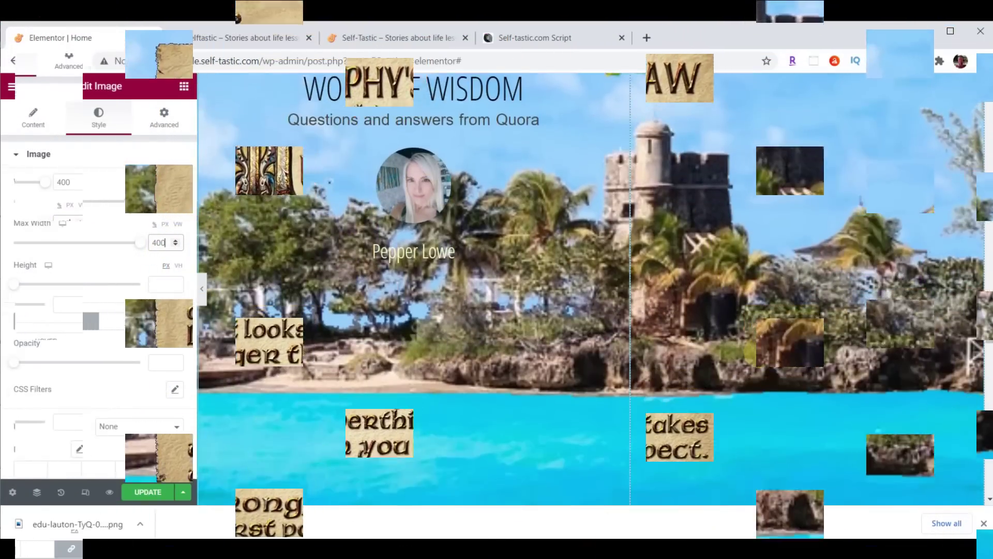
Switch the image width unit to PX and set it to 400
{"action": "scroll", "coordinate": [759, 353], "scroll_direction": "down", "scroll_amount": 3}
{"action": "scroll", "coordinate": [759, 353], "scroll_direction": "up", "scroll_amount": 4}
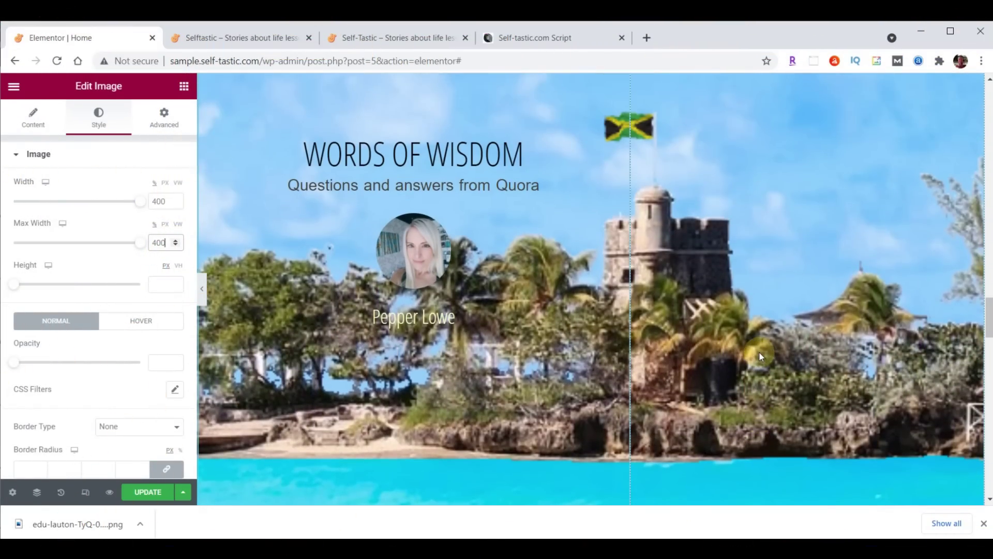
{"action": "scroll", "coordinate": [759, 352], "scroll_direction": "up", "scroll_amount": 5}
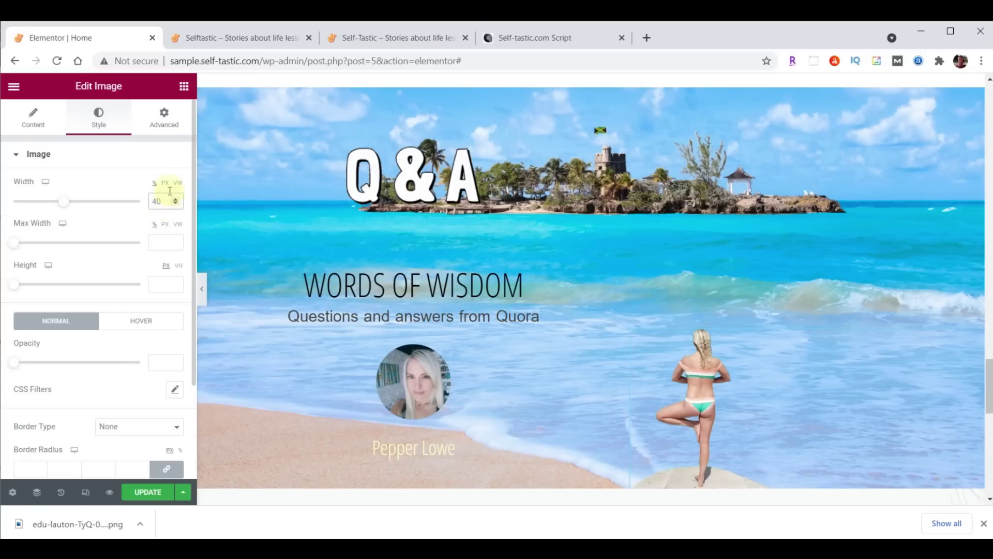
{"action": "left_click", "coordinate": [165, 183]}
{"action": "double_click", "coordinate": [158, 201]}
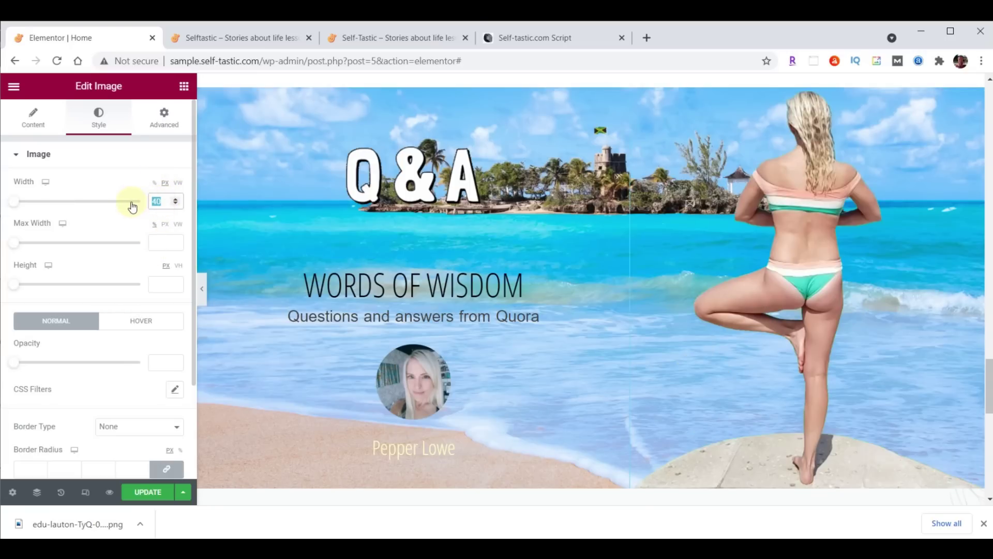
{"action": "type", "text": "400"}
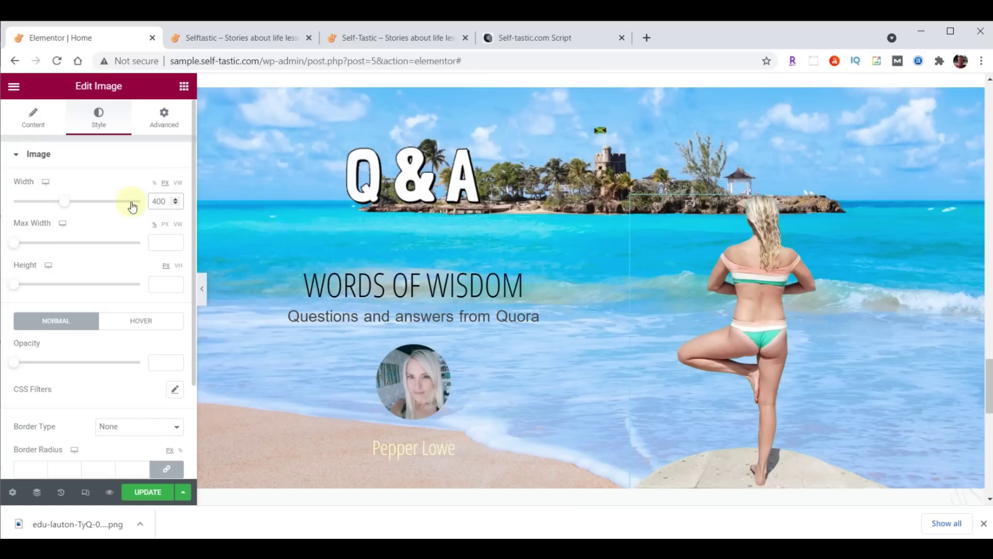
Give the yoga image a Fade In Right entrance animation, Slow duration, 1000 ms delay
{"action": "left_click", "coordinate": [165, 129]}
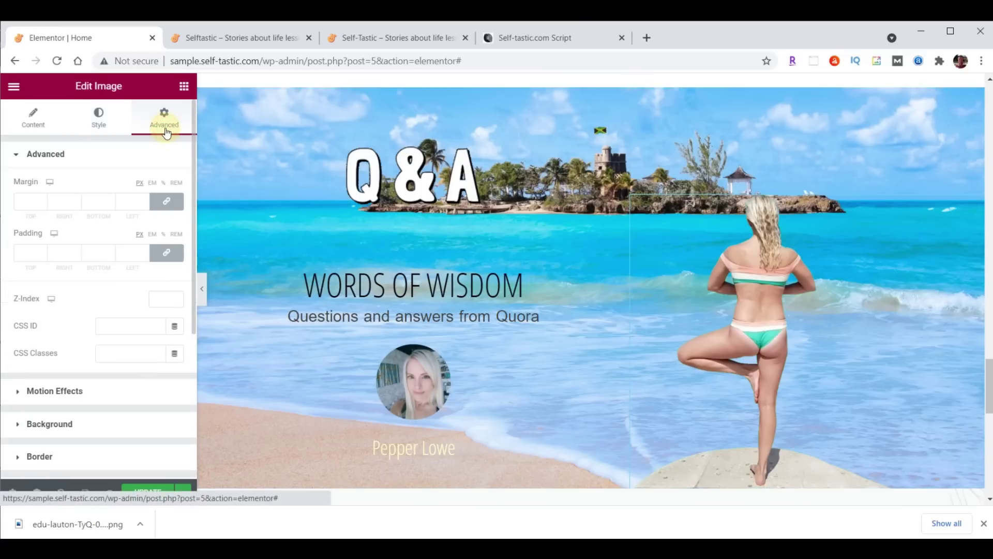
{"action": "left_click", "coordinate": [58, 390]}
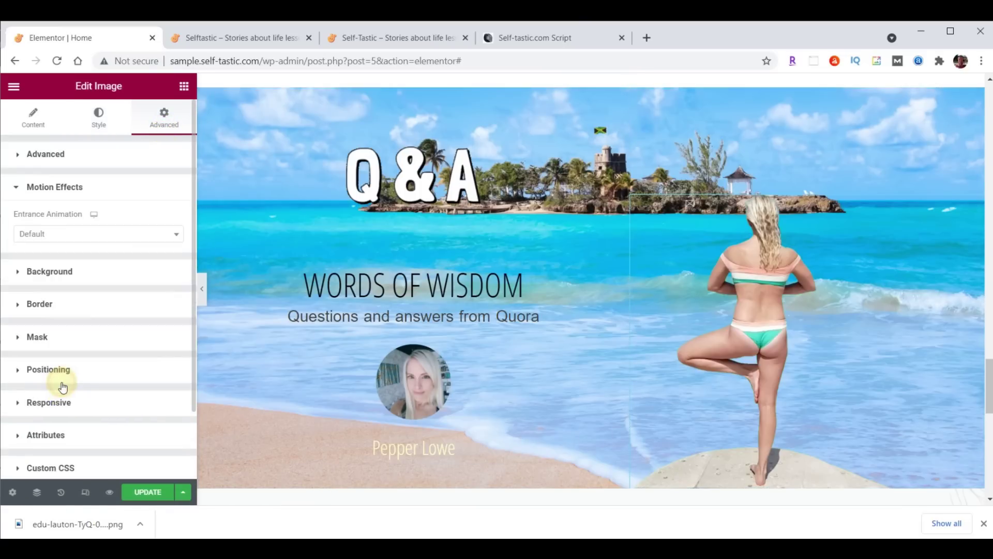
{"action": "left_click", "coordinate": [64, 233]}
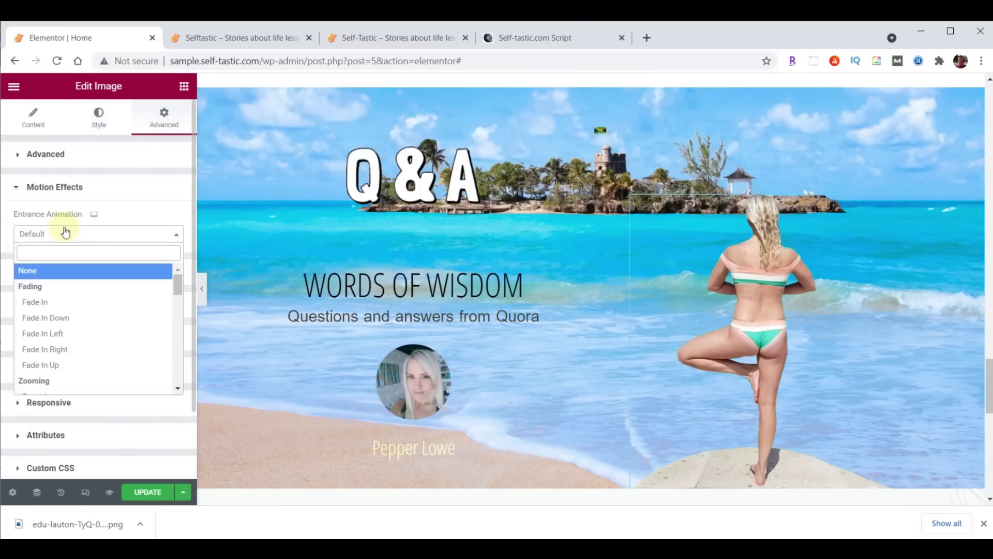
{"action": "left_click", "coordinate": [55, 349]}
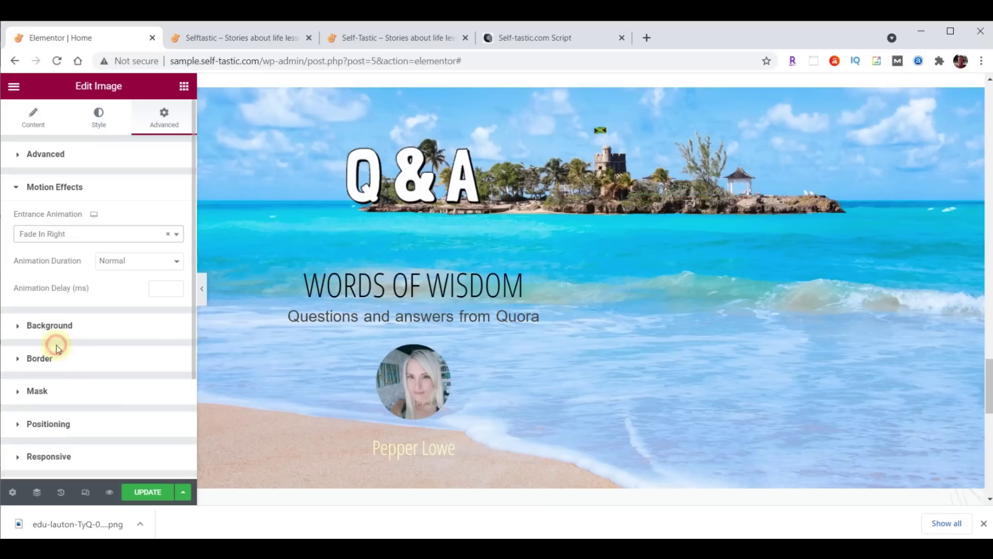
{"action": "left_click", "coordinate": [119, 262]}
{"action": "left_click", "coordinate": [119, 275]}
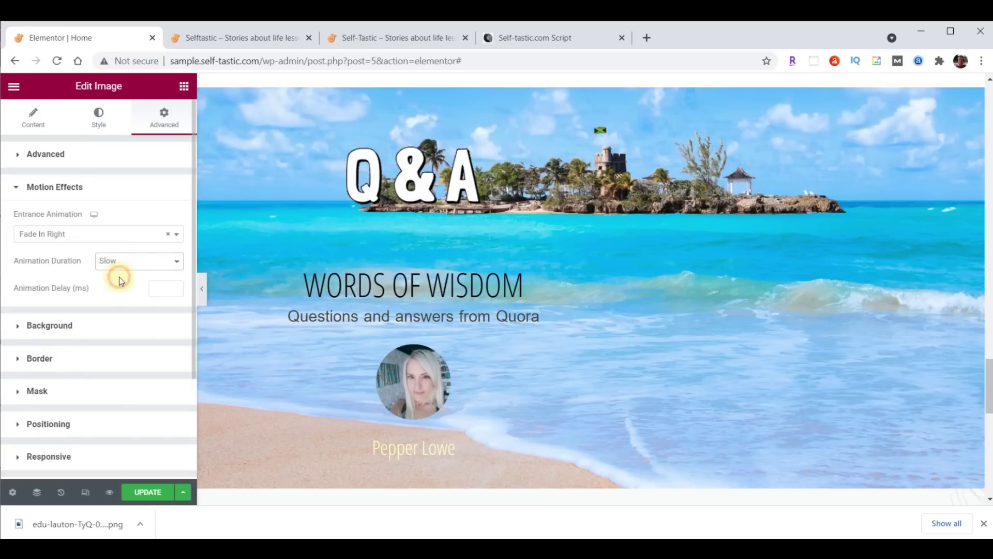
{"action": "left_click", "coordinate": [156, 287]}
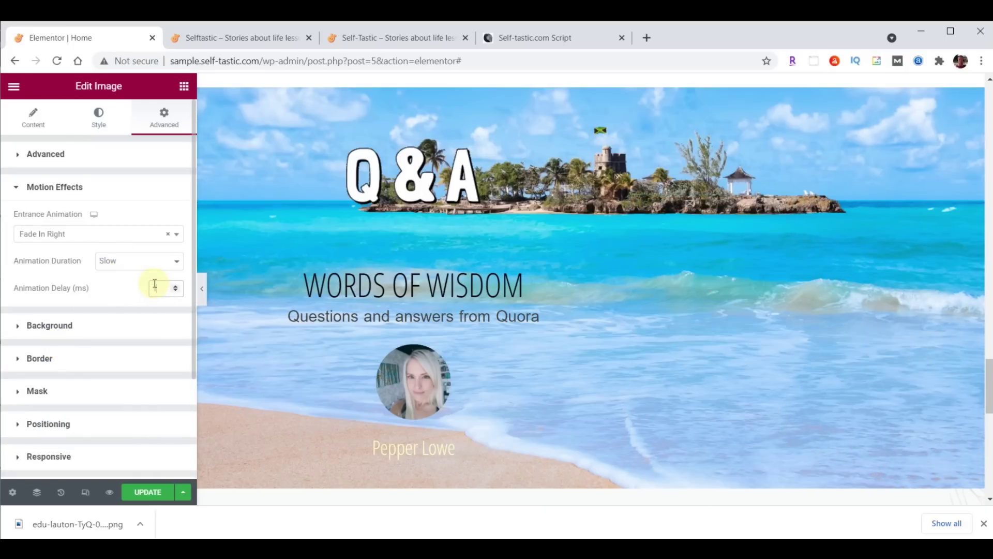
{"action": "type", "text": "1000"}
Save the page and reload the live site tab
{"action": "key", "text": "ctrl+s"}
{"action": "left_click", "coordinate": [356, 257]}
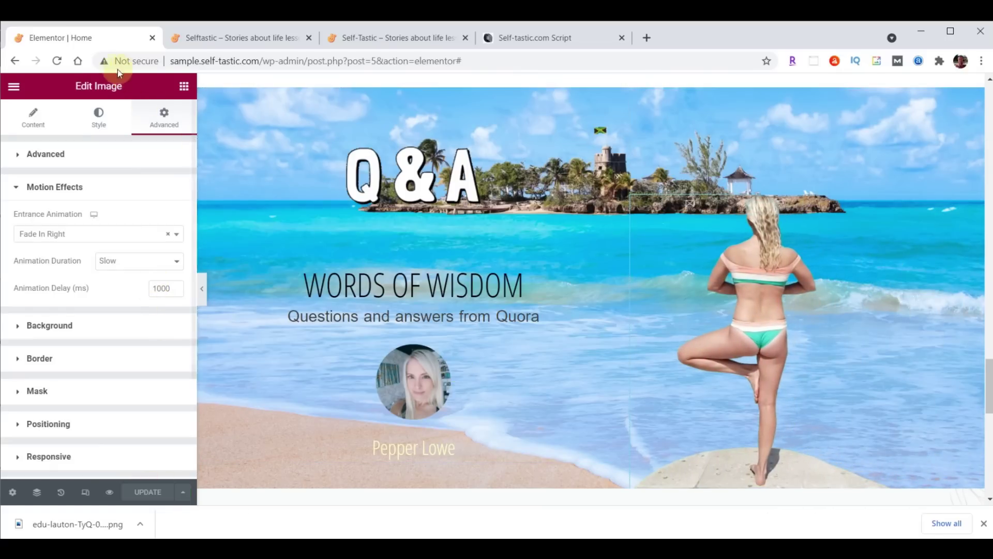
{"action": "left_click", "coordinate": [221, 39]}
{"action": "left_click", "coordinate": [57, 61]}
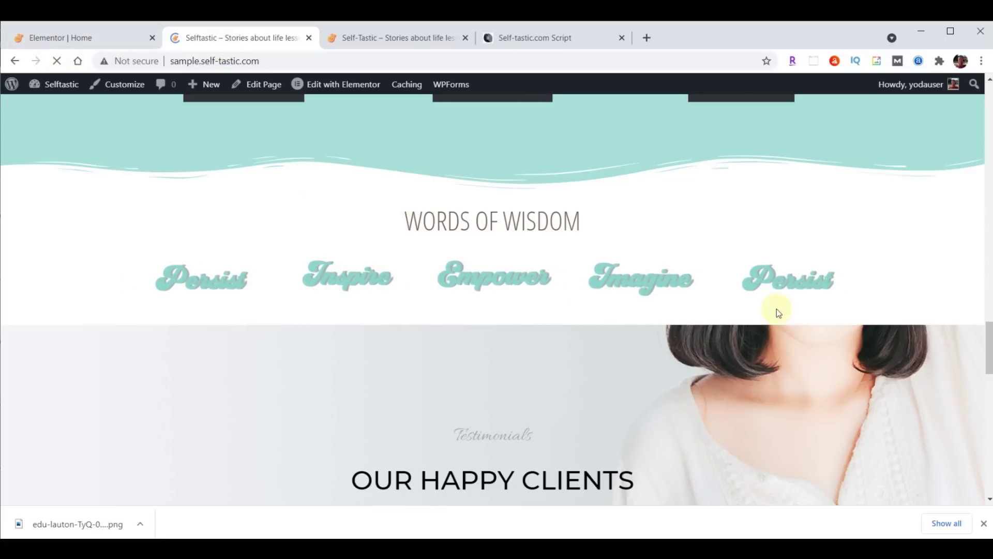
Scroll the reloaded live page to the Q&A beach banner, then return to the Elementor editor
{"action": "scroll", "coordinate": [809, 306], "scroll_direction": "down", "scroll_amount": 2}
{"action": "scroll", "coordinate": [809, 305], "scroll_direction": "down", "scroll_amount": 3}
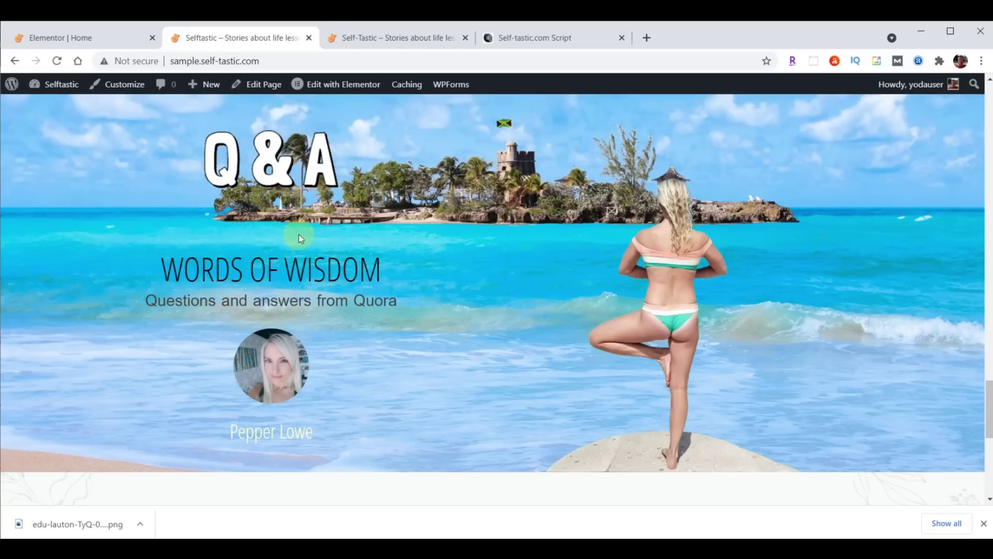
{"action": "left_click", "coordinate": [101, 39]}
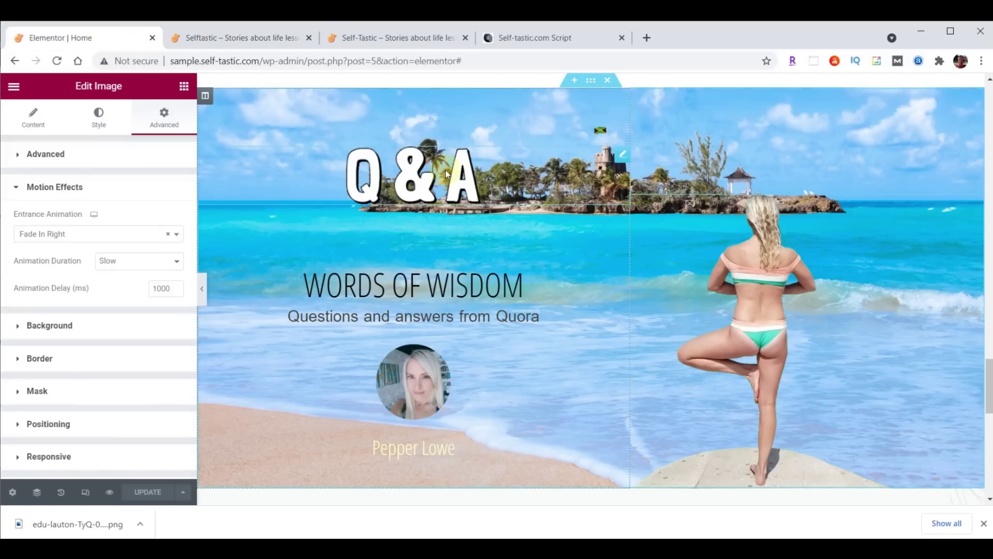
Set the WORDS OF WISDOM heading's top padding to 0 and save
{"action": "left_click", "coordinate": [621, 226]}
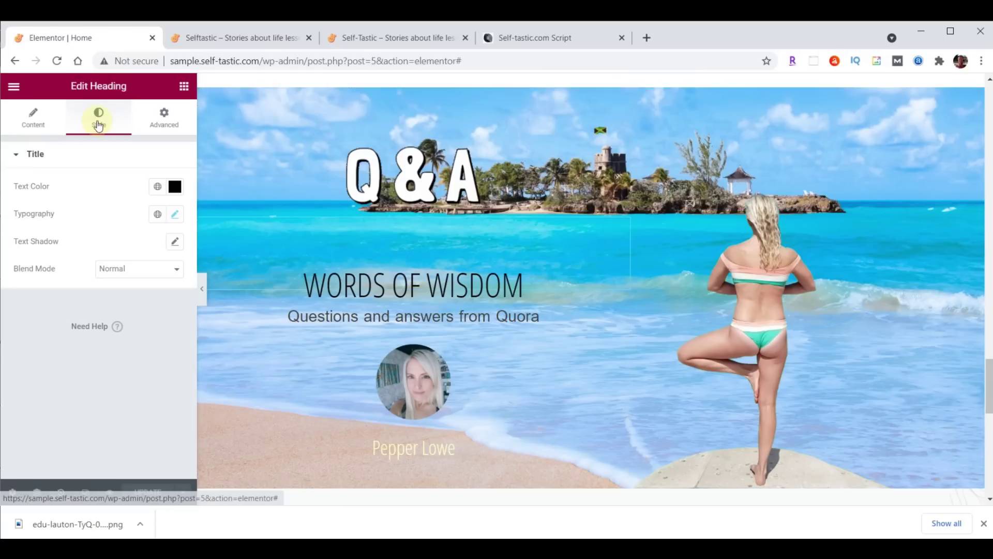
{"action": "left_click", "coordinate": [164, 119]}
{"action": "double_click", "coordinate": [26, 252]}
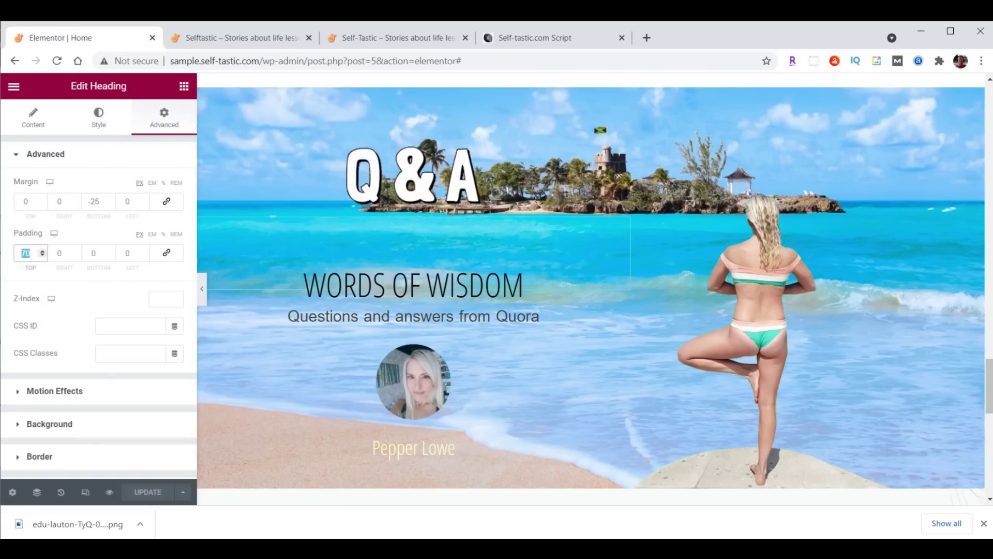
{"action": "type", "text": "0"}
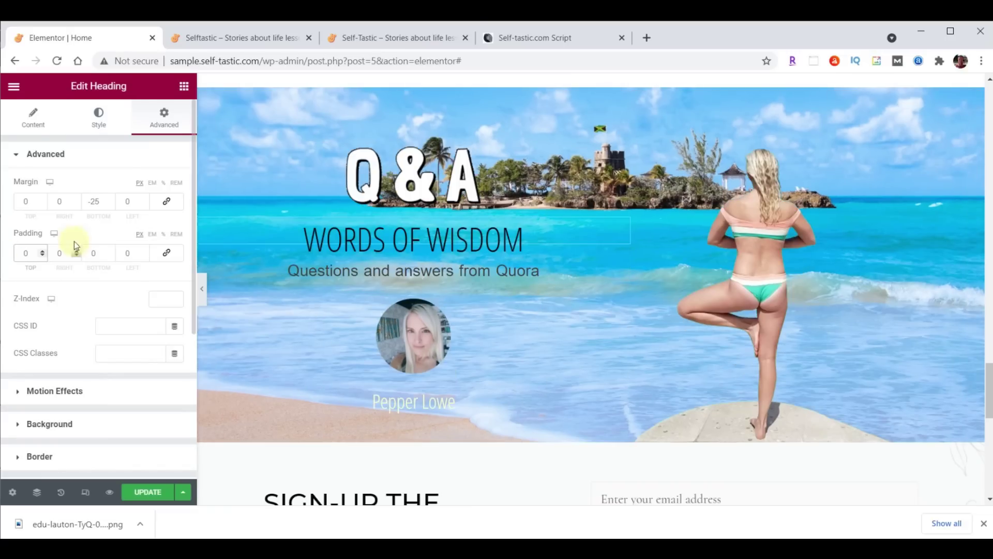
{"action": "left_click", "coordinate": [147, 492]}
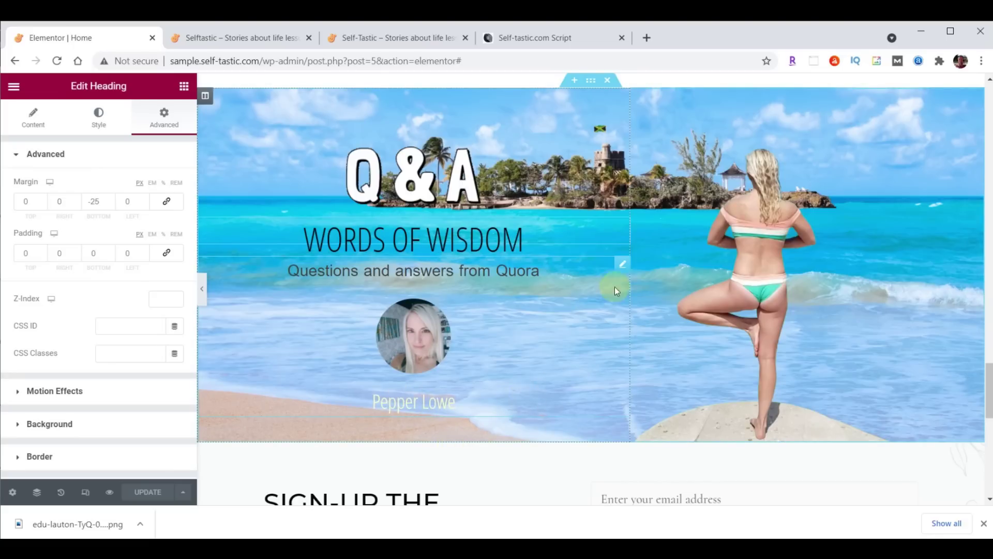
Link the testimonial to /contact/, save, and switch to the live site
{"action": "left_click", "coordinate": [621, 263]}
{"action": "scroll", "coordinate": [70, 434], "scroll_direction": "down", "scroll_amount": 3}
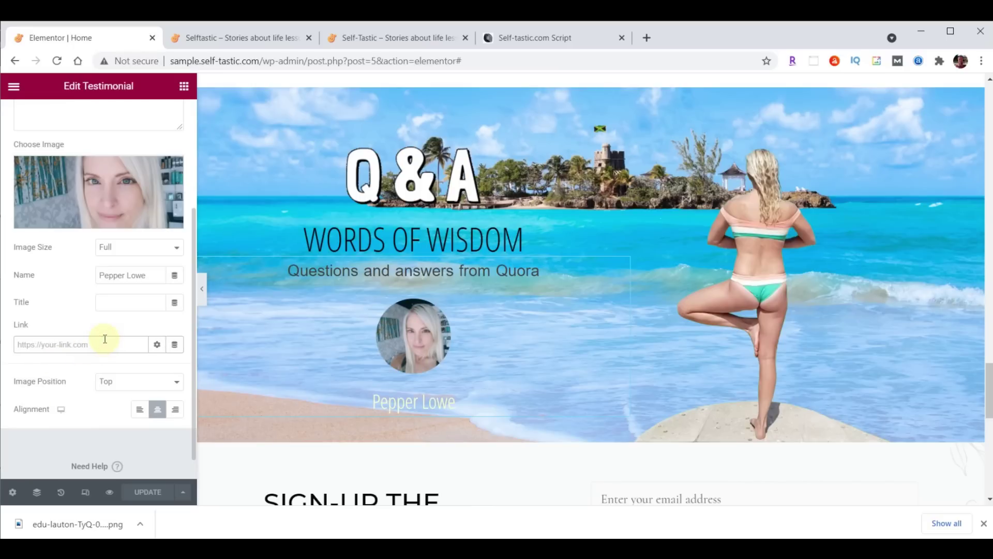
{"action": "type", "text": "/contact/"}
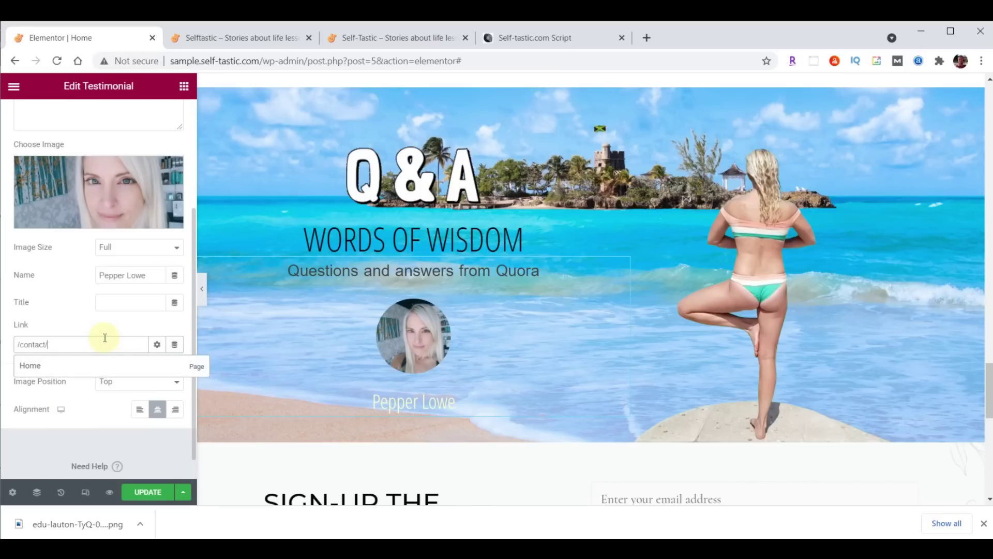
{"action": "left_click", "coordinate": [147, 492]}
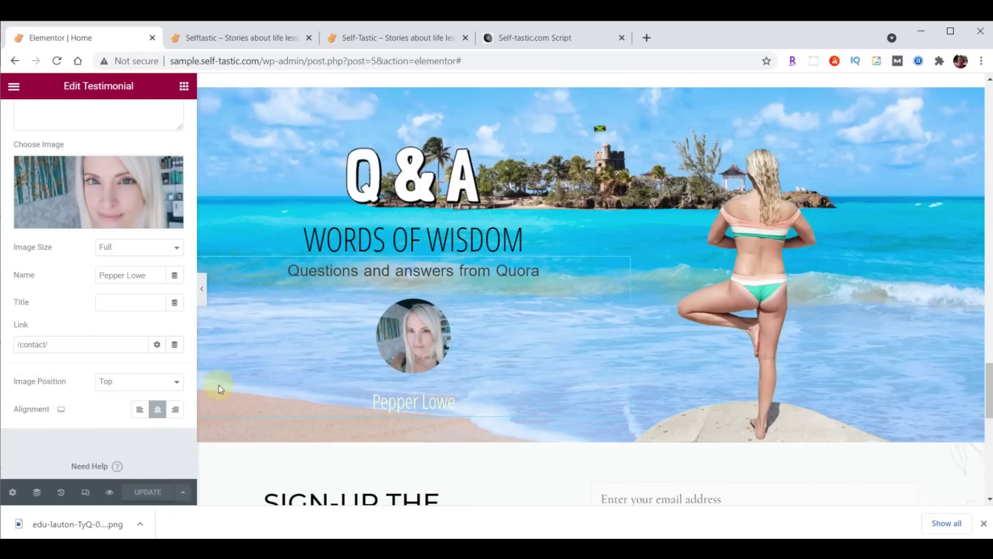
{"action": "left_click", "coordinate": [257, 38]}
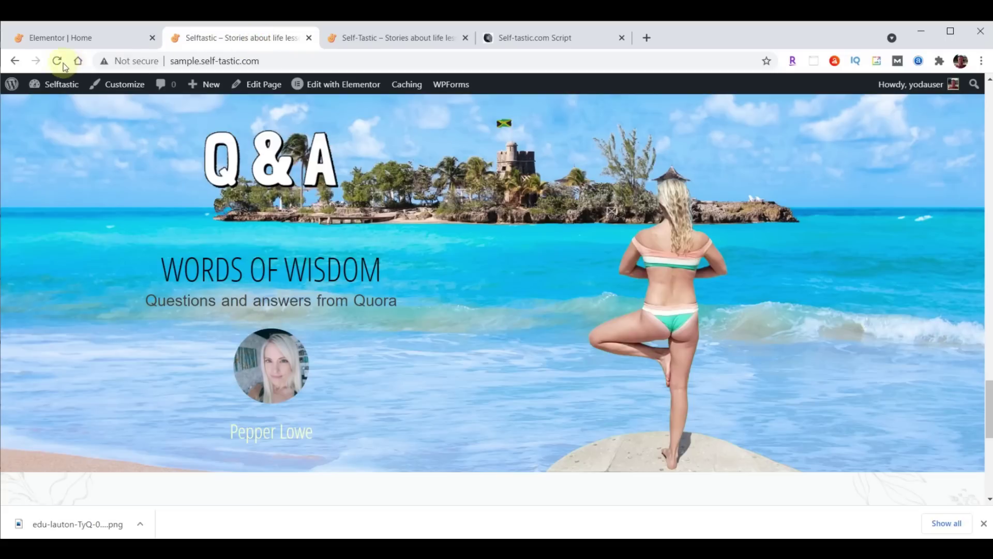
Reload the live home page, compare its Q&A banner with self-tastic.com, then return to Elementor
{"action": "left_click", "coordinate": [62, 64]}
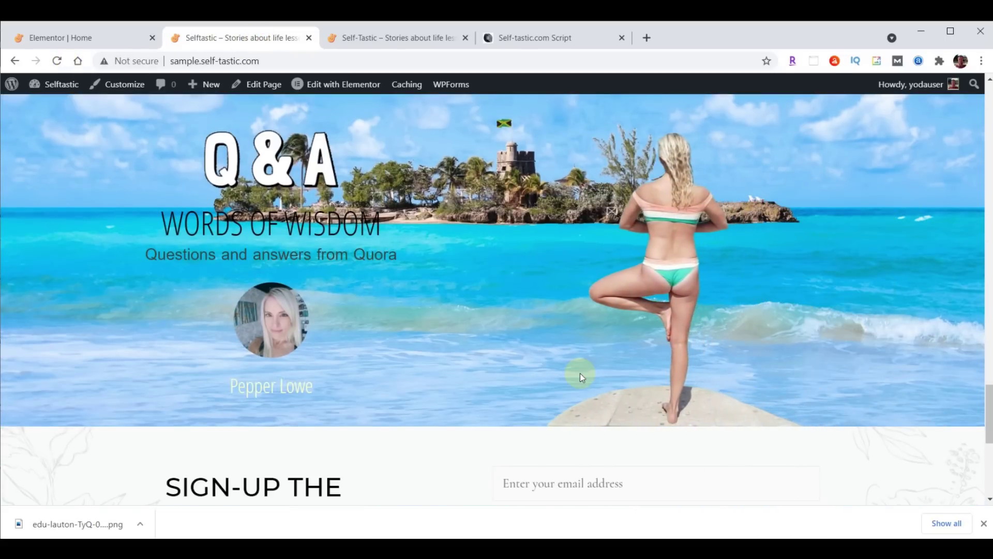
{"action": "scroll", "coordinate": [606, 380], "scroll_direction": "down", "scroll_amount": 2}
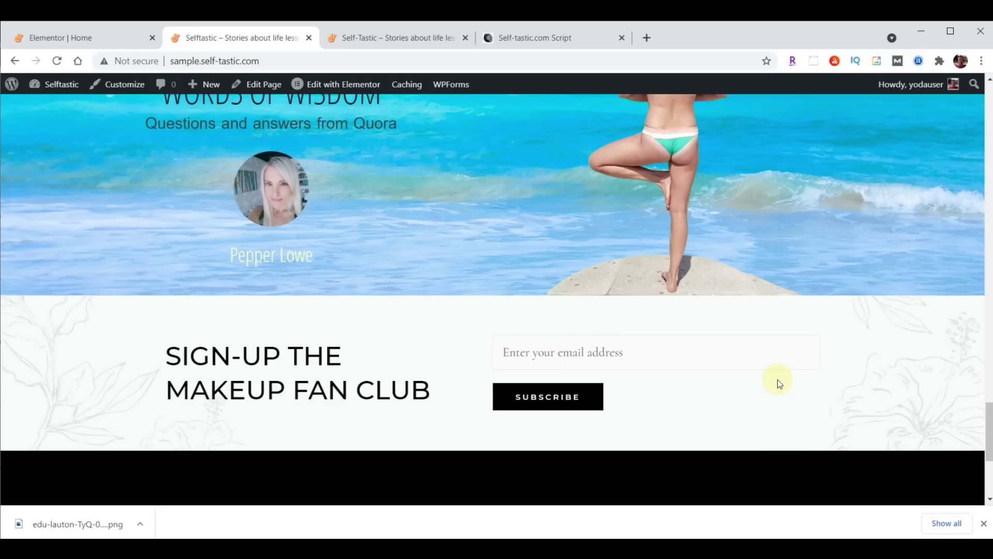
{"action": "left_click", "coordinate": [412, 39]}
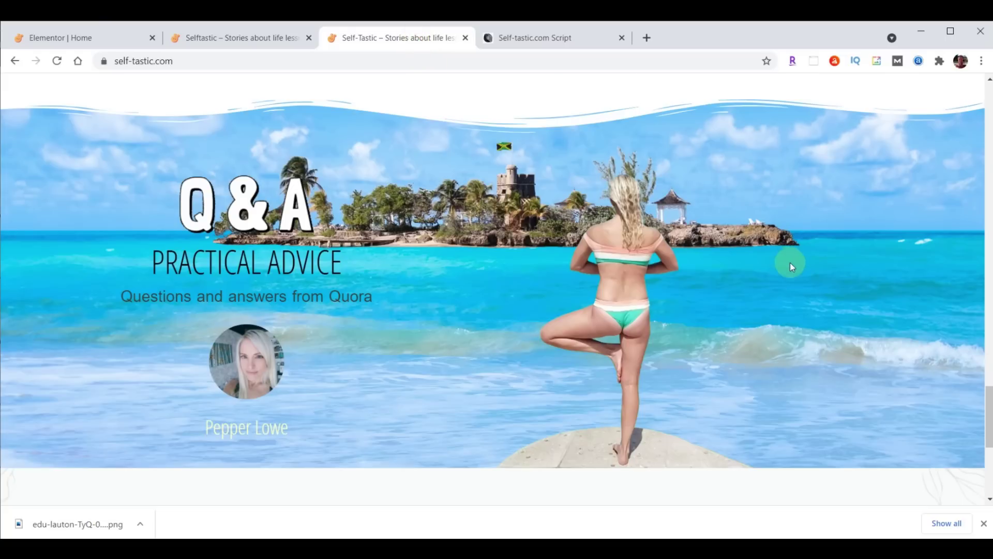
{"action": "scroll", "coordinate": [790, 264], "scroll_direction": "down", "scroll_amount": 3}
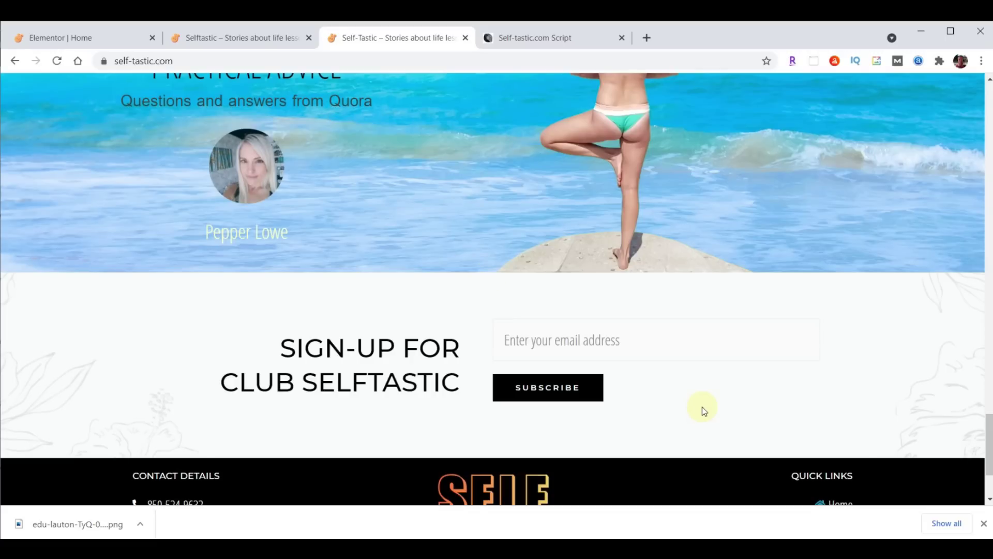
{"action": "left_click", "coordinate": [94, 37]}
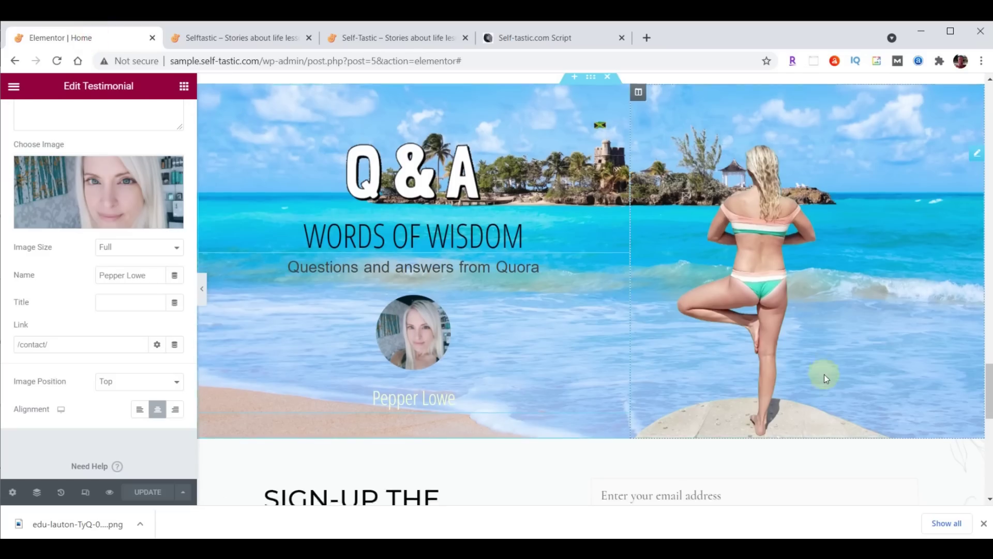
Retitle the sign-up heading 'Sign-up For<br>Club Selftastic' and right-align it
{"action": "scroll", "coordinate": [824, 374], "scroll_direction": "down", "scroll_amount": 3}
{"action": "scroll", "coordinate": [826, 373], "scroll_direction": "down", "scroll_amount": 1}
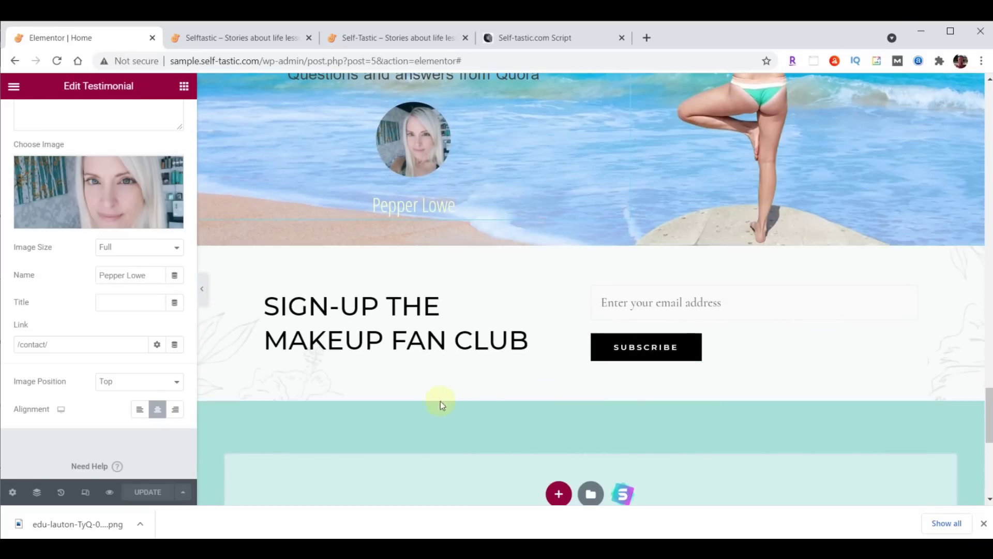
{"action": "left_click", "coordinate": [547, 303]}
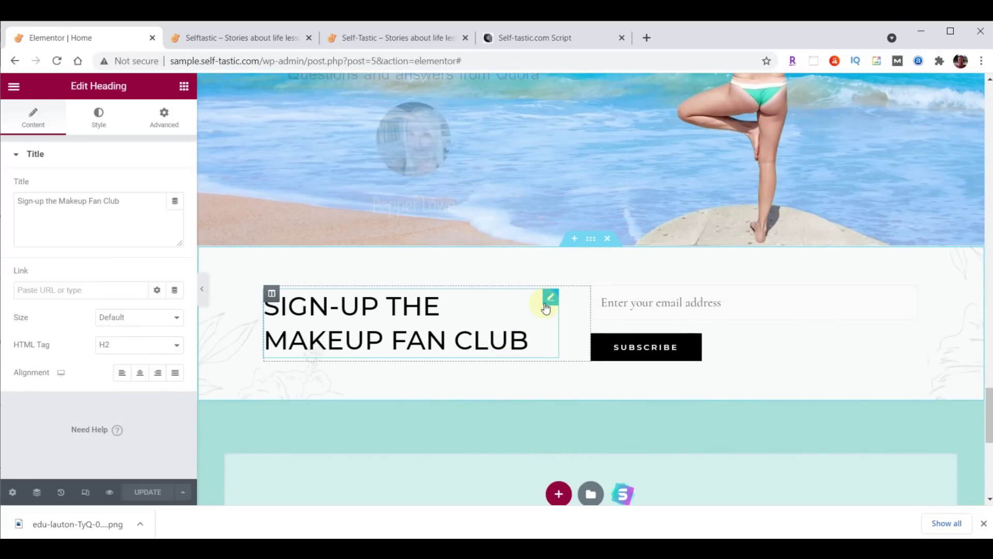
{"action": "left_click_drag", "start_coordinate": [132, 206], "coordinate": [1, 207]}
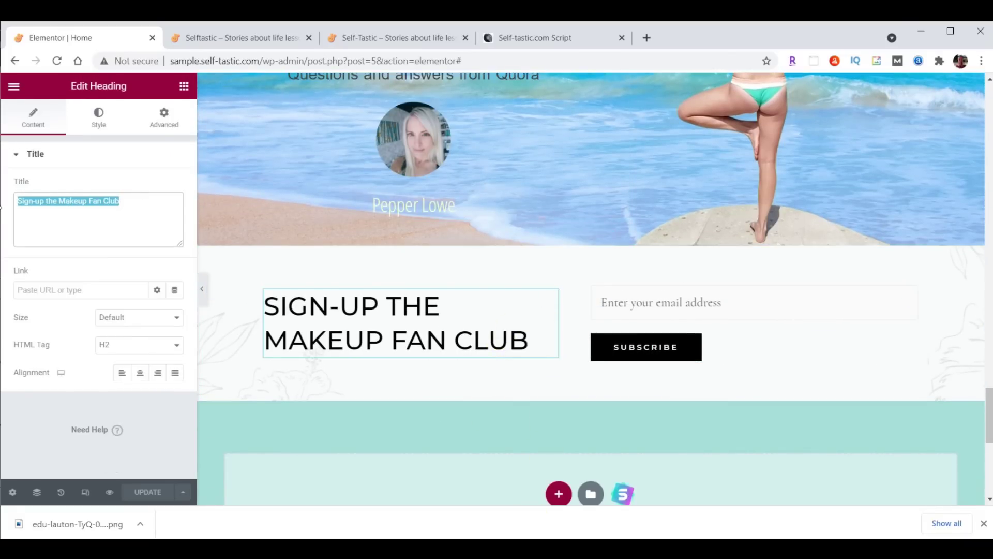
{"action": "type", "text": "Sign-up For<br>Club Selftastic"}
{"action": "left_click", "coordinate": [64, 206]}
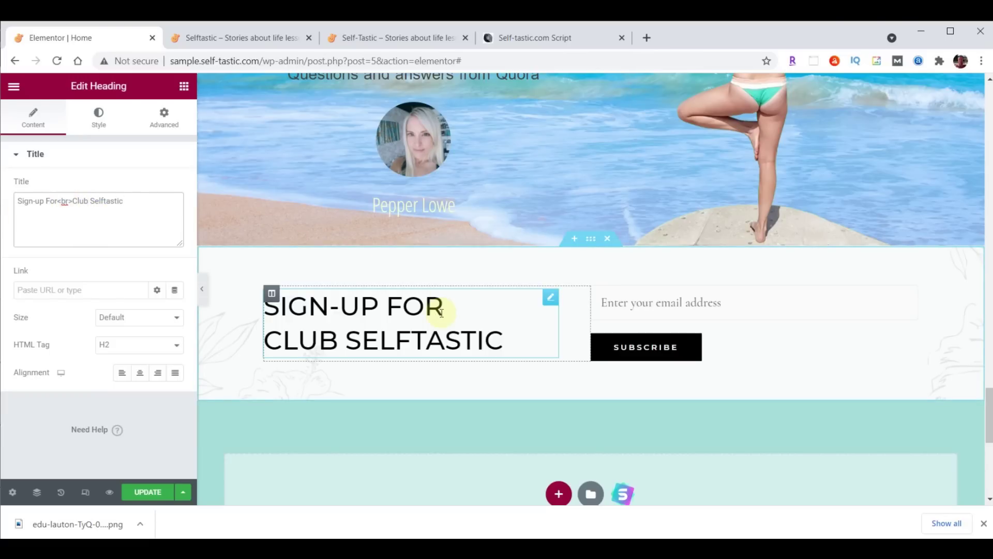
{"action": "left_click", "coordinate": [158, 374]}
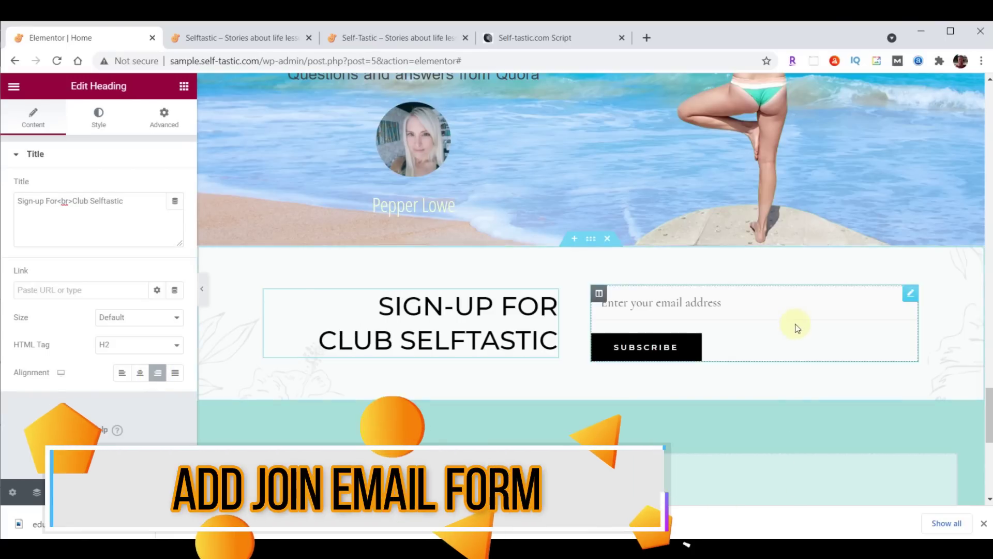
Delete the old shortcode email form widget from the sign-up section
{"action": "left_click", "coordinate": [910, 293]}
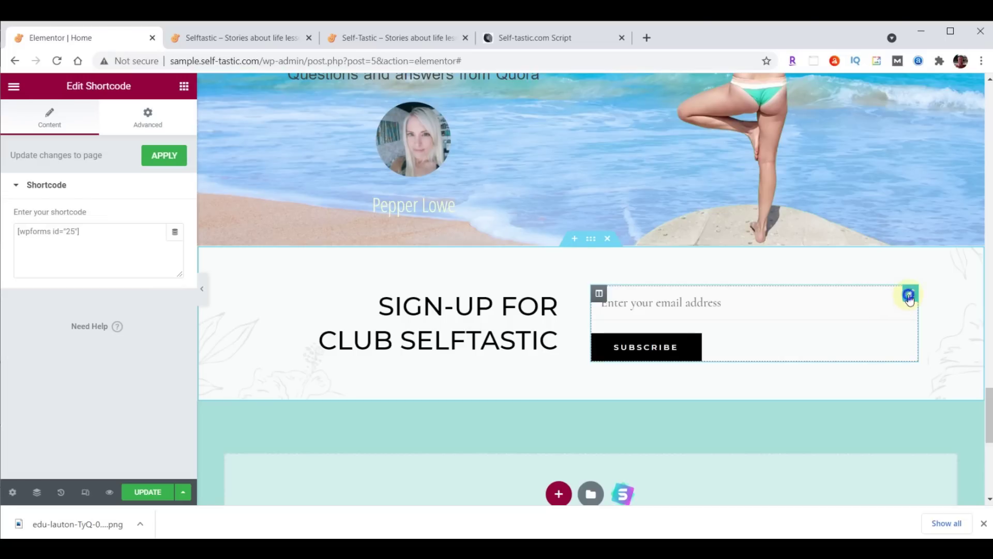
{"action": "right_click", "coordinate": [910, 299]}
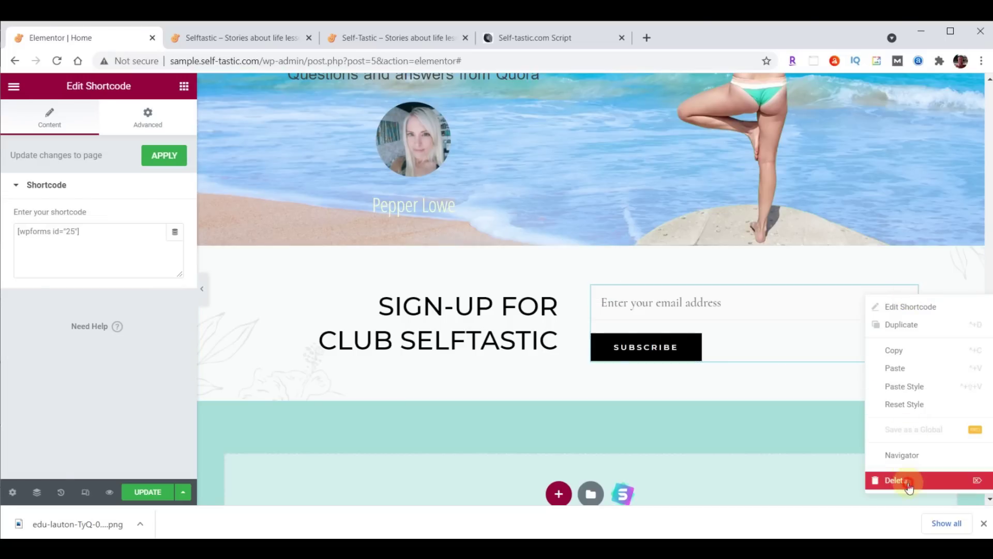
{"action": "left_click", "coordinate": [908, 480]}
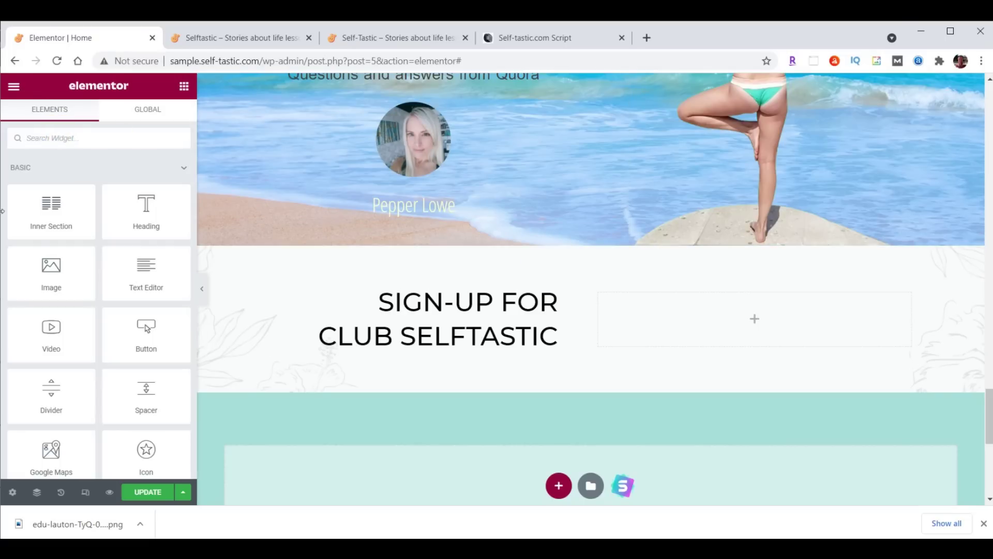
Place a WPForms widget showing the Signup Form in the empty column and save
{"action": "type", "text": "wpforms"}
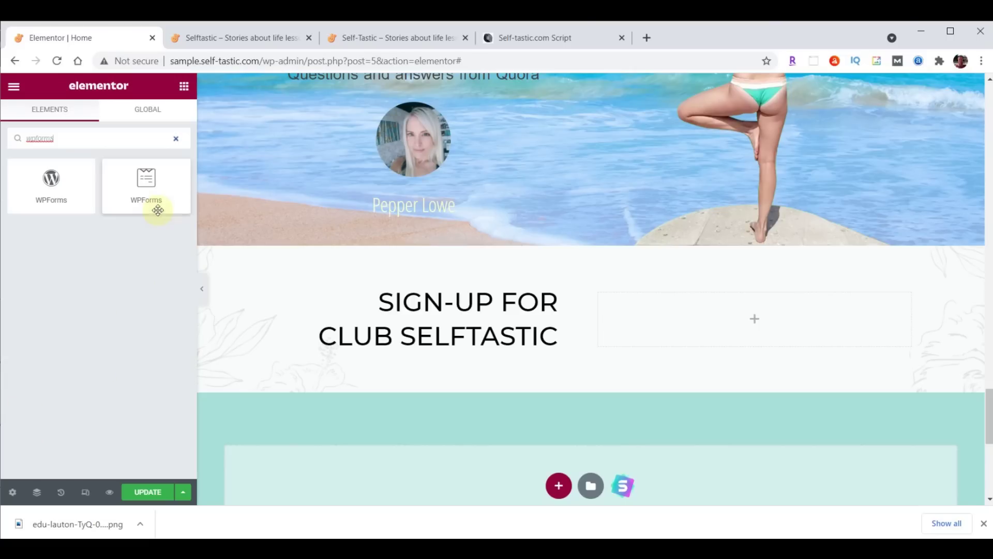
{"action": "left_click_drag", "start_coordinate": [145, 187], "coordinate": [760, 304]}
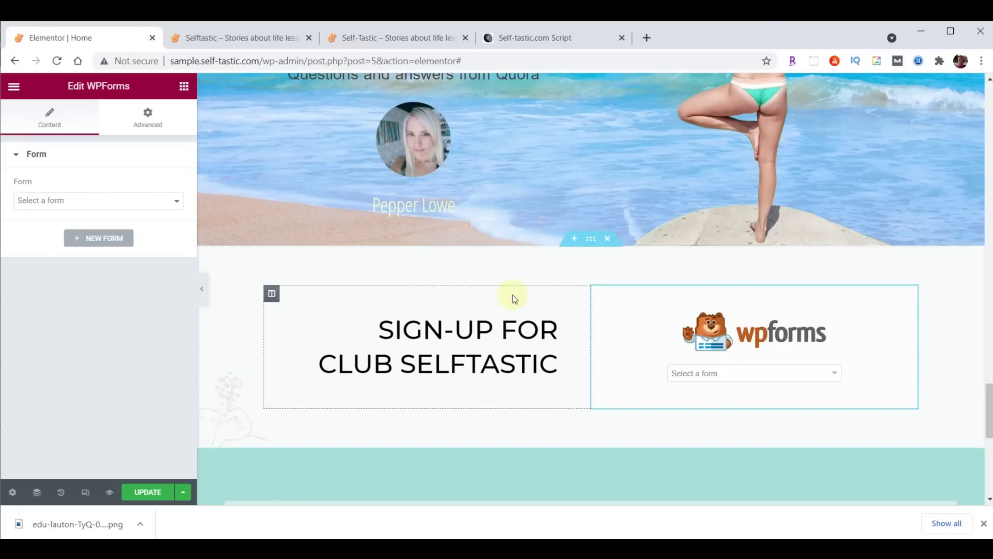
{"action": "left_click", "coordinate": [835, 374]}
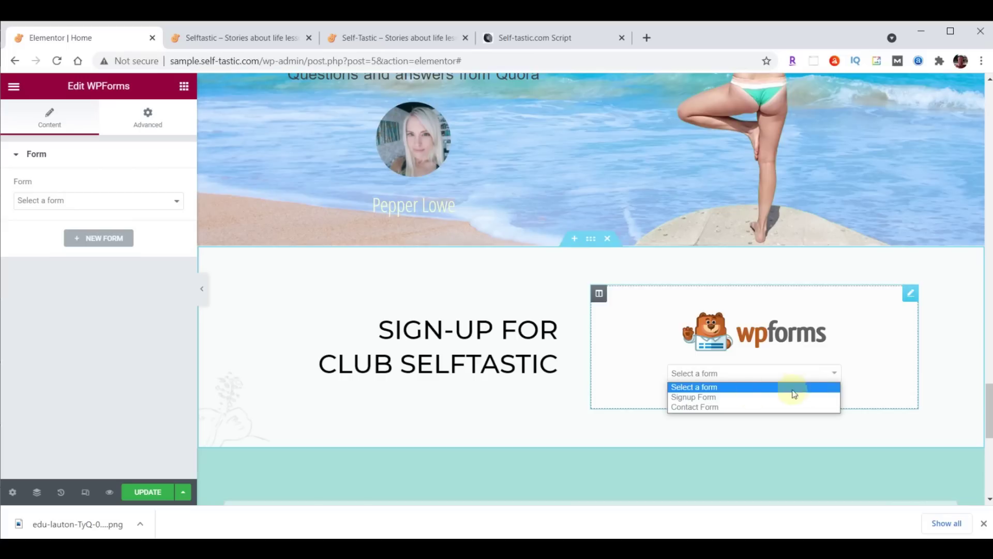
{"action": "left_click", "coordinate": [712, 397]}
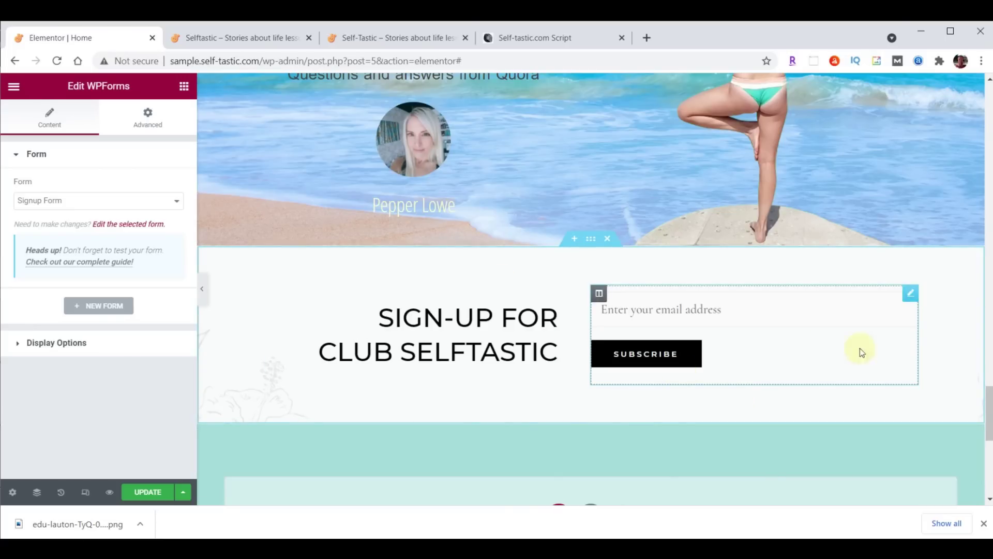
{"action": "left_click", "coordinate": [140, 494]}
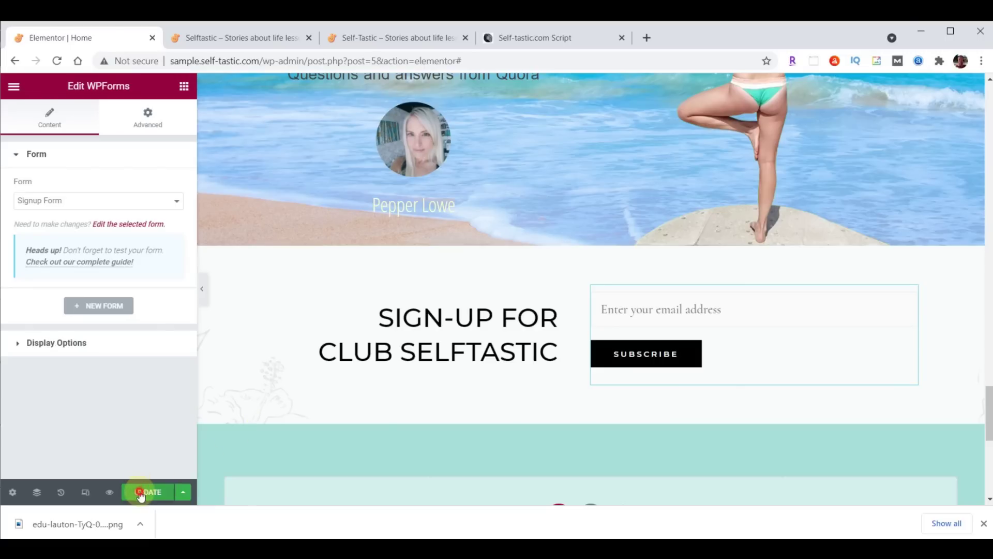
Reload the live page, then retitle the WORDS OF WISDOM heading 'Practical Advice' and save
{"action": "left_click", "coordinate": [231, 39]}
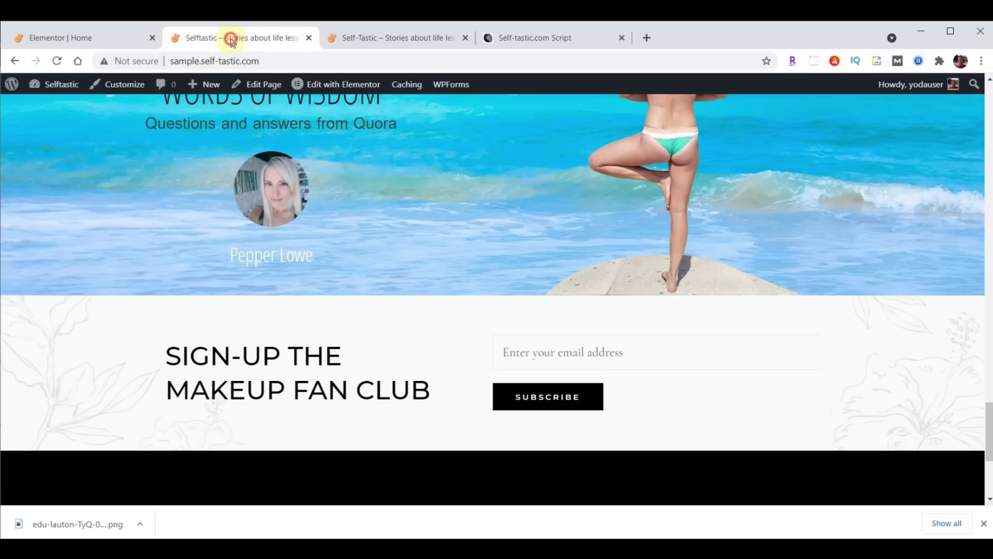
{"action": "left_click", "coordinate": [57, 60]}
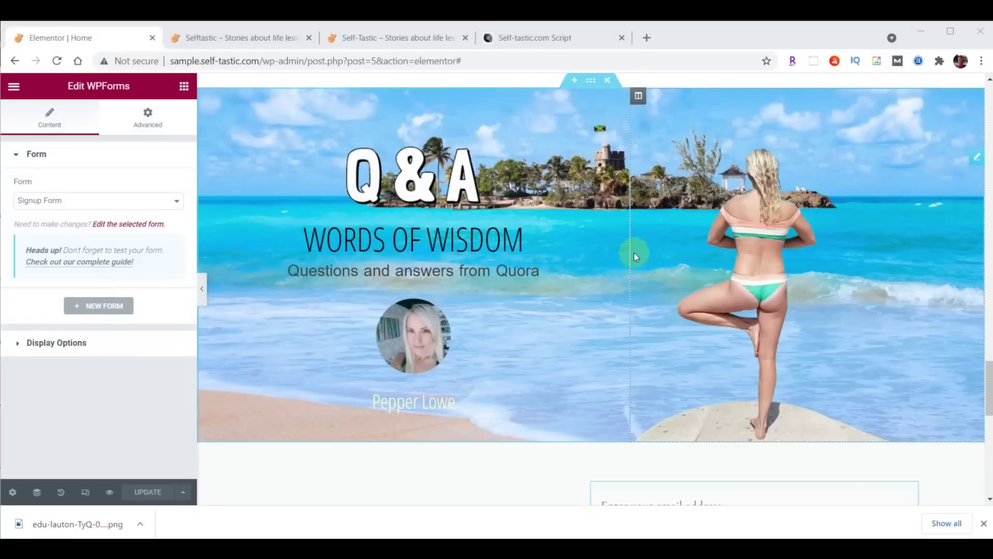
{"action": "left_click", "coordinate": [386, 247]}
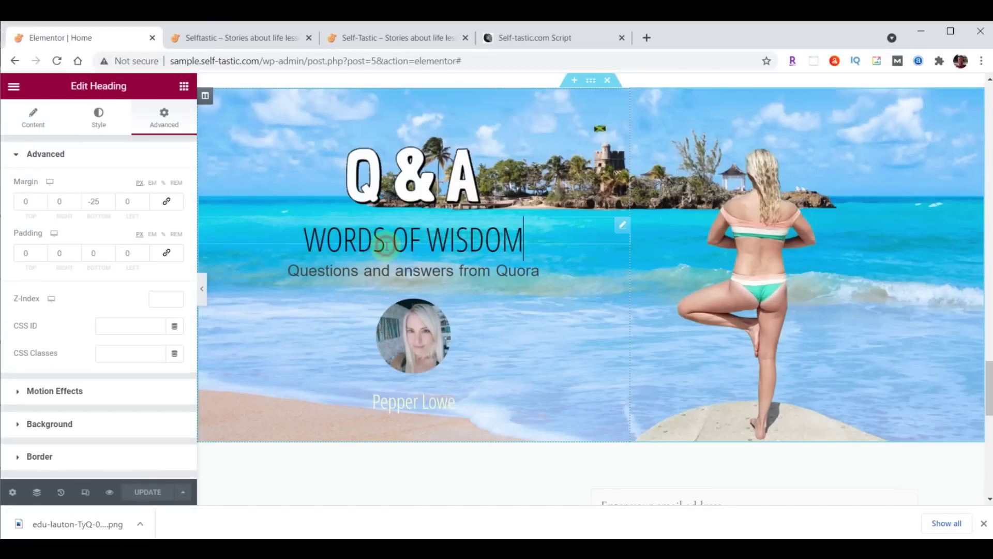
{"action": "left_click", "coordinate": [34, 120]}
{"action": "triple_click", "coordinate": [107, 200]}
{"action": "type", "text": "Practical Advice"}
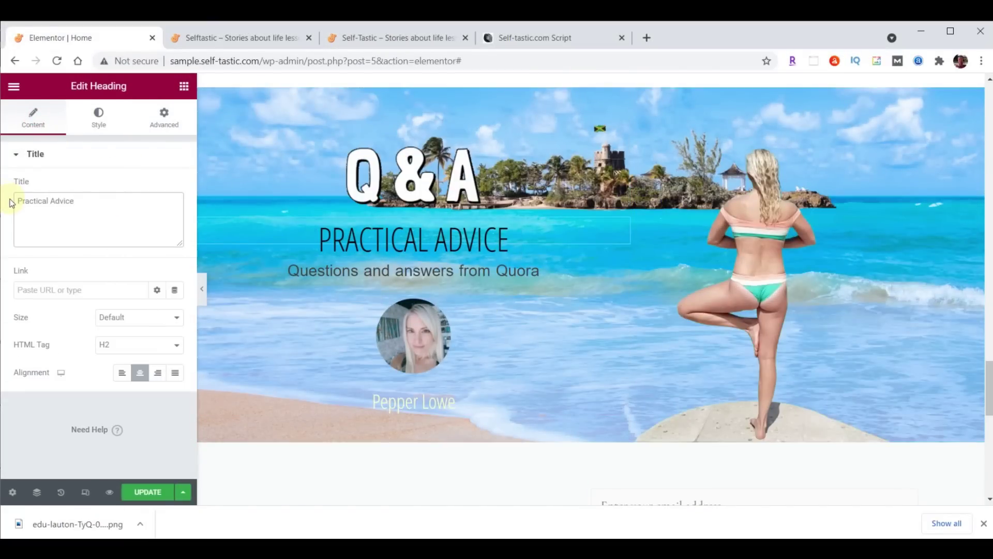
{"action": "left_click", "coordinate": [146, 493]}
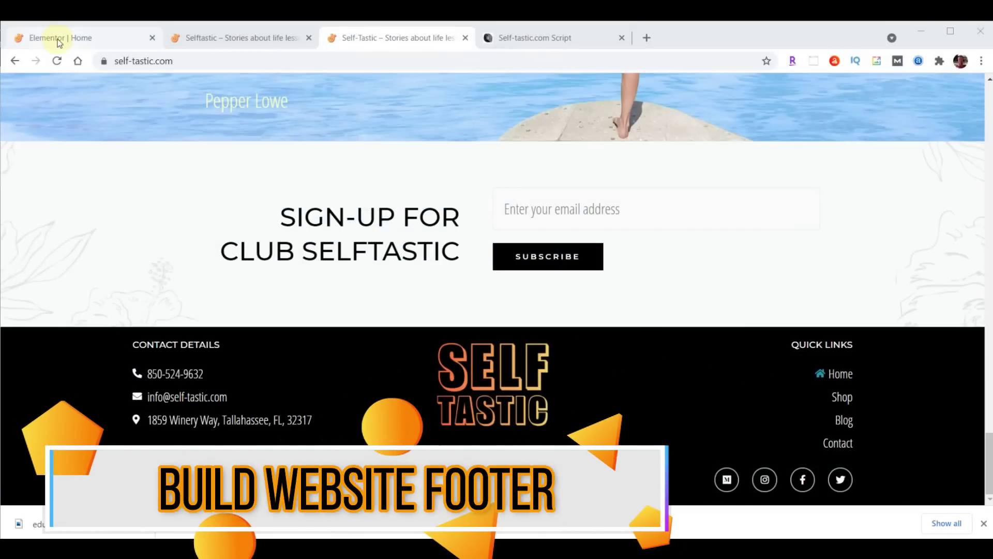
Exit Elementor to the dashboard and open the Customizer's Footer Builder
{"action": "left_click", "coordinate": [80, 43]}
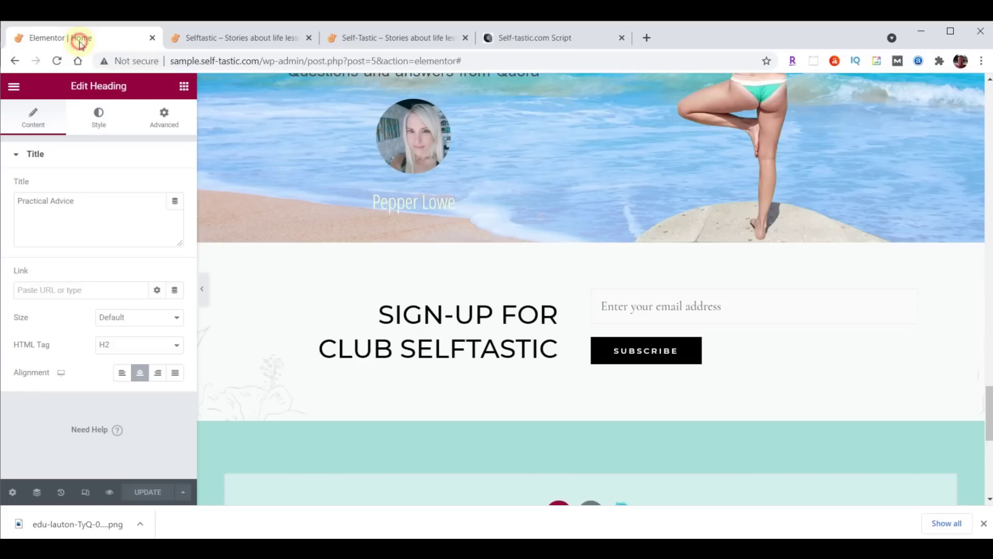
{"action": "left_click", "coordinate": [13, 86]}
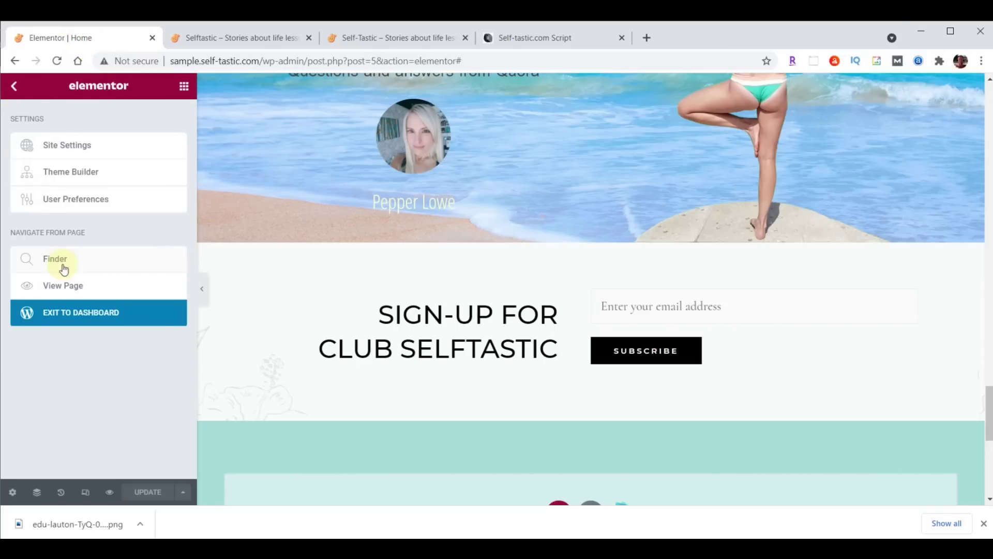
{"action": "left_click", "coordinate": [80, 317]}
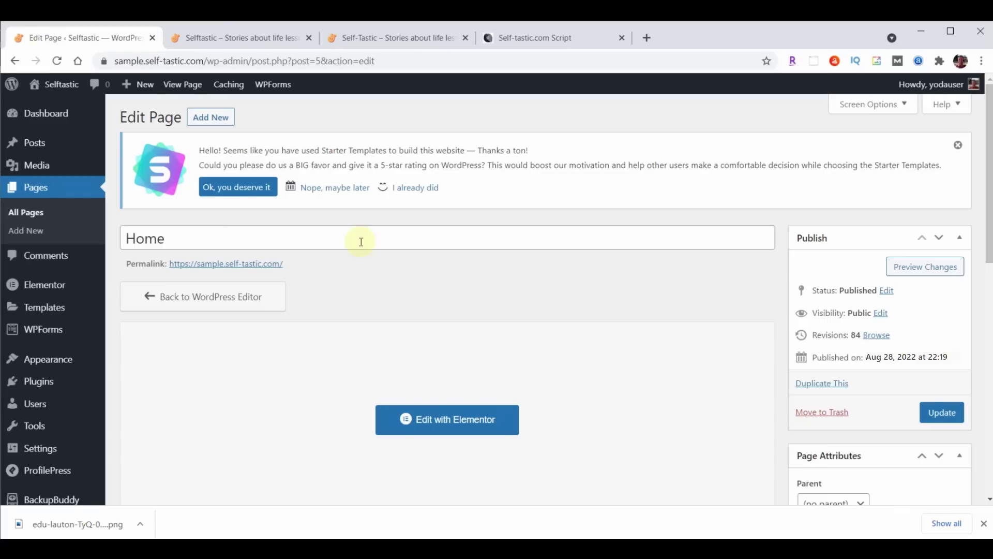
{"action": "mouse_move", "coordinate": [55, 363]}
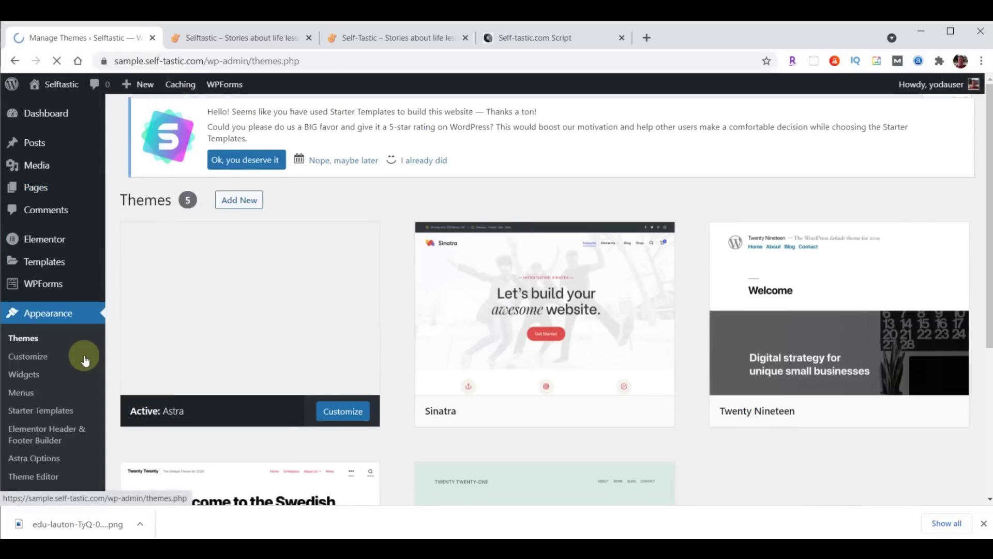
{"action": "left_click", "coordinate": [44, 357]}
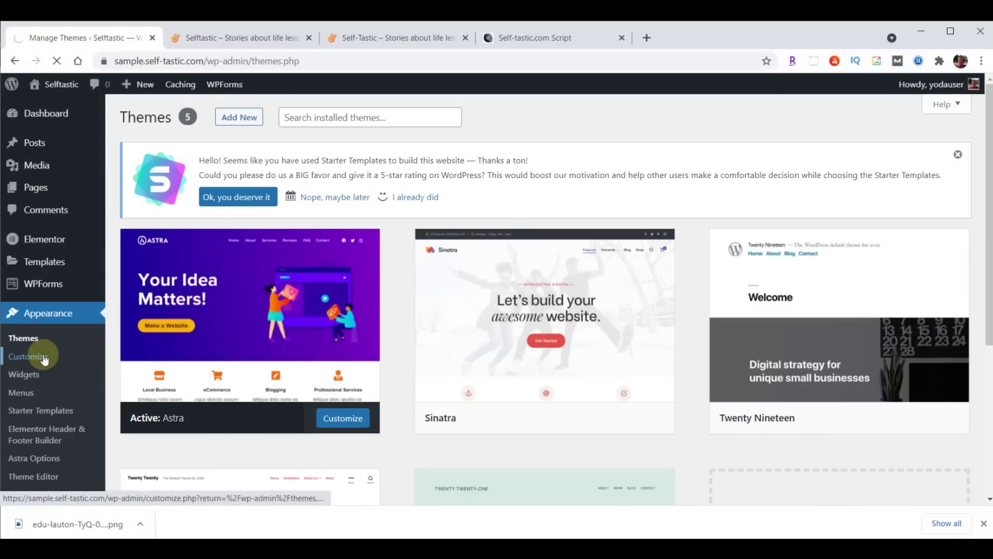
{"action": "left_click", "coordinate": [48, 396]}
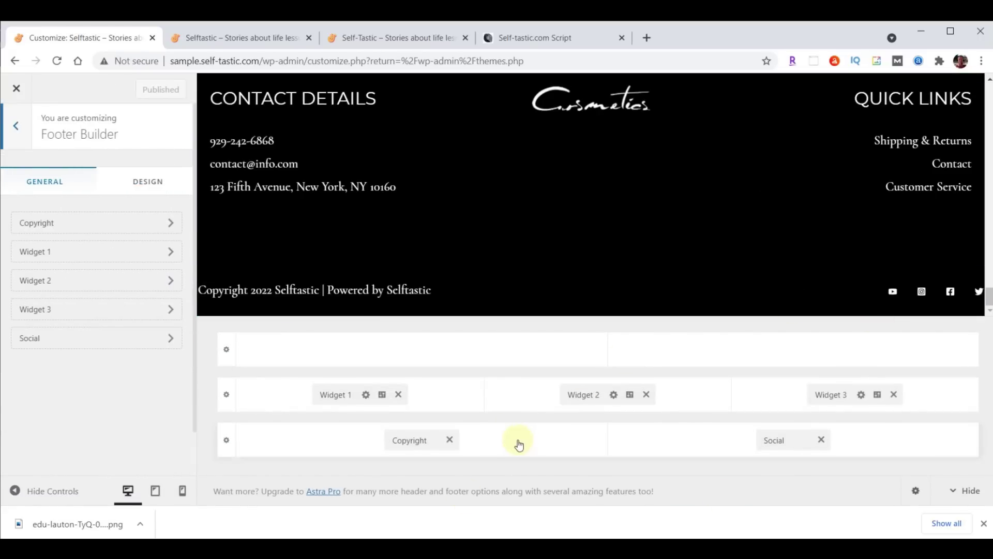
Remove Widgets 1–3, Social and Copyright from the footer, publish, and close the Customizer
{"action": "left_click", "coordinate": [399, 395]}
{"action": "left_click", "coordinate": [646, 395]}
{"action": "left_click", "coordinate": [893, 395]}
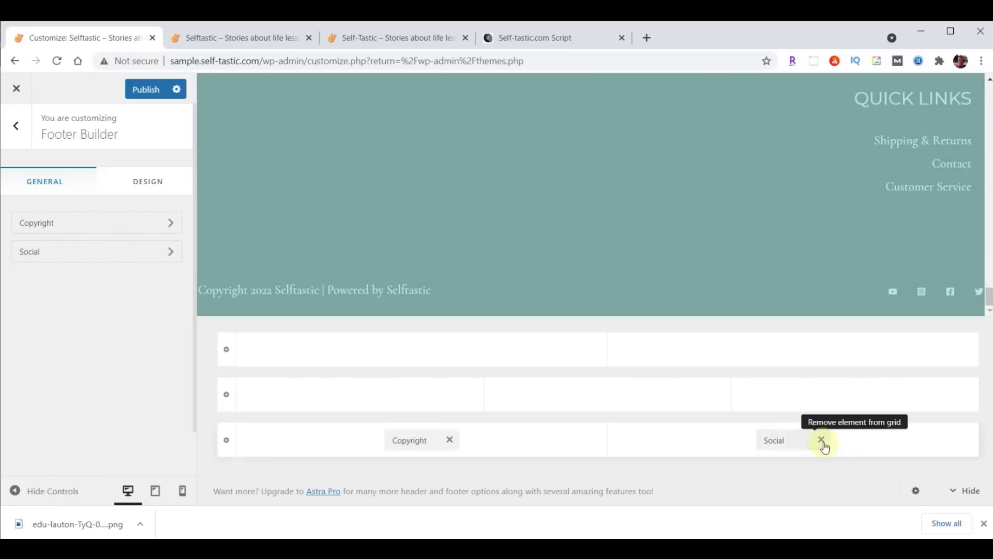
{"action": "left_click", "coordinate": [822, 440]}
{"action": "left_click", "coordinate": [450, 440]}
{"action": "left_click", "coordinate": [135, 93]}
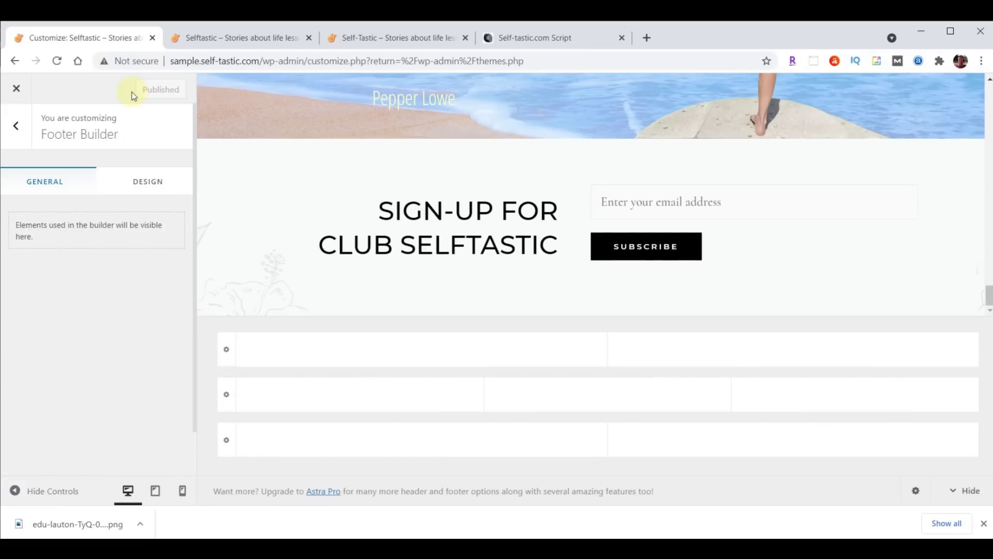
{"action": "left_click", "coordinate": [14, 94]}
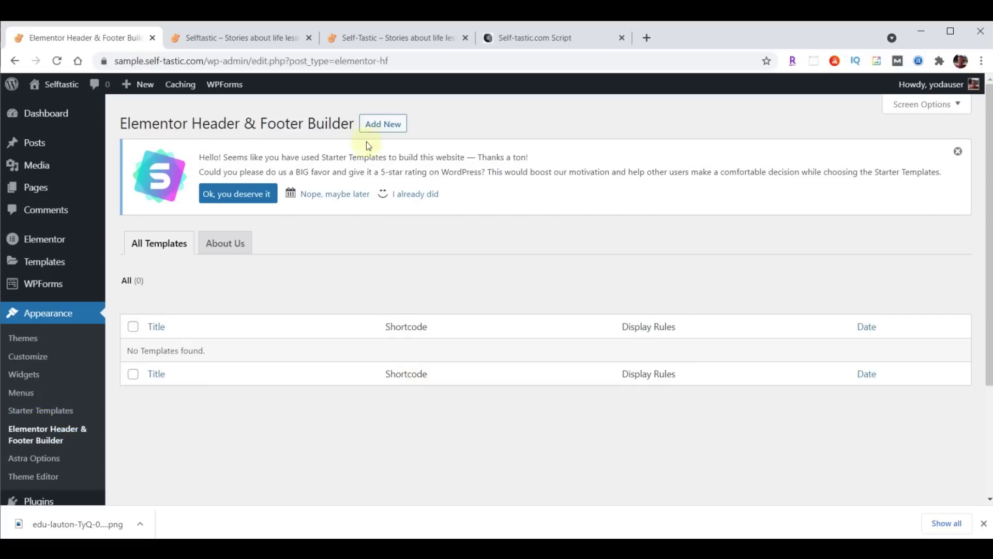
Start a new header/footer template, answering Intermediate and myself/my company, then skip onboarding
{"action": "left_click", "coordinate": [373, 126]}
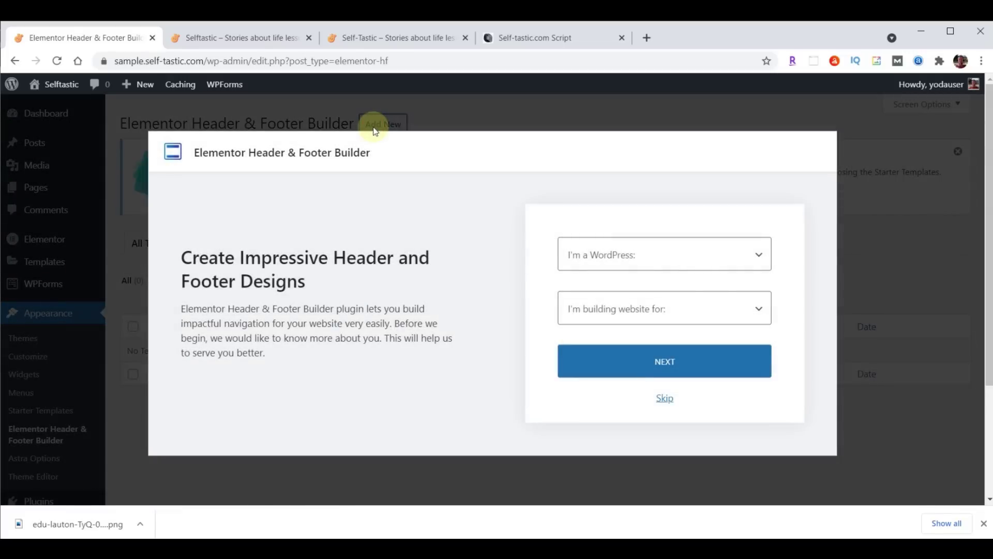
{"action": "left_click", "coordinate": [691, 257]}
{"action": "left_click", "coordinate": [616, 305]}
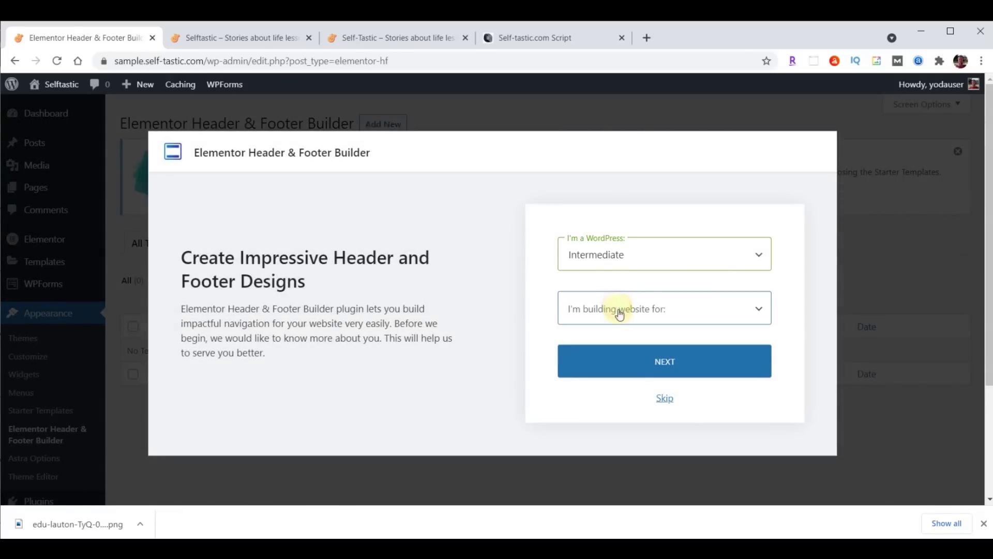
{"action": "left_click", "coordinate": [619, 310]}
{"action": "left_click", "coordinate": [620, 344]}
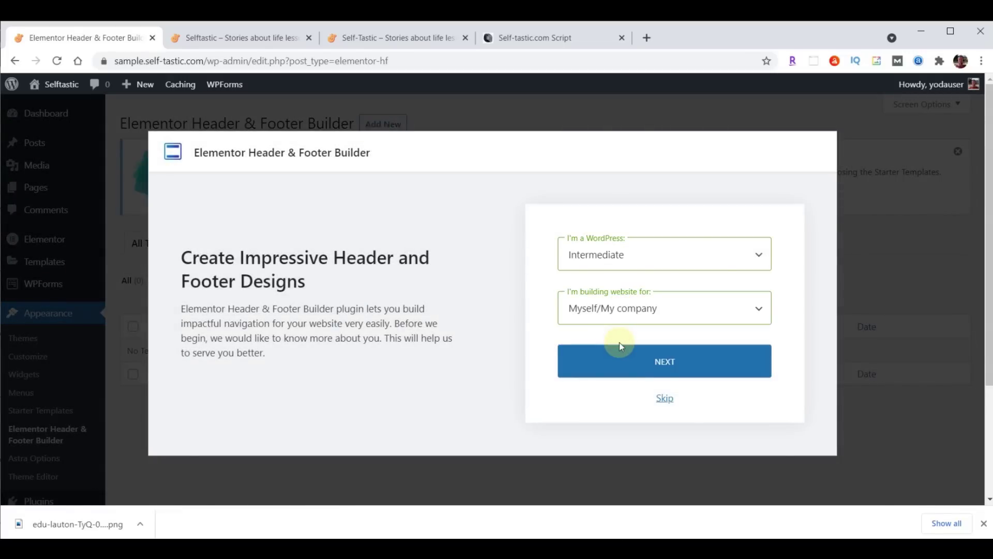
{"action": "left_click", "coordinate": [665, 398]}
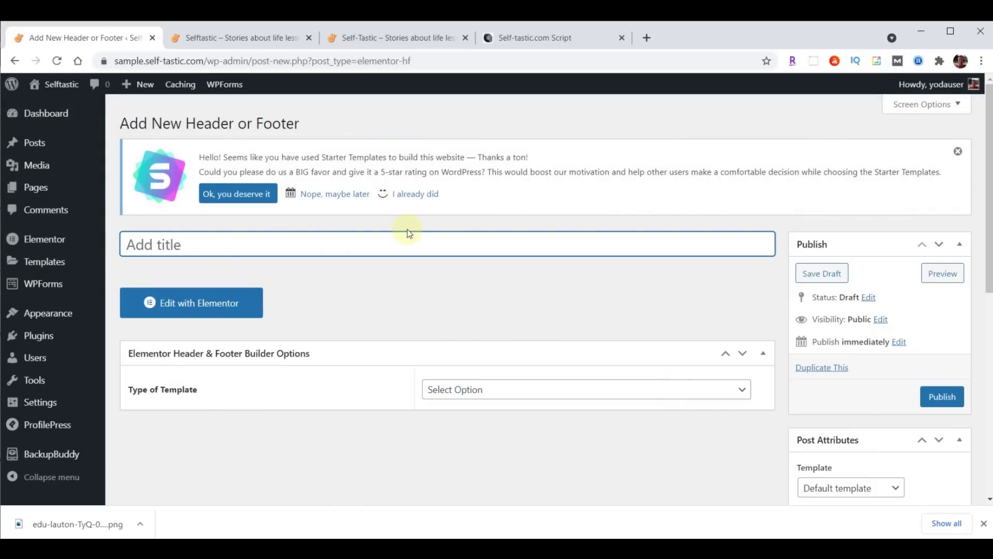
Name the template 'Website Footer', make it a Footer, and display it on the Entire Website
{"action": "left_click", "coordinate": [408, 233]}
{"action": "type", "text": "Website Footer"}
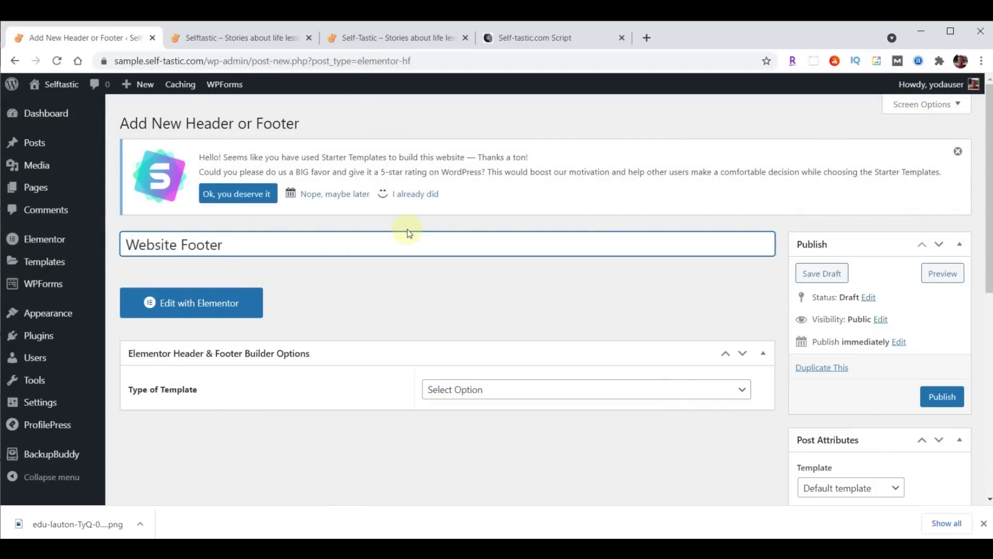
{"action": "left_click", "coordinate": [528, 389]}
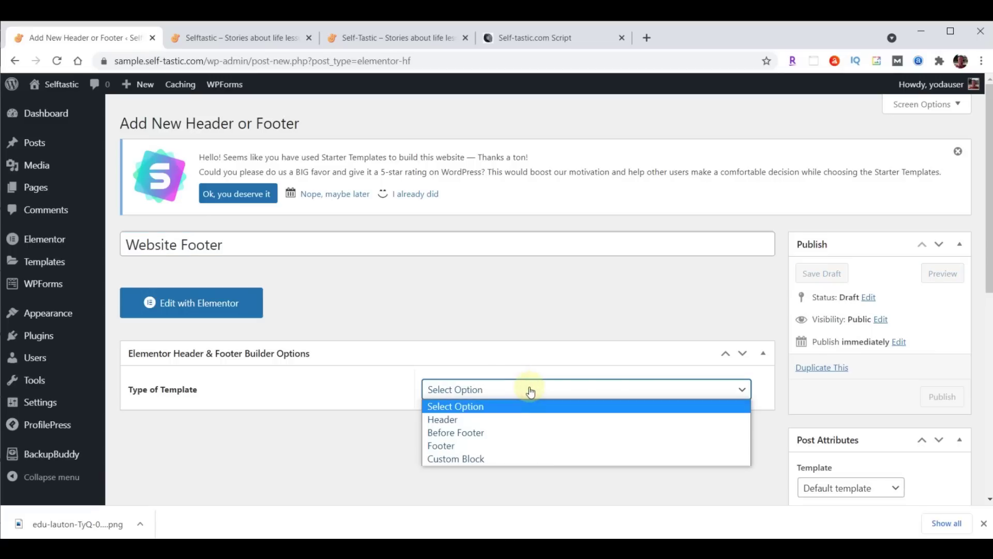
{"action": "left_click", "coordinate": [507, 448]}
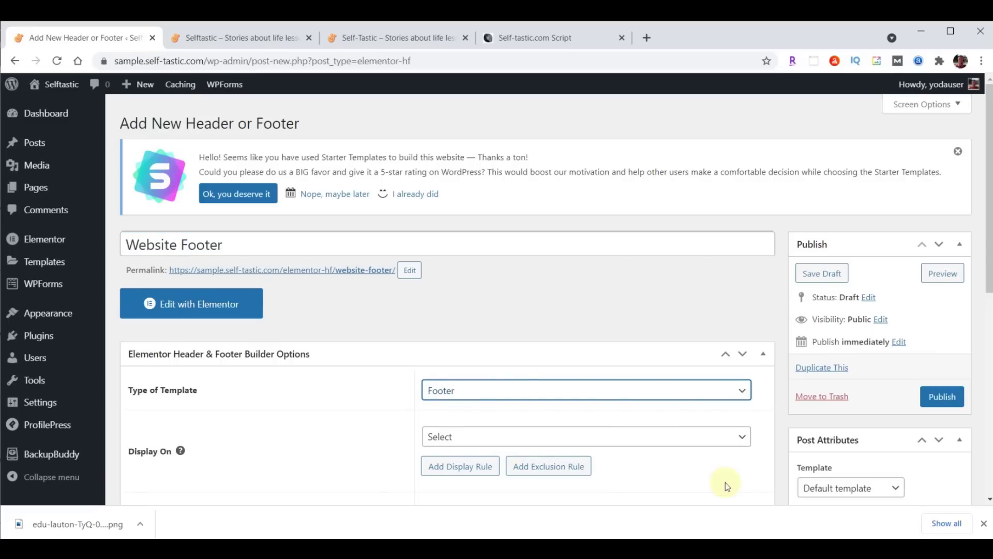
{"action": "left_click", "coordinate": [600, 437]}
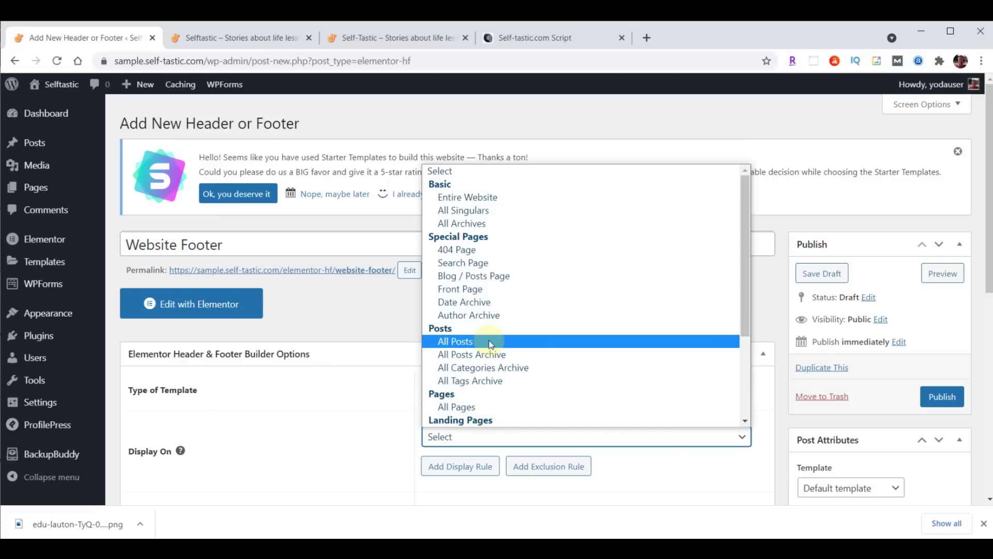
{"action": "left_click", "coordinate": [497, 197]}
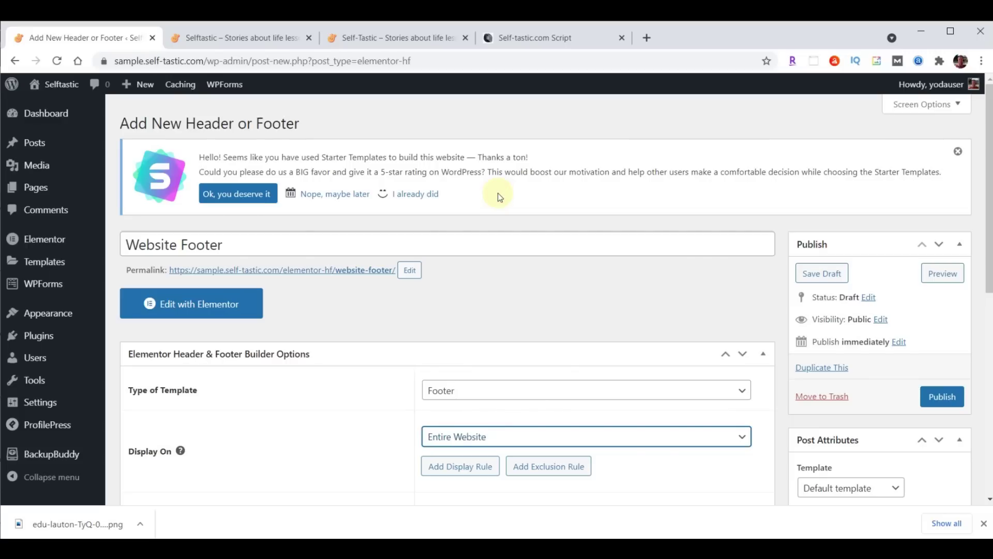
Apply it to All user roles, enable Canvas layout, and publish the template
{"action": "scroll", "coordinate": [712, 297], "scroll_direction": "down", "scroll_amount": 4}
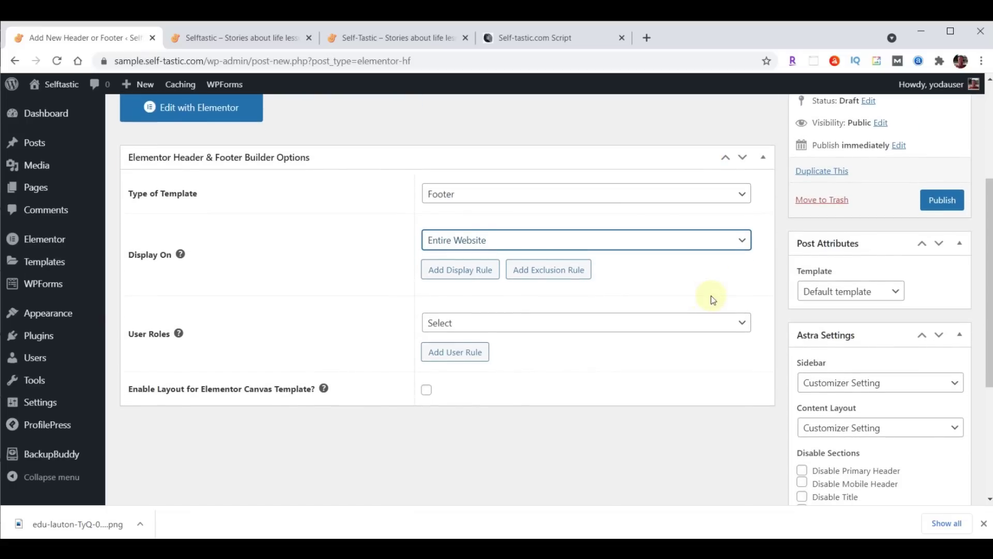
{"action": "left_click", "coordinate": [520, 323]}
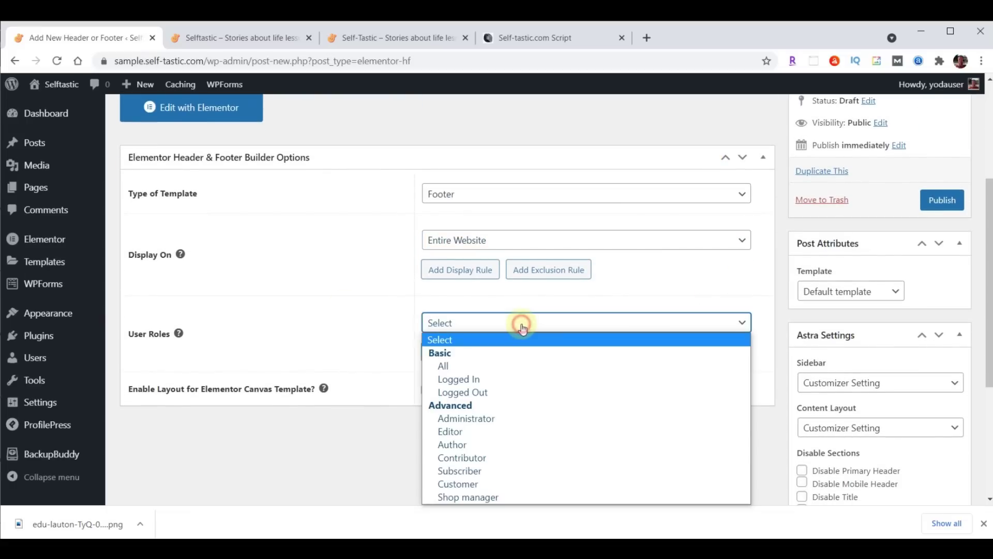
{"action": "left_click", "coordinate": [472, 369]}
{"action": "left_click", "coordinate": [429, 392]}
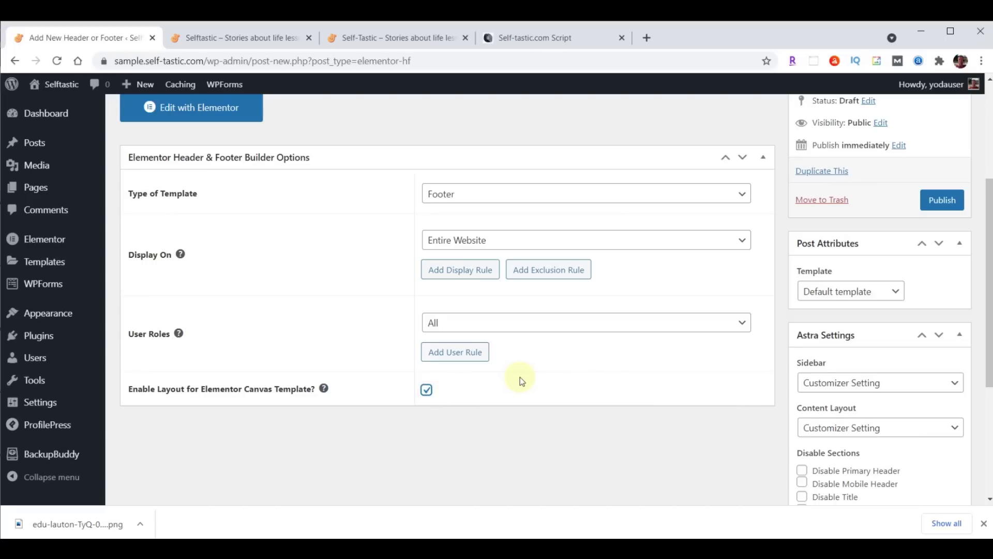
{"action": "left_click", "coordinate": [942, 200]}
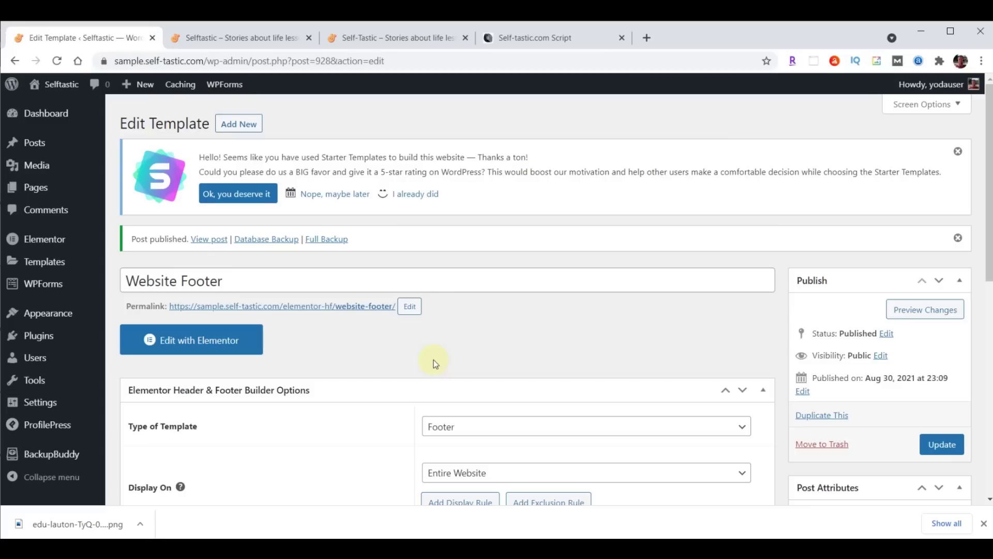
Open Website Footer in Elementor and switch the template library to Import Template
{"action": "left_click", "coordinate": [191, 340]}
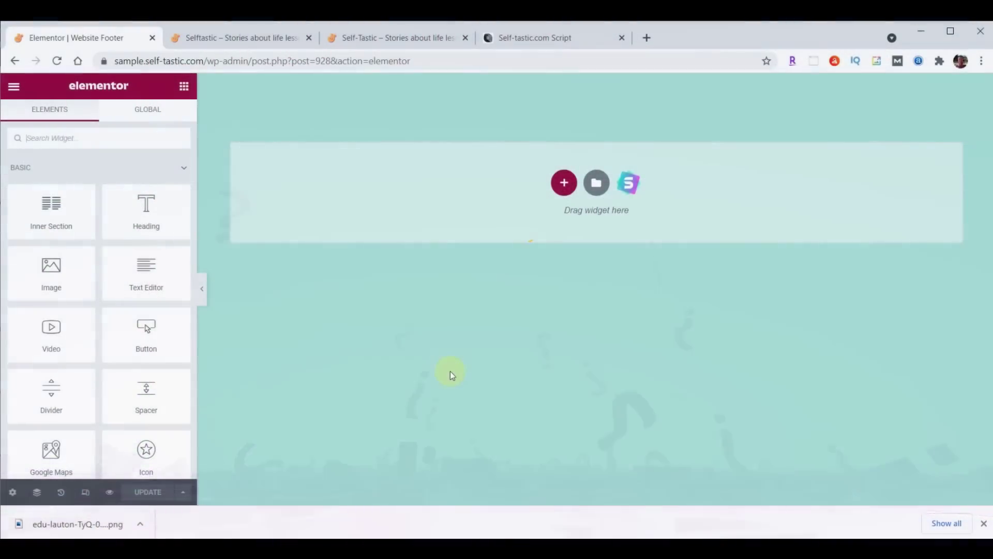
{"action": "left_click", "coordinate": [596, 182]}
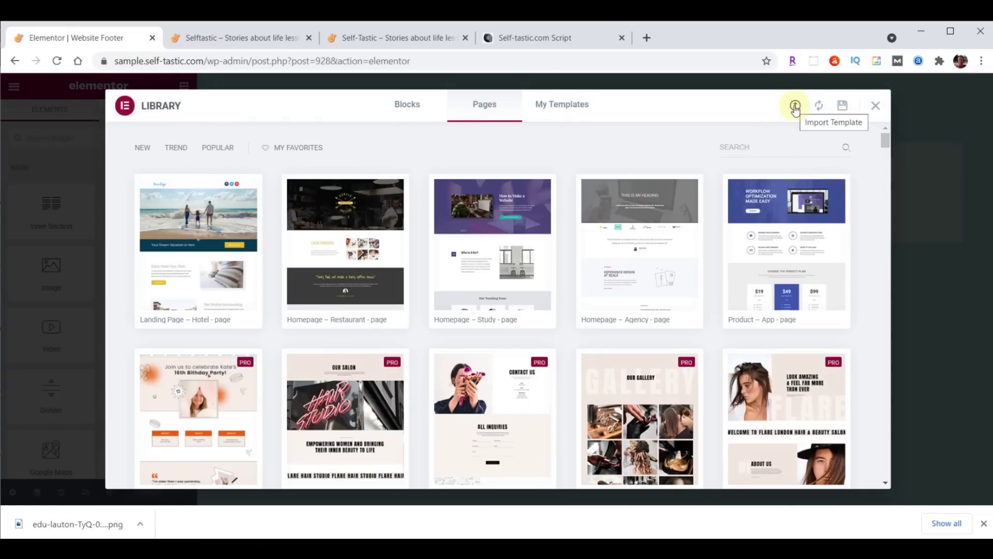
{"action": "left_click", "coordinate": [795, 107]}
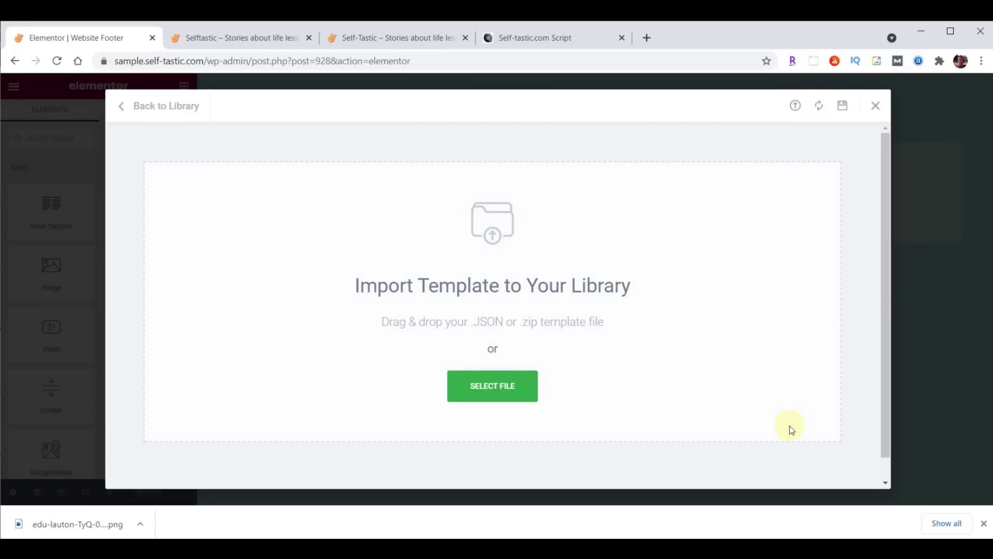
Drop the website footer JSON file into the library and insert Selftastic Website Footer
{"action": "key", "text": "alt+Tab"}
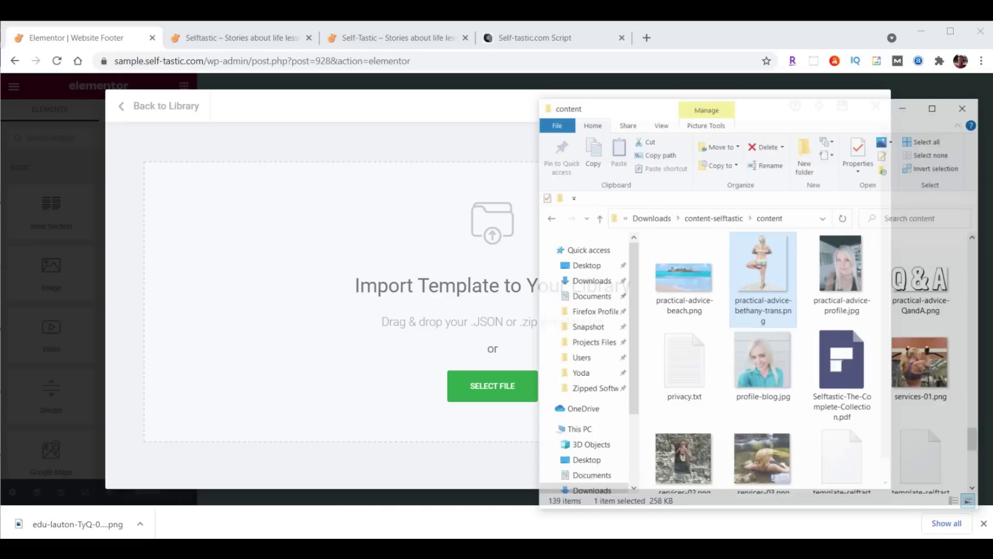
{"action": "scroll", "coordinate": [862, 295], "scroll_direction": "down", "scroll_amount": 5}
{"action": "left_click", "coordinate": [861, 299]}
{"action": "left_click", "coordinate": [931, 440]}
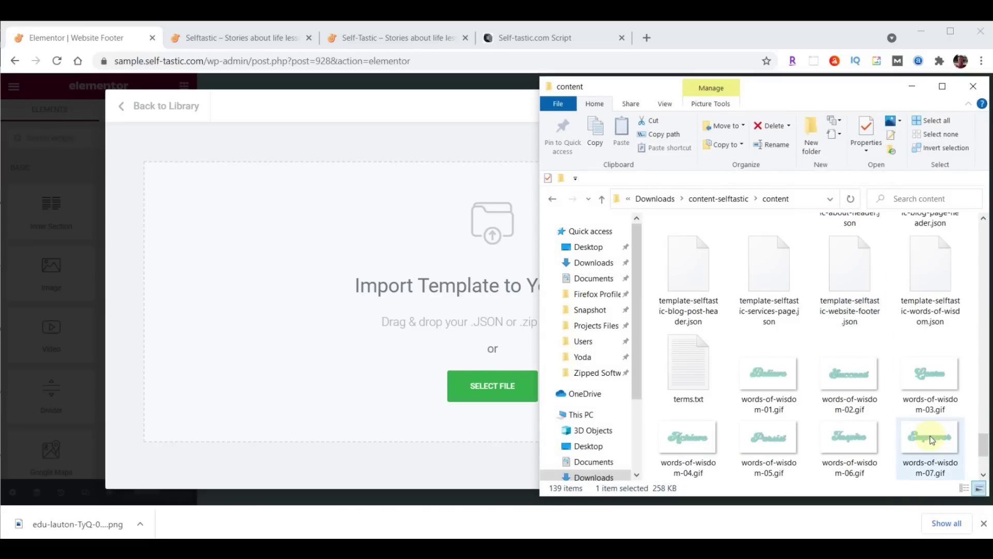
{"action": "scroll", "coordinate": [937, 420], "scroll_direction": "up", "scroll_amount": 2}
{"action": "left_click", "coordinate": [852, 337]}
{"action": "left_click_drag", "start_coordinate": [852, 339], "coordinate": [483, 389]}
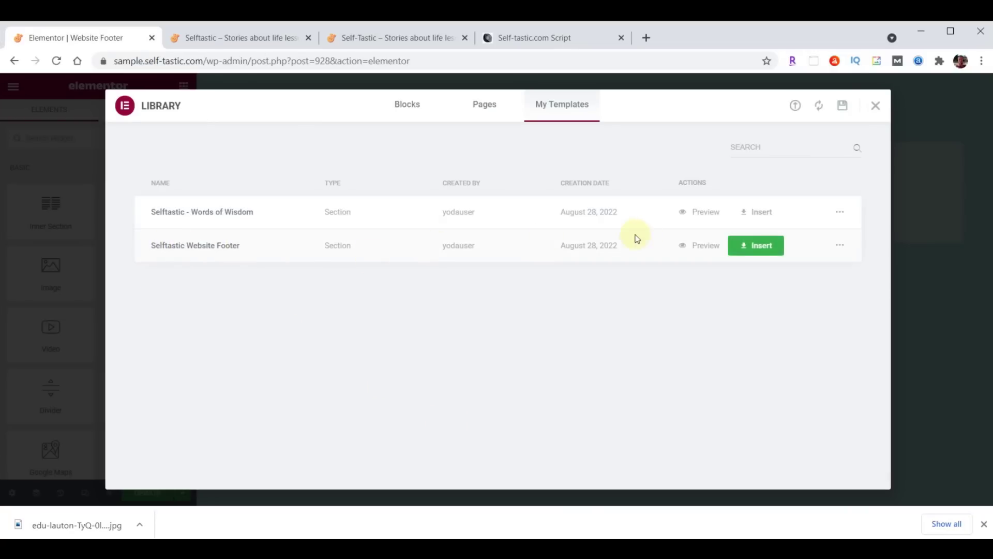
{"action": "left_click", "coordinate": [762, 244]}
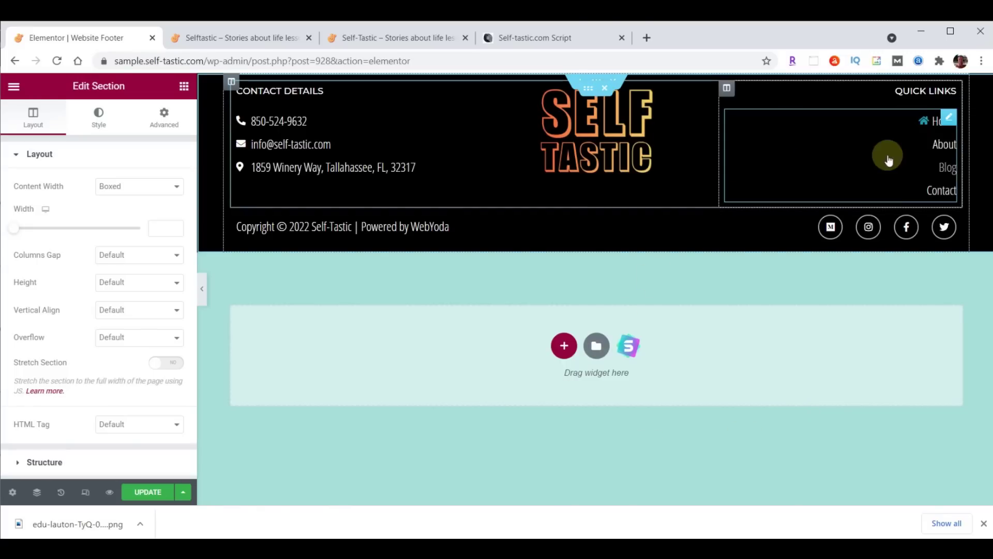
Change the About quick link to 'Shop' pointing to /shop/ and update the footer
{"action": "left_click", "coordinate": [944, 146]}
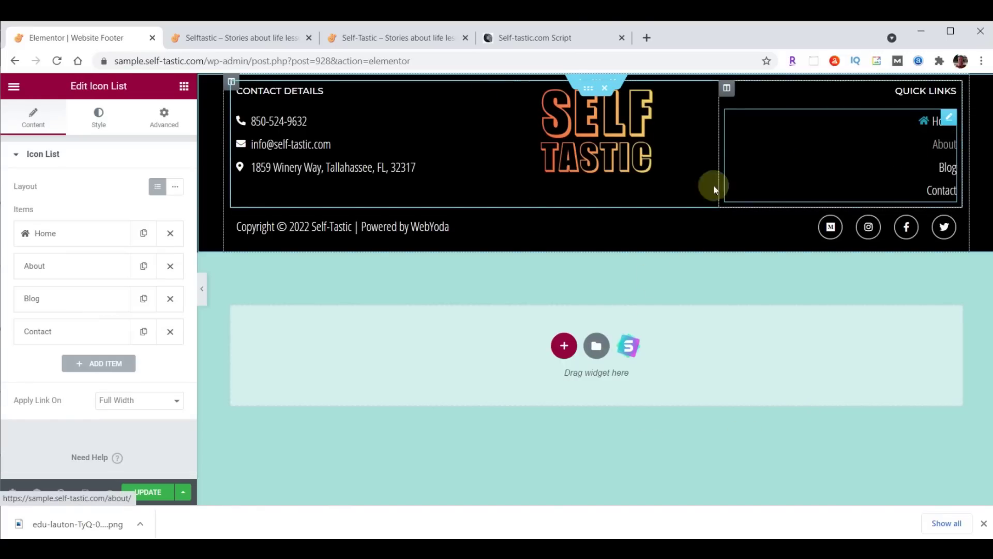
{"action": "left_click", "coordinate": [51, 277]}
{"action": "double_click", "coordinate": [63, 313]}
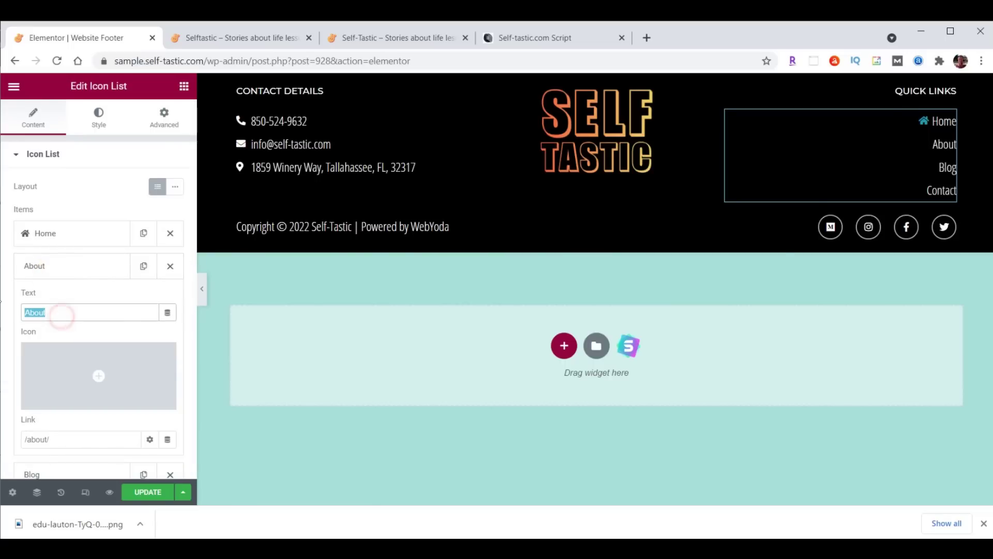
{"action": "type", "text": "Shop"}
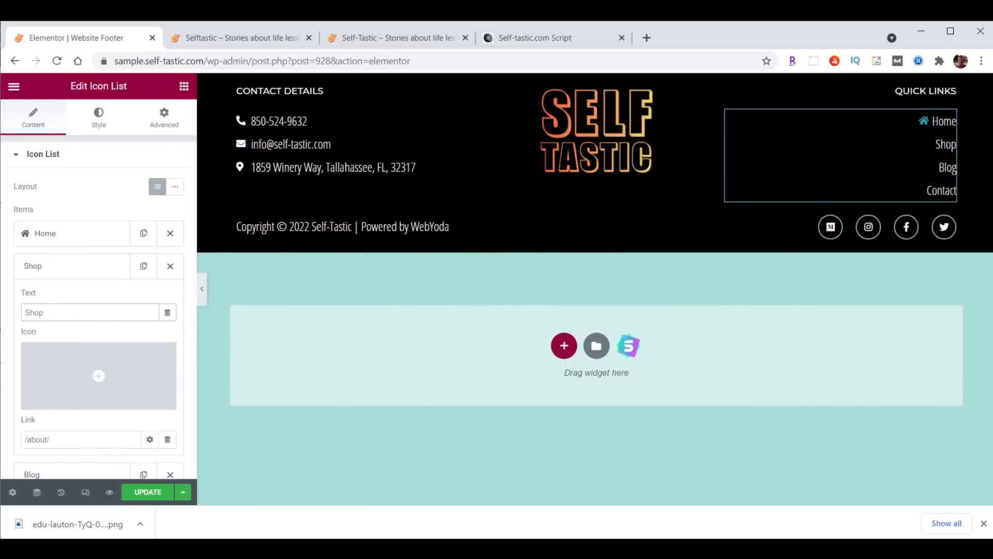
{"action": "left_click", "coordinate": [42, 440]}
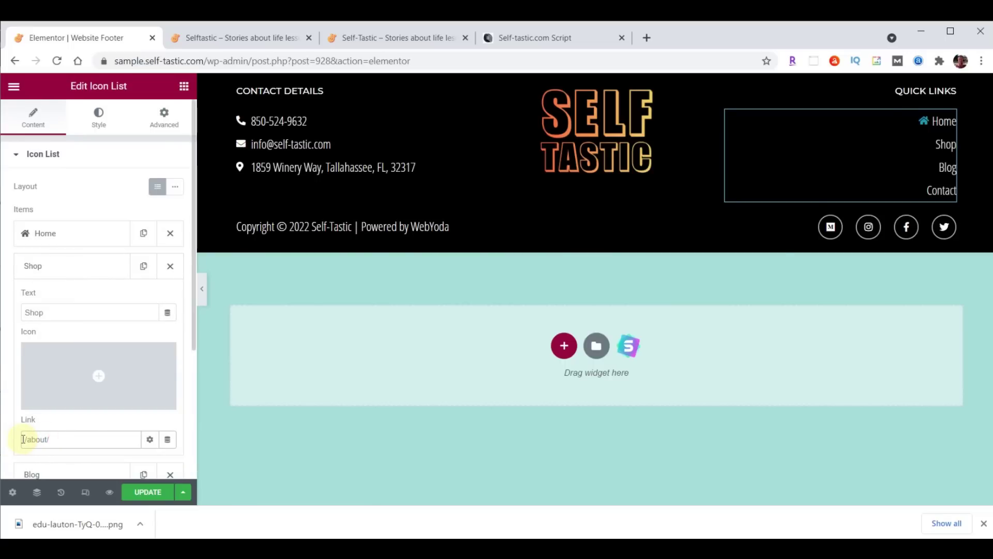
{"action": "key", "text": "BackSpace"}
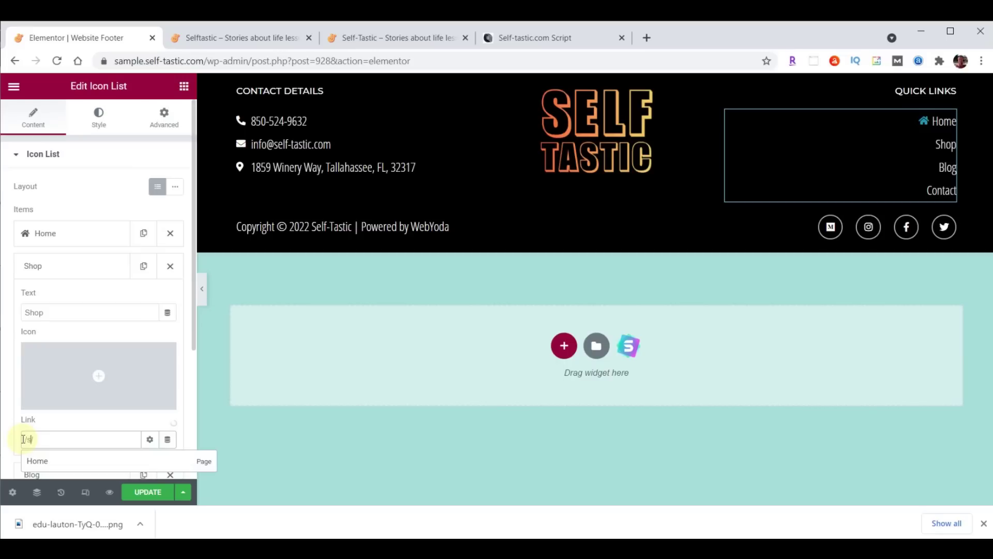
{"action": "type", "text": "shop/"}
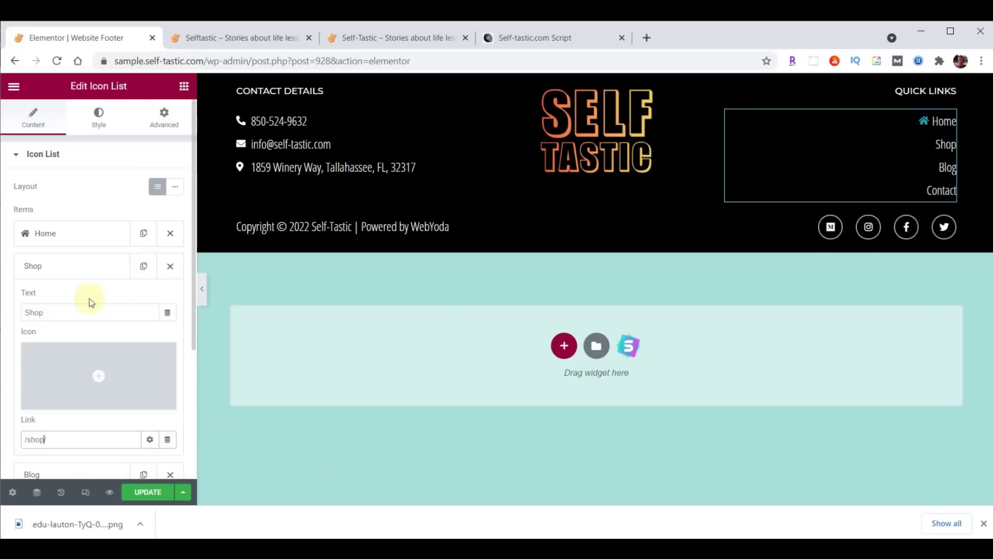
{"action": "left_click", "coordinate": [82, 266]}
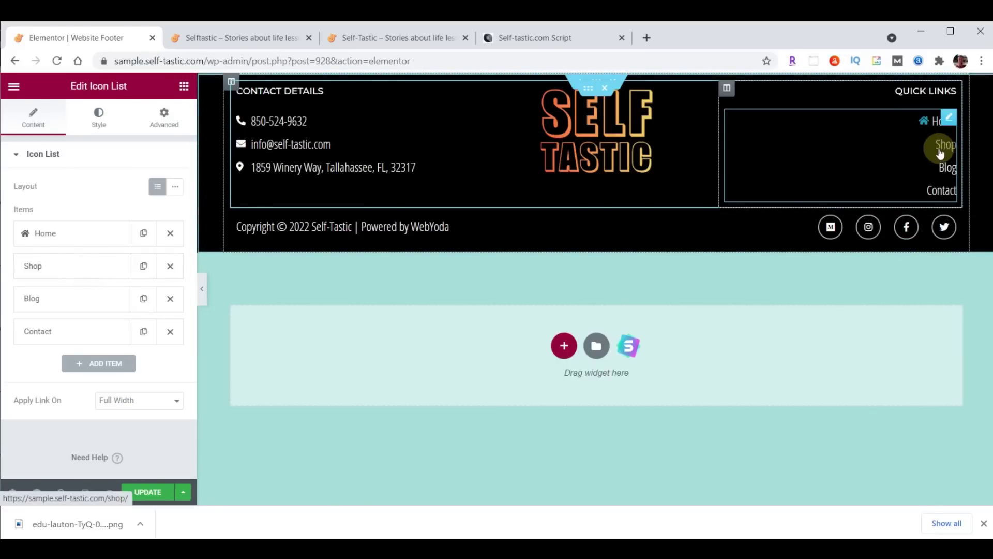
{"action": "left_click", "coordinate": [147, 492]}
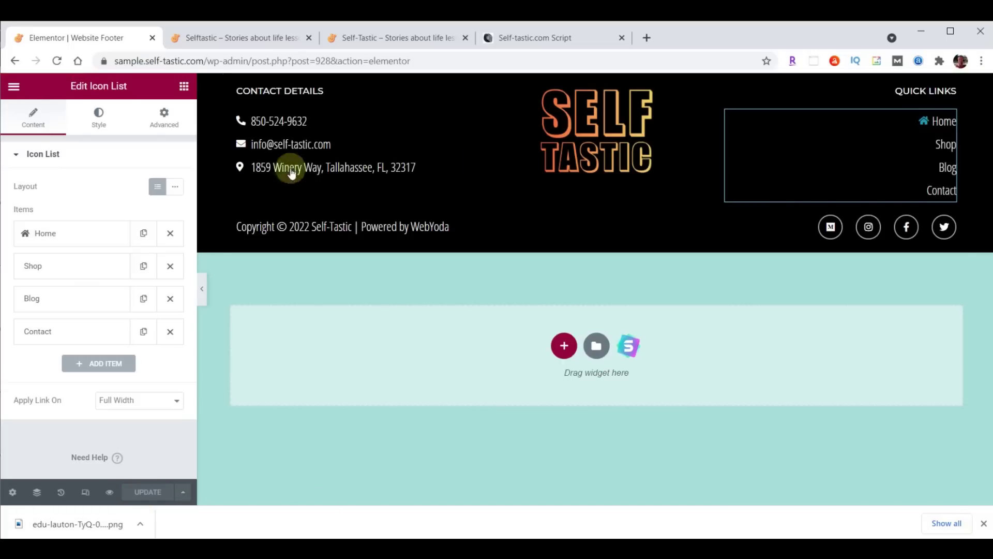
Reload the live Selftastic home page and scroll to check the new black footer
{"action": "left_click", "coordinate": [243, 37]}
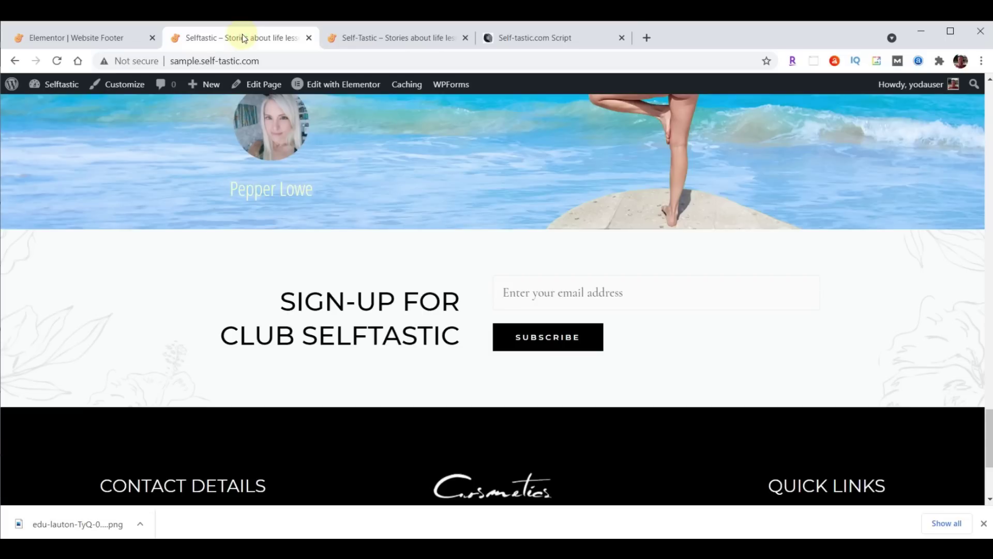
{"action": "left_click", "coordinate": [57, 60]}
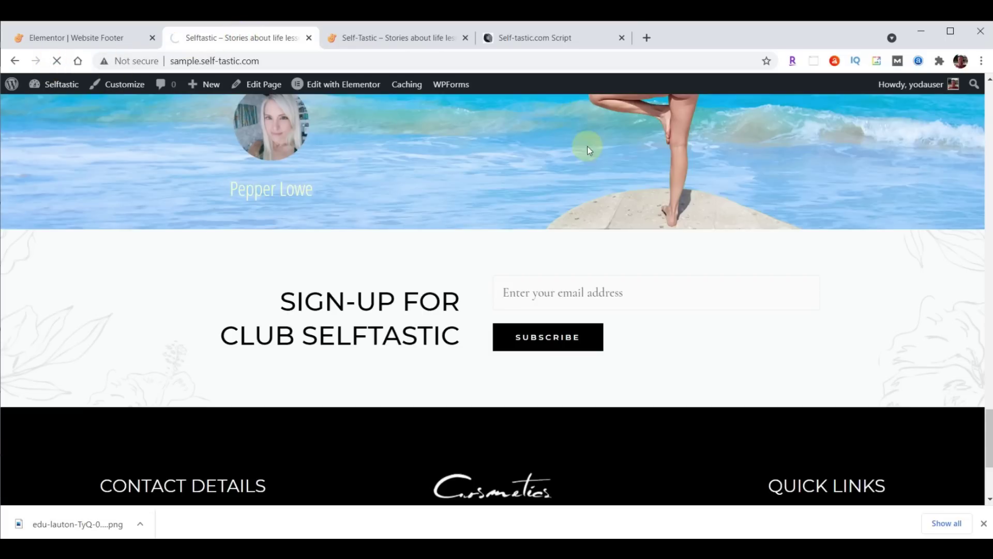
{"action": "scroll", "coordinate": [625, 201], "scroll_direction": "down", "scroll_amount": 2}
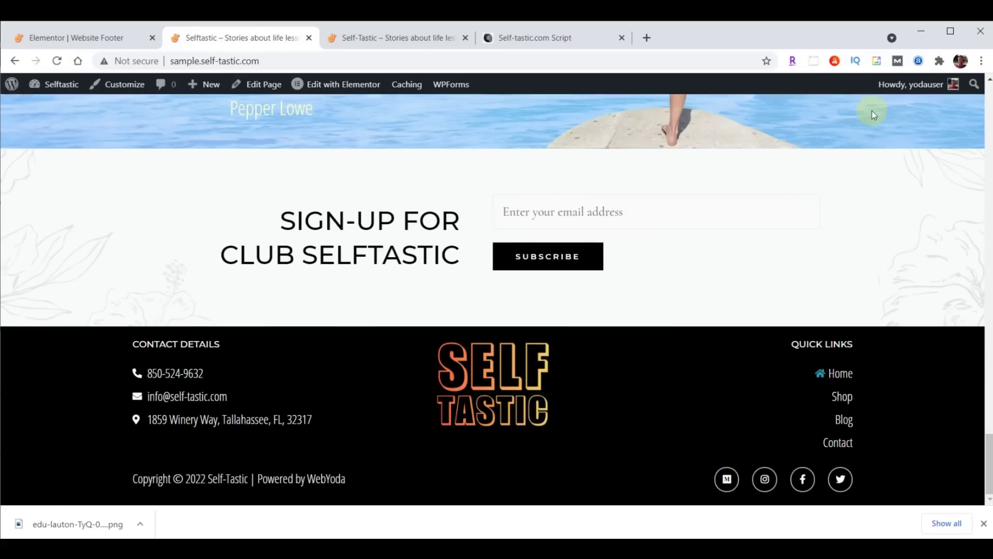
{"action": "scroll", "coordinate": [381, 234], "scroll_direction": "up", "scroll_amount": 15}
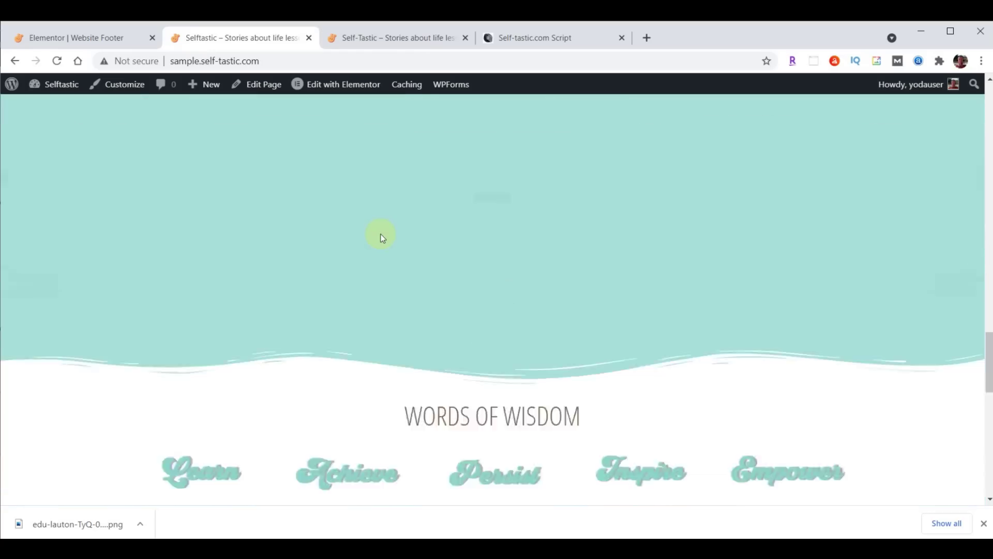
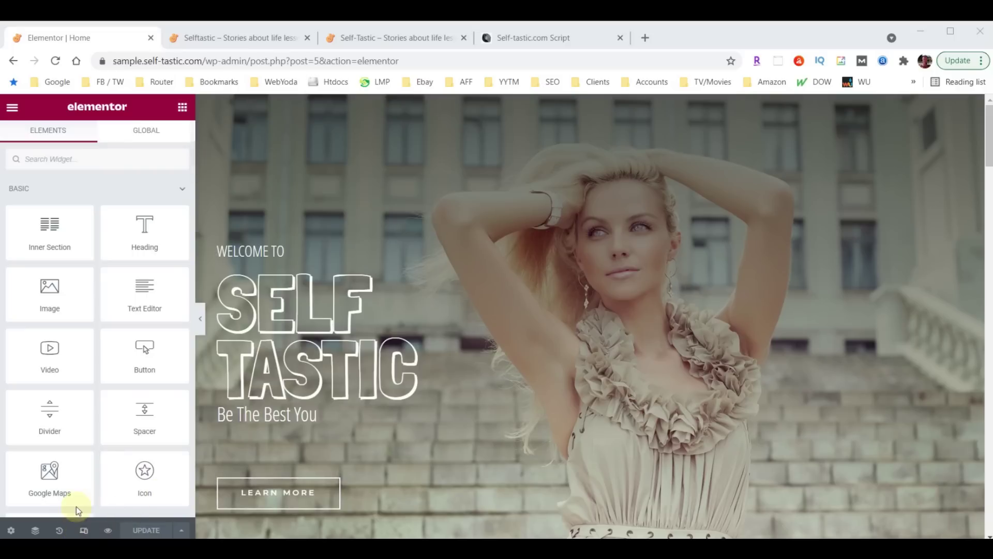
Switch the editor preview to mobile width in Responsive Mode
{"action": "left_click", "coordinate": [84, 531]}
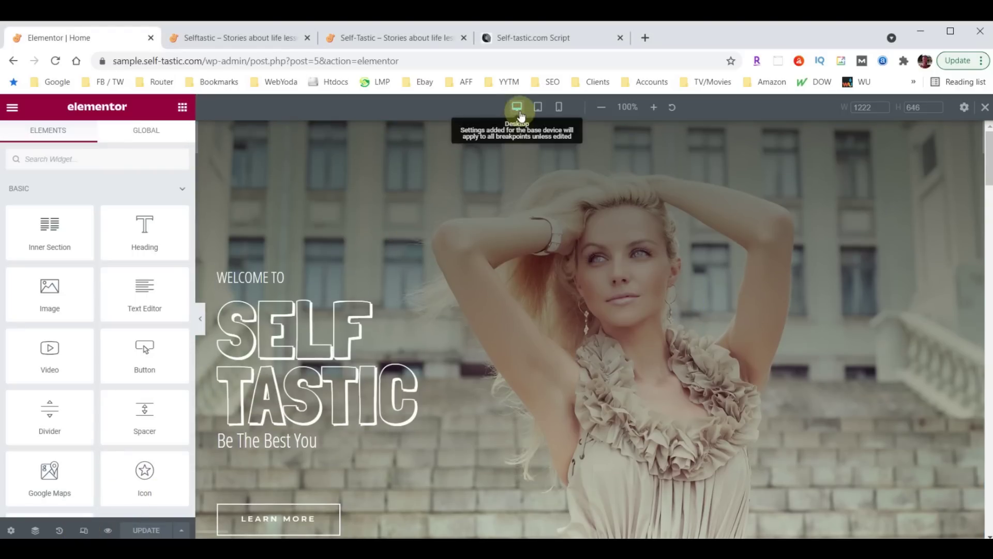
{"action": "left_click", "coordinate": [538, 108]}
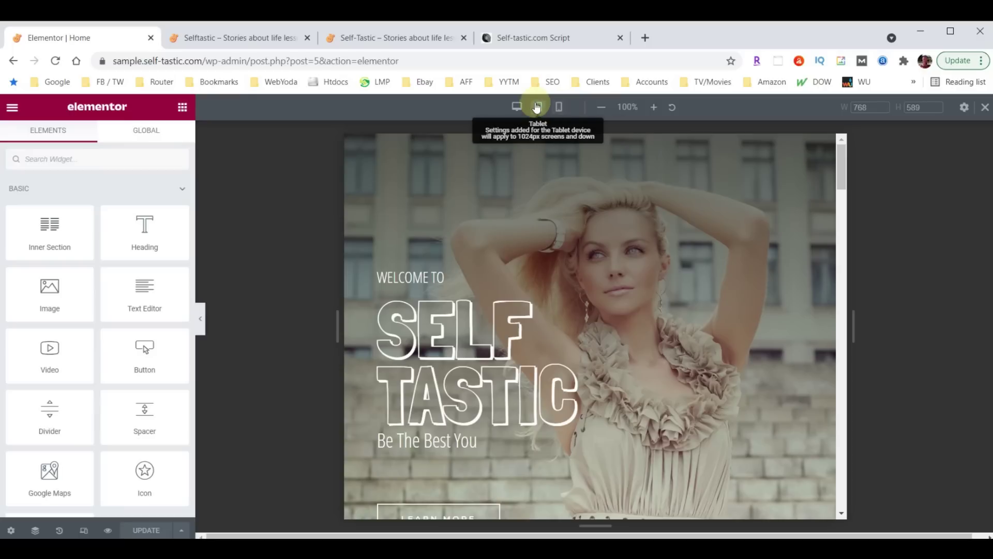
{"action": "left_click", "coordinate": [559, 109]}
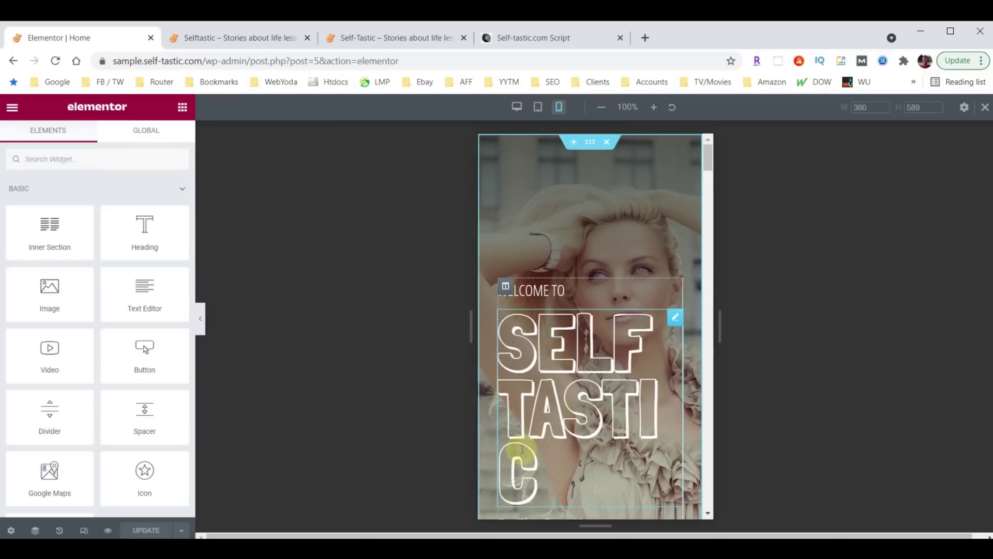
Set the SELF TASTIC heading's mobile font size to 100
{"action": "left_click", "coordinate": [675, 317]}
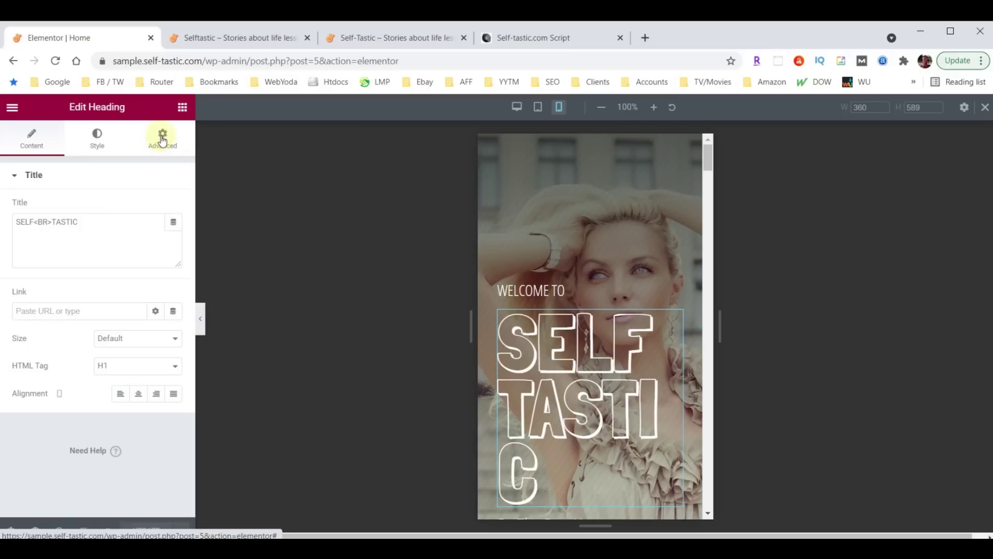
{"action": "left_click", "coordinate": [101, 137]}
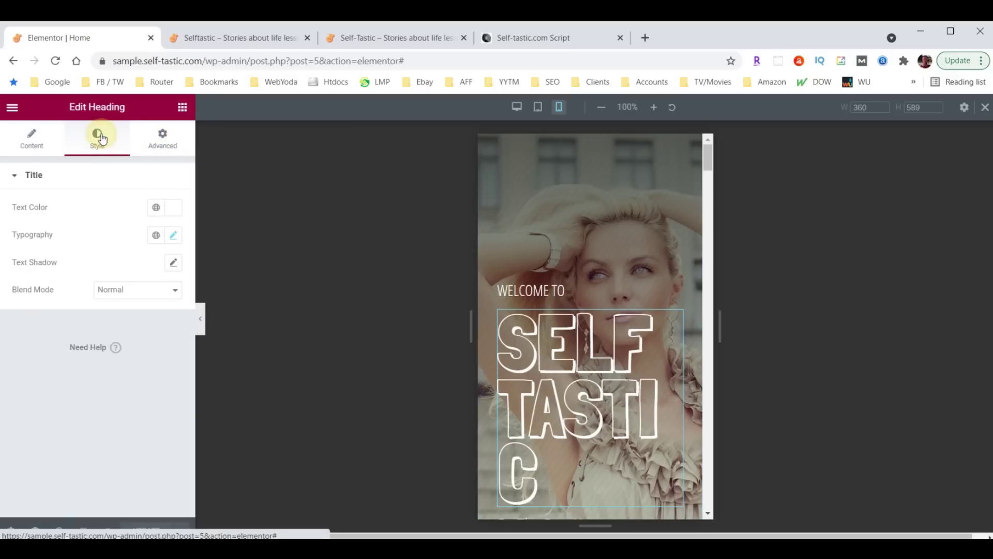
{"action": "left_click", "coordinate": [173, 236]}
{"action": "double_click", "coordinate": [140, 340]}
{"action": "type", "text": "100"}
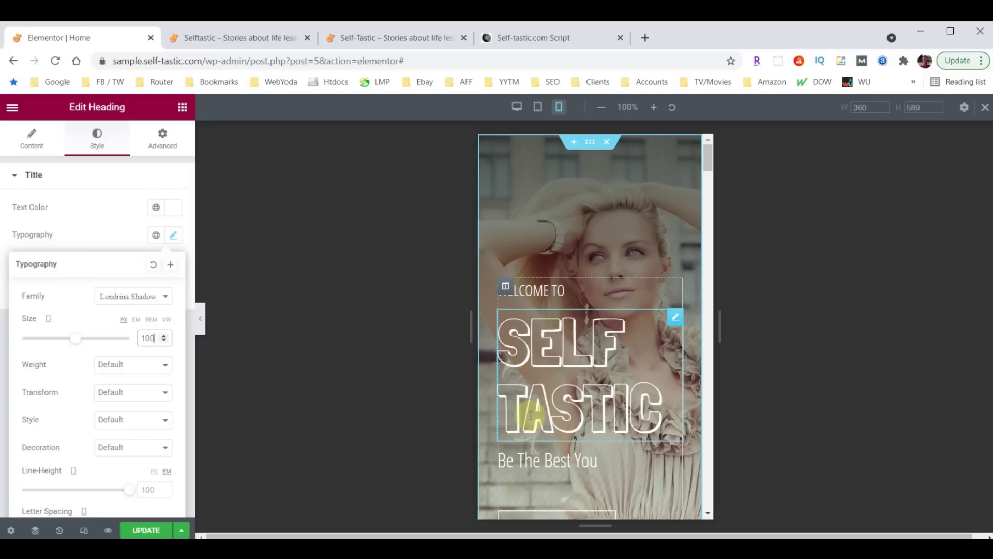
{"action": "scroll", "coordinate": [595, 287], "scroll_direction": "down", "scroll_amount": 3}
{"action": "scroll", "coordinate": [596, 292], "scroll_direction": "down", "scroll_amount": 5}
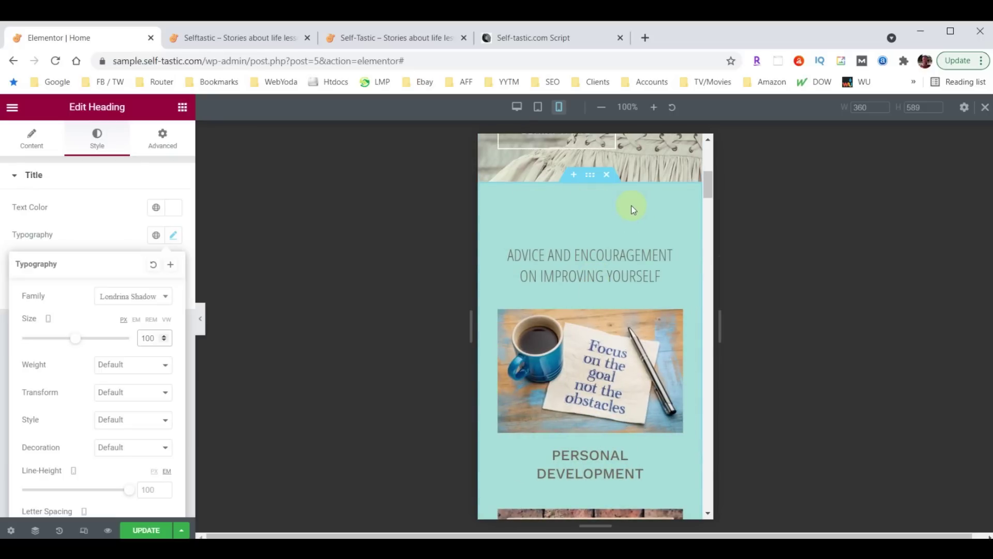
{"action": "scroll", "coordinate": [632, 209], "scroll_direction": "down", "scroll_amount": 15}
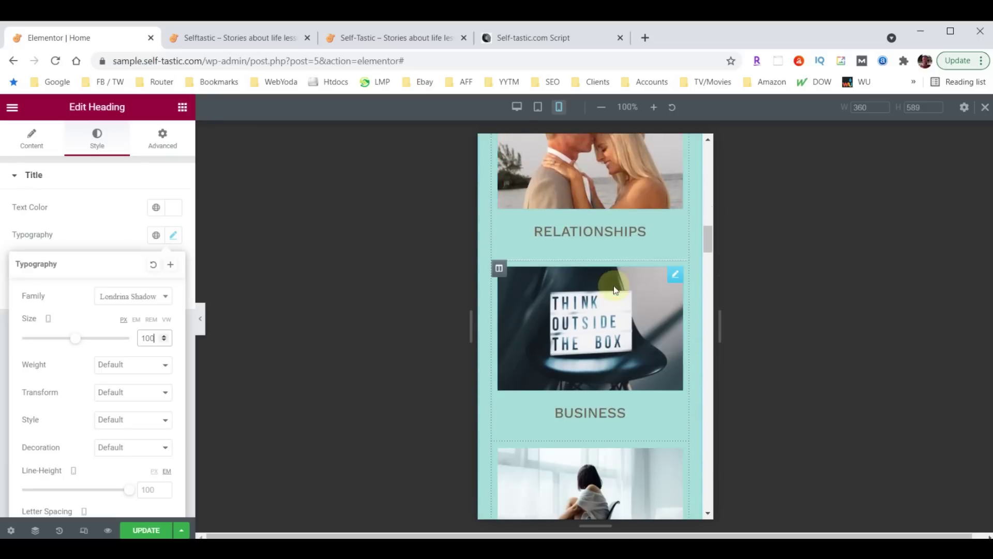
{"action": "scroll", "coordinate": [613, 285], "scroll_direction": "up", "scroll_amount": 12}
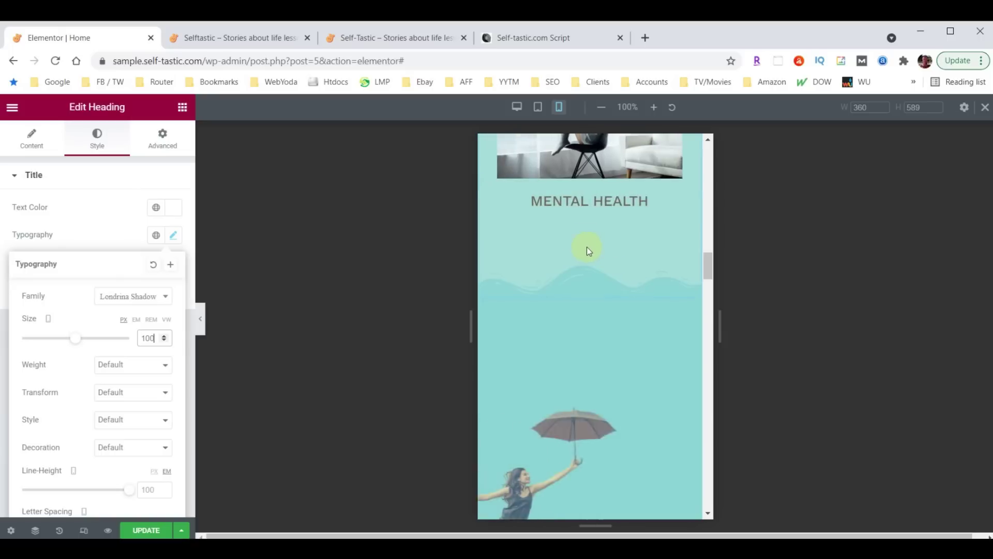
{"action": "scroll", "coordinate": [593, 280], "scroll_direction": "up", "scroll_amount": 5}
Give the Advice and Encouragement section 40 px top and bottom padding on mobile
{"action": "left_click", "coordinate": [594, 270]}
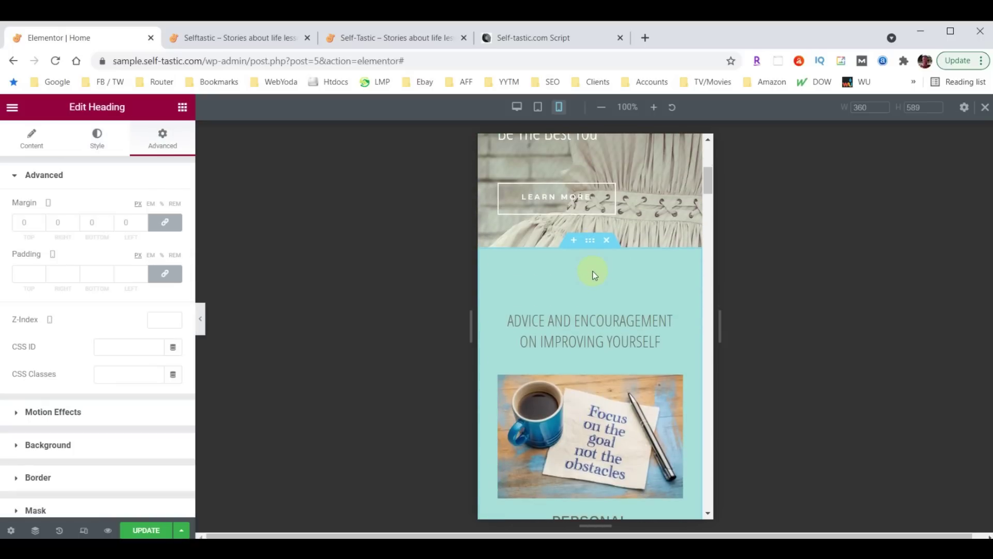
{"action": "left_click", "coordinate": [587, 244]}
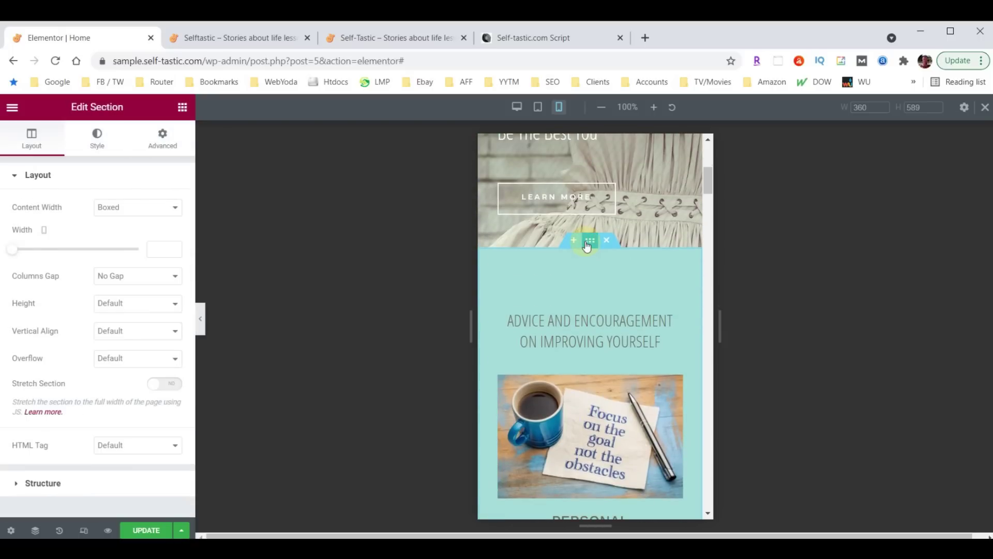
{"action": "left_click", "coordinate": [161, 137]}
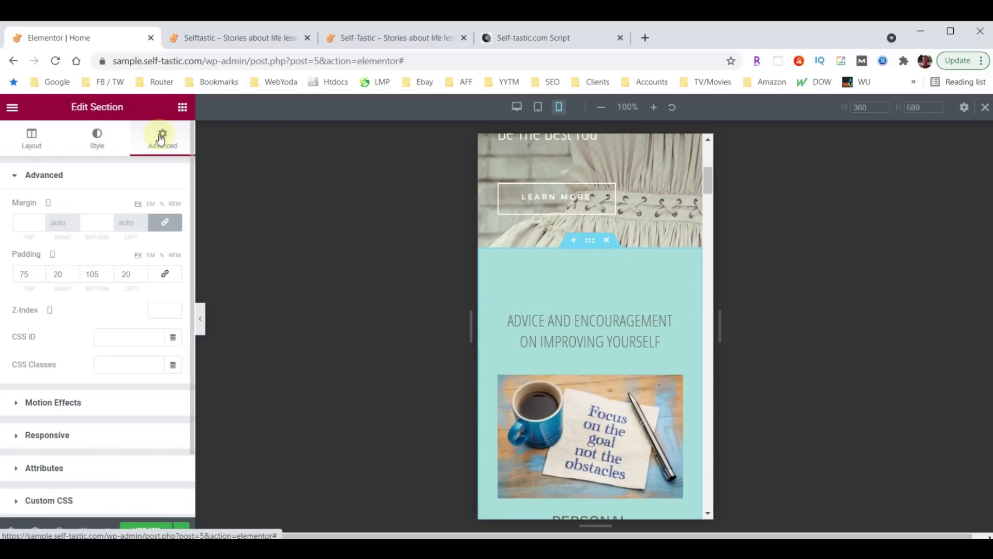
{"action": "double_click", "coordinate": [22, 273]}
{"action": "type", "text": "40"}
{"action": "double_click", "coordinate": [86, 275]}
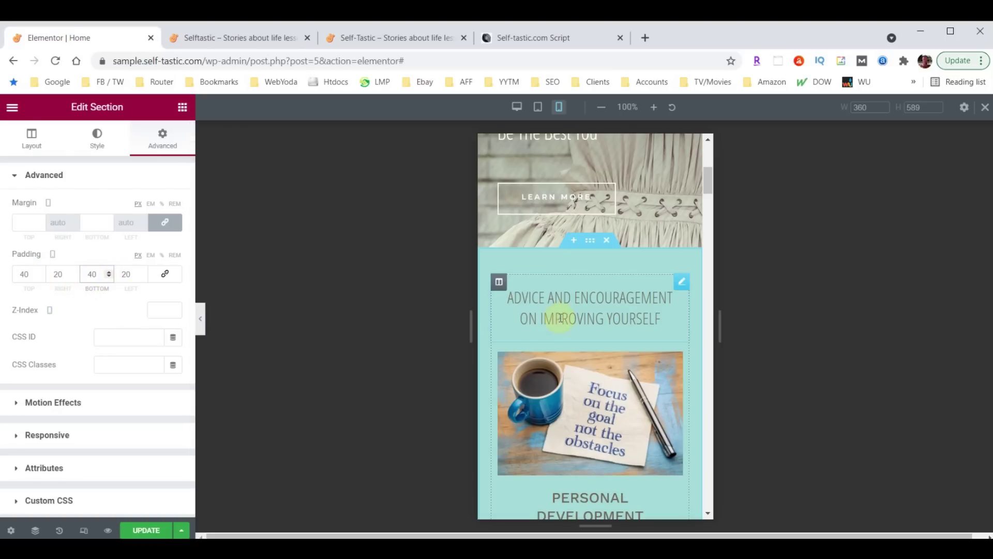
Set the Advice and Encouragement heading's mobile font size to 26
{"action": "left_click", "coordinate": [681, 285]}
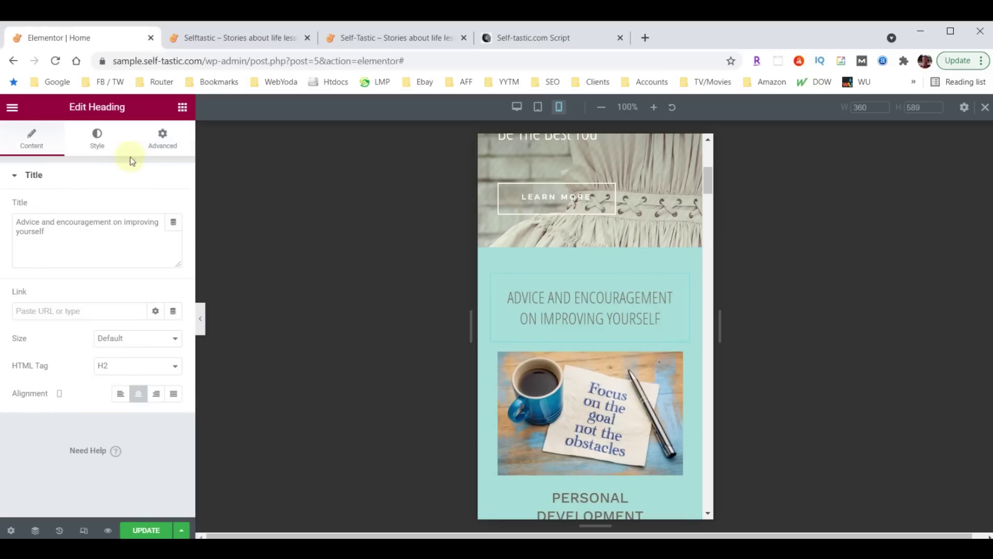
{"action": "left_click", "coordinate": [97, 140]}
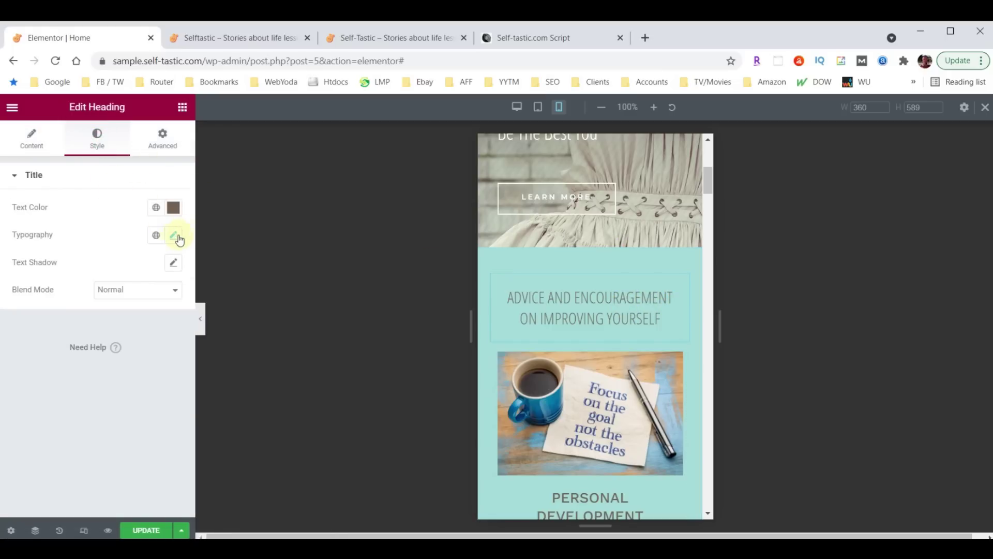
{"action": "left_click", "coordinate": [173, 236]}
{"action": "left_click", "coordinate": [152, 336]}
{"action": "type", "text": "26"}
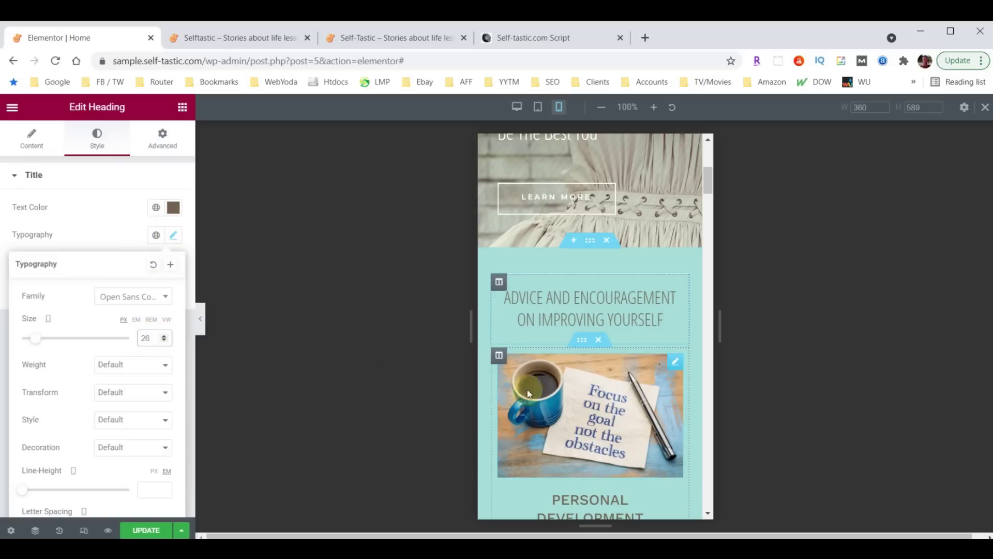
{"action": "scroll", "coordinate": [595, 333], "scroll_direction": "down", "scroll_amount": 10}
{"action": "scroll", "coordinate": [595, 331], "scroll_direction": "down", "scroll_amount": 13}
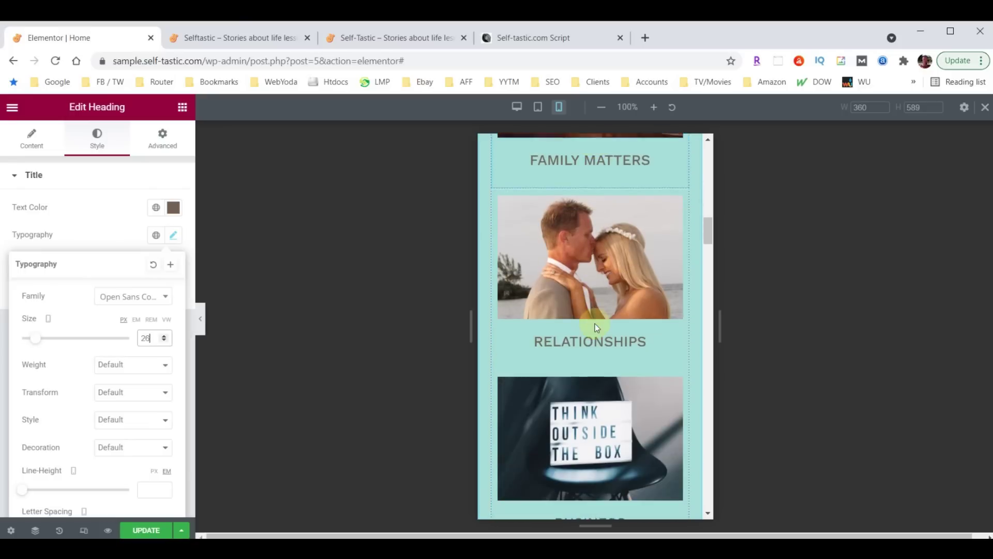
{"action": "mouse_move", "coordinate": [581, 293]}
{"action": "mouse_move", "coordinate": [505, 283]}
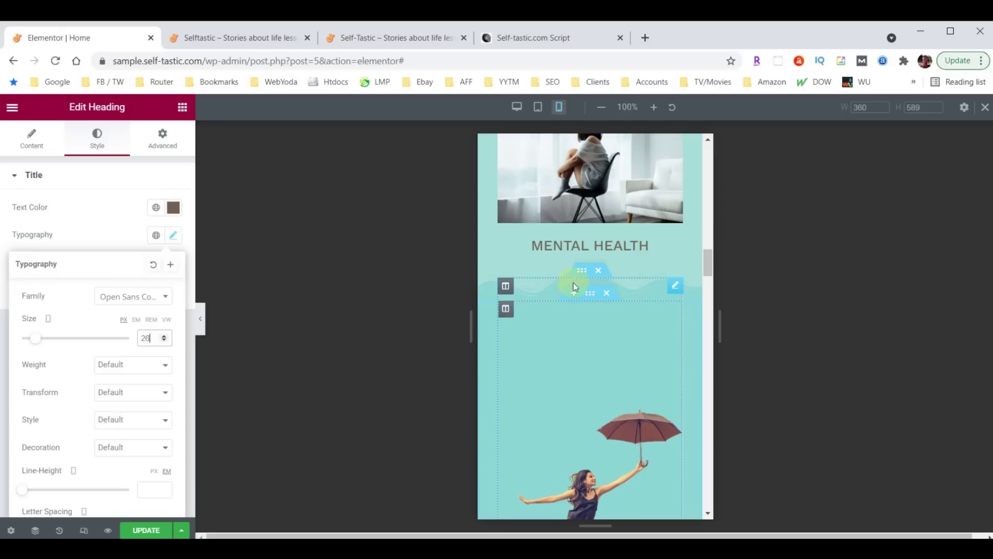
{"action": "scroll", "coordinate": [645, 271], "scroll_direction": "up", "scroll_amount": 4}
{"action": "scroll", "coordinate": [630, 306], "scroll_direction": "up", "scroll_amount": 14}
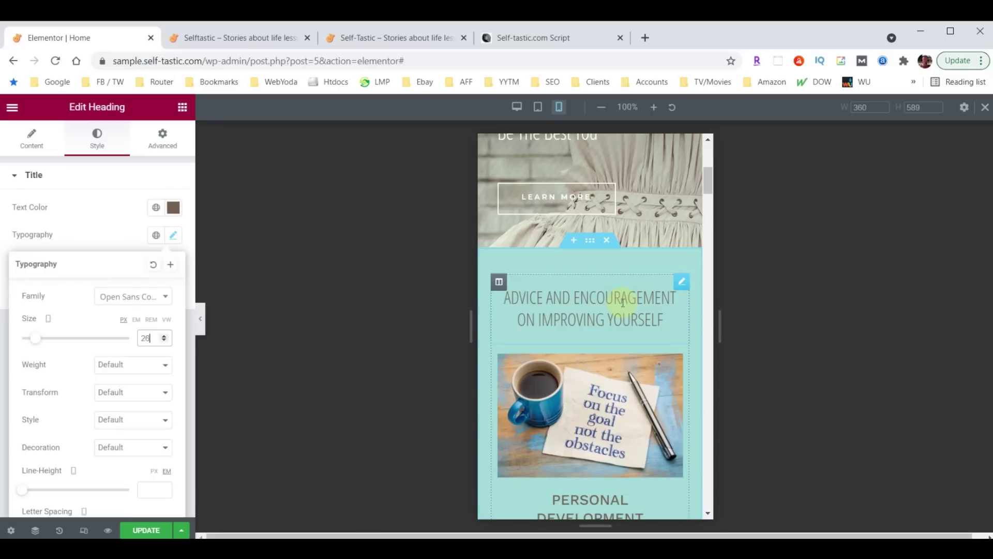
{"action": "left_click", "coordinate": [590, 245]}
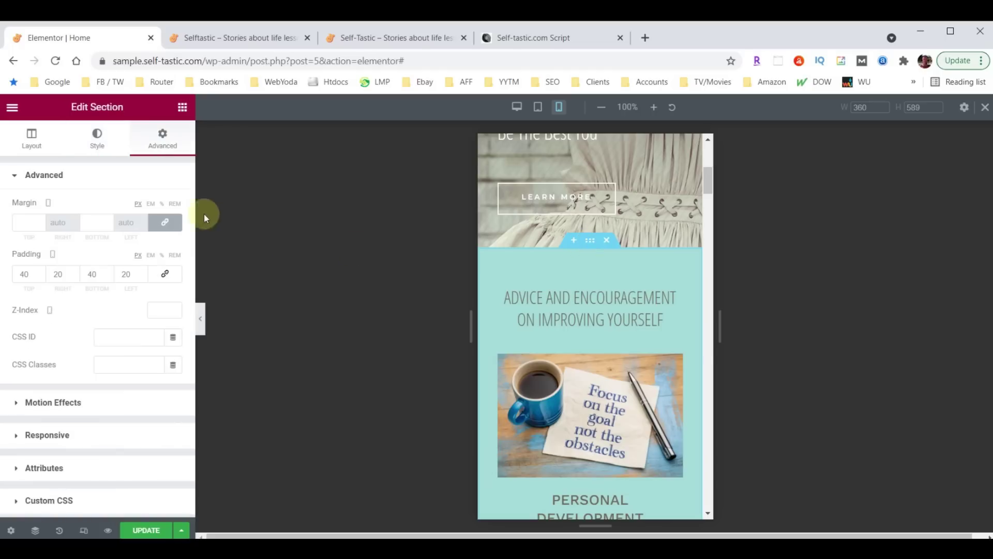
Set the selected section's bottom wave shape divider height to 30
{"action": "left_click", "coordinate": [97, 146]}
{"action": "scroll", "coordinate": [95, 304], "scroll_direction": "down", "scroll_amount": 4}
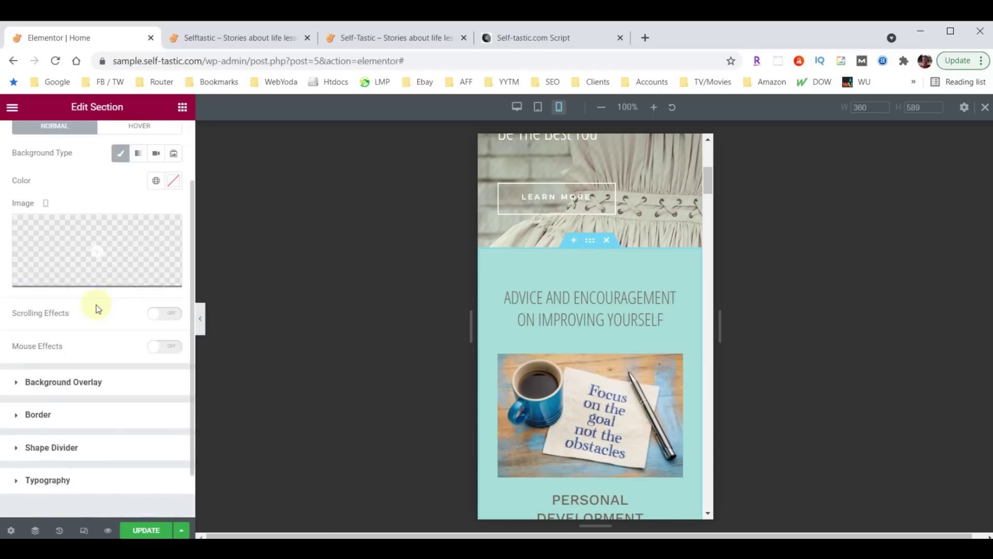
{"action": "left_click", "coordinate": [45, 395]}
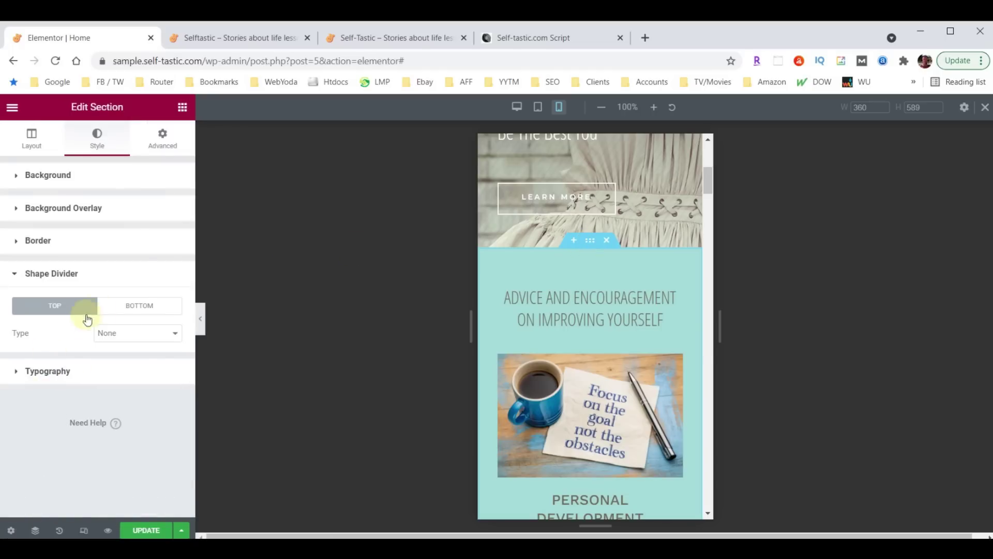
{"action": "left_click", "coordinate": [139, 307]}
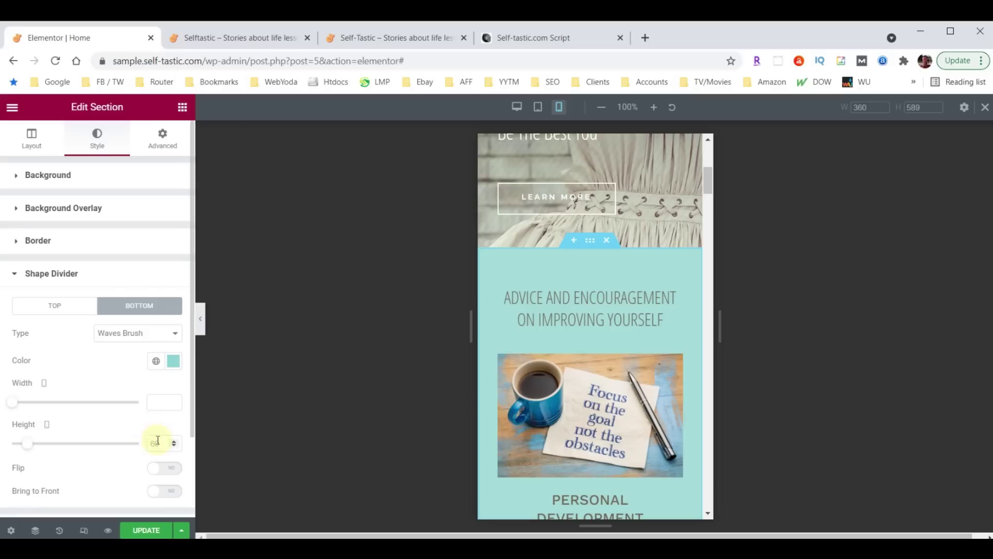
{"action": "type", "text": "30"}
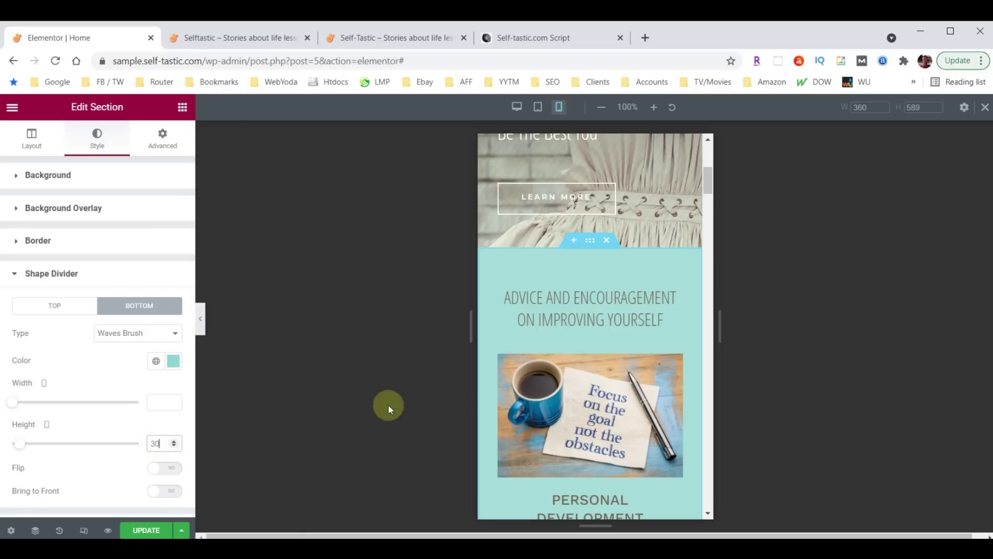
{"action": "scroll", "coordinate": [592, 351], "scroll_direction": "down", "scroll_amount": 8}
{"action": "scroll", "coordinate": [590, 348], "scroll_direction": "down", "scroll_amount": 10}
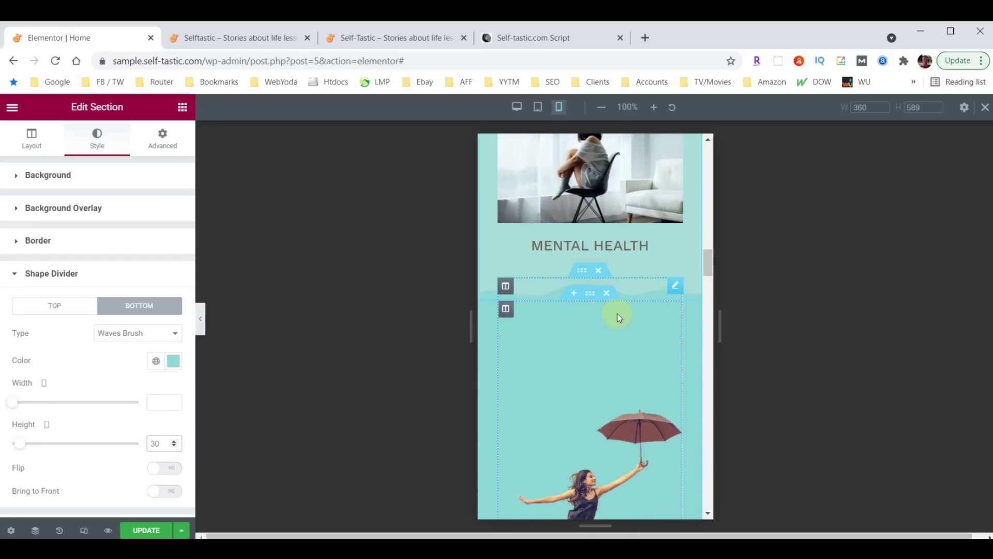
{"action": "scroll", "coordinate": [616, 314], "scroll_direction": "down", "scroll_amount": 10}
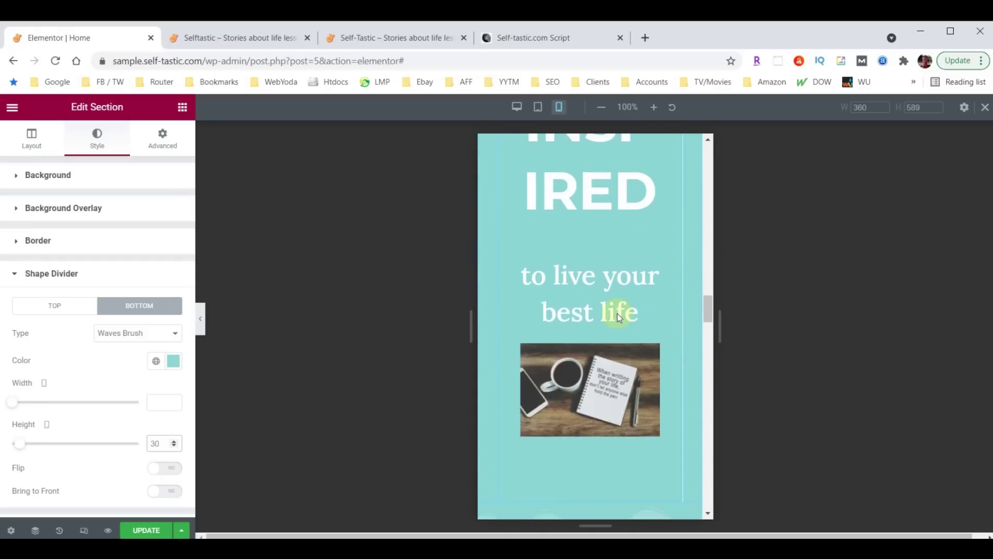
{"action": "scroll", "coordinate": [616, 314], "scroll_direction": "down", "scroll_amount": 10}
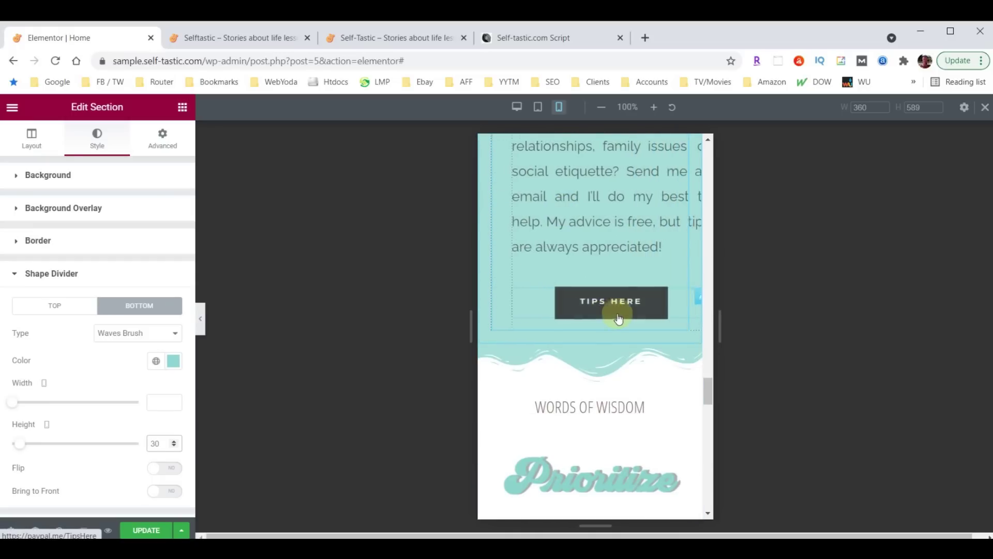
Set the Words of Wisdom section's top wave divider height to 30
{"action": "left_click", "coordinate": [590, 336]}
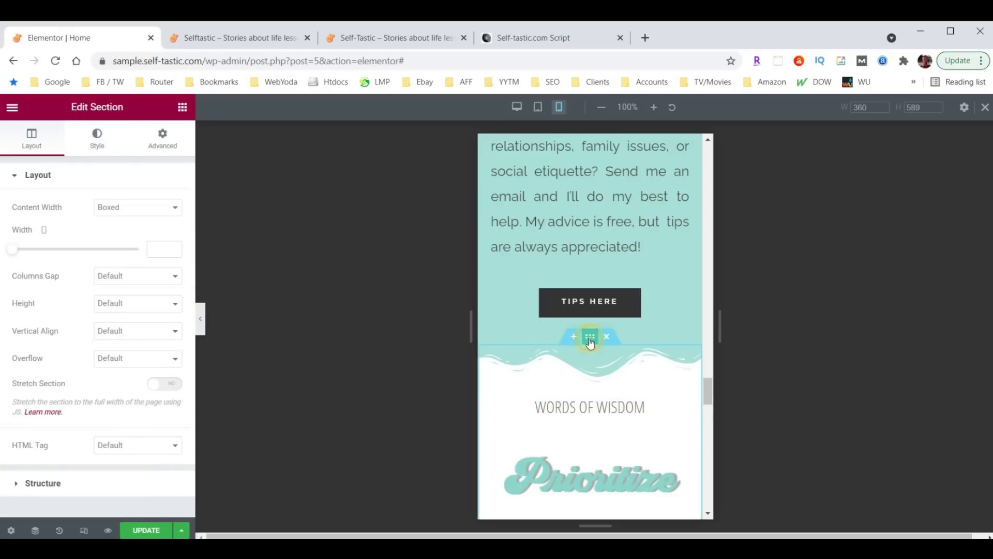
{"action": "left_click", "coordinate": [96, 144]}
{"action": "scroll", "coordinate": [95, 357], "scroll_direction": "down", "scroll_amount": 3}
{"action": "left_click", "coordinate": [39, 393]}
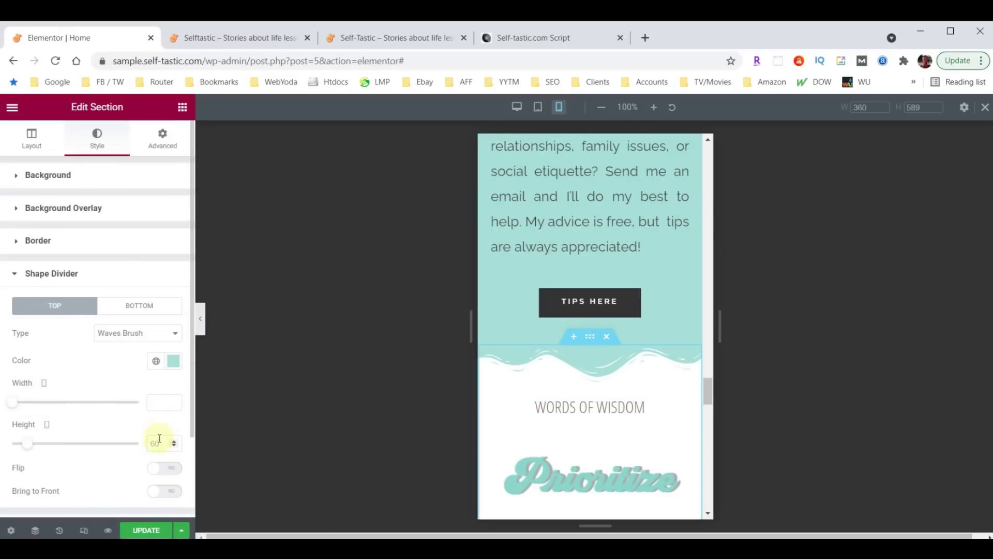
{"action": "left_click", "coordinate": [159, 439]}
{"action": "type", "text": "30"}
{"action": "scroll", "coordinate": [595, 377], "scroll_direction": "up", "scroll_amount": 6}
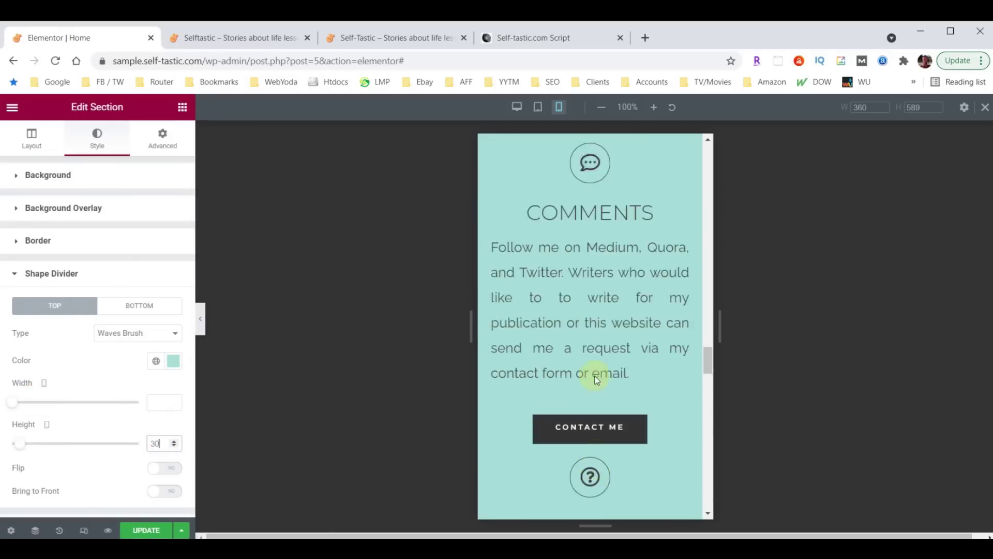
{"action": "scroll", "coordinate": [595, 376], "scroll_direction": "up", "scroll_amount": 10}
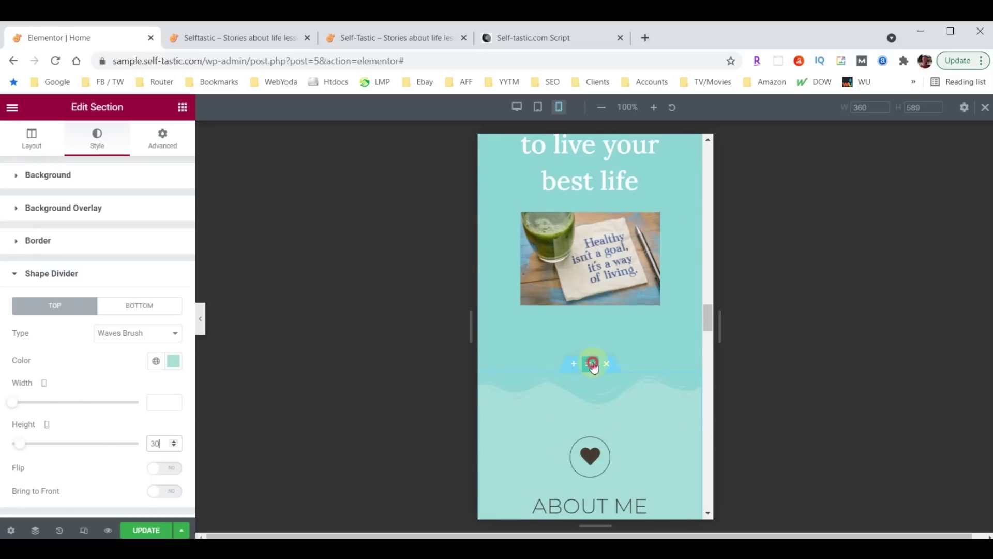
Set the About Me section's wave divider height to 30, then select the umbrella image
{"action": "left_click", "coordinate": [593, 363]}
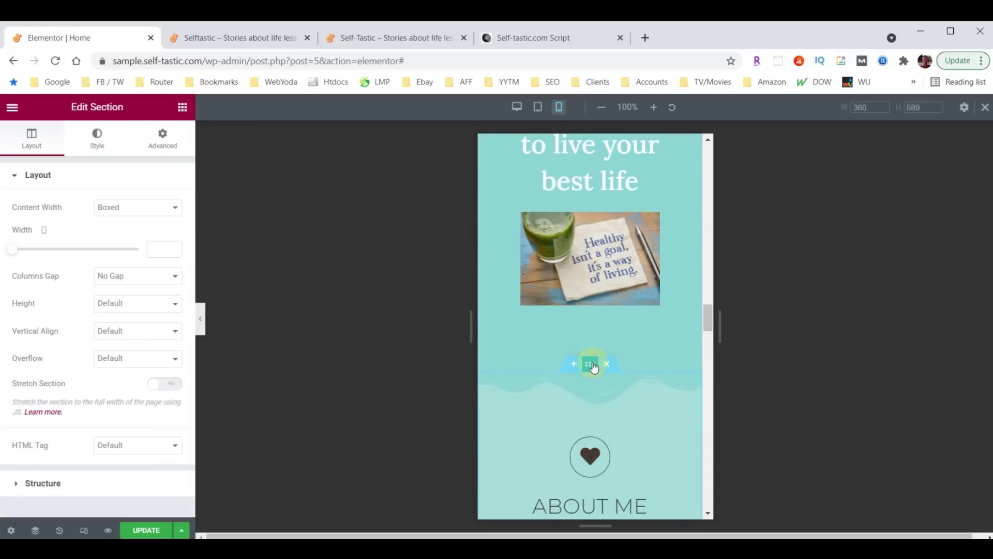
{"action": "left_click", "coordinate": [96, 140]}
{"action": "scroll", "coordinate": [62, 341], "scroll_direction": "down", "scroll_amount": 3}
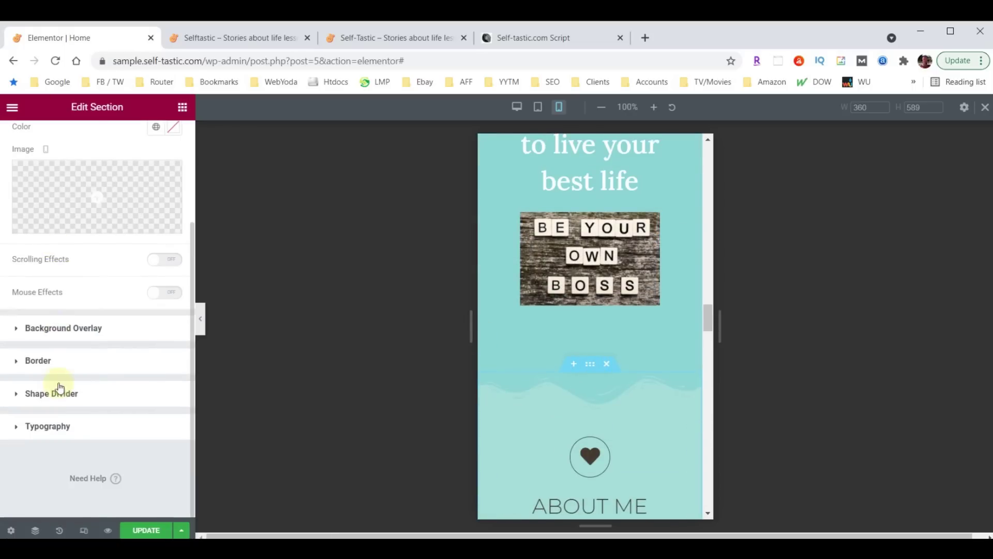
{"action": "left_click", "coordinate": [49, 392]}
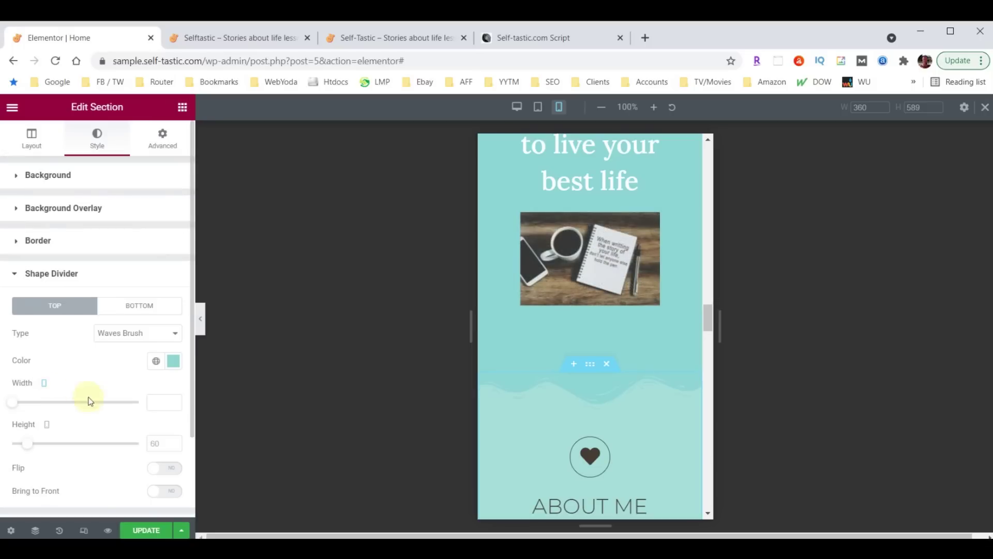
{"action": "left_click", "coordinate": [149, 444]}
{"action": "type", "text": "30"}
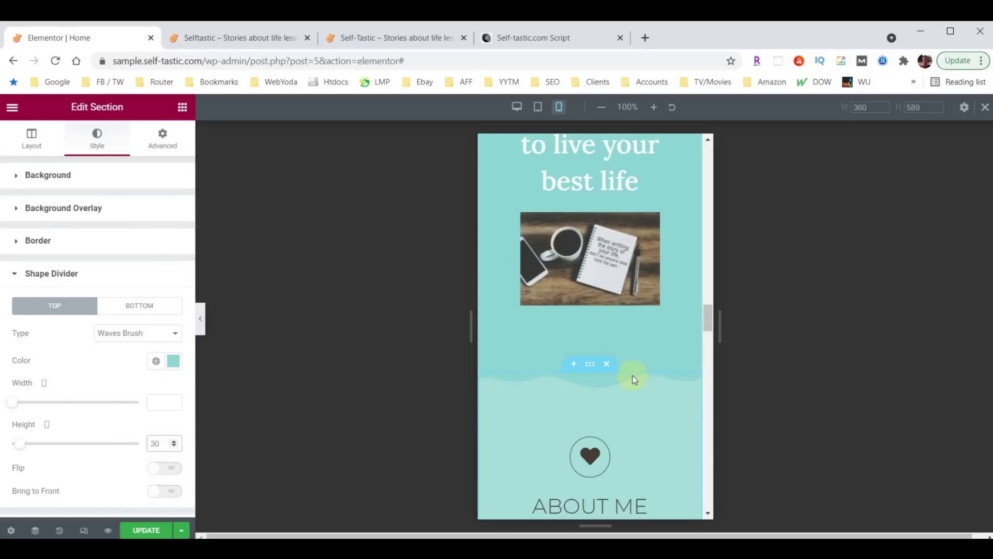
{"action": "scroll", "coordinate": [637, 371], "scroll_direction": "up", "scroll_amount": 20}
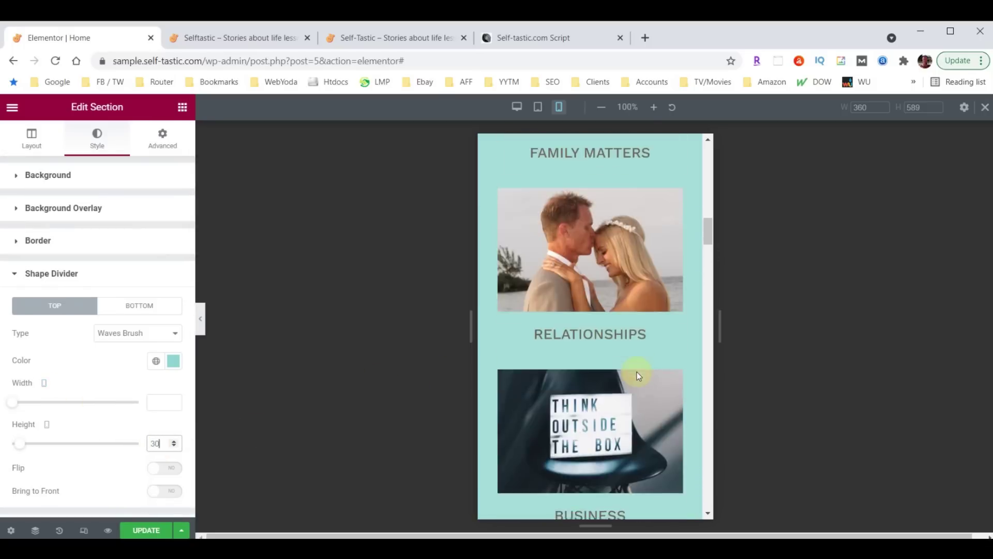
{"action": "scroll", "coordinate": [600, 248], "scroll_direction": "up", "scroll_amount": 5}
{"action": "scroll", "coordinate": [600, 289], "scroll_direction": "down", "scroll_amount": 11}
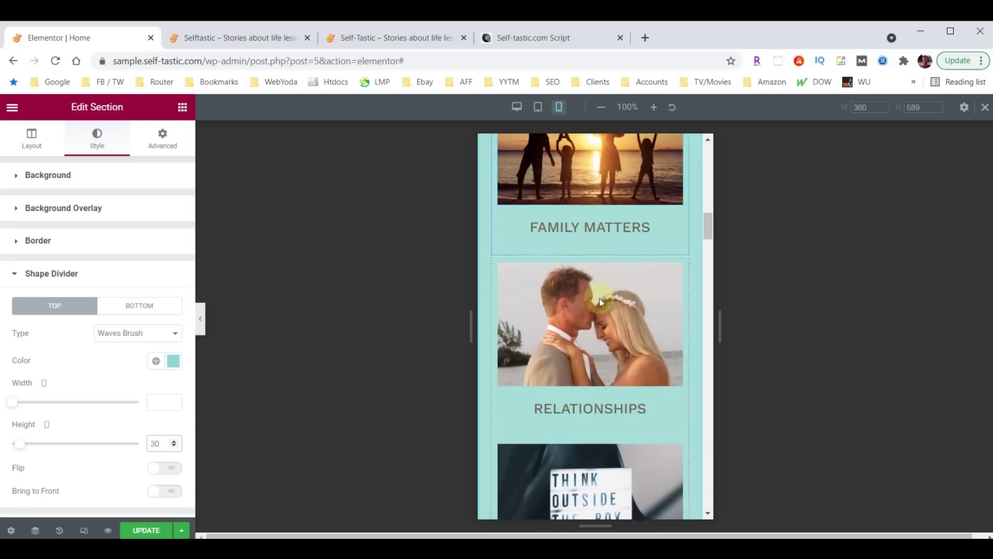
{"action": "scroll", "coordinate": [600, 281], "scroll_direction": "down", "scroll_amount": 10}
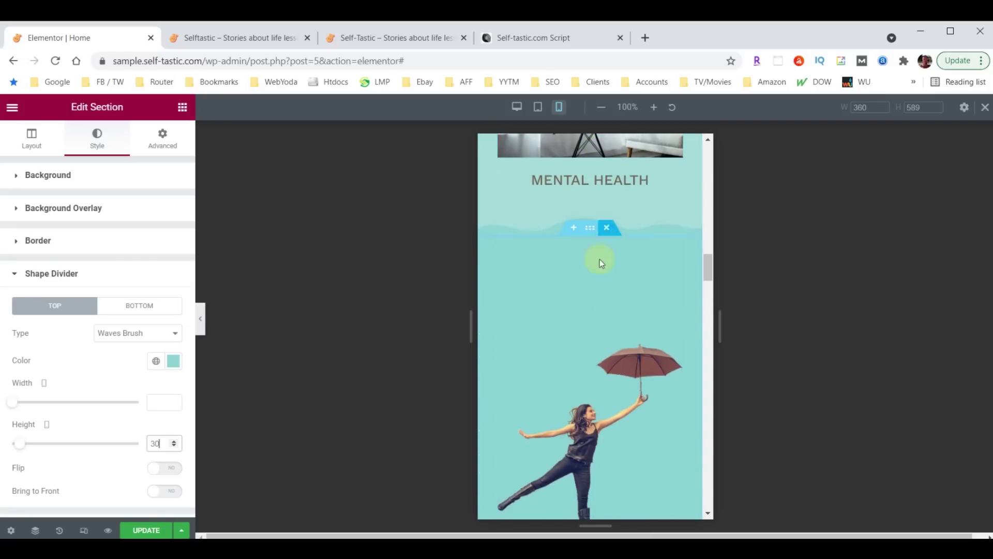
{"action": "scroll", "coordinate": [620, 294], "scroll_direction": "down", "scroll_amount": 3}
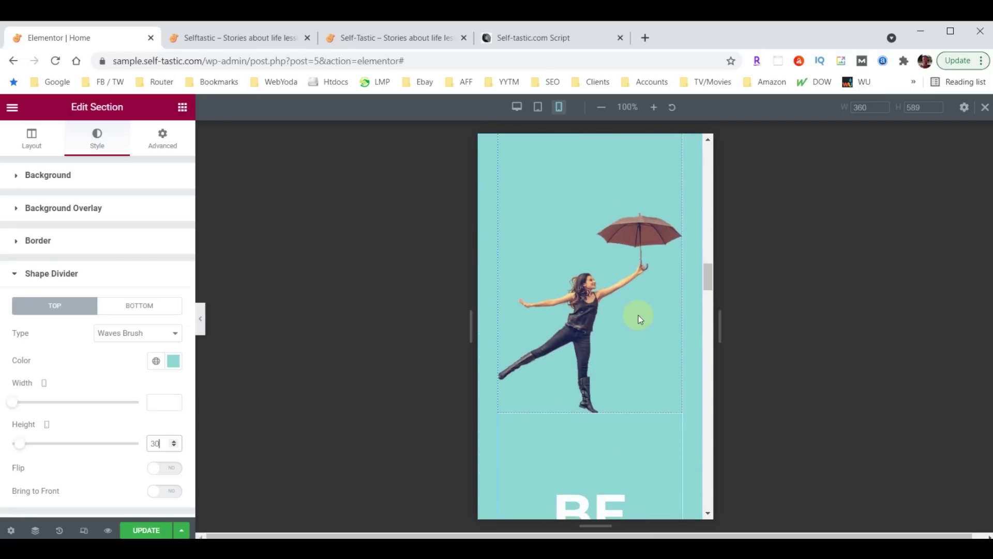
{"action": "scroll", "coordinate": [634, 327], "scroll_direction": "up", "scroll_amount": 3}
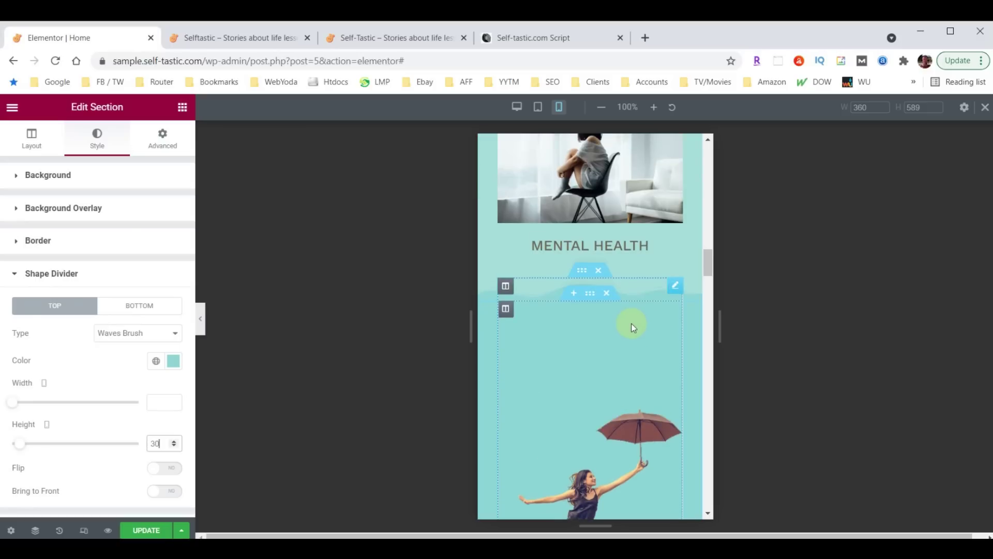
{"action": "left_click", "coordinate": [675, 286]}
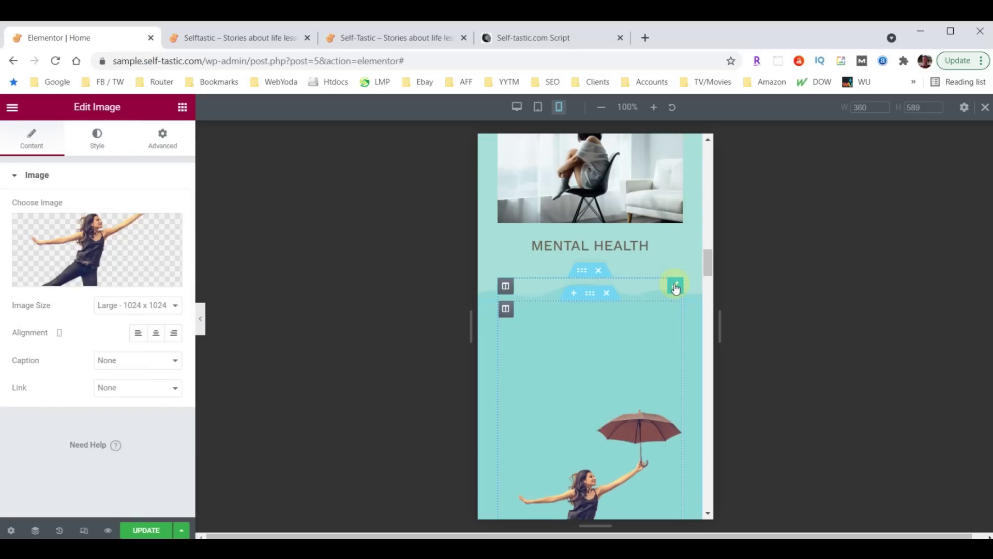
{"action": "left_click", "coordinate": [168, 145]}
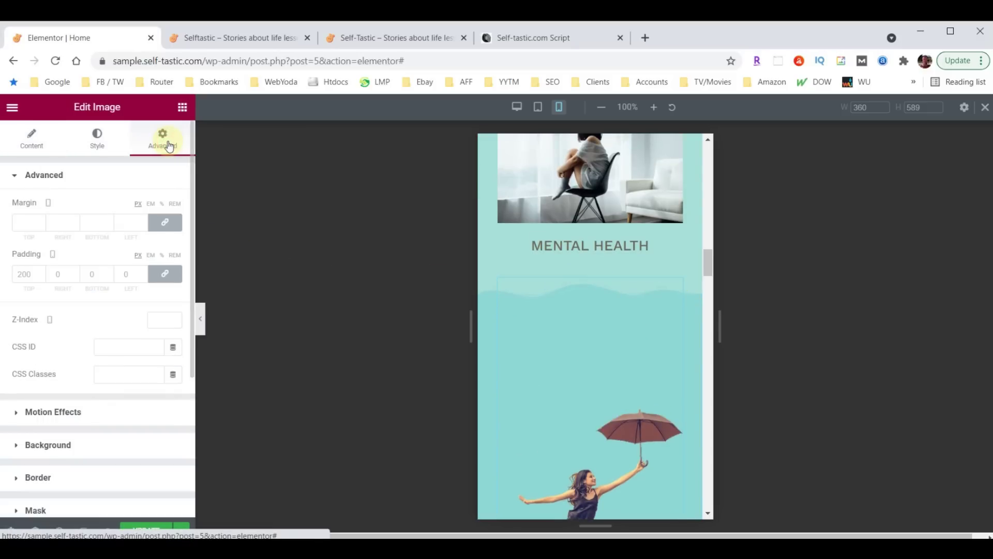
Pad the umbrella image 60 top, 30 right, 0 bottom and 30 left on mobile
{"action": "left_click", "coordinate": [27, 273]}
{"action": "type", "text": "60"}
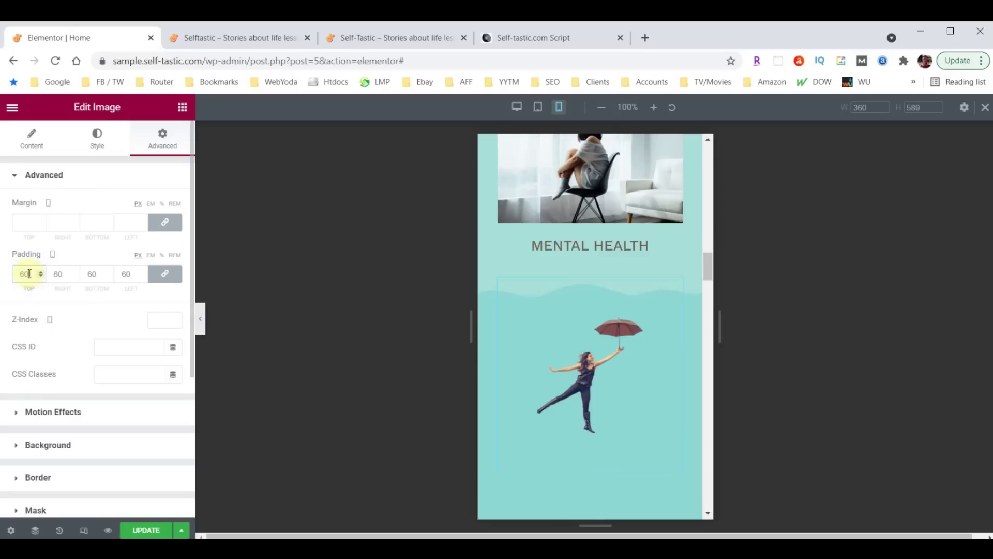
{"action": "left_click", "coordinate": [165, 274]}
{"action": "left_click", "coordinate": [57, 274]}
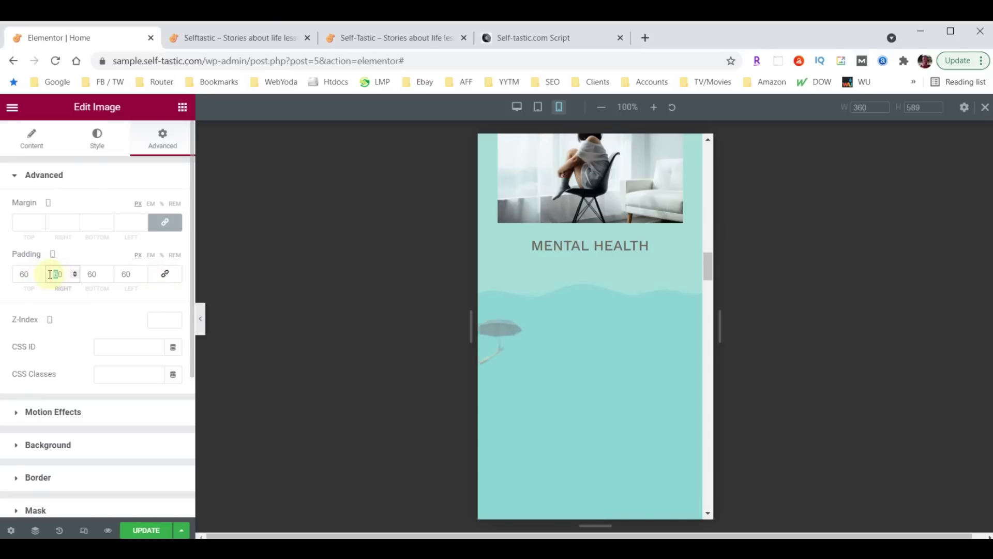
{"action": "type", "text": "30"}
{"action": "left_click", "coordinate": [115, 274]}
{"action": "type", "text": "30"}
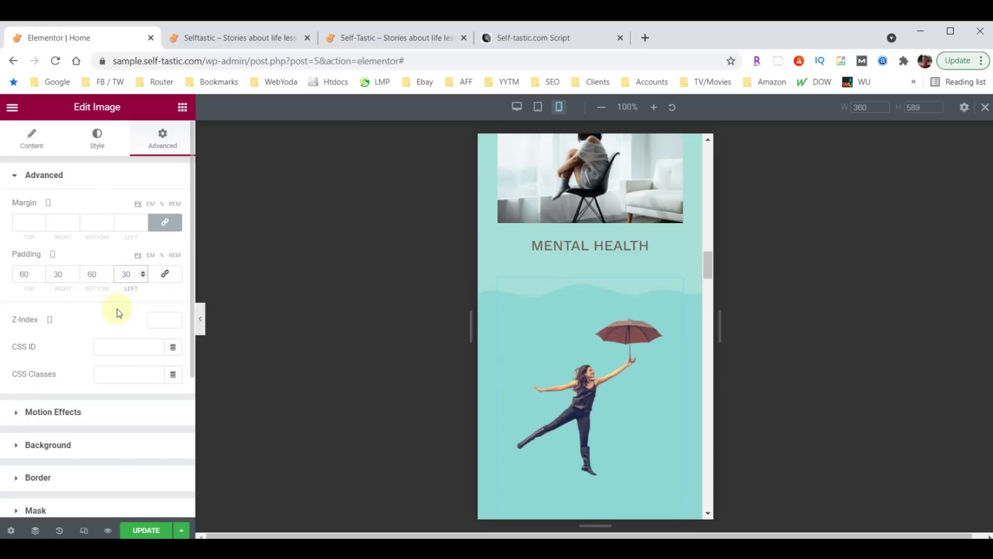
{"action": "left_click", "coordinate": [85, 274]}
{"action": "type", "text": "0"}
{"action": "scroll", "coordinate": [561, 318], "scroll_direction": "down", "scroll_amount": 2}
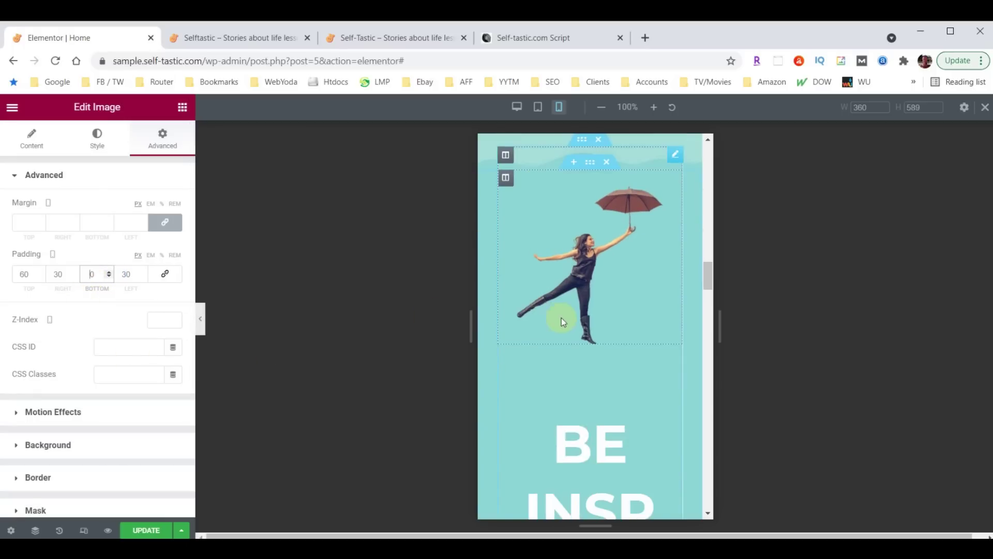
{"action": "scroll", "coordinate": [574, 414], "scroll_direction": "down", "scroll_amount": 2}
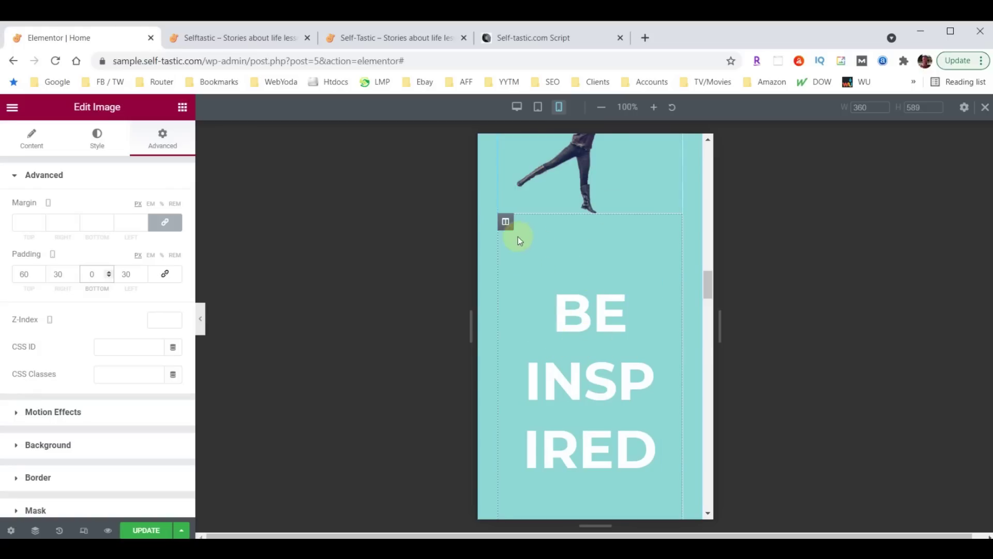
{"action": "left_click", "coordinate": [506, 223]}
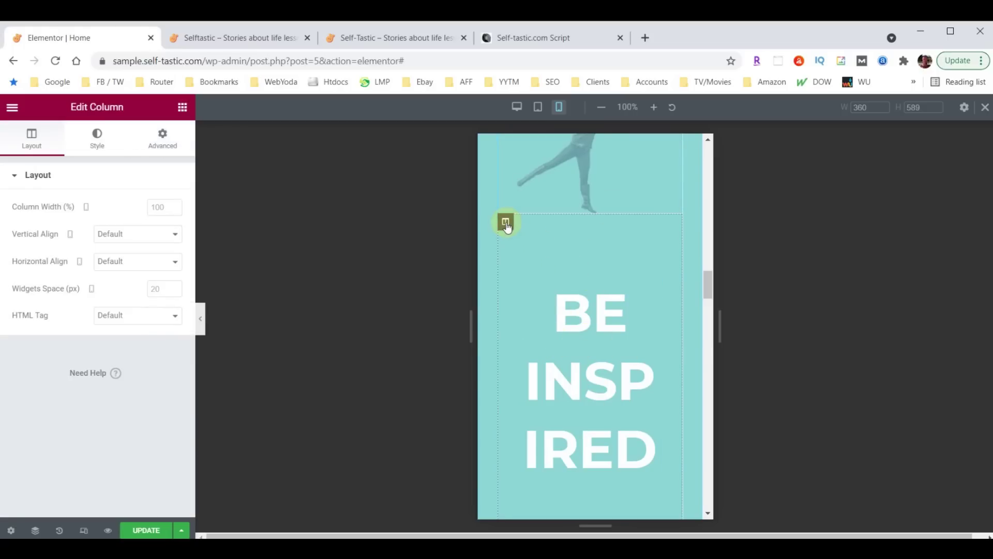
Set the BE INSPIRED column padding to 10 and its heading to 38 px
{"action": "left_click", "coordinate": [162, 138]}
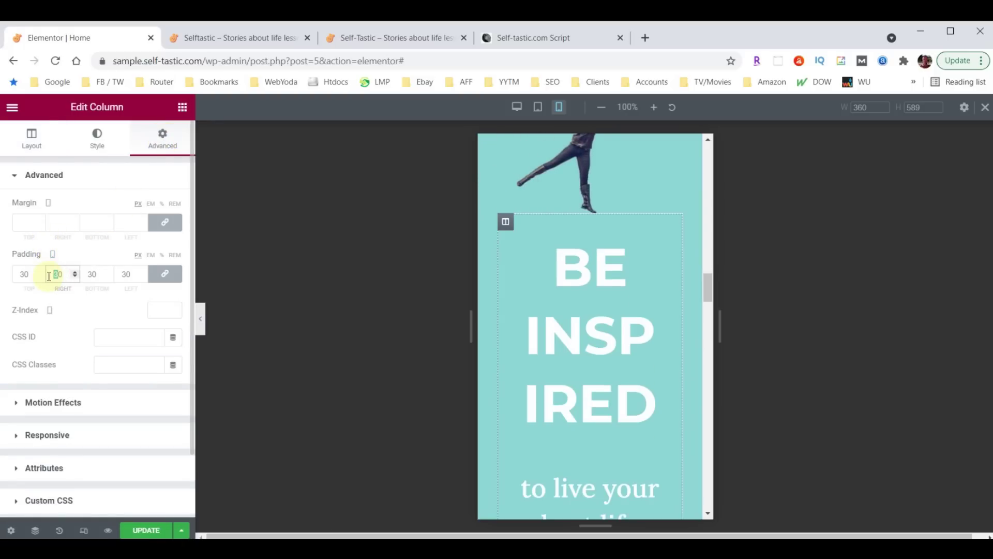
{"action": "type", "text": "10"}
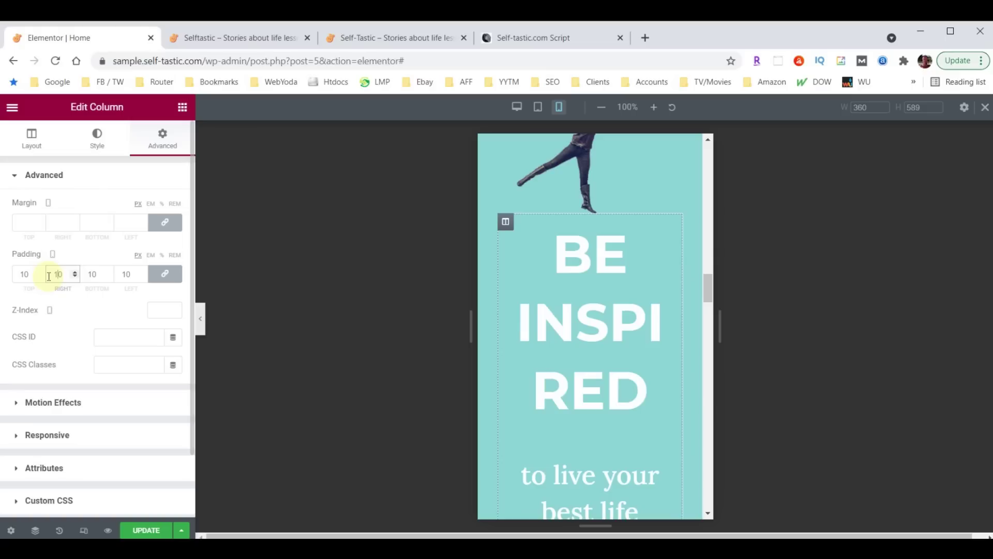
{"action": "left_click", "coordinate": [671, 230]}
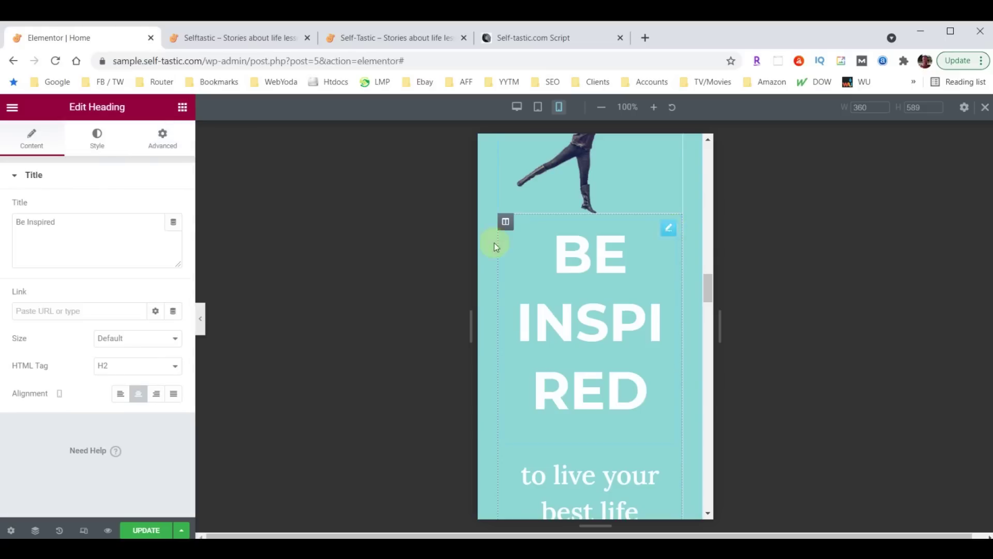
{"action": "left_click", "coordinate": [96, 137]}
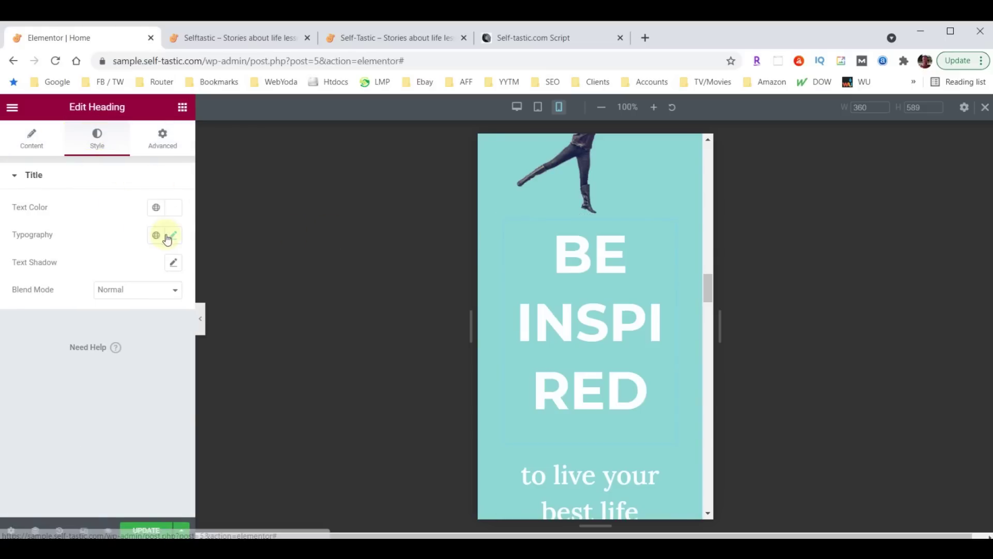
{"action": "left_click", "coordinate": [173, 236]}
{"action": "double_click", "coordinate": [147, 338]}
{"action": "type", "text": "40"}
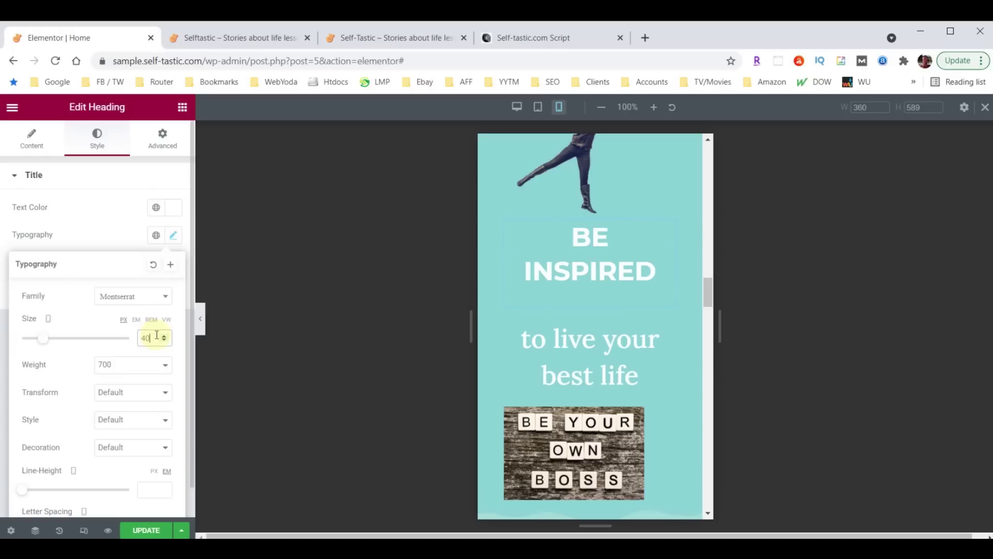
{"action": "left_click", "coordinate": [164, 340]}
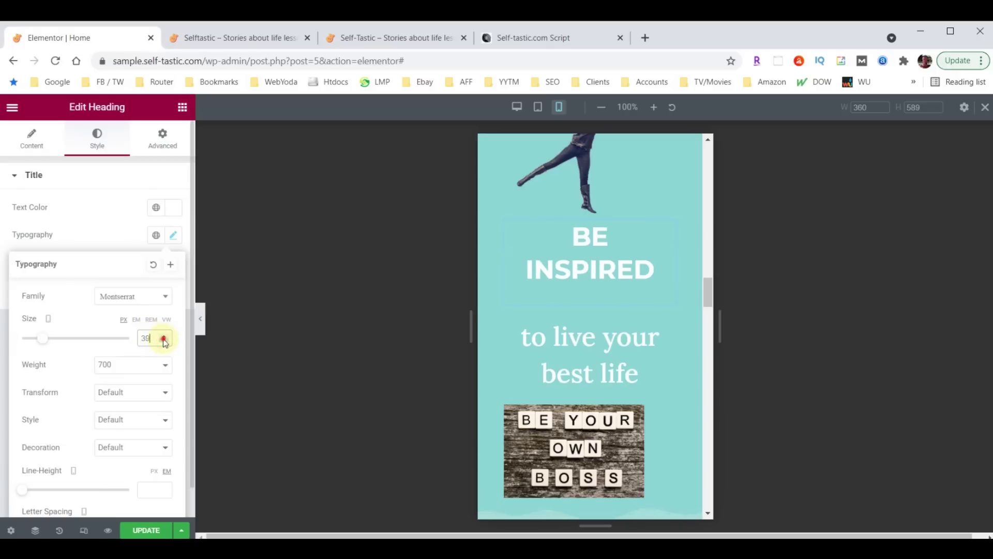
{"action": "left_click", "coordinate": [163, 341]}
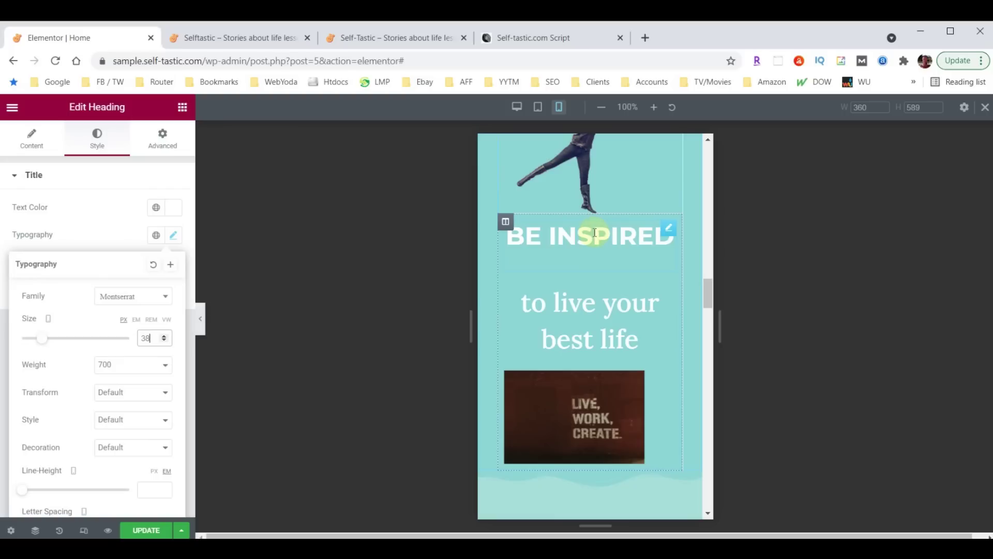
Change the BE INSPIRED column's top padding to 30
{"action": "left_click", "coordinate": [506, 222]}
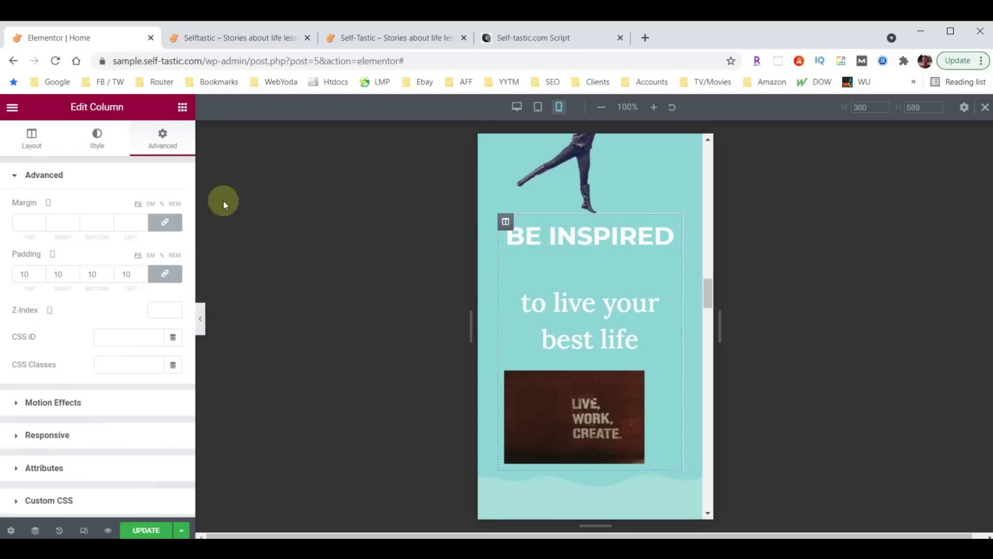
{"action": "left_click", "coordinate": [165, 274]}
{"action": "left_click_drag", "start_coordinate": [26, 275], "coordinate": [2, 279]}
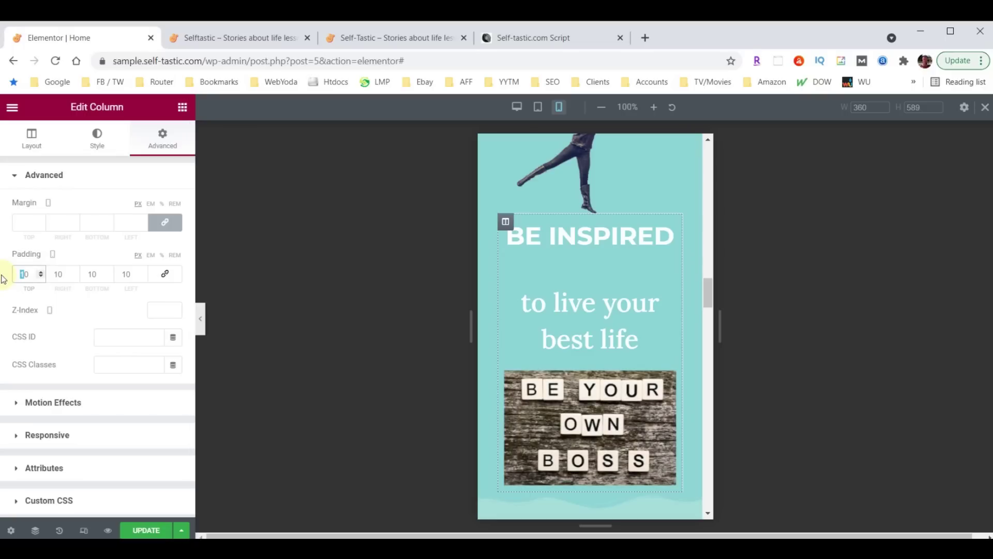
{"action": "type", "text": "3"}
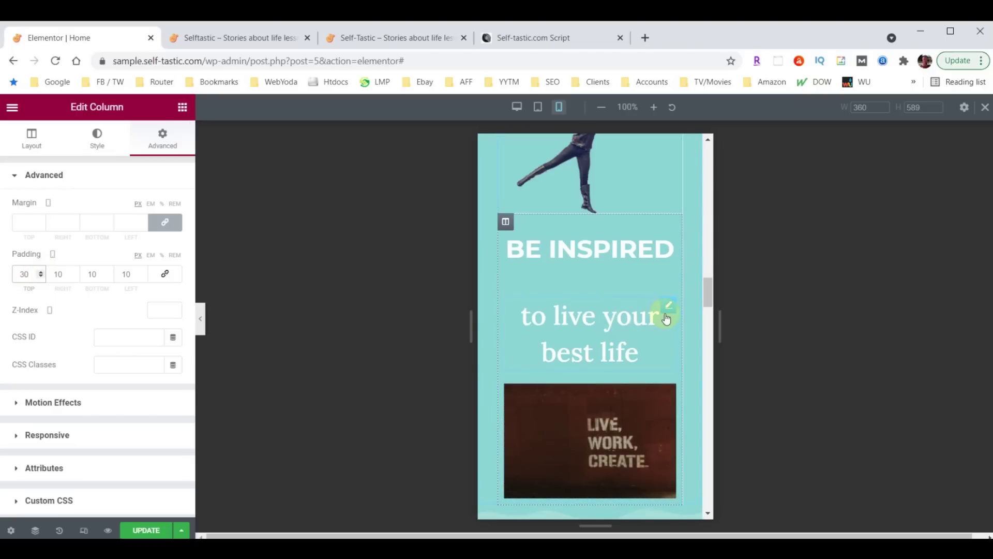
Shrink the 'to live your best life' heading to 28 px on mobile
{"action": "left_click", "coordinate": [669, 306]}
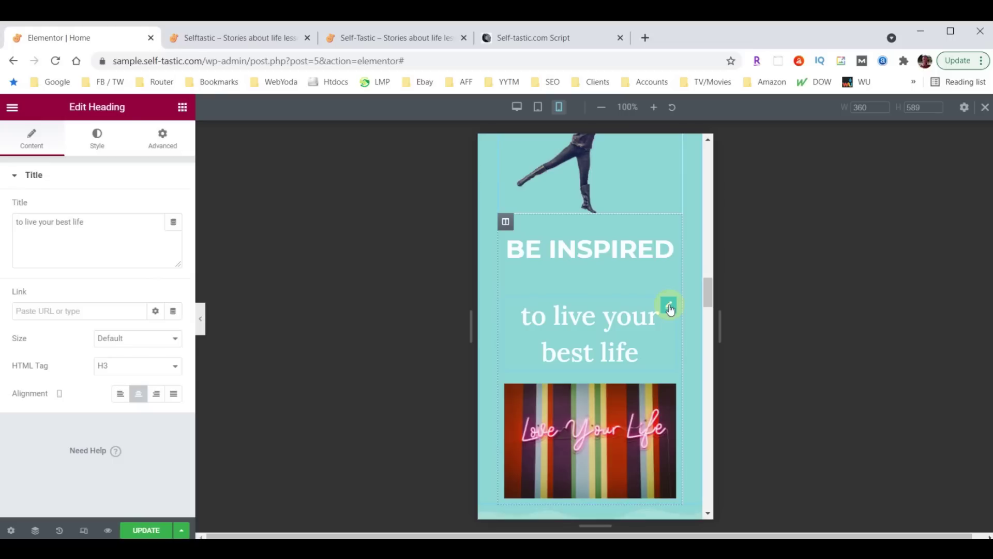
{"action": "left_click", "coordinate": [96, 140]}
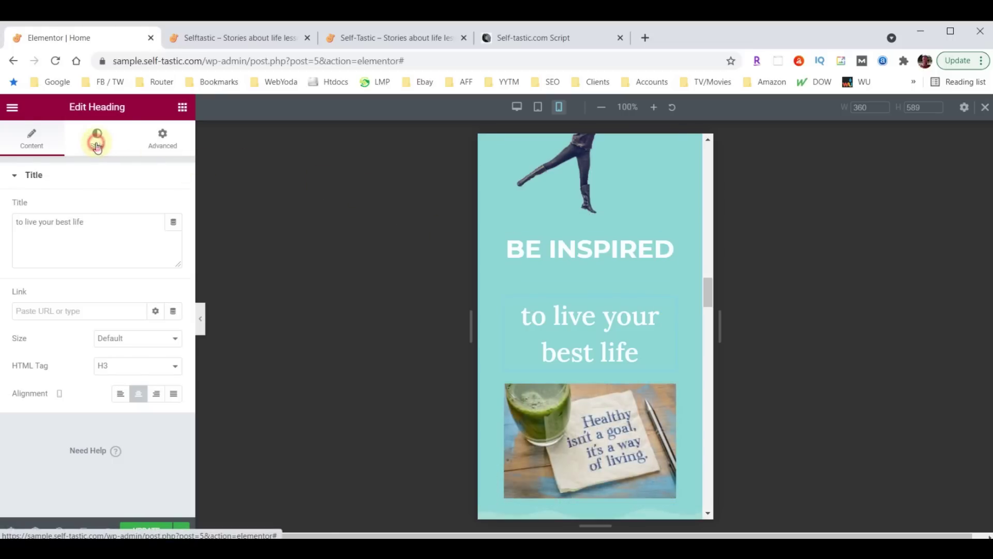
{"action": "left_click", "coordinate": [174, 235]}
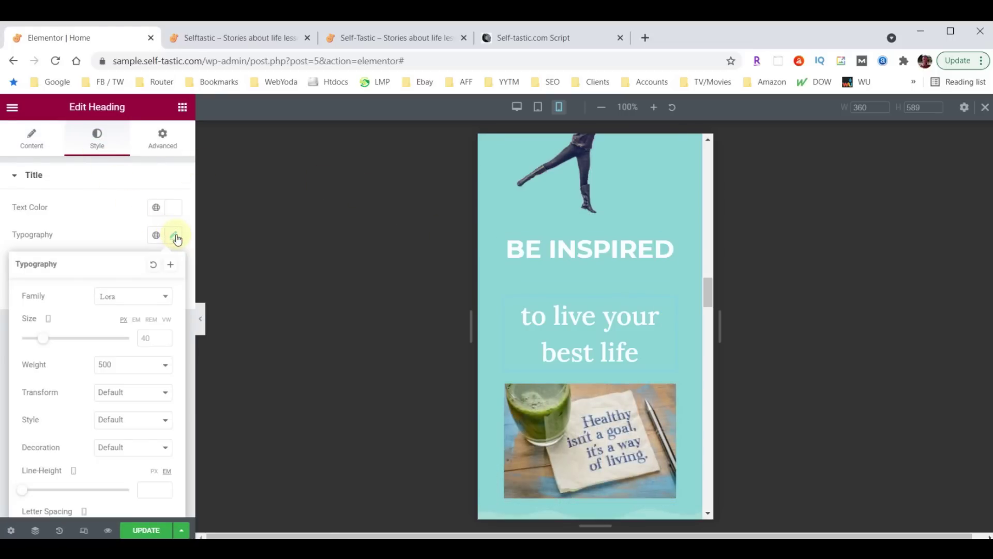
{"action": "double_click", "coordinate": [144, 338]}
{"action": "type", "text": "1"}
{"action": "type", "text": "8"}
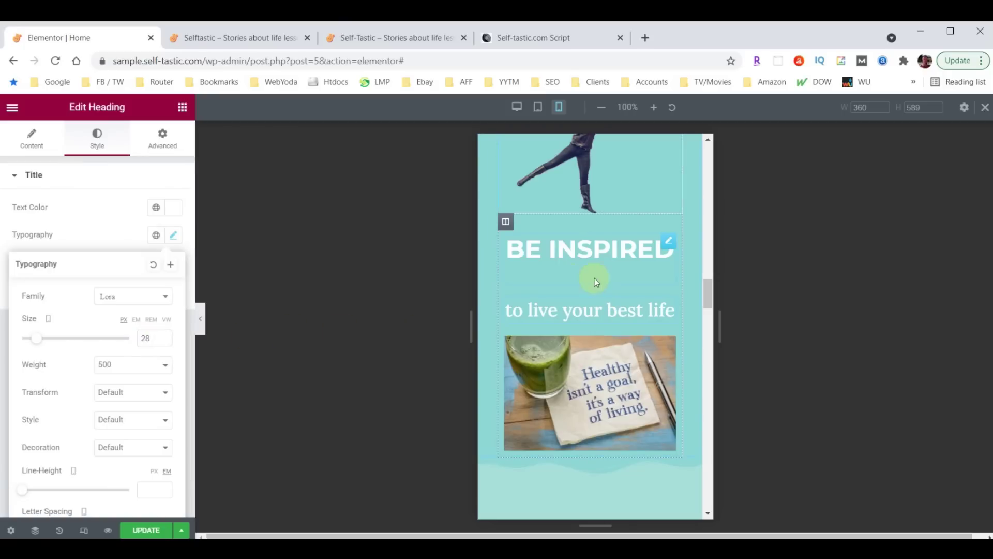
{"action": "left_click", "coordinate": [671, 246]}
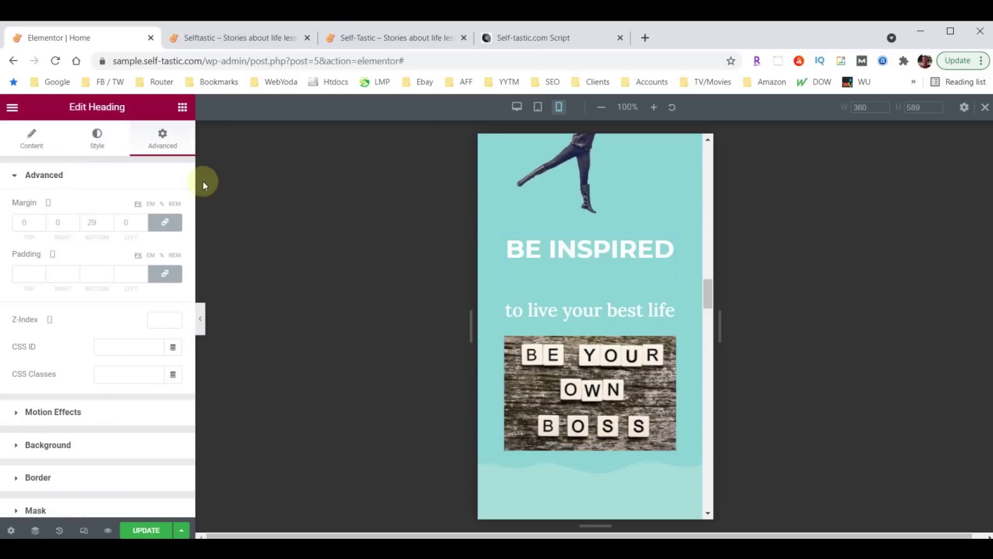
Remove the 'to live your best life' heading's bottom margin
{"action": "left_click", "coordinate": [165, 141]}
{"action": "left_click", "coordinate": [90, 224]}
{"action": "key", "text": "BackSpace"}
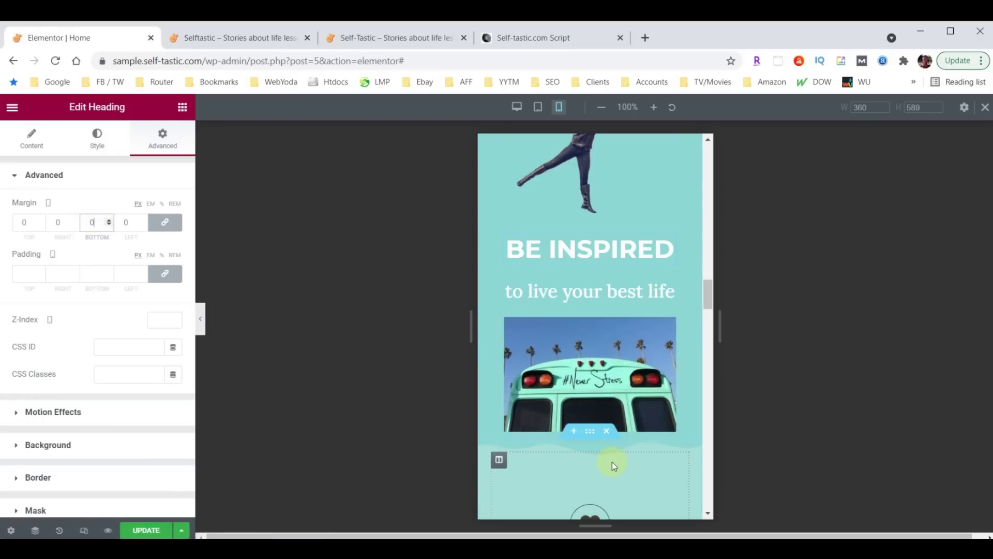
{"action": "scroll", "coordinate": [659, 450], "scroll_direction": "down", "scroll_amount": 3}
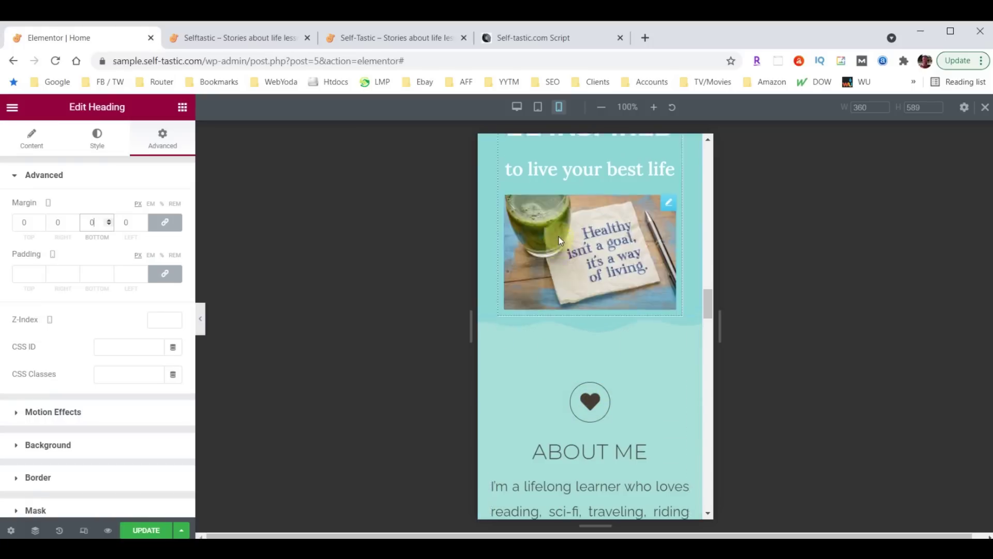
{"action": "scroll", "coordinate": [559, 237], "scroll_direction": "up", "scroll_amount": 3}
Set the BE INSPIRED column's mobile bottom padding to 50
{"action": "left_click", "coordinate": [506, 224]}
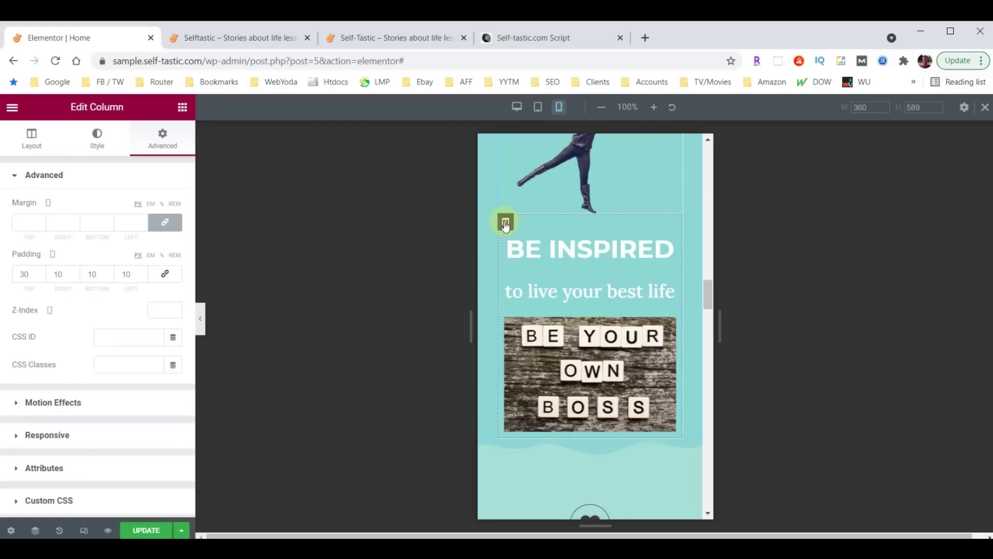
{"action": "double_click", "coordinate": [96, 274]}
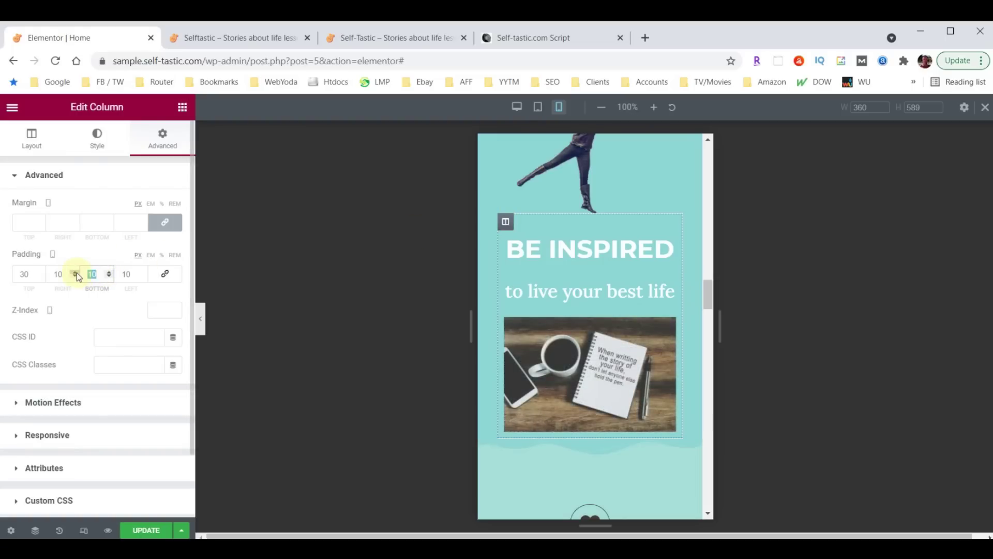
{"action": "type", "text": "50"}
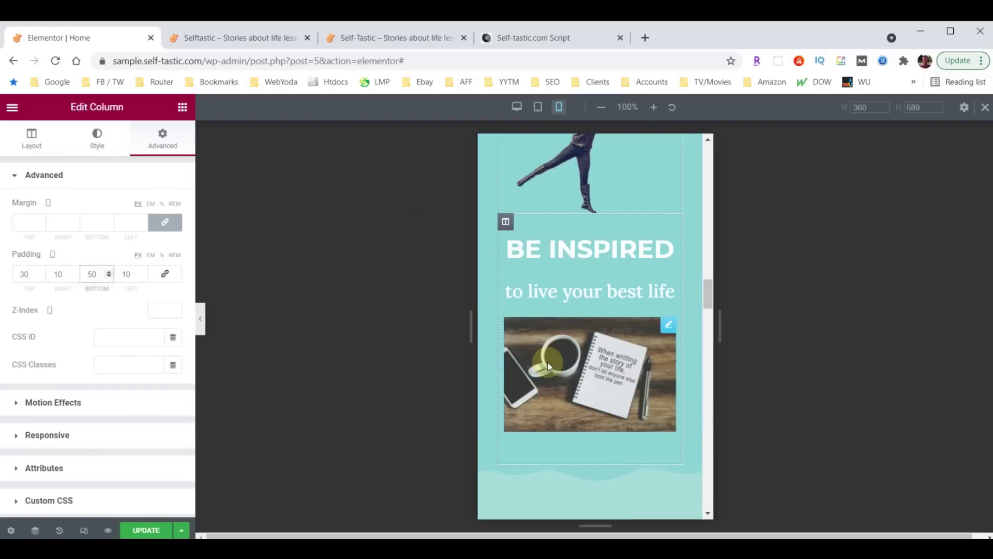
{"action": "scroll", "coordinate": [575, 388], "scroll_direction": "down", "scroll_amount": 2}
{"action": "scroll", "coordinate": [619, 414], "scroll_direction": "down", "scroll_amount": 4}
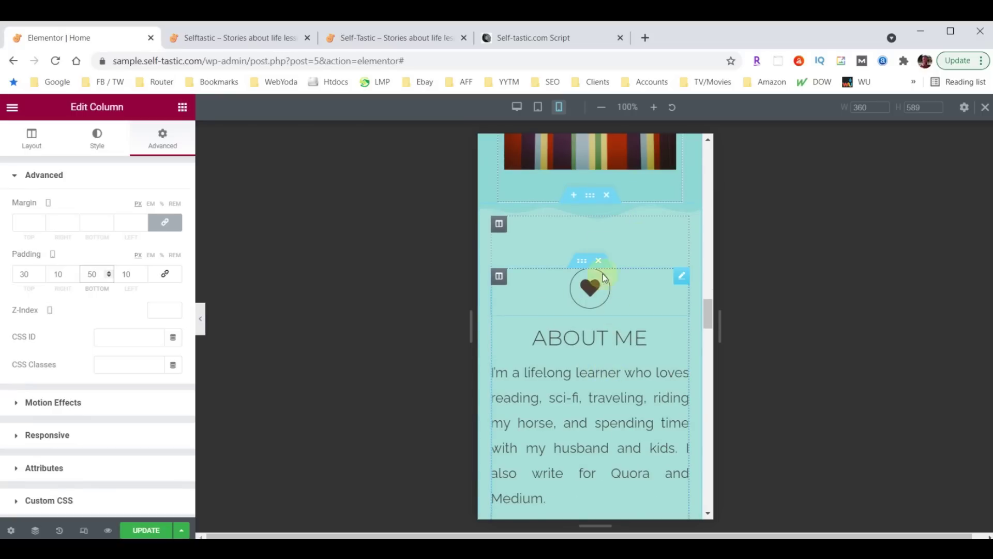
{"action": "scroll", "coordinate": [617, 310], "scroll_direction": "down", "scroll_amount": 5}
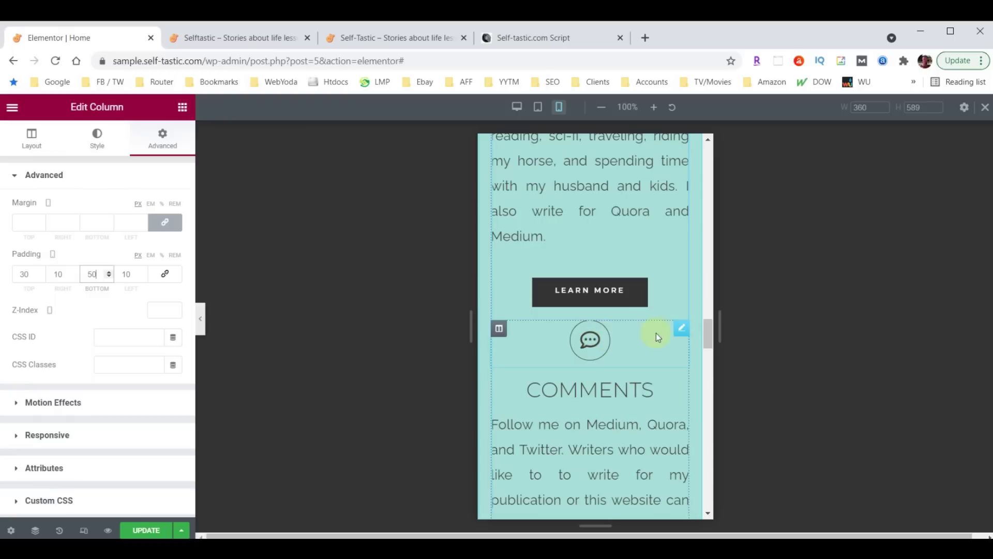
{"action": "left_click", "coordinate": [682, 329]}
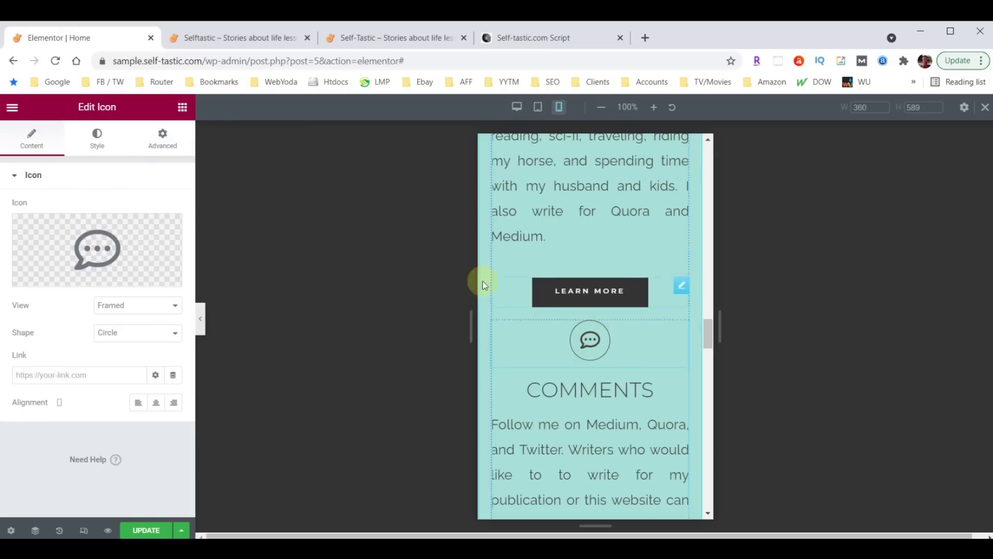
Give the Comments and Need Advice icons a 60 px top margin
{"action": "left_click", "coordinate": [171, 142]}
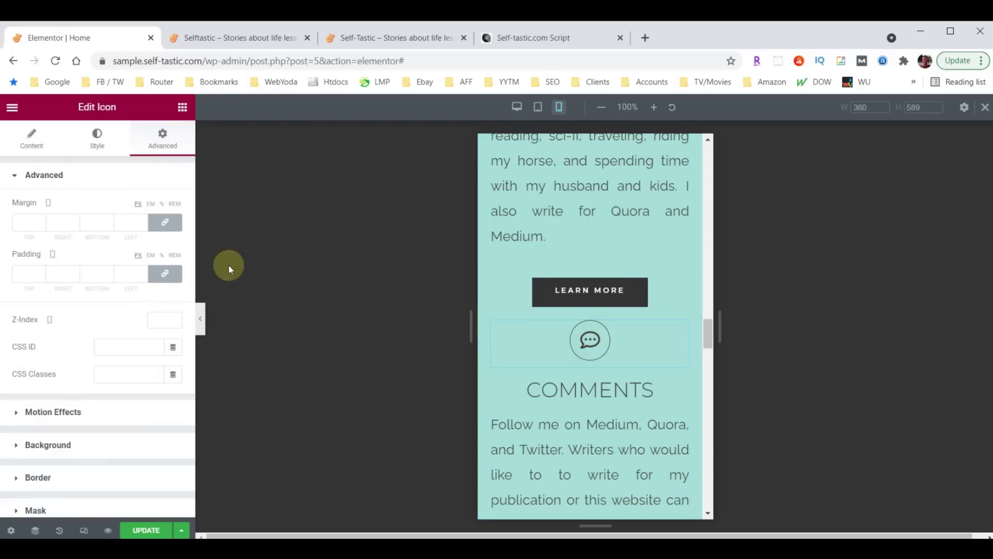
{"action": "left_click", "coordinate": [166, 223]}
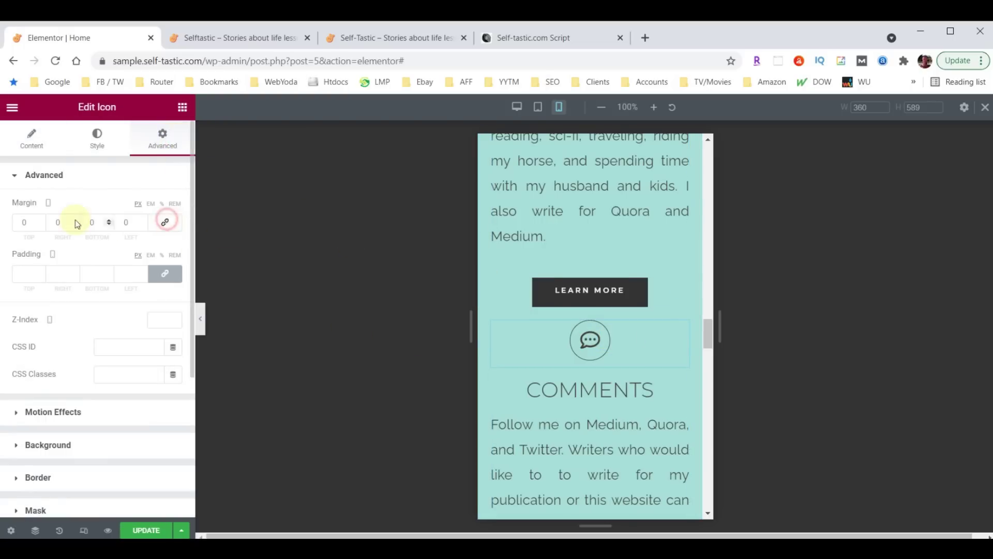
{"action": "left_click", "coordinate": [22, 224]}
{"action": "type", "text": "30"}
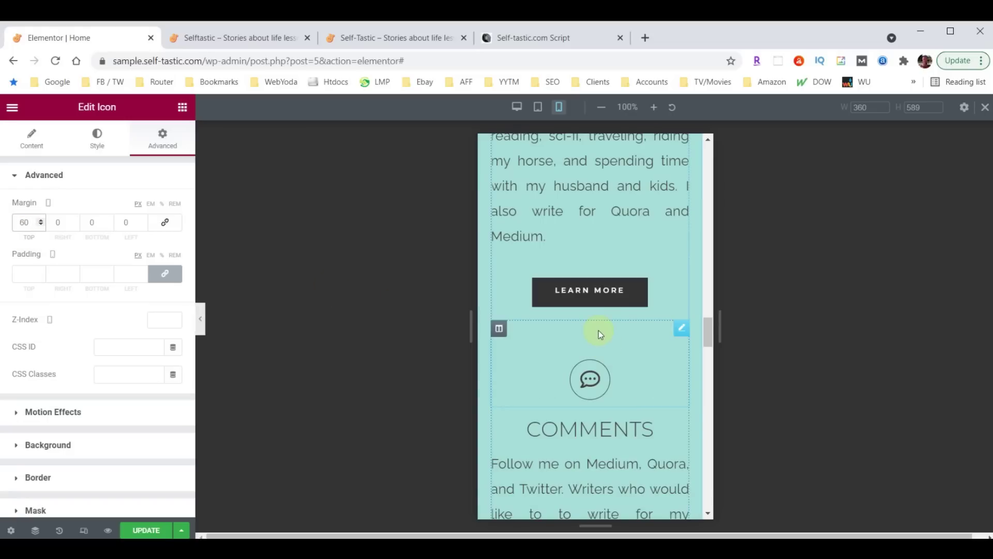
{"action": "scroll", "coordinate": [619, 308], "scroll_direction": "down", "scroll_amount": 5}
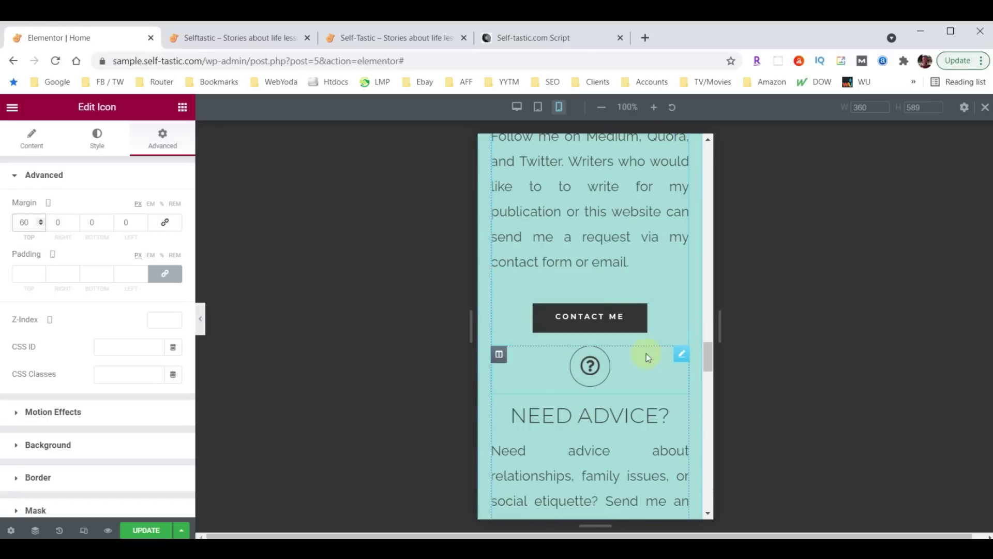
{"action": "left_click", "coordinate": [681, 356]}
{"action": "left_click", "coordinate": [162, 140]}
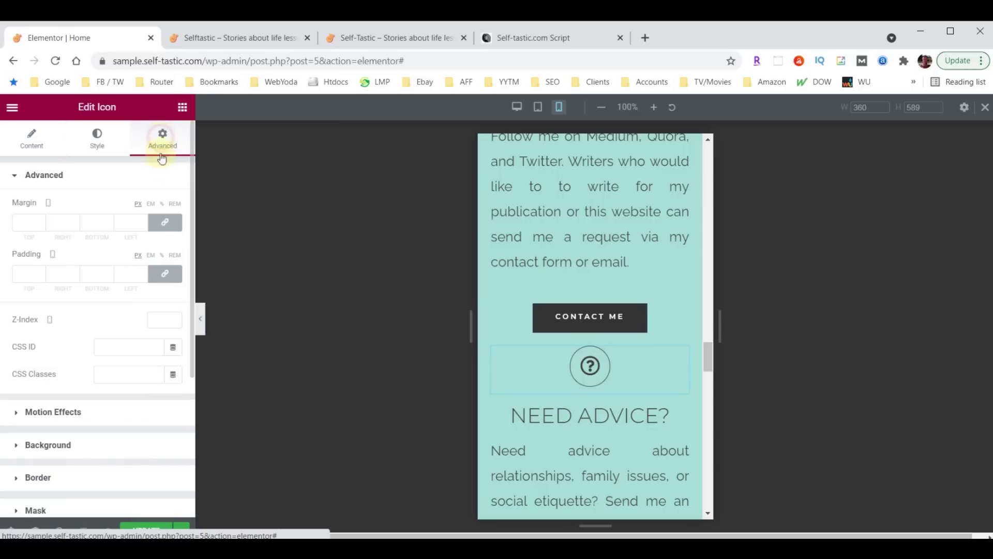
{"action": "left_click", "coordinate": [164, 222]}
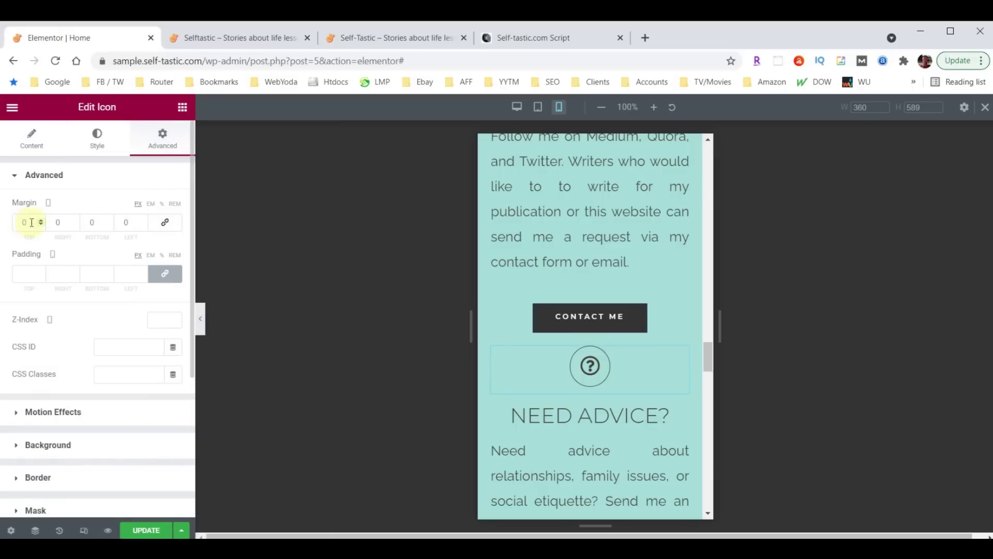
{"action": "type", "text": "60"}
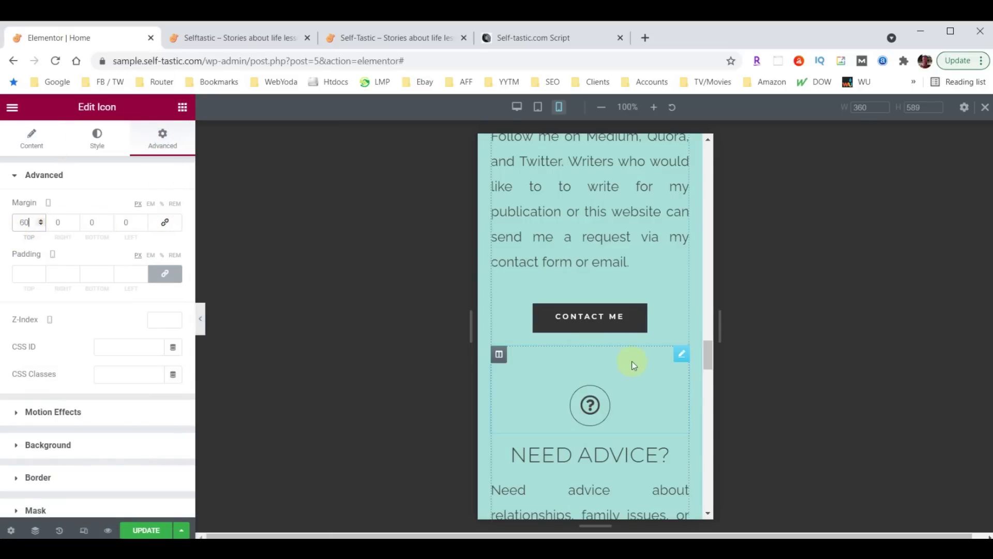
{"action": "scroll", "coordinate": [634, 357], "scroll_direction": "down", "scroll_amount": 6}
{"action": "scroll", "coordinate": [636, 347], "scroll_direction": "down", "scroll_amount": 2}
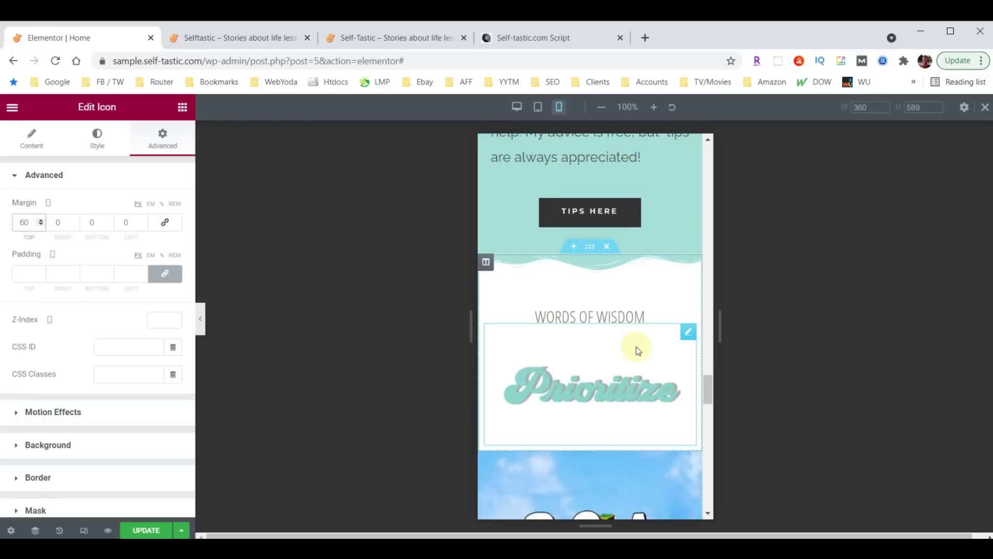
Enlarge the WORDS OF WISDOM heading to 40 px on mobile
{"action": "left_click", "coordinate": [620, 319]}
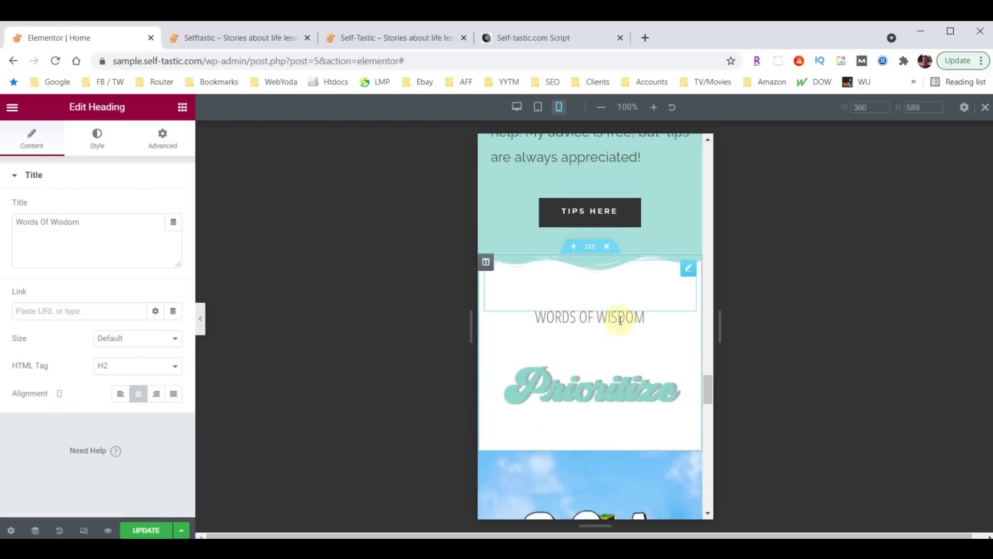
{"action": "left_click", "coordinate": [97, 137]}
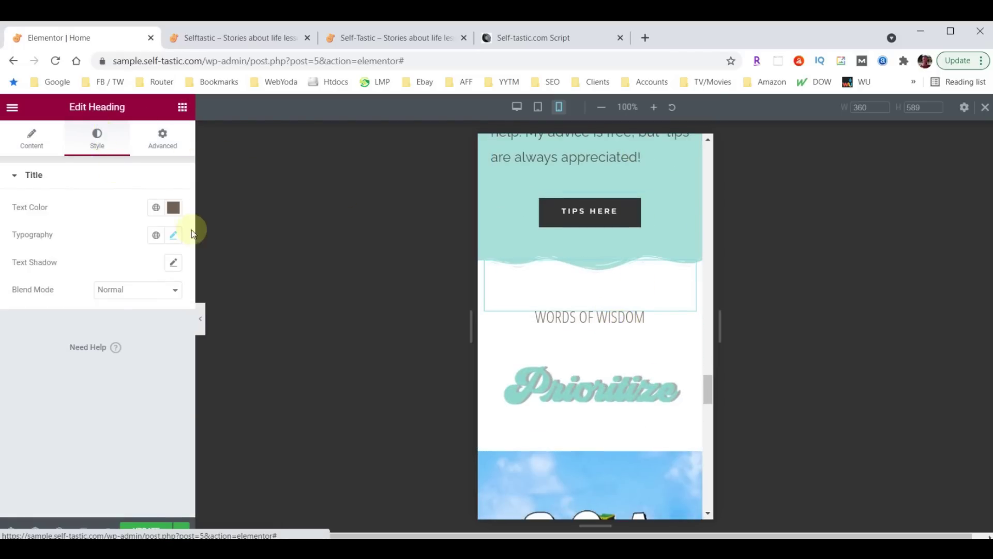
{"action": "left_click", "coordinate": [176, 237]}
{"action": "left_click", "coordinate": [149, 340]}
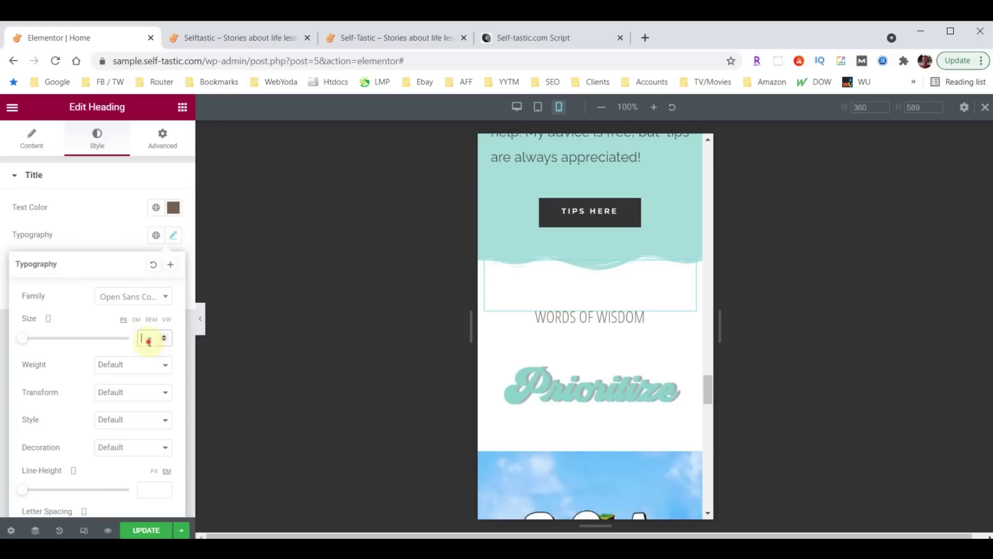
{"action": "type", "text": "40"}
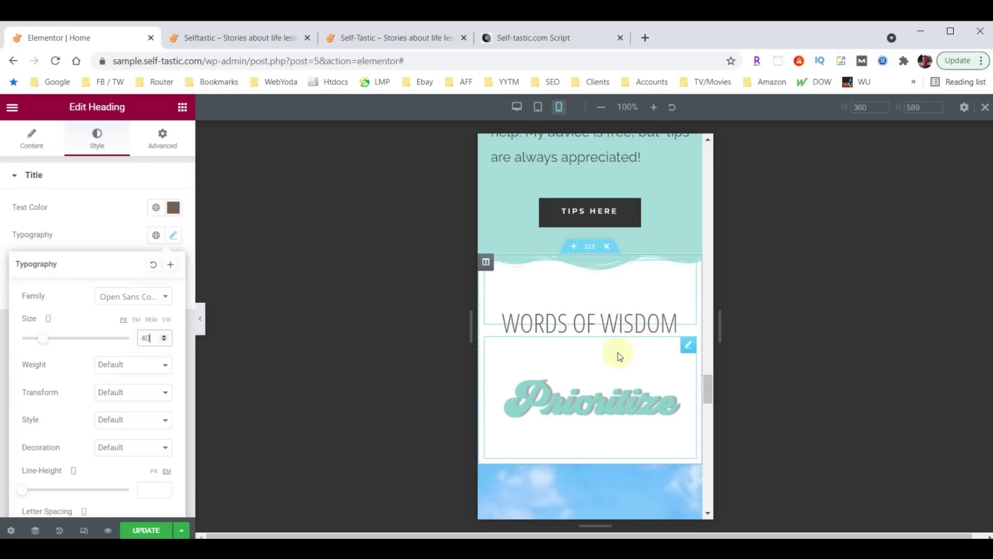
{"action": "scroll", "coordinate": [635, 353], "scroll_direction": "down", "scroll_amount": 2}
{"action": "scroll", "coordinate": [636, 353], "scroll_direction": "down", "scroll_amount": 10}
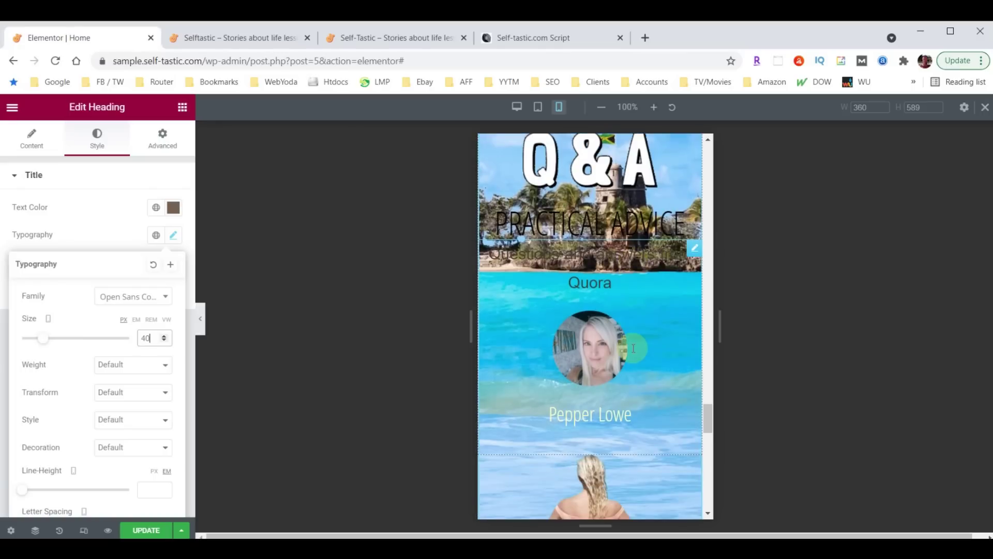
{"action": "scroll", "coordinate": [623, 351], "scroll_direction": "down", "scroll_amount": 5}
{"action": "scroll", "coordinate": [606, 378], "scroll_direction": "up", "scroll_amount": 6}
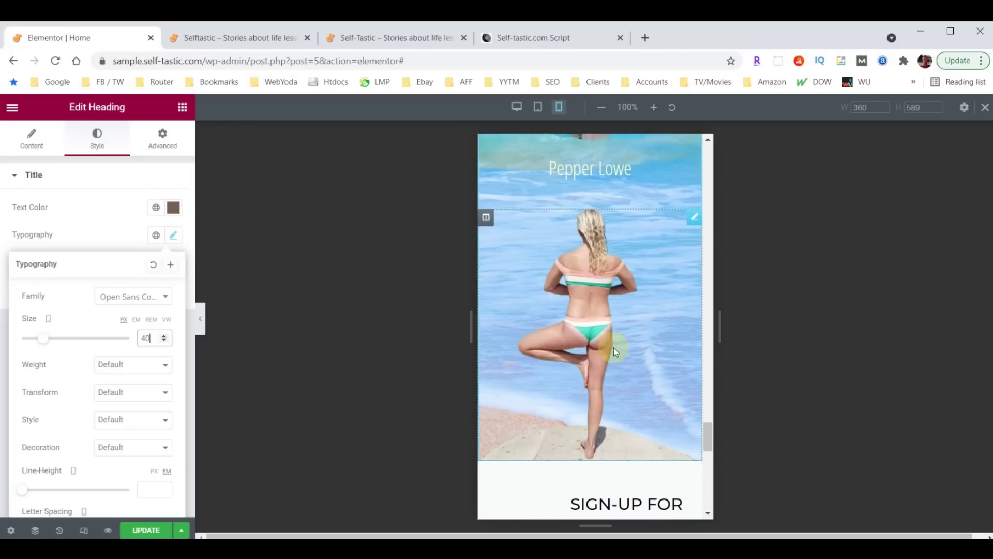
{"action": "scroll", "coordinate": [619, 349], "scroll_direction": "up", "scroll_amount": 2}
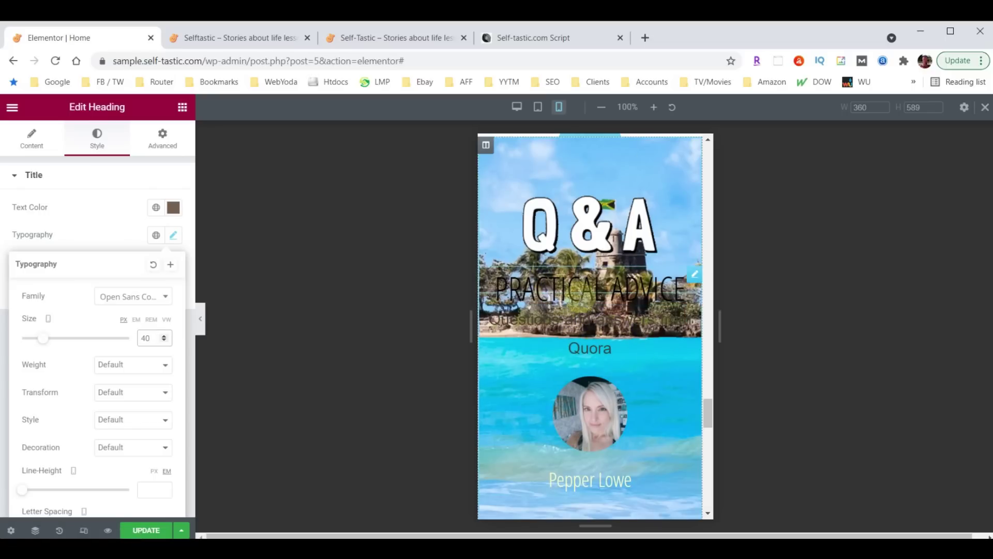
{"action": "scroll", "coordinate": [625, 325], "scroll_direction": "down", "scroll_amount": 9}
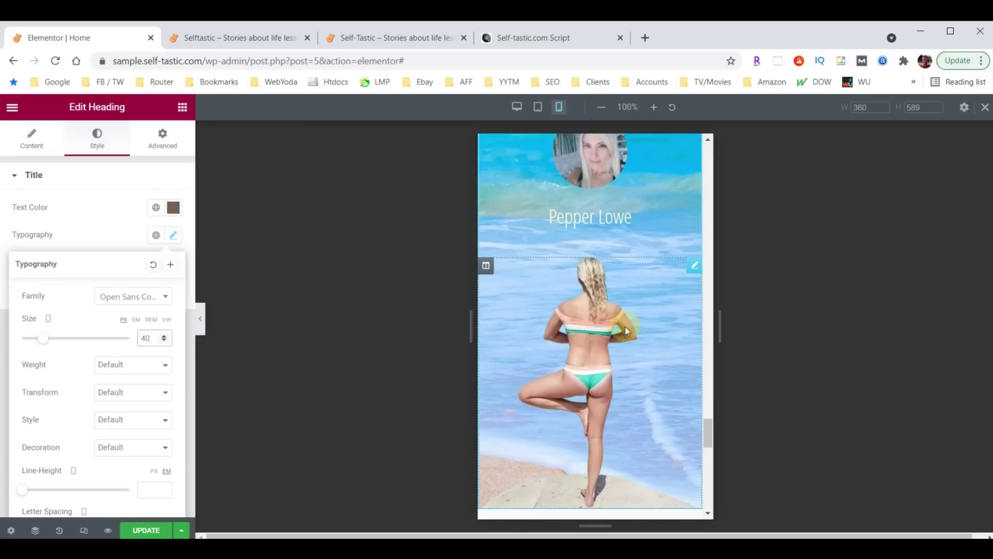
{"action": "scroll", "coordinate": [629, 377], "scroll_direction": "up", "scroll_amount": 4}
{"action": "scroll", "coordinate": [624, 376], "scroll_direction": "up", "scroll_amount": 5}
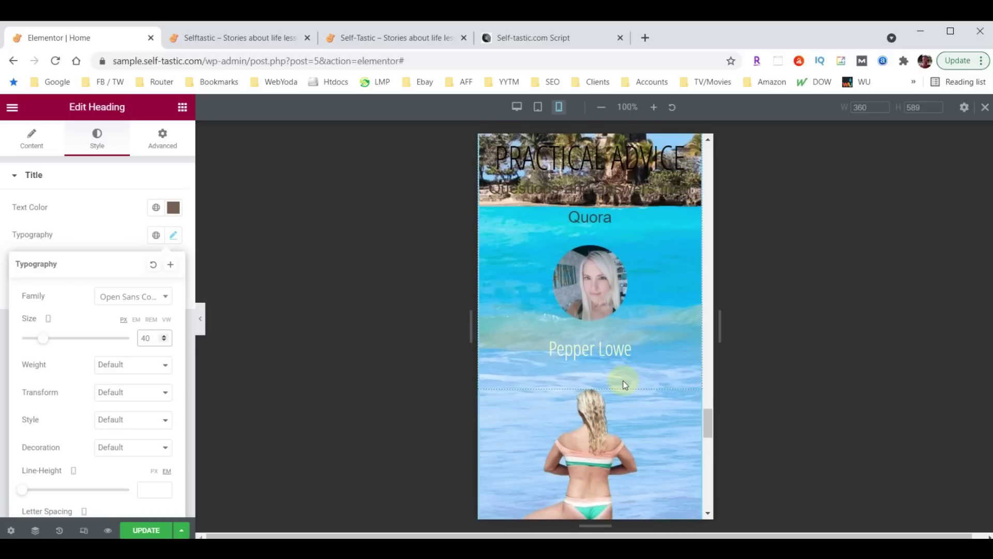
{"action": "scroll", "coordinate": [619, 393], "scroll_direction": "up", "scroll_amount": 2}
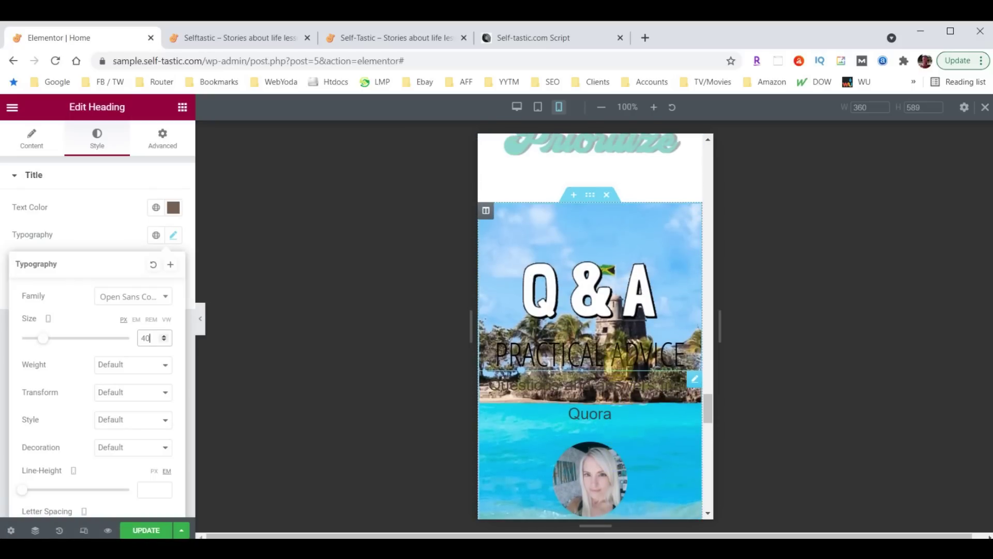
Turn on Hide On Mobile in the Q&A section's Responsive settings
{"action": "left_click", "coordinate": [589, 195]}
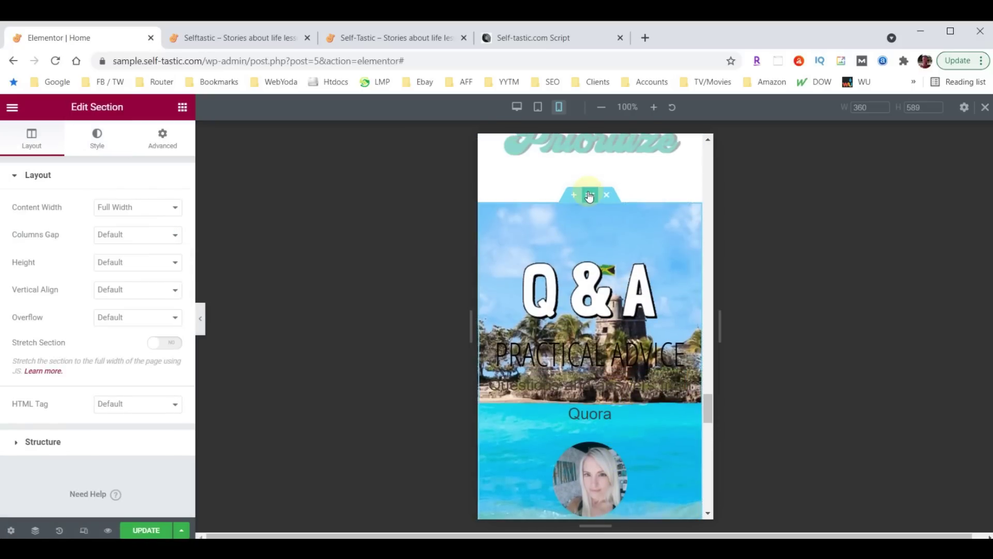
{"action": "left_click", "coordinate": [161, 136]}
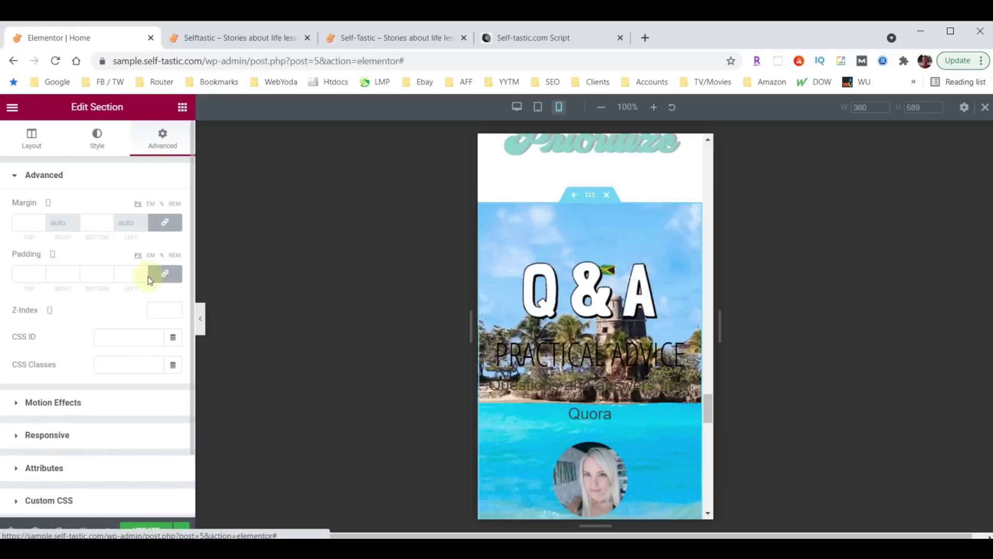
{"action": "scroll", "coordinate": [150, 331], "scroll_direction": "down", "scroll_amount": 2}
{"action": "left_click", "coordinate": [38, 362]}
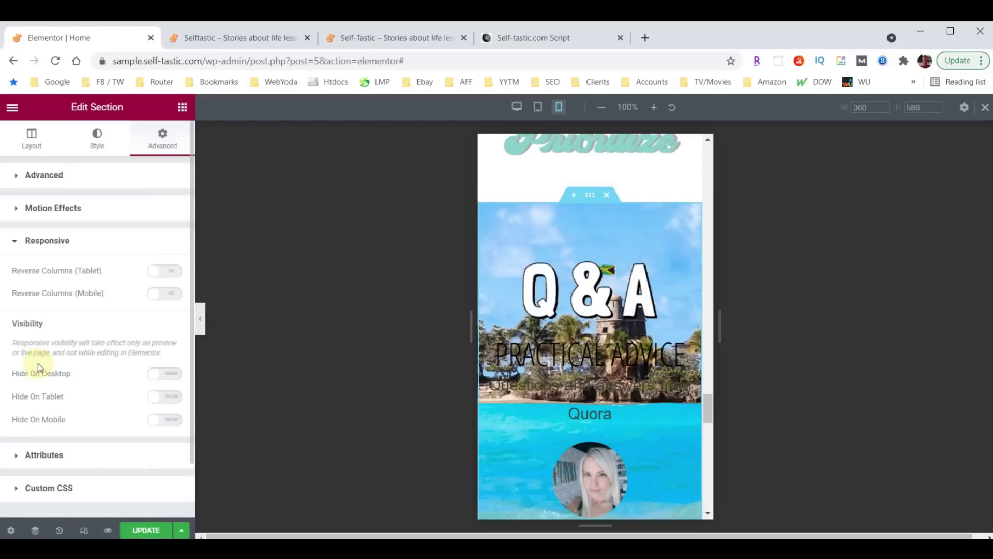
{"action": "left_click", "coordinate": [173, 423]}
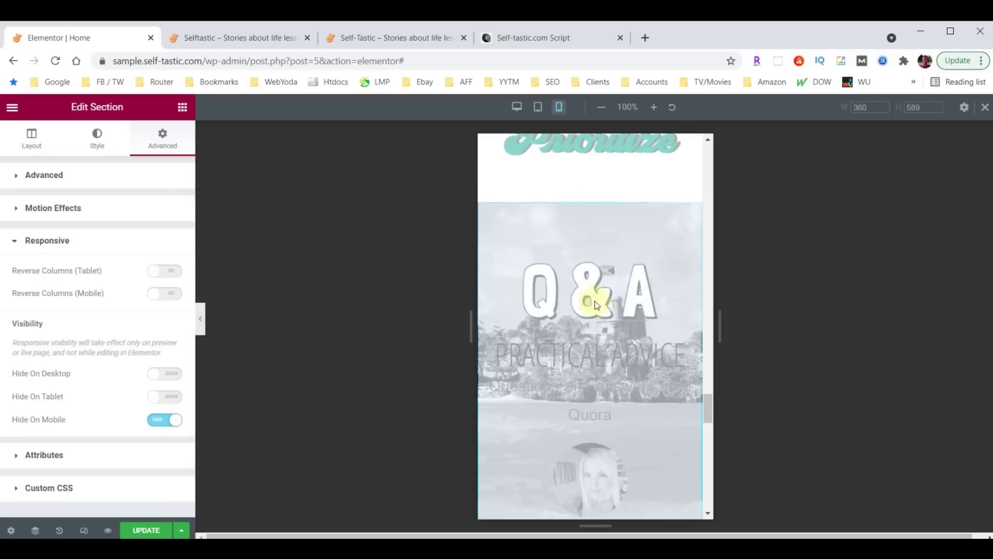
{"action": "scroll", "coordinate": [600, 297], "scroll_direction": "down", "scroll_amount": 10}
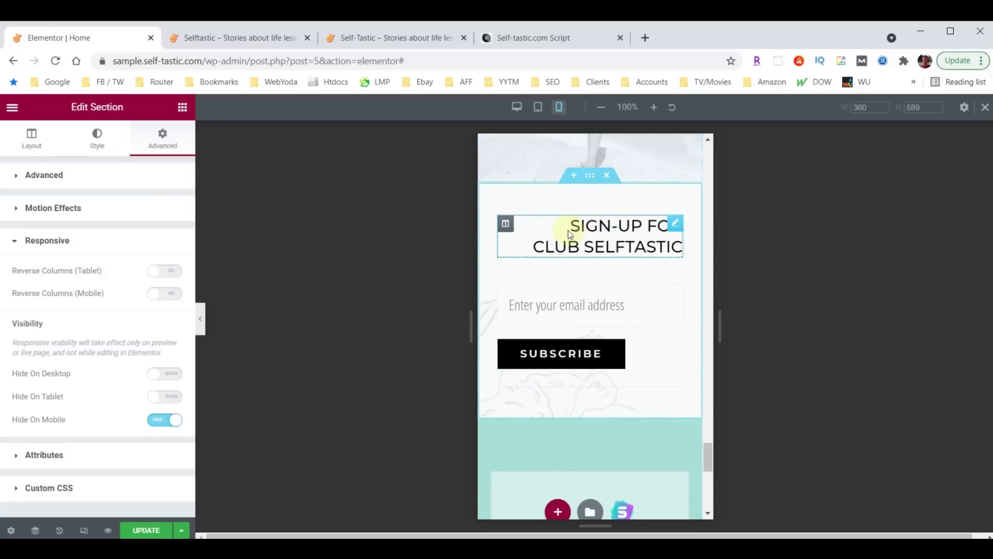
Centre the 'Sign-up for Club Selftastic' heading on mobile and collapse the editor panel
{"action": "left_click", "coordinate": [675, 225]}
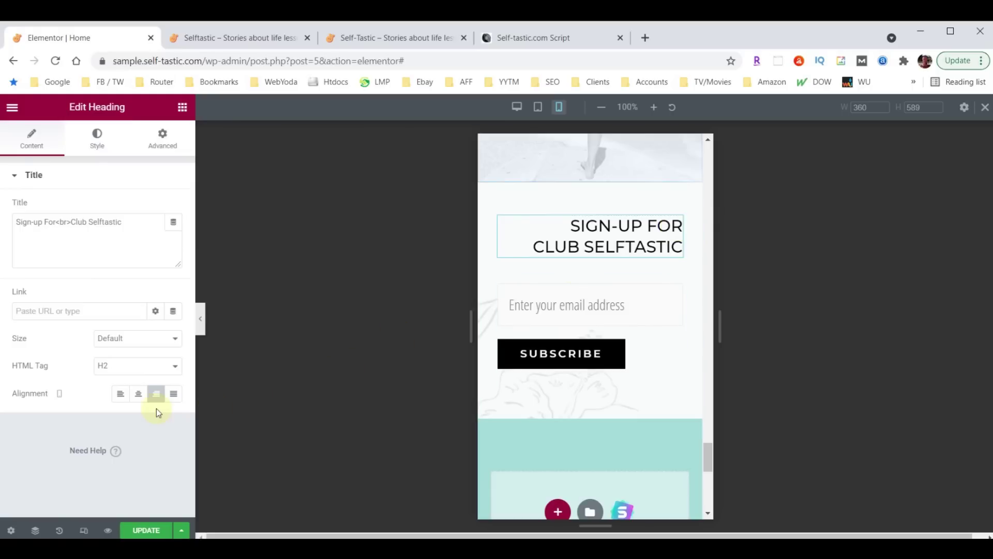
{"action": "left_click", "coordinate": [138, 401]}
{"action": "scroll", "coordinate": [557, 385], "scroll_direction": "down", "scroll_amount": 2}
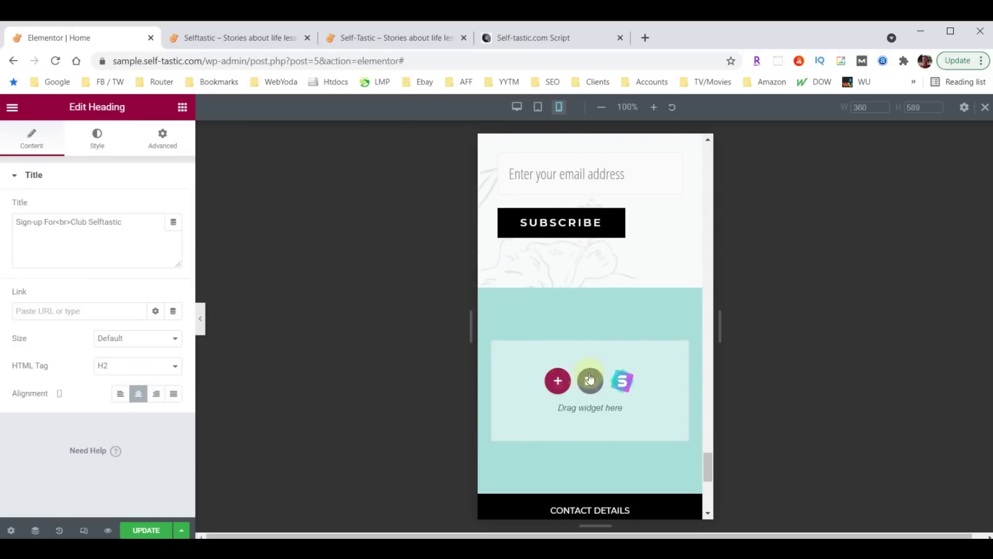
{"action": "scroll", "coordinate": [561, 336], "scroll_direction": "up", "scroll_amount": 1}
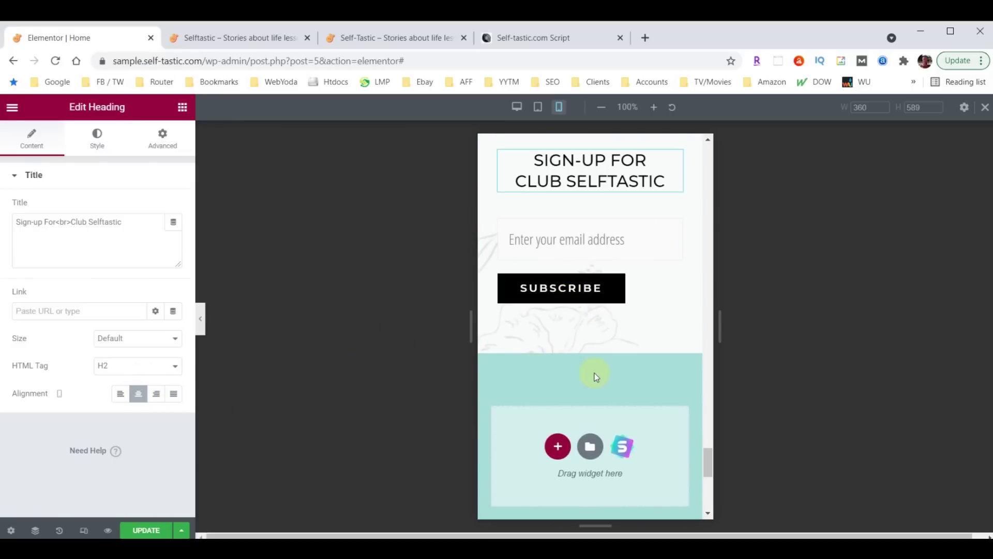
{"action": "scroll", "coordinate": [595, 377], "scroll_direction": "down", "scroll_amount": 5}
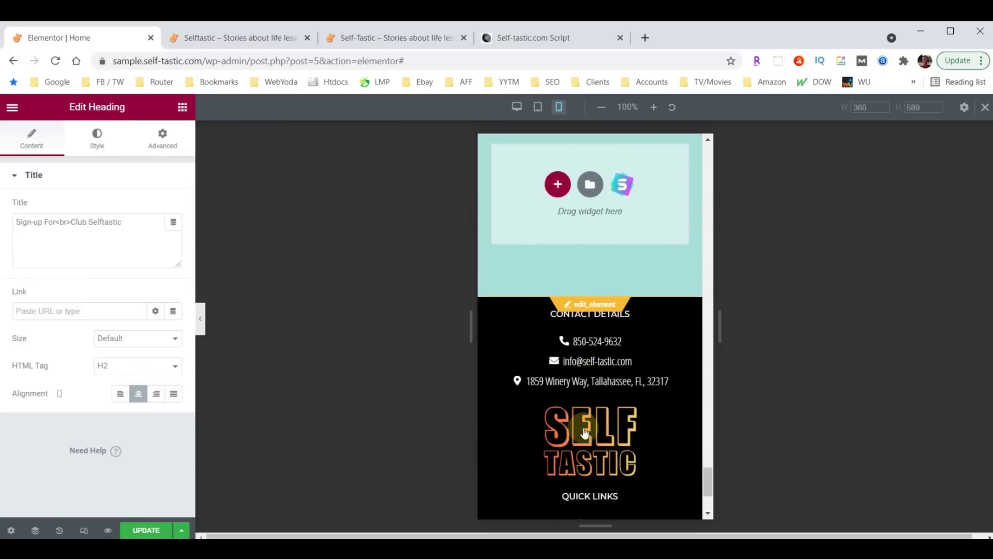
{"action": "scroll", "coordinate": [615, 387], "scroll_direction": "up", "scroll_amount": 4}
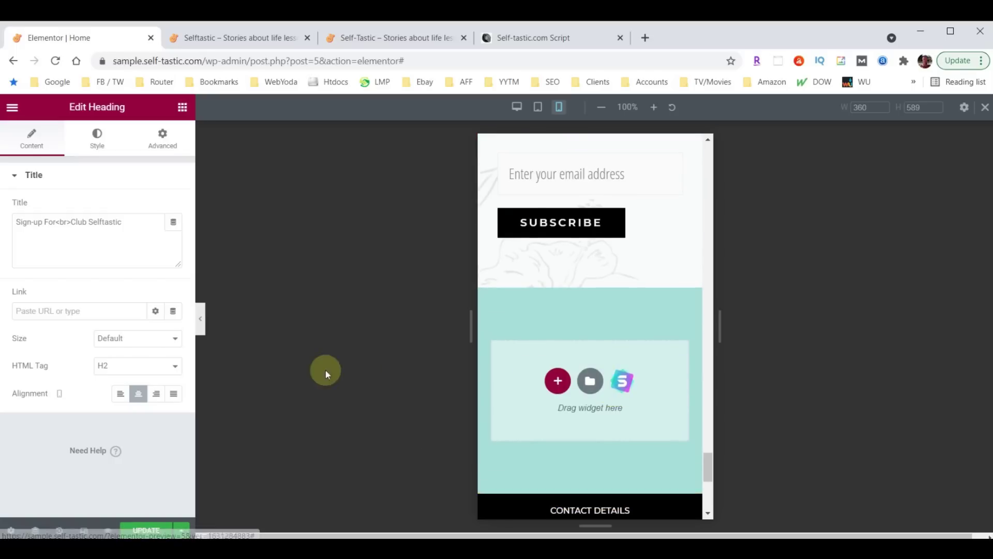
{"action": "left_click", "coordinate": [200, 320]}
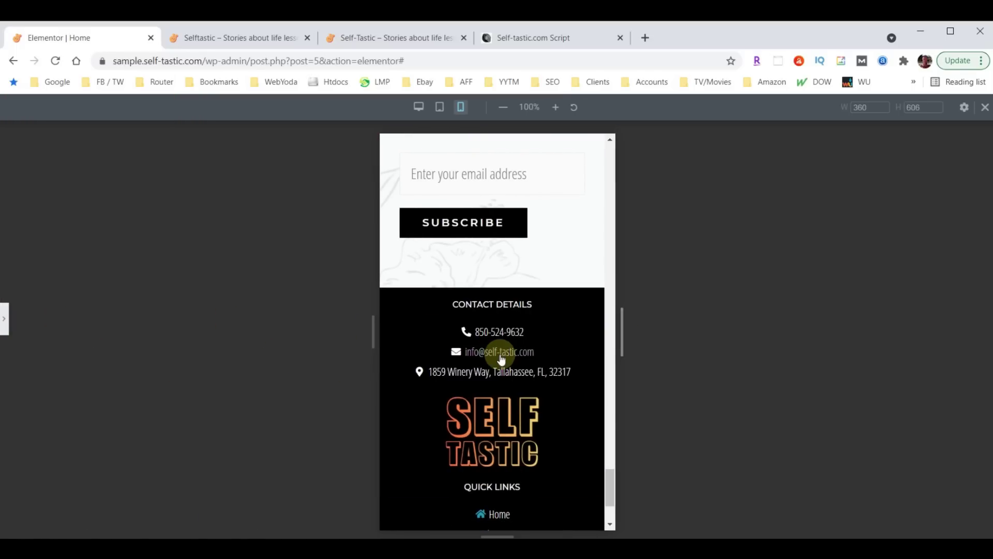
Scroll the mobile preview from the footer back up to the hero, then reopen the editor panel
{"action": "scroll", "coordinate": [502, 358], "scroll_direction": "up", "scroll_amount": 10}
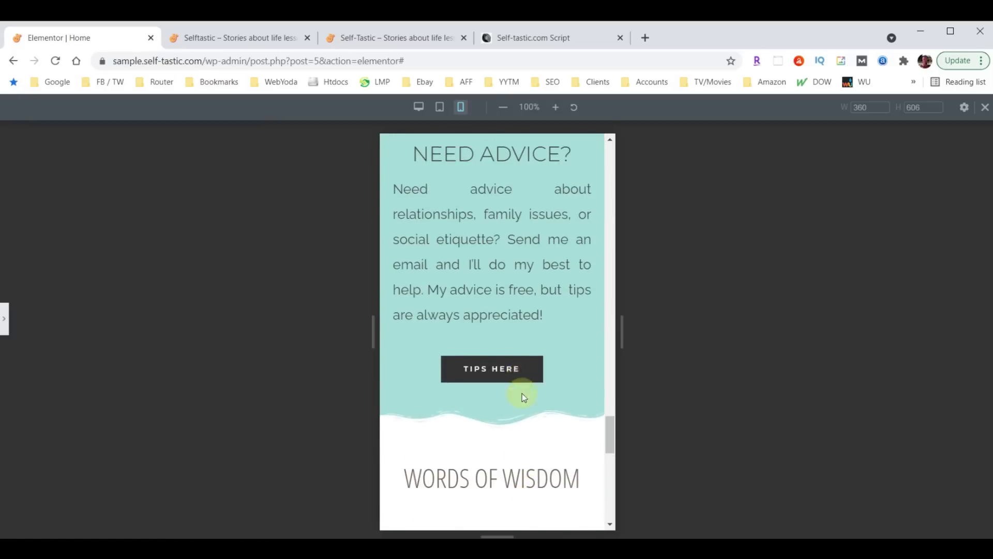
{"action": "scroll", "coordinate": [522, 396], "scroll_direction": "up", "scroll_amount": 10}
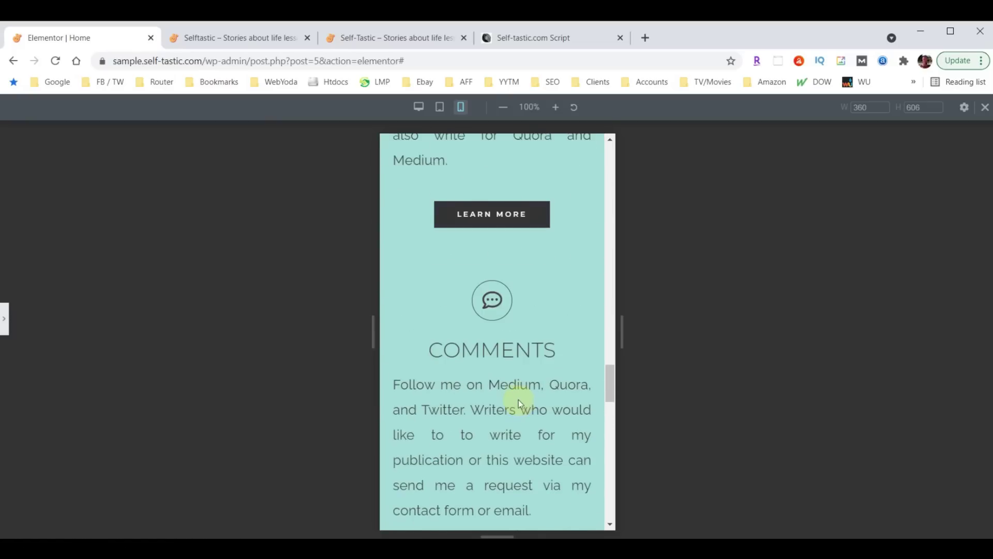
{"action": "scroll", "coordinate": [517, 397], "scroll_direction": "up", "scroll_amount": 15}
{"action": "scroll", "coordinate": [516, 396], "scroll_direction": "up", "scroll_amount": 15}
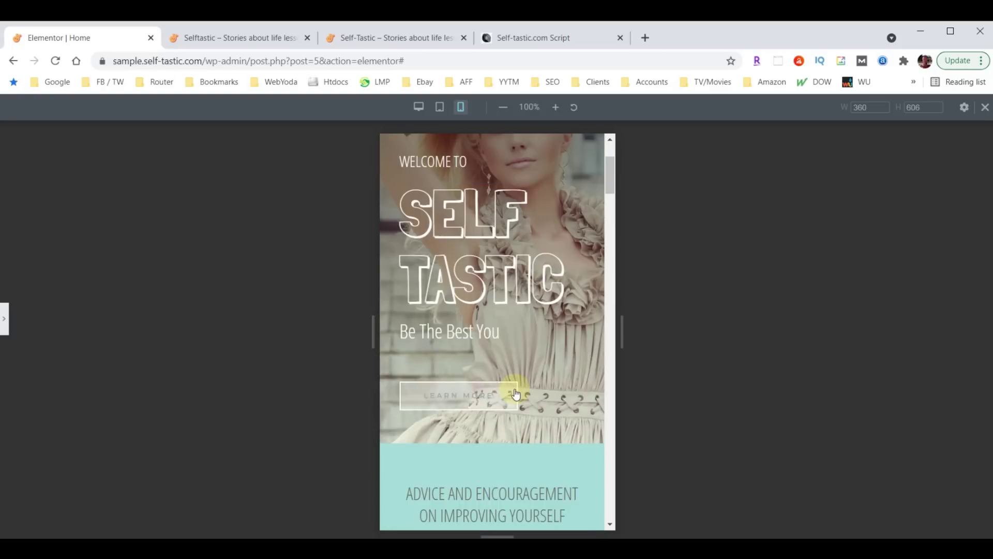
{"action": "scroll", "coordinate": [514, 394], "scroll_direction": "up", "scroll_amount": 4}
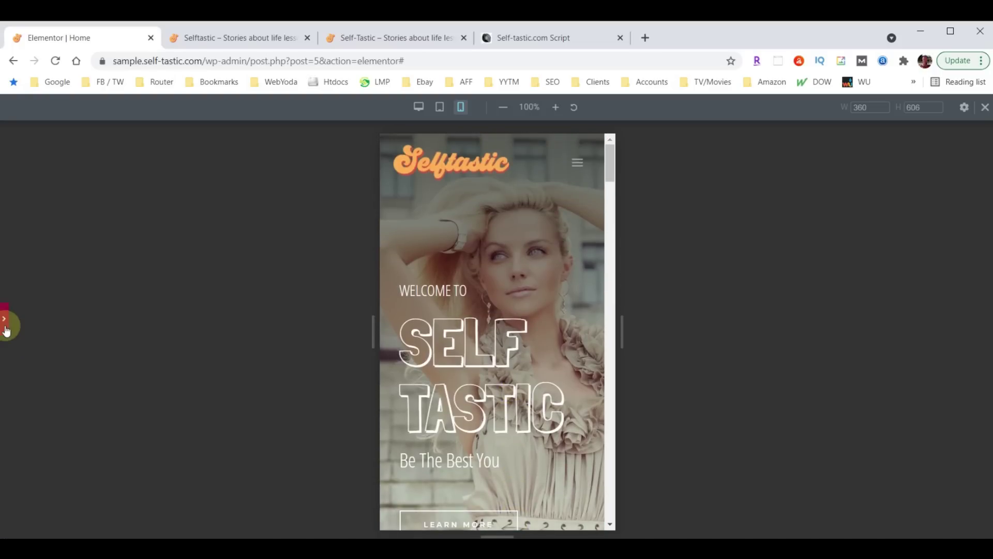
{"action": "left_click", "coordinate": [4, 318]}
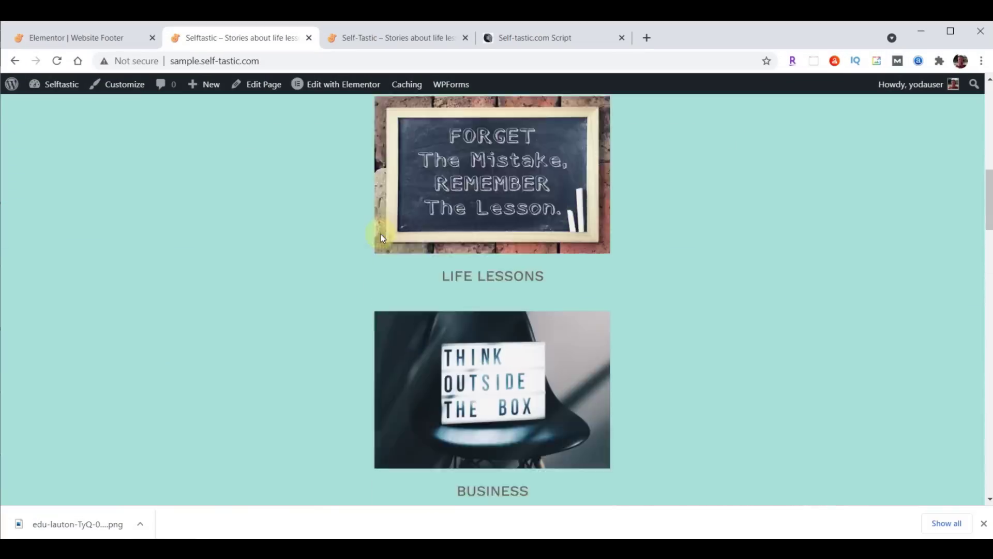
Leave the Website Footer editor for the WordPress dashboard and open BackupBuddy's backups list
{"action": "scroll", "coordinate": [381, 236], "scroll_direction": "up", "scroll_amount": 10}
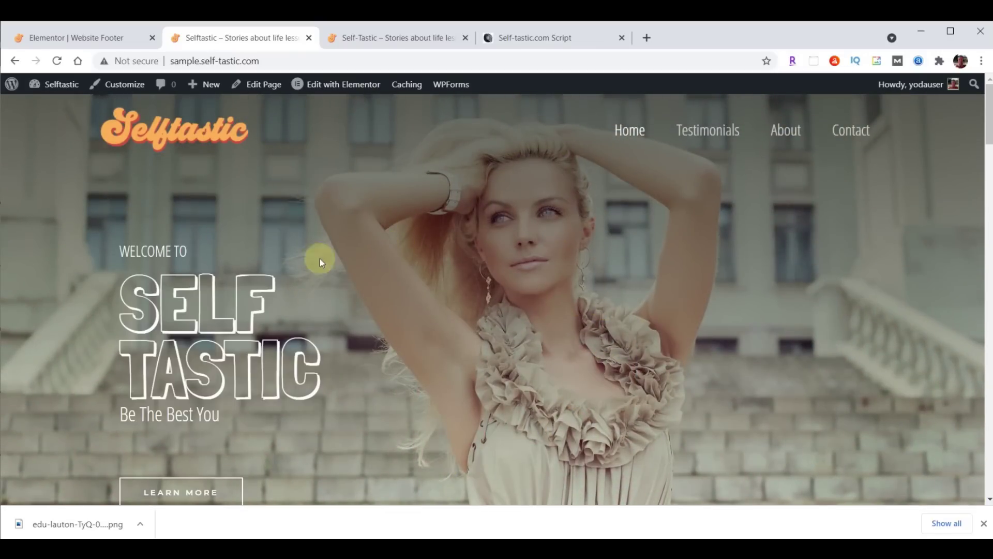
{"action": "left_click", "coordinate": [64, 35]}
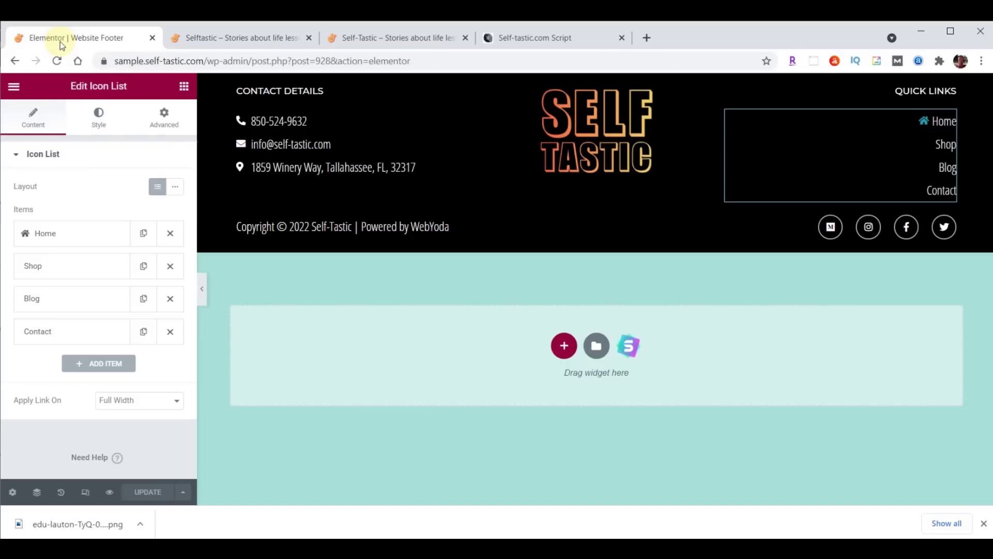
{"action": "left_click", "coordinate": [13, 86]}
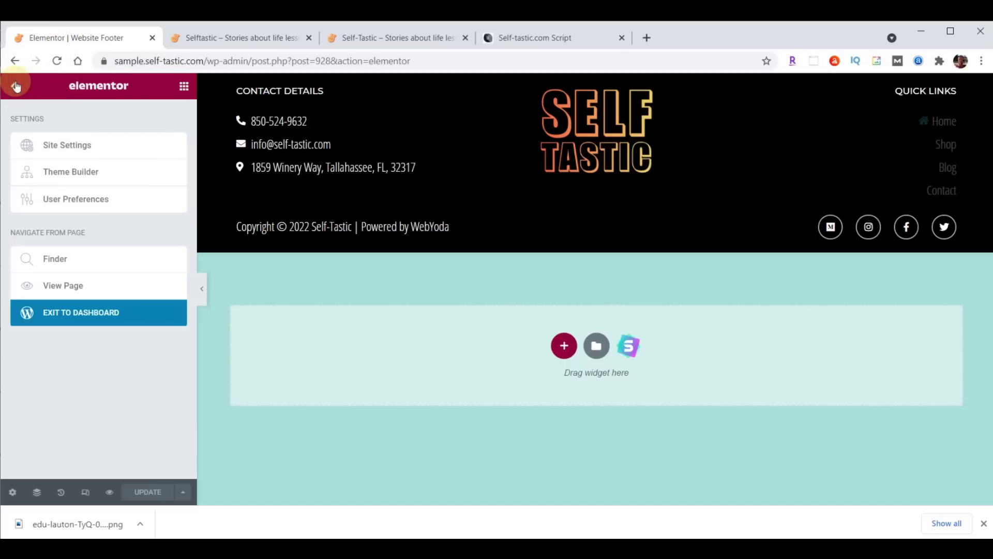
{"action": "left_click", "coordinate": [69, 316]}
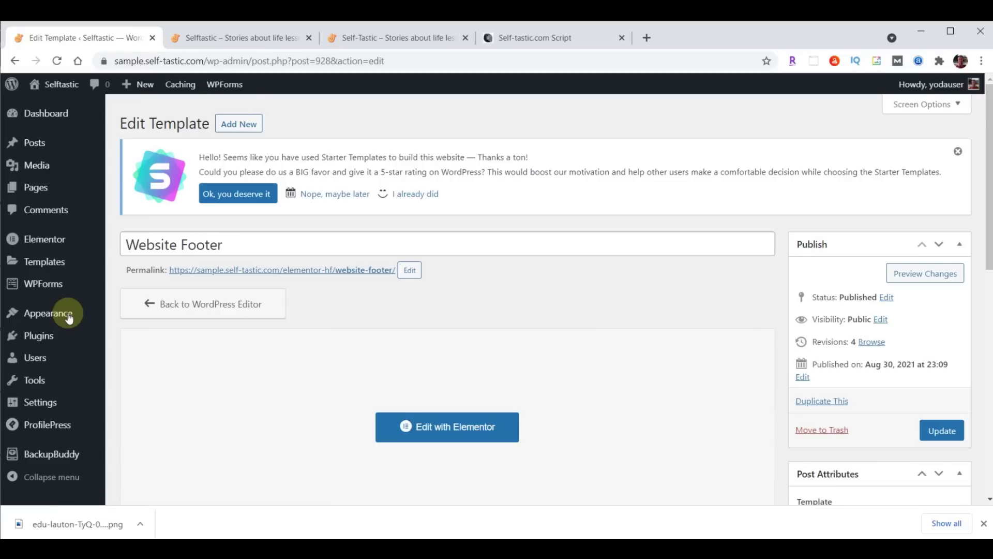
{"action": "left_click", "coordinate": [54, 456]}
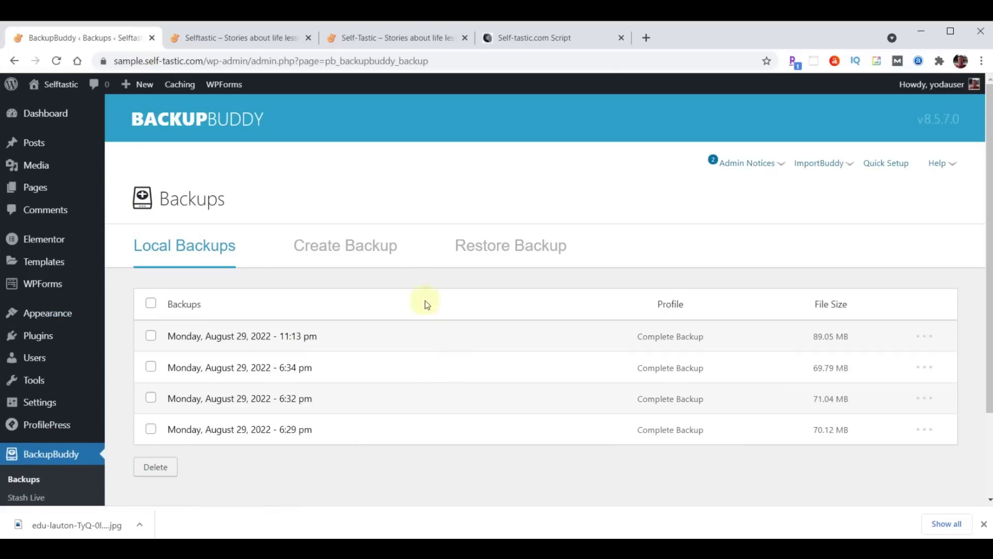
Run a complete 89.05 MB site backup, download its zip, and return to the Dashboard
{"action": "left_click", "coordinate": [365, 247]}
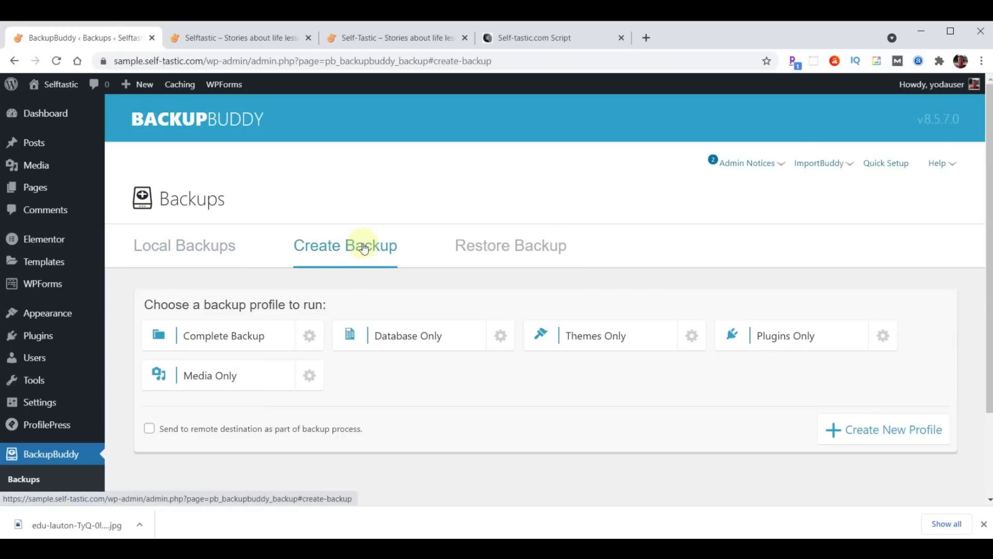
{"action": "left_click", "coordinate": [233, 338]}
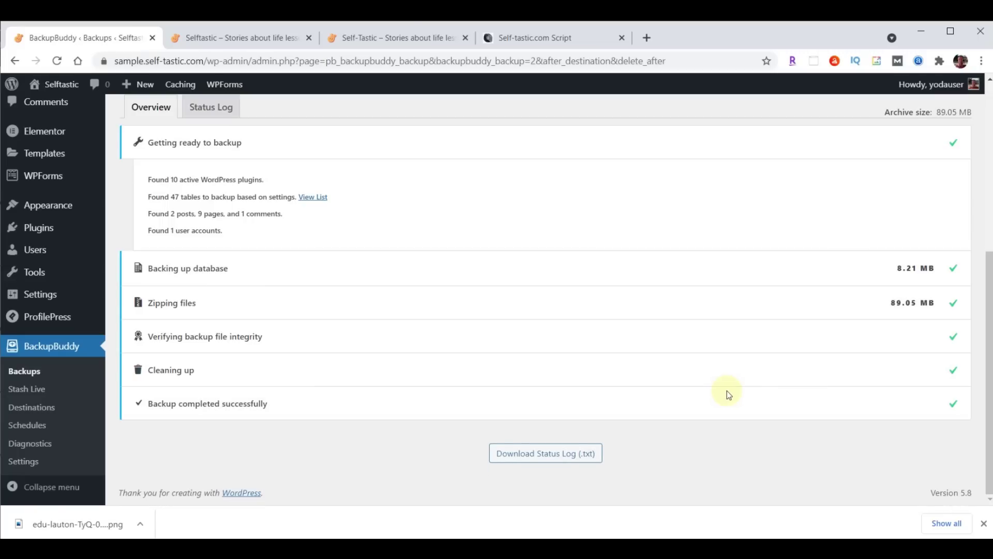
{"action": "scroll", "coordinate": [691, 376], "scroll_direction": "up", "scroll_amount": 6}
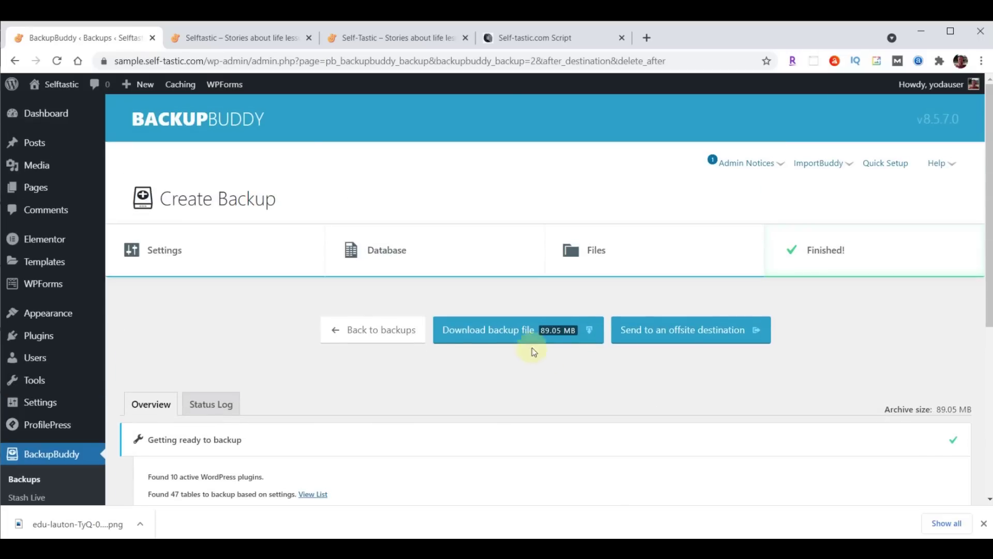
{"action": "left_click", "coordinate": [516, 331]}
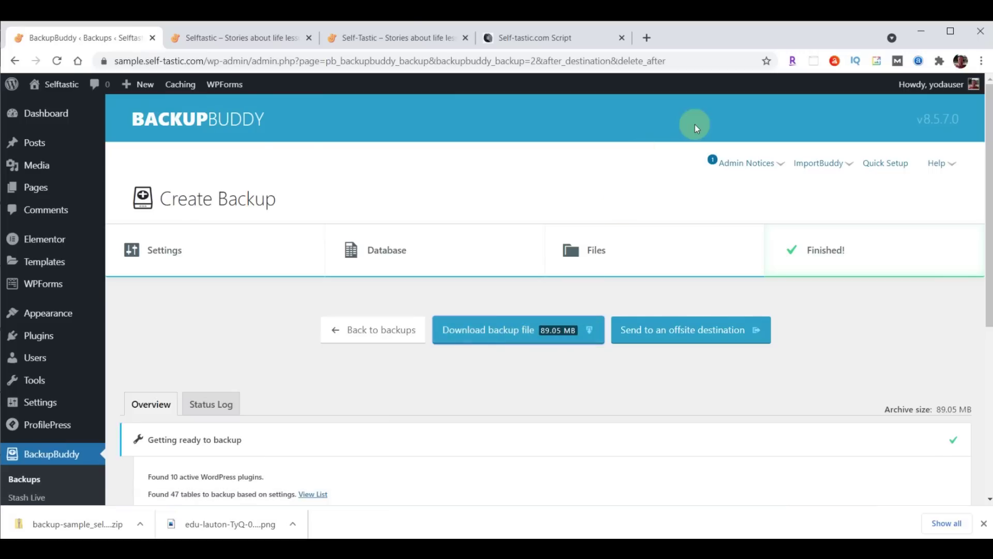
{"action": "left_click", "coordinate": [49, 115]}
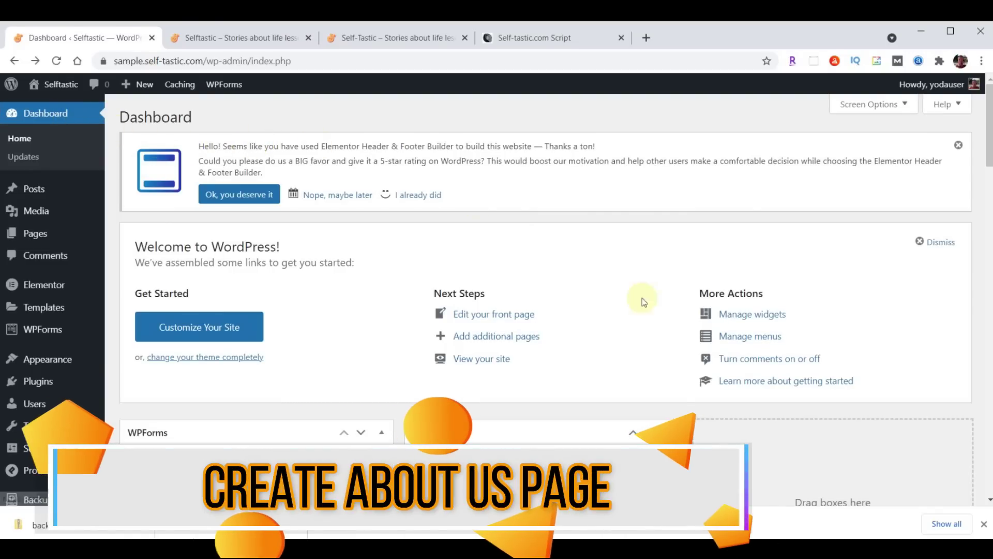
Close the downloads bar, open the About page in Elementor from Pages, and bring the live site tab forward
{"action": "left_click", "coordinate": [984, 524]}
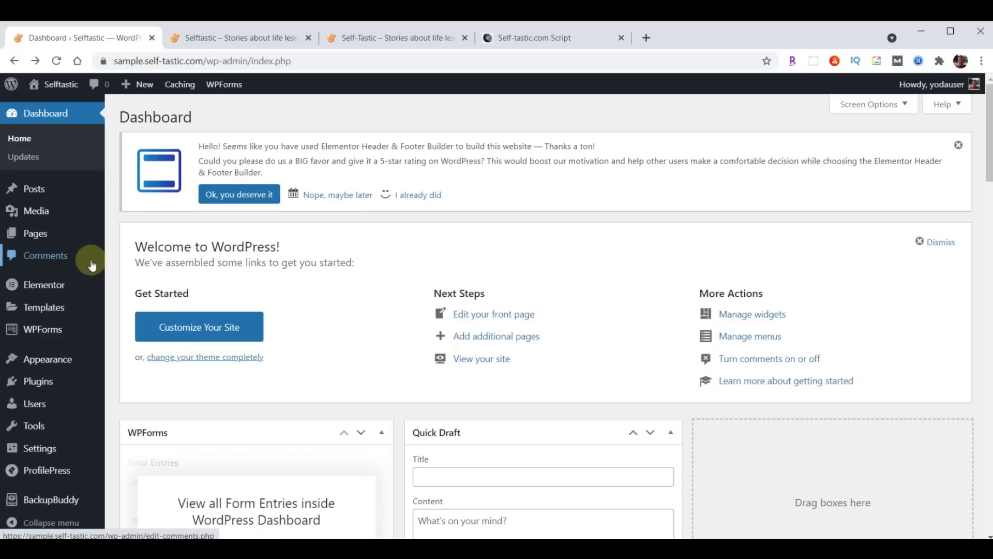
{"action": "left_click", "coordinate": [39, 235]}
{"action": "mouse_move", "coordinate": [166, 213]}
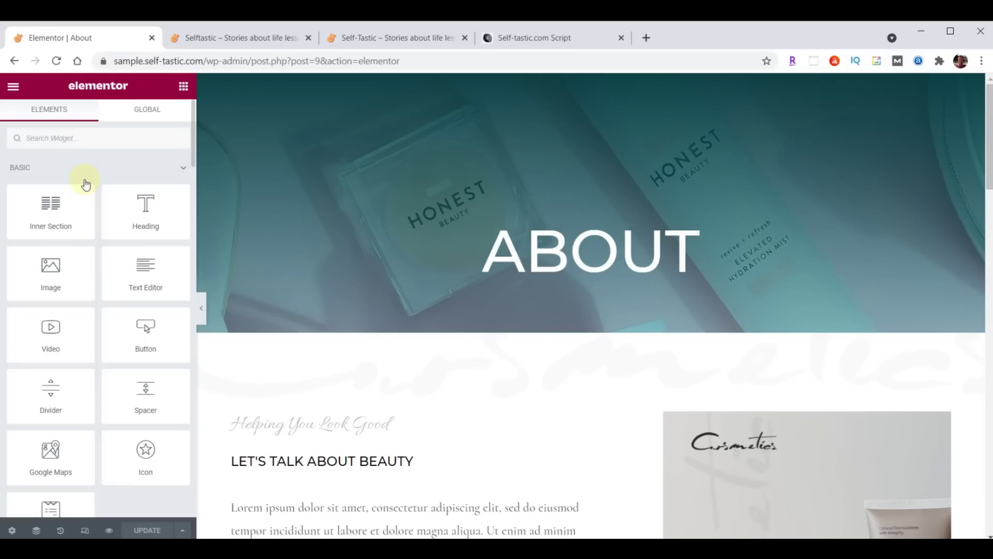
{"action": "left_click", "coordinate": [383, 39]}
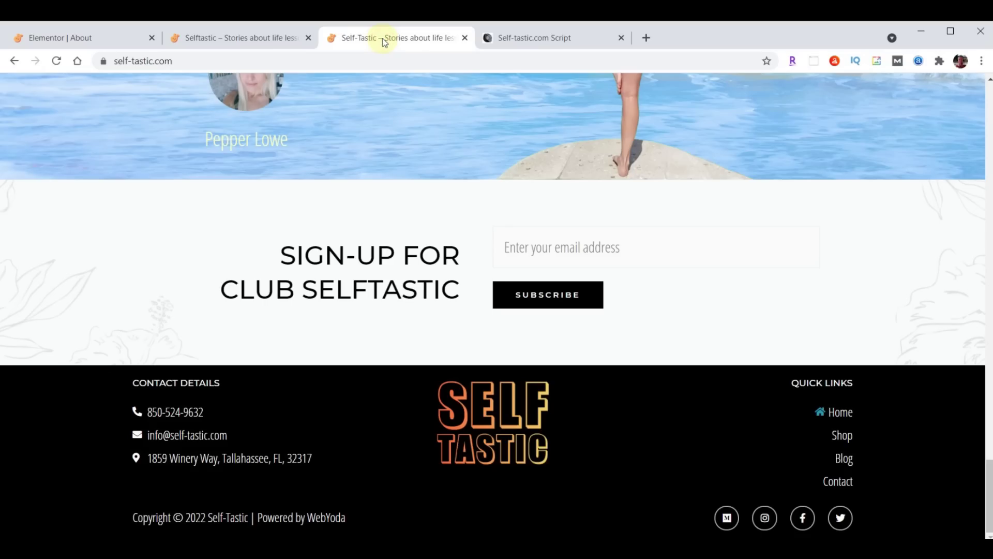
{"action": "scroll", "coordinate": [720, 397], "scroll_direction": "up", "scroll_amount": 20}
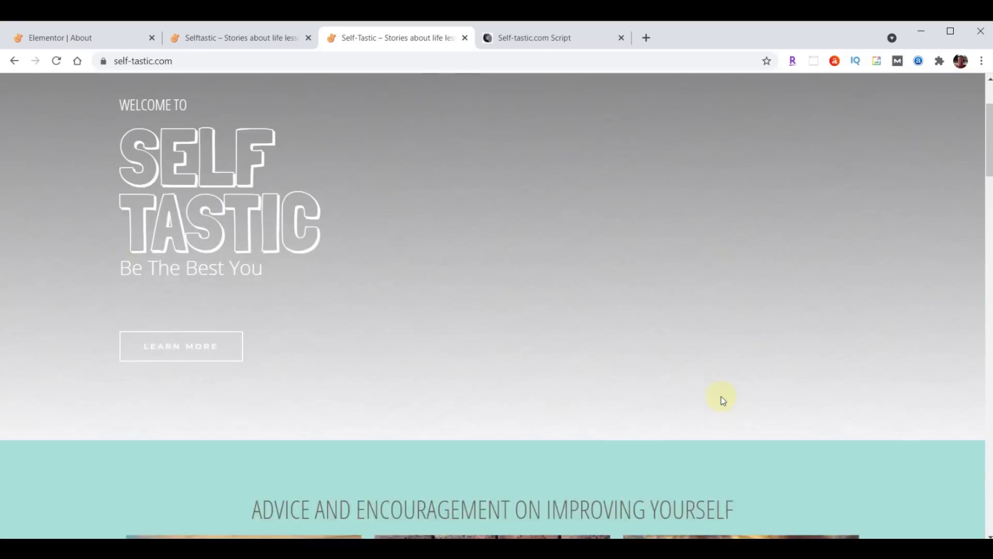
{"action": "scroll", "coordinate": [721, 396], "scroll_direction": "up", "scroll_amount": 2}
{"action": "left_click", "coordinate": [571, 109]}
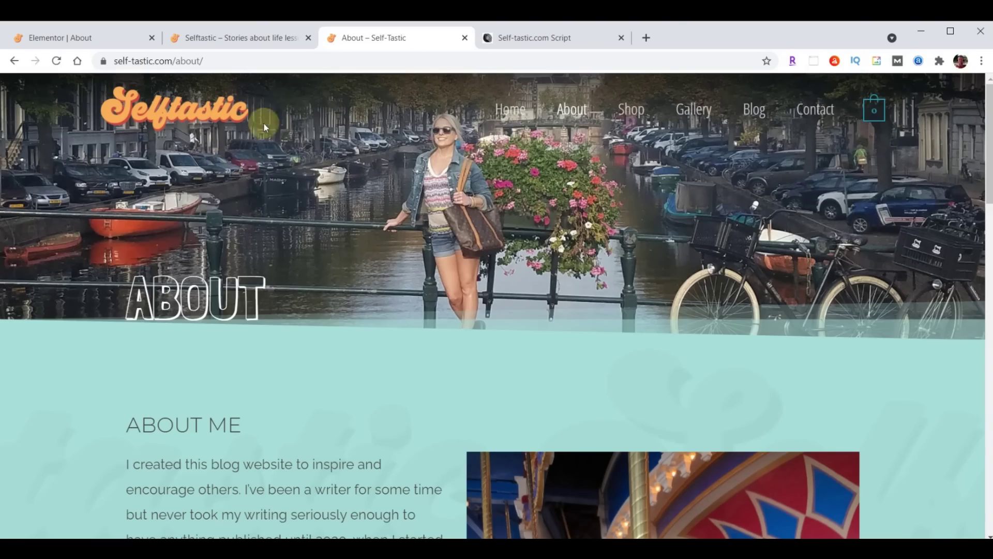
{"action": "scroll", "coordinate": [628, 202], "scroll_direction": "down", "scroll_amount": 7}
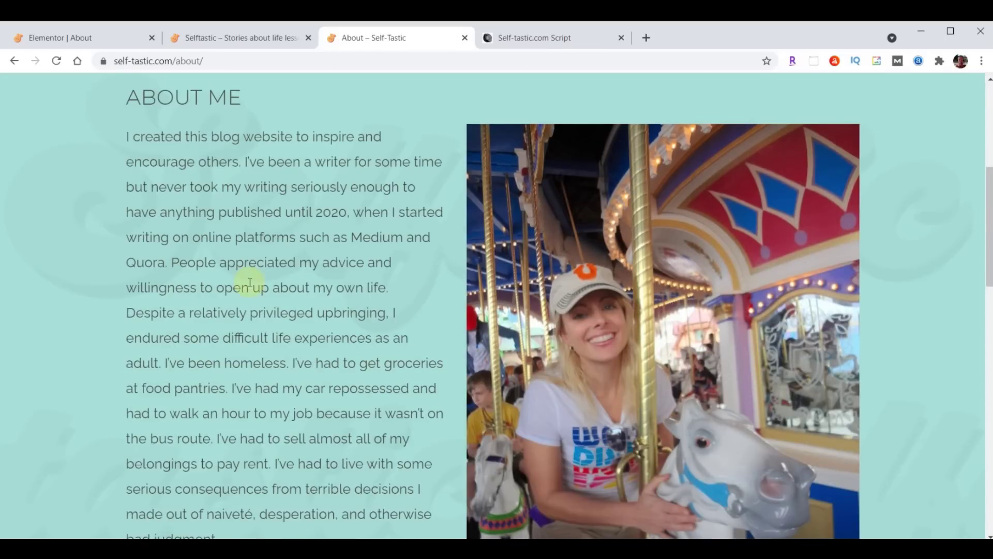
{"action": "scroll", "coordinate": [290, 395], "scroll_direction": "down", "scroll_amount": 3}
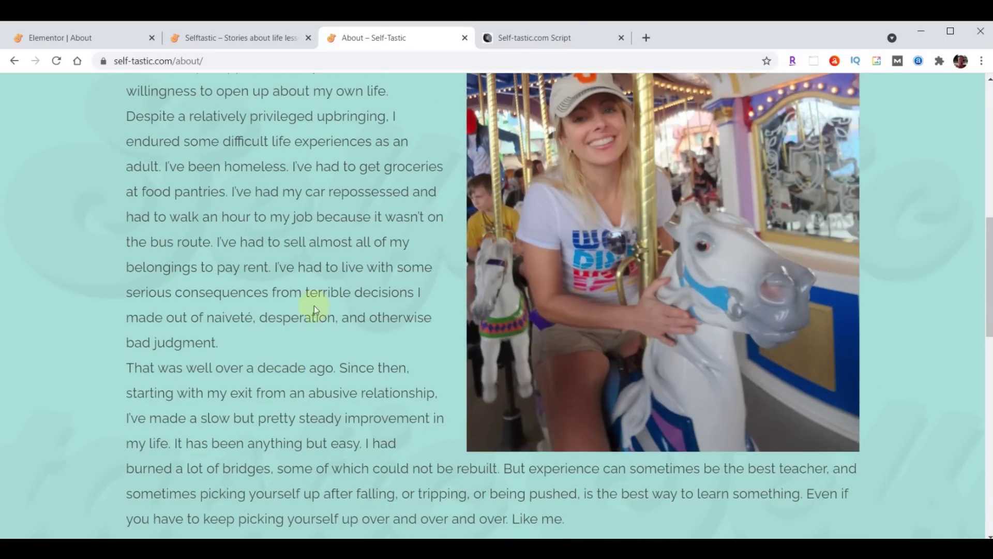
{"action": "scroll", "coordinate": [282, 393], "scroll_direction": "up", "scroll_amount": 9}
{"action": "scroll", "coordinate": [324, 312], "scroll_direction": "down", "scroll_amount": 5}
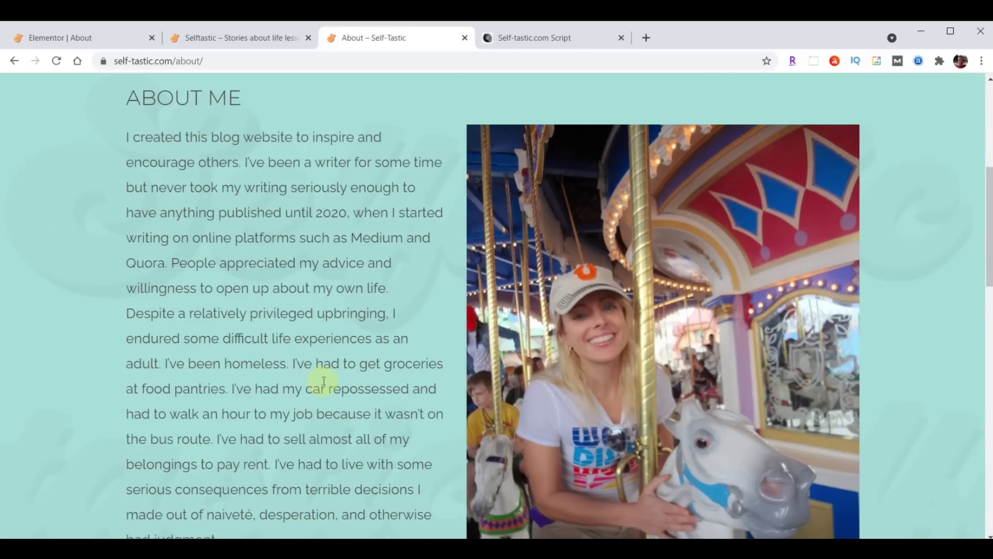
{"action": "scroll", "coordinate": [323, 386], "scroll_direction": "up", "scroll_amount": 7}
Return to the About page editor and select the ABOUT header section's settings
{"action": "left_click", "coordinate": [73, 38]}
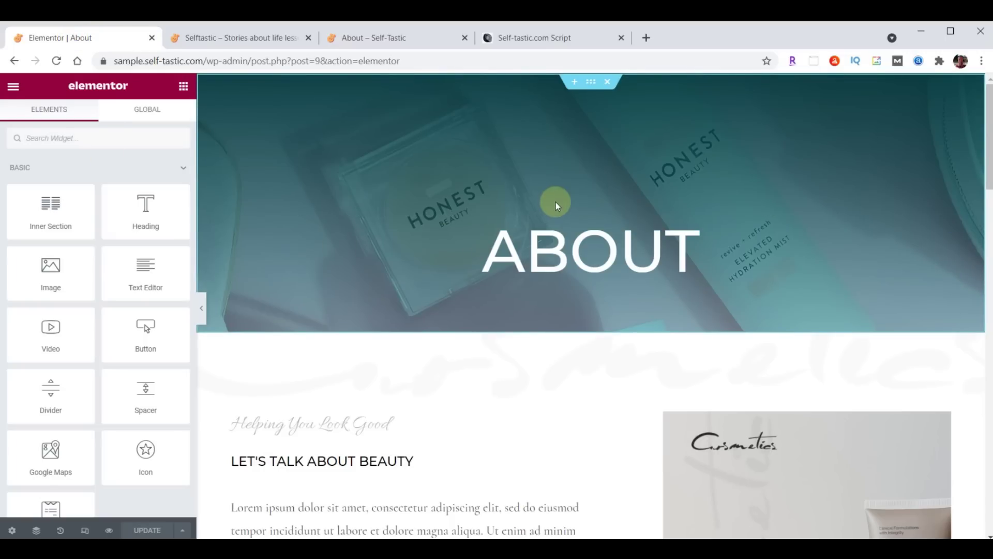
{"action": "left_click", "coordinate": [591, 82]}
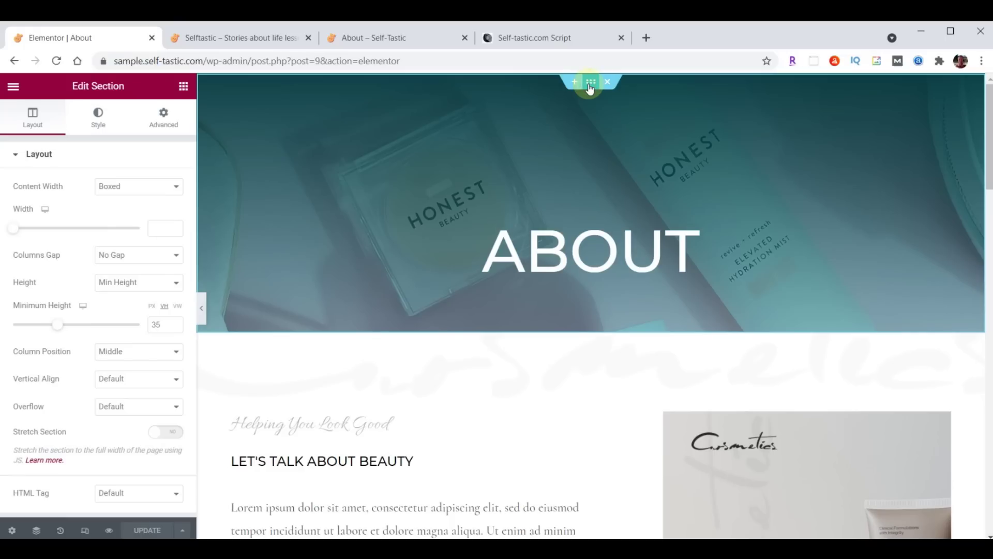
Upload header-about.jpg from File Explorer and set it as the About header's background image
{"action": "left_click", "coordinate": [99, 124]}
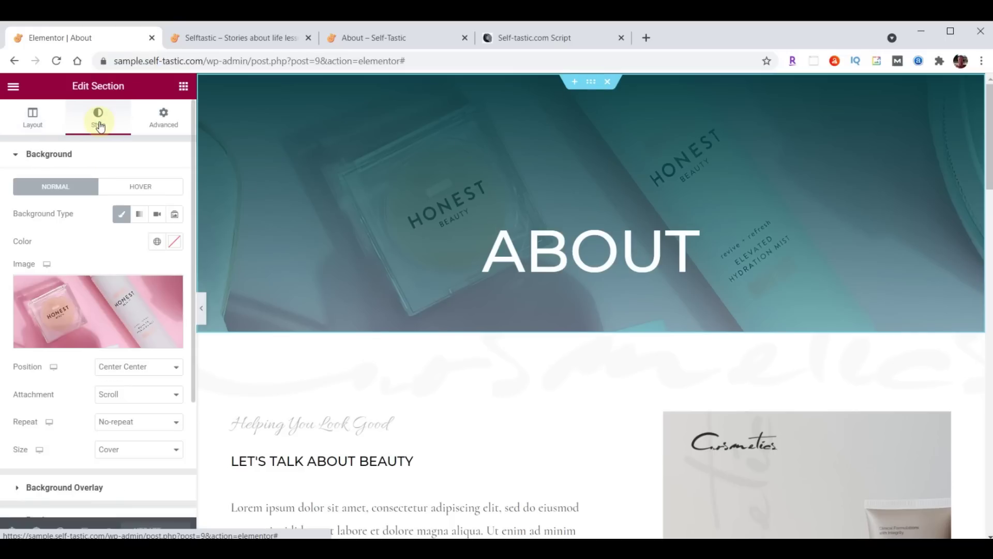
{"action": "left_click", "coordinate": [102, 309]}
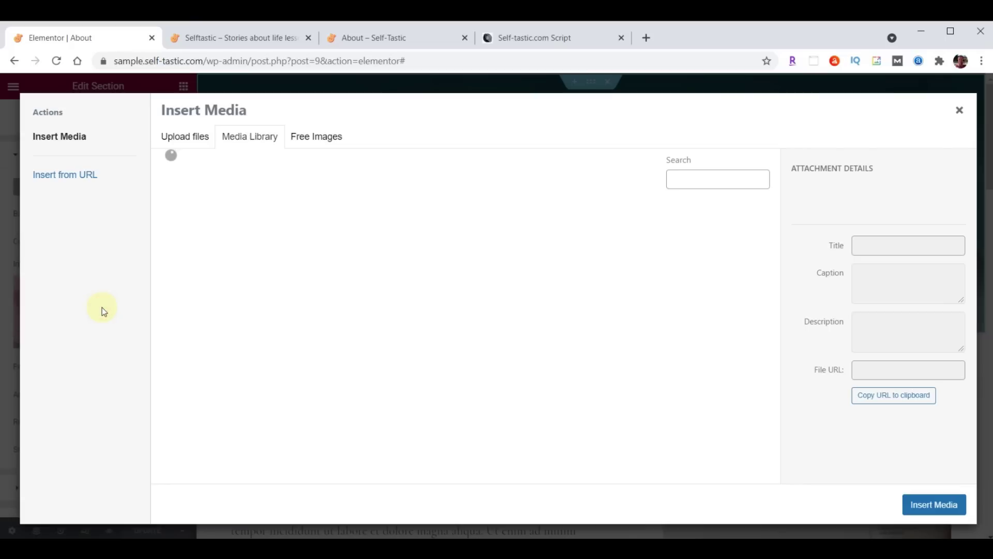
{"action": "key", "text": "alt+Tab"}
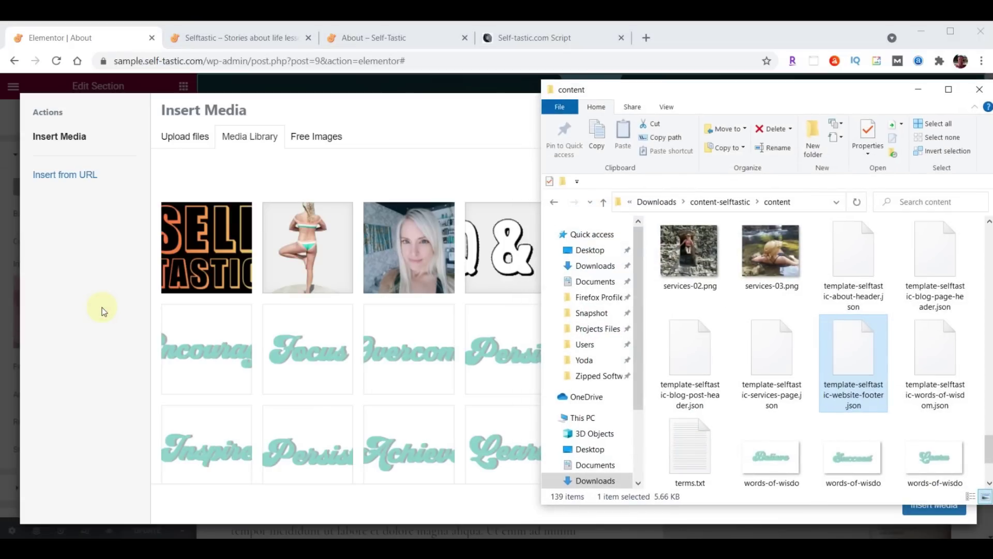
{"action": "scroll", "coordinate": [805, 340], "scroll_direction": "up", "scroll_amount": 15}
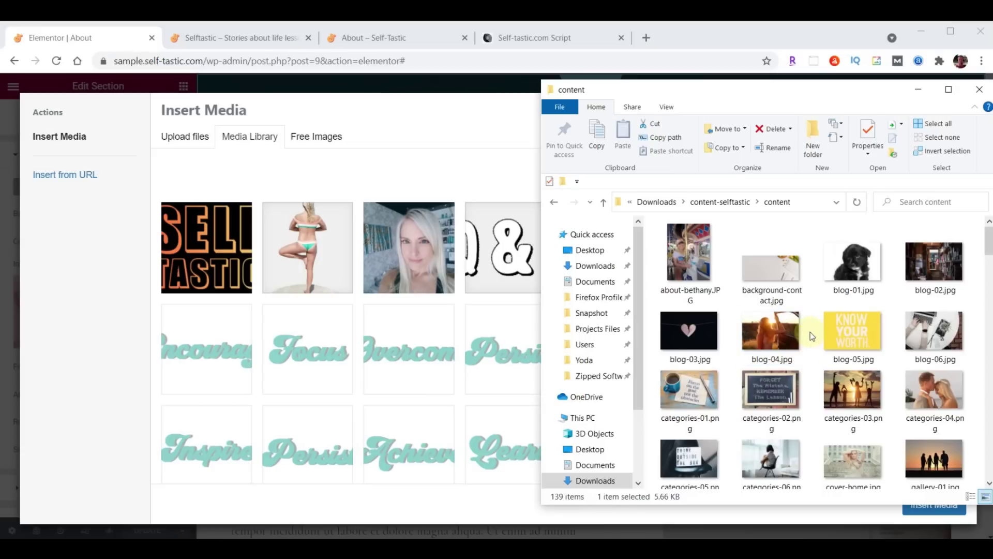
{"action": "scroll", "coordinate": [810, 331], "scroll_direction": "down", "scroll_amount": 5}
{"action": "scroll", "coordinate": [810, 331], "scroll_direction": "down", "scroll_amount": 6}
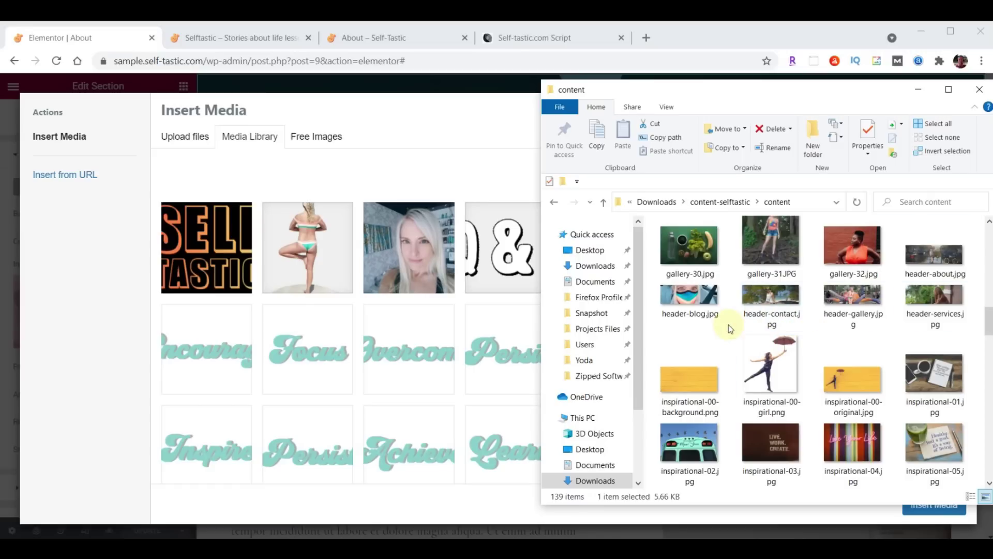
{"action": "left_click_drag", "start_coordinate": [937, 253], "coordinate": [278, 281]}
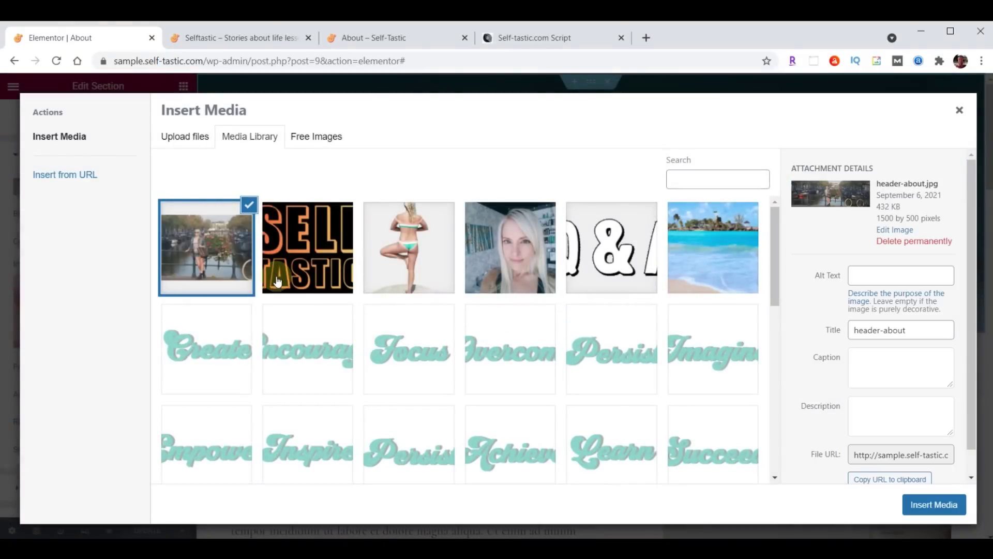
{"action": "left_click", "coordinate": [935, 505]}
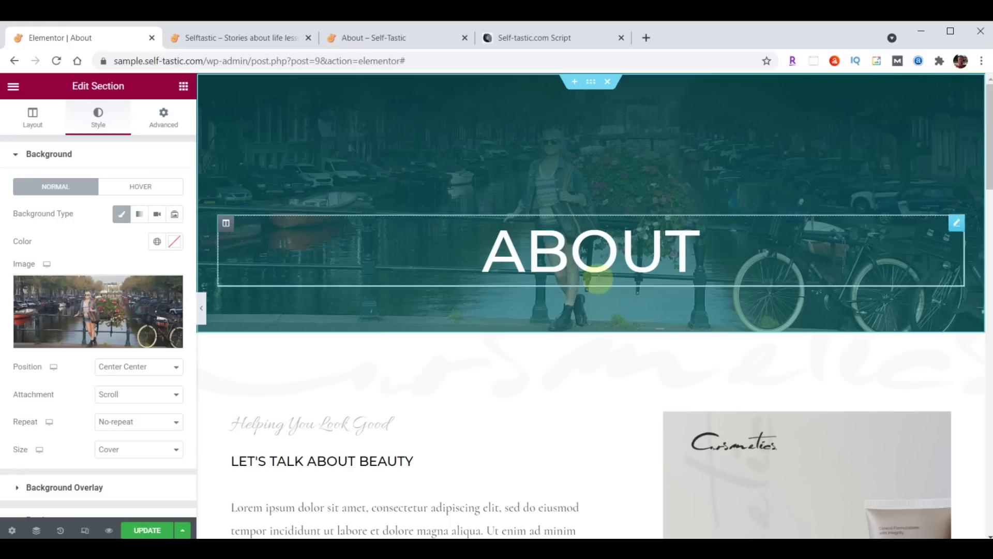
Set the header overlay gradient colours to #000000B3 and transparent #033B3F00
{"action": "scroll", "coordinate": [109, 300], "scroll_direction": "down", "scroll_amount": 2}
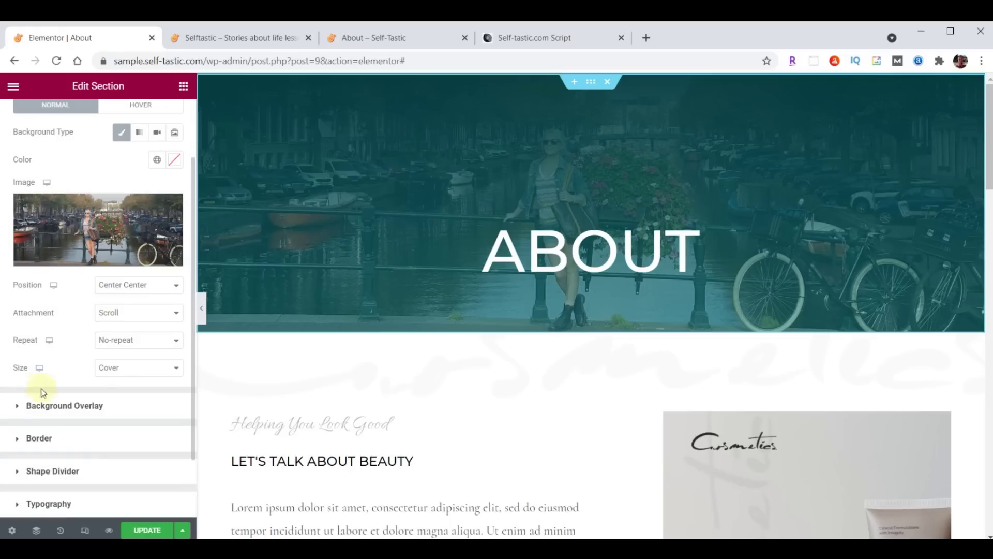
{"action": "left_click", "coordinate": [17, 409]}
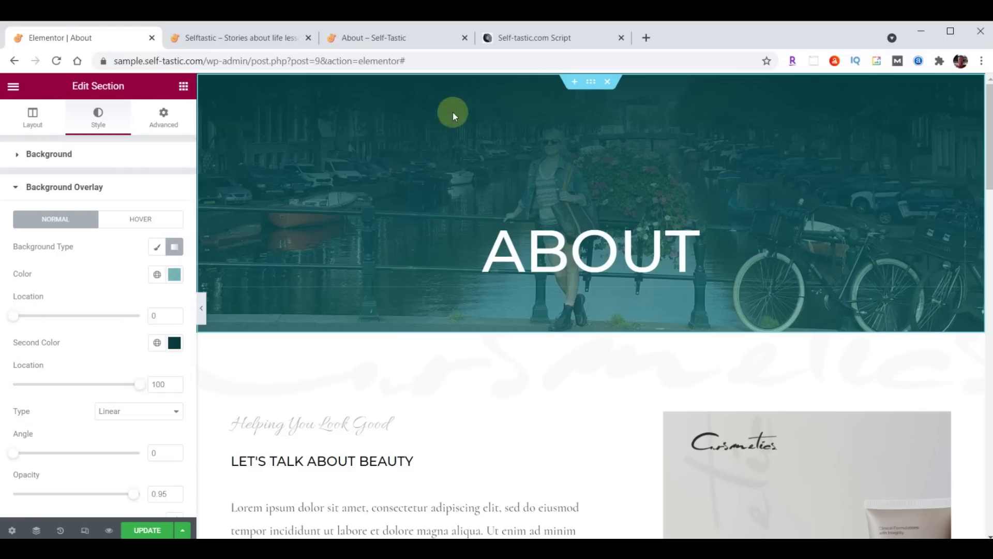
{"action": "left_click", "coordinate": [175, 275]}
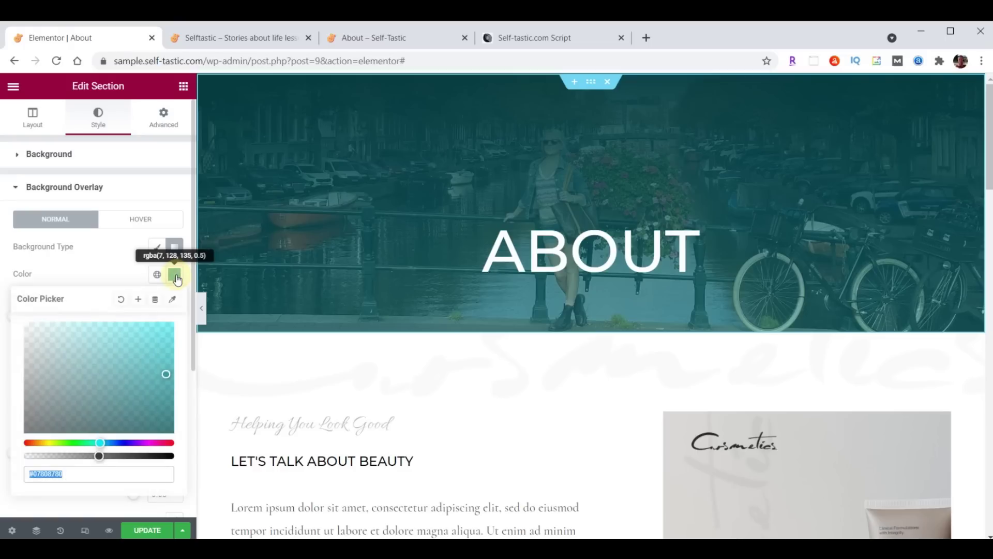
{"action": "type", "text": "#000000B3"}
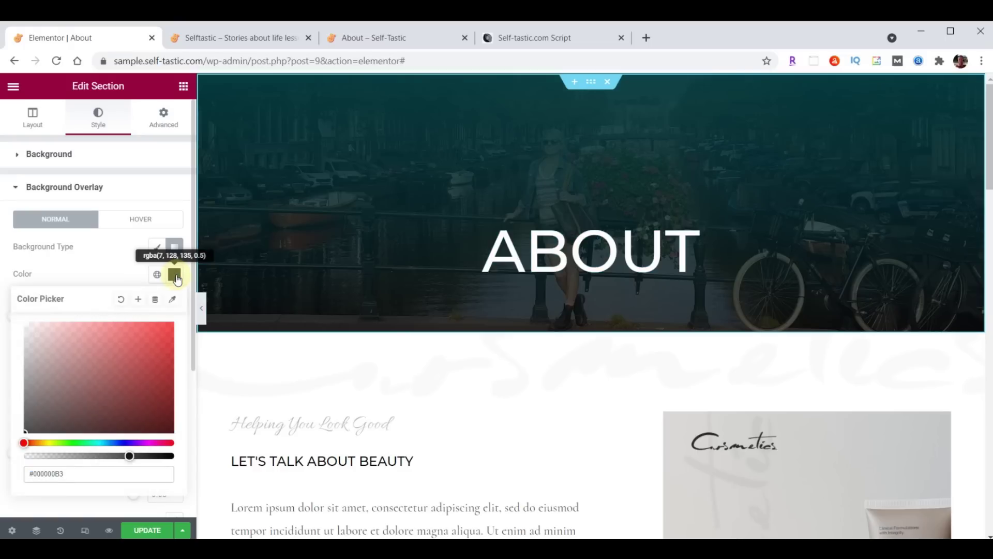
{"action": "left_click", "coordinate": [174, 275]}
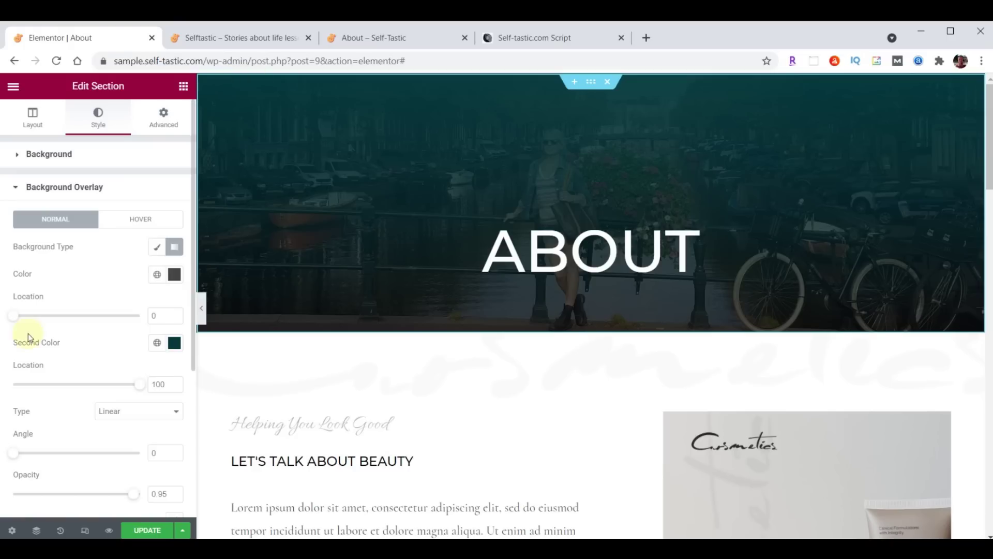
{"action": "left_click", "coordinate": [175, 344]}
{"action": "left_click", "coordinate": [96, 308]}
{"action": "type", "text": "00"}
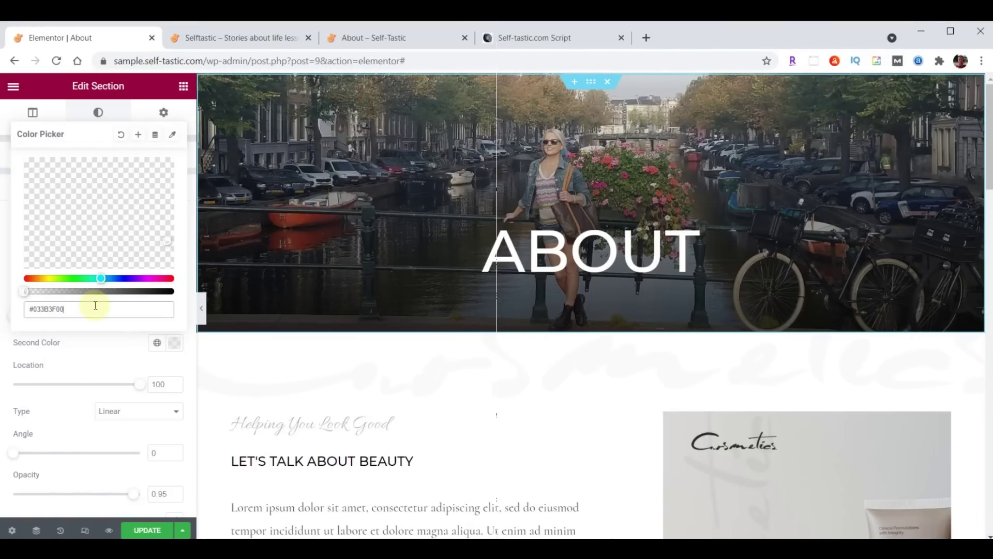
{"action": "left_click", "coordinate": [173, 343]}
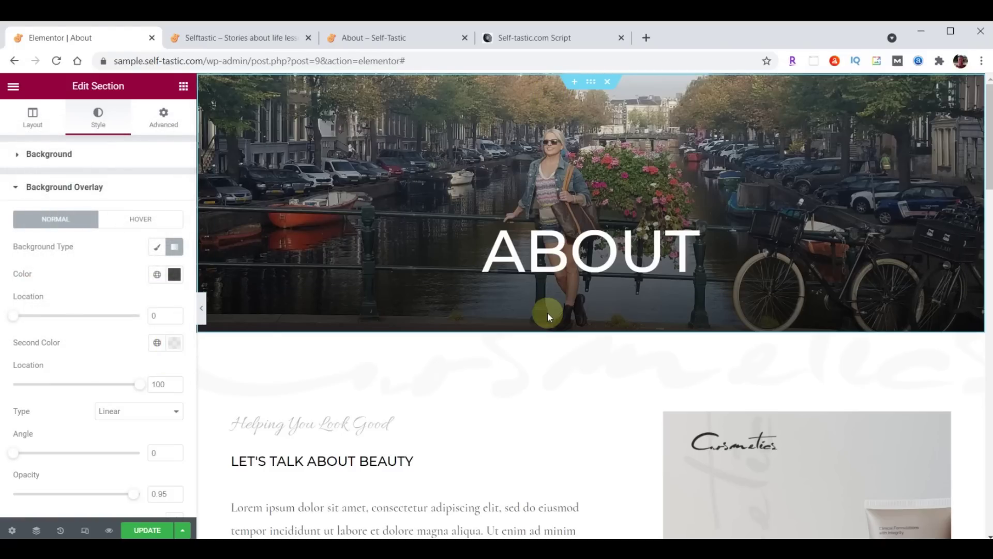
Set the gradient angle to 180 and the second location to 24, then update the page
{"action": "left_click", "coordinate": [175, 453]}
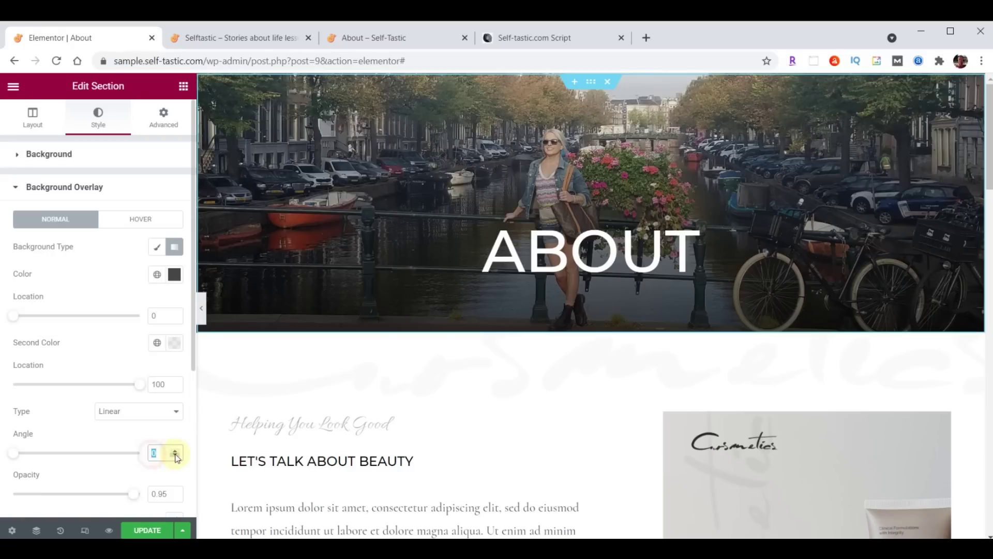
{"action": "type", "text": "180"}
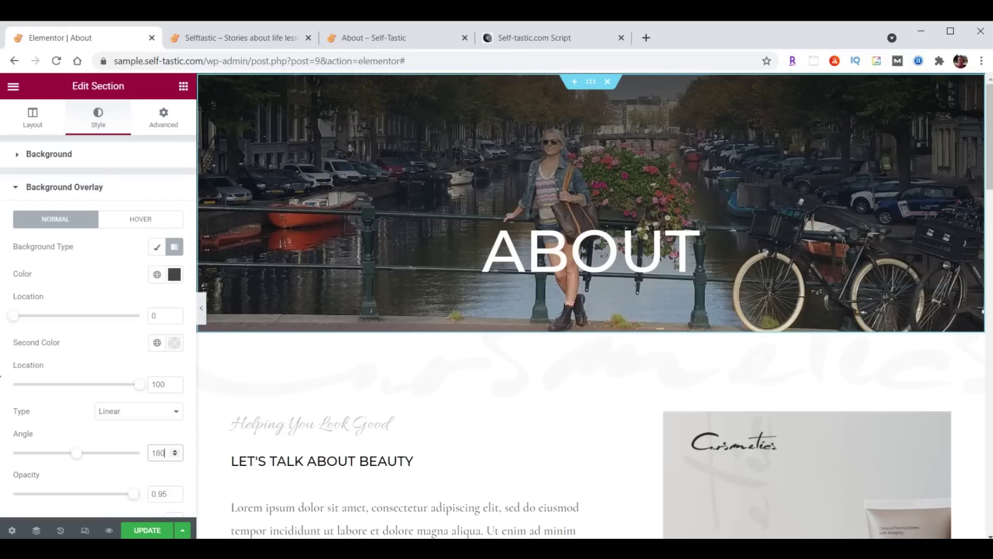
{"action": "left_click", "coordinate": [154, 384]}
{"action": "left_click_drag", "start_coordinate": [153, 385], "coordinate": [179, 389]}
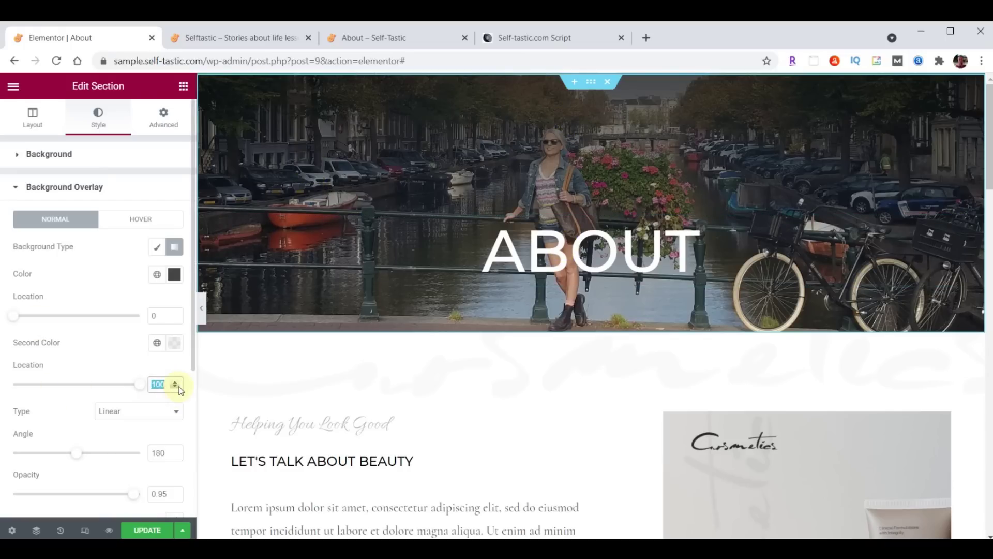
{"action": "type", "text": "24"}
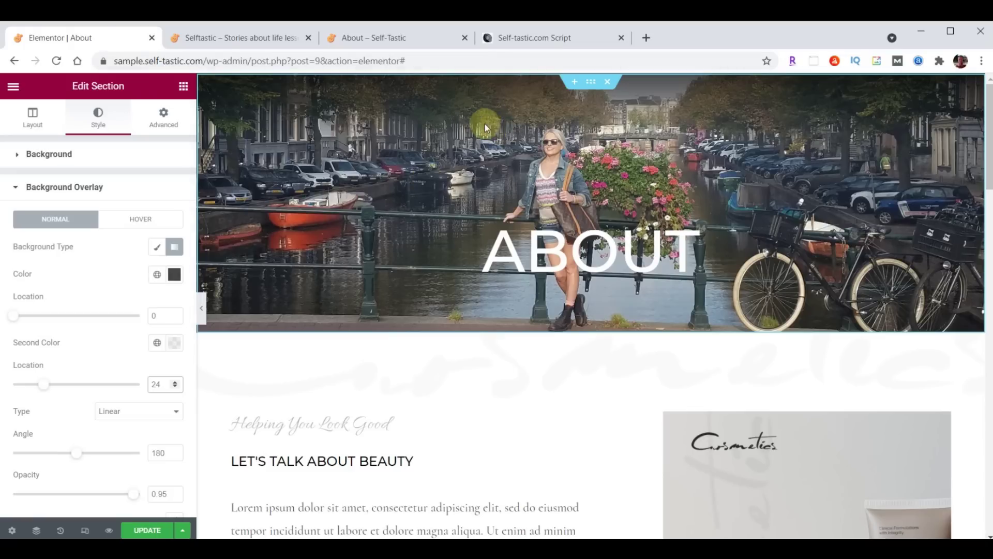
{"action": "left_click", "coordinate": [147, 530]}
{"action": "left_click", "coordinate": [244, 39]}
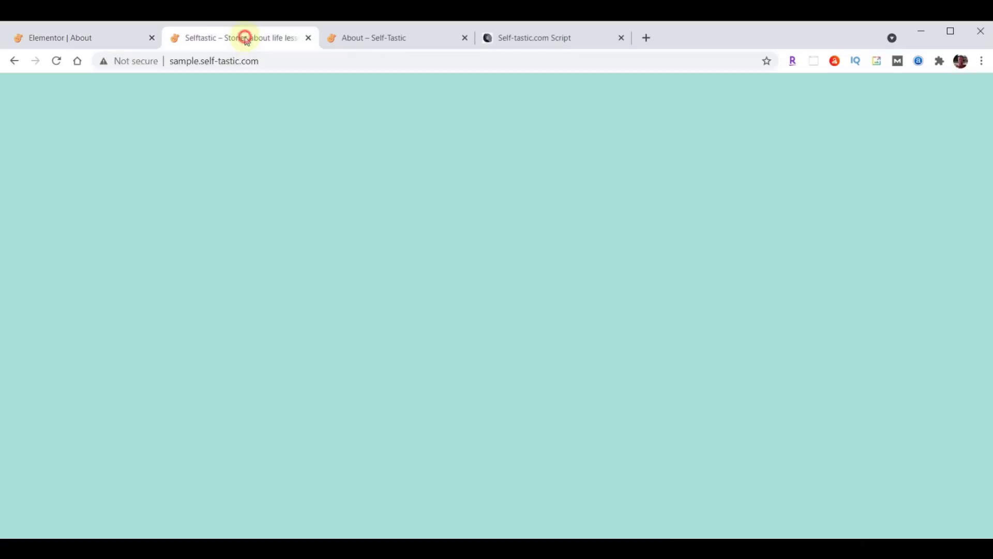
{"action": "scroll", "coordinate": [693, 333], "scroll_direction": "up", "scroll_amount": 10}
{"action": "scroll", "coordinate": [694, 333], "scroll_direction": "up", "scroll_amount": 10}
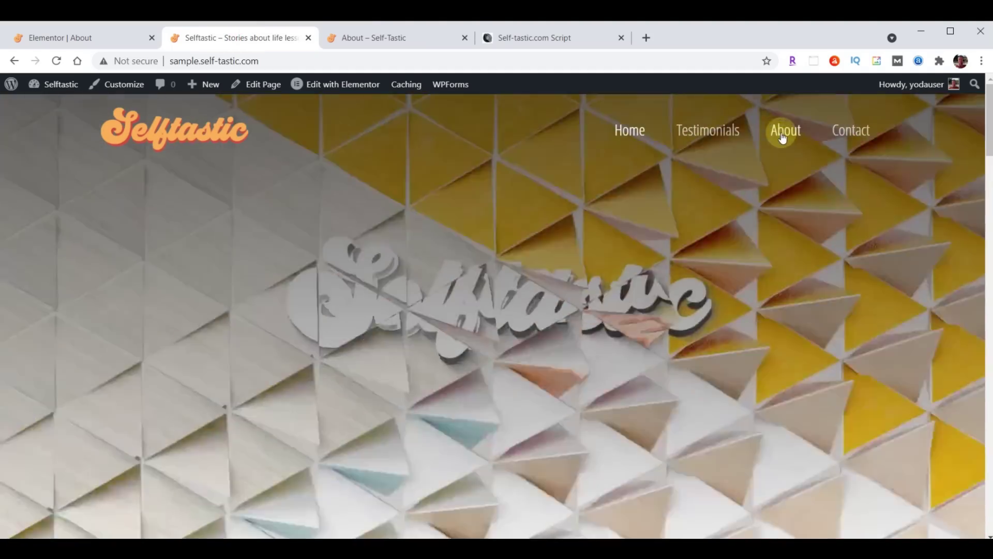
{"action": "left_click", "coordinate": [783, 136]}
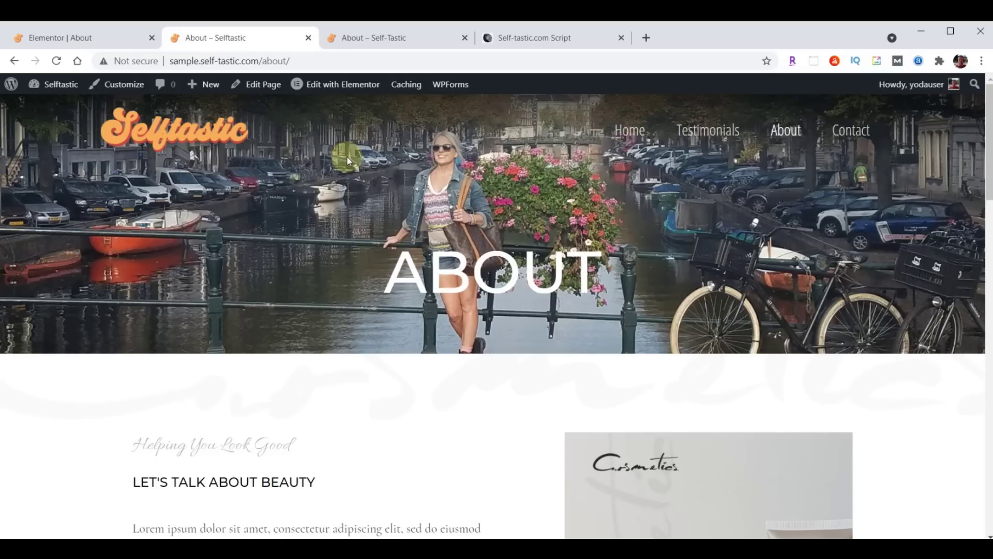
{"action": "left_click", "coordinate": [72, 38]}
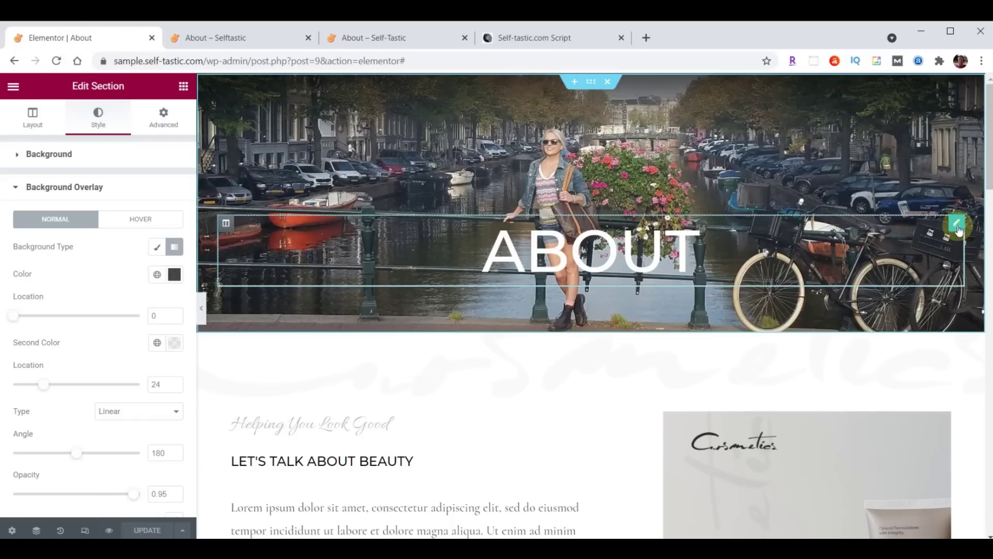
Left-align the ABOUT heading and check its text colour in the Style options
{"action": "left_click", "coordinate": [958, 227]}
{"action": "left_click", "coordinate": [121, 372]}
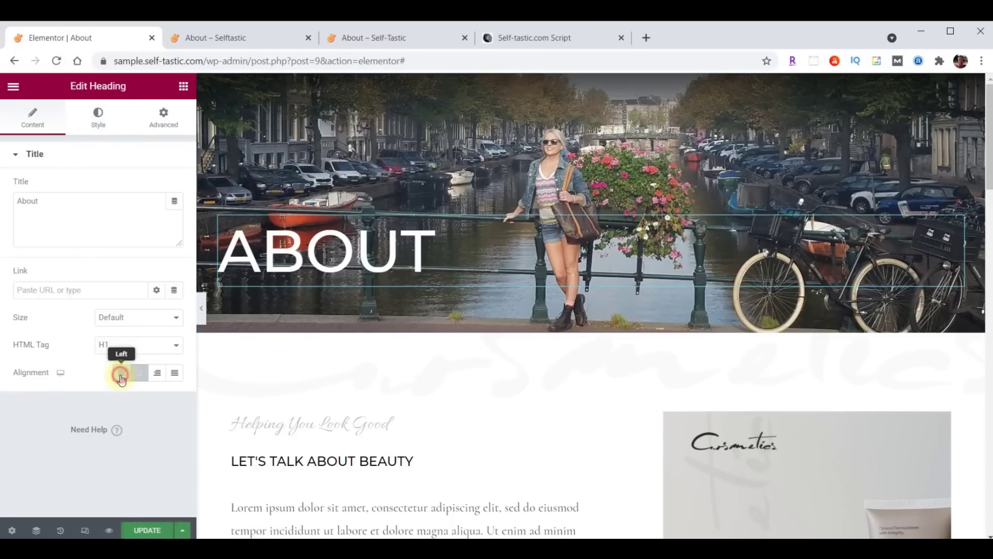
{"action": "left_click", "coordinate": [99, 119]}
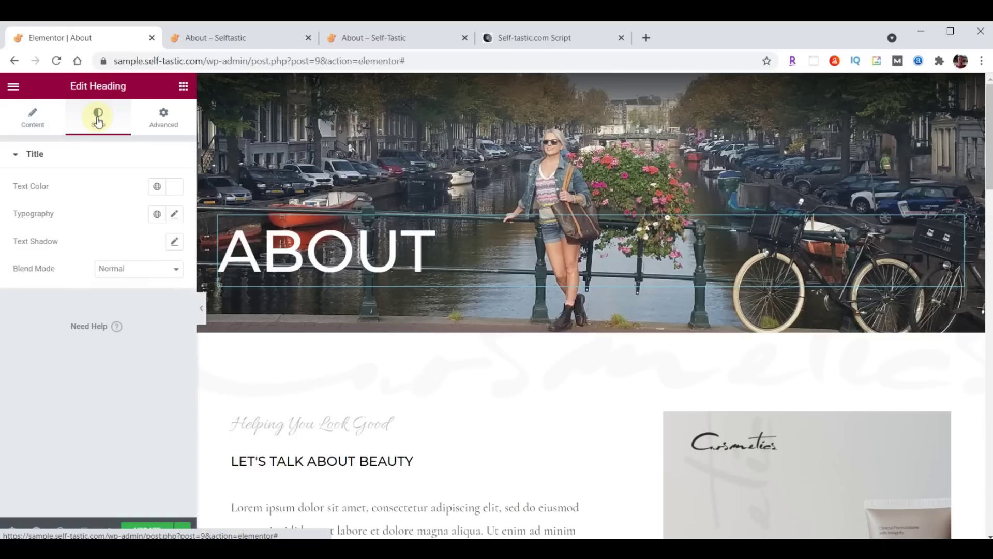
{"action": "left_click", "coordinate": [171, 187]}
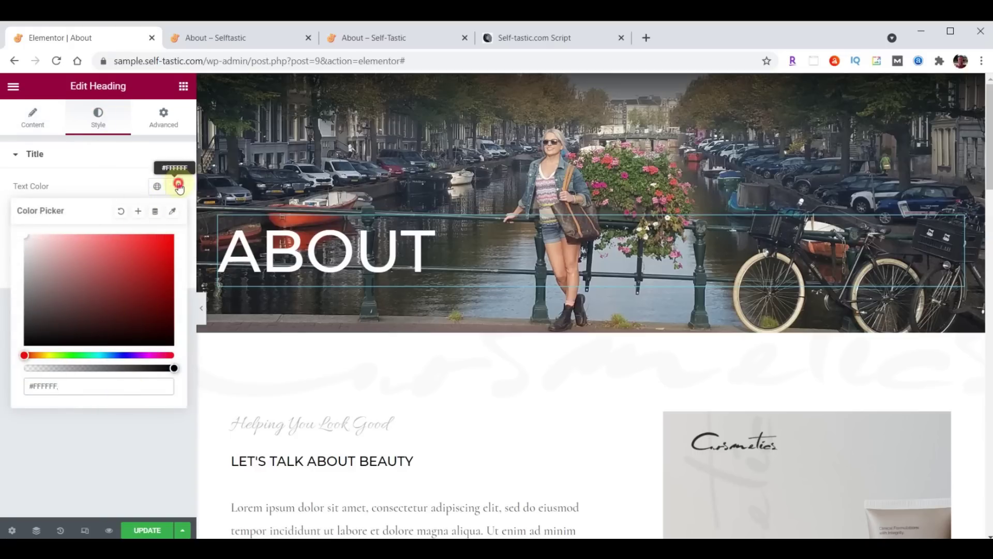
{"action": "left_click", "coordinate": [179, 187]}
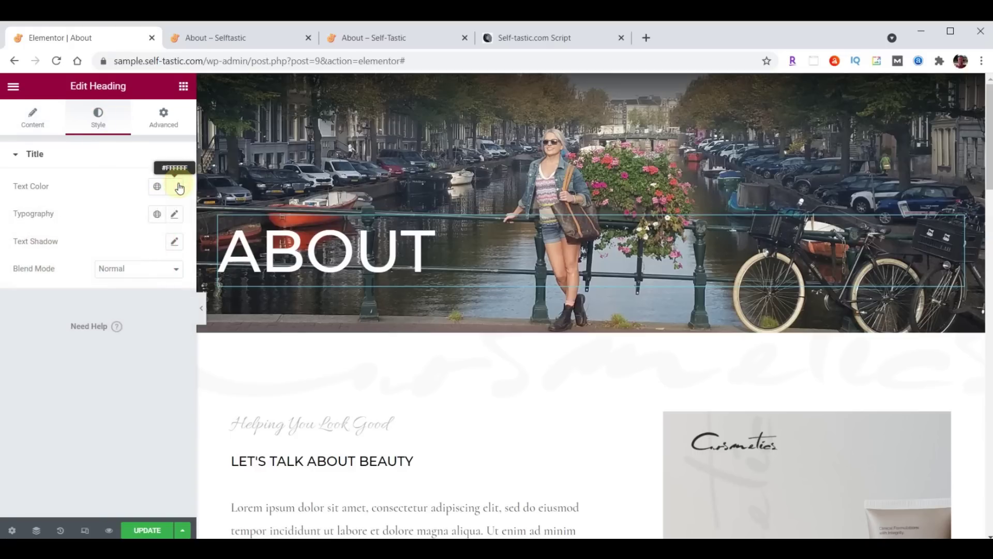
Set the ABOUT heading font to Londrina Shadow at size 90
{"action": "left_click", "coordinate": [174, 214]}
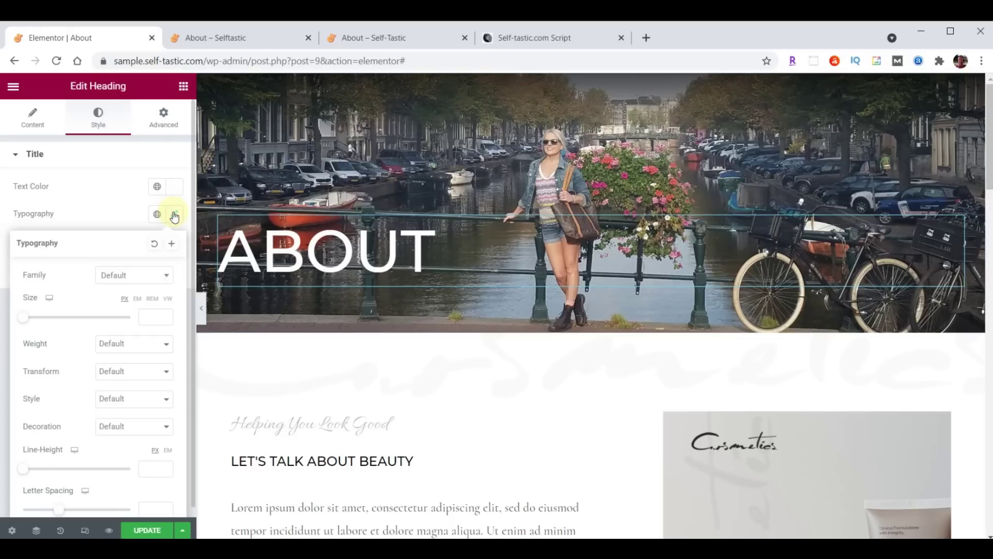
{"action": "left_click", "coordinate": [126, 275]}
{"action": "type", "text": "Londrina"}
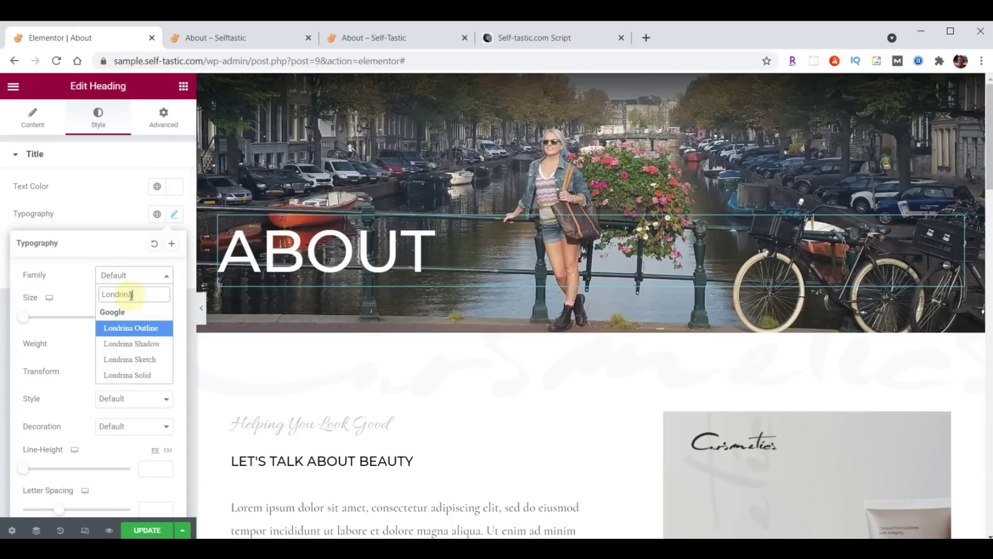
{"action": "left_click", "coordinate": [131, 344]}
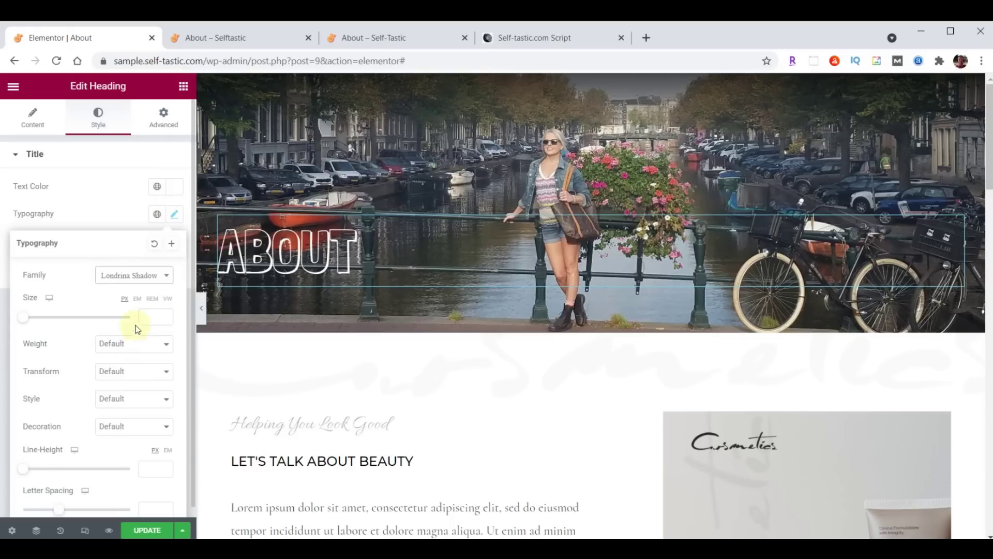
{"action": "left_click", "coordinate": [150, 316]}
{"action": "type", "text": "90"}
Give the heading 150 px top padding, update the page, and view the live About page
{"action": "left_click", "coordinate": [164, 122]}
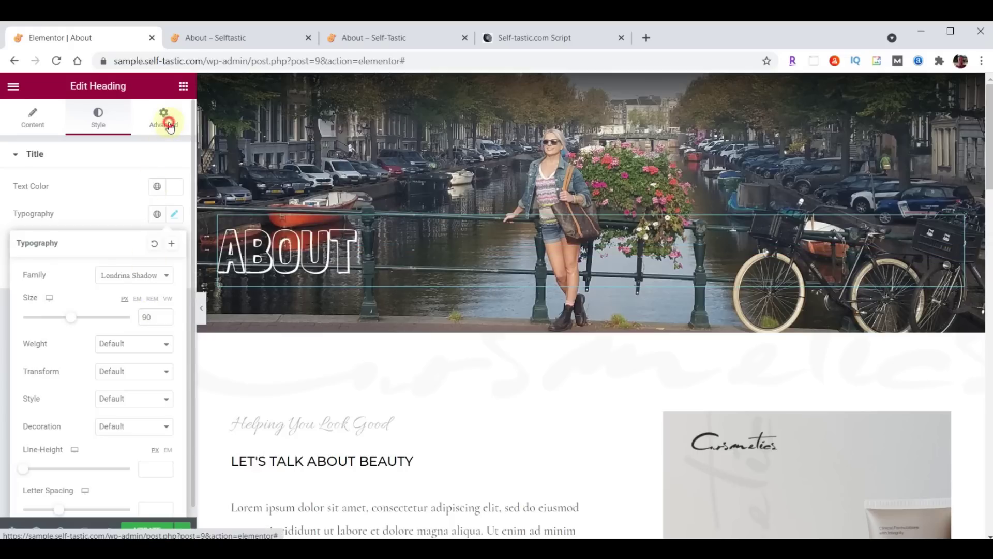
{"action": "left_click", "coordinate": [167, 253]}
{"action": "left_click", "coordinate": [18, 252]}
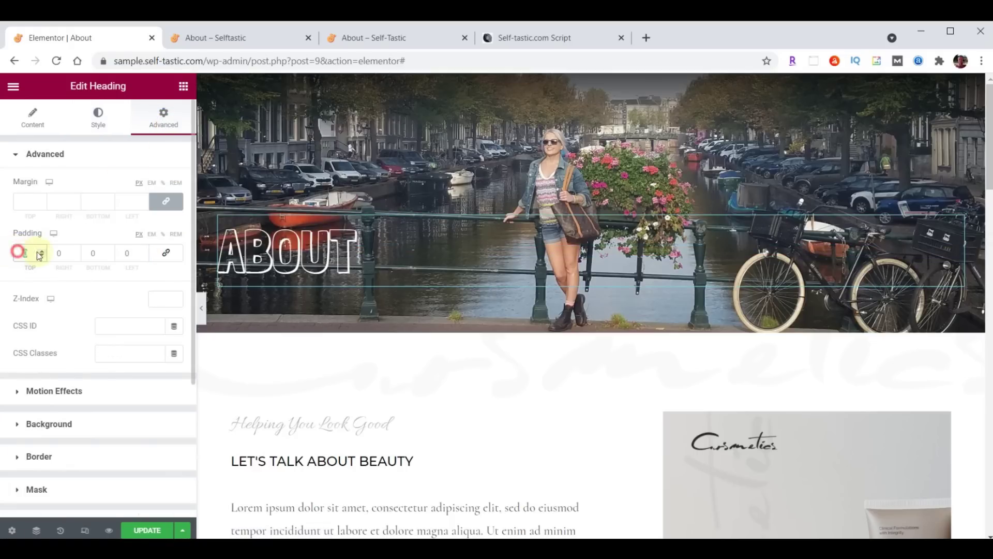
{"action": "type", "text": "150"}
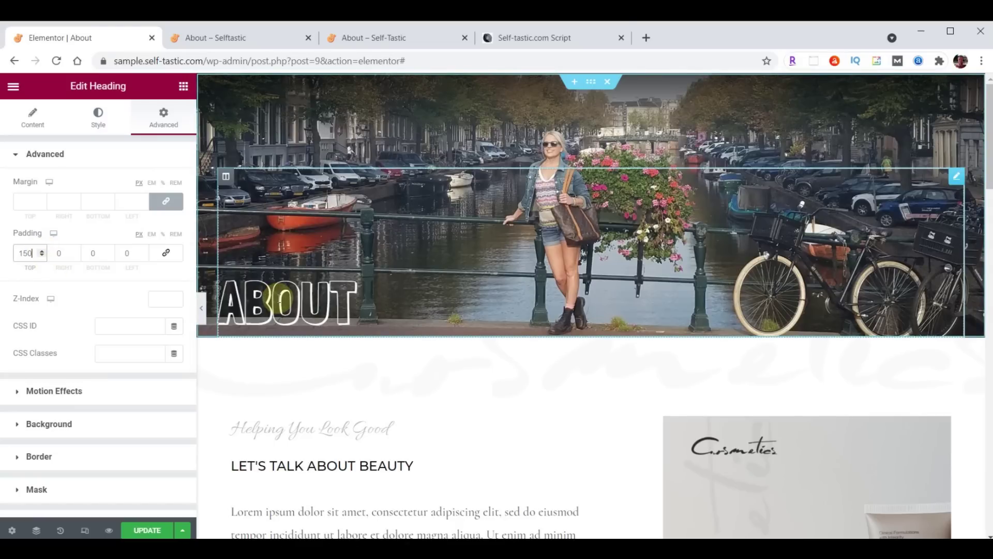
{"action": "left_click", "coordinate": [144, 528]}
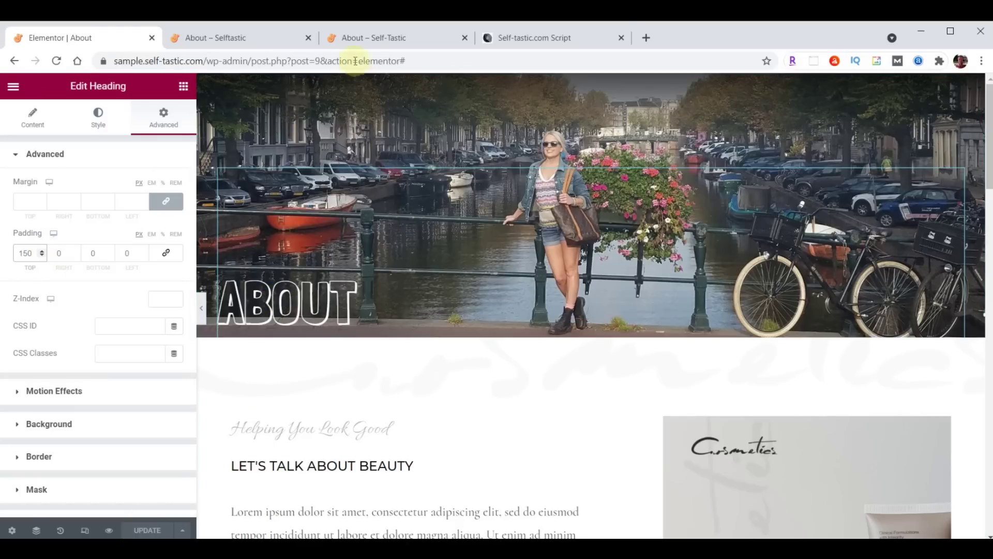
{"action": "left_click", "coordinate": [364, 38]}
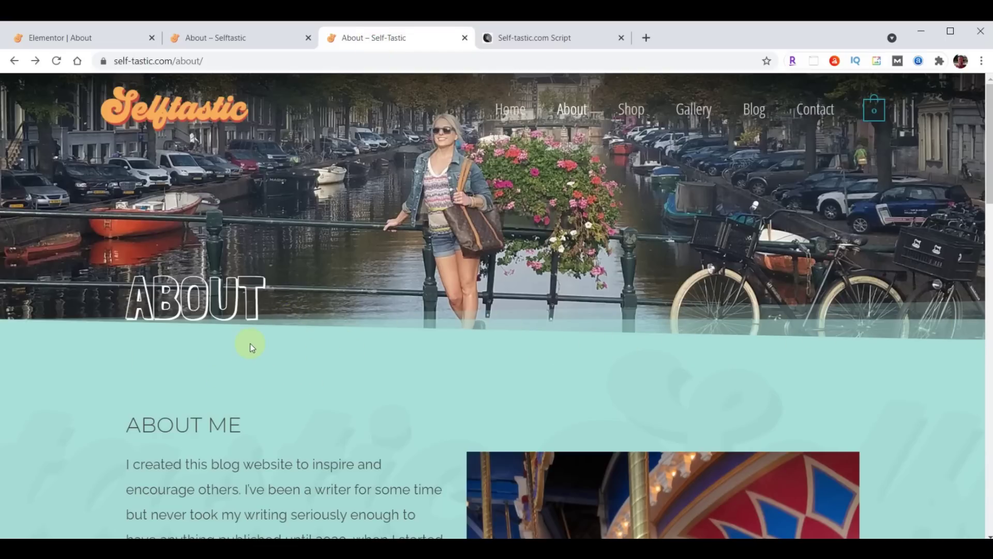
Return to the Elementor About editor after checking the outlined ABOUT heading live
{"action": "left_click", "coordinate": [73, 39]}
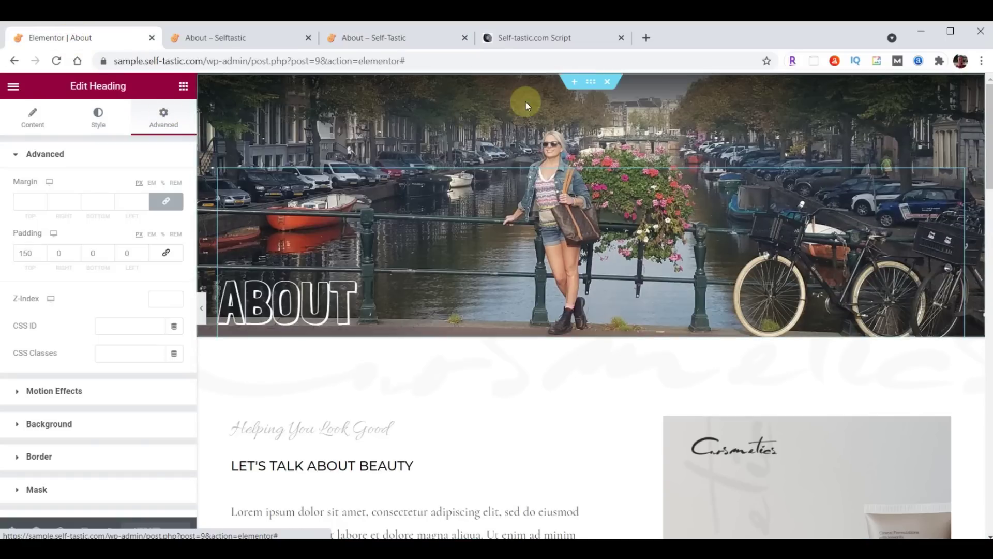
Add a teal Tilt Opacity bottom shape divider to the hero, update the page, and view it live
{"action": "left_click", "coordinate": [593, 82]}
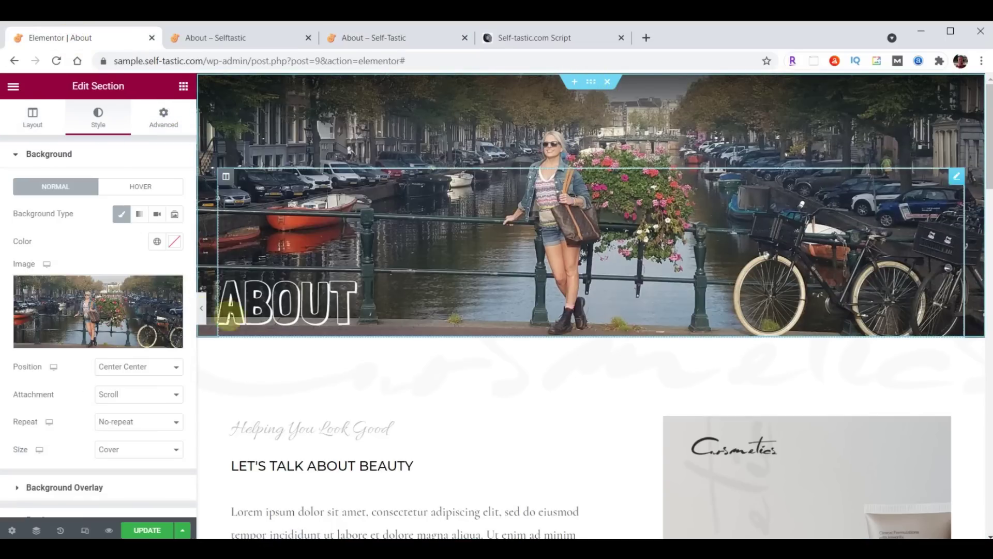
{"action": "scroll", "coordinate": [84, 313], "scroll_direction": "down", "scroll_amount": 3}
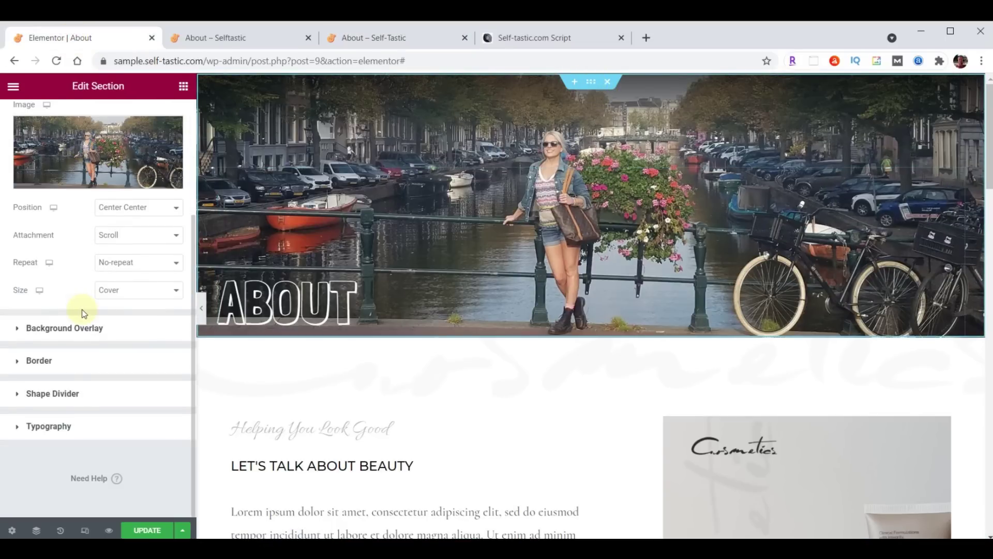
{"action": "left_click", "coordinate": [60, 392]}
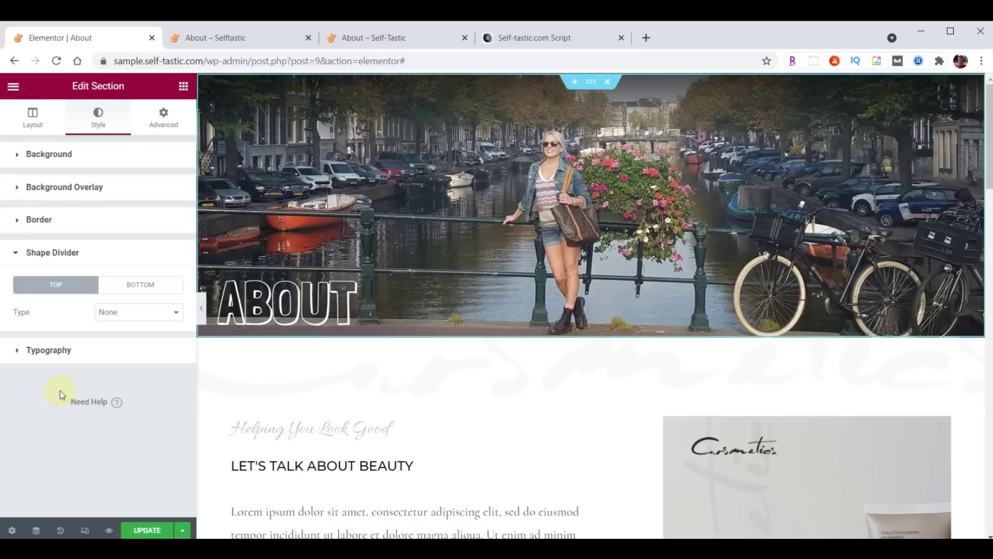
{"action": "left_click", "coordinate": [134, 286]}
{"action": "left_click", "coordinate": [135, 312]}
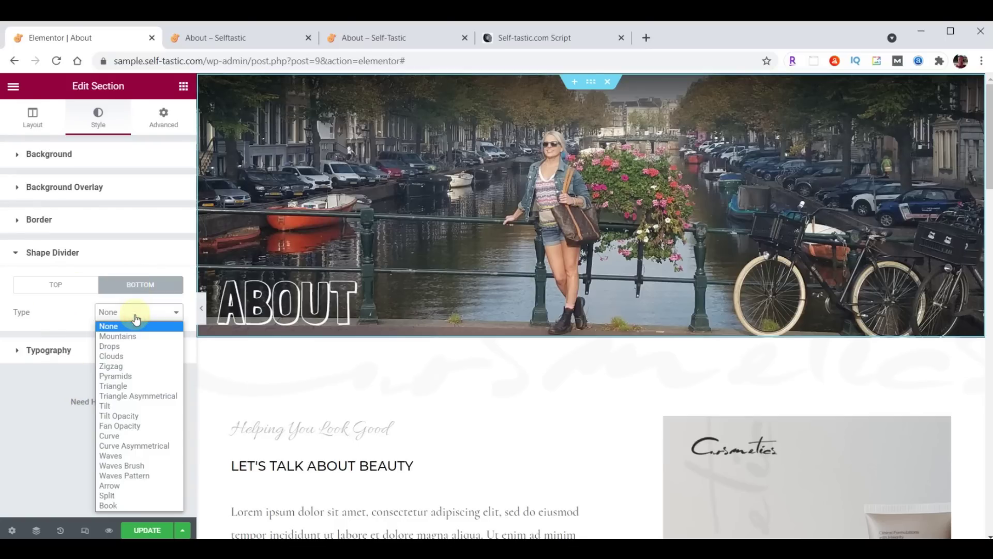
{"action": "left_click", "coordinate": [119, 416]}
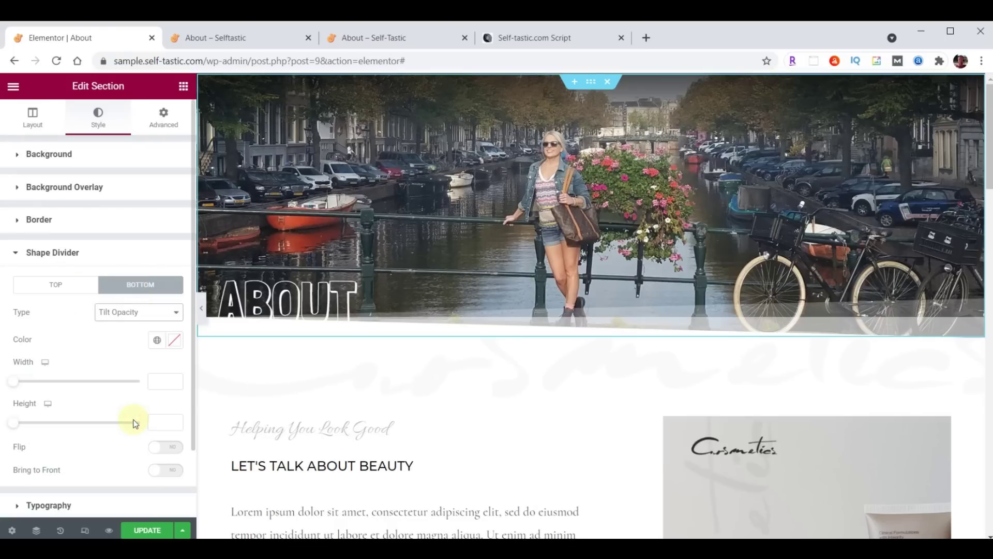
{"action": "left_click", "coordinate": [173, 341]}
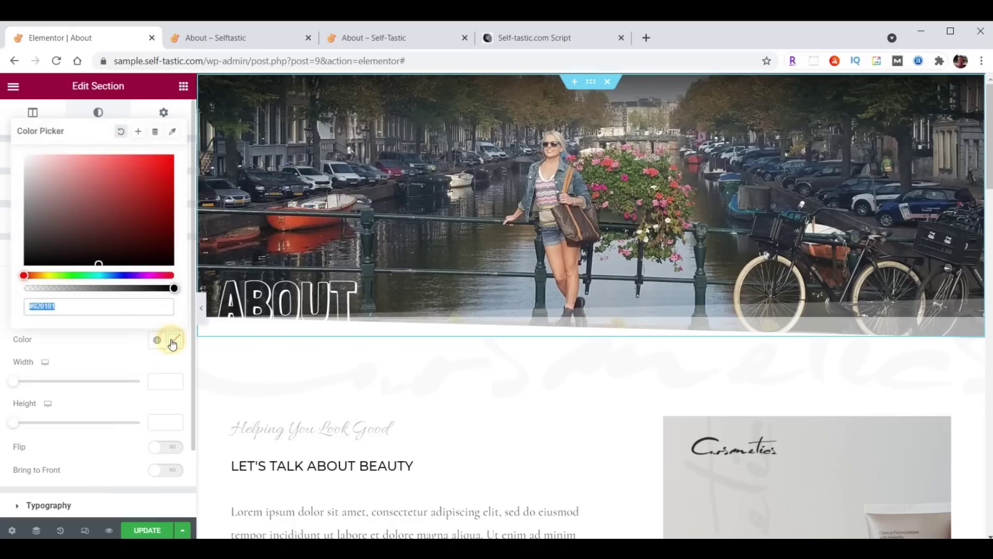
{"action": "key", "text": "ctrl+v"}
{"action": "left_click", "coordinate": [173, 341]}
{"action": "left_click", "coordinate": [150, 530]}
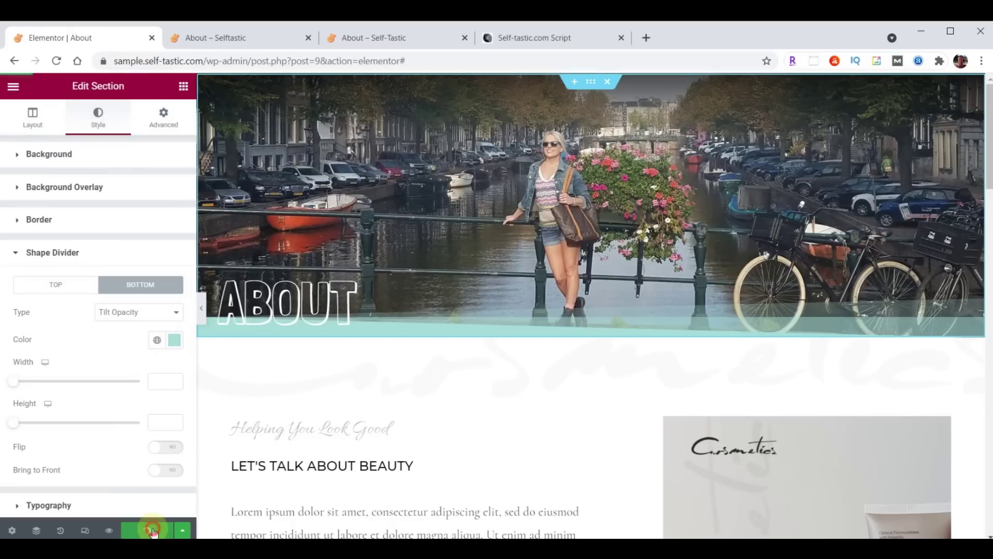
{"action": "left_click", "coordinate": [257, 36]}
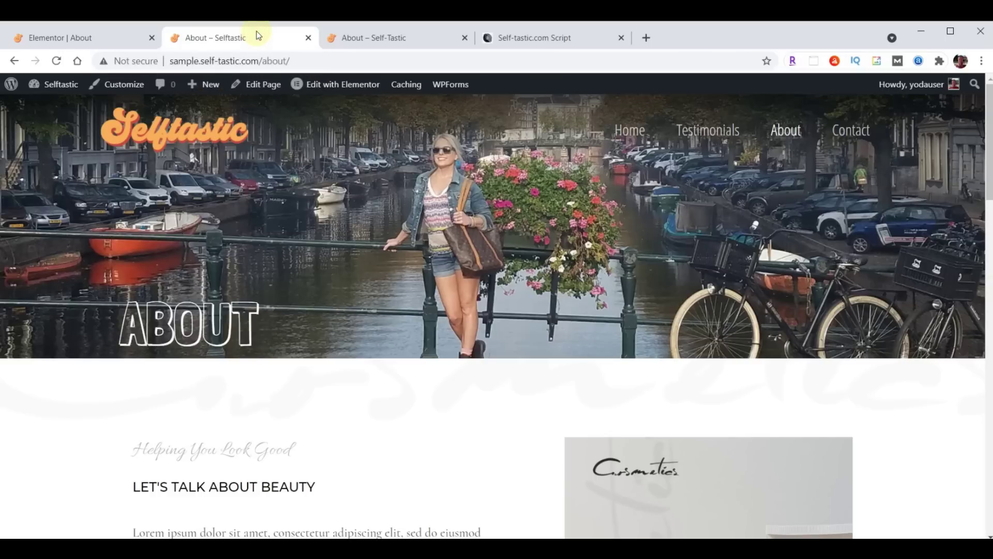
Save the About hero section to the template library as 'Selftastic About Header'
{"action": "left_click", "coordinate": [57, 61]}
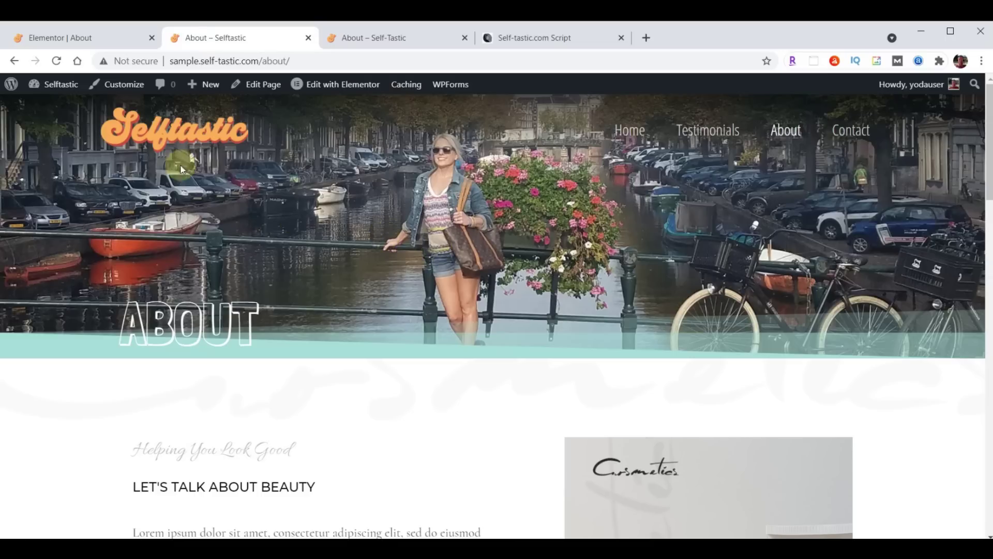
{"action": "left_click", "coordinate": [84, 40]}
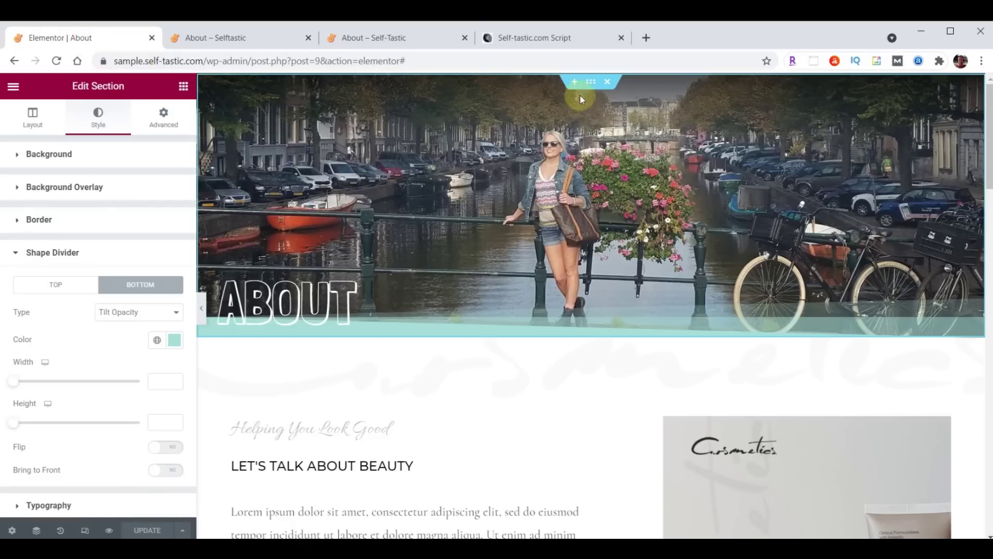
{"action": "right_click", "coordinate": [591, 85]}
{"action": "left_click", "coordinate": [632, 218]}
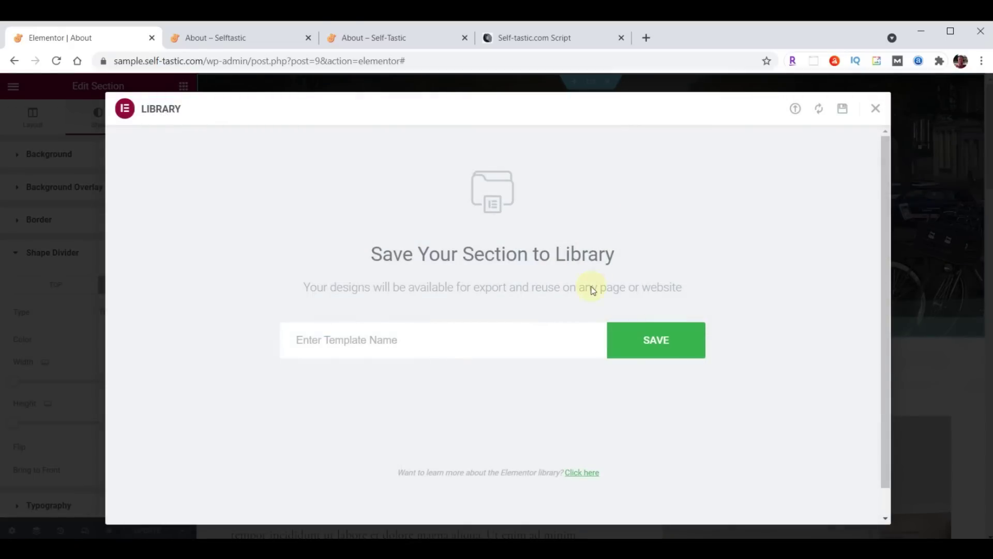
{"action": "left_click", "coordinate": [445, 336]}
{"action": "type", "text": "Selftastic About Header"}
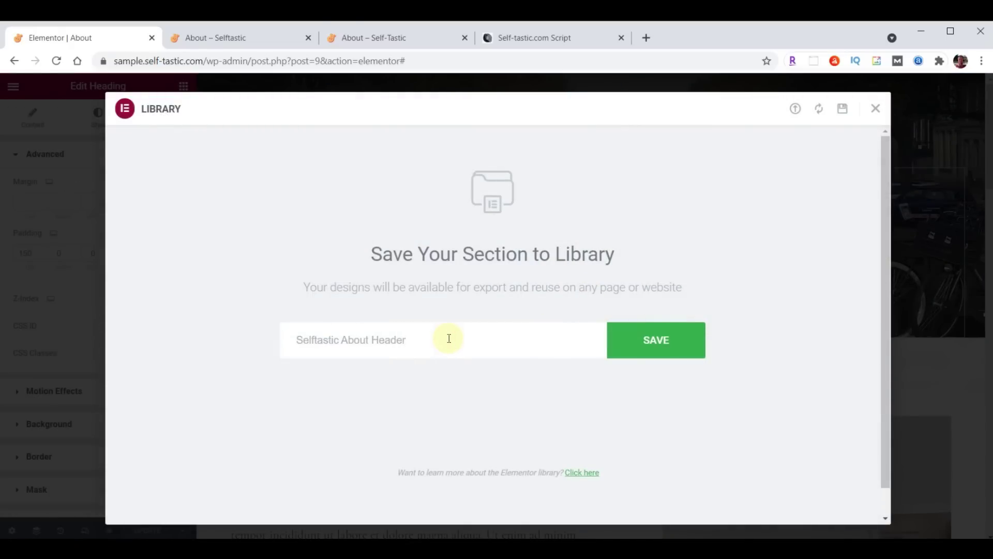
{"action": "left_click", "coordinate": [654, 340]}
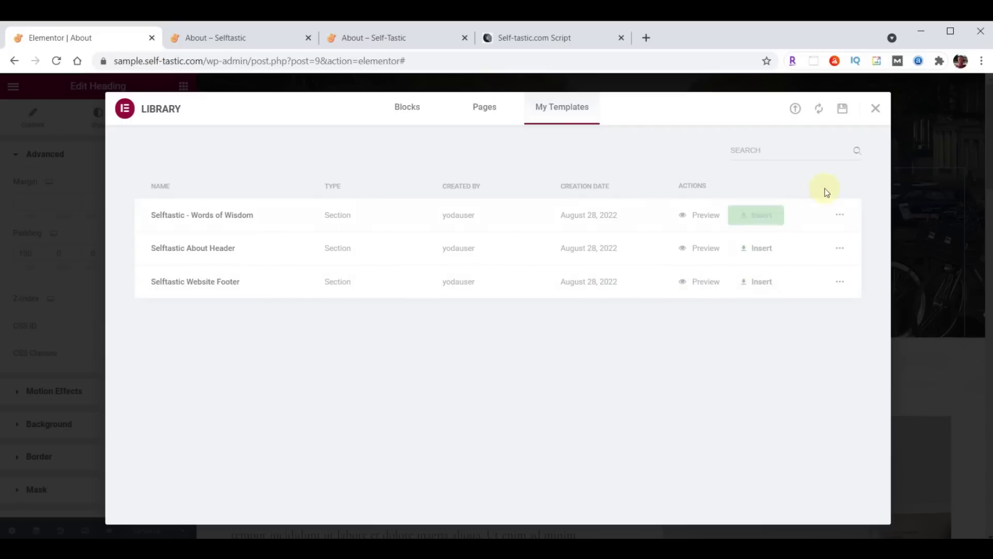
{"action": "left_click", "coordinate": [875, 111]}
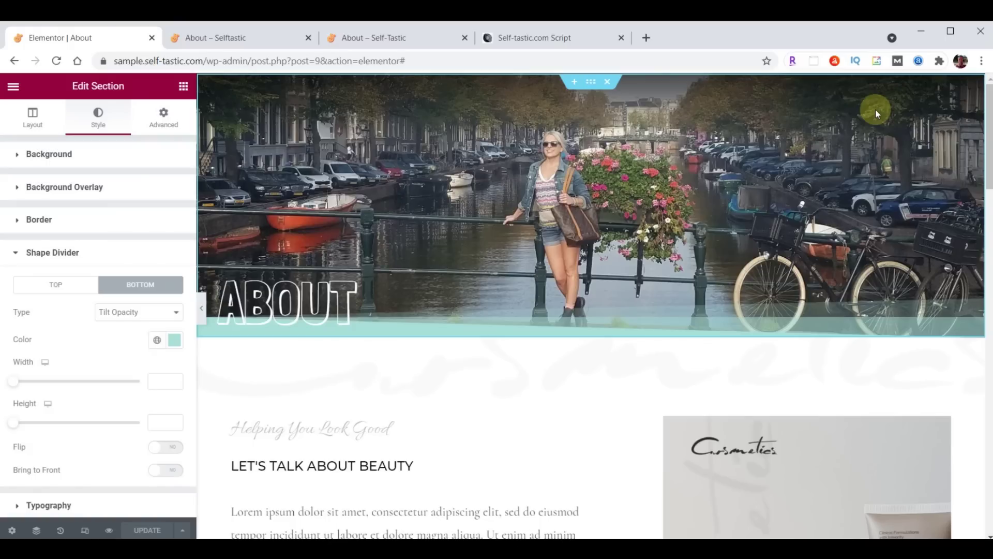
Give the next section a teal background colour
{"action": "scroll", "coordinate": [502, 256], "scroll_direction": "down", "scroll_amount": 3}
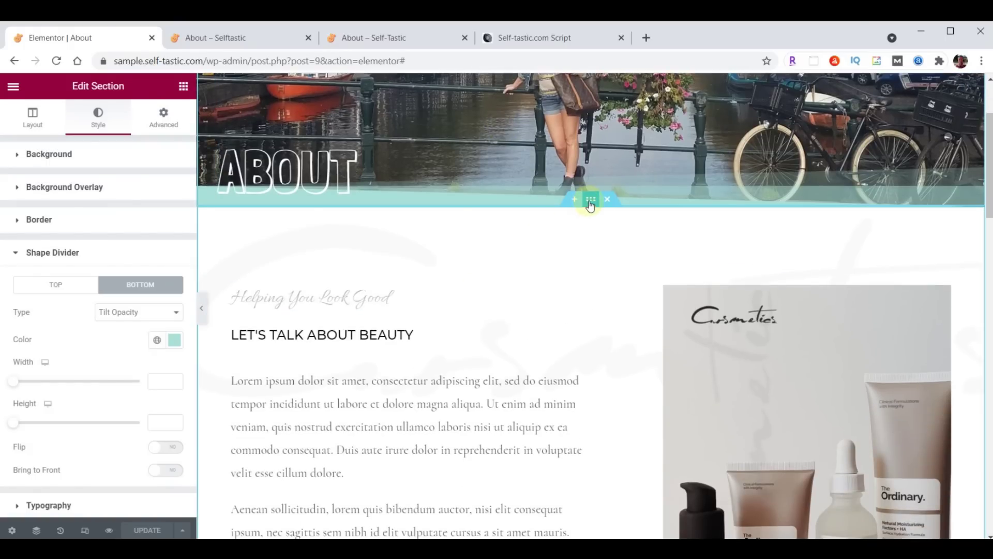
{"action": "left_click", "coordinate": [590, 204]}
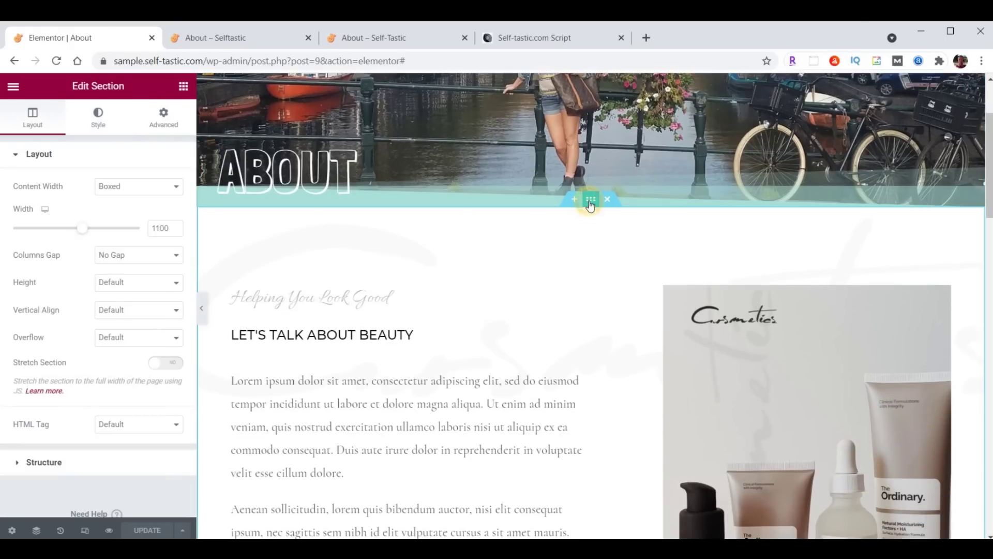
{"action": "left_click", "coordinate": [91, 119]}
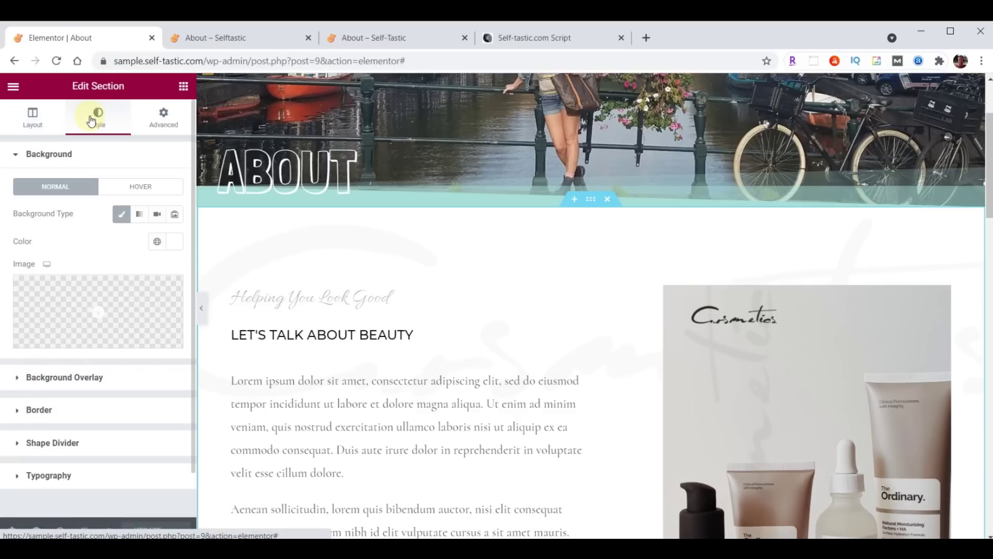
{"action": "left_click", "coordinate": [170, 242]}
{"action": "key", "text": "ctrl+v"}
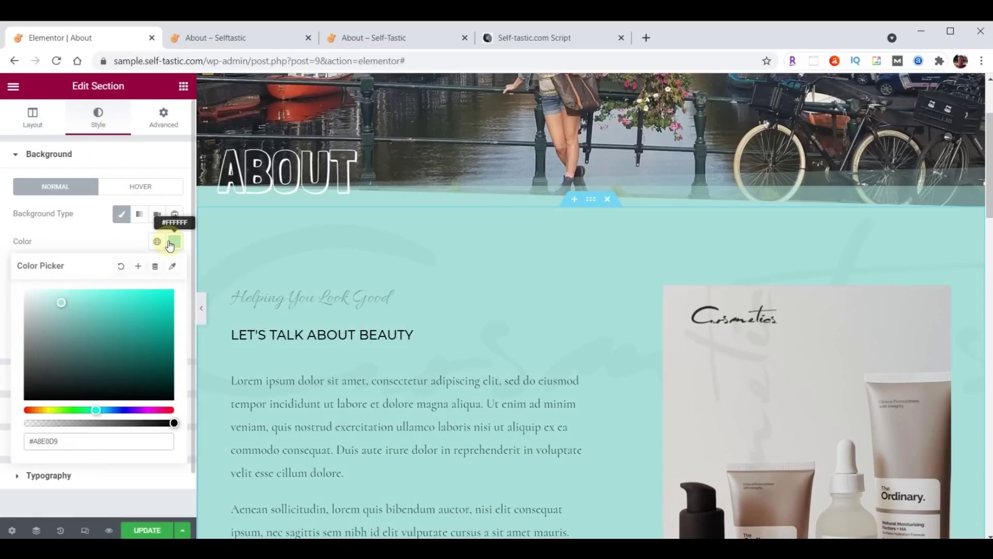
{"action": "left_click", "coordinate": [169, 243]}
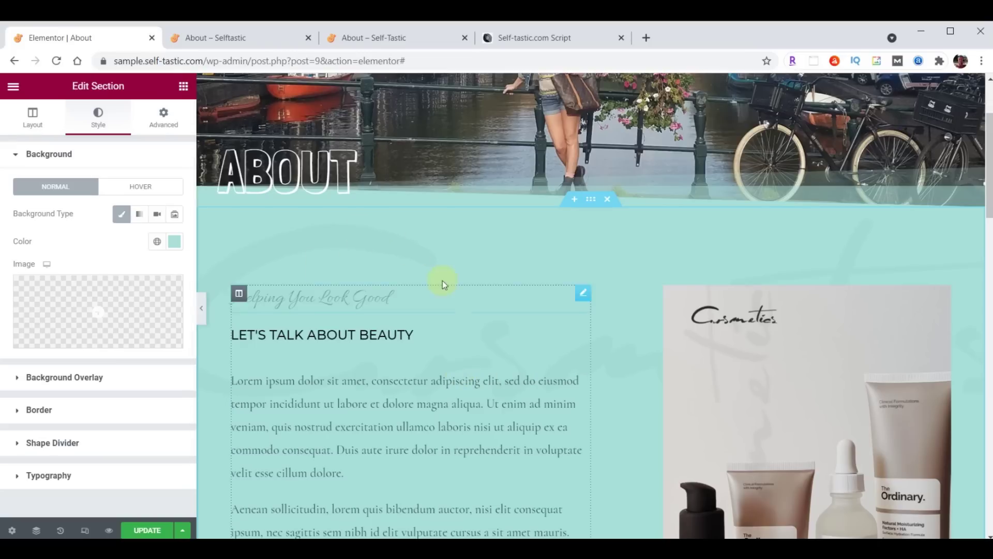
Upload logo-background.png into the media library for the section's background overlay image
{"action": "left_click", "coordinate": [56, 378]}
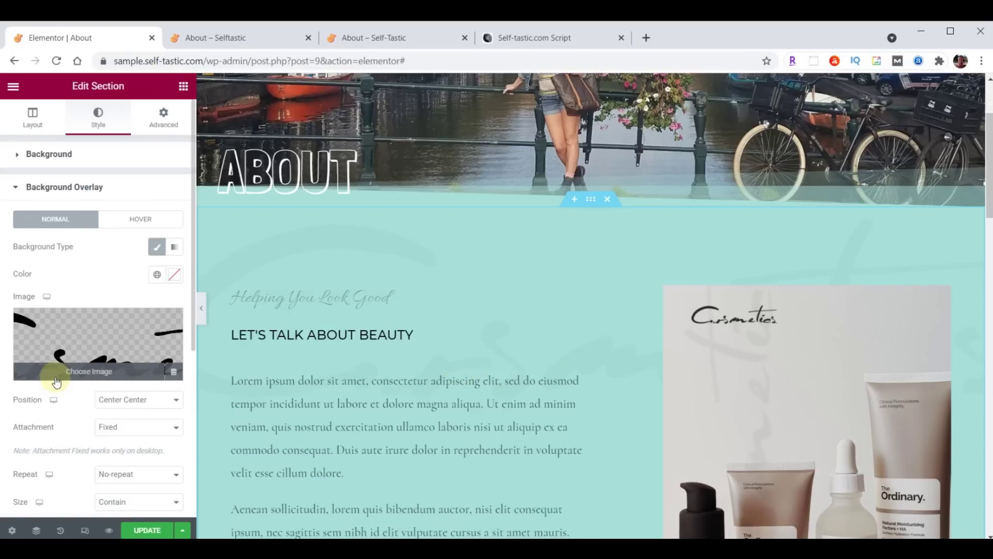
{"action": "left_click", "coordinate": [81, 347]}
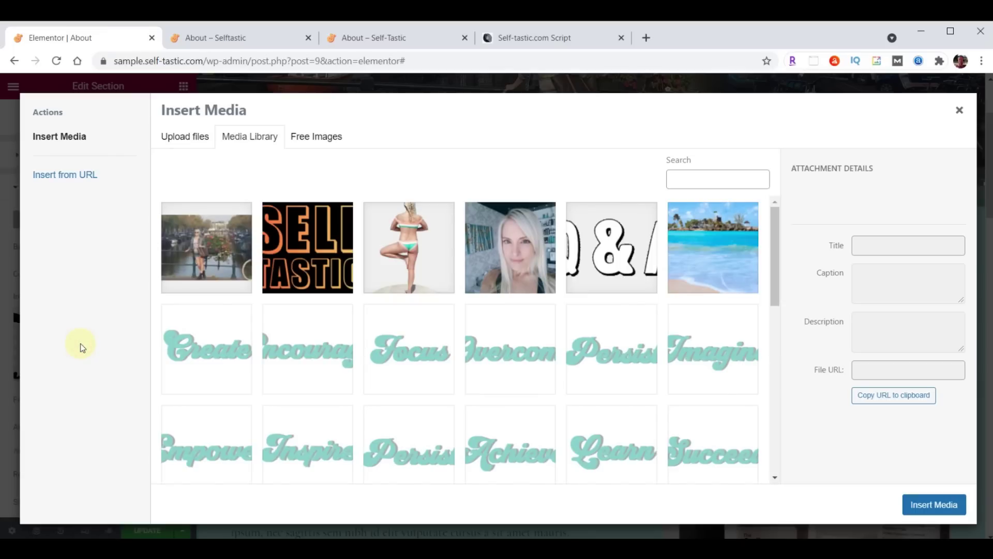
{"action": "key", "text": "alt+Tab"}
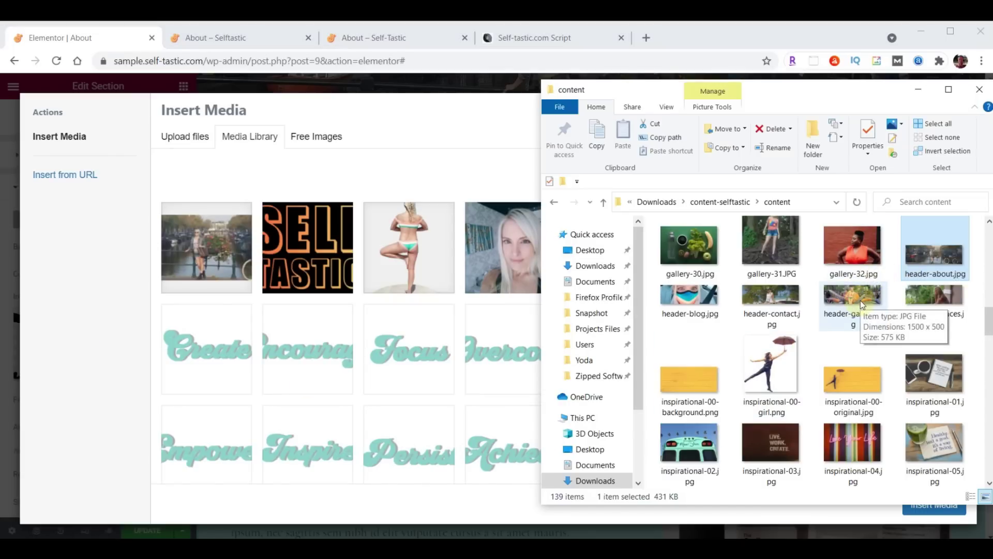
{"action": "scroll", "coordinate": [861, 300], "scroll_direction": "down", "scroll_amount": 5}
{"action": "scroll", "coordinate": [860, 300], "scroll_direction": "down", "scroll_amount": 15}
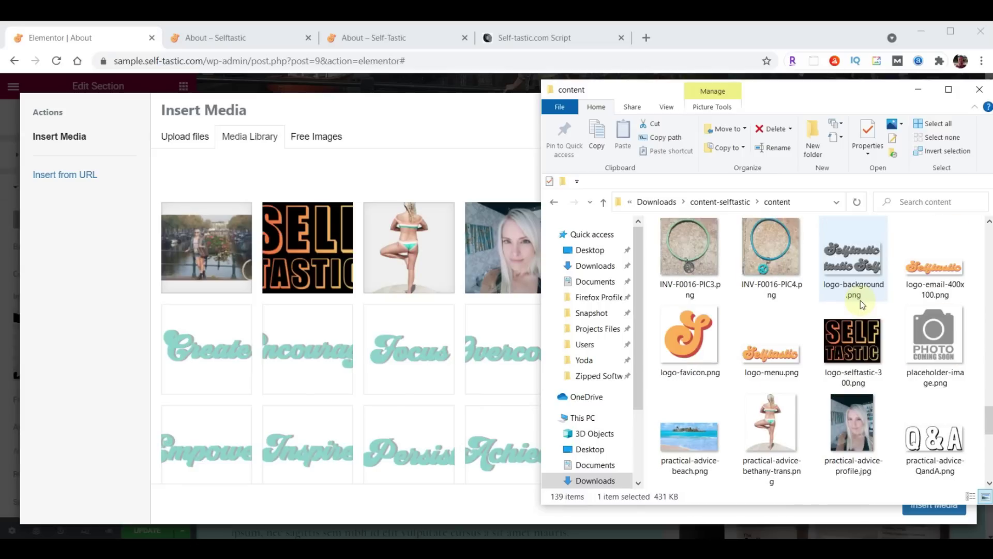
{"action": "left_click_drag", "start_coordinate": [861, 300], "coordinate": [461, 332]}
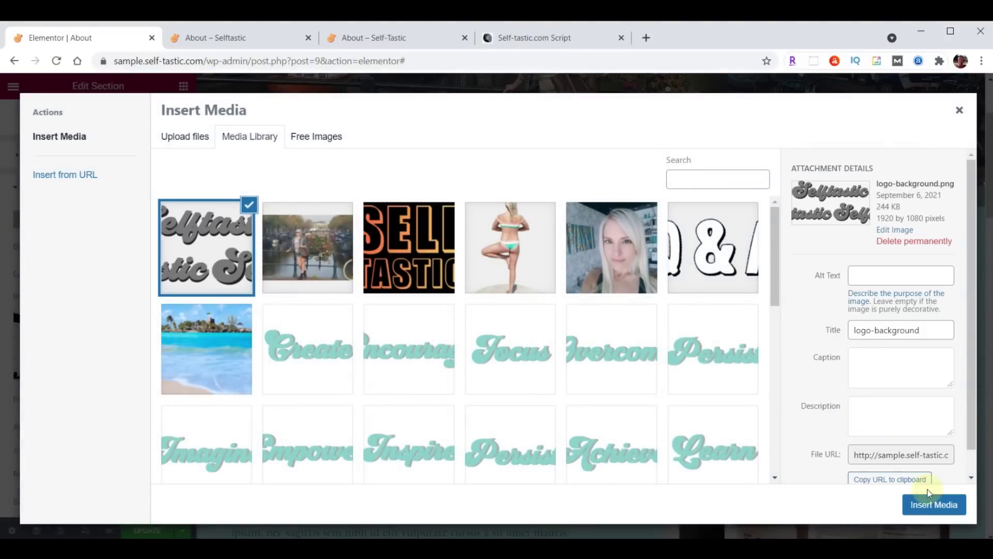
Insert logo-background.png as the overlay, positioned Top Left, sized Cover, at 0.05 opacity
{"action": "left_click", "coordinate": [933, 505]}
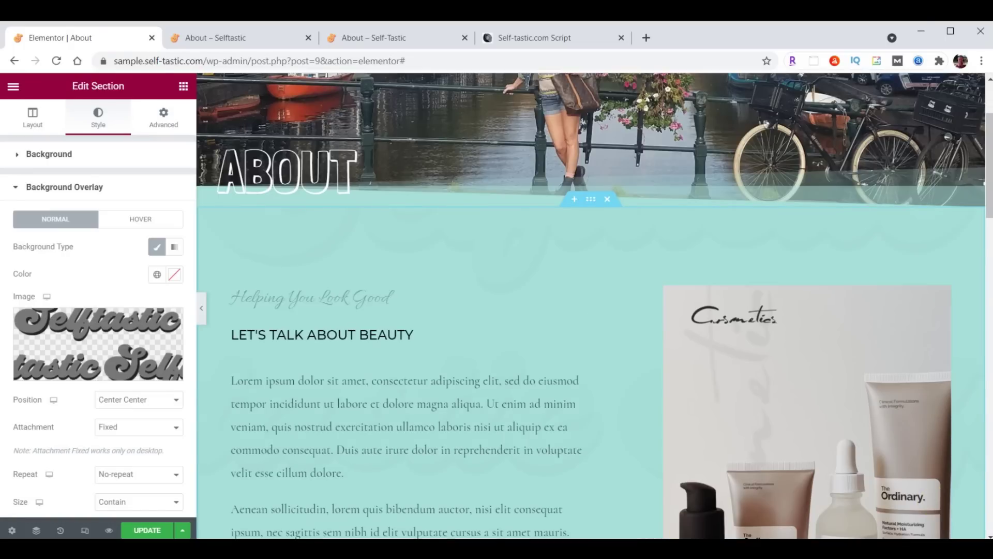
{"action": "left_click", "coordinate": [133, 403]}
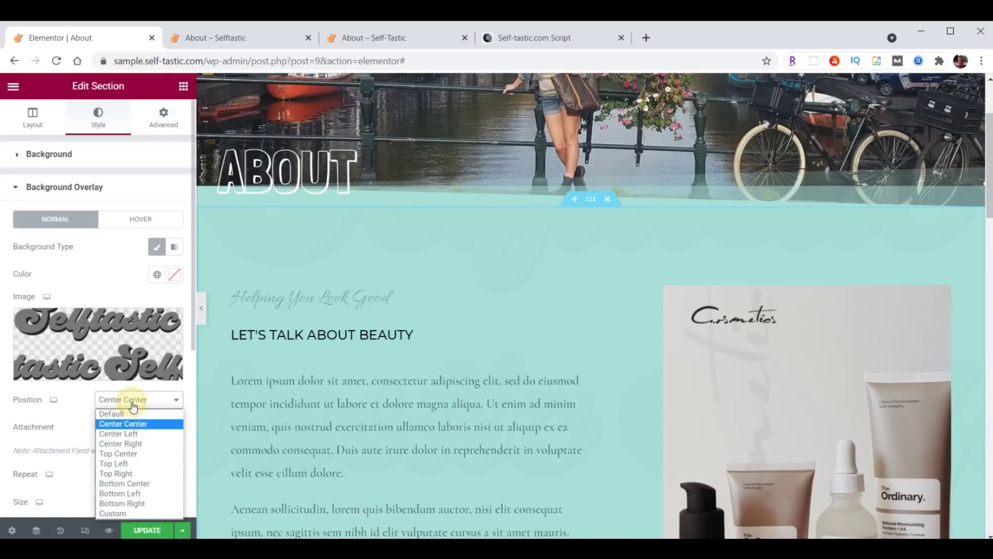
{"action": "left_click", "coordinate": [124, 464]}
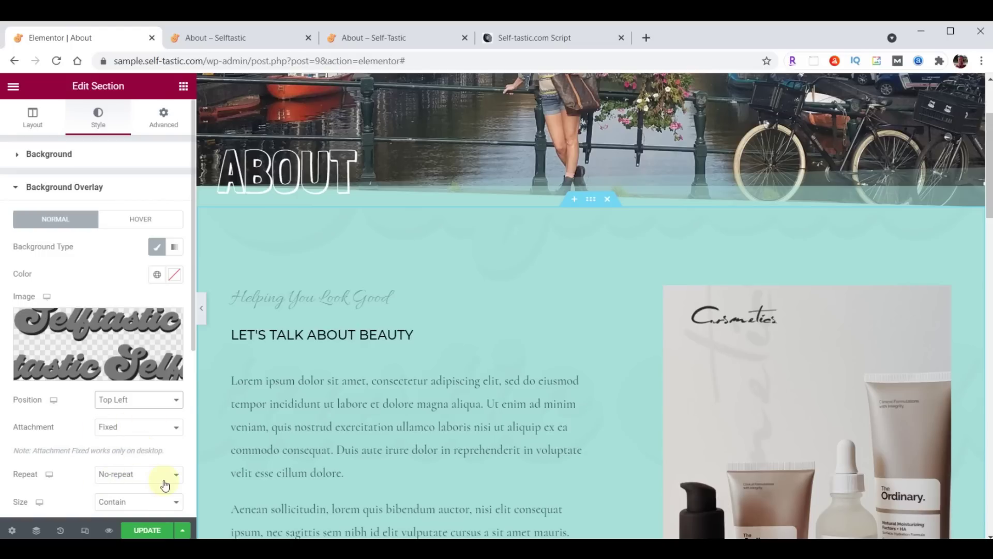
{"action": "scroll", "coordinate": [166, 392], "scroll_direction": "down", "scroll_amount": 3}
{"action": "left_click", "coordinate": [122, 343]}
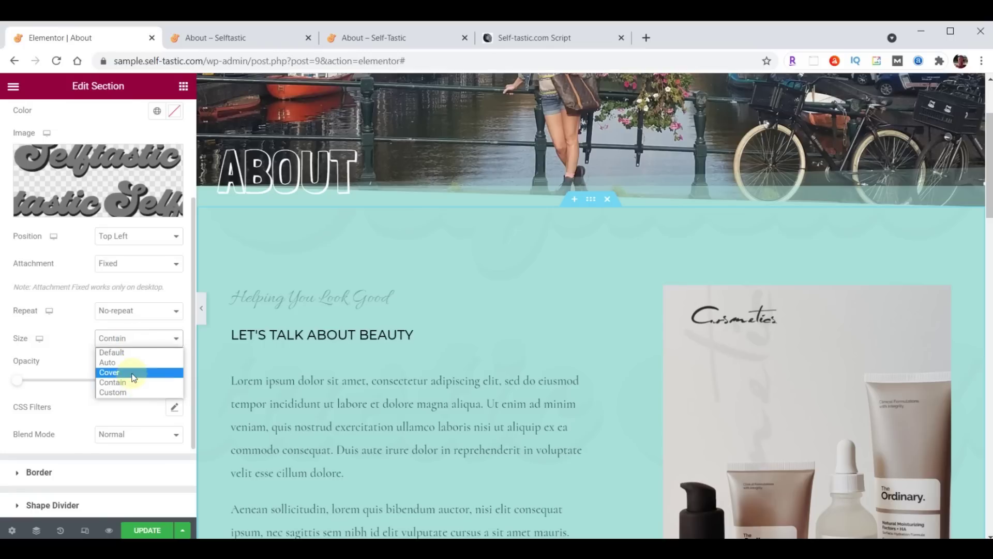
{"action": "left_click", "coordinate": [133, 372]}
{"action": "left_click_drag", "start_coordinate": [151, 381], "coordinate": [188, 380]}
{"action": "type", "text": ".05"}
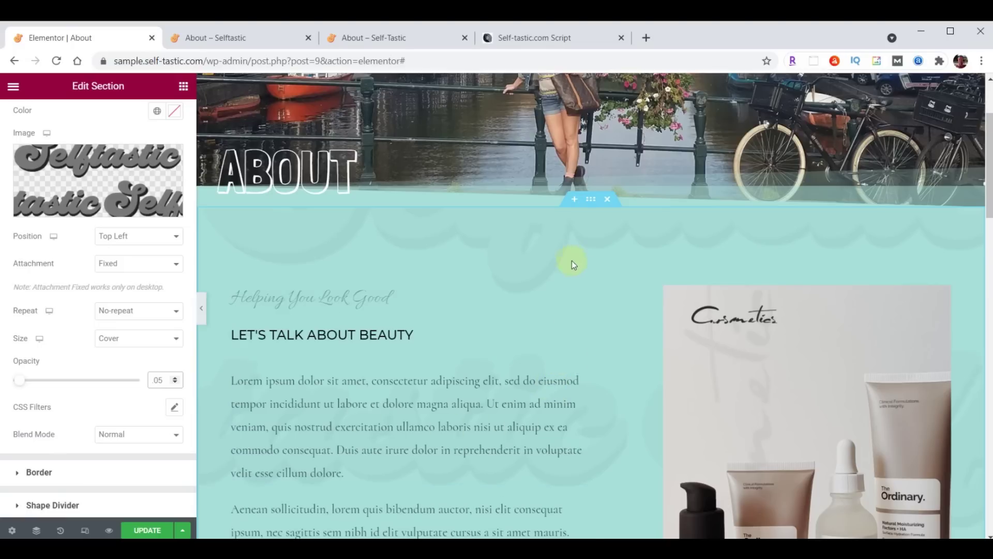
{"action": "left_click", "coordinate": [593, 199]}
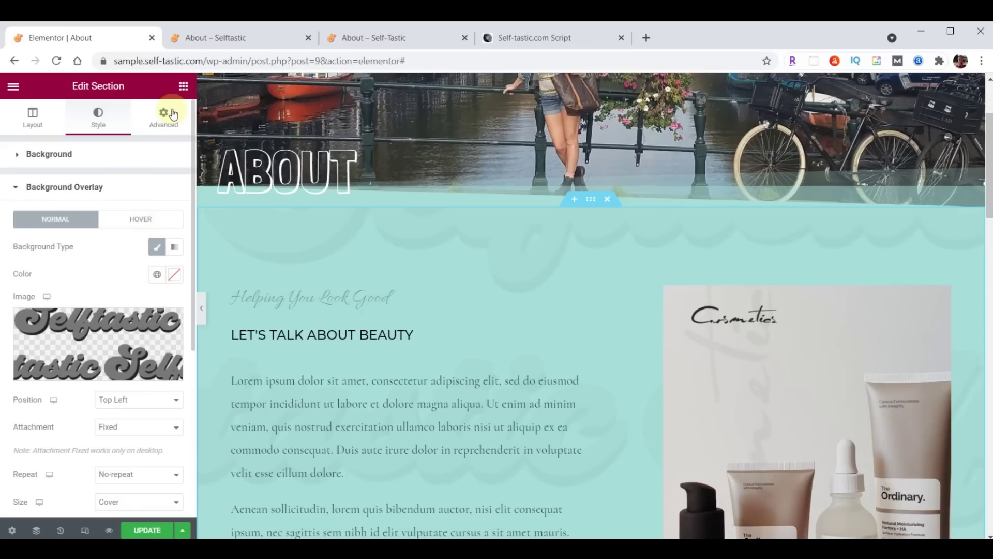
Change the section's top and bottom padding to 100
{"action": "left_click", "coordinate": [164, 118]}
{"action": "double_click", "coordinate": [29, 253]}
{"action": "type", "text": "100"}
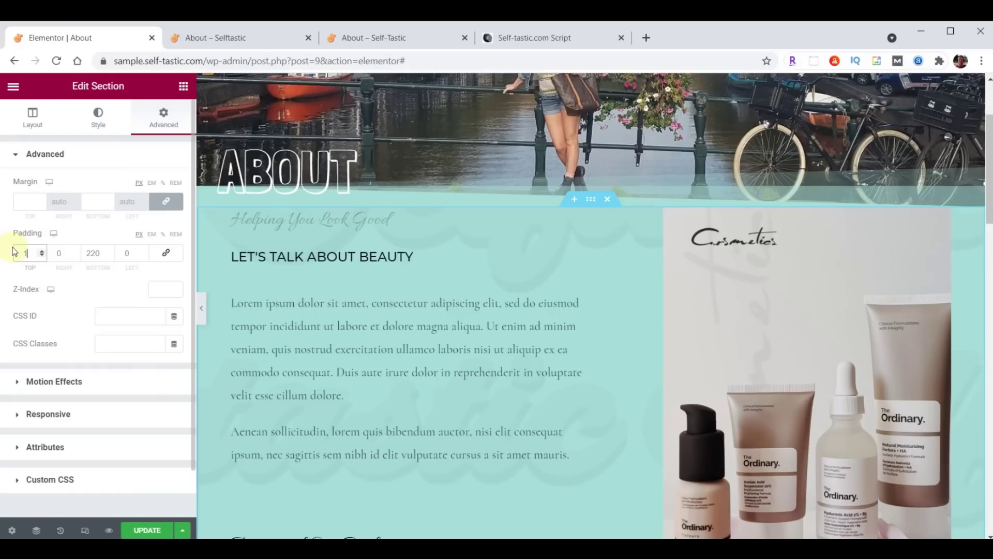
{"action": "double_click", "coordinate": [93, 253]}
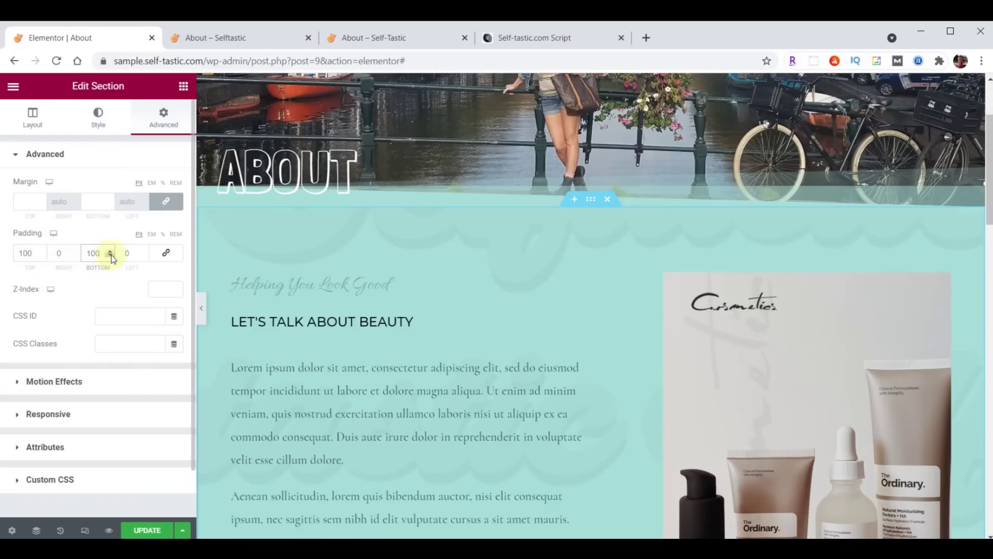
{"action": "scroll", "coordinate": [580, 282], "scroll_direction": "up", "scroll_amount": 3}
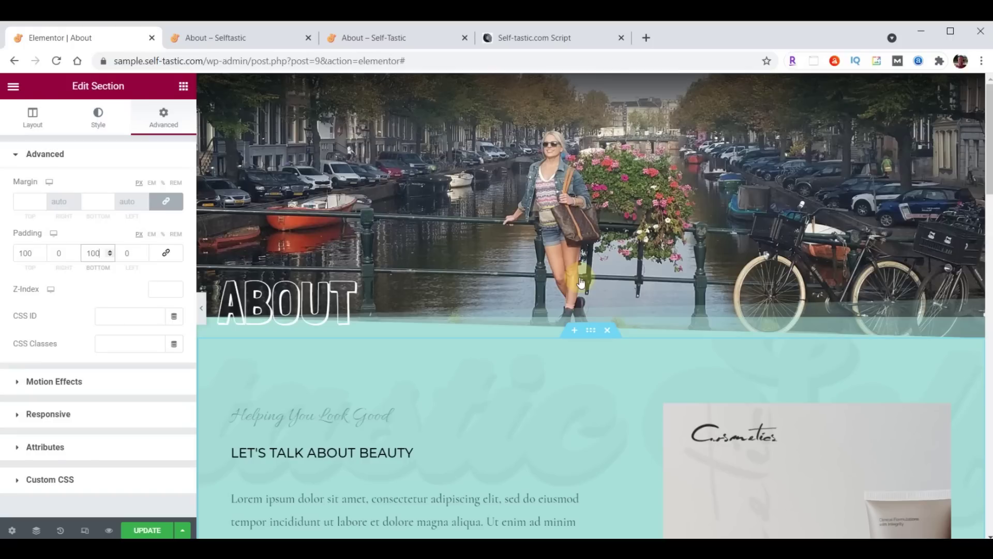
{"action": "scroll", "coordinate": [586, 393], "scroll_direction": "down", "scroll_amount": 3}
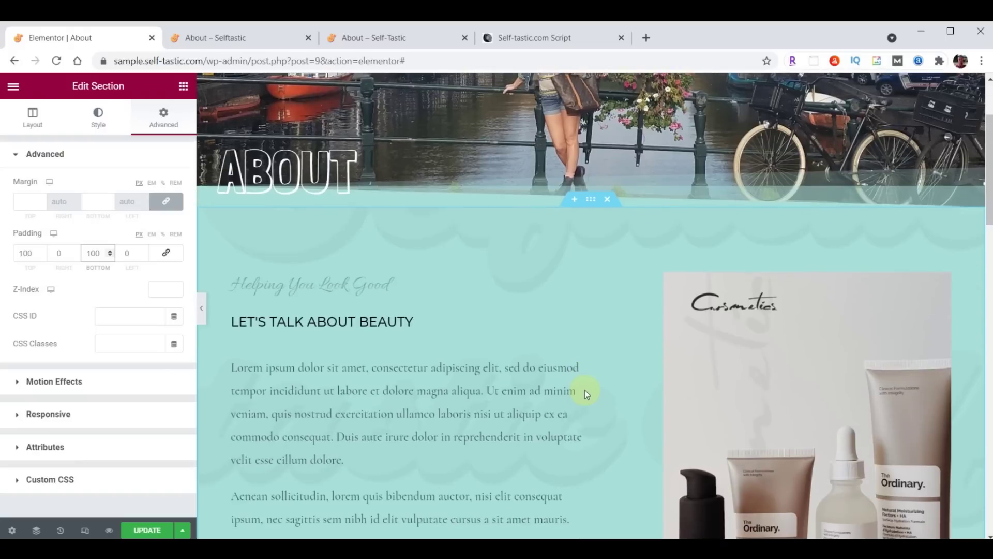
Delete the cosmetics image column, the cosmetics photo section and the partner logos row
{"action": "right_click", "coordinate": [598, 284]}
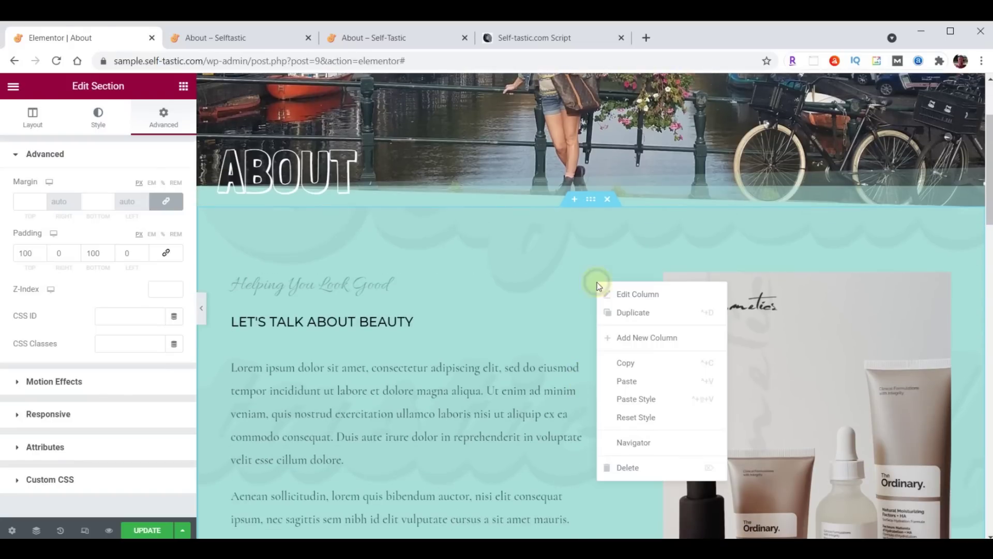
{"action": "left_click", "coordinate": [625, 468]}
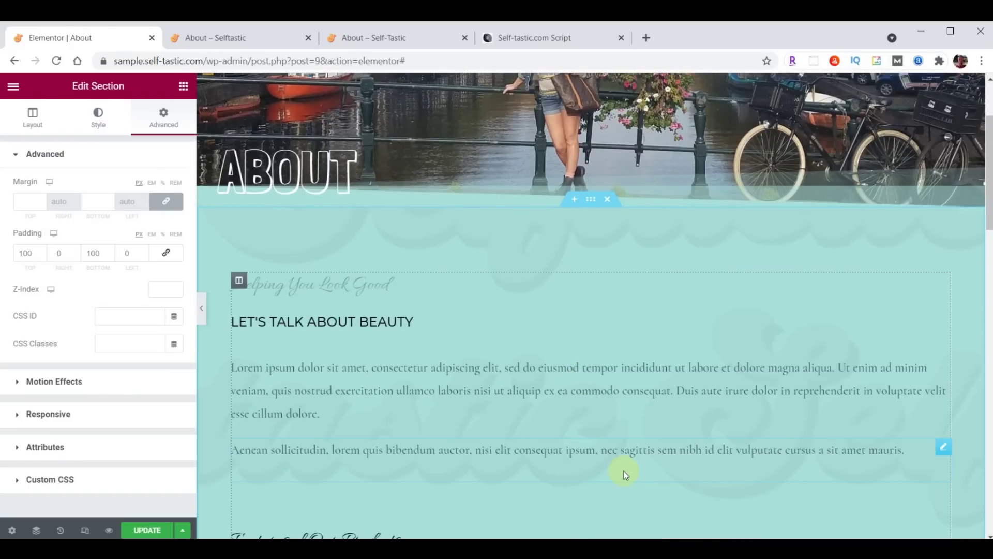
{"action": "scroll", "coordinate": [634, 437], "scroll_direction": "down", "scroll_amount": 7}
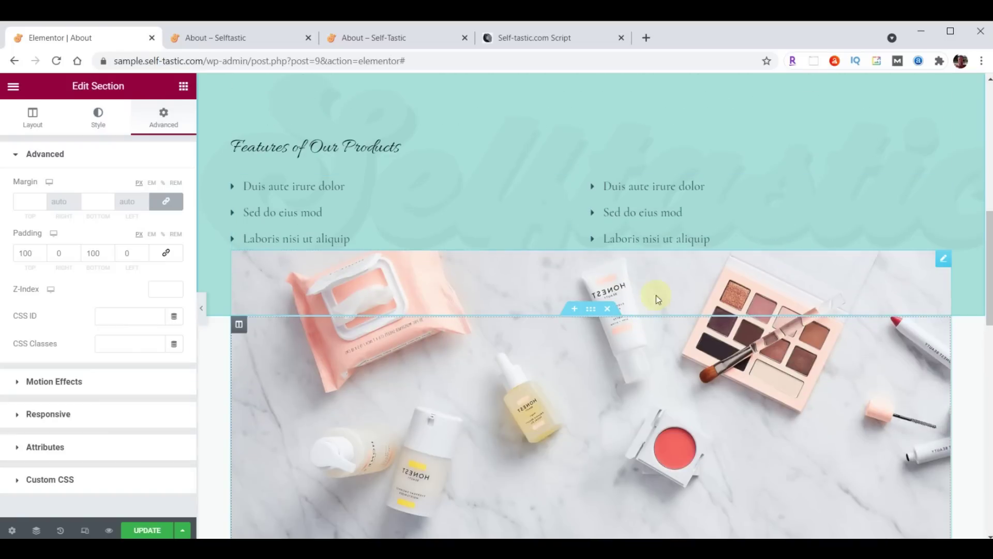
{"action": "left_click", "coordinate": [609, 309]}
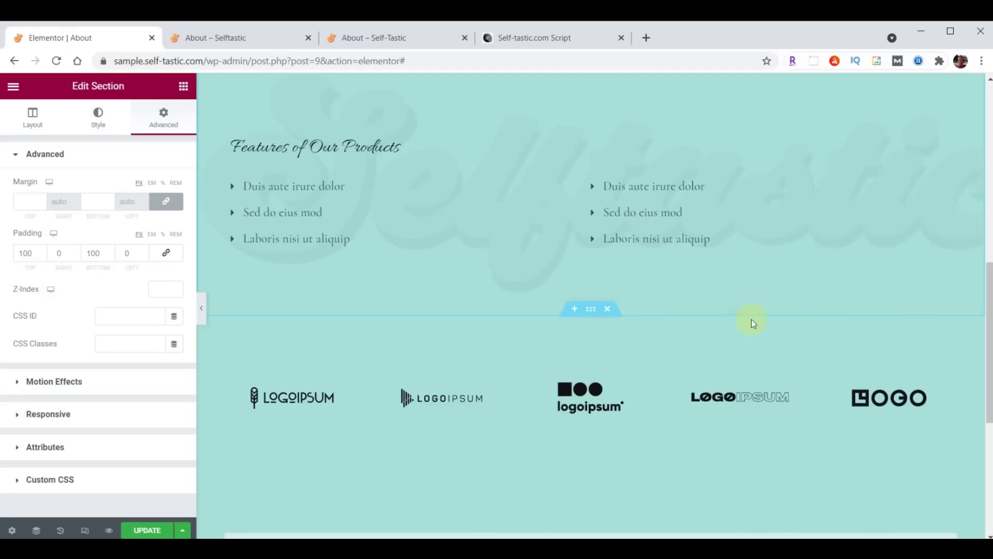
{"action": "left_click", "coordinate": [607, 310]}
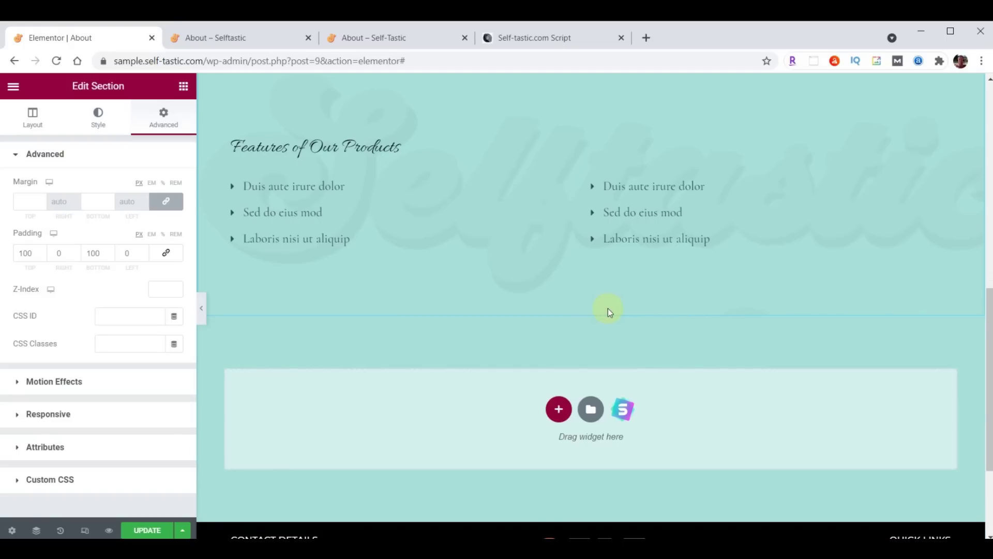
Delete the Features of Our Products and Helping You Look Good headings and the bullet lists
{"action": "scroll", "coordinate": [608, 308], "scroll_direction": "up", "scroll_amount": 5}
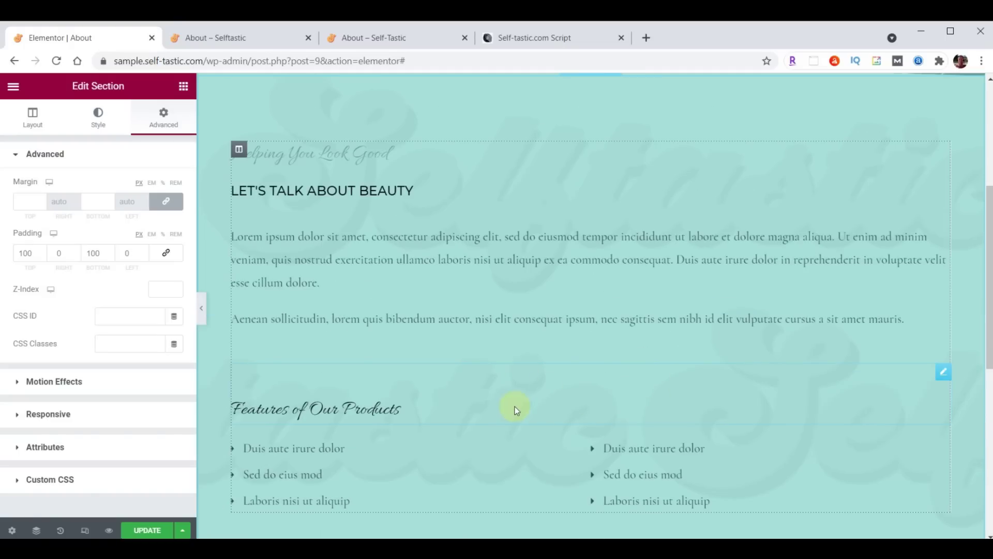
{"action": "right_click", "coordinate": [942, 377]}
{"action": "left_click", "coordinate": [884, 528]}
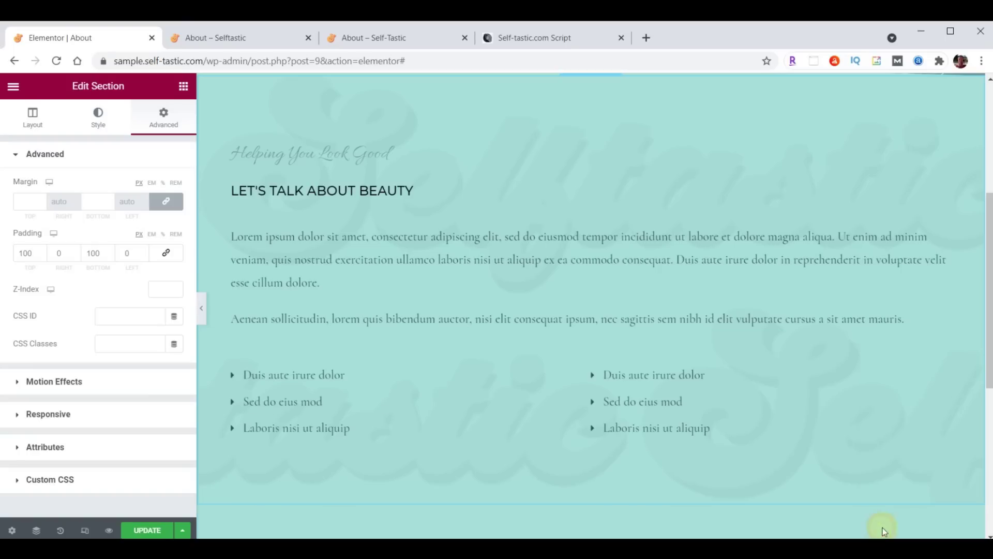
{"action": "right_click", "coordinate": [942, 372]}
{"action": "left_click", "coordinate": [885, 528]}
{"action": "right_click", "coordinate": [937, 148]}
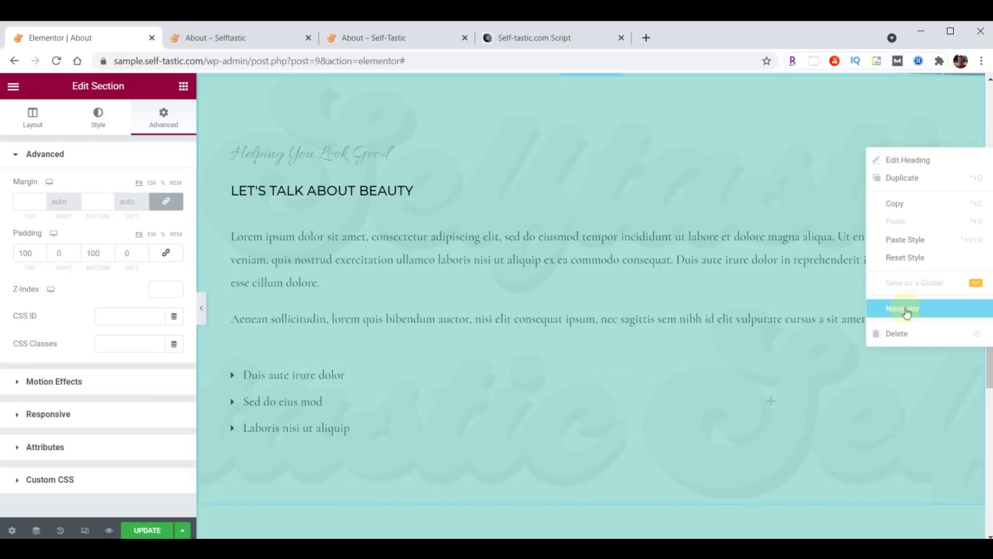
{"action": "left_click", "coordinate": [901, 335]}
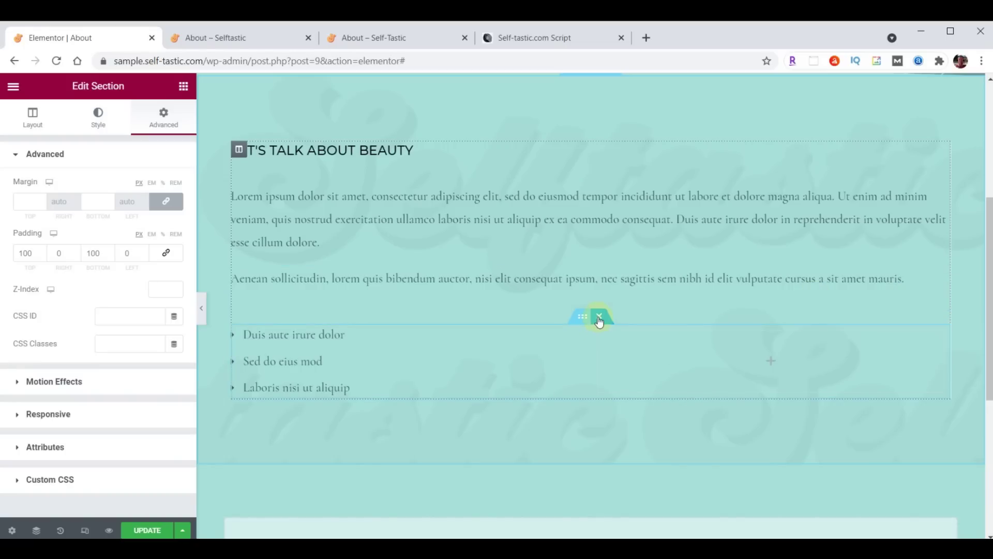
{"action": "left_click", "coordinate": [599, 316]}
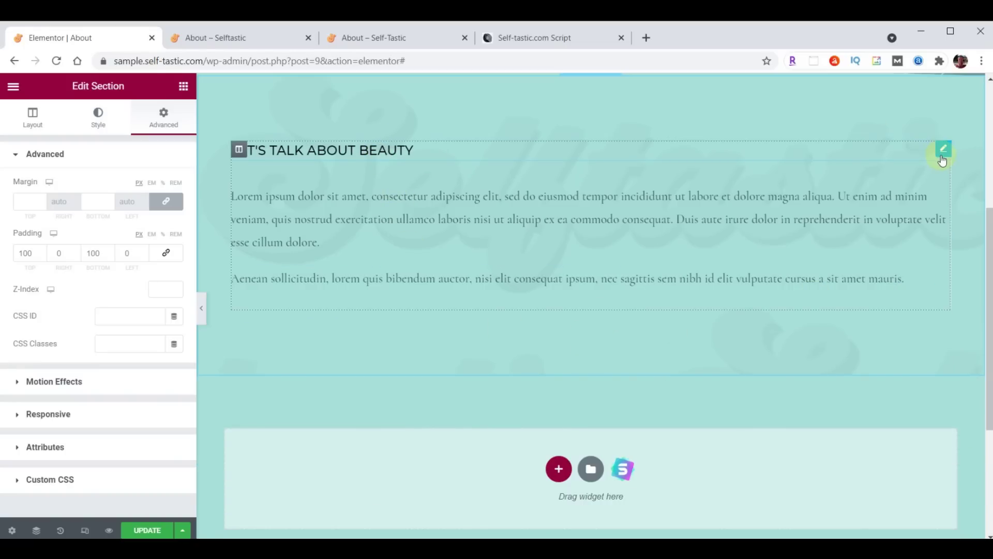
Replace the Let's Talk About Beauty heading title with 'About Me'
{"action": "left_click", "coordinate": [943, 155]}
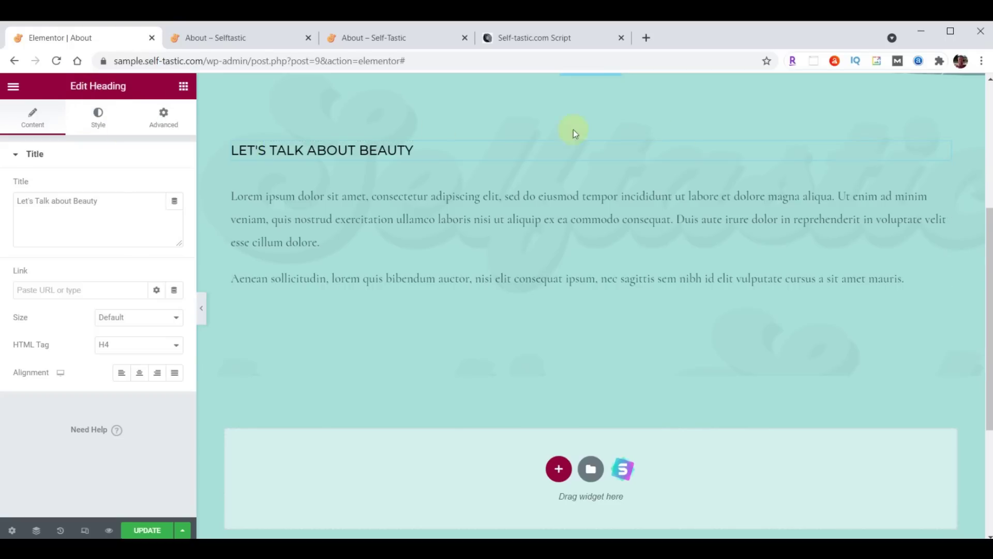
{"action": "left_click", "coordinate": [943, 183]}
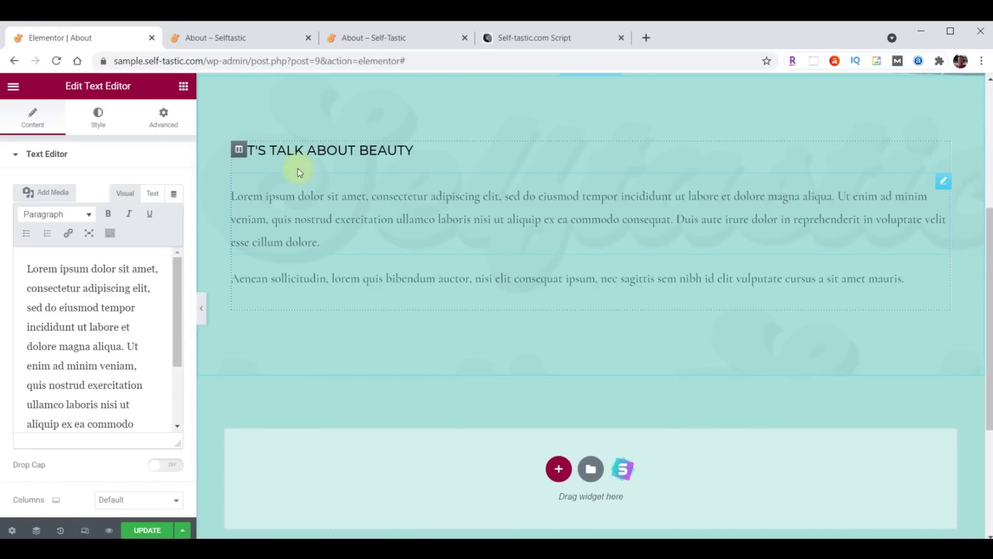
{"action": "left_click", "coordinate": [178, 86]}
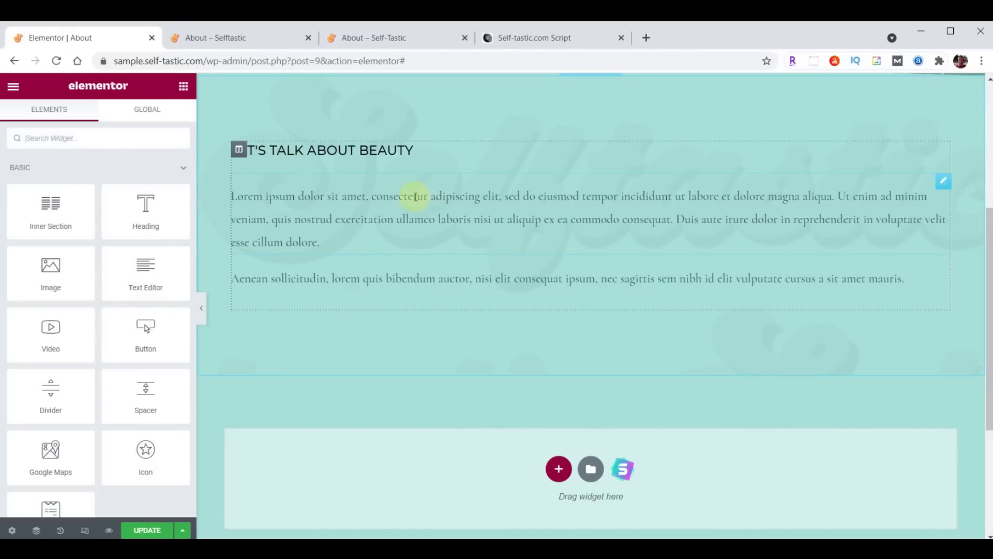
{"action": "left_click", "coordinate": [941, 151]}
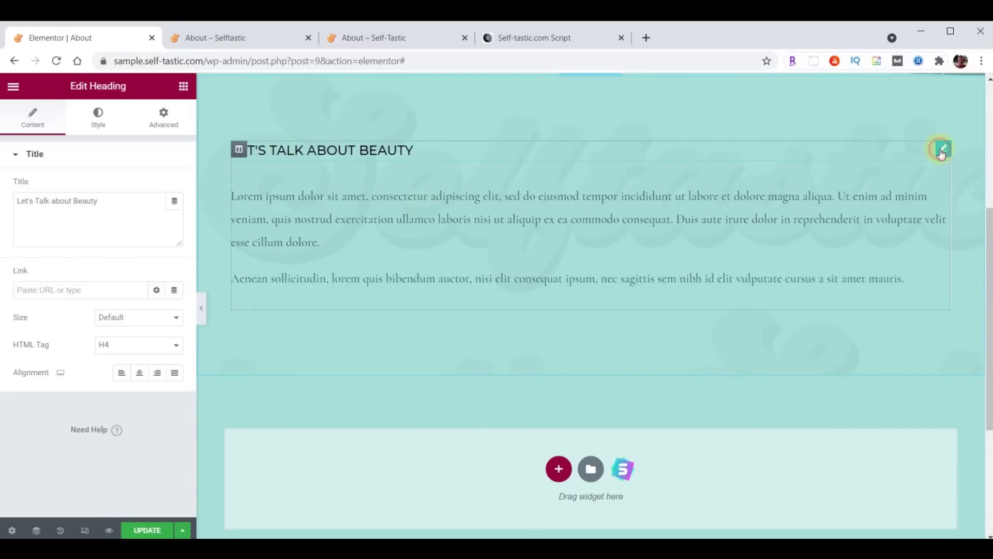
{"action": "left_click_drag", "start_coordinate": [99, 200], "coordinate": [15, 201]}
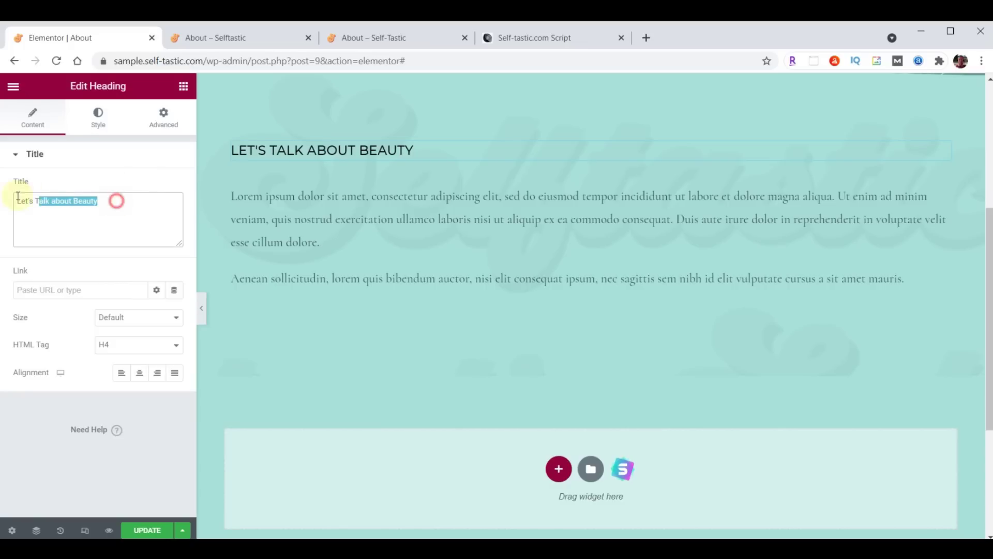
{"action": "type", "text": "About Me"}
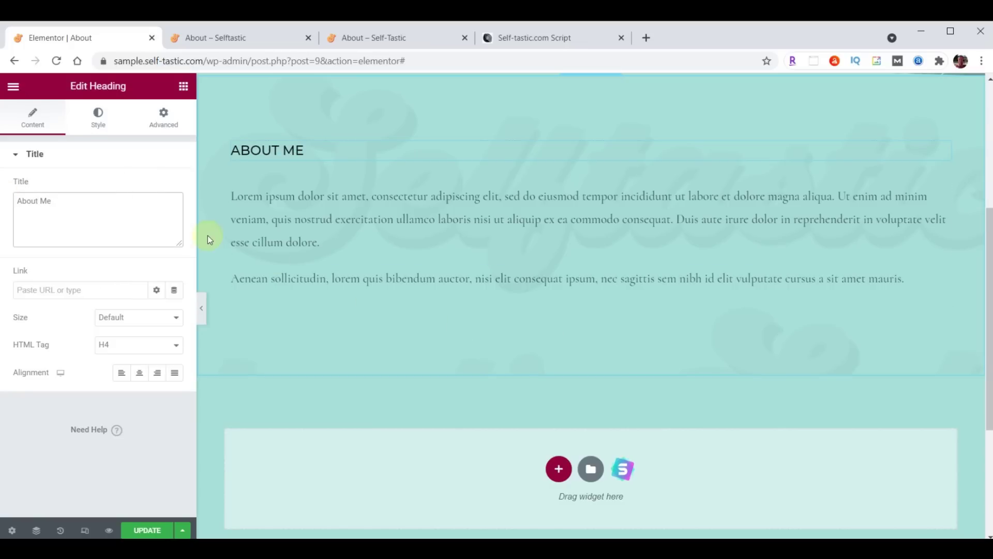
Set the heading typography to Montserrat, size 32, weight 300
{"action": "left_click", "coordinate": [98, 116]}
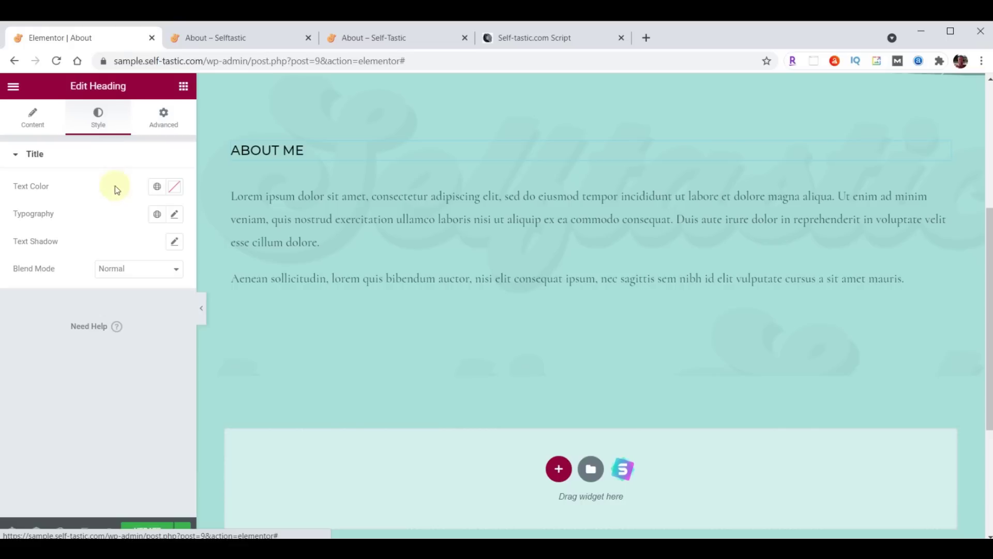
{"action": "left_click", "coordinate": [175, 215]}
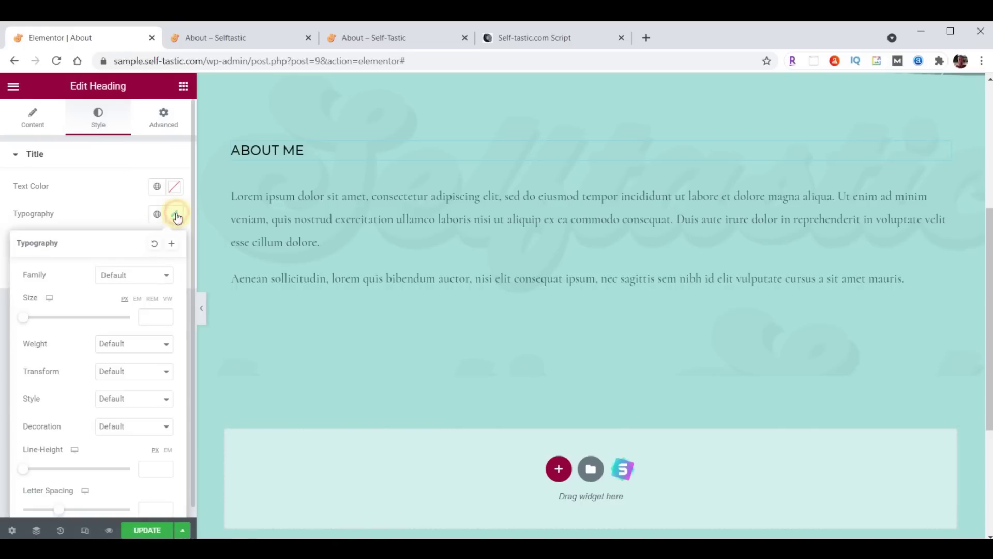
{"action": "left_click", "coordinate": [150, 277]}
{"action": "type", "text": "Montserrat"}
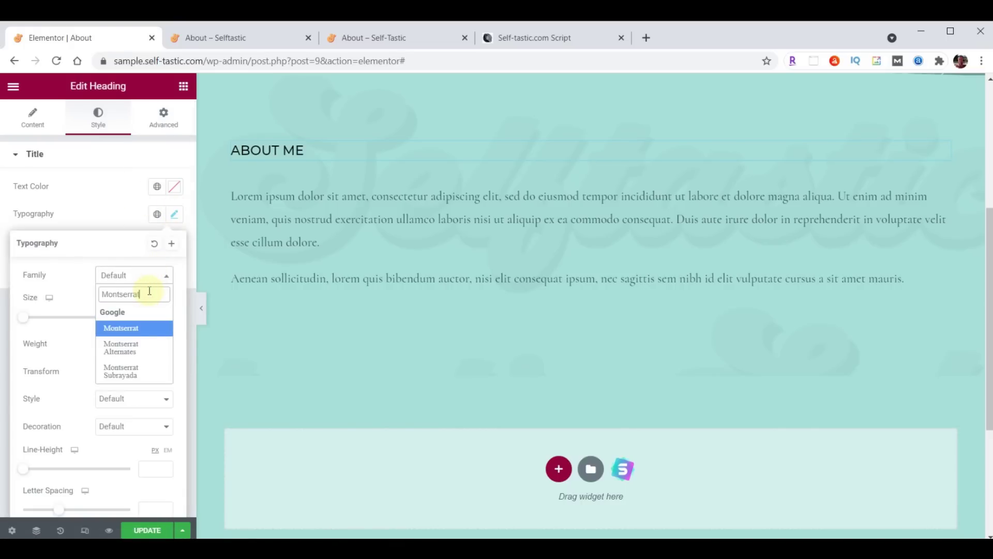
{"action": "key", "text": "Return"}
{"action": "left_click", "coordinate": [147, 317]}
{"action": "type", "text": "32"}
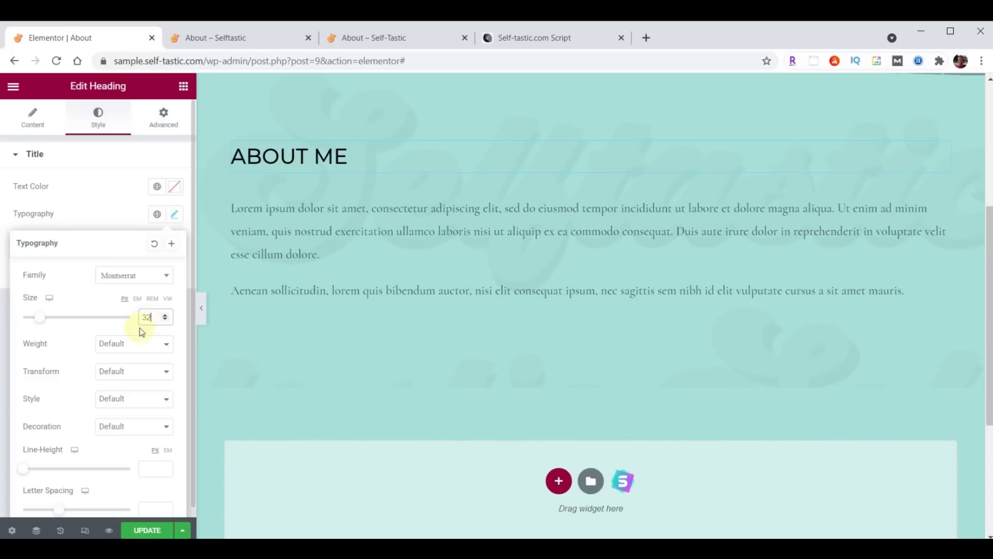
{"action": "left_click", "coordinate": [133, 343]}
{"action": "left_click", "coordinate": [125, 377]}
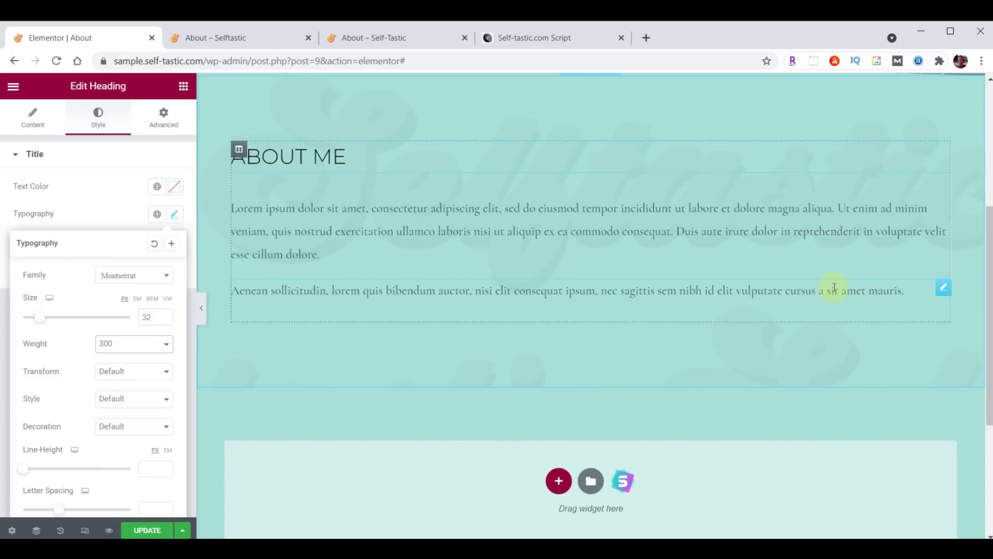
Delete the Aenean sollicitudin paragraph and make the remaining paragraph's text dark brown
{"action": "right_click", "coordinate": [944, 286]}
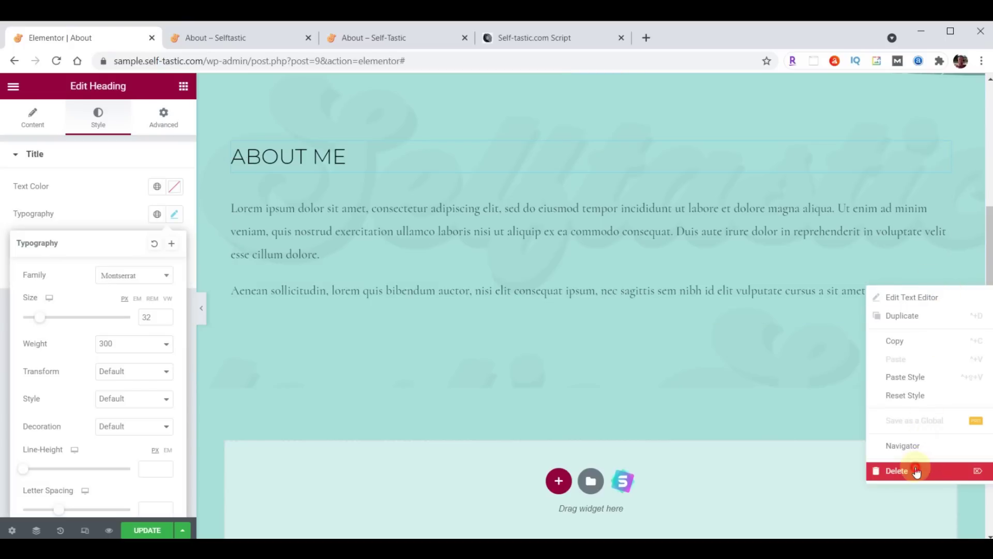
{"action": "left_click", "coordinate": [916, 471]}
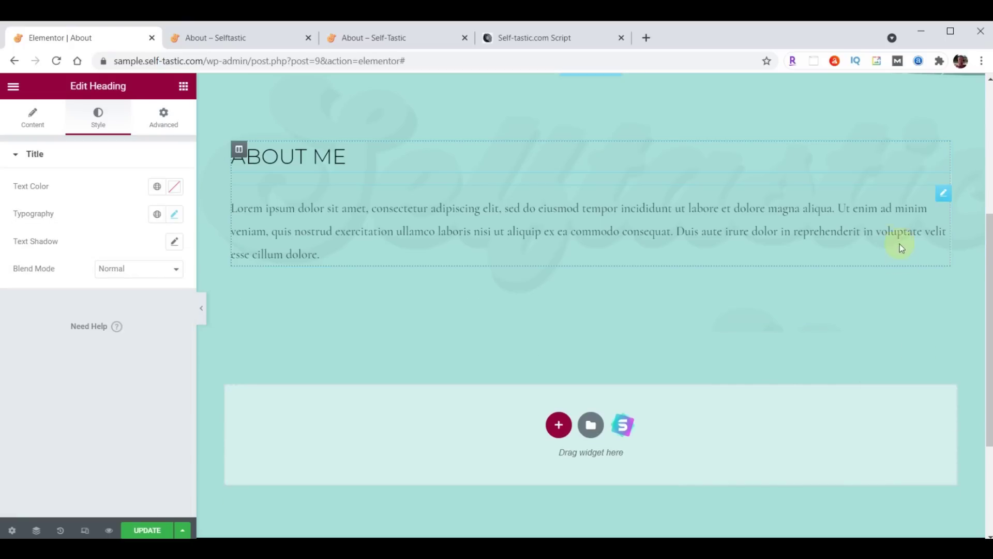
{"action": "left_click", "coordinate": [943, 196]}
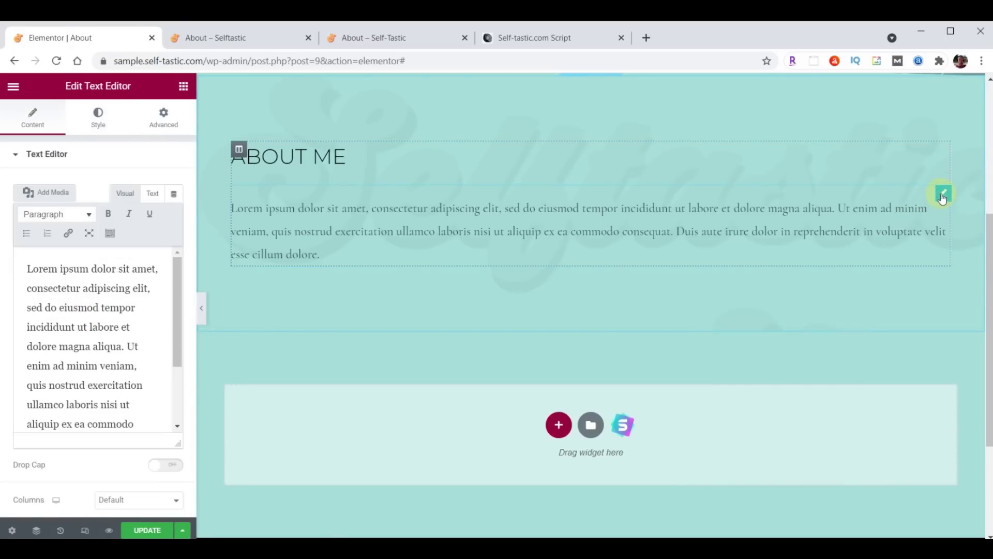
{"action": "left_click", "coordinate": [98, 115]}
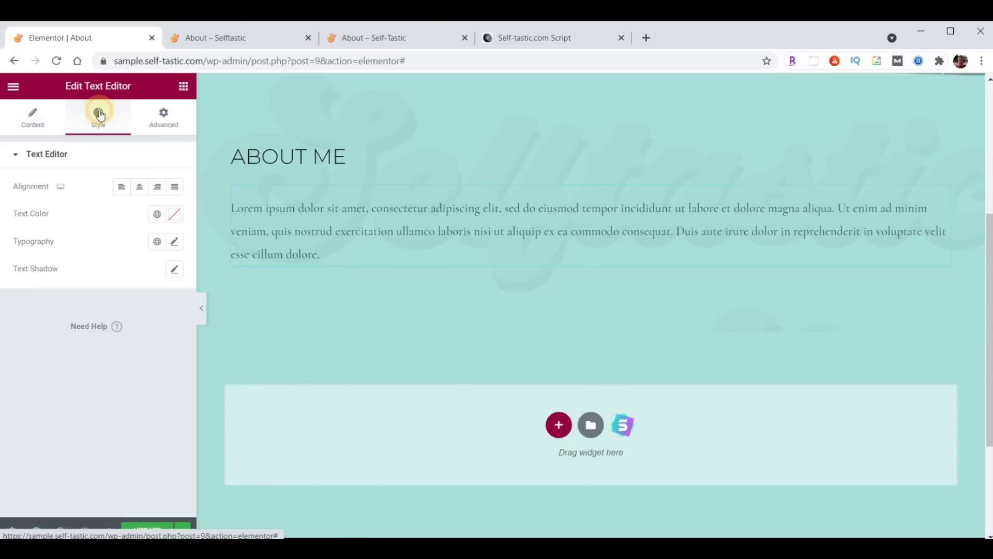
{"action": "left_click", "coordinate": [176, 217]}
{"action": "key", "text": "ctrl+v"}
{"action": "left_click", "coordinate": [176, 216]}
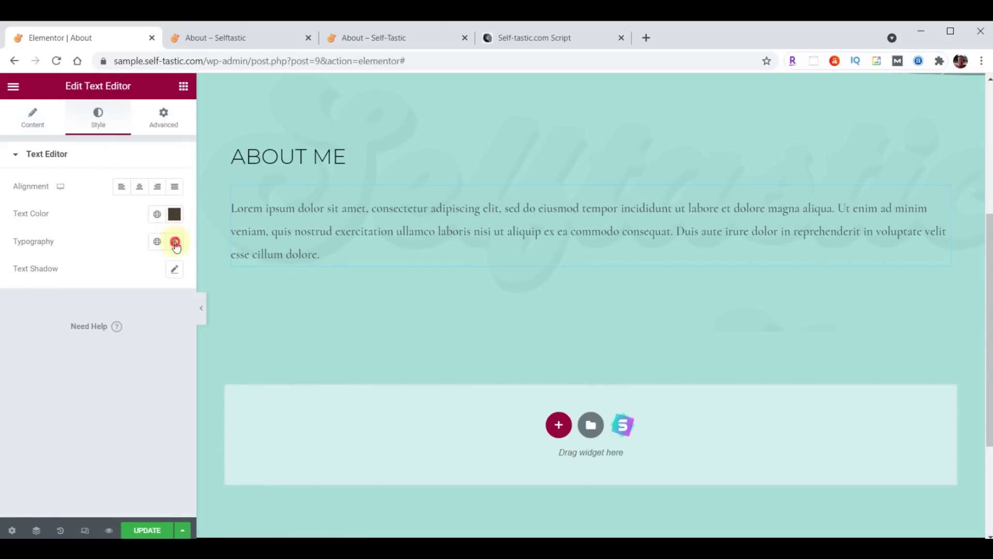
Set the paragraph typography to Raleway, size 21, weight 400
{"action": "left_click", "coordinate": [175, 243]}
{"action": "left_click", "coordinate": [131, 302]}
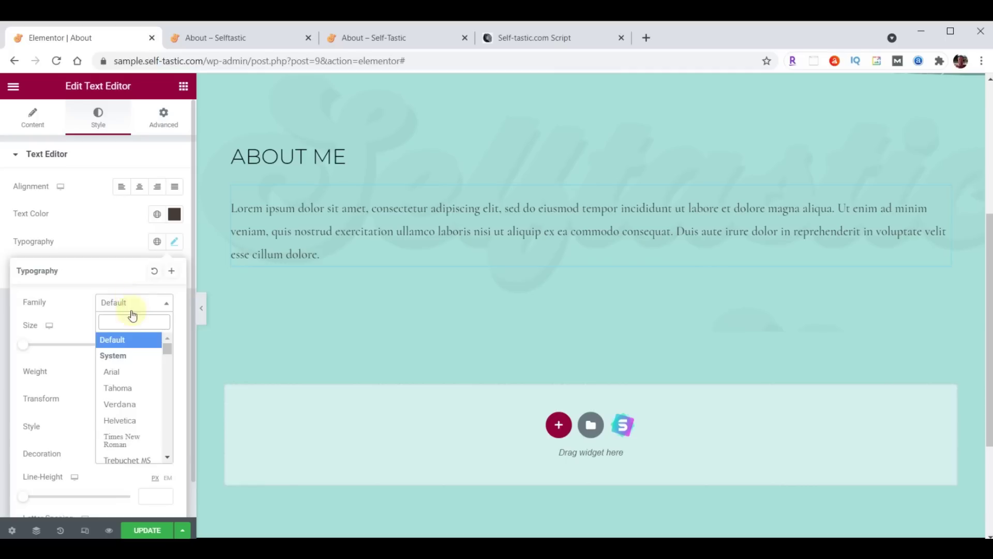
{"action": "type", "text": "Raleway"}
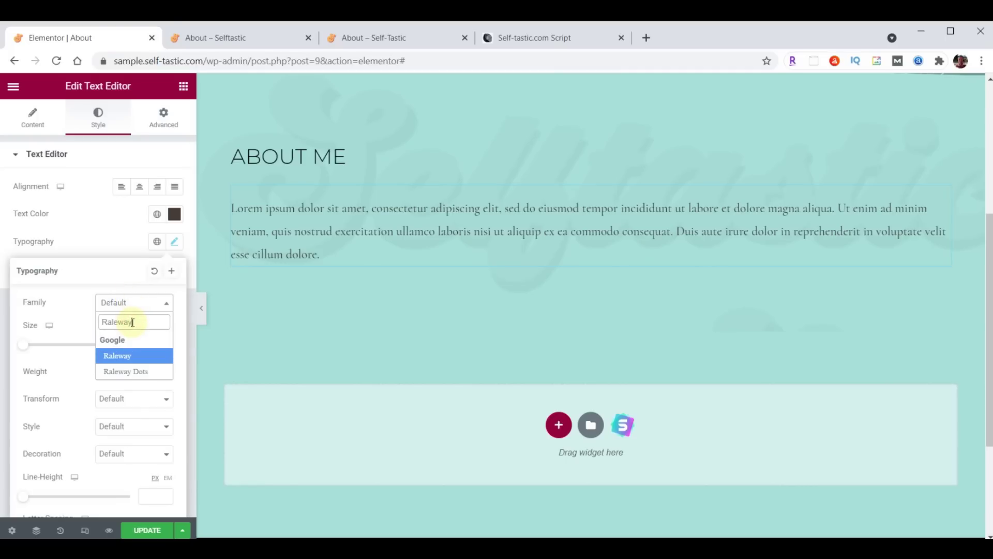
{"action": "left_click", "coordinate": [148, 344]}
{"action": "type", "text": "20"}
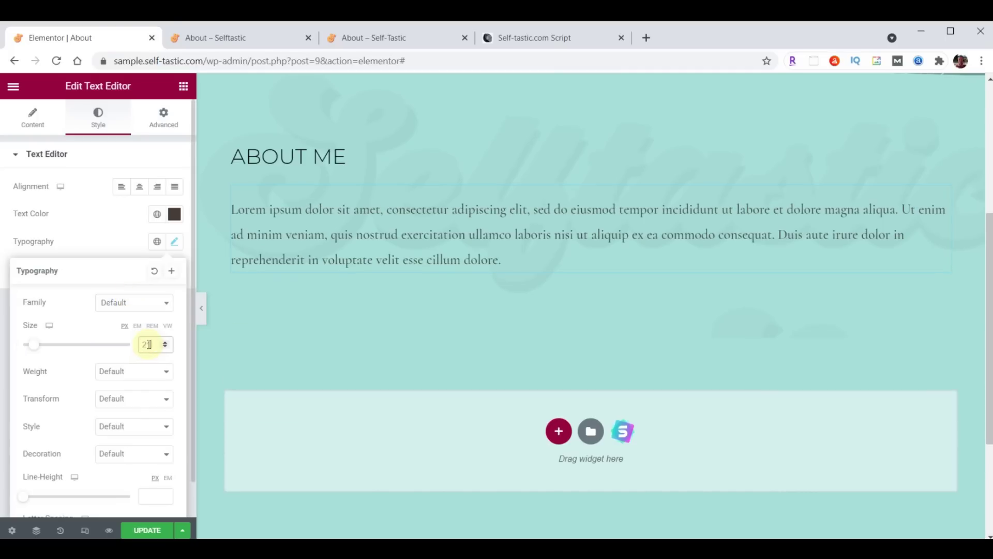
{"action": "left_click", "coordinate": [126, 372]}
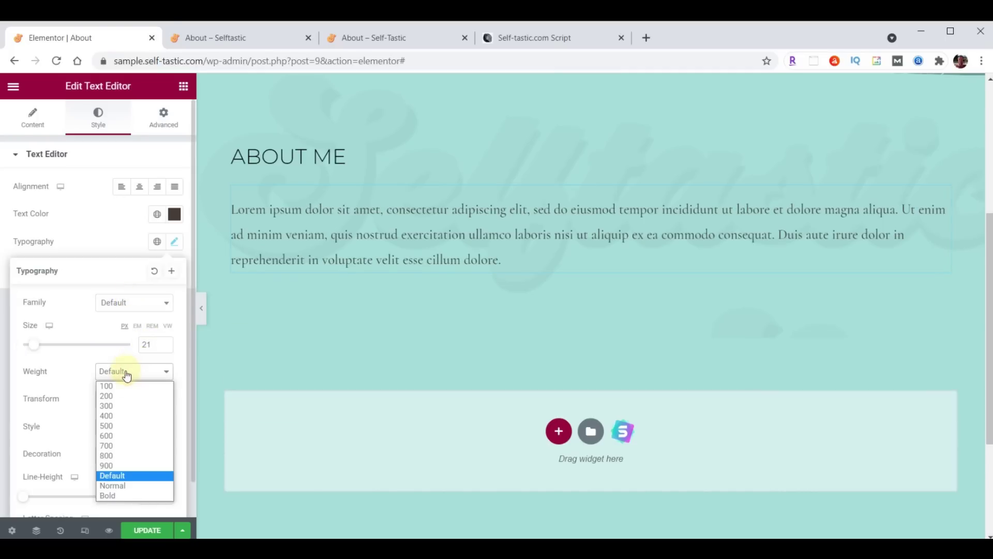
{"action": "left_click", "coordinate": [115, 418]}
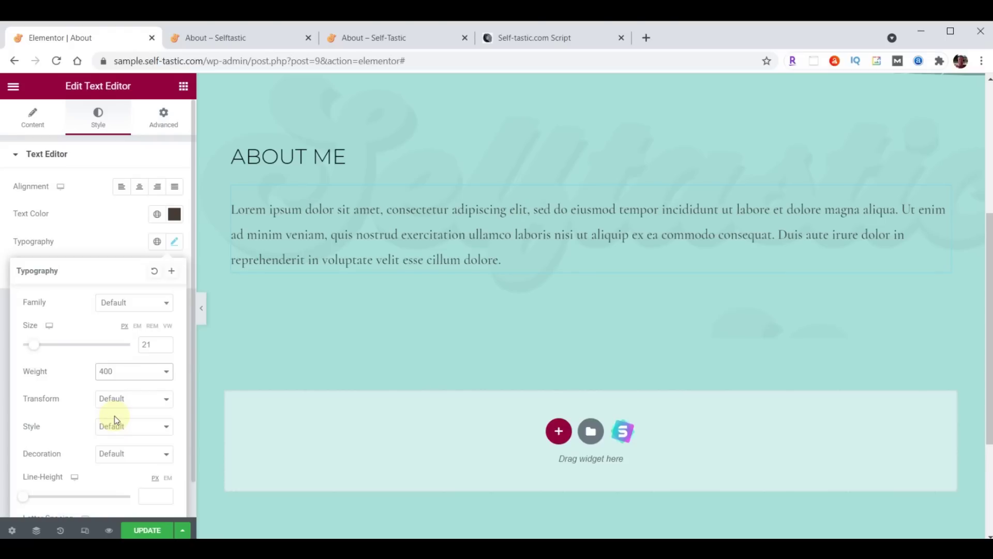
{"action": "left_click", "coordinate": [29, 129]}
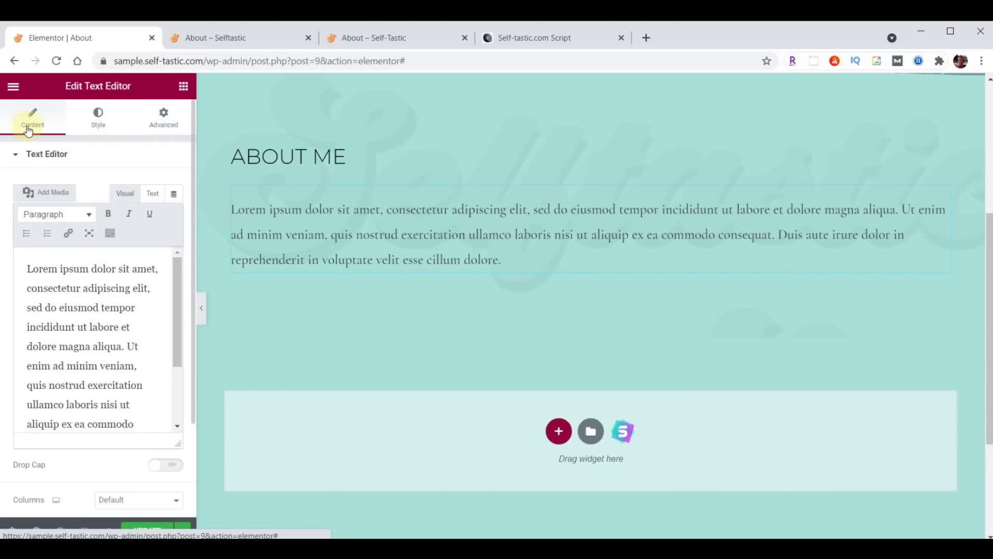
Replace the placeholder paragraph with the pasted 'I created this blog website…' story
{"action": "left_click", "coordinate": [77, 300]}
{"action": "key", "text": "ctrl+a"}
{"action": "key", "text": "ctrl+v"}
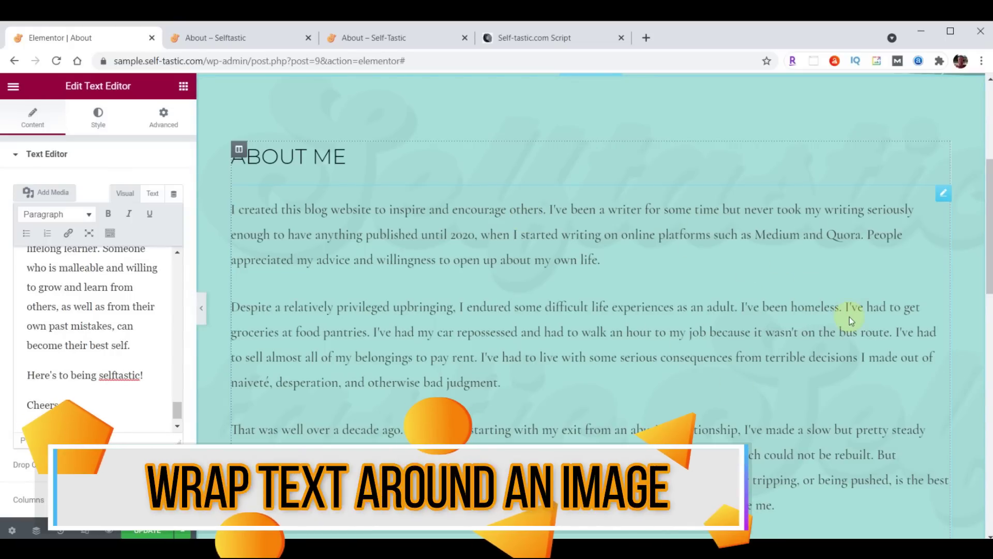
Upload the carousel photo to the media library and insert it into the text
{"action": "left_click", "coordinate": [53, 192]}
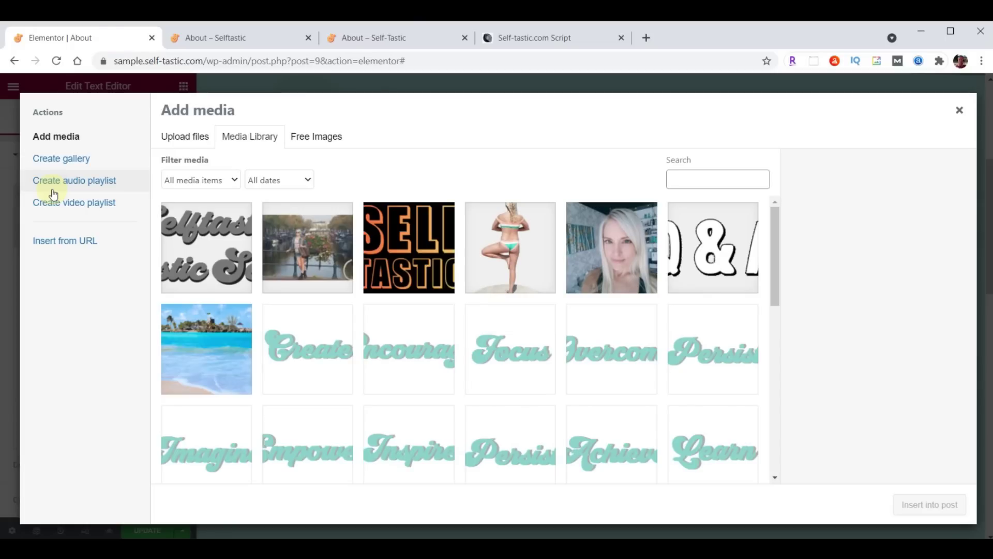
{"action": "key", "text": "alt+Tab"}
{"action": "scroll", "coordinate": [916, 323], "scroll_direction": "up", "scroll_amount": 5}
{"action": "scroll", "coordinate": [914, 320], "scroll_direction": "up", "scroll_amount": 5}
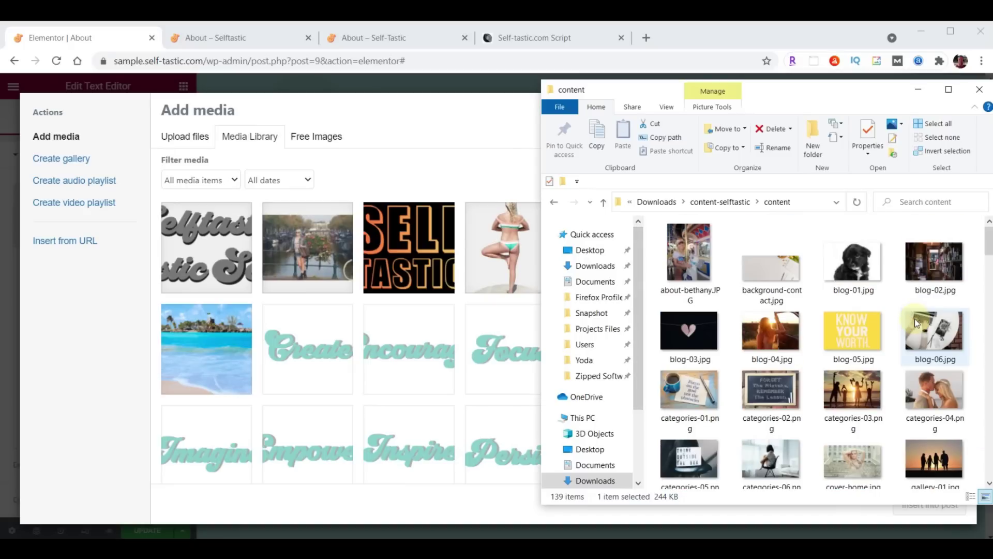
{"action": "left_click", "coordinate": [689, 253]}
{"action": "left_click_drag", "start_coordinate": [687, 253], "coordinate": [372, 305]}
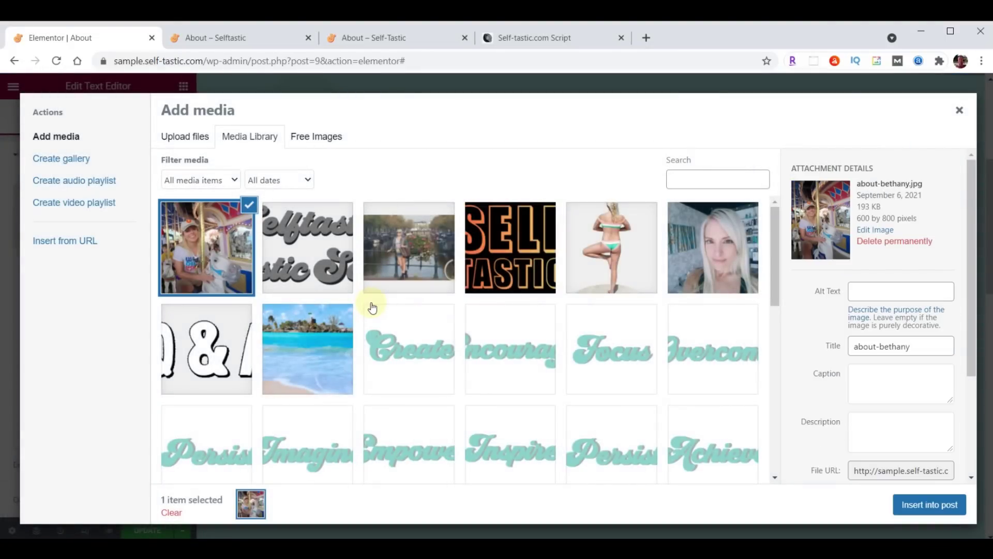
{"action": "left_click", "coordinate": [926, 506]}
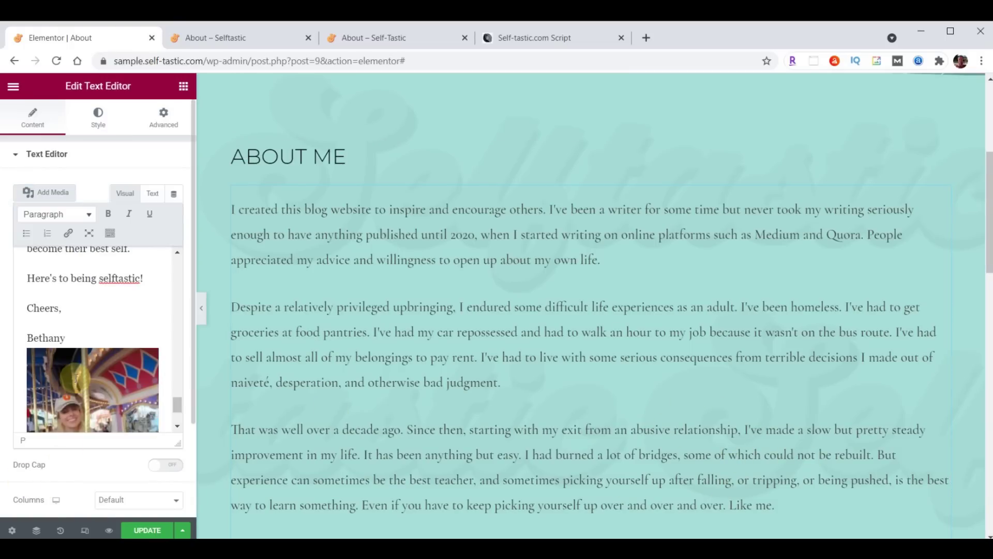
Move the carousel photo to the very start of the text
{"action": "left_click", "coordinate": [76, 378]}
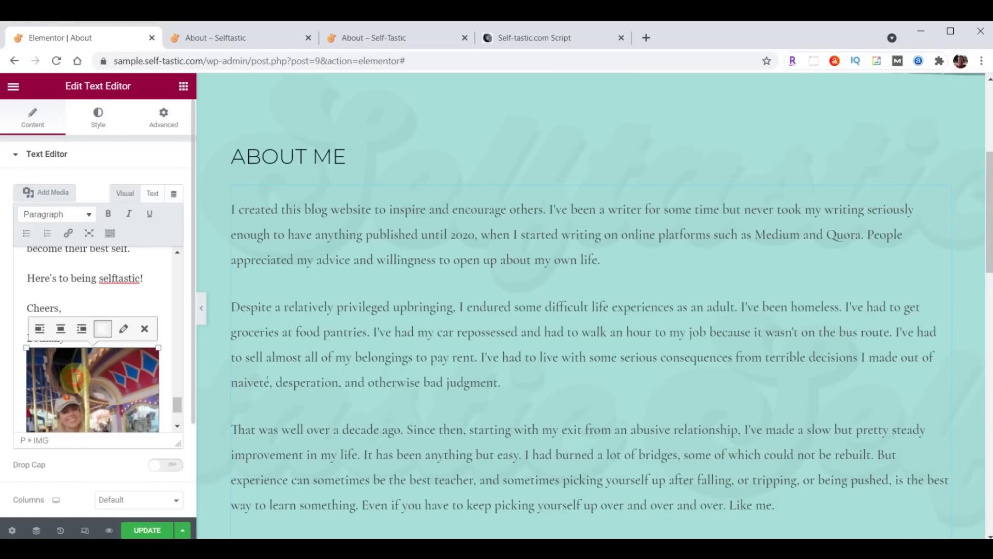
{"action": "left_click", "coordinate": [146, 330]}
{"action": "scroll", "coordinate": [65, 371], "scroll_direction": "up", "scroll_amount": 5}
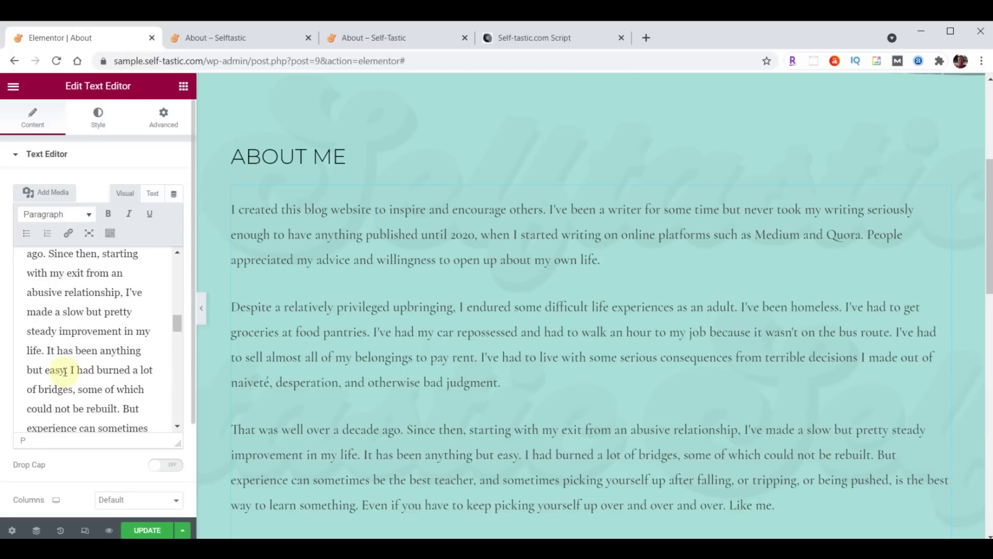
{"action": "scroll", "coordinate": [64, 372], "scroll_direction": "up", "scroll_amount": 8}
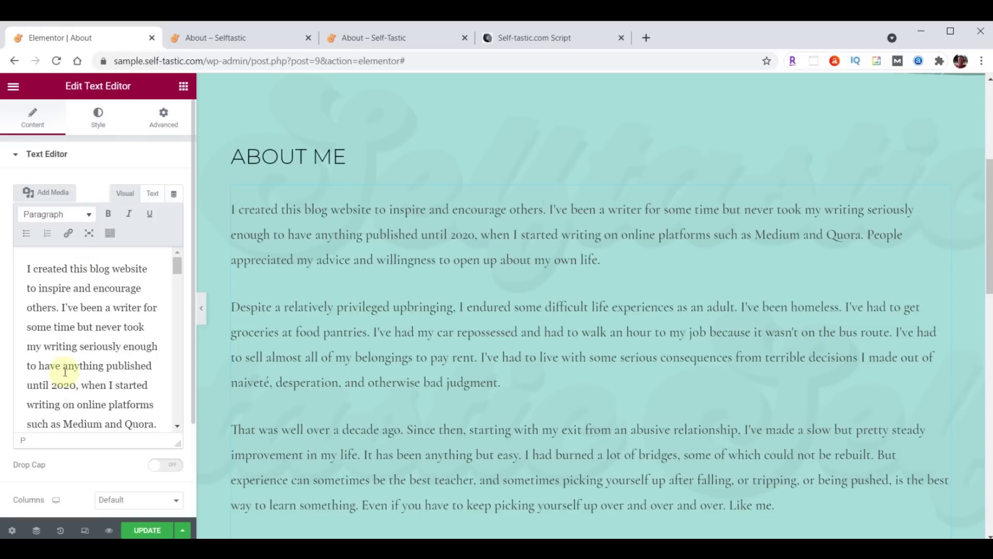
{"action": "left_click", "coordinate": [26, 267]}
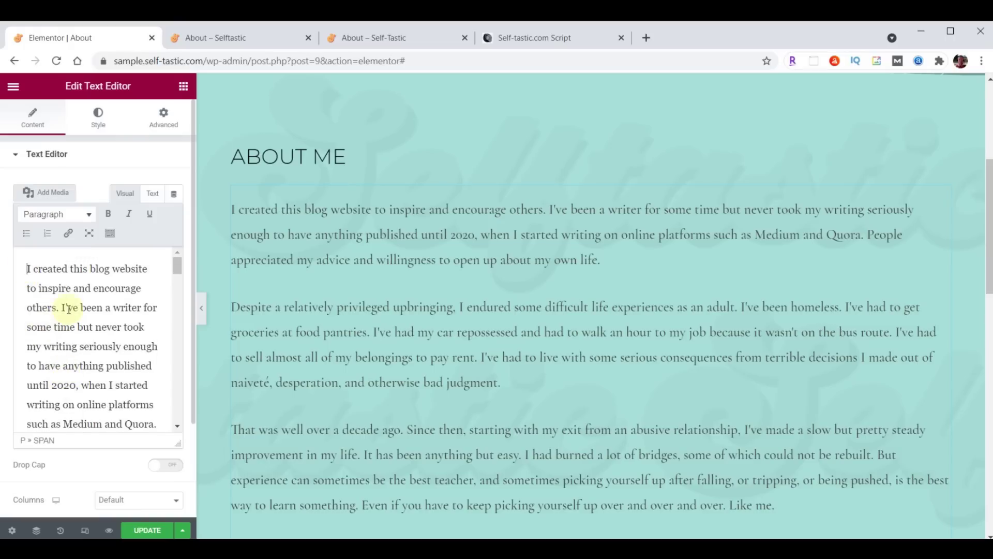
{"action": "left_click", "coordinate": [49, 194]}
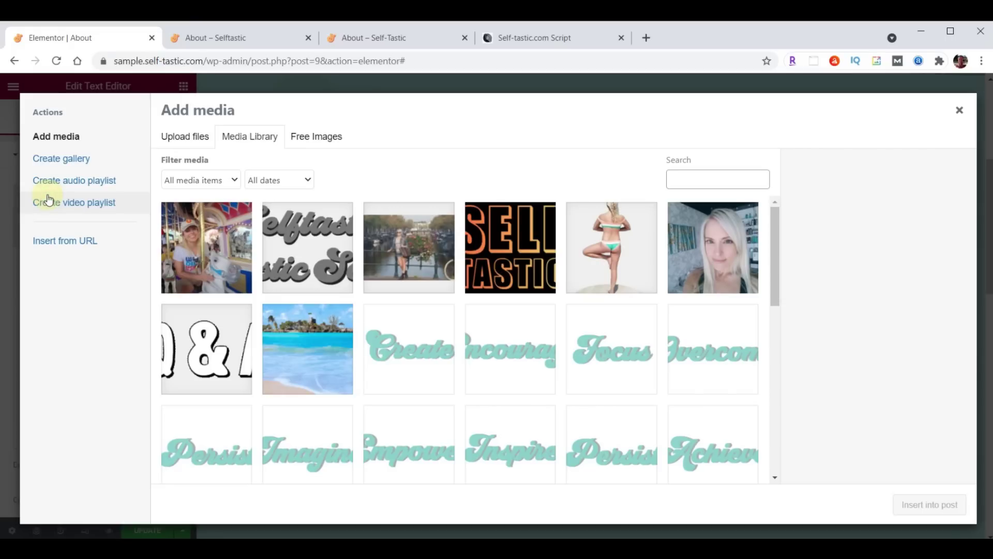
{"action": "left_click", "coordinate": [207, 231]}
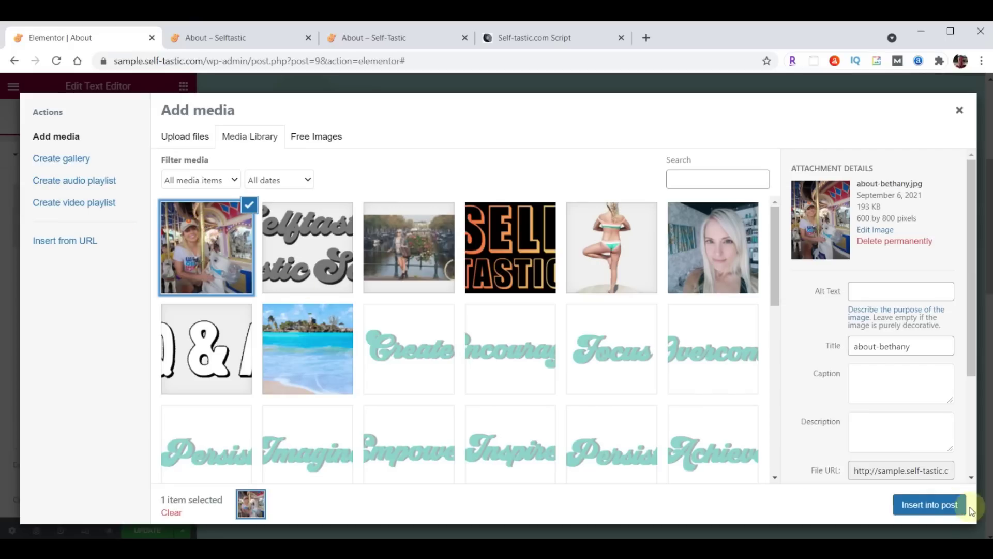
{"action": "left_click", "coordinate": [945, 507]}
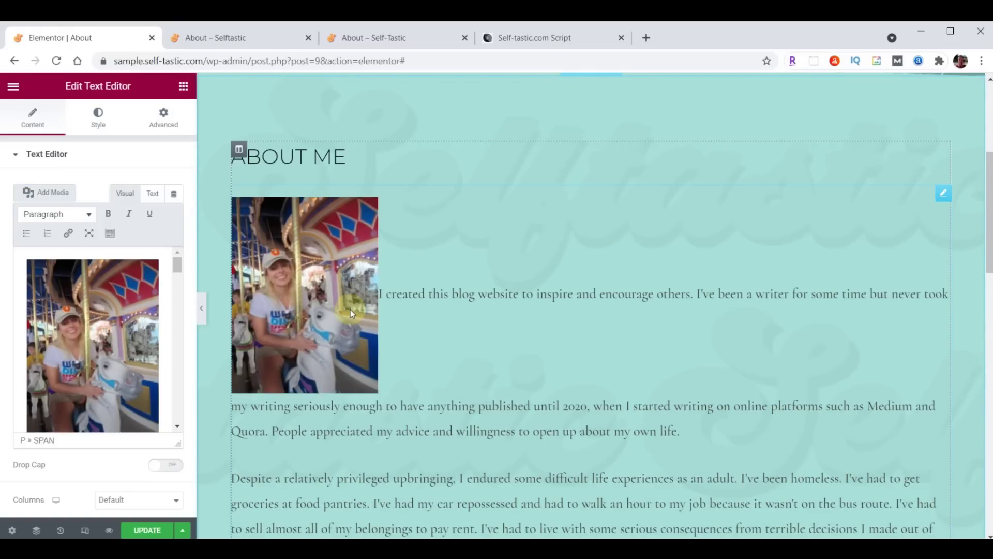
Right-align the carousel photo in the About Me text at Full Size 600 × 800, with Link To None
{"action": "left_click", "coordinate": [87, 322]}
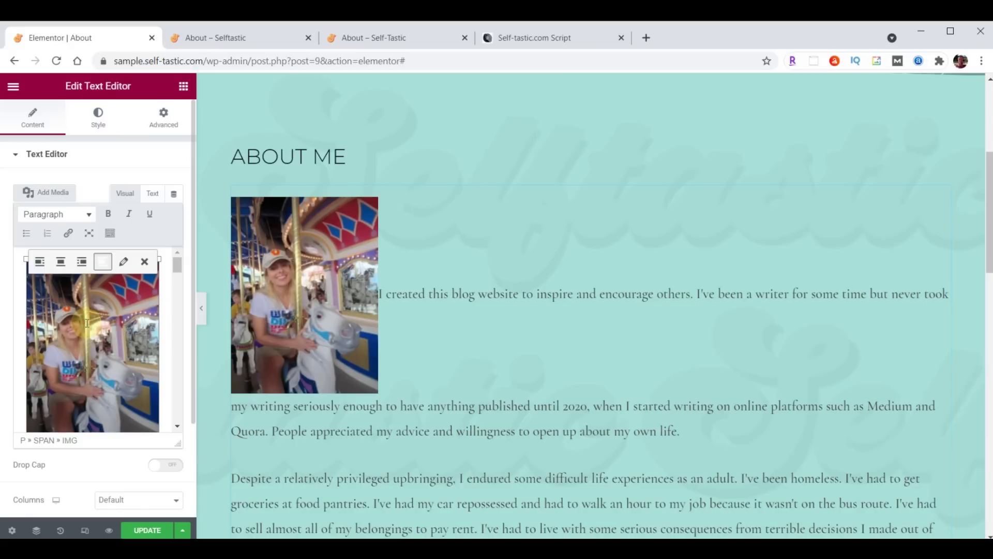
{"action": "left_click", "coordinate": [81, 262]}
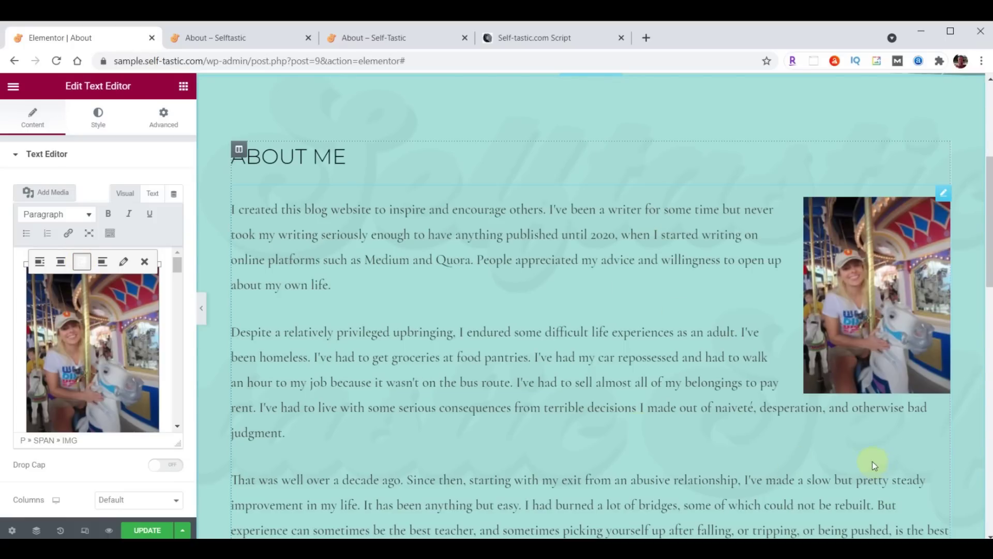
{"action": "left_click", "coordinate": [124, 262]}
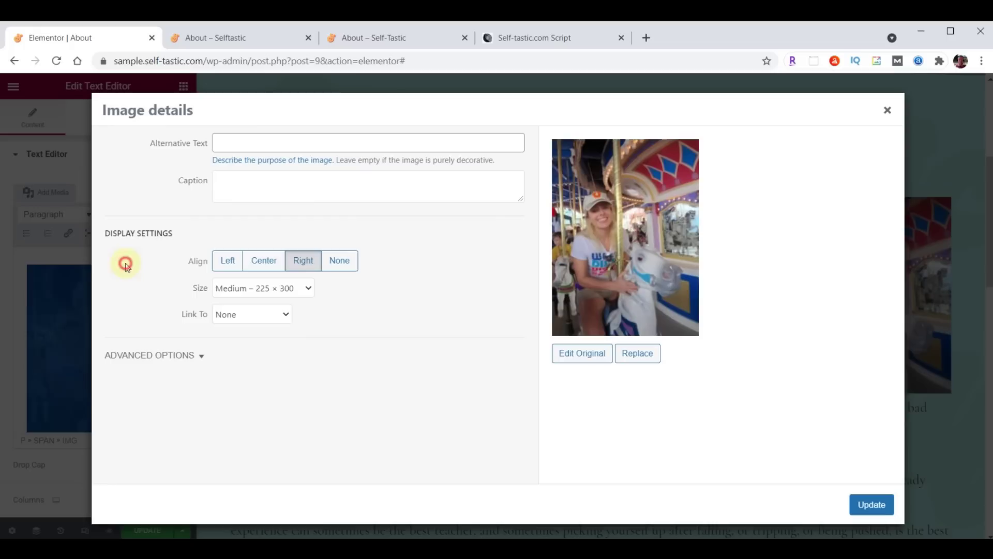
{"action": "left_click", "coordinate": [308, 291]}
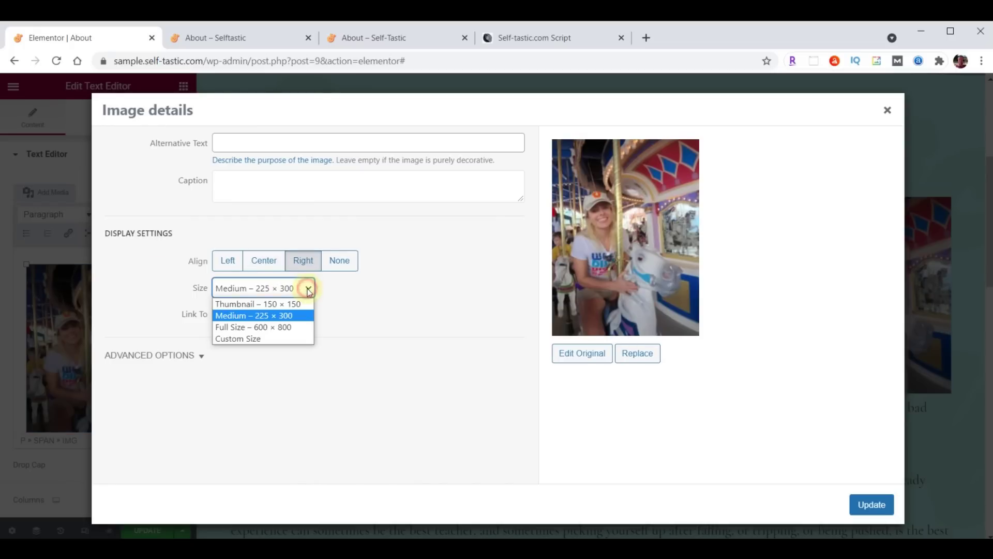
{"action": "left_click", "coordinate": [234, 326]}
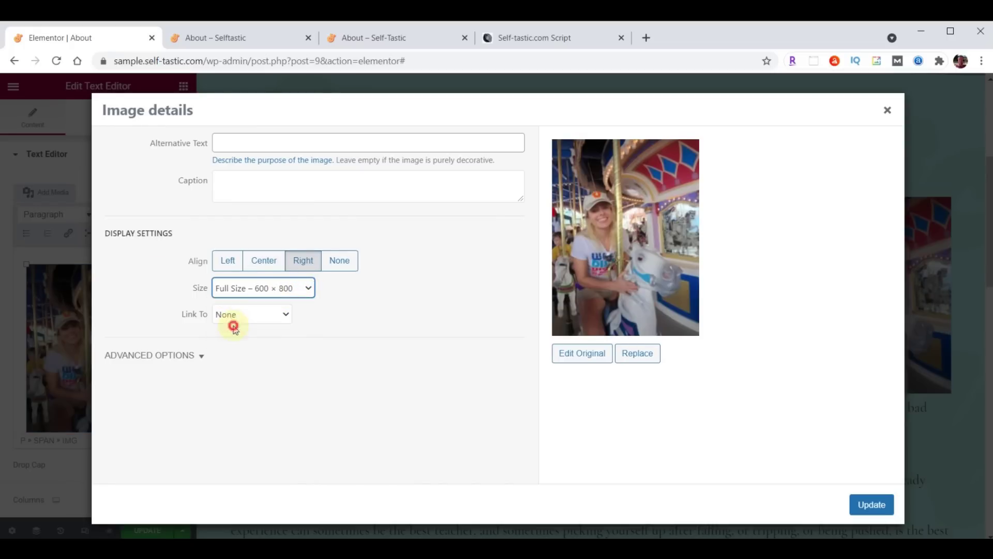
{"action": "left_click", "coordinate": [231, 314]}
{"action": "left_click", "coordinate": [229, 315]}
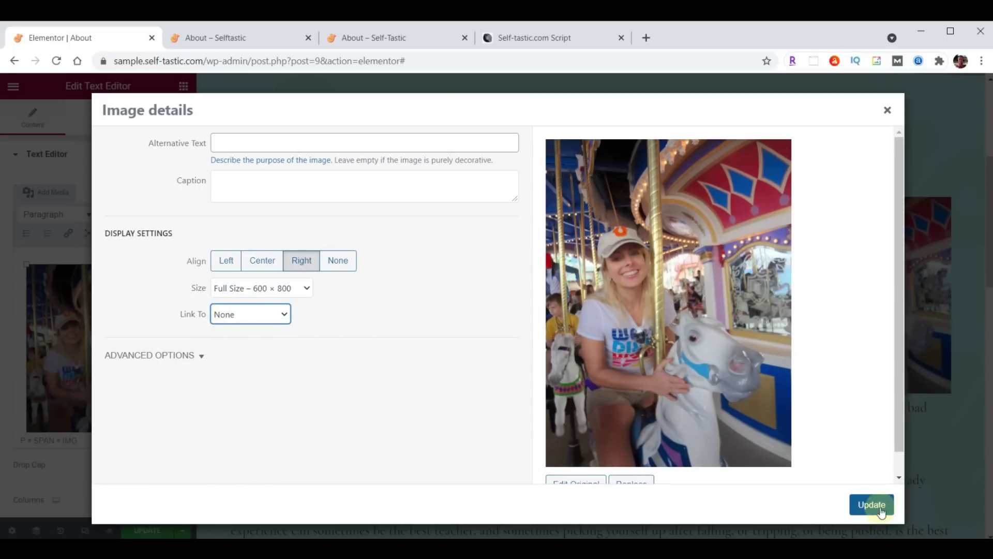
{"action": "left_click", "coordinate": [874, 505]}
{"action": "scroll", "coordinate": [490, 347], "scroll_direction": "down", "scroll_amount": 10}
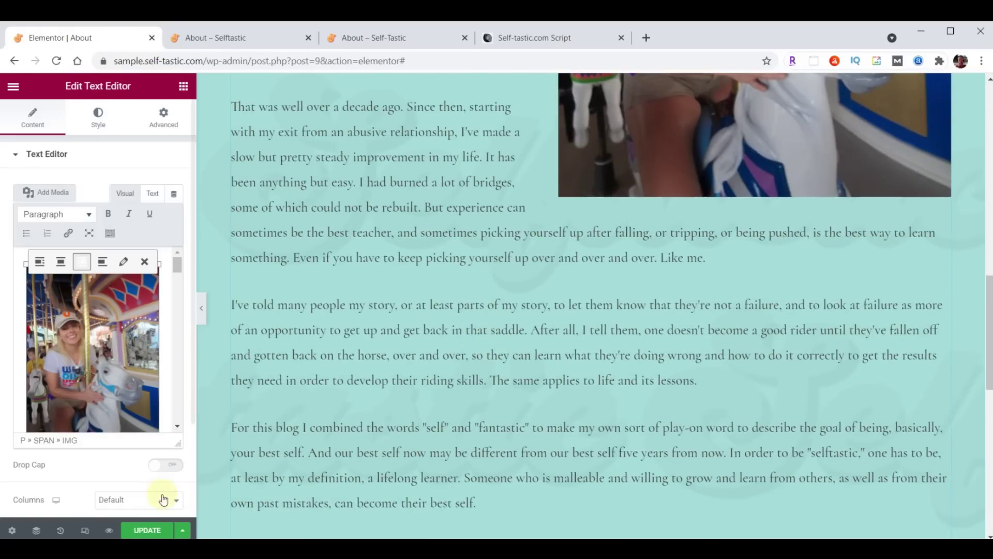
Save the About page, then compare the live About page with the original site's About page
{"action": "left_click", "coordinate": [143, 531]}
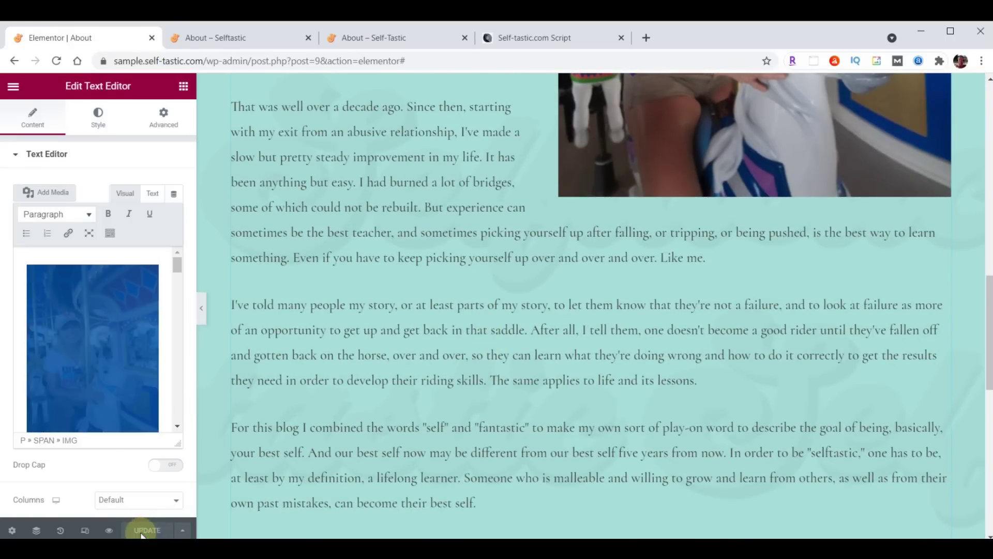
{"action": "left_click", "coordinate": [231, 39]}
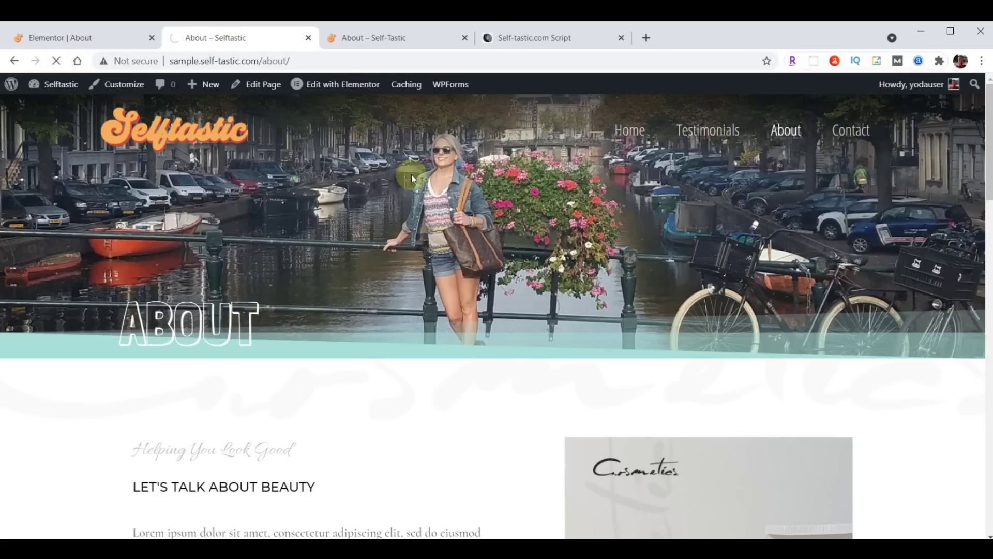
{"action": "scroll", "coordinate": [468, 312], "scroll_direction": "down", "scroll_amount": 20}
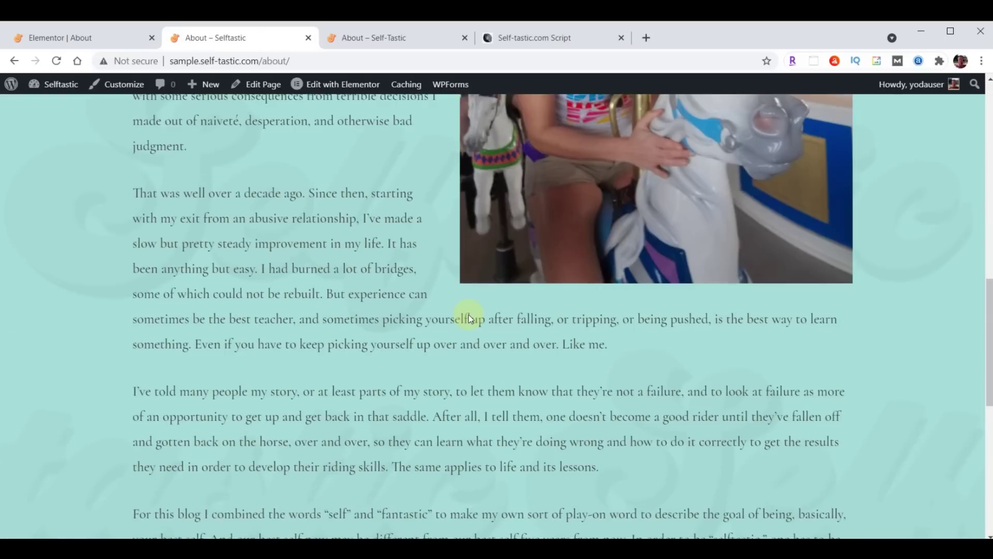
{"action": "left_click", "coordinate": [401, 38]}
{"action": "scroll", "coordinate": [595, 343], "scroll_direction": "down", "scroll_amount": 2}
{"action": "scroll", "coordinate": [595, 343], "scroll_direction": "down", "scroll_amount": 15}
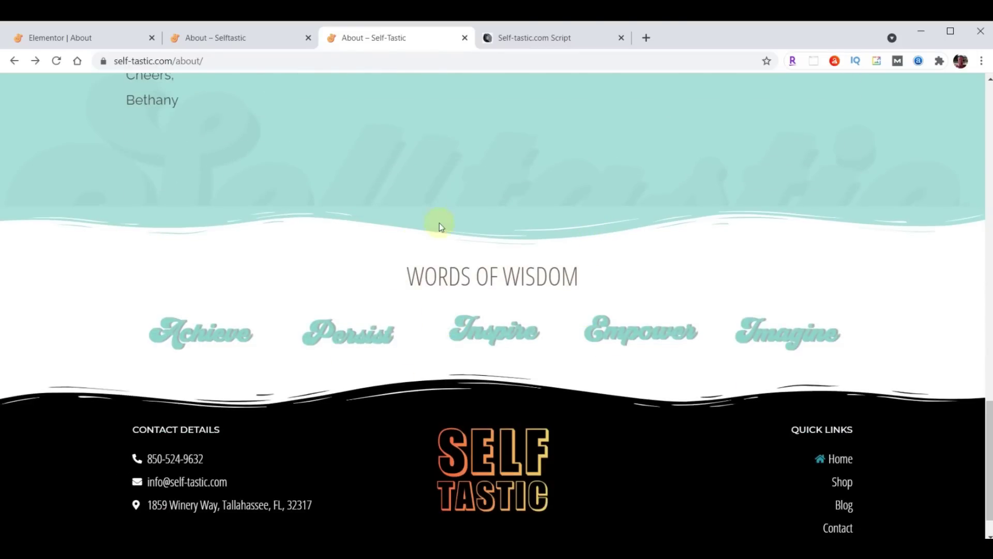
Back in the editor, bring up the saved templates library from the end of the About page
{"action": "left_click", "coordinate": [70, 40]}
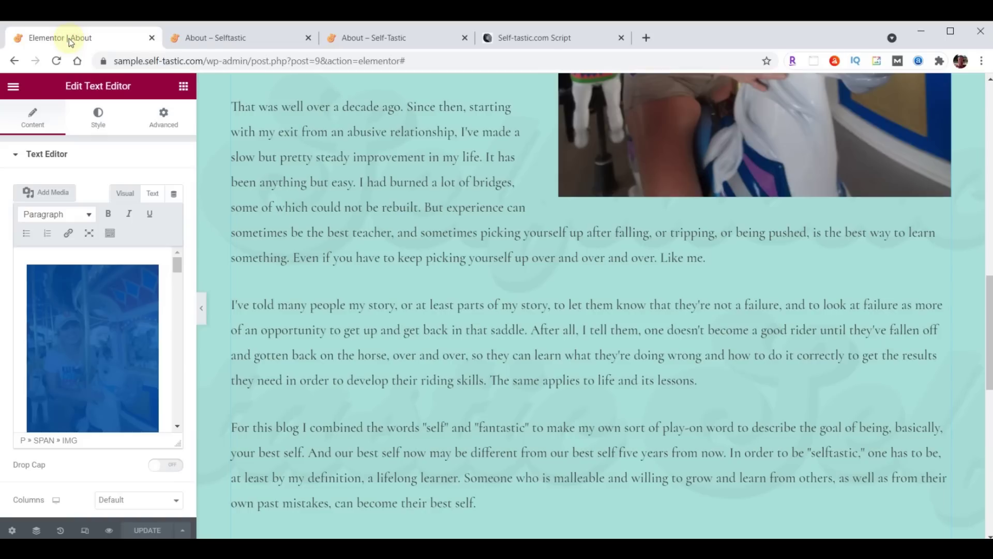
{"action": "scroll", "coordinate": [611, 274], "scroll_direction": "down", "scroll_amount": 10}
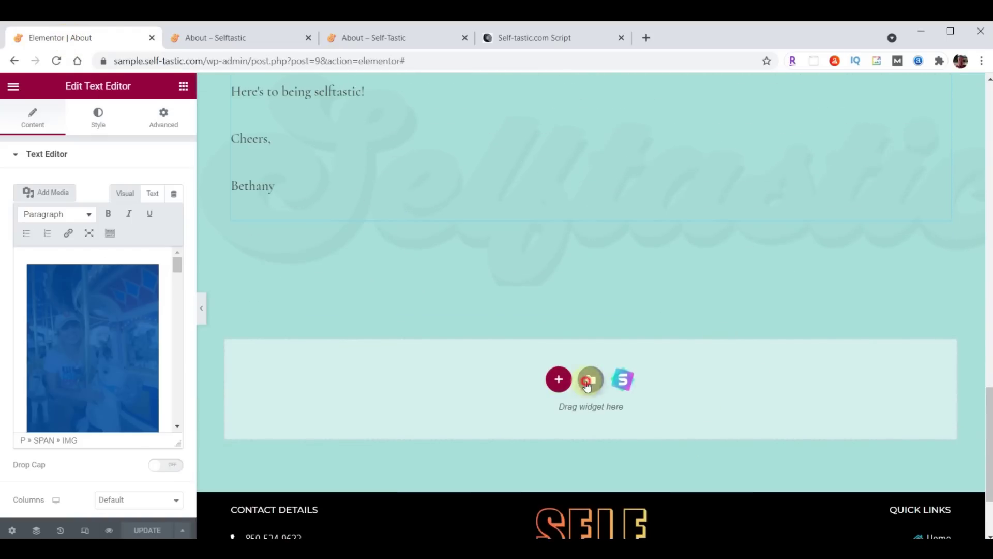
{"action": "left_click", "coordinate": [586, 384]}
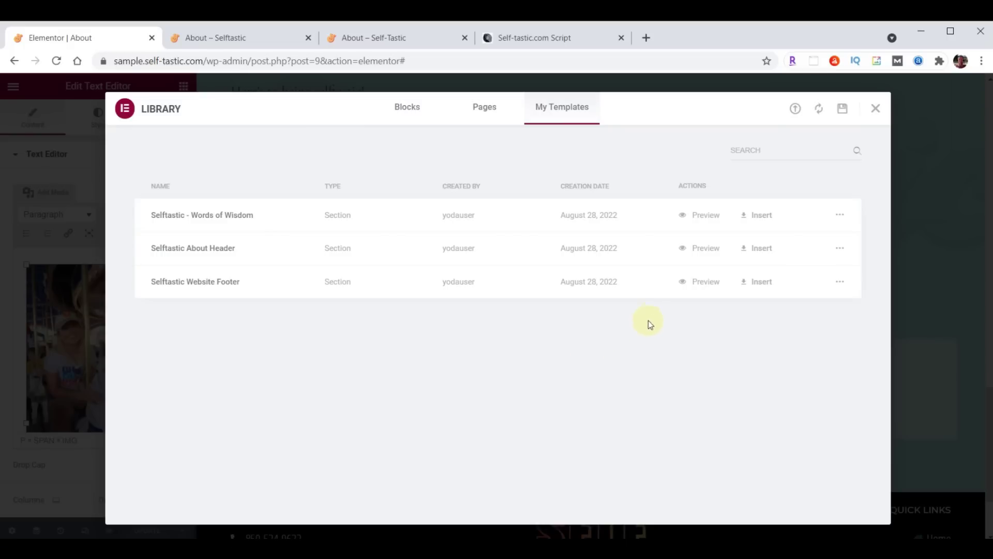
Insert the Selftastic - Words of Wisdom template without its page settings and save the page
{"action": "left_click", "coordinate": [760, 217]}
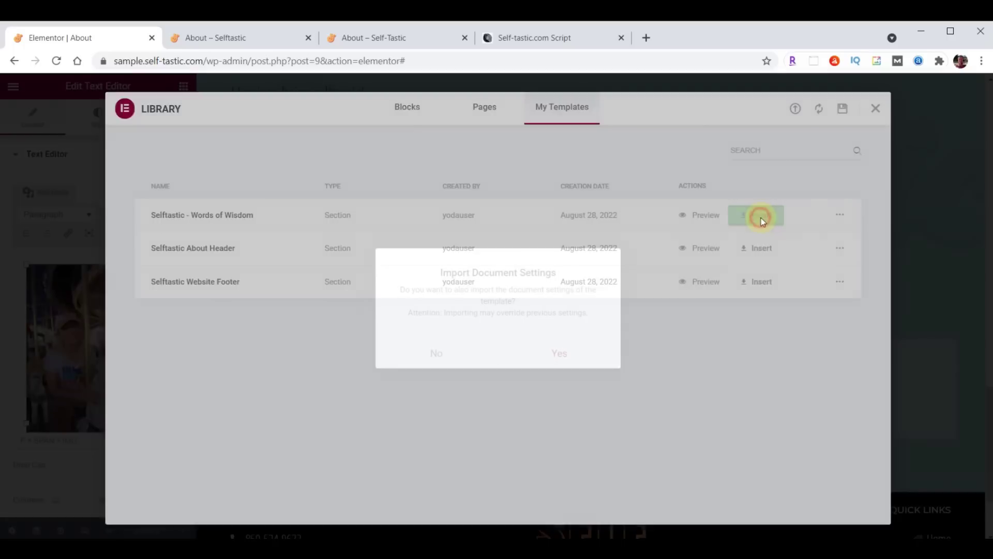
{"action": "left_click", "coordinate": [443, 353]}
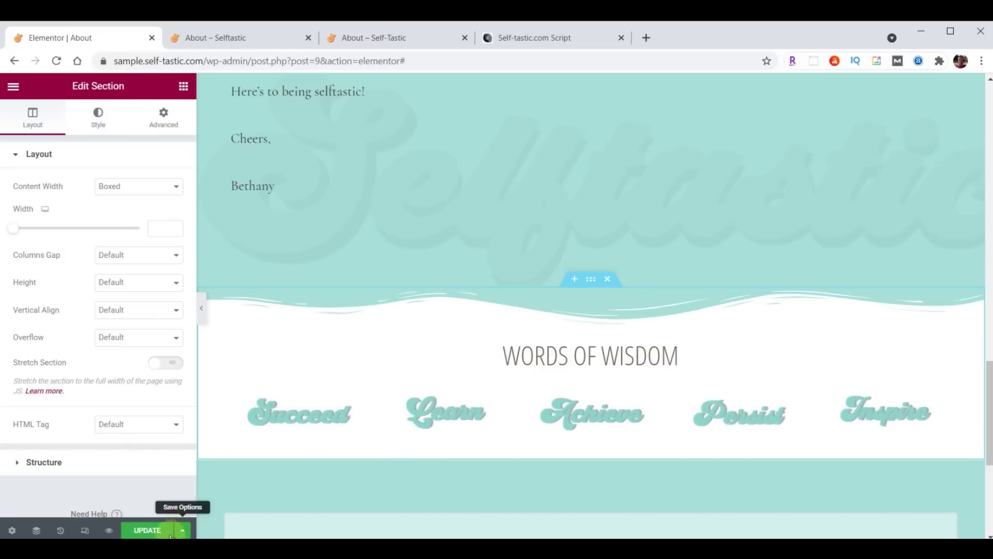
{"action": "left_click", "coordinate": [147, 530]}
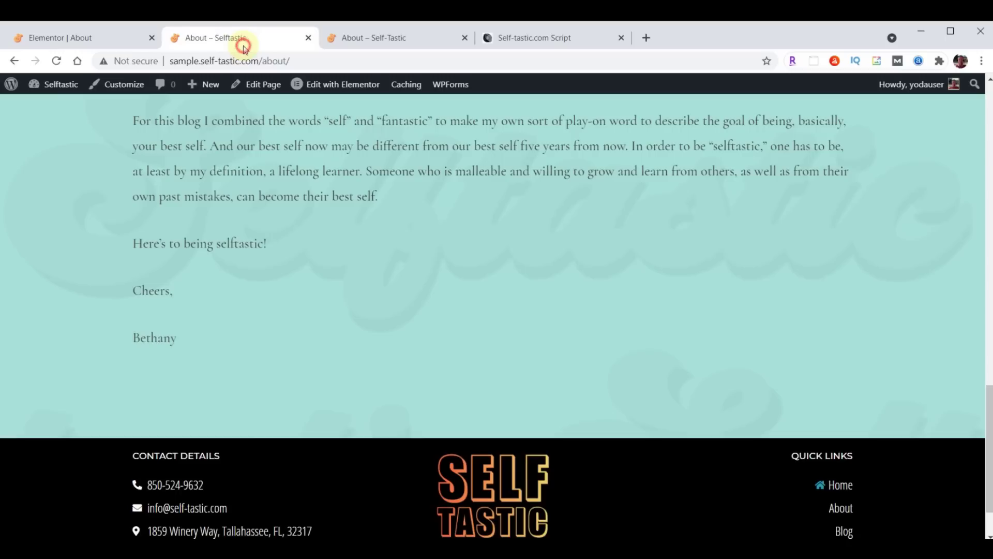
Reload the live About page to check the new section, then return to the editor
{"action": "left_click", "coordinate": [243, 46]}
{"action": "left_click", "coordinate": [56, 60]}
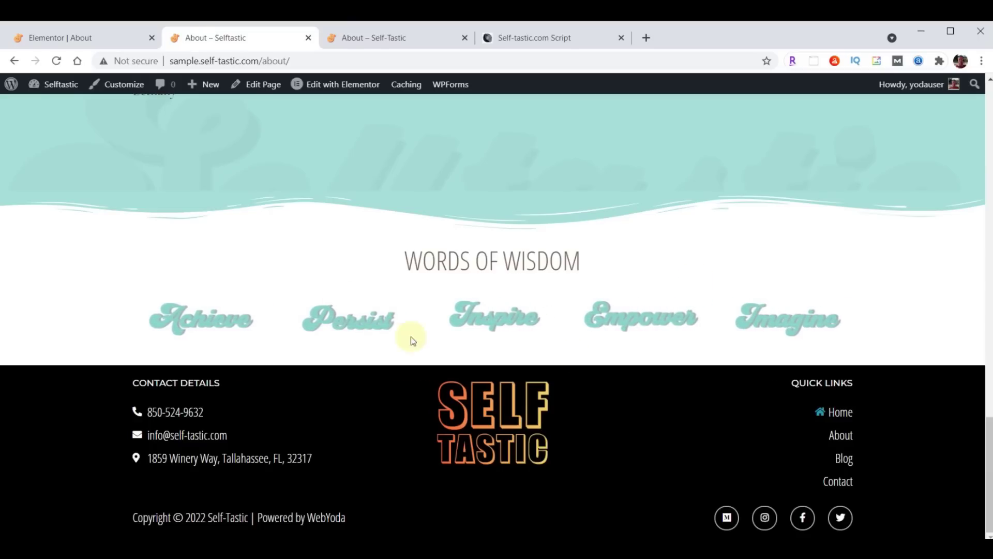
{"action": "left_click", "coordinate": [49, 41]}
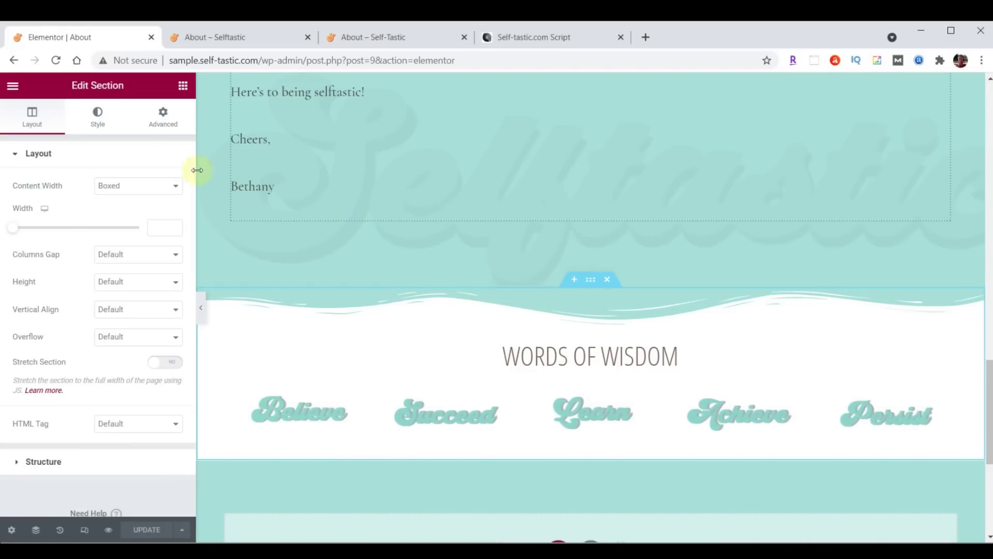
Give the Words of Wisdom section a black (#000000) Waves Brush bottom shape divider, height 60
{"action": "left_click", "coordinate": [100, 125]}
{"action": "scroll", "coordinate": [97, 195], "scroll_direction": "down", "scroll_amount": 2}
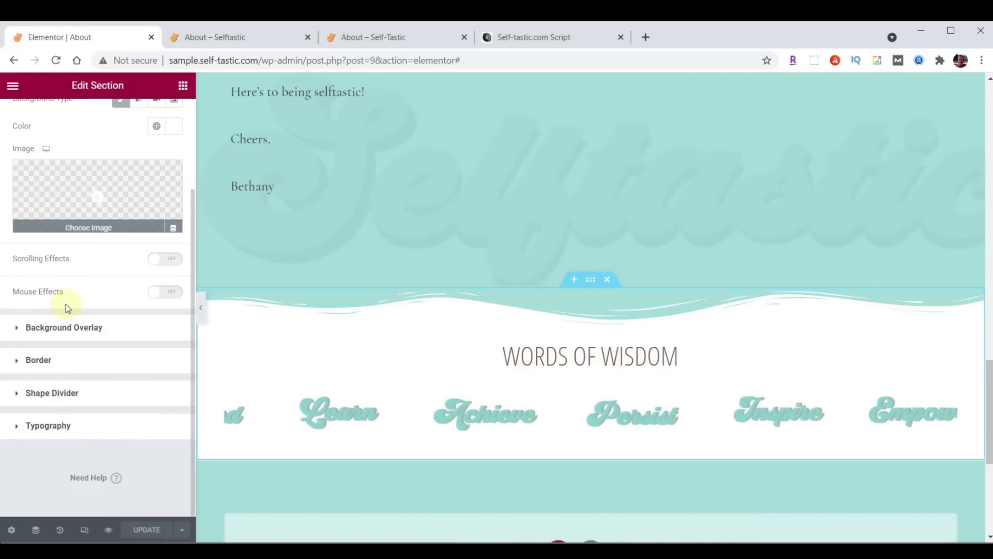
{"action": "left_click", "coordinate": [38, 395]}
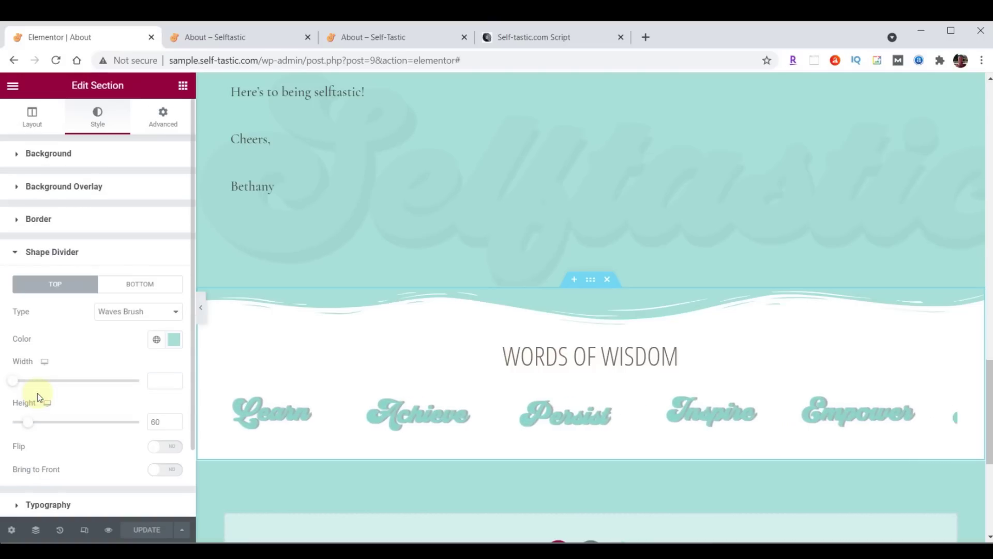
{"action": "left_click", "coordinate": [128, 293]}
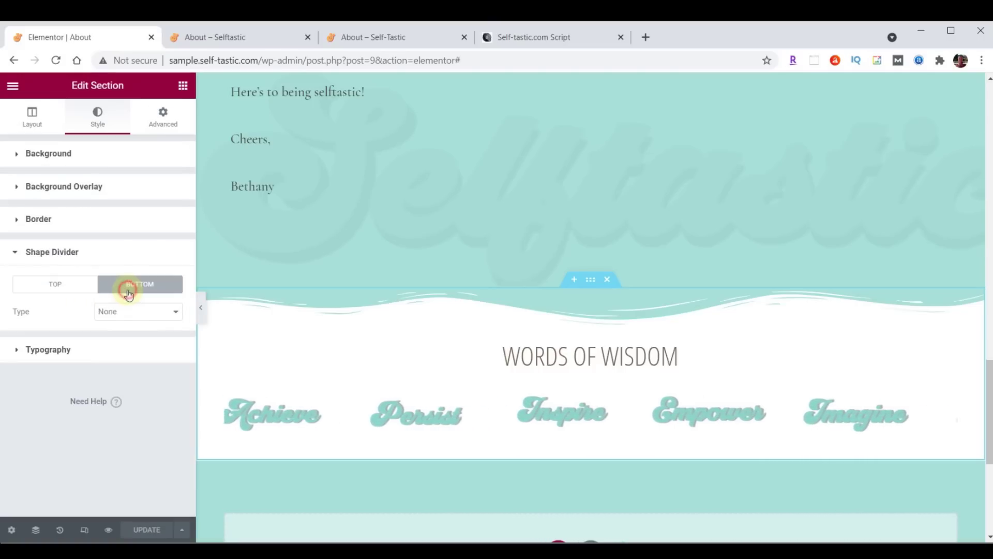
{"action": "left_click", "coordinate": [130, 320]}
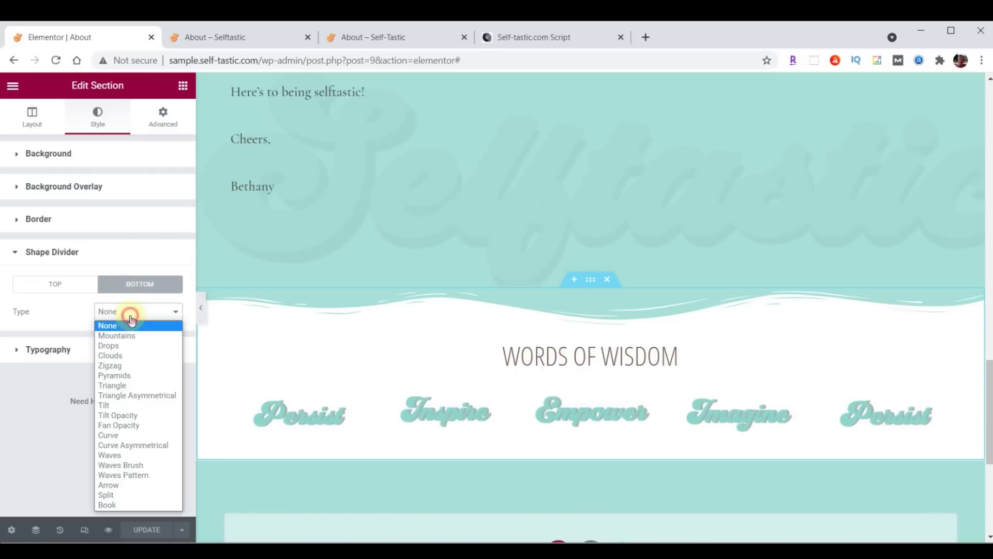
{"action": "left_click", "coordinate": [136, 465]}
{"action": "left_click", "coordinate": [176, 340]}
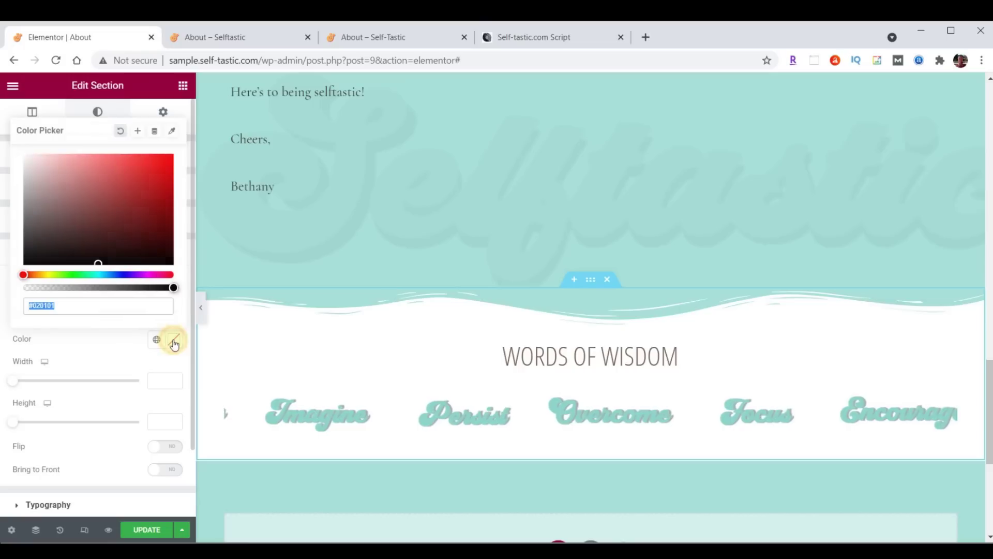
{"action": "type", "text": "#000000"}
{"action": "left_click", "coordinate": [174, 341]}
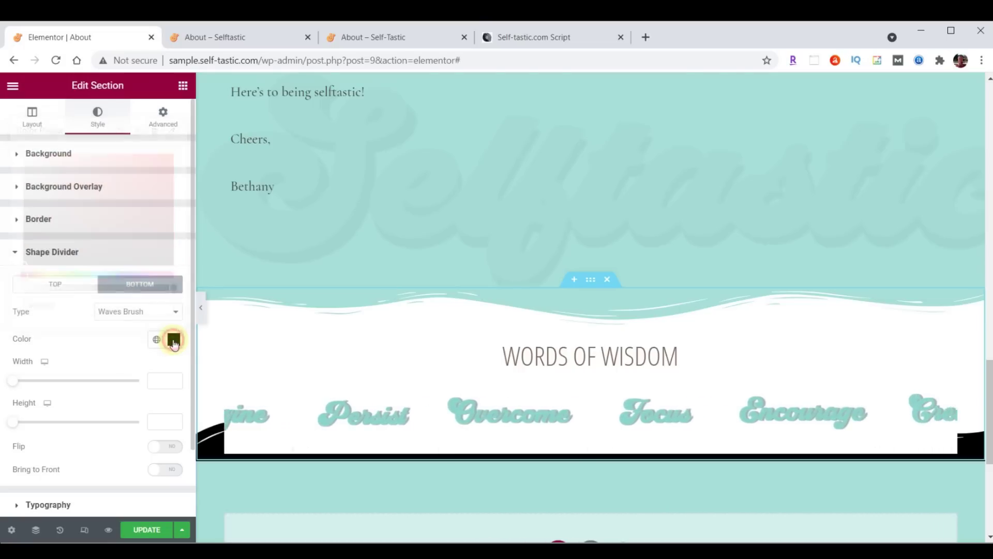
{"action": "left_click", "coordinate": [161, 421]}
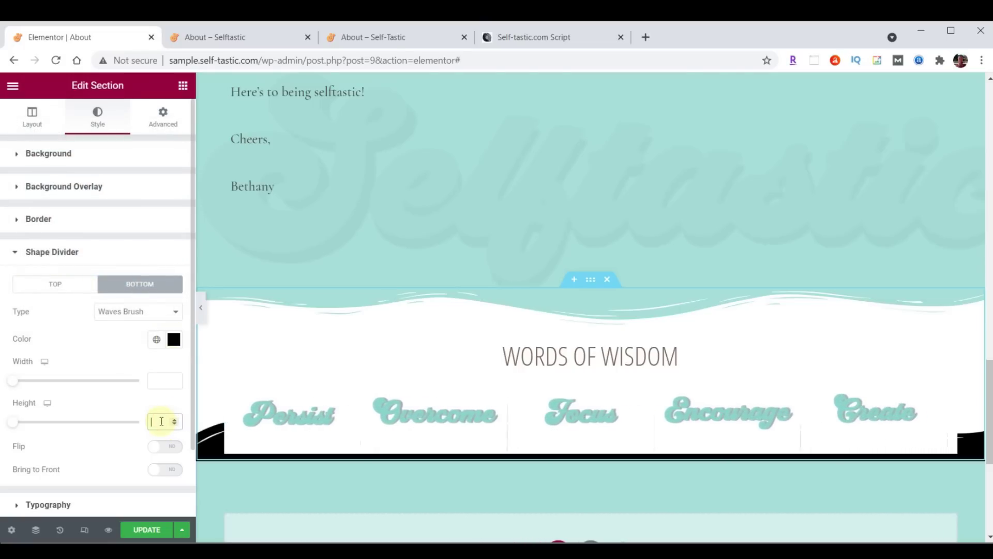
{"action": "type", "text": "60"}
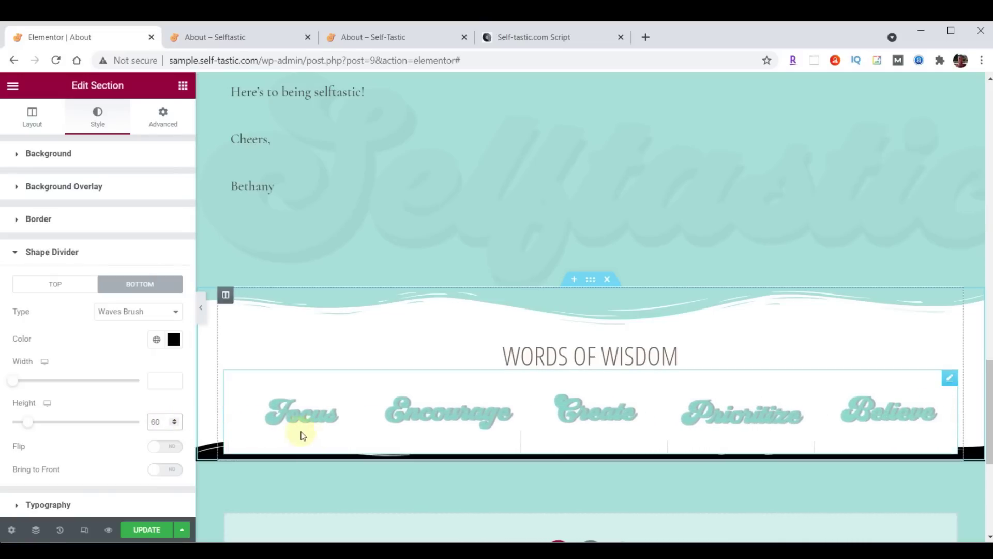
Set the section's bottom padding alone to 50 and save the page
{"action": "left_click", "coordinate": [163, 122]}
{"action": "left_click", "coordinate": [166, 253]}
{"action": "left_click", "coordinate": [92, 253]}
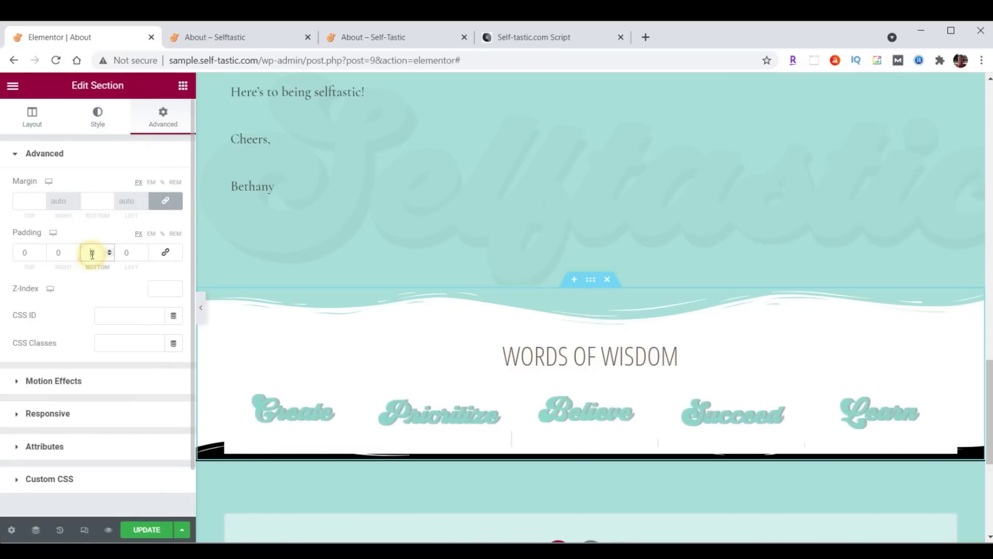
{"action": "type", "text": "50"}
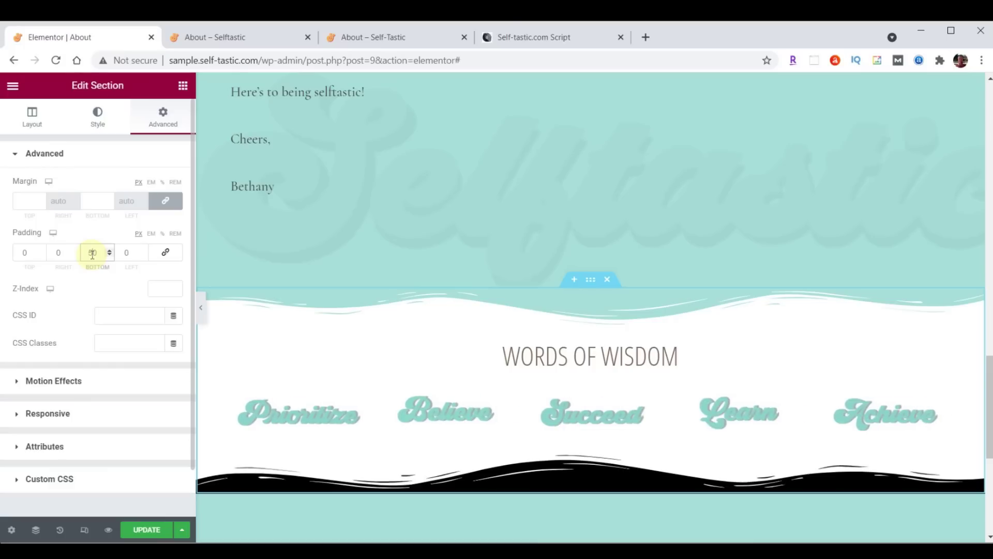
{"action": "left_click", "coordinate": [145, 528]}
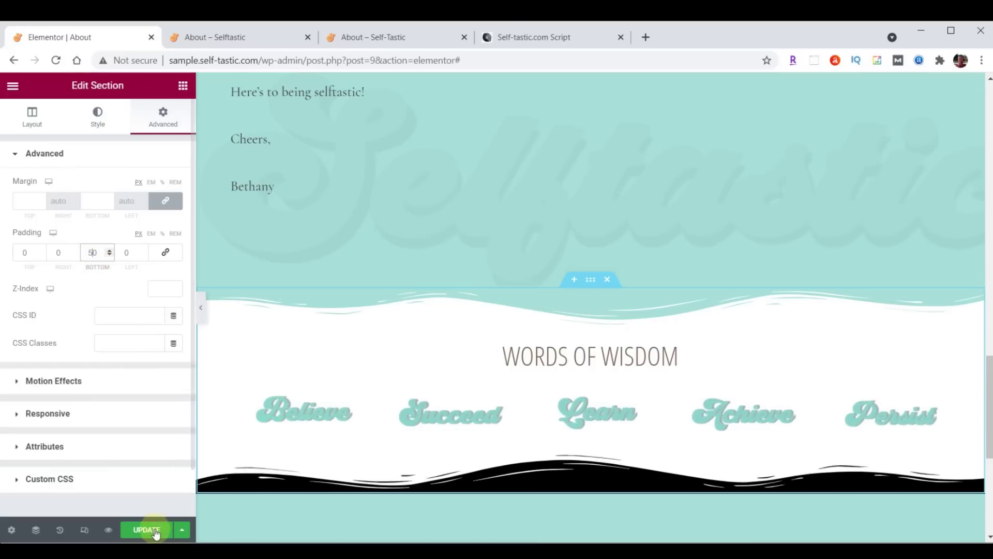
{"action": "left_click", "coordinate": [225, 29]}
After checking the divider on the live page, set the About Me body text font to Raleway and save
{"action": "left_click", "coordinate": [56, 60]}
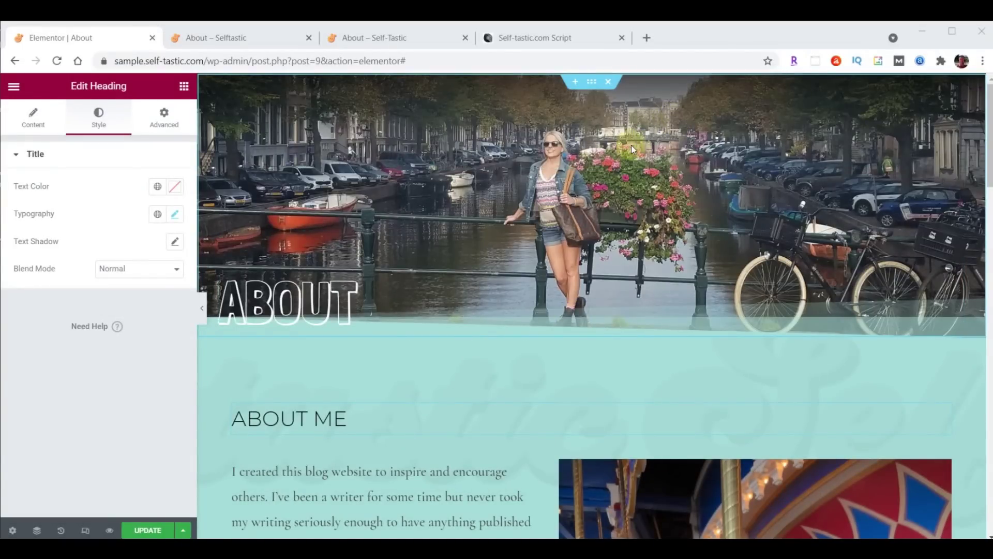
{"action": "scroll", "coordinate": [632, 150], "scroll_direction": "down", "scroll_amount": 4}
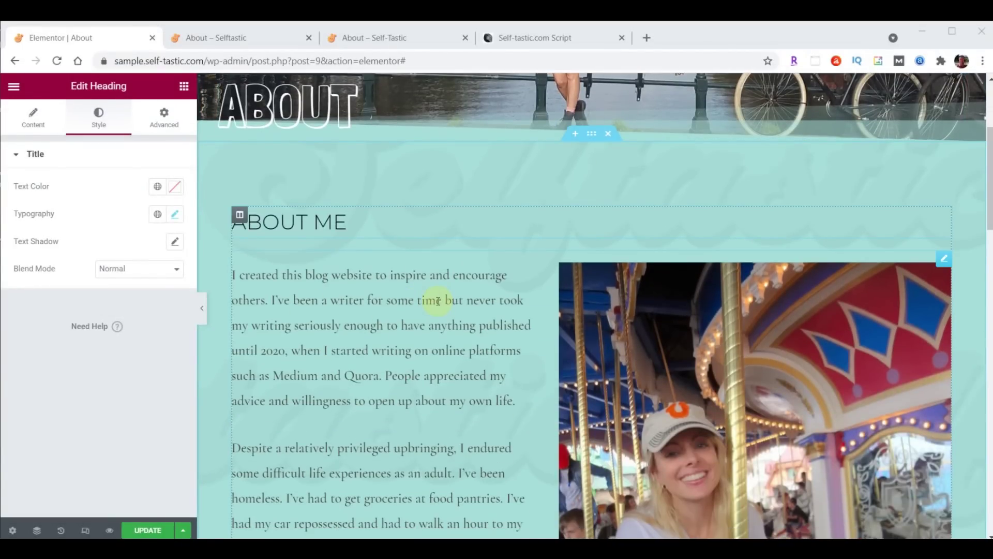
{"action": "left_click", "coordinate": [945, 258]}
{"action": "left_click", "coordinate": [107, 121]}
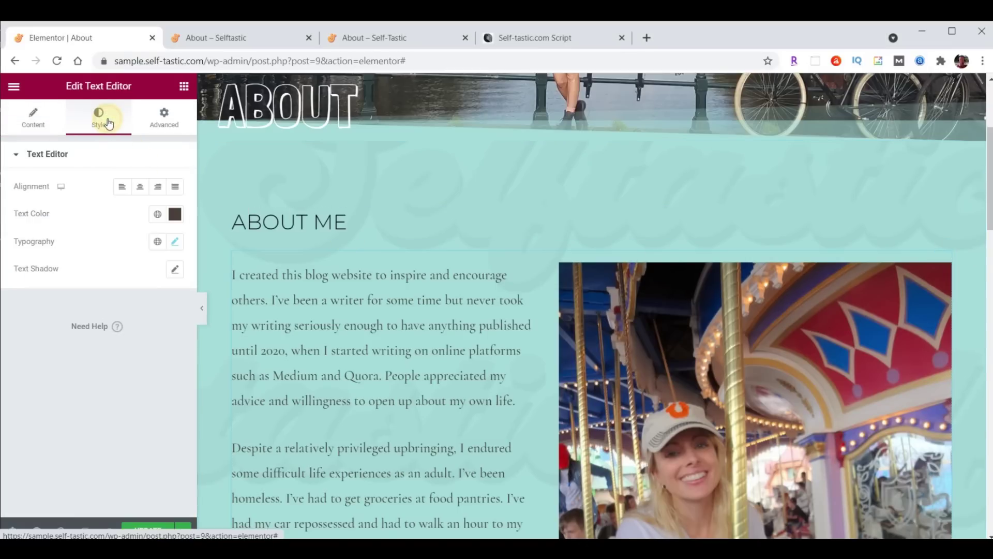
{"action": "left_click", "coordinate": [174, 242]}
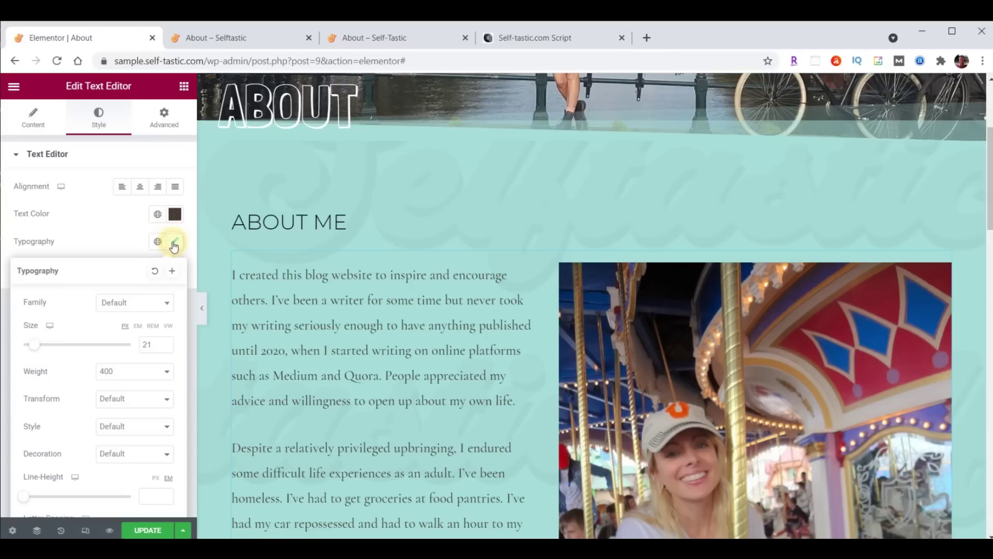
{"action": "left_click", "coordinate": [138, 303]}
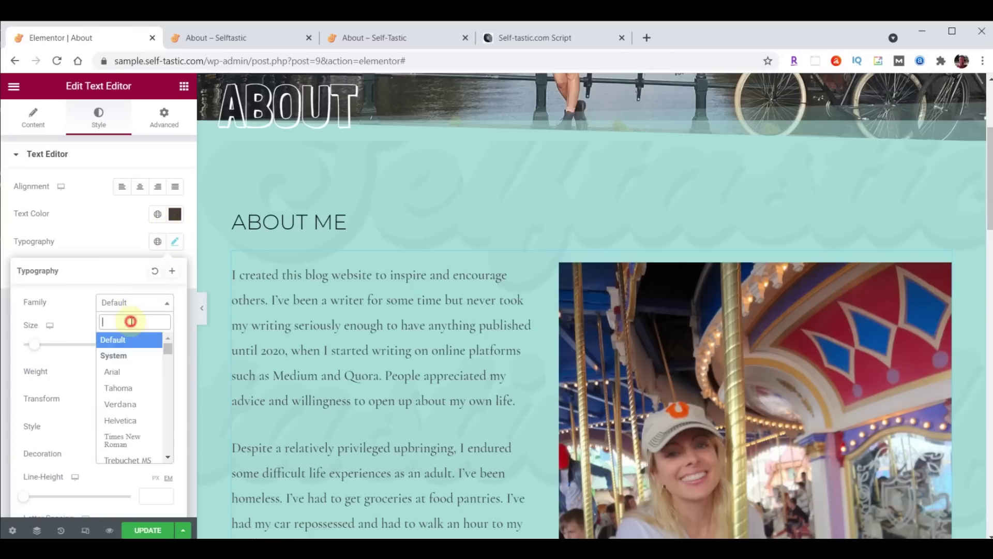
{"action": "type", "text": "rale"}
{"action": "left_click", "coordinate": [126, 371]}
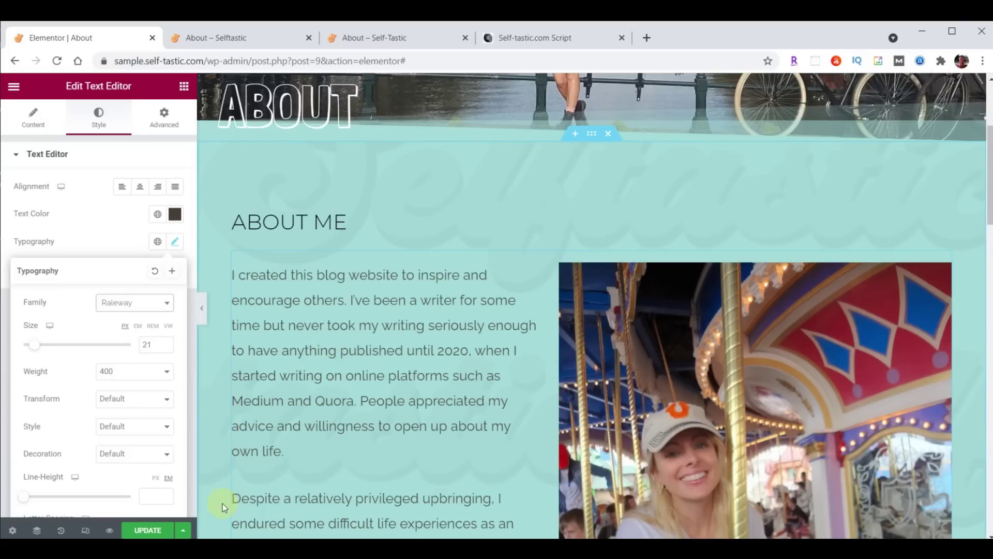
{"action": "left_click", "coordinate": [140, 531]}
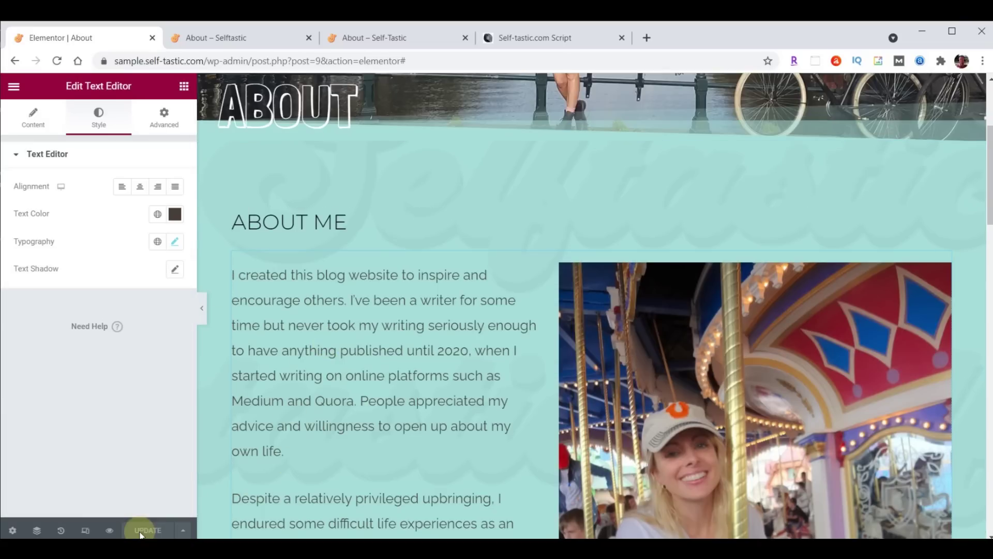
{"action": "left_click", "coordinate": [214, 43]}
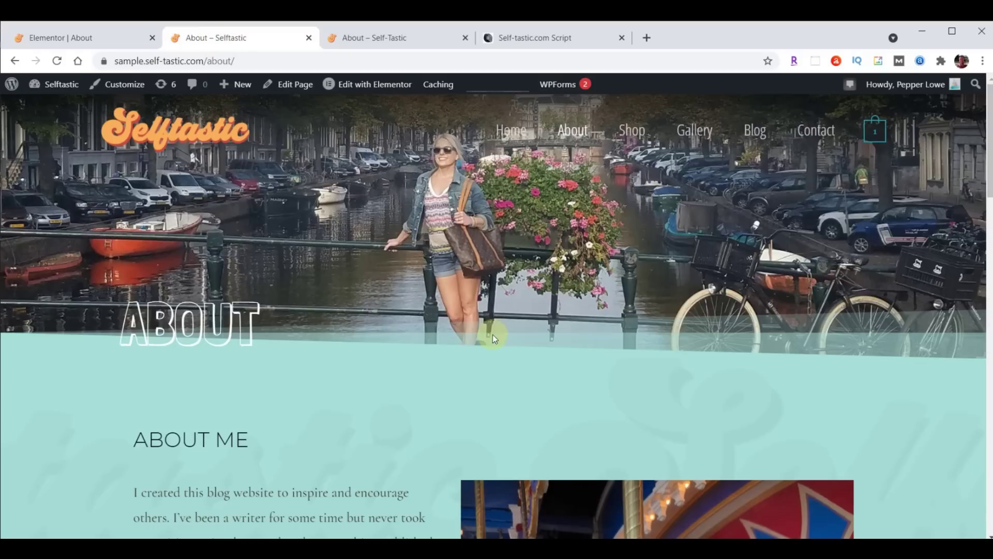
Reload the live About page to confirm the Raleway text, then show the editor's main menu
{"action": "scroll", "coordinate": [492, 336], "scroll_direction": "down", "scroll_amount": 10}
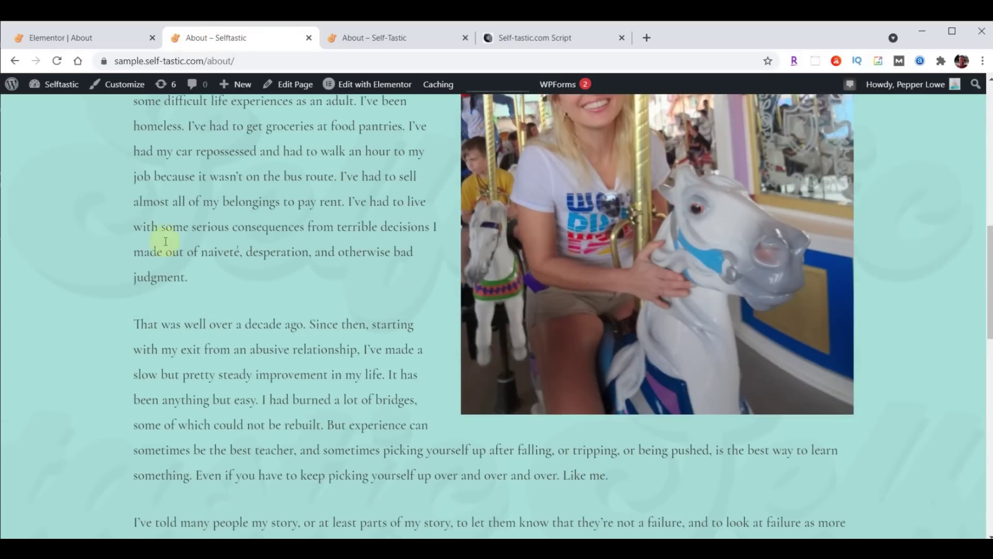
{"action": "left_click", "coordinate": [57, 62]}
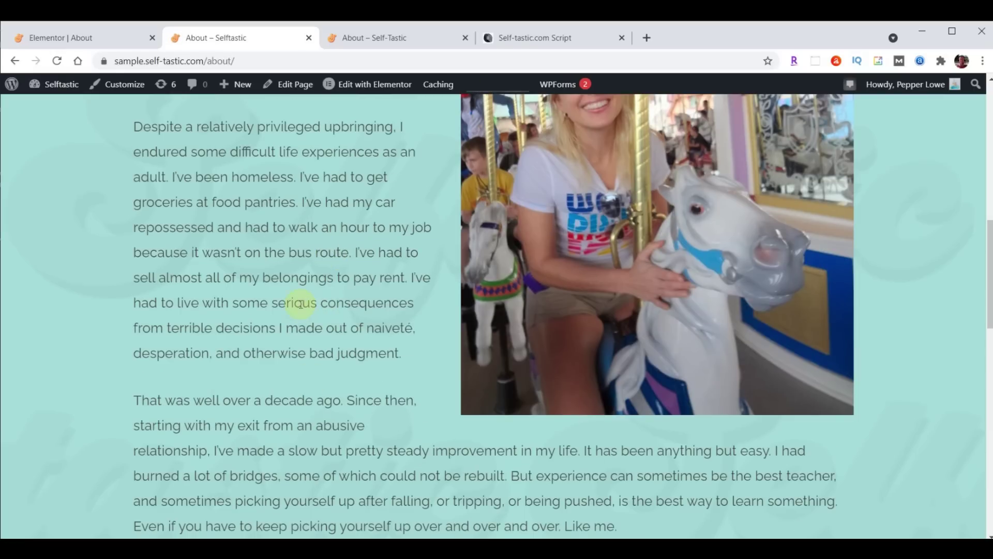
{"action": "left_click", "coordinate": [70, 39]}
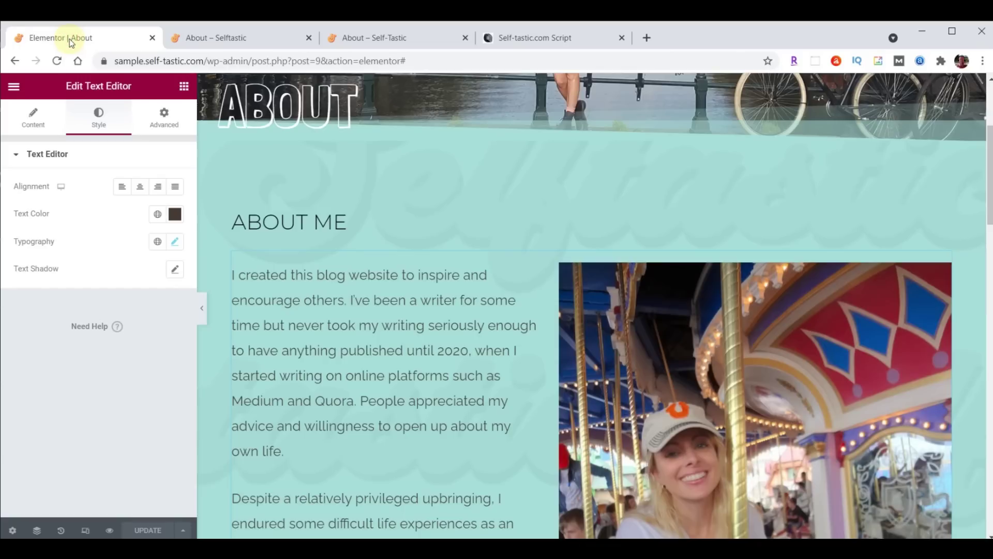
{"action": "left_click", "coordinate": [13, 86]}
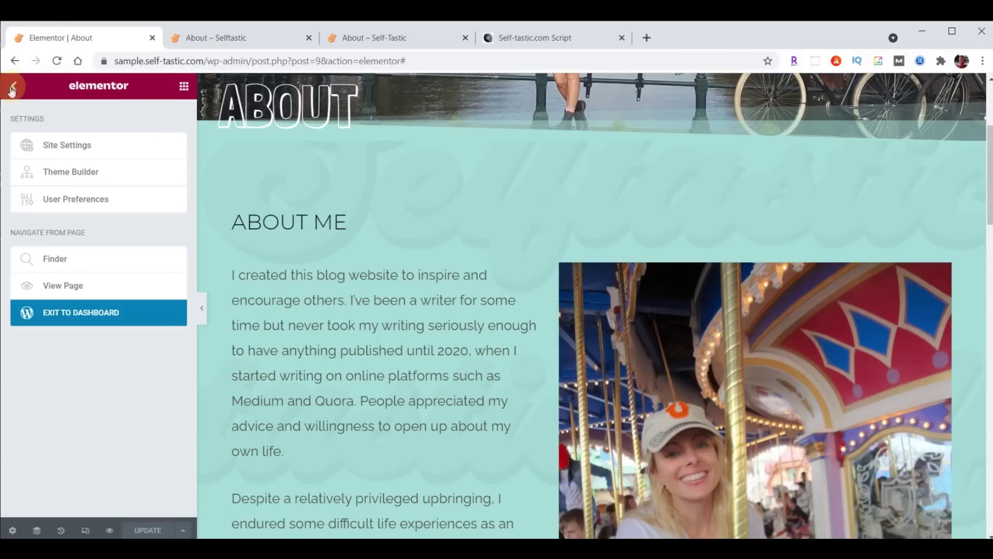
Exit to the WordPress dashboard and duplicate the About page from All Pages
{"action": "left_click", "coordinate": [66, 311]}
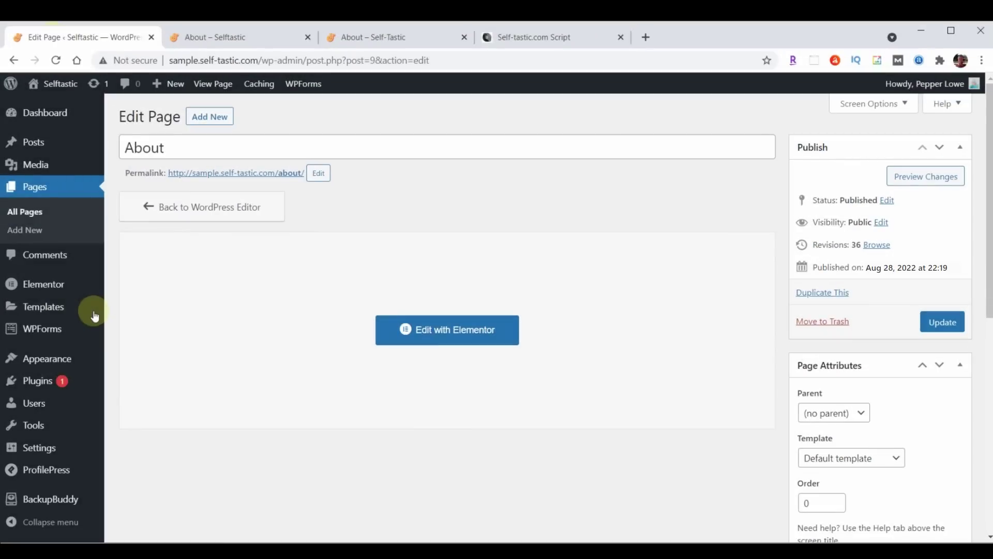
{"action": "left_click", "coordinate": [36, 194]}
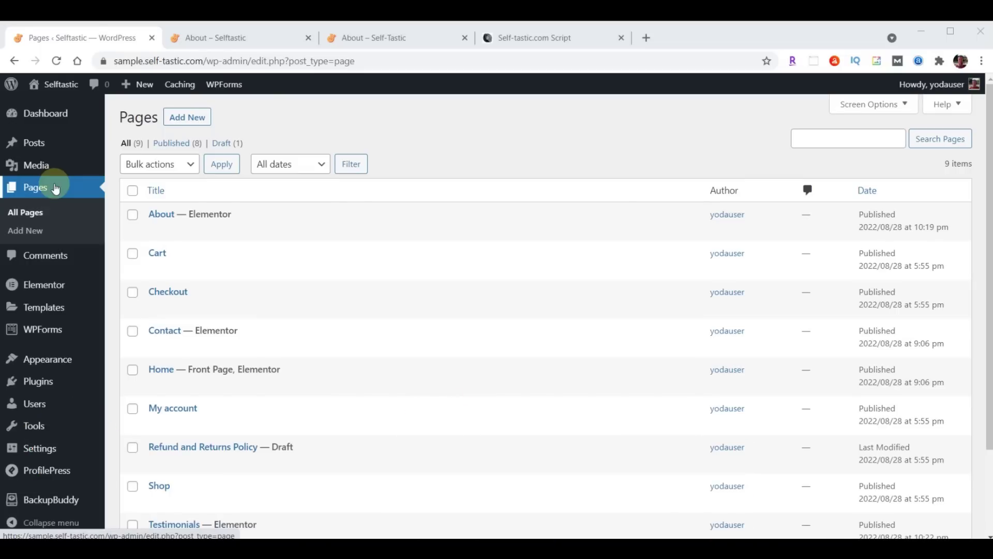
{"action": "mouse_move", "coordinate": [154, 215]}
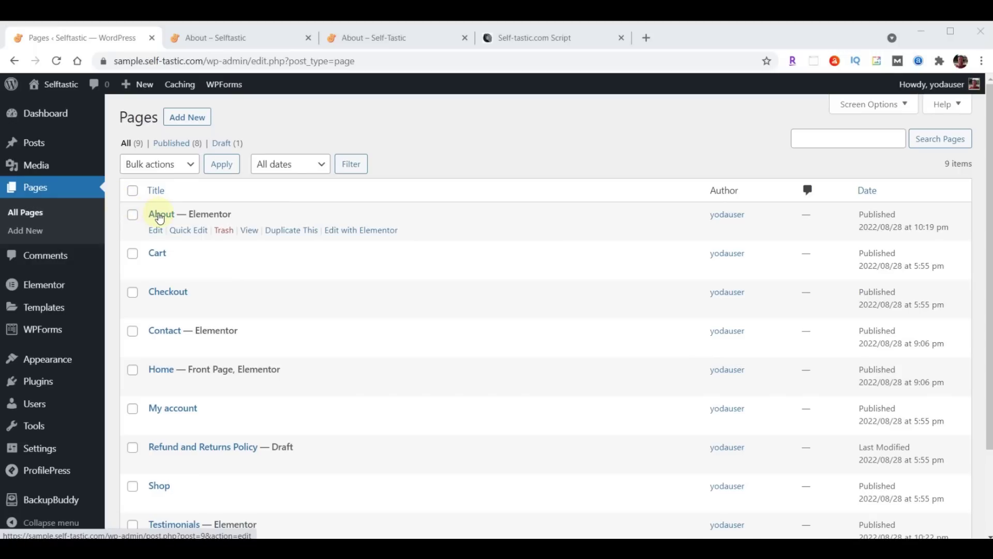
{"action": "left_click", "coordinate": [288, 234]}
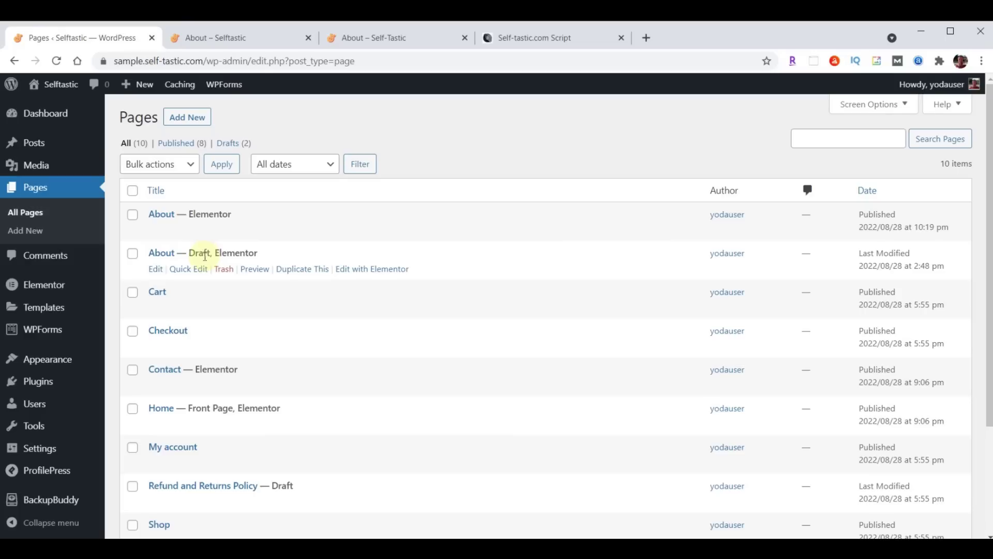
Quick-edit the About copy to title Gallery, slug gallery, status Published, and update it
{"action": "left_click", "coordinate": [194, 269]}
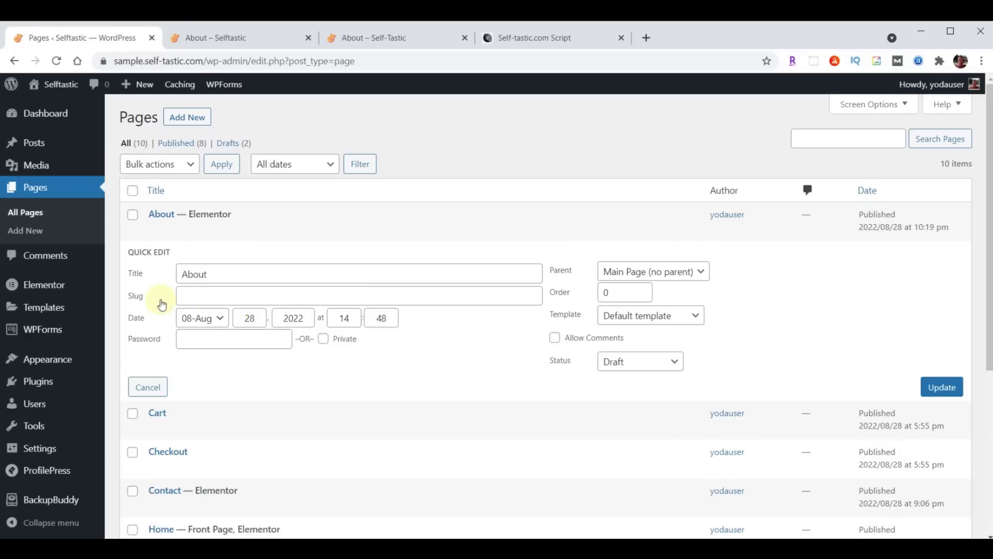
{"action": "left_click_drag", "start_coordinate": [180, 274], "coordinate": [280, 276]}
{"action": "type", "text": "Gallery"}
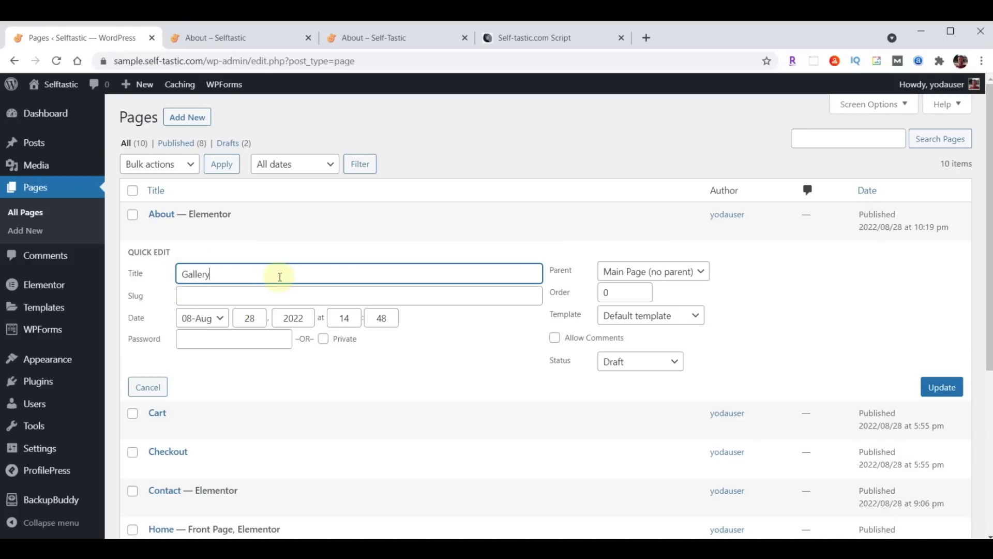
{"action": "left_click", "coordinate": [253, 295]}
{"action": "type", "text": "Gallery"}
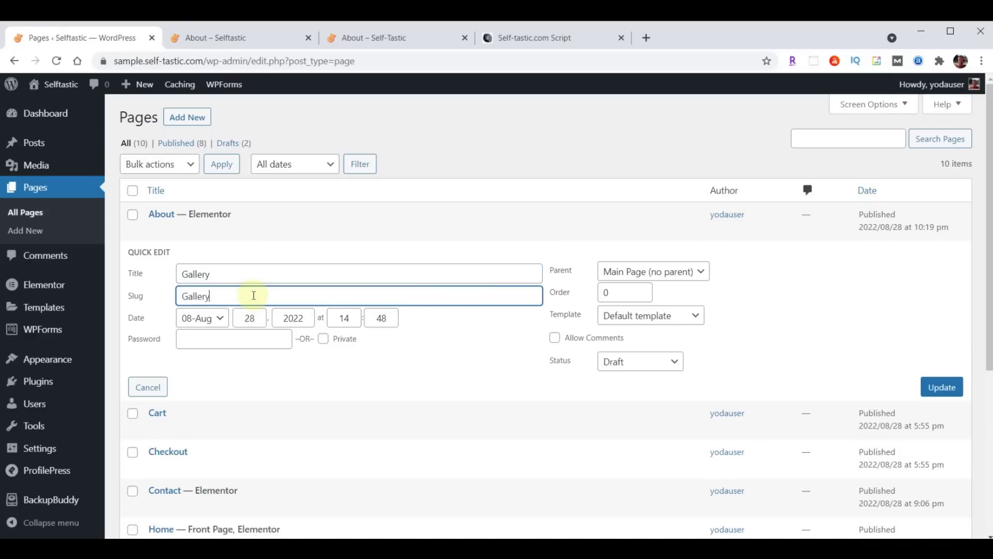
{"action": "key", "text": "Home"}
{"action": "key", "text": "Delete"}
{"action": "type", "text": "g"}
{"action": "left_click", "coordinate": [640, 363]}
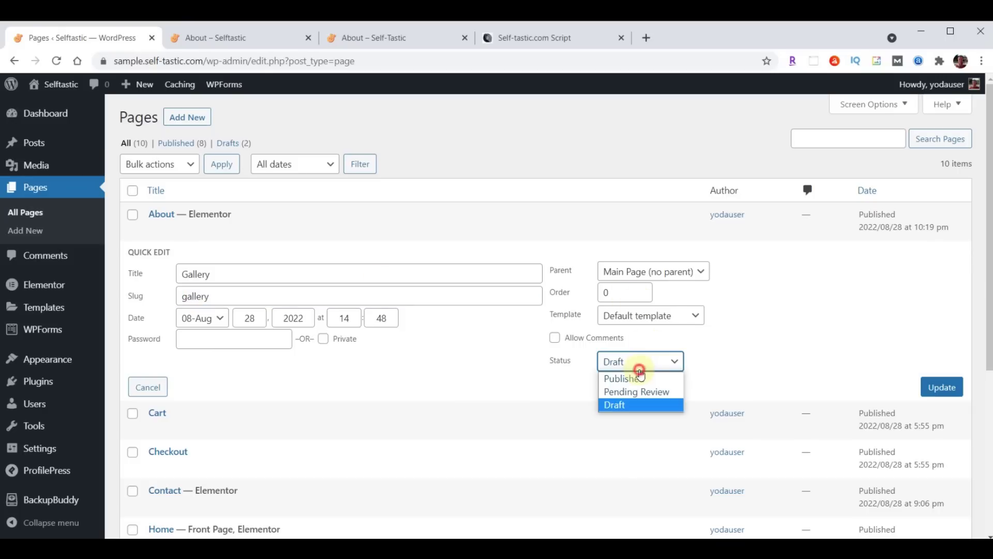
{"action": "left_click", "coordinate": [639, 378]}
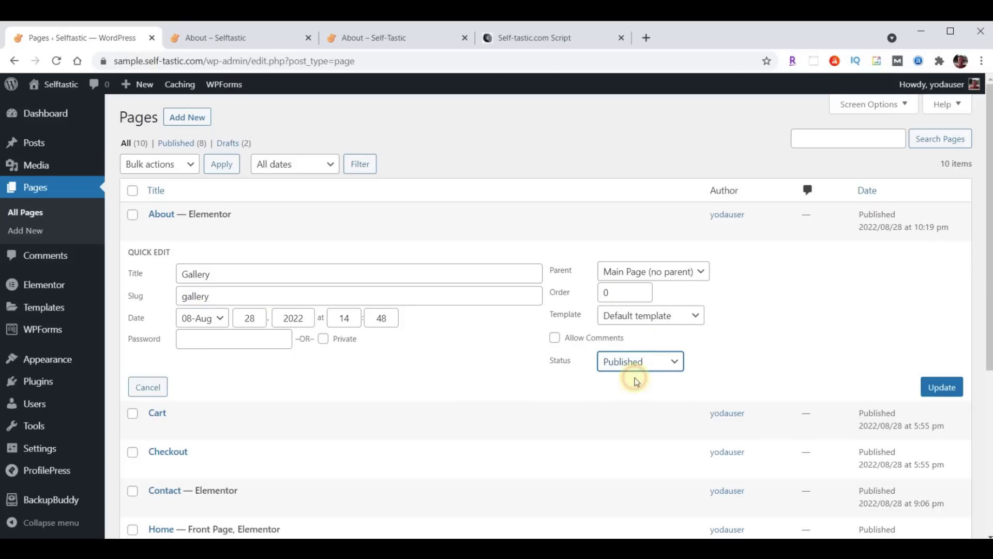
{"action": "left_click", "coordinate": [942, 393]}
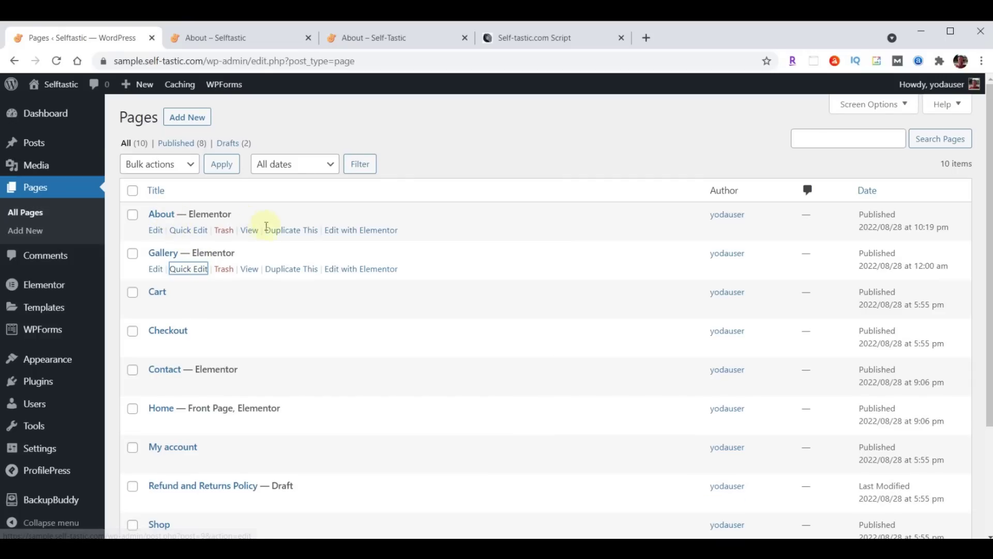
Duplicate About again and quick-edit the copy to title Blog, slug blog, status Published
{"action": "left_click", "coordinate": [287, 231]}
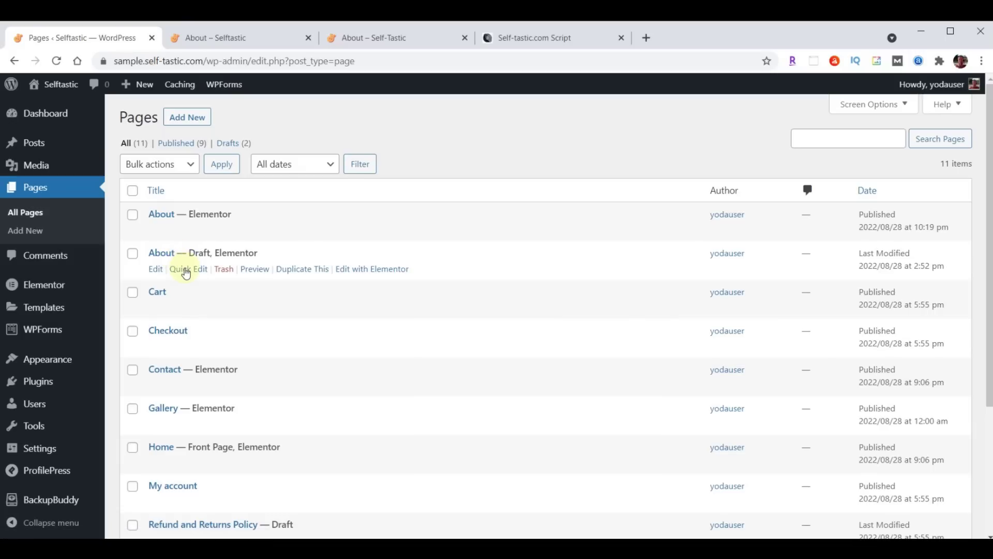
{"action": "left_click", "coordinate": [186, 268]}
{"action": "left_click_drag", "start_coordinate": [225, 275], "coordinate": [172, 279]}
{"action": "type", "text": "Blog"}
{"action": "left_click", "coordinate": [206, 295]}
{"action": "type", "text": "Blog"}
{"action": "key", "text": "BackSpace"}
{"action": "type", "text": "b"}
{"action": "left_click", "coordinate": [631, 361]}
{"action": "left_click", "coordinate": [629, 377]}
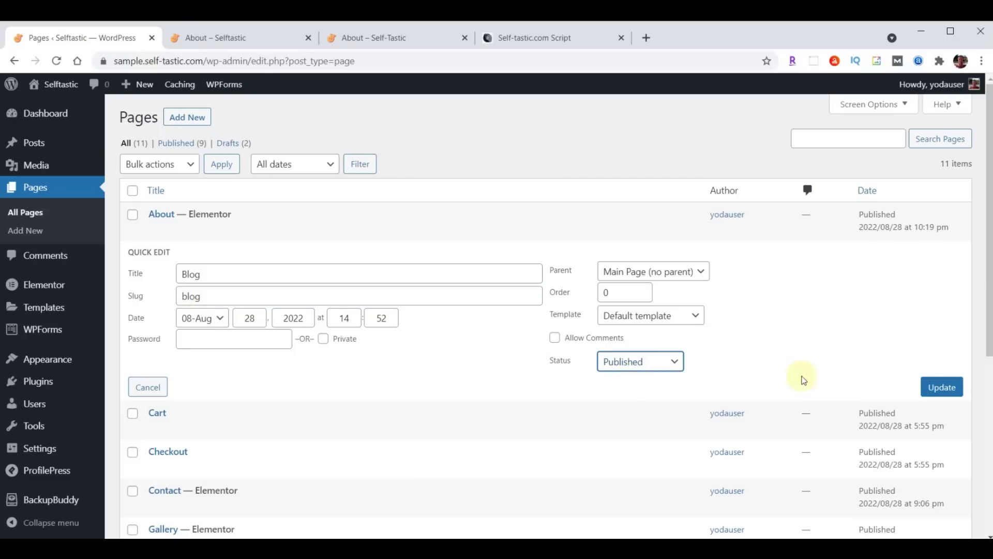
{"action": "left_click", "coordinate": [939, 390]}
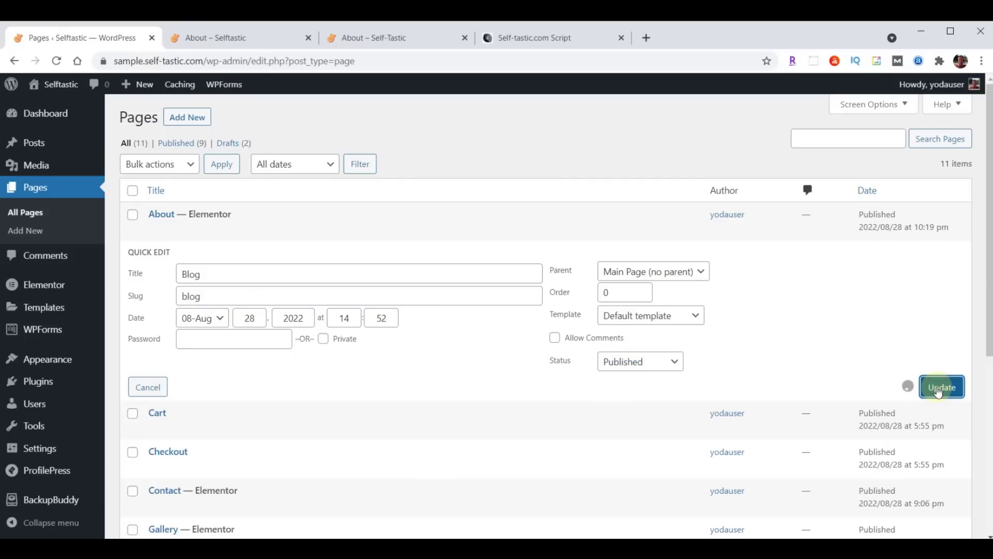
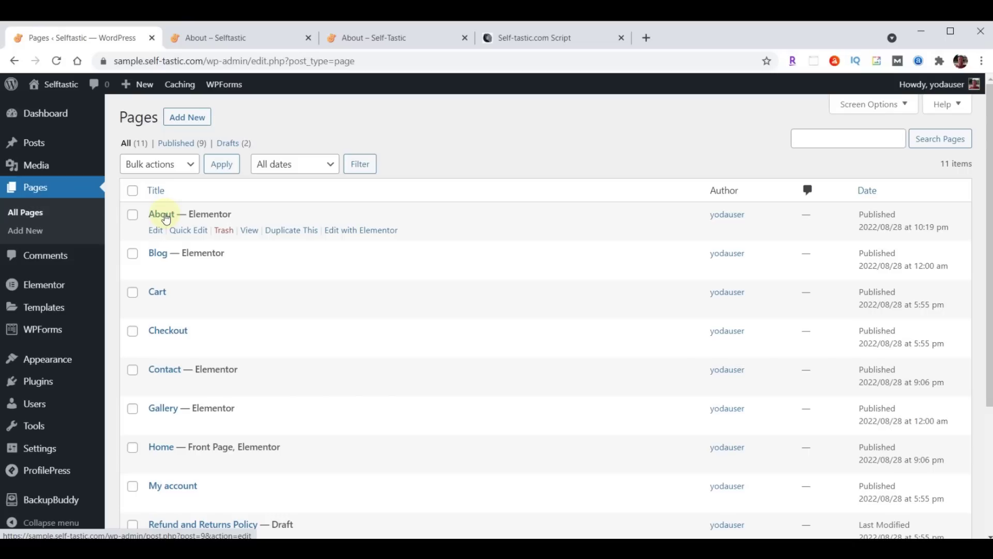
Duplicate the About page and retitle the copy Services
{"action": "left_click", "coordinate": [289, 233]}
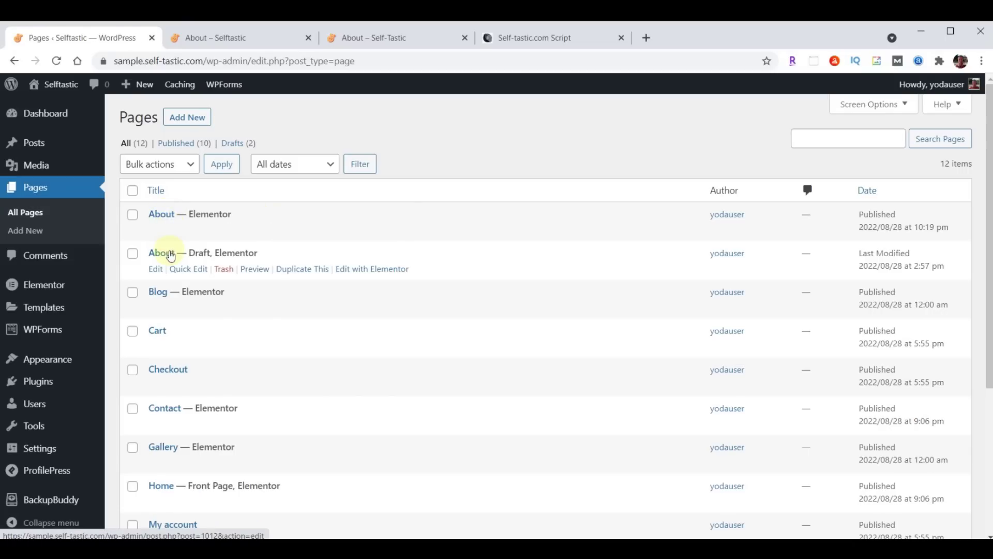
{"action": "left_click", "coordinate": [185, 269]}
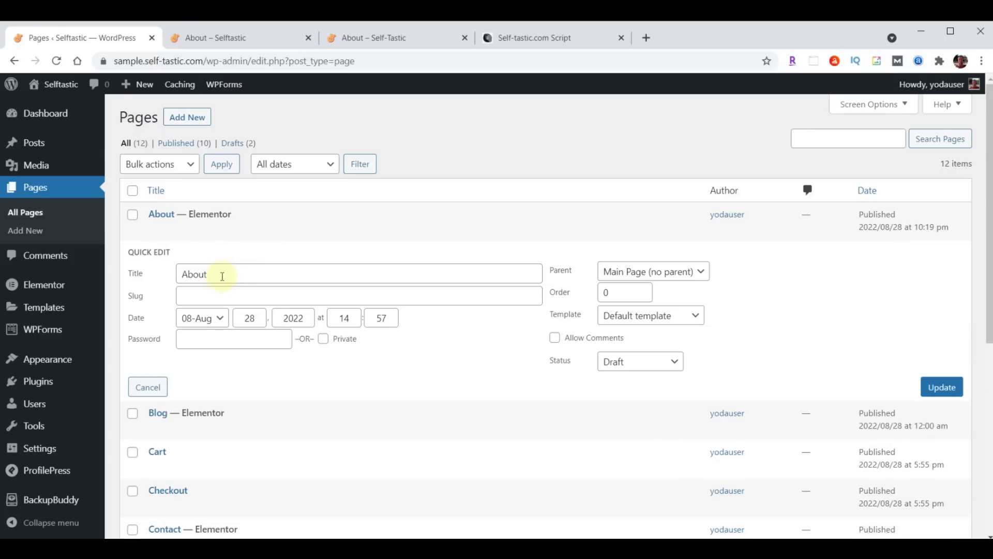
{"action": "left_click", "coordinate": [221, 273]}
{"action": "key", "text": "ctrl+a"}
{"action": "type", "text": "Services"}
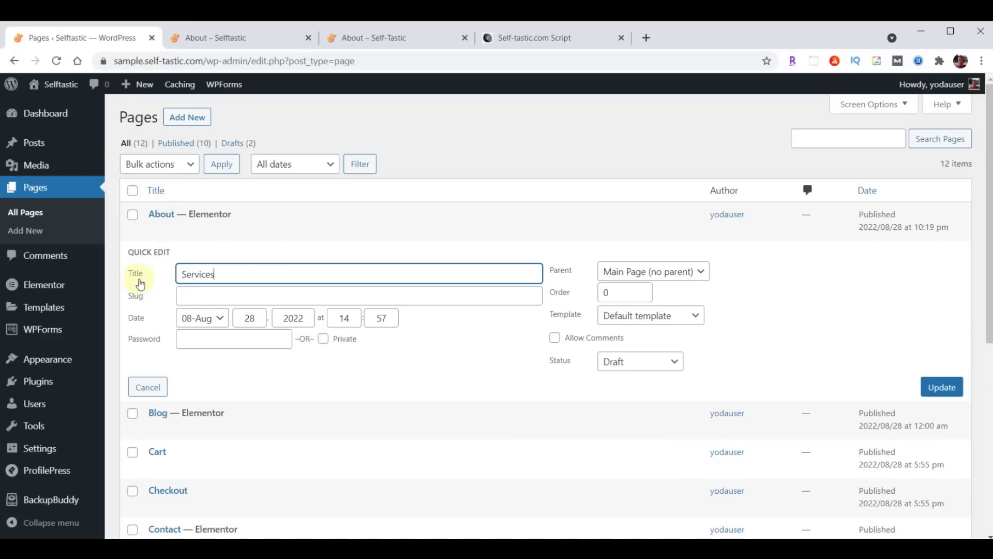
Give the Services copy slug 'services' and status Published, then update it
{"action": "left_click", "coordinate": [206, 297]}
{"action": "type", "text": "Services"}
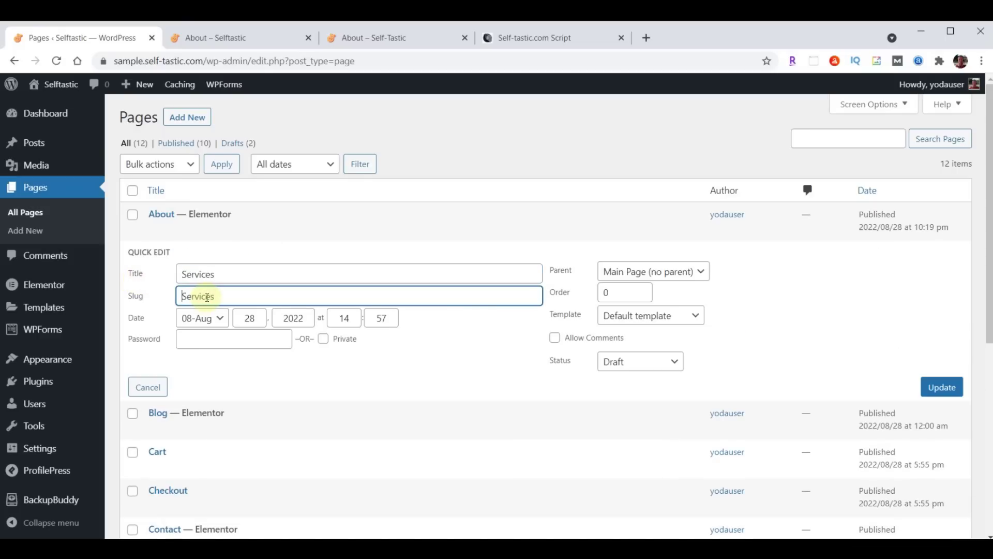
{"action": "key", "text": "BackSpace"}
{"action": "type", "text": "s"}
{"action": "left_click", "coordinate": [637, 363]}
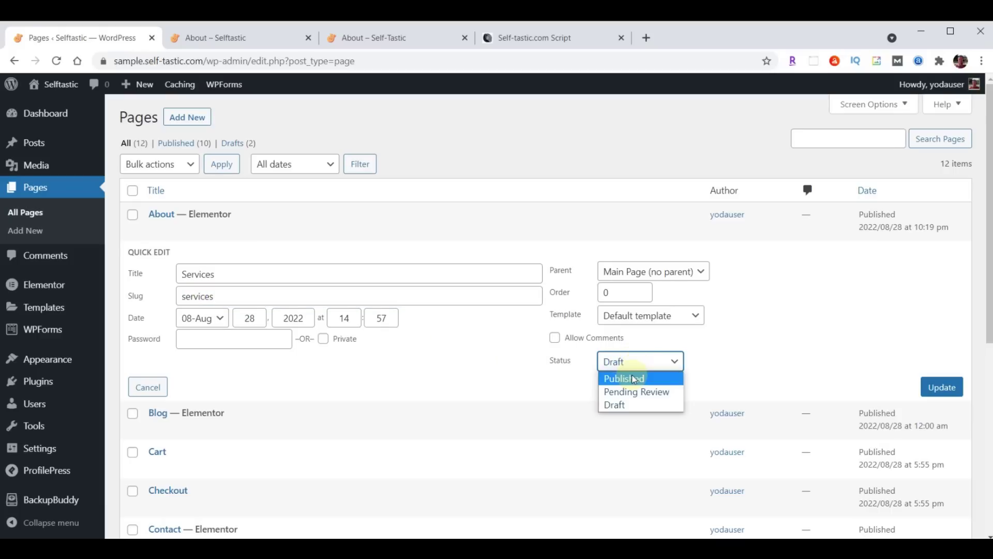
{"action": "left_click", "coordinate": [632, 378]}
{"action": "left_click", "coordinate": [943, 391]}
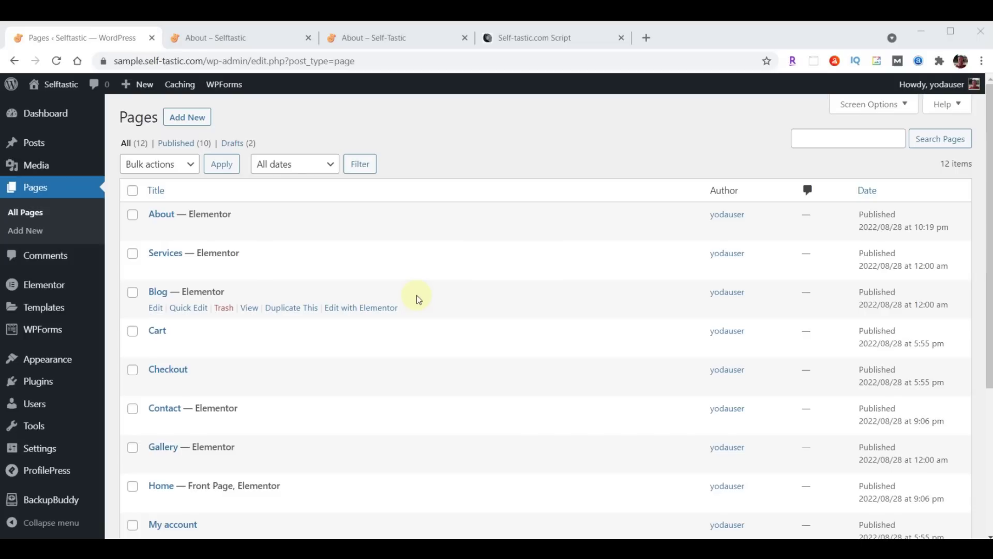
{"action": "left_click", "coordinate": [368, 38]}
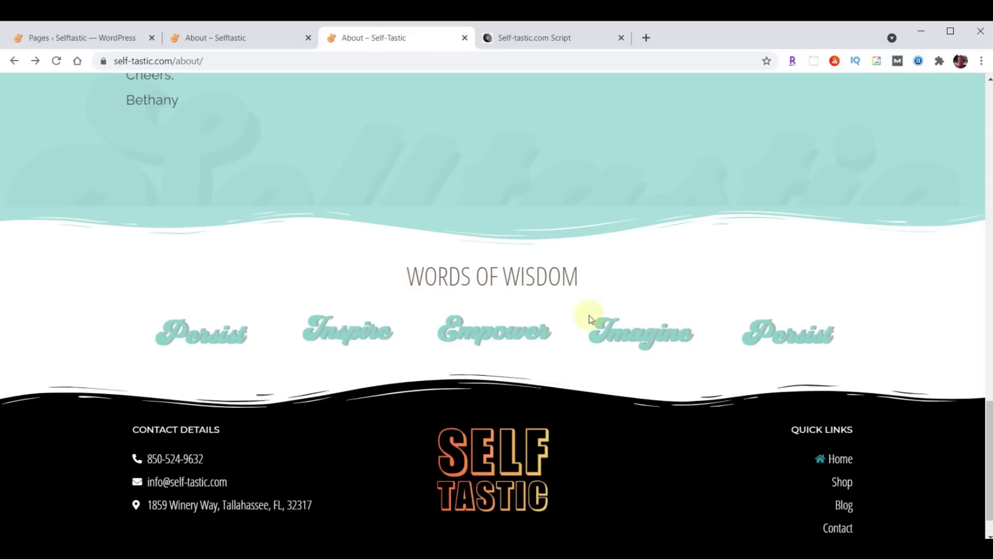
Remove Testimonials from the primary menu and check the live site's navigation bar
{"action": "scroll", "coordinate": [595, 318], "scroll_direction": "up", "scroll_amount": 10}
{"action": "scroll", "coordinate": [607, 311], "scroll_direction": "up", "scroll_amount": 8}
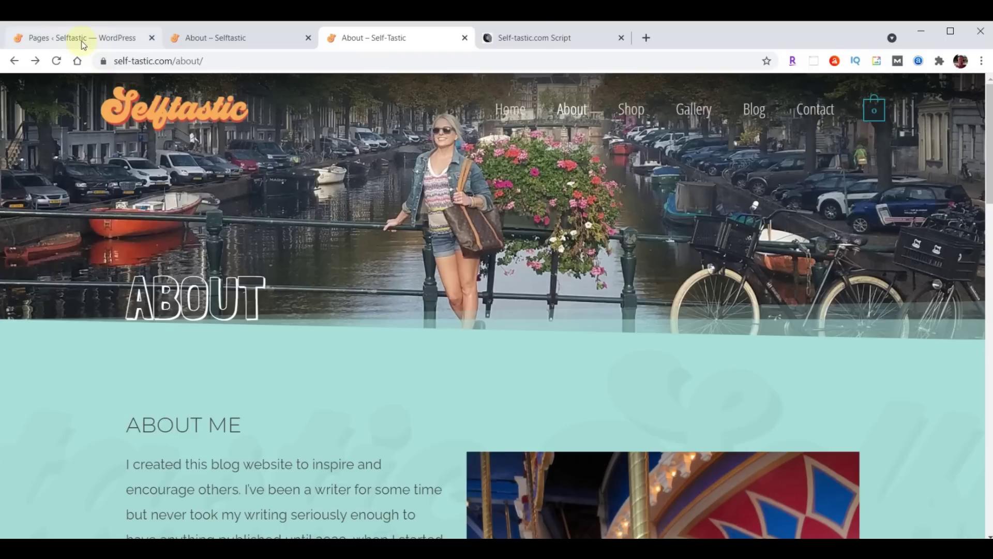
{"action": "left_click", "coordinate": [81, 41]}
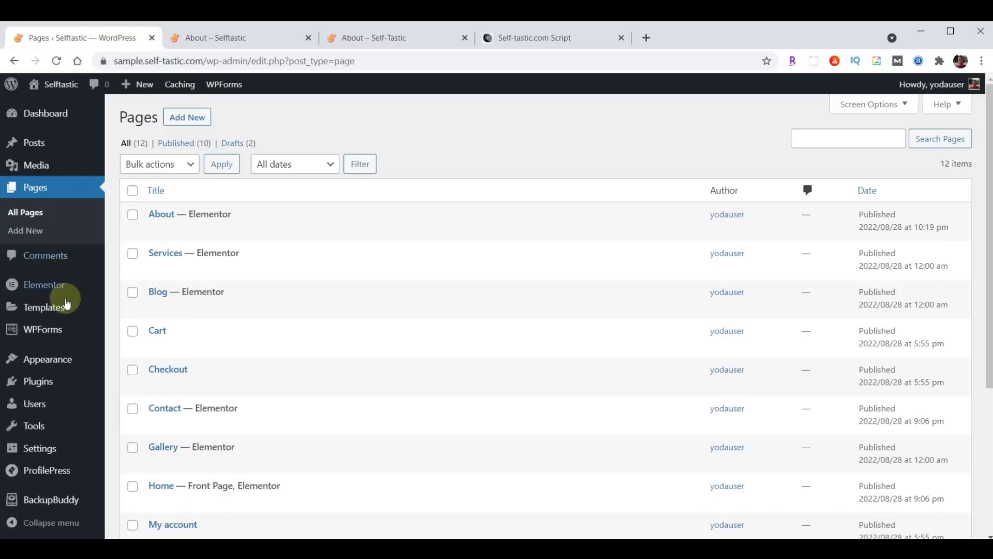
{"action": "mouse_move", "coordinate": [60, 363]}
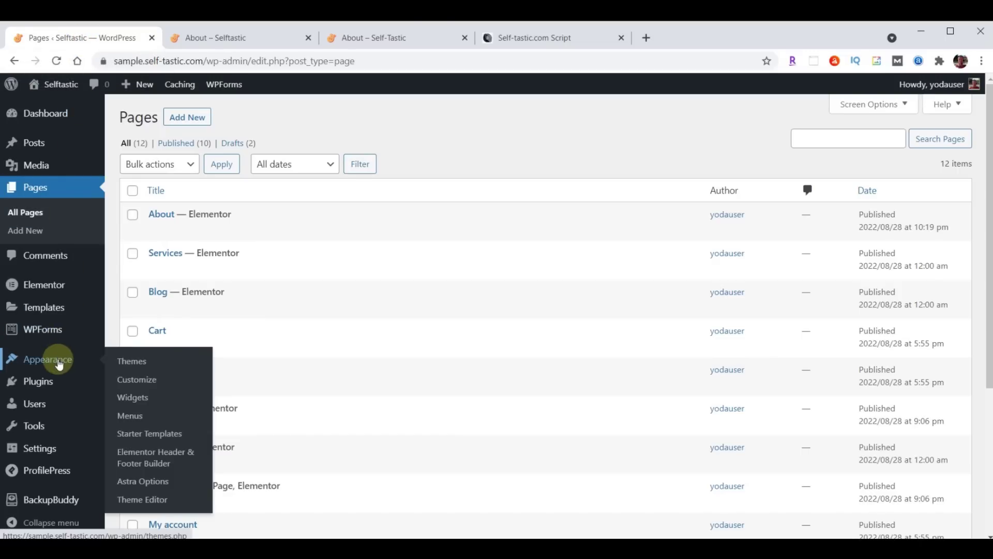
{"action": "left_click", "coordinate": [130, 416]}
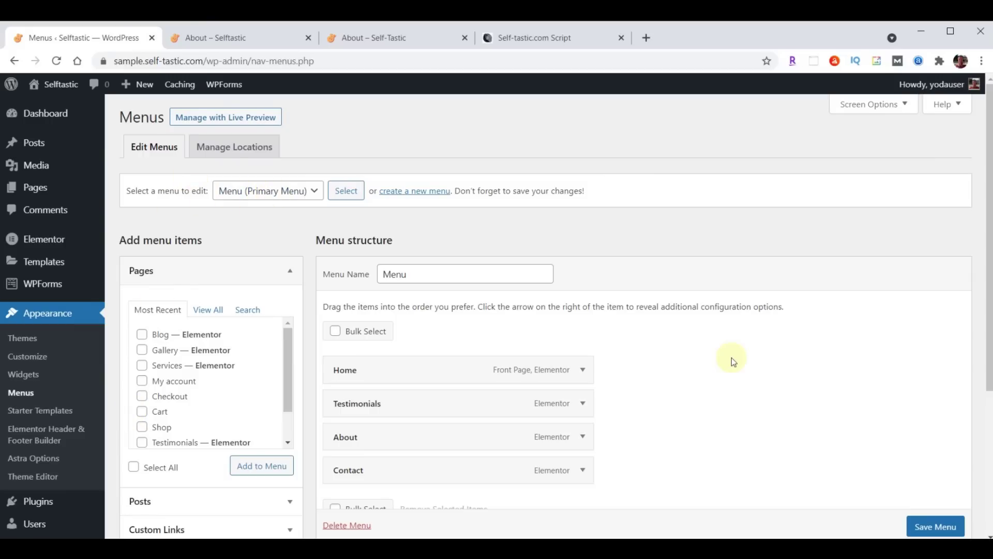
{"action": "scroll", "coordinate": [731, 353], "scroll_direction": "down", "scroll_amount": 1}
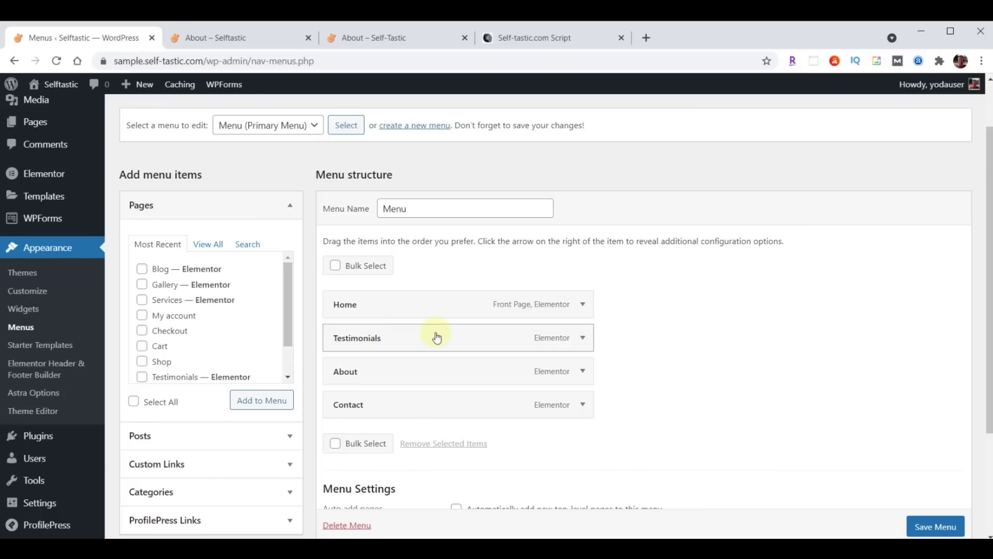
{"action": "left_click", "coordinate": [581, 339]}
{"action": "left_click", "coordinate": [345, 459]}
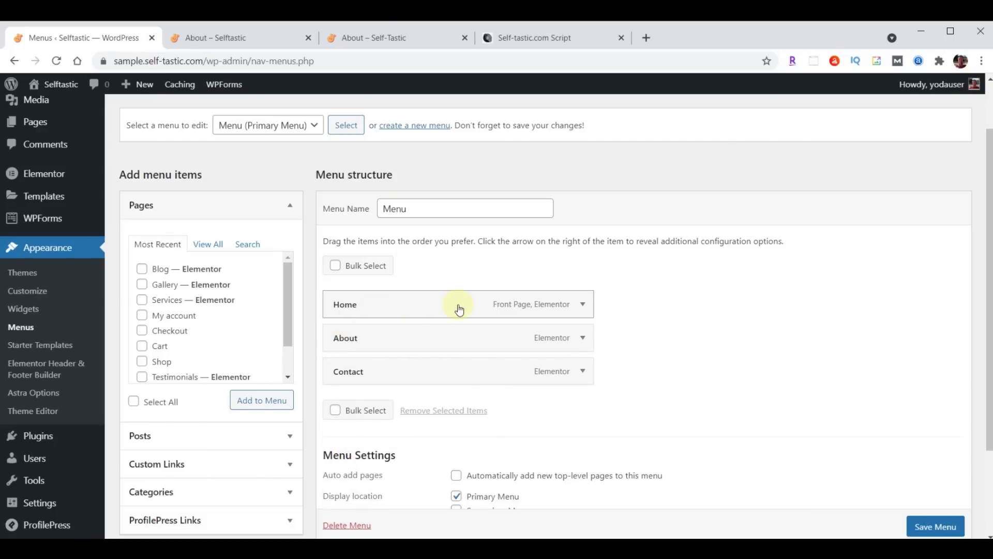
{"action": "left_click", "coordinate": [352, 34]}
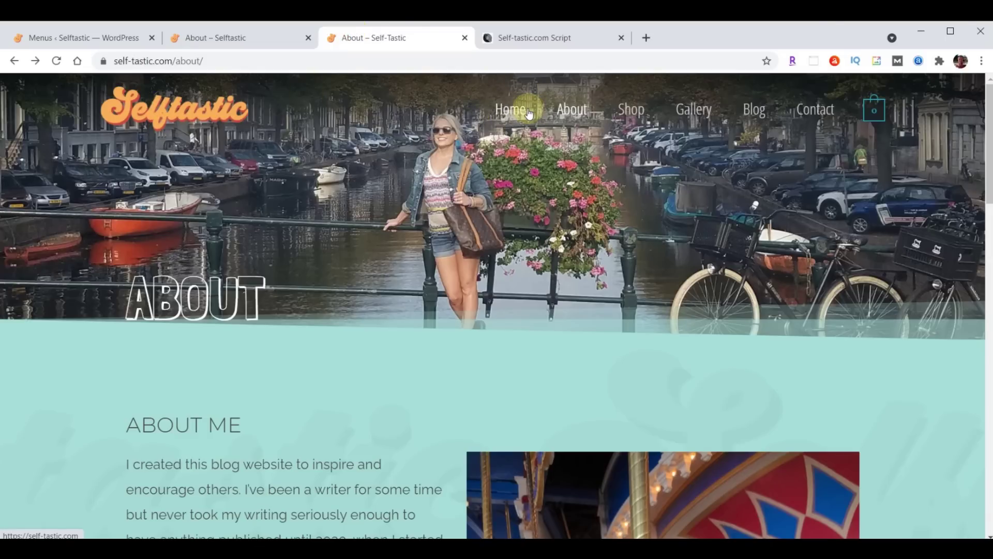
{"action": "left_click", "coordinate": [77, 37]}
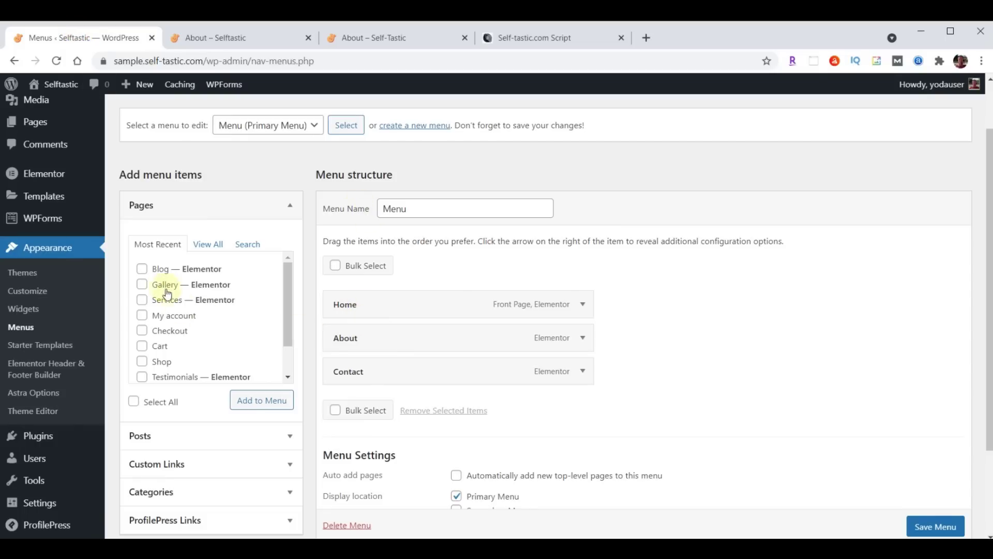
Add Blog and Gallery, order the menu Home, About, Gallery, Blog, Contact, and save
{"action": "left_click", "coordinate": [143, 270]}
{"action": "left_click", "coordinate": [142, 285]}
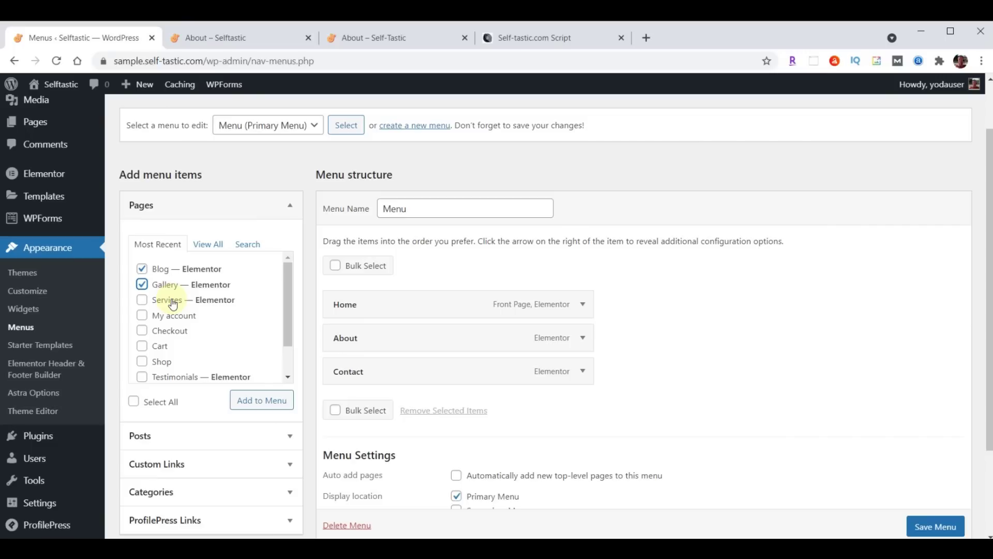
{"action": "left_click", "coordinate": [252, 406]}
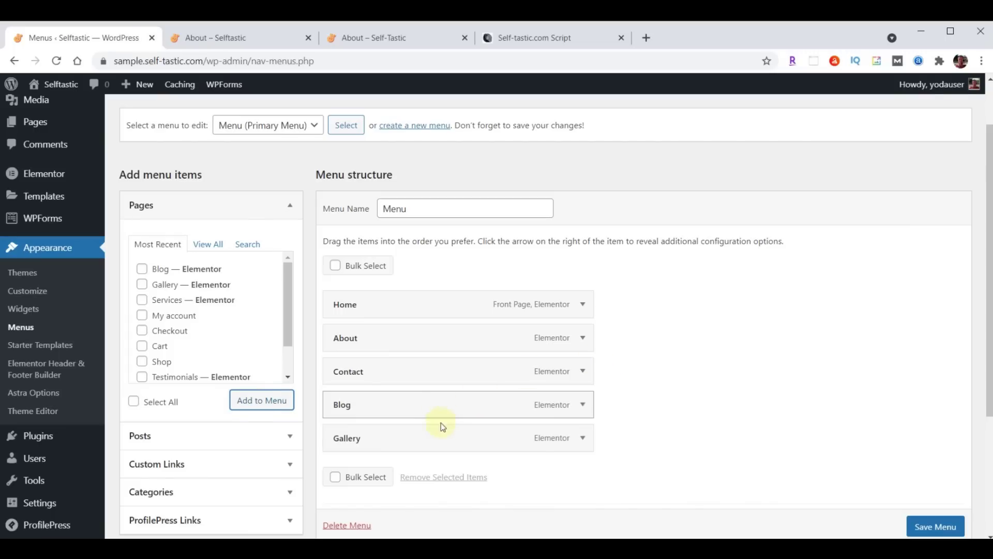
{"action": "left_click_drag", "start_coordinate": [441, 445], "coordinate": [445, 378]}
{"action": "left_click_drag", "start_coordinate": [422, 446], "coordinate": [404, 409]}
{"action": "scroll", "coordinate": [721, 356], "scroll_direction": "down", "scroll_amount": 2}
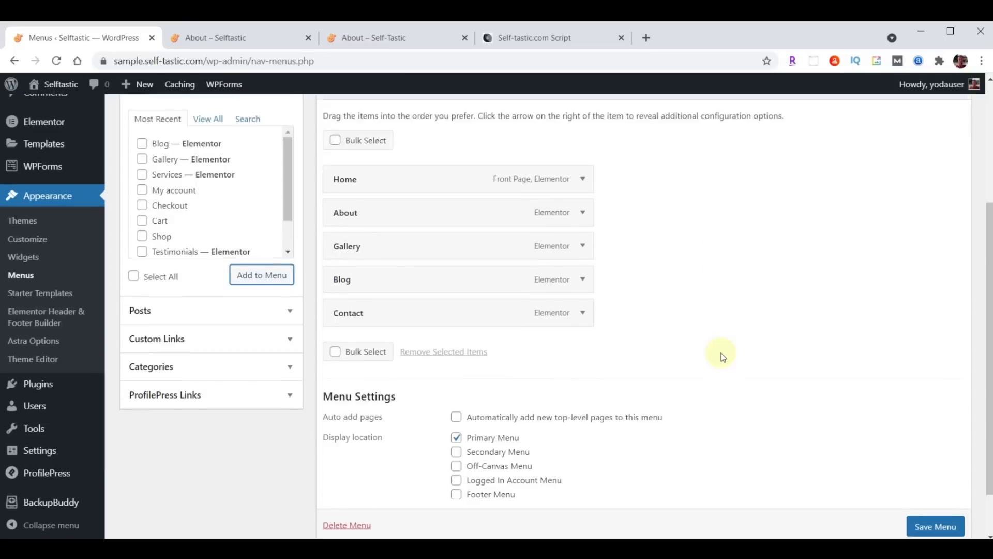
{"action": "scroll", "coordinate": [721, 353], "scroll_direction": "down", "scroll_amount": 2}
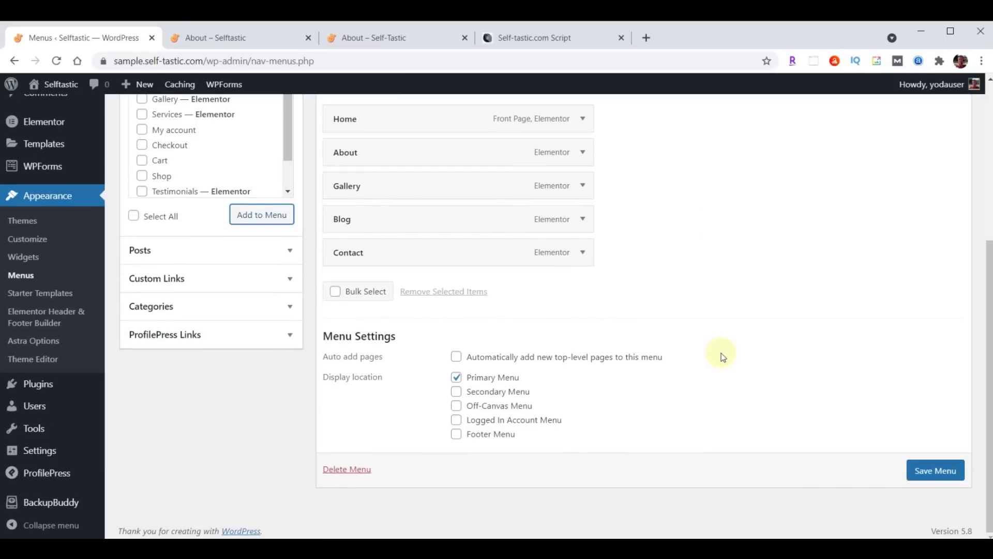
{"action": "left_click", "coordinate": [927, 474]}
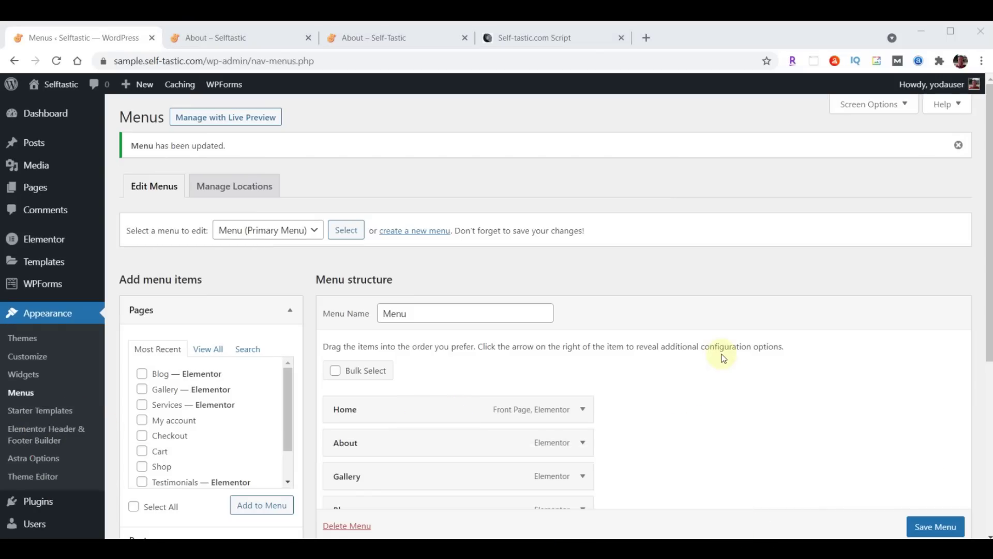
Open the Services page in Elementor and delete its ABOUT hero, About Me and Words of Wisdom sections
{"action": "left_click", "coordinate": [36, 188]}
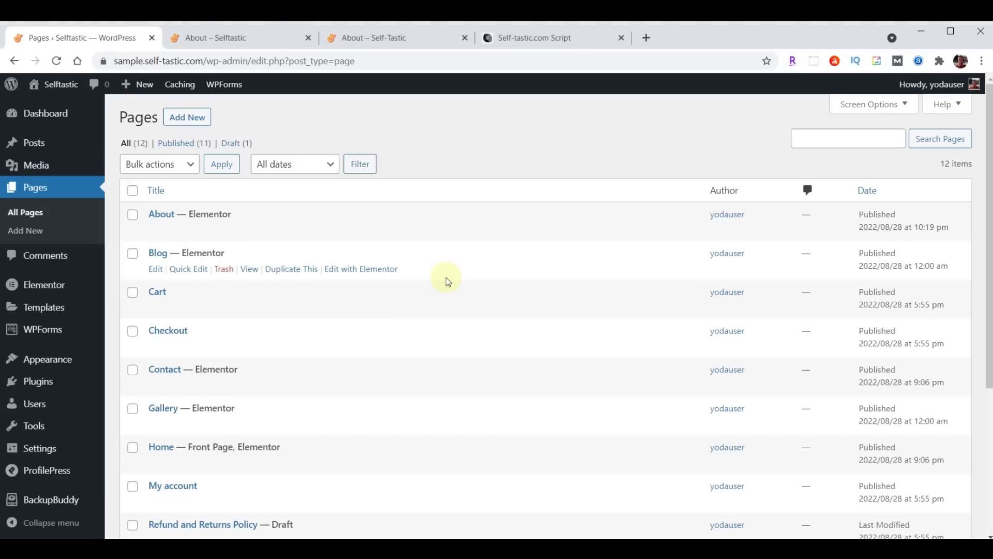
{"action": "scroll", "coordinate": [362, 329], "scroll_direction": "down", "scroll_amount": 4}
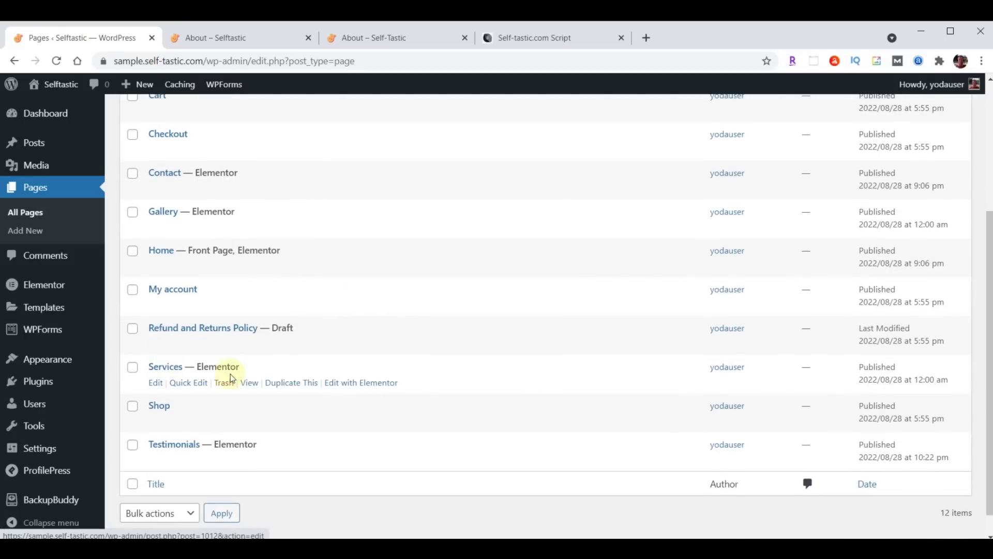
{"action": "left_click", "coordinate": [367, 386]}
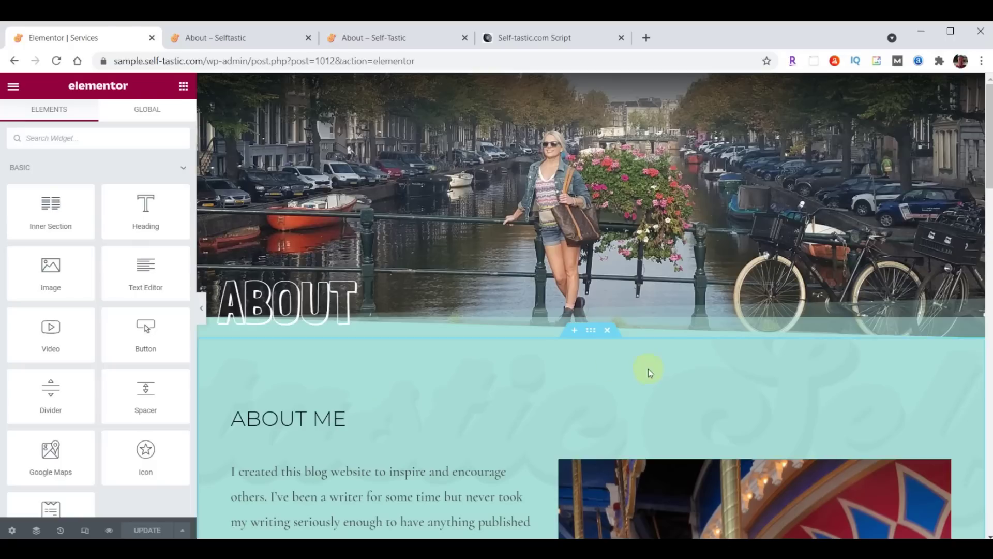
{"action": "mouse_move", "coordinate": [600, 103]}
{"action": "left_click", "coordinate": [607, 83]}
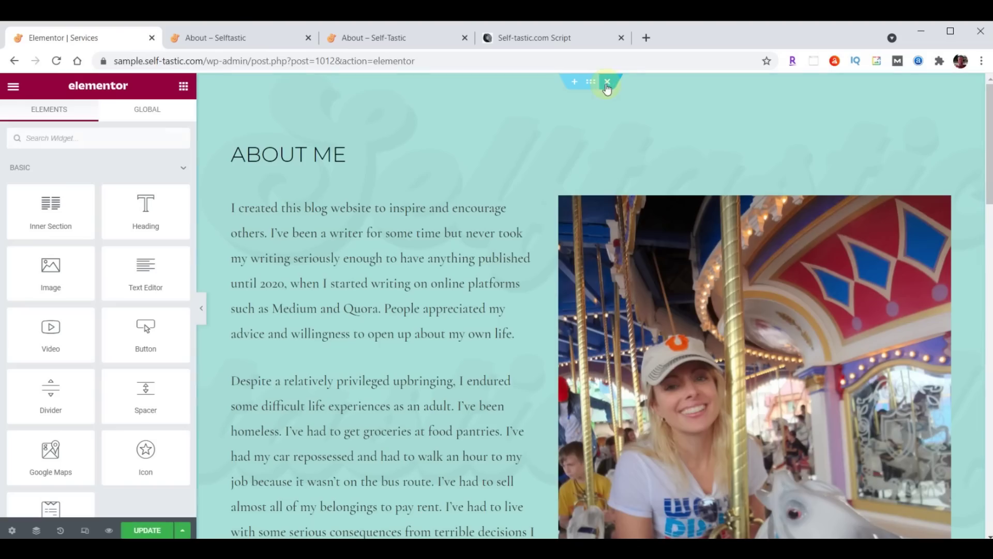
{"action": "left_click", "coordinate": [607, 84]}
{"action": "left_click", "coordinate": [607, 82]}
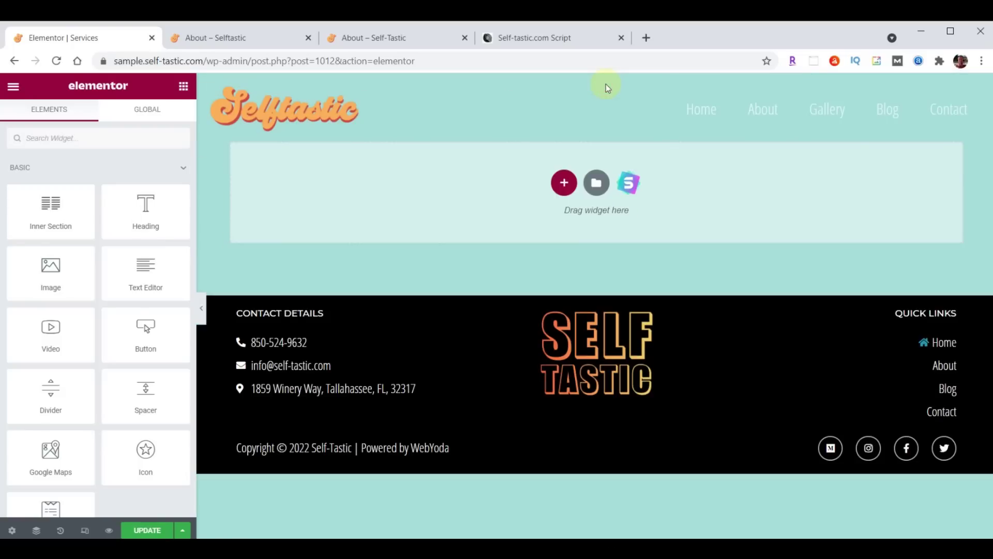
Import and insert the Selftastic Services Page template without its document settings
{"action": "left_click", "coordinate": [596, 183]}
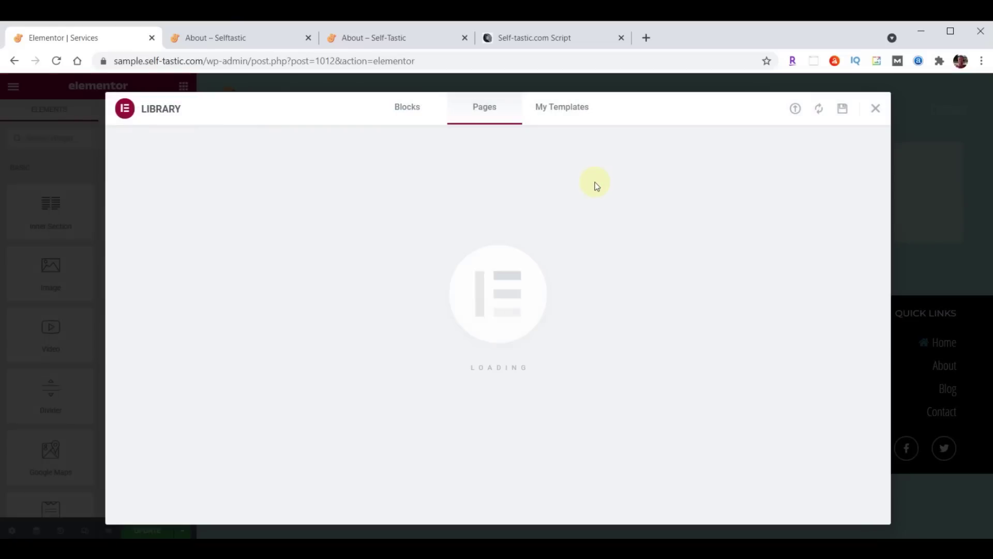
{"action": "left_click", "coordinate": [795, 109]}
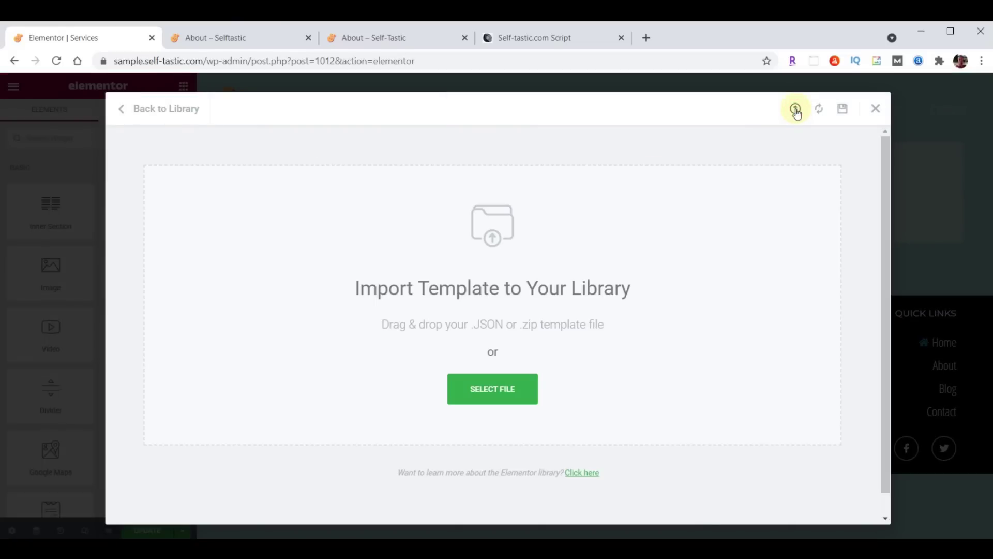
{"action": "key", "text": "alt+Tab"}
{"action": "scroll", "coordinate": [882, 322], "scroll_direction": "down", "scroll_amount": 10}
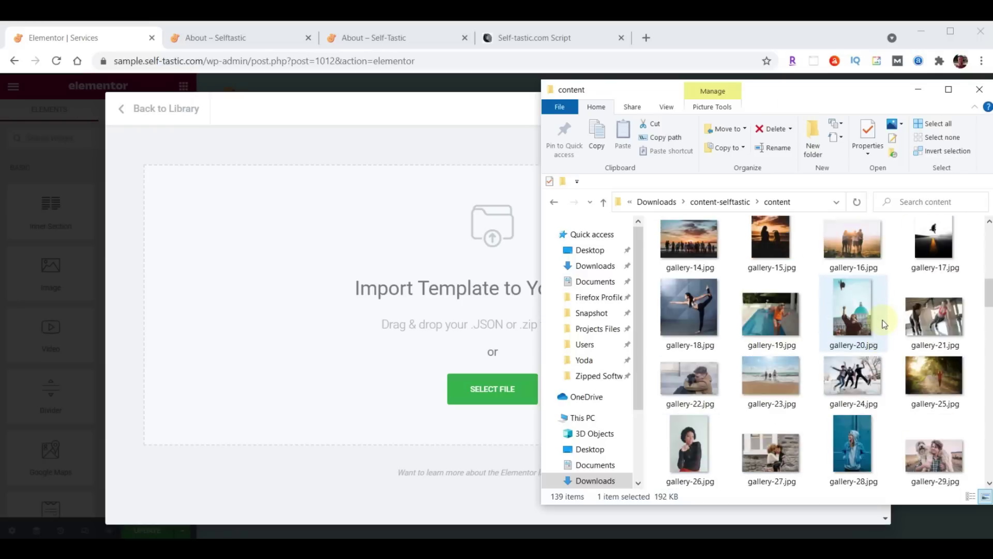
{"action": "scroll", "coordinate": [884, 324], "scroll_direction": "down", "scroll_amount": 5}
{"action": "left_click_drag", "start_coordinate": [778, 415], "coordinate": [431, 335]}
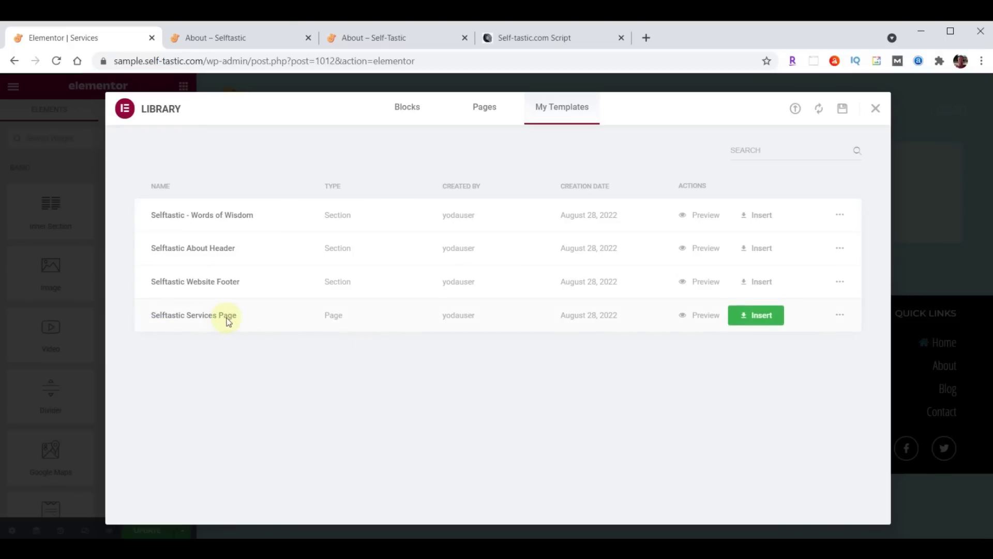
{"action": "left_click", "coordinate": [760, 314]}
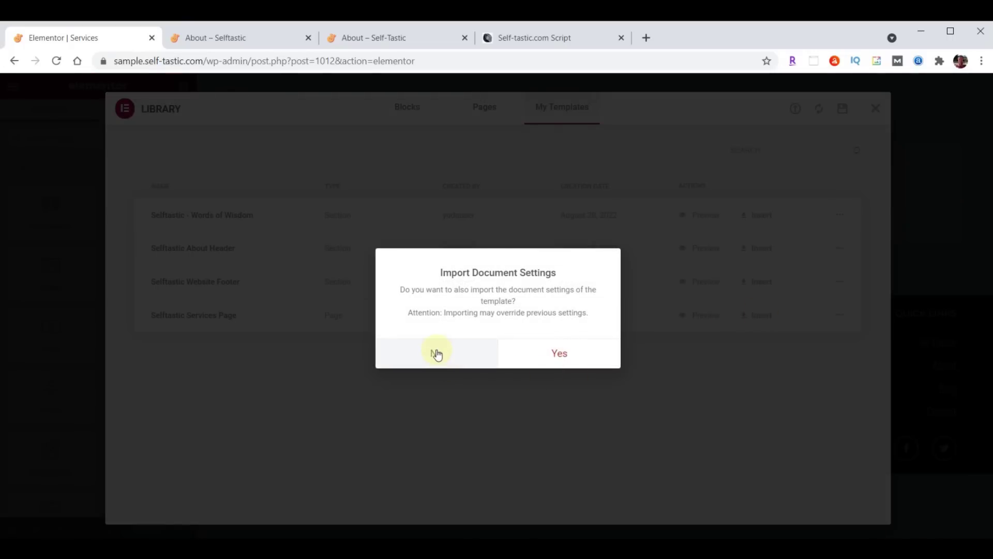
{"action": "left_click", "coordinate": [437, 352]}
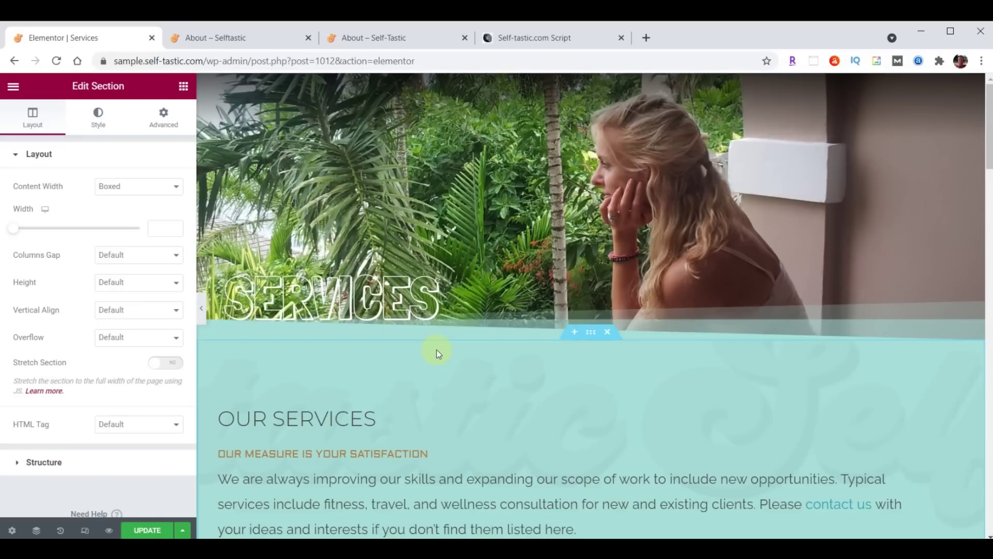
{"action": "scroll", "coordinate": [436, 349], "scroll_direction": "down", "scroll_amount": 15}
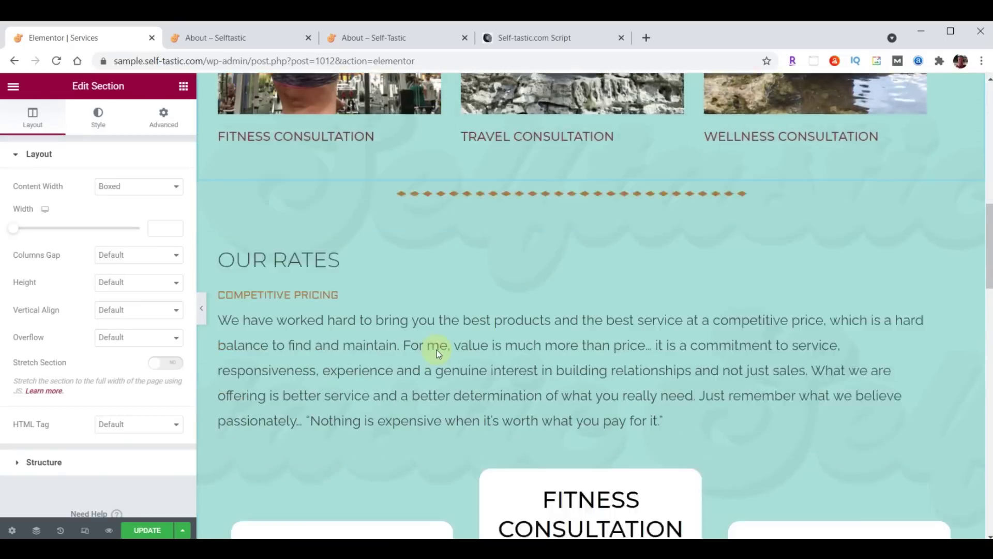
{"action": "scroll", "coordinate": [436, 350], "scroll_direction": "down", "scroll_amount": 15}
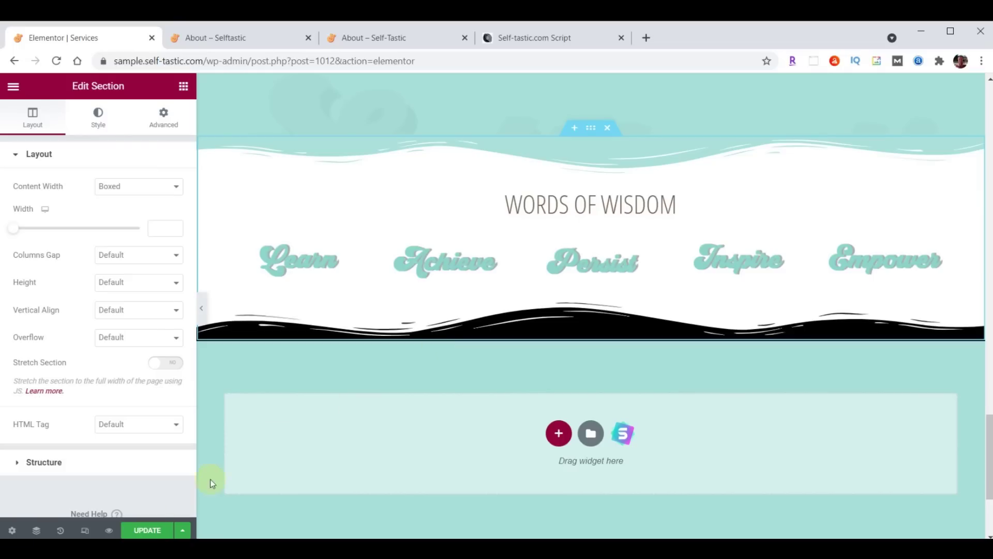
Save the Services page and exit Elementor to the dashboard
{"action": "left_click", "coordinate": [146, 530]}
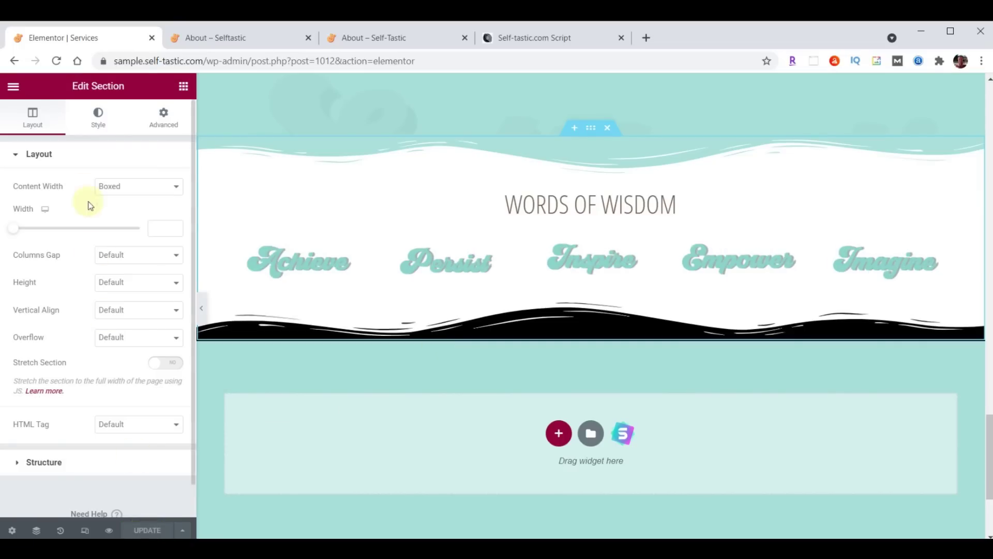
{"action": "left_click", "coordinate": [13, 86]}
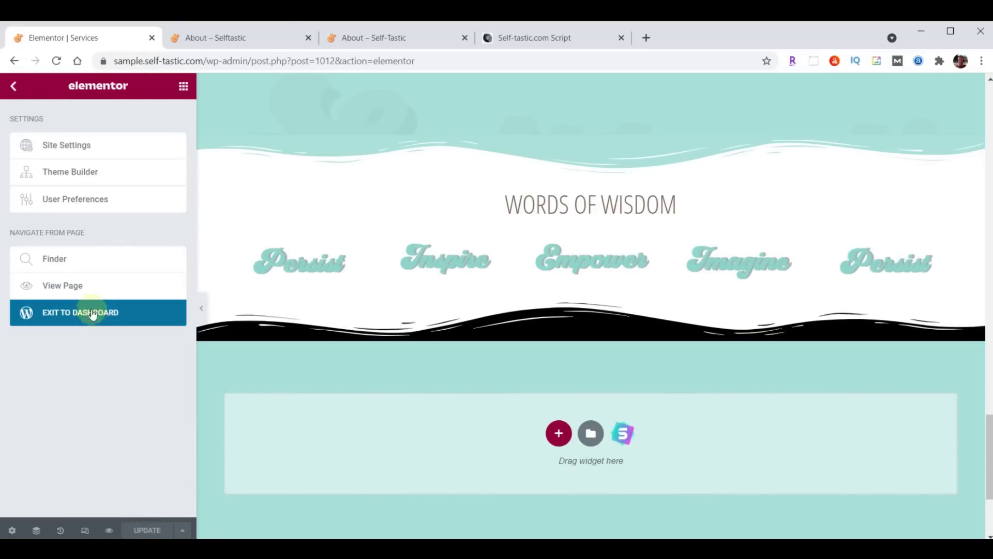
{"action": "left_click", "coordinate": [101, 312]}
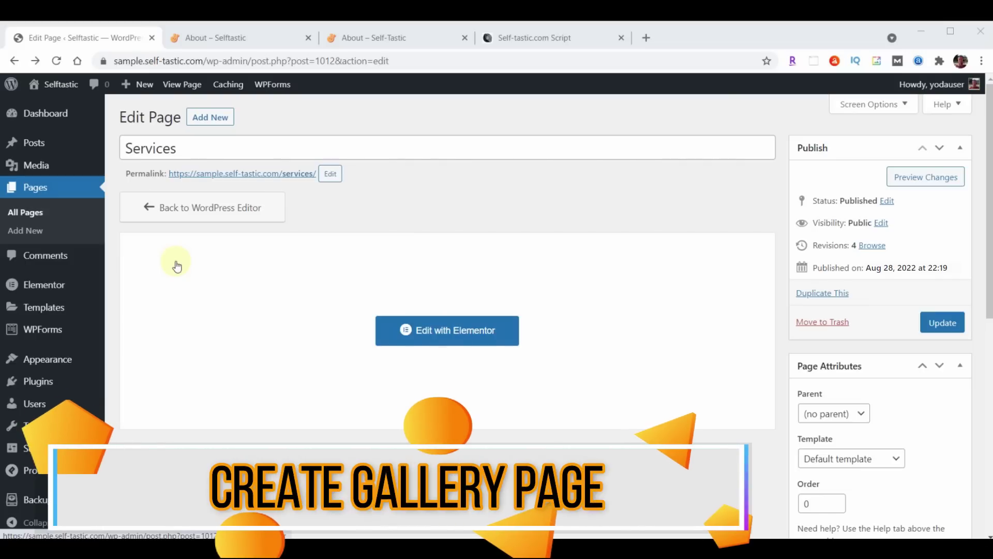
Open the Gallery page in Elementor and change the header heading to Gallery
{"action": "left_click", "coordinate": [47, 187]}
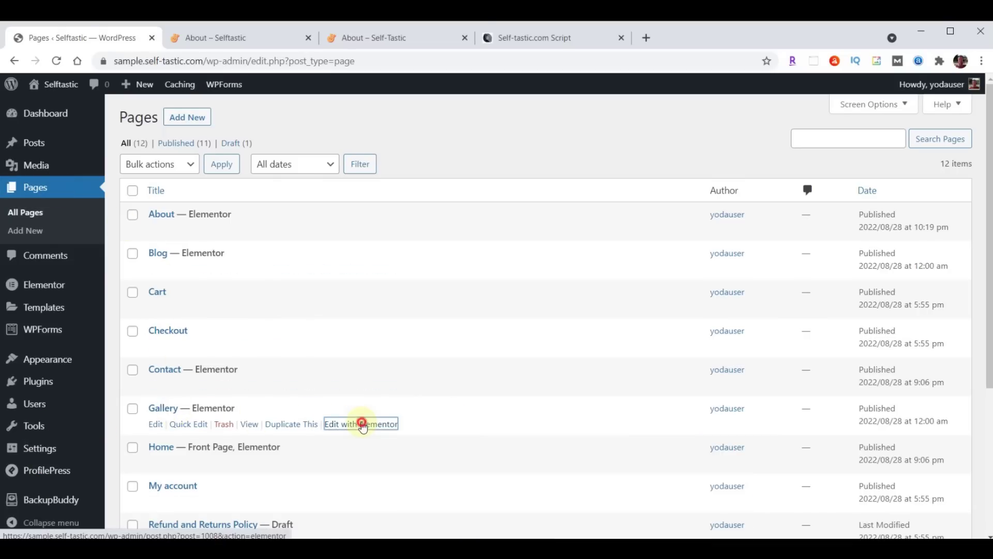
{"action": "left_click", "coordinate": [363, 424]}
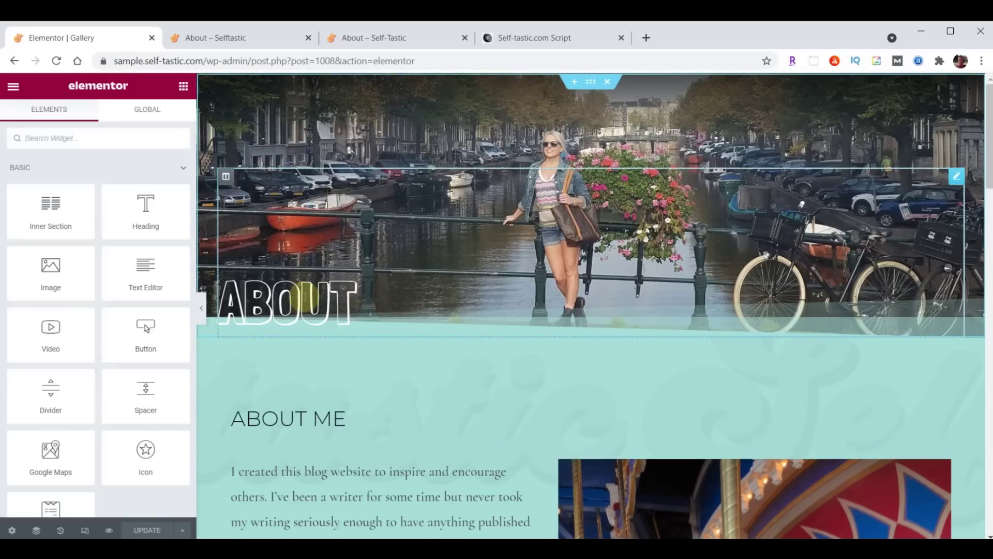
{"action": "left_click", "coordinate": [304, 297]}
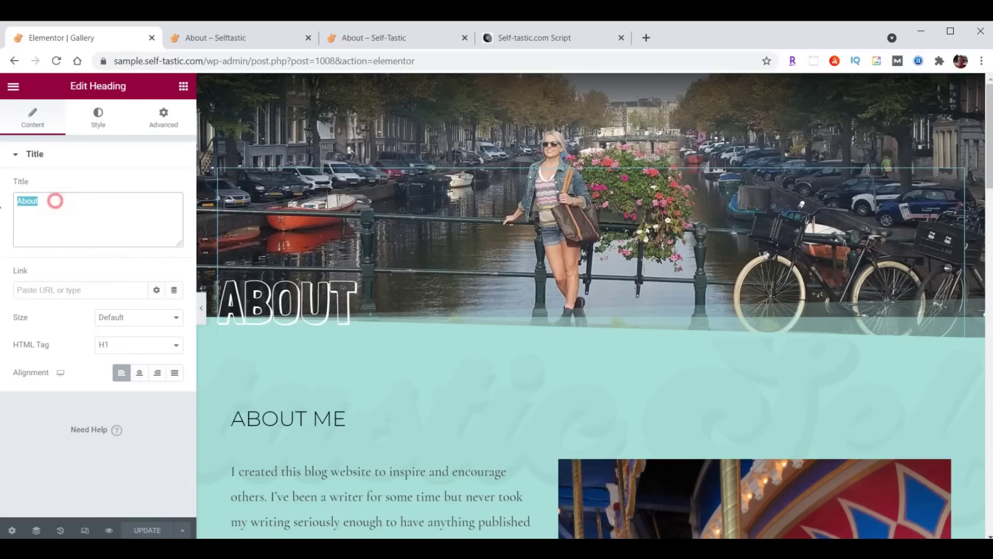
{"action": "type", "text": "Gallery"}
Set the header section's background image to an uploaded header-gallery.jpg
{"action": "mouse_move", "coordinate": [570, 157]}
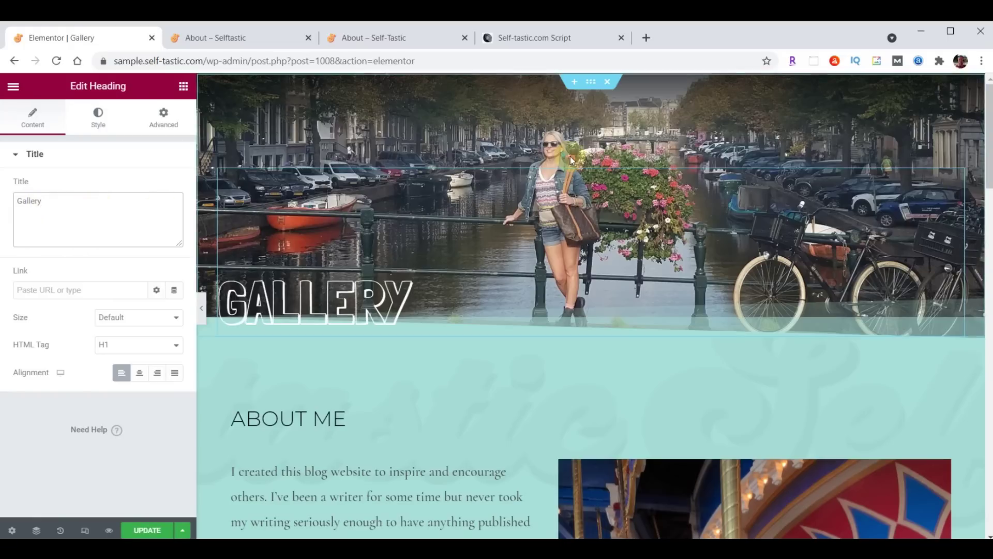
{"action": "left_click", "coordinate": [592, 82]}
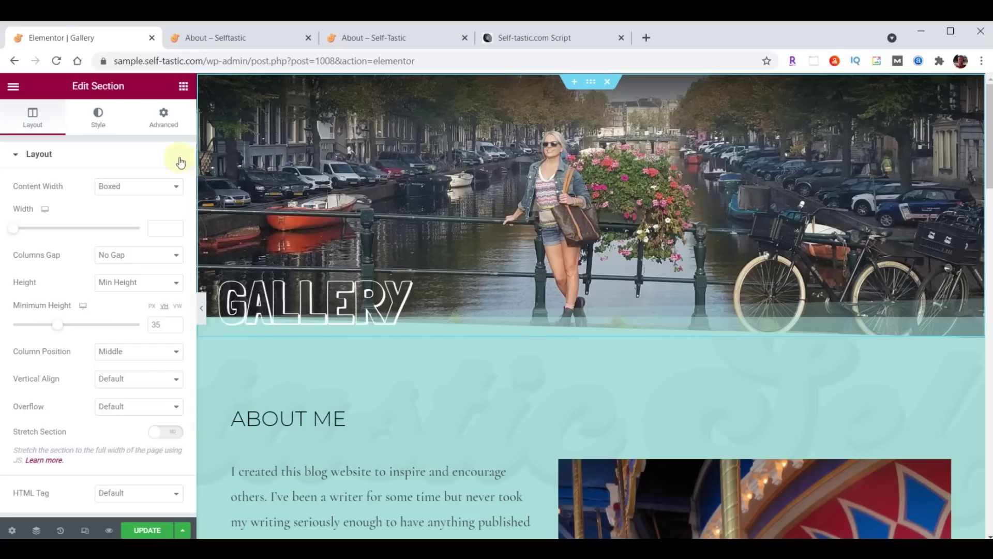
{"action": "left_click", "coordinate": [98, 115]}
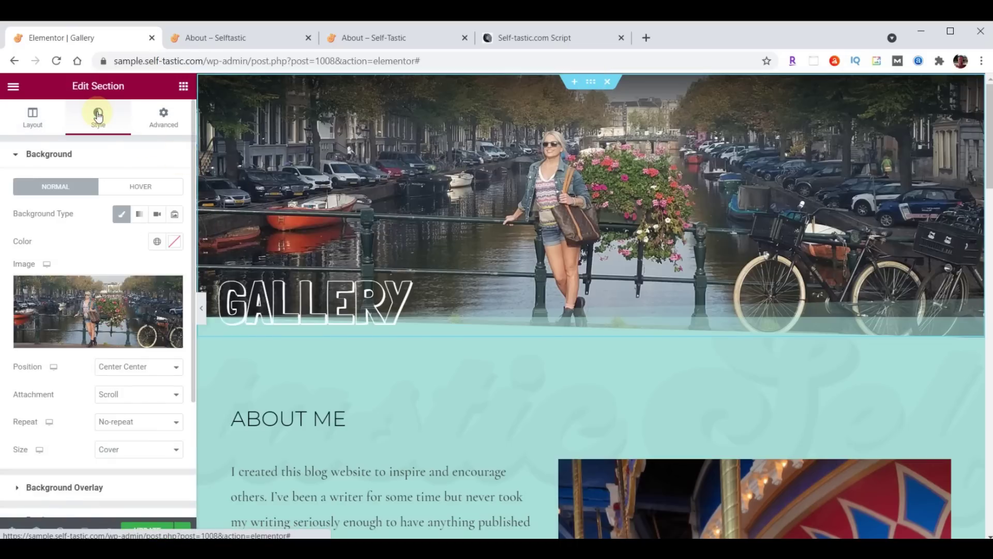
{"action": "left_click", "coordinate": [90, 313]}
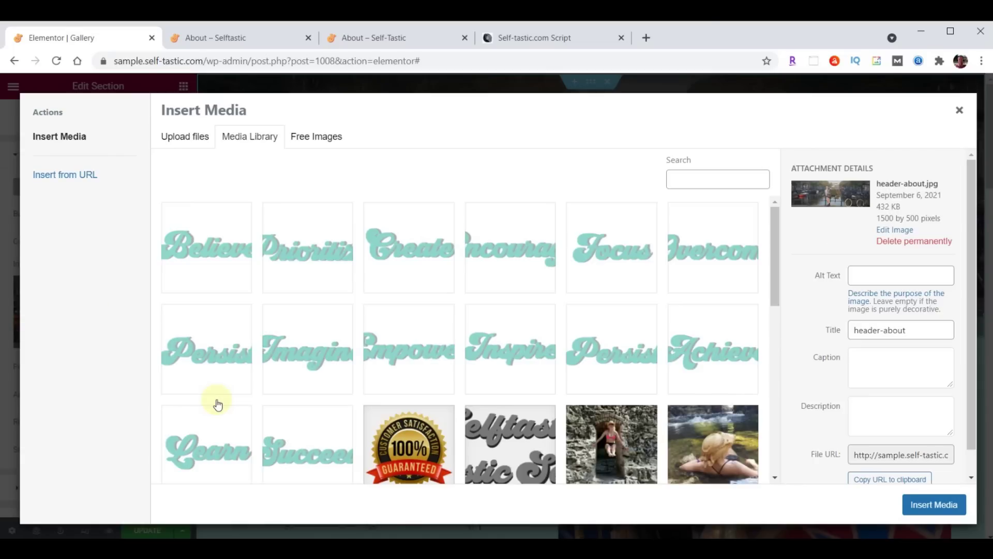
{"action": "key", "text": "alt+Tab"}
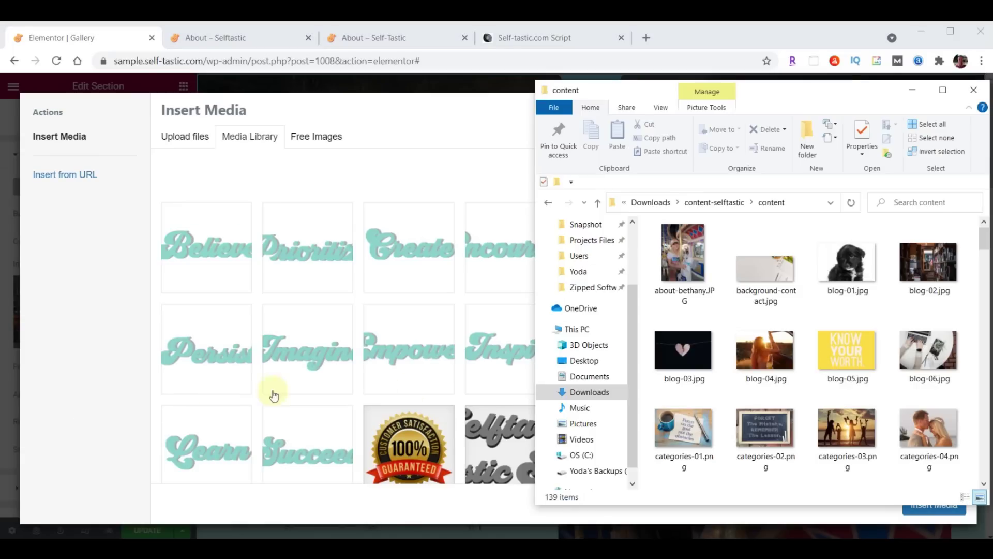
{"action": "scroll", "coordinate": [900, 268], "scroll_direction": "down", "scroll_amount": 5}
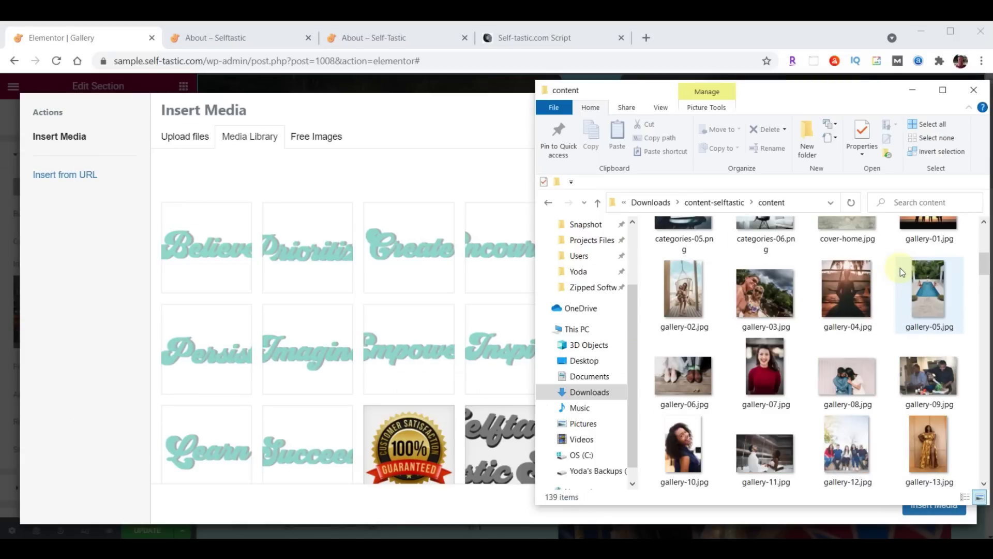
{"action": "scroll", "coordinate": [900, 268], "scroll_direction": "down", "scroll_amount": 8}
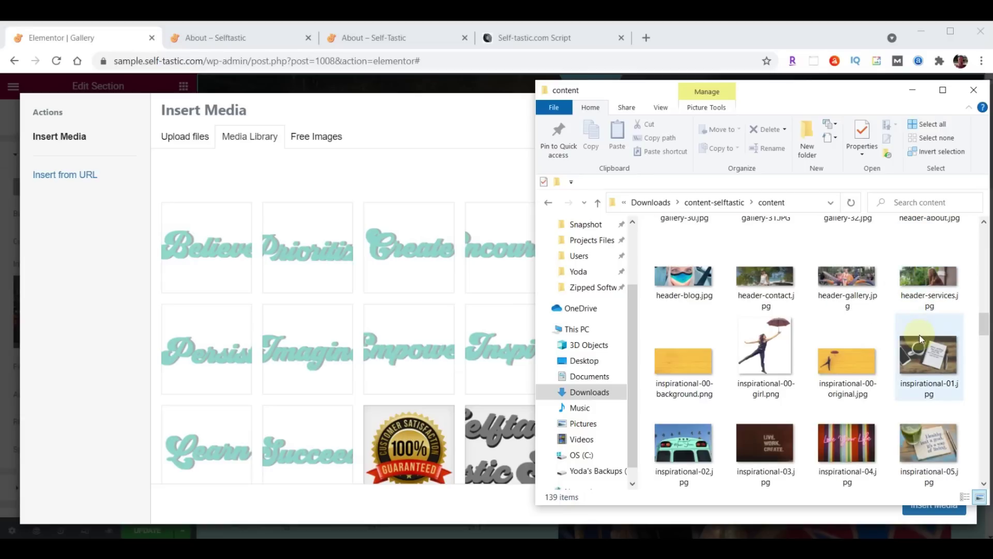
{"action": "left_click_drag", "start_coordinate": [852, 273], "coordinate": [328, 279]}
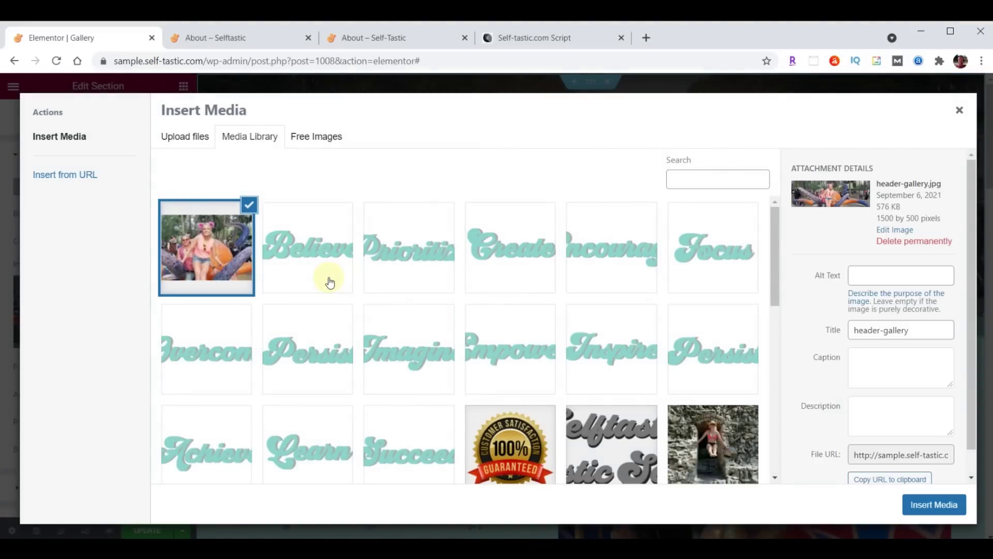
{"action": "left_click", "coordinate": [940, 505]}
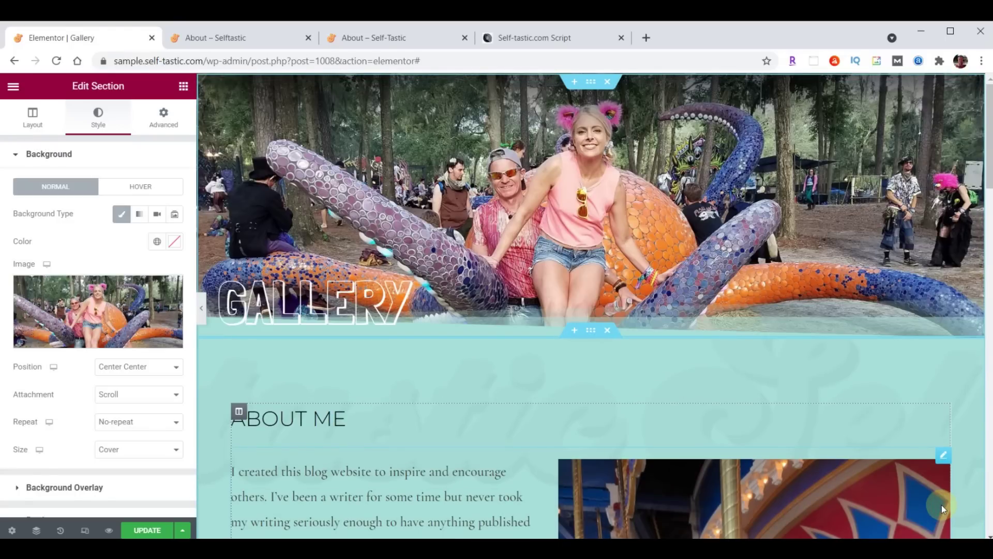
Delete the ABOUT ME heading and the text-and-photo block
{"action": "scroll", "coordinate": [746, 301], "scroll_direction": "down", "scroll_amount": 3}
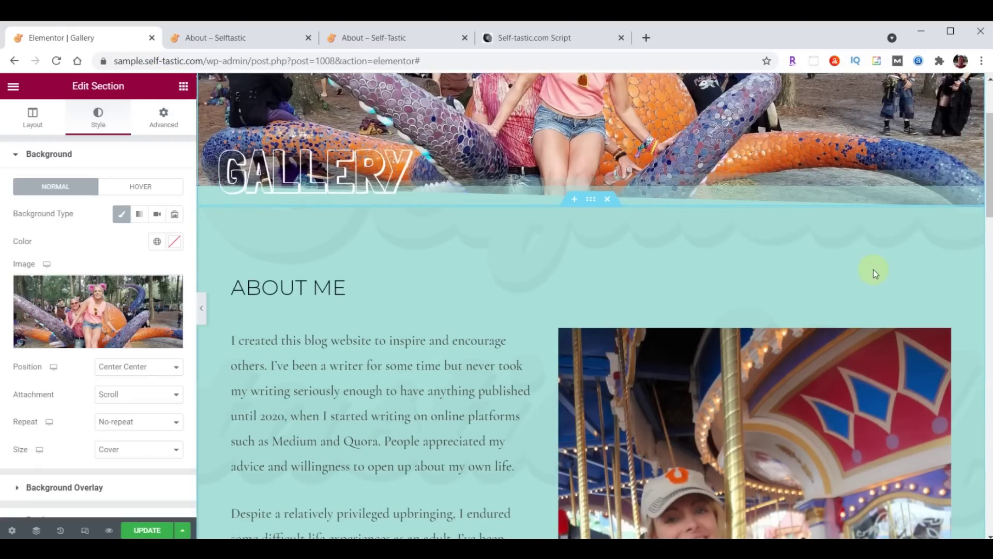
{"action": "right_click", "coordinate": [939, 279]}
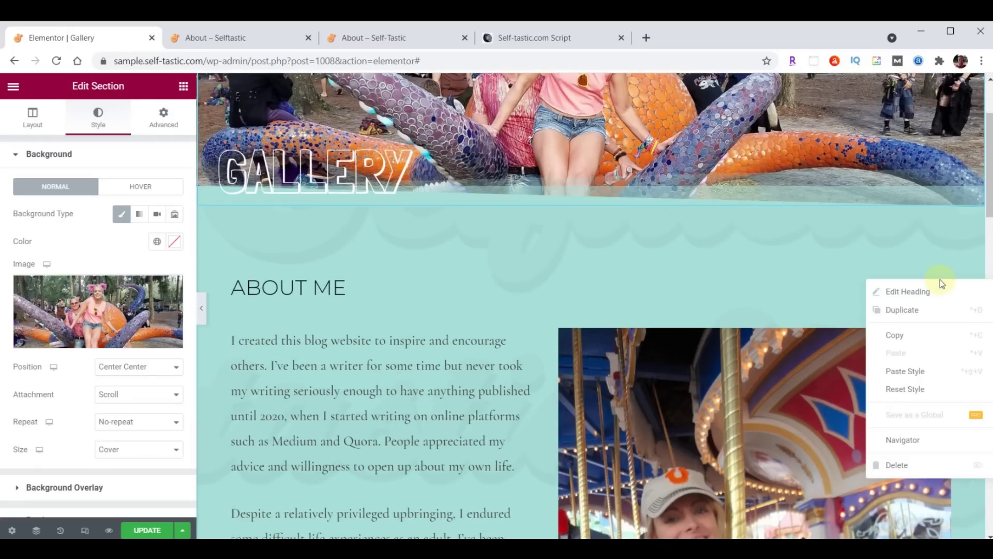
{"action": "left_click", "coordinate": [902, 462]}
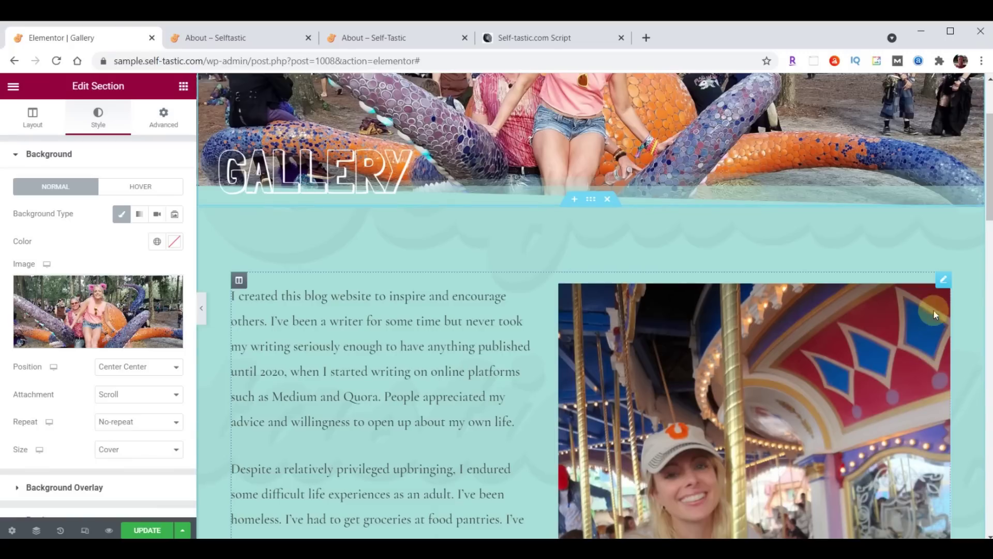
{"action": "right_click", "coordinate": [943, 288]}
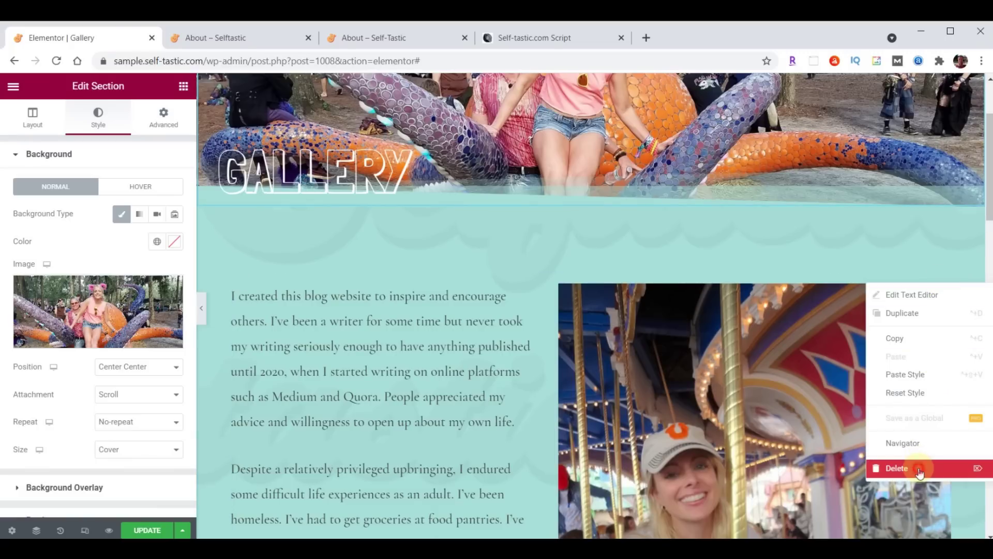
{"action": "left_click", "coordinate": [919, 468]}
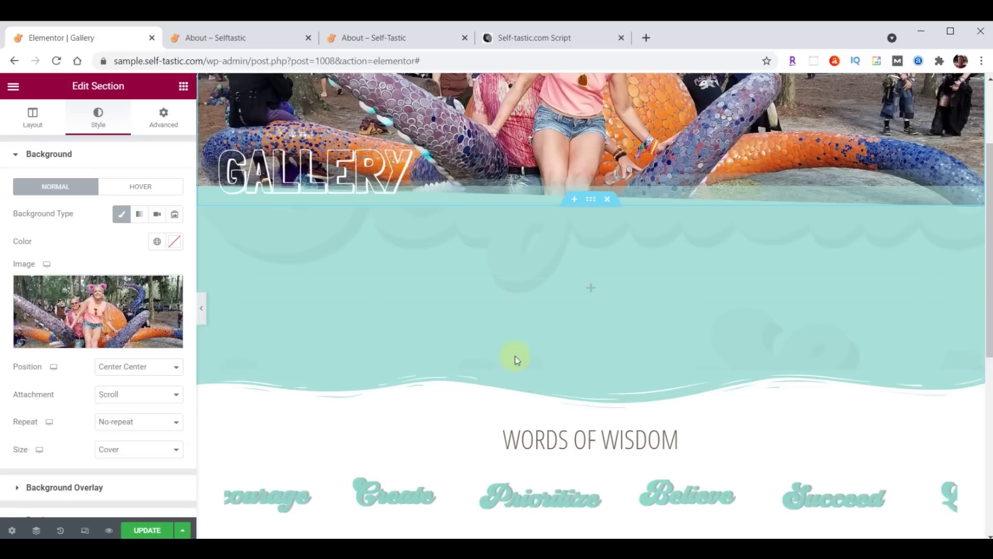
Place a Basic Gallery widget in the empty teal section
{"action": "left_click", "coordinate": [184, 86]}
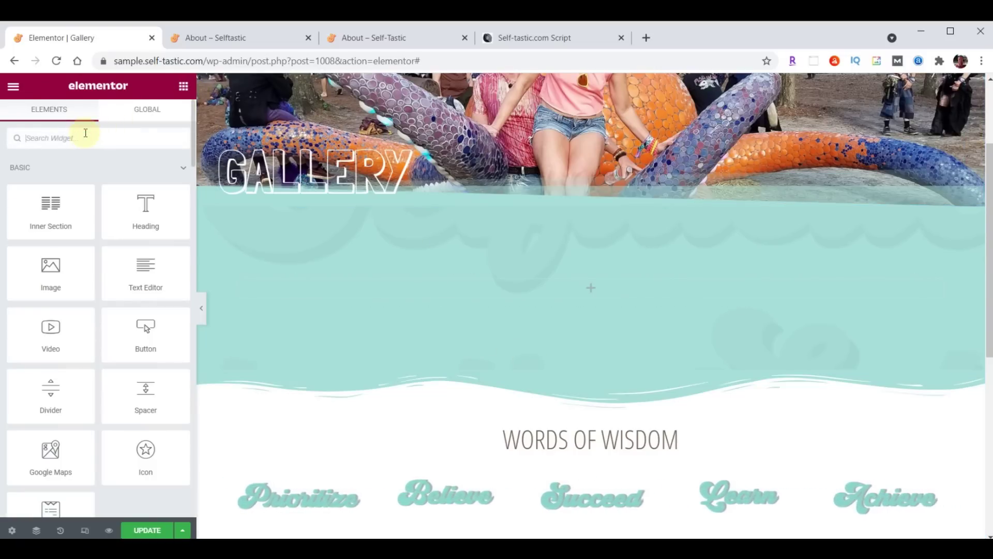
{"action": "type", "text": "gallery"}
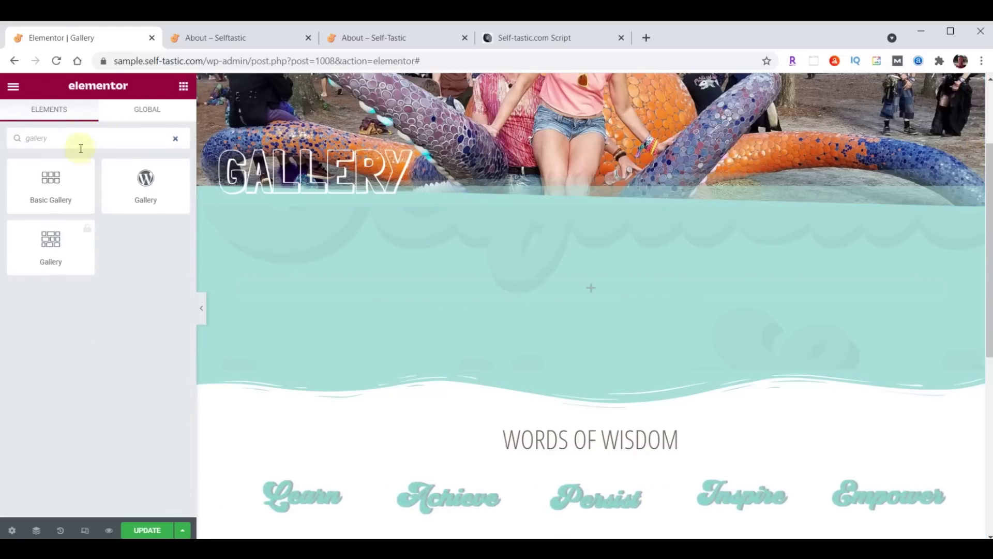
{"action": "left_click_drag", "start_coordinate": [49, 184], "coordinate": [597, 282]}
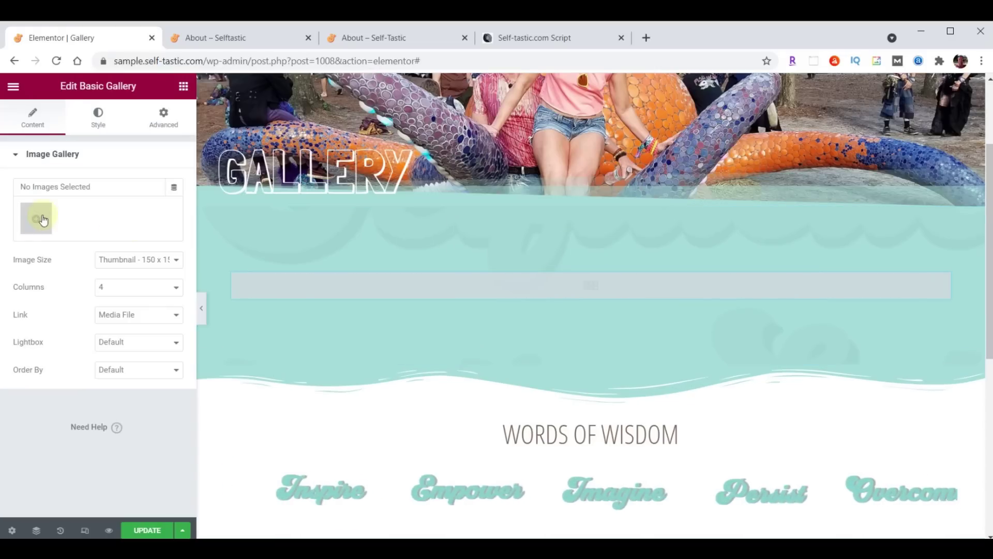
{"action": "left_click", "coordinate": [43, 220]}
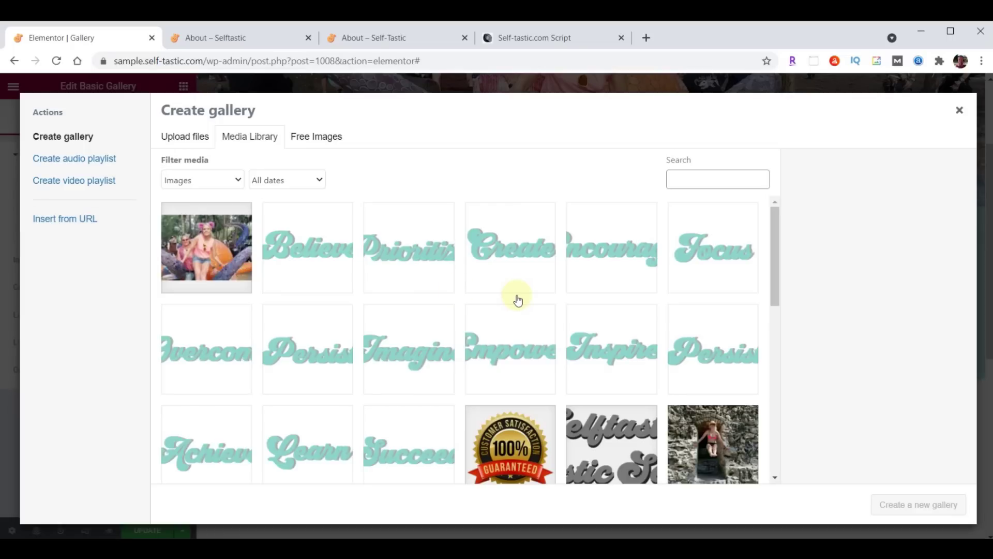
Upload gallery-01 through gallery-32 and insert all 32 into the gallery, sunset photo second
{"action": "key", "text": "alt+Tab"}
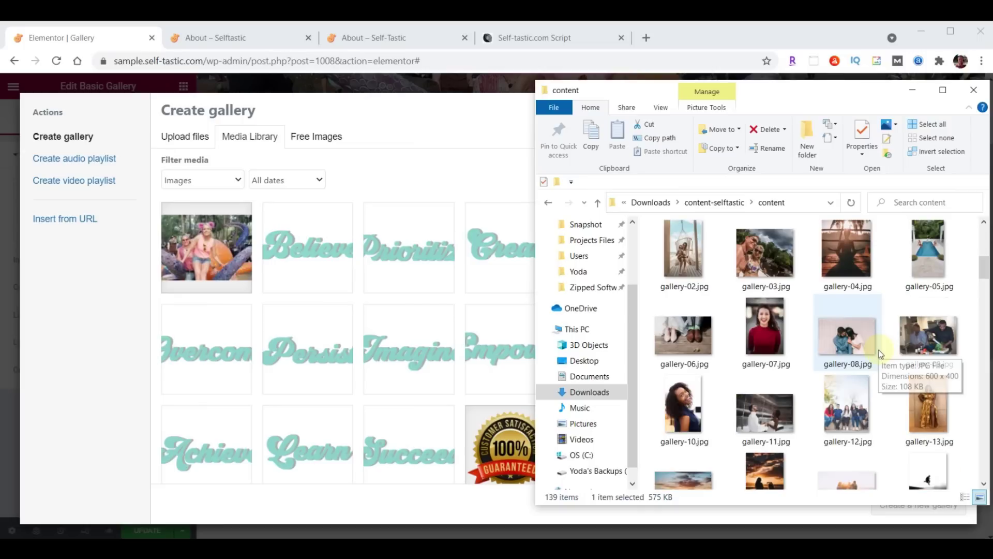
{"action": "scroll", "coordinate": [881, 354], "scroll_direction": "up", "scroll_amount": 2}
{"action": "left_click", "coordinate": [919, 319]}
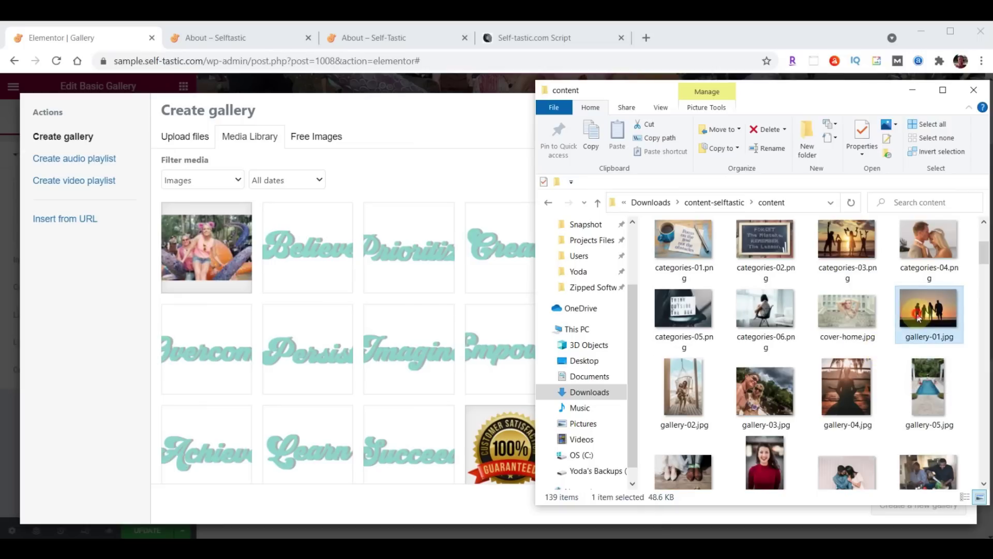
{"action": "scroll", "coordinate": [919, 317], "scroll_direction": "down", "scroll_amount": 5}
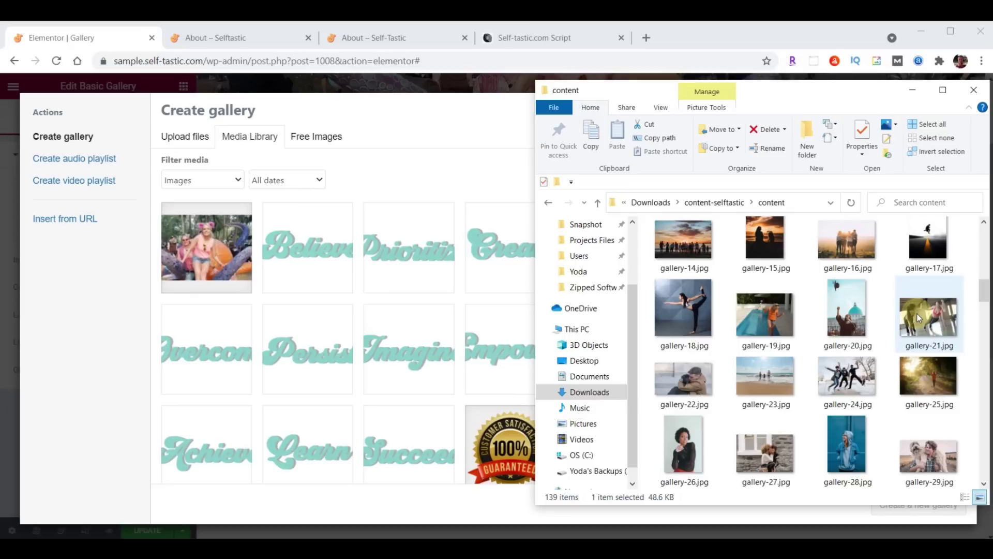
{"action": "scroll", "coordinate": [917, 314], "scroll_direction": "down", "scroll_amount": 4}
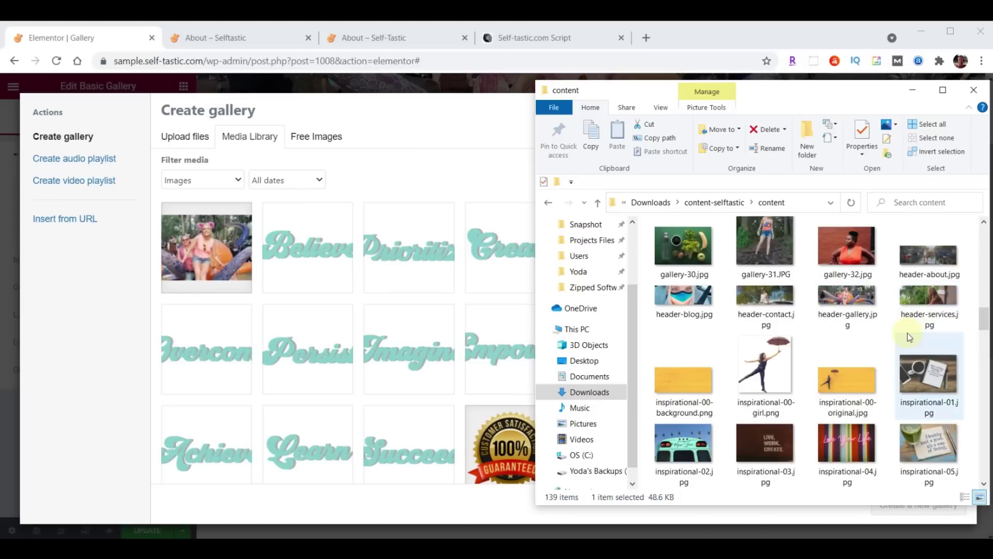
{"action": "left_click", "coordinate": [865, 263], "text": "shift"}
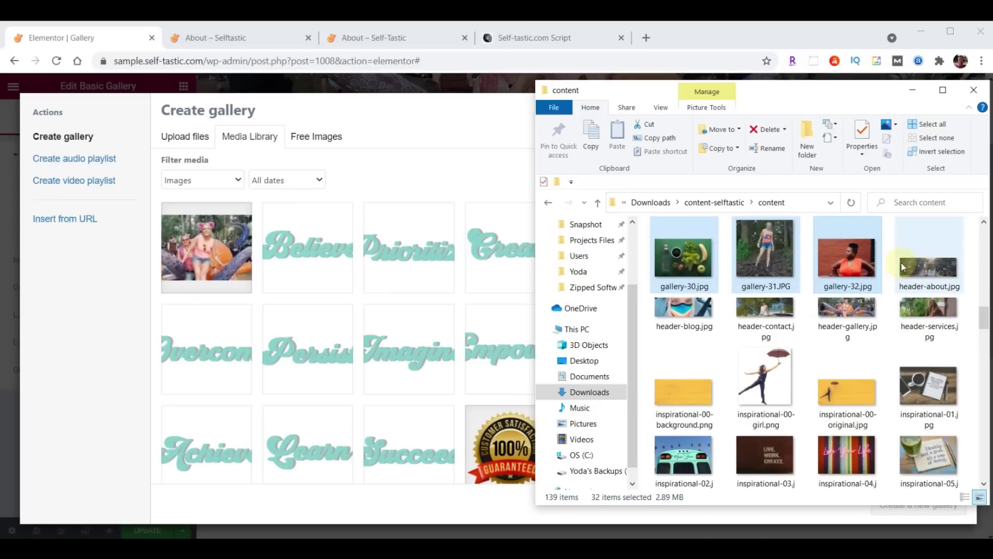
{"action": "left_click_drag", "start_coordinate": [771, 267], "coordinate": [217, 363]}
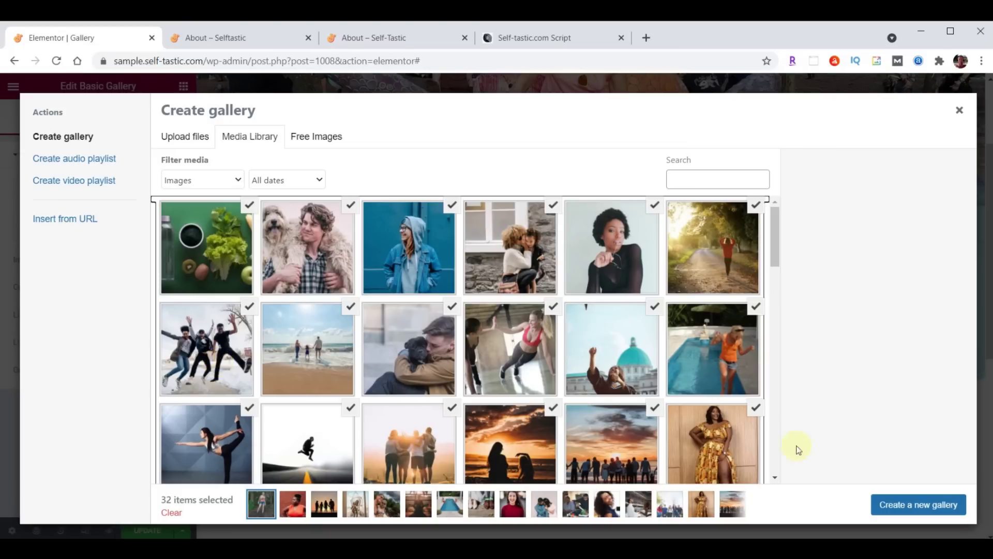
{"action": "left_click", "coordinate": [909, 508]}
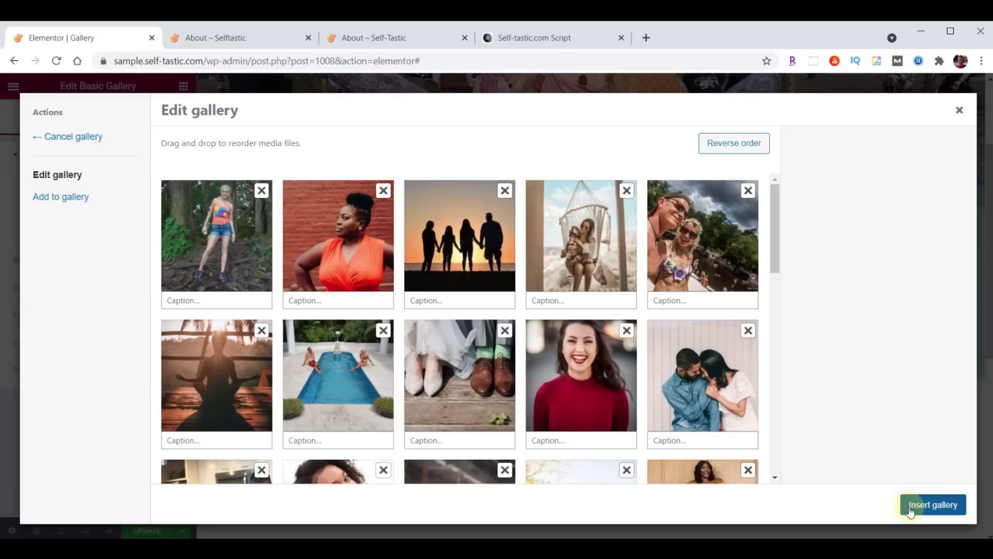
{"action": "left_click_drag", "start_coordinate": [439, 247], "coordinate": [362, 259]}
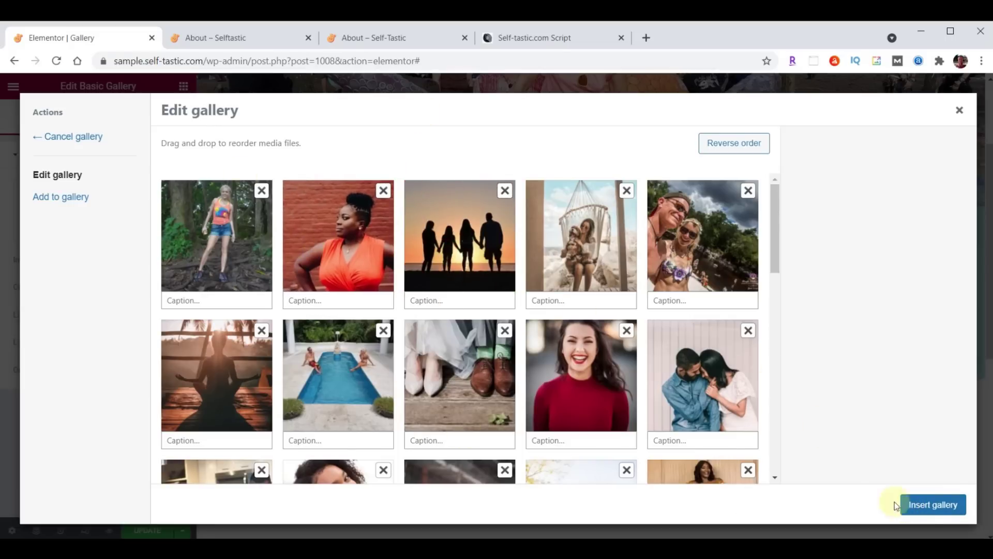
{"action": "left_click", "coordinate": [934, 507]}
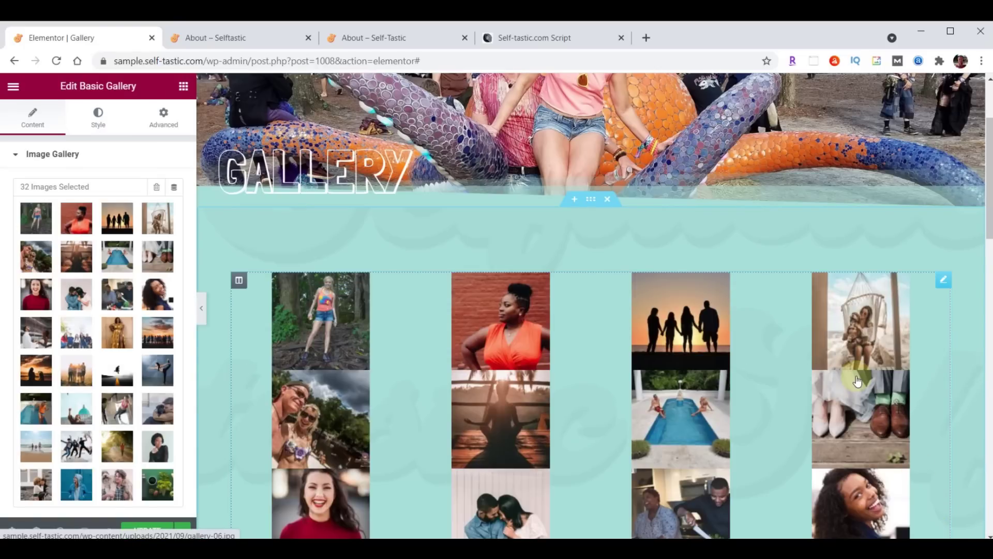
Set the gallery's Image Size to Medium - 300 x 300
{"action": "scroll", "coordinate": [77, 315], "scroll_direction": "down", "scroll_amount": 3}
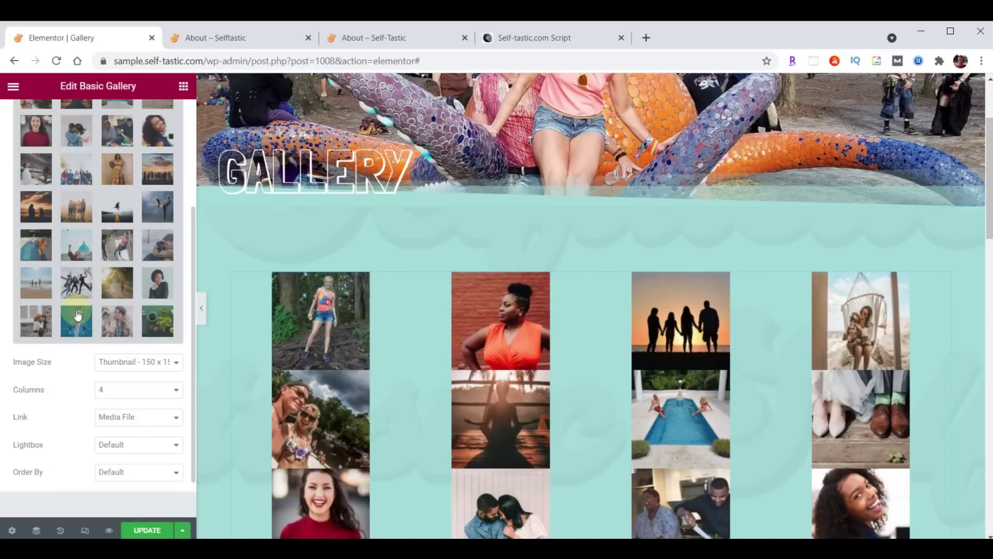
{"action": "left_click", "coordinate": [127, 362]}
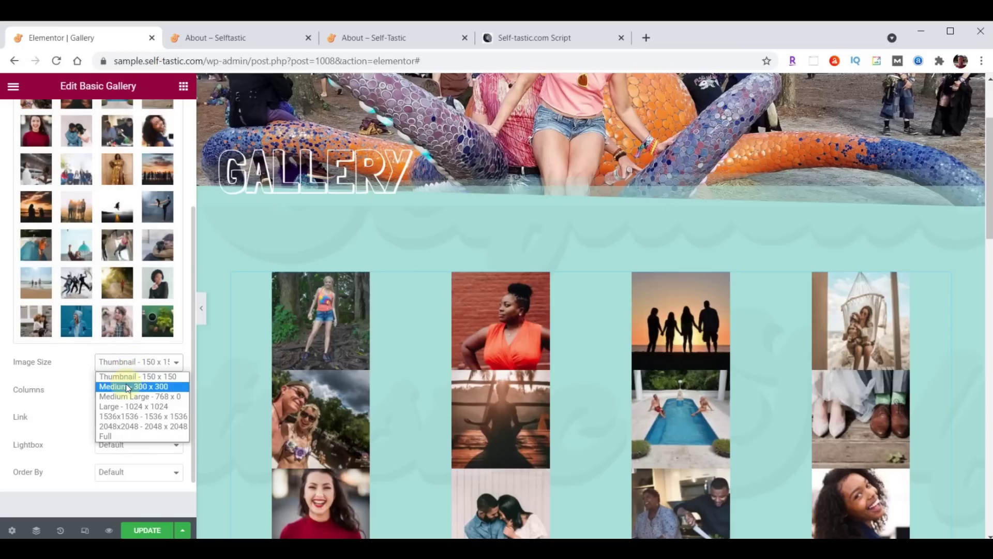
{"action": "left_click", "coordinate": [127, 386]}
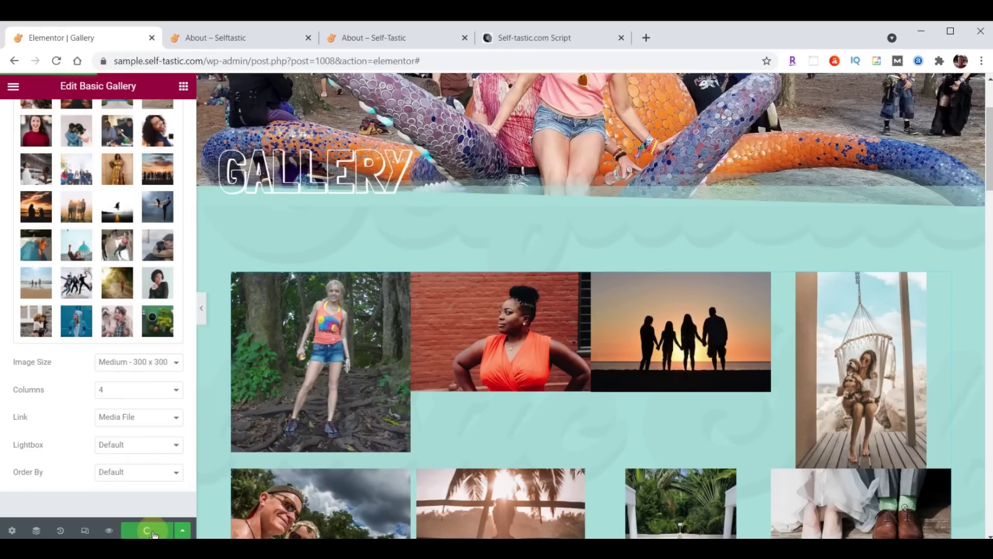
{"action": "left_click", "coordinate": [237, 38]}
Reload the sample site's Gallery page and browse a few photos in the lightbox
{"action": "scroll", "coordinate": [688, 309], "scroll_direction": "up", "scroll_amount": 15}
{"action": "scroll", "coordinate": [687, 309], "scroll_direction": "up", "scroll_amount": 5}
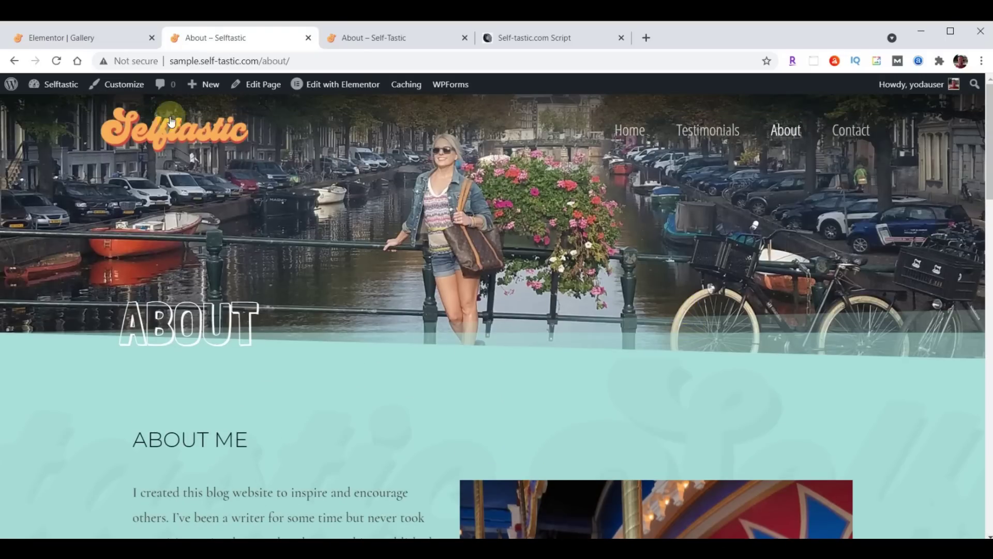
{"action": "left_click", "coordinate": [57, 61]}
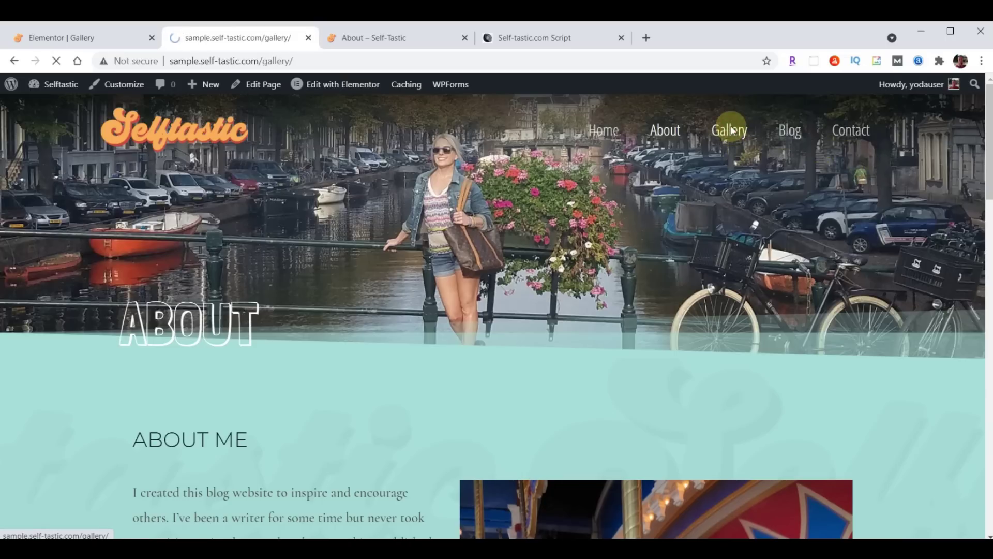
{"action": "scroll", "coordinate": [736, 136], "scroll_direction": "down", "scroll_amount": 10}
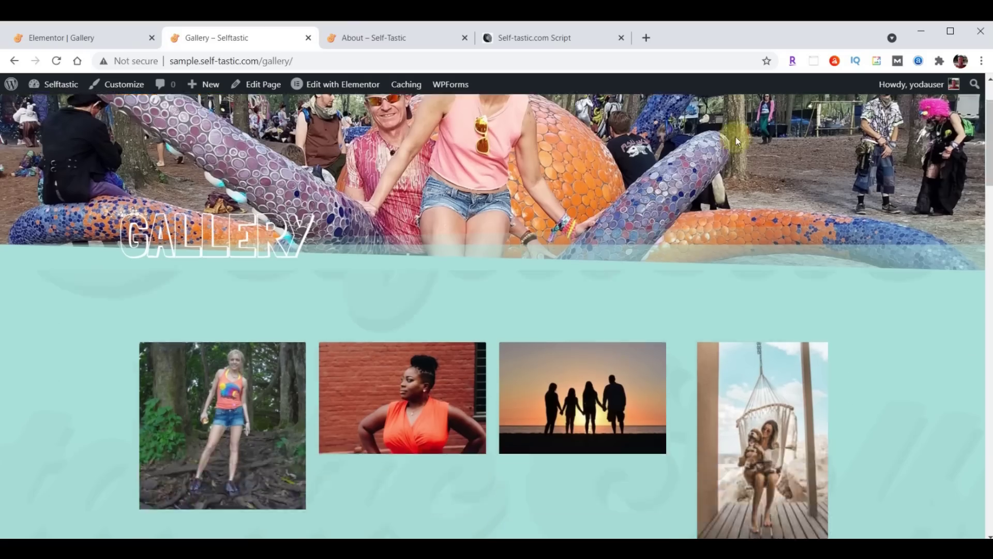
{"action": "scroll", "coordinate": [765, 156], "scroll_direction": "down", "scroll_amount": 20}
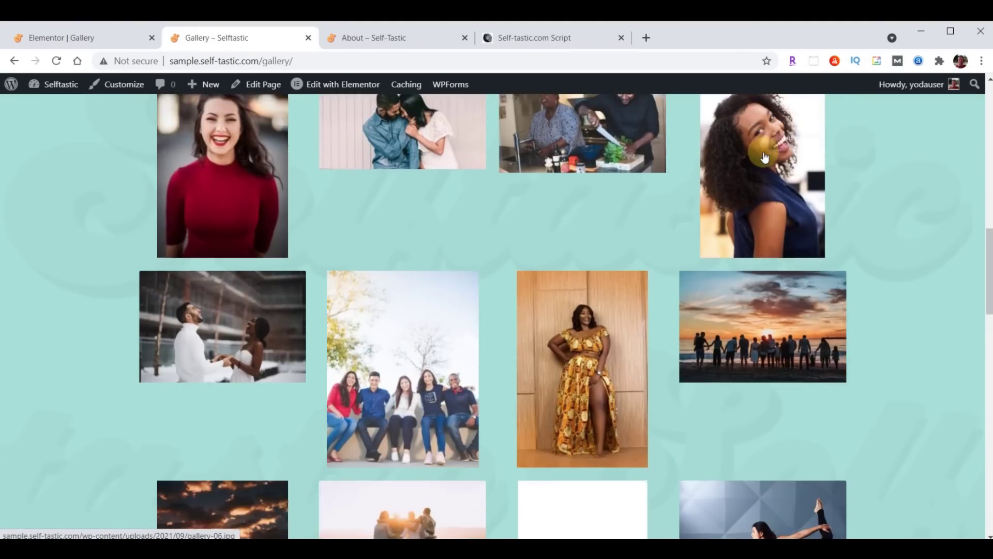
{"action": "scroll", "coordinate": [613, 305], "scroll_direction": "up", "scroll_amount": 20}
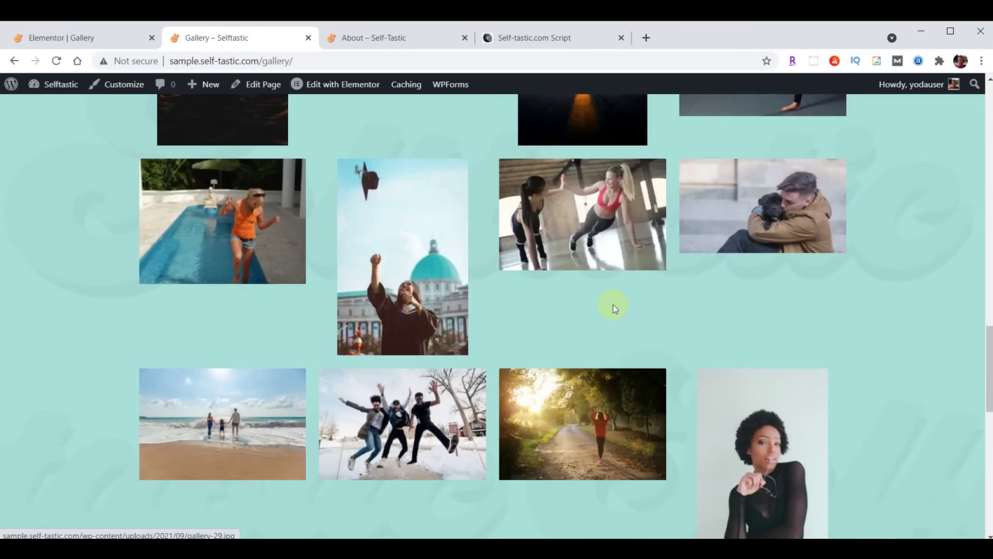
{"action": "scroll", "coordinate": [494, 237], "scroll_direction": "down", "scroll_amount": 15}
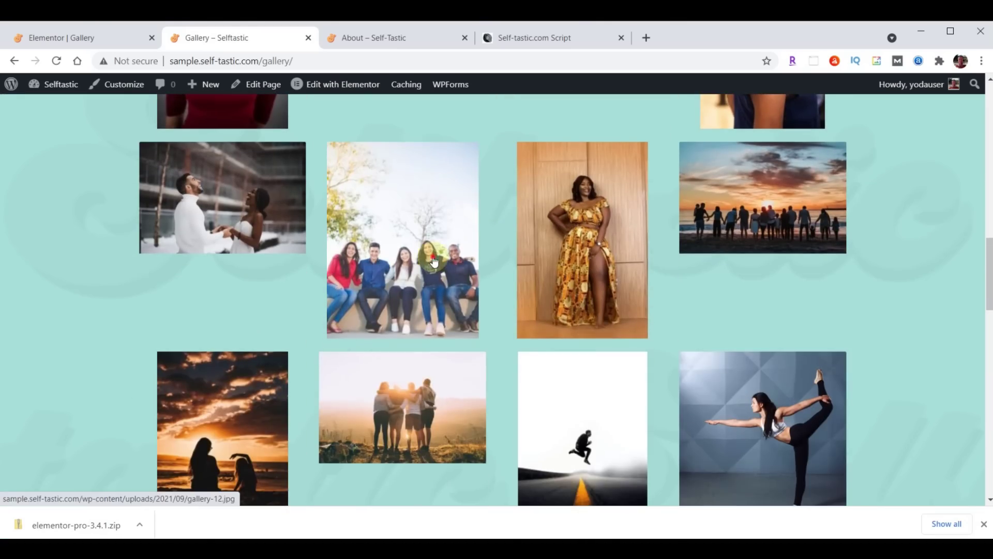
{"action": "left_click", "coordinate": [434, 262]}
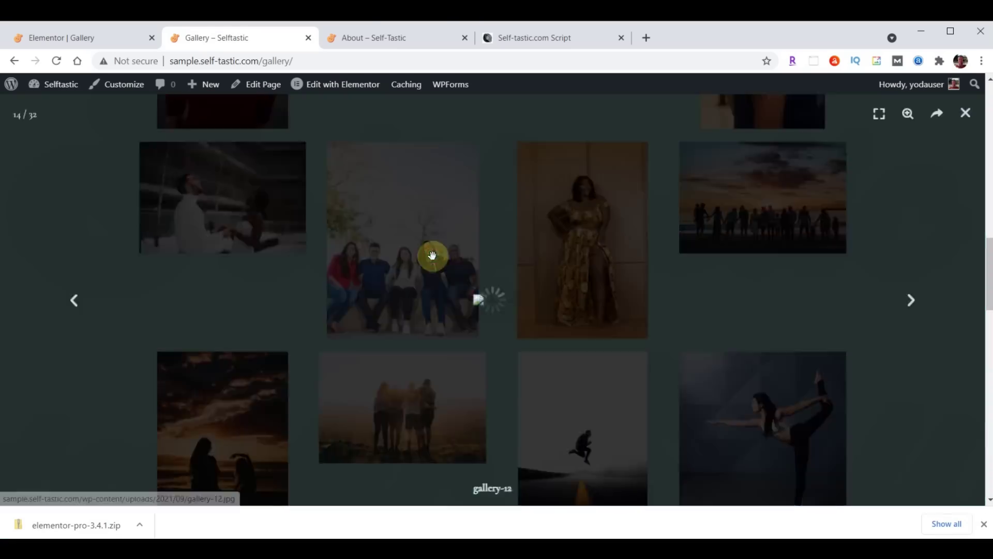
{"action": "left_click", "coordinate": [910, 300]}
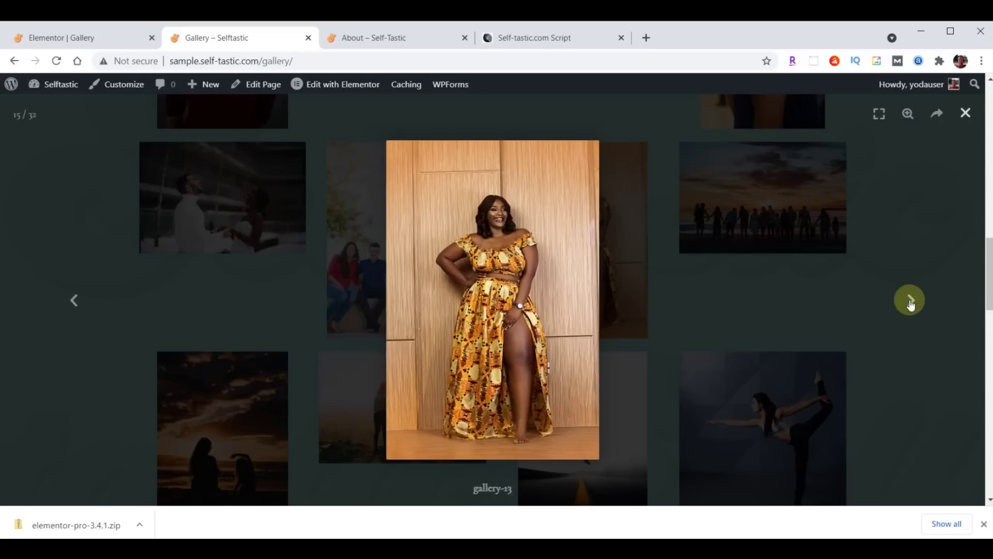
{"action": "left_click", "coordinate": [910, 300]}
{"action": "left_click", "coordinate": [910, 300]}
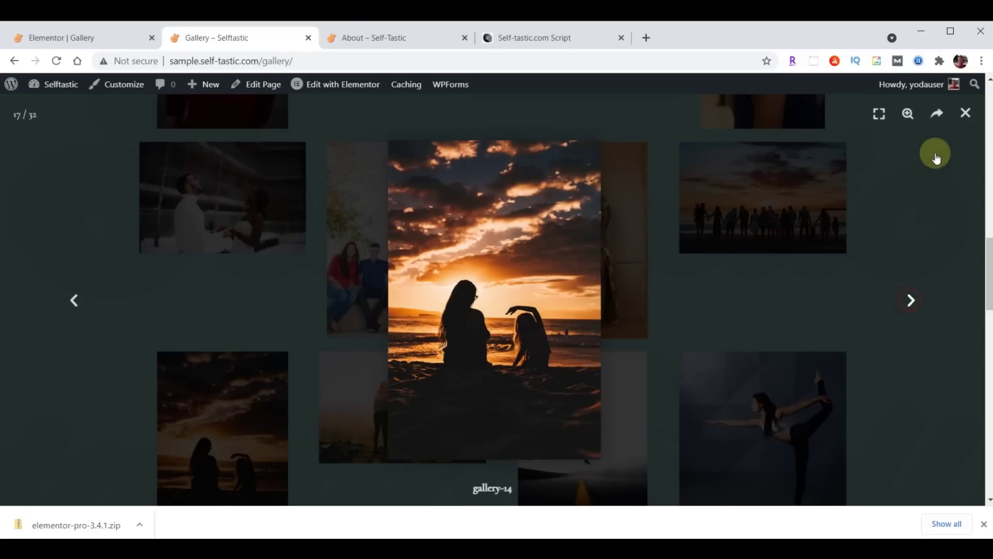
{"action": "left_click", "coordinate": [965, 115]}
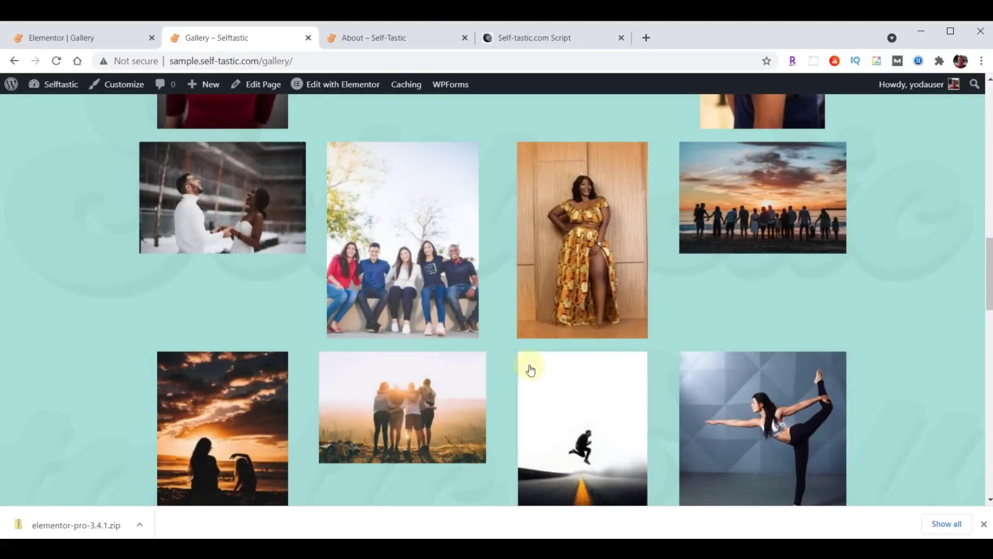
Compare it with the live site's masonry Gallery page, then return to Elementor
{"action": "scroll", "coordinate": [484, 377], "scroll_direction": "up", "scroll_amount": 15}
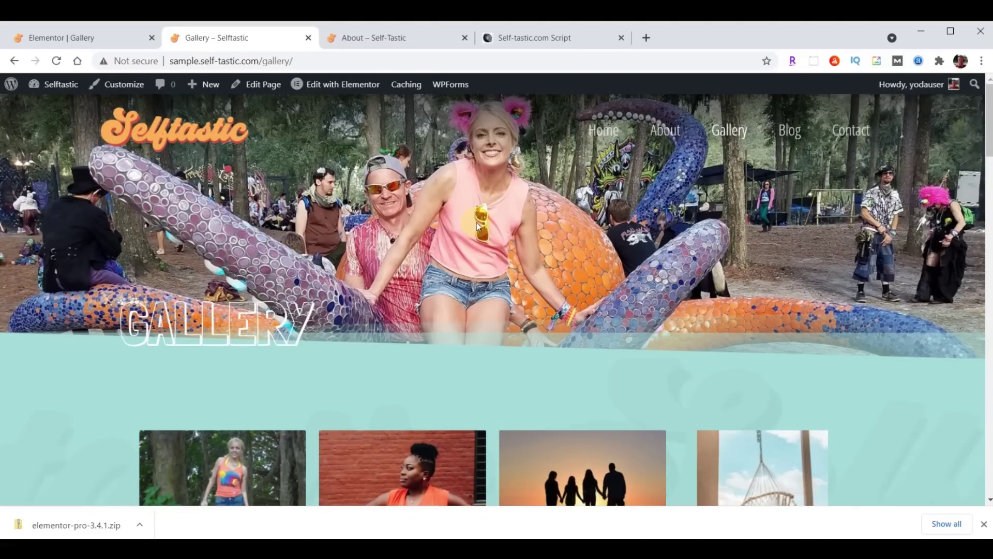
{"action": "left_click", "coordinate": [378, 46]}
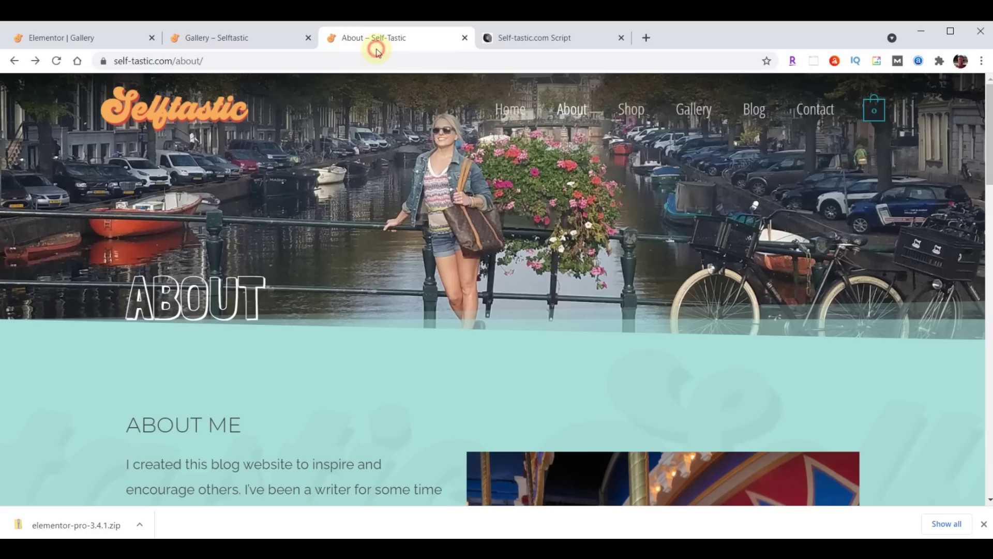
{"action": "left_click", "coordinate": [684, 111]}
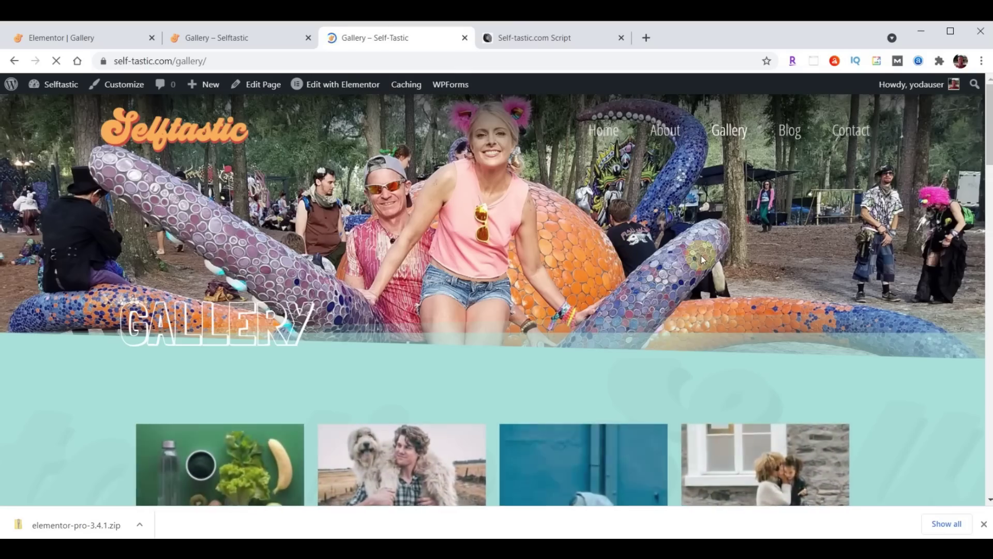
{"action": "scroll", "coordinate": [701, 255], "scroll_direction": "down", "scroll_amount": 10}
{"action": "scroll", "coordinate": [701, 261], "scroll_direction": "down", "scroll_amount": 10}
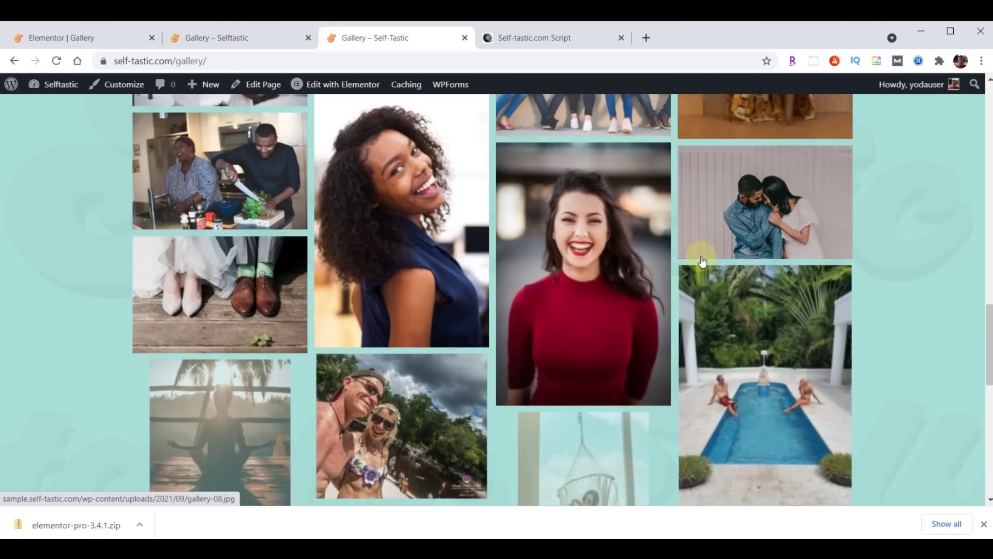
{"action": "scroll", "coordinate": [702, 262], "scroll_direction": "down", "scroll_amount": 8}
{"action": "left_click", "coordinate": [201, 41]}
{"action": "scroll", "coordinate": [694, 298], "scroll_direction": "up", "scroll_amount": 5}
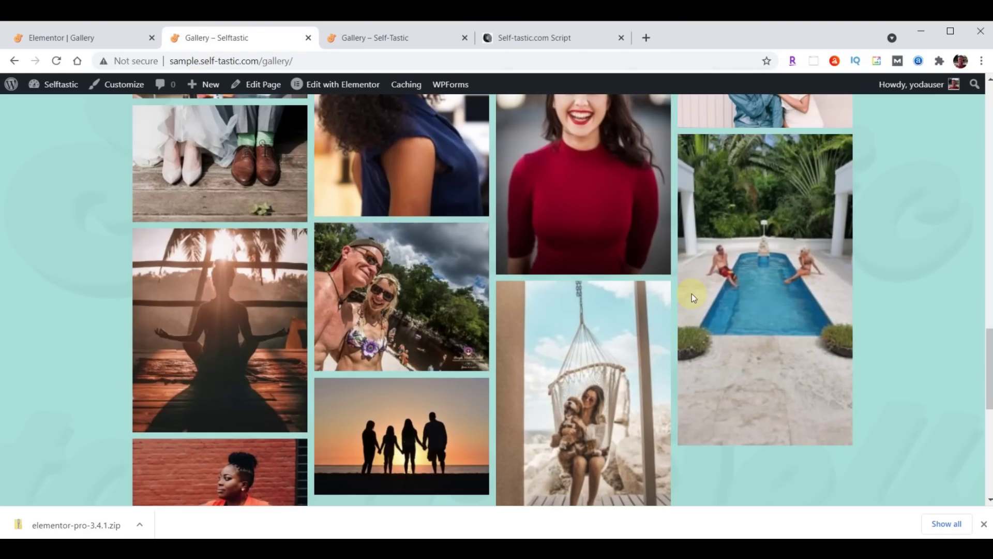
{"action": "scroll", "coordinate": [692, 297], "scroll_direction": "up", "scroll_amount": 10}
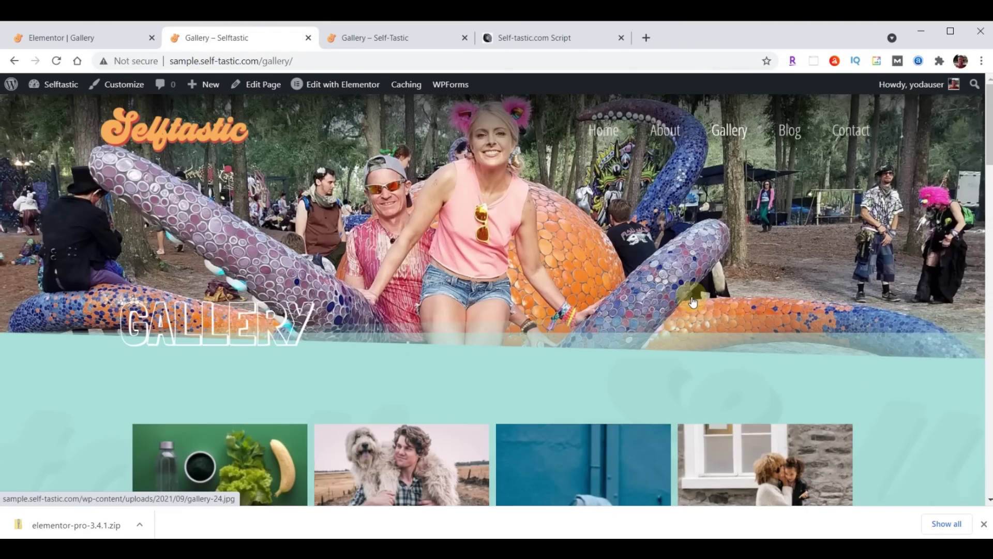
{"action": "scroll", "coordinate": [692, 299], "scroll_direction": "down", "scroll_amount": 10}
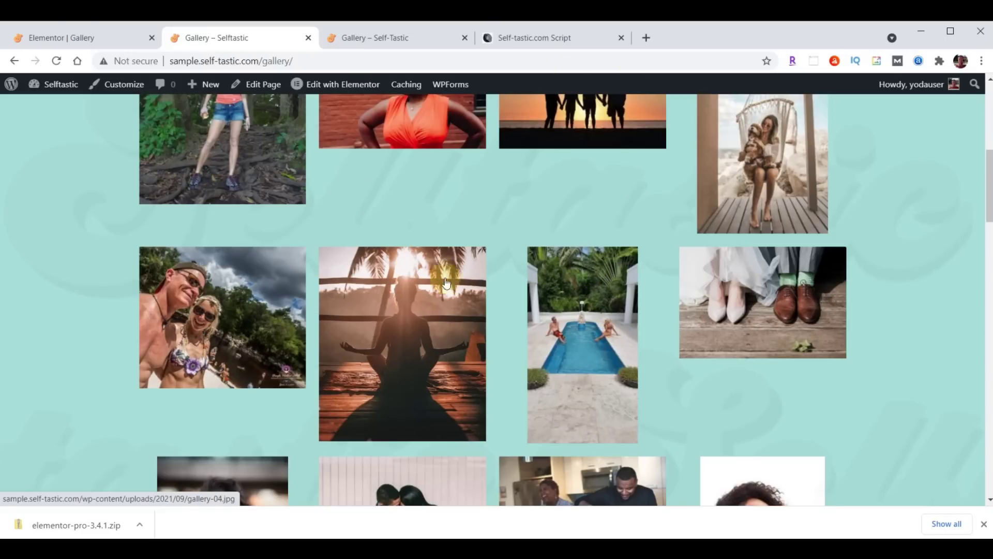
{"action": "left_click", "coordinate": [59, 46]}
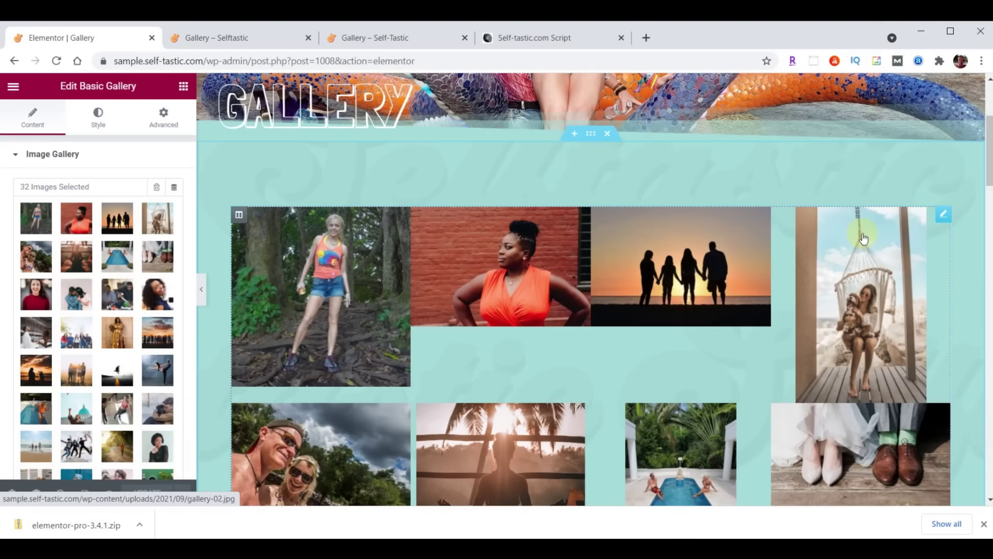
Replace the Basic Gallery with a Gallery widget in the empty section
{"action": "right_click", "coordinate": [943, 218]}
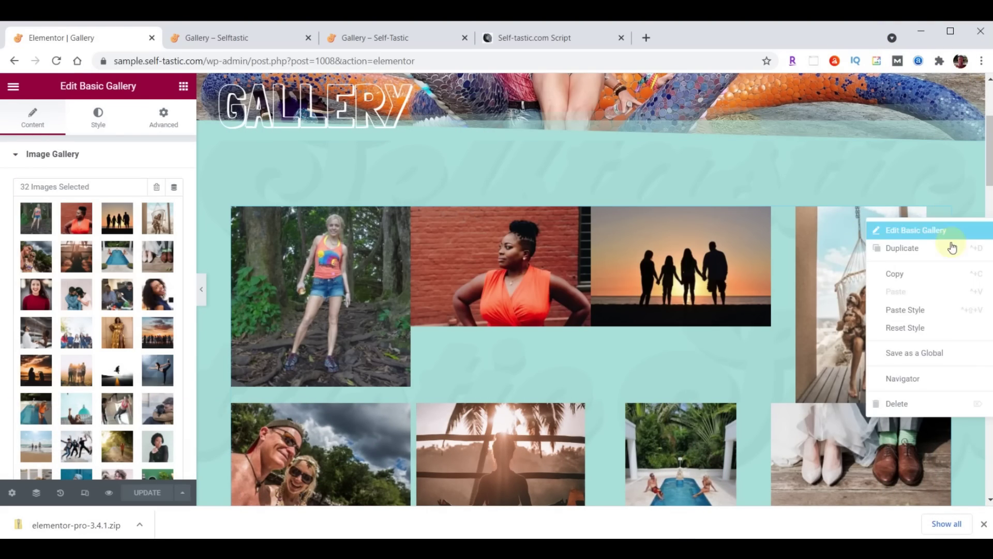
{"action": "left_click", "coordinate": [923, 404]}
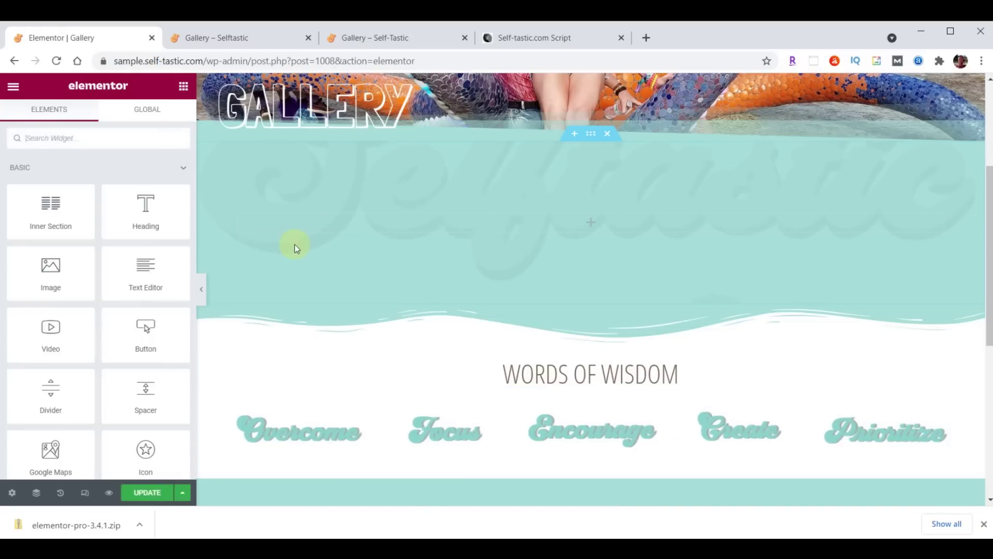
{"action": "left_click", "coordinate": [80, 144]}
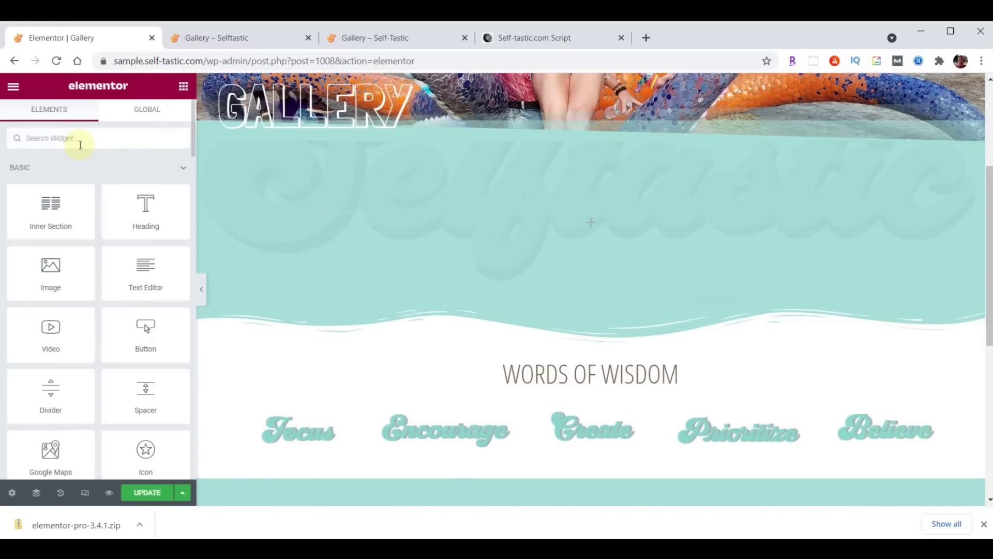
{"action": "type", "text": "gallery"}
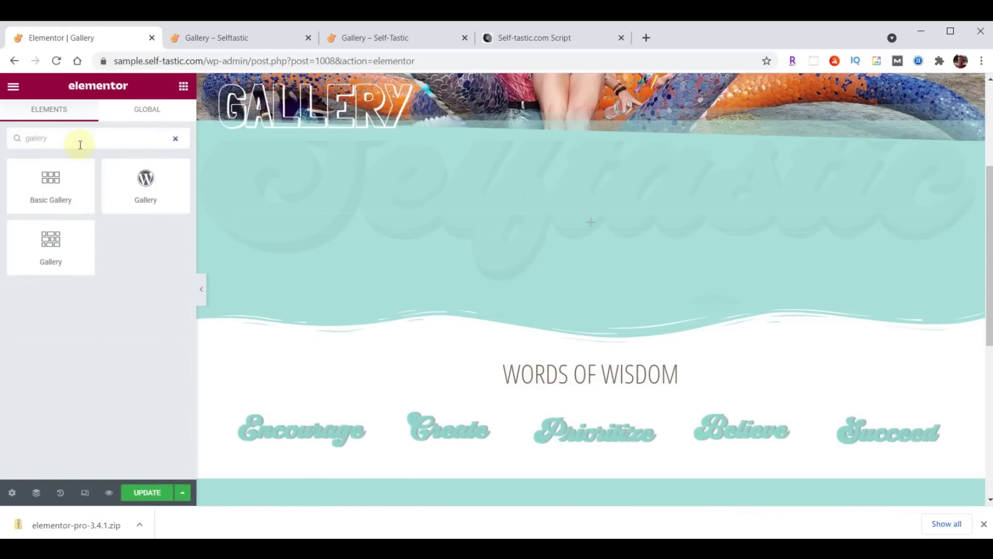
{"action": "left_click_drag", "start_coordinate": [36, 237], "coordinate": [660, 213]}
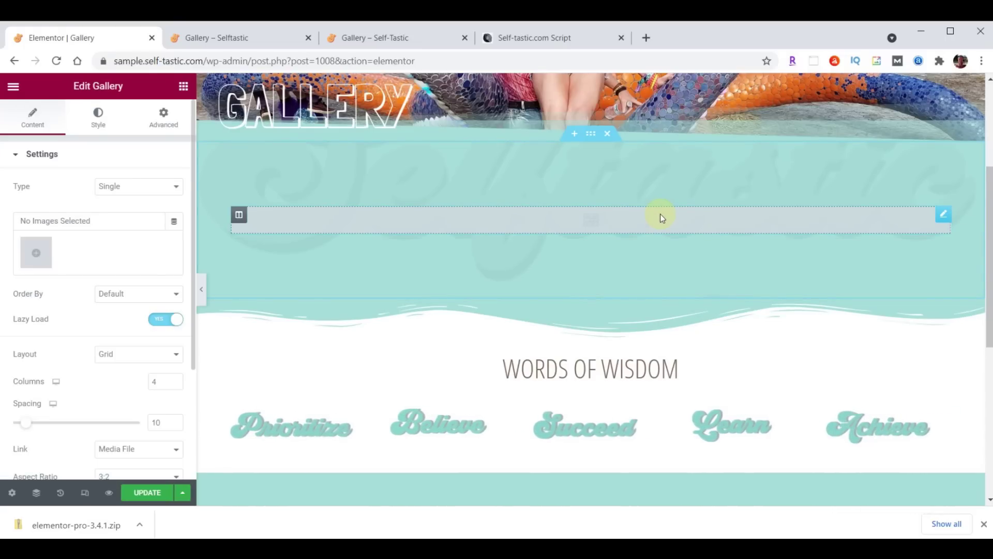
Fill the Gallery widget with 31 media-library photos, swapping the first two
{"action": "left_click", "coordinate": [37, 254]}
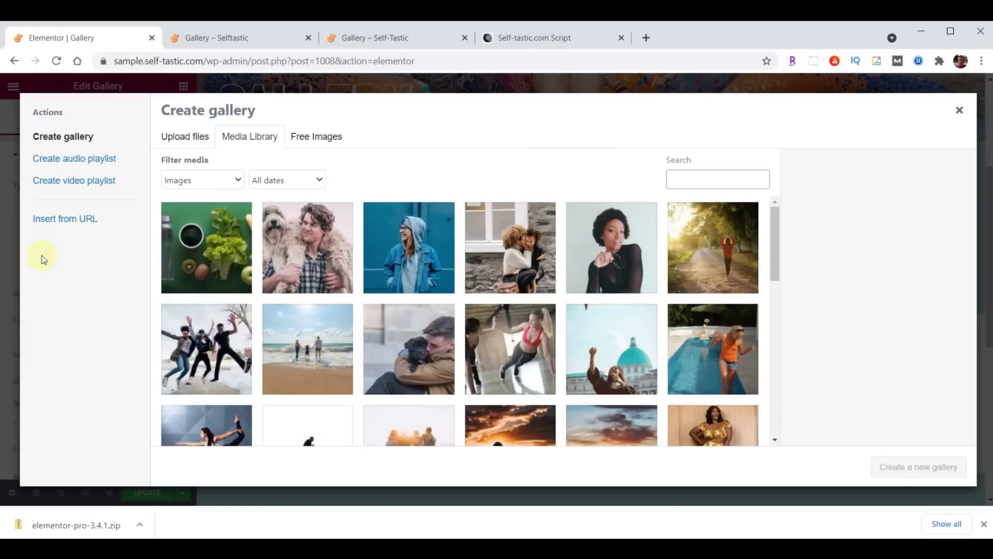
{"action": "left_click", "coordinate": [213, 248]}
{"action": "scroll", "coordinate": [607, 251], "scroll_direction": "down", "scroll_amount": 3}
{"action": "scroll", "coordinate": [607, 250], "scroll_direction": "down", "scroll_amount": 8}
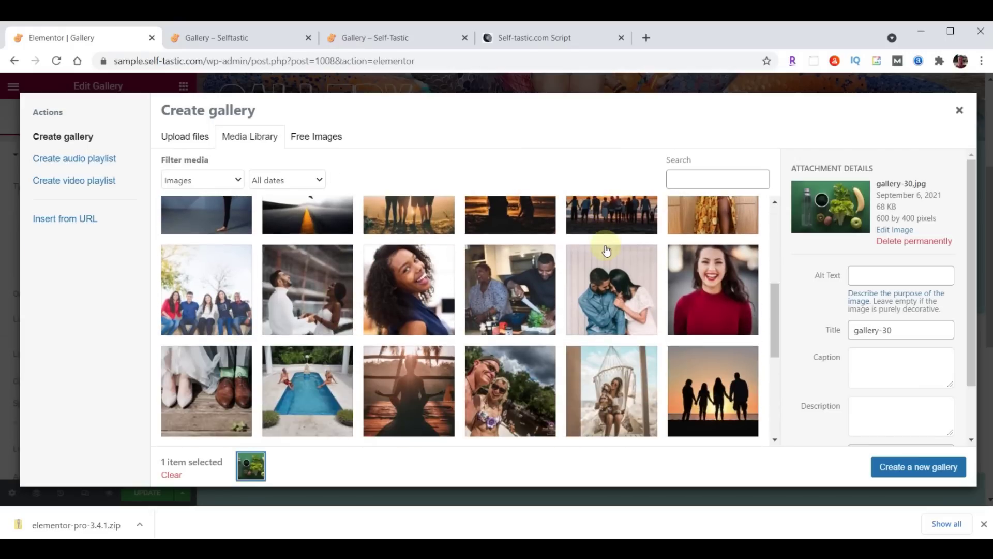
{"action": "left_click", "coordinate": [215, 290], "text": "shift"}
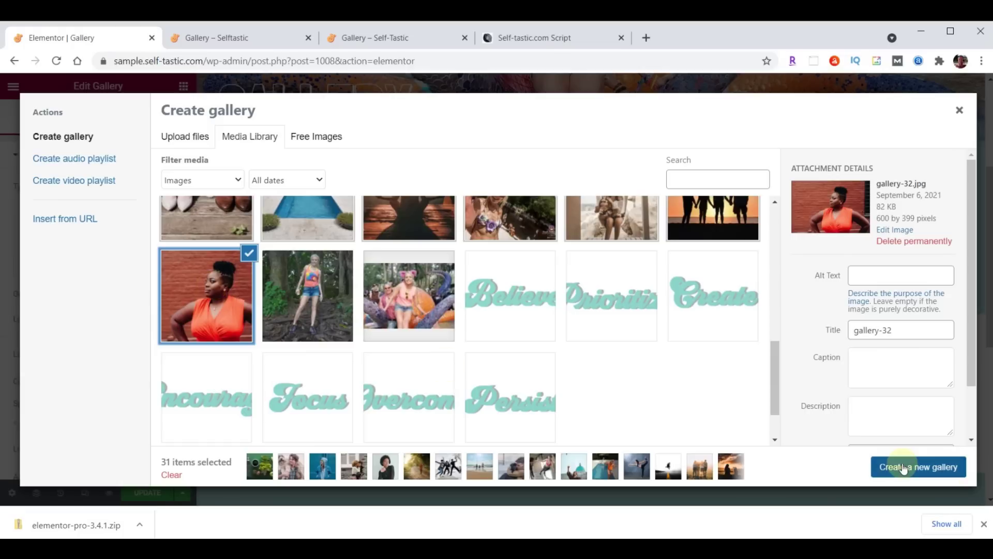
{"action": "left_click", "coordinate": [903, 467]}
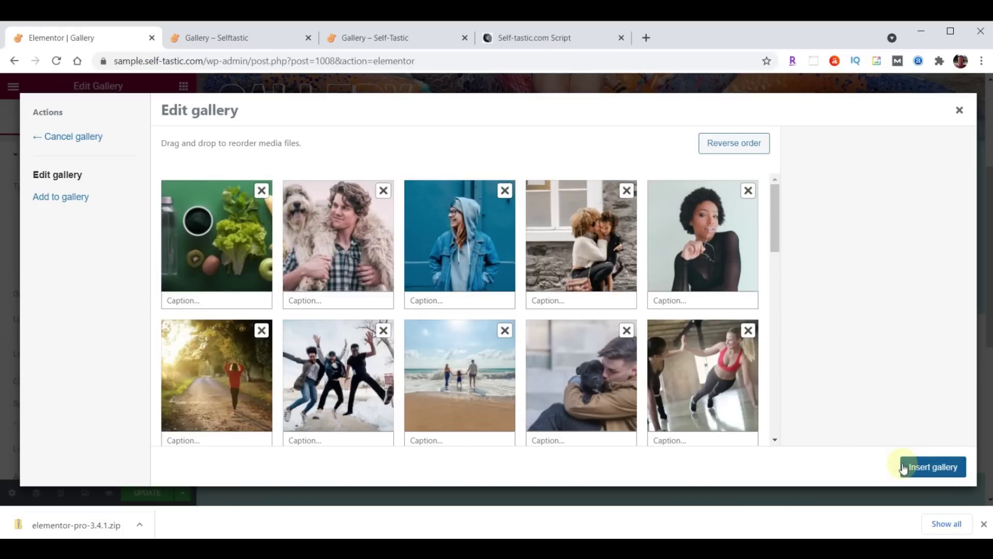
{"action": "left_click_drag", "start_coordinate": [270, 247], "coordinate": [294, 246]}
{"action": "left_click_drag", "start_coordinate": [265, 247], "coordinate": [346, 241]}
{"action": "left_click", "coordinate": [933, 467]}
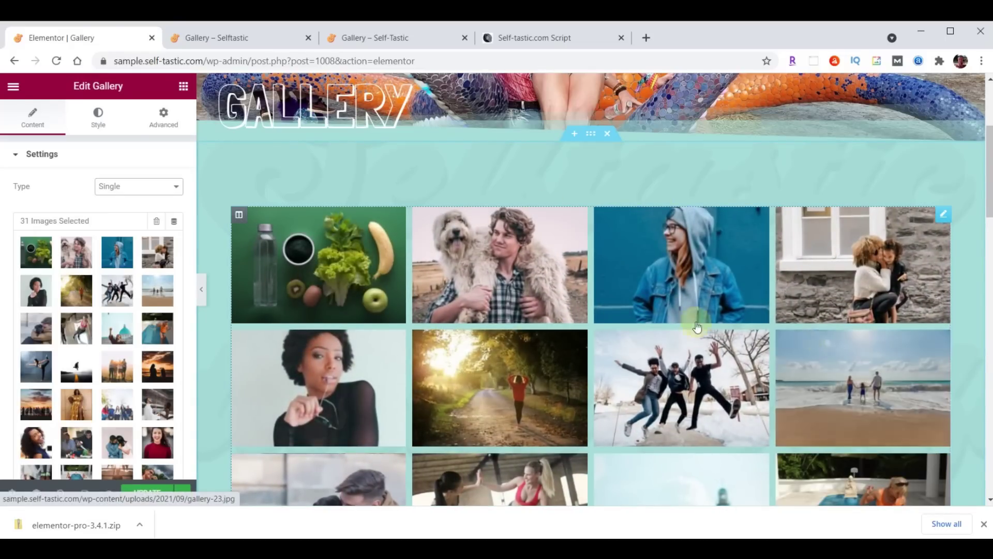
Switch the gallery layout to Masonry, update the page, and view the live Gallery page
{"action": "scroll", "coordinate": [124, 317], "scroll_direction": "down", "scroll_amount": 5}
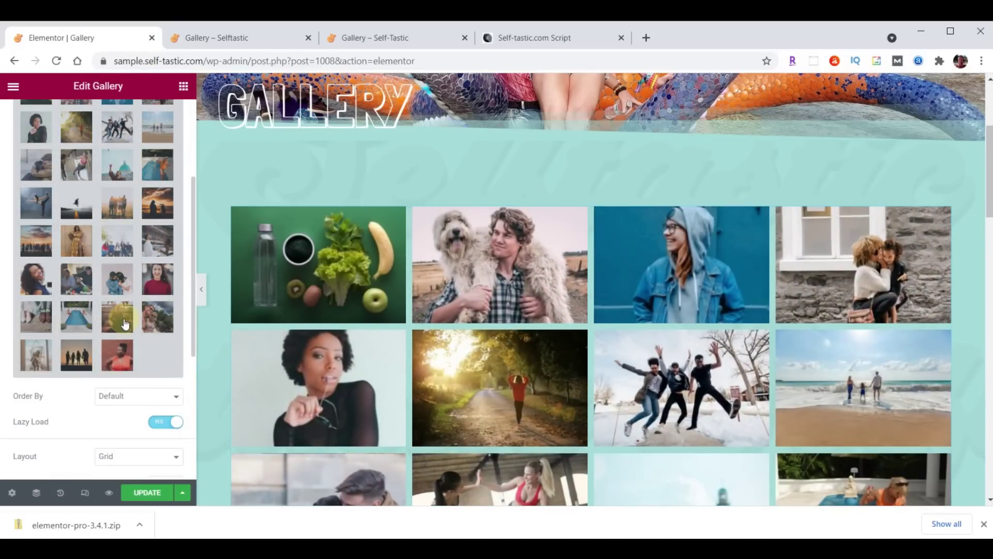
{"action": "left_click", "coordinate": [127, 374]}
{"action": "left_click", "coordinate": [130, 408]}
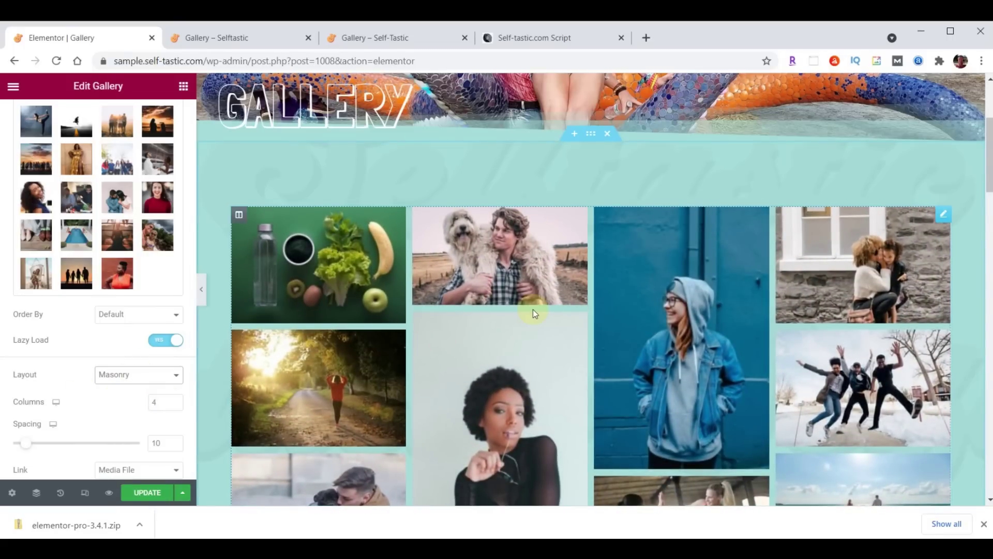
{"action": "left_click", "coordinate": [148, 493]}
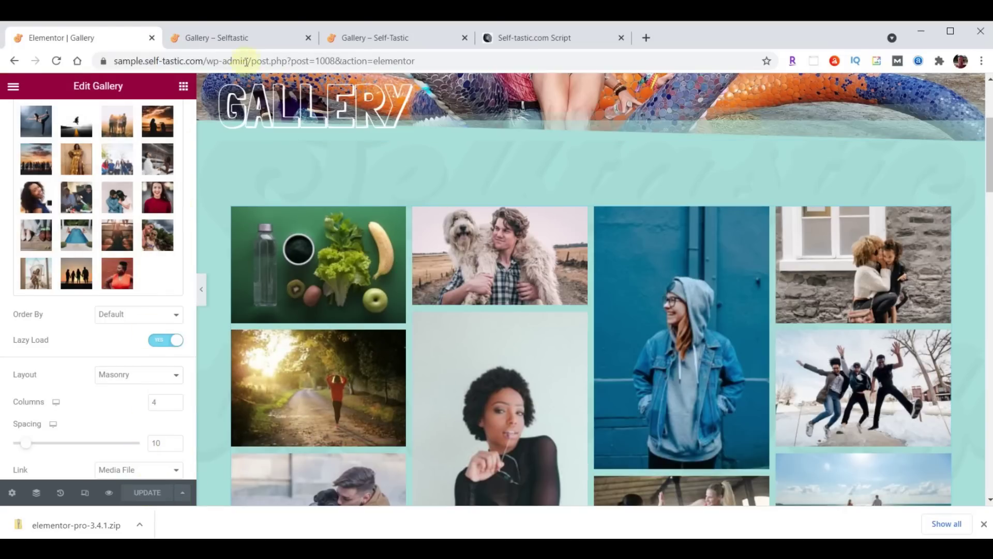
{"action": "left_click", "coordinate": [242, 41]}
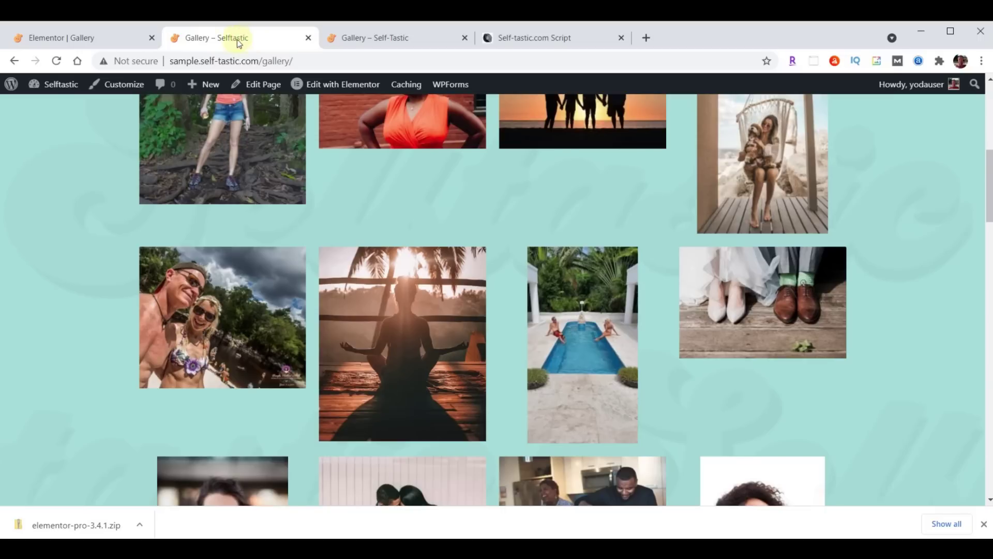
Reload the live Gallery page, scroll through its masonry photos, and return to the Elementor gallery editor
{"action": "left_click", "coordinate": [56, 61]}
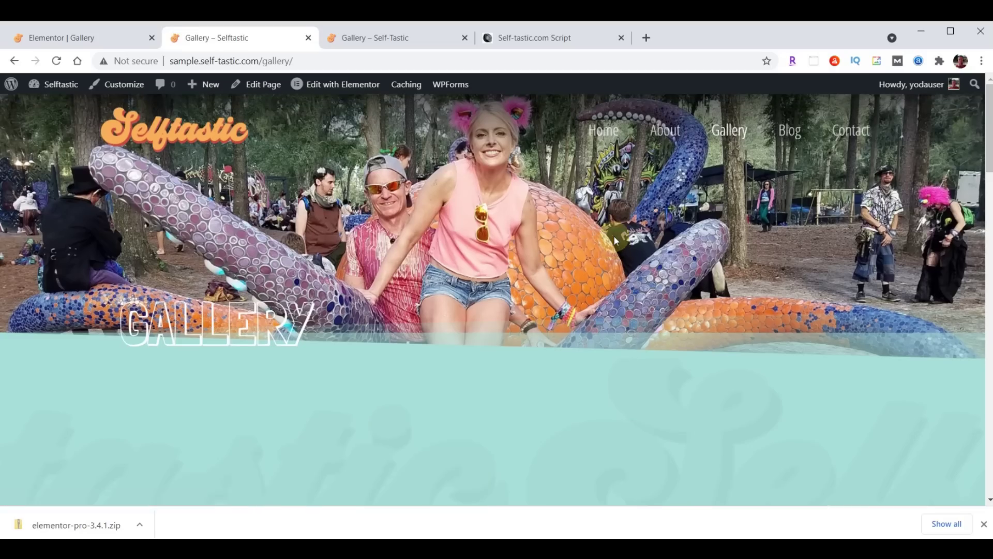
{"action": "scroll", "coordinate": [701, 255], "scroll_direction": "down", "scroll_amount": 8}
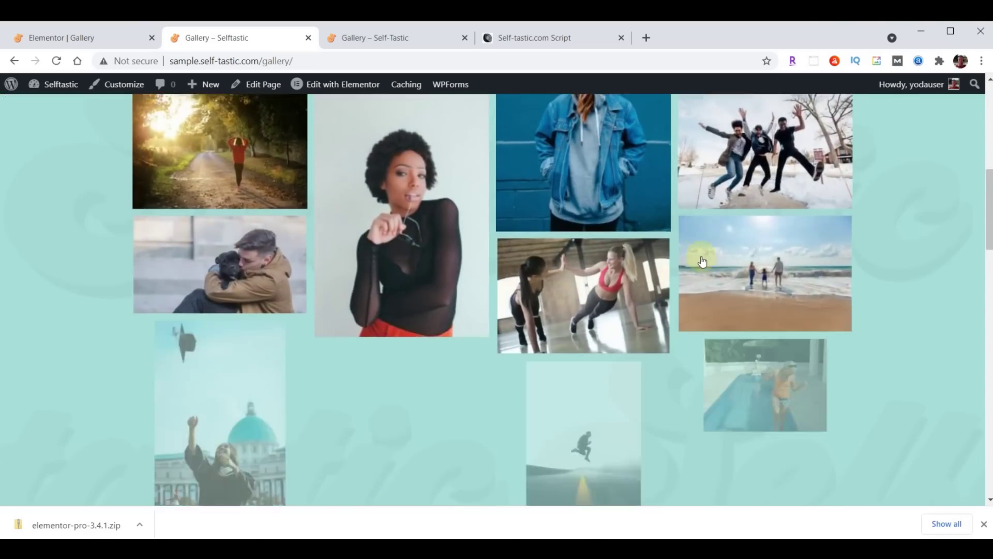
{"action": "scroll", "coordinate": [702, 261], "scroll_direction": "down", "scroll_amount": 9}
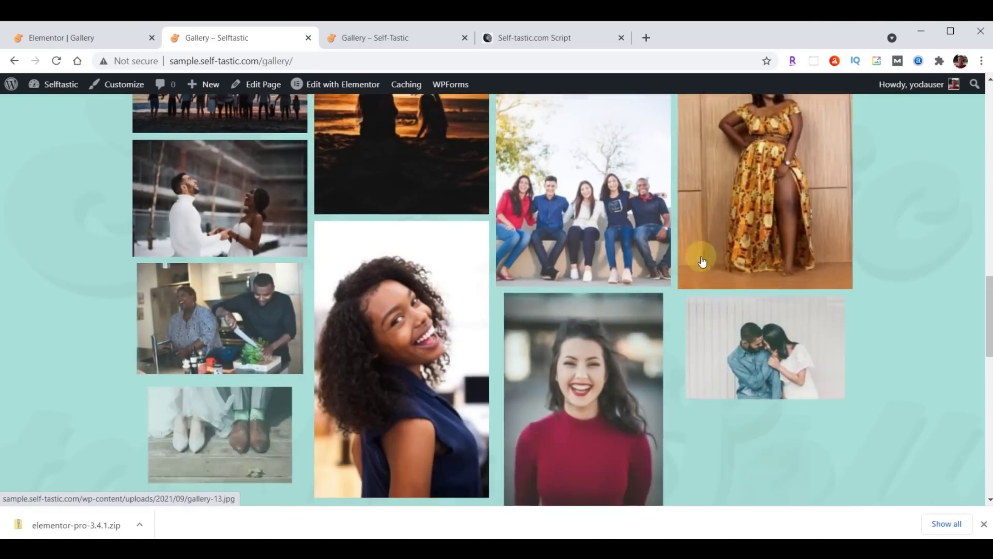
{"action": "scroll", "coordinate": [702, 261], "scroll_direction": "down", "scroll_amount": 9}
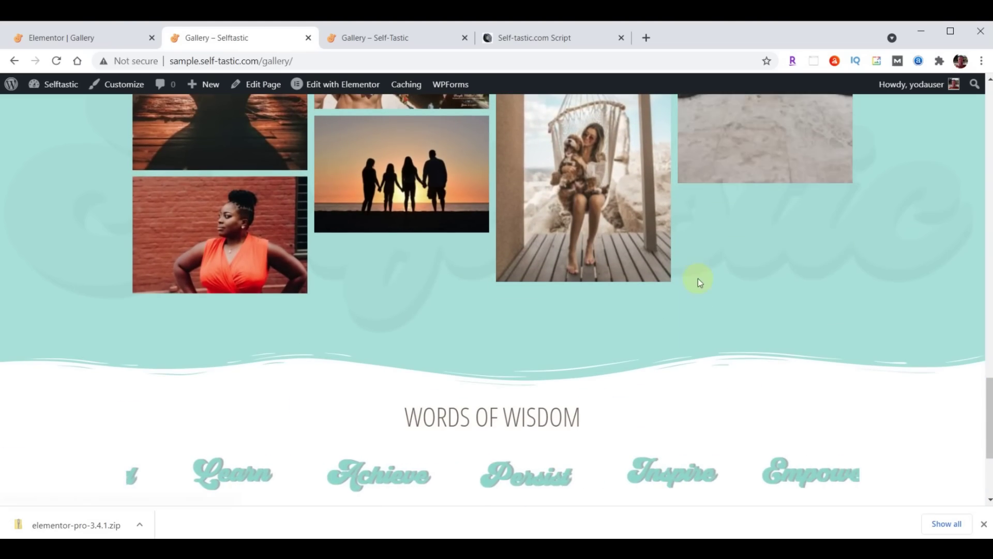
{"action": "scroll", "coordinate": [691, 295], "scroll_direction": "up", "scroll_amount": 15}
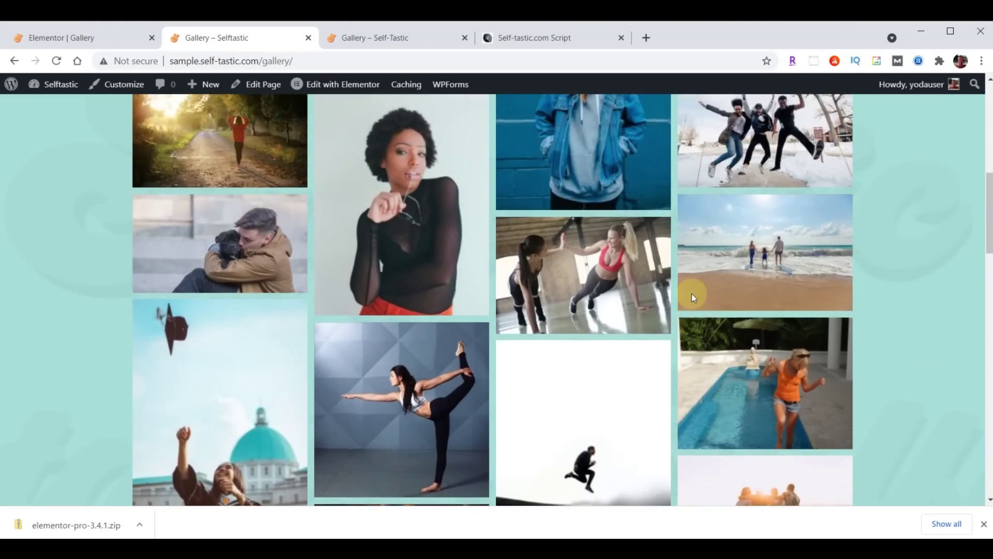
{"action": "scroll", "coordinate": [691, 294], "scroll_direction": "up", "scroll_amount": 9}
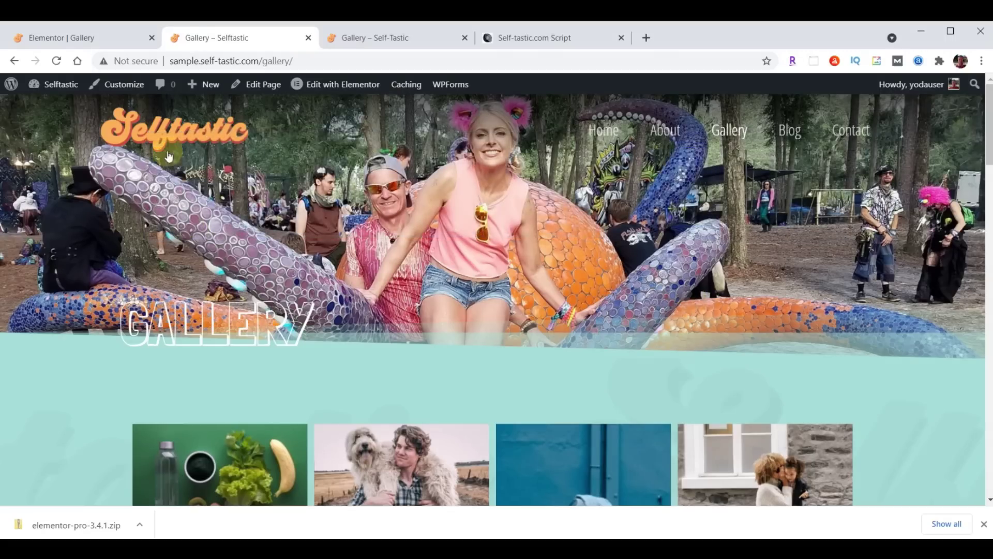
{"action": "left_click", "coordinate": [81, 33]}
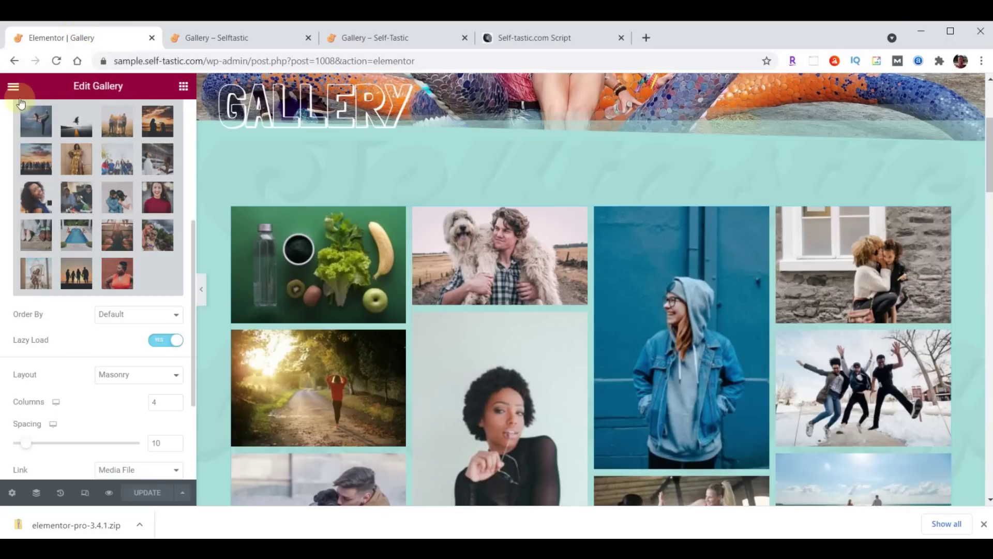
Exit Elementor to the dashboard and start a new Elementor Header & Footer Builder template
{"action": "left_click", "coordinate": [13, 90]}
{"action": "left_click", "coordinate": [88, 314]}
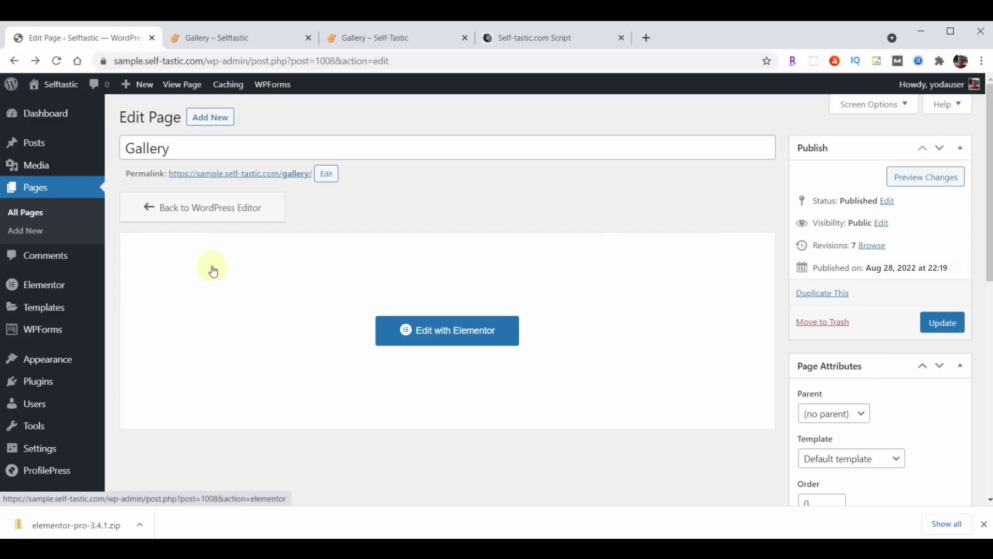
{"action": "mouse_move", "coordinate": [48, 364]}
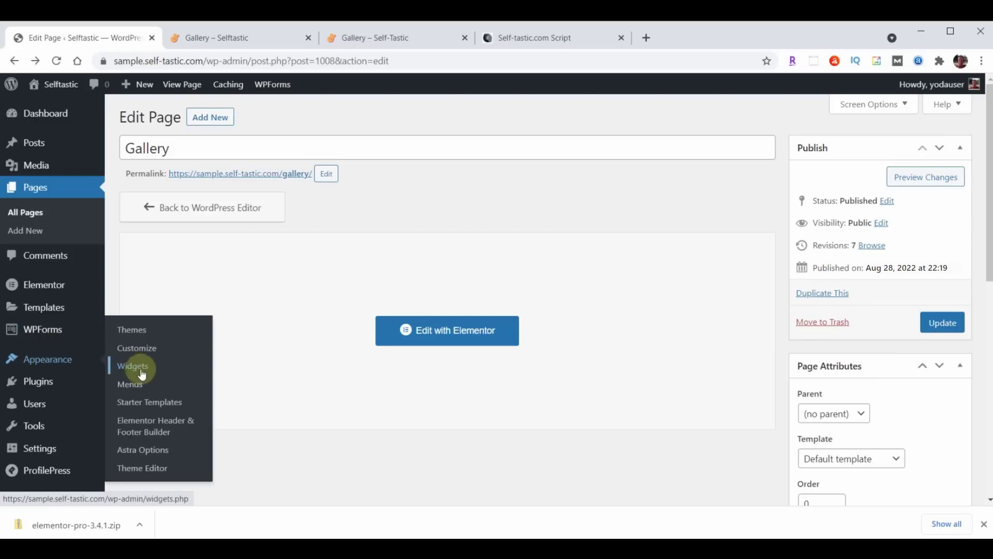
{"action": "left_click", "coordinate": [151, 427]}
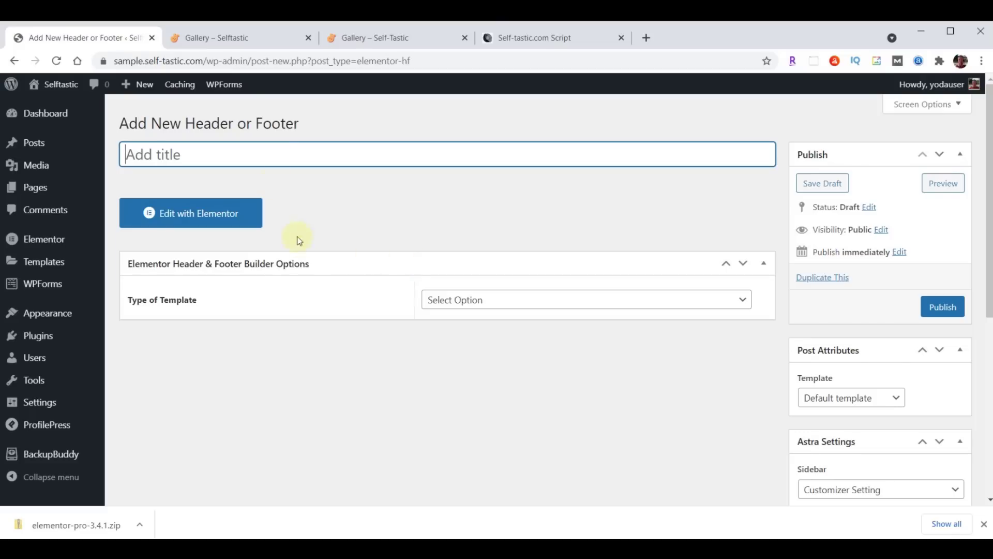
Title the template 'Blog Page Header', a Header shown on the Blog / Posts Page to all user roles
{"action": "left_click", "coordinate": [250, 154]}
{"action": "type", "text": "Blog Page Header"}
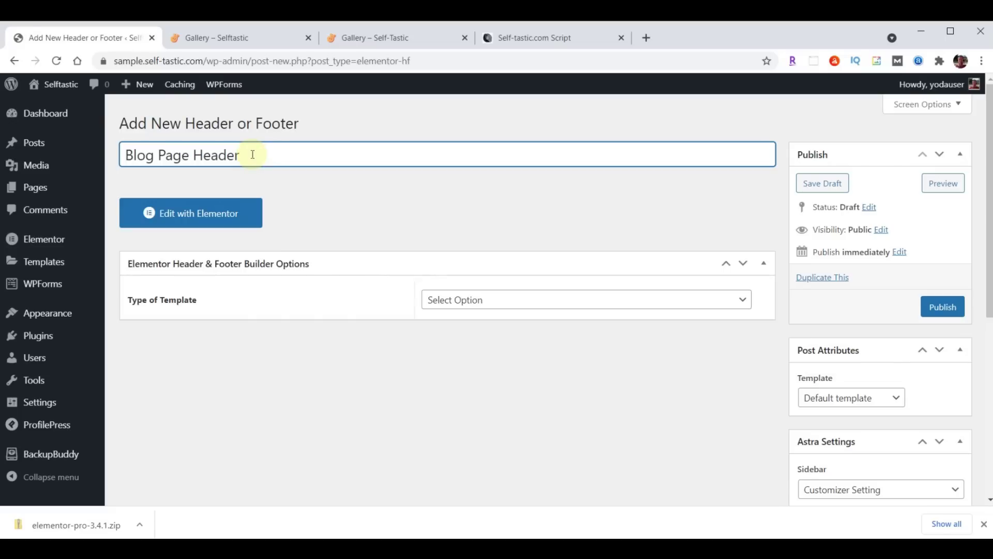
{"action": "left_click", "coordinate": [530, 301]}
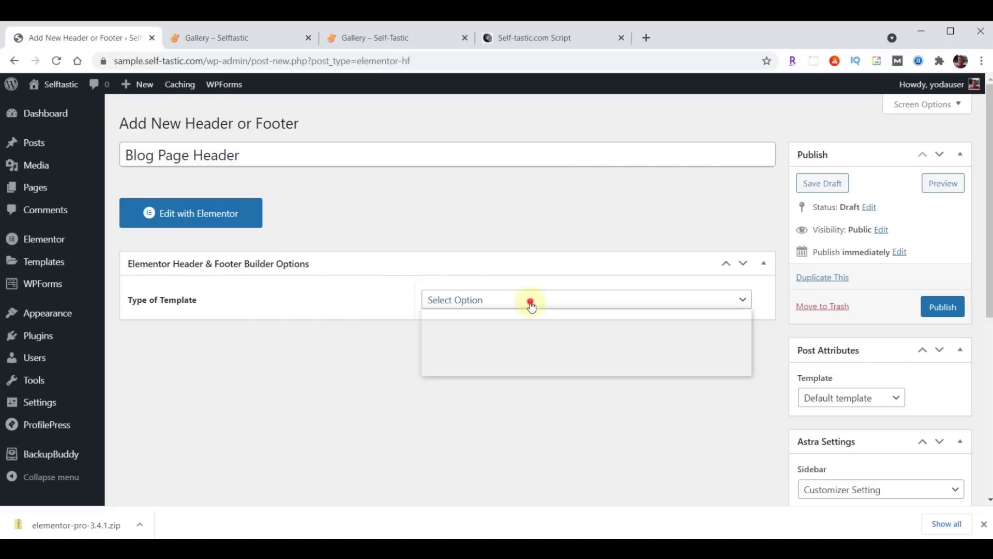
{"action": "left_click", "coordinate": [498, 329]}
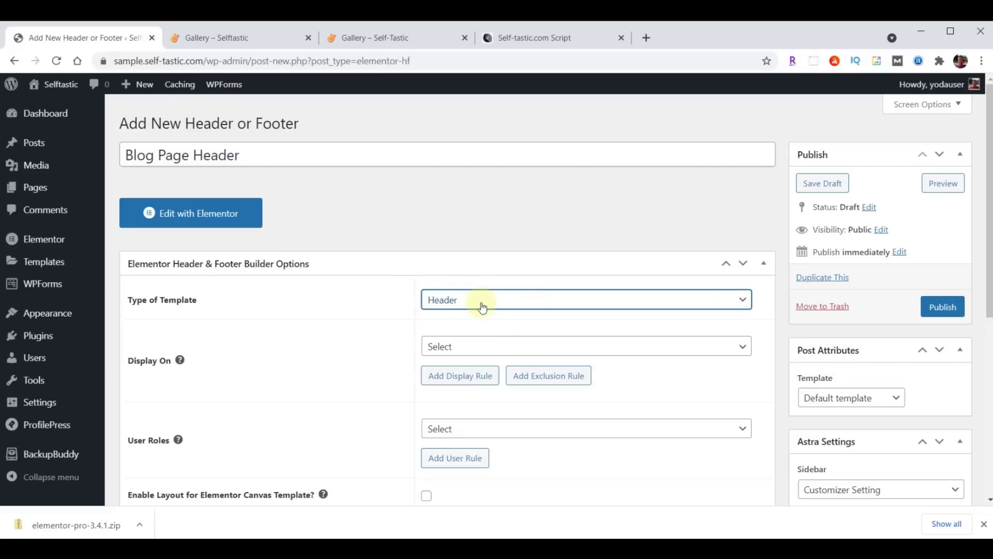
{"action": "left_click", "coordinate": [490, 347]}
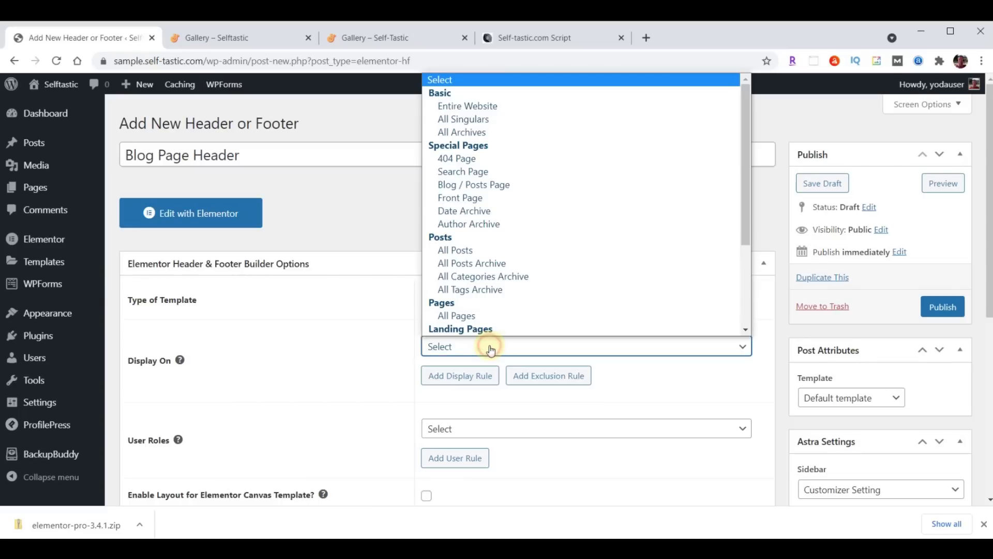
{"action": "left_click", "coordinate": [492, 187]}
{"action": "left_click", "coordinate": [469, 431]}
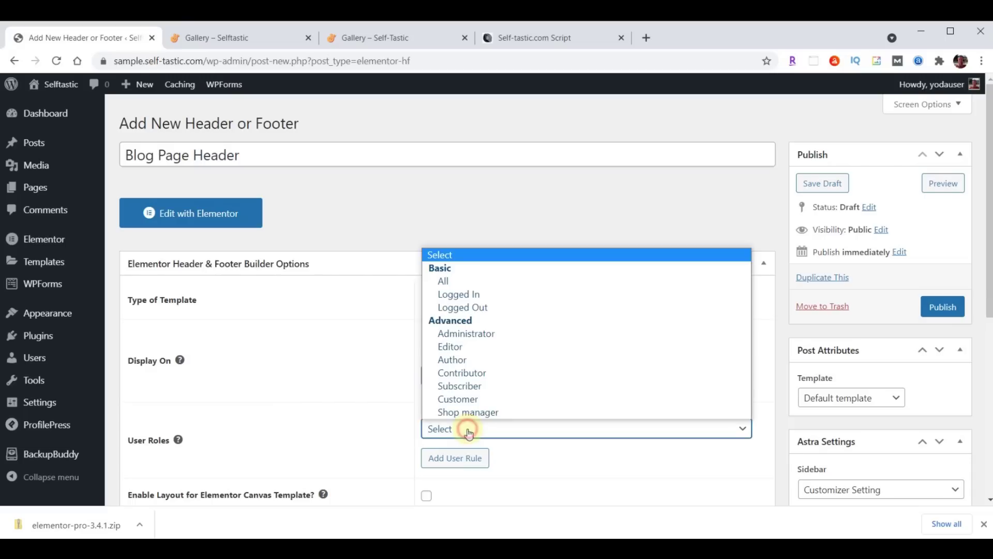
{"action": "left_click", "coordinate": [469, 281]}
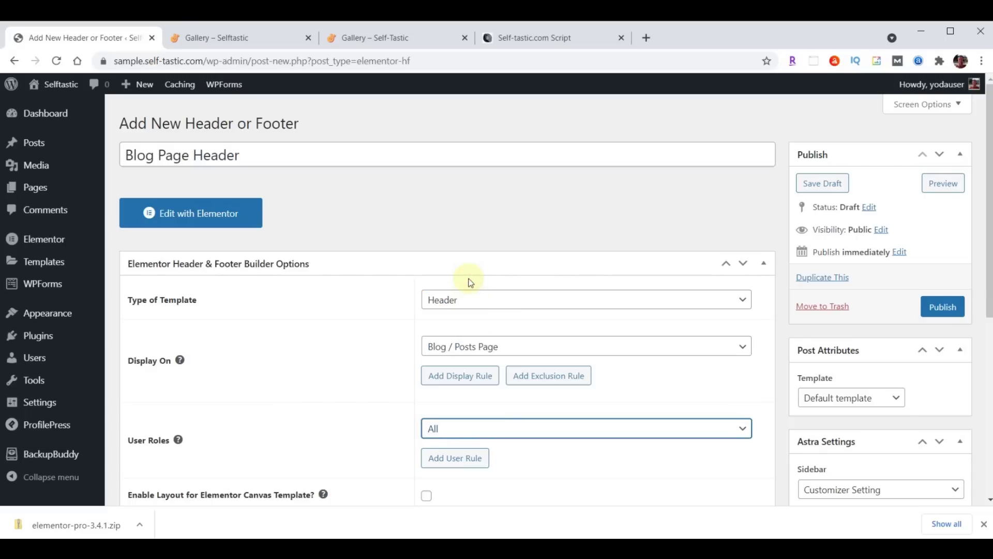
Enable the Canvas layout, publish the Blog Page Header template, and open it in Elementor
{"action": "scroll", "coordinate": [355, 335], "scroll_direction": "down", "scroll_amount": 3}
{"action": "left_click", "coordinate": [426, 365]}
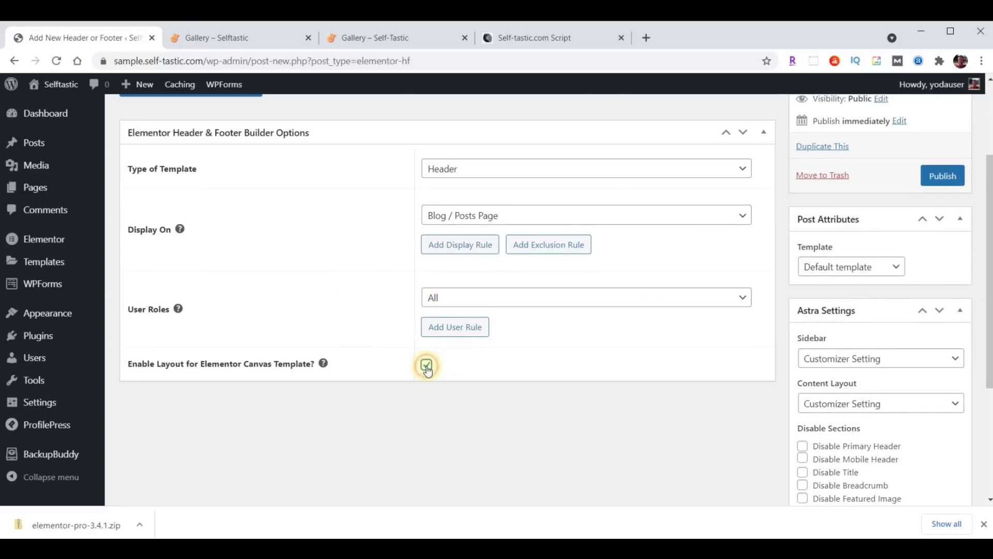
{"action": "left_click", "coordinate": [942, 176]}
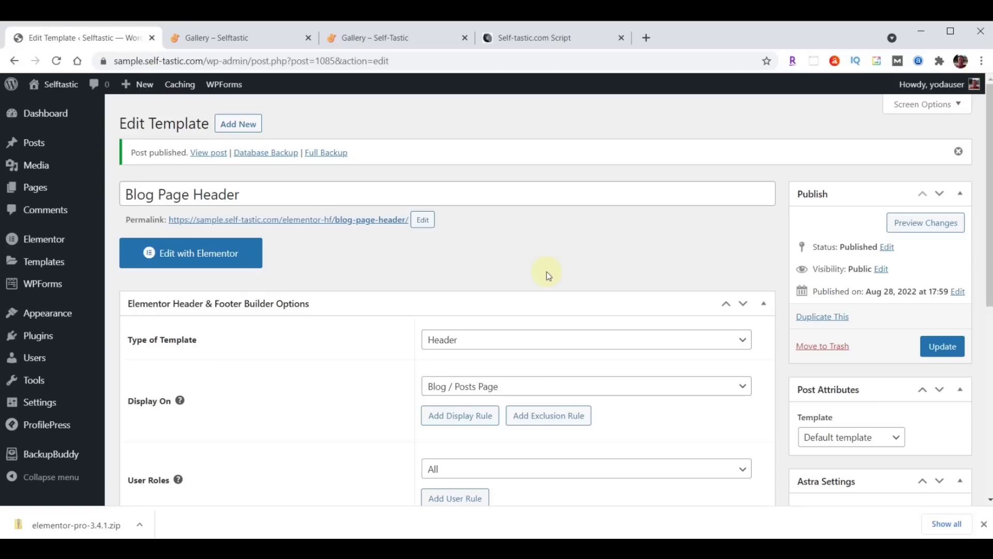
{"action": "left_click", "coordinate": [215, 252]}
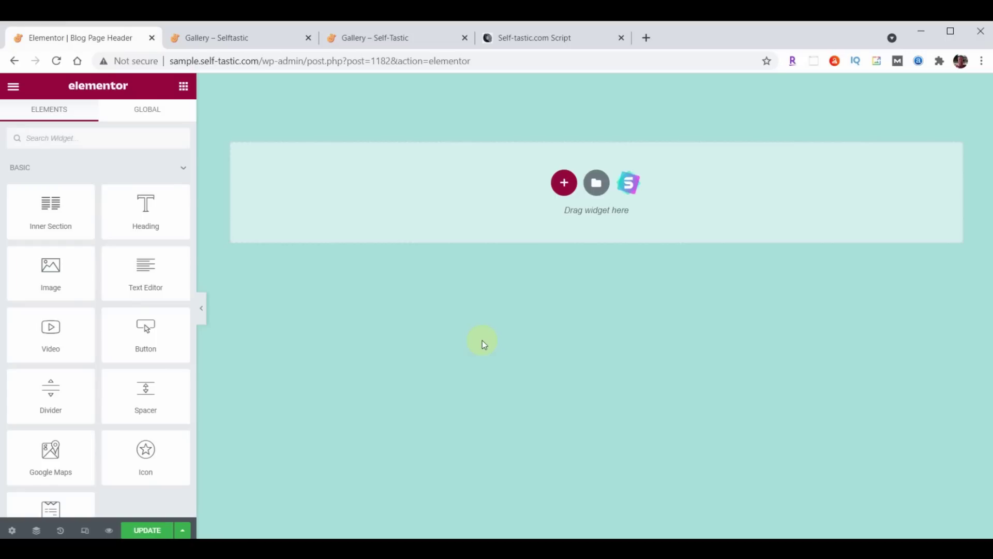
Import the Selftastic Blog Page Header JSON file into Elementor's template library
{"action": "left_click", "coordinate": [596, 184]}
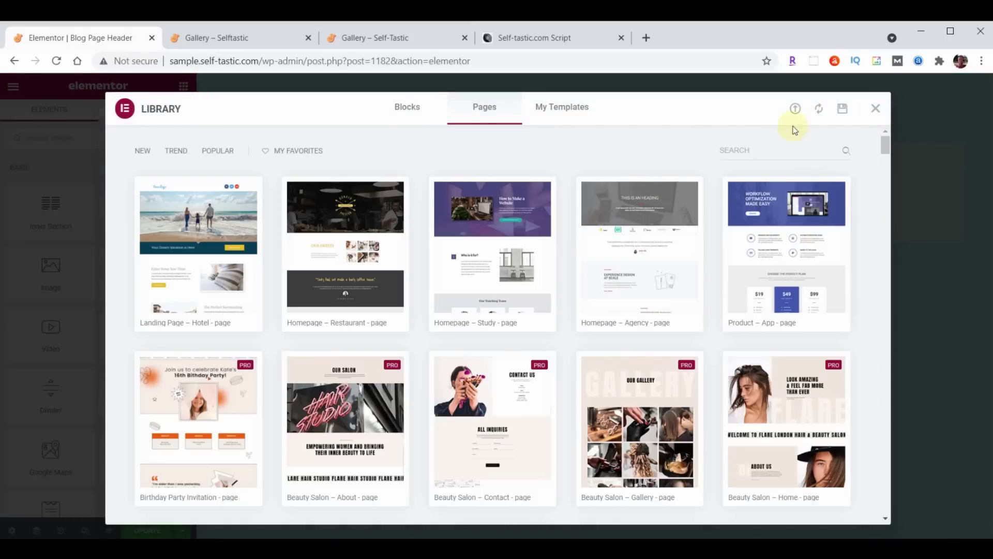
{"action": "left_click", "coordinate": [795, 108]}
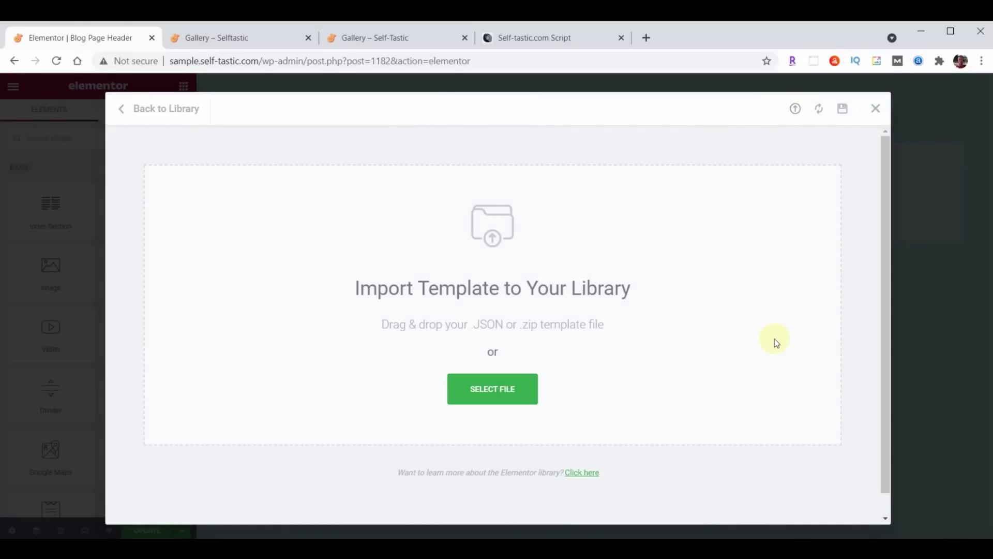
{"action": "key", "text": "alt+Tab"}
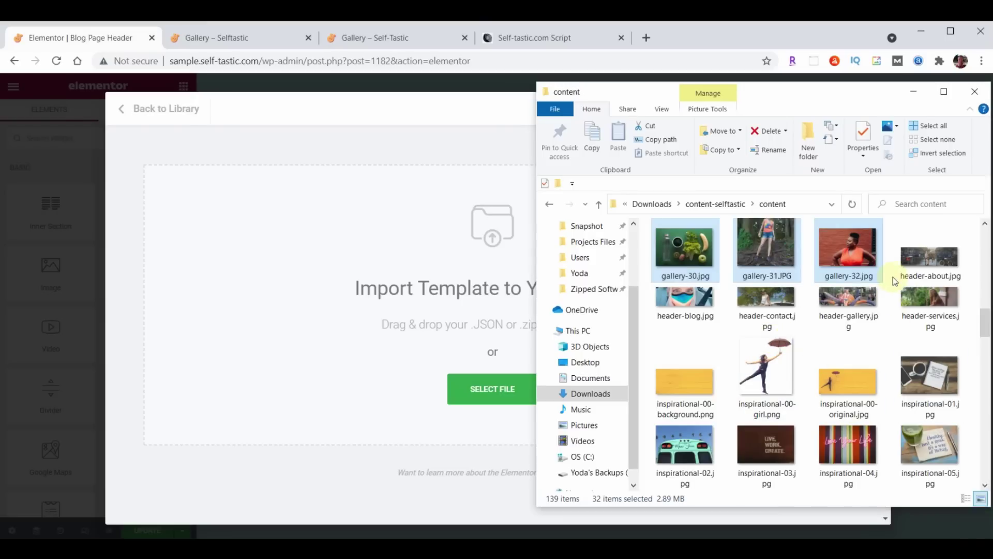
{"action": "scroll", "coordinate": [892, 277], "scroll_direction": "down", "scroll_amount": 5}
{"action": "scroll", "coordinate": [893, 277], "scroll_direction": "down", "scroll_amount": 10}
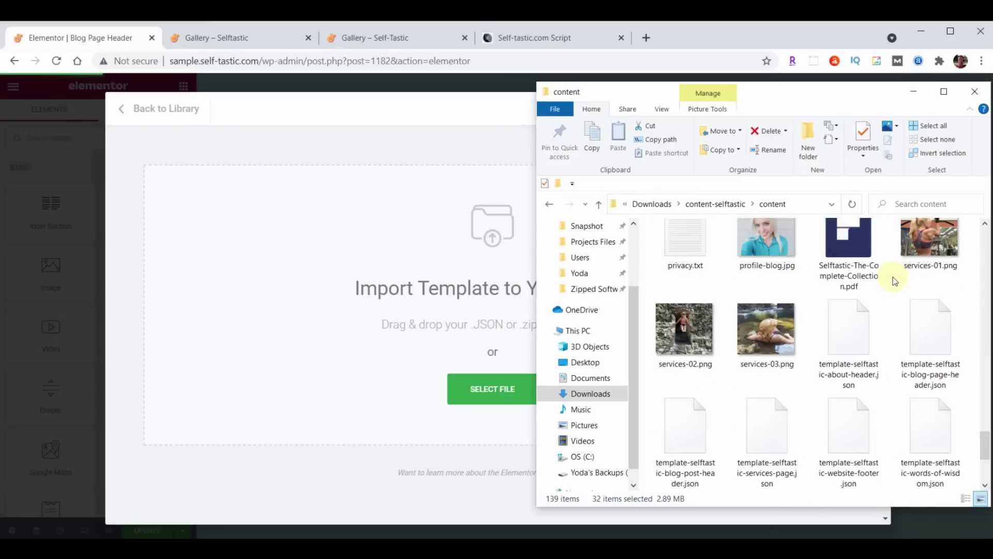
{"action": "left_click_drag", "start_coordinate": [935, 349], "coordinate": [395, 320]}
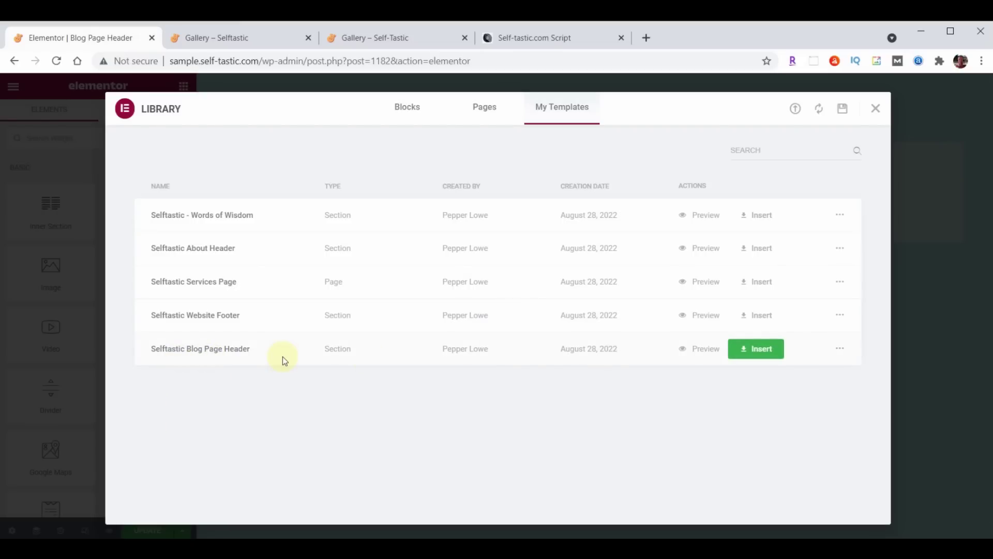
Insert the Selftastic Blog Page Header template without its document settings and save
{"action": "left_click", "coordinate": [776, 349]}
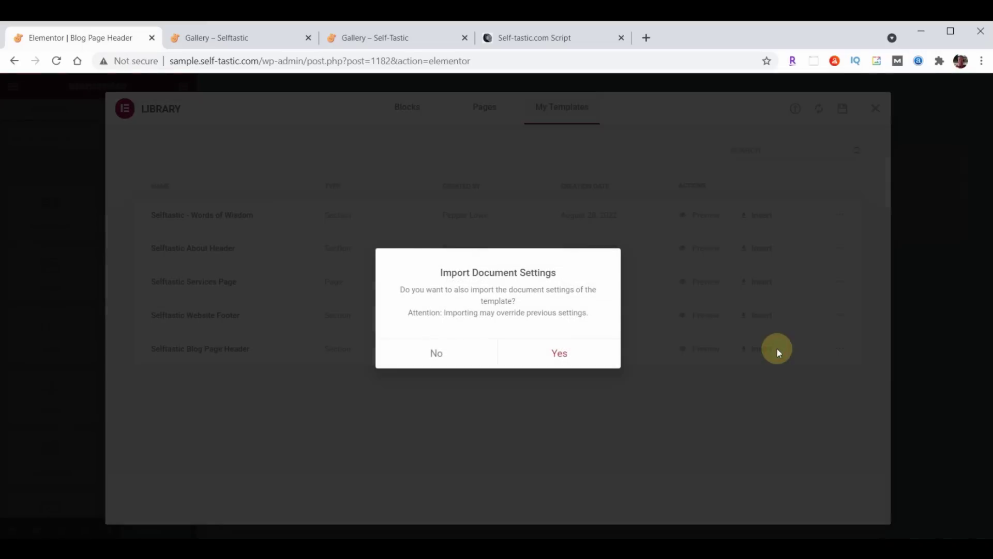
{"action": "left_click", "coordinate": [437, 352]}
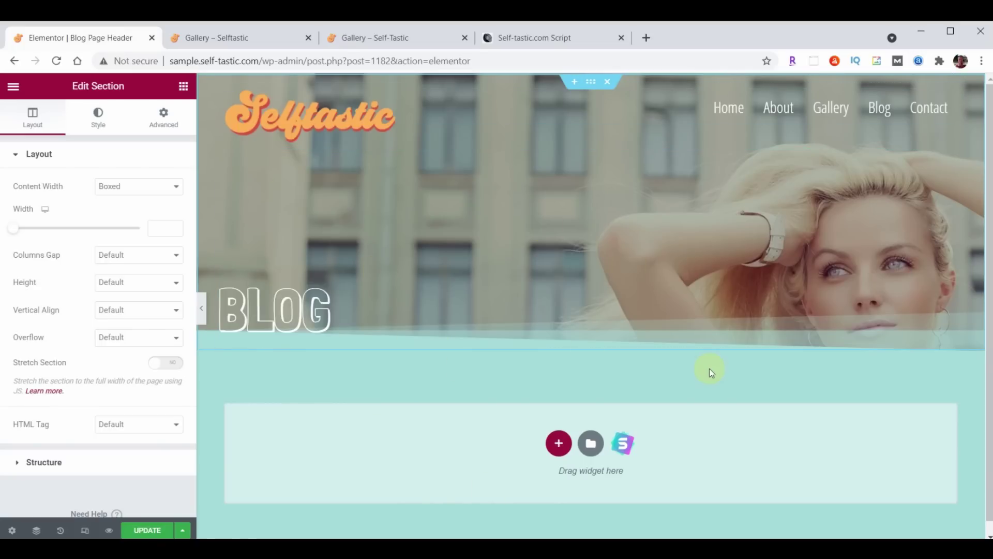
{"action": "left_click", "coordinate": [142, 528]}
Exit Elementor to the dashboard and start another new header or footer template
{"action": "left_click", "coordinate": [13, 86]}
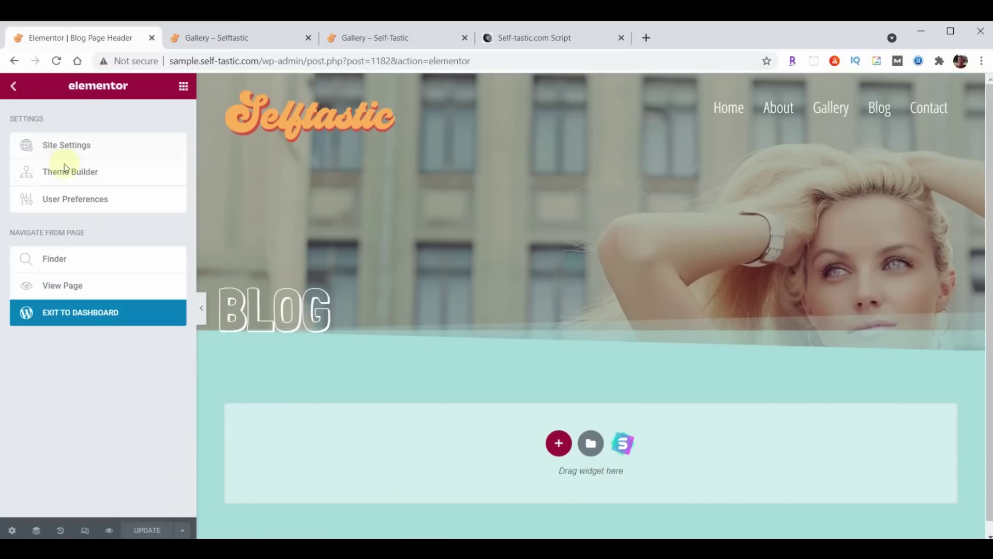
{"action": "left_click", "coordinate": [100, 312]}
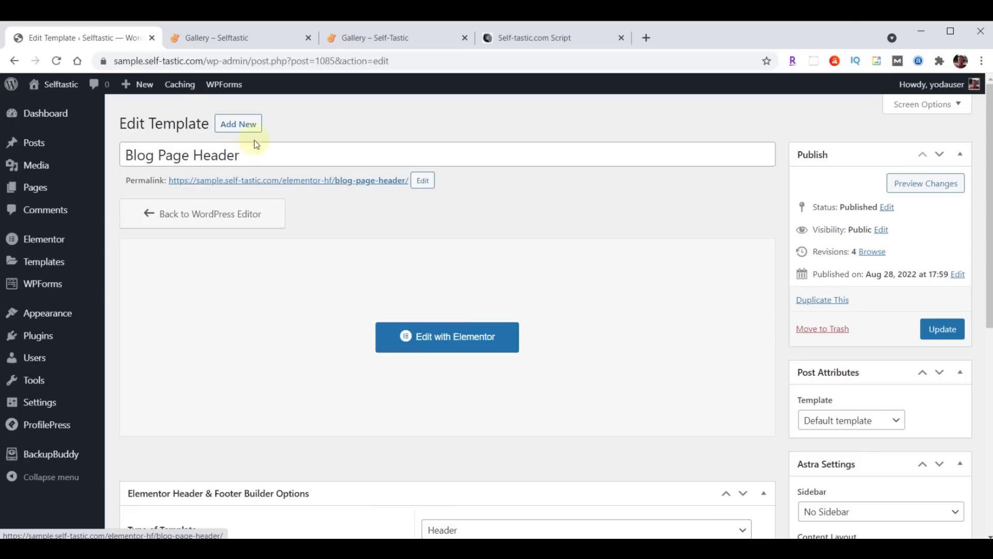
{"action": "left_click", "coordinate": [248, 125]}
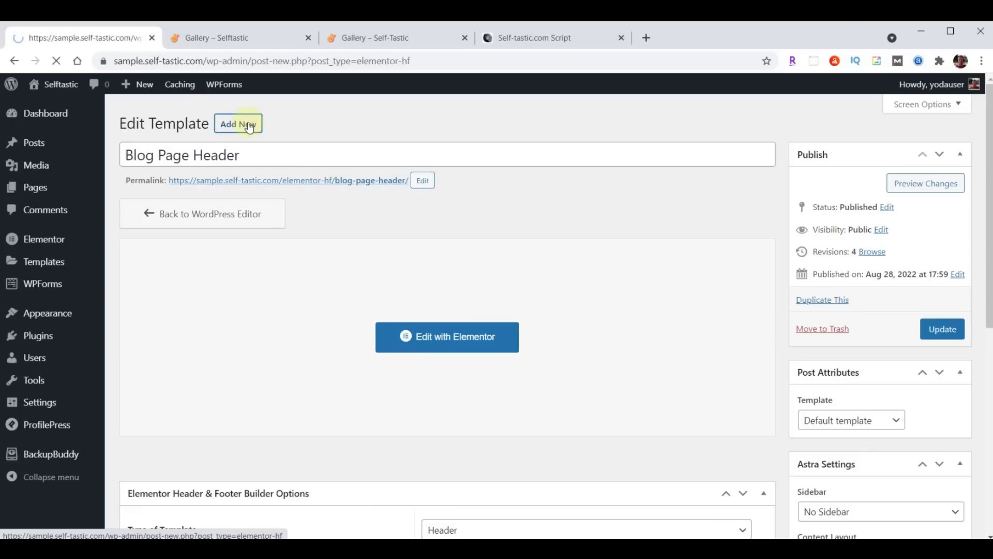
Title the template 'Blog Post Header', a Header shown on All Posts to all user roles
{"action": "type", "text": "Blog Post Header"}
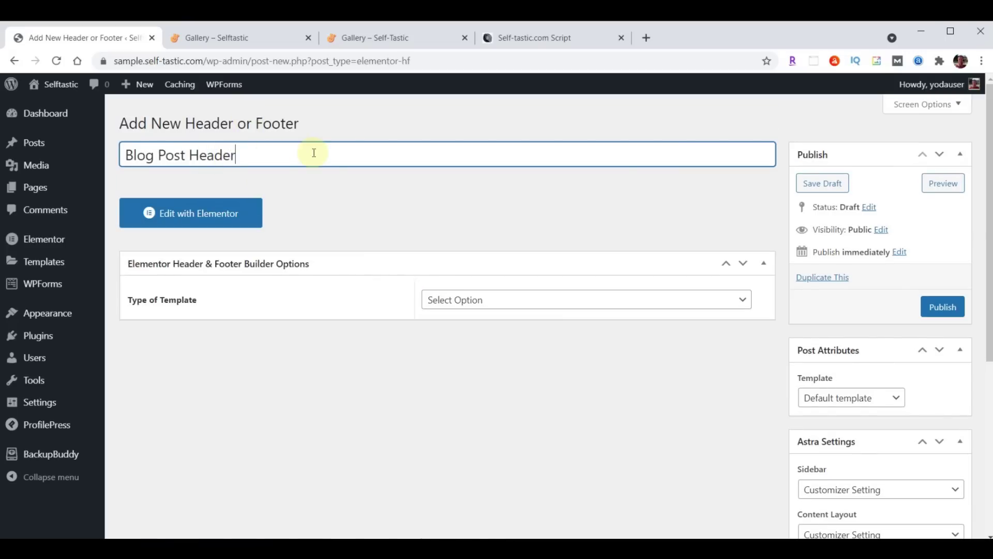
{"action": "left_click", "coordinate": [540, 299]}
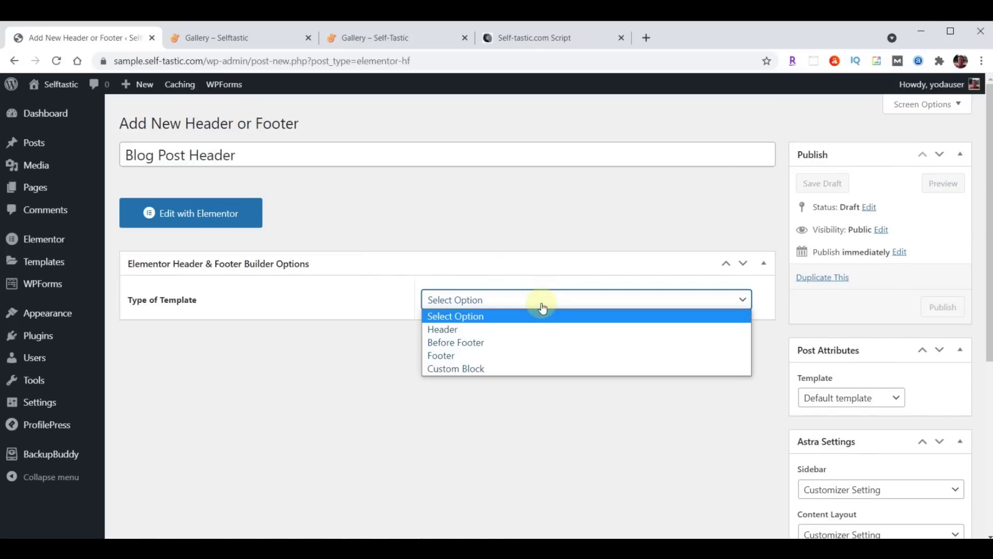
{"action": "left_click", "coordinate": [514, 329]}
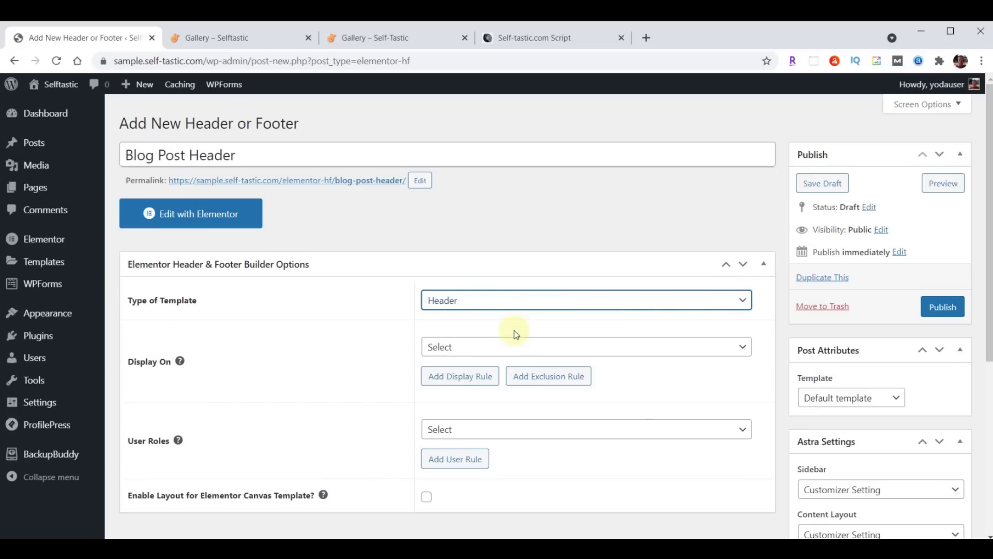
{"action": "left_click", "coordinate": [514, 347]}
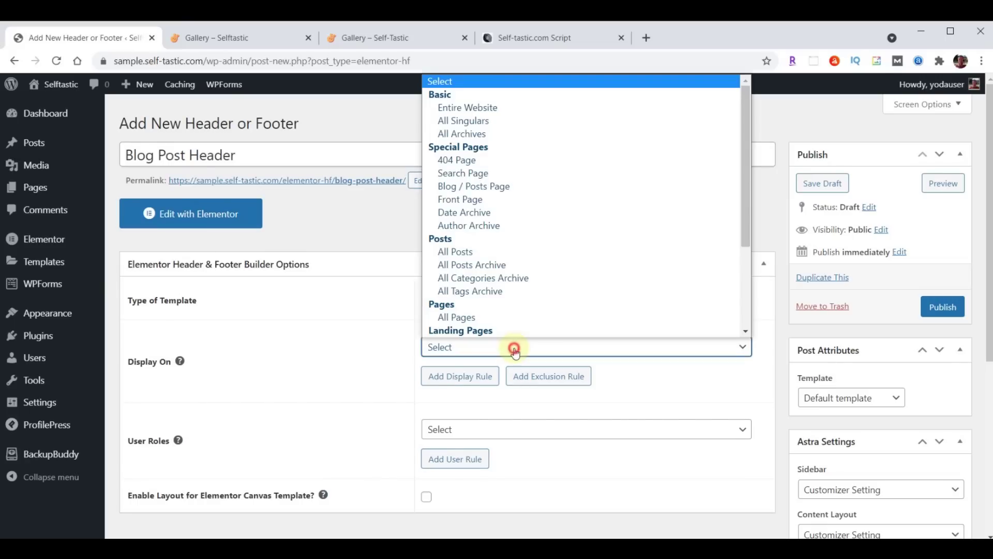
{"action": "left_click", "coordinate": [468, 251]}
{"action": "scroll", "coordinate": [470, 250], "scroll_direction": "down", "scroll_amount": 3}
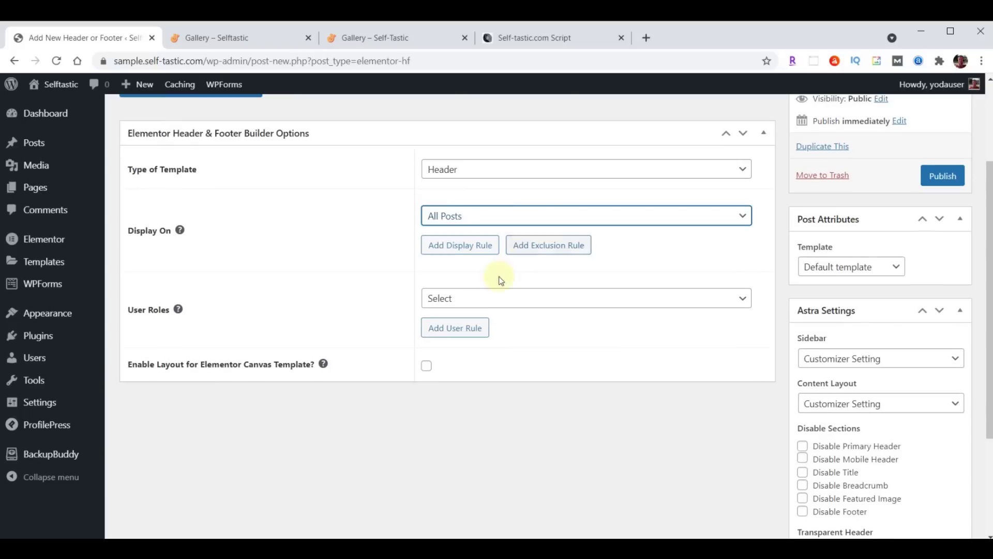
{"action": "left_click", "coordinate": [484, 298]}
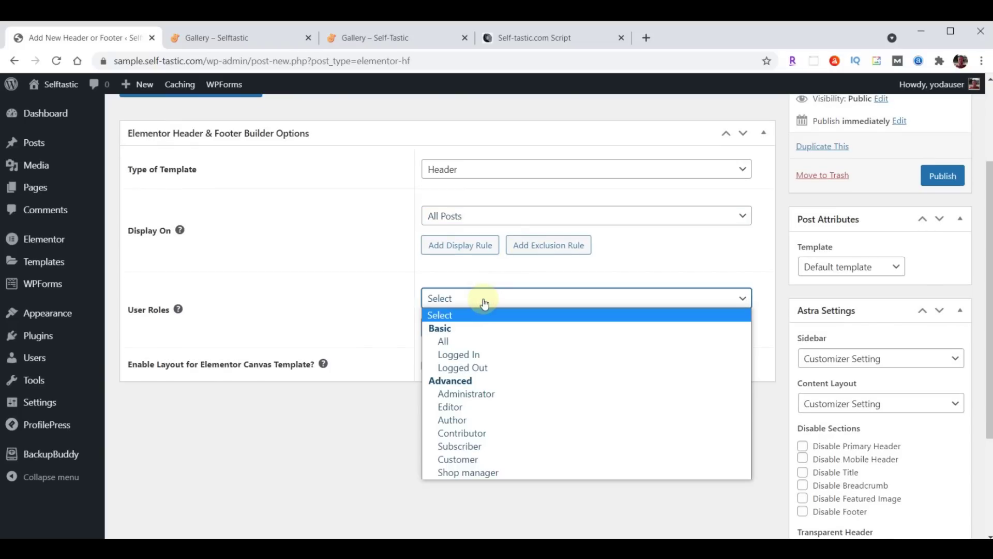
{"action": "left_click", "coordinate": [478, 341]}
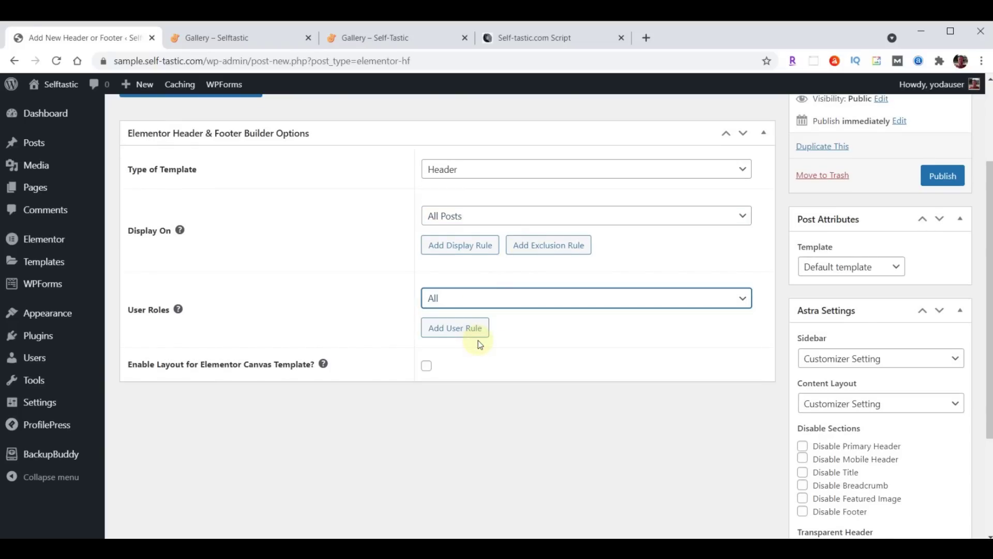
Enable the Canvas layout, publish the Blog Post Header template, and open it in Elementor
{"action": "left_click", "coordinate": [428, 367]}
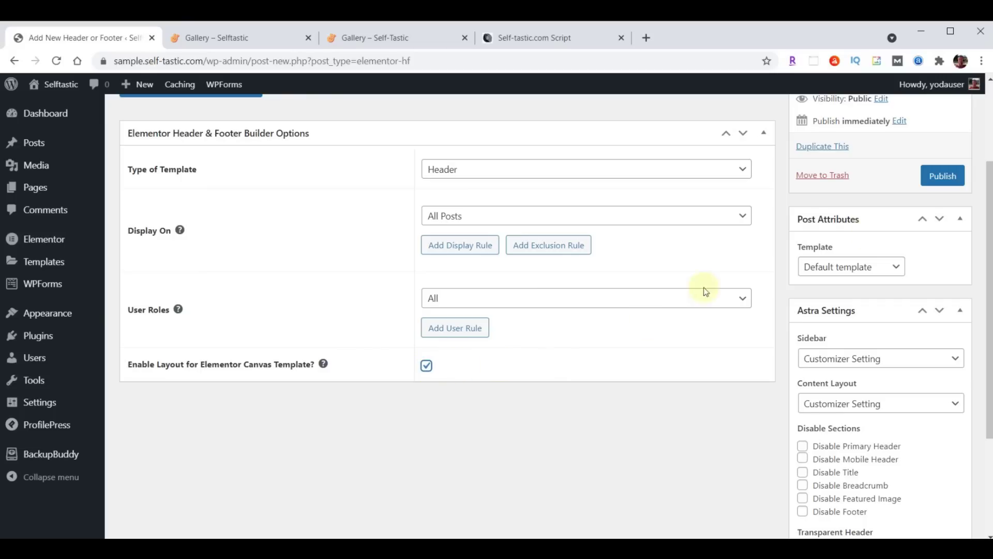
{"action": "left_click", "coordinate": [943, 176]}
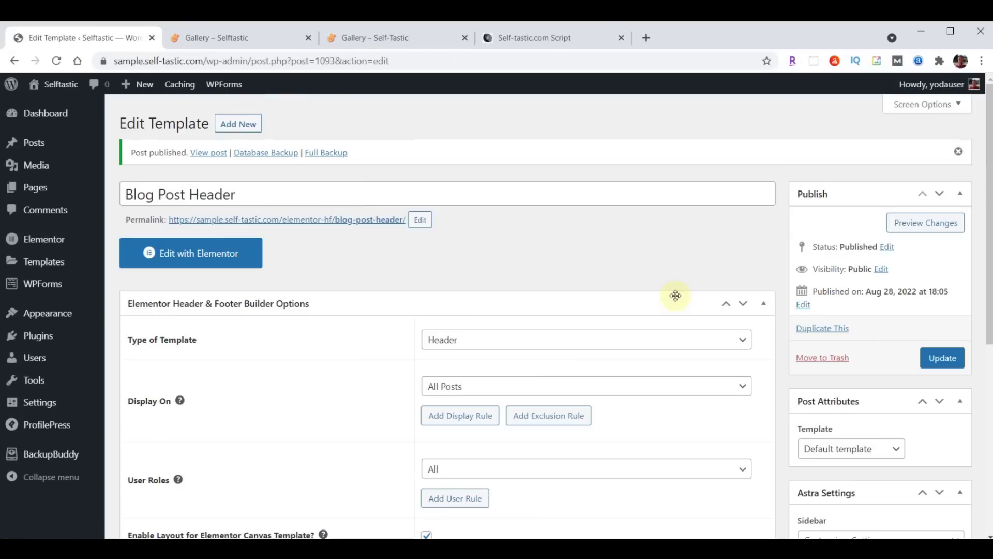
{"action": "left_click", "coordinate": [208, 257]}
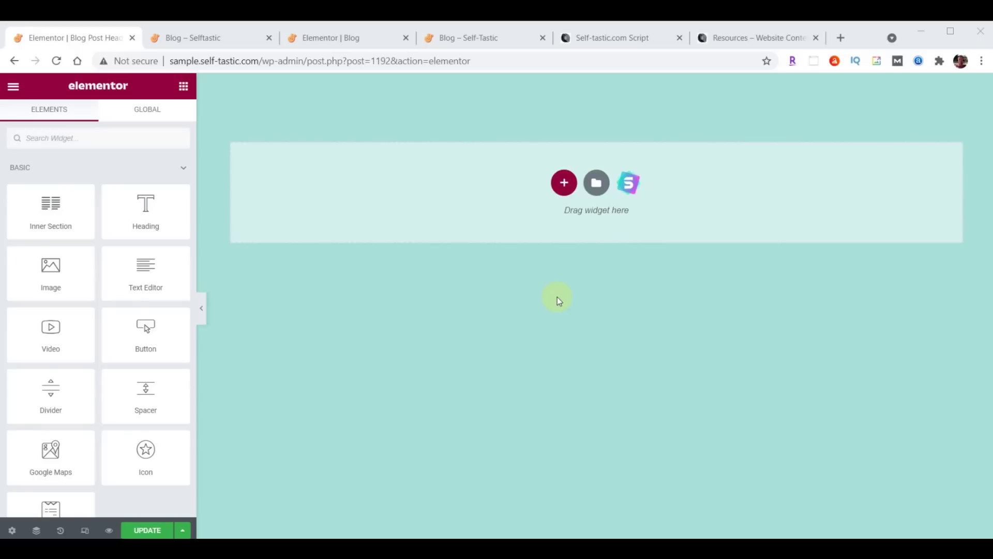
Import the blog-post-header JSON file into Elementor's template library
{"action": "left_click", "coordinate": [596, 184]}
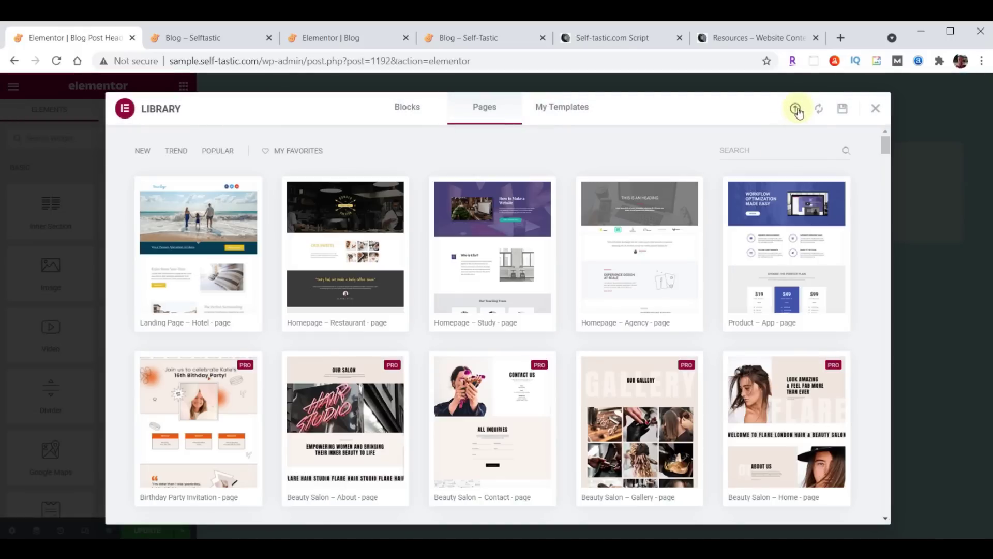
{"action": "left_click", "coordinate": [796, 112]}
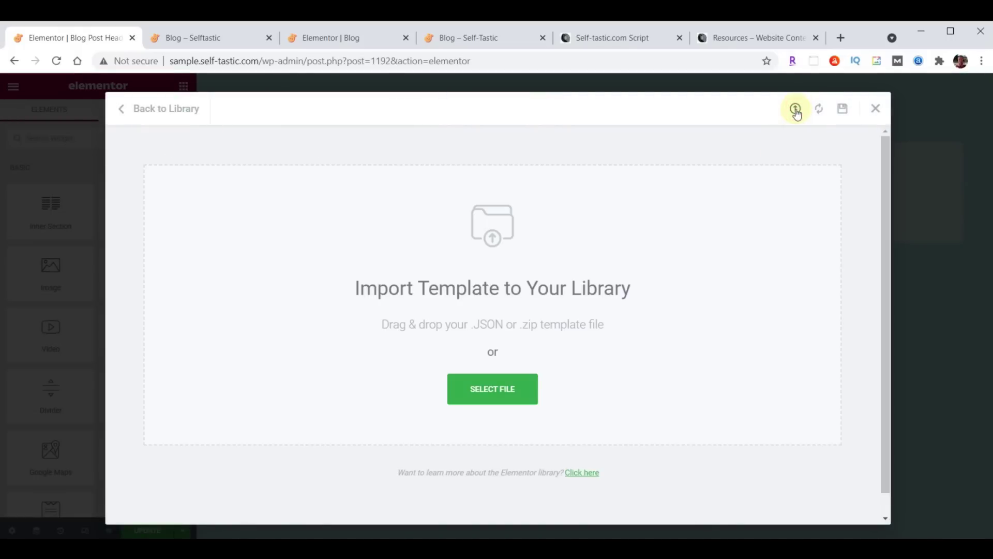
{"action": "key", "text": "alt+Tab"}
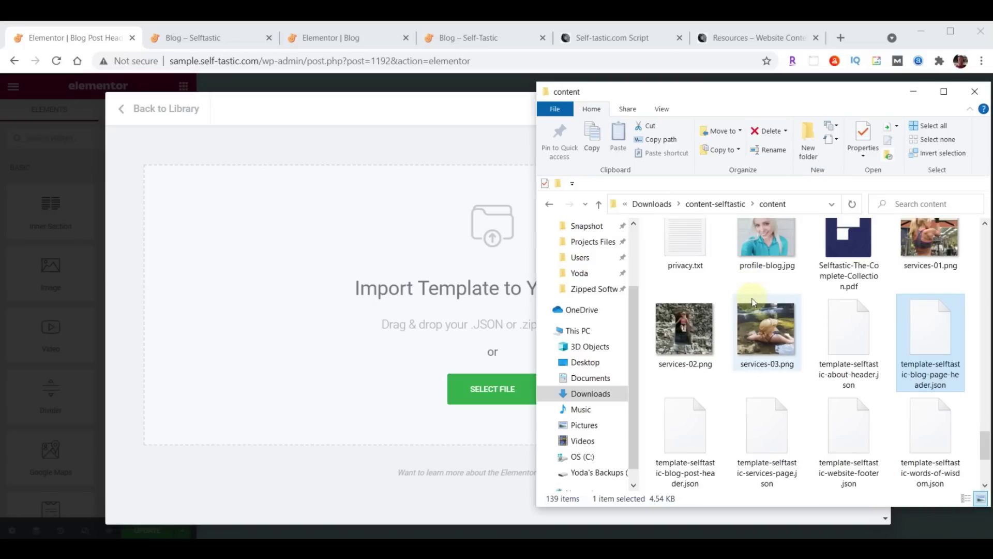
{"action": "left_click_drag", "start_coordinate": [691, 433], "coordinate": [434, 262]}
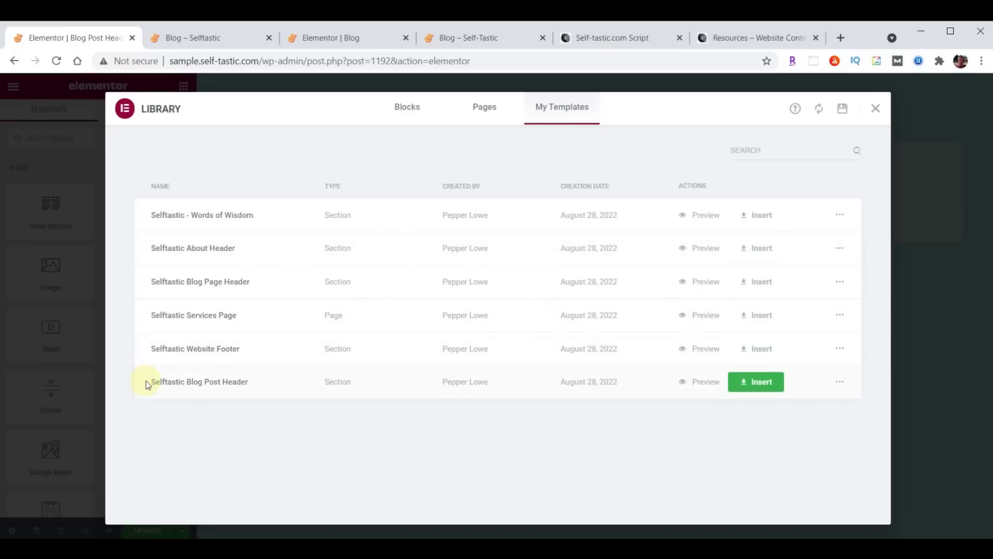
Insert the Selftastic Blog Post Header without document settings, update it, and exit to the dashboard
{"action": "left_click", "coordinate": [766, 386]}
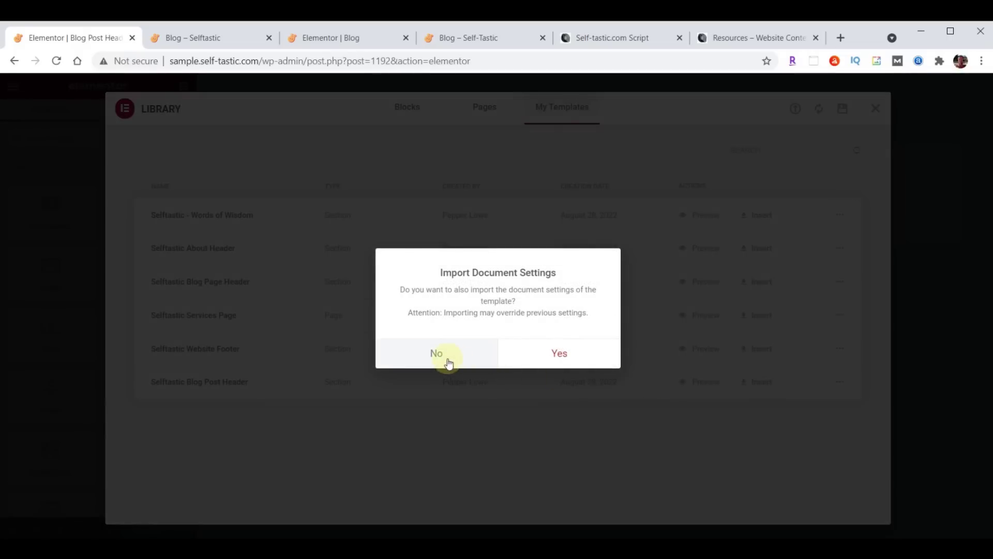
{"action": "left_click", "coordinate": [437, 355]}
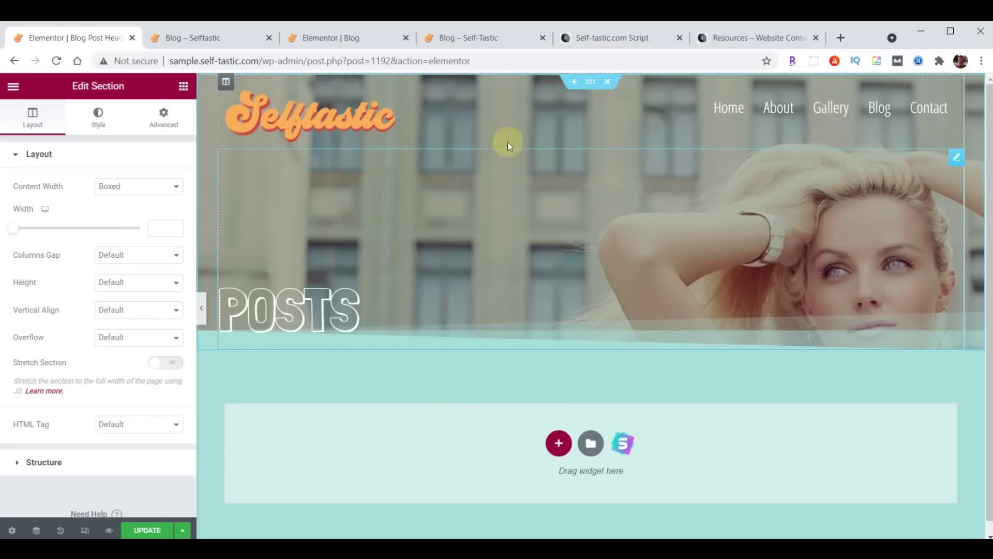
{"action": "left_click", "coordinate": [146, 530]}
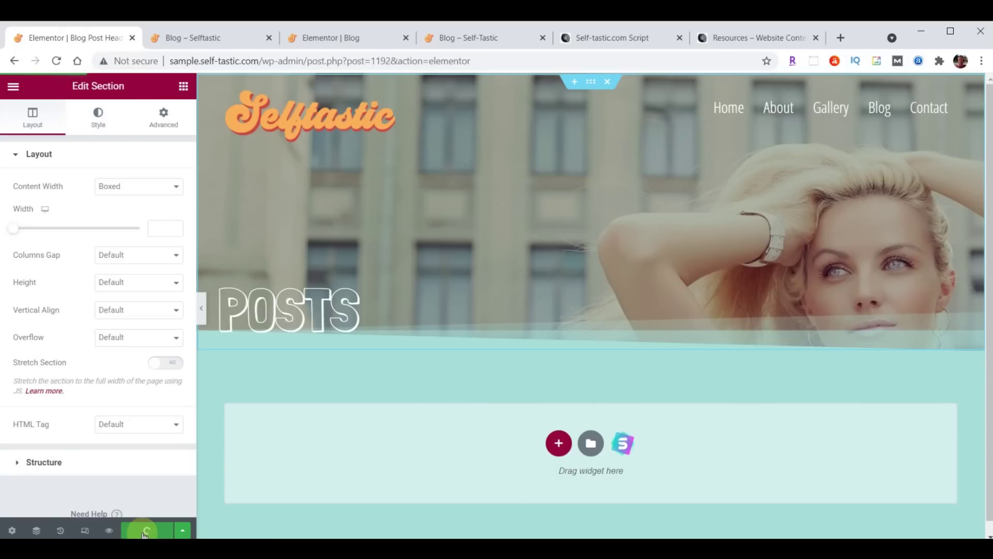
{"action": "left_click", "coordinate": [13, 86]}
{"action": "left_click", "coordinate": [87, 316]}
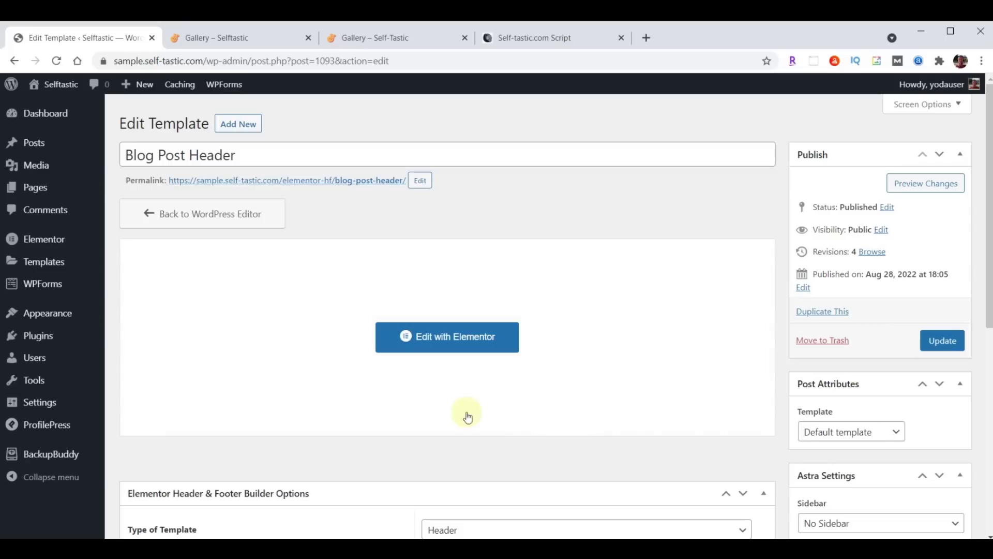
Trash the sample Hello world! post with Bulk actions, then start a new post
{"action": "left_click", "coordinate": [34, 149]}
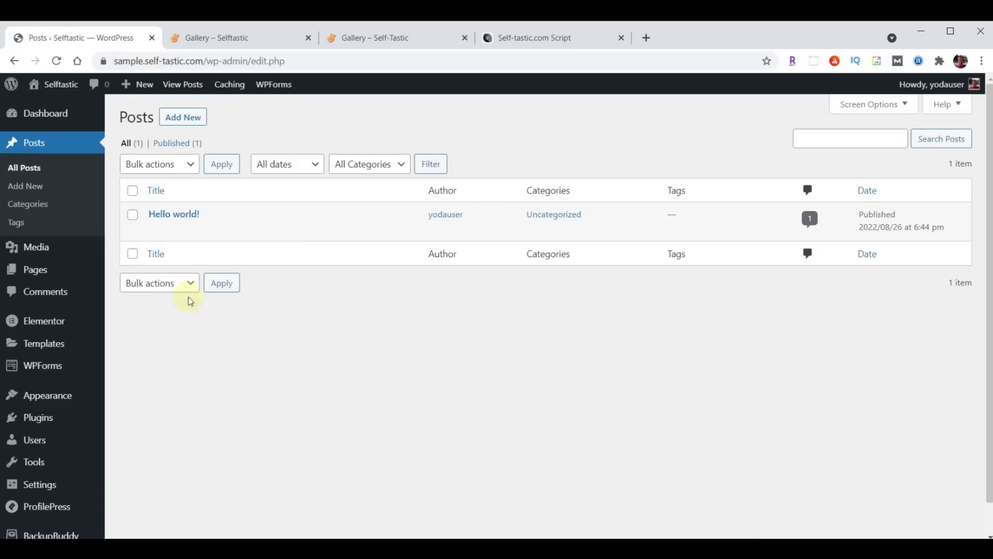
{"action": "left_click", "coordinate": [132, 191]}
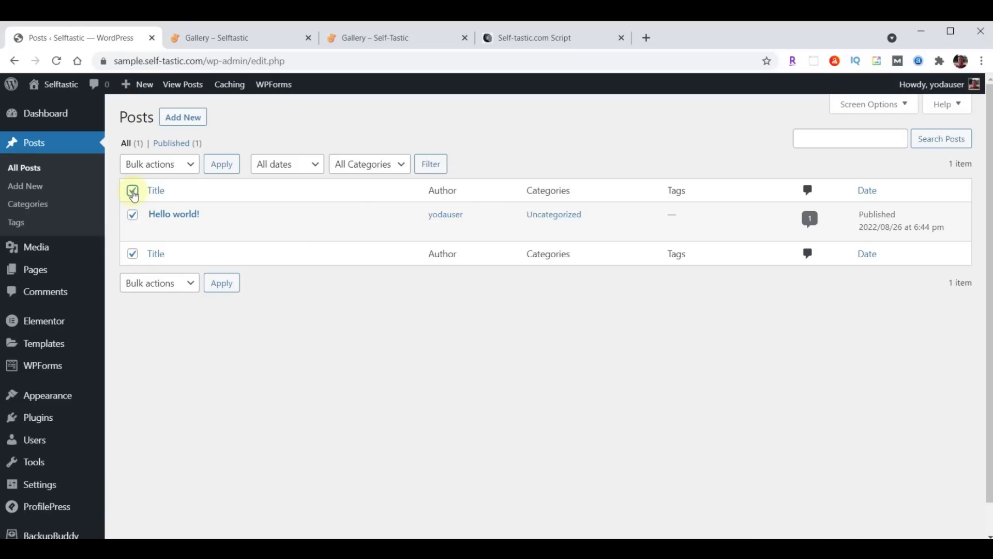
{"action": "left_click", "coordinate": [188, 164]}
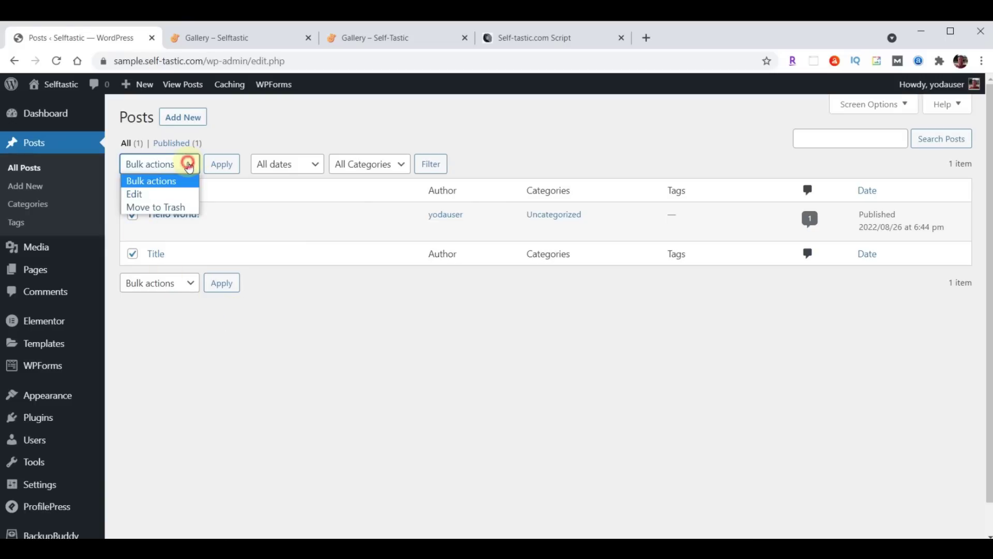
{"action": "left_click", "coordinate": [168, 207]}
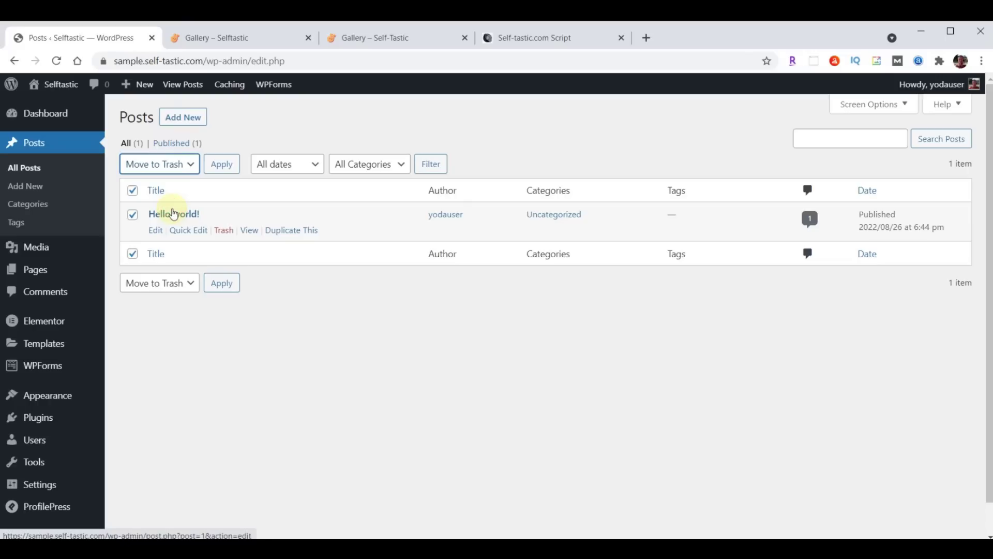
{"action": "left_click", "coordinate": [223, 164]}
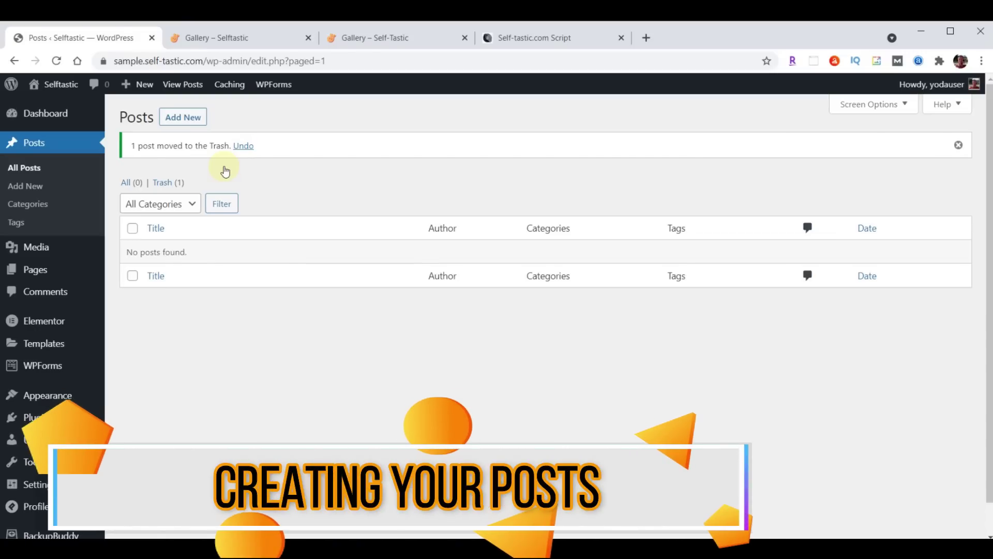
{"action": "left_click", "coordinate": [190, 117]}
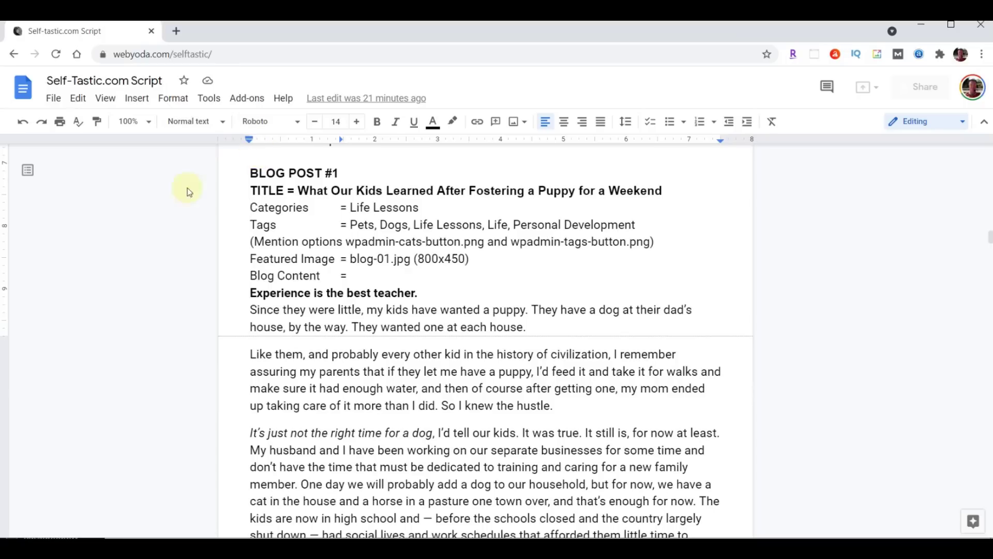
Place the cursor before the BLOG POST #1 title in the Self-Tastic.com Script doc
{"action": "left_click", "coordinate": [299, 190]}
Paste the title 'What Our Kids Learned After Fostering a Puppy for a Weekend' and the story text into the post
{"action": "left_click_drag", "start_coordinate": [300, 190], "coordinate": [644, 193]}
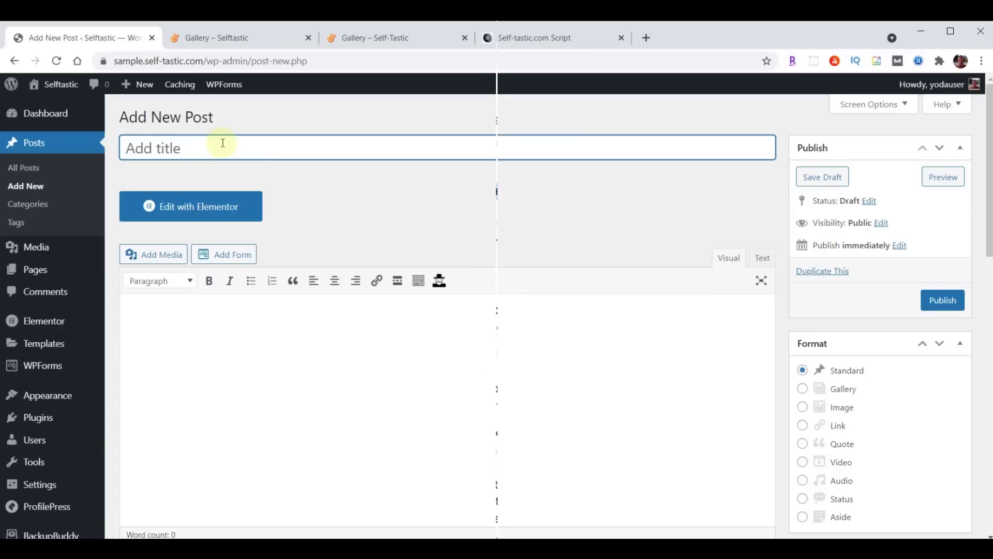
{"action": "type", "text": "What Our Kids Learned After Fostering a Puppy for a Weekend"}
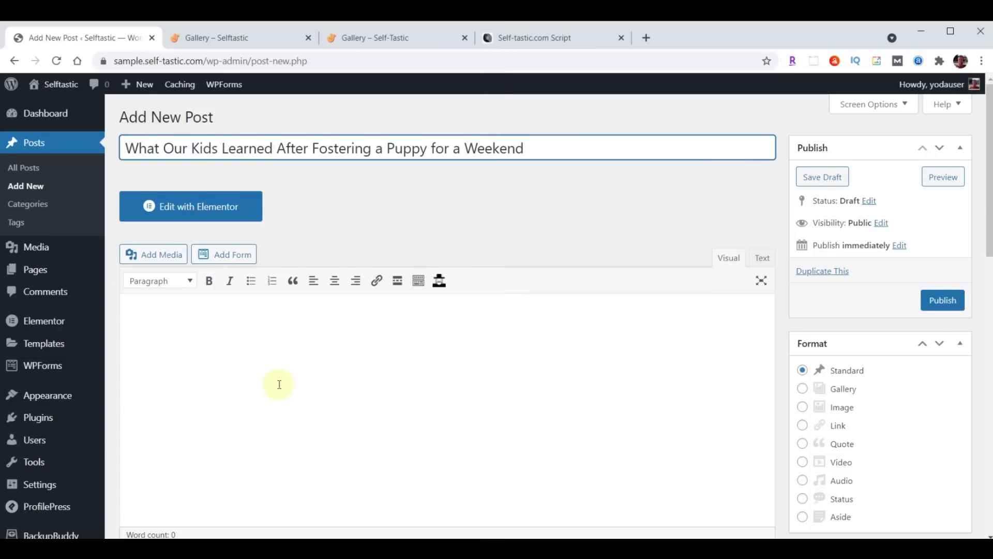
{"action": "scroll", "coordinate": [278, 384], "scroll_direction": "down", "scroll_amount": 1}
{"action": "left_click", "coordinate": [214, 291]}
{"action": "key", "text": "ctrl+v"}
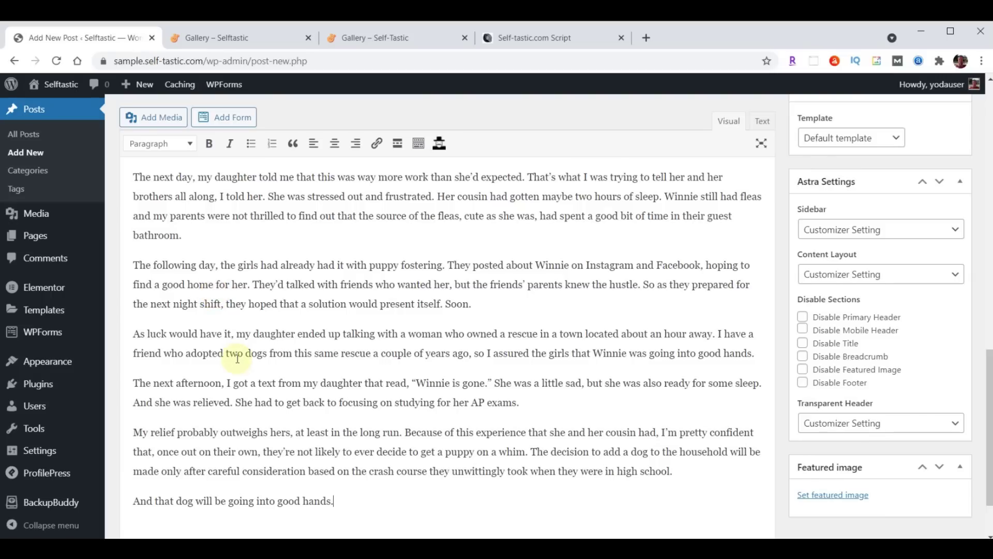
{"action": "scroll", "coordinate": [238, 357], "scroll_direction": "up", "scroll_amount": 20}
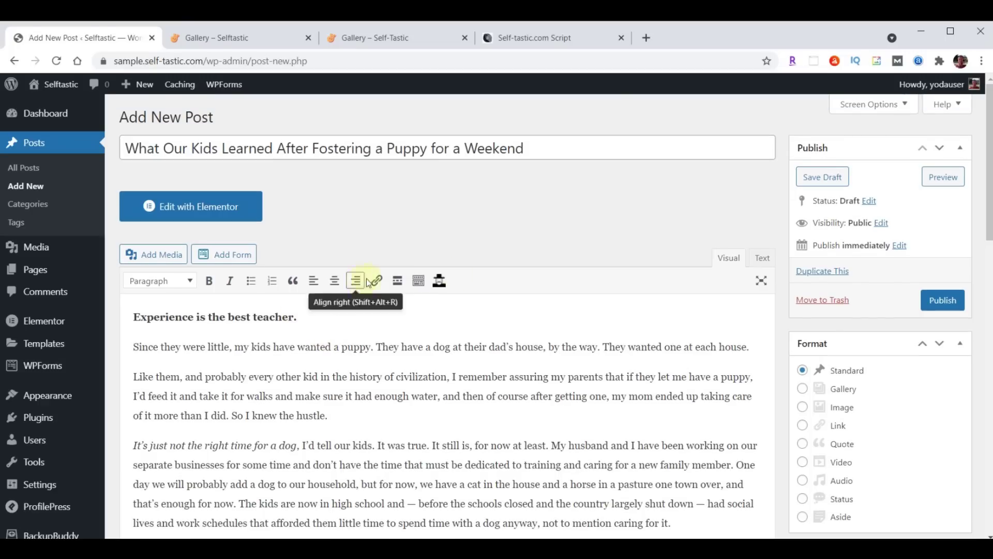
{"action": "scroll", "coordinate": [607, 272], "scroll_direction": "down", "scroll_amount": 3}
{"action": "scroll", "coordinate": [613, 268], "scroll_direction": "down", "scroll_amount": 5}
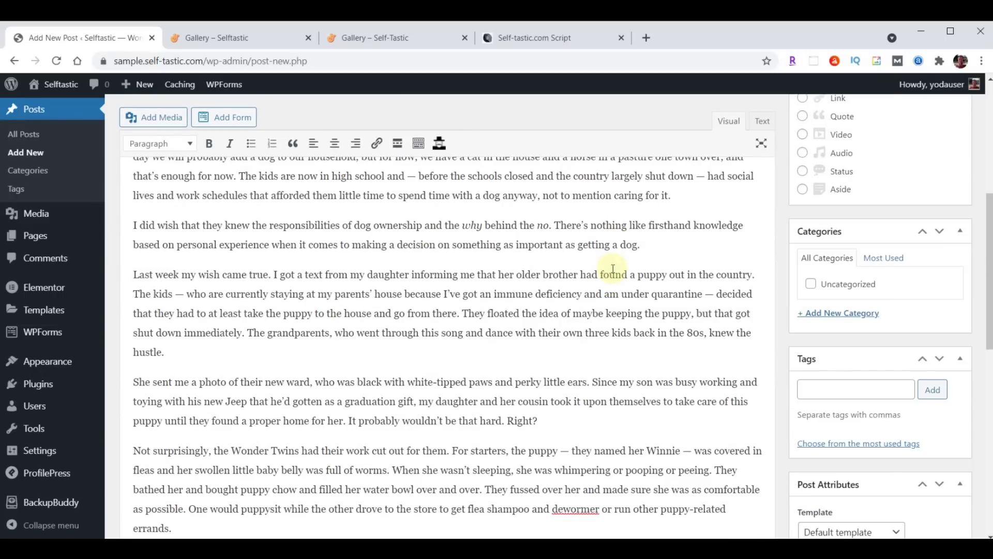
Create the Life Lessons category and file the puppy fostering post under it
{"action": "left_click", "coordinate": [837, 317]}
{"action": "type", "text": "Life Lessons"}
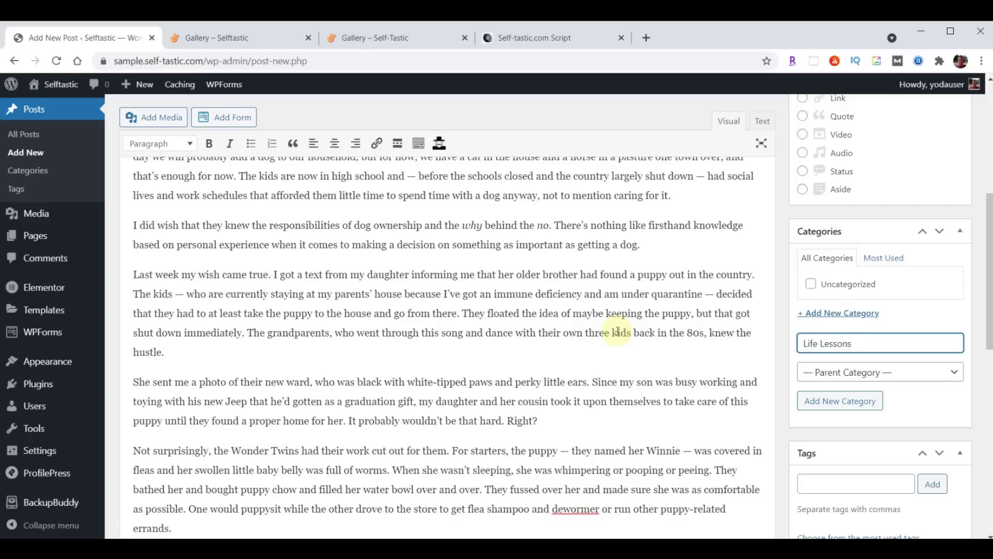
{"action": "key", "text": "Return"}
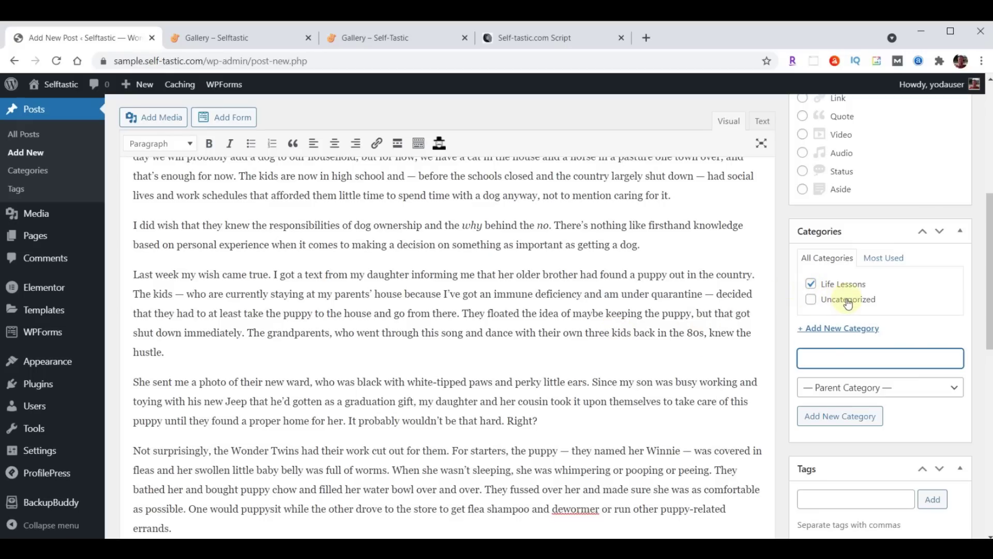
Tag the post with Pets, Dogs, Life Lessons, Life and Personal Development
{"action": "scroll", "coordinate": [629, 290], "scroll_direction": "down", "scroll_amount": 4}
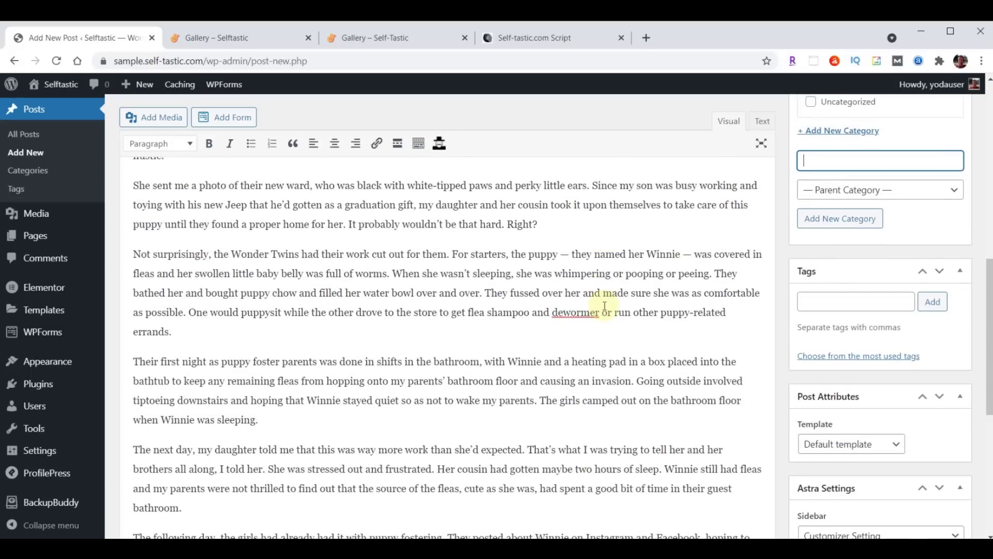
{"action": "left_click", "coordinate": [826, 304]}
{"action": "type", "text": "Pets, Dogs, Life Lessons, Life, Personal Development"}
{"action": "left_click", "coordinate": [932, 303]}
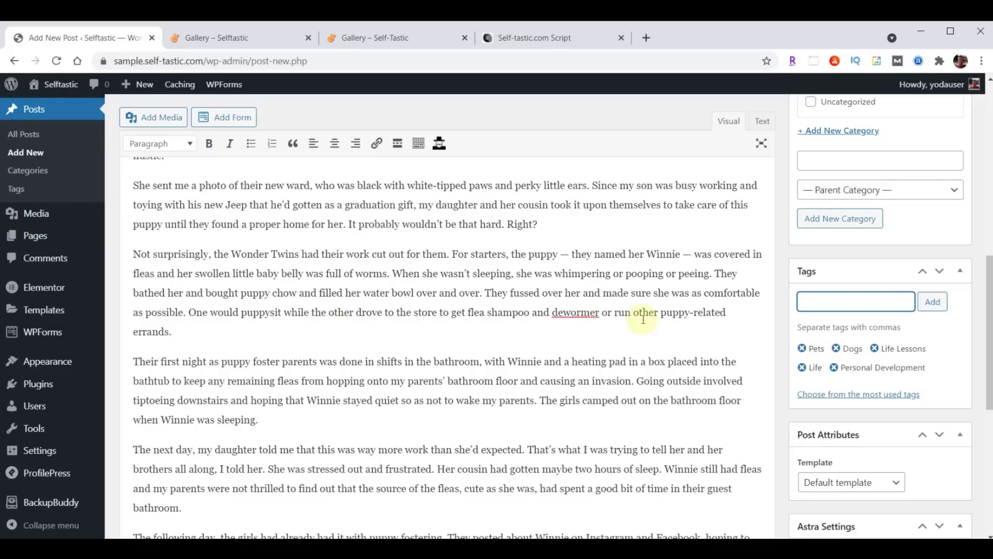
{"action": "scroll", "coordinate": [643, 318], "scroll_direction": "down", "scroll_amount": 5}
{"action": "scroll", "coordinate": [643, 320], "scroll_direction": "down", "scroll_amount": 2}
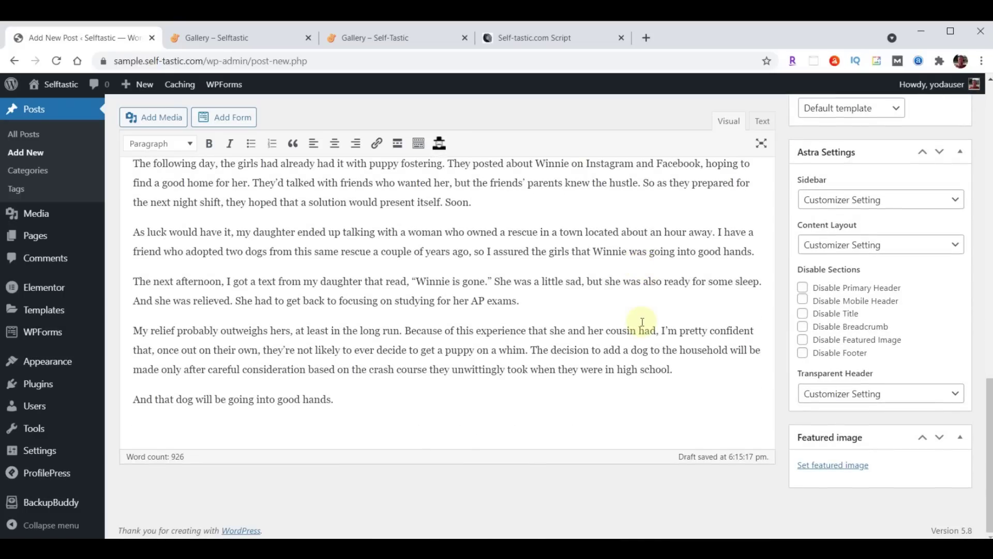
Upload the six images blog-01 to blog-06 to the Media Library
{"action": "left_click", "coordinate": [831, 467]}
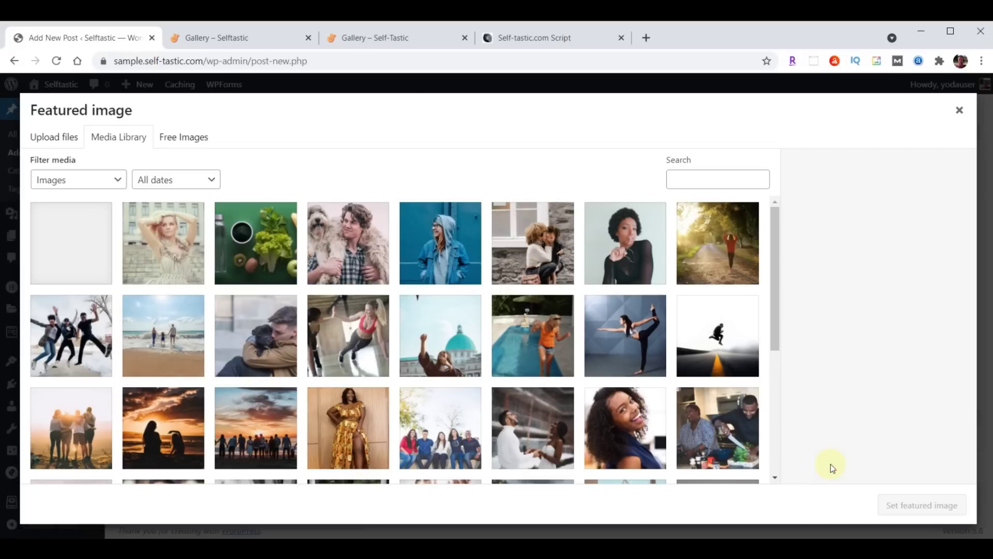
{"action": "key", "text": "alt+Tab"}
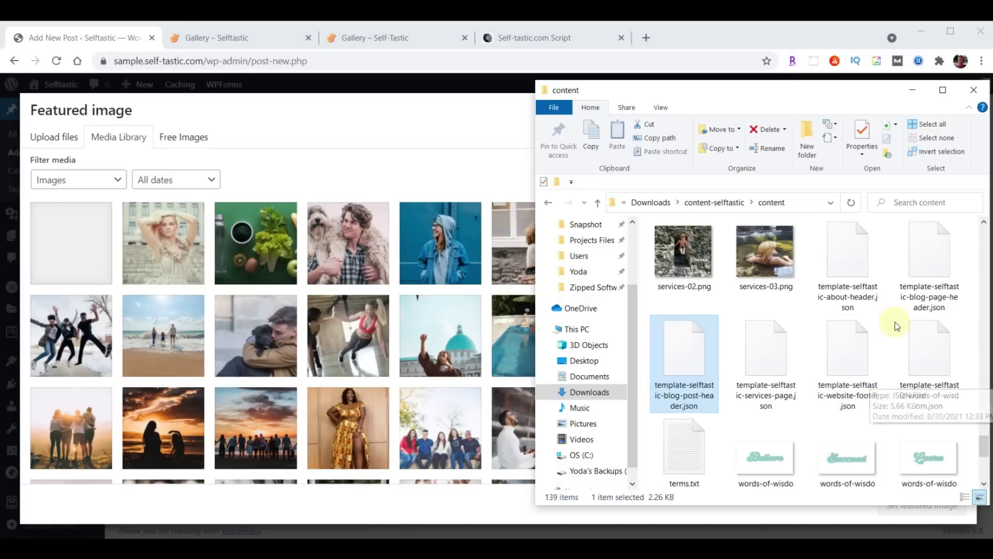
{"action": "scroll", "coordinate": [846, 356], "scroll_direction": "up", "scroll_amount": 5}
{"action": "scroll", "coordinate": [845, 358], "scroll_direction": "up", "scroll_amount": 10}
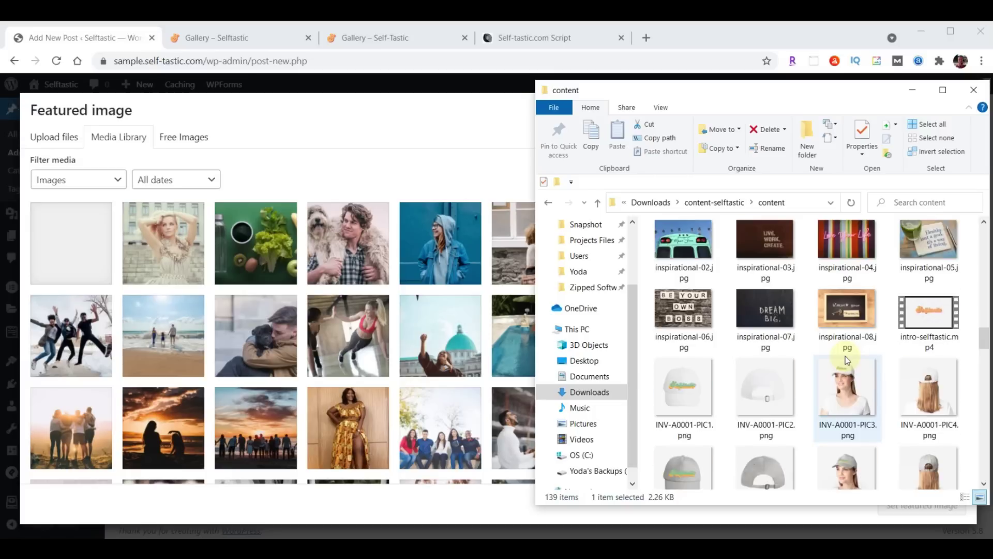
{"action": "left_click", "coordinate": [848, 267]}
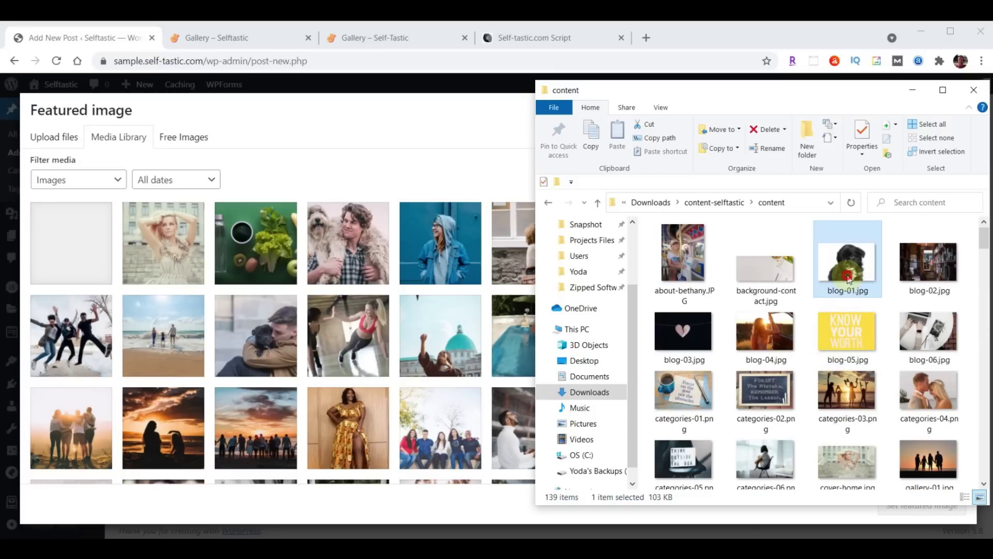
{"action": "left_click", "coordinate": [938, 321], "text": "shift"}
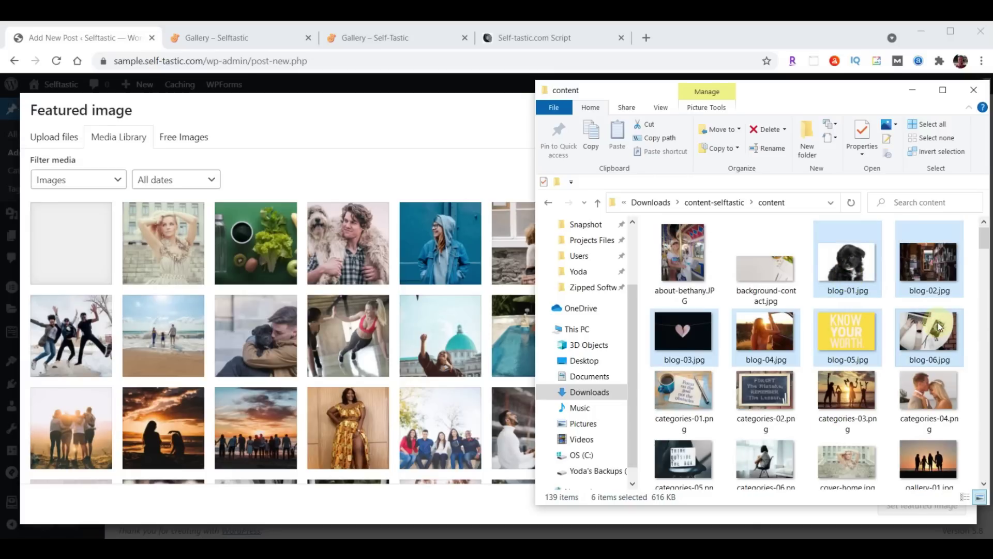
{"action": "left_click_drag", "start_coordinate": [938, 322], "coordinate": [308, 329]}
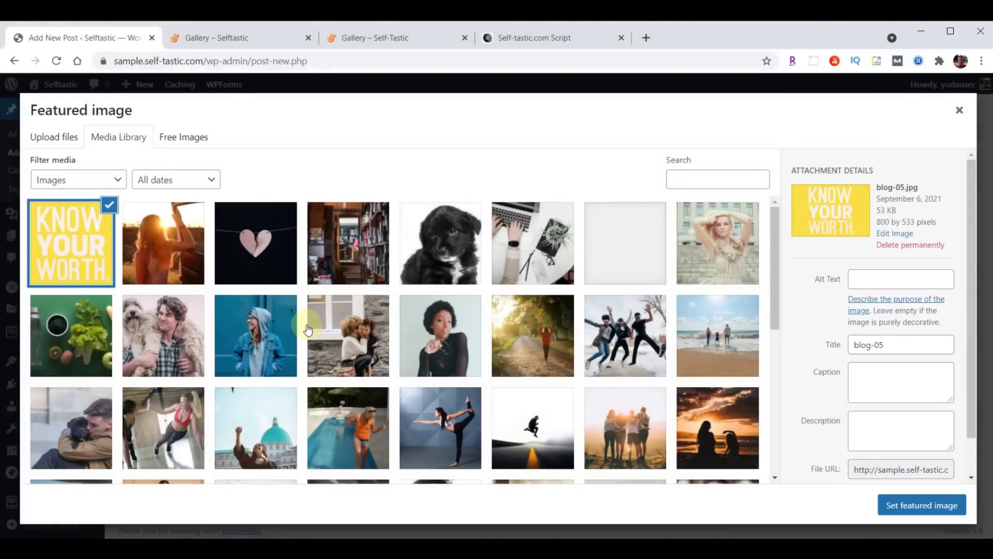
Set the black puppy photo blog-01 as the post's featured image
{"action": "left_click", "coordinate": [451, 241]}
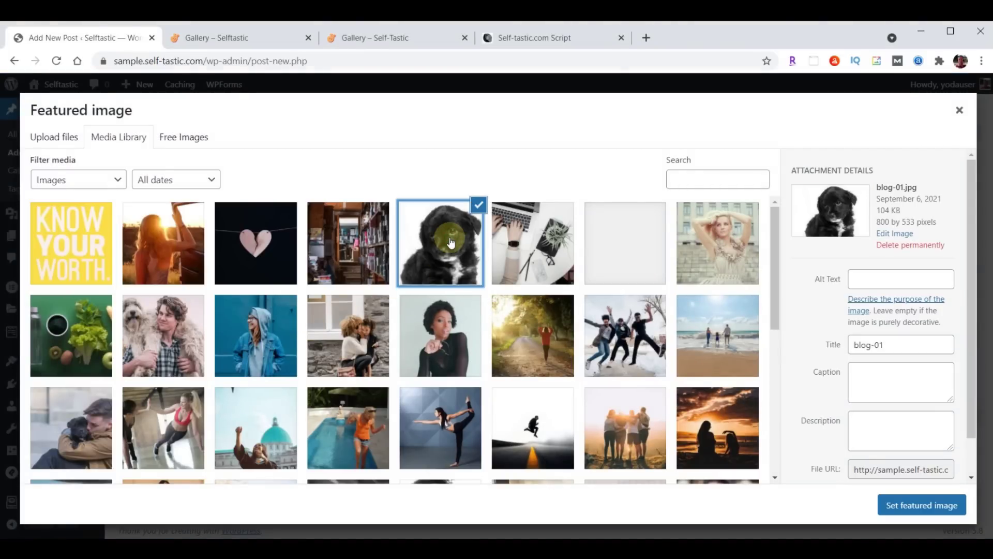
{"action": "left_click", "coordinate": [921, 504]}
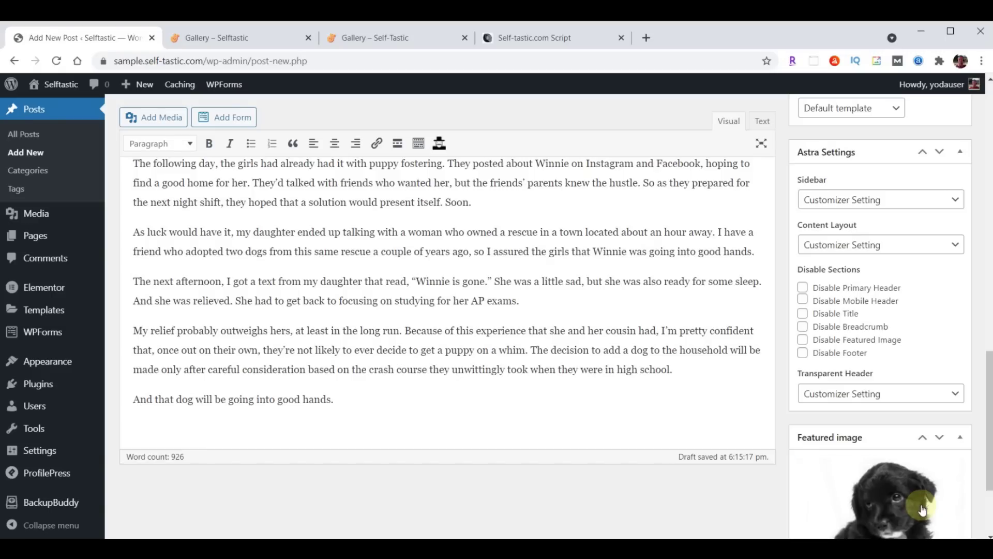
{"action": "scroll", "coordinate": [726, 492], "scroll_direction": "up", "scroll_amount": 15}
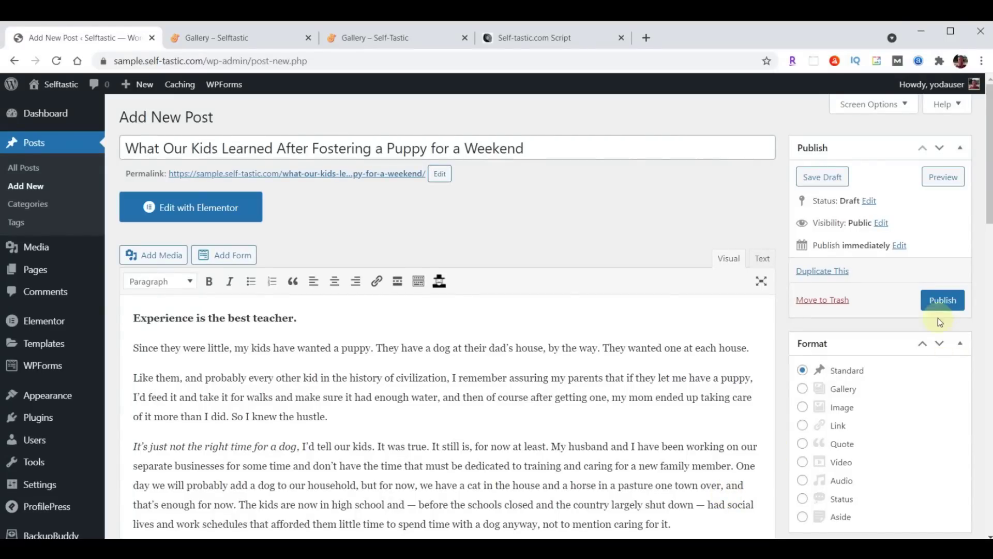
Publish the puppy fostering post and open its permalink in a new tab
{"action": "left_click", "coordinate": [943, 303]}
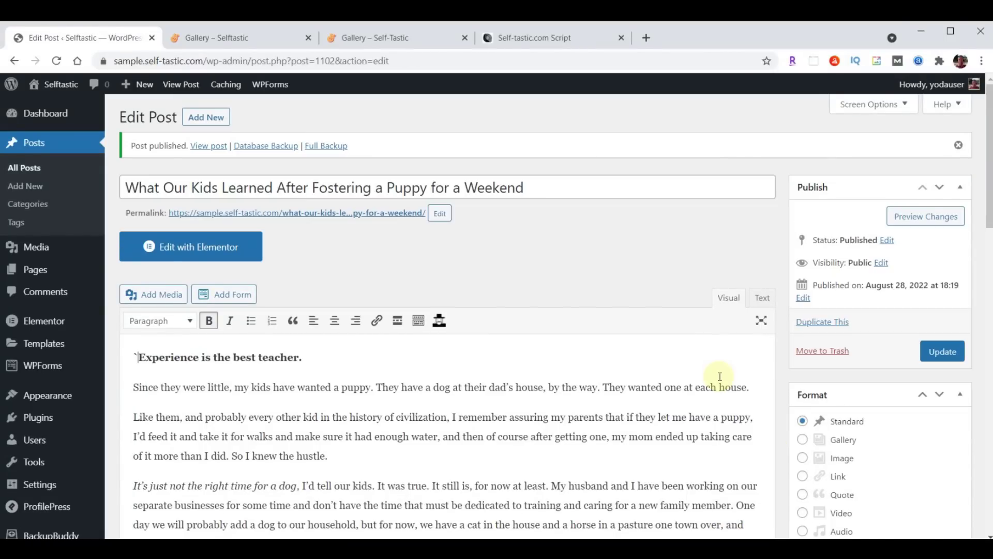
{"action": "right_click", "coordinate": [328, 218]}
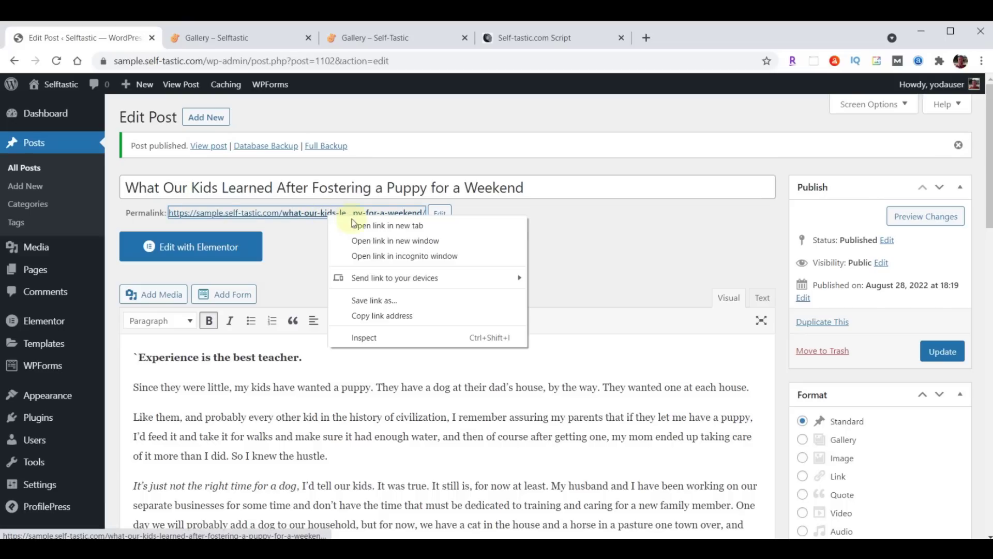
{"action": "left_click", "coordinate": [365, 226]}
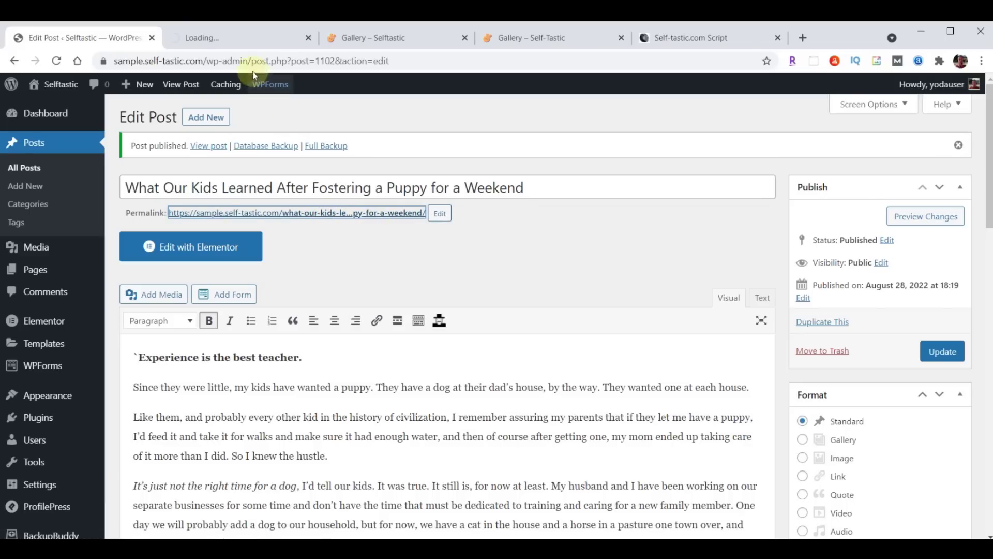
Scroll through the live puppy fostering post, then close its tab
{"action": "left_click", "coordinate": [229, 39]}
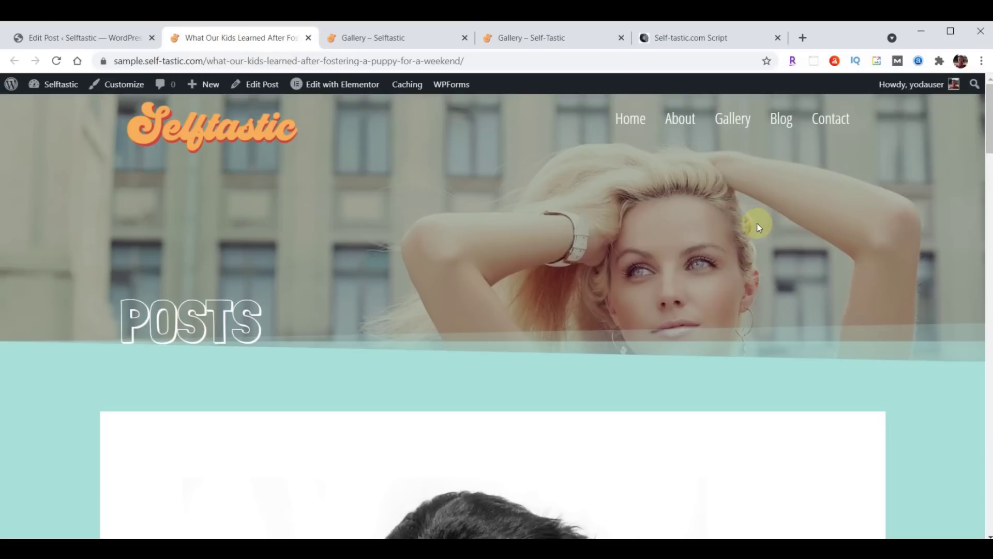
{"action": "scroll", "coordinate": [768, 221], "scroll_direction": "down", "scroll_amount": 5}
{"action": "scroll", "coordinate": [768, 222], "scroll_direction": "down", "scroll_amount": 20}
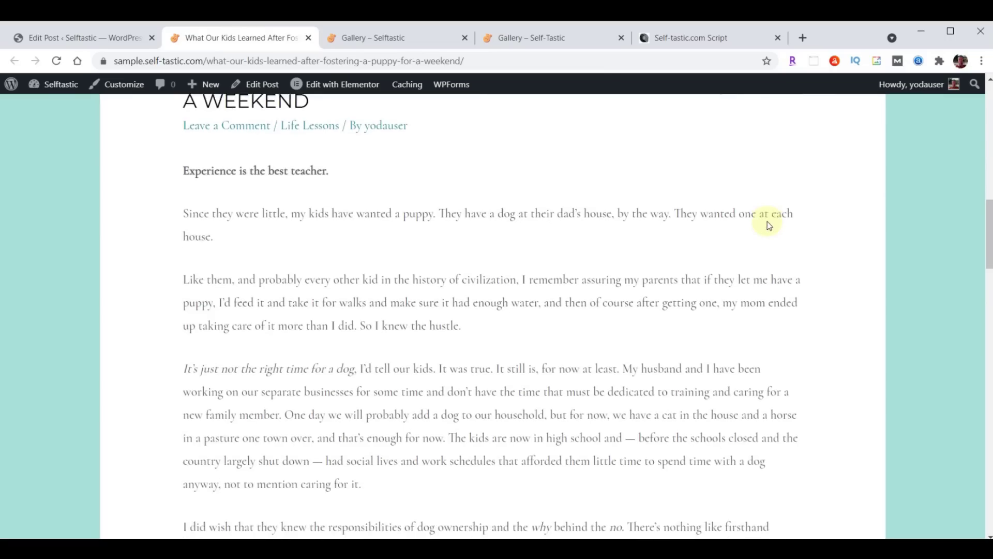
{"action": "scroll", "coordinate": [769, 231], "scroll_direction": "down", "scroll_amount": 15}
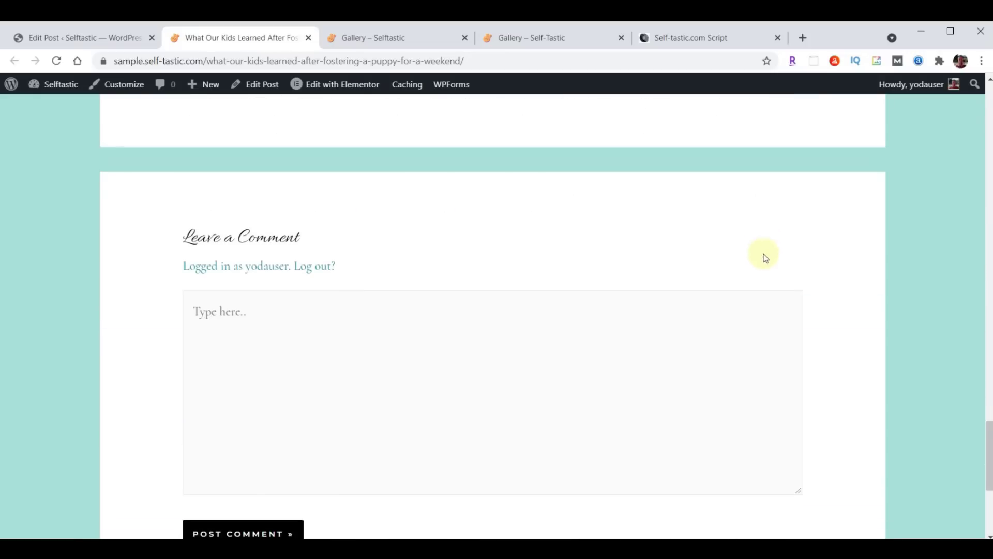
{"action": "scroll", "coordinate": [757, 277], "scroll_direction": "up", "scroll_amount": 5}
{"action": "scroll", "coordinate": [764, 277], "scroll_direction": "up", "scroll_amount": 20}
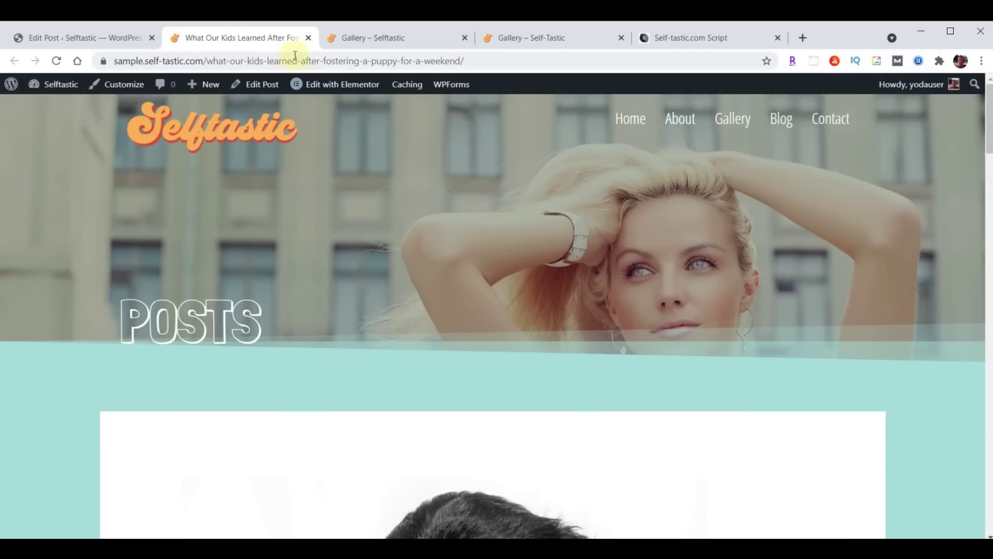
{"action": "left_click", "coordinate": [308, 38]}
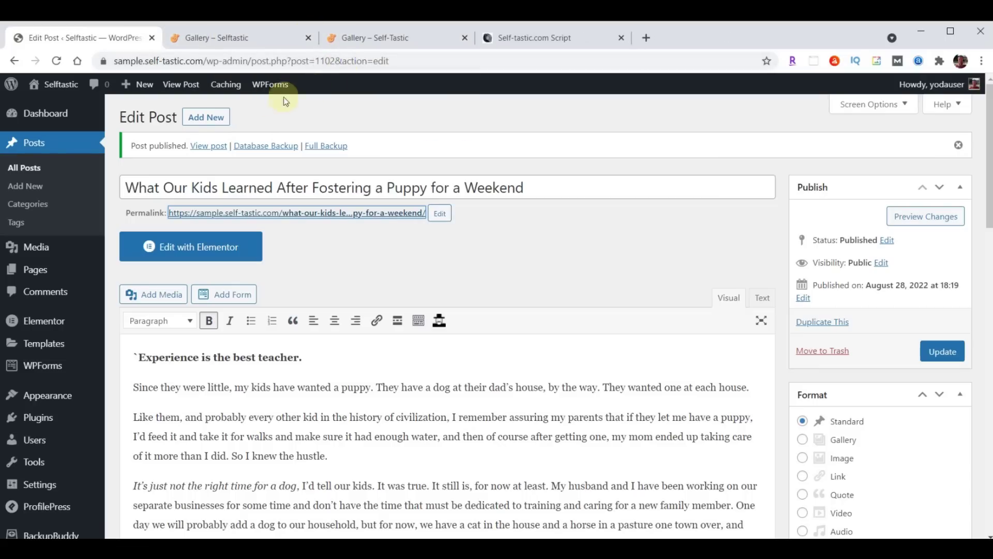
Start a new post and paste in its prepared title and body text
{"action": "left_click", "coordinate": [203, 121]}
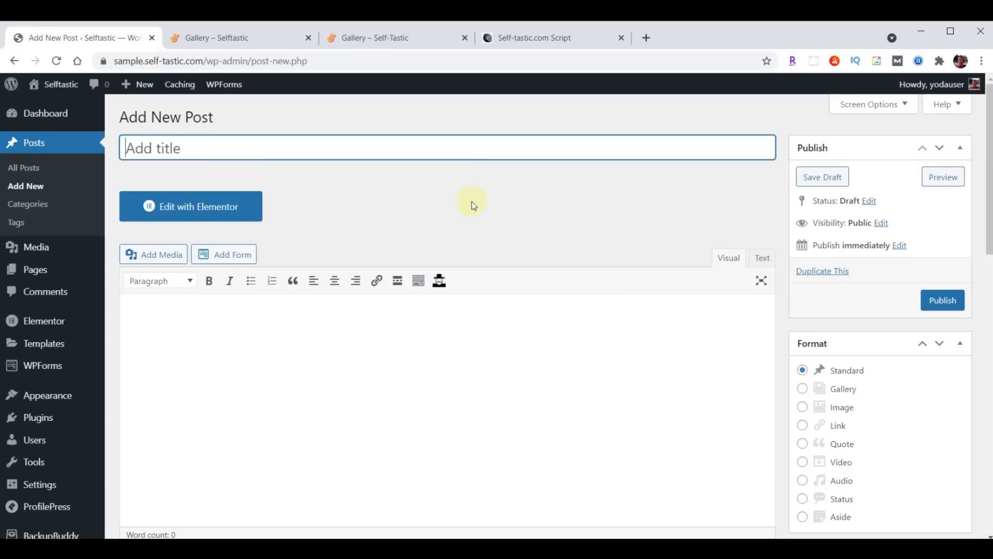
{"action": "left_click", "coordinate": [204, 146]}
{"action": "key", "text": "ctrl+v"}
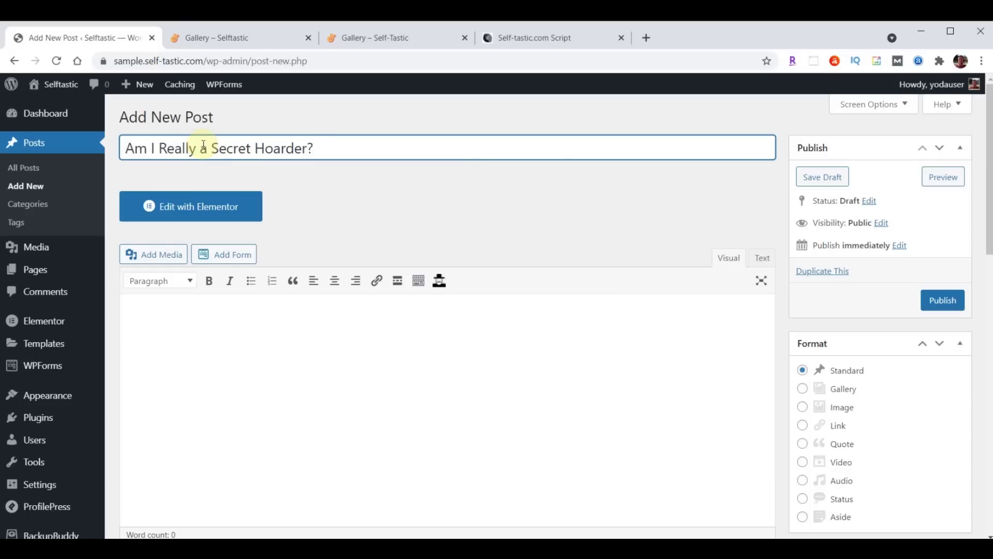
{"action": "left_click", "coordinate": [361, 341]}
{"action": "scroll", "coordinate": [285, 264], "scroll_direction": "down", "scroll_amount": 3}
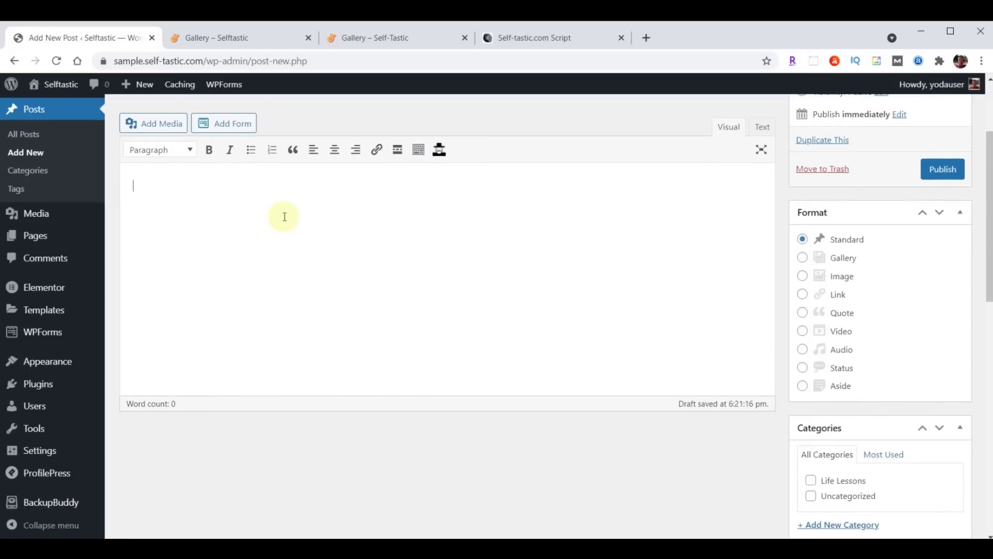
{"action": "left_click", "coordinate": [257, 211]}
{"action": "key", "text": "ctrl+v"}
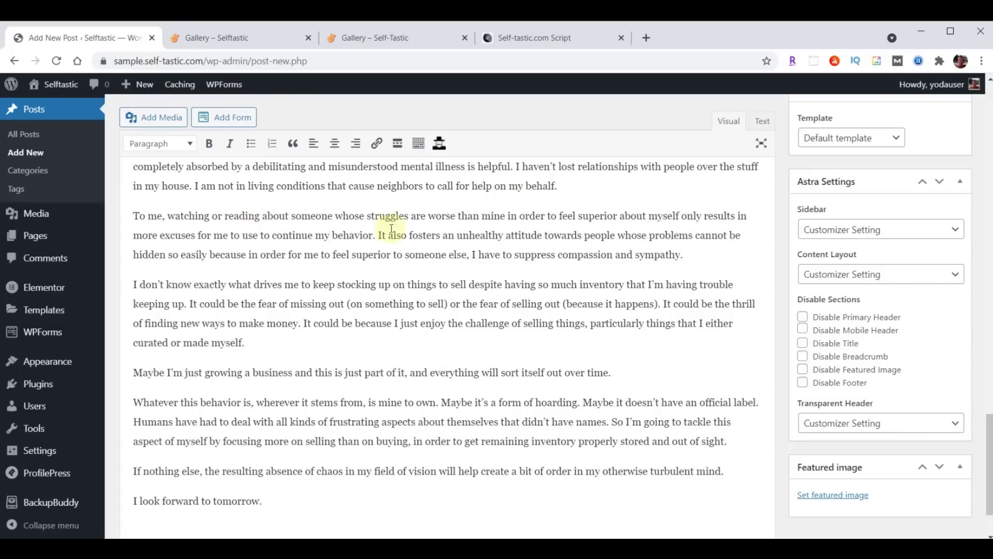
{"action": "scroll", "coordinate": [518, 249], "scroll_direction": "up", "scroll_amount": 6}
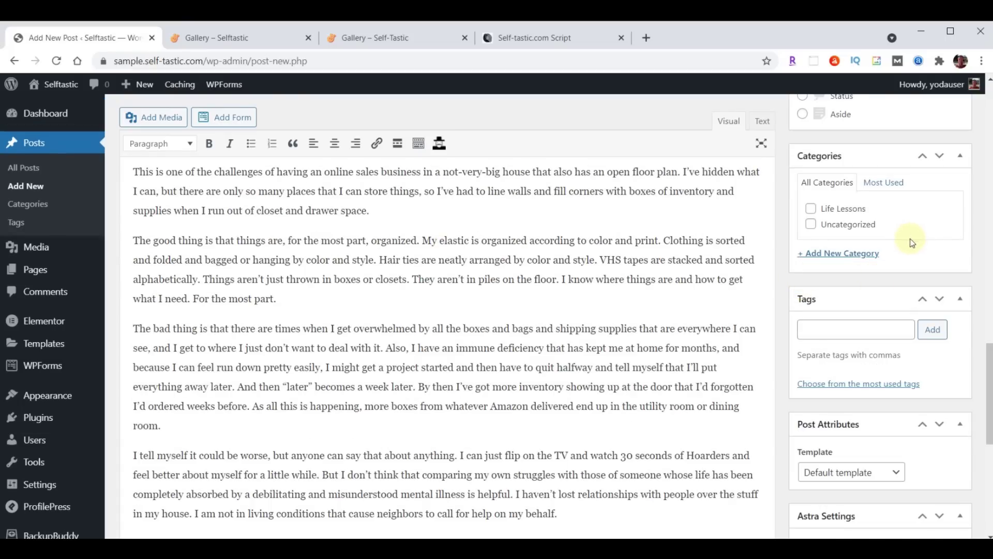
File the post under Life Lessons and create Business, Mental Health and Personal Development categories
{"action": "left_click", "coordinate": [812, 210]}
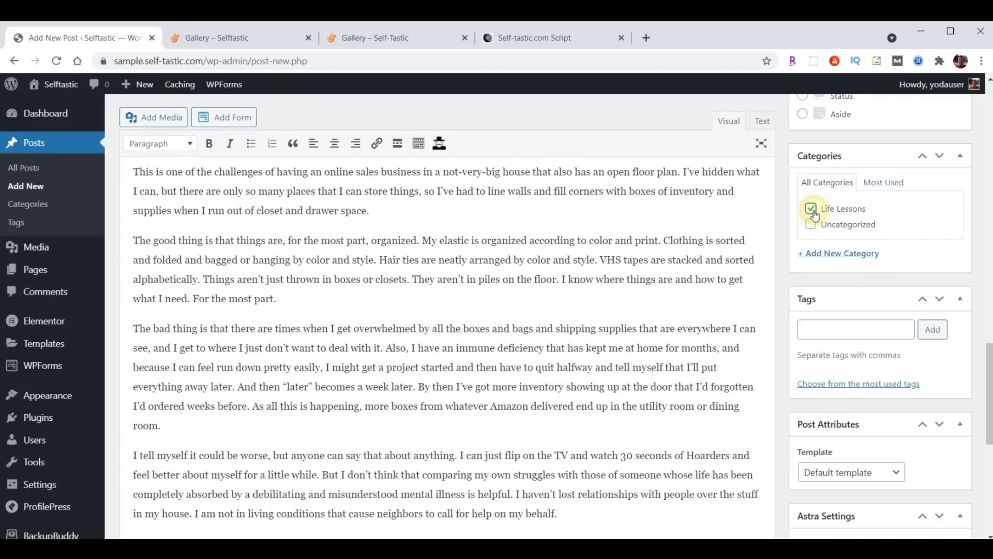
{"action": "left_click", "coordinate": [842, 253]}
{"action": "type", "text": "Business"}
{"action": "key", "text": "Return"}
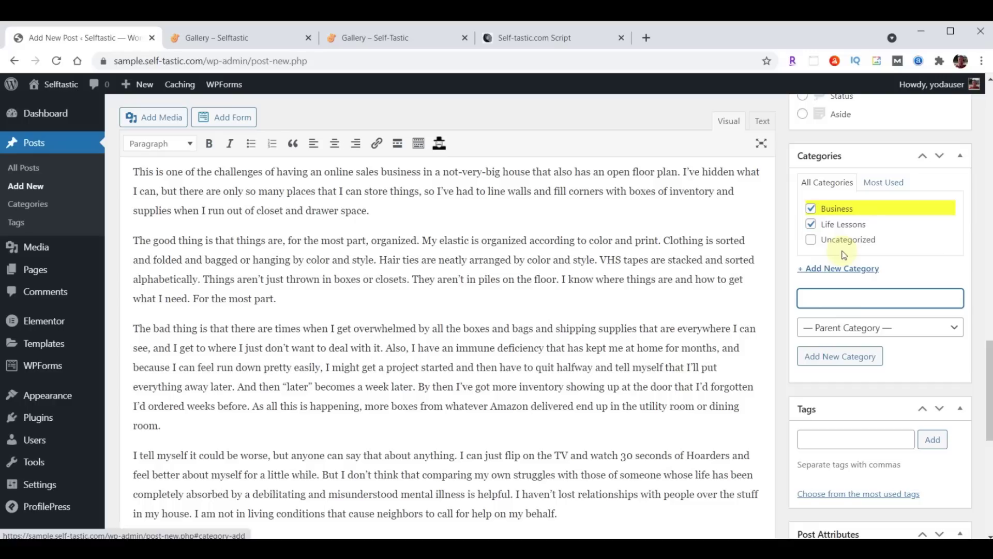
{"action": "type", "text": "Mental Health"}
{"action": "key", "text": "Return"}
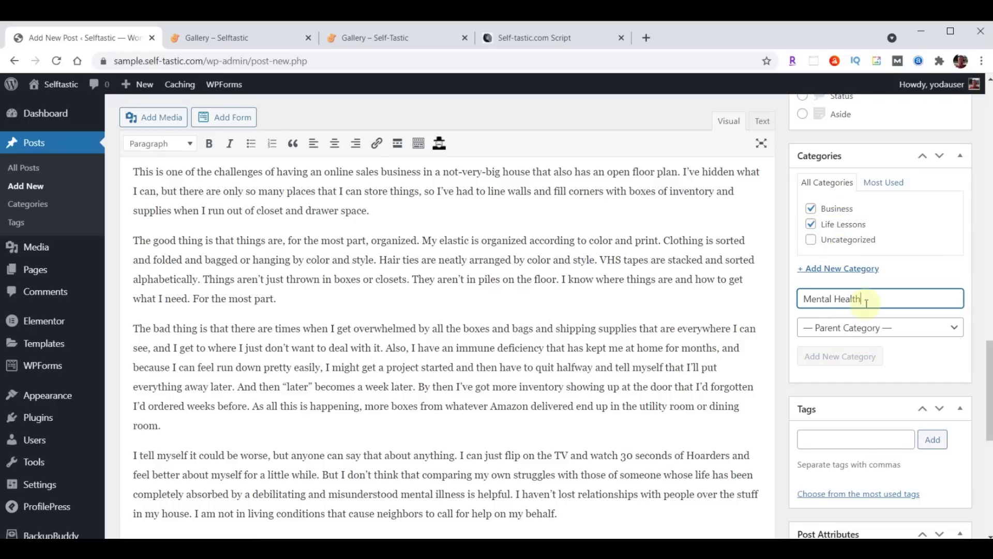
{"action": "type", "text": "Personal Development"}
{"action": "key", "text": "Return"}
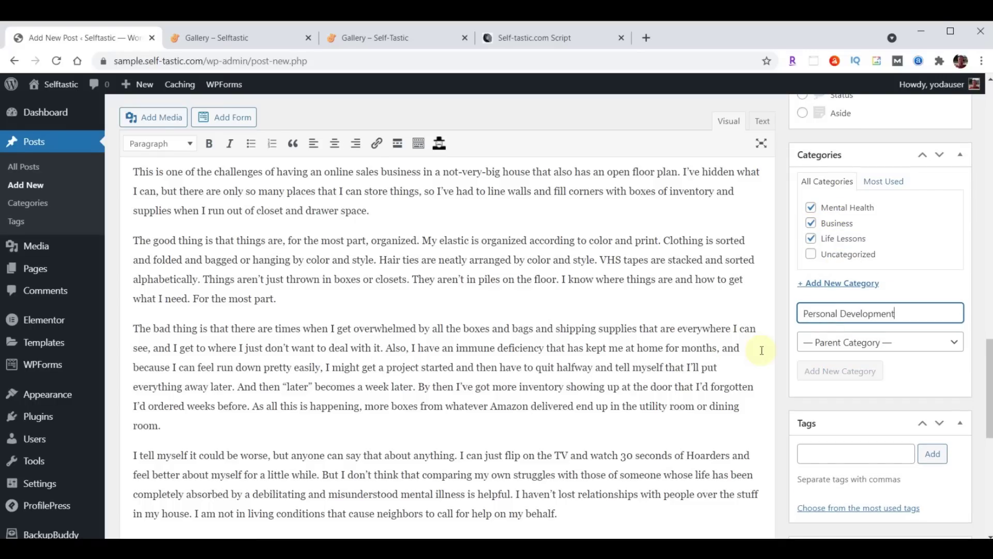
Add the Self Improvement and Money tags to the post
{"action": "scroll", "coordinate": [885, 277], "scroll_direction": "down", "scroll_amount": 3}
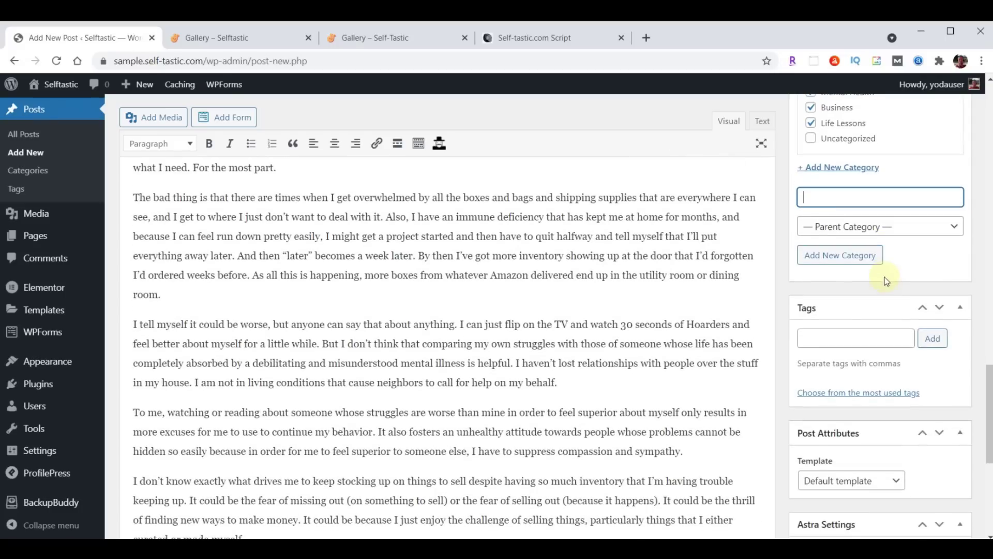
{"action": "left_click", "coordinate": [847, 339]}
{"action": "type", "text": "Self Improvement, Money"}
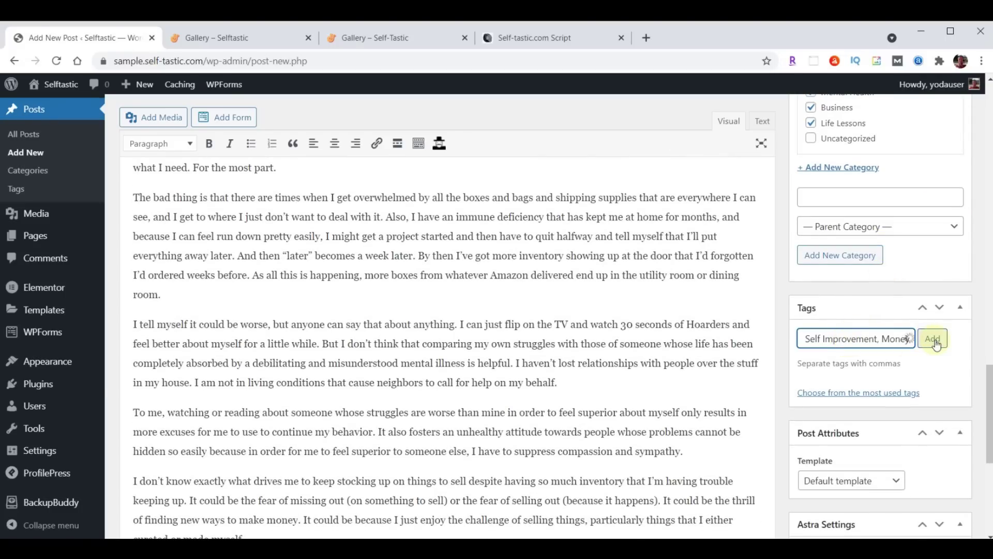
{"action": "left_click", "coordinate": [932, 339]}
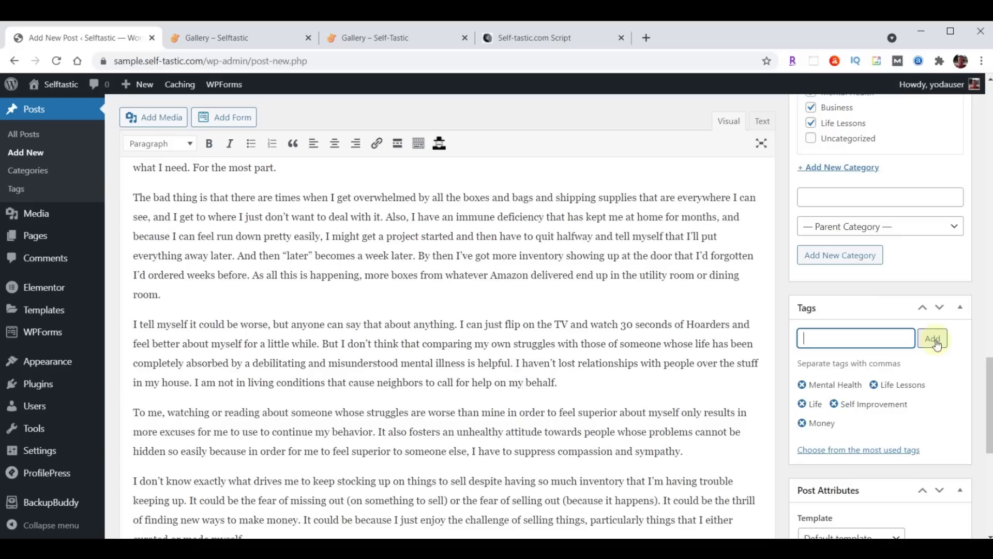
{"action": "scroll", "coordinate": [937, 343], "scroll_direction": "down", "scroll_amount": 7}
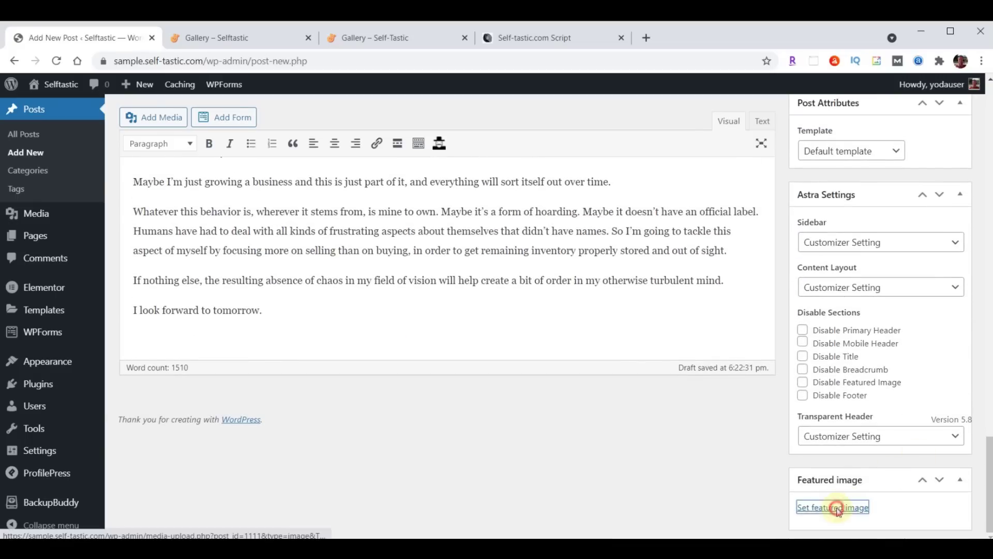
{"action": "left_click", "coordinate": [834, 507]}
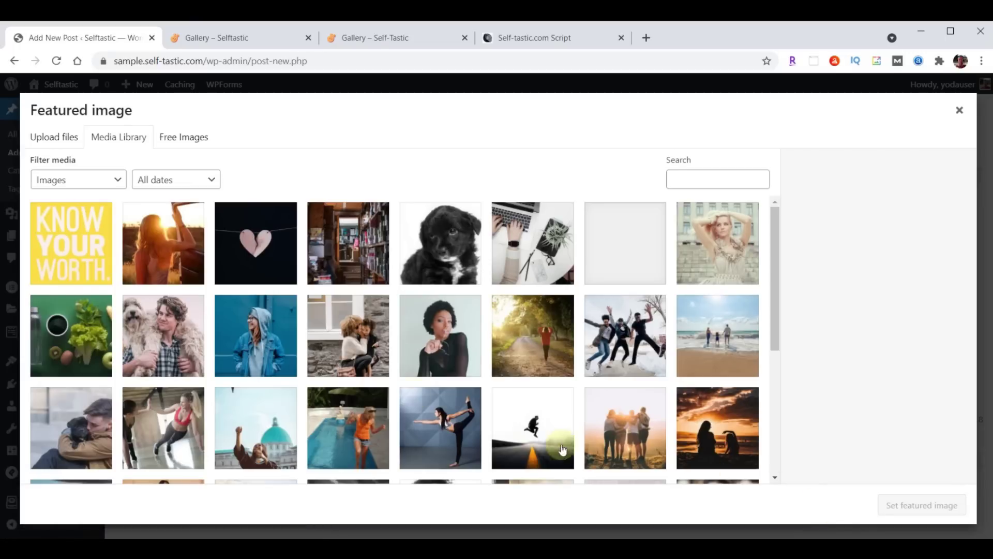
Make bookshelf photo blog-02 the featured image and publish 'Am I Really a Secret Hoarder?'
{"action": "left_click", "coordinate": [341, 245]}
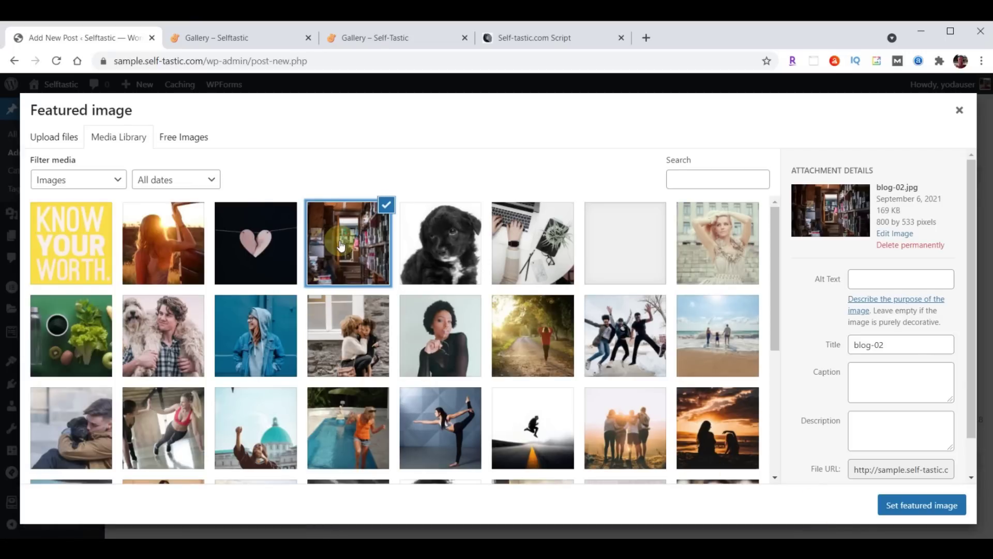
{"action": "left_click", "coordinate": [916, 505]}
{"action": "scroll", "coordinate": [919, 507], "scroll_direction": "down", "scroll_amount": 3}
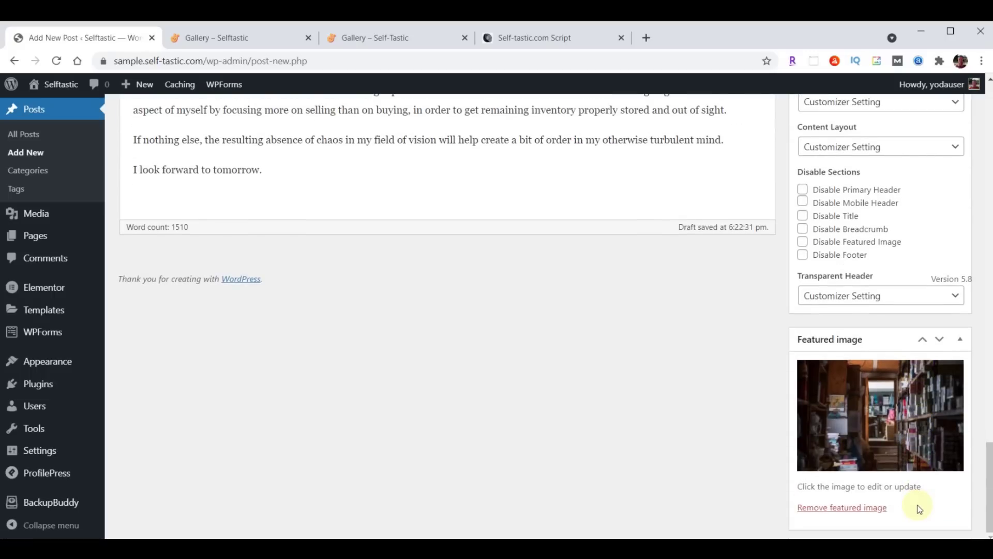
{"action": "scroll", "coordinate": [918, 508], "scroll_direction": "up", "scroll_amount": 15}
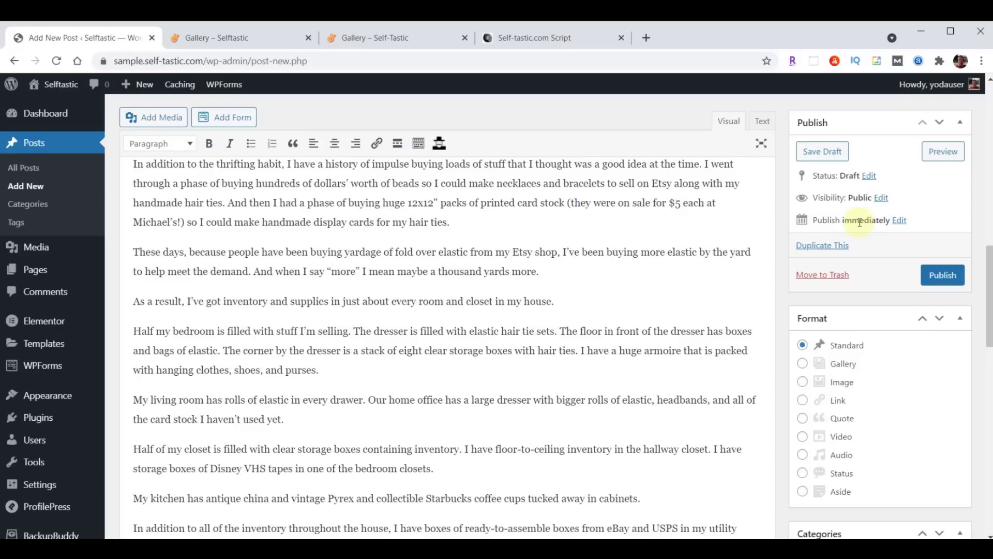
{"action": "left_click", "coordinate": [942, 275]}
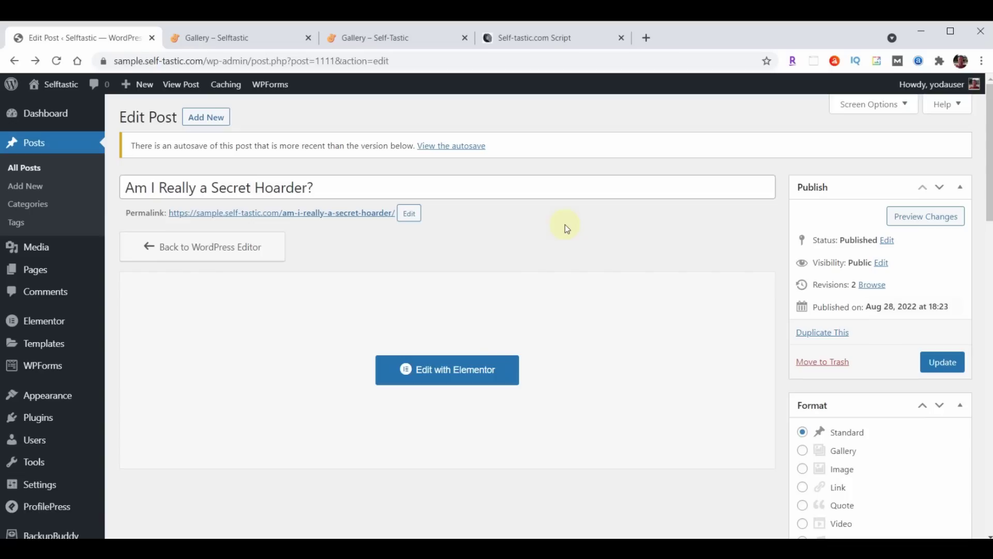
{"action": "right_click", "coordinate": [326, 213]}
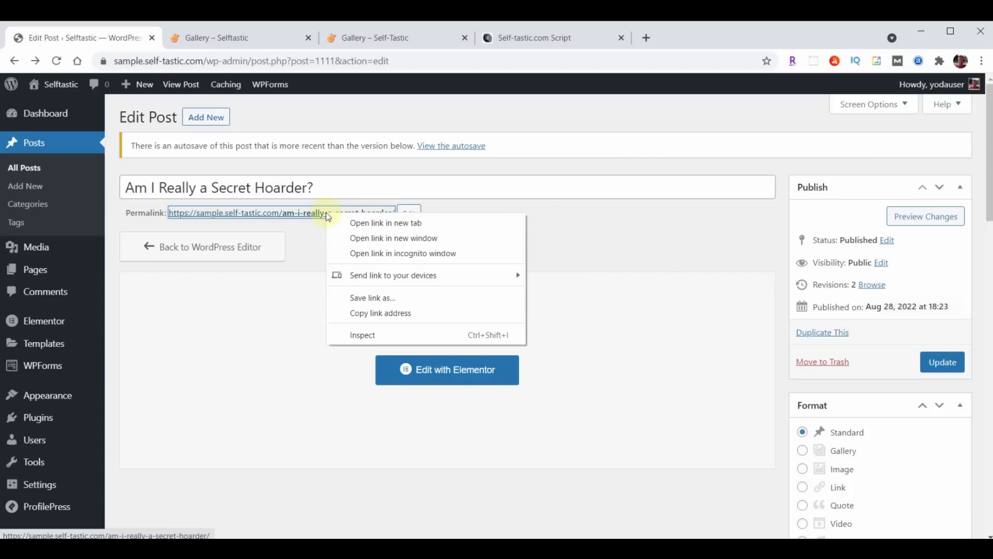
Open the live Secret Hoarder post in a new tab, scroll through it, then close it
{"action": "left_click", "coordinate": [366, 223]}
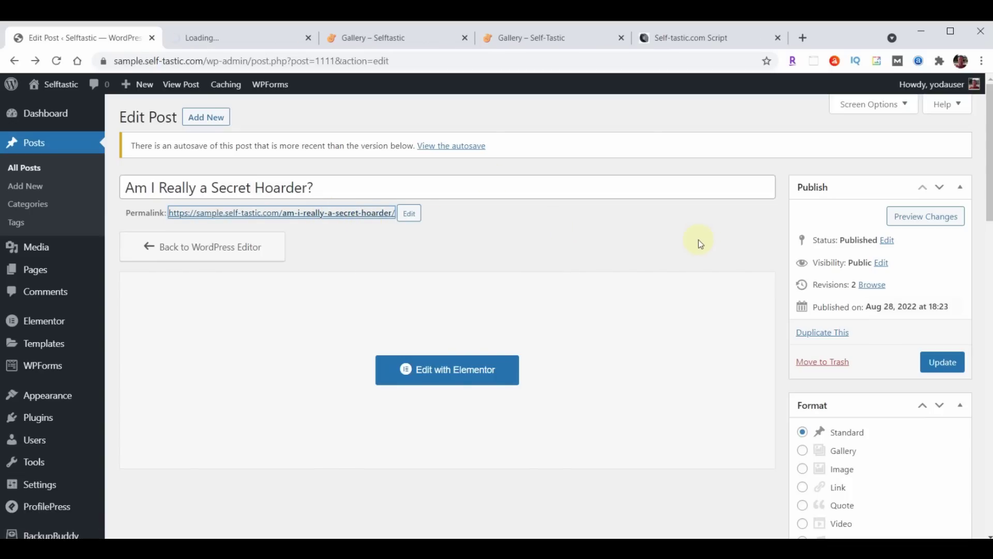
{"action": "left_click", "coordinate": [237, 42]}
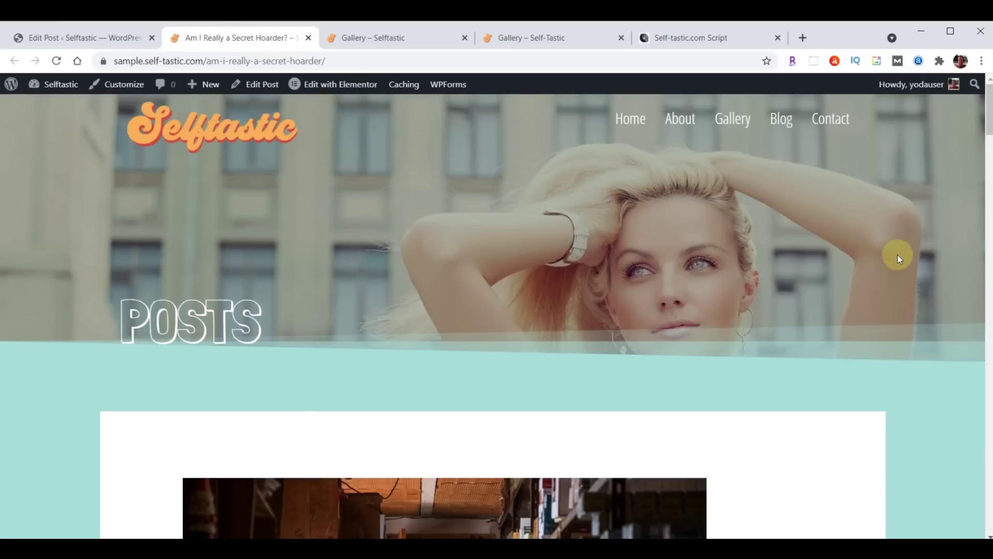
{"action": "scroll", "coordinate": [898, 254], "scroll_direction": "down", "scroll_amount": 5}
{"action": "scroll", "coordinate": [868, 314], "scroll_direction": "down", "scroll_amount": 20}
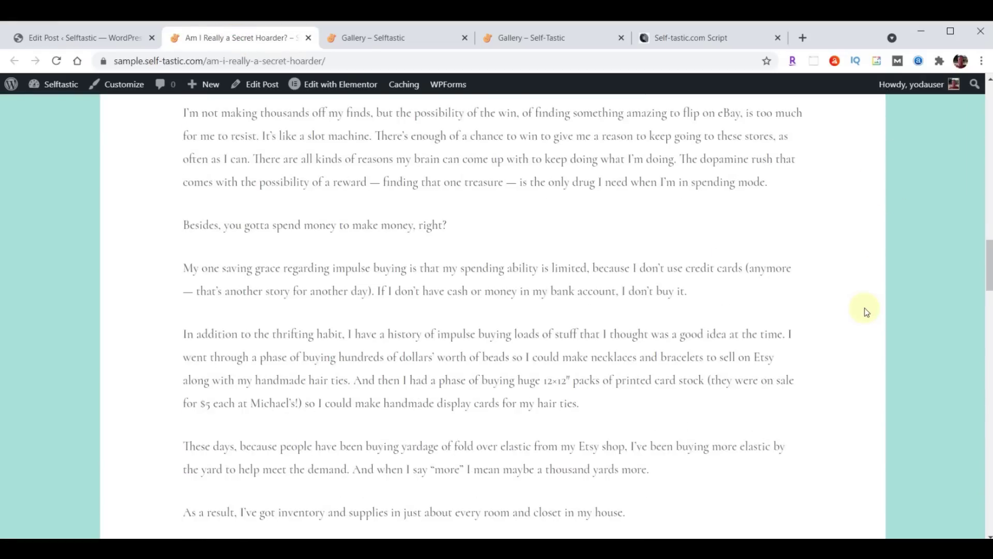
{"action": "scroll", "coordinate": [868, 312], "scroll_direction": "down", "scroll_amount": 15}
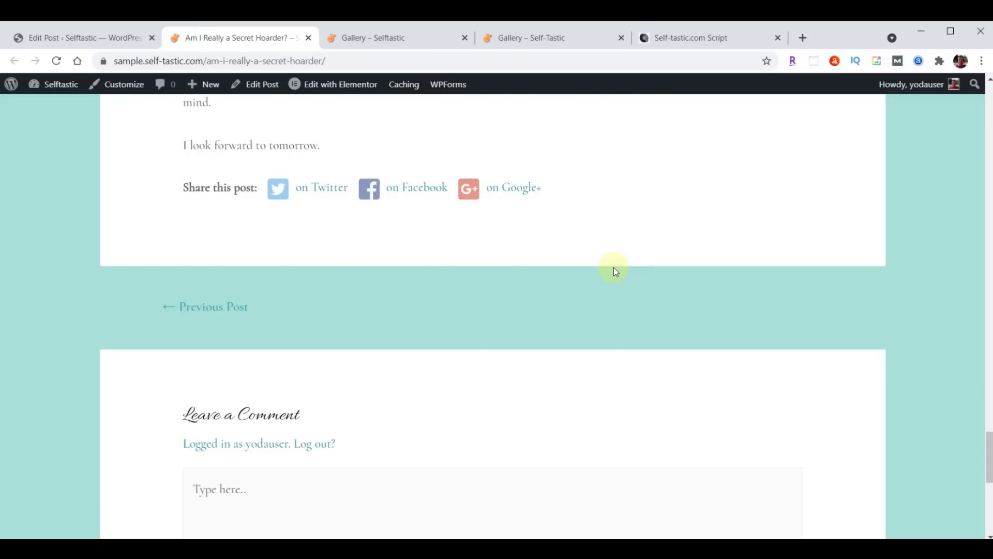
{"action": "scroll", "coordinate": [614, 268], "scroll_direction": "up", "scroll_amount": 20}
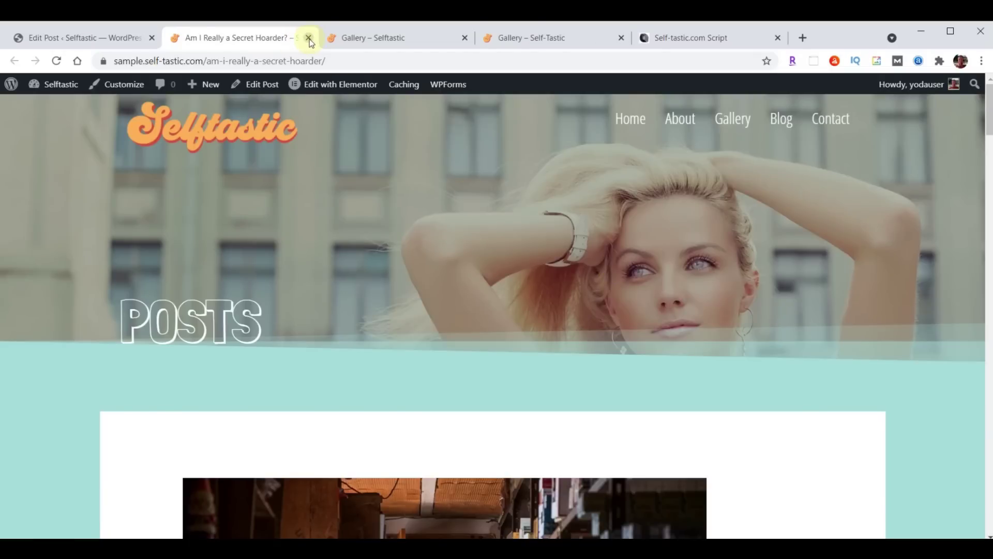
{"action": "left_click", "coordinate": [308, 38]}
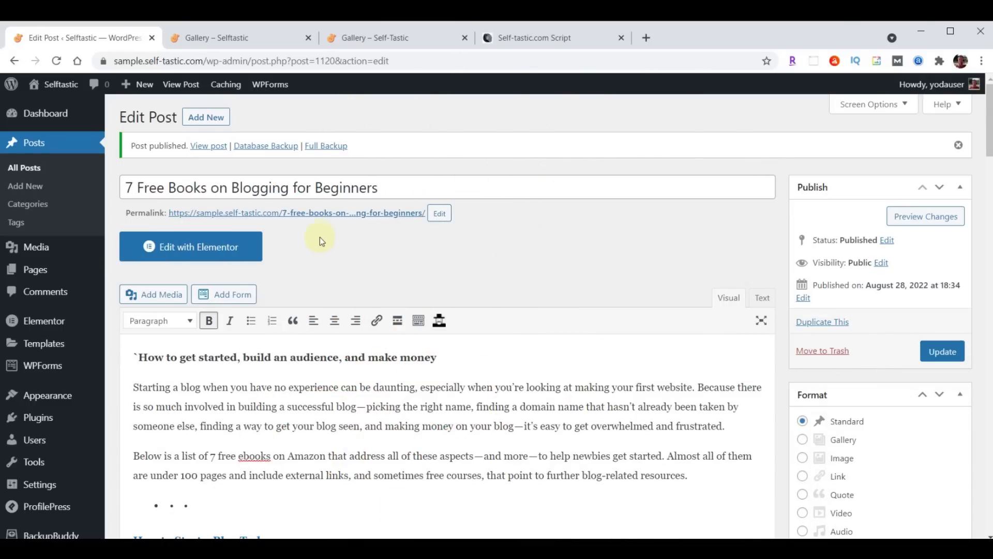
Open the live '7 Free Books on Blogging for Beginners' post in a new tab and scroll to its title
{"action": "right_click", "coordinate": [320, 214]}
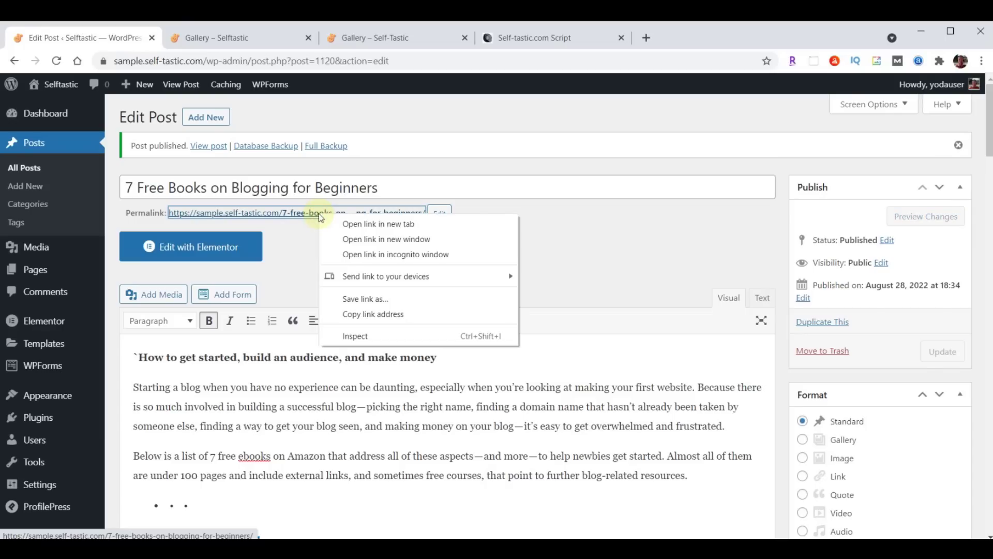
{"action": "left_click", "coordinate": [378, 224]}
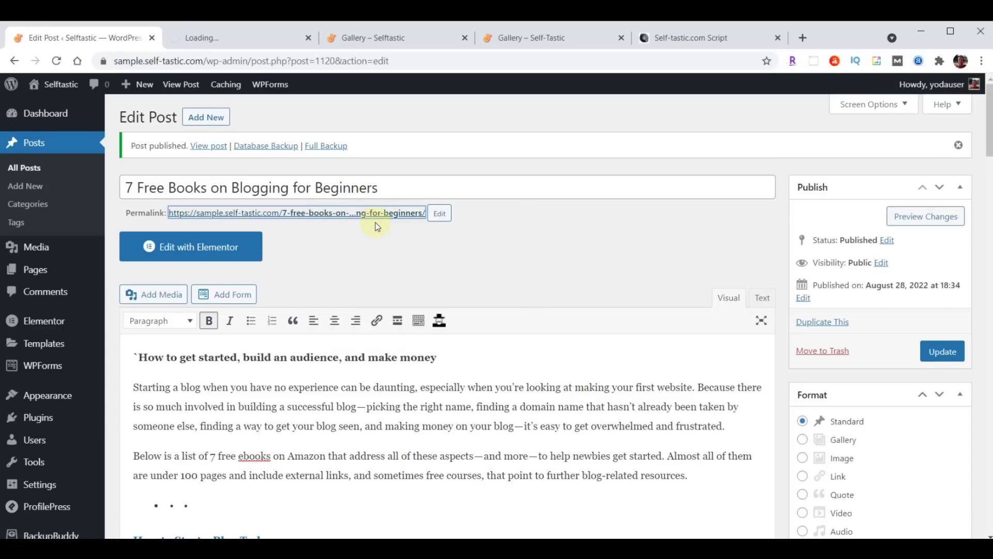
{"action": "left_click", "coordinate": [208, 37]}
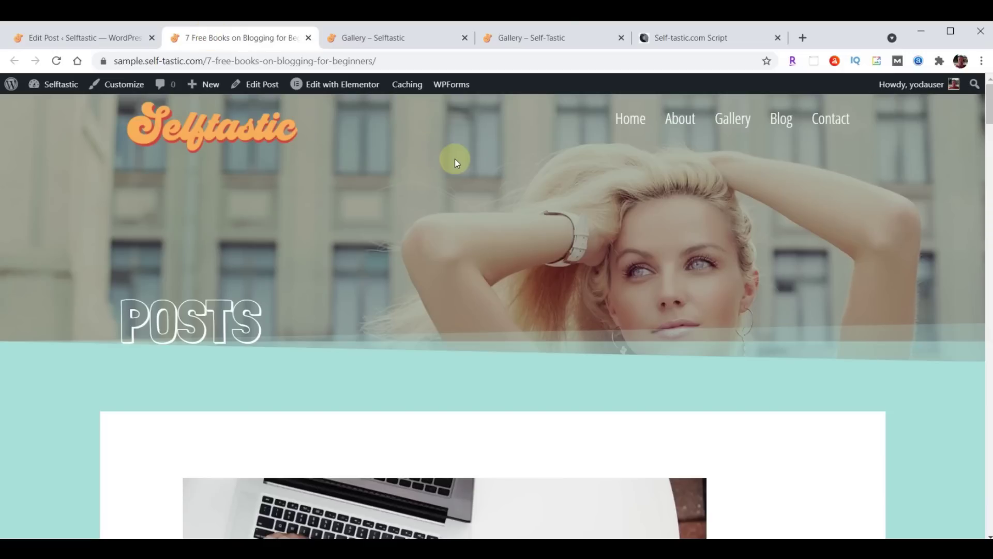
{"action": "scroll", "coordinate": [690, 319], "scroll_direction": "down", "scroll_amount": 6}
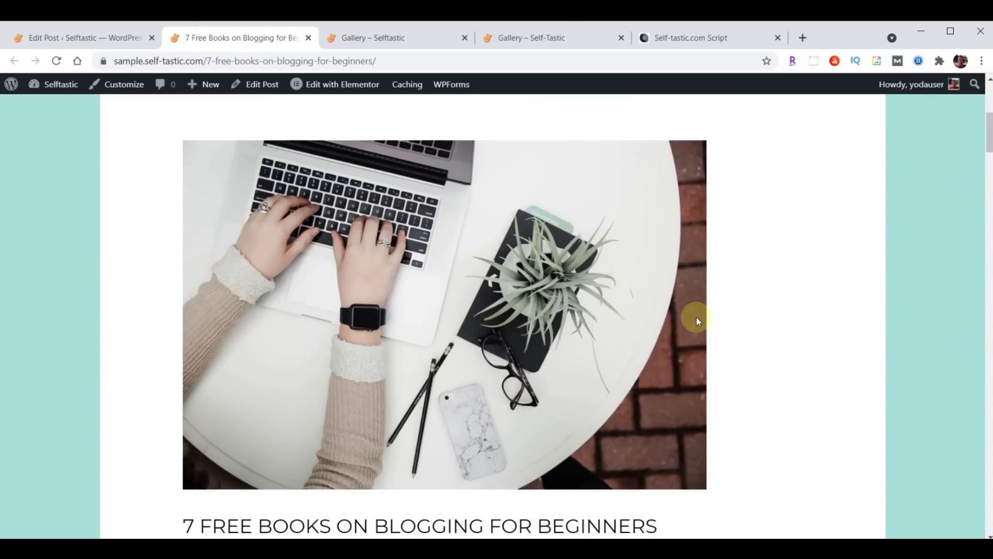
{"action": "scroll", "coordinate": [696, 317], "scroll_direction": "down", "scroll_amount": 4}
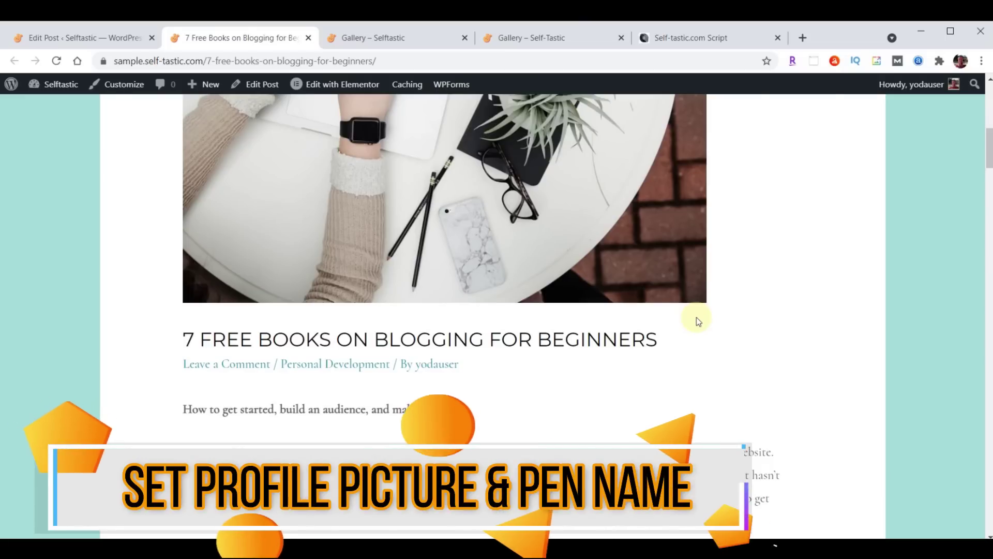
{"action": "scroll", "coordinate": [697, 318], "scroll_direction": "up", "scroll_amount": 4}
{"action": "scroll", "coordinate": [697, 318], "scroll_direction": "down", "scroll_amount": 3}
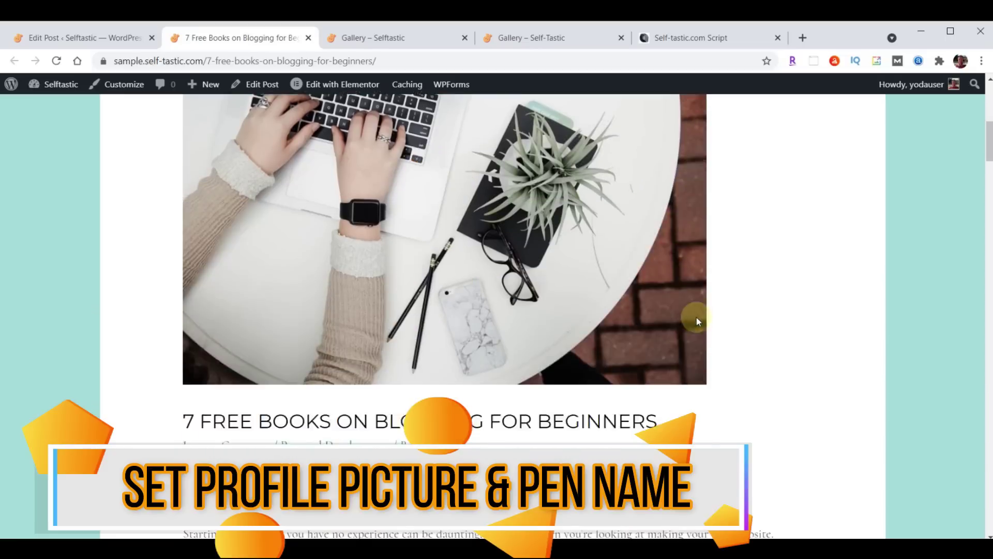
{"action": "scroll", "coordinate": [696, 319], "scroll_direction": "down", "scroll_amount": 2}
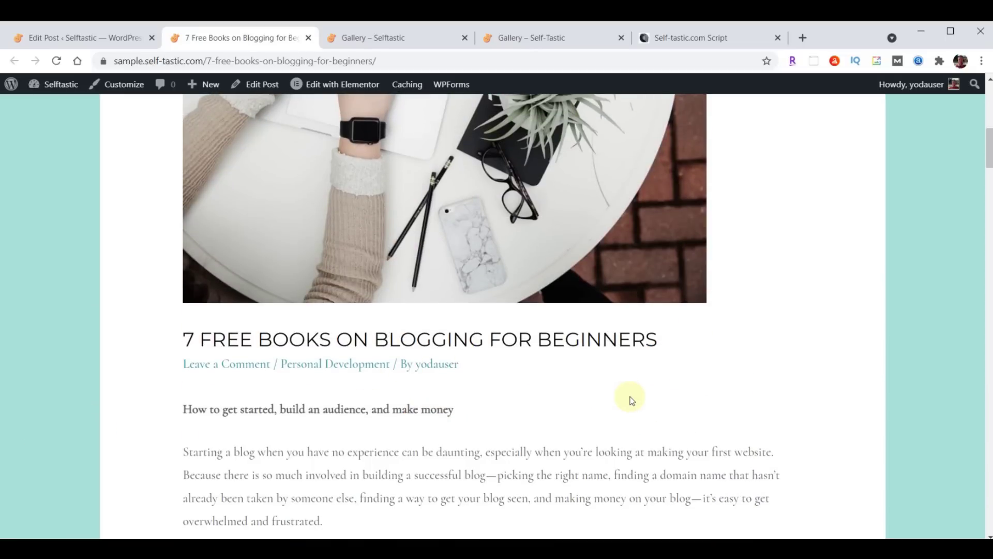
Check the author archive from the post byline, then go to the admin Plugins list
{"action": "left_click", "coordinate": [427, 363]}
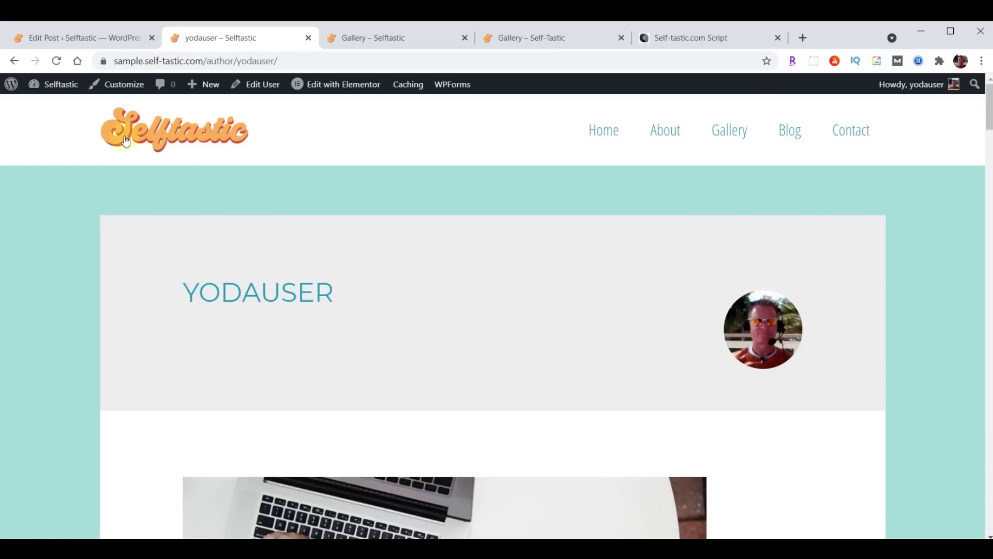
{"action": "left_click", "coordinate": [12, 61]}
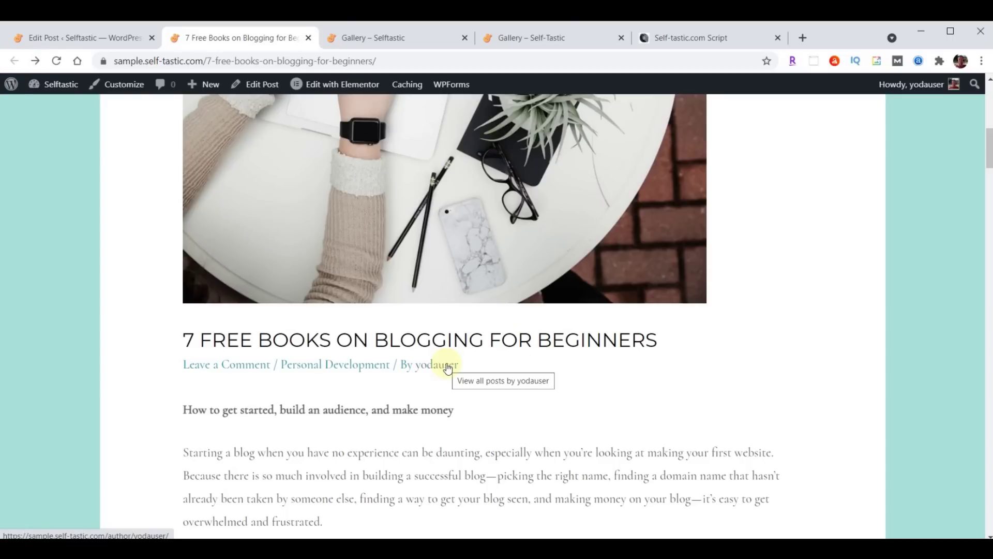
{"action": "left_click", "coordinate": [54, 41]}
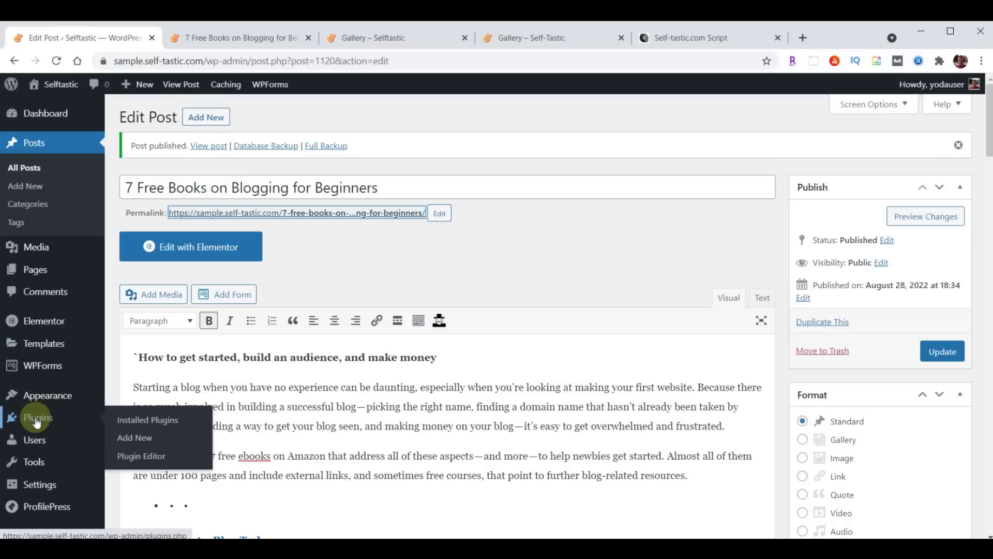
{"action": "left_click", "coordinate": [36, 421]}
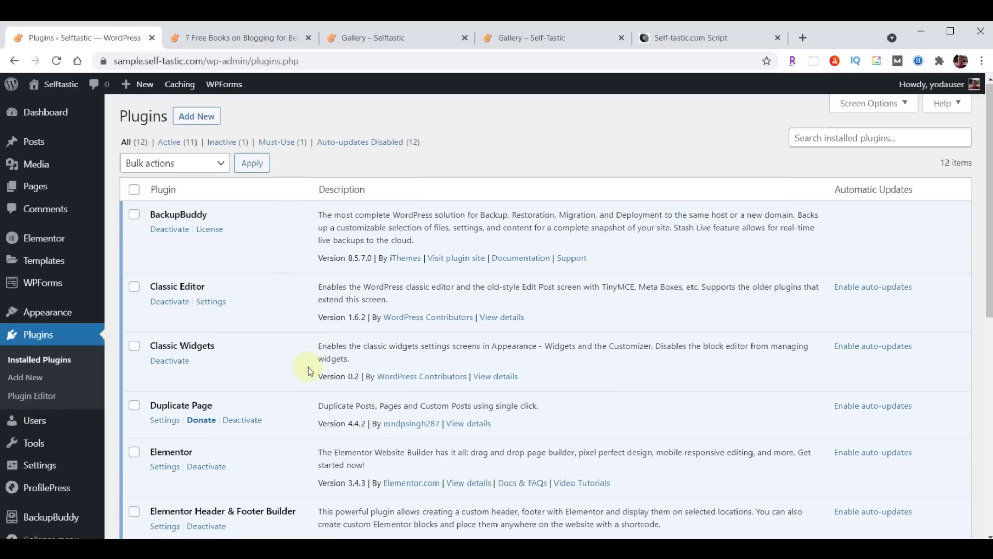
Disable Gravatar in ProfilePress's profile and cover photo settings
{"action": "scroll", "coordinate": [309, 368], "scroll_direction": "down", "scroll_amount": 3}
{"action": "scroll", "coordinate": [310, 368], "scroll_direction": "down", "scroll_amount": 2}
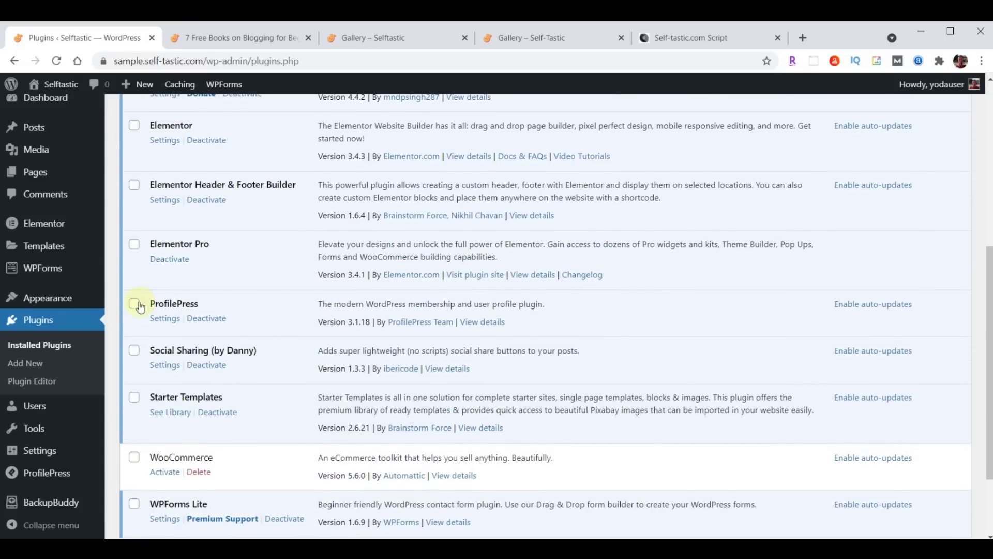
{"action": "left_click", "coordinate": [164, 320]}
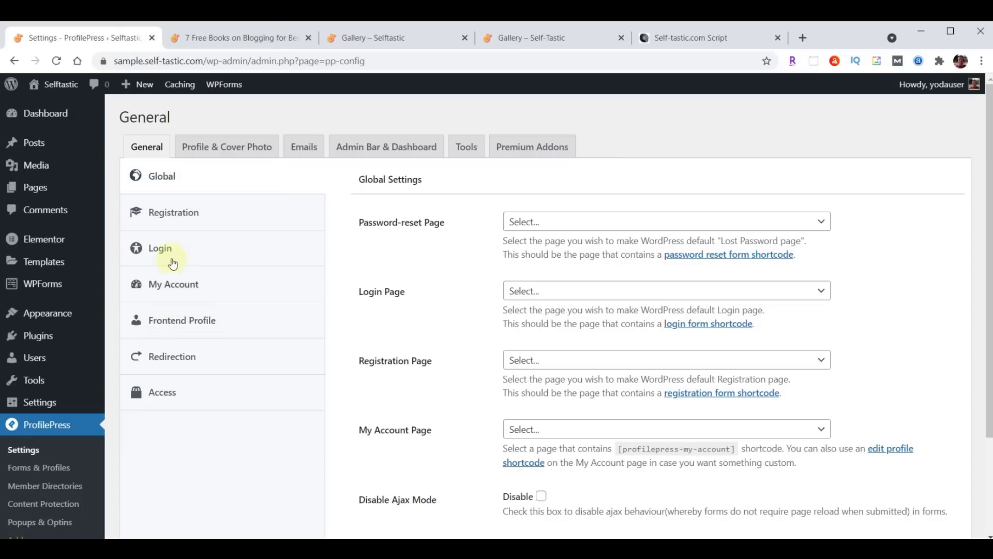
{"action": "left_click", "coordinate": [245, 151]}
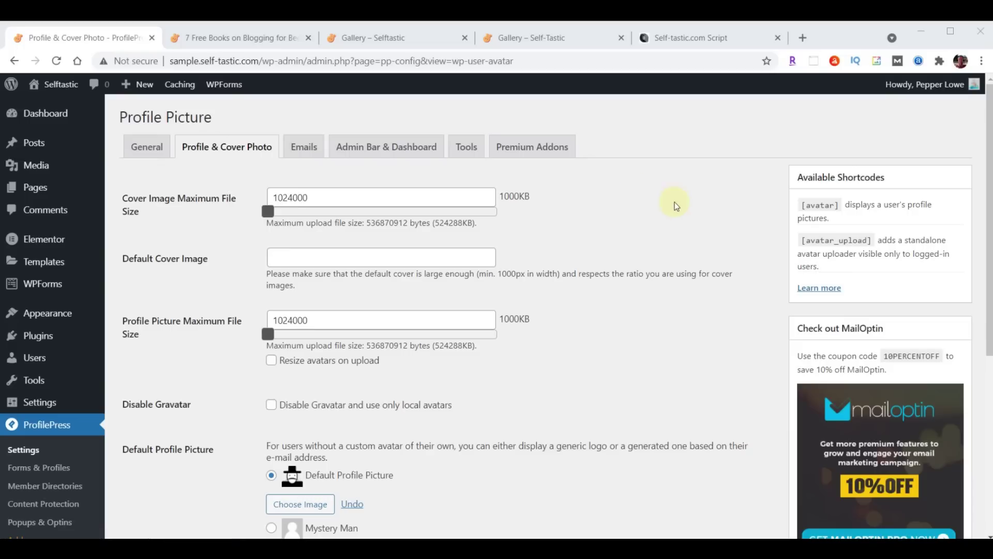
{"action": "scroll", "coordinate": [688, 213], "scroll_direction": "down", "scroll_amount": 2}
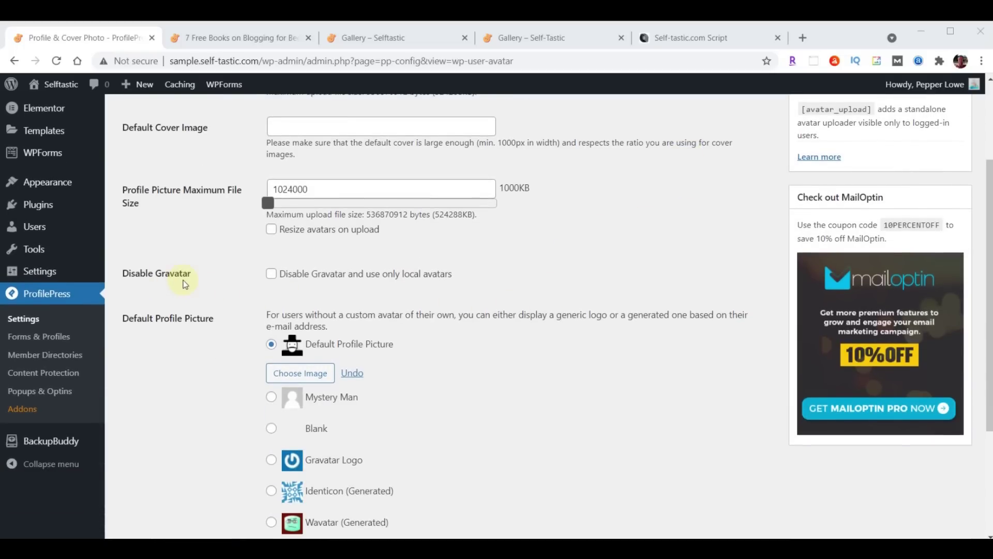
{"action": "left_click", "coordinate": [271, 275]}
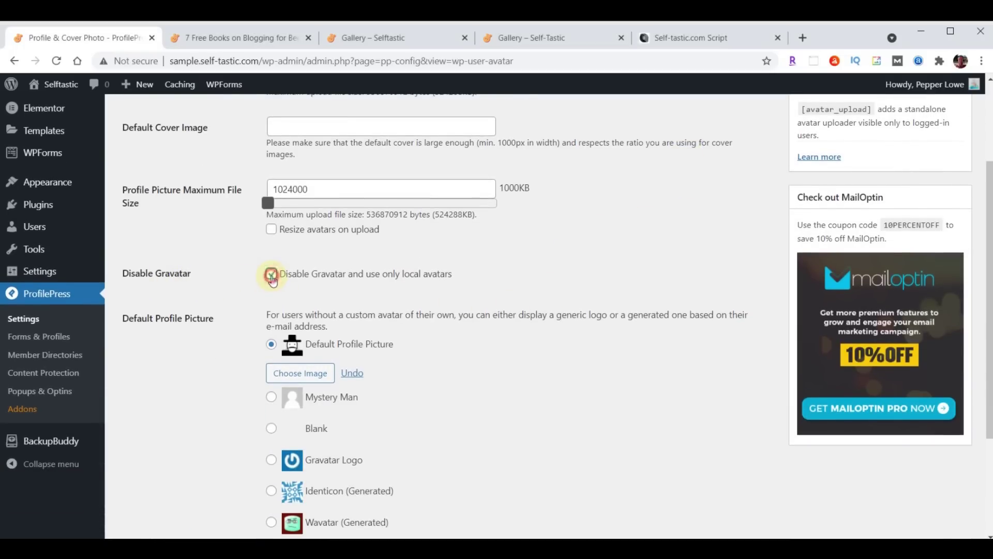
{"action": "scroll", "coordinate": [272, 279], "scroll_direction": "up", "scroll_amount": 1}
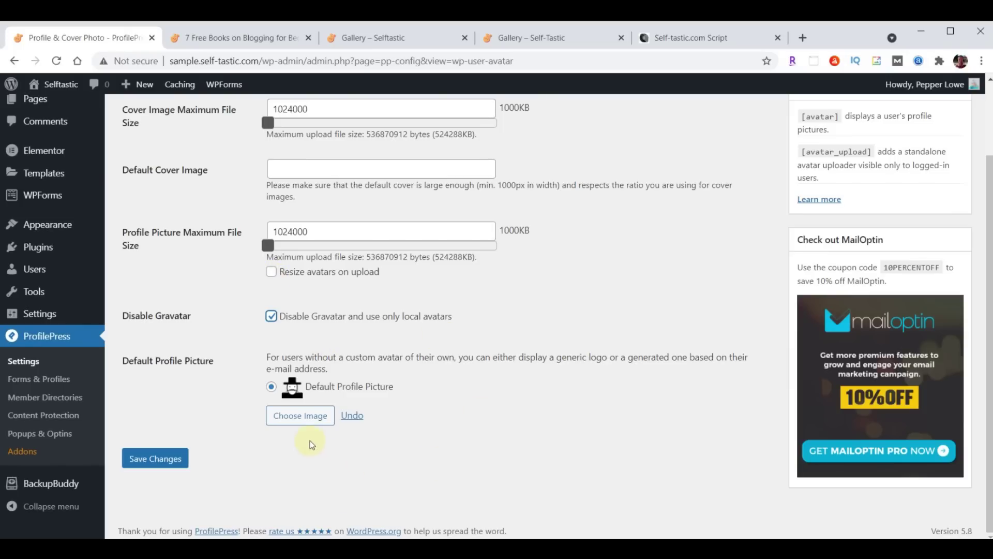
Upload profile-blog.jpg as the default profile picture and save the settings
{"action": "left_click", "coordinate": [293, 418]}
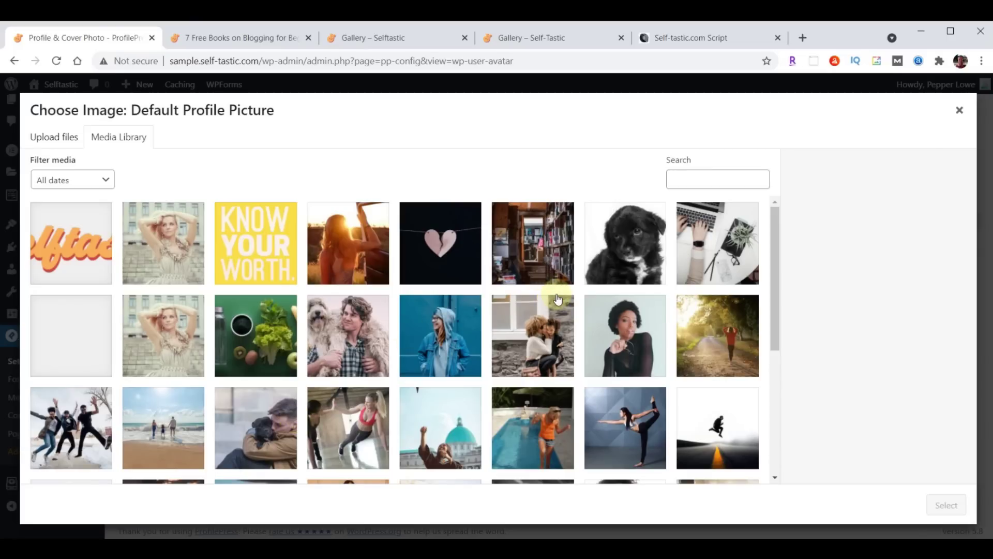
{"action": "key", "text": "alt+Tab"}
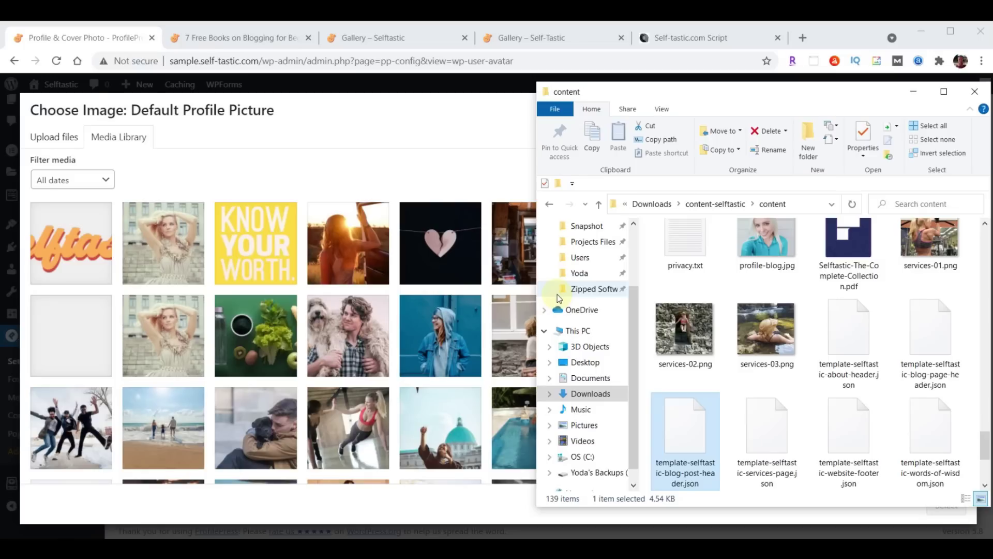
{"action": "scroll", "coordinate": [657, 290], "scroll_direction": "up", "scroll_amount": 1}
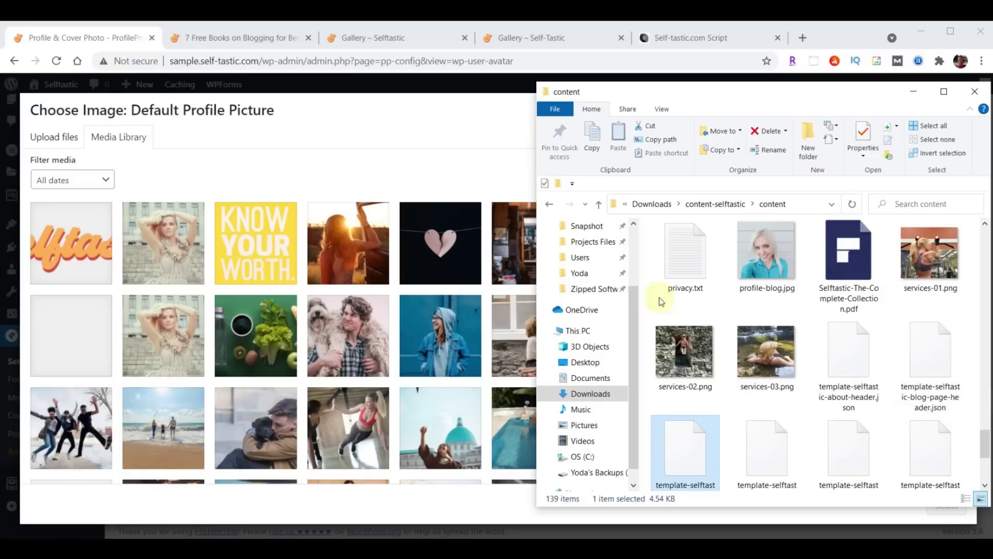
{"action": "left_click_drag", "start_coordinate": [768, 248], "coordinate": [257, 284]}
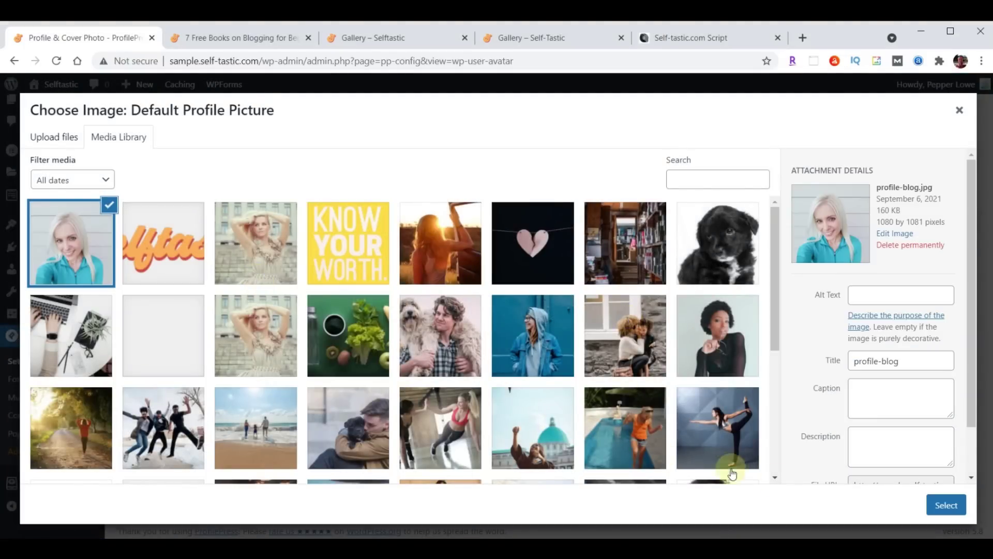
{"action": "left_click", "coordinate": [936, 500]}
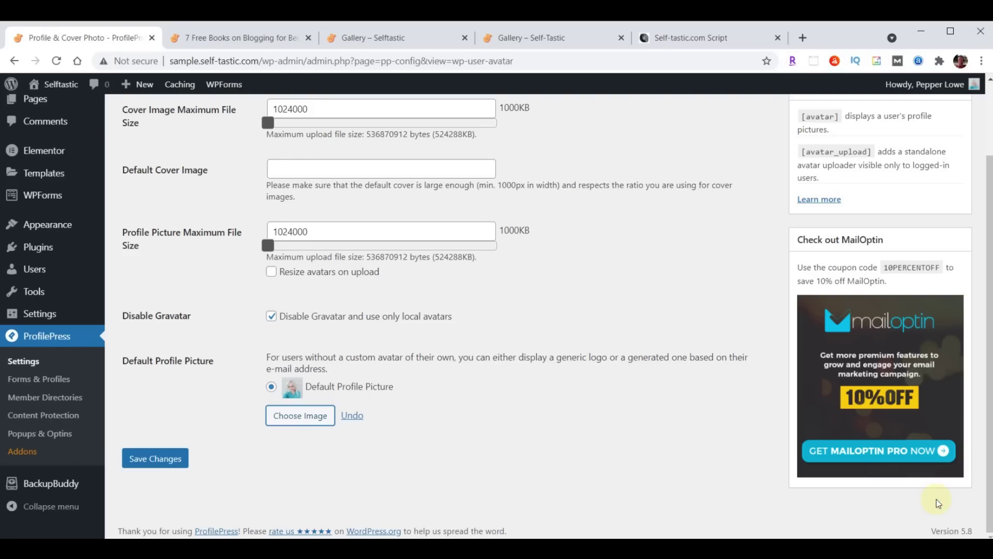
{"action": "left_click", "coordinate": [163, 459]}
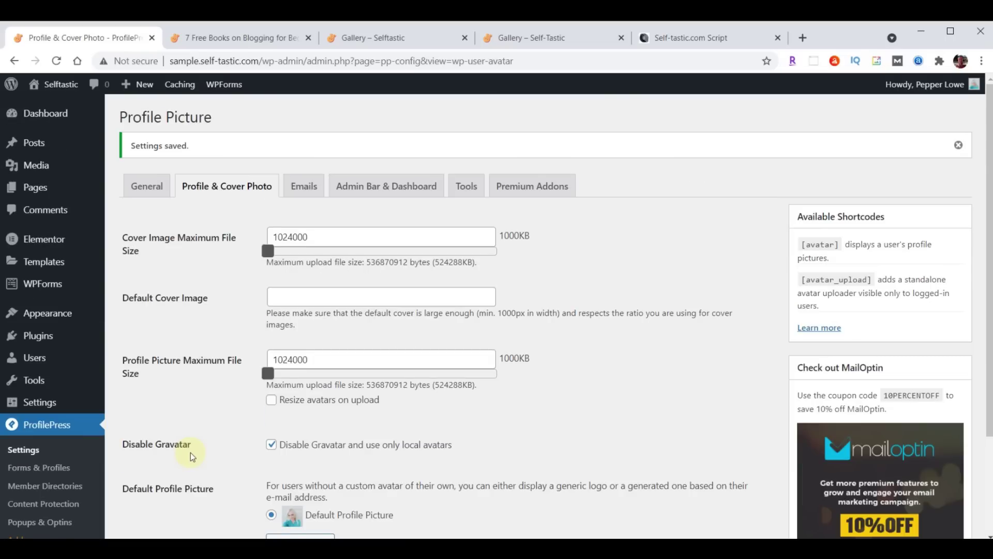
Set the user's nickname and public display name to the author's name
{"action": "left_click", "coordinate": [34, 357]}
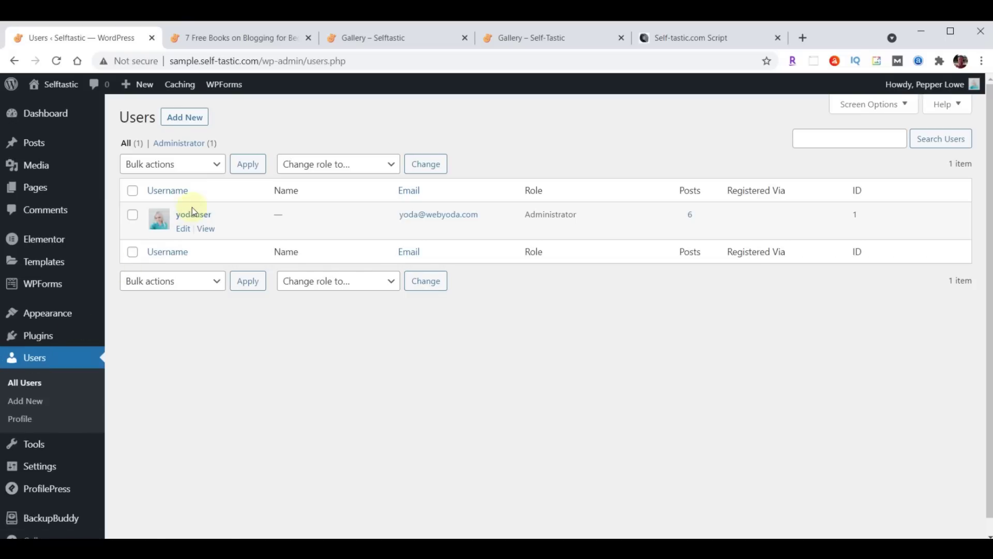
{"action": "left_click", "coordinate": [194, 213]}
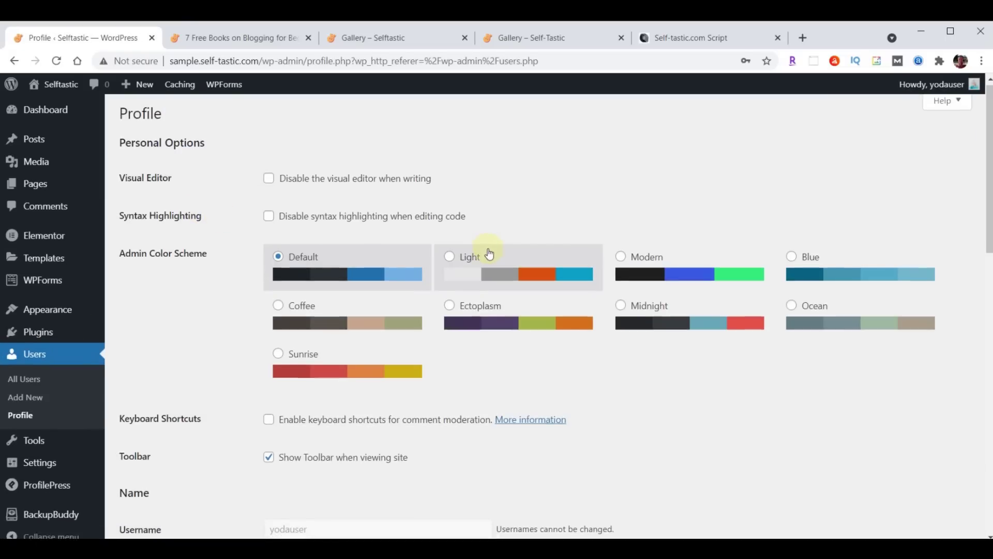
{"action": "scroll", "coordinate": [488, 250], "scroll_direction": "down", "scroll_amount": 5}
{"action": "scroll", "coordinate": [489, 253], "scroll_direction": "down", "scroll_amount": 1}
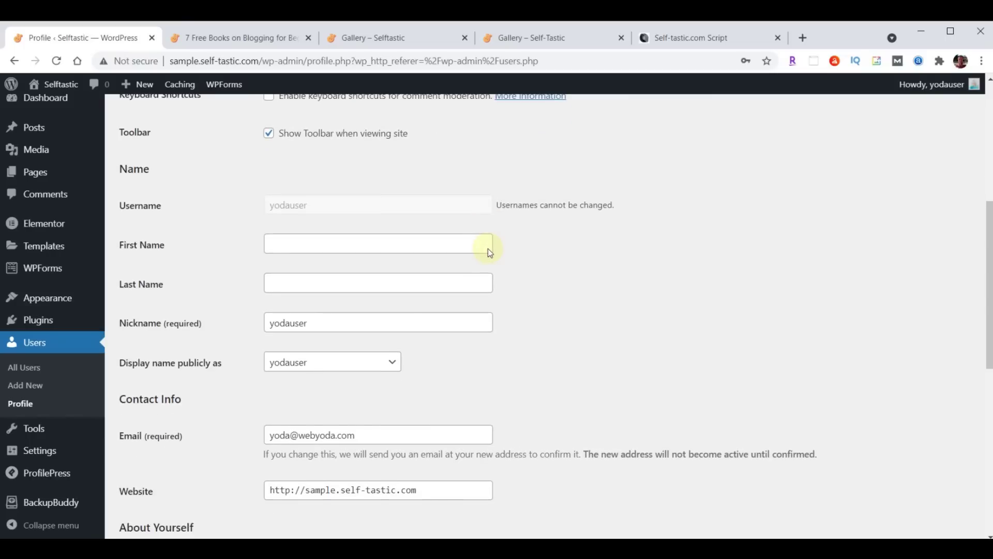
{"action": "left_click", "coordinate": [361, 326]}
{"action": "double_click", "coordinate": [361, 326]}
{"action": "type", "text": "P"}
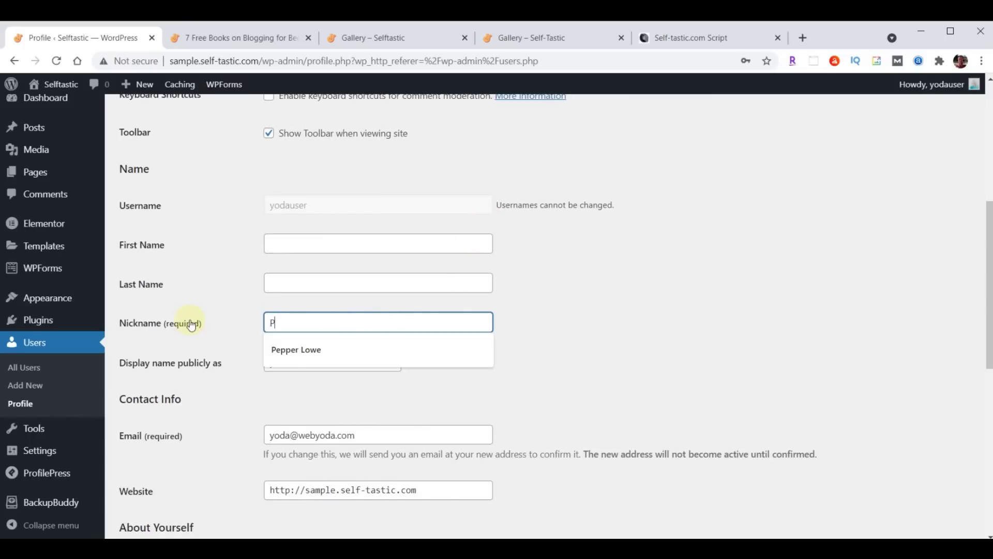
{"action": "left_click", "coordinate": [300, 349]}
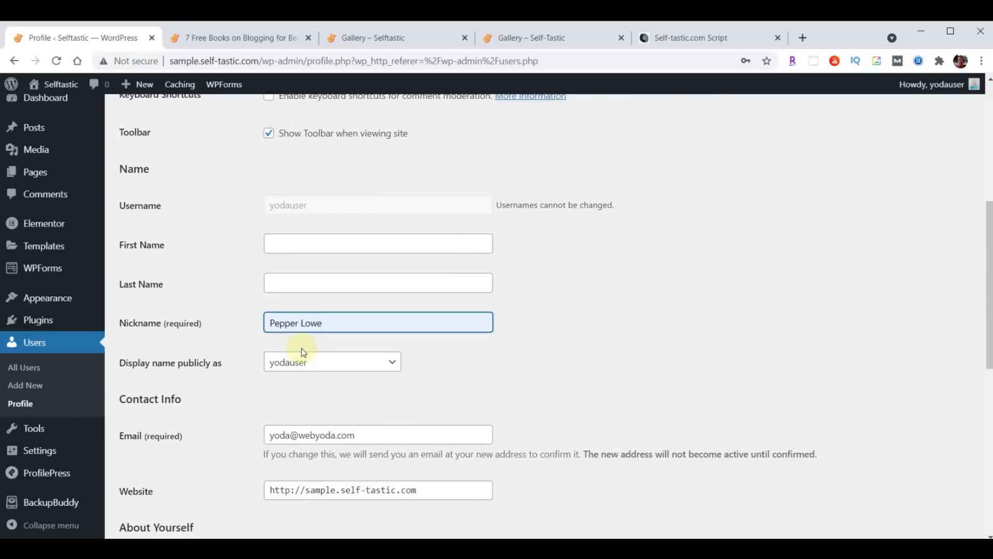
{"action": "left_click", "coordinate": [309, 368]}
{"action": "left_click", "coordinate": [309, 389]}
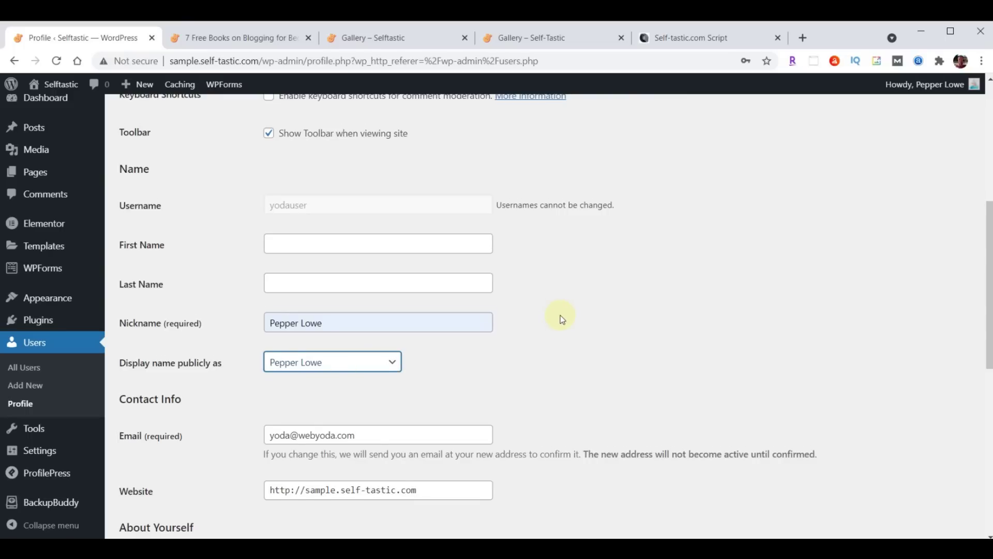
Paste the author biography into Biographical Info and update the profile
{"action": "scroll", "coordinate": [561, 315], "scroll_direction": "down", "scroll_amount": 5}
{"action": "left_click", "coordinate": [401, 309]}
{"action": "type", "text": "I created this blog website to inspire and encourage others. I've been a writer for some time but never took my writing seriously enough to have anything published until 2020, when I started writing on online platforms such as Medium and Quora. People appreciated my advice and willingness to open up about my own life."}
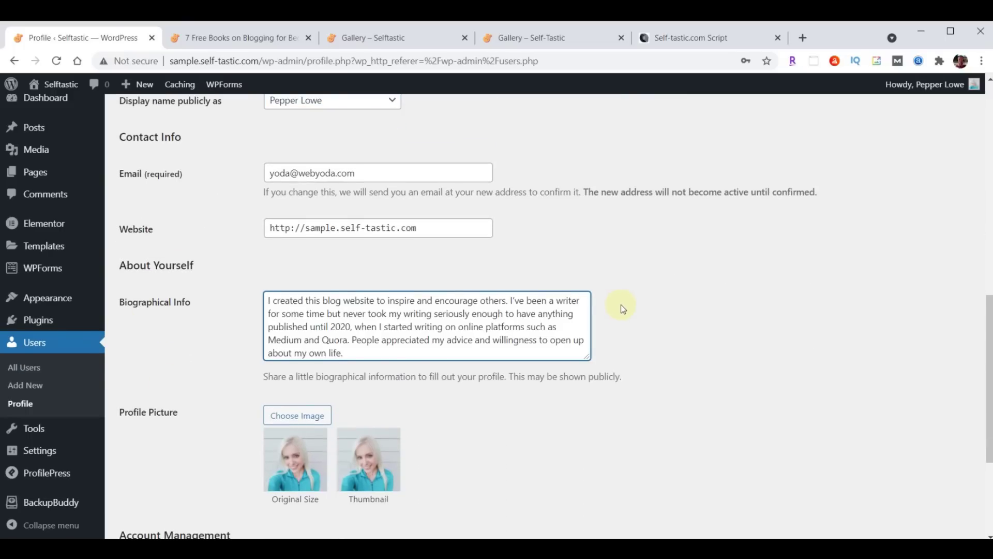
{"action": "scroll", "coordinate": [623, 309], "scroll_direction": "down", "scroll_amount": 4}
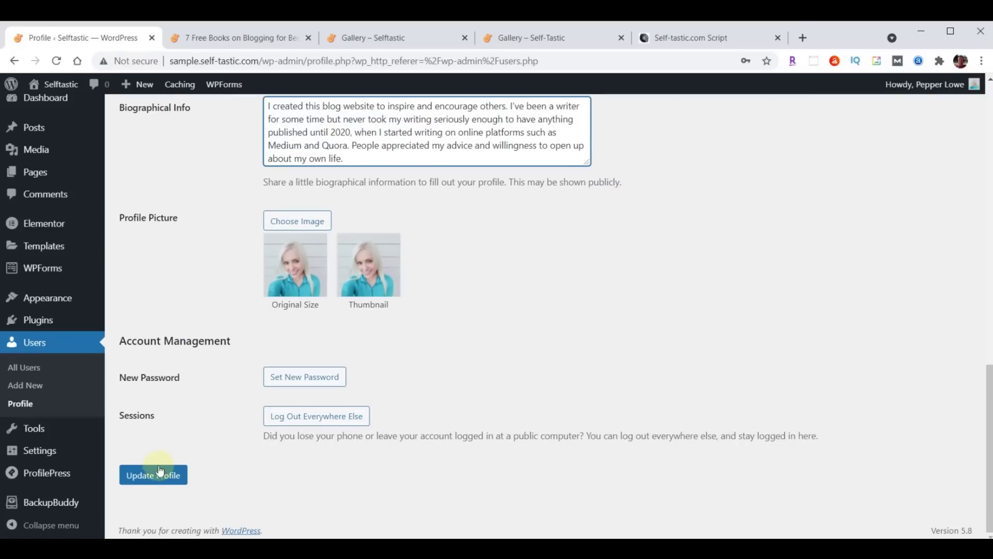
{"action": "left_click", "coordinate": [152, 474]}
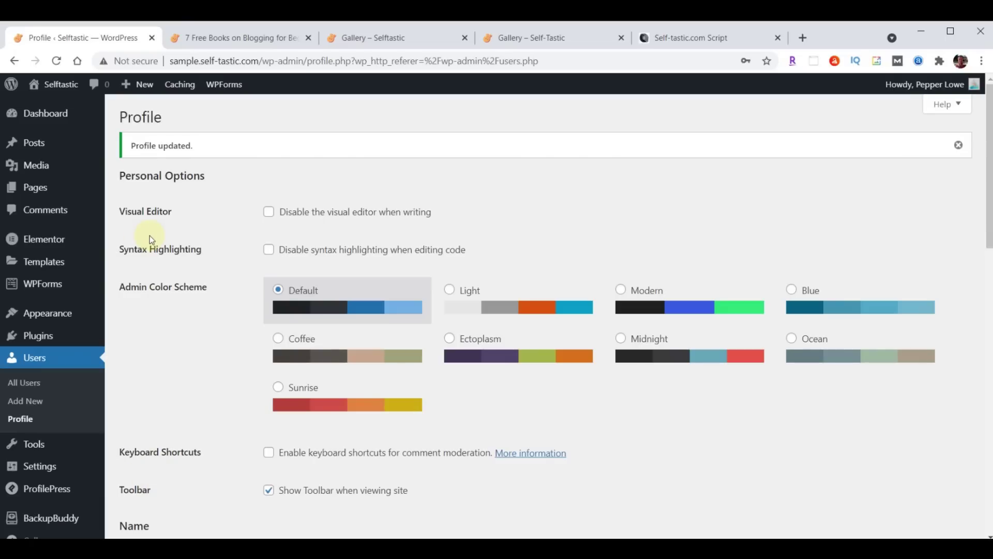
Reload the 7 Free Books on Blogging for Beginners post and open its author's archive page
{"action": "left_click", "coordinate": [253, 36]}
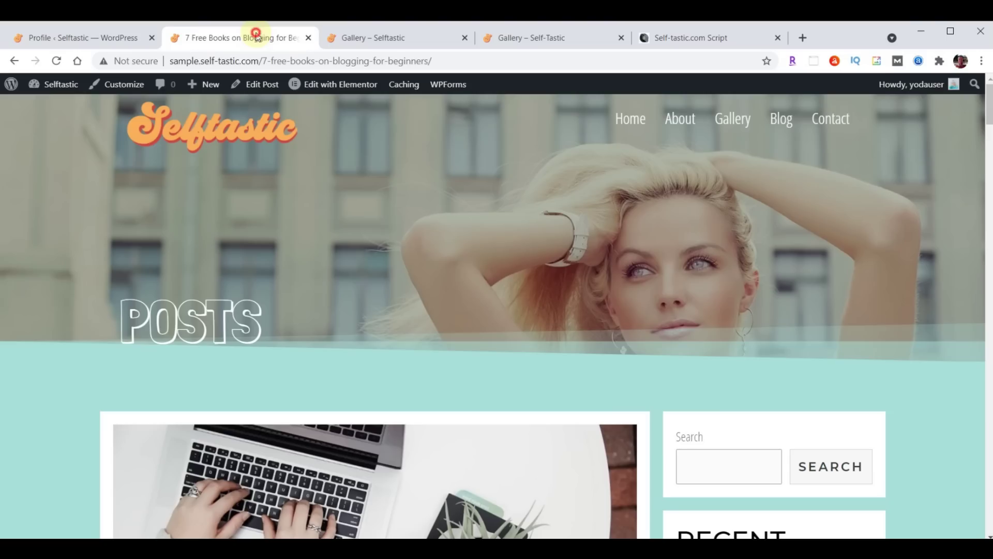
{"action": "scroll", "coordinate": [535, 241], "scroll_direction": "down", "scroll_amount": 3}
{"action": "scroll", "coordinate": [535, 243], "scroll_direction": "down", "scroll_amount": 5}
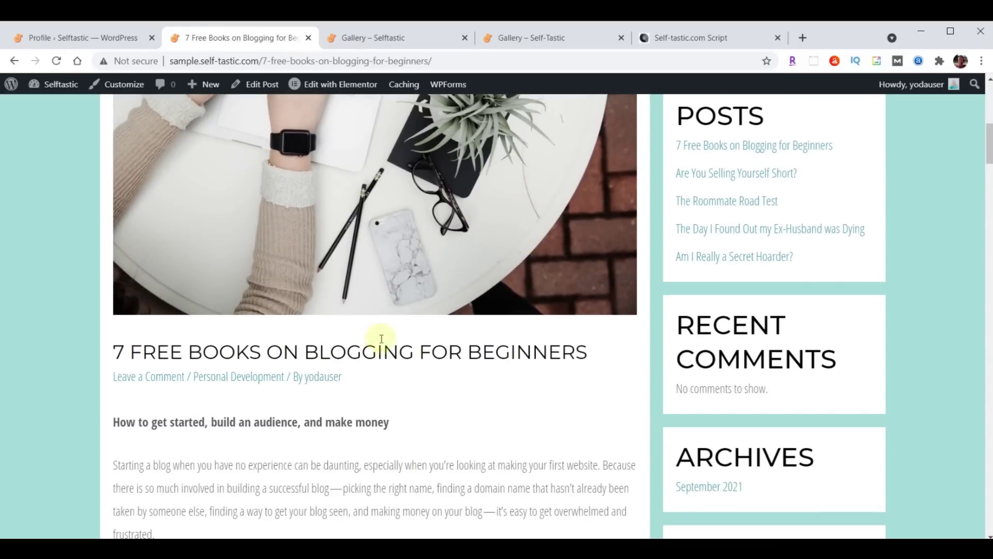
{"action": "left_click", "coordinate": [54, 61]}
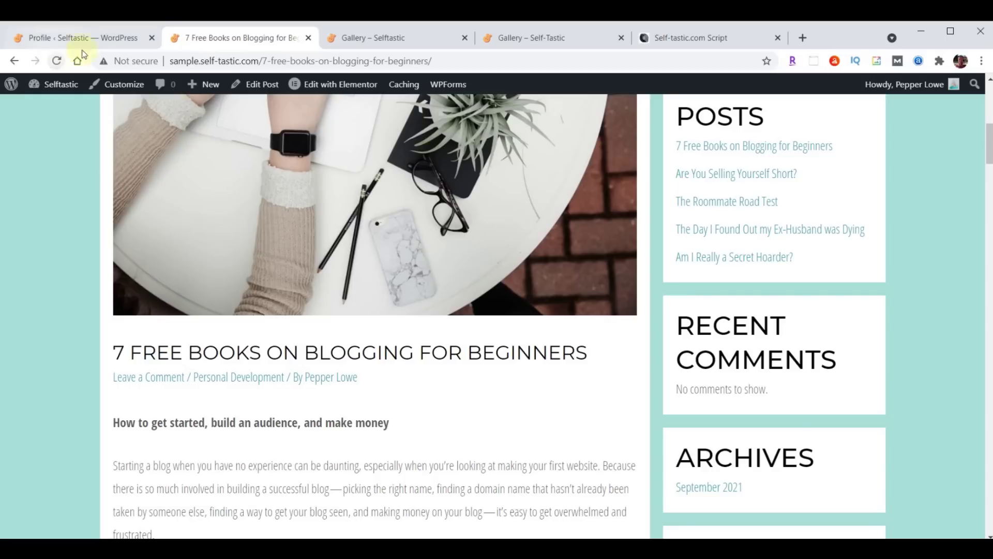
{"action": "left_click", "coordinate": [335, 382]}
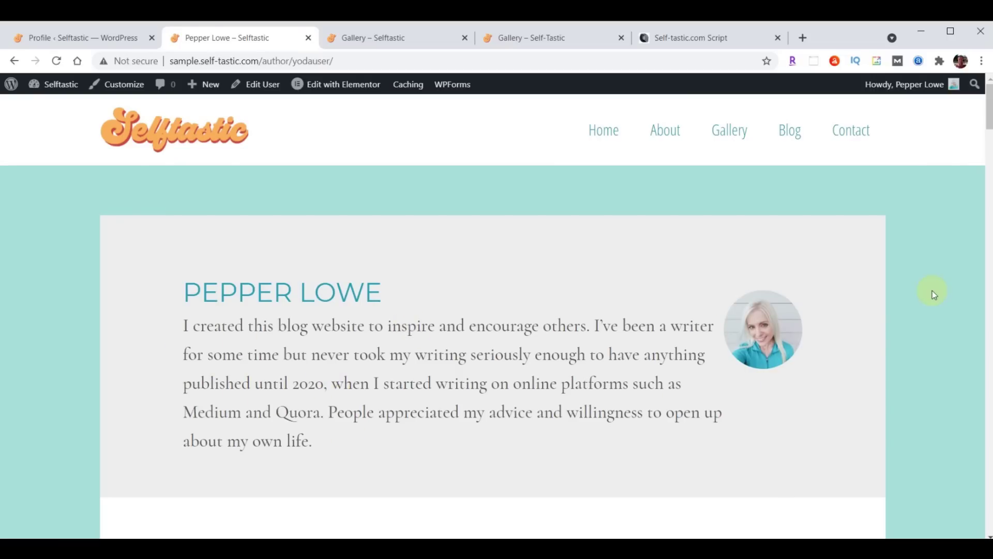
Return to the post to check the author credit, then go back to the Profile admin page
{"action": "left_click", "coordinate": [14, 61]}
{"action": "scroll", "coordinate": [636, 424], "scroll_direction": "up", "scroll_amount": 10}
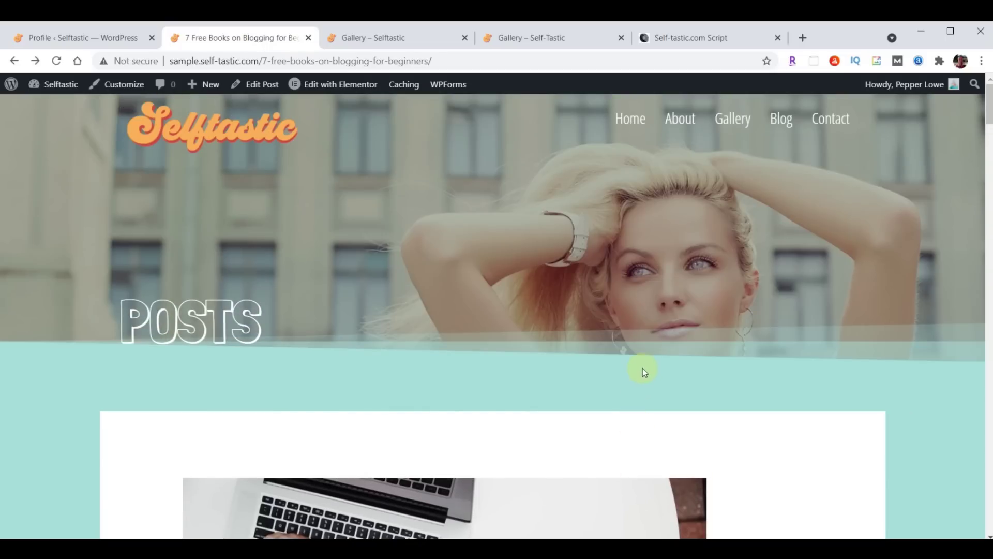
{"action": "scroll", "coordinate": [643, 370], "scroll_direction": "down", "scroll_amount": 15}
{"action": "scroll", "coordinate": [644, 368], "scroll_direction": "down", "scroll_amount": 20}
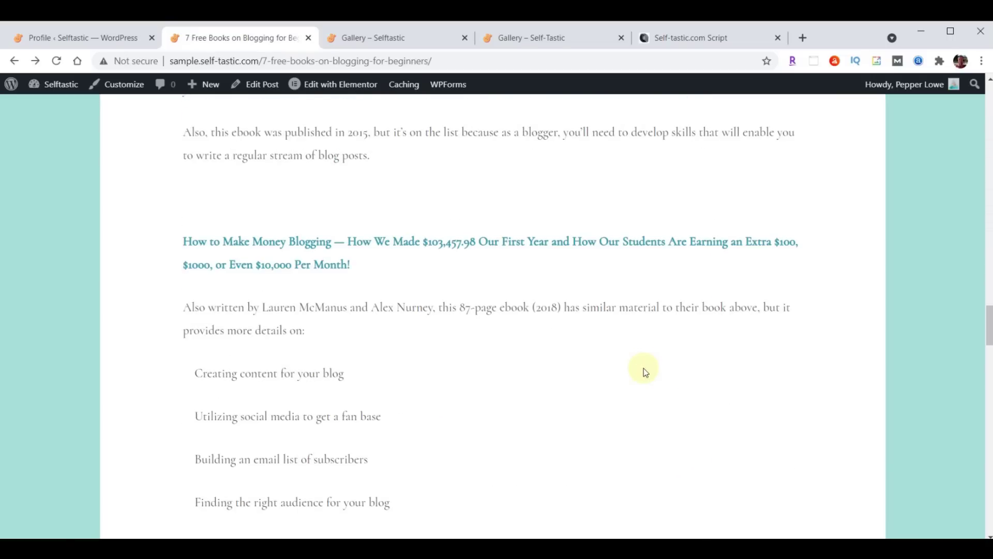
{"action": "scroll", "coordinate": [644, 368], "scroll_direction": "down", "scroll_amount": 14}
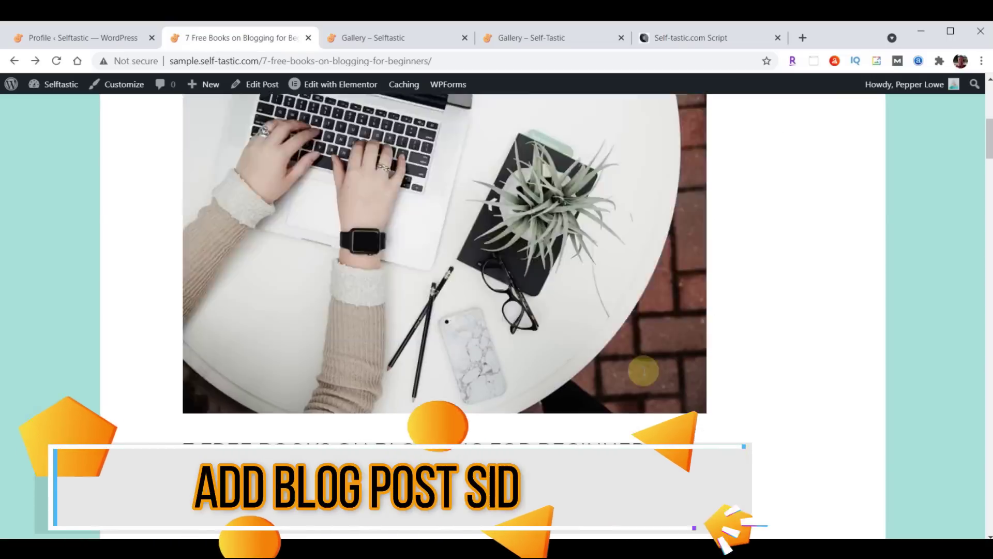
{"action": "scroll", "coordinate": [644, 371], "scroll_direction": "up", "scroll_amount": 6}
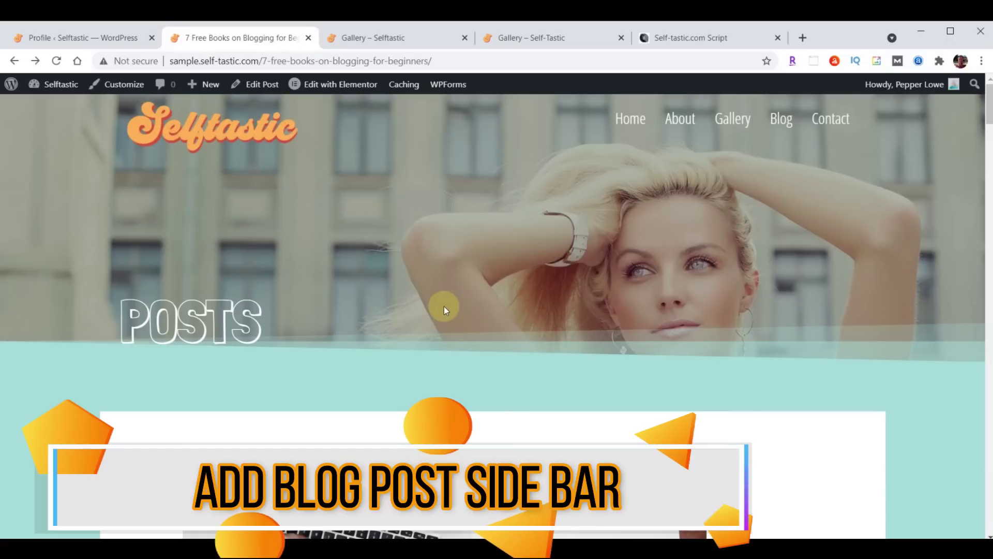
{"action": "scroll", "coordinate": [444, 310], "scroll_direction": "down", "scroll_amount": 10}
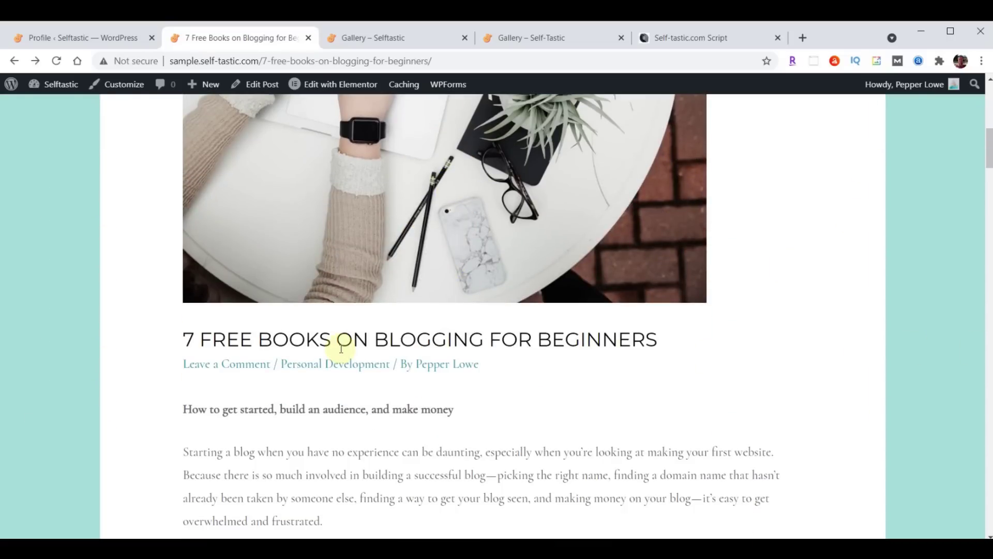
{"action": "scroll", "coordinate": [449, 392], "scroll_direction": "up", "scroll_amount": 10}
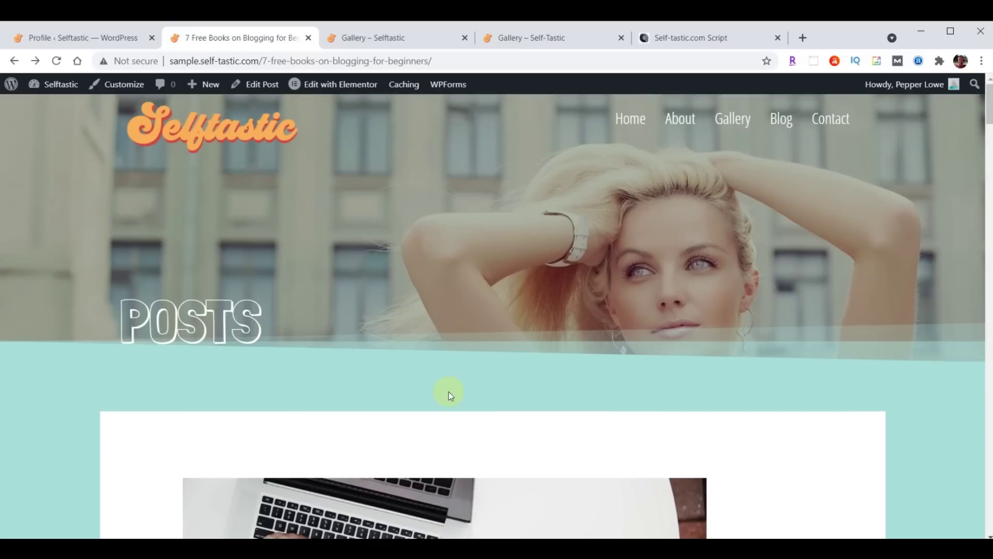
{"action": "left_click", "coordinate": [71, 40]}
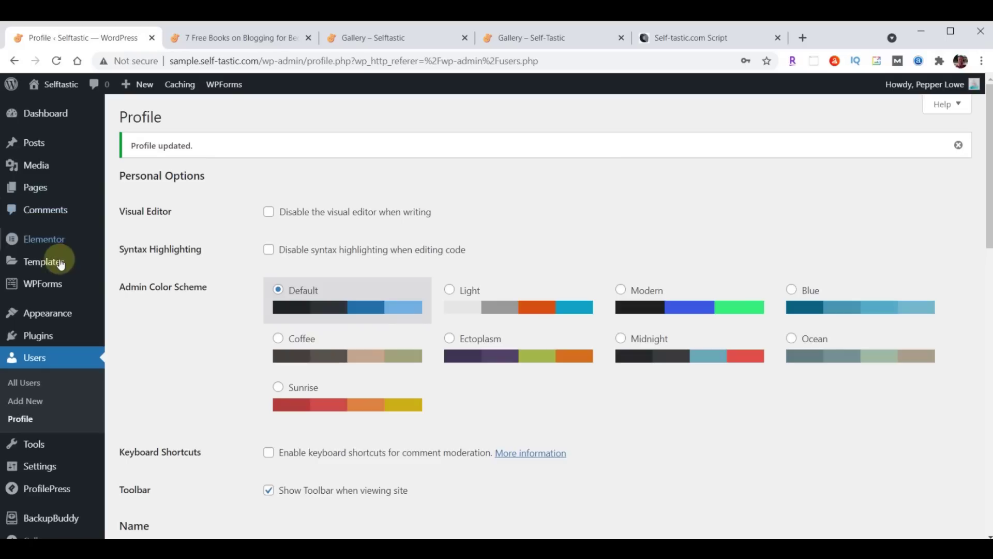
In the Customizer's Sidebar settings, set Blog Posts to Right Sidebar, publish, and exit
{"action": "mouse_move", "coordinate": [45, 315]}
{"action": "left_click", "coordinate": [138, 337]}
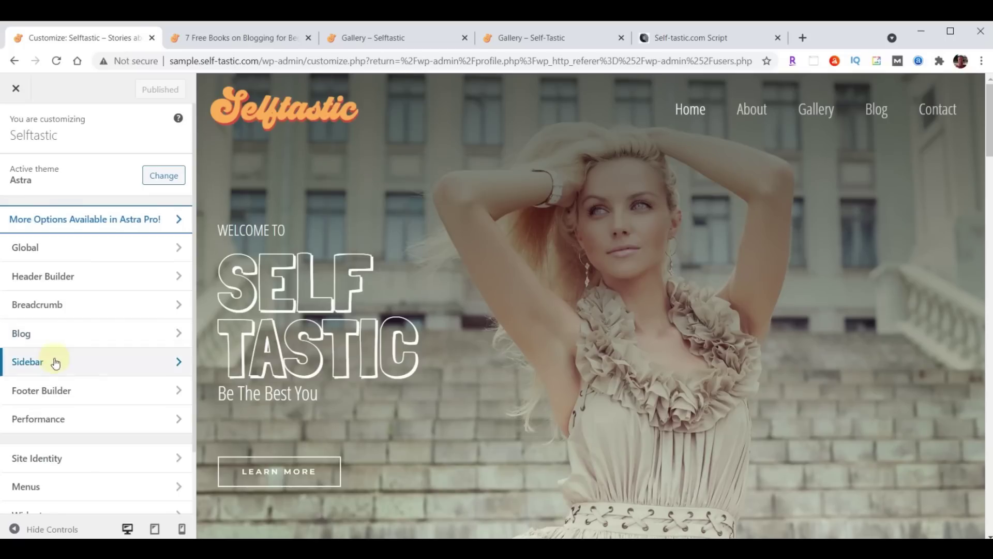
{"action": "left_click", "coordinate": [39, 358]}
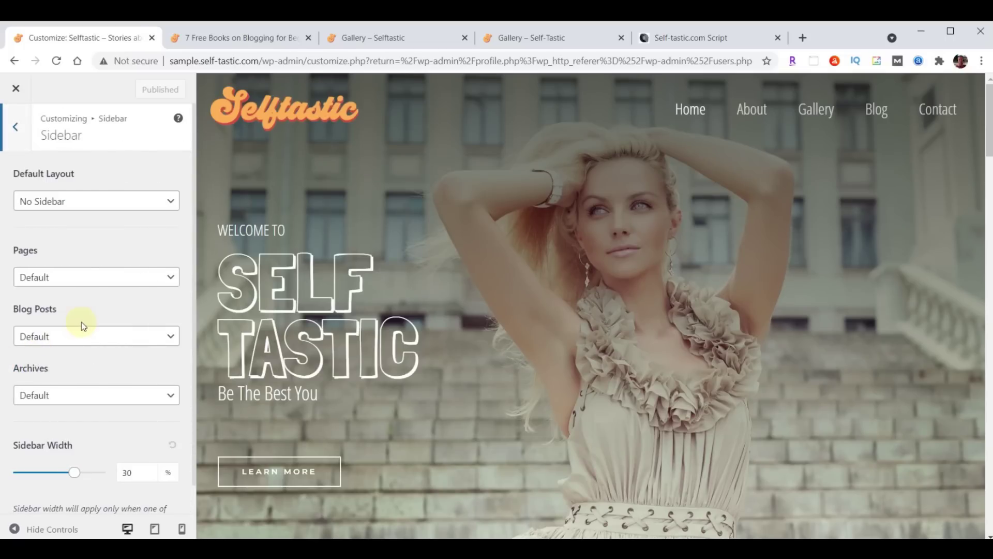
{"action": "left_click", "coordinate": [73, 337]}
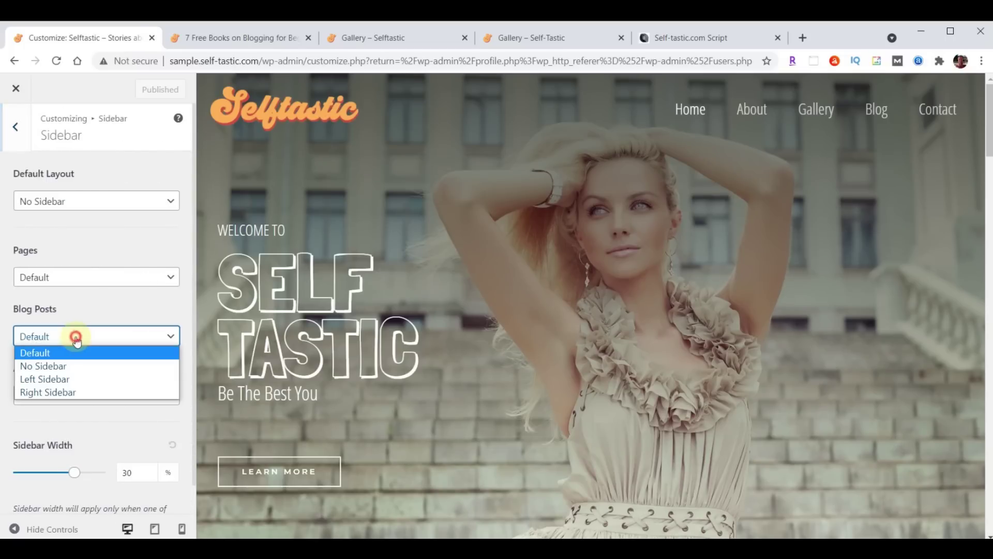
{"action": "left_click", "coordinate": [64, 394]}
{"action": "left_click", "coordinate": [146, 91]}
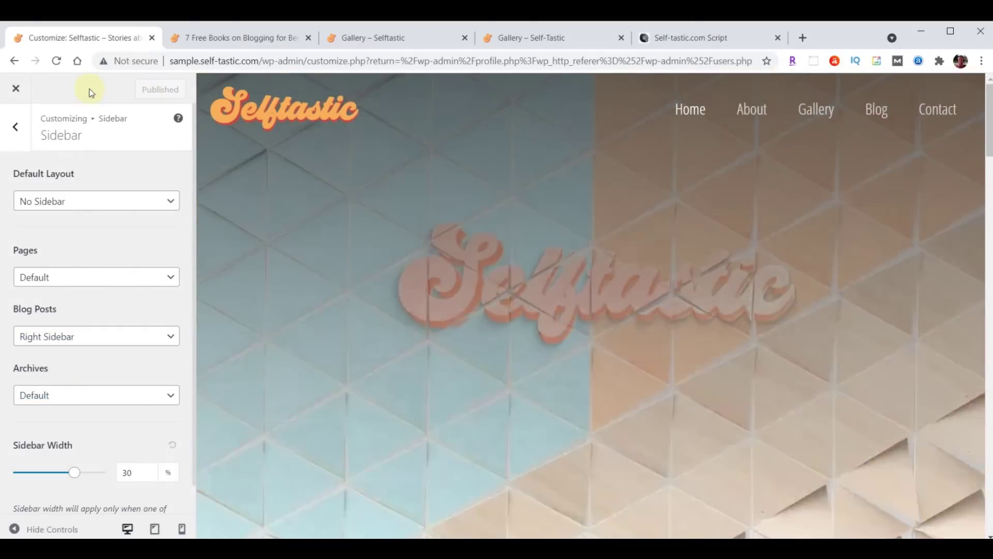
{"action": "left_click", "coordinate": [17, 92]}
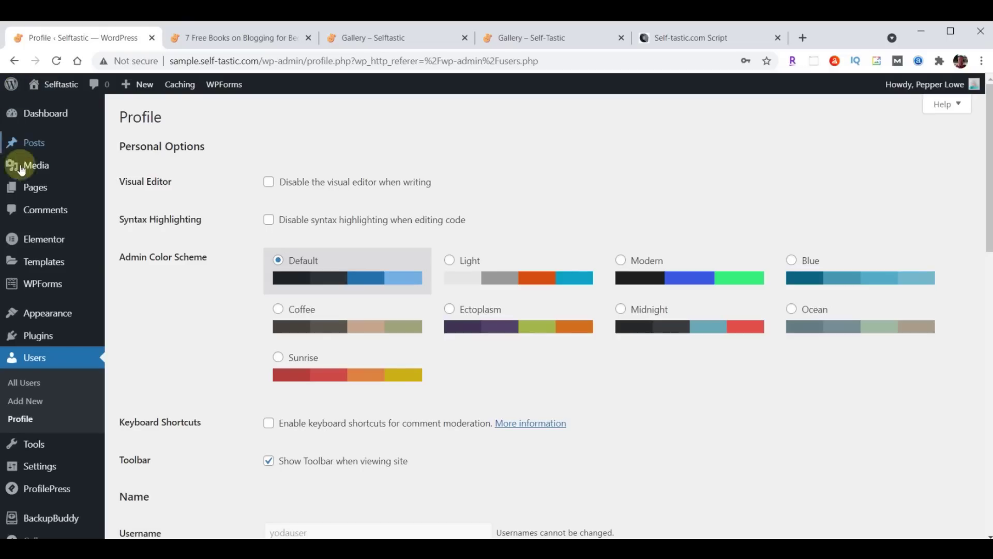
{"action": "mouse_move", "coordinate": [32, 313]}
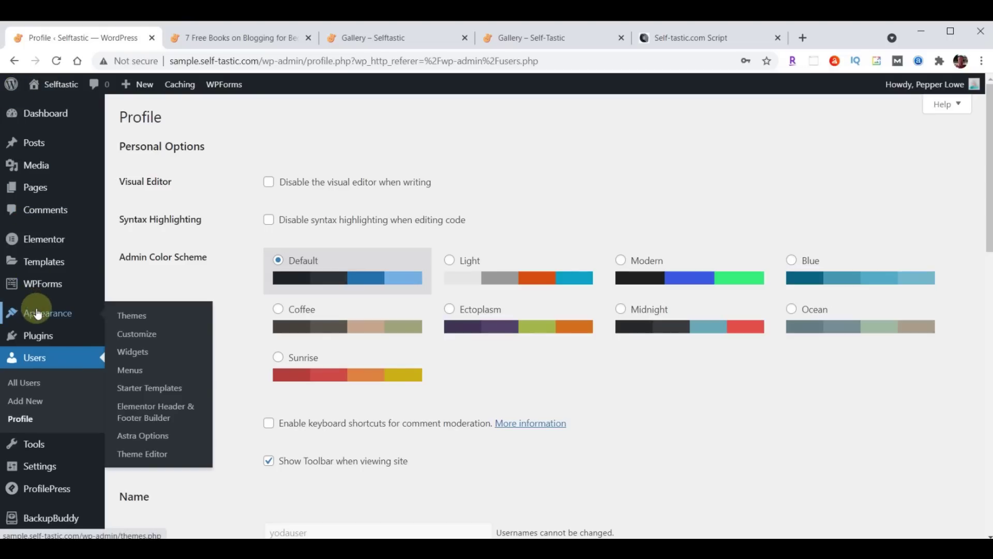
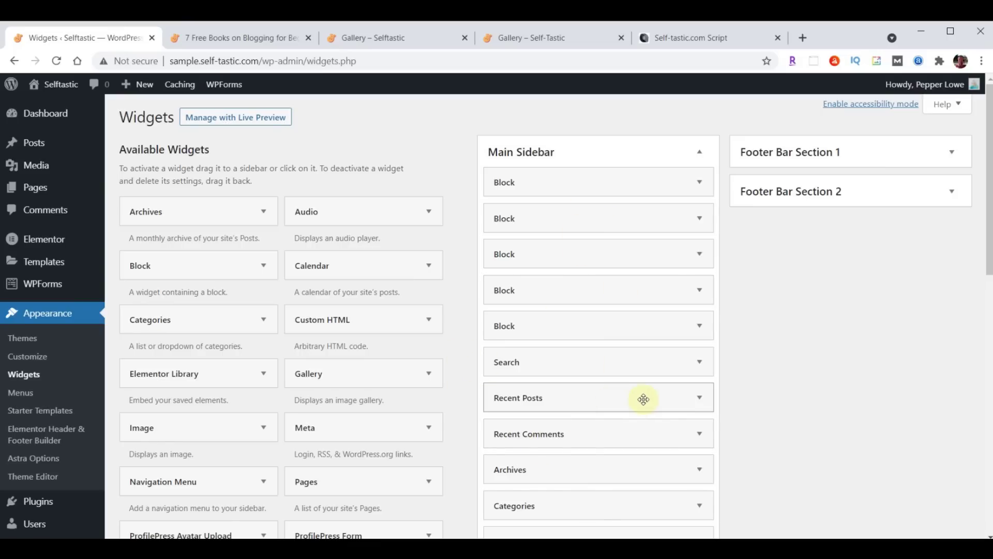
Delete the Search, Recent Posts and remaining Block widgets from the Main Sidebar, using the script as reference
{"action": "left_click", "coordinate": [701, 40]}
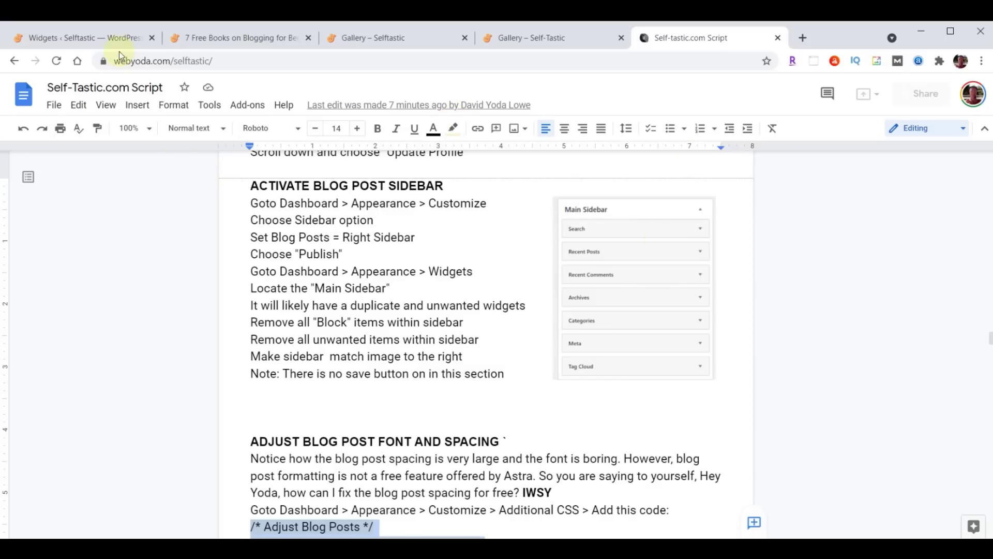
{"action": "left_click", "coordinate": [88, 37]}
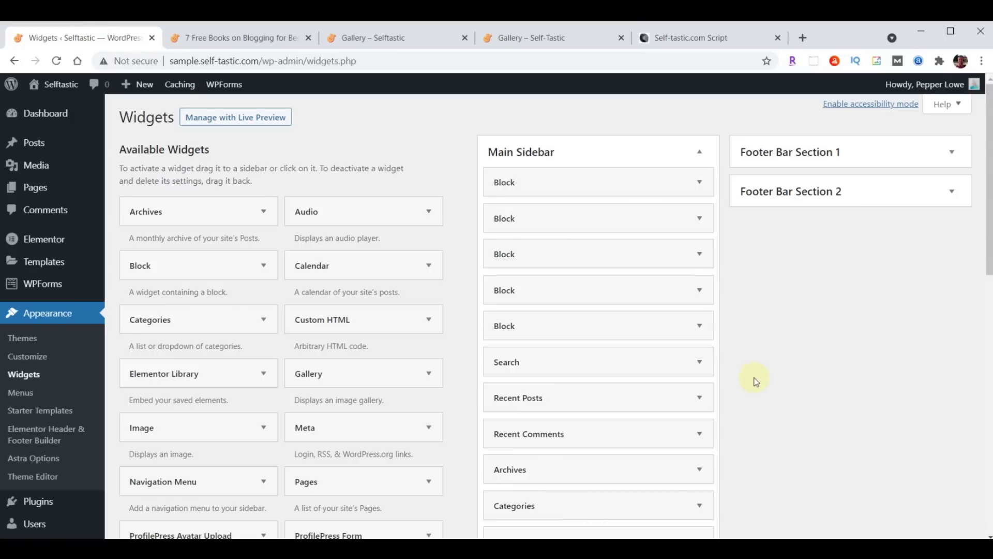
{"action": "left_click", "coordinate": [700, 183]}
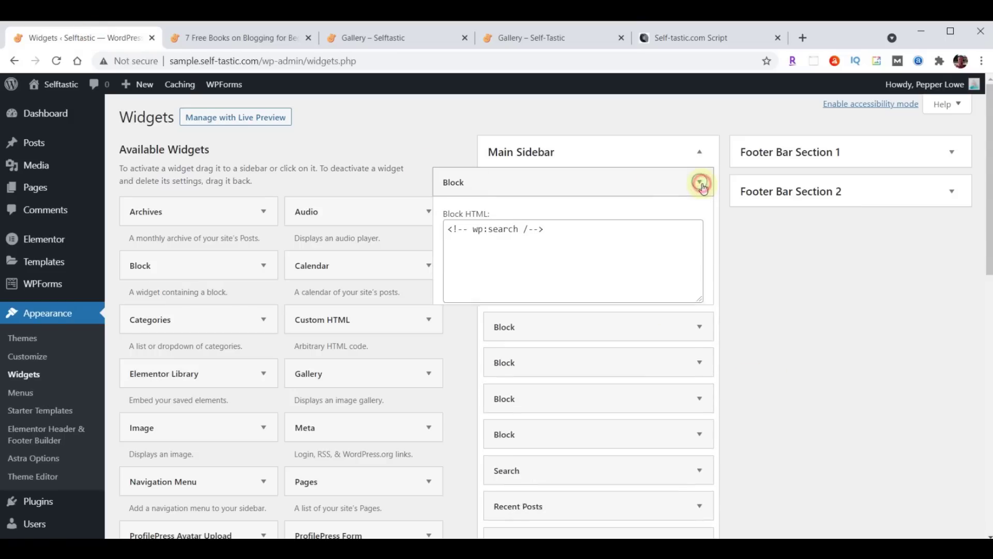
{"action": "left_click", "coordinate": [455, 321]}
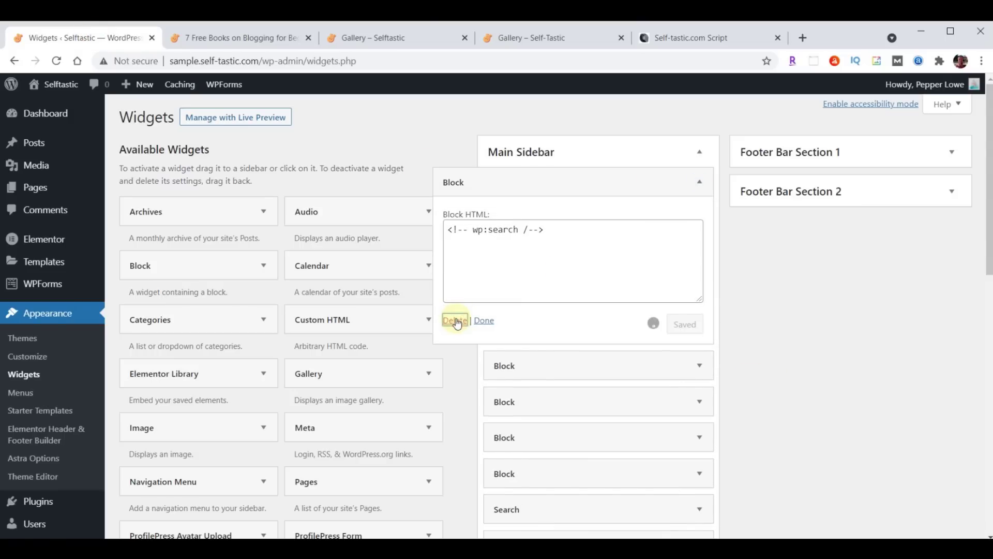
{"action": "left_click", "coordinate": [700, 183]}
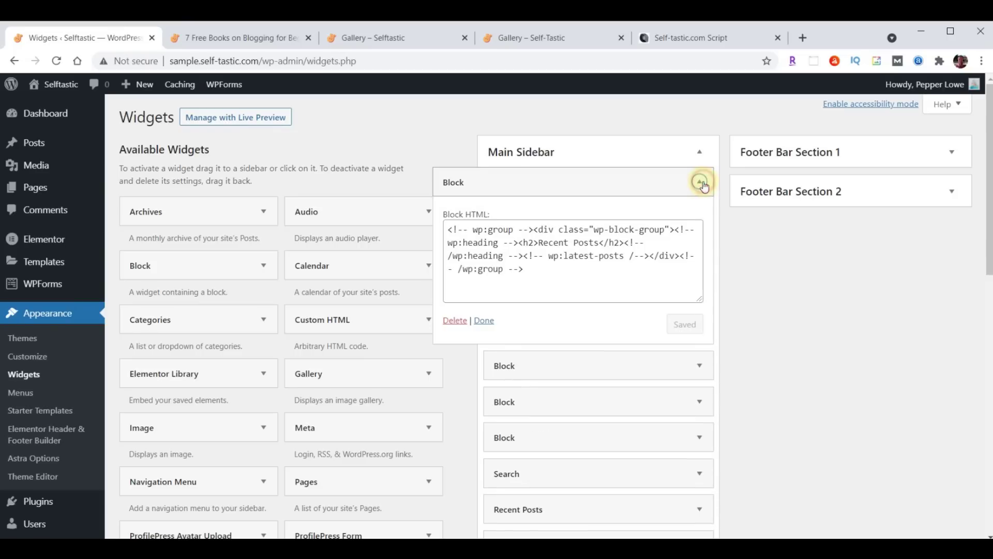
{"action": "left_click", "coordinate": [455, 321]}
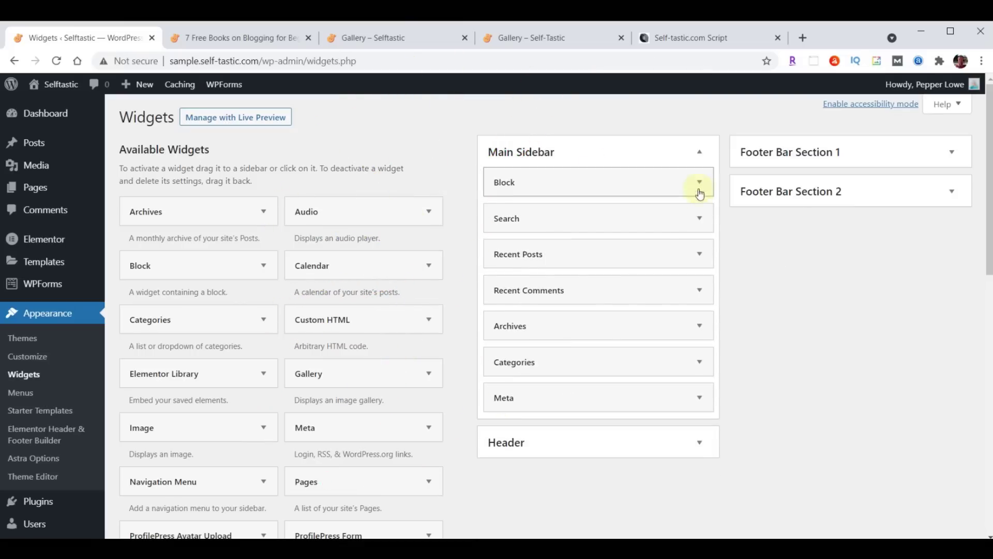
{"action": "left_click", "coordinate": [699, 182]}
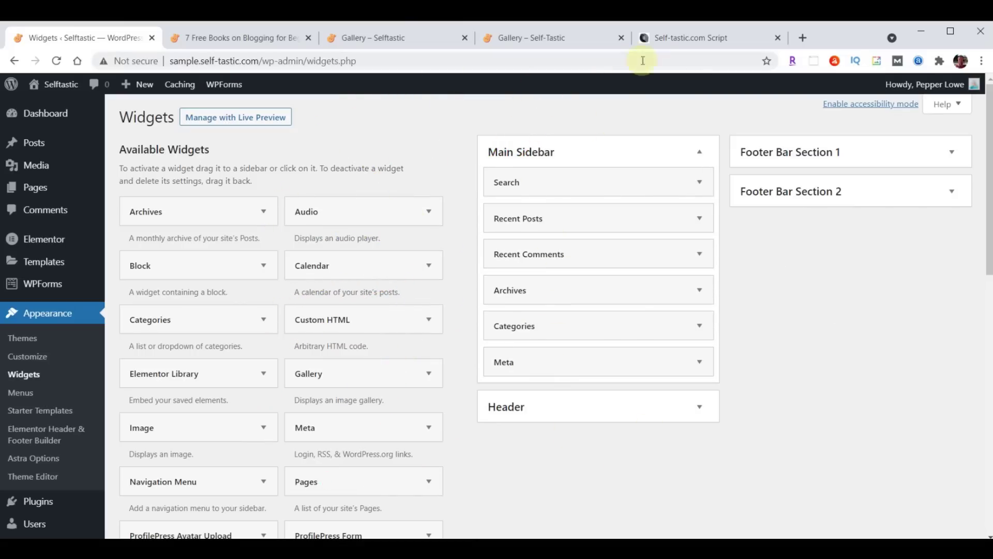
{"action": "left_click", "coordinate": [666, 39]}
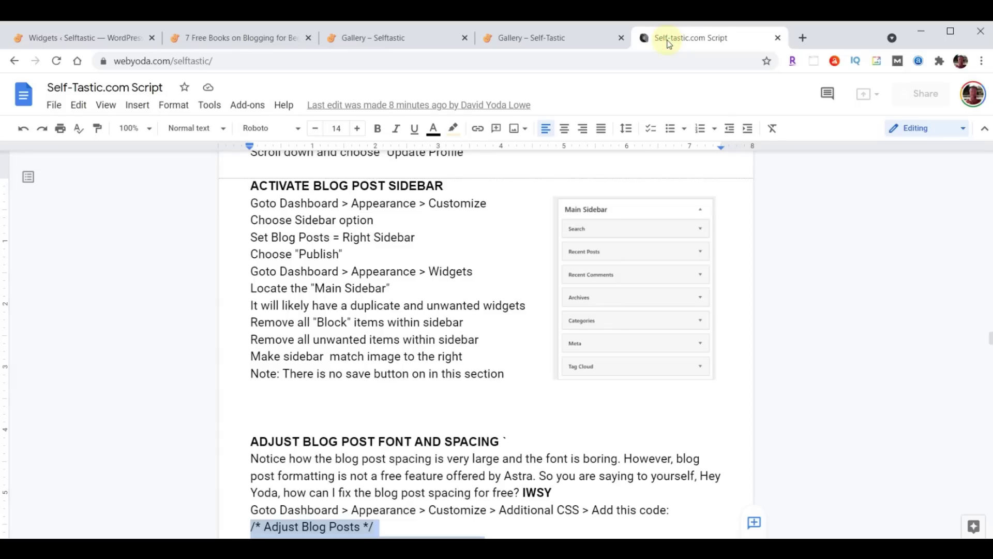
Add a Tag Cloud widget to the Main Sidebar below Meta and collapse it
{"action": "left_click", "coordinate": [100, 38]}
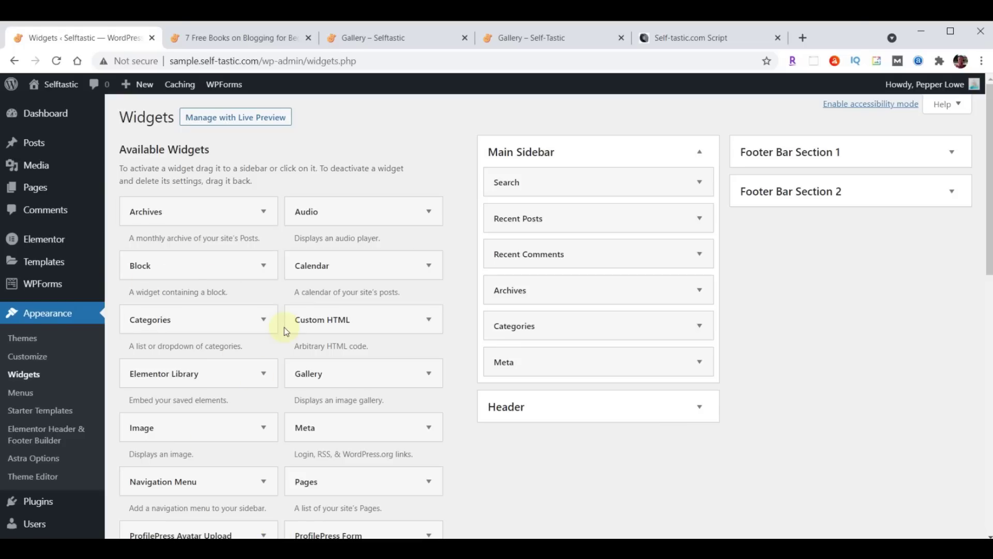
{"action": "scroll", "coordinate": [271, 334], "scroll_direction": "down", "scroll_amount": 5}
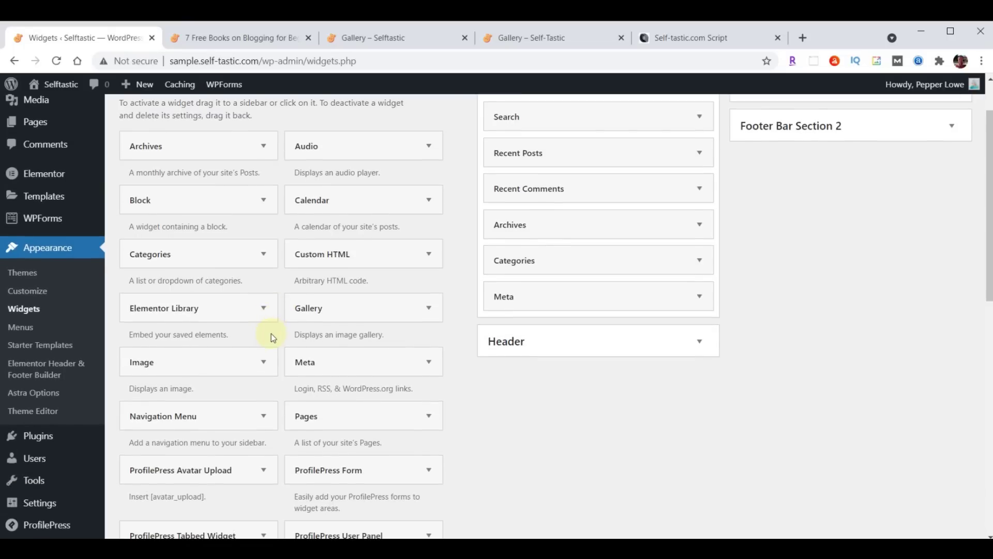
{"action": "scroll", "coordinate": [271, 334], "scroll_direction": "down", "scroll_amount": 3}
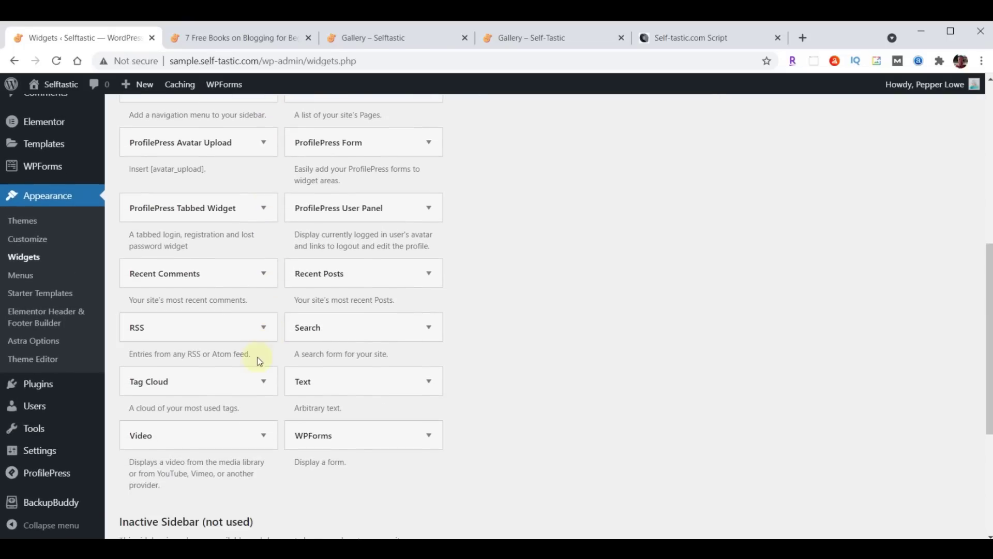
{"action": "left_click", "coordinate": [261, 387]}
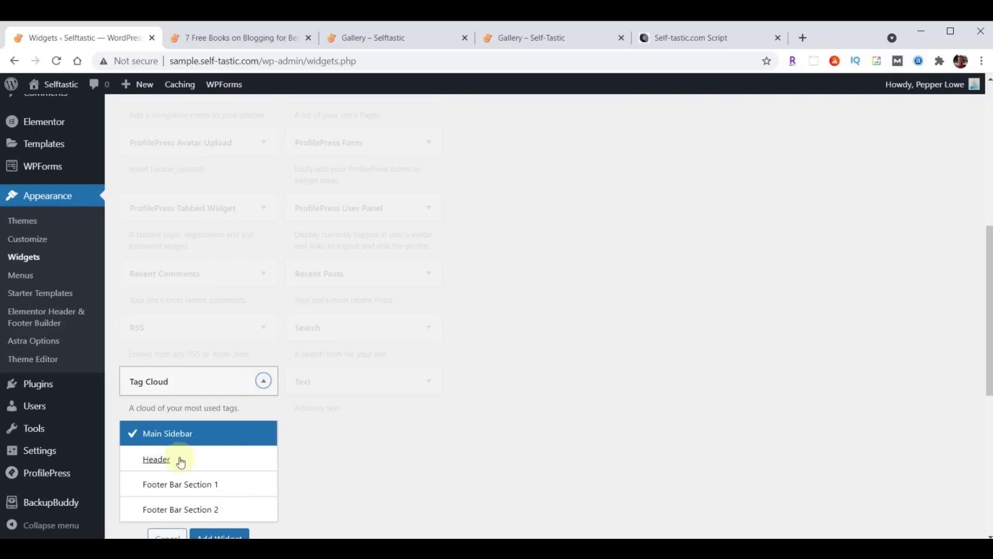
{"action": "scroll", "coordinate": [460, 405], "scroll_direction": "down", "scroll_amount": 1}
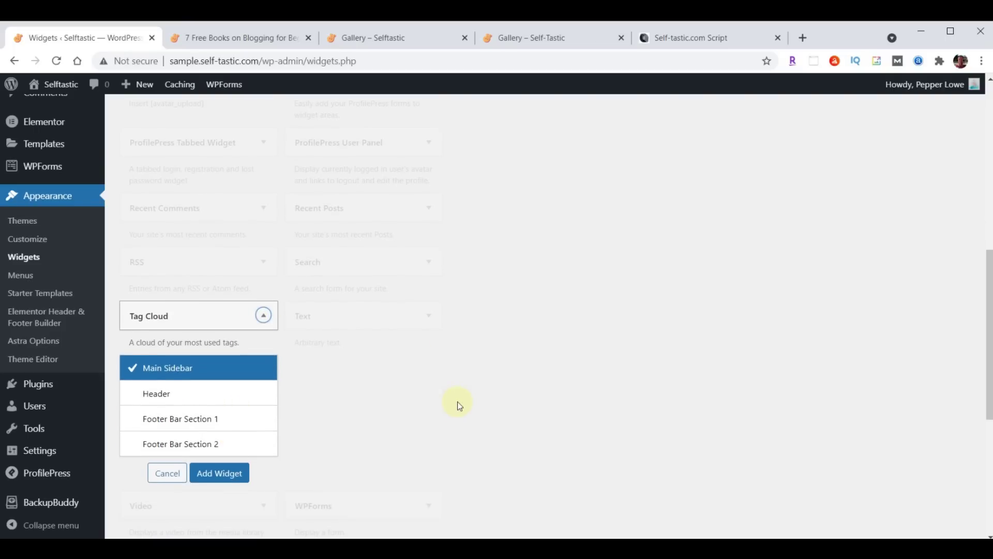
{"action": "left_click", "coordinate": [213, 476]}
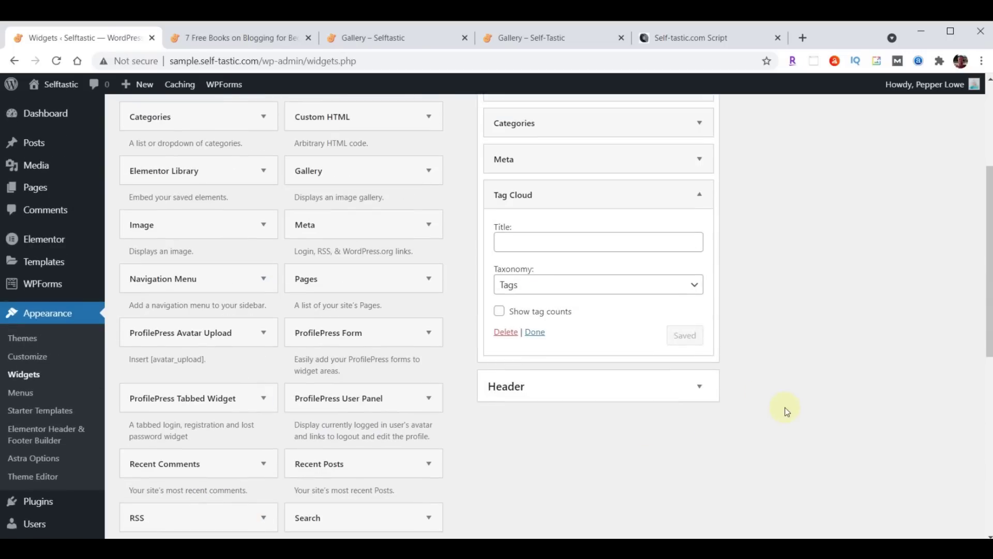
{"action": "scroll", "coordinate": [784, 408], "scroll_direction": "up", "scroll_amount": 3}
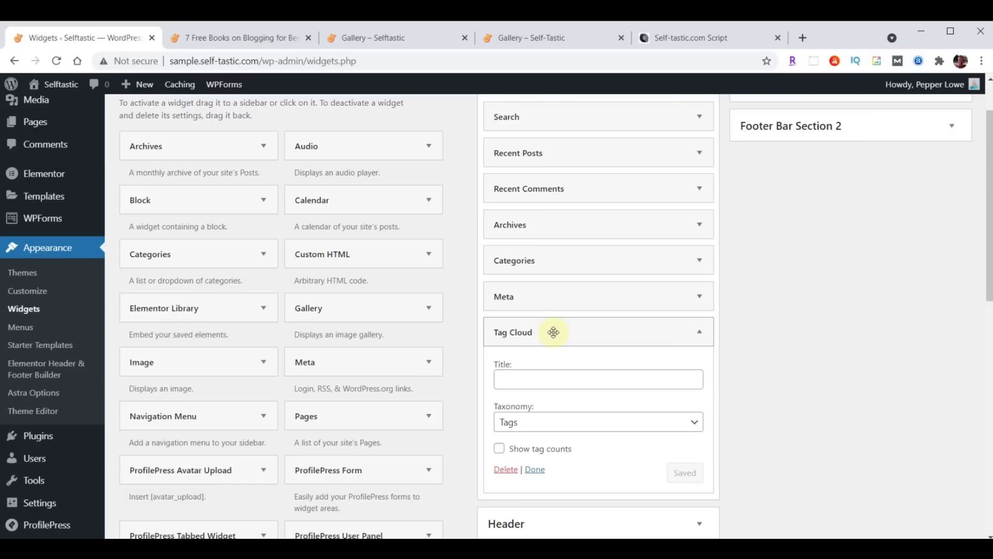
{"action": "scroll", "coordinate": [774, 350], "scroll_direction": "down", "scroll_amount": 1}
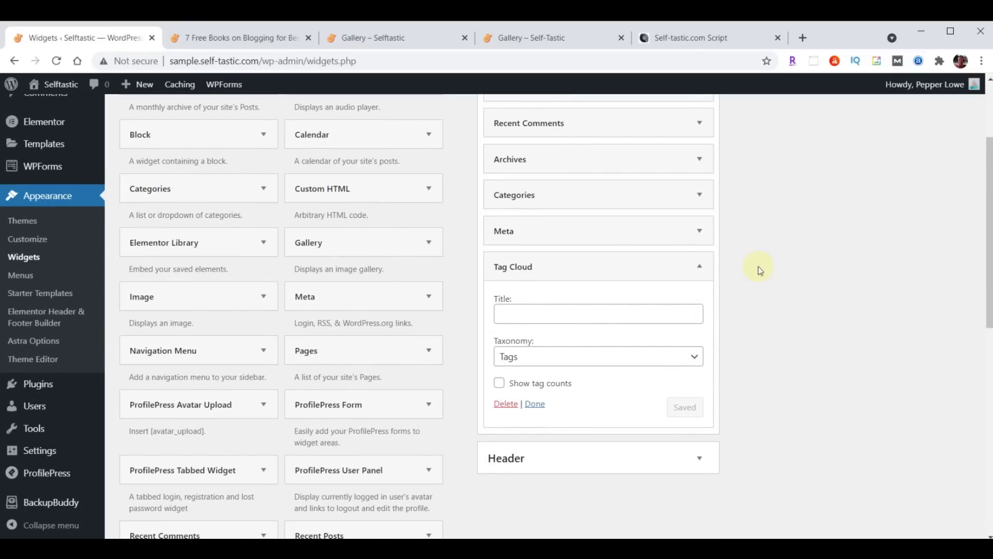
{"action": "left_click", "coordinate": [703, 267]}
{"action": "mouse_move", "coordinate": [614, 268]}
{"action": "left_mouse_down"}
{"action": "mouse_move", "coordinate": [613, 224]}
{"action": "mouse_move", "coordinate": [614, 261]}
{"action": "left_mouse_up"}
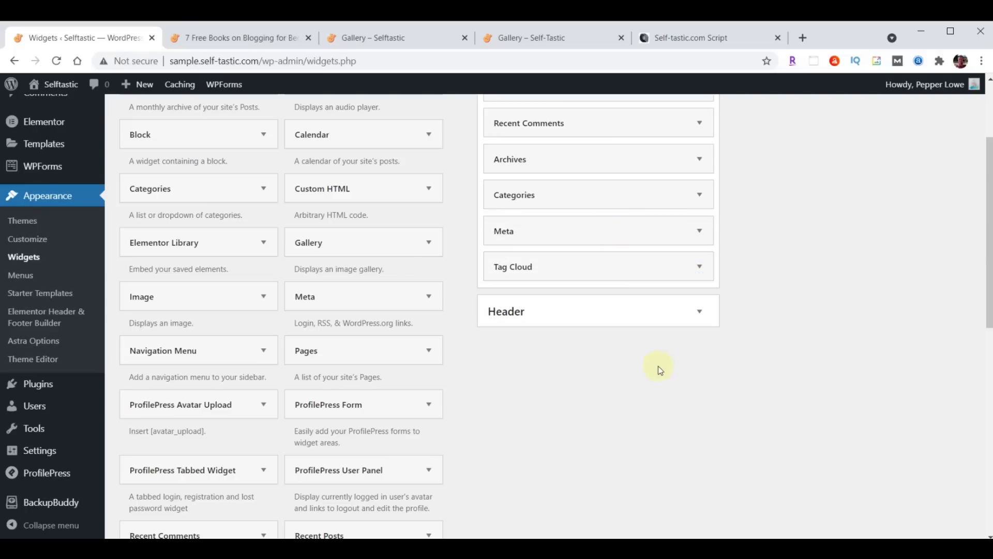
{"action": "scroll", "coordinate": [759, 429], "scroll_direction": "up", "scroll_amount": 2}
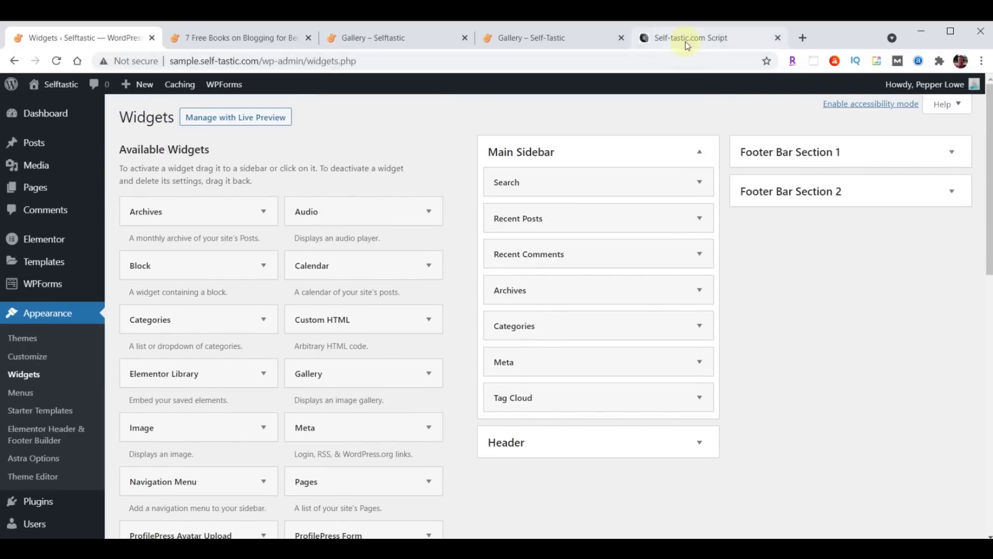
Compare the Main Sidebar with the script's reference image, then go to the live blog post
{"action": "left_click", "coordinate": [685, 41]}
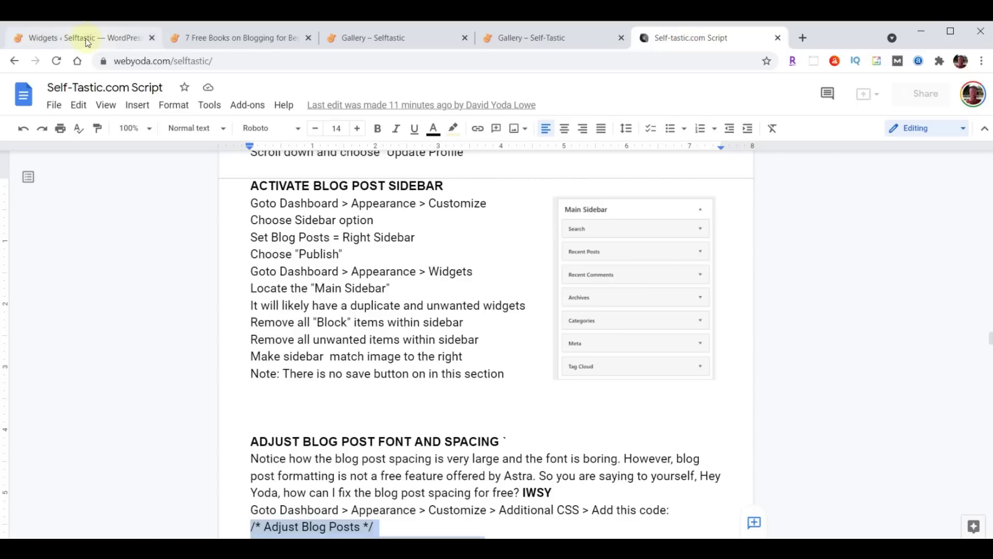
{"action": "left_click", "coordinate": [85, 40]}
{"action": "scroll", "coordinate": [244, 250], "scroll_direction": "down", "scroll_amount": 4}
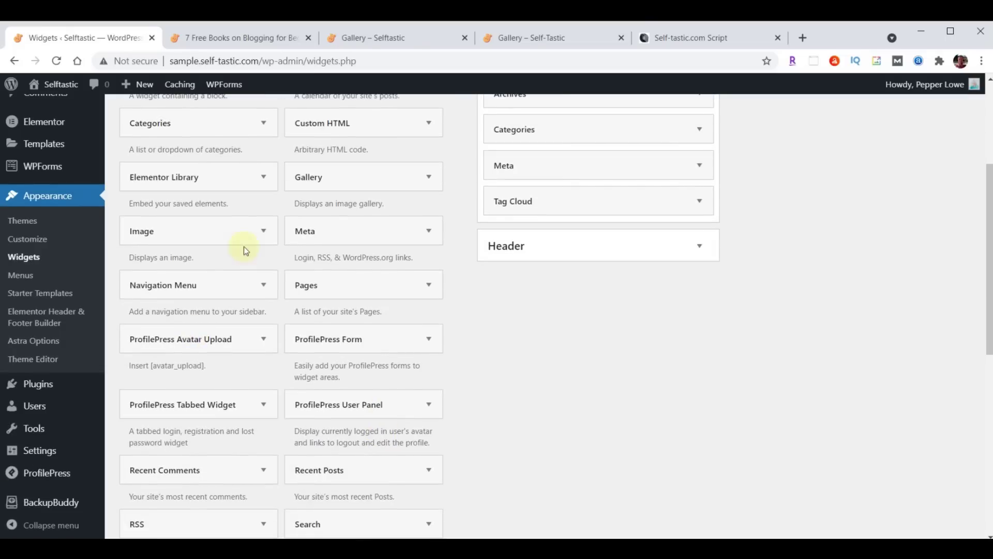
{"action": "scroll", "coordinate": [273, 421], "scroll_direction": "up", "scroll_amount": 4}
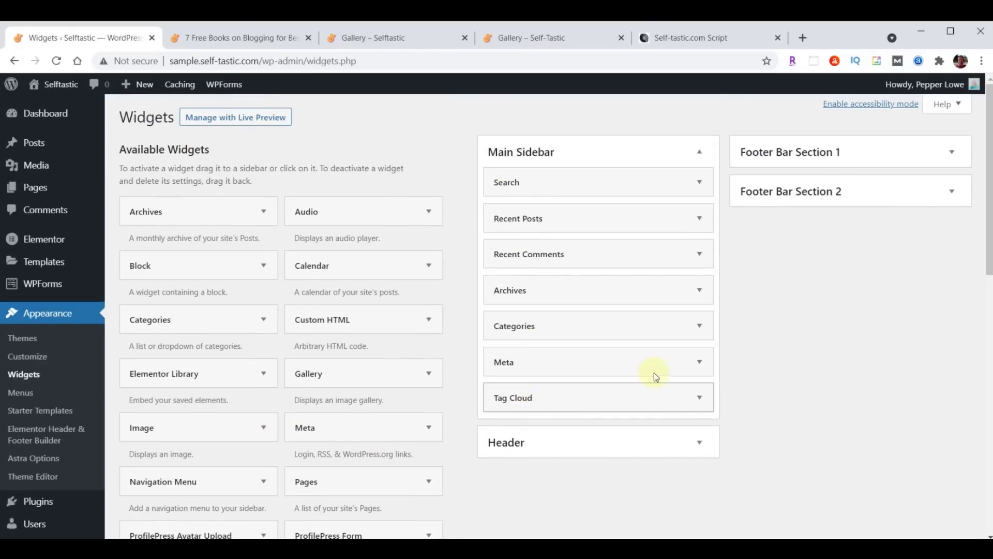
{"action": "scroll", "coordinate": [381, 433], "scroll_direction": "down", "scroll_amount": 12}
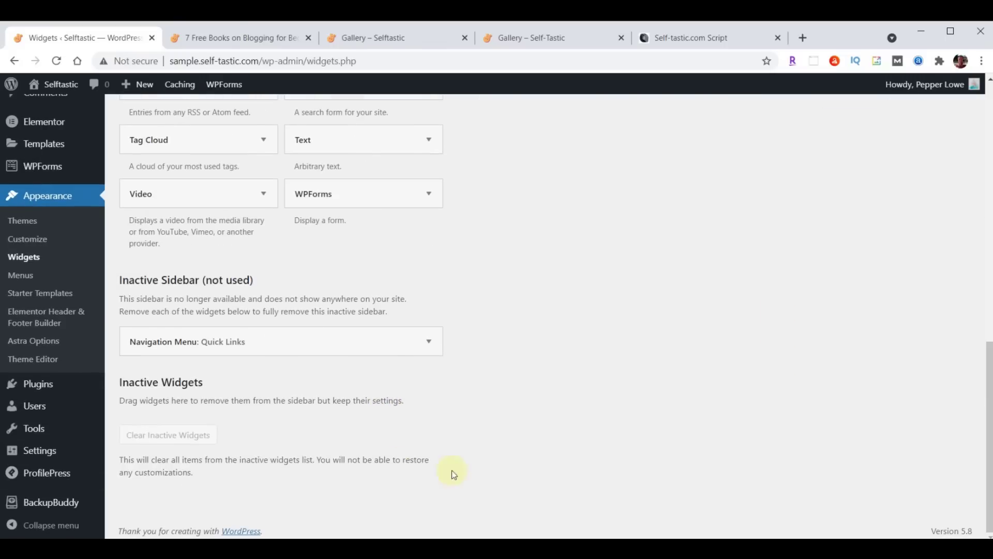
{"action": "scroll", "coordinate": [453, 474], "scroll_direction": "up", "scroll_amount": 12}
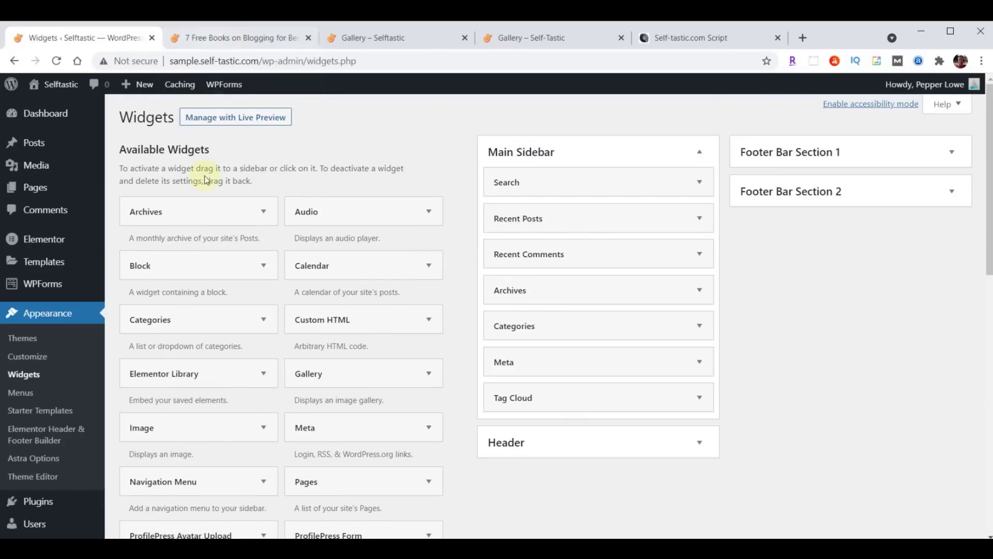
{"action": "left_click", "coordinate": [220, 43]}
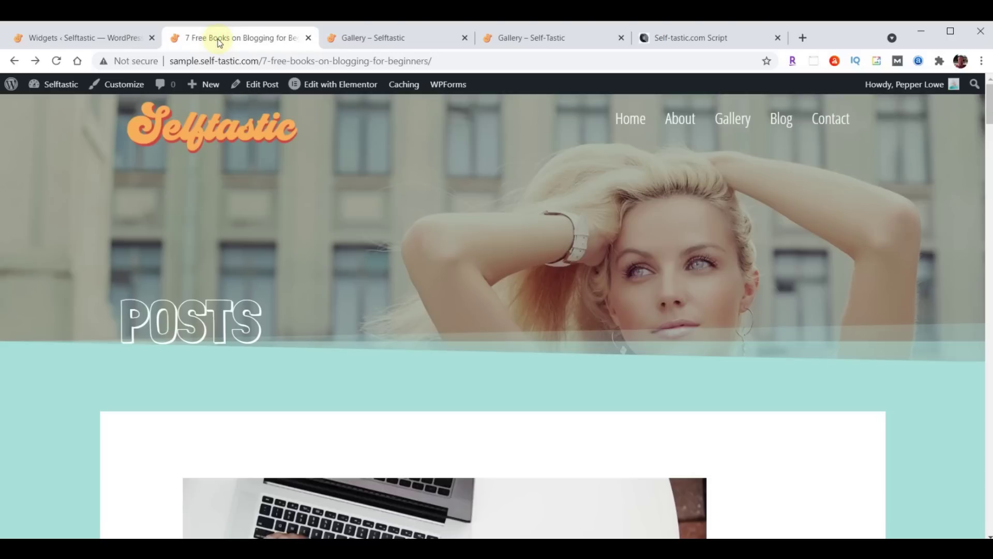
Reload the '7 Free Books on Blogging for Beginners' post and check its sidebar now ends with Tags
{"action": "left_click", "coordinate": [57, 60]}
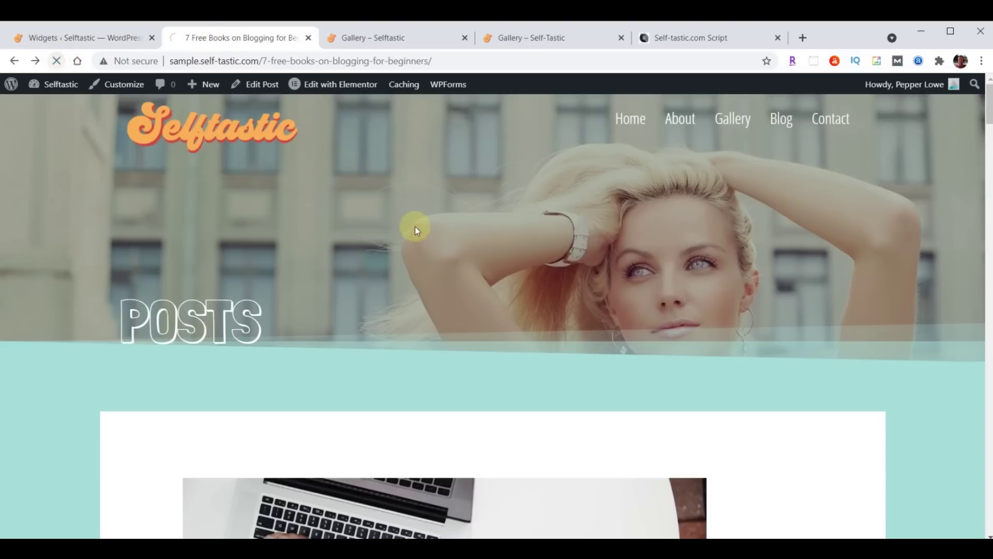
{"action": "scroll", "coordinate": [600, 191], "scroll_direction": "down", "scroll_amount": 4}
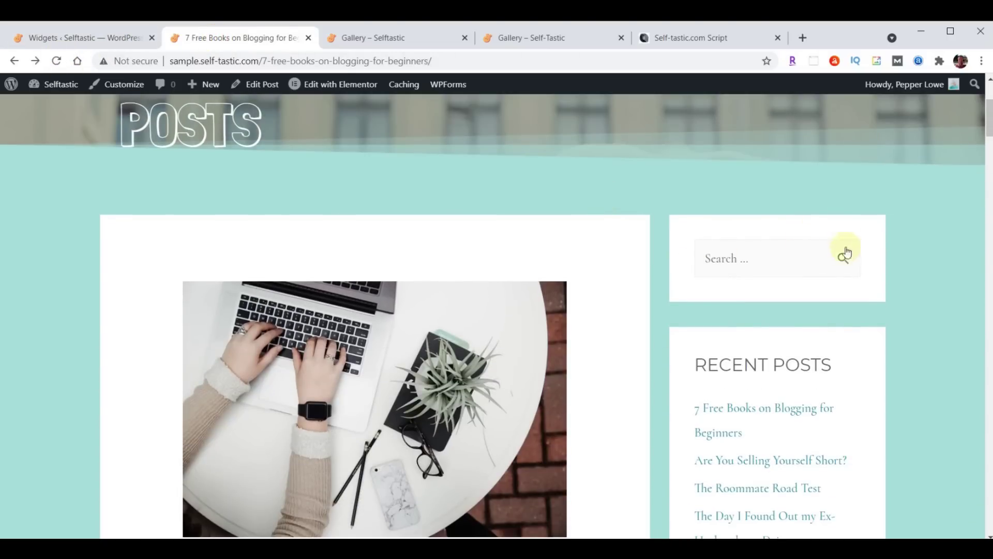
{"action": "scroll", "coordinate": [879, 245], "scroll_direction": "down", "scroll_amount": 4}
{"action": "scroll", "coordinate": [828, 219], "scroll_direction": "down", "scroll_amount": 4}
{"action": "scroll", "coordinate": [894, 217], "scroll_direction": "down", "scroll_amount": 3}
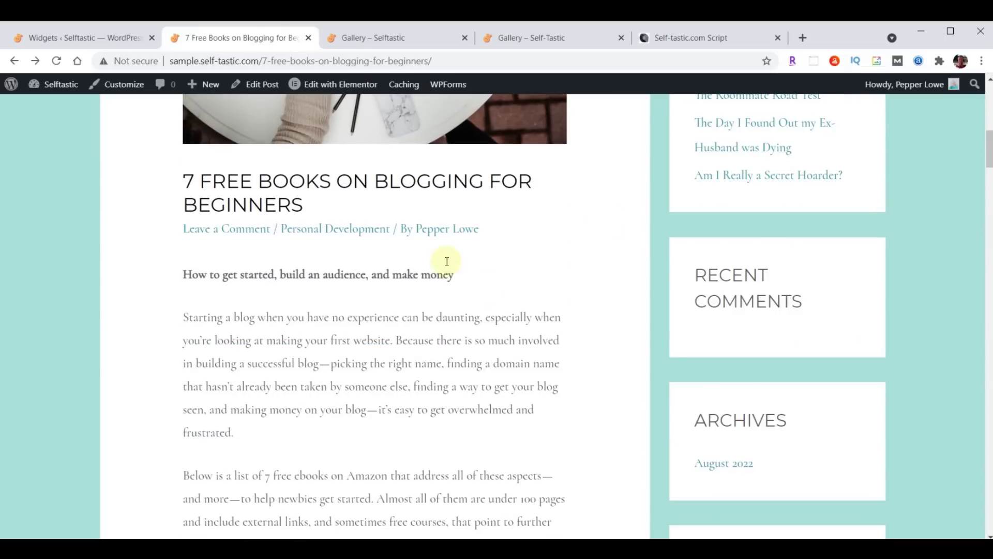
{"action": "scroll", "coordinate": [909, 216], "scroll_direction": "down", "scroll_amount": 5}
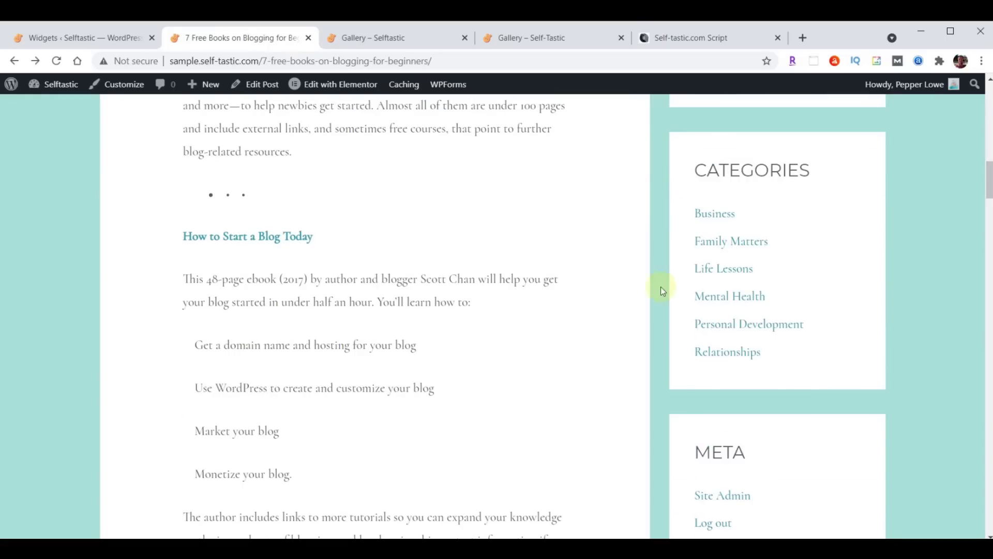
{"action": "scroll", "coordinate": [934, 241], "scroll_direction": "down", "scroll_amount": 4}
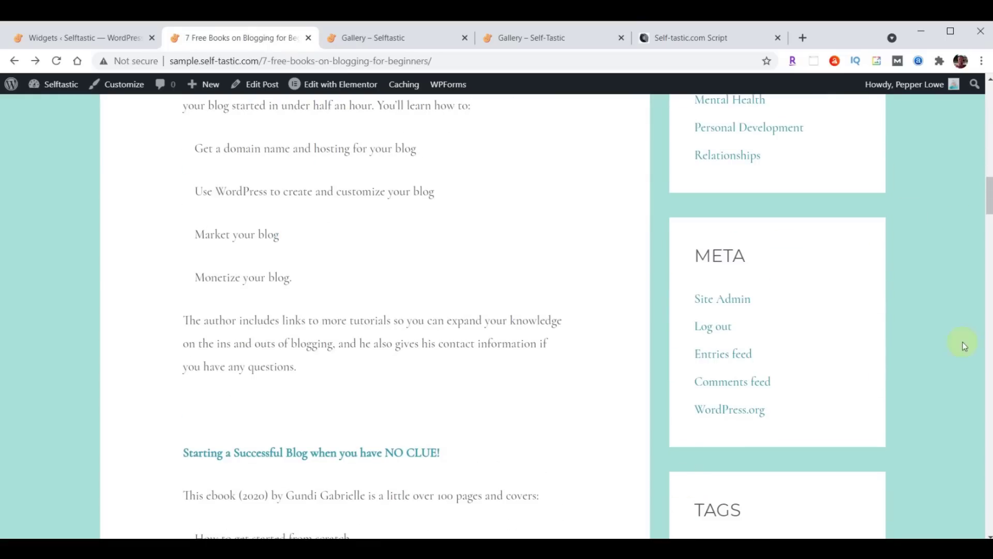
{"action": "scroll", "coordinate": [957, 258], "scroll_direction": "down", "scroll_amount": 6}
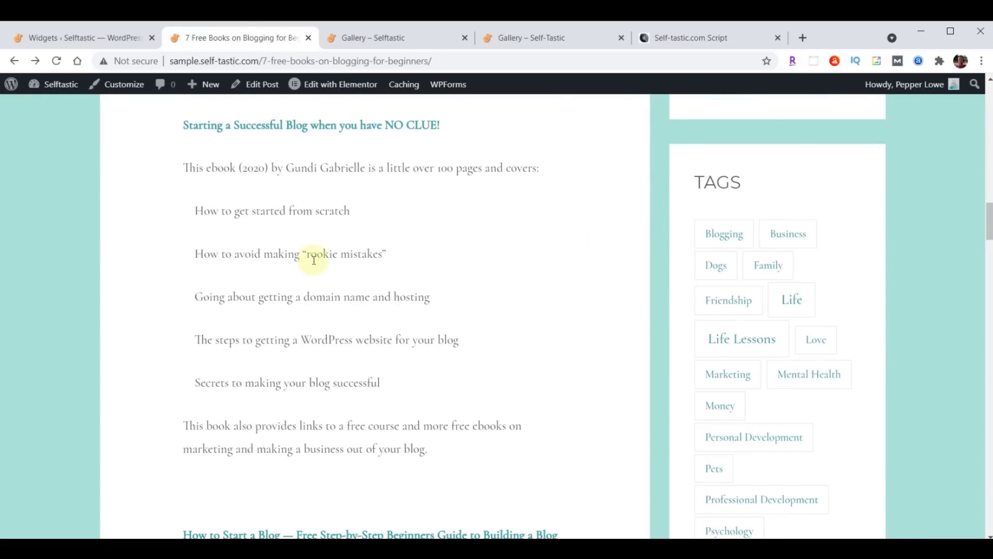
{"action": "scroll", "coordinate": [321, 261], "scroll_direction": "up", "scroll_amount": 20}
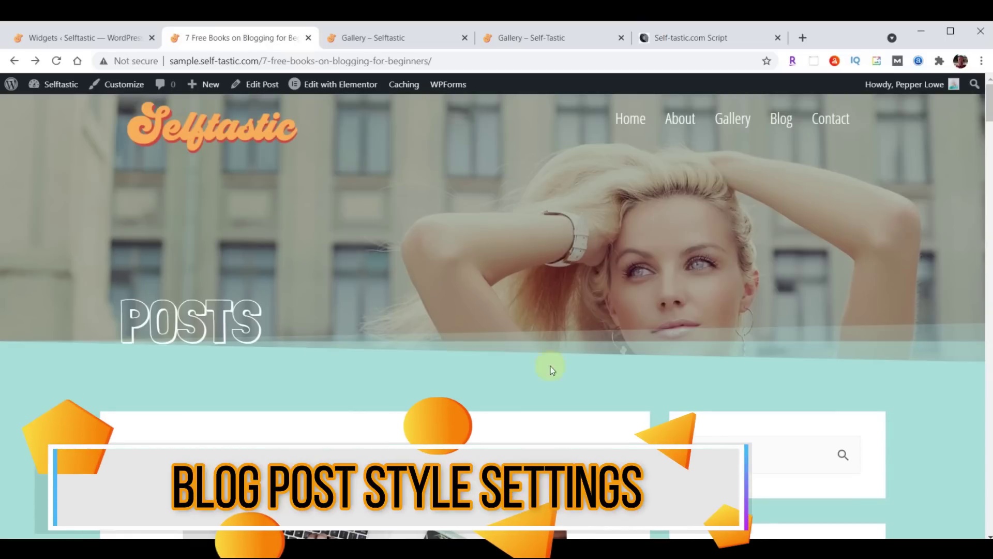
{"action": "scroll", "coordinate": [535, 215], "scroll_direction": "down", "scroll_amount": 6}
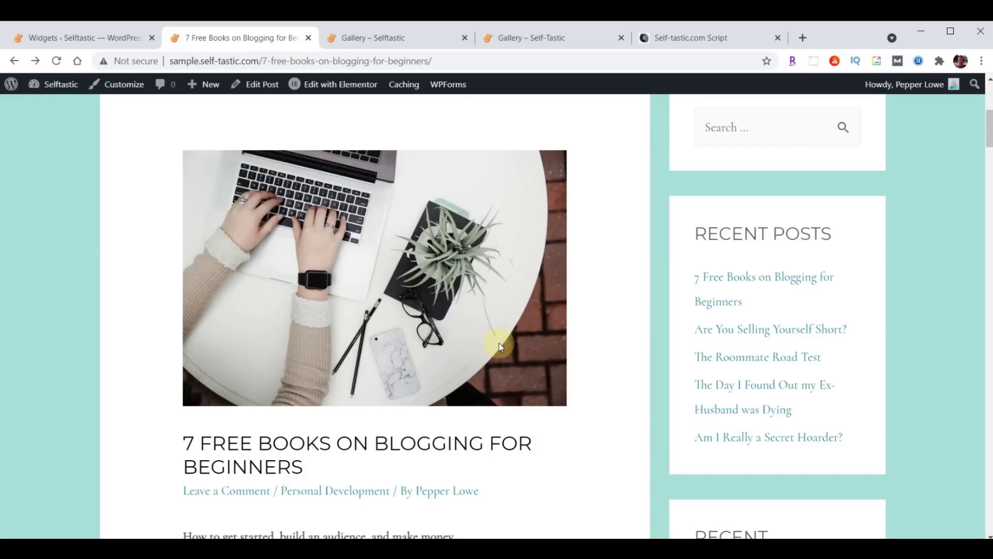
{"action": "scroll", "coordinate": [311, 215], "scroll_direction": "up", "scroll_amount": 1}
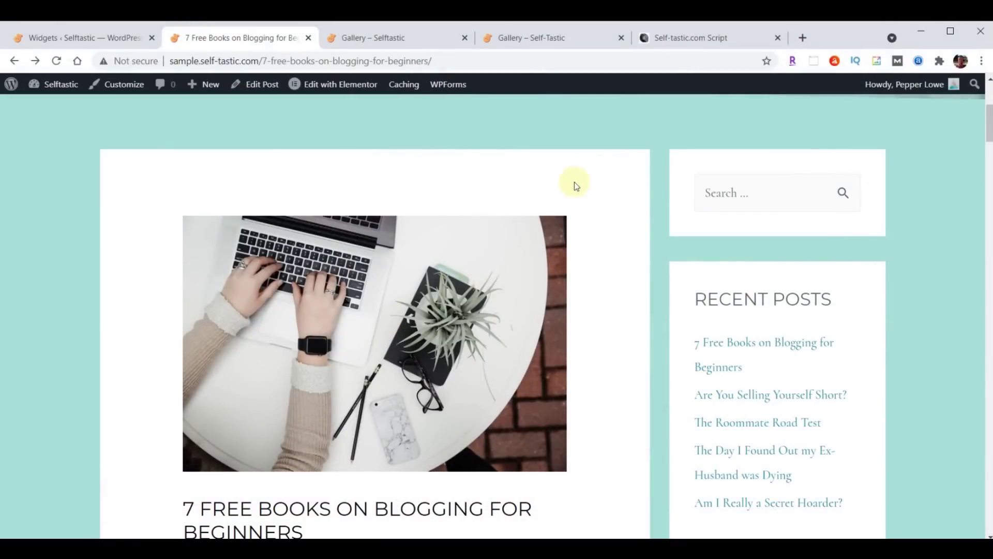
Copy the '/* Adjust Blog Posts */' CSS block from the script document, then return to Widgets
{"action": "left_click", "coordinate": [681, 41]}
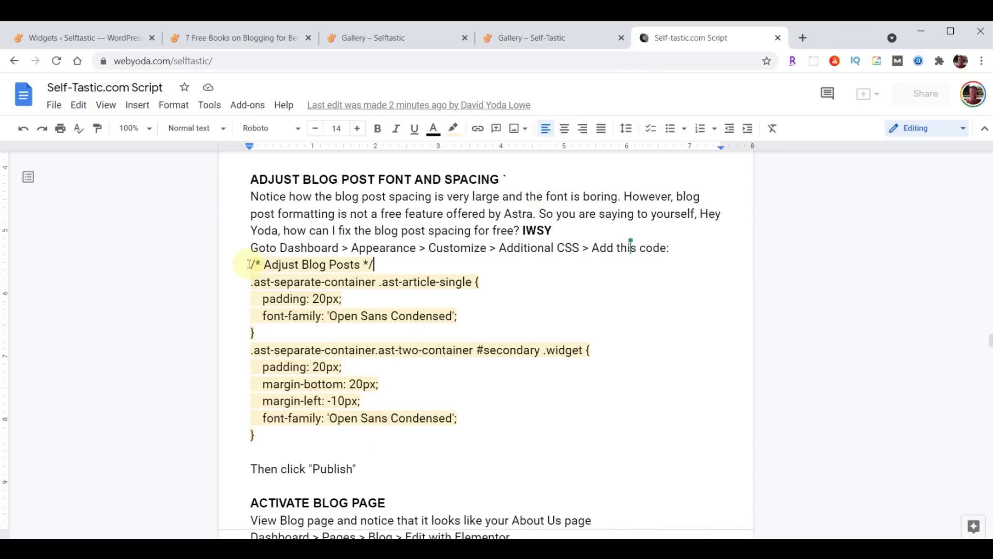
{"action": "left_click_drag", "start_coordinate": [252, 263], "coordinate": [492, 444]}
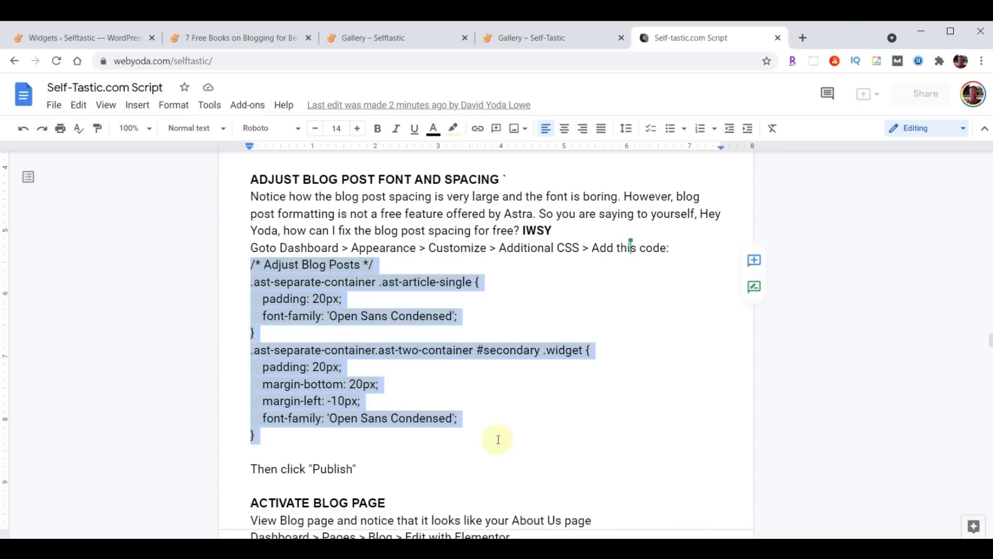
{"action": "left_click", "coordinate": [244, 262]}
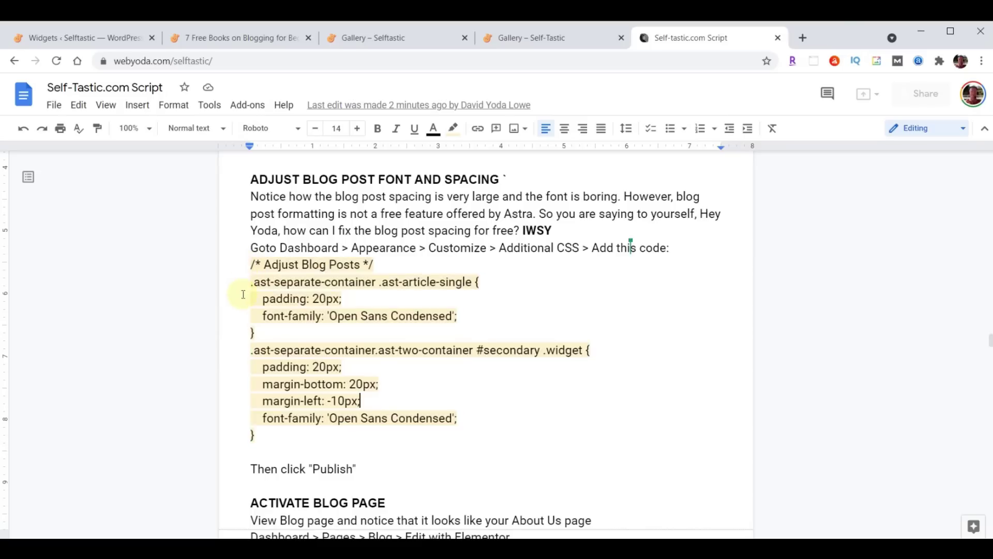
{"action": "left_click", "coordinate": [245, 264]}
{"action": "left_click_drag", "start_coordinate": [313, 297], "coordinate": [499, 430]}
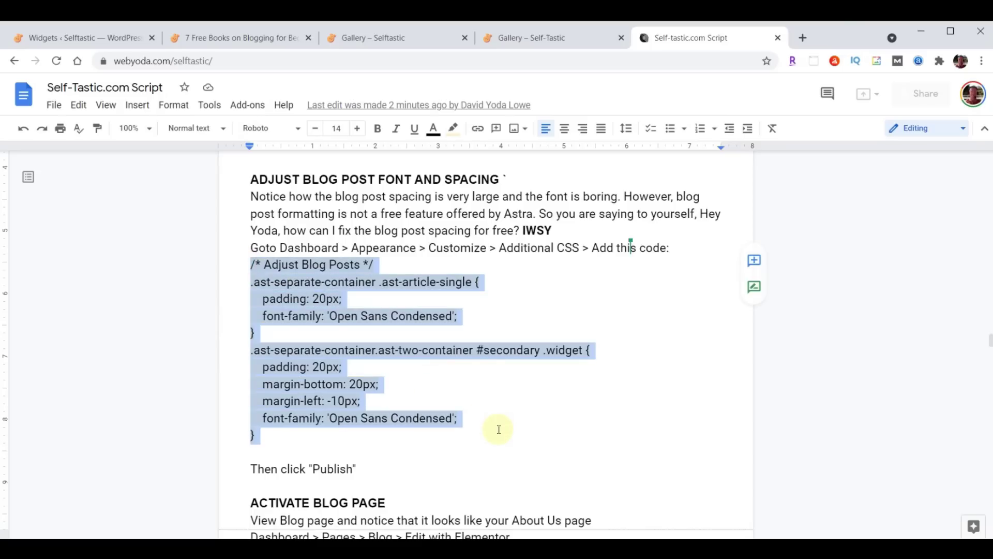
{"action": "left_click", "coordinate": [68, 39]}
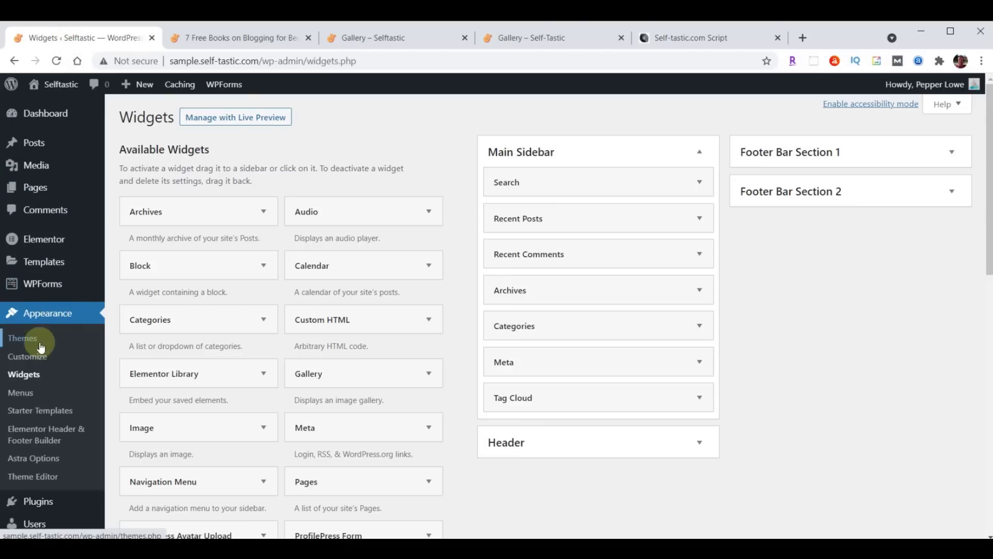
Paste the Adjust Blog Posts CSS into the Customizer's Additional CSS and publish it
{"action": "left_click", "coordinate": [30, 361]}
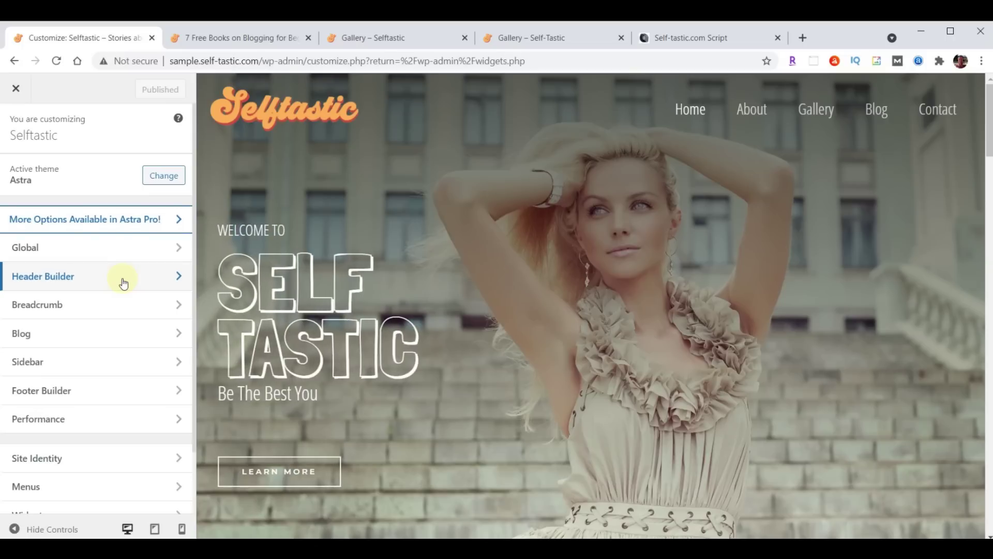
{"action": "scroll", "coordinate": [119, 281], "scroll_direction": "down", "scroll_amount": 3}
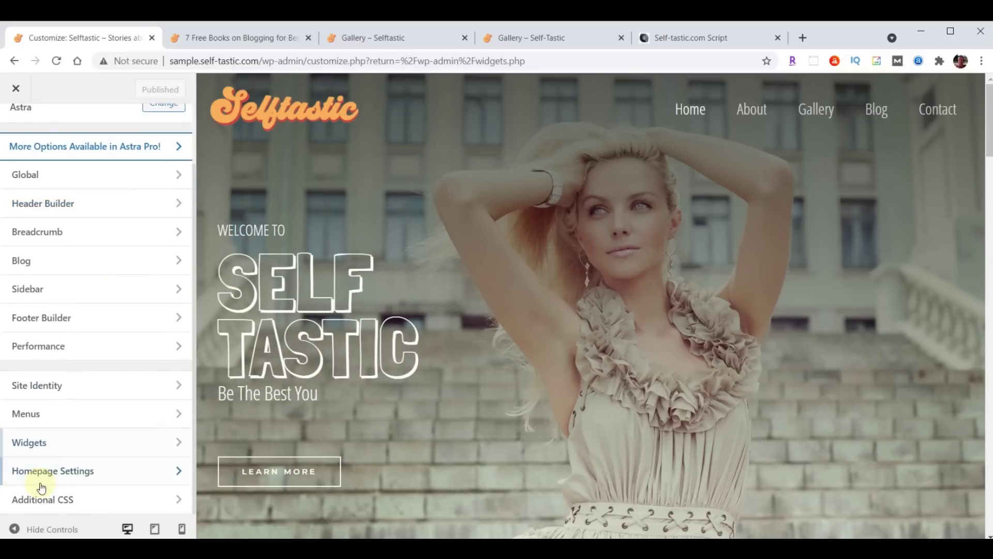
{"action": "left_click", "coordinate": [86, 501]}
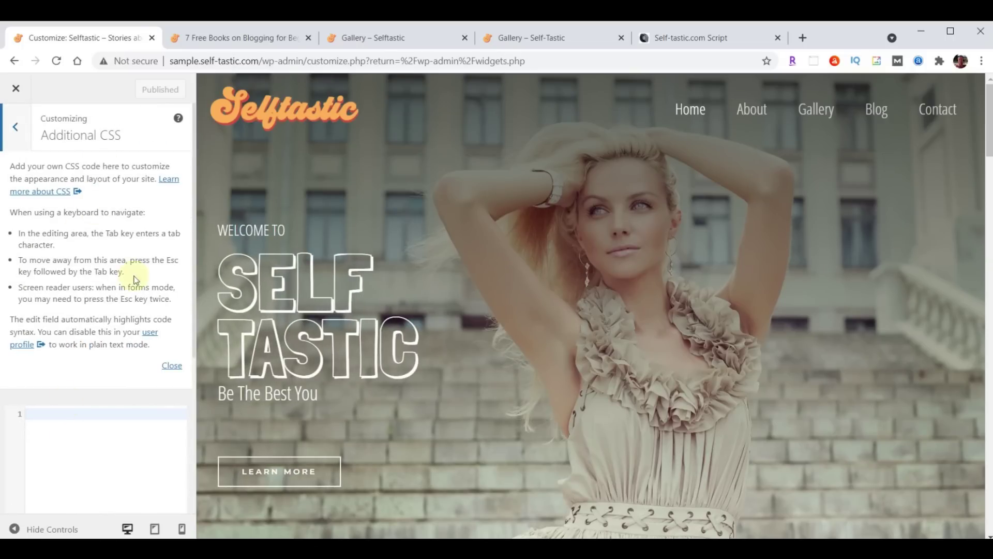
{"action": "left_click", "coordinate": [175, 368]}
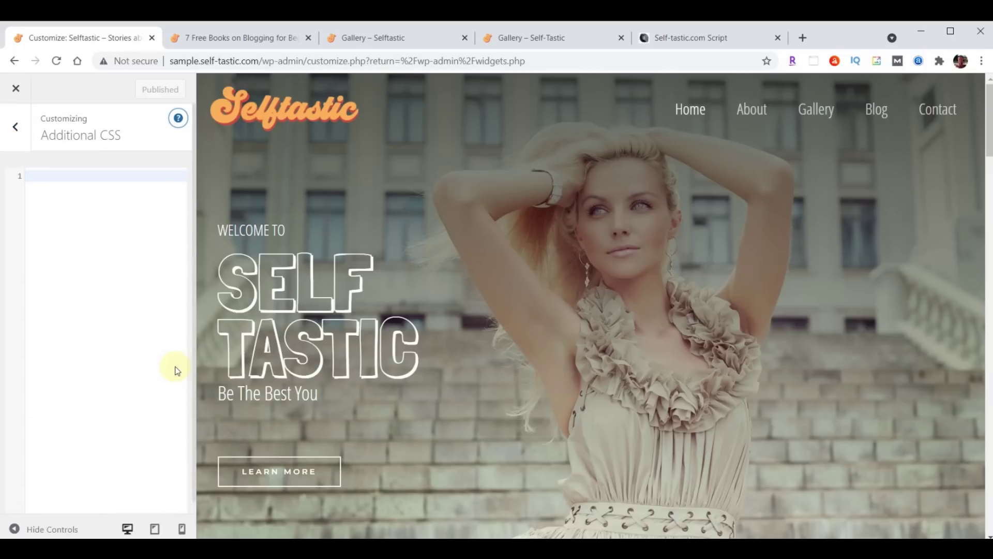
{"action": "left_click", "coordinate": [84, 179]}
{"action": "type", "text": "/* Adjust Blog Posts */ .ast-separate-container .ast-article-single { \tpadding: 20px; \tfont-family: 'Open Sans Condensed'; } .ast-separate-container.ast-two-container #secondary .widget { \tpadding: 20px; \tmargin-bottom: 20px; \tmargin-left: -10px; \tfont-family: 'Open Sans Condensed'; }"}
{"action": "left_click", "coordinate": [141, 89]}
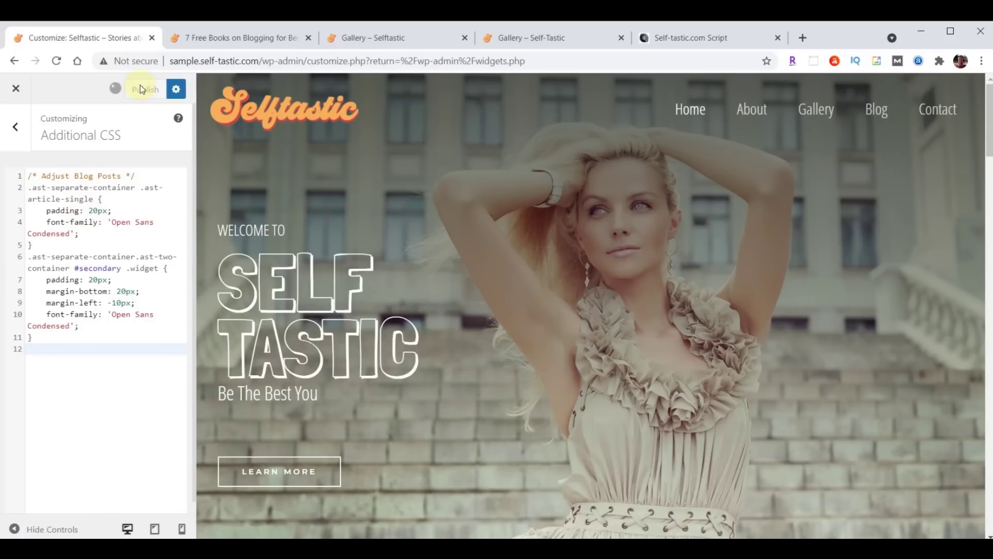
Reload the blog post to verify the Open Sans Condensed styling, close the Gallery tab, and open Blog
{"action": "left_click", "coordinate": [240, 37]}
{"action": "scroll", "coordinate": [823, 269], "scroll_direction": "down", "scroll_amount": 10}
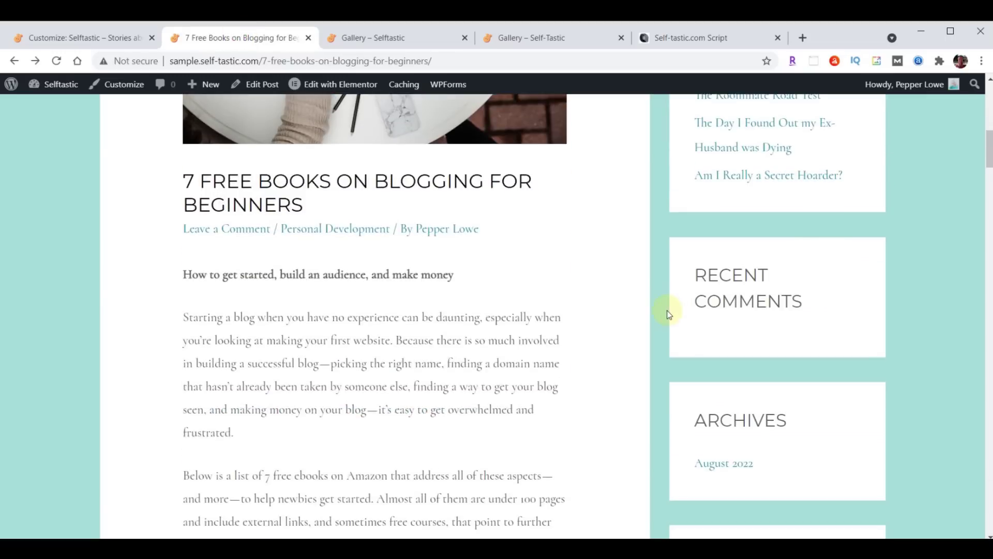
{"action": "scroll", "coordinate": [693, 381], "scroll_direction": "up", "scroll_amount": 5}
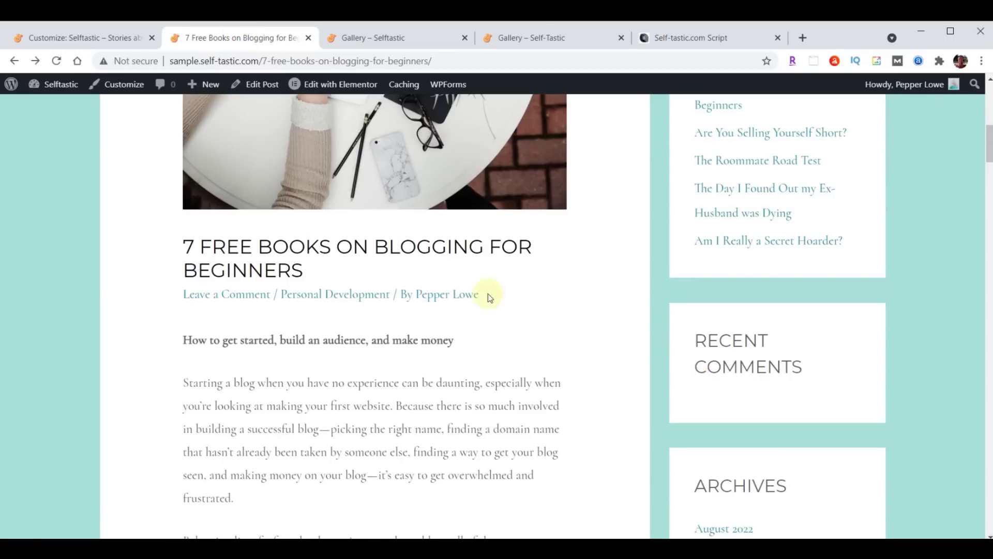
{"action": "scroll", "coordinate": [489, 294], "scroll_direction": "up", "scroll_amount": 4}
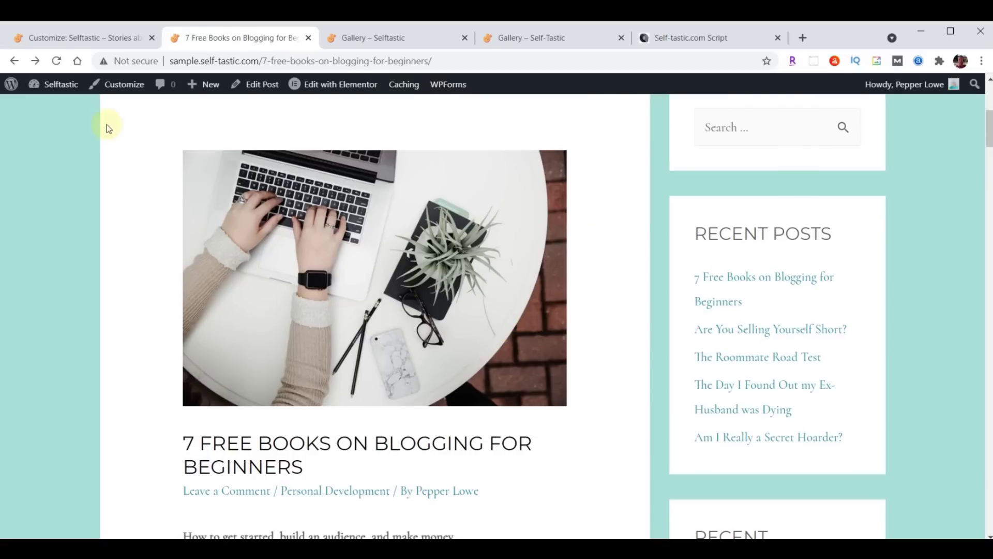
{"action": "left_click", "coordinate": [57, 60]}
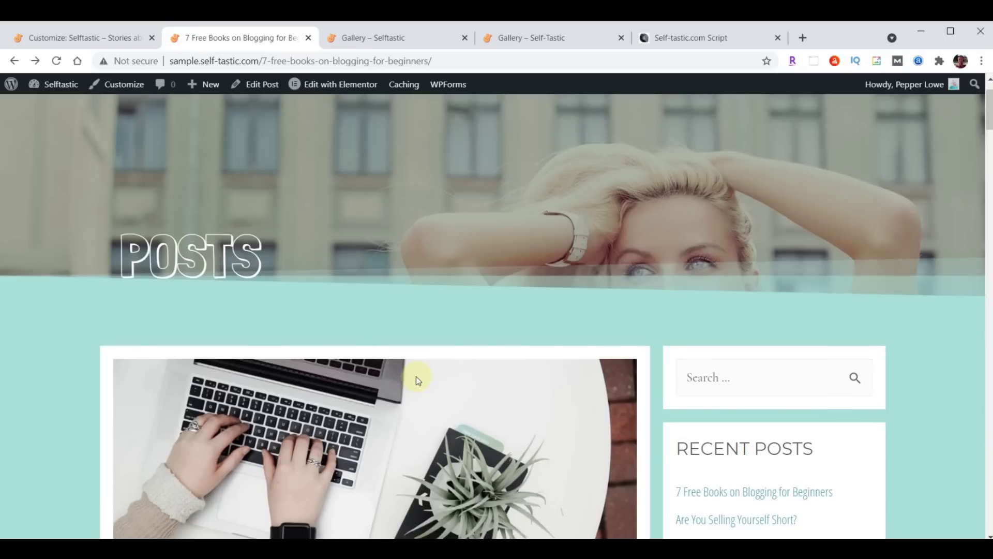
{"action": "scroll", "coordinate": [416, 380], "scroll_direction": "down", "scroll_amount": 9}
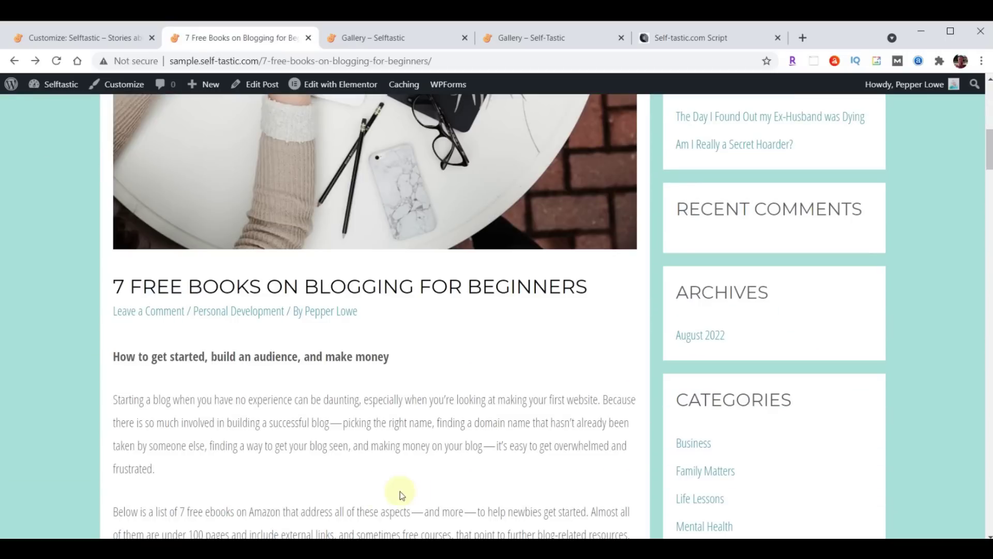
{"action": "scroll", "coordinate": [526, 398], "scroll_direction": "down", "scroll_amount": 5}
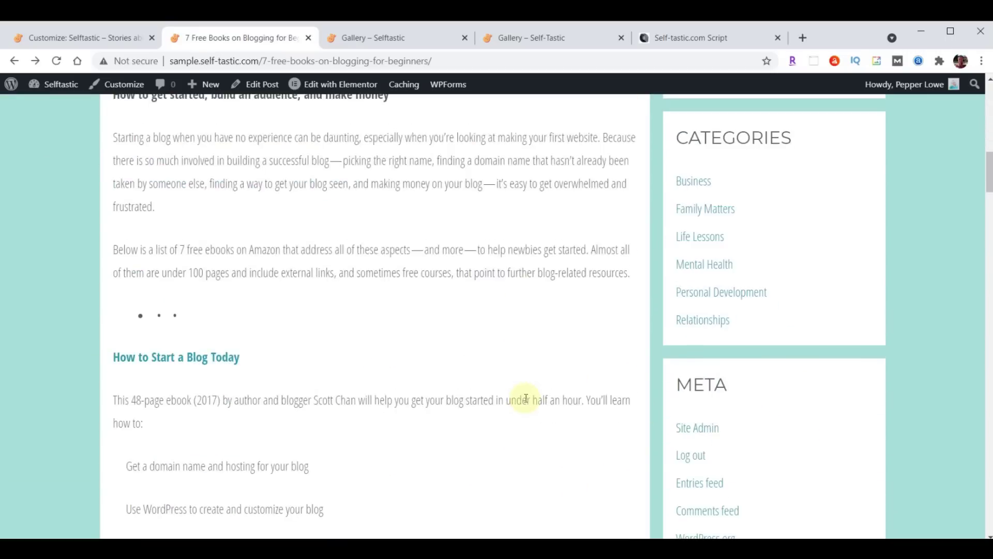
{"action": "scroll", "coordinate": [526, 404], "scroll_direction": "down", "scroll_amount": 12}
{"action": "scroll", "coordinate": [523, 445], "scroll_direction": "up", "scroll_amount": 6}
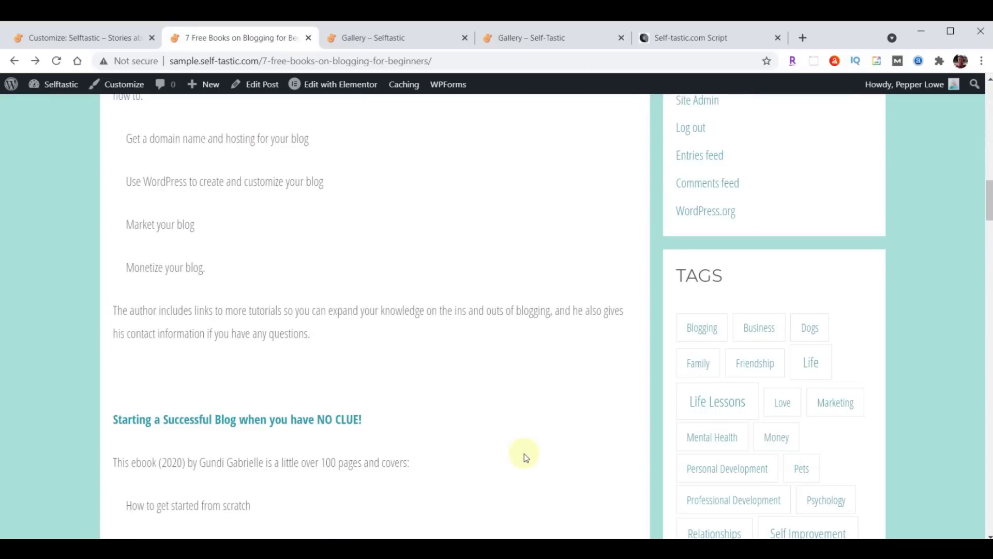
{"action": "scroll", "coordinate": [524, 454], "scroll_direction": "up", "scroll_amount": 20}
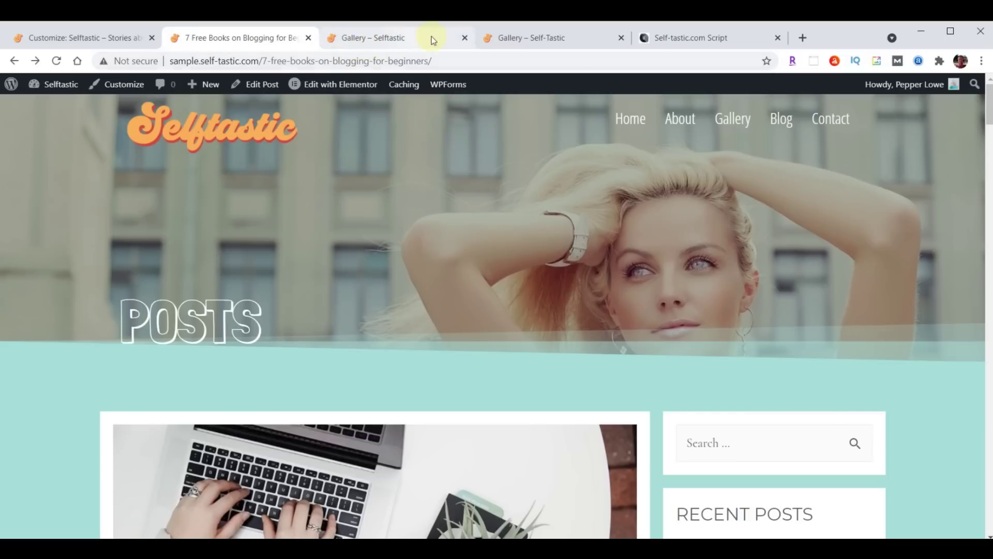
{"action": "left_click", "coordinate": [465, 38]}
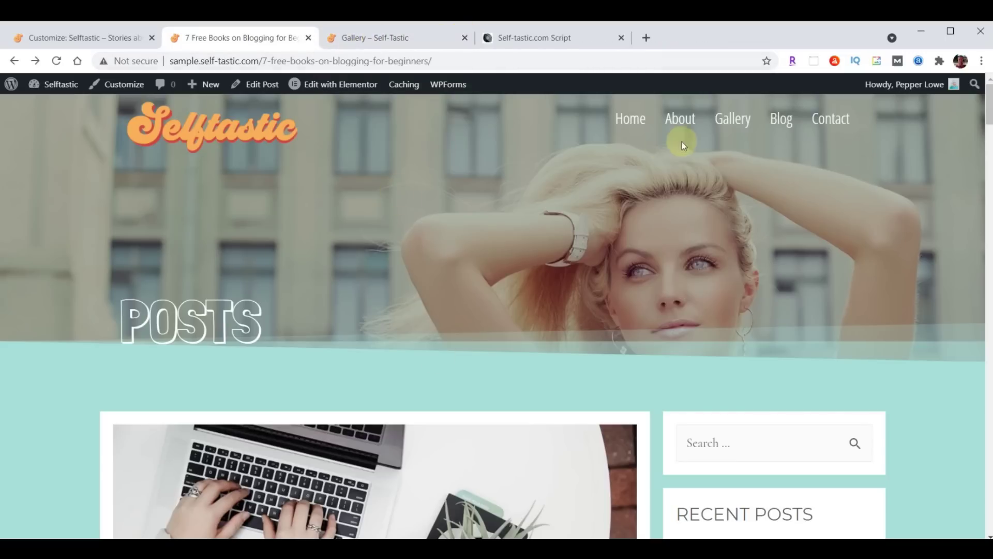
{"action": "left_click", "coordinate": [779, 117]}
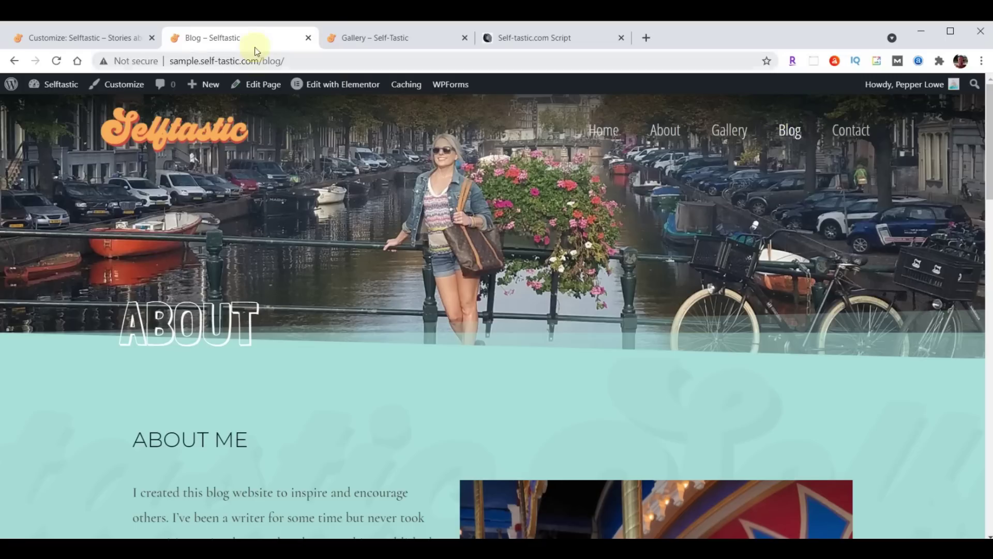
Close the Customizer and open the Blog page in Elementor from the Pages list
{"action": "left_click", "coordinate": [67, 40]}
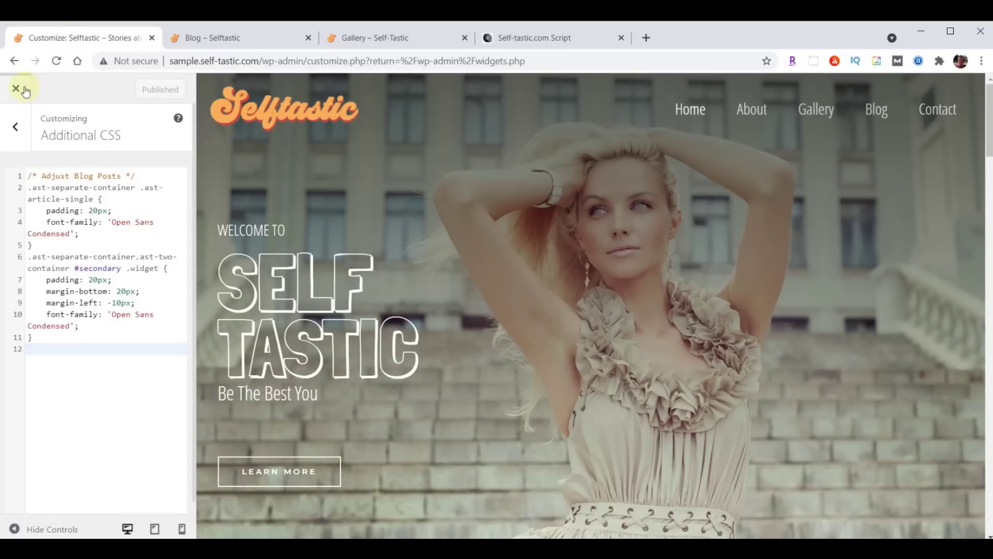
{"action": "left_click", "coordinate": [17, 91]}
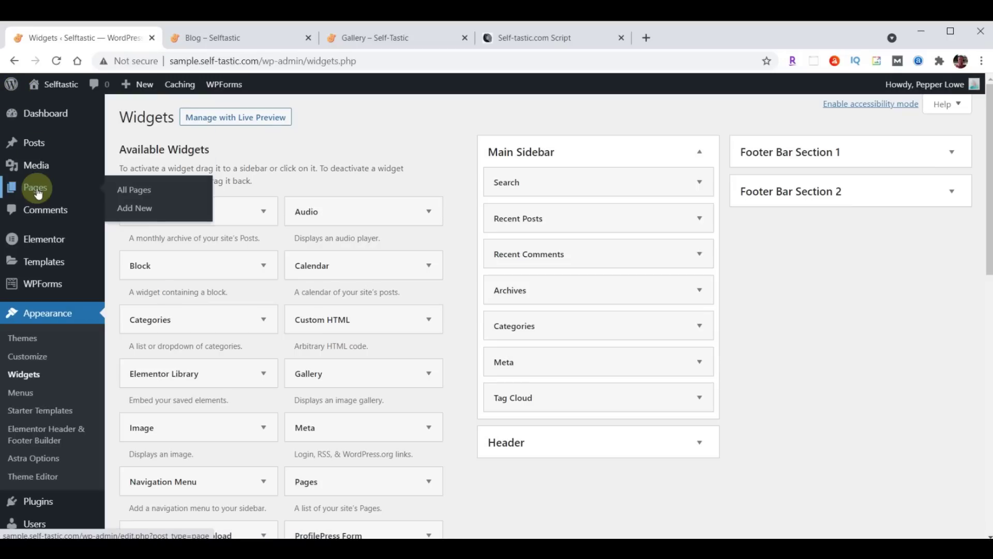
{"action": "left_click", "coordinate": [38, 193]}
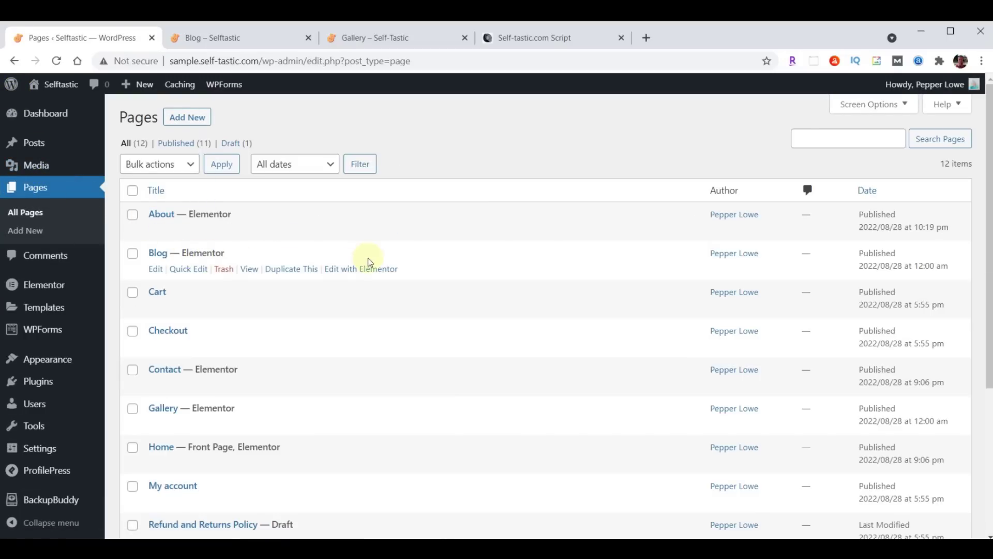
{"action": "left_click", "coordinate": [371, 272]}
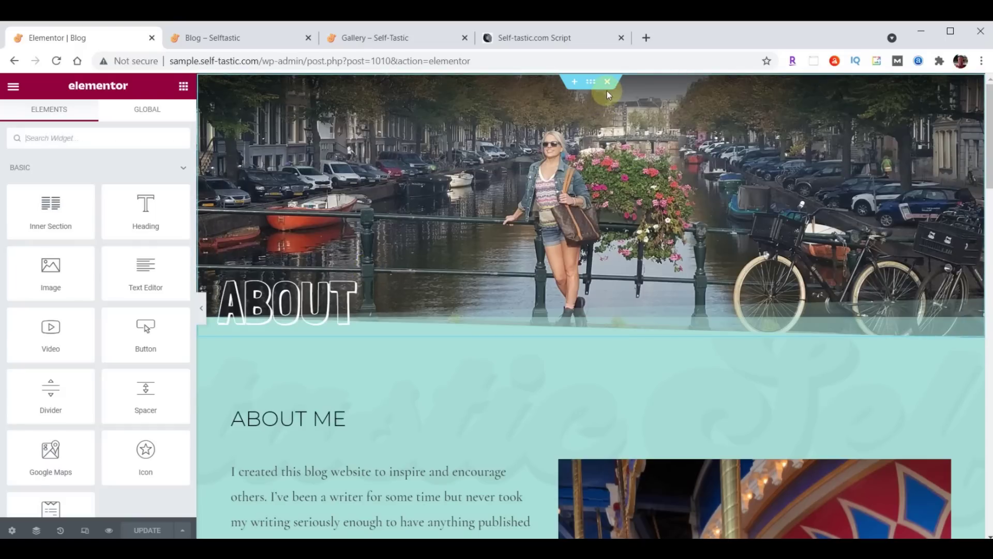
Delete the ABOUT hero section, update the Blog page, and exit to the dashboard
{"action": "left_click", "coordinate": [608, 84]}
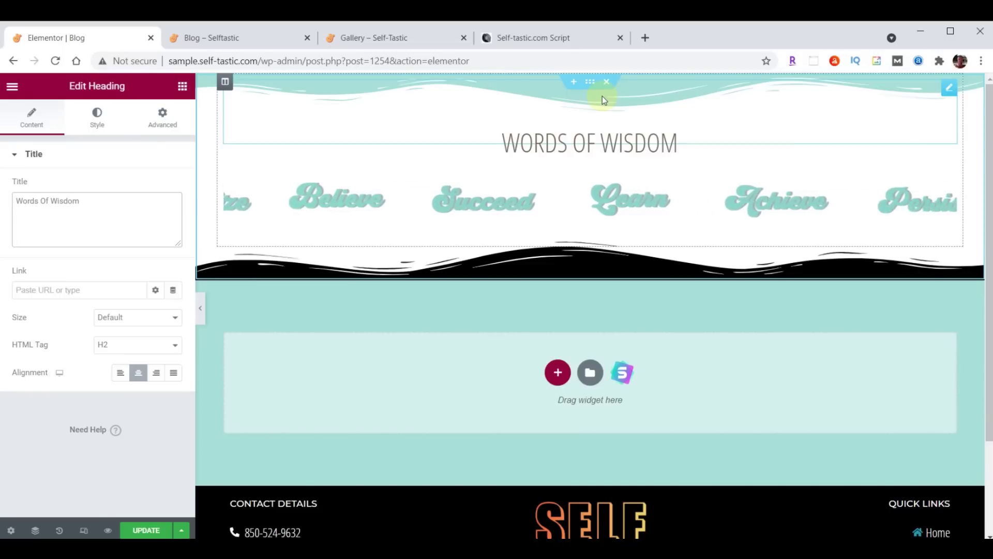
{"action": "left_click", "coordinate": [146, 531]}
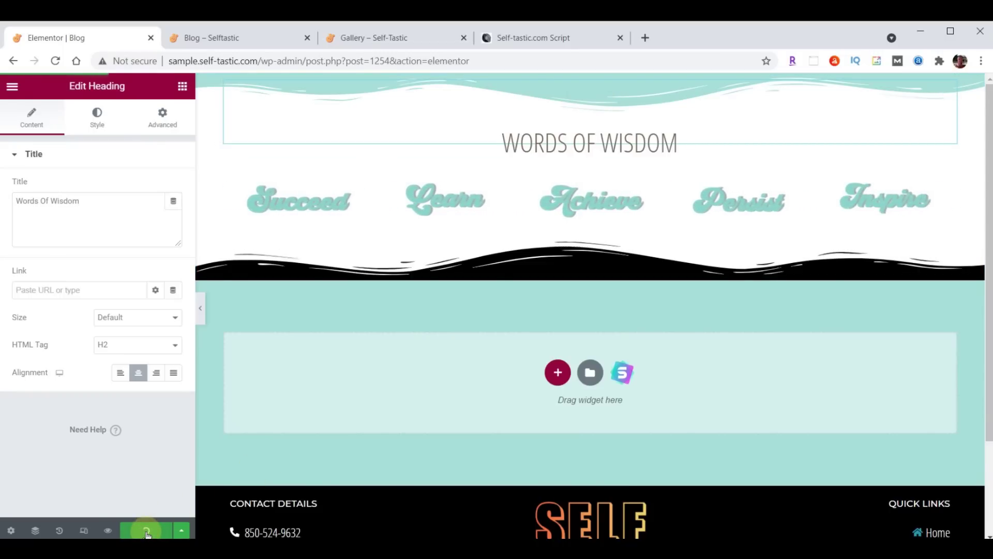
{"action": "left_click", "coordinate": [12, 87]}
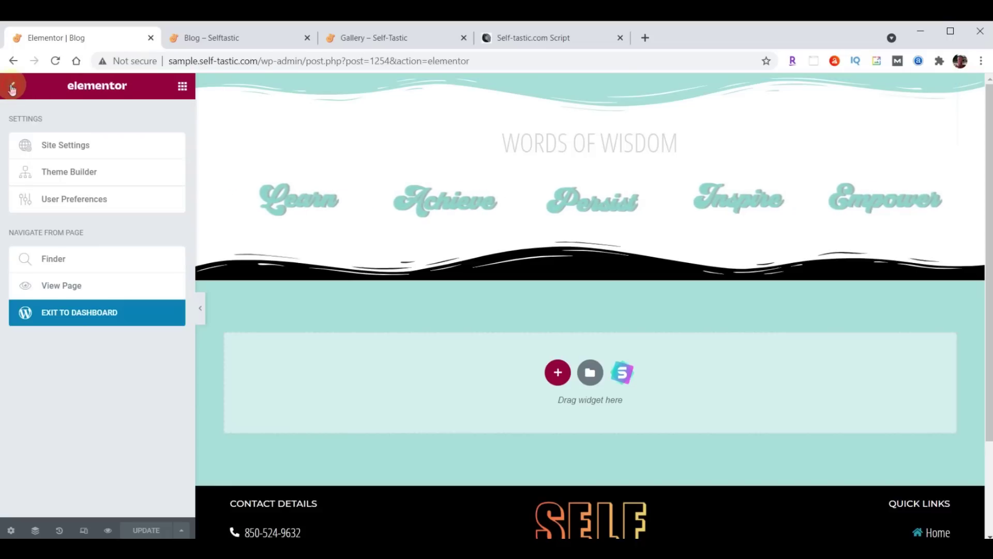
{"action": "left_click", "coordinate": [118, 313]}
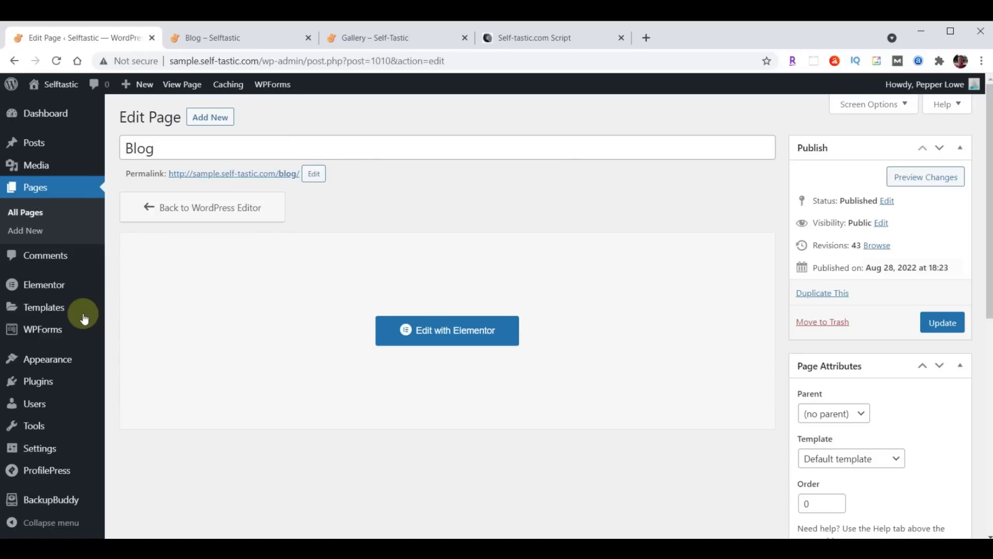
{"action": "mouse_move", "coordinate": [58, 361]}
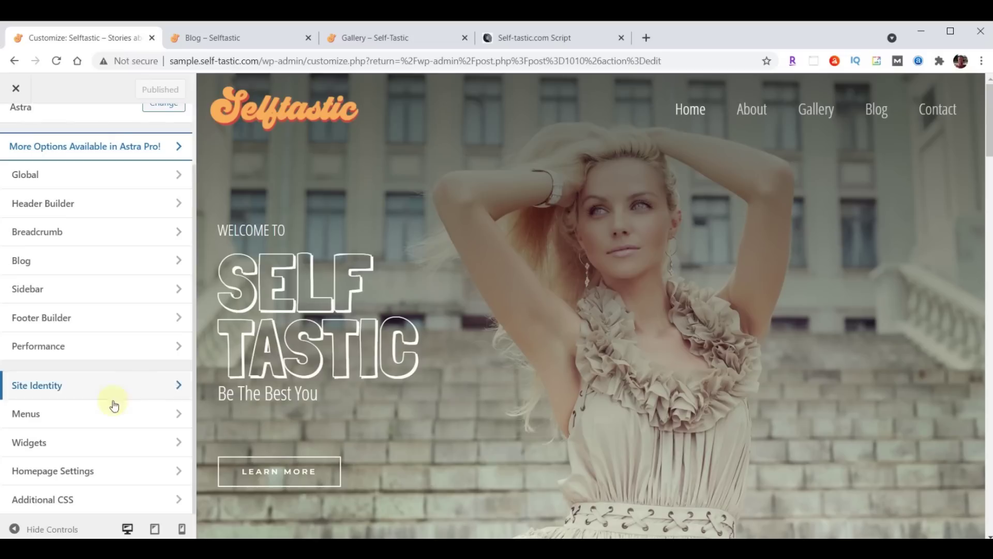
In Homepage Settings, set the Posts page to Blog and publish
{"action": "left_click", "coordinate": [54, 478]}
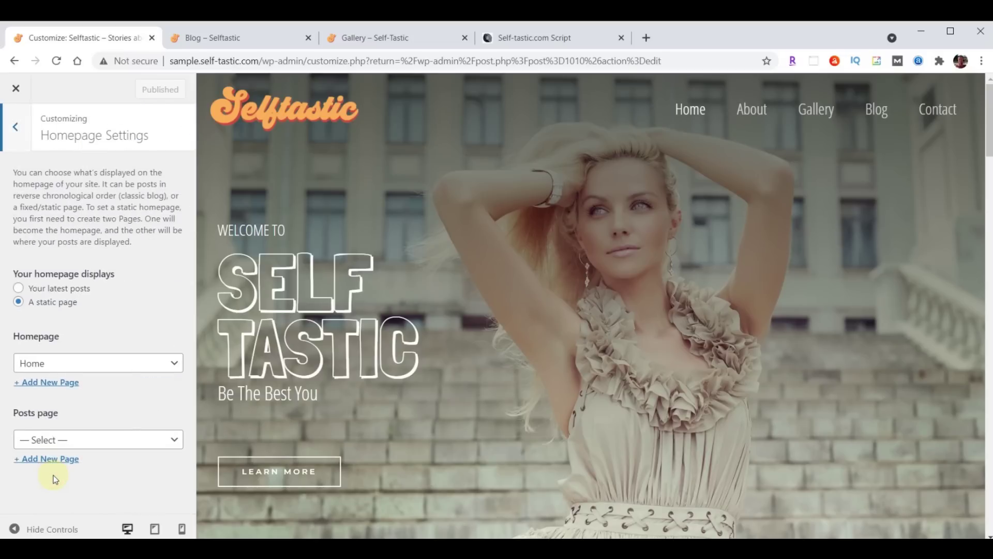
{"action": "left_click", "coordinate": [57, 440]}
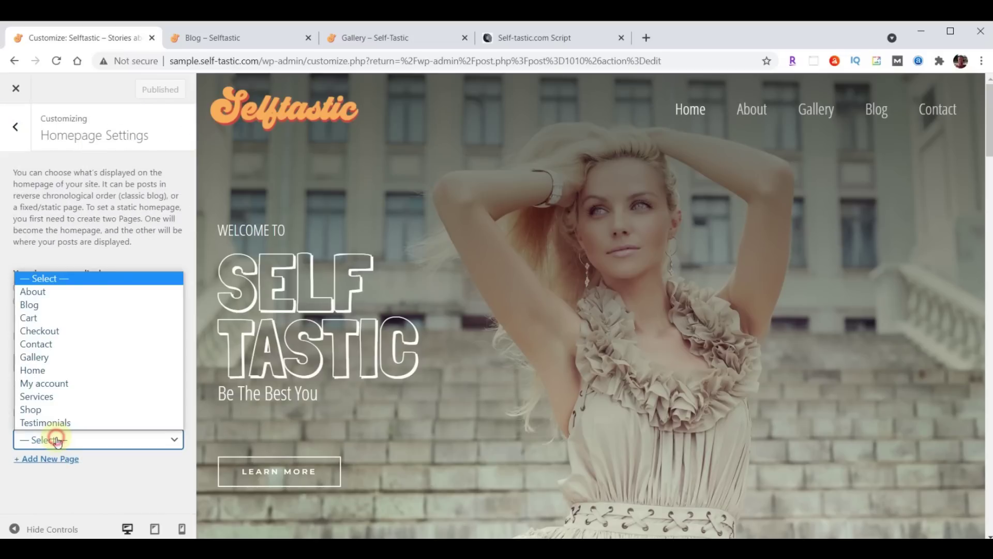
{"action": "left_click", "coordinate": [57, 306]}
{"action": "left_click", "coordinate": [139, 91]}
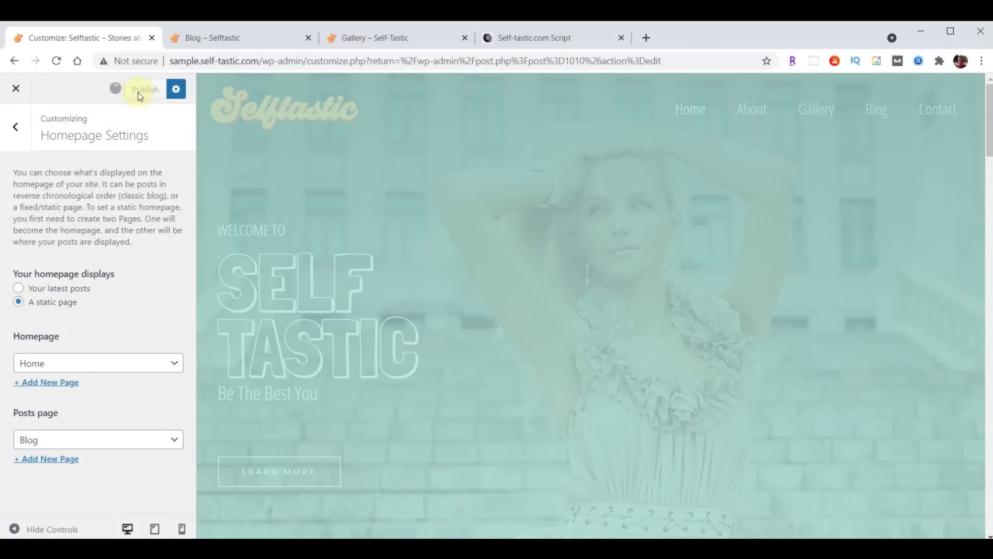
Reload the live Blog page and scroll through its new post listing under the BLOG banner
{"action": "left_click", "coordinate": [234, 46]}
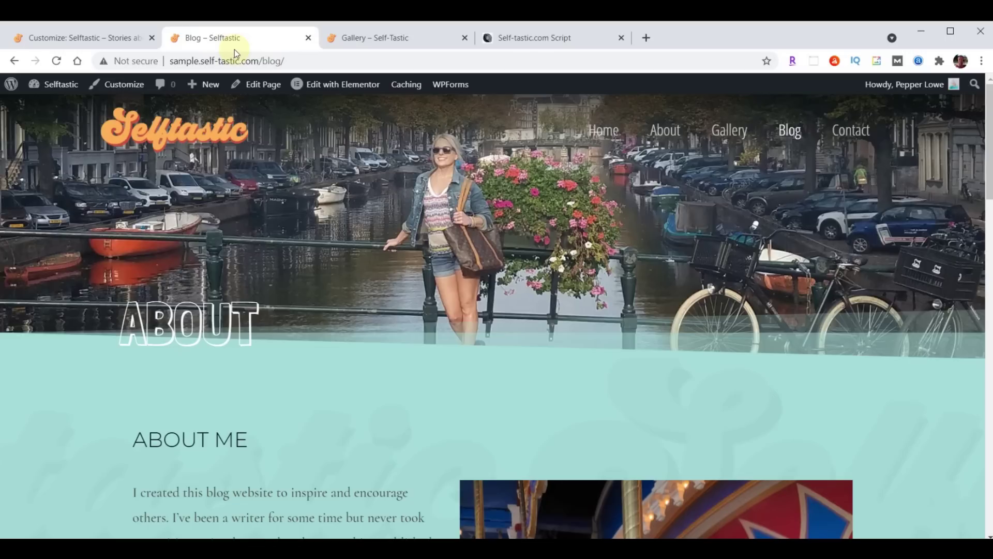
{"action": "key", "text": "F5"}
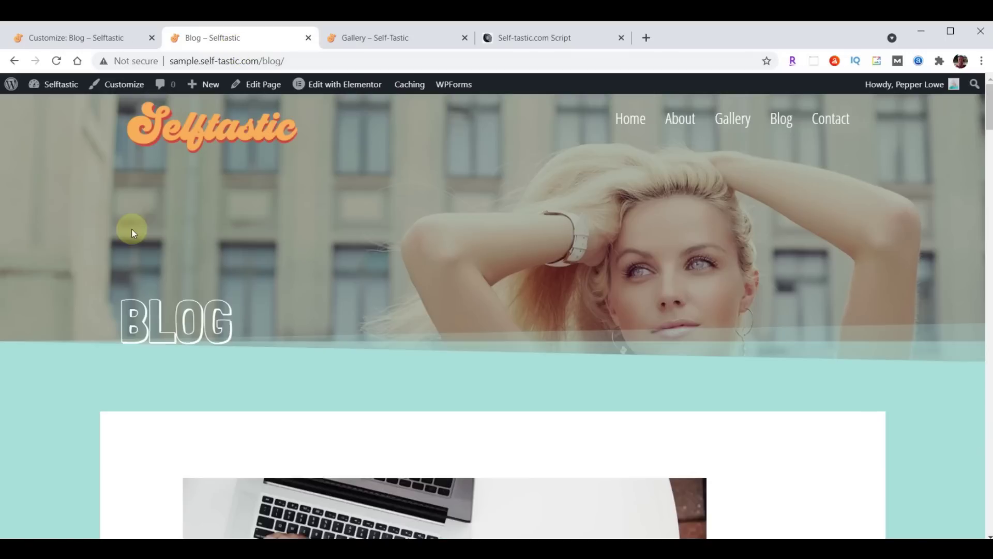
{"action": "scroll", "coordinate": [786, 220], "scroll_direction": "down", "scroll_amount": 15}
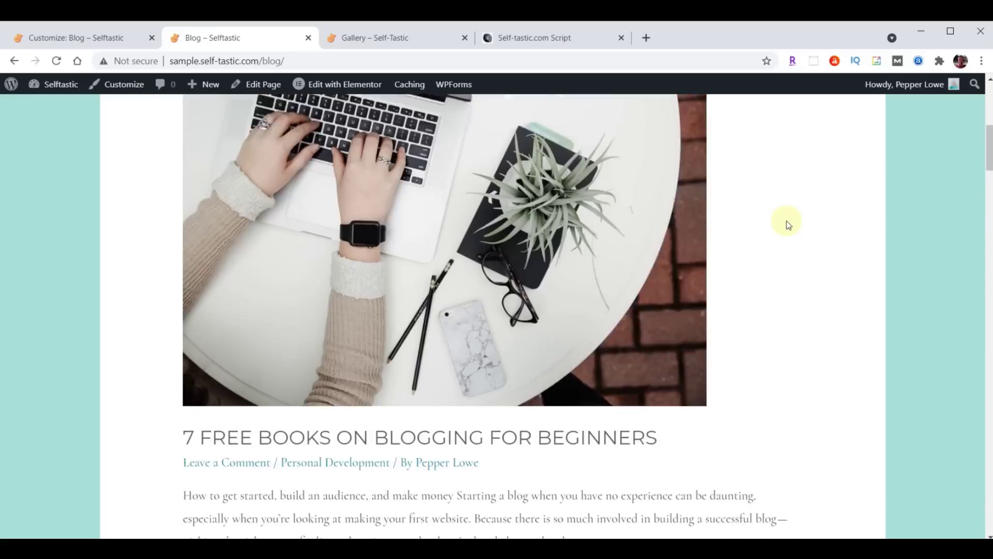
{"action": "scroll", "coordinate": [767, 269], "scroll_direction": "down", "scroll_amount": 20}
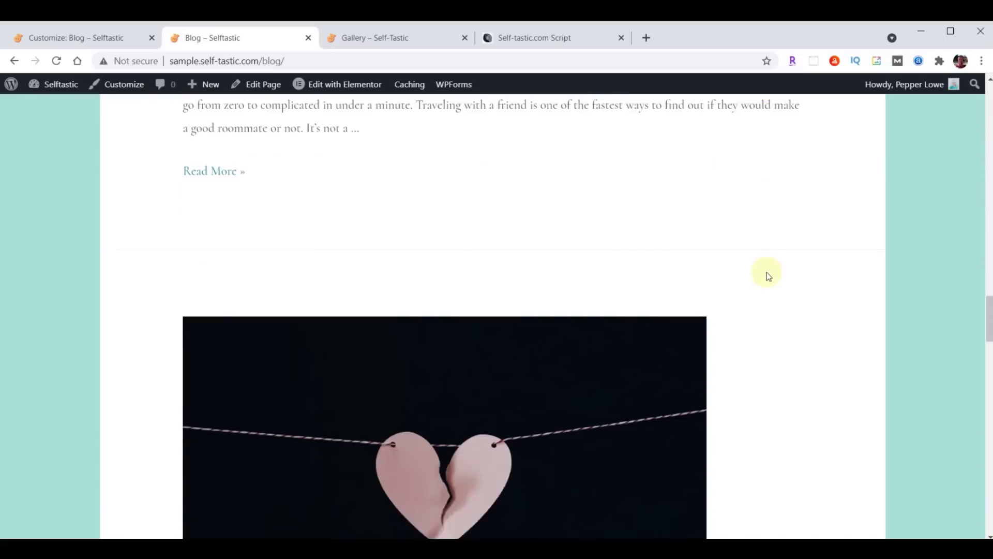
{"action": "scroll", "coordinate": [767, 277], "scroll_direction": "down", "scroll_amount": 5}
{"action": "scroll", "coordinate": [734, 305], "scroll_direction": "up", "scroll_amount": 15}
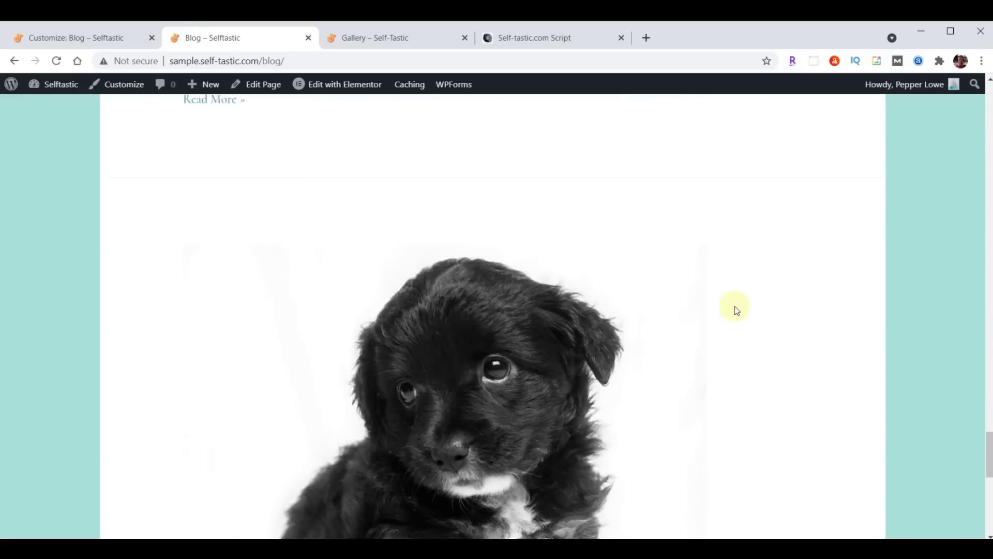
{"action": "scroll", "coordinate": [734, 308], "scroll_direction": "up", "scroll_amount": 15}
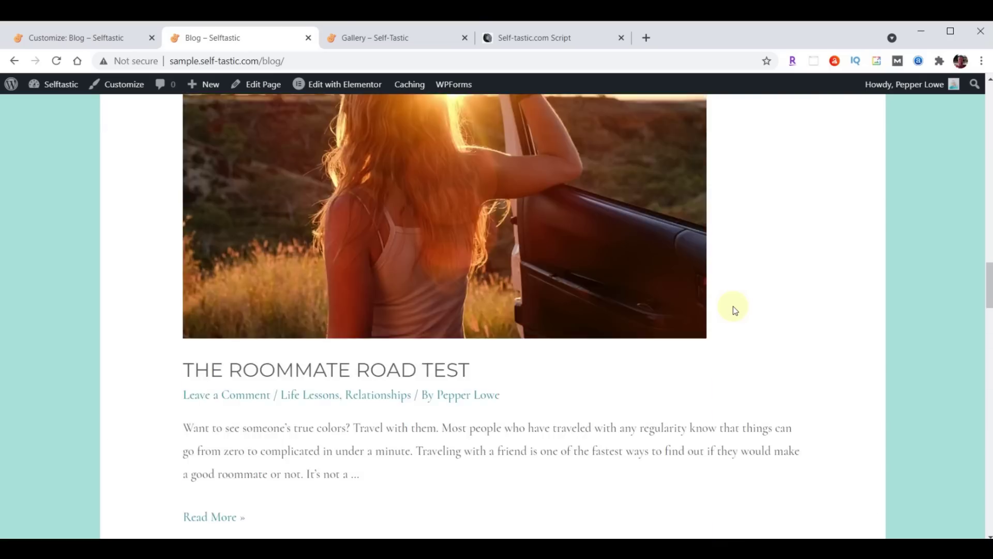
{"action": "scroll", "coordinate": [734, 306], "scroll_direction": "up", "scroll_amount": 15}
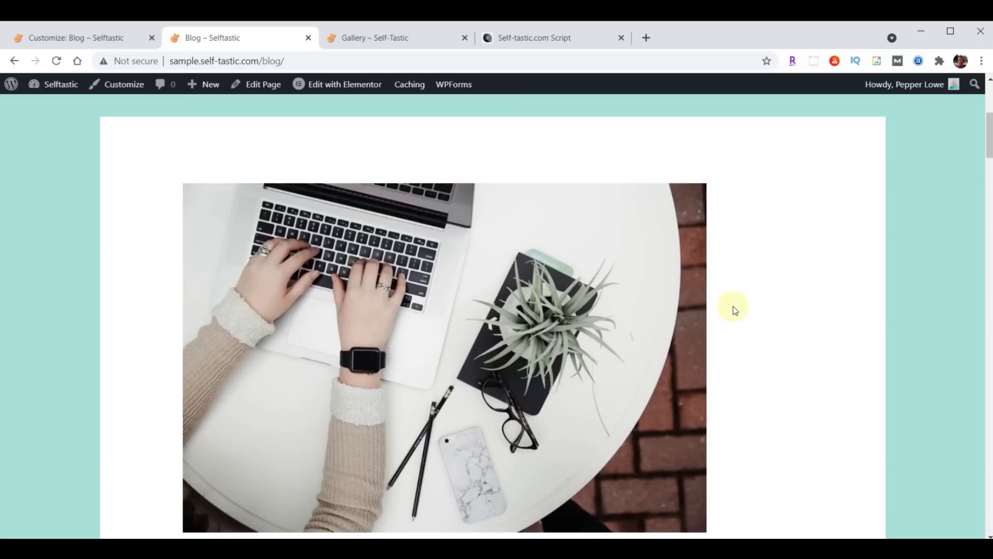
{"action": "scroll", "coordinate": [734, 307], "scroll_direction": "down", "scroll_amount": 10}
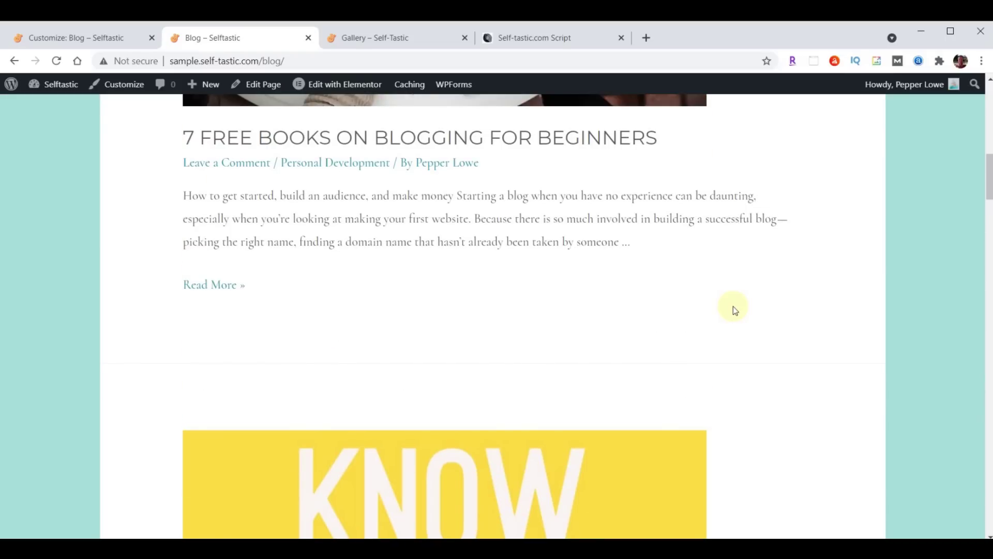
{"action": "scroll", "coordinate": [735, 309], "scroll_direction": "up", "scroll_amount": 10}
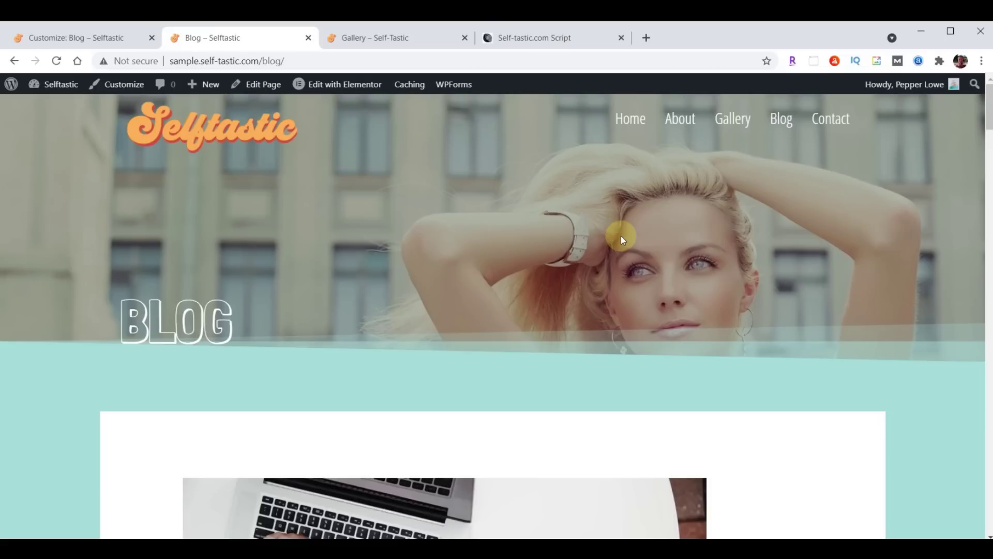
Reset the Posts page to '— Select —', publish, close the Customizer, and reopen Blog in Elementor
{"action": "left_click", "coordinate": [55, 40]}
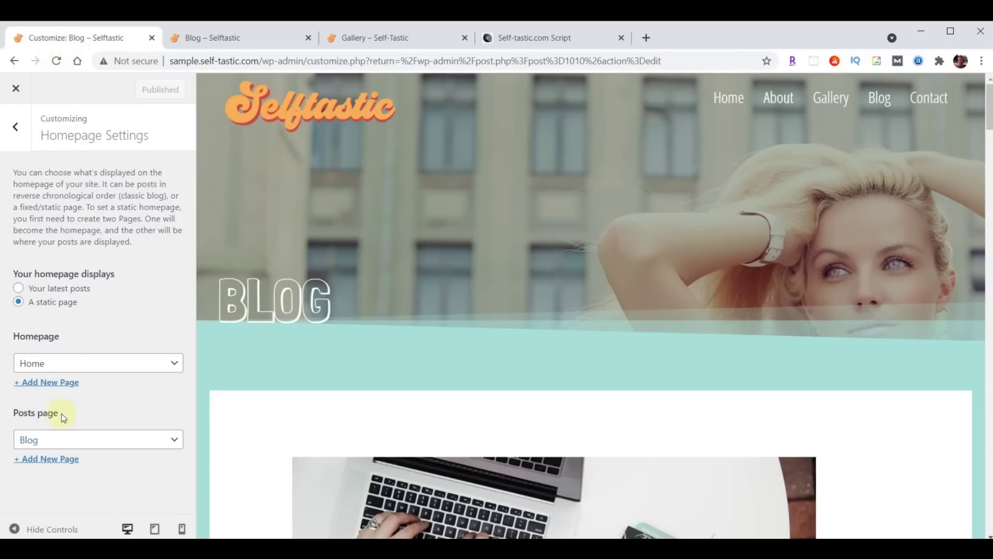
{"action": "left_click", "coordinate": [93, 441]}
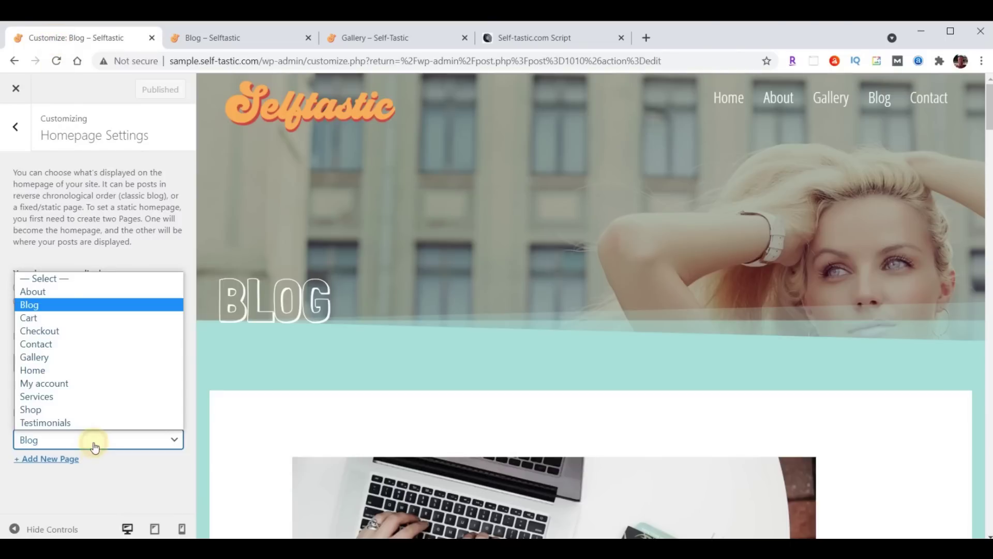
{"action": "left_click", "coordinate": [60, 279]}
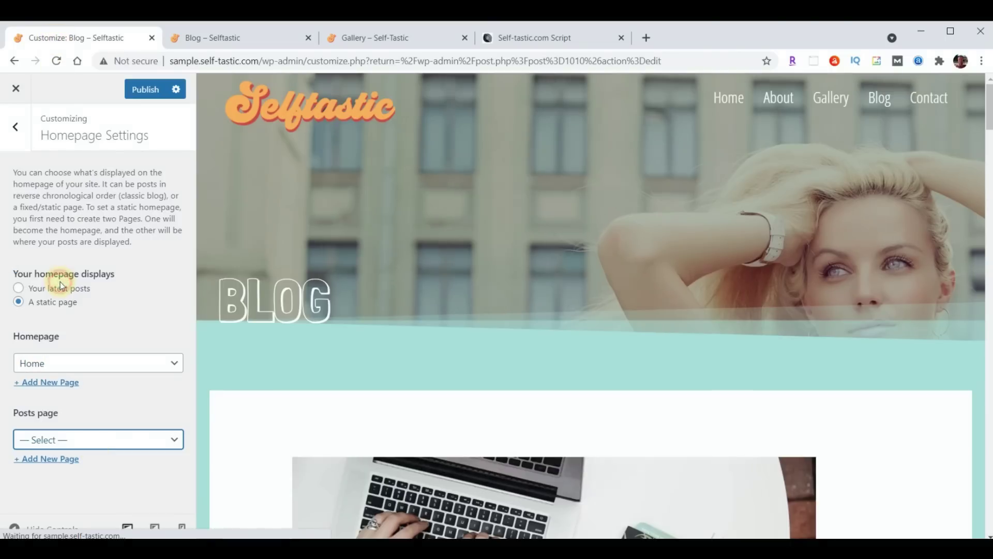
{"action": "left_click", "coordinate": [148, 94]}
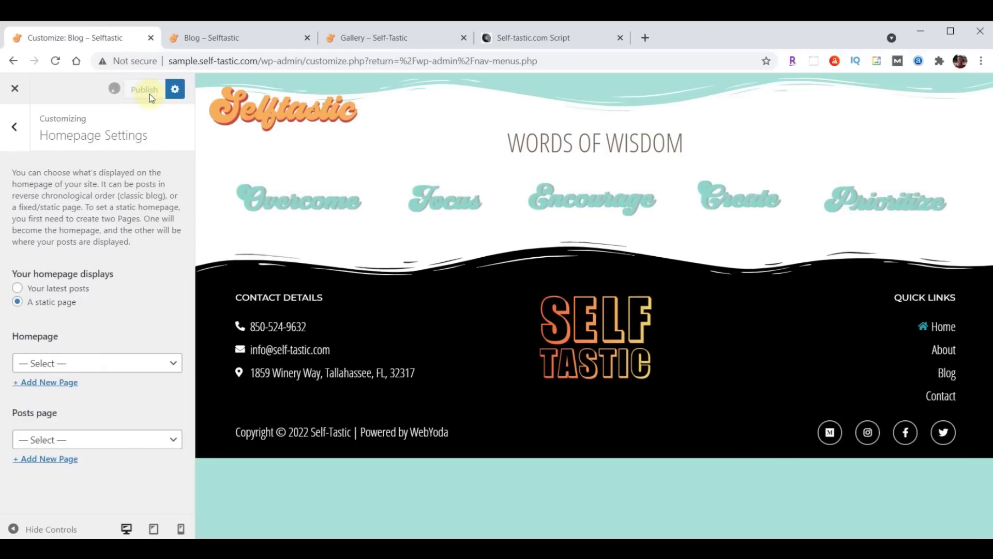
{"action": "left_click", "coordinate": [16, 90]}
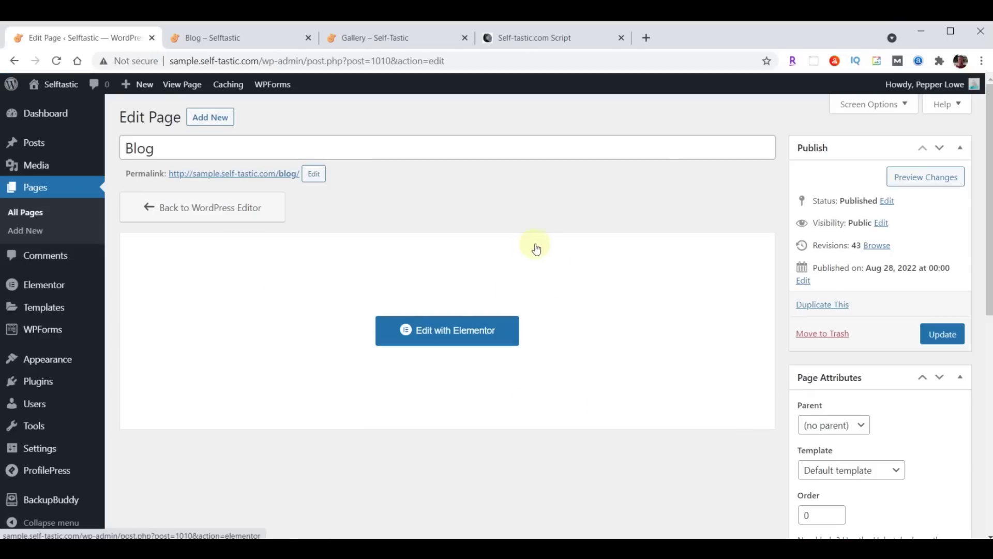
{"action": "left_click", "coordinate": [425, 330]}
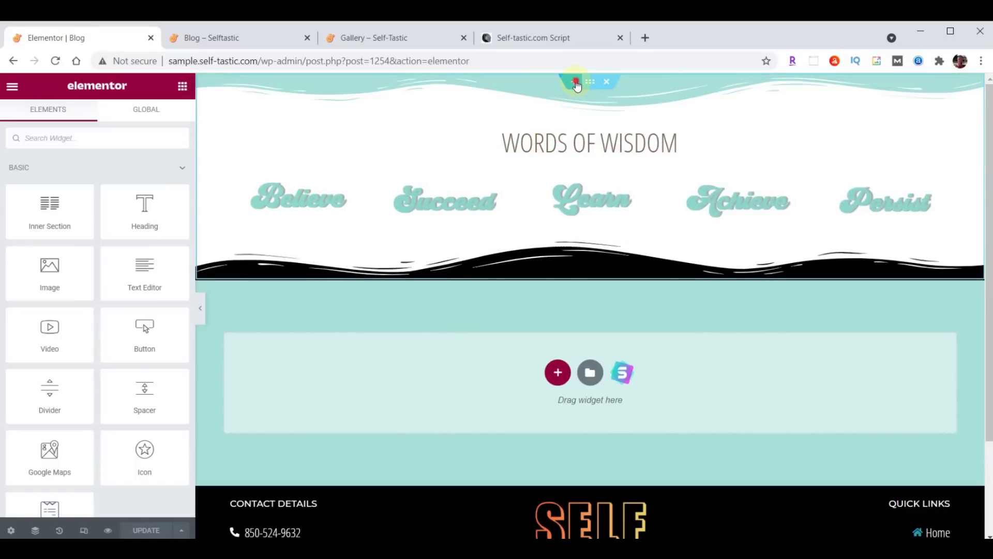
Insert the Selftastic Blog Page Header template without document settings, then delete its logo-and-menu row
{"action": "left_click", "coordinate": [574, 82]}
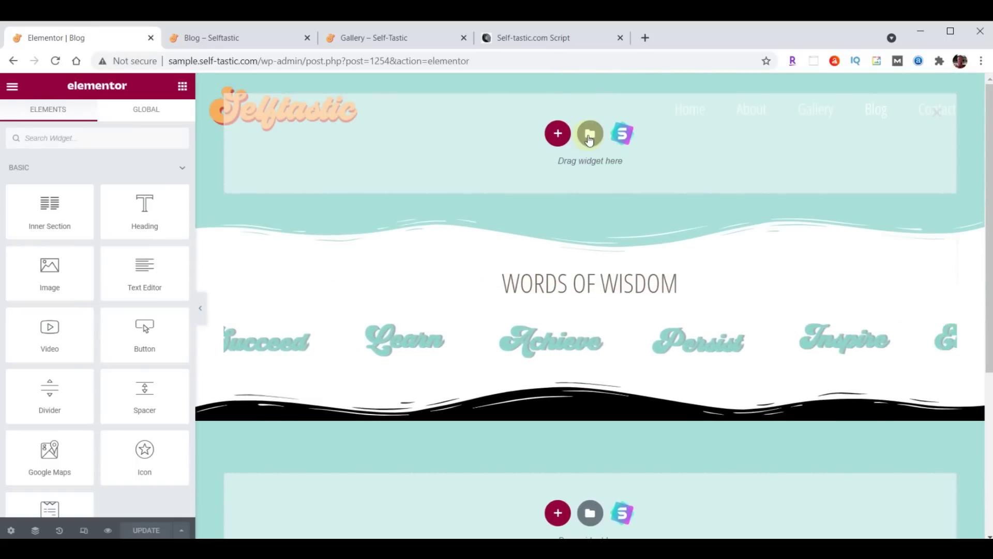
{"action": "left_click", "coordinate": [589, 136]}
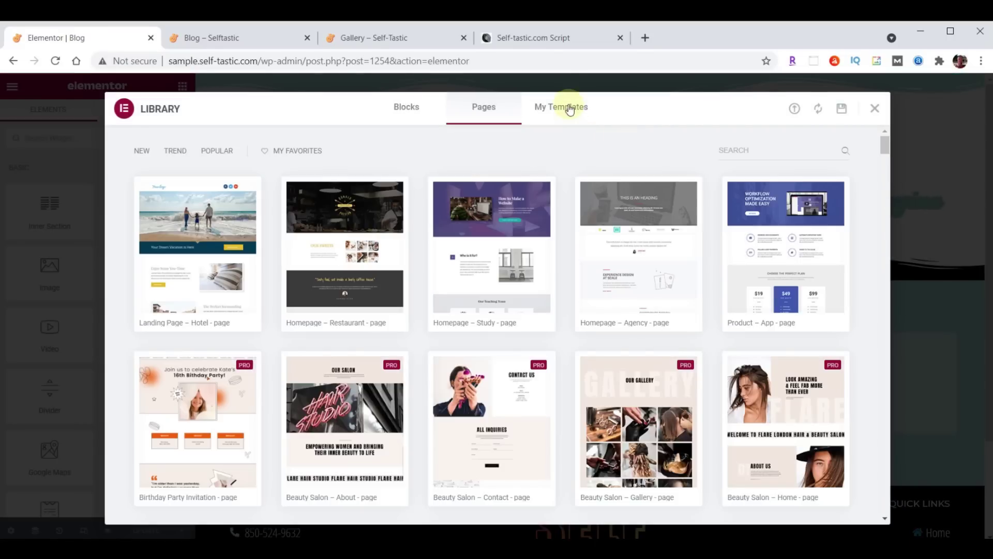
{"action": "left_click", "coordinate": [569, 108]}
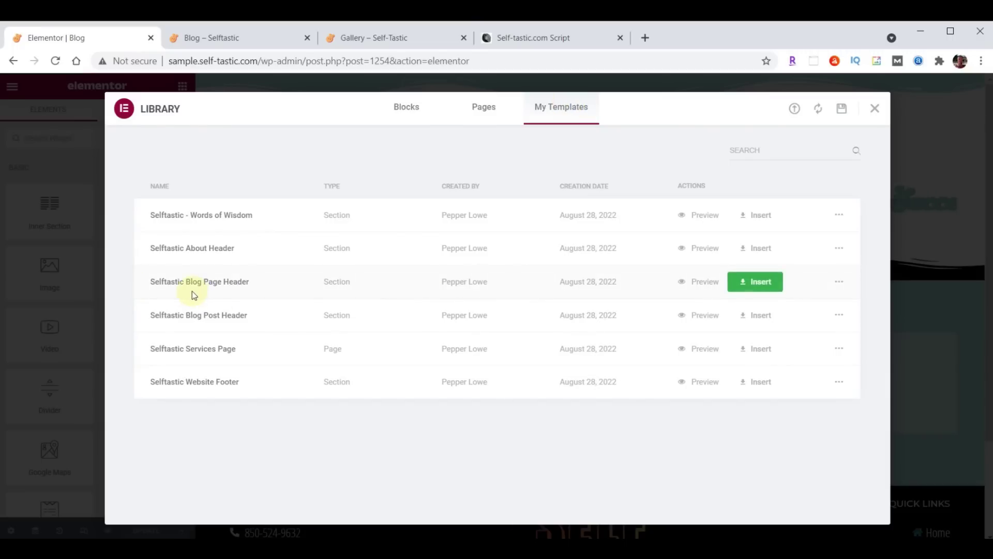
{"action": "left_click", "coordinate": [753, 283]}
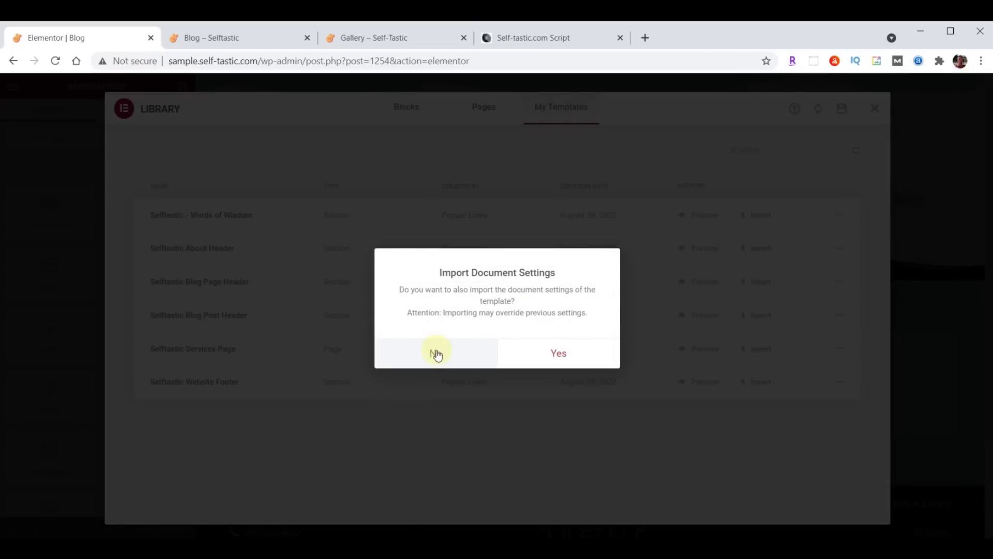
{"action": "left_click", "coordinate": [436, 353]}
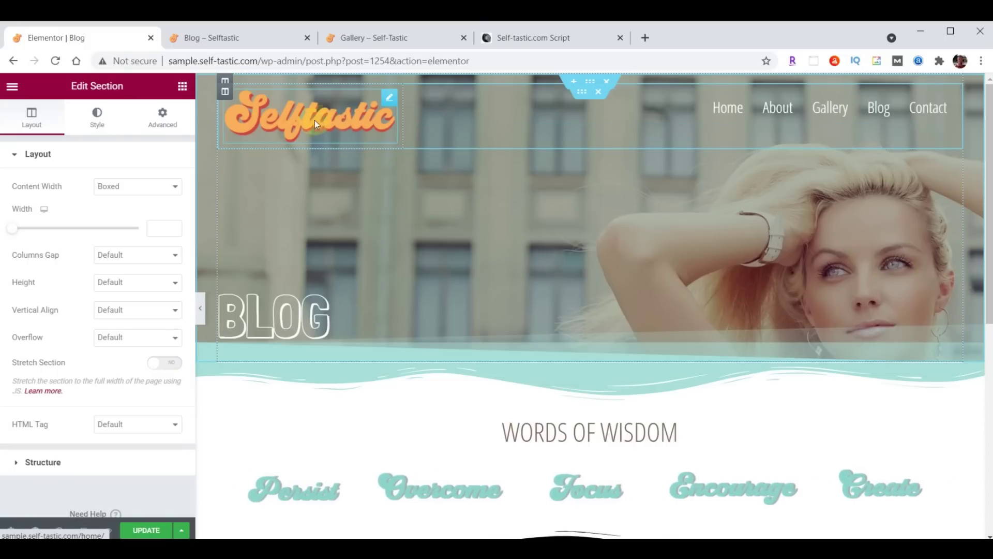
{"action": "left_click", "coordinate": [597, 94]}
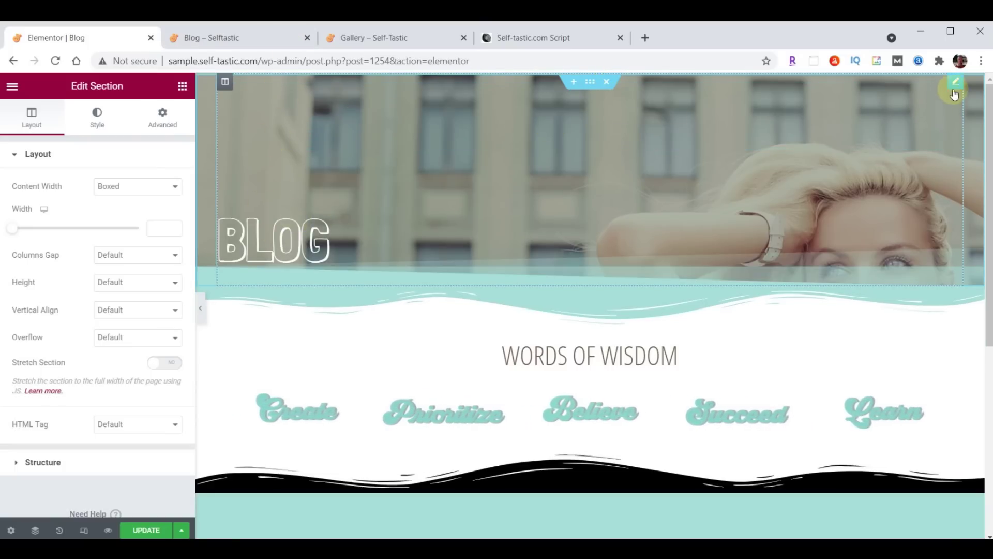
Enter 300 in the BLOG heading's margin/padding settings
{"action": "left_click", "coordinate": [287, 250]}
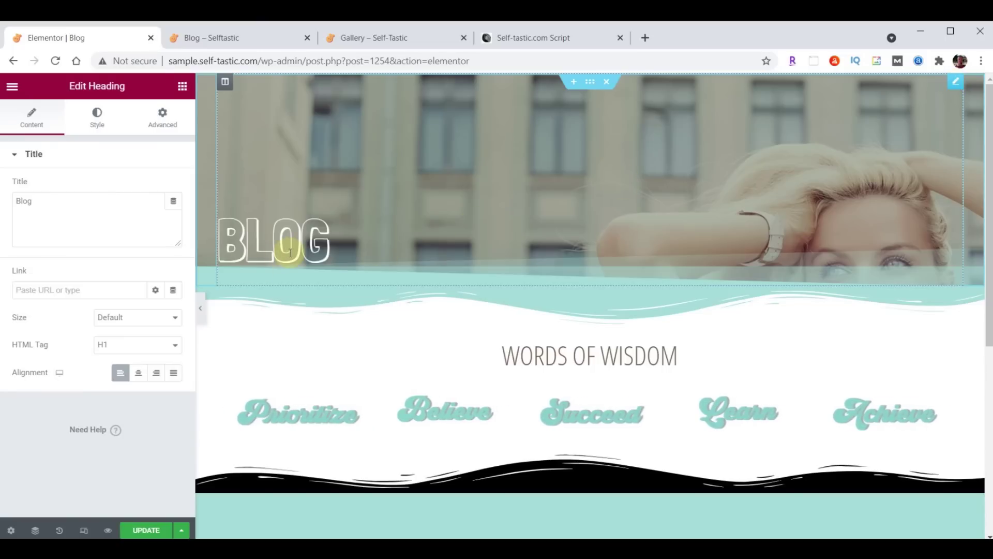
{"action": "left_click", "coordinate": [162, 119]}
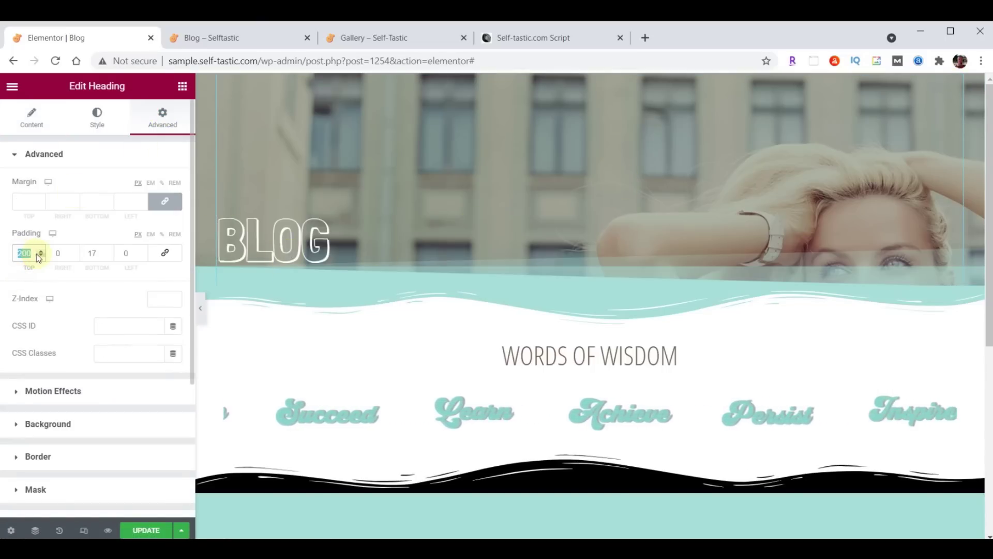
{"action": "type", "text": "300"}
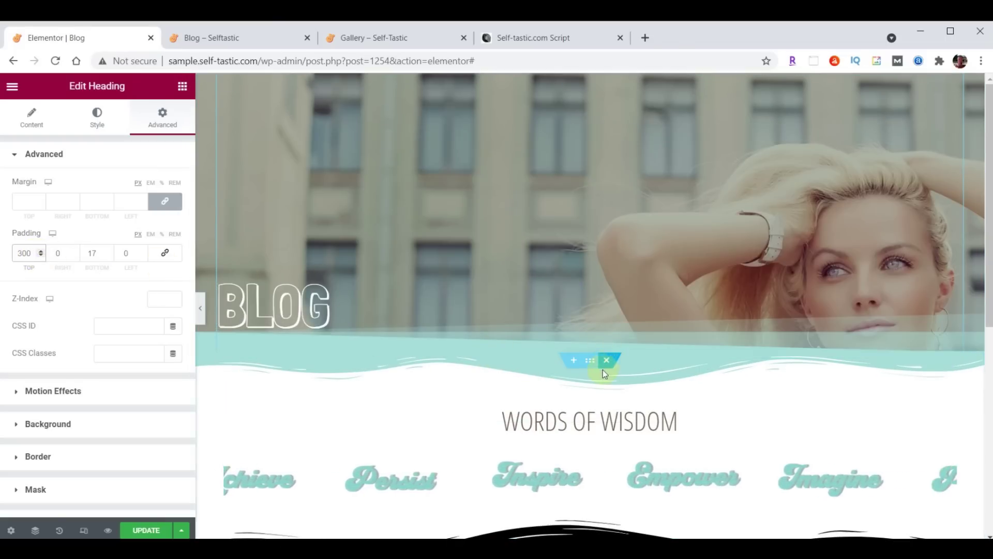
Add a single-column section below the BLOG hero and search the widget library
{"action": "left_click", "coordinate": [575, 359]}
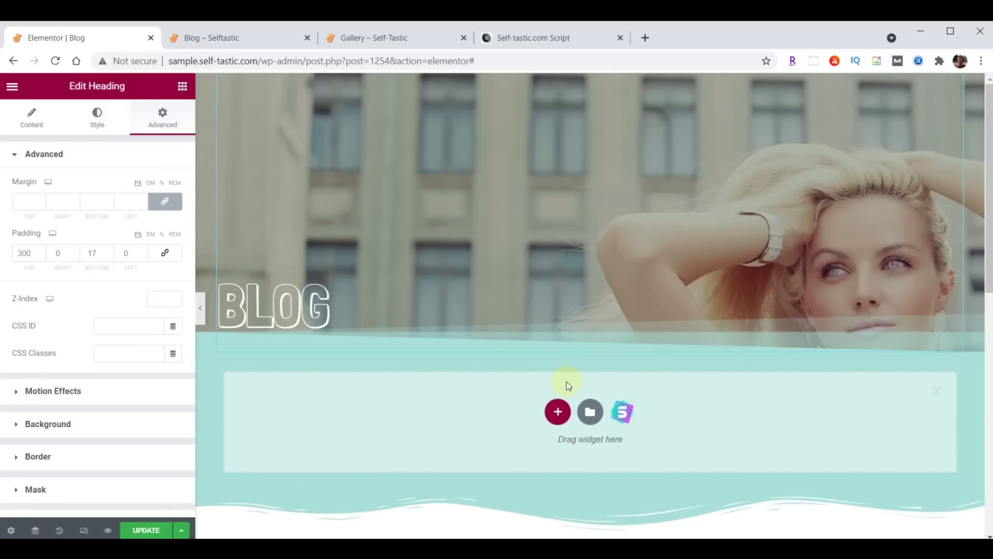
{"action": "left_click", "coordinate": [559, 412]}
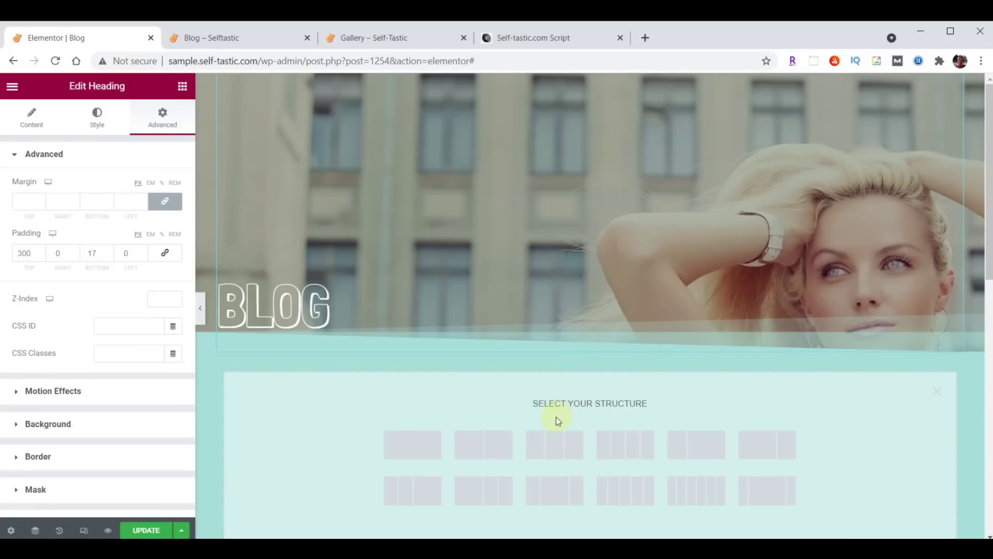
{"action": "left_click", "coordinate": [408, 445]}
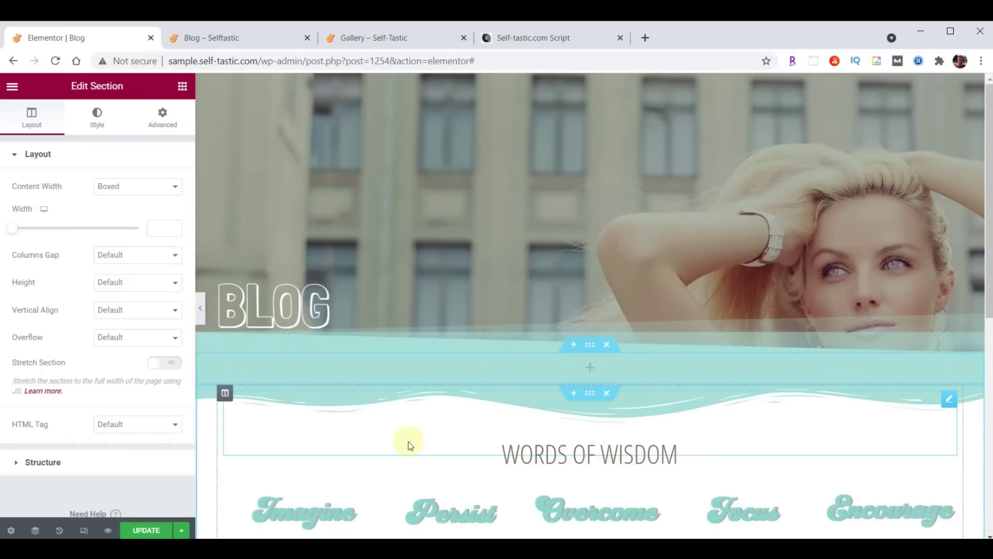
{"action": "left_click", "coordinate": [182, 86]}
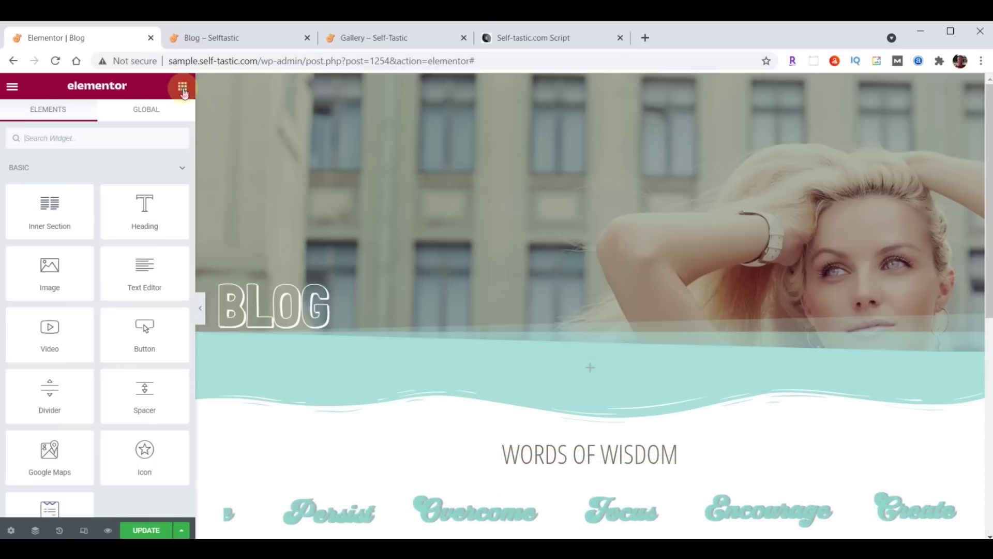
{"action": "left_click", "coordinate": [113, 141]}
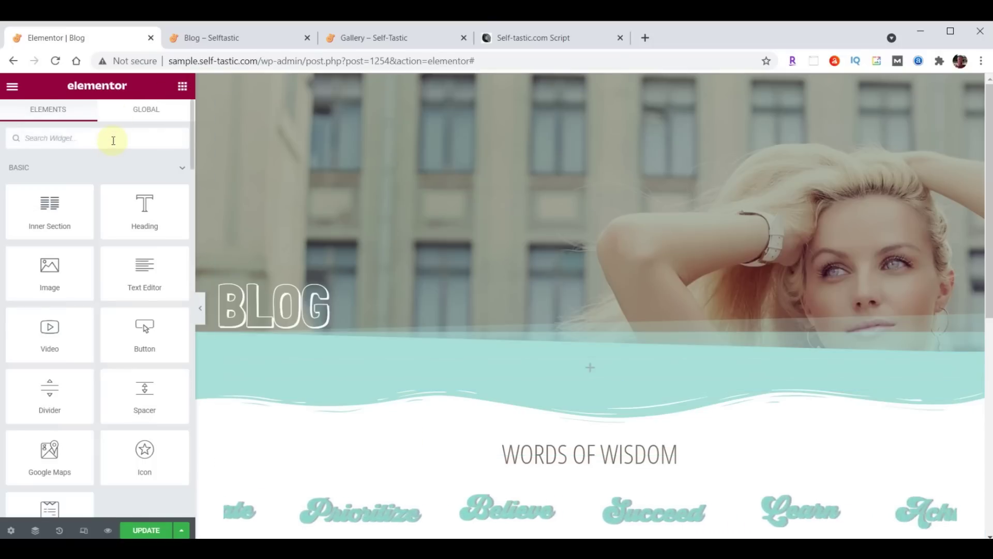
Add a Posts widget to the teal section under BLOG and switch its skin to Cards
{"action": "type", "text": "Posts"}
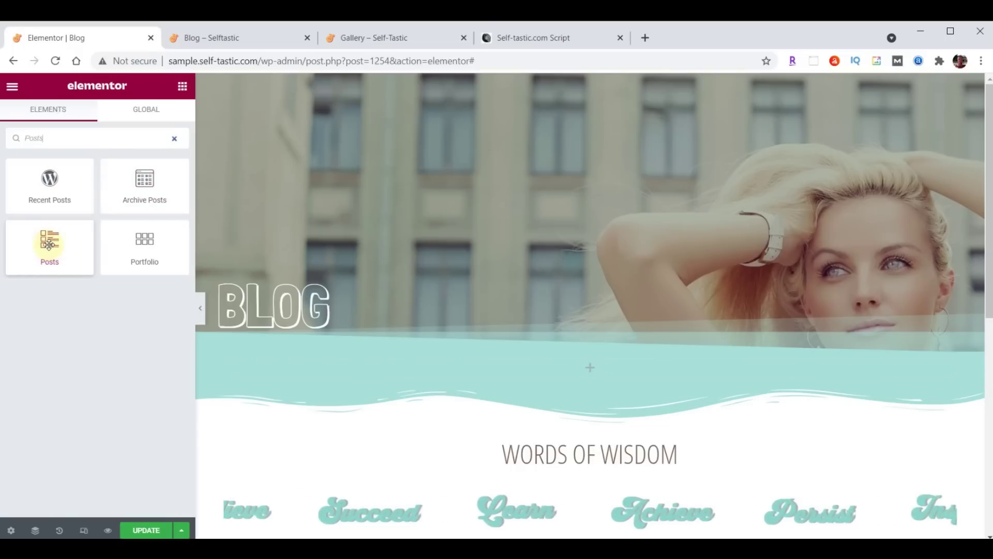
{"action": "left_click_drag", "start_coordinate": [54, 244], "coordinate": [596, 368]}
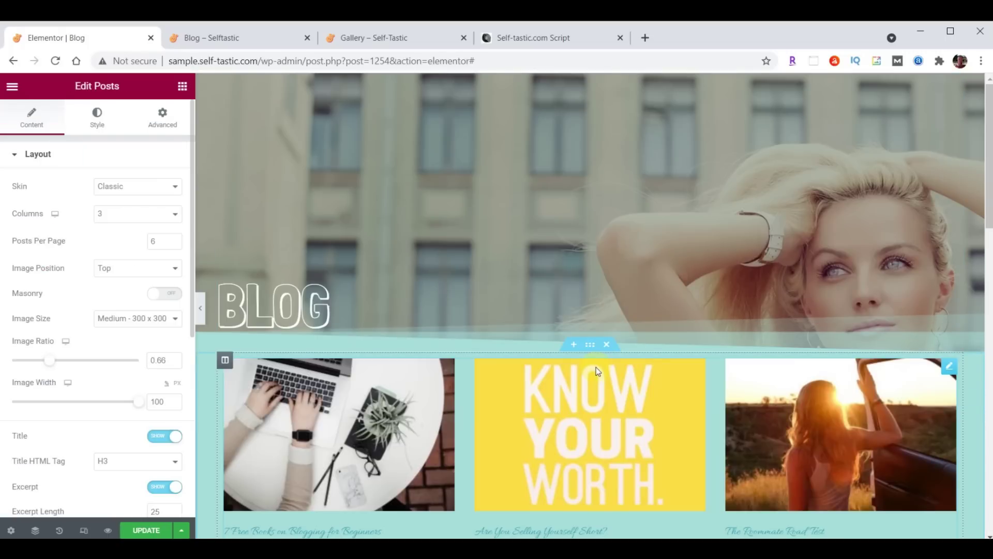
{"action": "scroll", "coordinate": [596, 367], "scroll_direction": "down", "scroll_amount": 1}
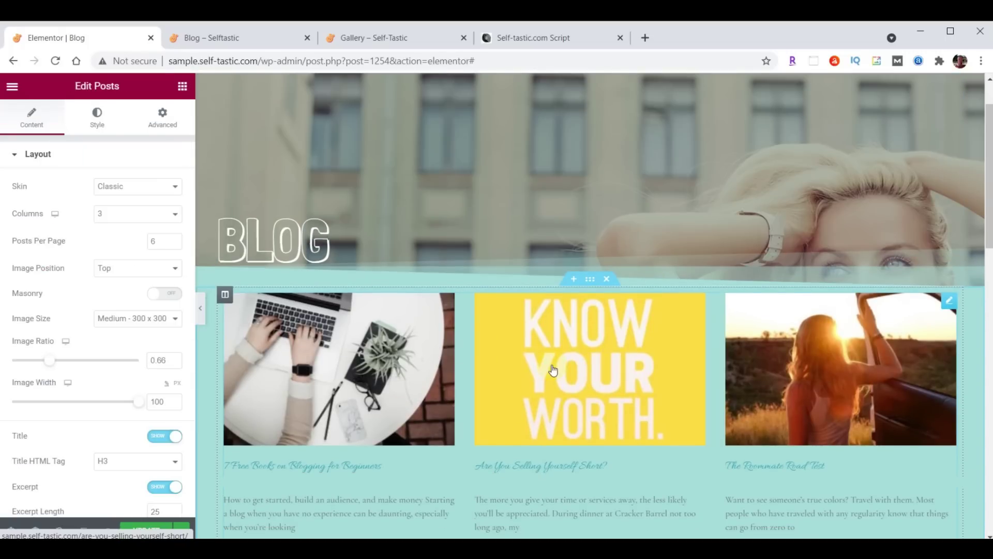
{"action": "left_click", "coordinate": [110, 192]}
{"action": "left_click", "coordinate": [114, 208]}
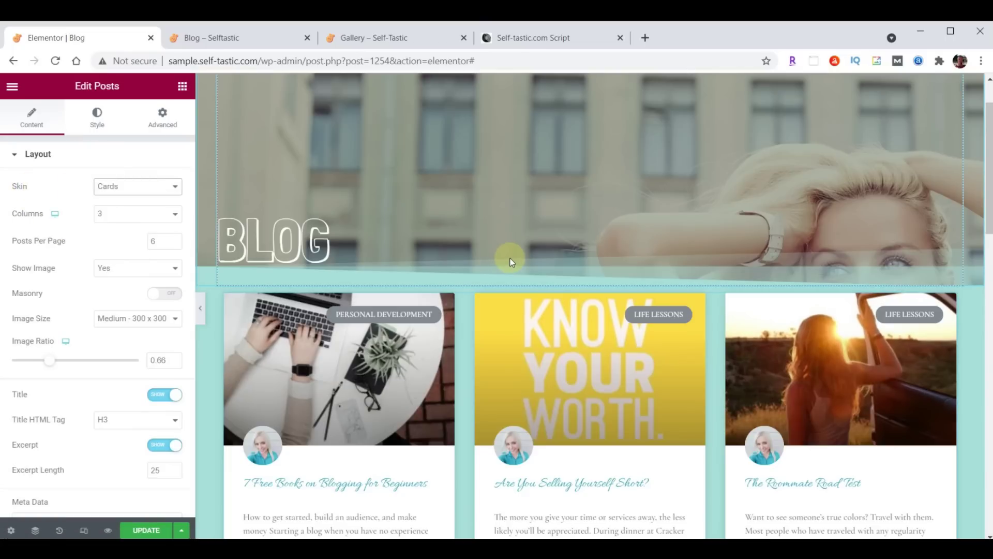
{"action": "scroll", "coordinate": [510, 259], "scroll_direction": "down", "scroll_amount": 1}
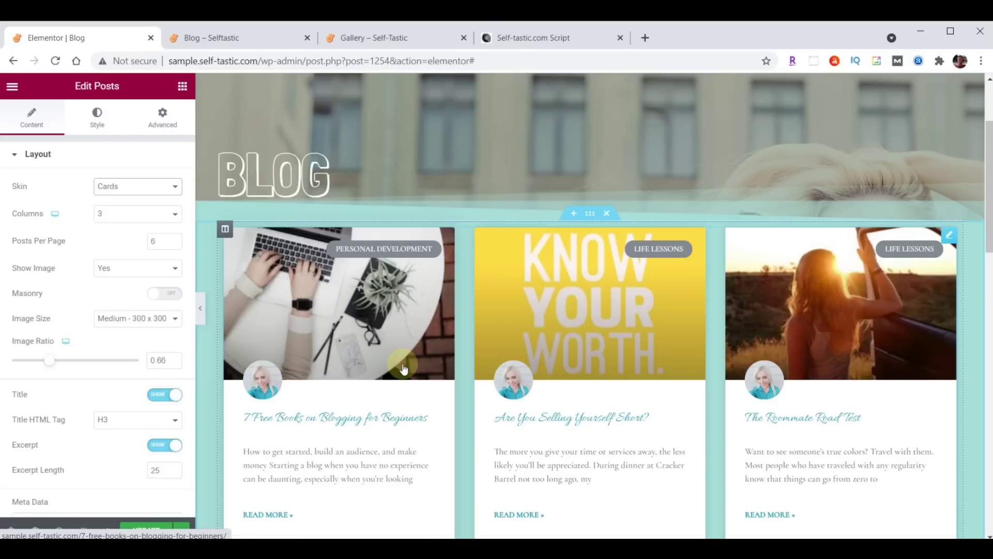
Set the post titles' typography to Open Sans Condensed at size 24
{"action": "left_click", "coordinate": [101, 125]}
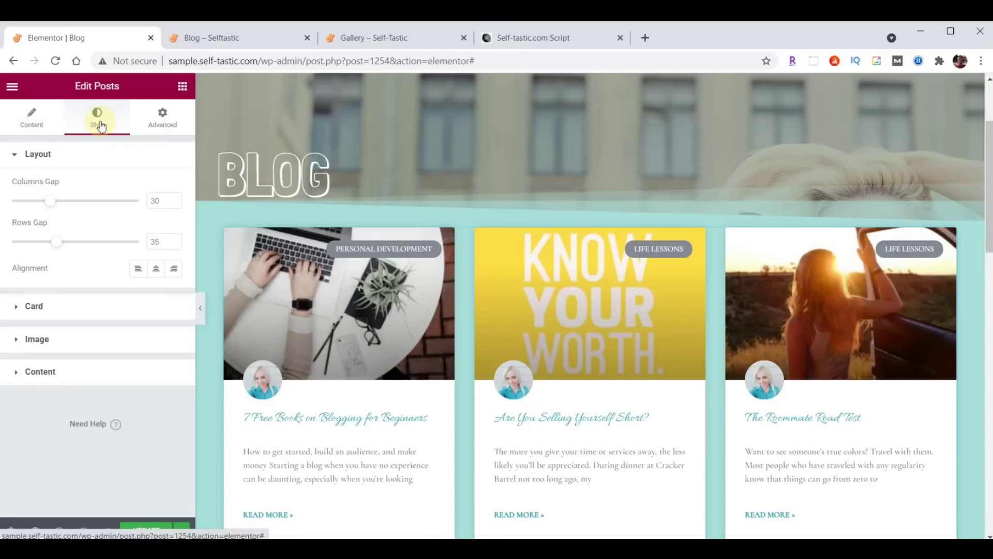
{"action": "left_click", "coordinate": [58, 385]}
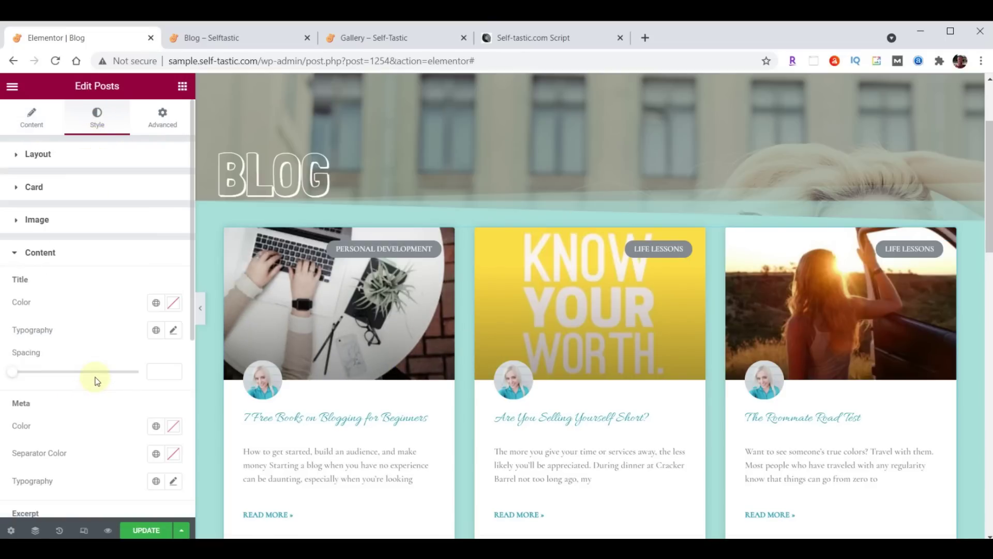
{"action": "left_click", "coordinate": [174, 333]}
{"action": "left_click", "coordinate": [133, 392]}
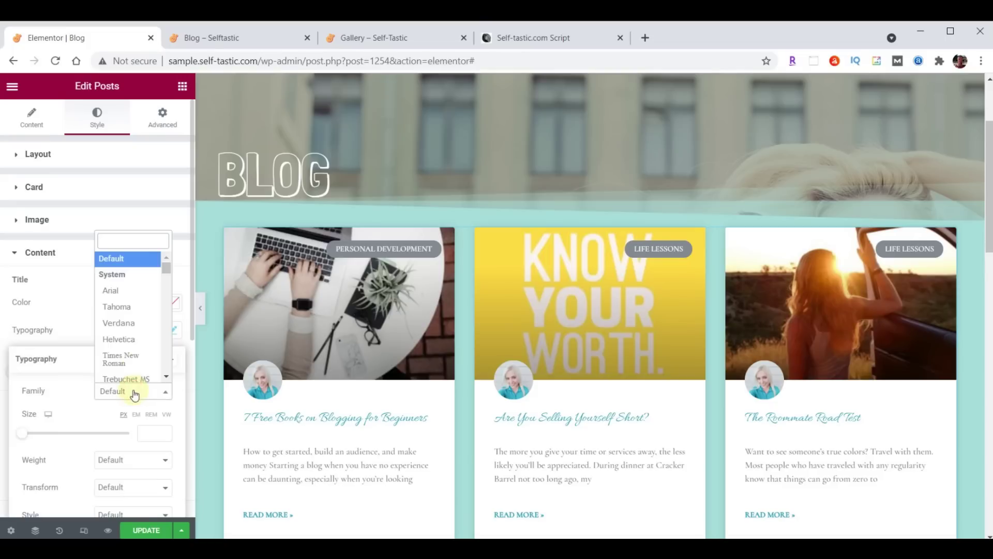
{"action": "type", "text": "Open"}
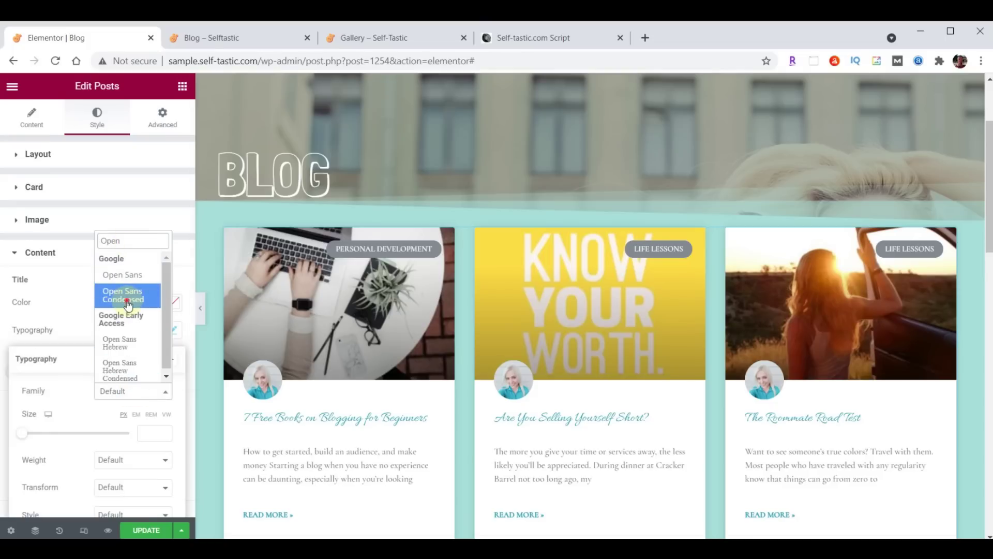
{"action": "left_click", "coordinate": [128, 304]}
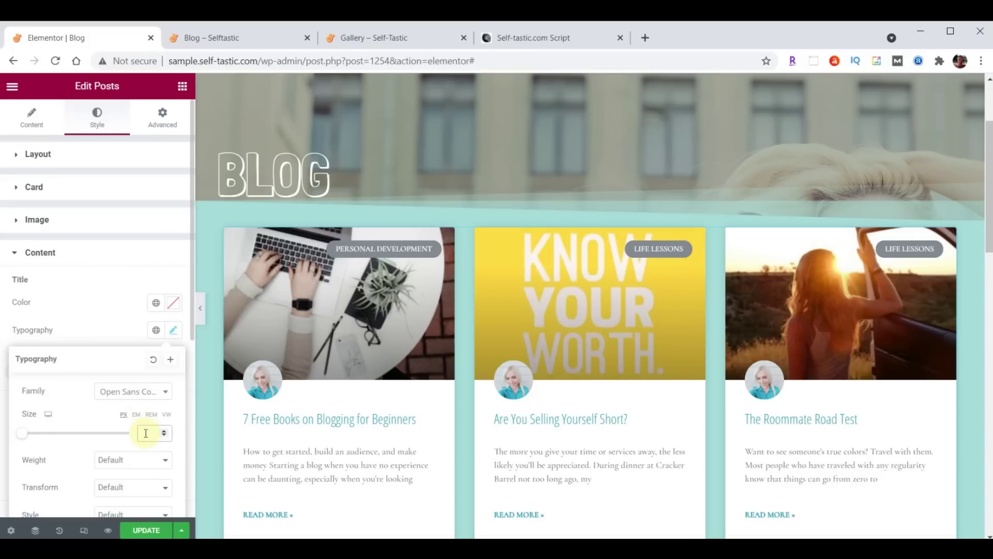
{"action": "type", "text": "24"}
{"action": "left_click", "coordinate": [173, 334]}
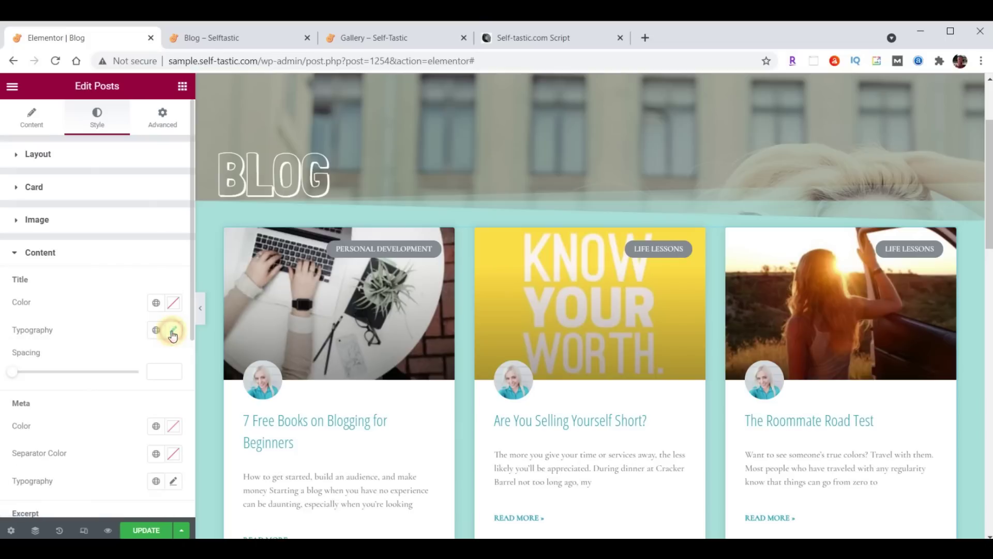
Set the post excerpts' typography to Open Sans Condensed at size 20
{"action": "scroll", "coordinate": [160, 339], "scroll_direction": "down", "scroll_amount": 3}
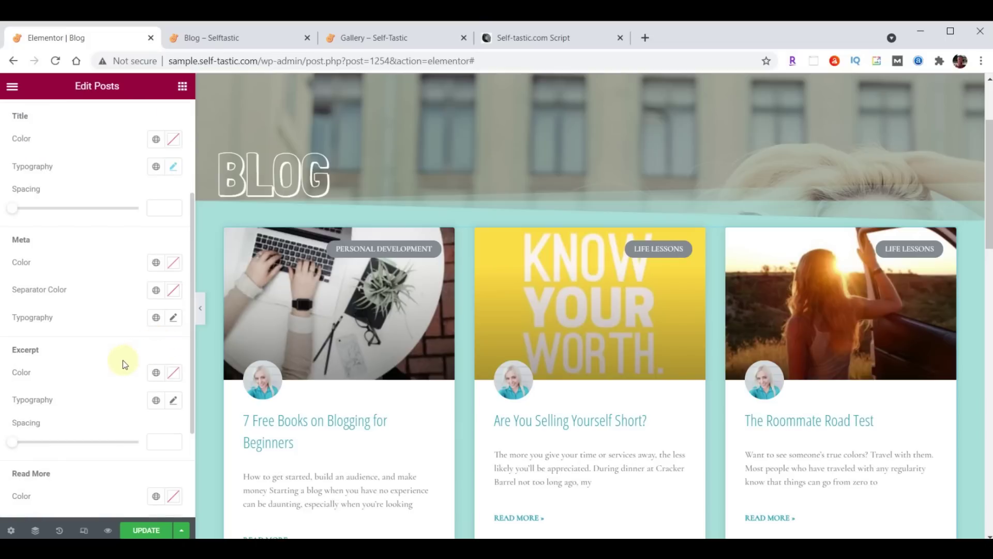
{"action": "scroll", "coordinate": [123, 360], "scroll_direction": "down", "scroll_amount": 2}
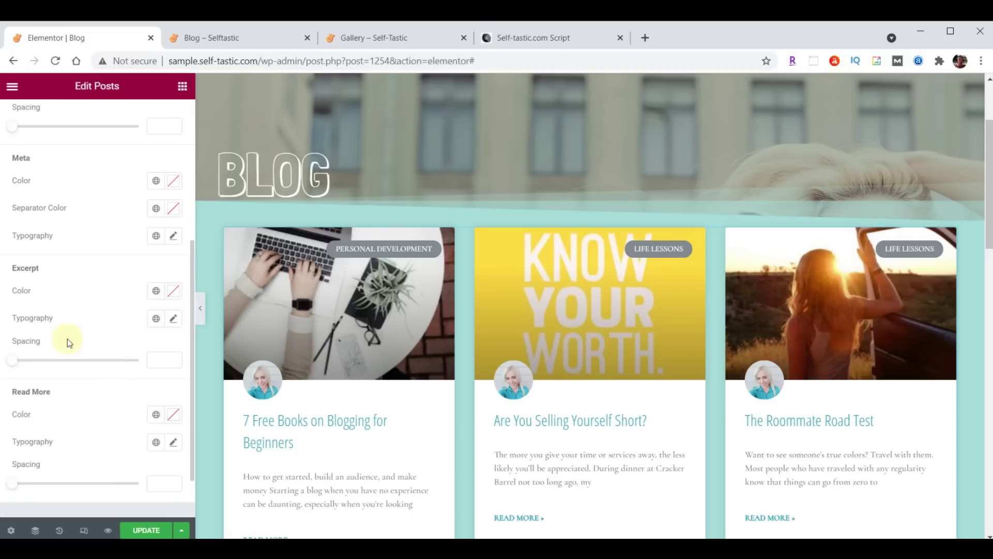
{"action": "left_click", "coordinate": [174, 319]}
{"action": "left_click", "coordinate": [118, 381]}
{"action": "type", "text": "Open"}
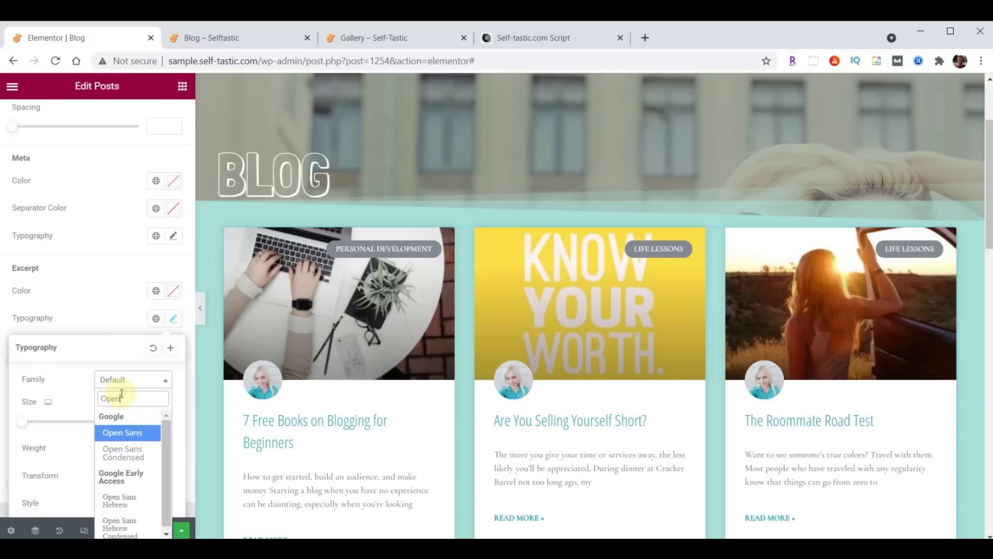
{"action": "left_click", "coordinate": [125, 453]}
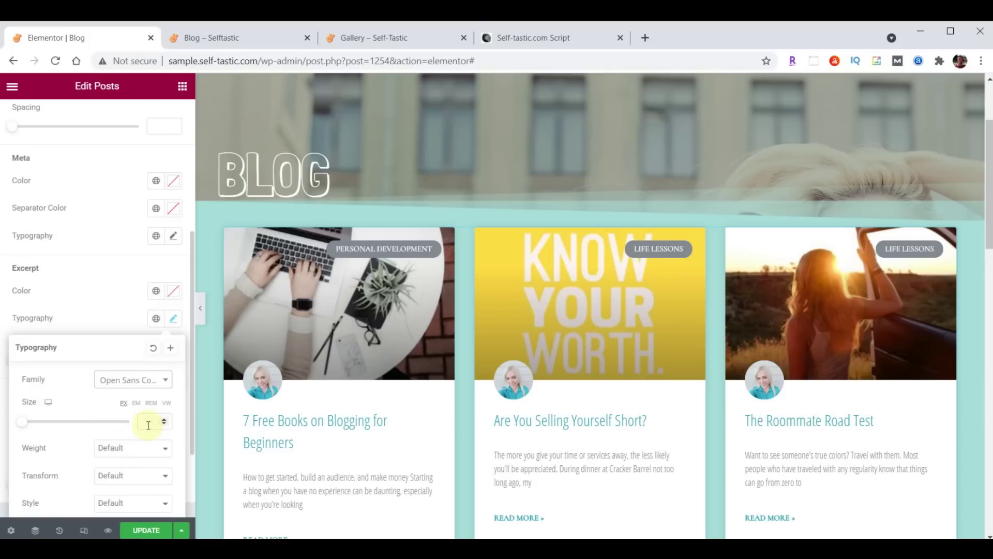
{"action": "type", "text": "20"}
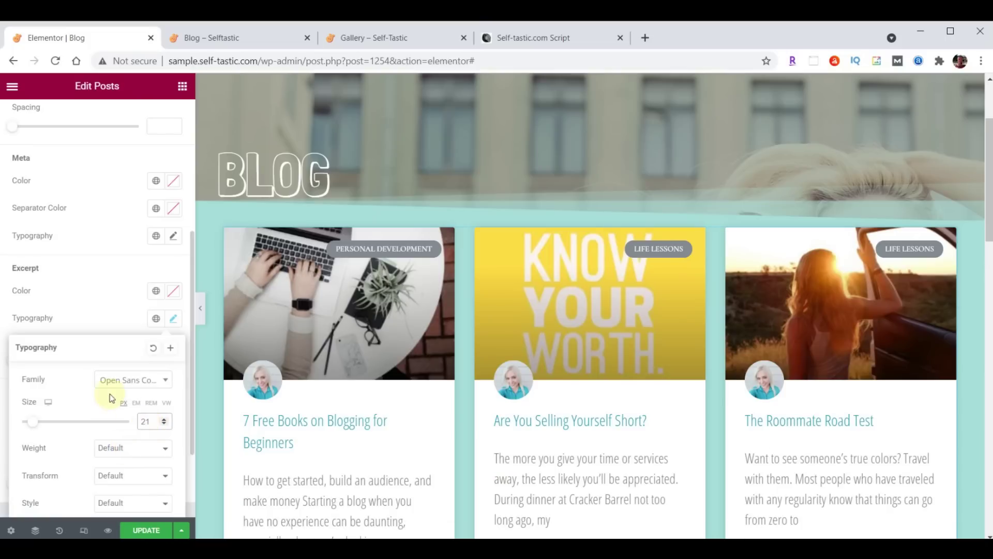
{"action": "left_click", "coordinate": [173, 318]}
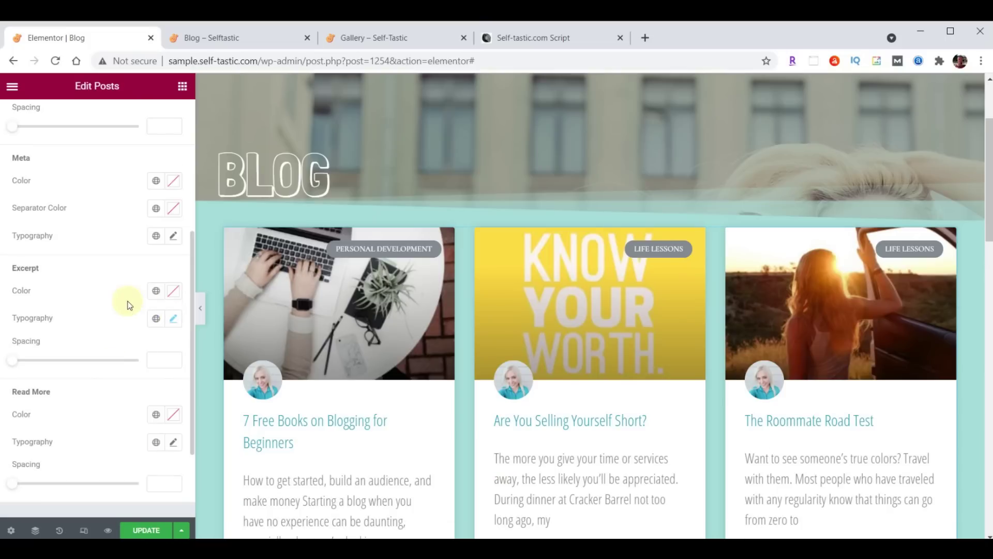
Set the Read More links to Open Sans Condensed at 15 px and save the Blog page
{"action": "scroll", "coordinate": [129, 306], "scroll_direction": "down", "scroll_amount": 2}
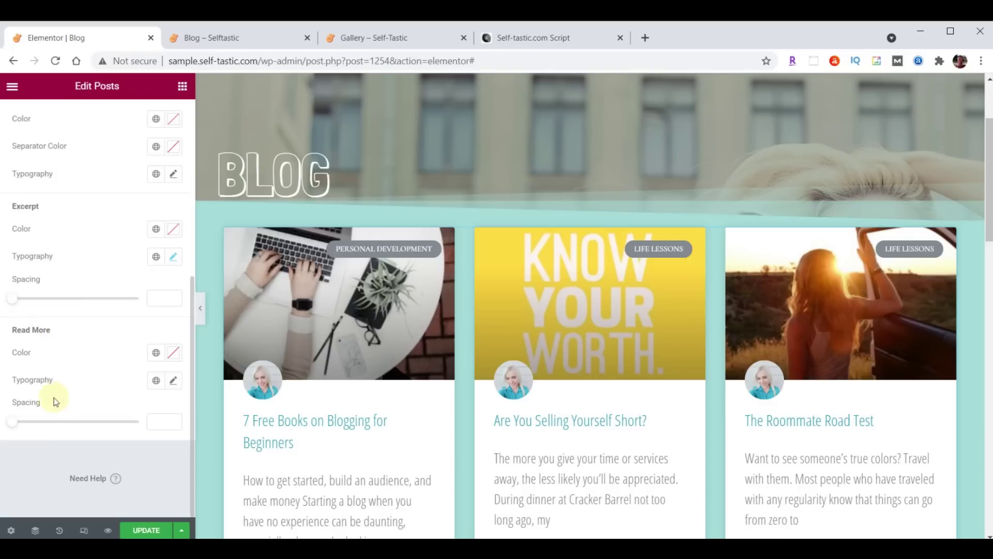
{"action": "left_click", "coordinate": [174, 380]}
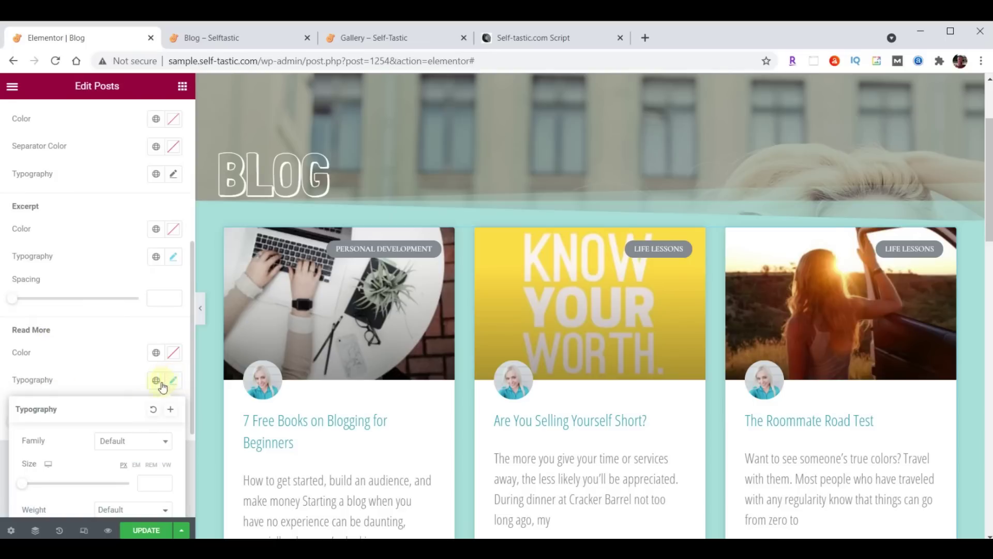
{"action": "left_click", "coordinate": [129, 440]}
{"action": "type", "text": "Open"}
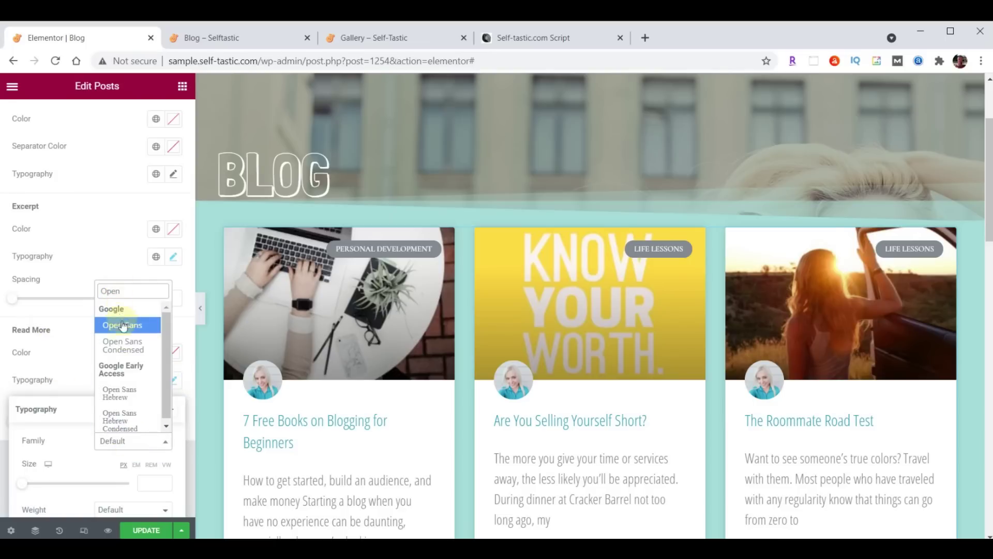
{"action": "left_click", "coordinate": [122, 346]}
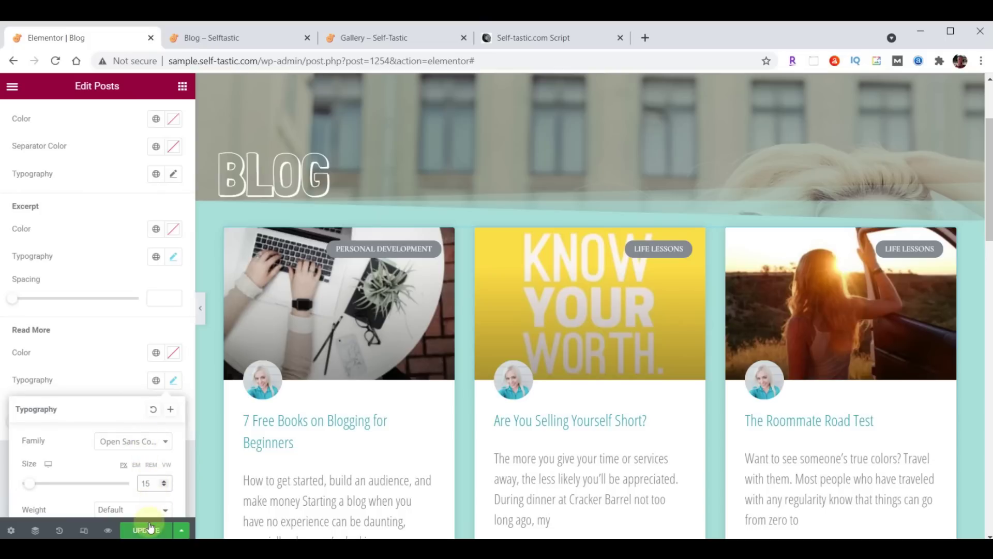
{"action": "left_click", "coordinate": [171, 386]}
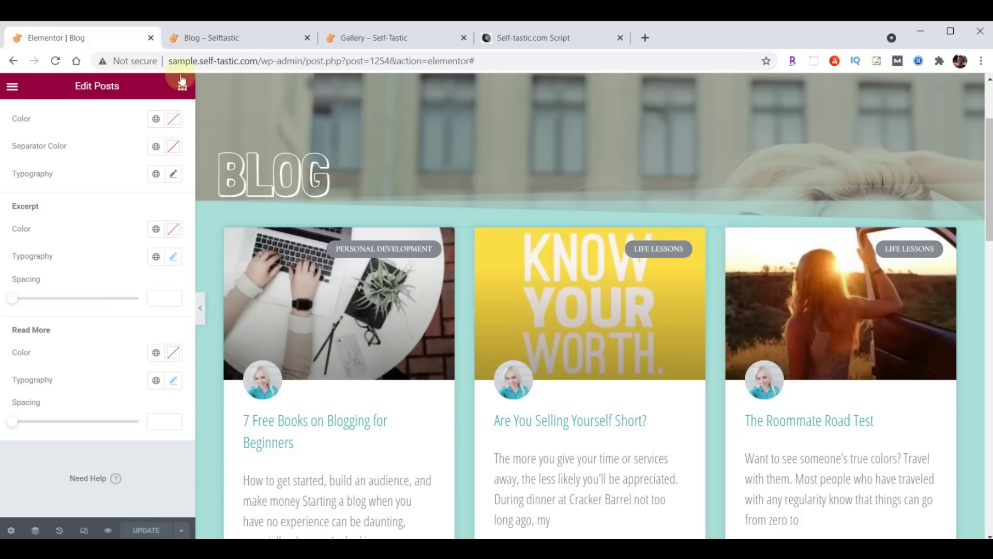
{"action": "left_click", "coordinate": [221, 38]}
{"action": "left_click", "coordinate": [56, 61]}
{"action": "scroll", "coordinate": [663, 182], "scroll_direction": "down", "scroll_amount": 10}
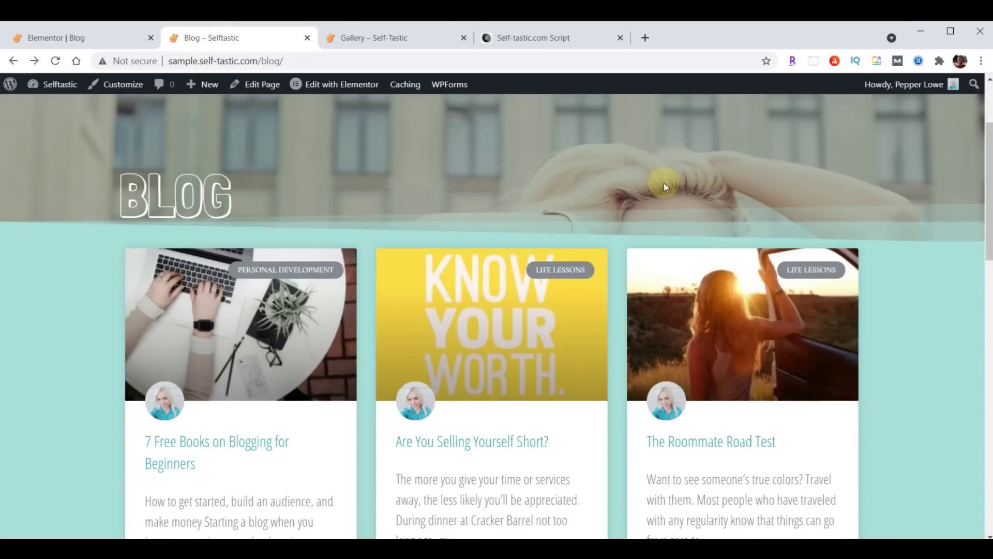
{"action": "scroll", "coordinate": [666, 187], "scroll_direction": "down", "scroll_amount": 7}
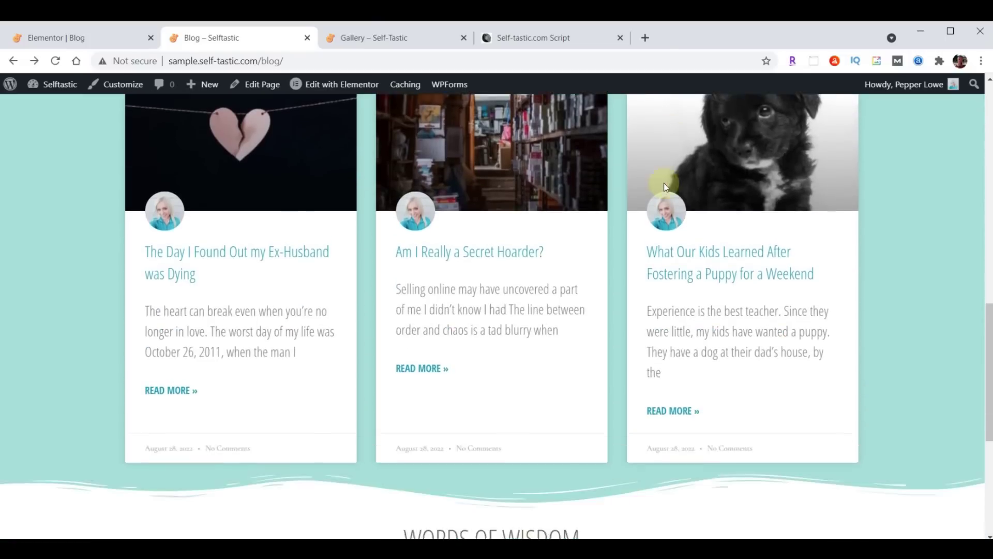
{"action": "scroll", "coordinate": [659, 227], "scroll_direction": "up", "scroll_amount": 6}
{"action": "scroll", "coordinate": [660, 318], "scroll_direction": "up", "scroll_amount": 9}
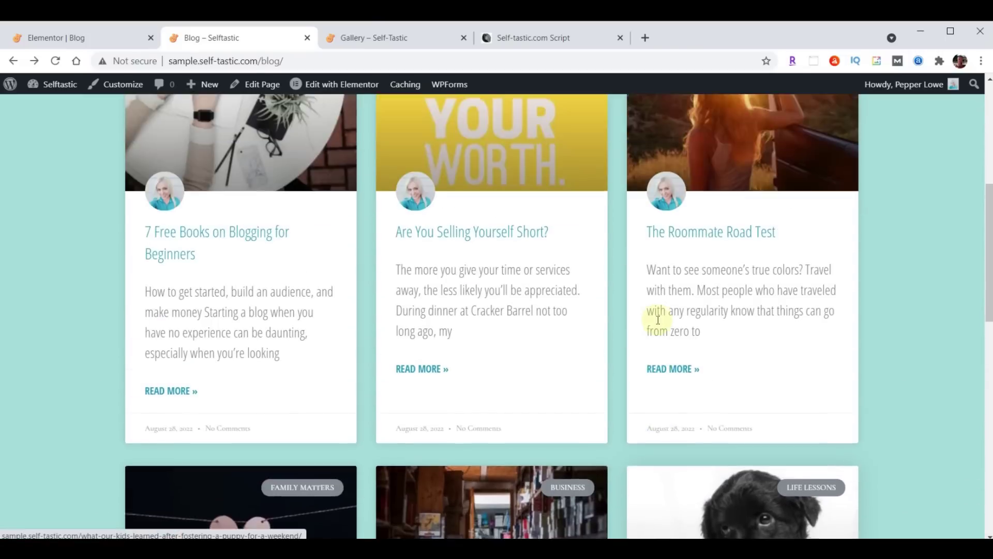
{"action": "scroll", "coordinate": [657, 323], "scroll_direction": "down", "scroll_amount": 10}
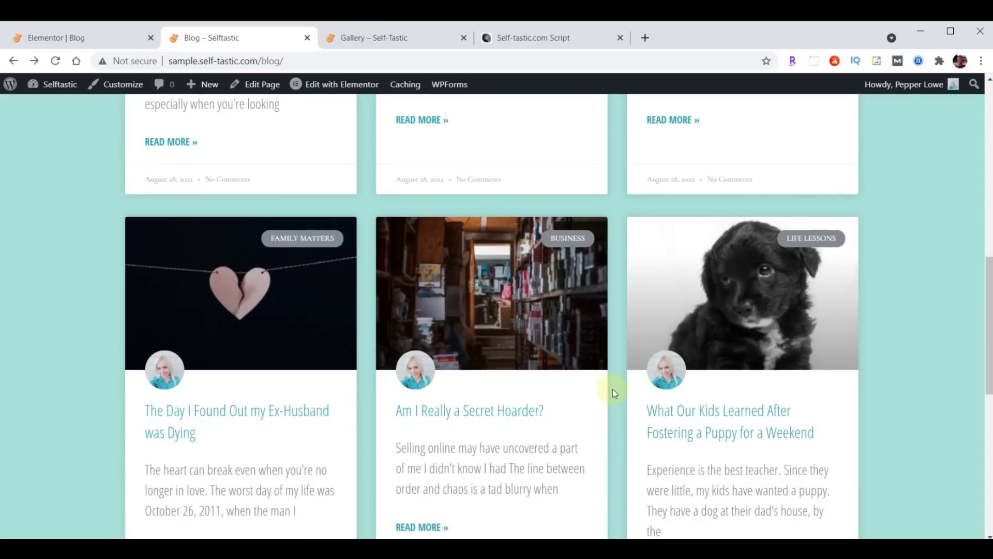
{"action": "scroll", "coordinate": [539, 356], "scroll_direction": "up", "scroll_amount": 5}
{"action": "scroll", "coordinate": [540, 358], "scroll_direction": "up", "scroll_amount": 6}
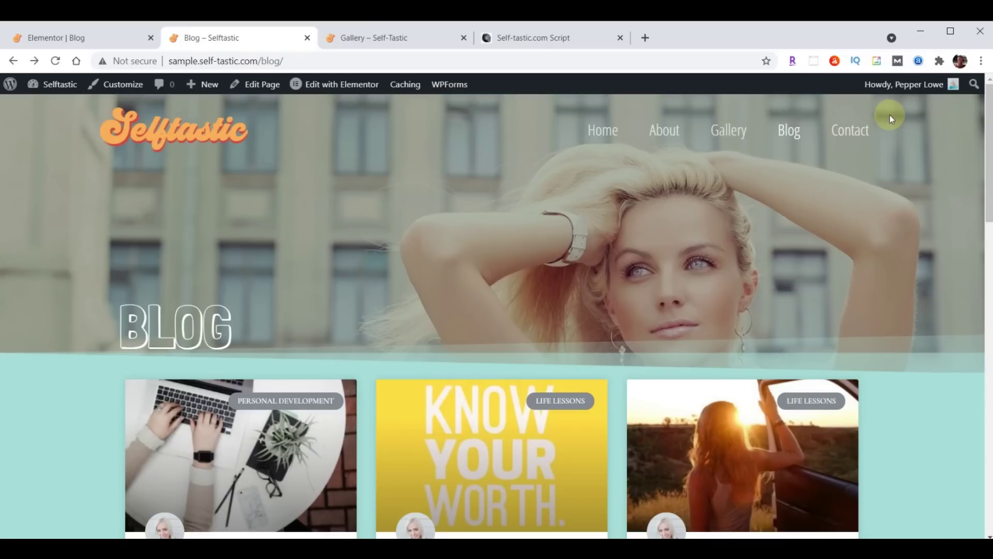
{"action": "left_click", "coordinate": [46, 35]}
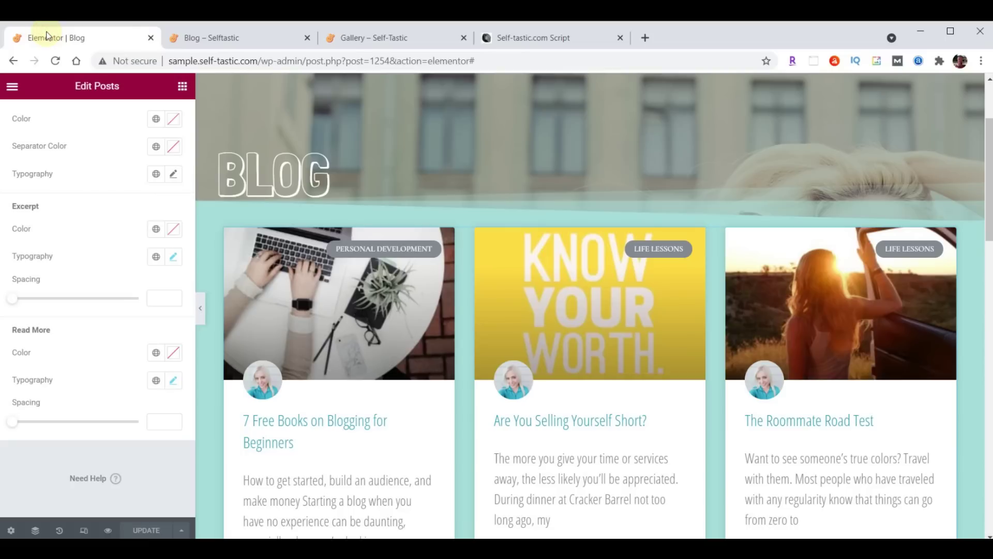
Exit Elementor to the dashboard and open the Contact page from All Pages in Elementor
{"action": "left_click", "coordinate": [12, 85]}
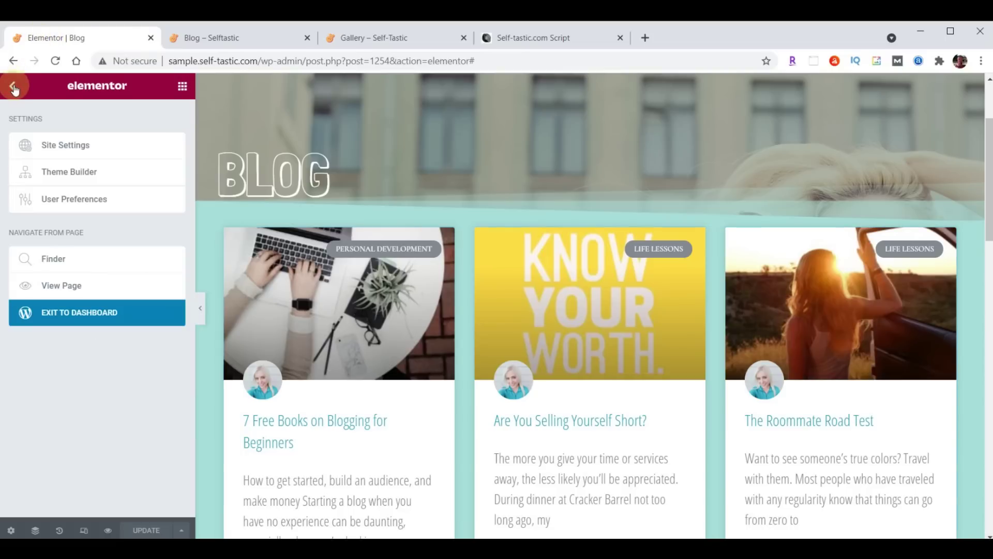
{"action": "left_click", "coordinate": [79, 317]}
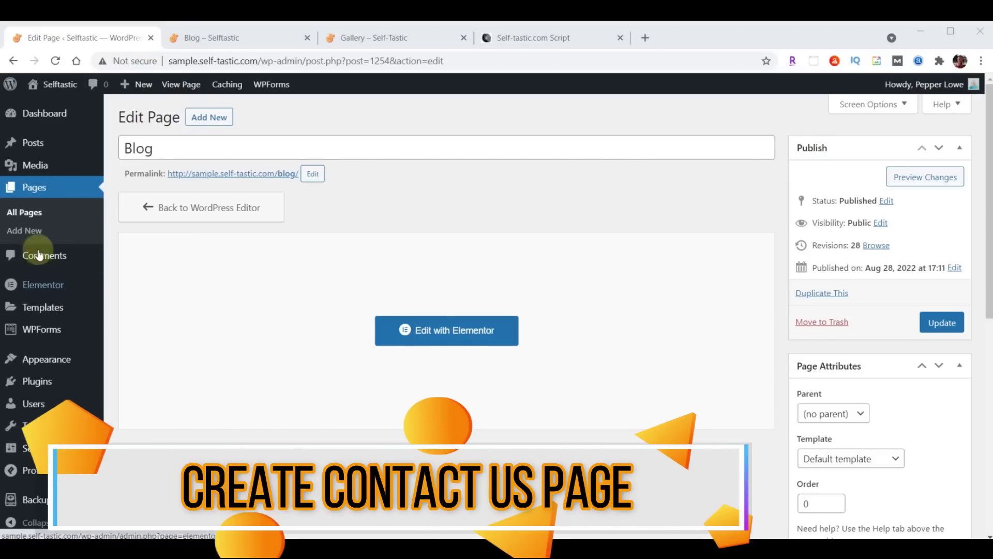
{"action": "left_click", "coordinate": [33, 190]}
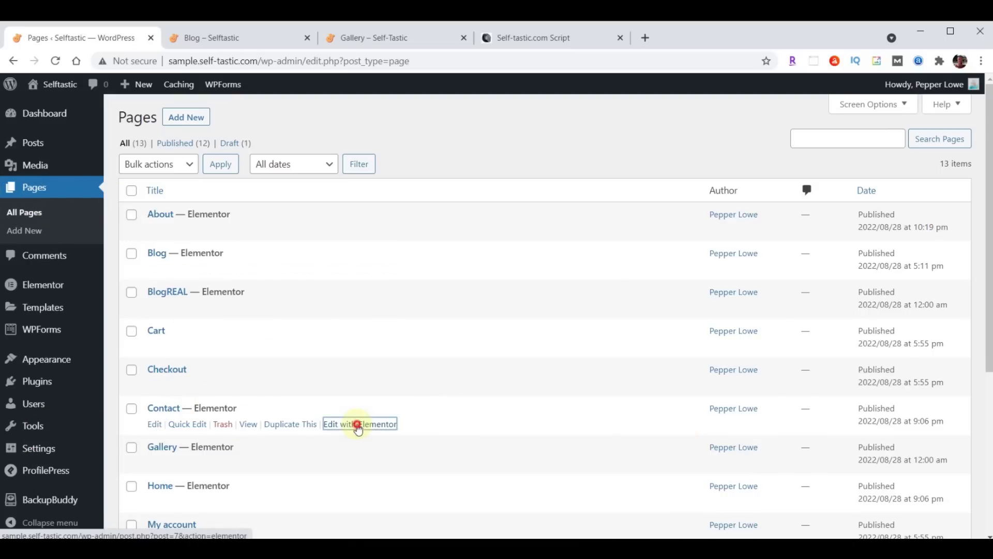
{"action": "left_click", "coordinate": [358, 428]}
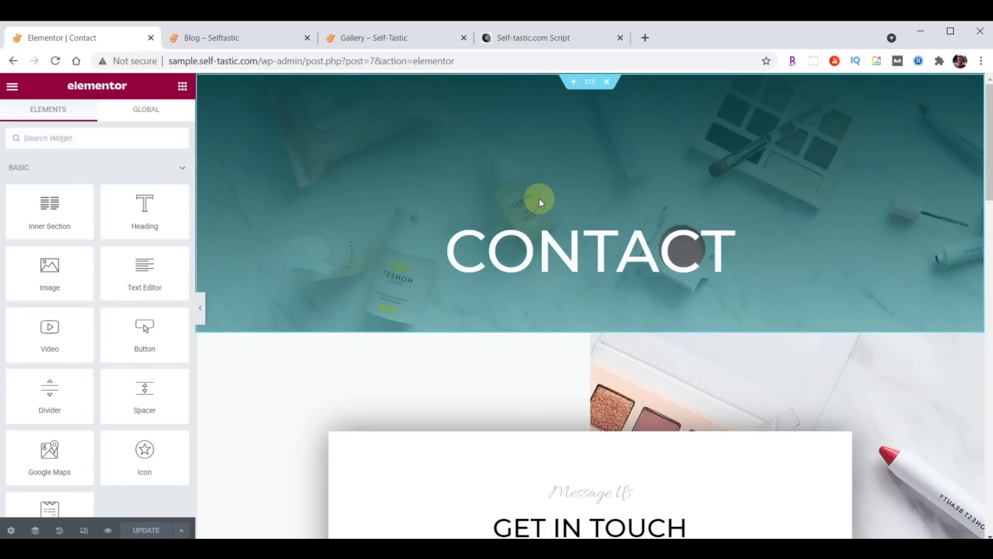
Replace the teal header with the saved Selftastic About Header template, keeping the page settings
{"action": "left_click", "coordinate": [607, 82]}
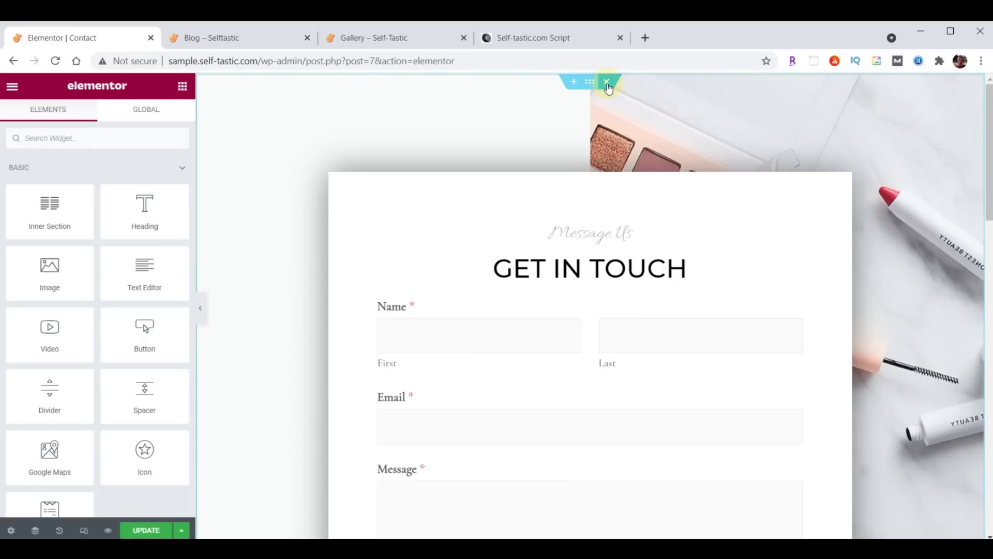
{"action": "left_click", "coordinate": [574, 83]}
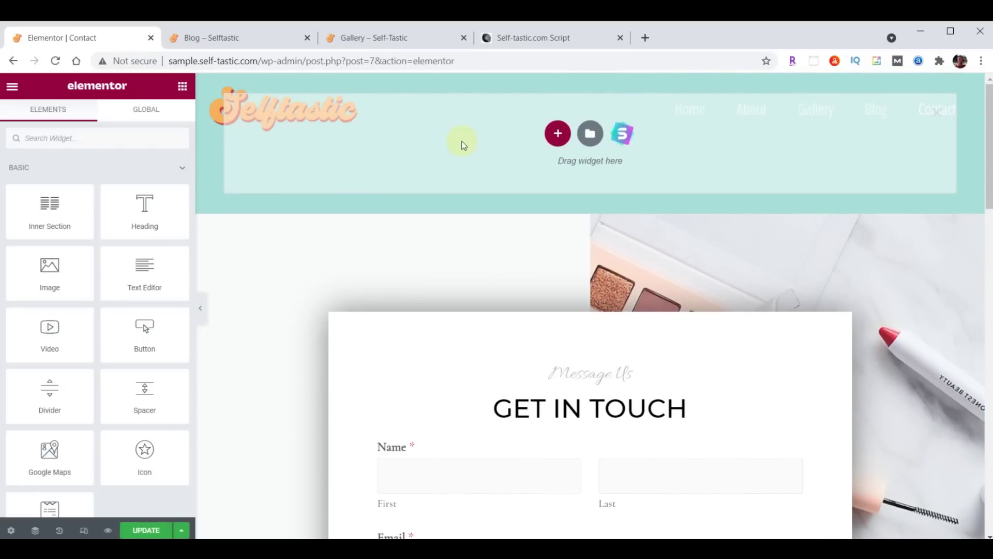
{"action": "left_click", "coordinate": [590, 134]}
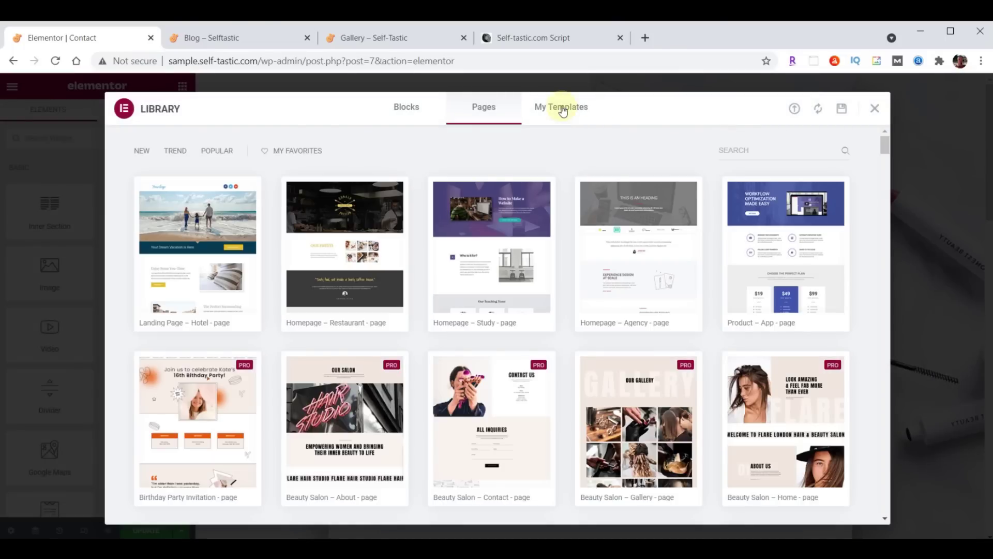
{"action": "left_click", "coordinate": [563, 110]}
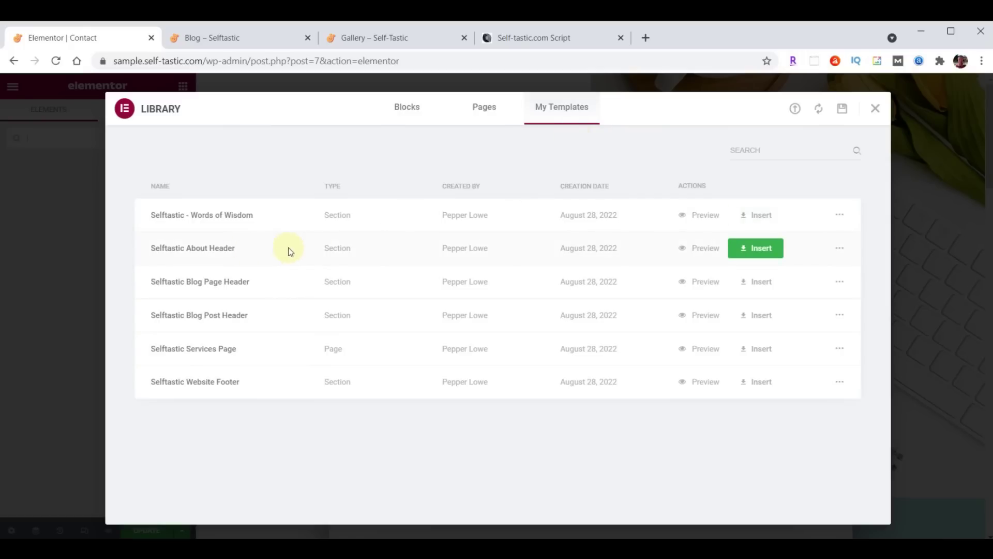
{"action": "left_click", "coordinate": [755, 249]}
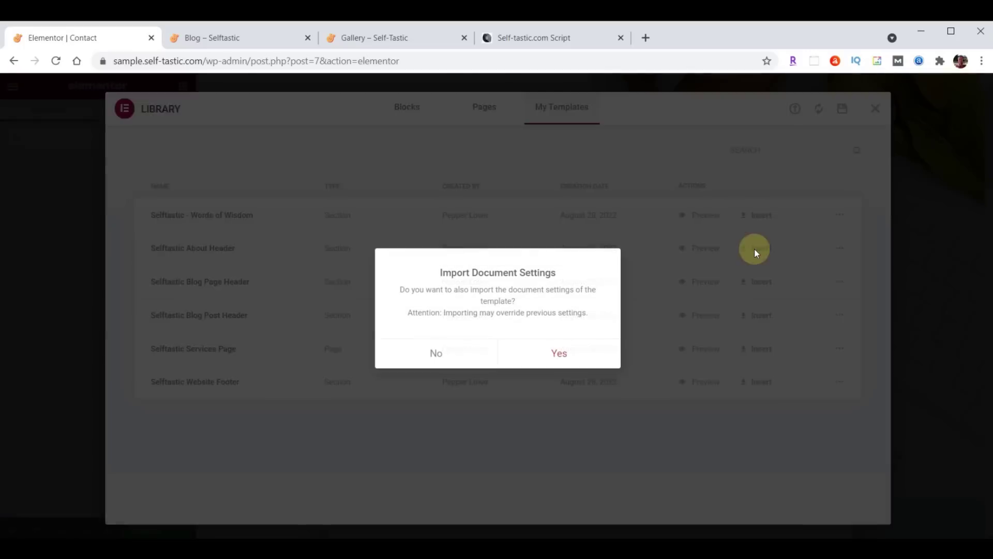
{"action": "left_click", "coordinate": [448, 355]}
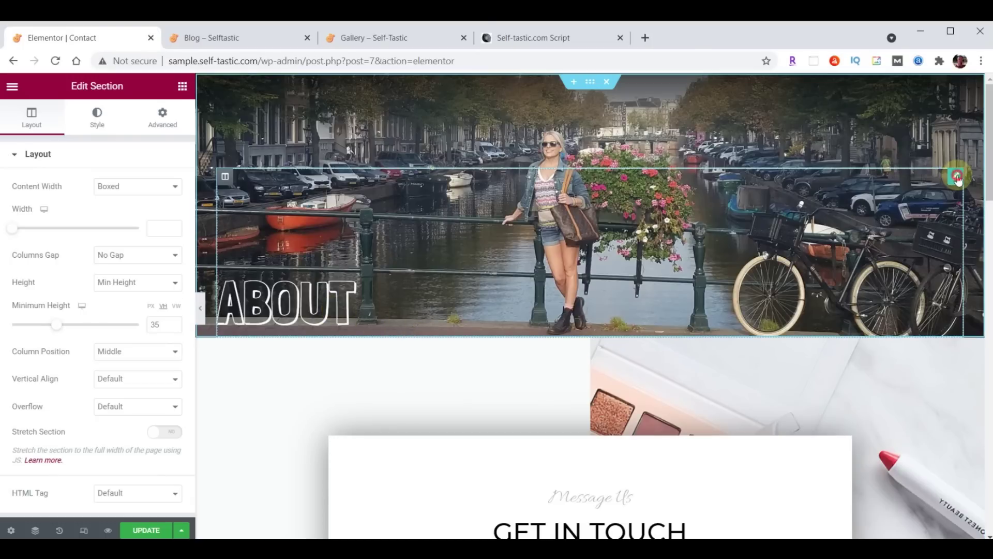
Change the header heading text from About to Contact
{"action": "left_click", "coordinate": [228, 284]}
{"action": "triple_click", "coordinate": [60, 202]}
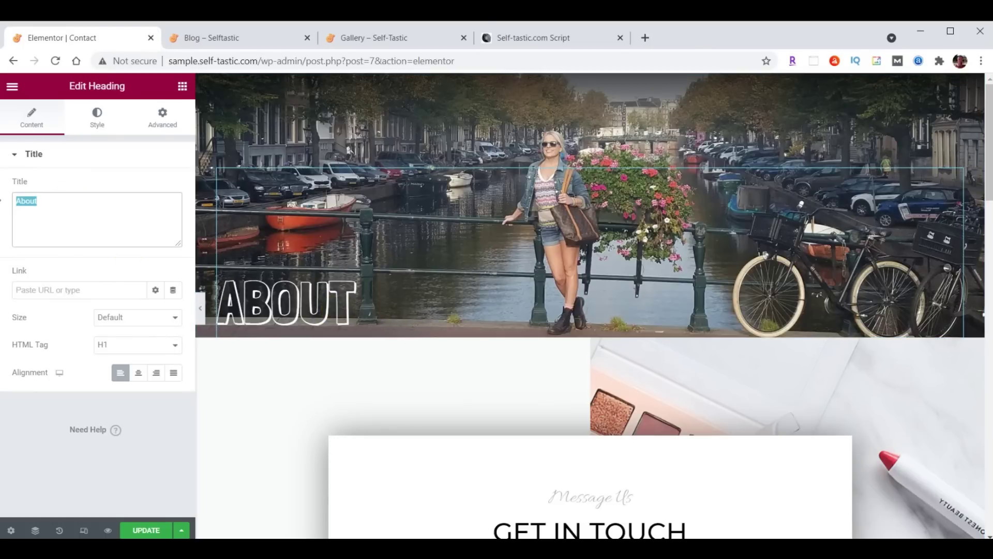
{"action": "type", "text": "Contact"}
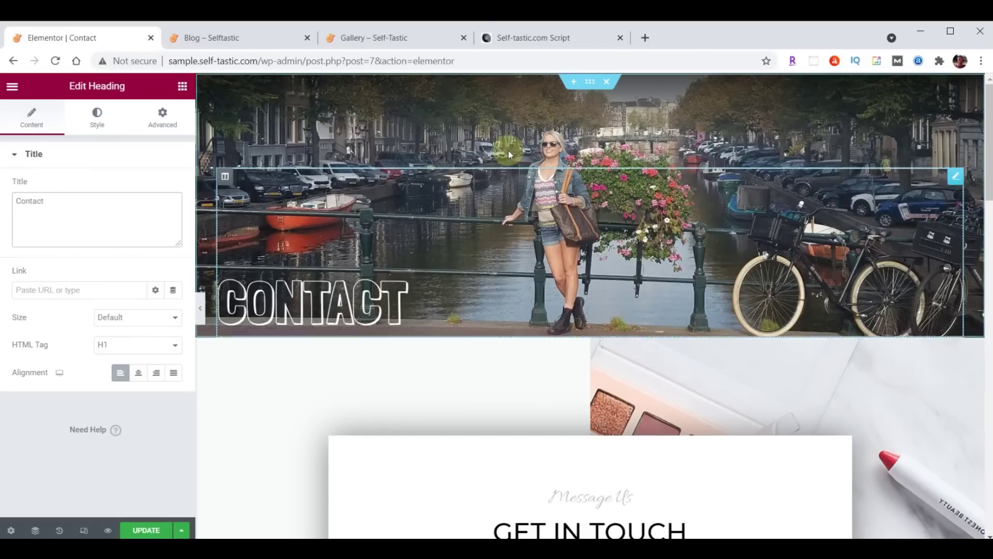
{"action": "left_click", "coordinate": [591, 83]}
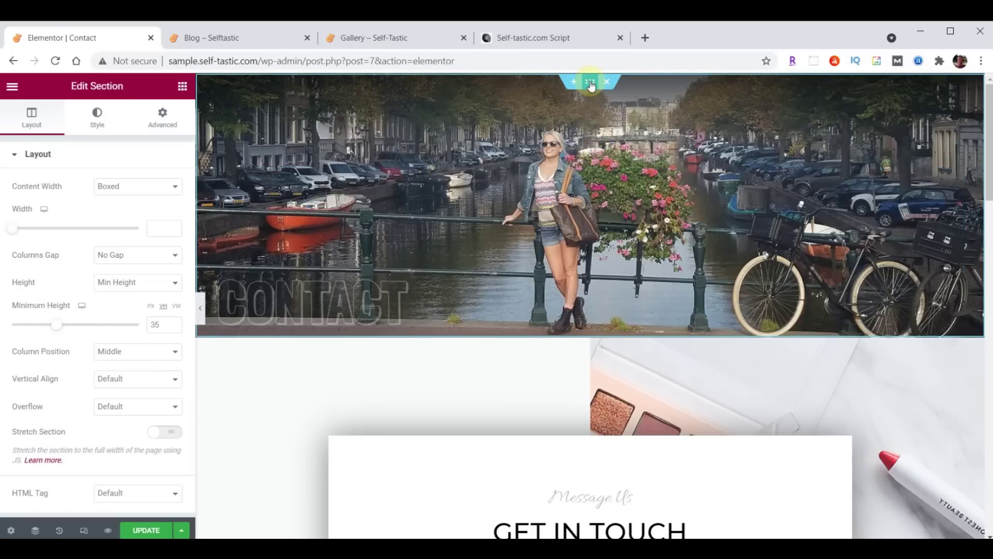
{"action": "left_click", "coordinate": [93, 122]}
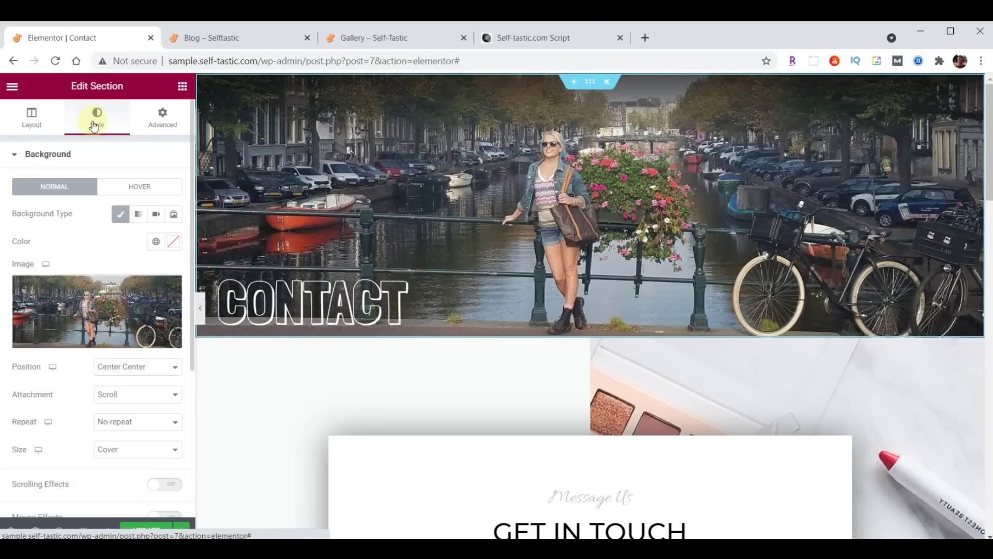
Upload header-contact.jpg and set it as the CONTACT header's background image
{"action": "left_click", "coordinate": [85, 306]}
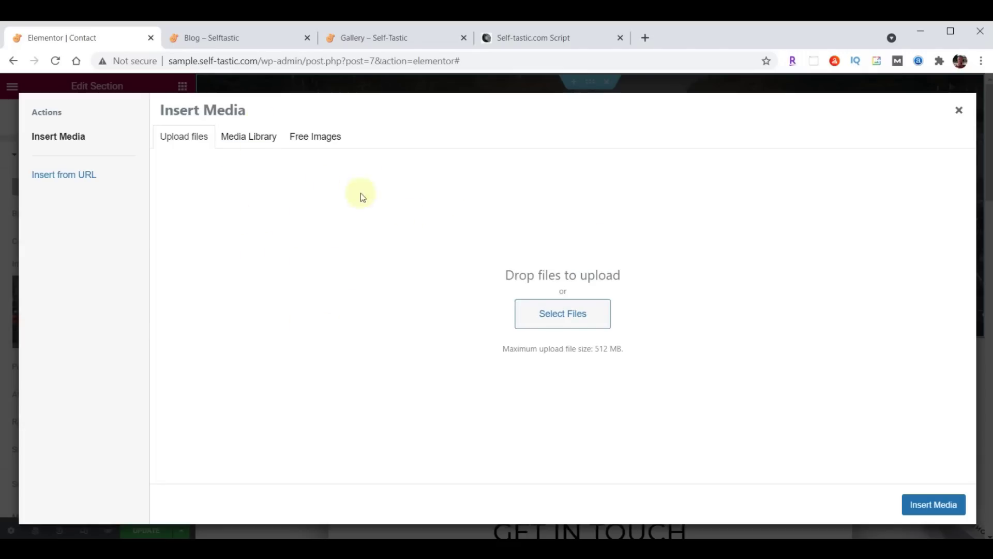
{"action": "left_click", "coordinate": [260, 137]}
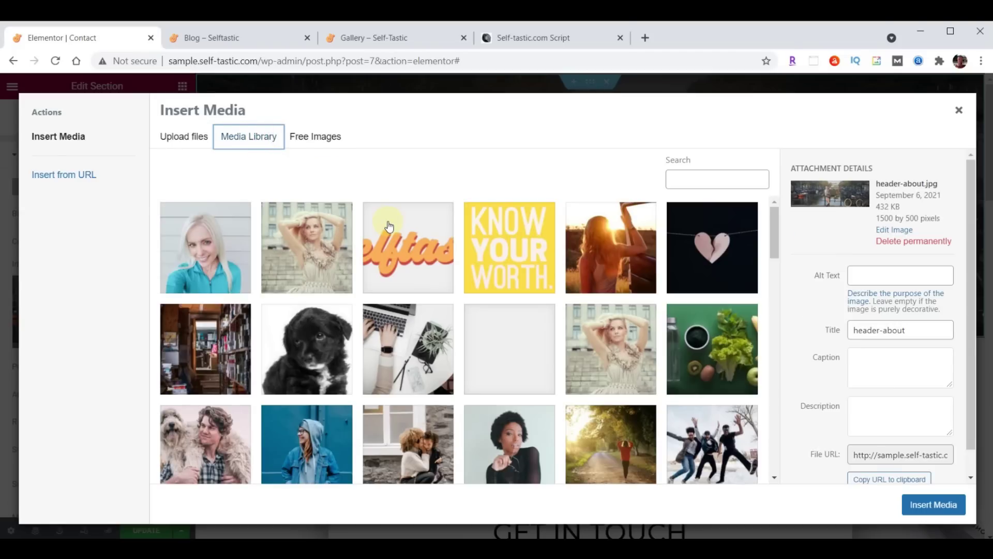
{"action": "key", "text": "alt+Tab"}
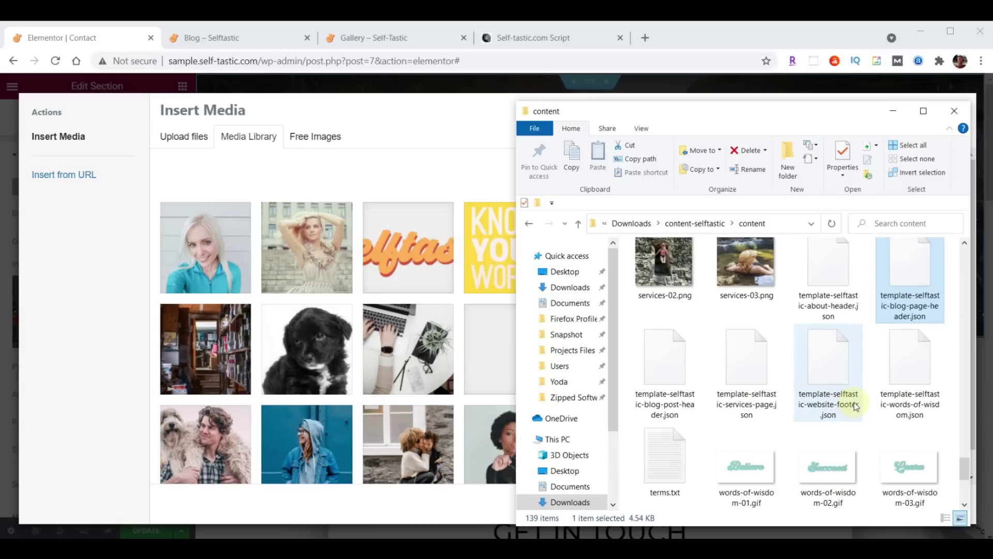
{"action": "scroll", "coordinate": [861, 401], "scroll_direction": "up", "scroll_amount": 10}
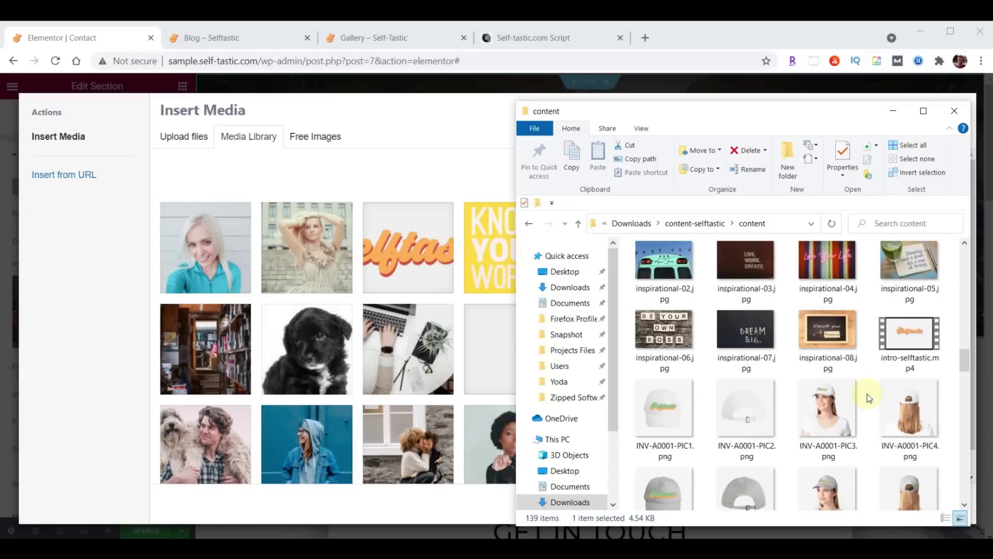
{"action": "scroll", "coordinate": [867, 393], "scroll_direction": "up", "scroll_amount": 3}
{"action": "scroll", "coordinate": [867, 394], "scroll_direction": "up", "scroll_amount": 1}
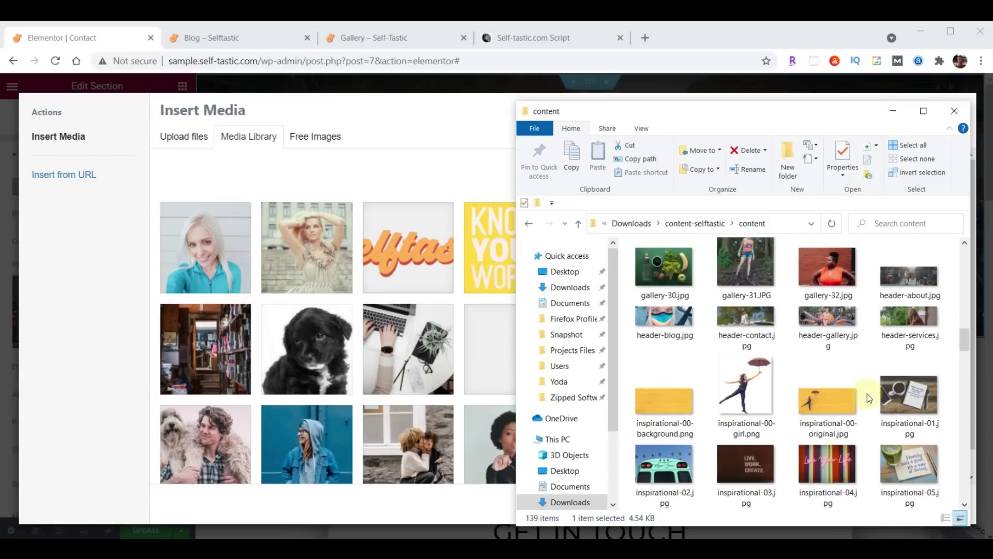
{"action": "left_click_drag", "start_coordinate": [755, 322], "coordinate": [386, 321]}
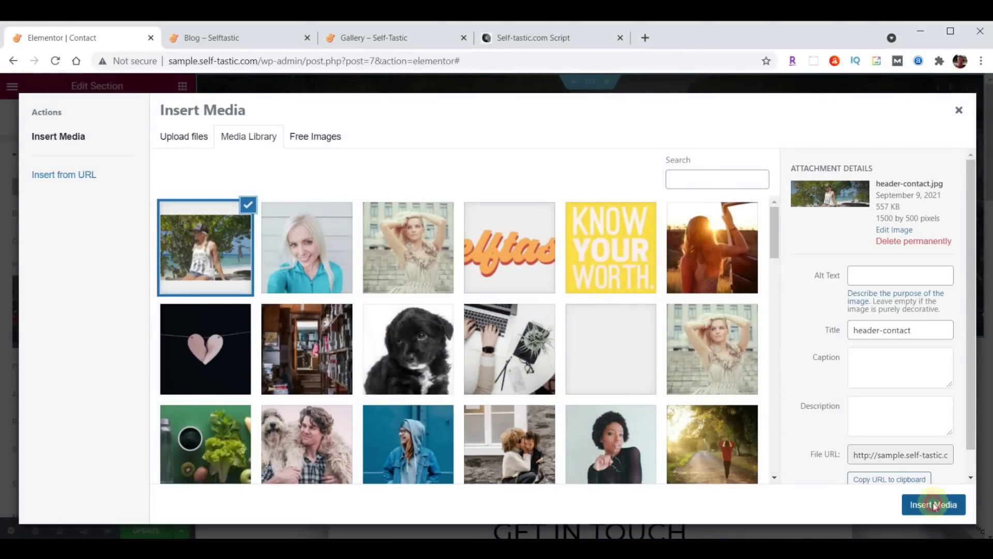
{"action": "left_click", "coordinate": [934, 505]}
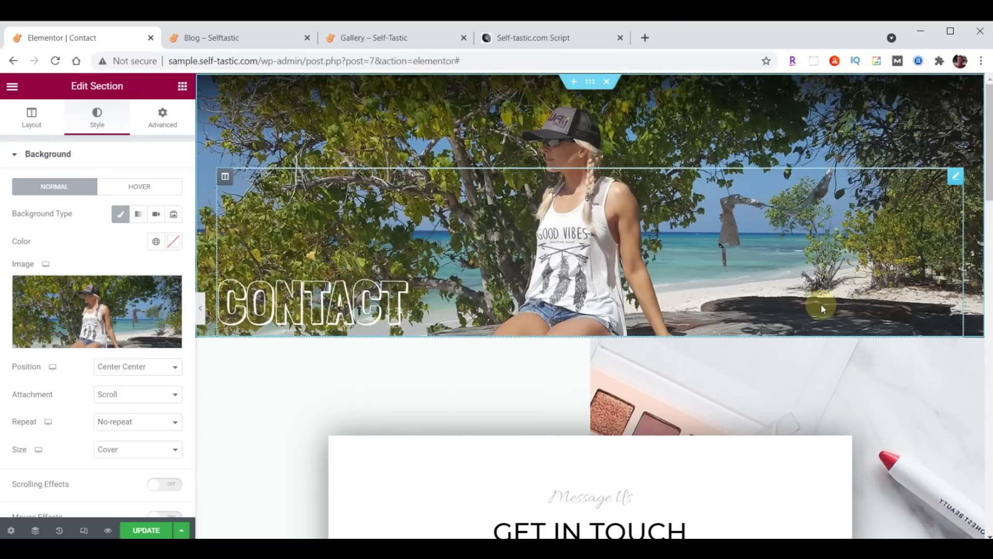
{"action": "scroll", "coordinate": [821, 305], "scroll_direction": "down", "scroll_amount": 4}
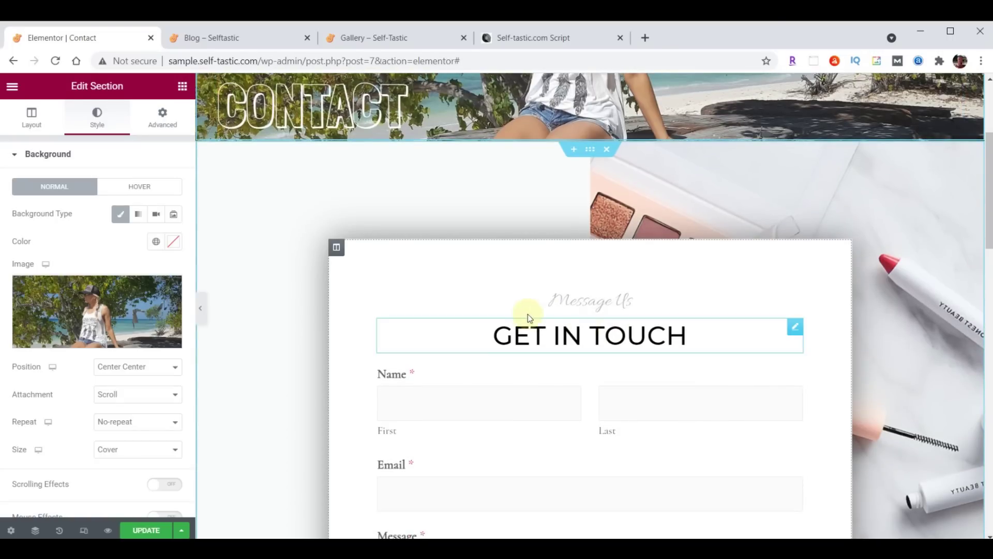
Change the Message Us heading's font from its script face to Open Sans Condensed, size 30
{"action": "left_click", "coordinate": [795, 296]}
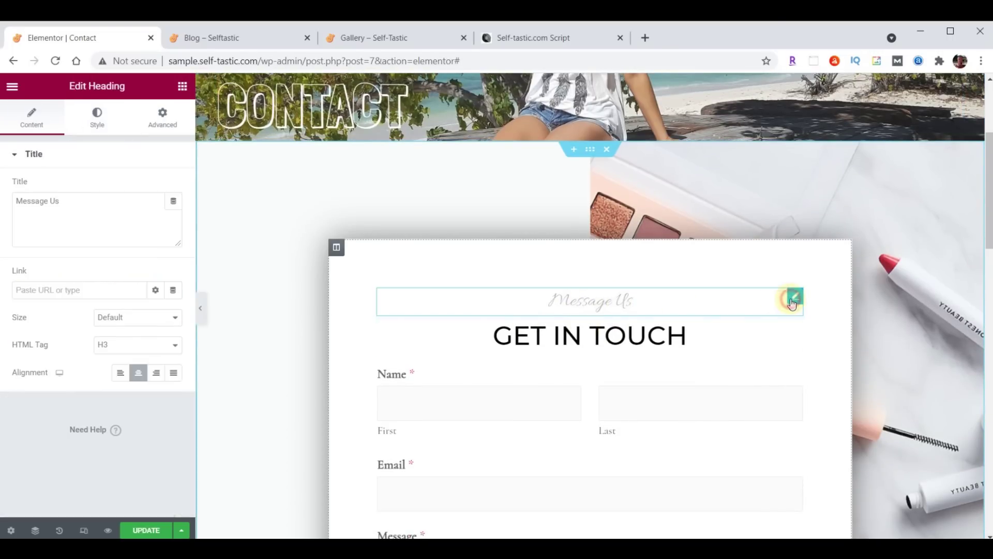
{"action": "left_click", "coordinate": [98, 118]}
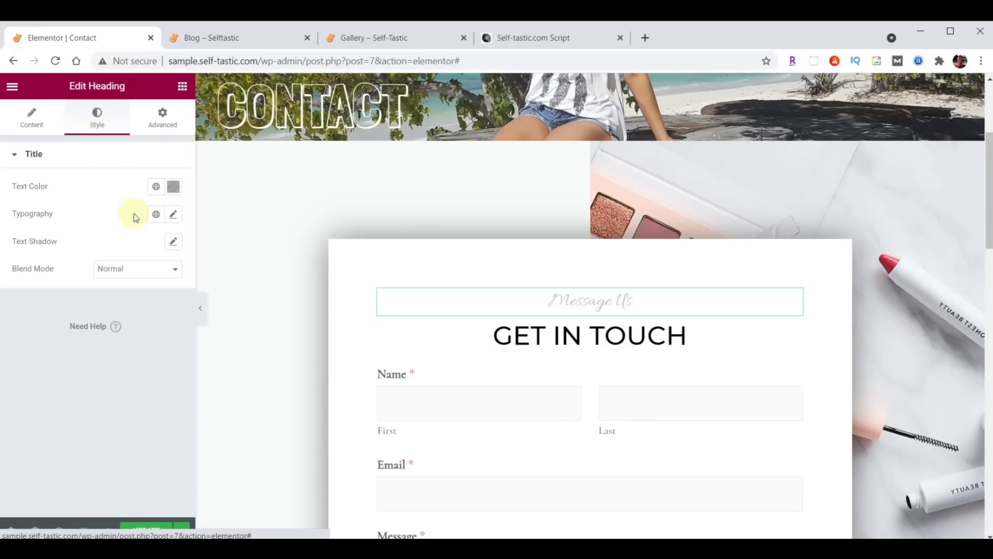
{"action": "left_click", "coordinate": [173, 214]}
{"action": "left_click", "coordinate": [133, 275]}
{"action": "type", "text": "Open"}
{"action": "left_click", "coordinate": [122, 349]}
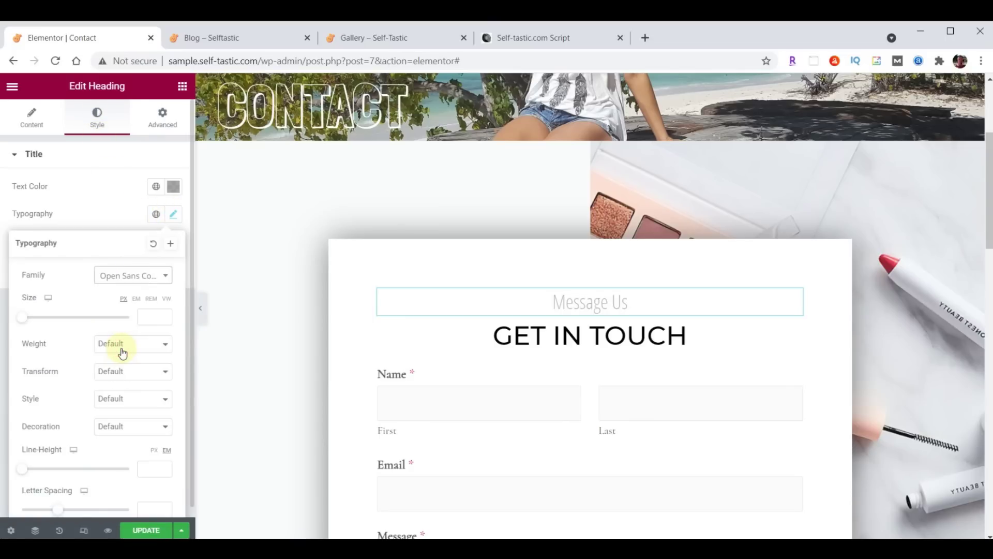
{"action": "left_click", "coordinate": [142, 318]}
{"action": "type", "text": "30"}
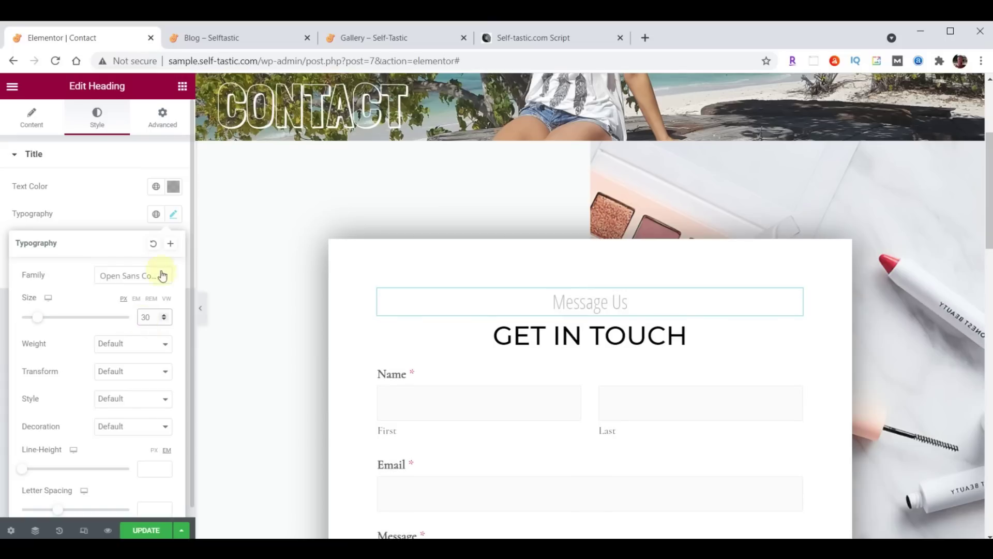
{"action": "left_click", "coordinate": [173, 218]}
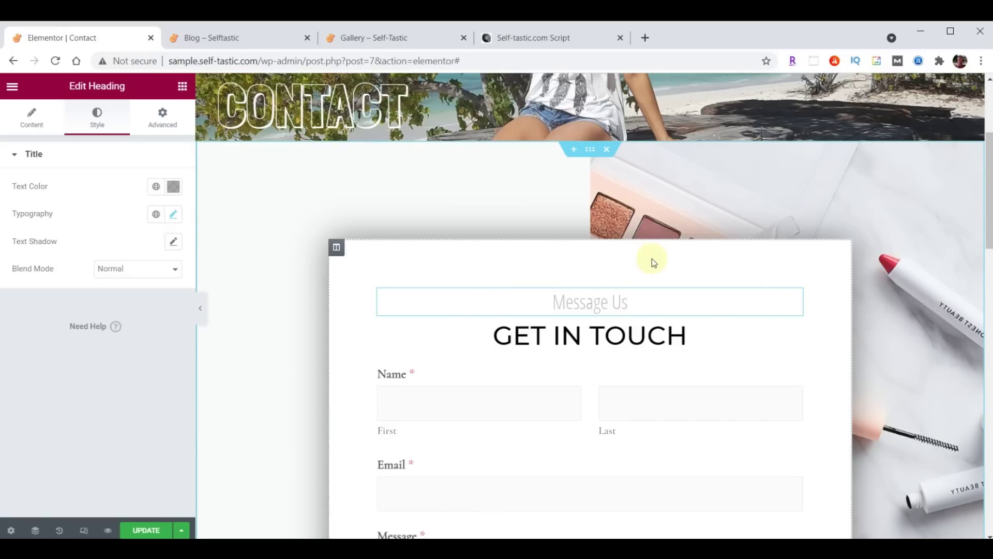
Upload background-contact.jpg and make it the contact form section's background image
{"action": "left_click", "coordinate": [591, 151]}
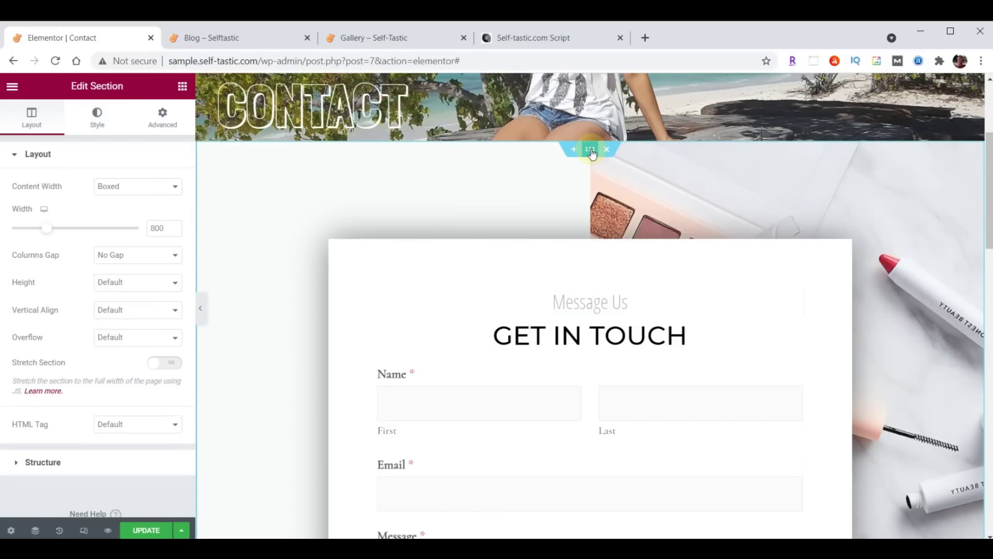
{"action": "left_click", "coordinate": [105, 118]}
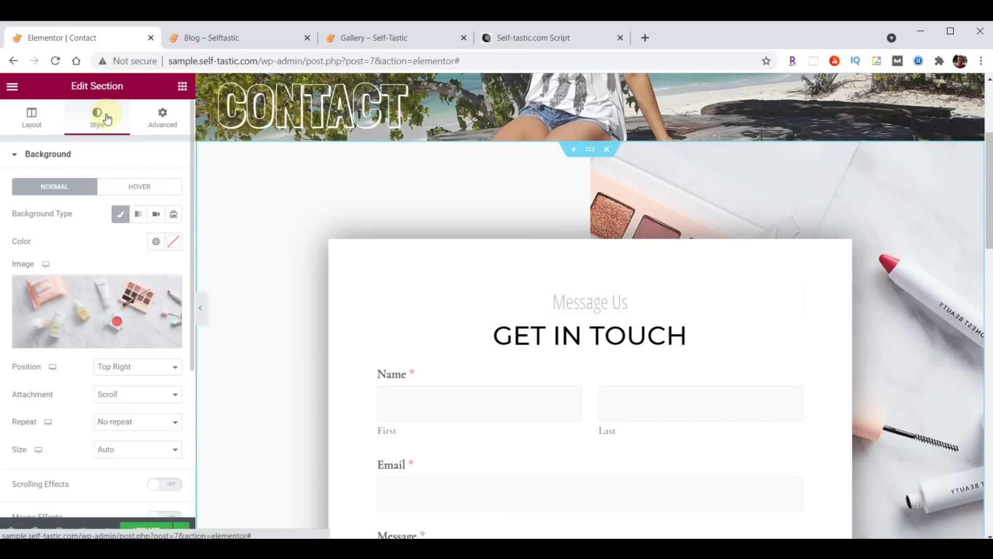
{"action": "left_click", "coordinate": [93, 305]}
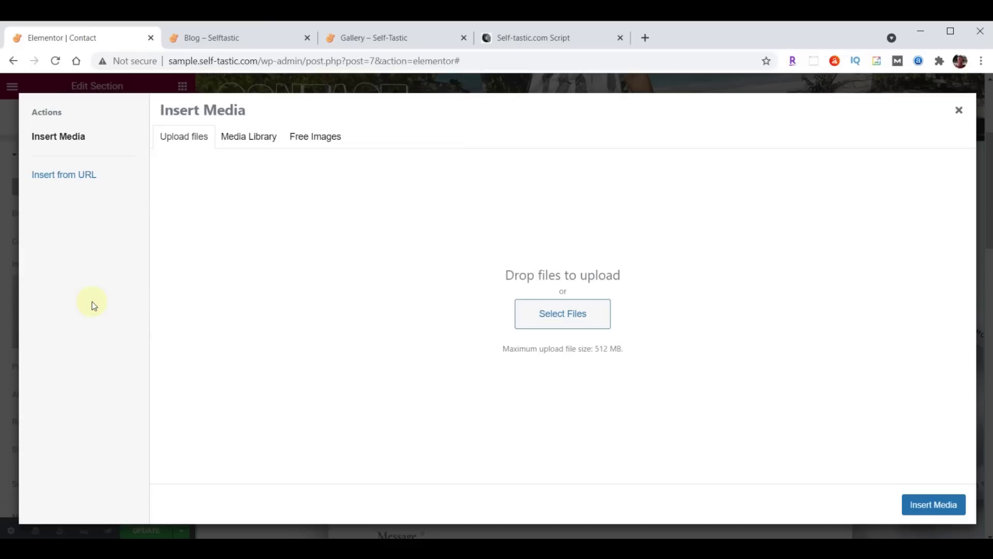
{"action": "key", "text": "alt+Tab"}
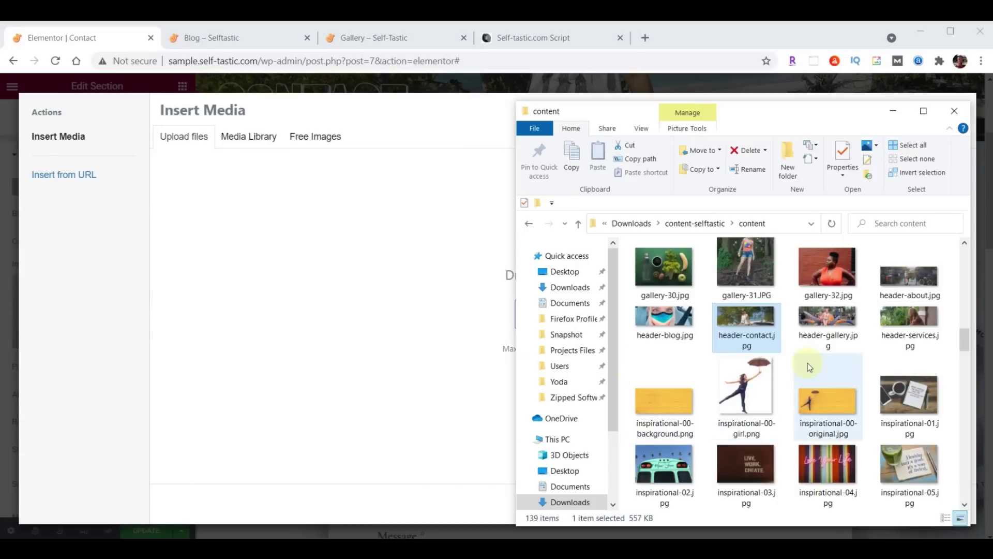
{"action": "scroll", "coordinate": [808, 362], "scroll_direction": "up", "scroll_amount": 10}
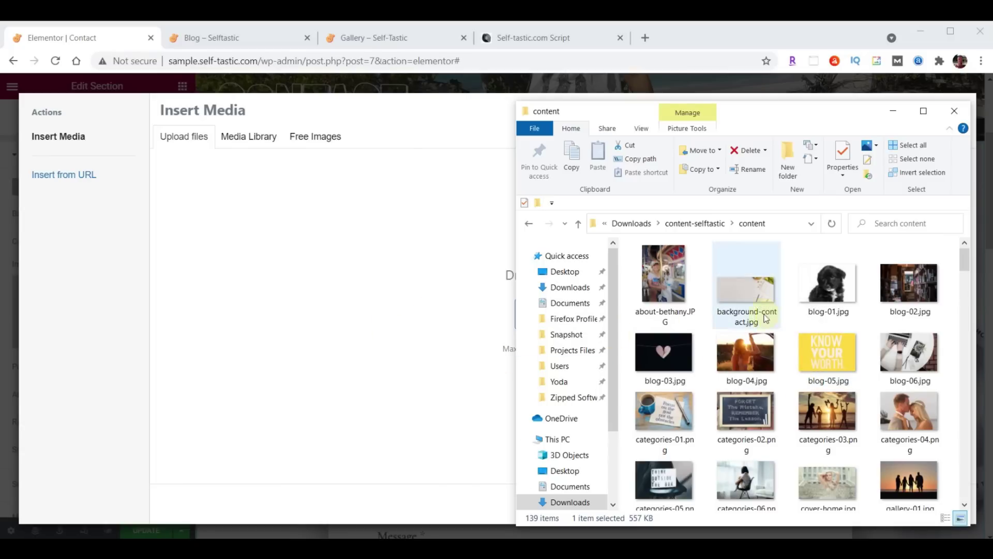
{"action": "left_click_drag", "start_coordinate": [754, 296], "coordinate": [319, 306]}
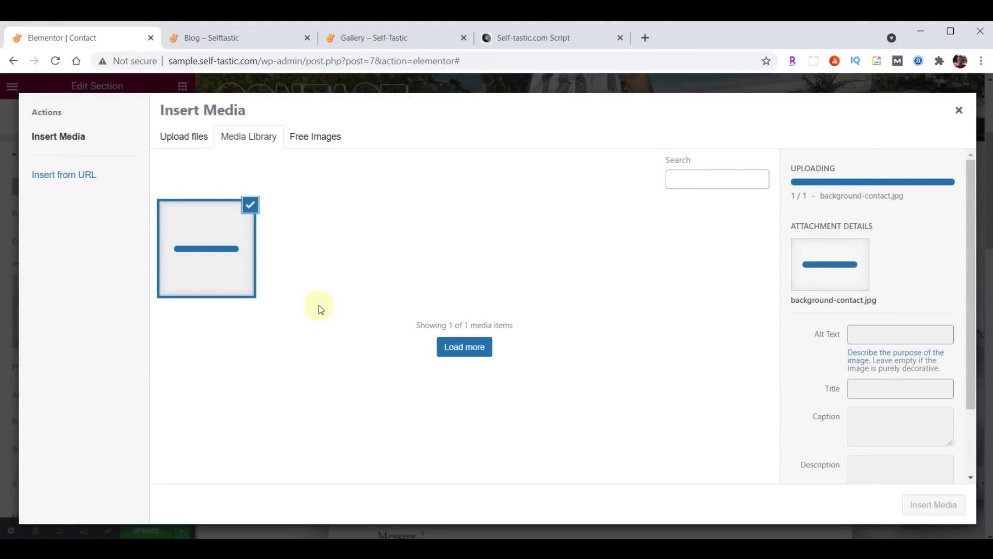
{"action": "left_click", "coordinate": [916, 502]}
{"action": "scroll", "coordinate": [552, 248], "scroll_direction": "down", "scroll_amount": 5}
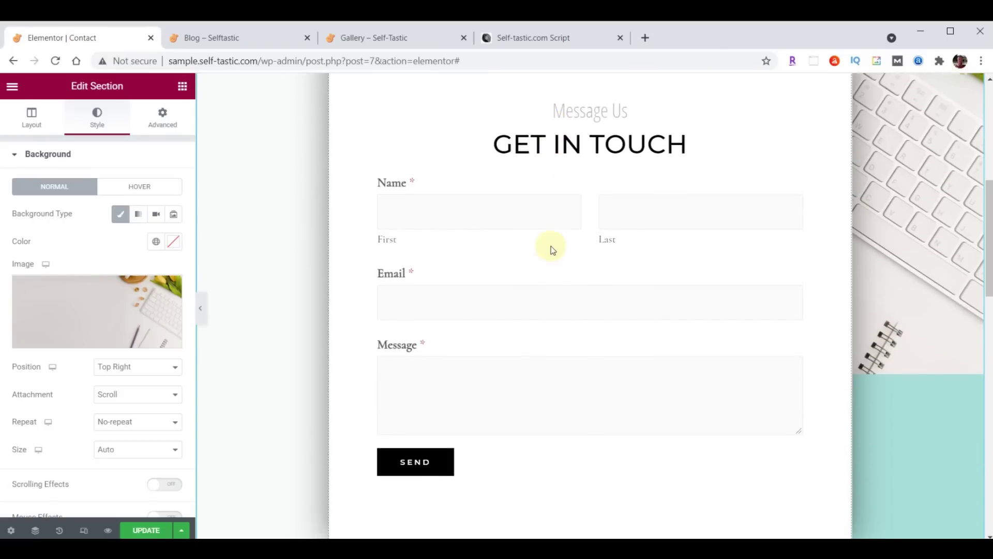
{"action": "scroll", "coordinate": [552, 248], "scroll_direction": "down", "scroll_amount": 1}
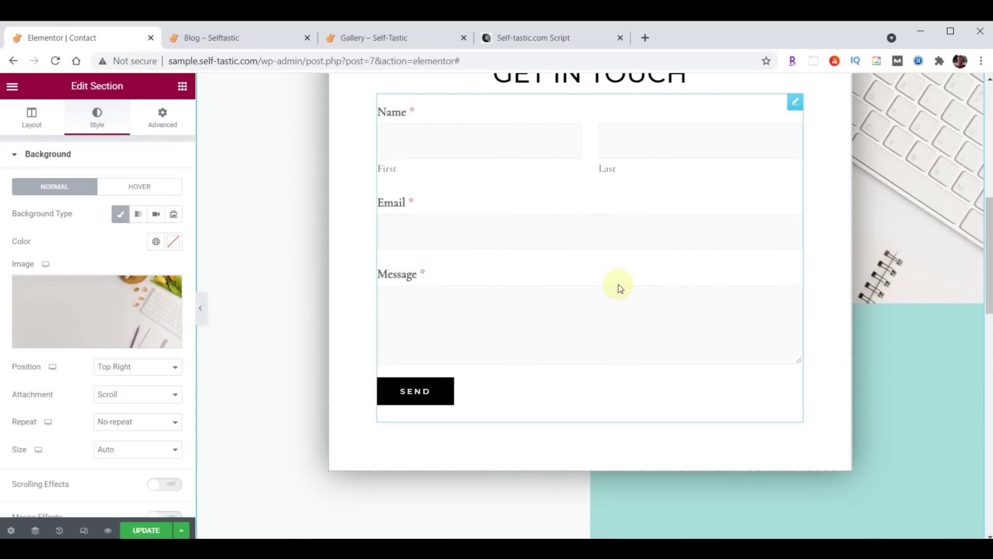
{"action": "scroll", "coordinate": [619, 284], "scroll_direction": "down", "scroll_amount": 7}
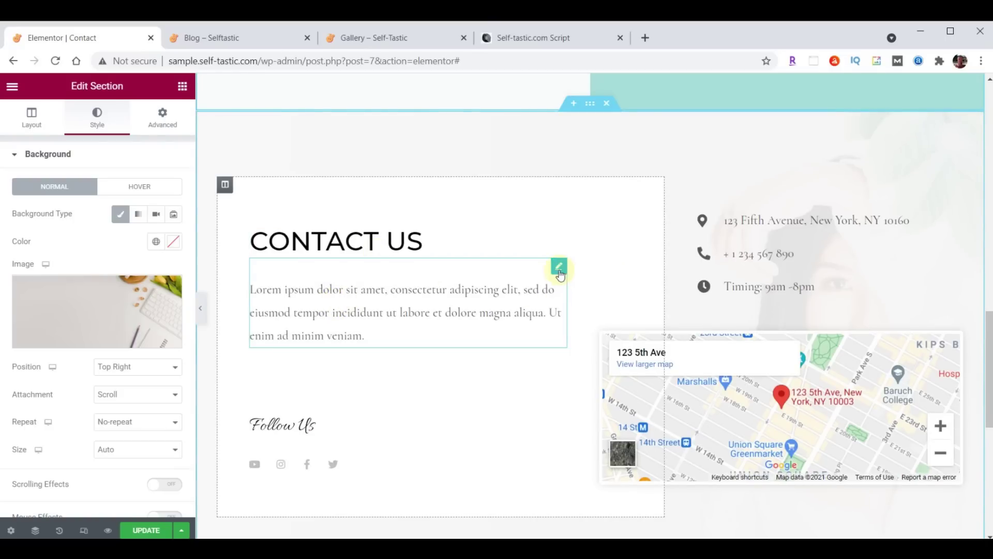
Replace the Contact Us paragraph's placeholder Lorem text with the pasted thank-you message
{"action": "left_click", "coordinate": [559, 268]}
{"action": "left_click", "coordinate": [26, 270]}
{"action": "key", "text": "ctrl+a"}
{"action": "type", "text": "Thanks so much for visiting my site. Please be sure to send me your comments and suggestions. I look forward to hearing from you."}
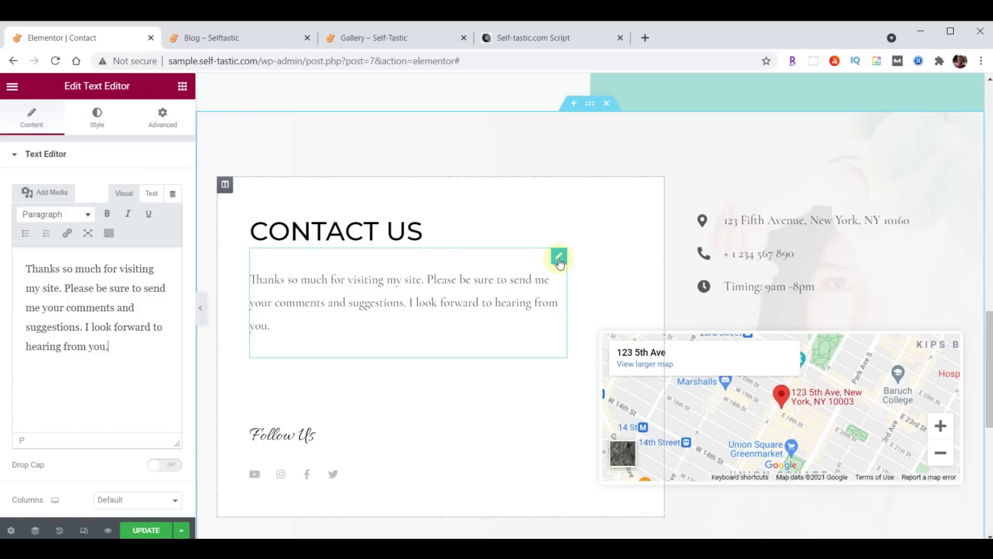
Set the paragraph text colour to #222222
{"action": "left_click", "coordinate": [96, 127]}
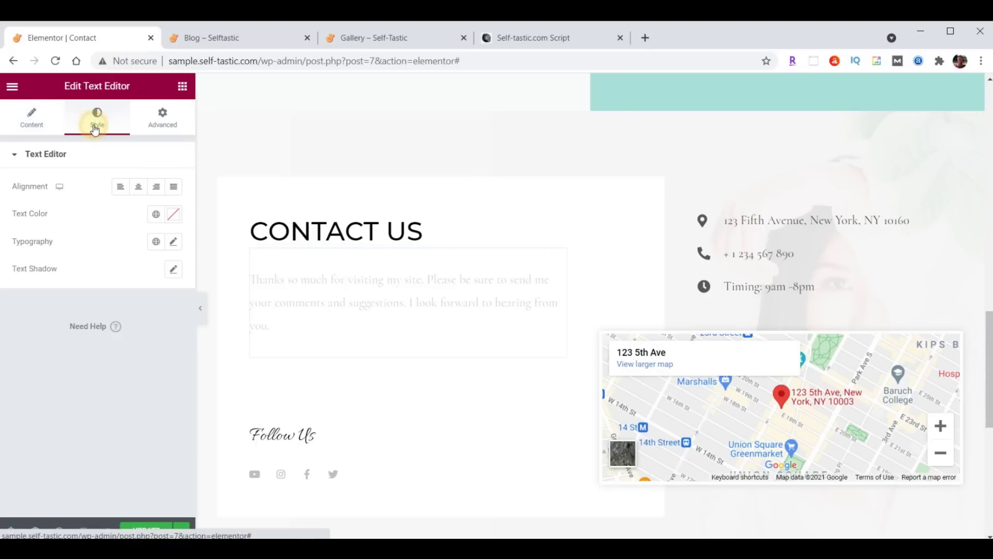
{"action": "left_click", "coordinate": [171, 220]}
{"action": "left_click", "coordinate": [115, 407]}
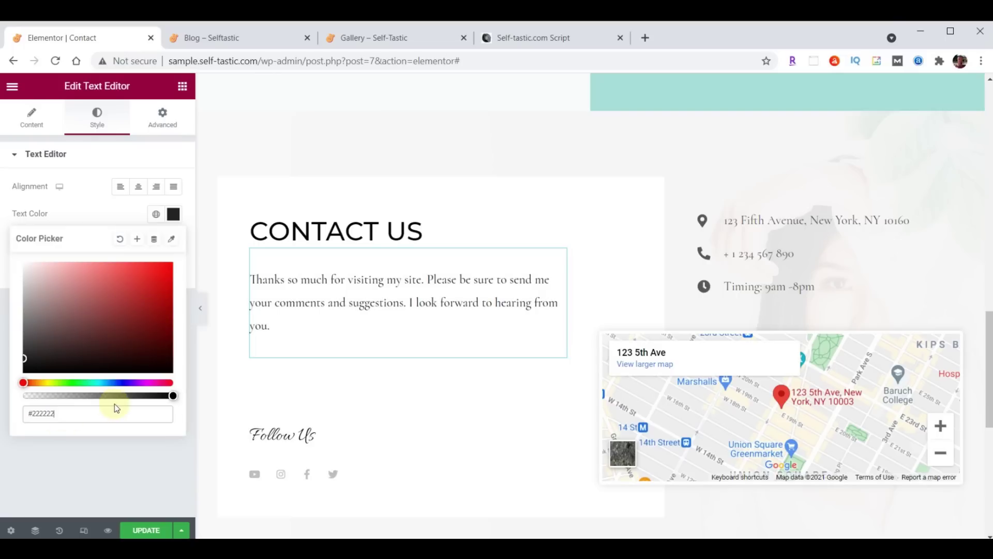
{"action": "left_click", "coordinate": [173, 217]}
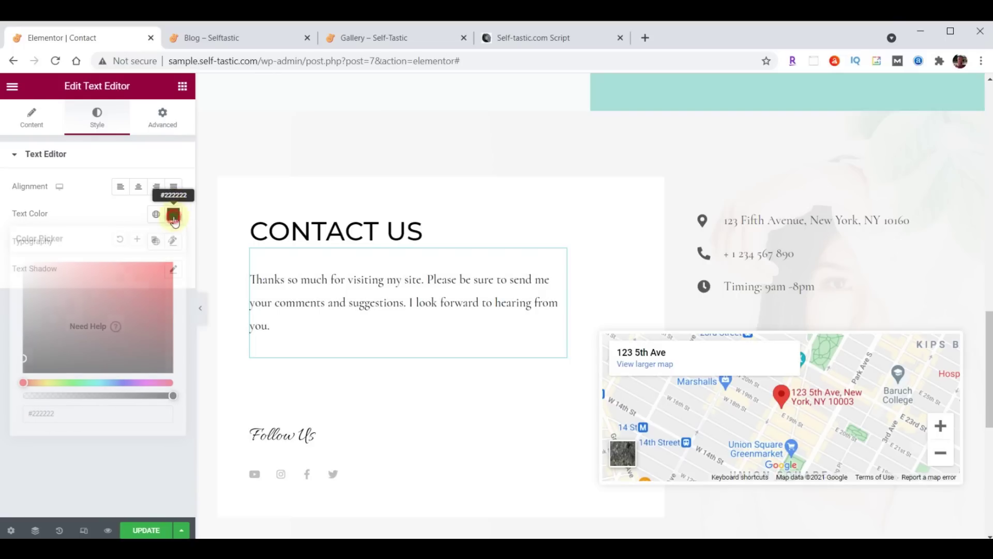
Set the paragraph typography to Open Sans Condensed, size 21, weight 400
{"action": "left_click", "coordinate": [174, 242]}
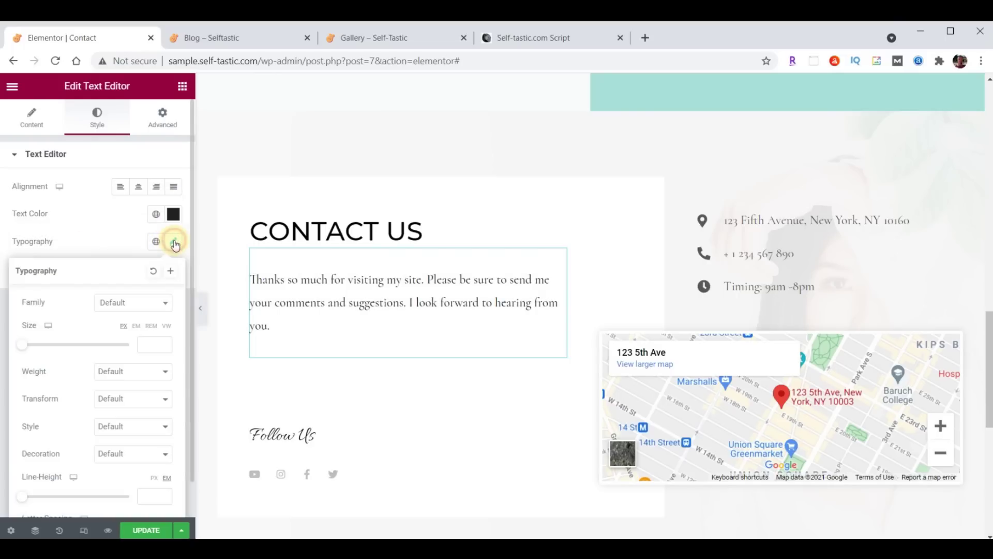
{"action": "left_click", "coordinate": [139, 303]}
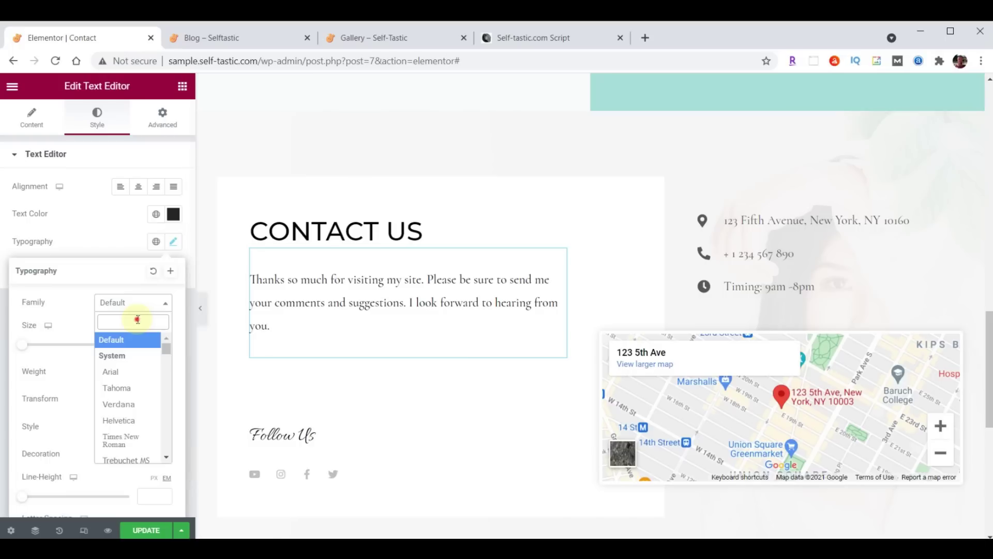
{"action": "type", "text": "Open"}
{"action": "left_click", "coordinate": [131, 376]}
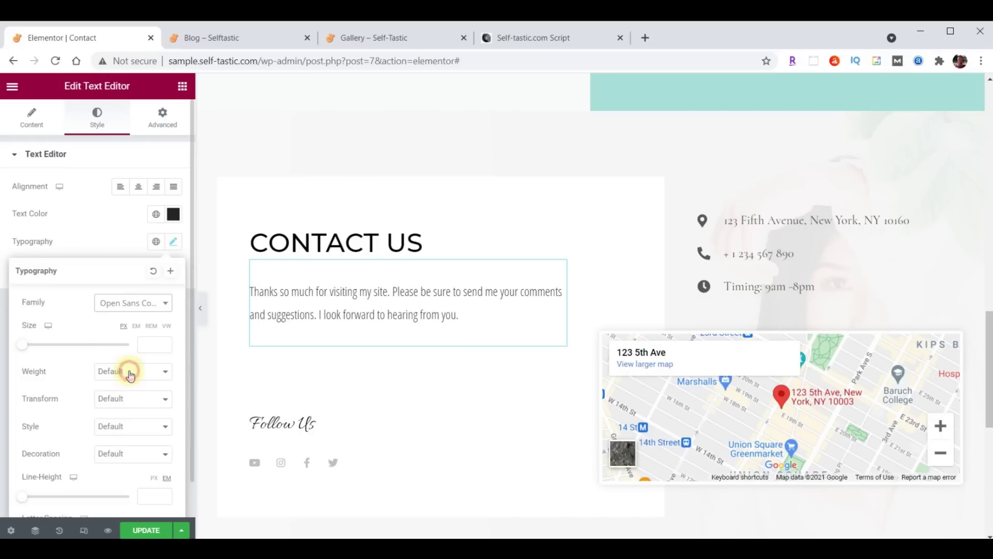
{"action": "left_click", "coordinate": [146, 344]}
{"action": "type", "text": "21"}
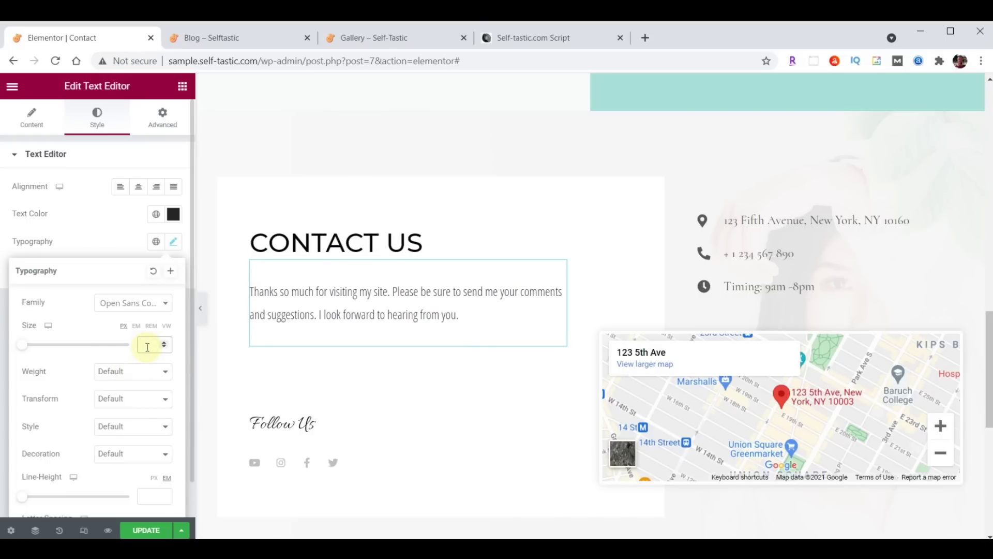
{"action": "left_click", "coordinate": [133, 371]}
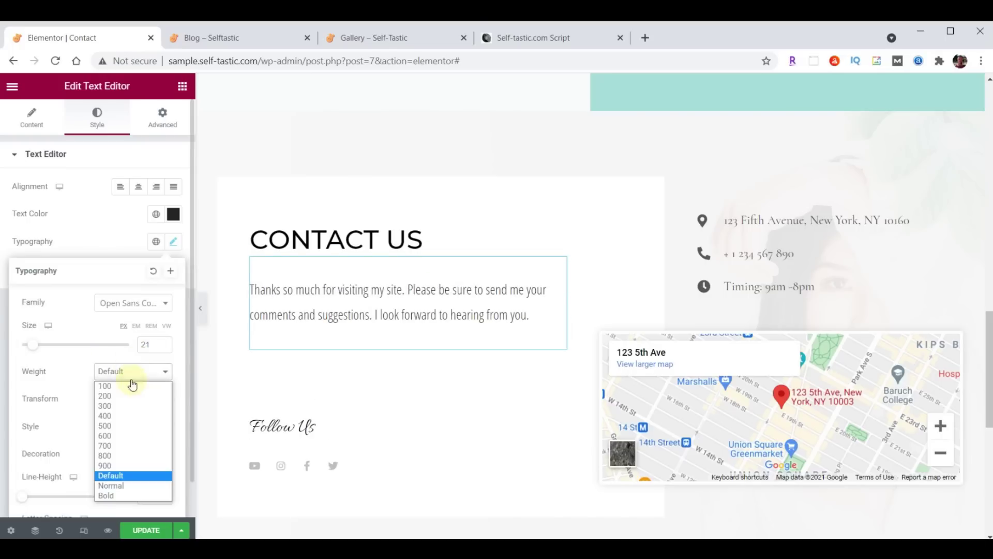
{"action": "left_click", "coordinate": [125, 411]}
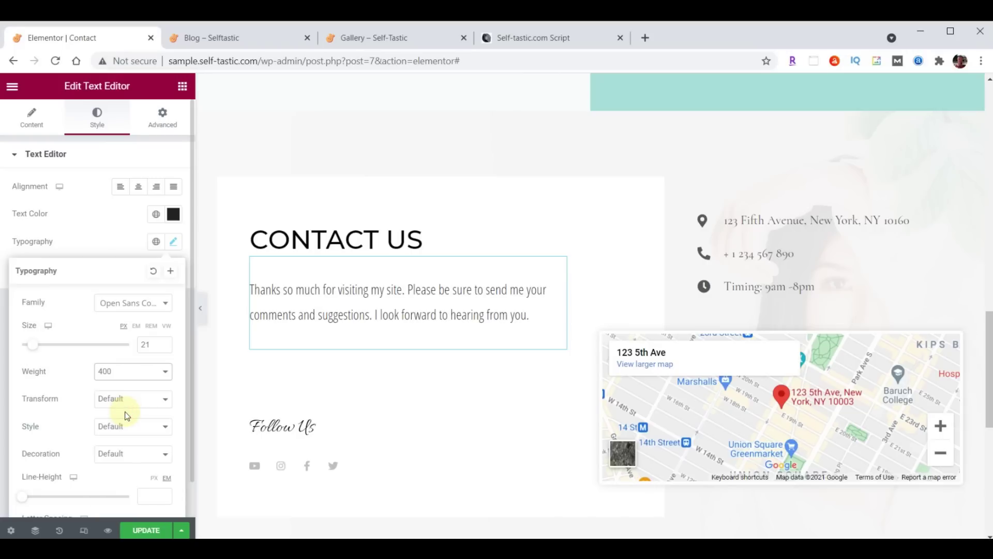
{"action": "left_click", "coordinate": [173, 241]}
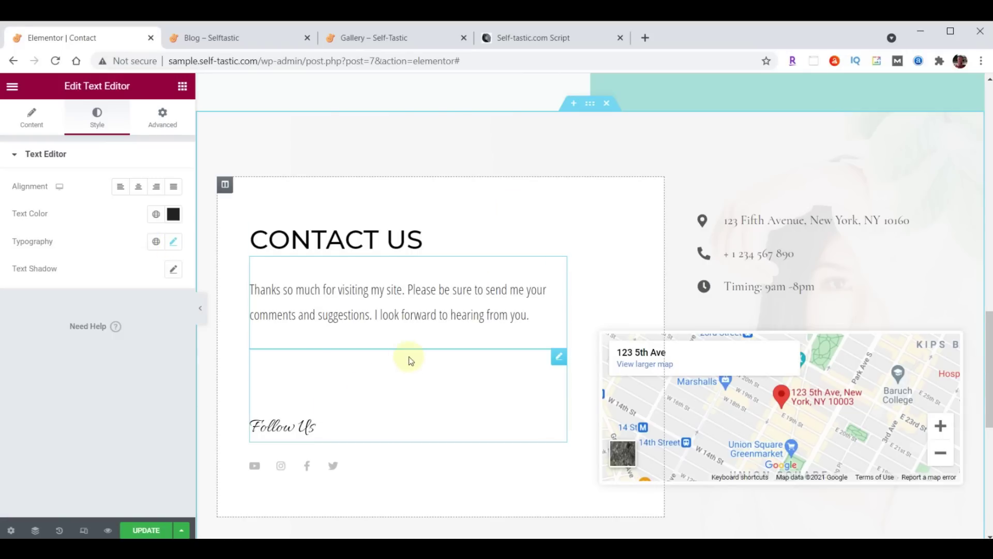
Add an Image widget below the paragraph showing practical-advice-profile.jpg from the Media Library
{"action": "left_click", "coordinate": [182, 86]}
{"action": "left_click_drag", "start_coordinate": [77, 269], "coordinate": [375, 331]}
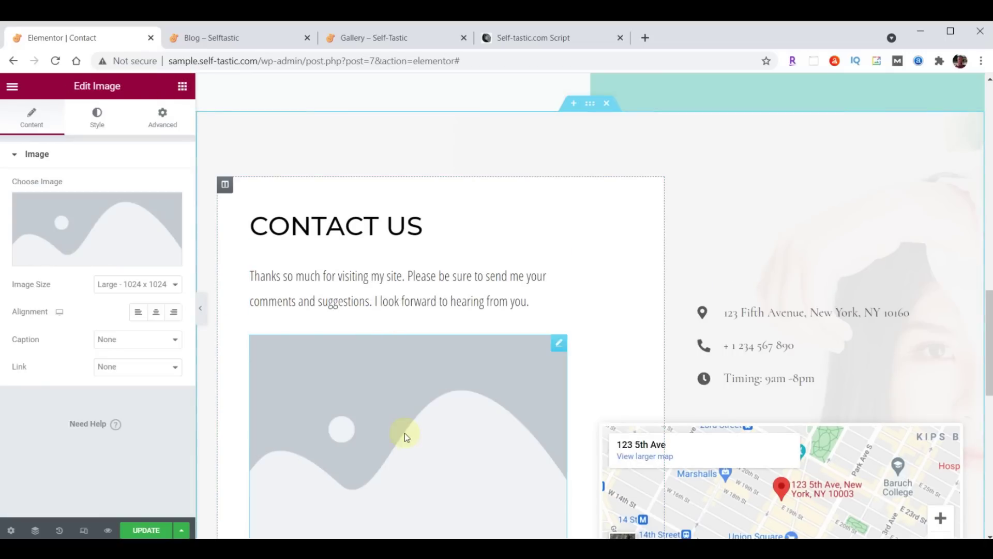
{"action": "left_click", "coordinate": [104, 237]}
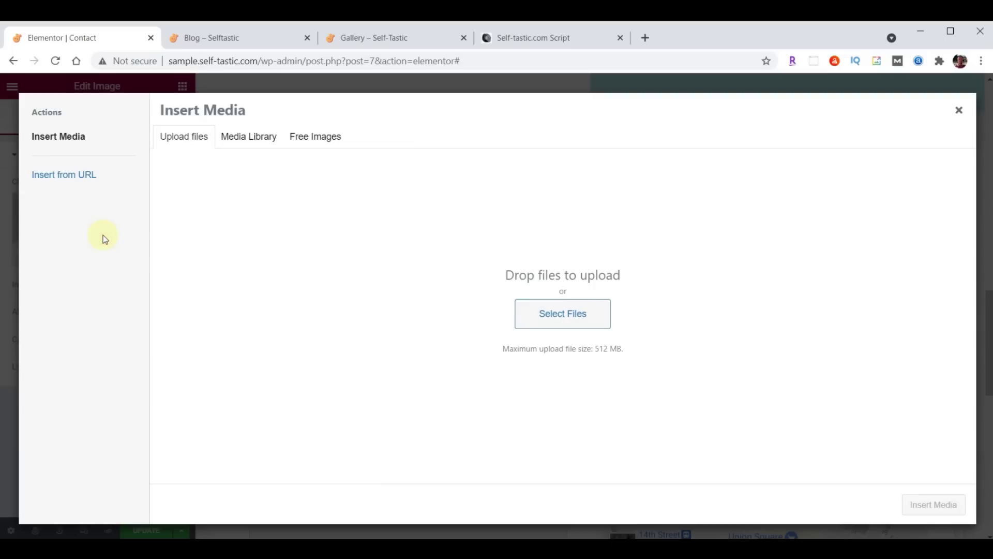
{"action": "left_click", "coordinate": [239, 137]}
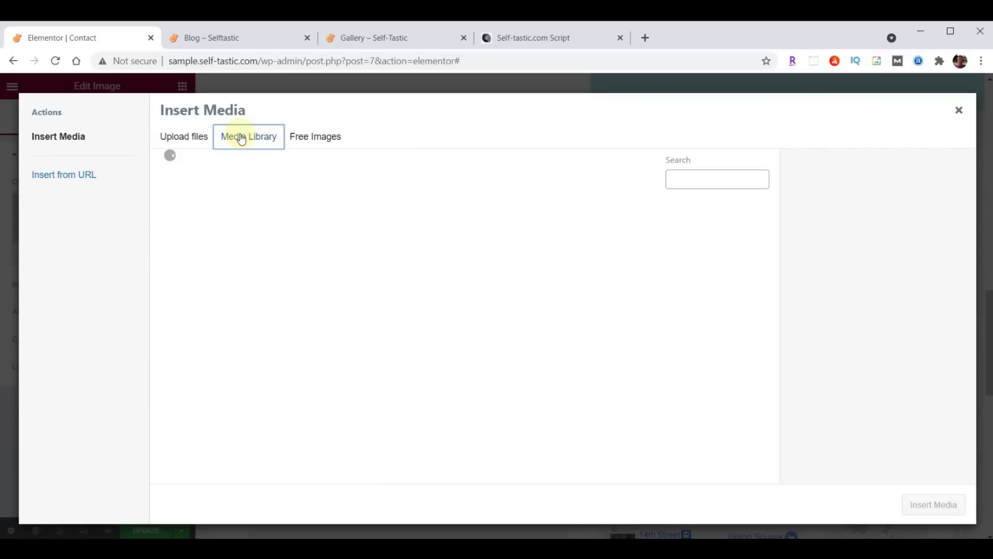
{"action": "scroll", "coordinate": [525, 265], "scroll_direction": "down", "scroll_amount": 10}
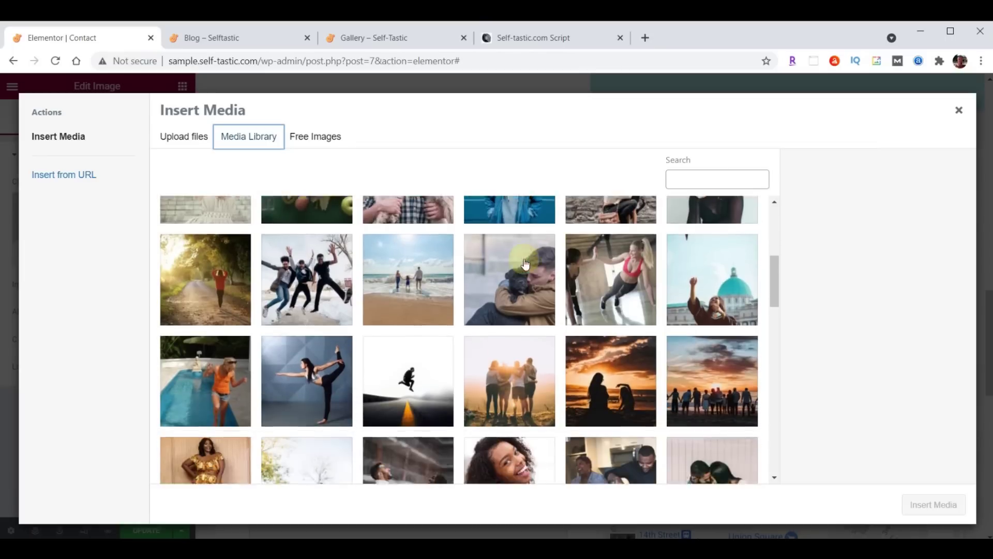
{"action": "scroll", "coordinate": [525, 264], "scroll_direction": "down", "scroll_amount": 8}
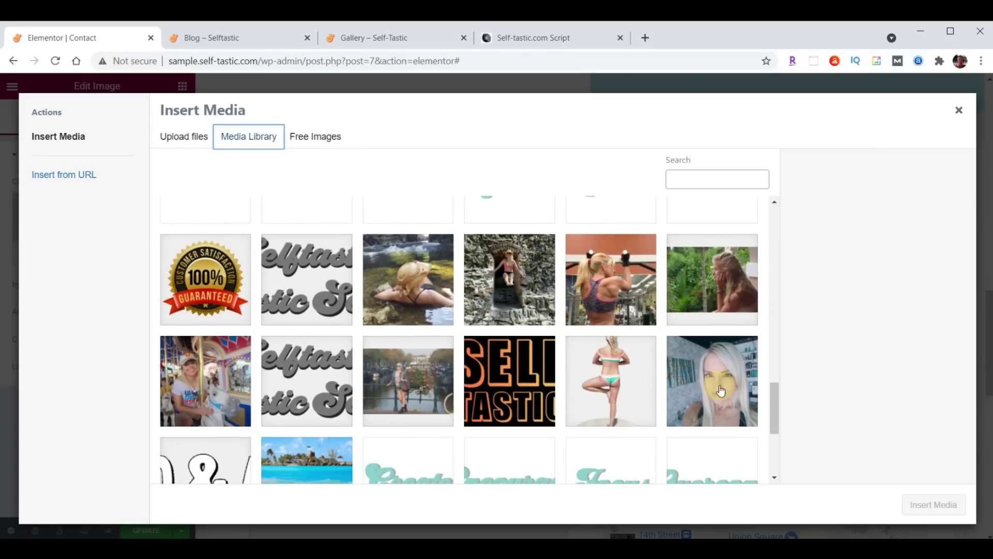
{"action": "left_click", "coordinate": [721, 390]}
{"action": "left_click", "coordinate": [945, 508]}
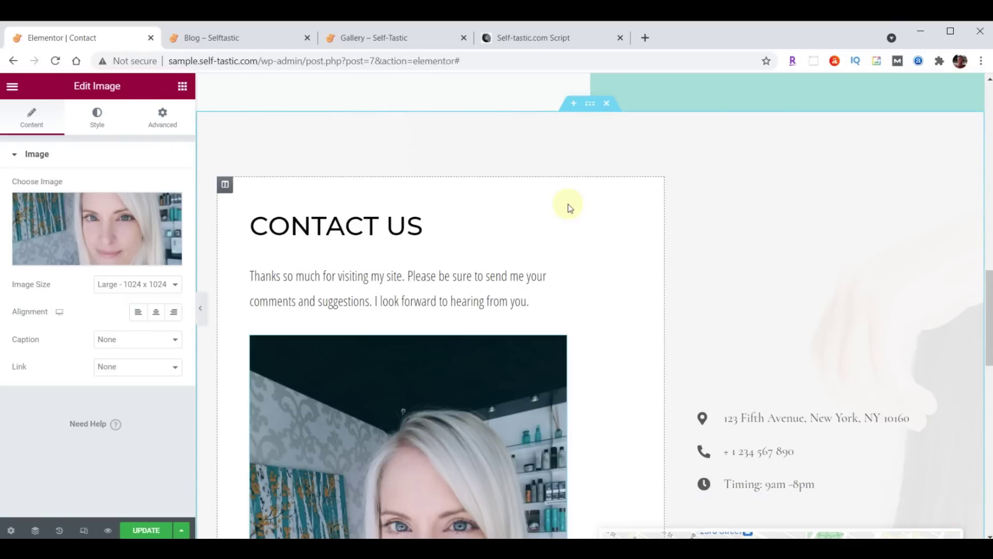
{"action": "scroll", "coordinate": [568, 204], "scroll_direction": "down", "scroll_amount": 5}
{"action": "scroll", "coordinate": [570, 224], "scroll_direction": "down", "scroll_amount": 1}
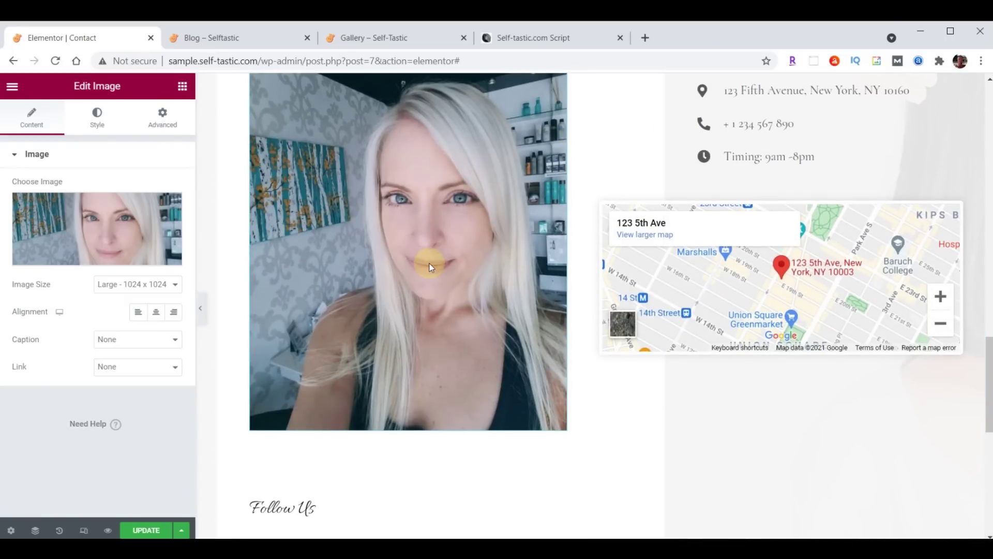
Limit the image's max width to 75
{"action": "left_click", "coordinate": [99, 120]}
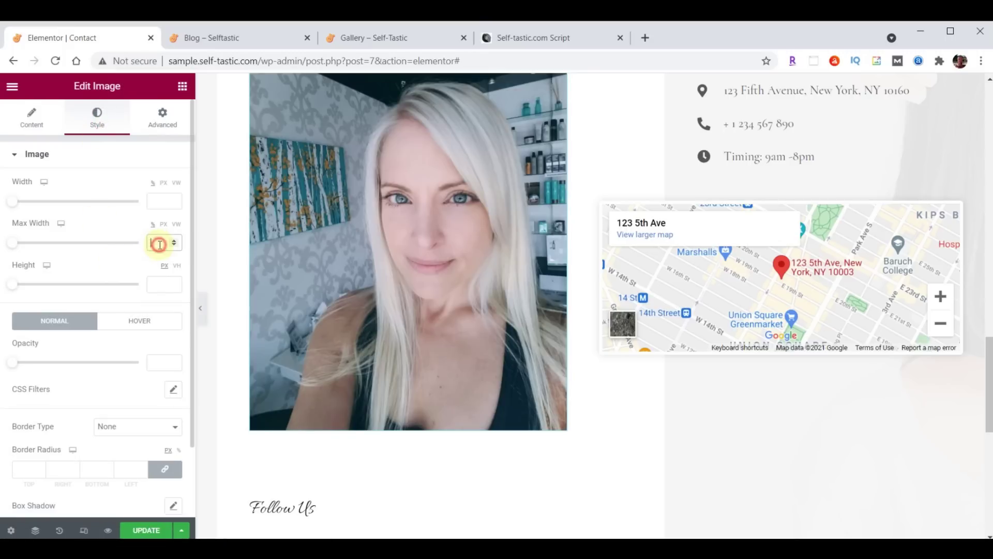
{"action": "left_click", "coordinate": [160, 244]}
{"action": "type", "text": "75"}
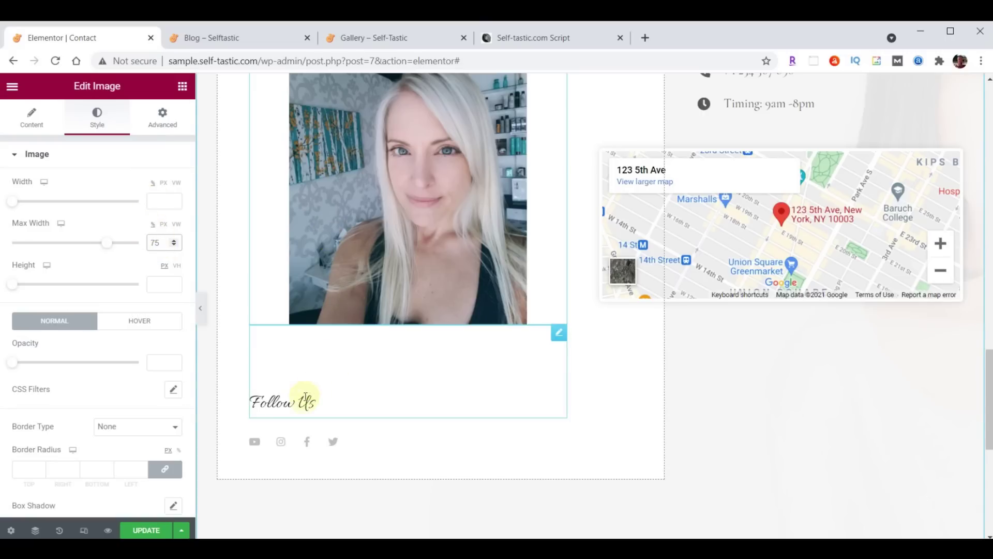
Reduce the Follow Us heading's top margin from 100 to 70
{"action": "left_click", "coordinate": [558, 334]}
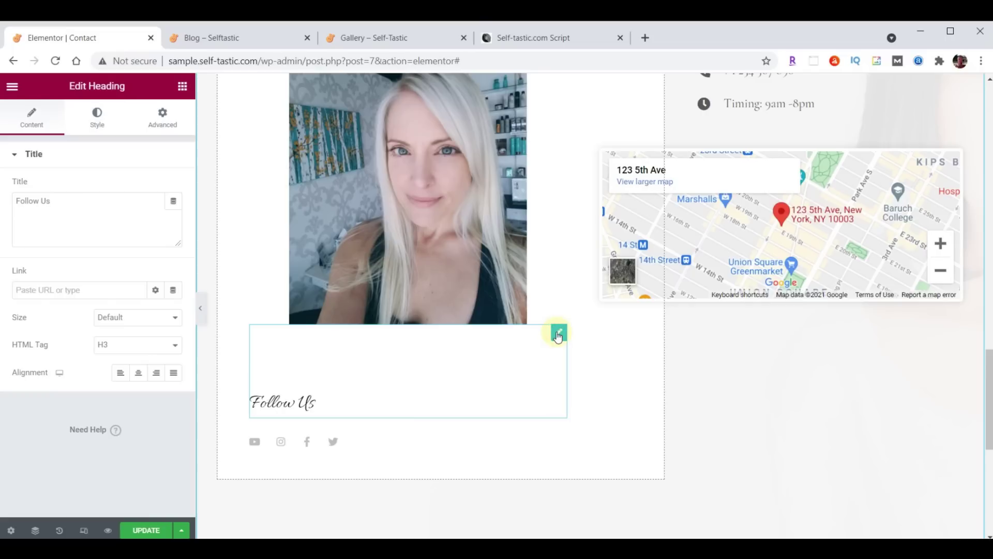
{"action": "left_click", "coordinate": [162, 116]}
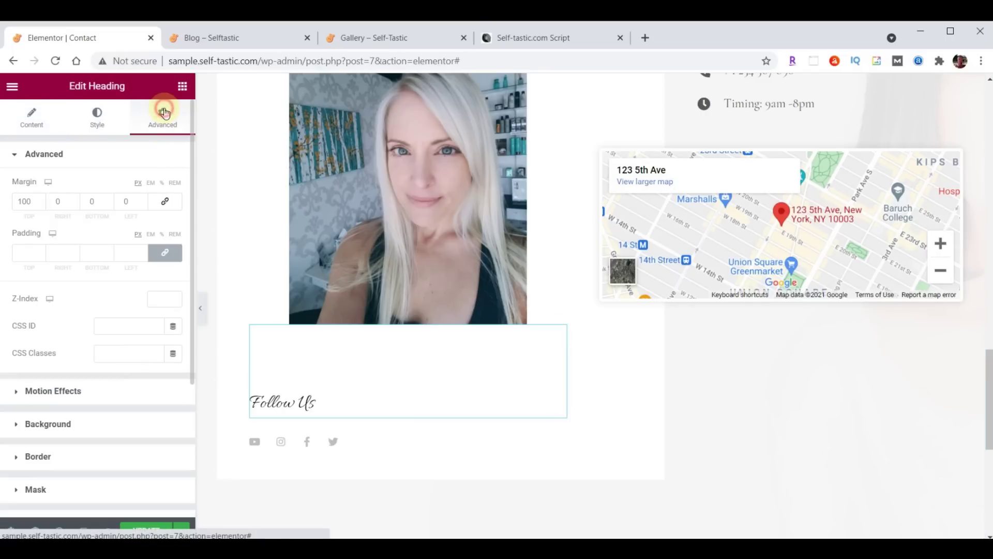
{"action": "left_click_drag", "start_coordinate": [33, 201], "coordinate": [7, 205]}
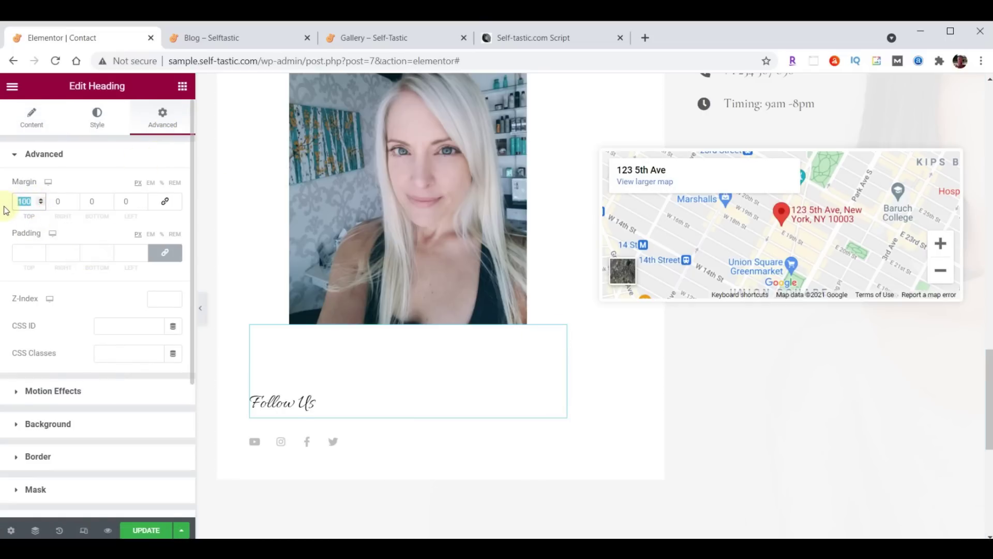
{"action": "type", "text": "70"}
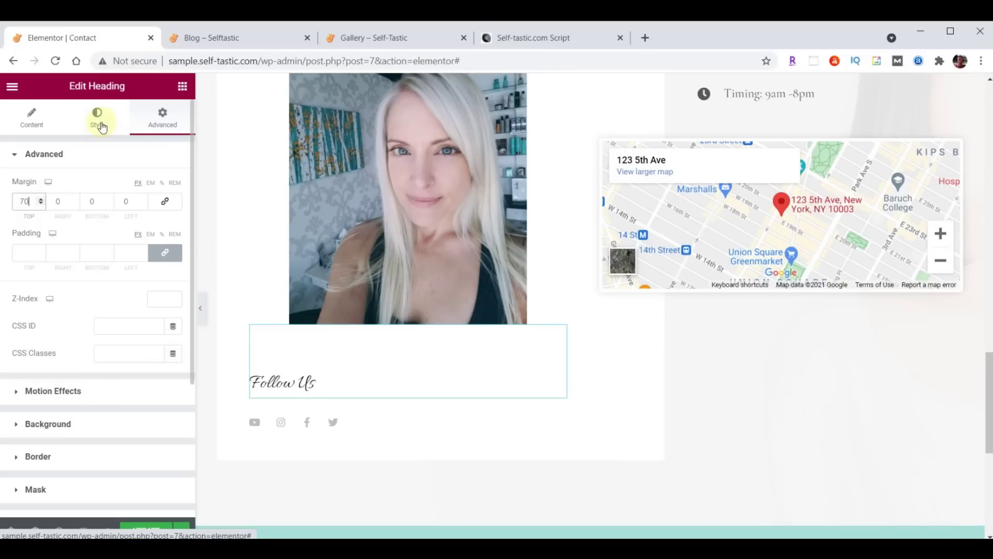
Set the Follow Us heading to Open Sans Condensed at size 30
{"action": "left_click", "coordinate": [101, 125]}
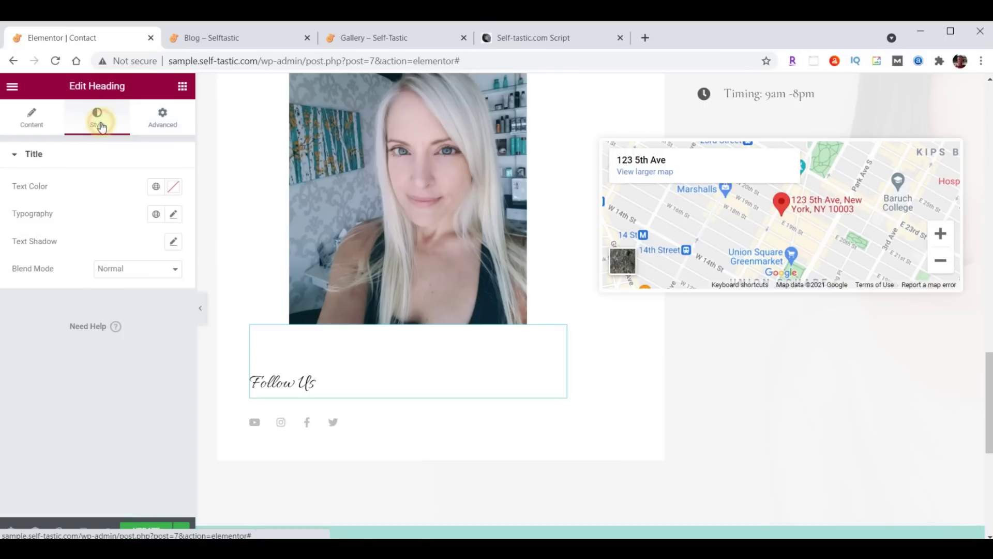
{"action": "left_click", "coordinate": [173, 216]}
{"action": "left_click", "coordinate": [143, 274]}
{"action": "type", "text": "open"}
{"action": "left_click", "coordinate": [127, 345]}
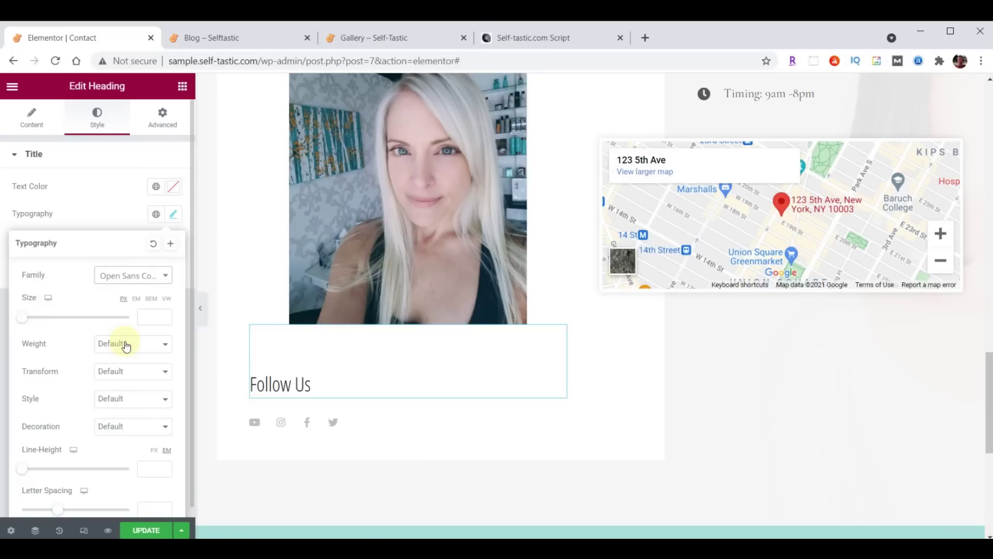
{"action": "left_click", "coordinate": [148, 318]}
{"action": "type", "text": "30"}
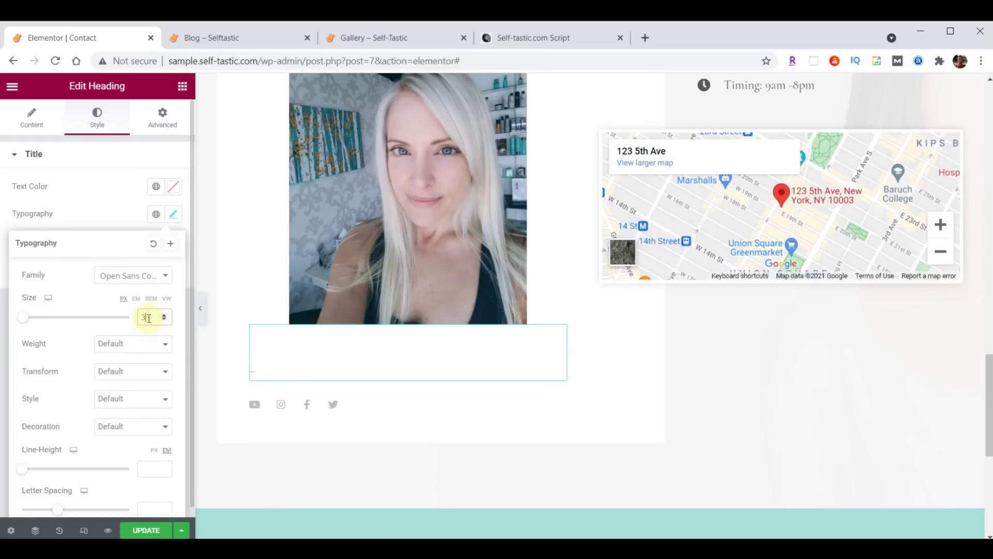
{"action": "left_click", "coordinate": [174, 218]}
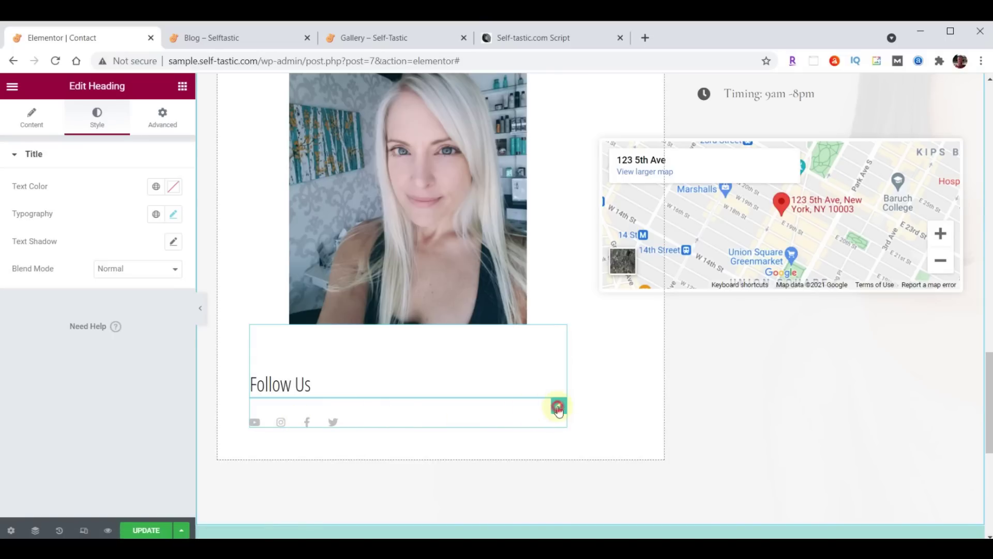
Enlarge the social icons to size 32
{"action": "left_click", "coordinate": [559, 407]}
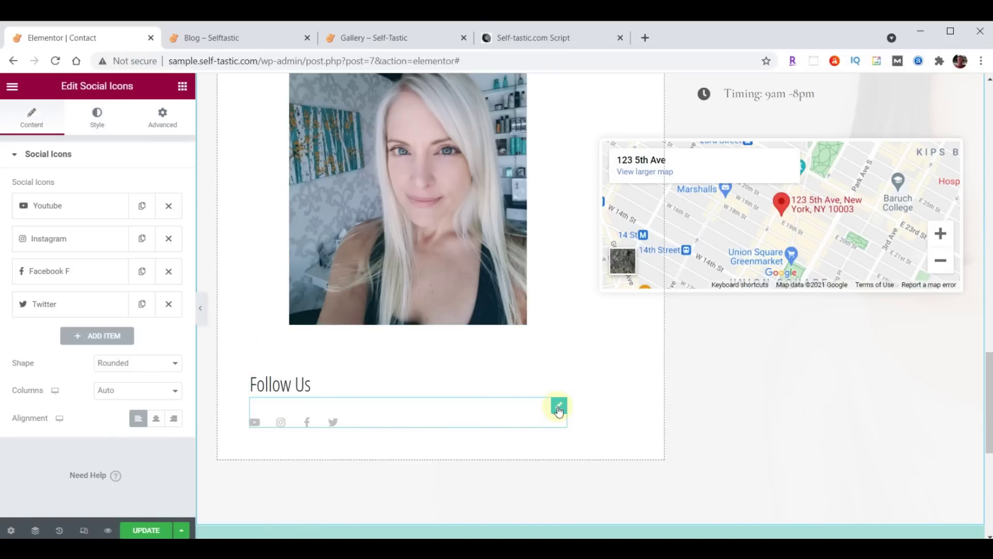
{"action": "left_click", "coordinate": [97, 120]}
{"action": "double_click", "coordinate": [159, 282]}
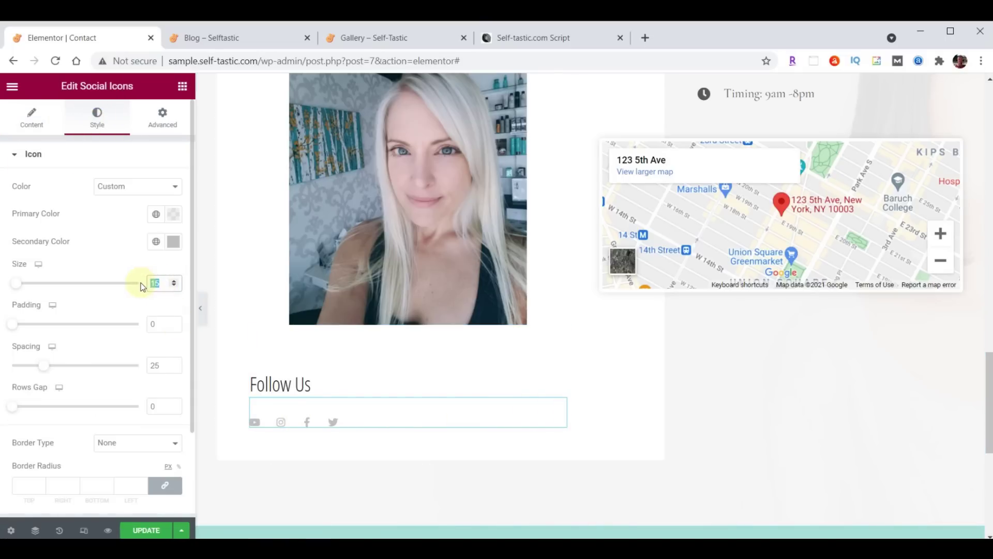
{"action": "type", "text": "32"}
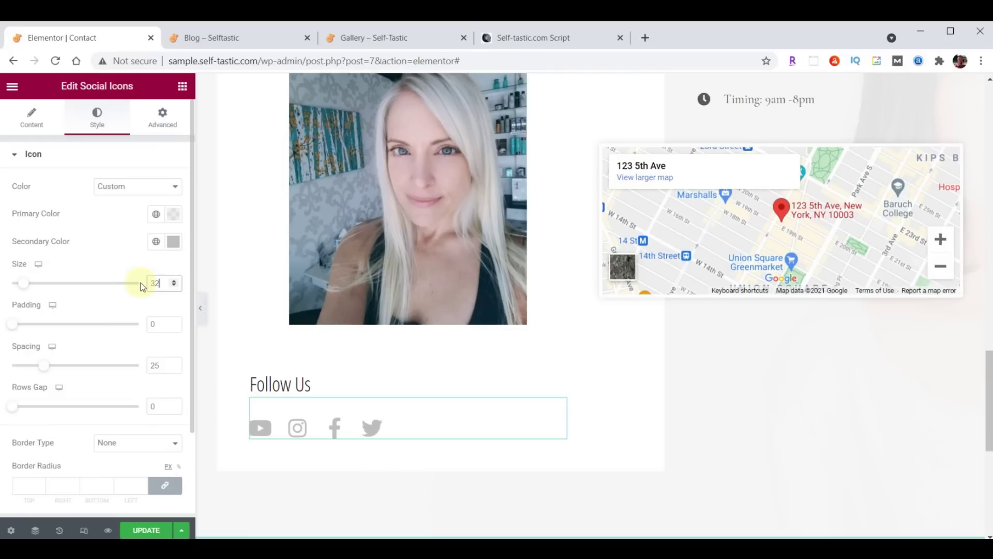
Move Instagram to the end of the social icons and bring up the Icon Library for Youtube
{"action": "left_click", "coordinate": [32, 125]}
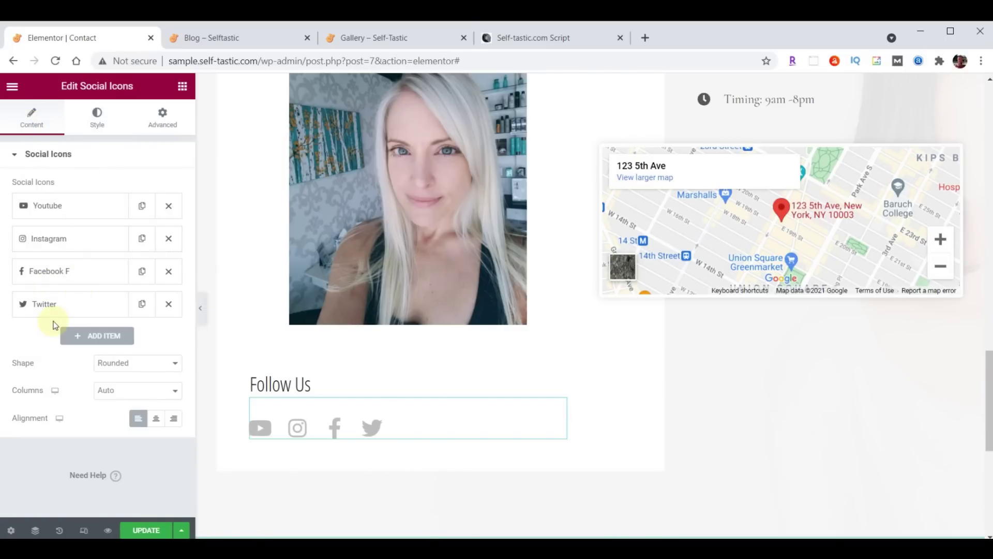
{"action": "left_click_drag", "start_coordinate": [64, 242], "coordinate": [66, 310]}
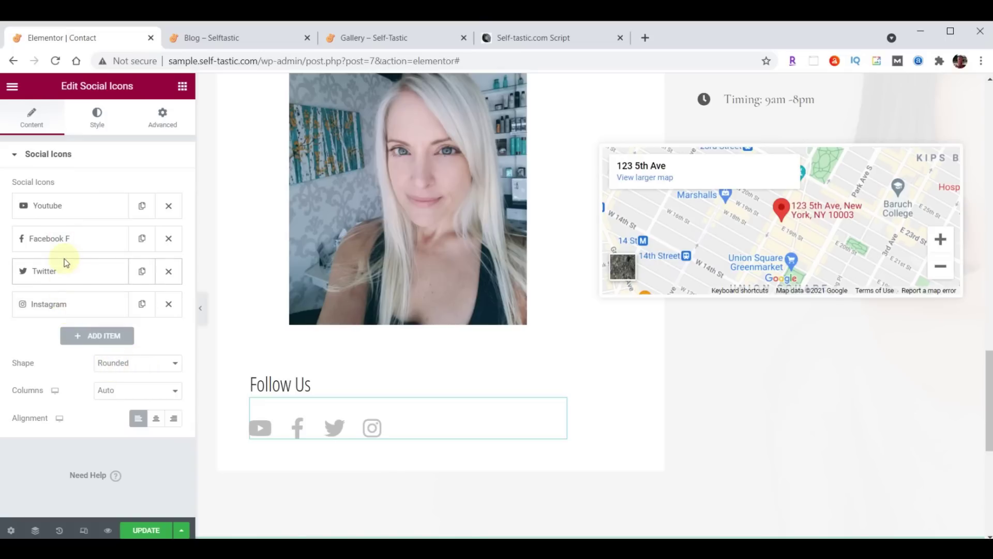
{"action": "left_click", "coordinate": [64, 212]}
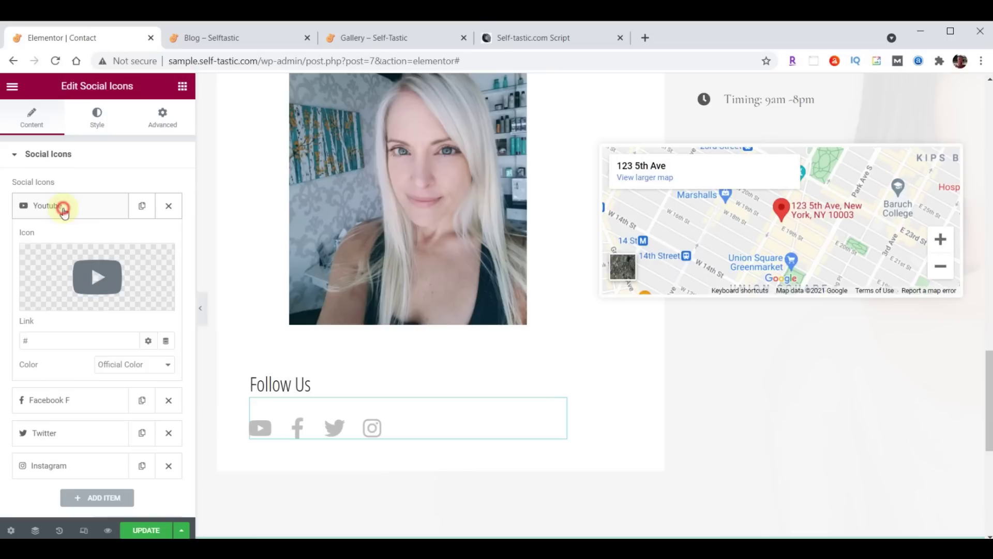
{"action": "left_click", "coordinate": [64, 212]}
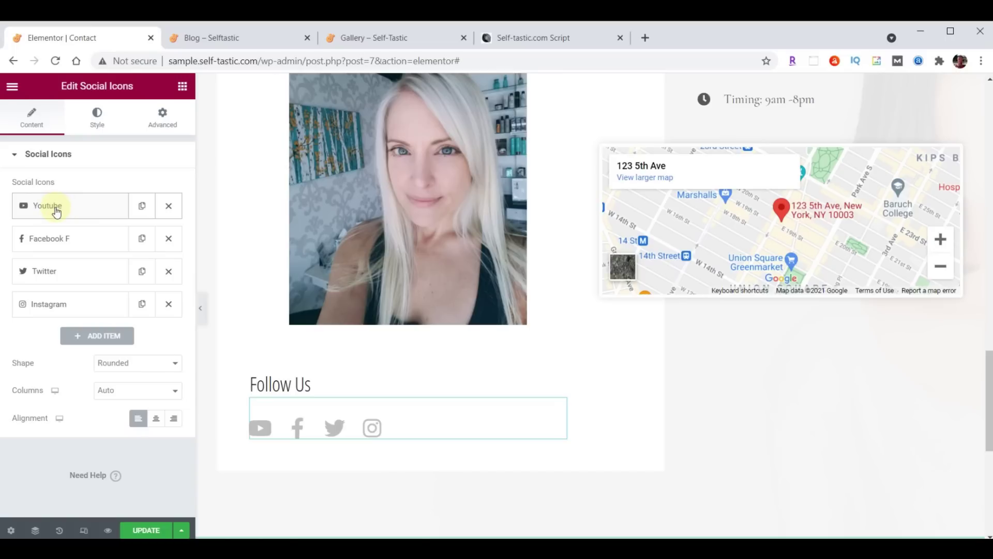
{"action": "left_click", "coordinate": [56, 212]}
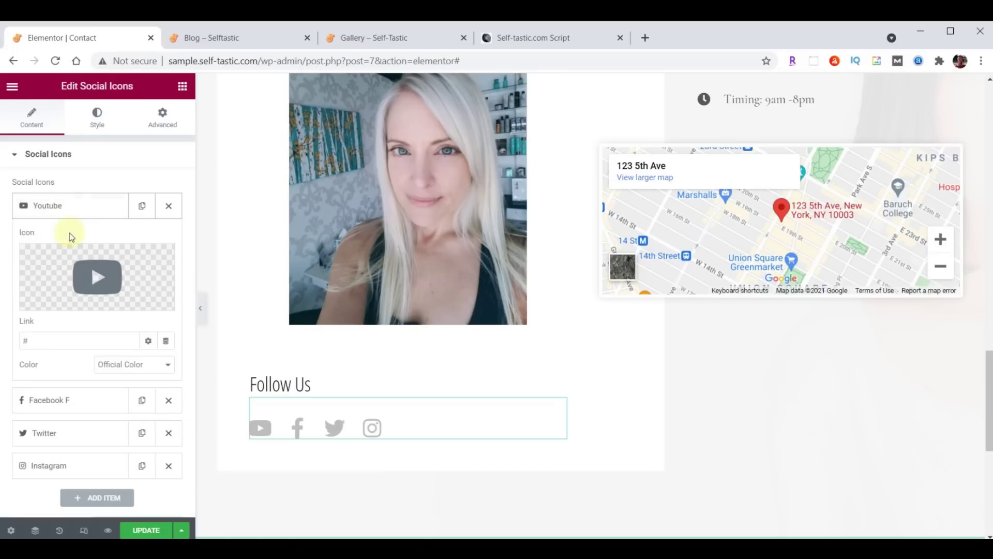
{"action": "left_click", "coordinate": [106, 281]}
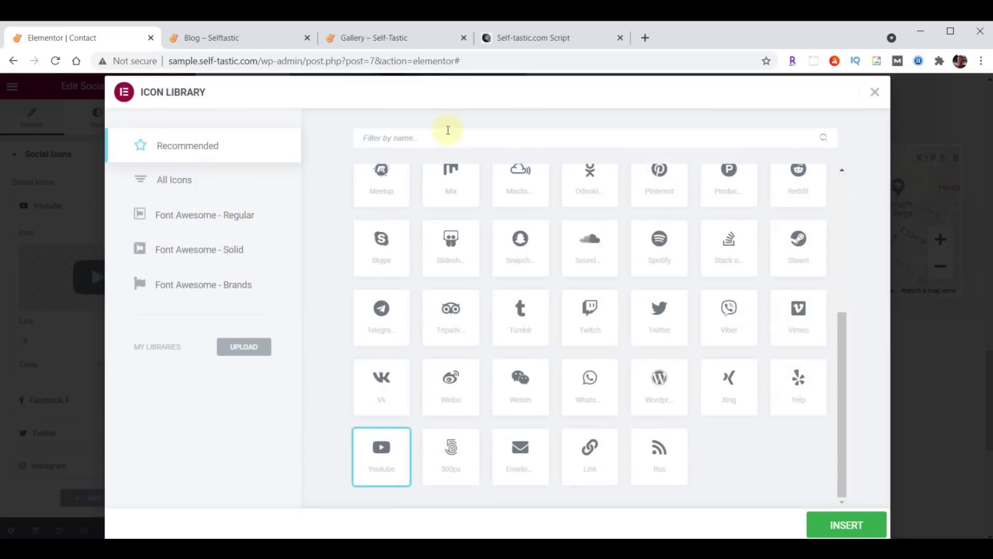
Replace the Youtube icon with the Medium icon from the Icon Library
{"action": "left_click", "coordinate": [381, 138]}
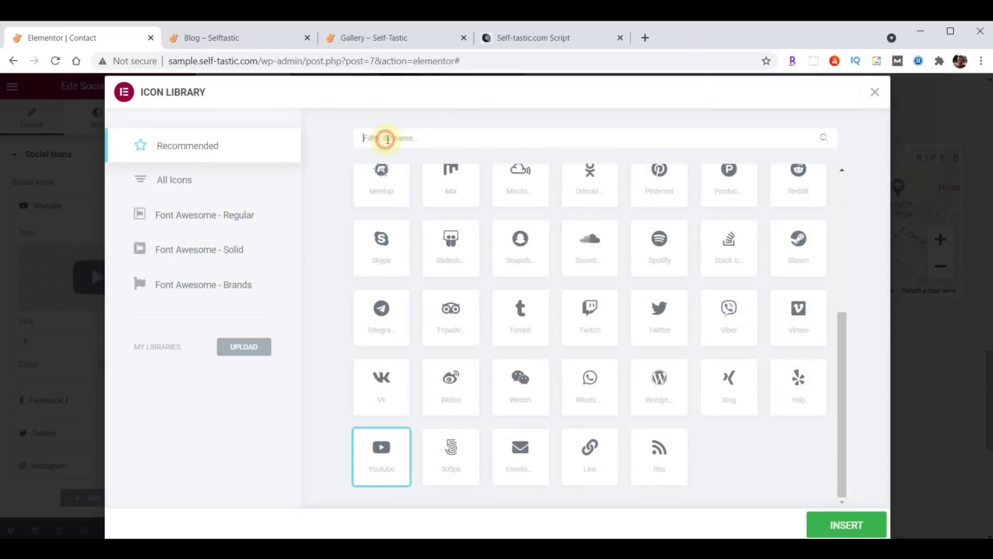
{"action": "type", "text": "Medium"}
{"action": "left_click", "coordinate": [383, 223]}
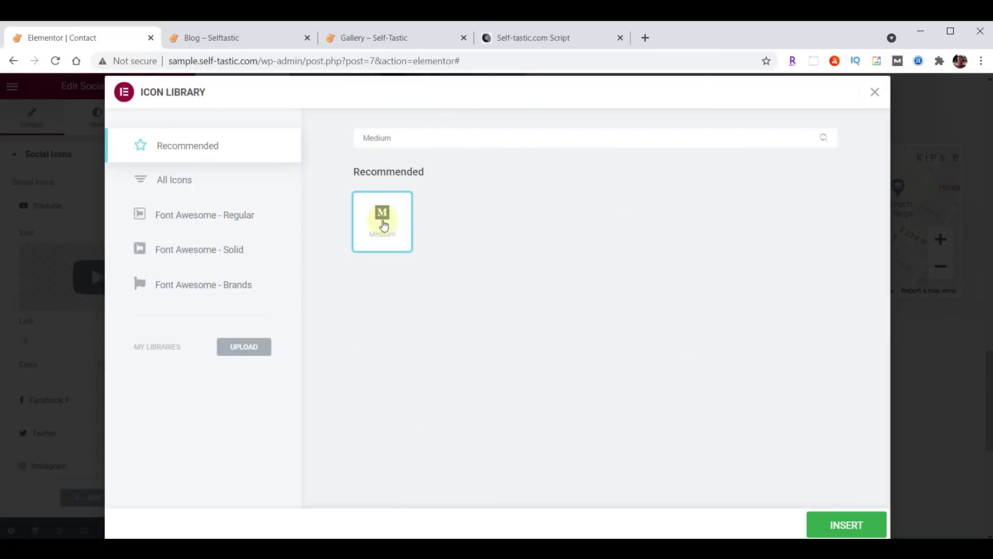
{"action": "left_click", "coordinate": [849, 526]}
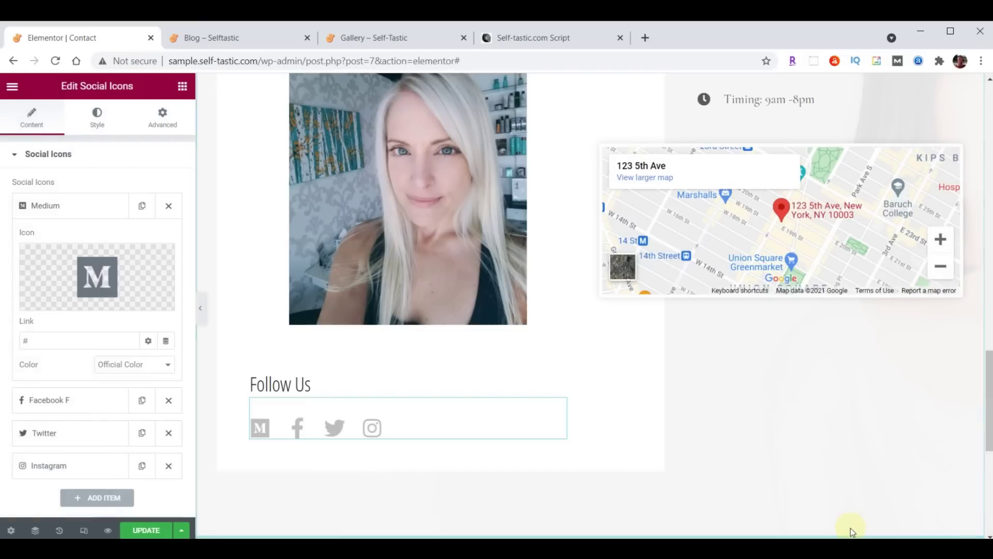
Paste the Medium profile link and move the Medium icon to the end
{"action": "left_click_drag", "start_coordinate": [35, 339], "coordinate": [131, 336]}
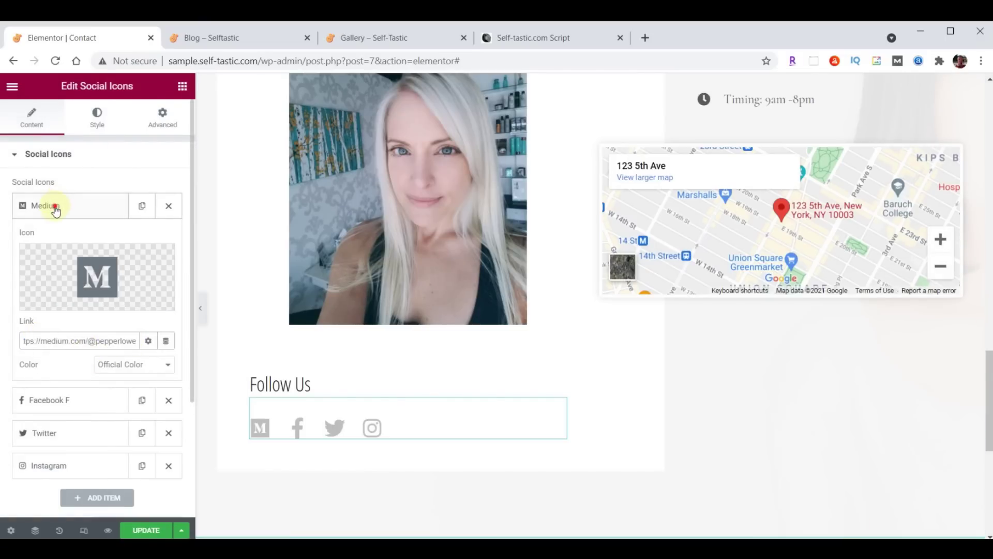
{"action": "left_click", "coordinate": [56, 207]}
{"action": "left_click_drag", "start_coordinate": [73, 209], "coordinate": [81, 311]}
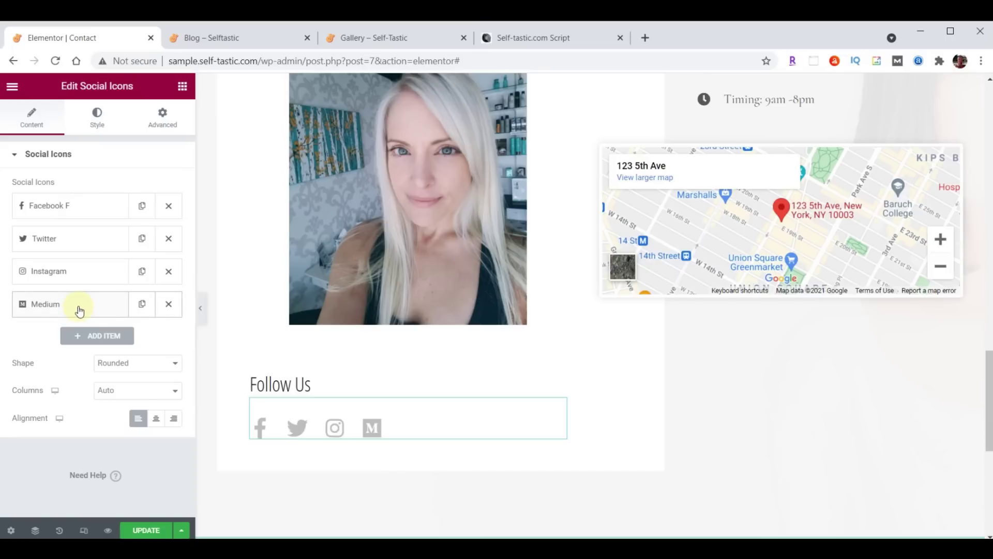
Paste the Facebook page link and move the Twitter icon to the front
{"action": "left_click", "coordinate": [63, 205]}
{"action": "left_click", "coordinate": [71, 338]}
{"action": "type", "text": "https://facebook.com/self_tastic"}
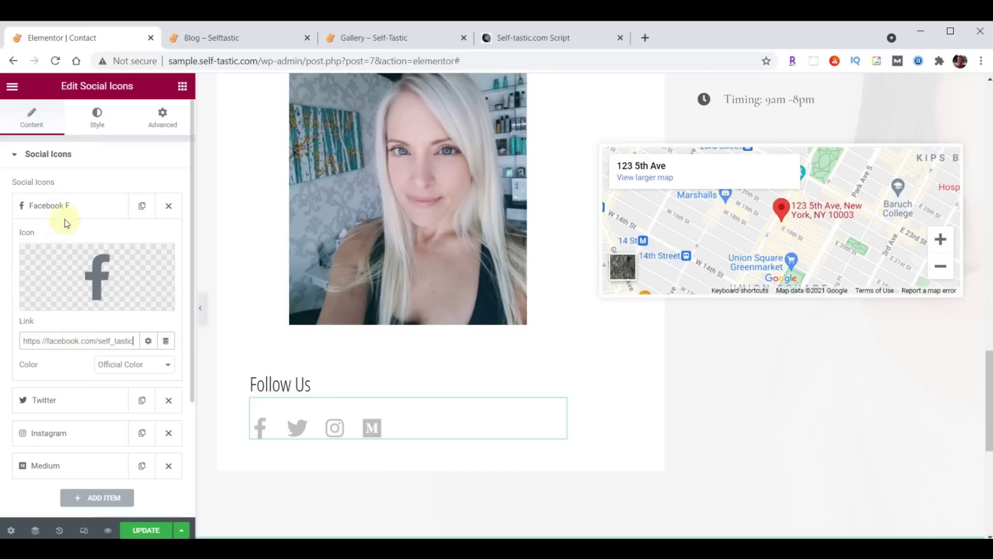
{"action": "left_click", "coordinate": [64, 206]}
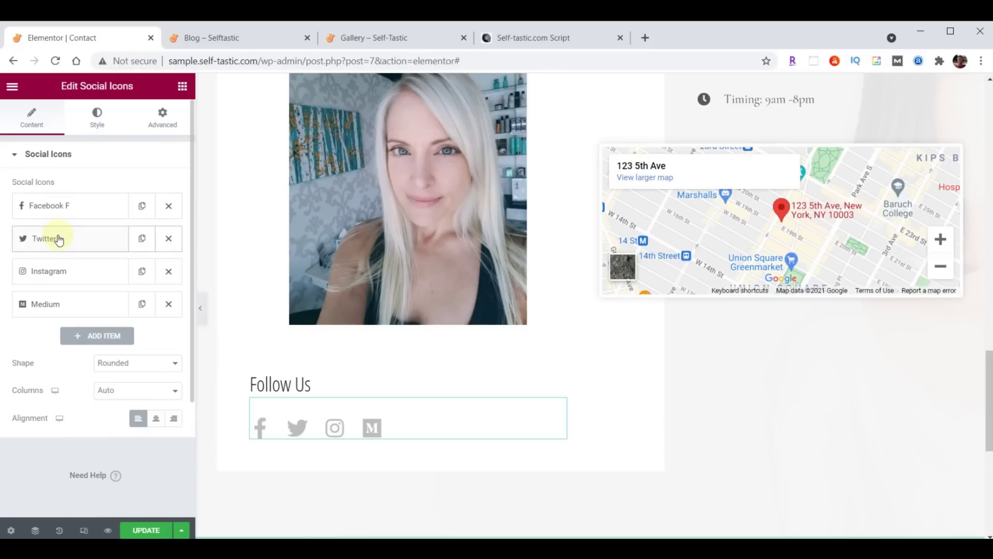
{"action": "left_click", "coordinate": [59, 239]}
{"action": "left_click", "coordinate": [57, 374]}
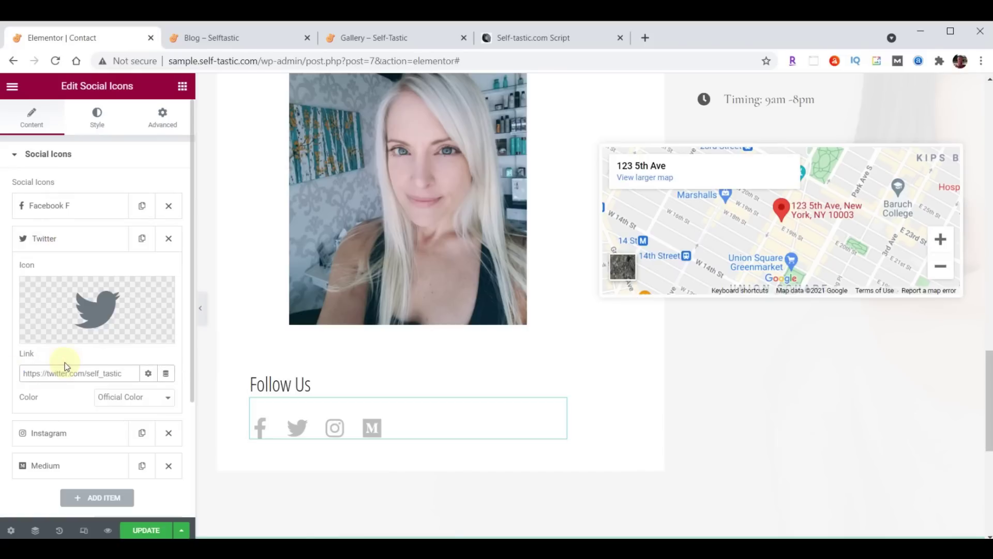
{"action": "left_click", "coordinate": [57, 240]}
{"action": "left_click_drag", "start_coordinate": [59, 243], "coordinate": [60, 215]}
Paste the Instagram profile link into the Instagram icon's Link field
{"action": "left_click", "coordinate": [64, 280]}
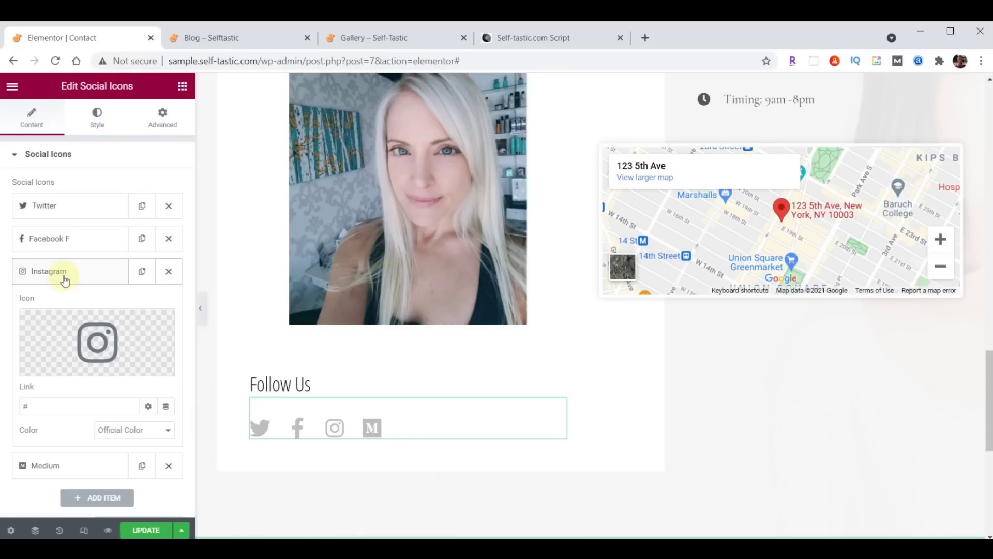
{"action": "left_click", "coordinate": [46, 404]}
{"action": "type", "text": "https://instagram.com/self_tastic"}
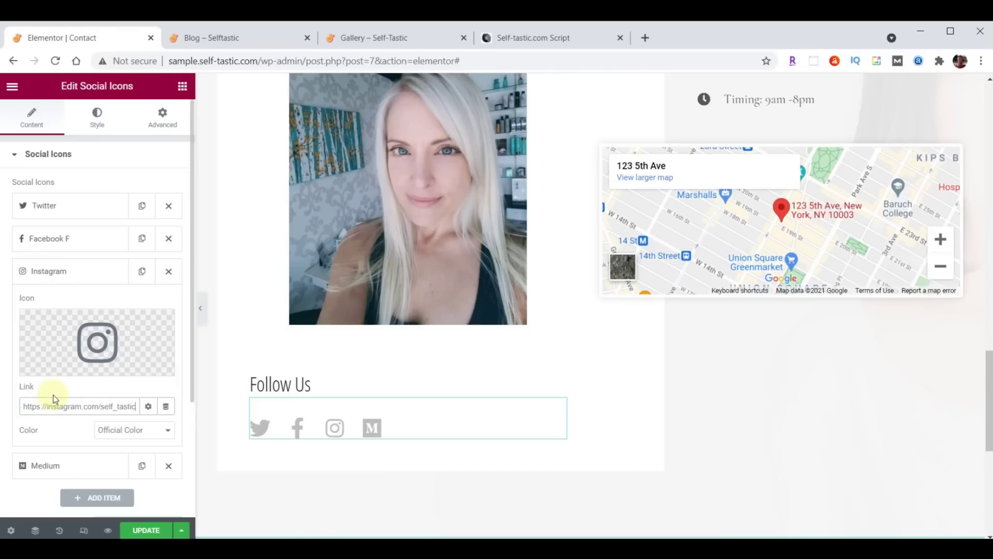
{"action": "left_click", "coordinate": [47, 270]}
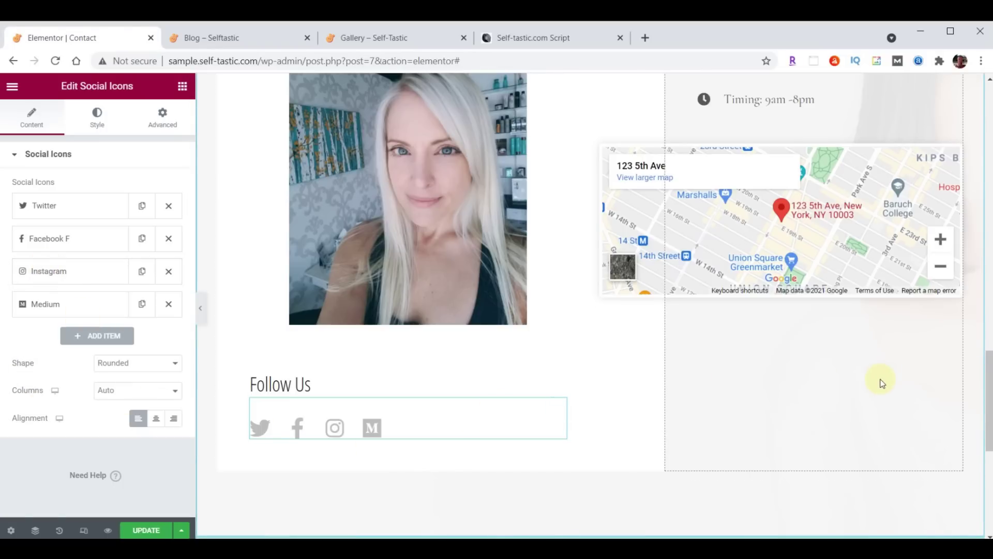
{"action": "scroll", "coordinate": [882, 383], "scroll_direction": "up", "scroll_amount": 5}
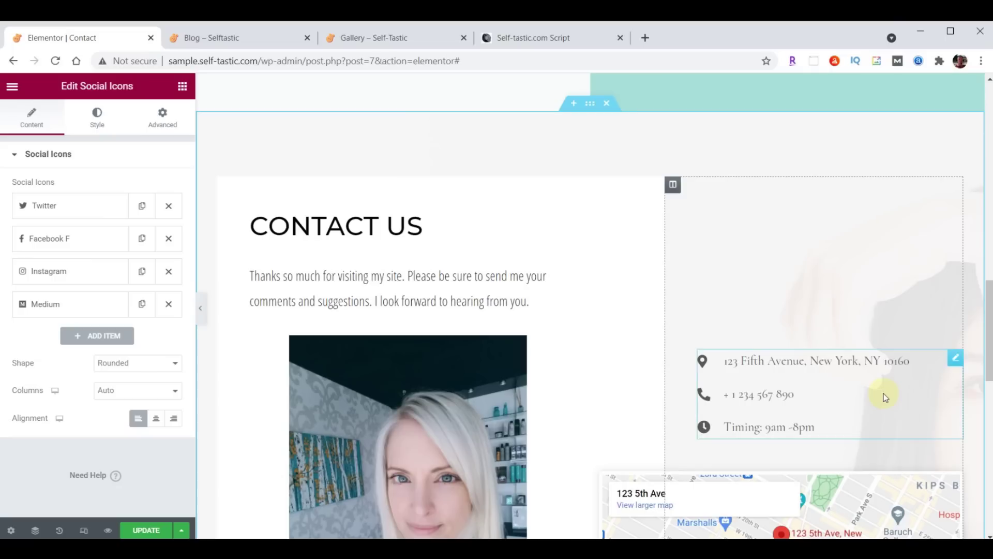
Replace the contact list's address item with the new street address
{"action": "left_click", "coordinate": [956, 362]}
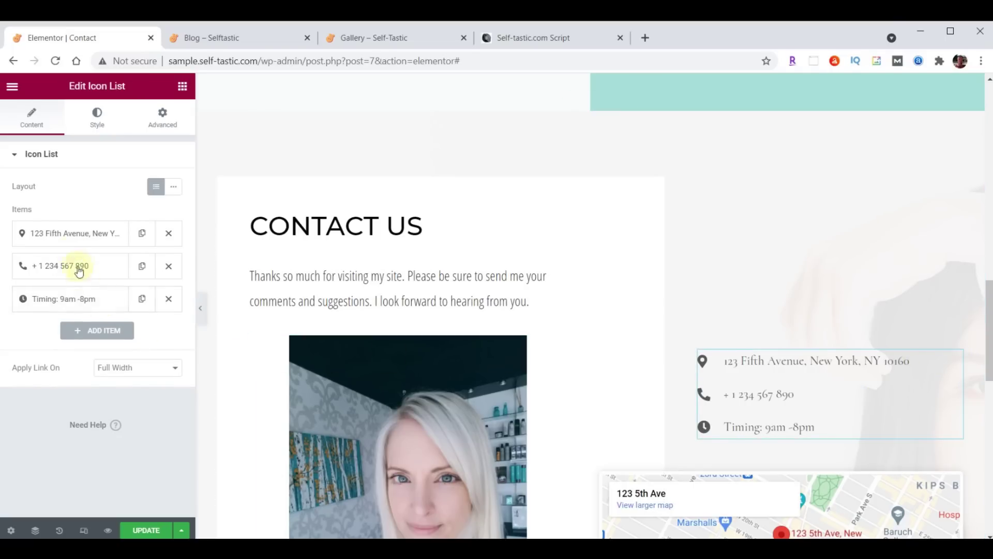
{"action": "left_click", "coordinate": [83, 238]}
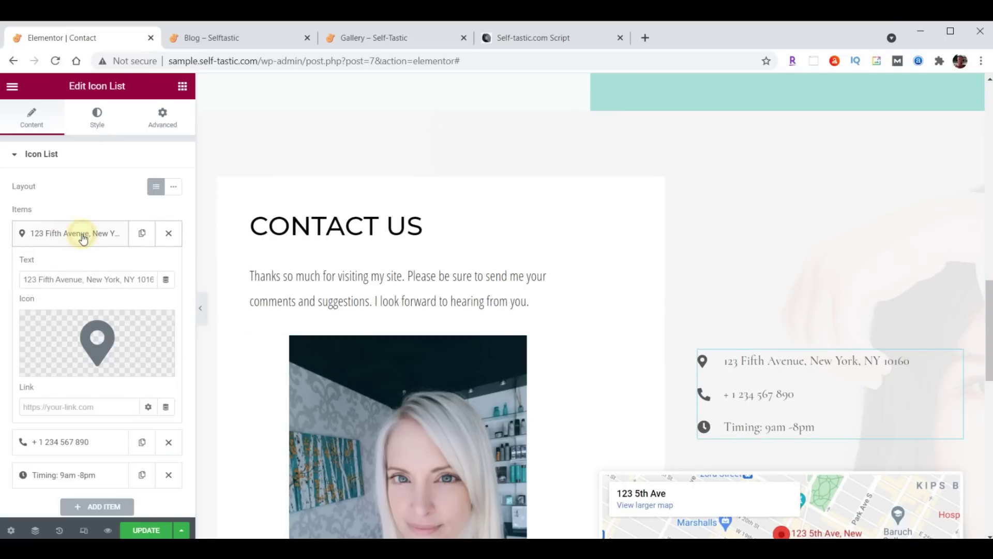
{"action": "left_click_drag", "start_coordinate": [24, 279], "coordinate": [206, 277]}
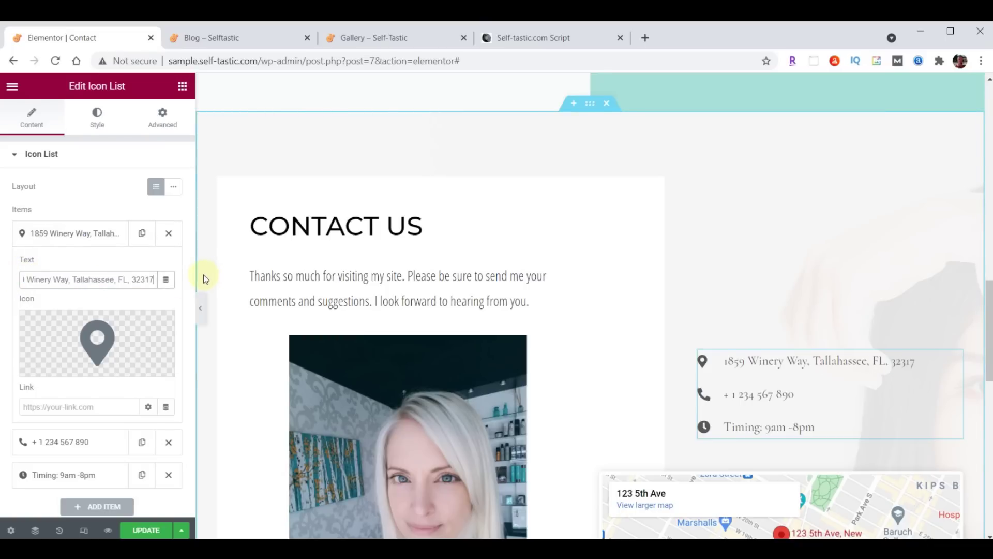
{"action": "left_click", "coordinate": [58, 233]}
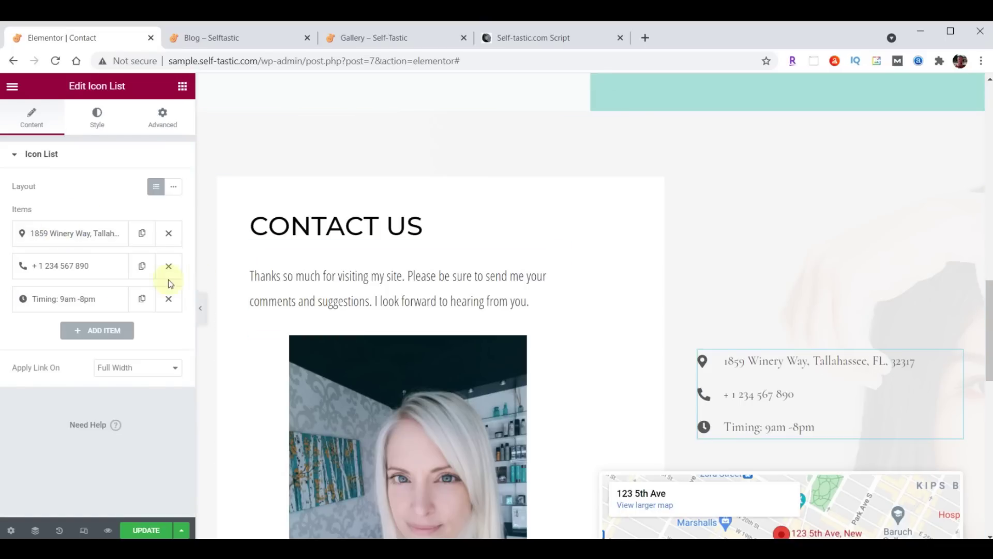
Replace the phone item with the new phone number
{"action": "left_click", "coordinate": [57, 273]}
{"action": "triple_click", "coordinate": [102, 310]}
{"action": "key", "text": "ctrl+v"}
{"action": "left_click", "coordinate": [81, 273]}
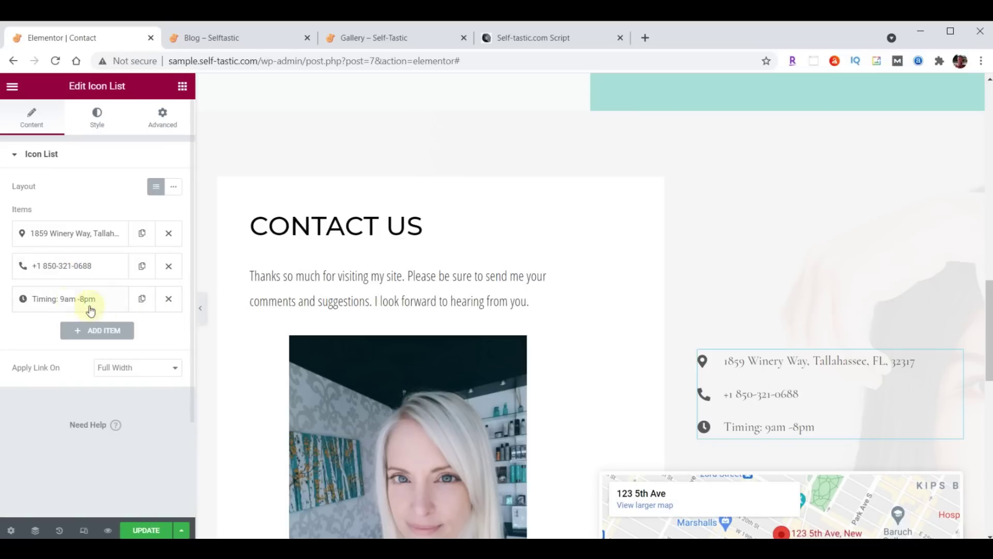
Change the hours item to 'Hours 9am-5pm, Mon-Fri' and reorder a list item
{"action": "left_click", "coordinate": [60, 299]}
{"action": "triple_click", "coordinate": [102, 343]}
{"action": "type", "text": "Hours 9am-5pm, Mon-Fri"}
{"action": "left_click", "coordinate": [80, 304]}
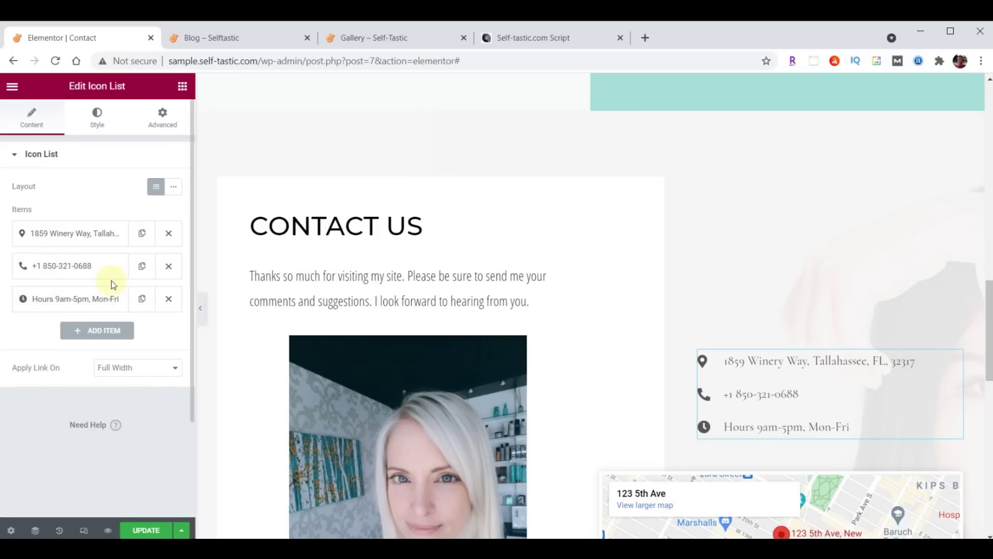
{"action": "left_click_drag", "start_coordinate": [61, 272], "coordinate": [73, 233]}
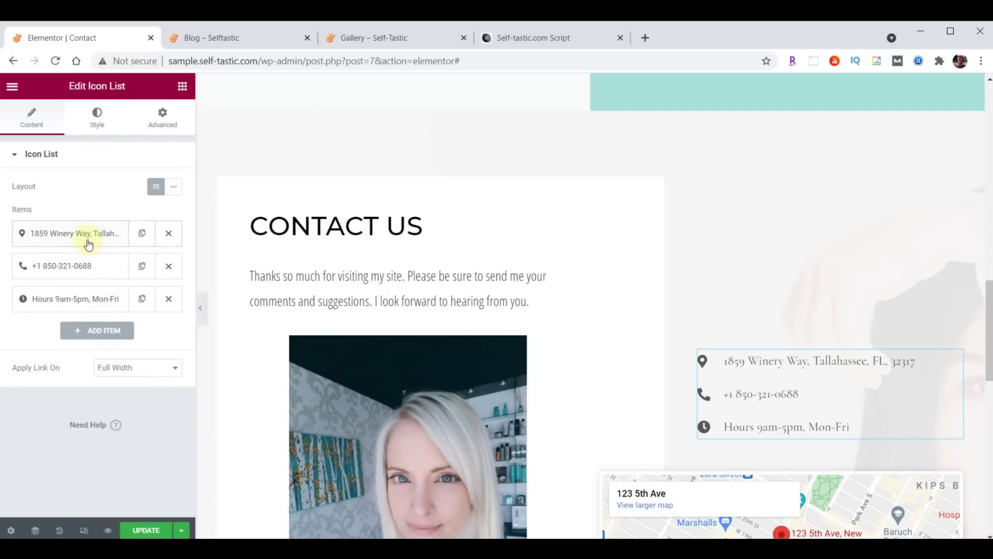
{"action": "left_click", "coordinate": [97, 115]}
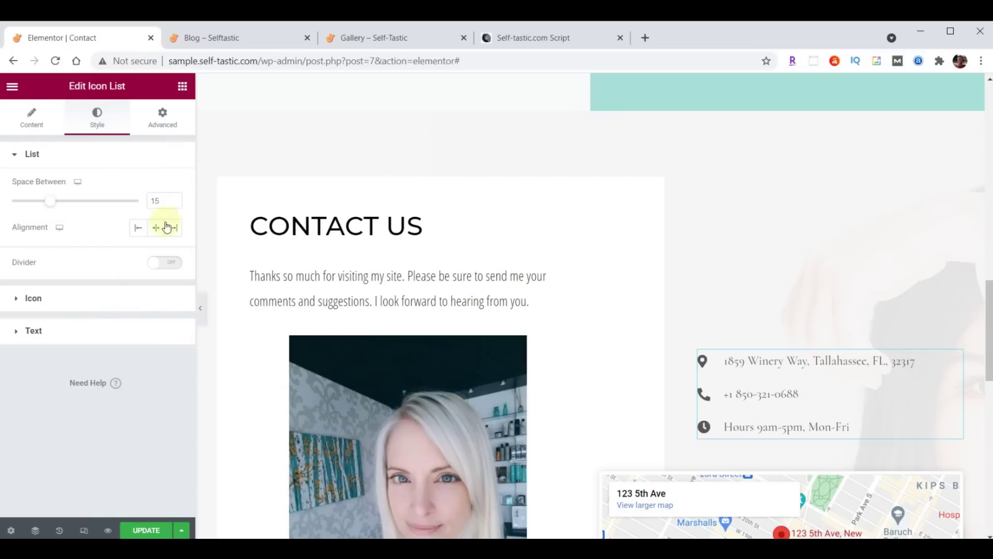
Set the contact list text colour to #222222
{"action": "left_click", "coordinate": [34, 331]}
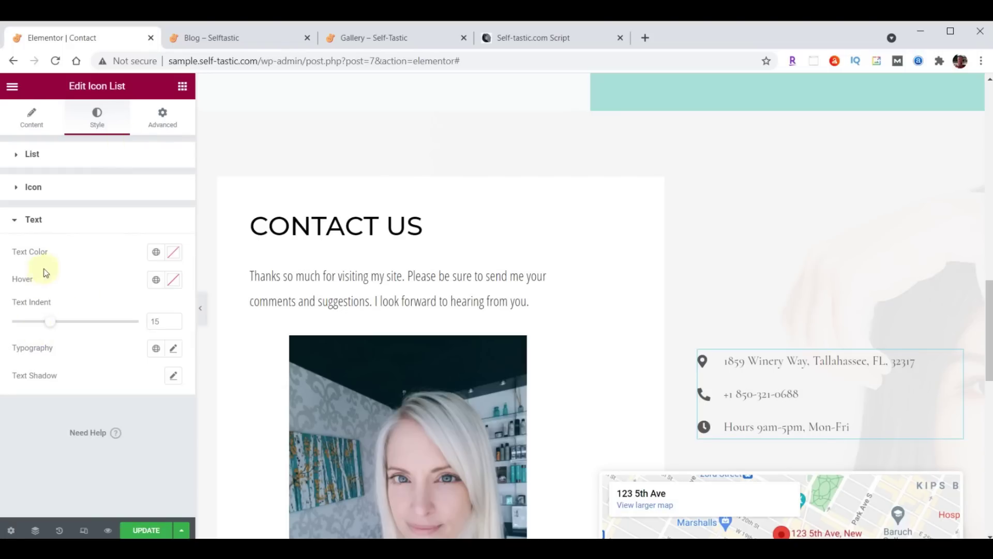
{"action": "left_click", "coordinate": [175, 253]}
{"action": "type", "text": "#222222"}
{"action": "left_click", "coordinate": [174, 252]}
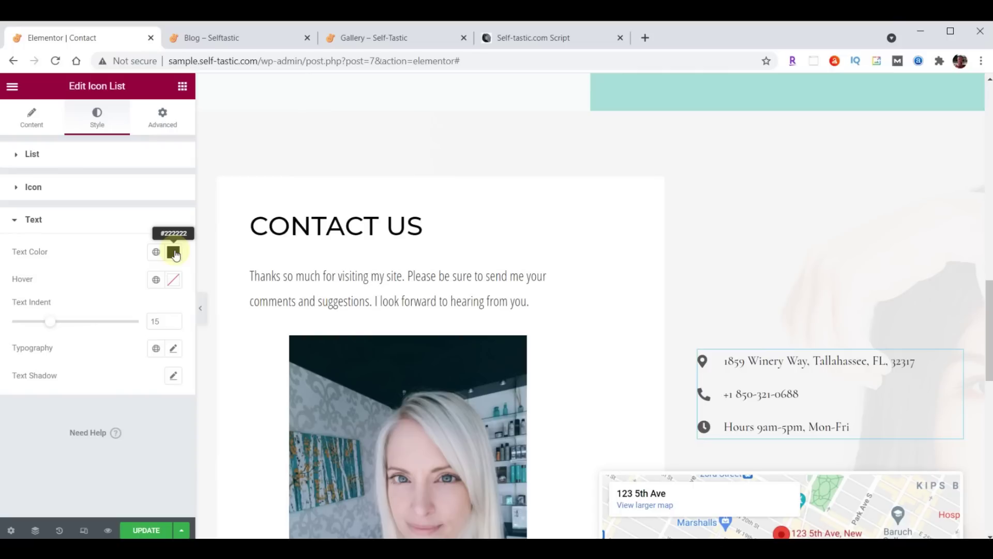
Set the list typography to Open Sans Condensed, size 21, weight 400
{"action": "left_click", "coordinate": [174, 350]}
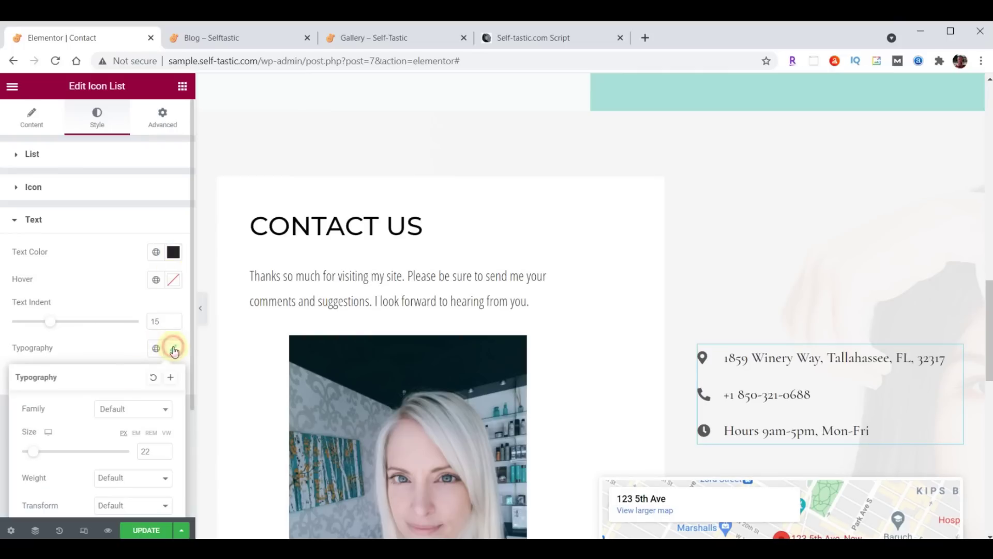
{"action": "left_click", "coordinate": [119, 409]}
{"action": "left_click", "coordinate": [129, 259]}
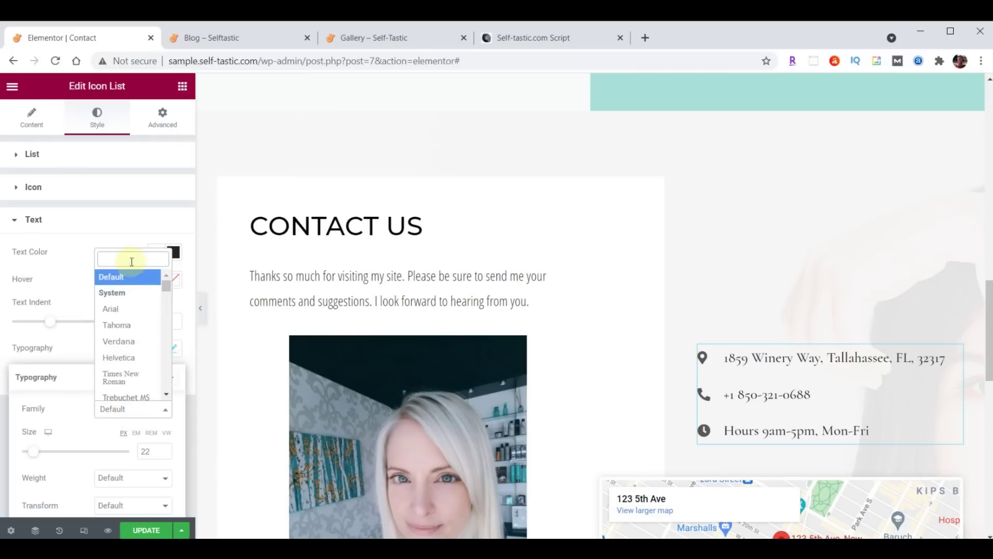
{"action": "type", "text": "open"}
{"action": "left_click", "coordinate": [130, 314]}
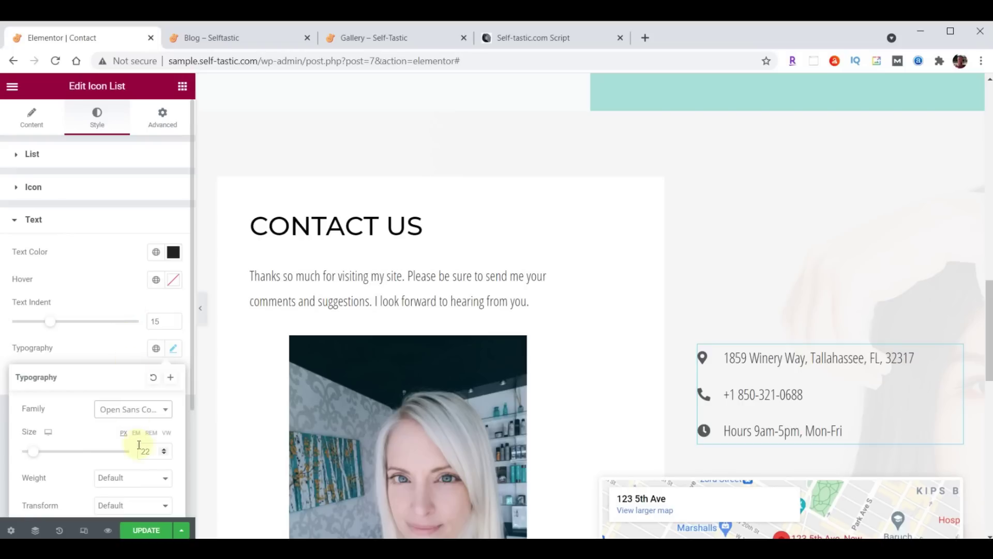
{"action": "left_click_drag", "start_coordinate": [154, 453], "coordinate": [137, 457]}
{"action": "type", "text": "21"}
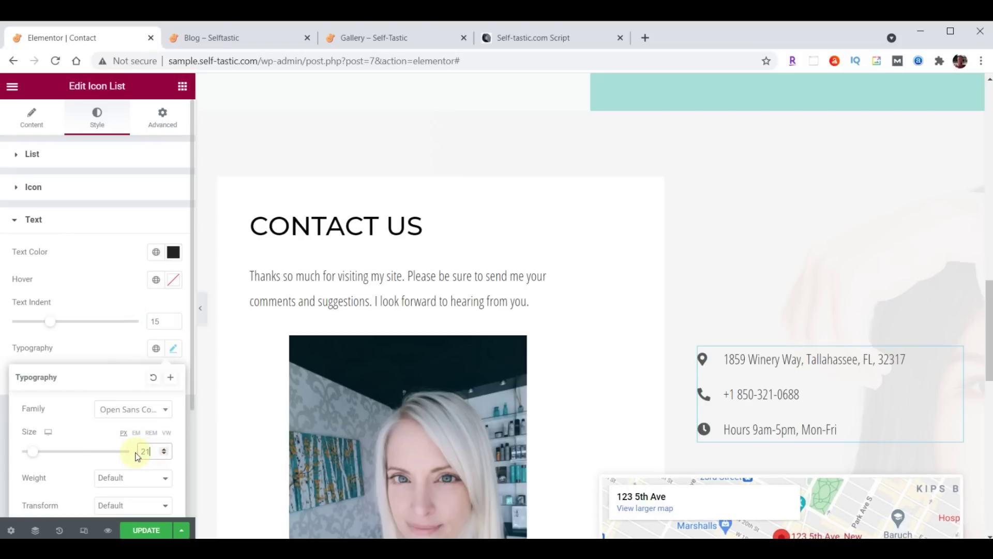
{"action": "left_click", "coordinate": [133, 476]}
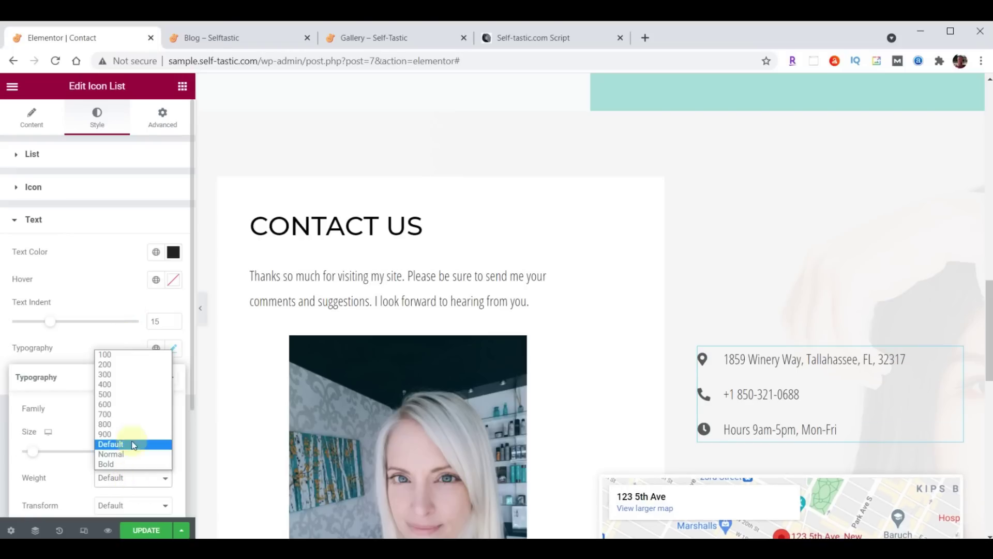
{"action": "left_click", "coordinate": [126, 384]}
{"action": "scroll", "coordinate": [838, 263], "scroll_direction": "down", "scroll_amount": 4}
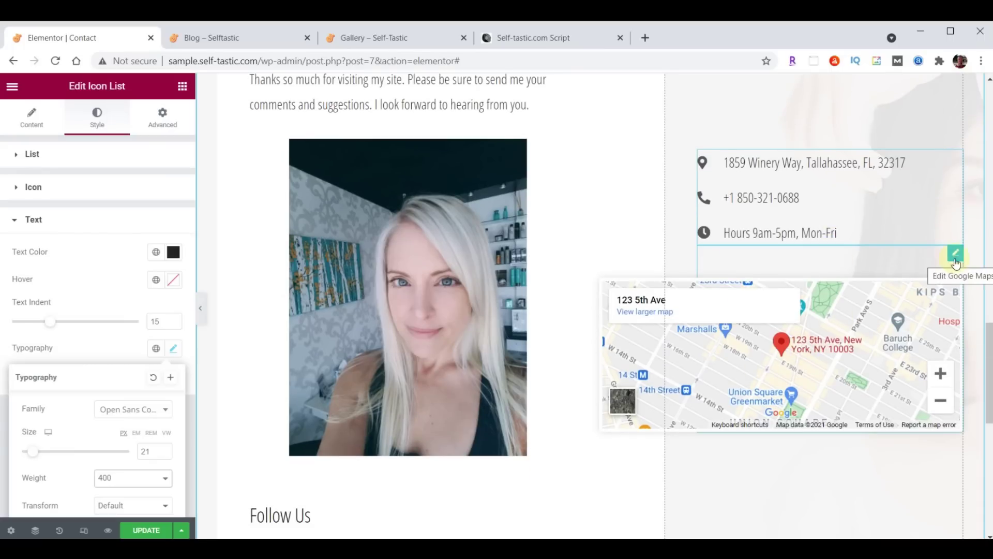
{"action": "left_click", "coordinate": [958, 256]}
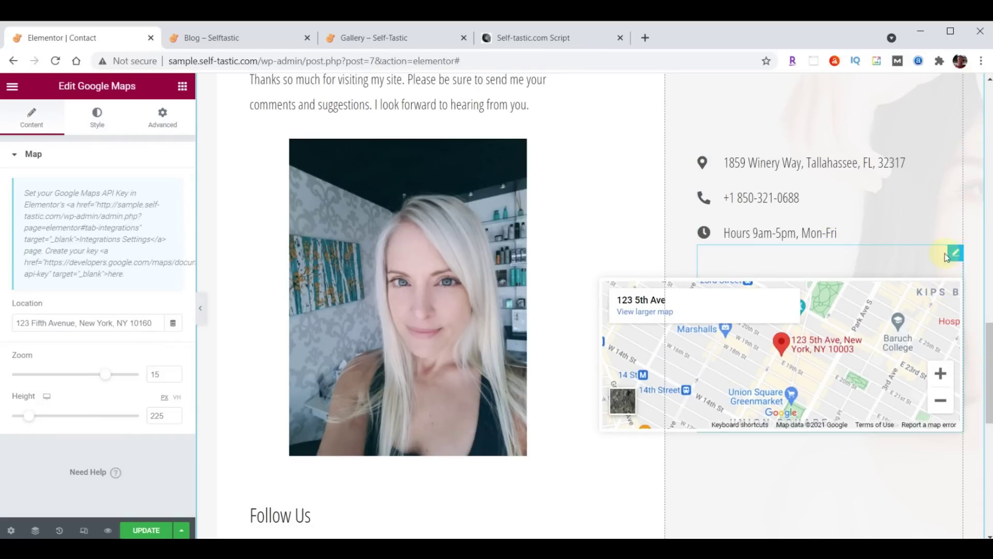
{"action": "left_click", "coordinate": [29, 321]}
{"action": "triple_click", "coordinate": [19, 322]}
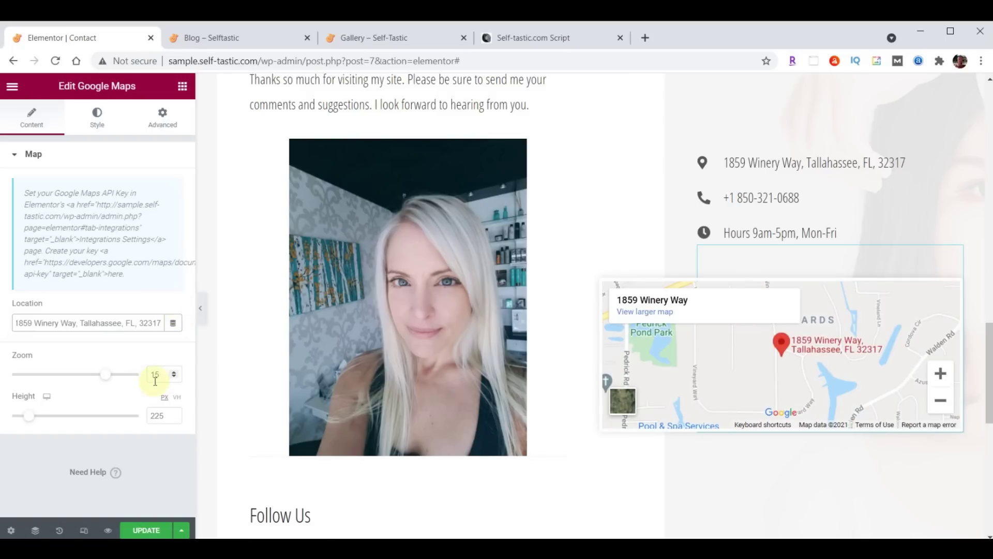
Set the map height to 500 and save the page with Update
{"action": "scroll", "coordinate": [772, 363], "scroll_direction": "down", "scroll_amount": 3}
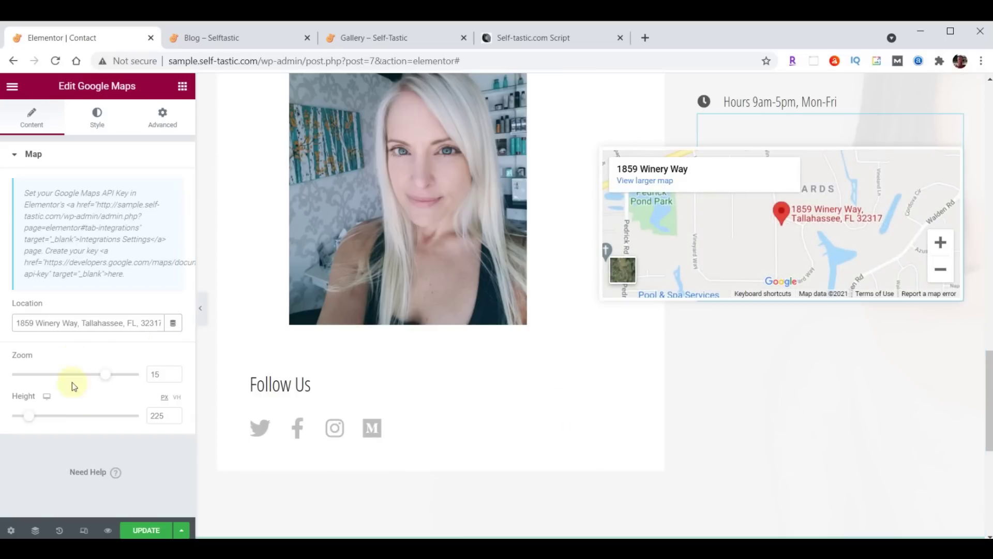
{"action": "double_click", "coordinate": [158, 416]}
{"action": "type", "text": "500"}
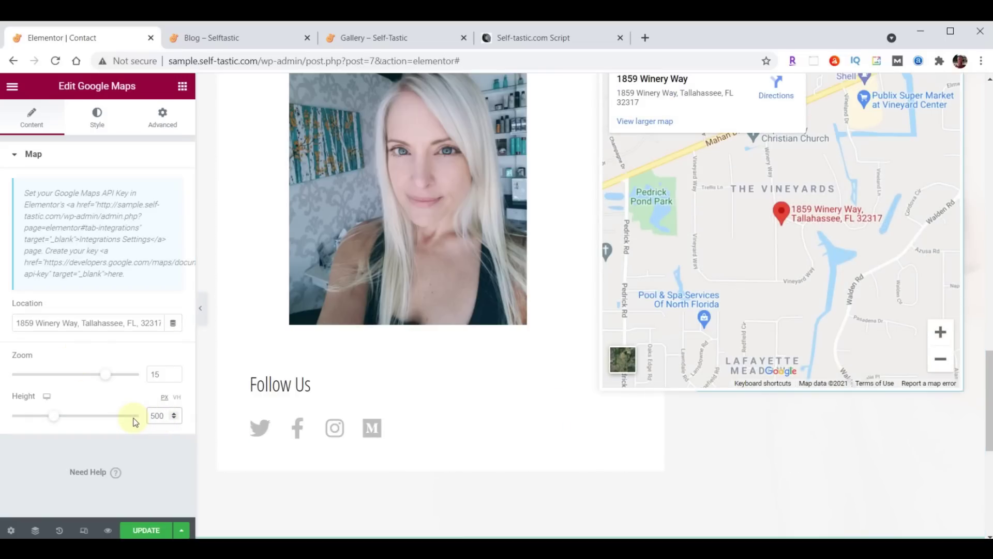
{"action": "scroll", "coordinate": [657, 457], "scroll_direction": "up", "scroll_amount": 3}
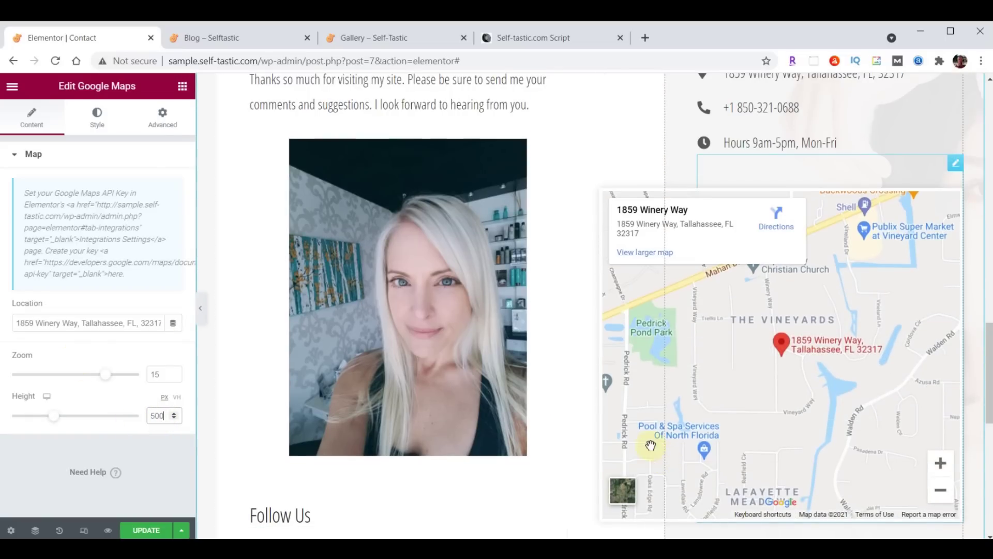
{"action": "scroll", "coordinate": [600, 456], "scroll_direction": "down", "scroll_amount": 5}
{"action": "left_click", "coordinate": [137, 532]}
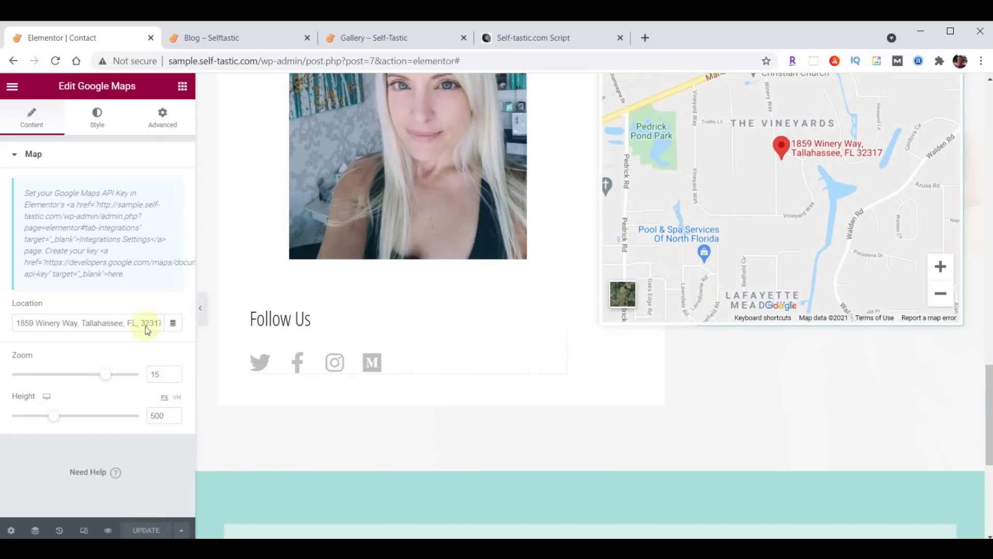
{"action": "left_click", "coordinate": [231, 40]}
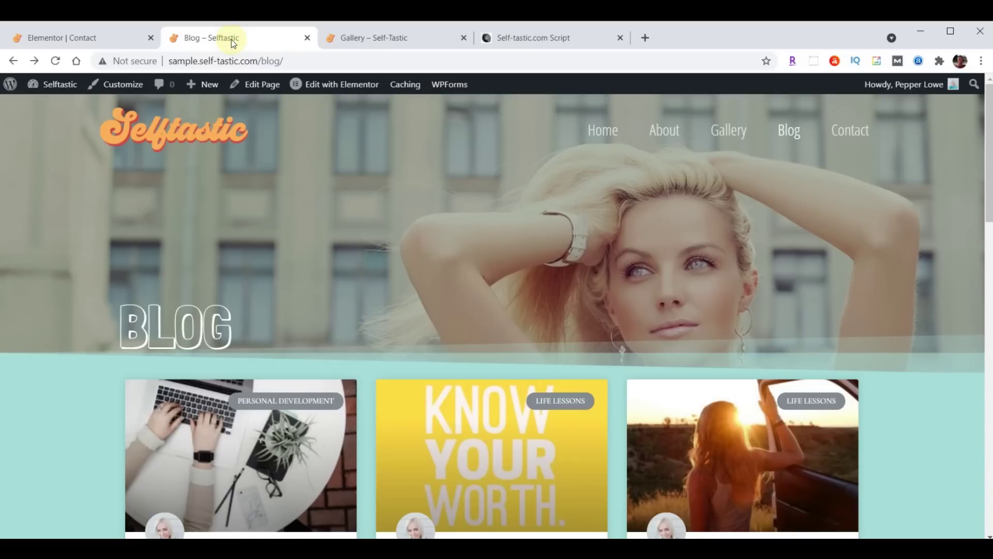
{"action": "left_click", "coordinate": [850, 131]}
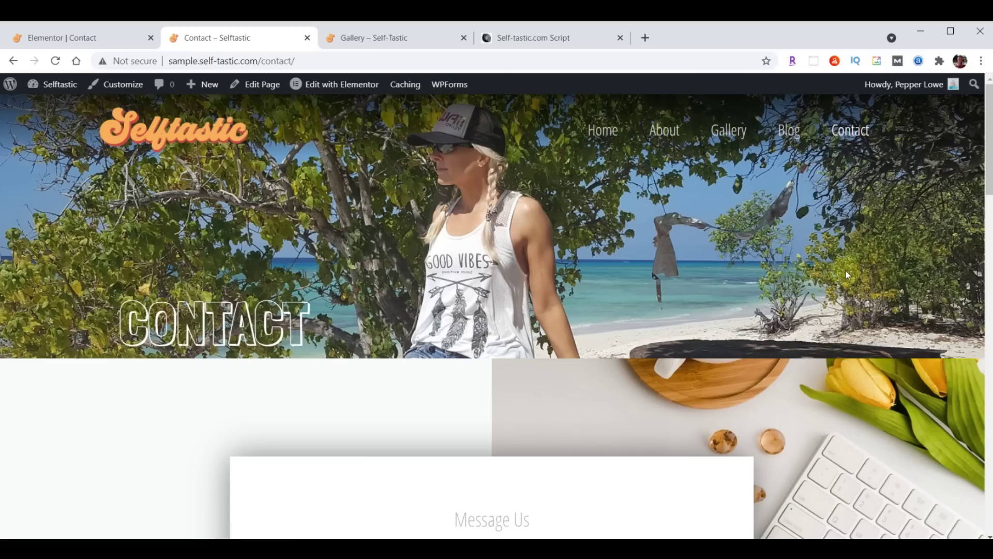
{"action": "scroll", "coordinate": [772, 237], "scroll_direction": "down", "scroll_amount": 8}
{"action": "scroll", "coordinate": [772, 237], "scroll_direction": "down", "scroll_amount": 15}
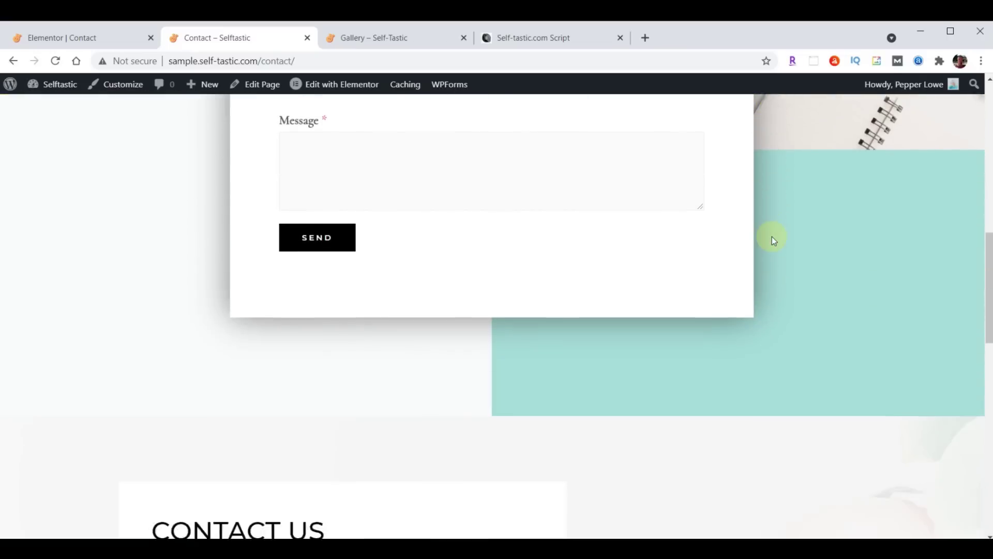
{"action": "scroll", "coordinate": [772, 237], "scroll_direction": "down", "scroll_amount": 5}
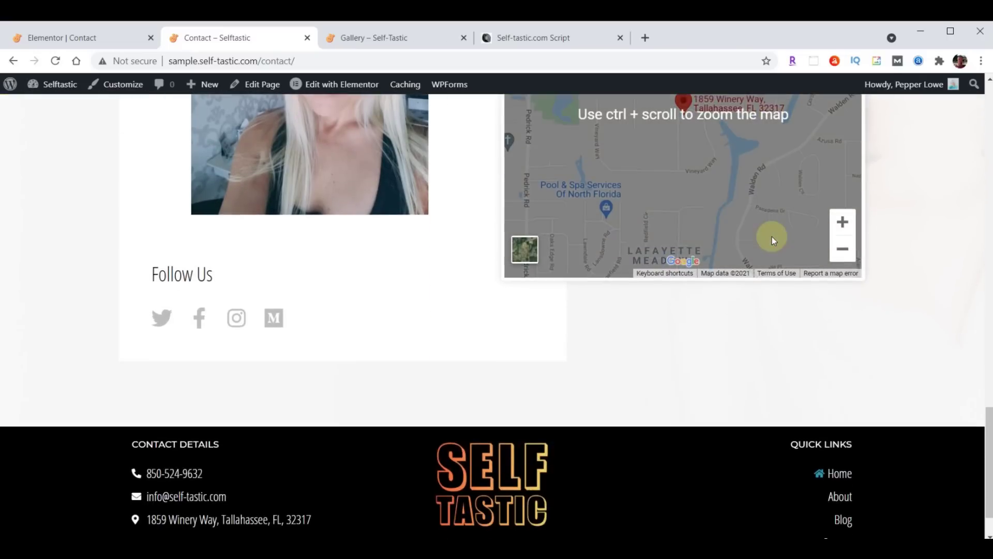
{"action": "scroll", "coordinate": [756, 308], "scroll_direction": "up", "scroll_amount": 9}
{"action": "scroll", "coordinate": [738, 370], "scroll_direction": "up", "scroll_amount": 8}
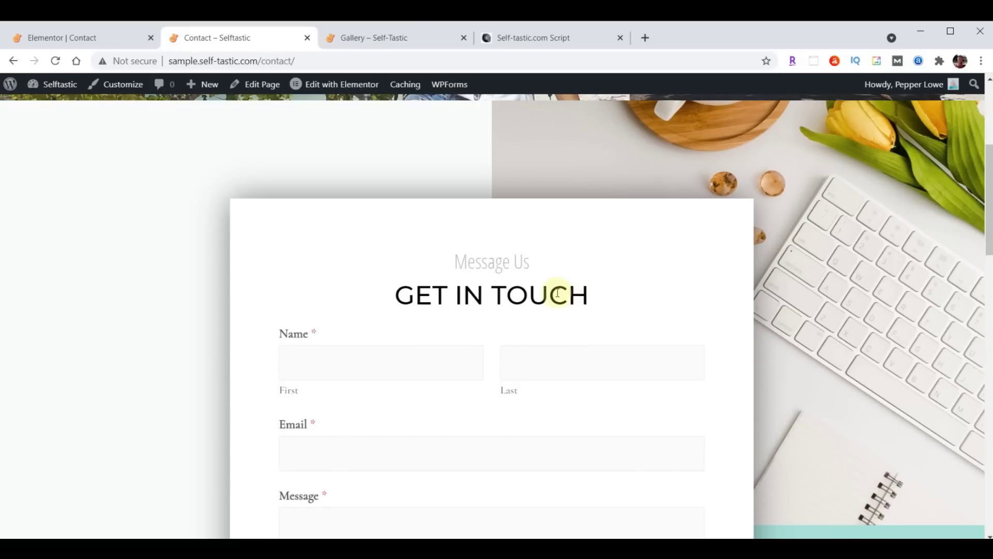
{"action": "left_click", "coordinate": [60, 38]}
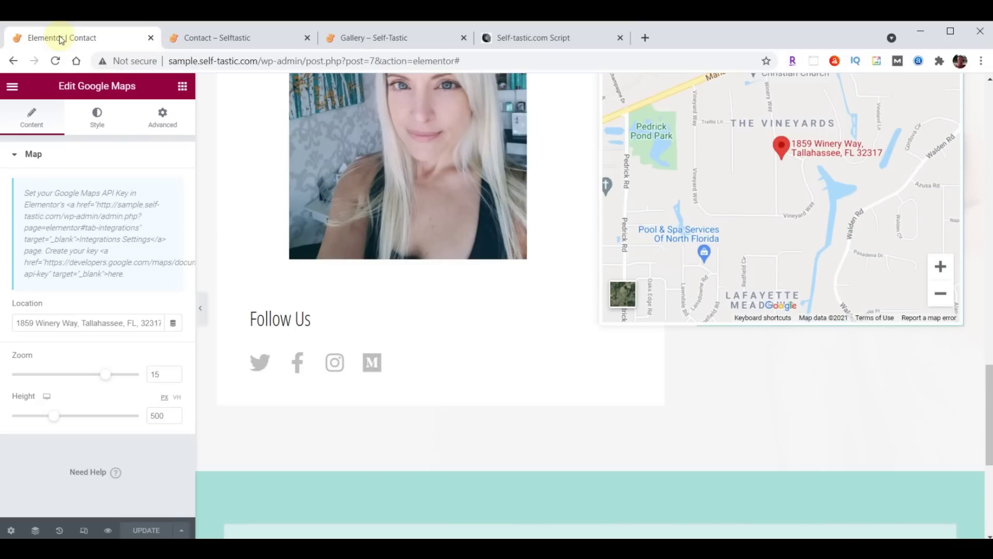
Exit Elementor to the dashboard and open the Contact Form in WPForms
{"action": "left_click", "coordinate": [12, 86]}
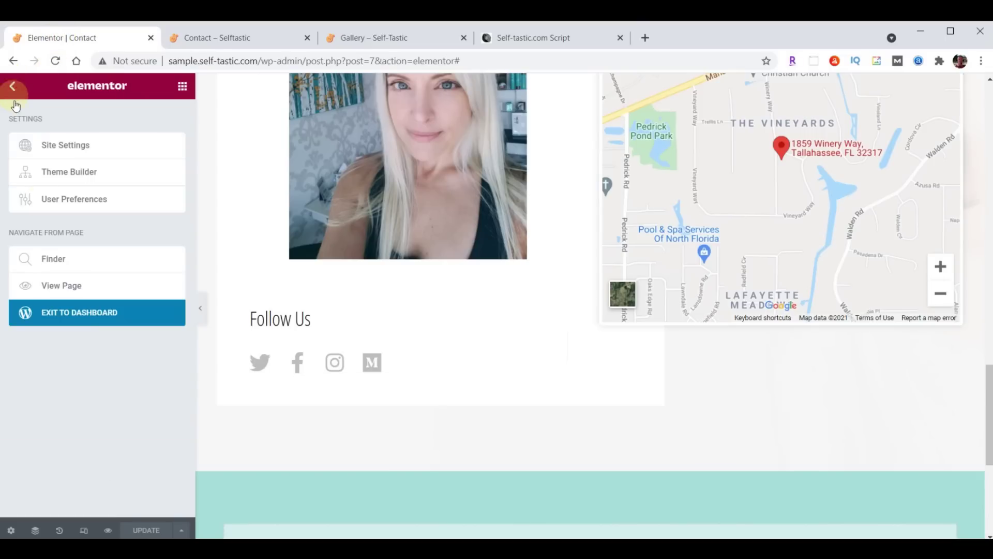
{"action": "left_click", "coordinate": [82, 313]}
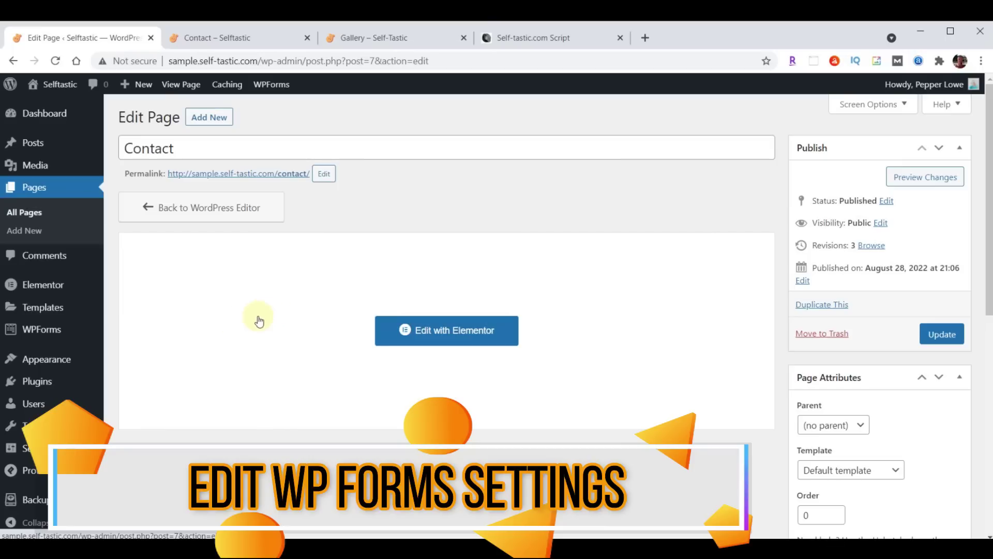
{"action": "left_click", "coordinate": [39, 335]}
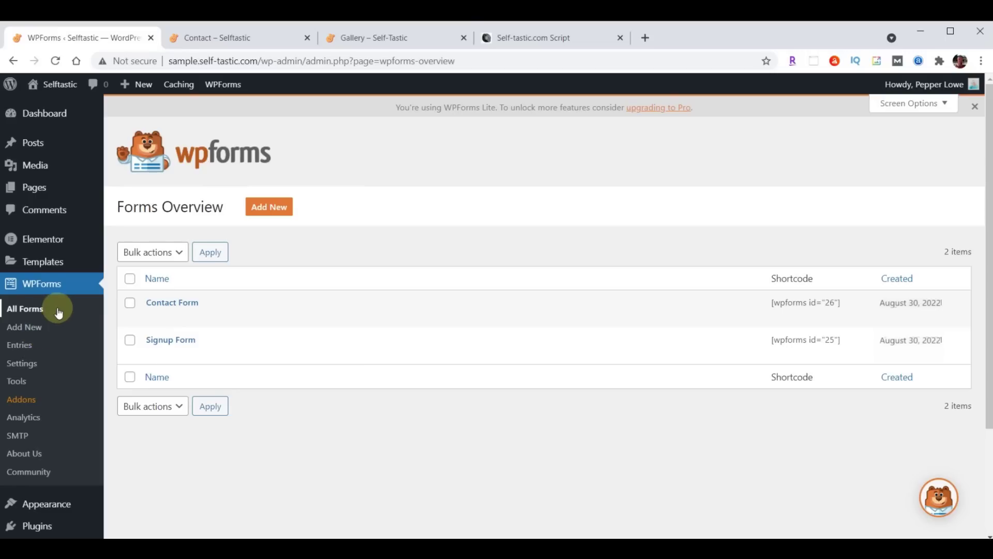
{"action": "left_click", "coordinate": [173, 308]}
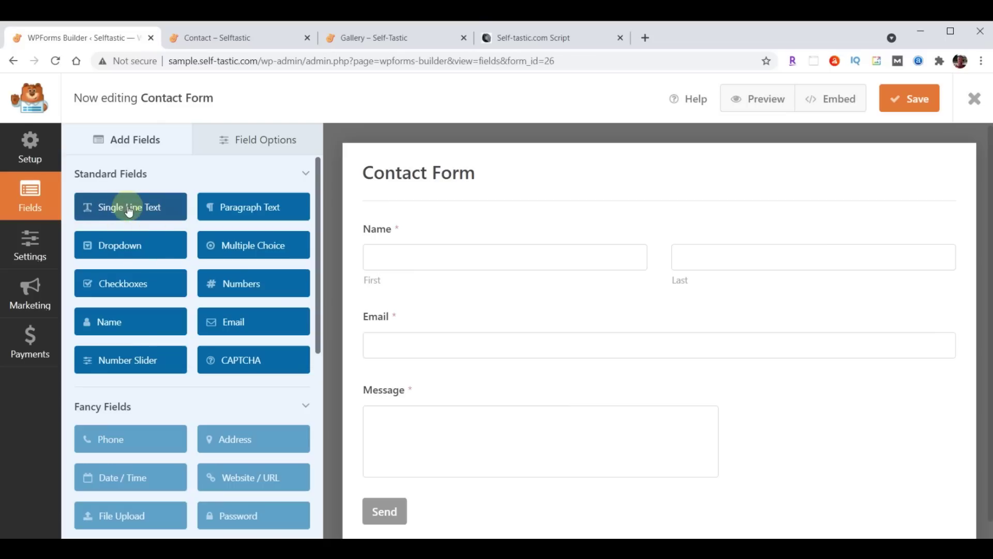
Add a Single Line Text field between Name and Email labelled 'Subject'
{"action": "left_click_drag", "start_coordinate": [112, 211], "coordinate": [396, 305]}
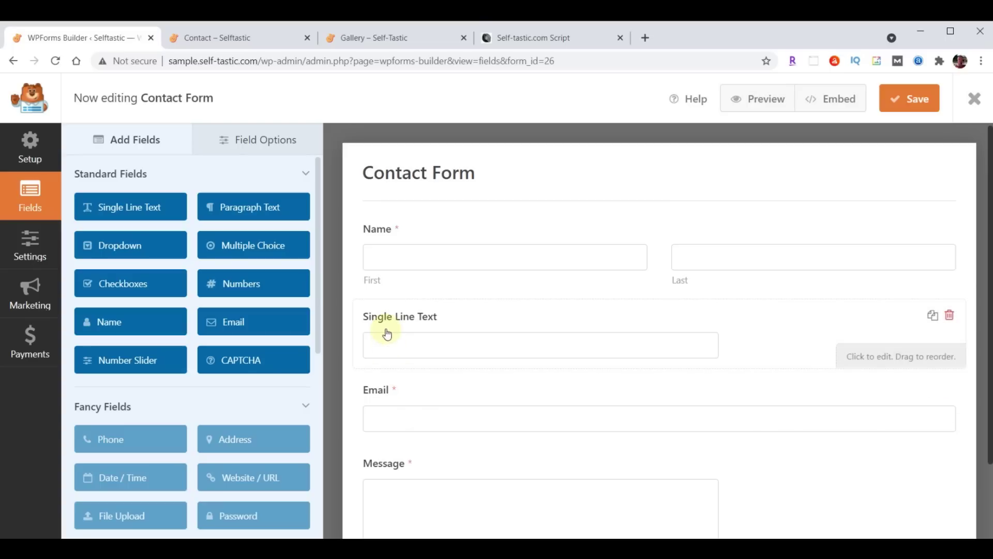
{"action": "left_click", "coordinate": [258, 140]}
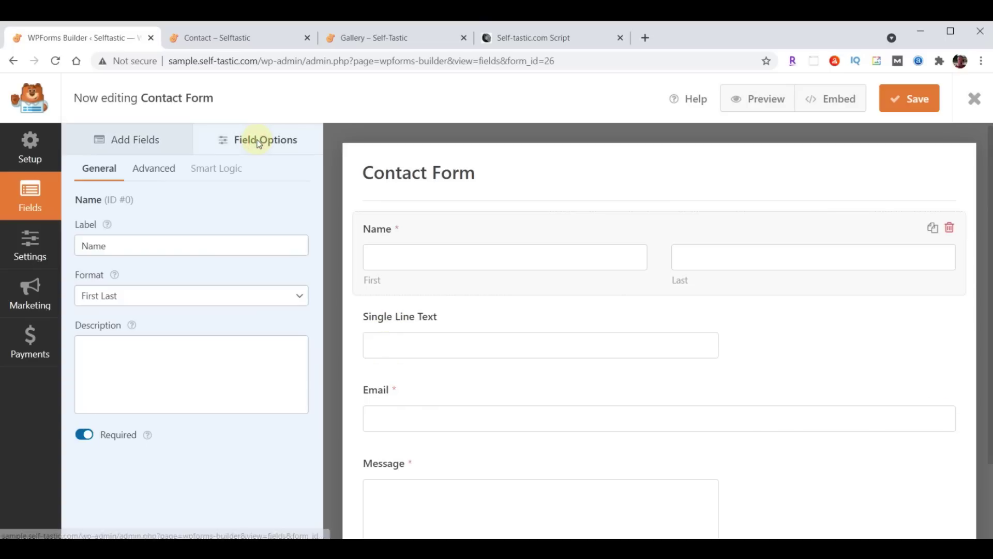
{"action": "left_click", "coordinate": [414, 320]}
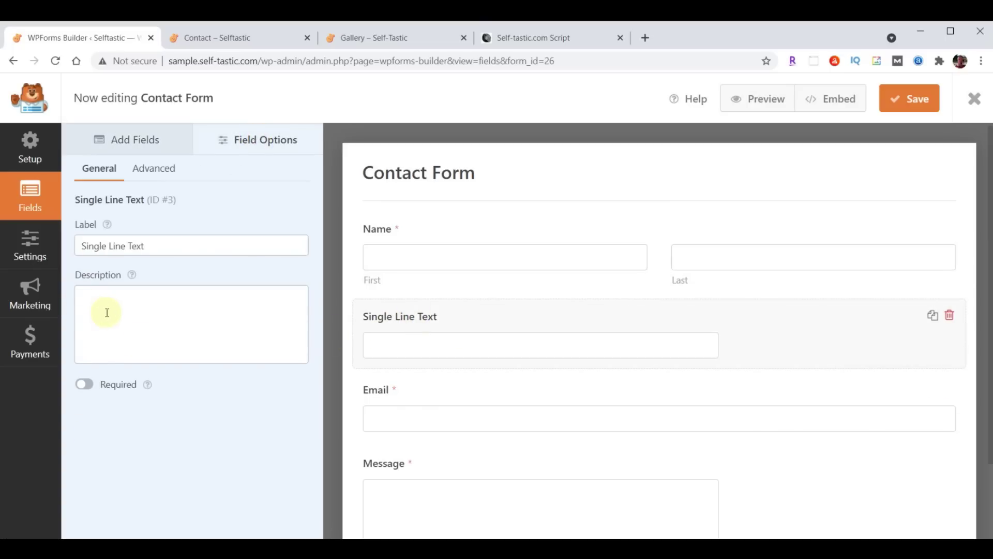
{"action": "left_click_drag", "start_coordinate": [81, 247], "coordinate": [195, 248]}
{"action": "type", "text": "Subject"}
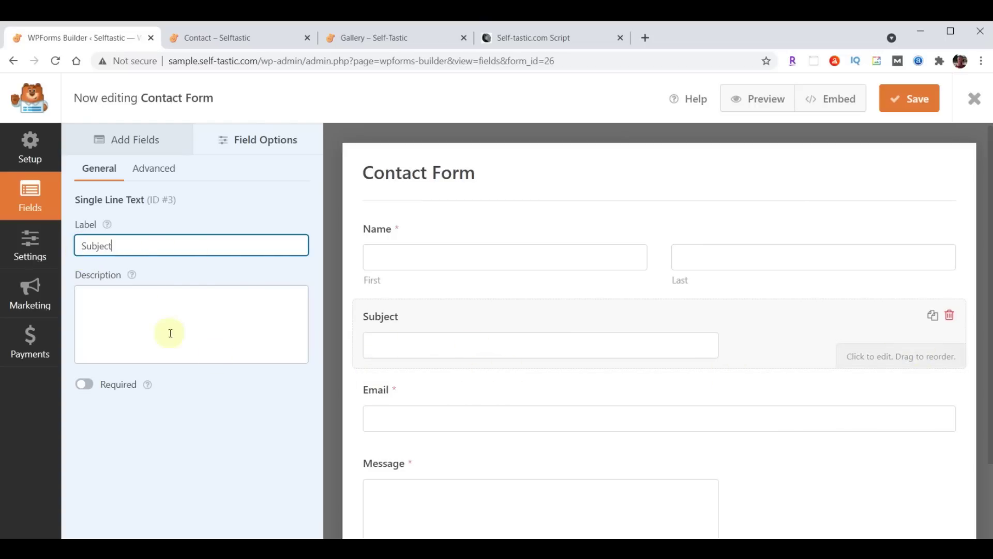
Set the Subject field's size to Large in its advanced options
{"action": "left_click", "coordinate": [153, 169]}
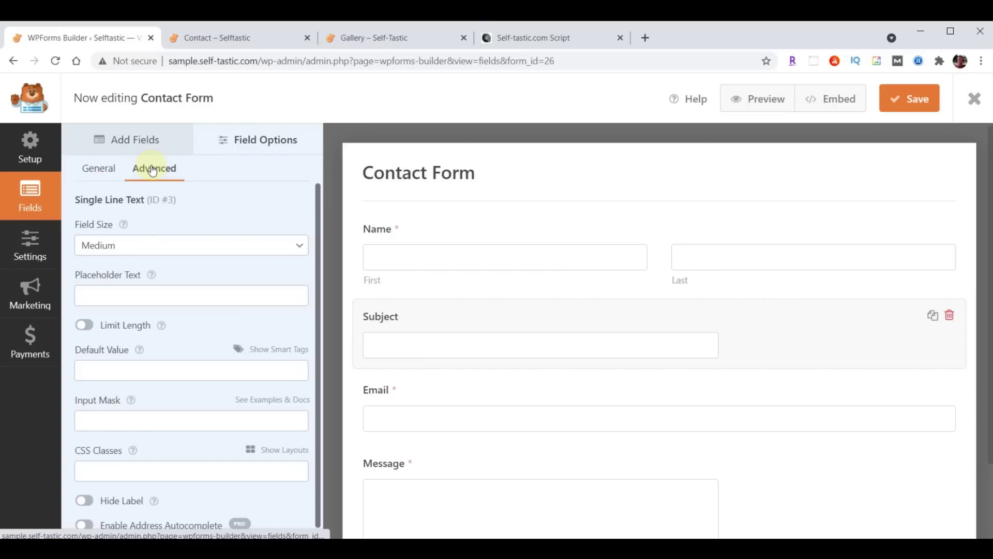
{"action": "left_click", "coordinate": [148, 245]}
{"action": "left_click", "coordinate": [140, 288]}
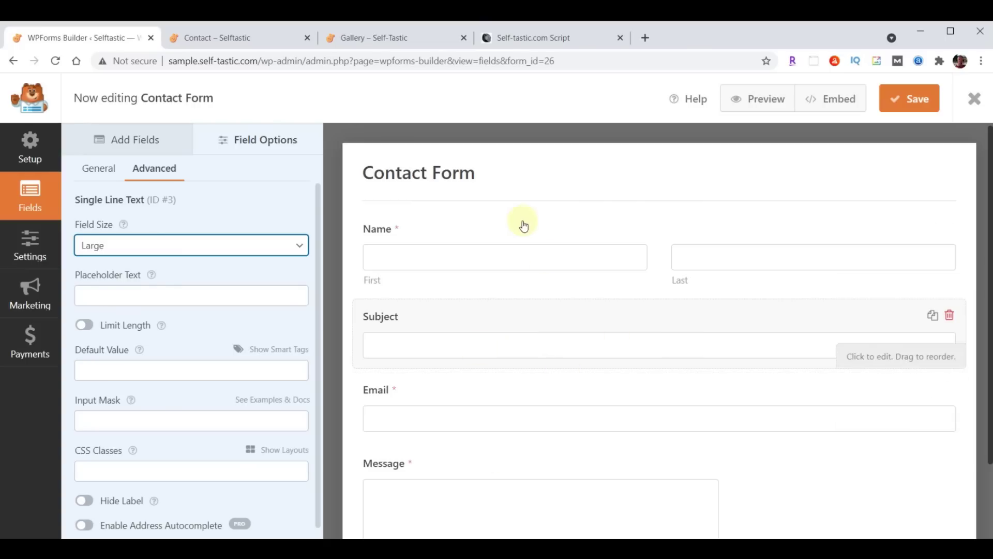
{"action": "left_click", "coordinate": [130, 150]}
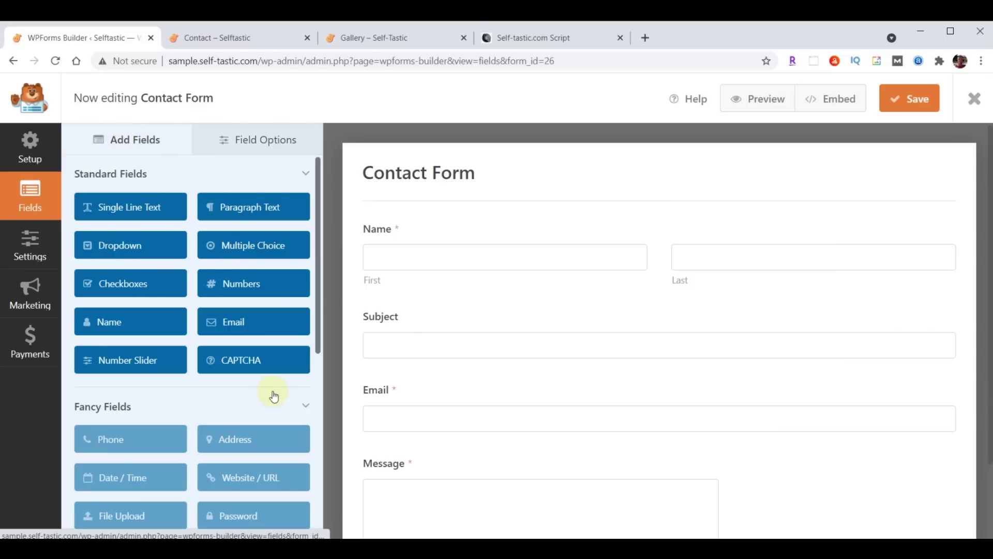
{"action": "scroll", "coordinate": [273, 397], "scroll_direction": "down", "scroll_amount": 1}
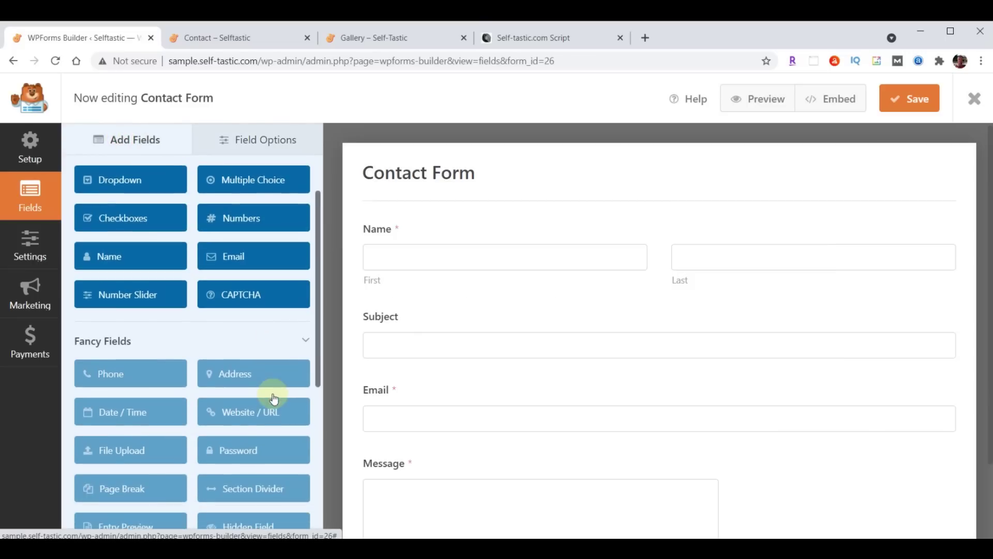
Dismiss the Phone PRO upgrade notice and add a Single Line Text field below Subject
{"action": "left_click", "coordinate": [100, 374]}
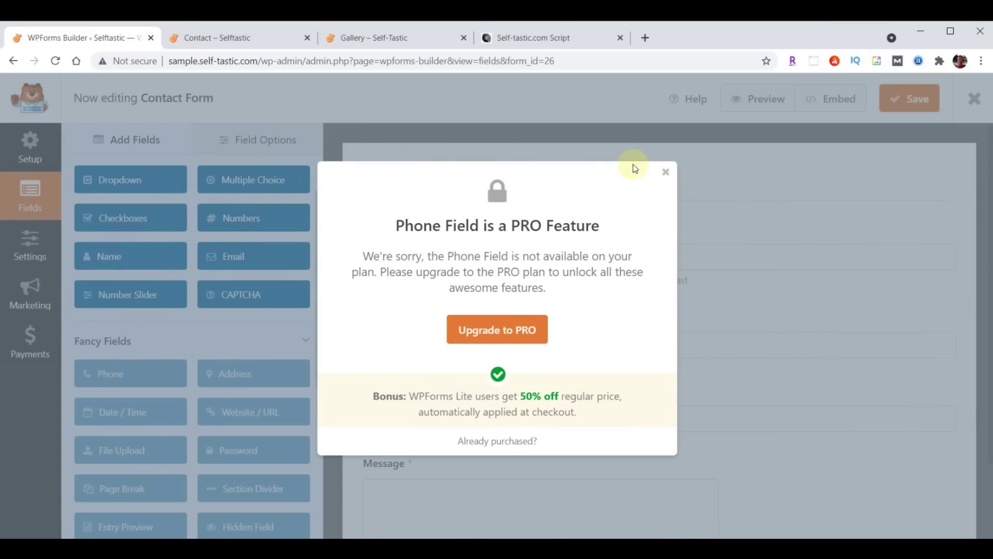
{"action": "left_click", "coordinate": [669, 172]}
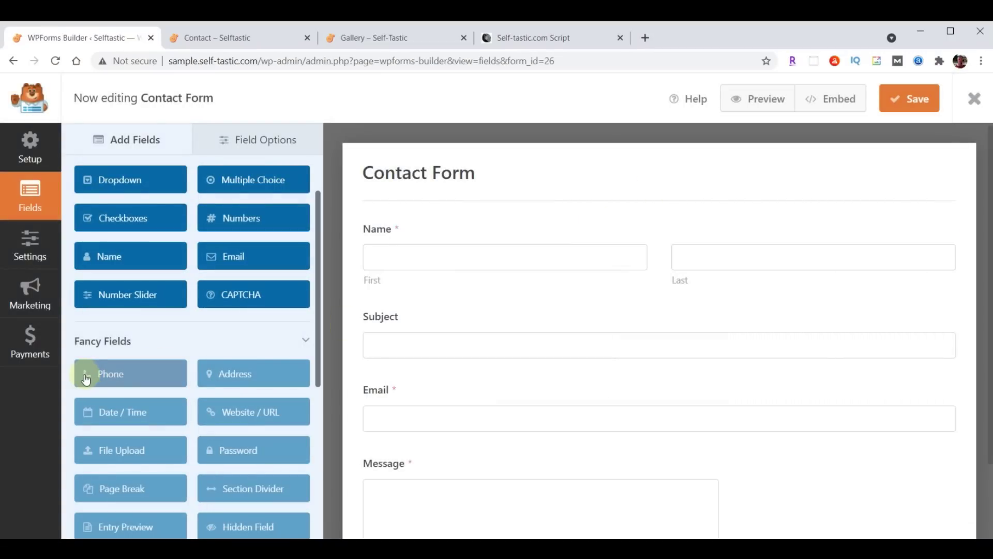
{"action": "scroll", "coordinate": [149, 332], "scroll_direction": "up", "scroll_amount": 2}
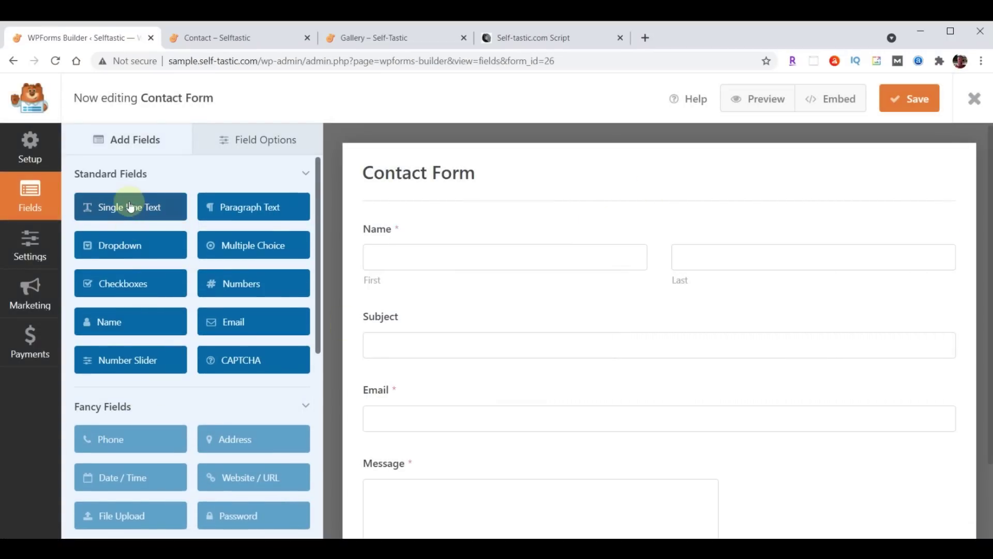
{"action": "left_click_drag", "start_coordinate": [130, 214], "coordinate": [424, 388]}
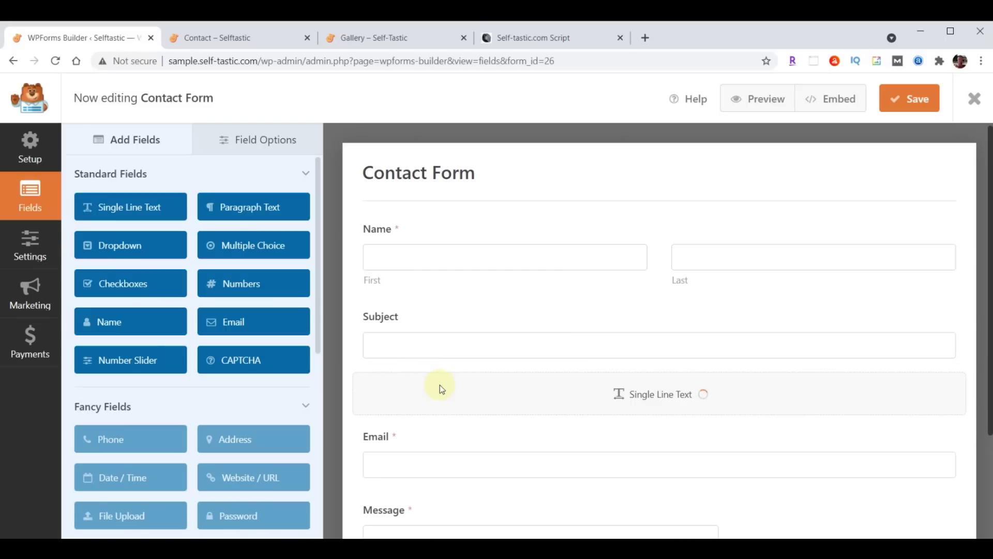
Rename the new field's label to 'Phone' and make it required
{"action": "left_click", "coordinate": [270, 138]}
{"action": "left_click", "coordinate": [417, 418]}
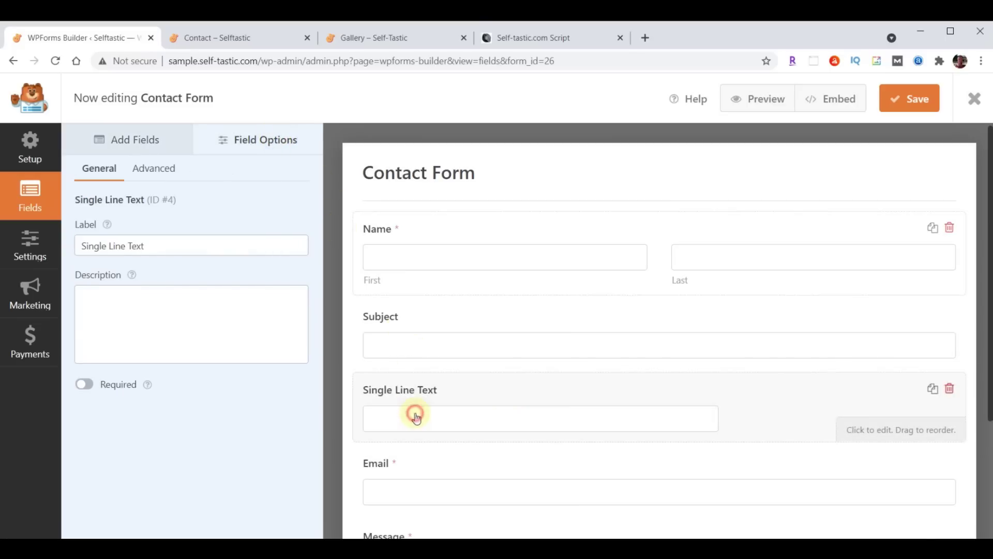
{"action": "triple_click", "coordinate": [150, 246]}
{"action": "type", "text": "Phone"}
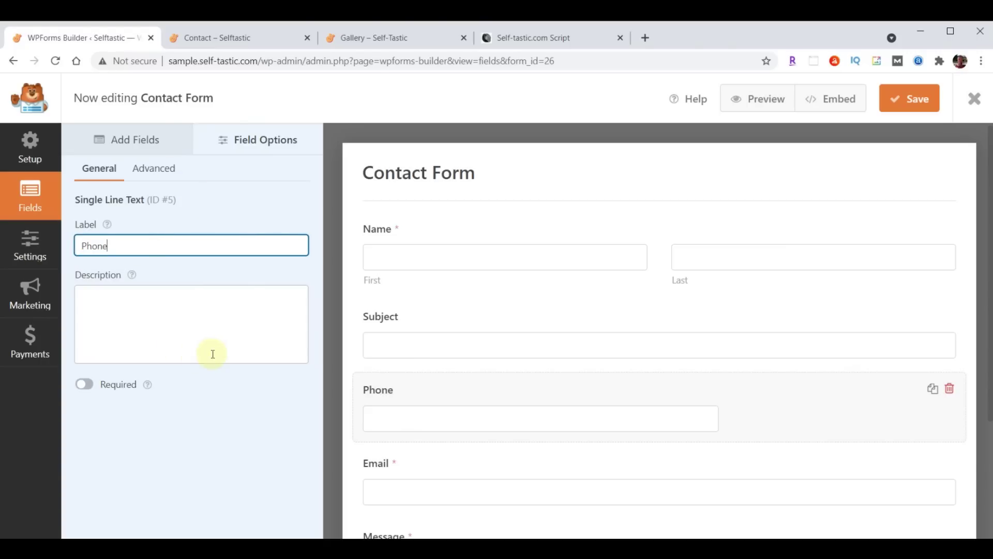
{"action": "left_click", "coordinate": [253, 423]}
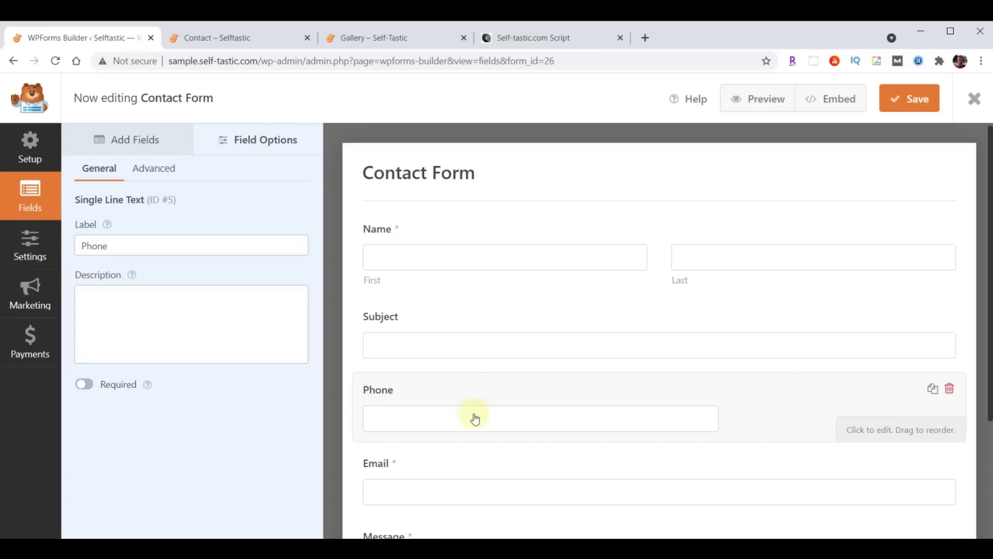
{"action": "scroll", "coordinate": [473, 419], "scroll_direction": "down", "scroll_amount": 1}
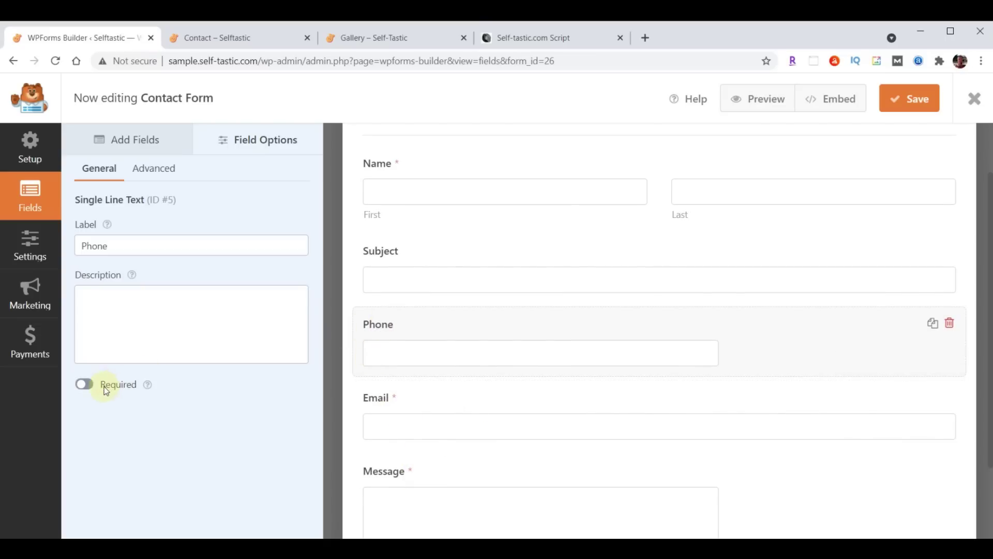
{"action": "left_click", "coordinate": [86, 386]}
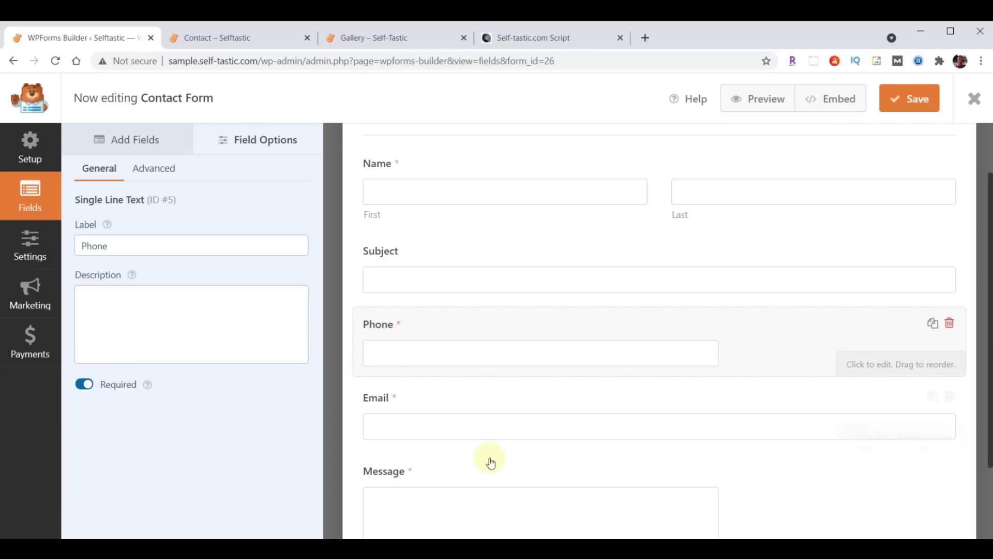
Set the Phone field's size to Large and switch to the form settings
{"action": "scroll", "coordinate": [490, 462], "scroll_direction": "up", "scroll_amount": 2}
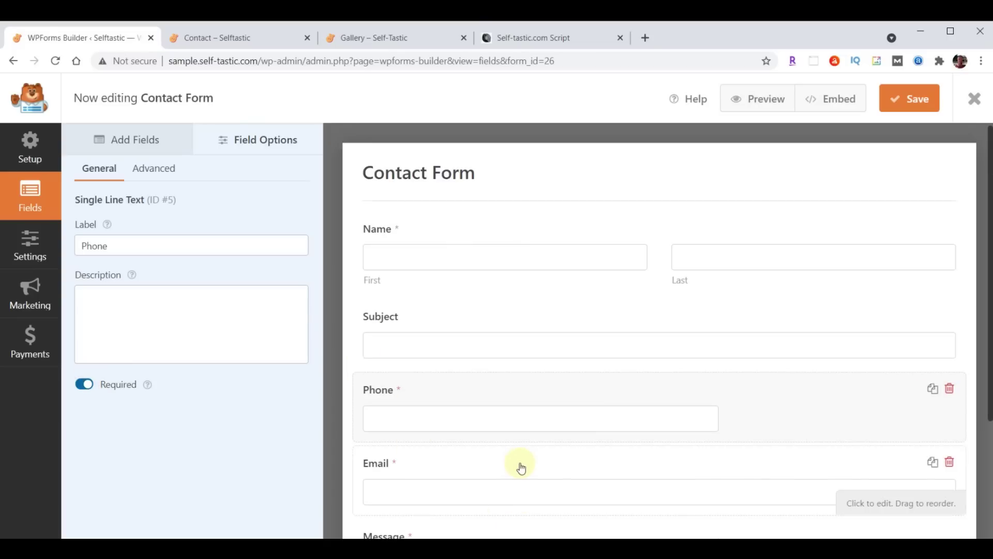
{"action": "left_click", "coordinate": [148, 168]}
{"action": "left_click", "coordinate": [196, 245]}
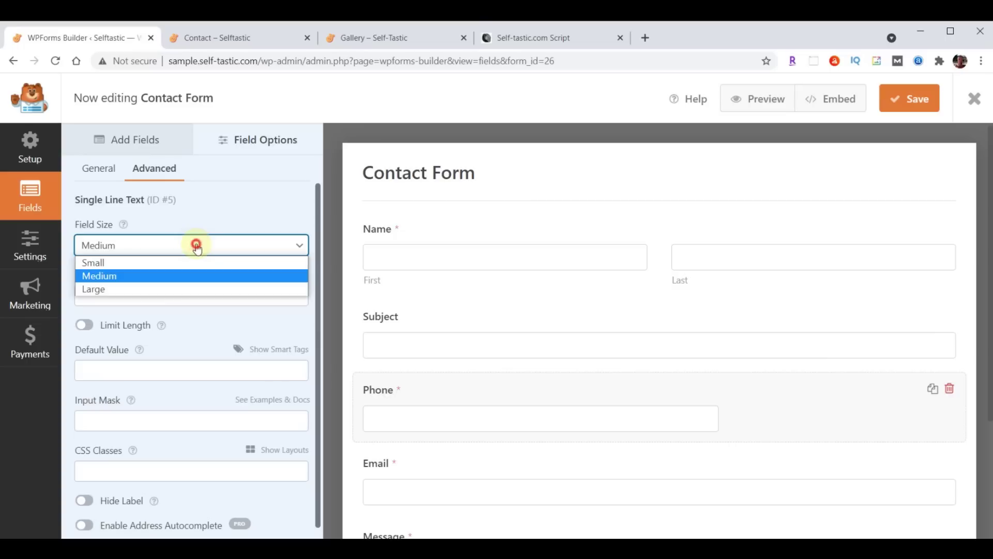
{"action": "left_click", "coordinate": [173, 288]}
{"action": "scroll", "coordinate": [678, 360], "scroll_direction": "down", "scroll_amount": 2}
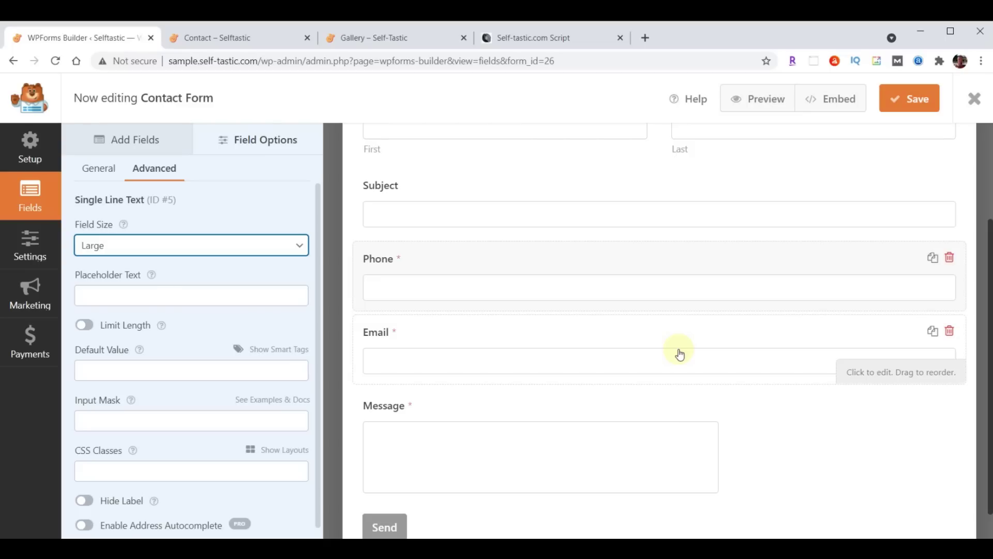
{"action": "scroll", "coordinate": [679, 354], "scroll_direction": "up", "scroll_amount": 3}
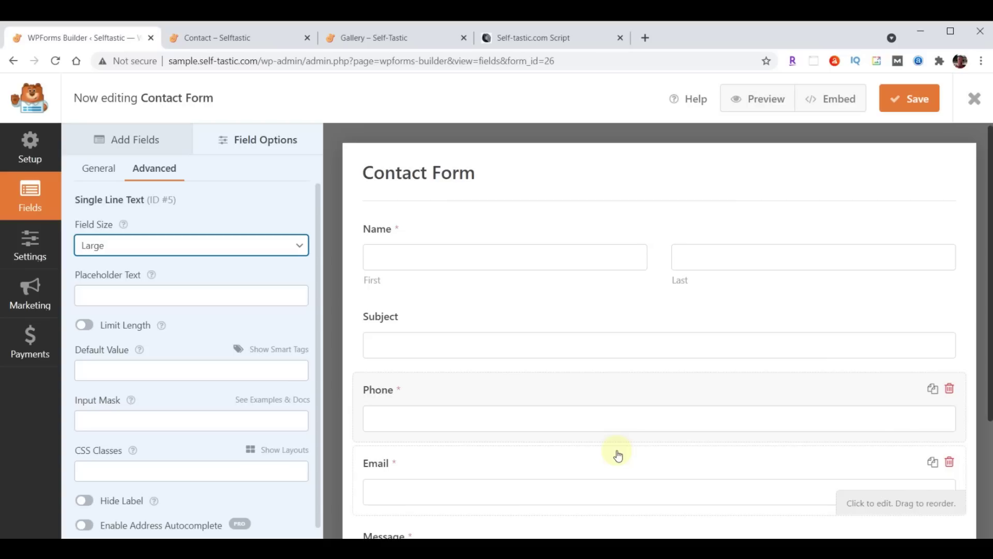
{"action": "left_click", "coordinate": [21, 250]}
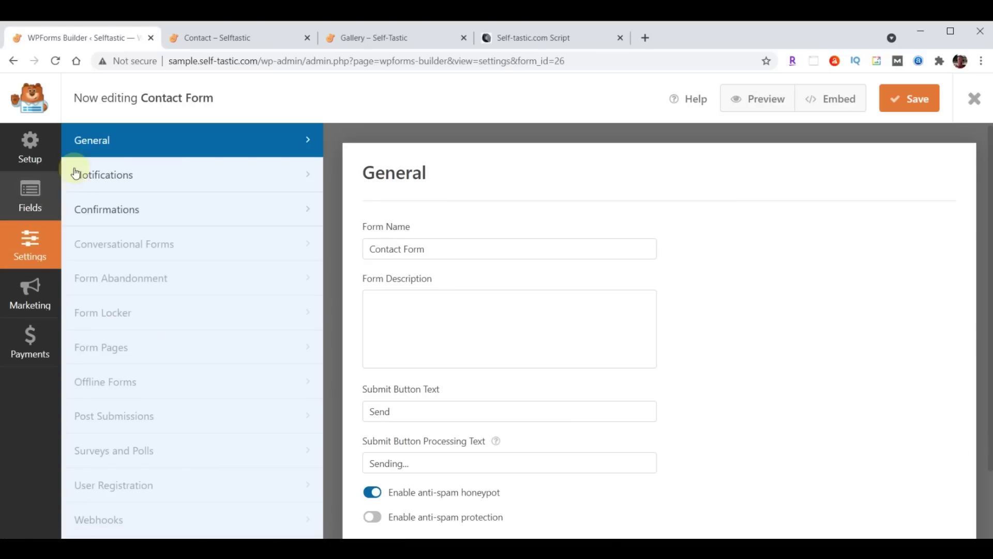
Change the Contact Form notification's Send To address to the site owner's email
{"action": "left_click", "coordinate": [98, 175]}
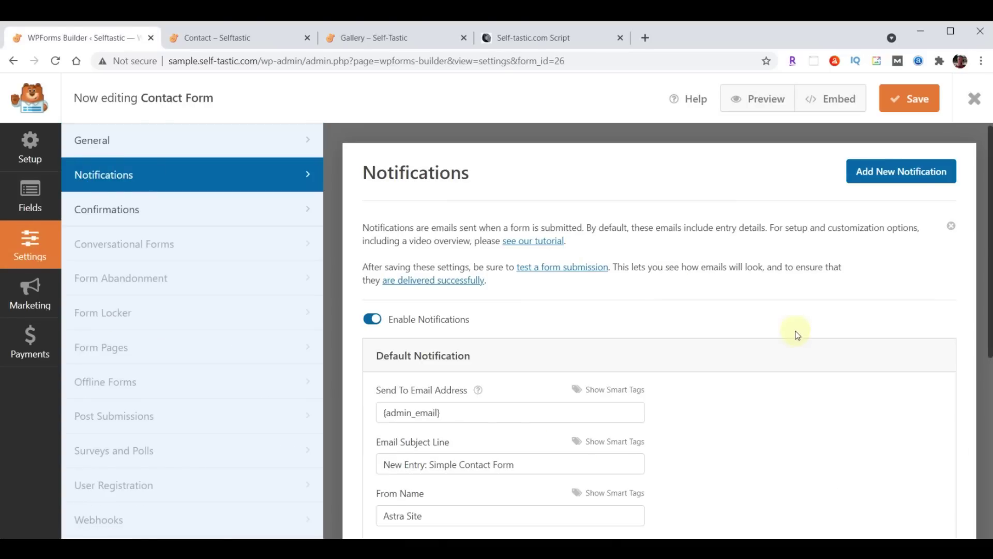
{"action": "scroll", "coordinate": [794, 333], "scroll_direction": "down", "scroll_amount": 3}
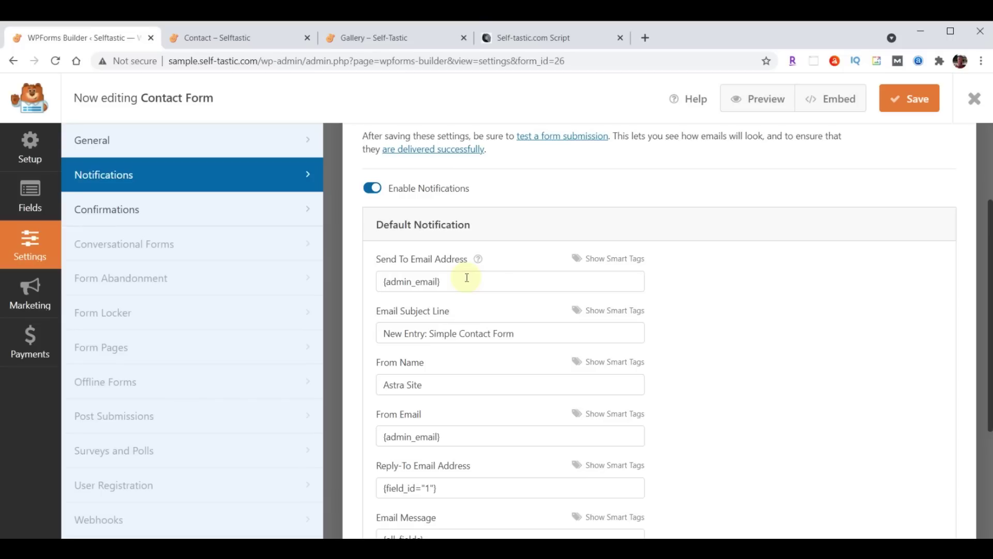
{"action": "left_click", "coordinate": [466, 279]}
{"action": "key", "text": "ctrl+a"}
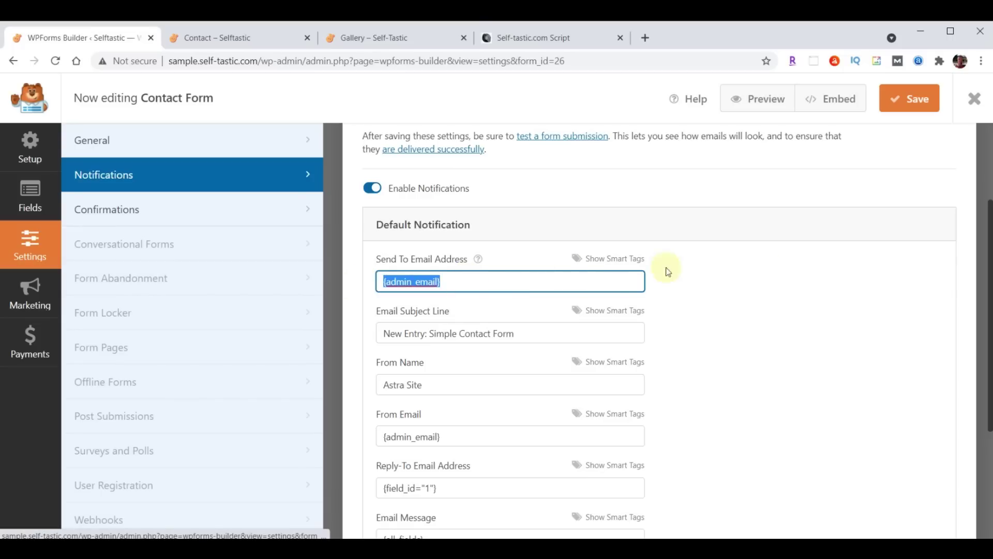
{"action": "key", "text": "ctrl+v"}
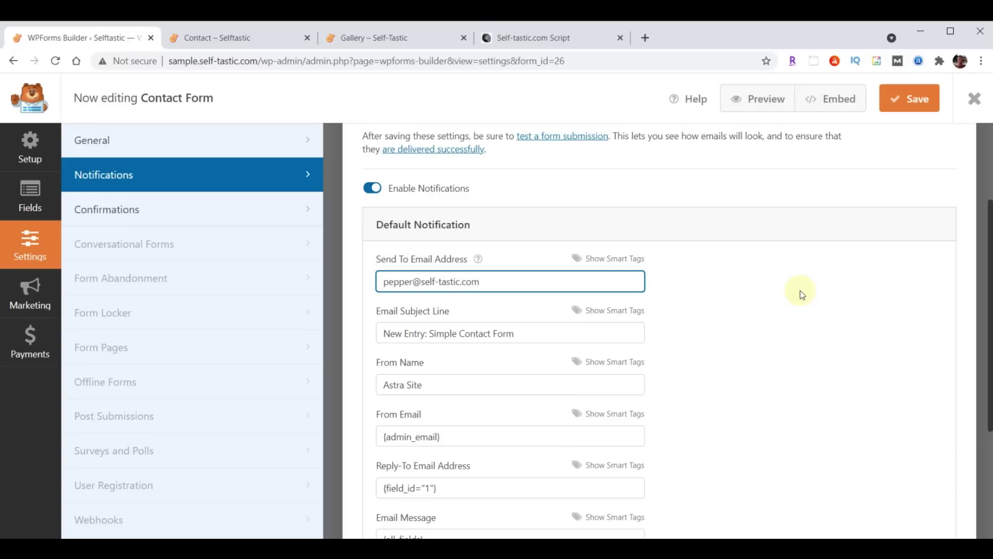
Set subject 'Selftastic - Comments' and From Name 'Self-Tastic.com', then save and close
{"action": "left_click_drag", "start_coordinate": [383, 336], "coordinate": [554, 333]}
{"action": "type", "text": "Selftastic - Comments"}
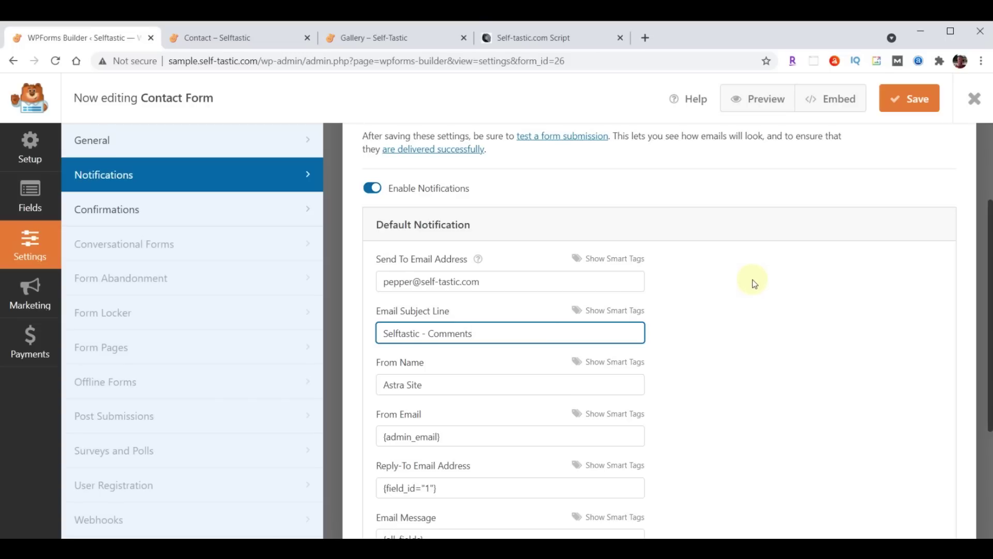
{"action": "left_click_drag", "start_coordinate": [381, 388], "coordinate": [444, 386]}
{"action": "type", "text": "Self-Tastic.com"}
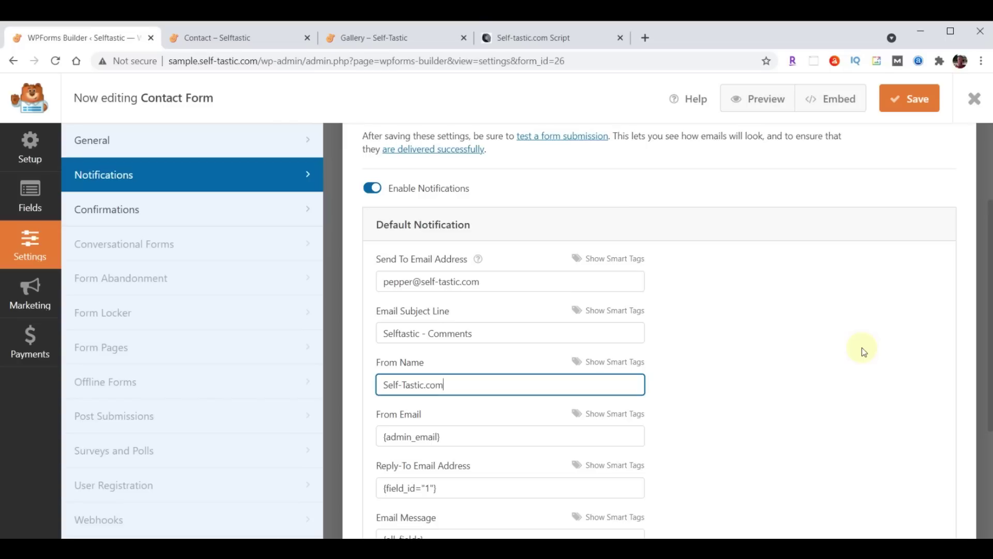
{"action": "left_click", "coordinate": [912, 103]}
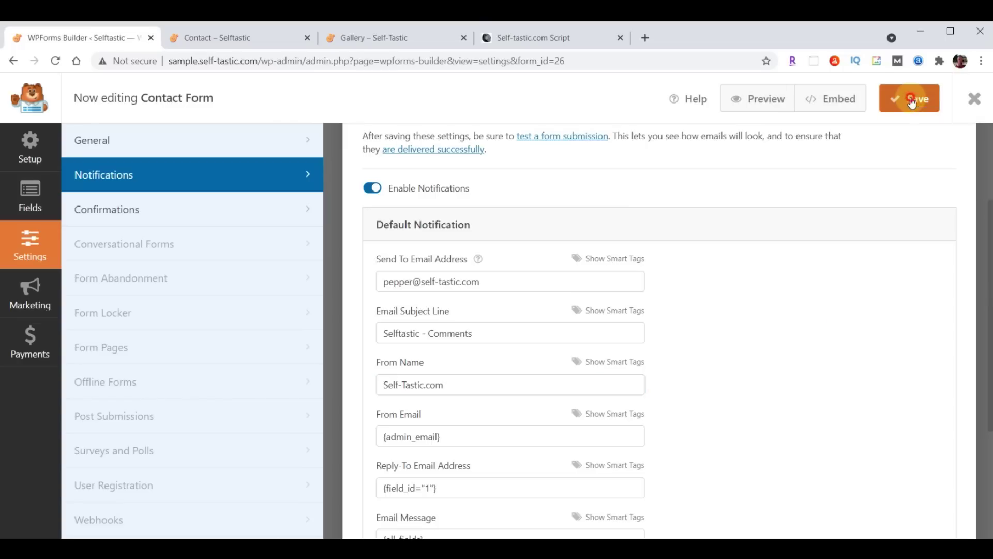
{"action": "left_click", "coordinate": [974, 103]}
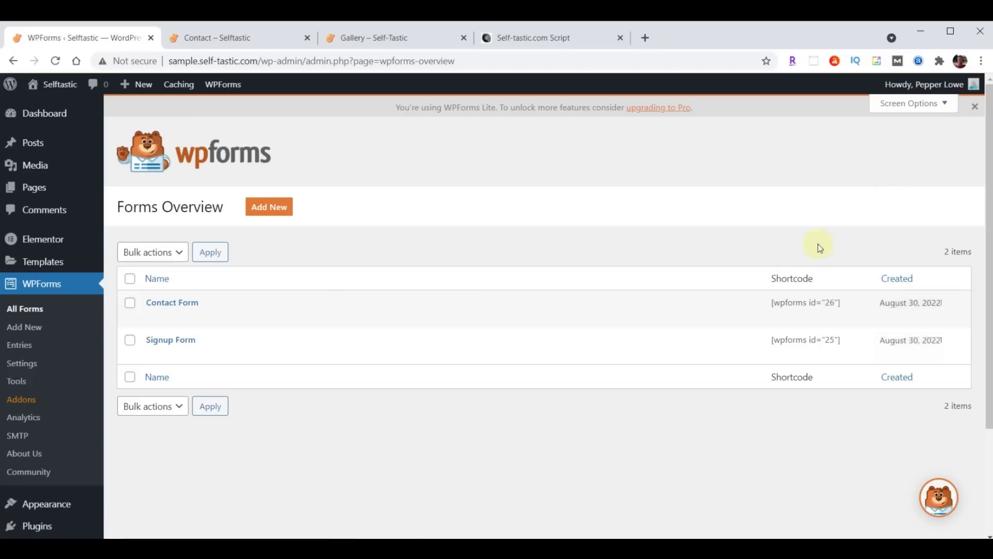
Change the Signup Form notification's Send To address to the site owner's email
{"action": "left_click", "coordinate": [161, 341]}
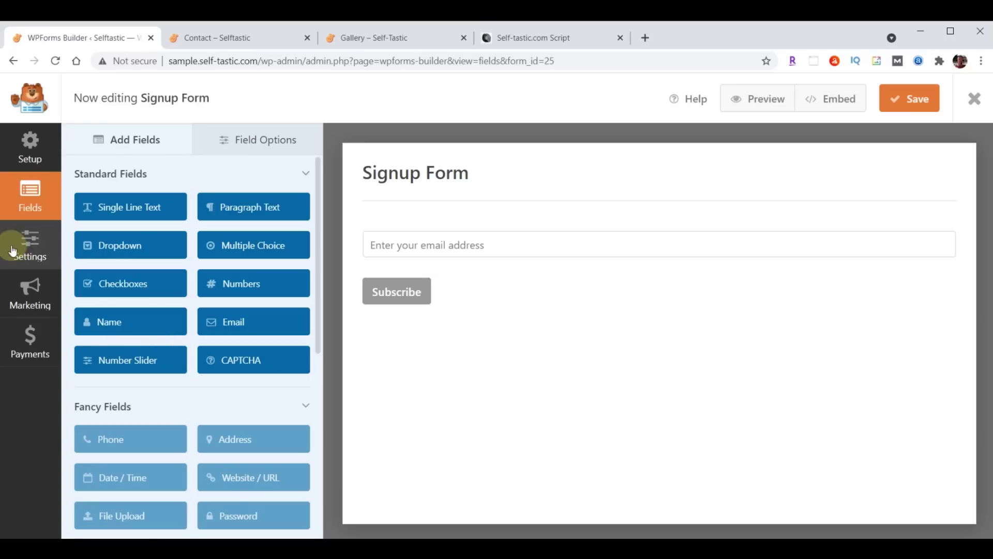
{"action": "left_click", "coordinate": [12, 250]}
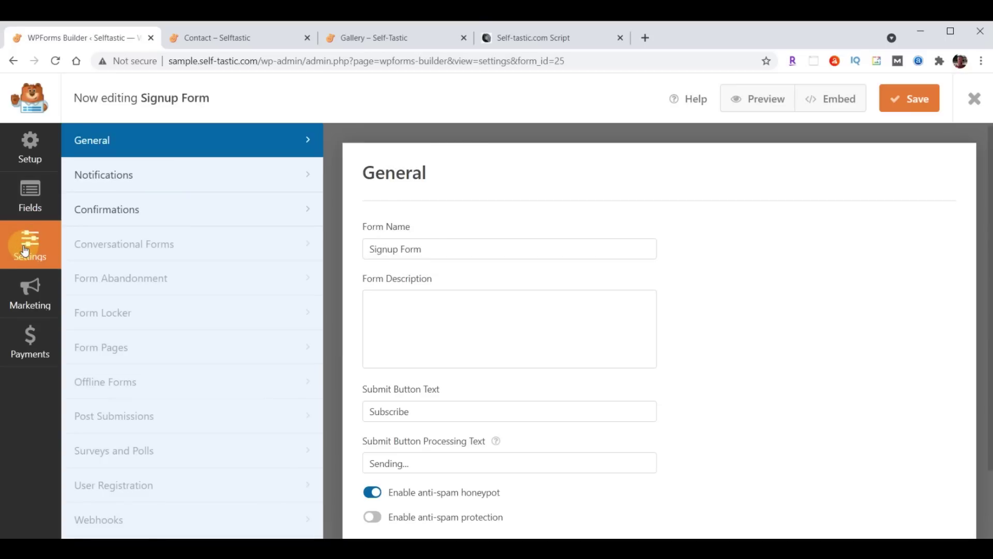
{"action": "left_click", "coordinate": [104, 174]}
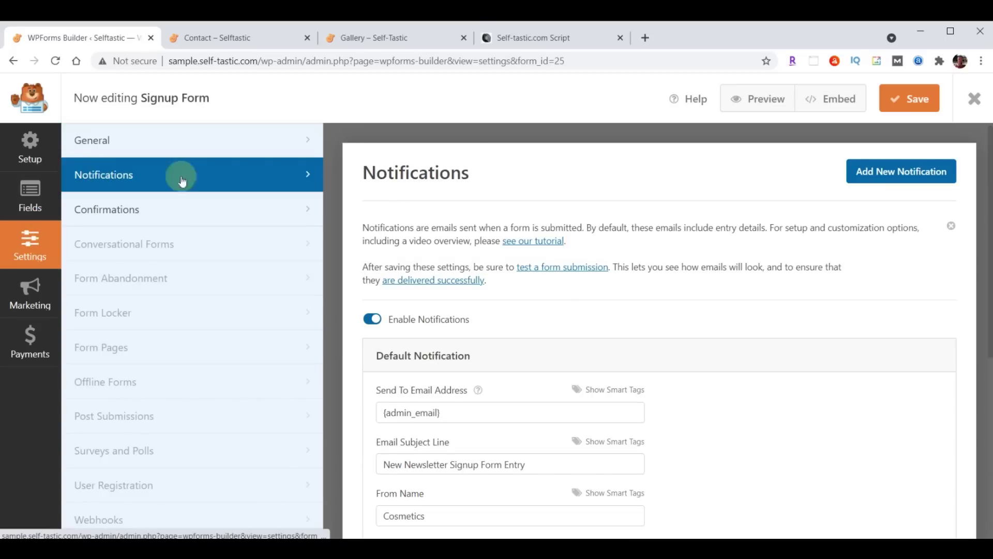
{"action": "scroll", "coordinate": [660, 328], "scroll_direction": "down", "scroll_amount": 3}
{"action": "triple_click", "coordinate": [475, 281]}
{"action": "key", "text": "ctrl+v"}
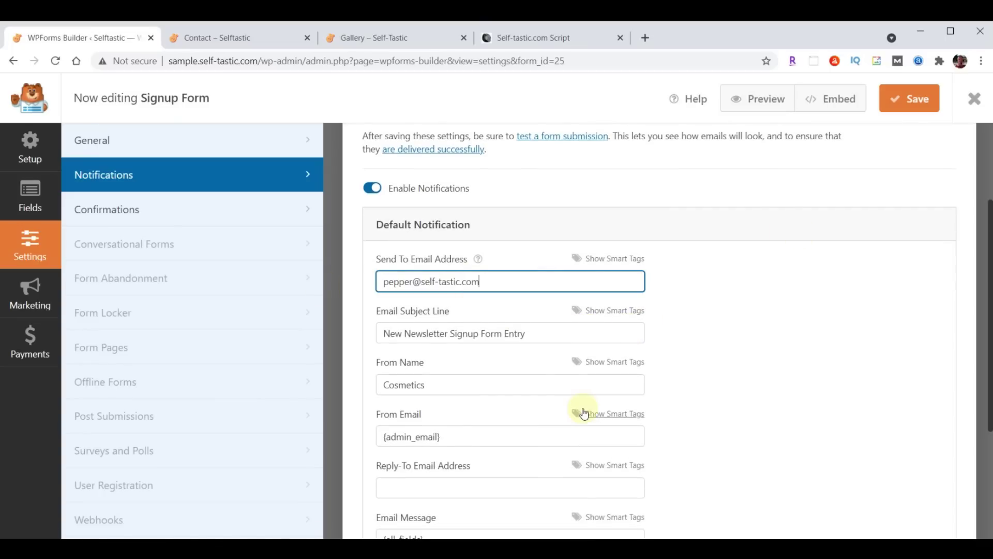
Set subject 'Selftastic - Join Club Selftastic' and From Name 'Self-Tastic.com', then save
{"action": "left_click", "coordinate": [389, 334]}
{"action": "left_click_drag", "start_coordinate": [389, 334], "coordinate": [610, 337]}
{"action": "type", "text": "Selftastic - Join Club Selftastic"}
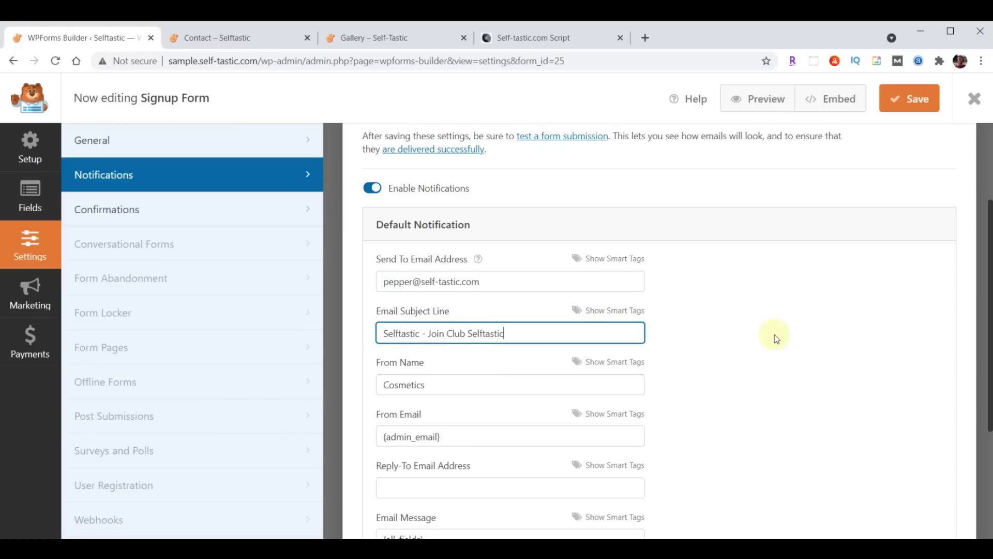
{"action": "double_click", "coordinate": [480, 387]}
{"action": "type", "text": "Self-Tastic.com"}
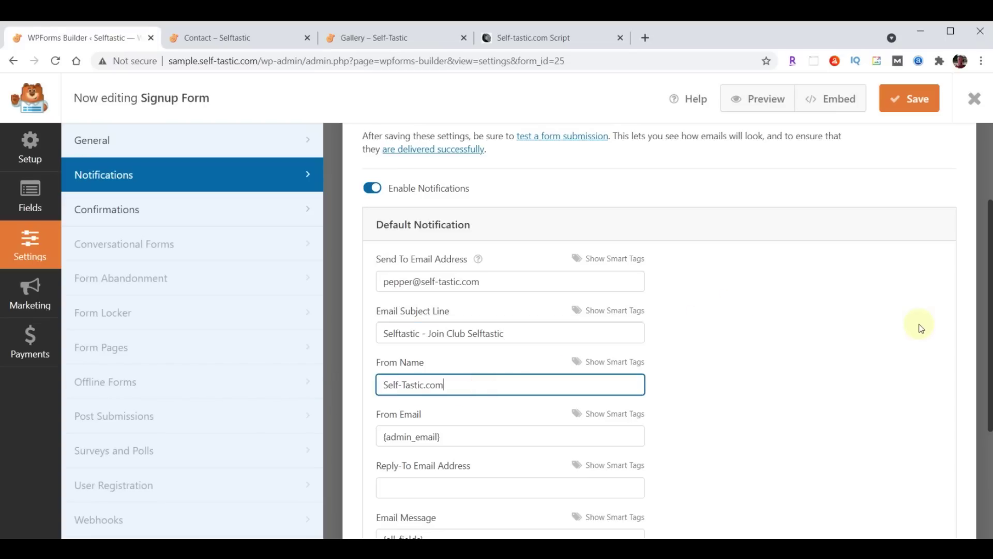
{"action": "left_click", "coordinate": [913, 101]}
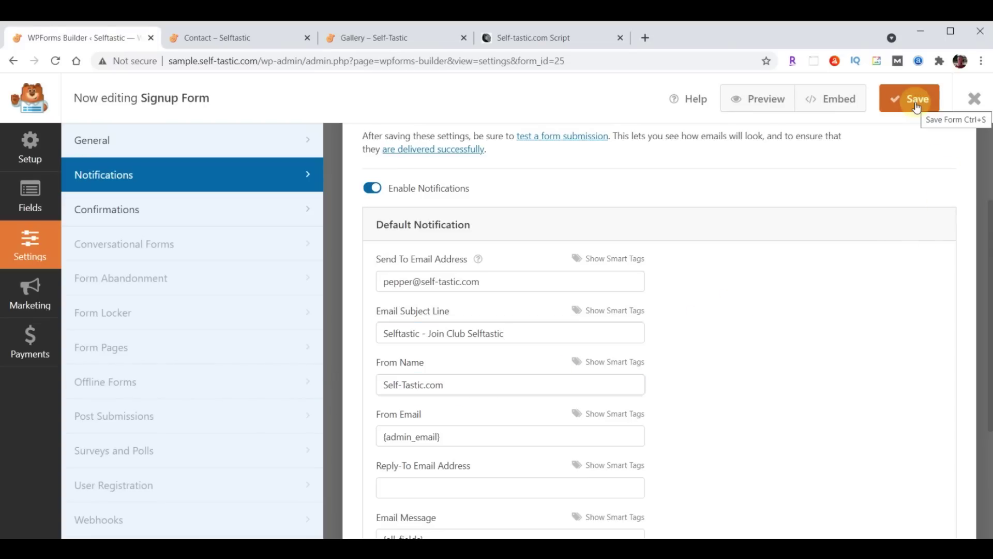
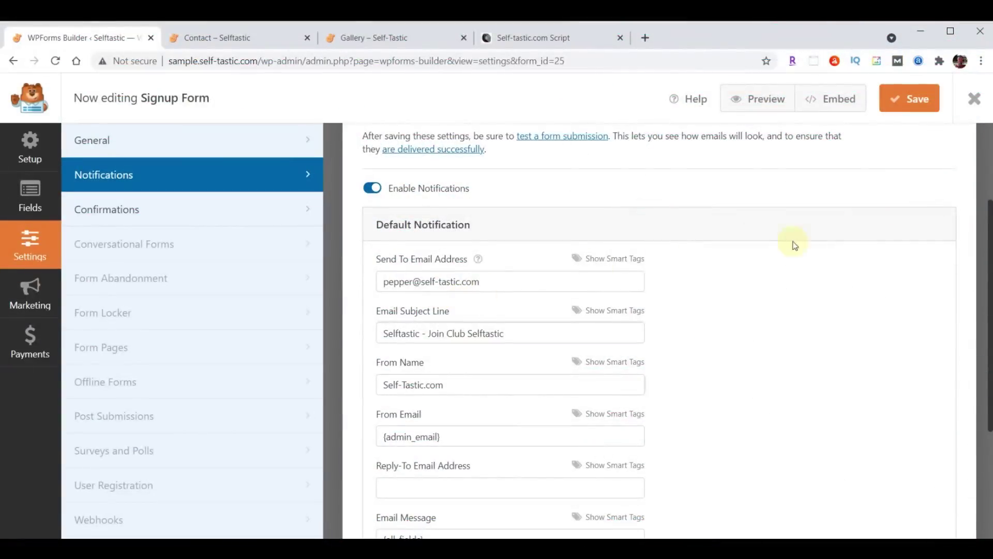
Close the Signup Form builder and return to the live Contact page
{"action": "left_click", "coordinate": [975, 99]}
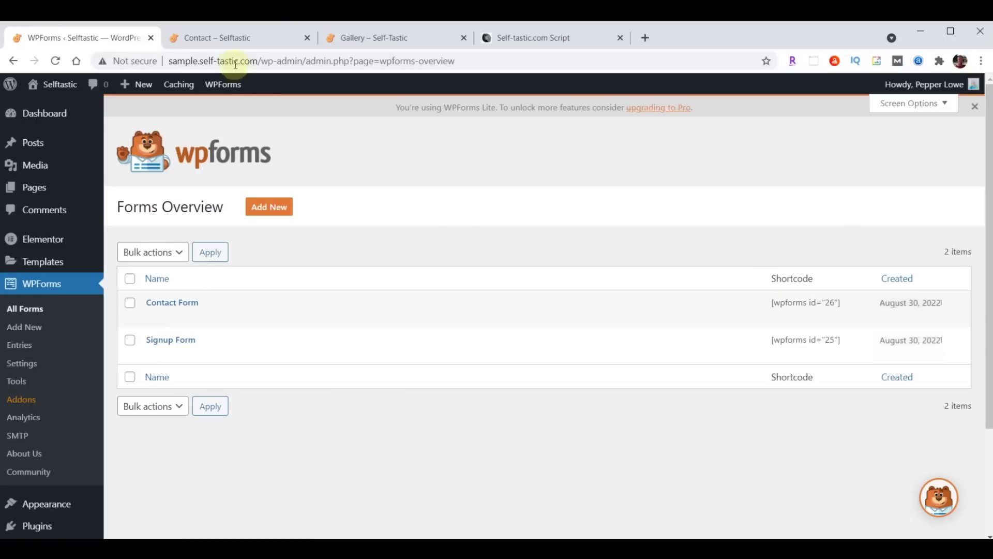
{"action": "left_click", "coordinate": [231, 39]}
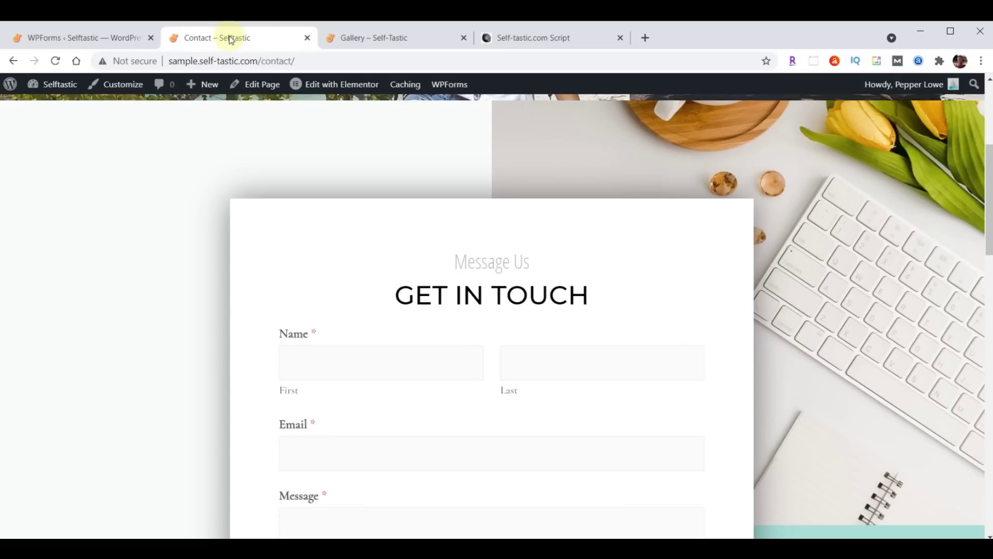
Reload the Contact page and autofill the name fields with saved contact details
{"action": "left_click", "coordinate": [56, 61]}
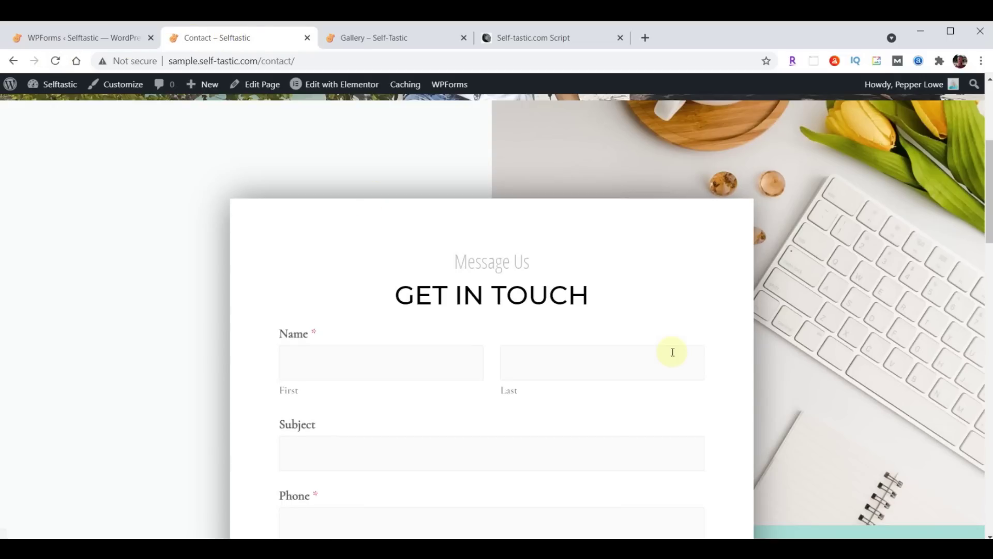
{"action": "scroll", "coordinate": [672, 351], "scroll_direction": "down", "scroll_amount": 2}
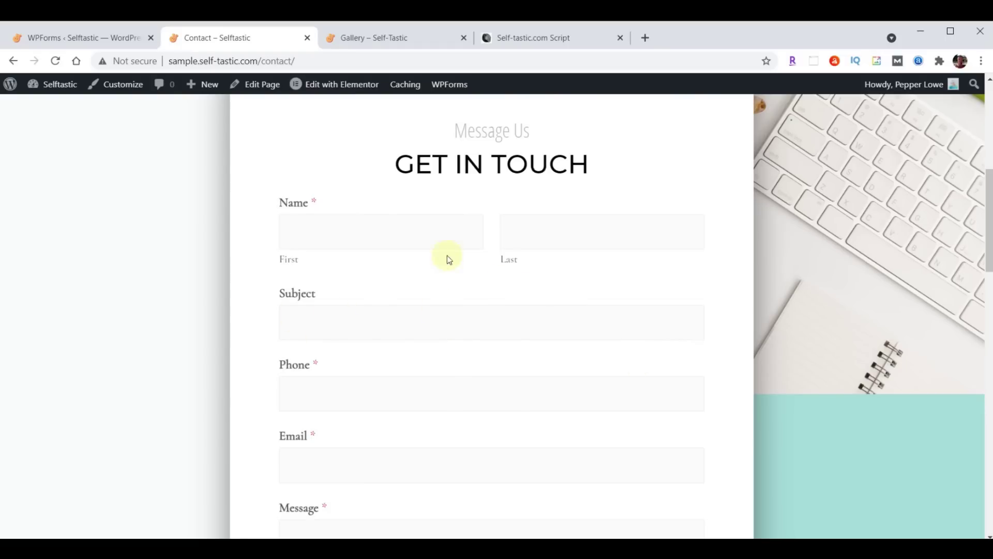
{"action": "left_click", "coordinate": [387, 236]}
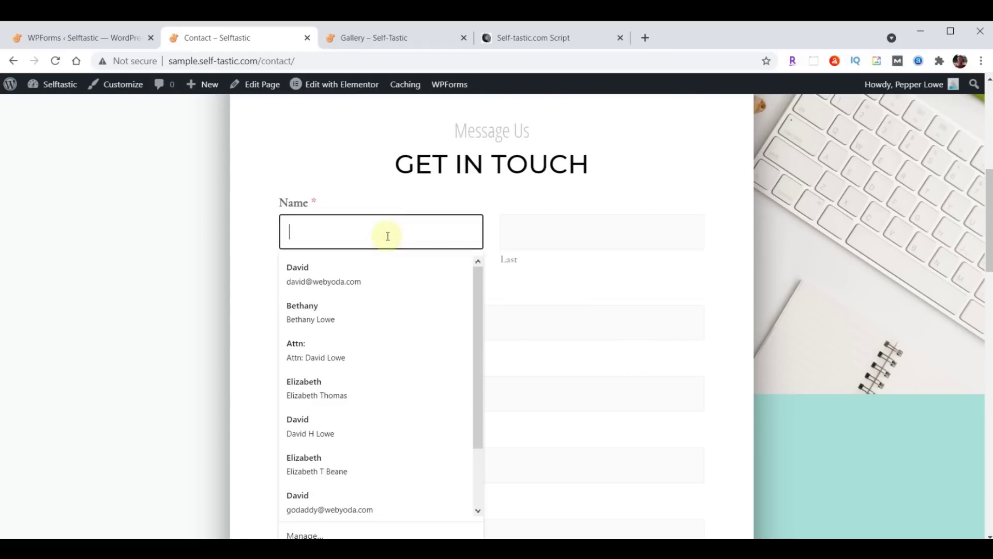
{"action": "left_click", "coordinate": [325, 267]}
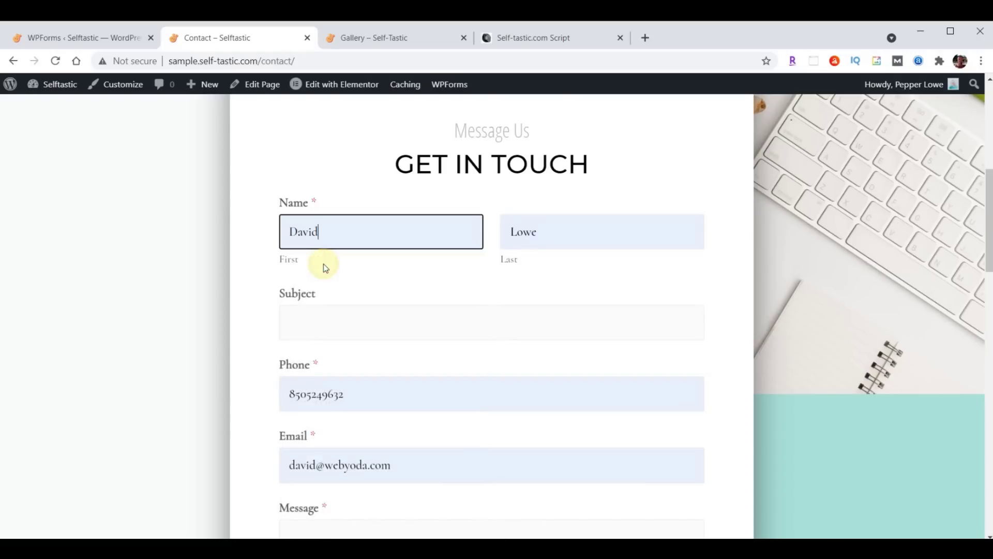
Enter a test subject and the message 'Hello World', then send the form
{"action": "left_click", "coordinate": [334, 326]}
{"action": "type", "text": "Test"}
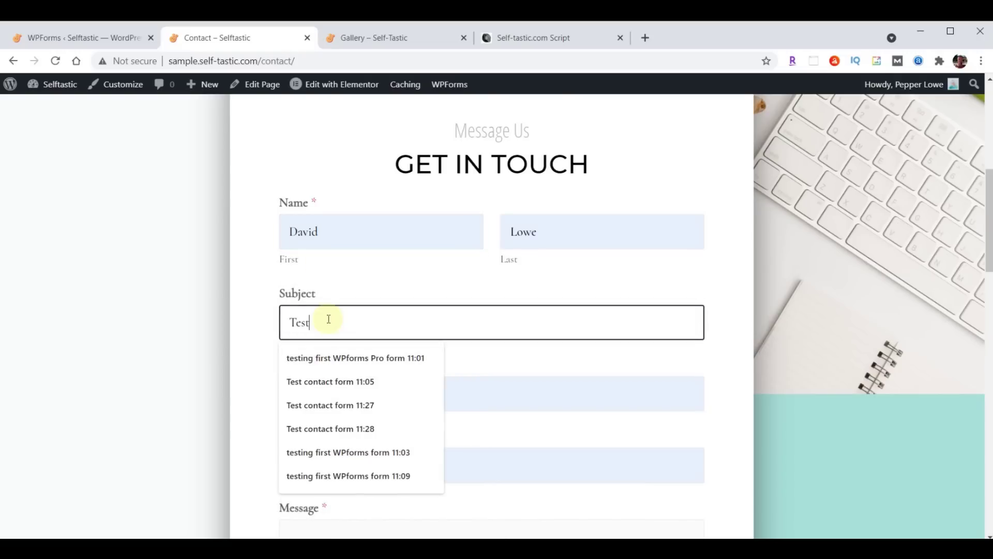
{"action": "scroll", "coordinate": [331, 331], "scroll_direction": "down", "scroll_amount": 5}
{"action": "left_click", "coordinate": [328, 317]}
{"action": "scroll", "coordinate": [362, 249], "scroll_direction": "down", "scroll_amount": 2}
{"action": "type", "text": "Hello World"}
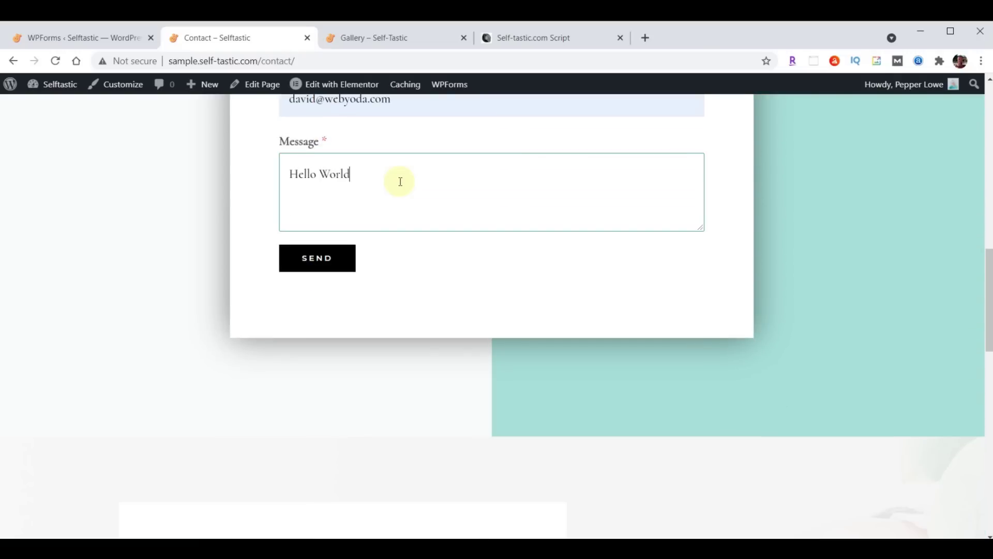
{"action": "left_click", "coordinate": [326, 251]}
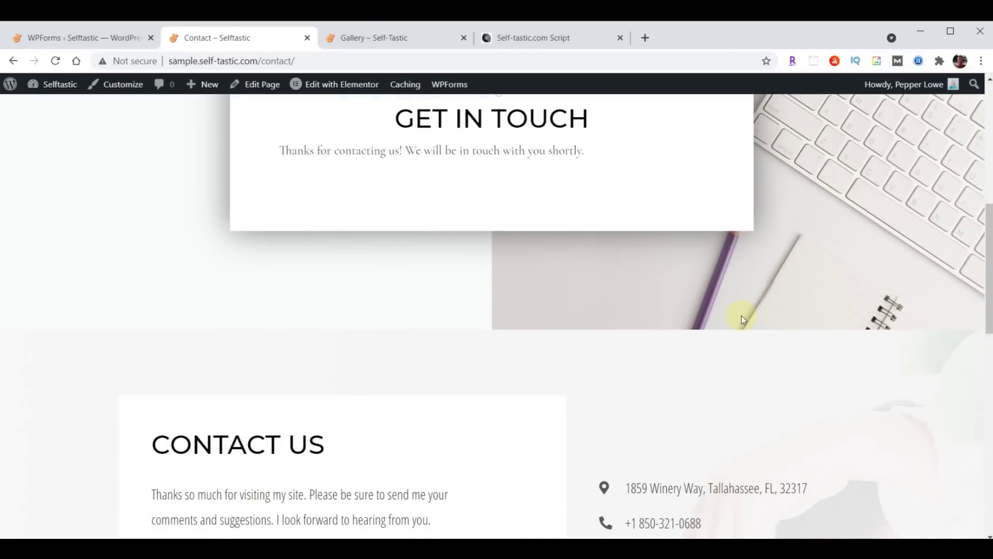
{"action": "scroll", "coordinate": [737, 332], "scroll_direction": "up", "scroll_amount": 8}
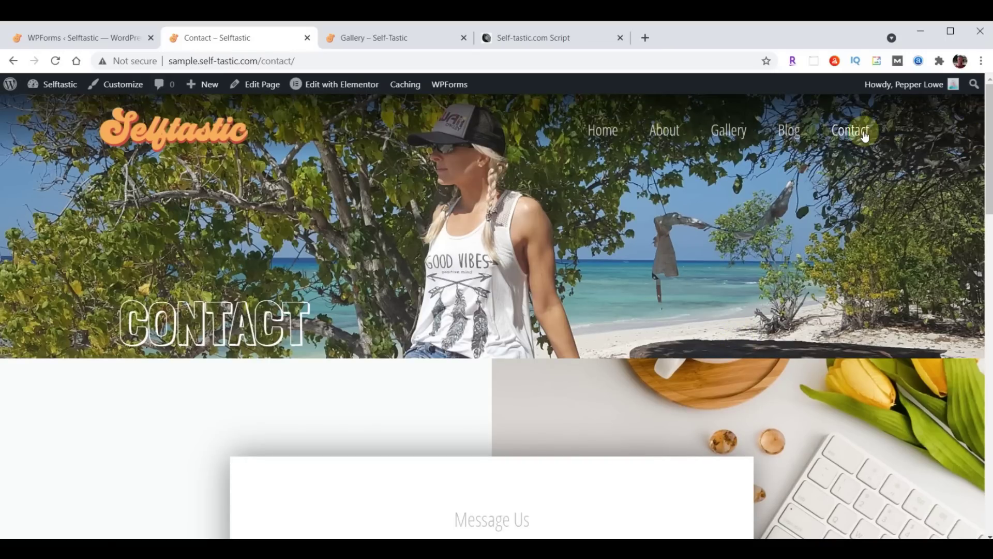
Check the empty form, then go to the Self-Tastic.com Script document's Format Your Forms CSS
{"action": "scroll", "coordinate": [564, 262], "scroll_direction": "down", "scroll_amount": 8}
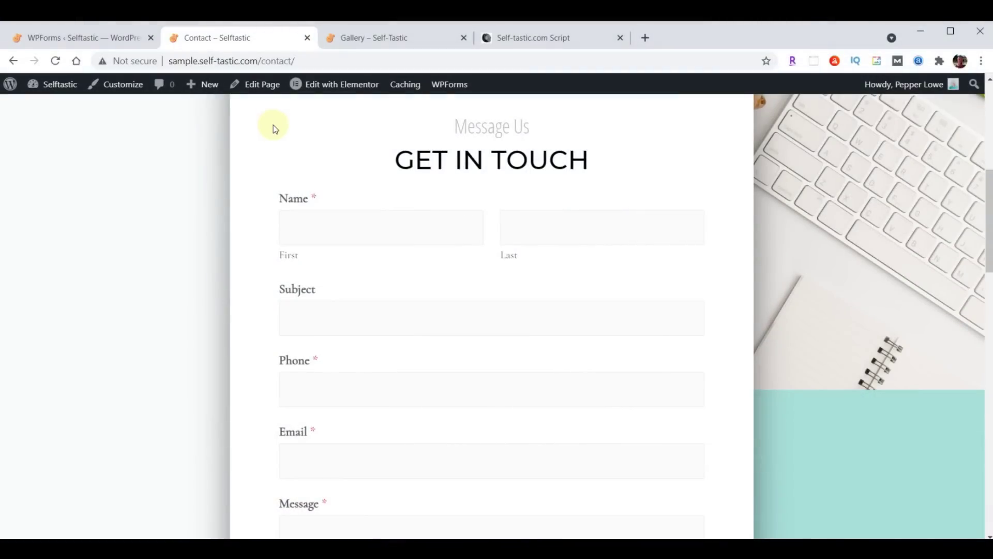
{"action": "left_click", "coordinate": [549, 48]}
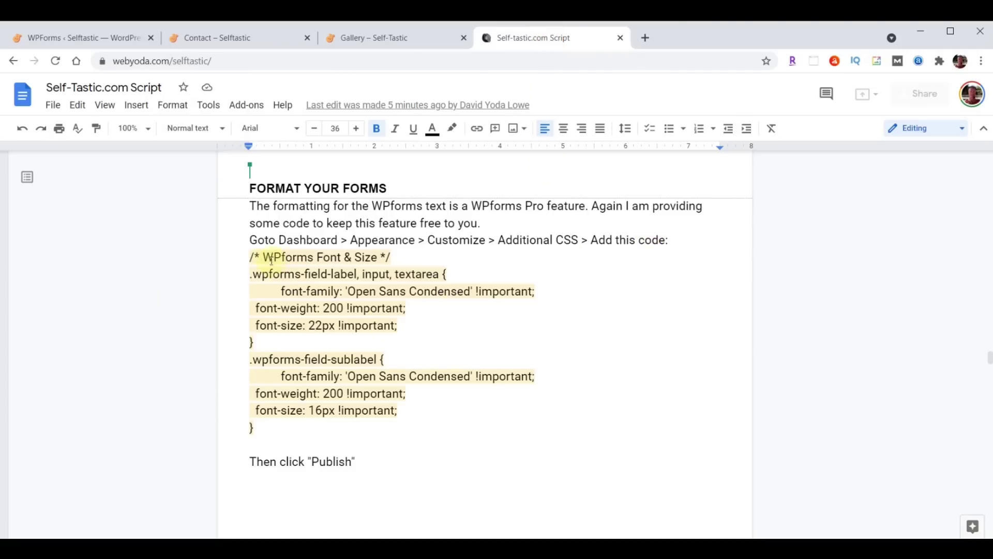
Copy the WPforms Font & Size CSS from the script and return to WPForms
{"action": "left_click_drag", "start_coordinate": [250, 257], "coordinate": [365, 435]}
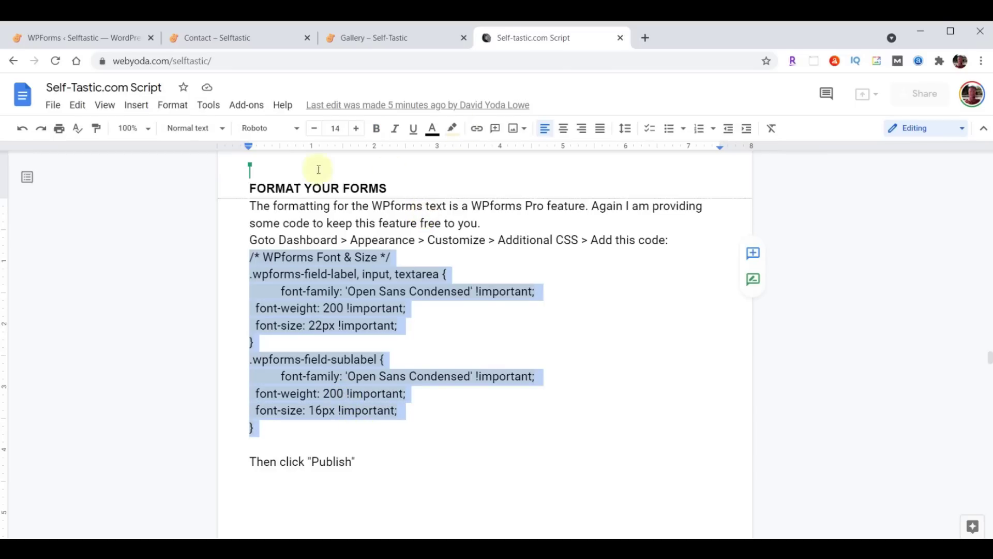
{"action": "left_click", "coordinate": [78, 44]}
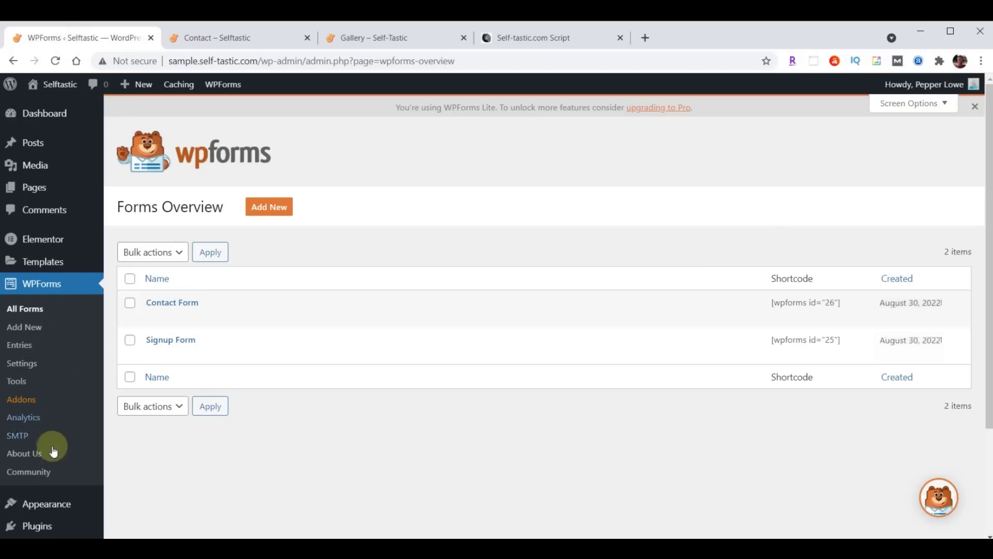
Open the Customizer's Additional CSS panel with the Contact page in the preview
{"action": "left_click", "coordinate": [50, 507]}
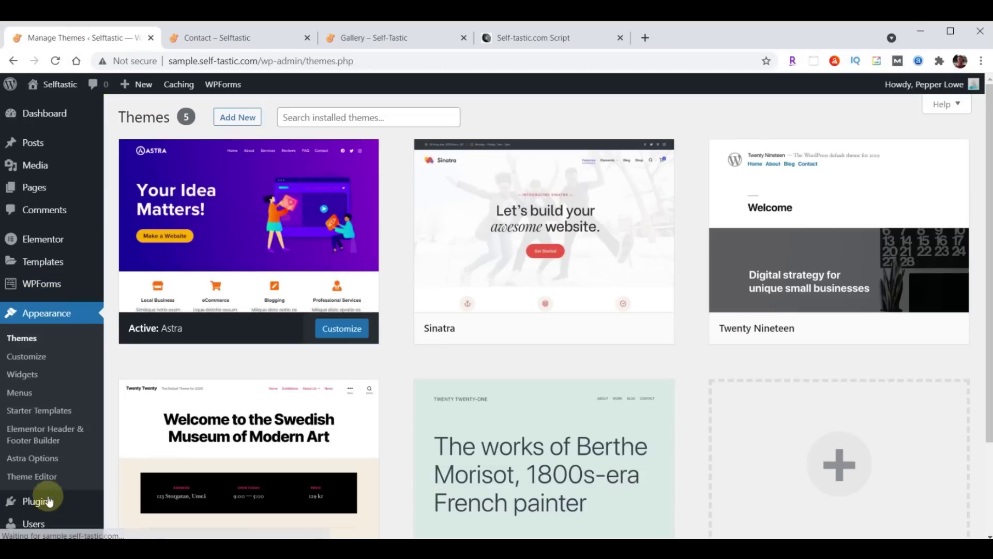
{"action": "left_click", "coordinate": [38, 358]}
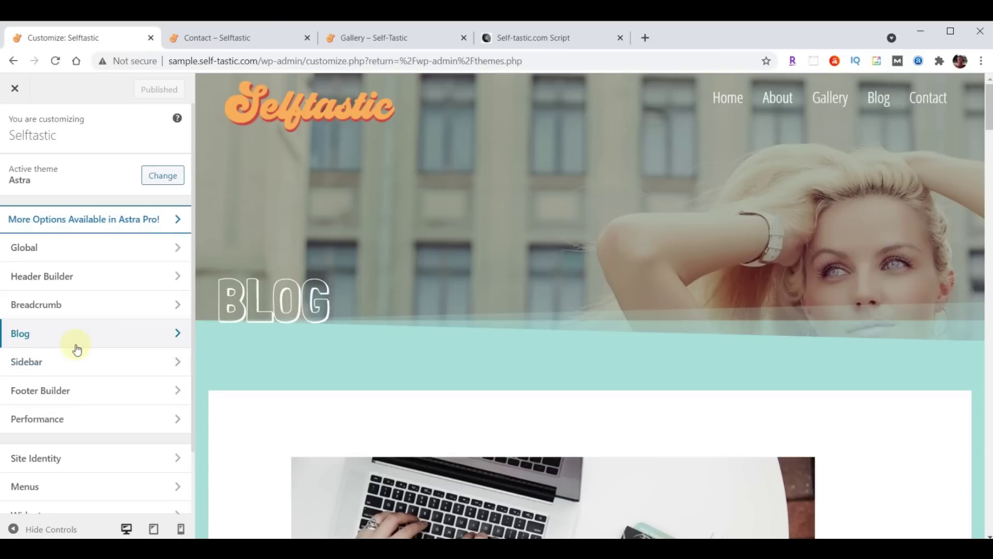
{"action": "scroll", "coordinate": [77, 349], "scroll_direction": "down", "scroll_amount": 2}
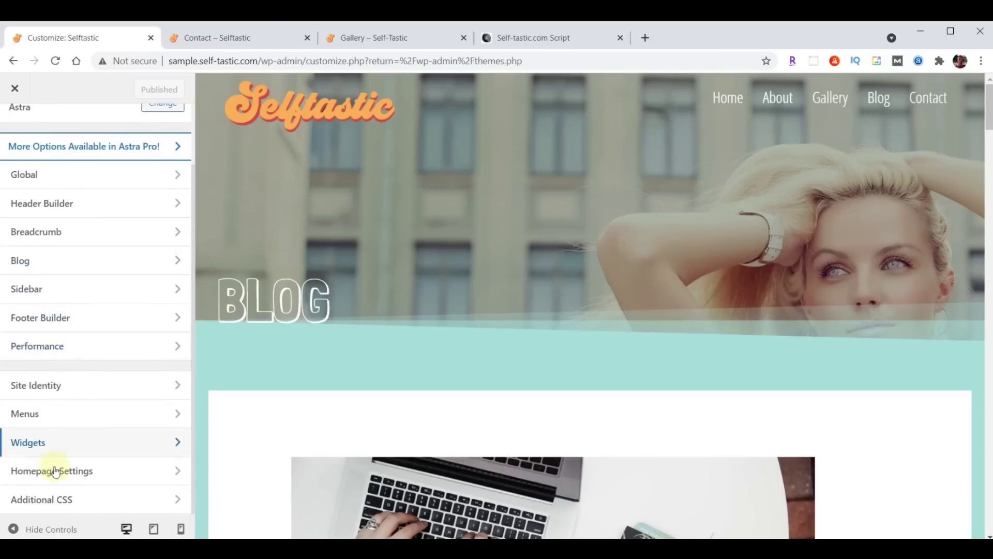
{"action": "left_click", "coordinate": [48, 503]}
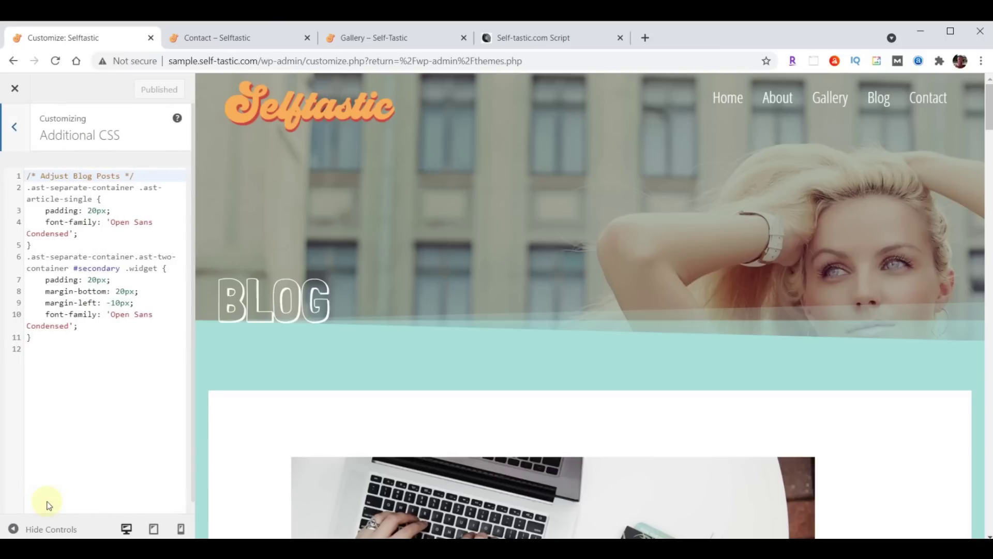
{"action": "left_click", "coordinate": [928, 100]}
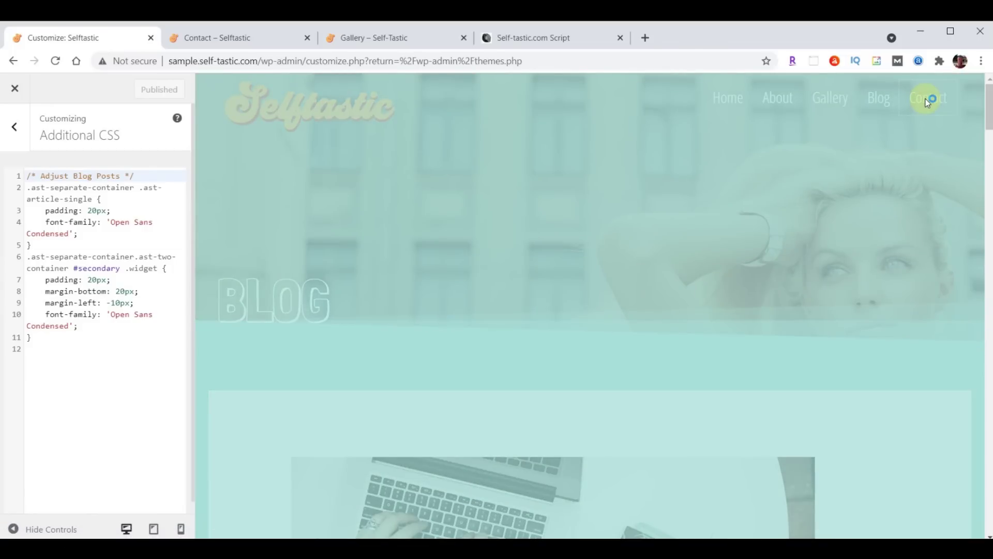
{"action": "scroll", "coordinate": [880, 150], "scroll_direction": "down", "scroll_amount": 7}
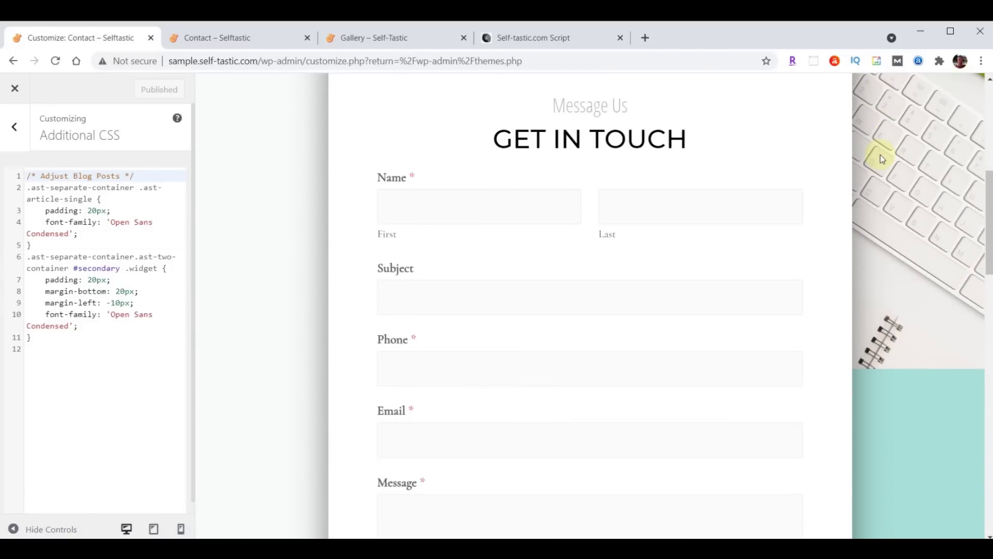
Paste the WPforms font and size CSS below the existing rules, publish, and reload Contact
{"action": "left_click", "coordinate": [60, 344]}
{"action": "key", "text": "Return"}
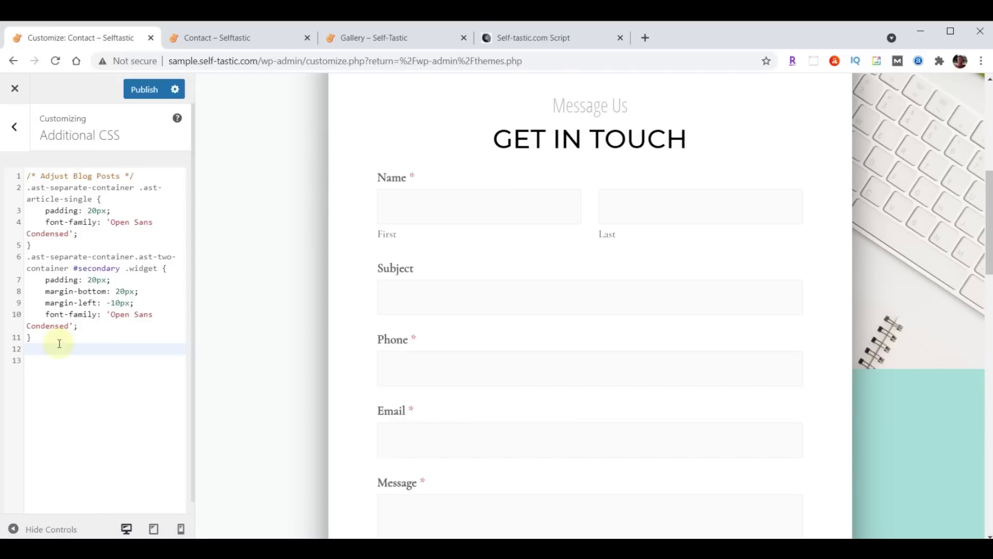
{"action": "key", "text": "Return"}
{"action": "type", "text": "/* WPforms Font & Size */ .wpforms-field-label, input, textarea {   font-family: 'Open Sans Condensed' !important;   font-weight: 200 !important;   font-size: 22px !important; } .wpforms-field-sublabel {   font-family: 'Open Sans Condensed' !important;   font-weight: 200 !important;   font-size: 16px !important; }"}
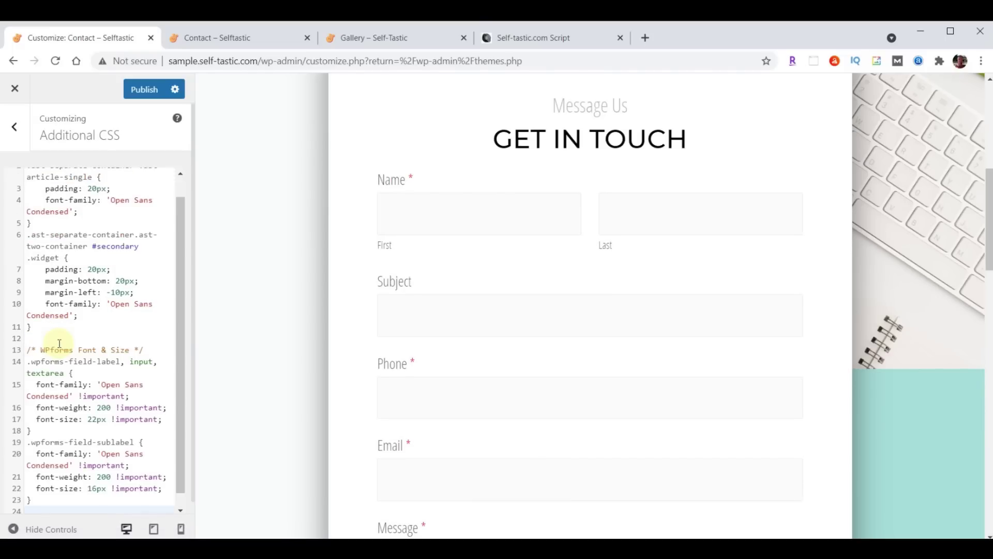
{"action": "scroll", "coordinate": [648, 269], "scroll_direction": "down", "scroll_amount": 5}
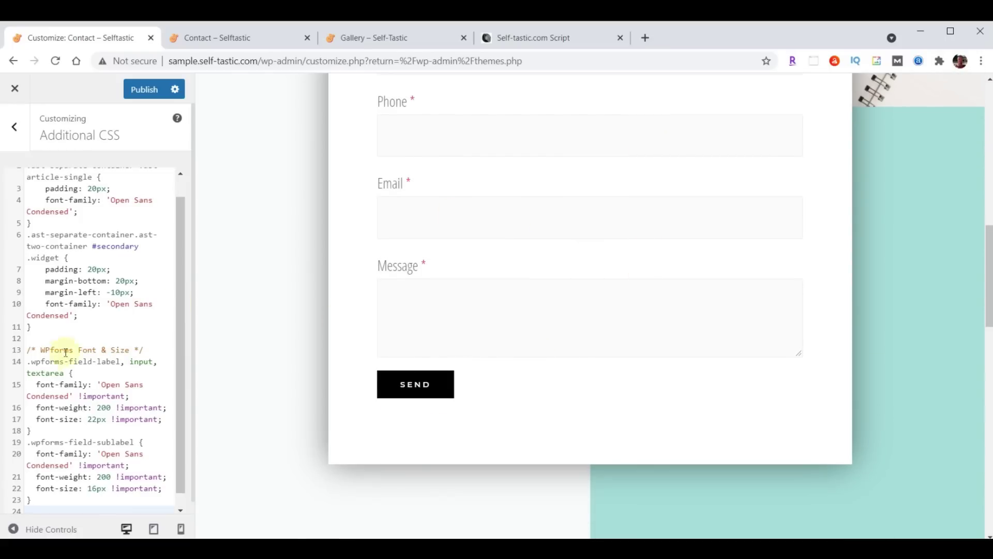
{"action": "scroll", "coordinate": [80, 385], "scroll_direction": "up", "scroll_amount": 2}
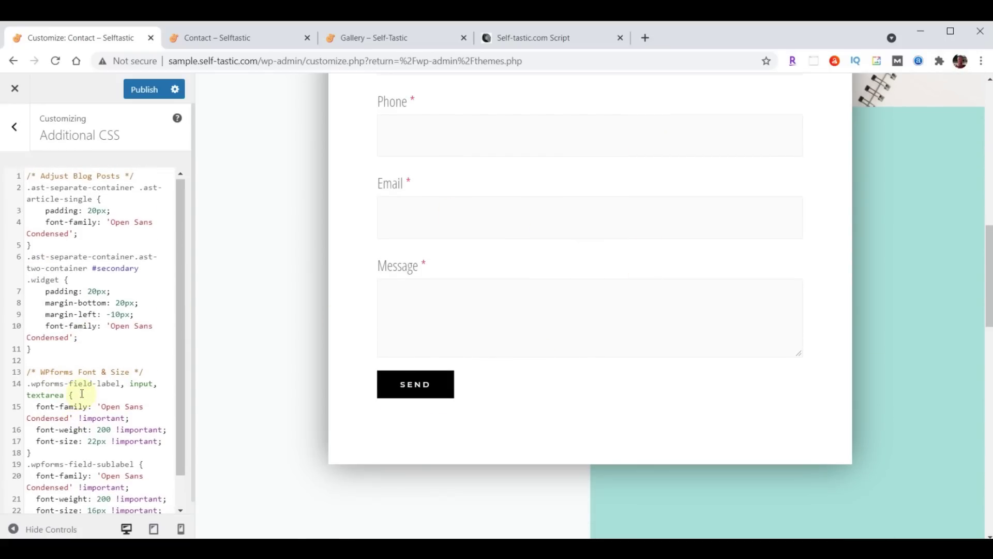
{"action": "scroll", "coordinate": [86, 251], "scroll_direction": "down", "scroll_amount": 1}
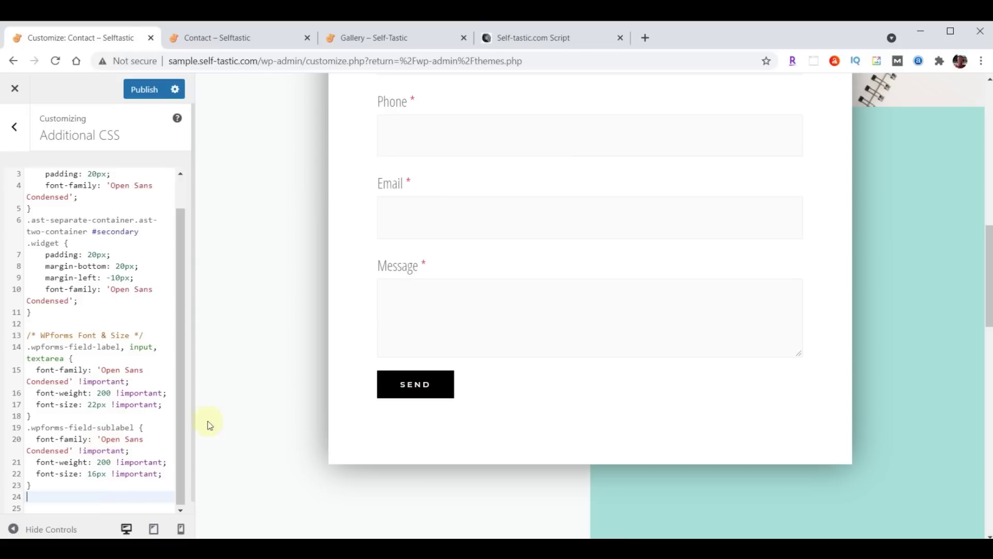
{"action": "scroll", "coordinate": [88, 355], "scroll_direction": "up", "scroll_amount": 1}
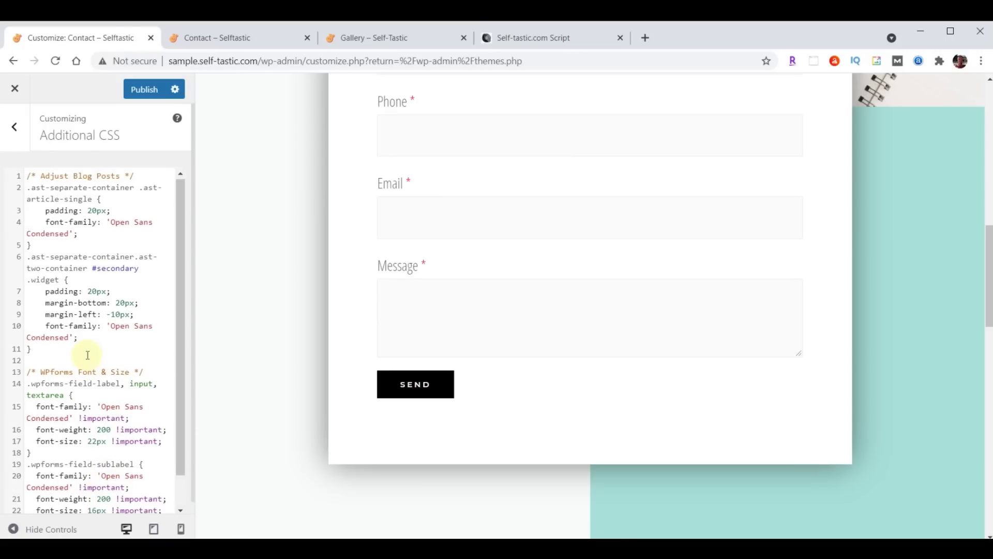
{"action": "left_click", "coordinate": [140, 89]}
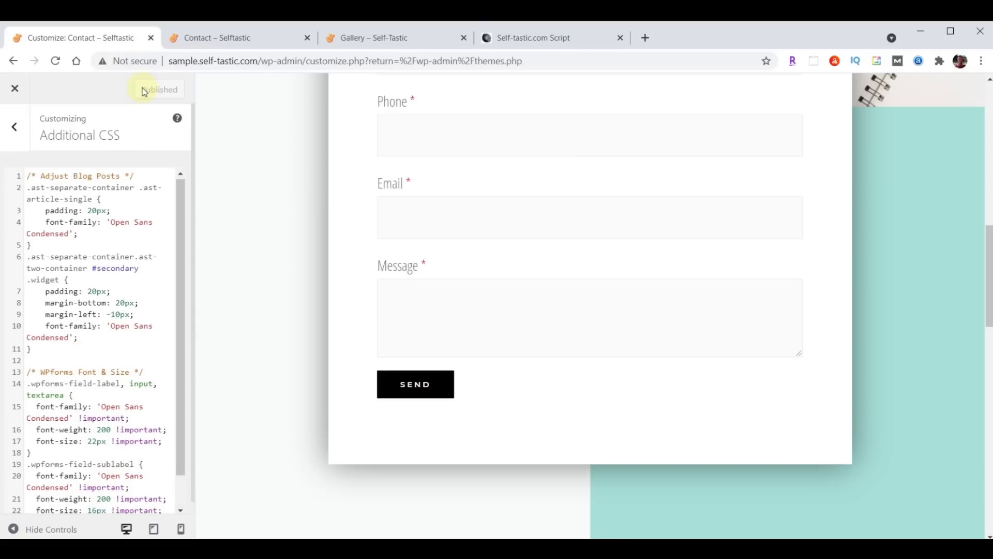
{"action": "left_click", "coordinate": [207, 35]}
{"action": "left_click", "coordinate": [57, 61]}
Reload the Contact page again and scroll through it to check the restyled form
{"action": "scroll", "coordinate": [175, 181], "scroll_direction": "down", "scroll_amount": 4}
{"action": "scroll", "coordinate": [175, 181], "scroll_direction": "up", "scroll_amount": 3}
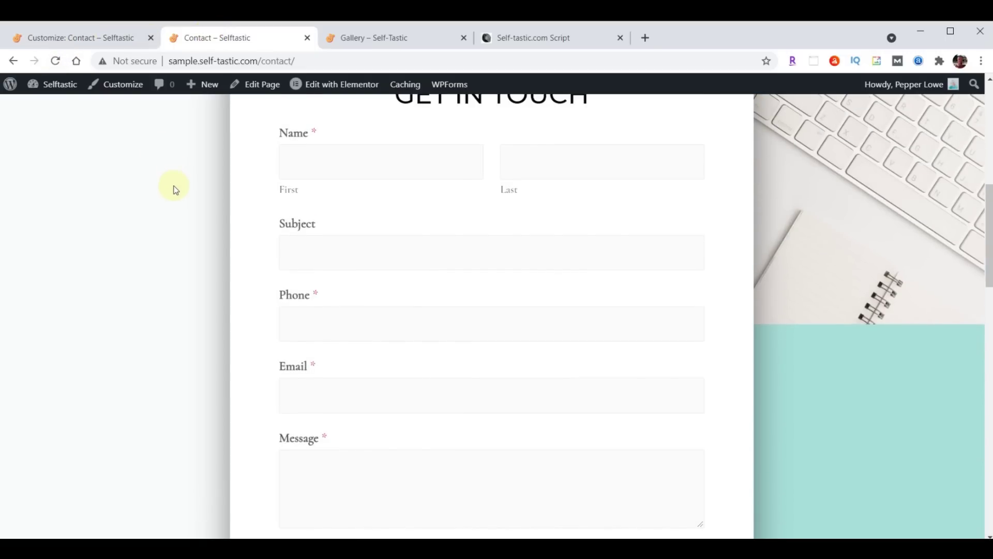
{"action": "scroll", "coordinate": [174, 176], "scroll_direction": "up", "scroll_amount": 1}
{"action": "left_click", "coordinate": [56, 61]}
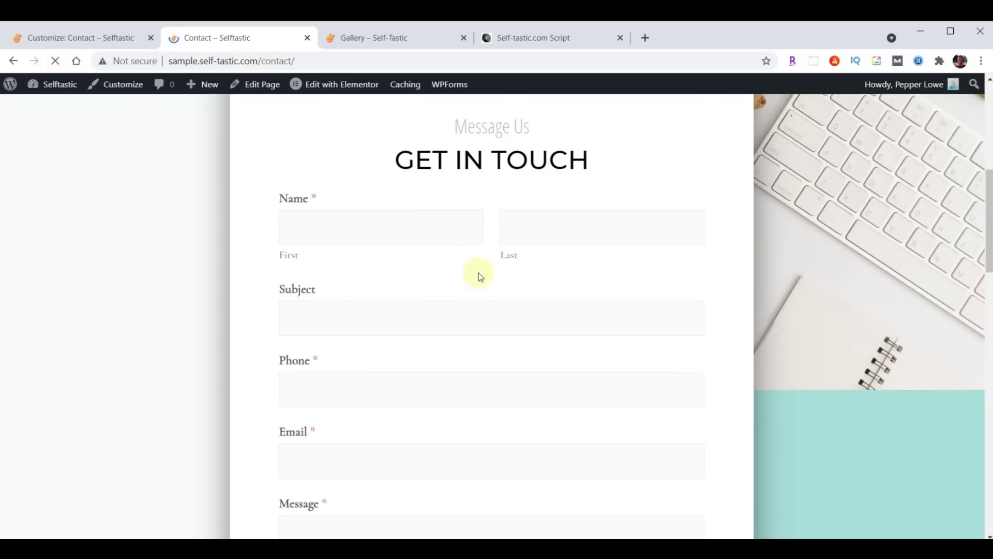
{"action": "scroll", "coordinate": [480, 272], "scroll_direction": "up", "scroll_amount": 8}
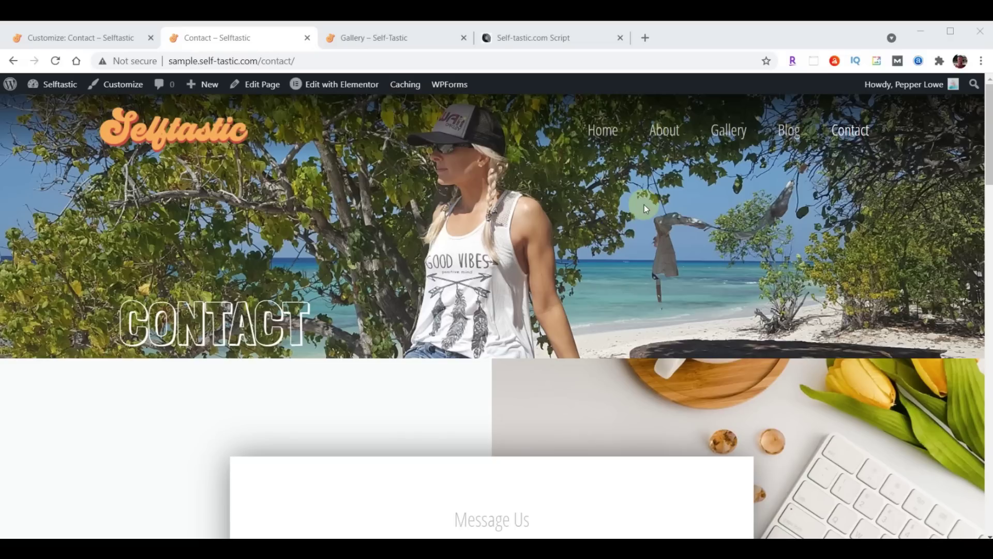
Leave the Customizer and open the Upload Plugin form under Plugins > Add New
{"action": "left_click", "coordinate": [44, 38]}
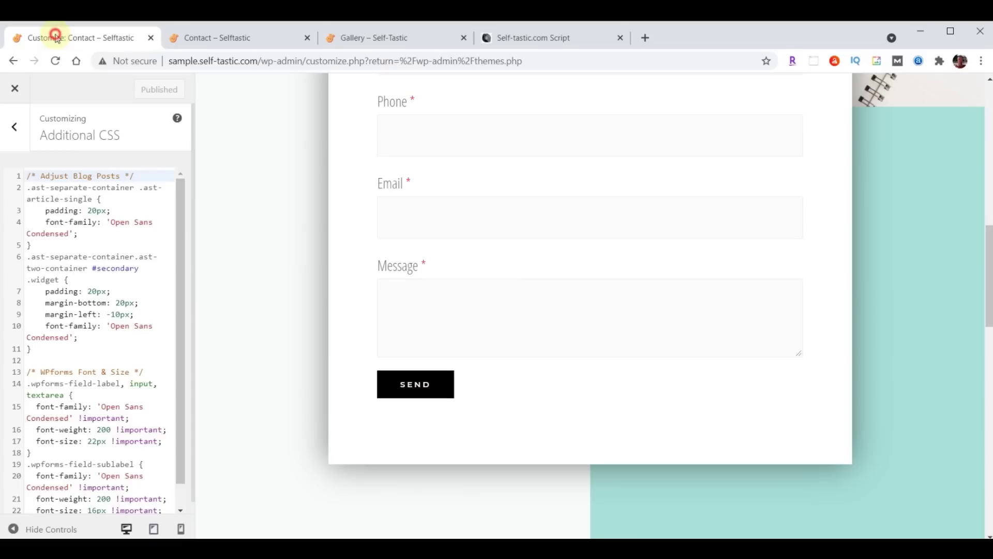
{"action": "left_click", "coordinate": [15, 91]}
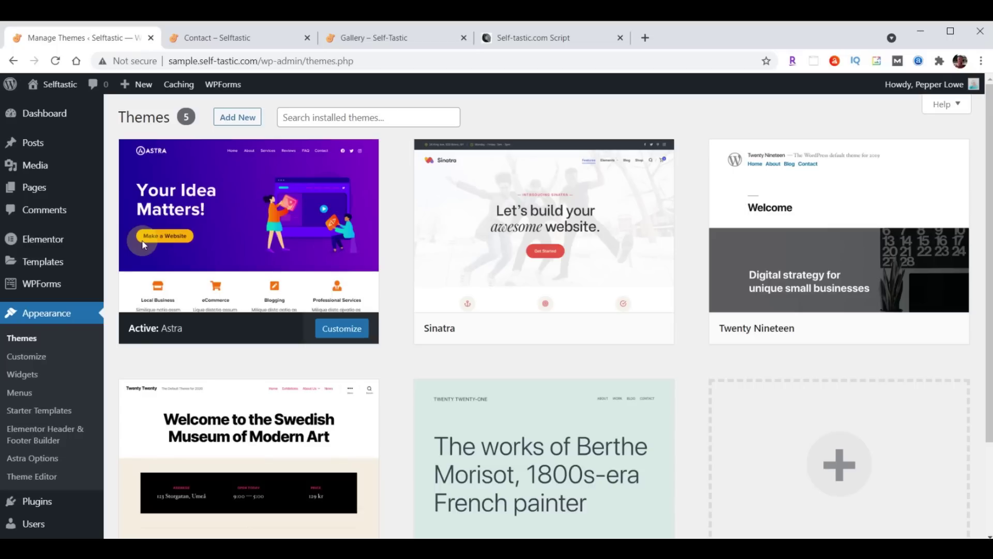
{"action": "left_click", "coordinate": [36, 503]}
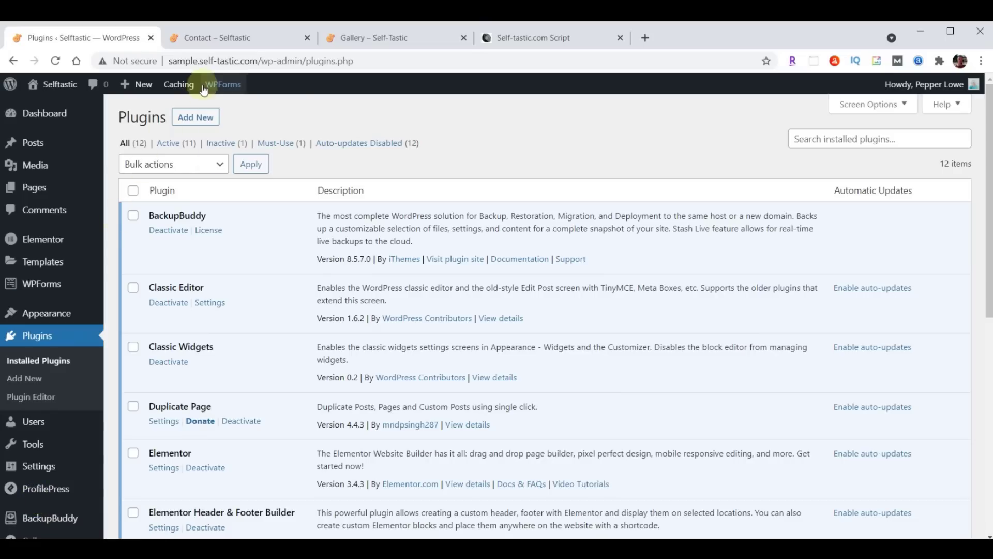
{"action": "left_click", "coordinate": [189, 119]}
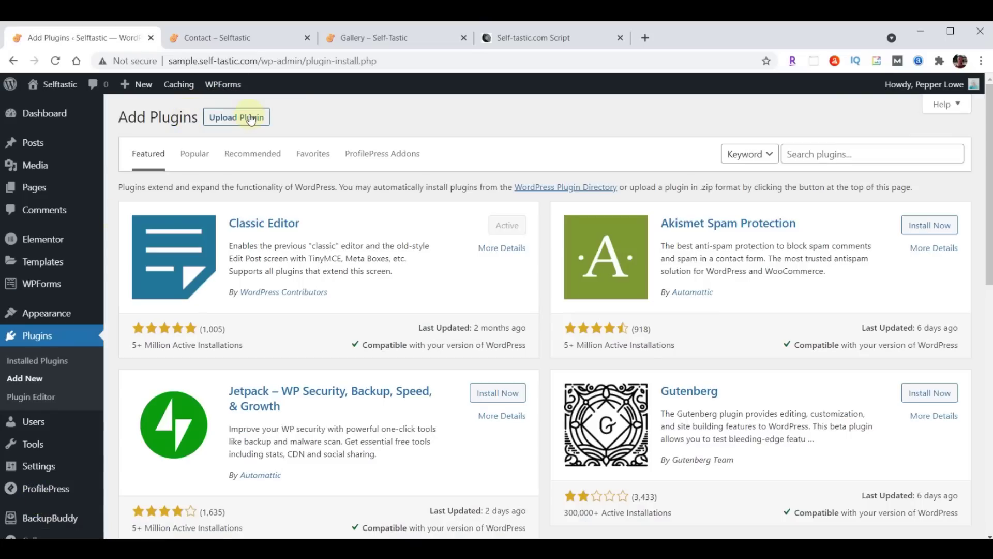
{"action": "left_click", "coordinate": [251, 118]}
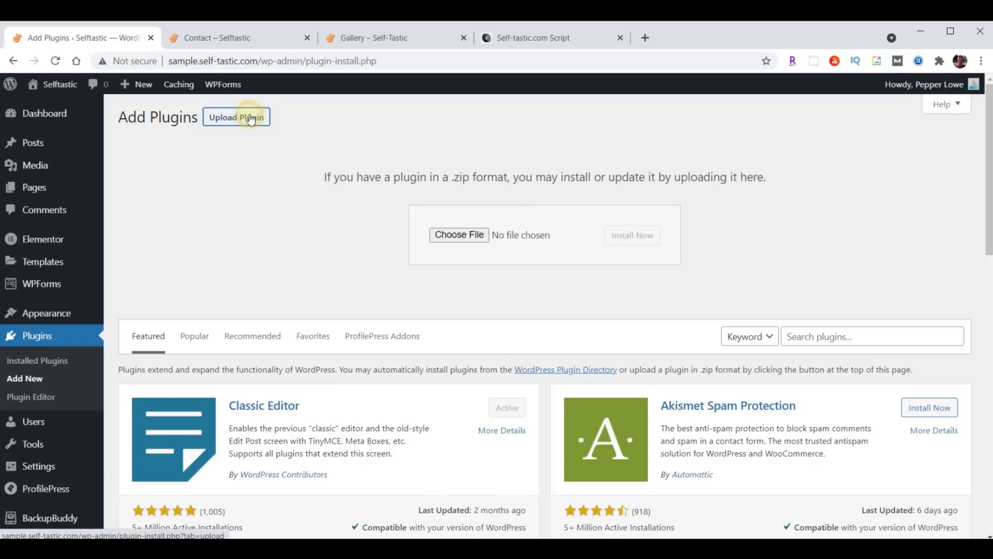
Upload really-simple-ssl-master.zip, install it, and activate the Really Simple SSL plugin
{"action": "left_click", "coordinate": [460, 235]}
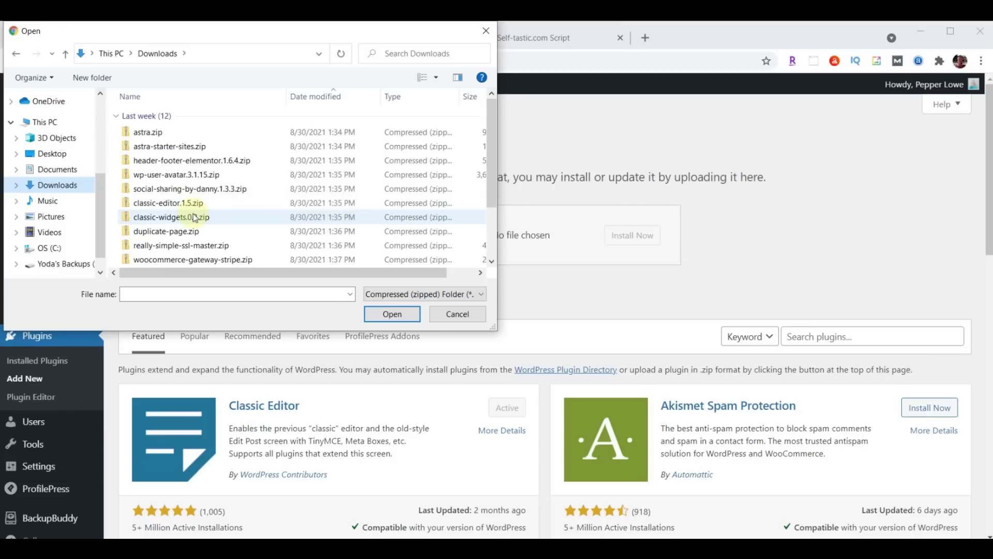
{"action": "left_click", "coordinate": [178, 247]}
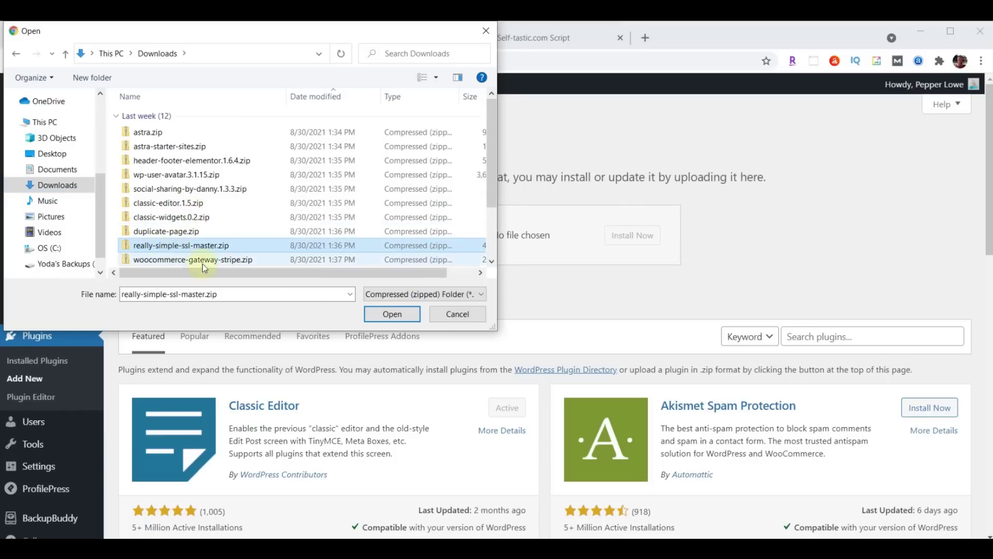
{"action": "left_click", "coordinate": [387, 314]}
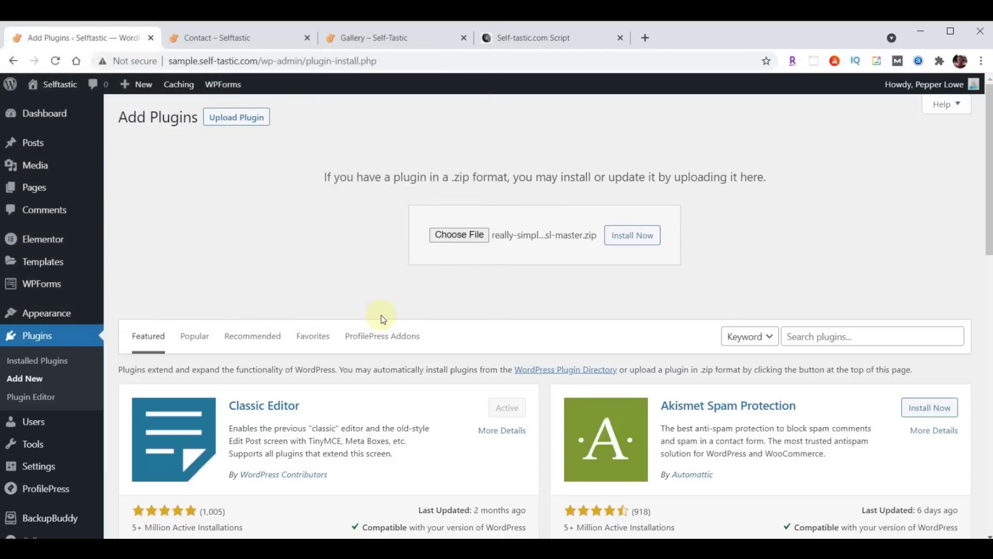
{"action": "left_click", "coordinate": [625, 238]}
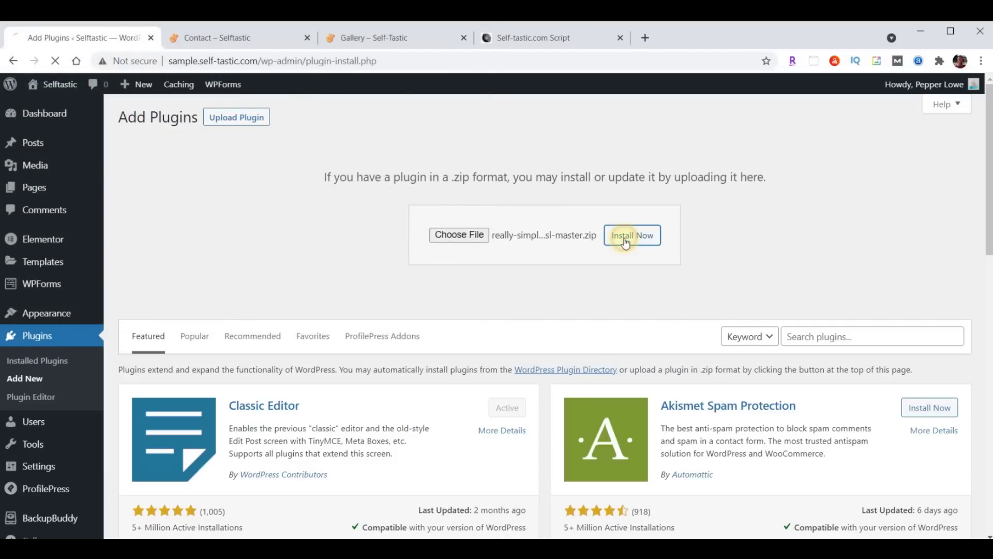
{"action": "left_click", "coordinate": [162, 234]}
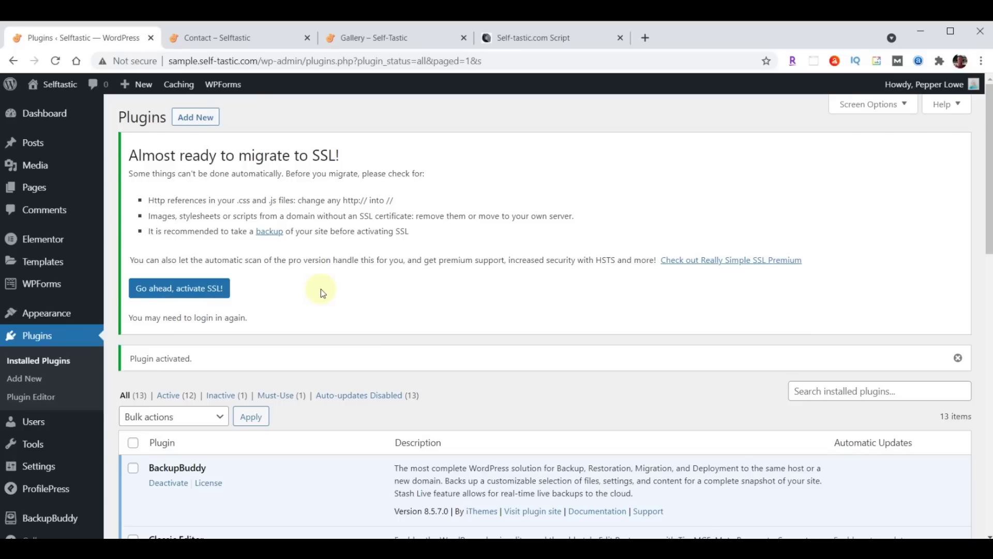
Activate SSL from Really Simple SSL's settings with 'Go ahead, activate SSL!'
{"action": "scroll", "coordinate": [321, 289], "scroll_direction": "down", "scroll_amount": 5}
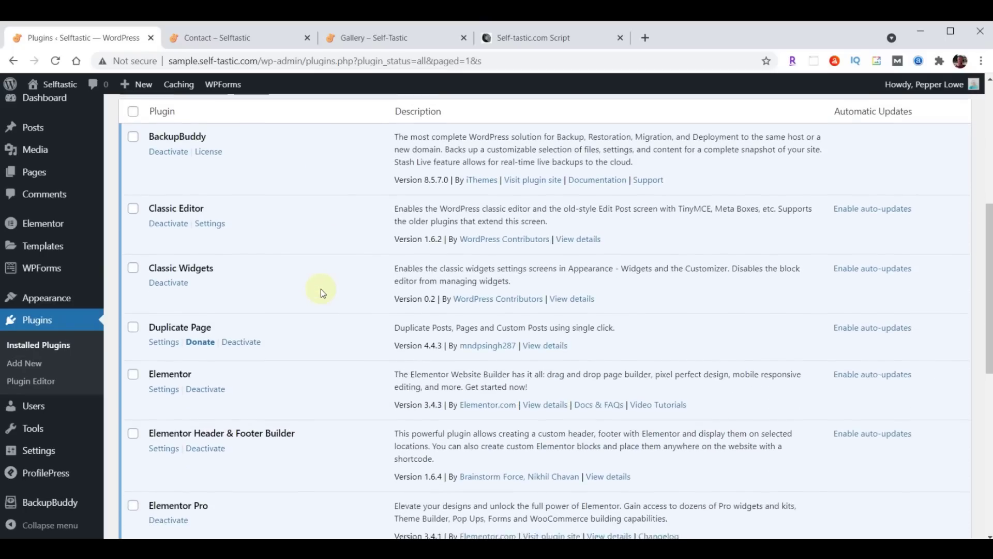
{"action": "scroll", "coordinate": [321, 288], "scroll_direction": "down", "scroll_amount": 6}
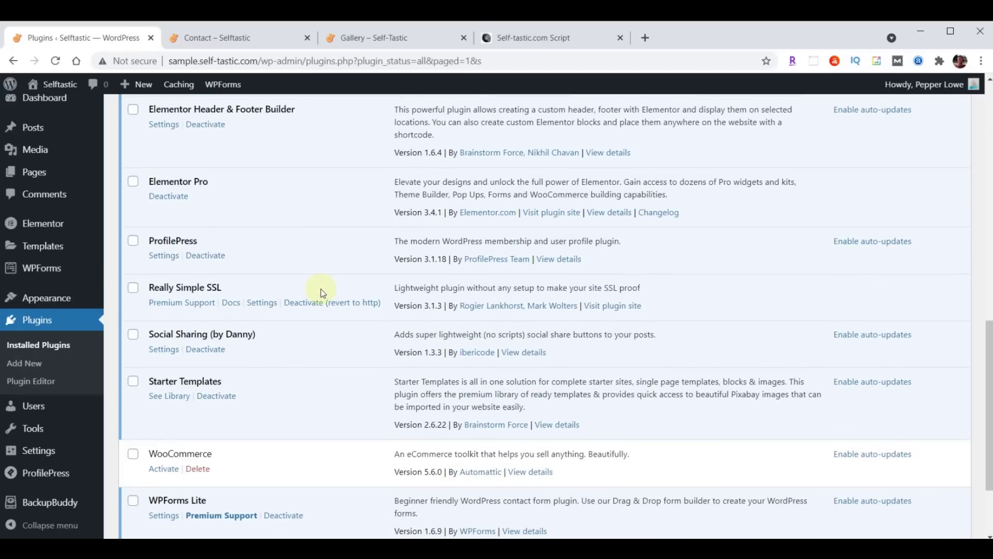
{"action": "left_click", "coordinate": [263, 305]}
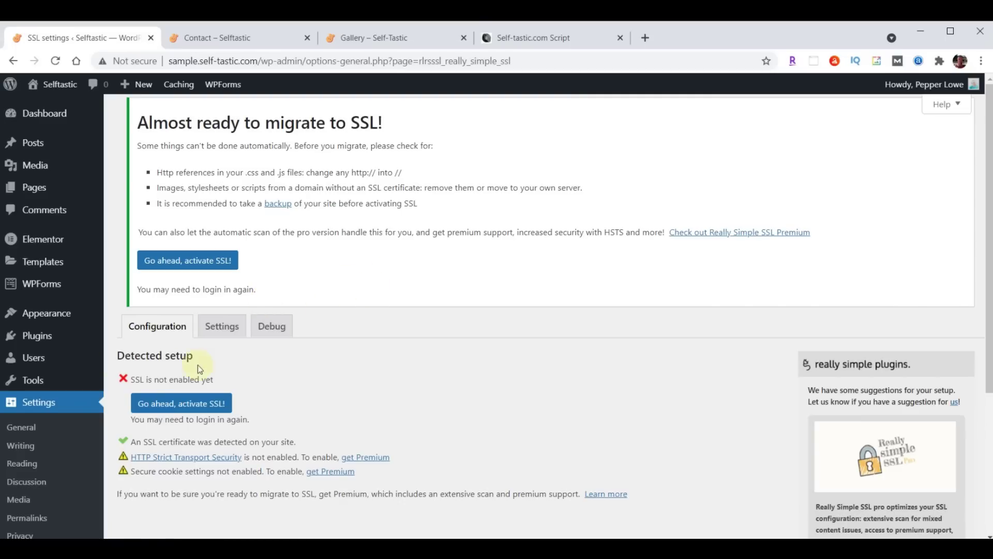
{"action": "scroll", "coordinate": [414, 237], "scroll_direction": "down", "scroll_amount": 3}
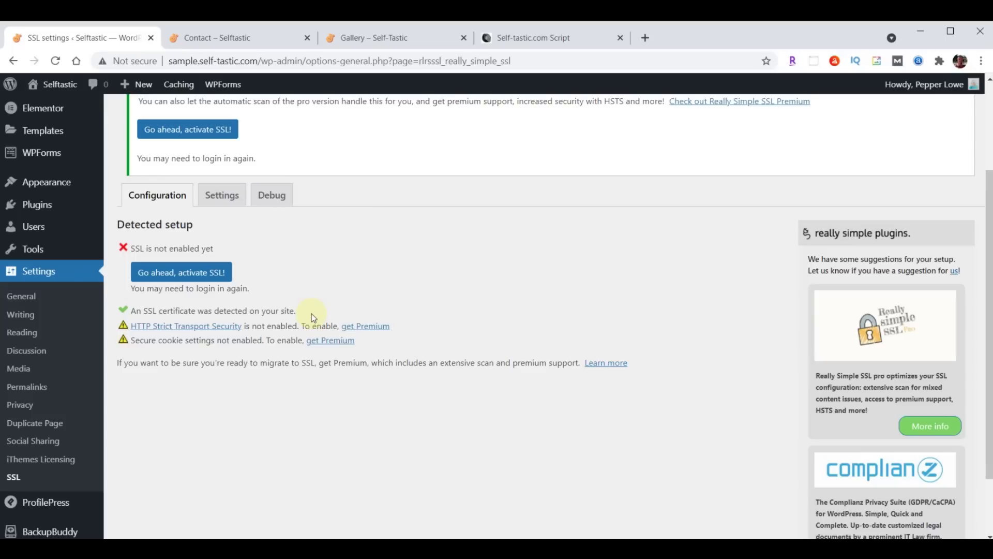
{"action": "left_click", "coordinate": [171, 274]}
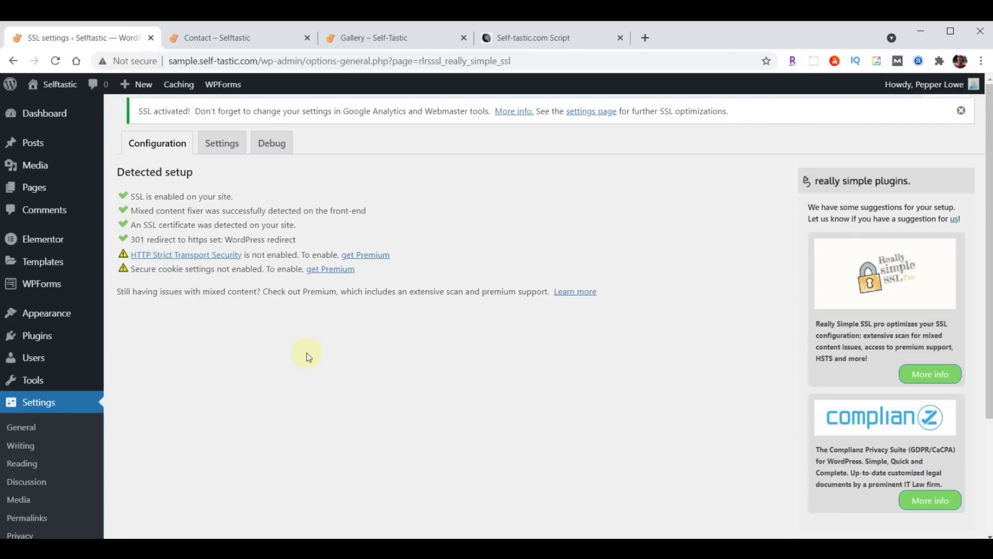
{"action": "left_click", "coordinate": [45, 244]}
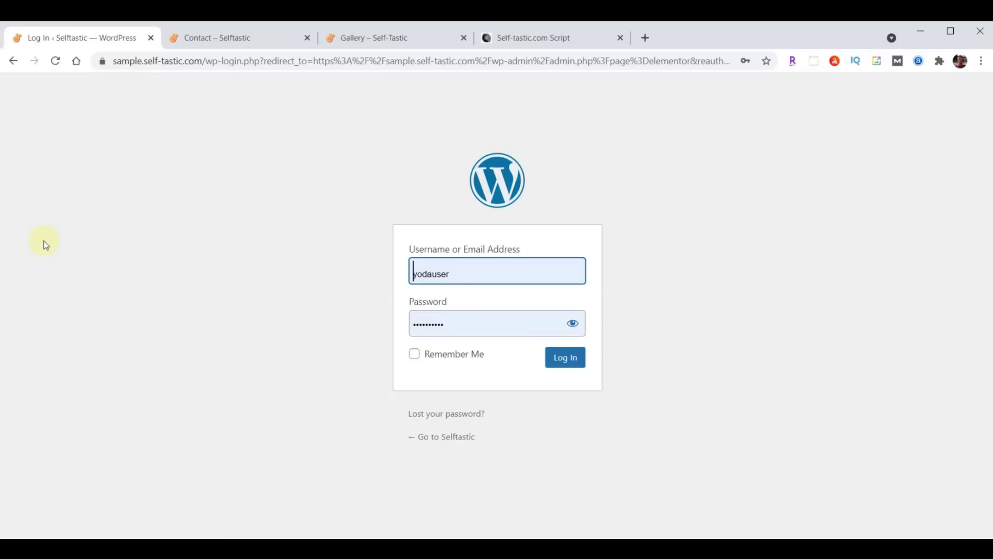
Log back in and open the Replace URL tab on Elementor's Tools page
{"action": "left_click", "coordinate": [557, 363]}
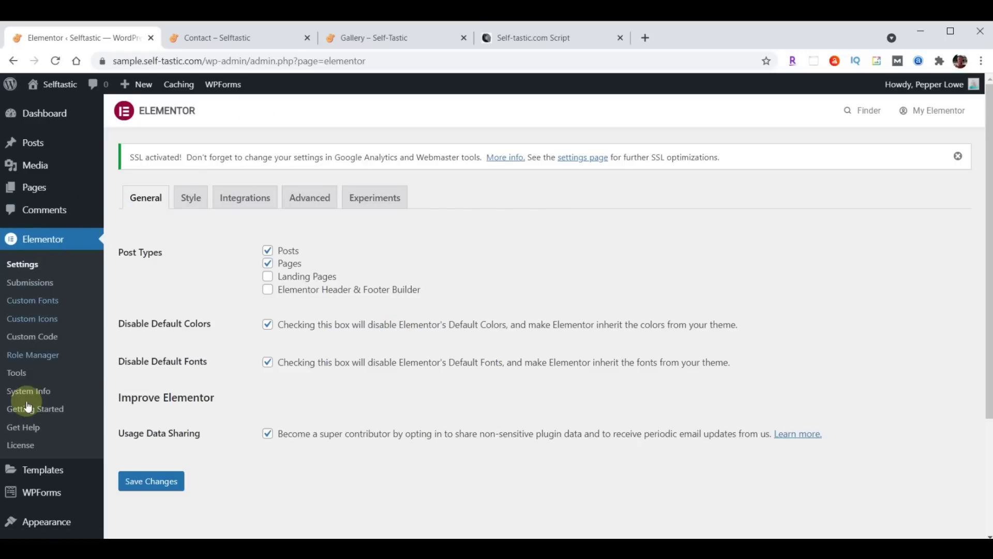
{"action": "left_click", "coordinate": [17, 375]}
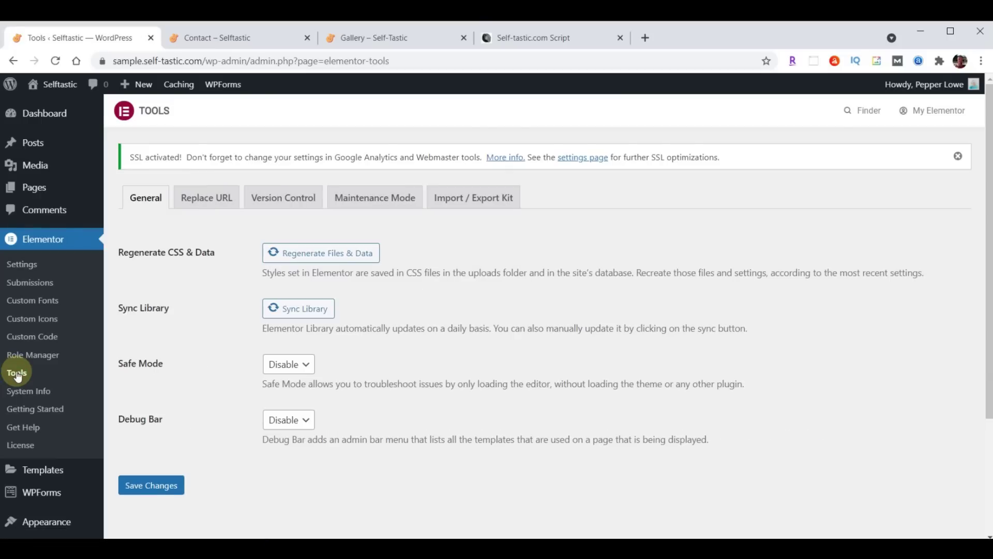
{"action": "left_click", "coordinate": [210, 201]}
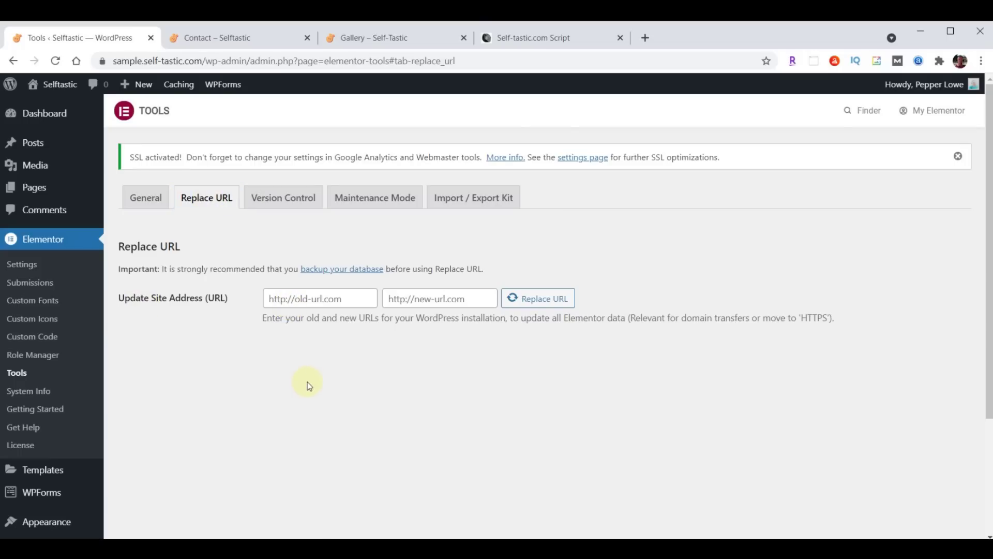
{"action": "left_click", "coordinate": [355, 296]}
{"action": "type", "text": "http://sample.self-tastic.com"}
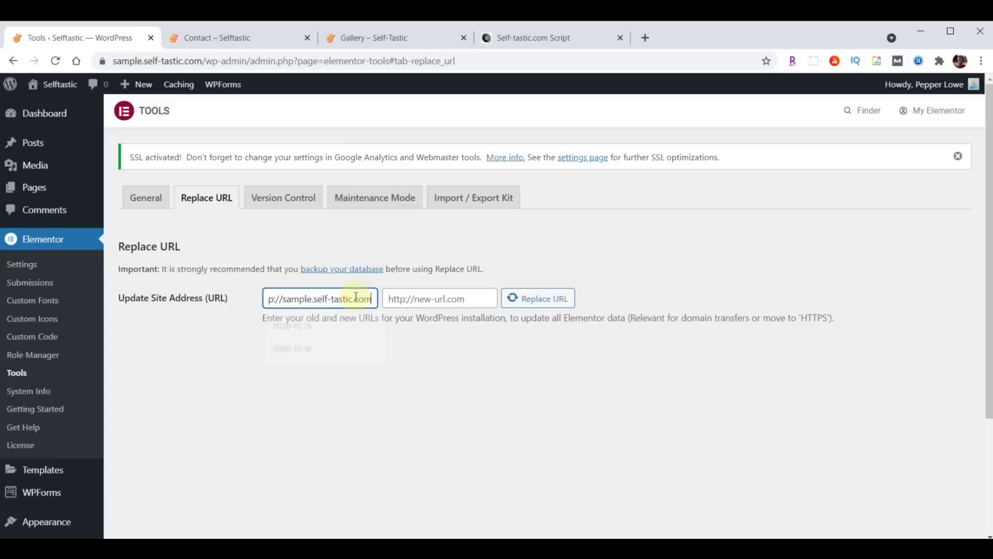
{"action": "left_click_drag", "start_coordinate": [332, 305], "coordinate": [294, 320]}
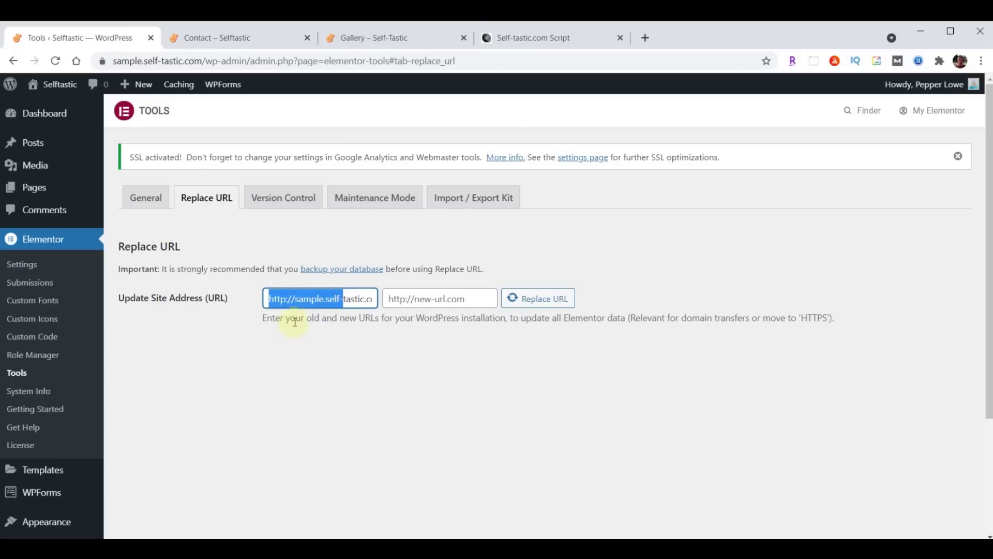
{"action": "left_click", "coordinate": [293, 350]}
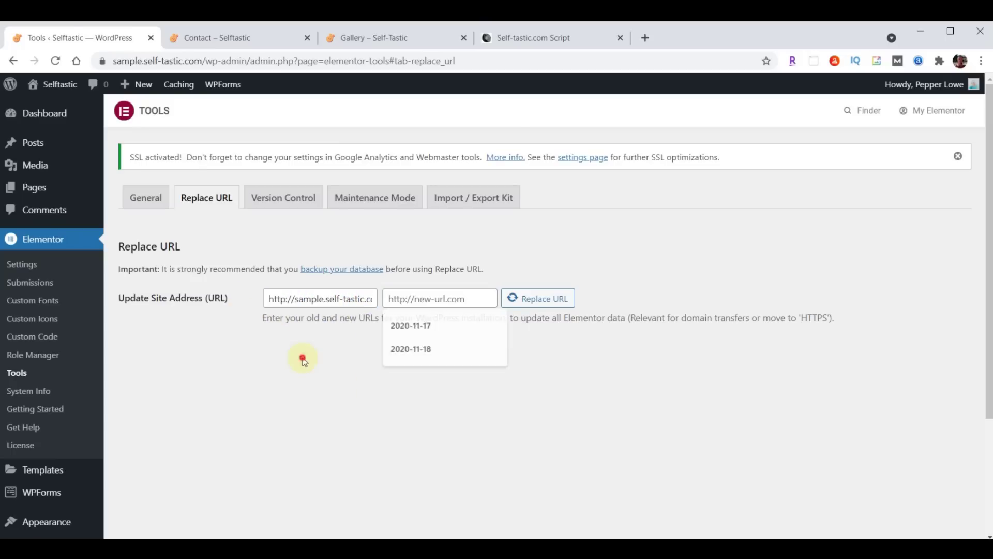
{"action": "left_click", "coordinate": [469, 298]}
{"action": "type", "text": "http://sample.self-tastic.com"}
{"action": "left_click_drag", "start_coordinate": [450, 299], "coordinate": [366, 299]}
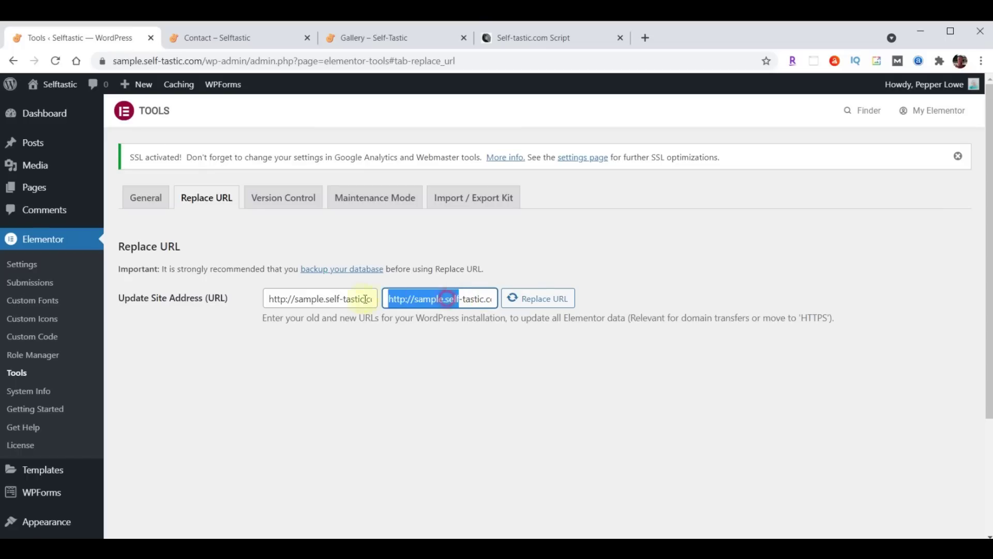
{"action": "left_click", "coordinate": [404, 299]}
{"action": "type", "text": "s"}
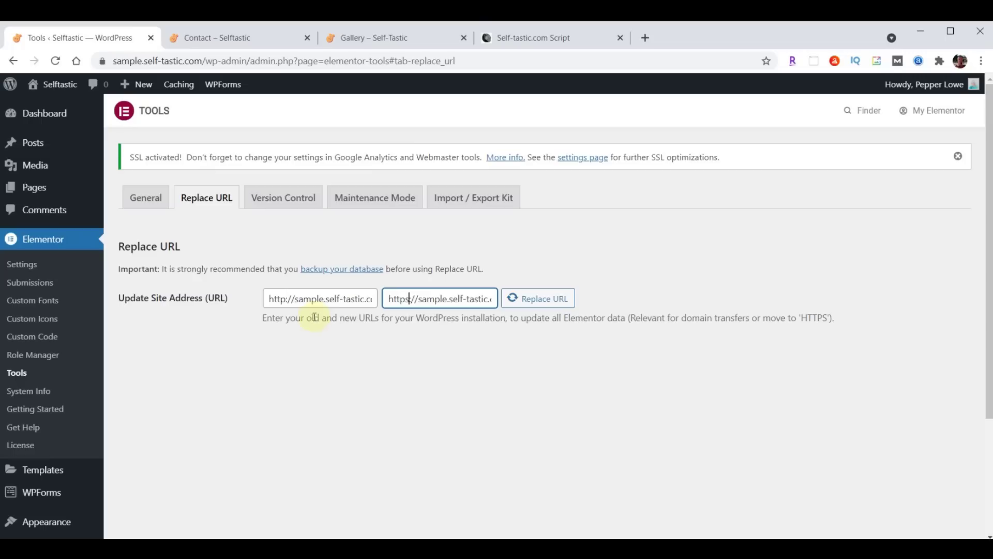
{"action": "type", "text": ":"}
Run Replace URL, acknowledge the 261 affected rows, and return to the Contact page
{"action": "left_click", "coordinate": [535, 304]}
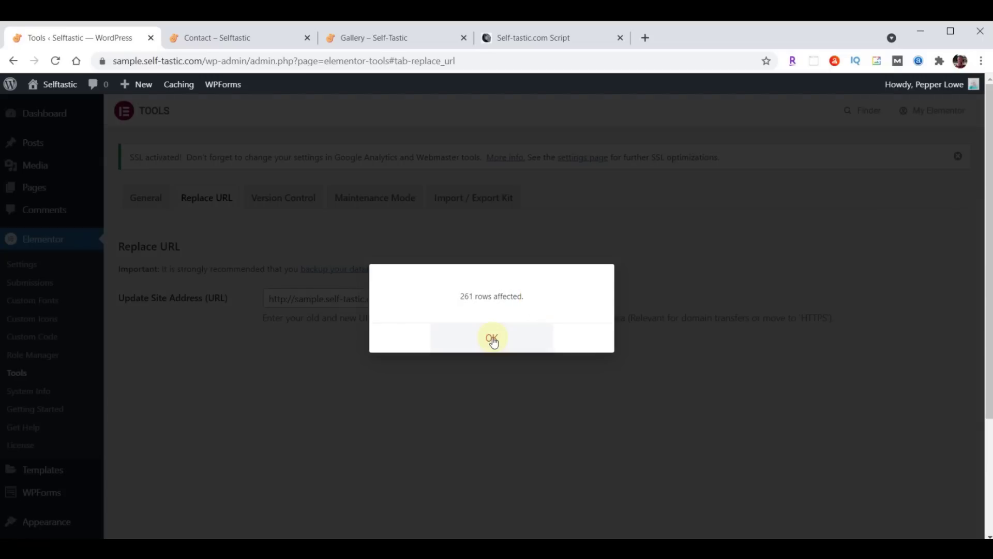
{"action": "left_click", "coordinate": [492, 339]}
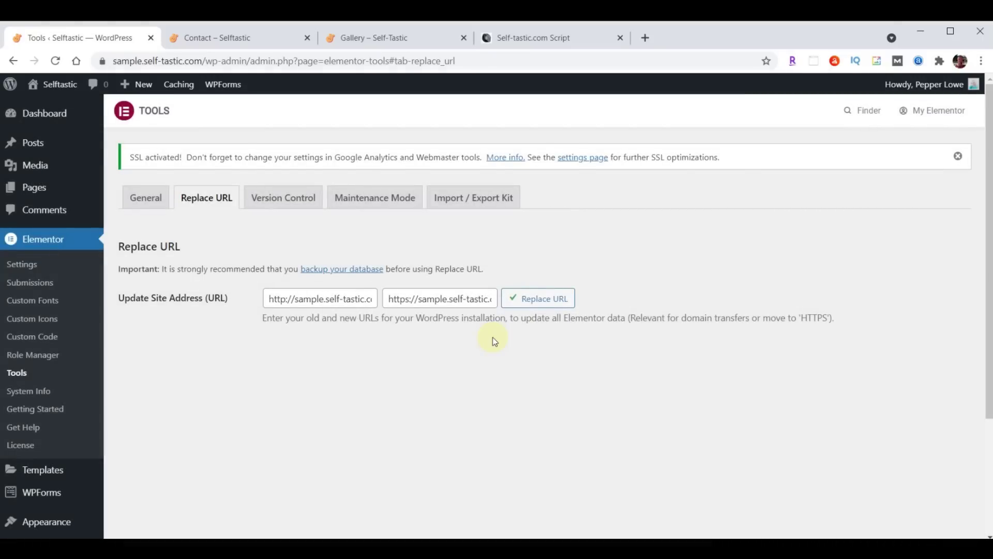
{"action": "left_click", "coordinate": [237, 39]}
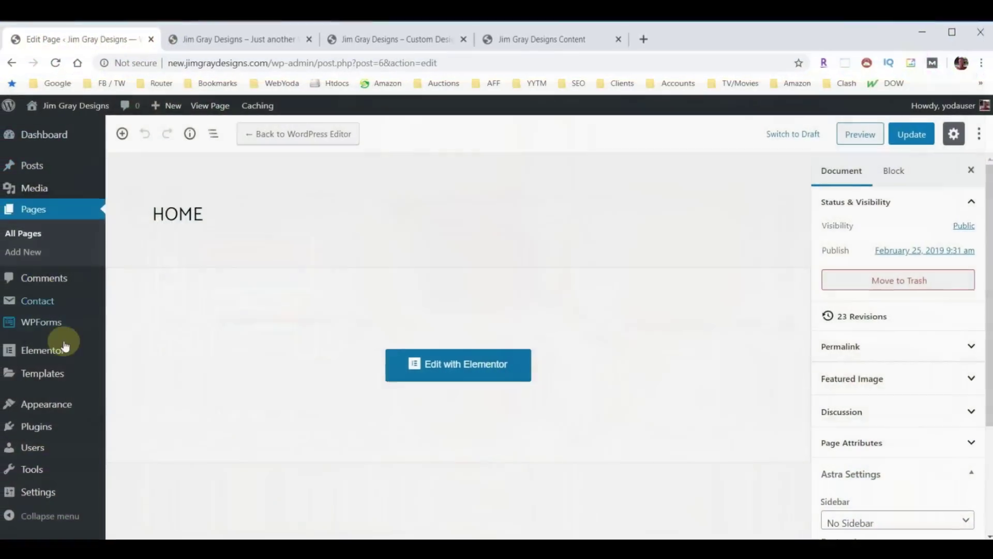
Uncheck 'Discourage search engines from indexing this site' in Reading settings, save, and go to Add Plugins
{"action": "mouse_move", "coordinate": [33, 492]}
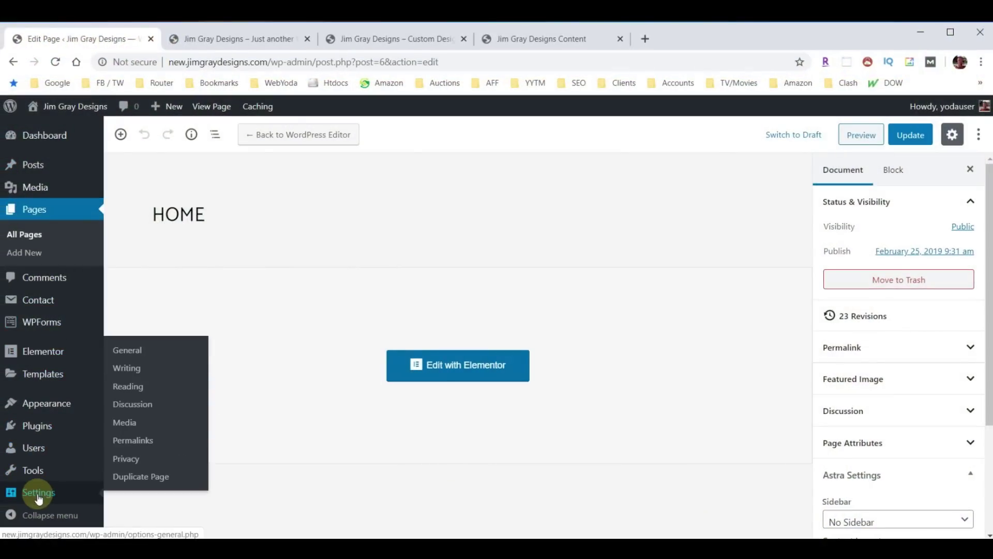
{"action": "left_click", "coordinate": [126, 385]}
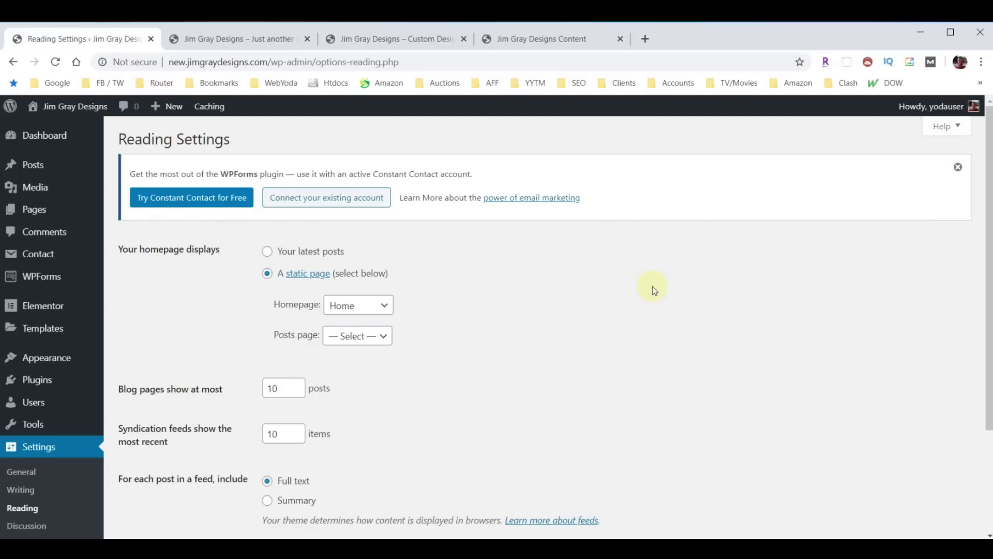
{"action": "scroll", "coordinate": [653, 286], "scroll_direction": "down", "scroll_amount": 3}
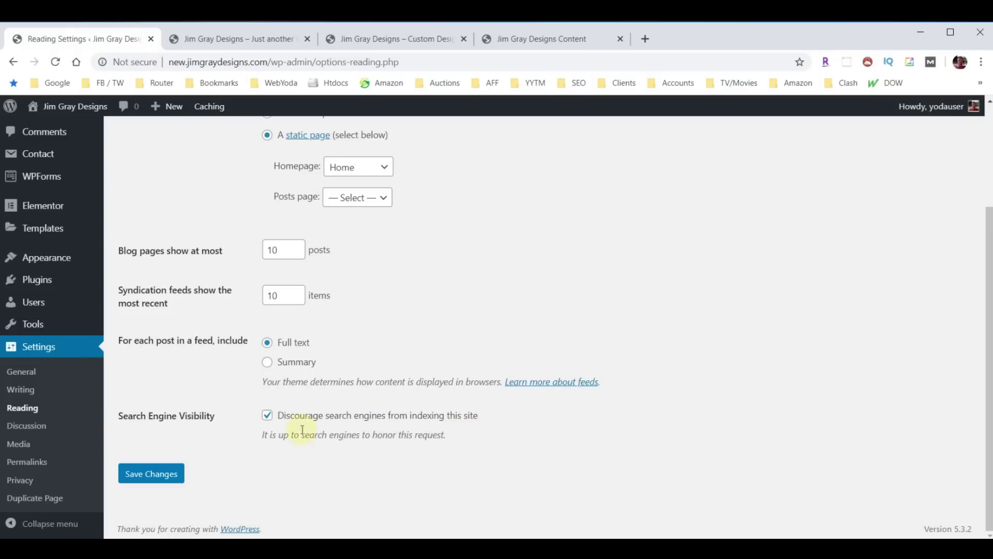
{"action": "left_click", "coordinate": [267, 415]}
{"action": "left_click", "coordinate": [126, 479]}
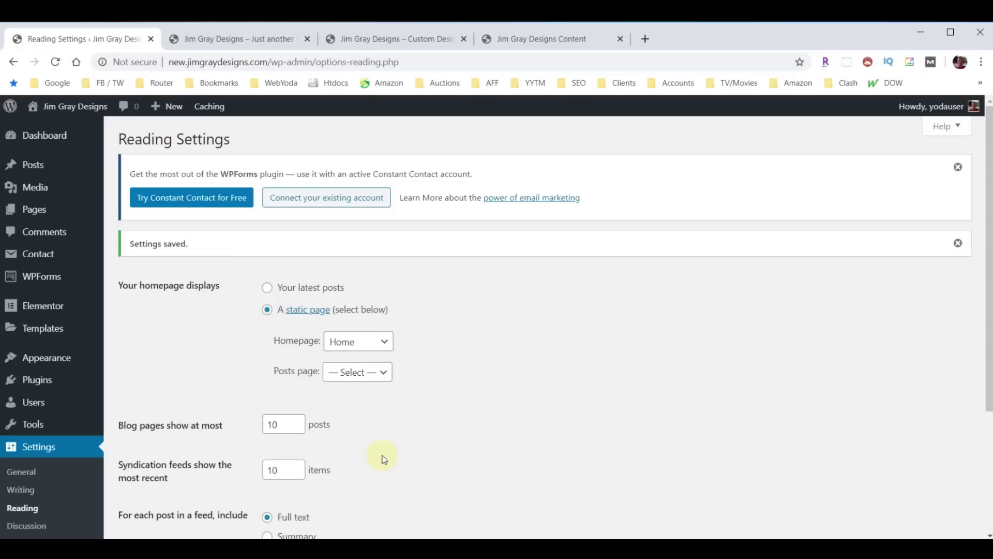
{"action": "left_click", "coordinate": [37, 382]}
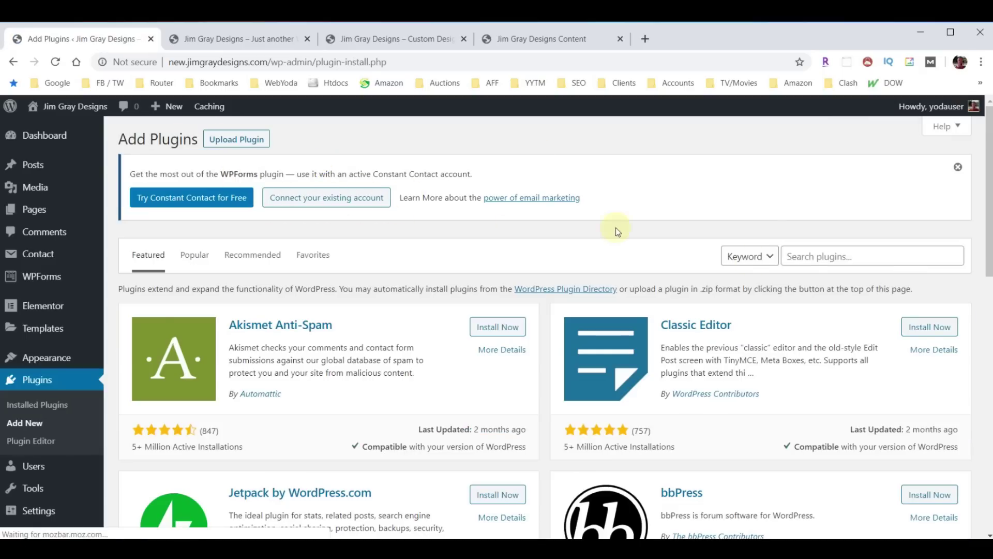
Search the plugin directory for 'Yoast', then install and activate Yoast SEO
{"action": "left_click", "coordinate": [839, 256]}
{"action": "type", "text": "Yoast"}
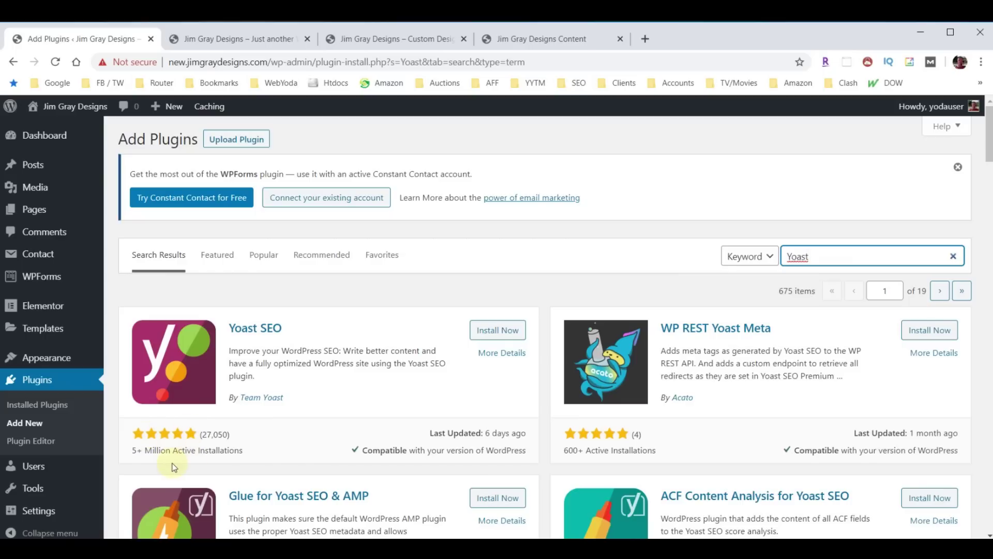
{"action": "left_click", "coordinate": [494, 330]}
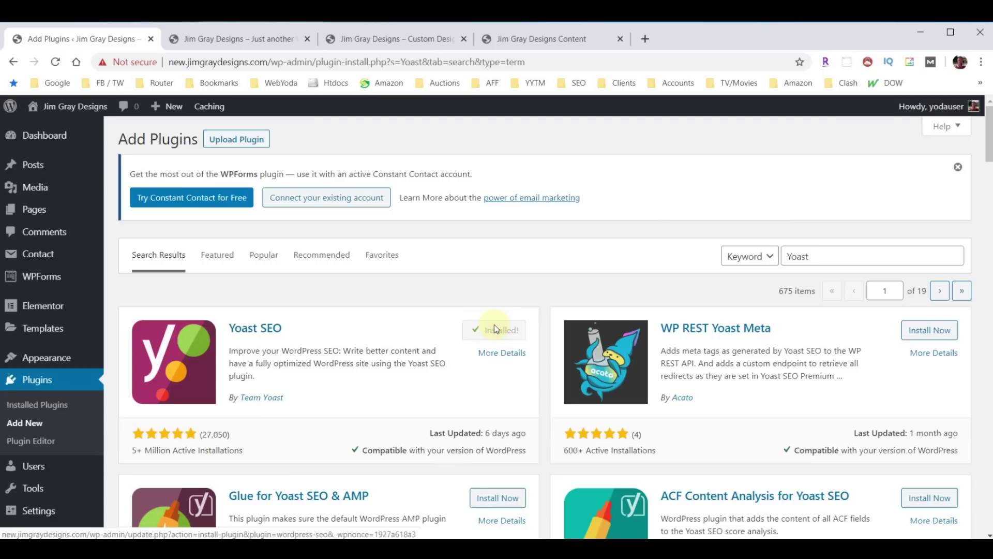
{"action": "left_click", "coordinate": [495, 329]}
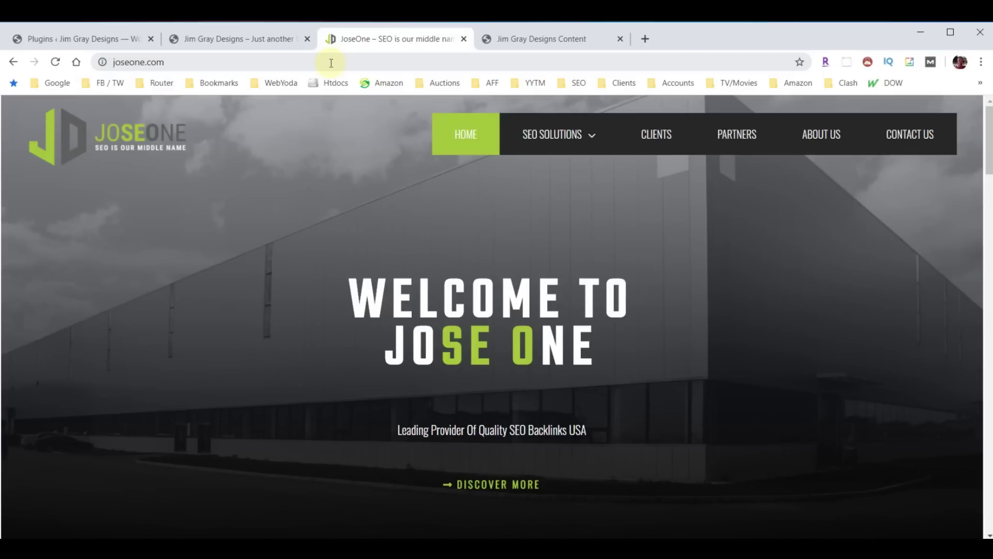
Go to the SEO Basics page on joseone.com and scroll through its State of SEO content
{"action": "left_click", "coordinate": [583, 148]}
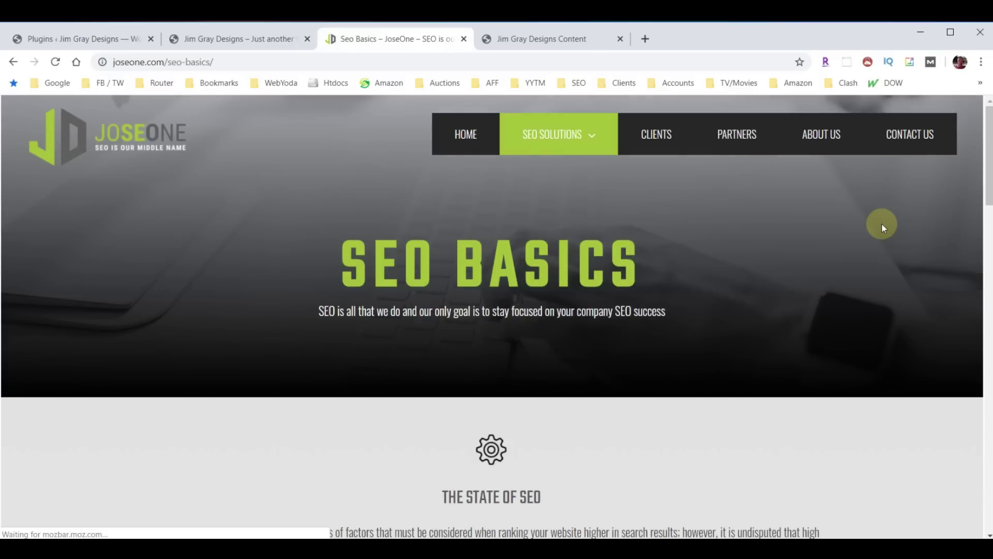
{"action": "scroll", "coordinate": [790, 254], "scroll_direction": "down", "scroll_amount": 5}
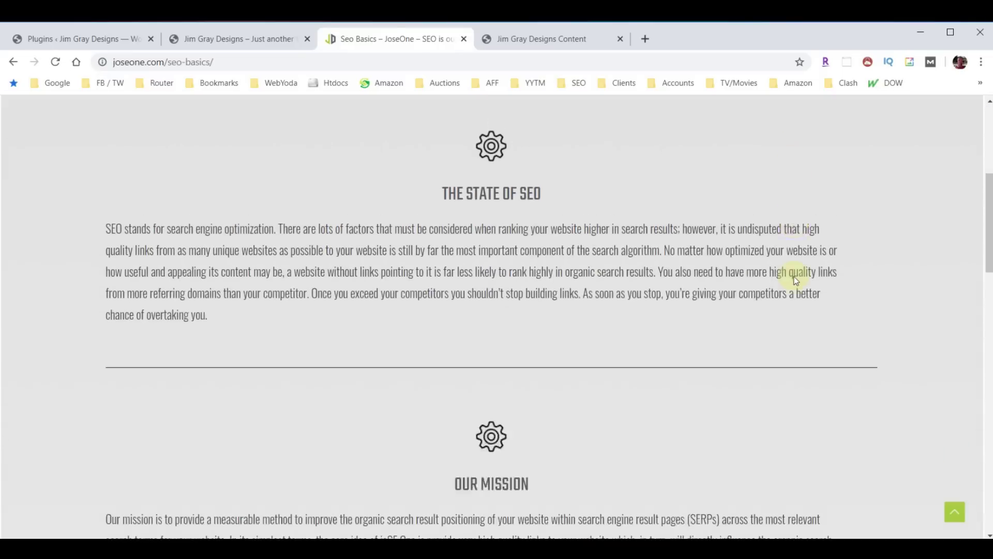
{"action": "scroll", "coordinate": [796, 280], "scroll_direction": "down", "scroll_amount": 15}
{"action": "scroll", "coordinate": [768, 344], "scroll_direction": "up", "scroll_amount": 20}
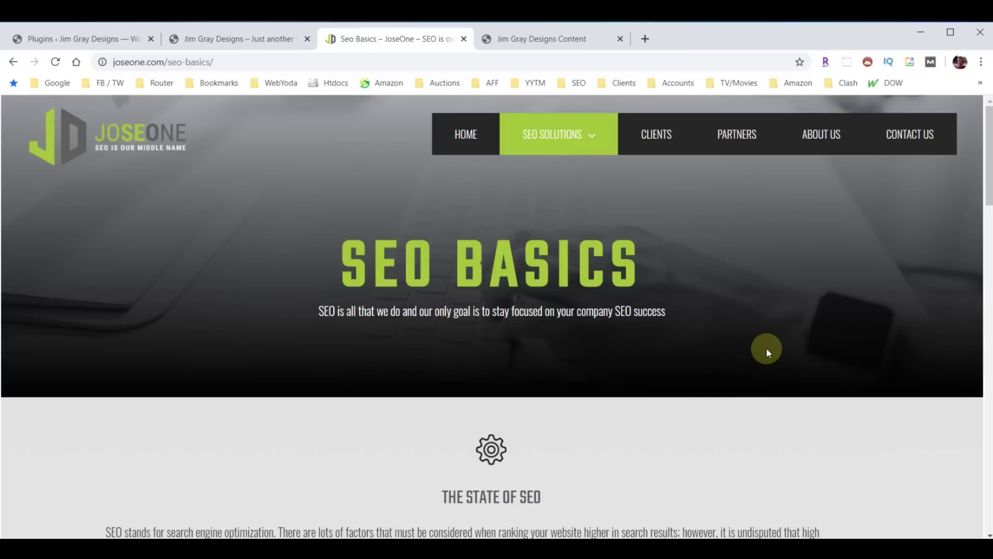